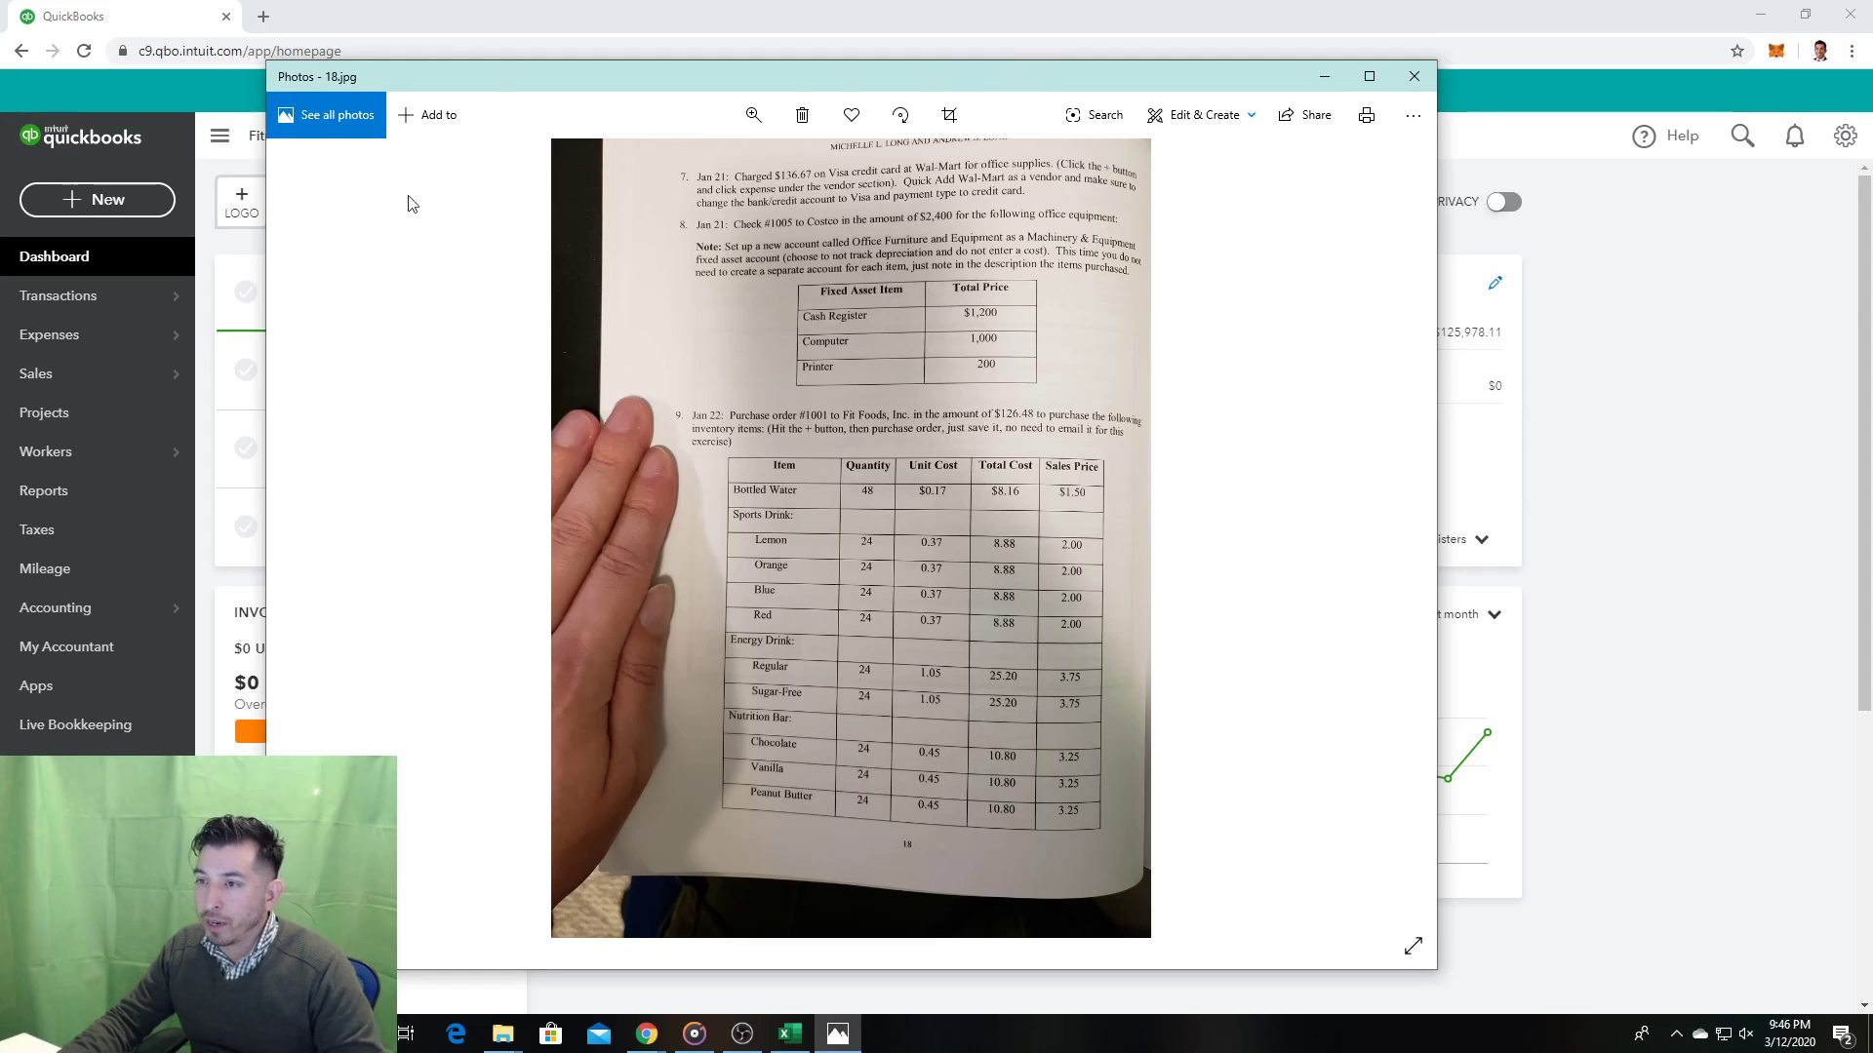
# Step: Start a new vendor expense and go through all five parts of its guided tour
pyautogui.click(135, 200)
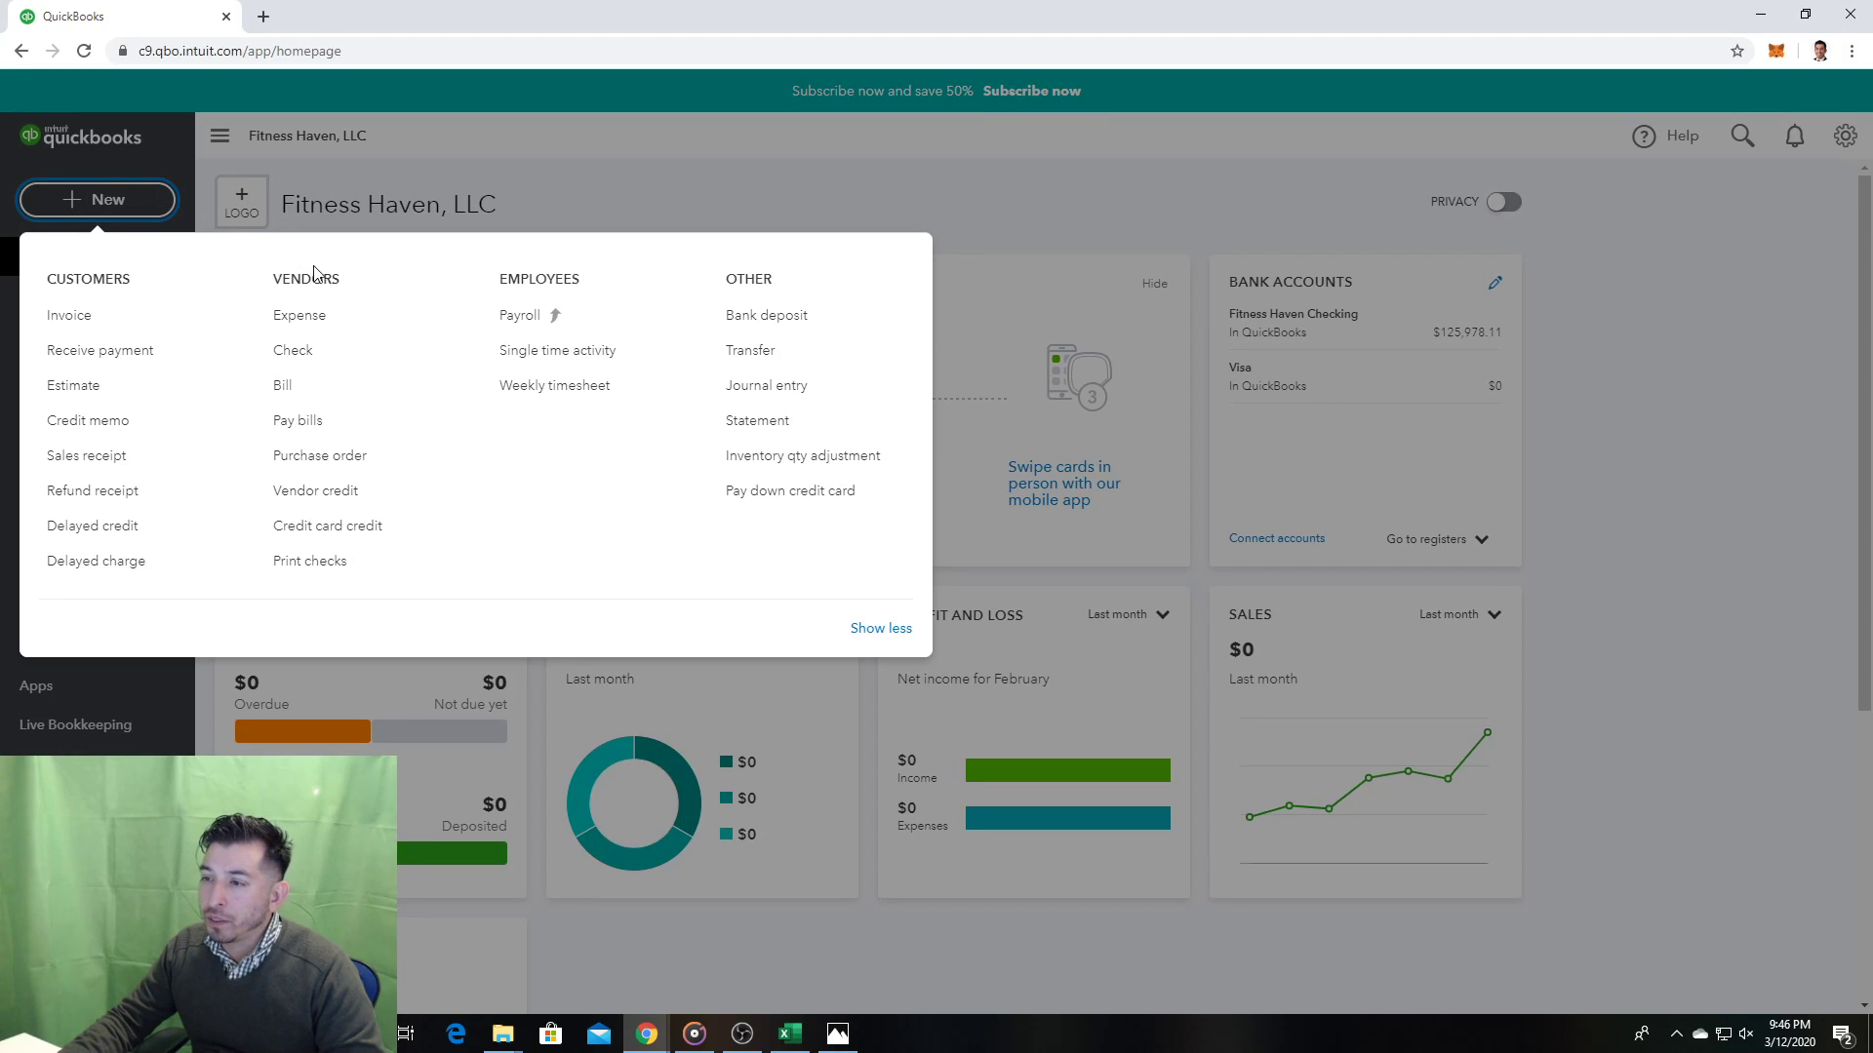
pyautogui.click(300, 316)
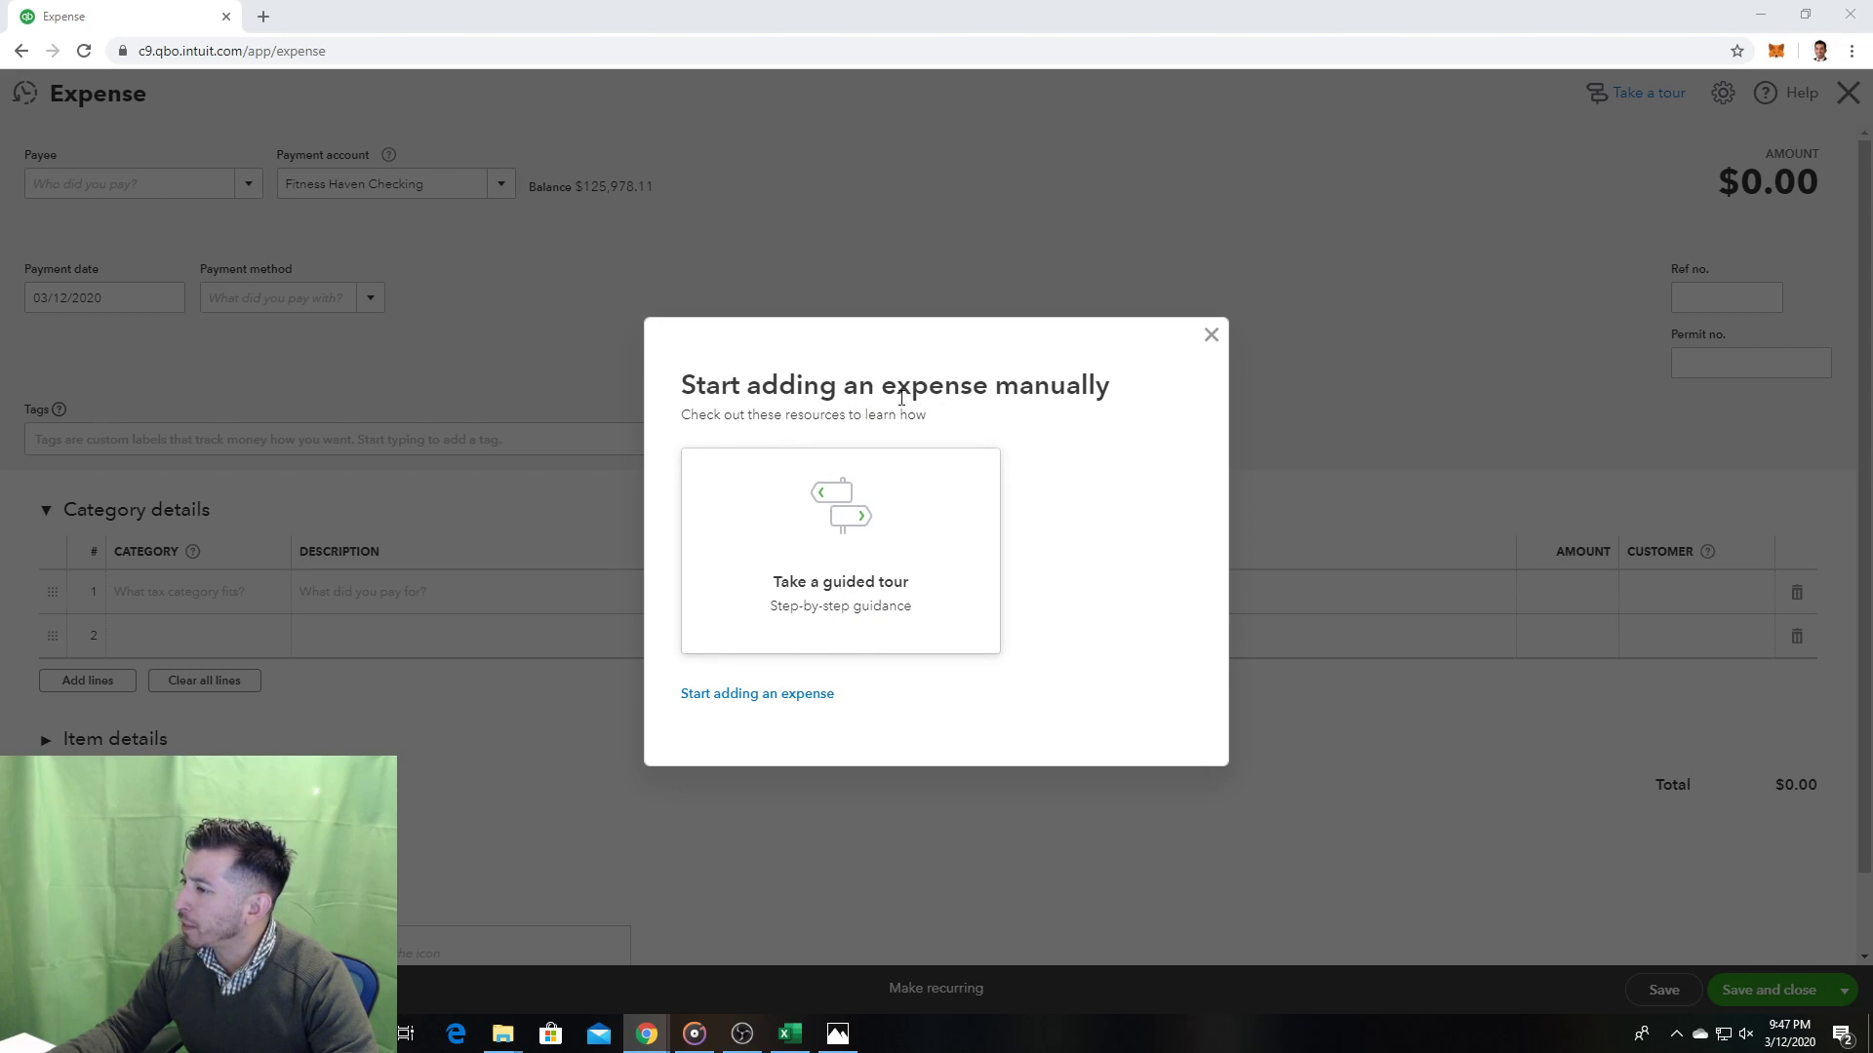
pyautogui.click(853, 537)
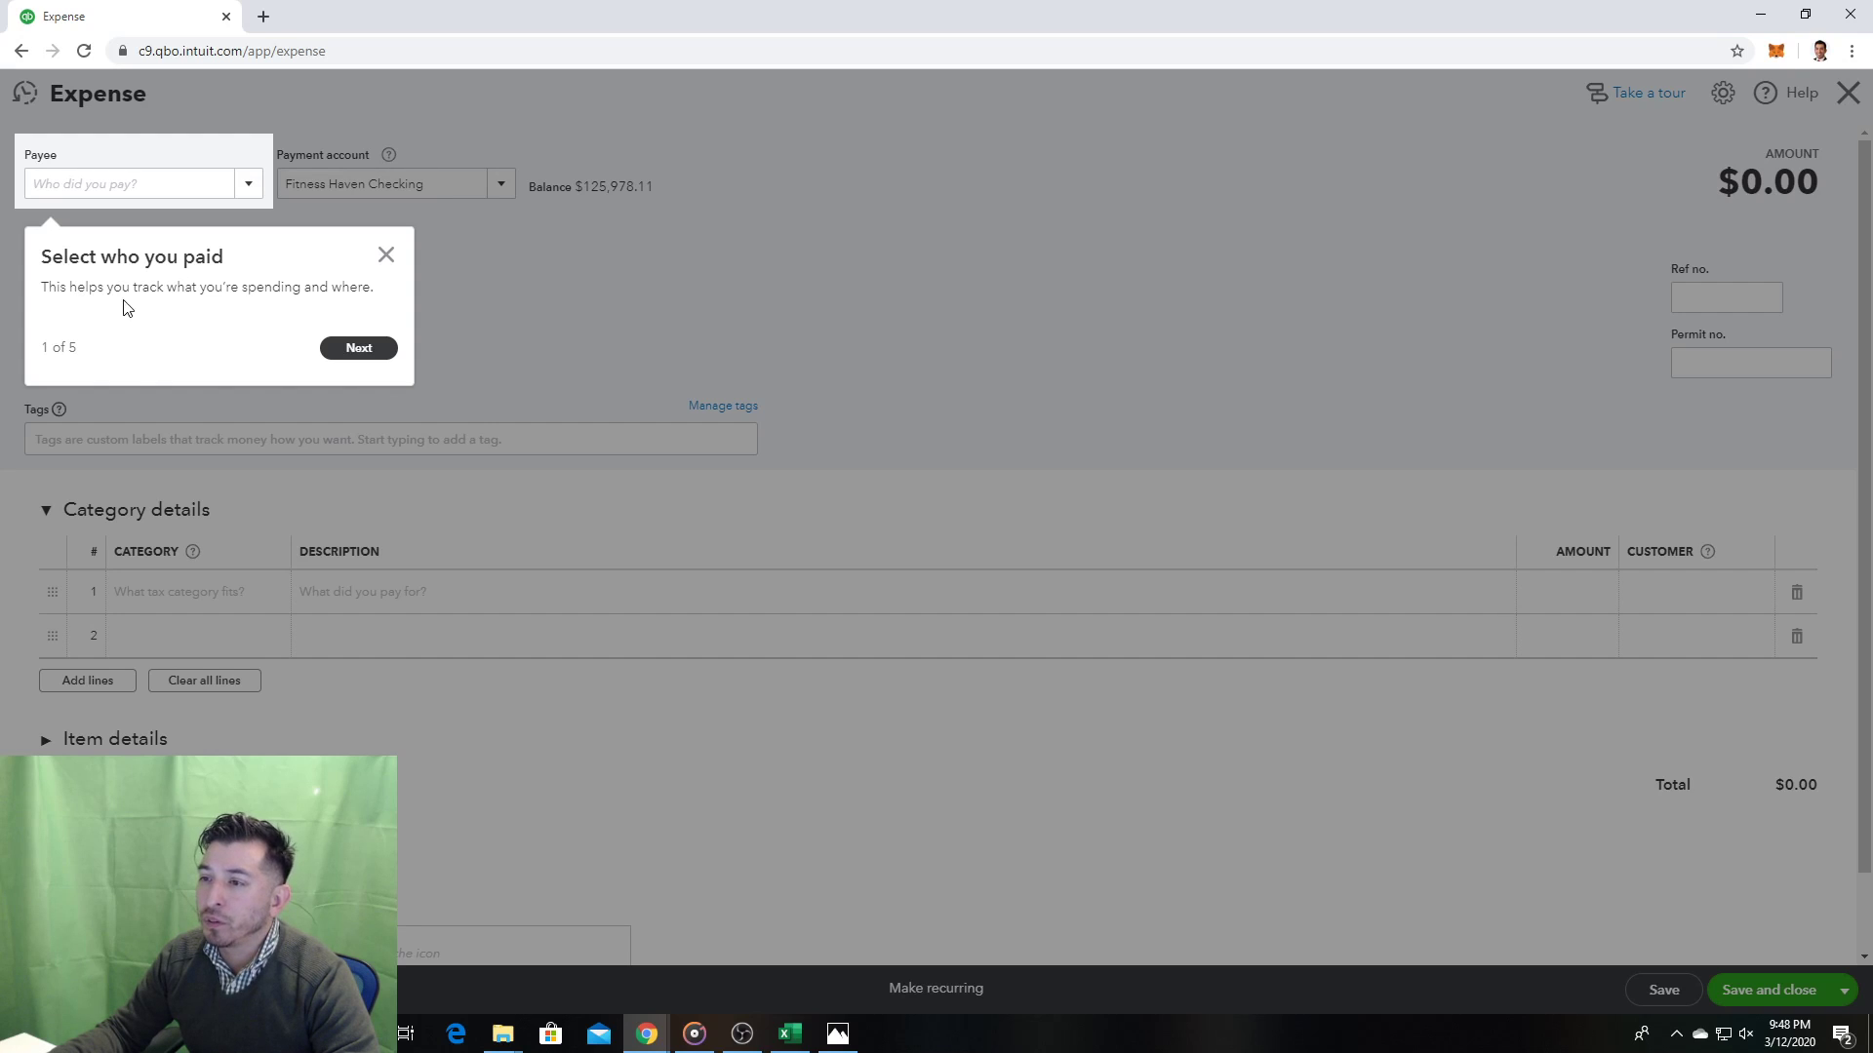
pyautogui.click(375, 351)
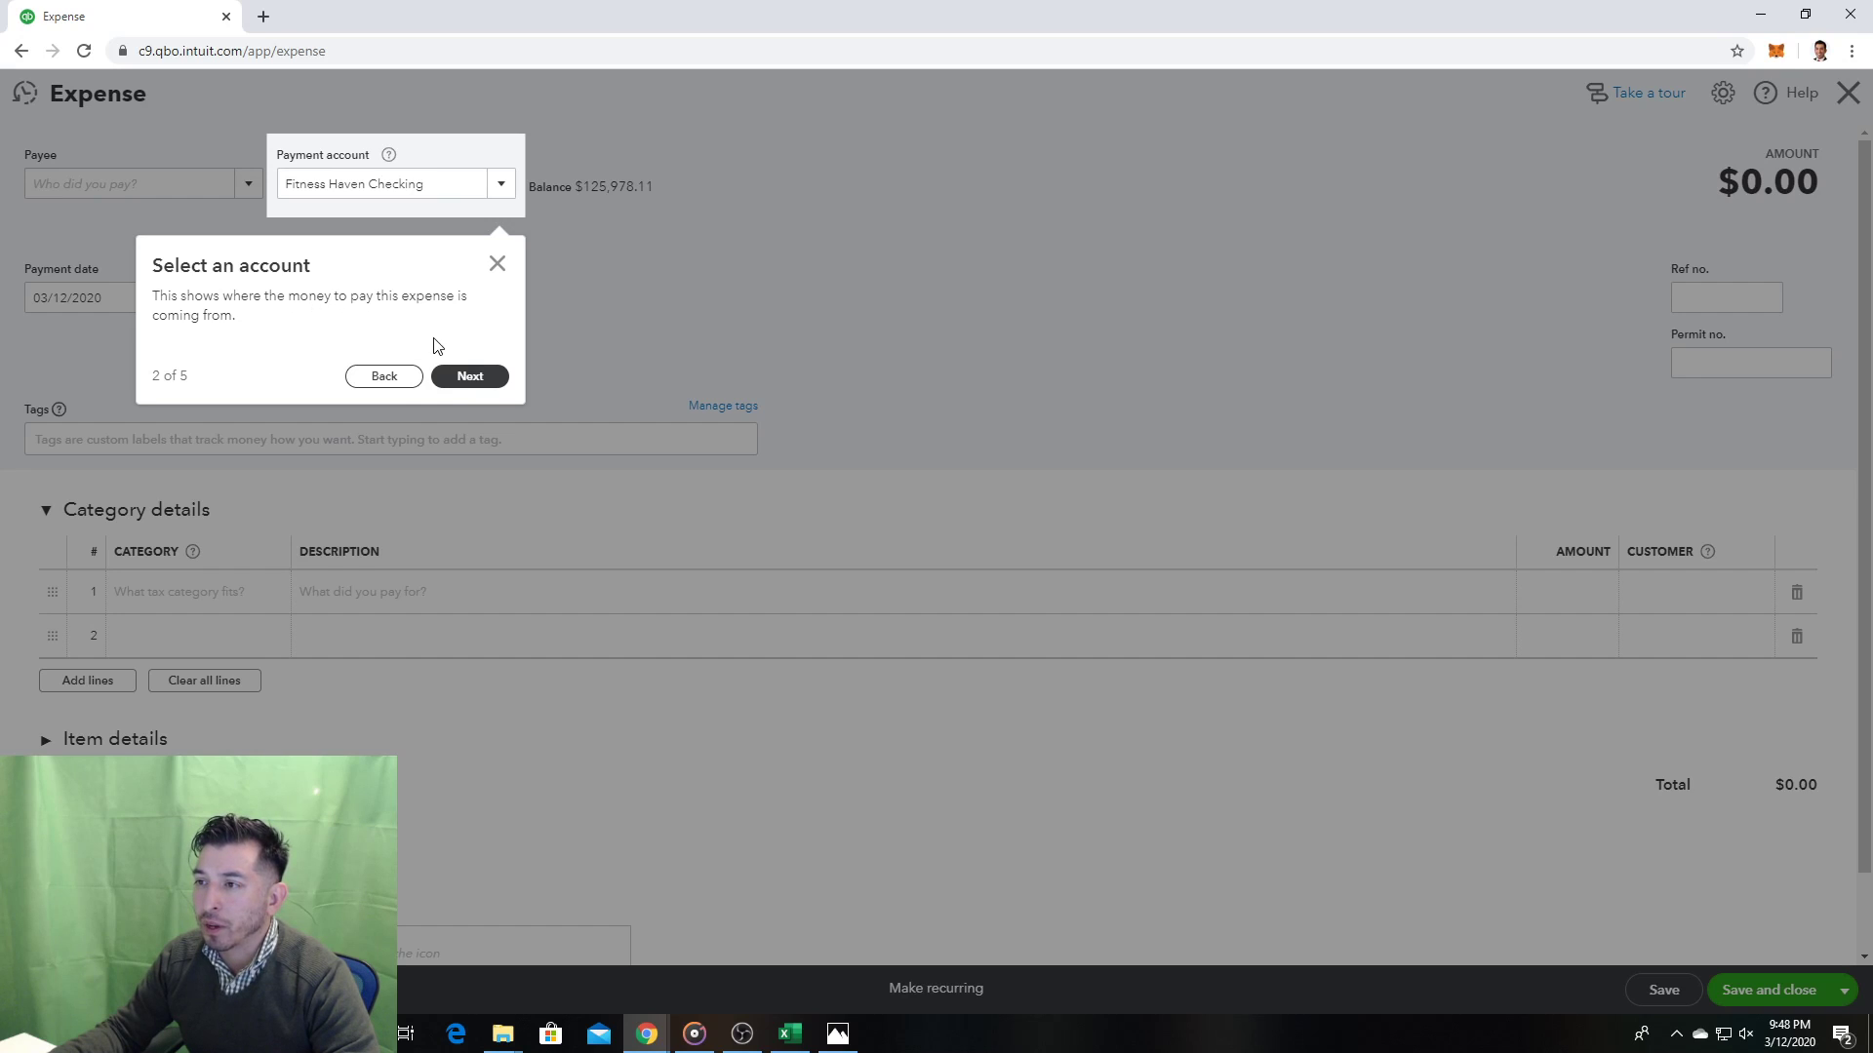
pyautogui.click(470, 376)
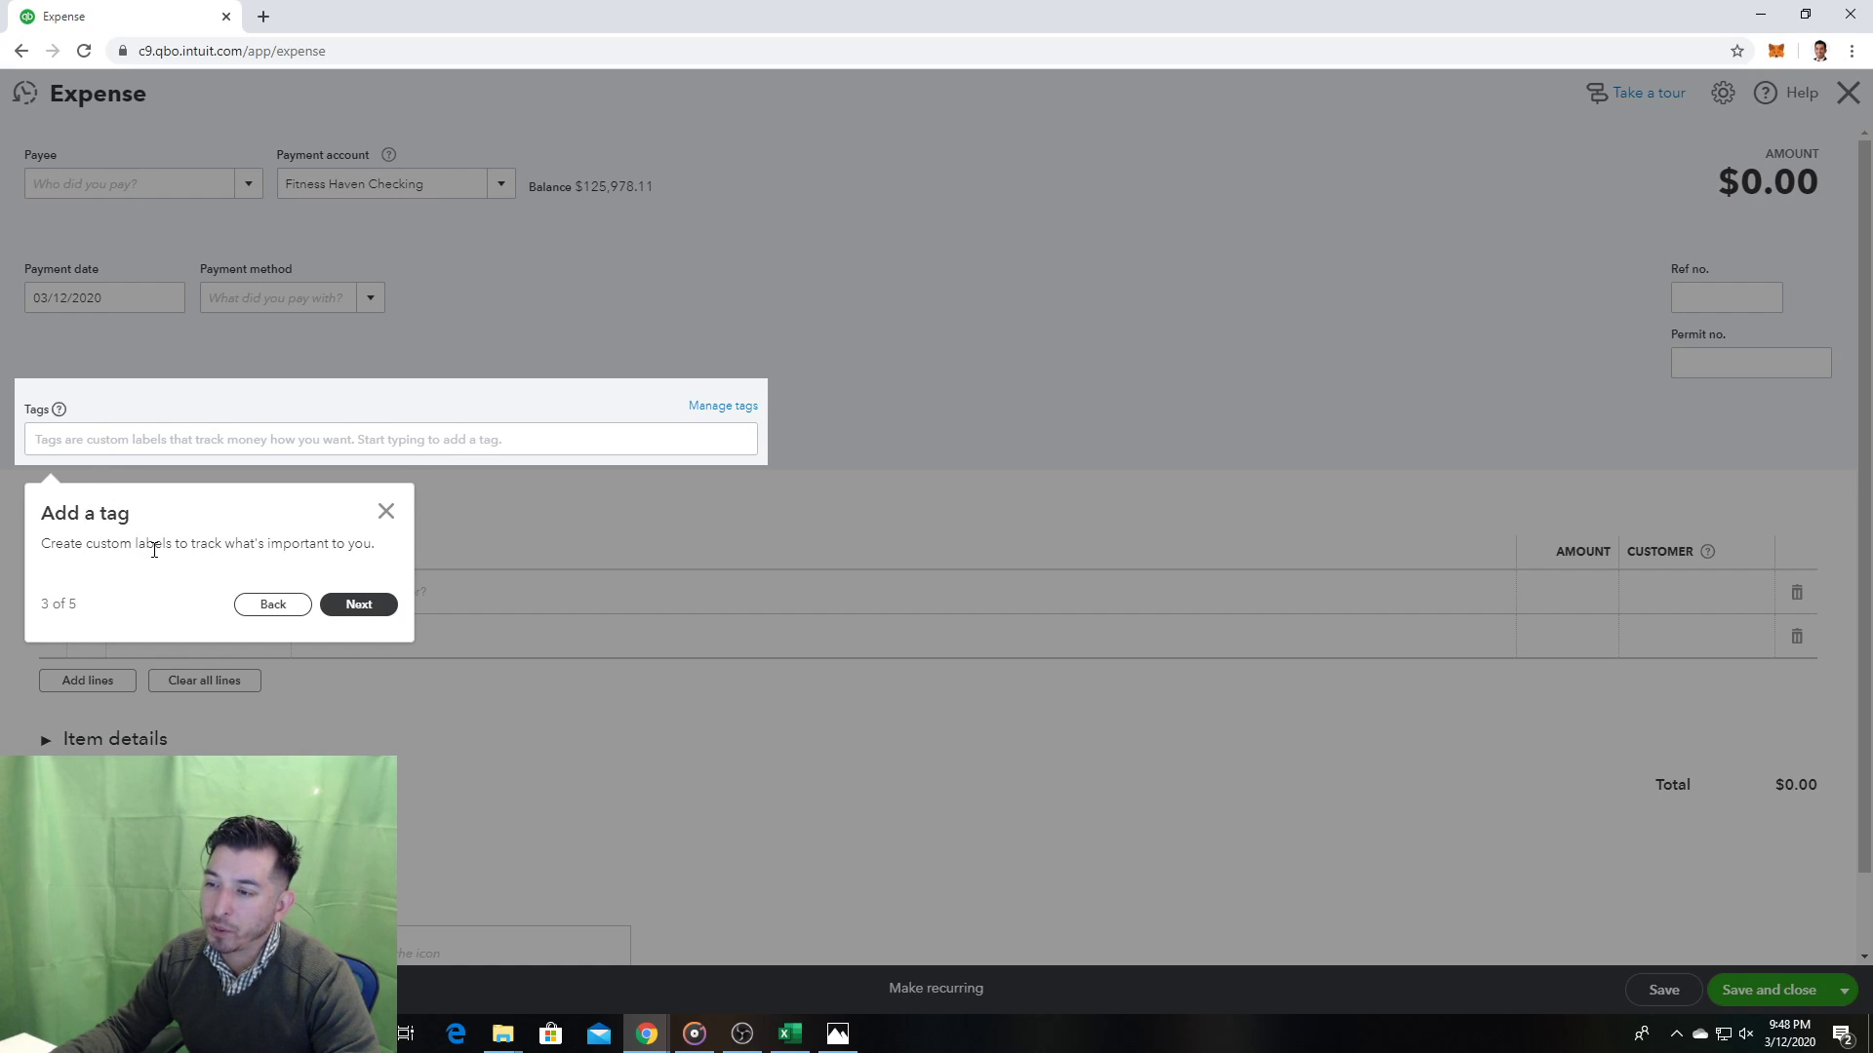
pyautogui.click(353, 604)
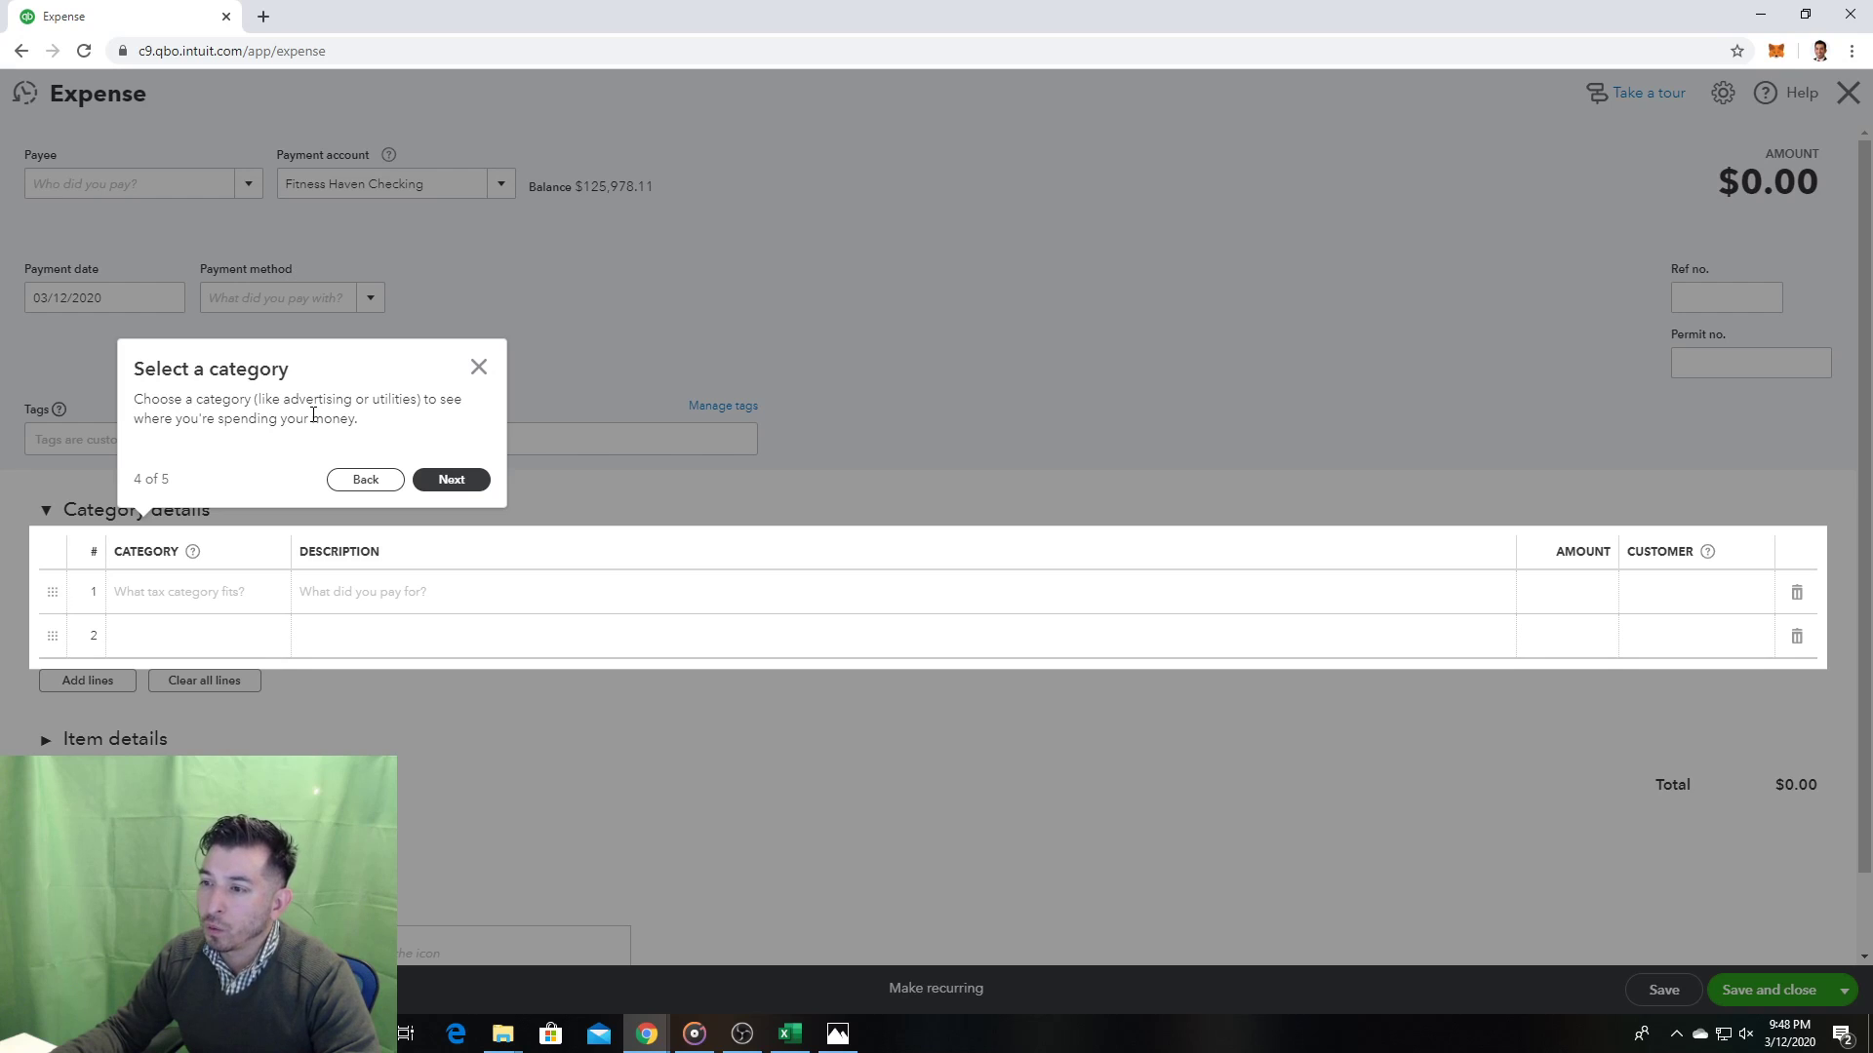
pyautogui.click(450, 479)
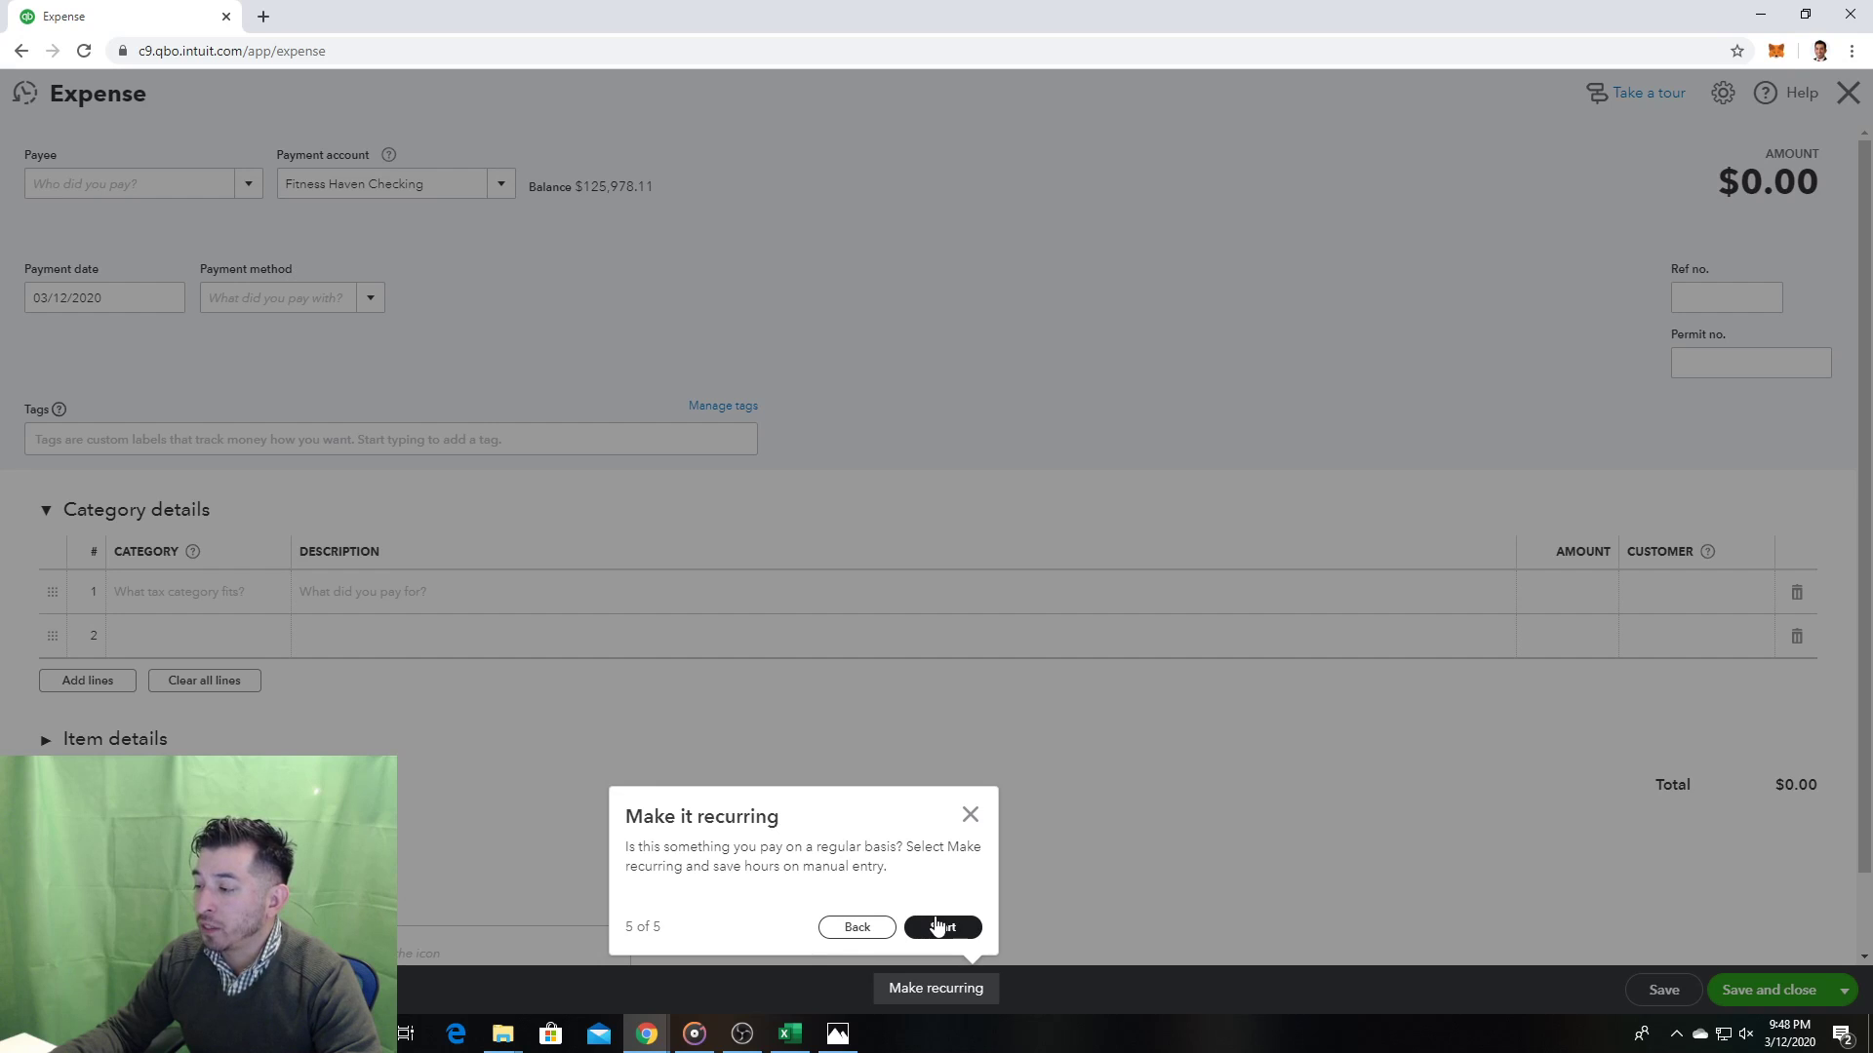
pyautogui.click(936, 926)
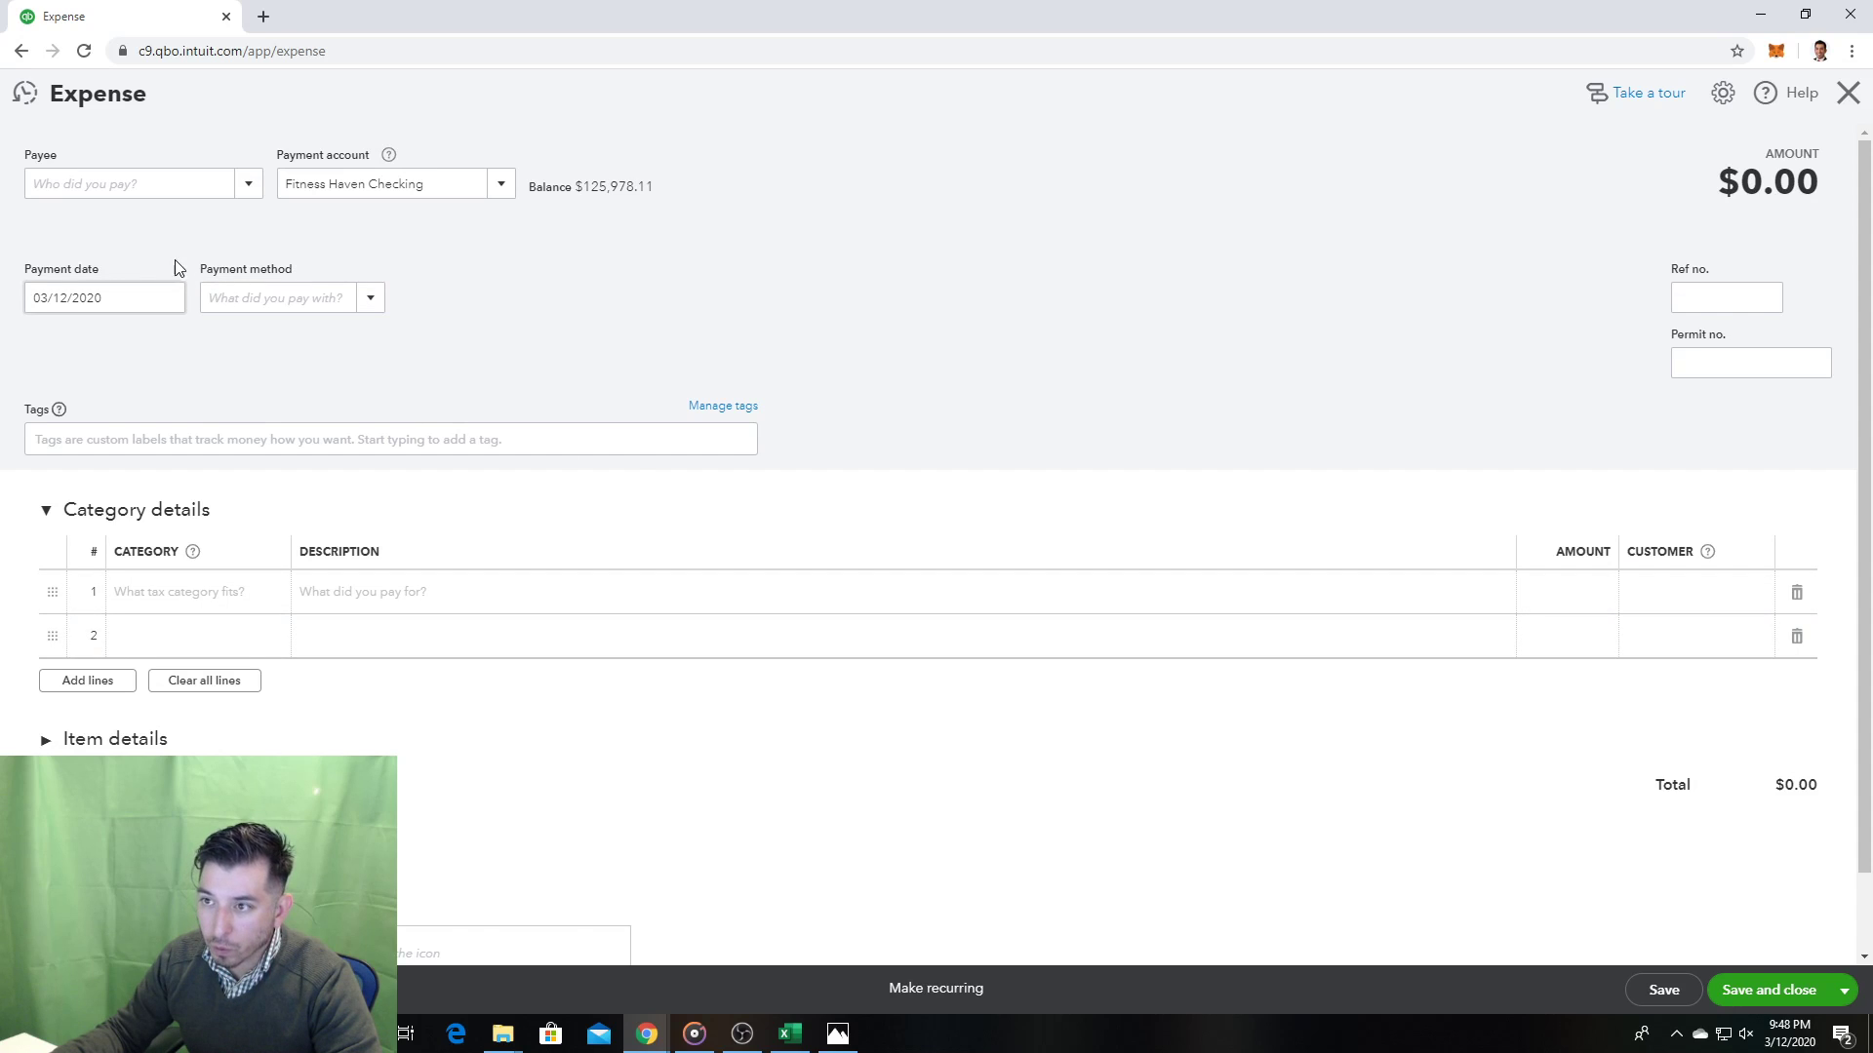
# Step: Add Walmart as a new vendor from the expense's payee field and dismiss the browser's location request
pyautogui.click(104, 193)
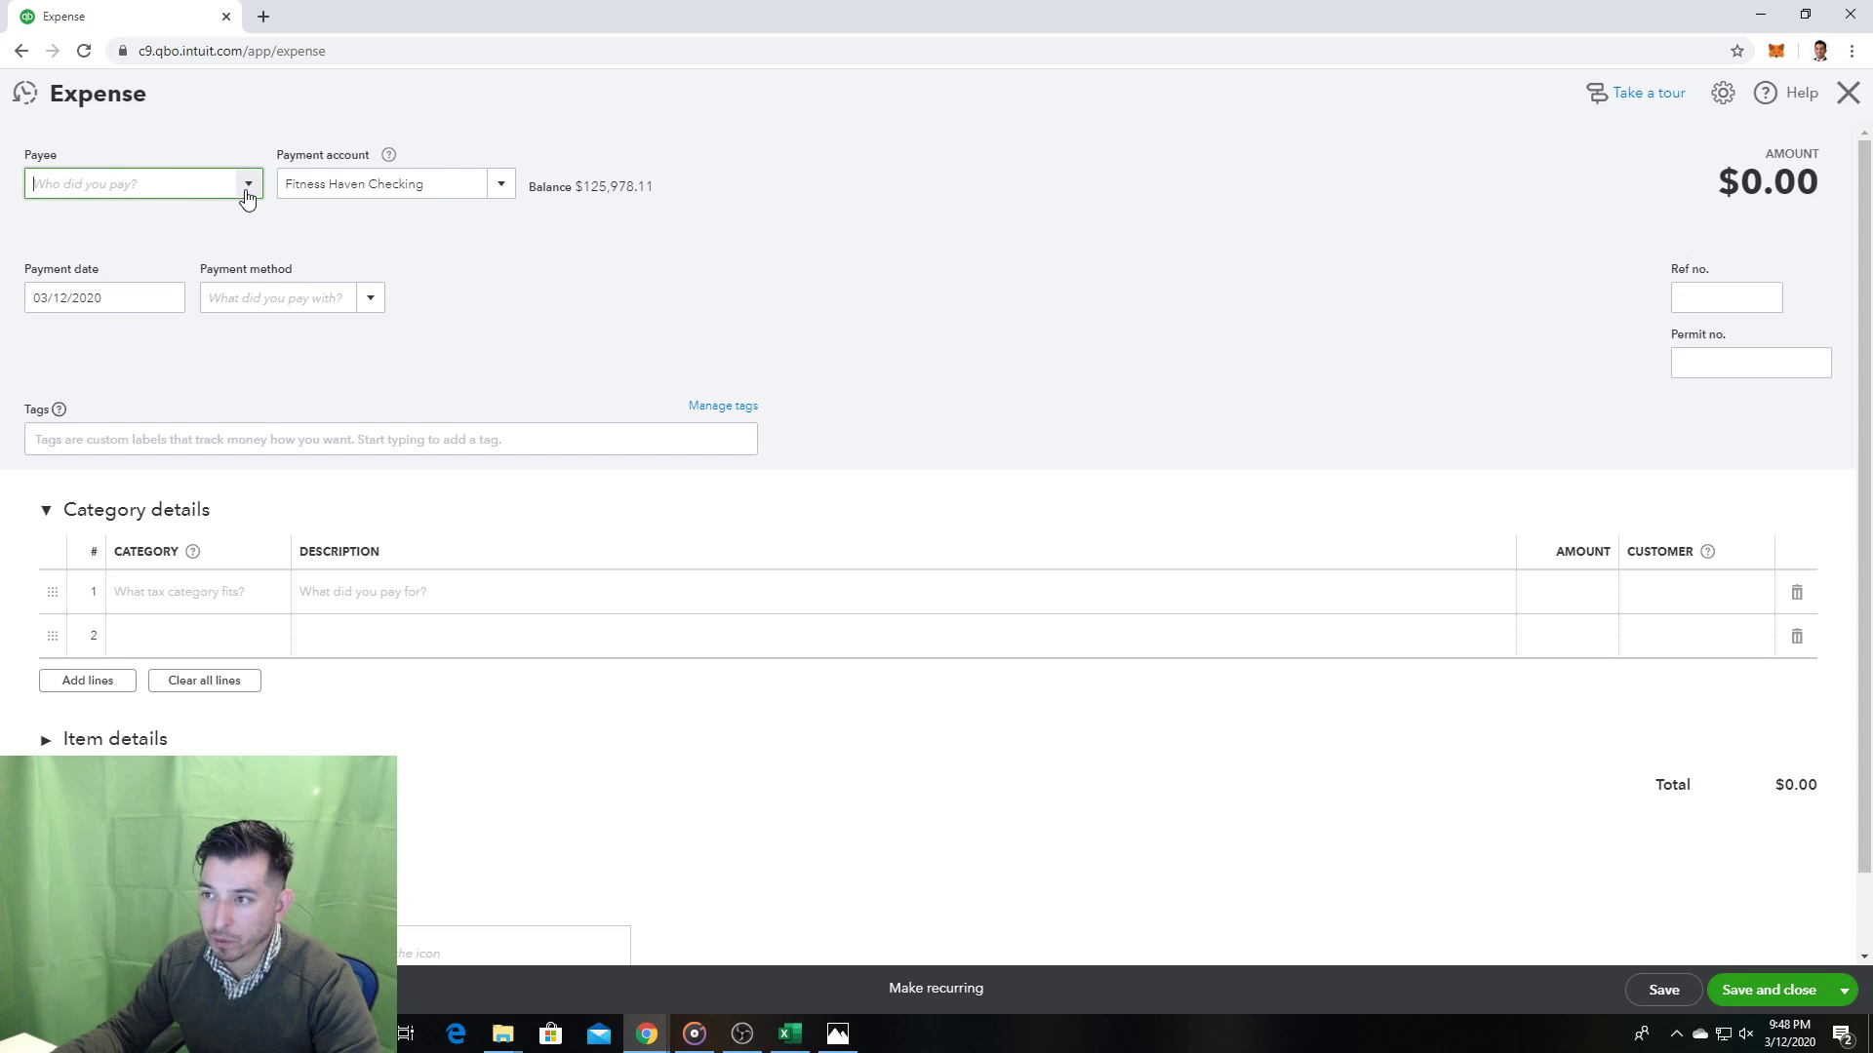
pyautogui.click(248, 190)
pyautogui.click(117, 221)
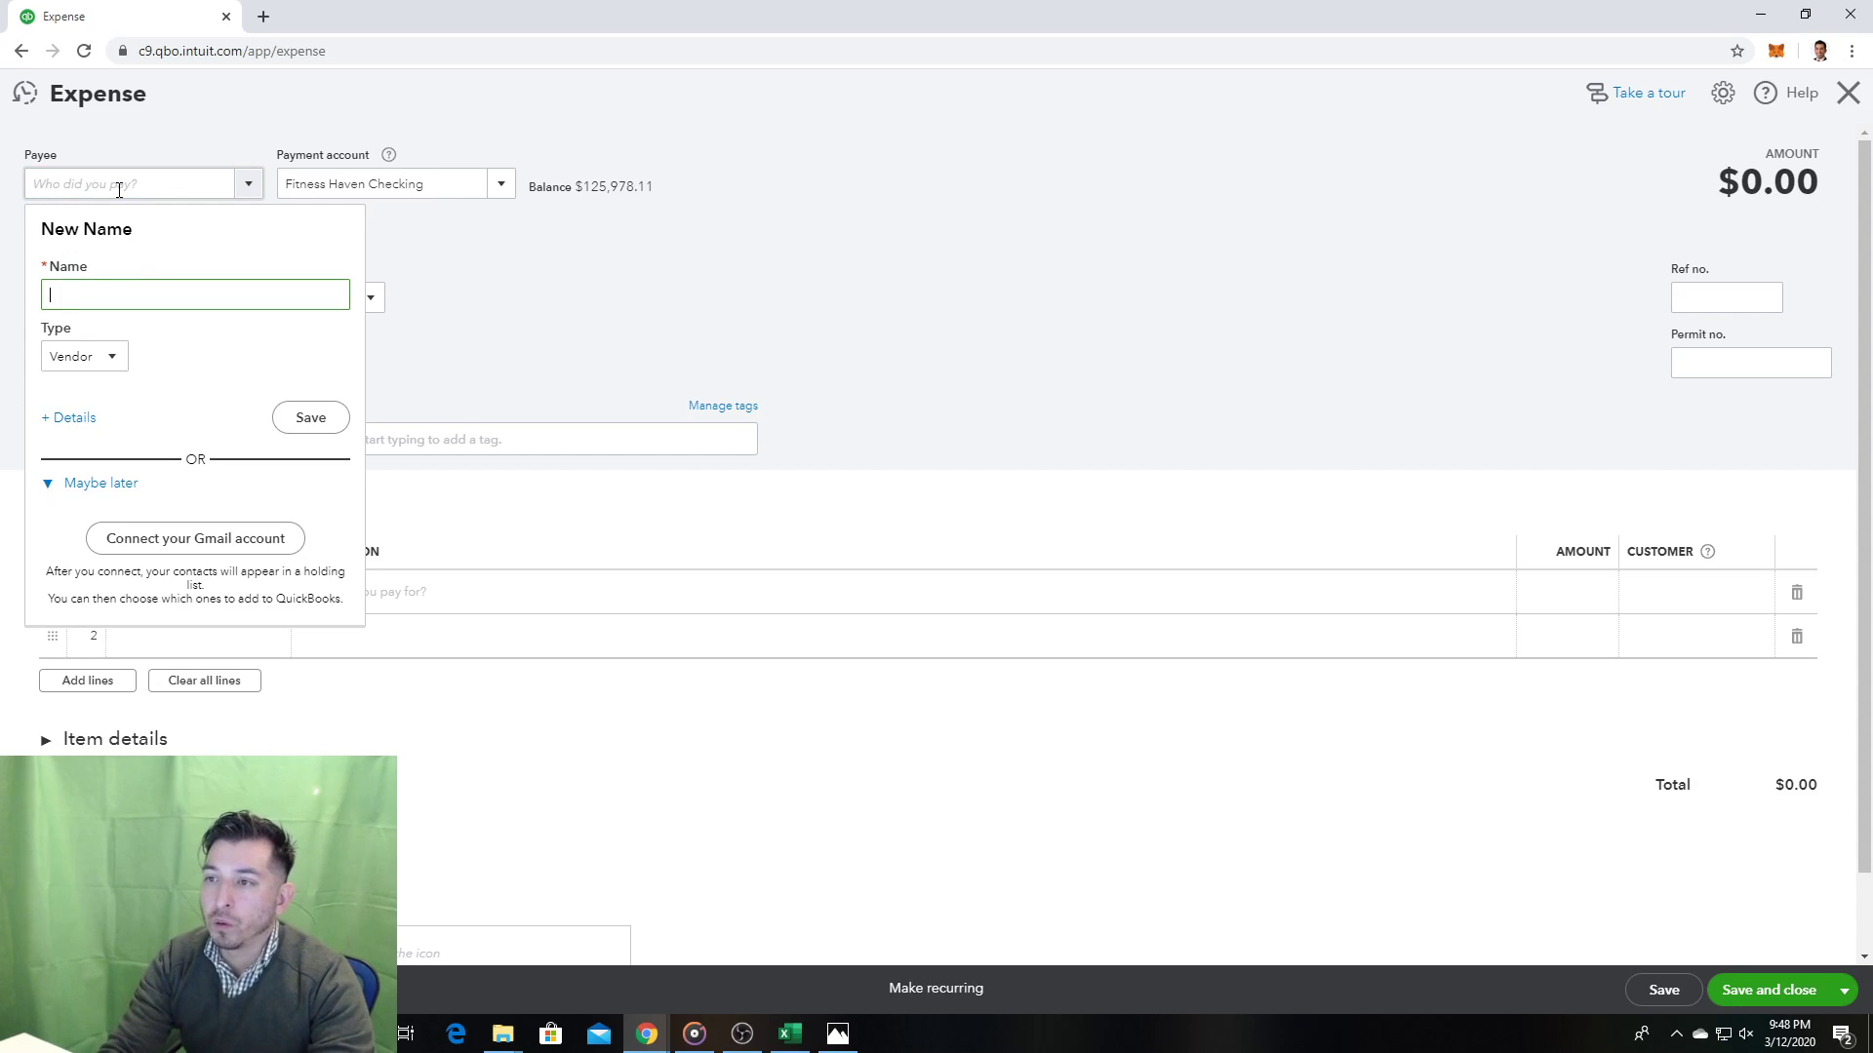
pyautogui.write('Walmar')
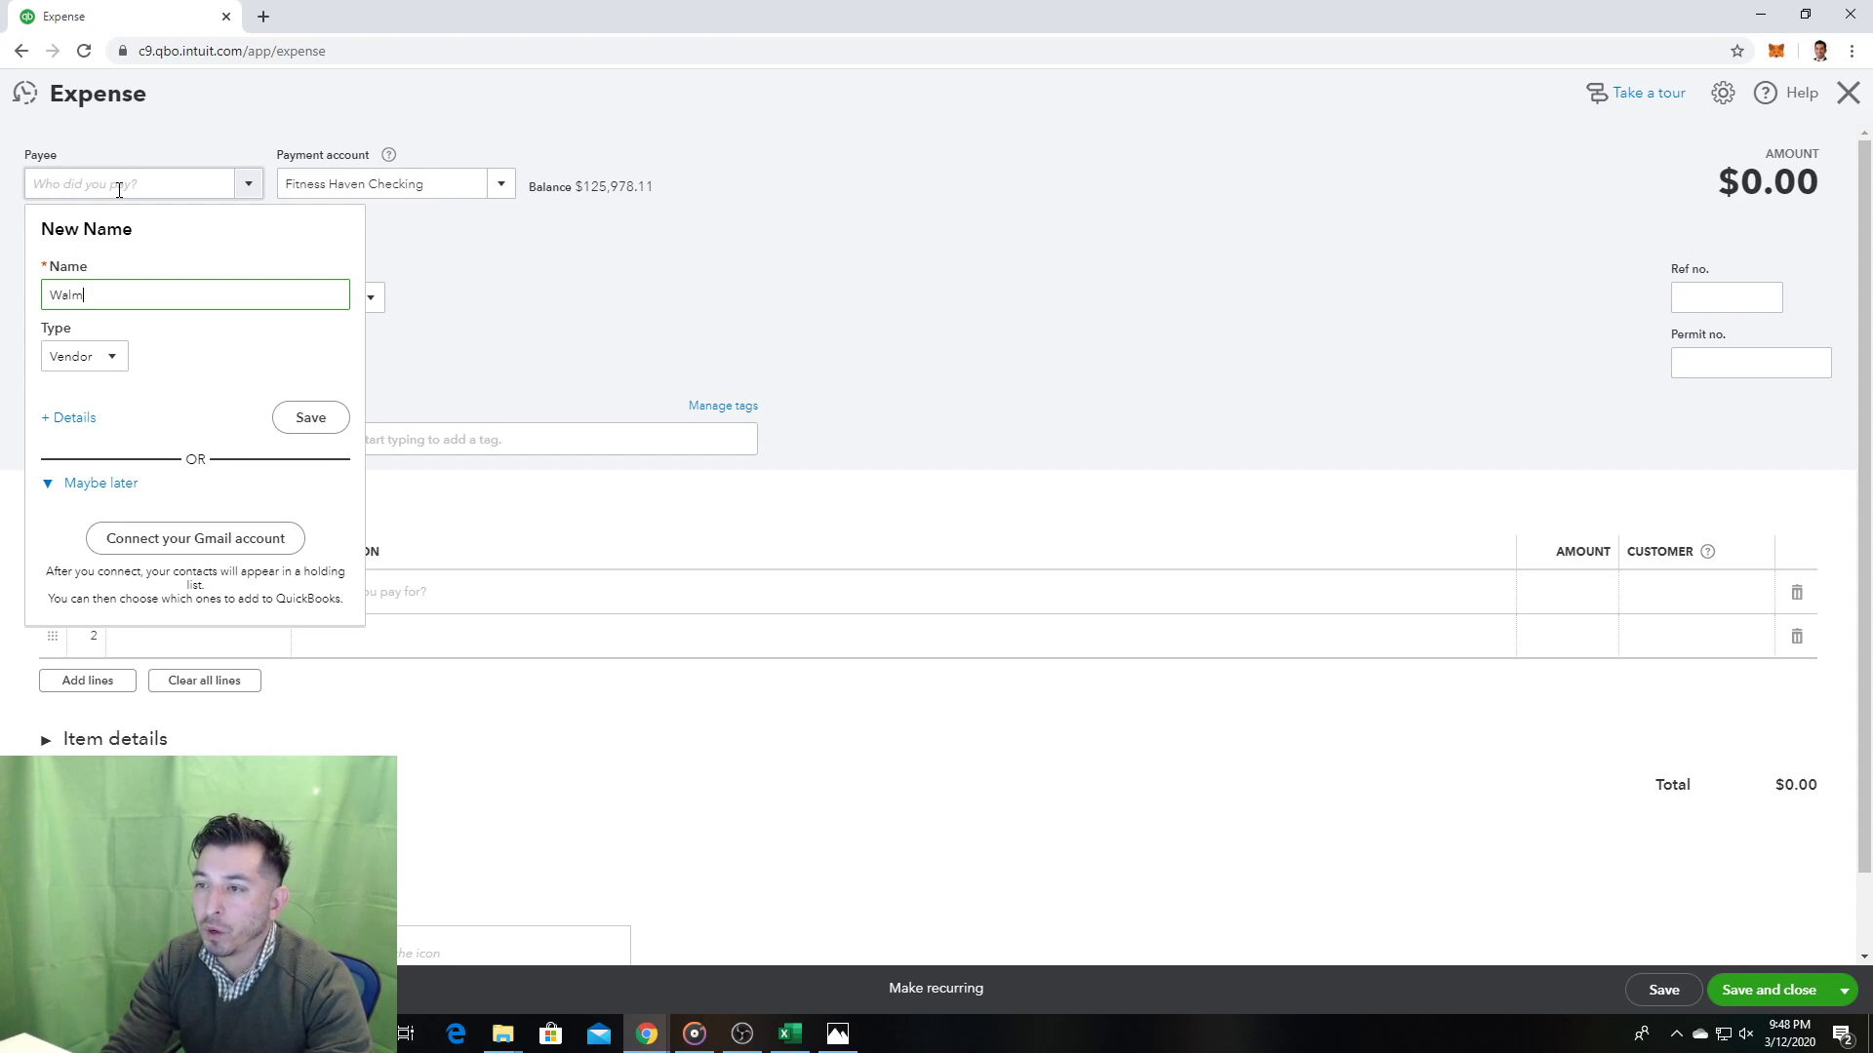
pyautogui.write('t')
pyautogui.click(85, 419)
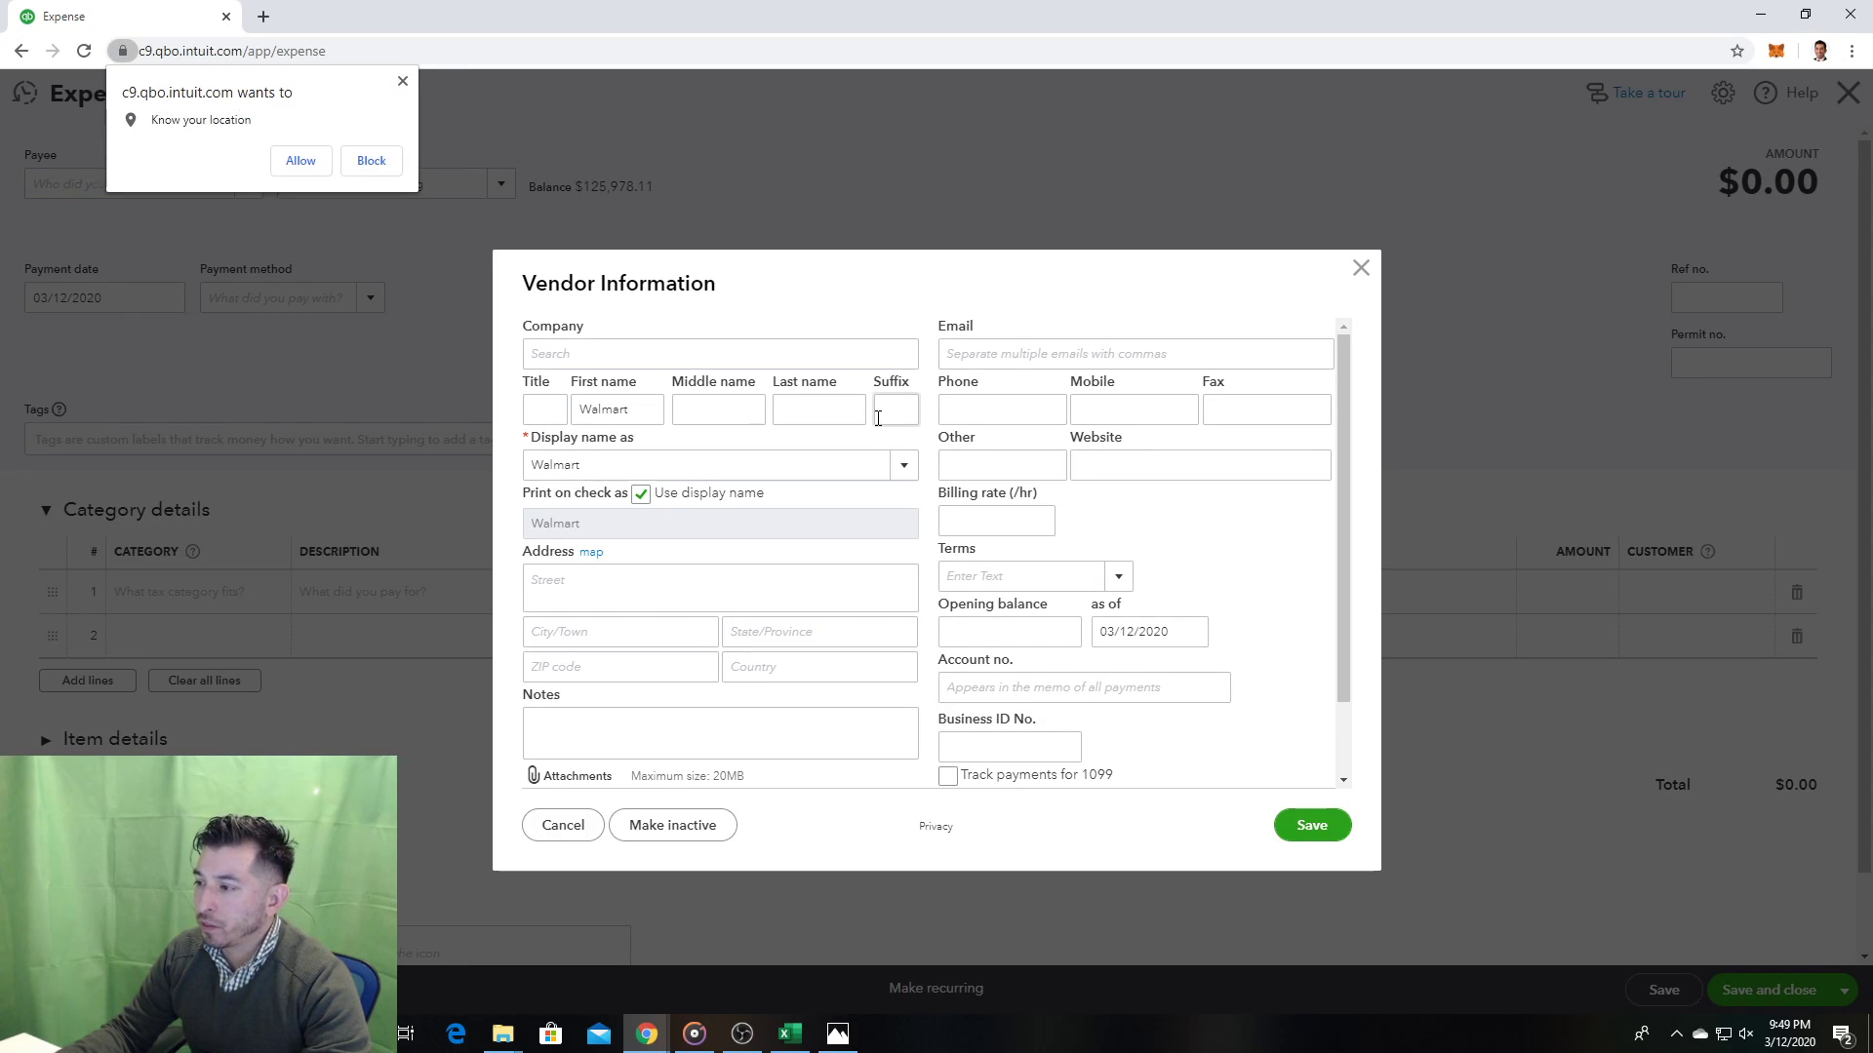
pyautogui.scroll(-1, 1229, 646)
pyautogui.click(1323, 824)
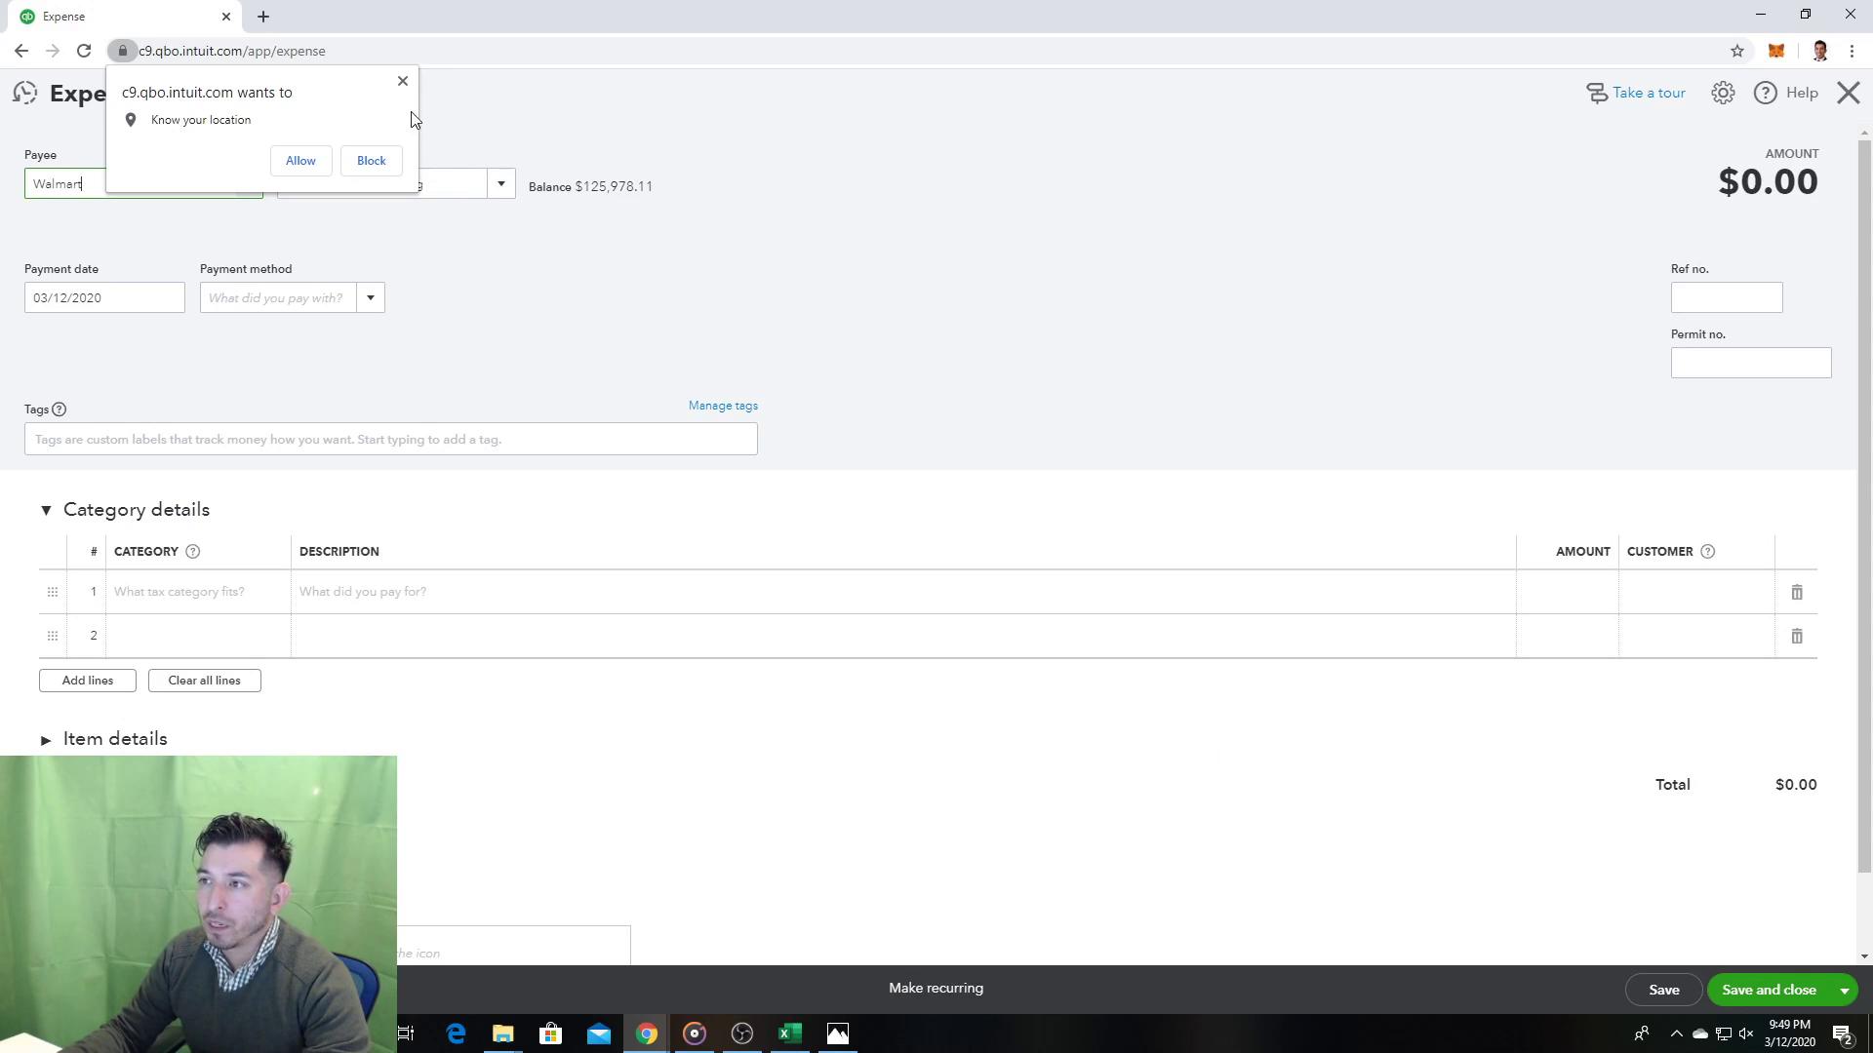
pyautogui.click(402, 82)
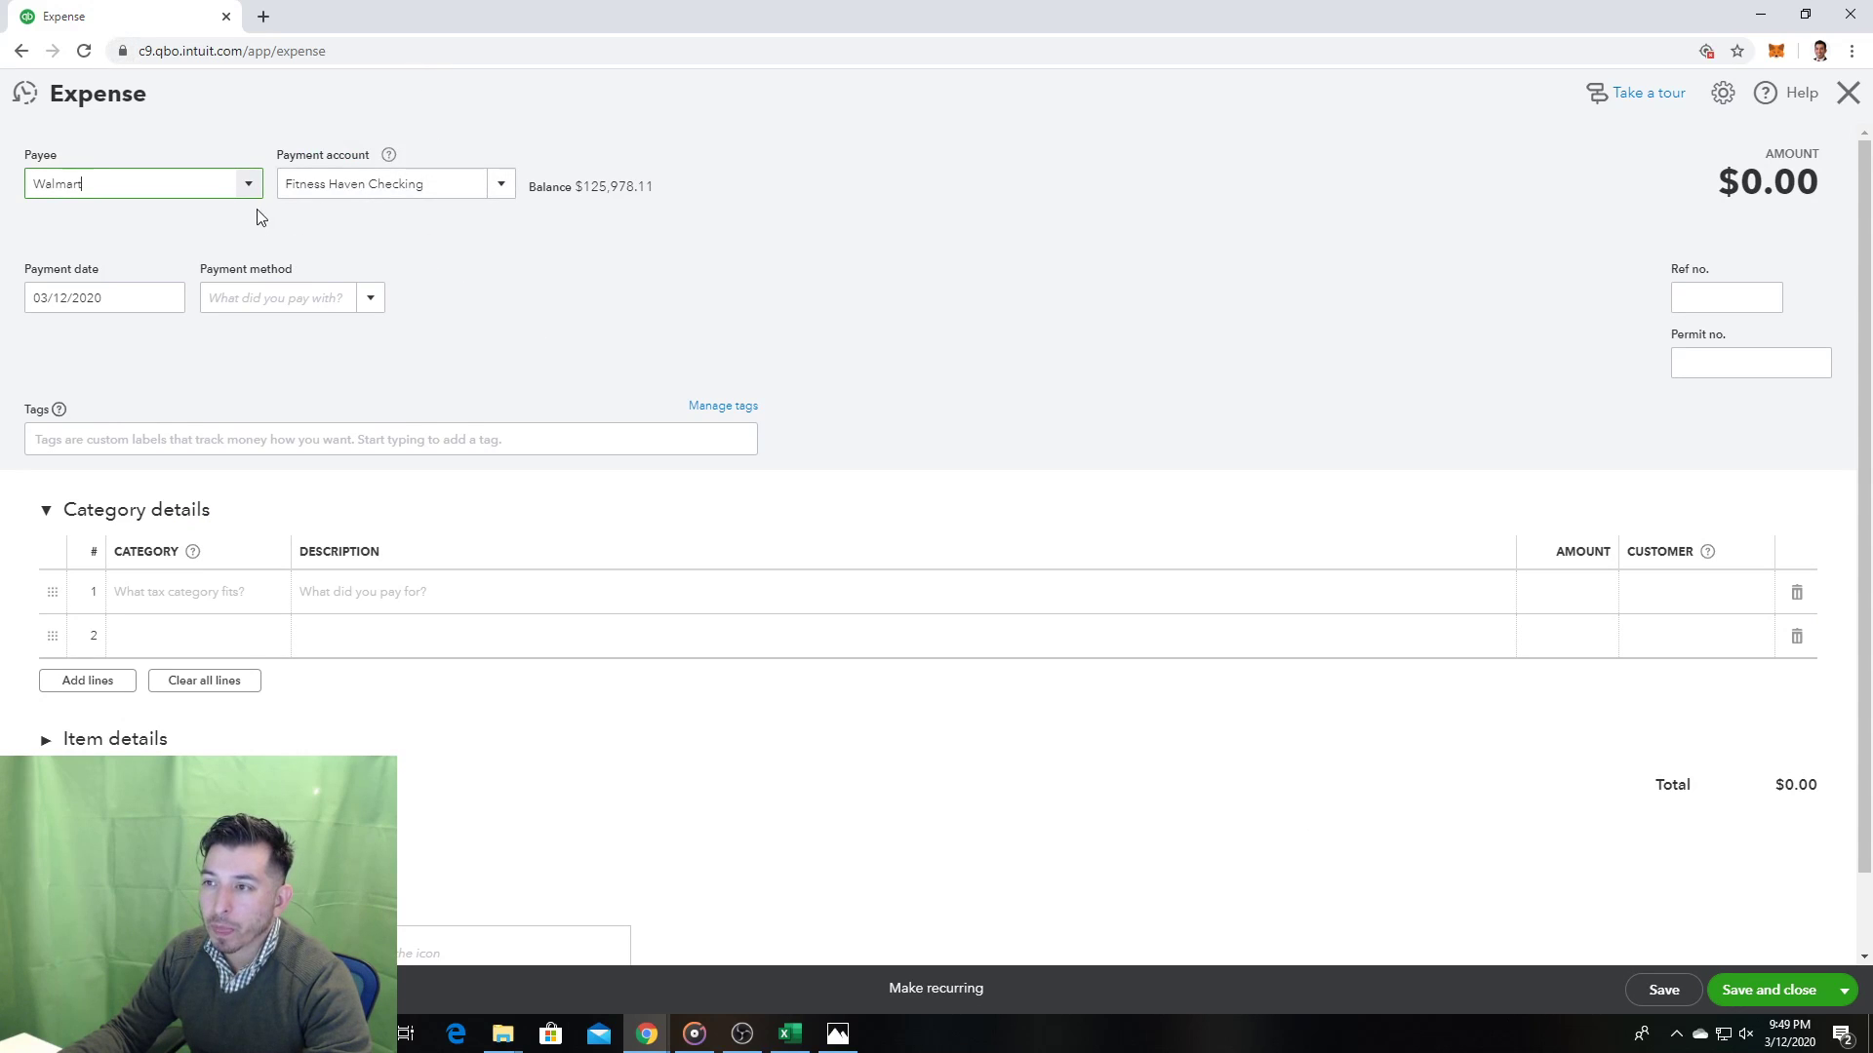
pyautogui.click(256, 185)
pyautogui.click(256, 184)
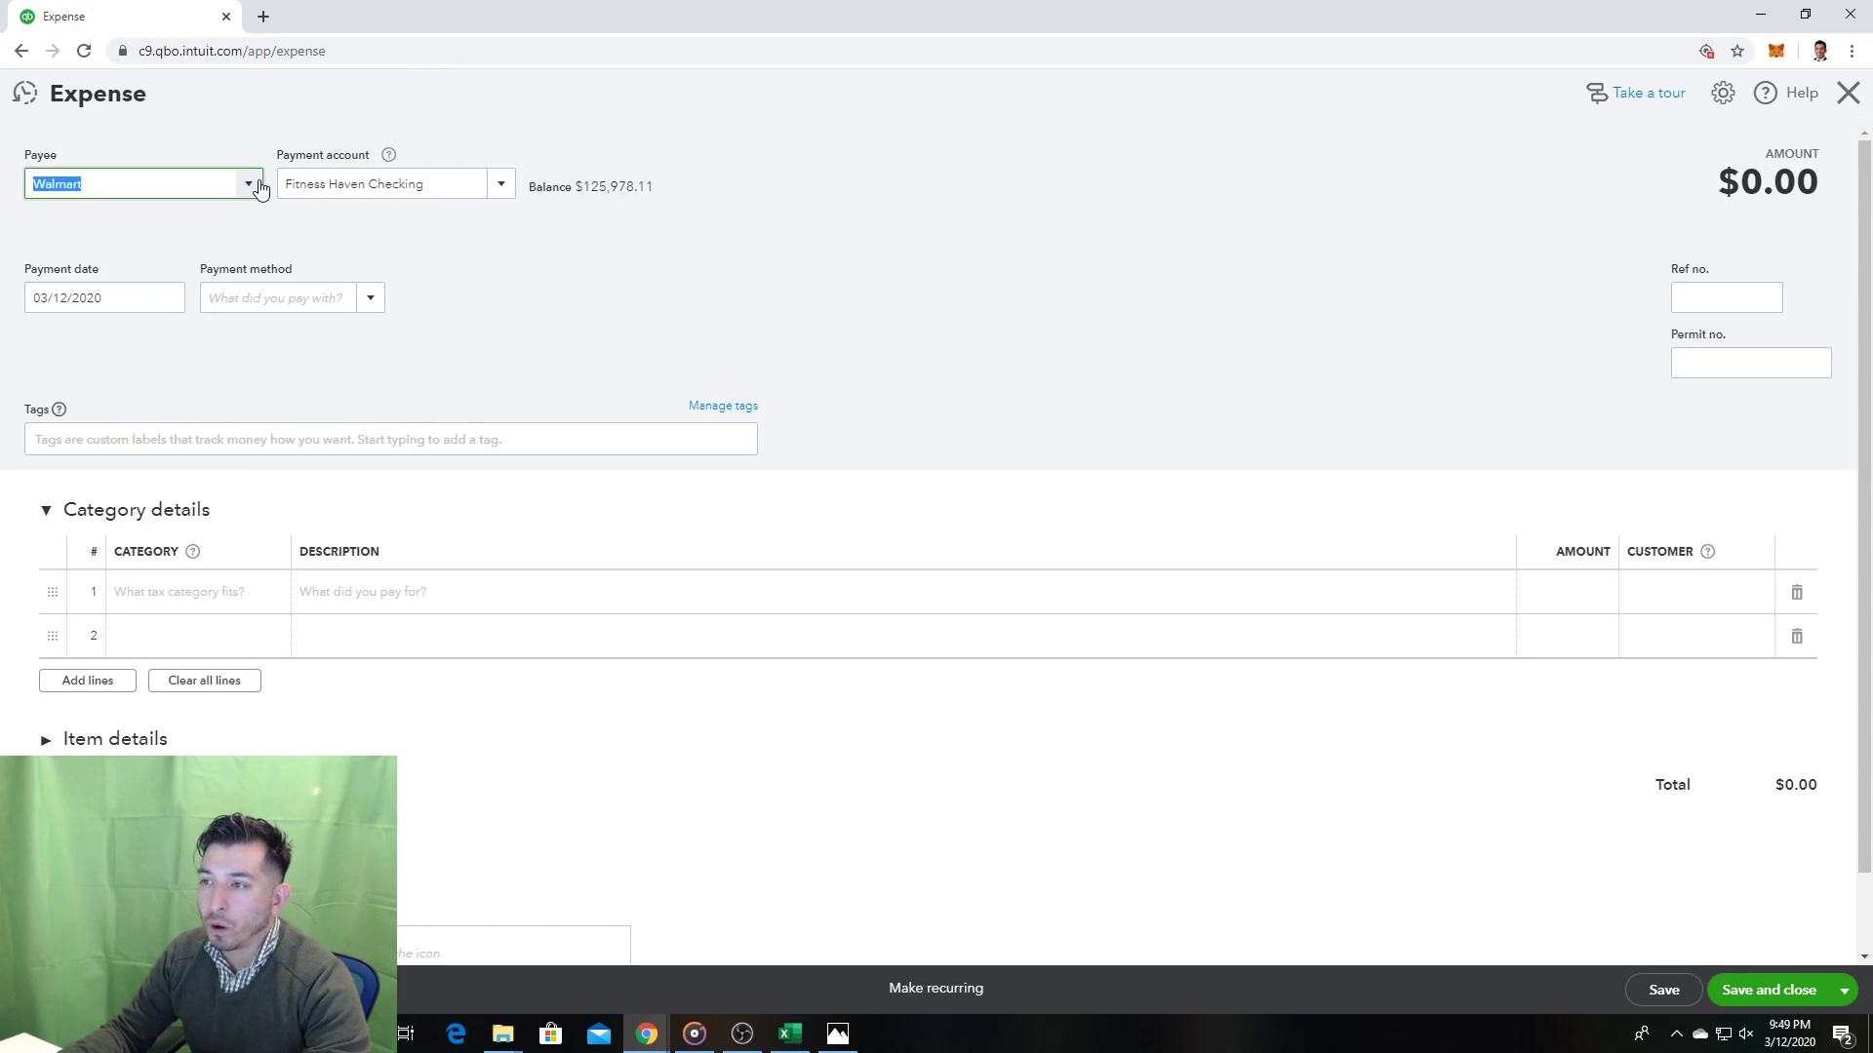
pyautogui.click(256, 185)
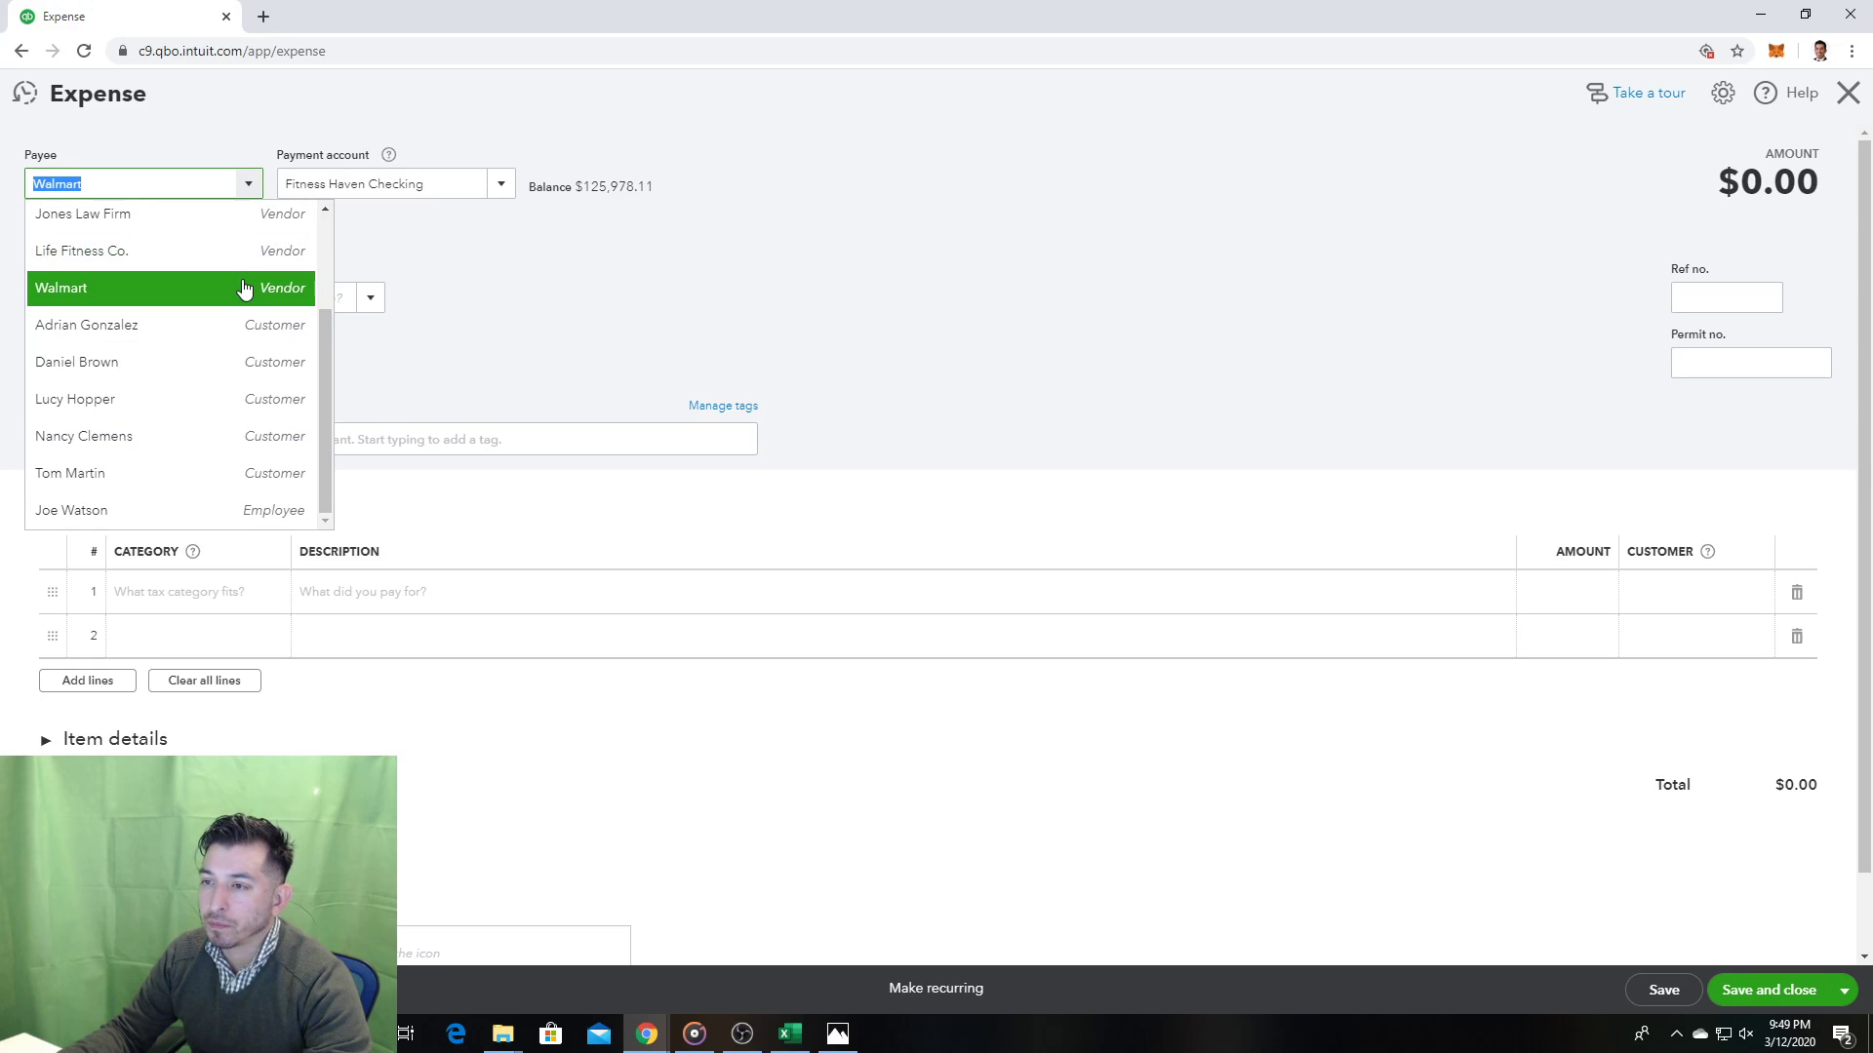
pyautogui.scroll(3, 244, 288)
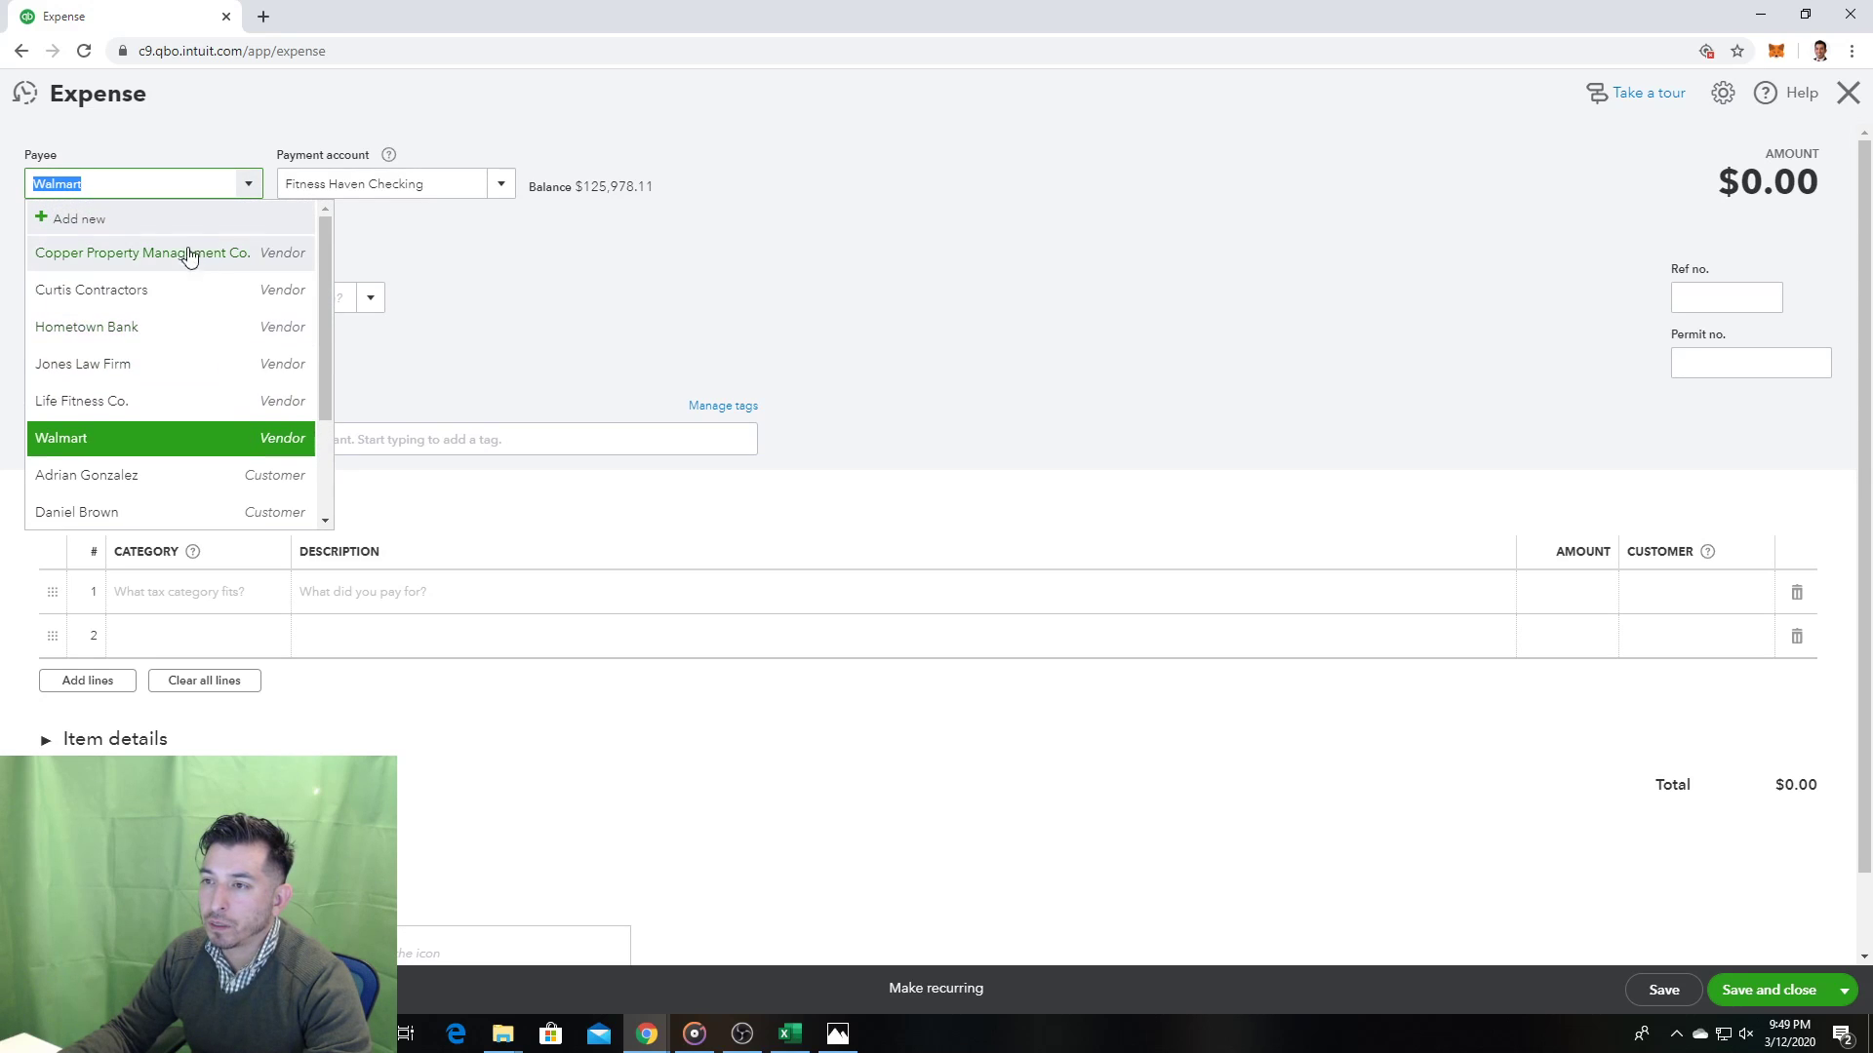
pyautogui.click(146, 220)
pyautogui.click(115, 359)
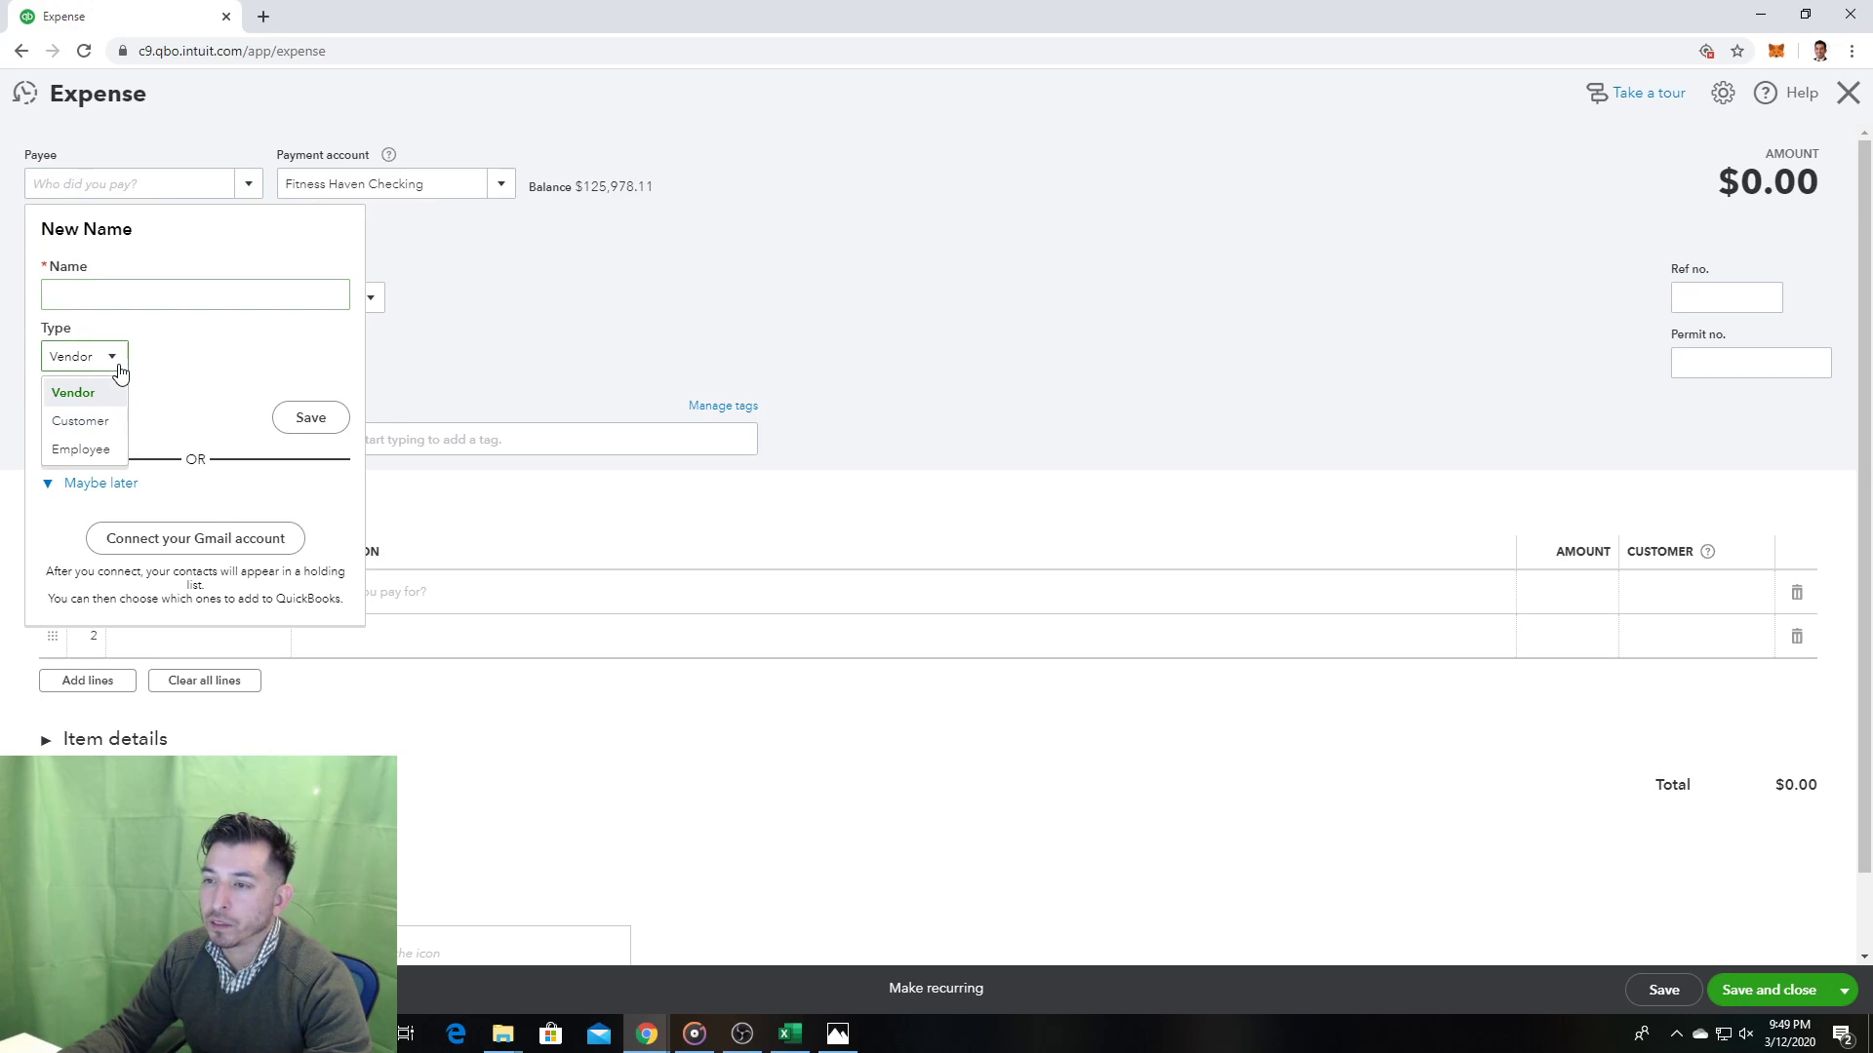
pyautogui.click(698, 352)
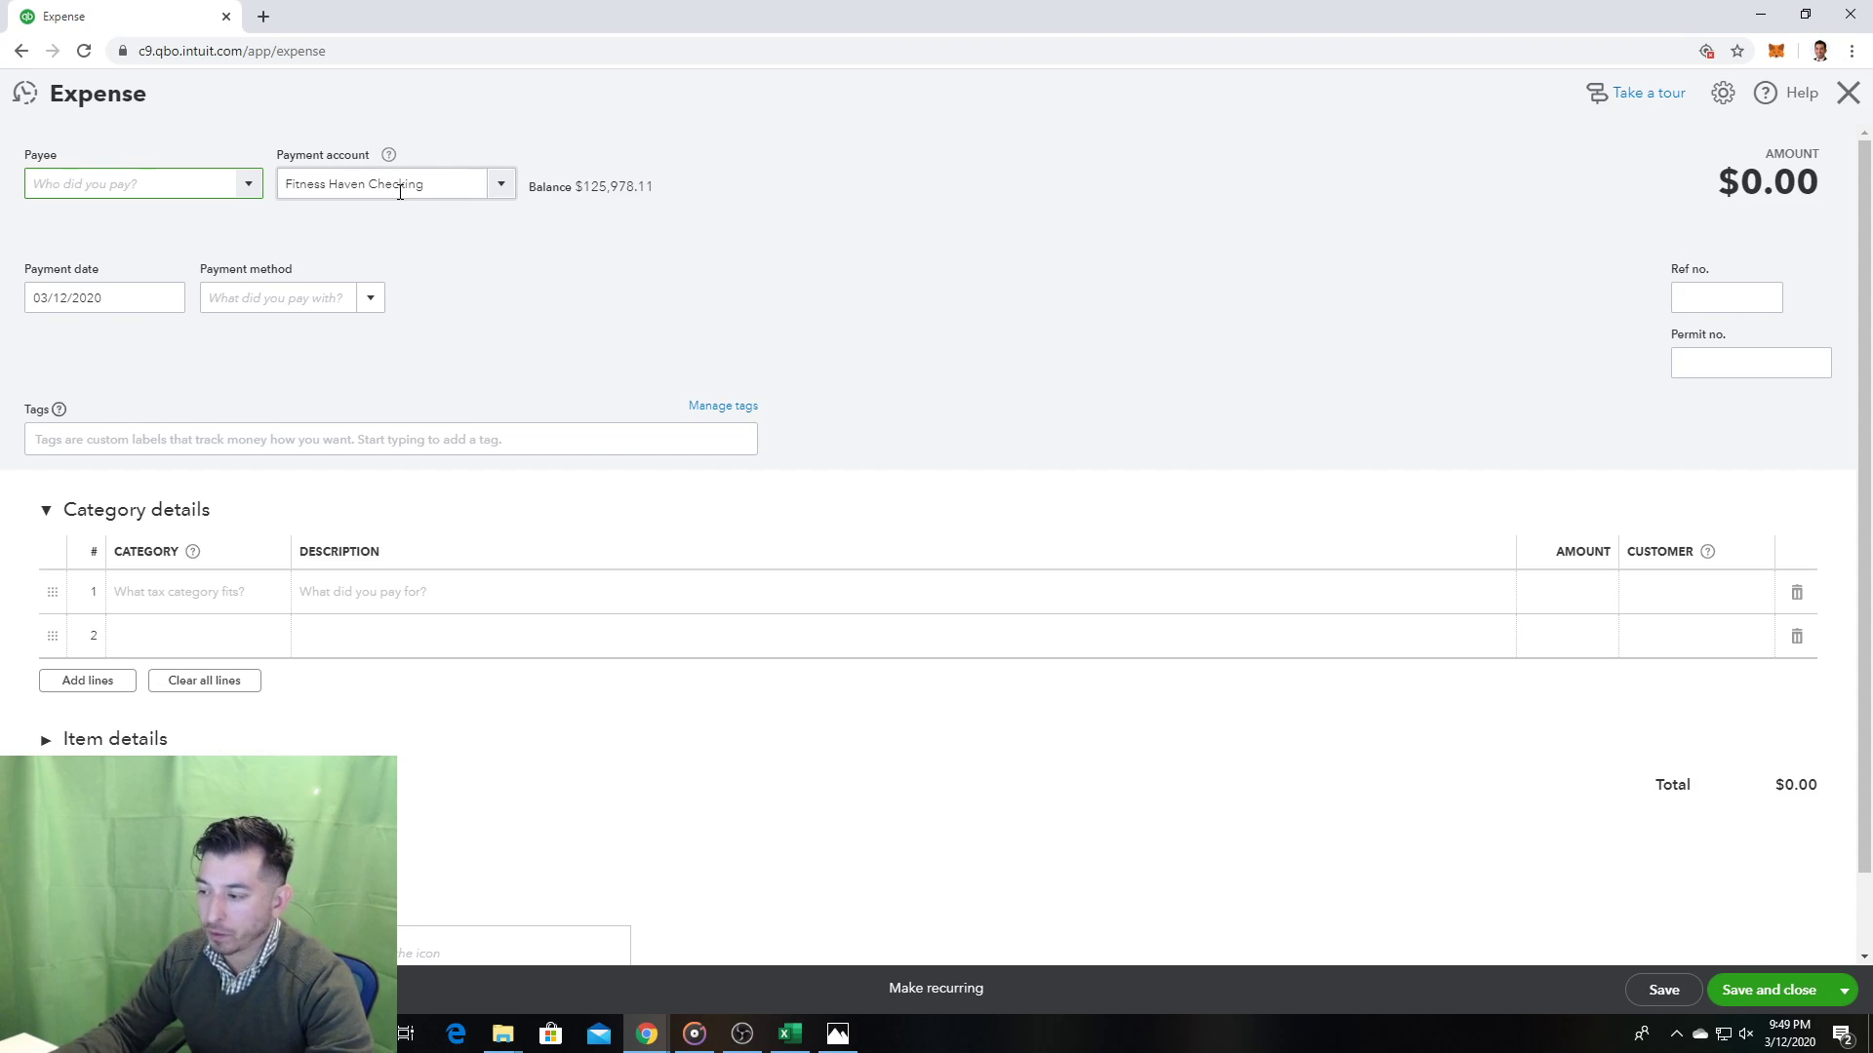
# Step: Consult the exercise photo 18.jpg in Photos and set the expense's payment method to Credit Card
pyautogui.click(841, 1036)
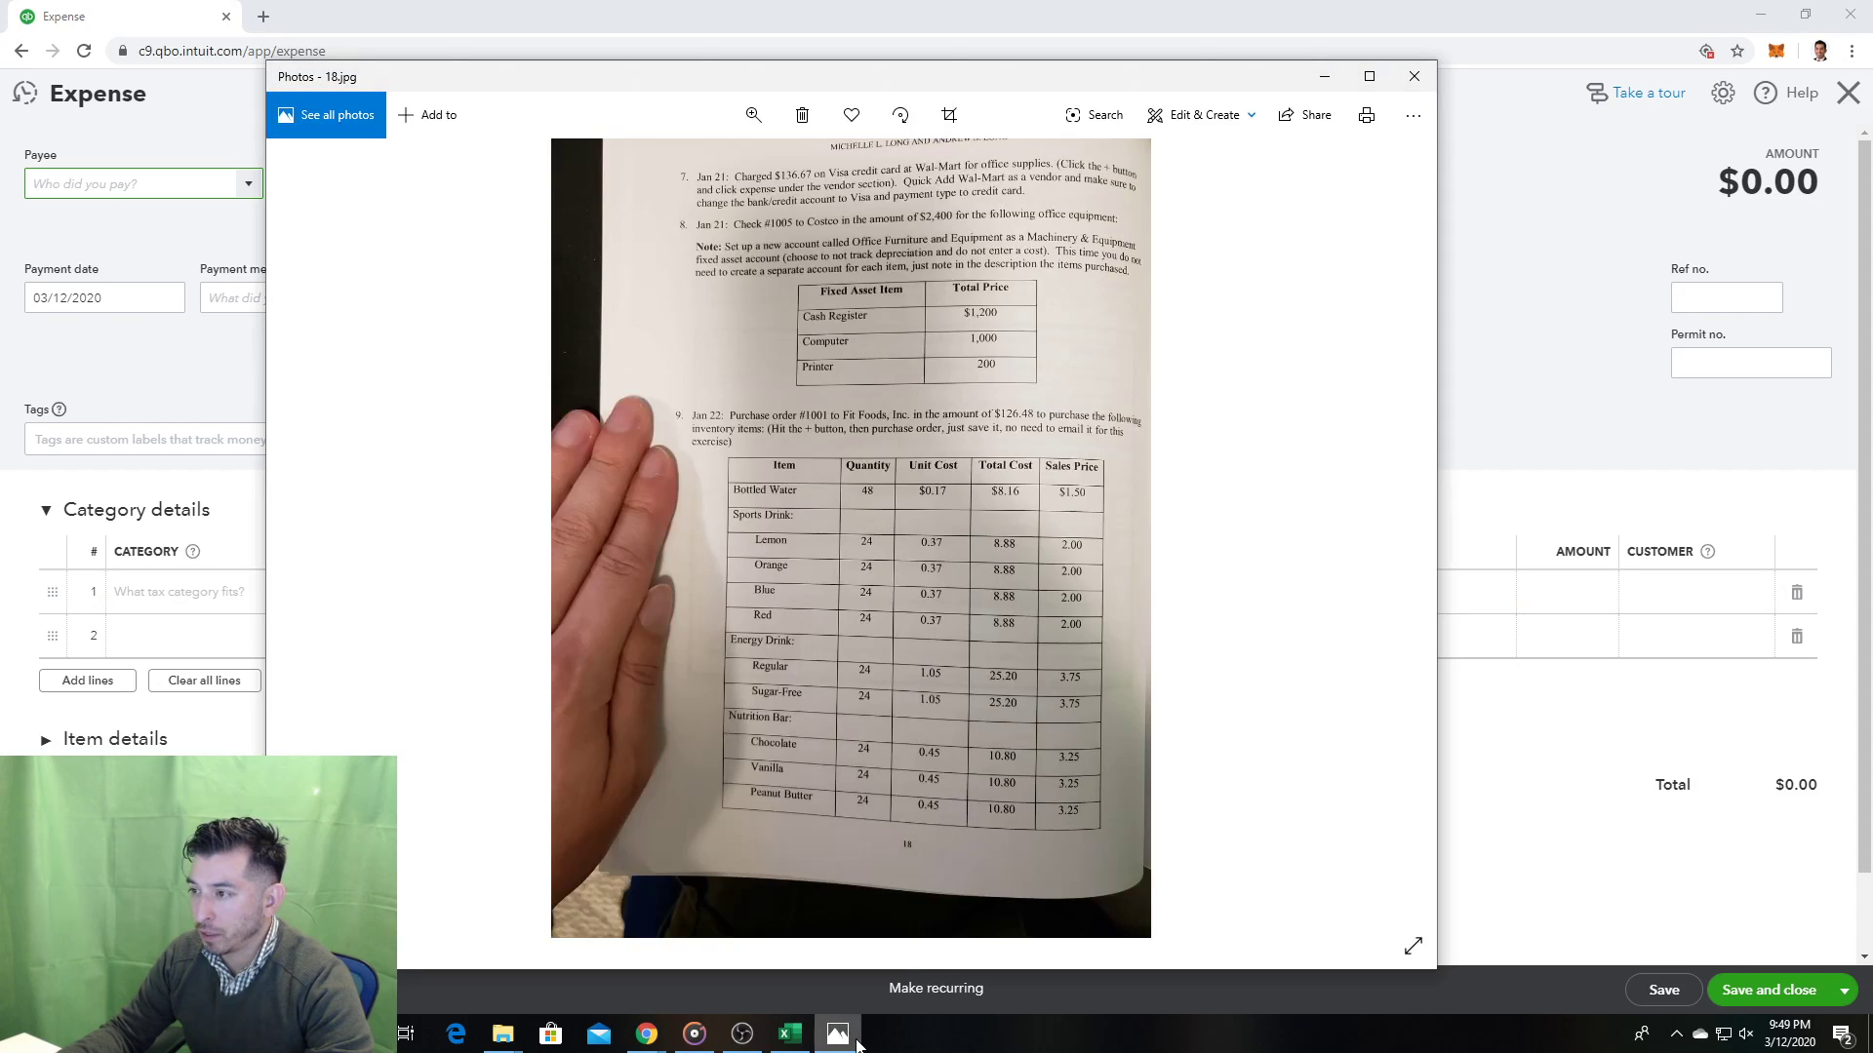
pyautogui.moveTo(860, 78); pyautogui.dragTo(1078, 102)
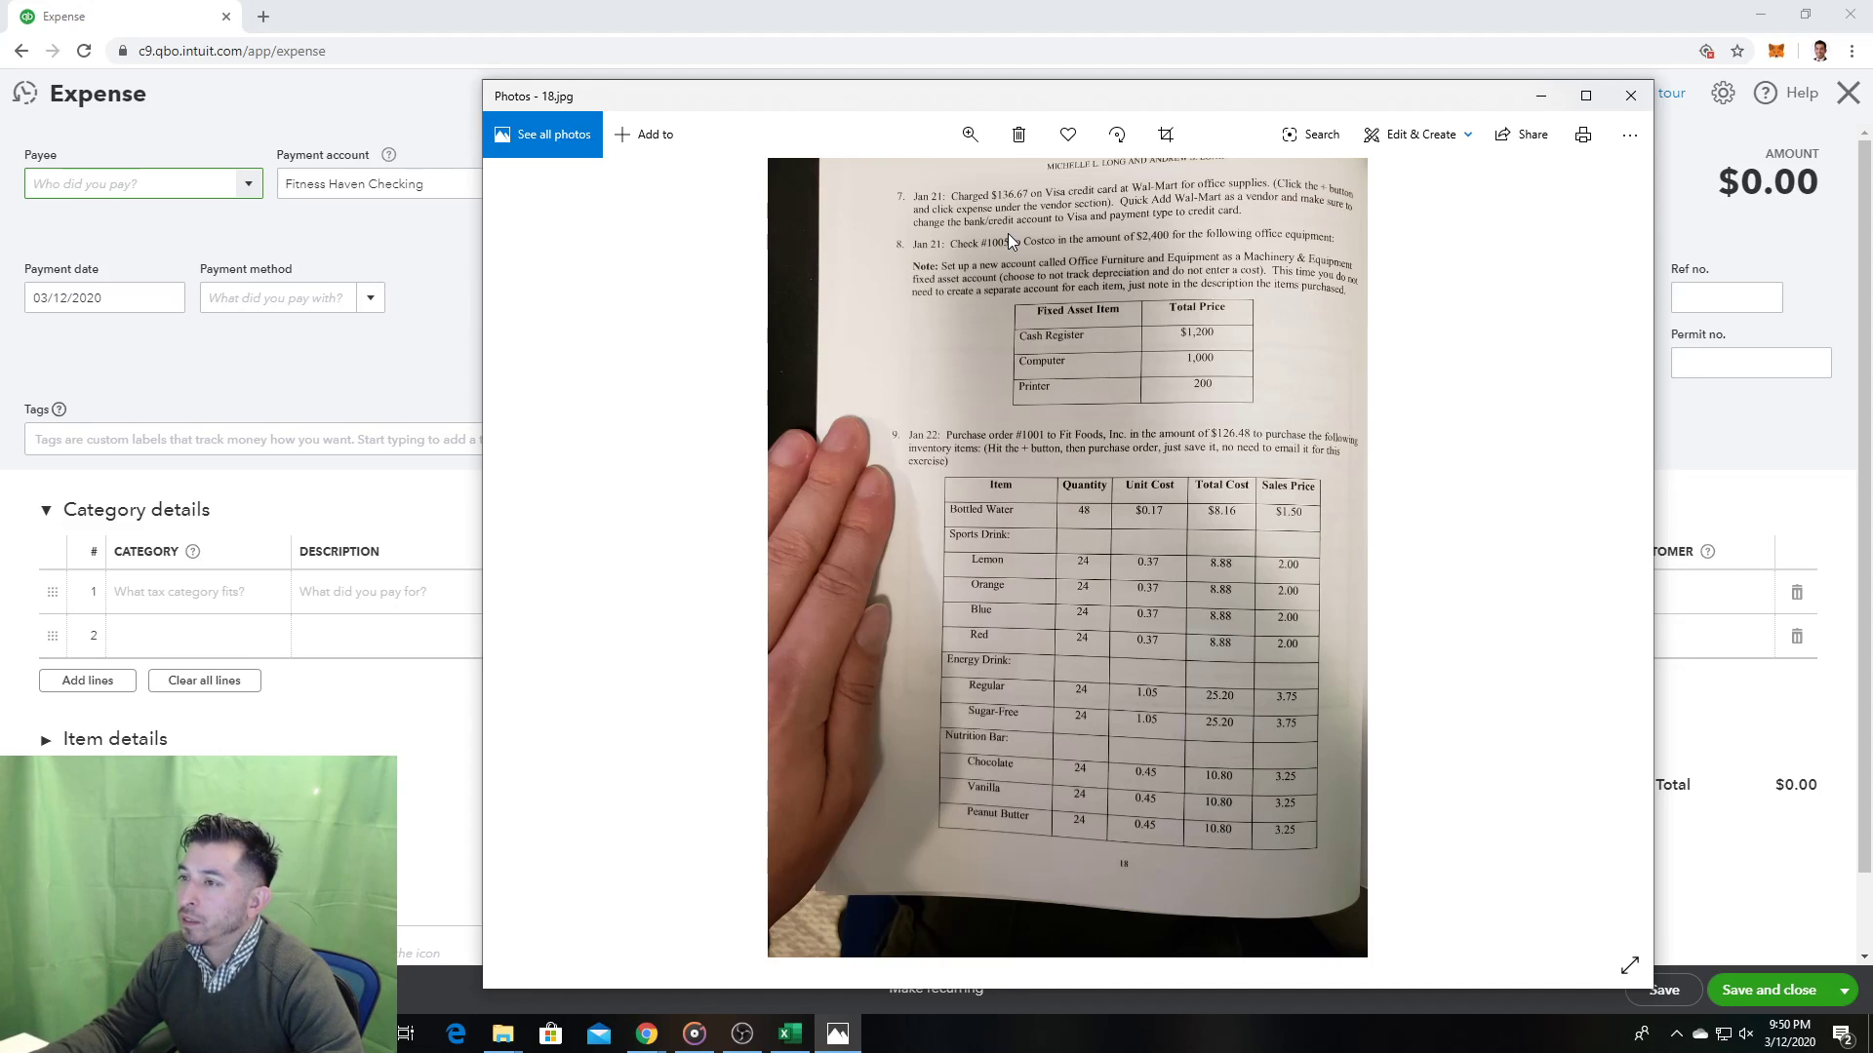
pyautogui.click(434, 326)
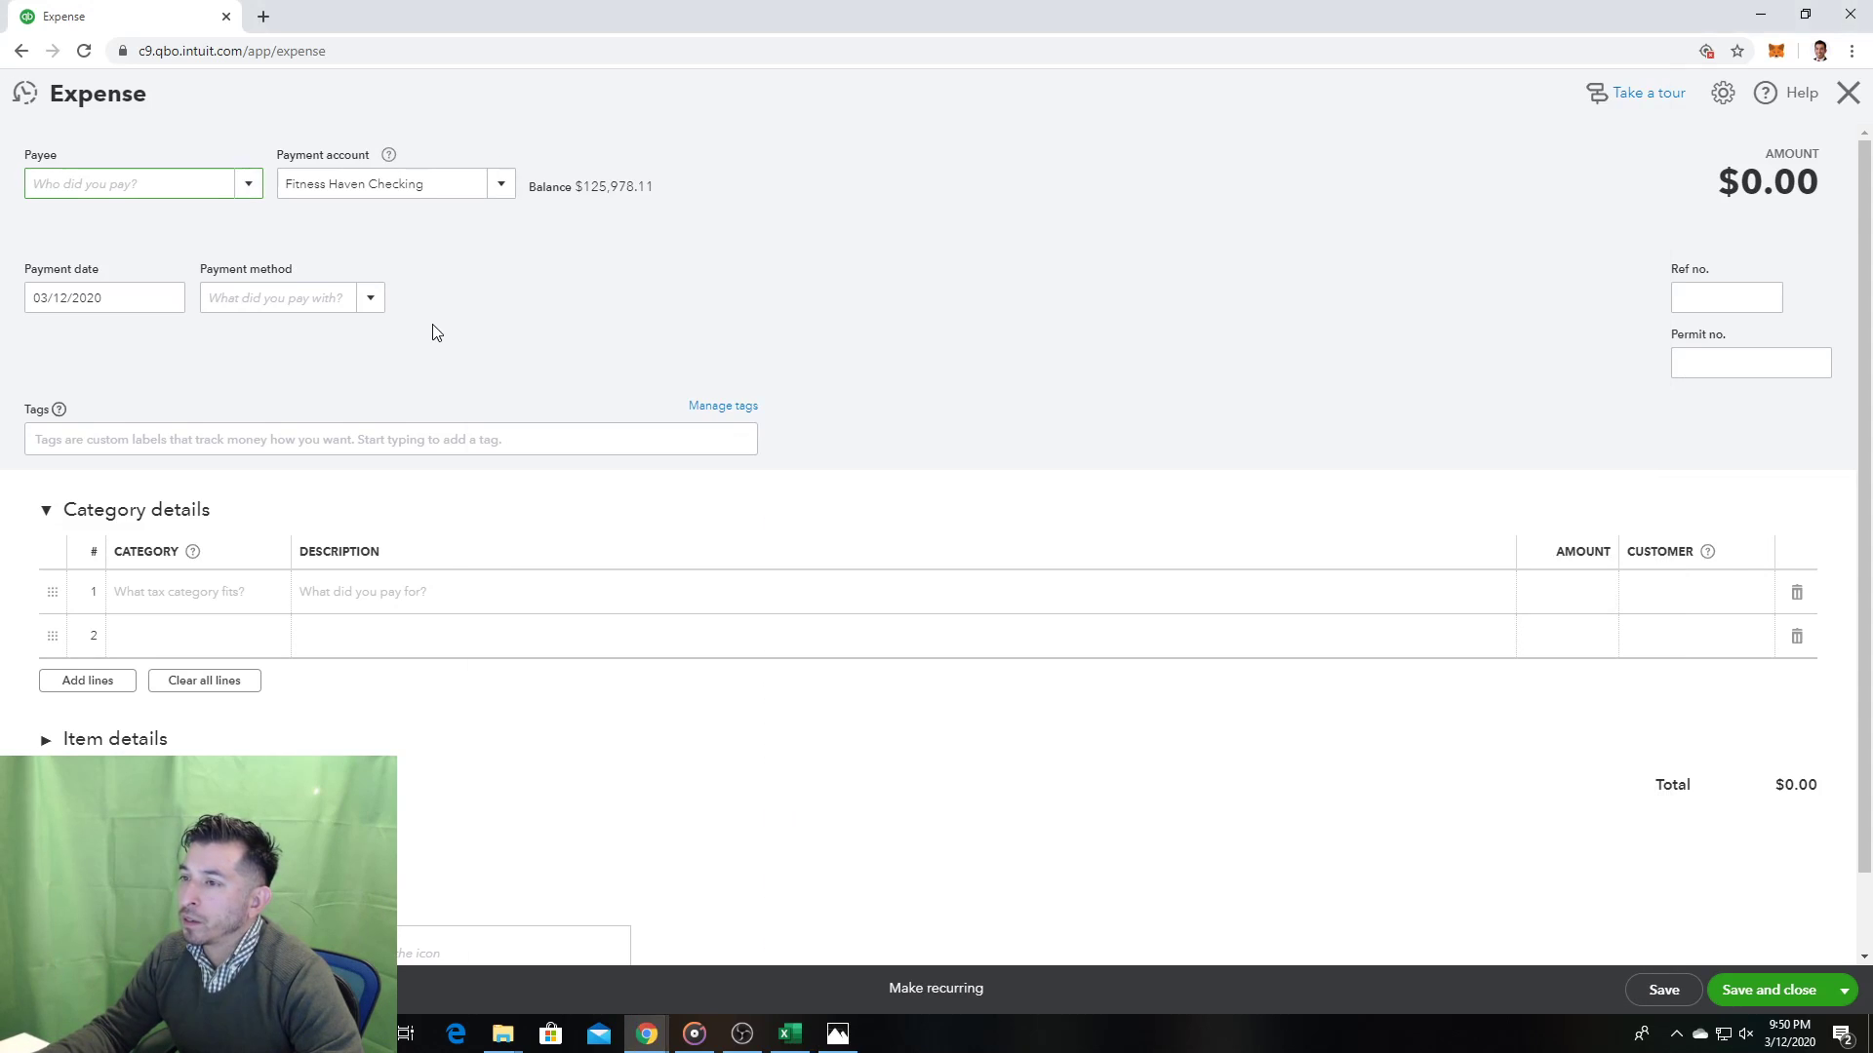
pyautogui.click(362, 295)
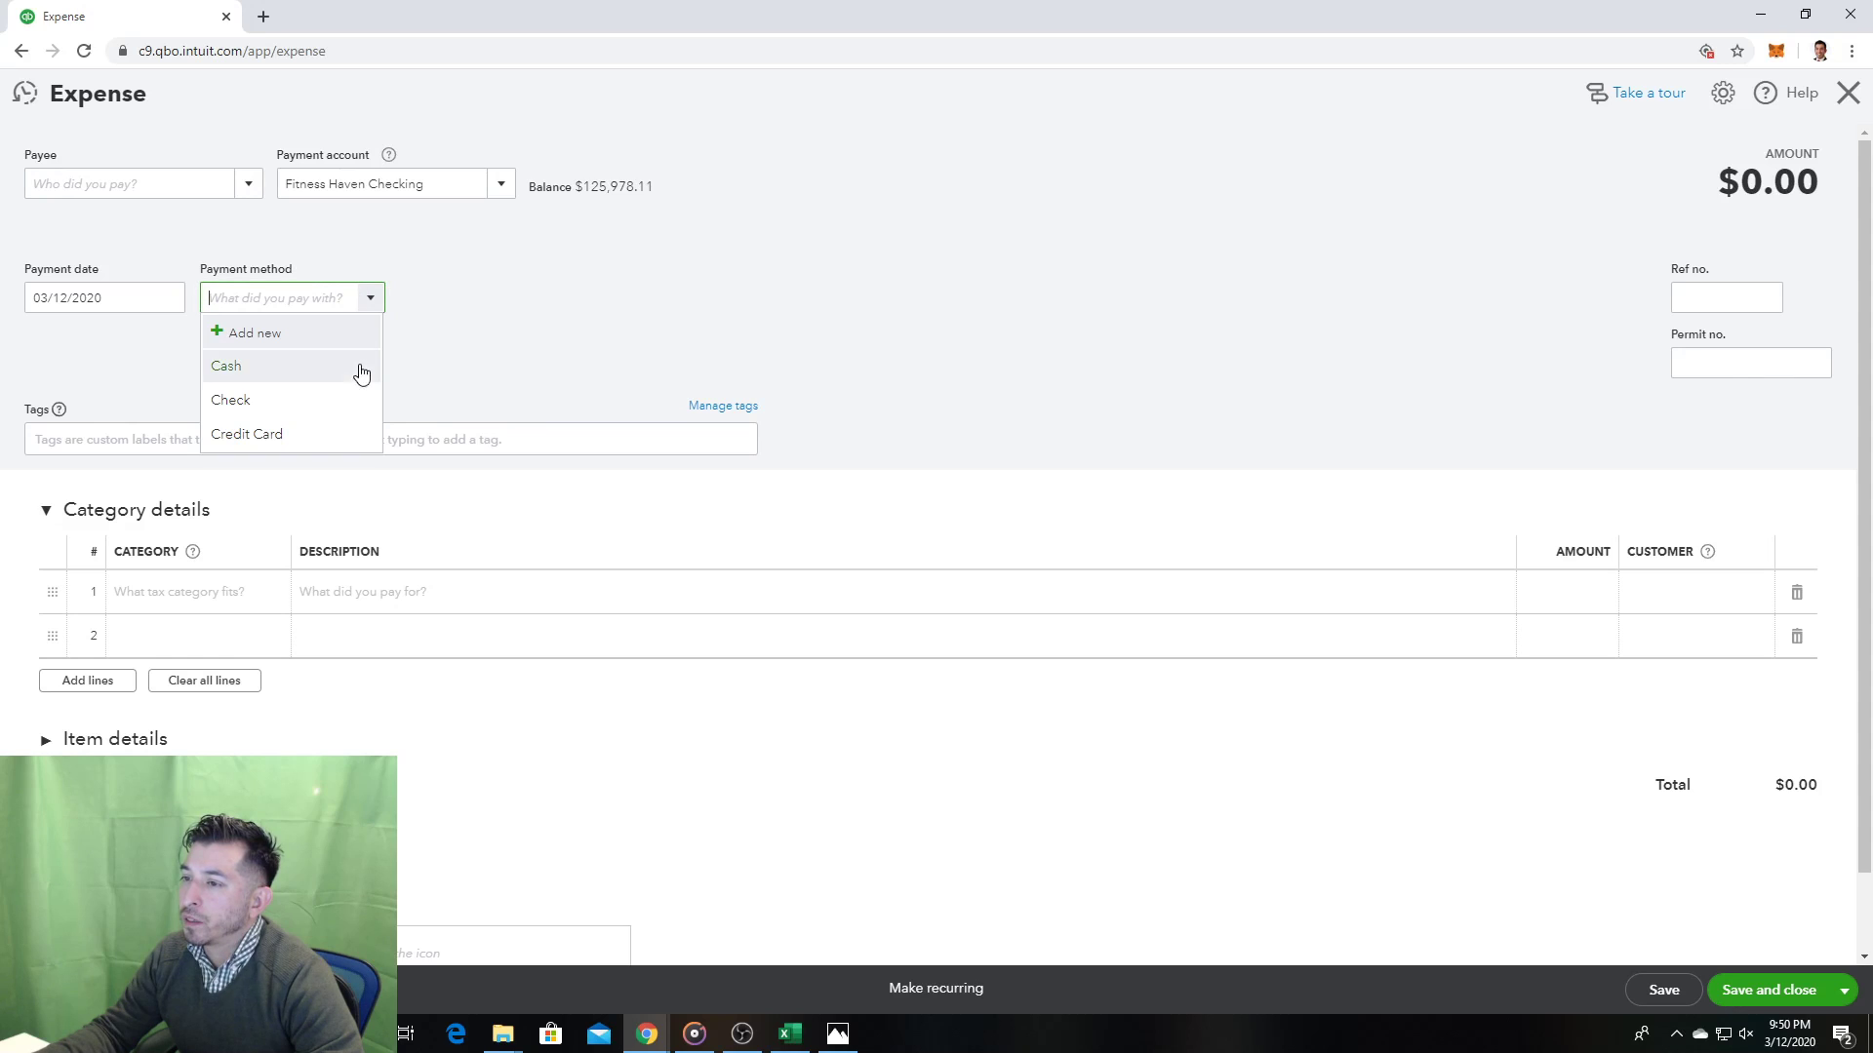
pyautogui.click(335, 435)
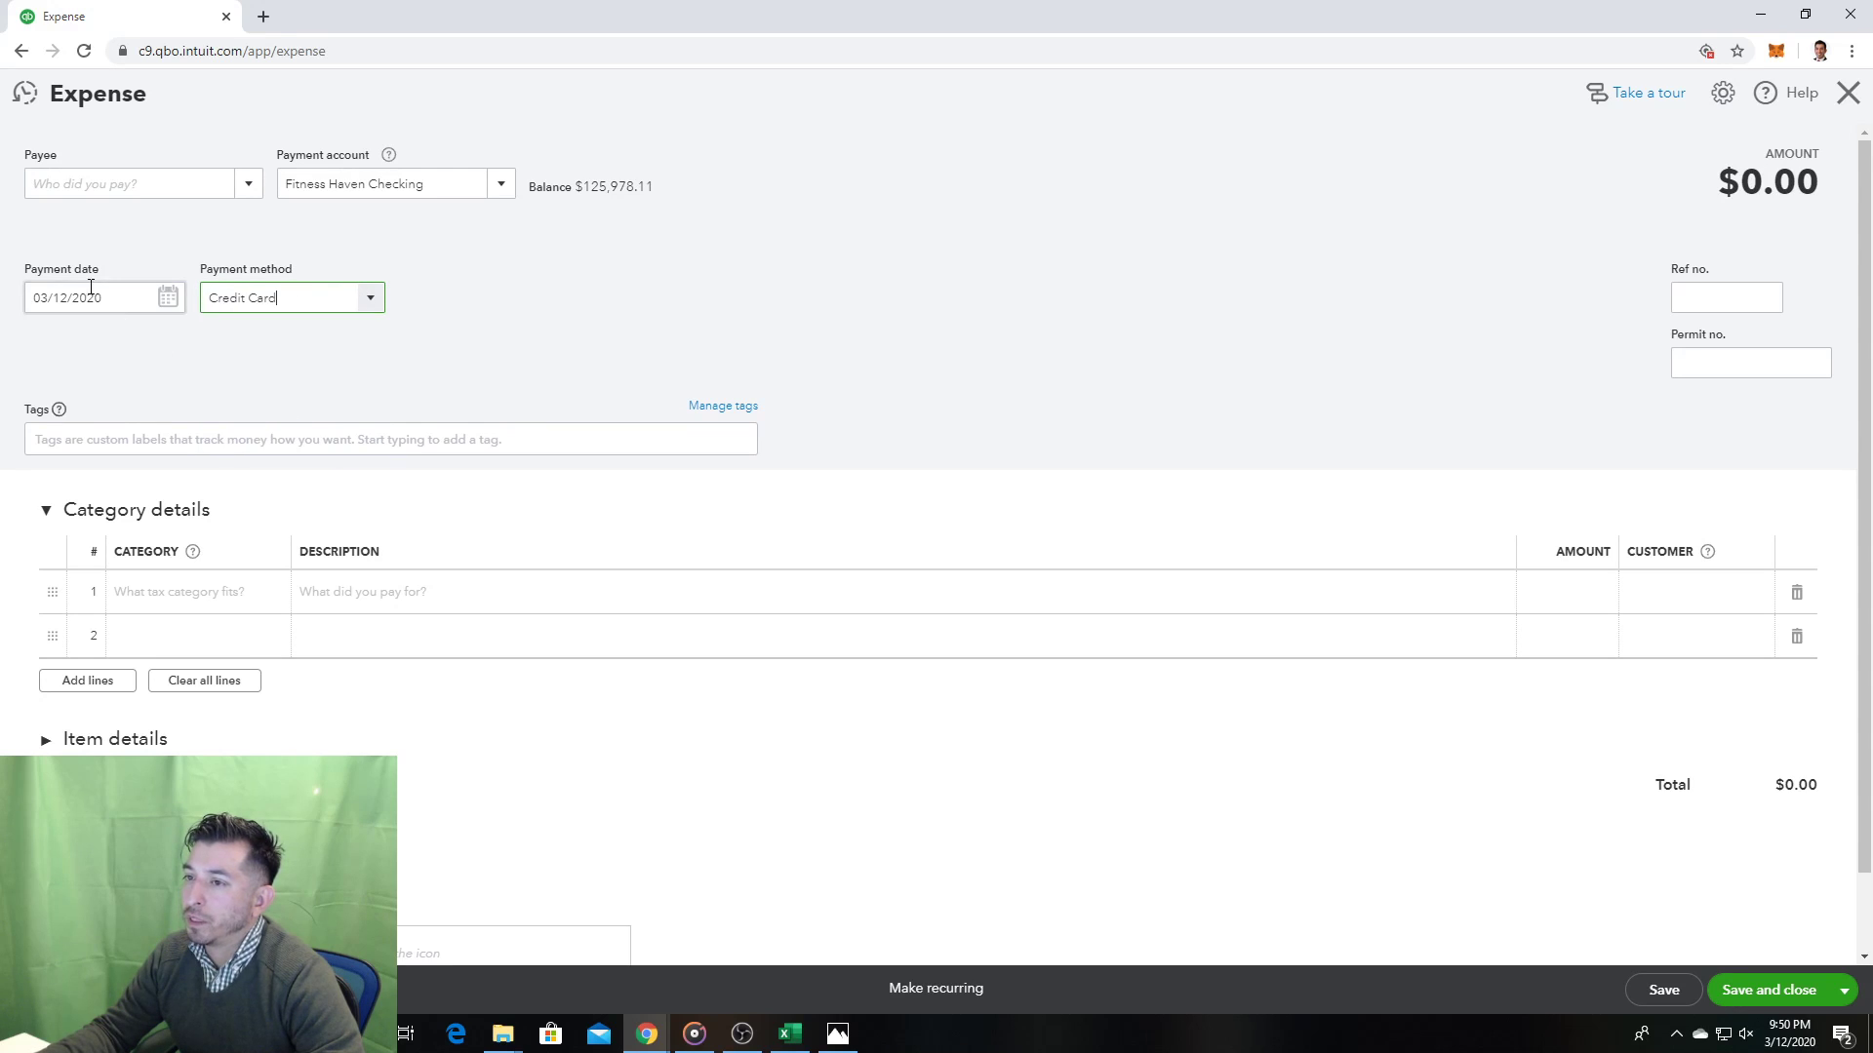
# Step: Set the expense's payment date to 01/21/2020
pyautogui.click(168, 297)
pyautogui.click(179, 312)
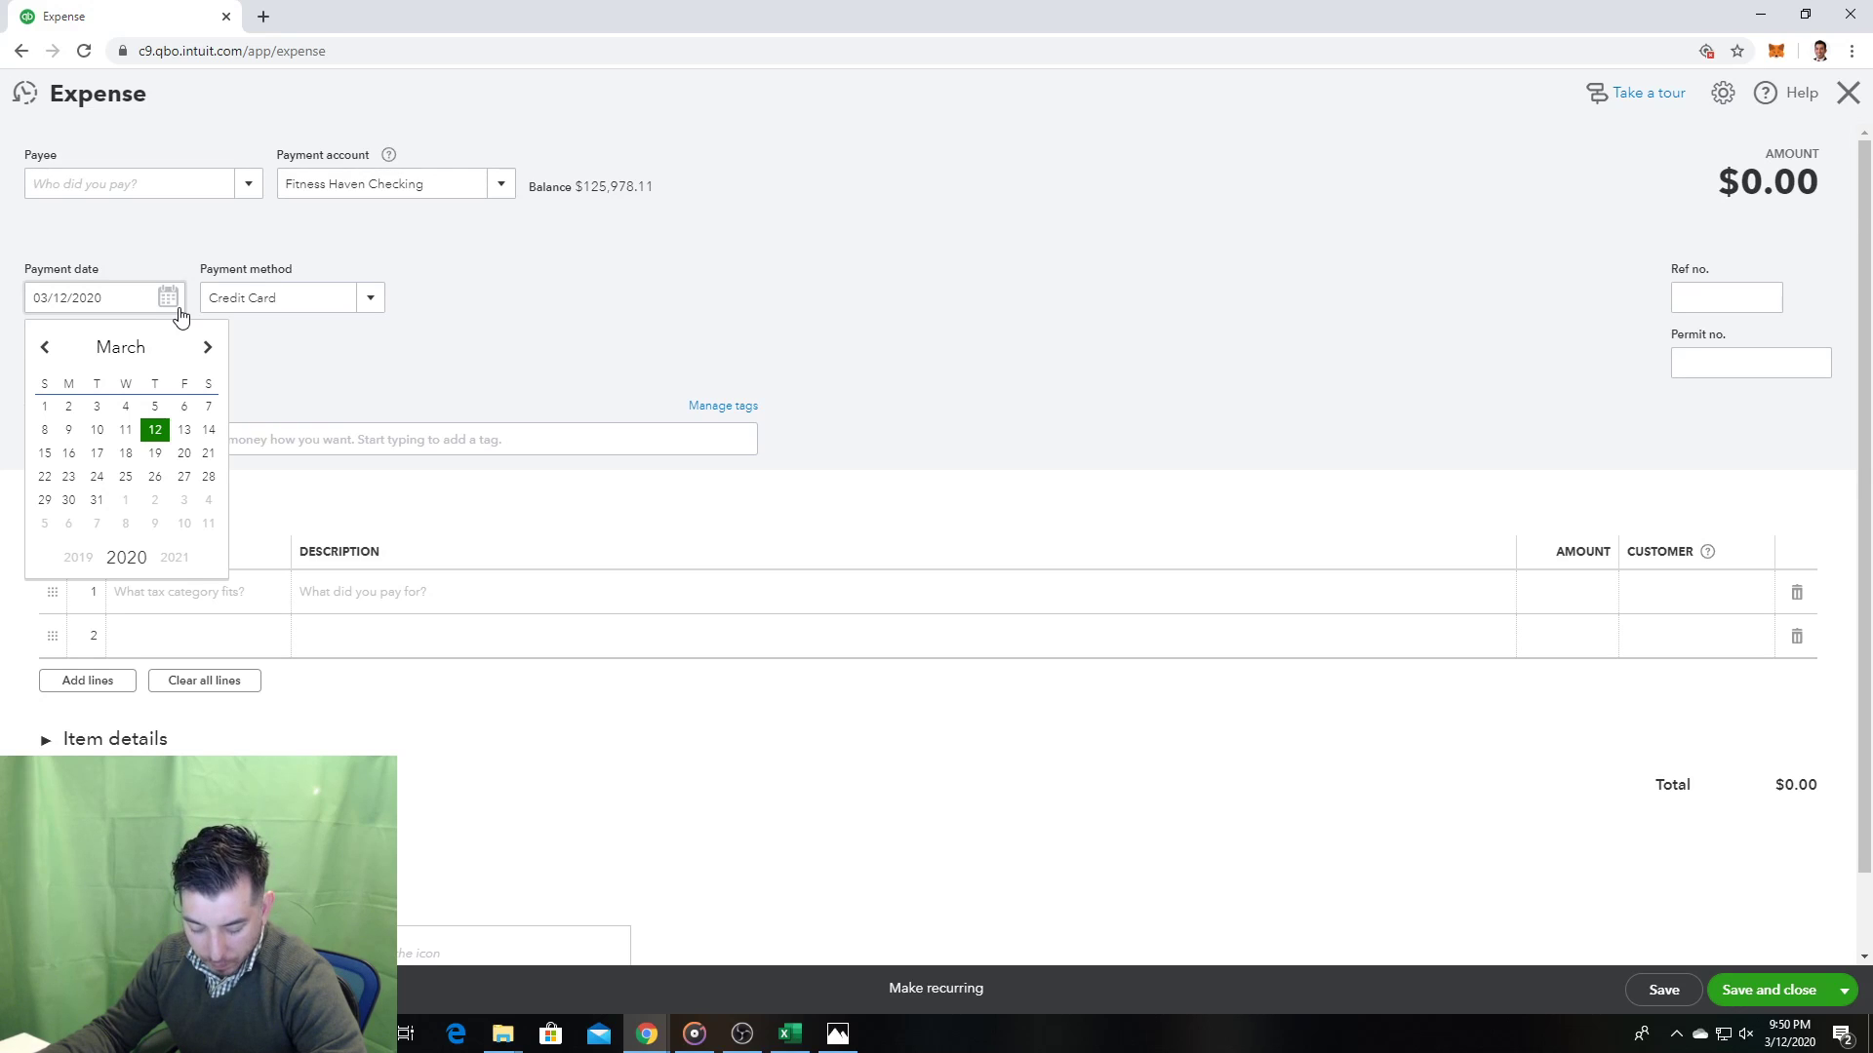
pyautogui.click(44, 349)
pyautogui.click(42, 351)
pyautogui.click(42, 352)
pyautogui.click(208, 348)
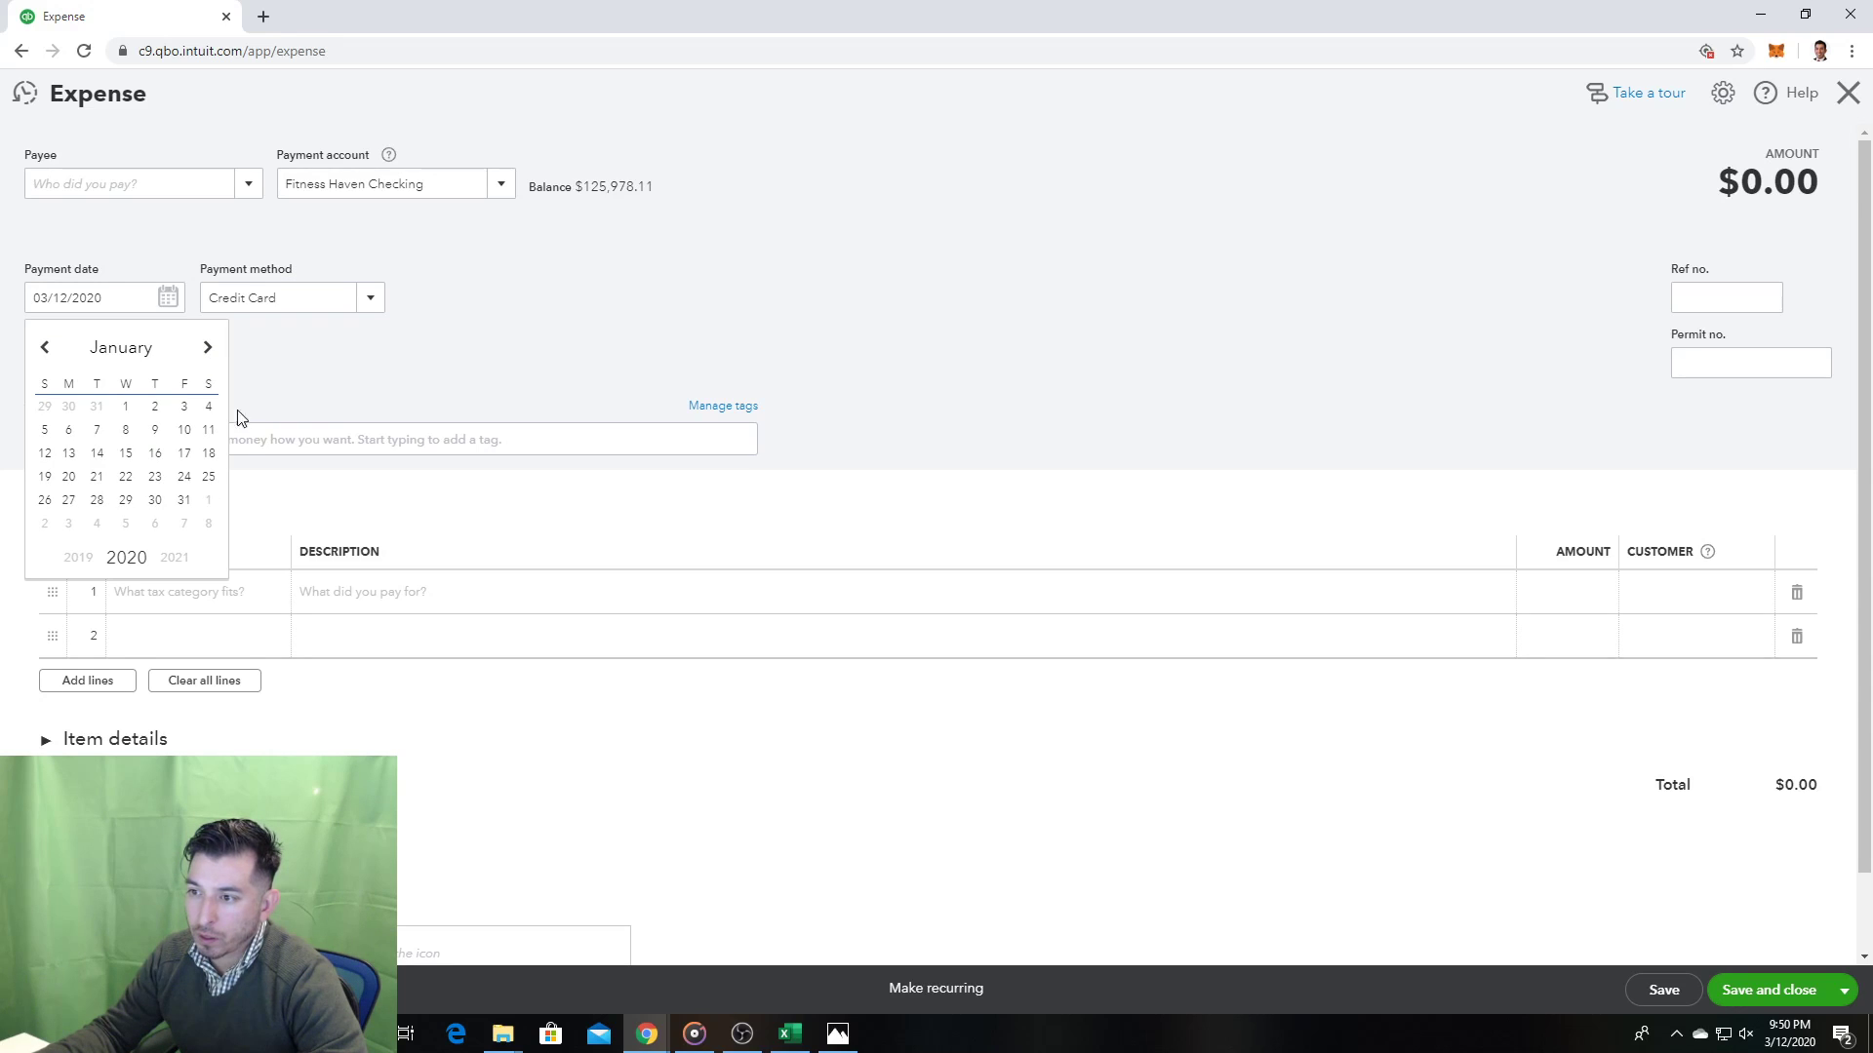
pyautogui.click(87, 480)
# Step: Recheck the transaction in the exercise photo and set the expense's payment account to Visa
pyautogui.click(841, 1036)
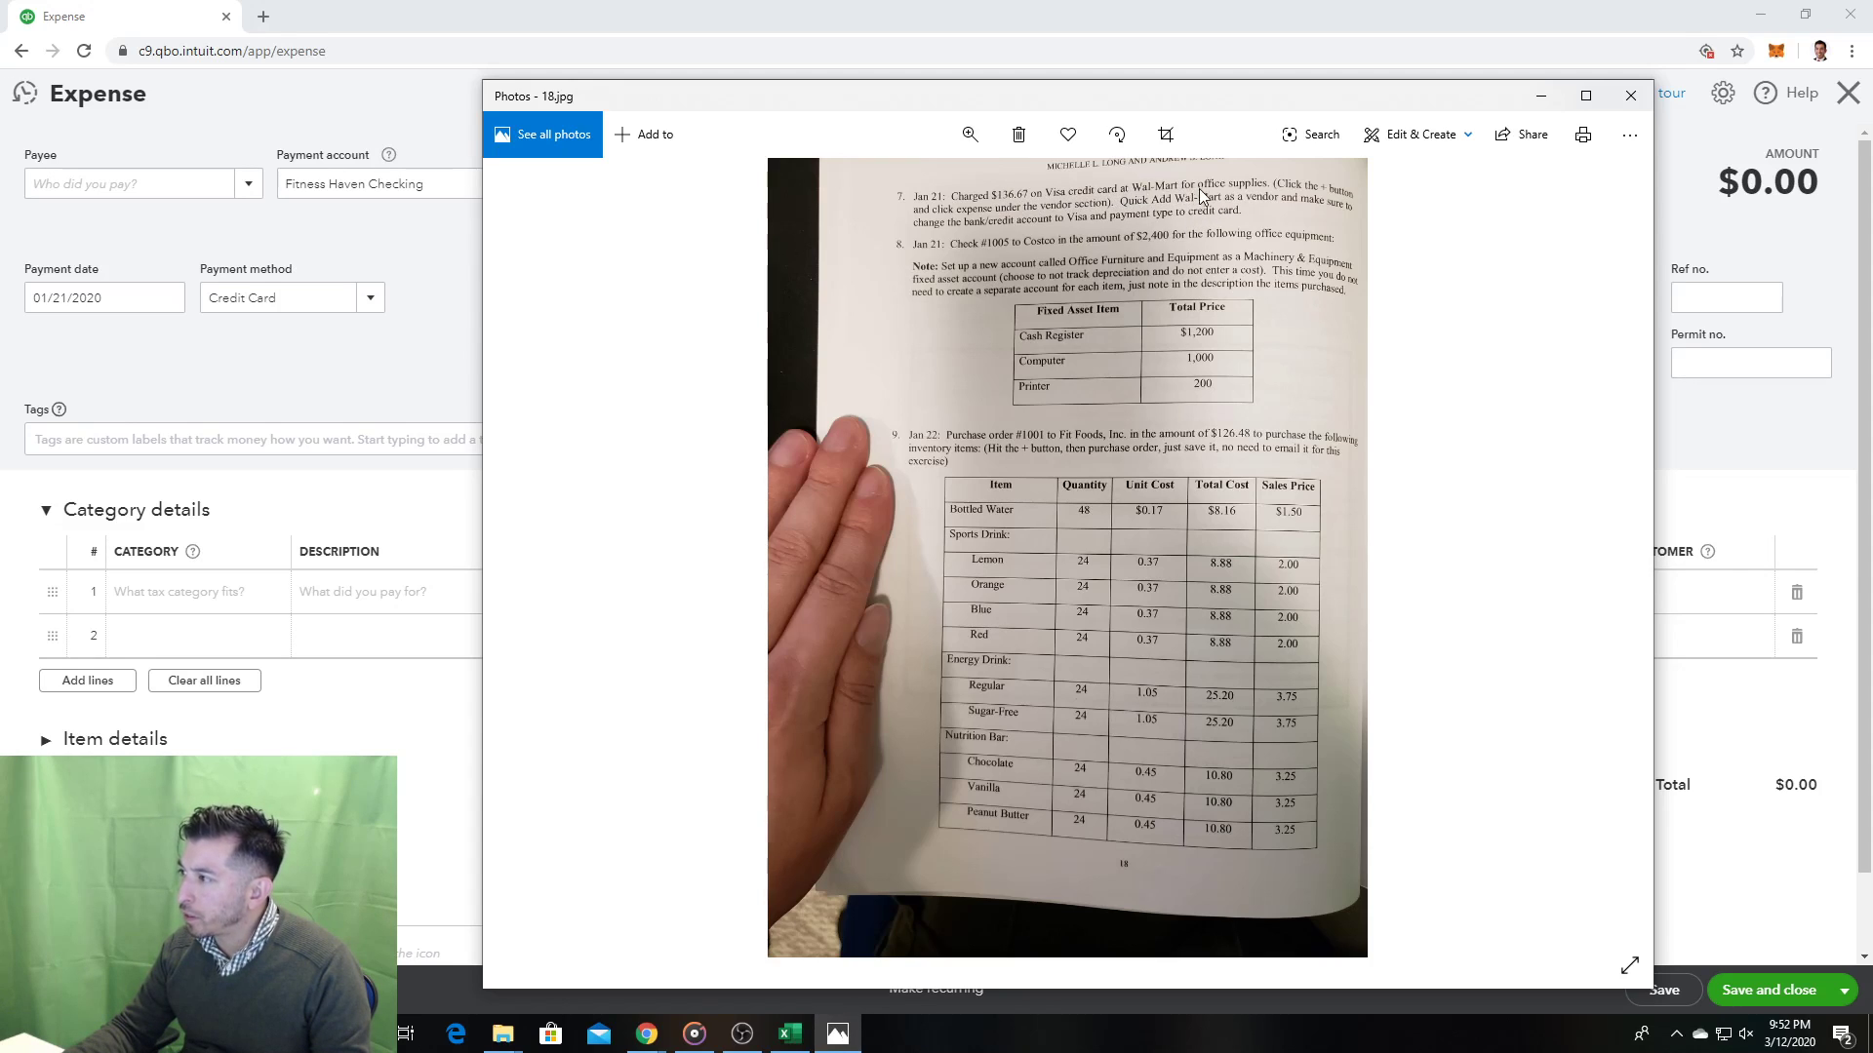
pyautogui.click(476, 193)
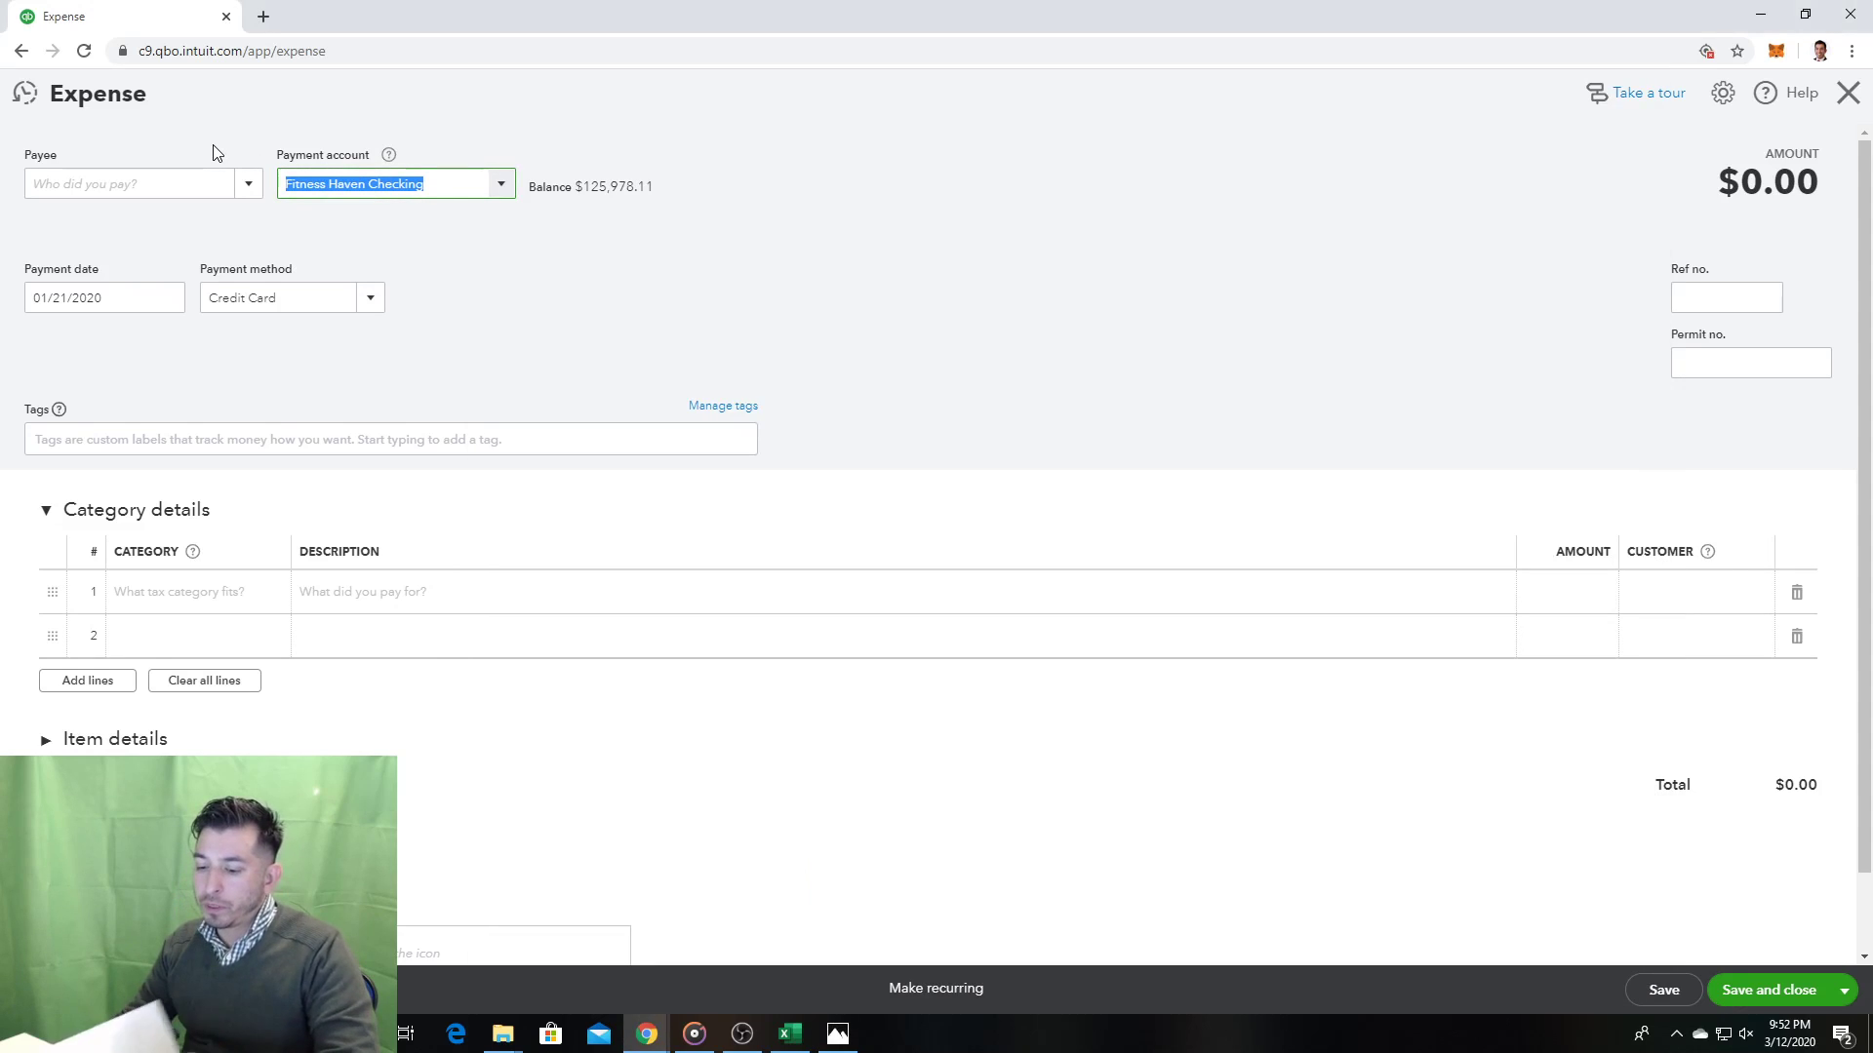
pyautogui.write('Visa')
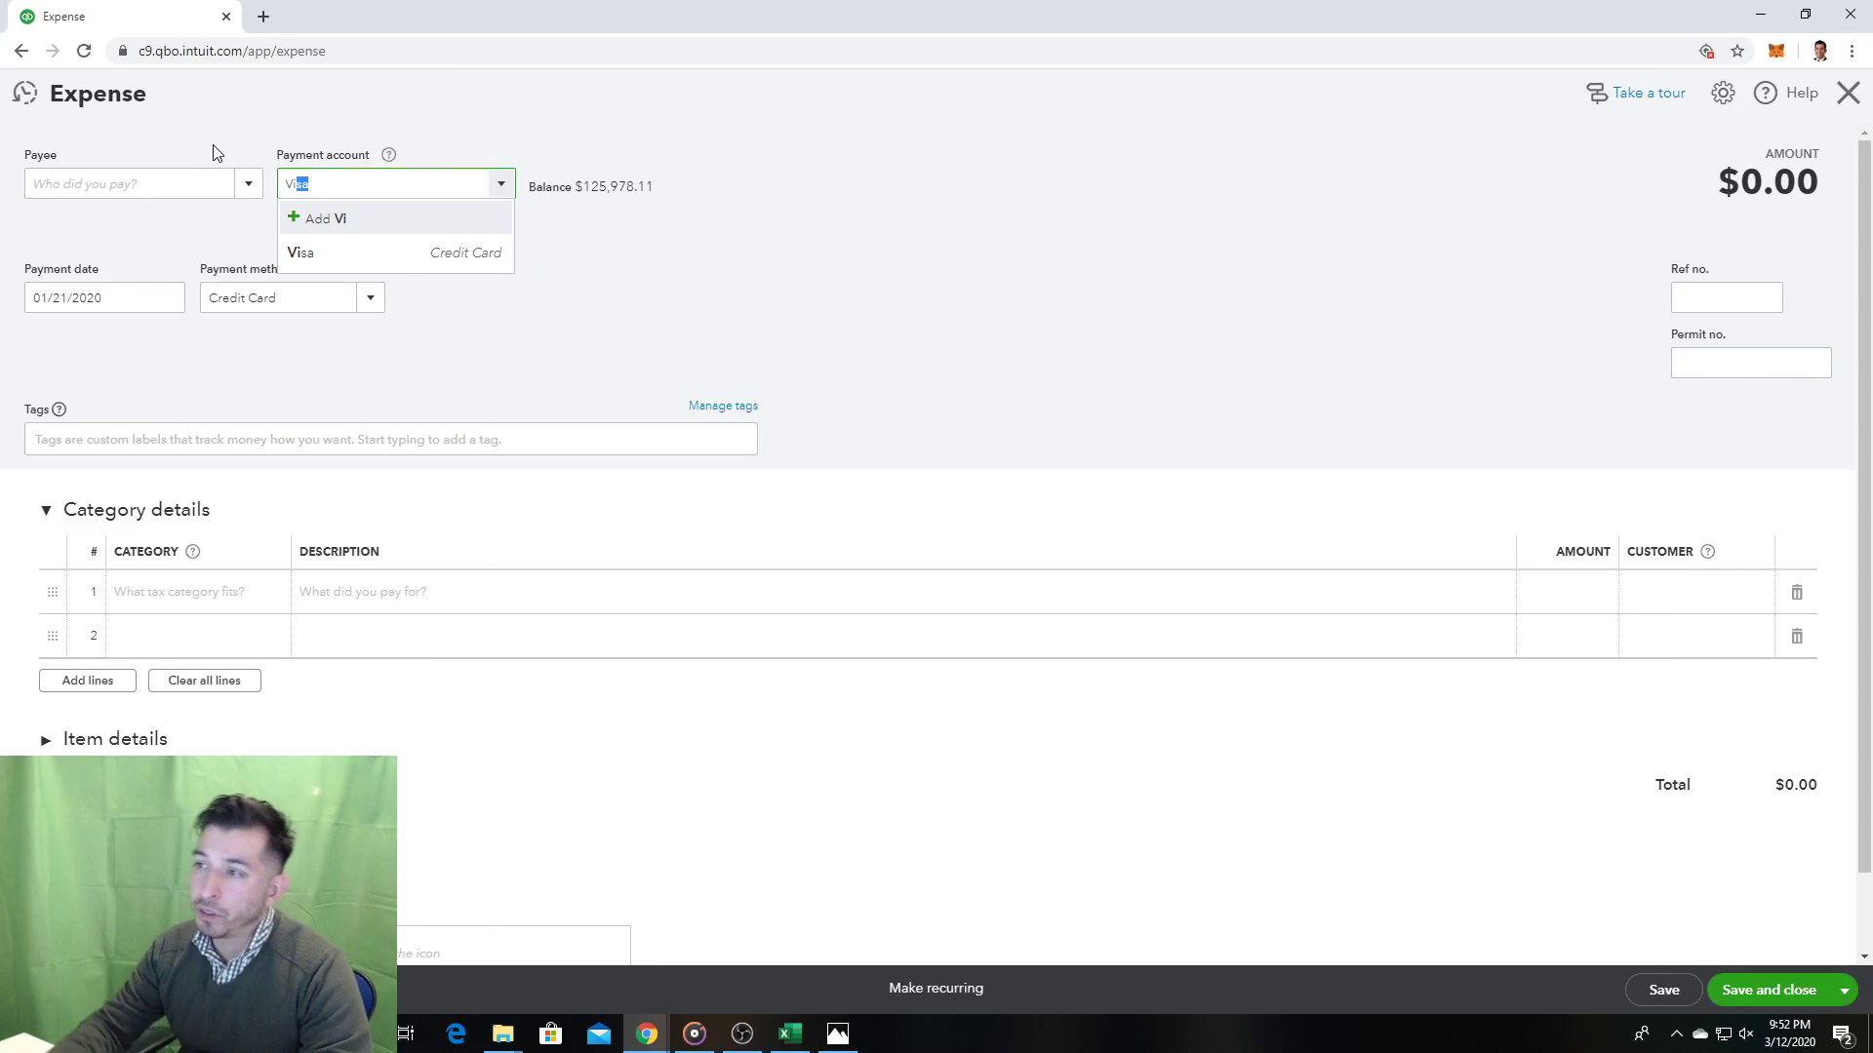
pyautogui.click(368, 255)
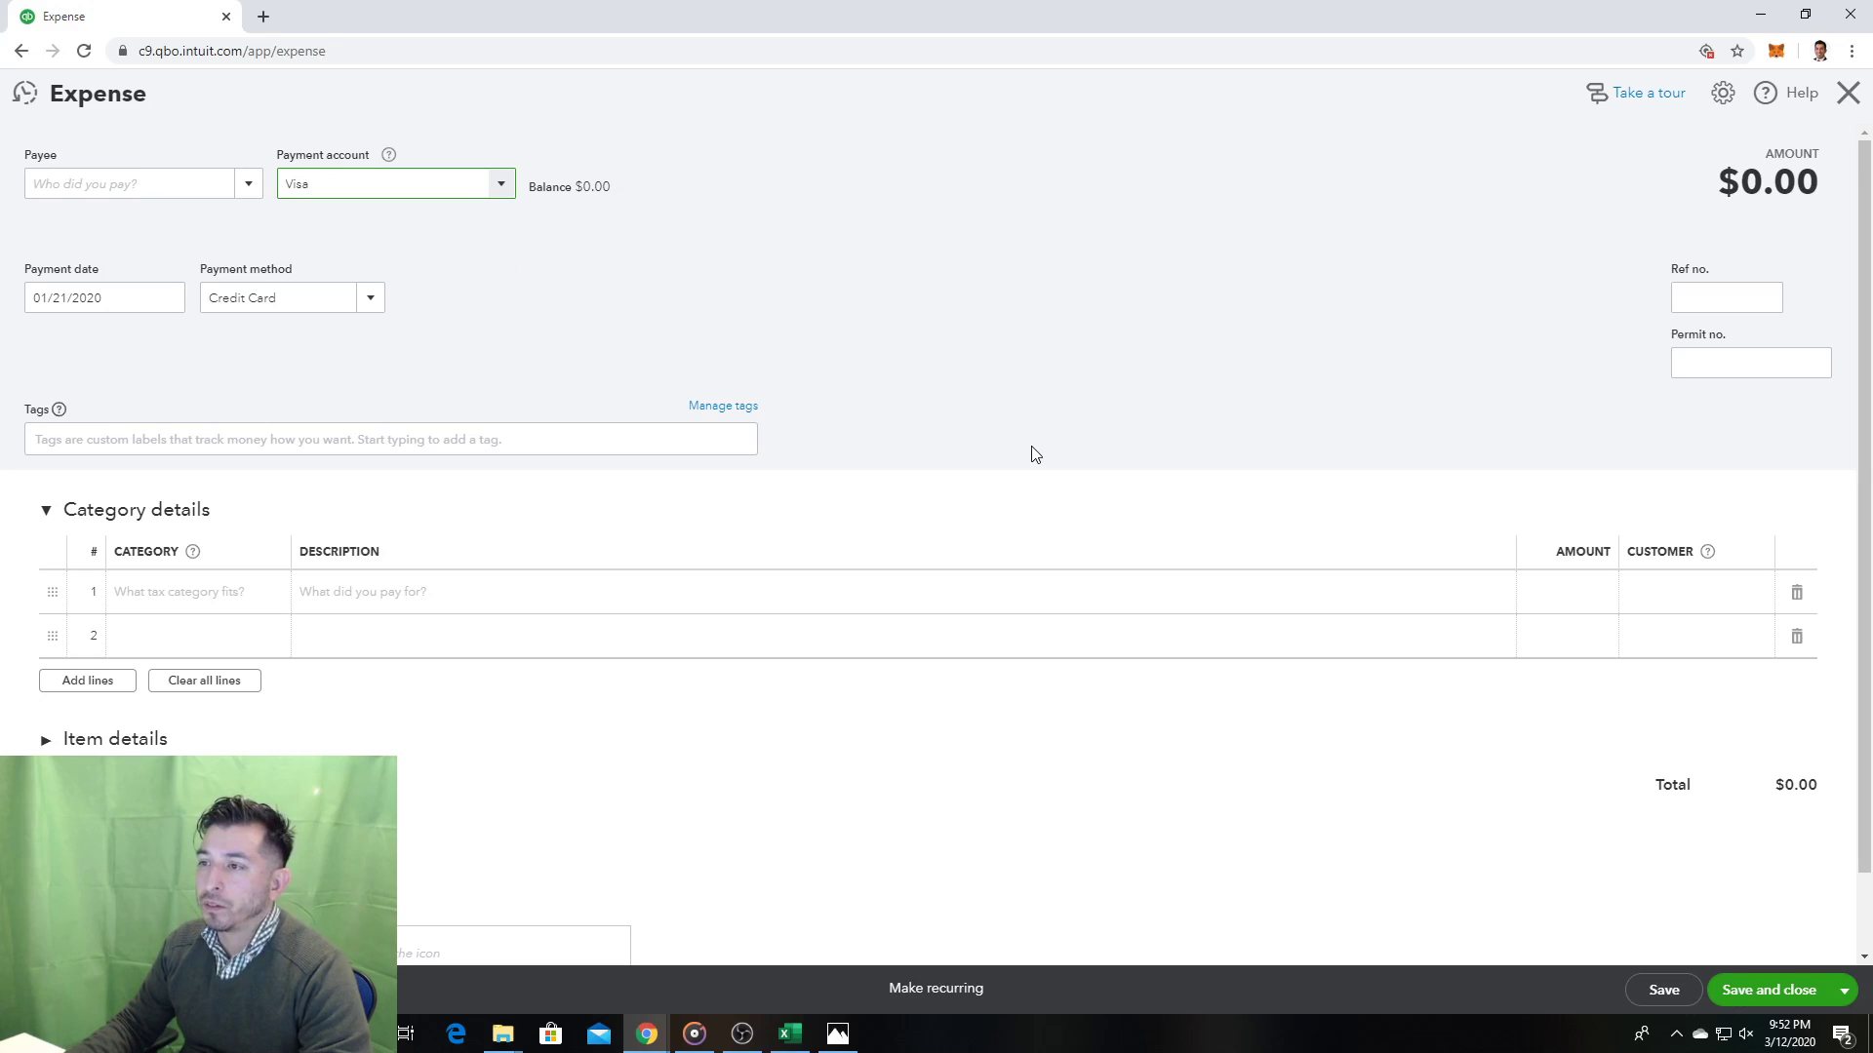
# Step: Select the vendor Walmart as the expense's payee
pyautogui.click(203, 184)
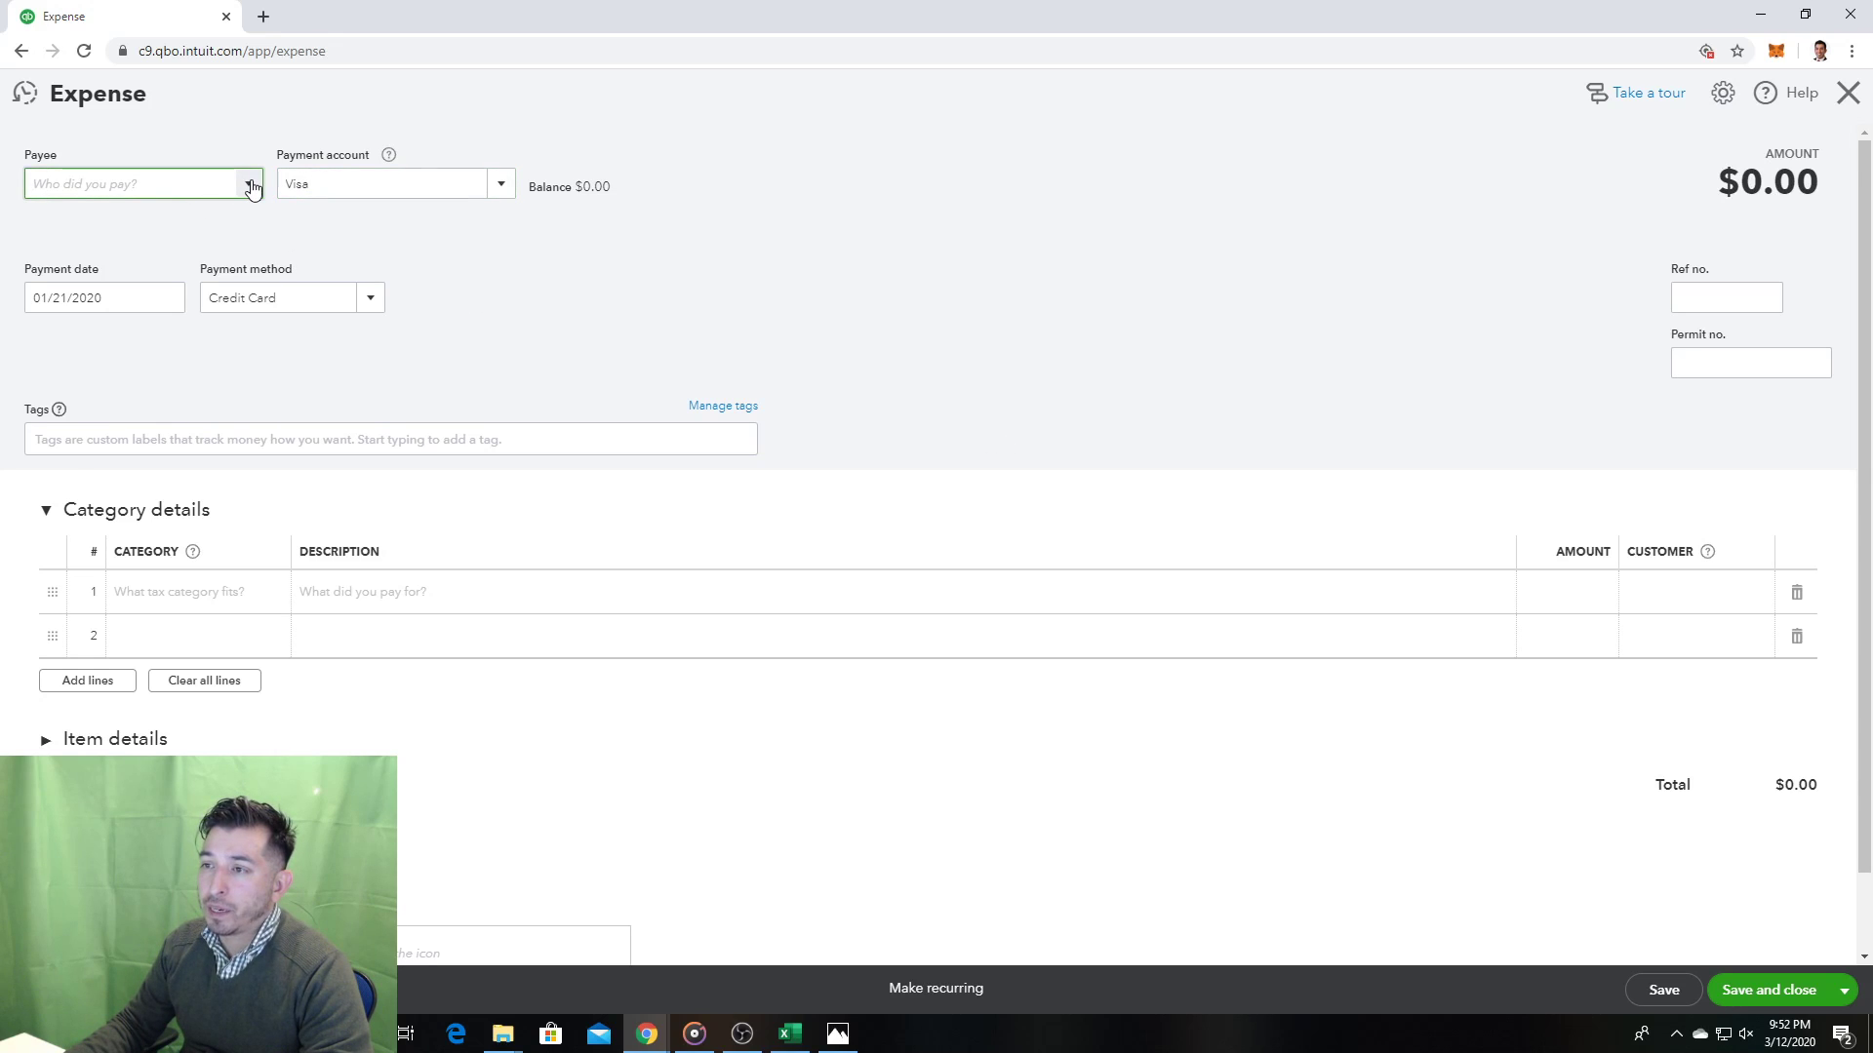
pyautogui.click(252, 187)
pyautogui.click(128, 435)
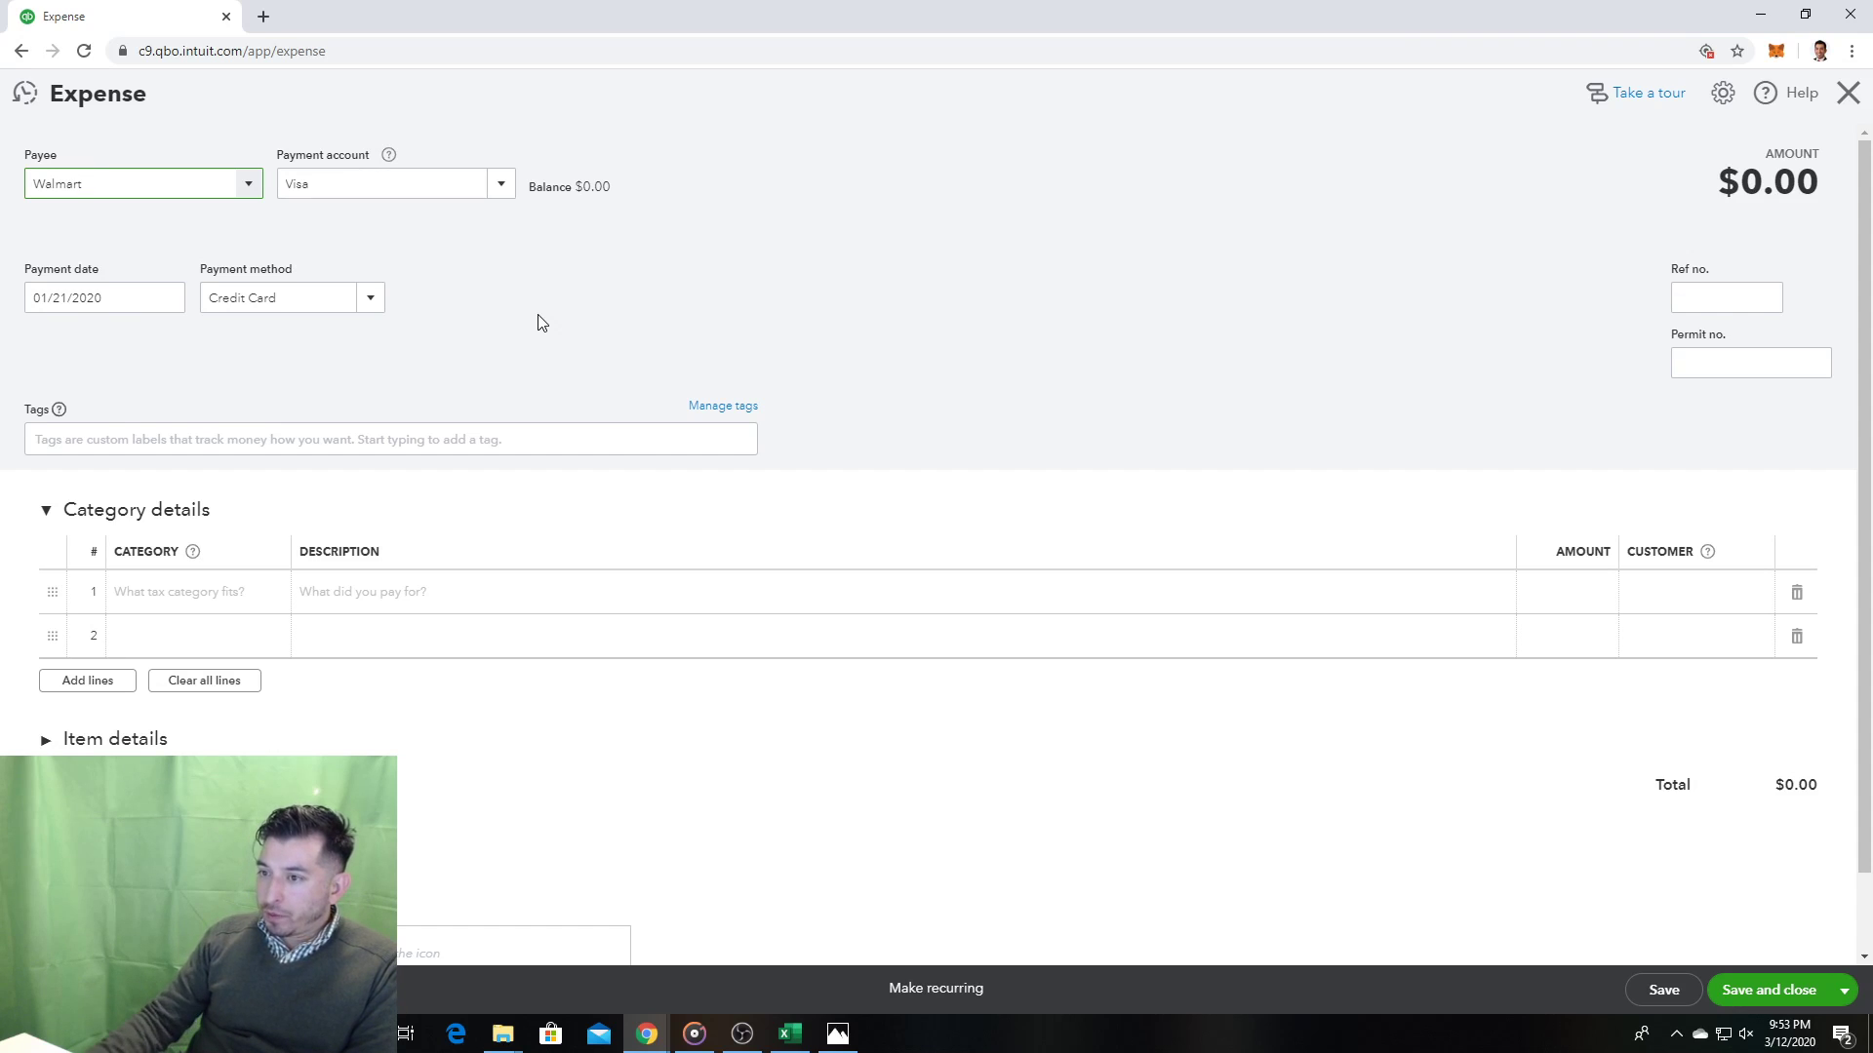
# Step: Set the category of the expense's first line to Office Supplies & Software
pyautogui.click(241, 602)
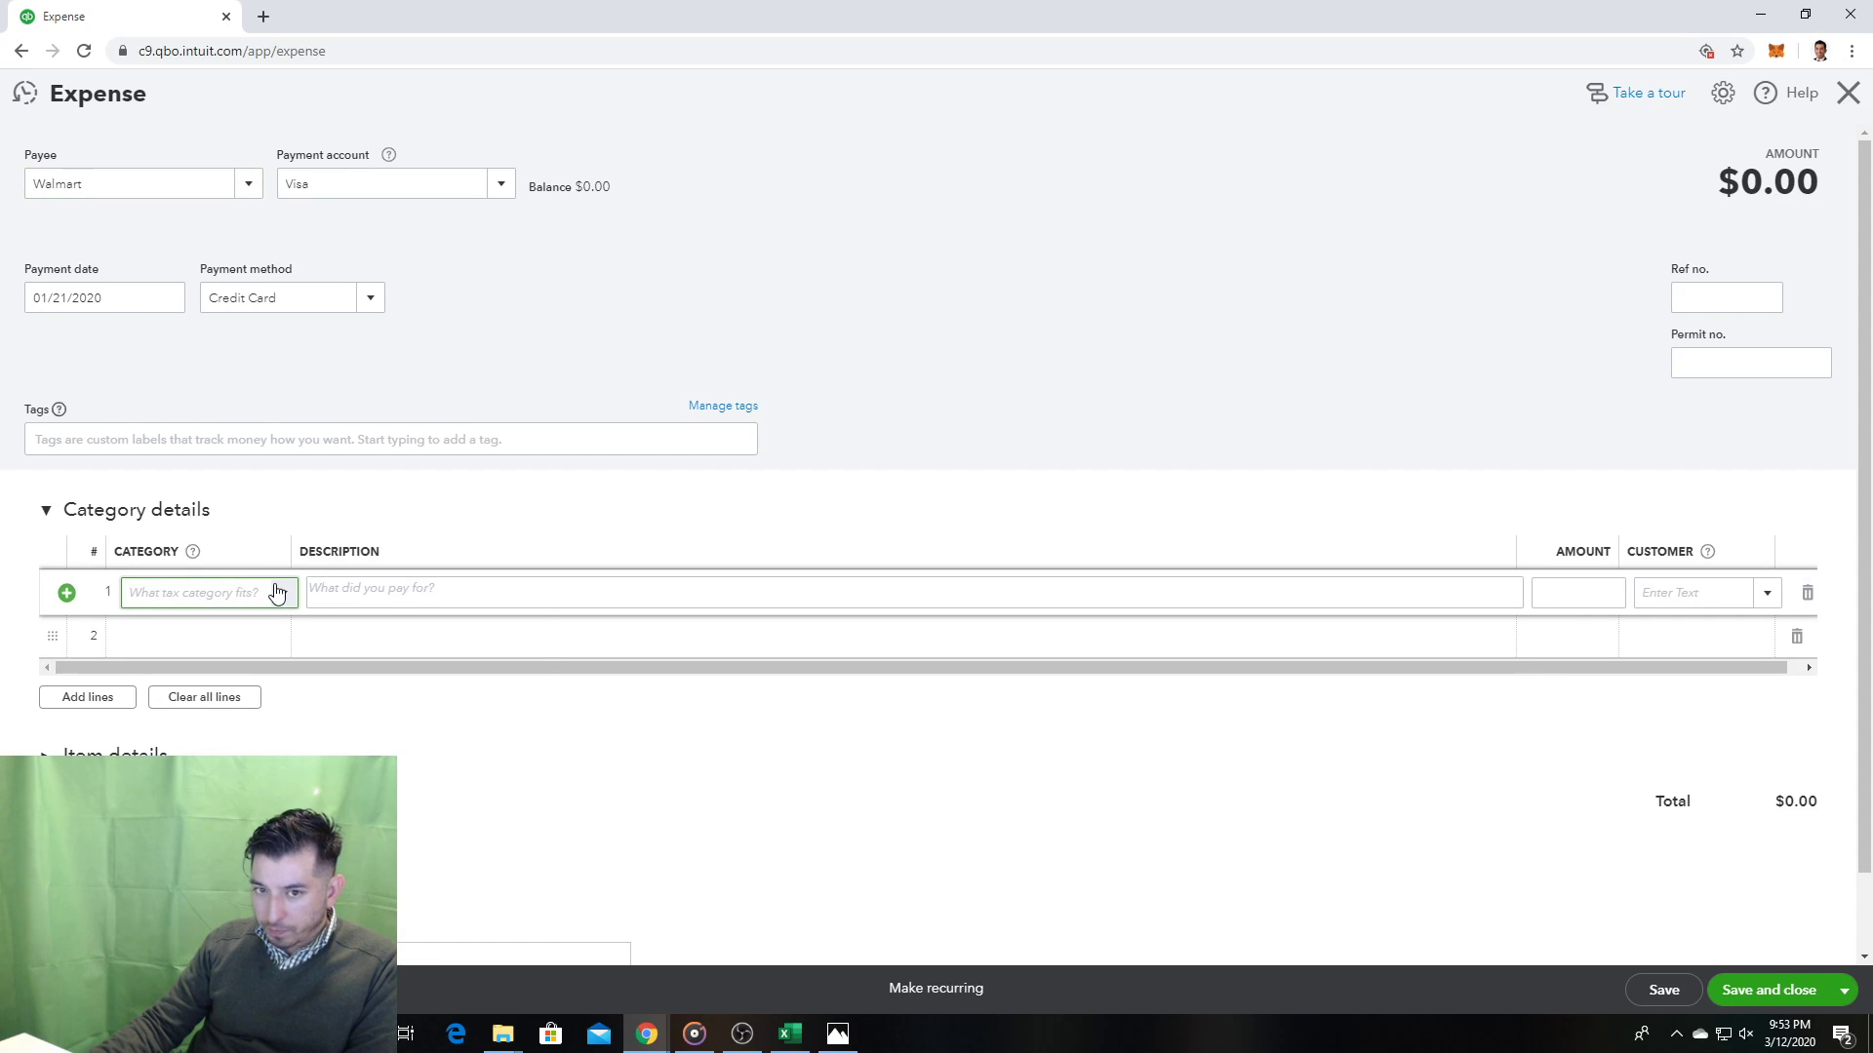
pyautogui.click(277, 592)
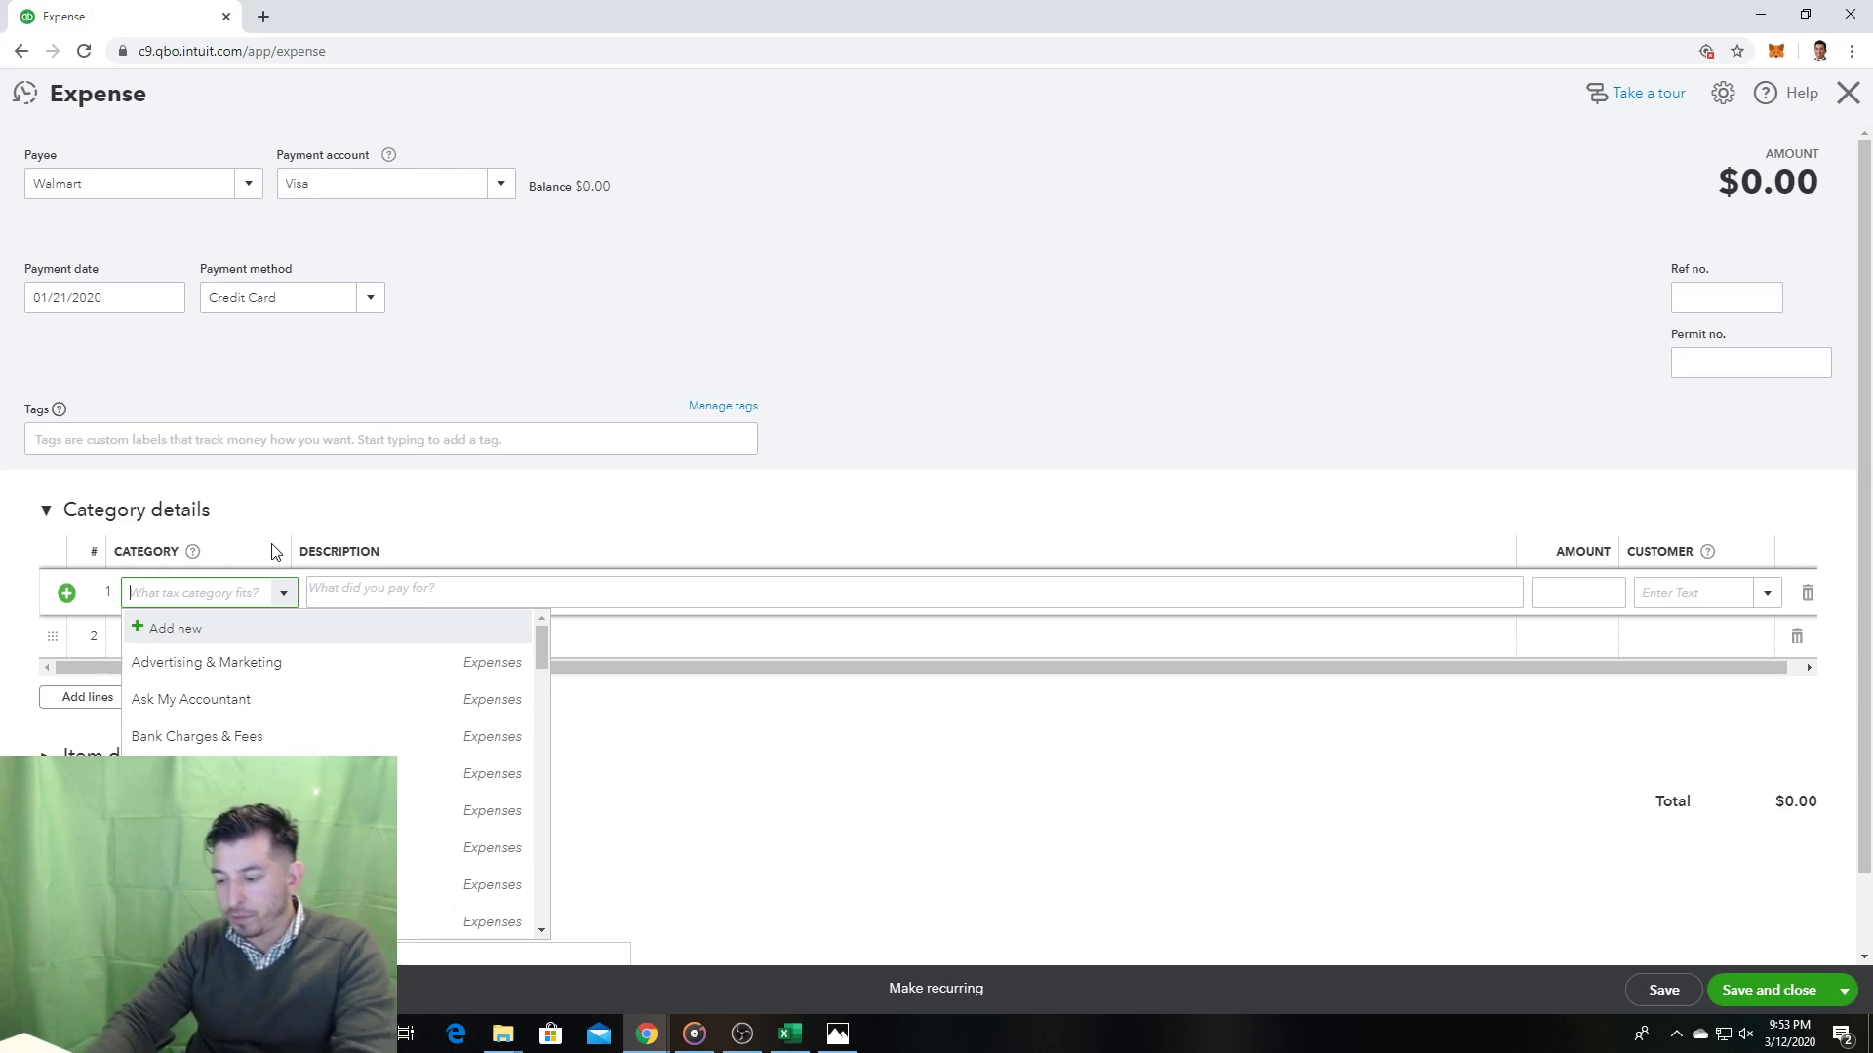
pyautogui.write('Office Supplies & Softw')
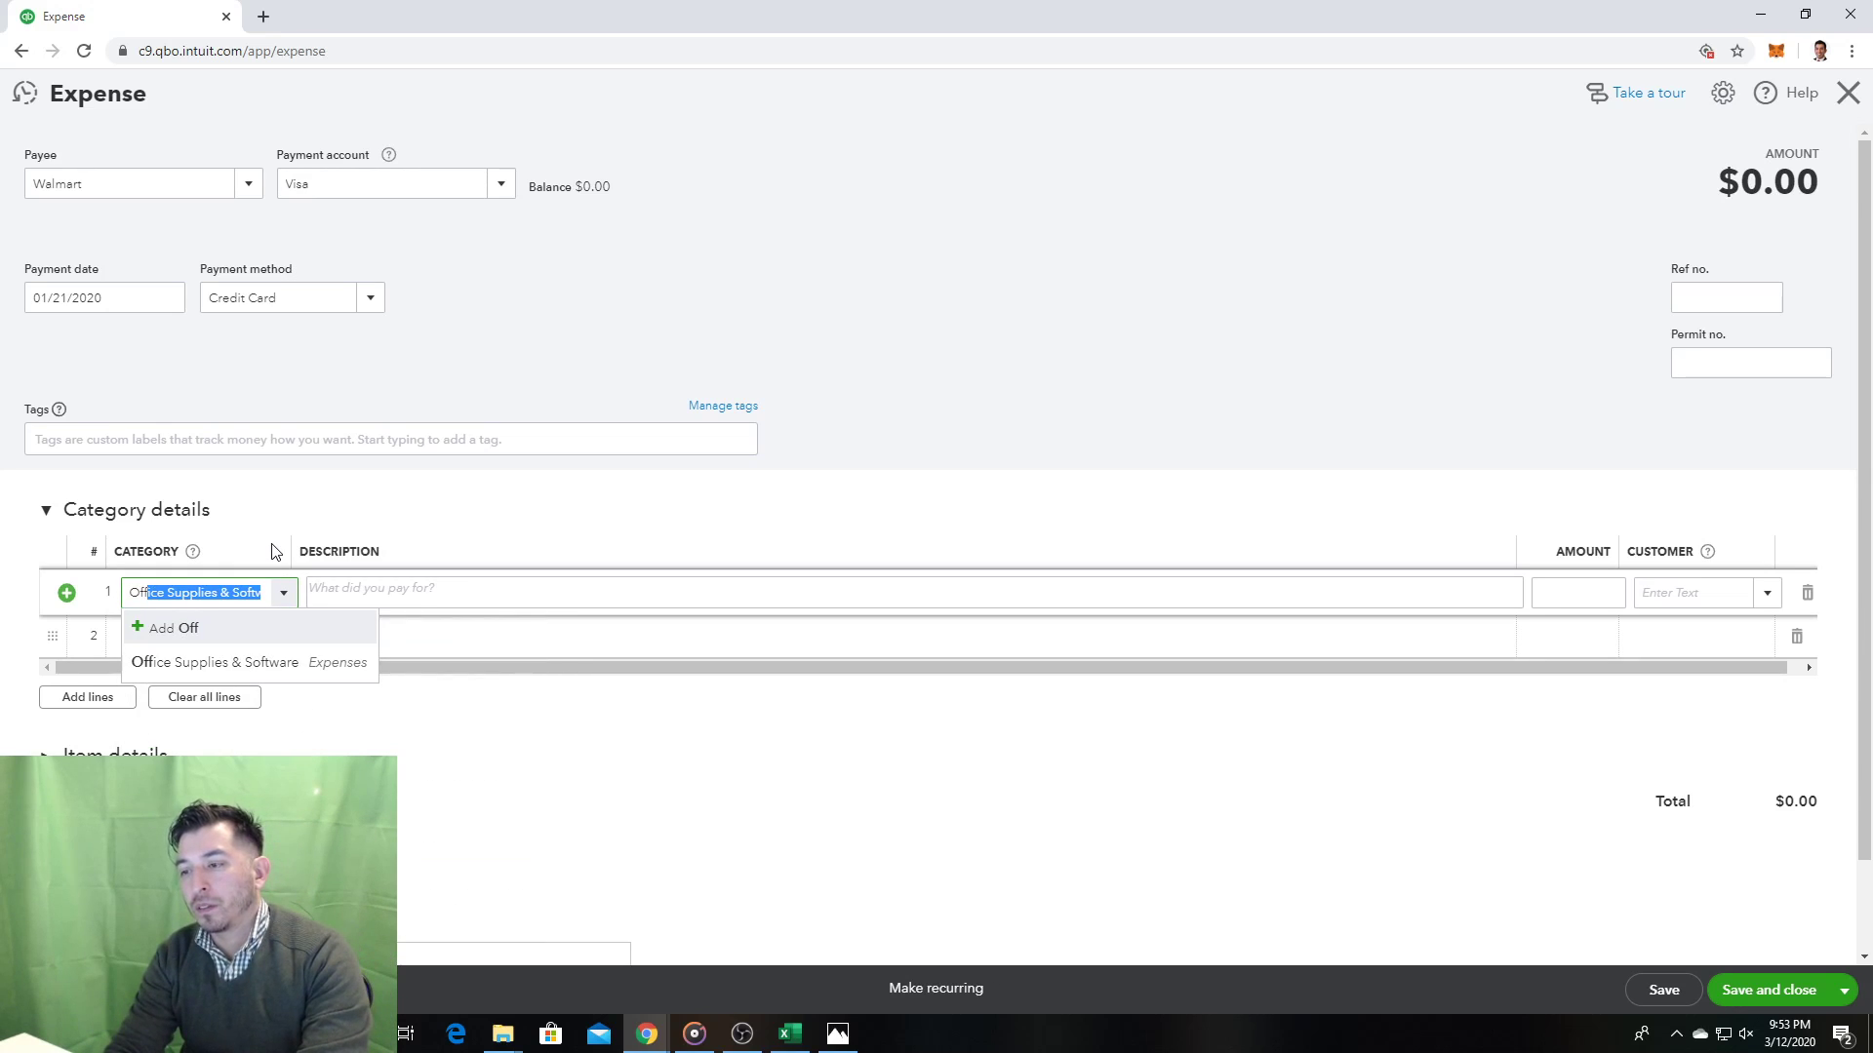
pyautogui.click(354, 671)
# Step: Recheck the charge in the exercise photo, set the first line's amount to 136.67, and save and close the expense
pyautogui.click(837, 1033)
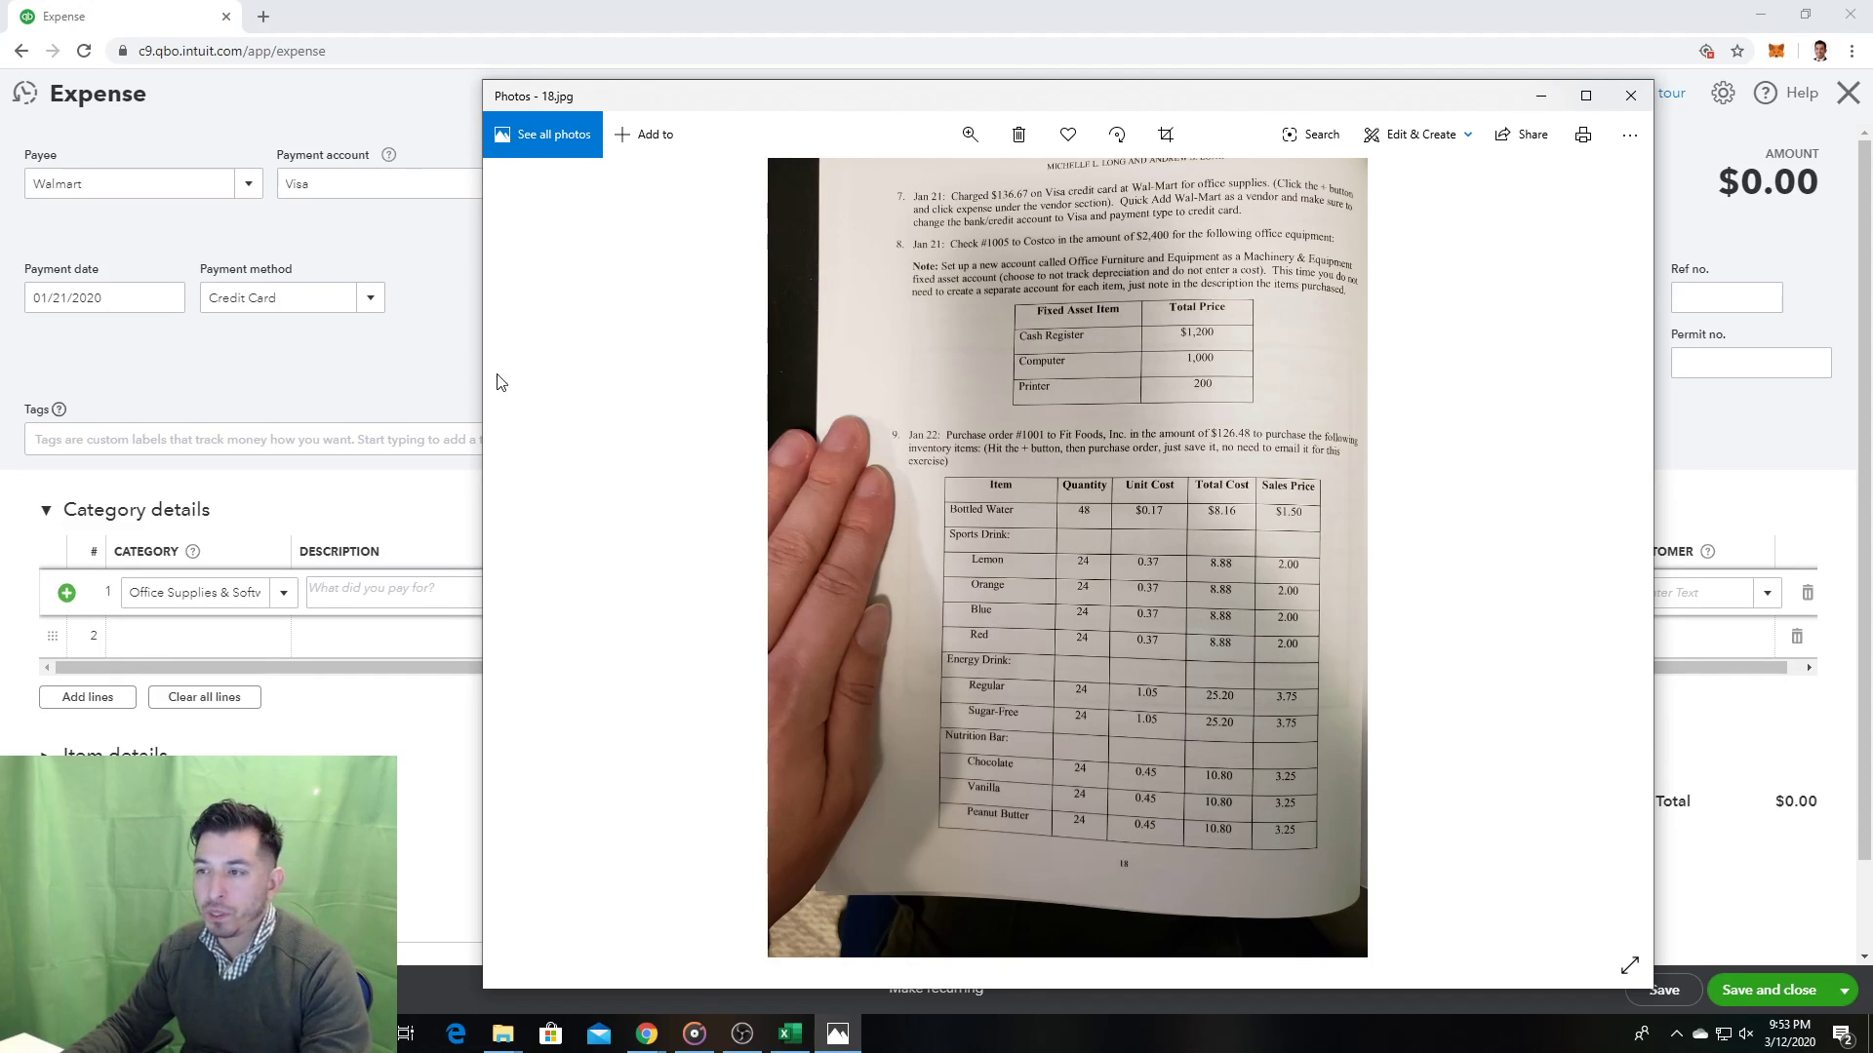
pyautogui.click(436, 380)
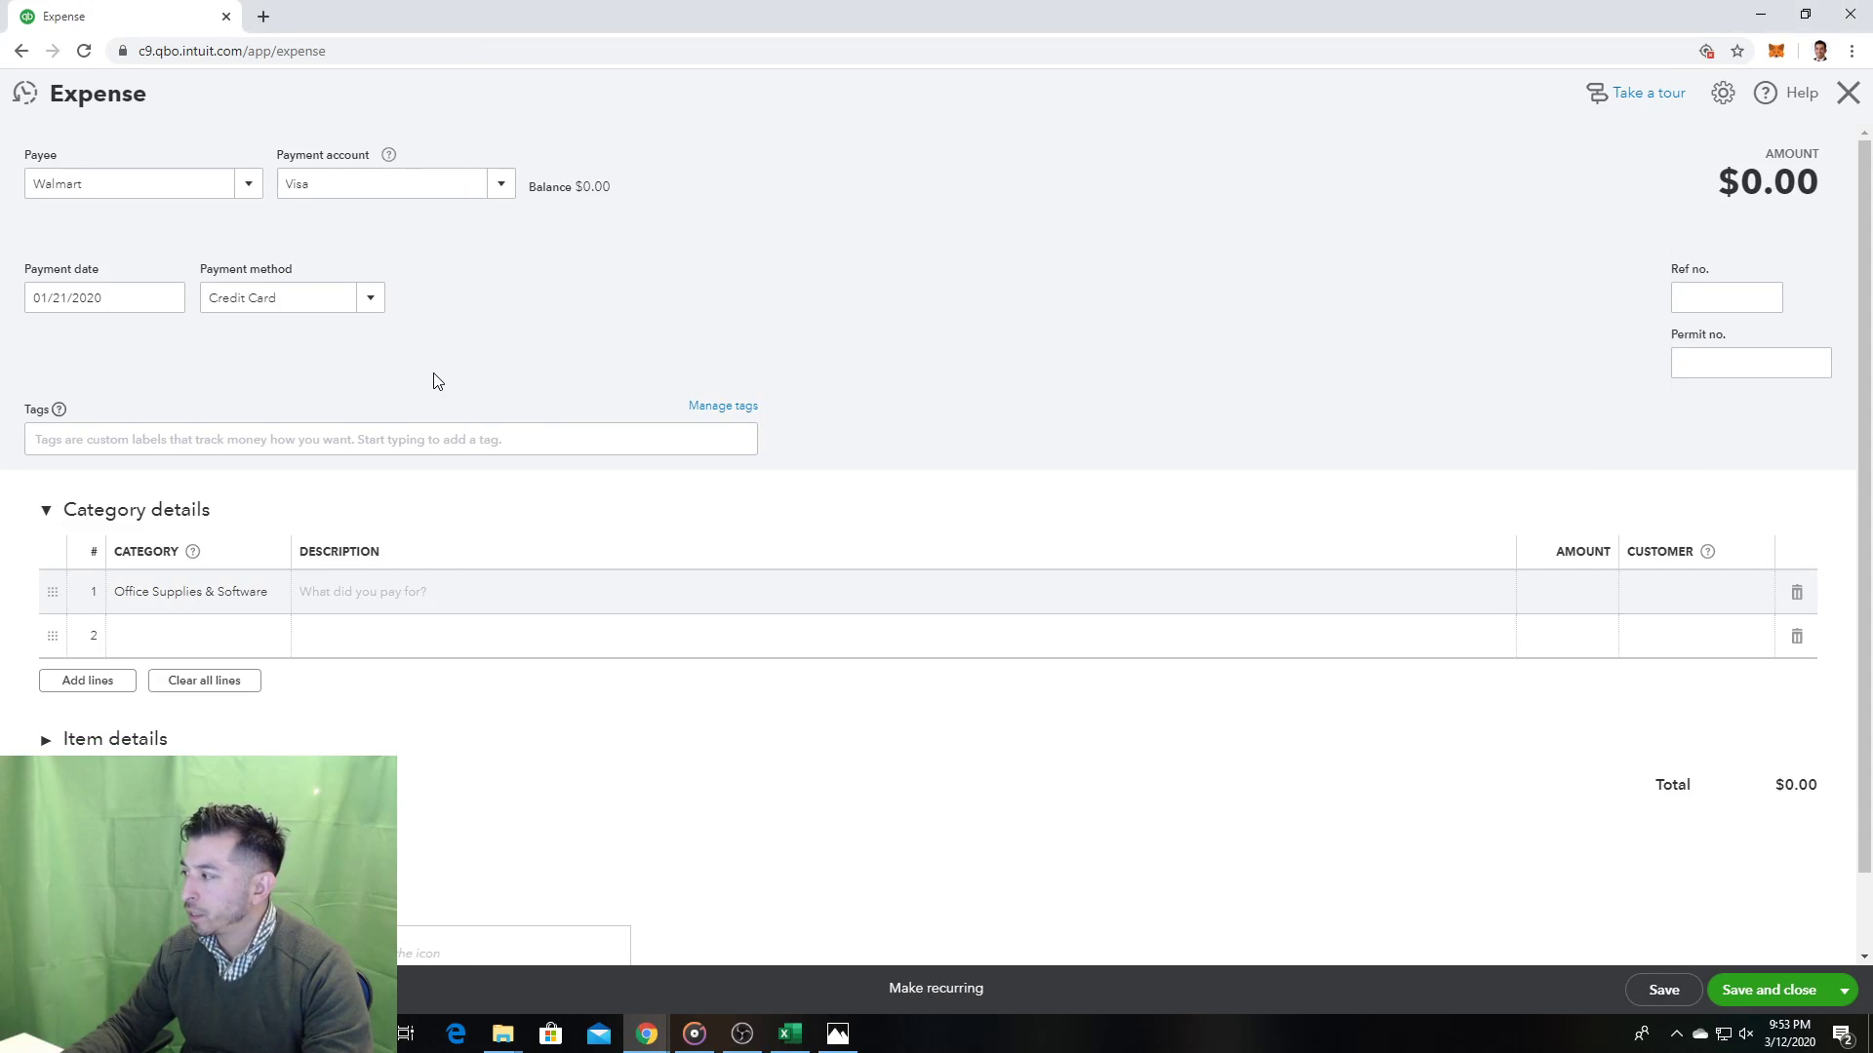
pyautogui.click(415, 597)
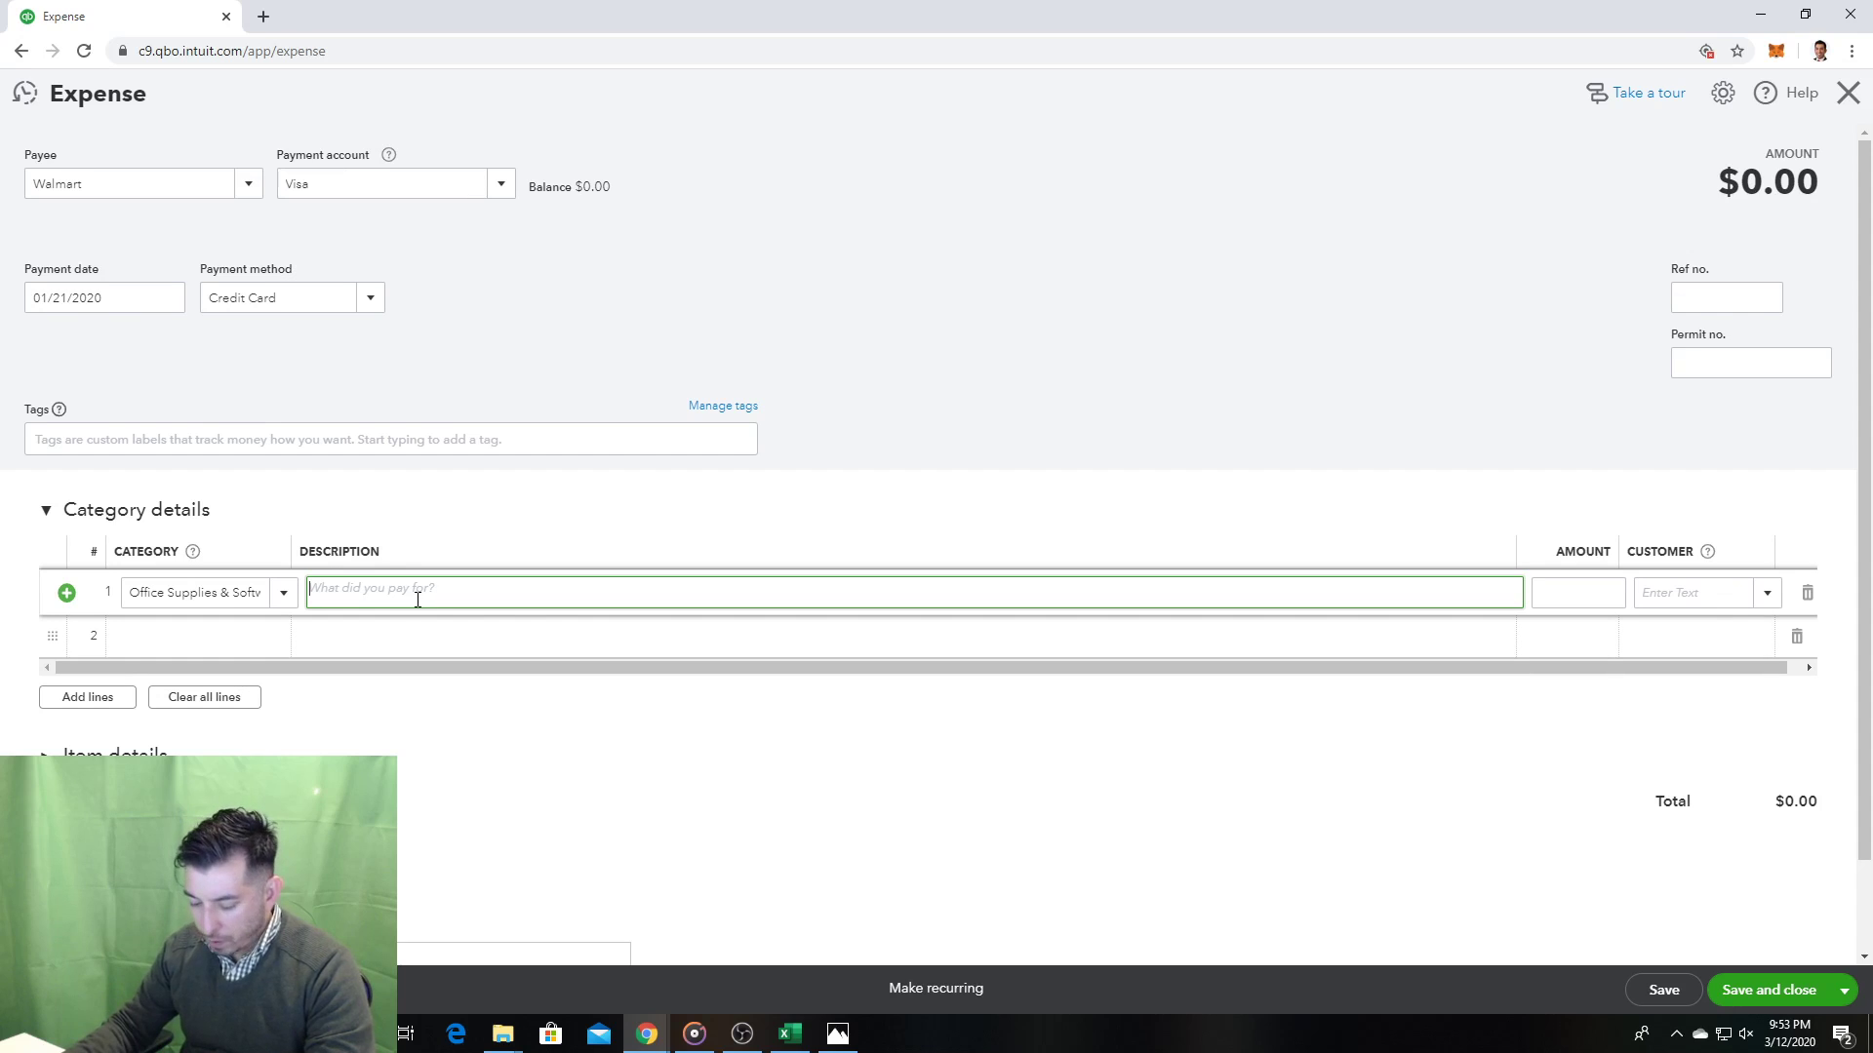
pyautogui.click(1566, 603)
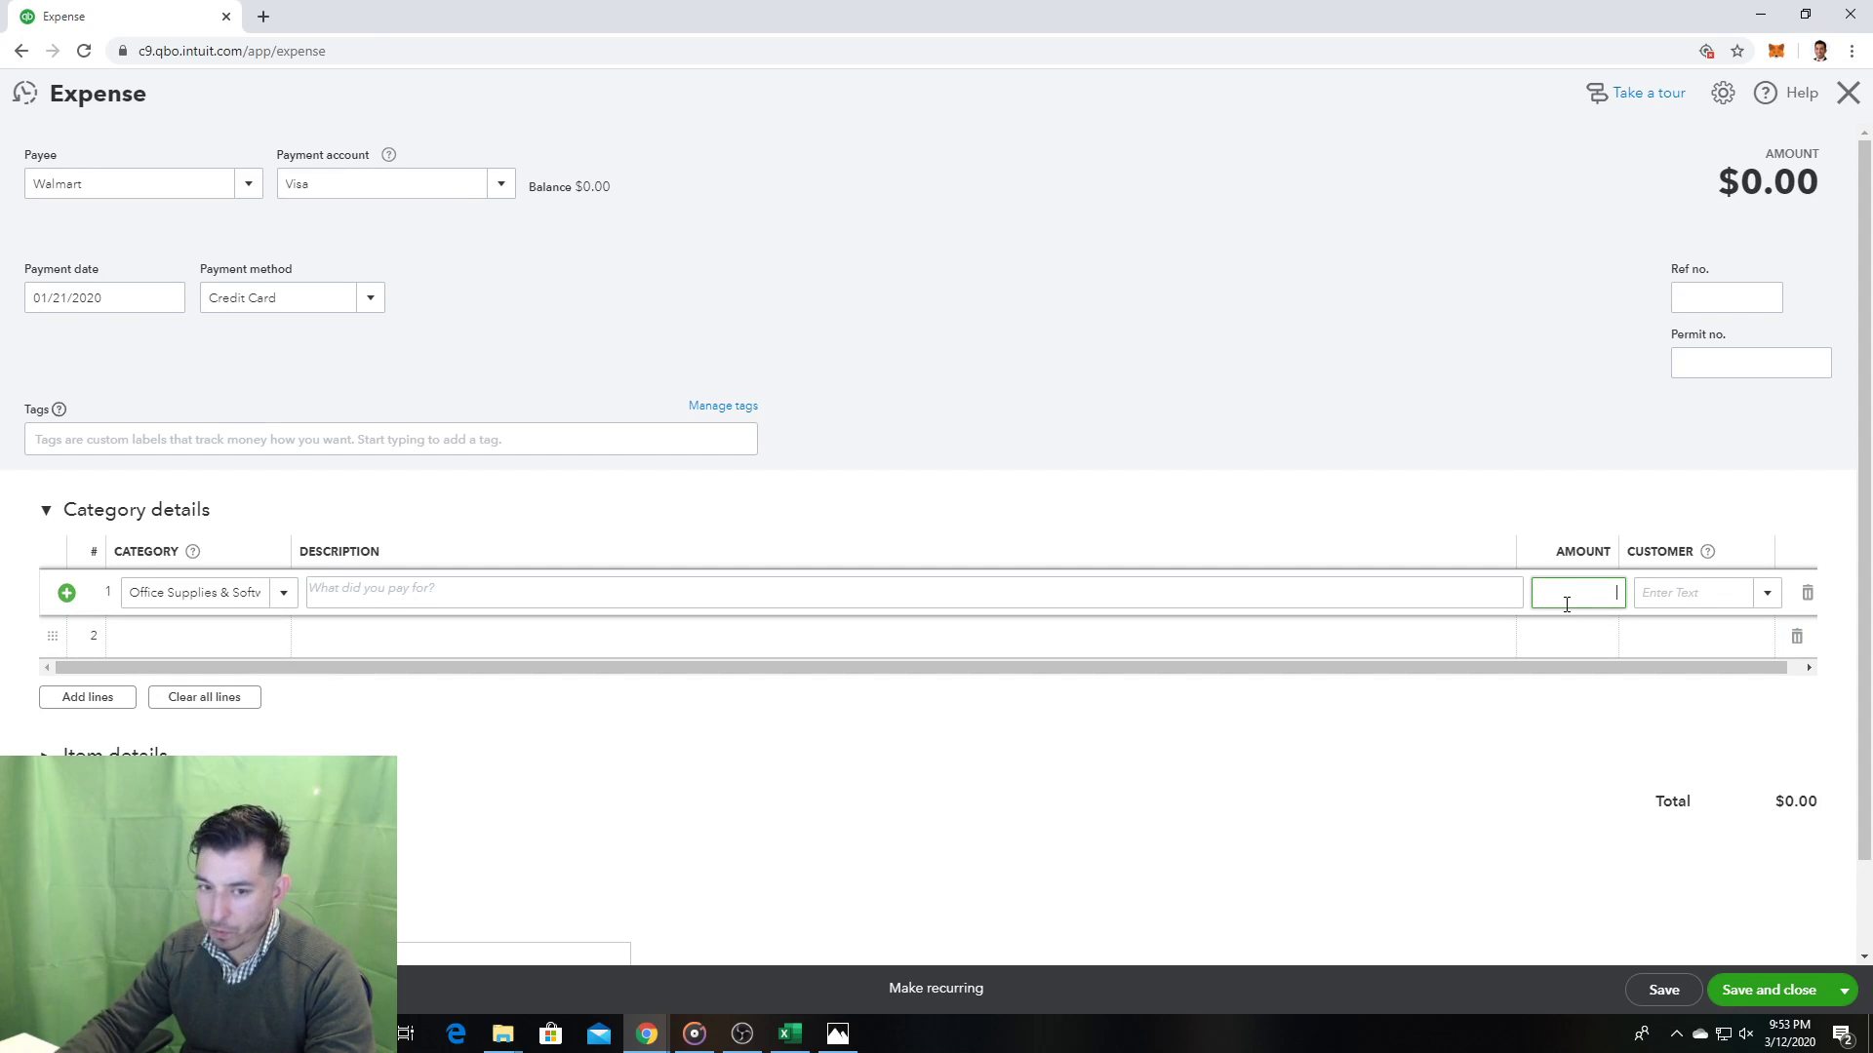
pyautogui.write('136.67')
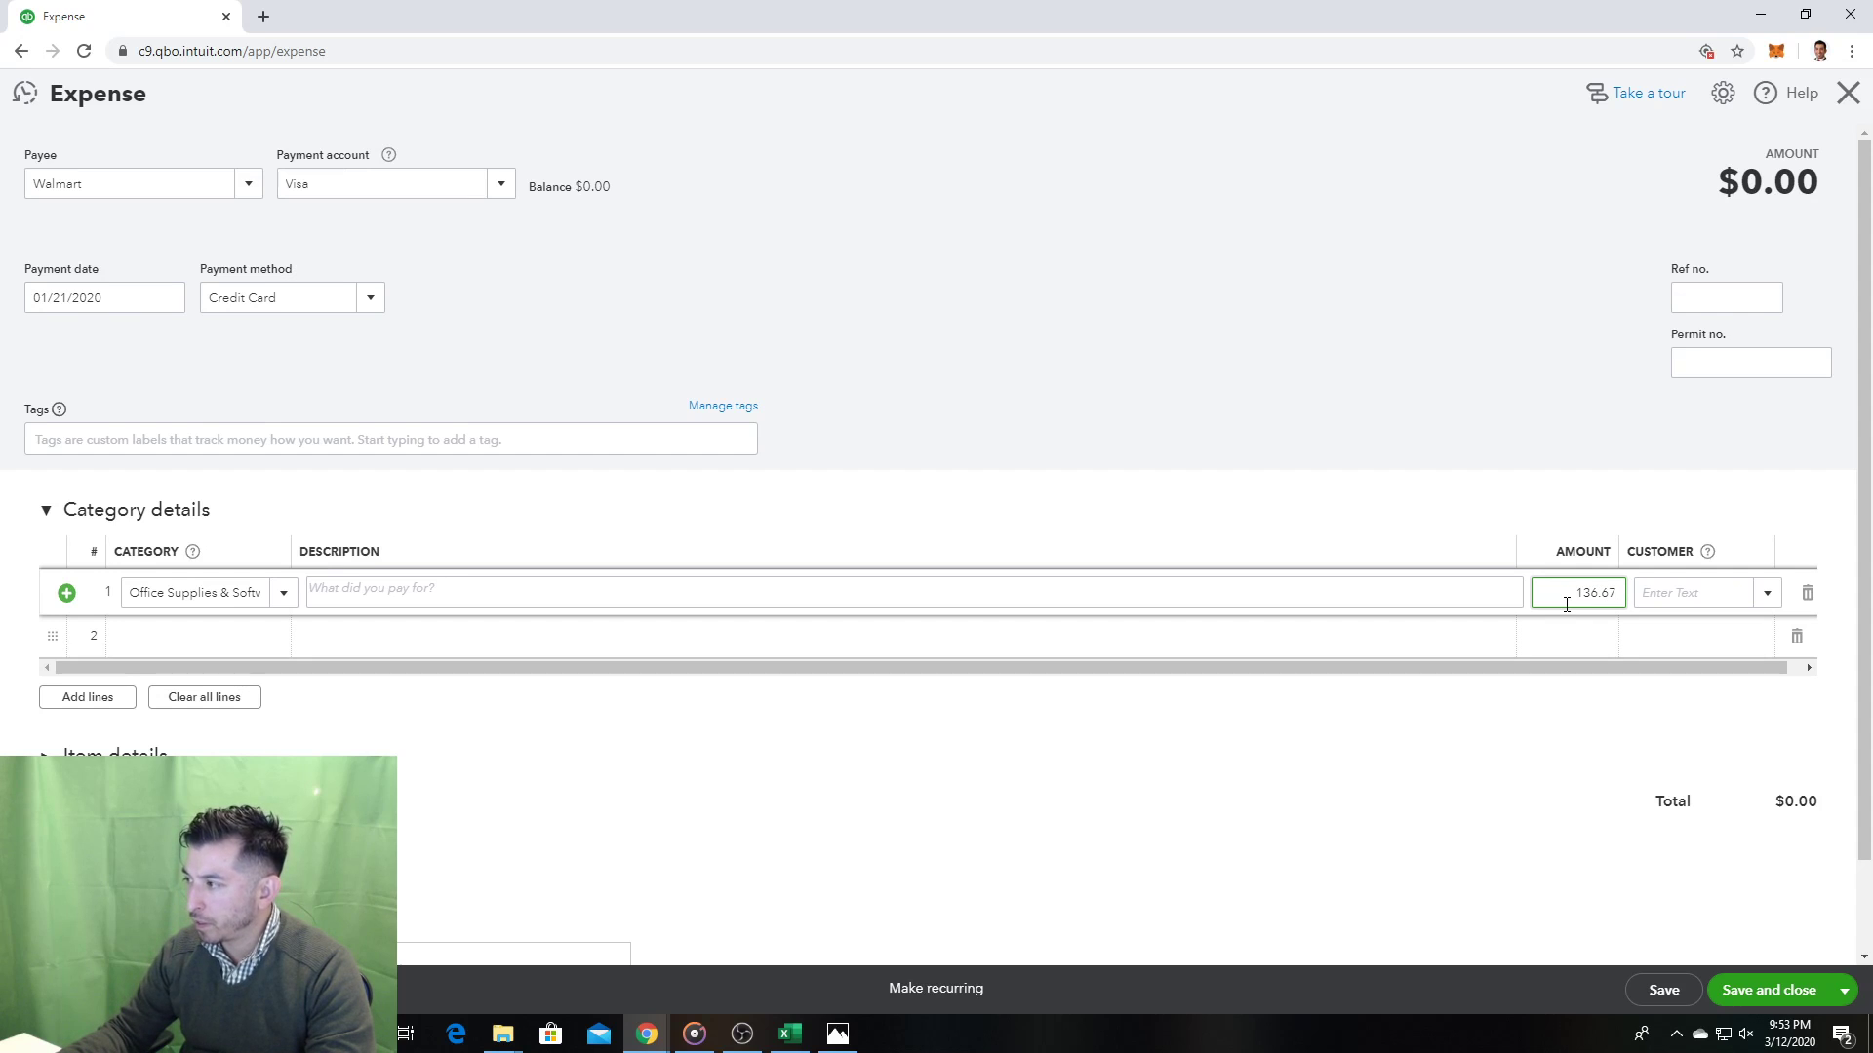
pyautogui.click(1435, 475)
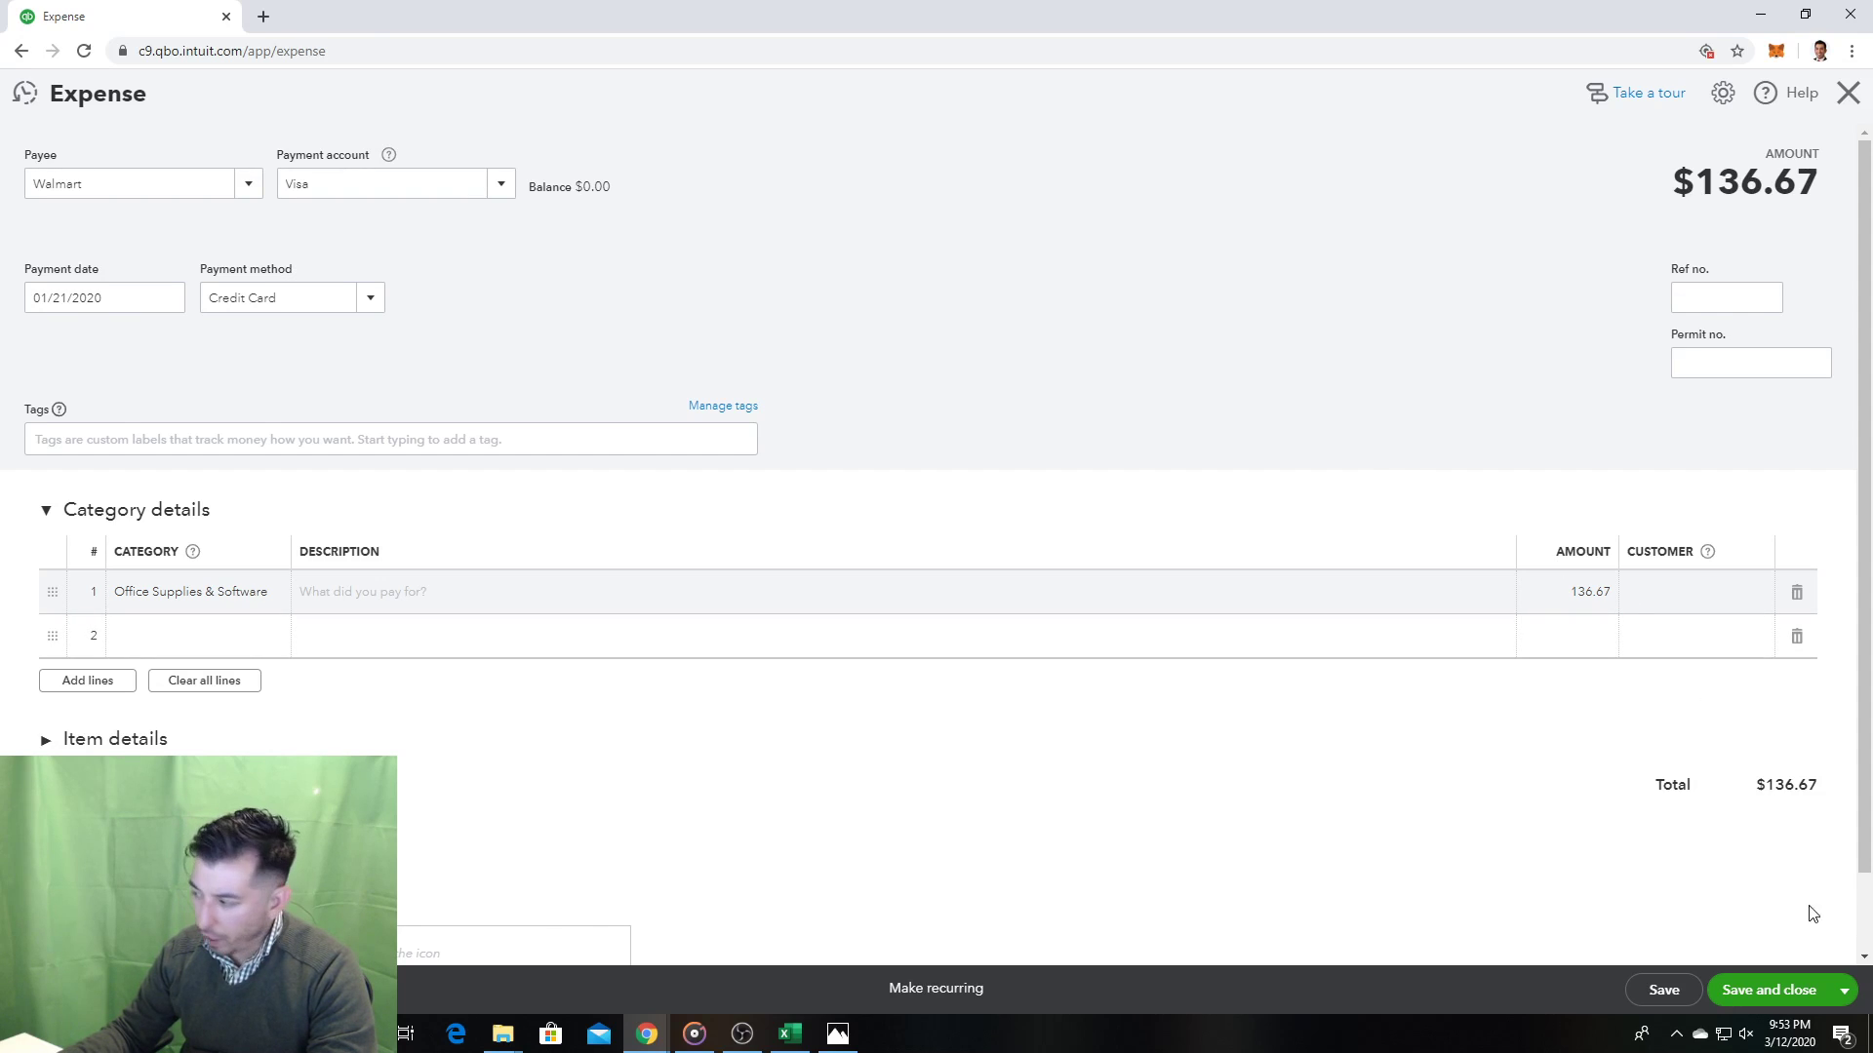
pyautogui.click(1733, 988)
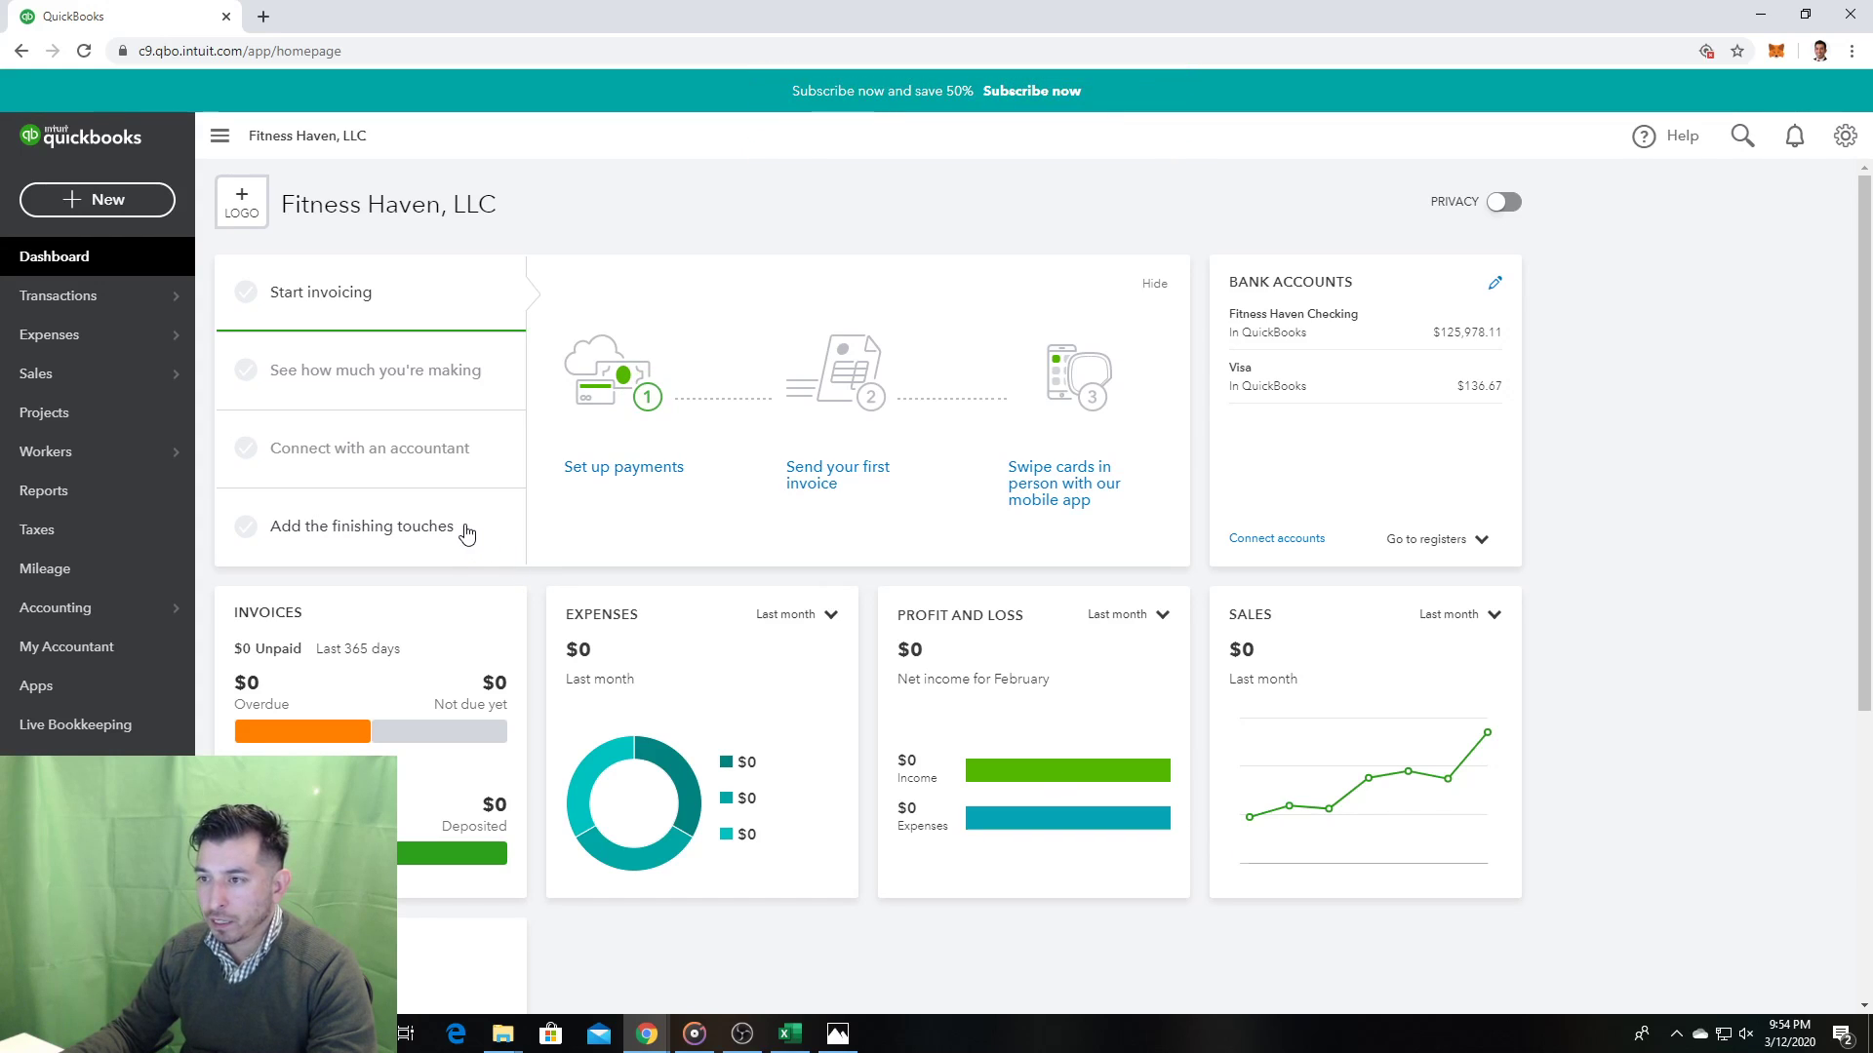
# Step: Start a new check and consult the January 21 Costco transaction in the exercise photo 18.jpg
pyautogui.moveTo(172, 351)
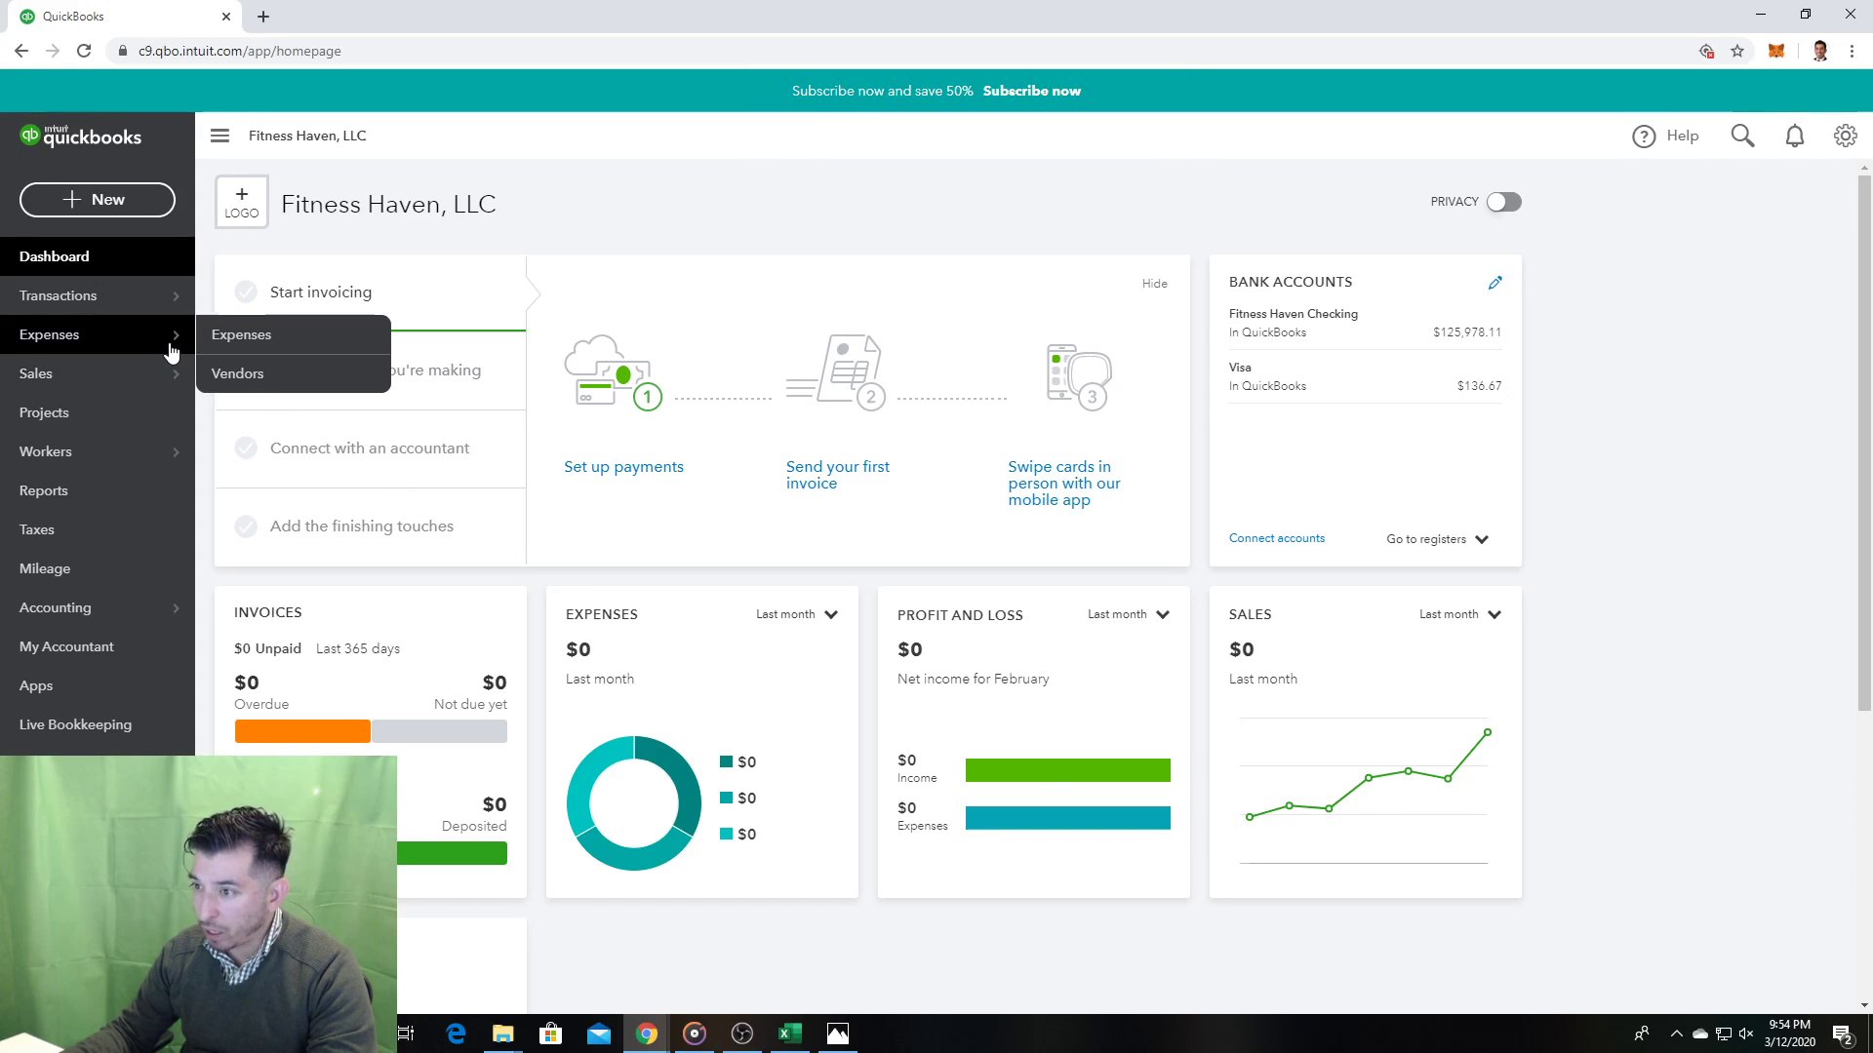
pyautogui.click(125, 201)
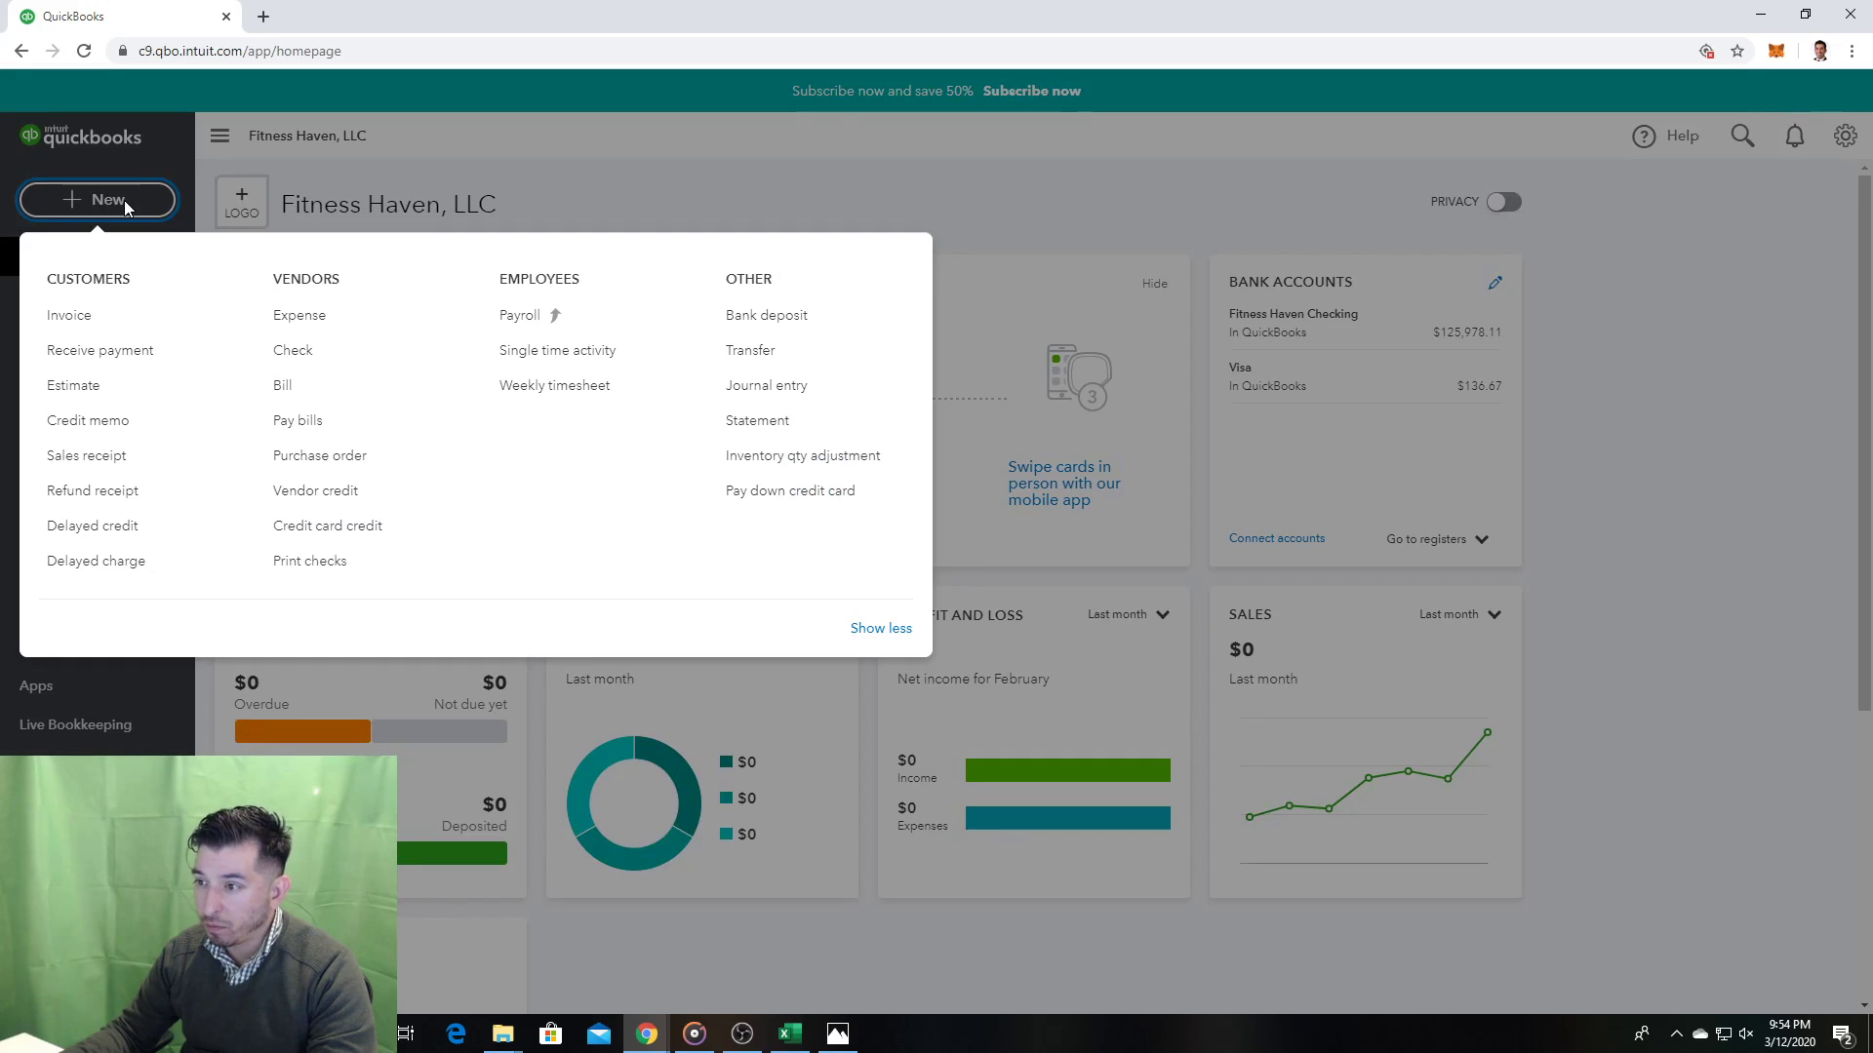
pyautogui.click(290, 361)
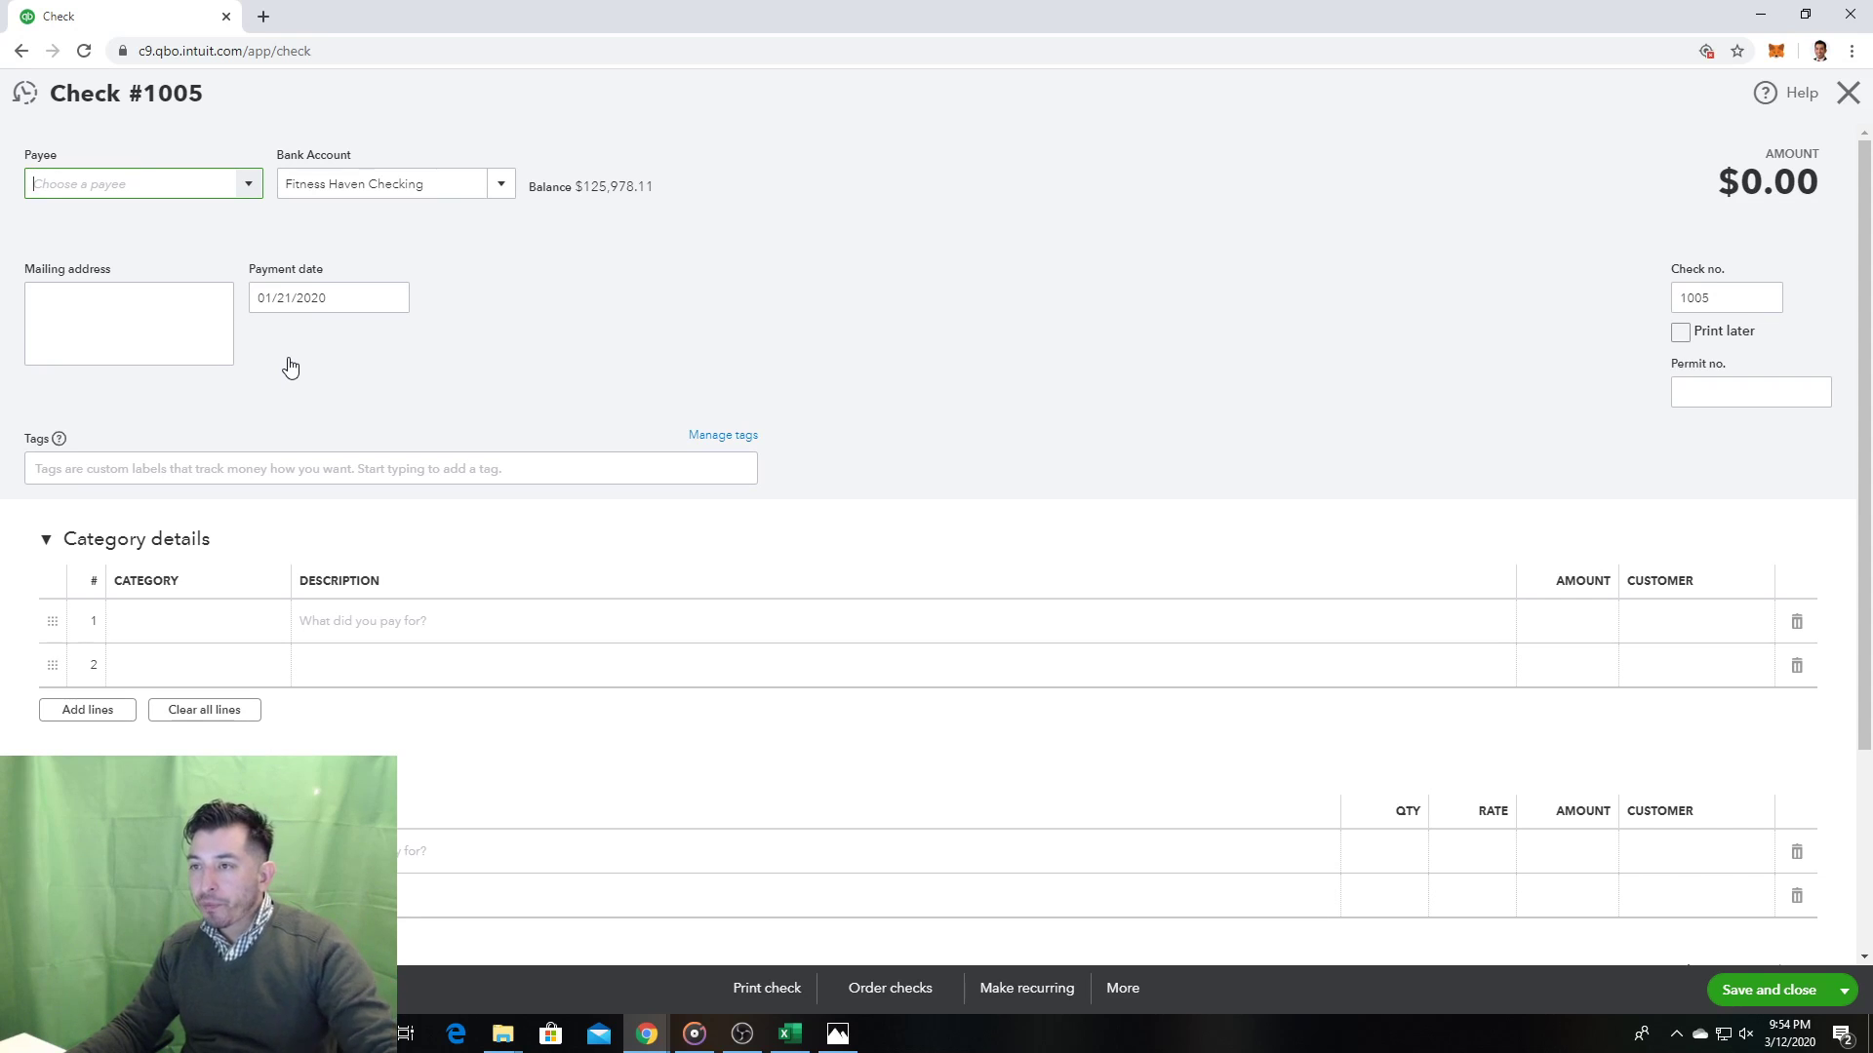
pyautogui.click(837, 1034)
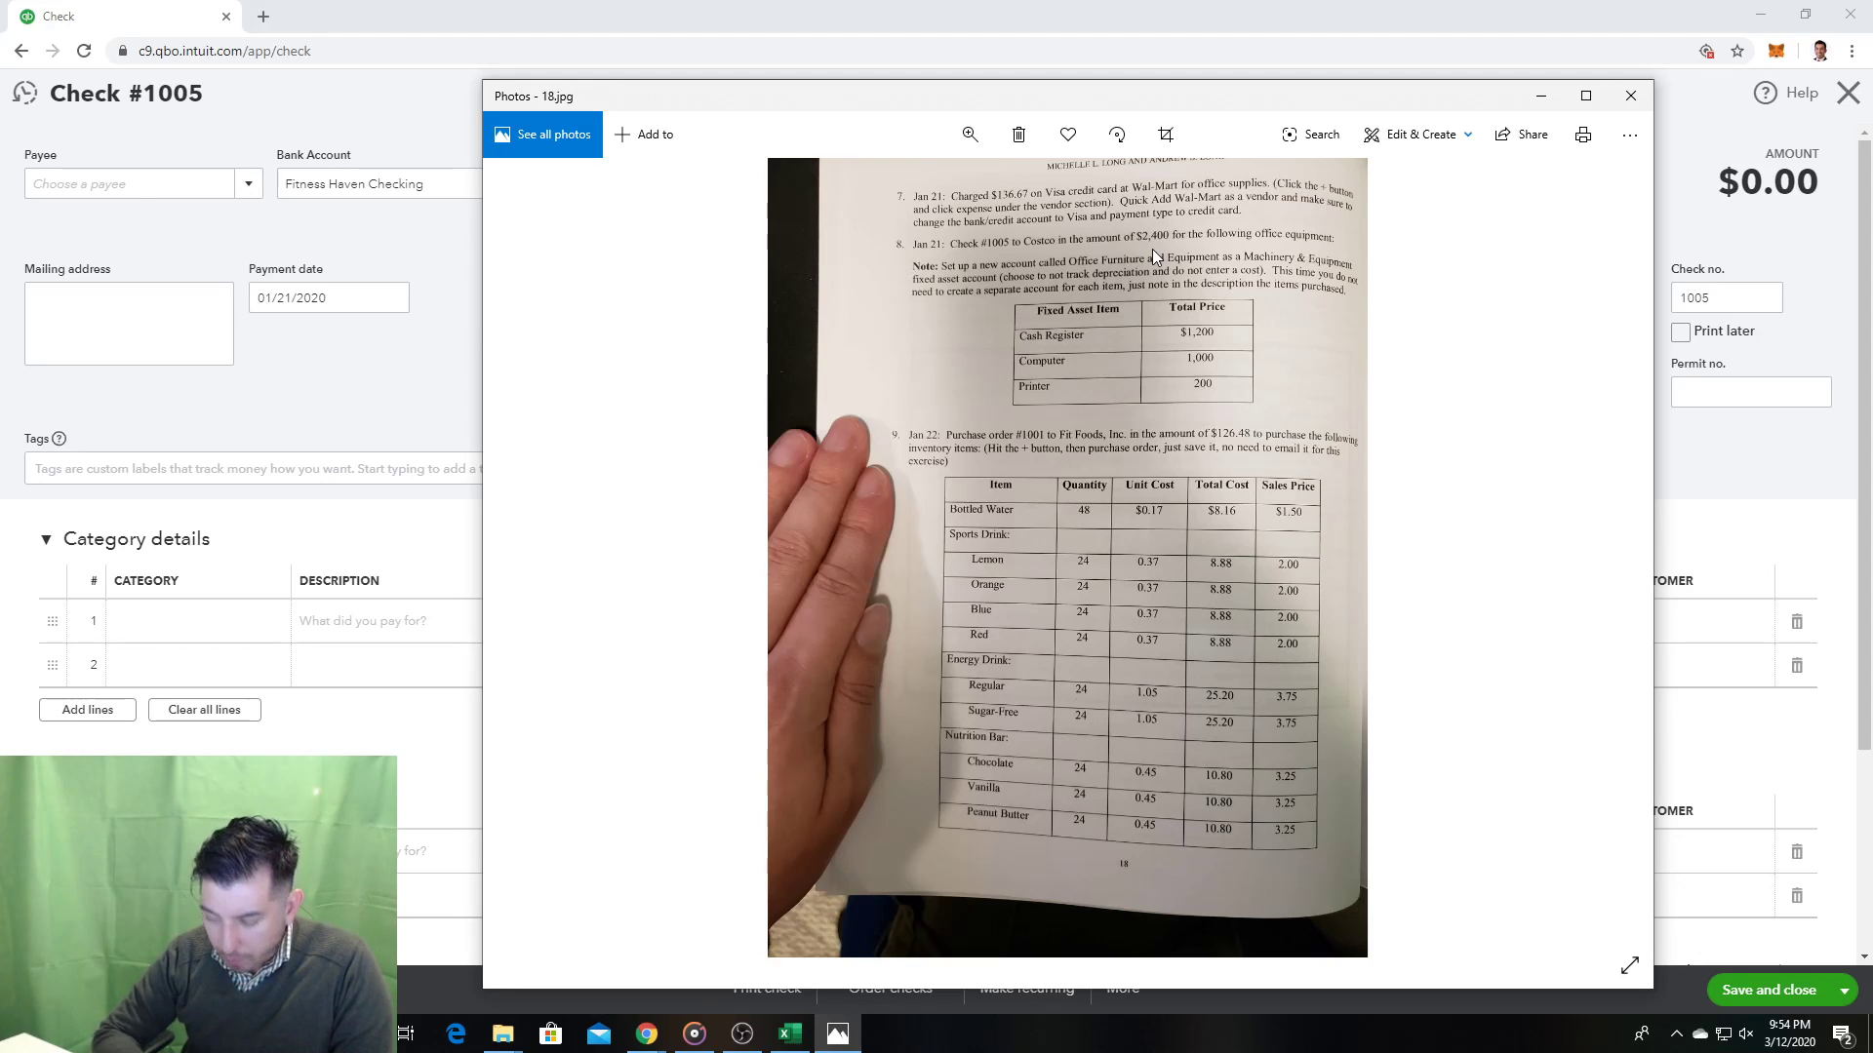
pyautogui.click(413, 269)
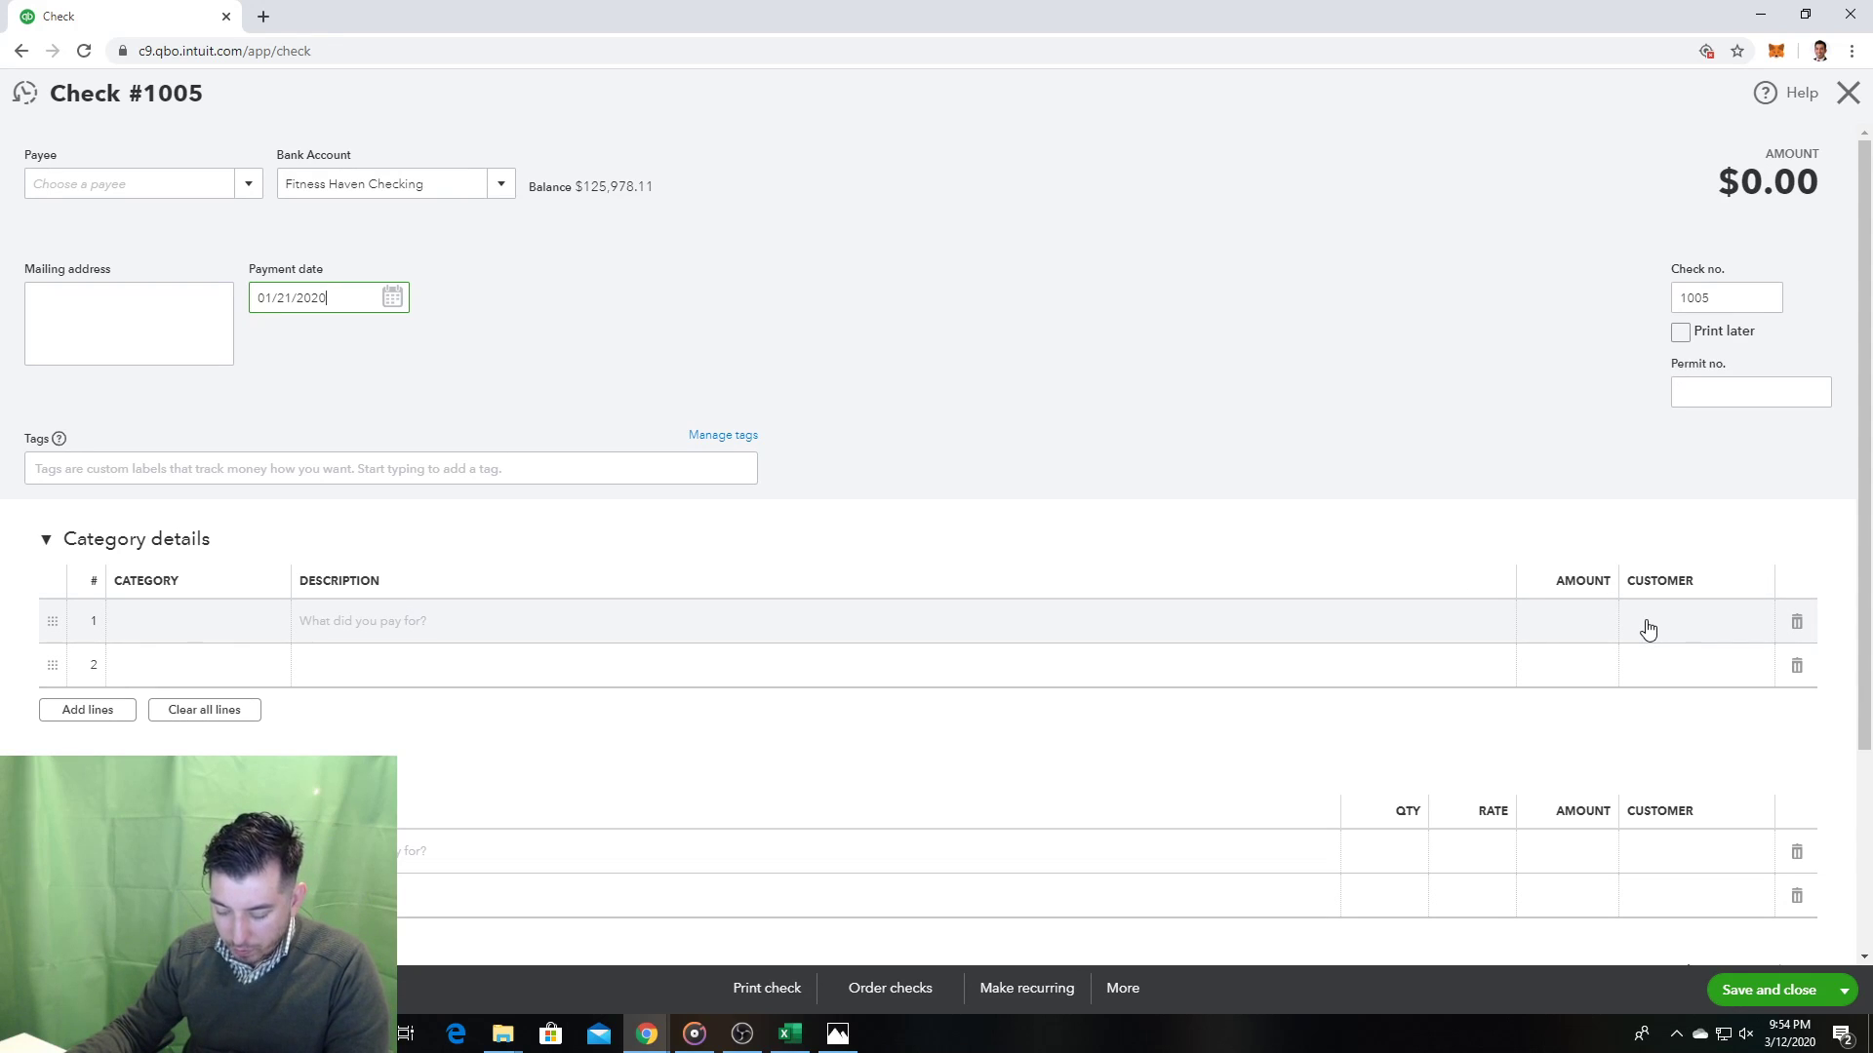
# Step: Add Costco as a new vendor, use it as the check's payee, and verify the payment date
pyautogui.click(837, 1033)
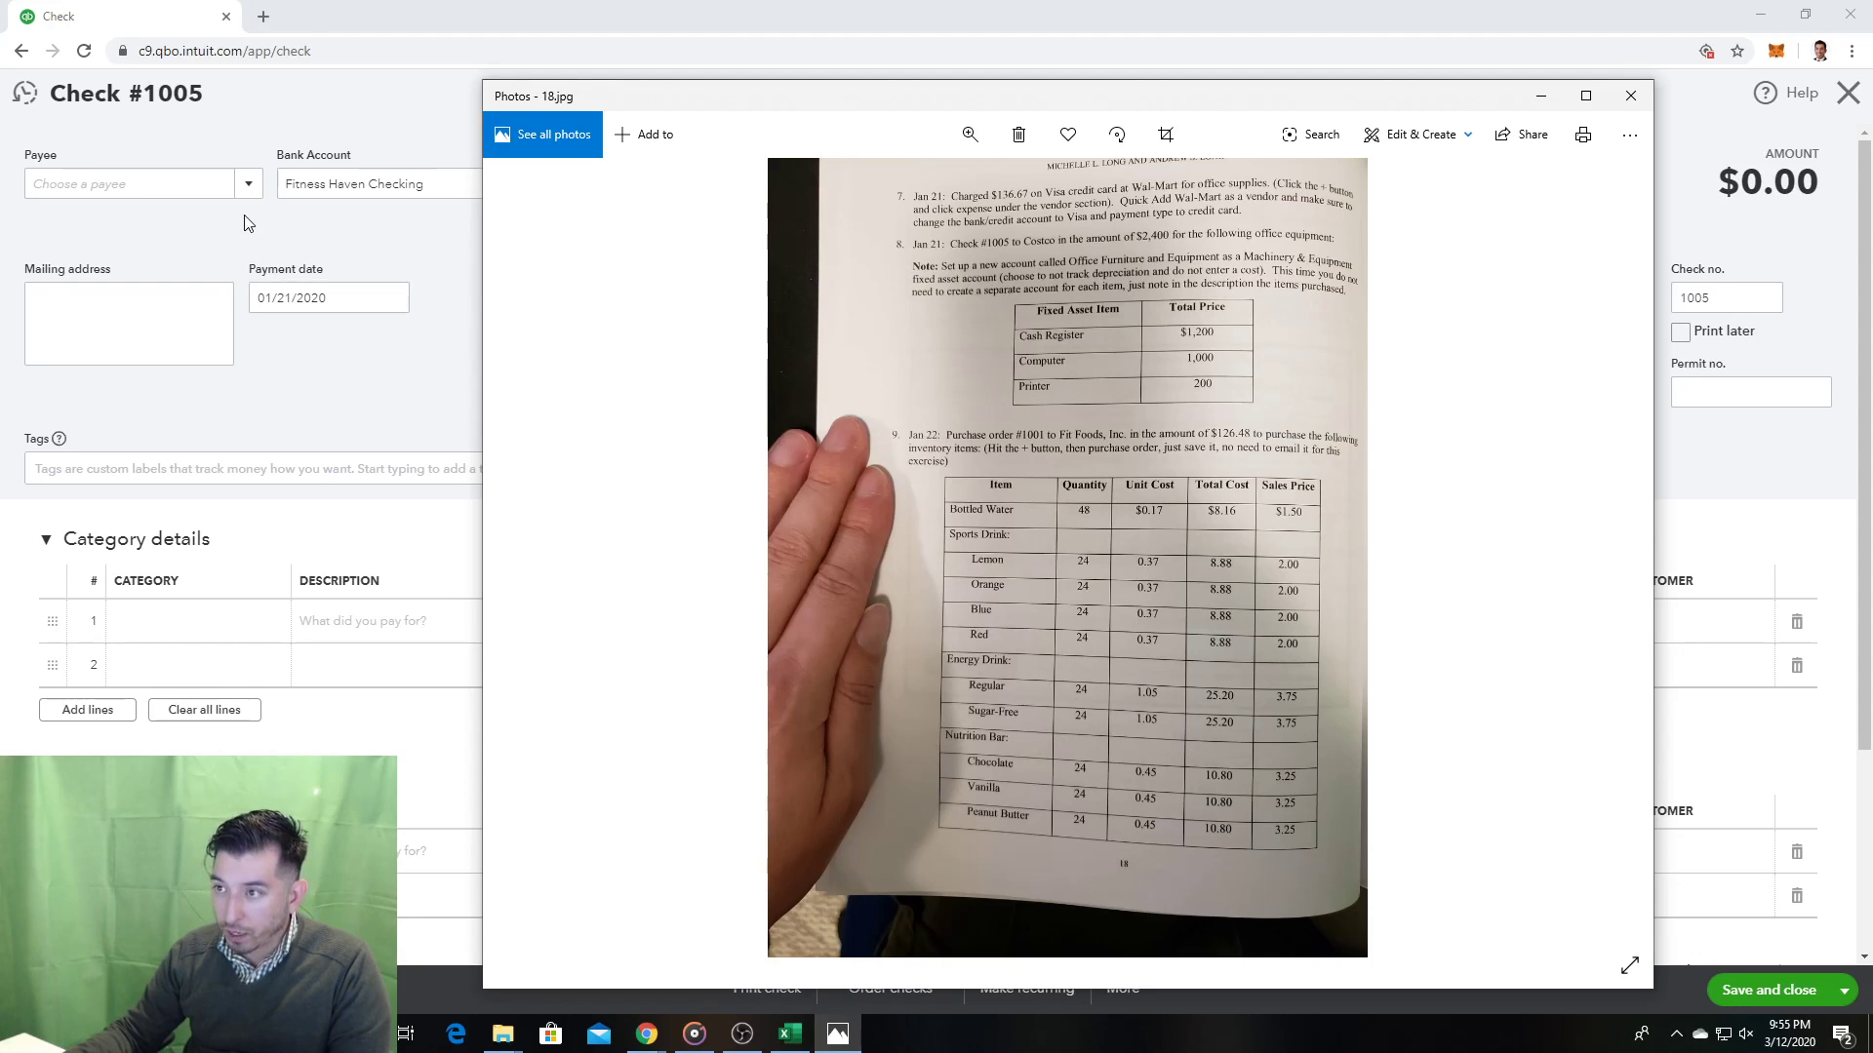
pyautogui.click(248, 185)
pyautogui.scroll(-2, 201, 302)
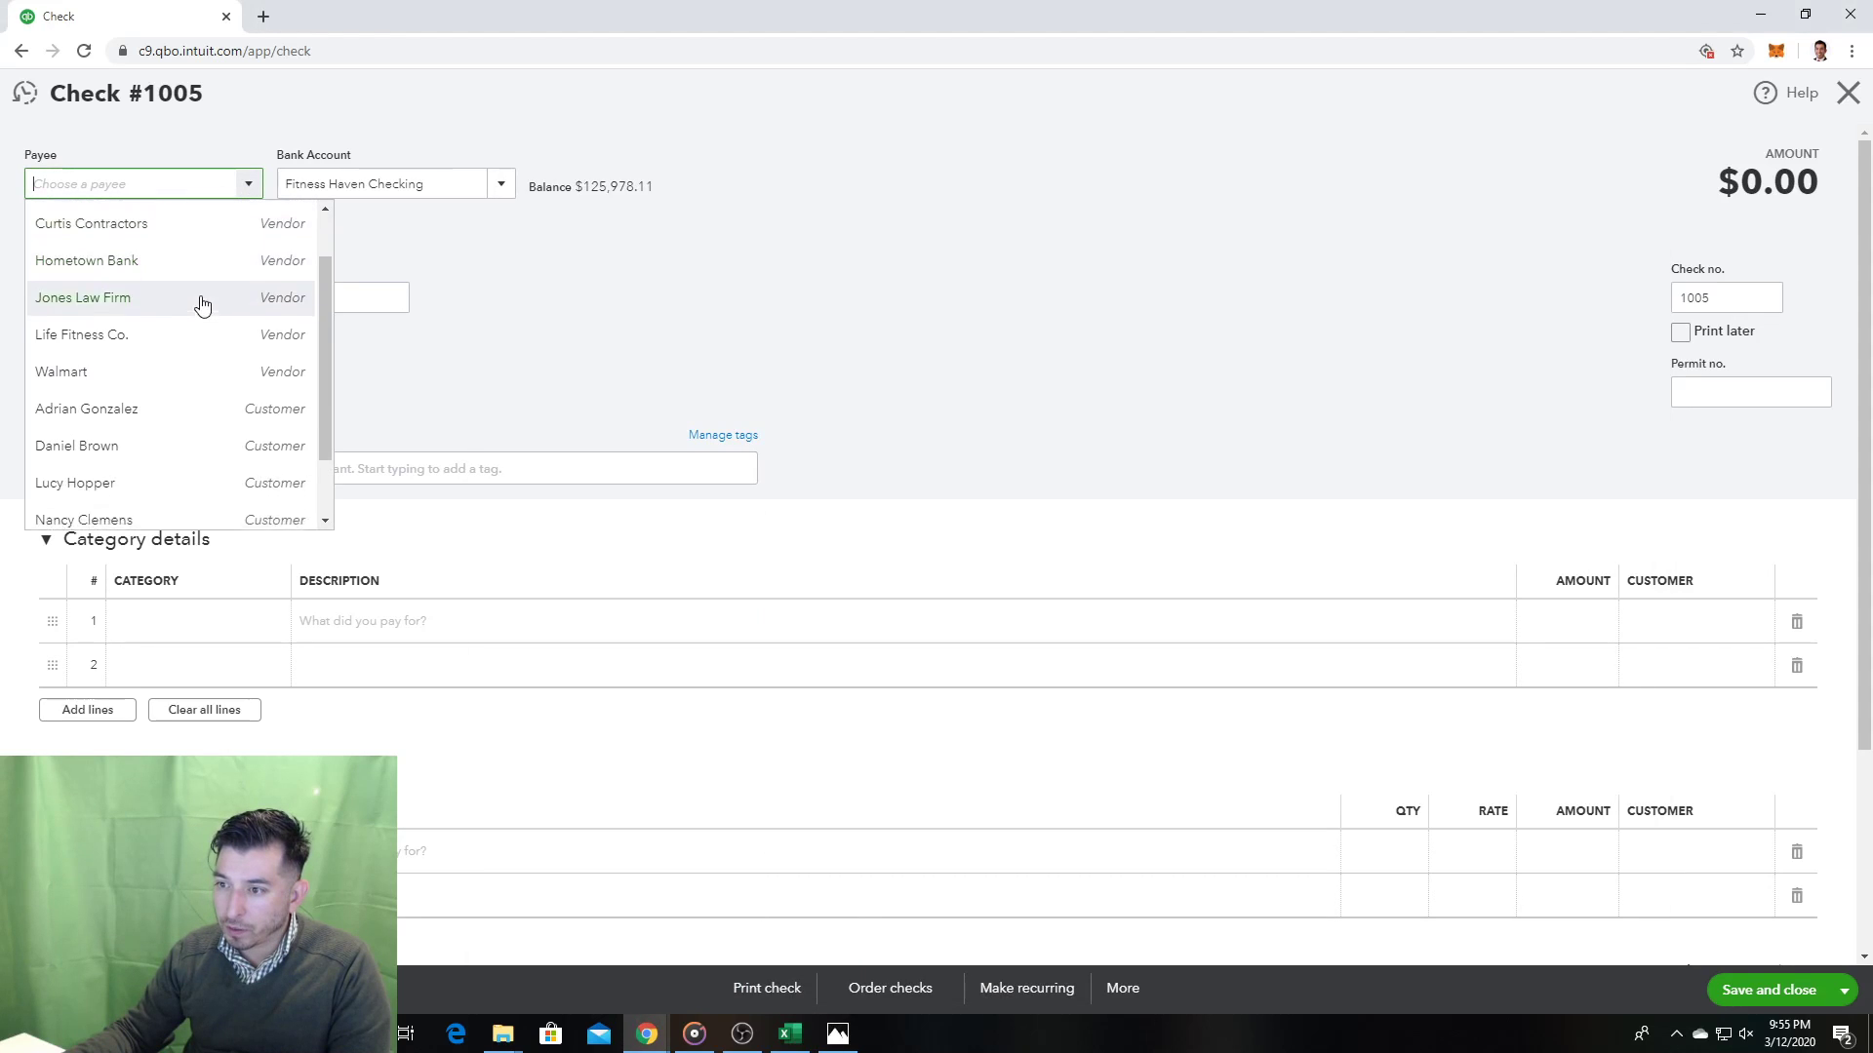
pyautogui.scroll(2, 196, 313)
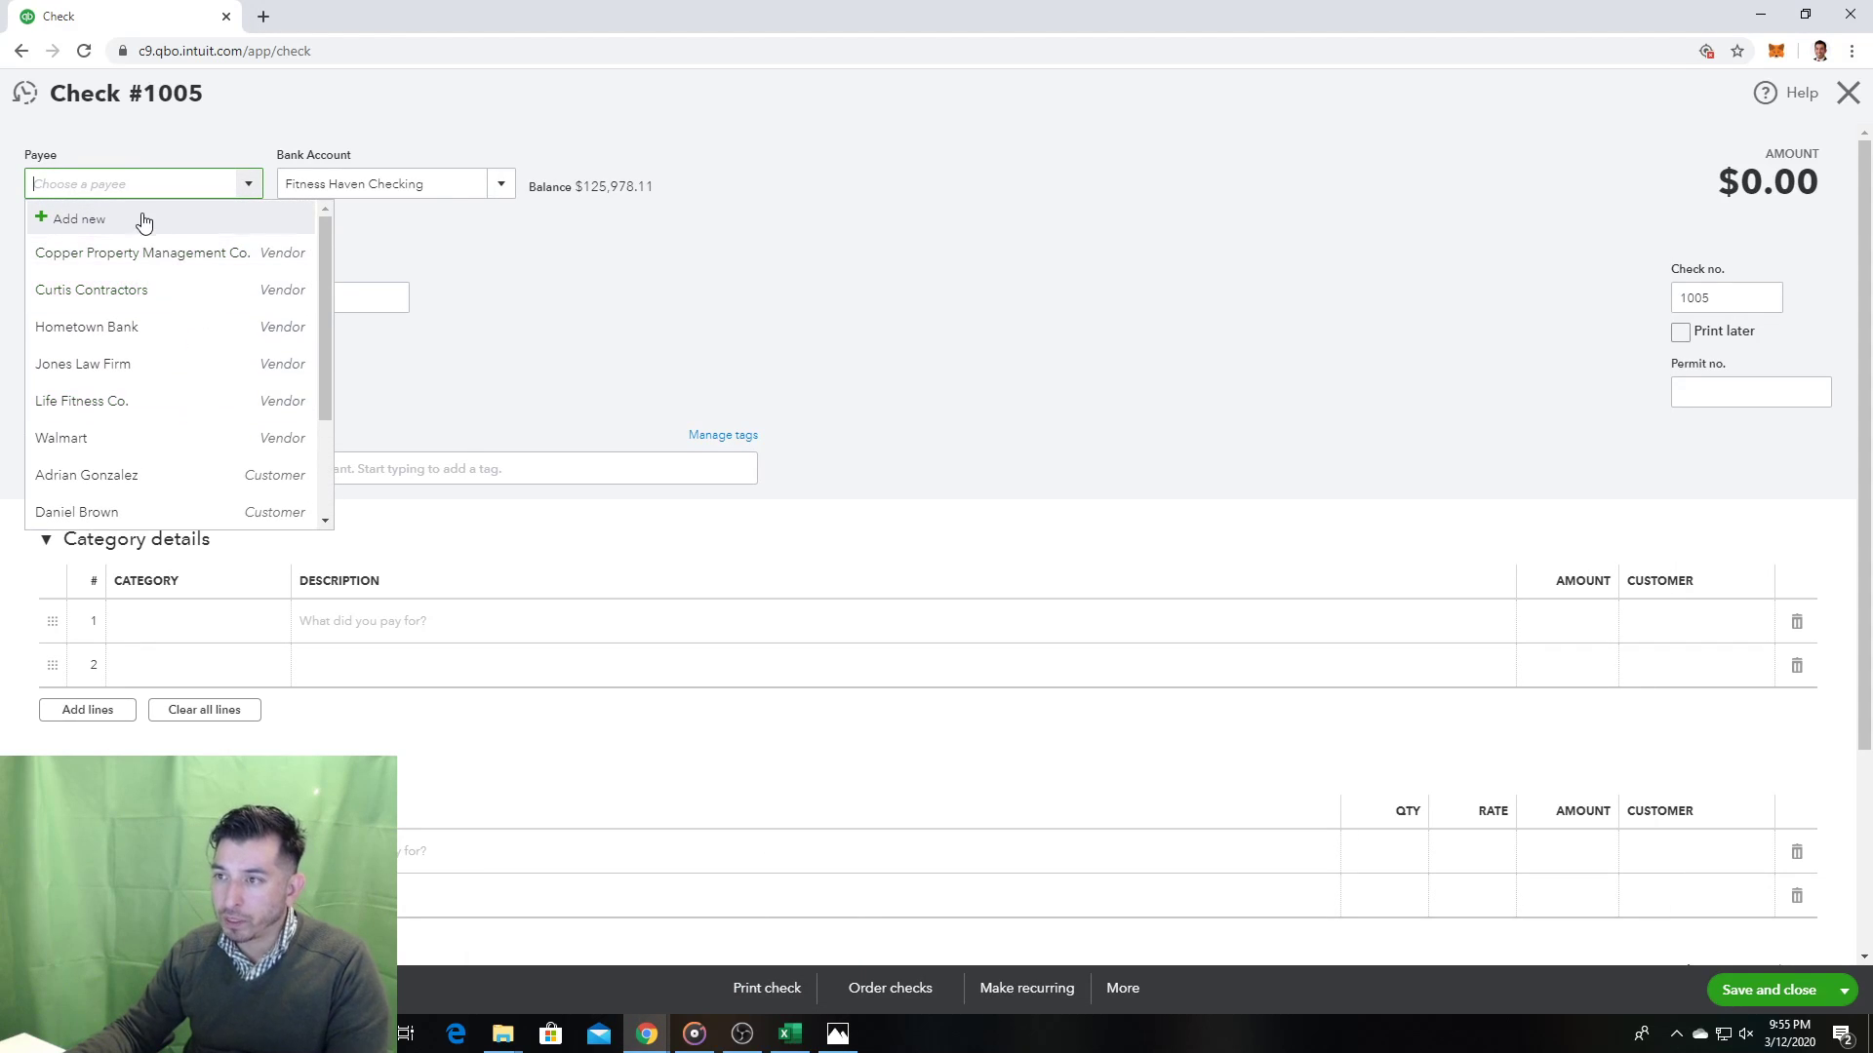
pyautogui.write('Costco')
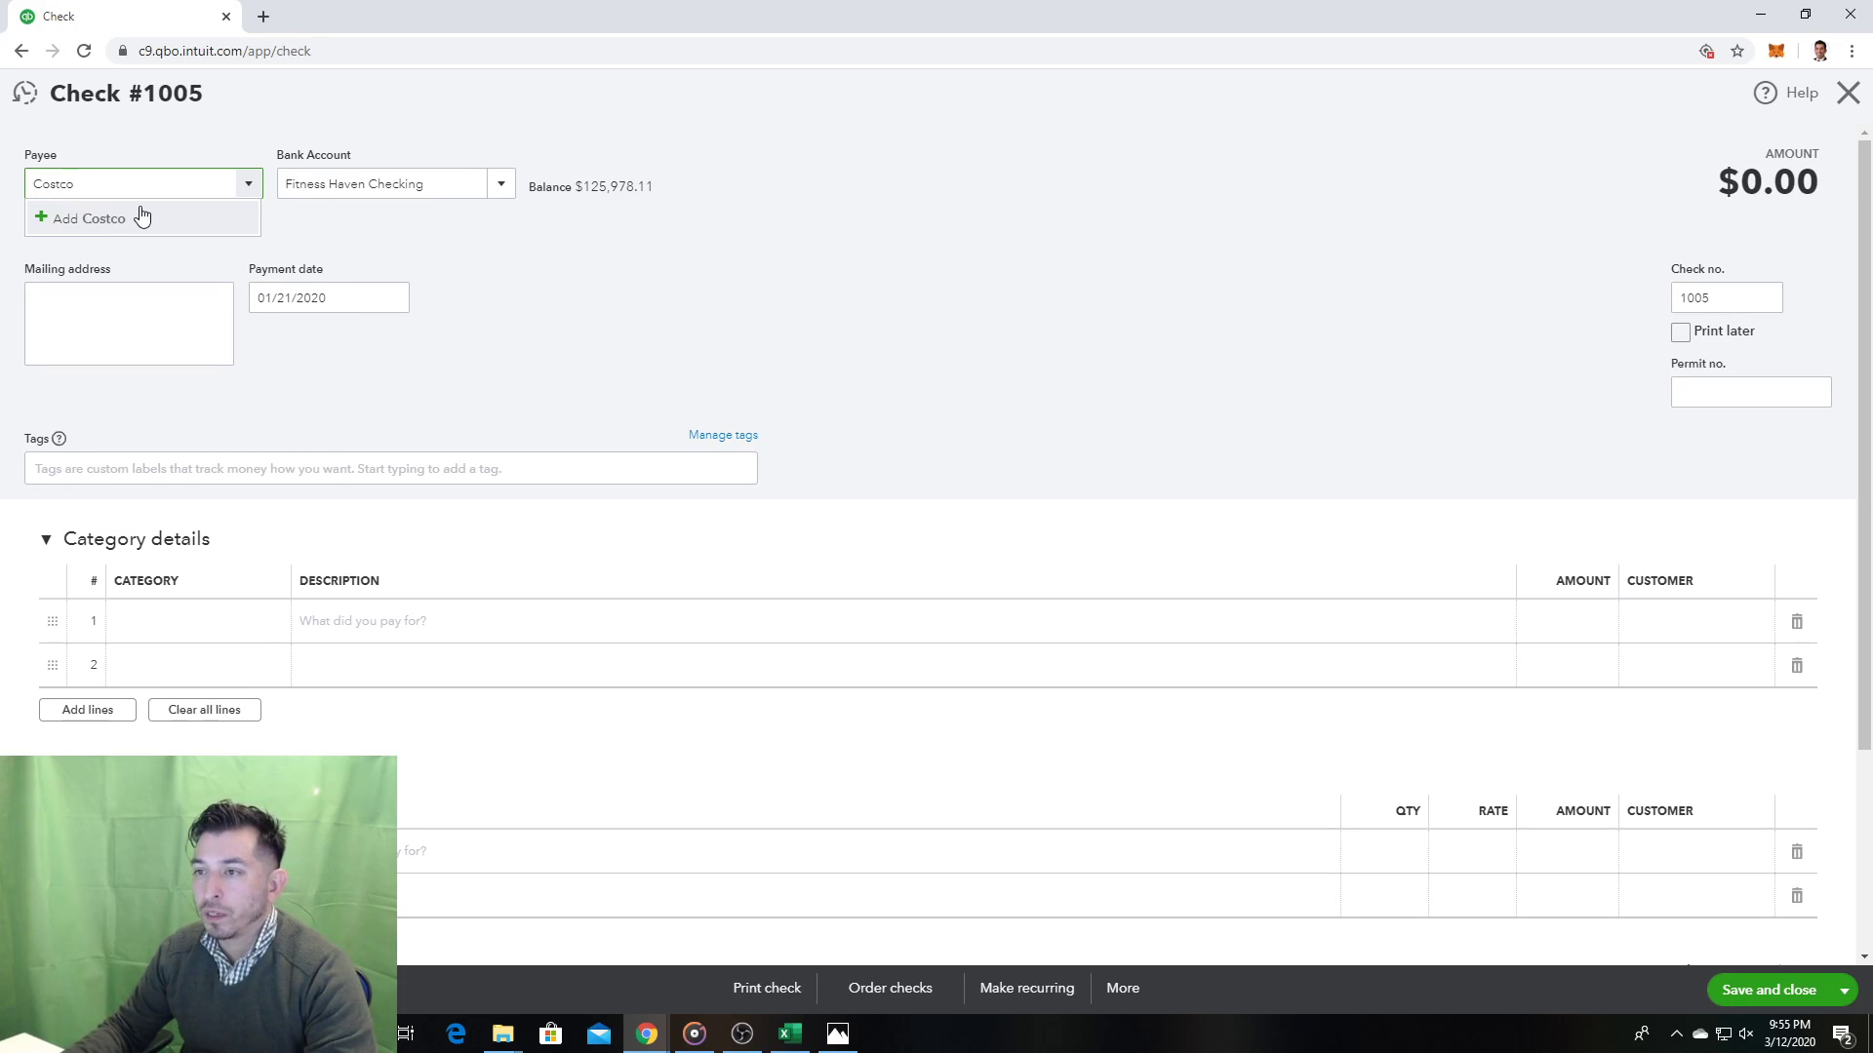
pyautogui.click(141, 213)
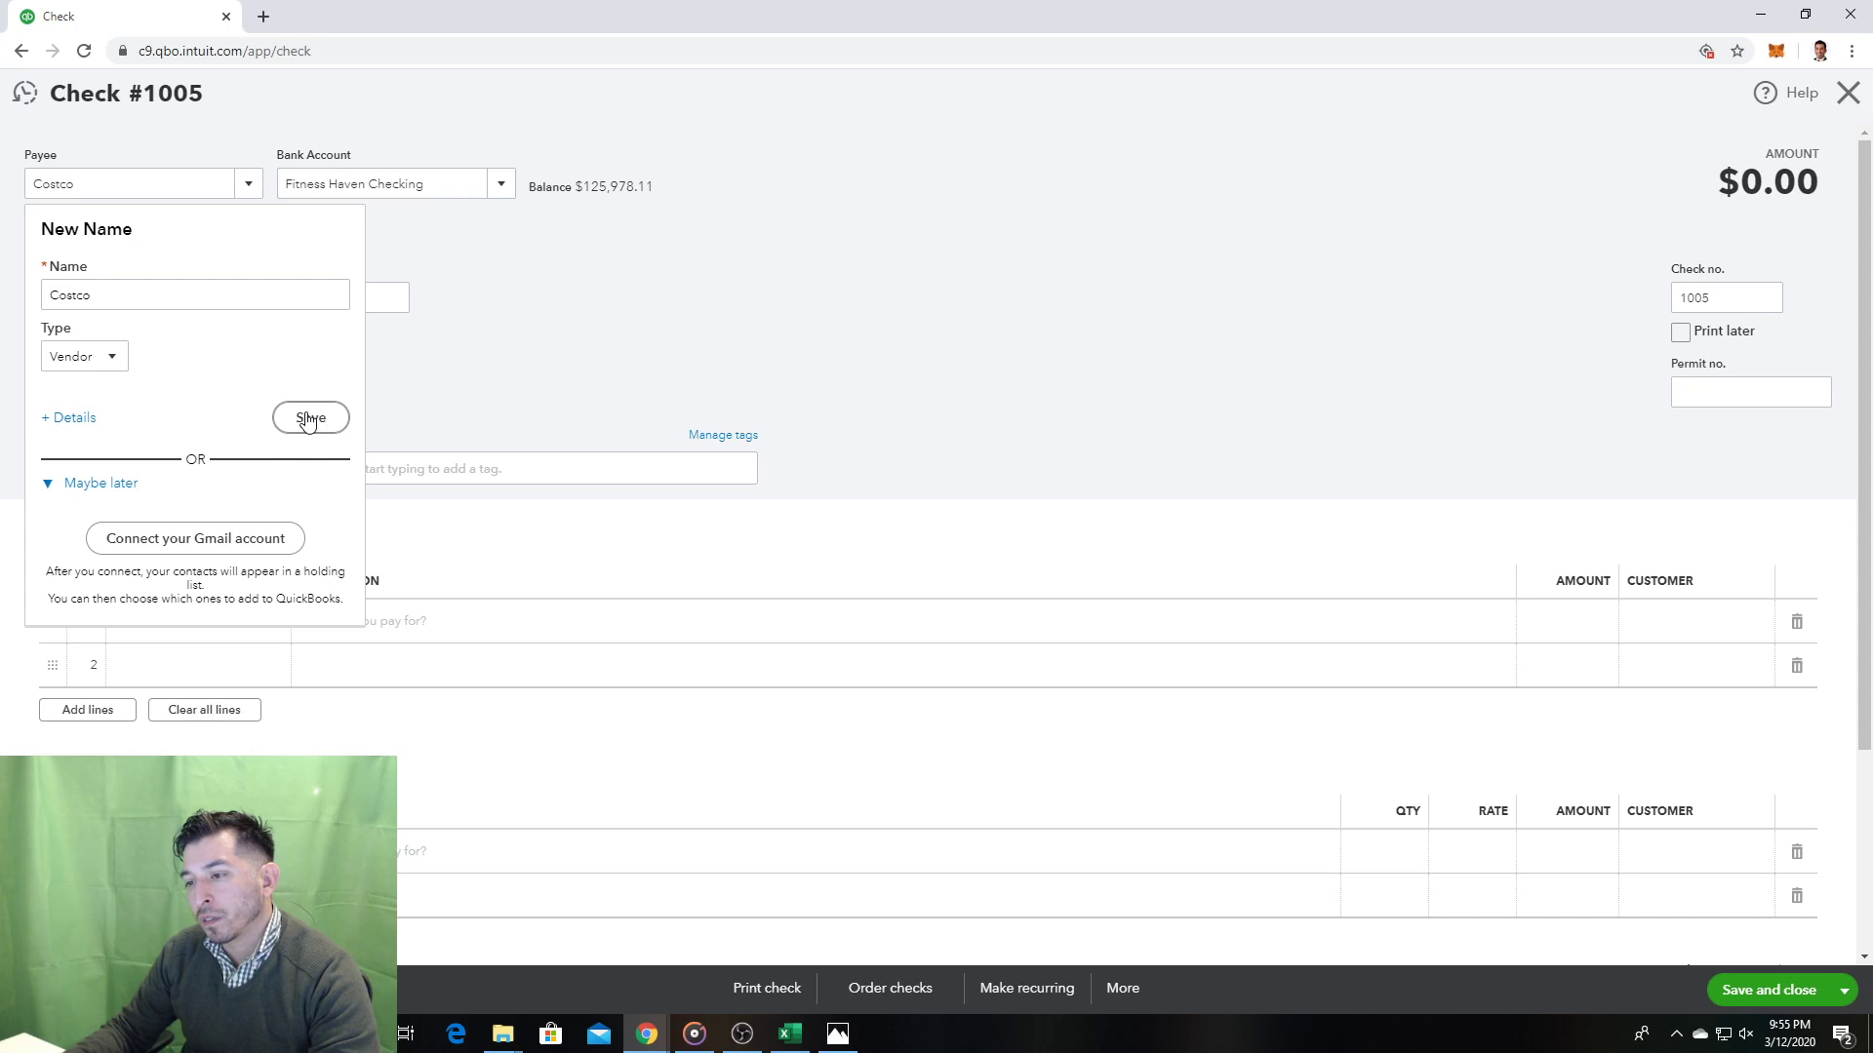
pyautogui.click(308, 420)
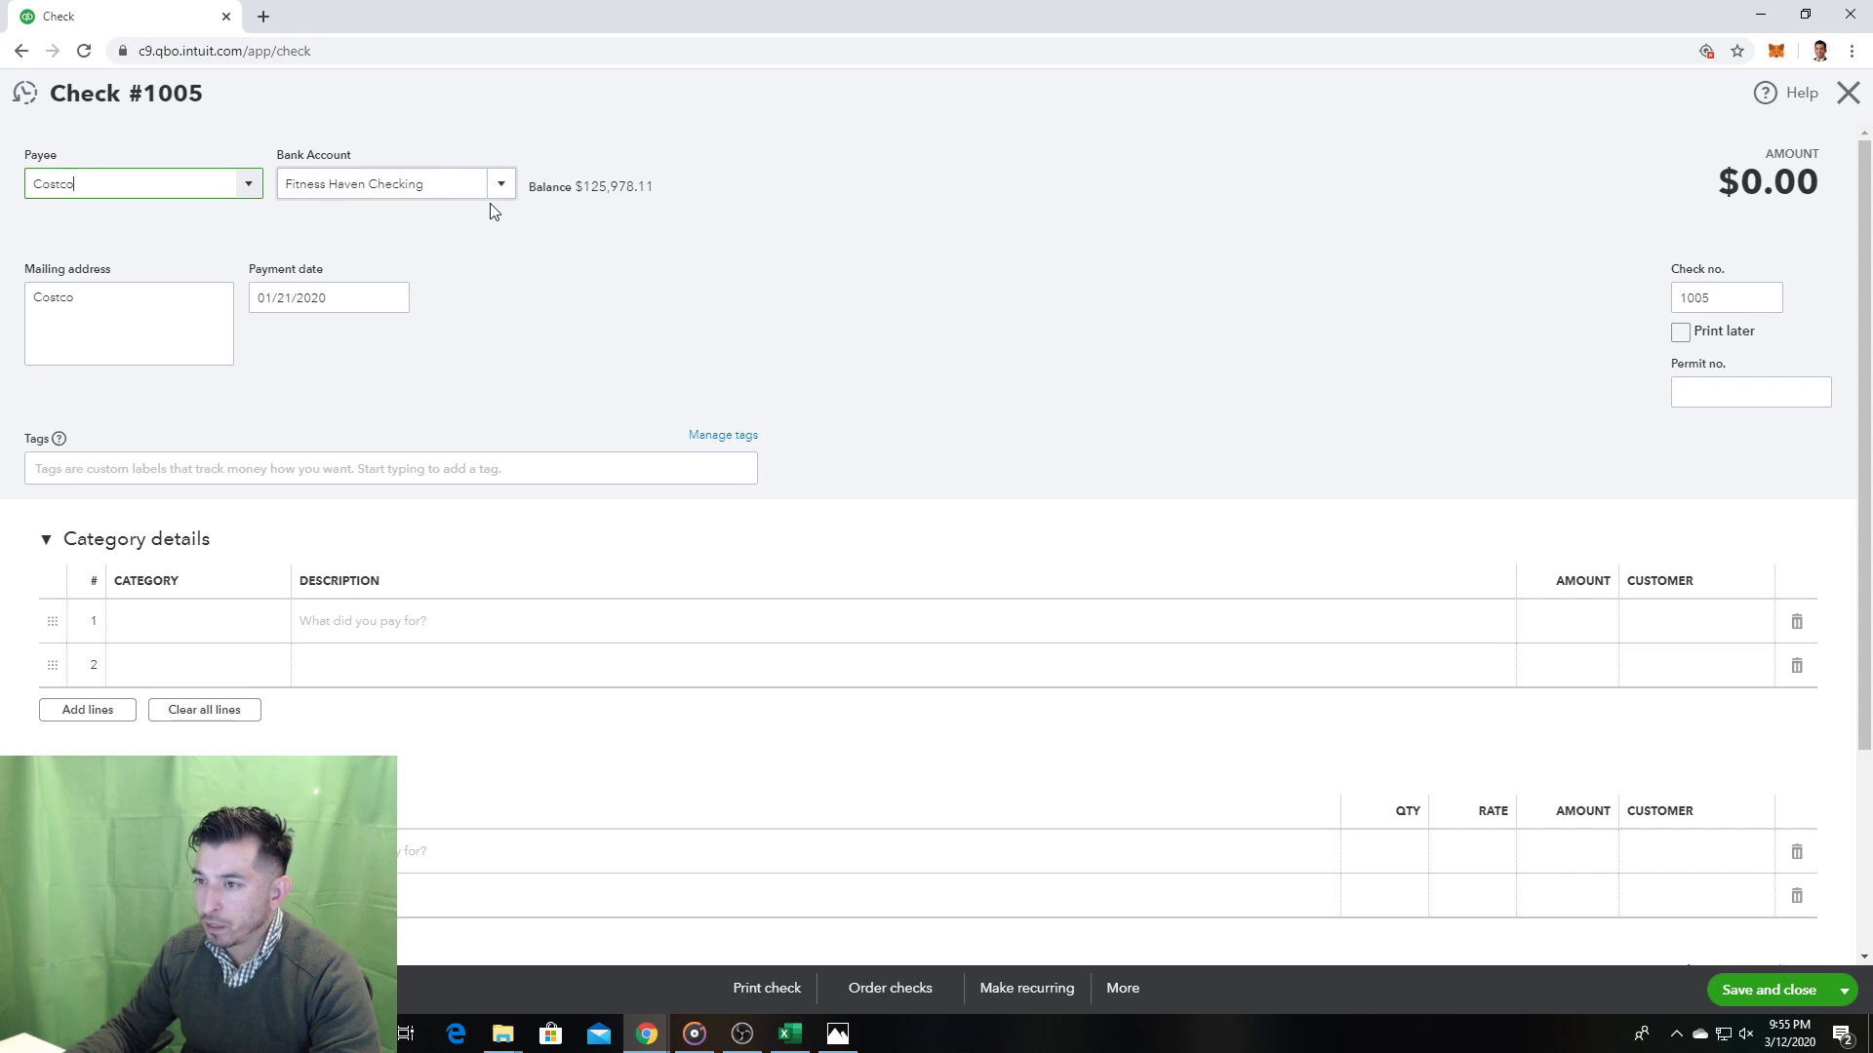
pyautogui.click(390, 298)
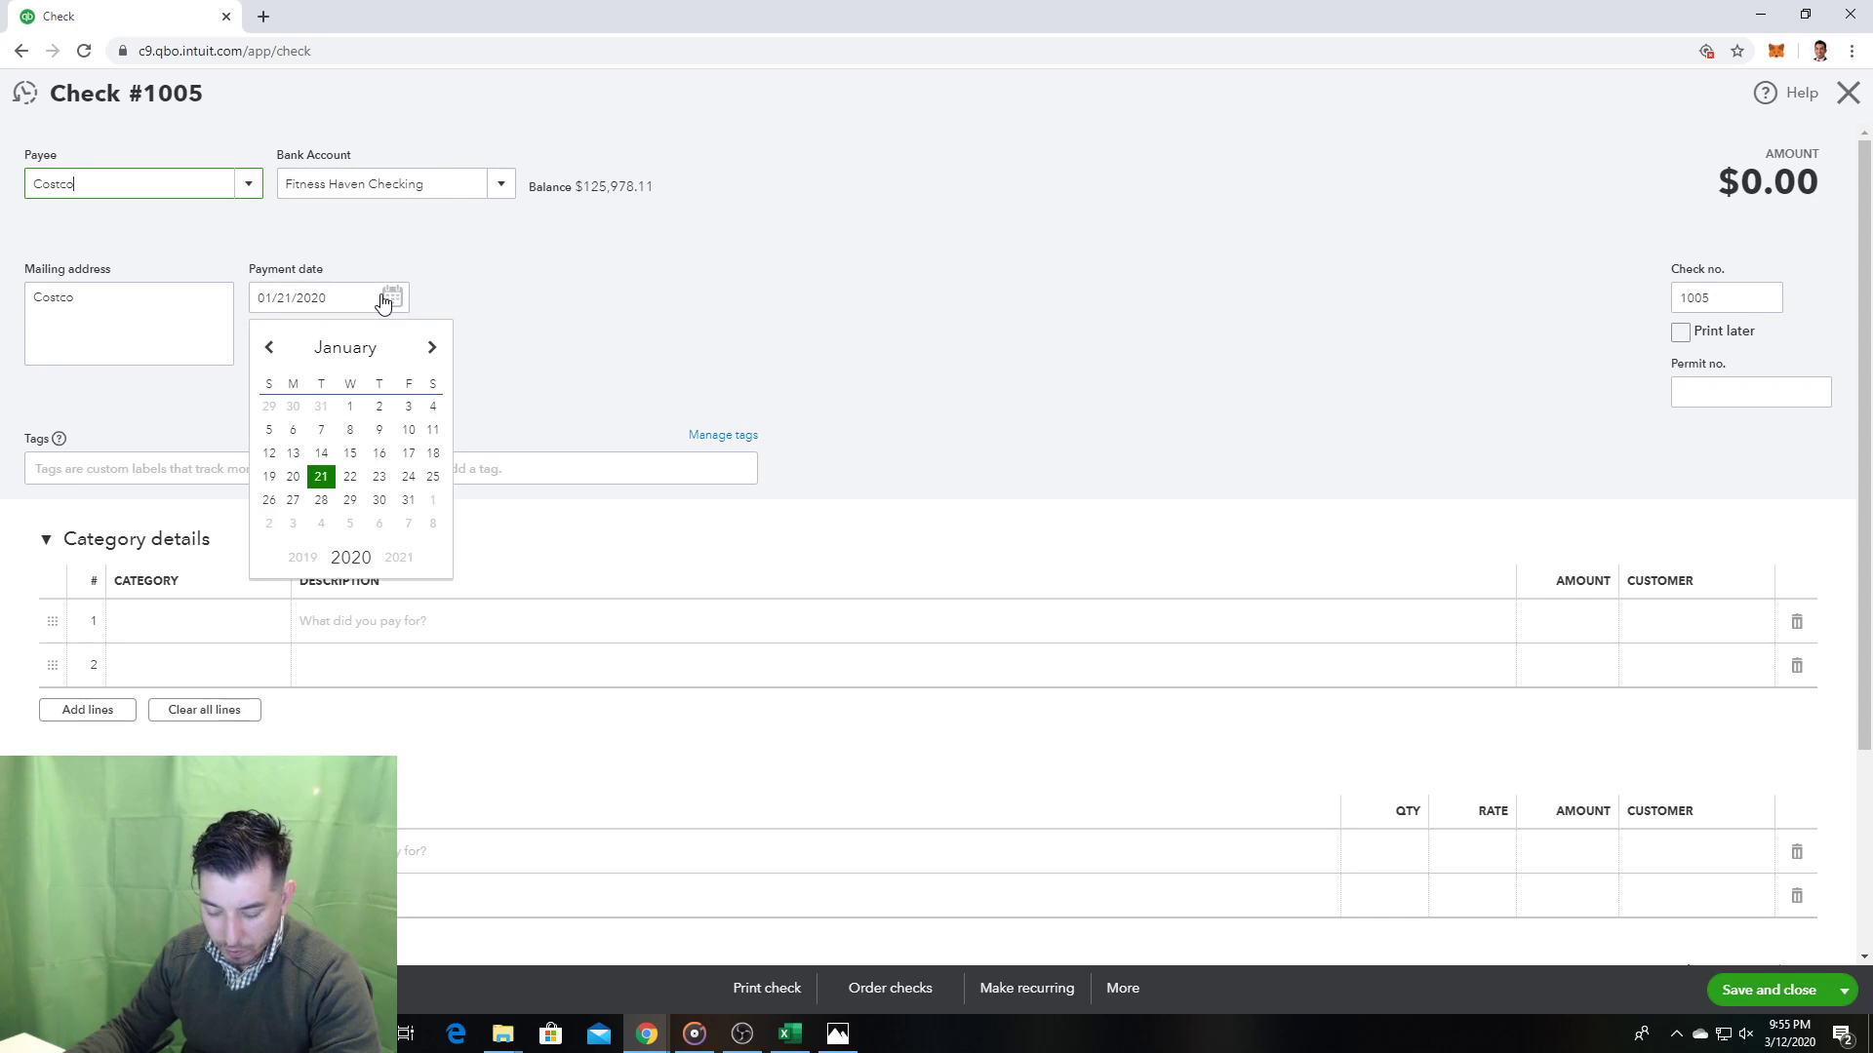
pyautogui.click(520, 295)
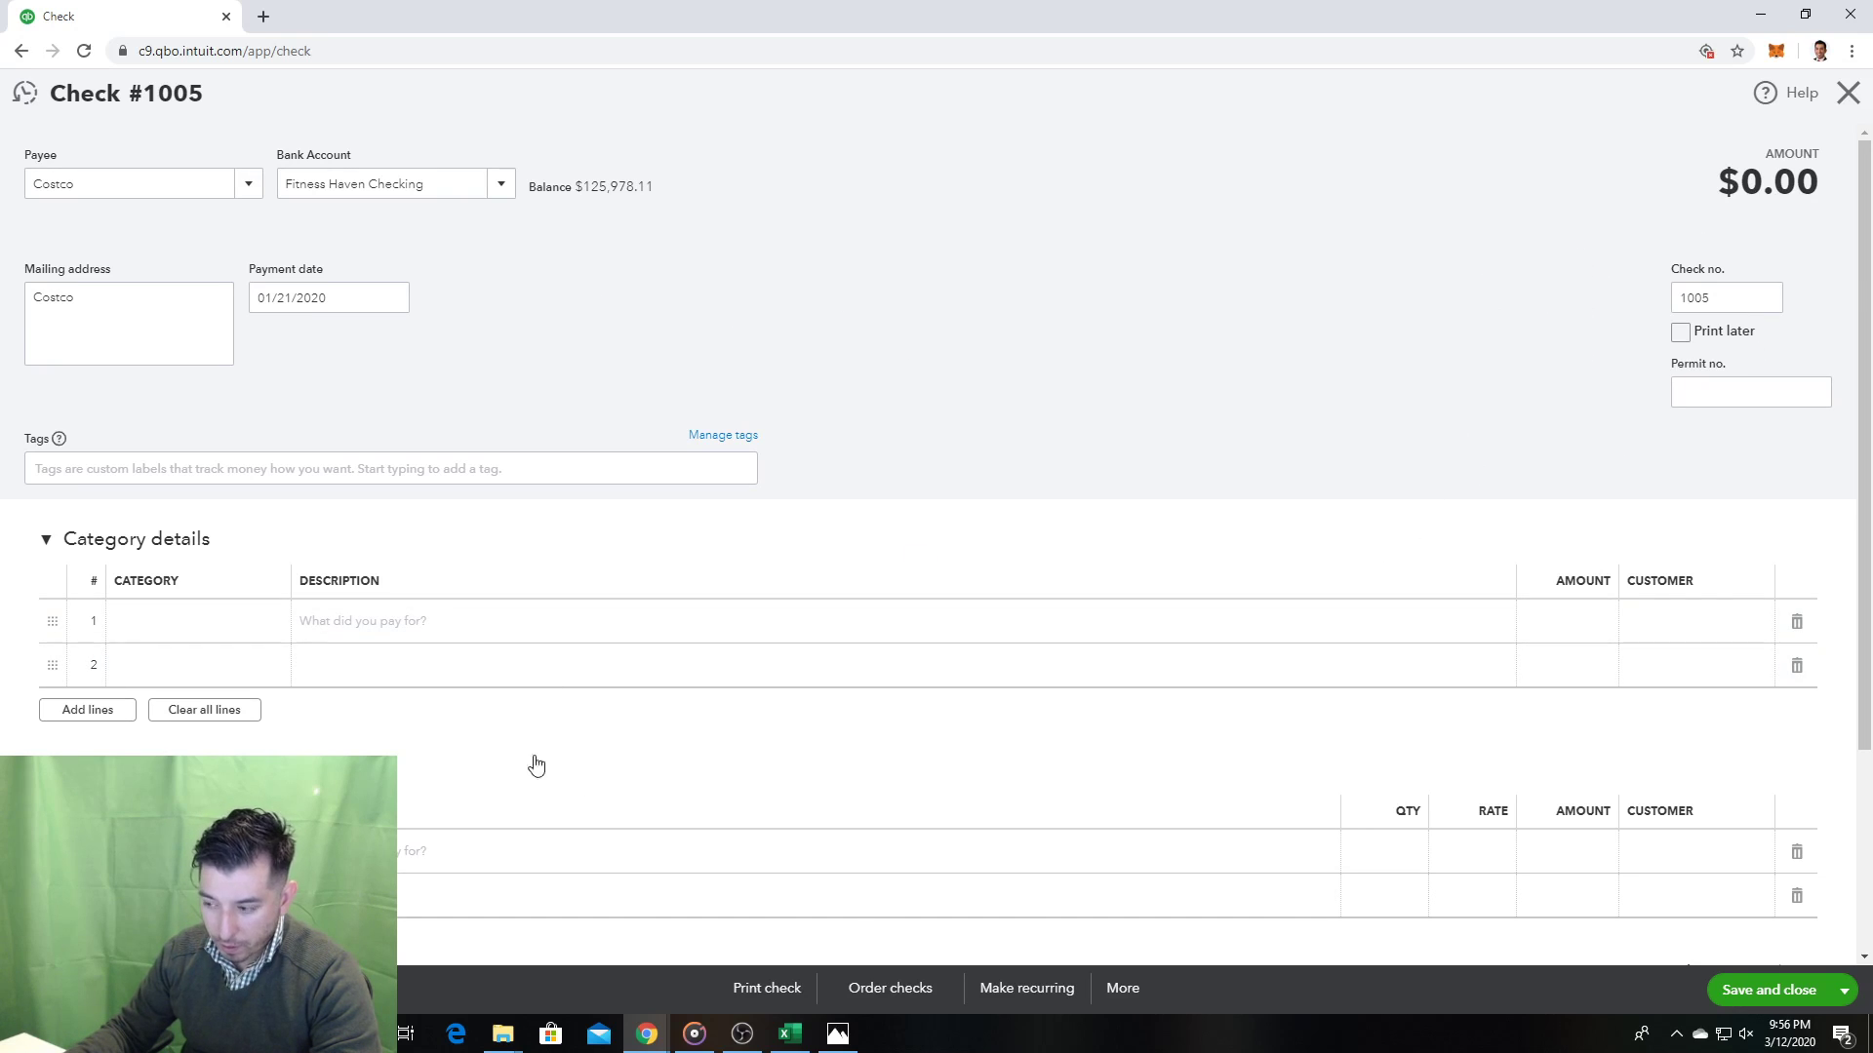
# Step: Review the office equipment instructions in the exercise photo and start adding a new account from the check's first category line
pyautogui.click(837, 1034)
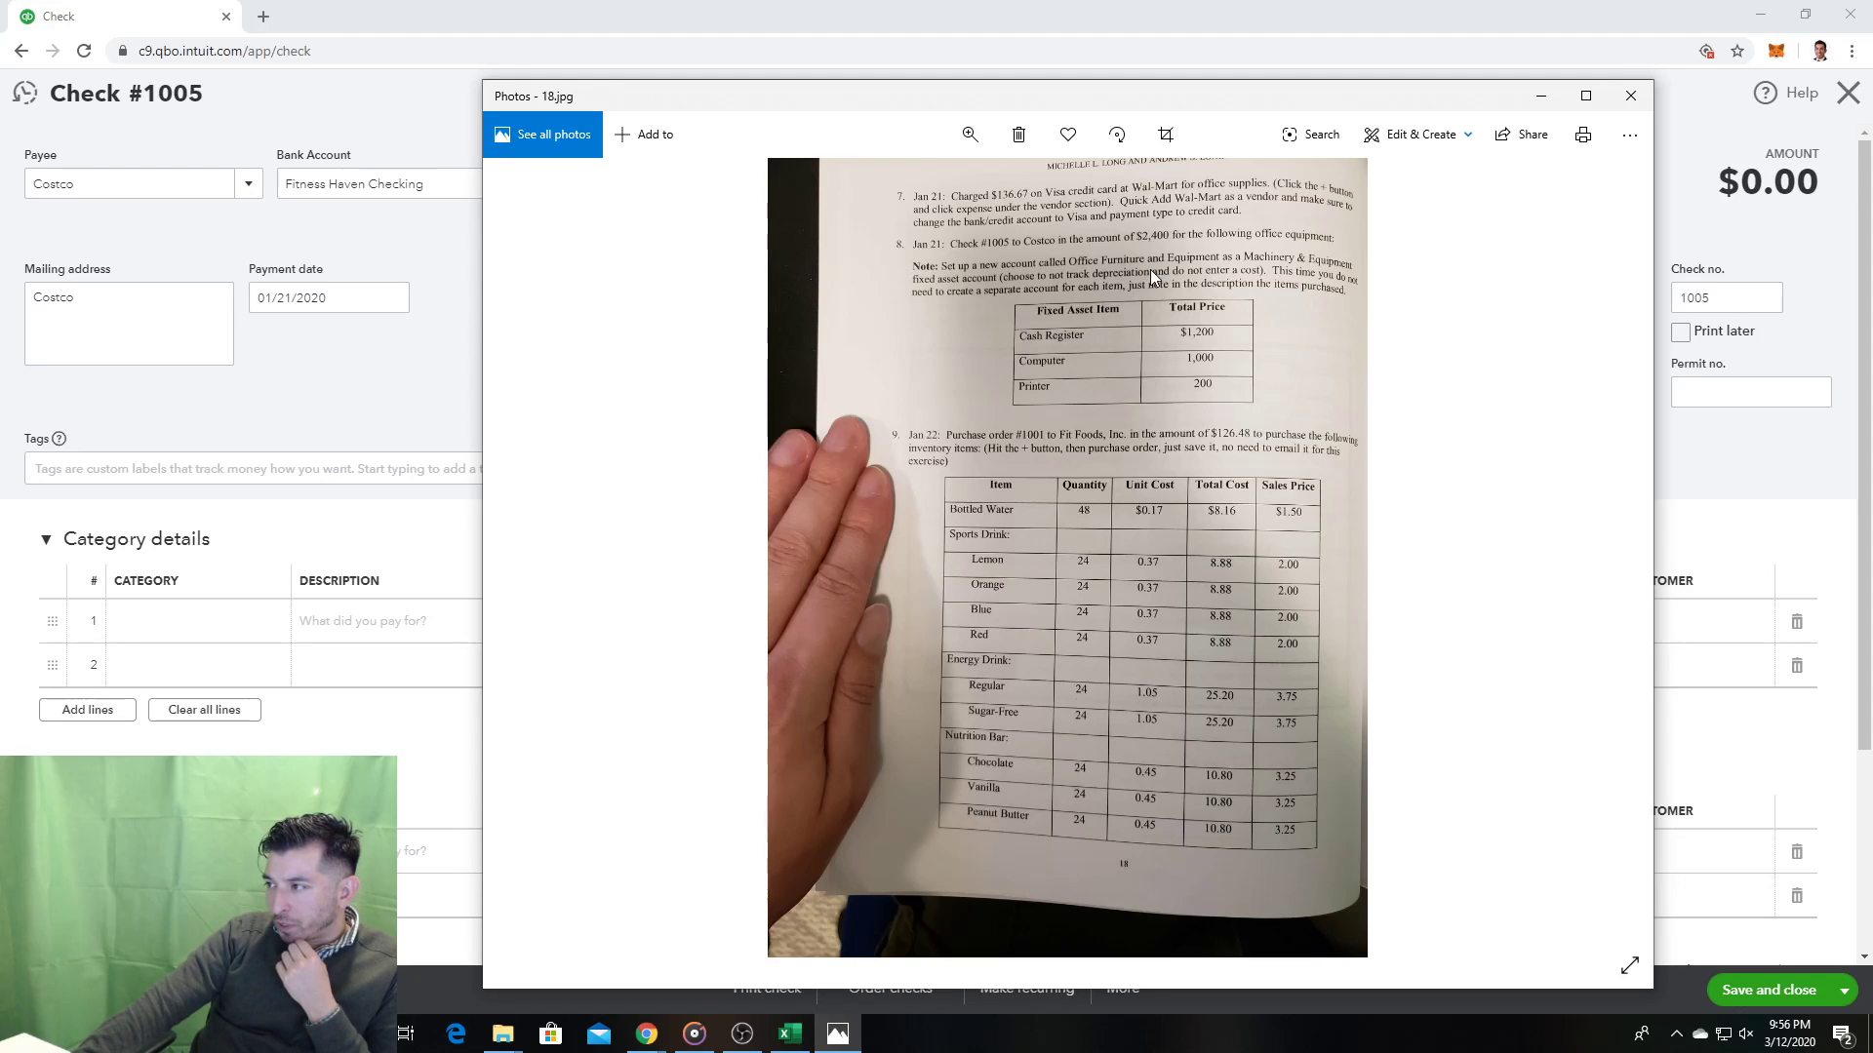
pyautogui.click(207, 620)
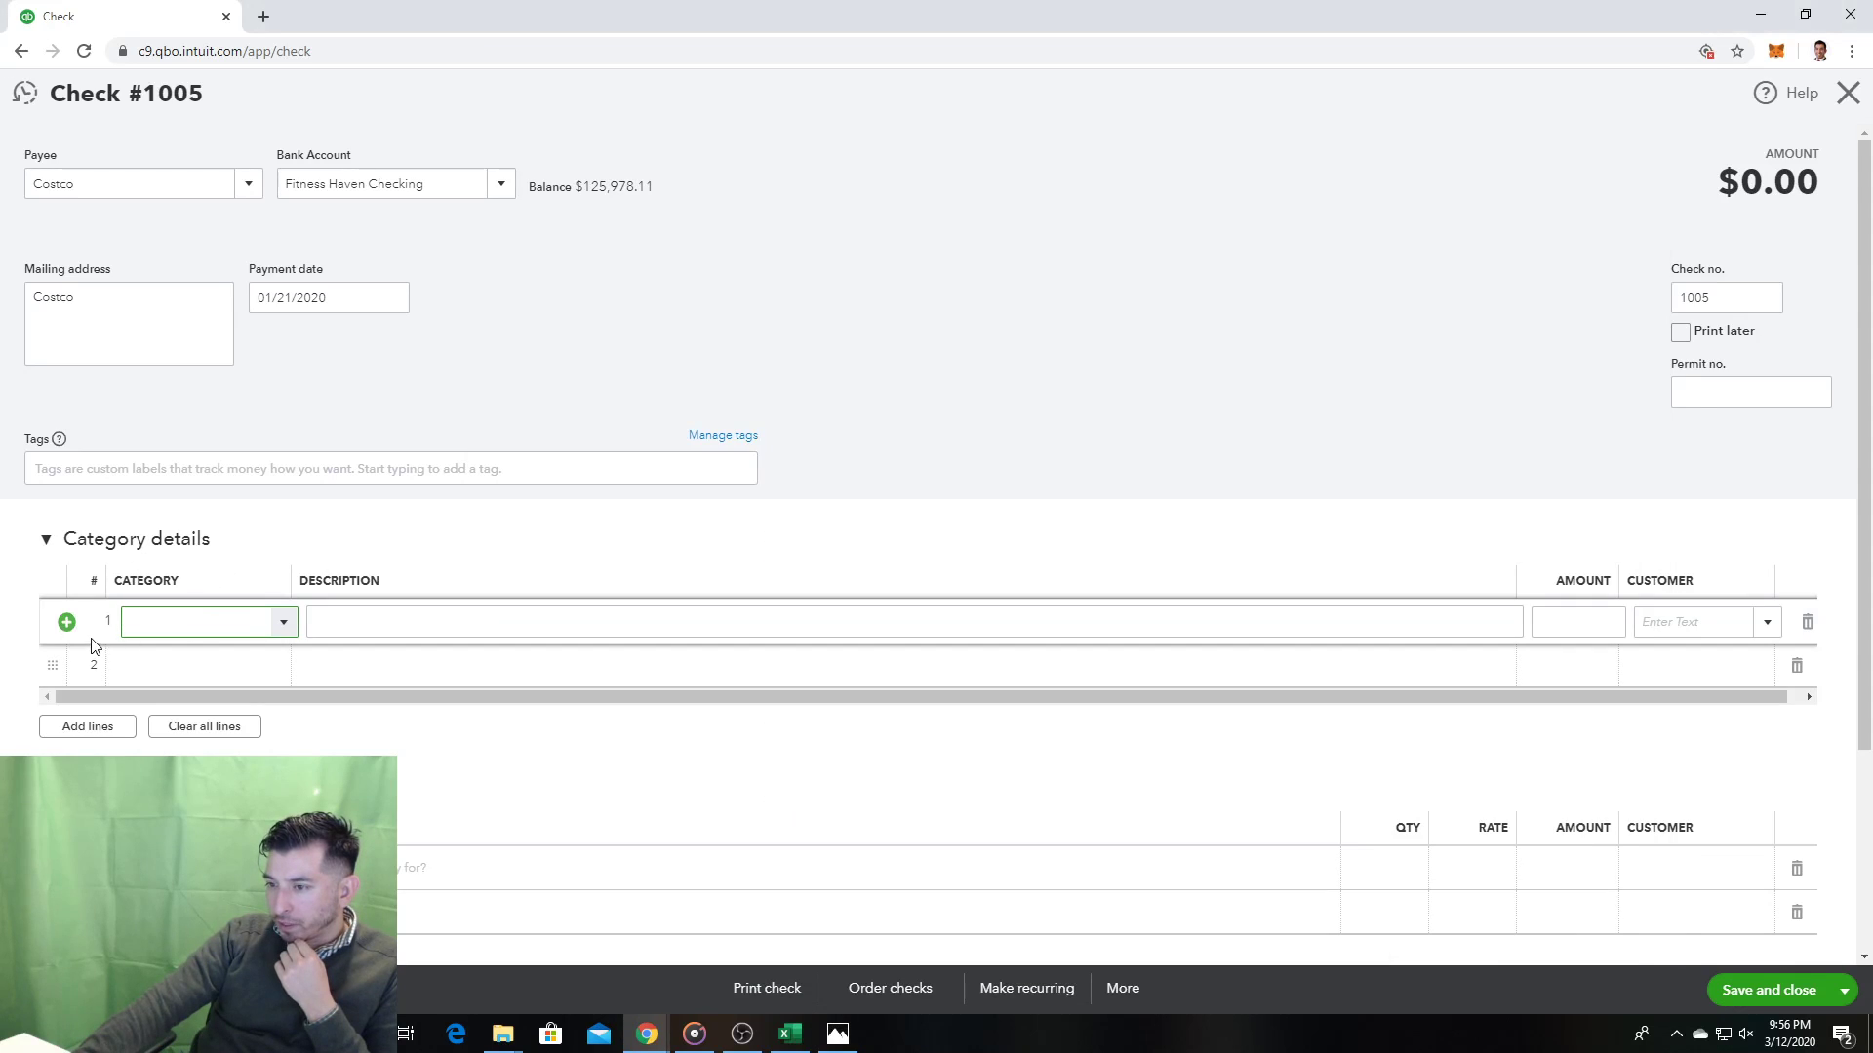
pyautogui.click(283, 622)
pyautogui.click(270, 659)
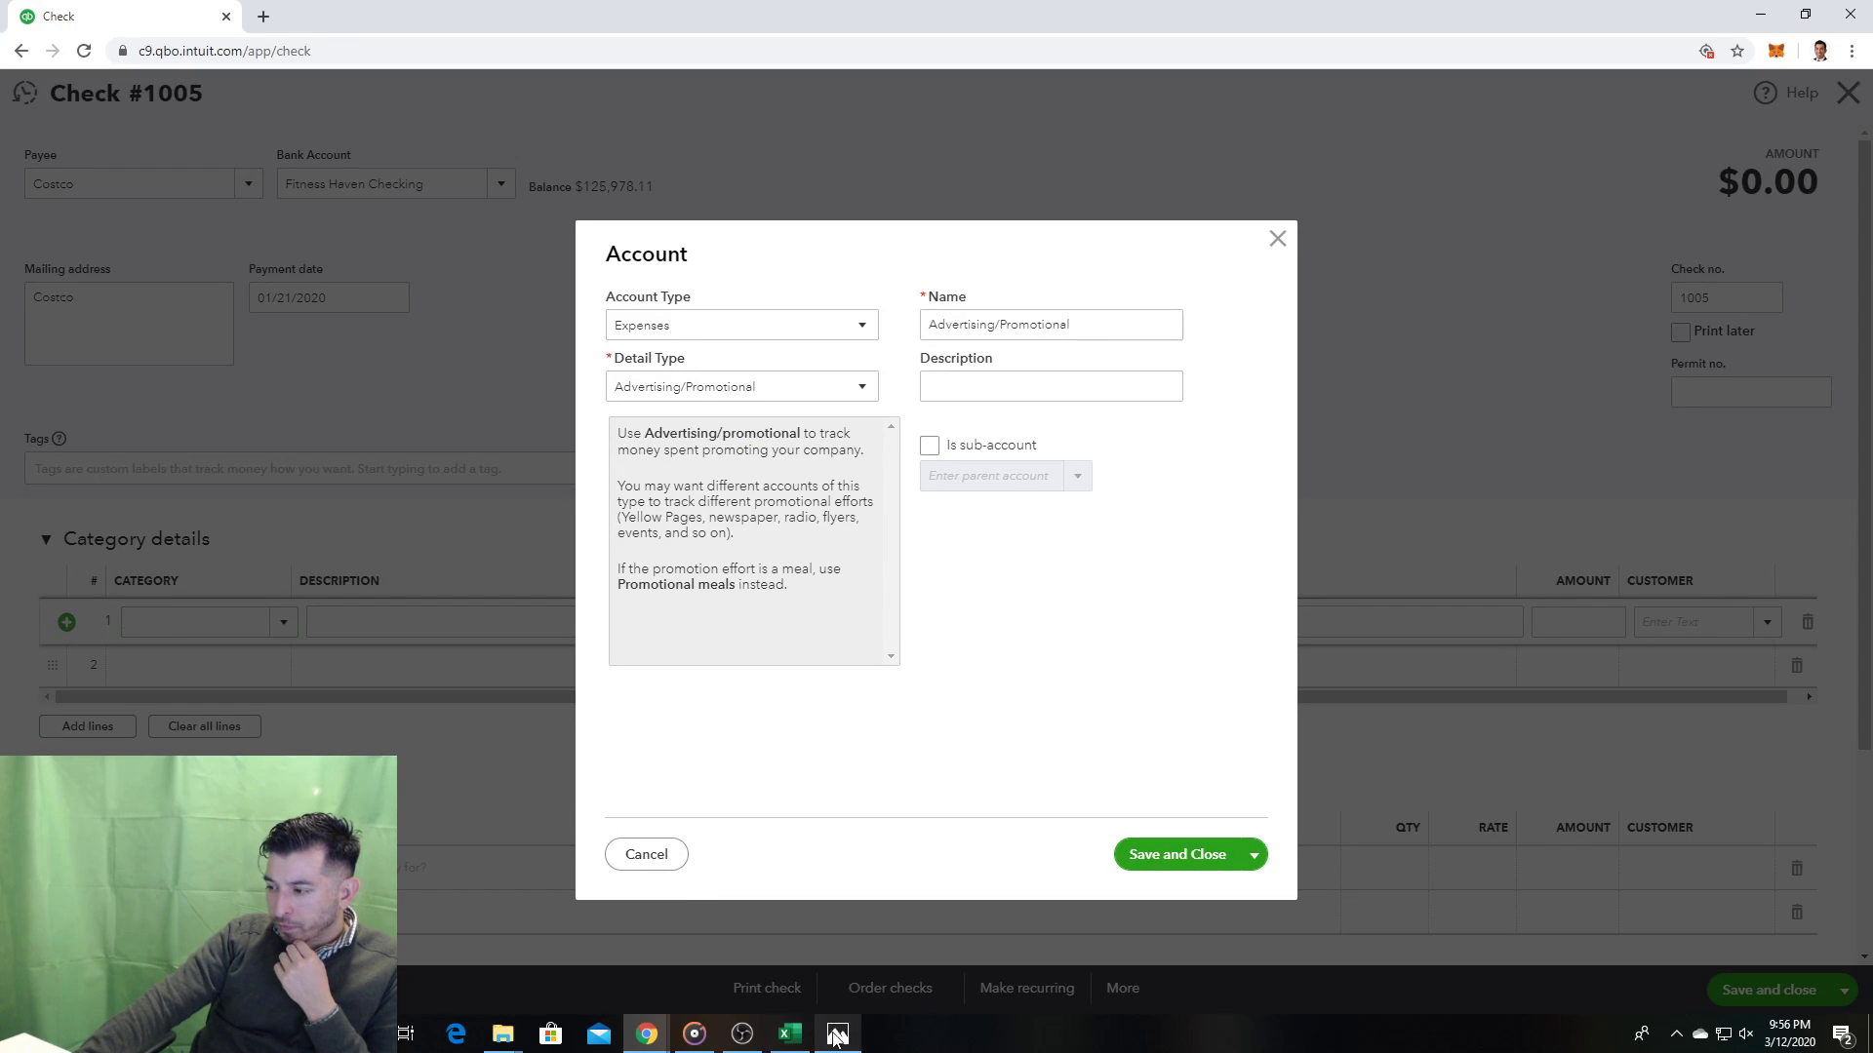
# Step: Recheck the account instructions in the exercise photo and set the new account's type to Fixed Assets
pyautogui.click(837, 1035)
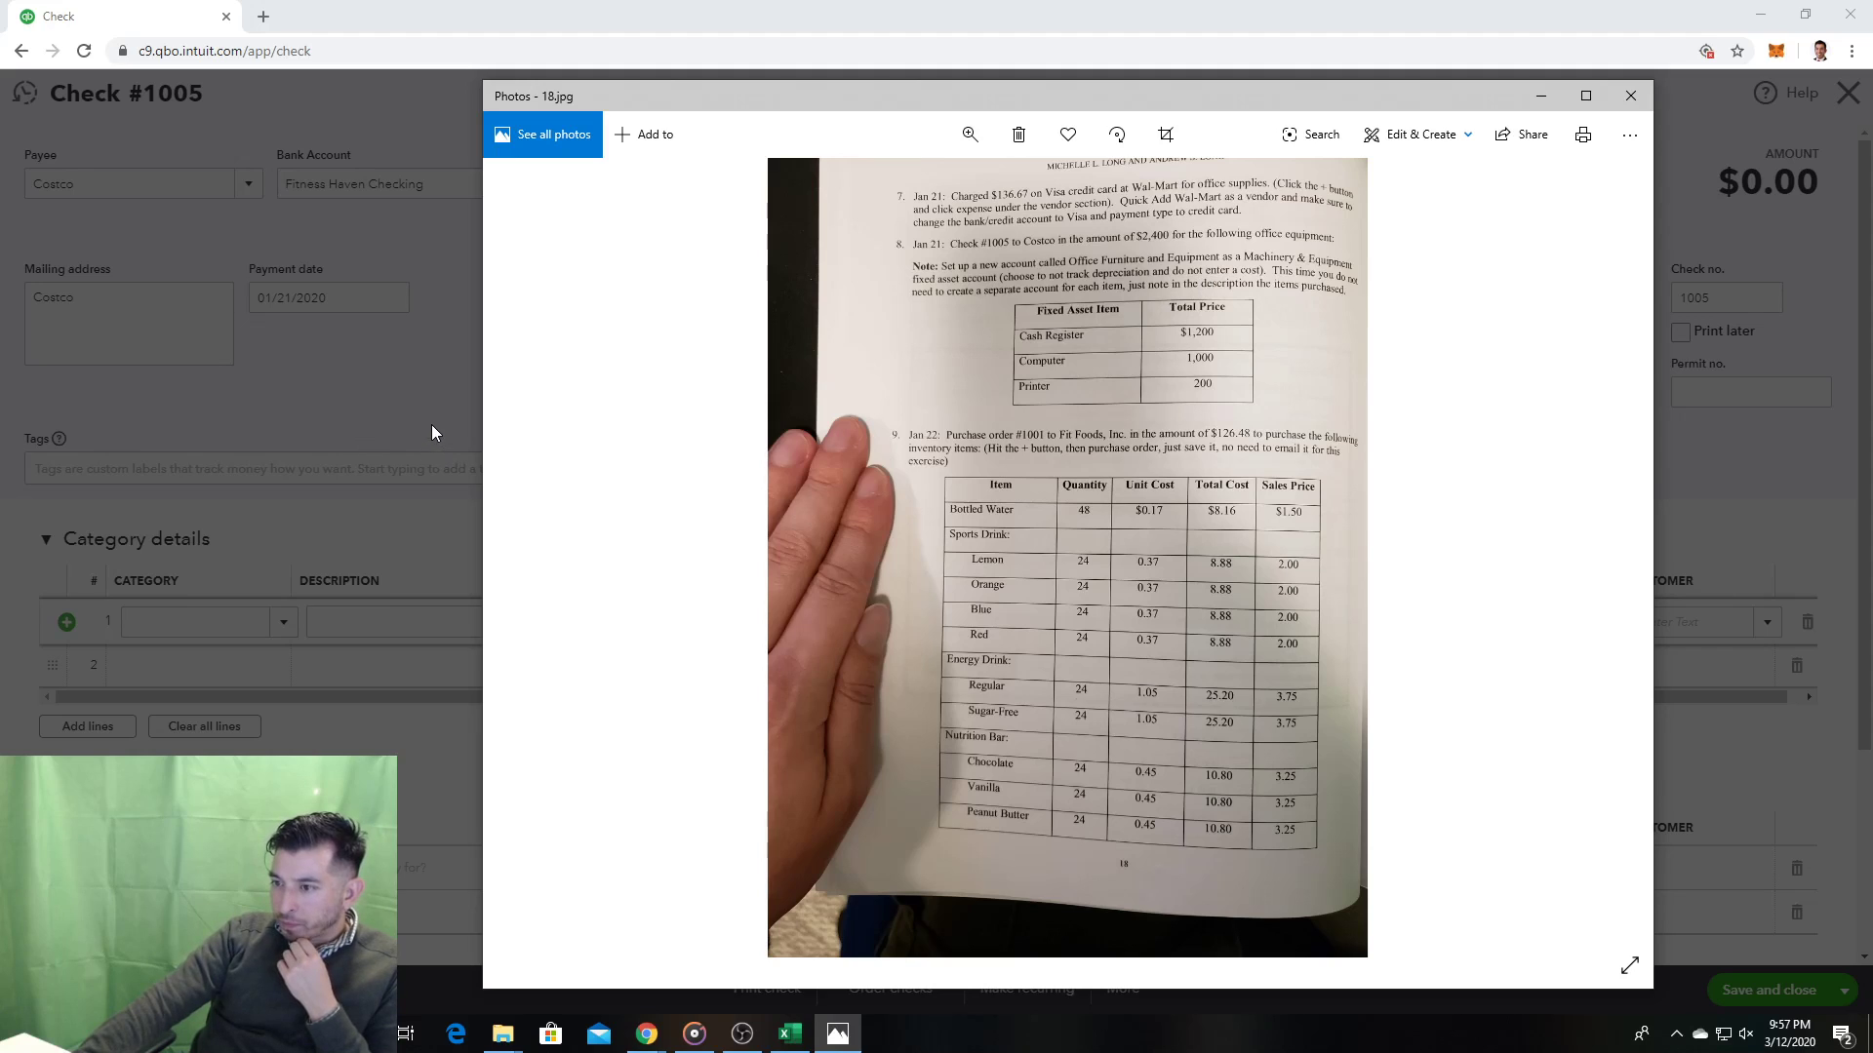
pyautogui.click(462, 400)
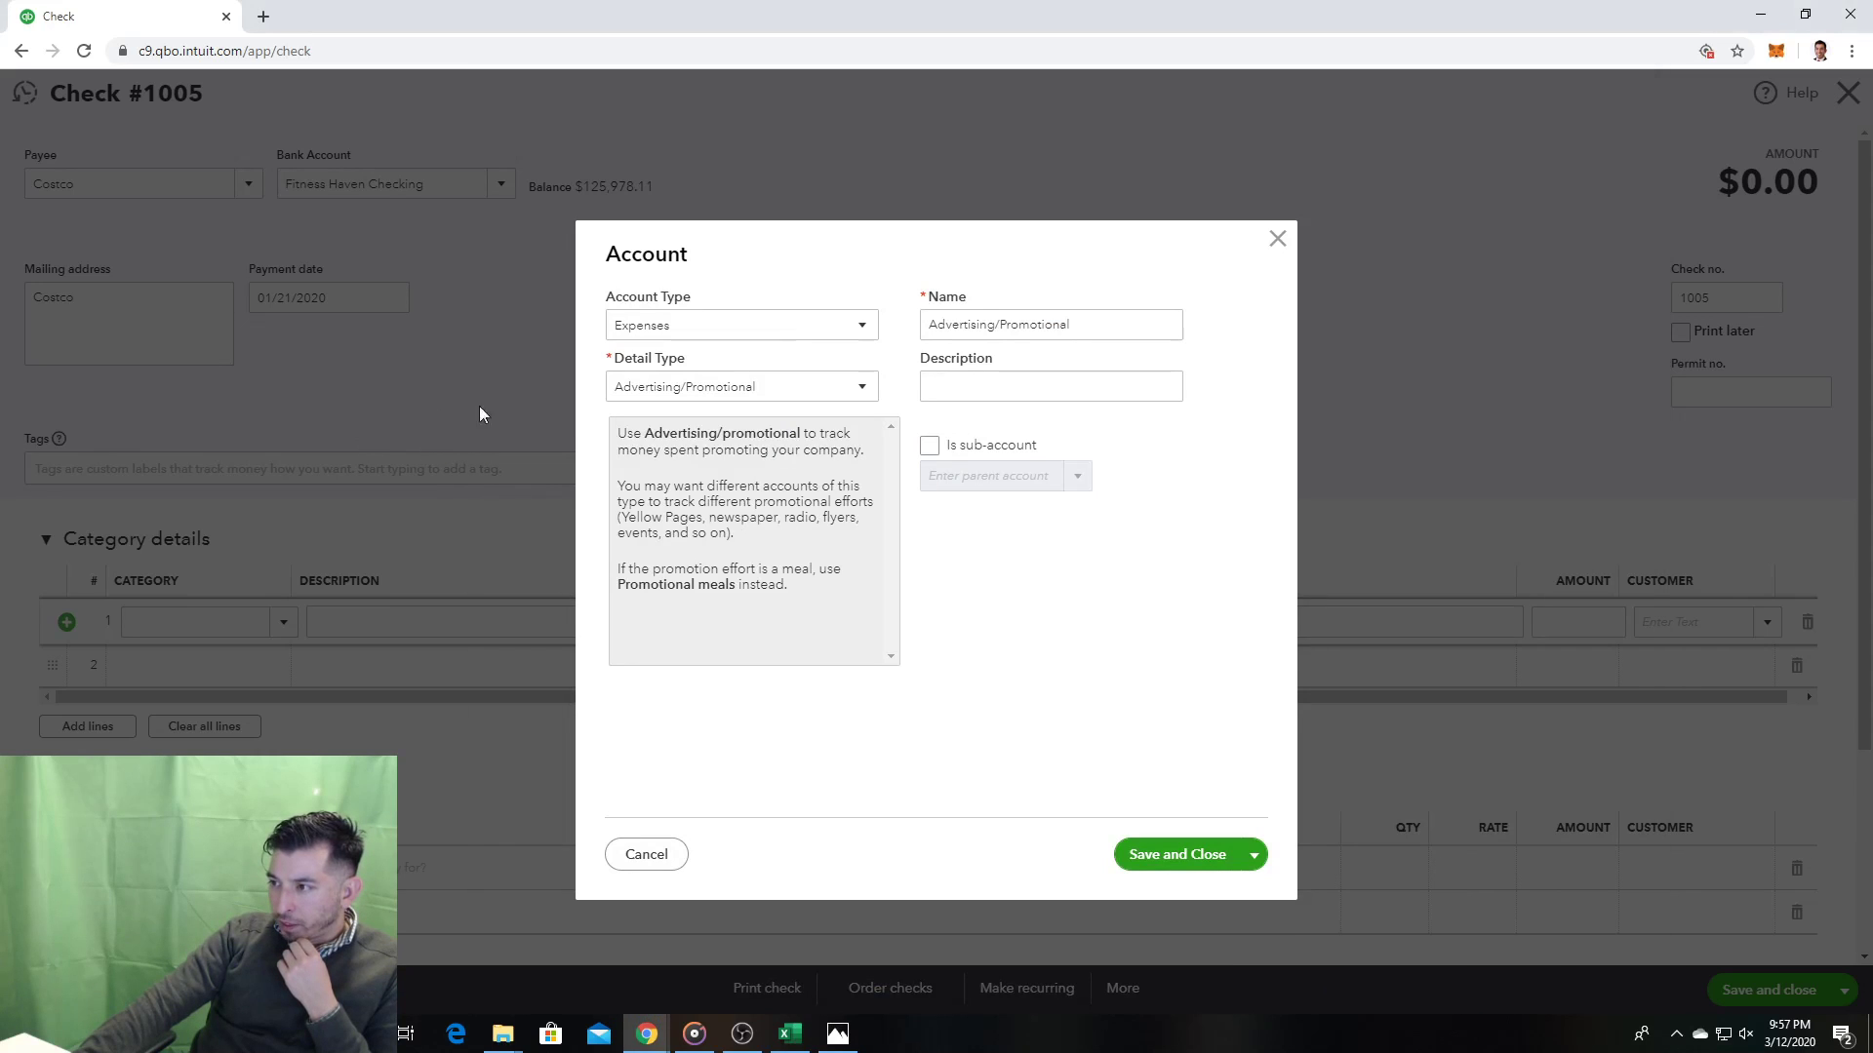
pyautogui.click(866, 328)
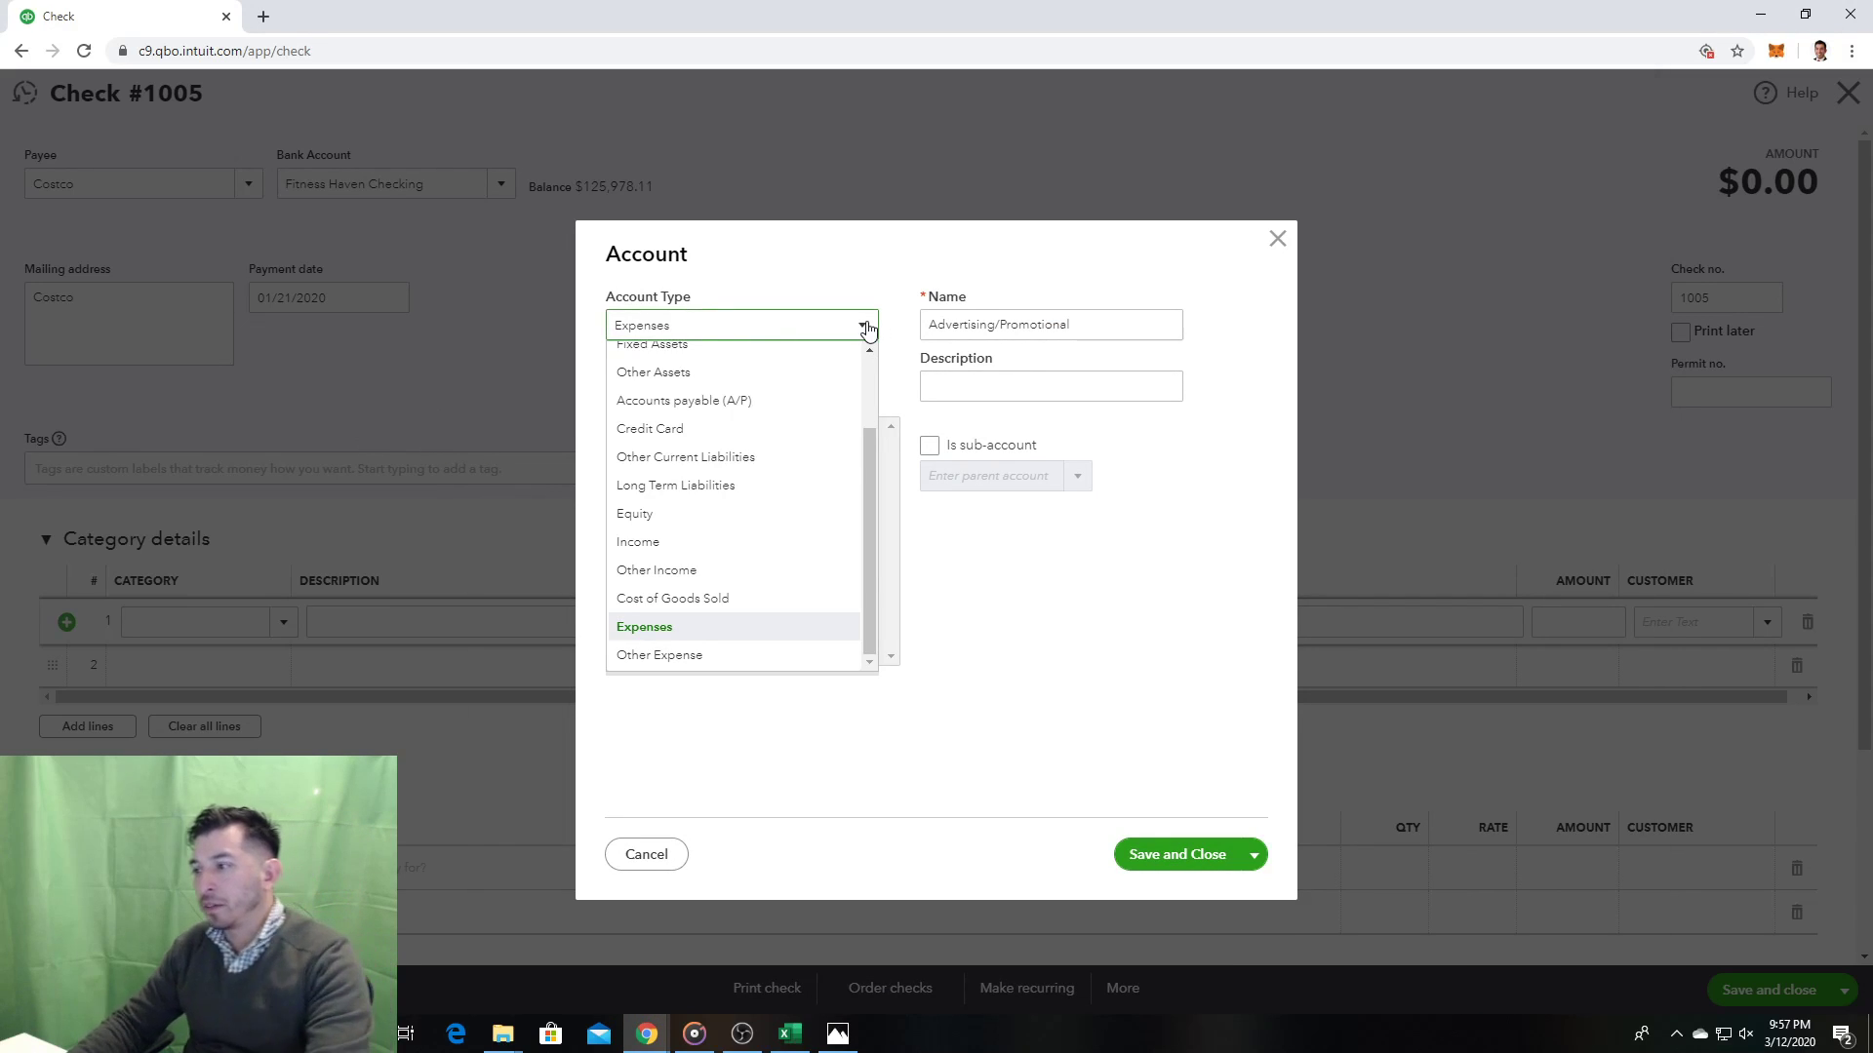
pyautogui.press('f')
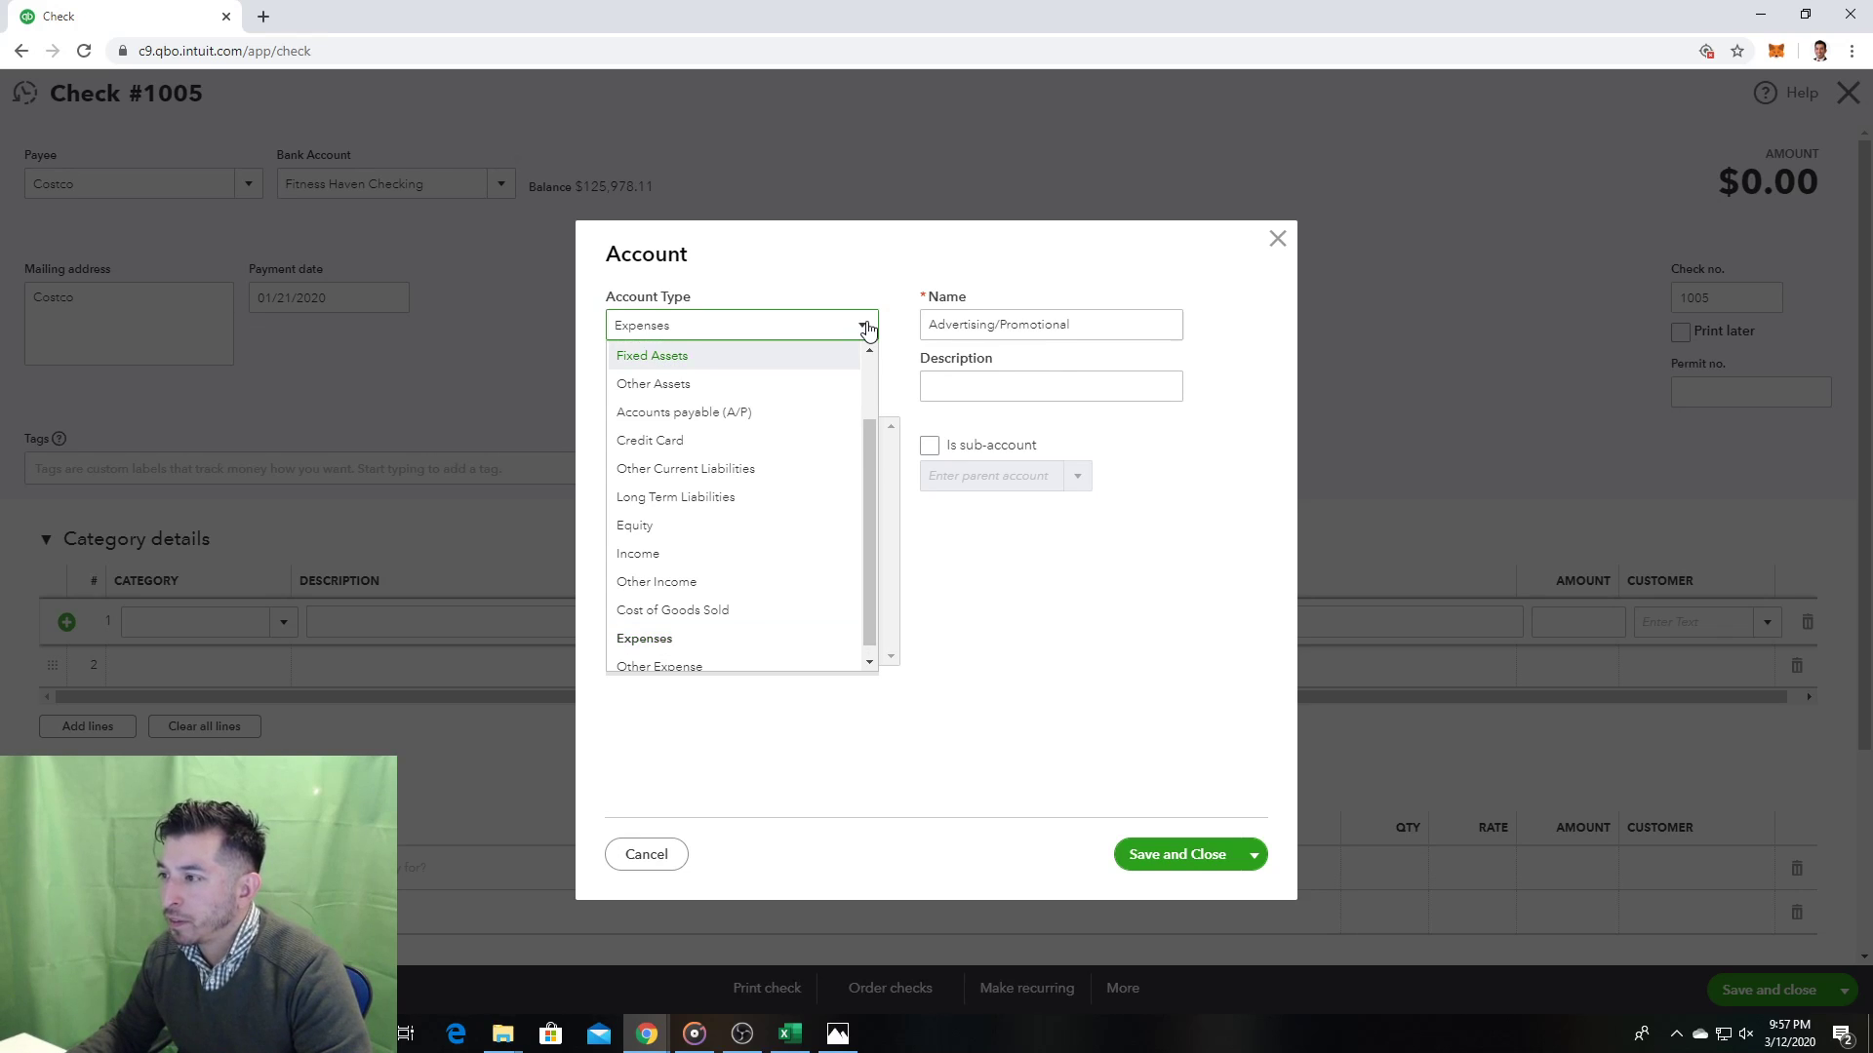
pyautogui.click(793, 356)
# Step: Check the exercise photo 18.jpg for the required detail type and set the new account's detail type to Machinery & Equipment
pyautogui.click(873, 388)
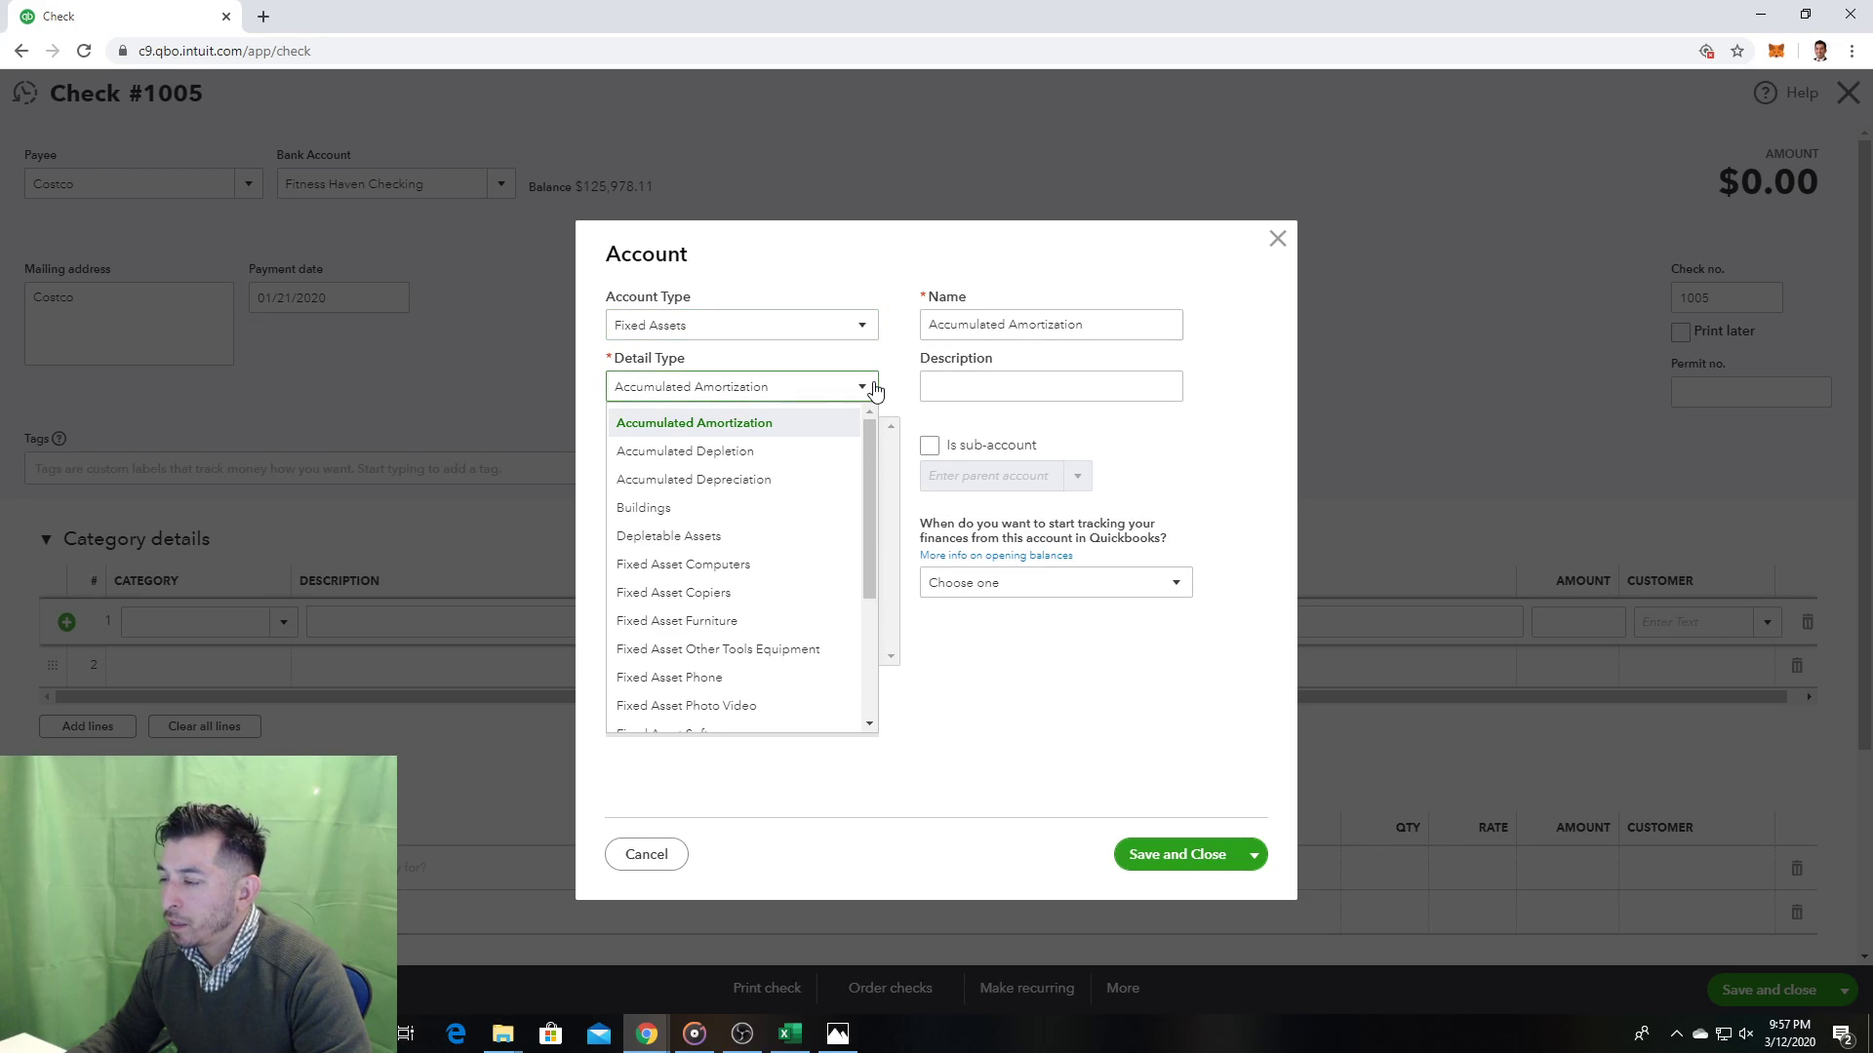
pyautogui.hotkey('alt', 'Tab')
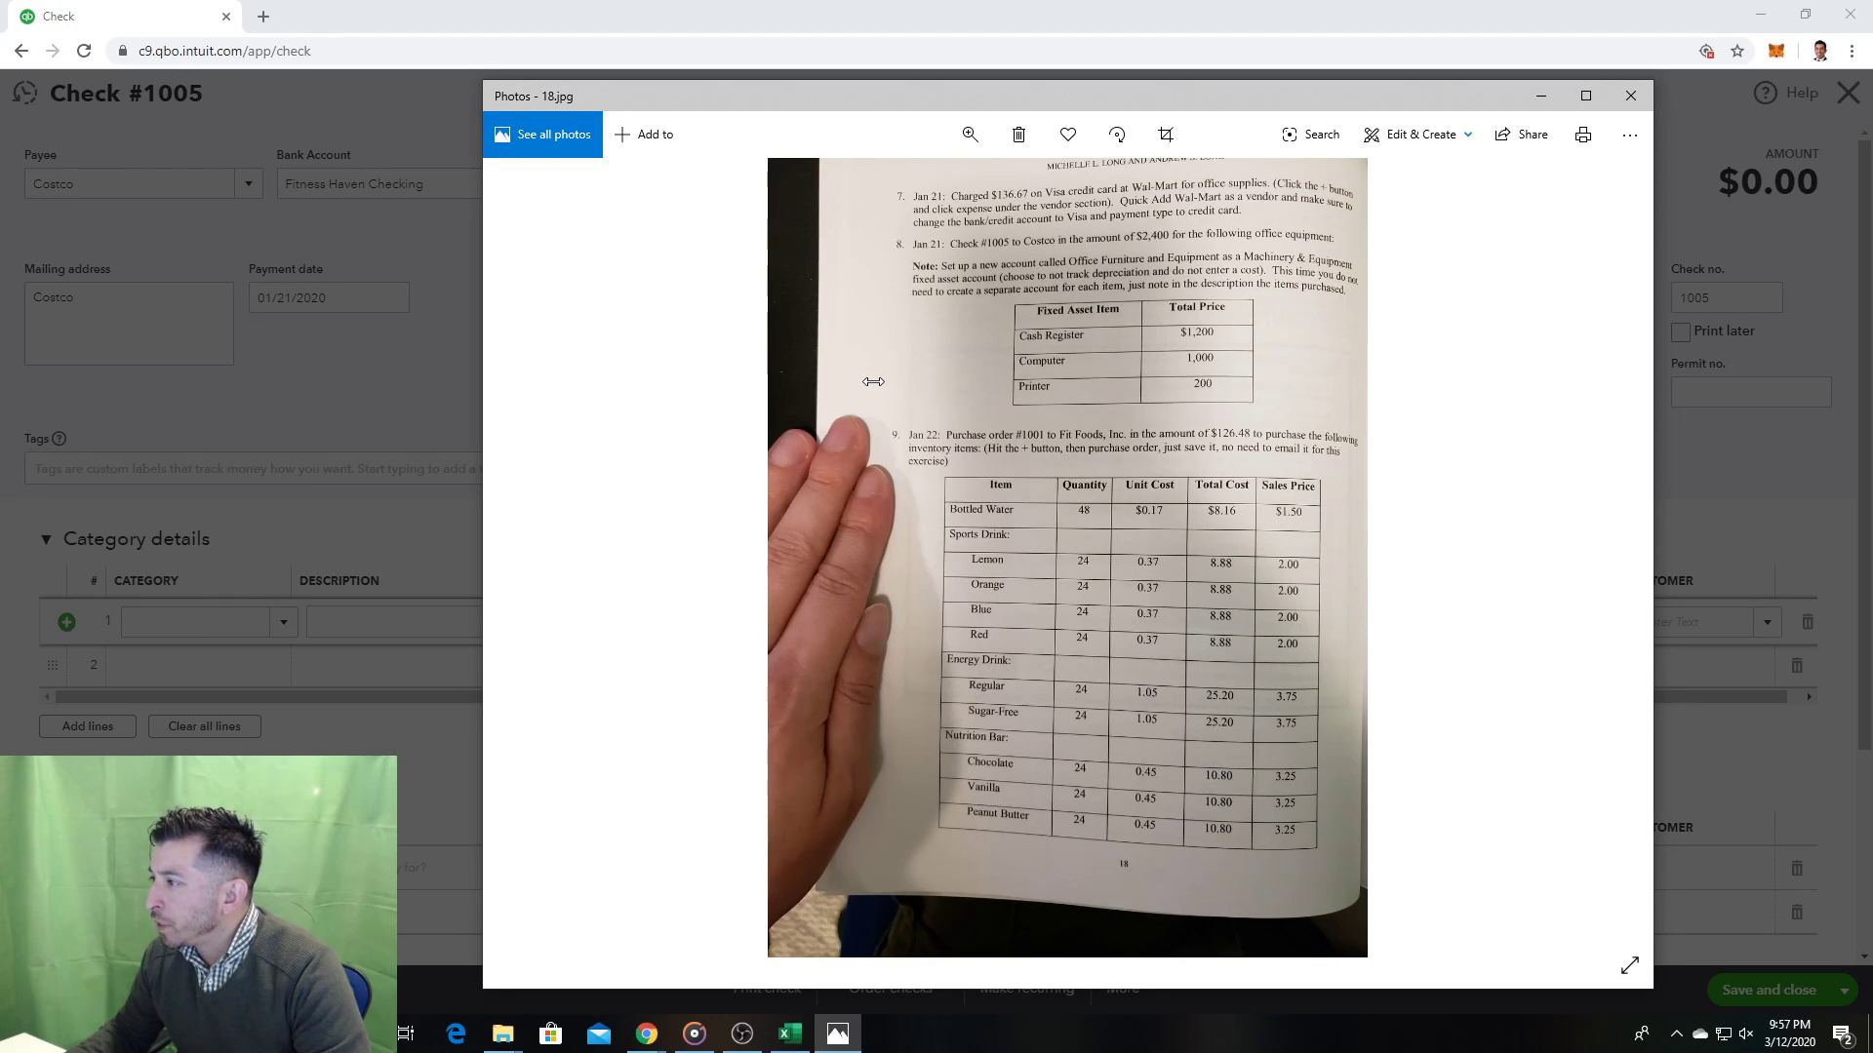
pyautogui.hotkey('alt', 'Tab')
pyautogui.click(874, 387)
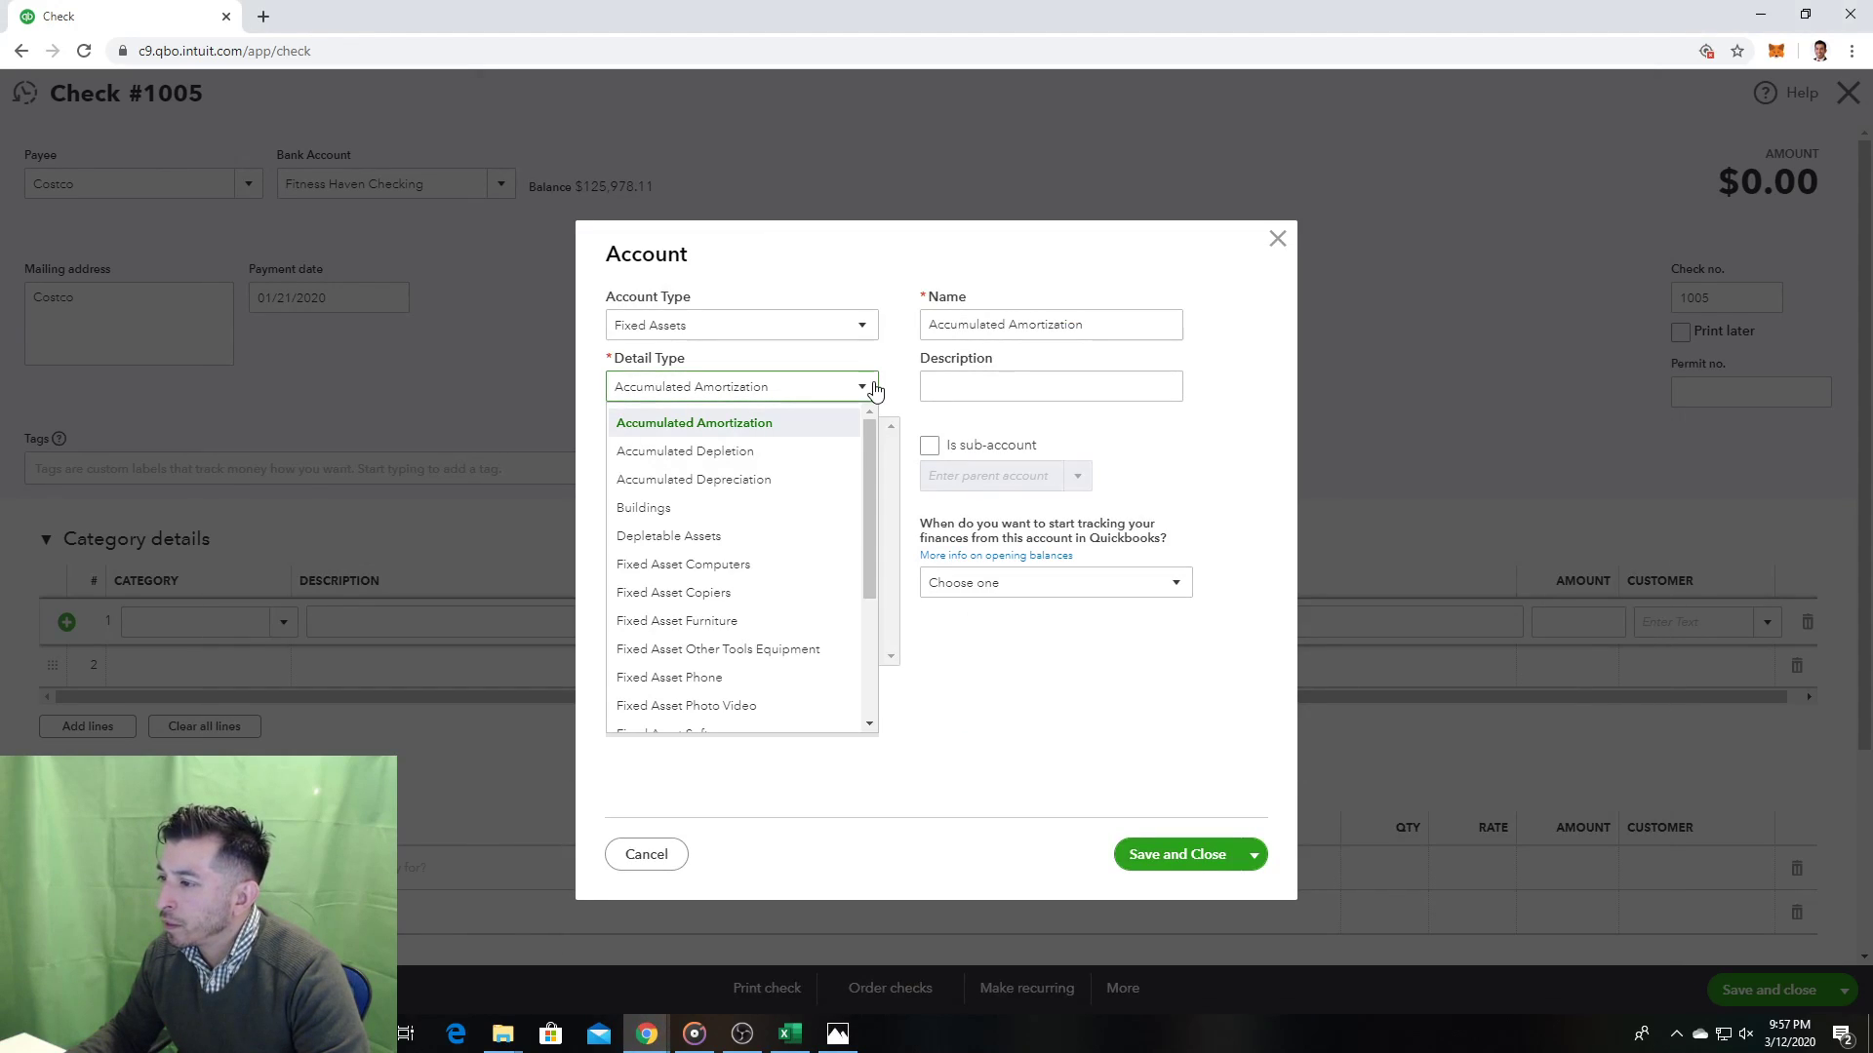
pyautogui.press('m')
pyautogui.click(874, 388)
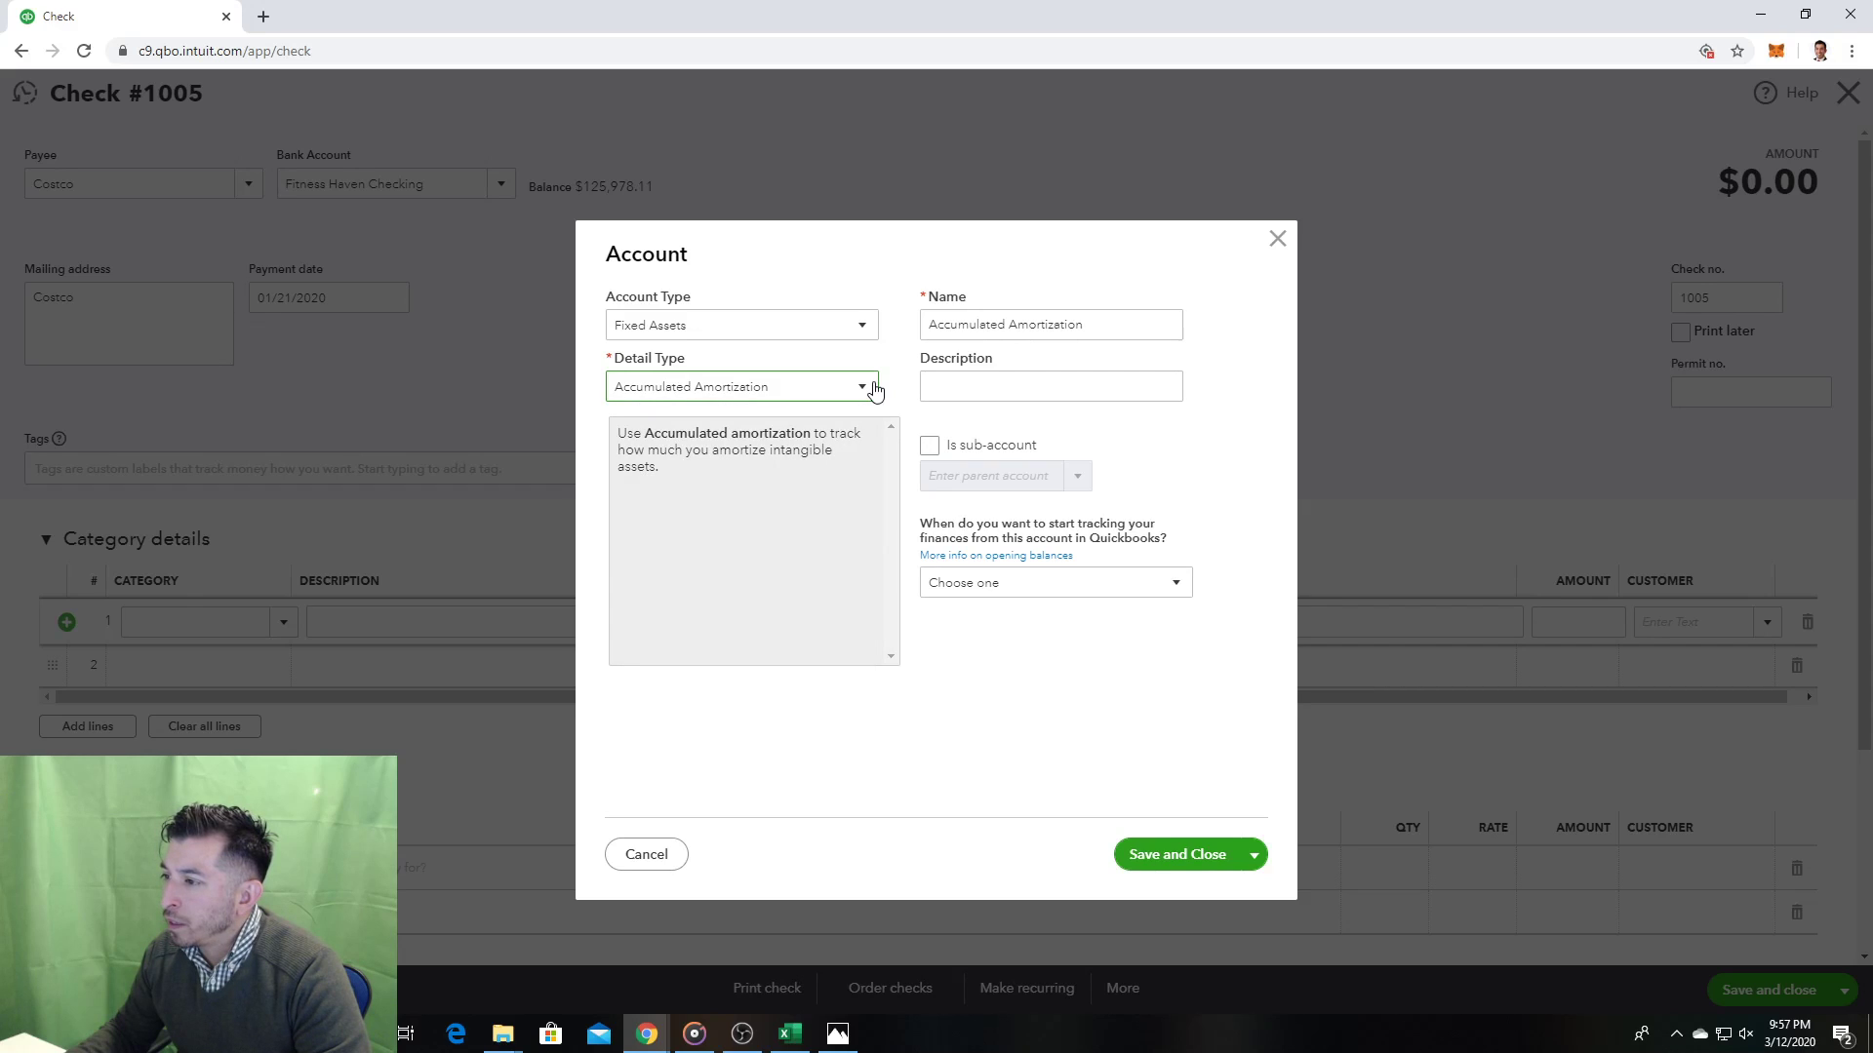
pyautogui.click(874, 387)
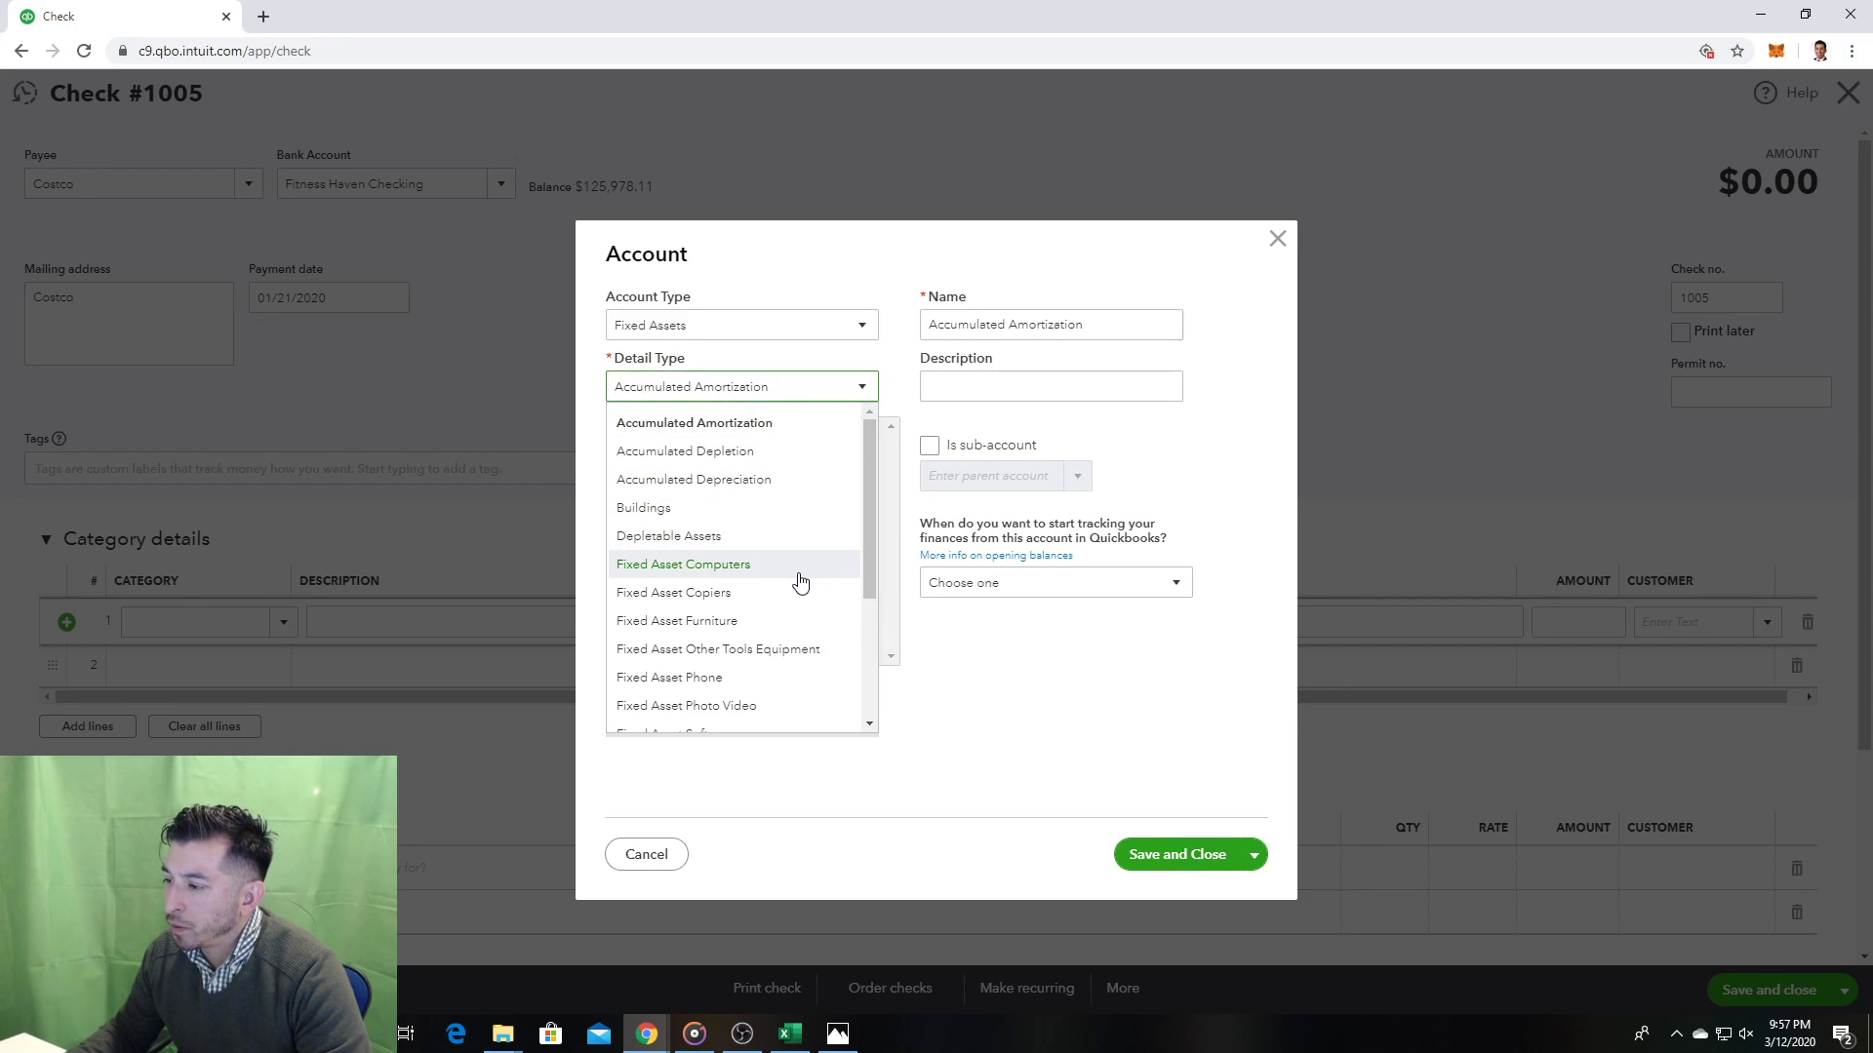
pyautogui.scroll(-3, 800, 582)
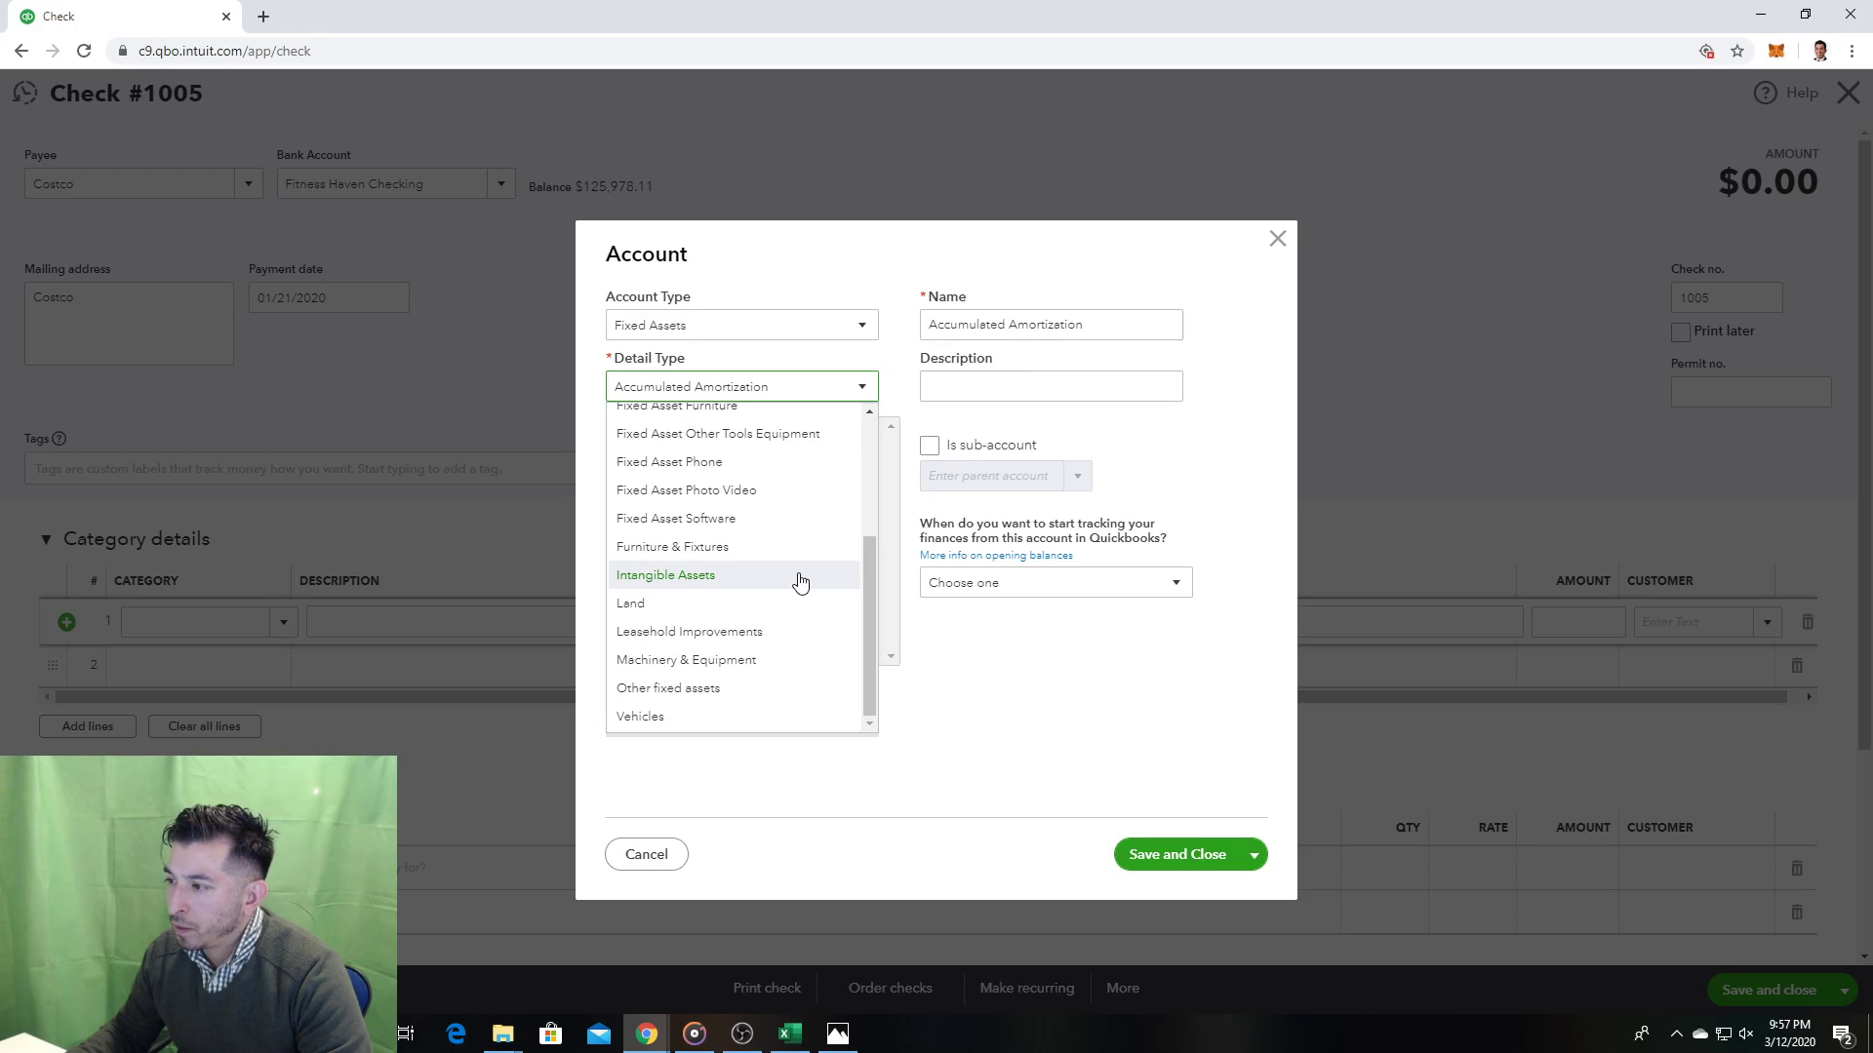
pyautogui.click(888, 379)
pyautogui.click(856, 386)
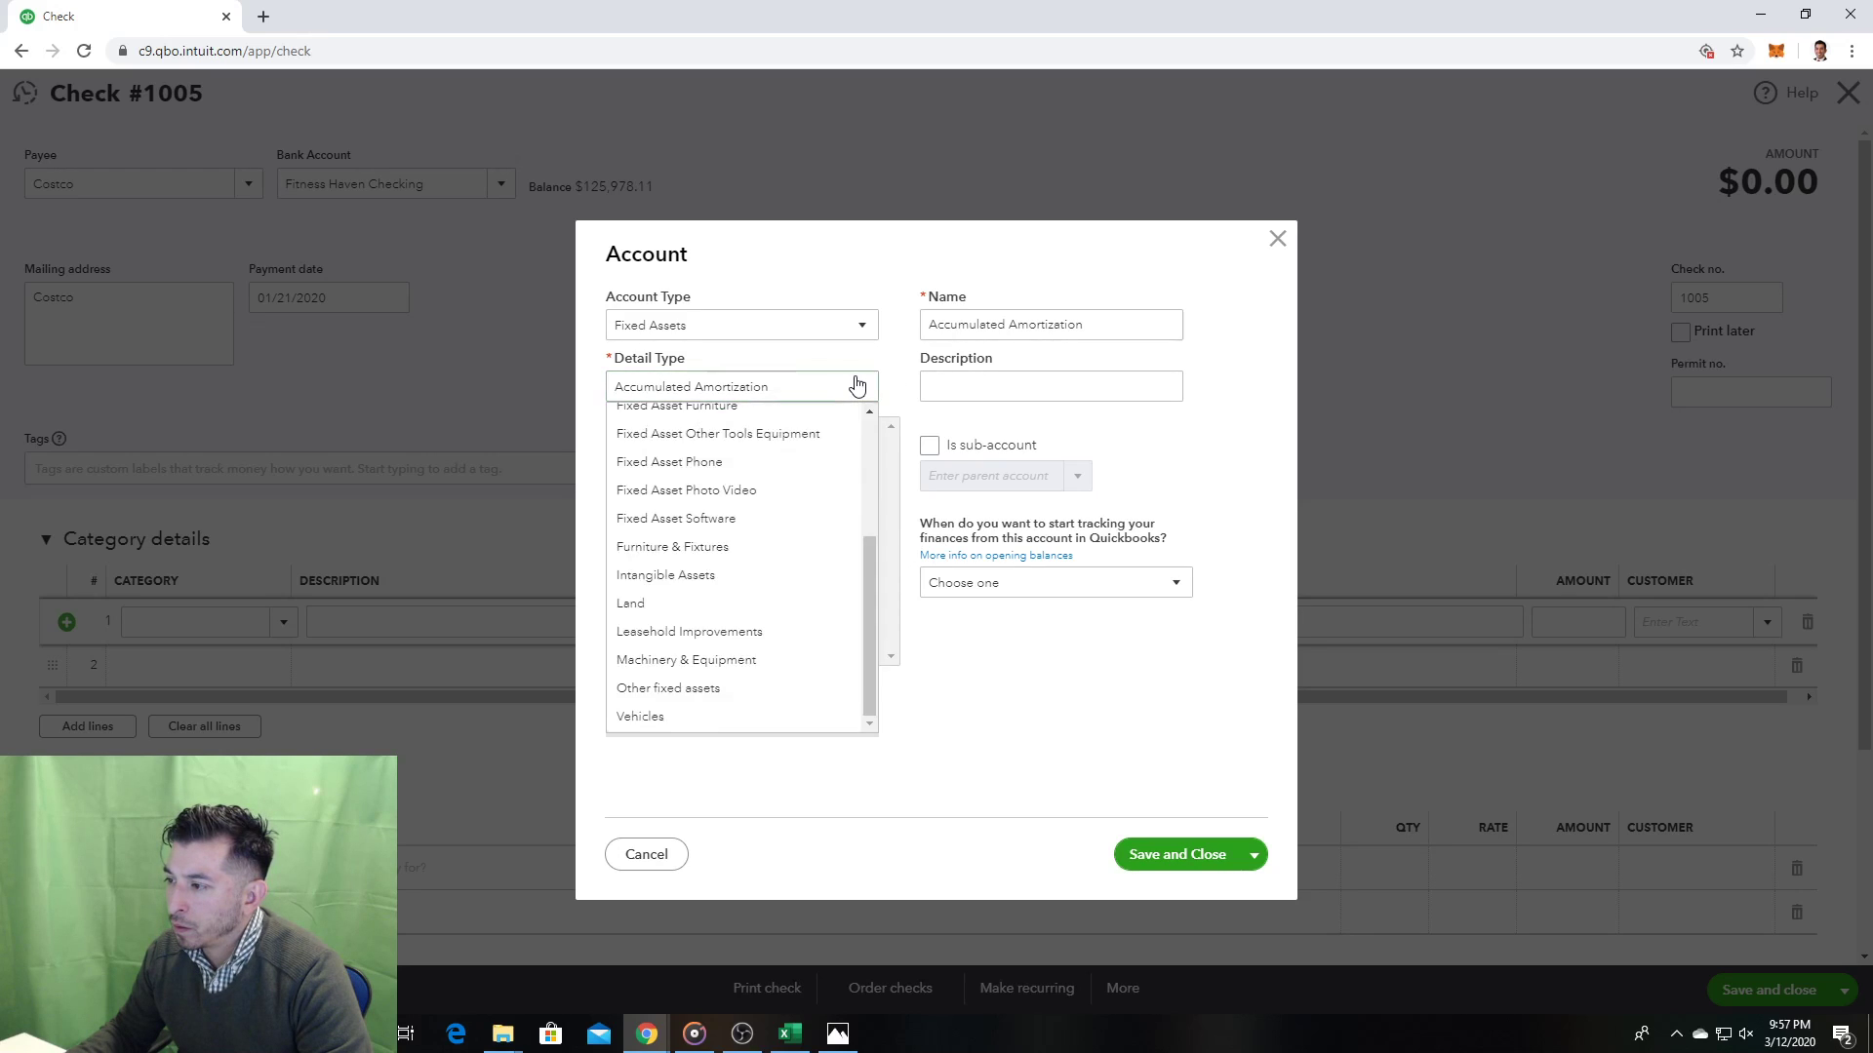
pyautogui.click(856, 386)
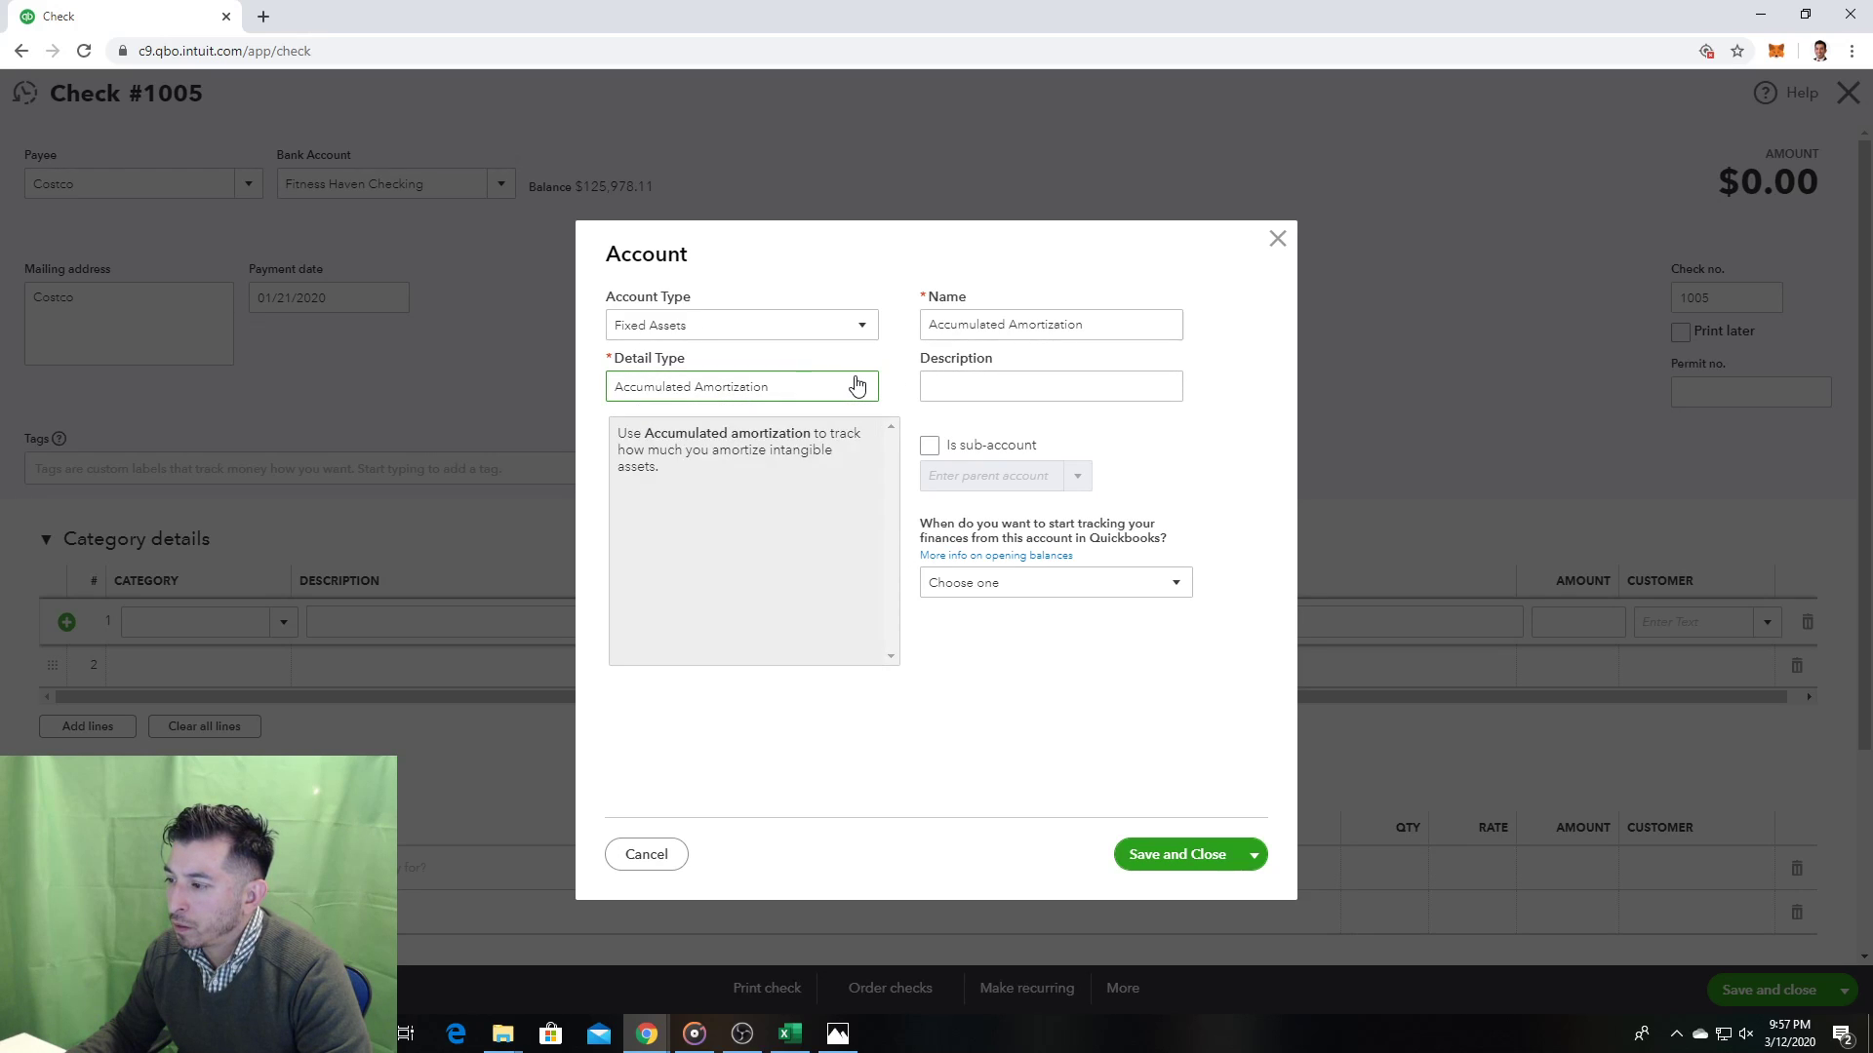
pyautogui.click(857, 386)
pyautogui.press('m')
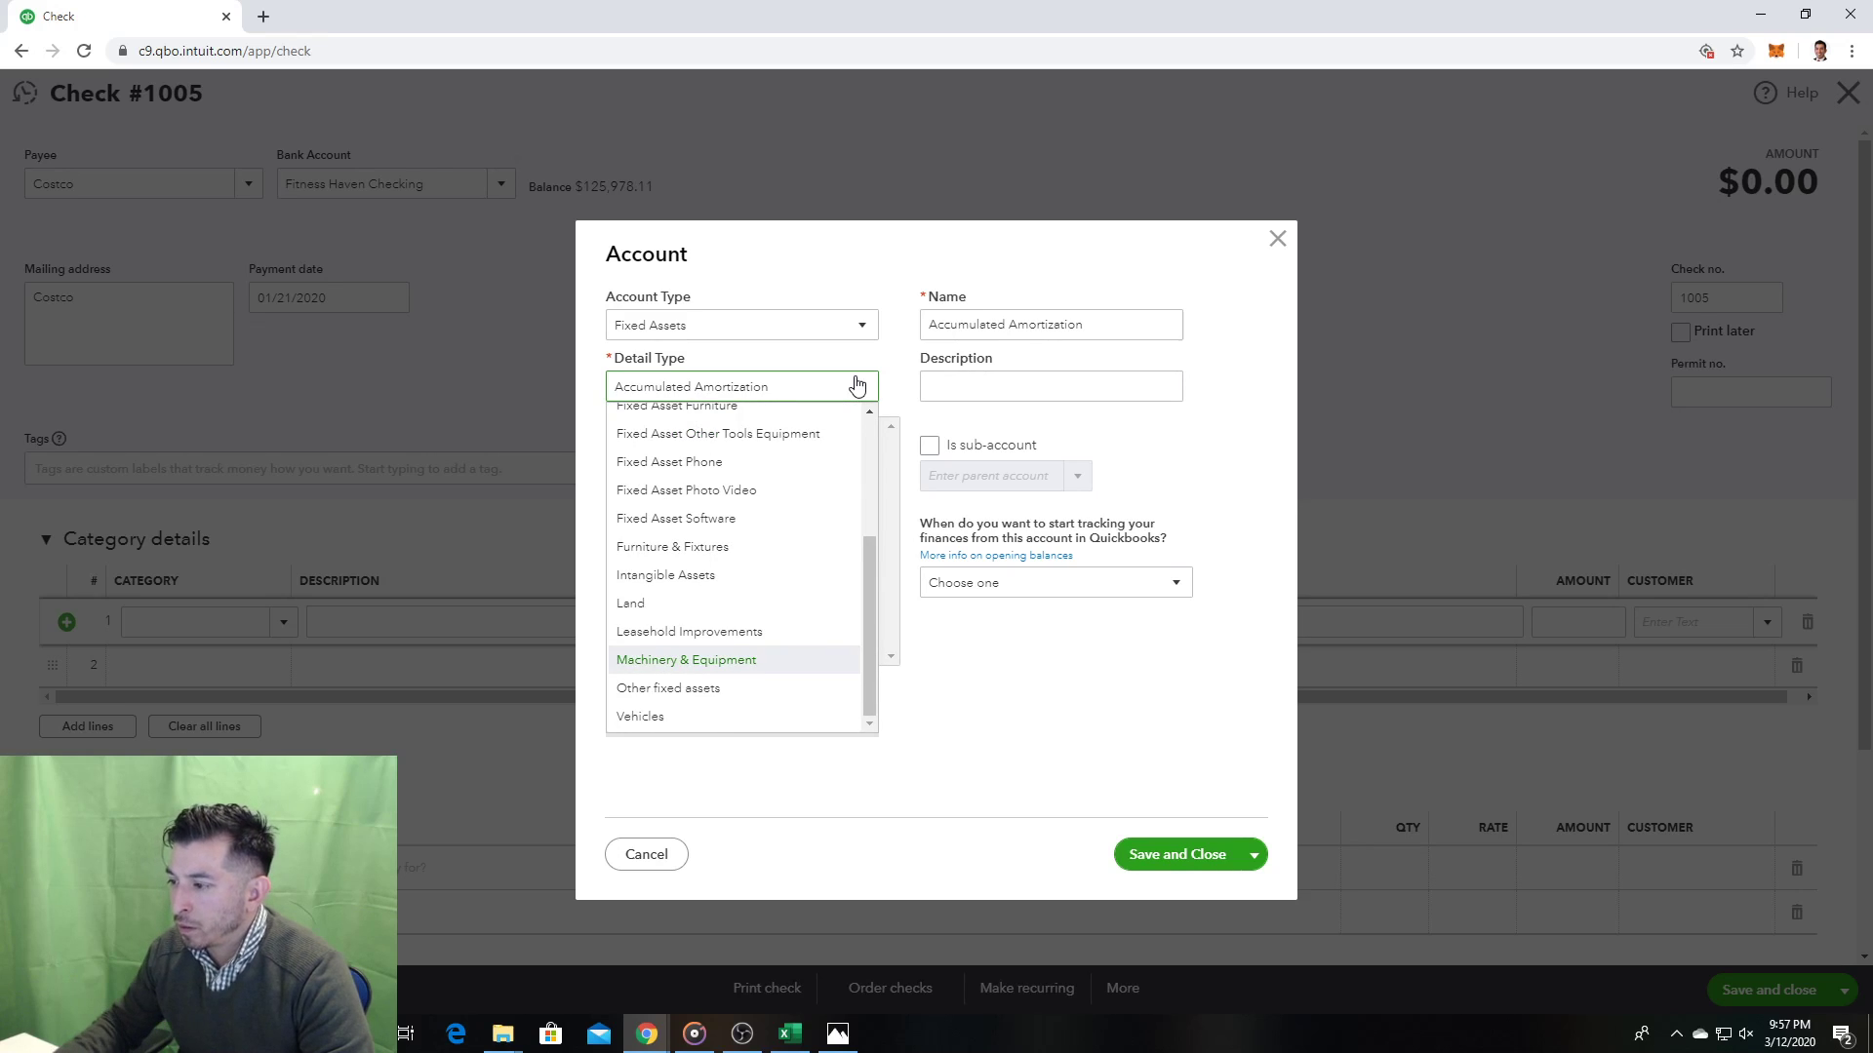
pyautogui.press('Return')
# Step: Recheck the new account's instructions in the exercise photo and review the available detail types for fixed assets
pyautogui.hotkey('alt', 'Tab')
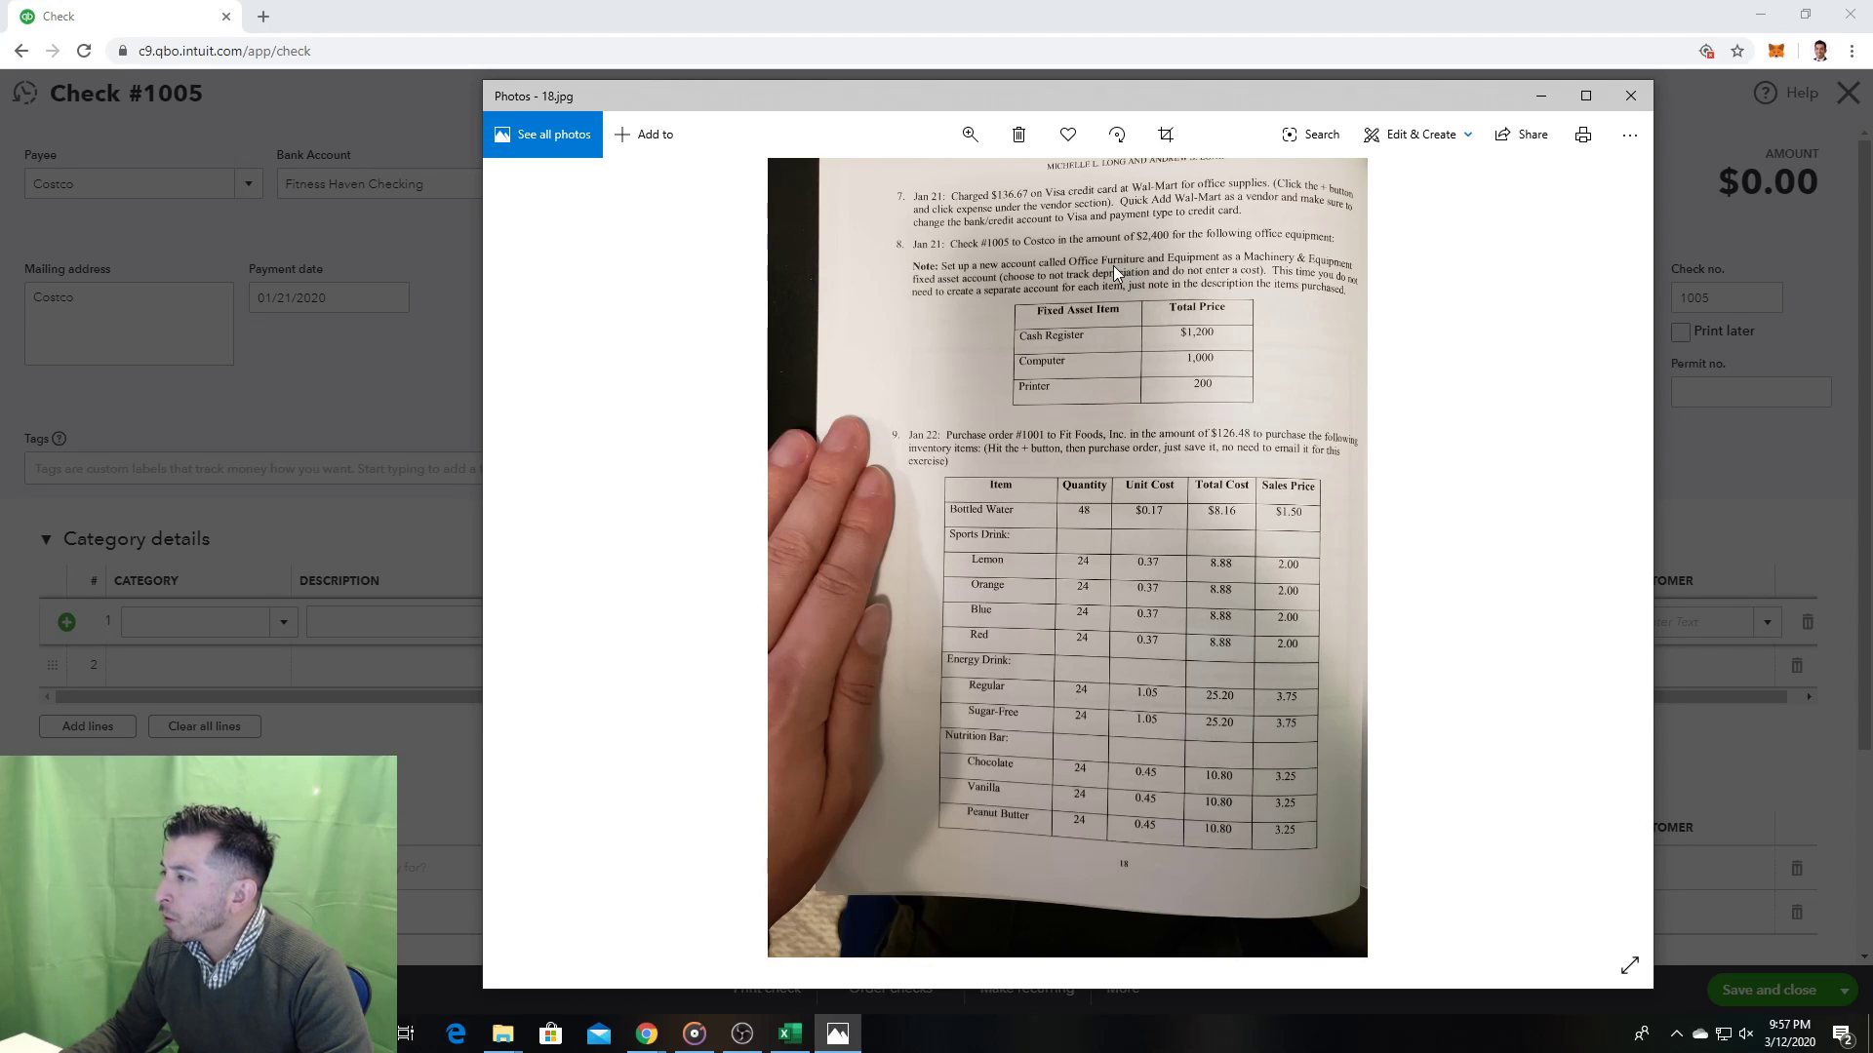
pyautogui.hotkey('alt', 'Tab')
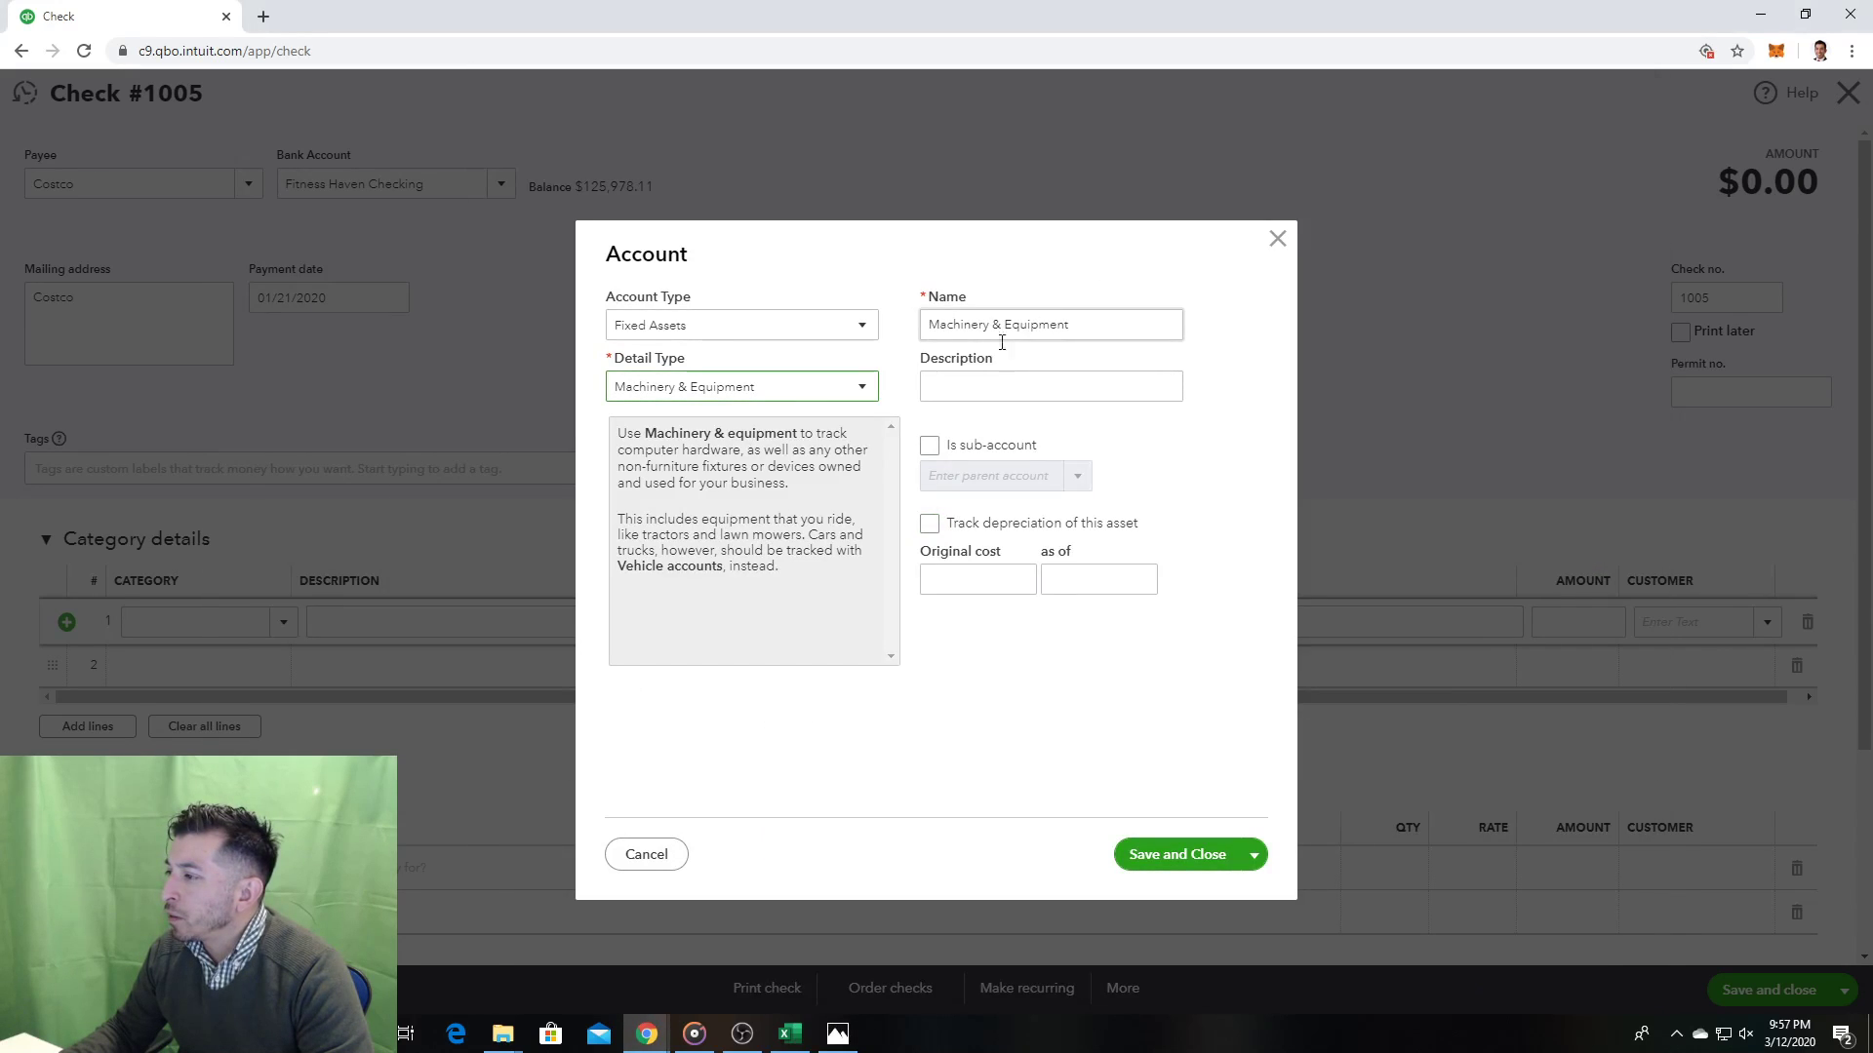
pyautogui.click(875, 382)
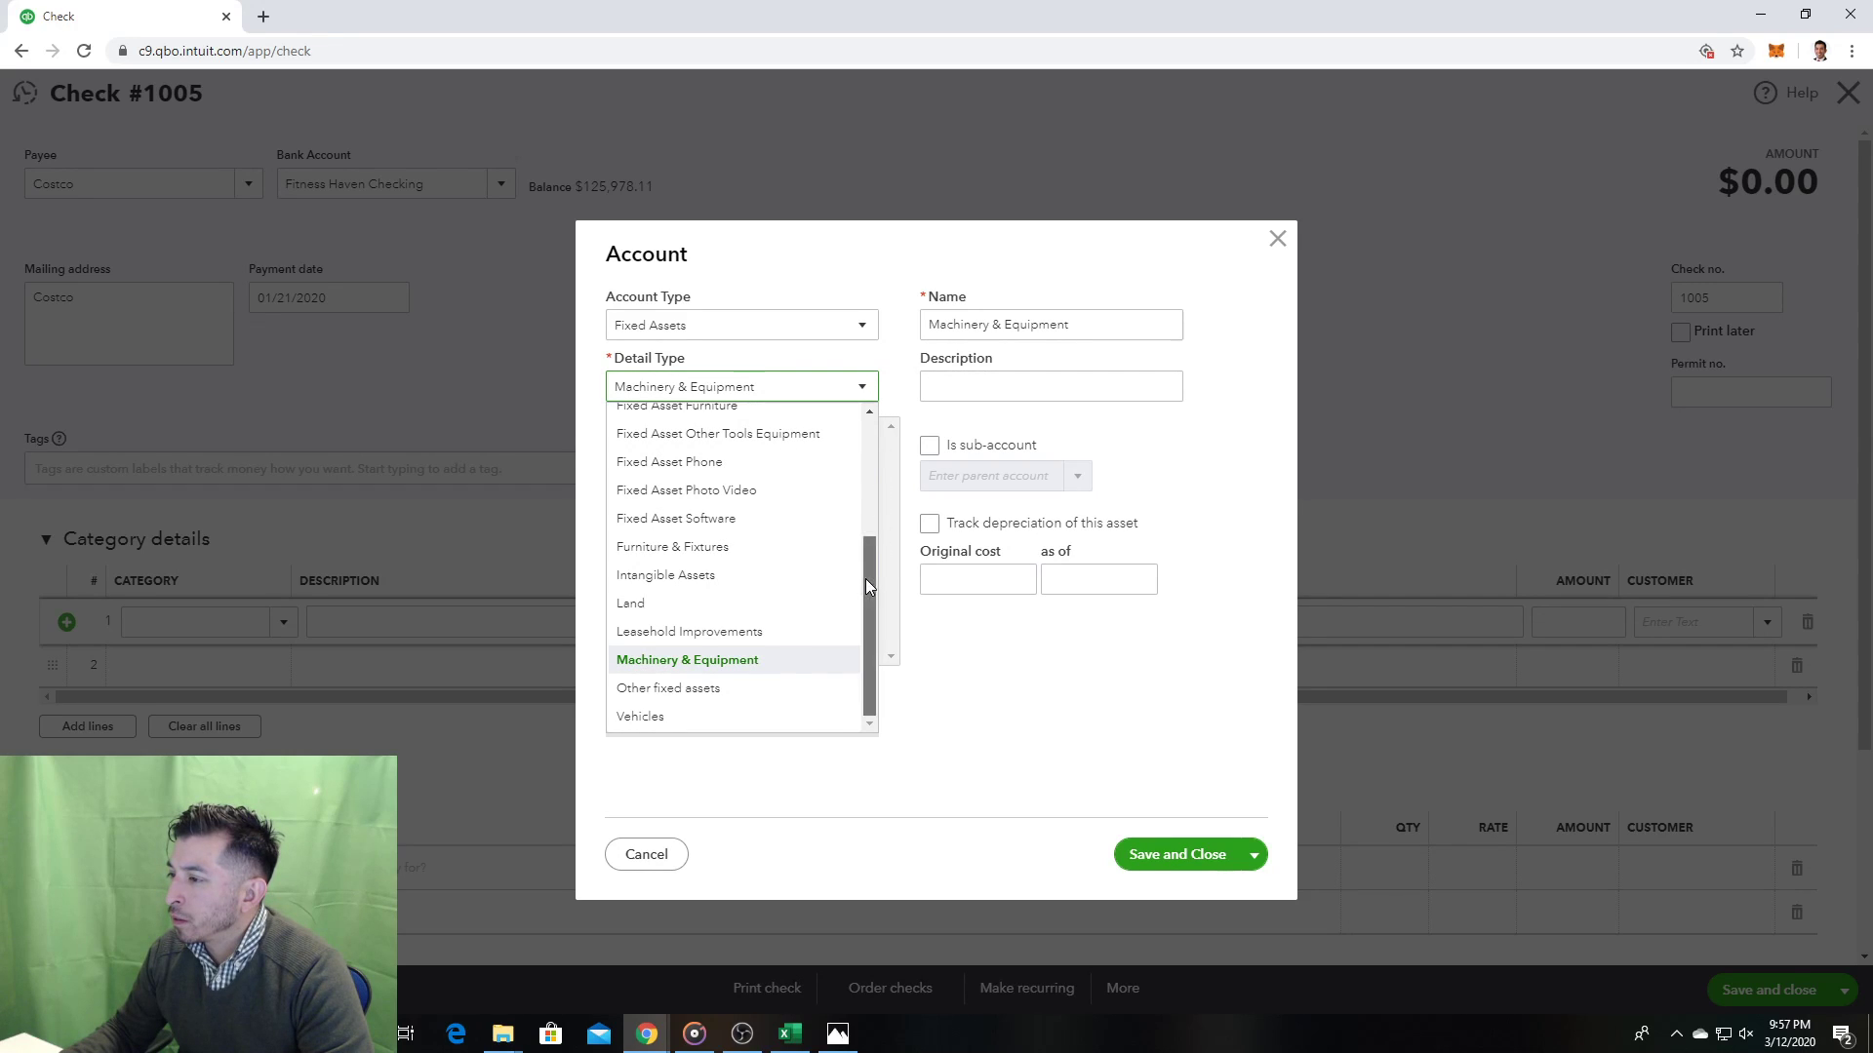
pyautogui.scroll(3, 864, 577)
pyautogui.scroll(-3, 855, 543)
pyautogui.click(956, 361)
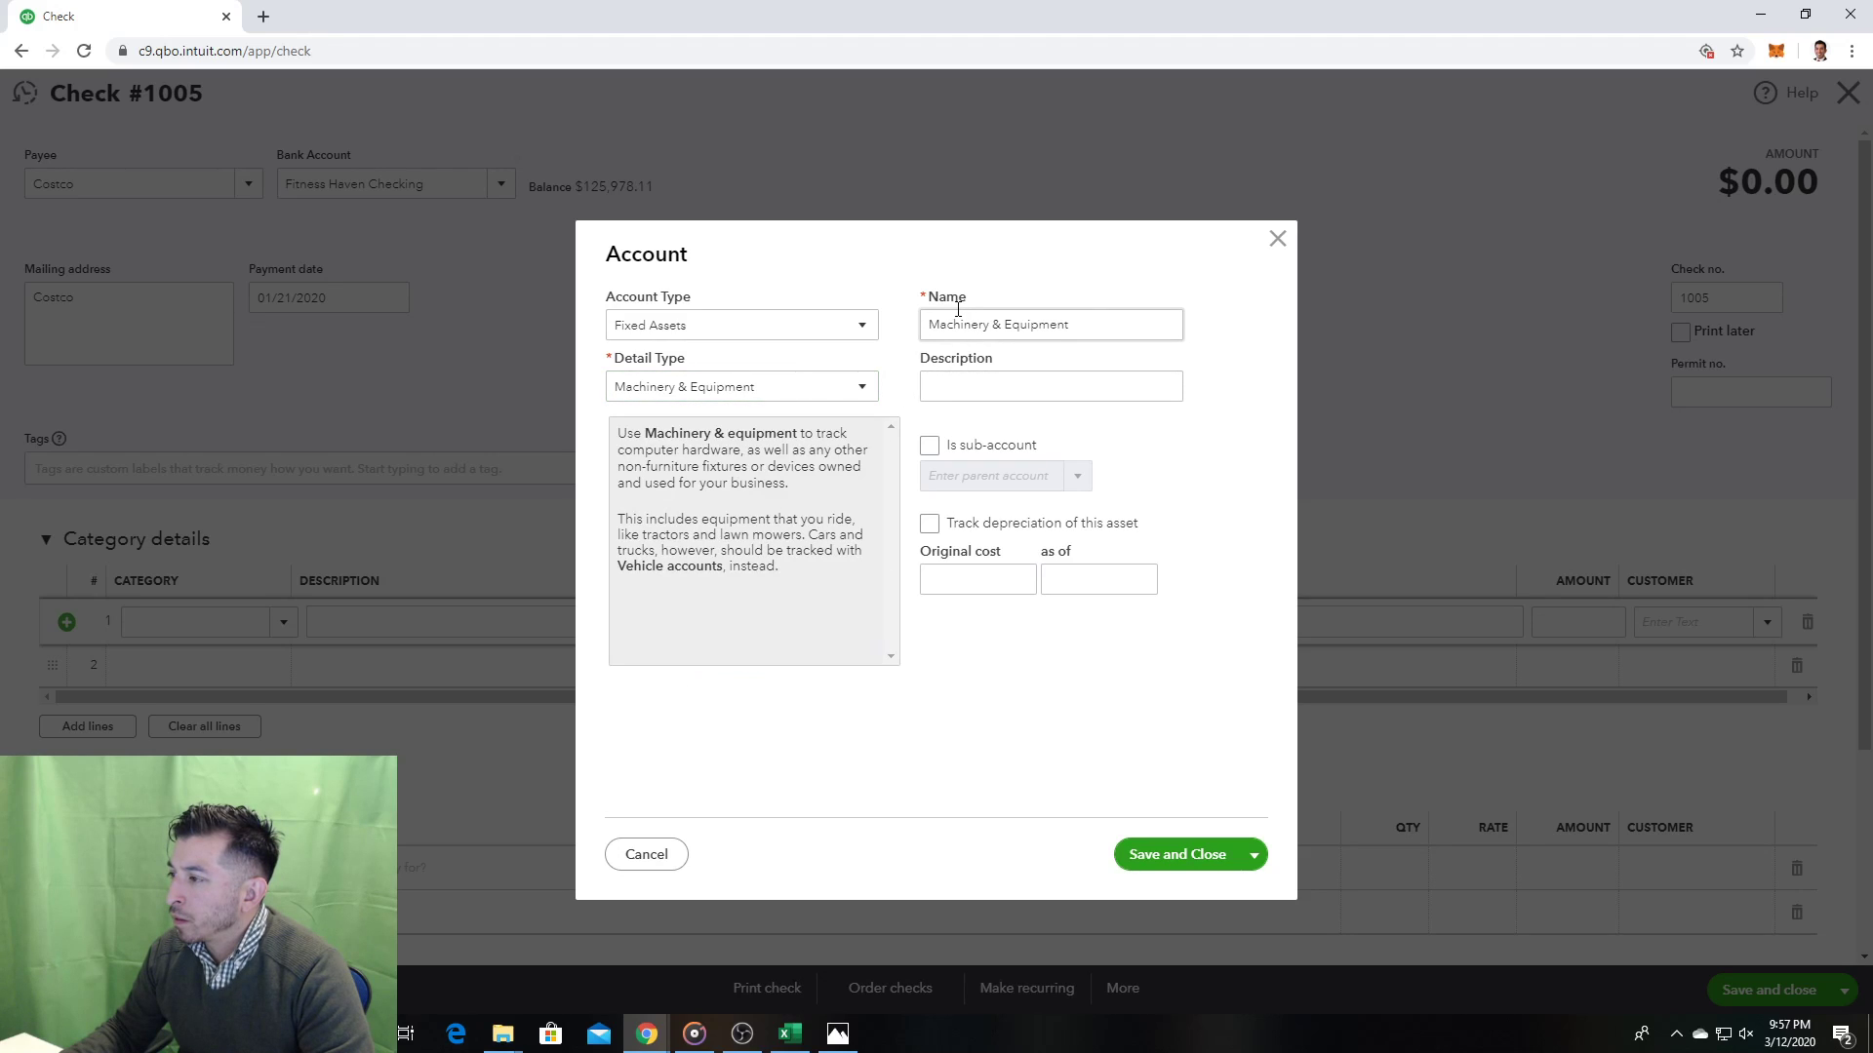
# Step: Name the new fixed asset account "Office Furniture & Equipment" and save it for the check's first category line
pyautogui.tripleClick(941, 330)
pyautogui.click(973, 330)
pyautogui.doubleClick(983, 328)
pyautogui.write('Office Furniture')
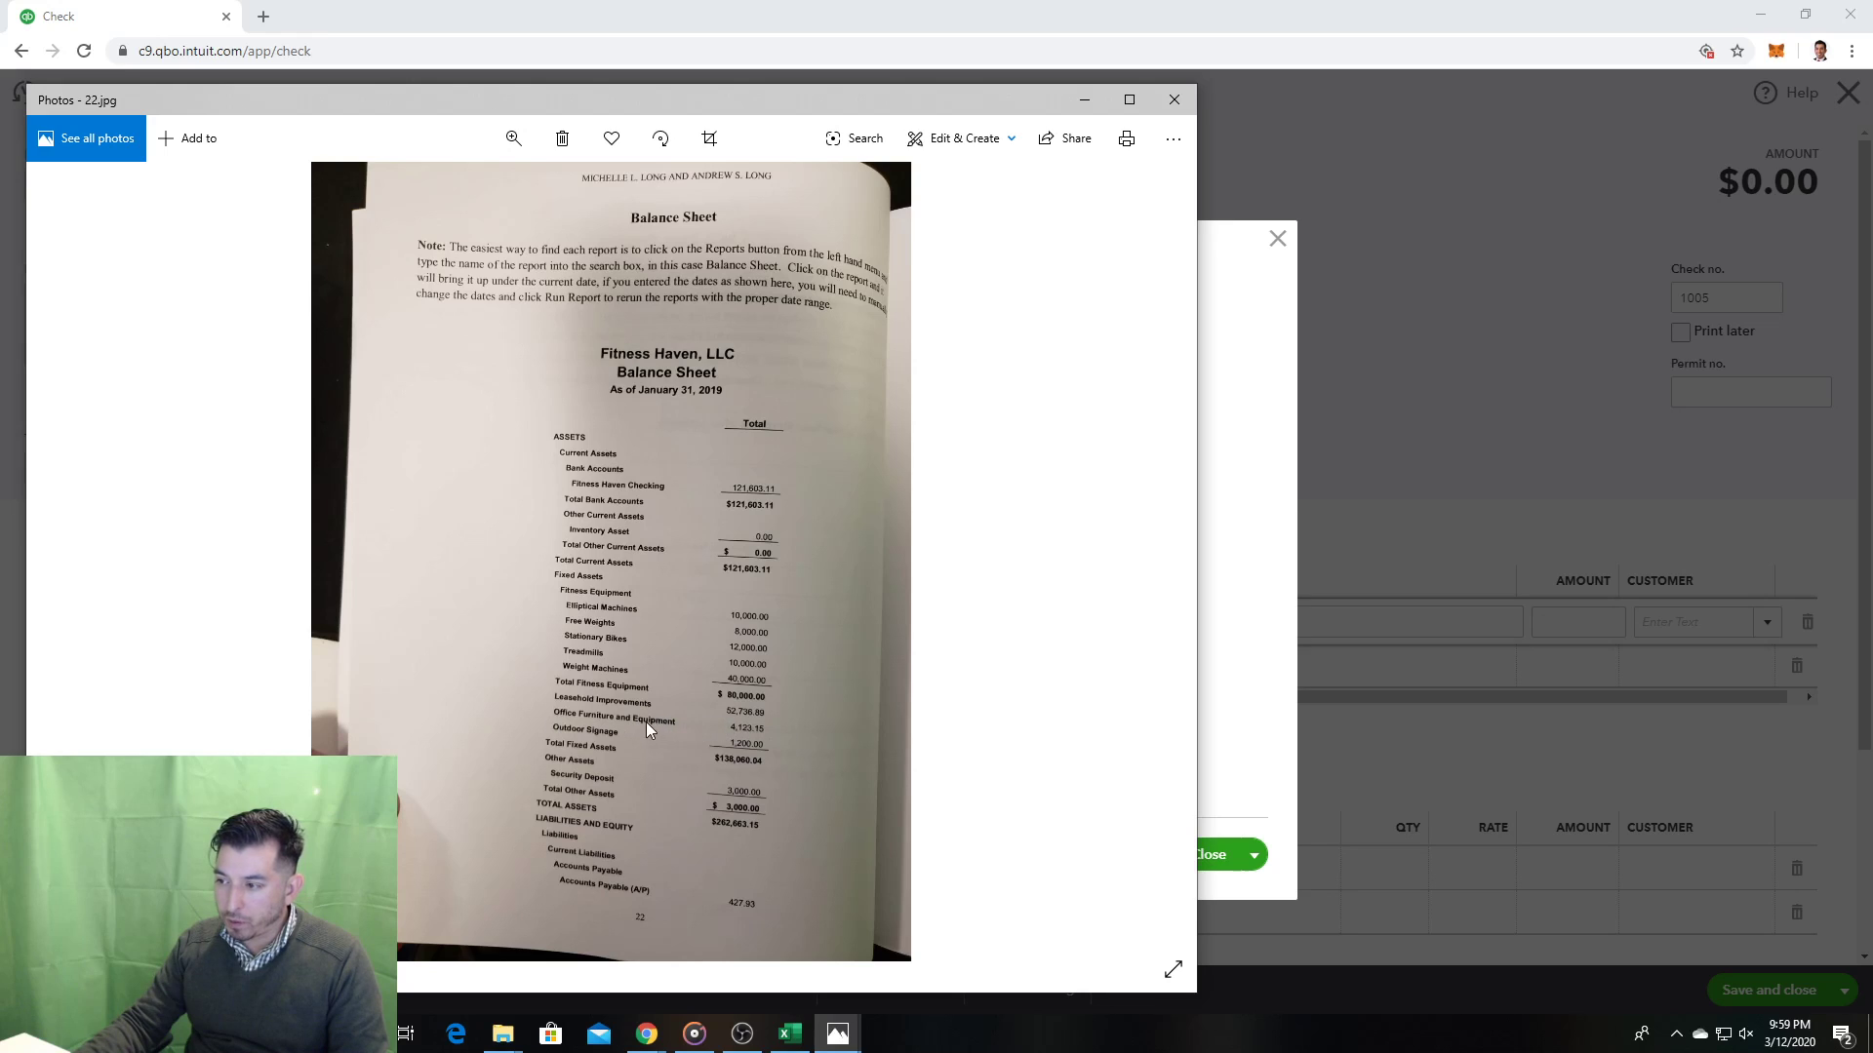
pyautogui.click(1175, 99)
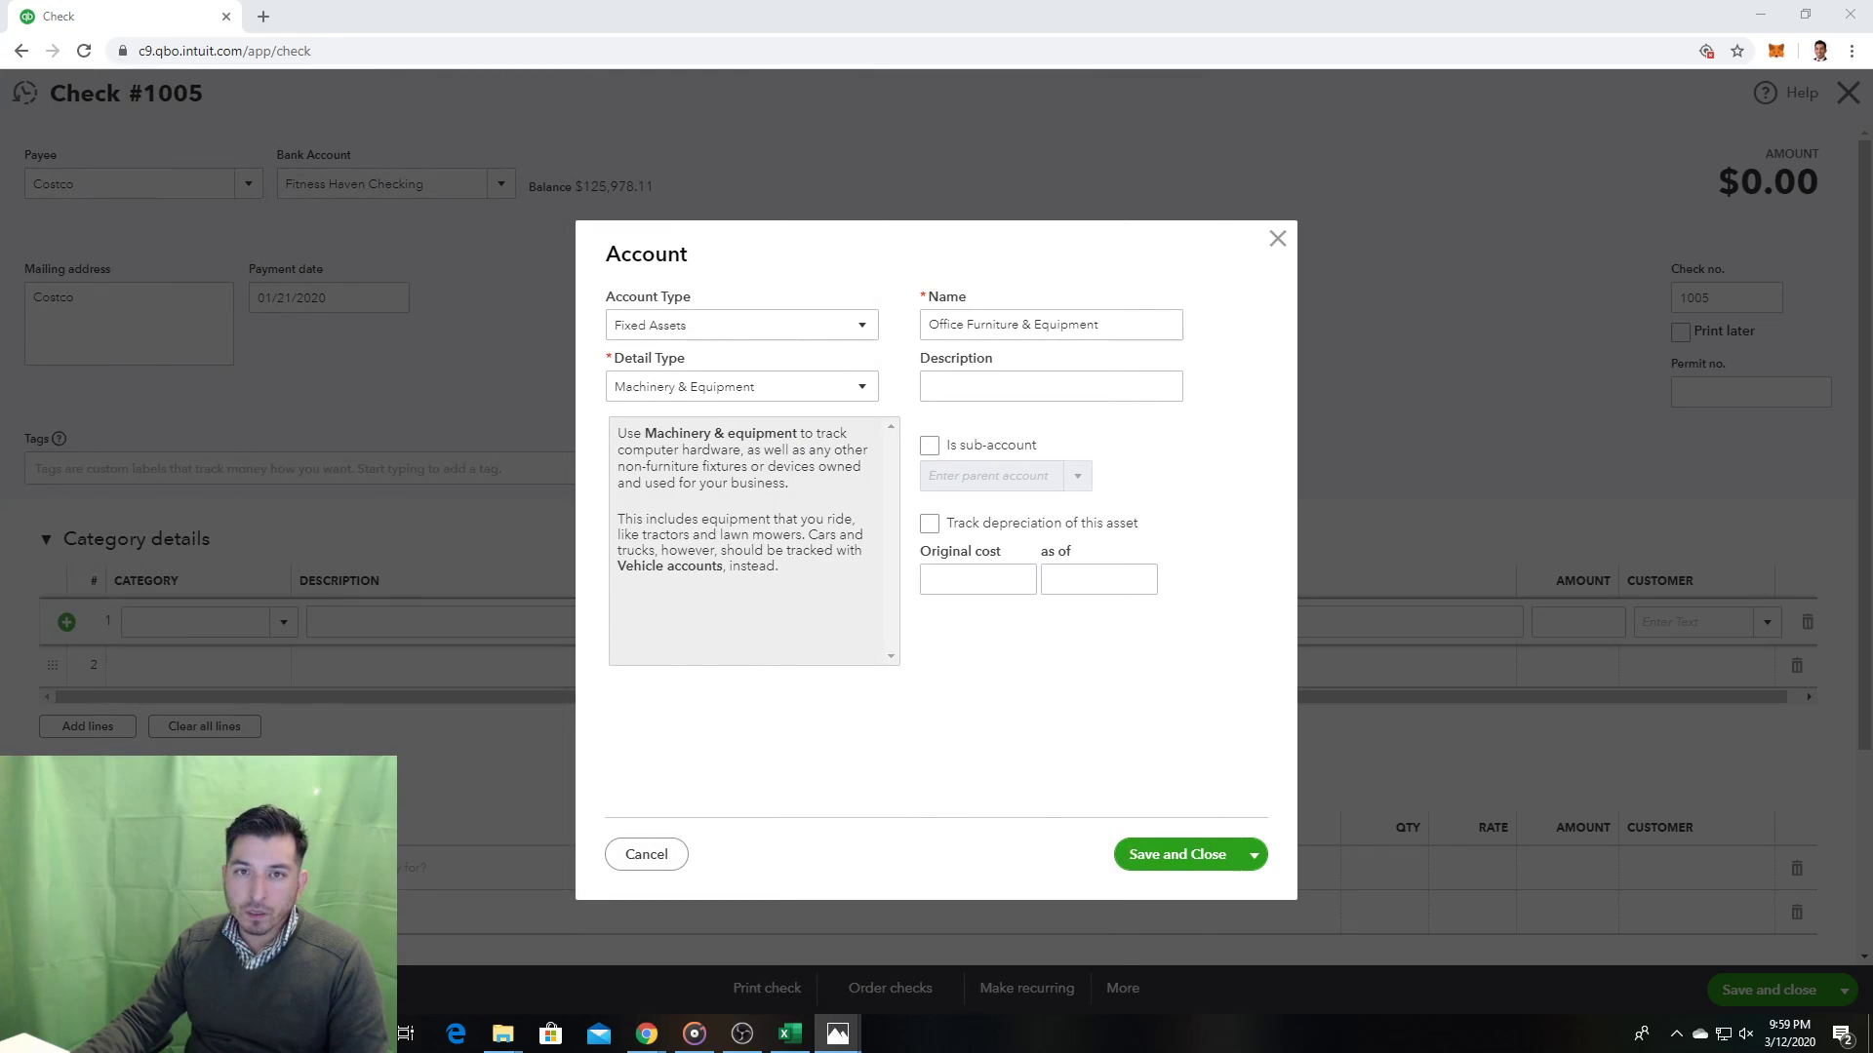
pyautogui.click(1159, 870)
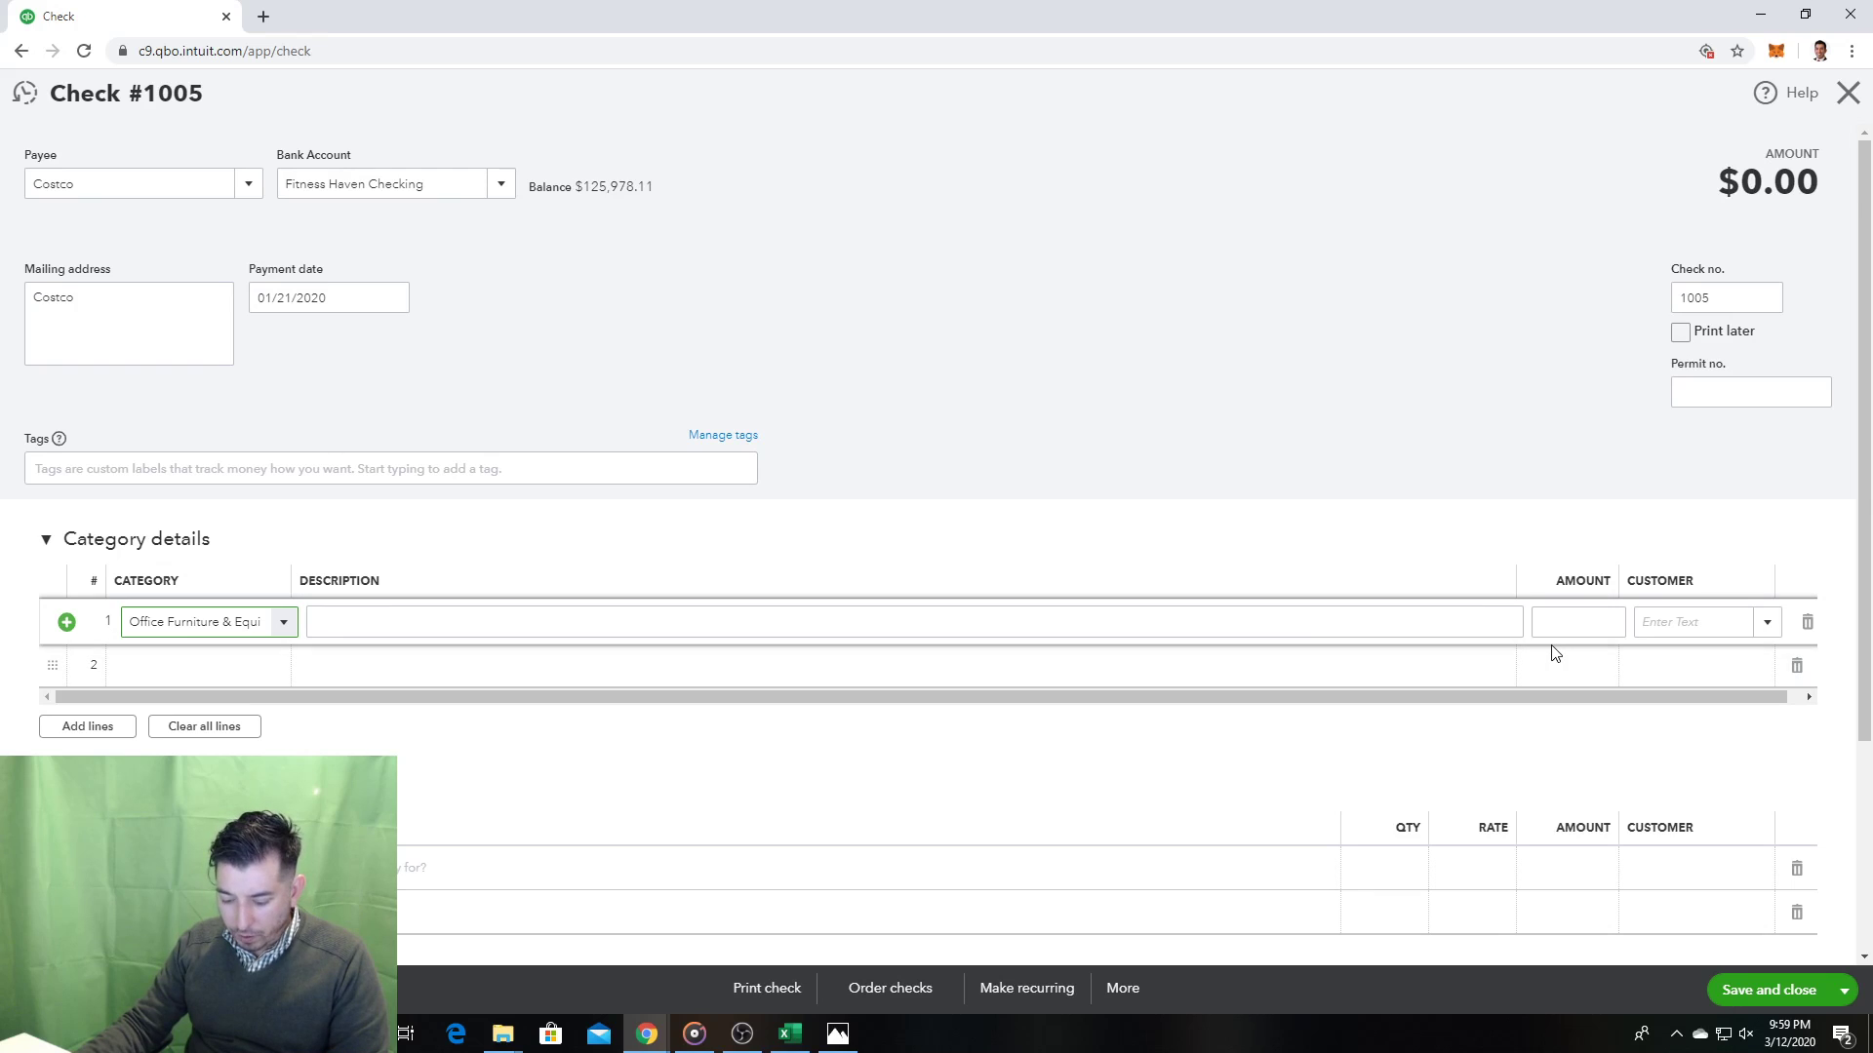
# Step: Enter an amount of 2,400 on the check's Office Furniture & Equipment line, leaving its customer blank
pyautogui.click(1572, 622)
pyautogui.write('2,4')
pyautogui.write('00')
pyautogui.click(1367, 621)
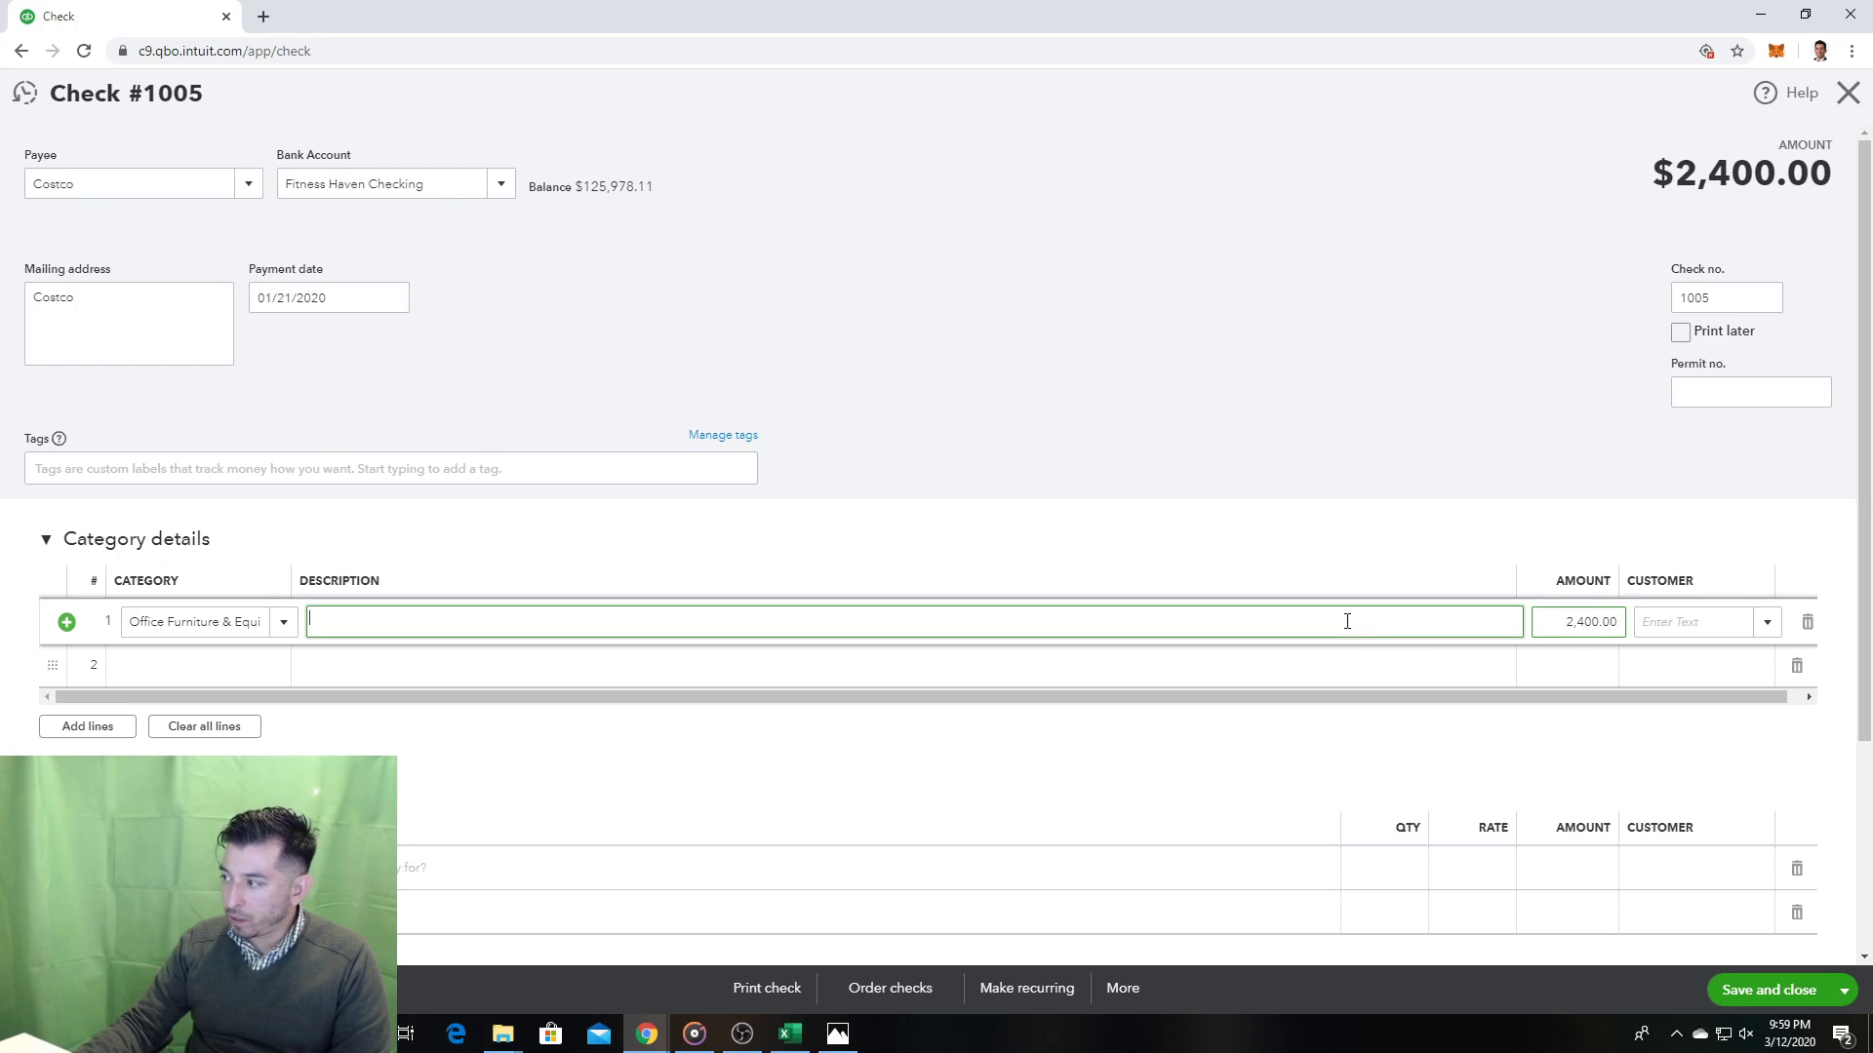
pyautogui.click(1764, 623)
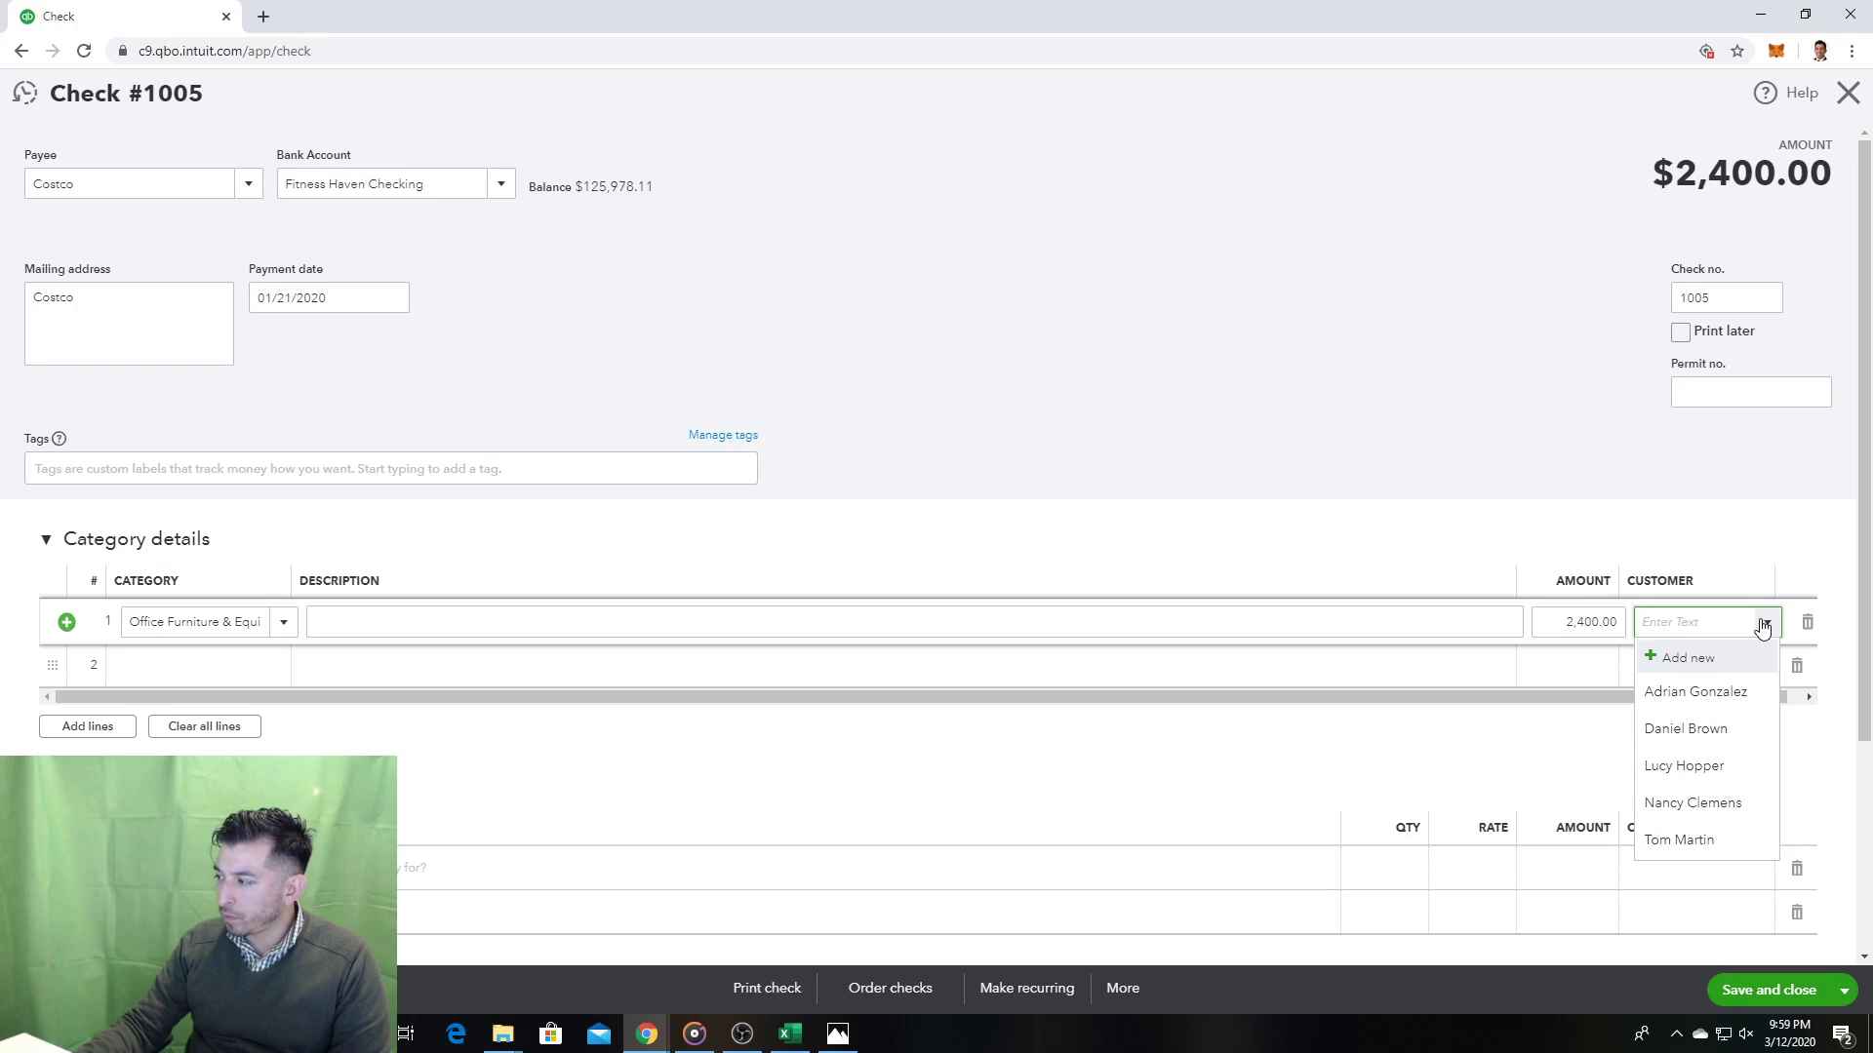
pyautogui.click(1764, 624)
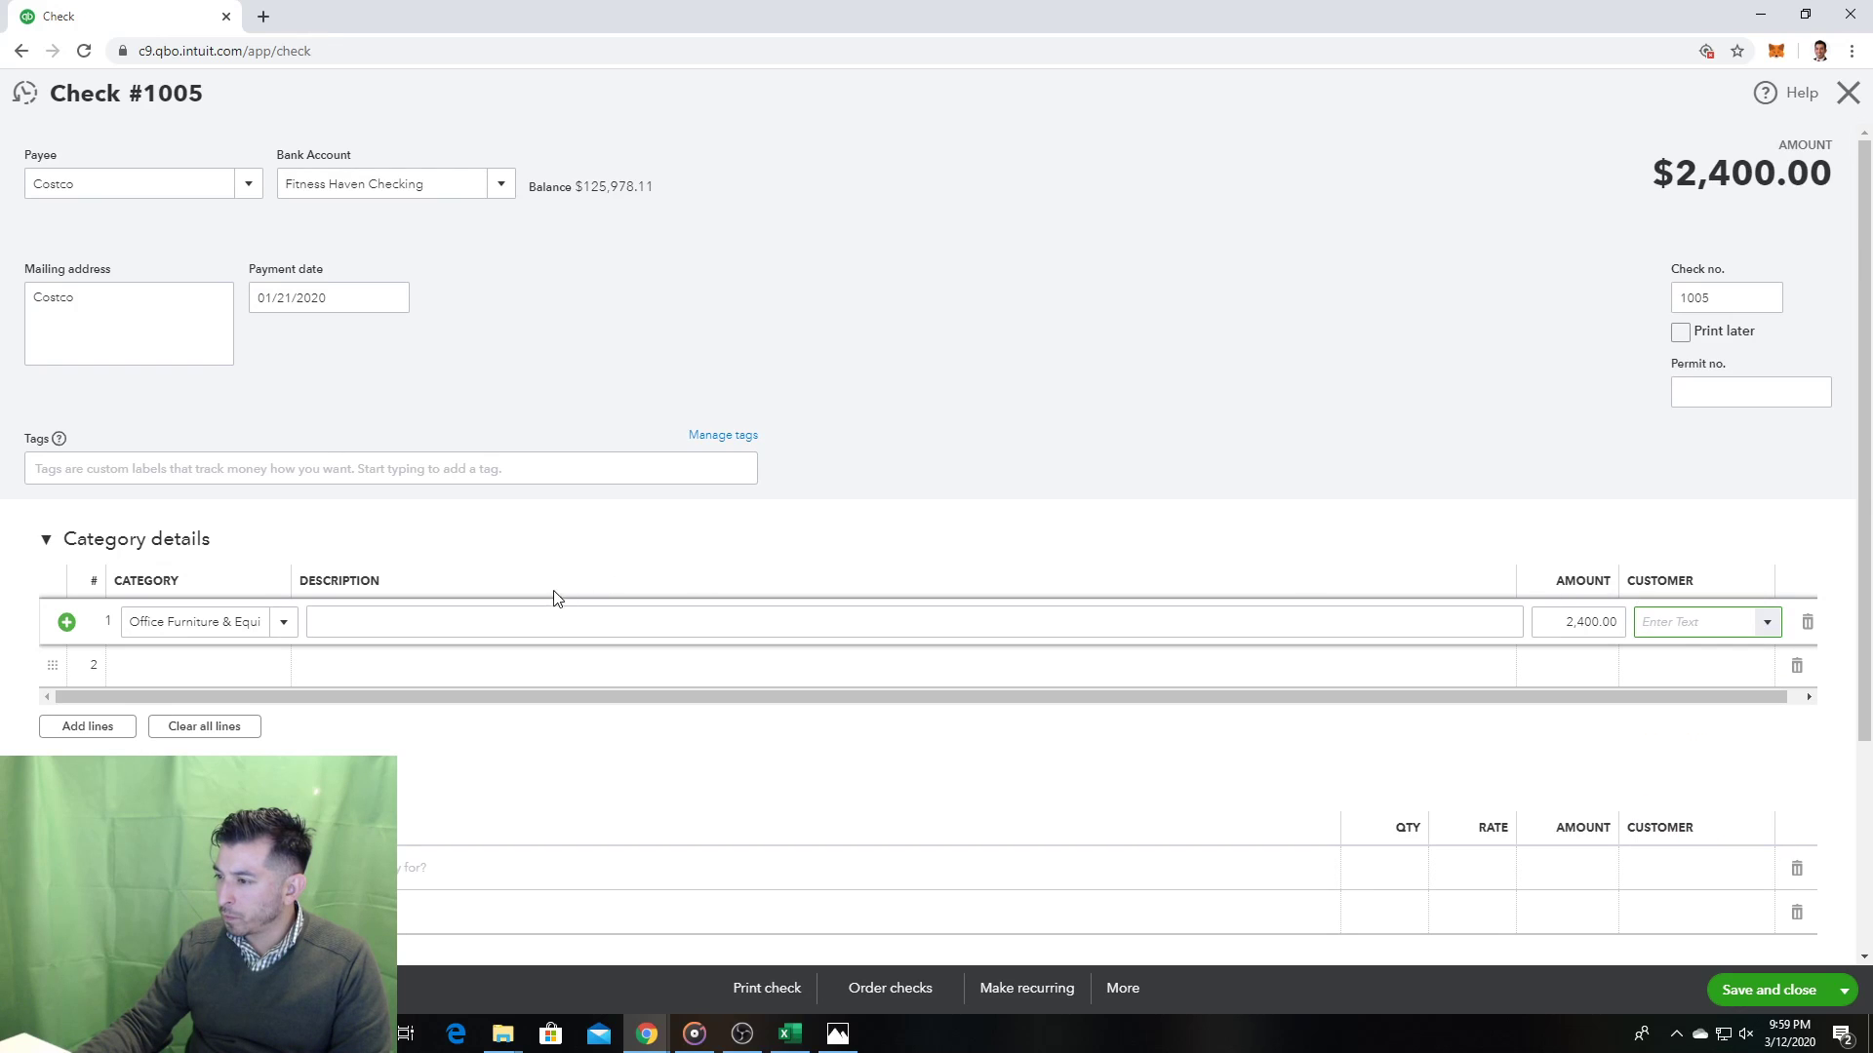
# Step: Start the line's description with "Cash Register - $1,200"
pyautogui.click(526, 622)
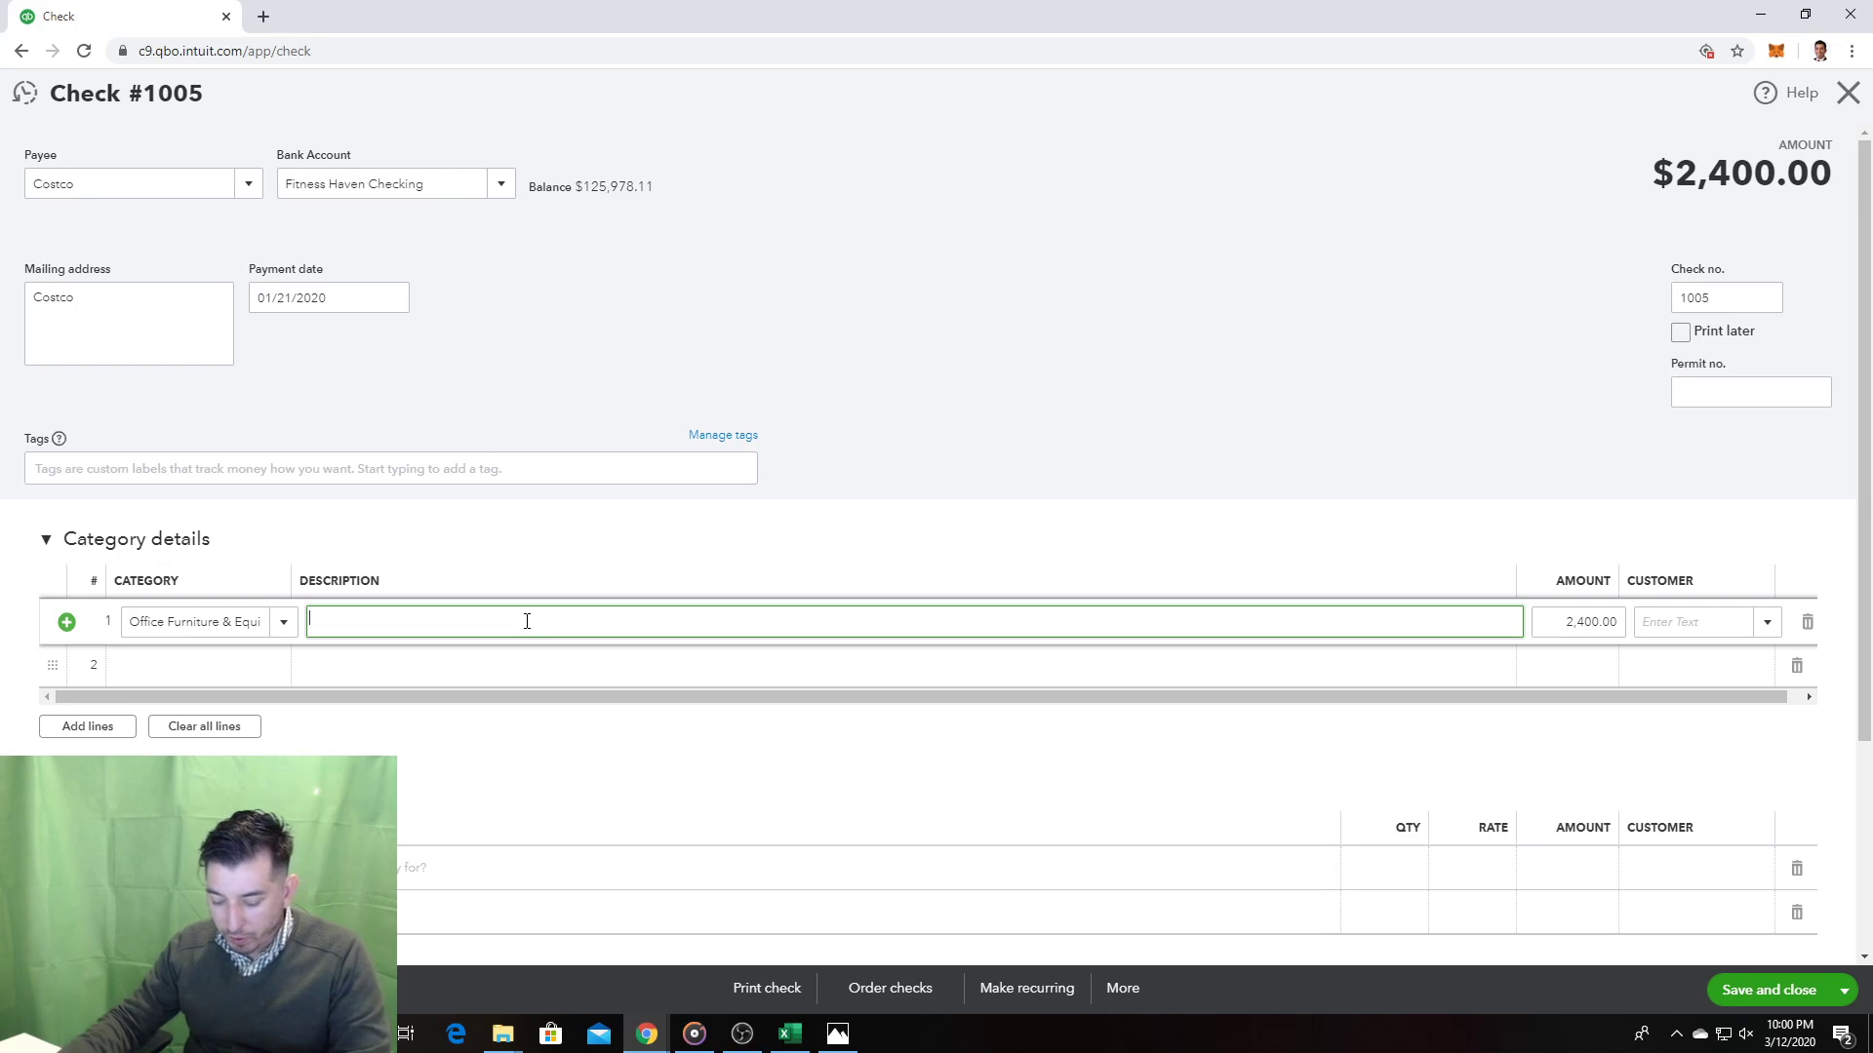
pyautogui.write('Cash Register')
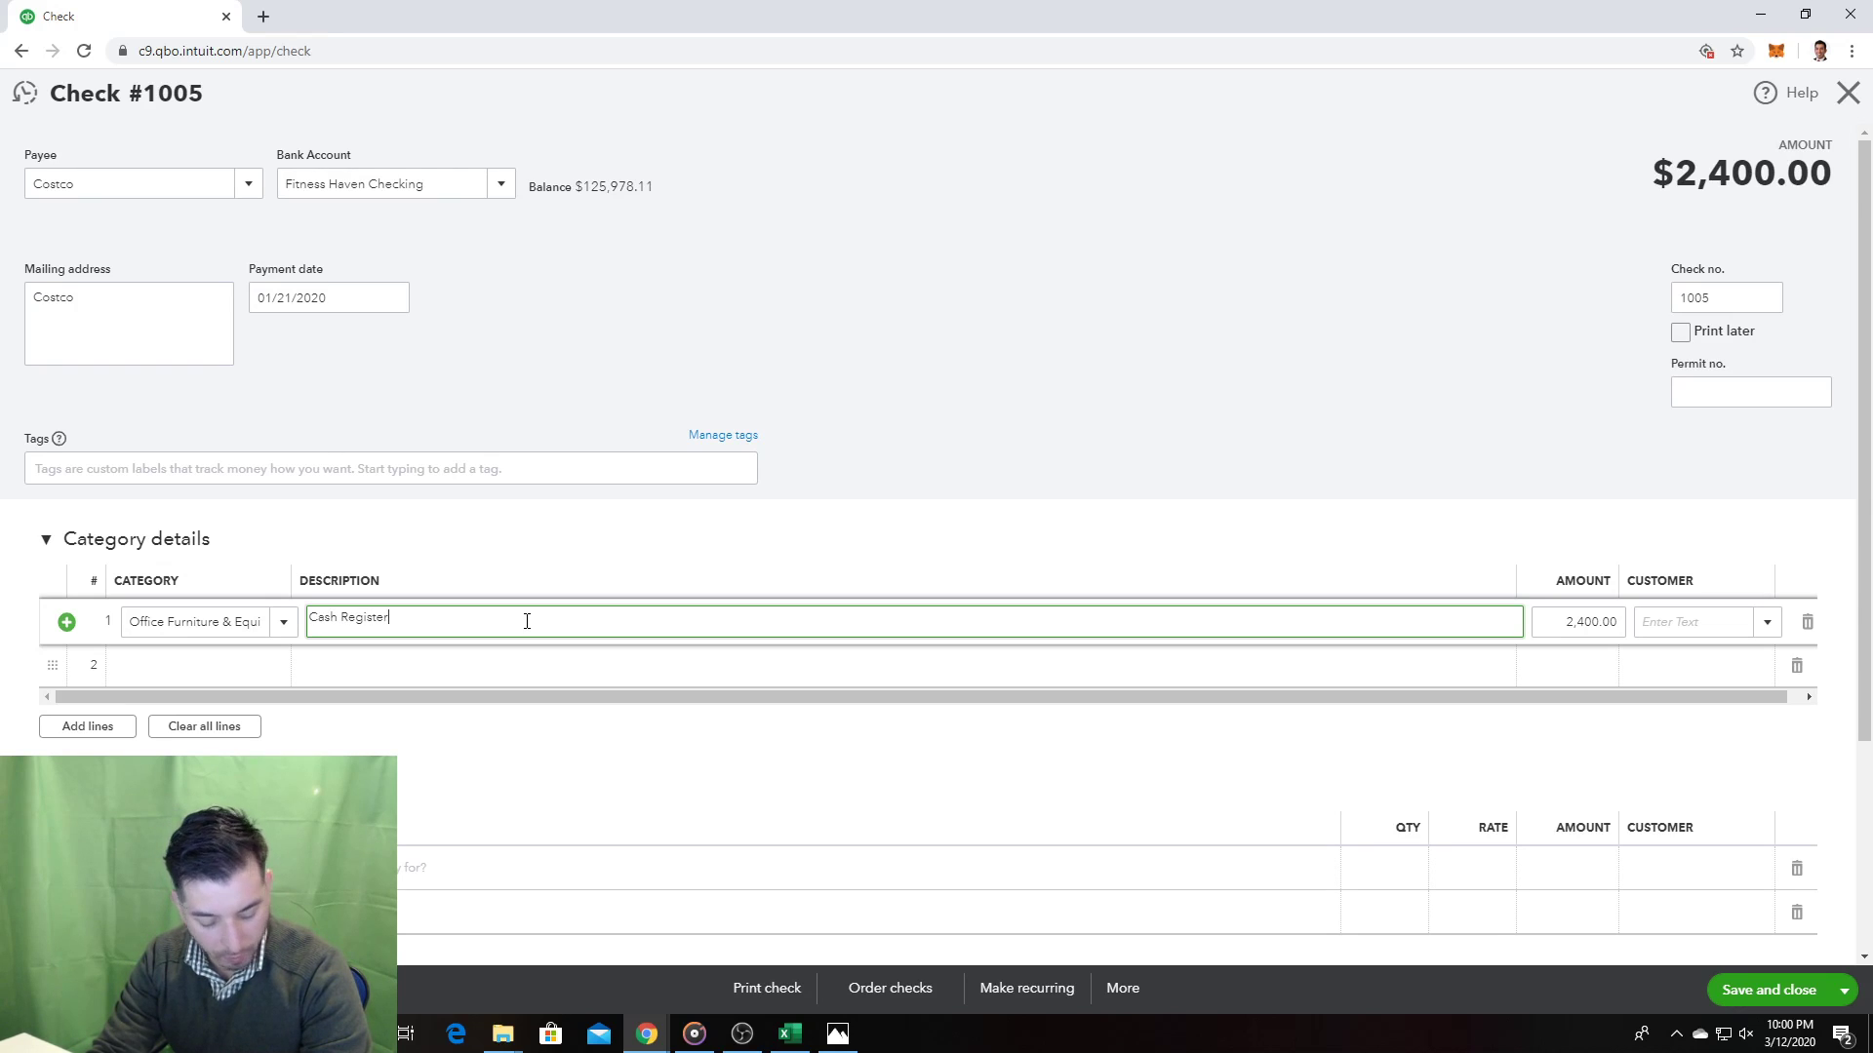
pyautogui.write(':')
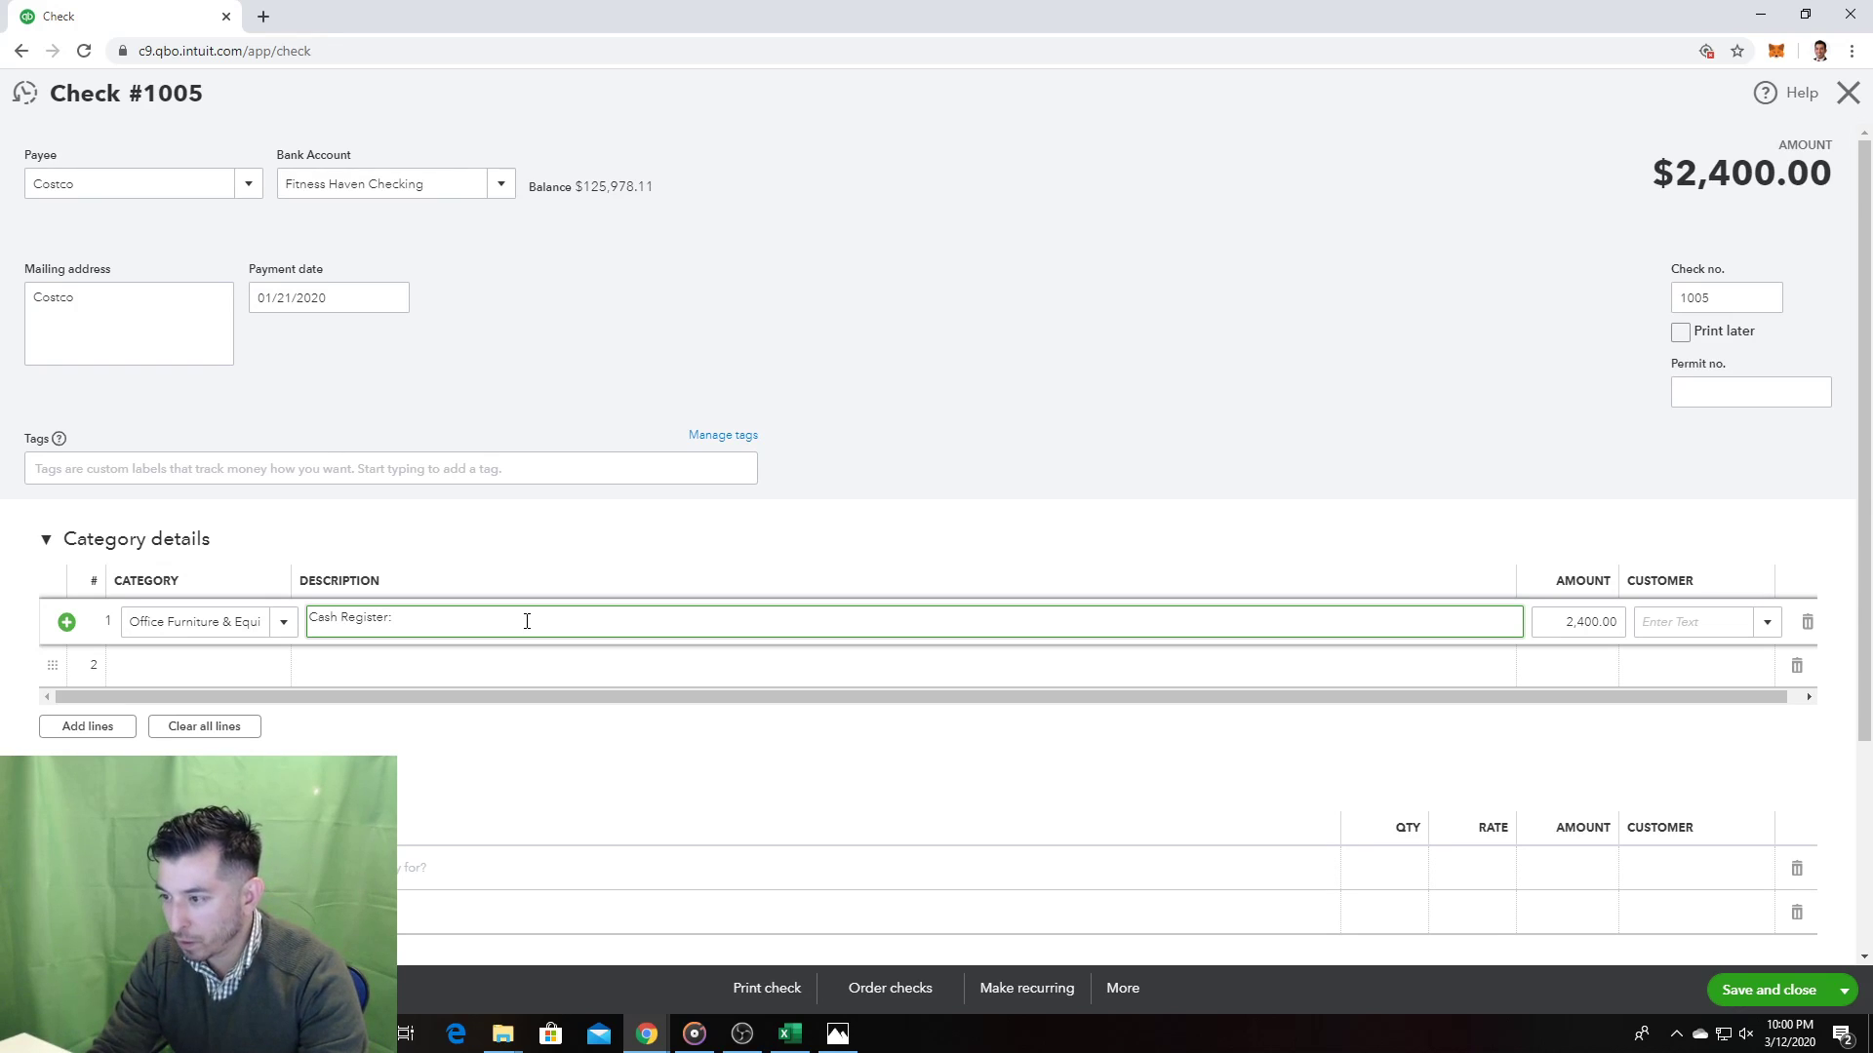
pyautogui.press('BackSpace')
pyautogui.write(' - $12')
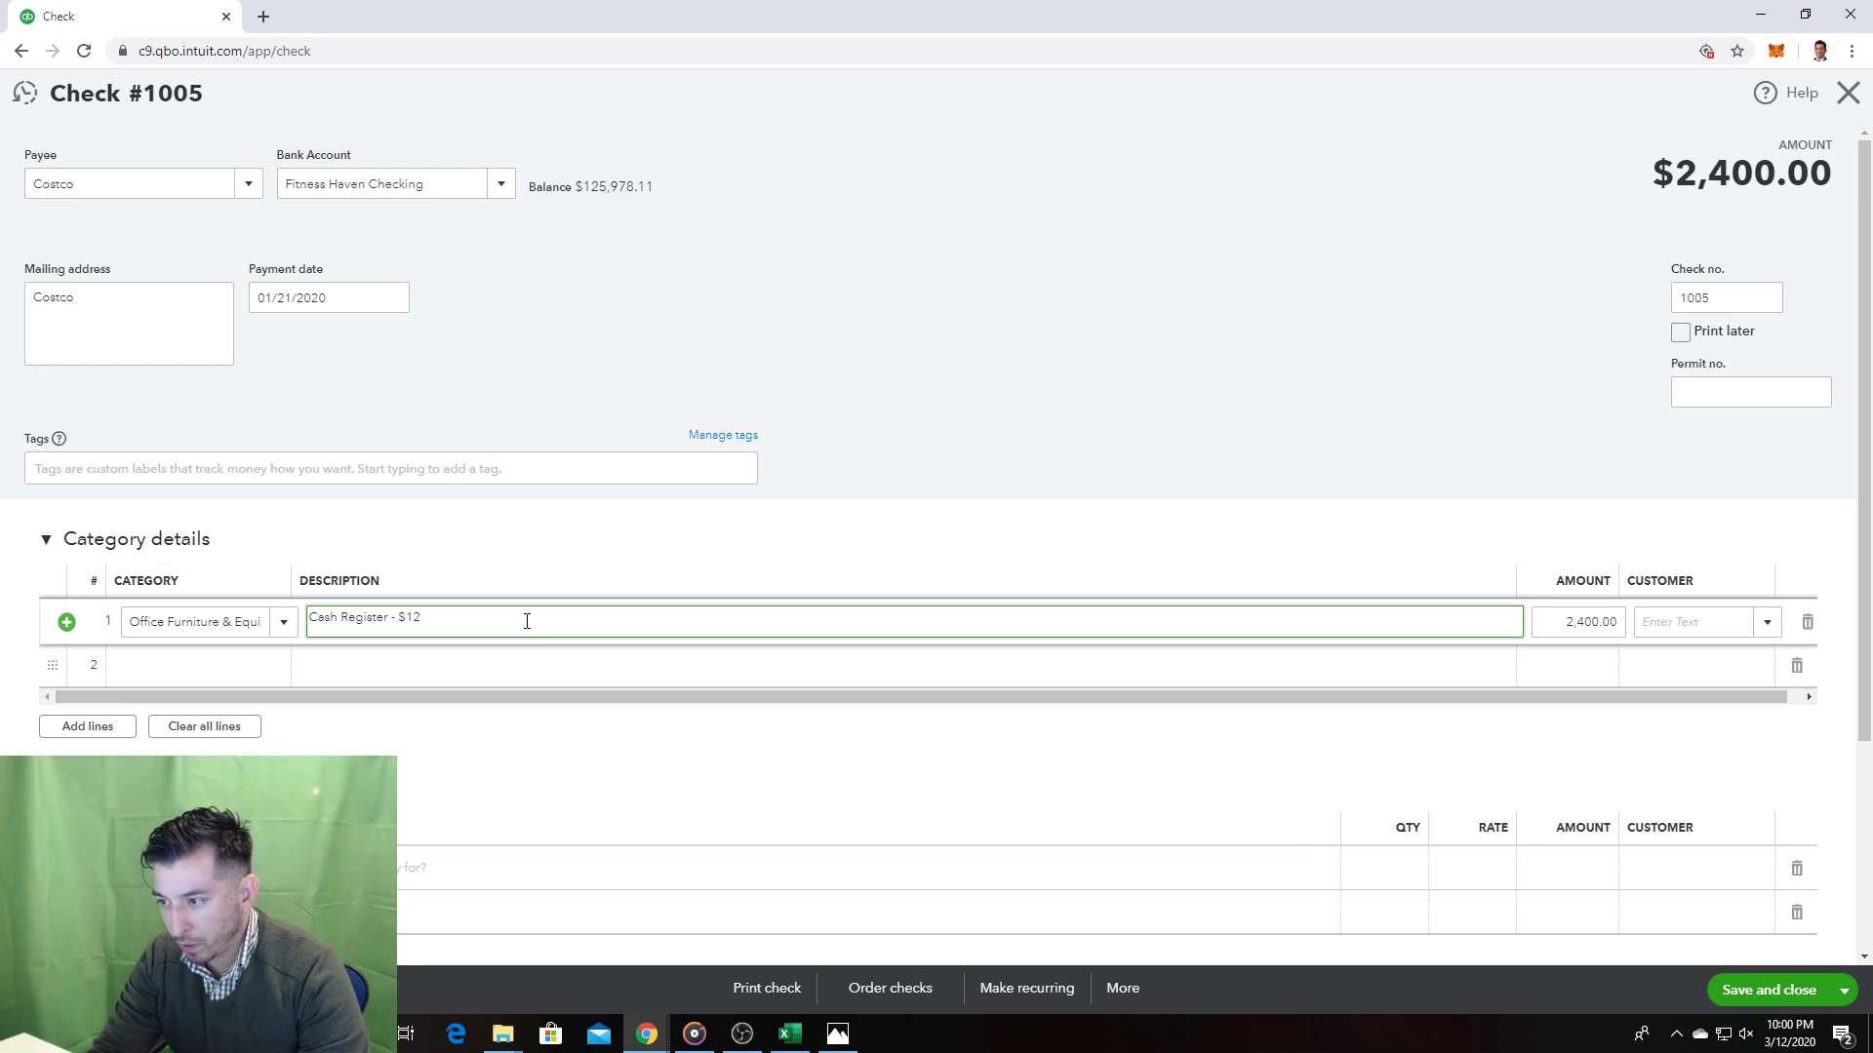
pyautogui.press('BackSpace')
pyautogui.write(',200,')
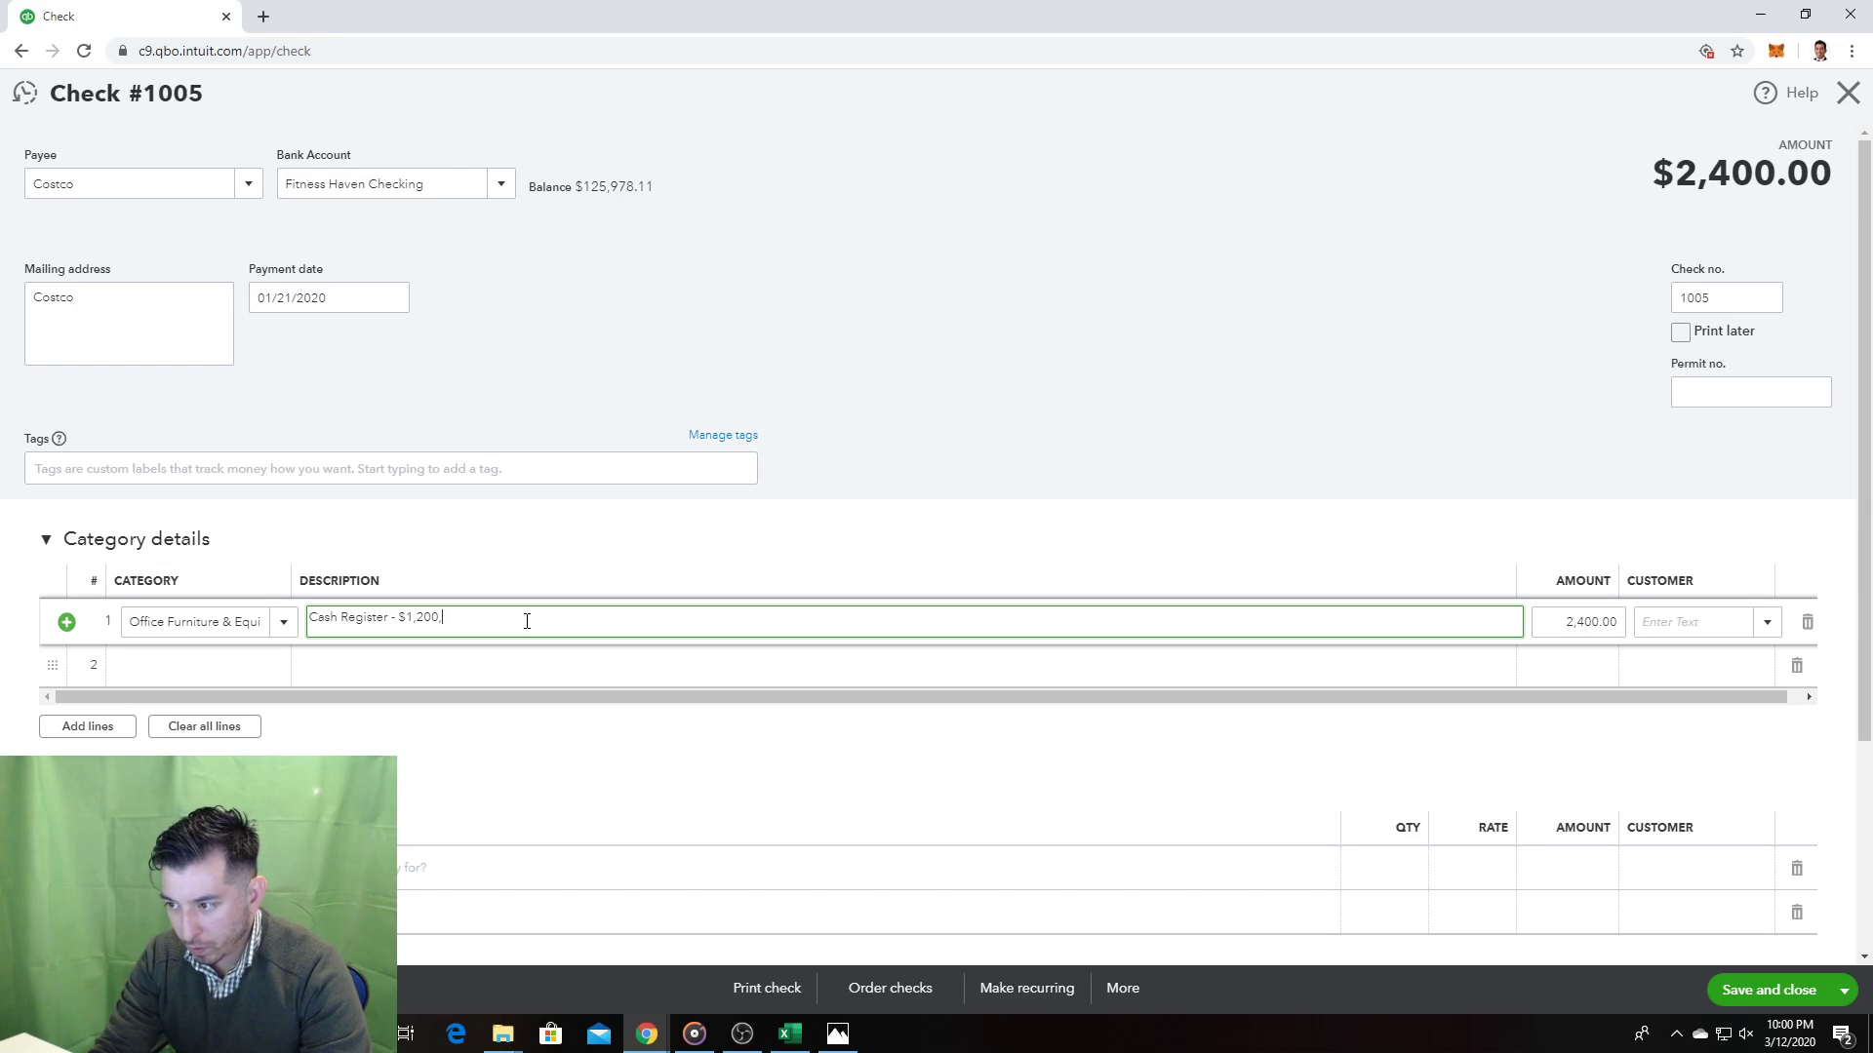
pyautogui.press('BackSpace')
# Step: Extend the line's description with "Computer - $1,000 - Printer $200"
pyautogui.write(' C')
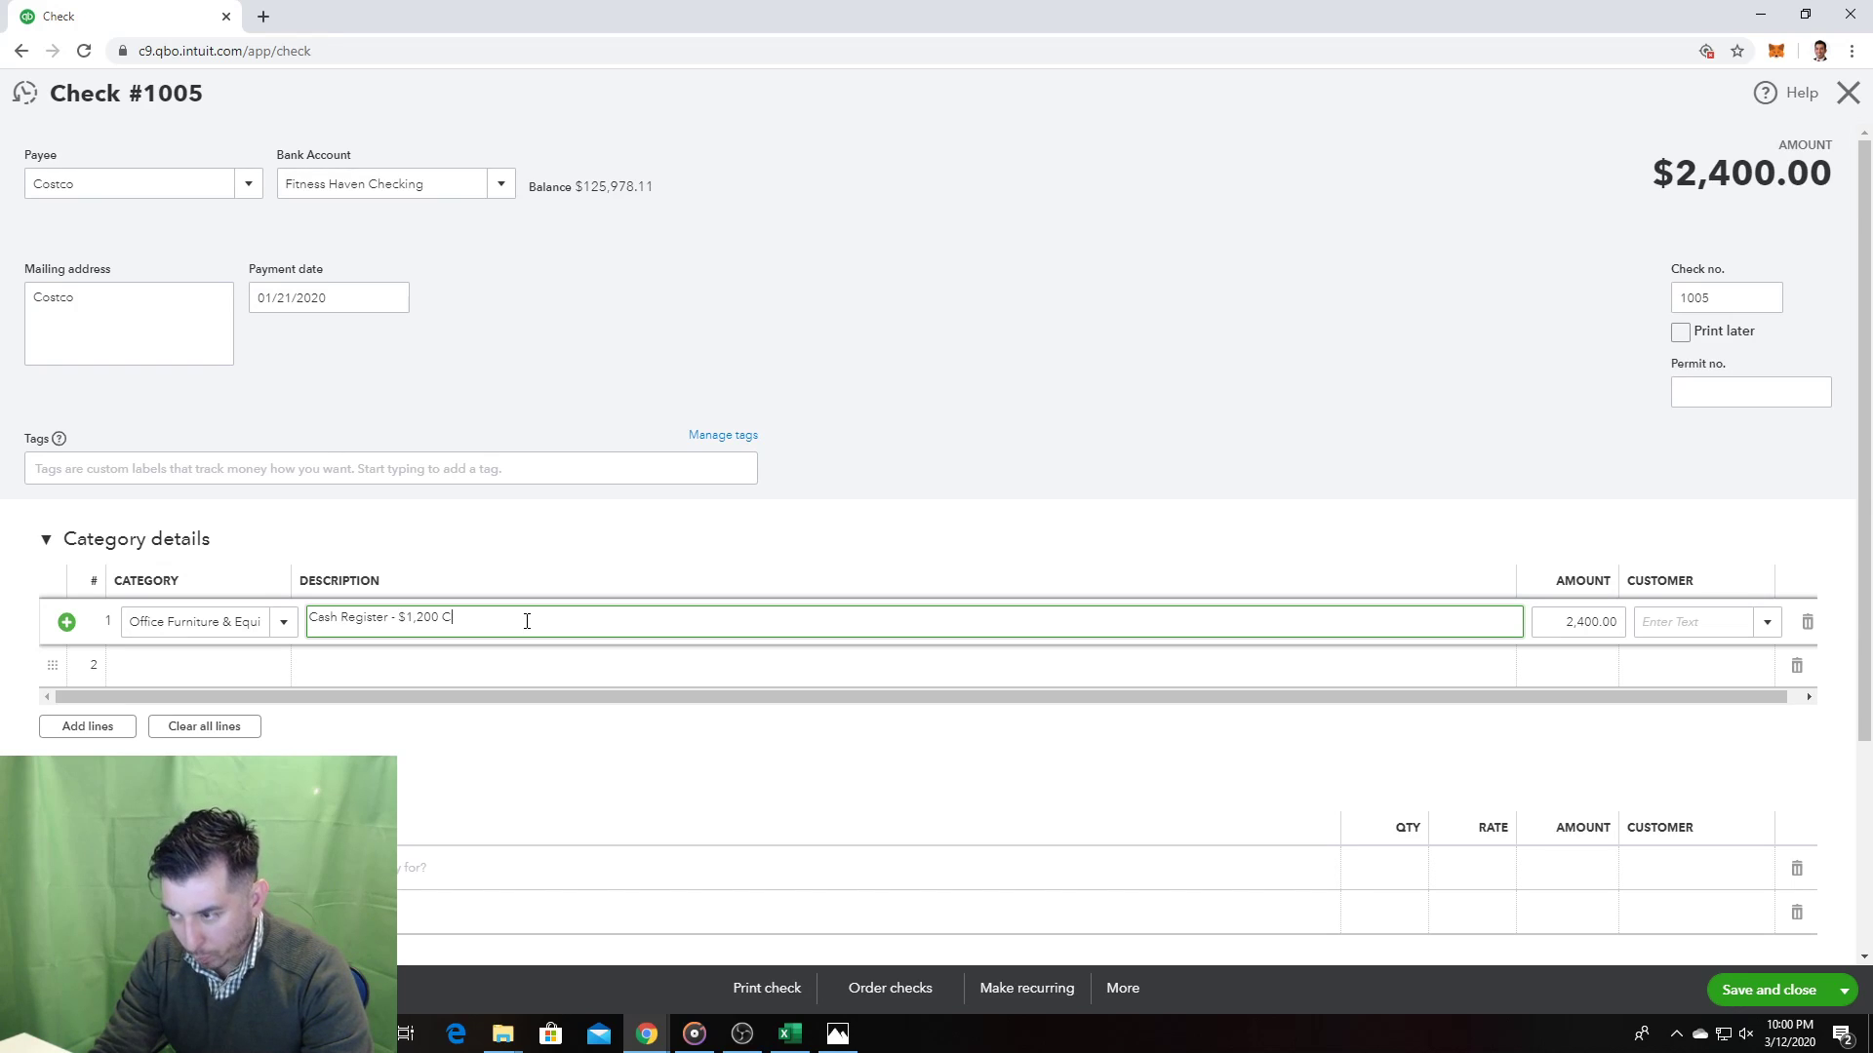
pyautogui.write('omuter')
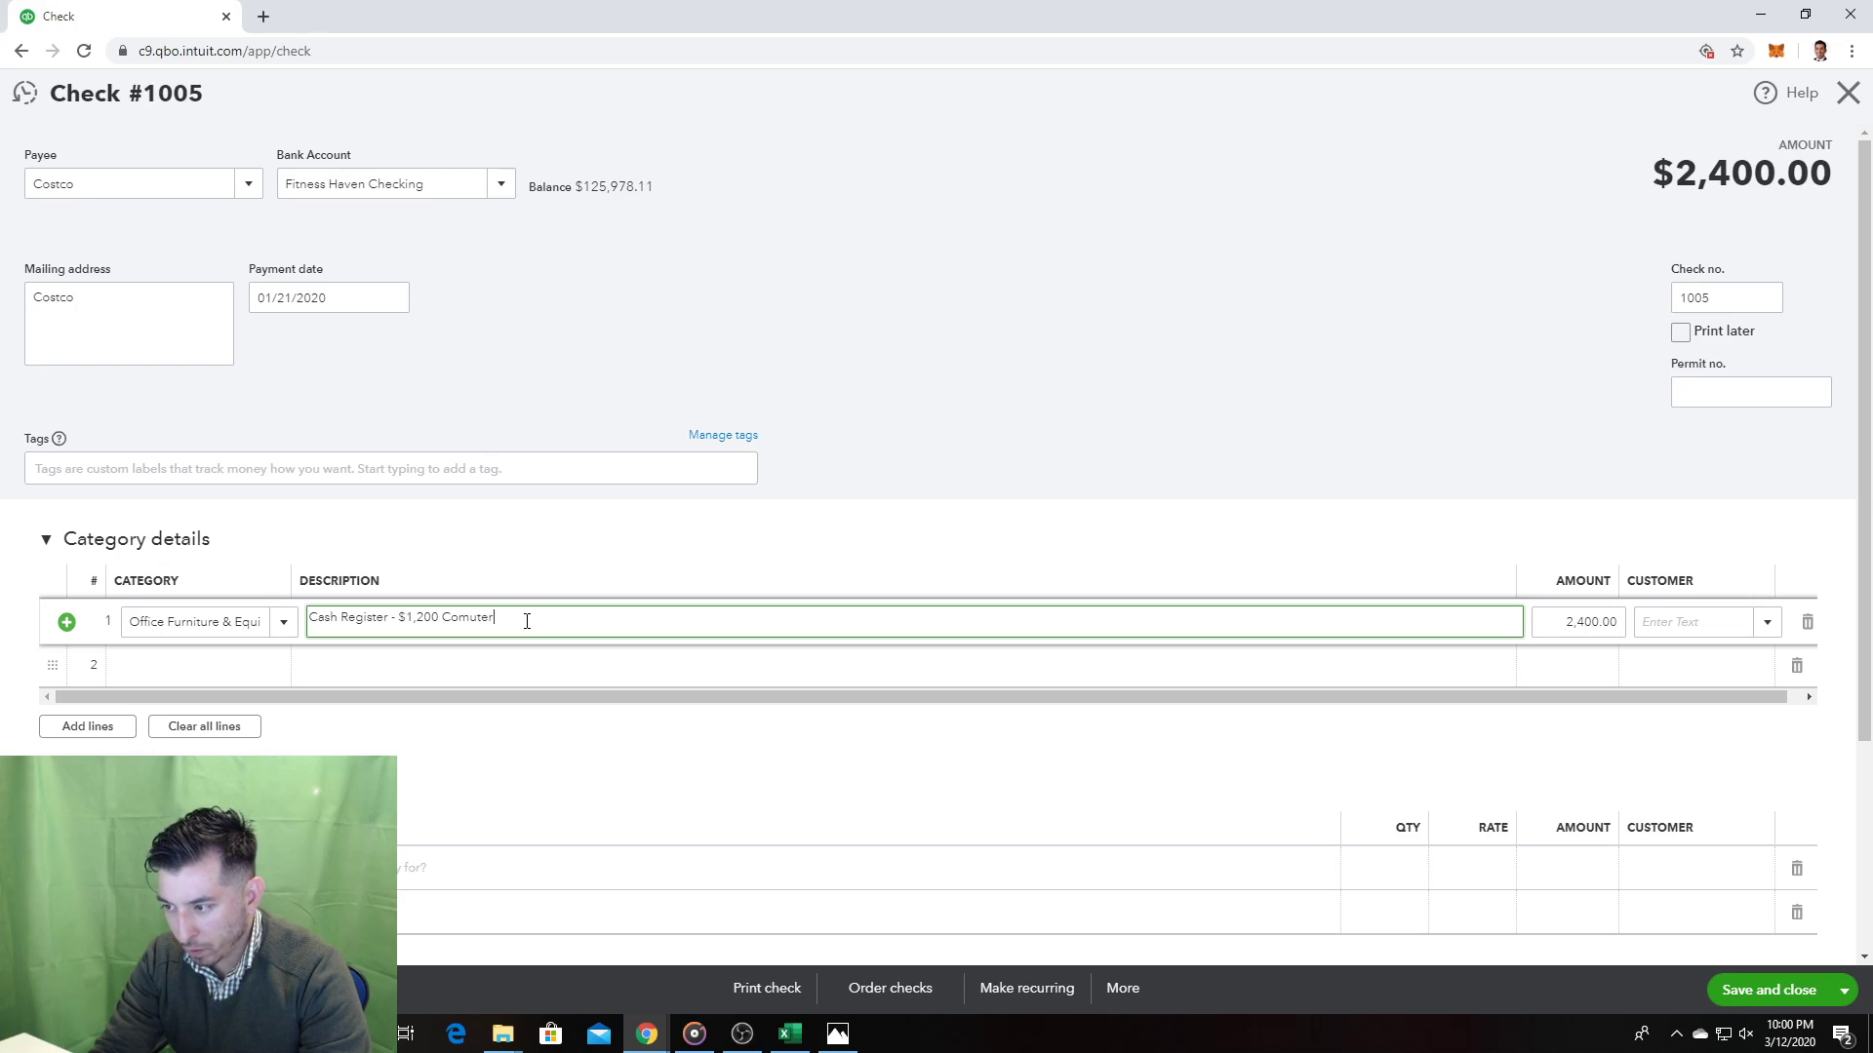
pyautogui.press('BackSpace')
pyautogui.press('BackSpace')
pyautogui.press('BackSpace')
pyautogui.press('BackSpace')
pyautogui.write('pu')
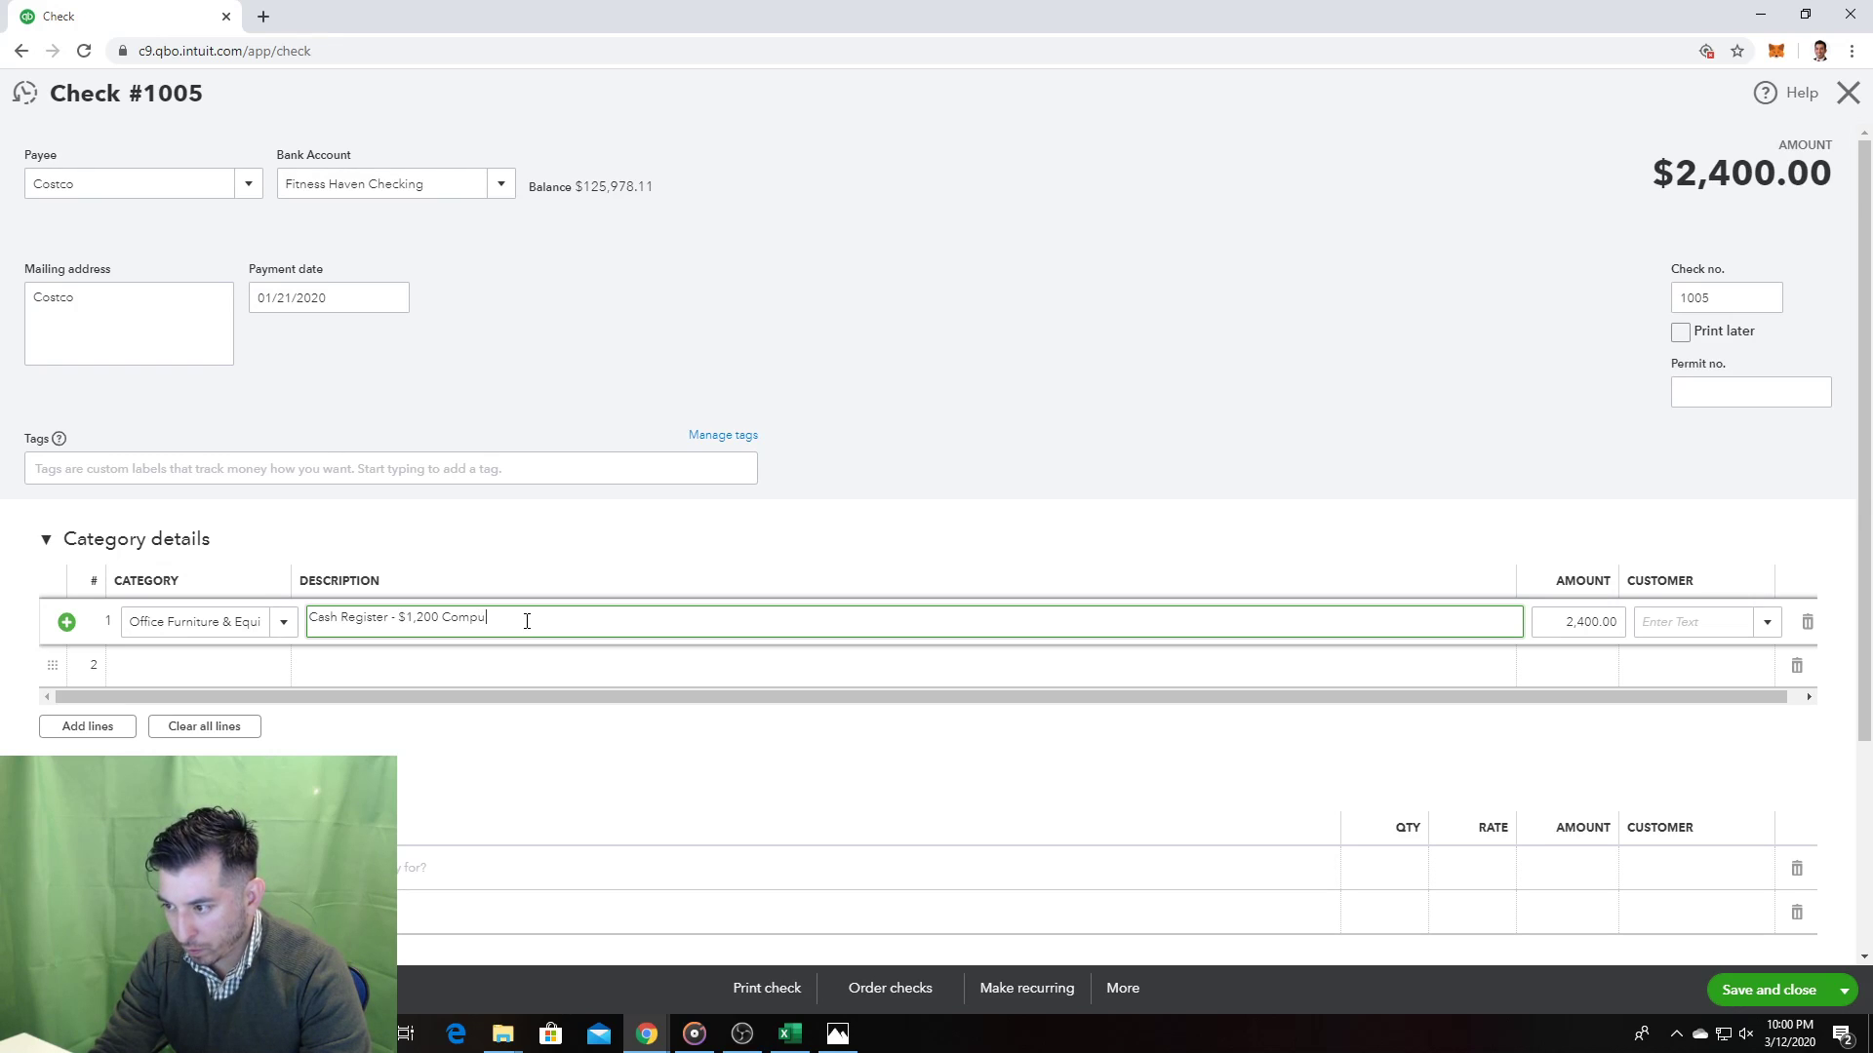
pyautogui.write('ter - $1,000')
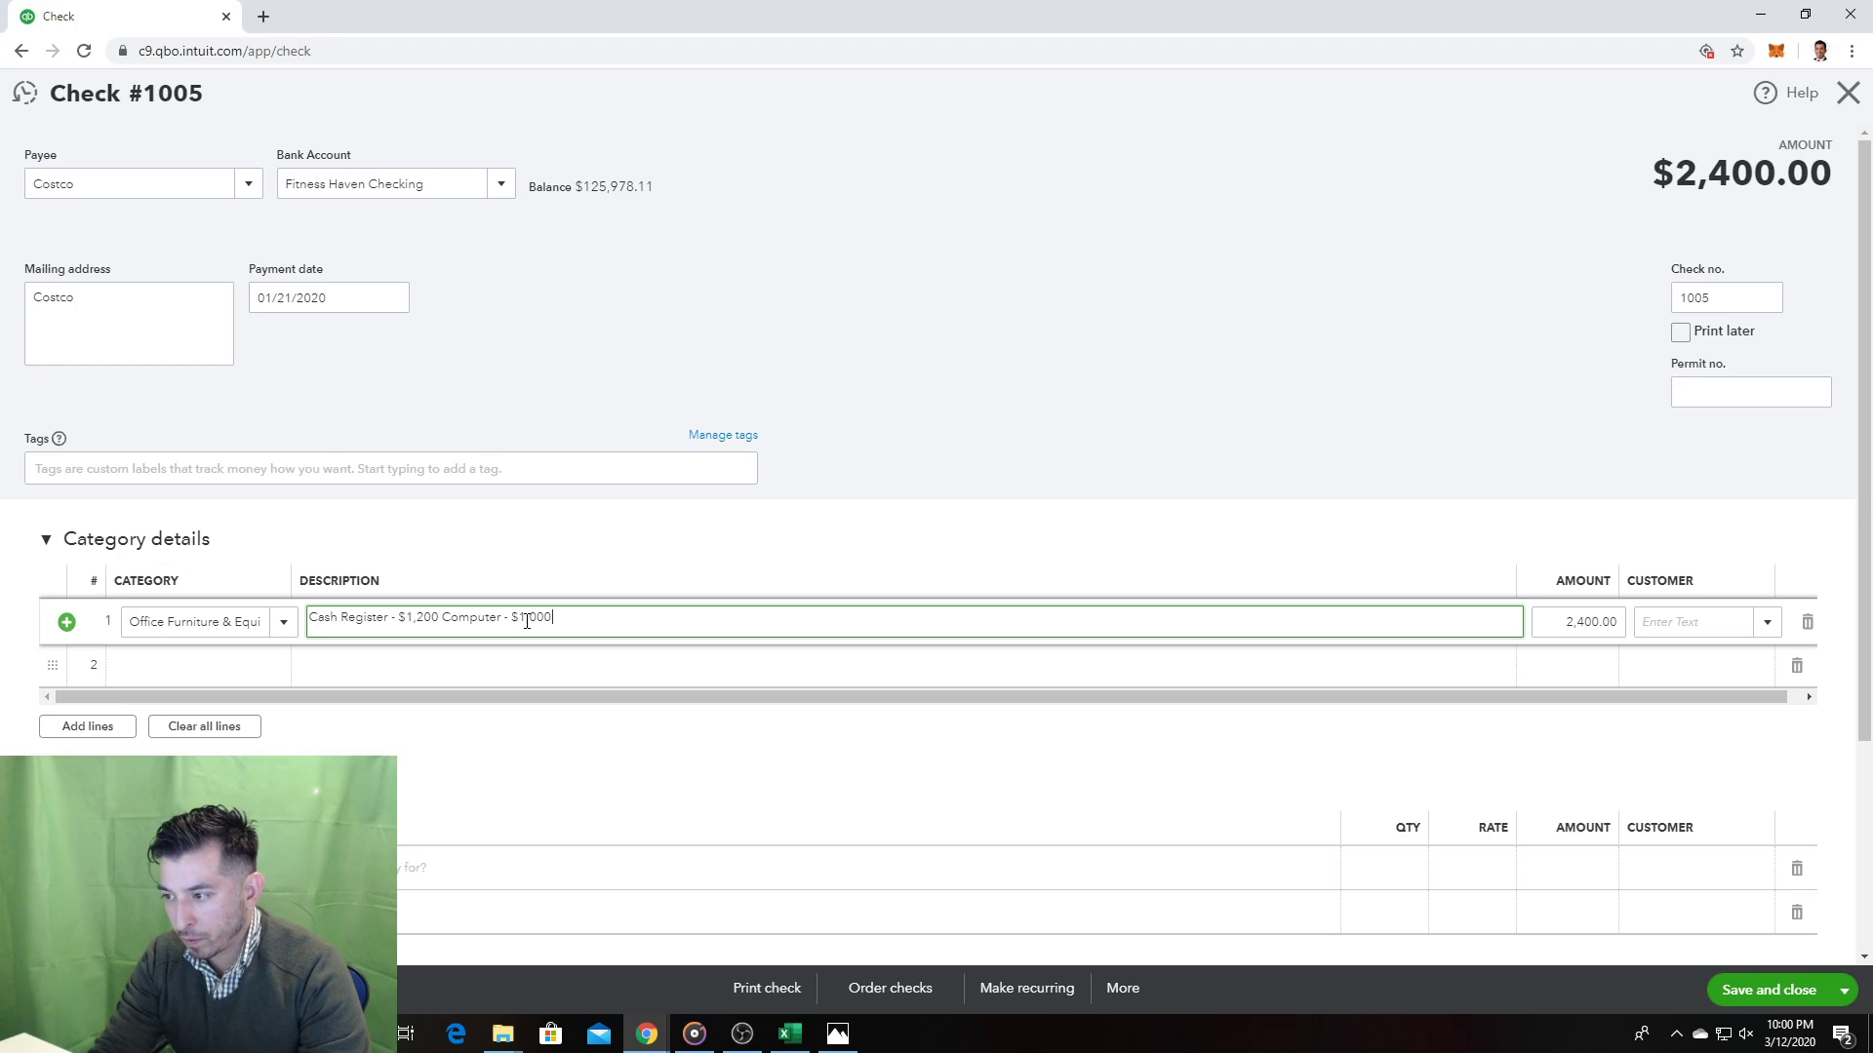
pyautogui.write(' -')
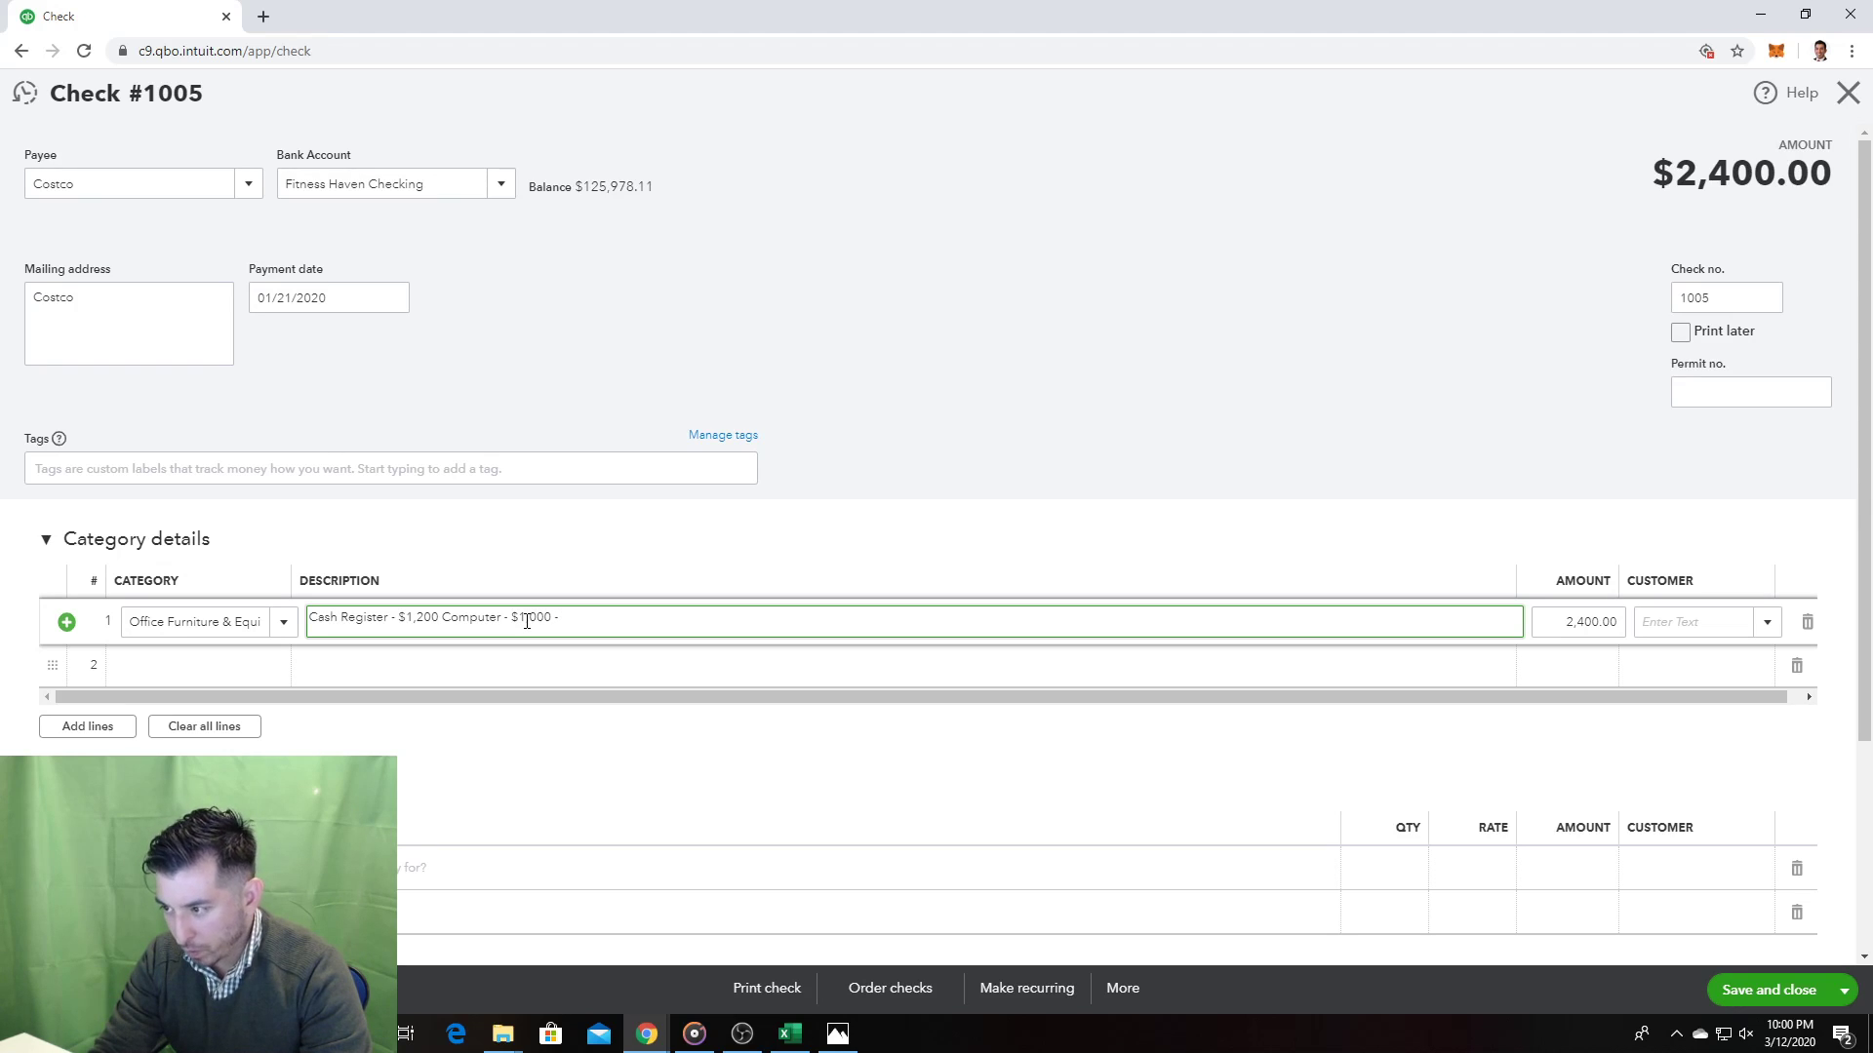
pyautogui.write(' Printer $200')
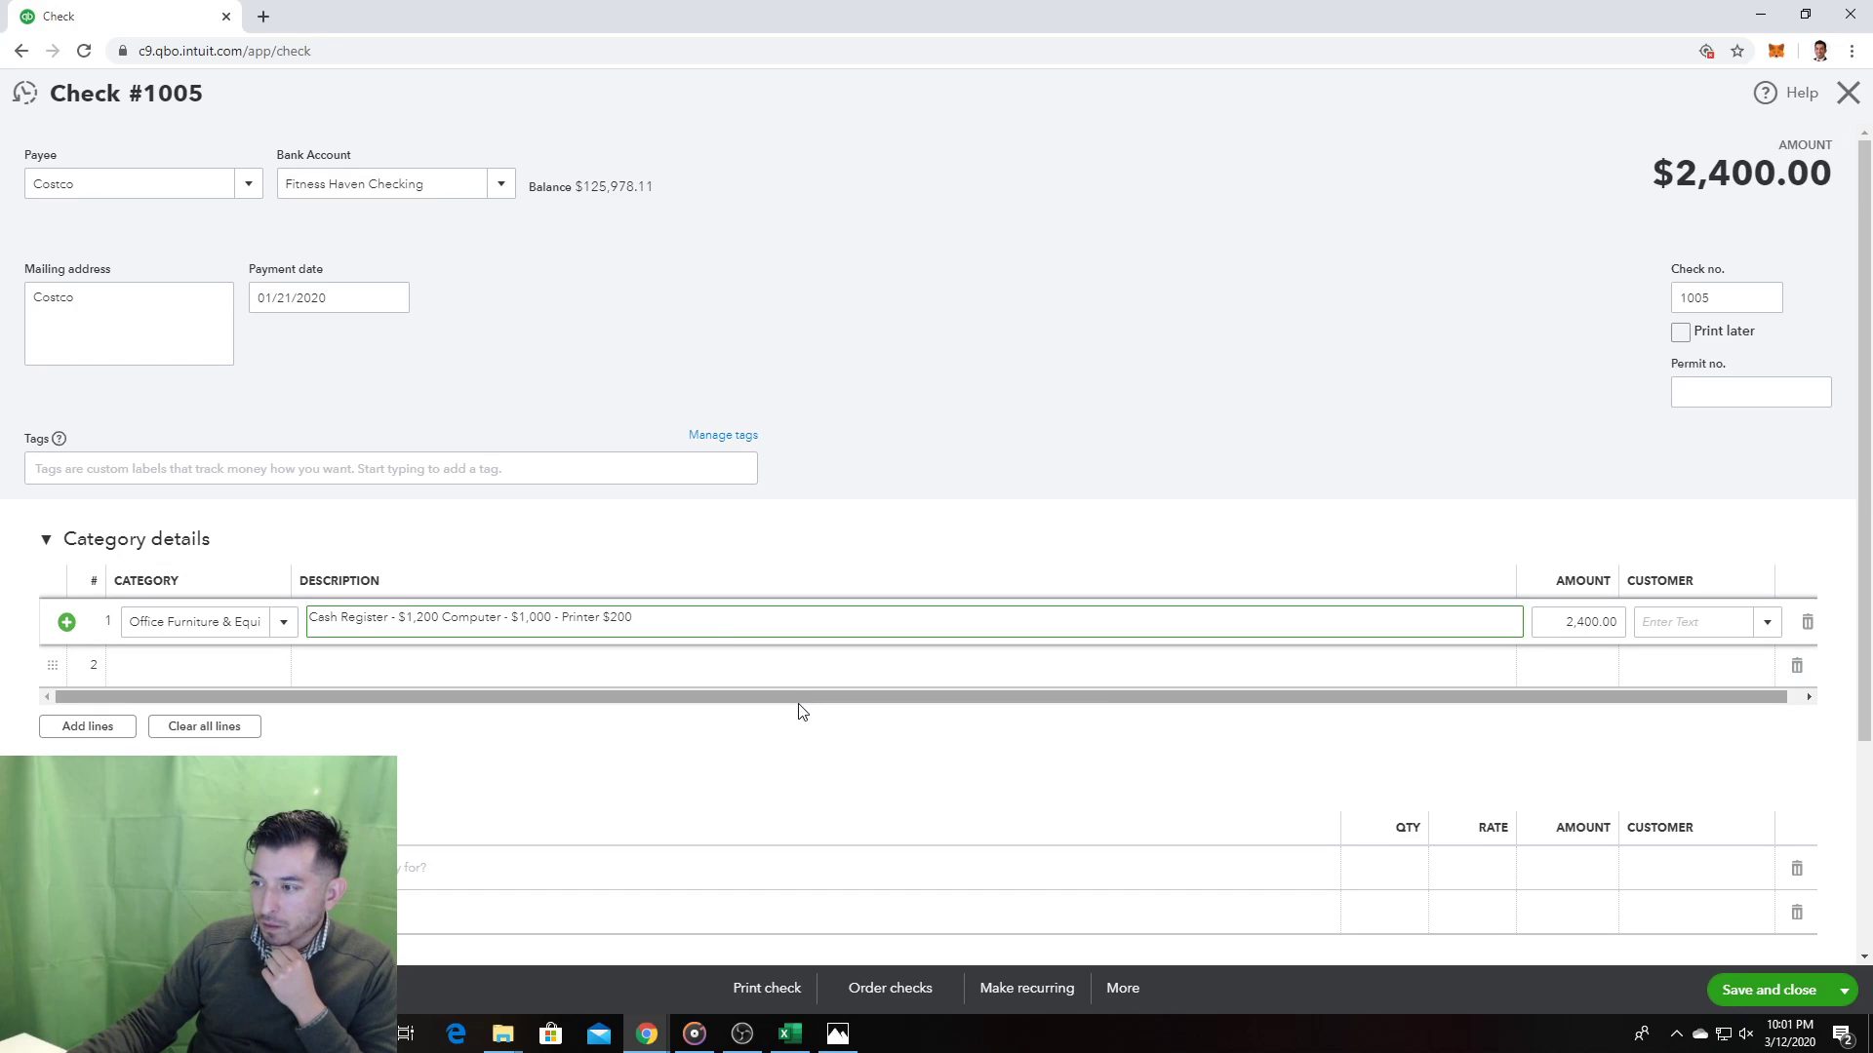
# Step: Review the rest of check 1005 down to its total, then save and close it
pyautogui.scroll(-2, 800, 710)
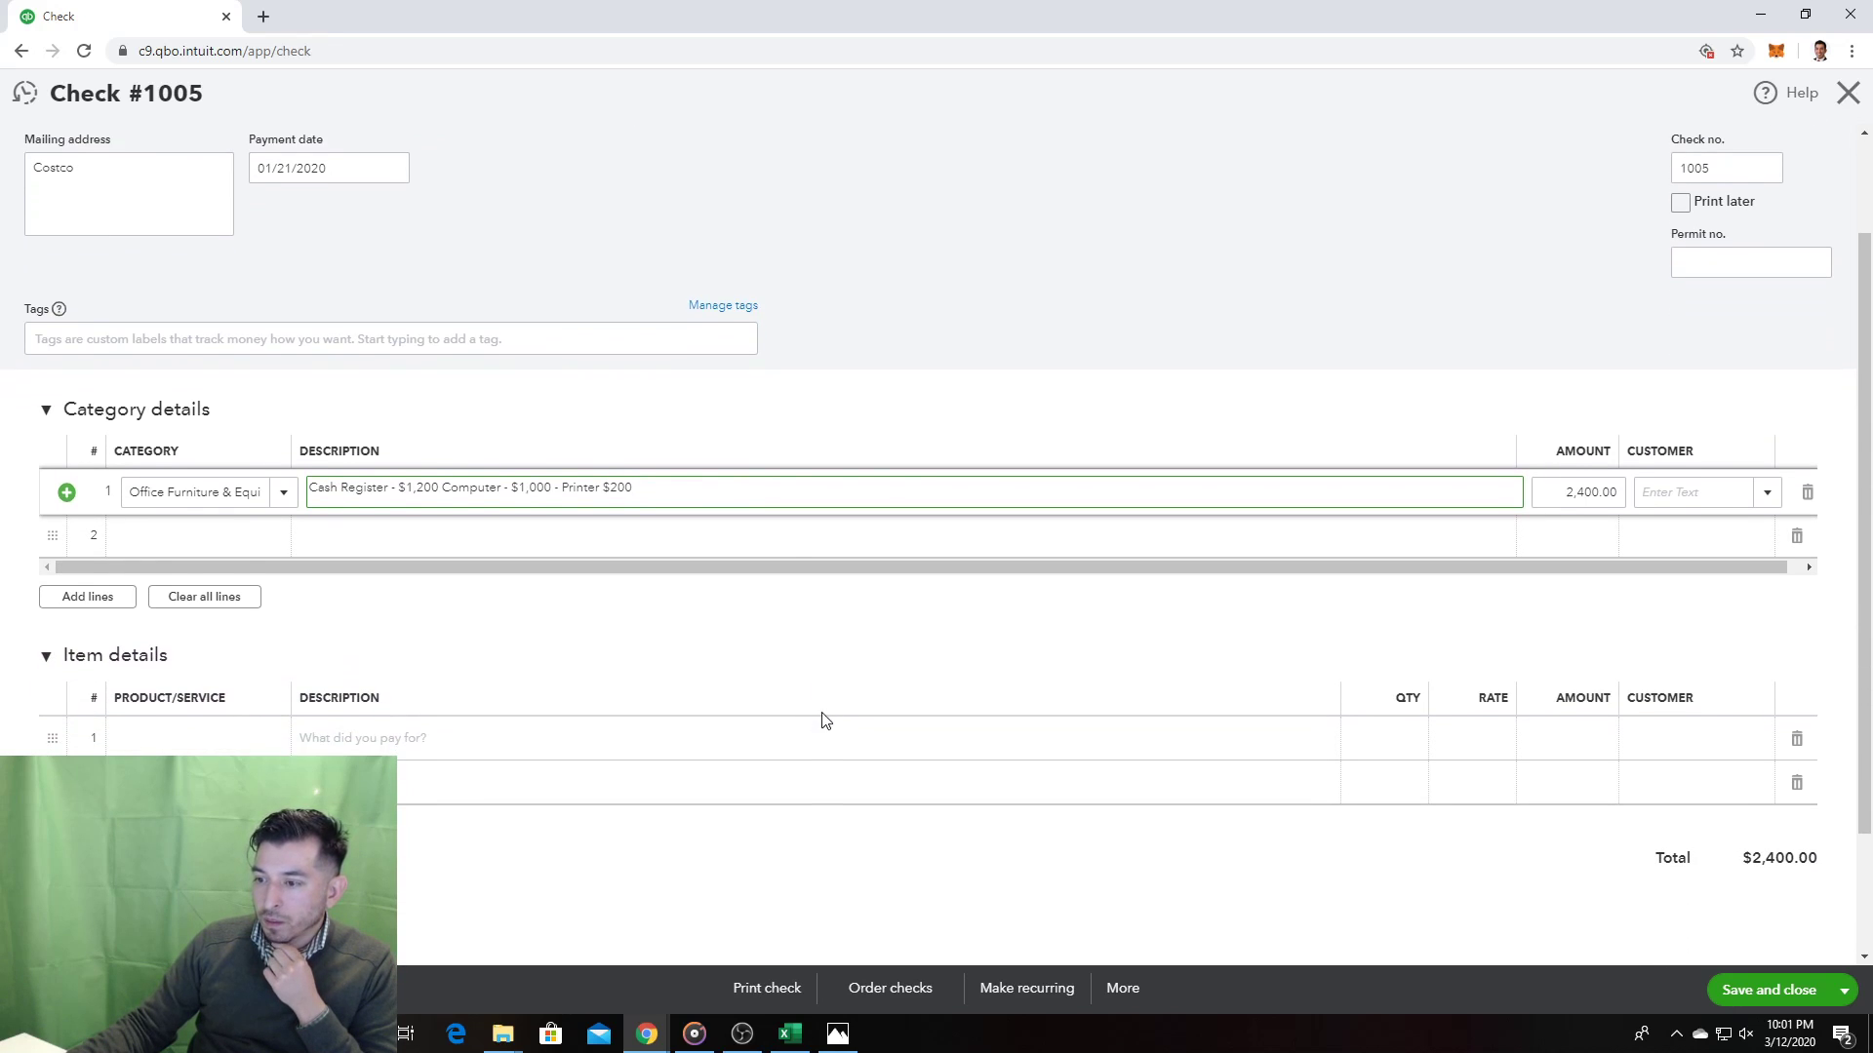
pyautogui.scroll(-2, 824, 722)
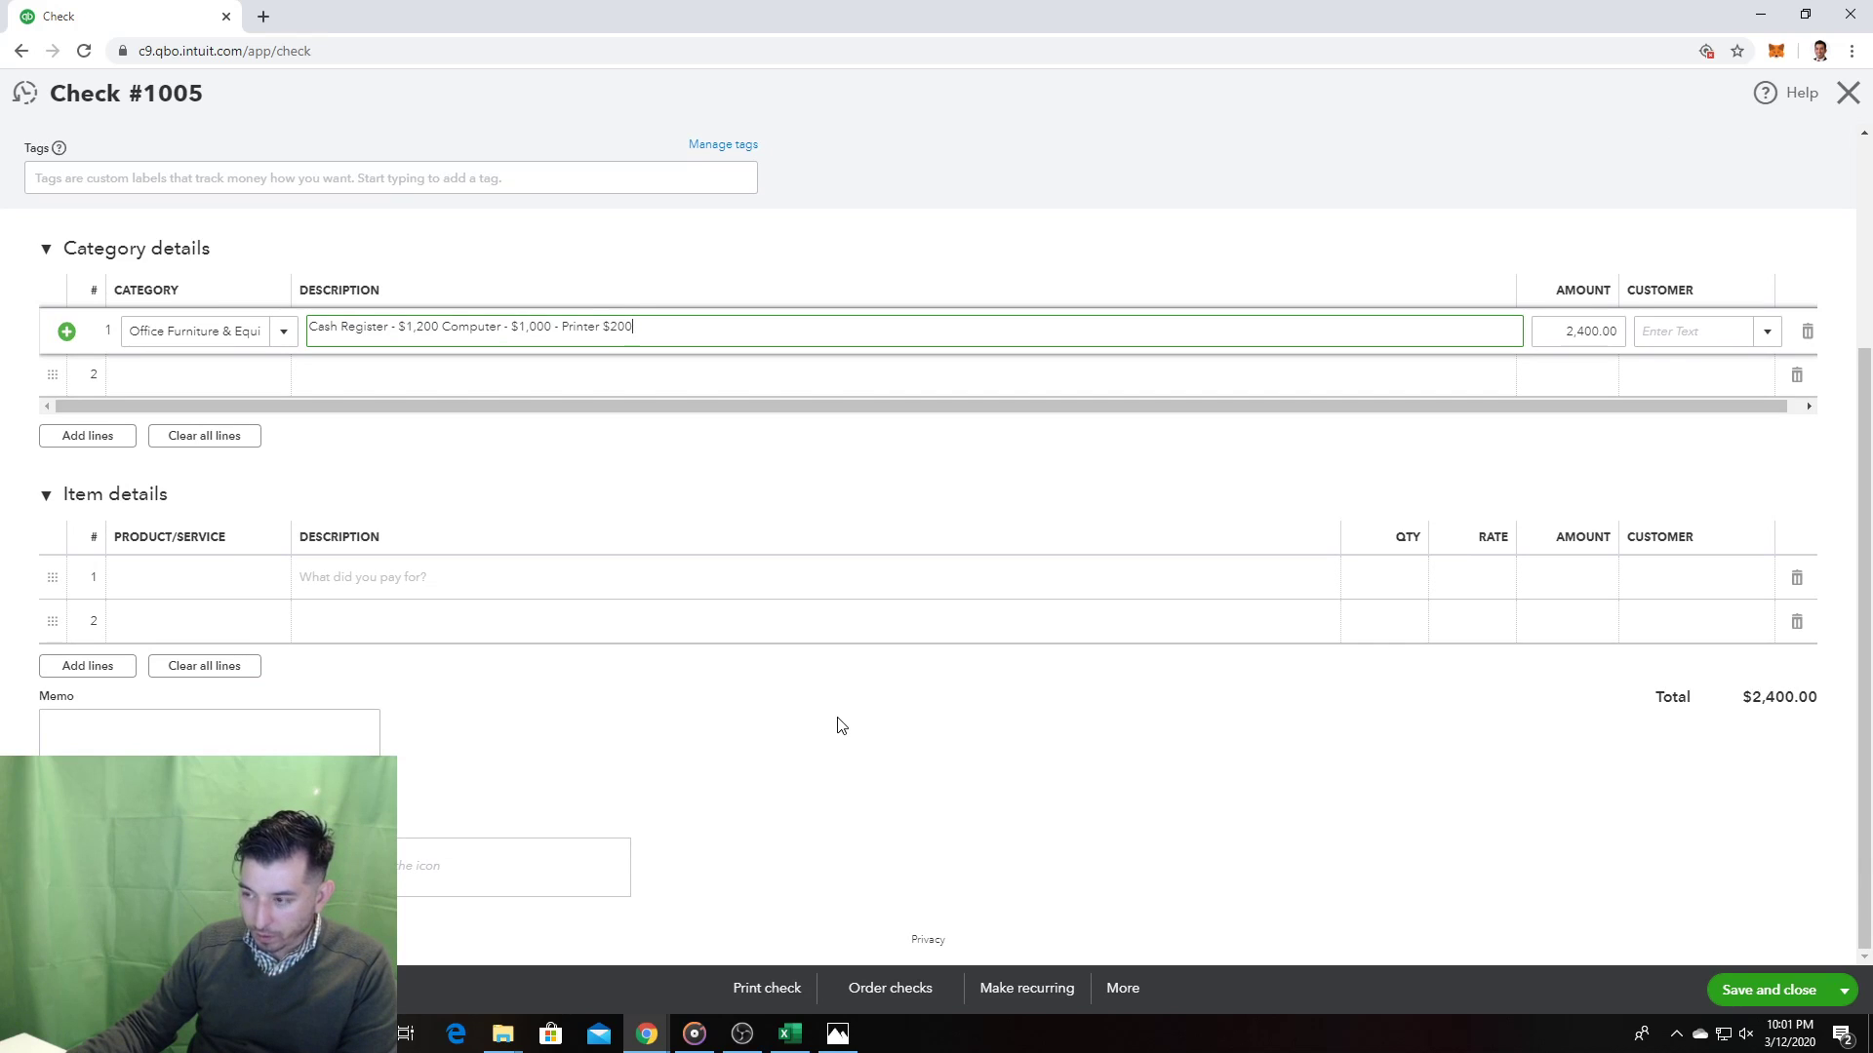
pyautogui.scroll(1, 873, 738)
pyautogui.scroll(-1, 903, 739)
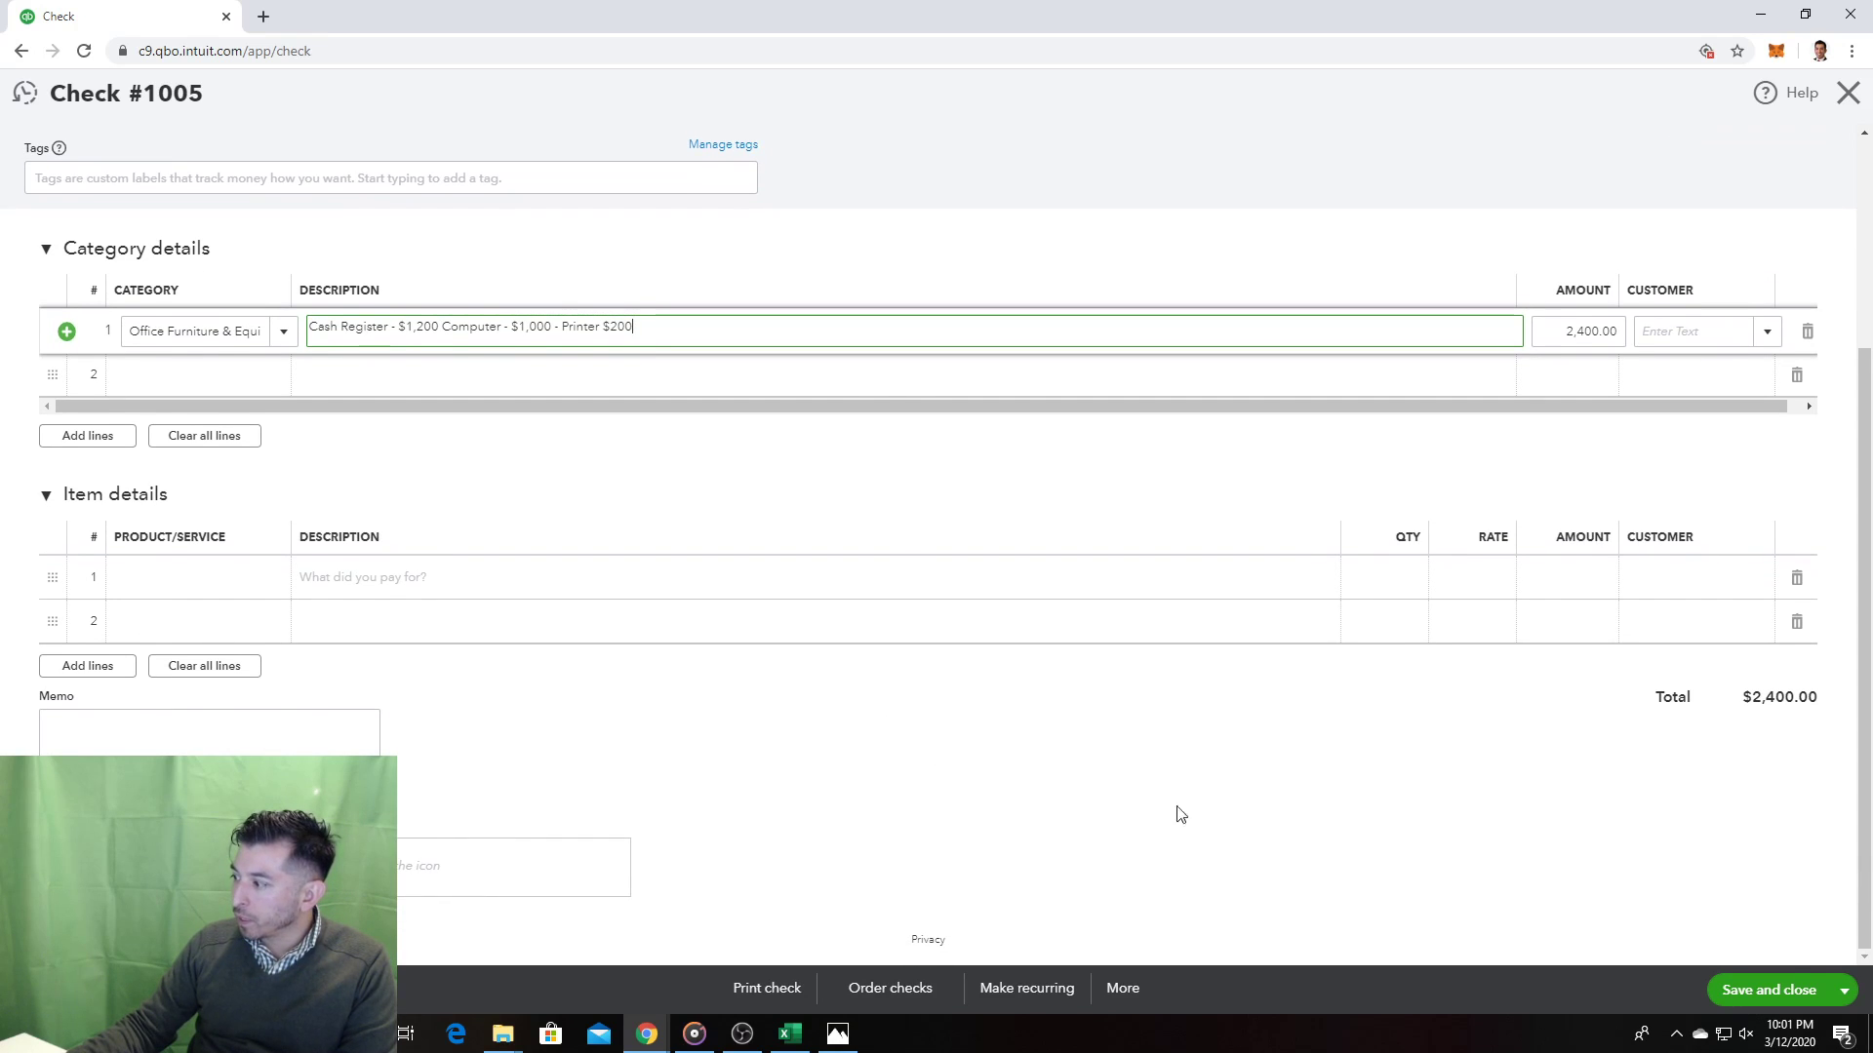
pyautogui.click(1770, 995)
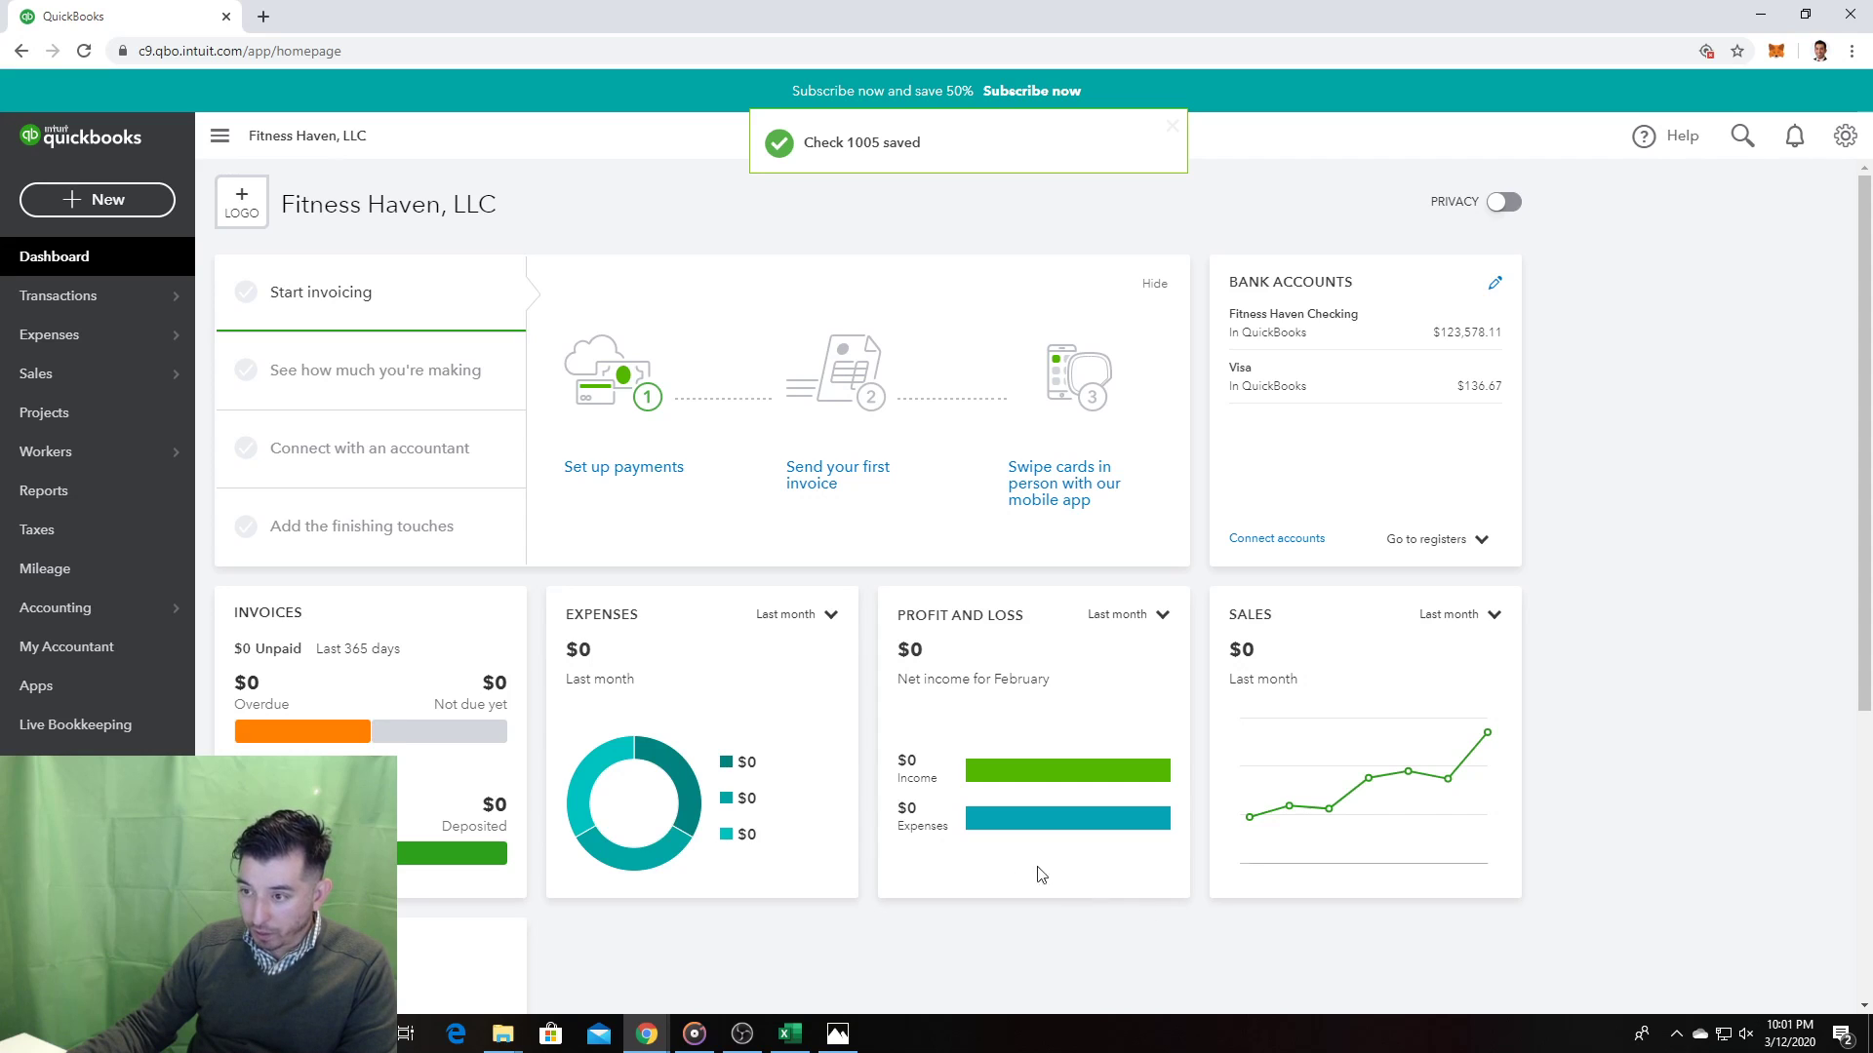
# Step: Find and open the Balance Sheet report, then check the Office Furniture & Equipment line under Fixed Assets
pyautogui.click(111, 503)
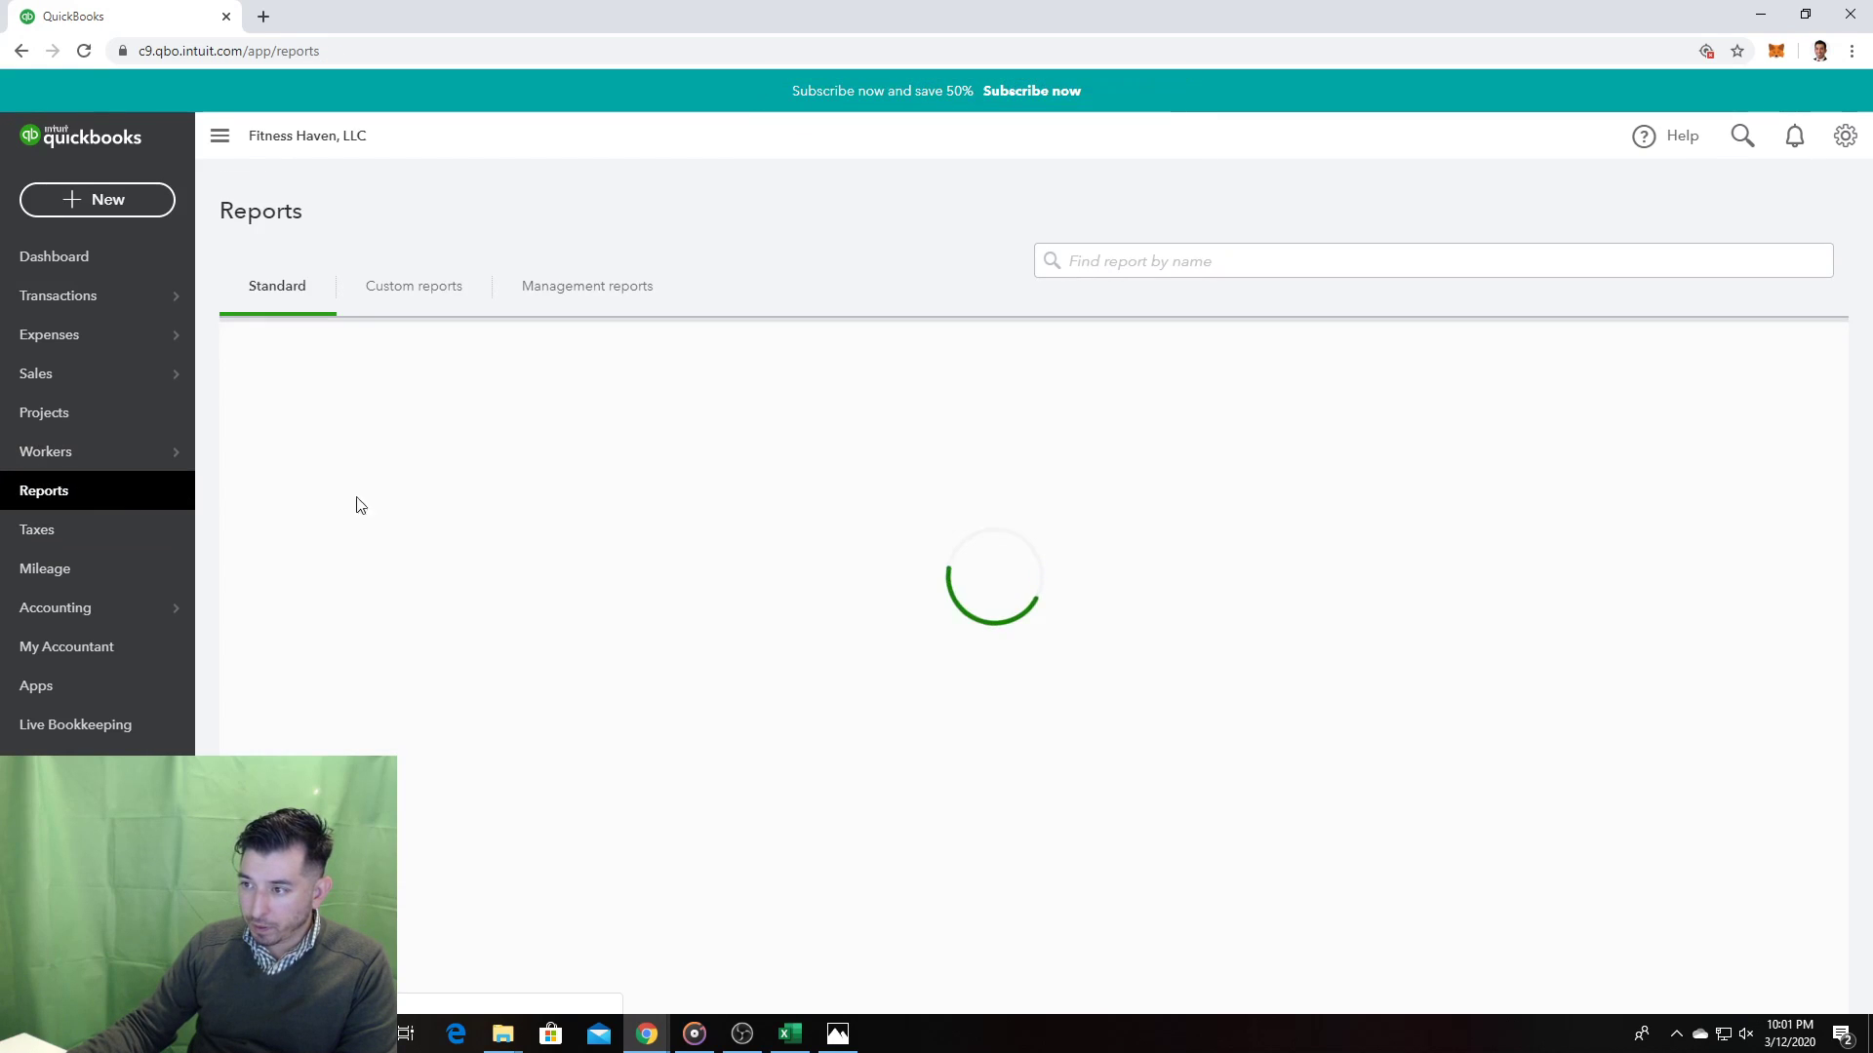
pyautogui.scroll(-8, 793, 577)
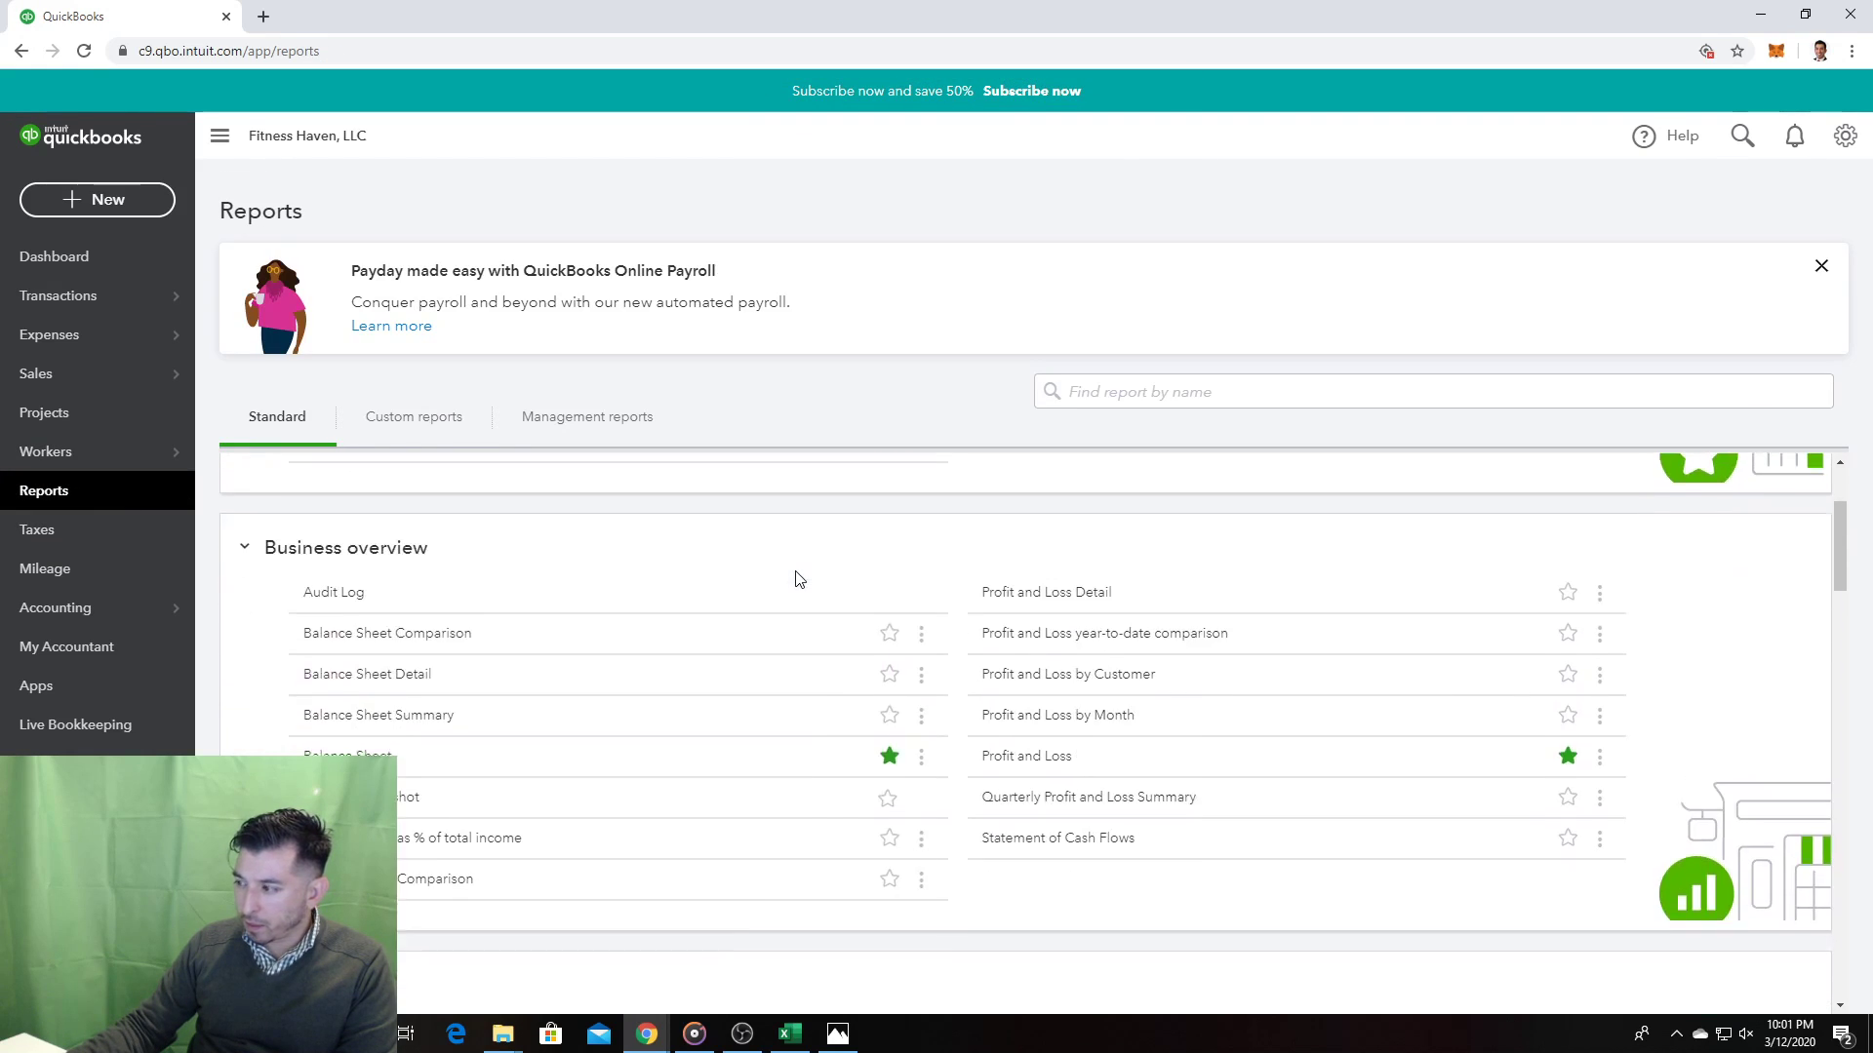
pyautogui.scroll(-9, 826, 609)
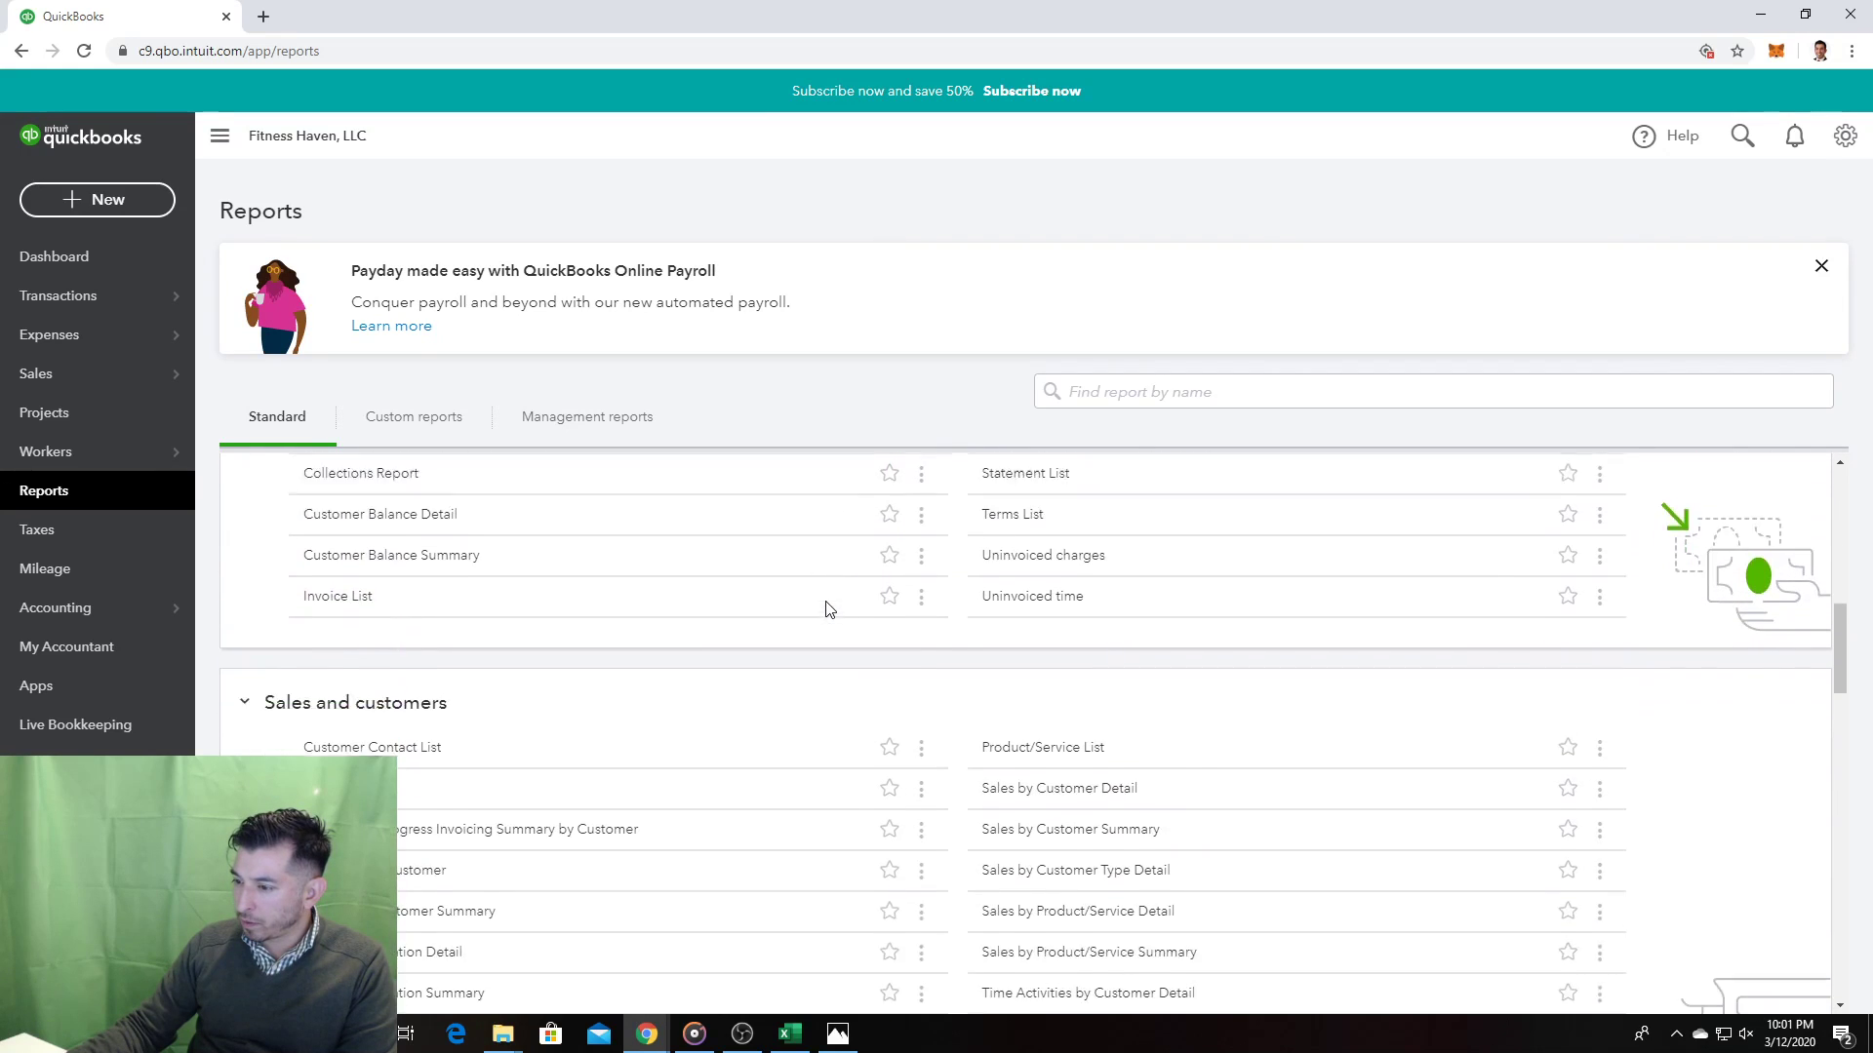
pyautogui.scroll(-7, 756, 619)
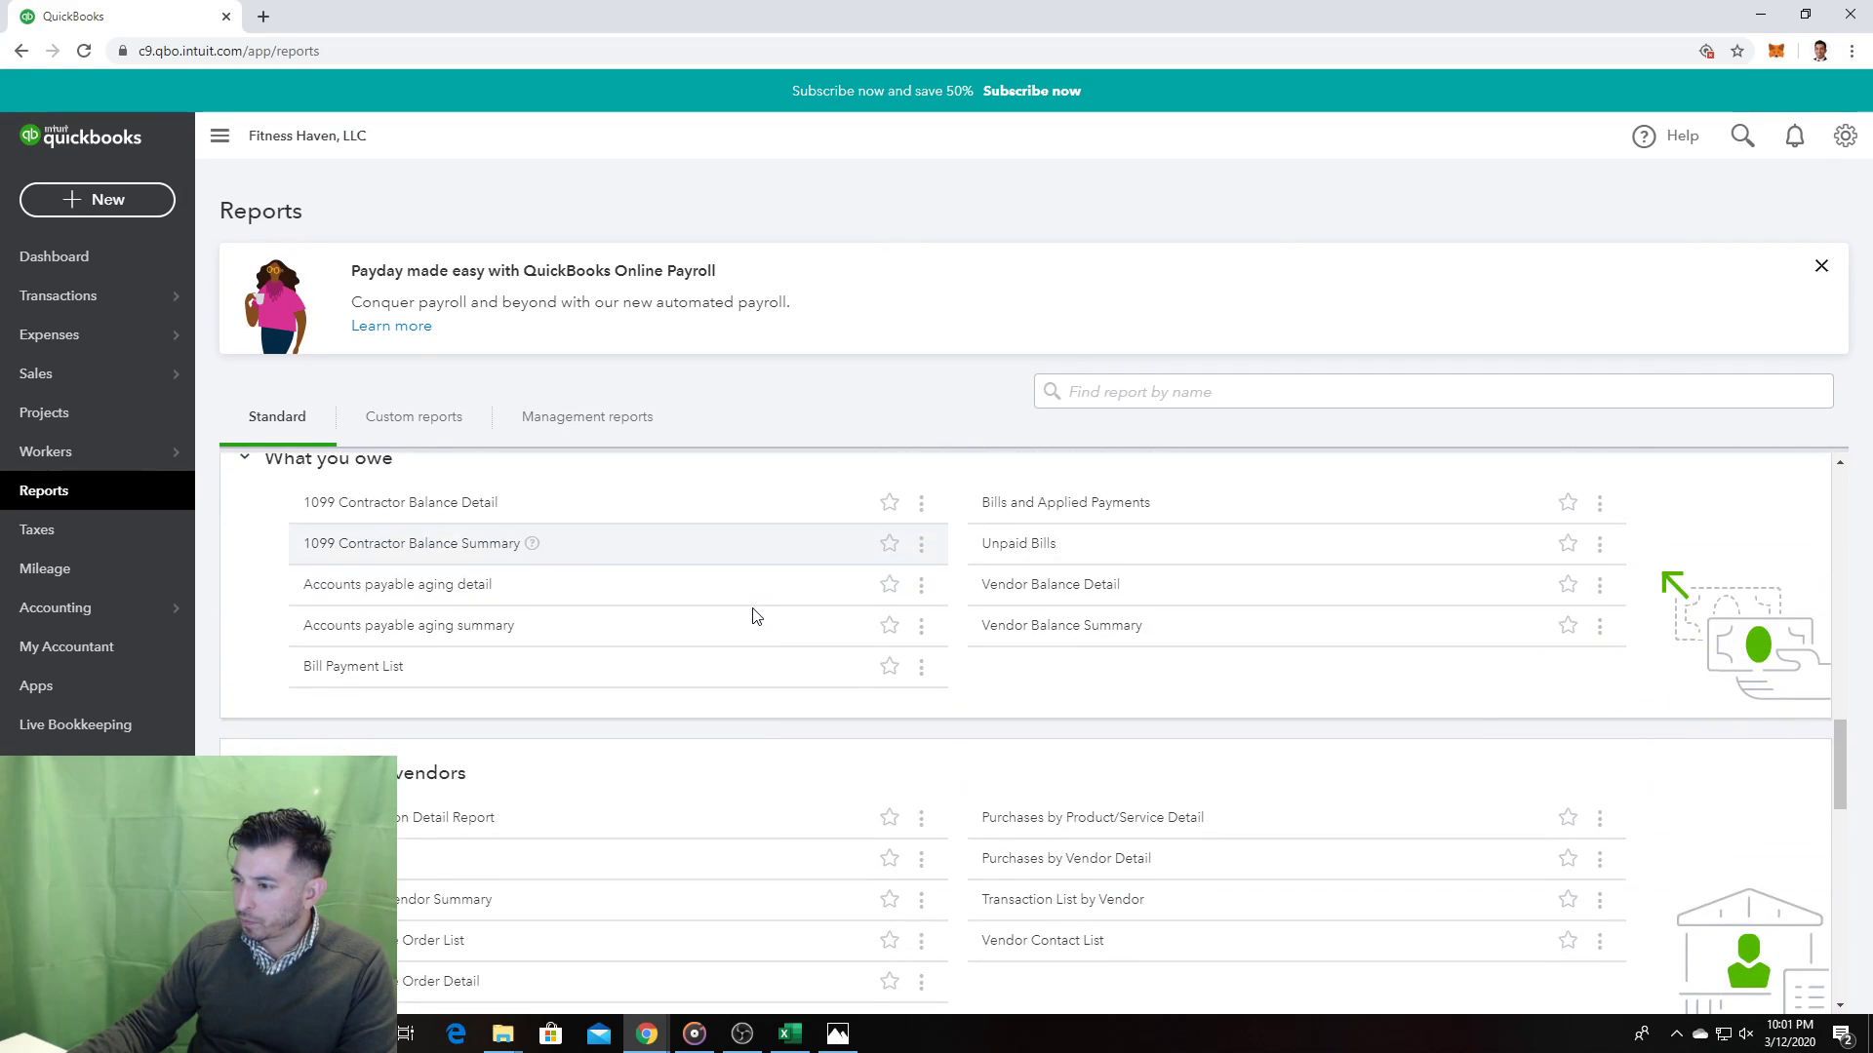
pyautogui.scroll(-3, 1497, 863)
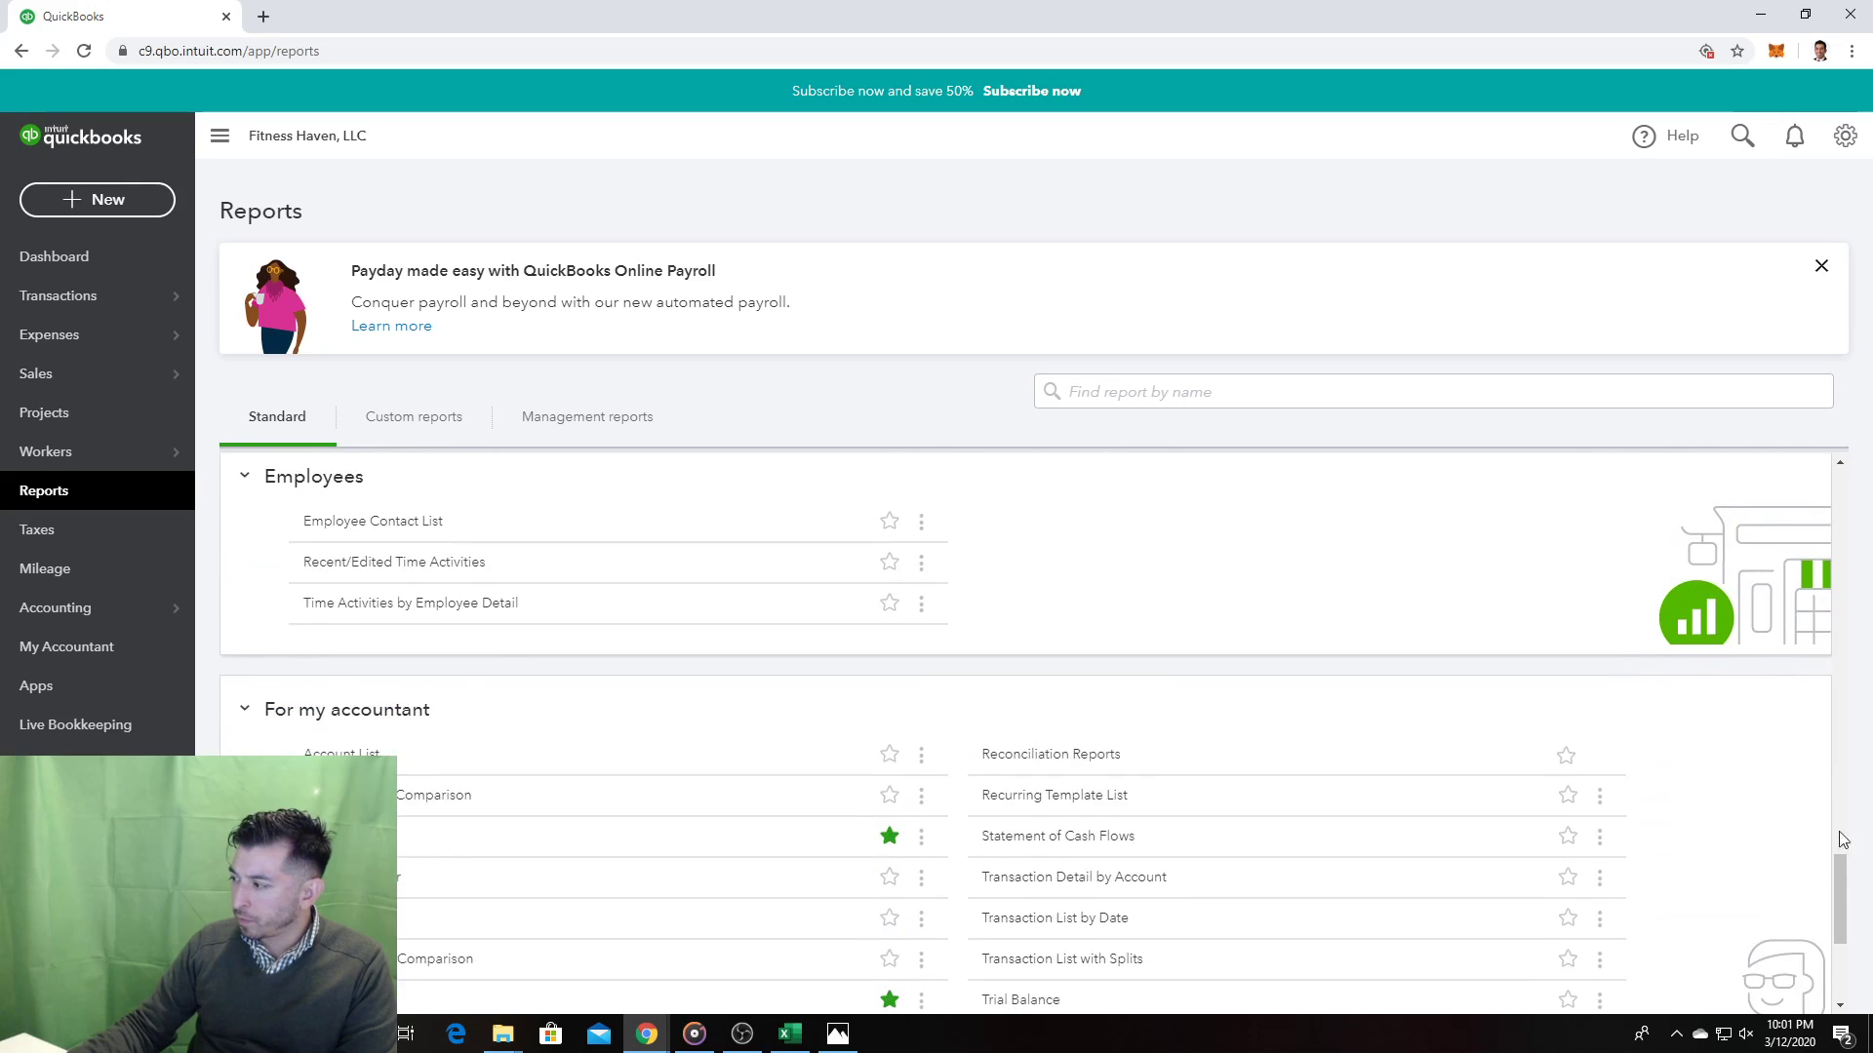
pyautogui.moveTo(1843, 917); pyautogui.dragTo(1846, 547)
pyautogui.scroll(-1, 1846, 547)
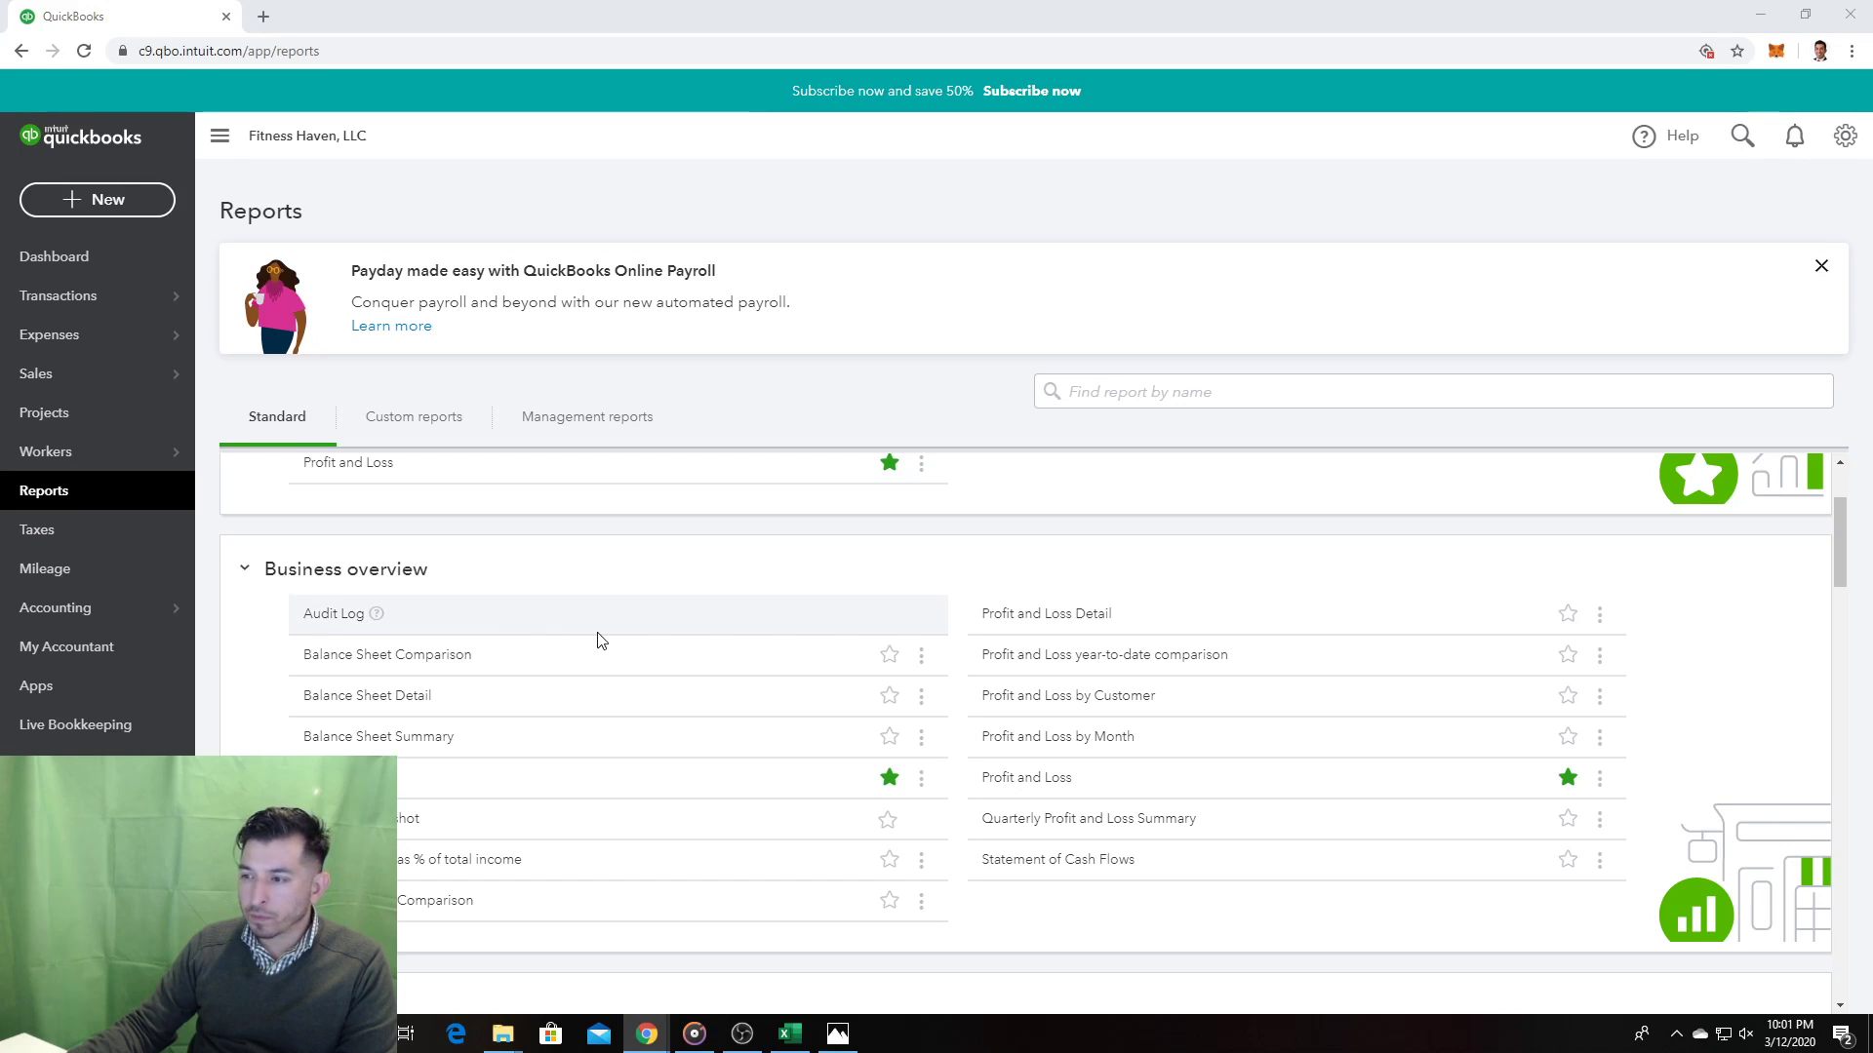
pyautogui.click(413, 780)
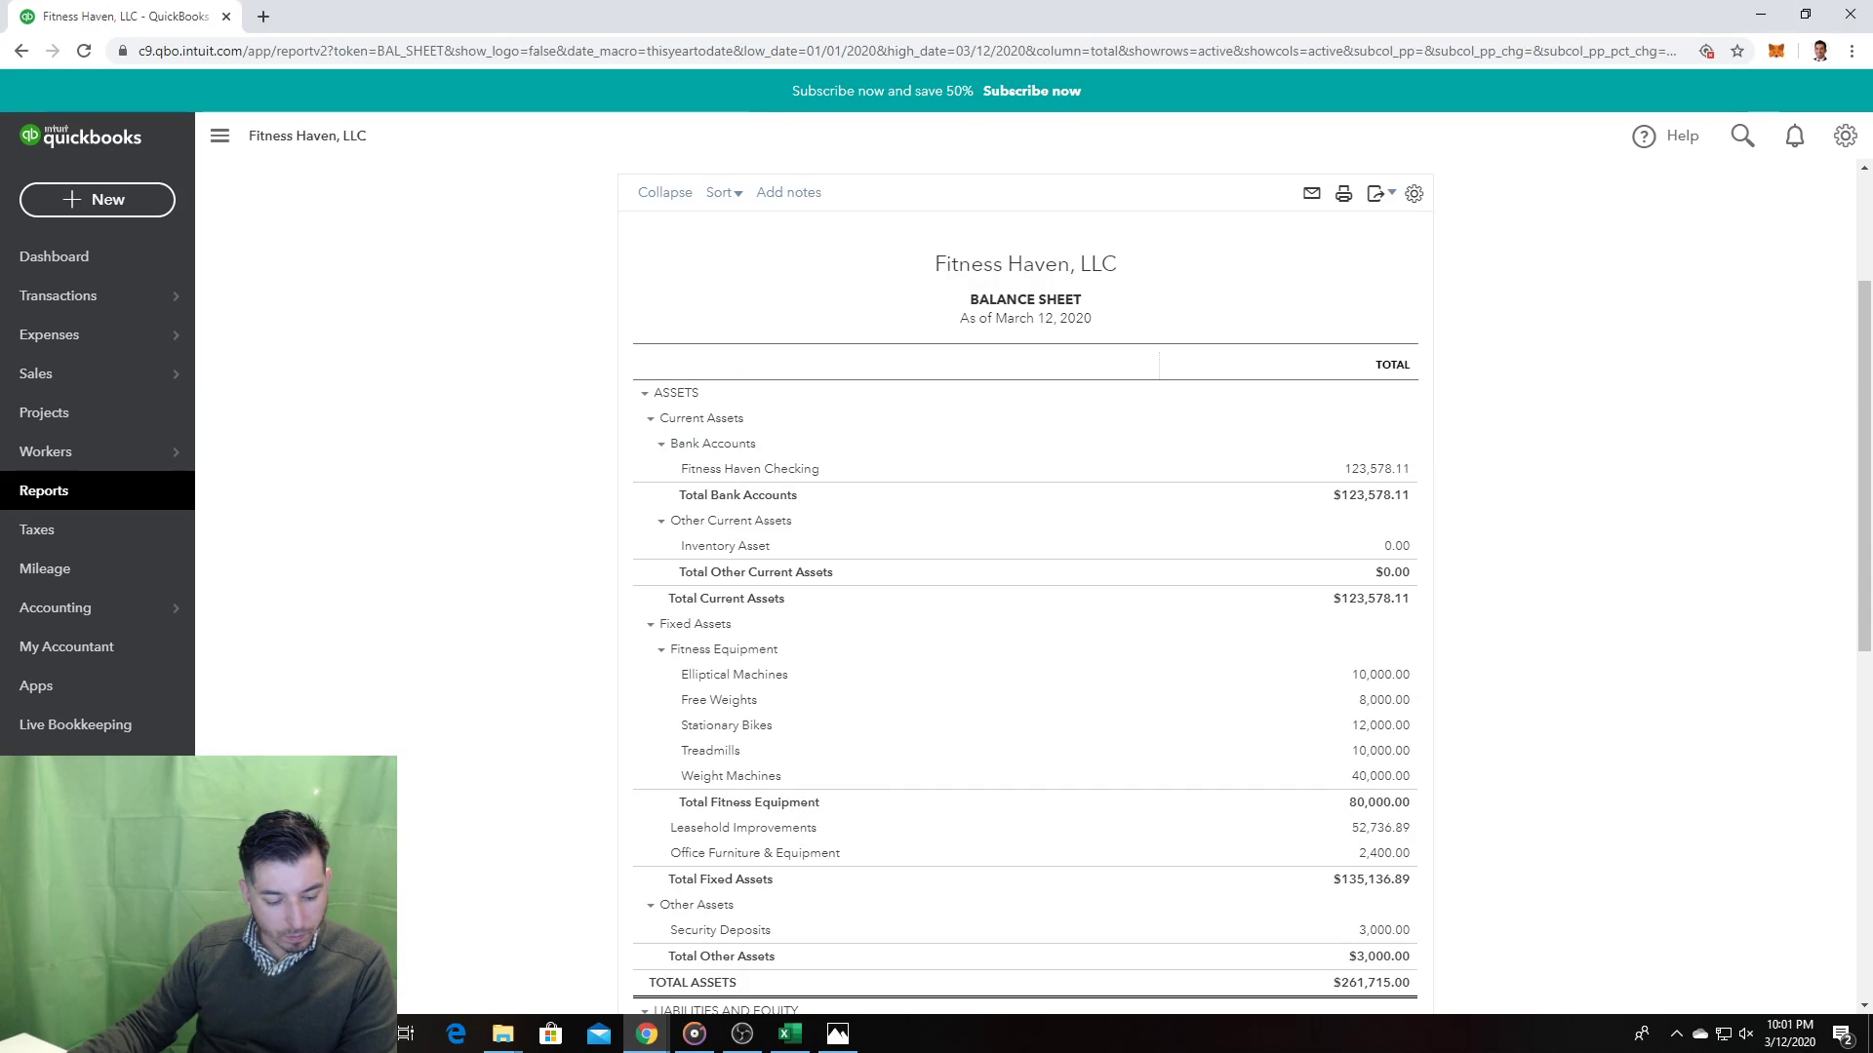
pyautogui.scroll(-1, 546, 673)
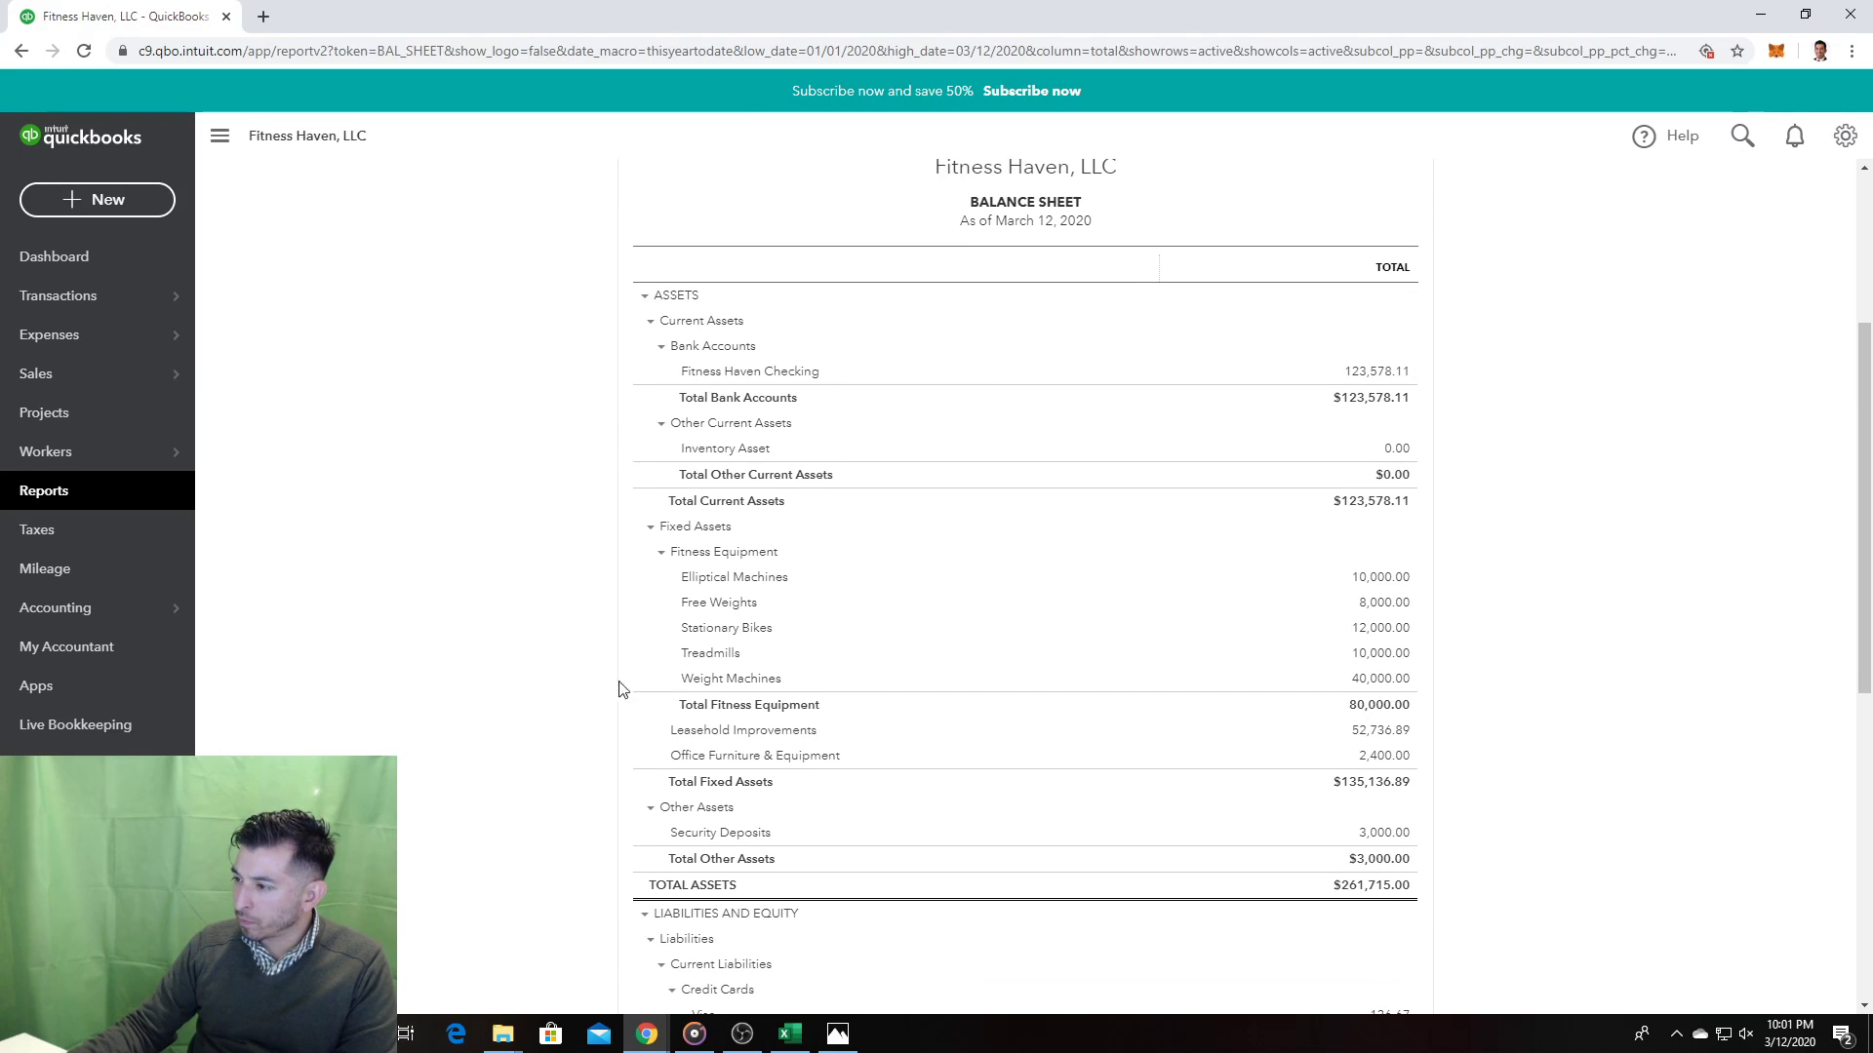
# Step: Open the Profit and Loss report from the report list and review its expense lines and net income
pyautogui.click(99, 503)
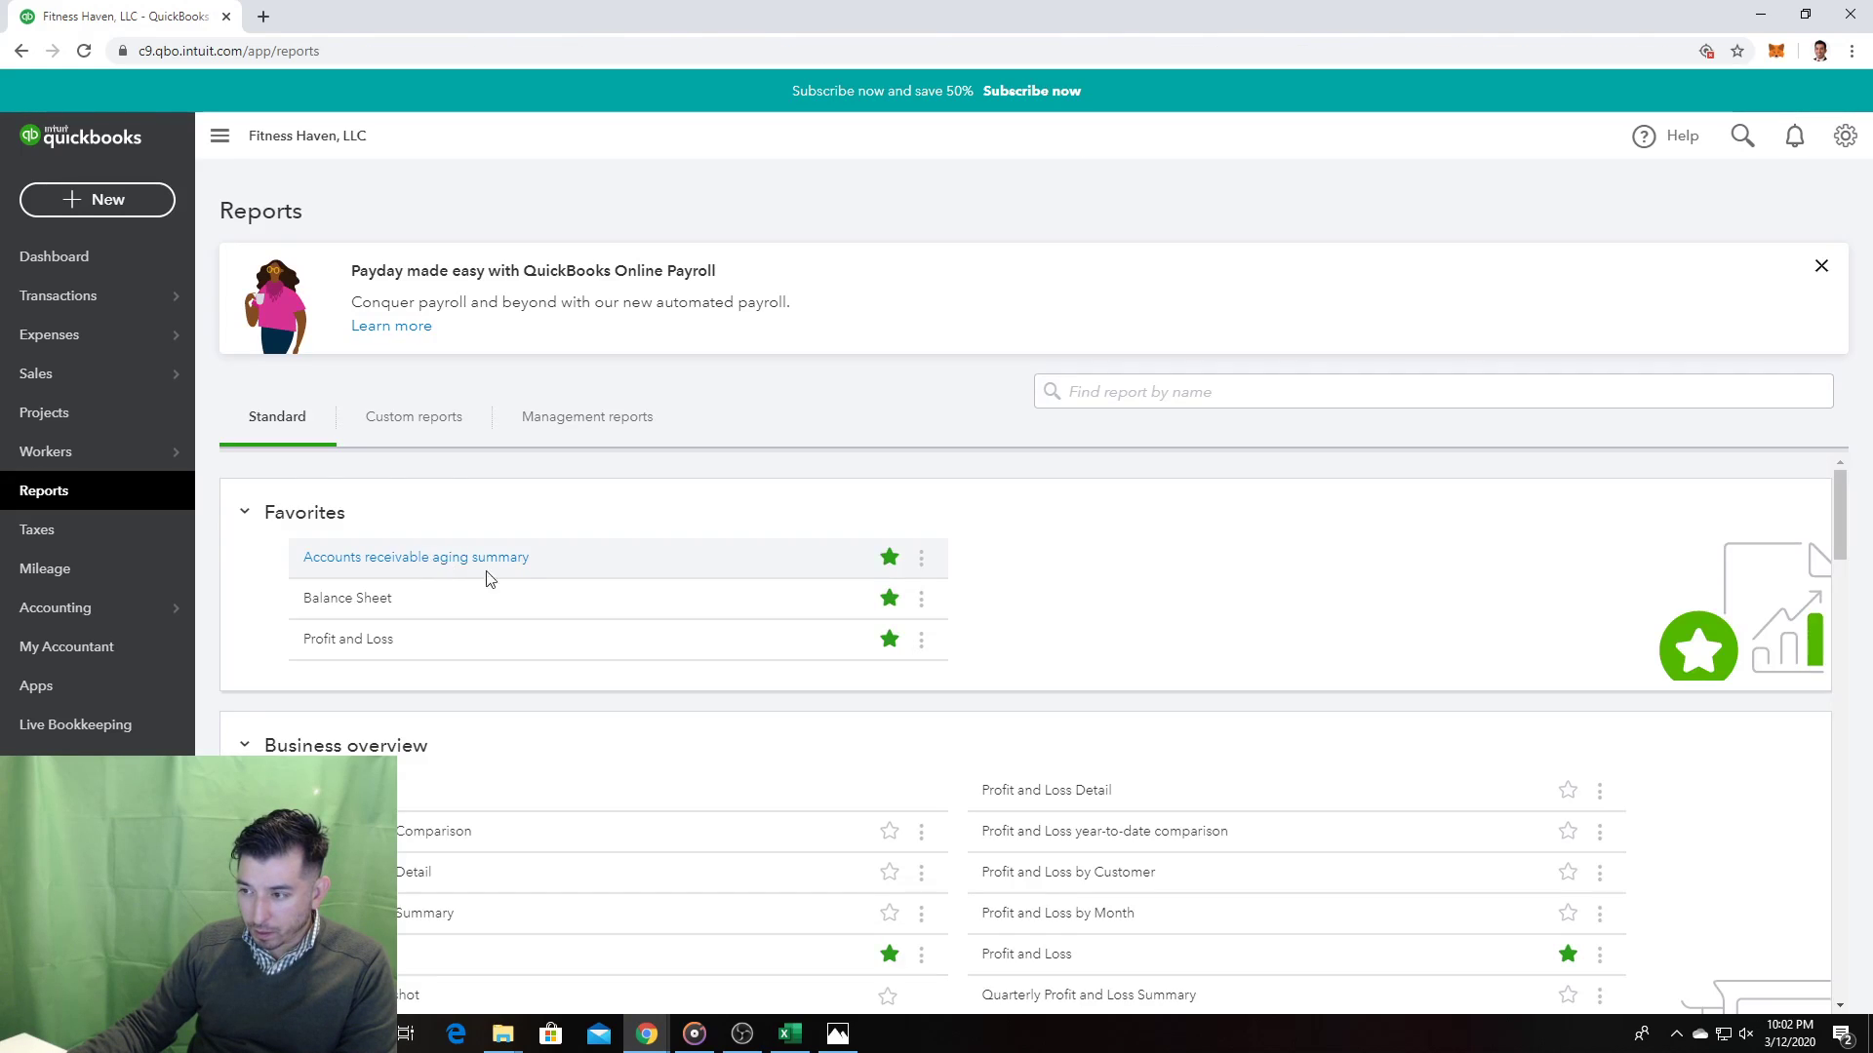
pyautogui.scroll(-1, 552, 832)
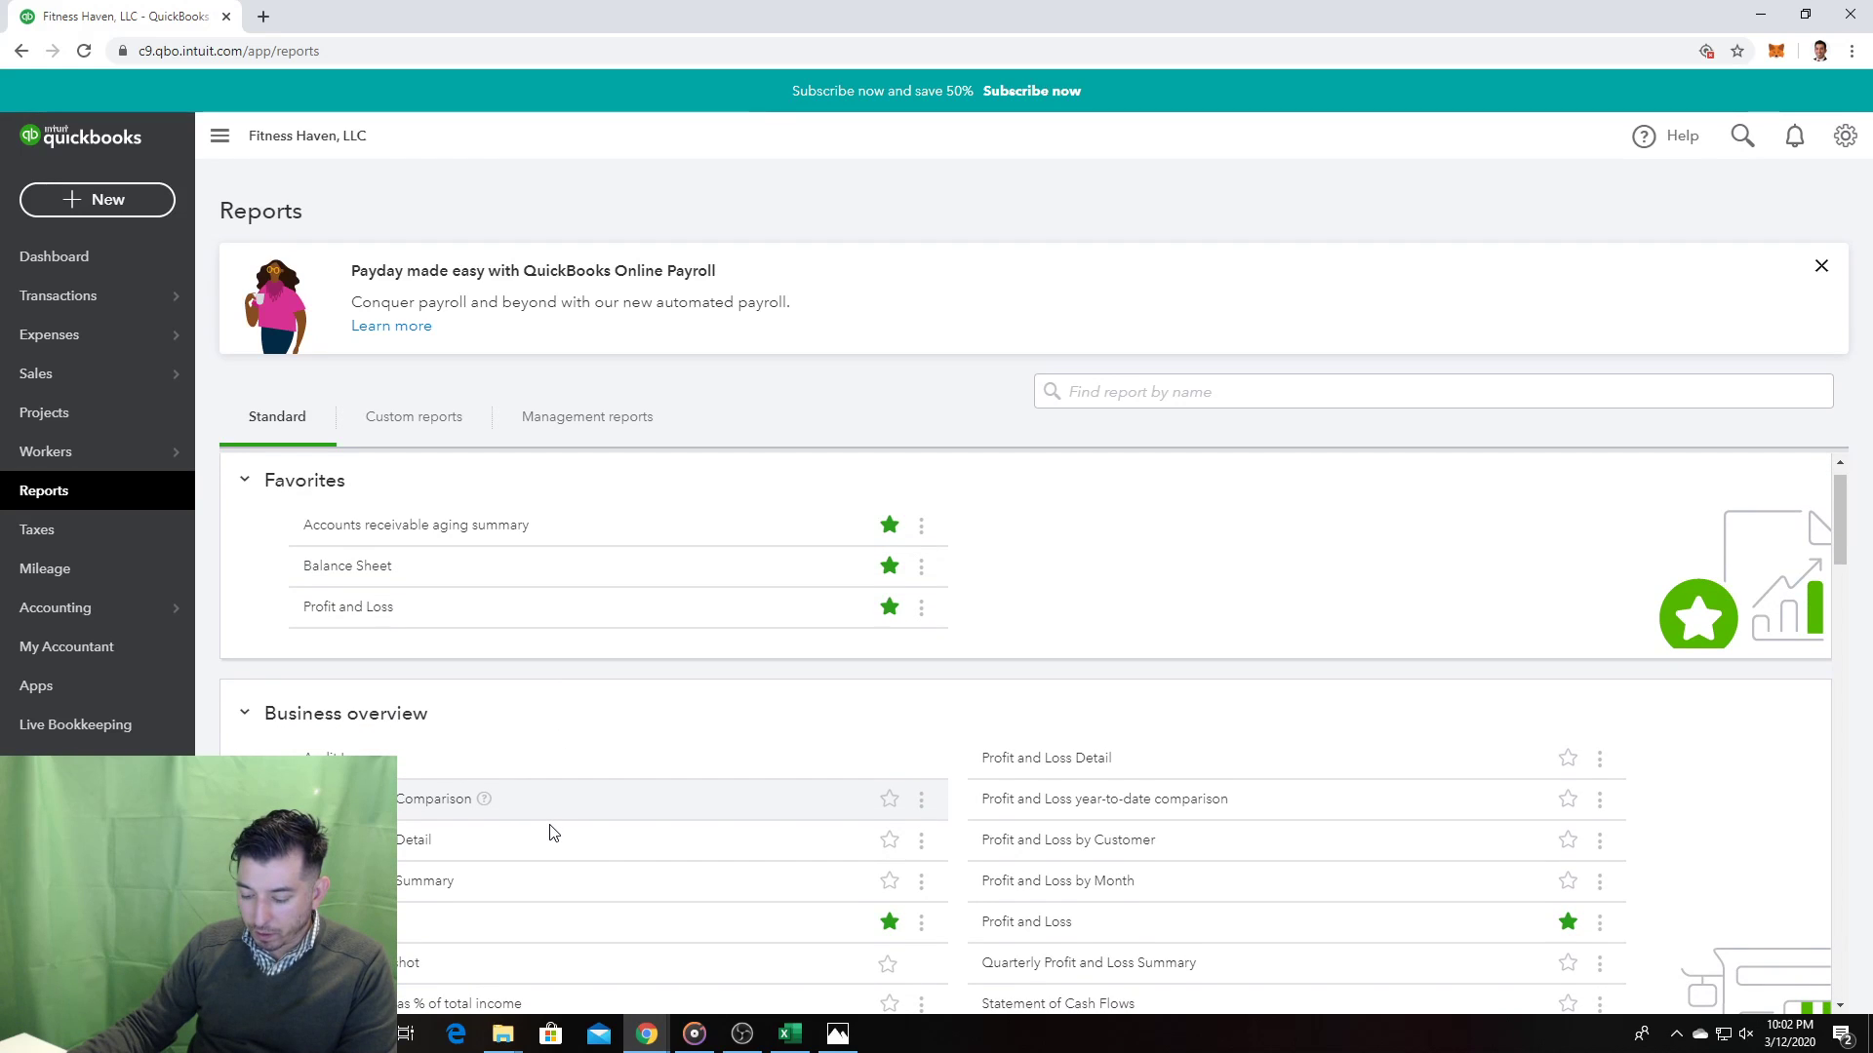
pyautogui.scroll(-2, 582, 843)
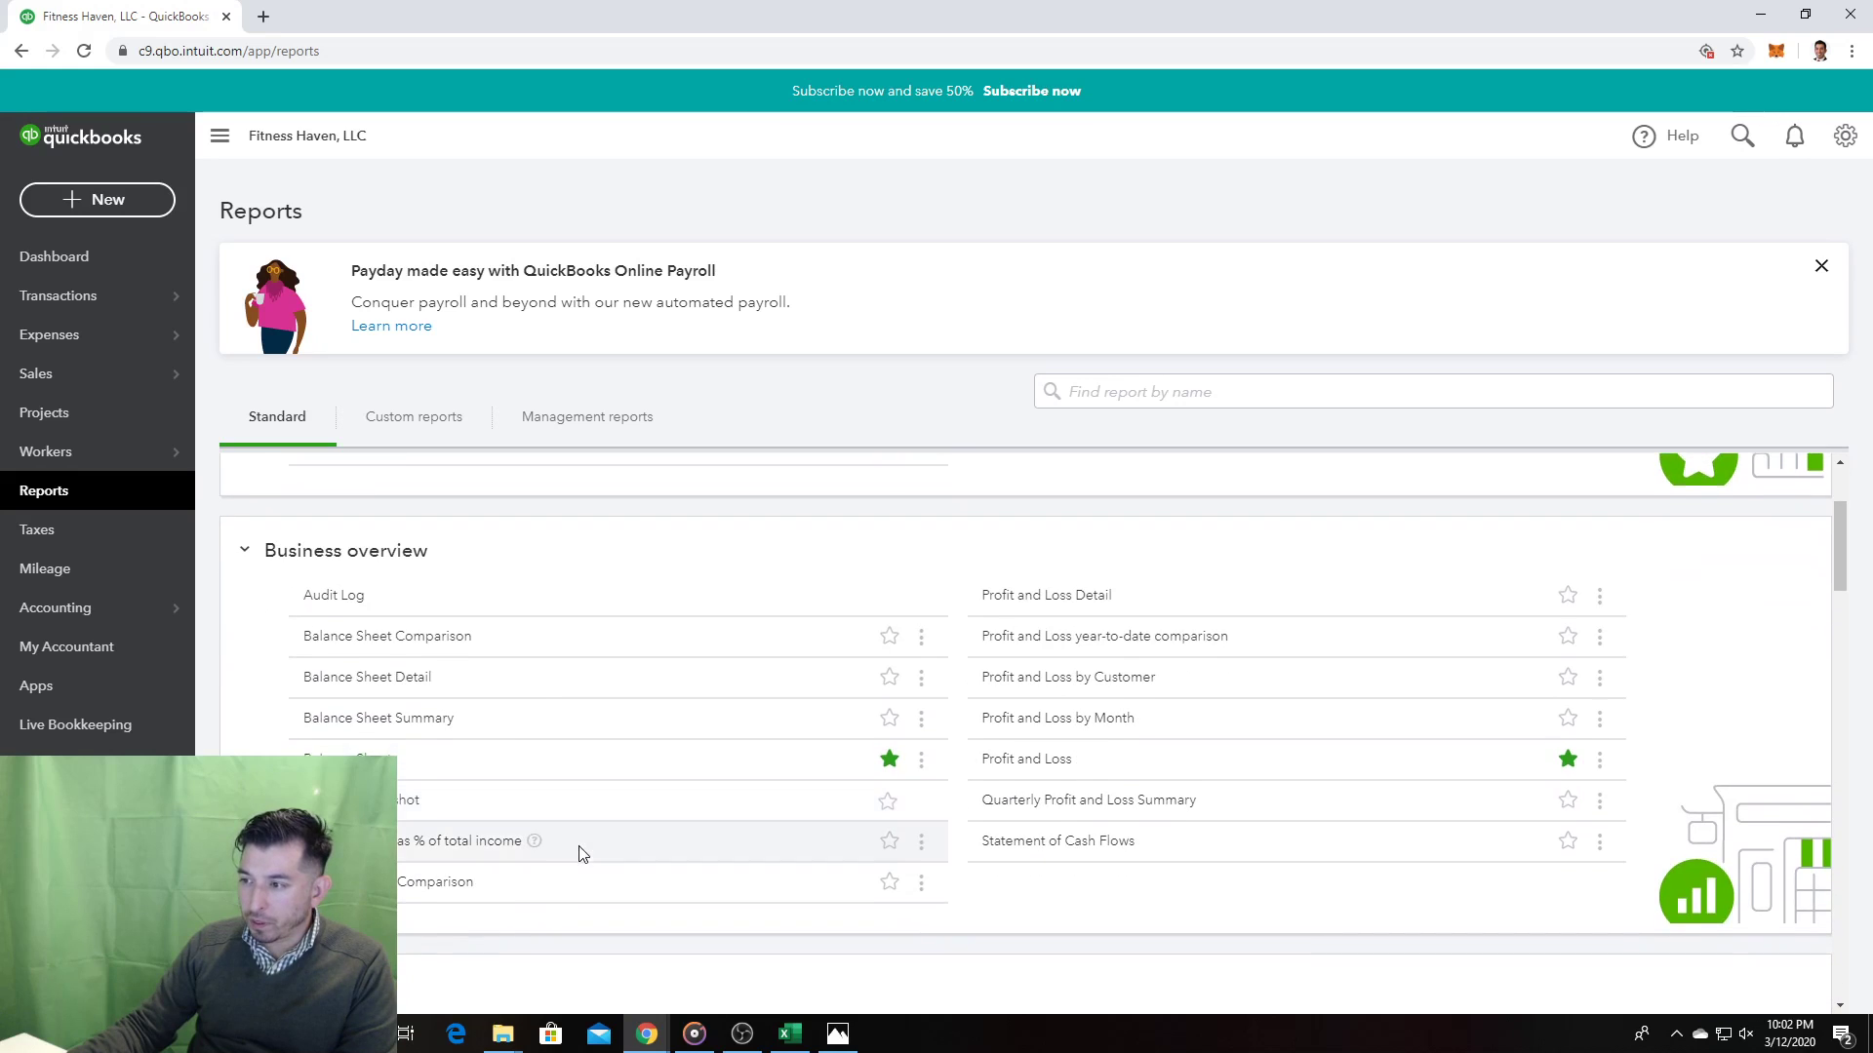
pyautogui.scroll(1, 582, 855)
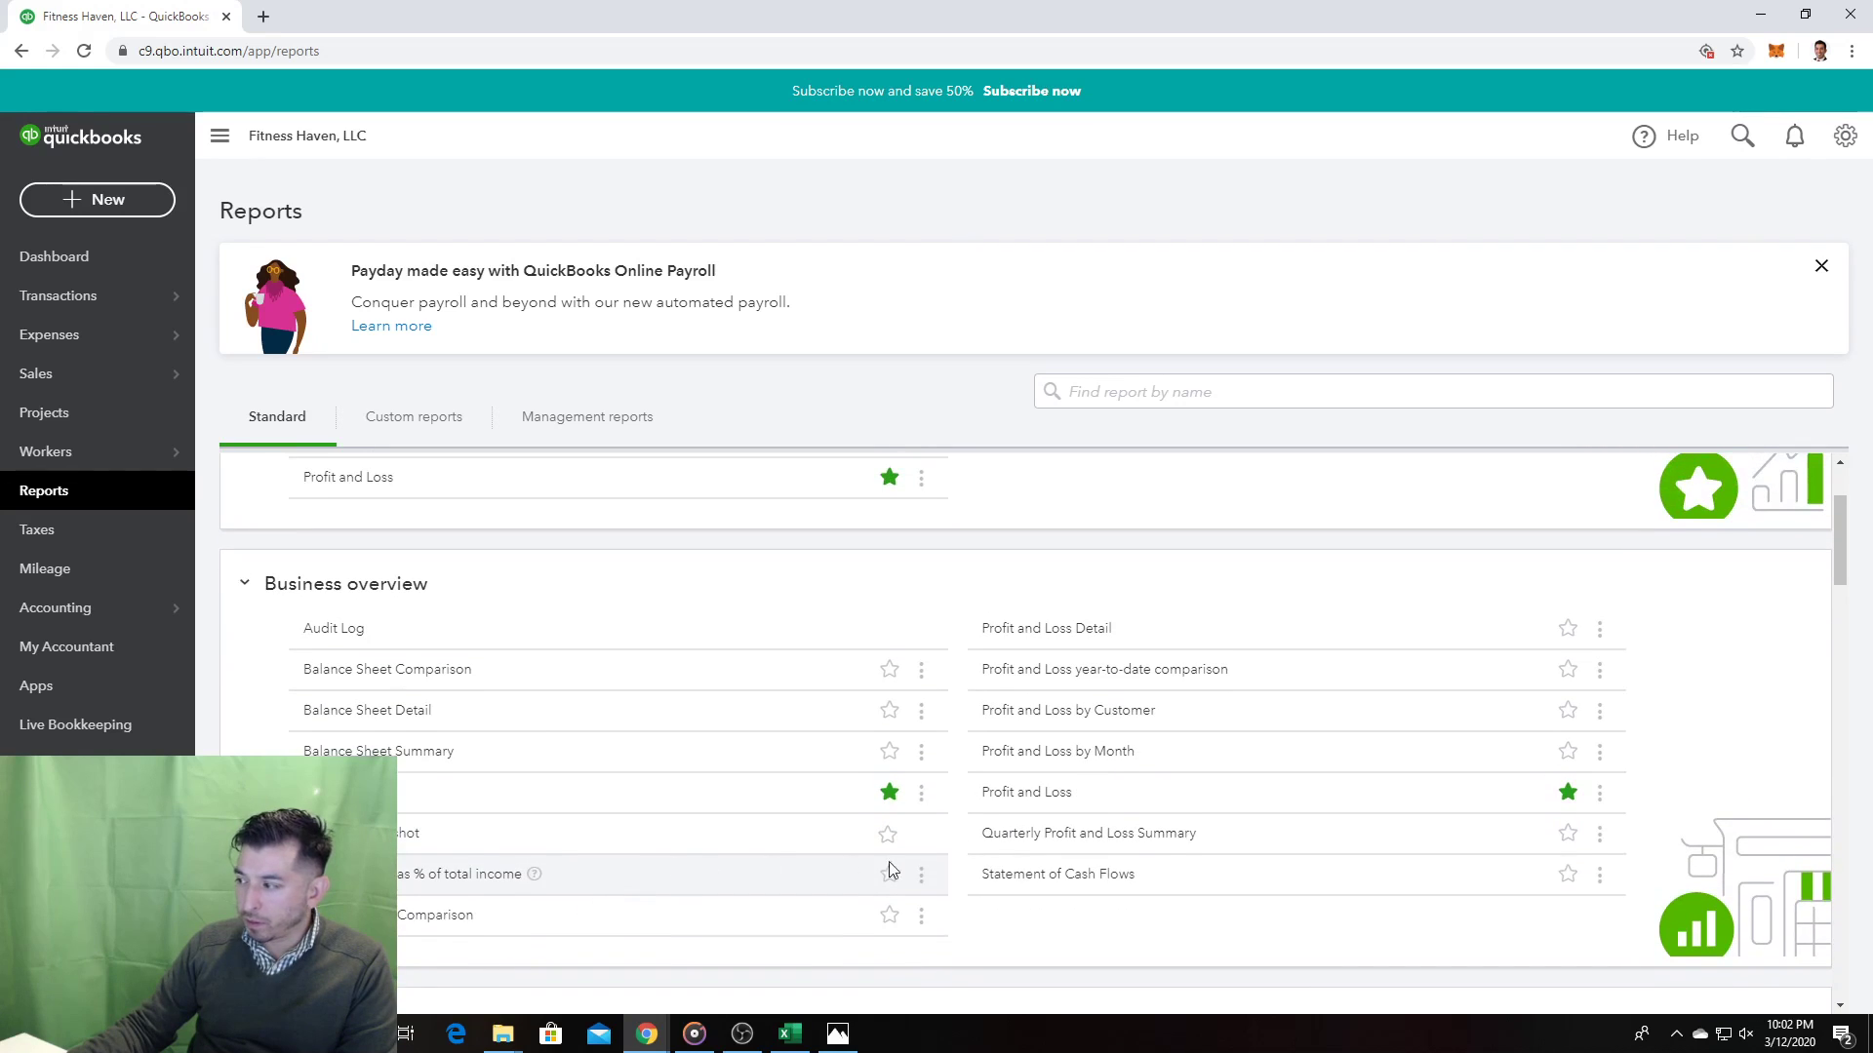
pyautogui.click(1064, 797)
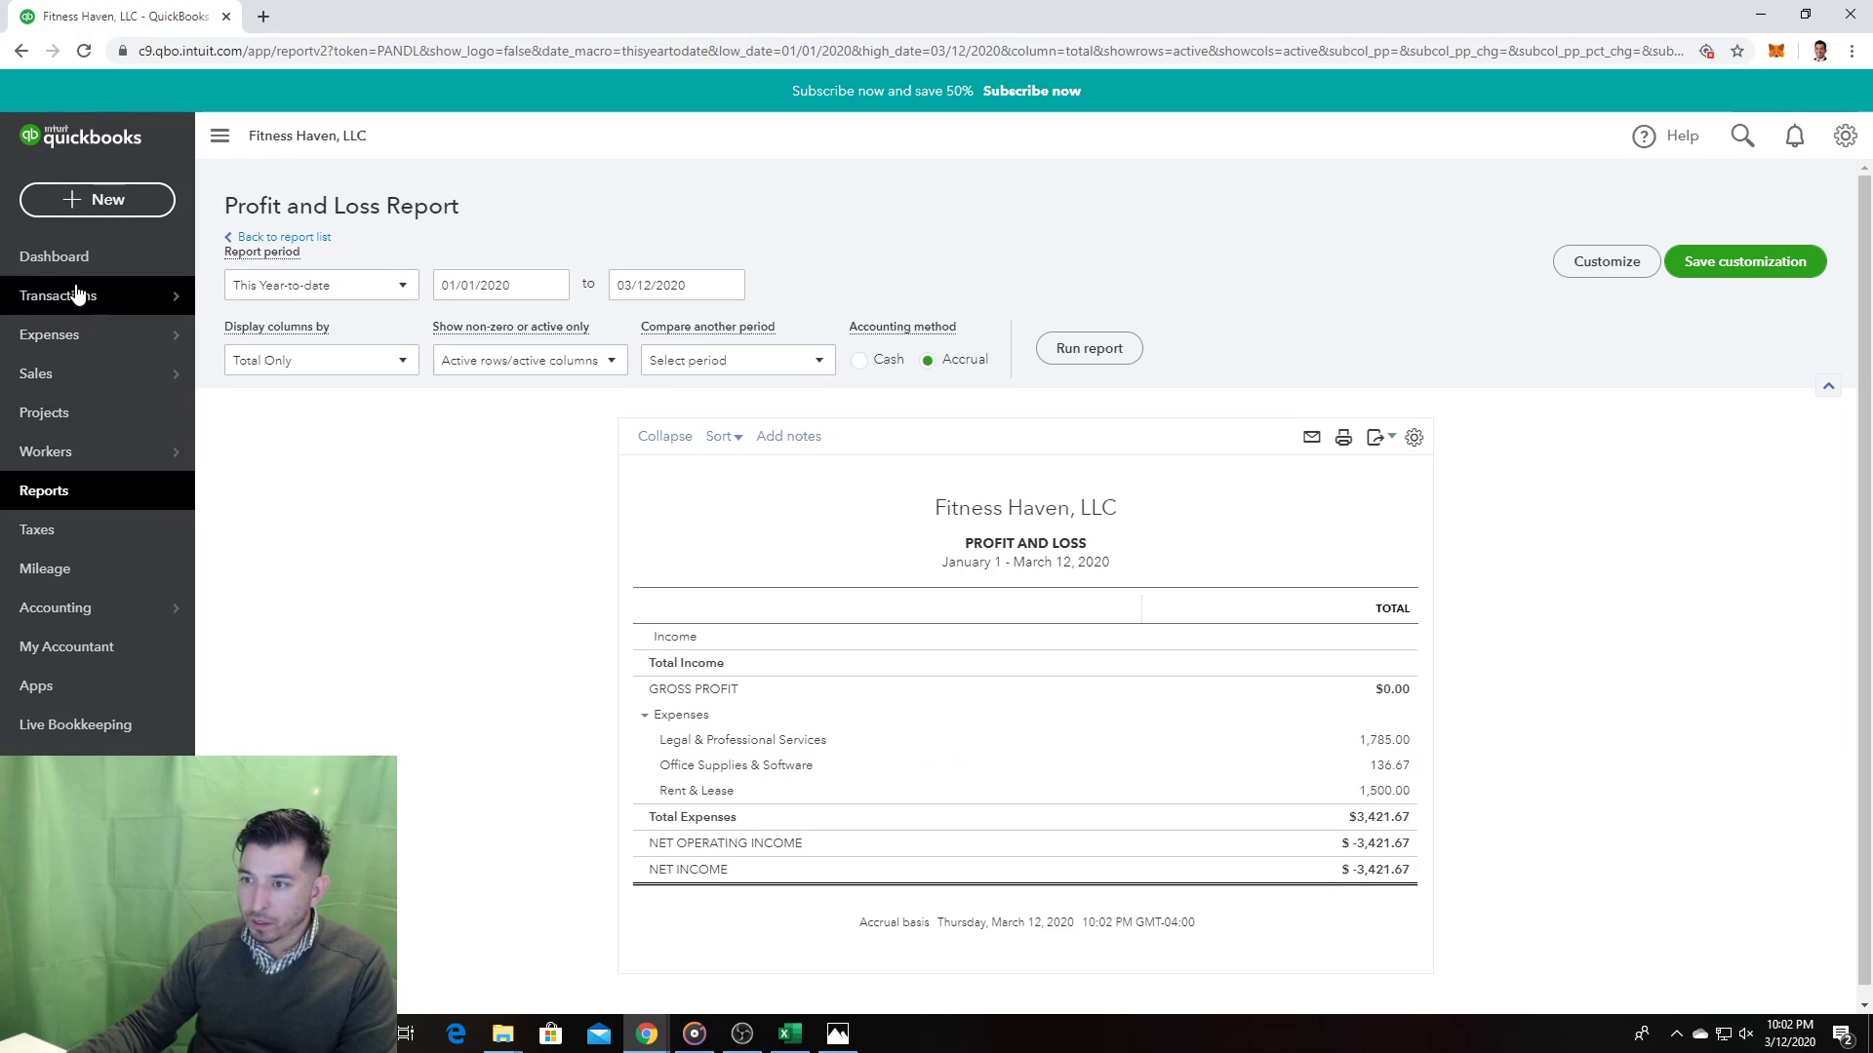
pyautogui.moveTo(142, 610)
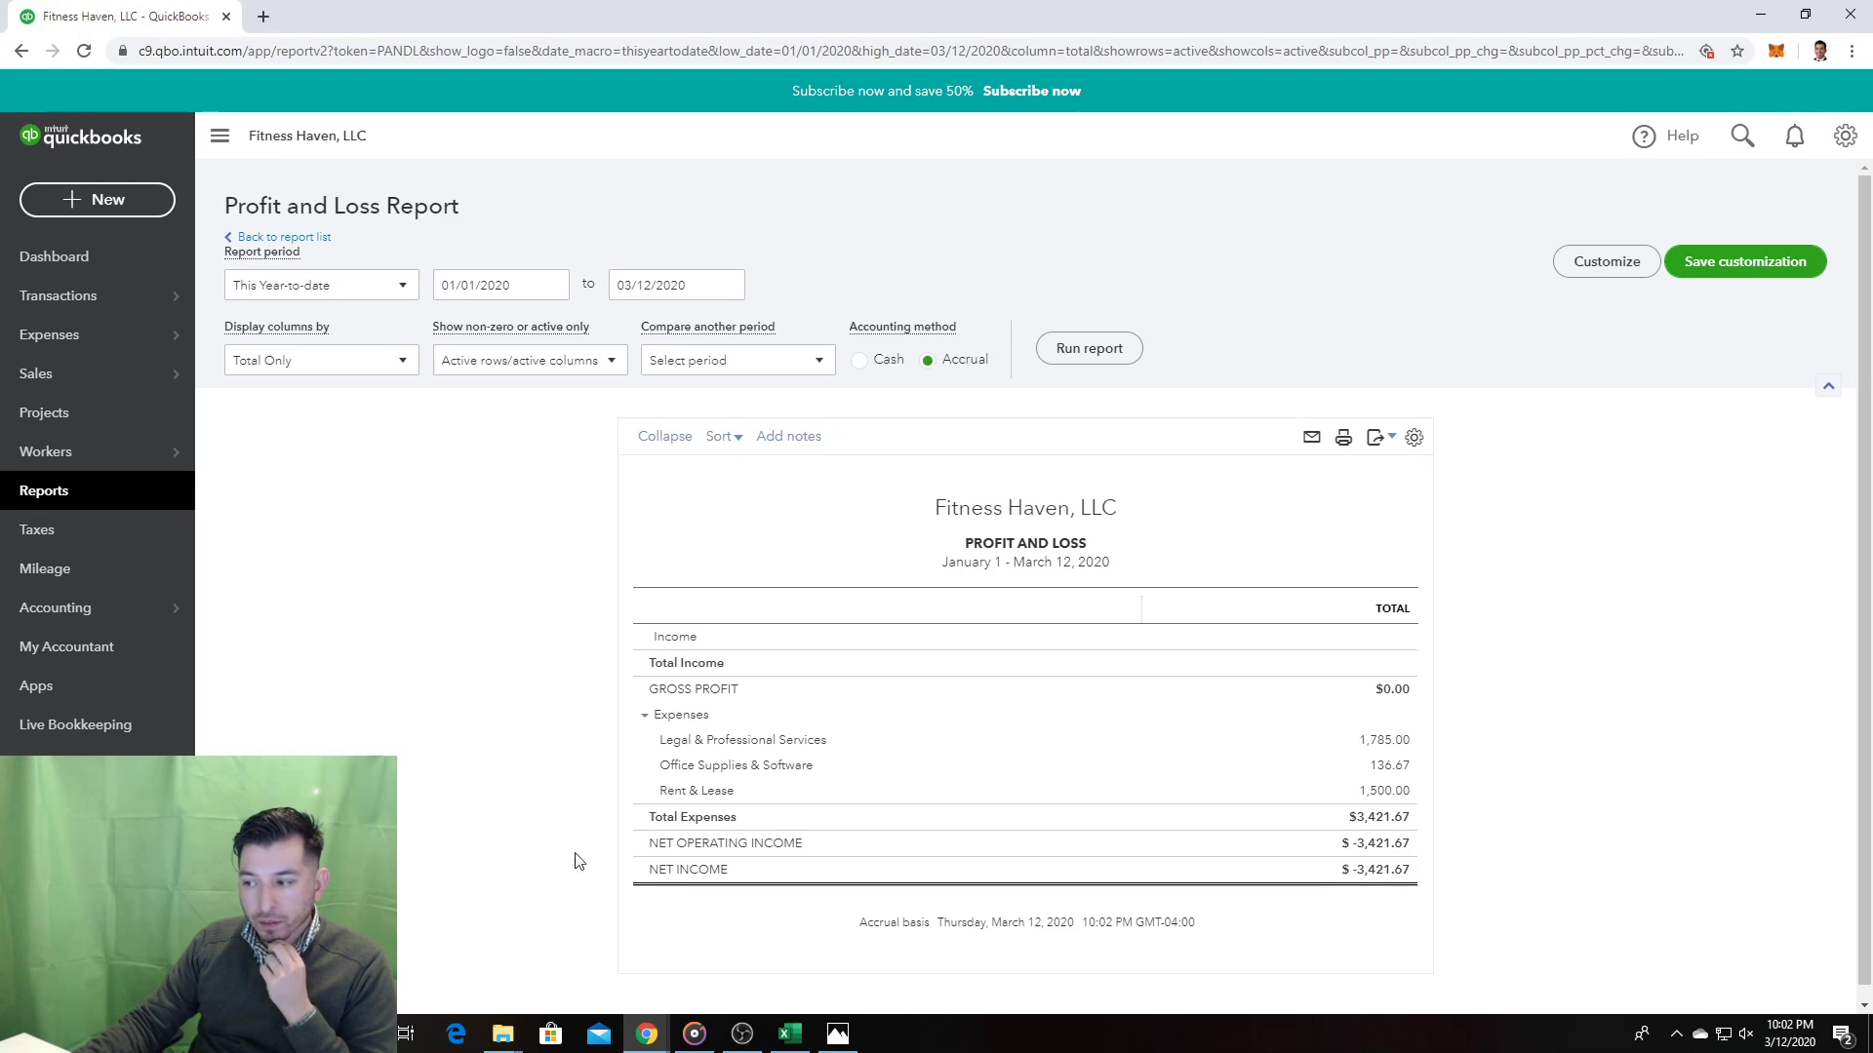
pyautogui.moveTo(641, 1050)
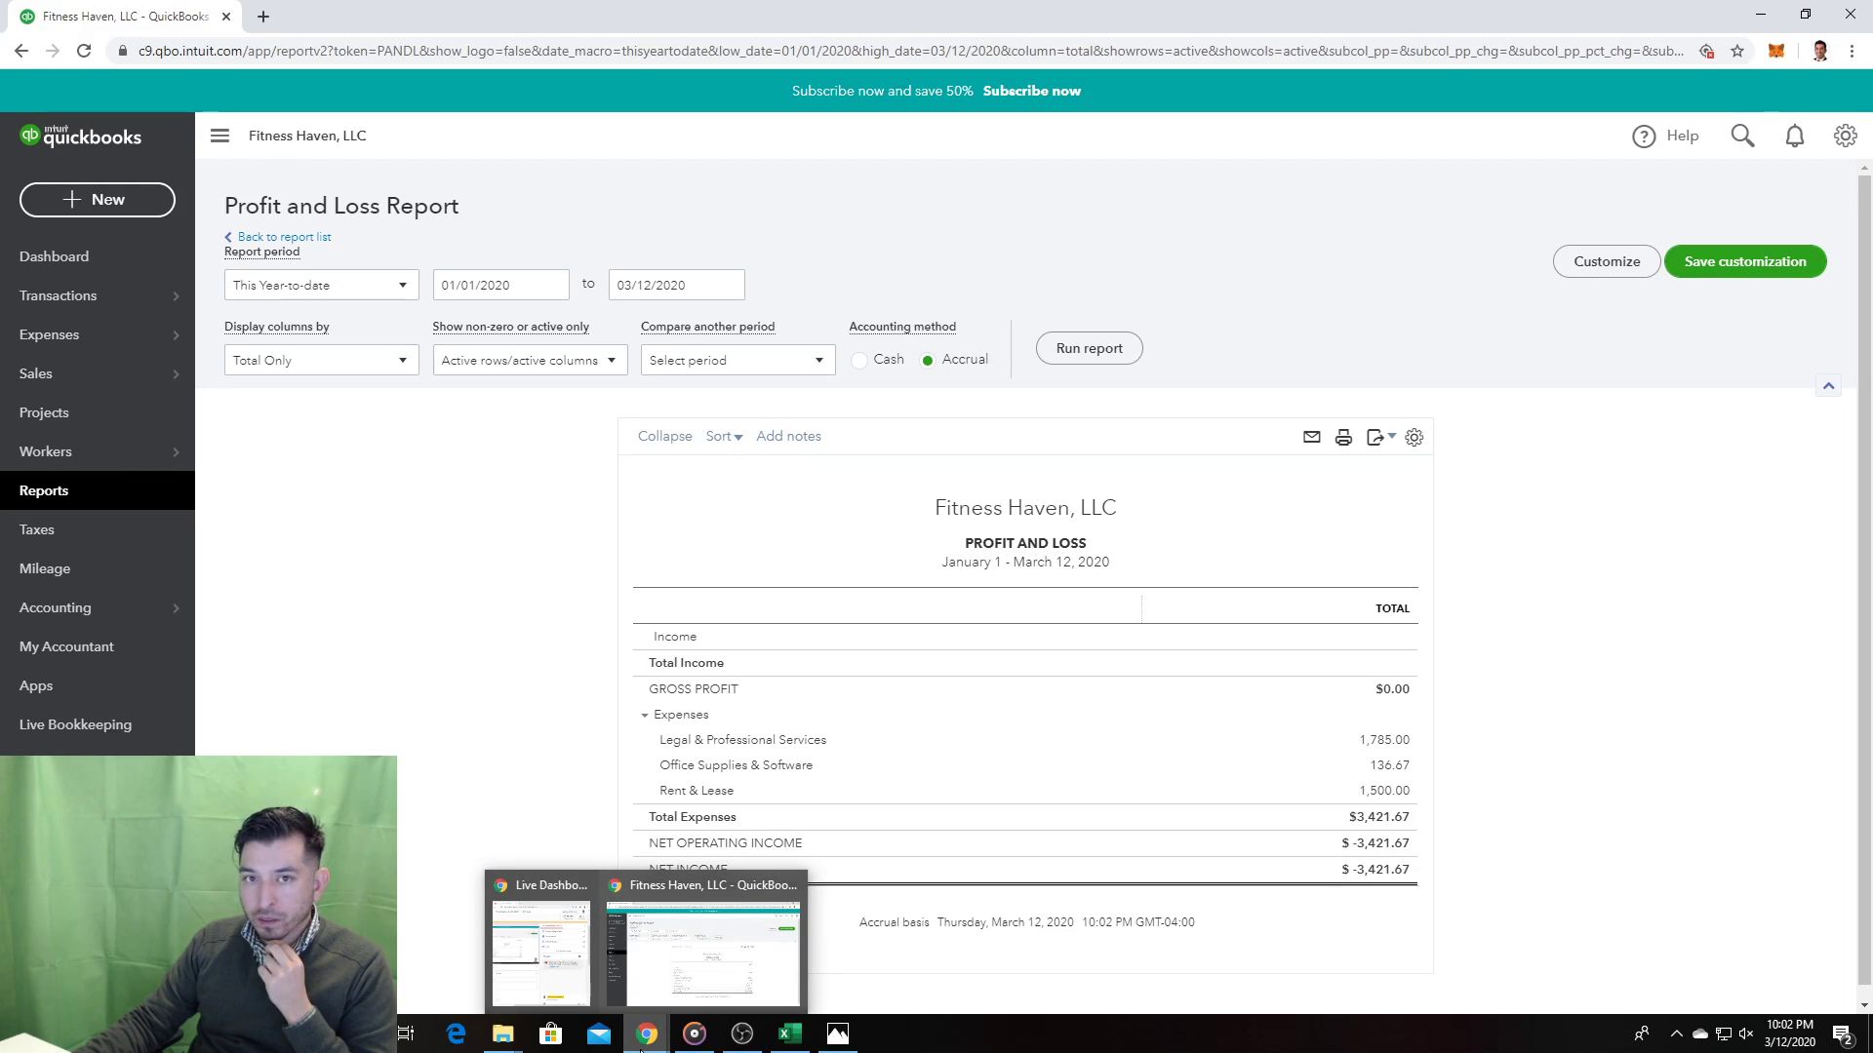
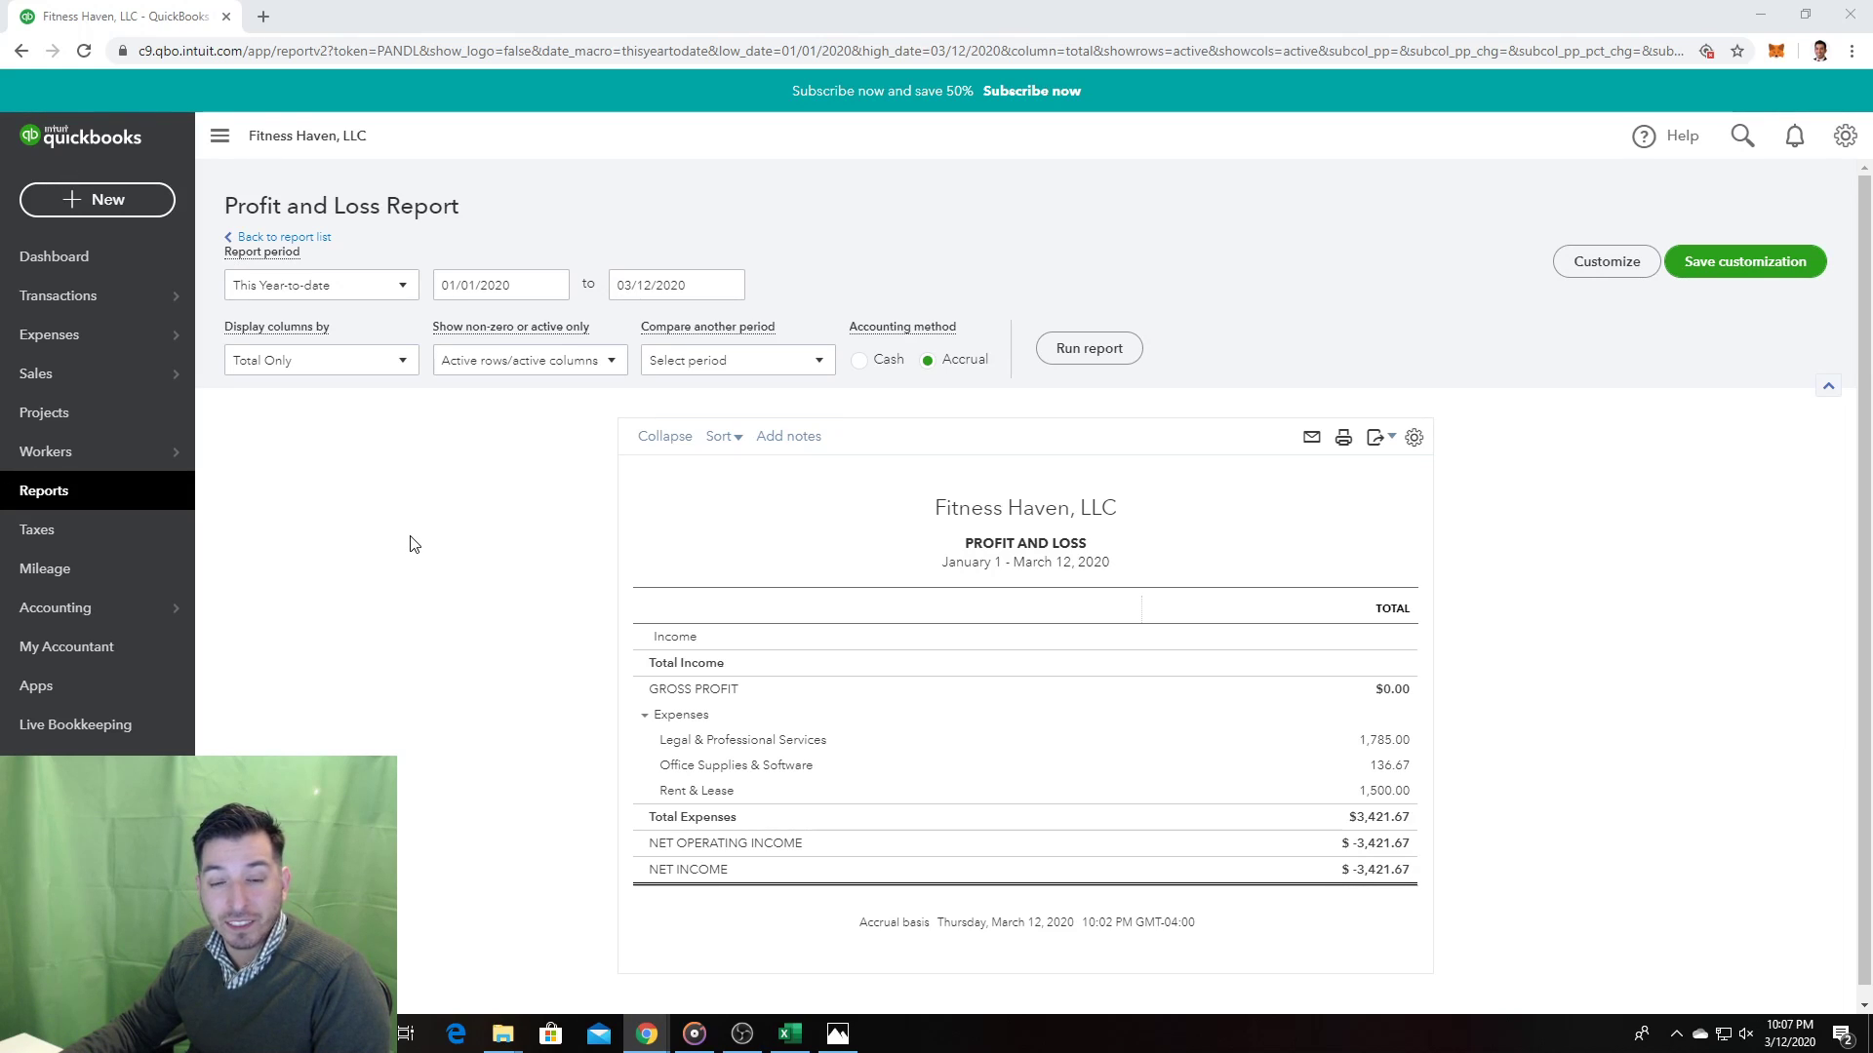
pyautogui.scroll(-1, 429, 534)
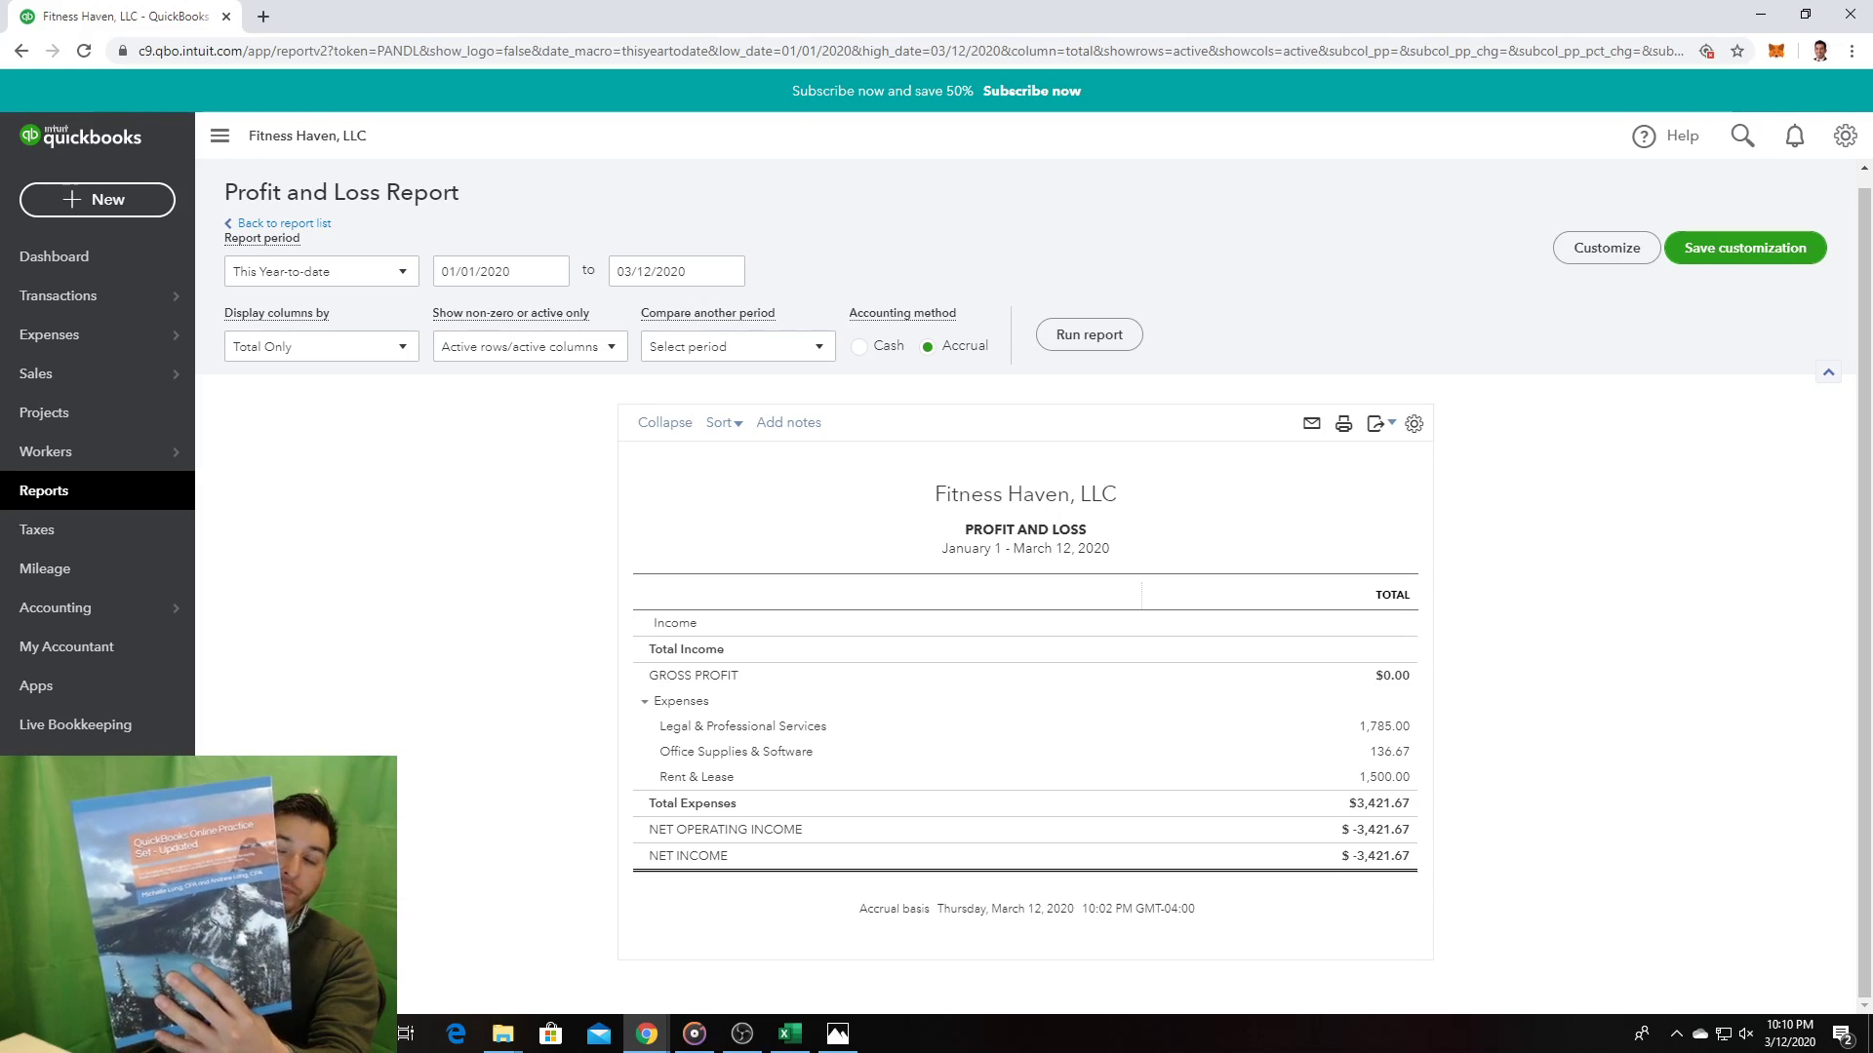
# Step: Switch to the 18.jpg photo in Photos, move its window aside, and read the January 22 purchase order instructions
pyautogui.hotkey('alt', 'Tab')
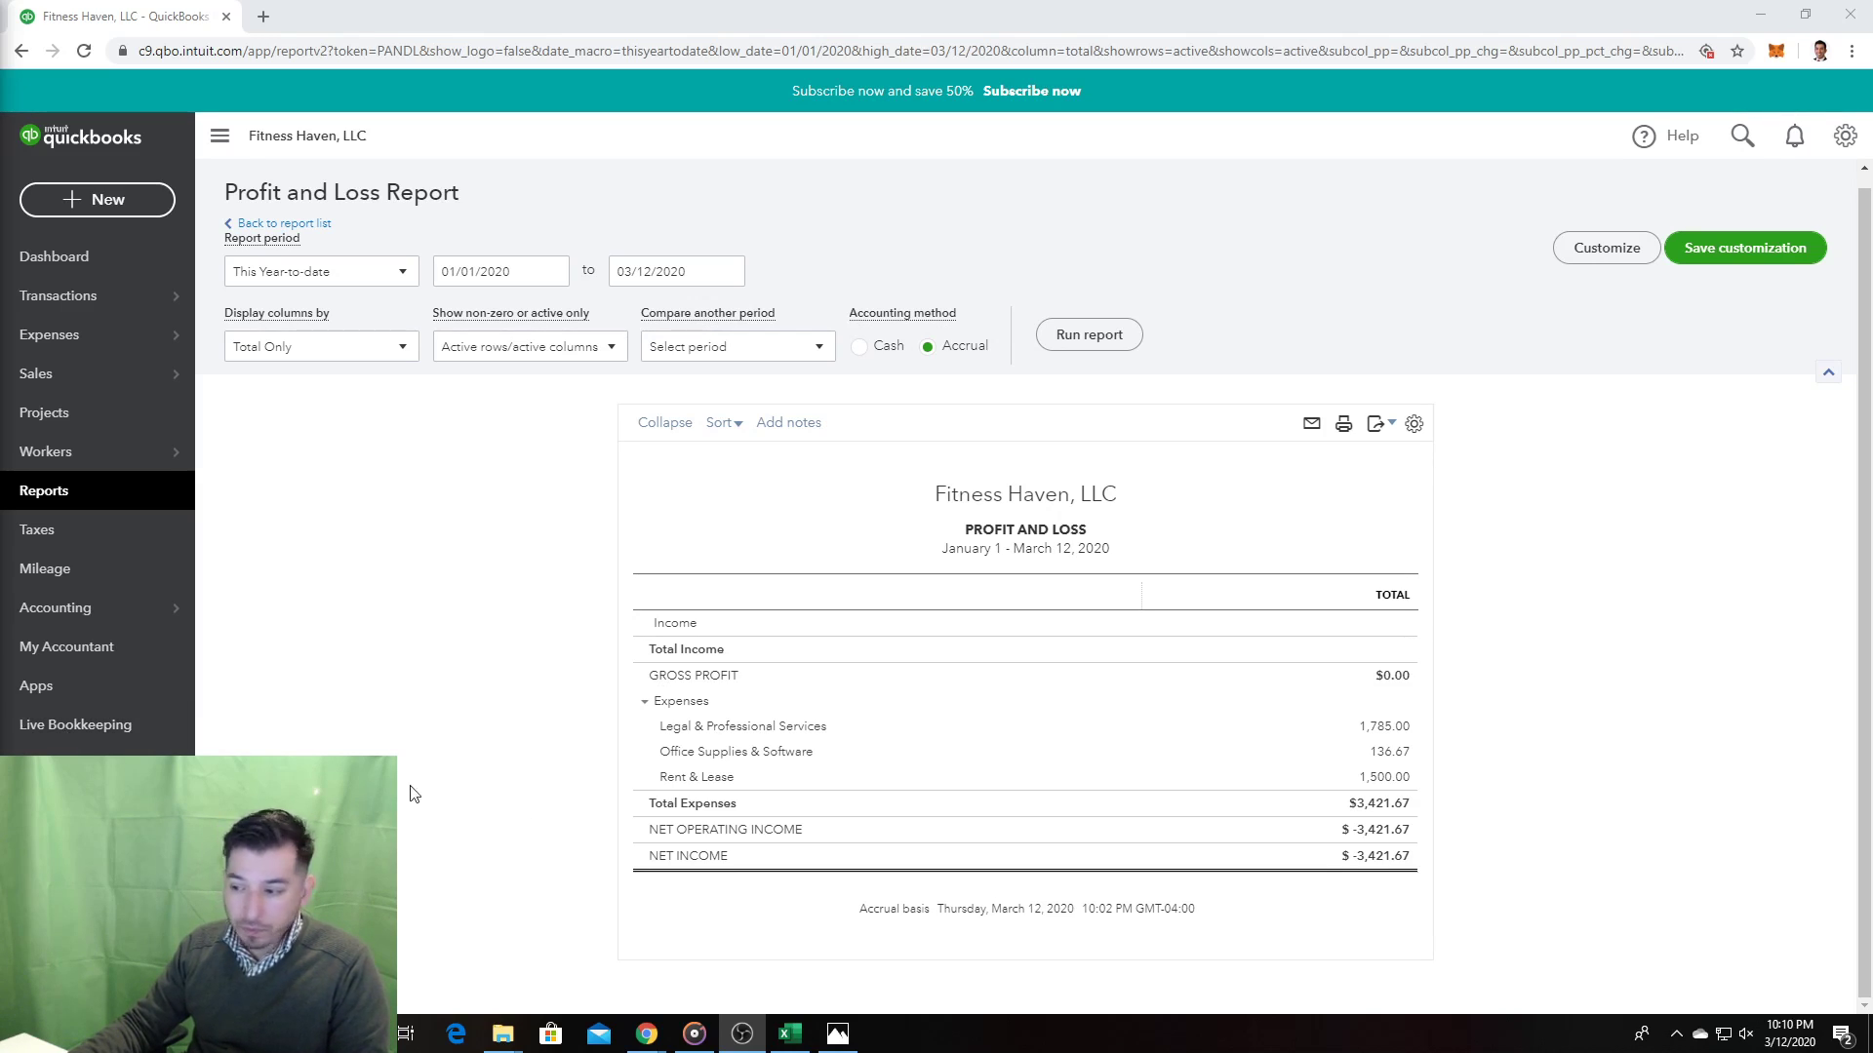
pyautogui.click(835, 1036)
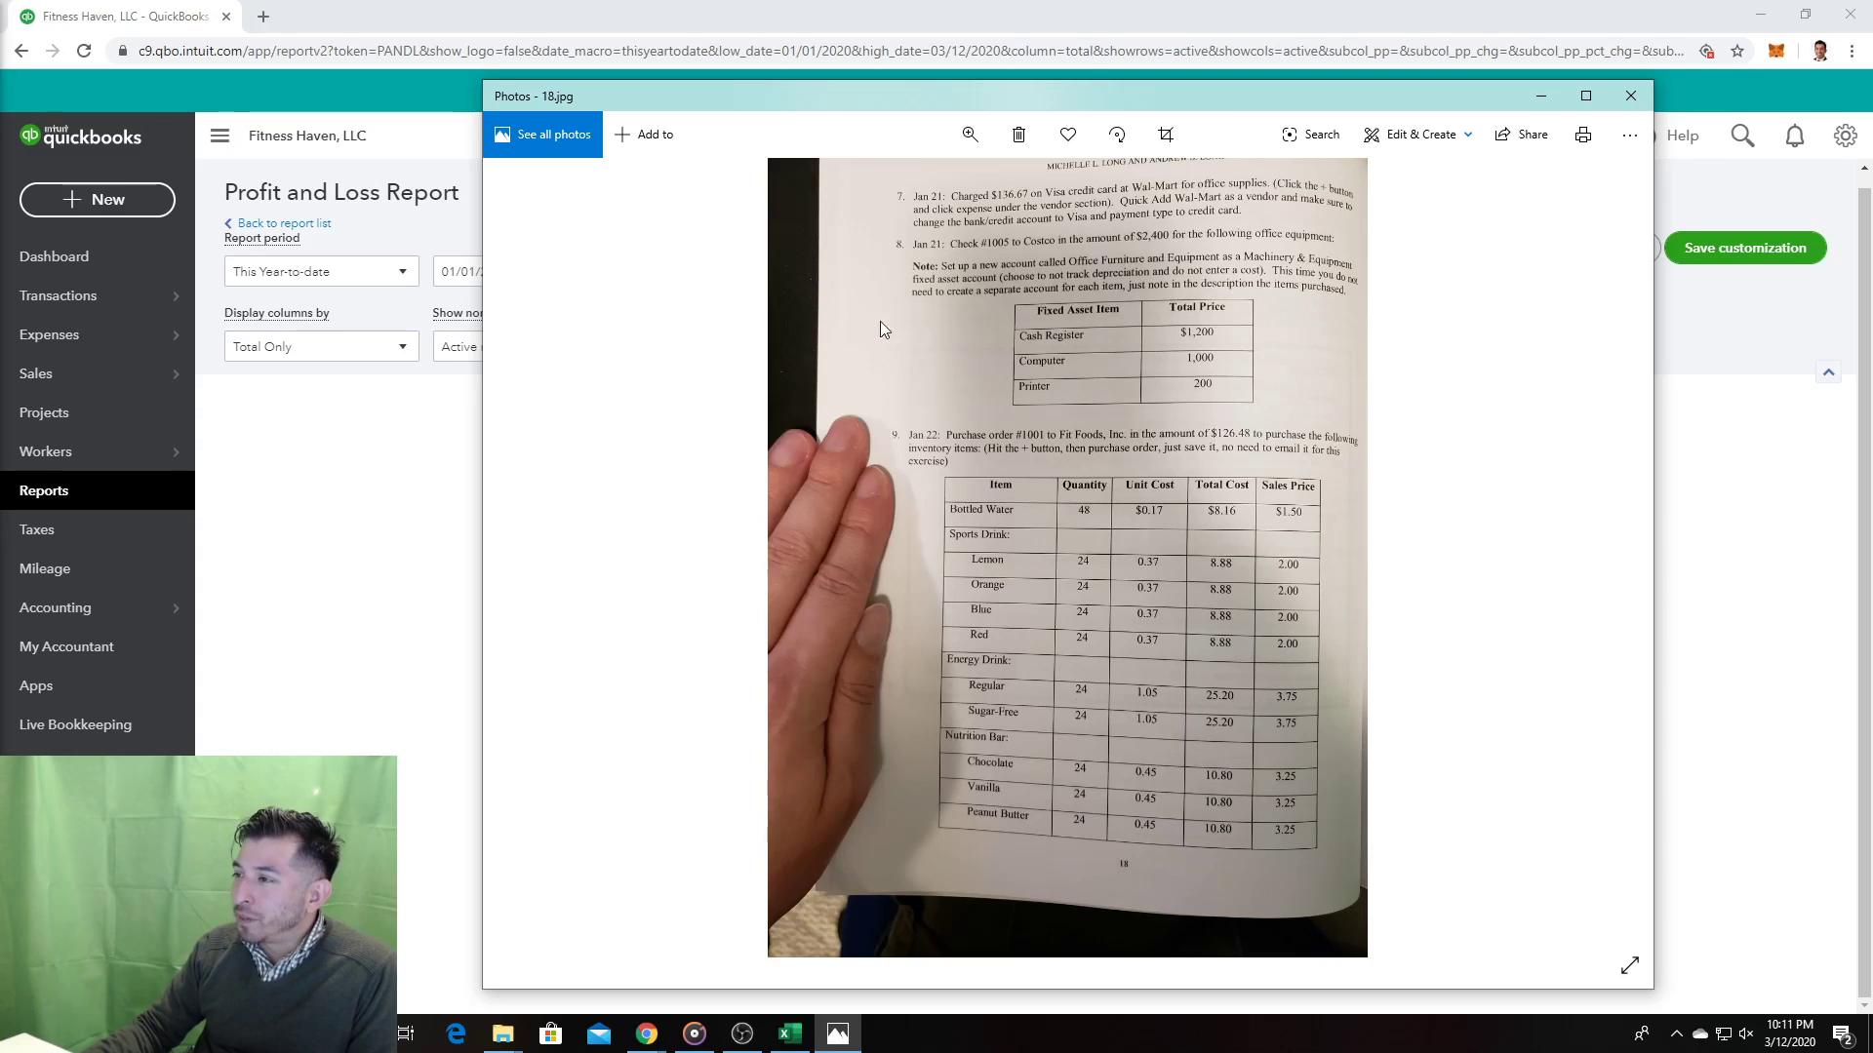
pyautogui.moveTo(858, 100); pyautogui.dragTo(596, 90)
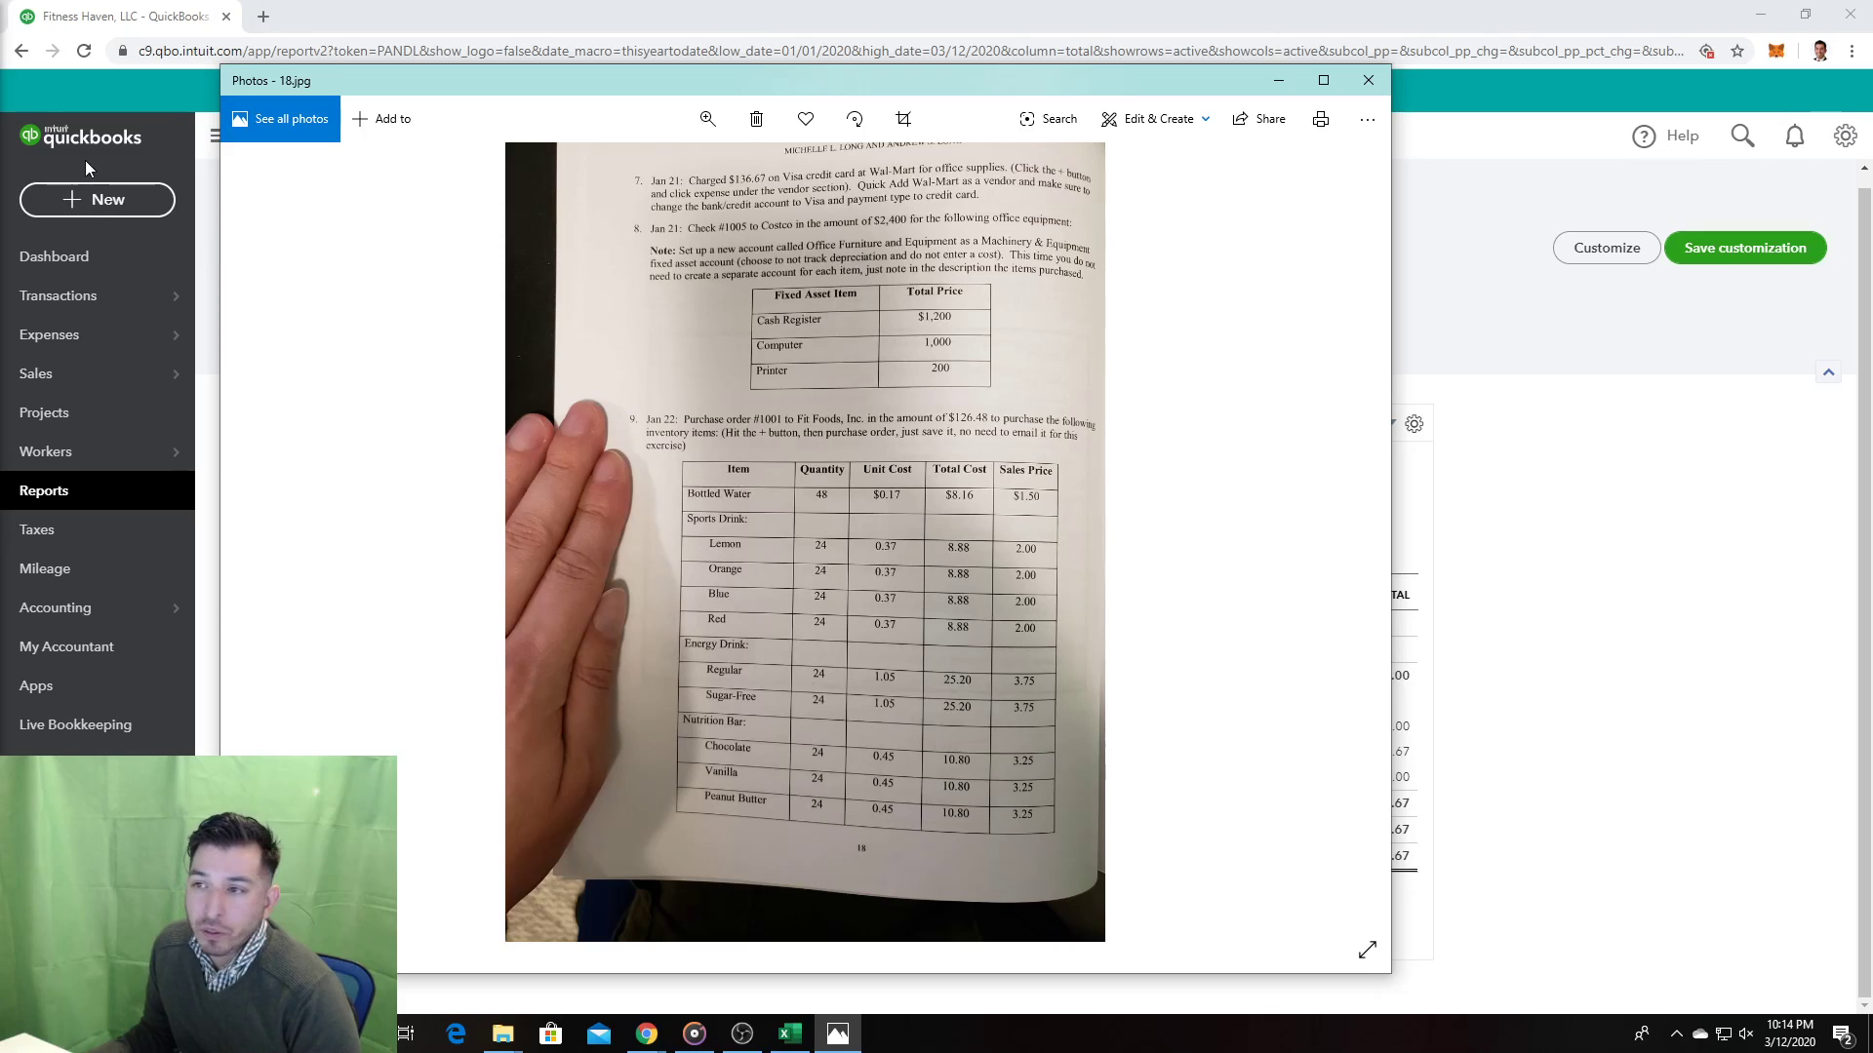
# Step: Start a new purchase order in QuickBooks and look up its vendor in the 18.jpg instructions
pyautogui.click(107, 201)
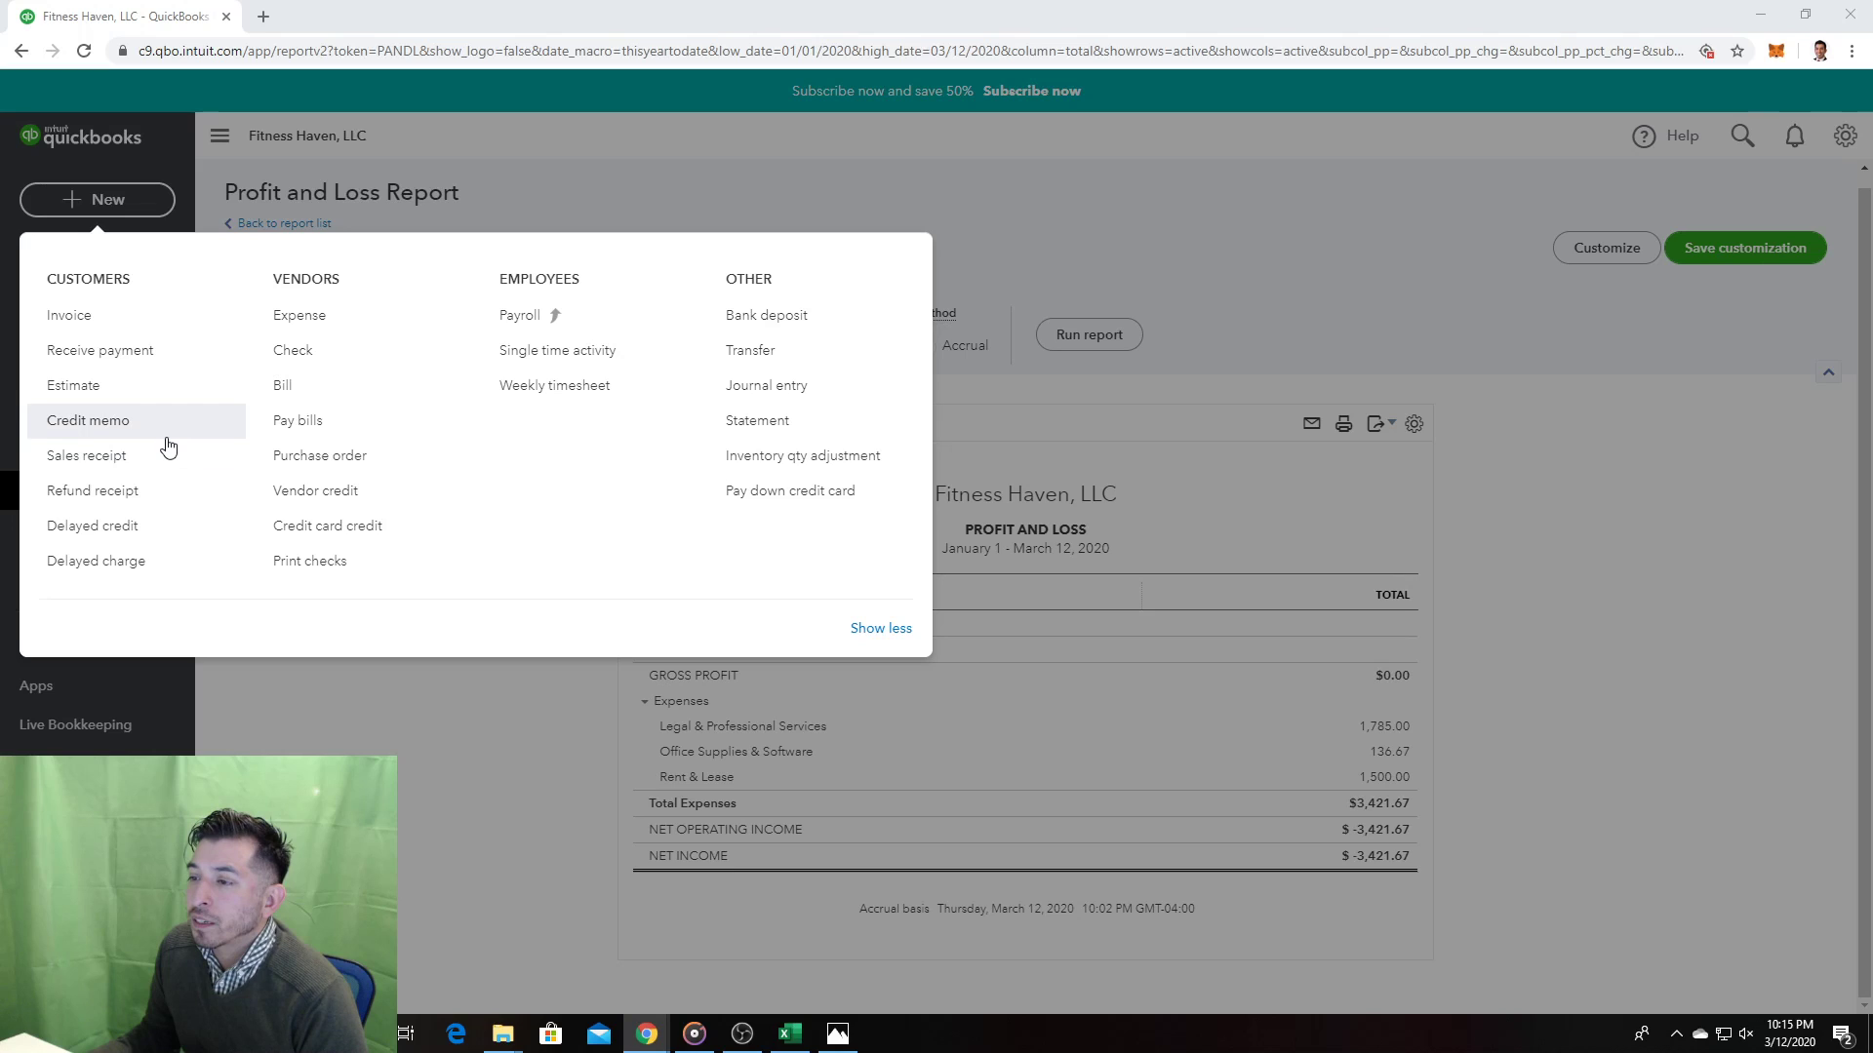
pyautogui.click(285, 458)
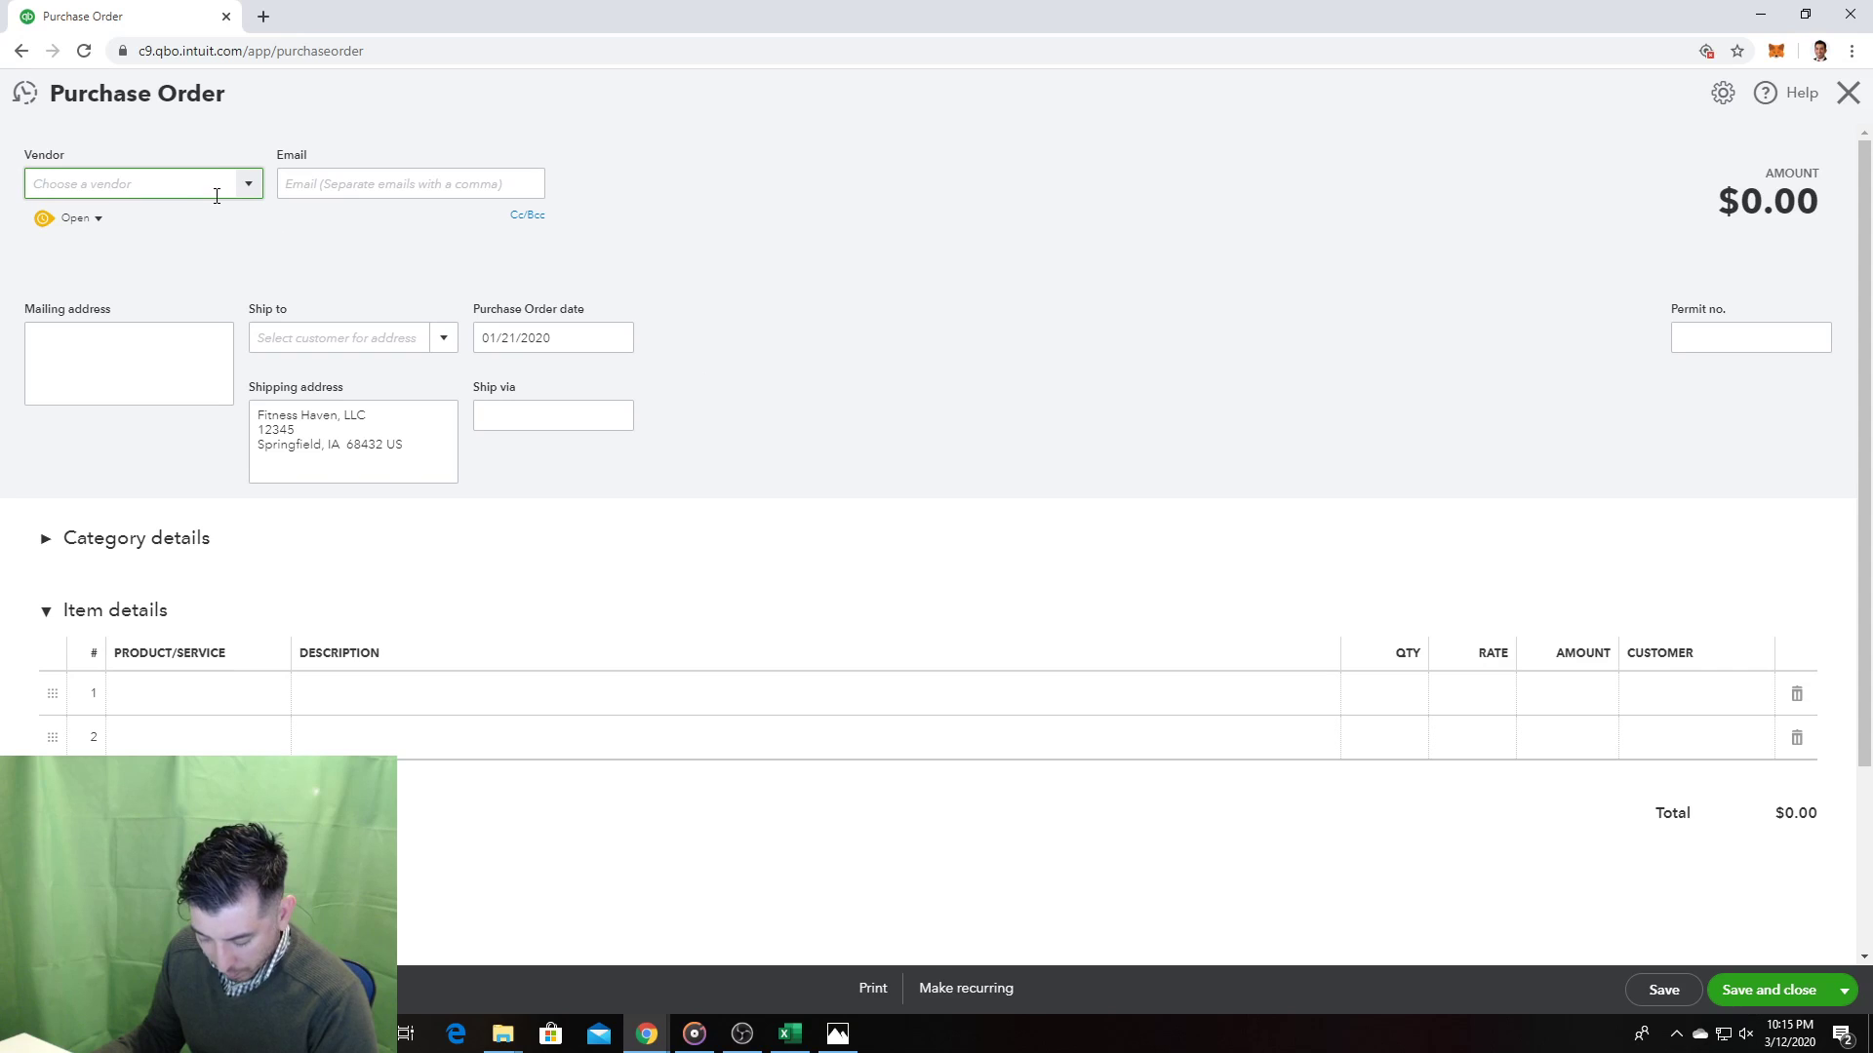
pyautogui.click(837, 1033)
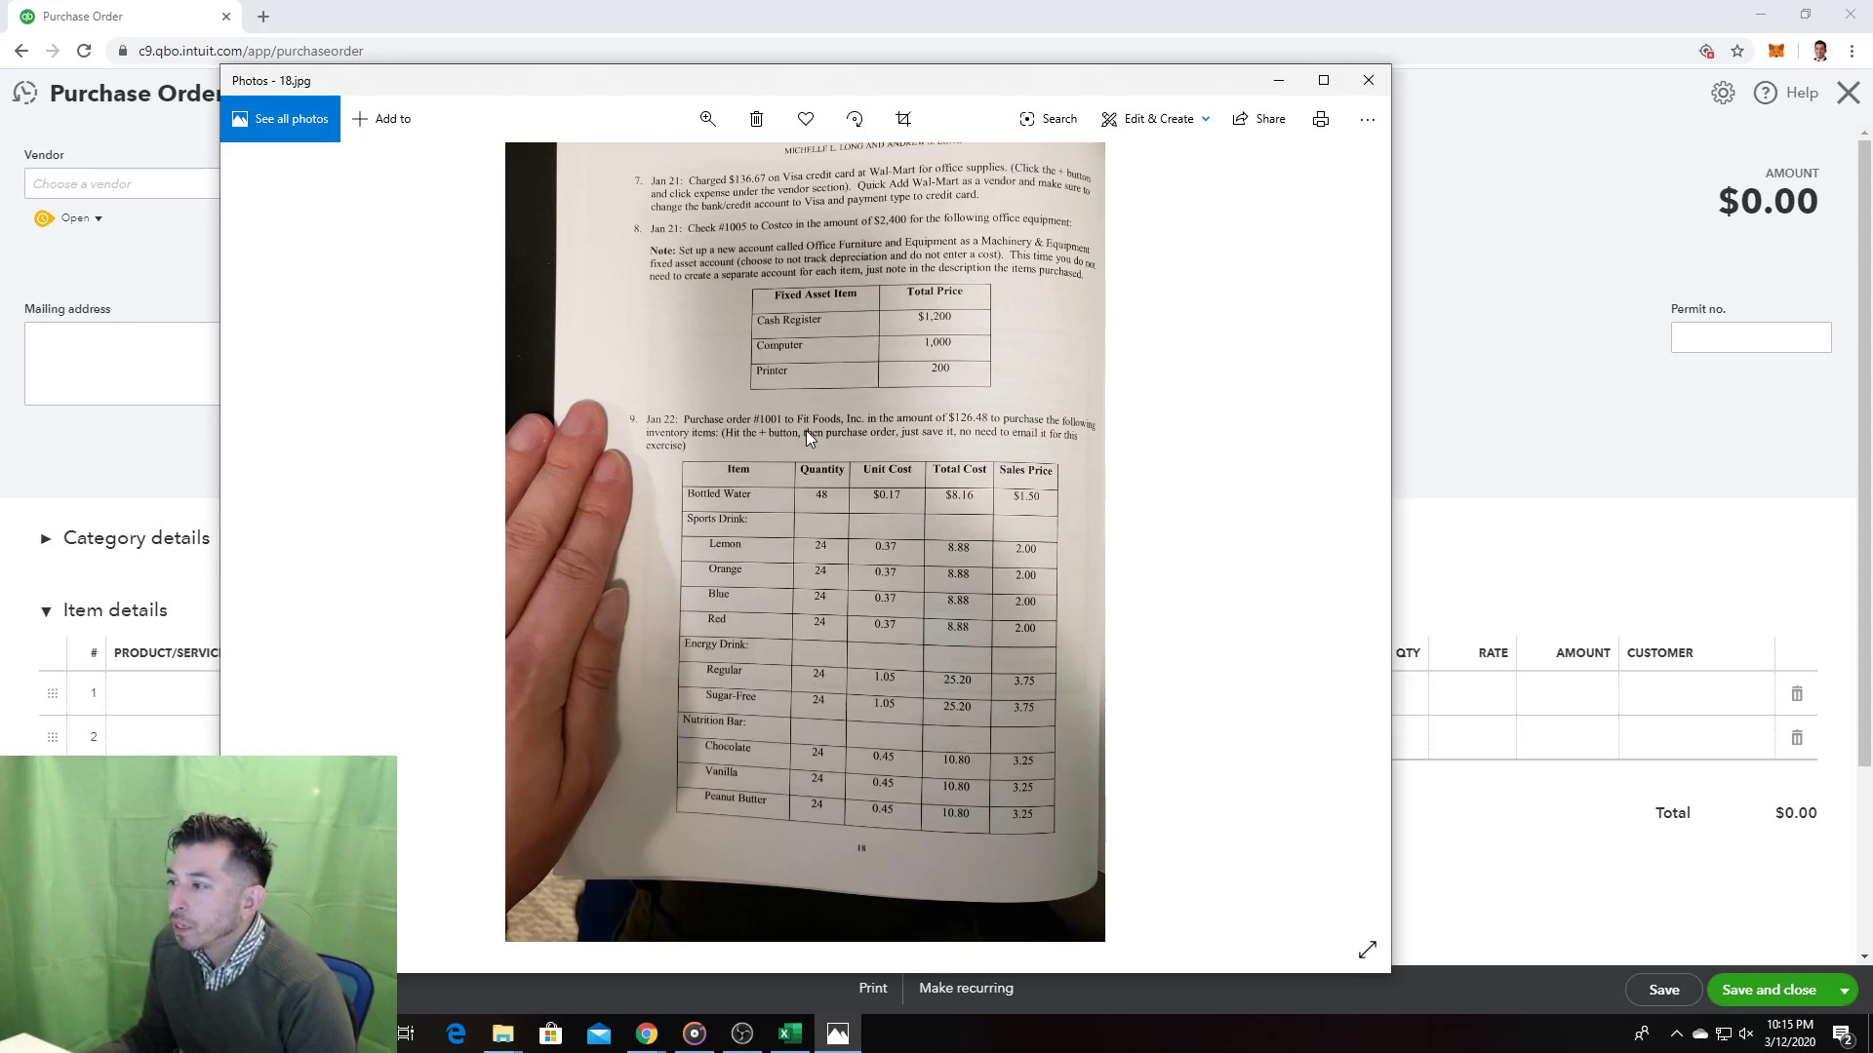
pyautogui.click(117, 195)
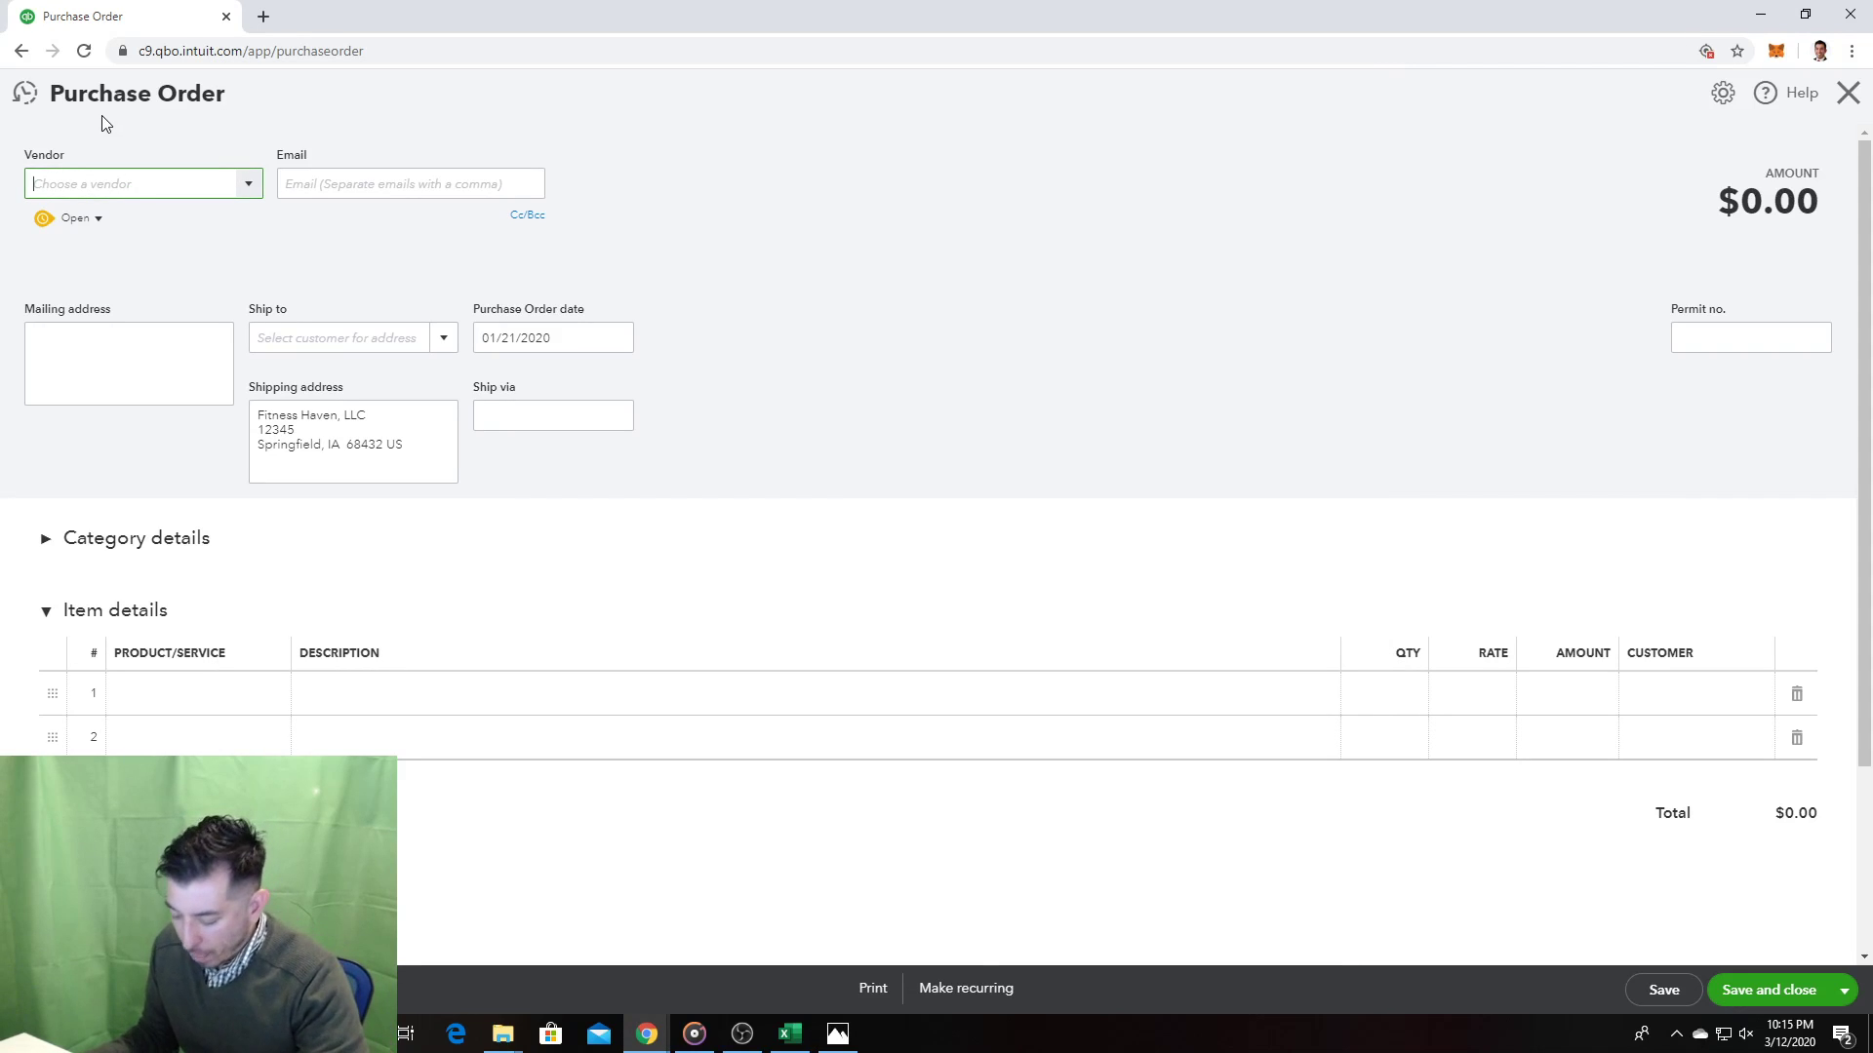
# Step: Compare the January 22 instructions in 18.jpg with the purchase order form and its list of existing vendors
pyautogui.hotkey('alt', 'Tab')
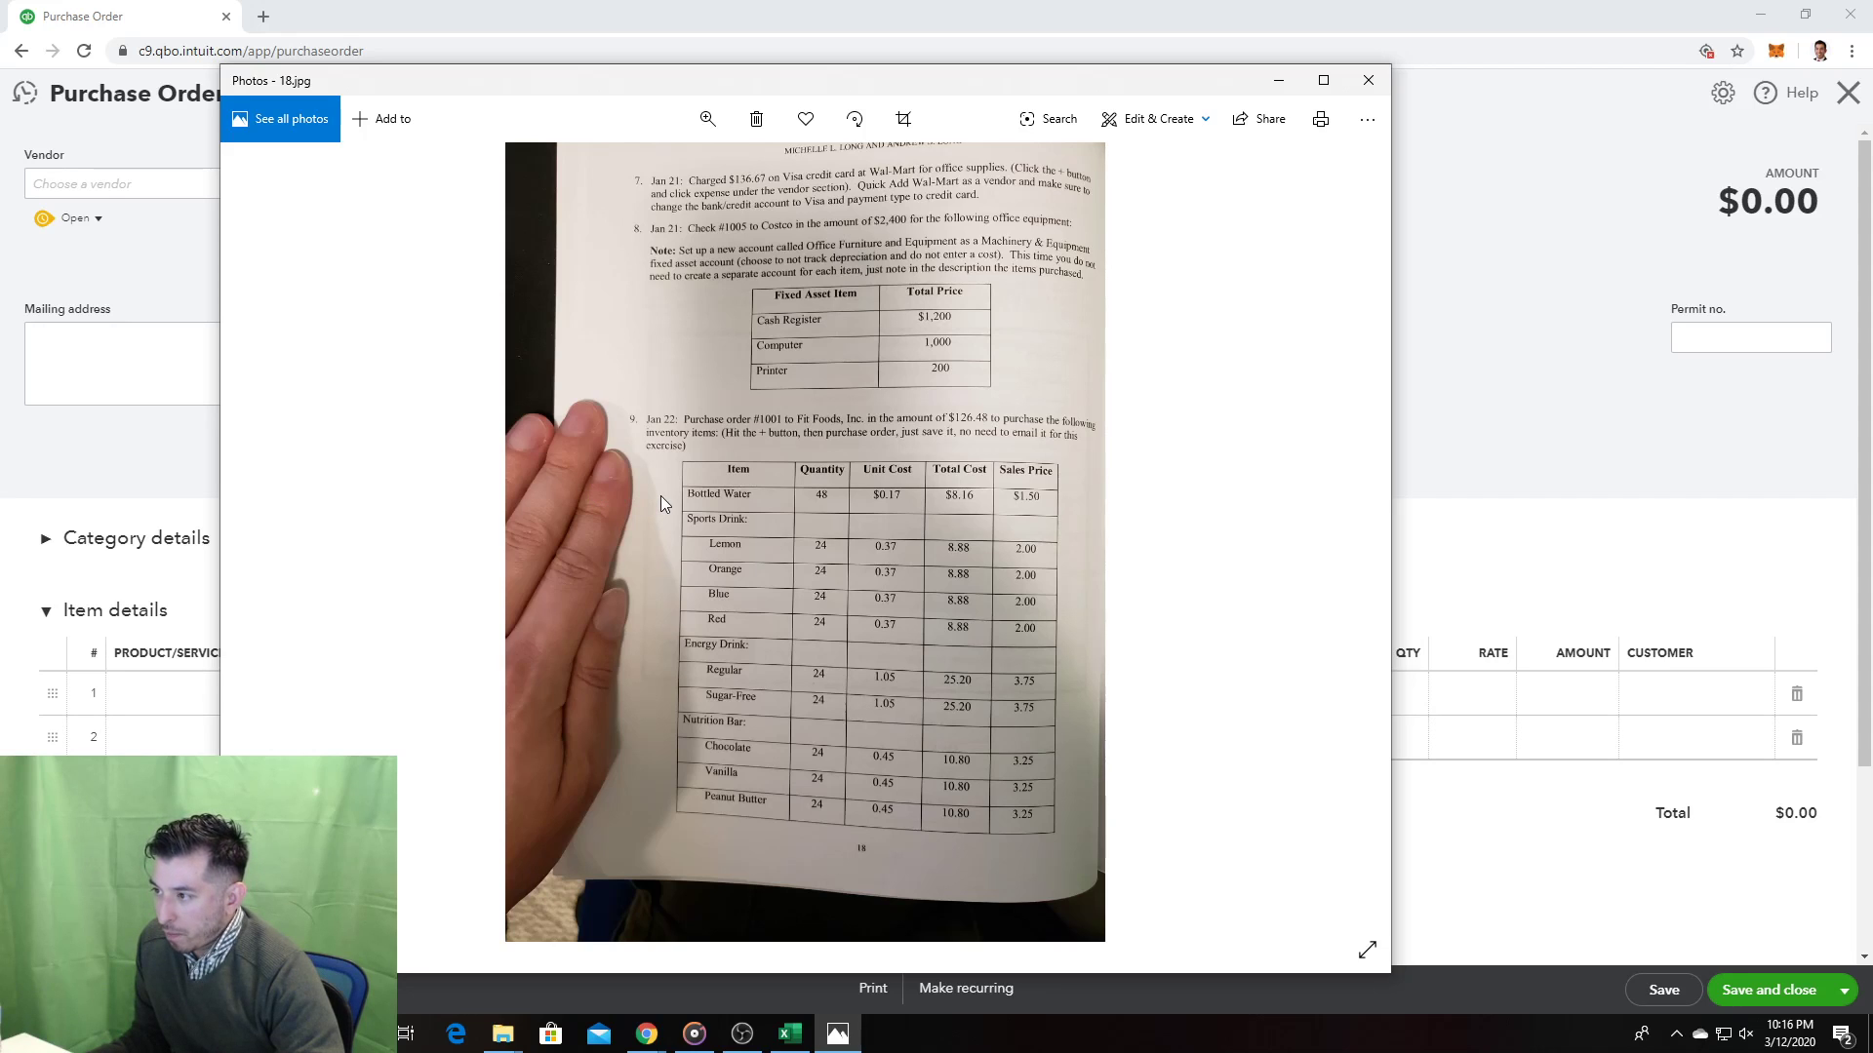
pyautogui.click(170, 468)
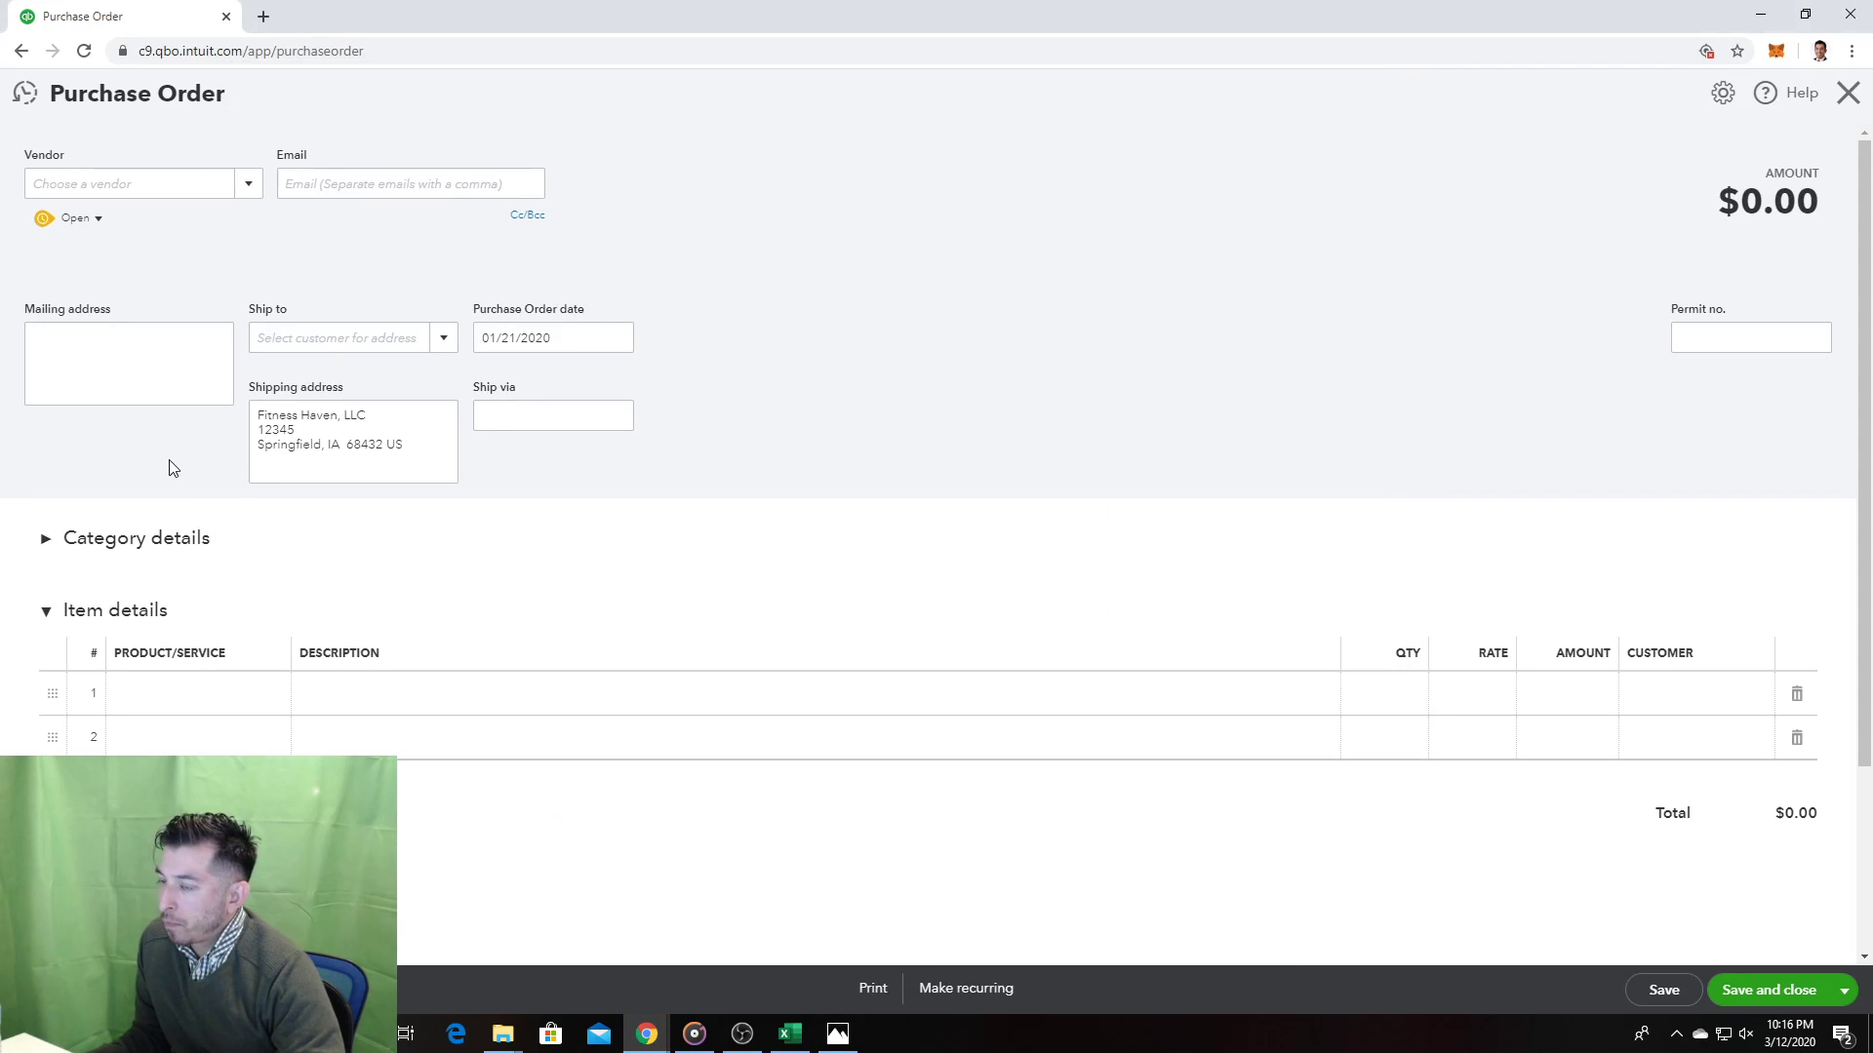
pyautogui.hotkey('alt', 'Tab')
pyautogui.hotkey('alt', 'Tab')
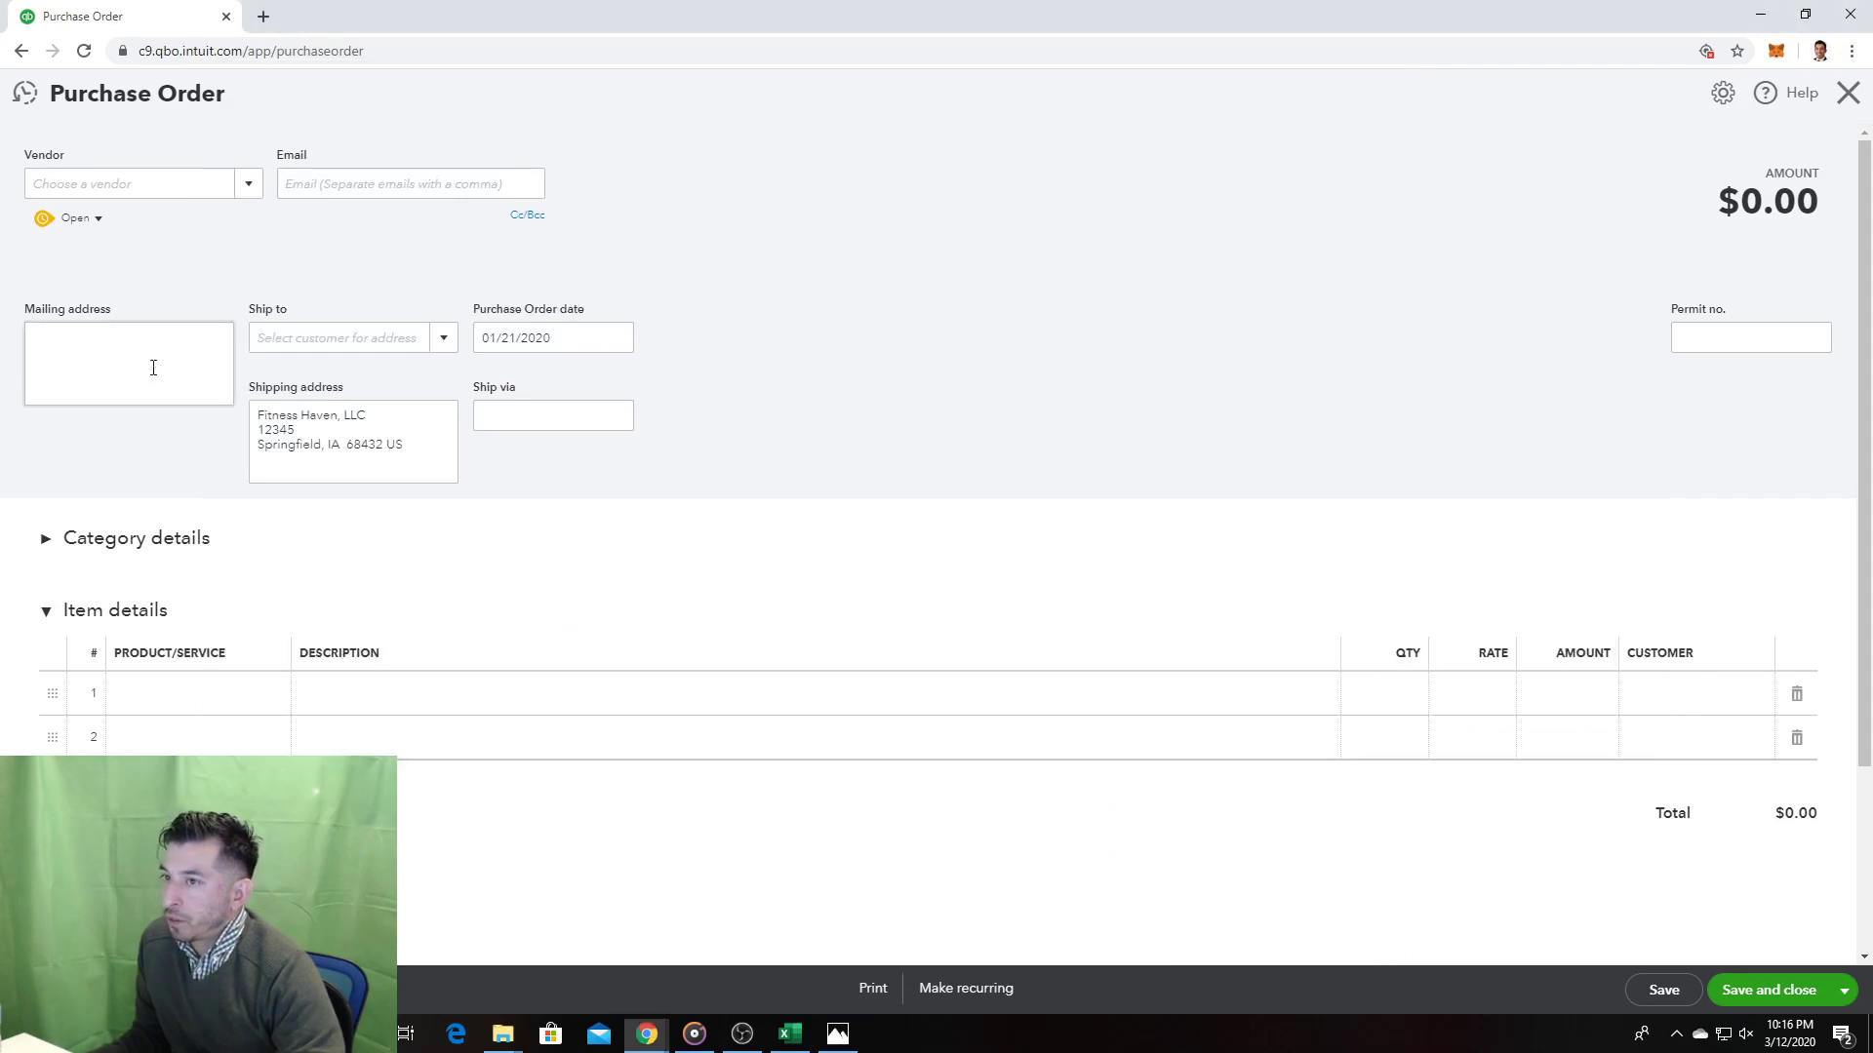
pyautogui.click(207, 182)
pyautogui.click(245, 187)
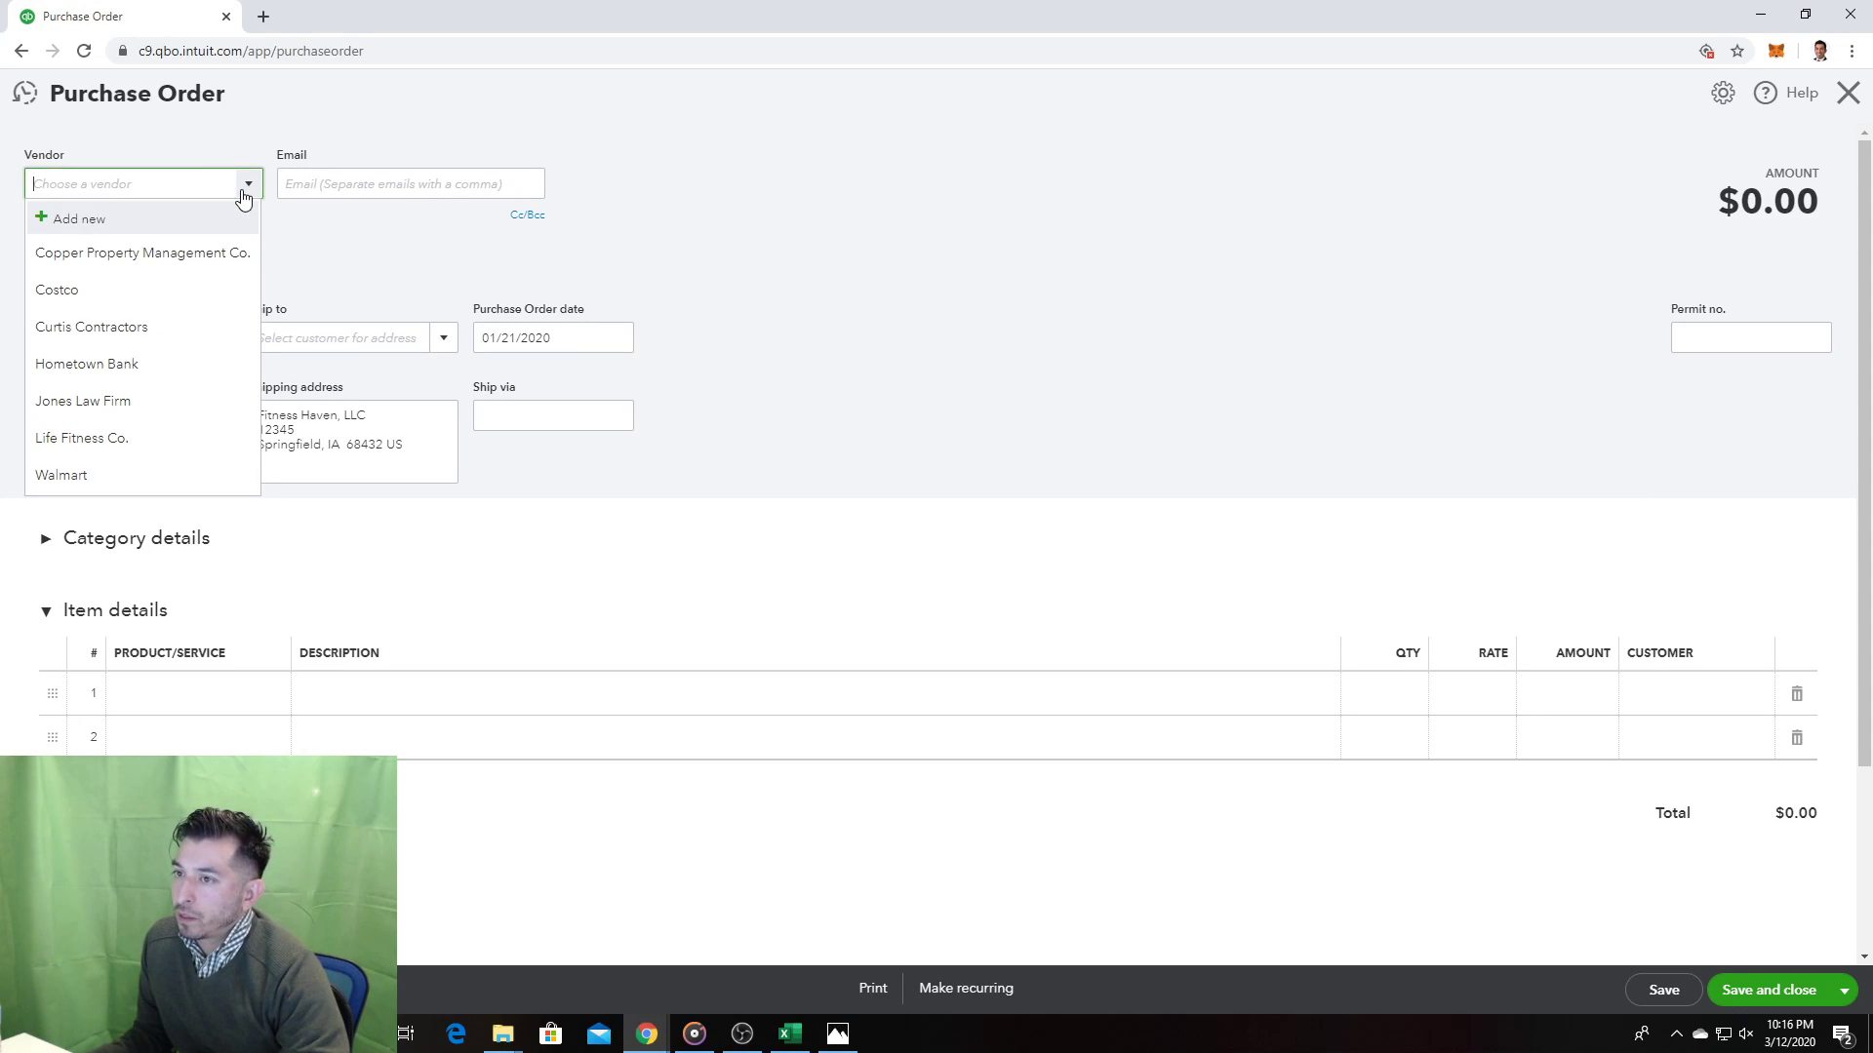
pyautogui.hotkey('alt', 'Tab')
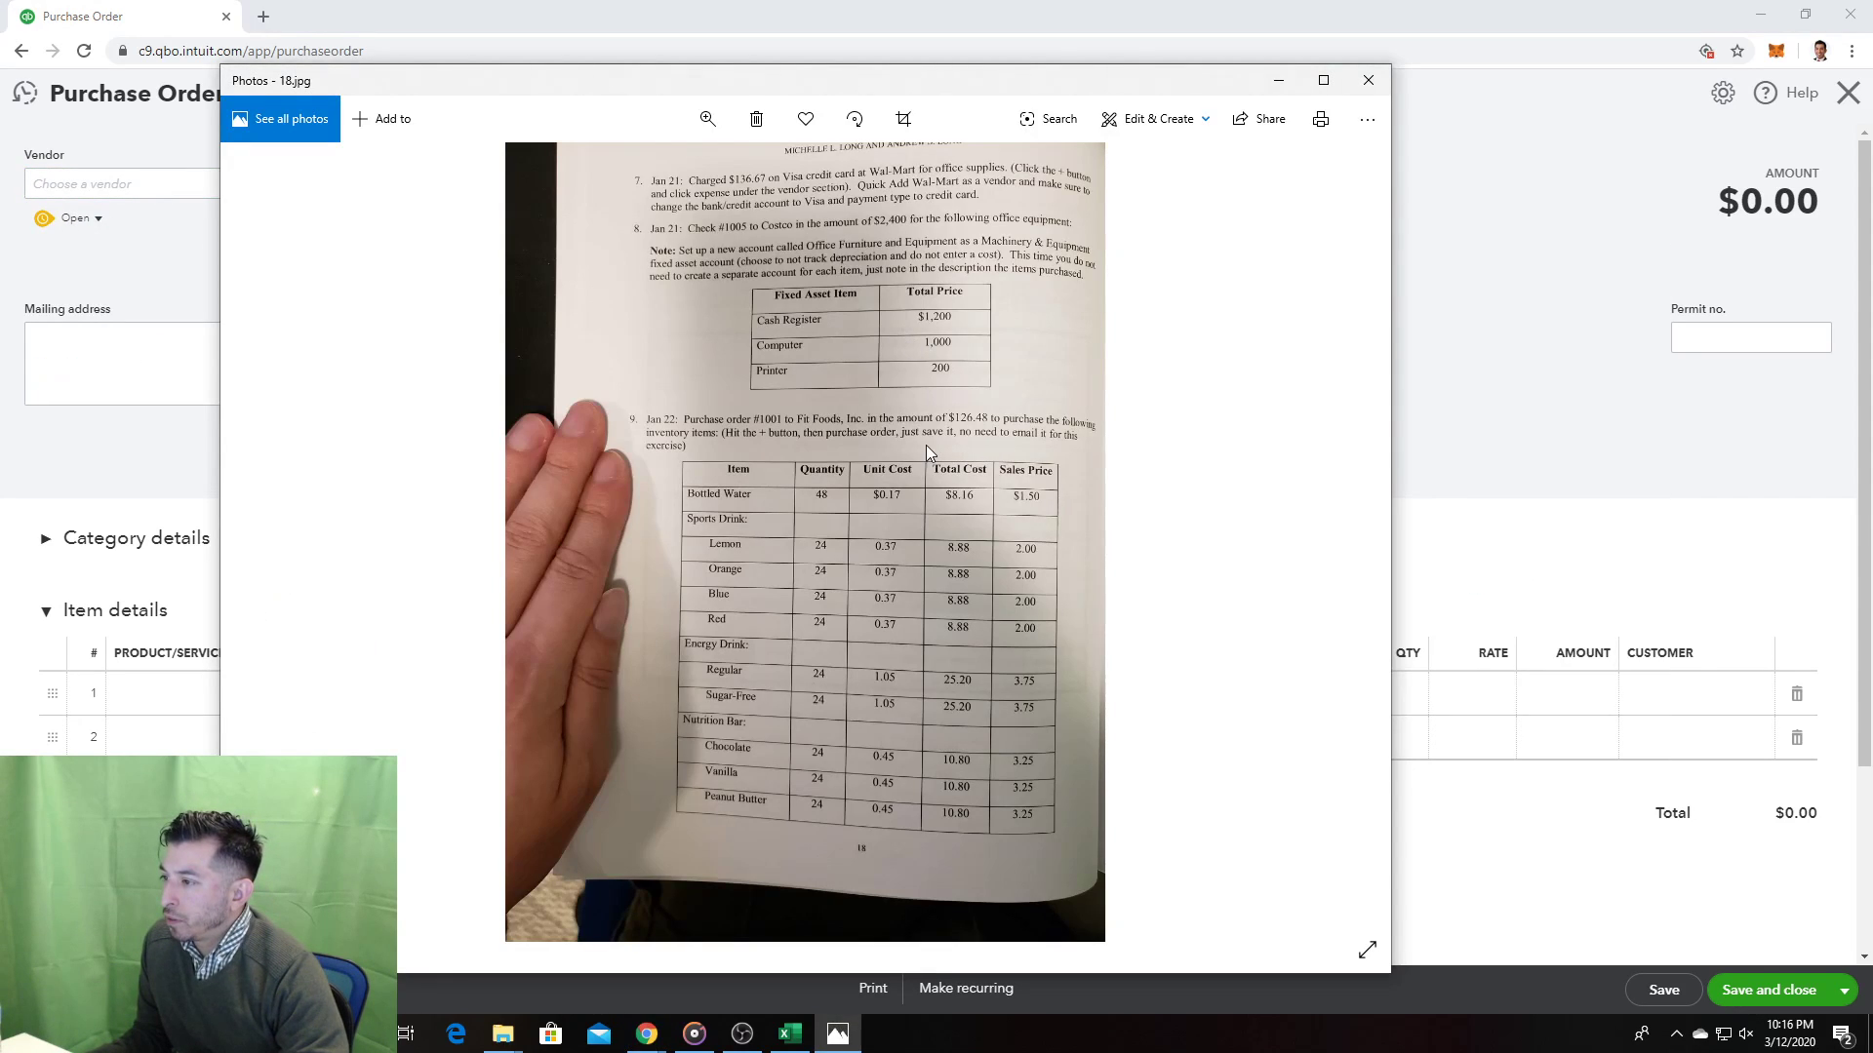
pyautogui.hotkey('alt', 'Tab')
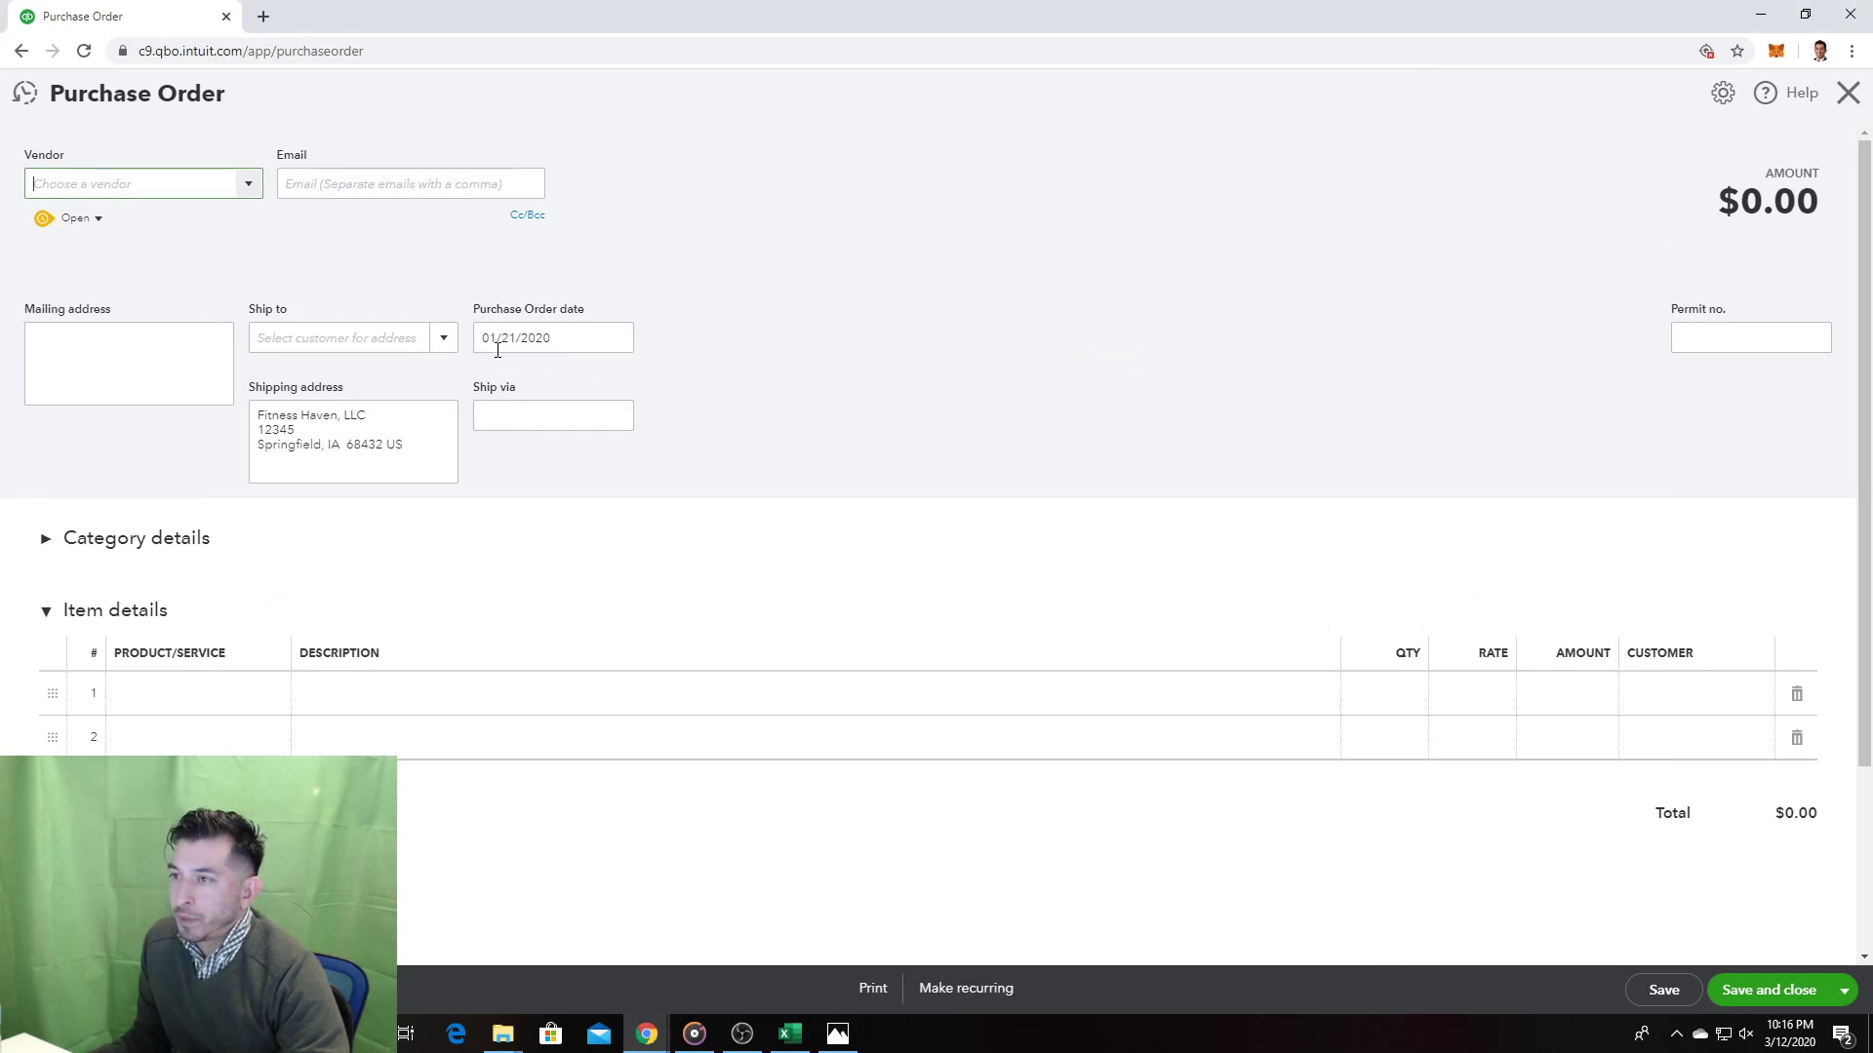
# Step: Add Fit Foods, Inc as a new vendor and select it on the purchase order
pyautogui.click(256, 194)
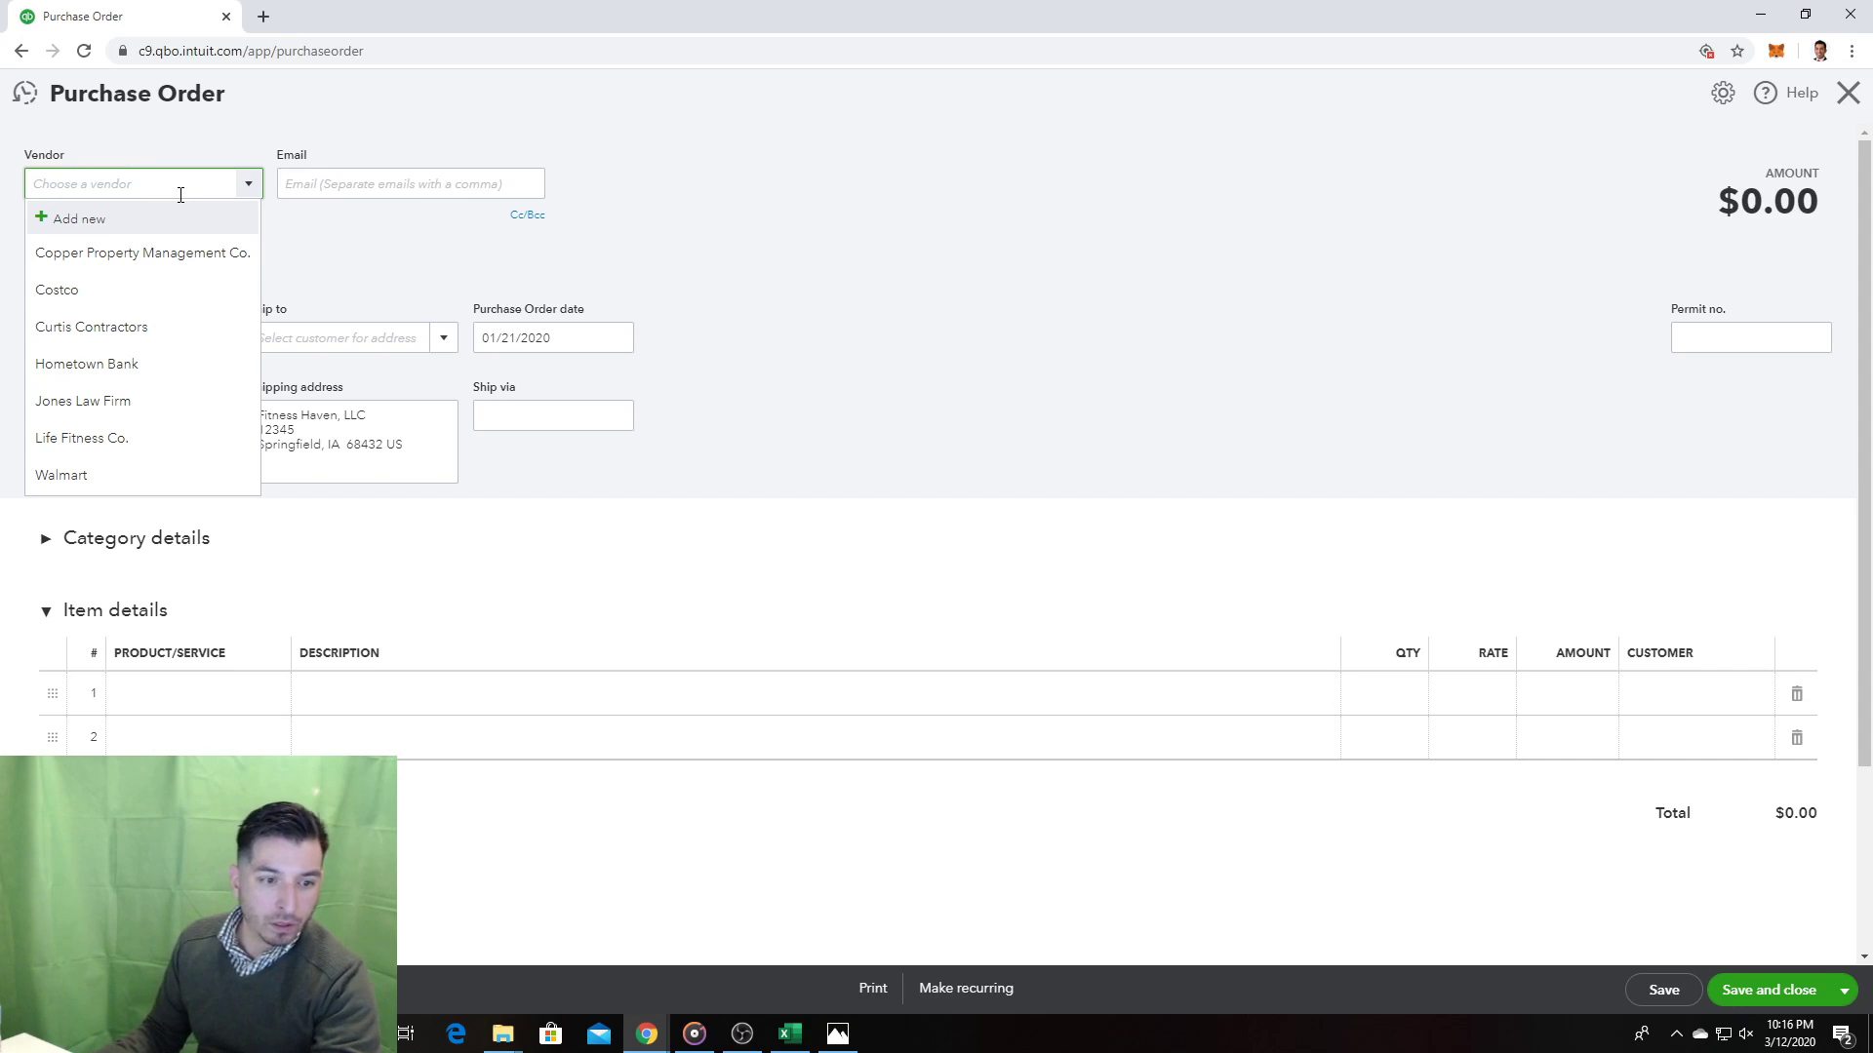
pyautogui.write('fi')
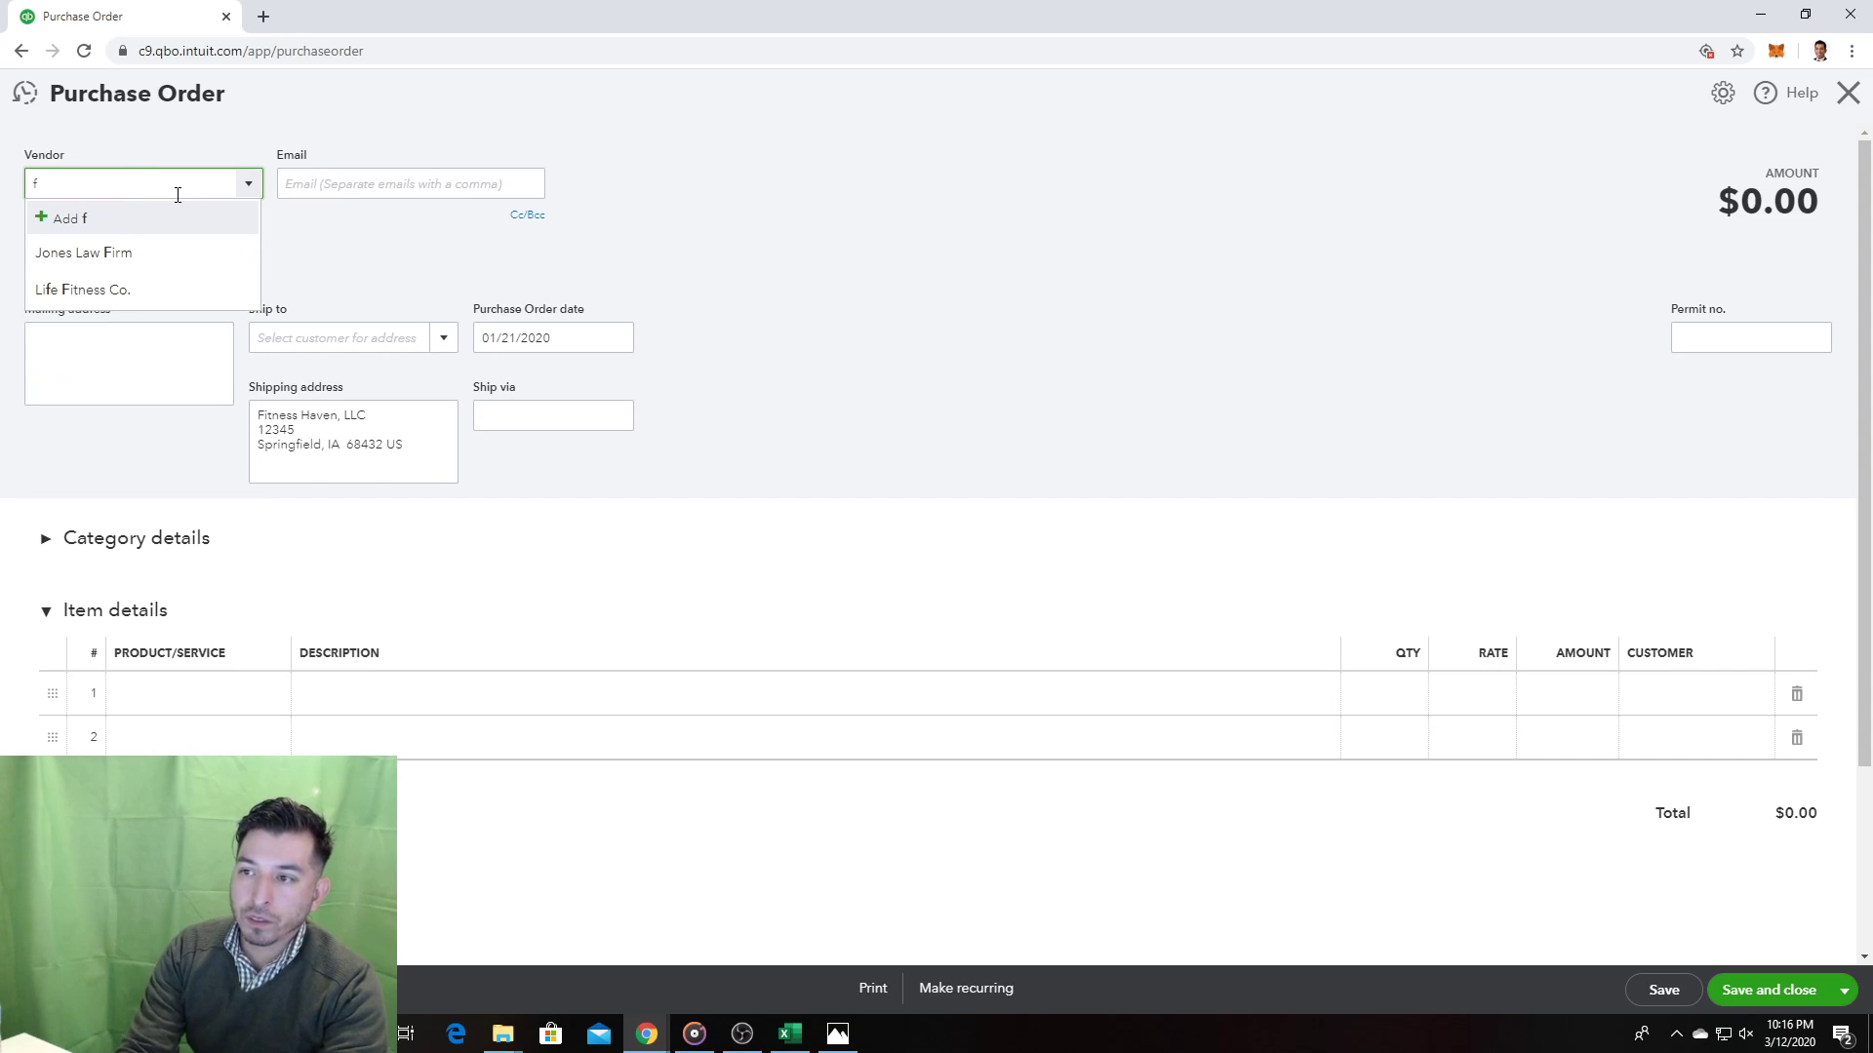
pyautogui.press('BackSpace')
pyautogui.press('BackSpace')
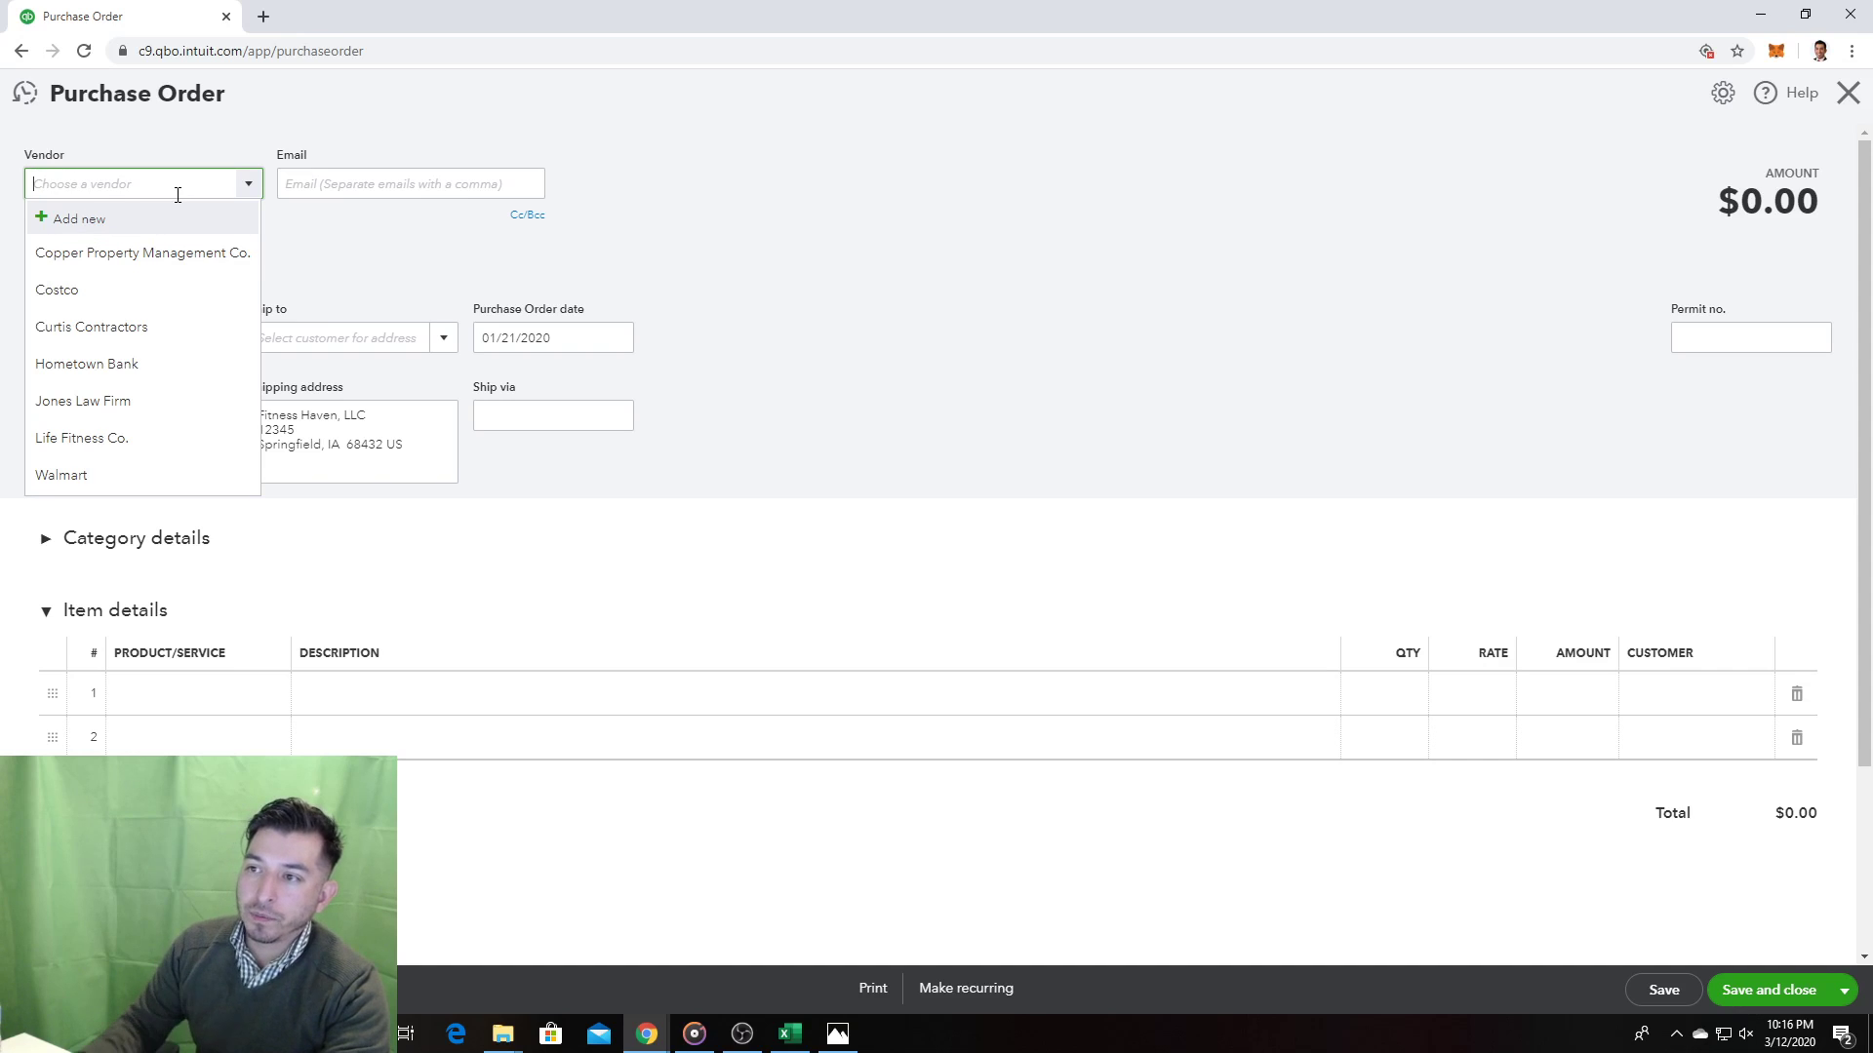
pyautogui.click(161, 214)
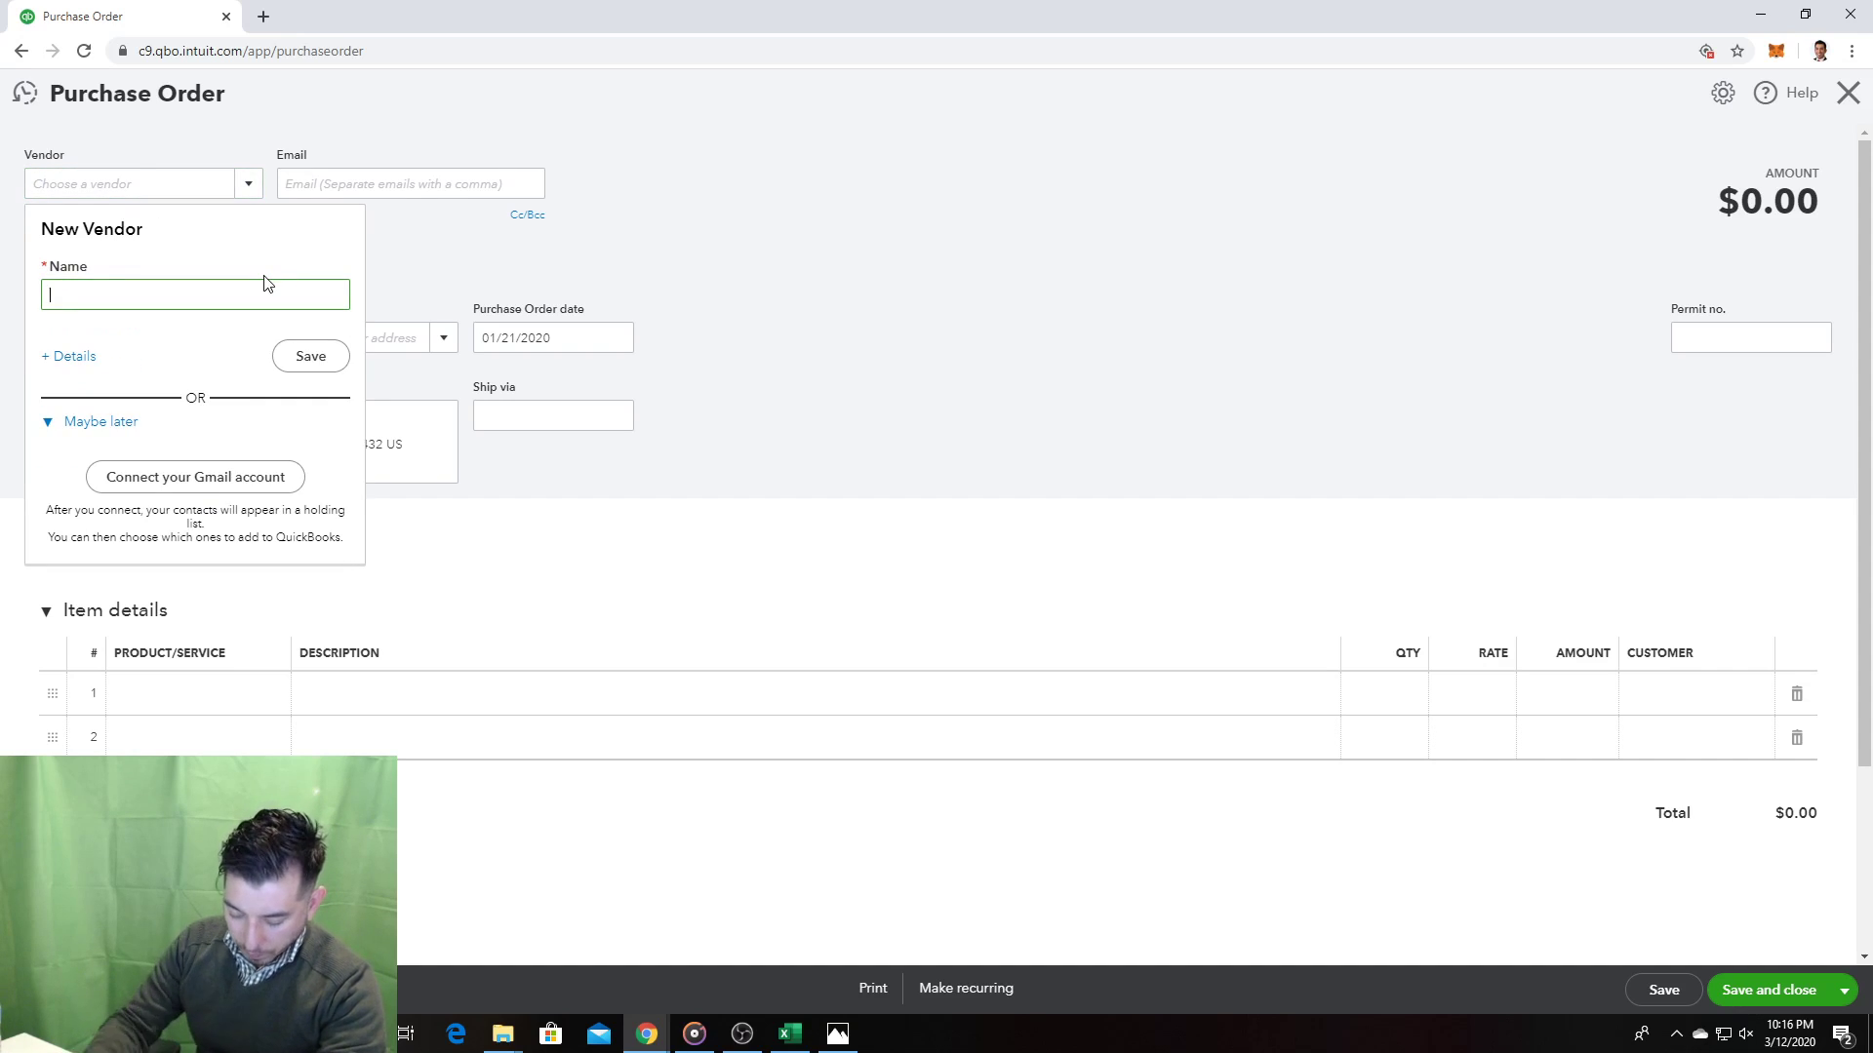
pyautogui.write('Fit Fo')
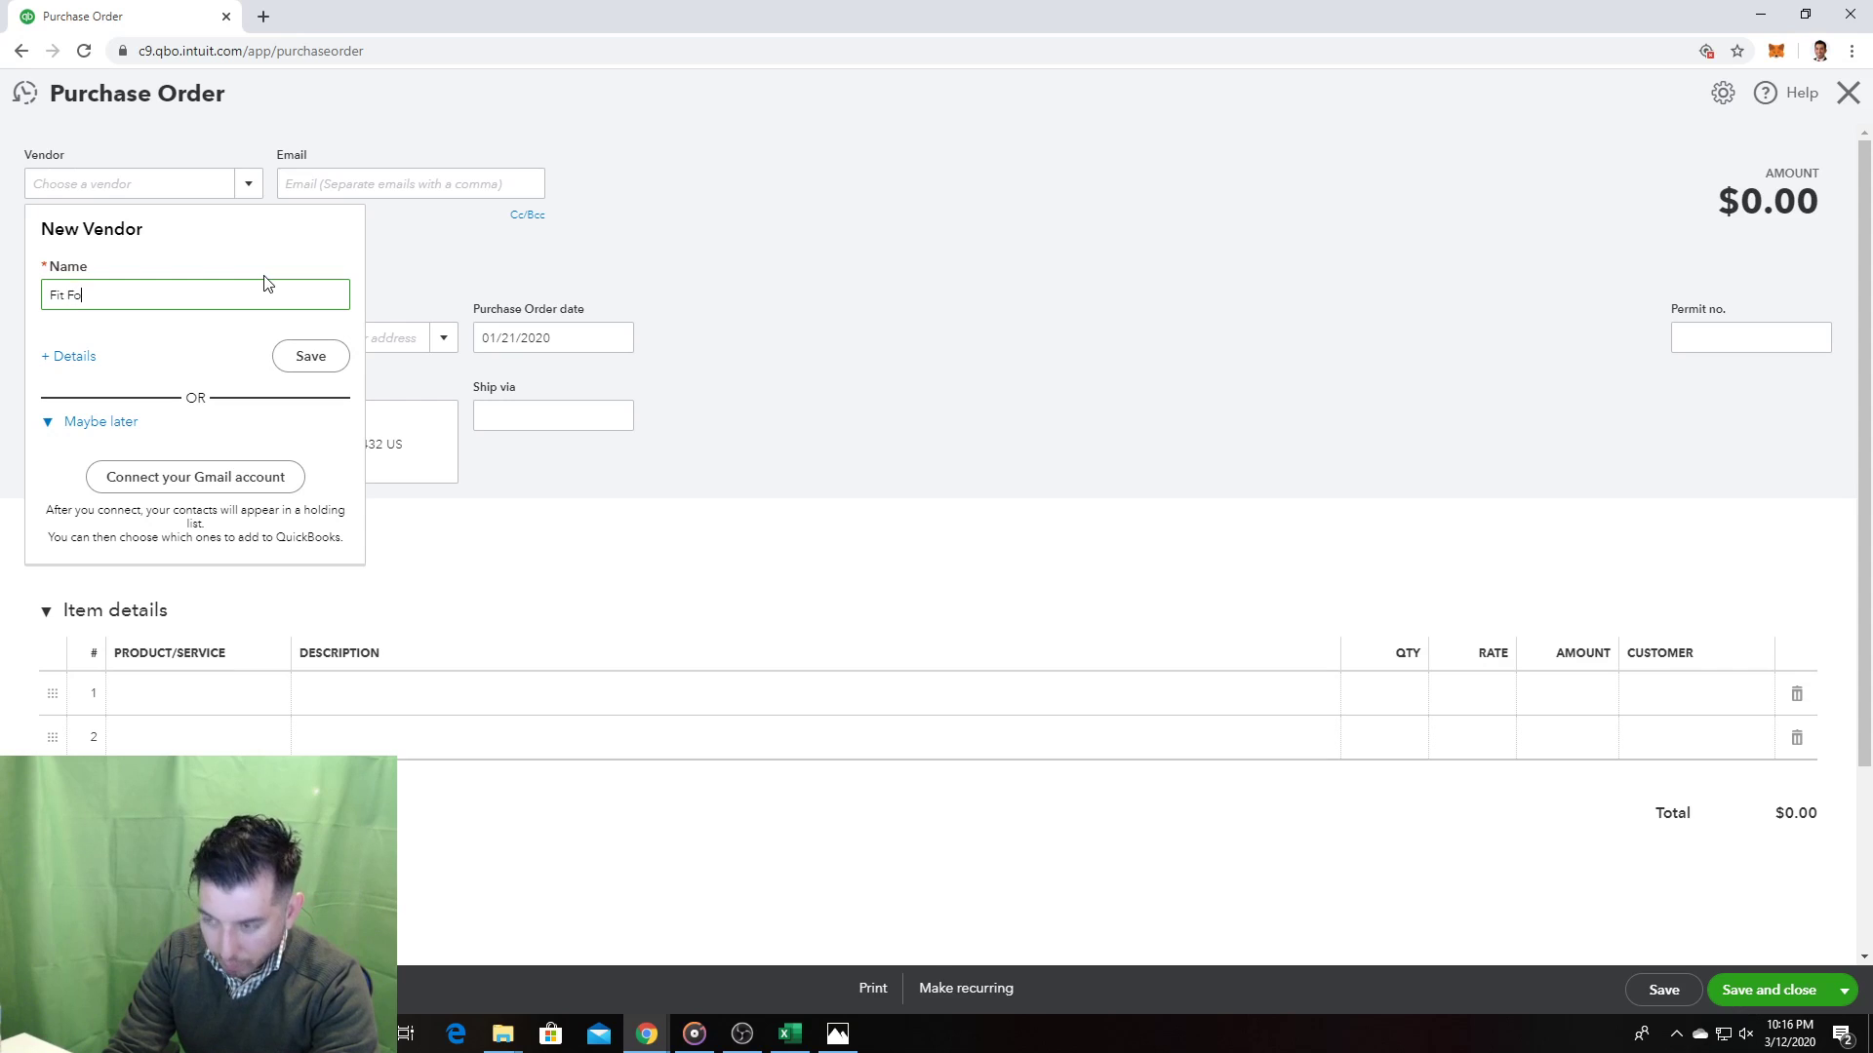
pyautogui.write('ods, Inc')
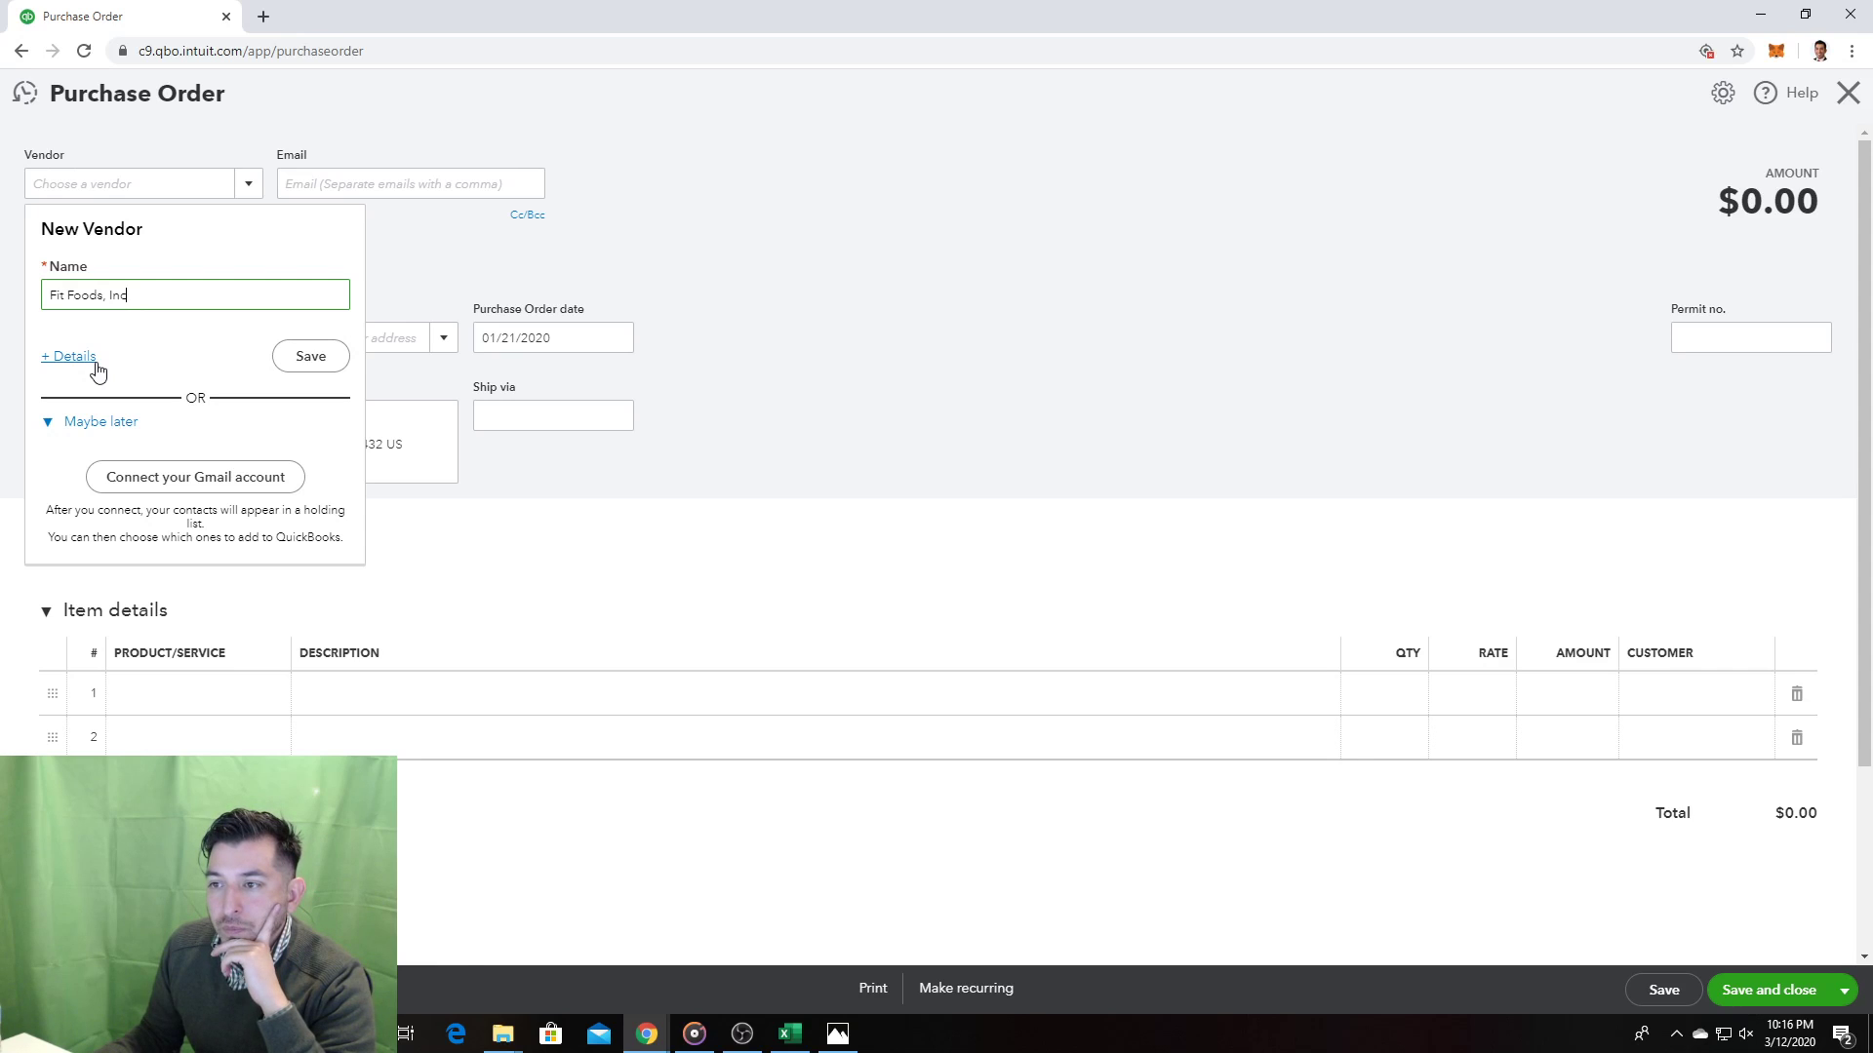
pyautogui.click(318, 363)
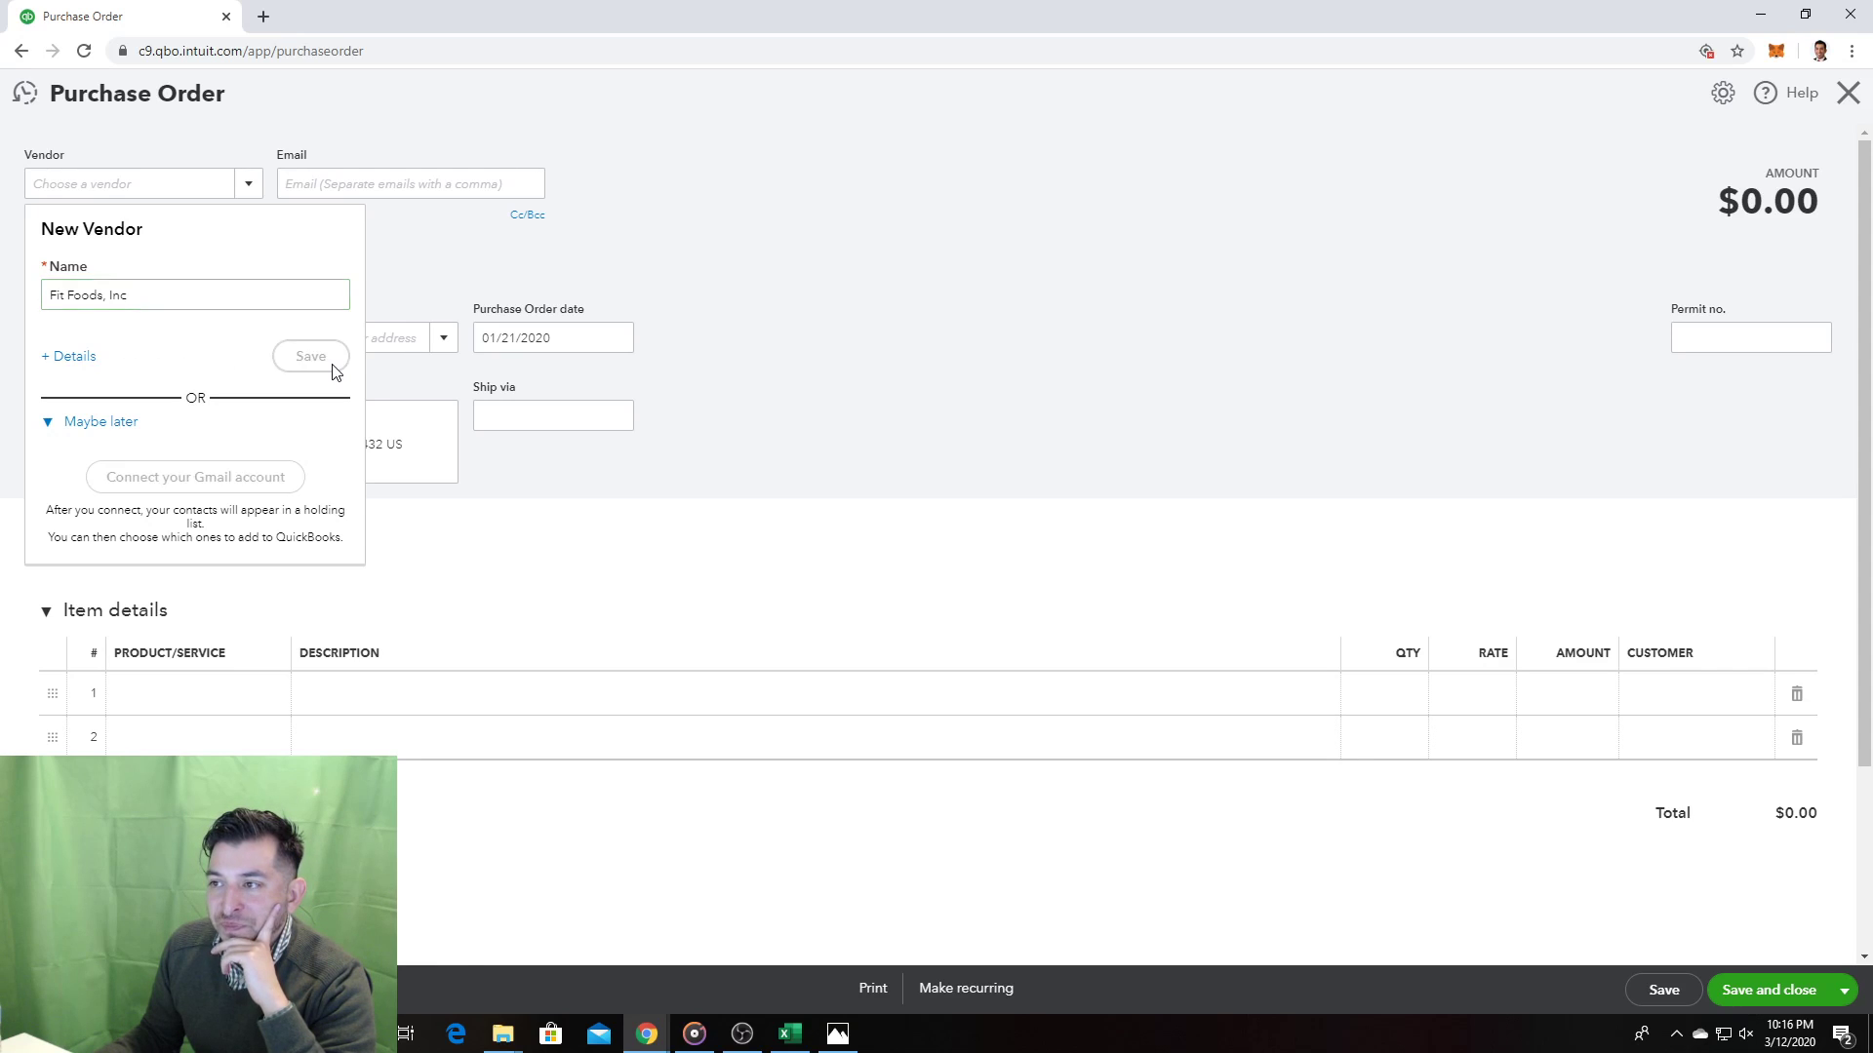
# Step: Leave the shipping fields blank and enter the purchase order number in the Permit no. field
pyautogui.click(443, 341)
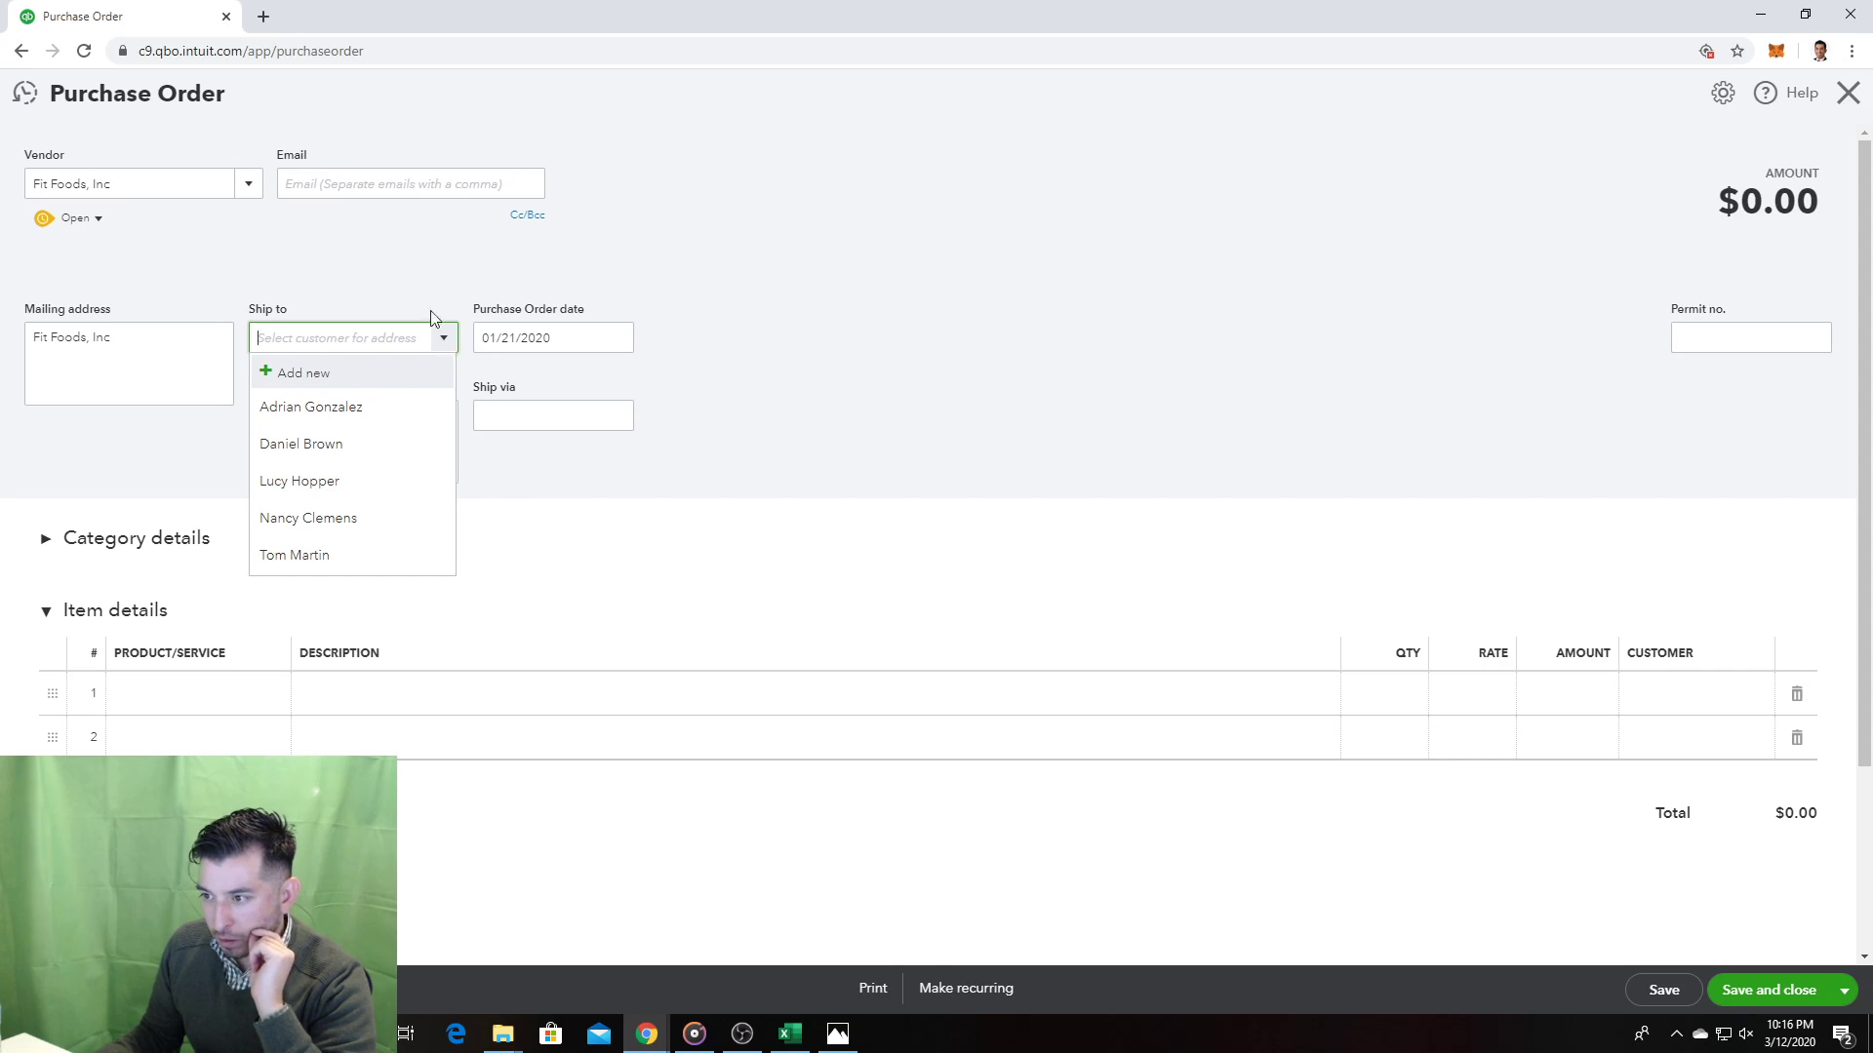
pyautogui.click(441, 338)
pyautogui.click(520, 418)
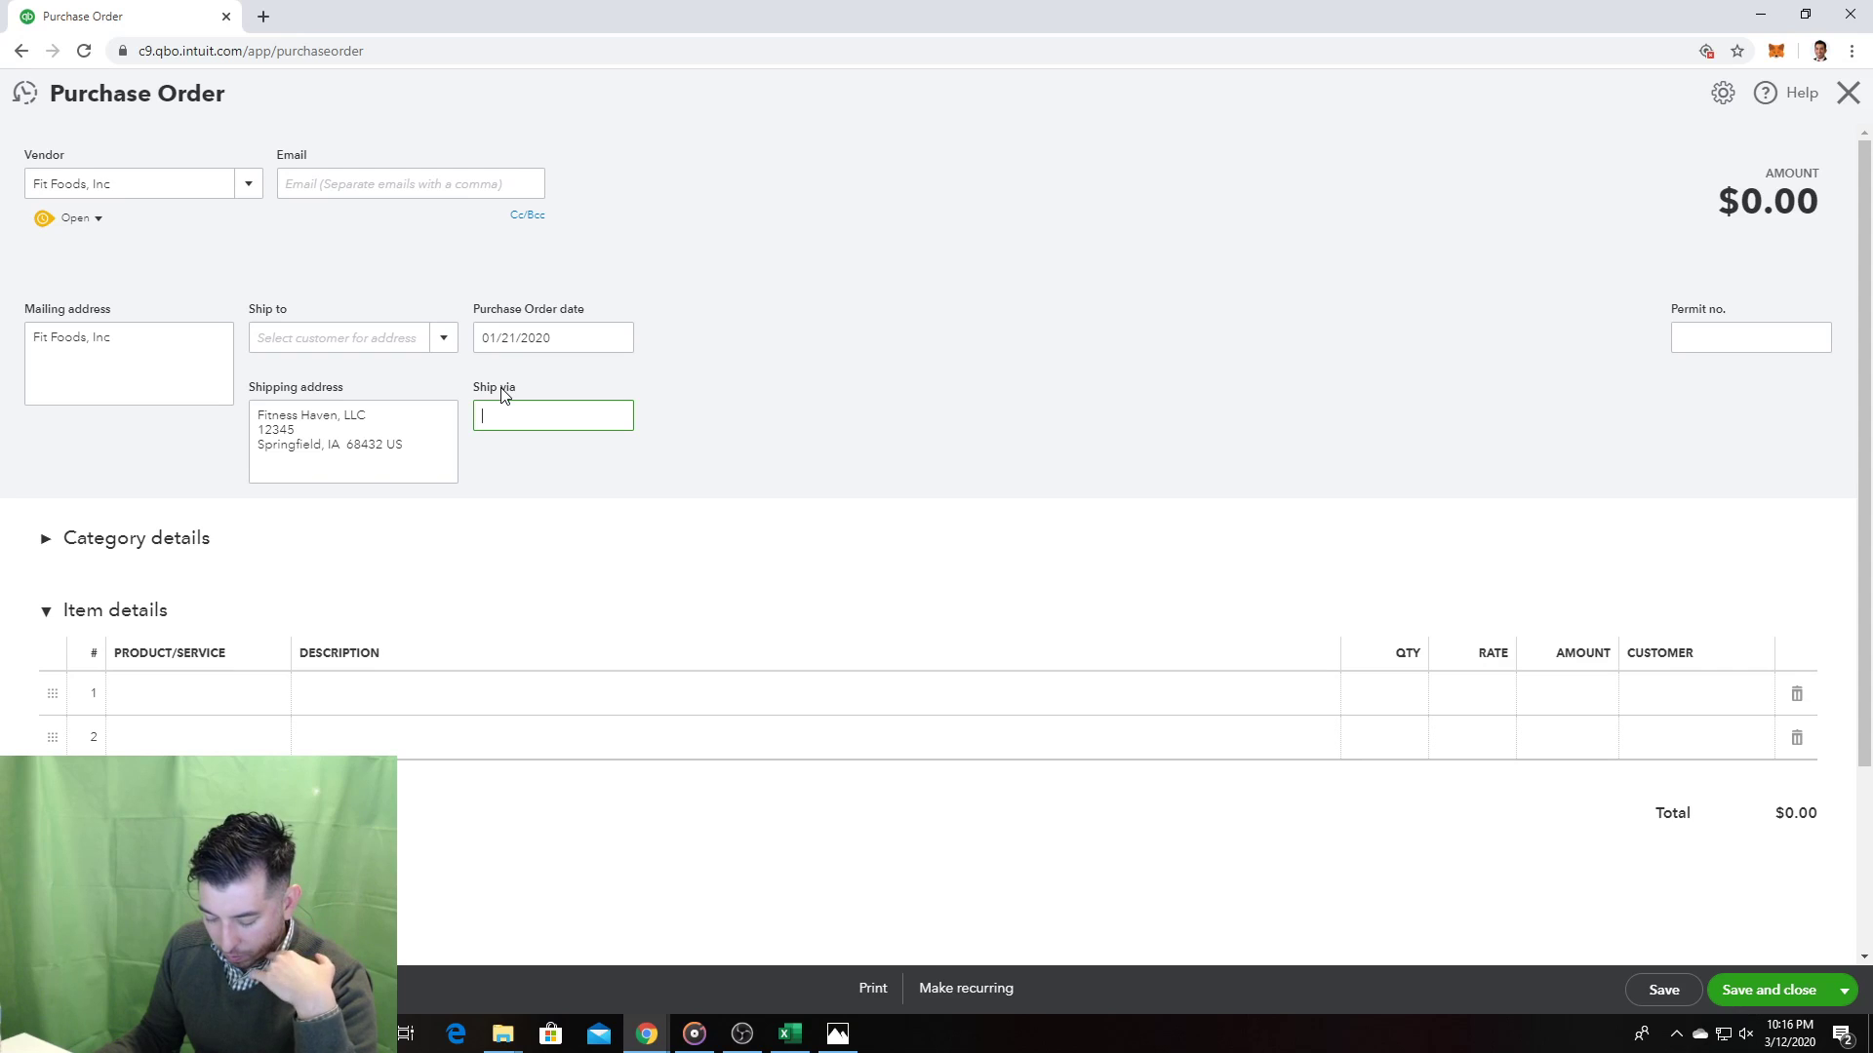
pyautogui.click(1716, 325)
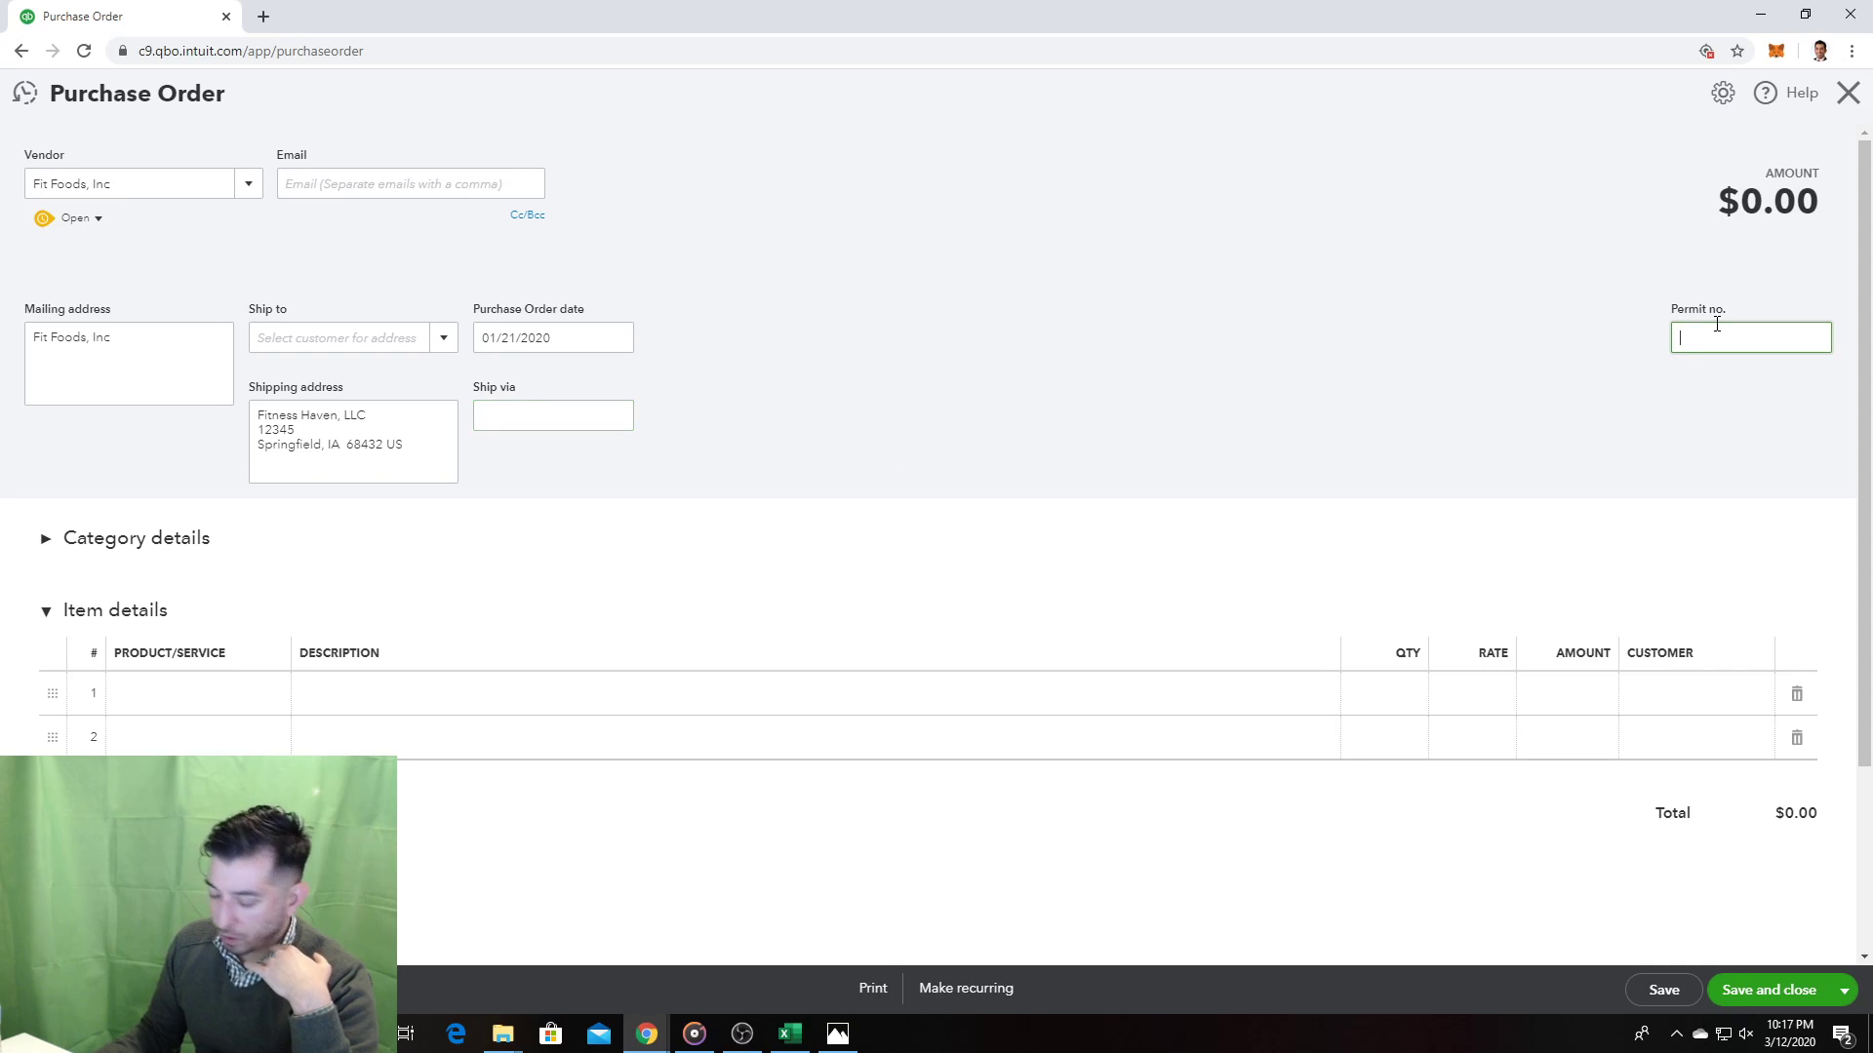
pyautogui.write('1001')
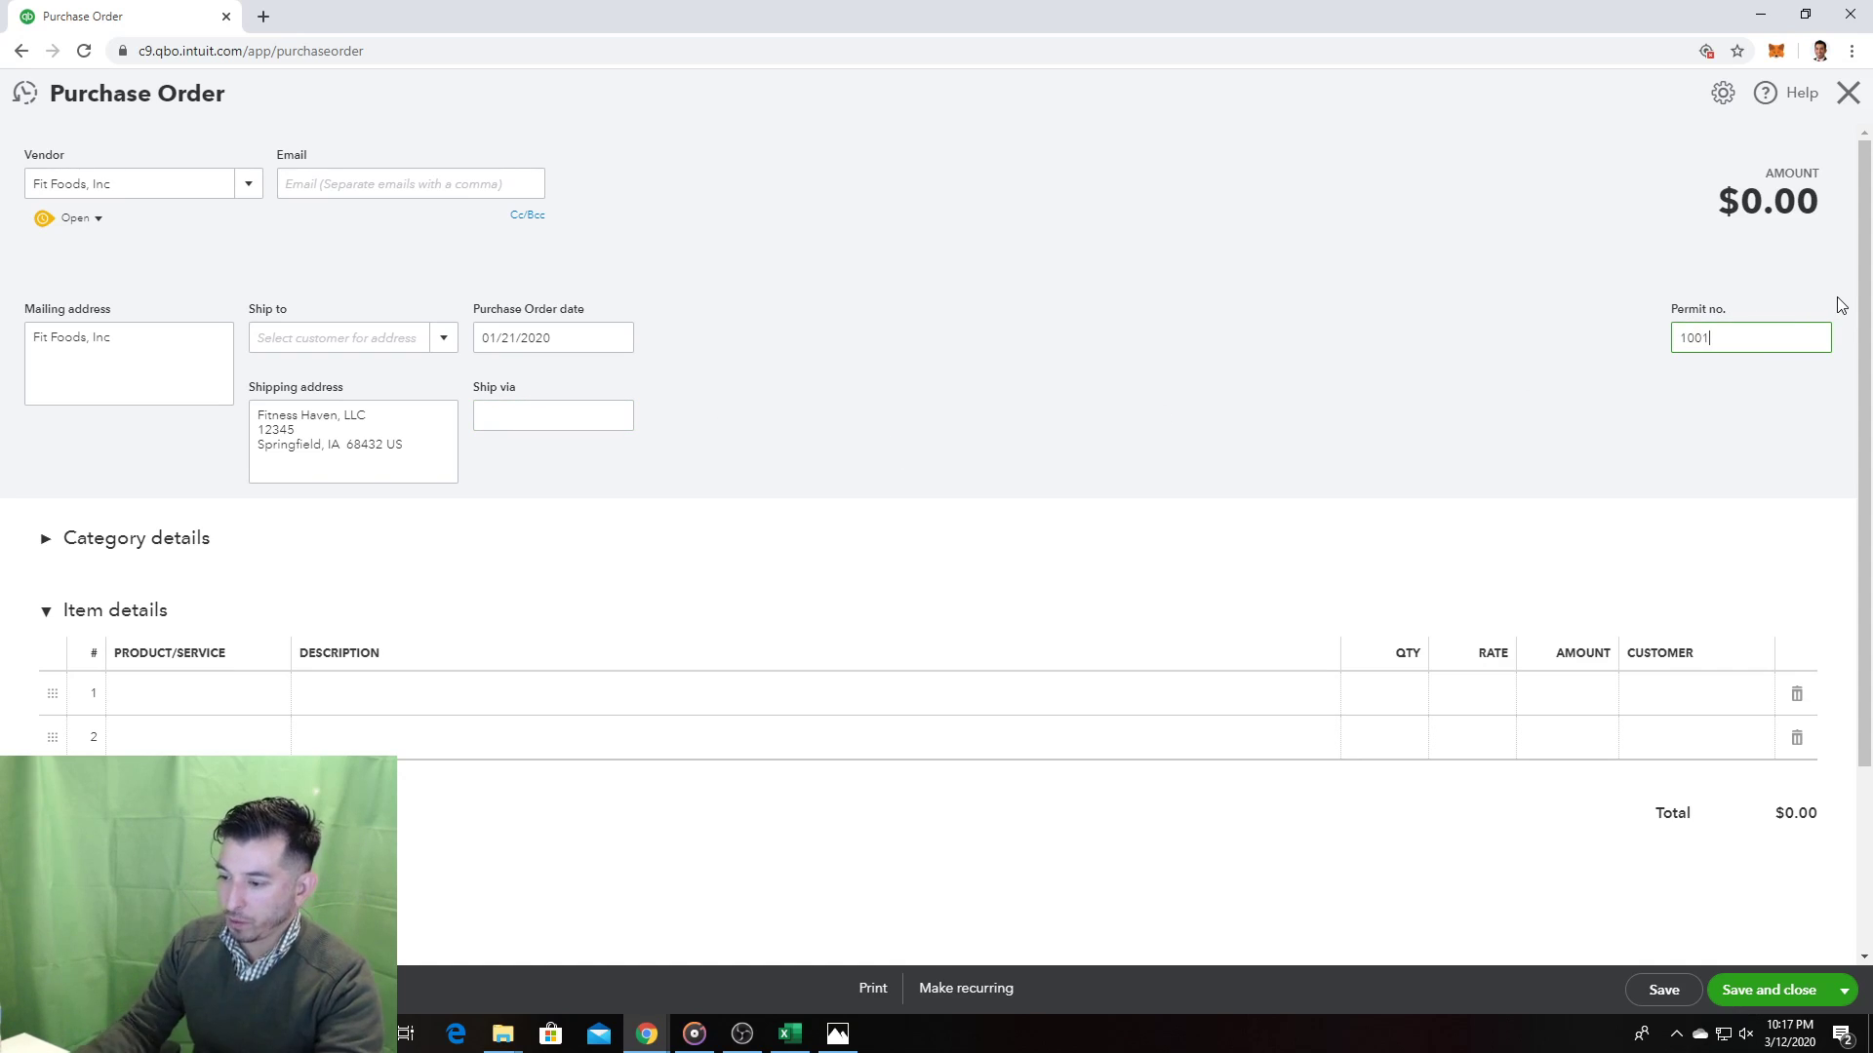
# Step: Check the item list in the 18.jpg photo and extend the purchase order's item details to ten lines
pyautogui.hotkey('alt', 'Tab')
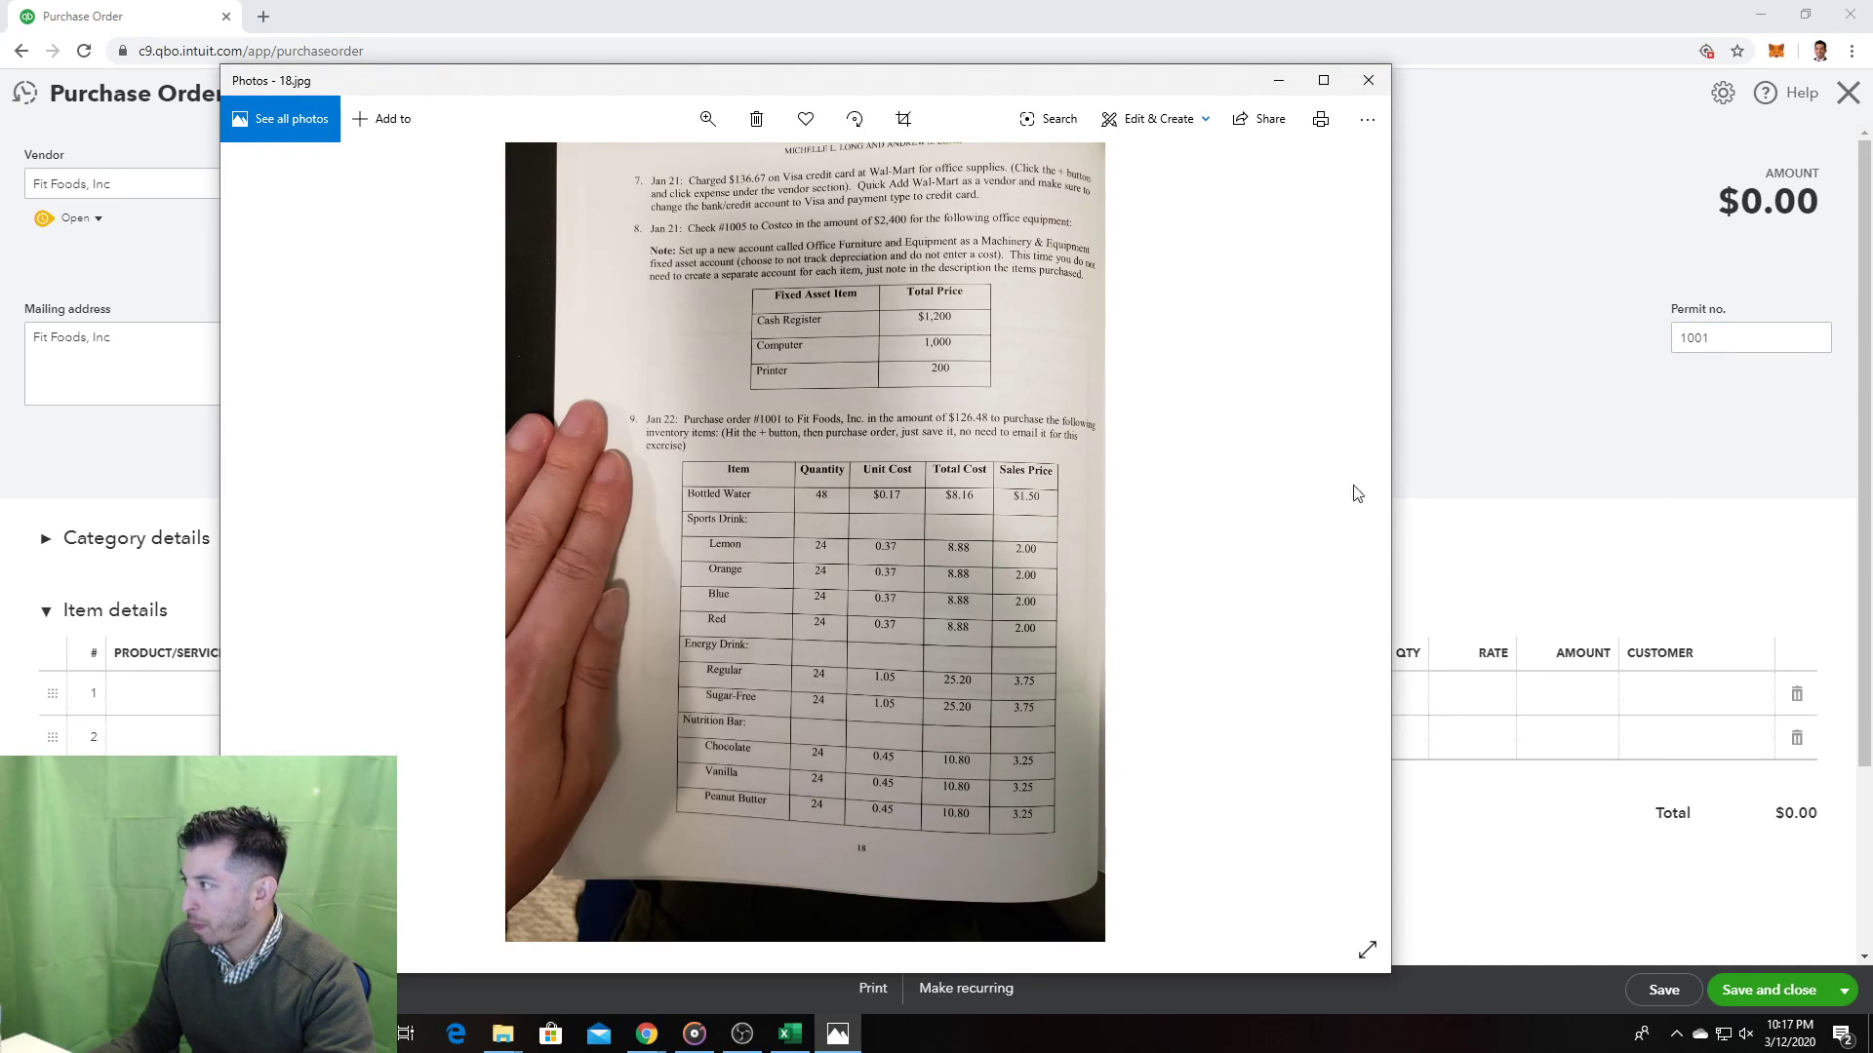
pyautogui.hotkey('alt', 'Tab')
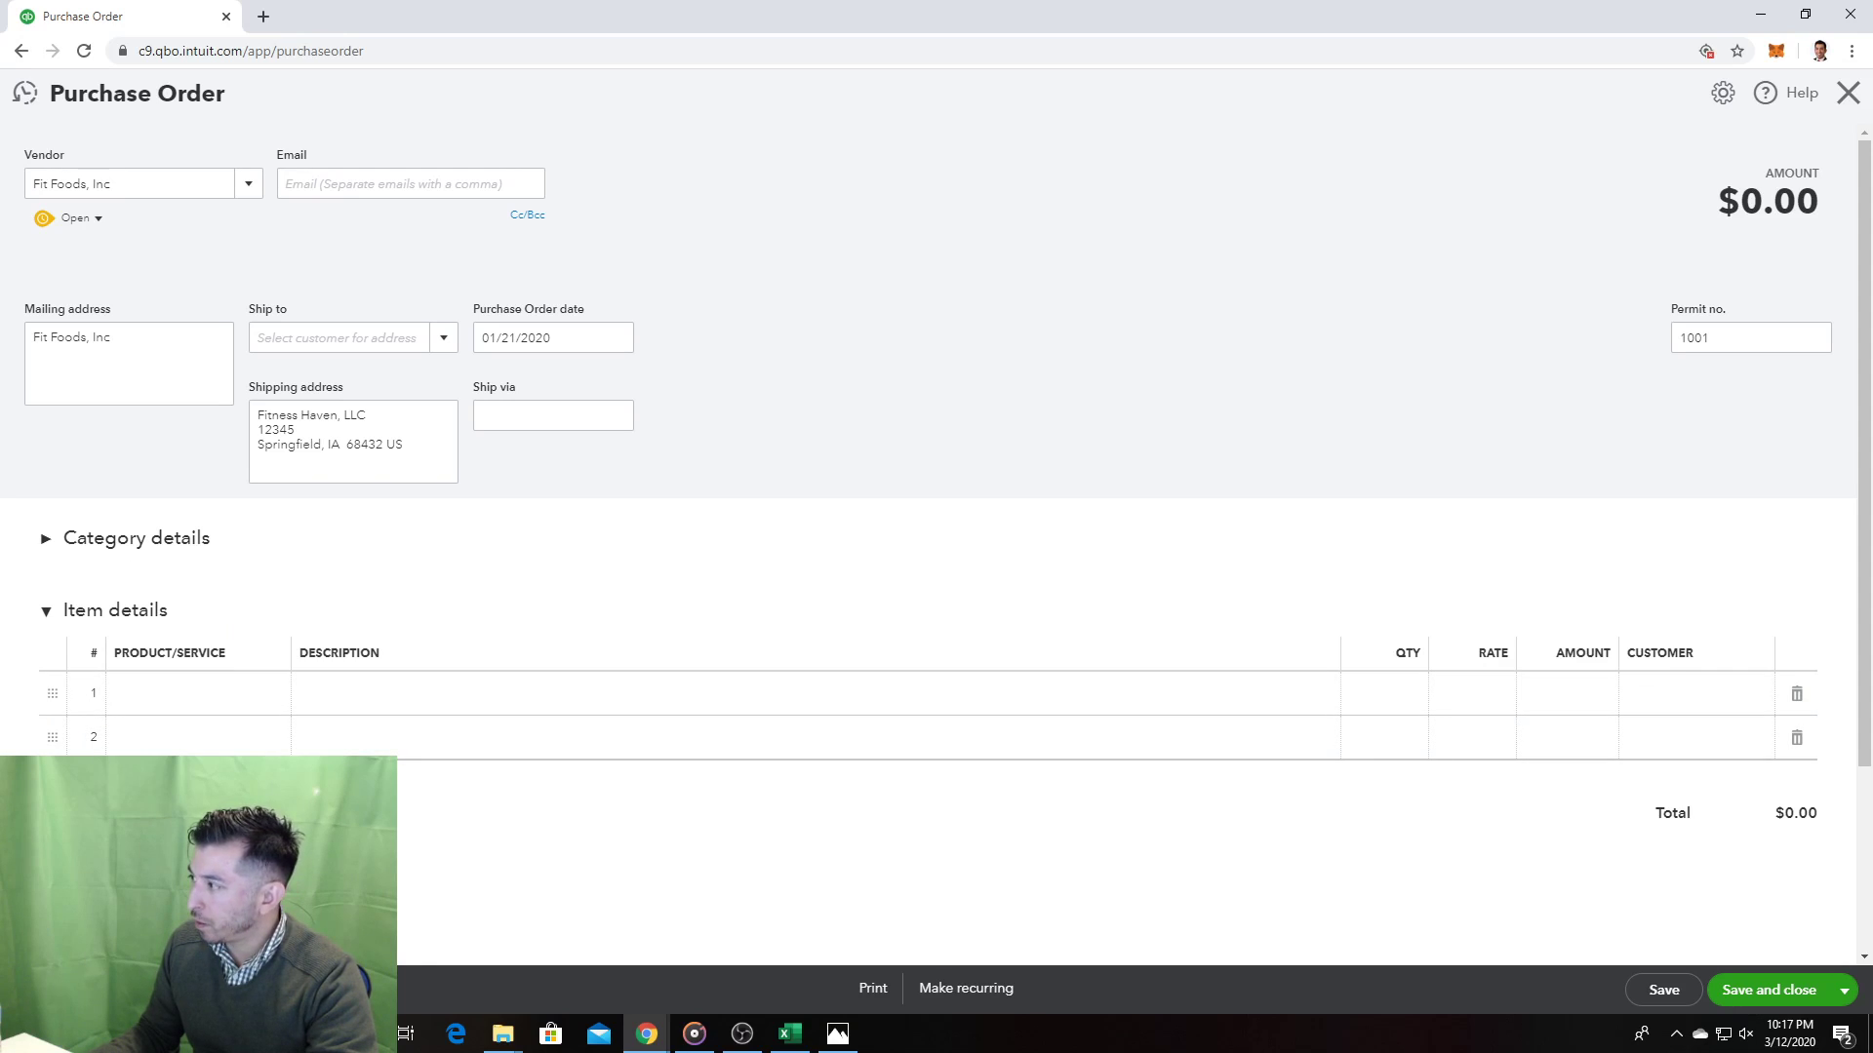
pyautogui.scroll(-3, 986, 786)
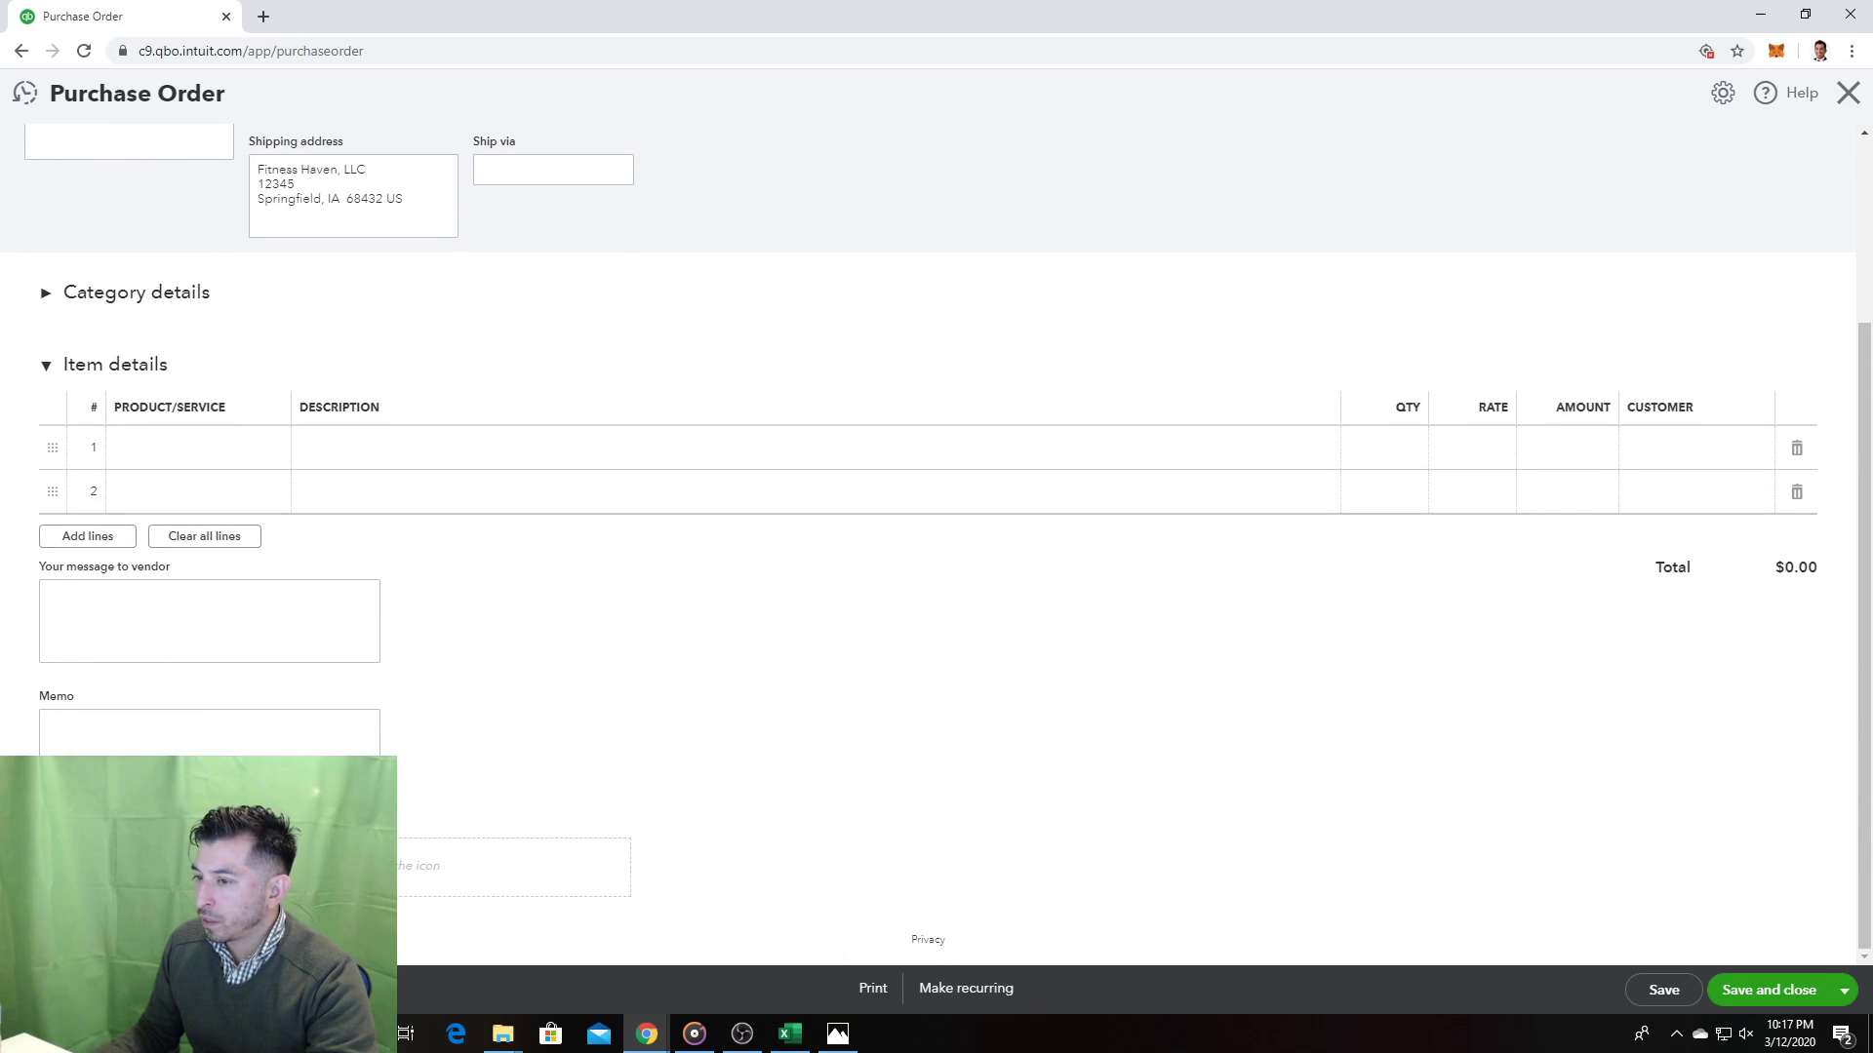
pyautogui.scroll(2, 468, 854)
pyautogui.scroll(1, 697, 841)
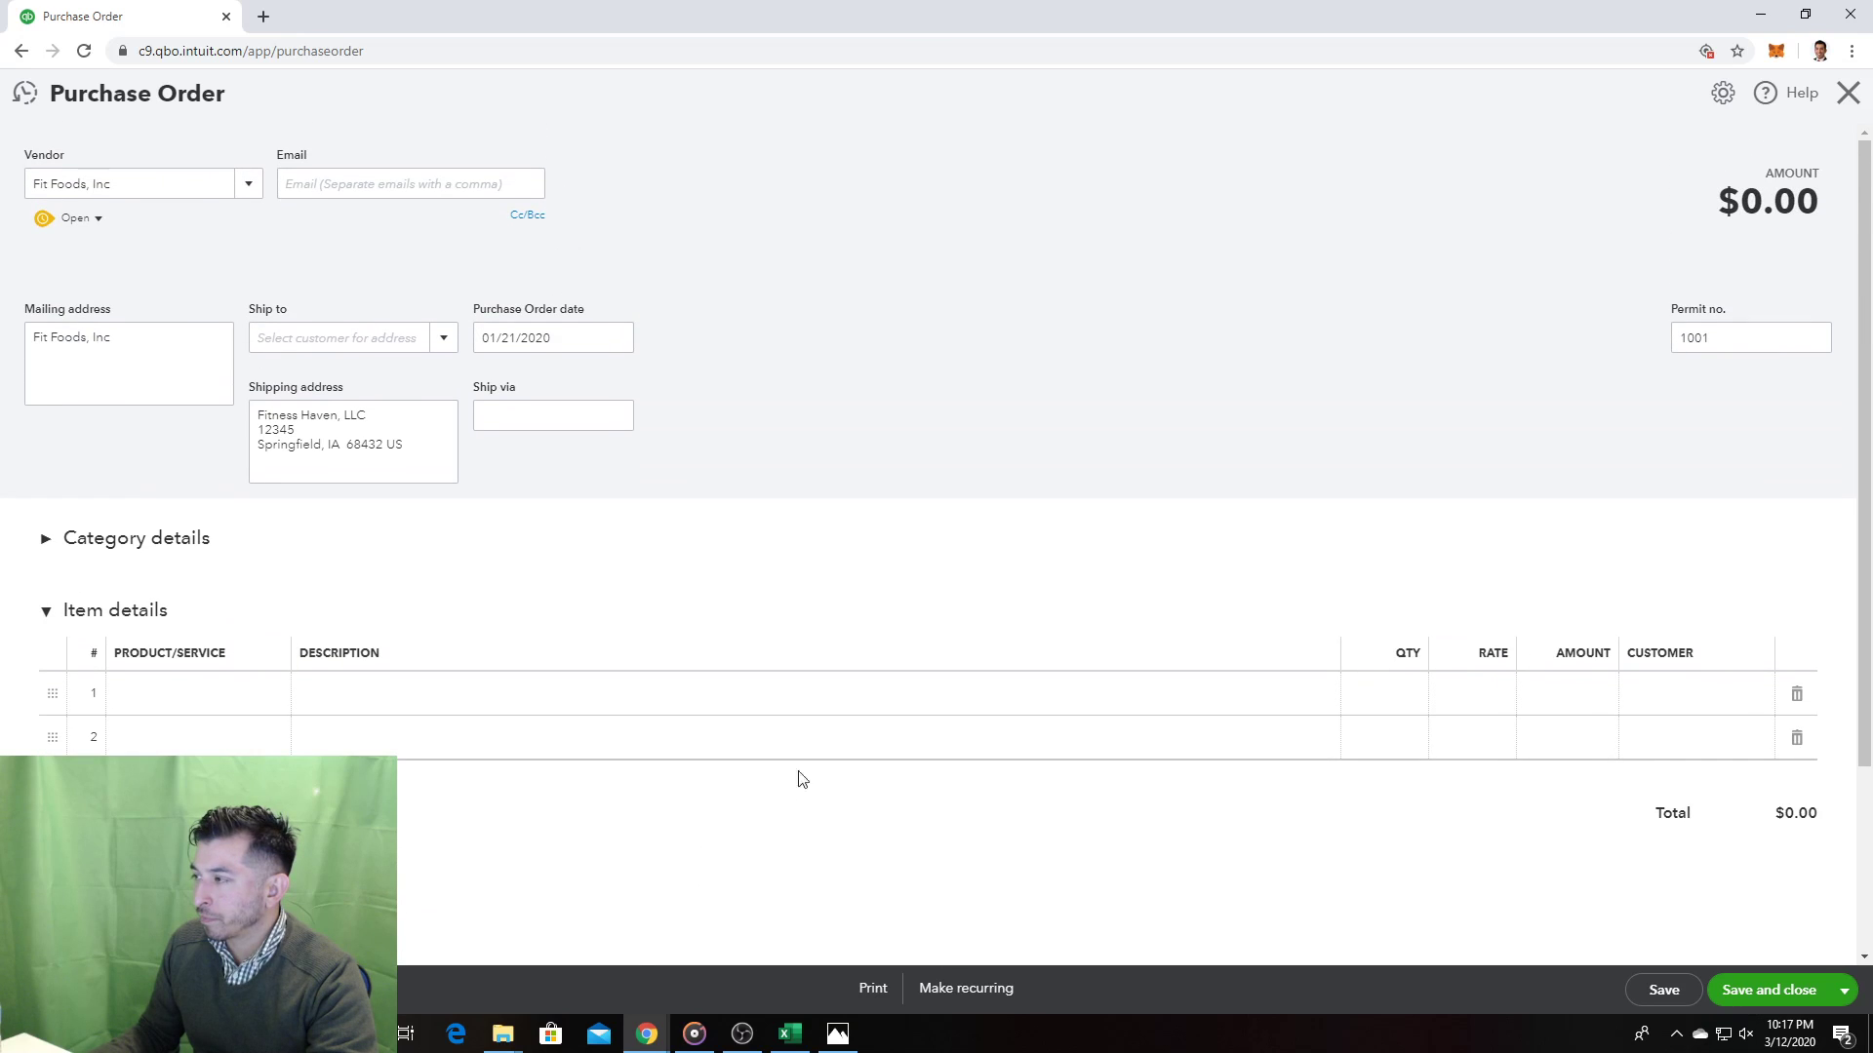
pyautogui.scroll(-2, 780, 429)
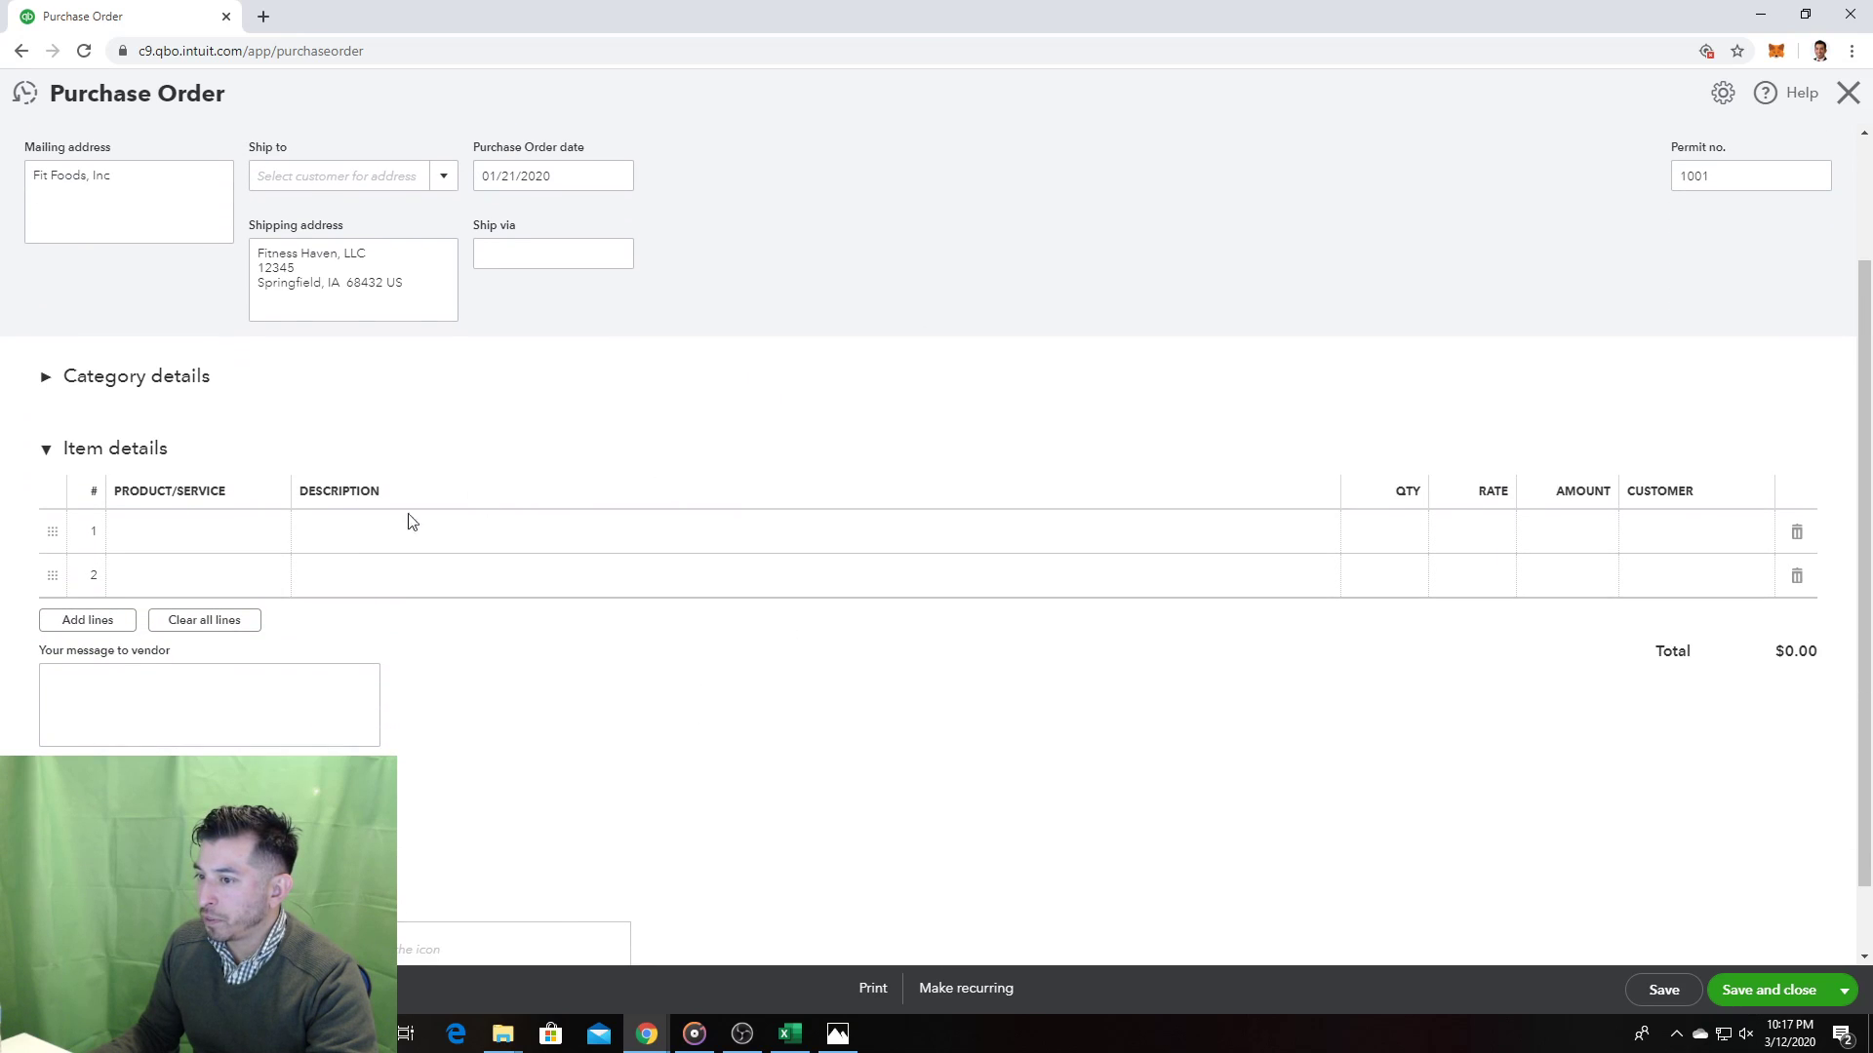
pyautogui.click(93, 621)
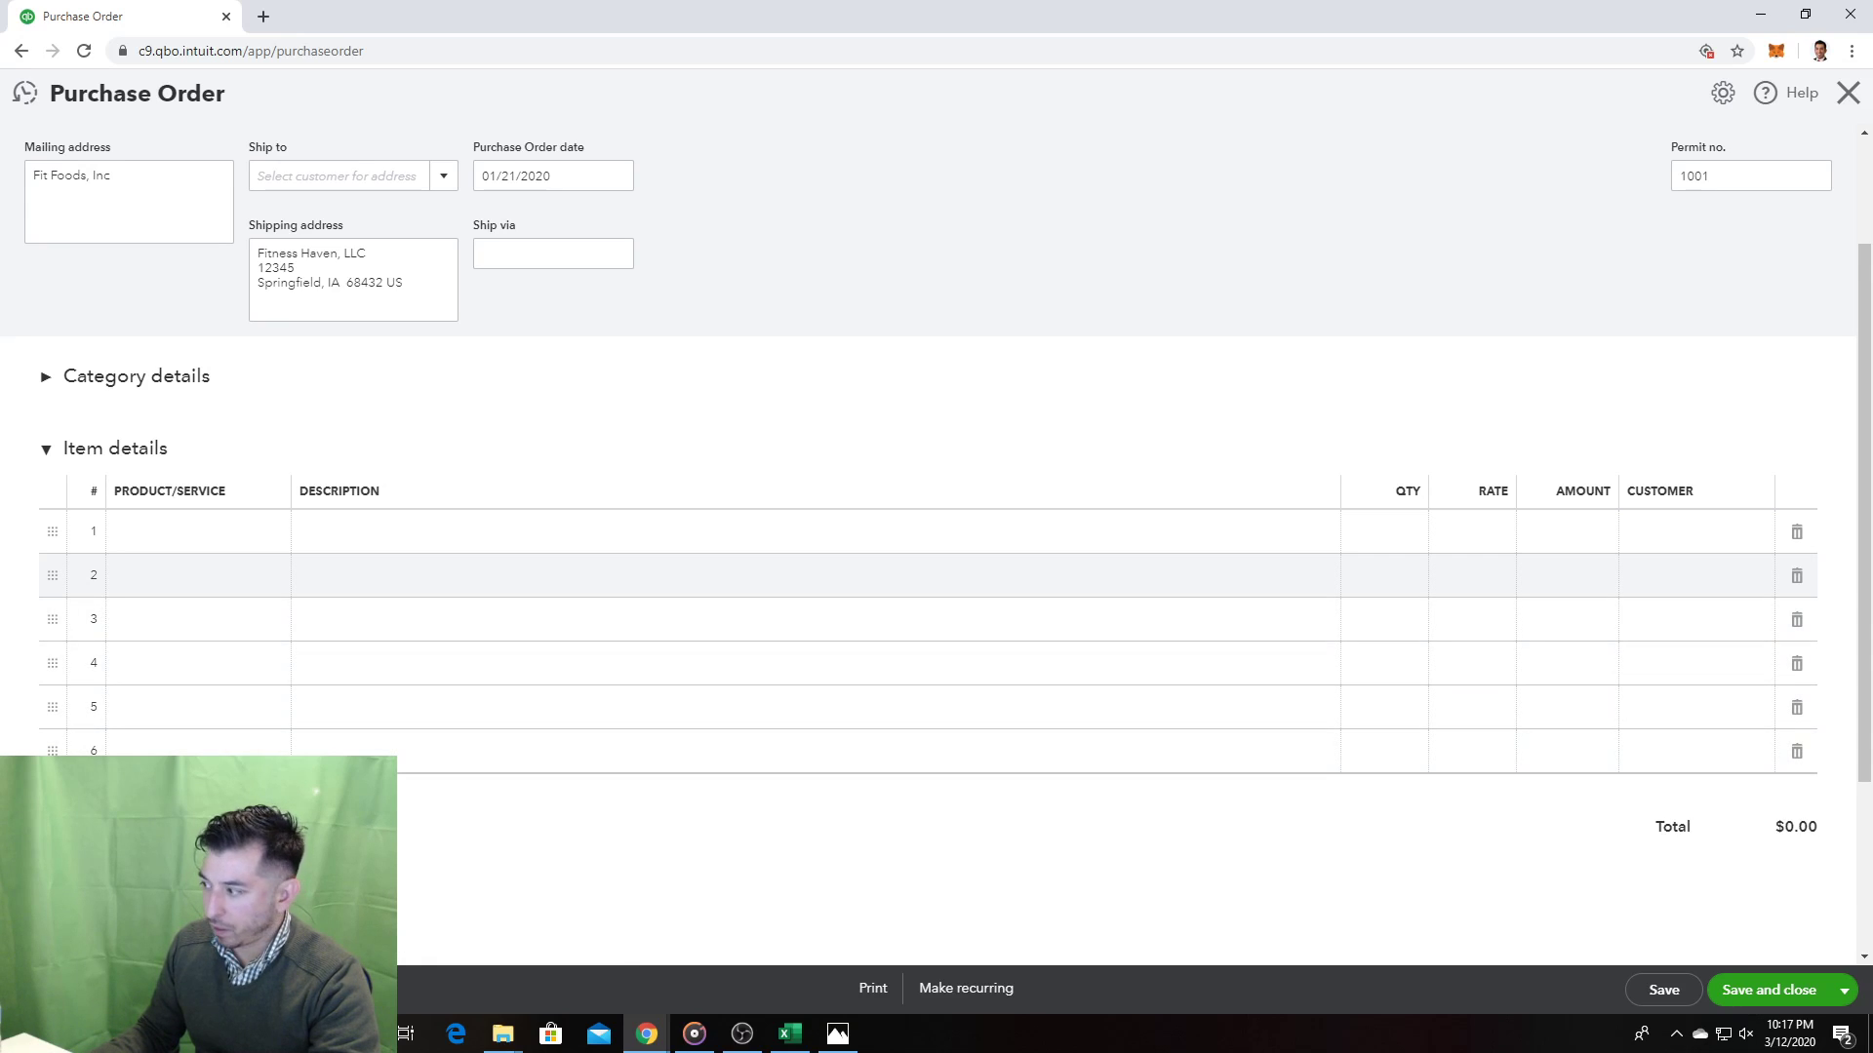
pyautogui.click(141, 749)
pyautogui.click(143, 795)
pyautogui.click(142, 839)
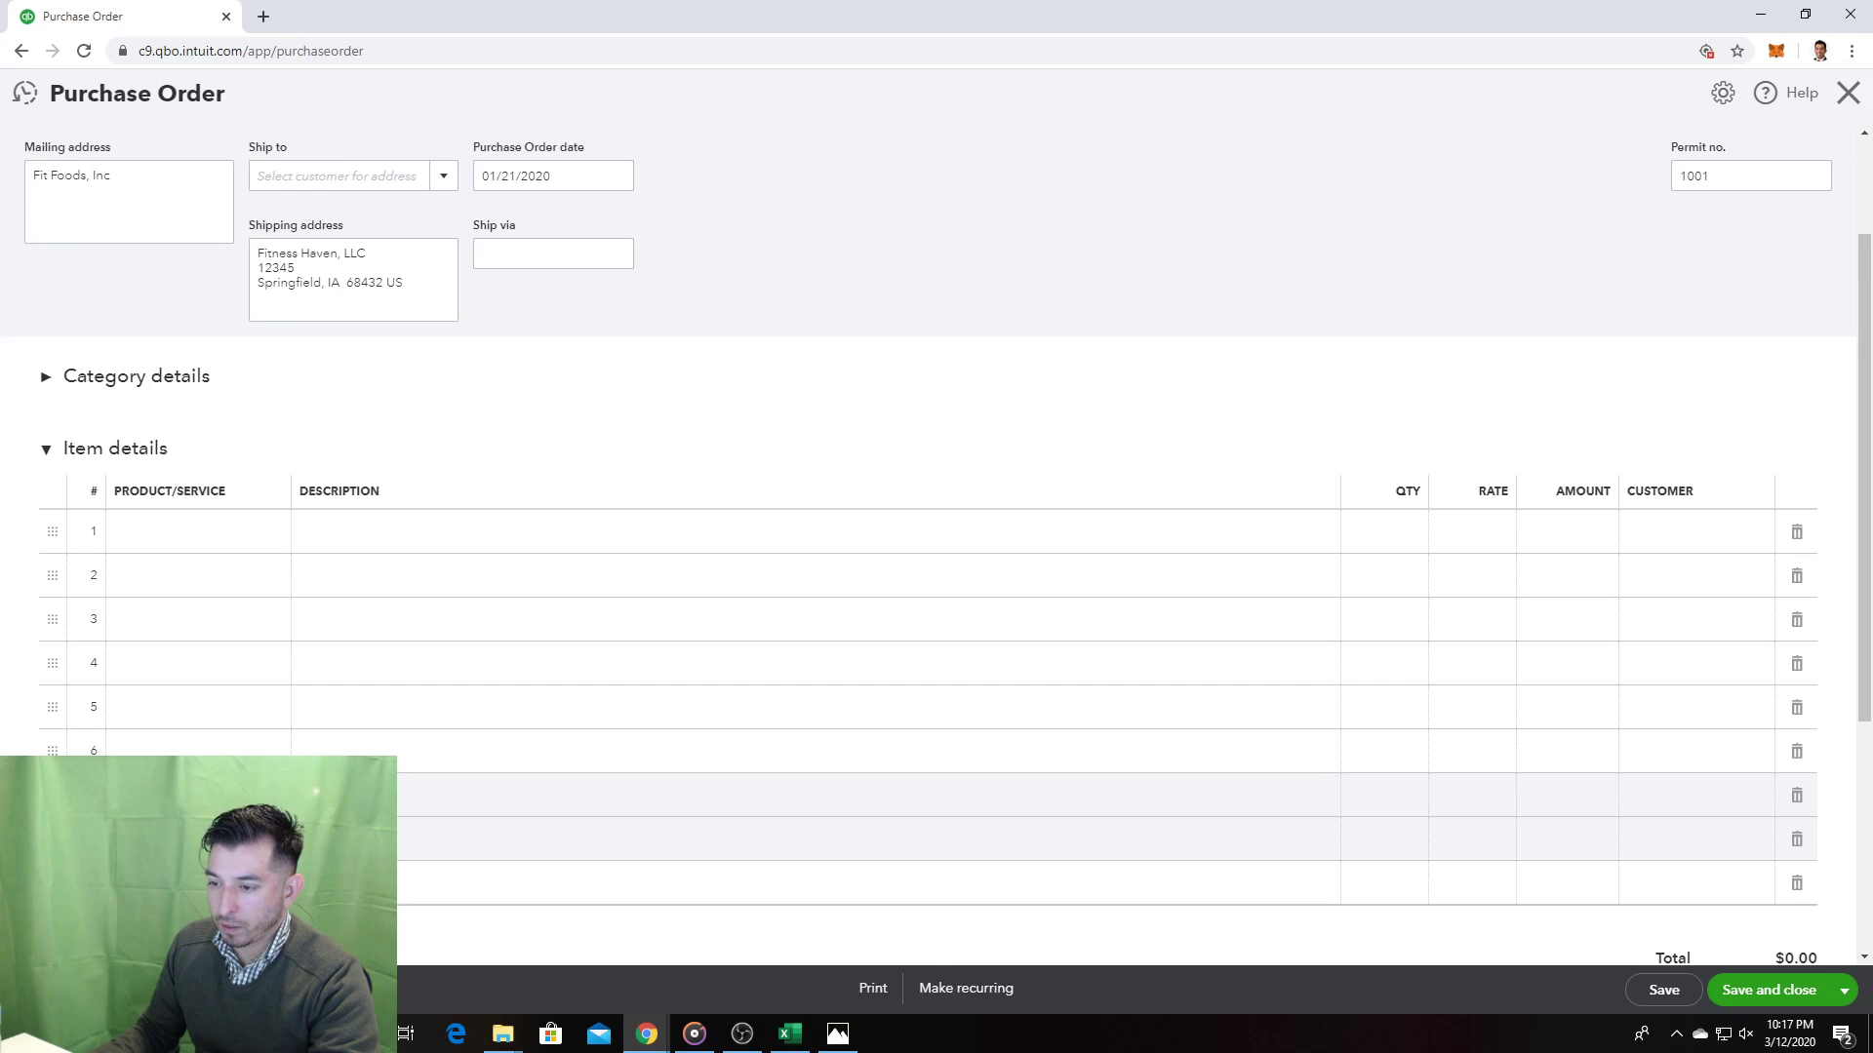
pyautogui.click(142, 883)
pyautogui.scroll(-6, 142, 882)
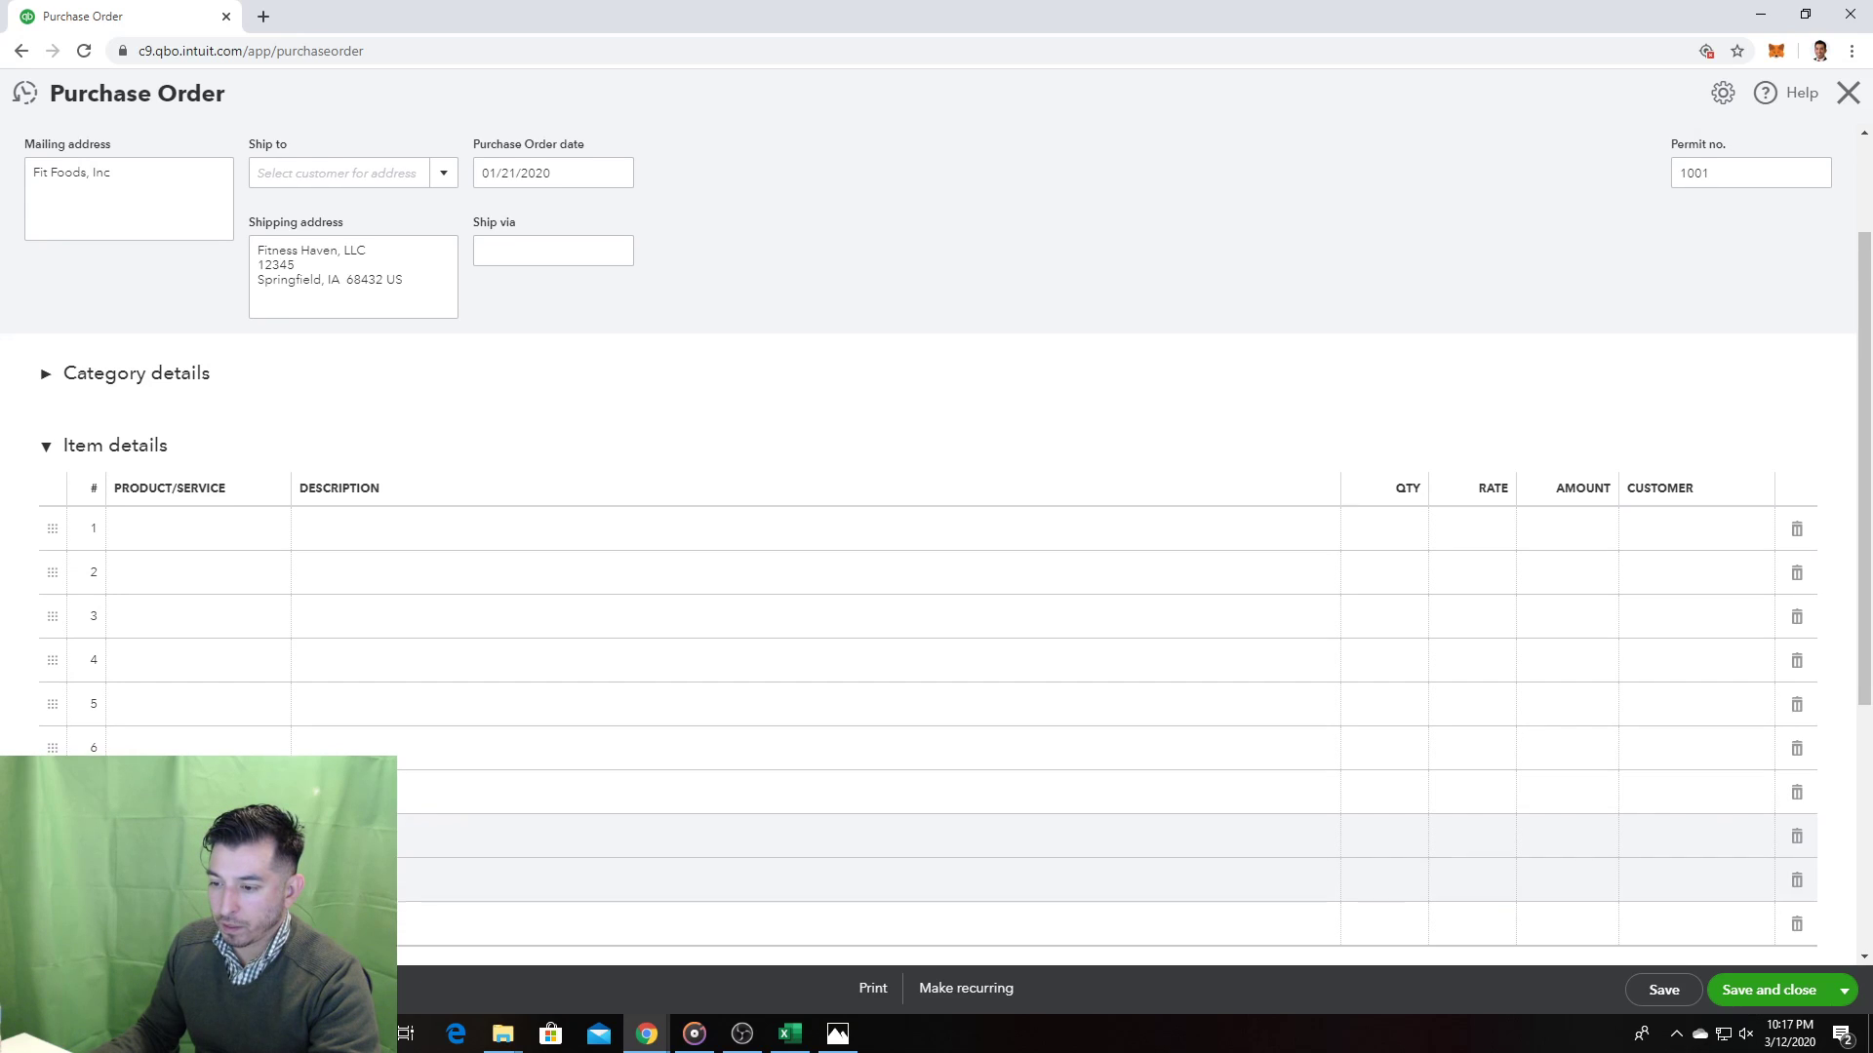
pyautogui.scroll(1, 395, 619)
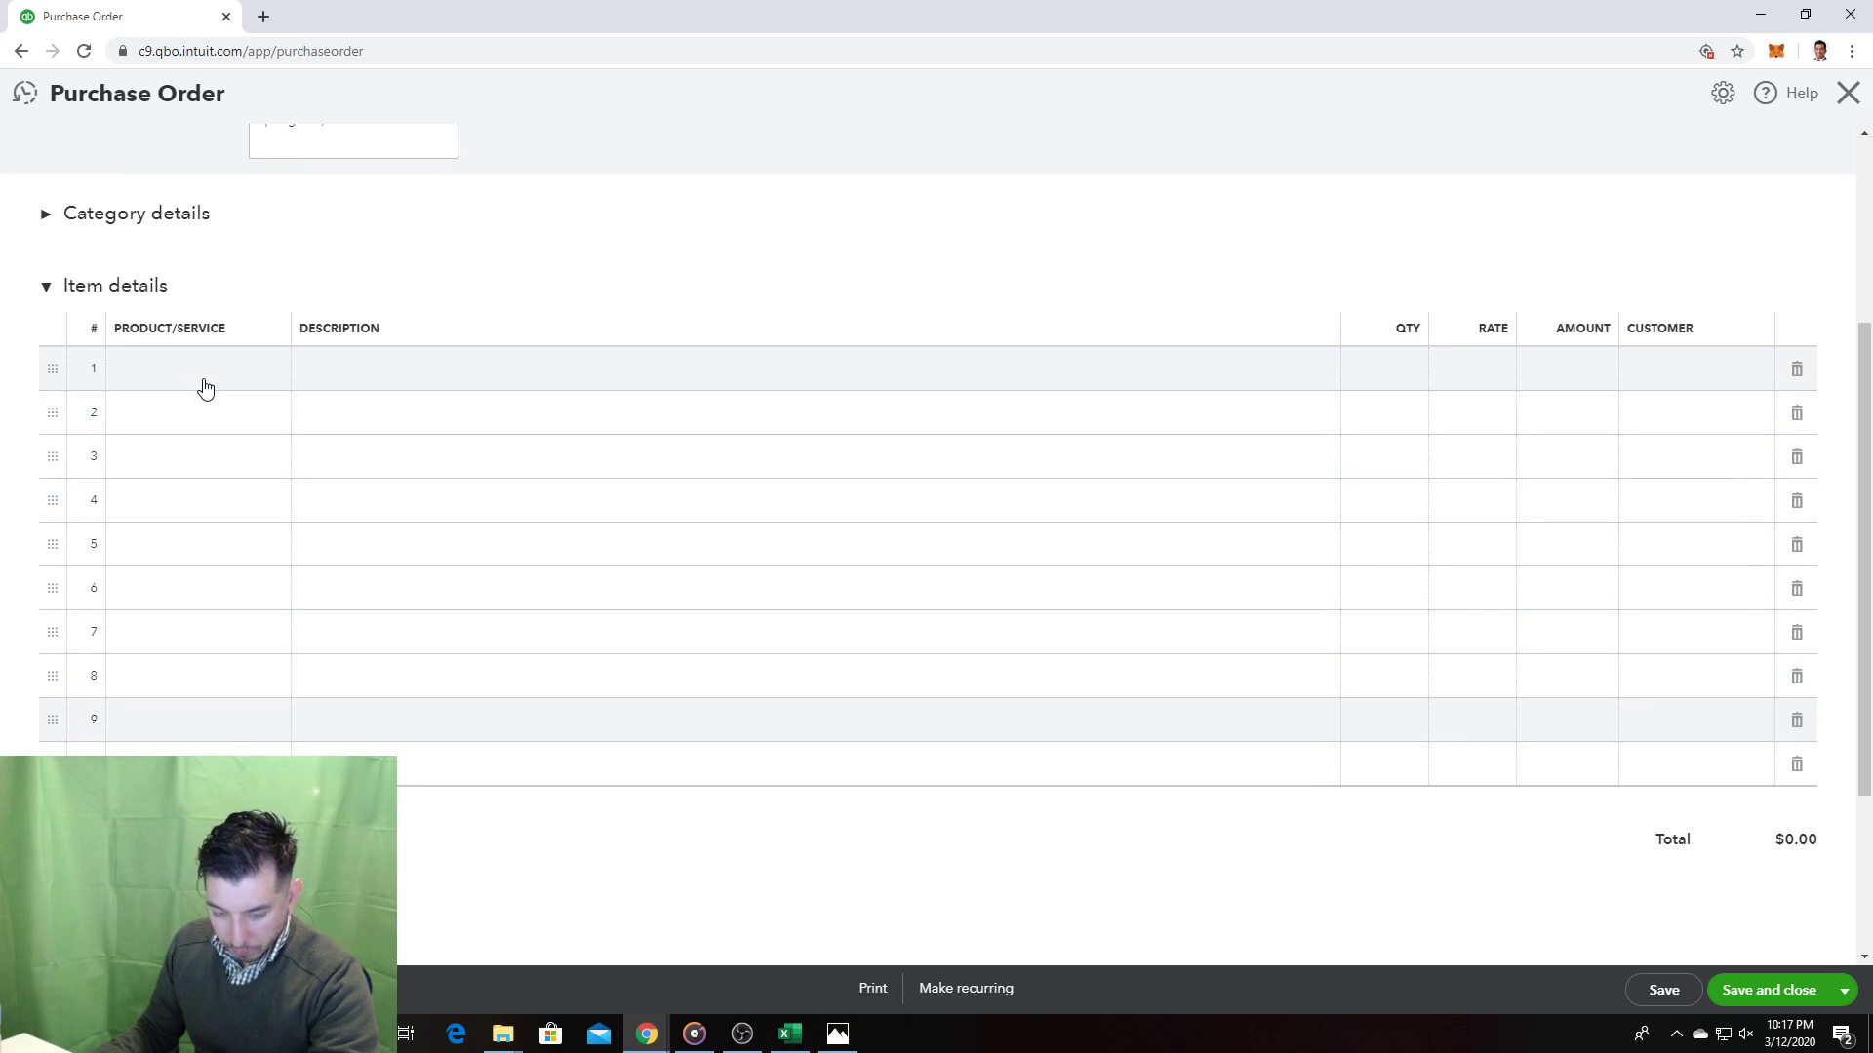
# Step: Check the first item in the 18.jpg photo and choose Bottled Water as the product on line 1
pyautogui.click(836, 1034)
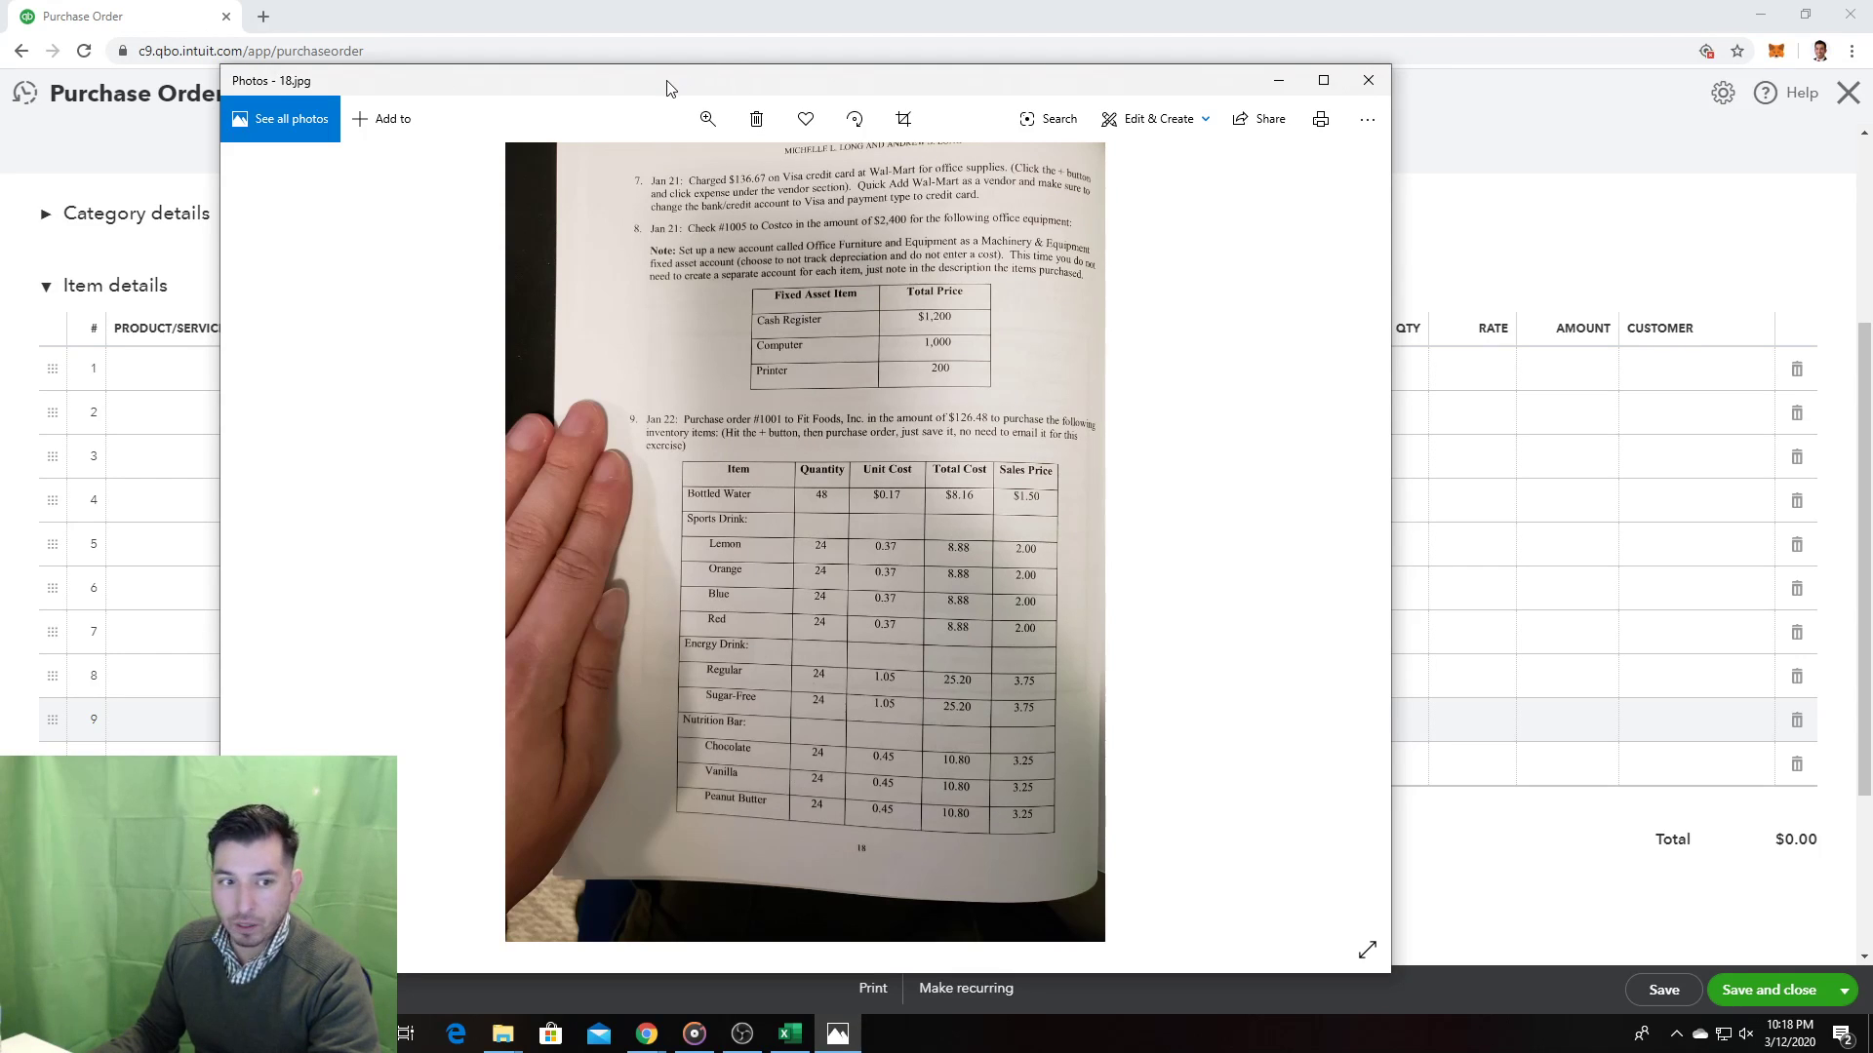
pyautogui.click(745, 12)
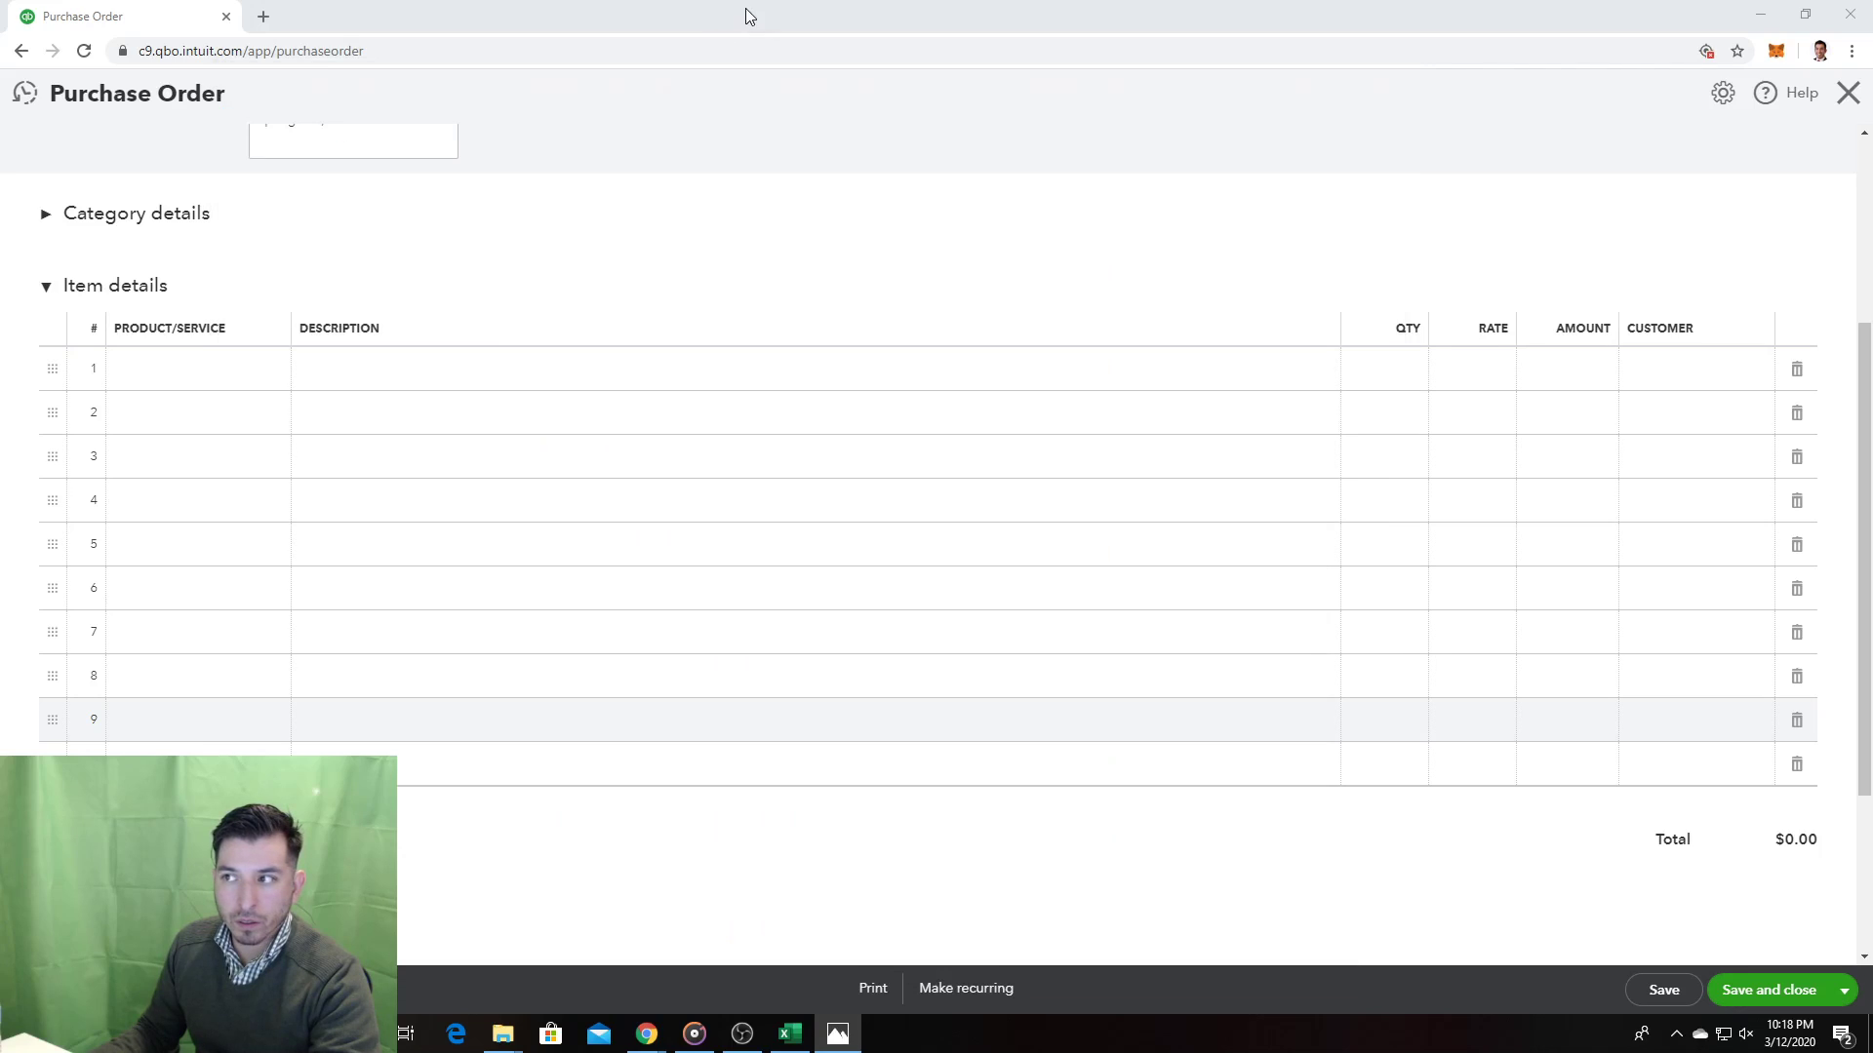
pyautogui.click(215, 382)
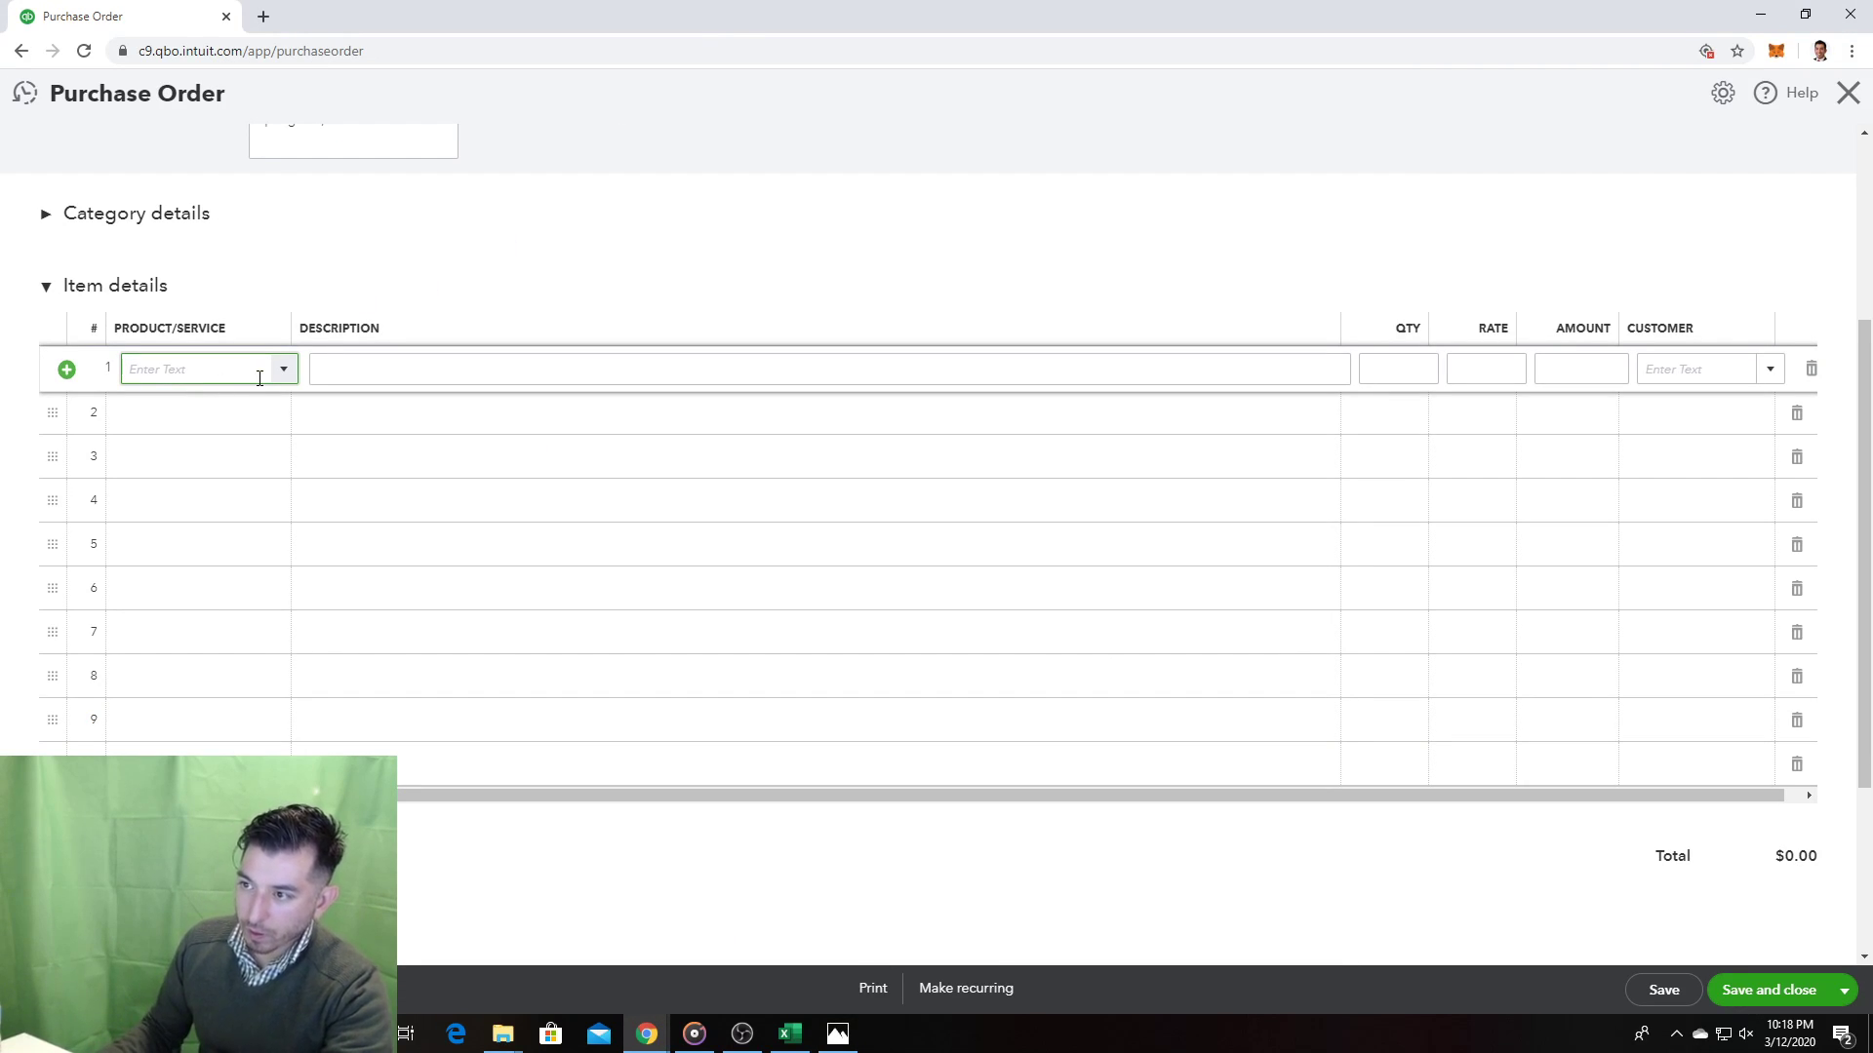
pyautogui.write('Bot')
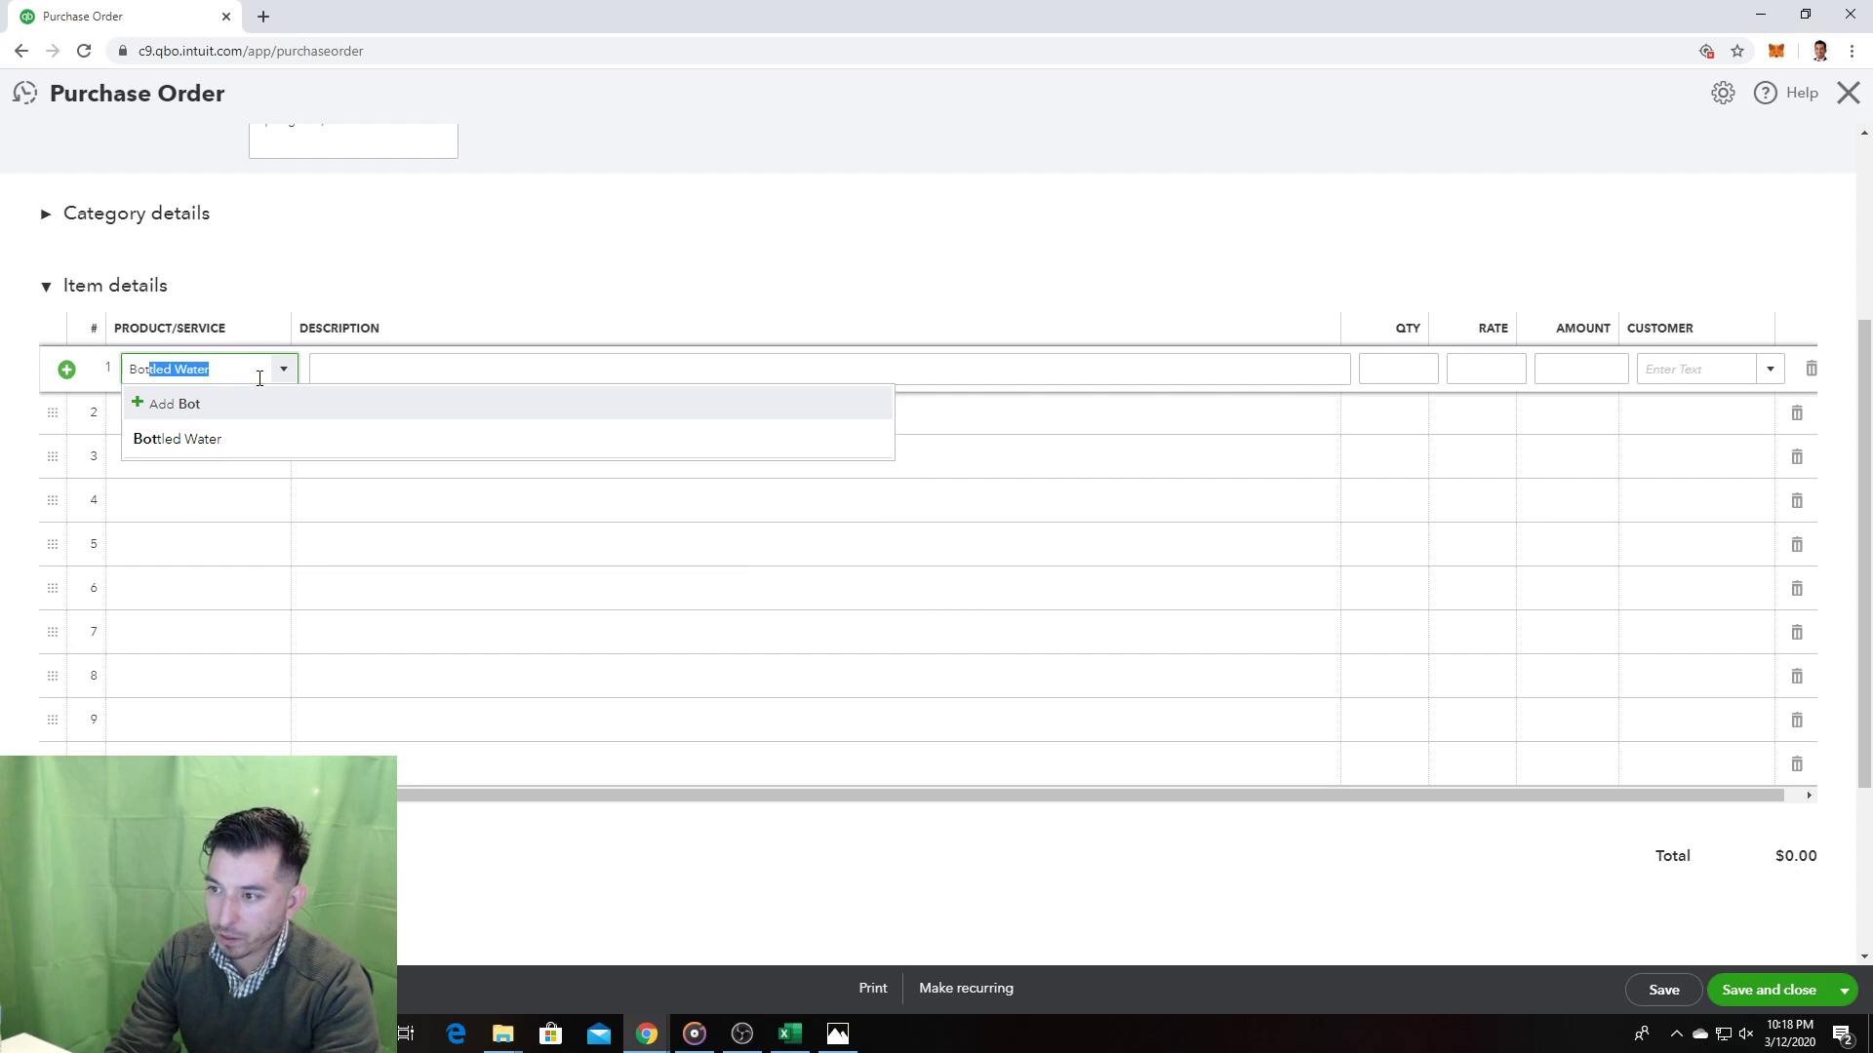
pyautogui.press('Delete')
pyautogui.press('Down')
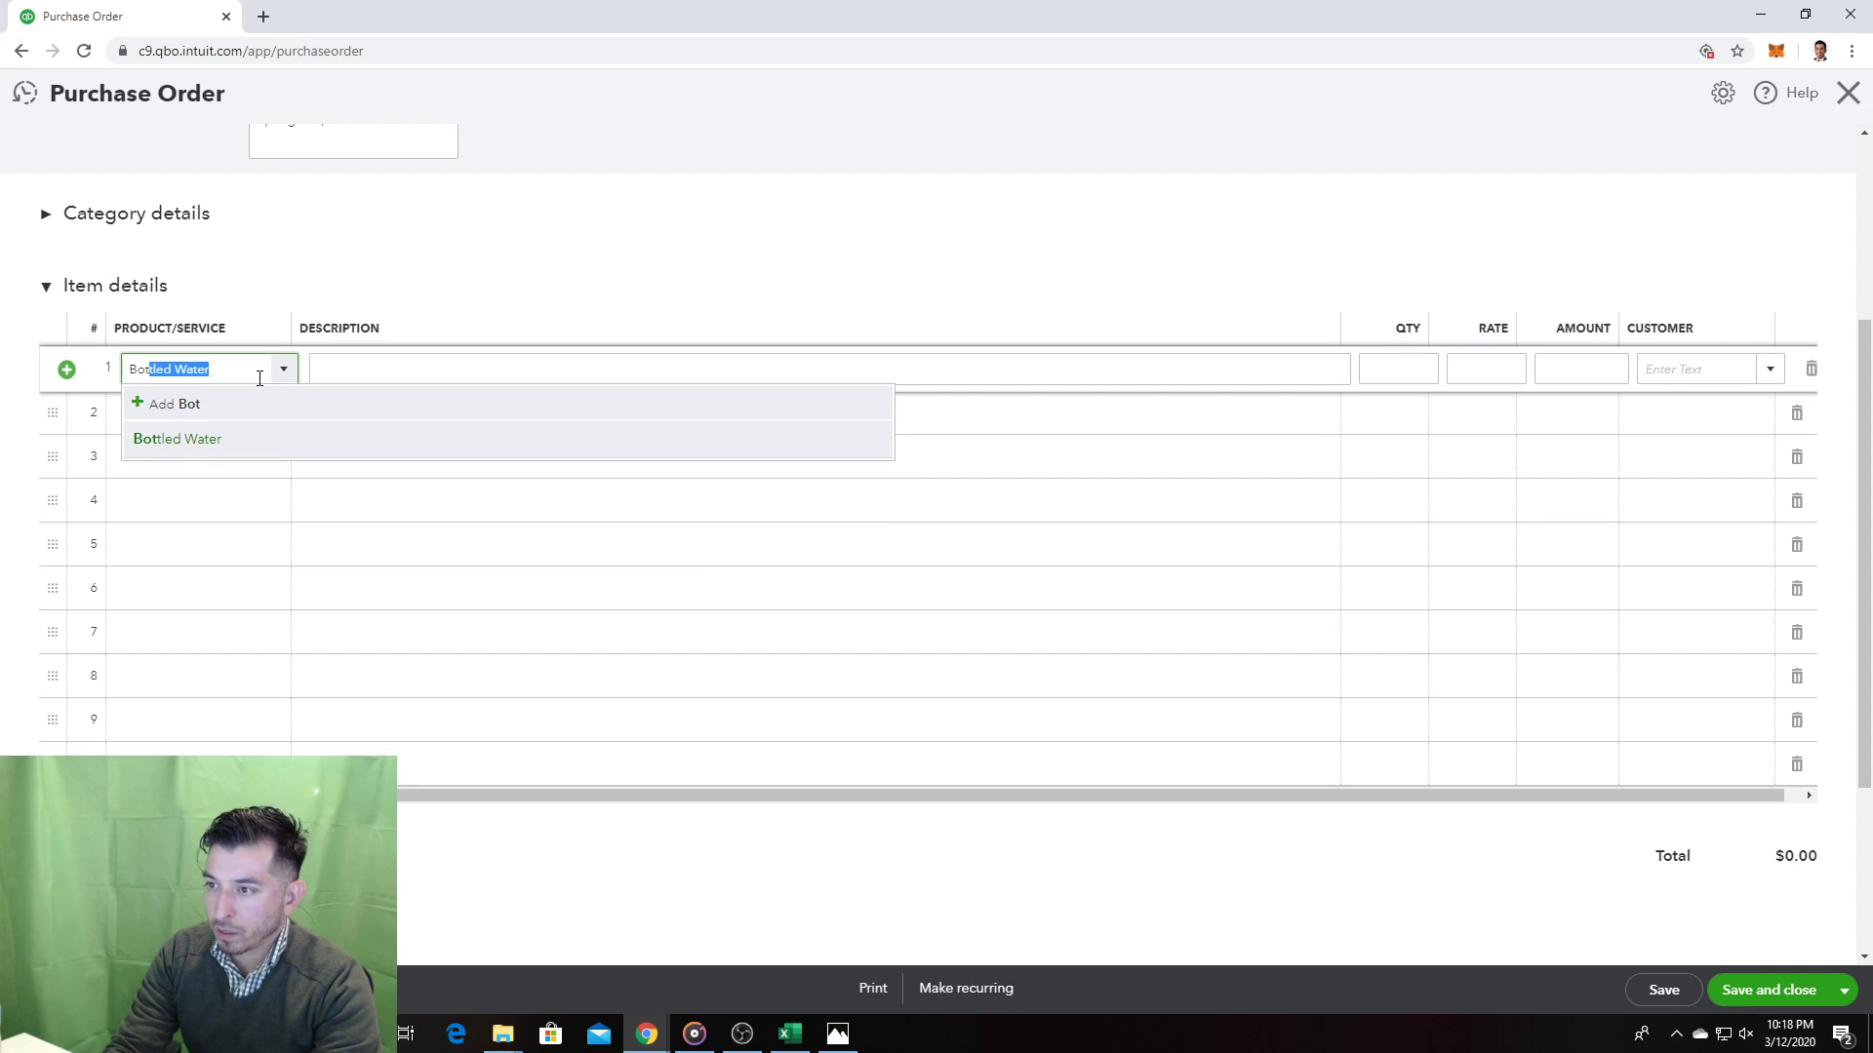
pyautogui.press('Tab')
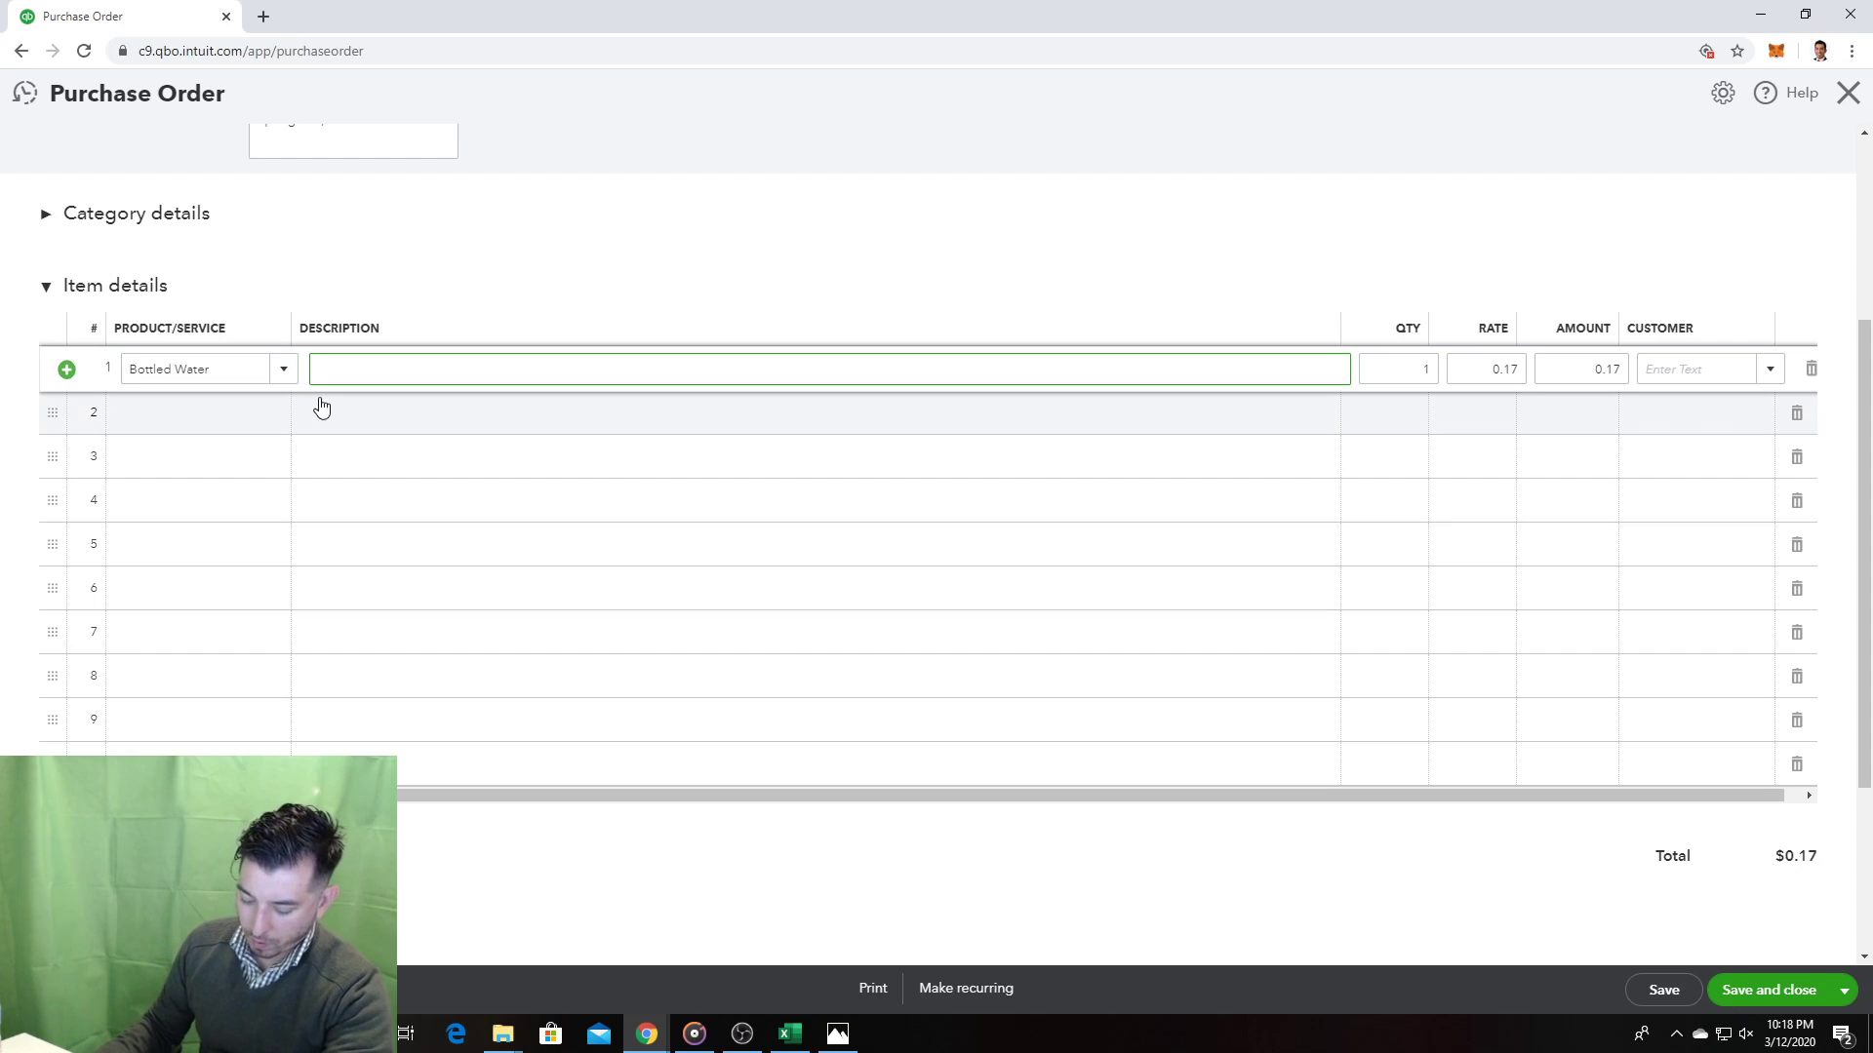
pyautogui.click(261, 417)
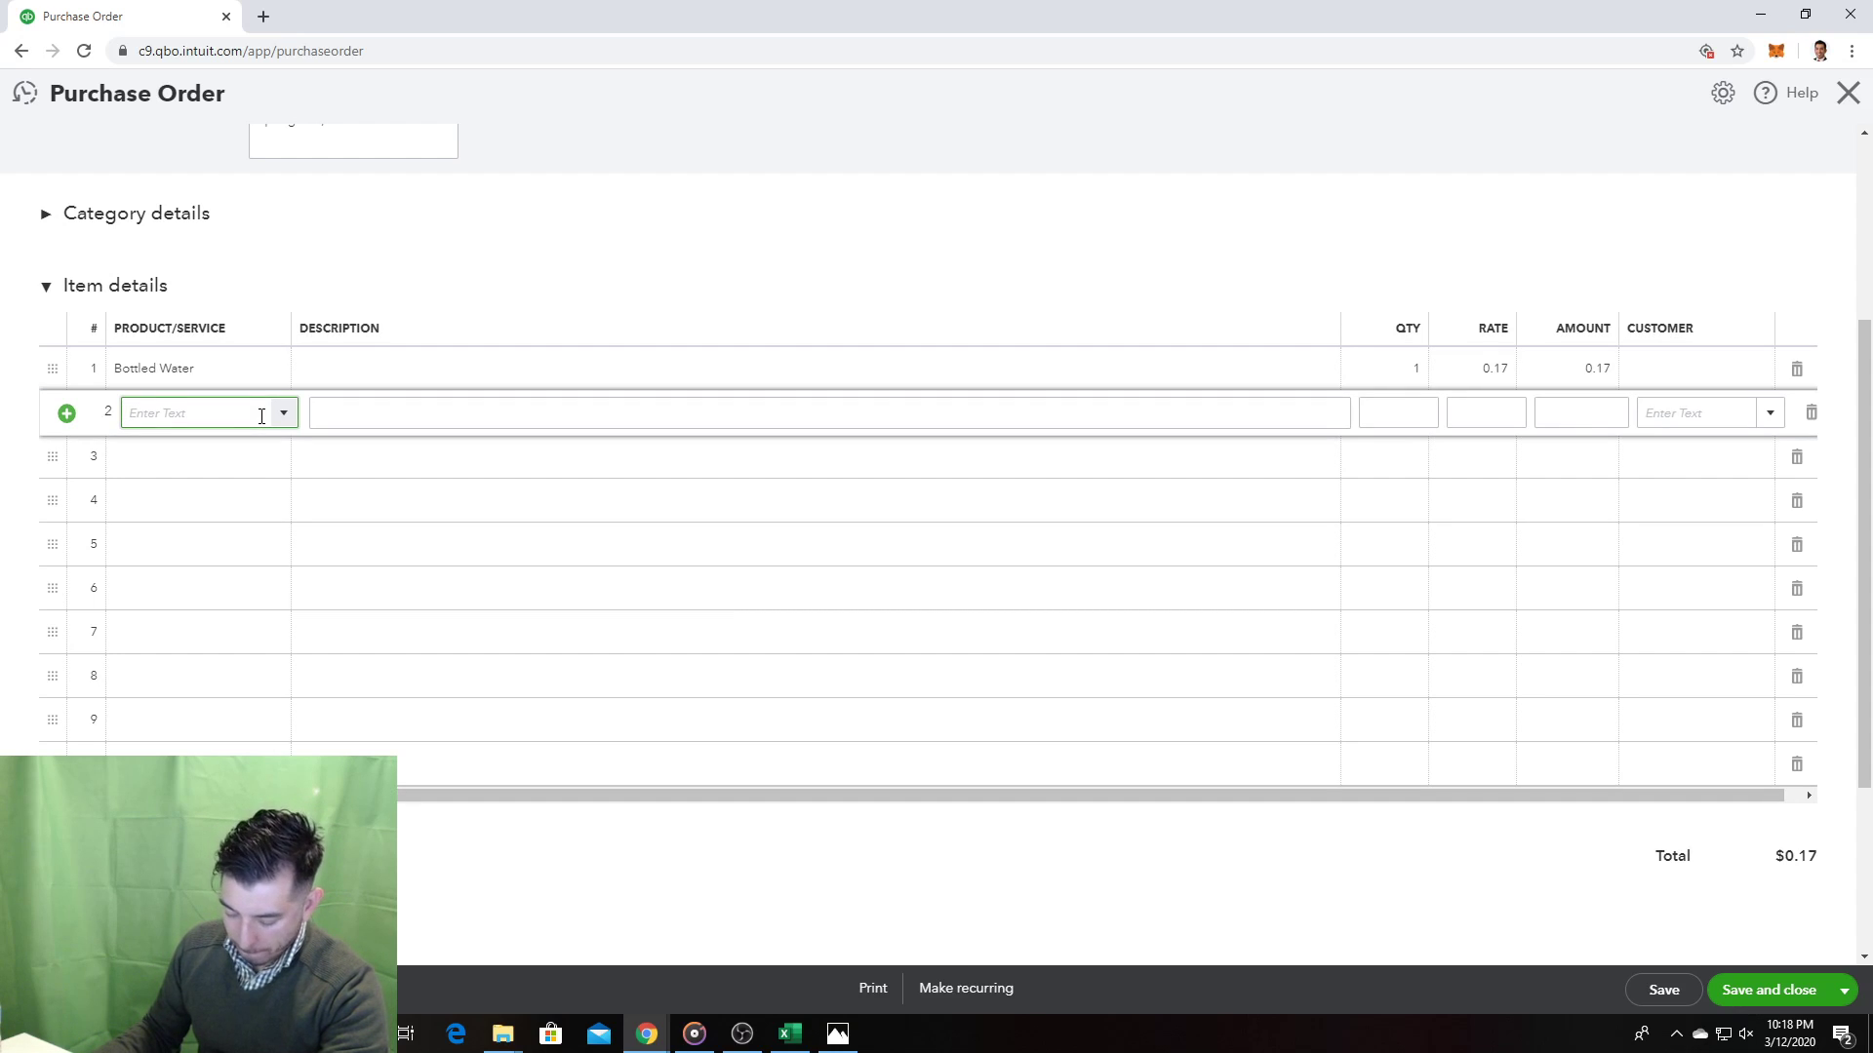
pyautogui.write('Sports Drink:Lemonon')
pyautogui.press('Return')
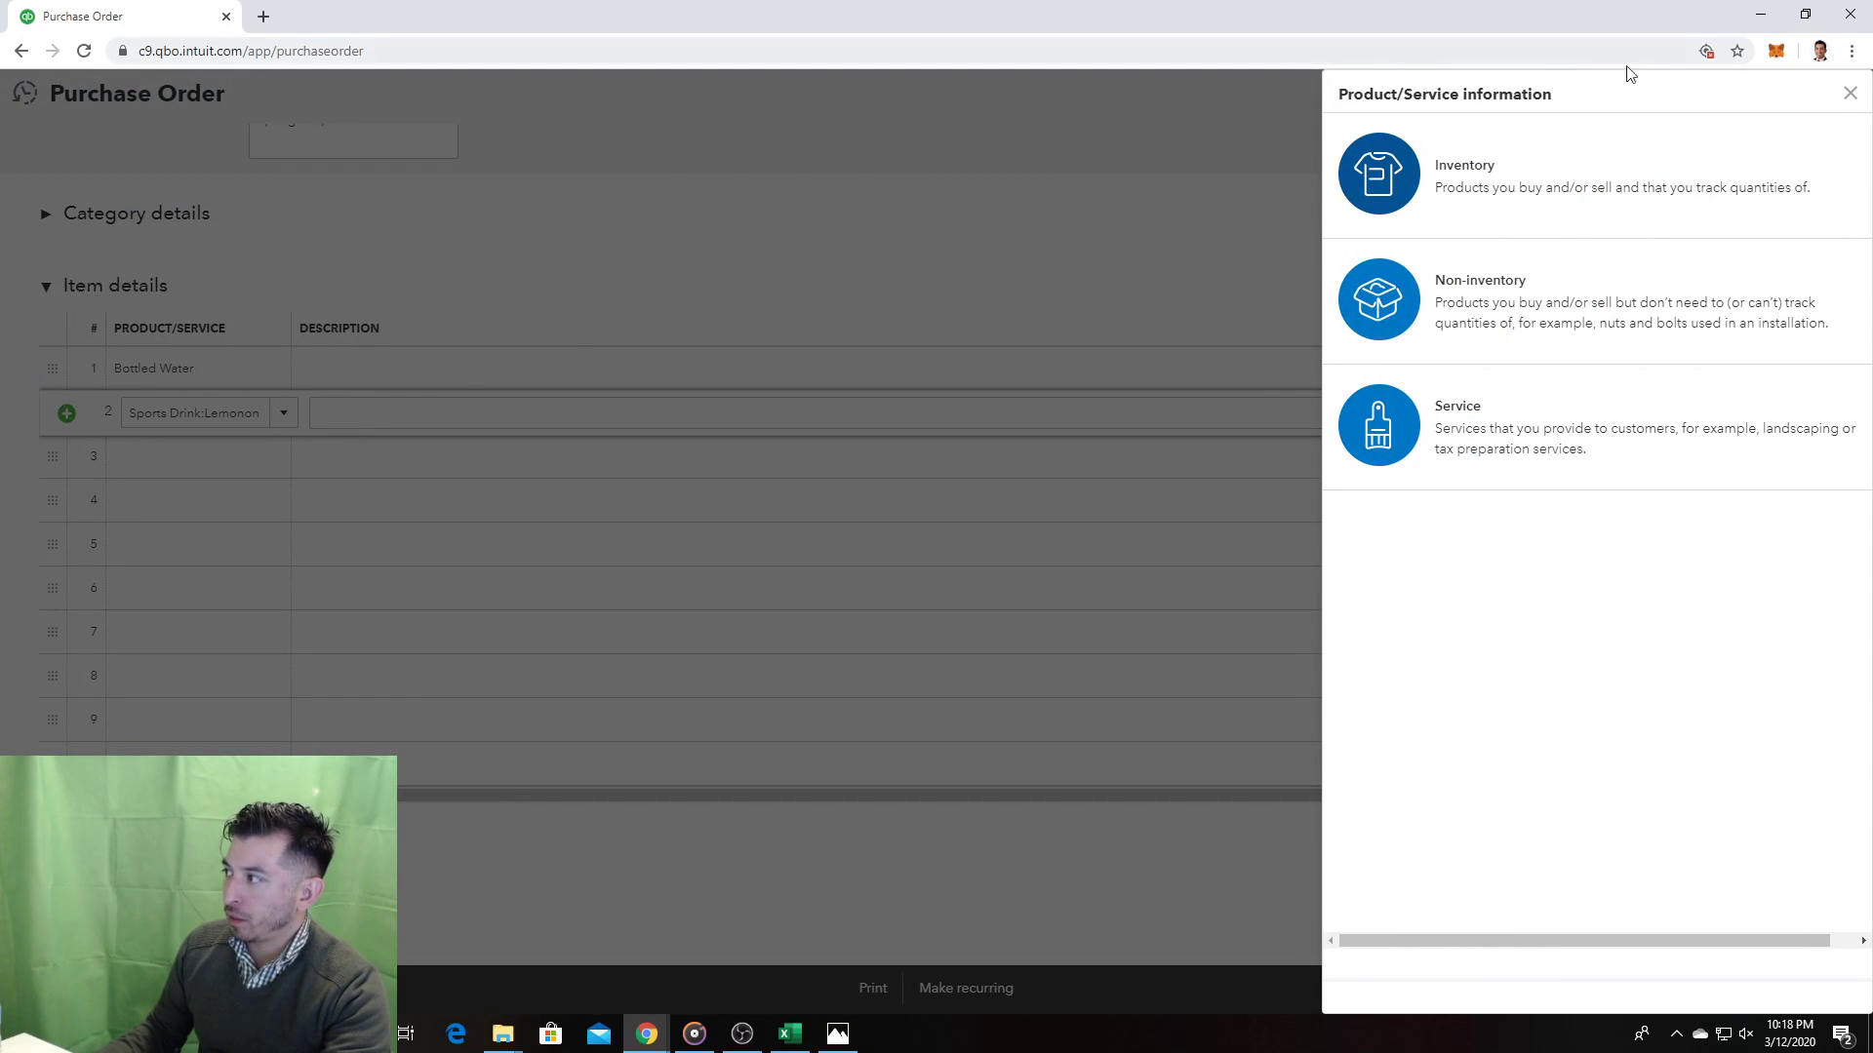
pyautogui.click(1850, 93)
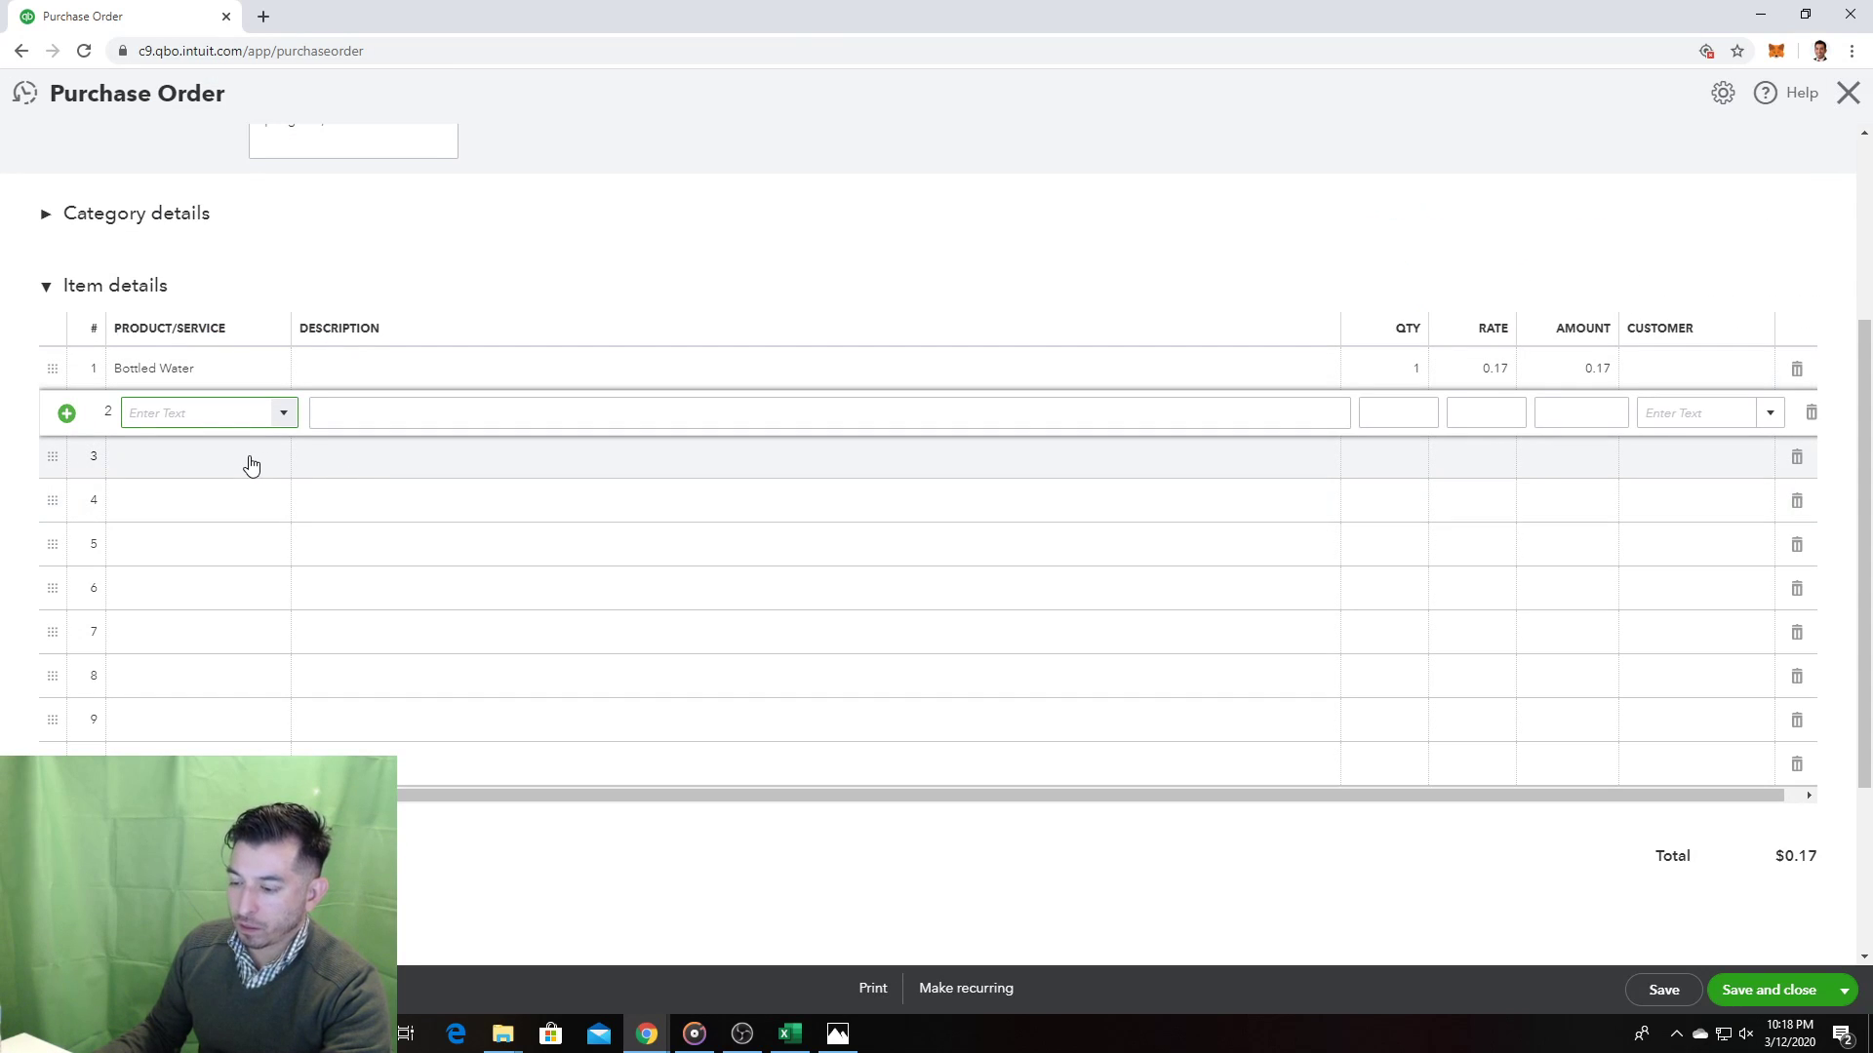
# Step: Choose Sports Drink:Lemon as the product on line 2 of the item details
pyautogui.write('le')
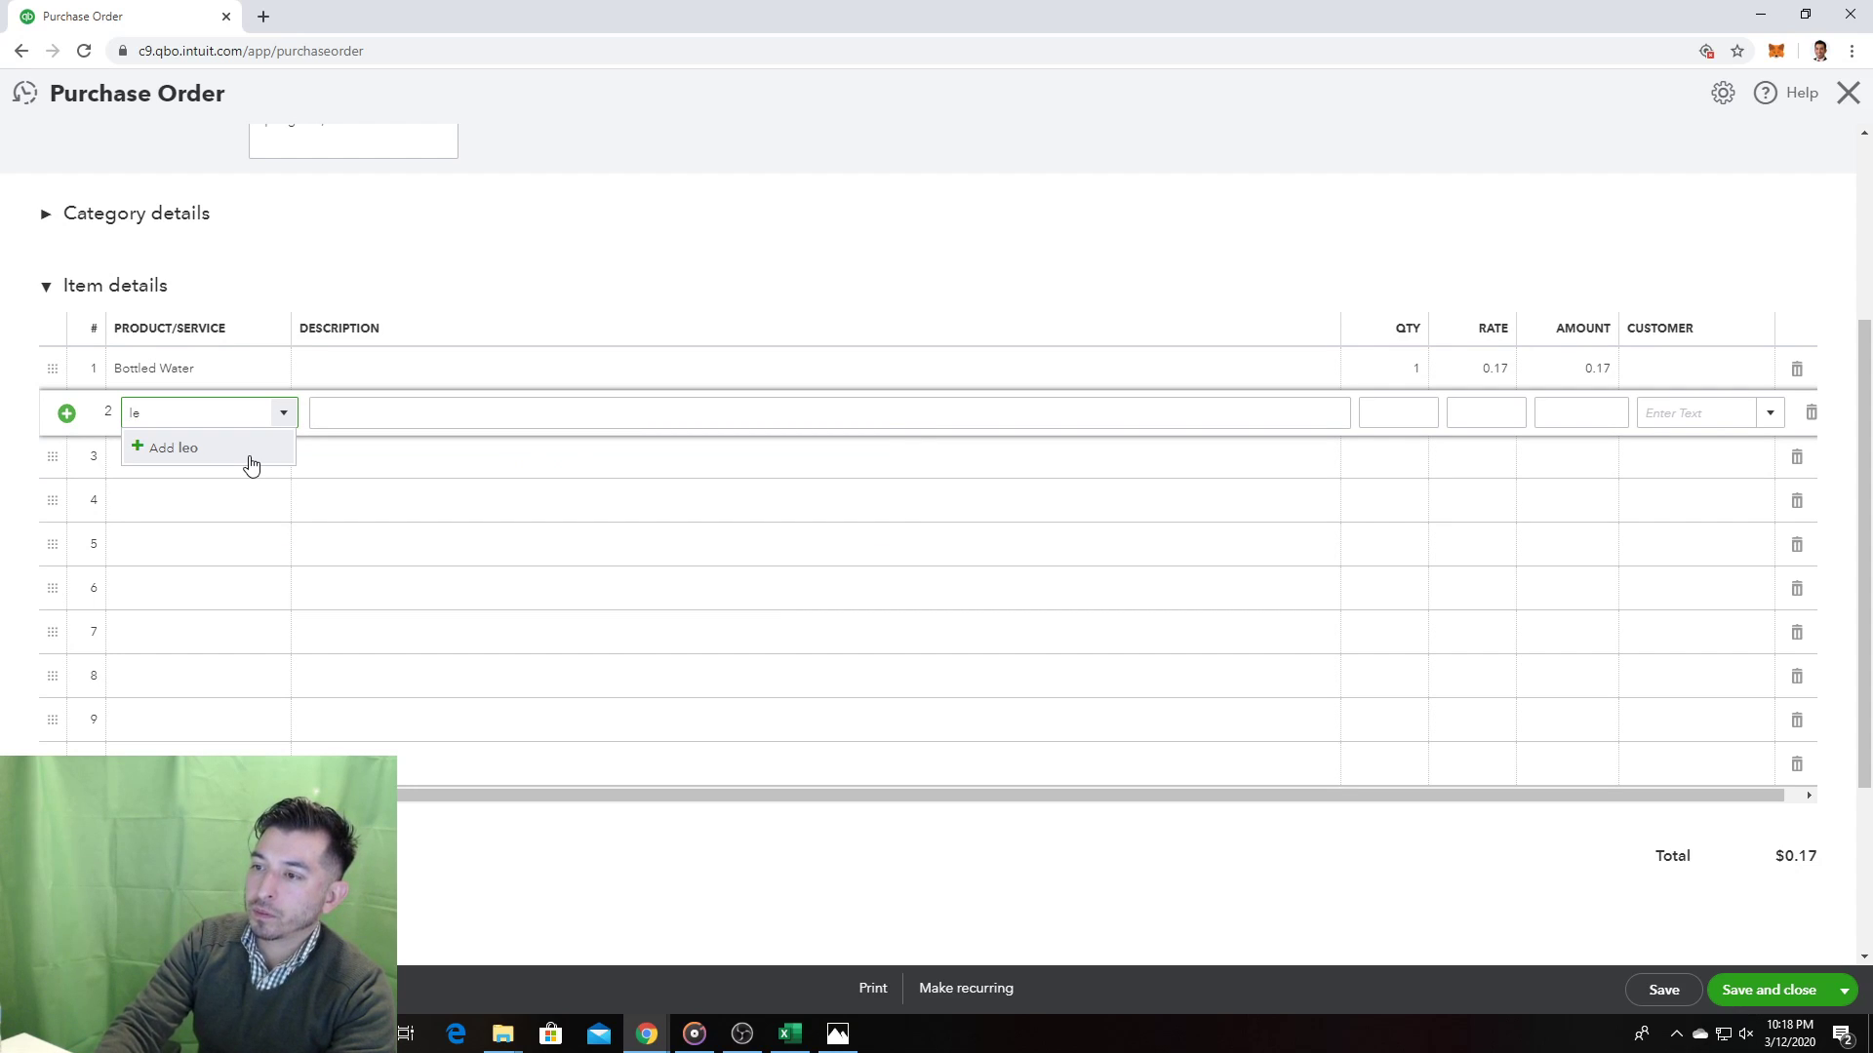
pyautogui.write('mon')
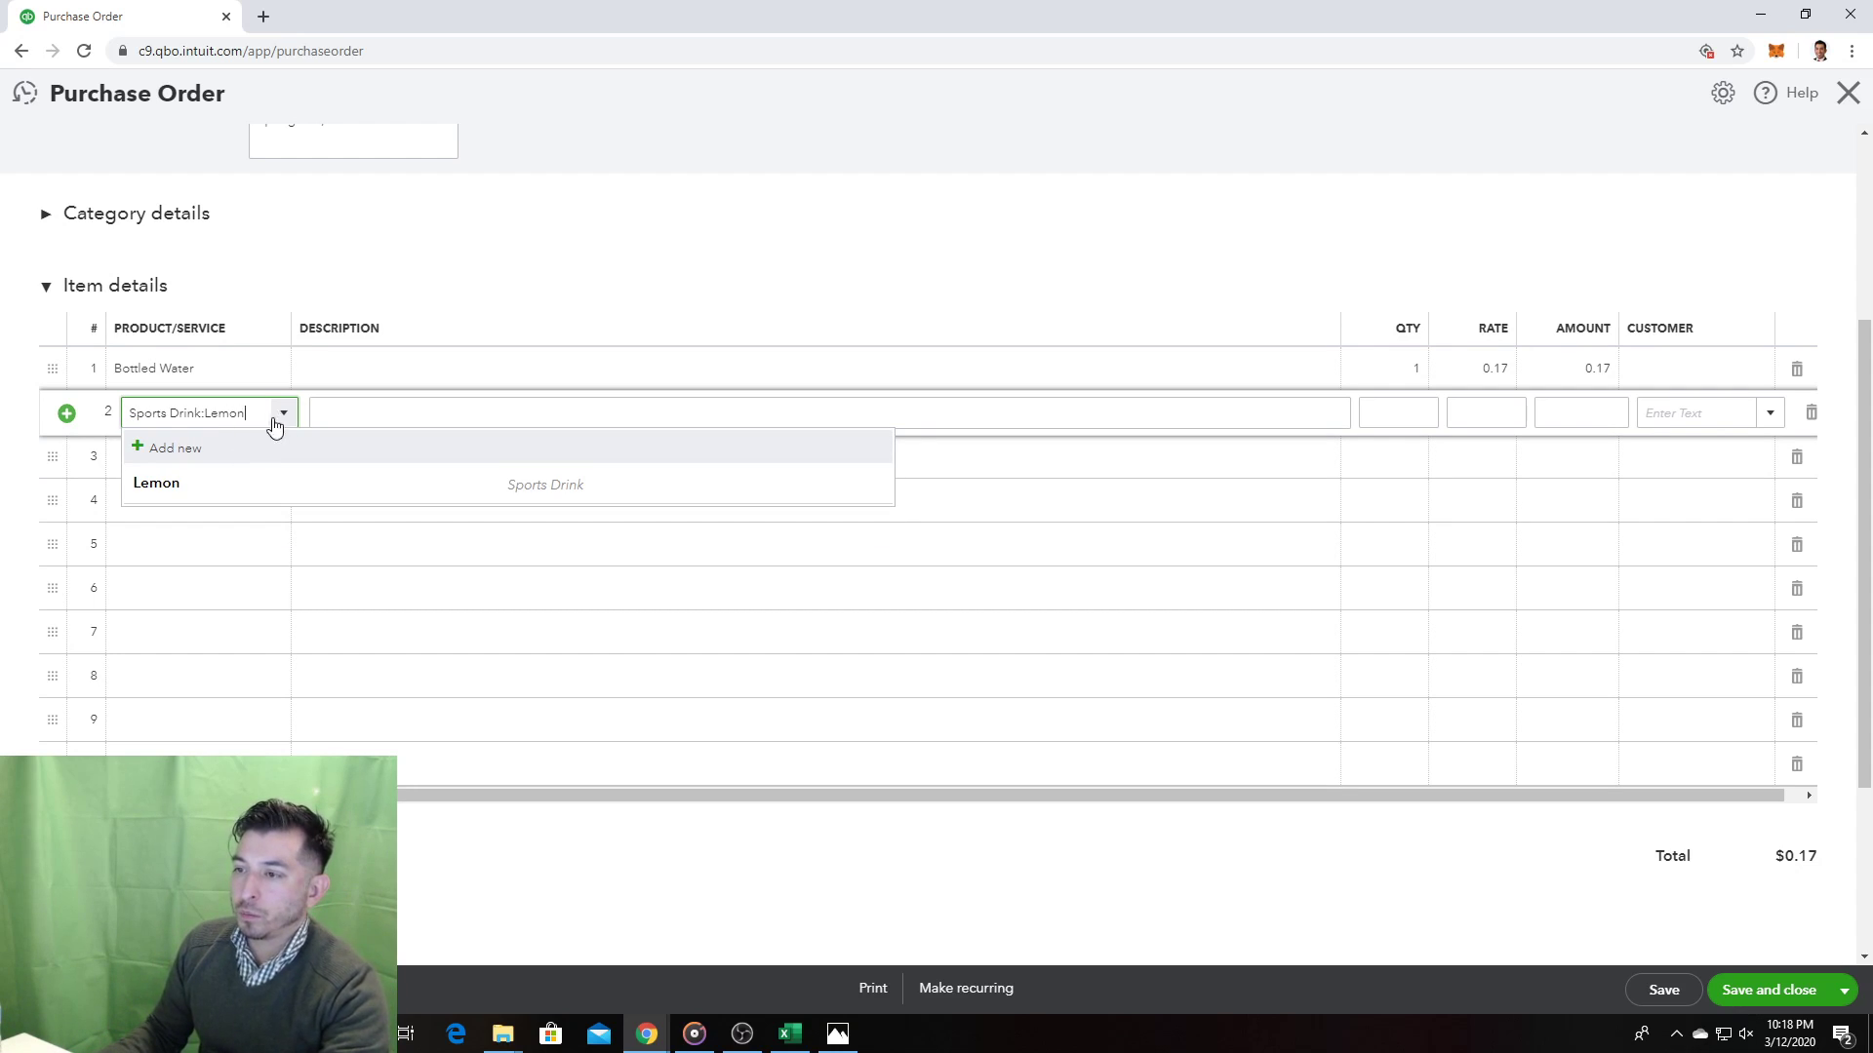
pyautogui.click(283, 418)
pyautogui.click(217, 465)
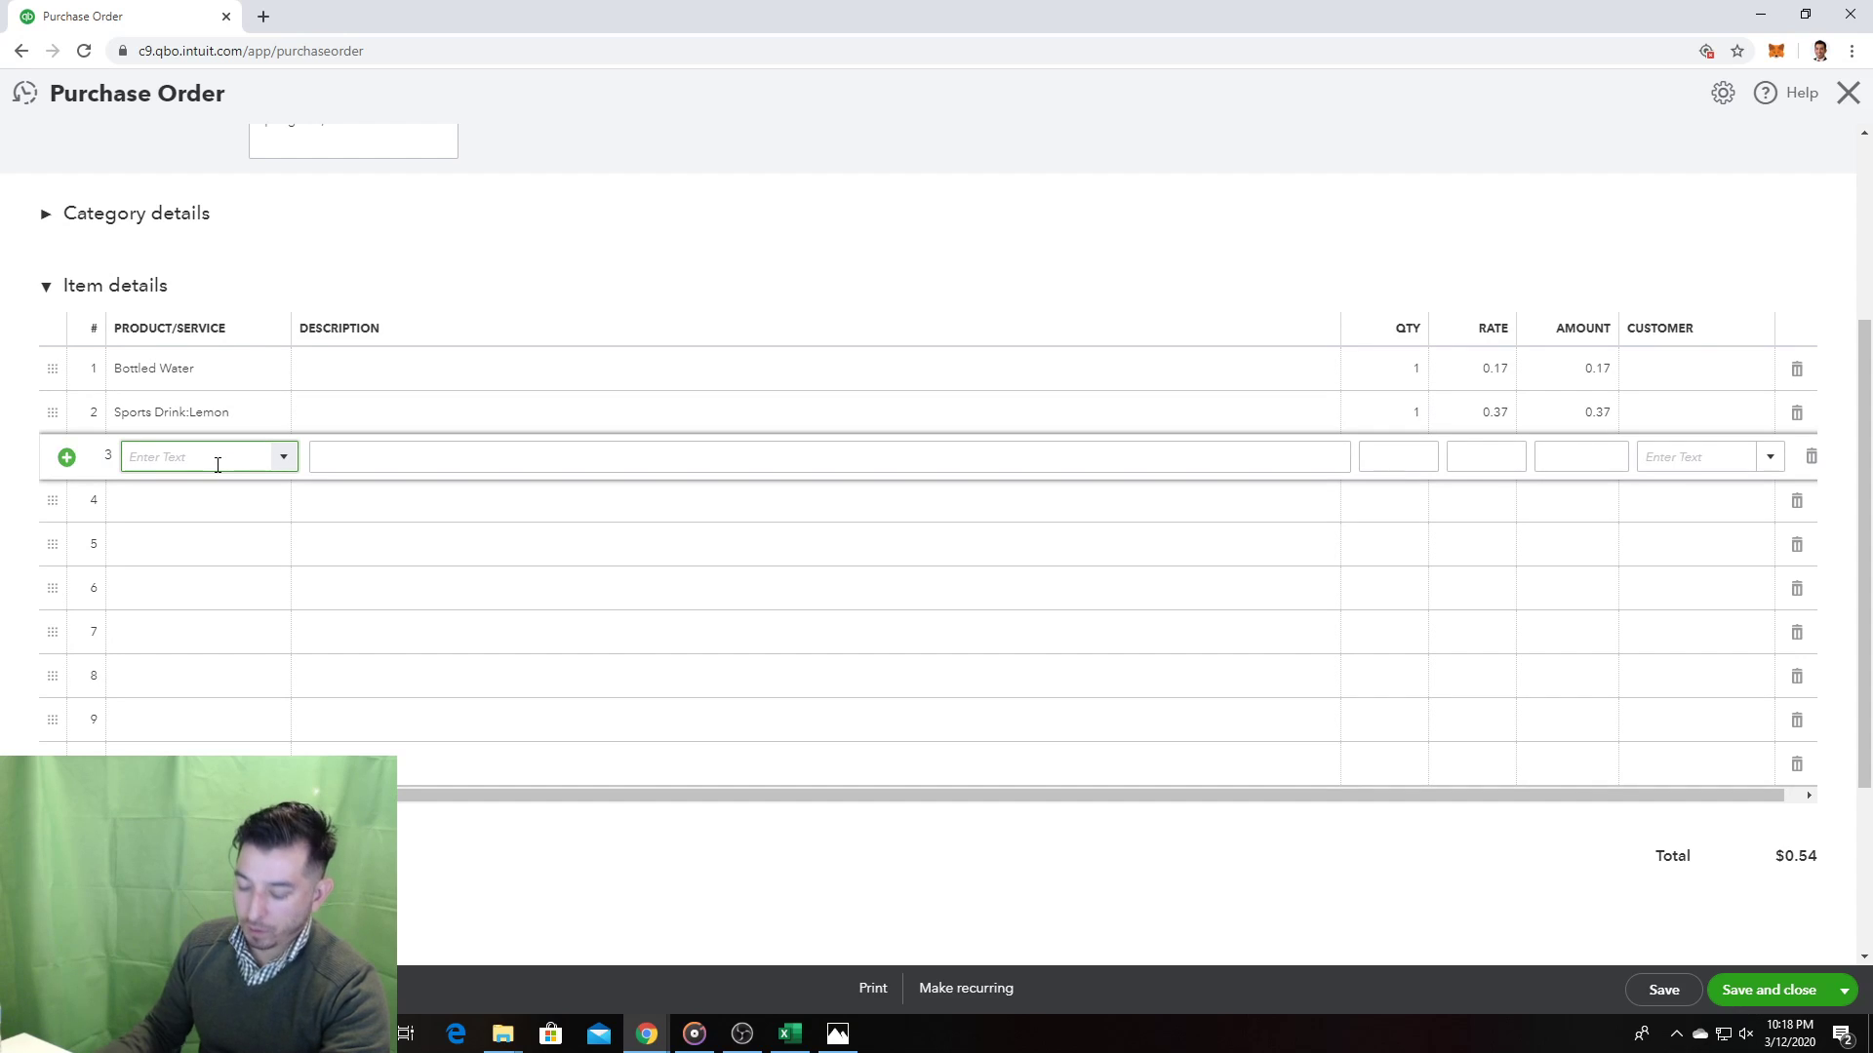
pyautogui.write('orangee')
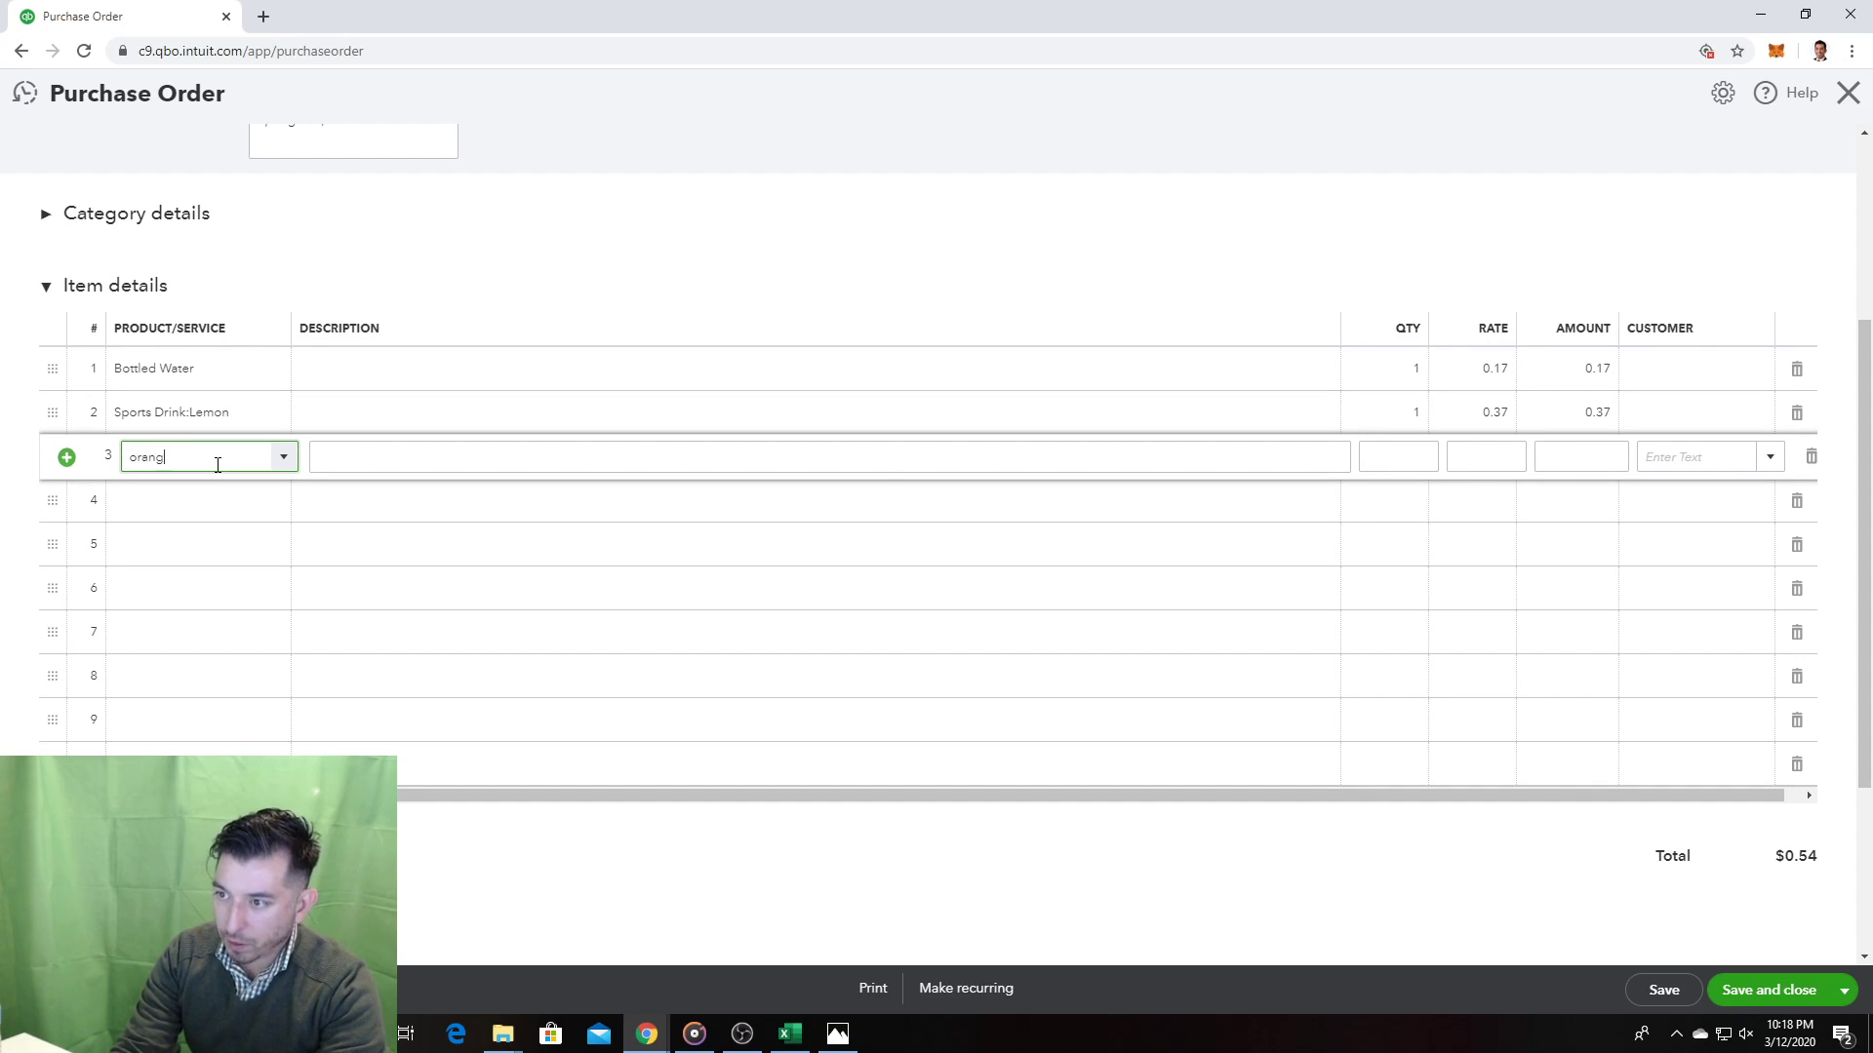
pyautogui.click(232, 493)
pyautogui.click(271, 656)
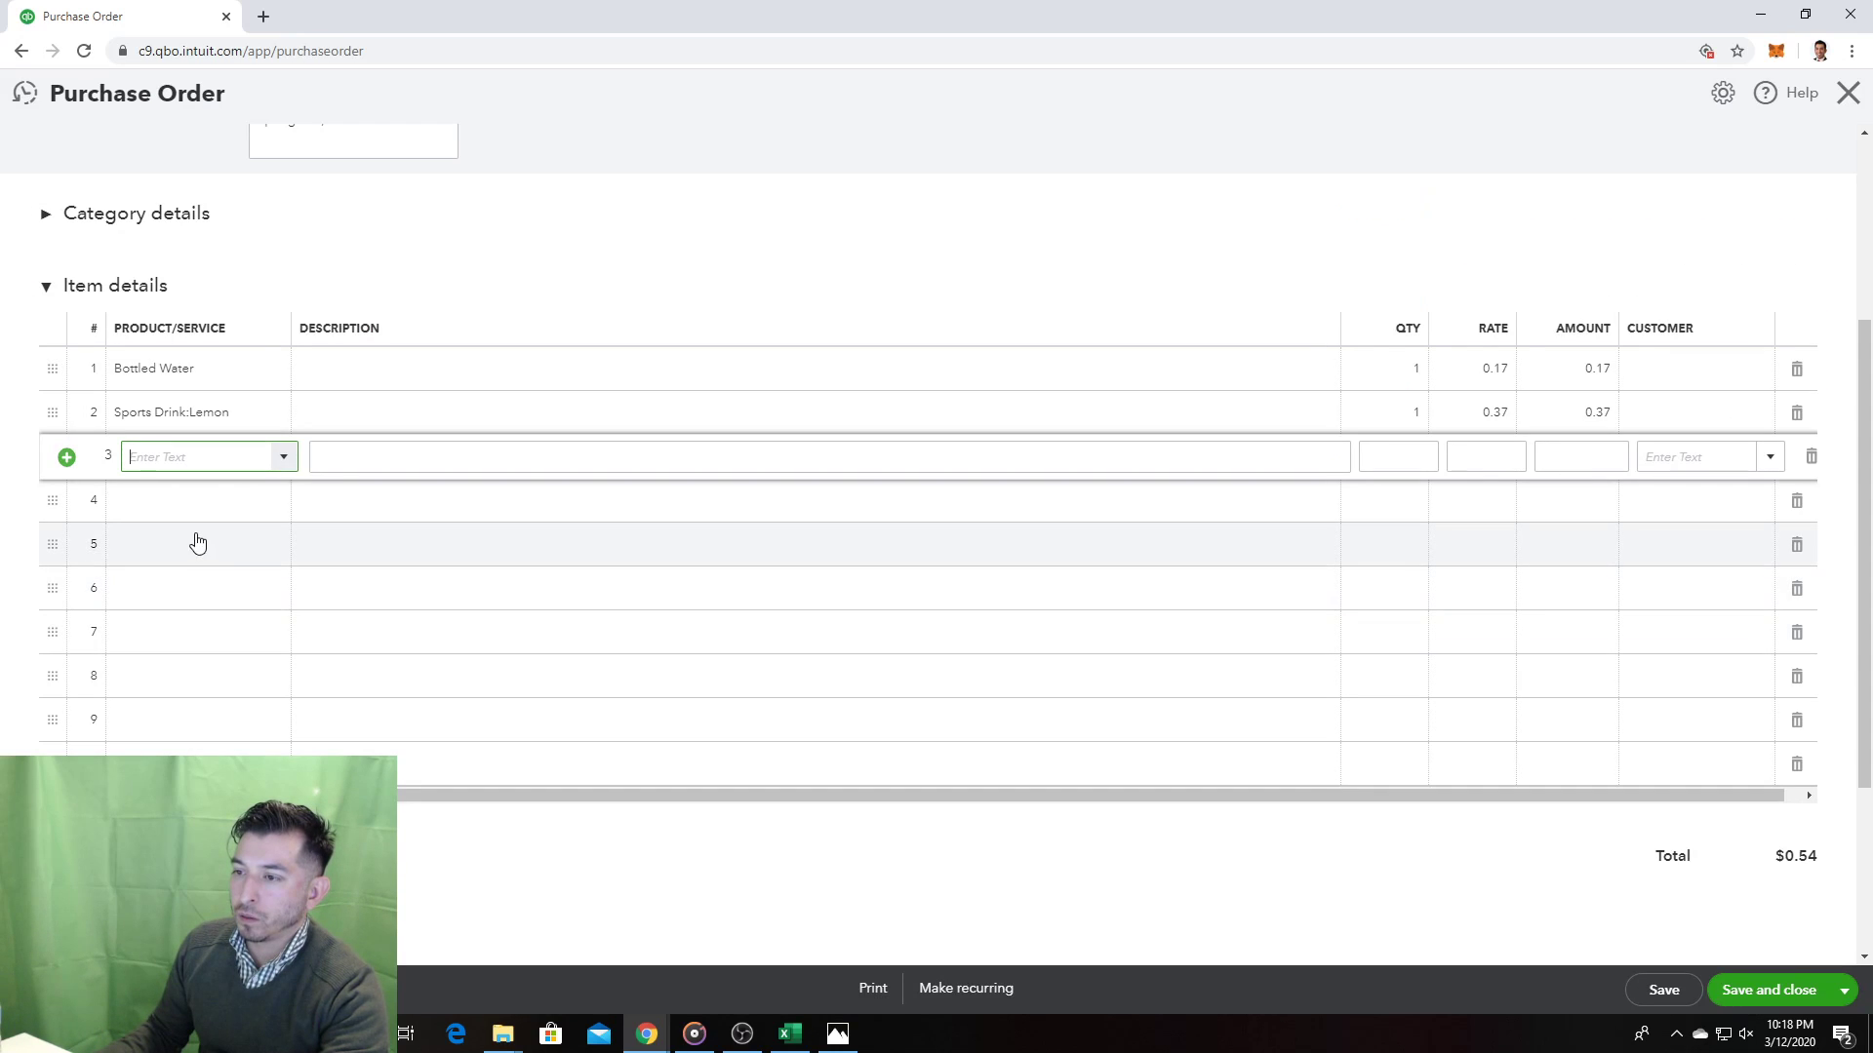
pyautogui.write('orangen')
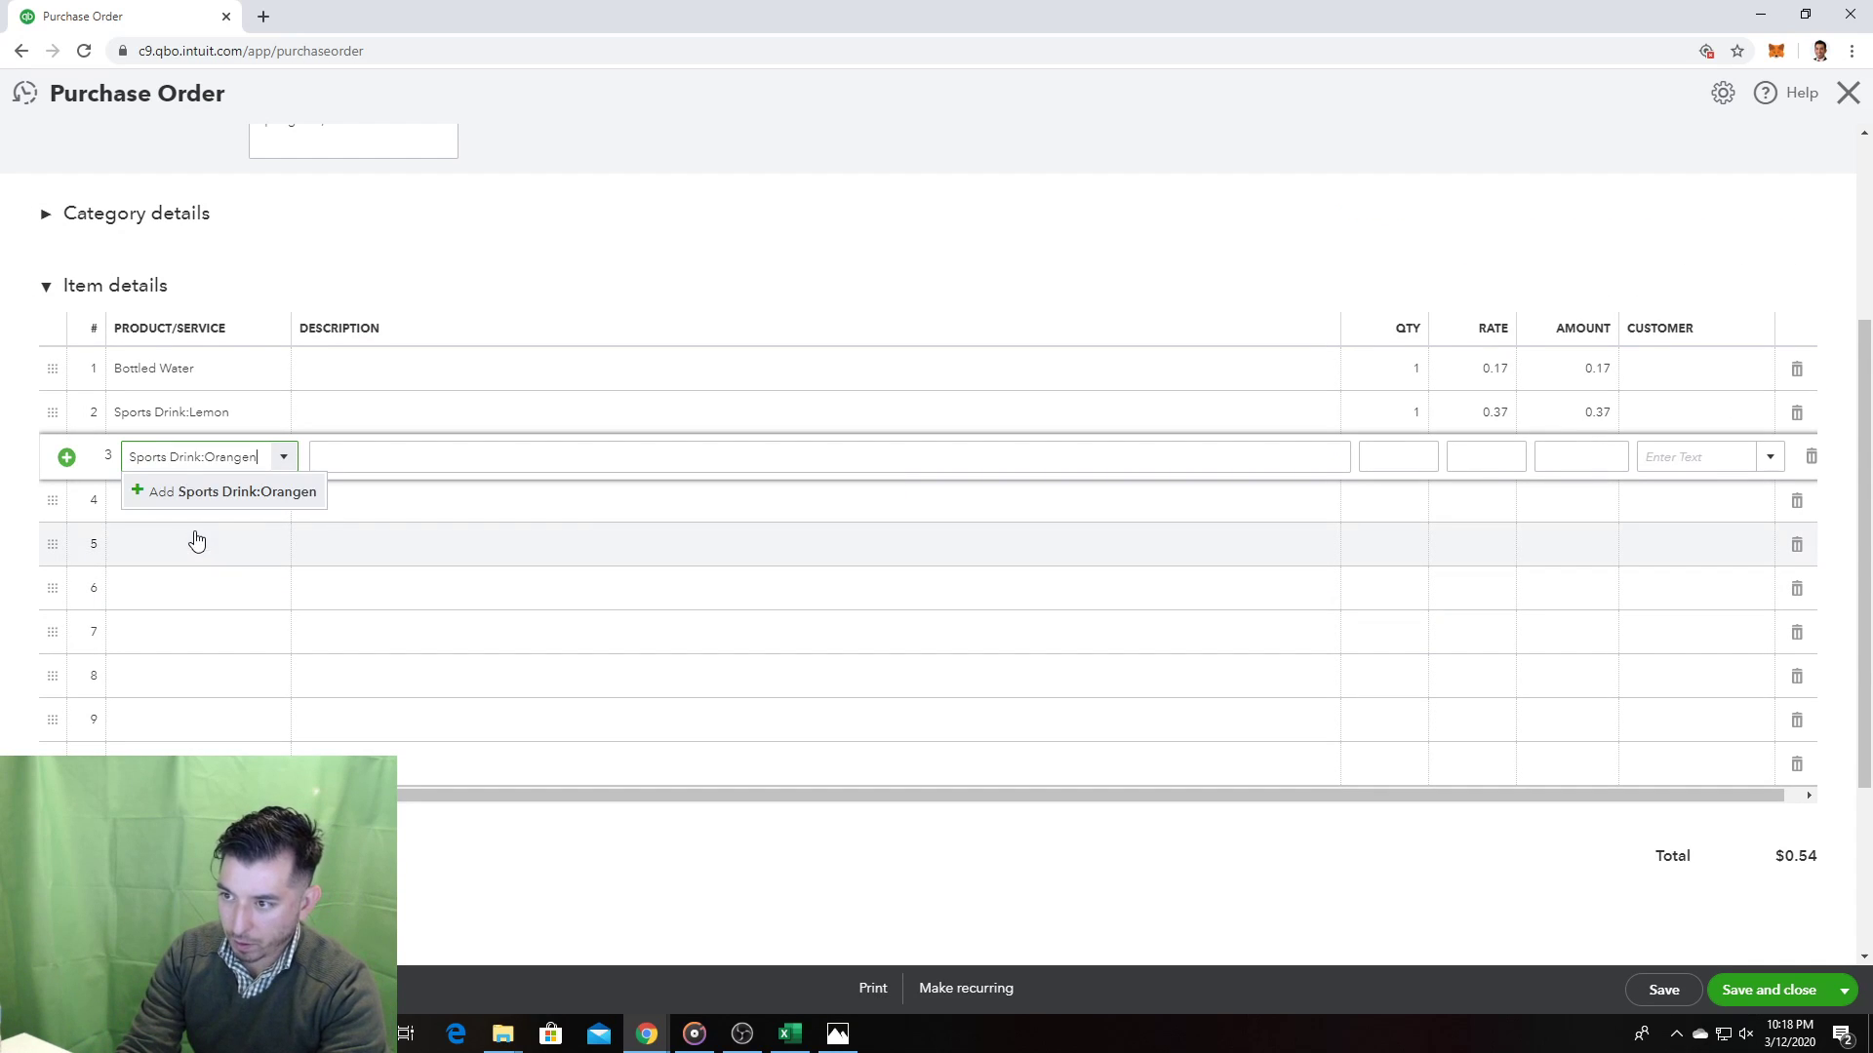
pyautogui.press('BackSpace')
pyautogui.press('Return')
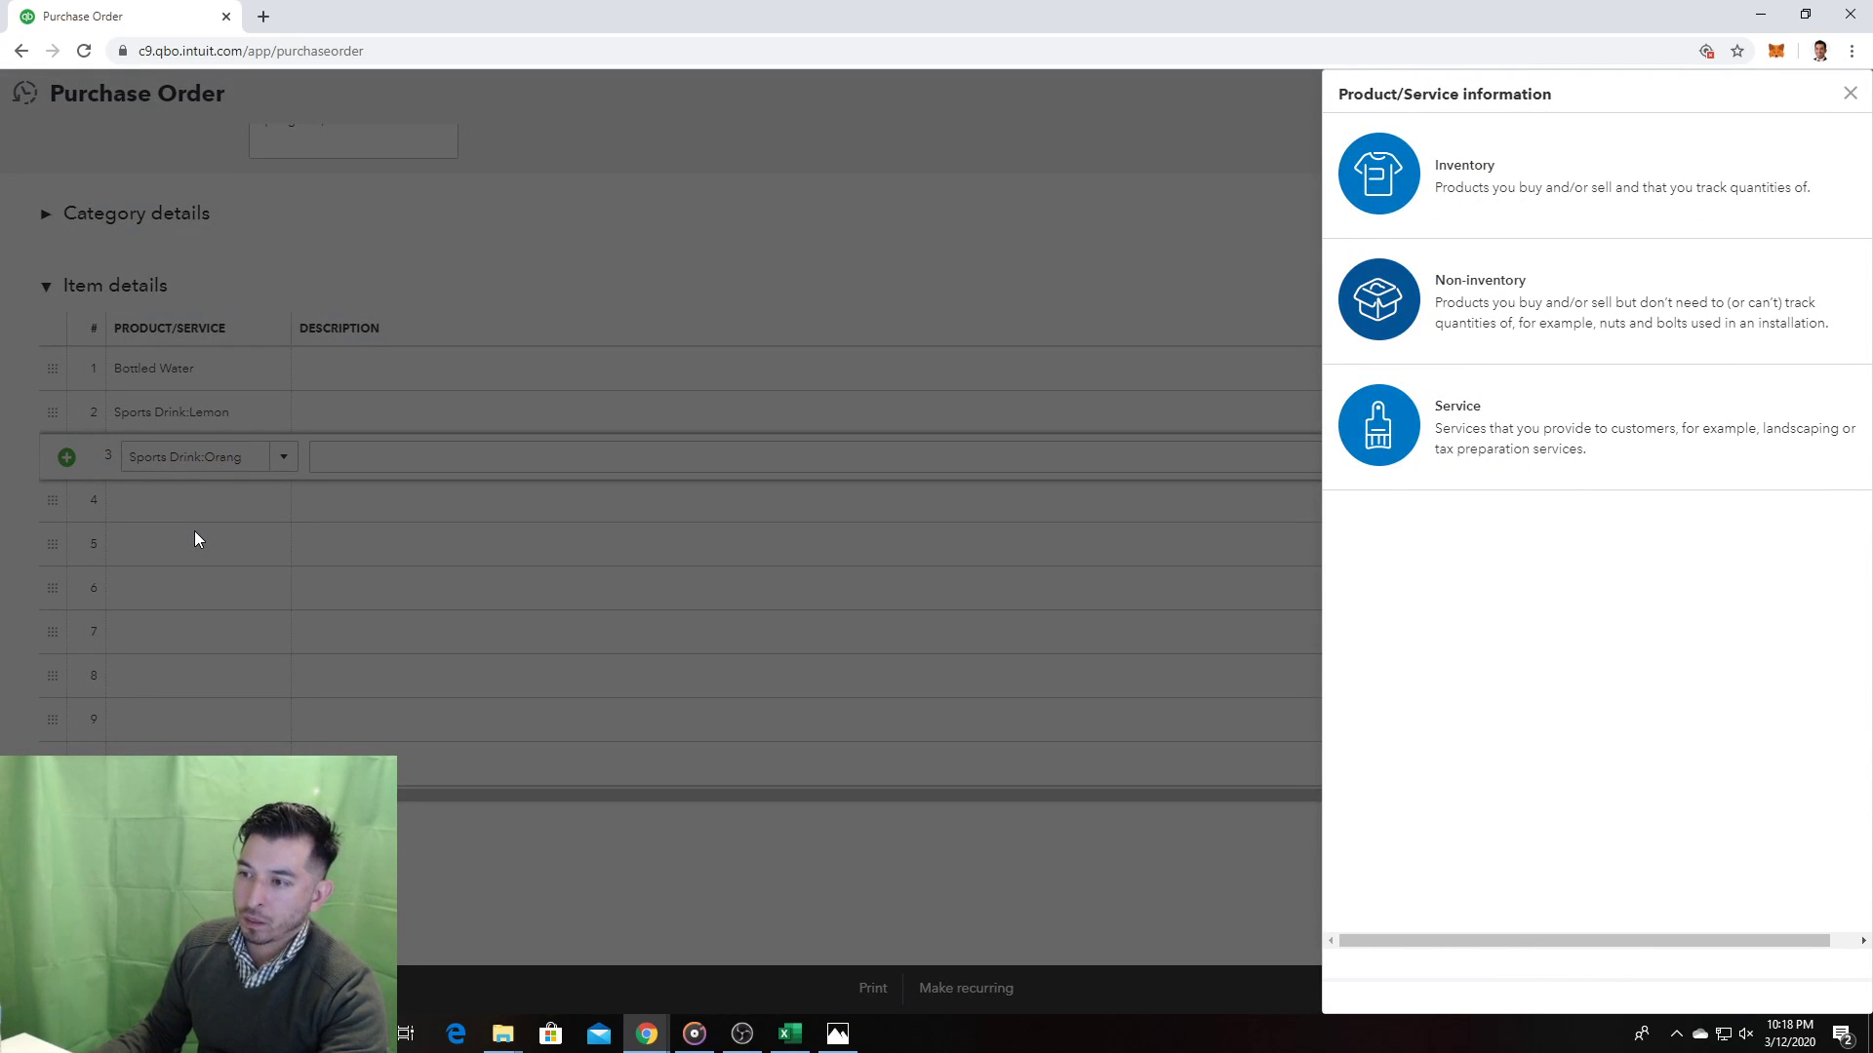
pyautogui.click(250, 490)
pyautogui.write('Sports Drink:Orangen')
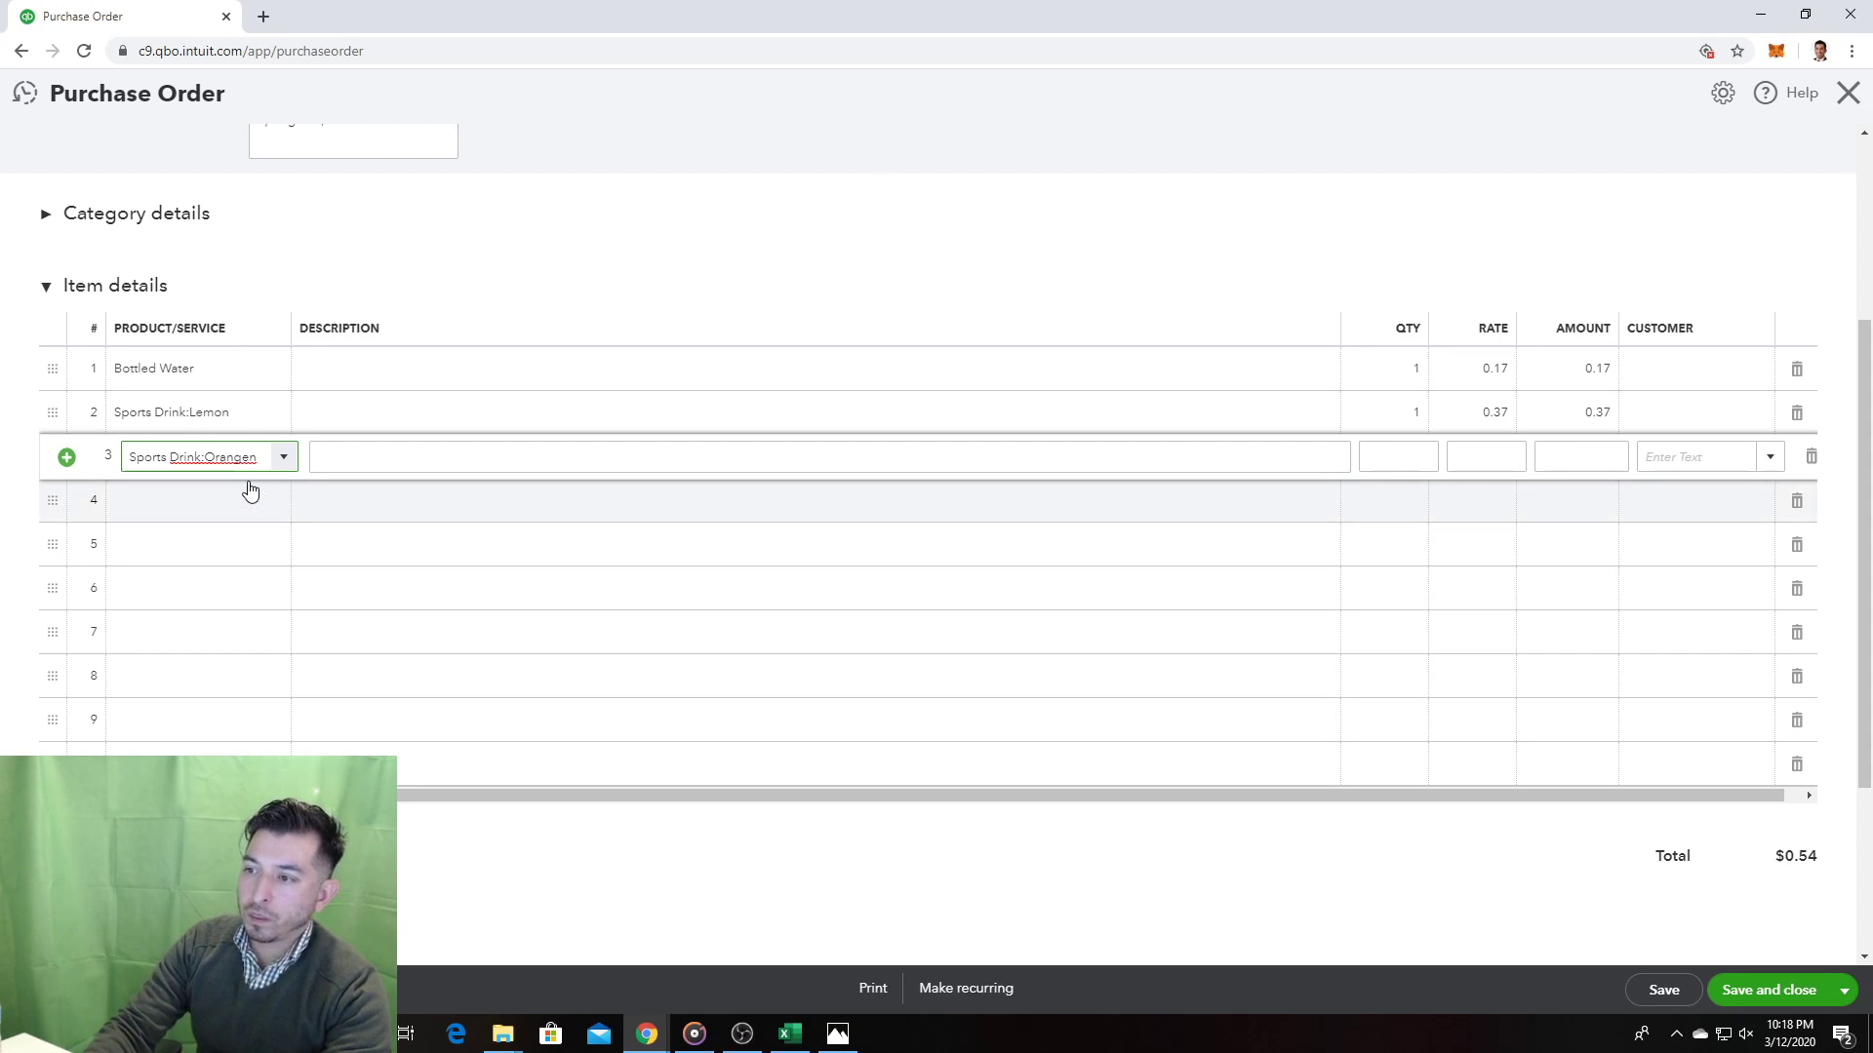
# Step: Choose Sports Drink:Orange as the product on line 3 of the item details
pyautogui.click(250, 490)
pyautogui.click(249, 490)
pyautogui.write('Sports Drink:Orange')
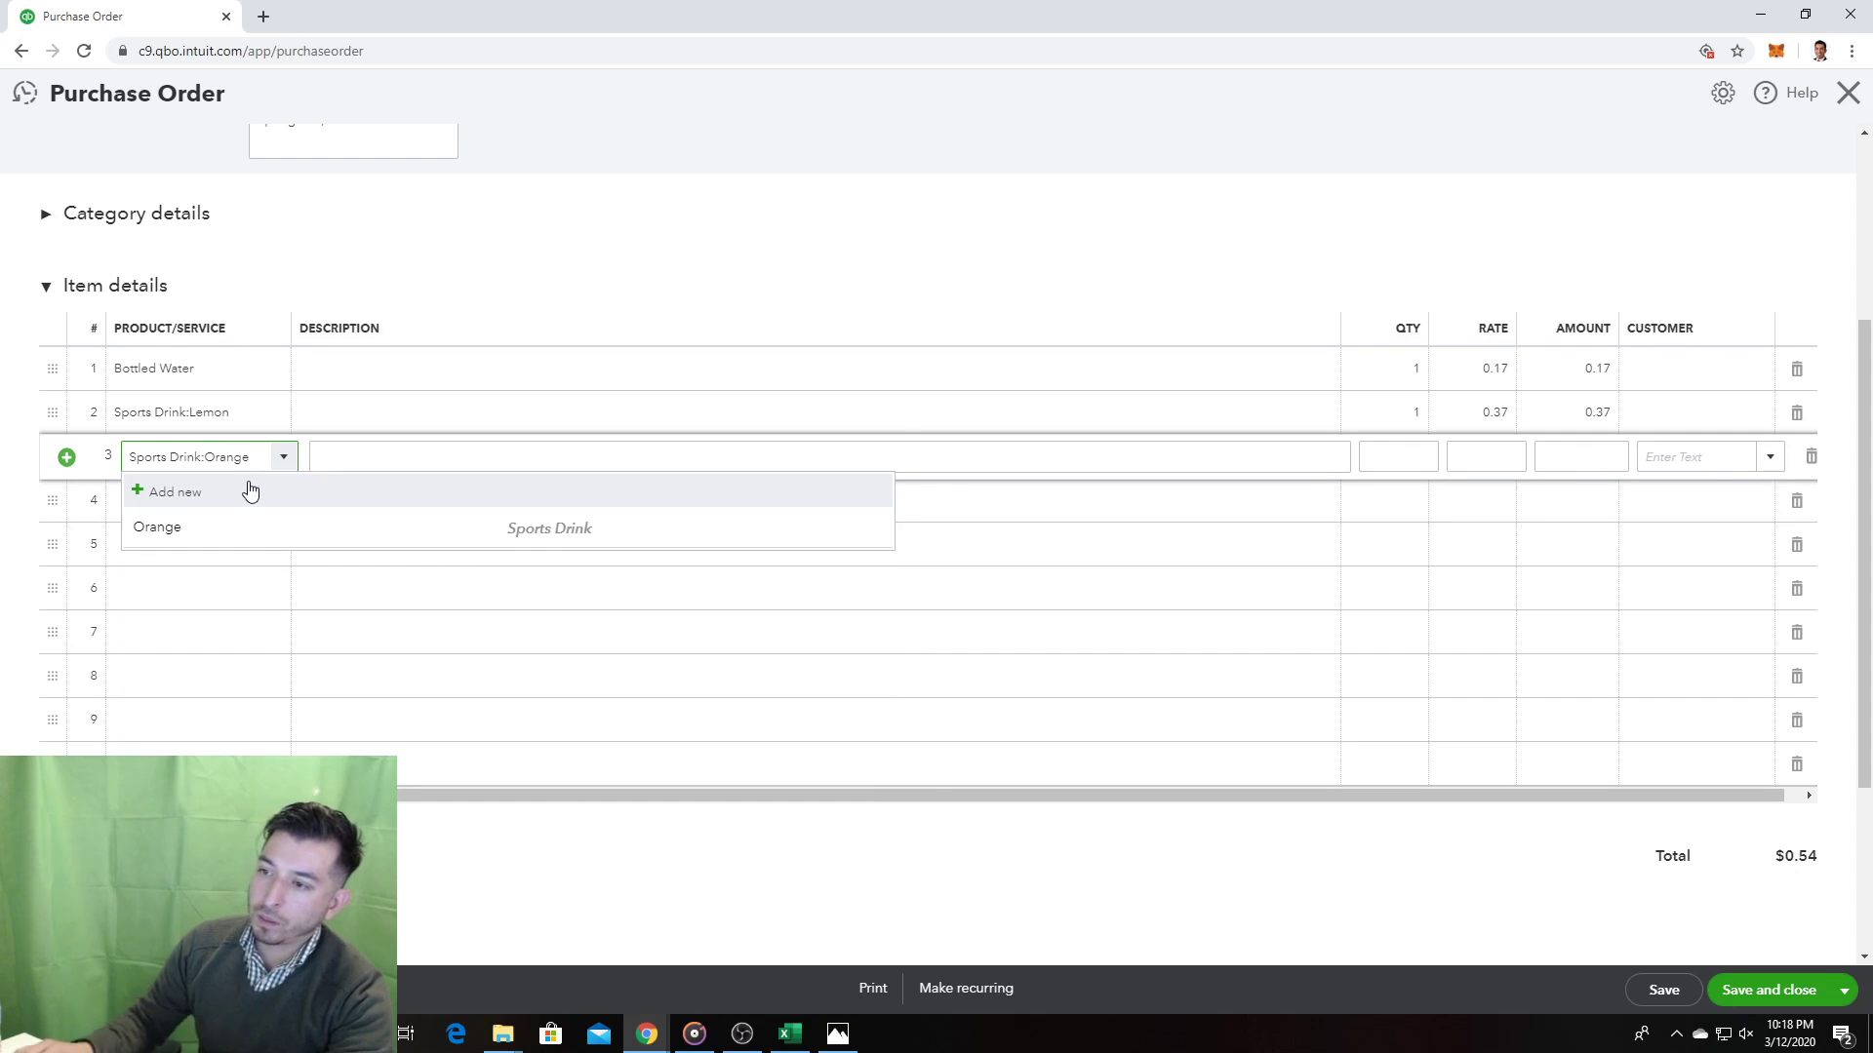
pyautogui.press('Tab')
# Step: Choose Sports Drink:Blue as the product on line 4 and Sports Drink:Red on line 5
pyautogui.click(220, 505)
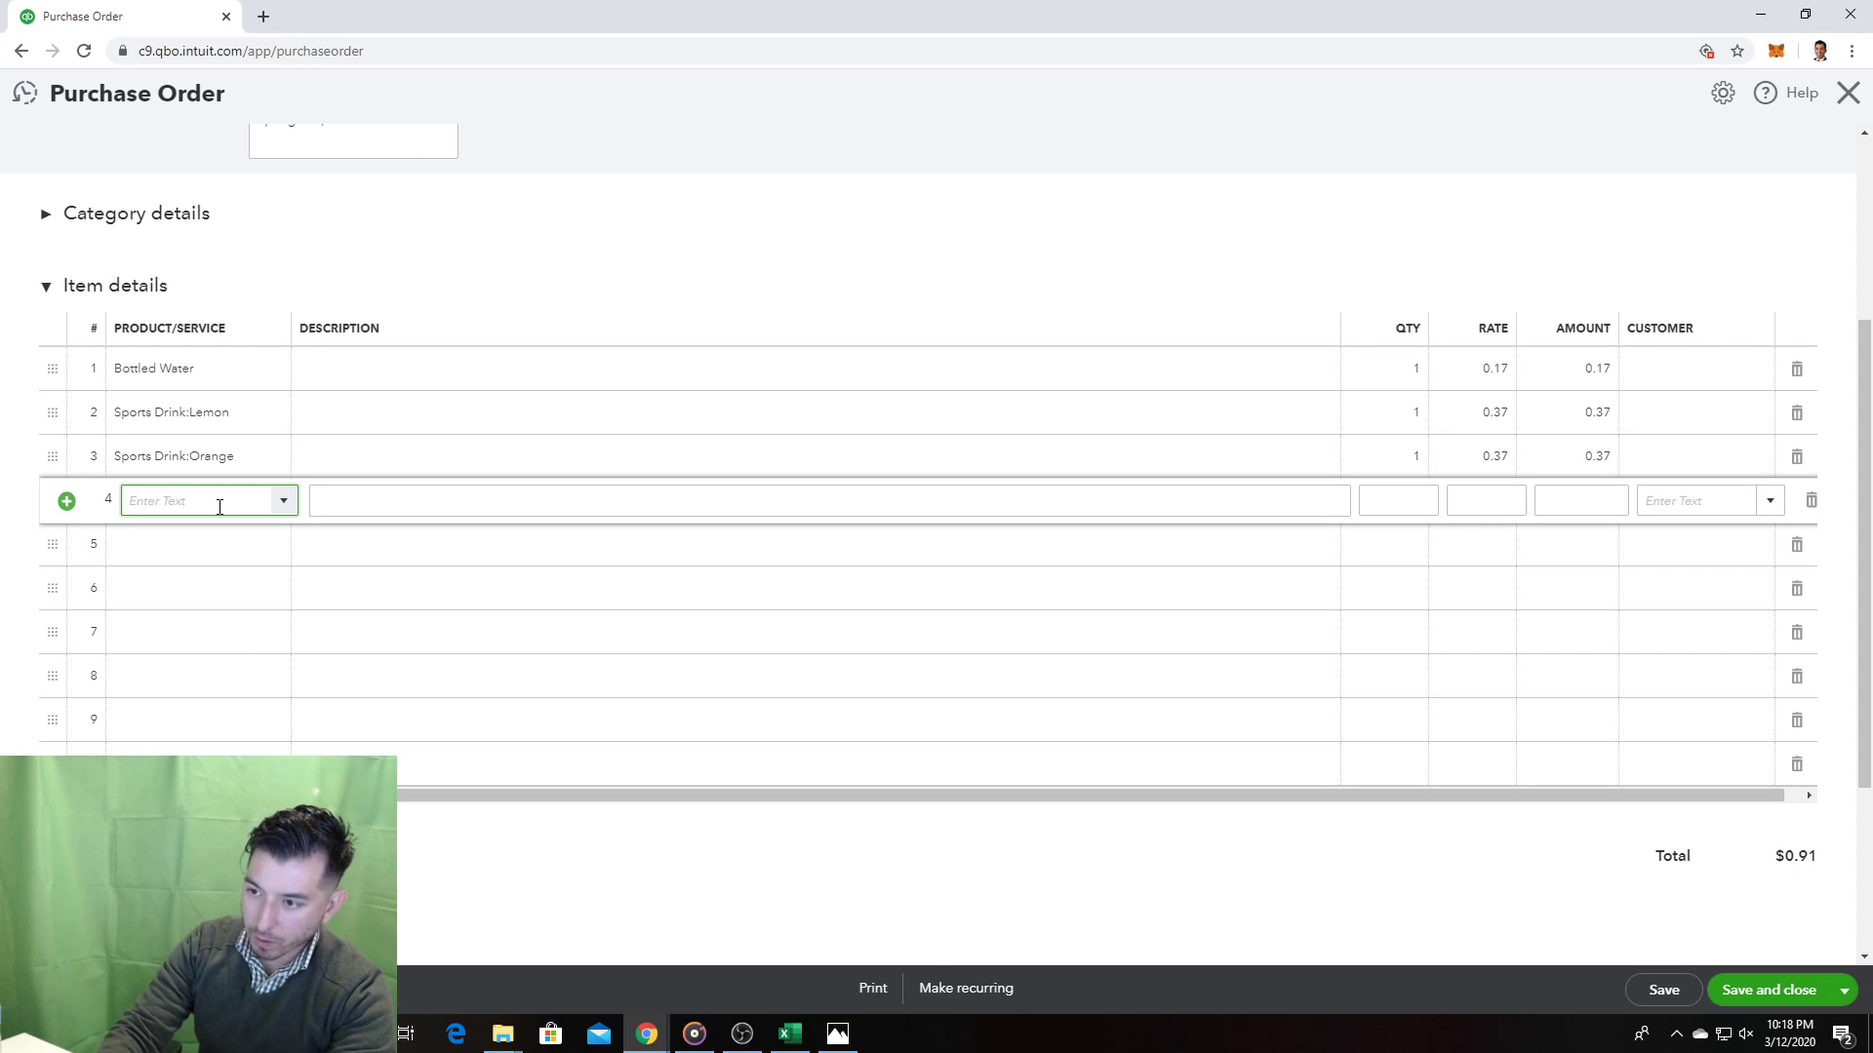
pyautogui.write('bl')
pyautogui.press('Tab')
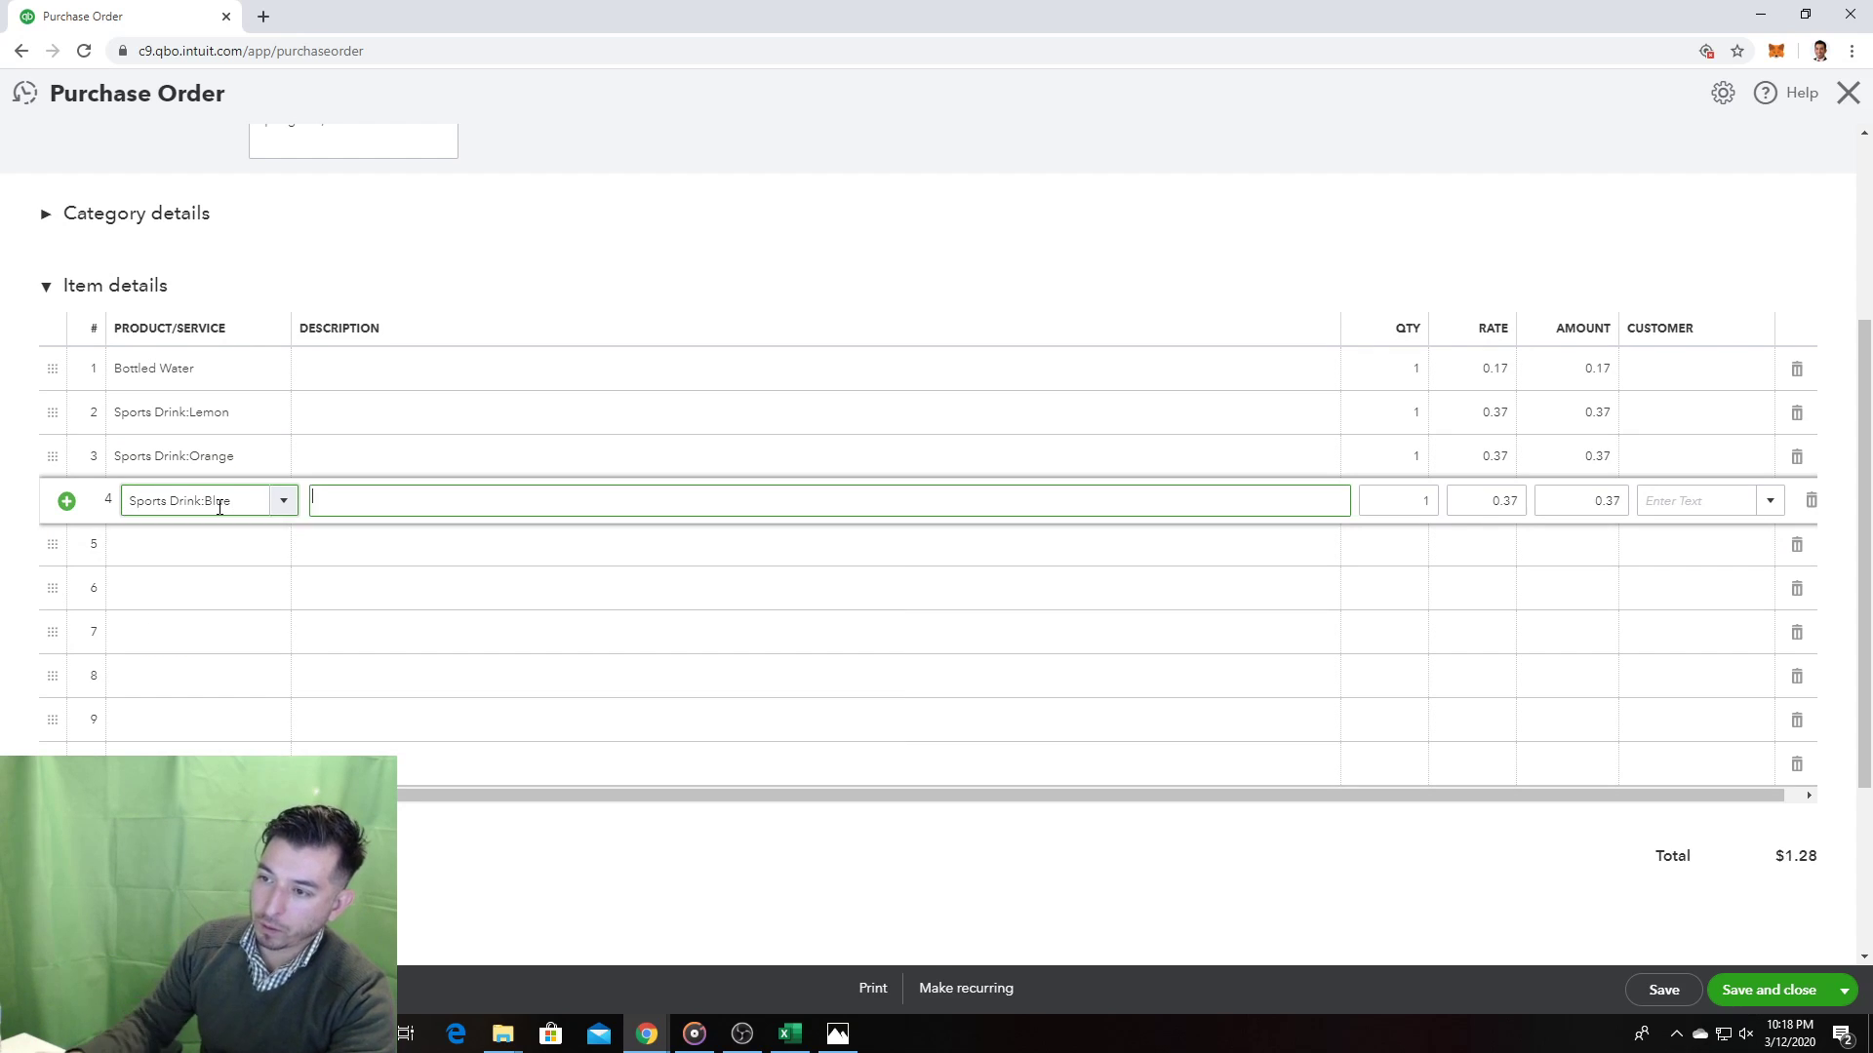
pyautogui.click(194, 557)
pyautogui.write('re')
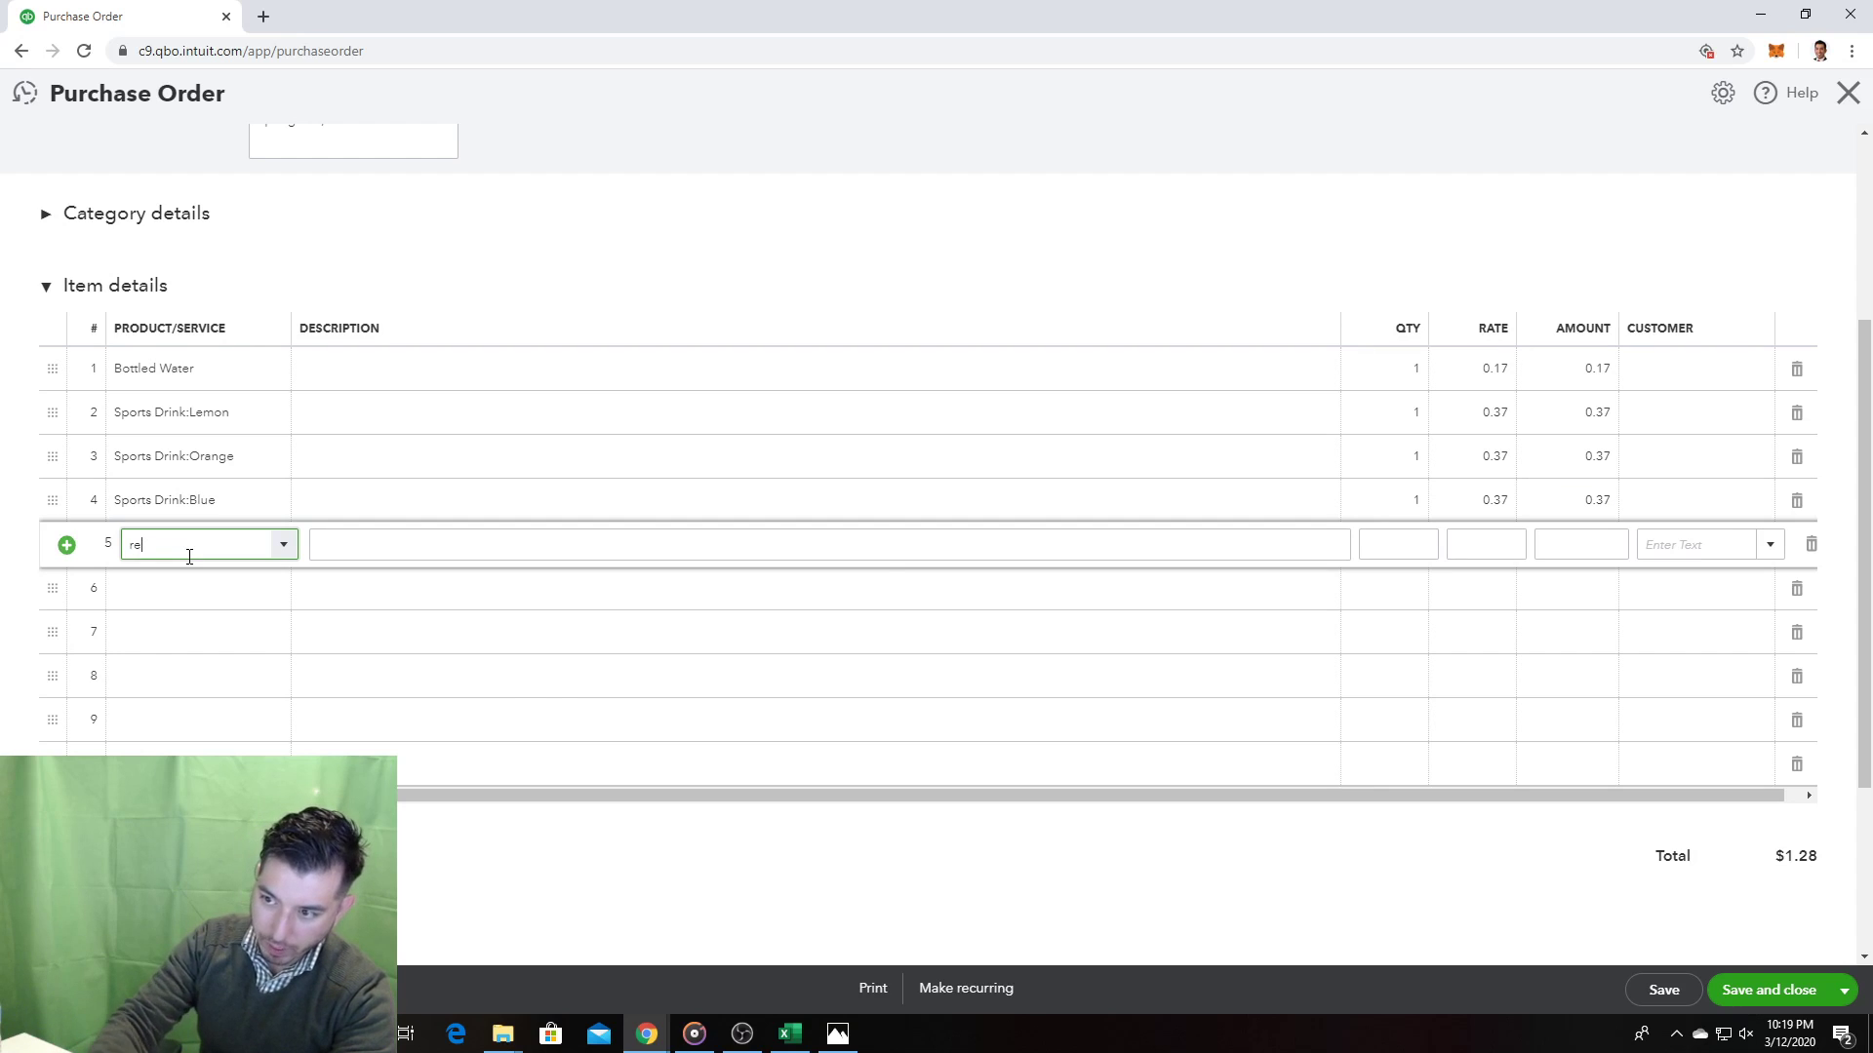
pyautogui.click(178, 583)
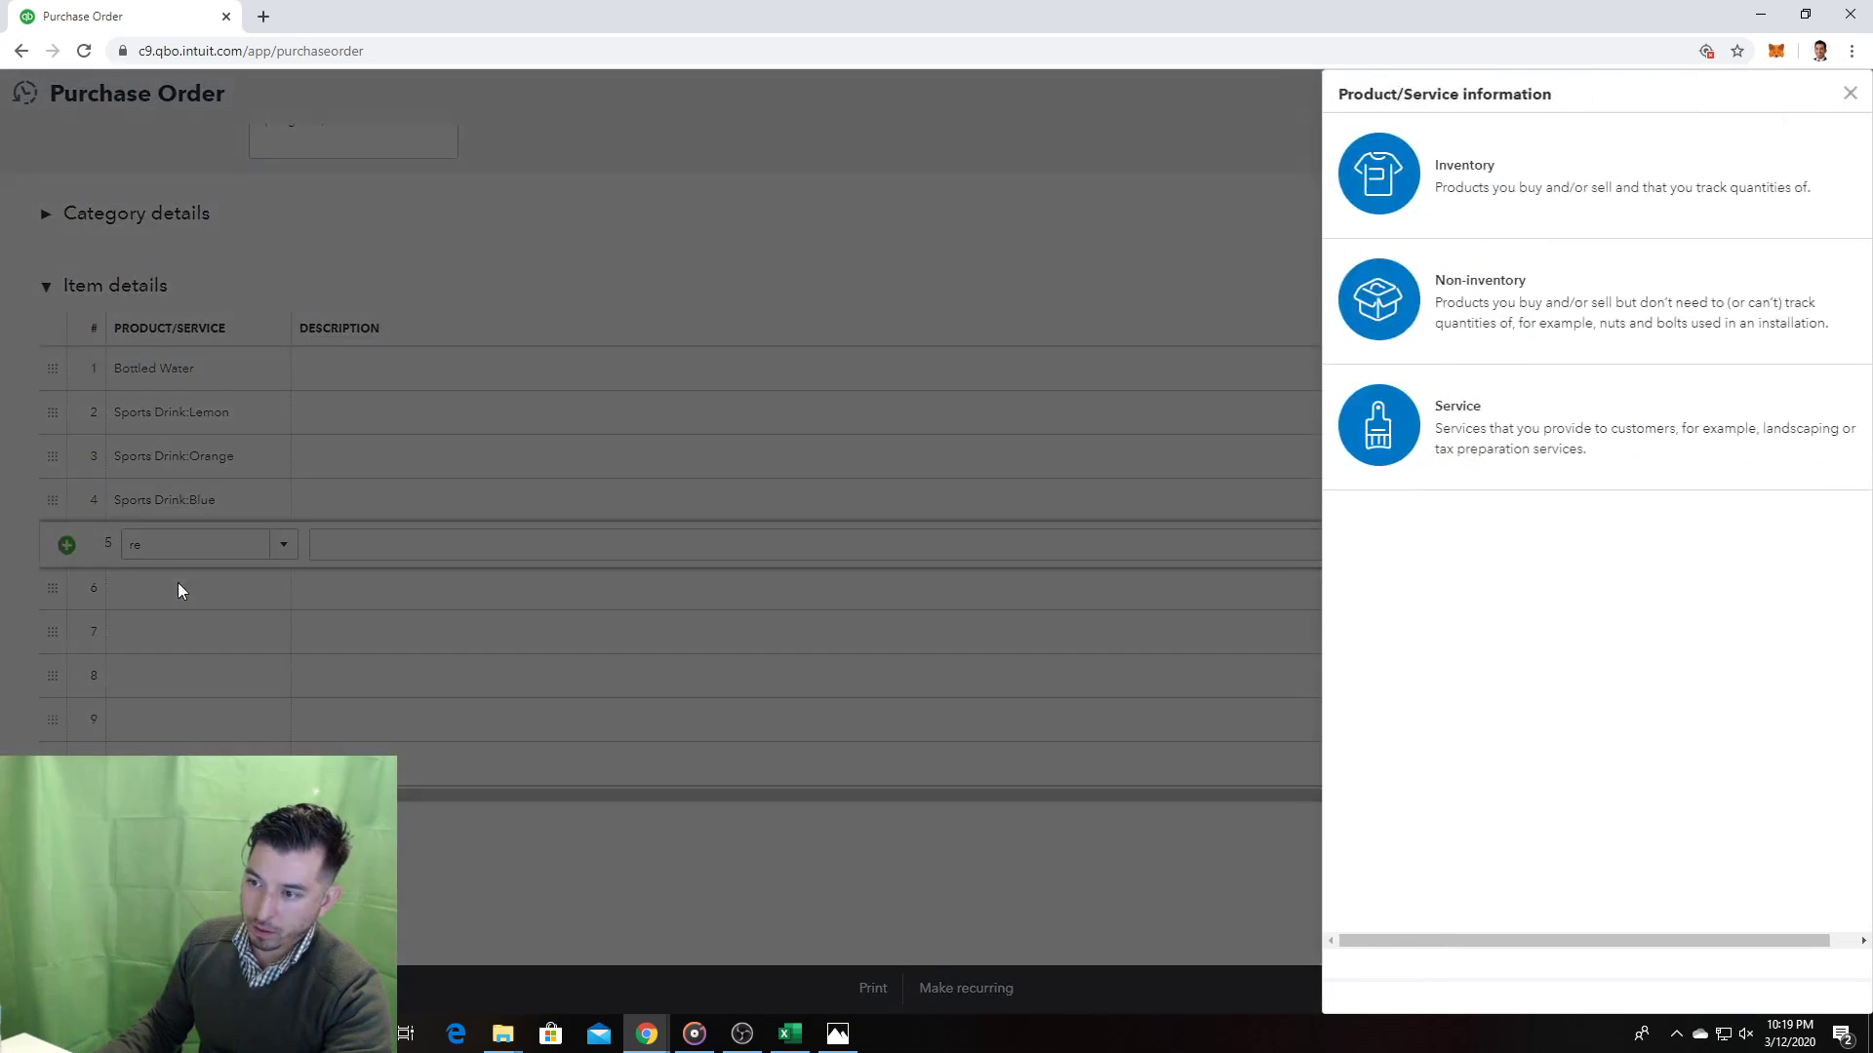
pyautogui.click(177, 583)
pyautogui.write('red')
pyautogui.press('Tab')
# Step: Choose Energy Drink:Regular as the product on line 6 and Energy Drink:Sugar-Free on line 7
pyautogui.click(193, 595)
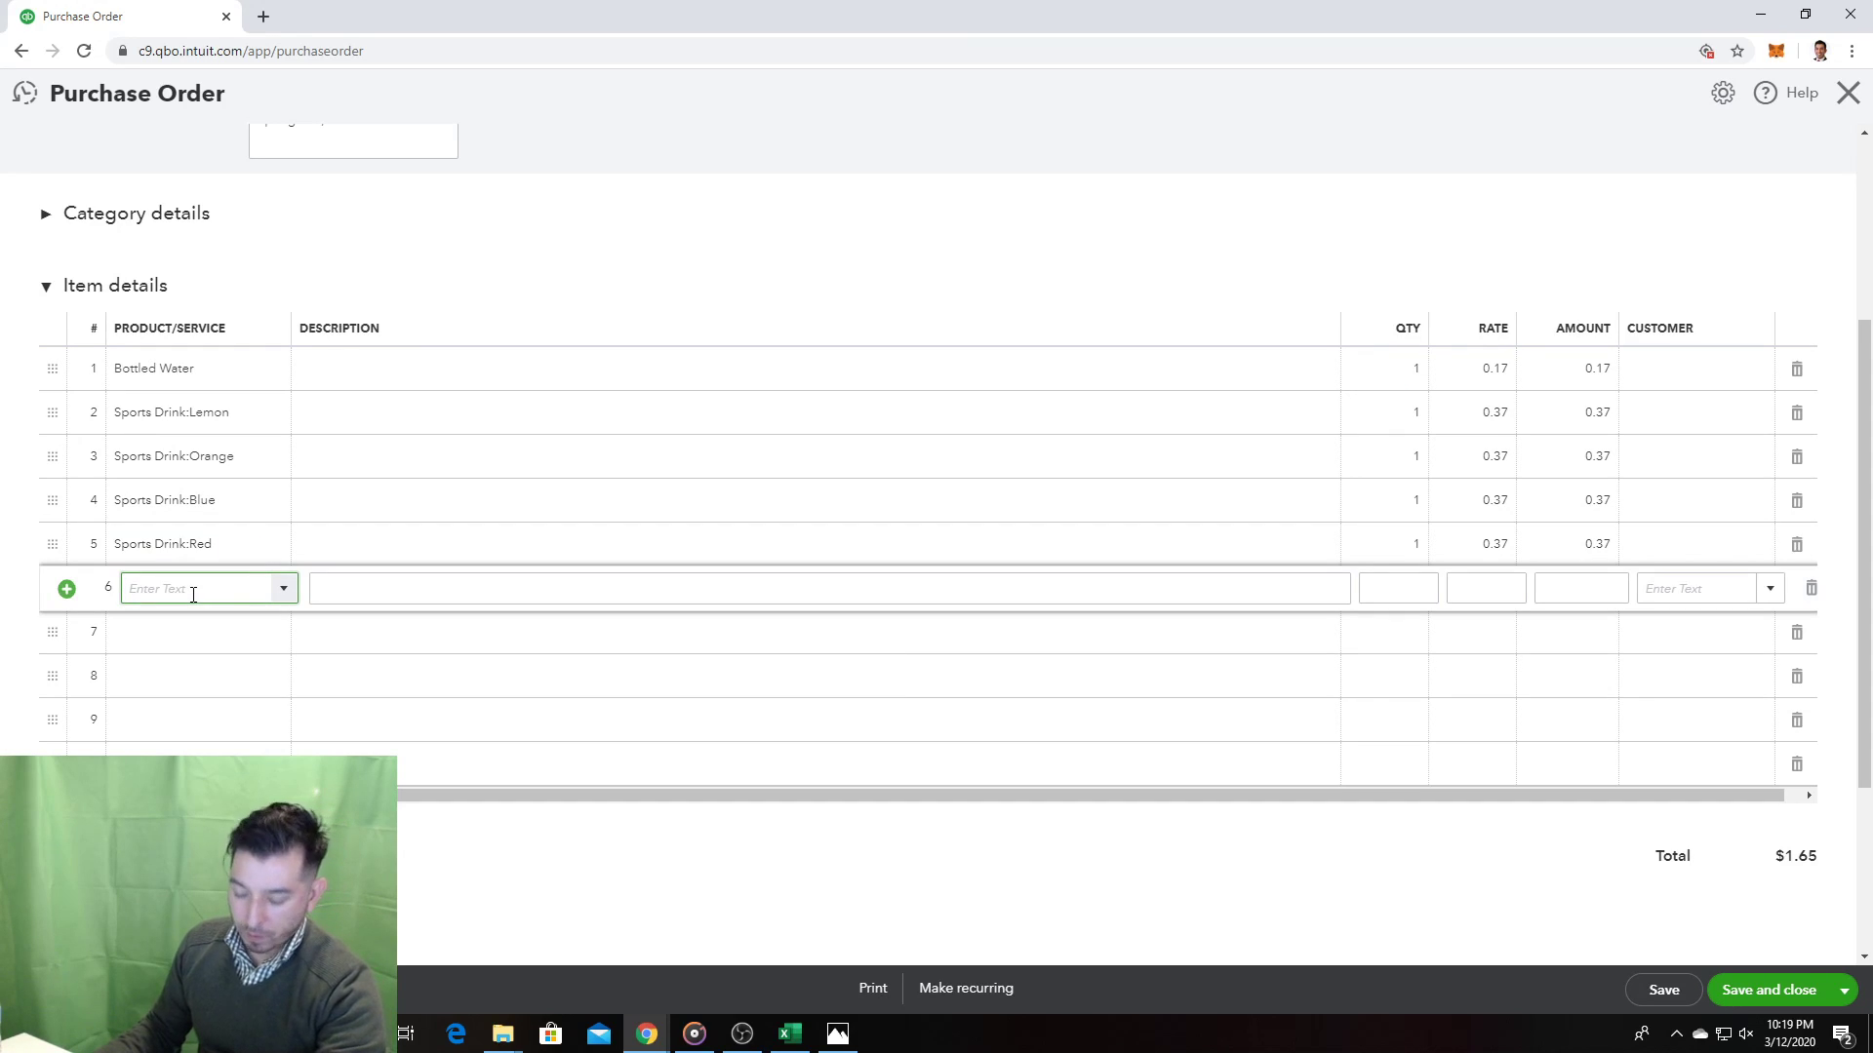
pyautogui.write('gularu')
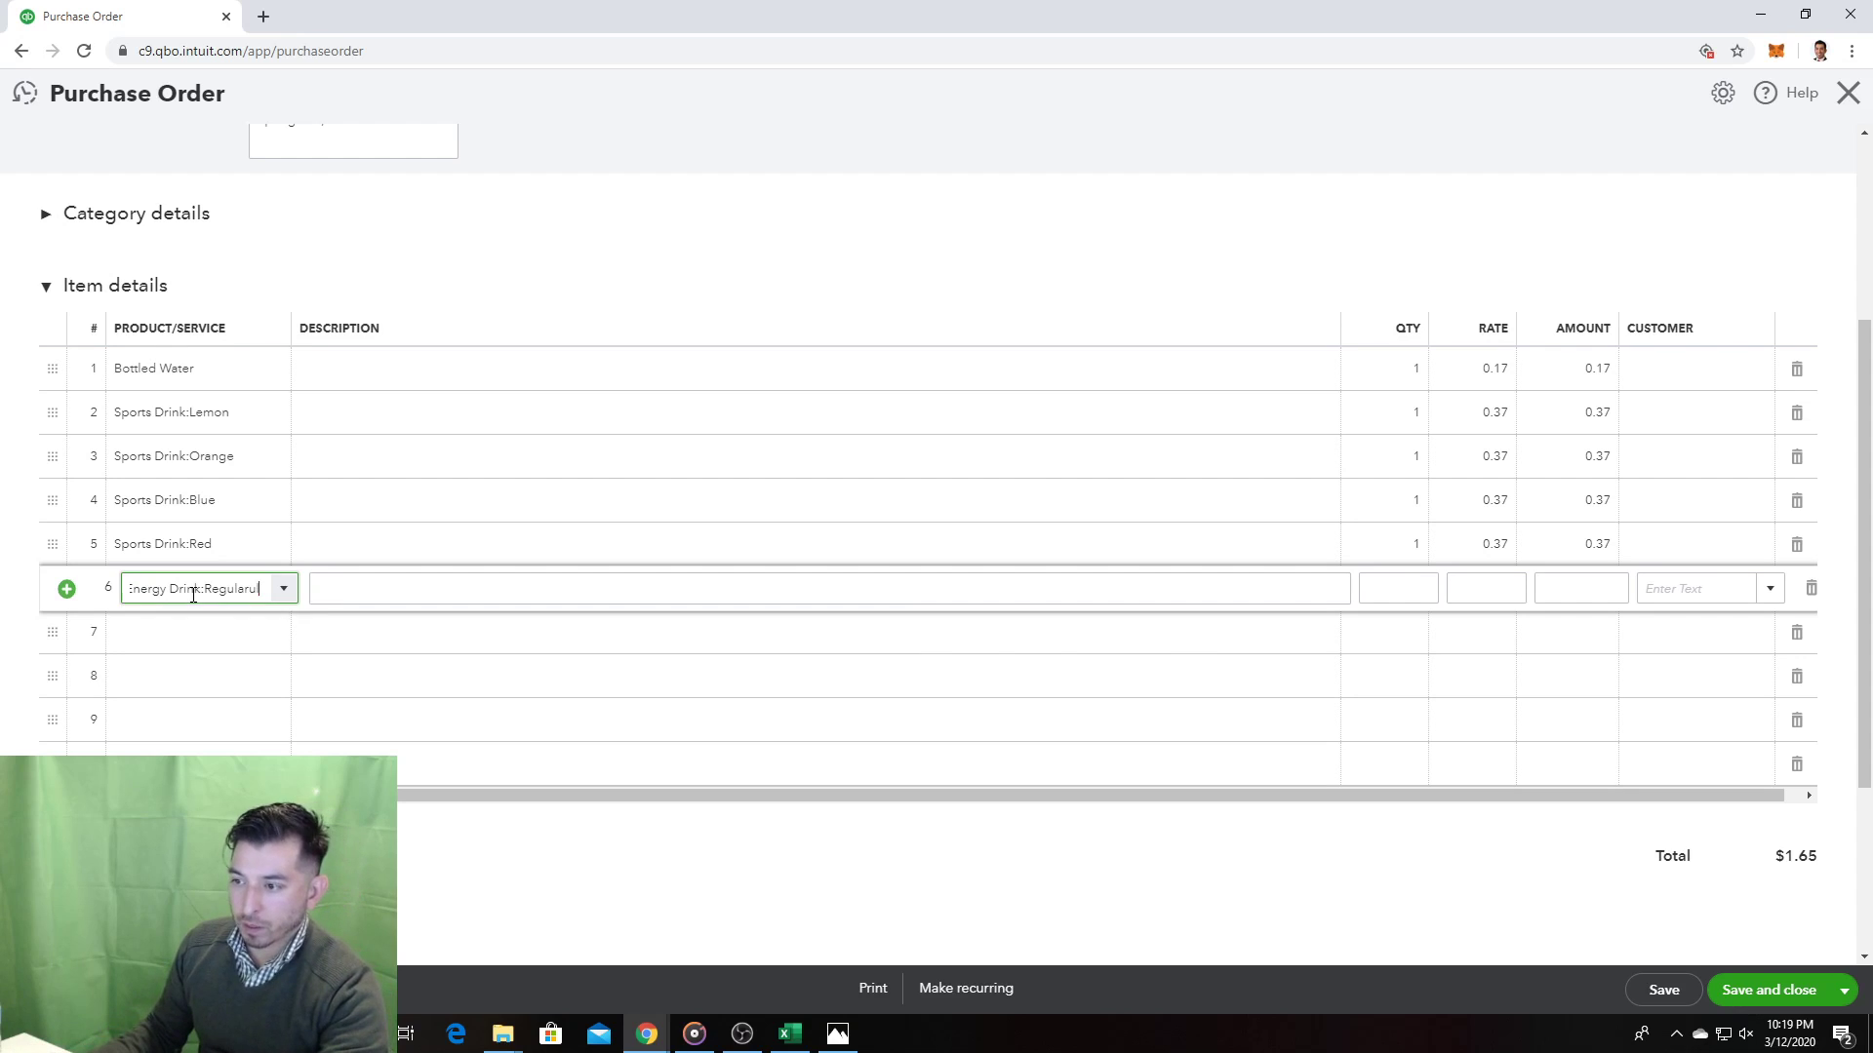
pyautogui.press('Tab')
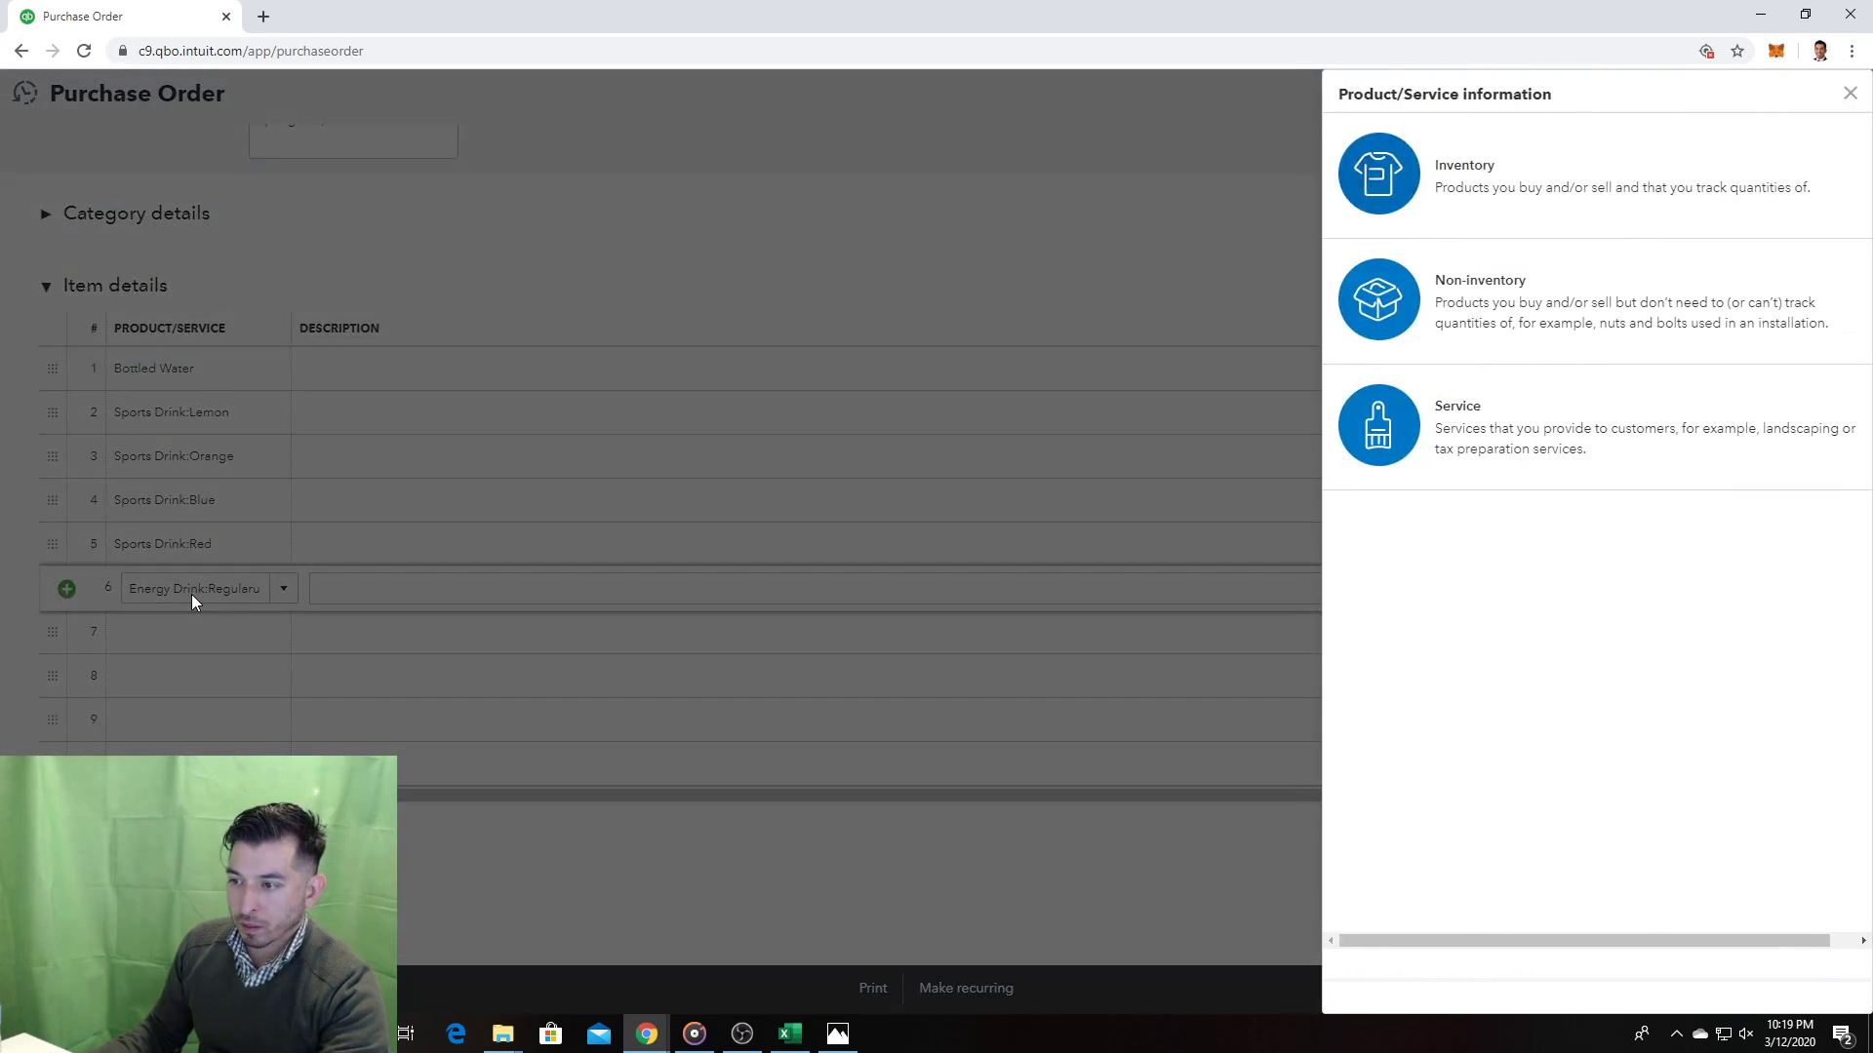
pyautogui.press('Escape')
pyautogui.write('reg')
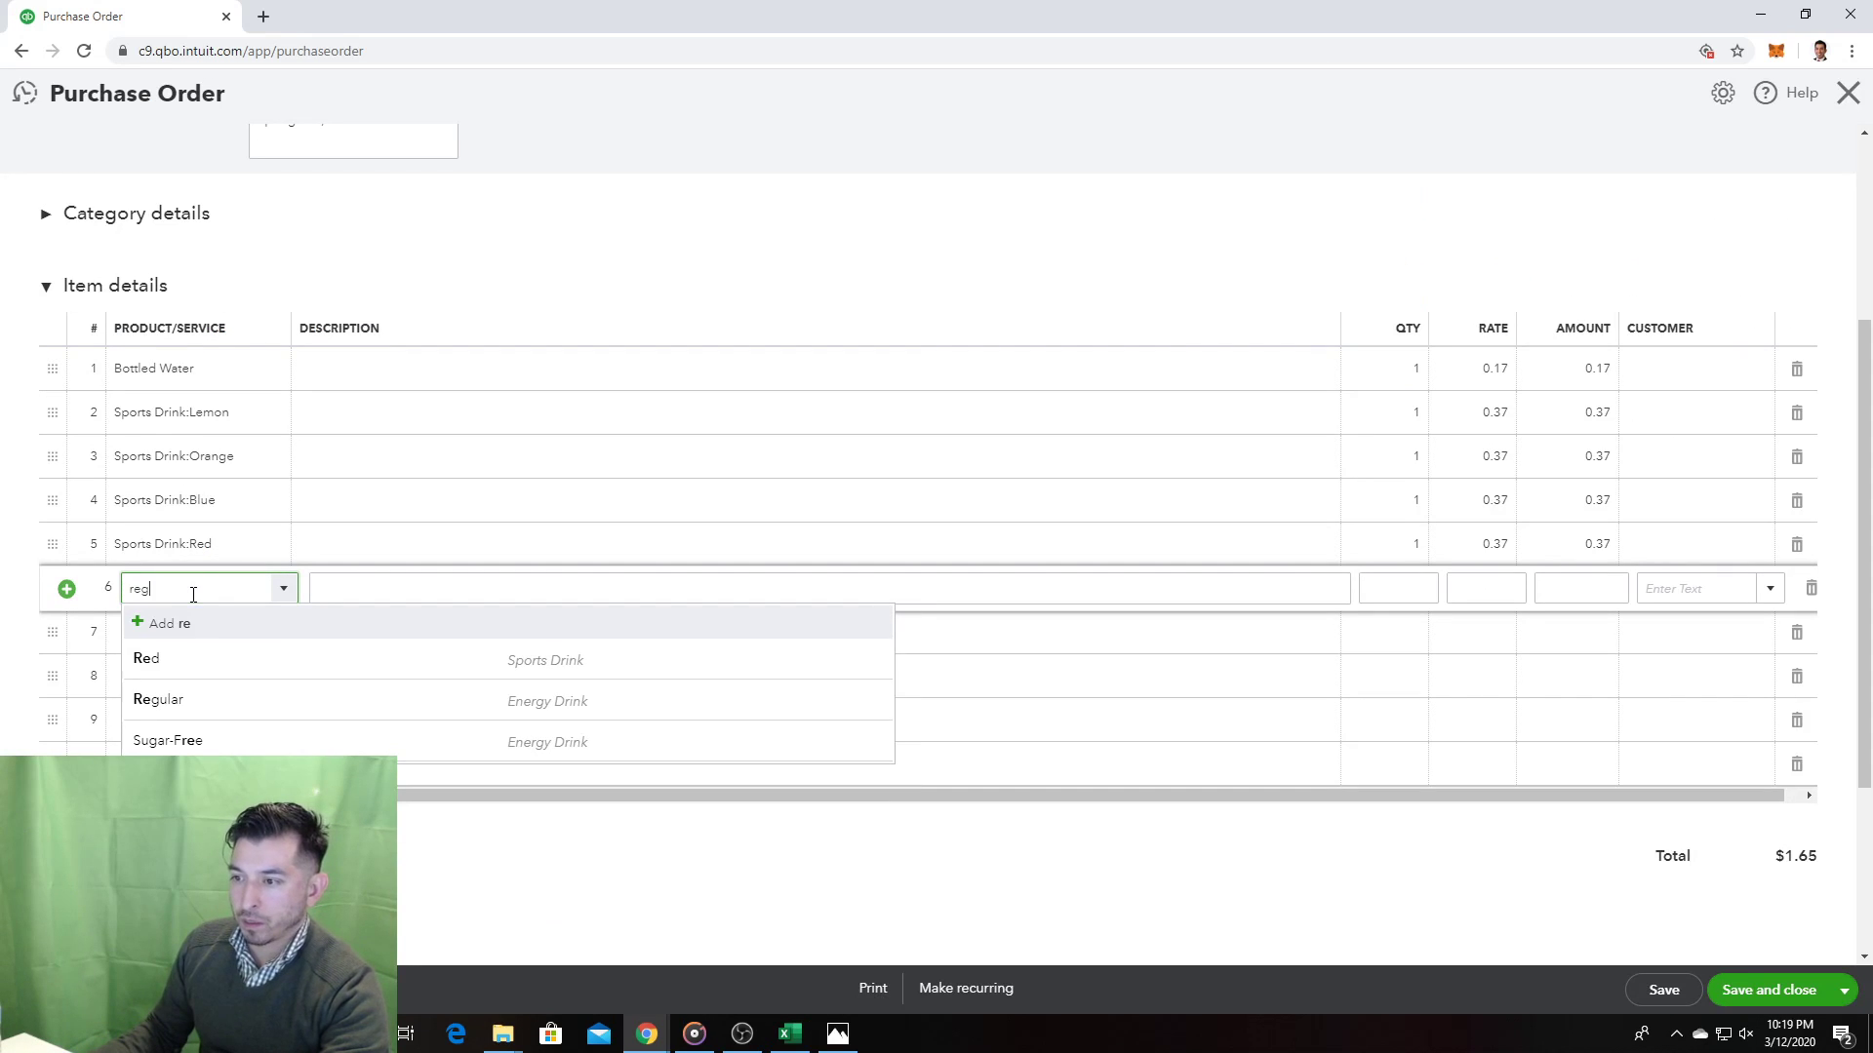
pyautogui.click(201, 673)
pyautogui.click(196, 639)
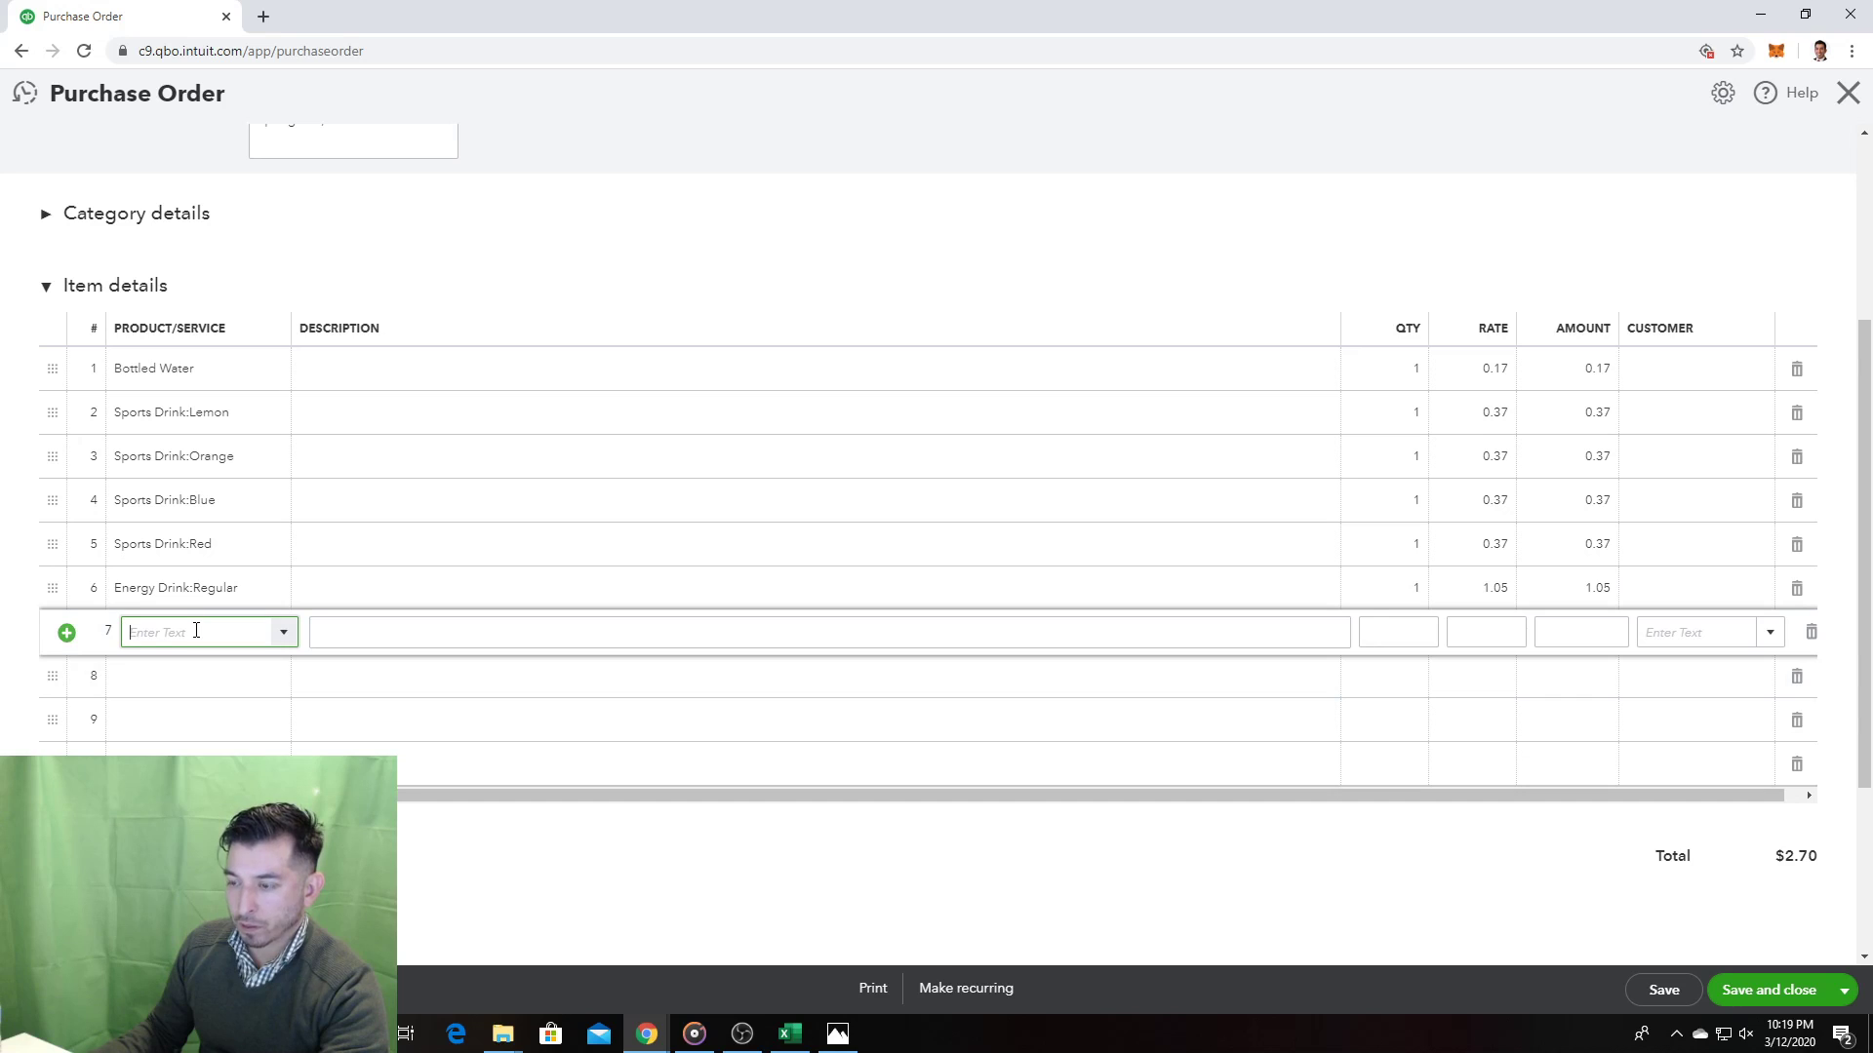
pyautogui.write('sugar-Fre')
pyautogui.click(175, 701)
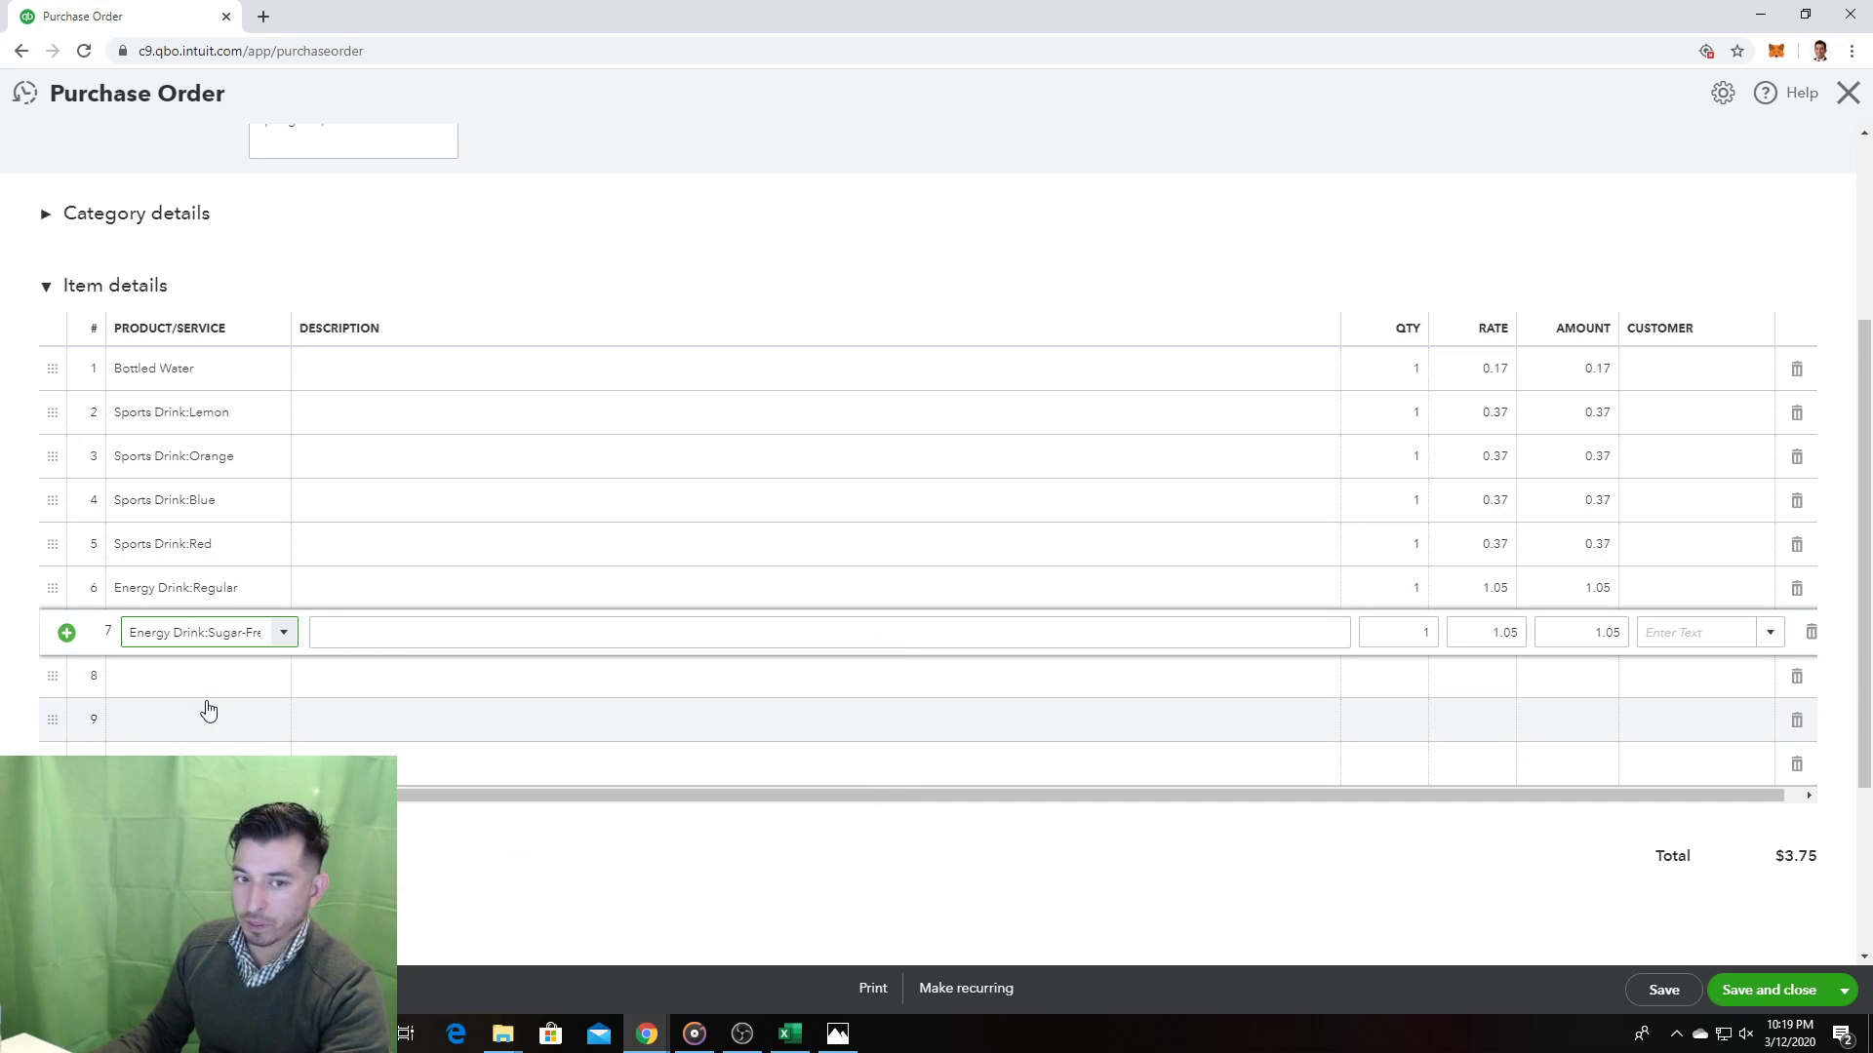
pyautogui.click(218, 673)
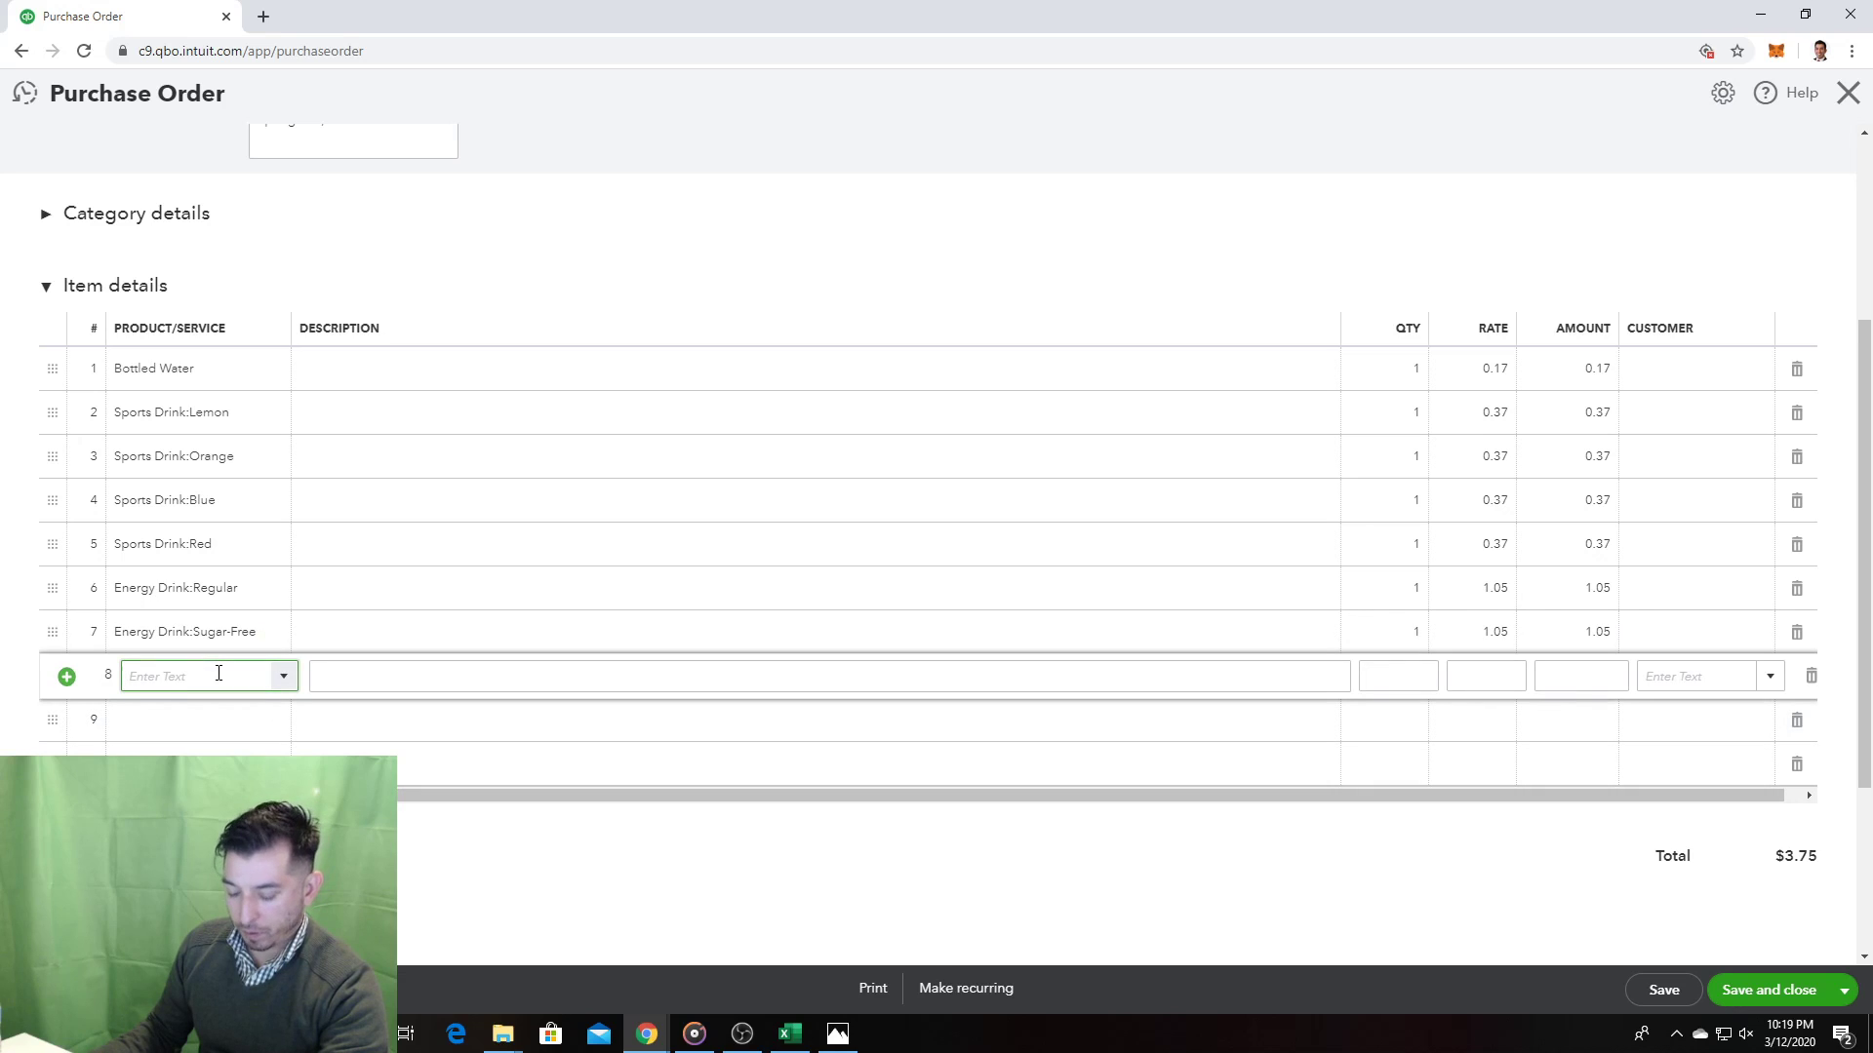
pyautogui.write('Nutrition Bar:Chocolateho')
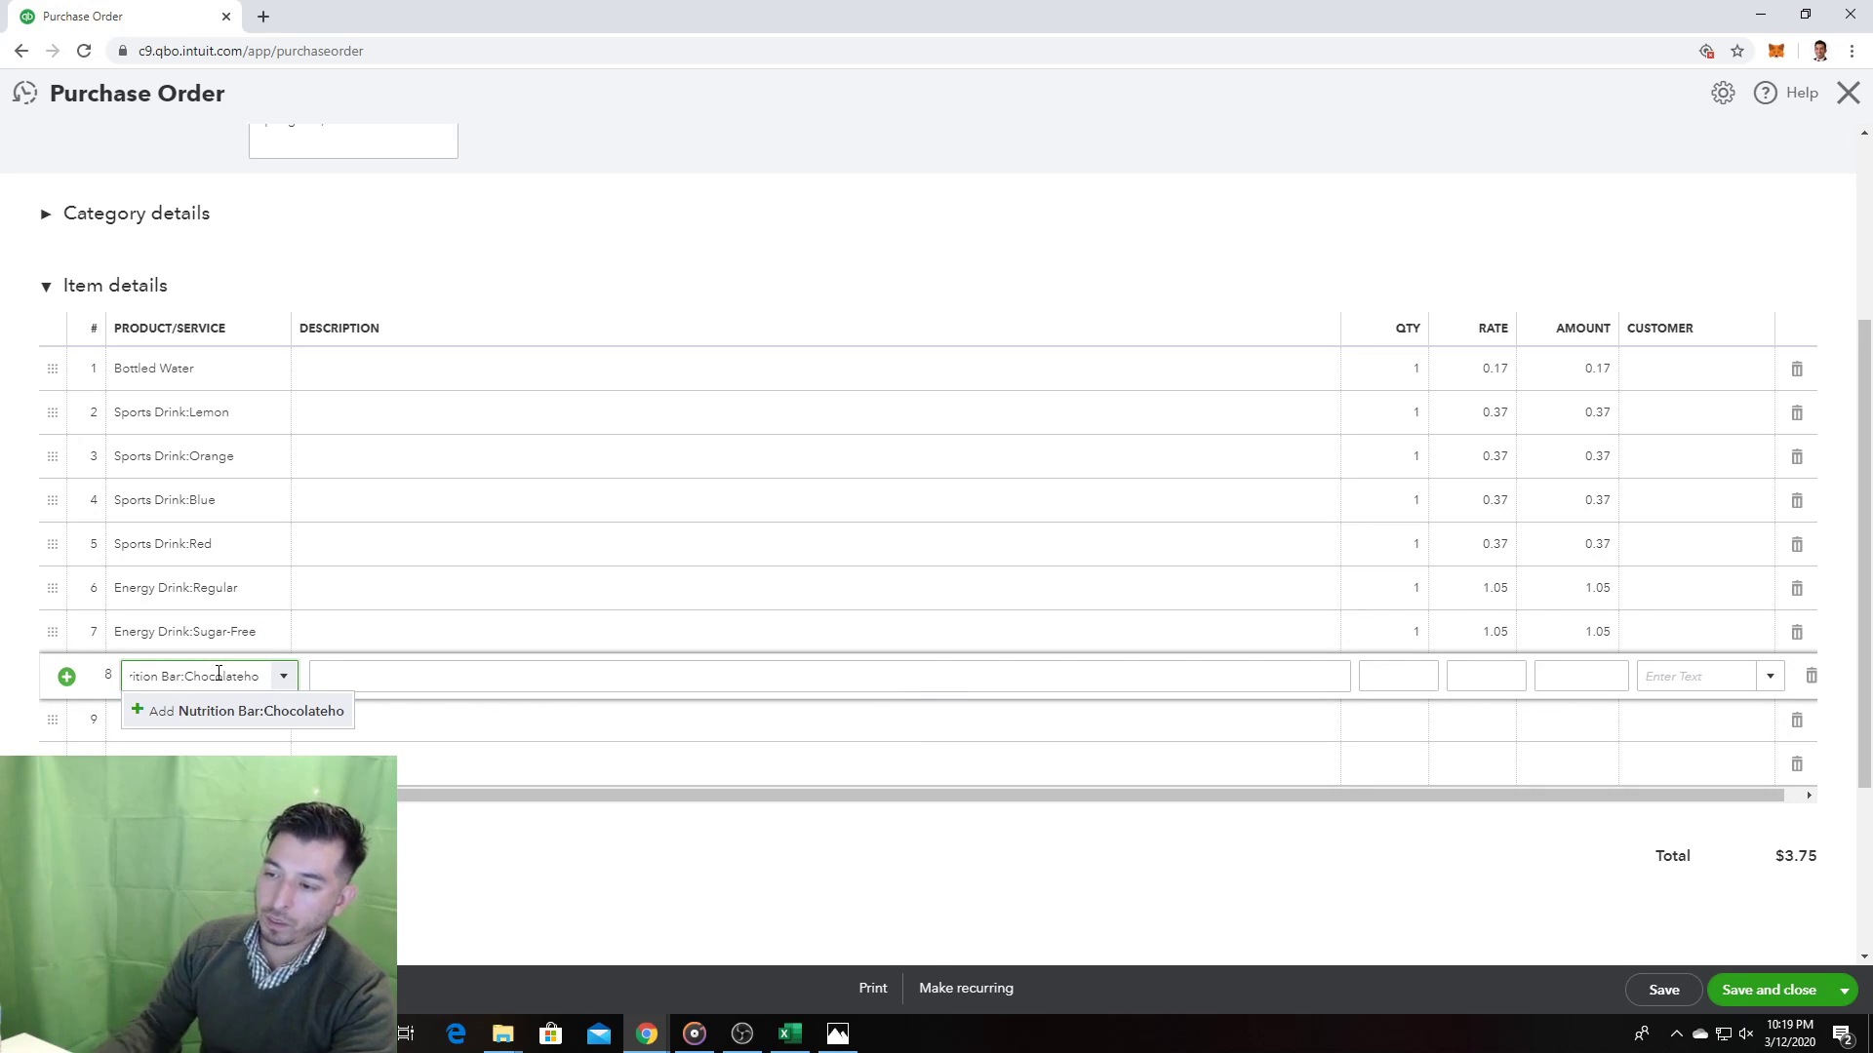
pyautogui.click(215, 717)
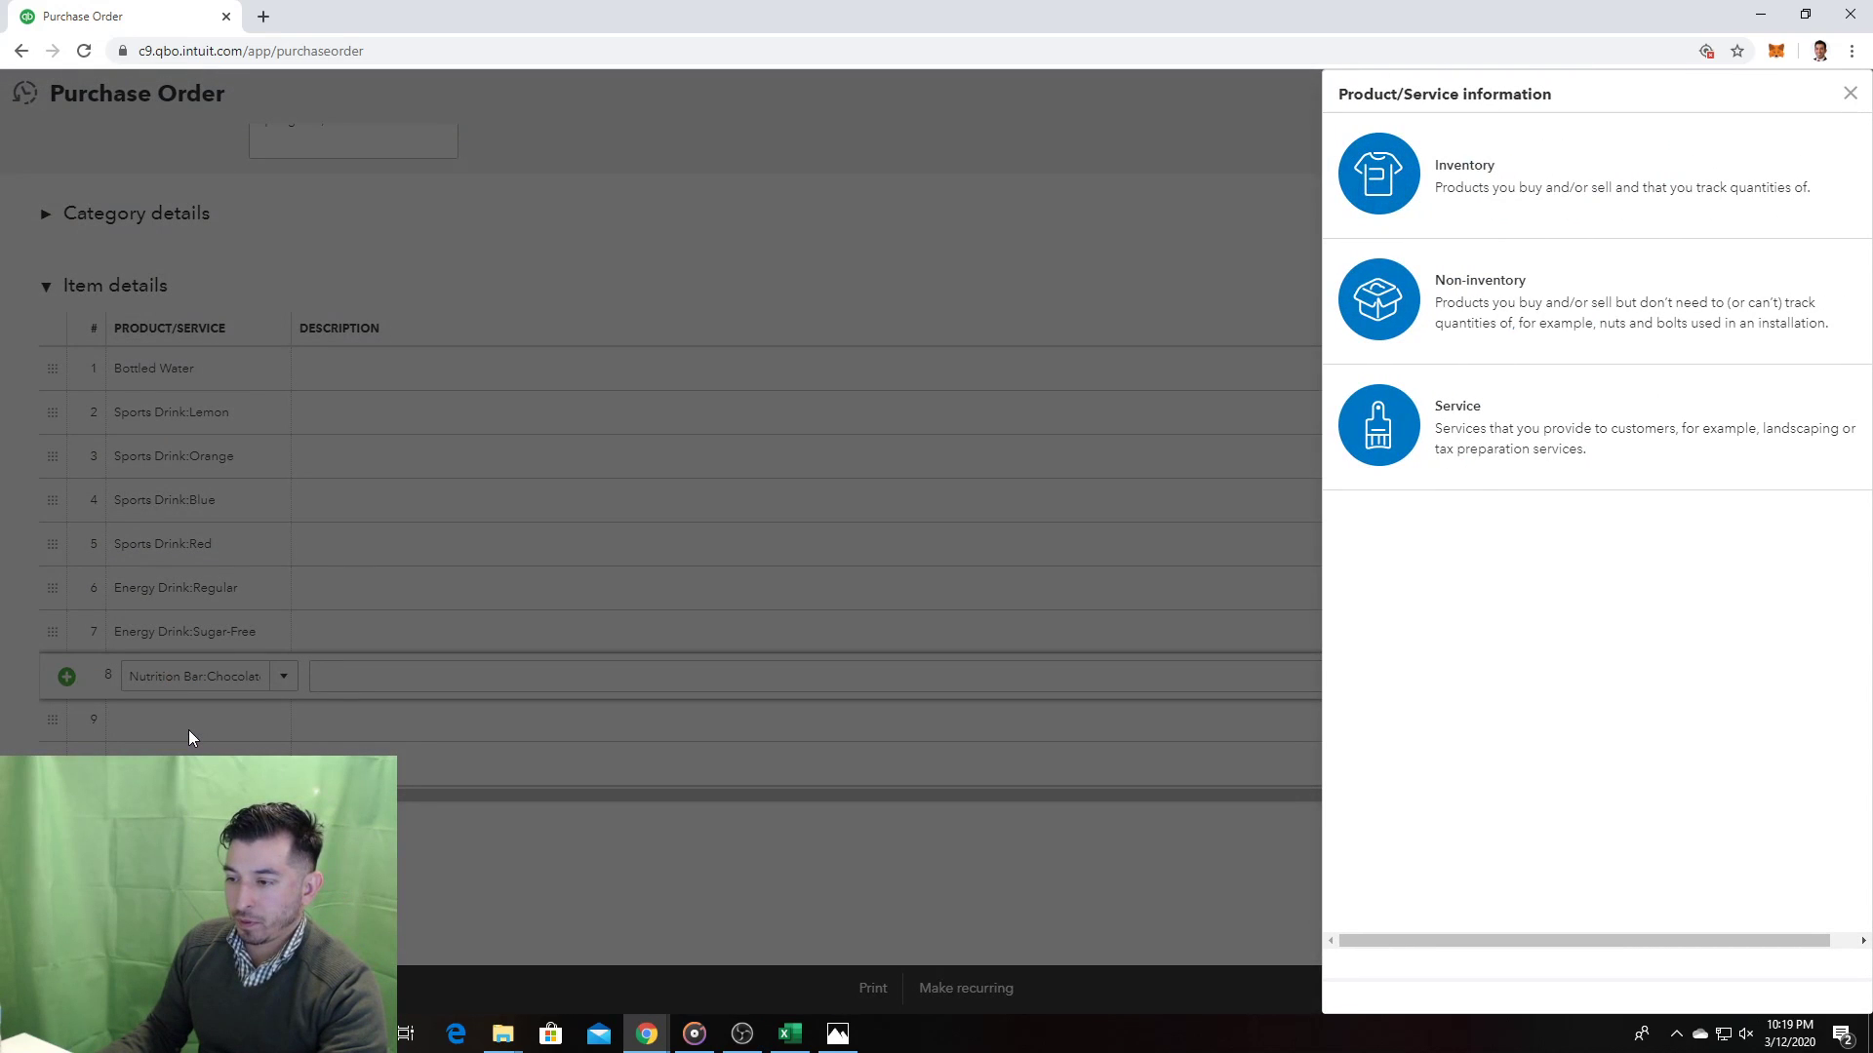
pyautogui.click(265, 726)
pyautogui.click(208, 720)
# Step: Choose Nutrition Bar:Chocolate as the product on line 8 and Nutrition Bar:Vanilla on line 9
pyautogui.click(185, 666)
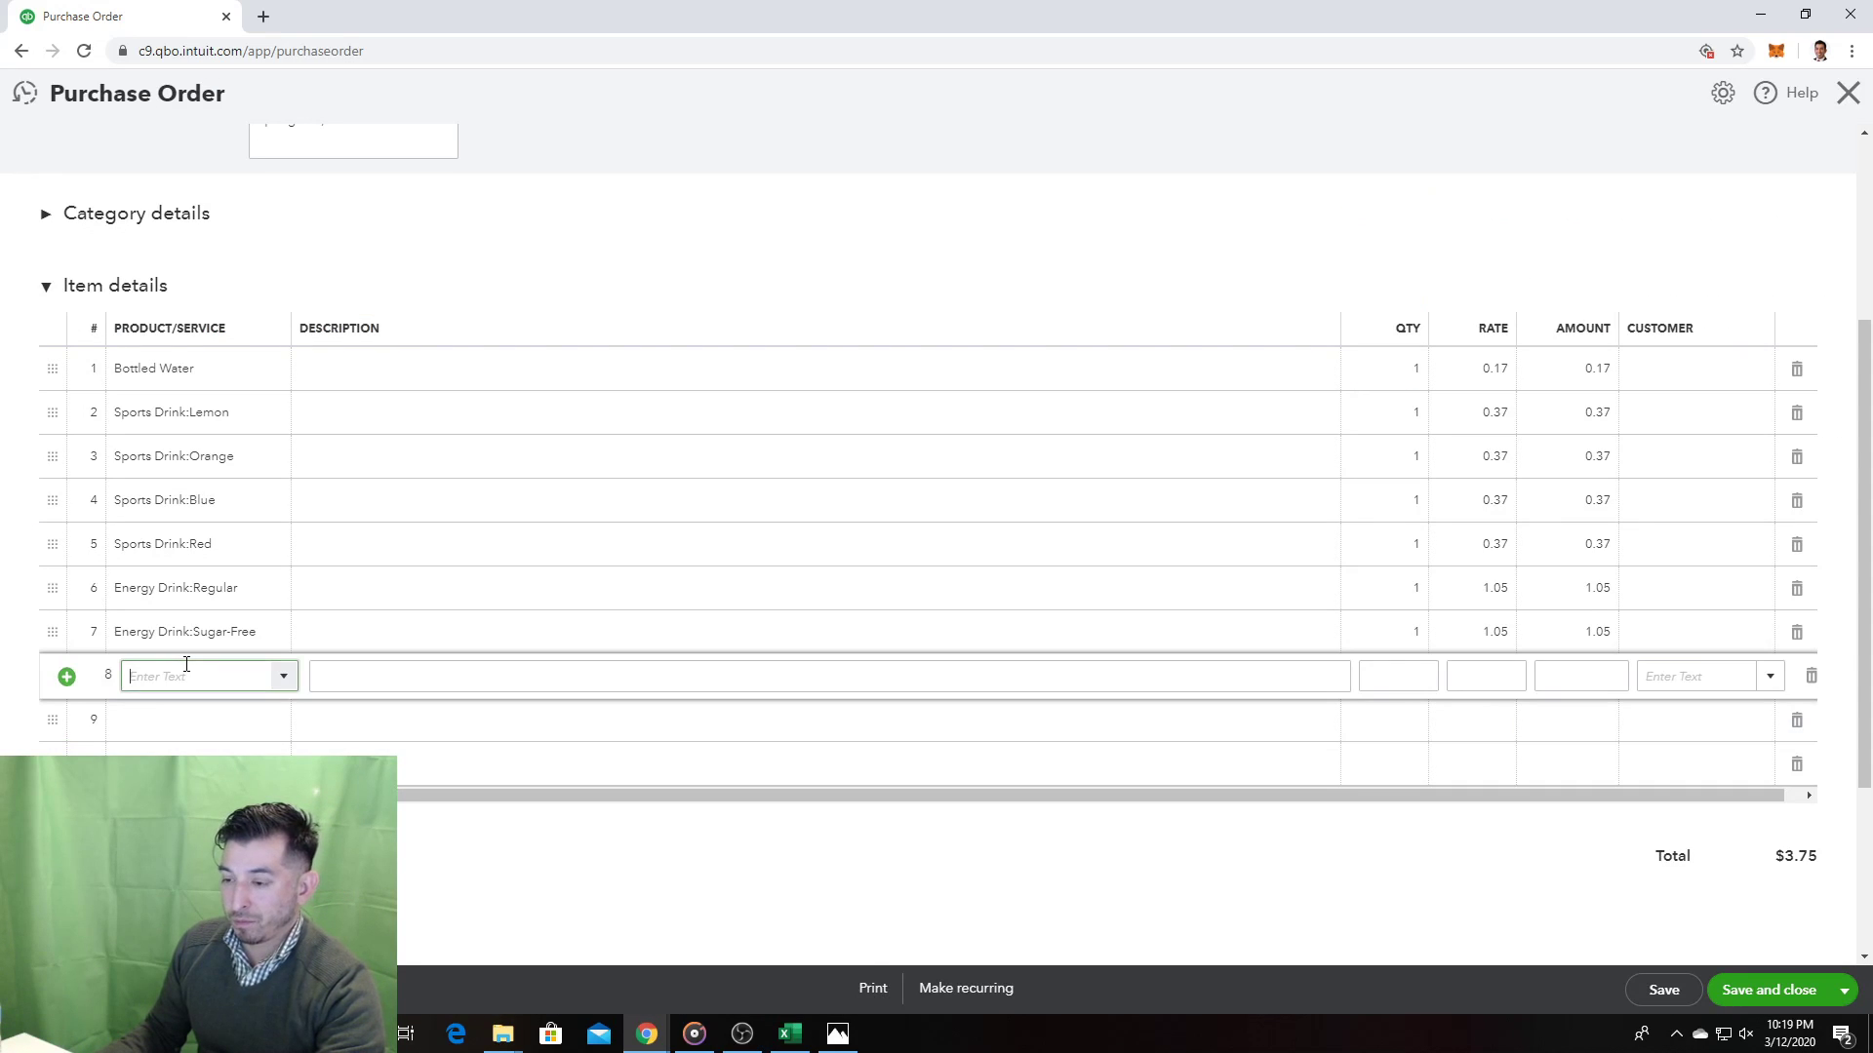
pyautogui.write('Nutrition Bar:Chocolate')
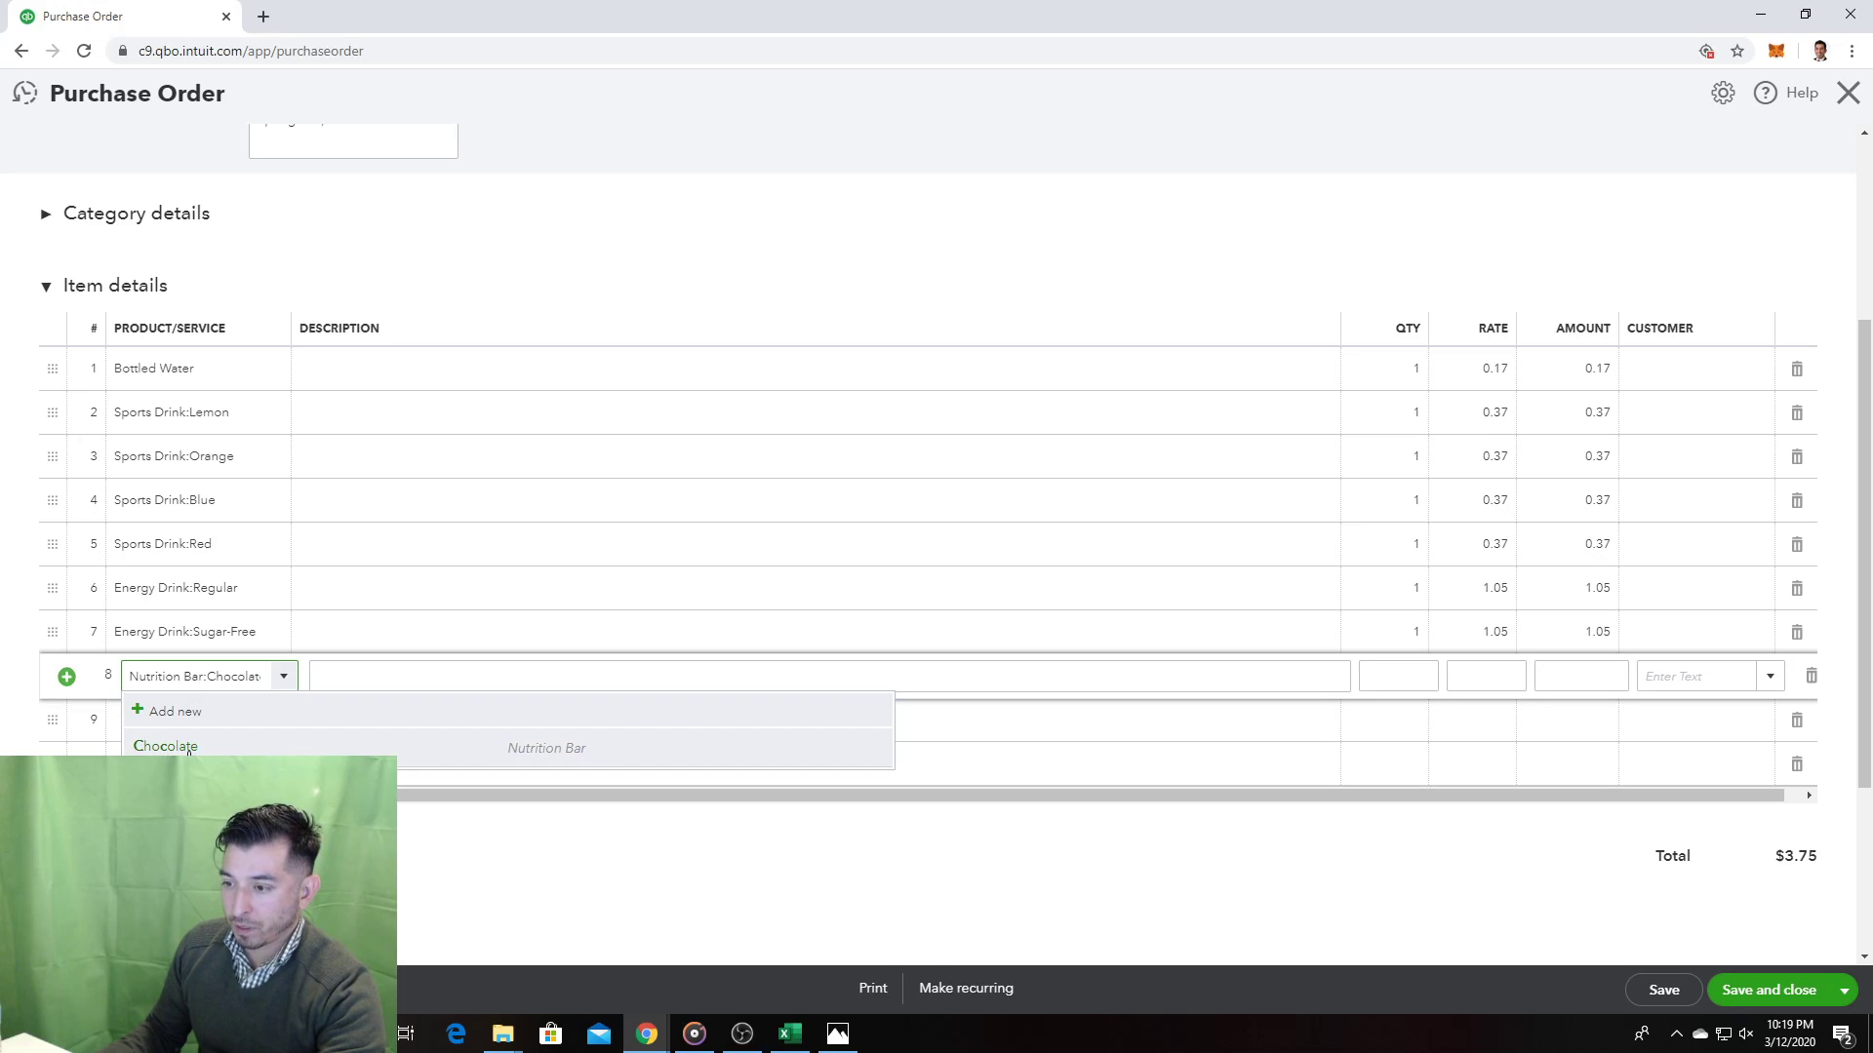
pyautogui.click(193, 746)
pyautogui.click(184, 720)
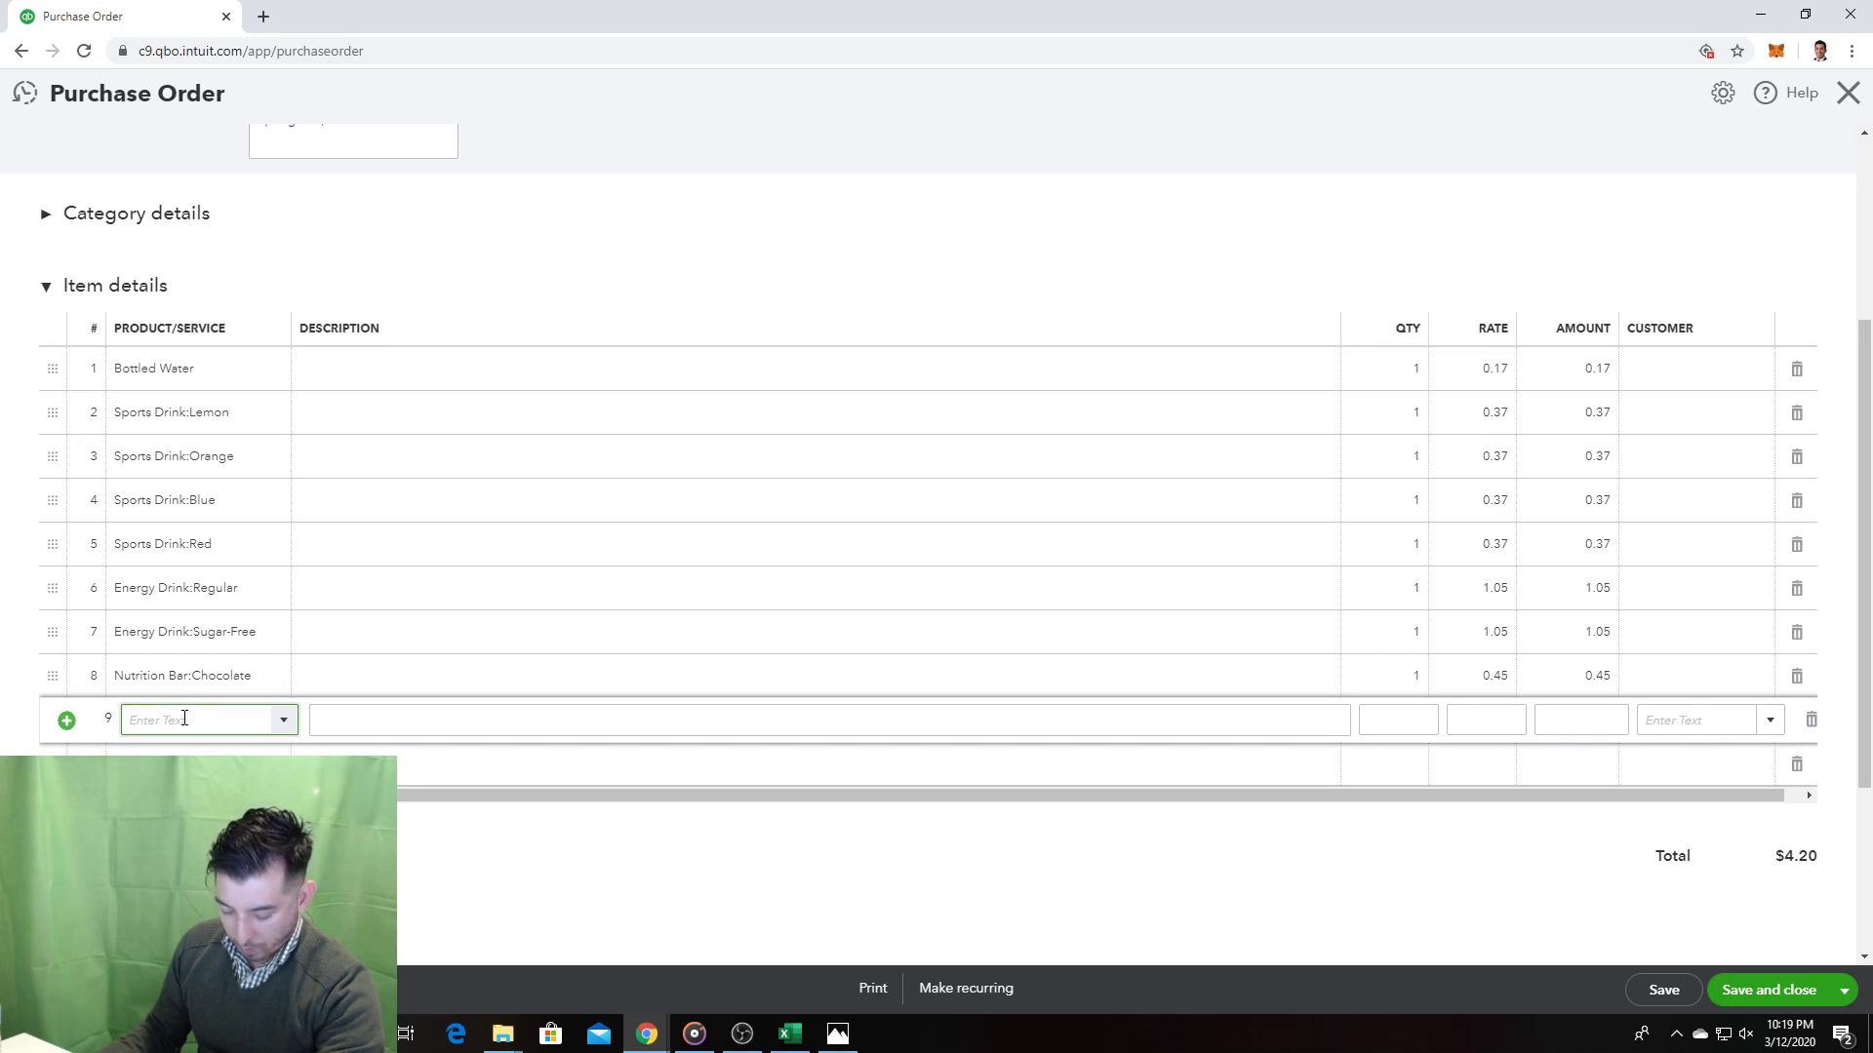
pyautogui.write('va')
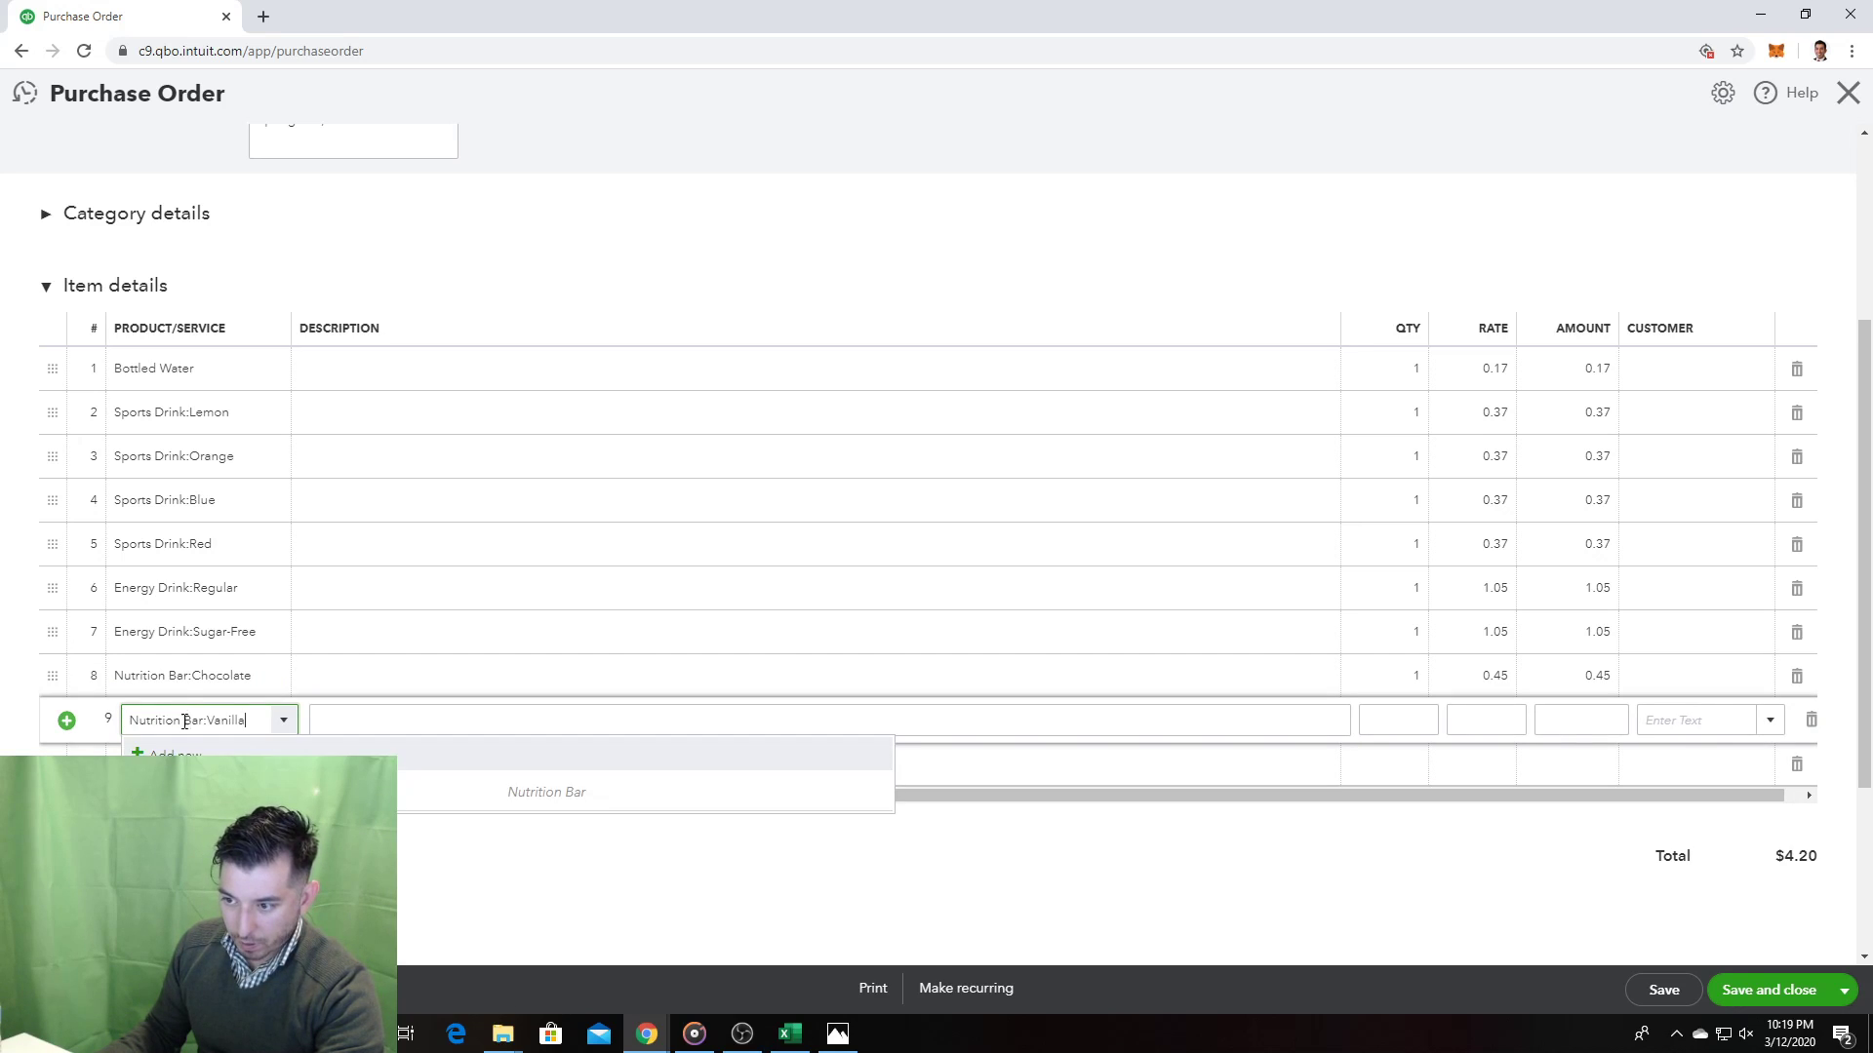
pyautogui.click(190, 791)
# Step: Choose the Peanut Butter nutrition bar as the product on line 10 of the item details
pyautogui.click(185, 764)
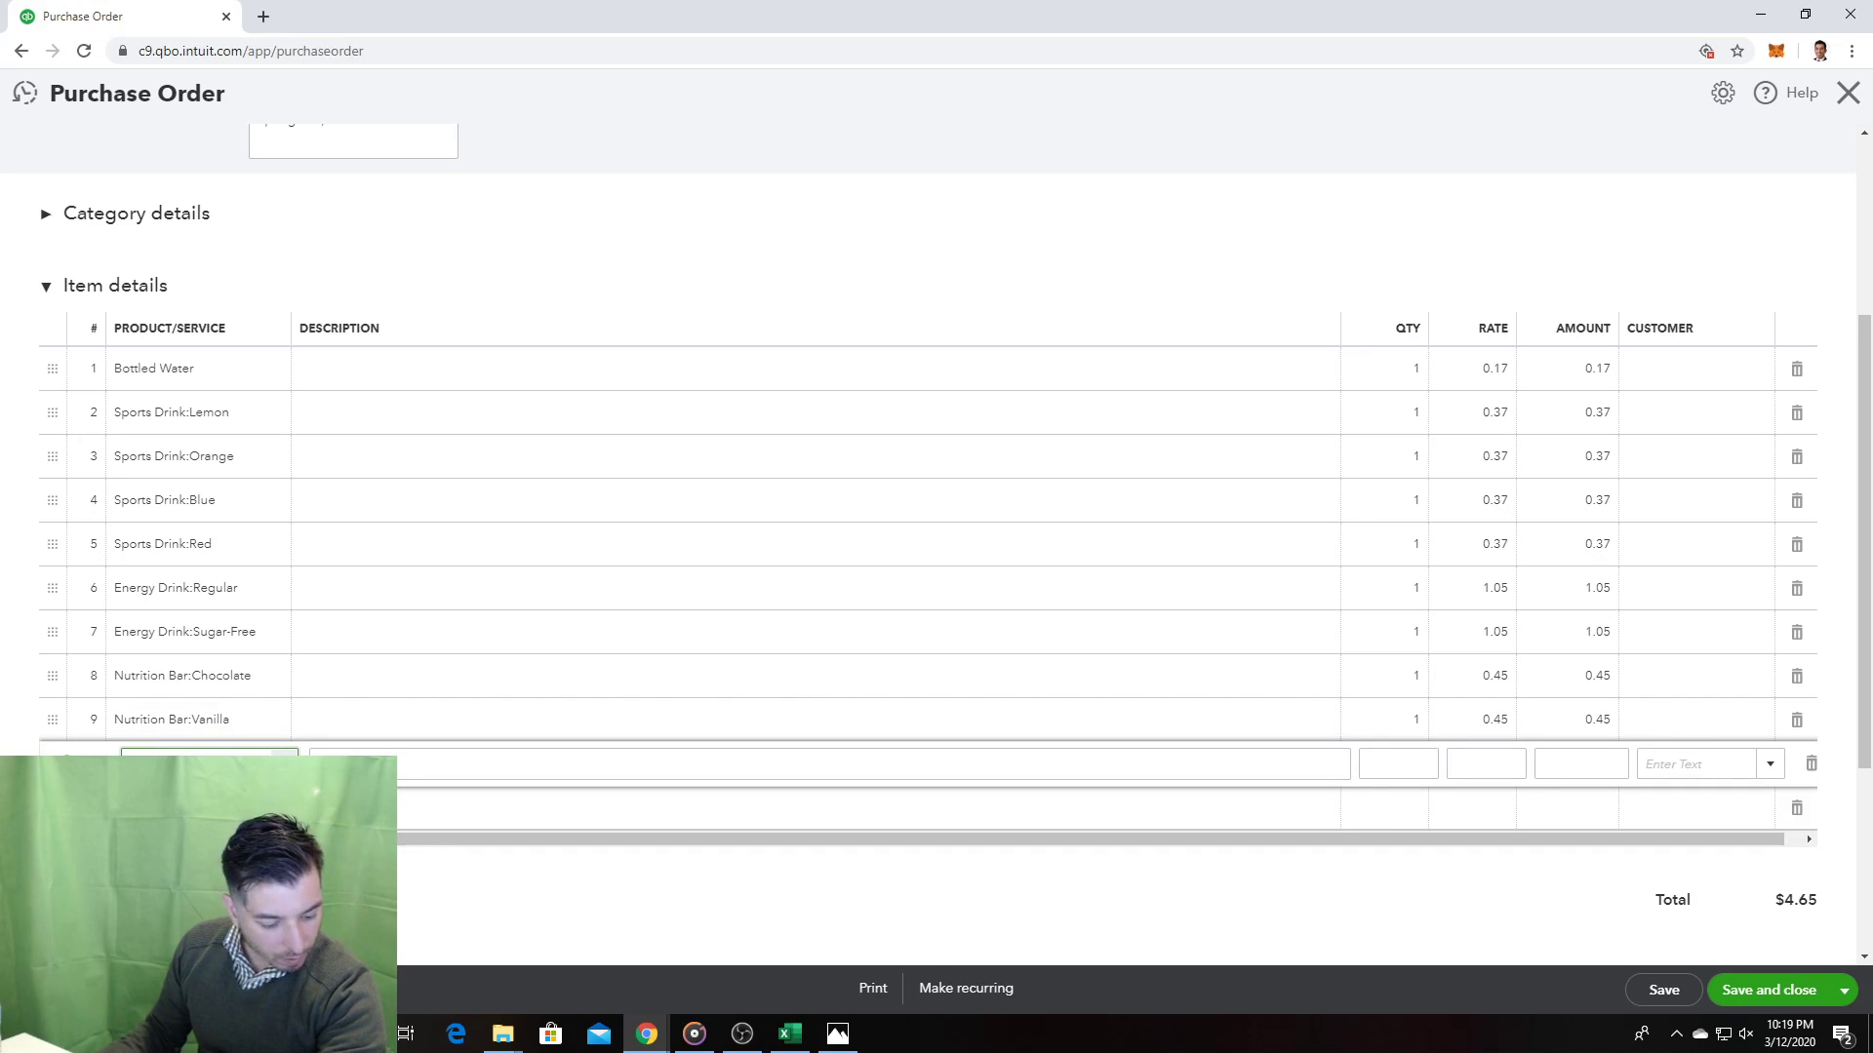
pyautogui.click(190, 807)
pyautogui.click(191, 765)
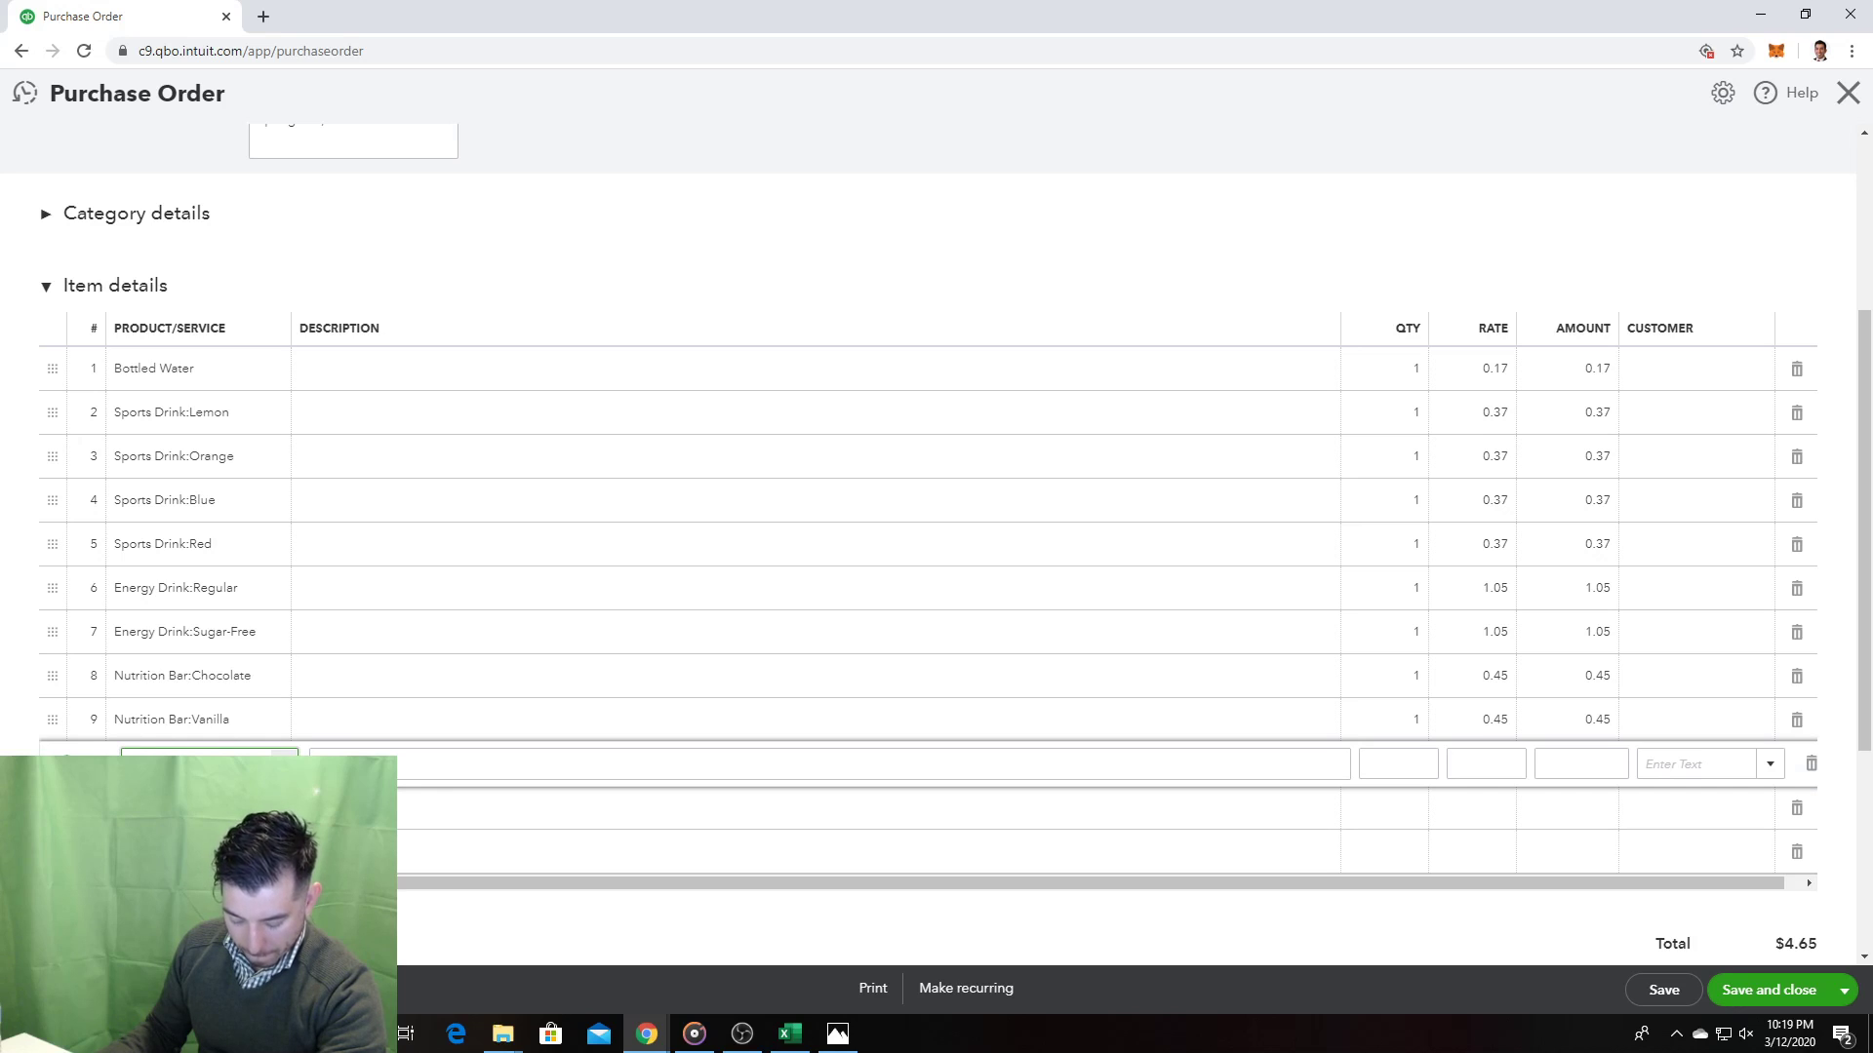
pyautogui.write('p')
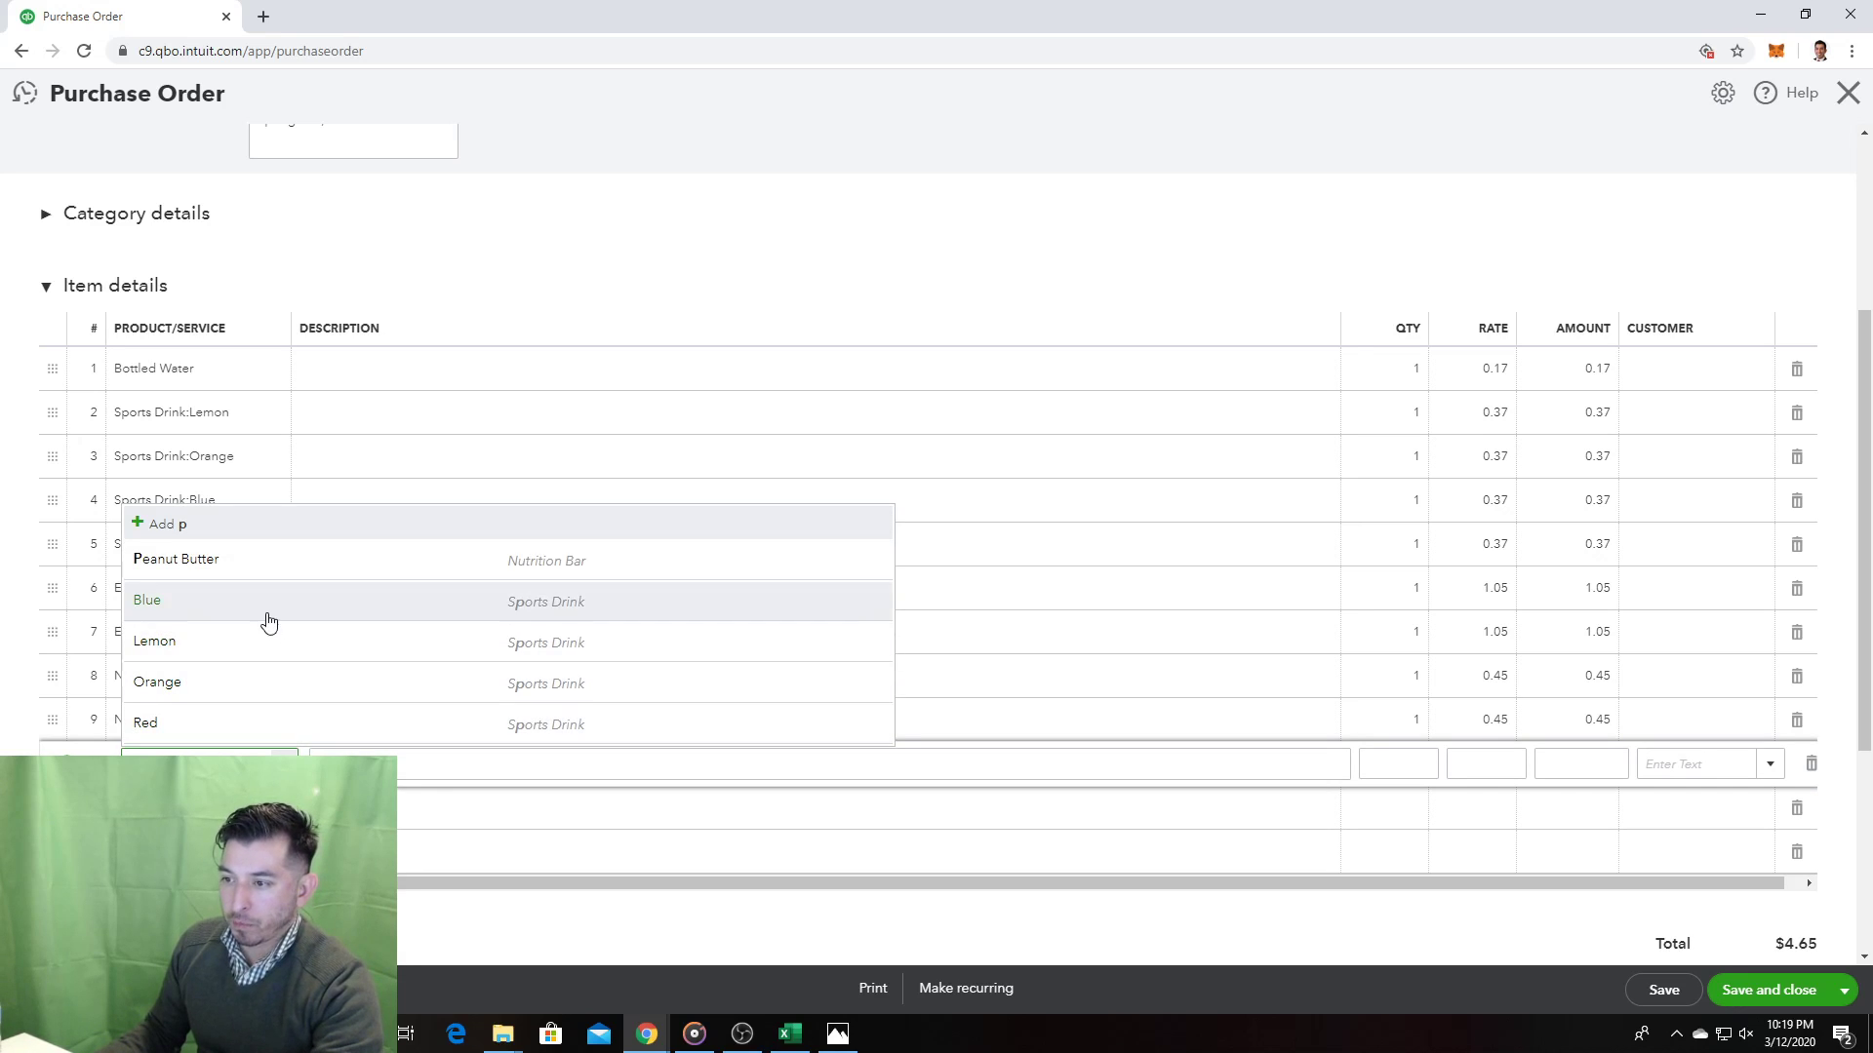
pyautogui.click(193, 565)
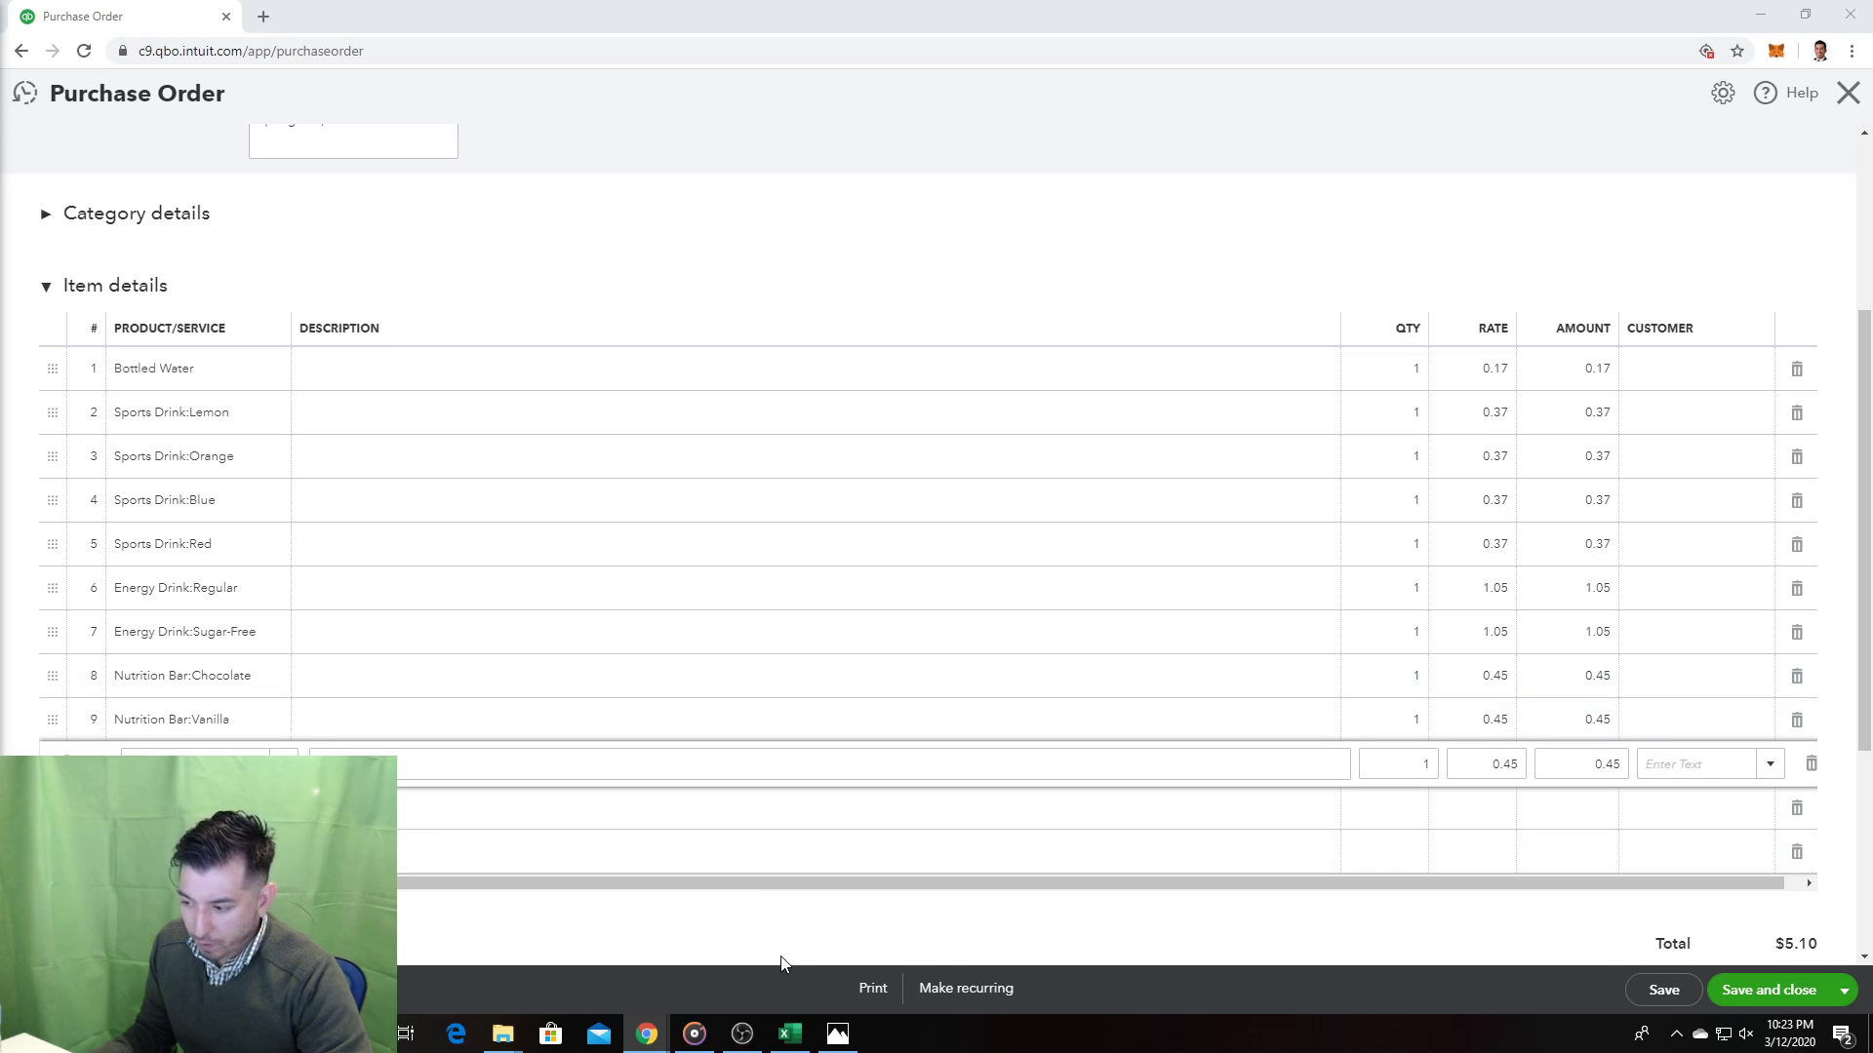
# Step: Bring up the 18.jpg photo, move it clear of the purchase order, and set the Bottled Water quantity to 48
pyautogui.click(836, 1036)
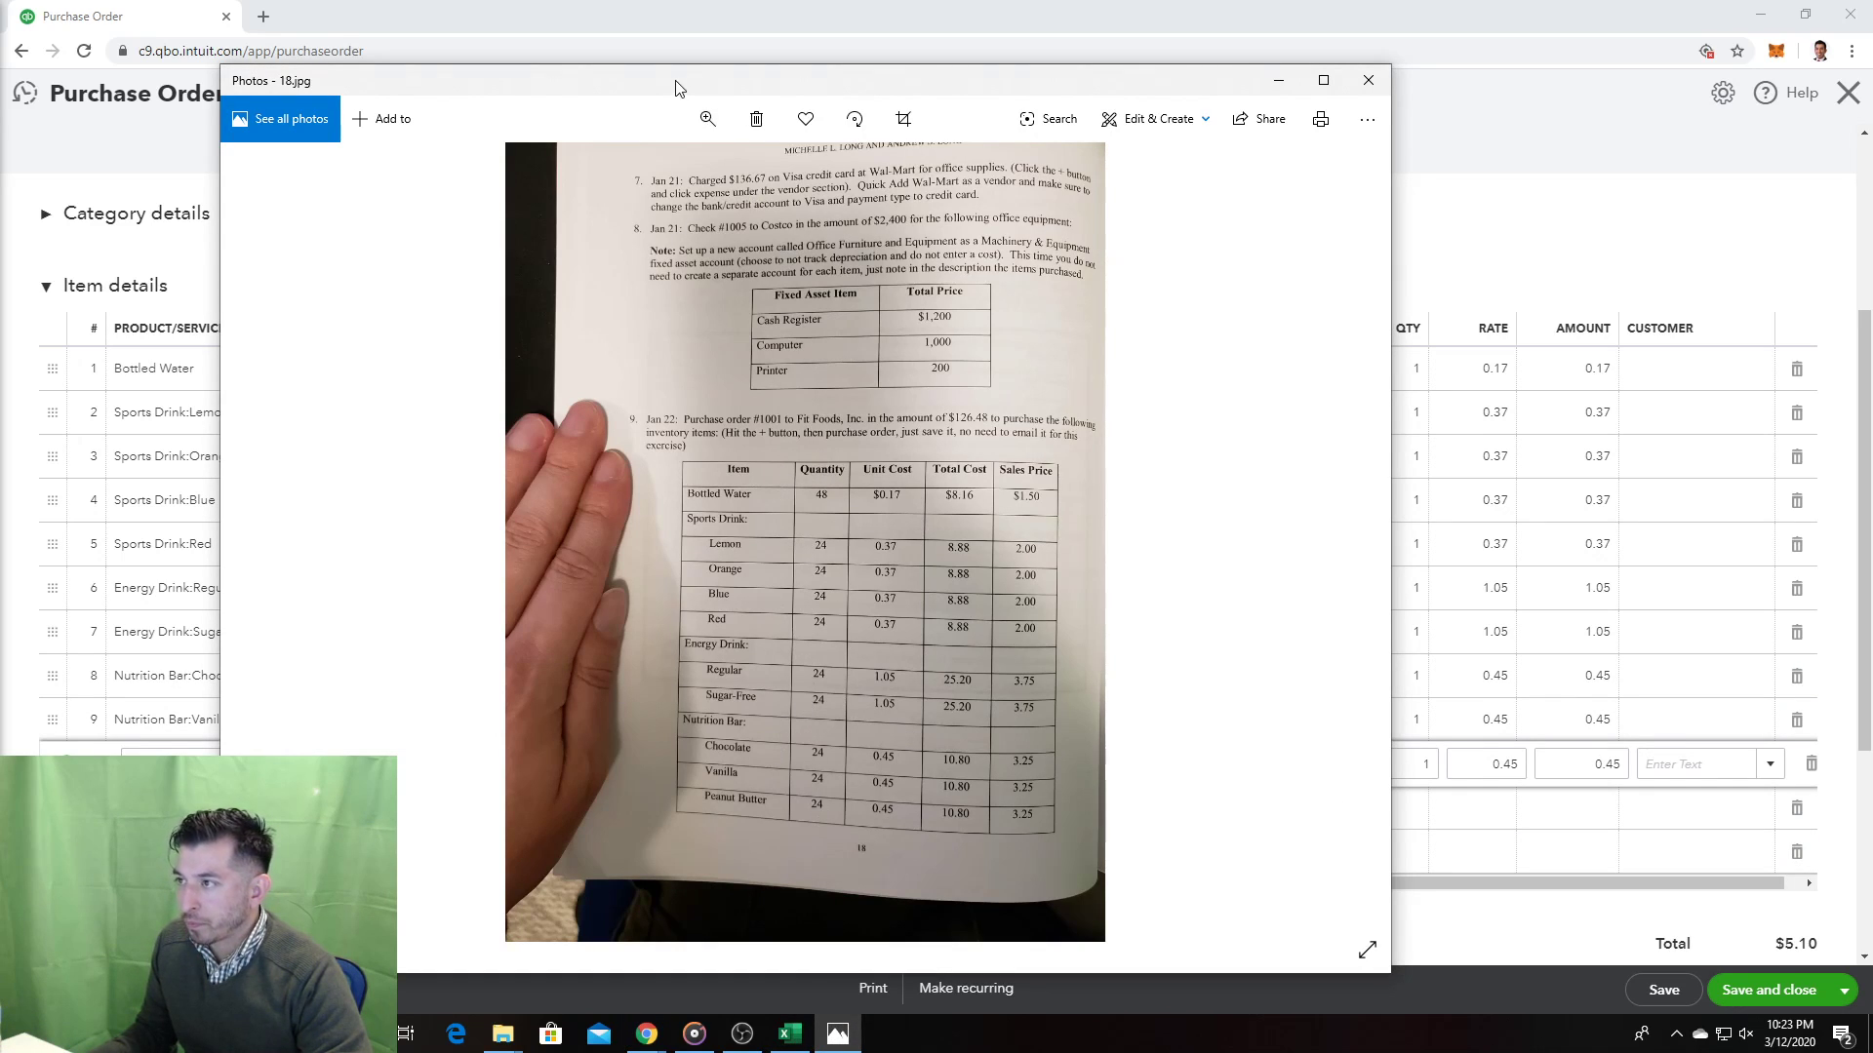
pyautogui.moveTo(679, 88); pyautogui.dragTo(0, 136)
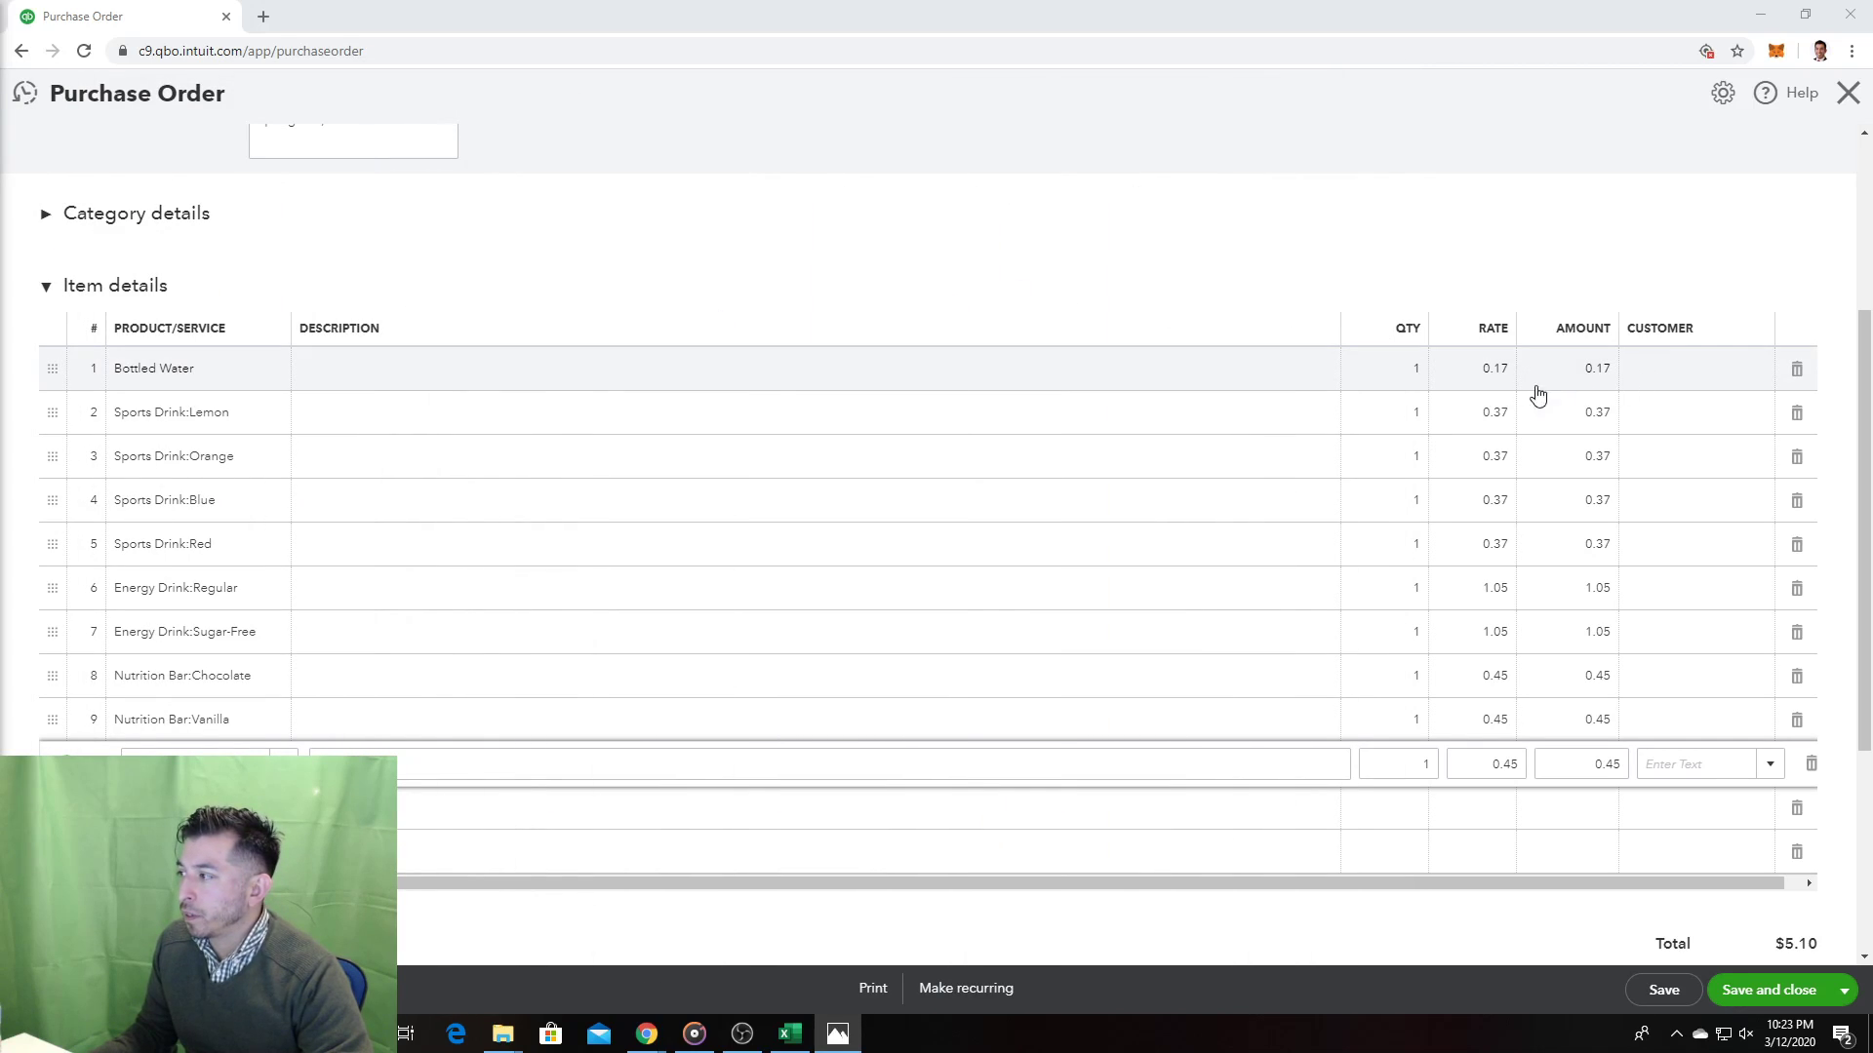
pyautogui.scroll(3, 1426, 393)
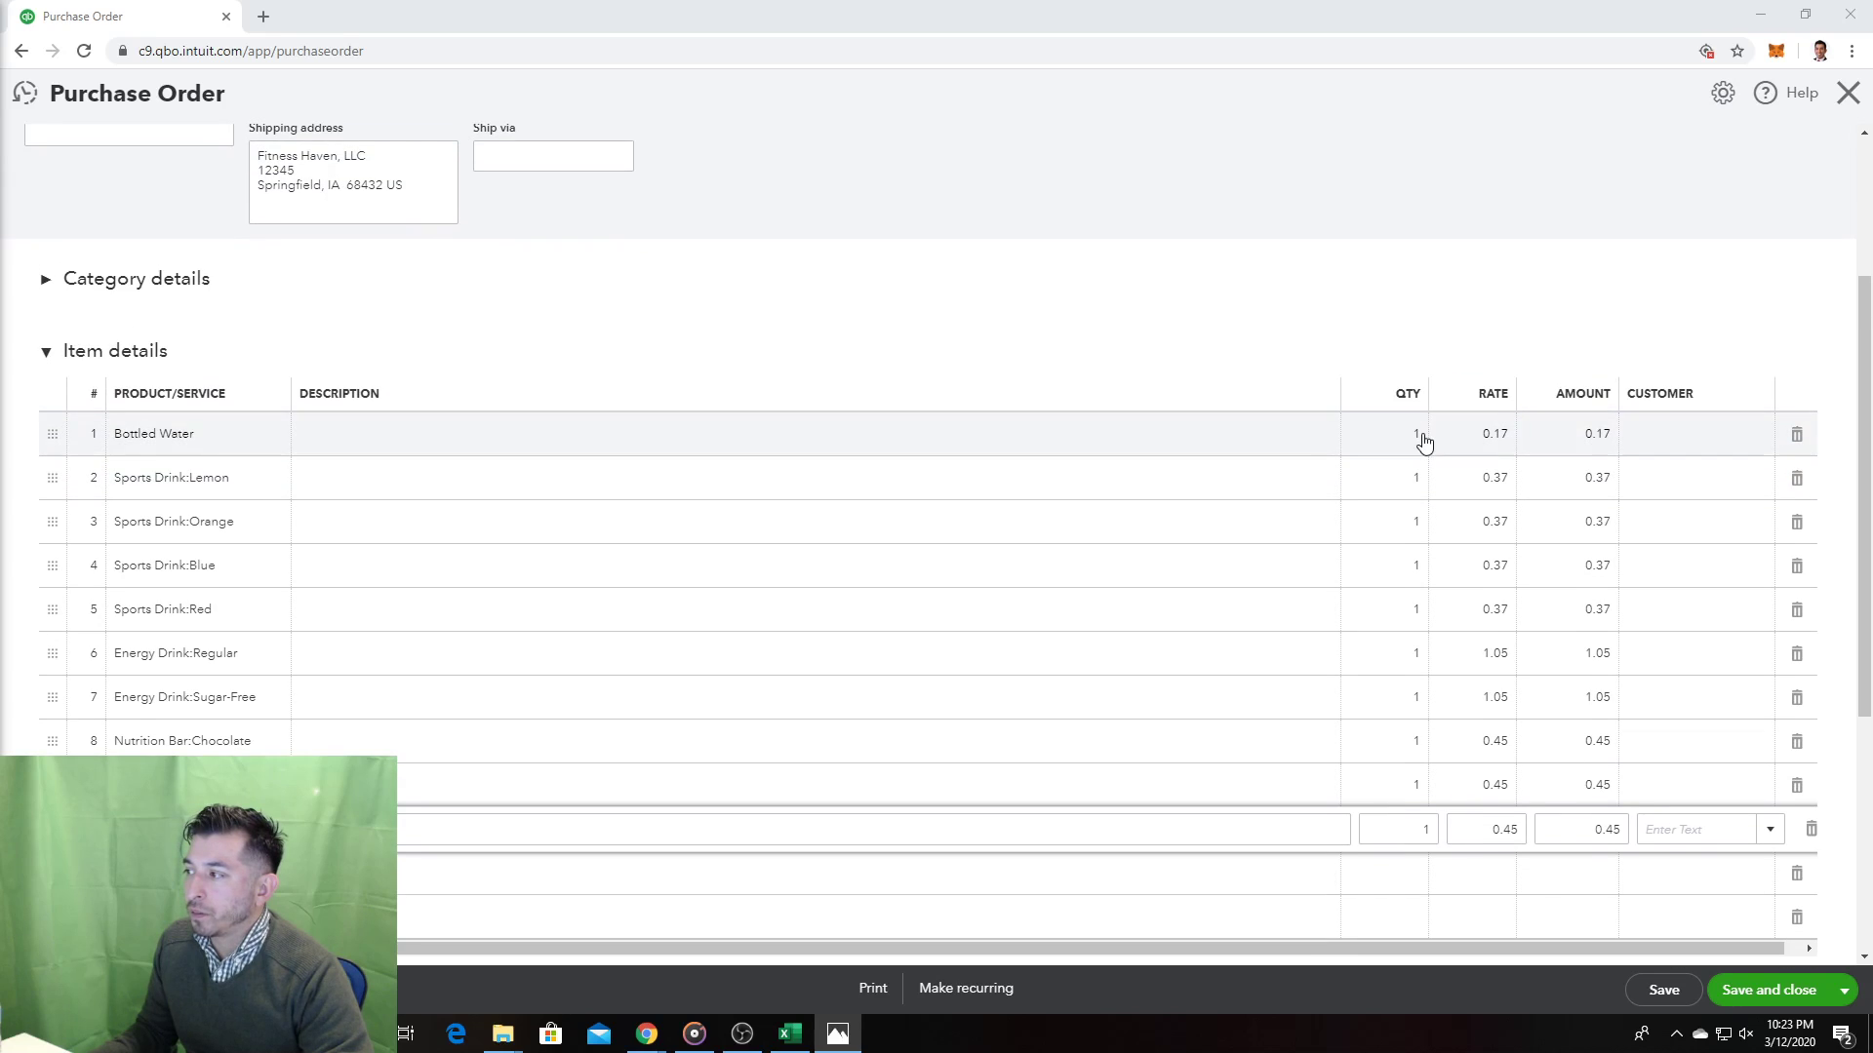
pyautogui.click(1405, 486)
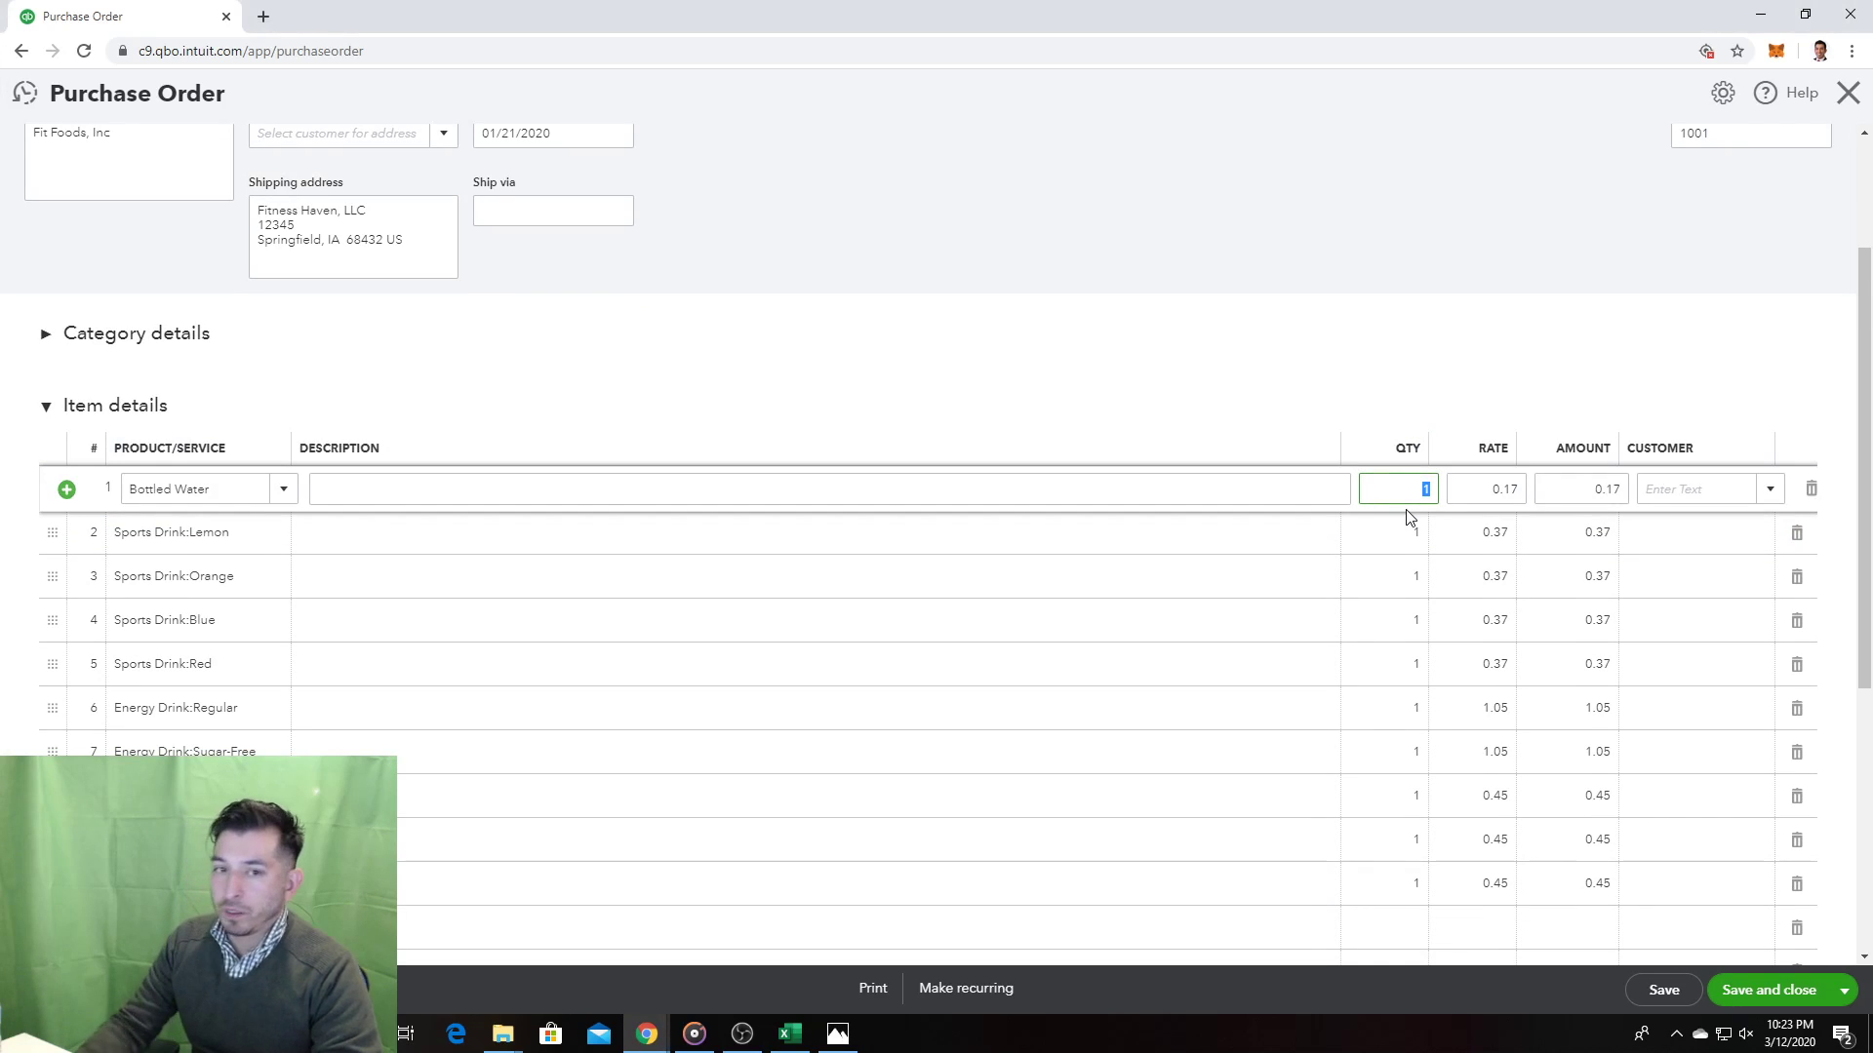
pyautogui.write('48')
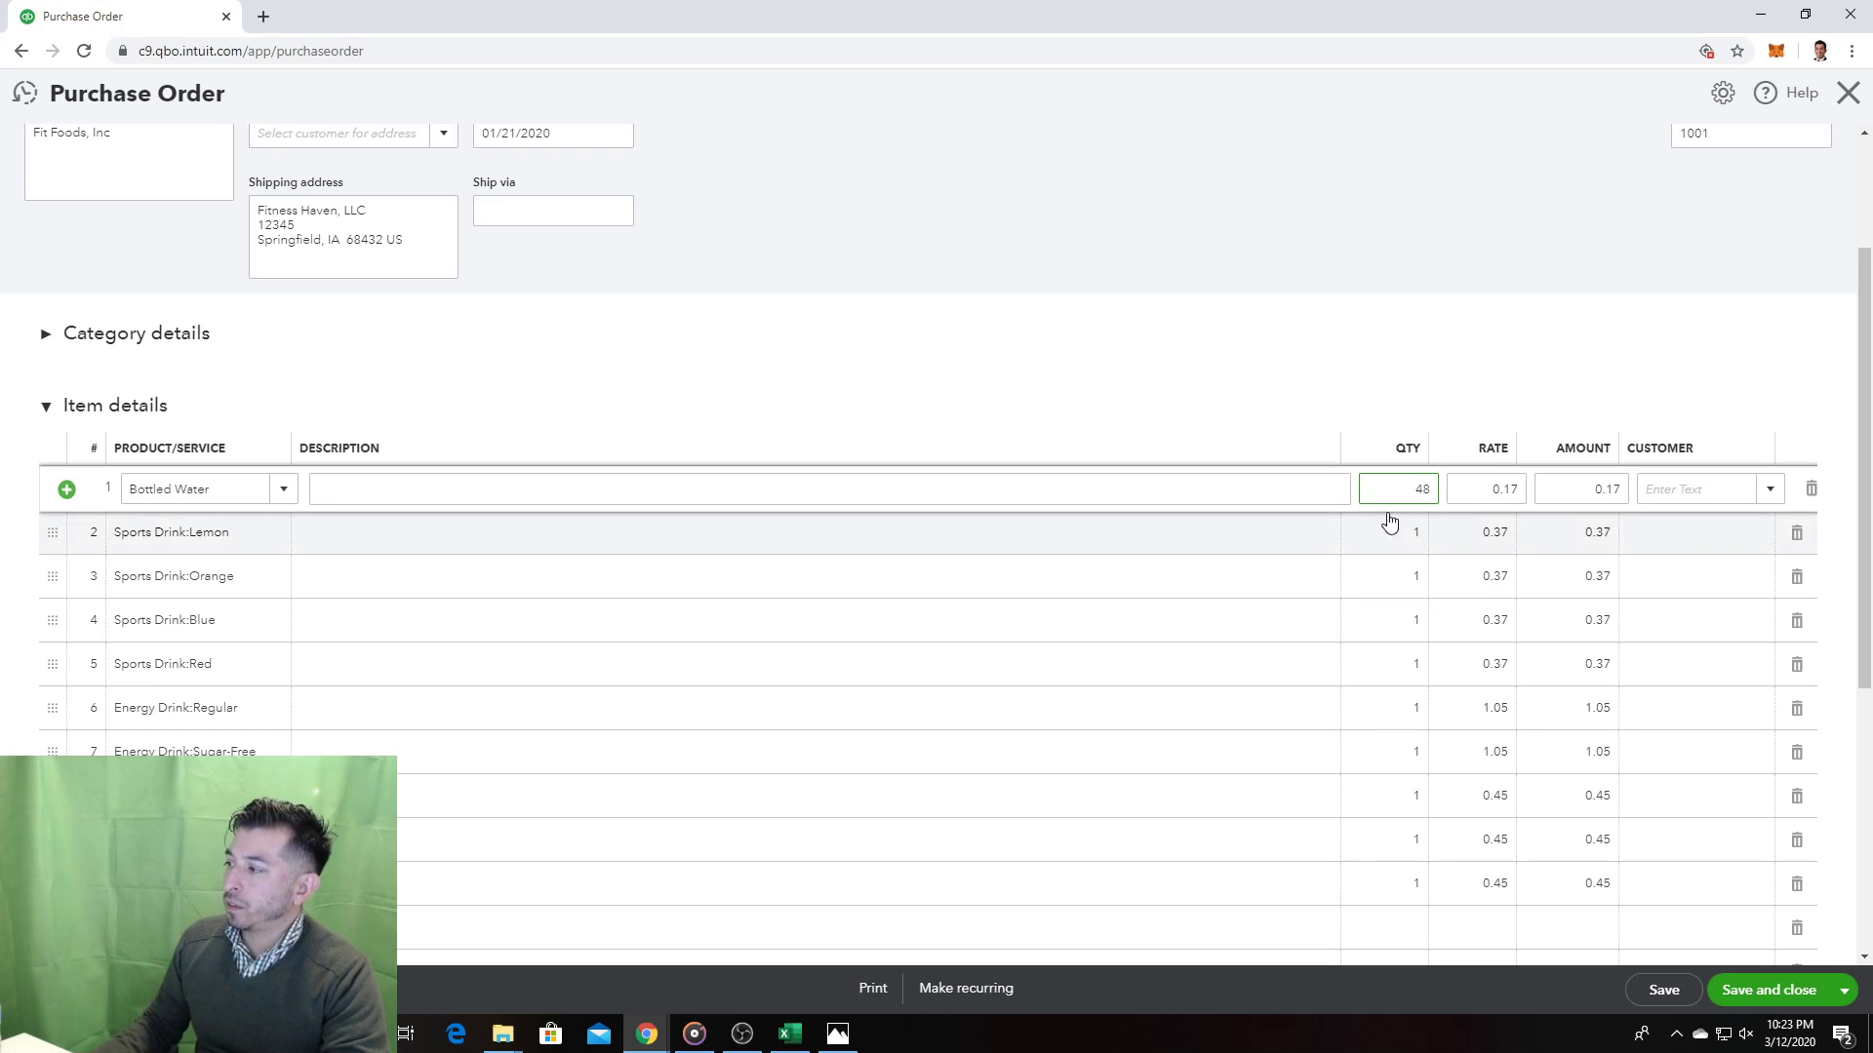
# Step: Set the quantity to 24 for each of the Lemon, Orange, Blue and Red sports drinks on lines 2 to 5
pyautogui.click(1414, 533)
pyautogui.write('24')
pyautogui.click(1392, 586)
pyautogui.write('24')
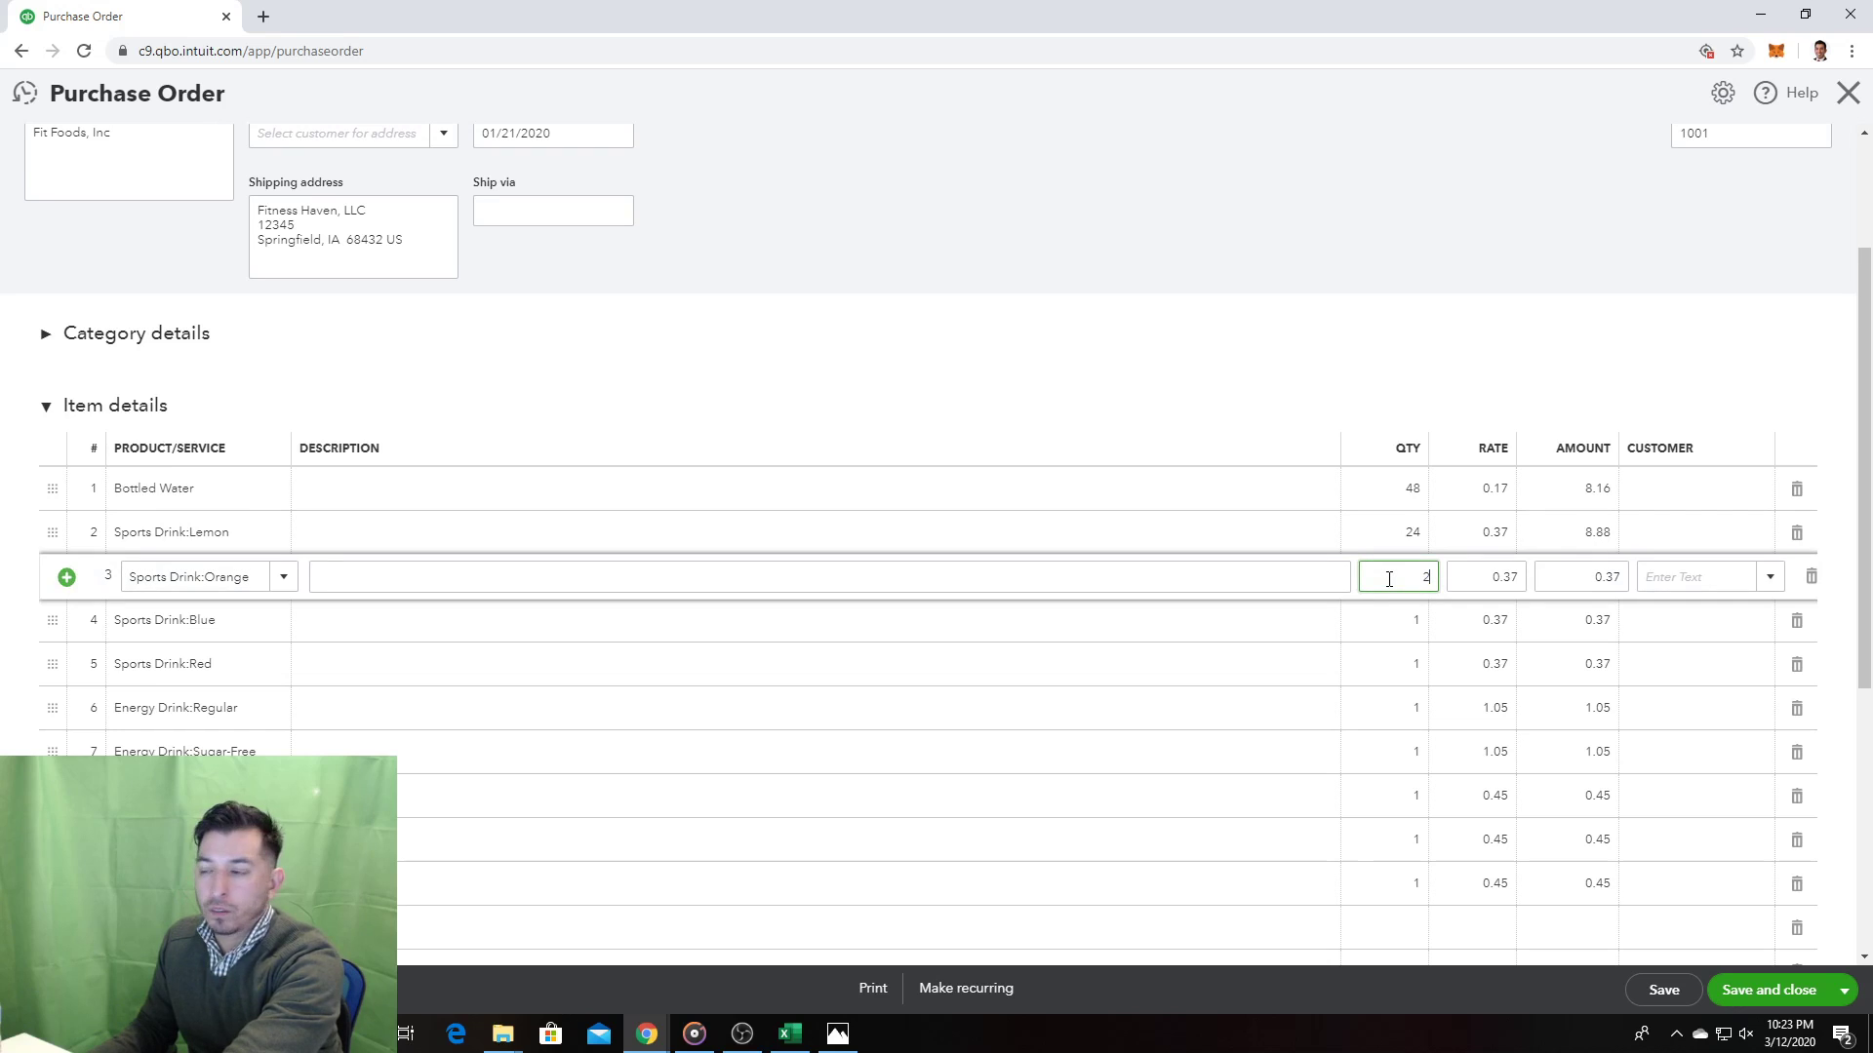
pyautogui.click(1392, 624)
pyautogui.write('24')
pyautogui.click(1392, 671)
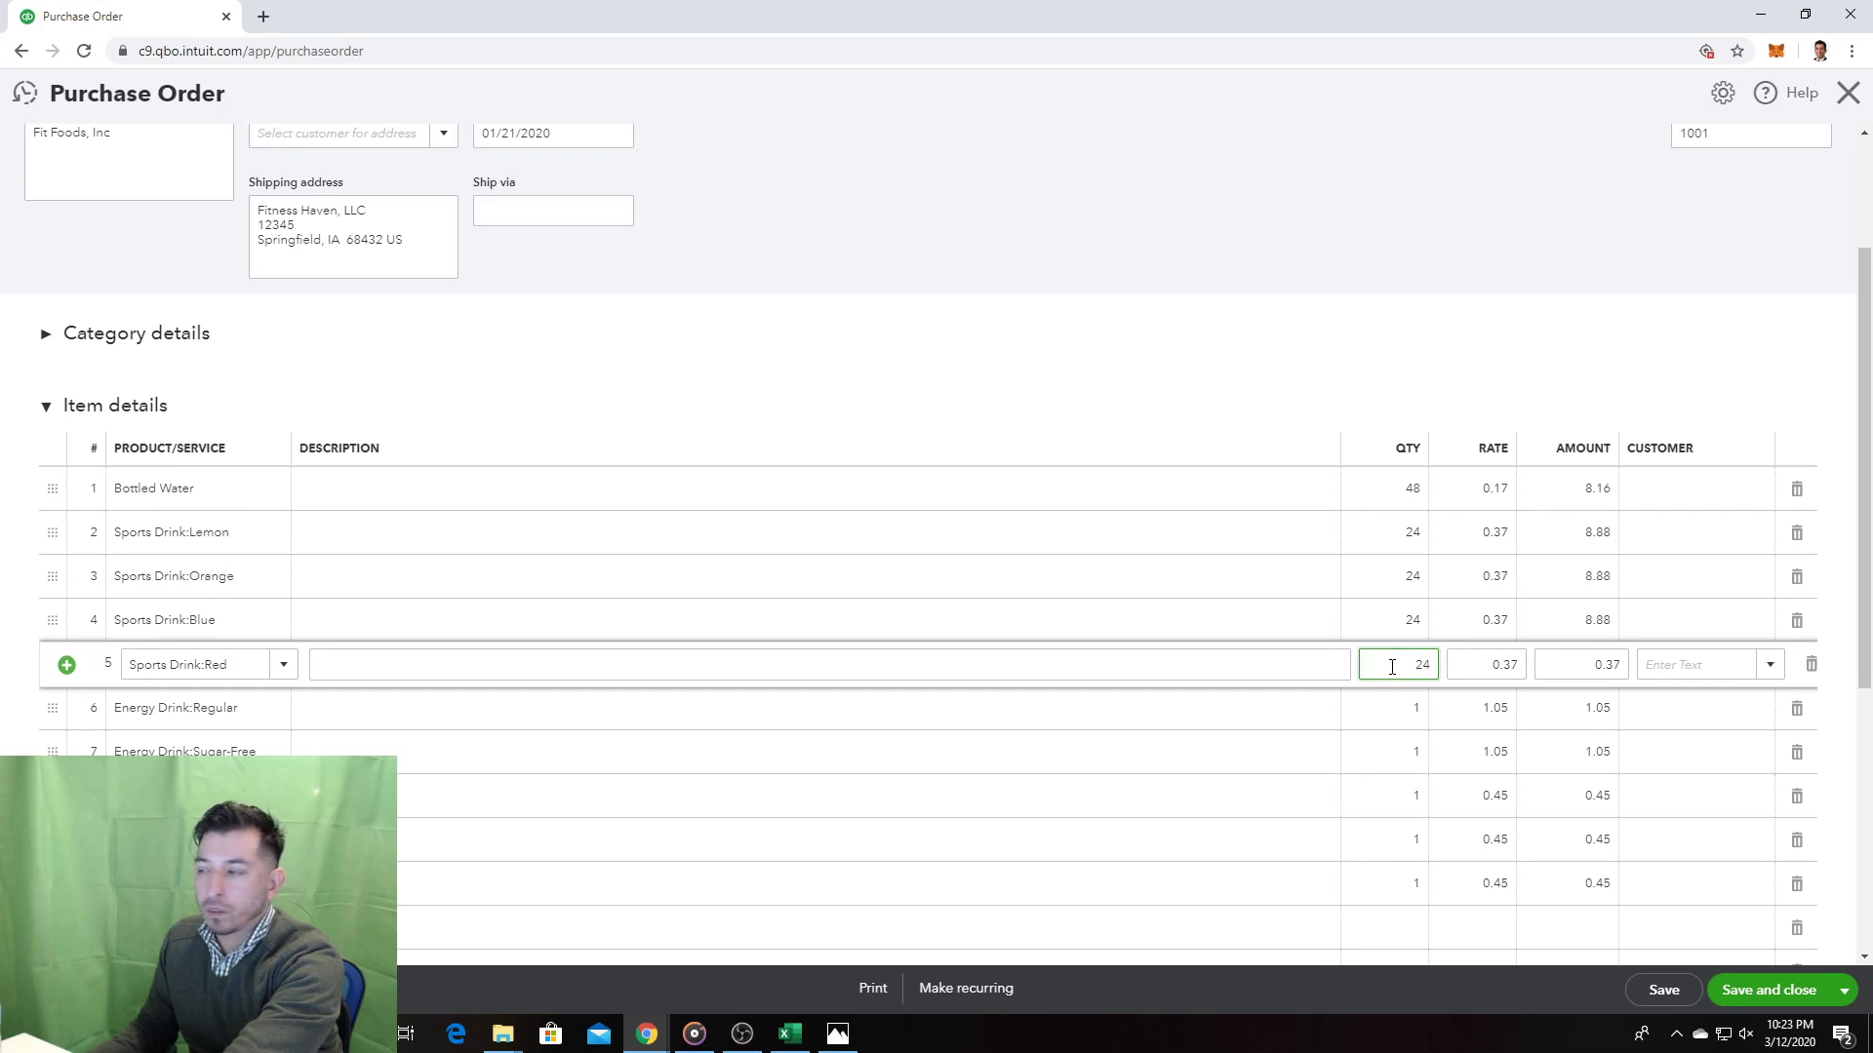
# Step: Set the quantity to 24 for the Regular and Sugar-Free energy drinks on lines 6 and 7
pyautogui.click(1392, 731)
pyautogui.write('24')
pyautogui.click(1391, 759)
pyautogui.write('24')
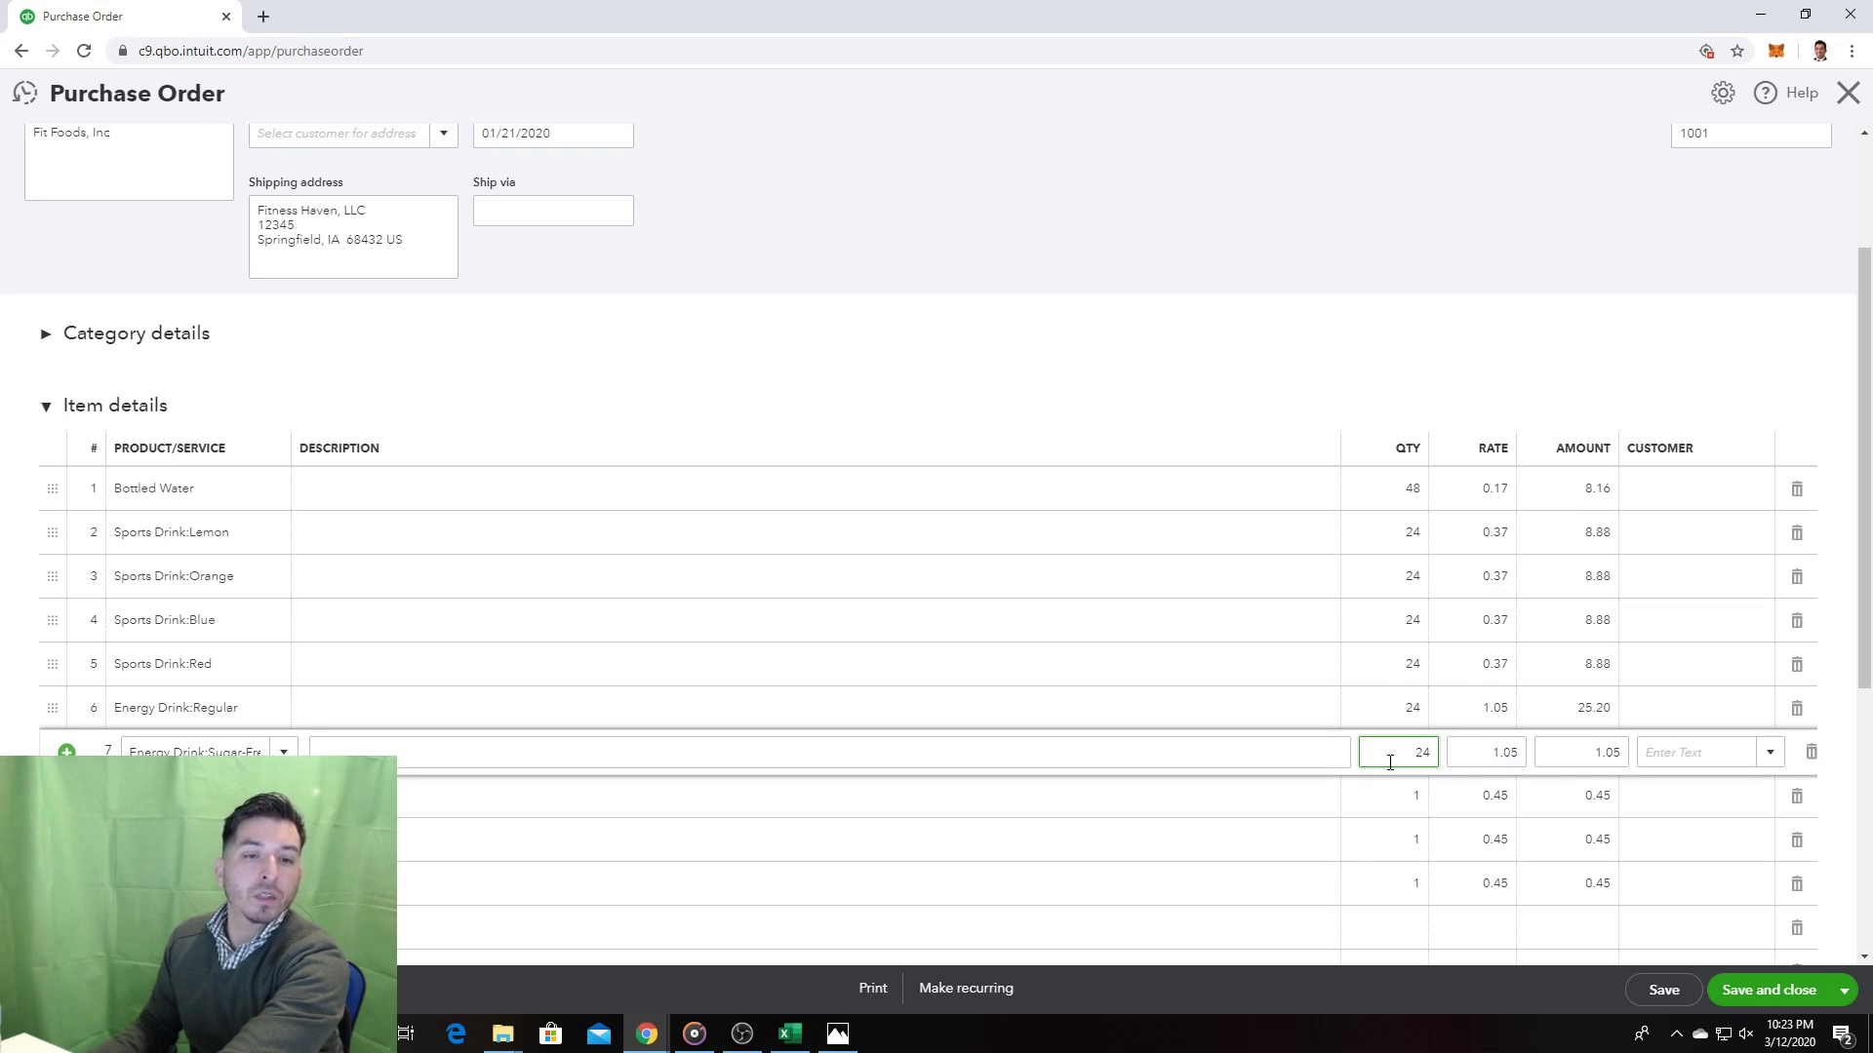
# Step: Set the quantity to 24 for each of the three nutrition bars on lines 8 to 10
pyautogui.click(1401, 805)
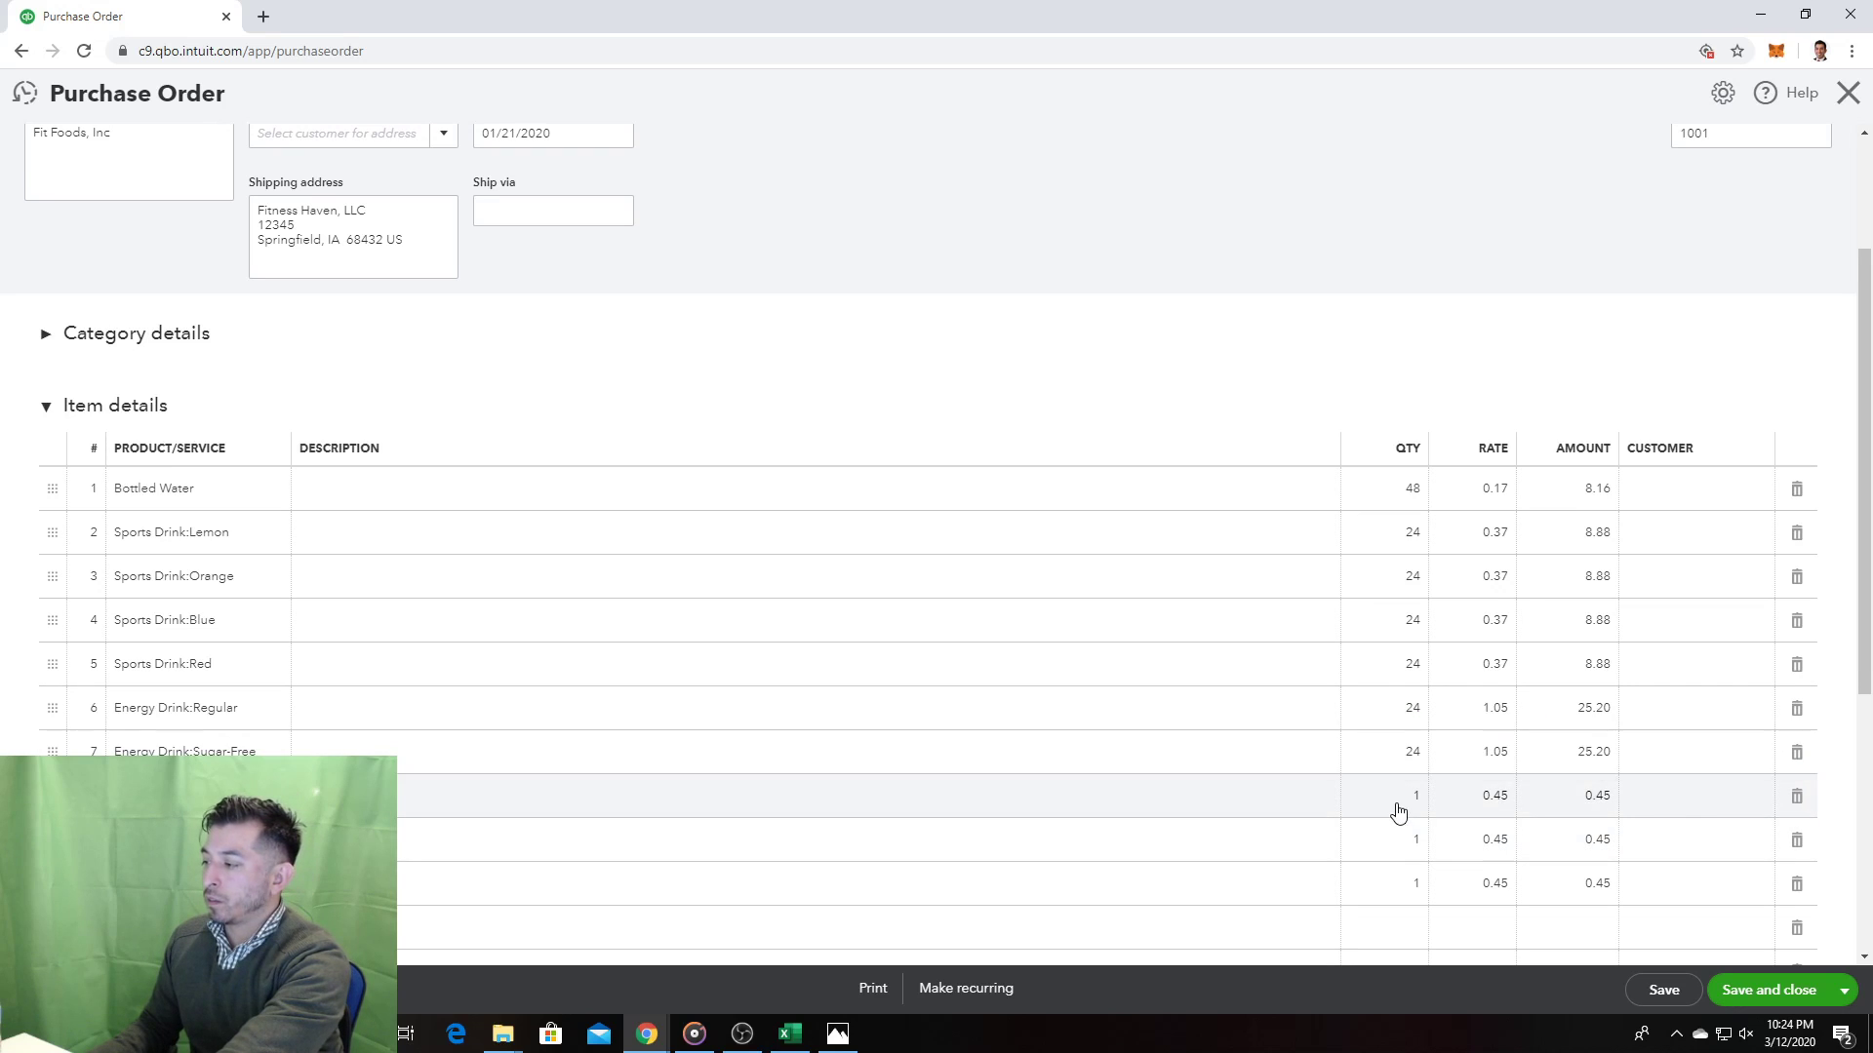
pyautogui.write('24')
pyautogui.click(1399, 867)
pyautogui.write('24')
pyautogui.click(1401, 876)
pyautogui.write('24')
# Step: Look over the item lines and total, and save and close the purchase order
pyautogui.click(1268, 365)
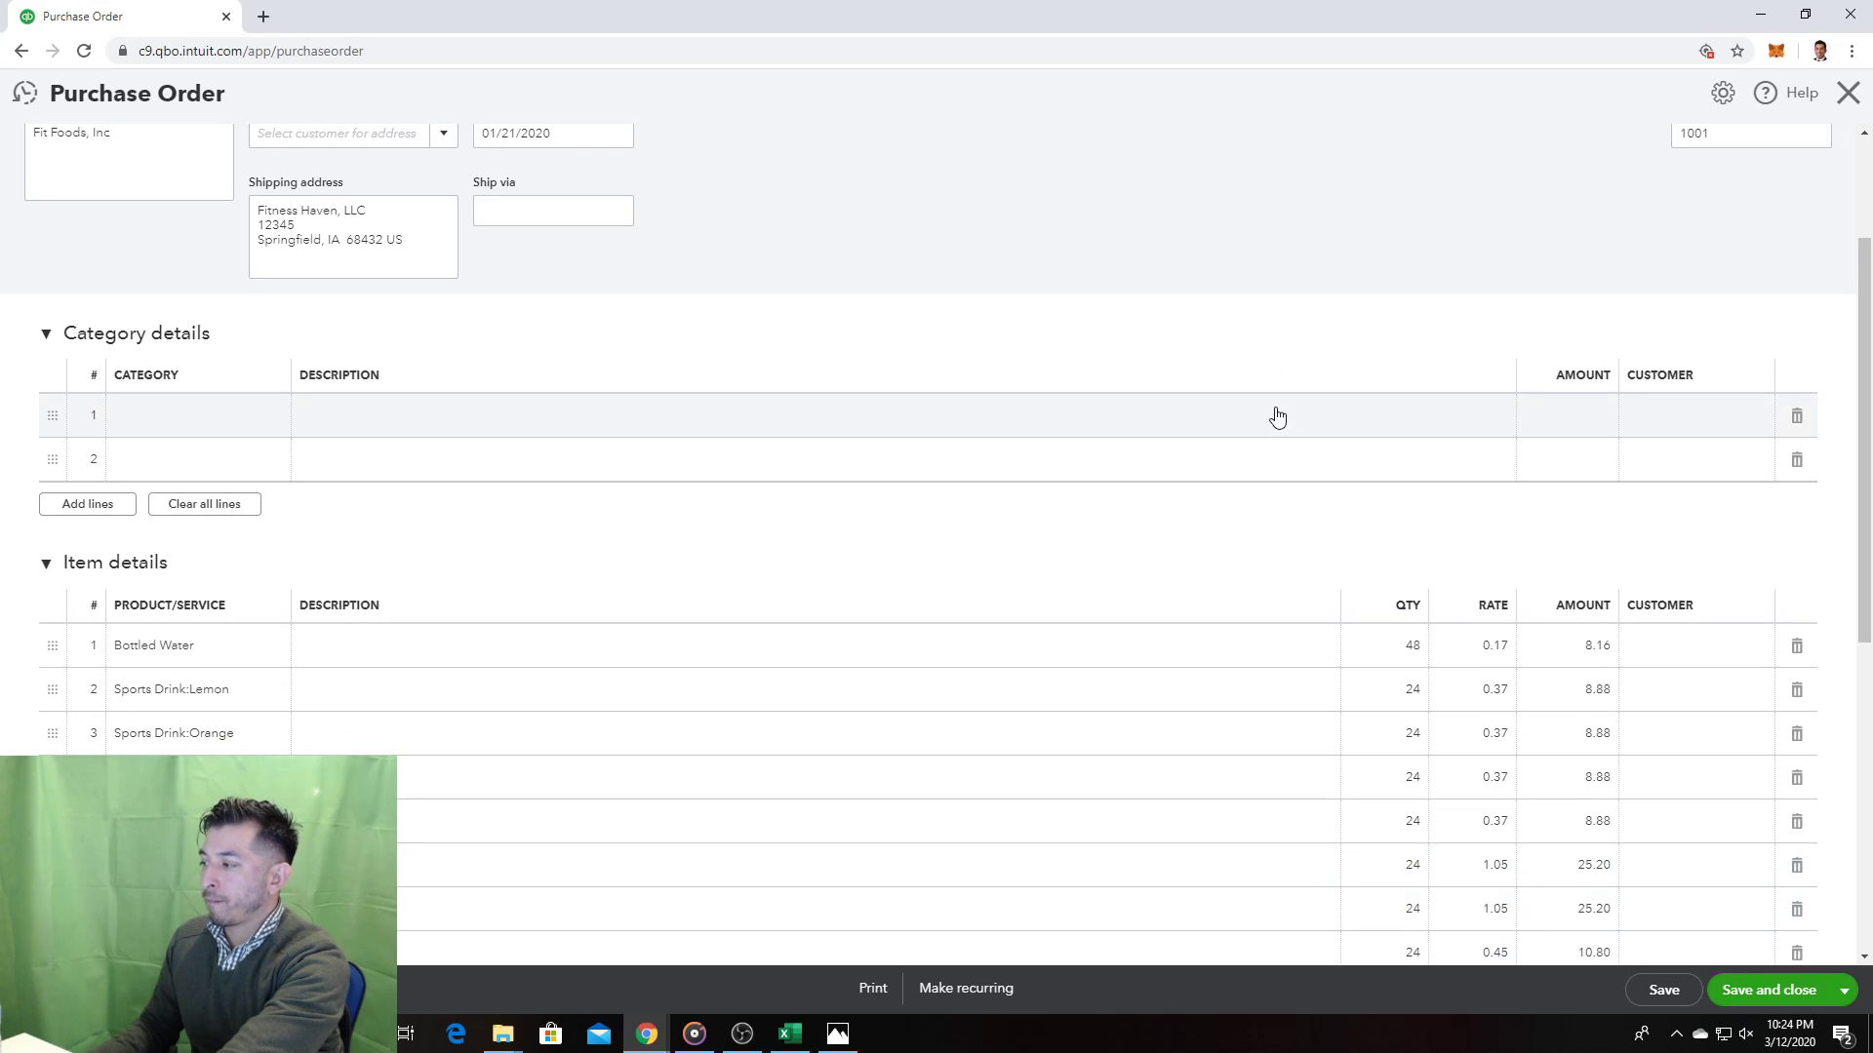
pyautogui.scroll(-3, 1279, 420)
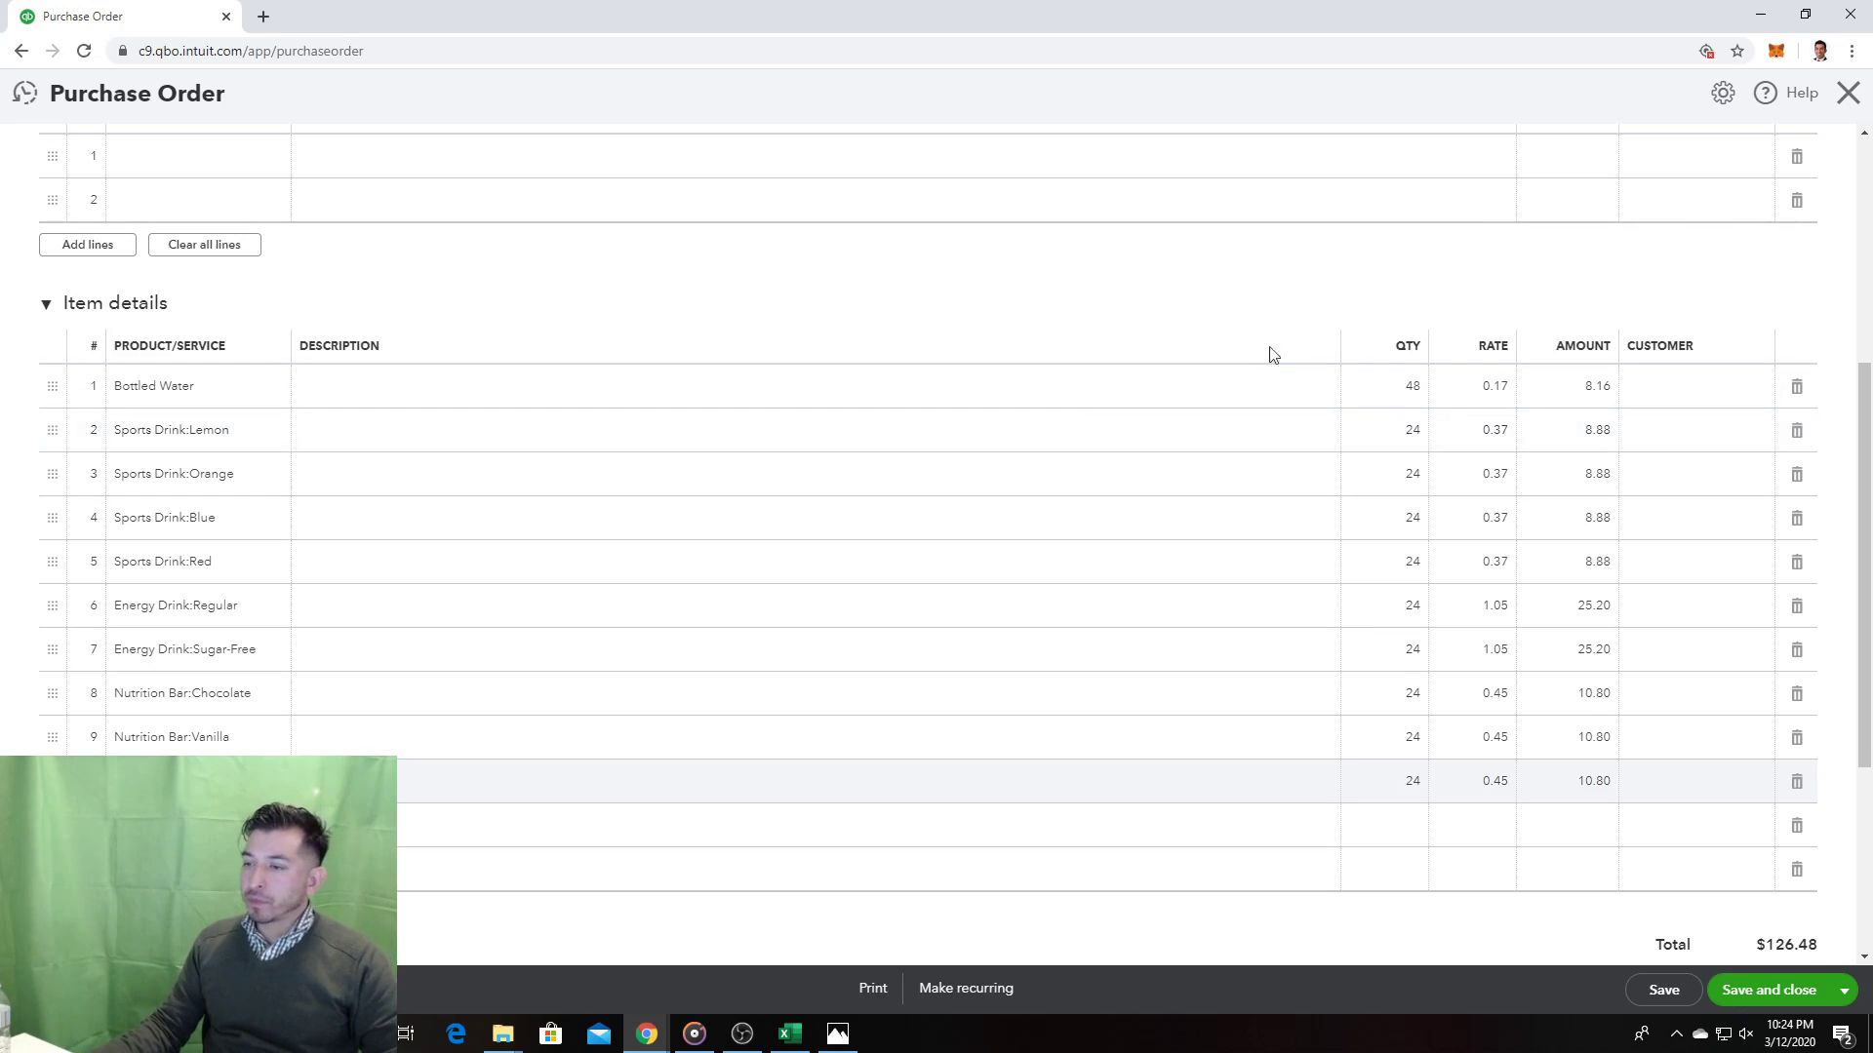
pyautogui.click(1797, 990)
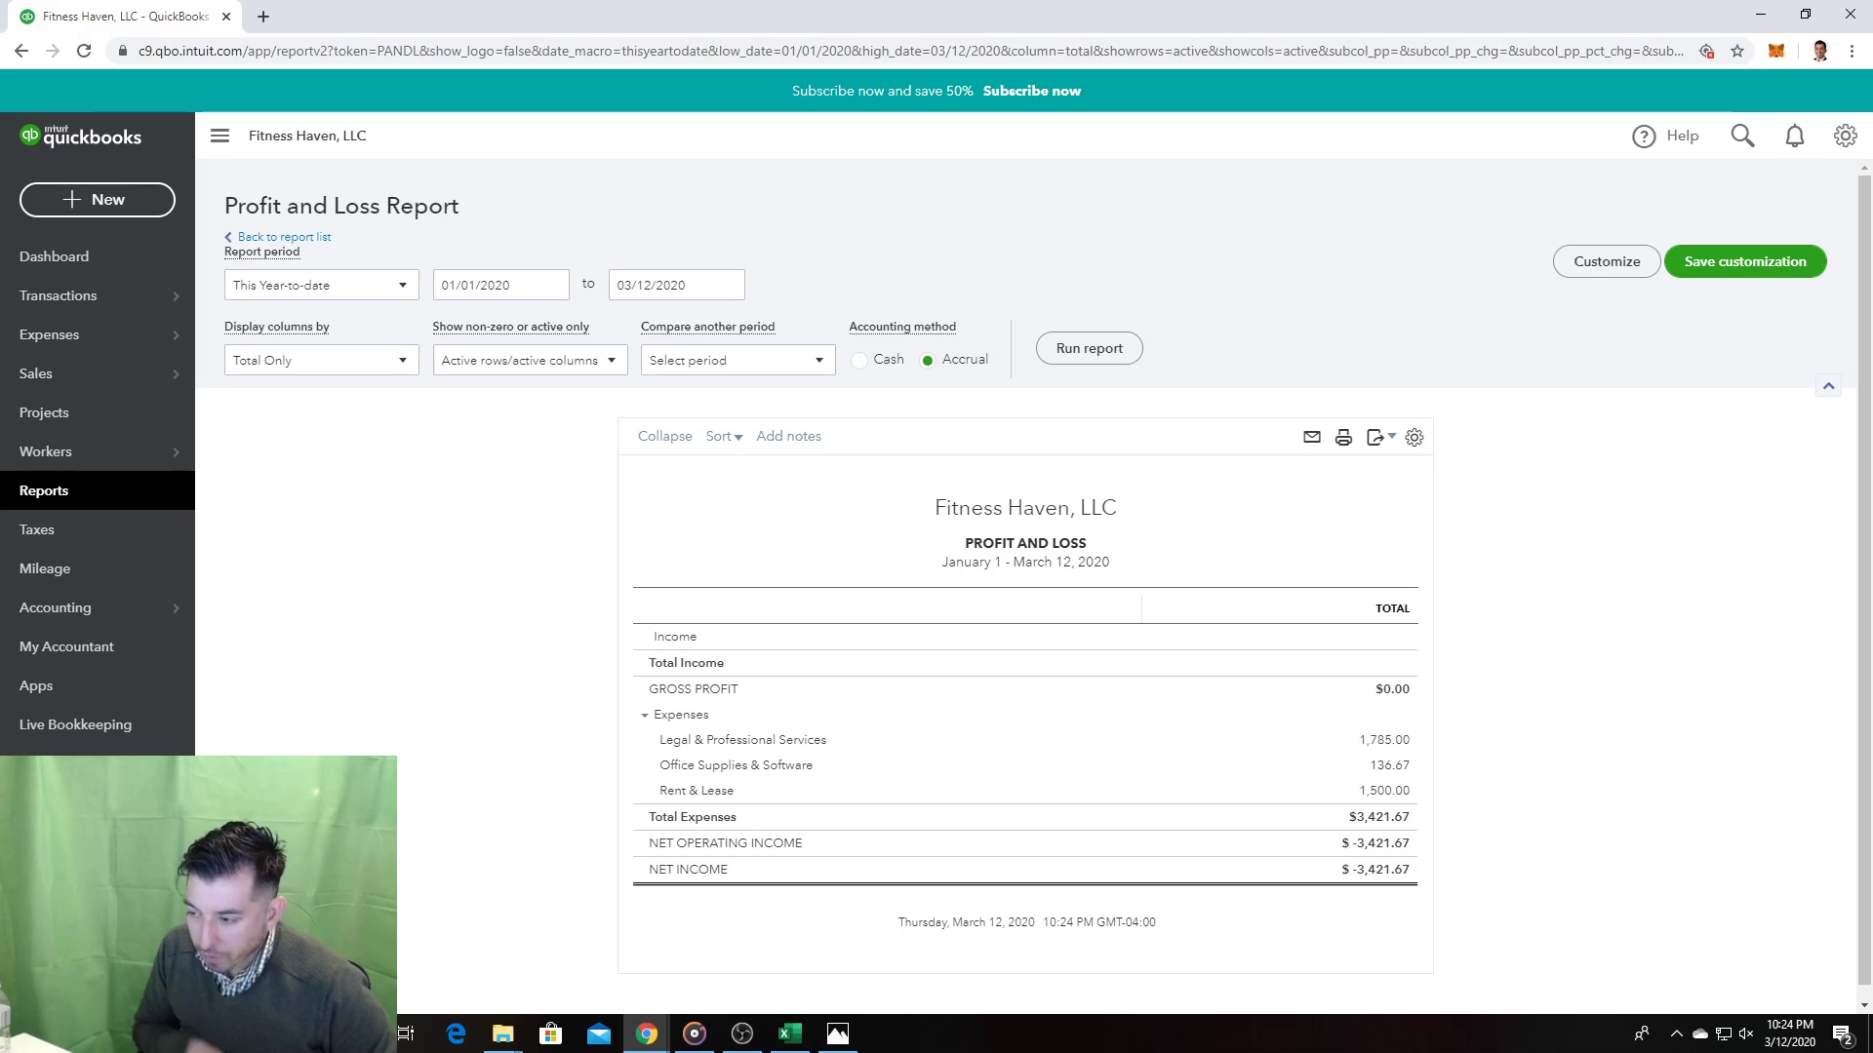
# Step: Open the Balance Sheet Summary report and review its assets, liabilities and equity
pyautogui.click(101, 491)
pyautogui.scroll(-5, 678, 527)
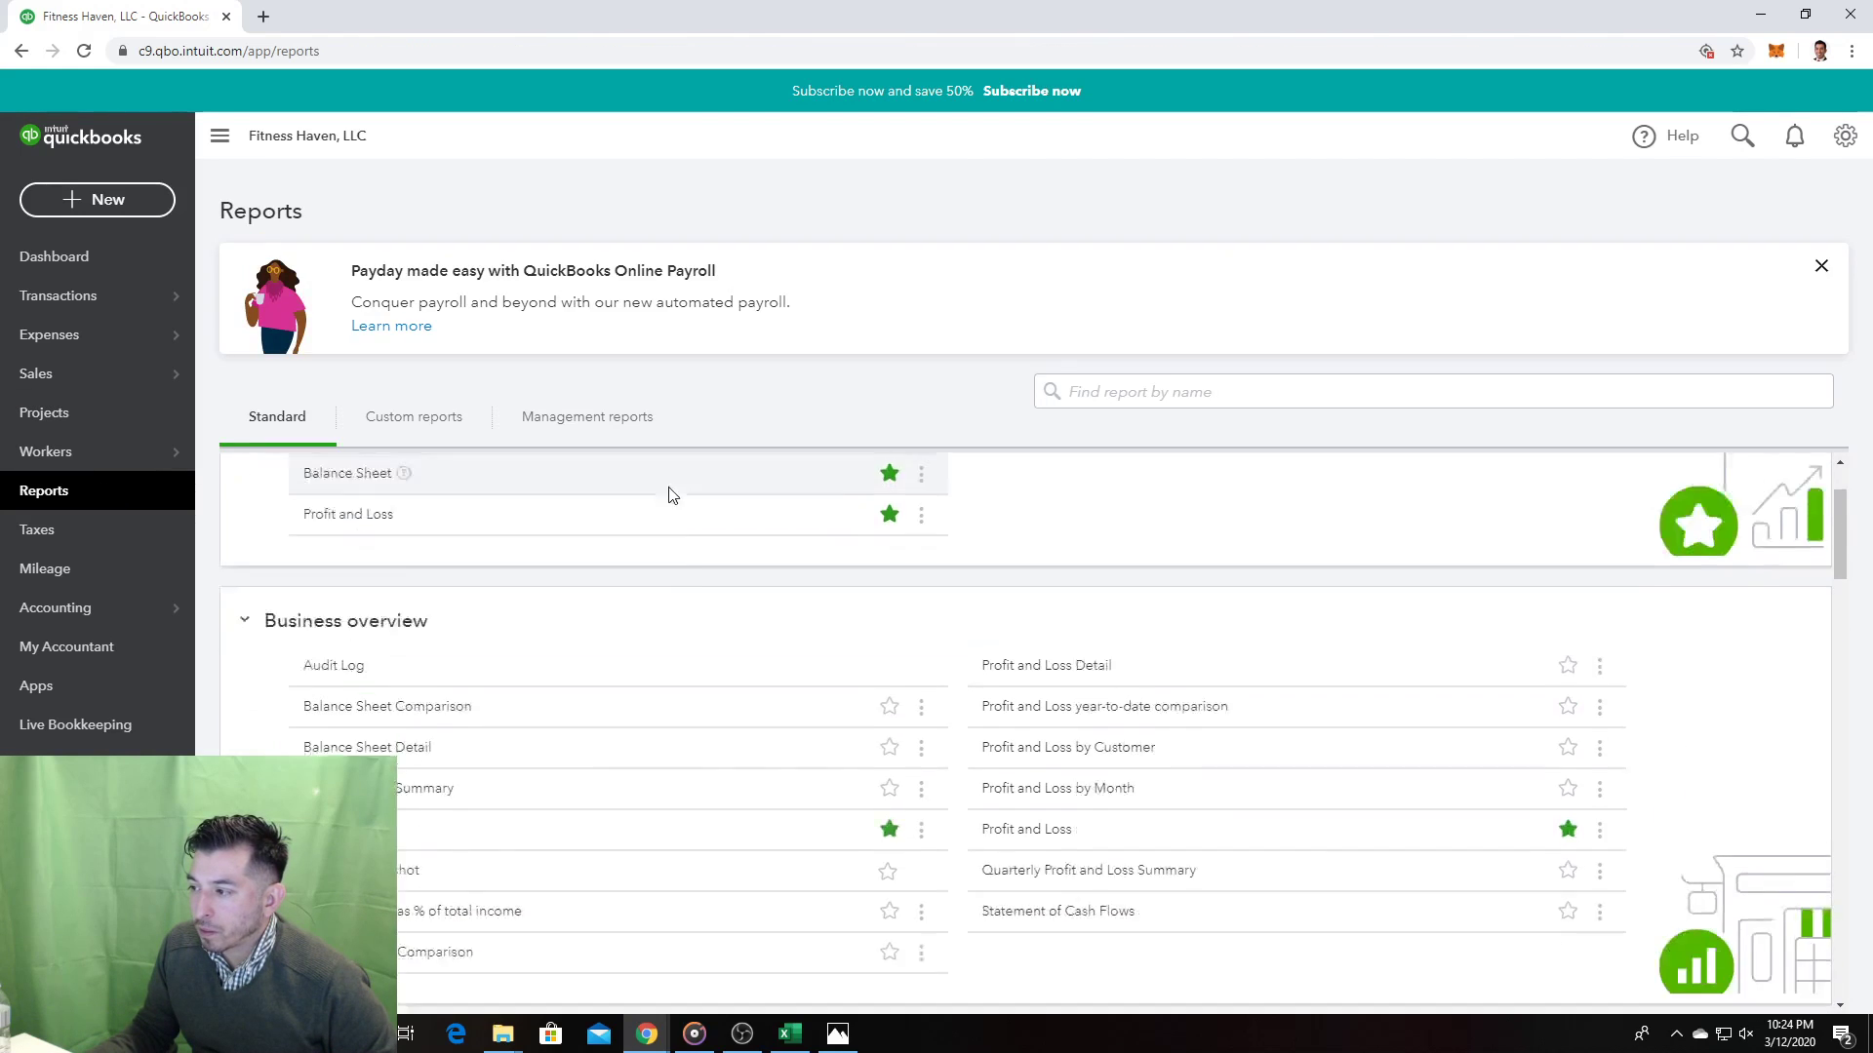
pyautogui.scroll(1, 661, 485)
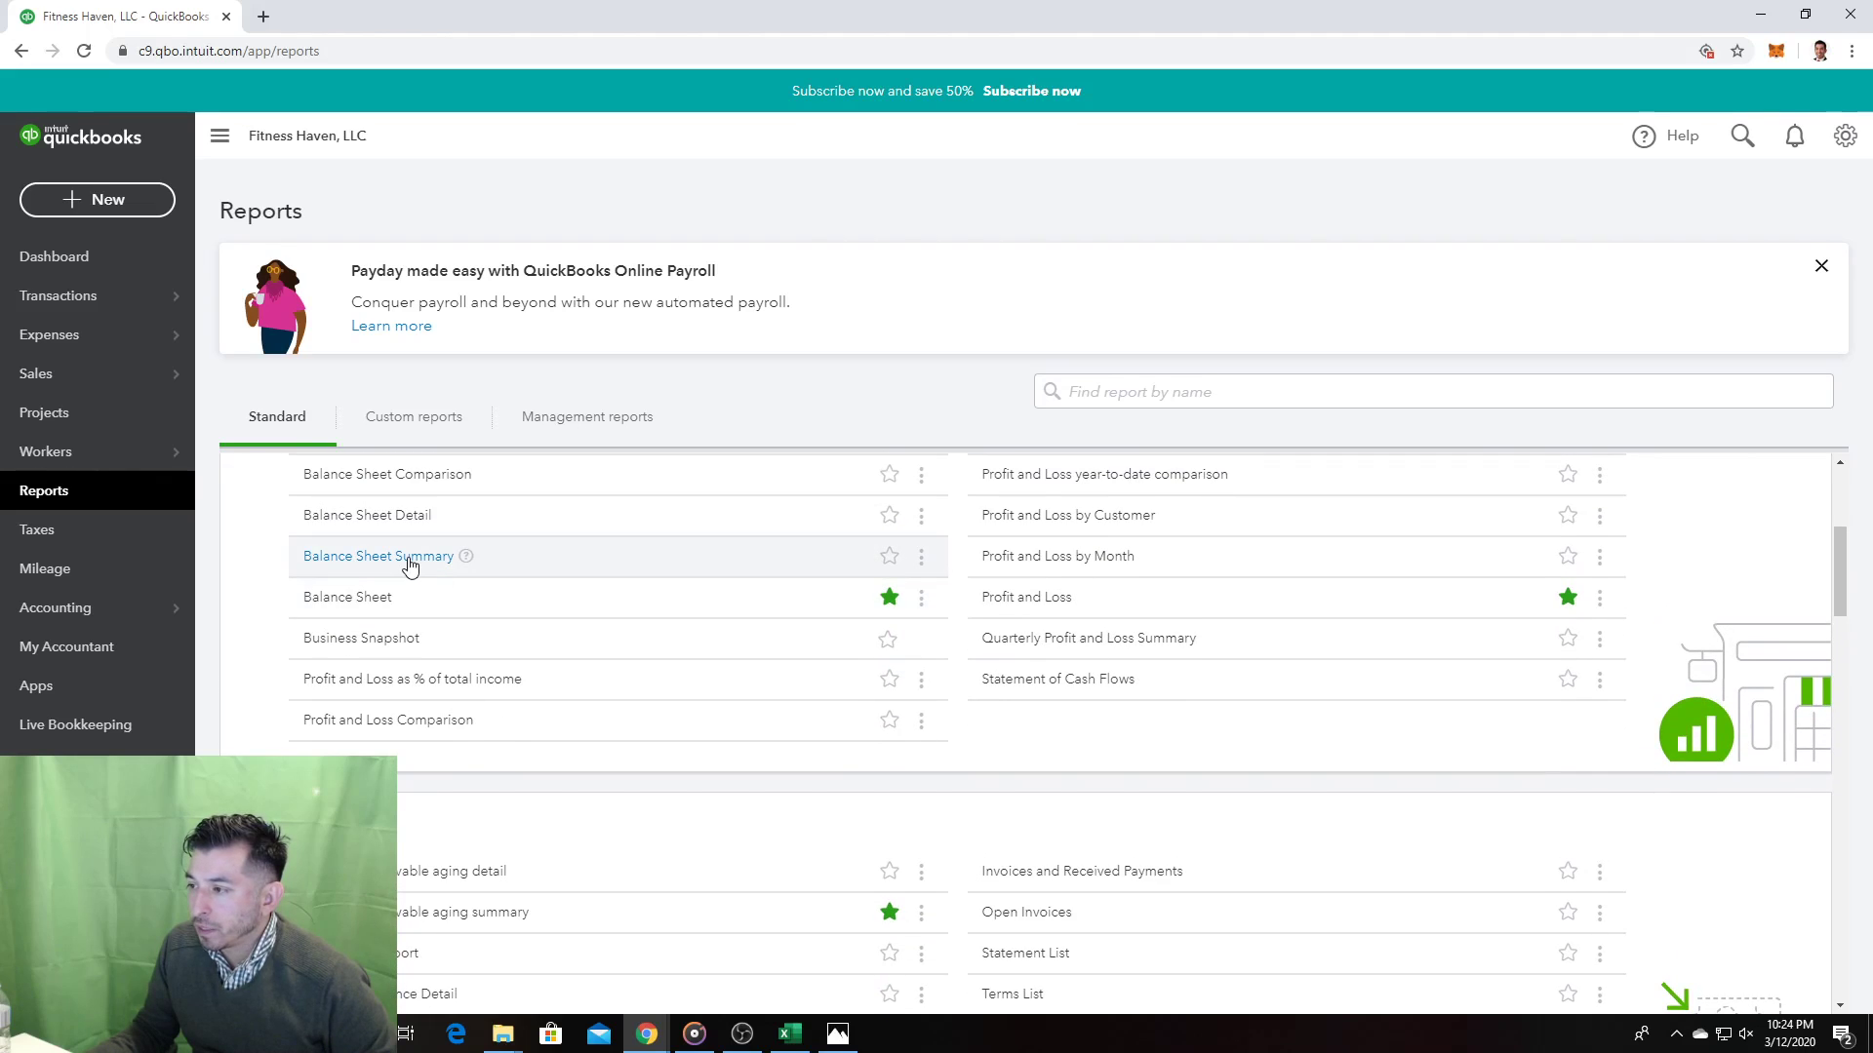
pyautogui.click(418, 559)
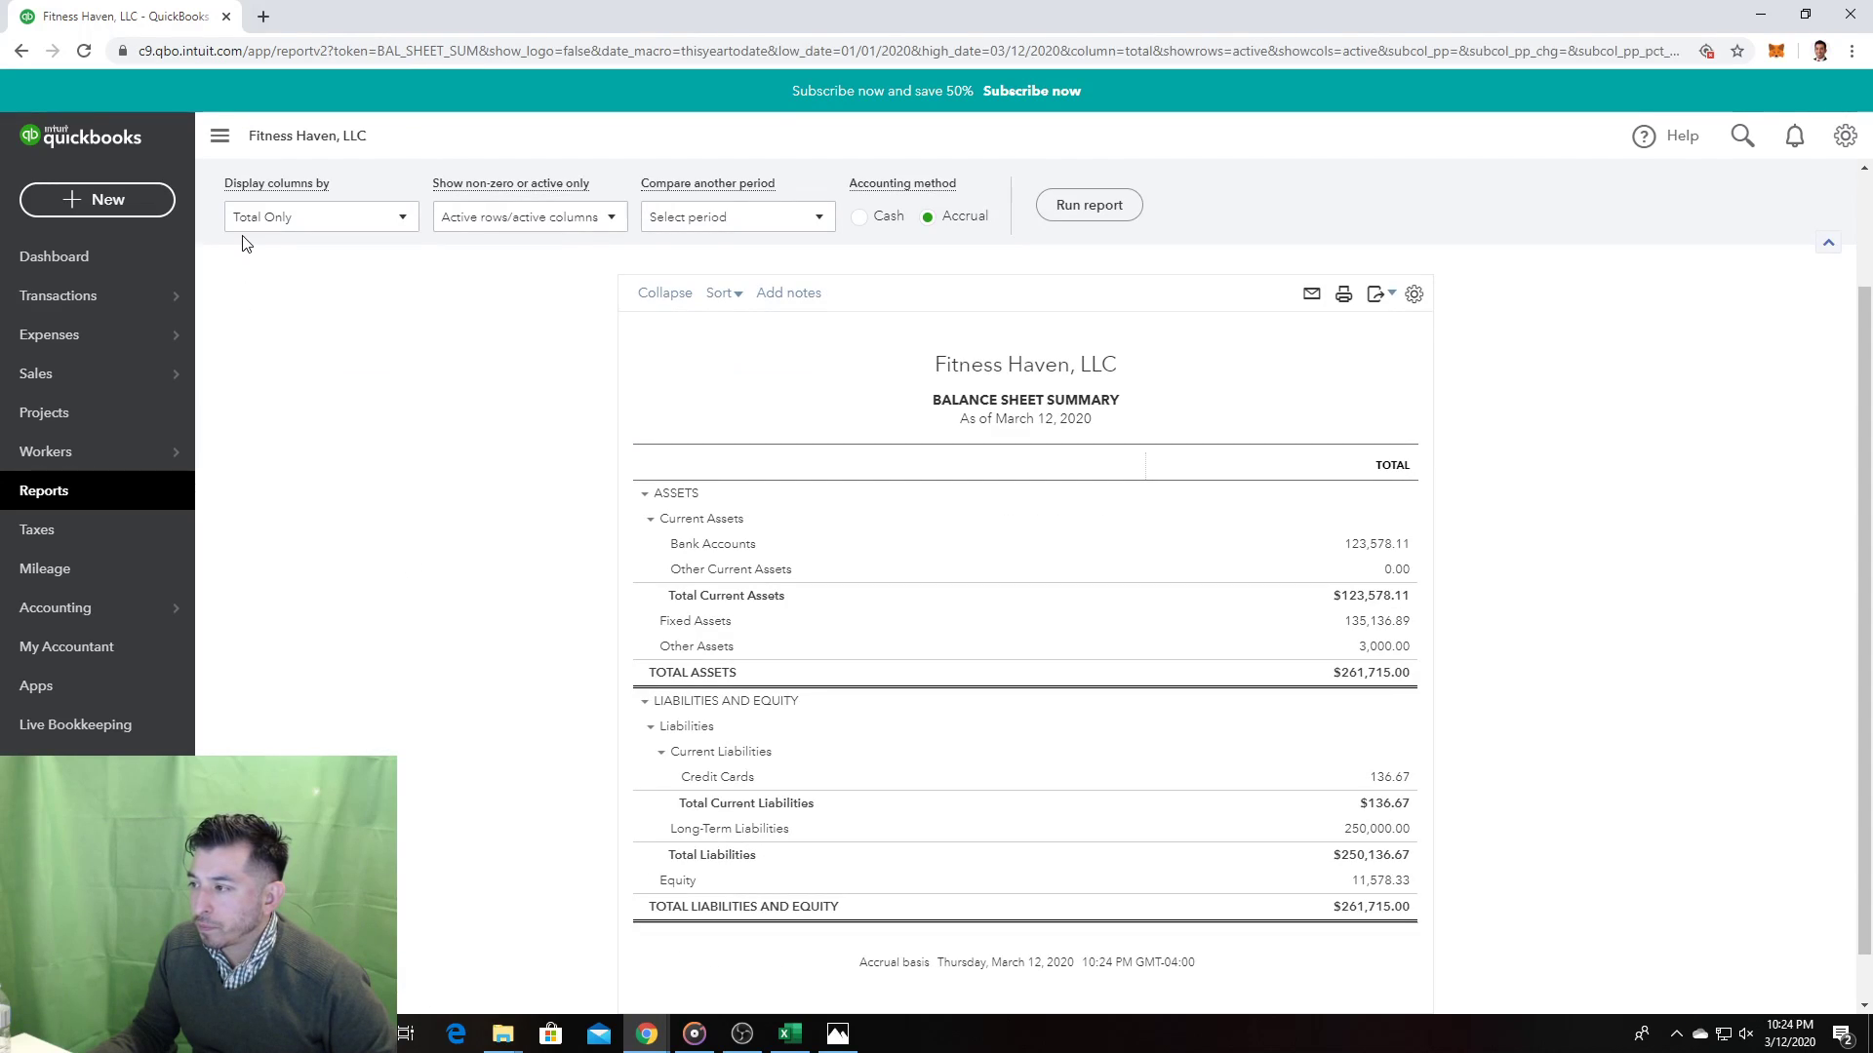
pyautogui.scroll(-1, 573, 482)
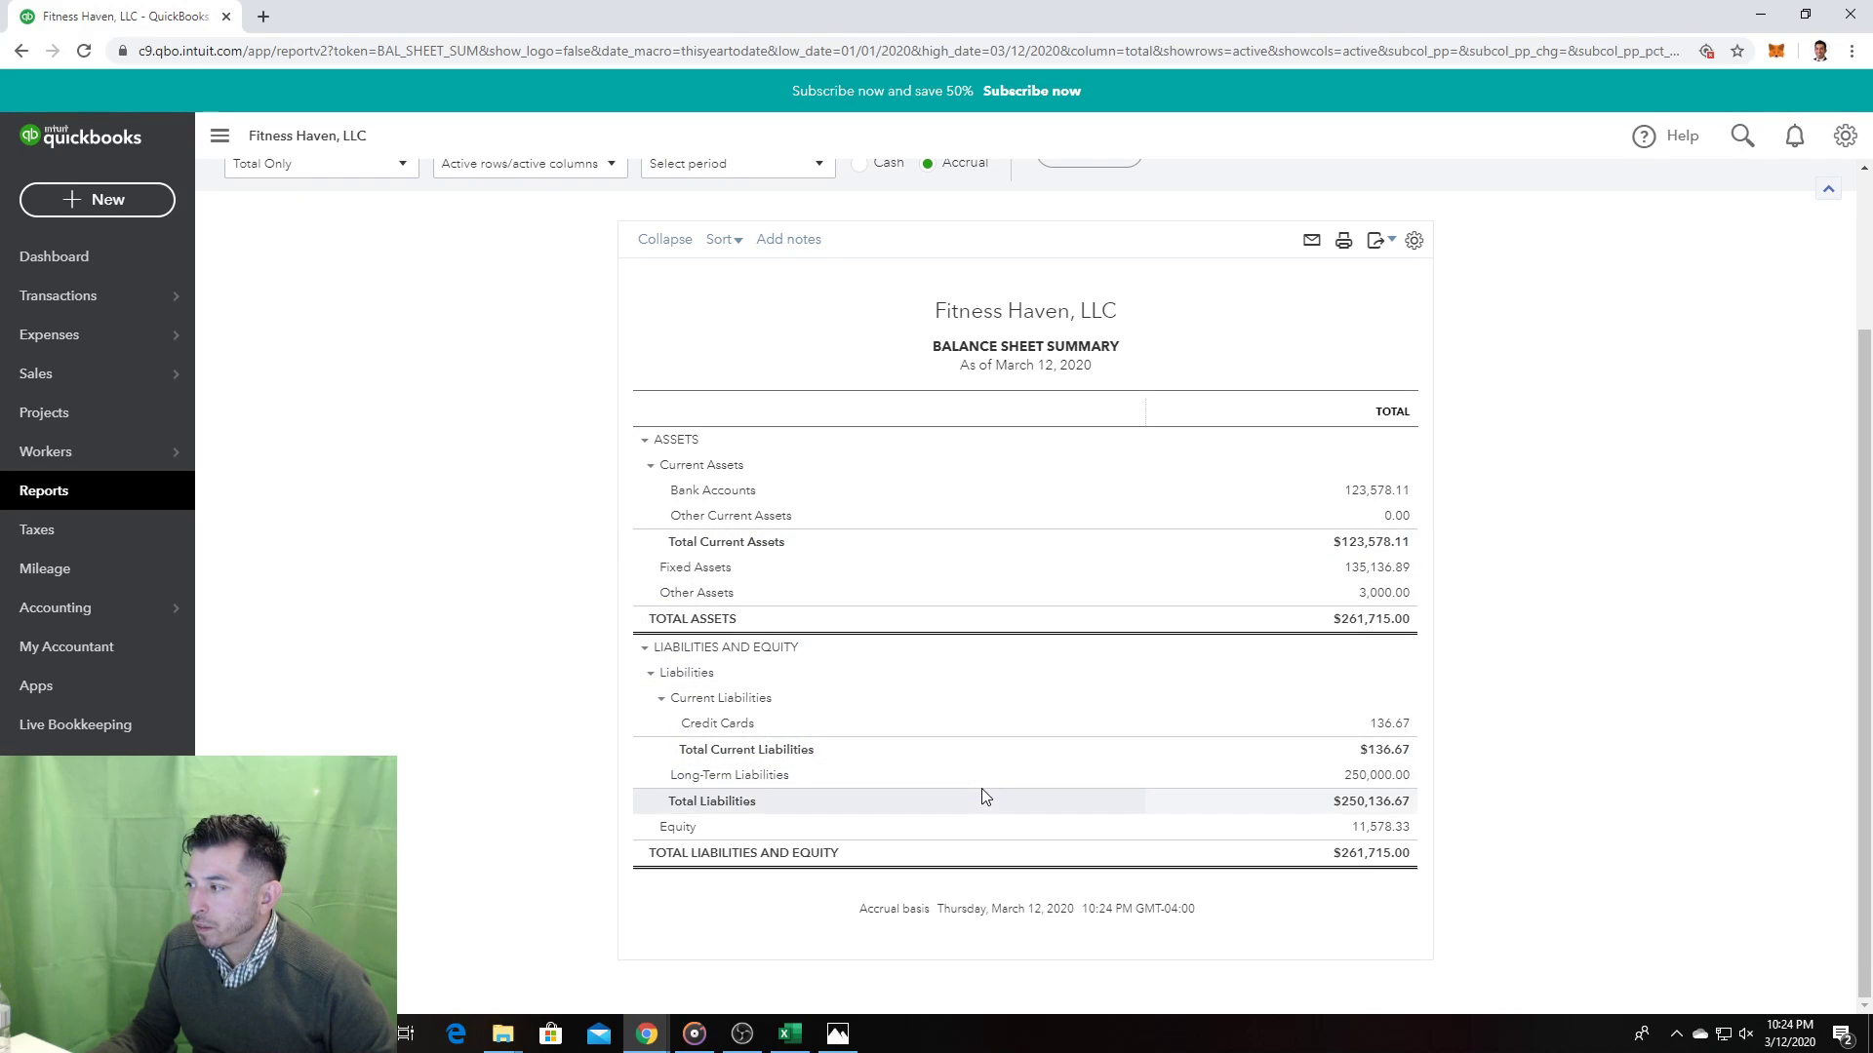
# Step: Open the full Balance Sheet report from the favorites and review its account balances
pyautogui.click(99, 500)
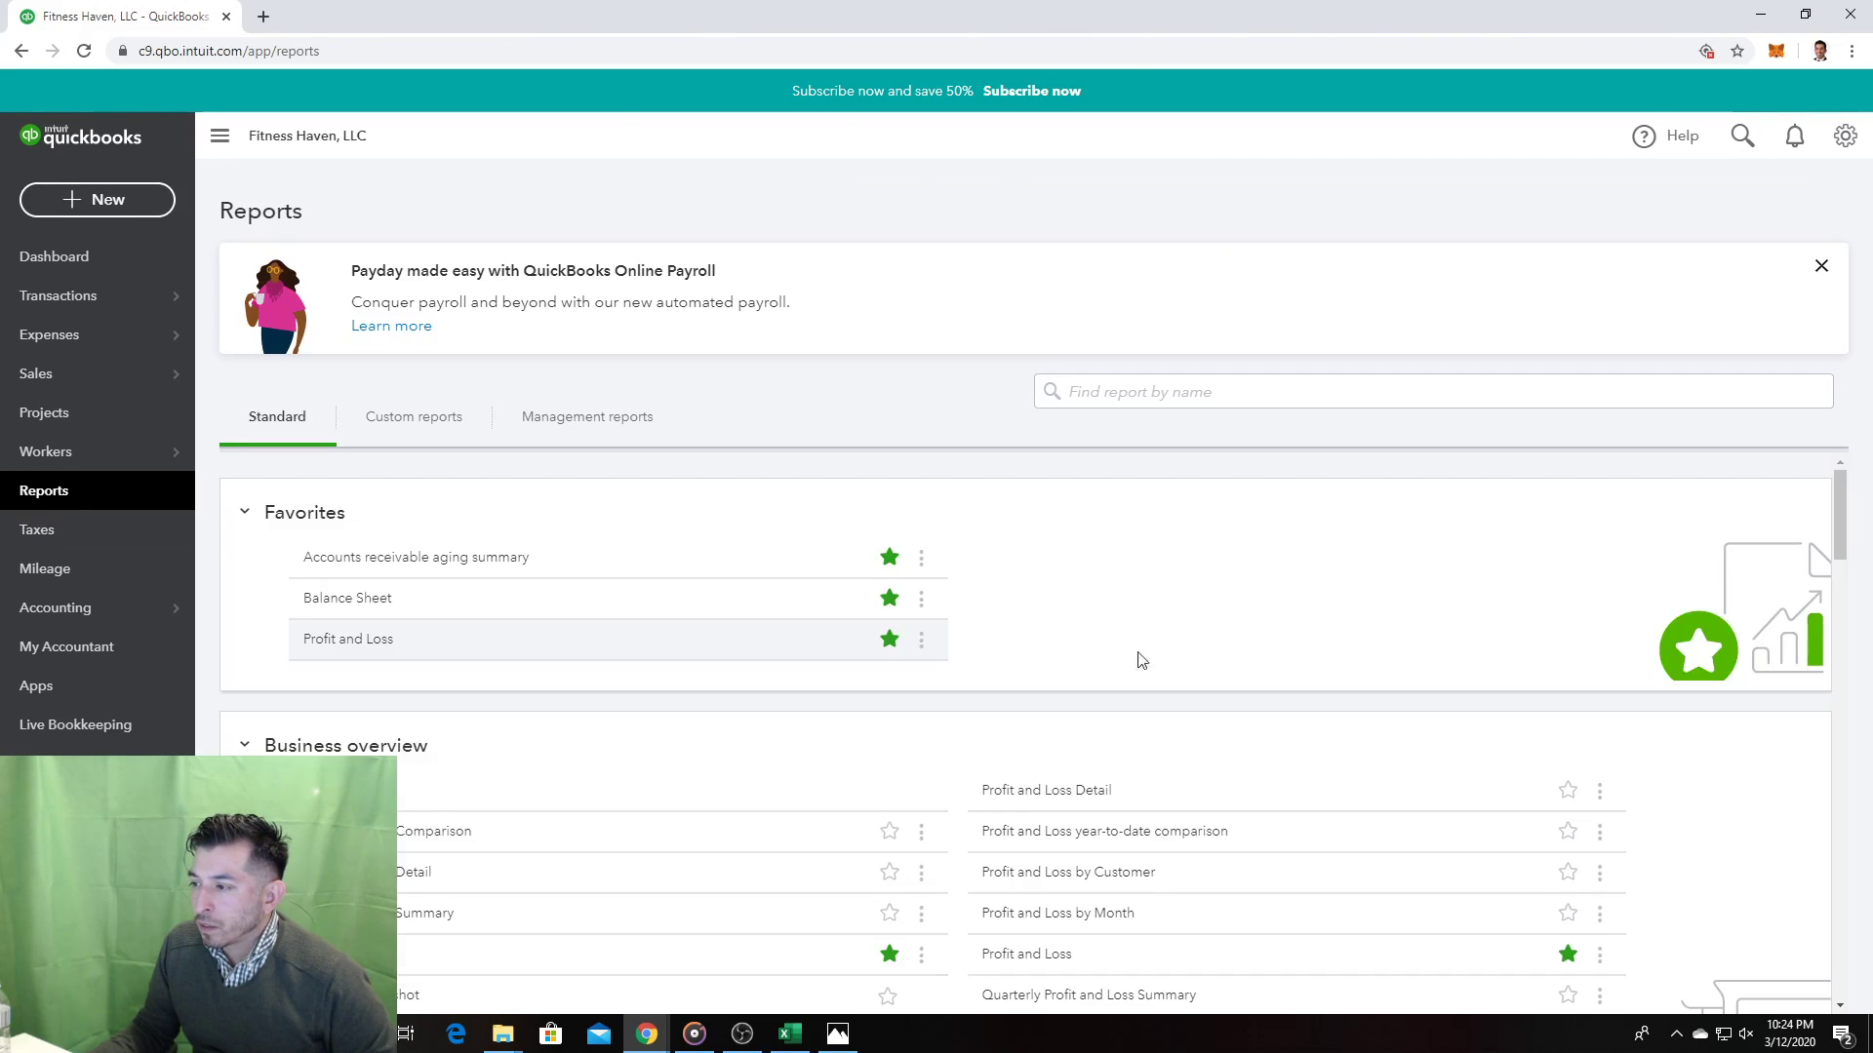
pyautogui.click(335, 598)
pyautogui.scroll(-3, 378, 592)
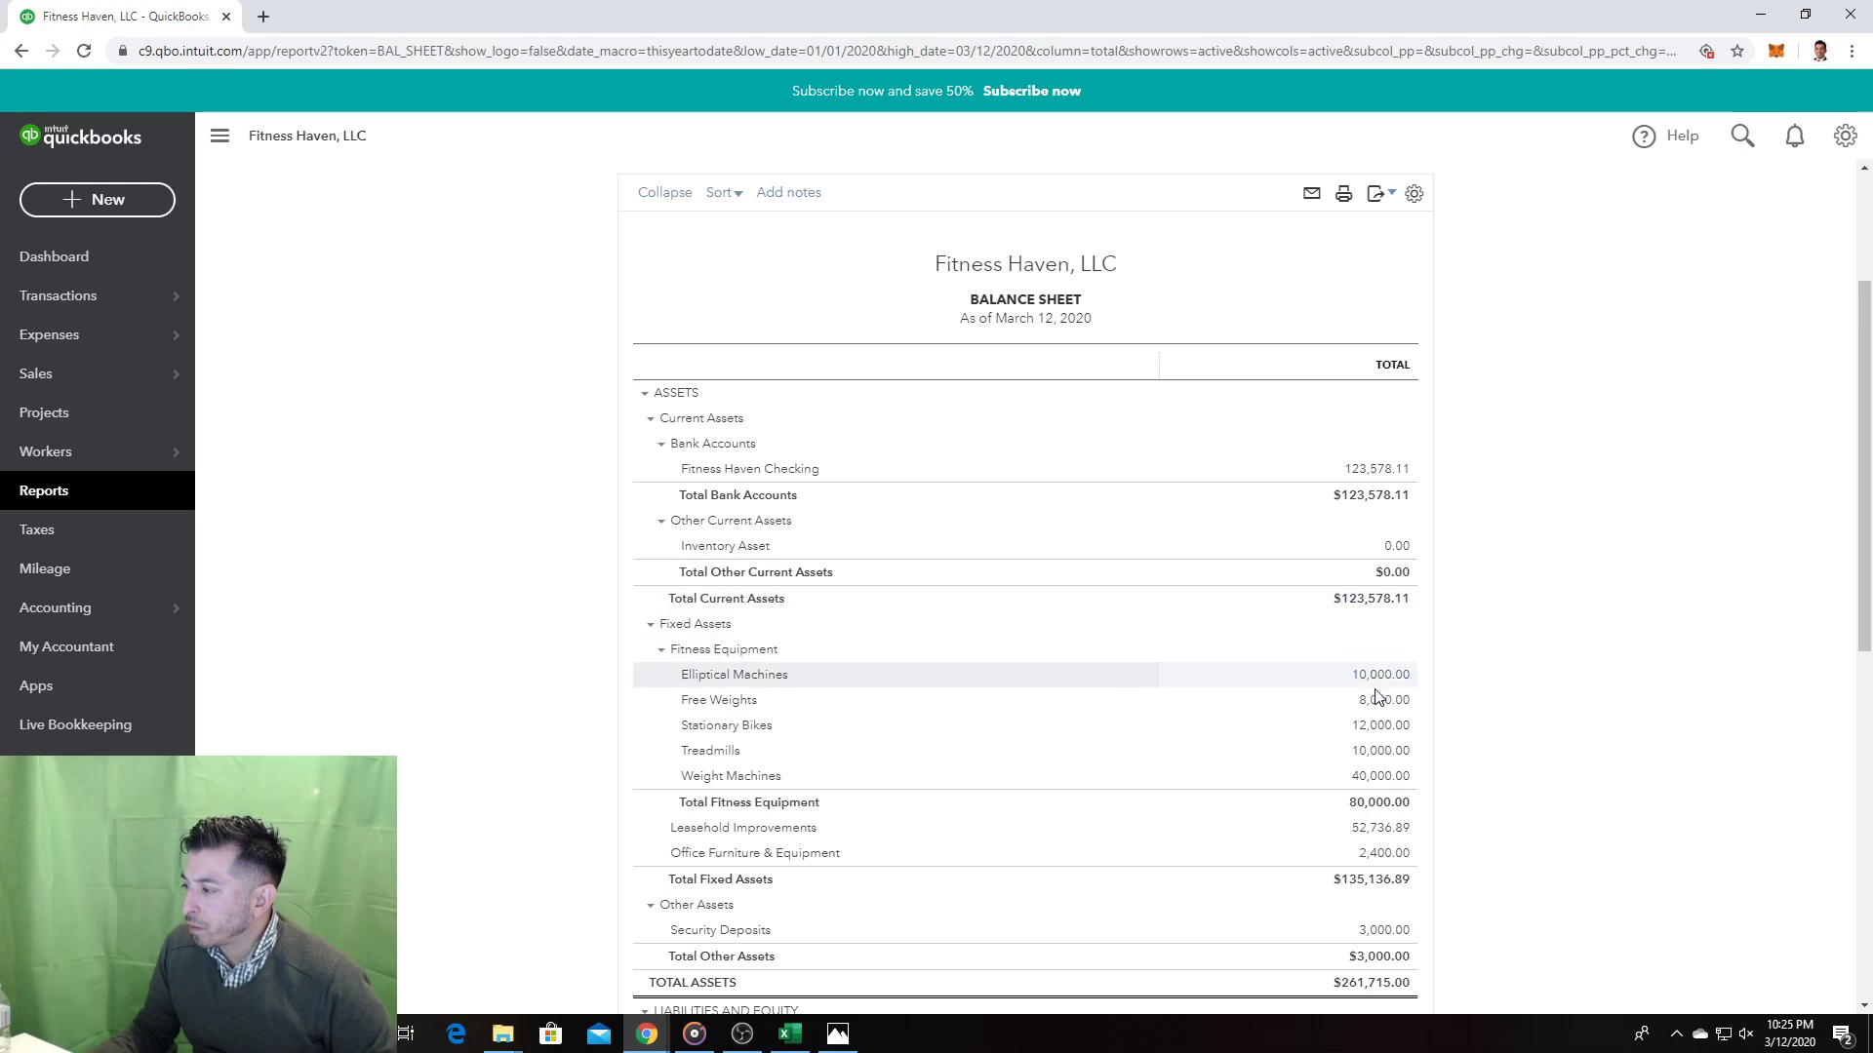
pyautogui.scroll(-2, 1376, 839)
# Step: Open the Profit and Loss report and read the January 23 to 31 transactions in the 19.jpg photo
pyautogui.click(56, 488)
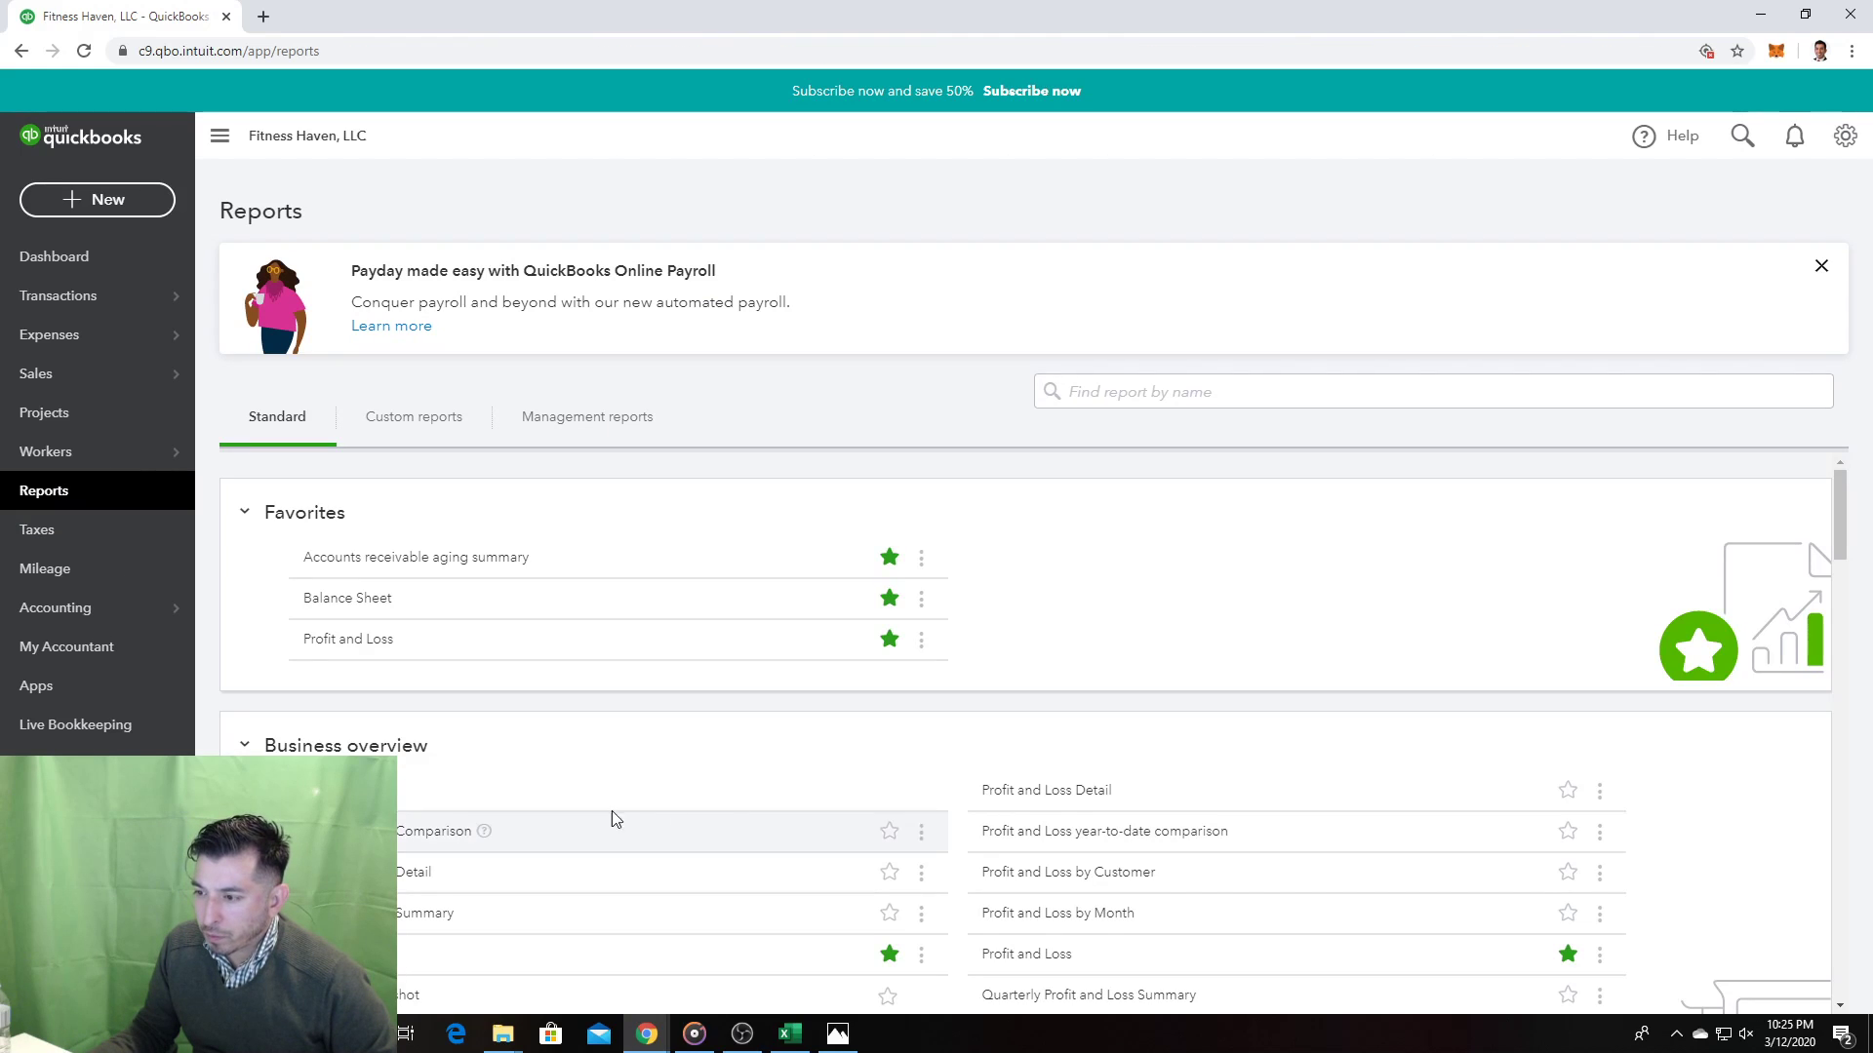
pyautogui.click(325, 640)
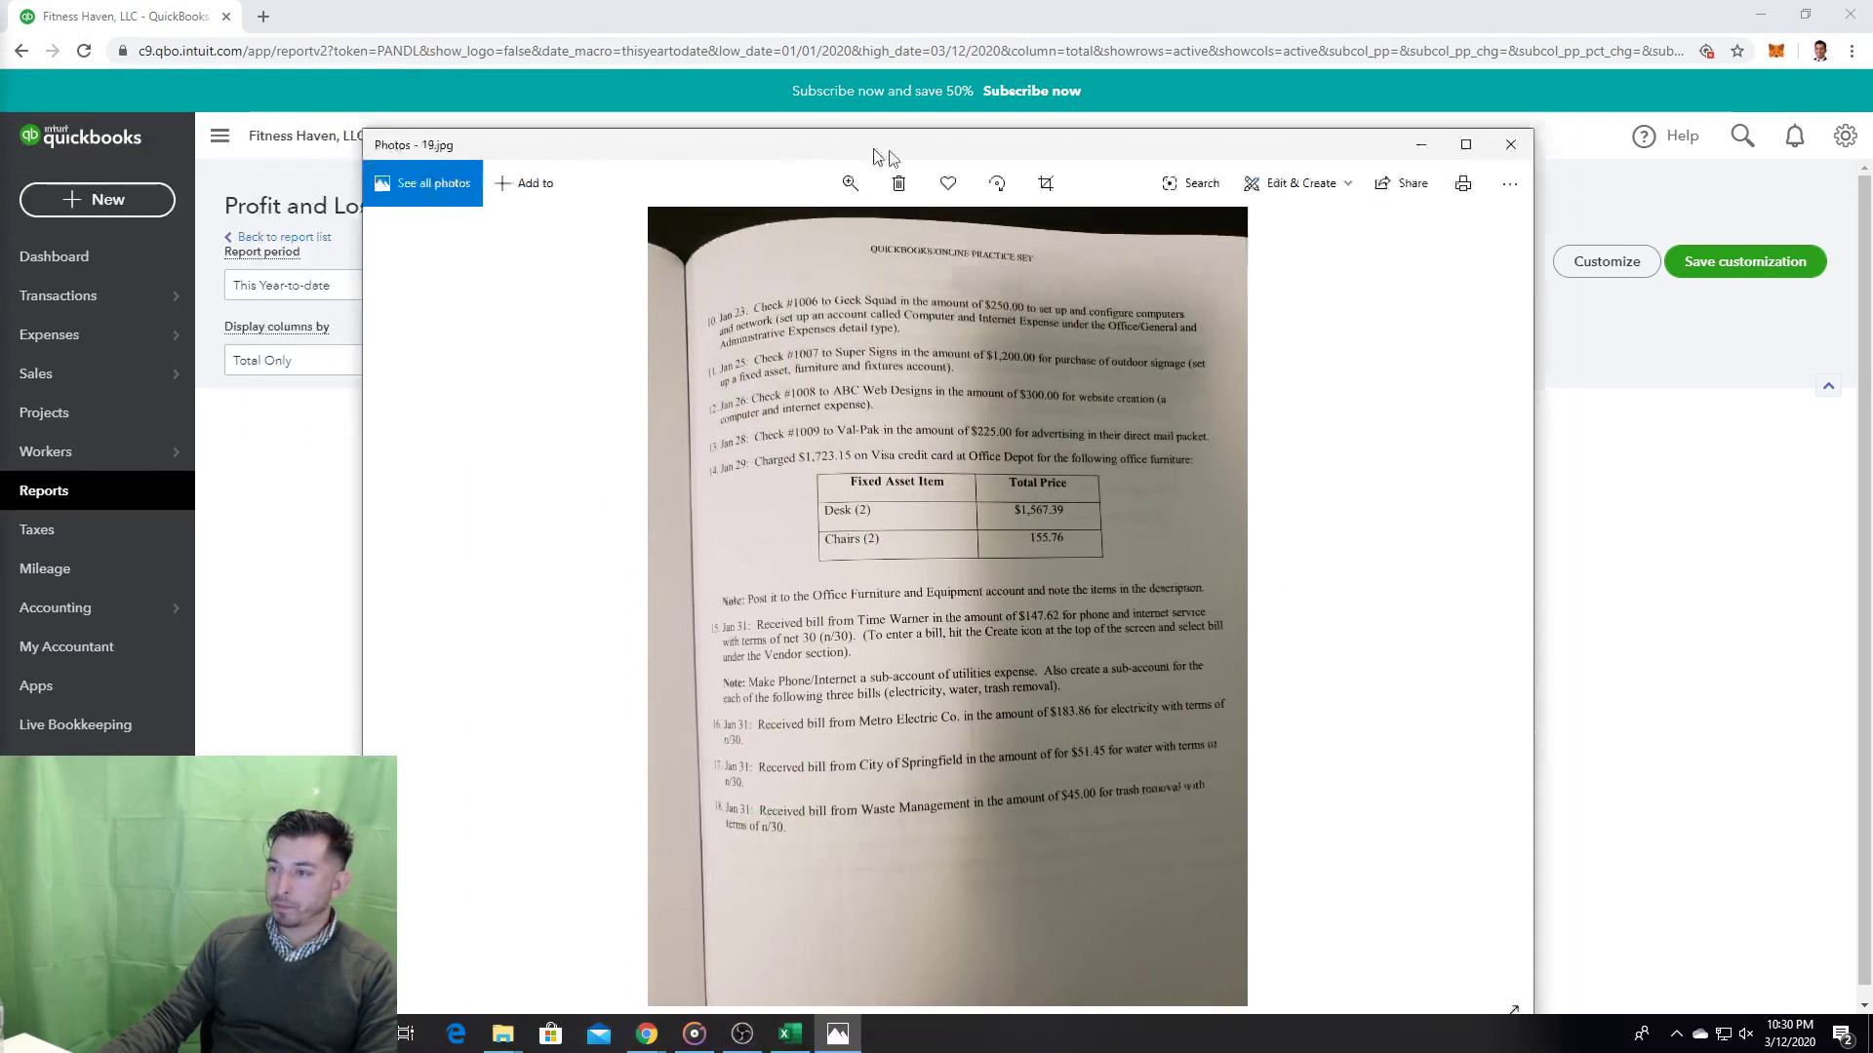
pyautogui.moveTo(842, 147); pyautogui.dragTo(827, 128)
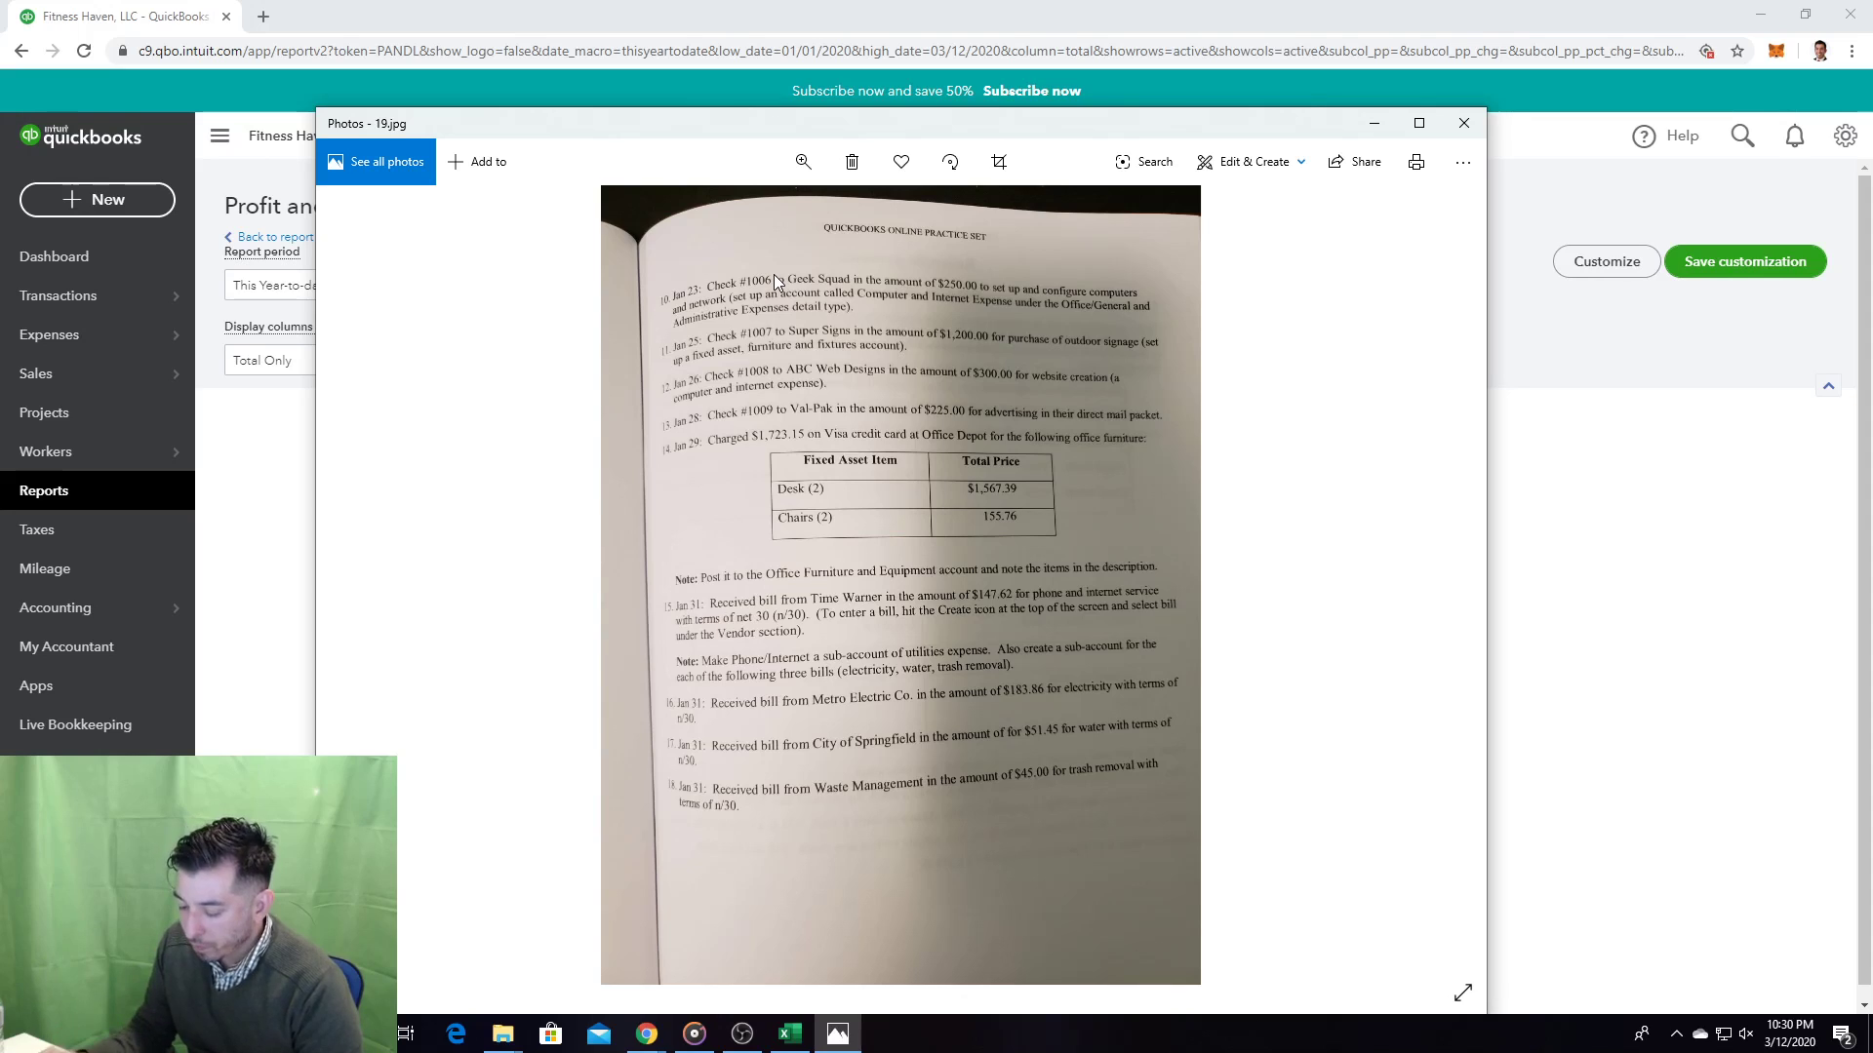
pyautogui.click(255, 456)
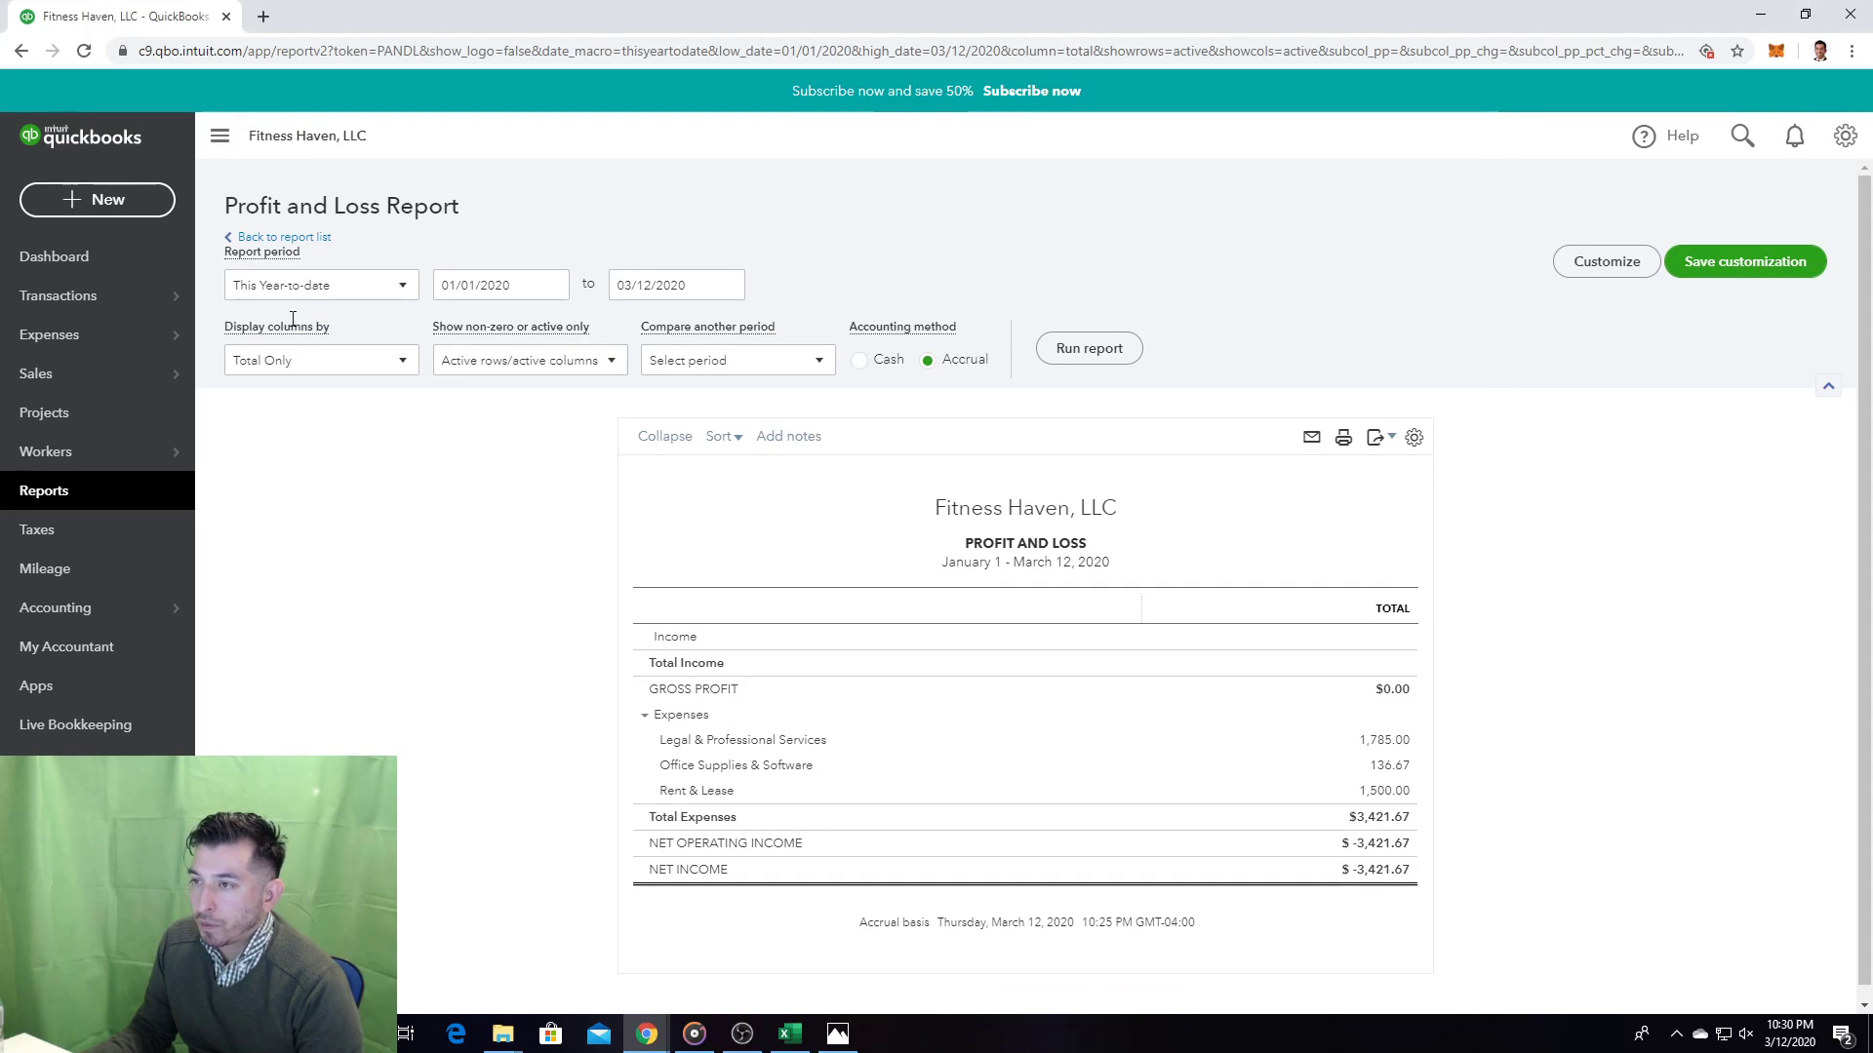
# Step: Start a new check and add Geek Squad as a new vendor for its payee
pyautogui.click(108, 198)
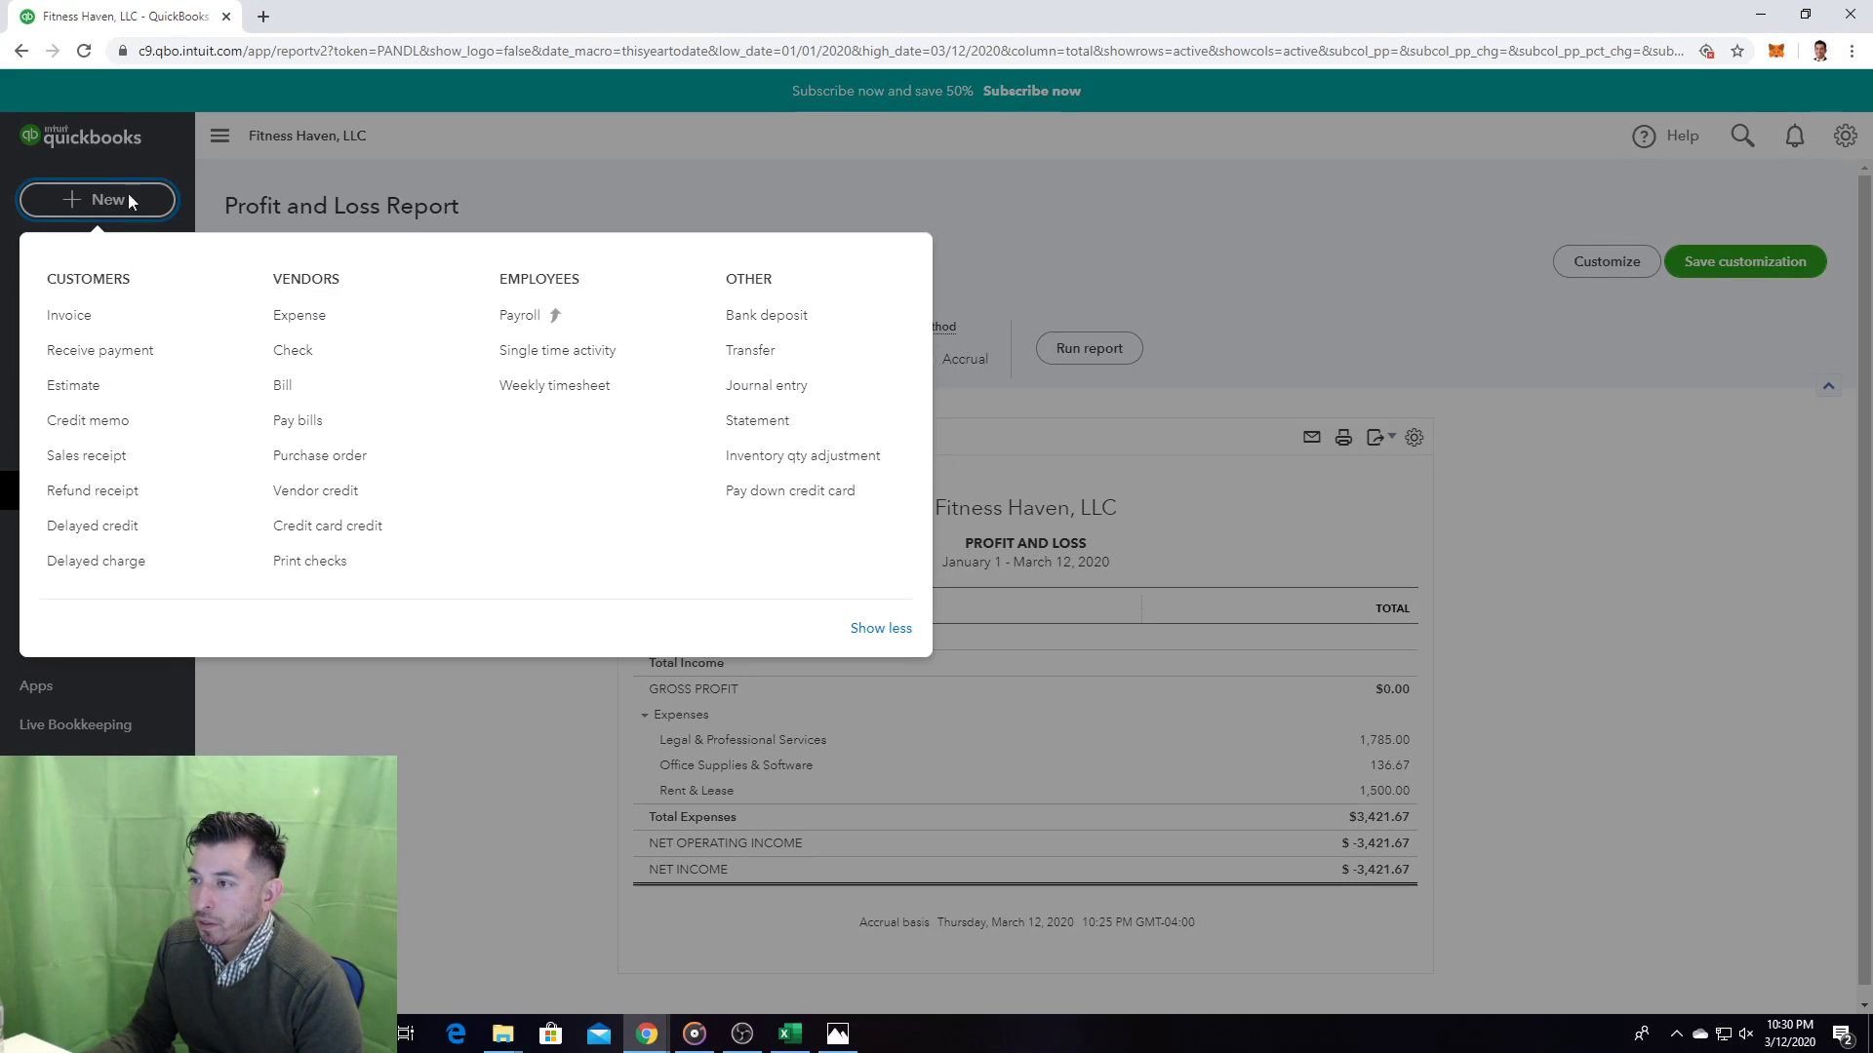
pyautogui.click(299, 357)
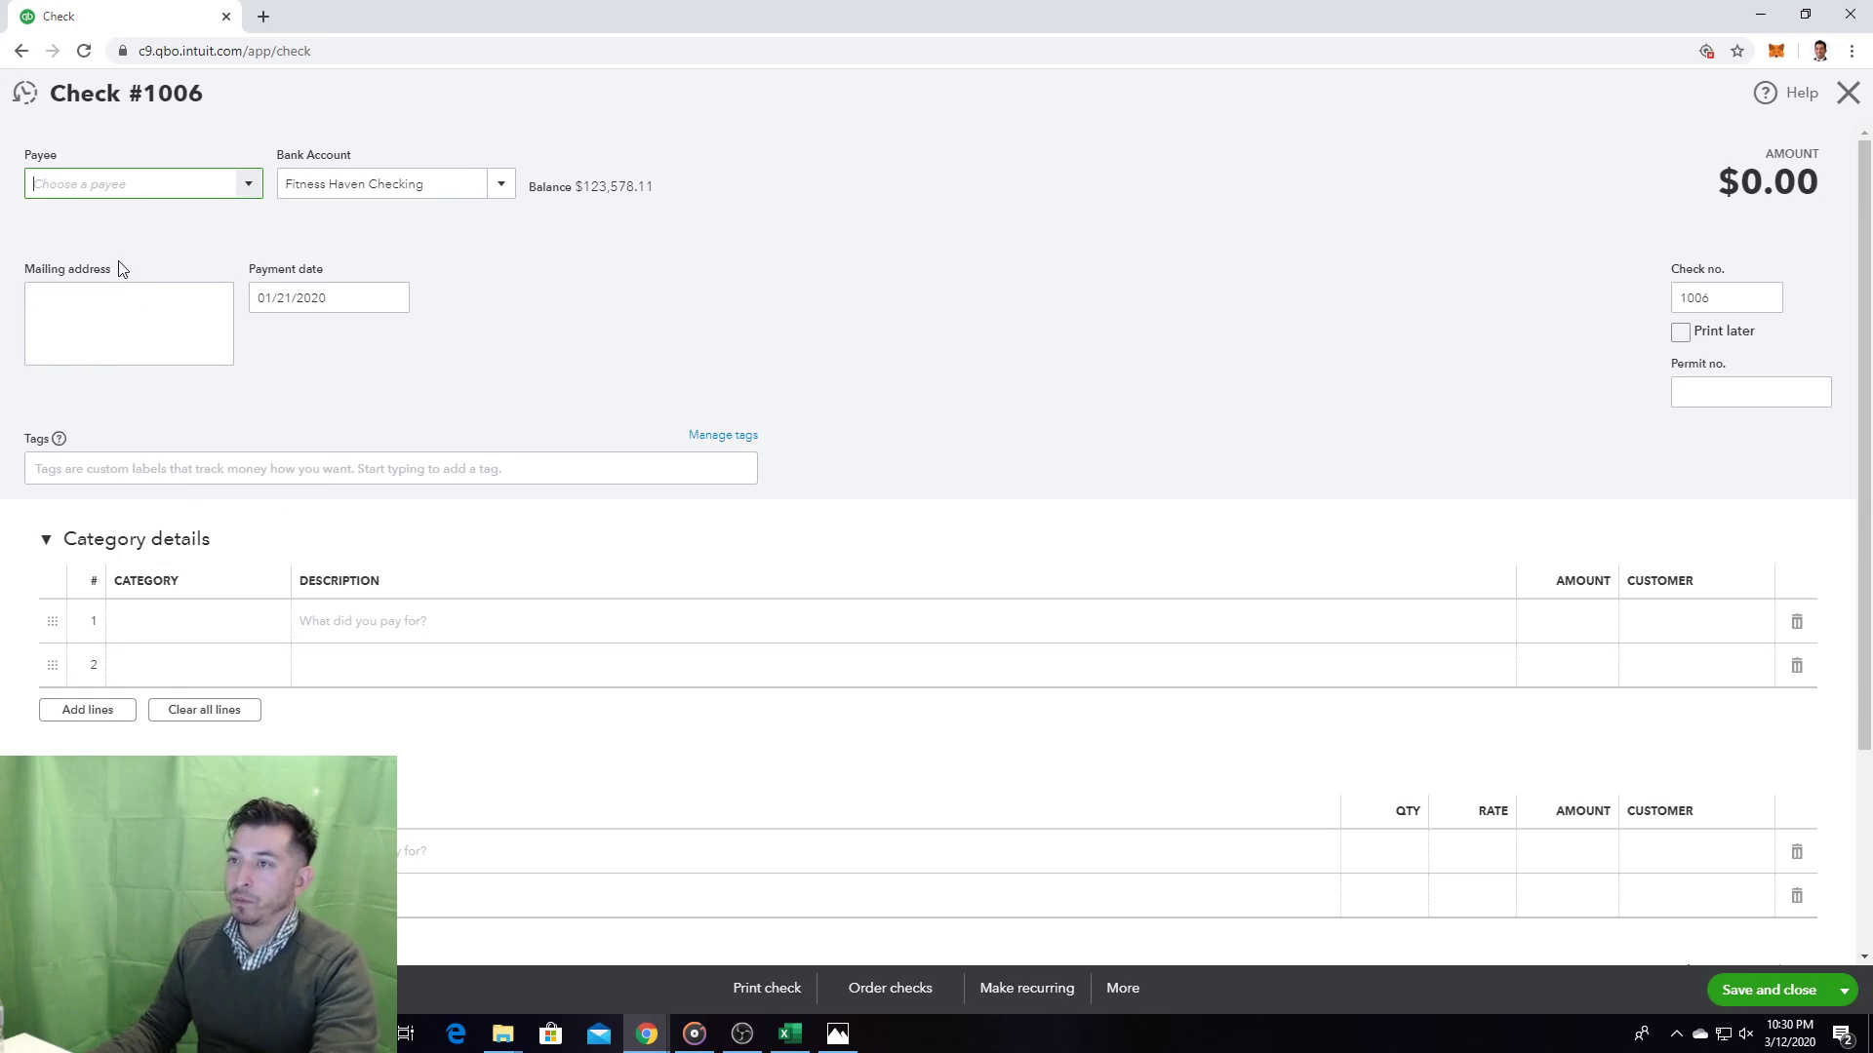
pyautogui.click(259, 191)
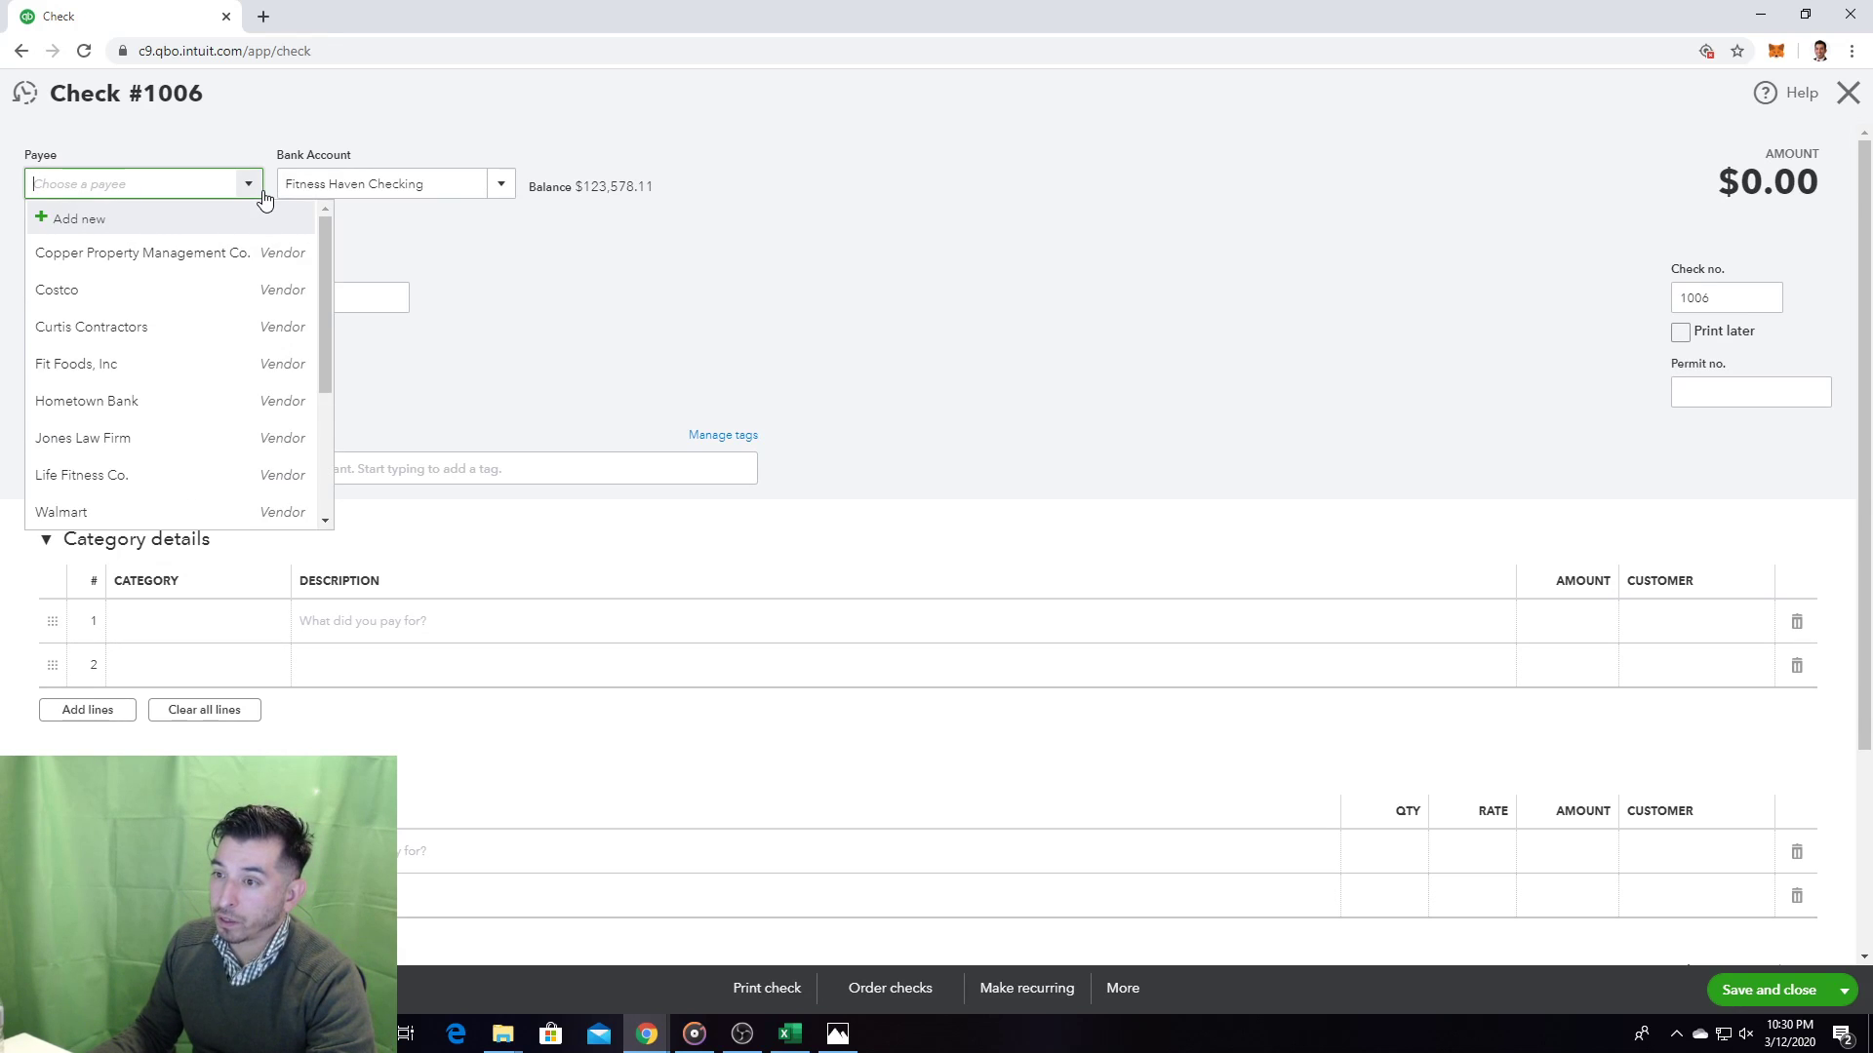
pyautogui.write('Gee')
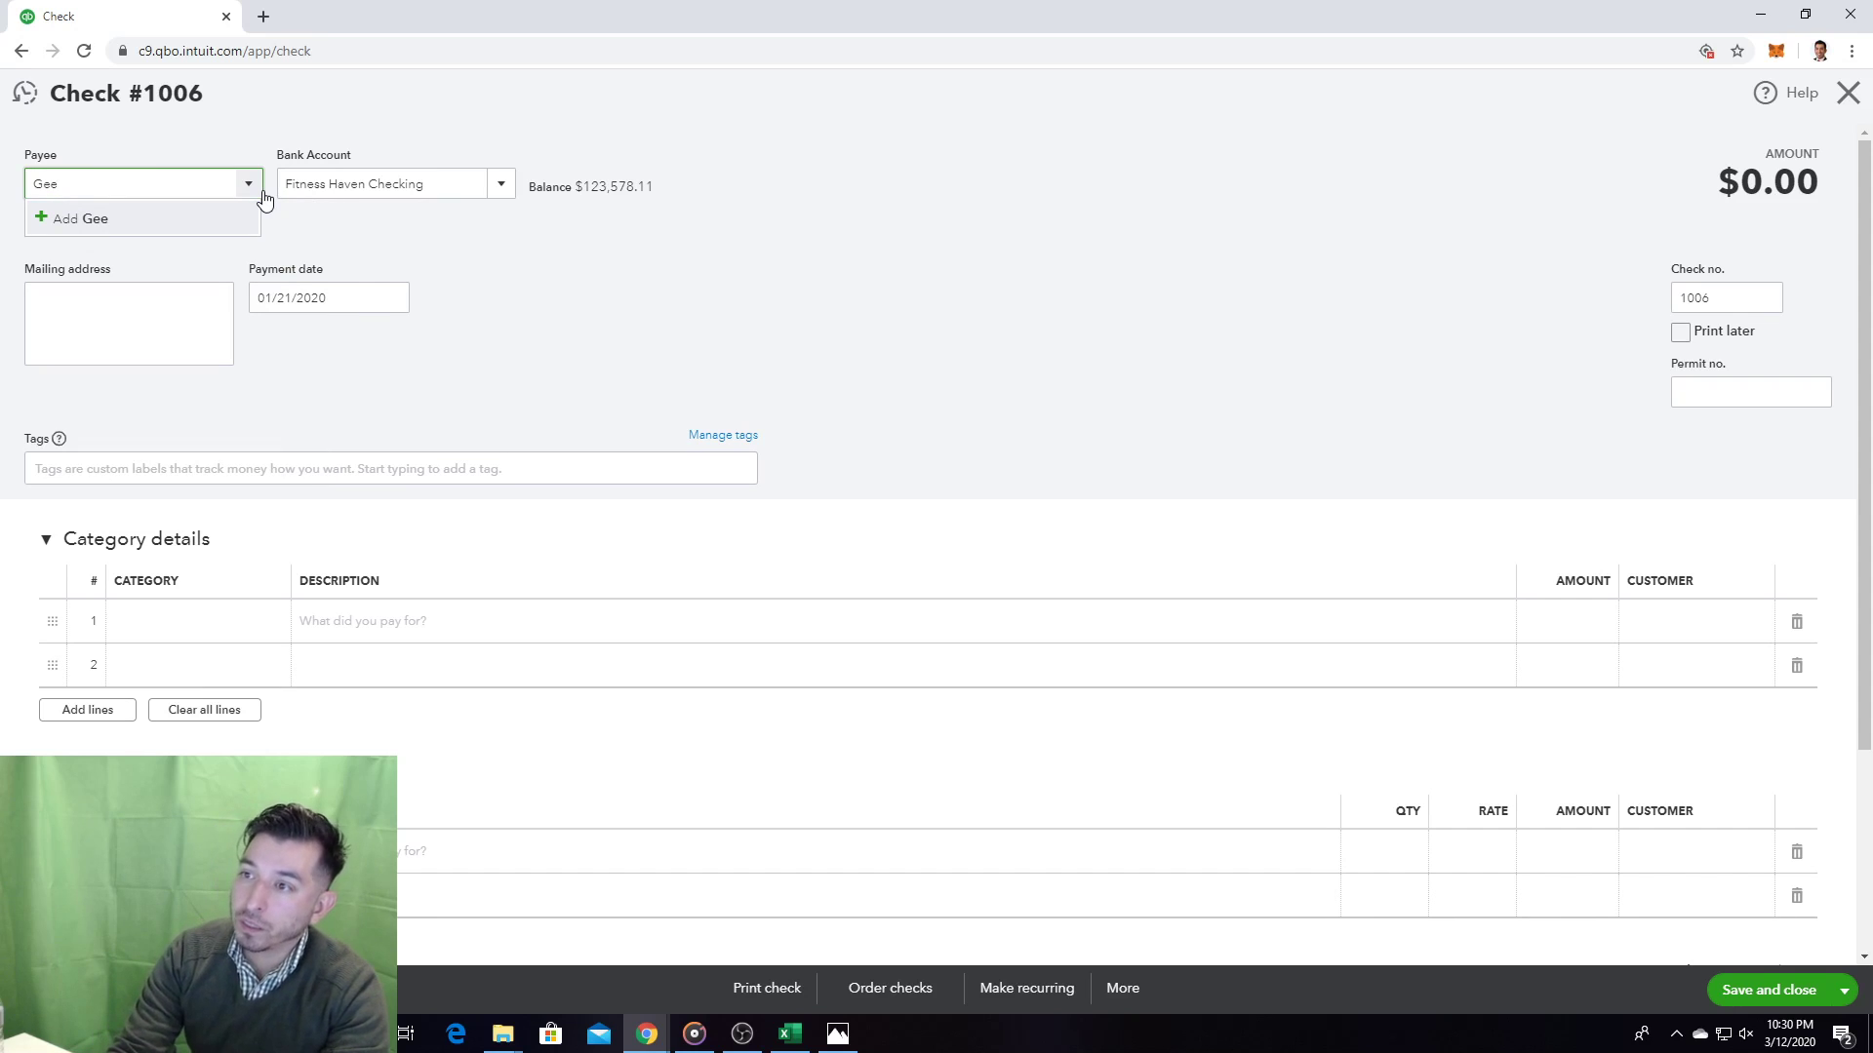
pyautogui.write('k Squad')
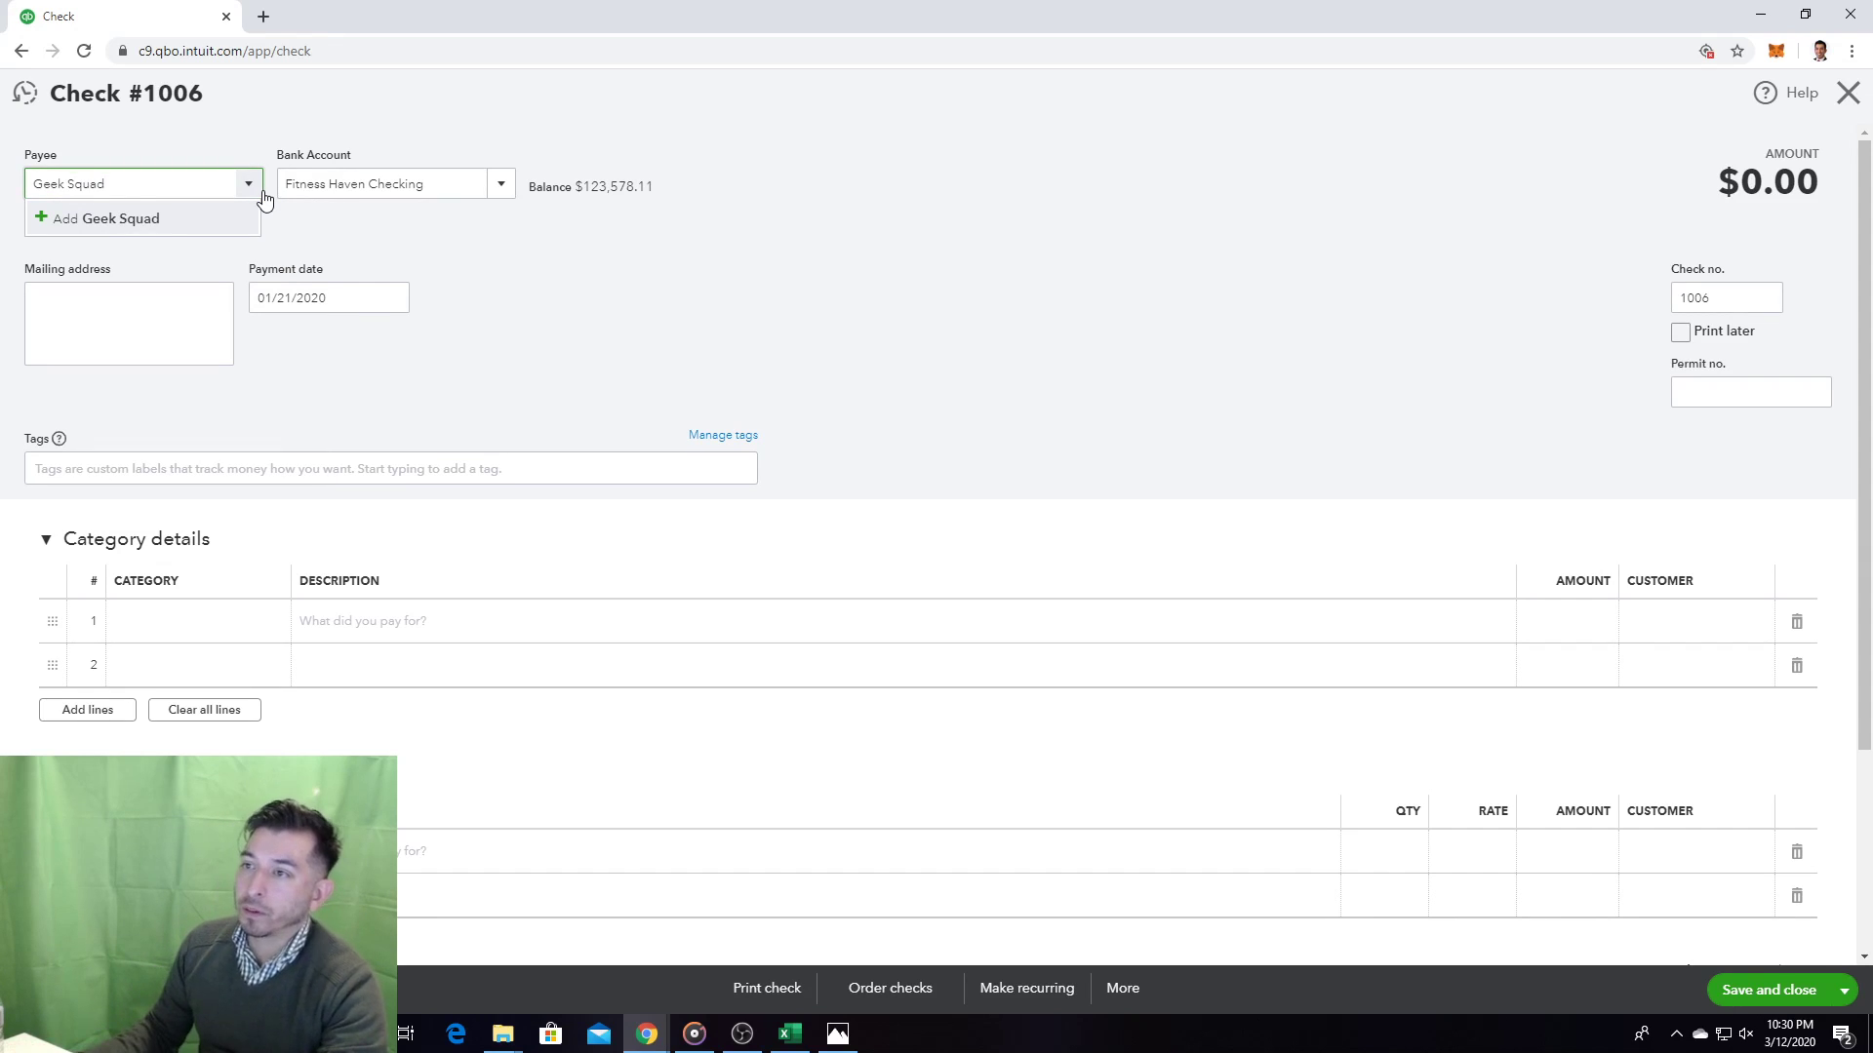
pyautogui.click(188, 216)
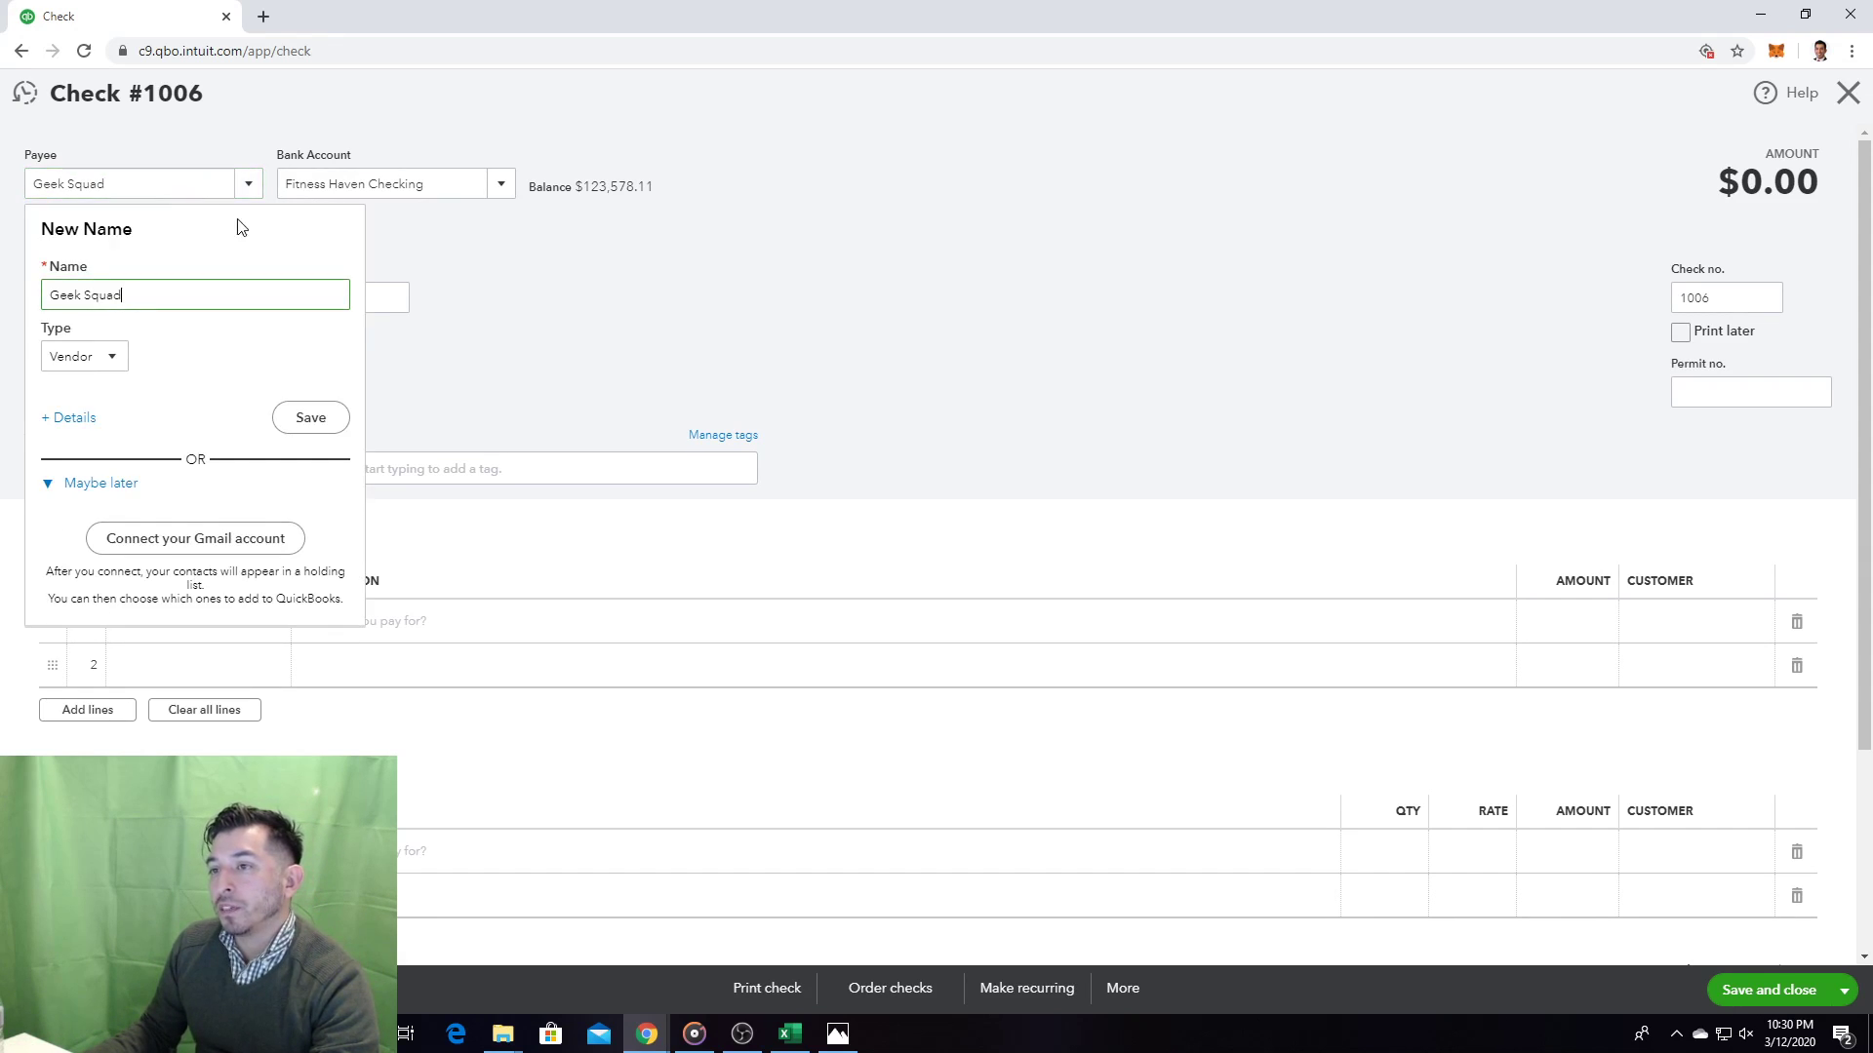
pyautogui.click(324, 427)
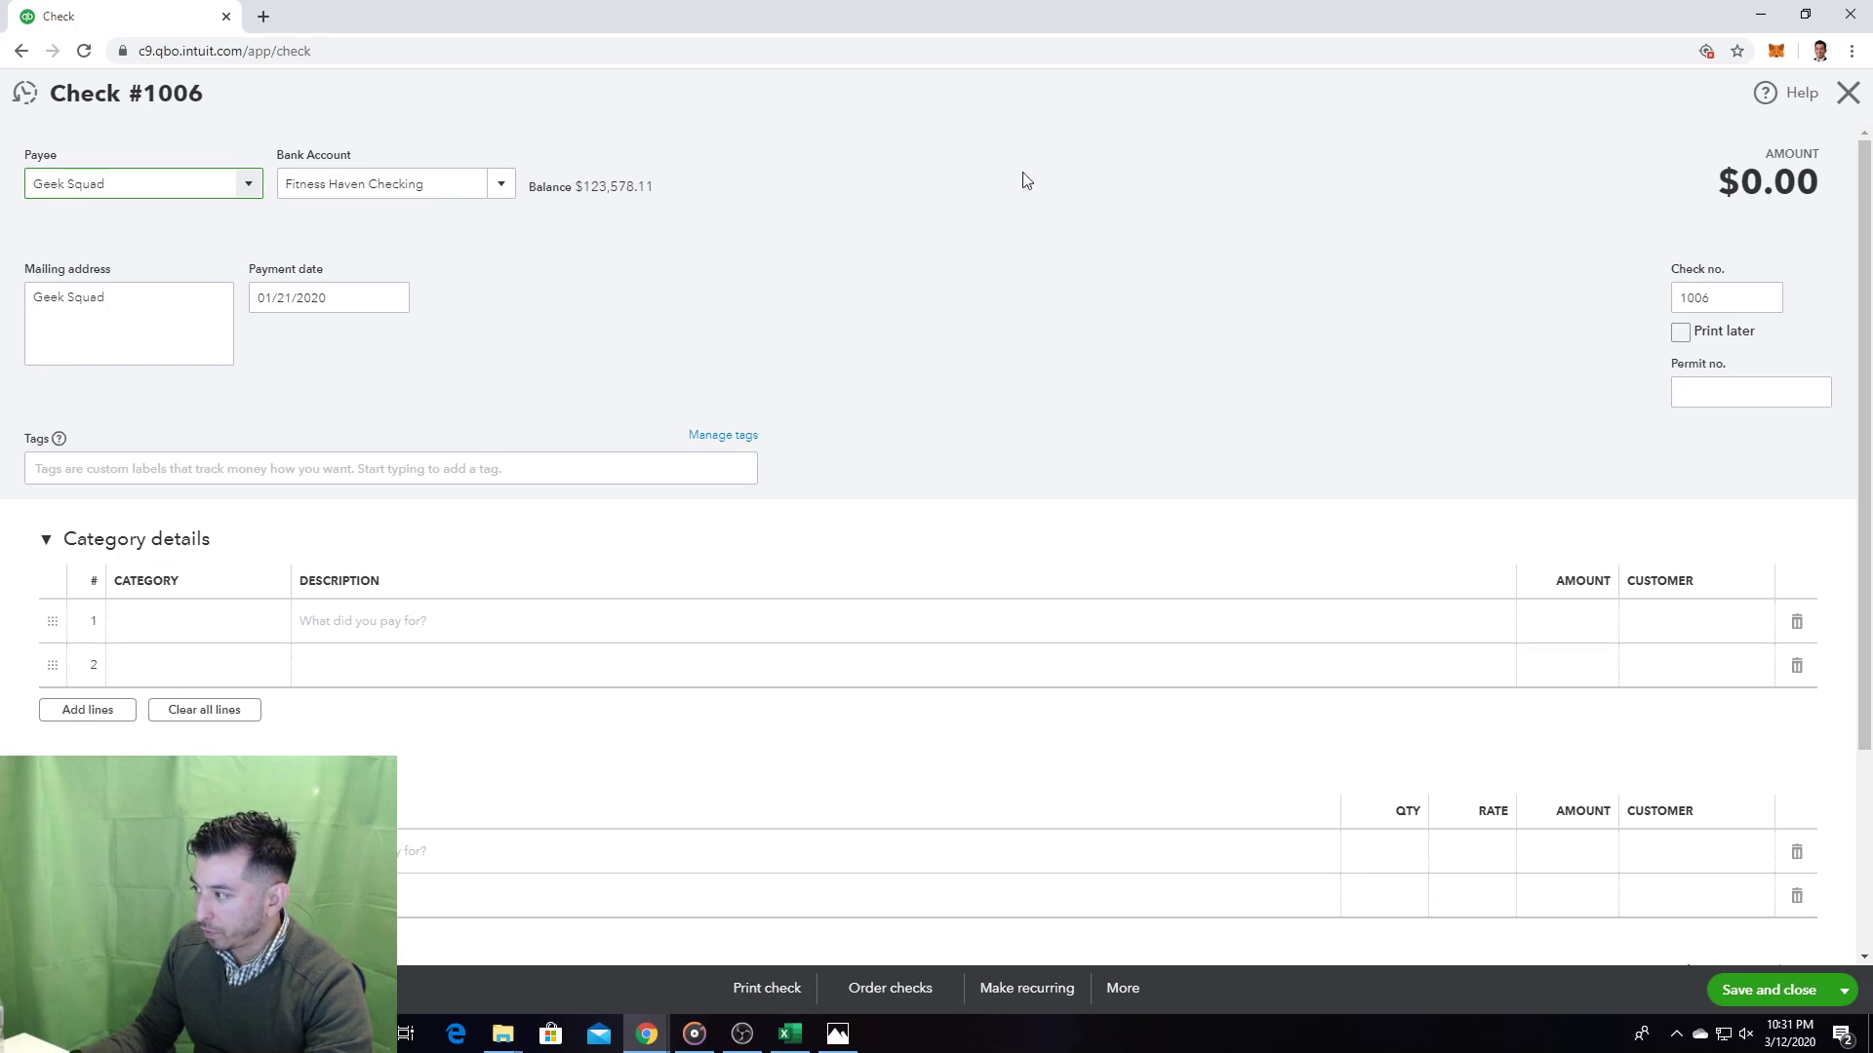
# Step: Give category line 1 of the check an amount of 250 and the description "Setup and configure computers and network"
pyautogui.click(1594, 618)
pyautogui.write('250')
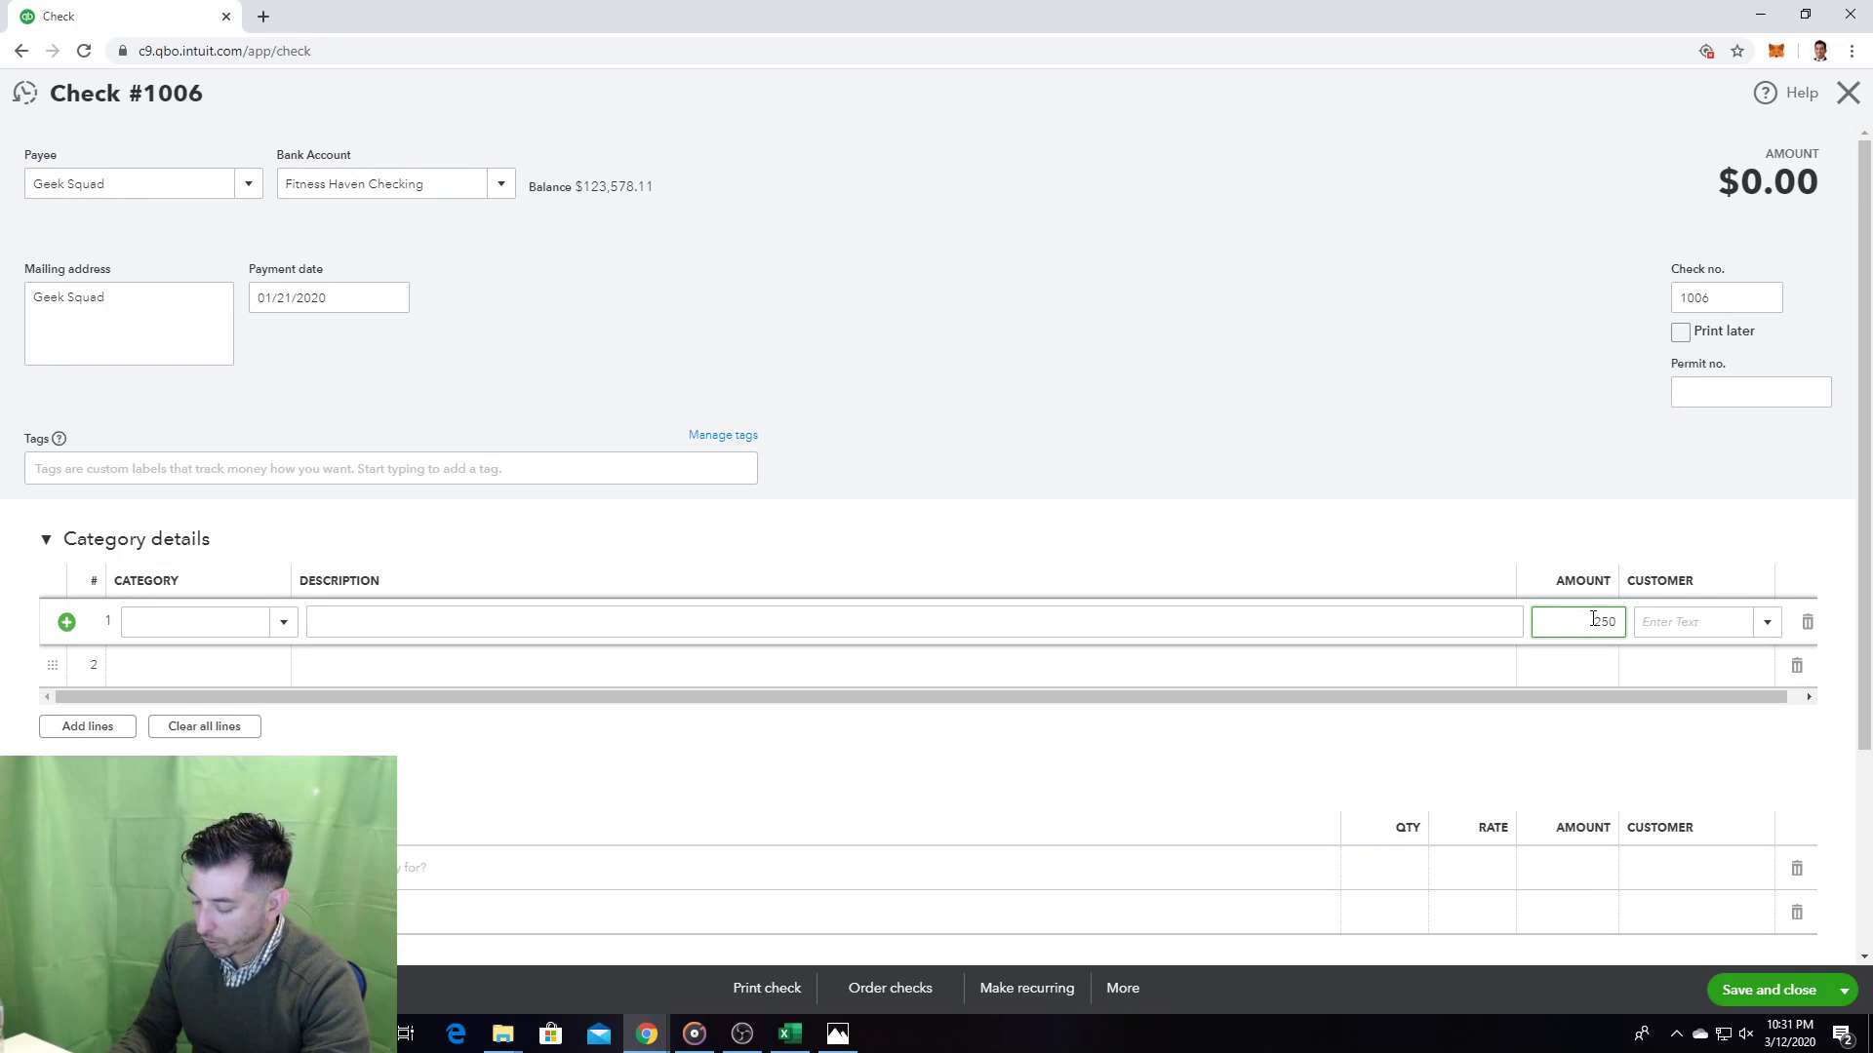
pyautogui.click(1373, 630)
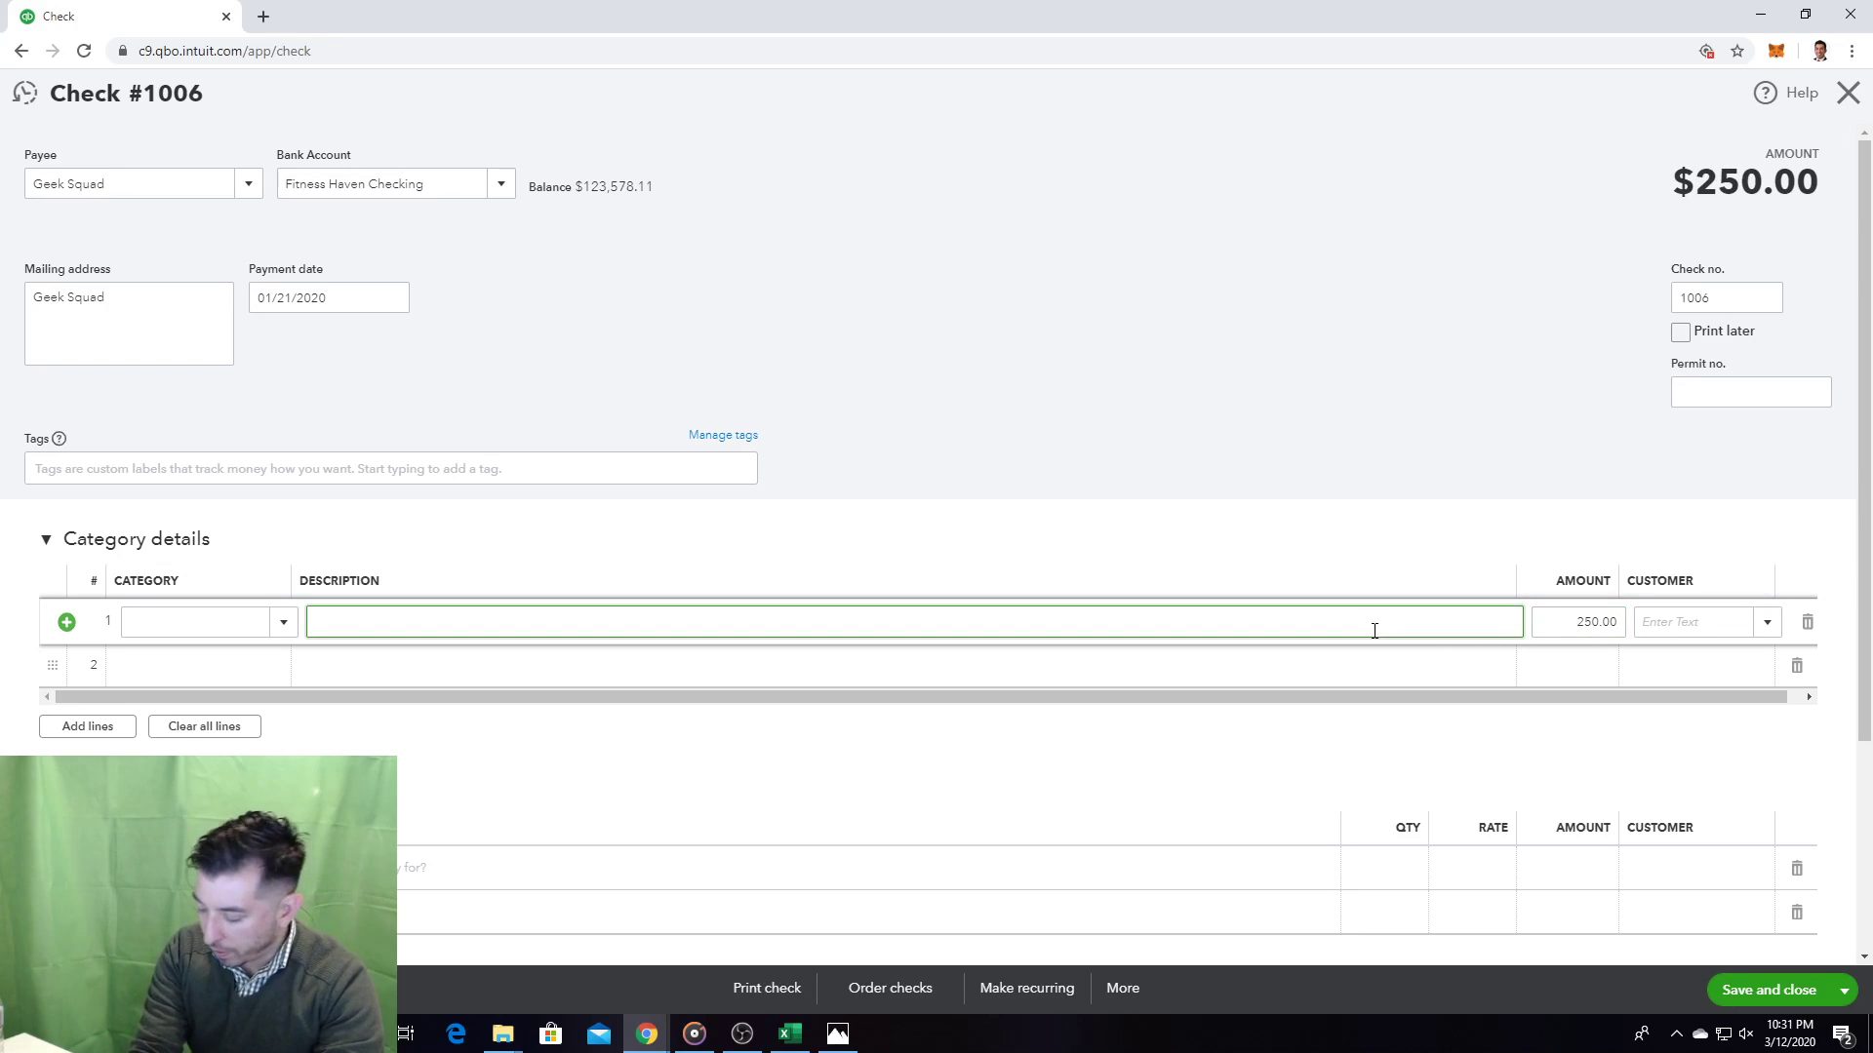
pyautogui.write('Set')
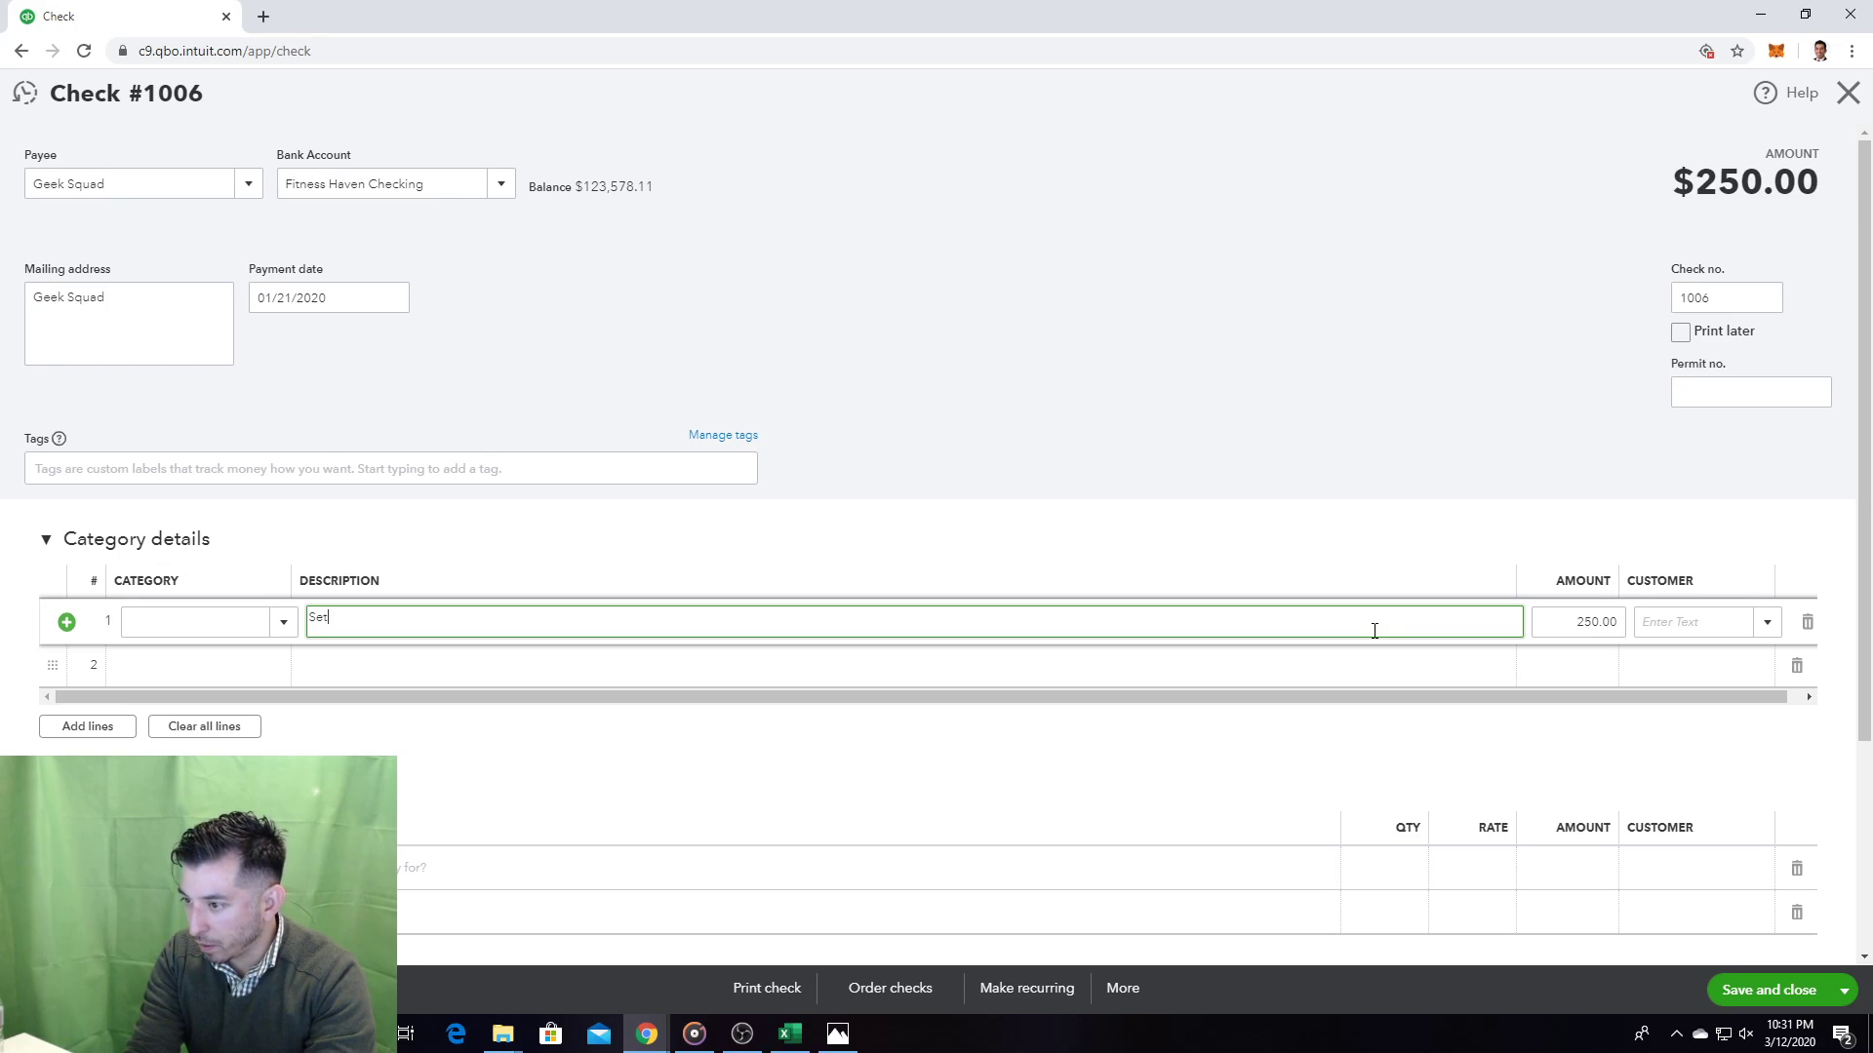
pyautogui.write('up and confi')
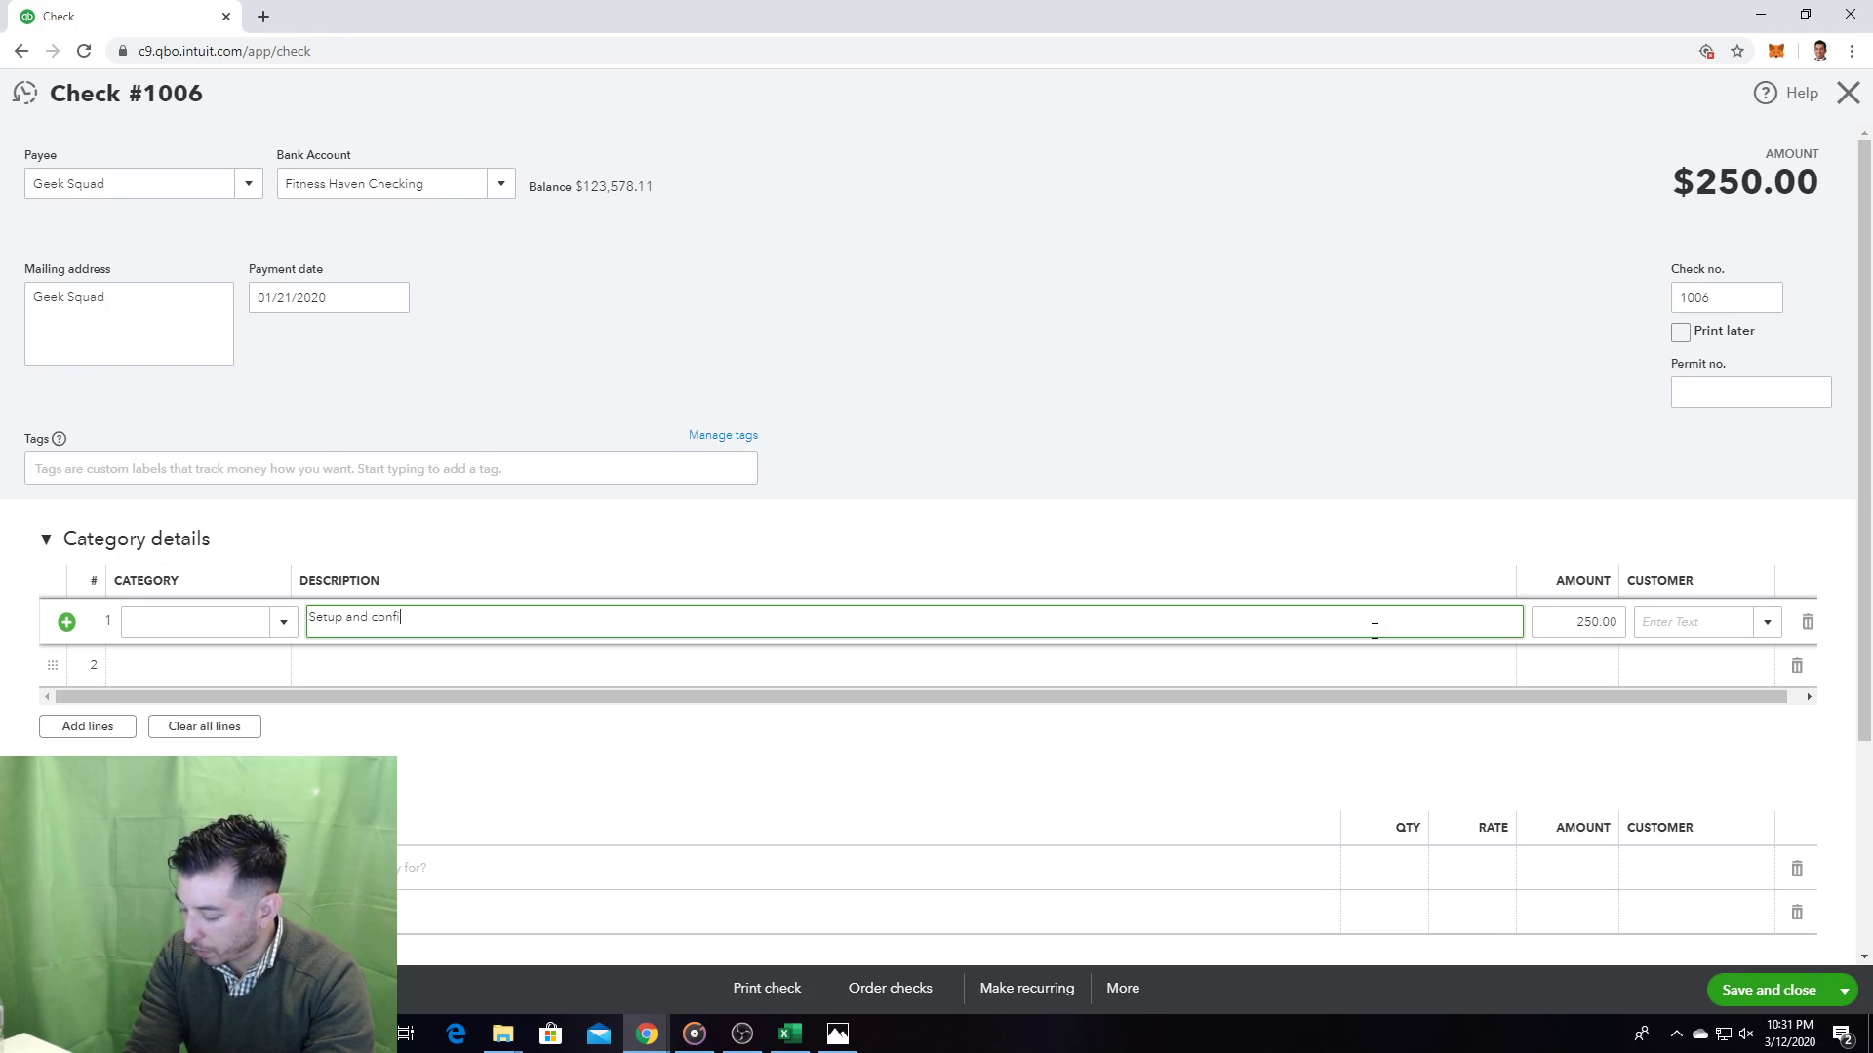
pyautogui.write('gure computers an')
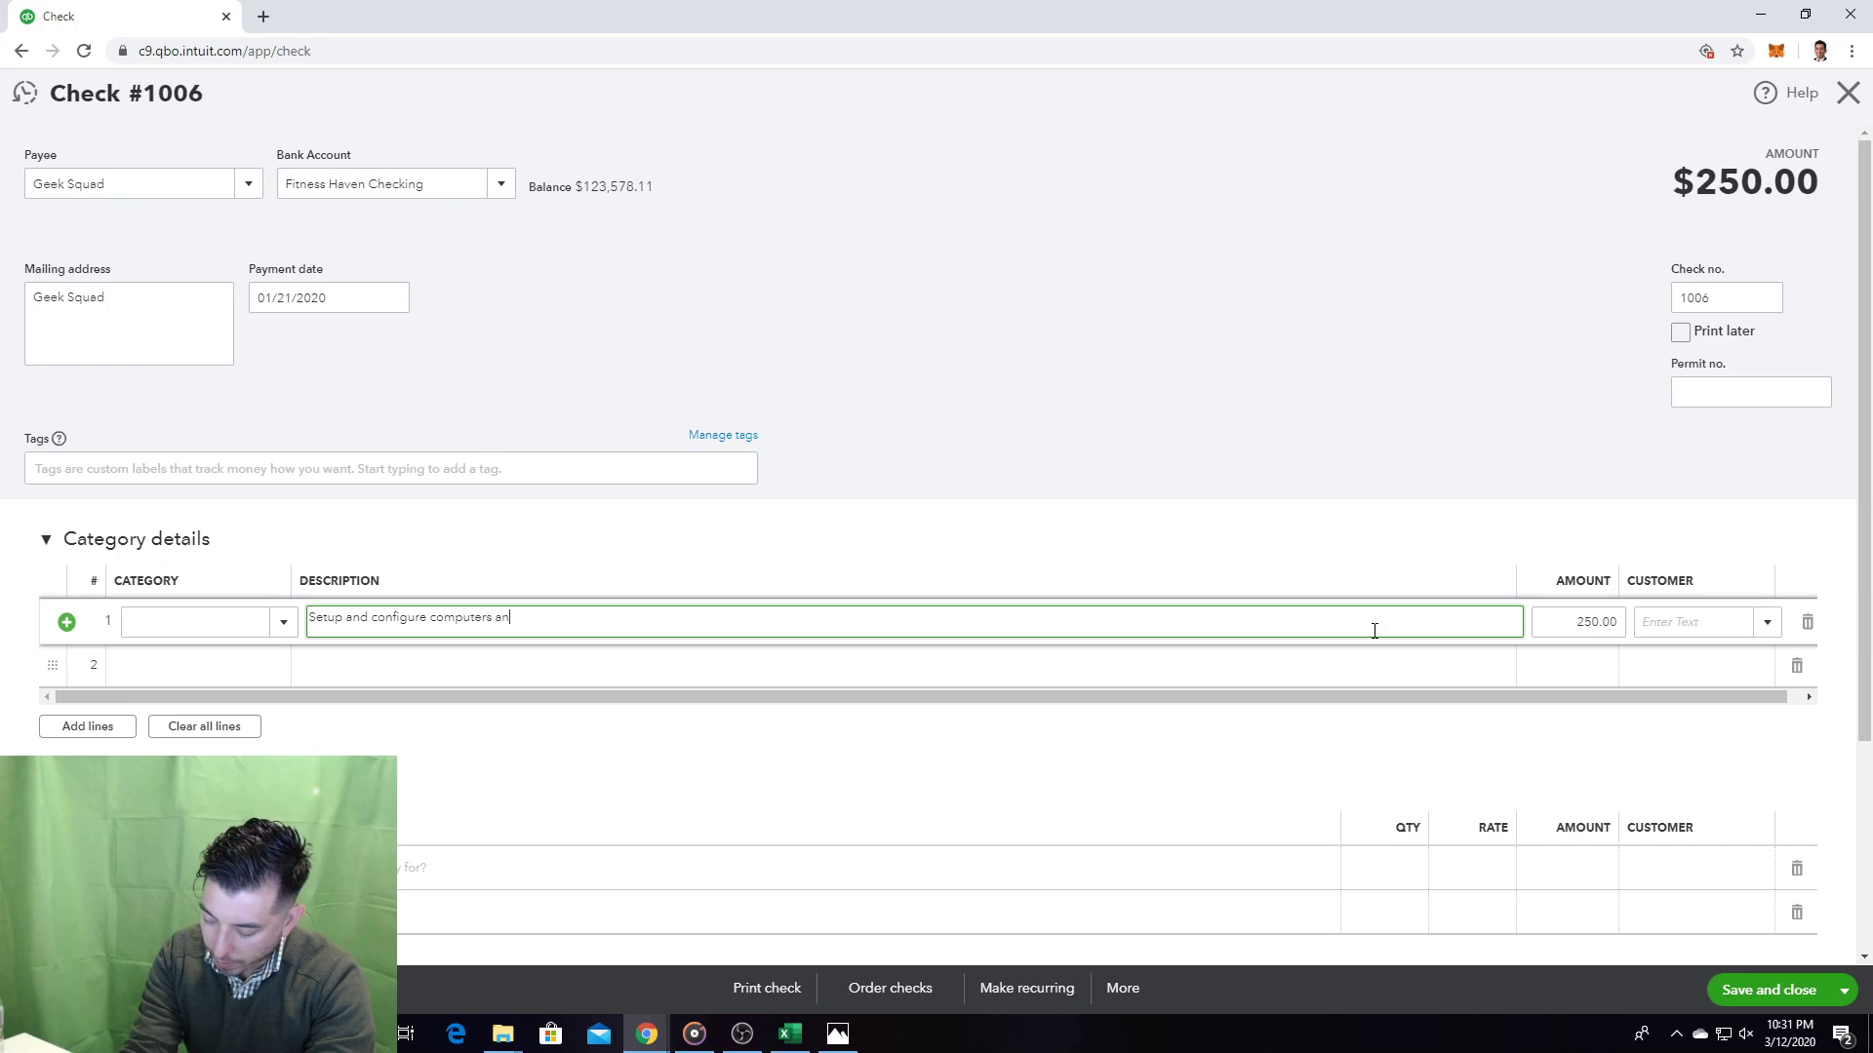
pyautogui.write('d network')
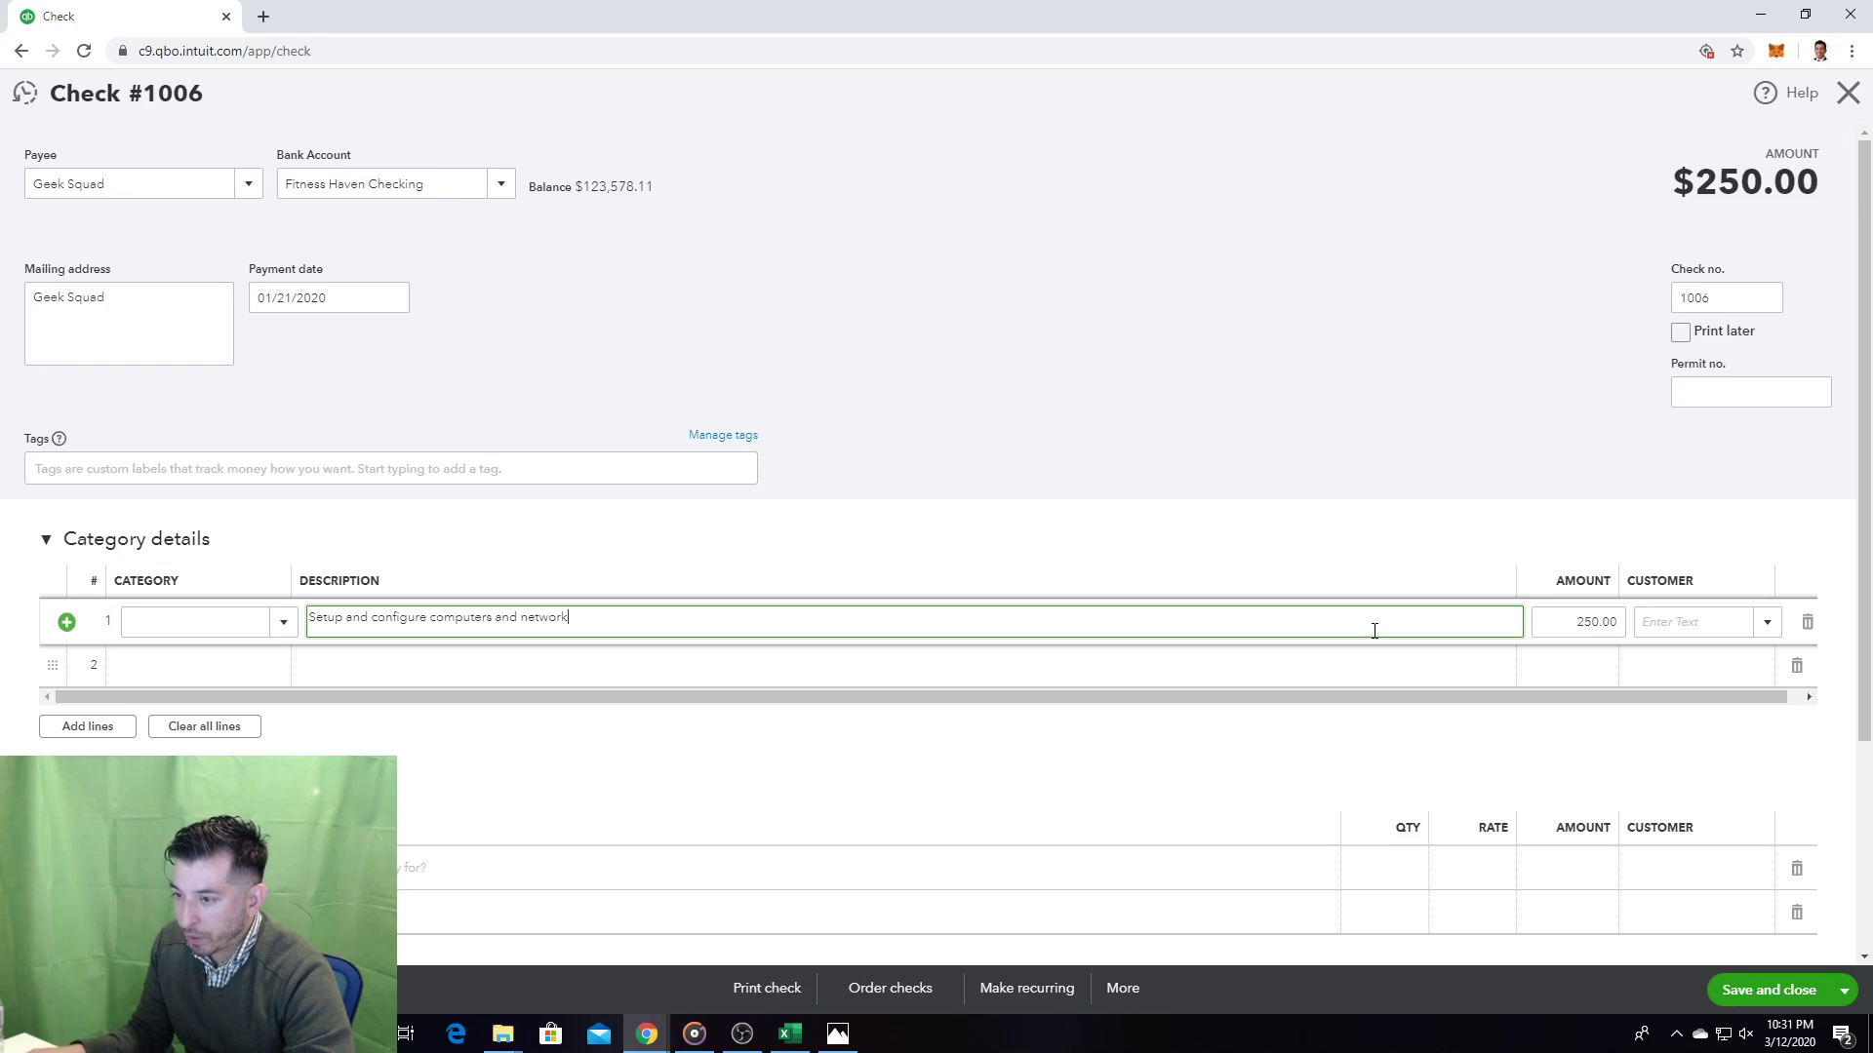
pyautogui.click(285, 626)
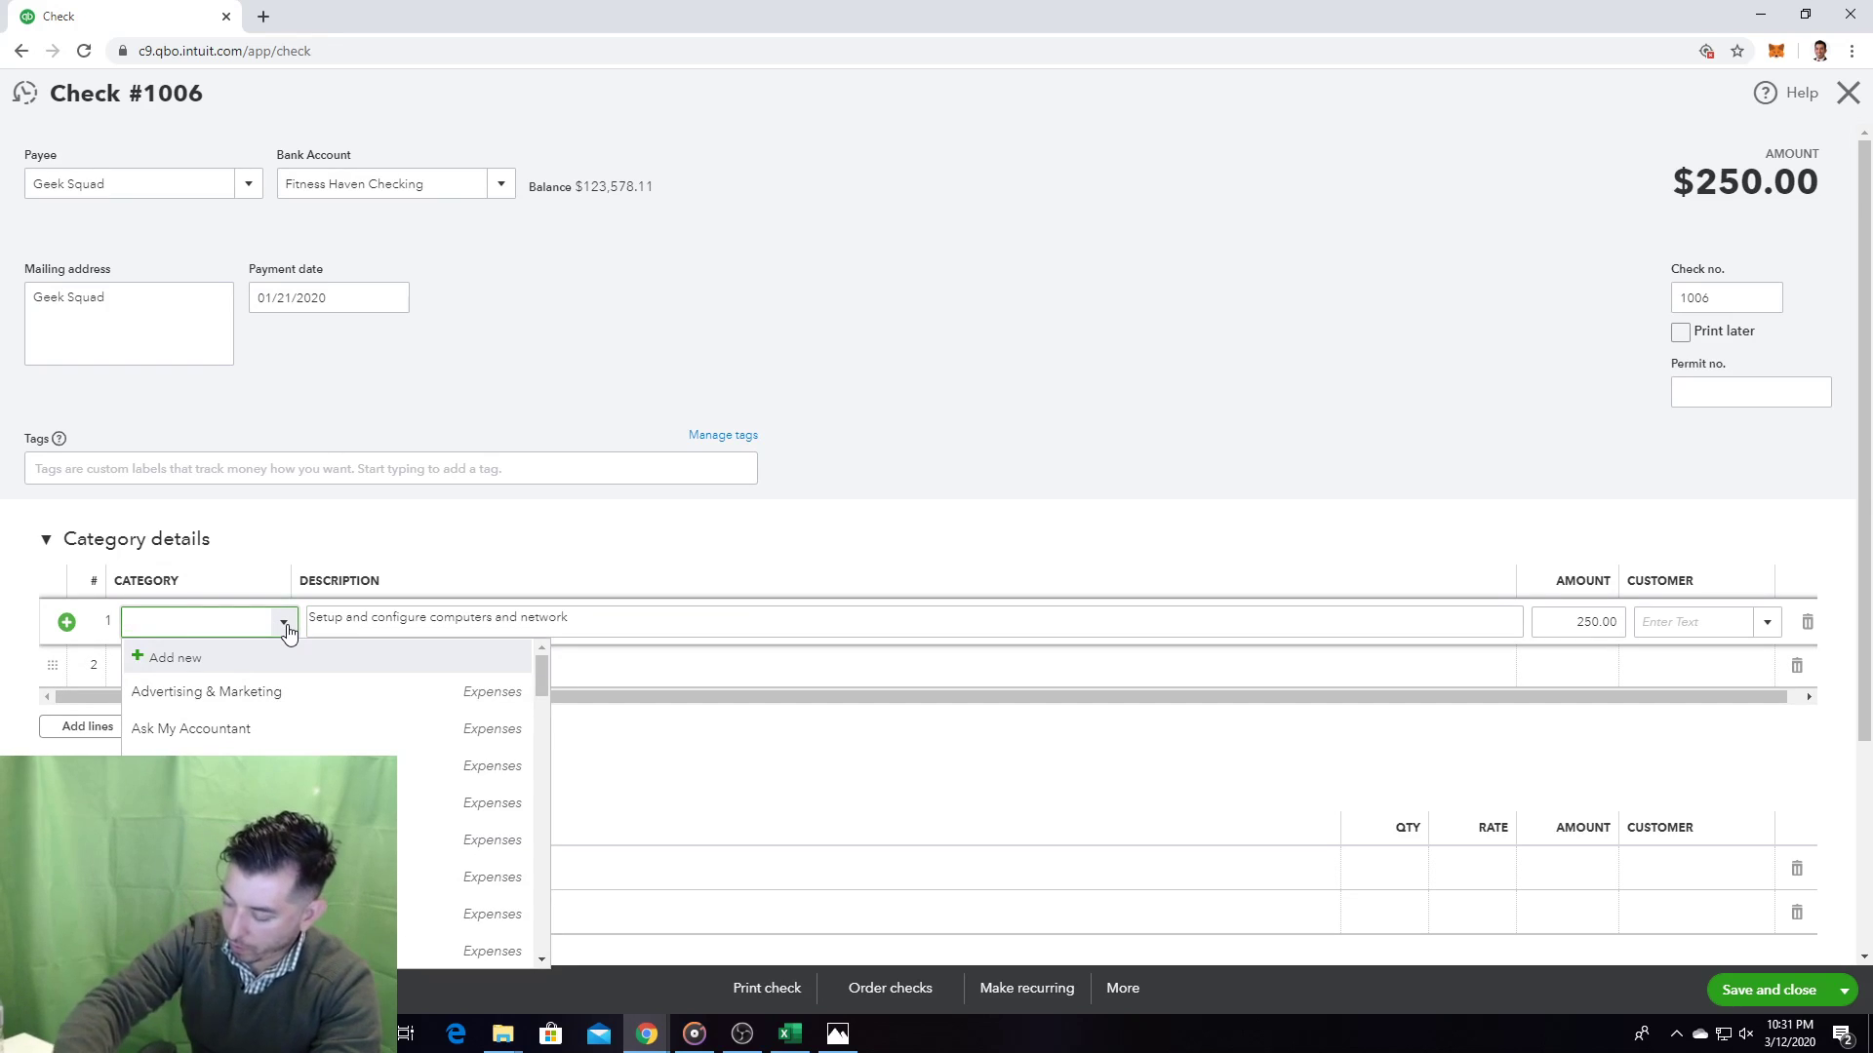
pyautogui.write('office')
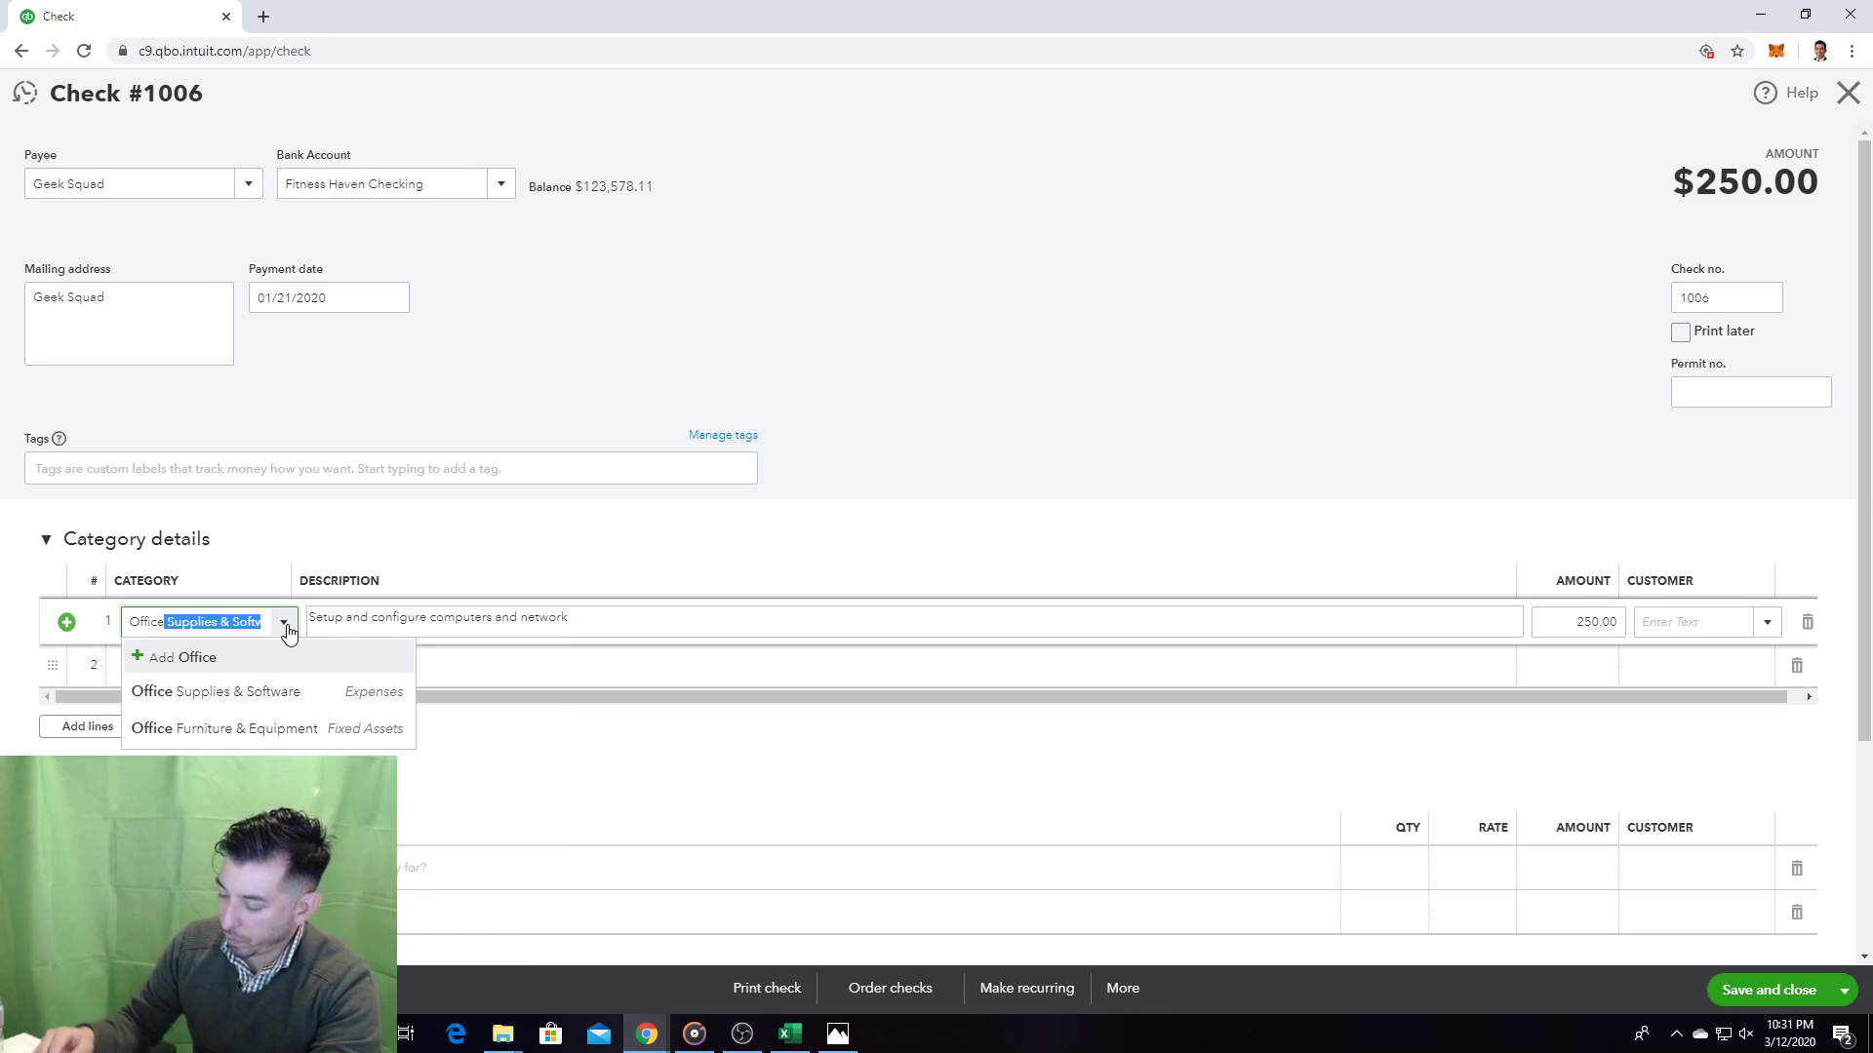
pyautogui.press('Escape')
pyautogui.press('Escape')
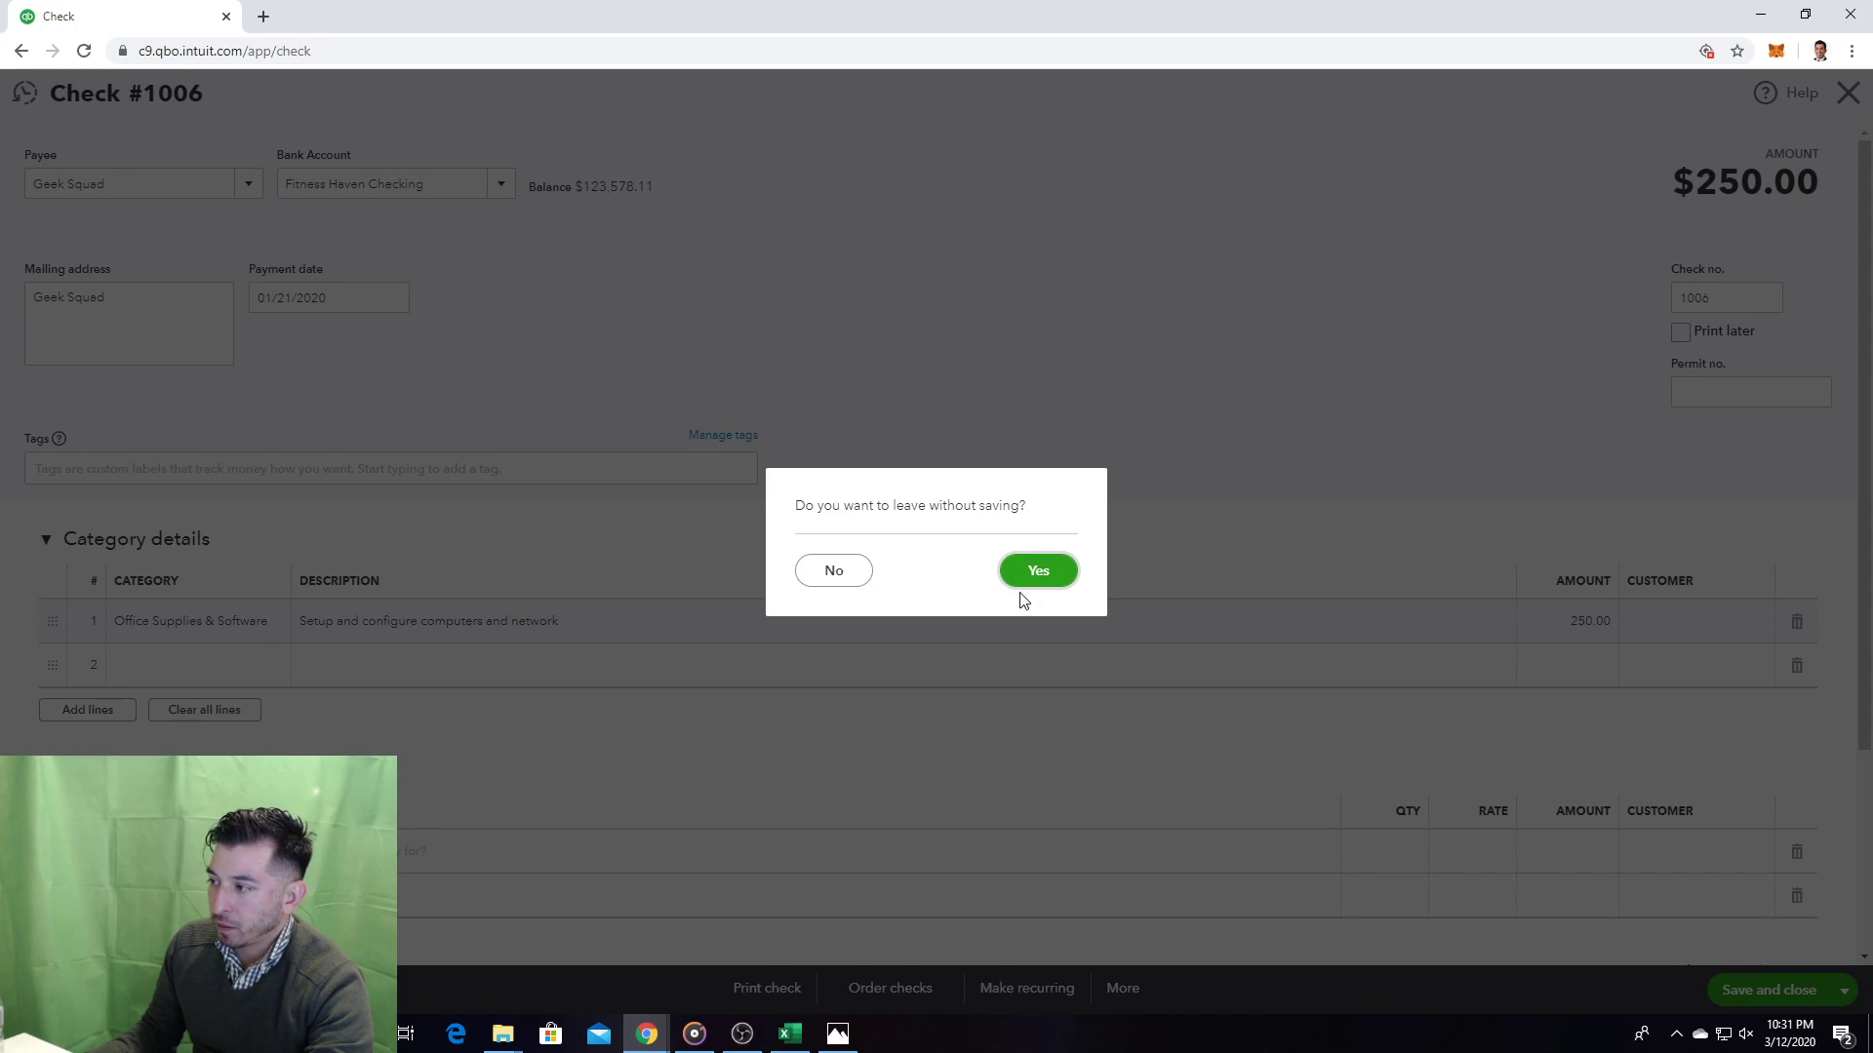
pyautogui.click(847, 585)
# Step: Replace category line 1 of the check with "Computer and Internet Expense" and start adding it as a new account
pyautogui.click(242, 623)
pyautogui.click(283, 622)
pyautogui.moveTo(541, 740); pyautogui.dragTo(553, 668)
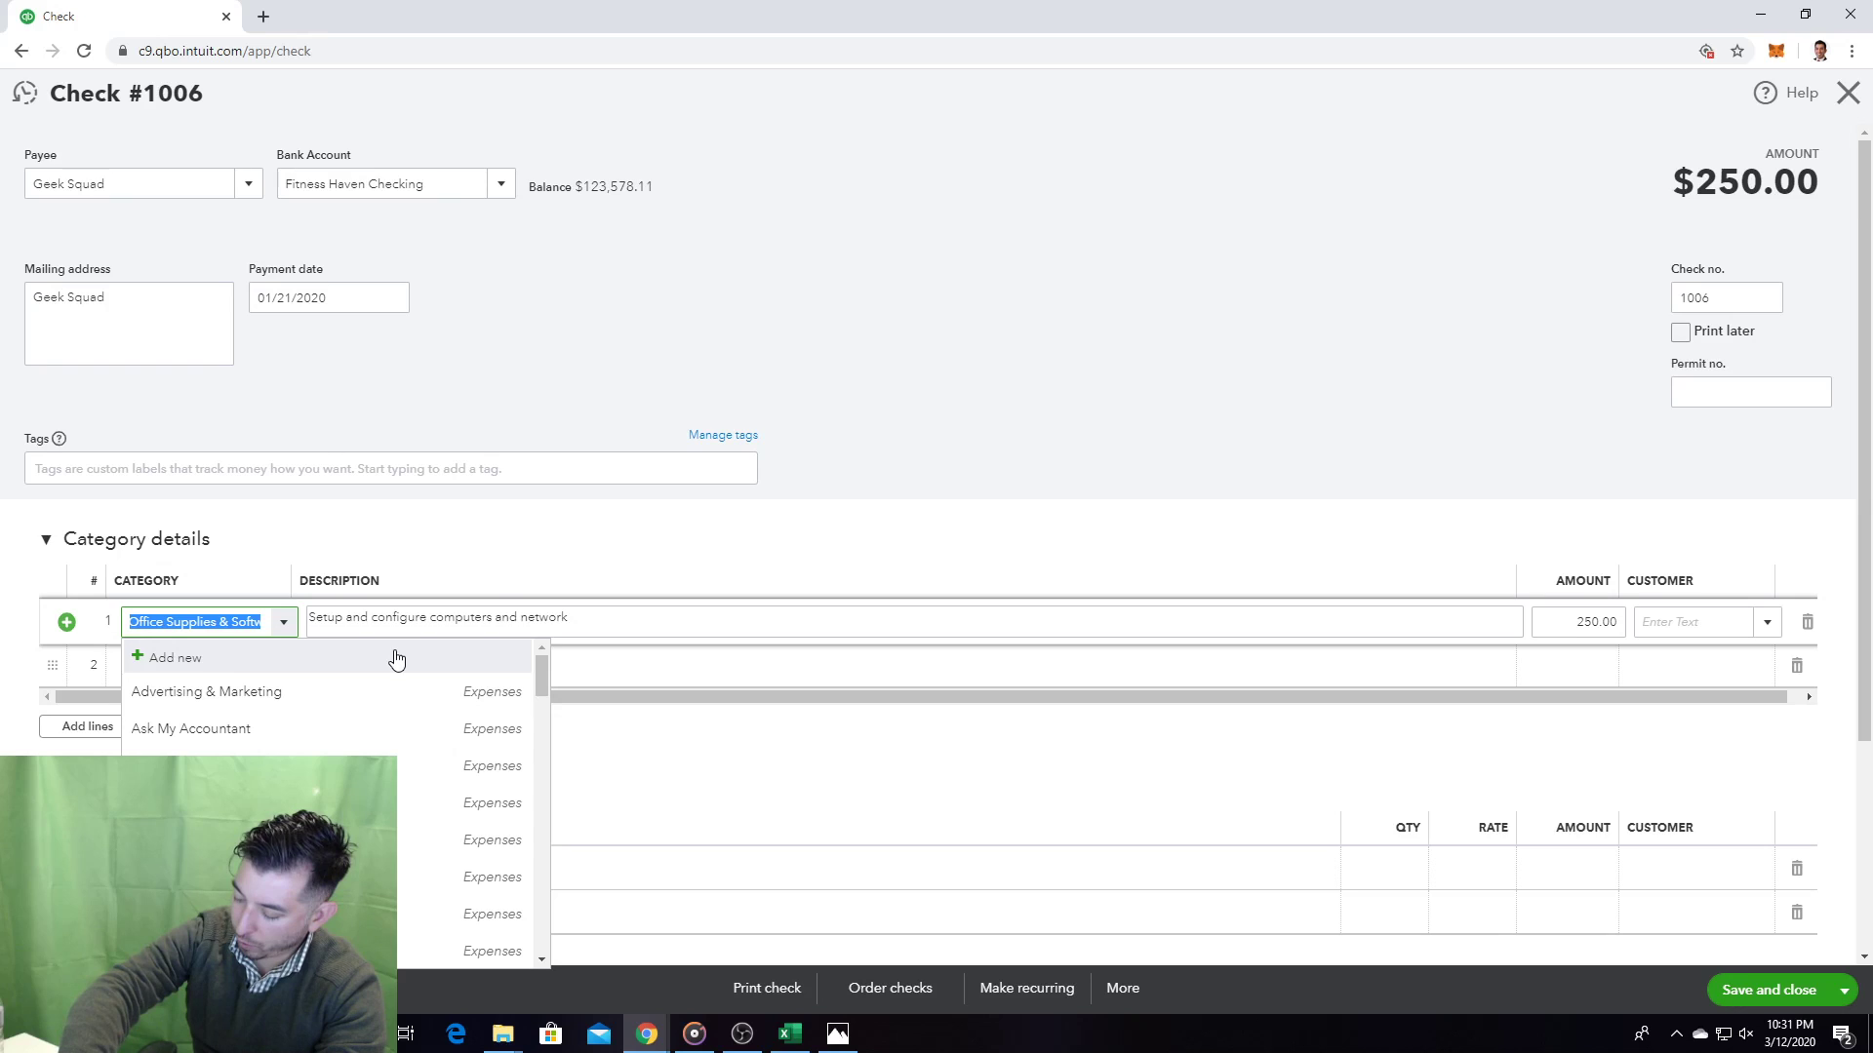
pyautogui.write('comp')
pyautogui.press('BackSpace')
pyautogui.press('BackSpace')
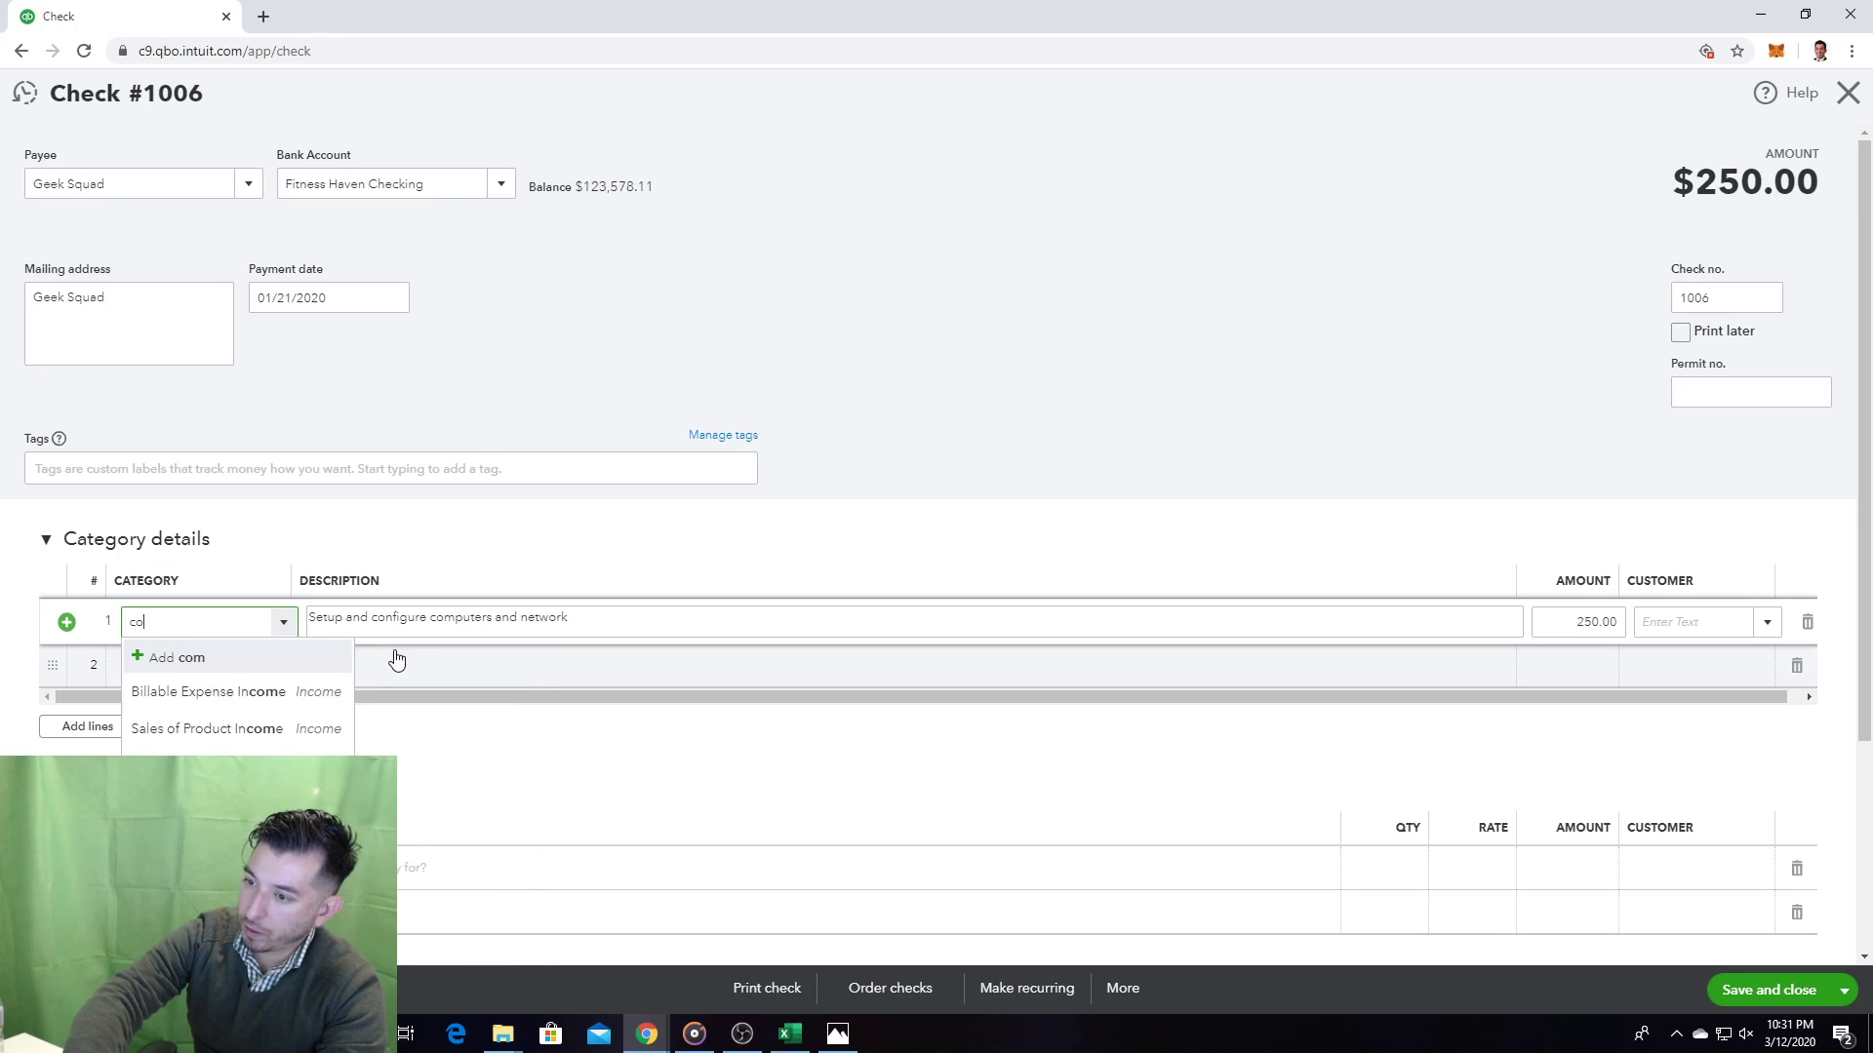
pyautogui.press('BackSpace')
pyautogui.press('BackSpace')
pyautogui.write('Computer')
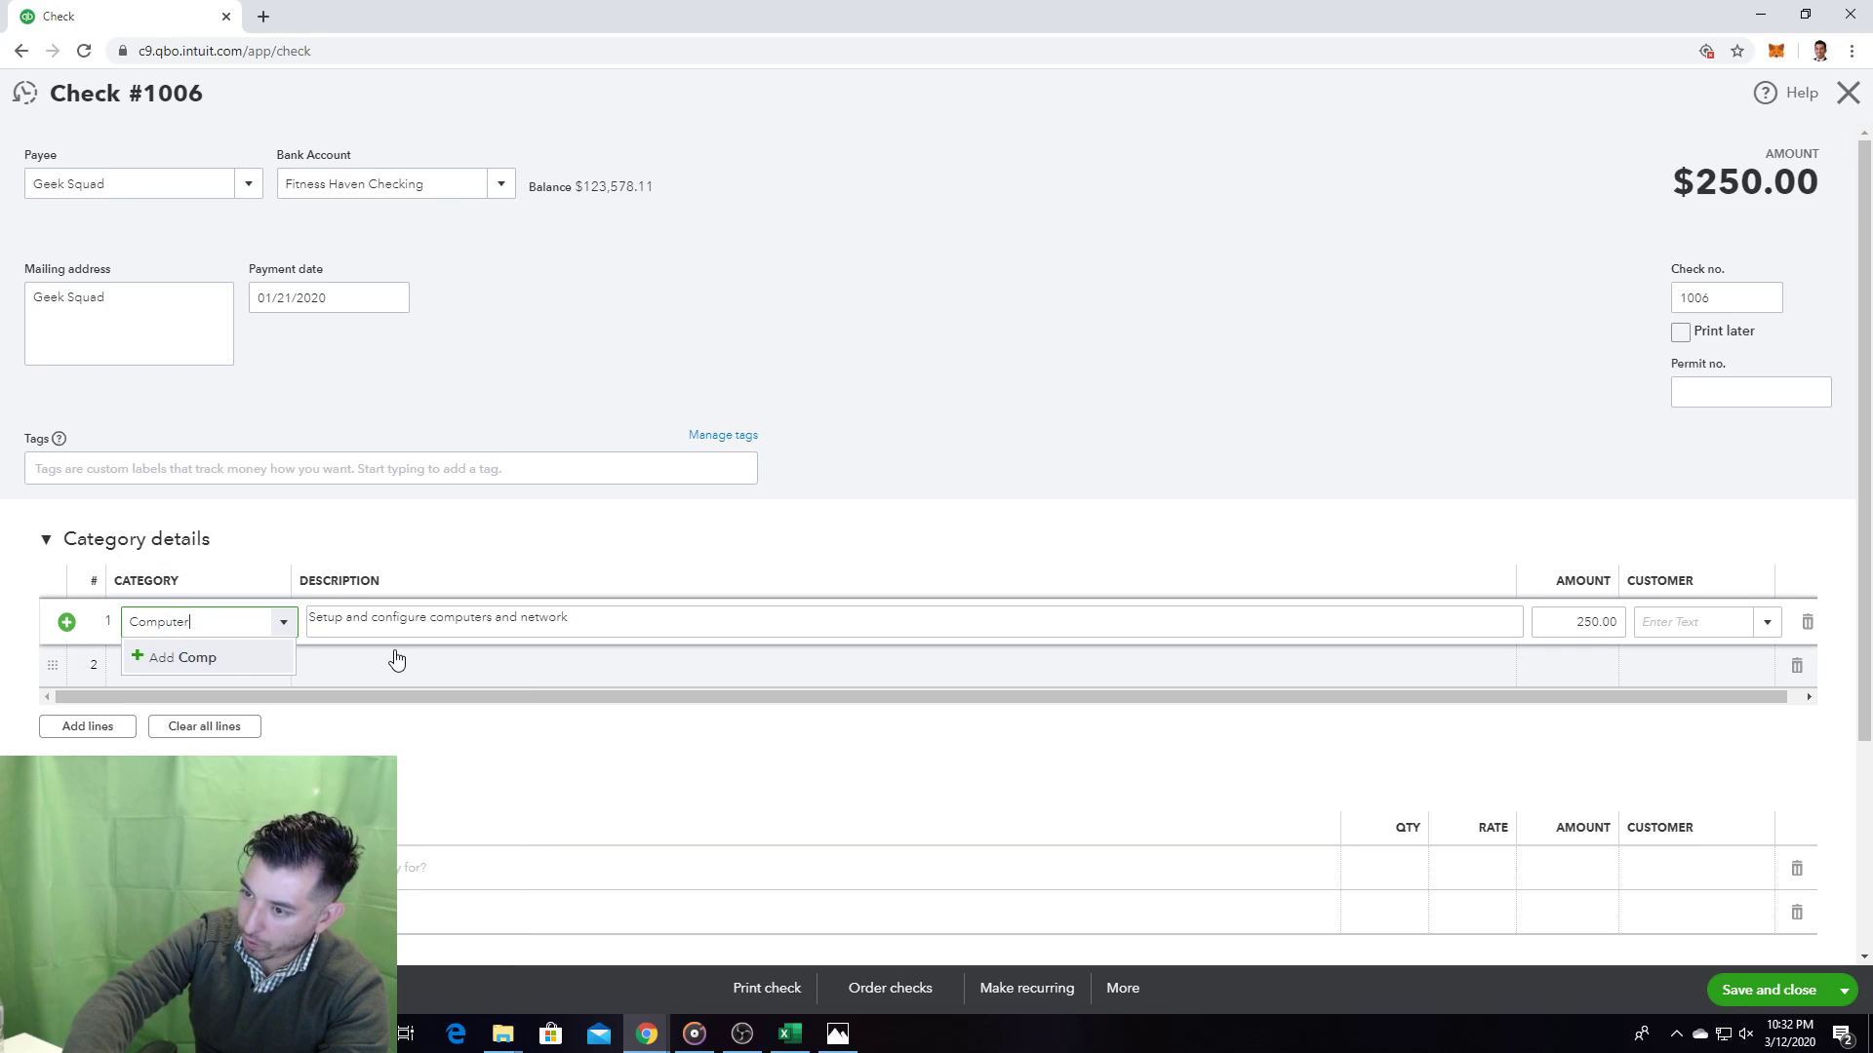
pyautogui.write(' a')
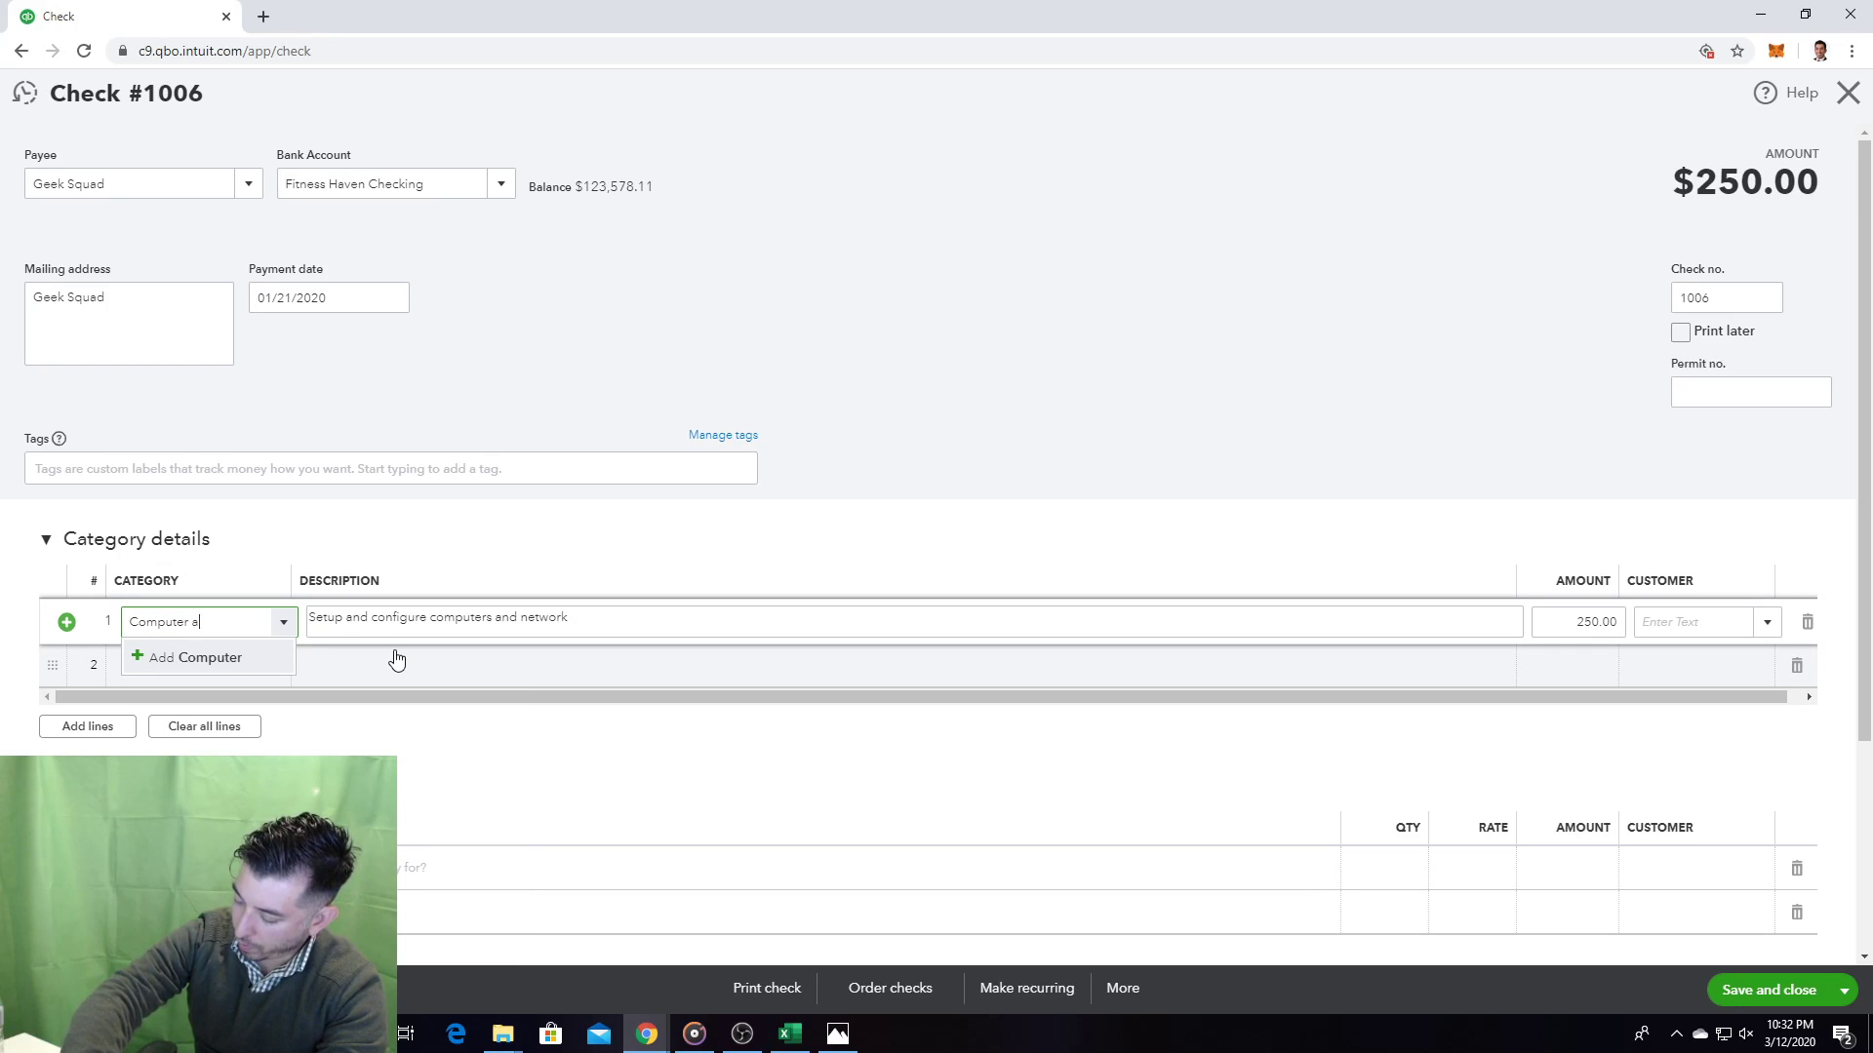
pyautogui.write('nd Internet Expense')
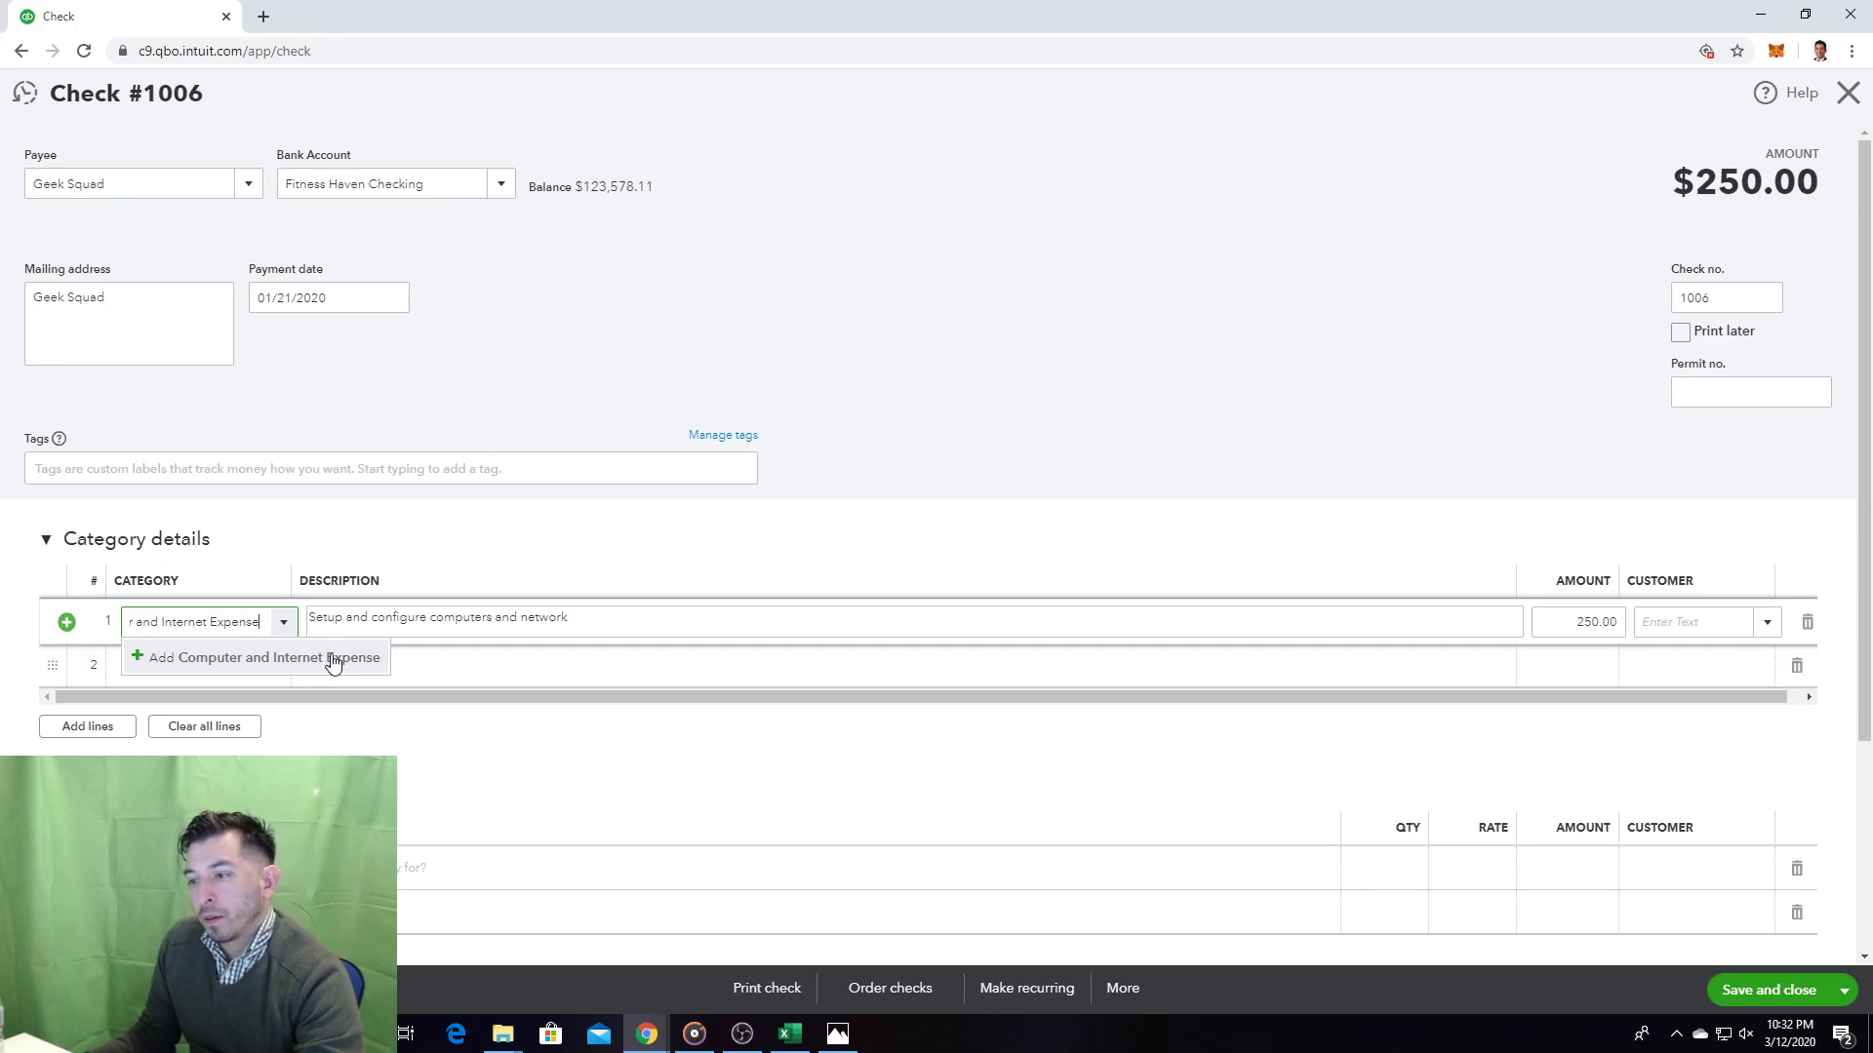
pyautogui.click(300, 659)
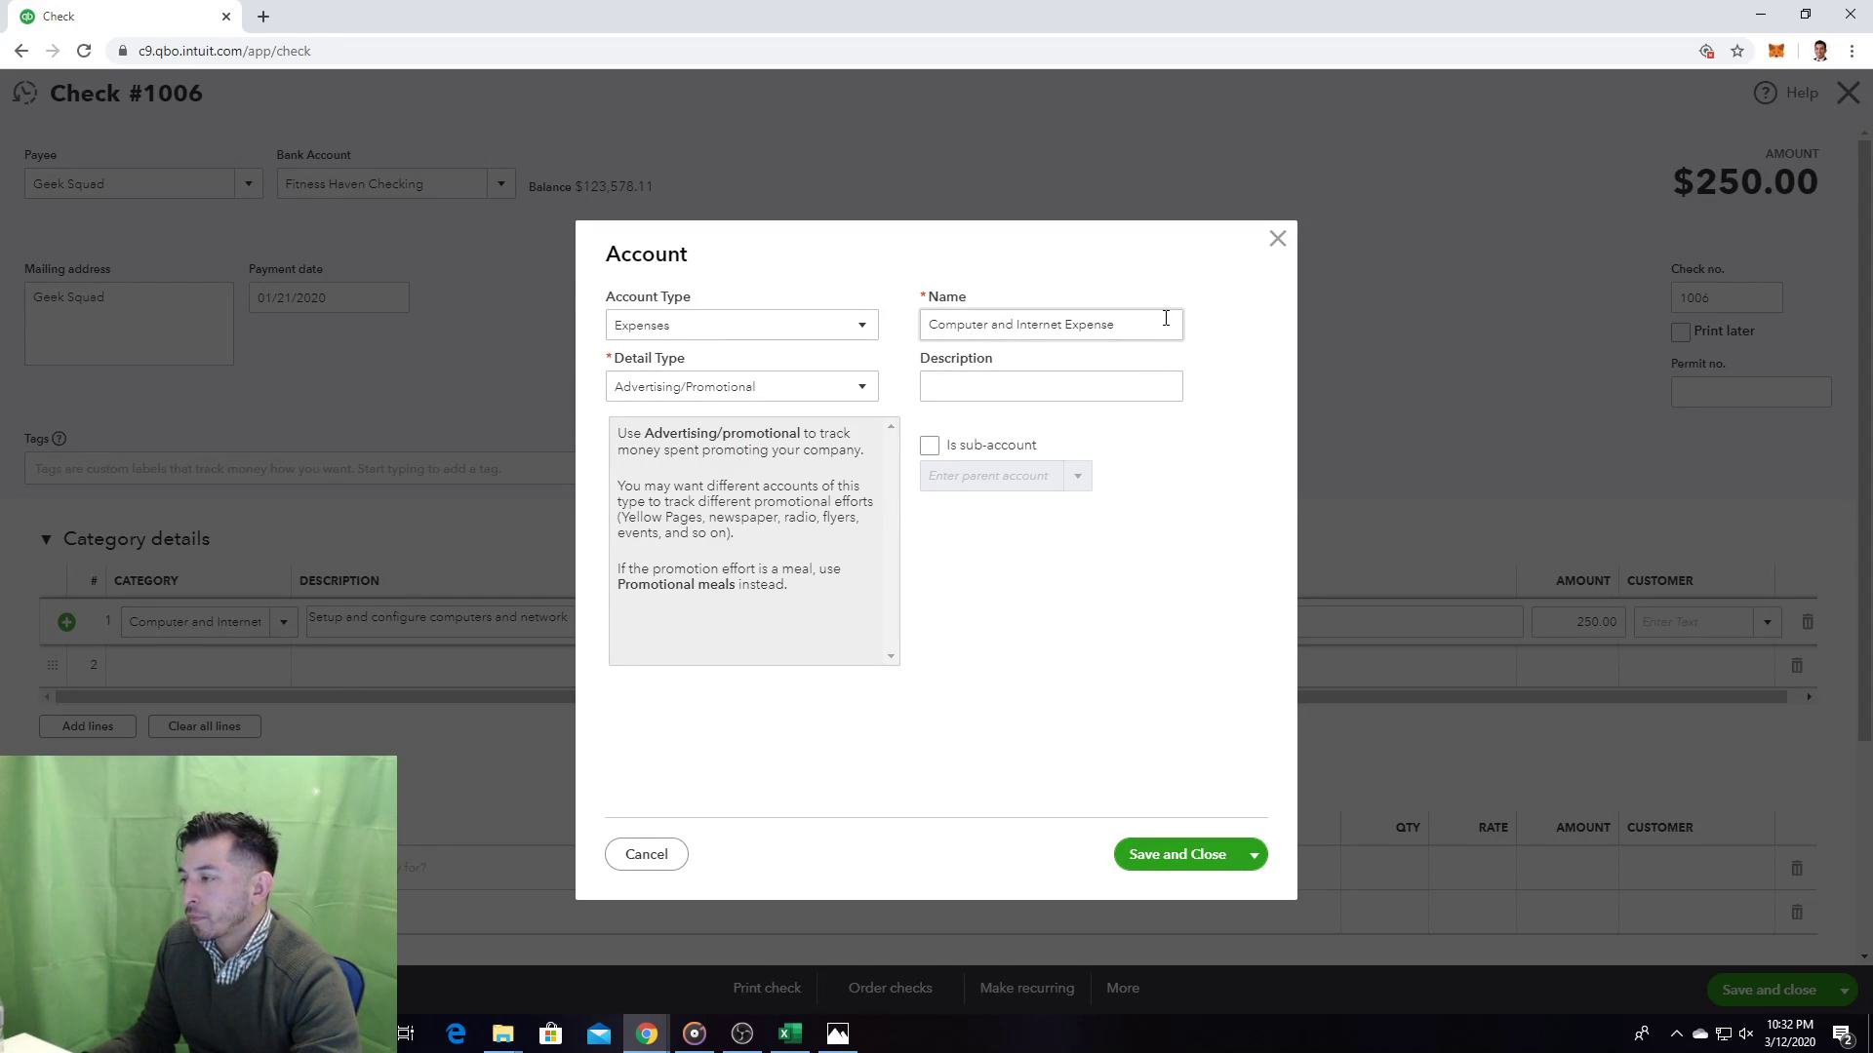
# Step: Try to make the new account a sub-account, looking for an office-related parent such as Office Furniture & Equipment
pyautogui.click(1073, 384)
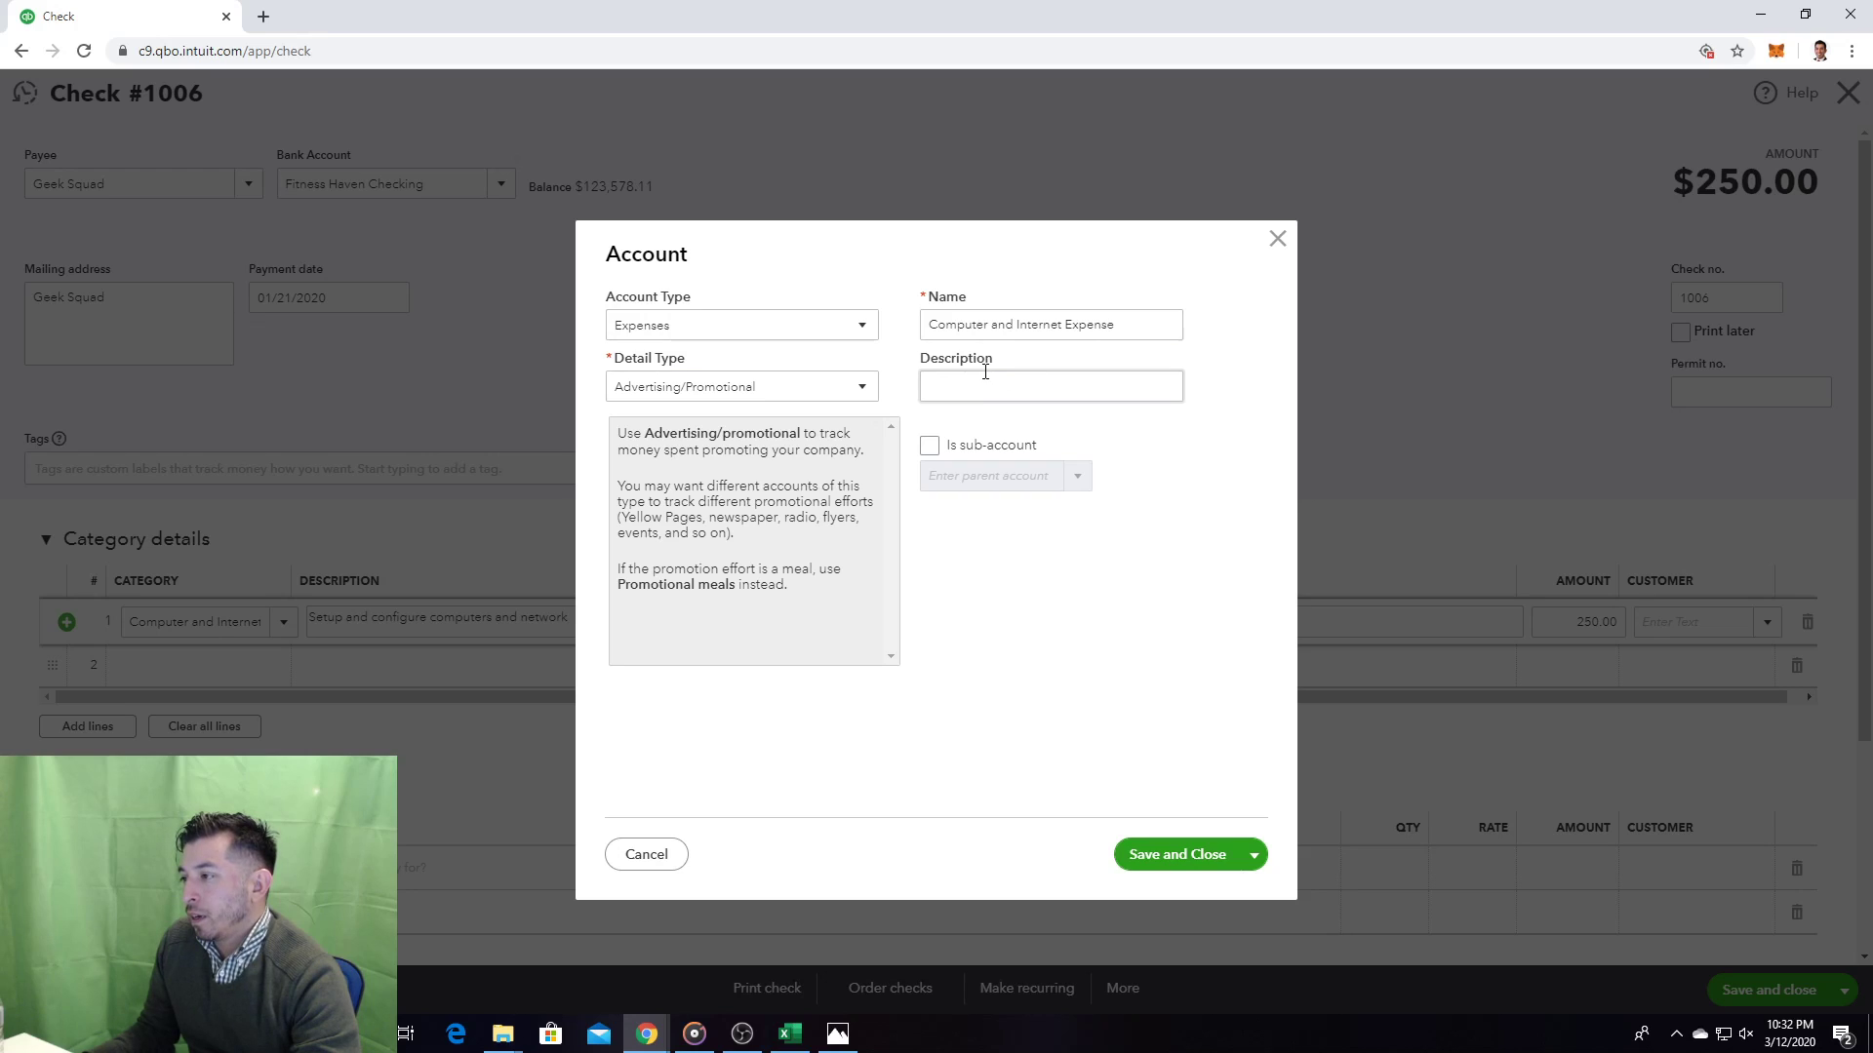
pyautogui.click(929, 445)
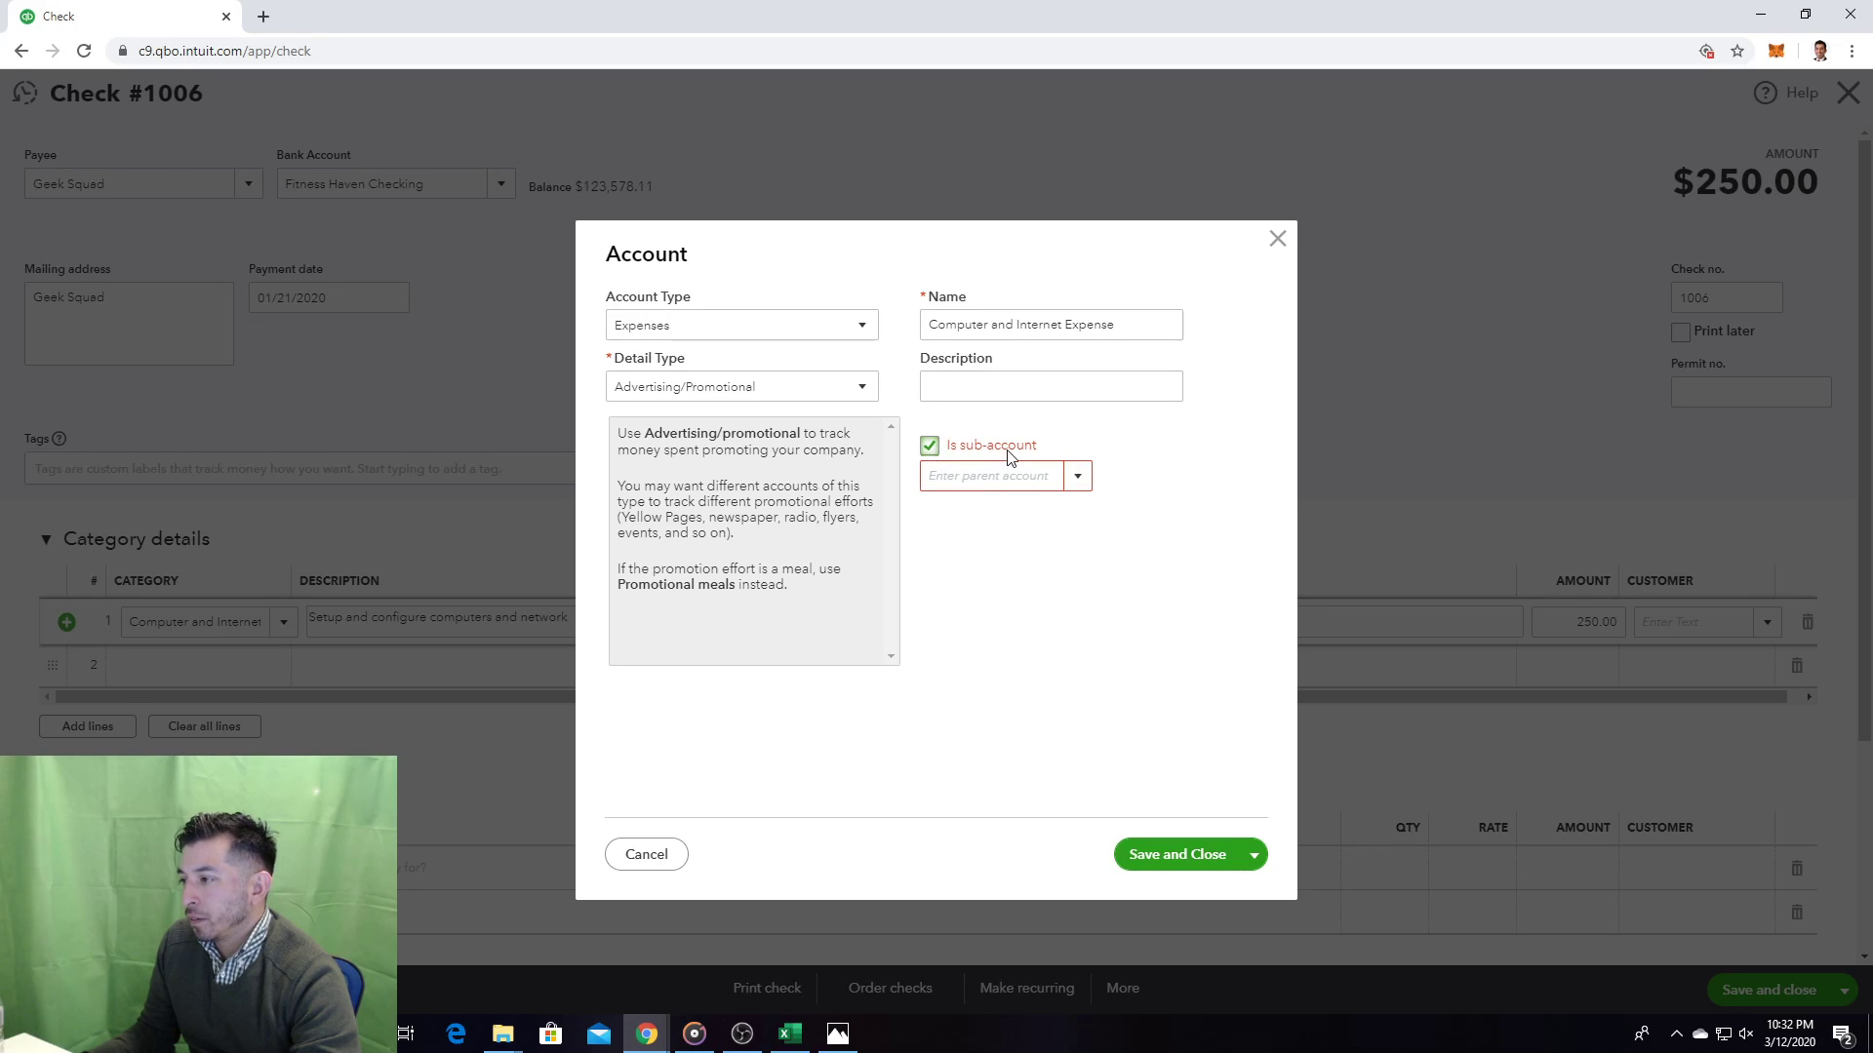
pyautogui.click(1076, 478)
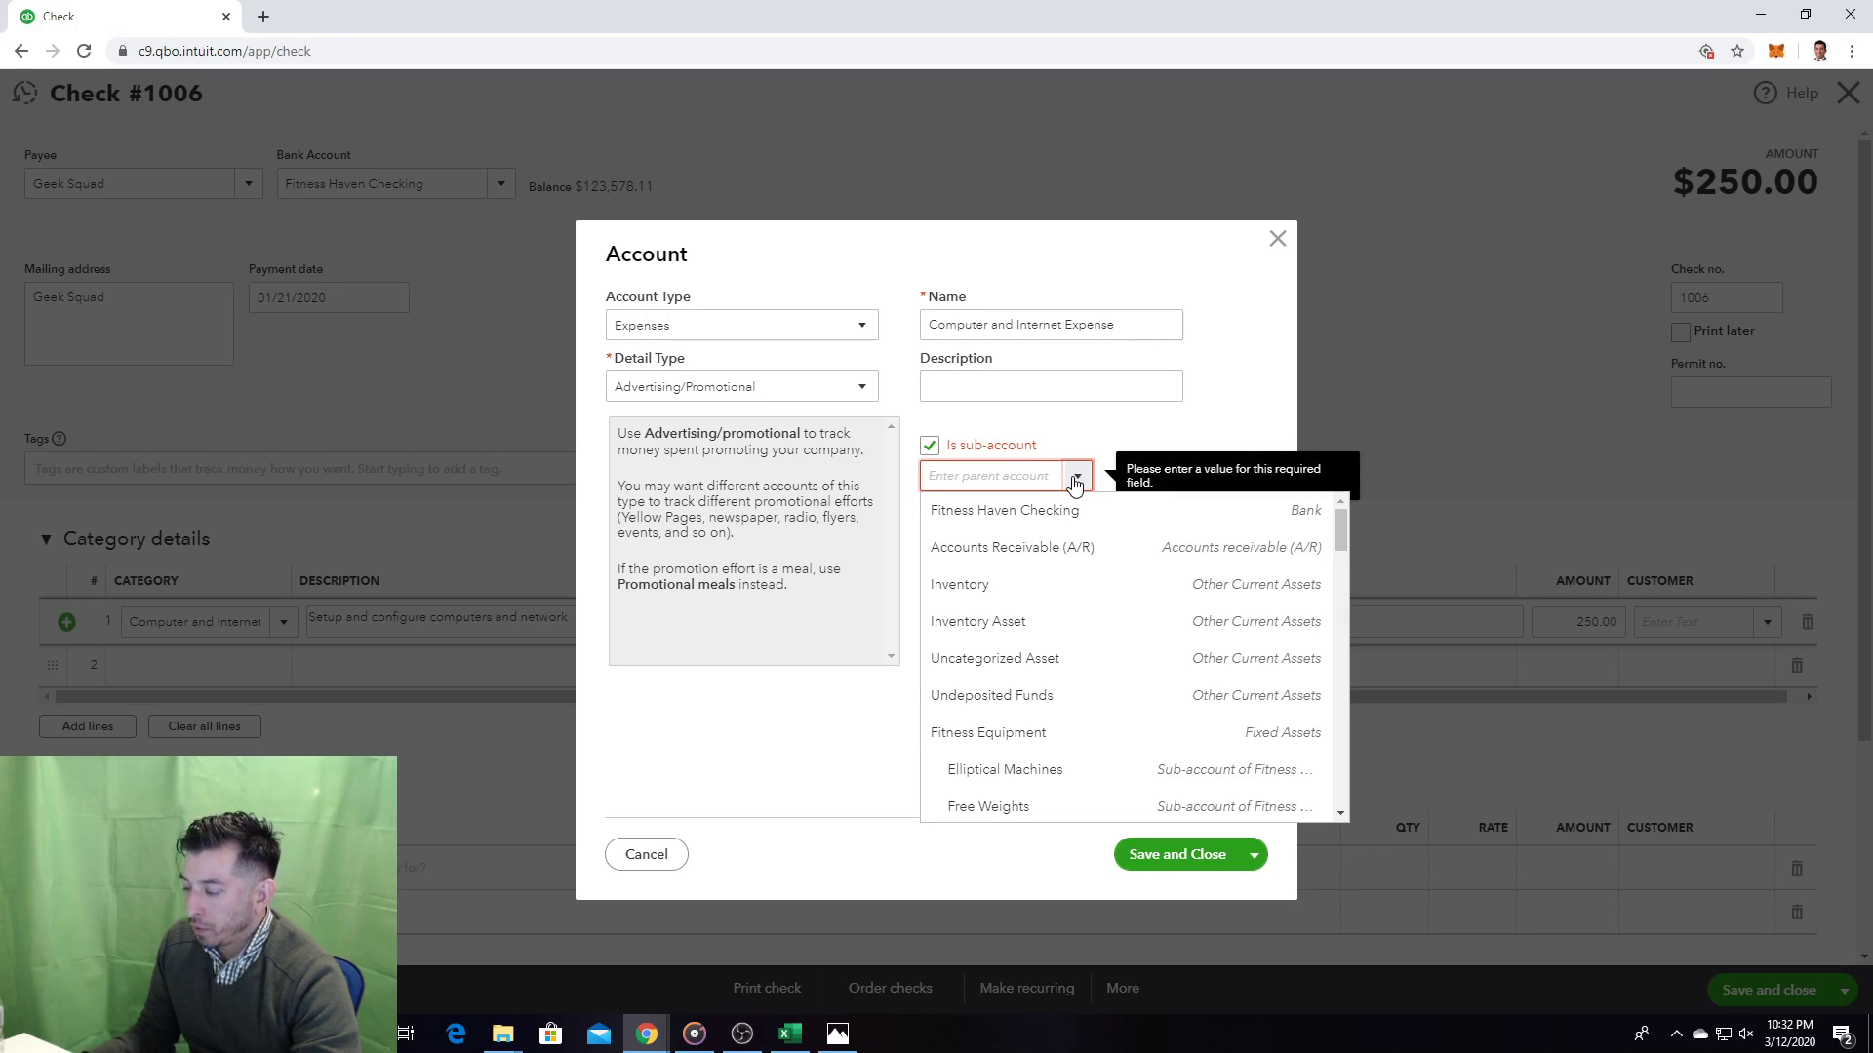
pyautogui.write('Off')
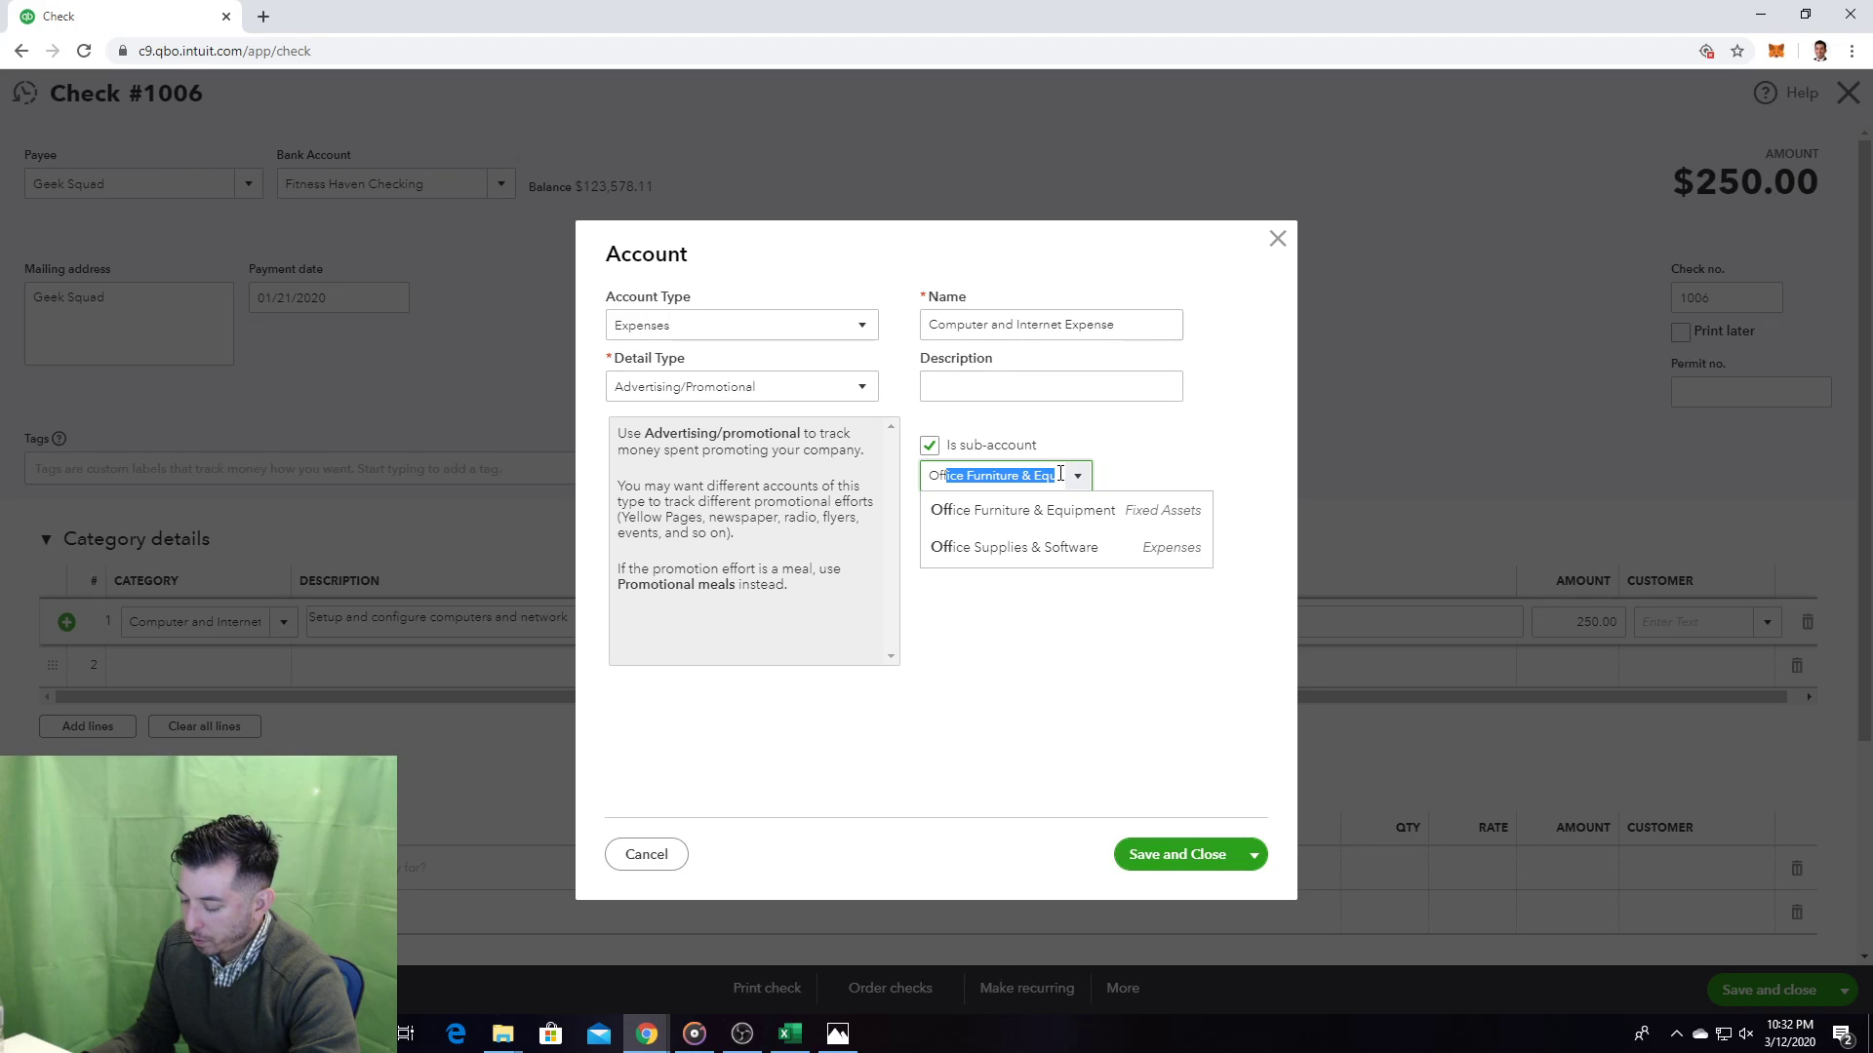
pyautogui.press('Escape')
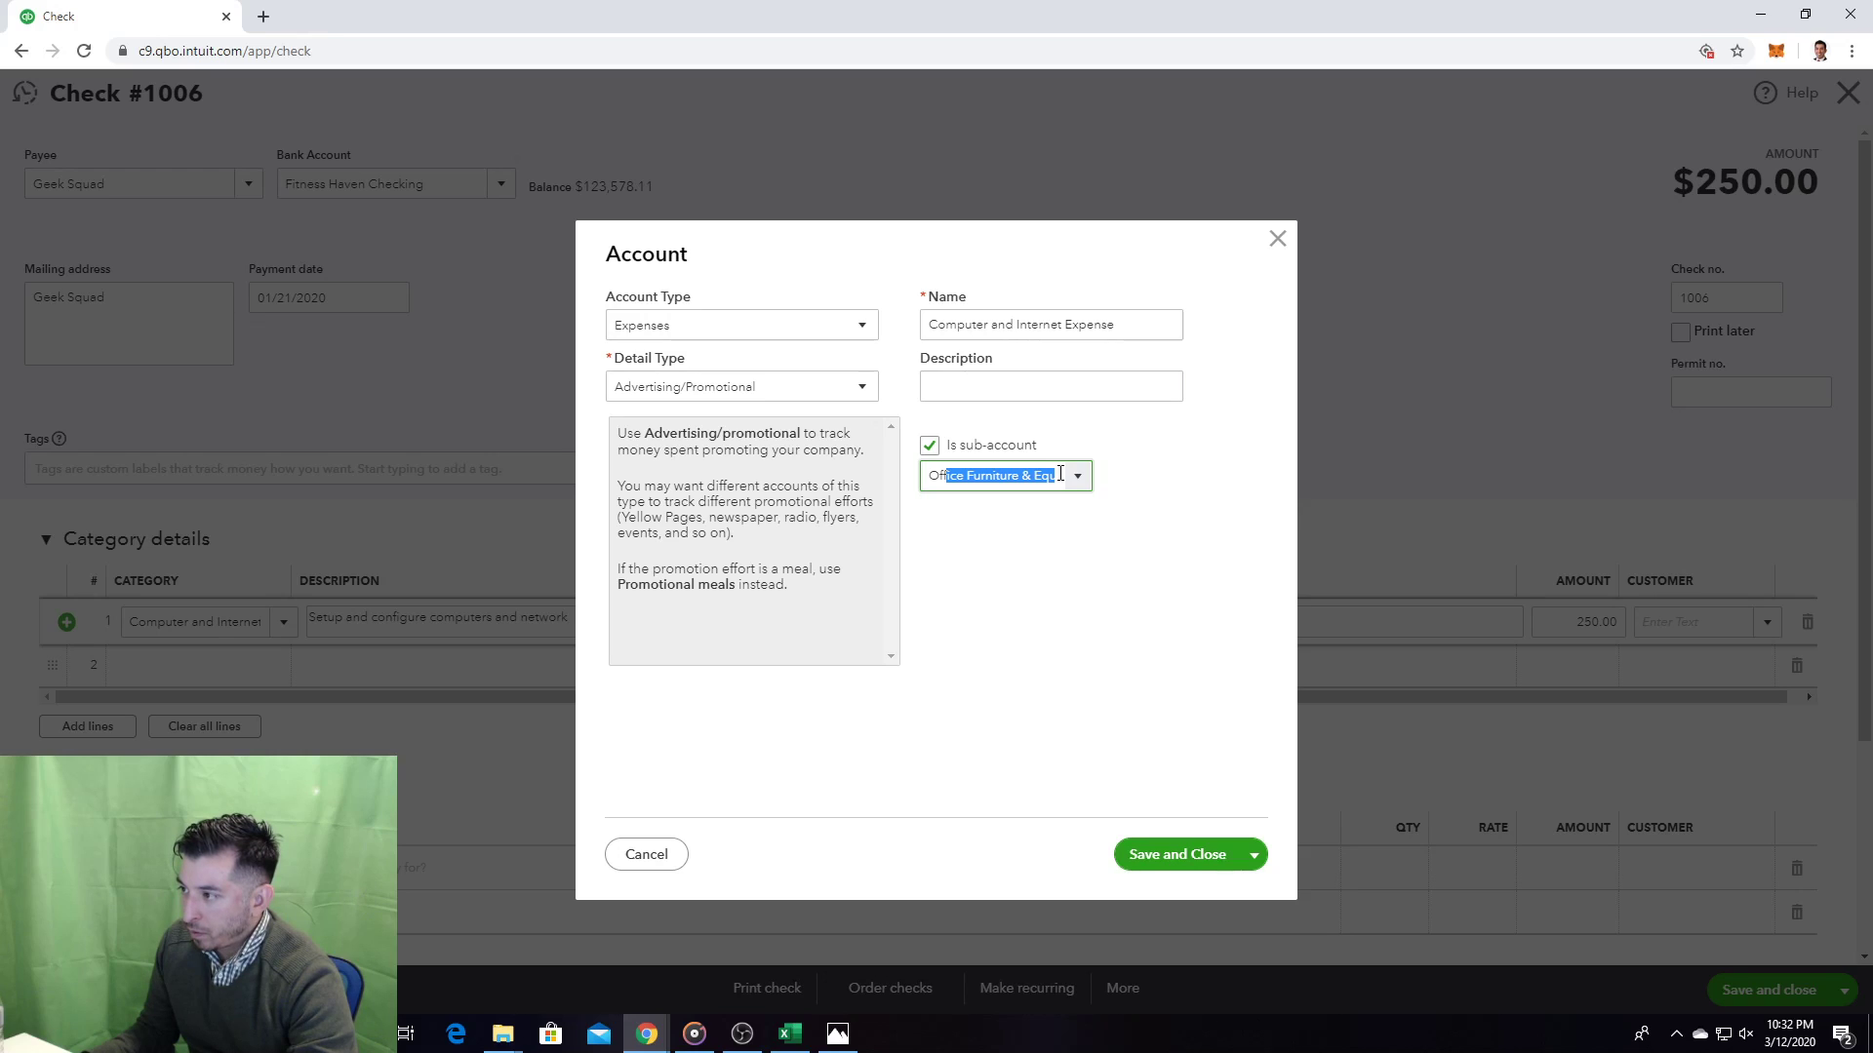
pyautogui.click(929, 448)
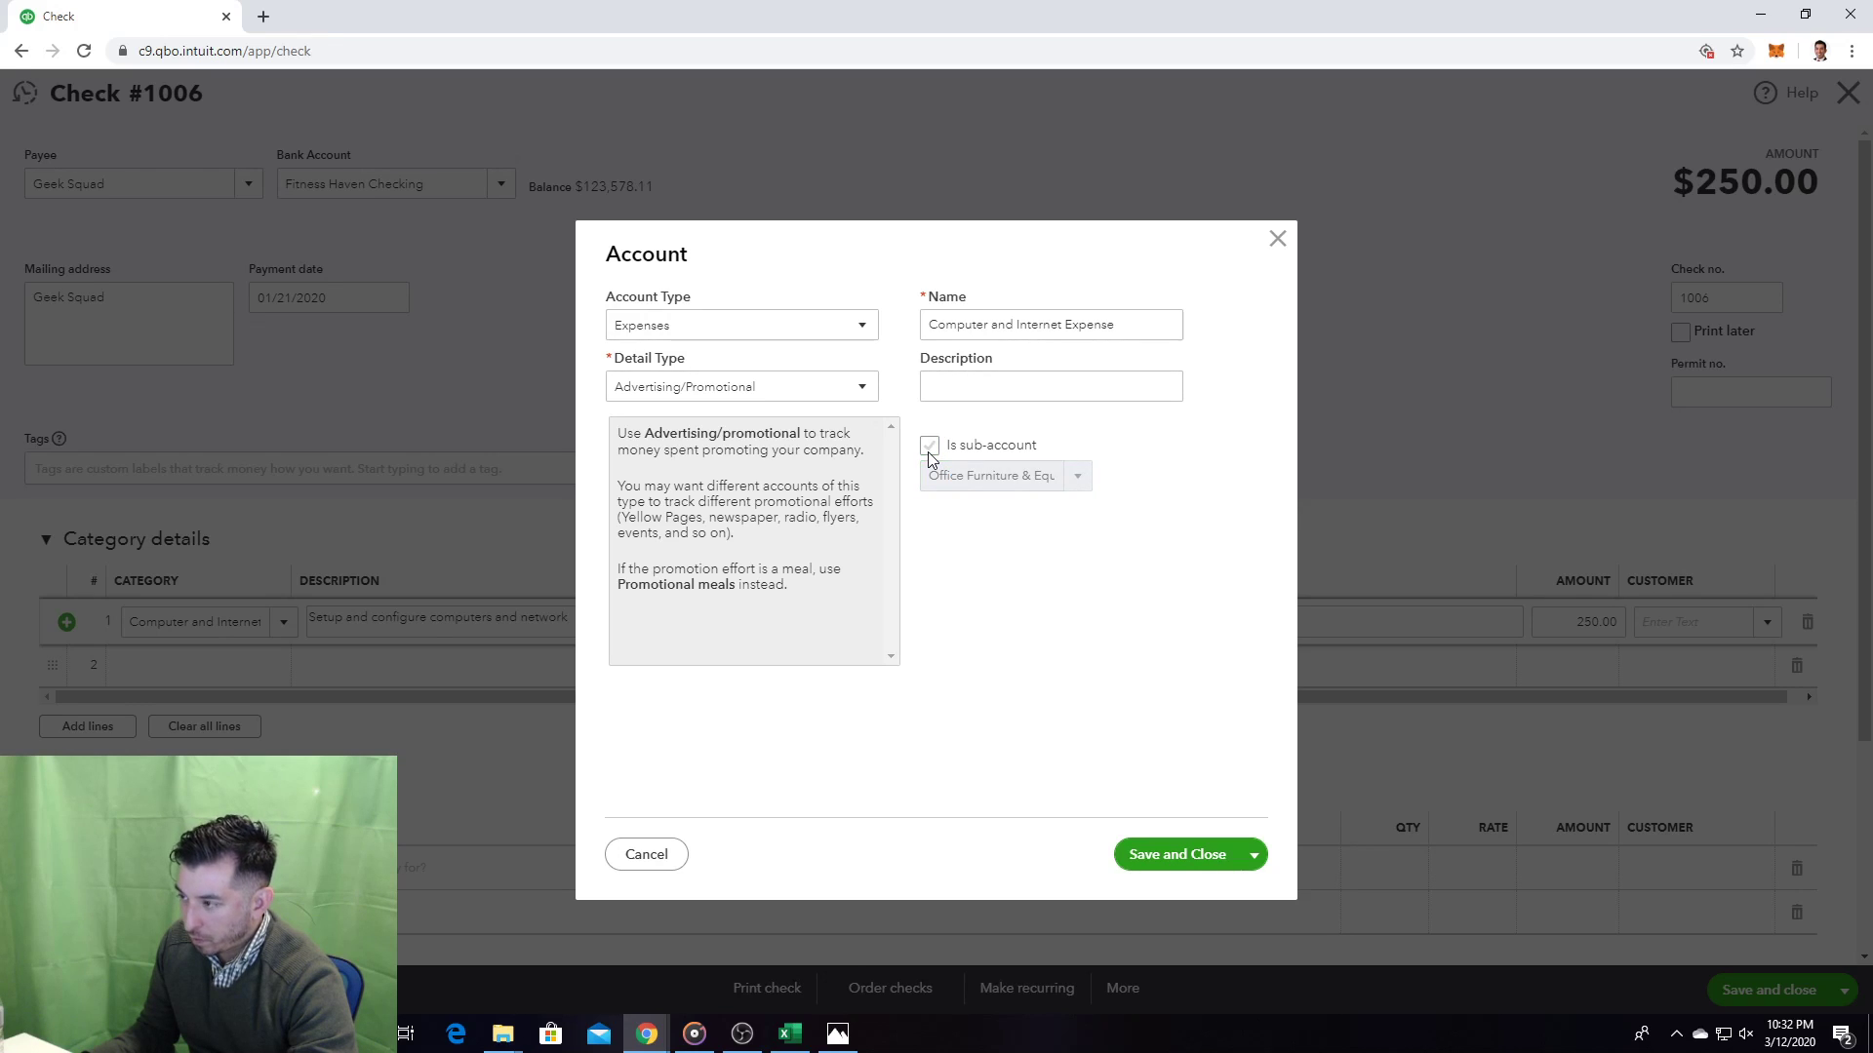
pyautogui.click(929, 448)
pyautogui.click(929, 448)
pyautogui.click(928, 448)
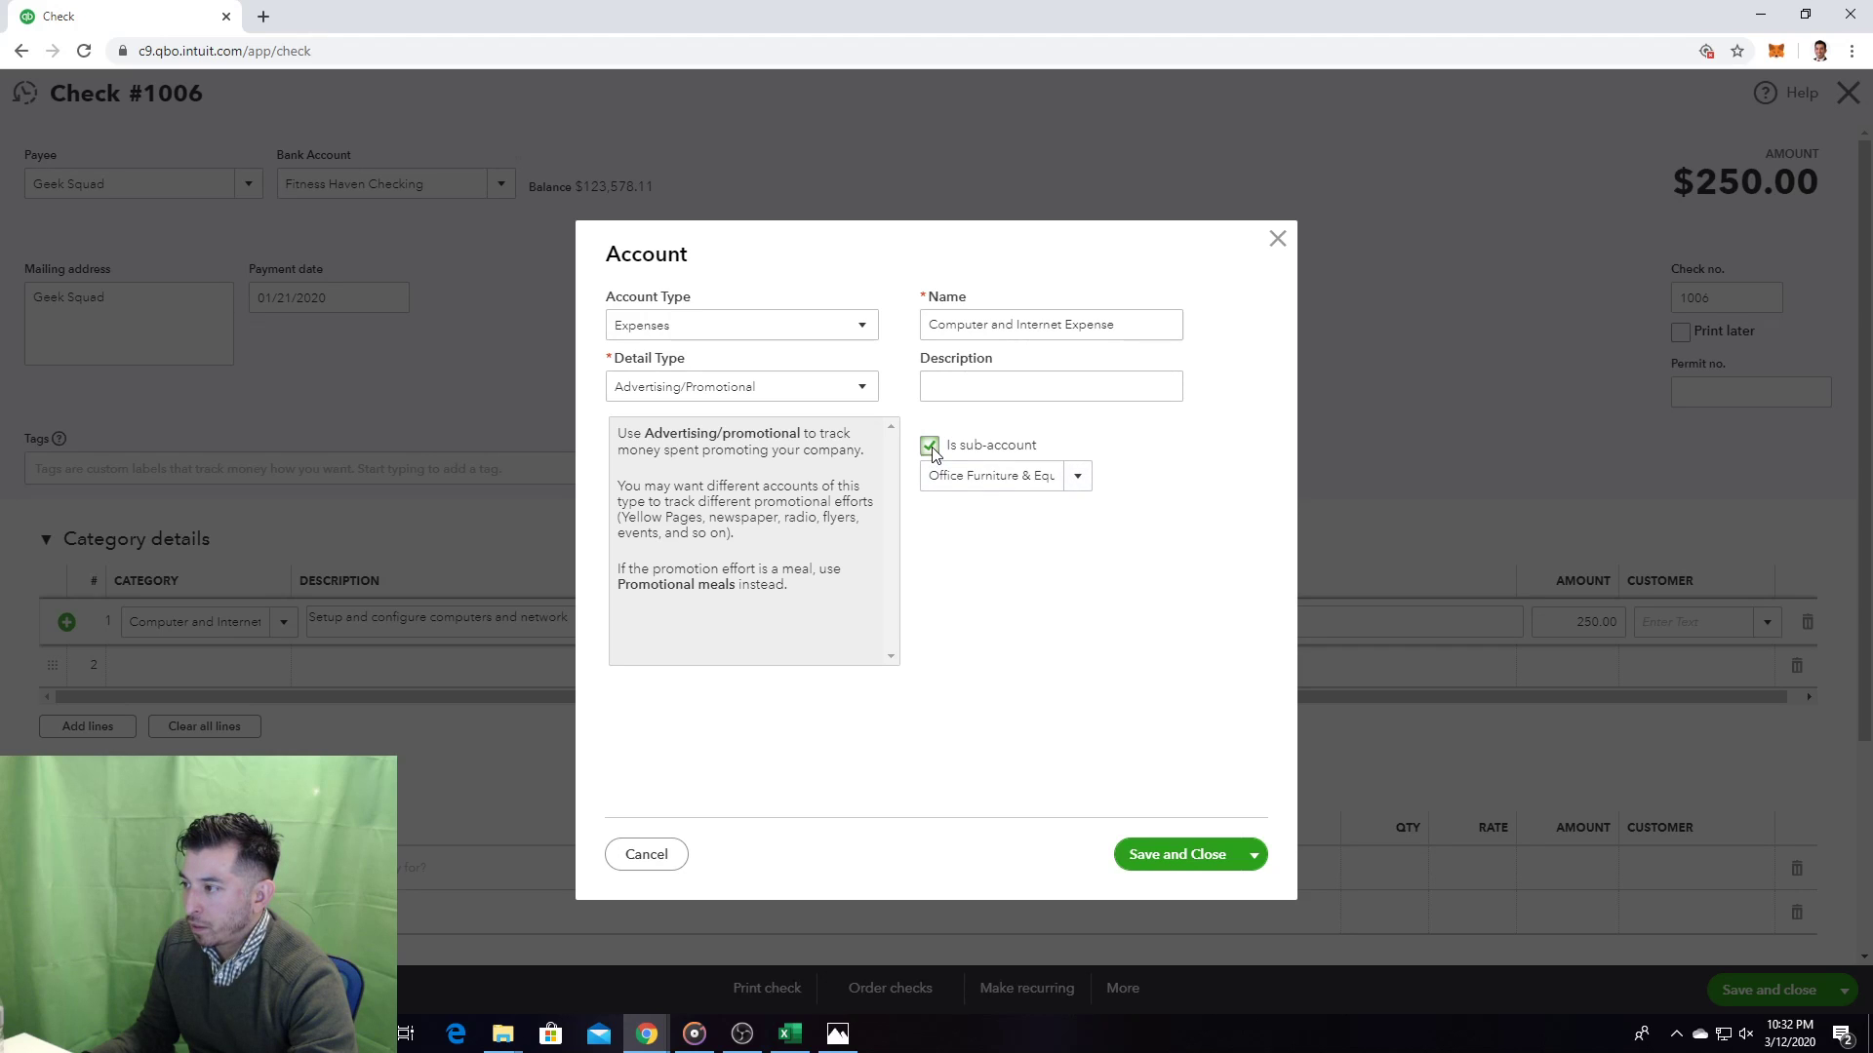
pyautogui.click(1077, 476)
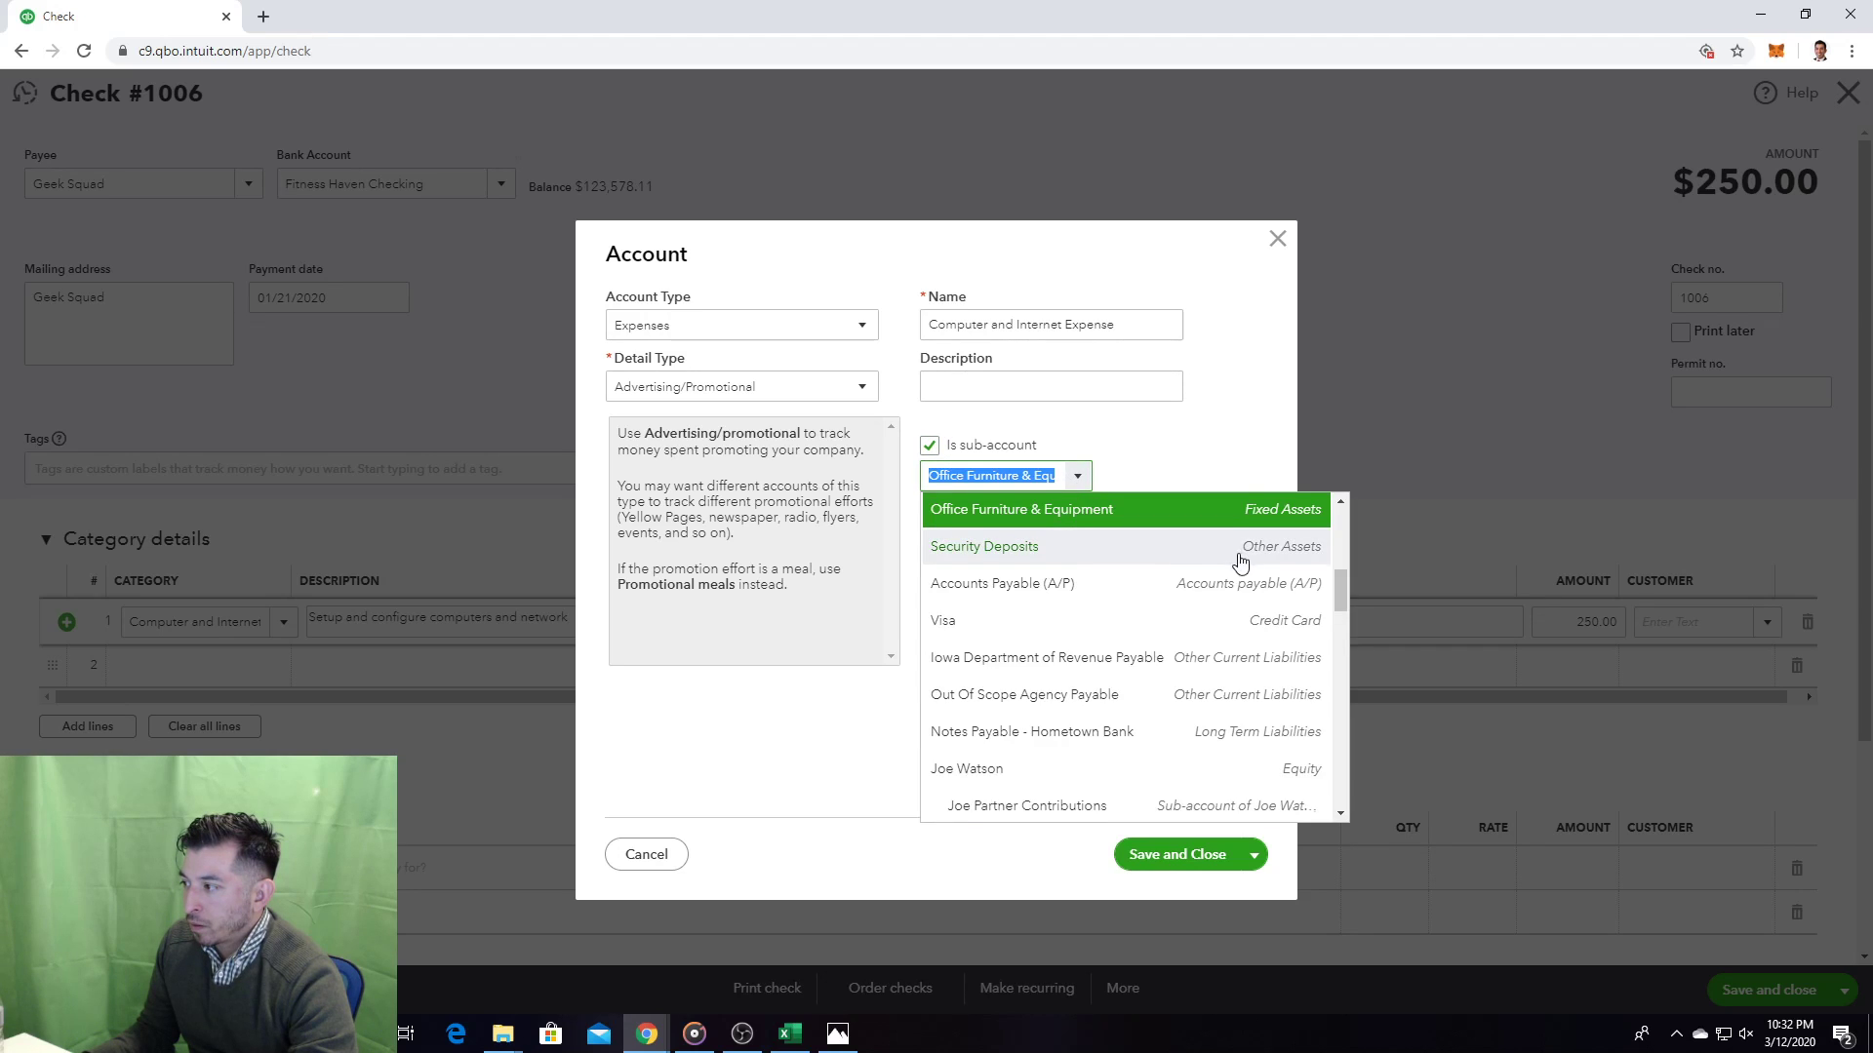
pyautogui.scroll(5, 1234, 558)
pyautogui.press('Escape')
pyautogui.press('Escape')
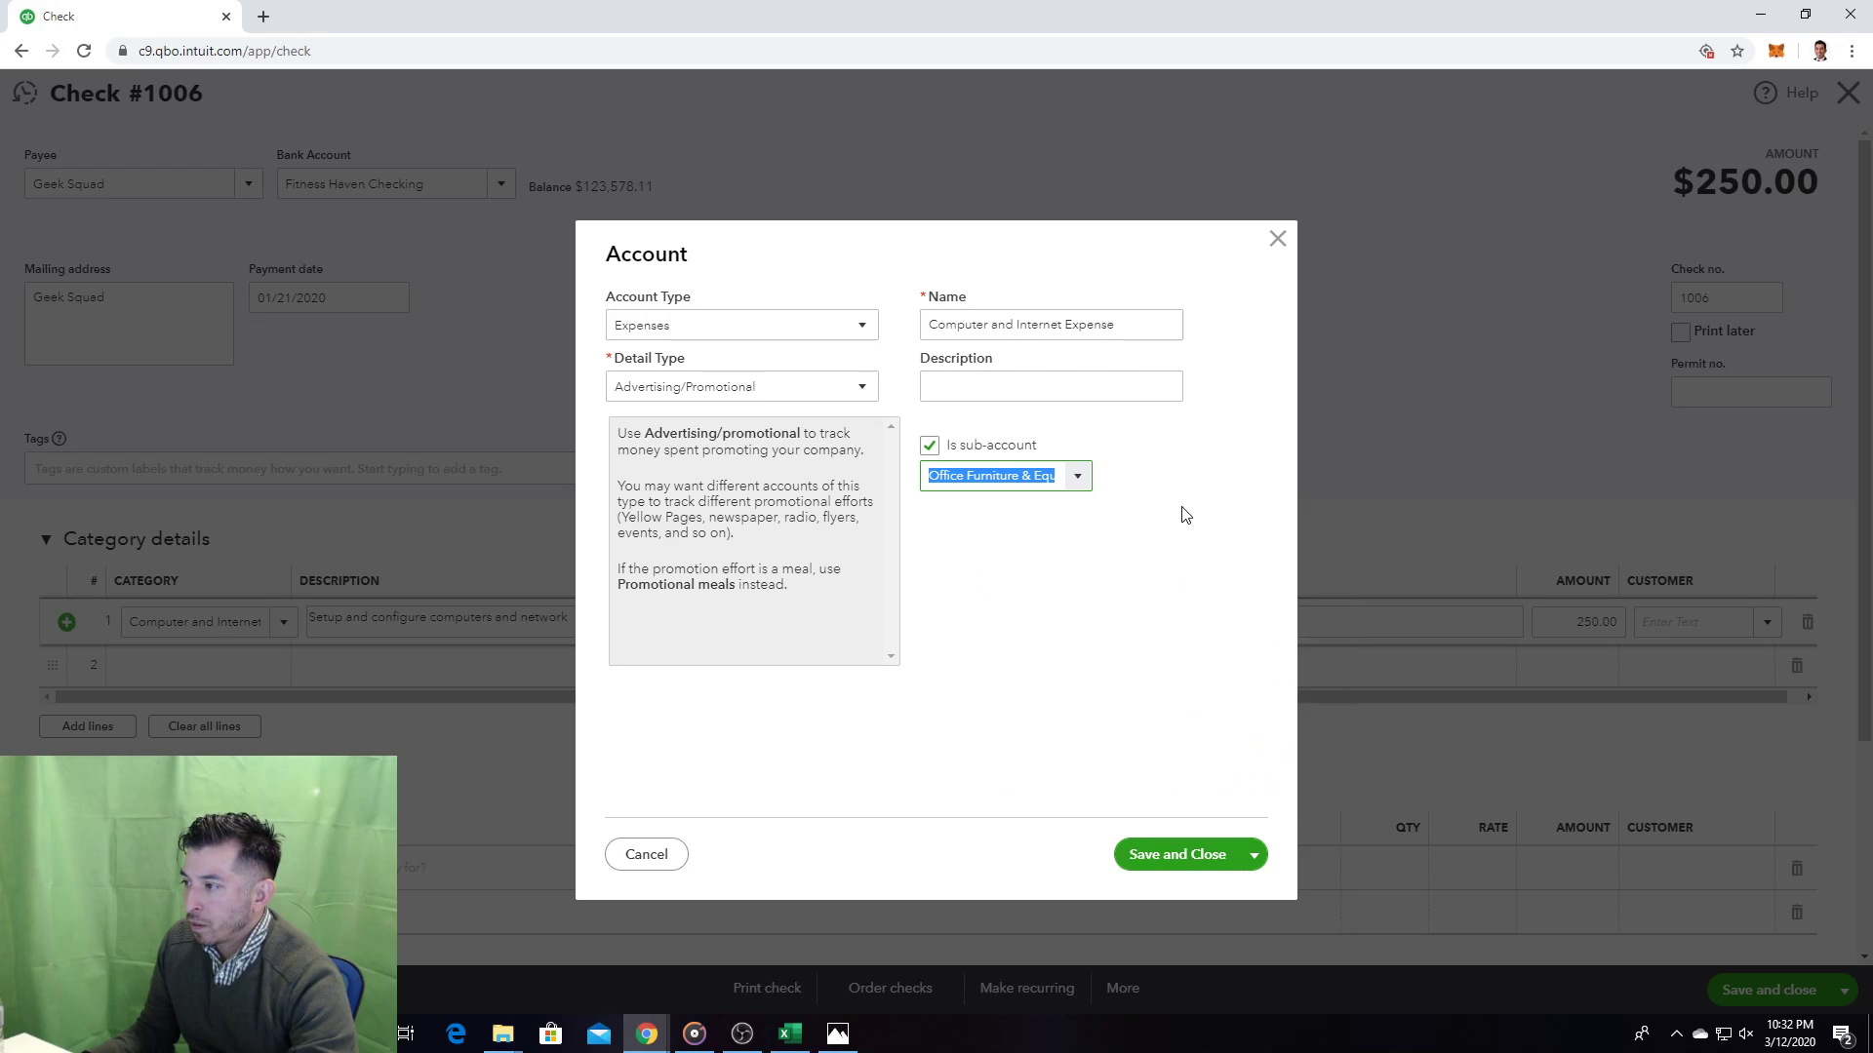
# Step: Enter "Computer and Internet Expense" as the category of line 1 and open the form for adding this new account
pyautogui.click(234, 631)
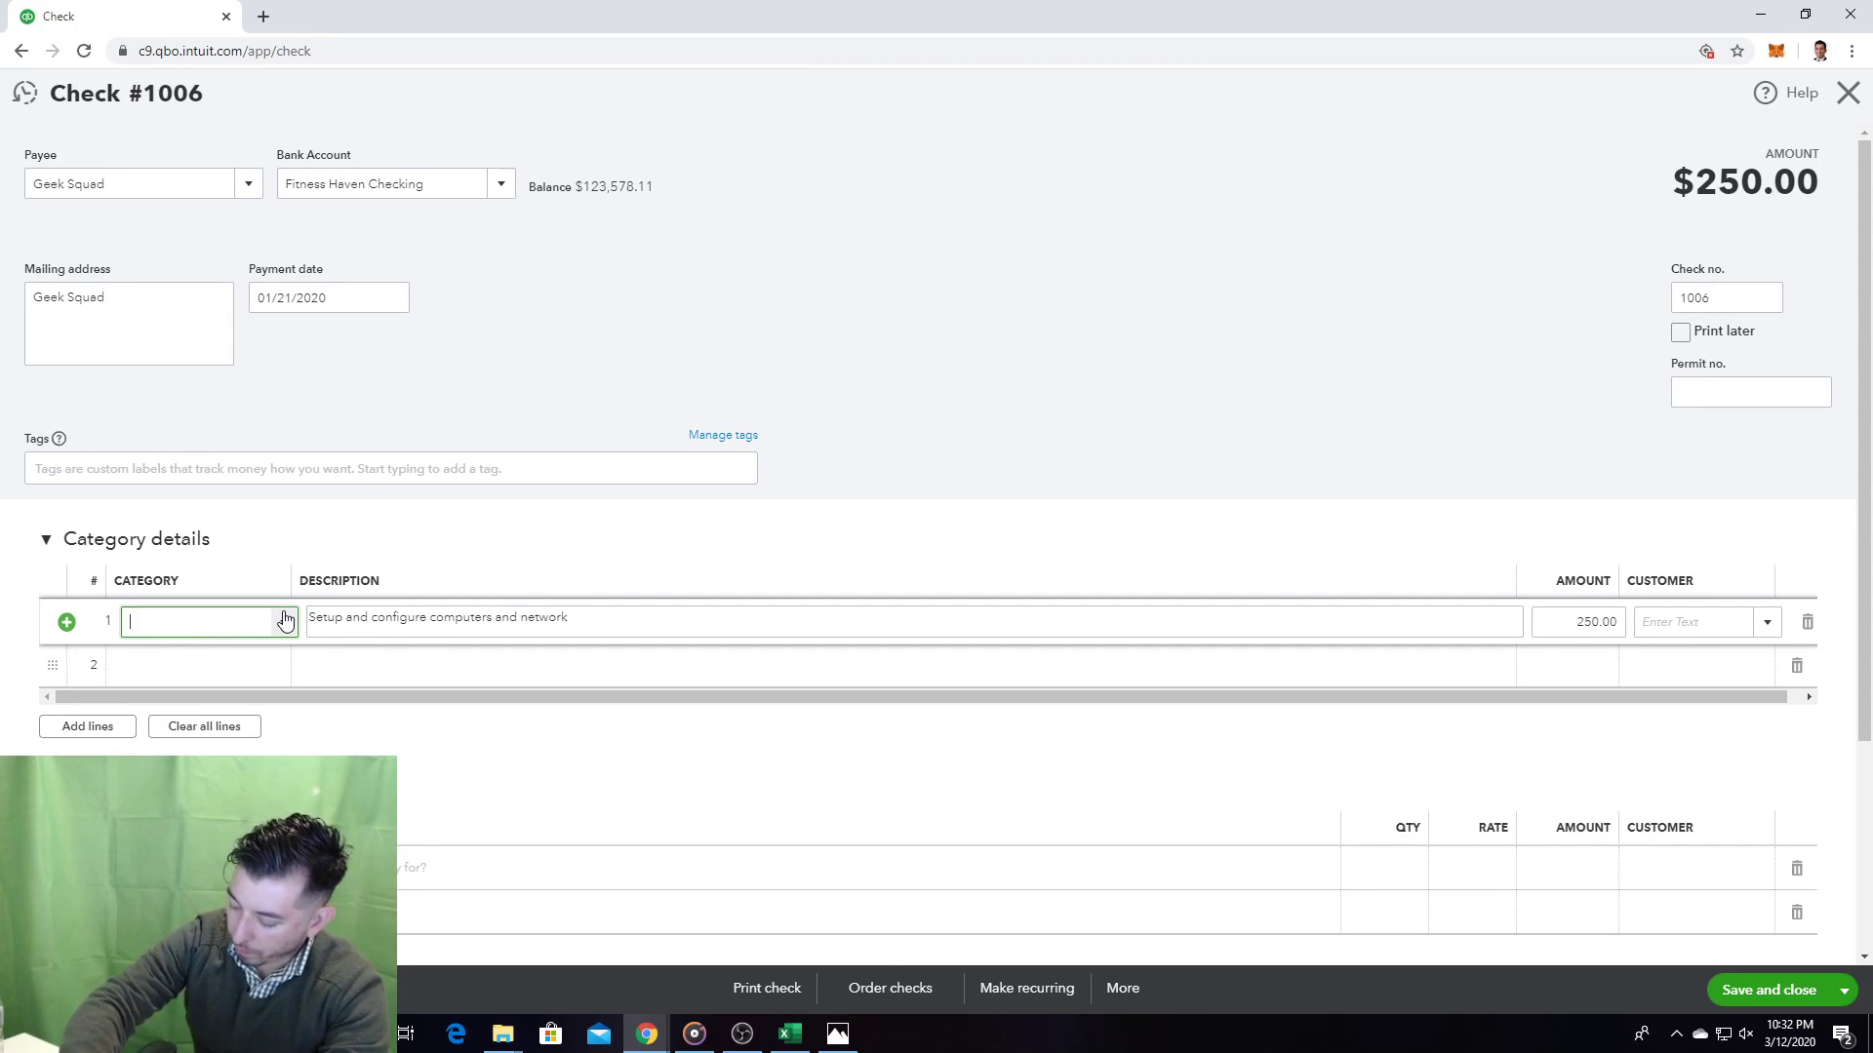
pyautogui.write('Computer and Inte')
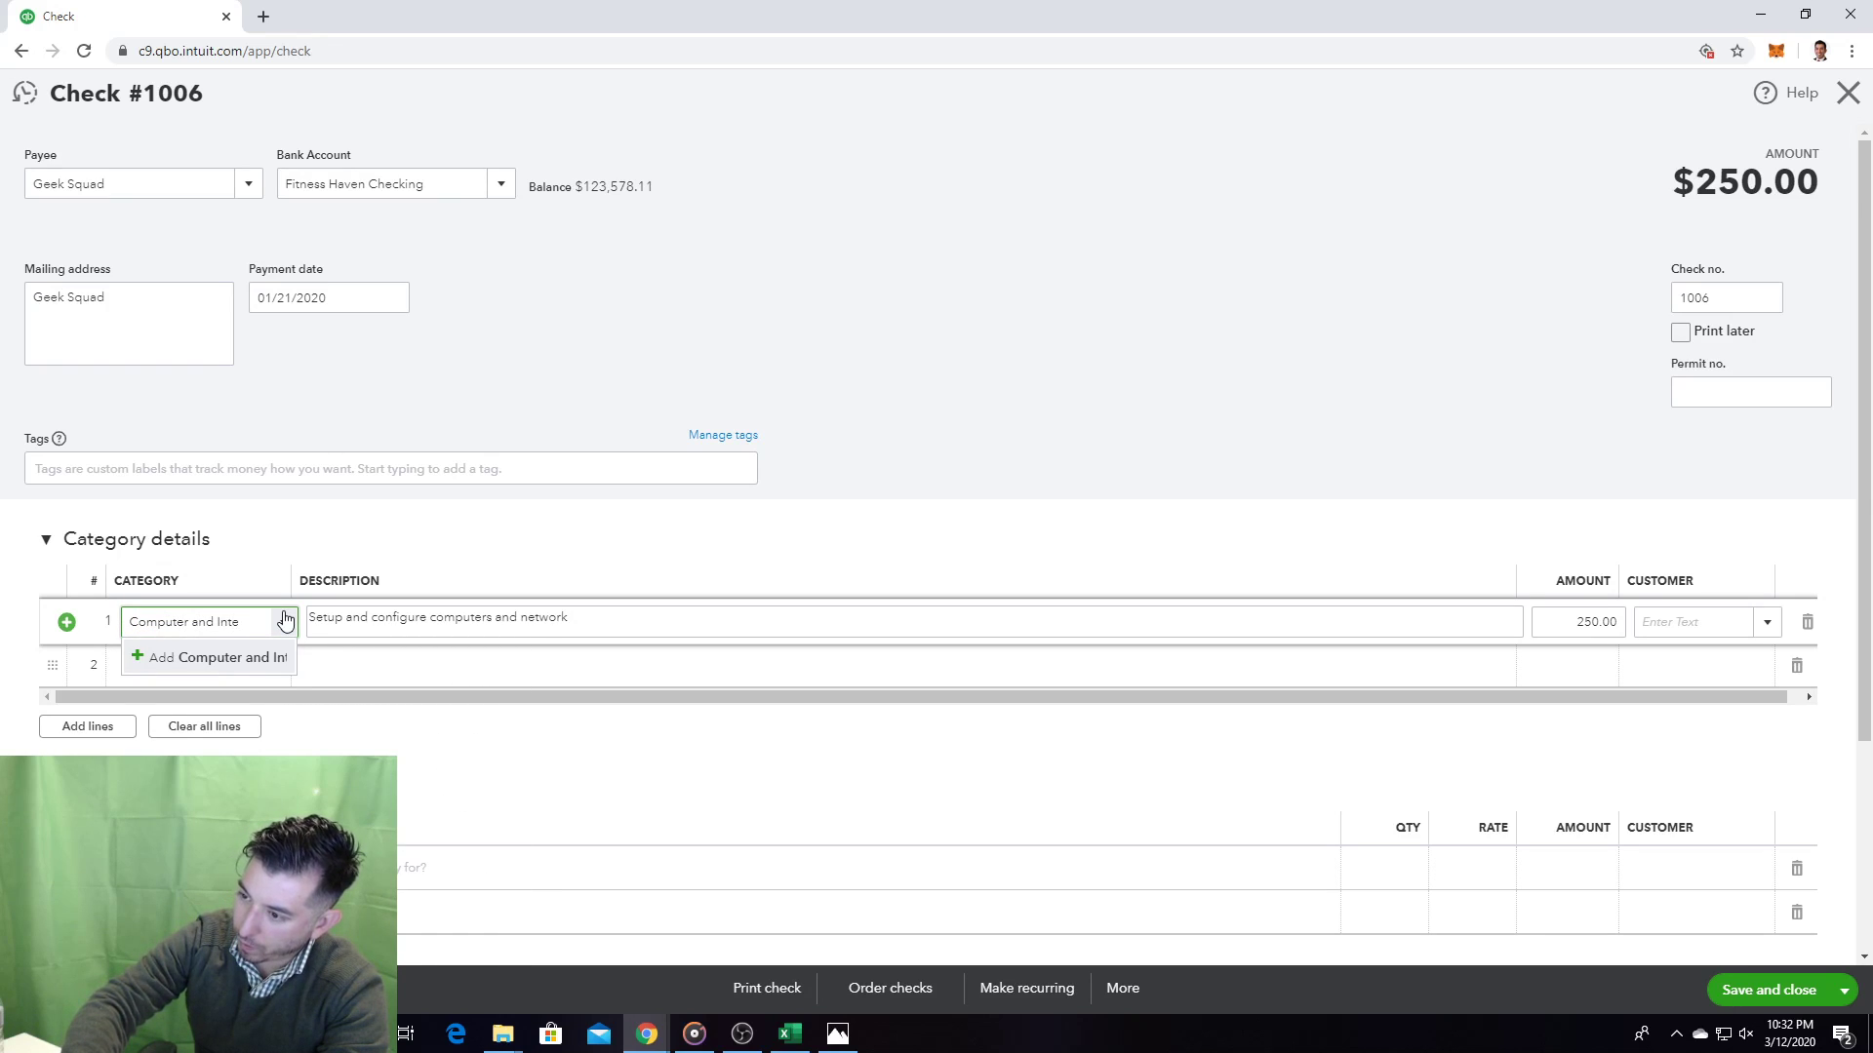
pyautogui.write('rne')
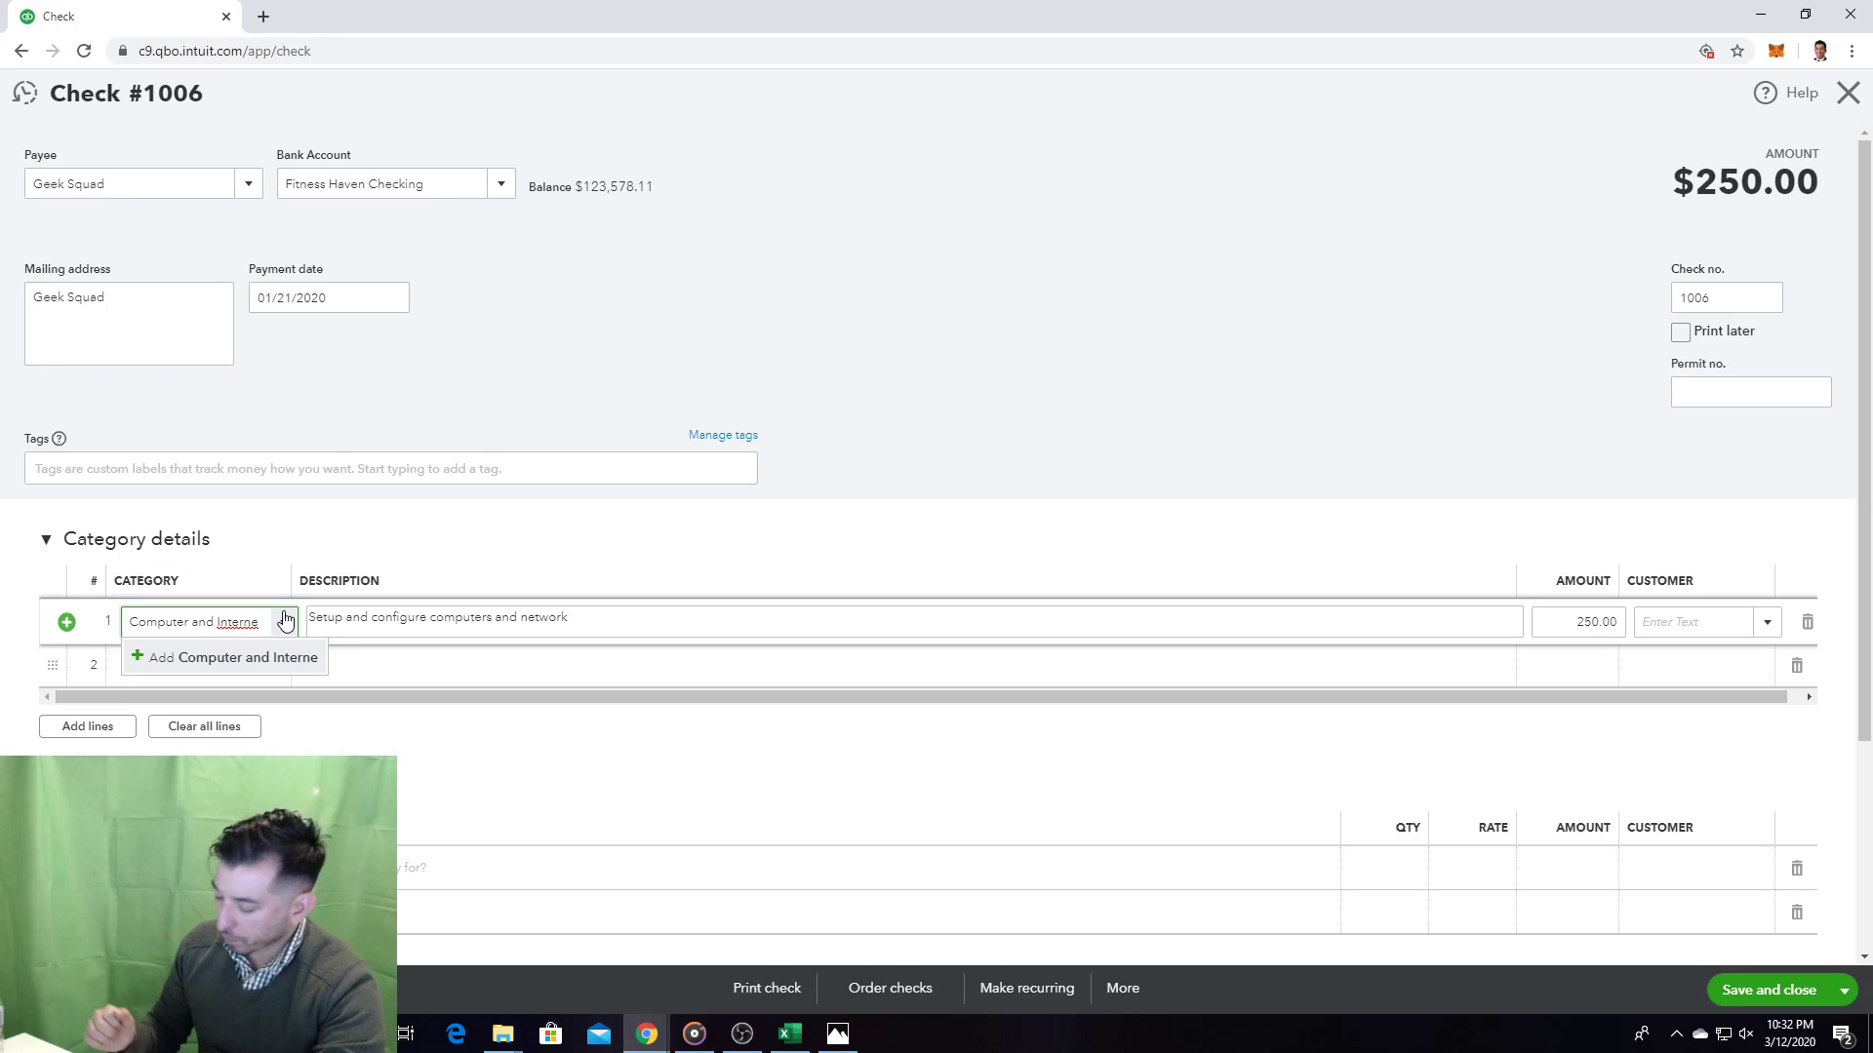
pyautogui.write('t')
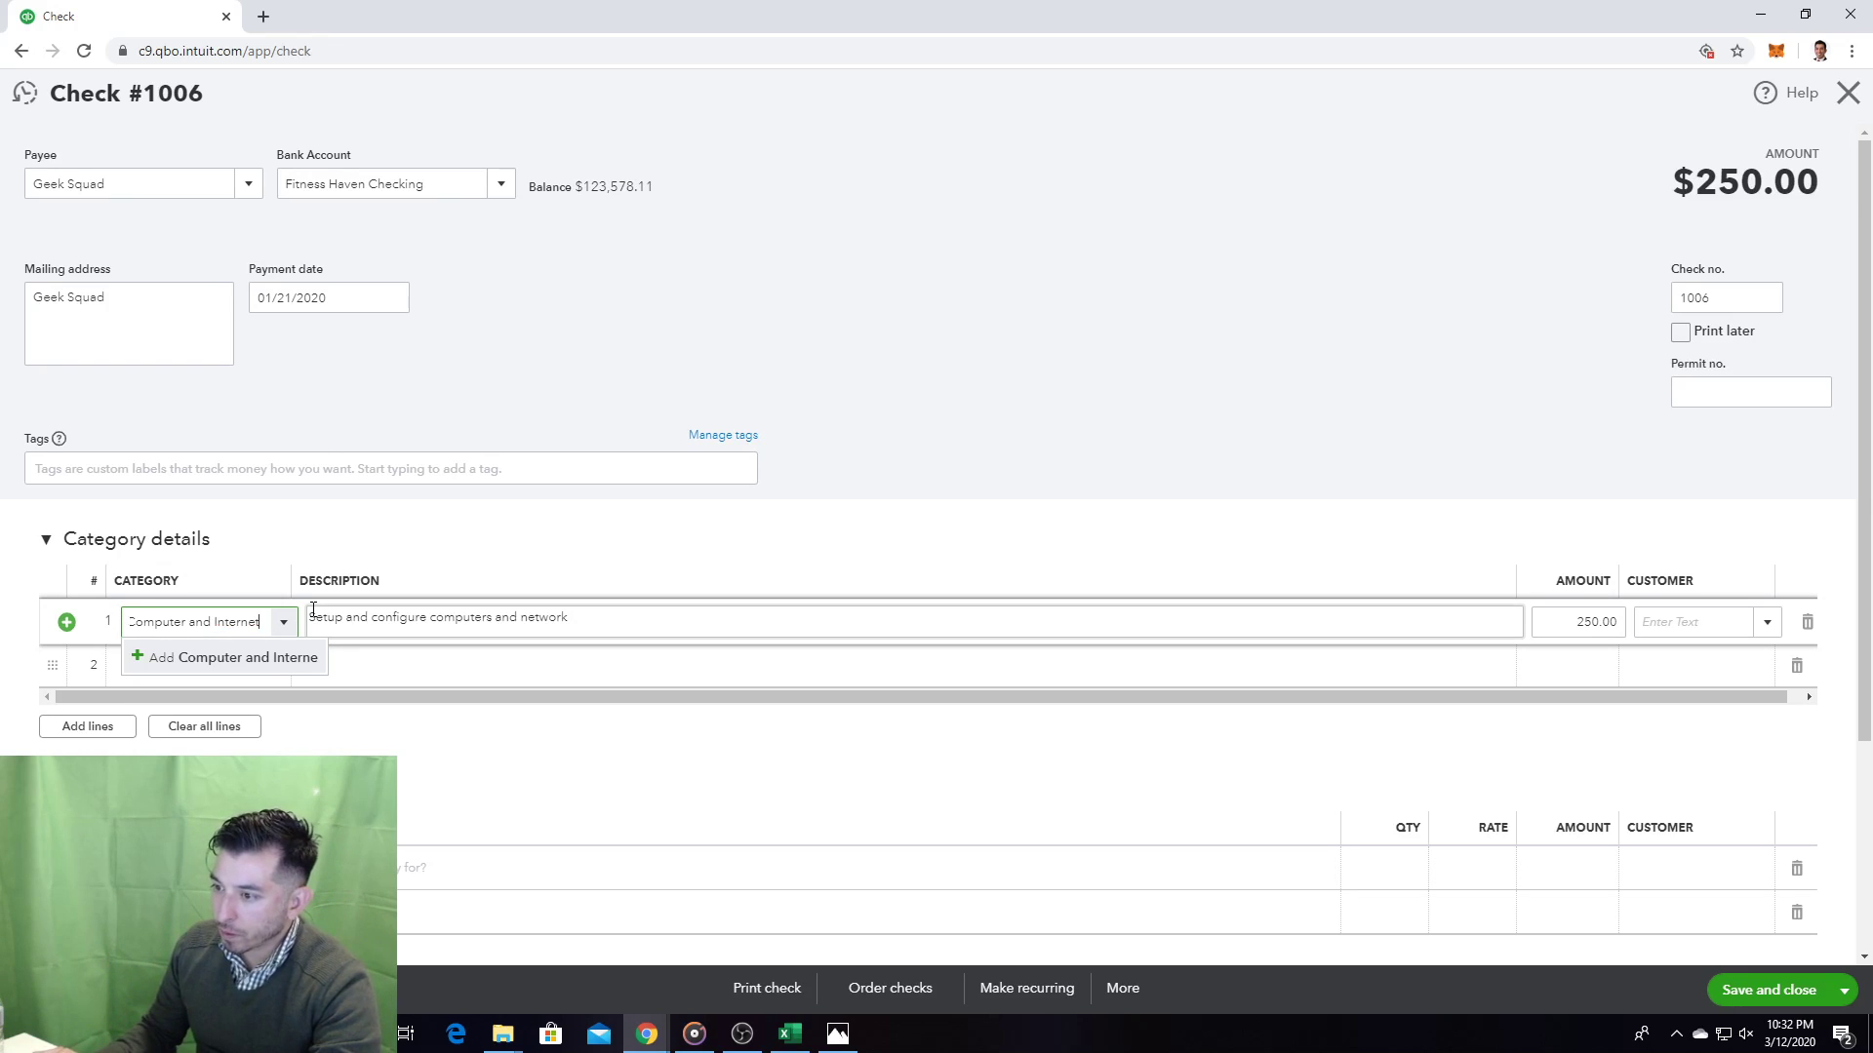
pyautogui.write(' Expen')
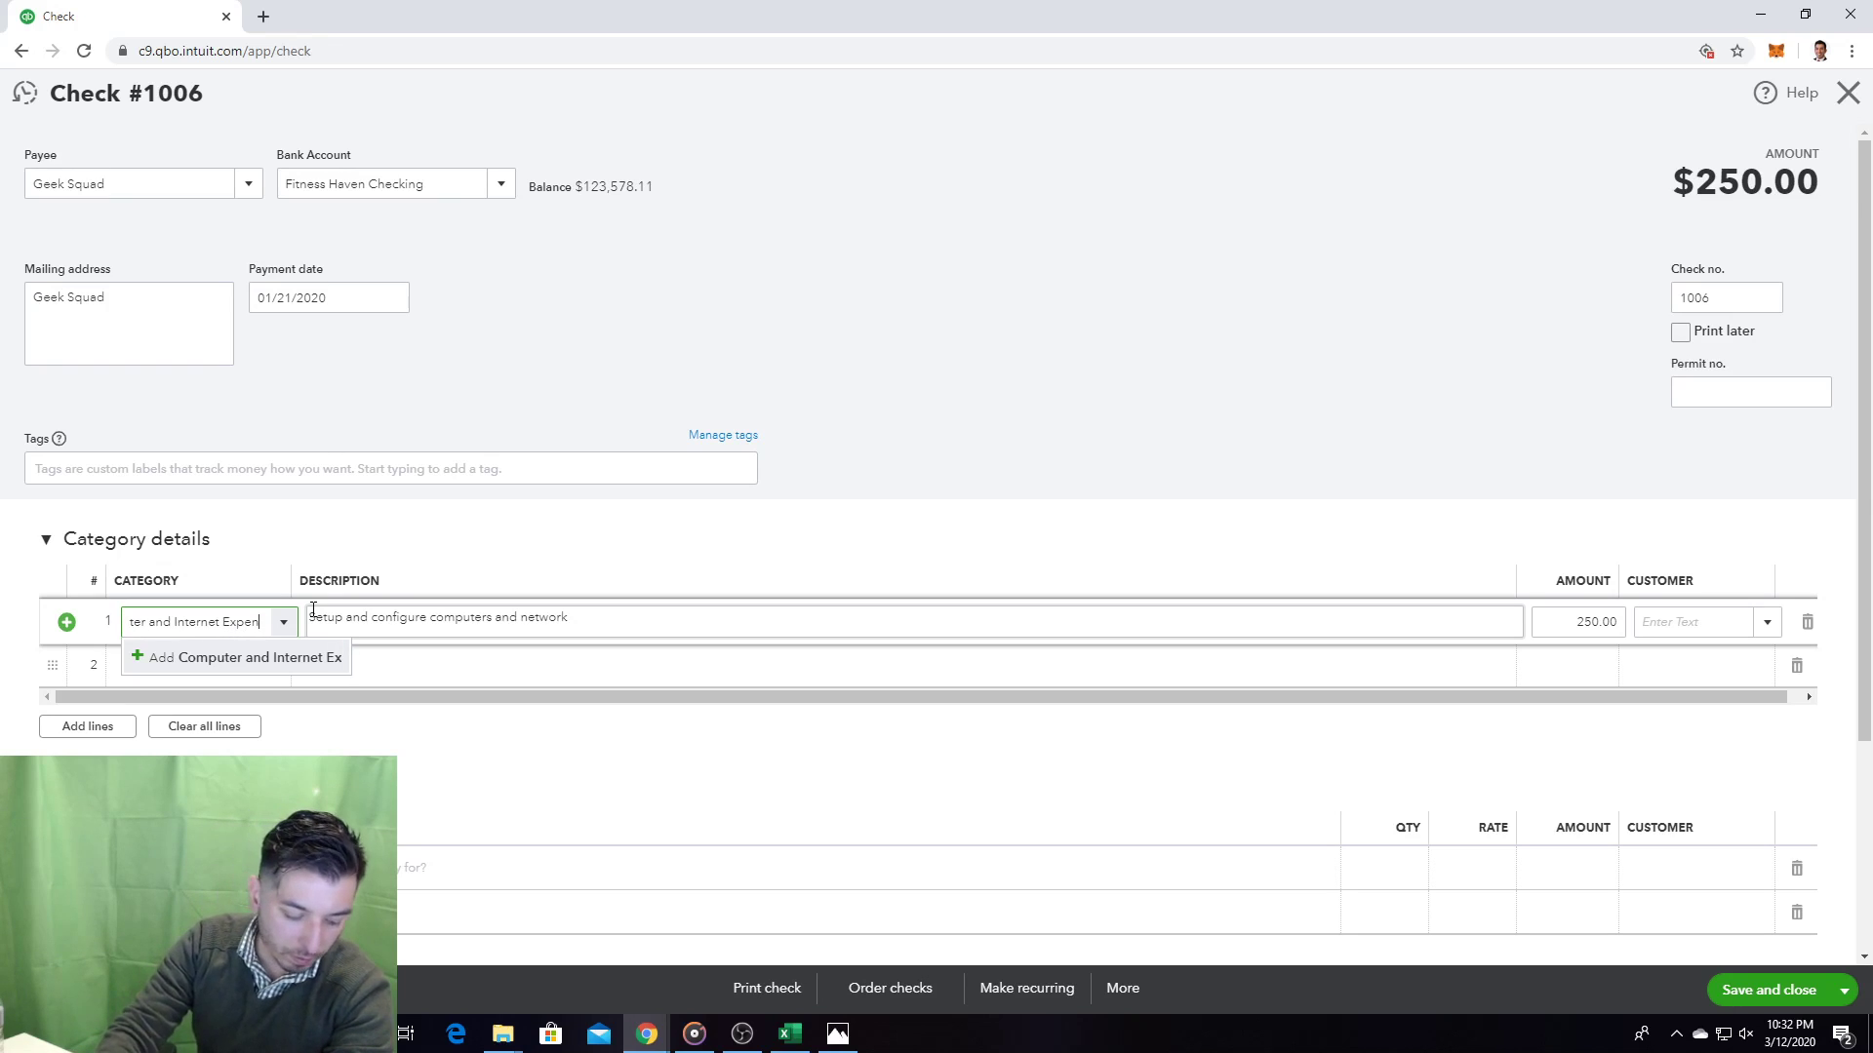
pyautogui.write('se')
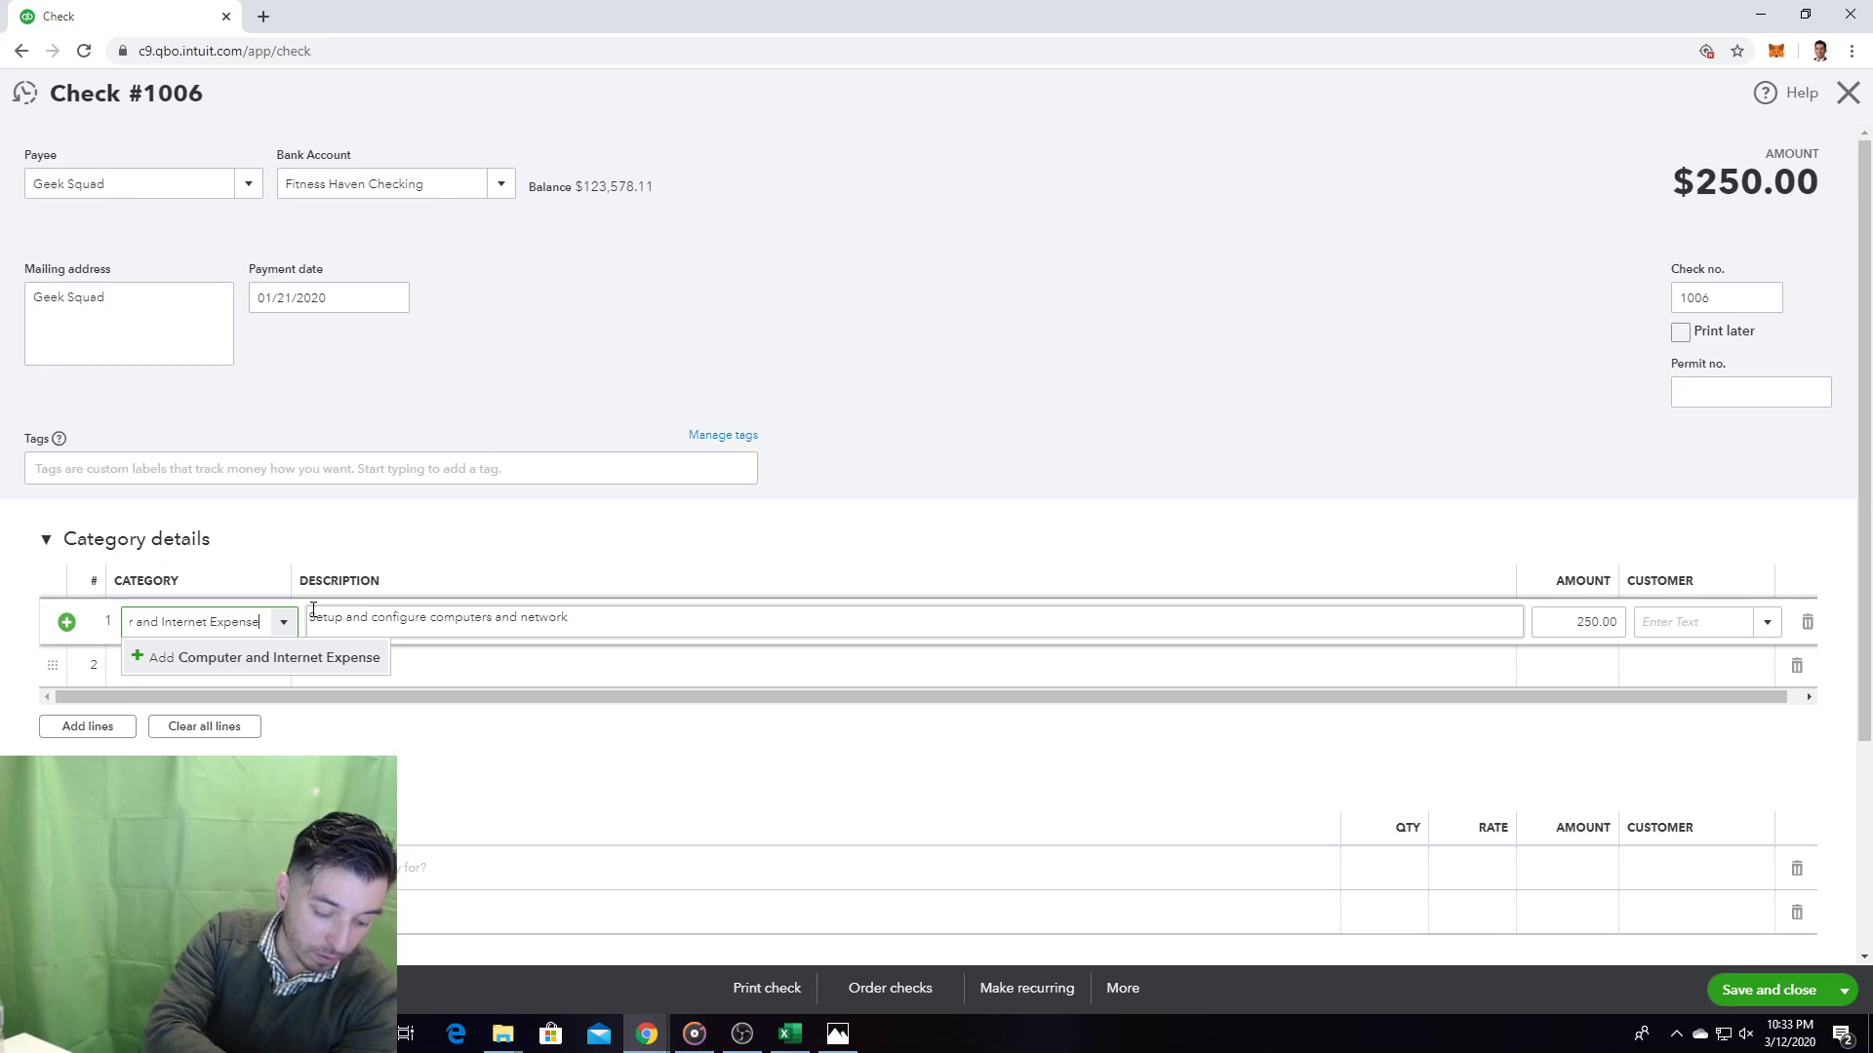
pyautogui.press('Return')
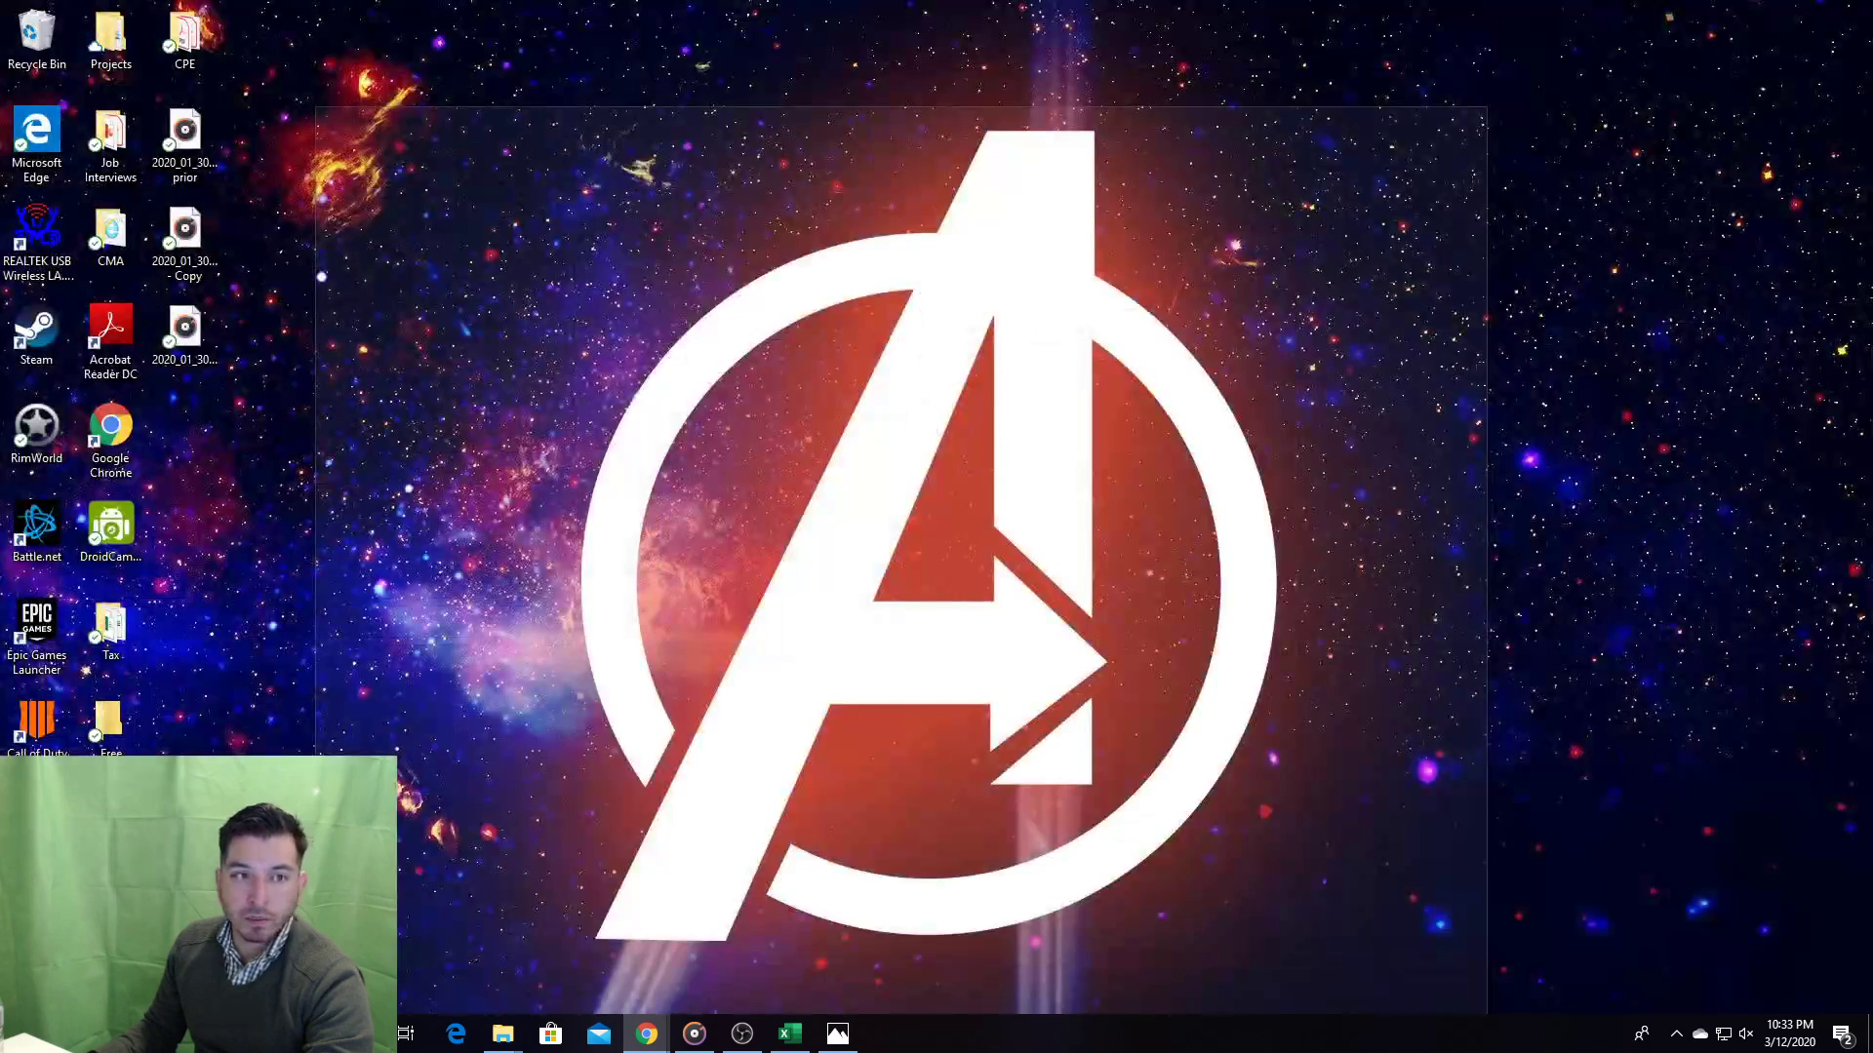
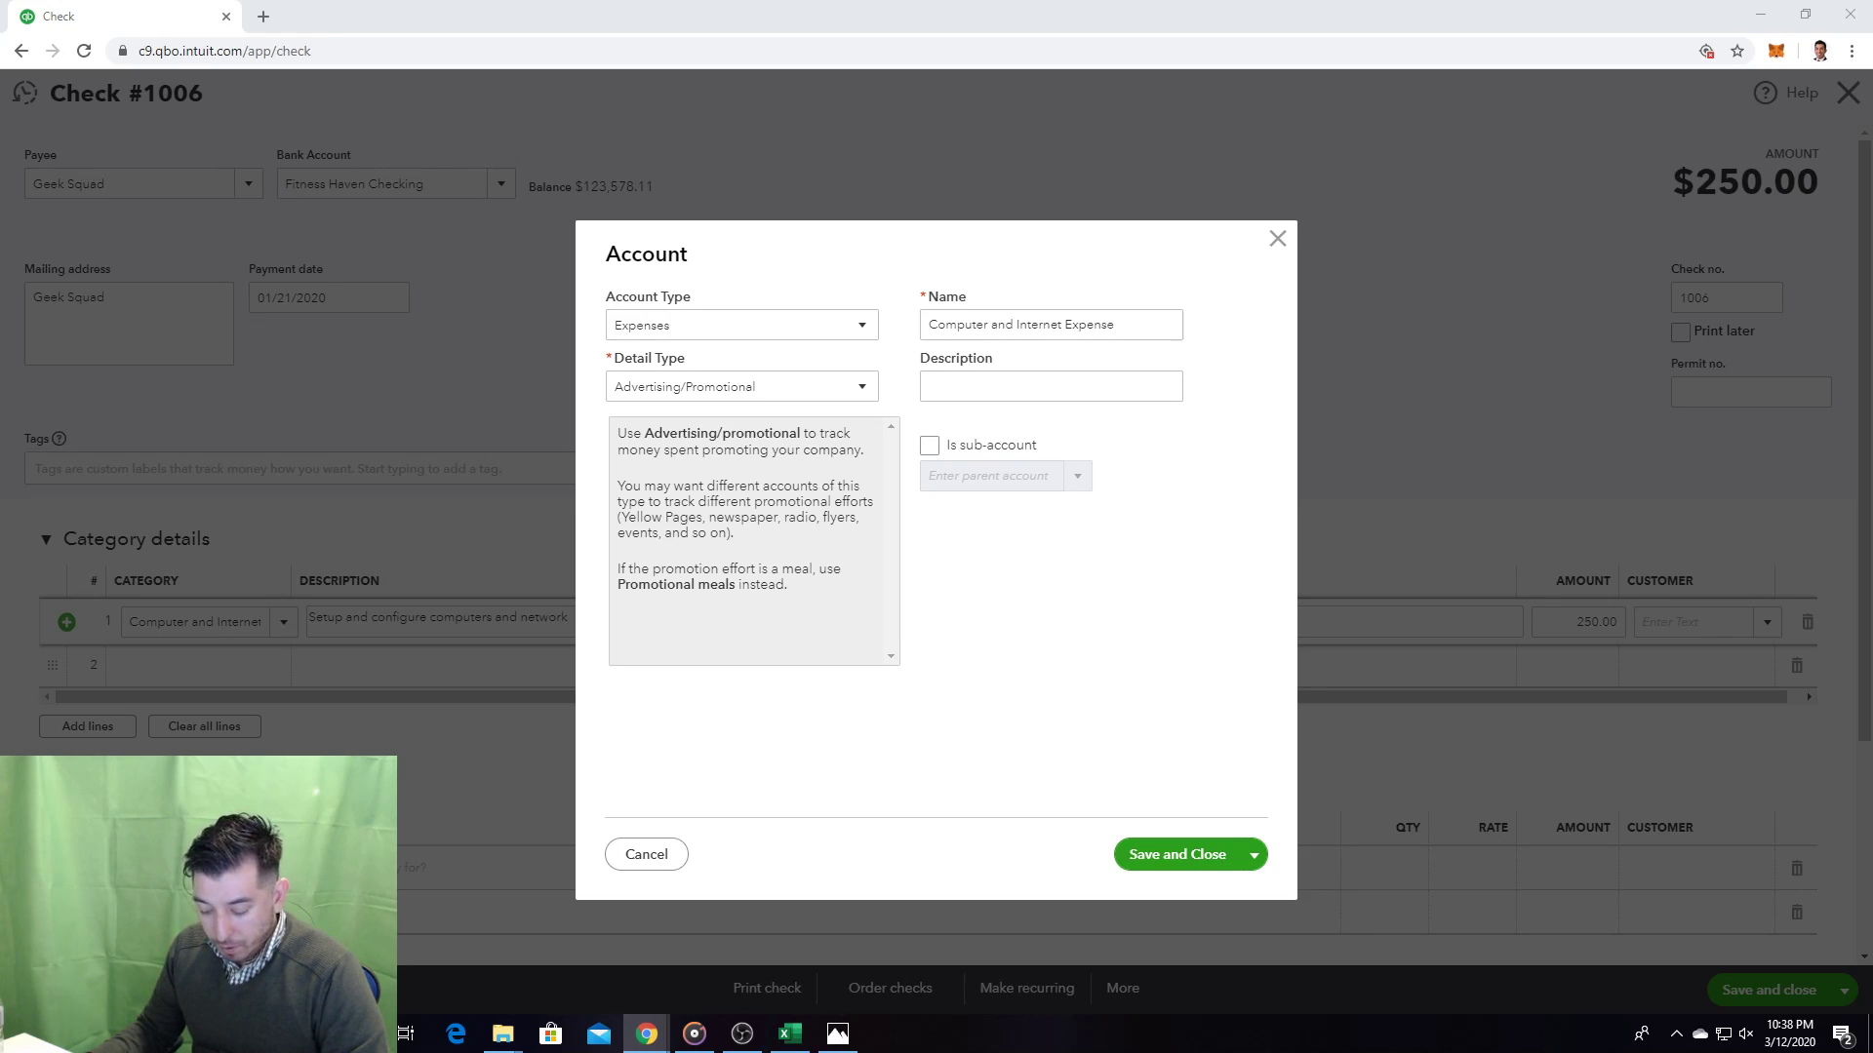
# Step: Check the 19.jpg instructions, set the new expense account's detail type to Office/General Administrative Expenses, and save the account
pyautogui.click(795, 335)
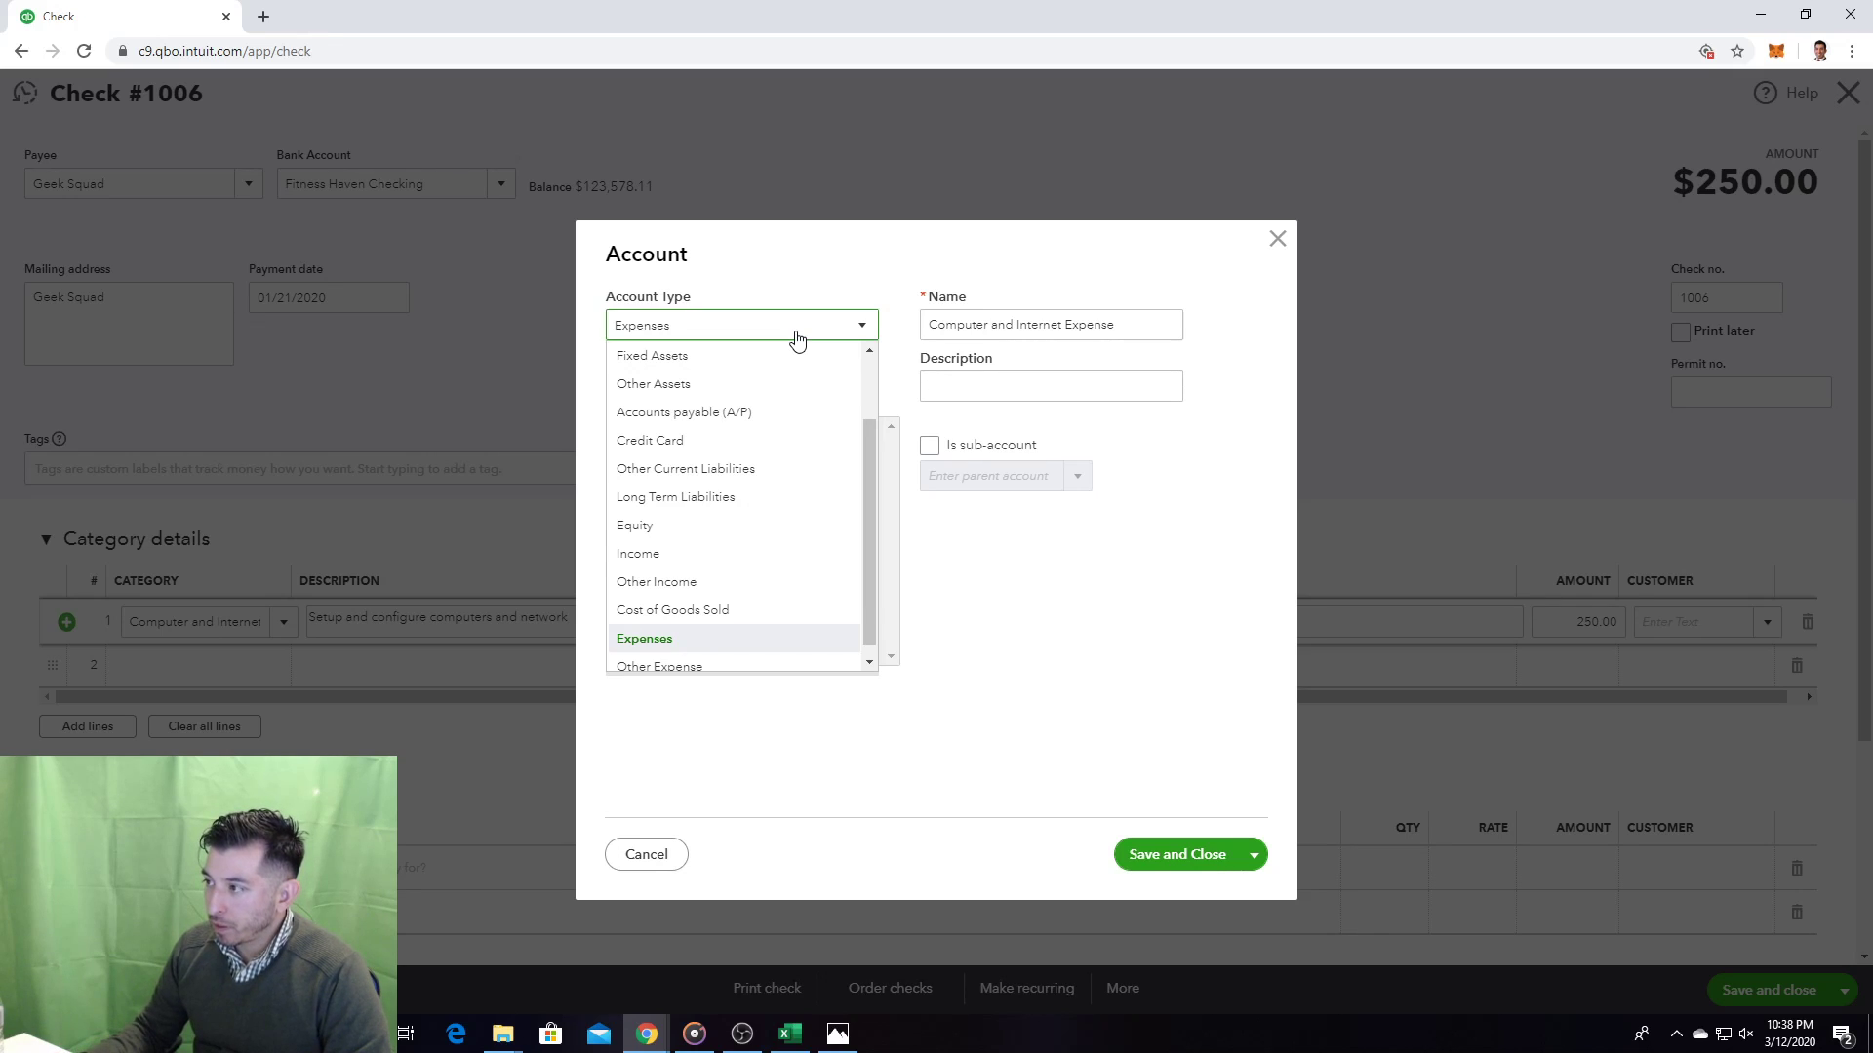
pyautogui.click(796, 339)
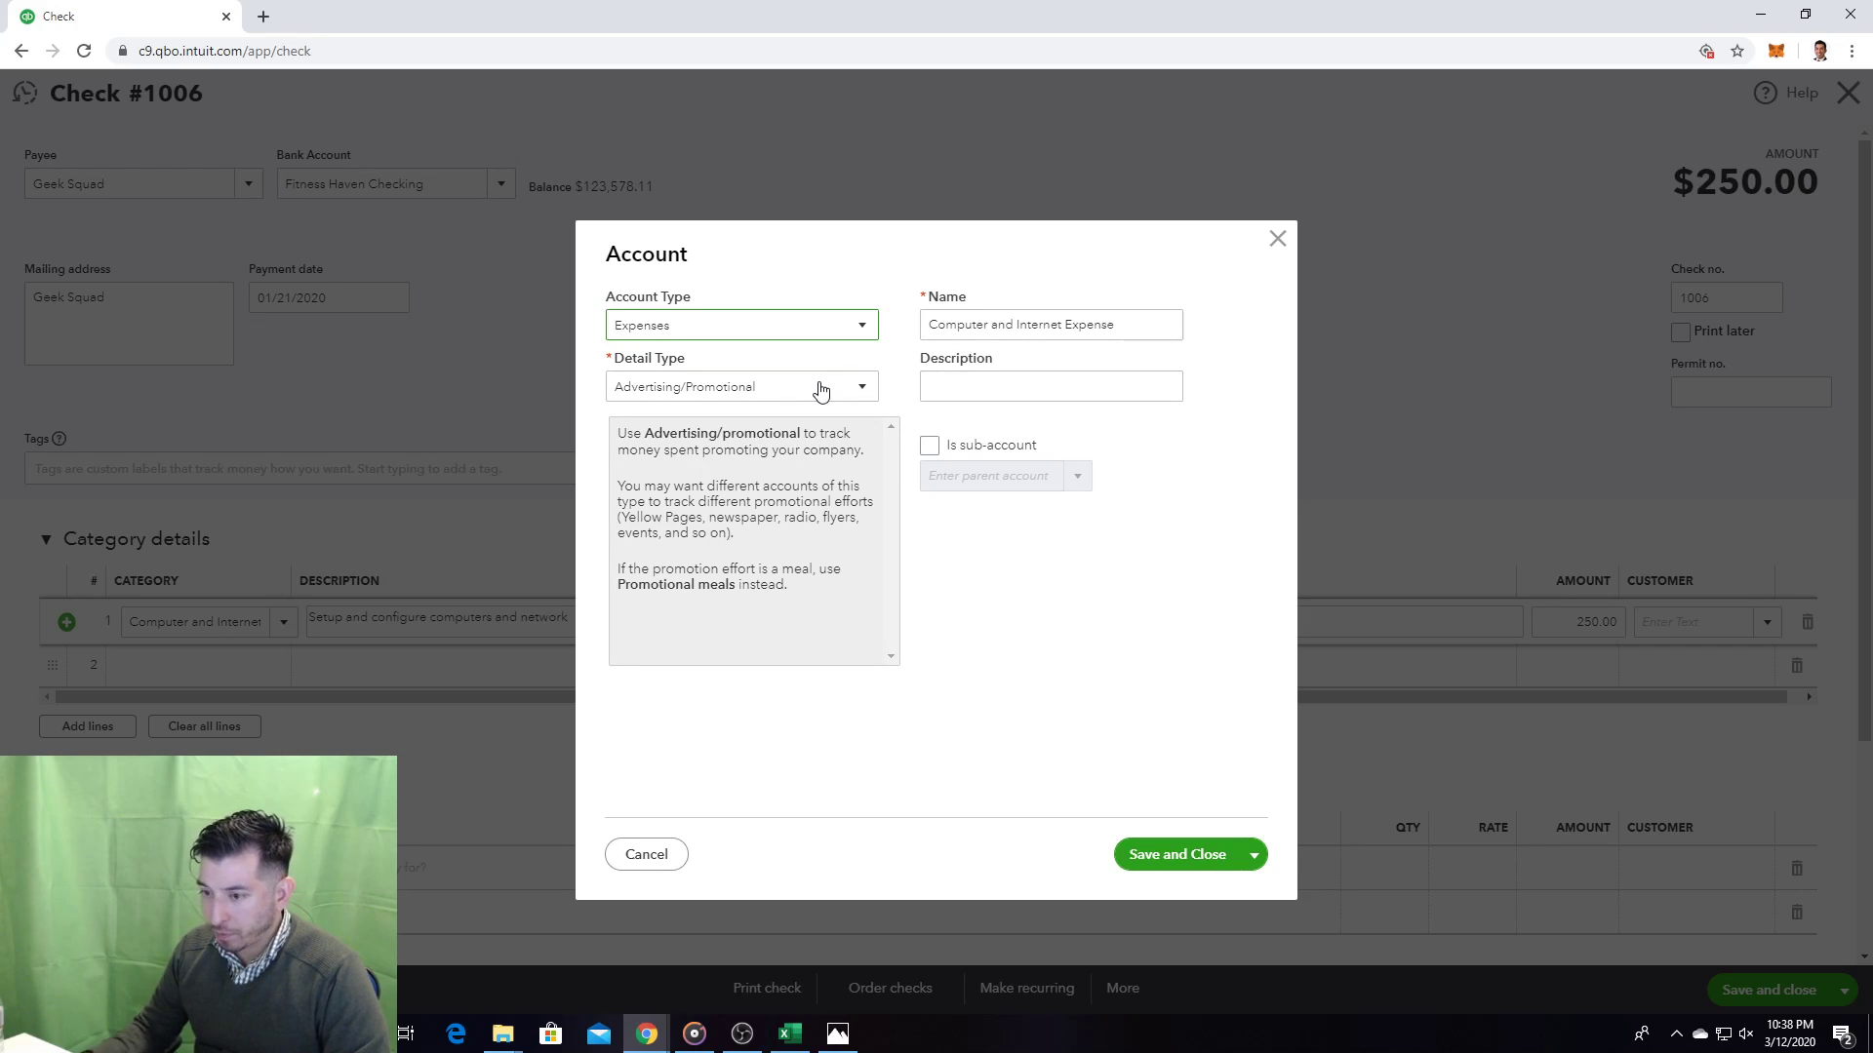
pyautogui.click(837, 1034)
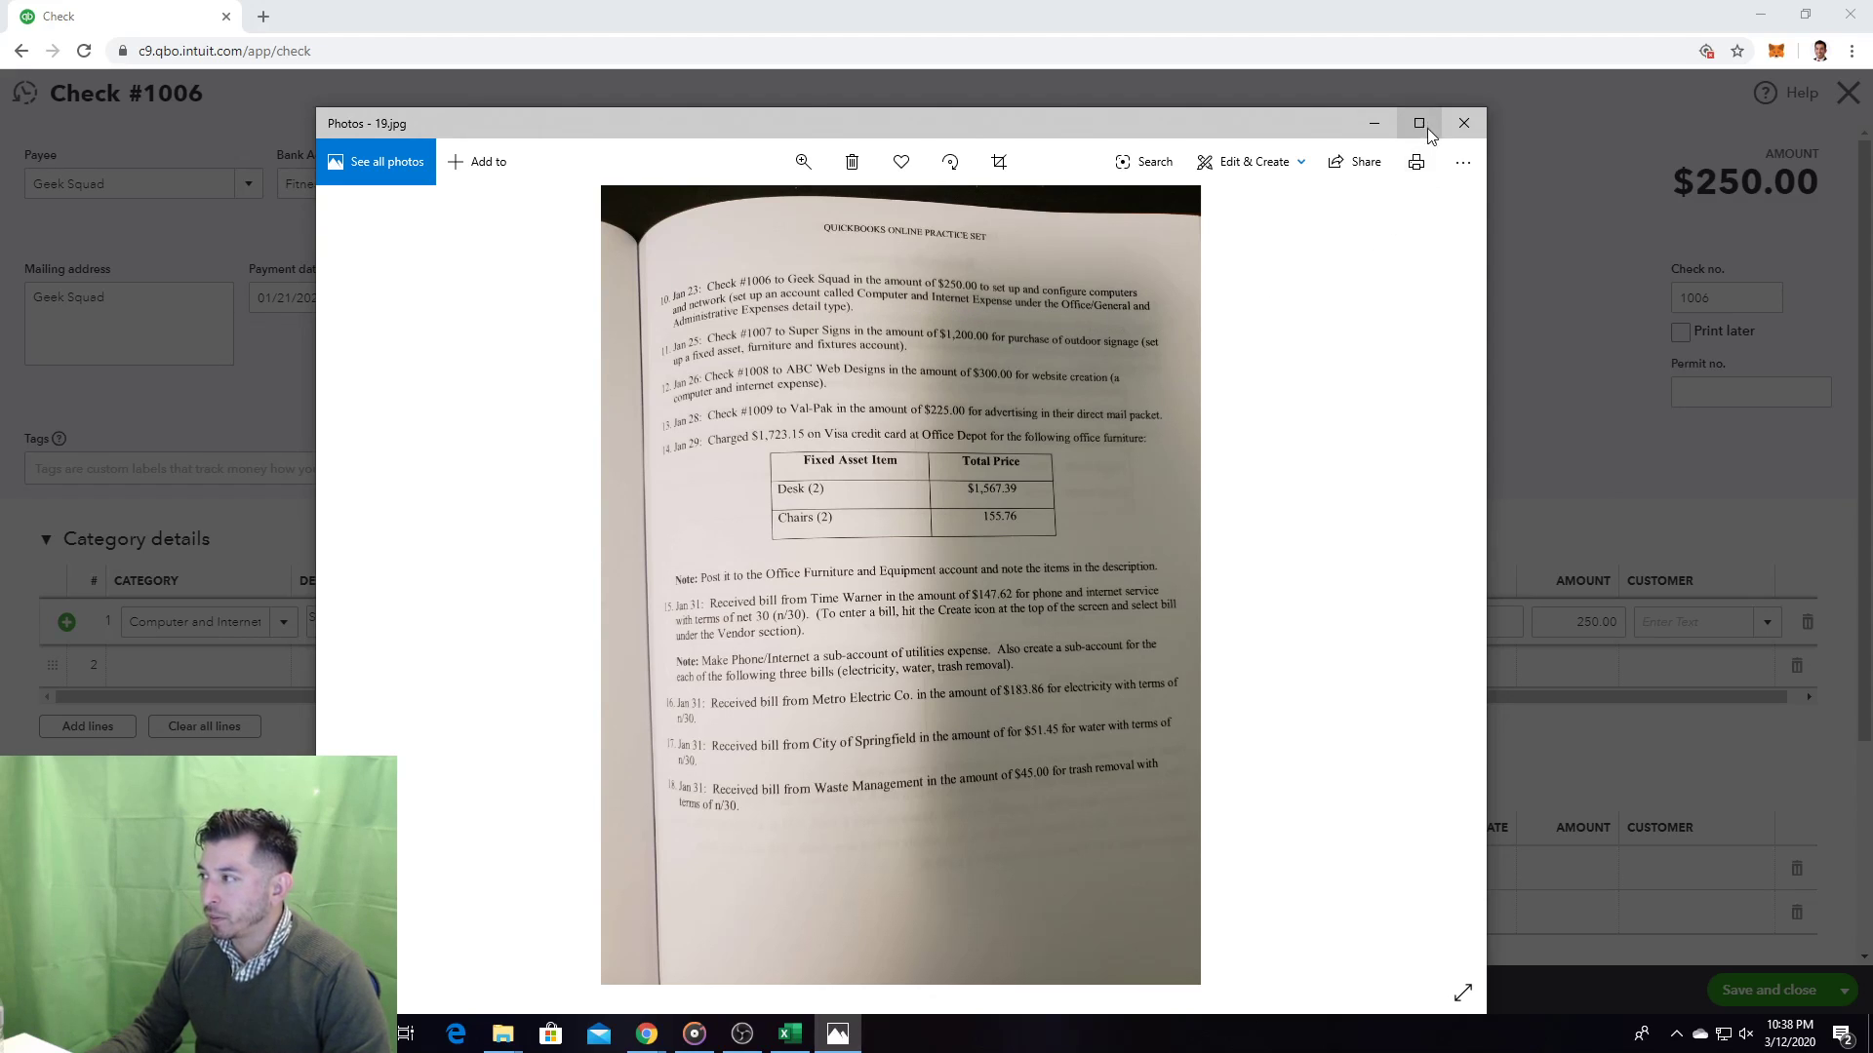
pyautogui.click(1373, 124)
pyautogui.click(863, 390)
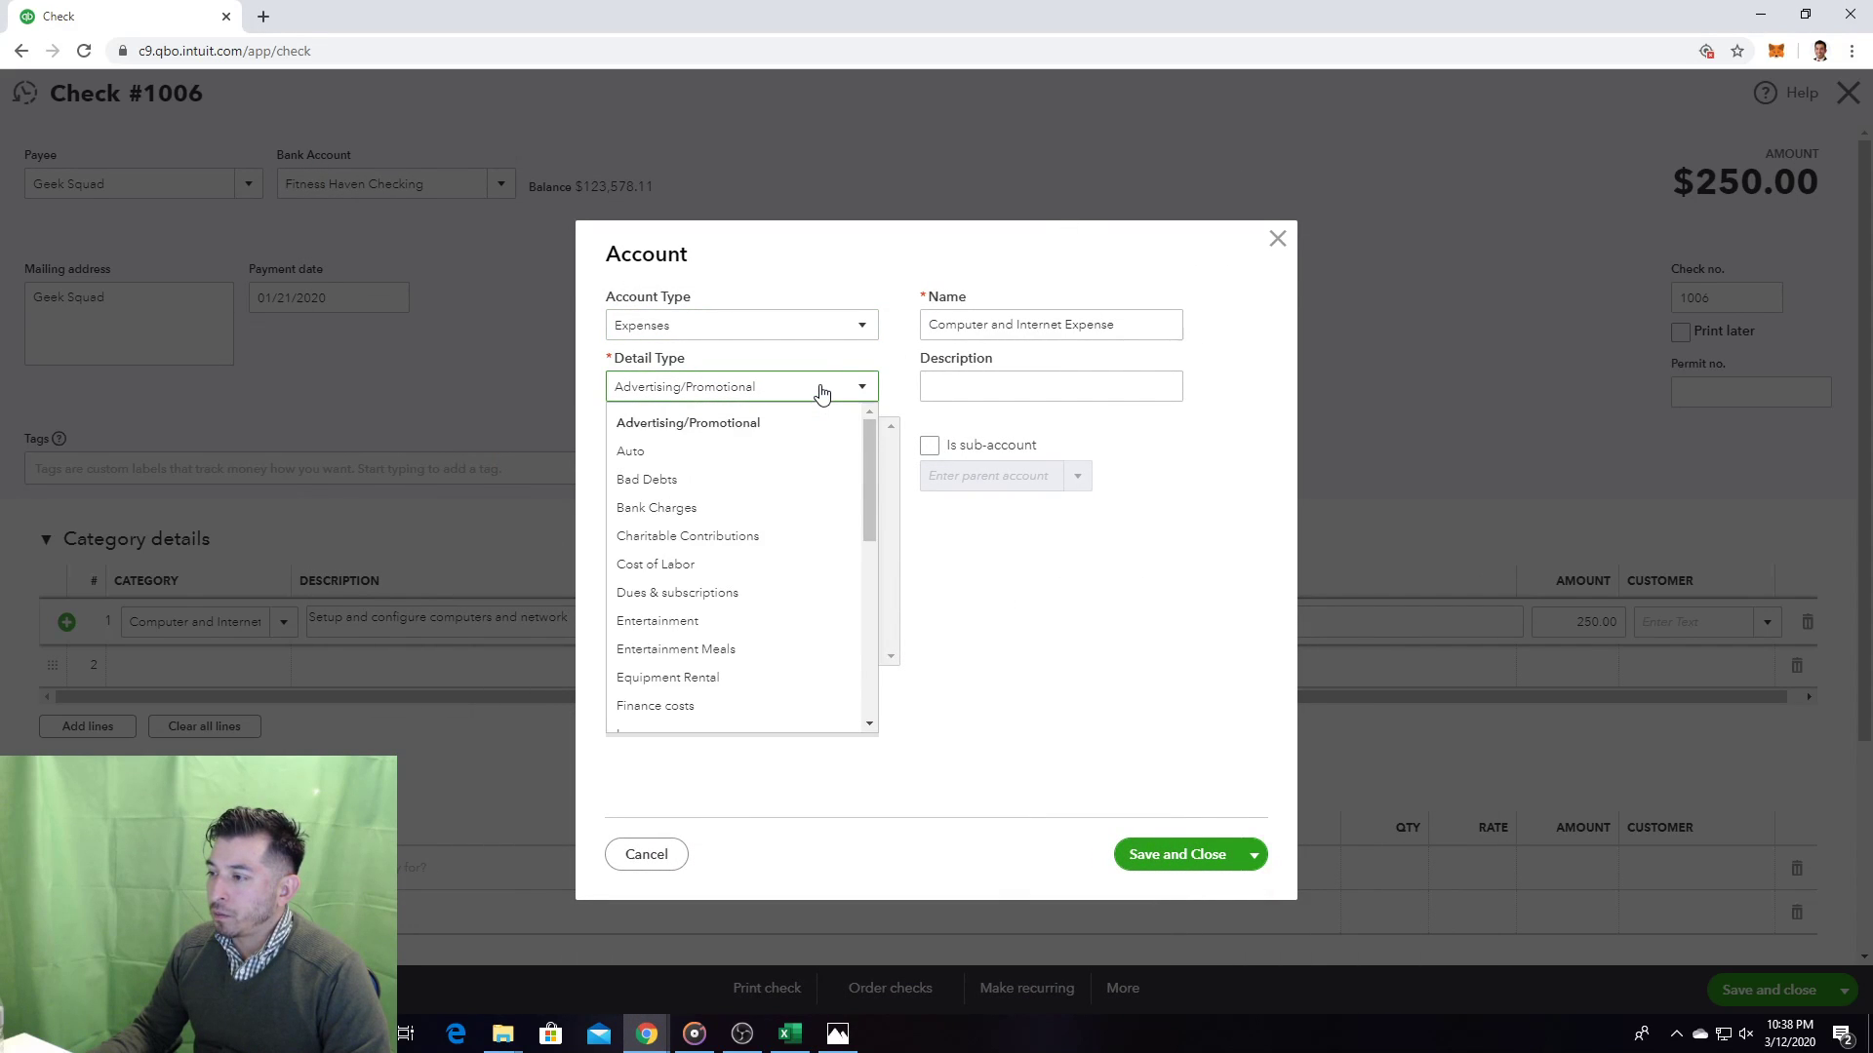
pyautogui.press('o')
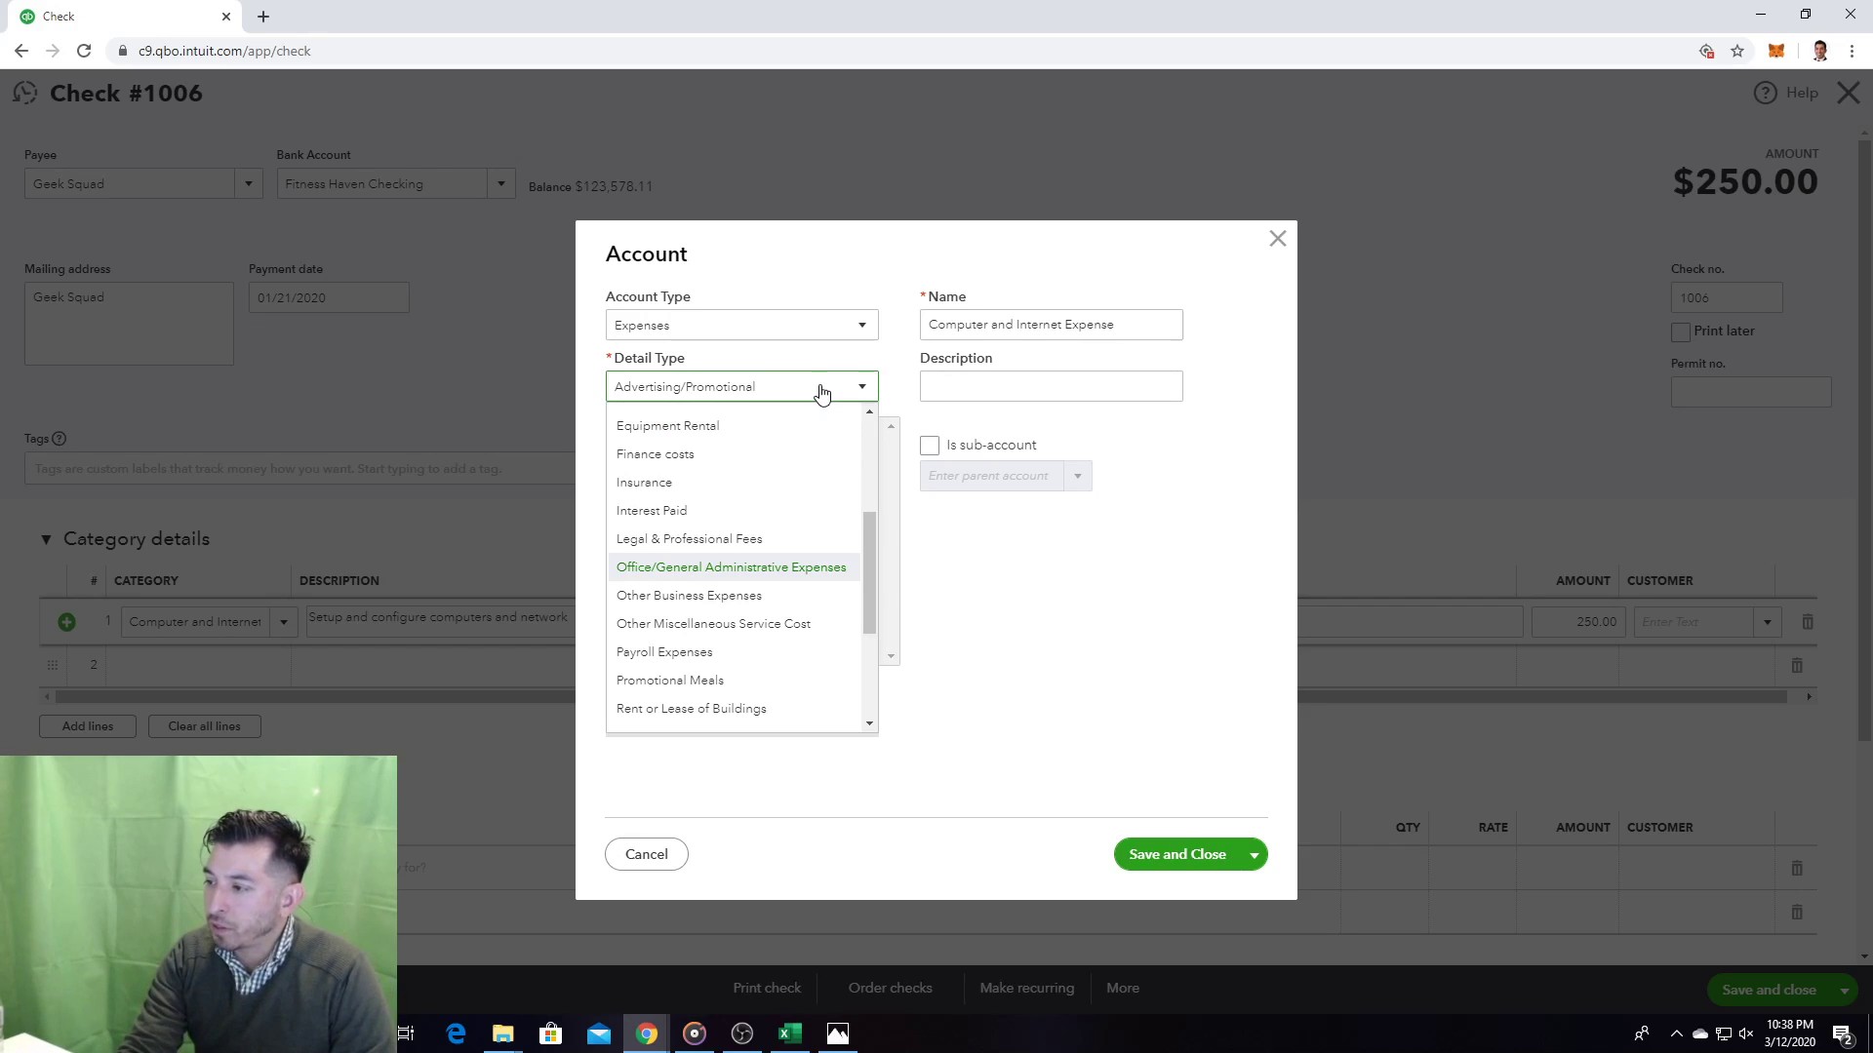
pyautogui.press('Return')
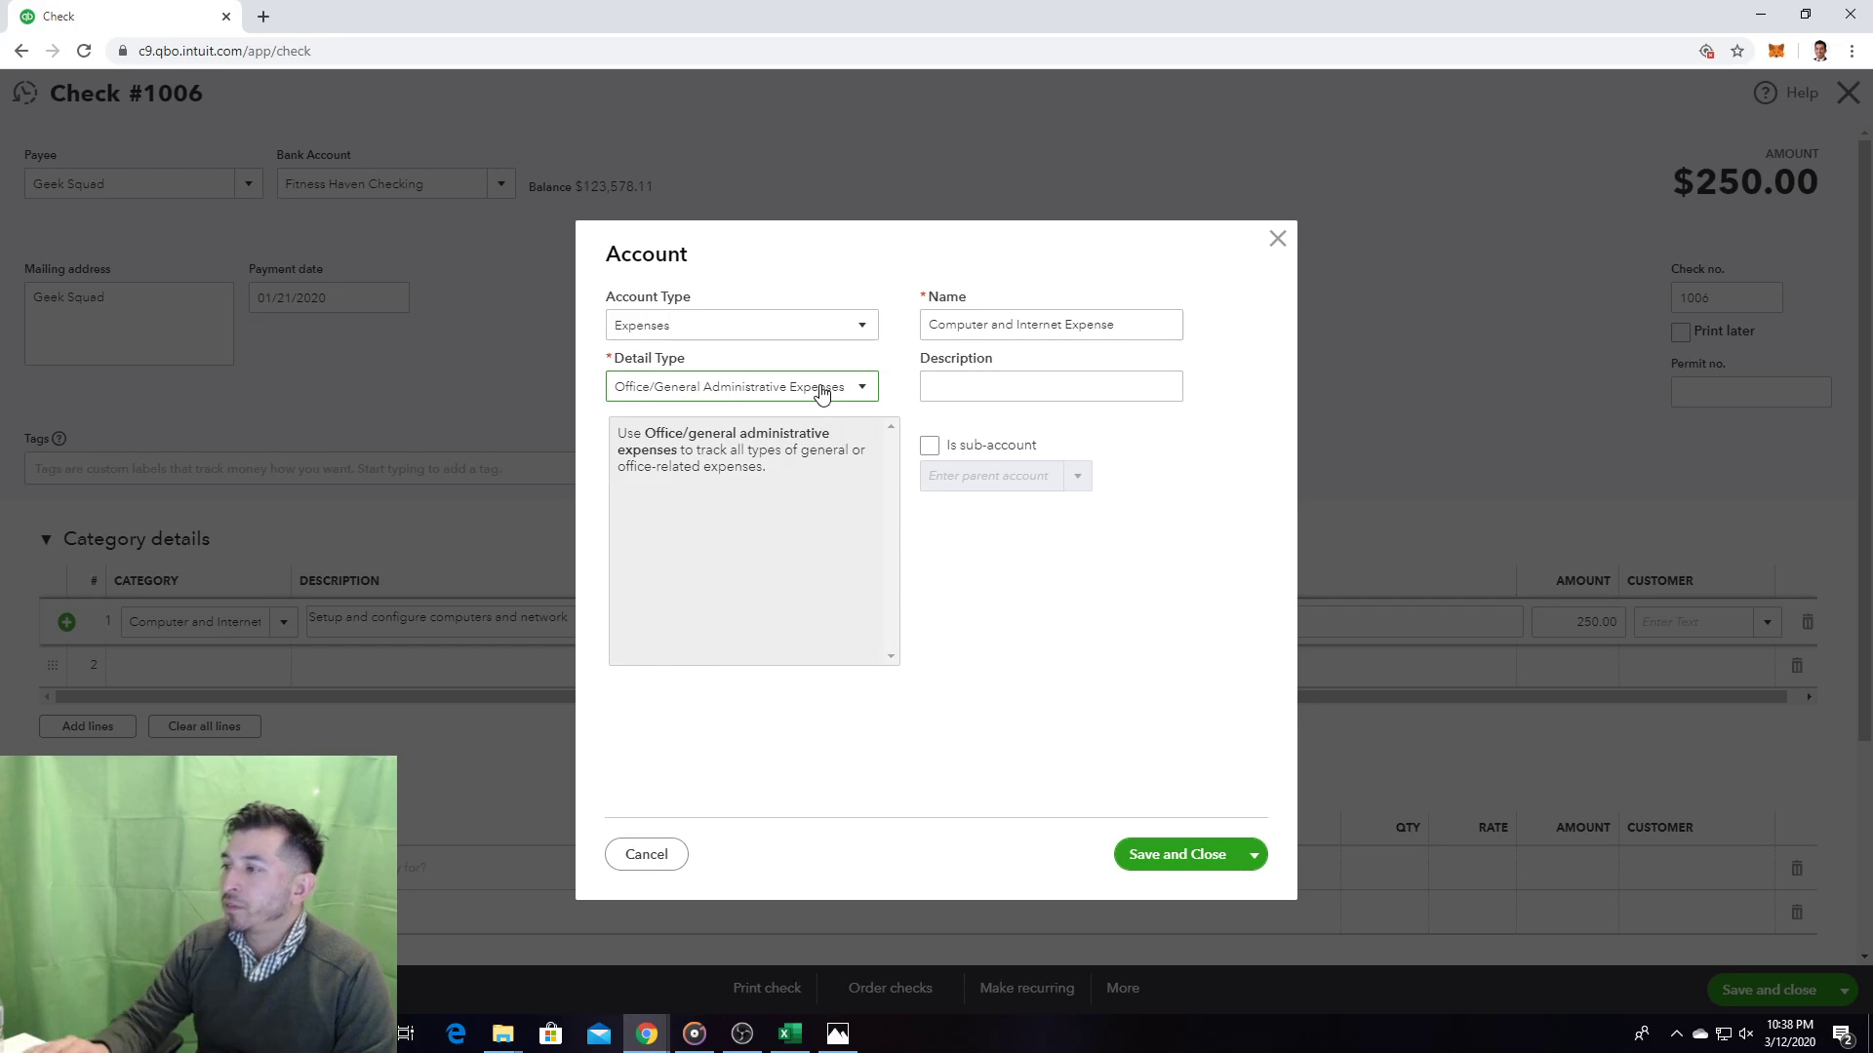
pyautogui.click(1221, 865)
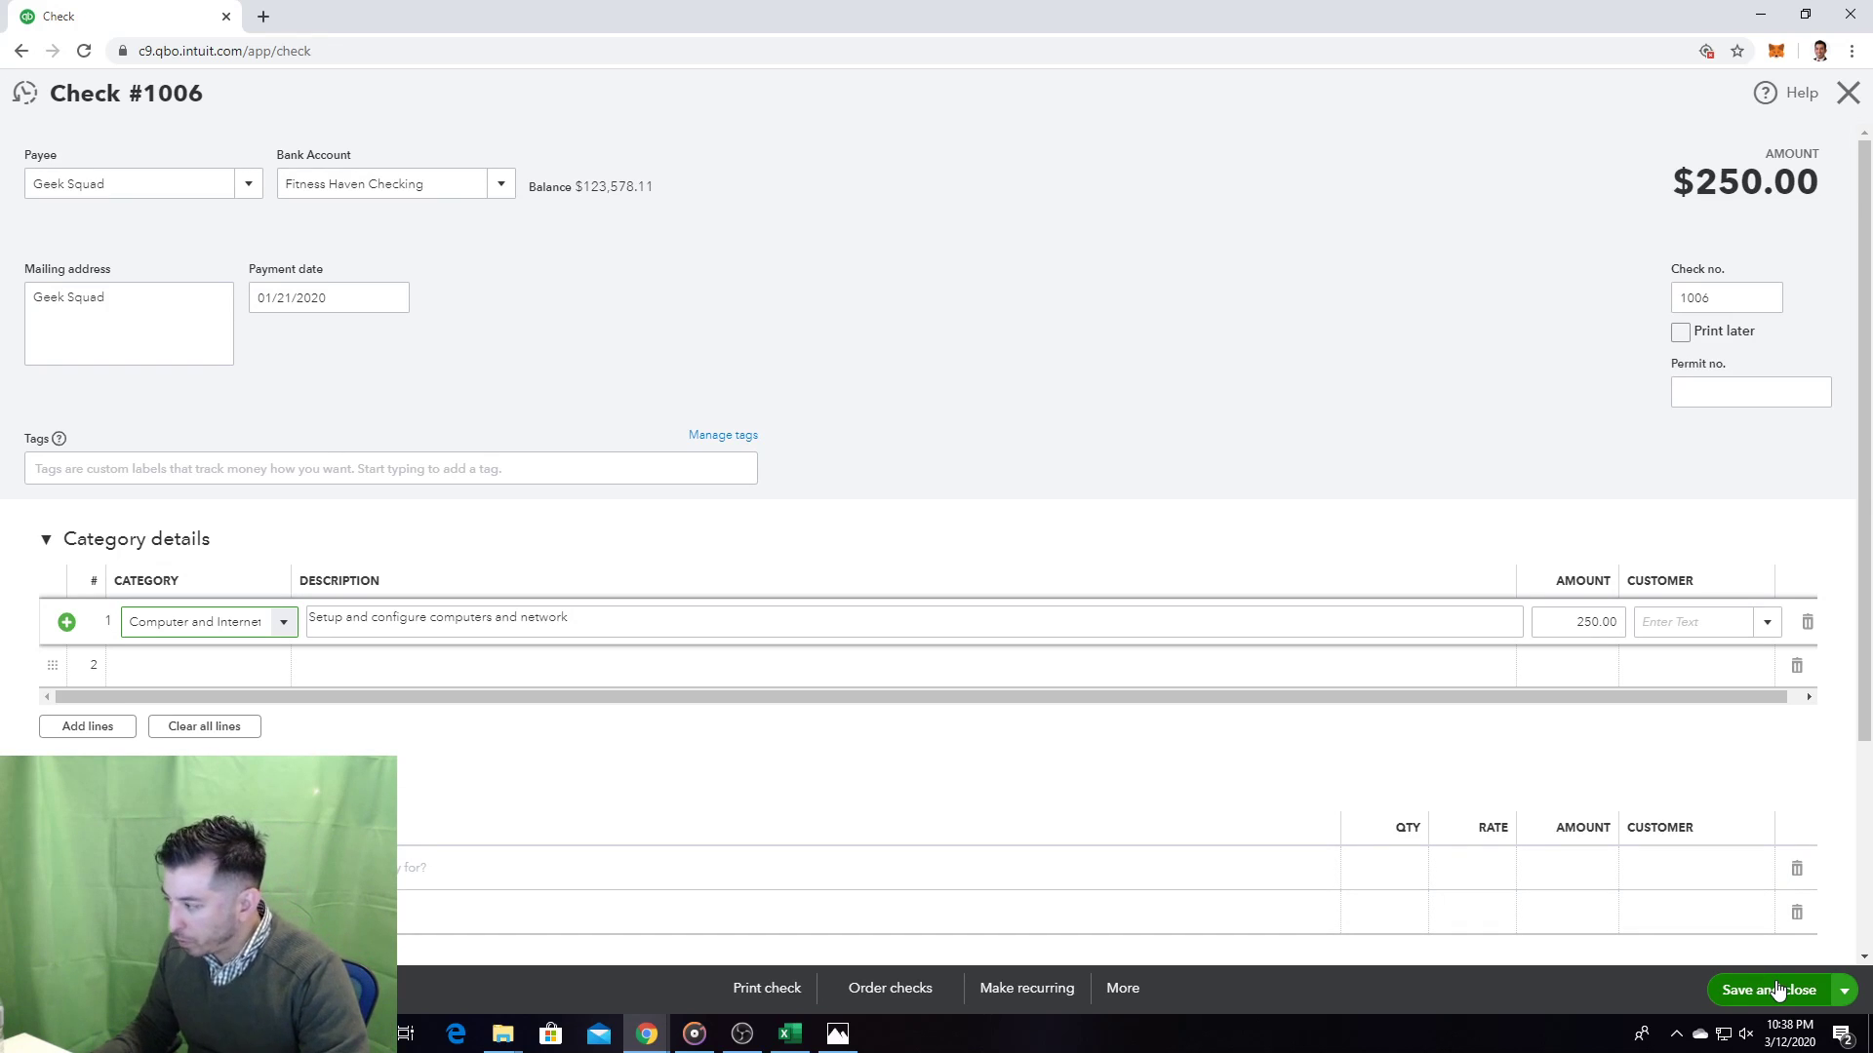
# Step: Save check #1006 and start a new blank check
pyautogui.click(1844, 990)
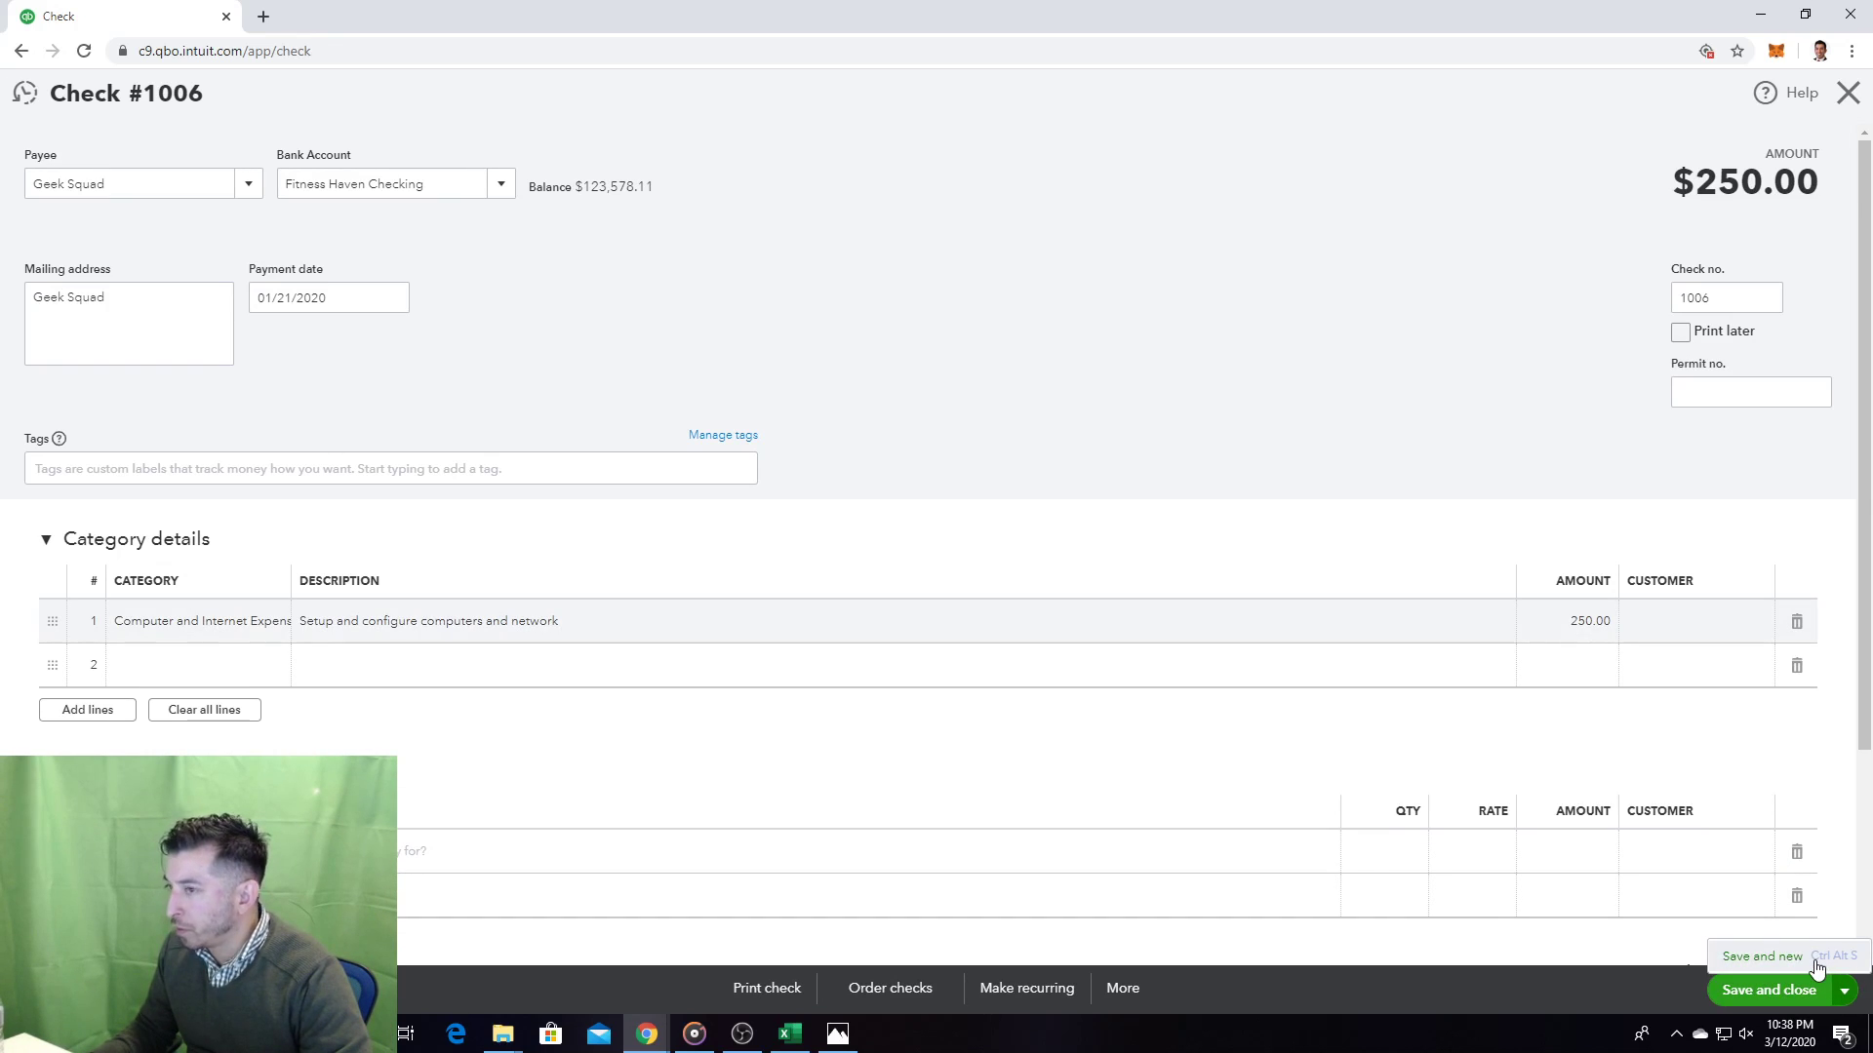
pyautogui.click(1767, 956)
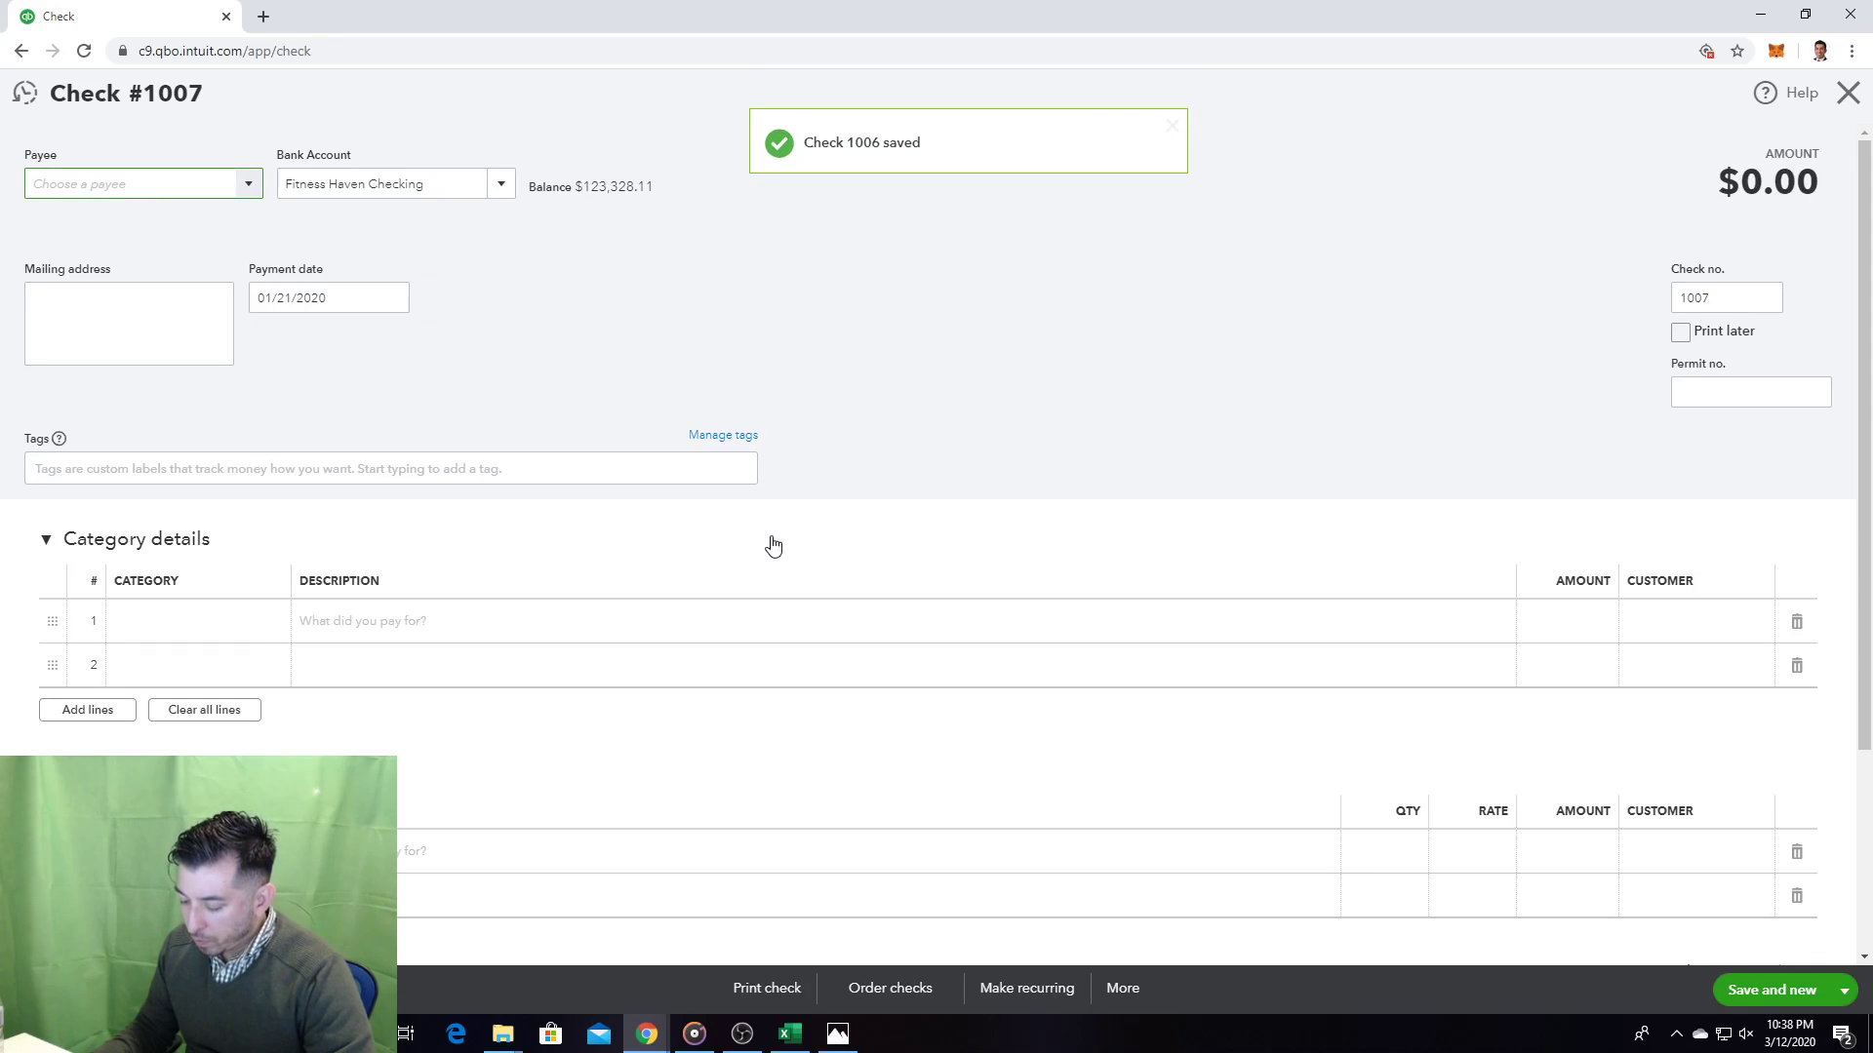
# Step: Check the 19.jpg instructions for check #1007, and add and save Super Signs as its new payee
pyautogui.click(838, 1036)
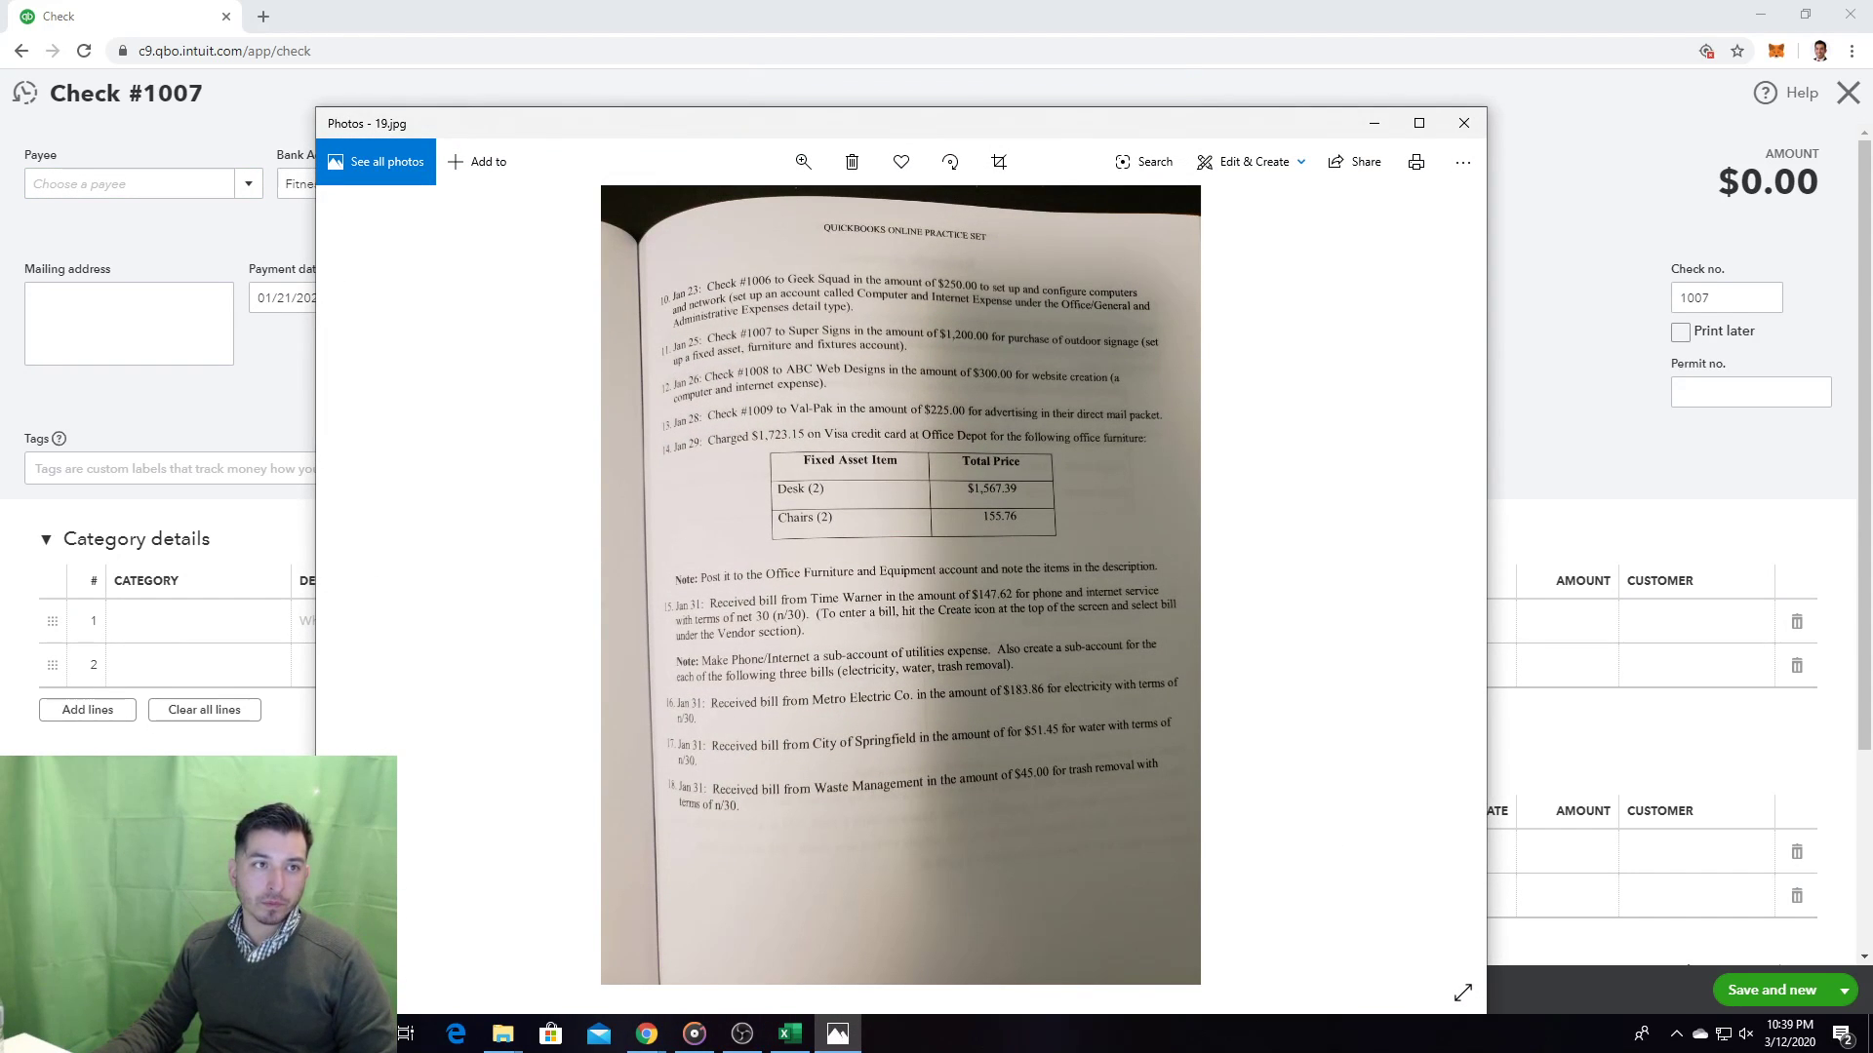
pyautogui.click(224, 868)
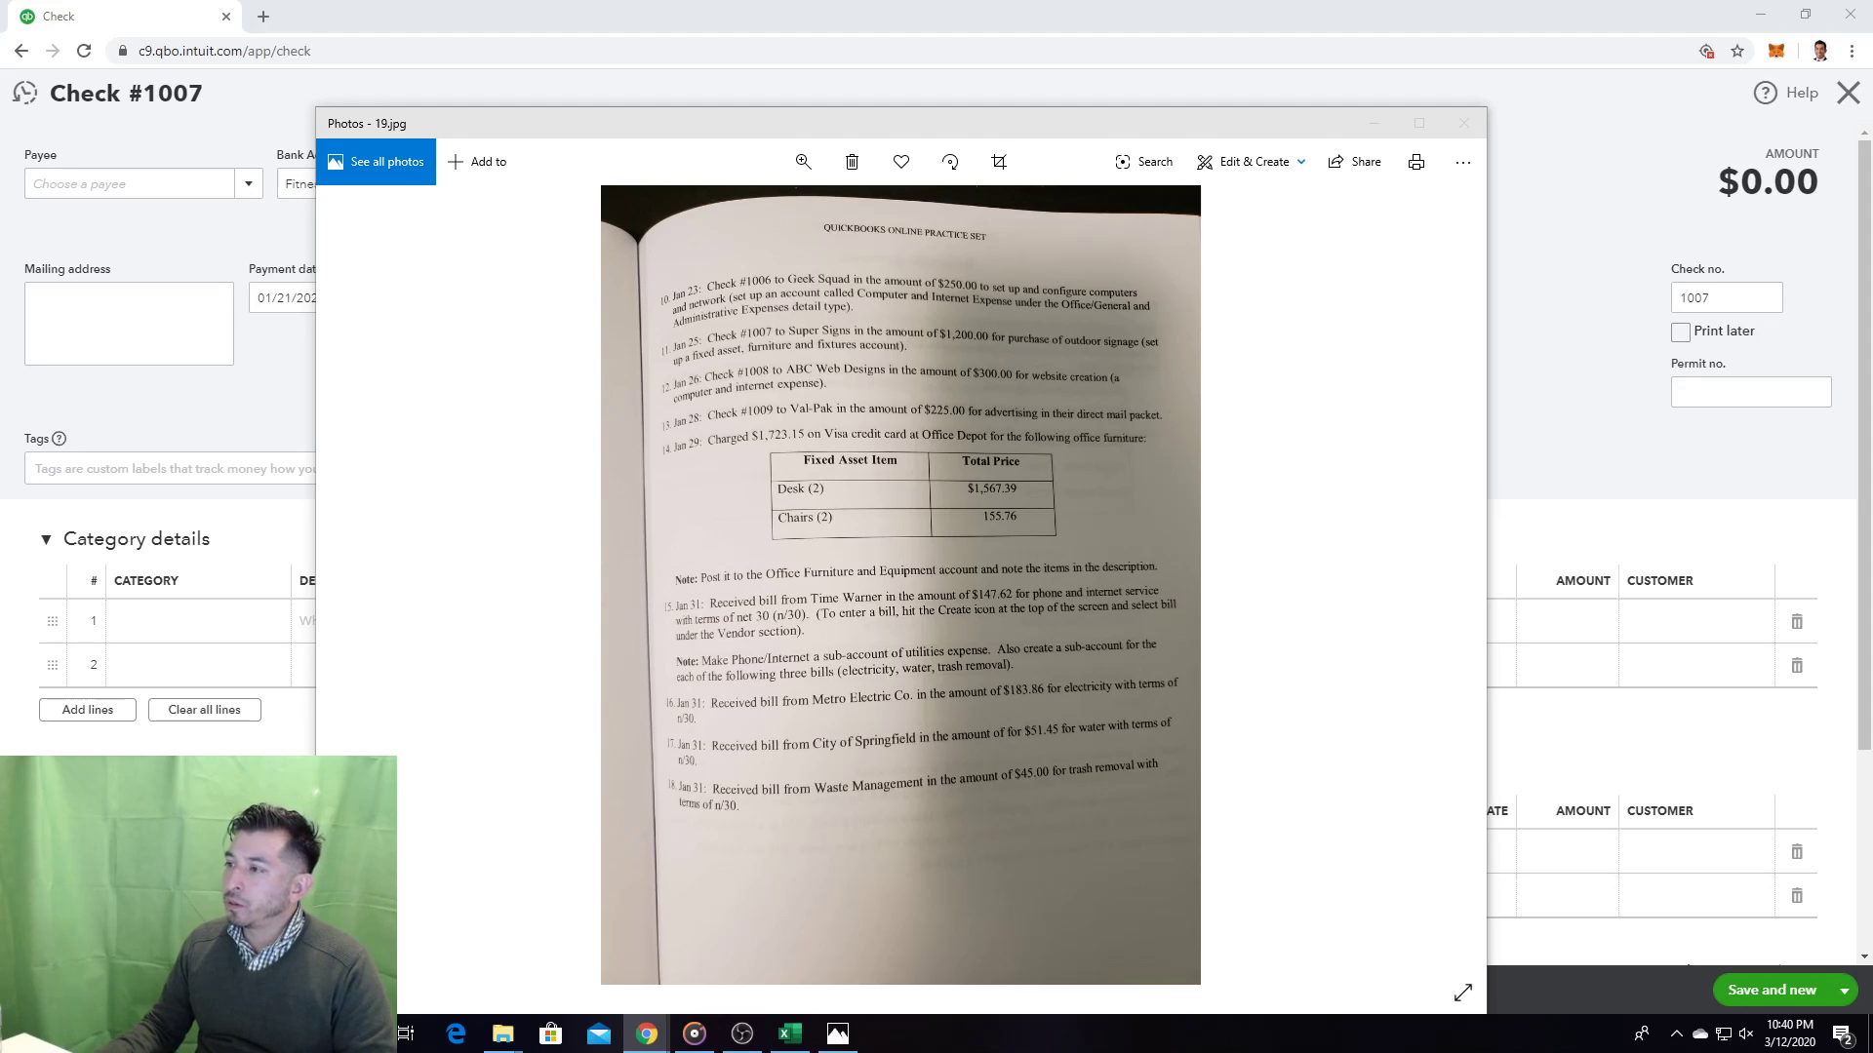
pyautogui.click(136, 183)
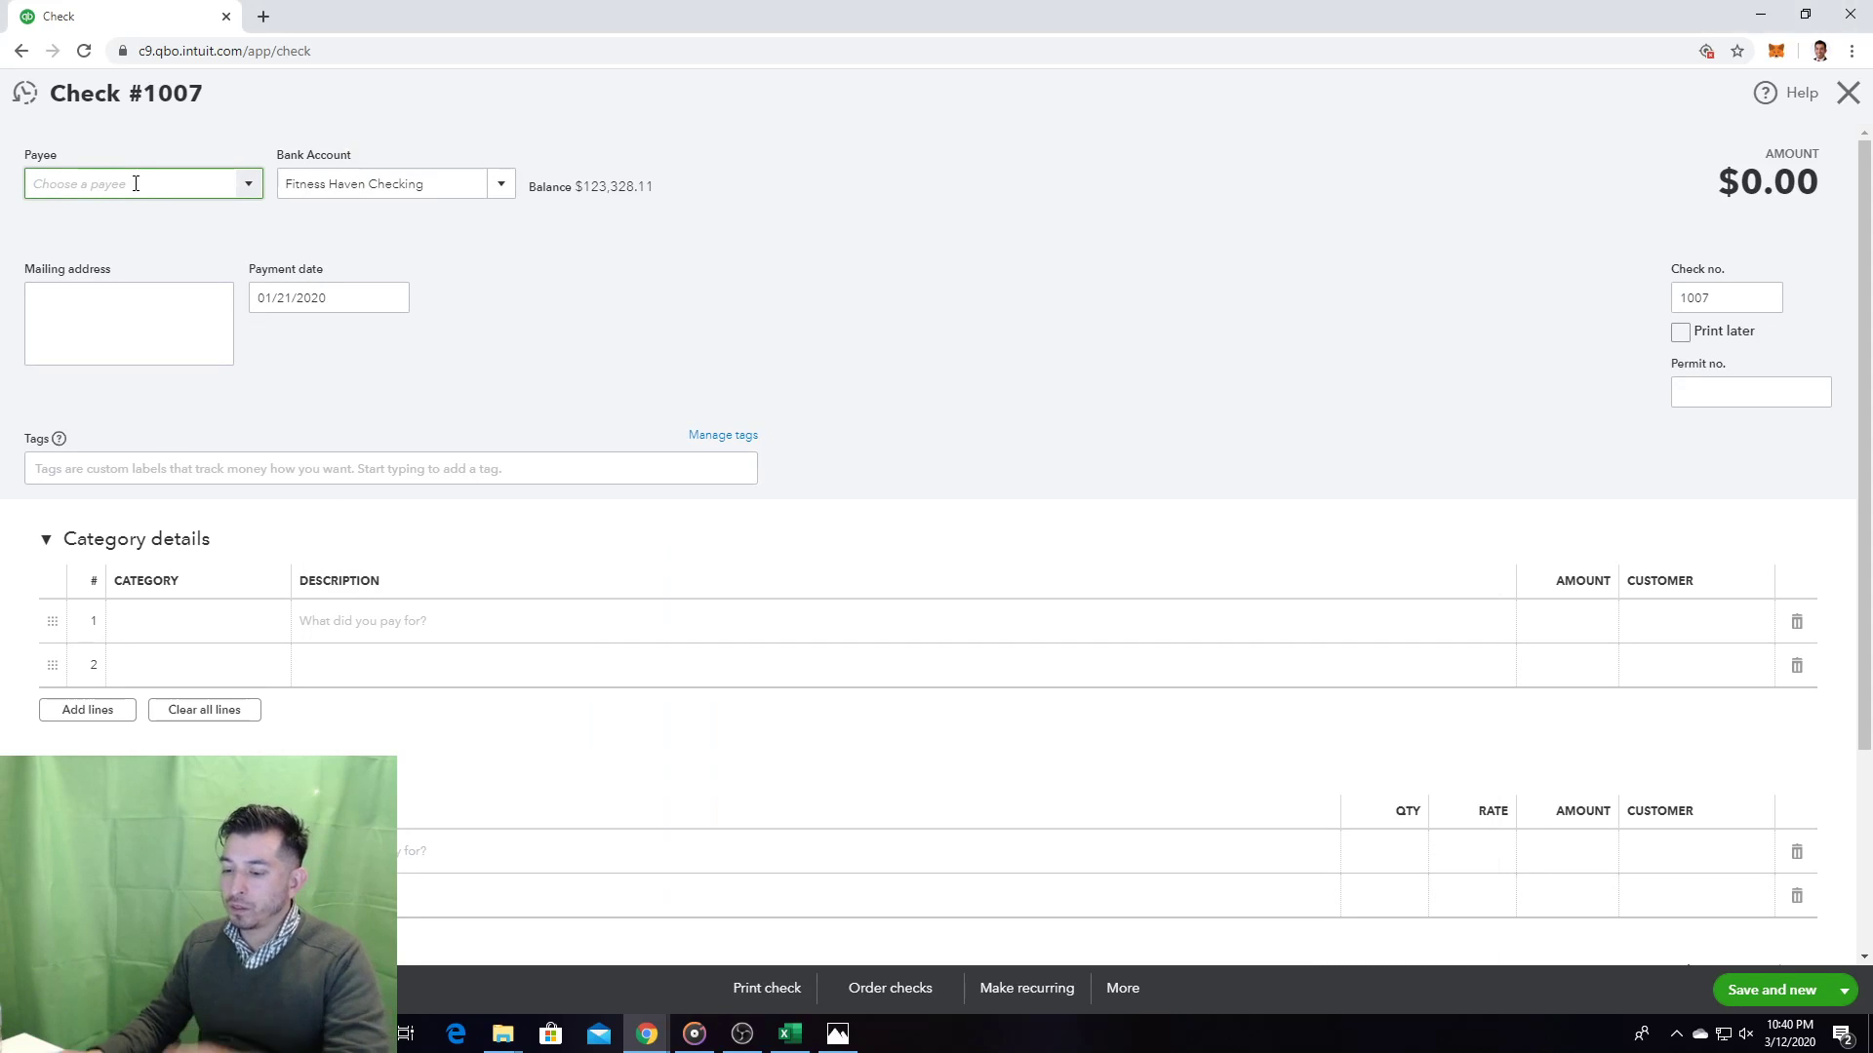
pyautogui.write('Super ')
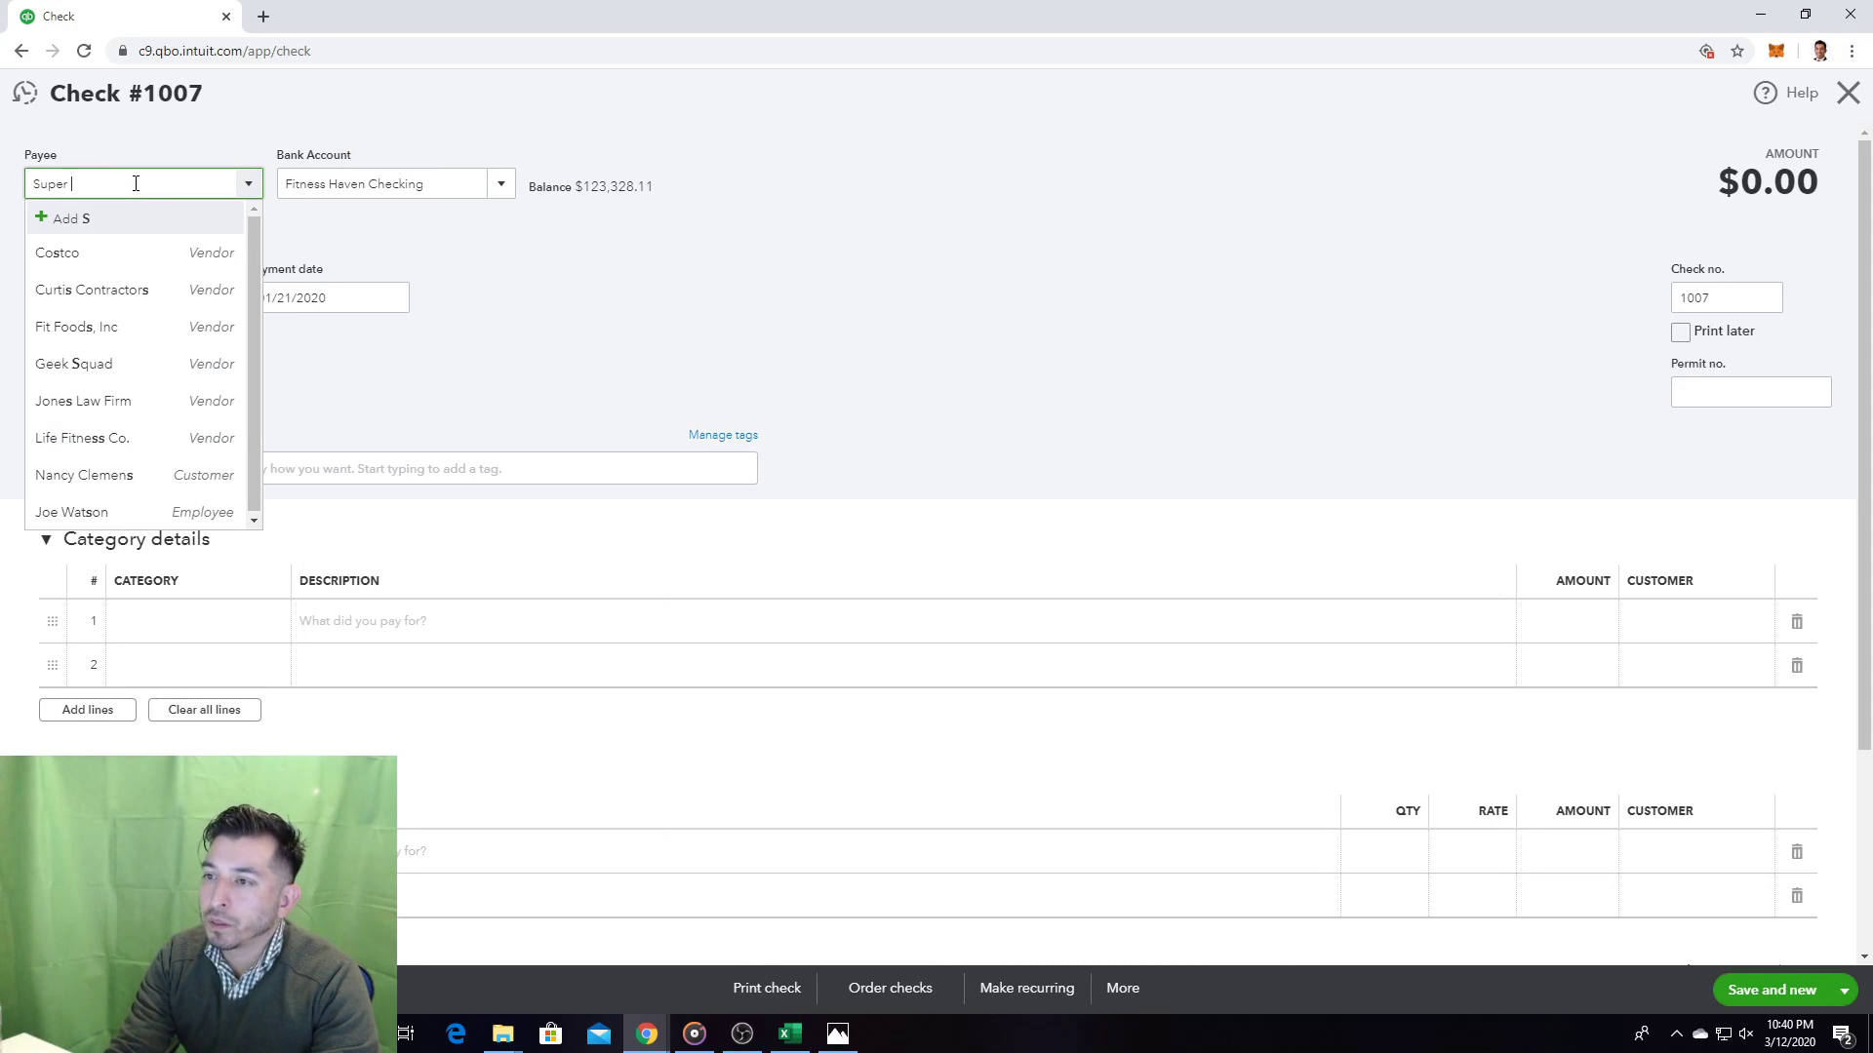
pyautogui.write('Signs')
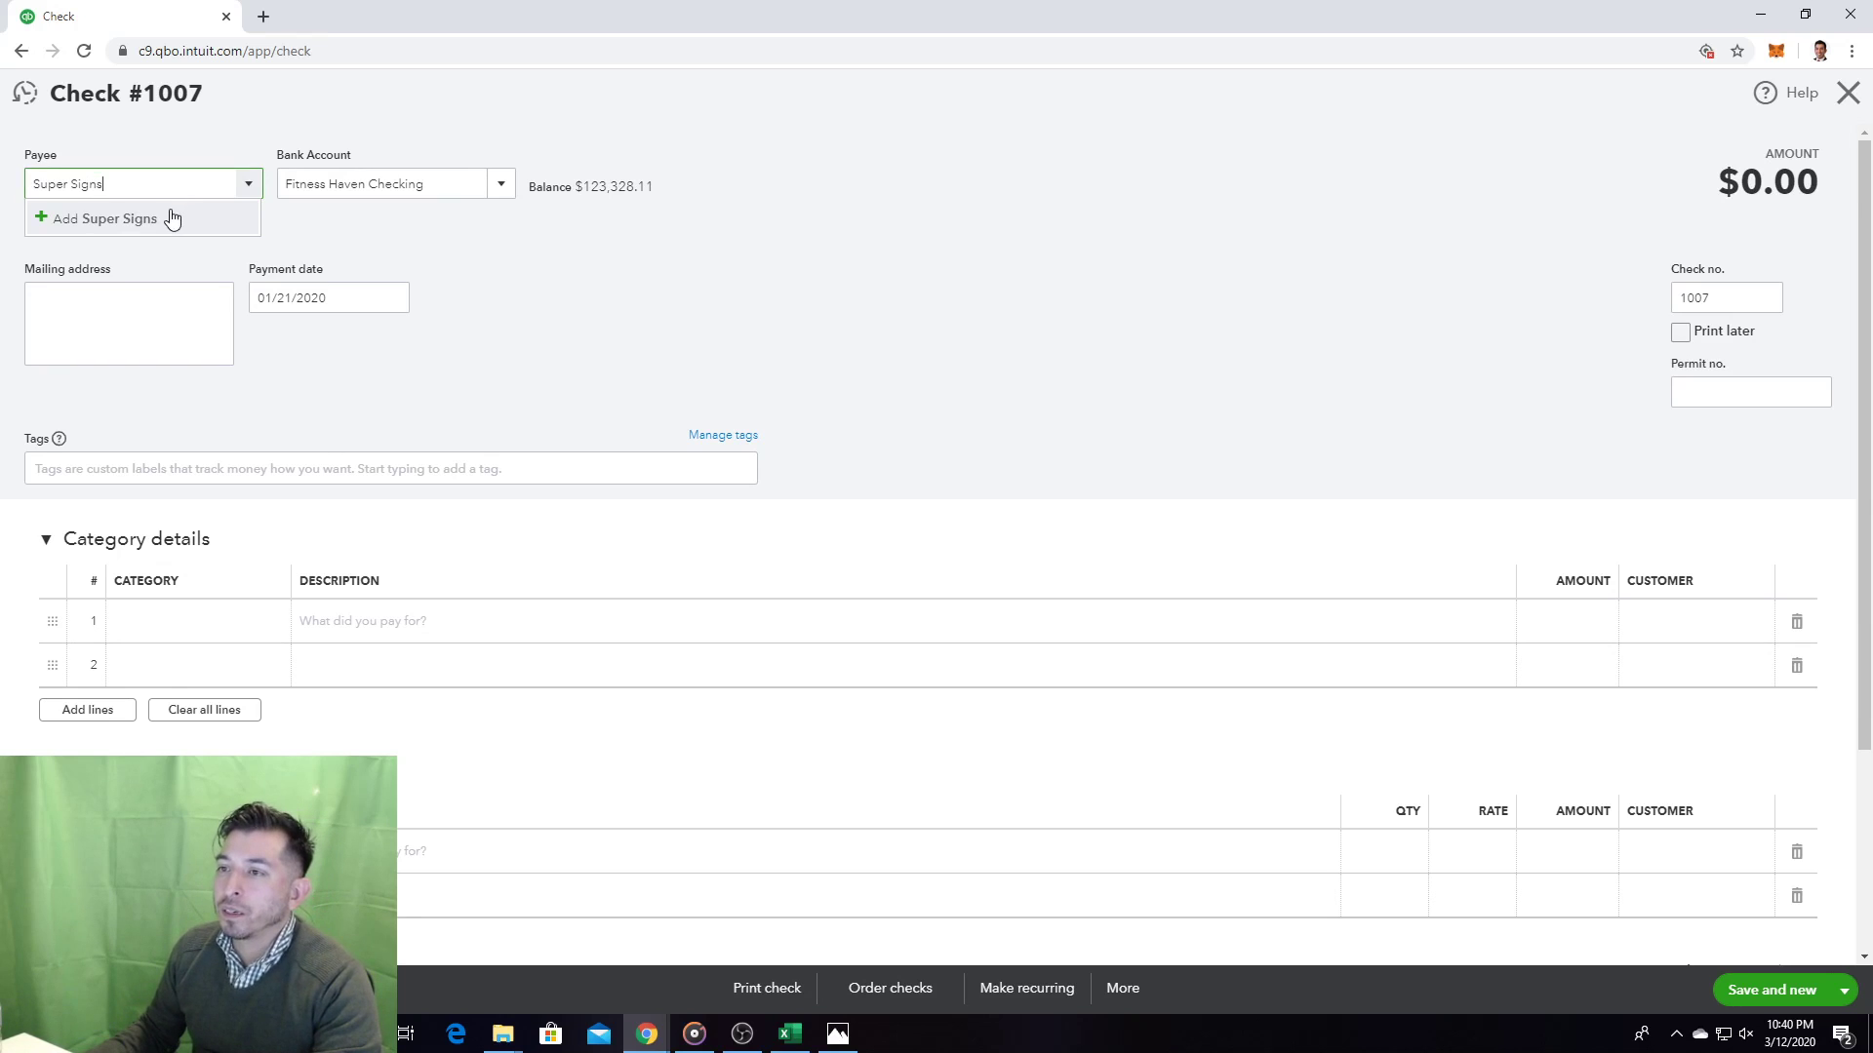
pyautogui.click(173, 217)
pyautogui.click(307, 416)
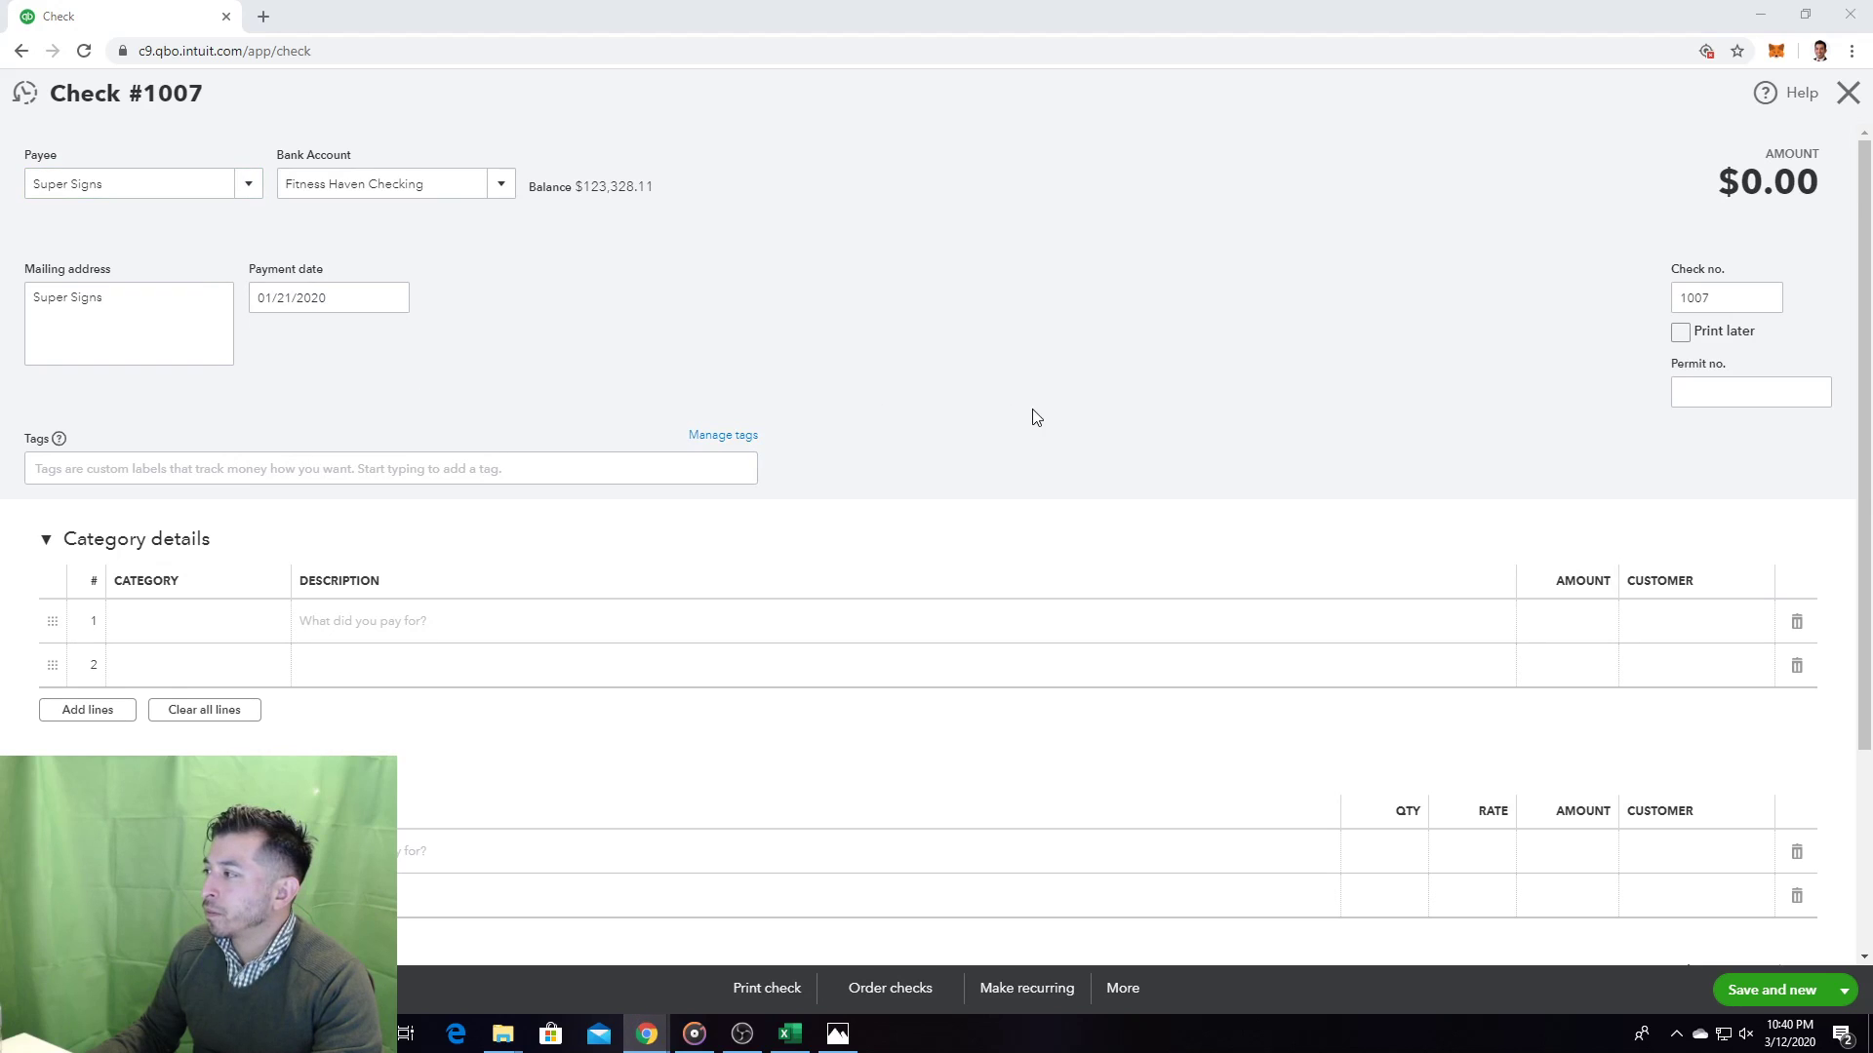
# Step: Check the amount in 19.jpg and enter 1,200.00 on category line 1 of the Super Signs check
pyautogui.hotkey('alt', 'Tab')
pyautogui.hotkey('alt', 'Tab')
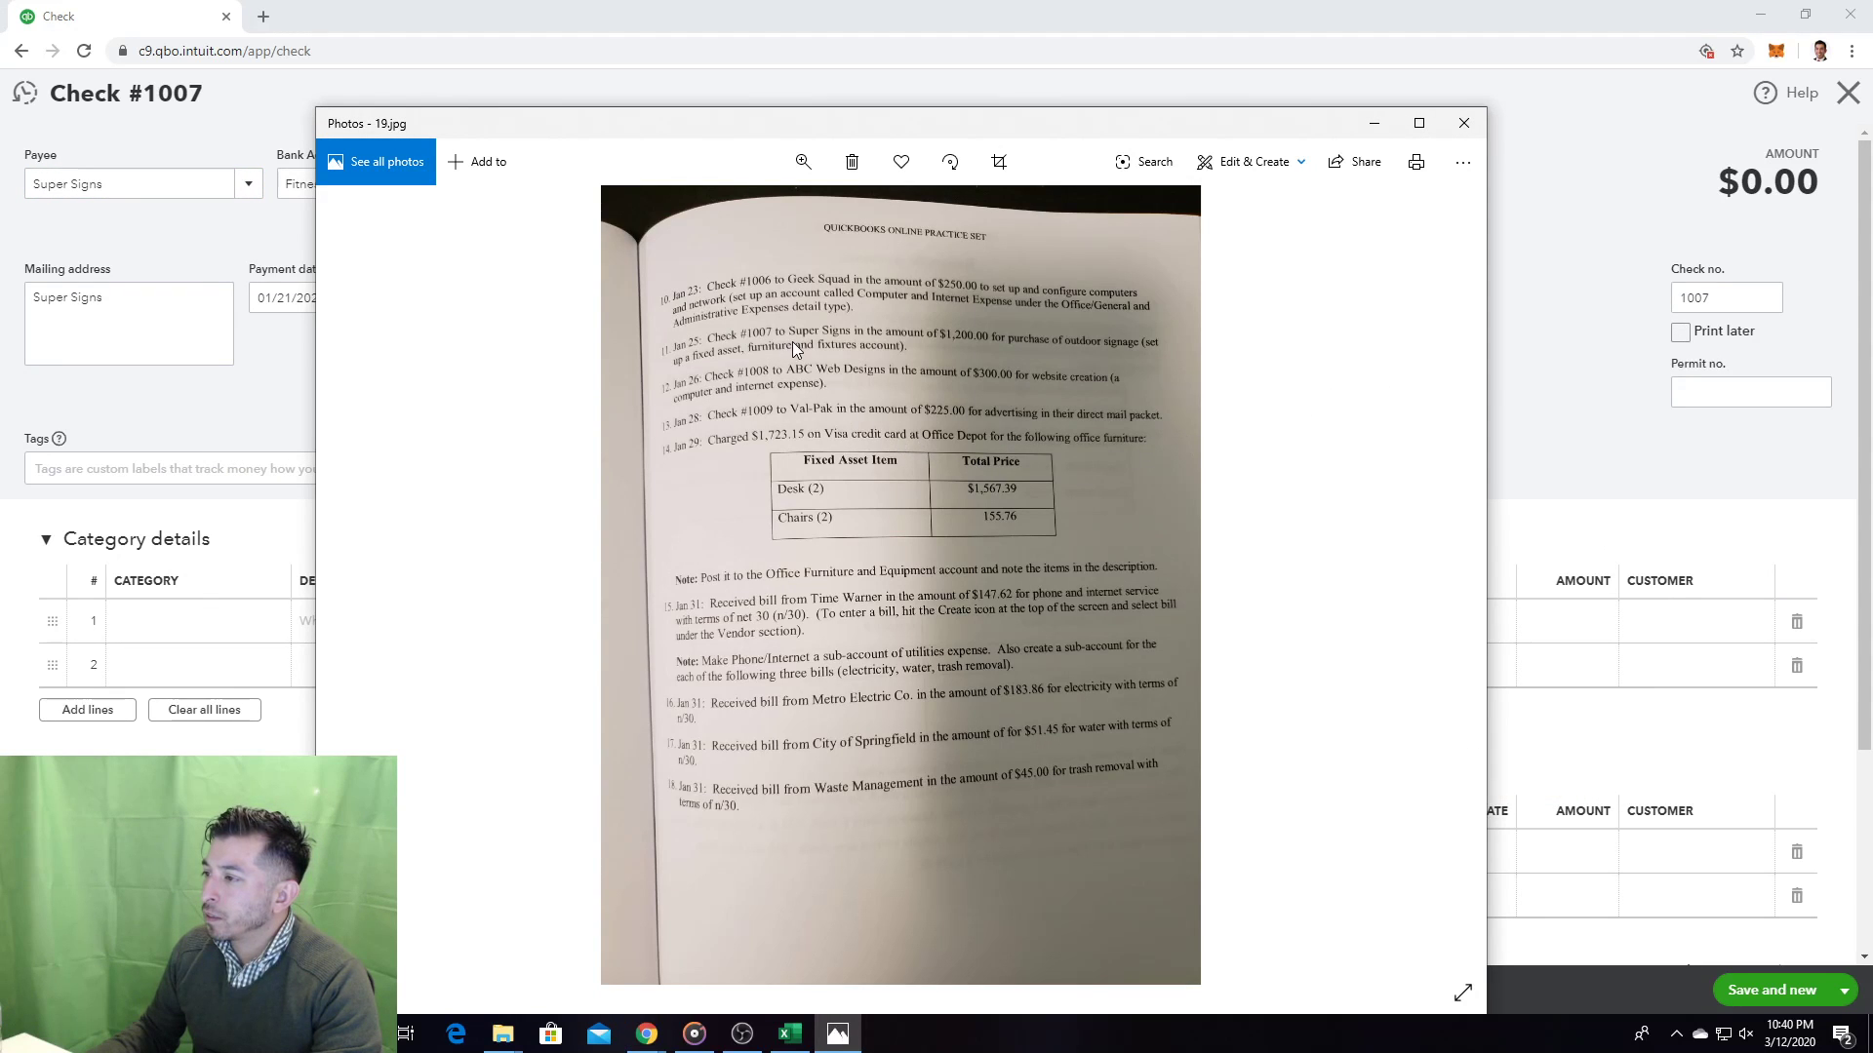
pyautogui.hotkey('alt', 'Tab')
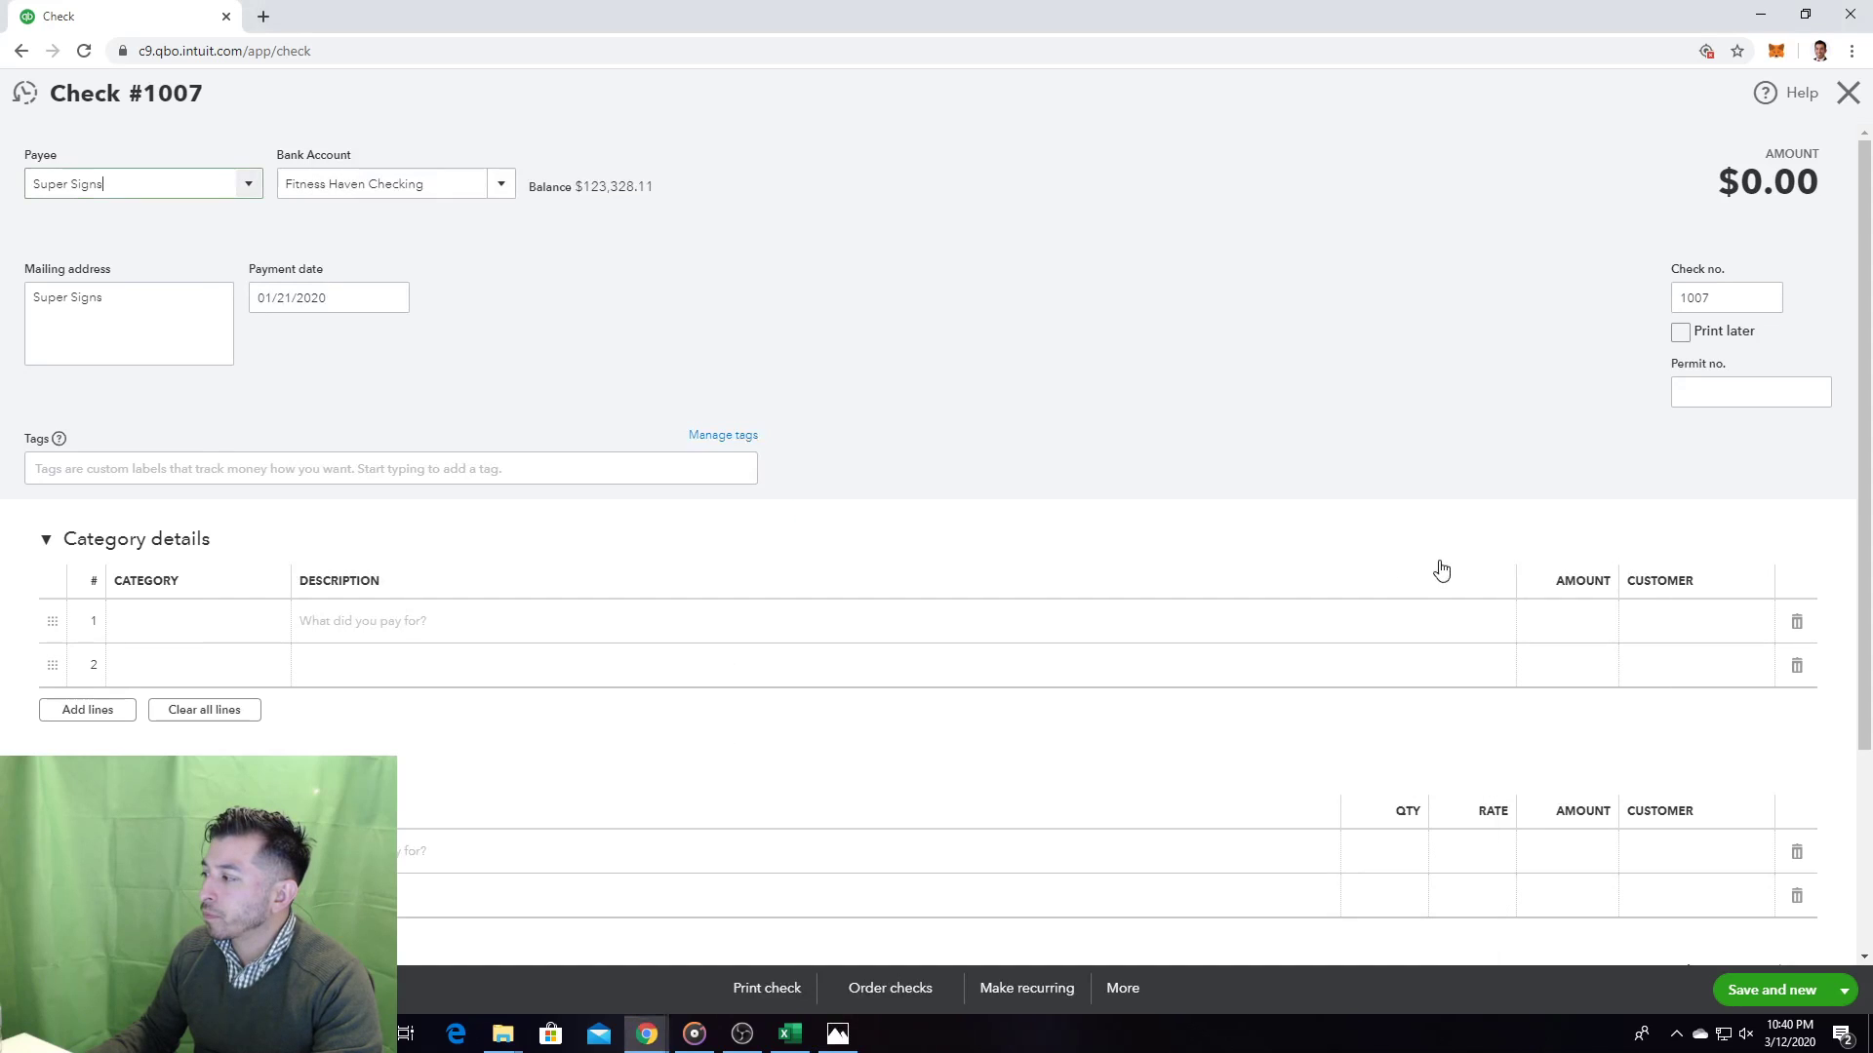
pyautogui.click(1568, 610)
pyautogui.write('1200')
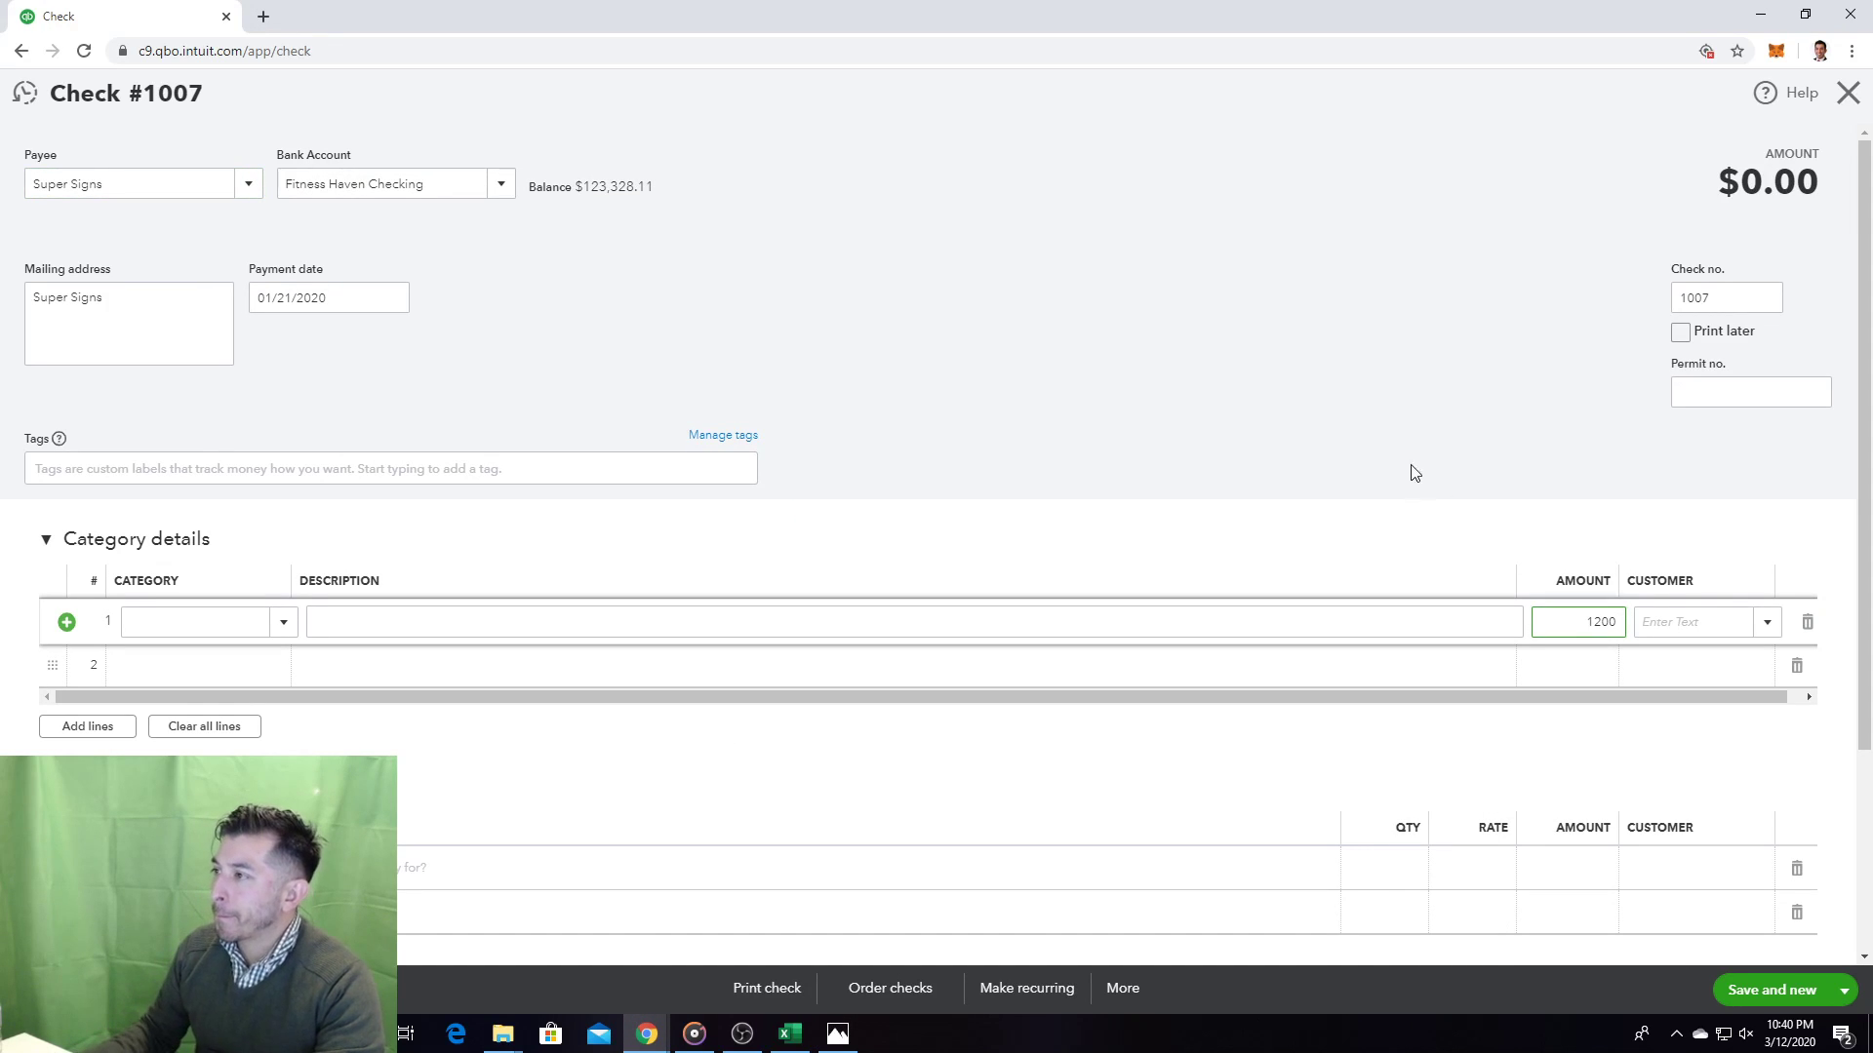
pyautogui.click(1120, 230)
# Step: Recheck the purchase in 19.jpg and enter "Outdoor Signage" as the description of line 1
pyautogui.hotkey('alt', 'Tab')
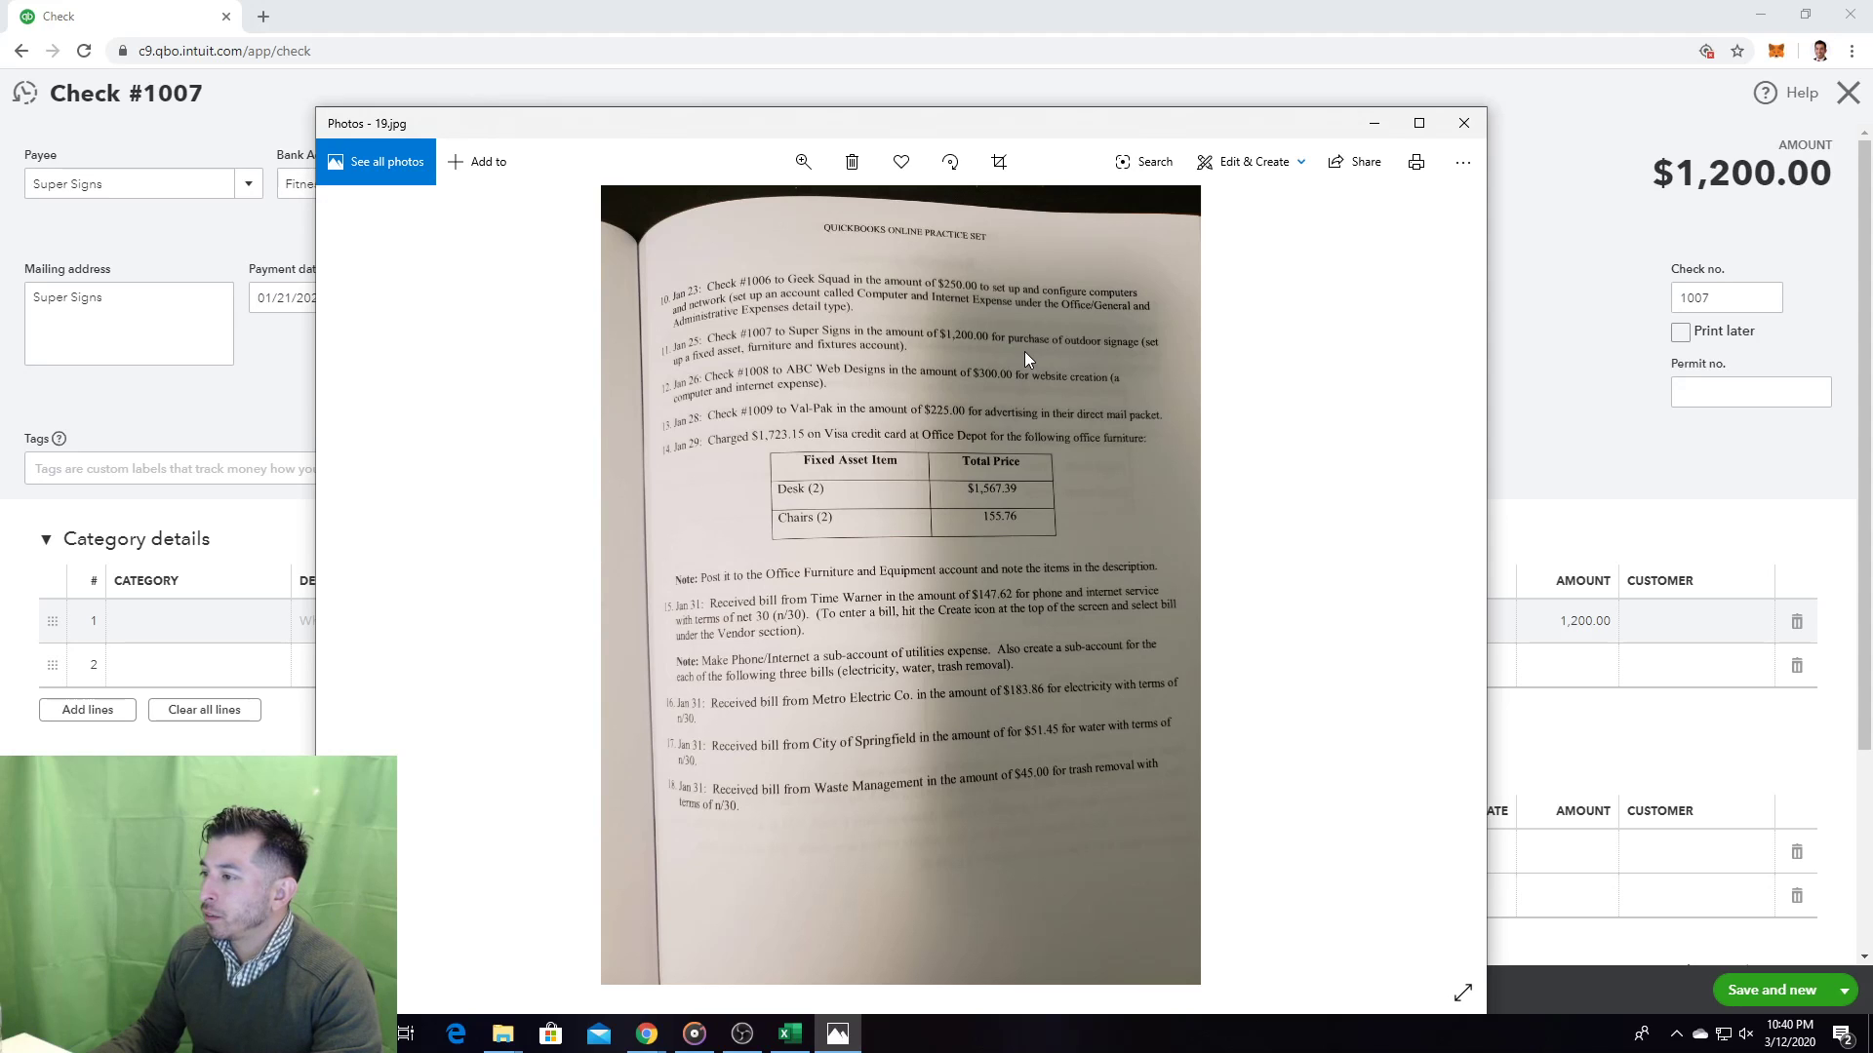
pyautogui.hotkey('alt', 'Tab')
pyautogui.hotkey('alt', 'Tab')
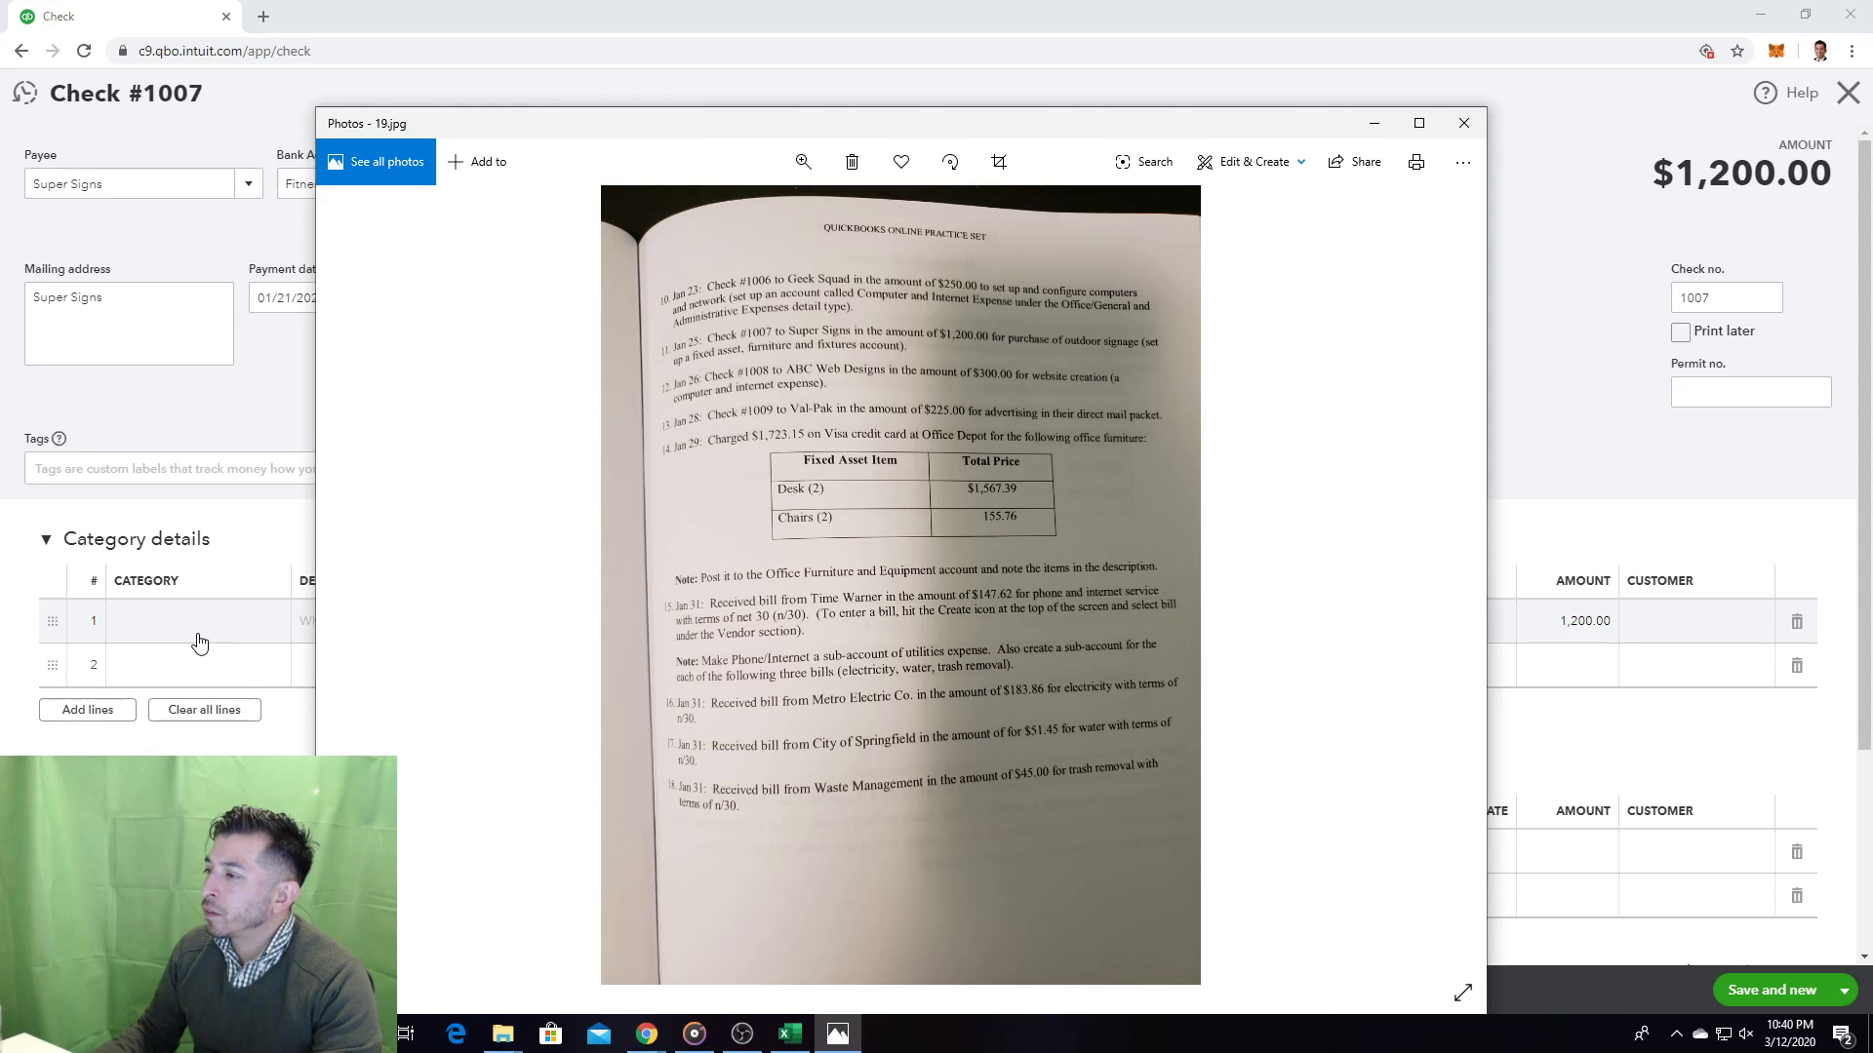
pyautogui.click(295, 632)
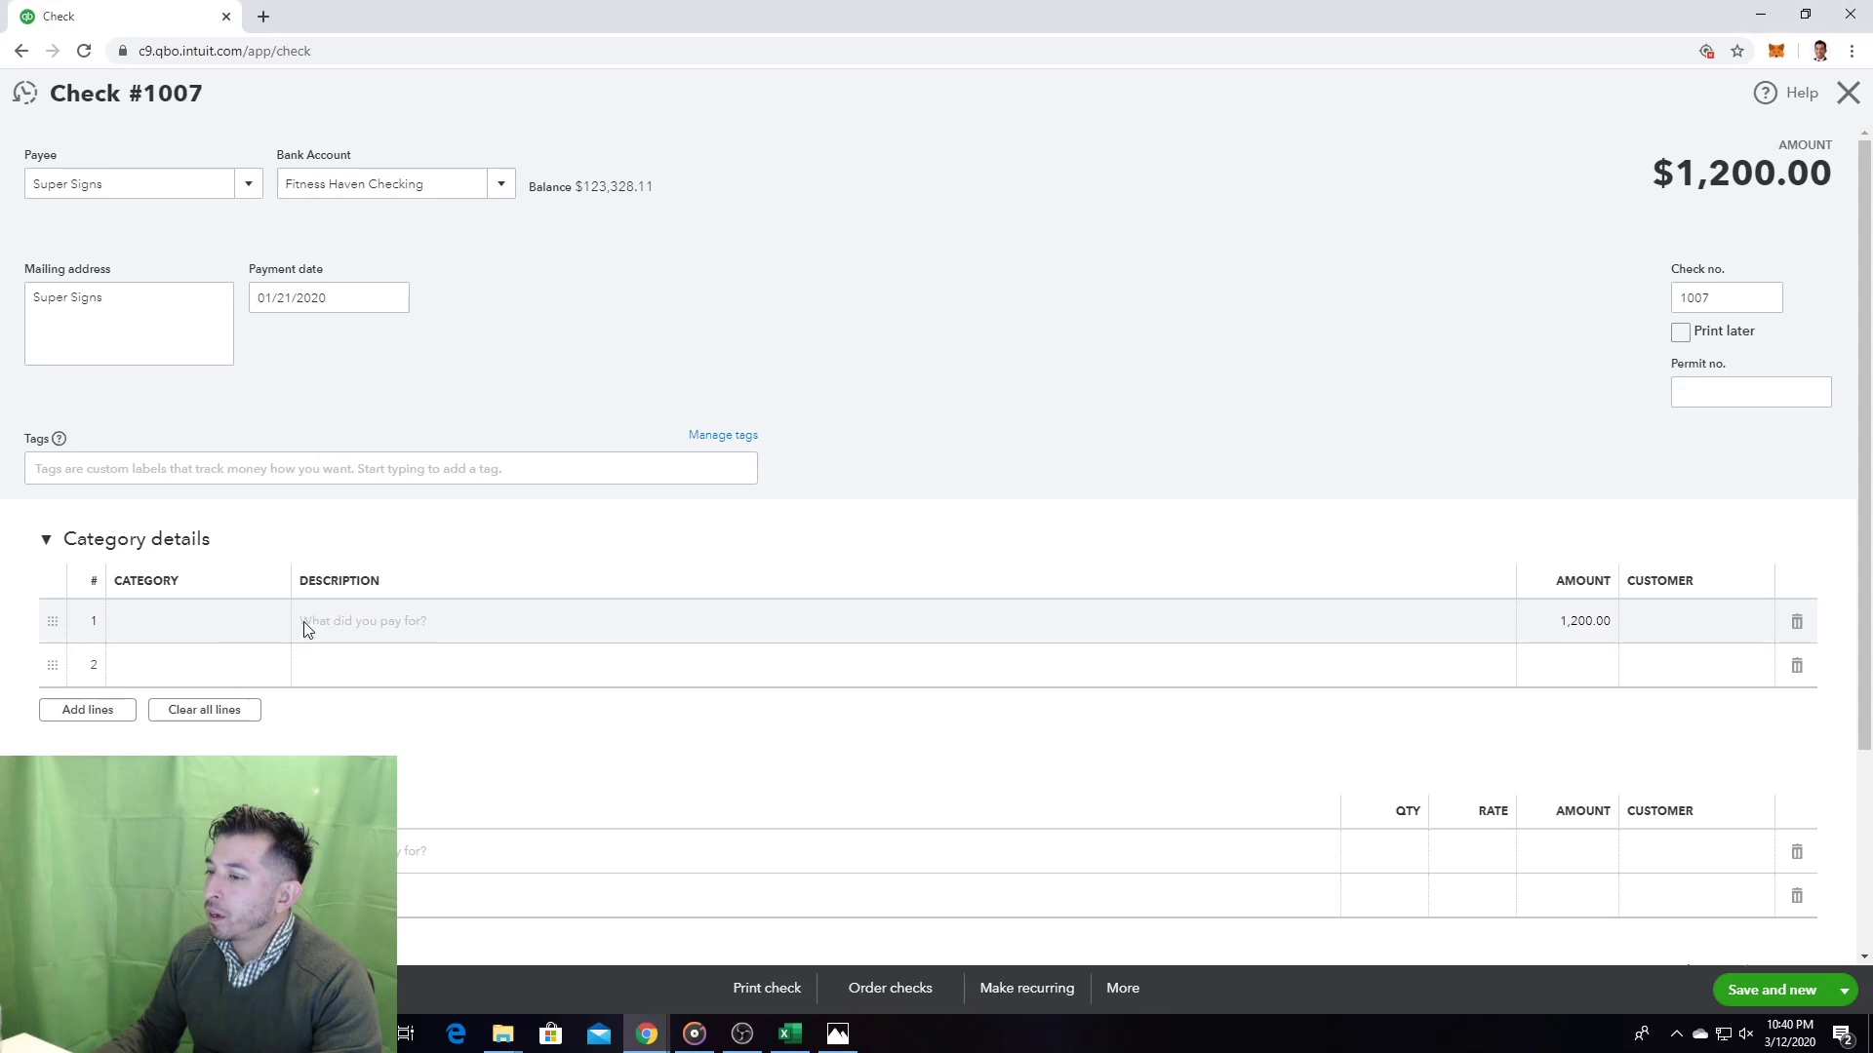
pyautogui.write('Outd')
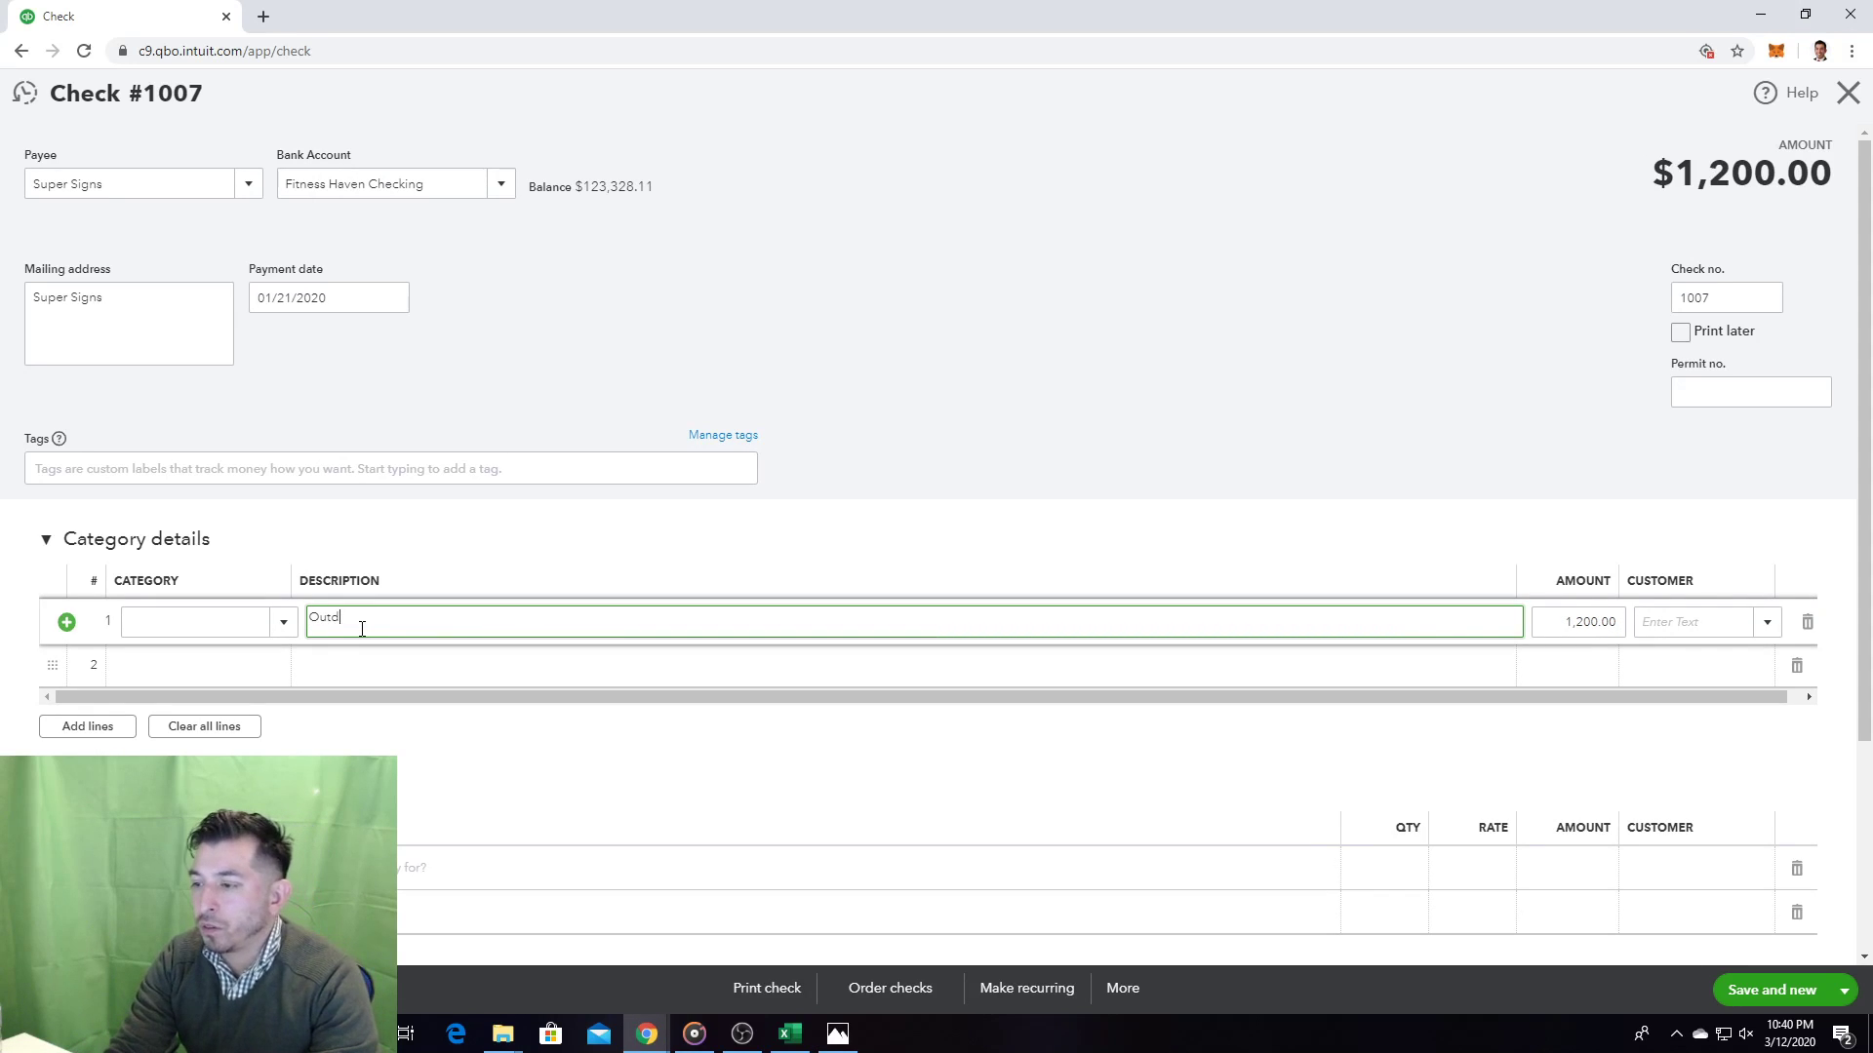
pyautogui.write('oor Signage')
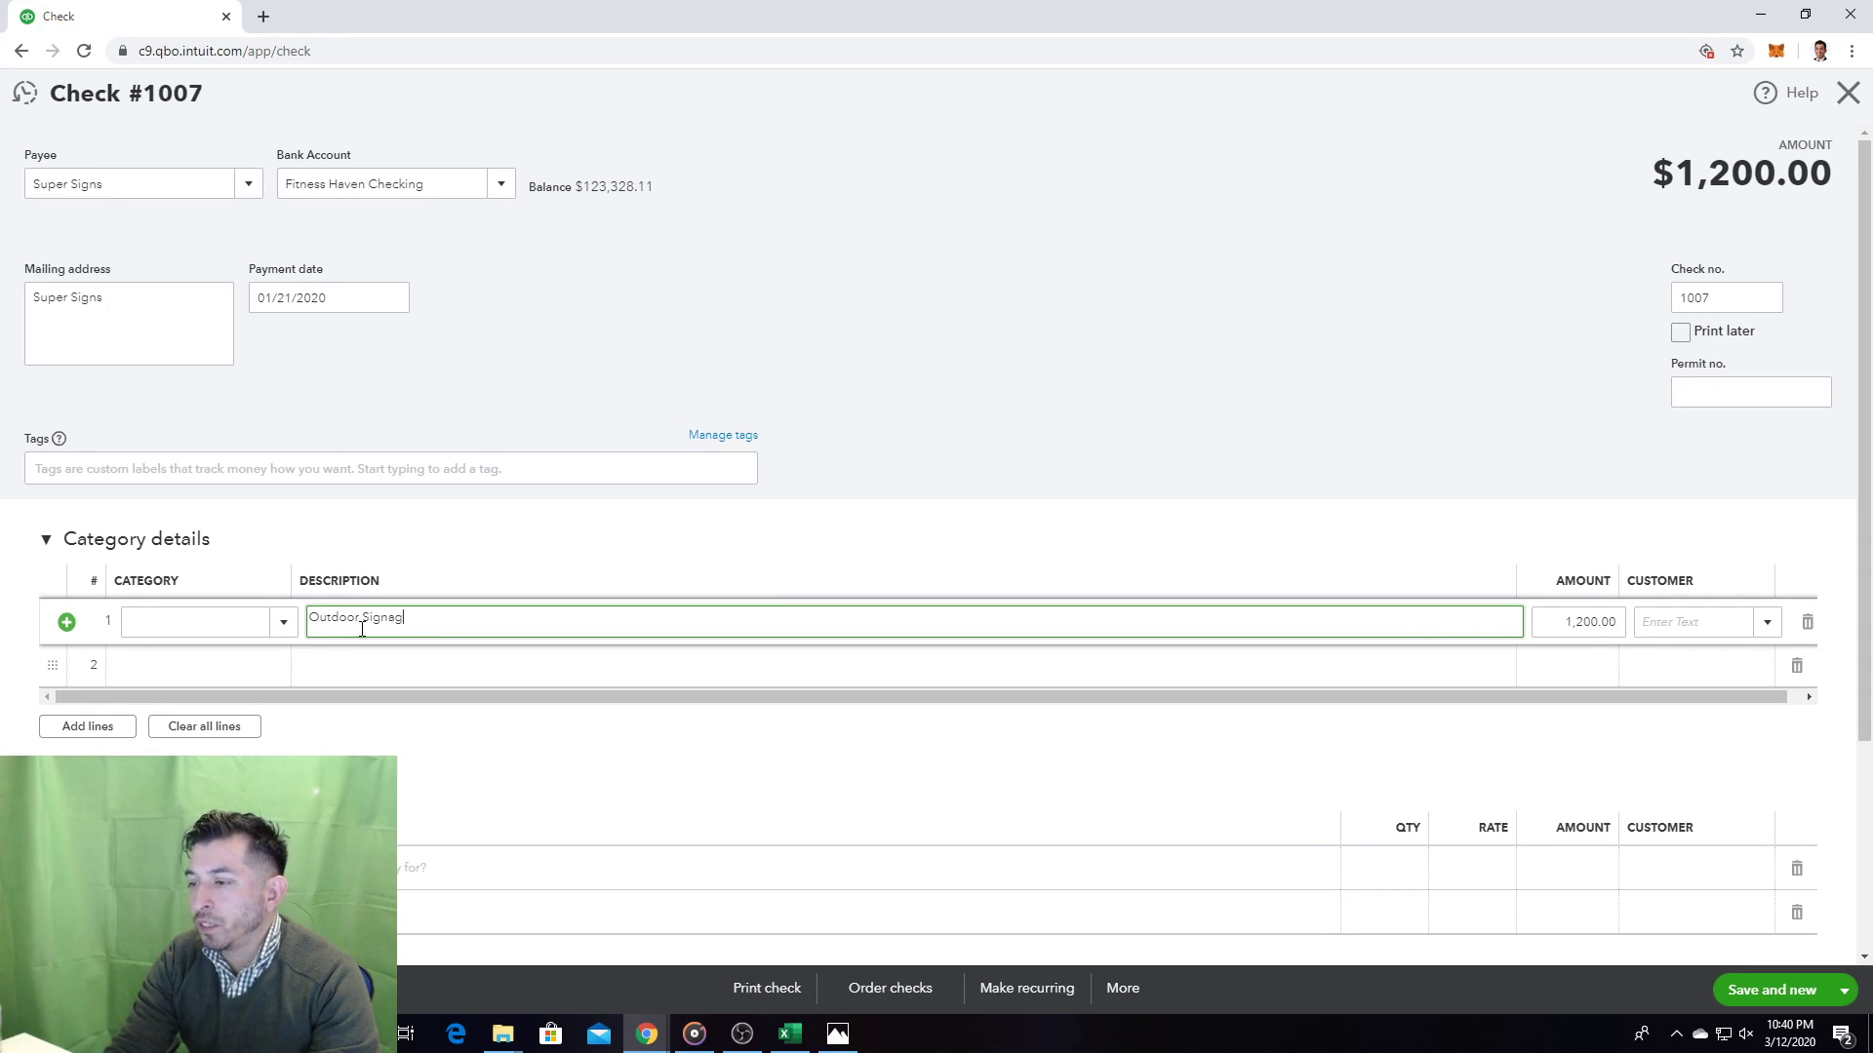
# Step: Enter "Furniture & Fixtures" as the category of line 1, following 19.jpg, and open the form for adding this account
pyautogui.click(195, 632)
pyautogui.hotkey('alt', 'Tab')
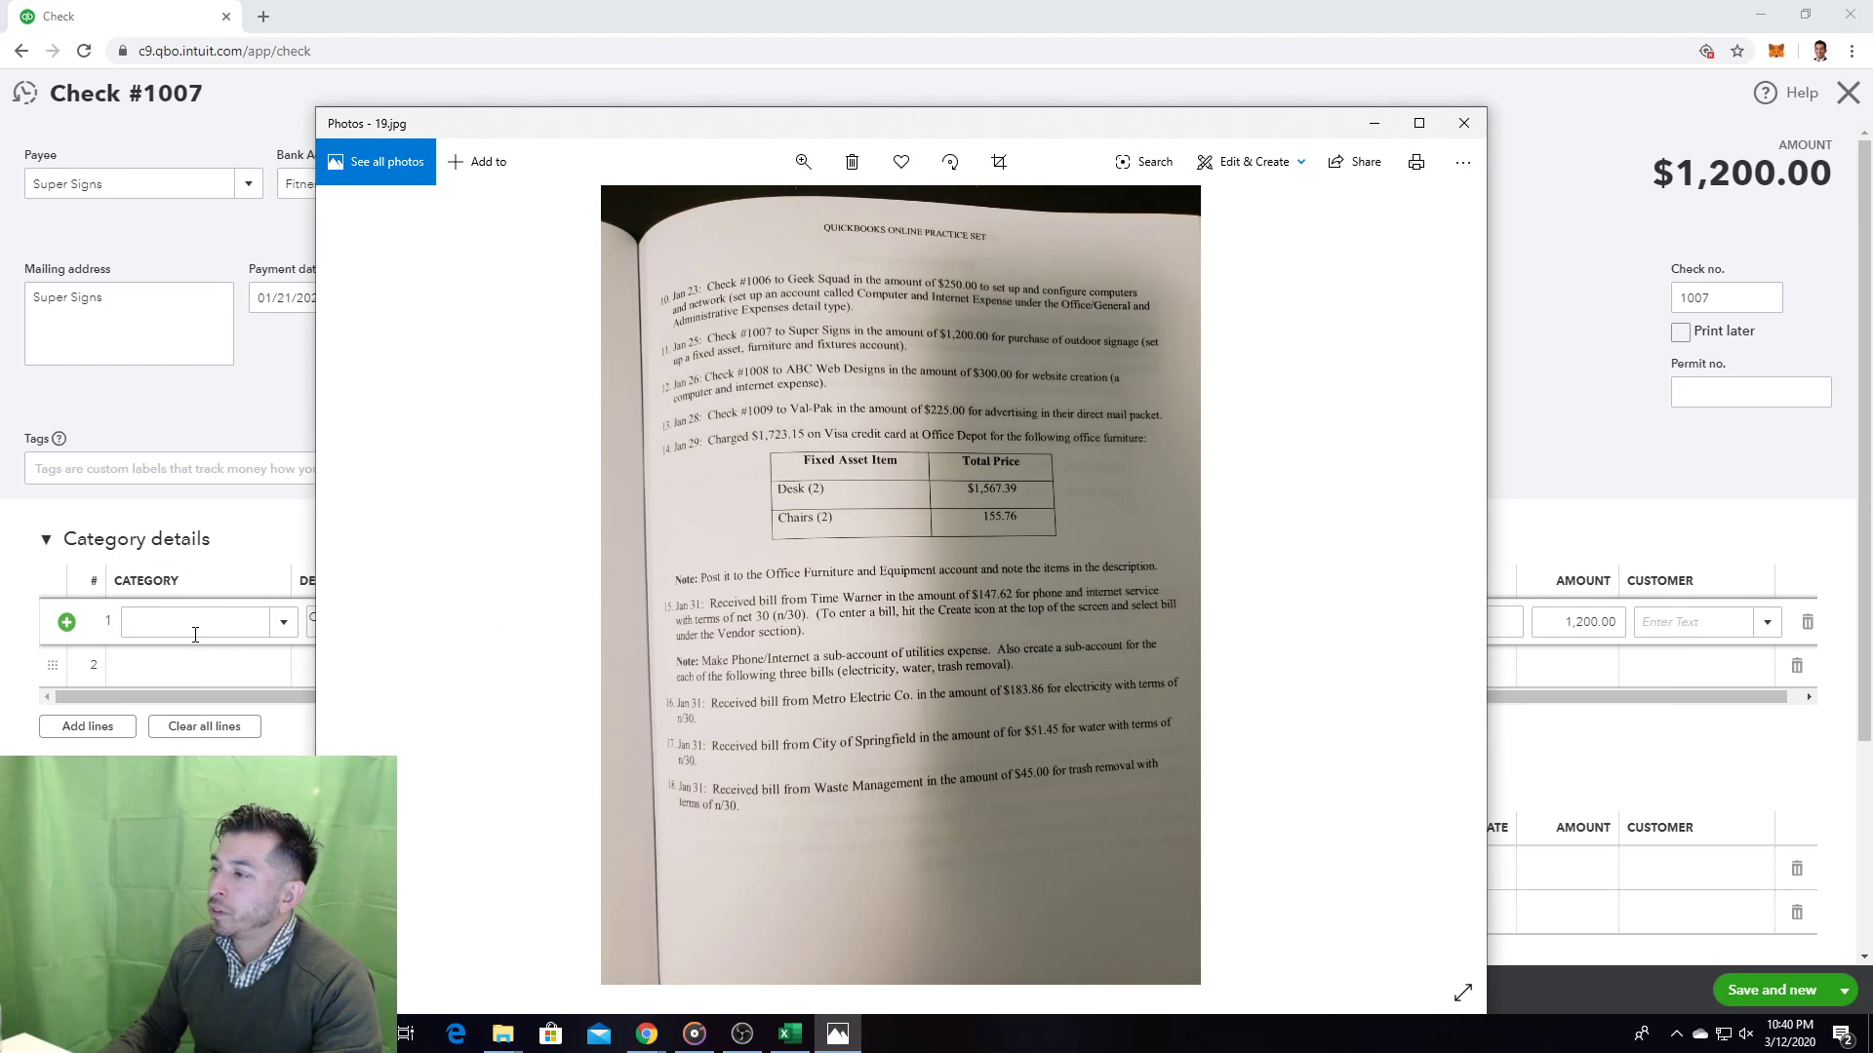
pyautogui.hotkey('alt', 'Tab')
pyautogui.write('Fur')
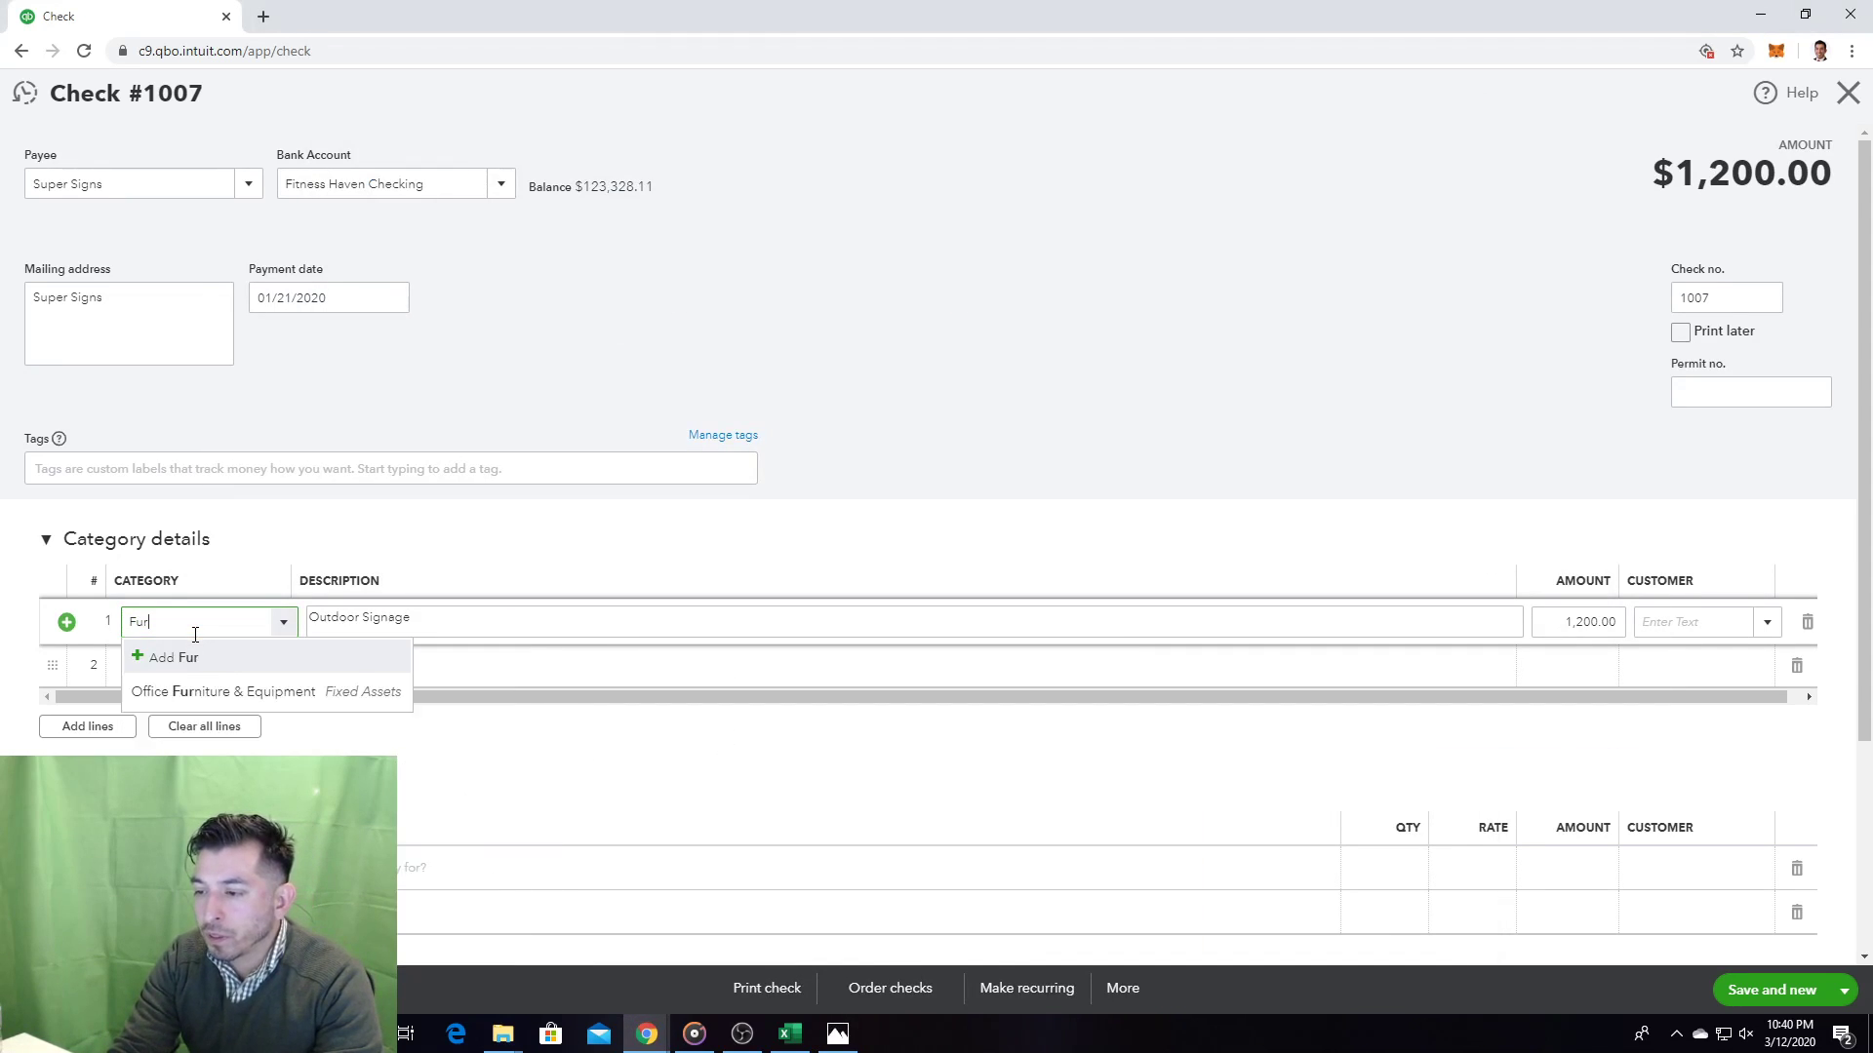
pyautogui.write('niture &')
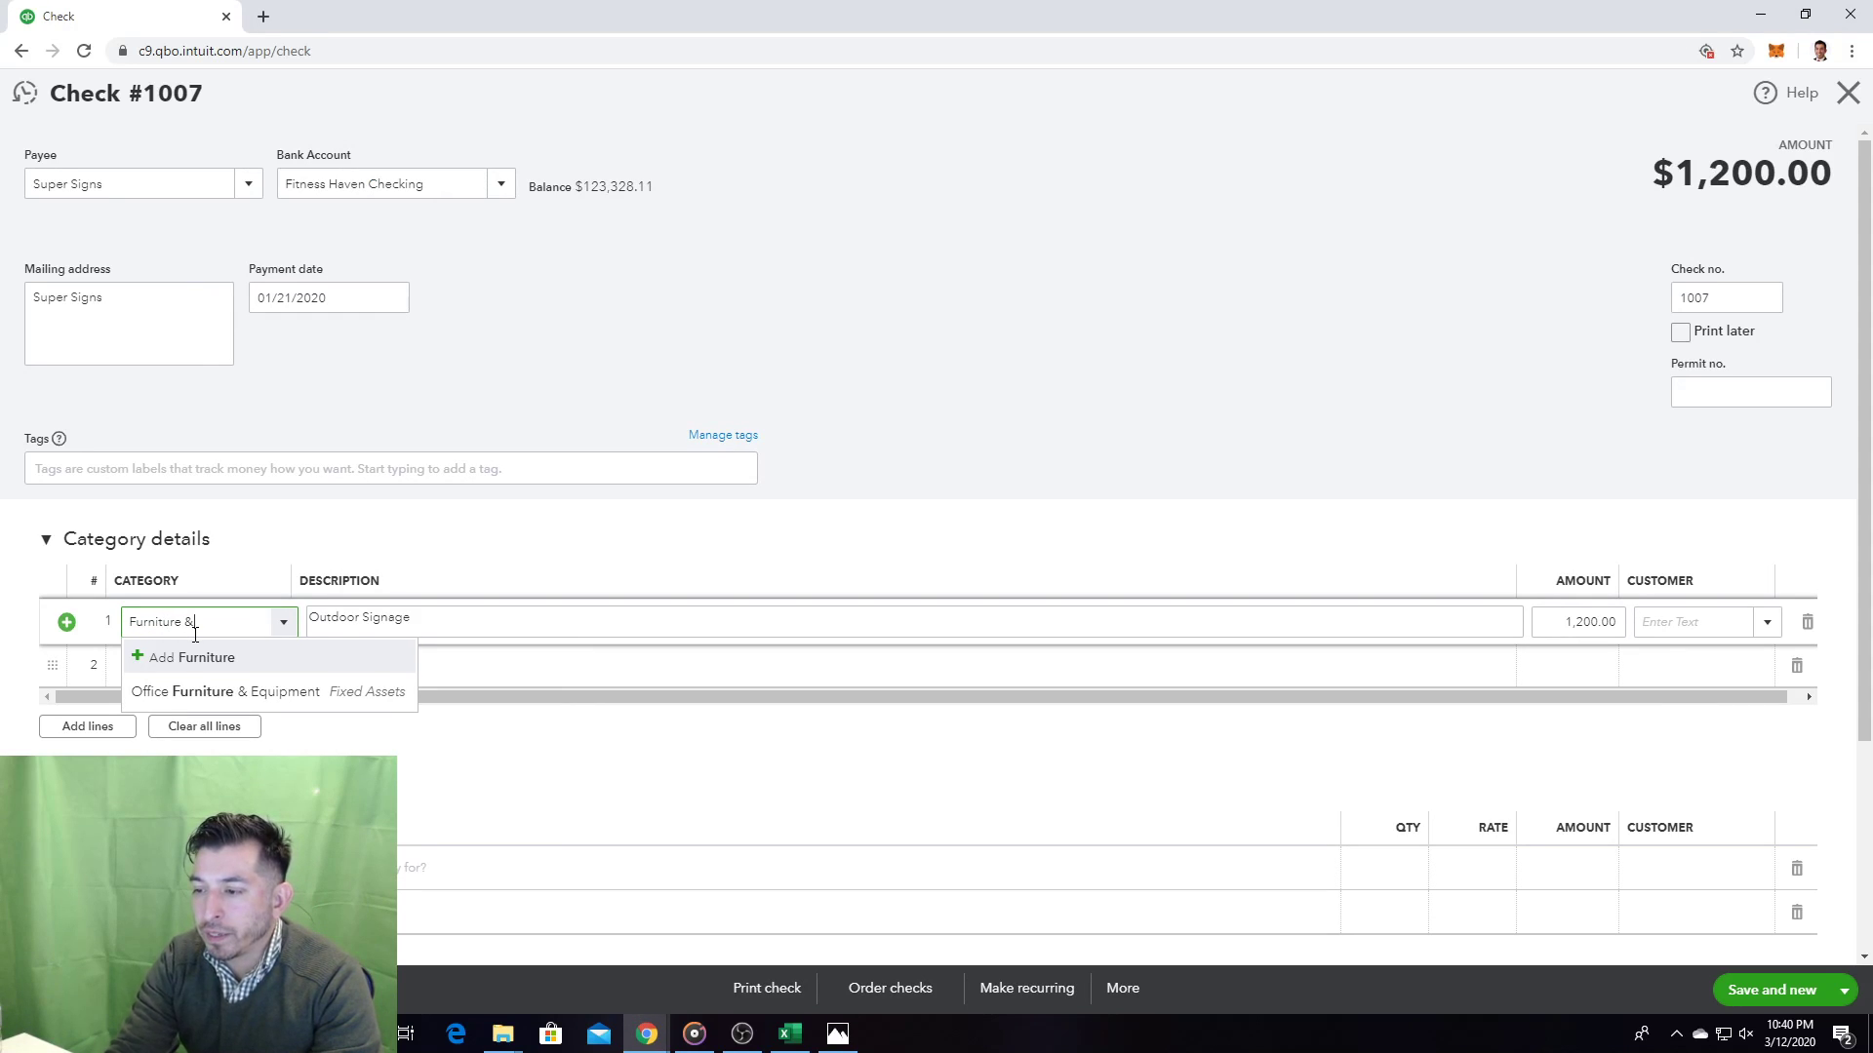
pyautogui.write(' Fixtures')
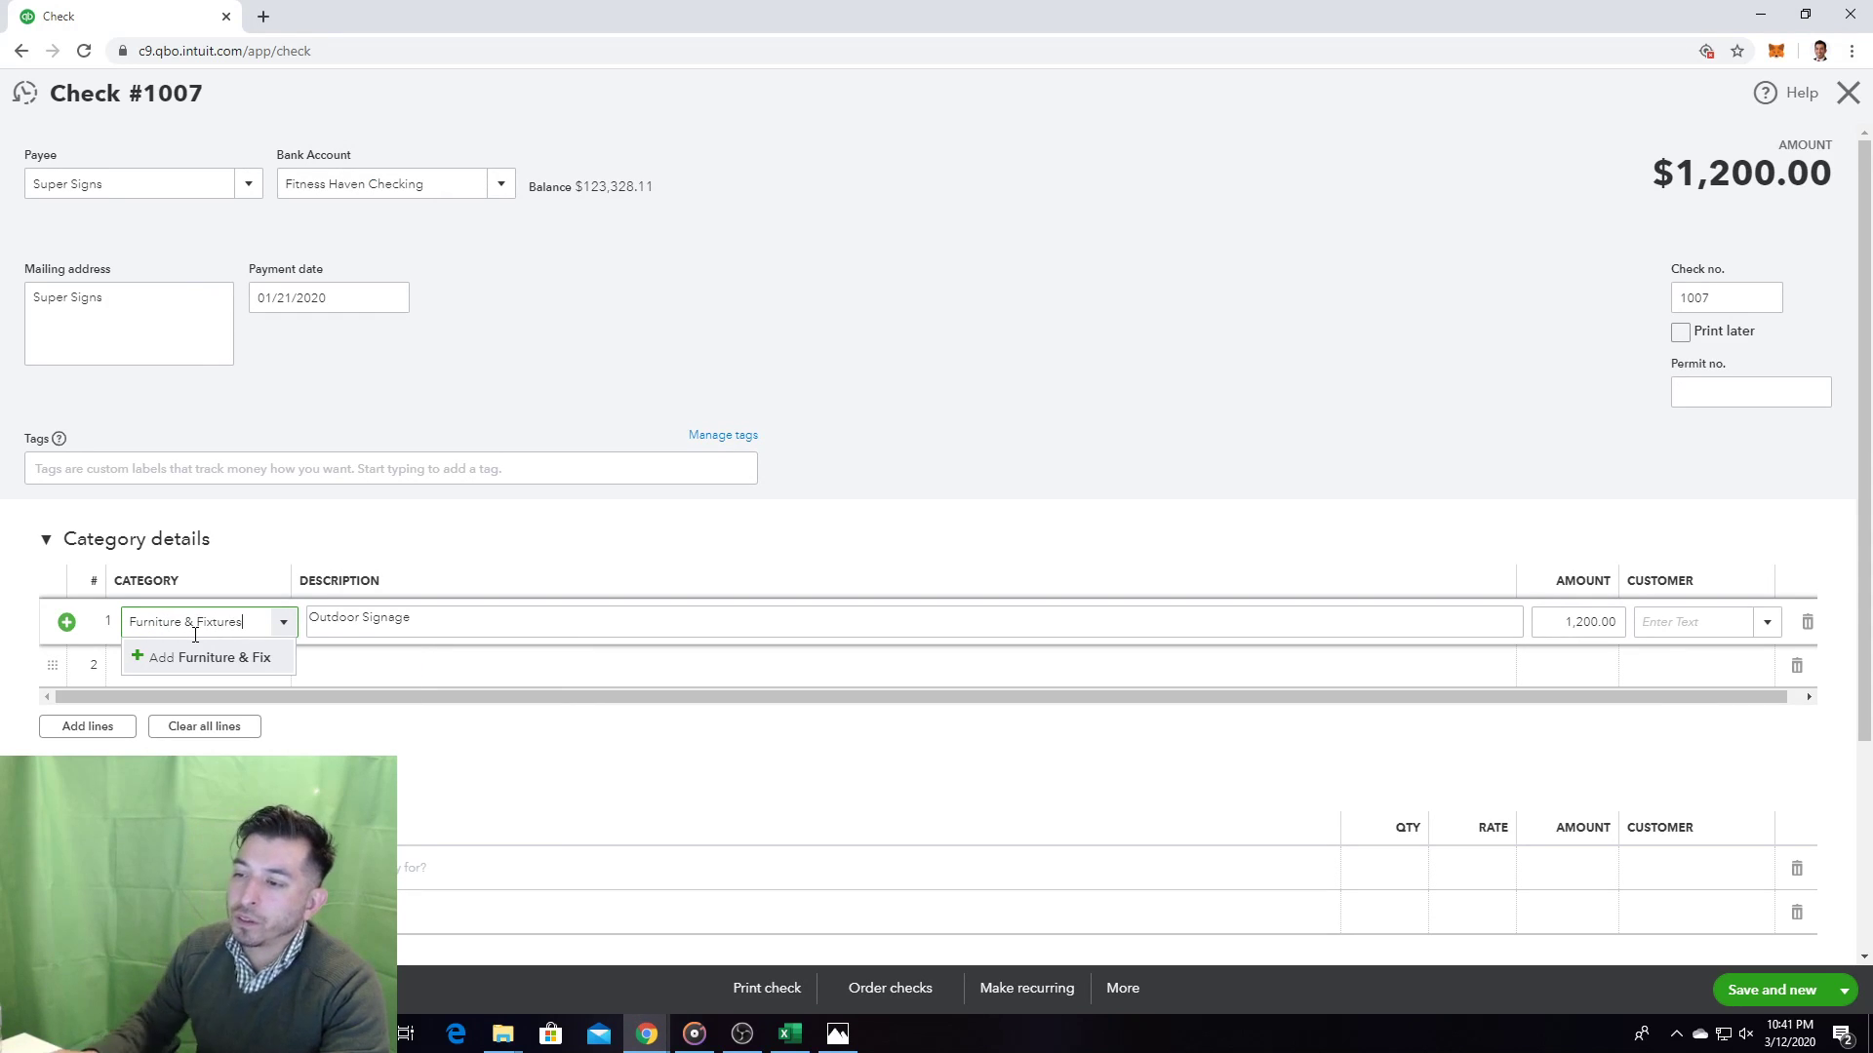
pyautogui.click(204, 658)
# Step: Set the new account's type to Fixed Assets according to 19.jpg, and open the choices for its detail type
pyautogui.hotkey('alt', 'Tab')
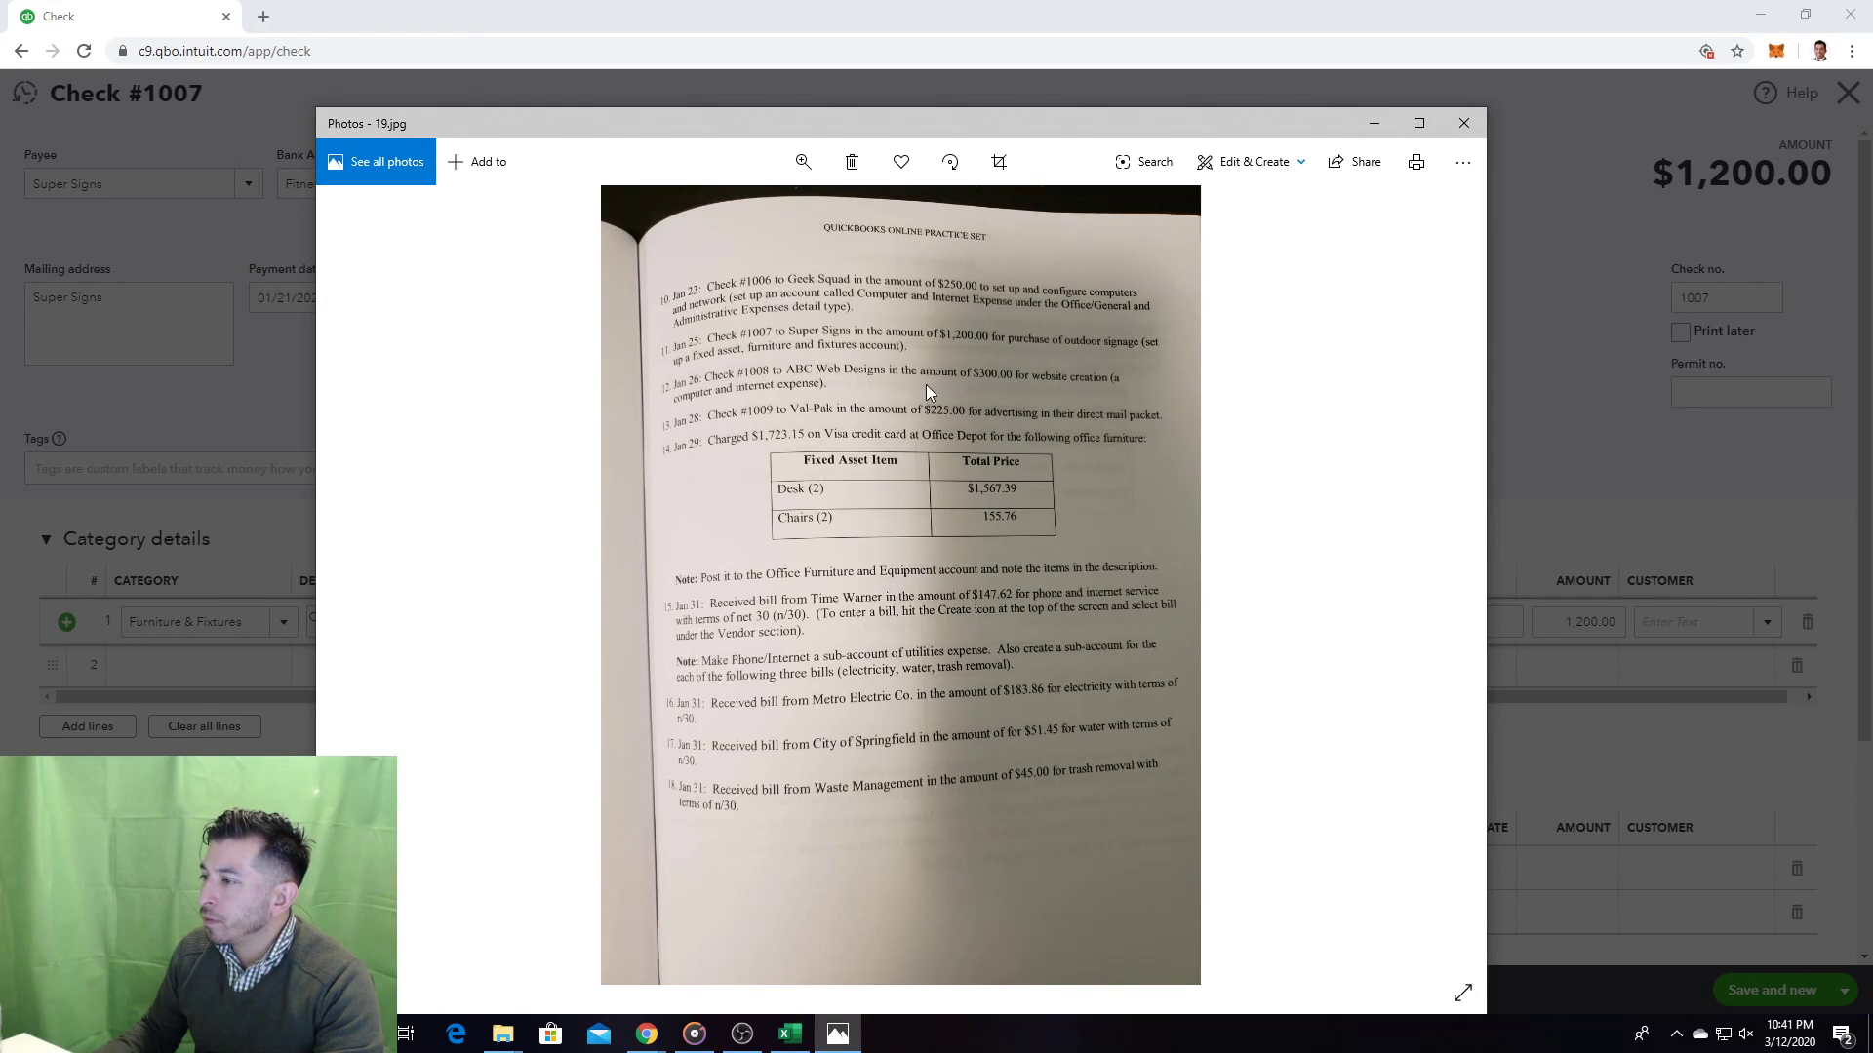
pyautogui.hotkey('alt', 'Tab')
pyautogui.click(793, 330)
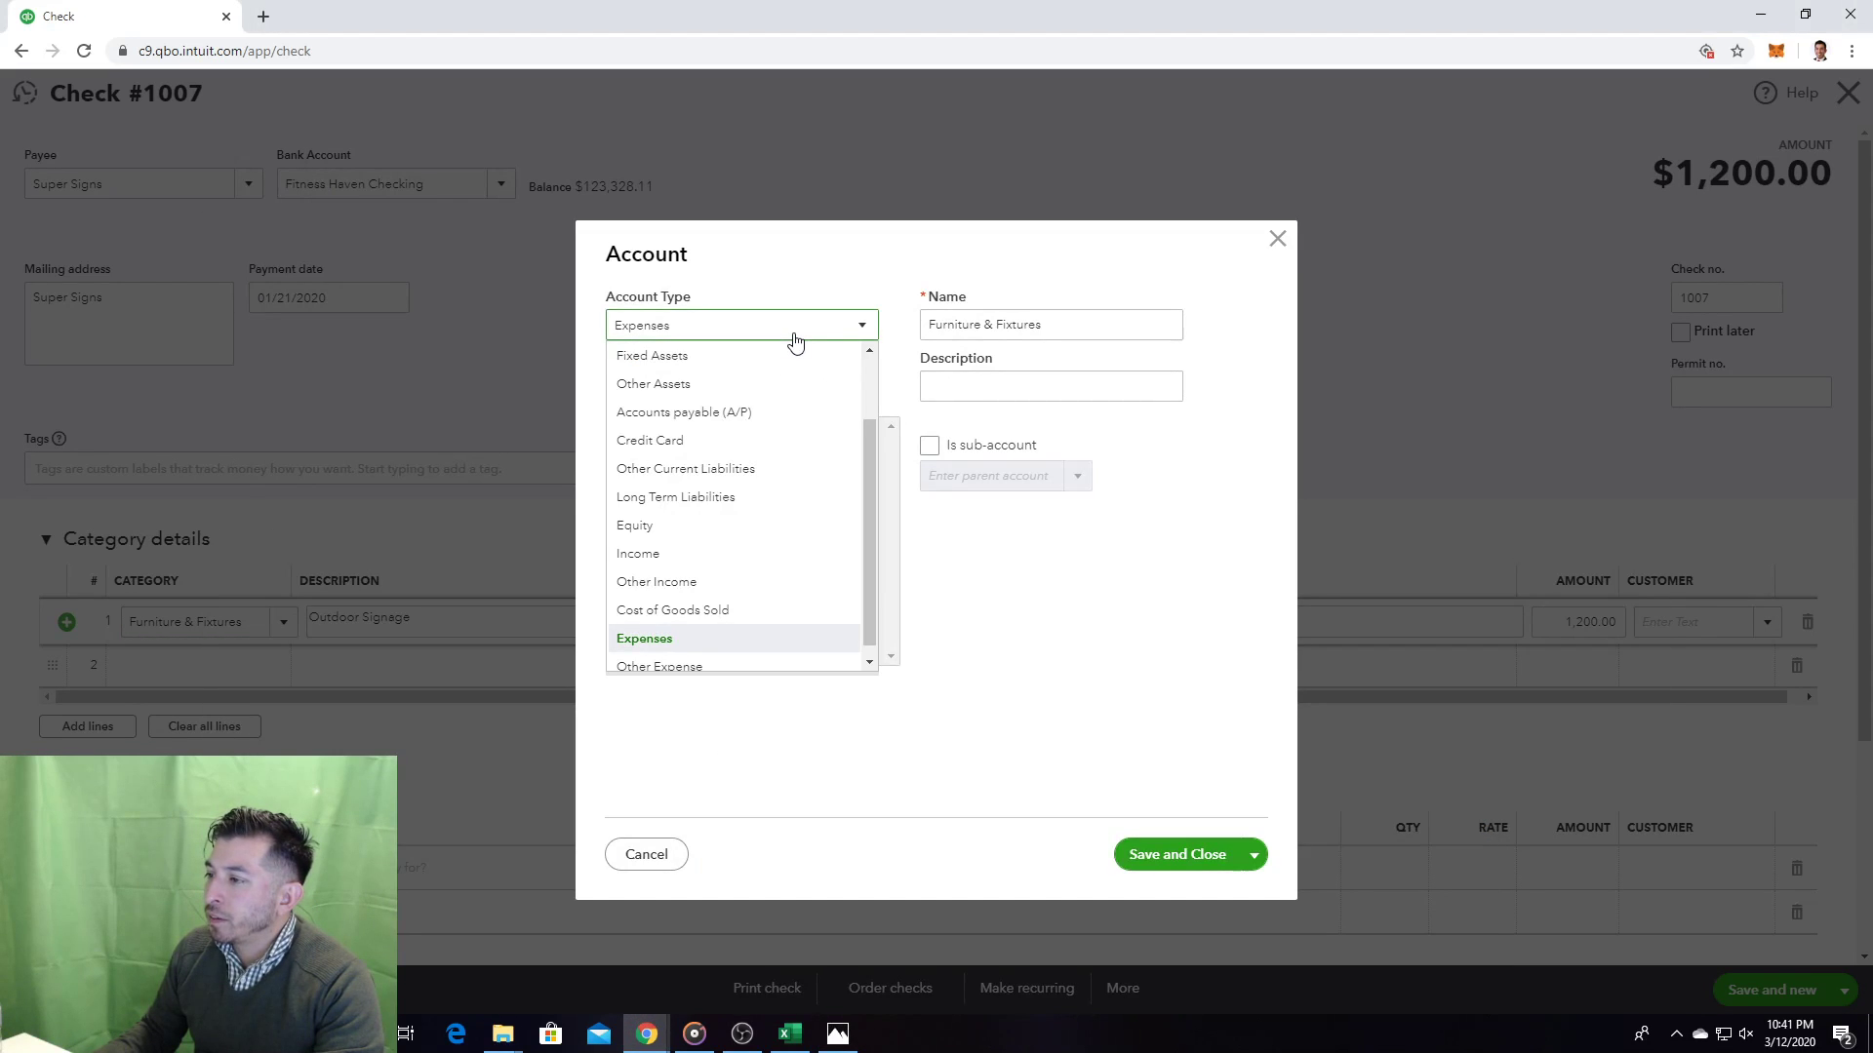
pyautogui.click(735, 357)
pyautogui.hotkey('alt', 'Tab')
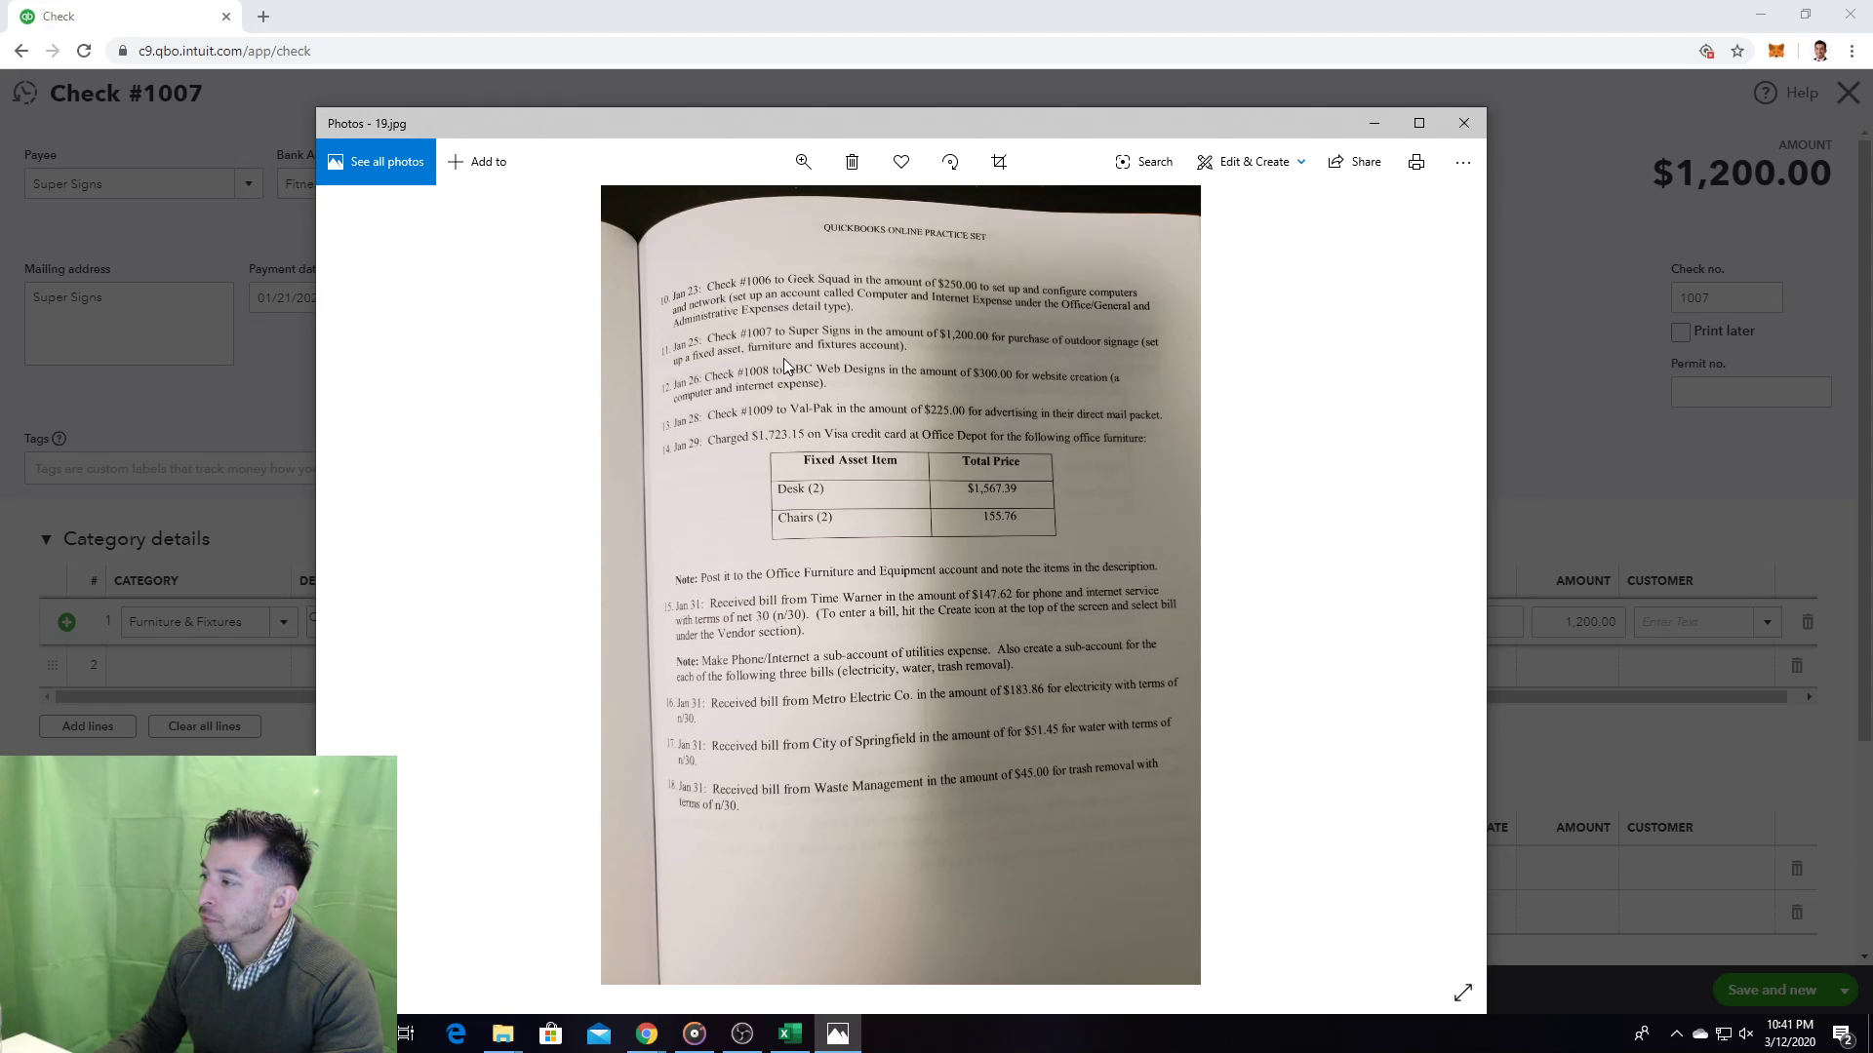
pyautogui.hotkey('alt', 'Tab')
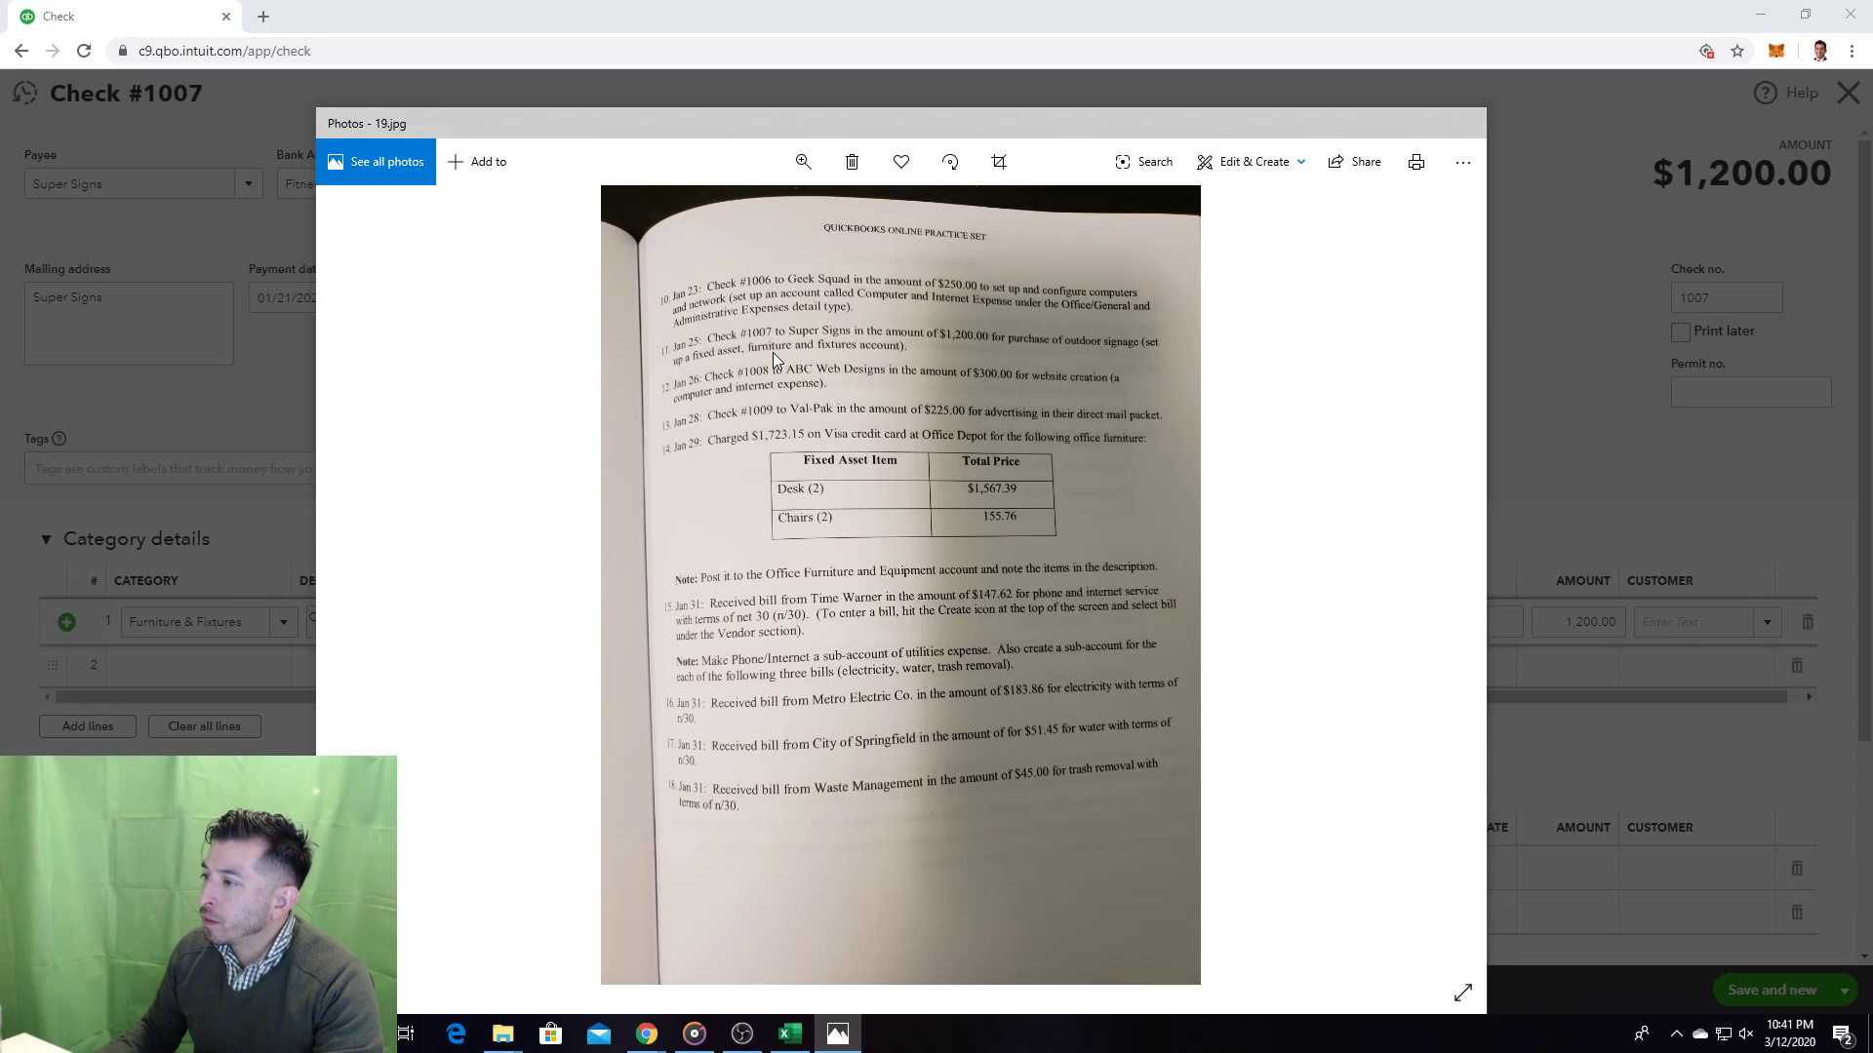
pyautogui.click(767, 390)
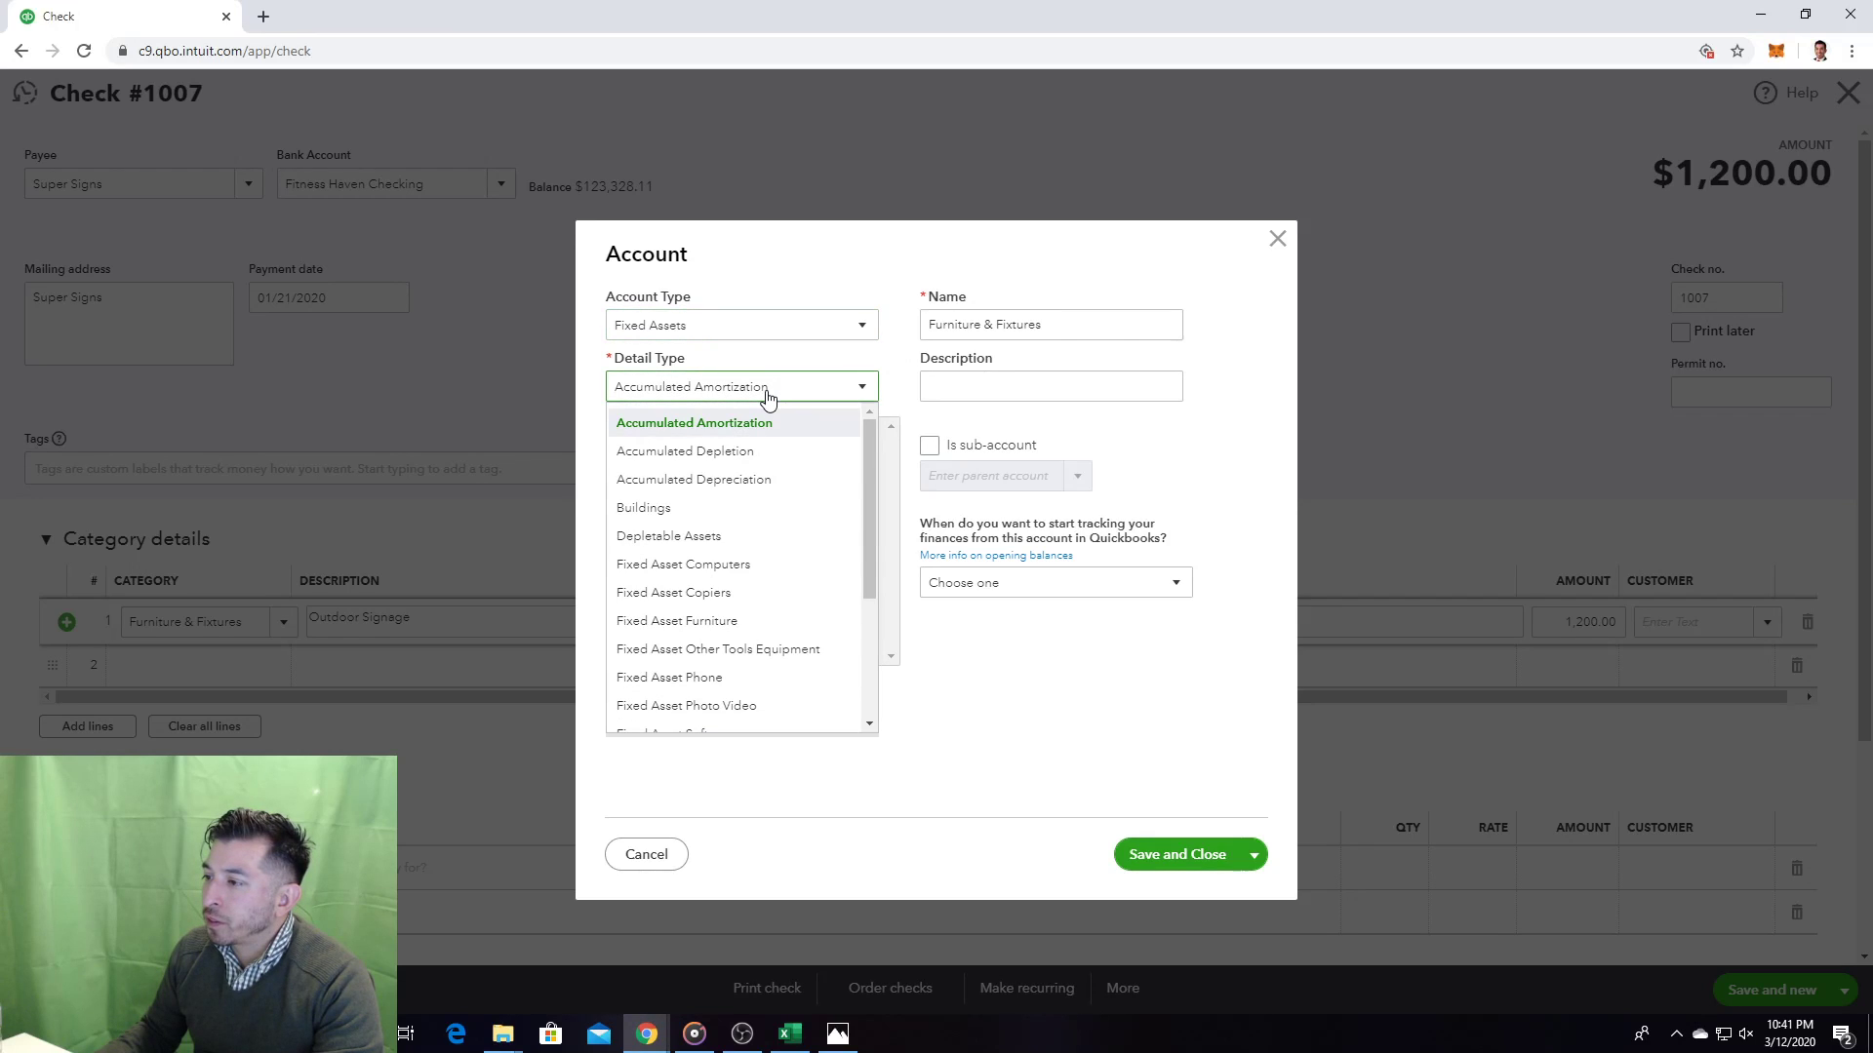
# Step: Set the new fixed-asset account's detail type to Furniture & Fixtures, save the account, and save the $1,200 Super Signs check
pyautogui.press('f')
pyautogui.press('Down')
pyautogui.press('Down')
pyautogui.press('Down')
pyautogui.press('Down')
pyautogui.press('Down')
pyautogui.press('Down')
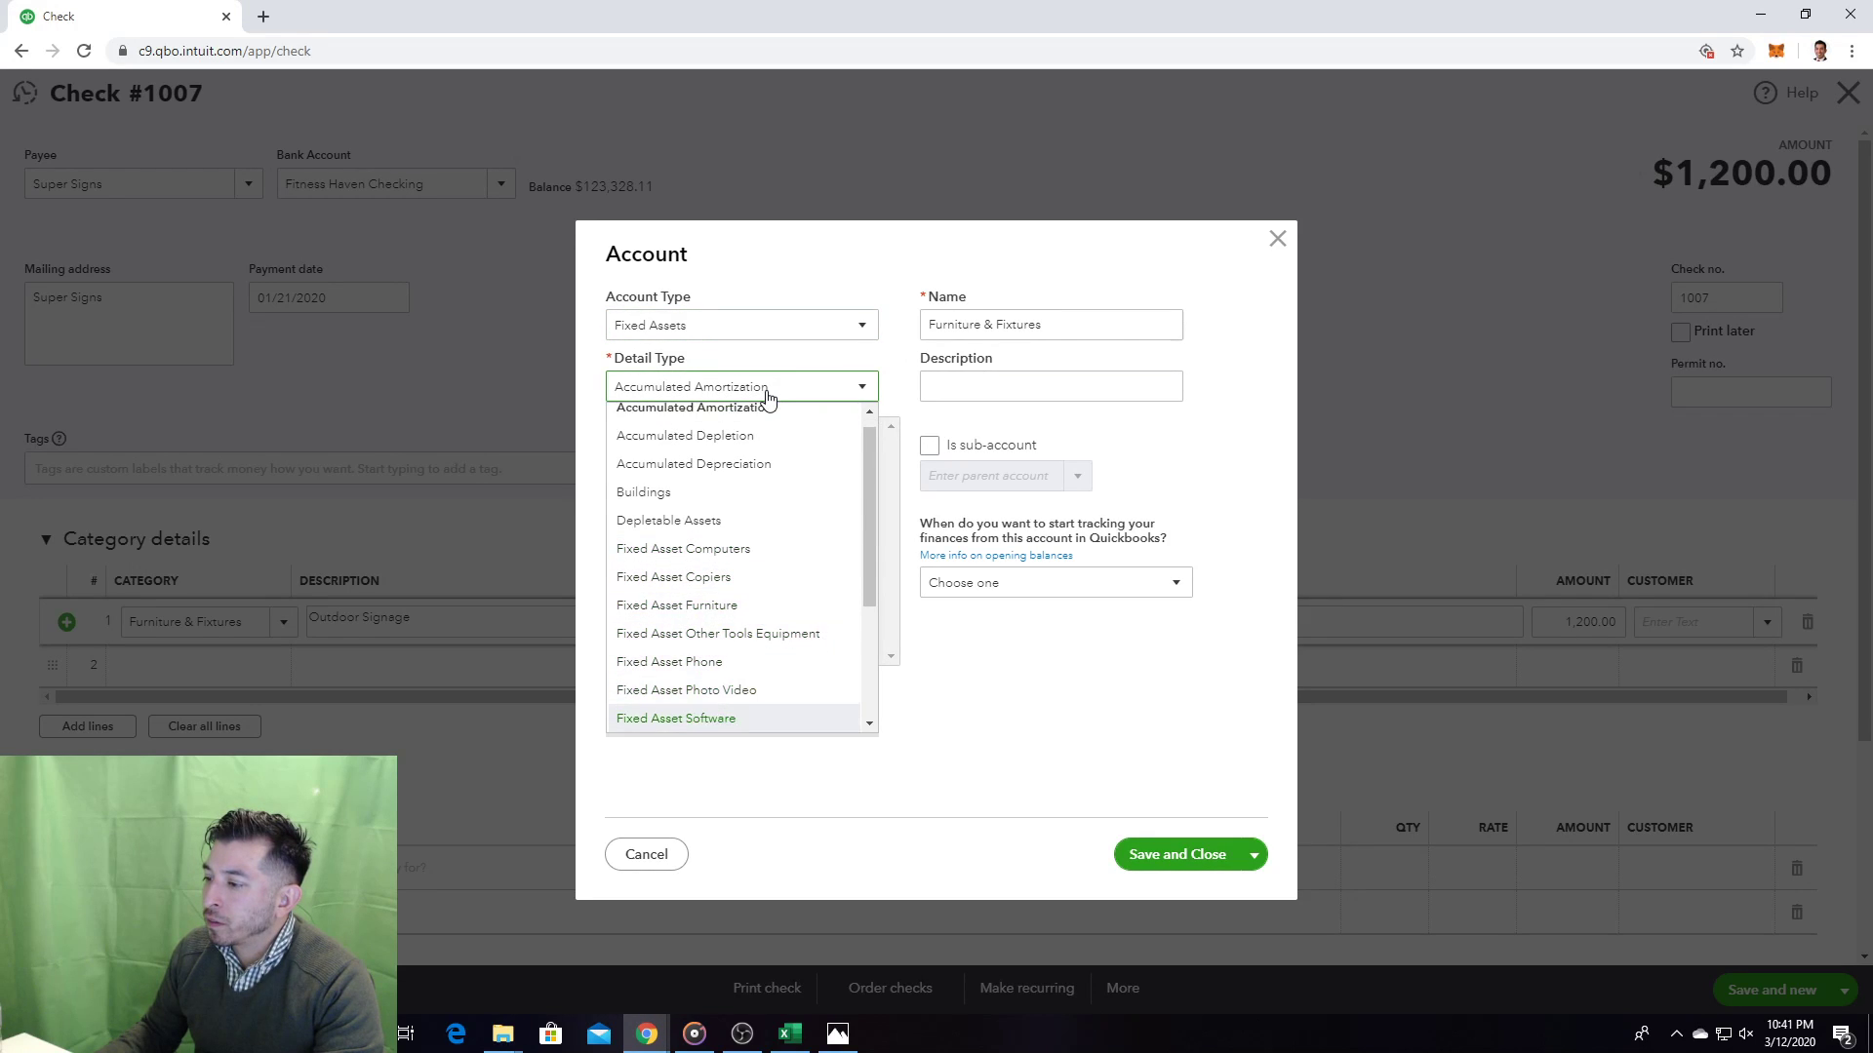
pyautogui.press('Down')
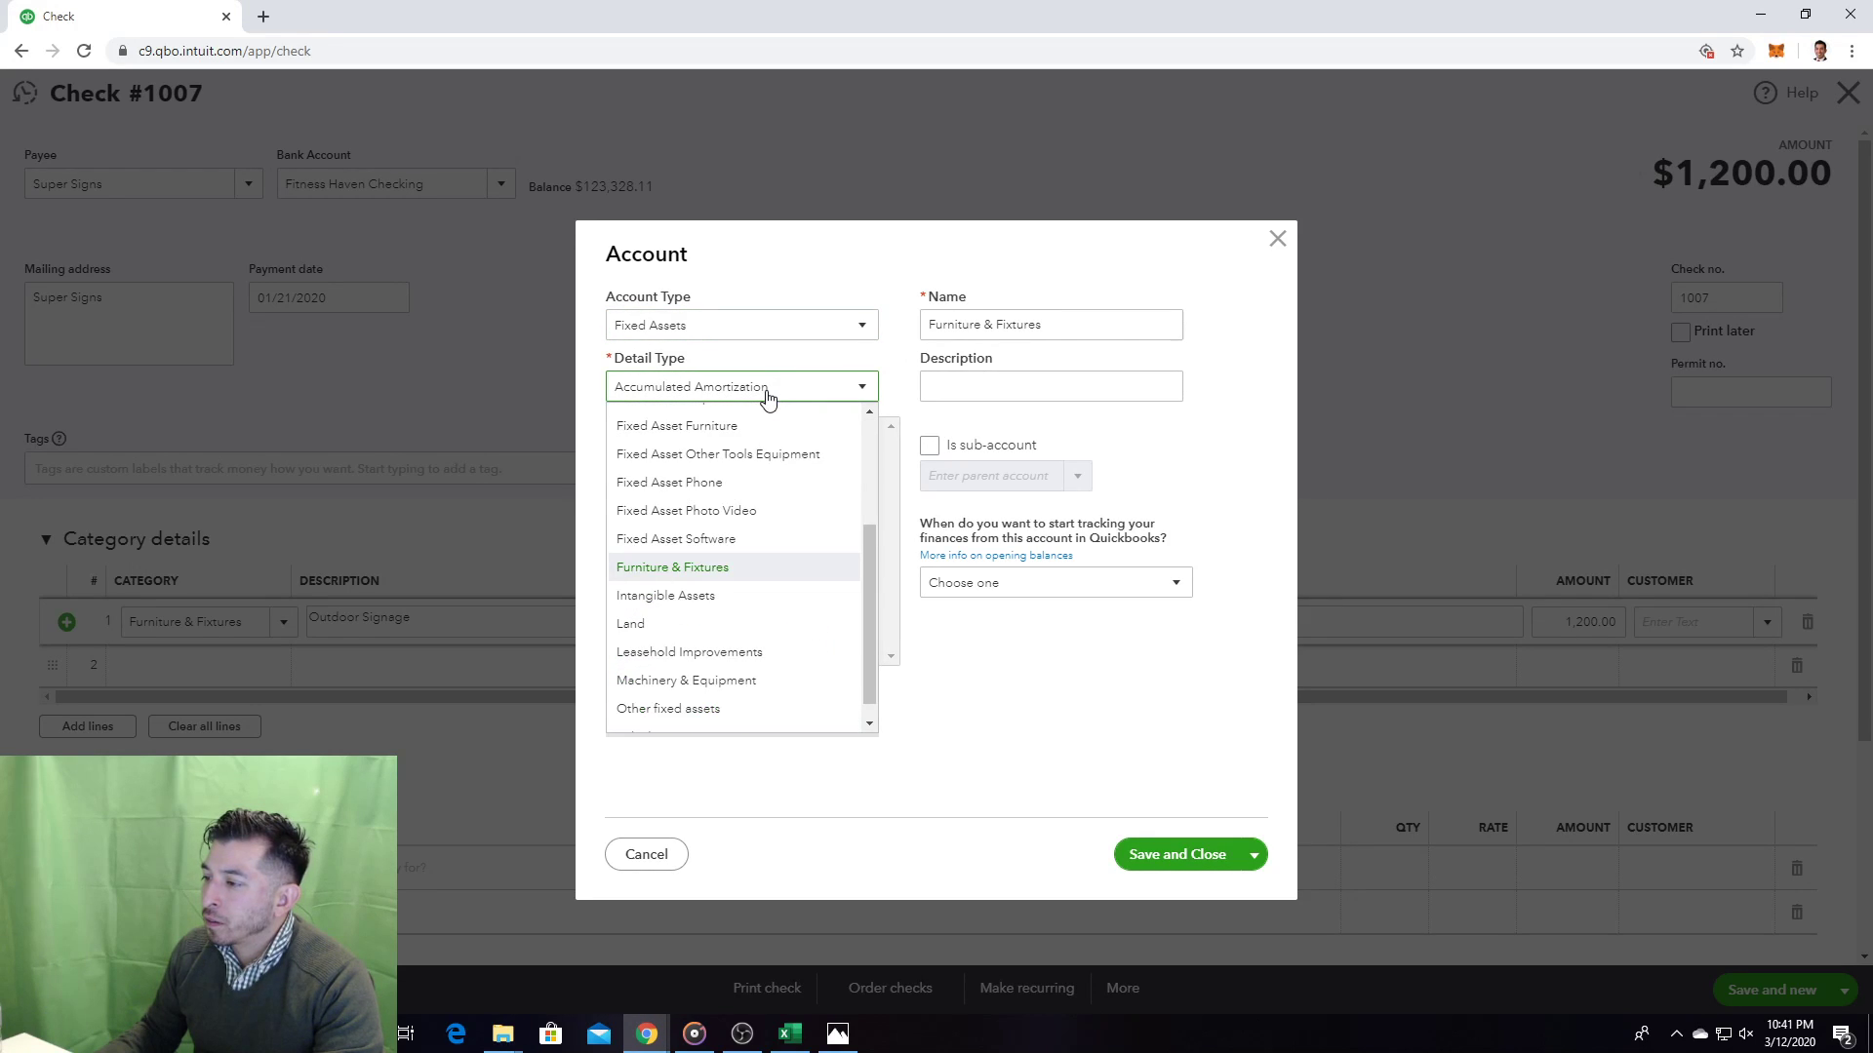
pyautogui.click(706, 565)
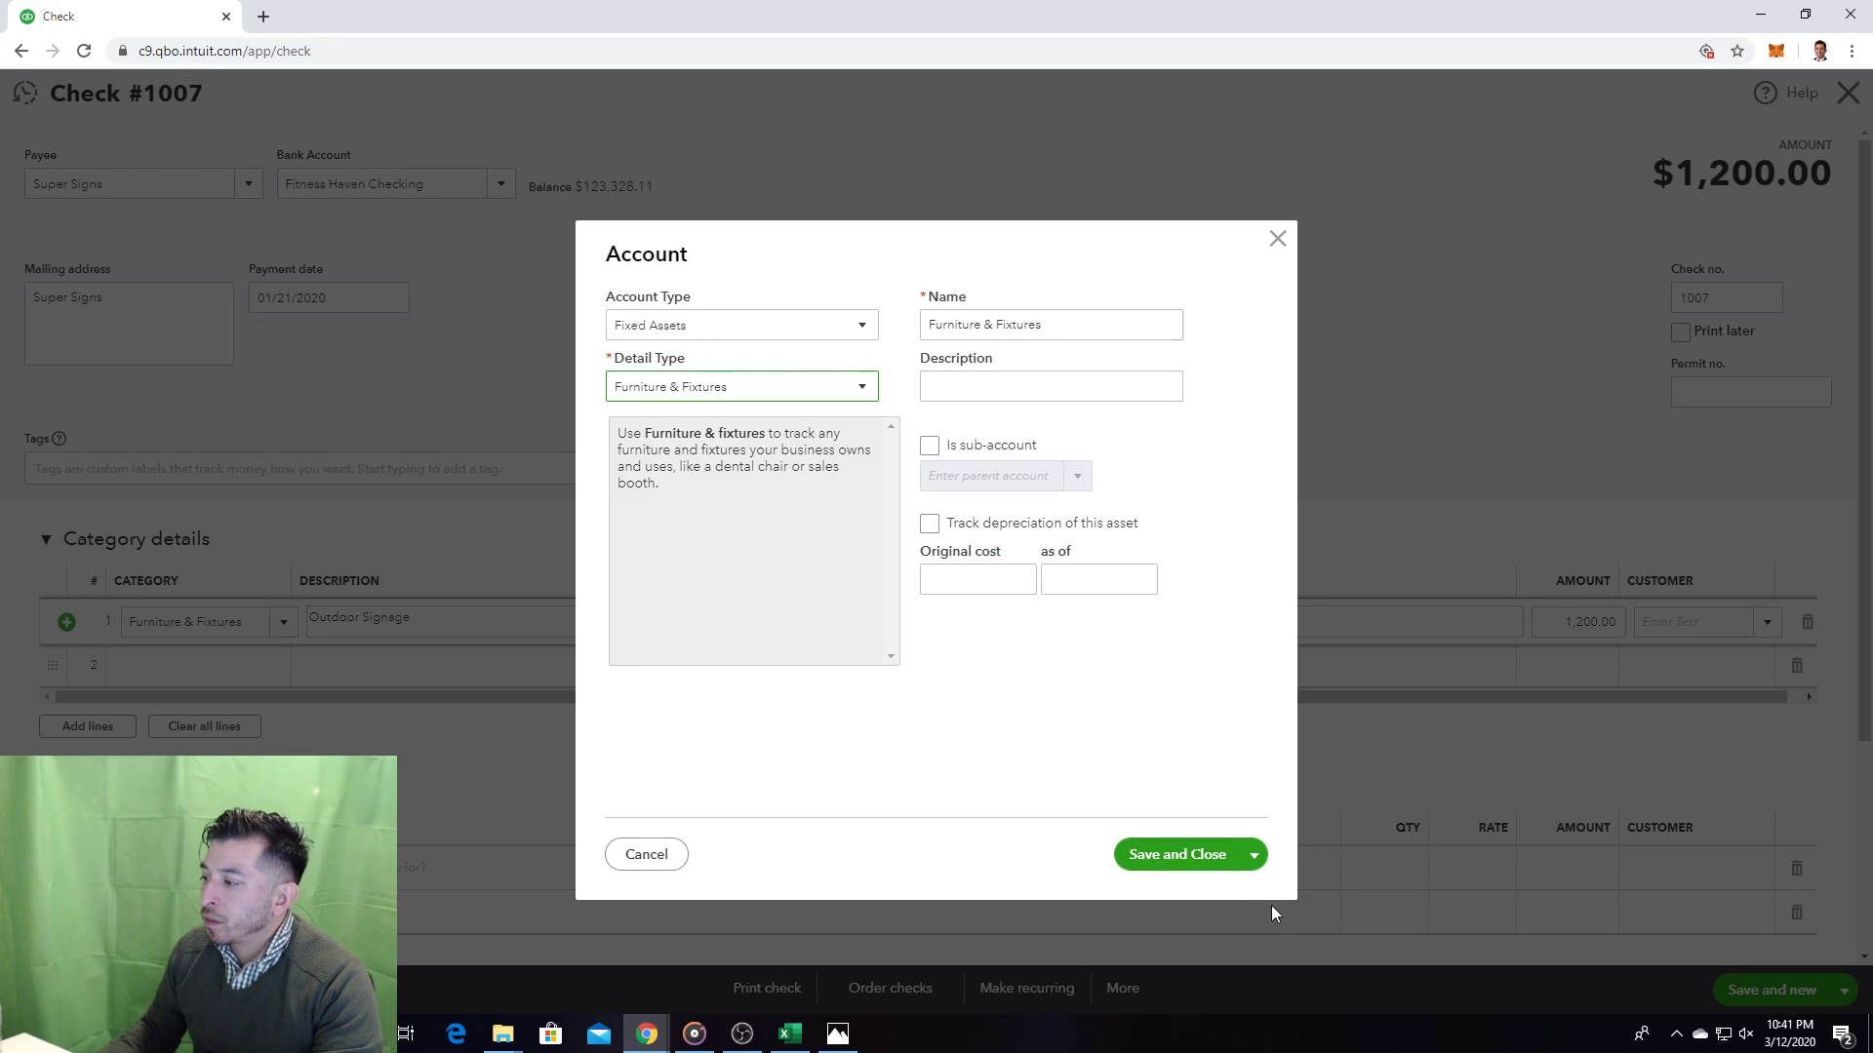
pyautogui.click(1196, 862)
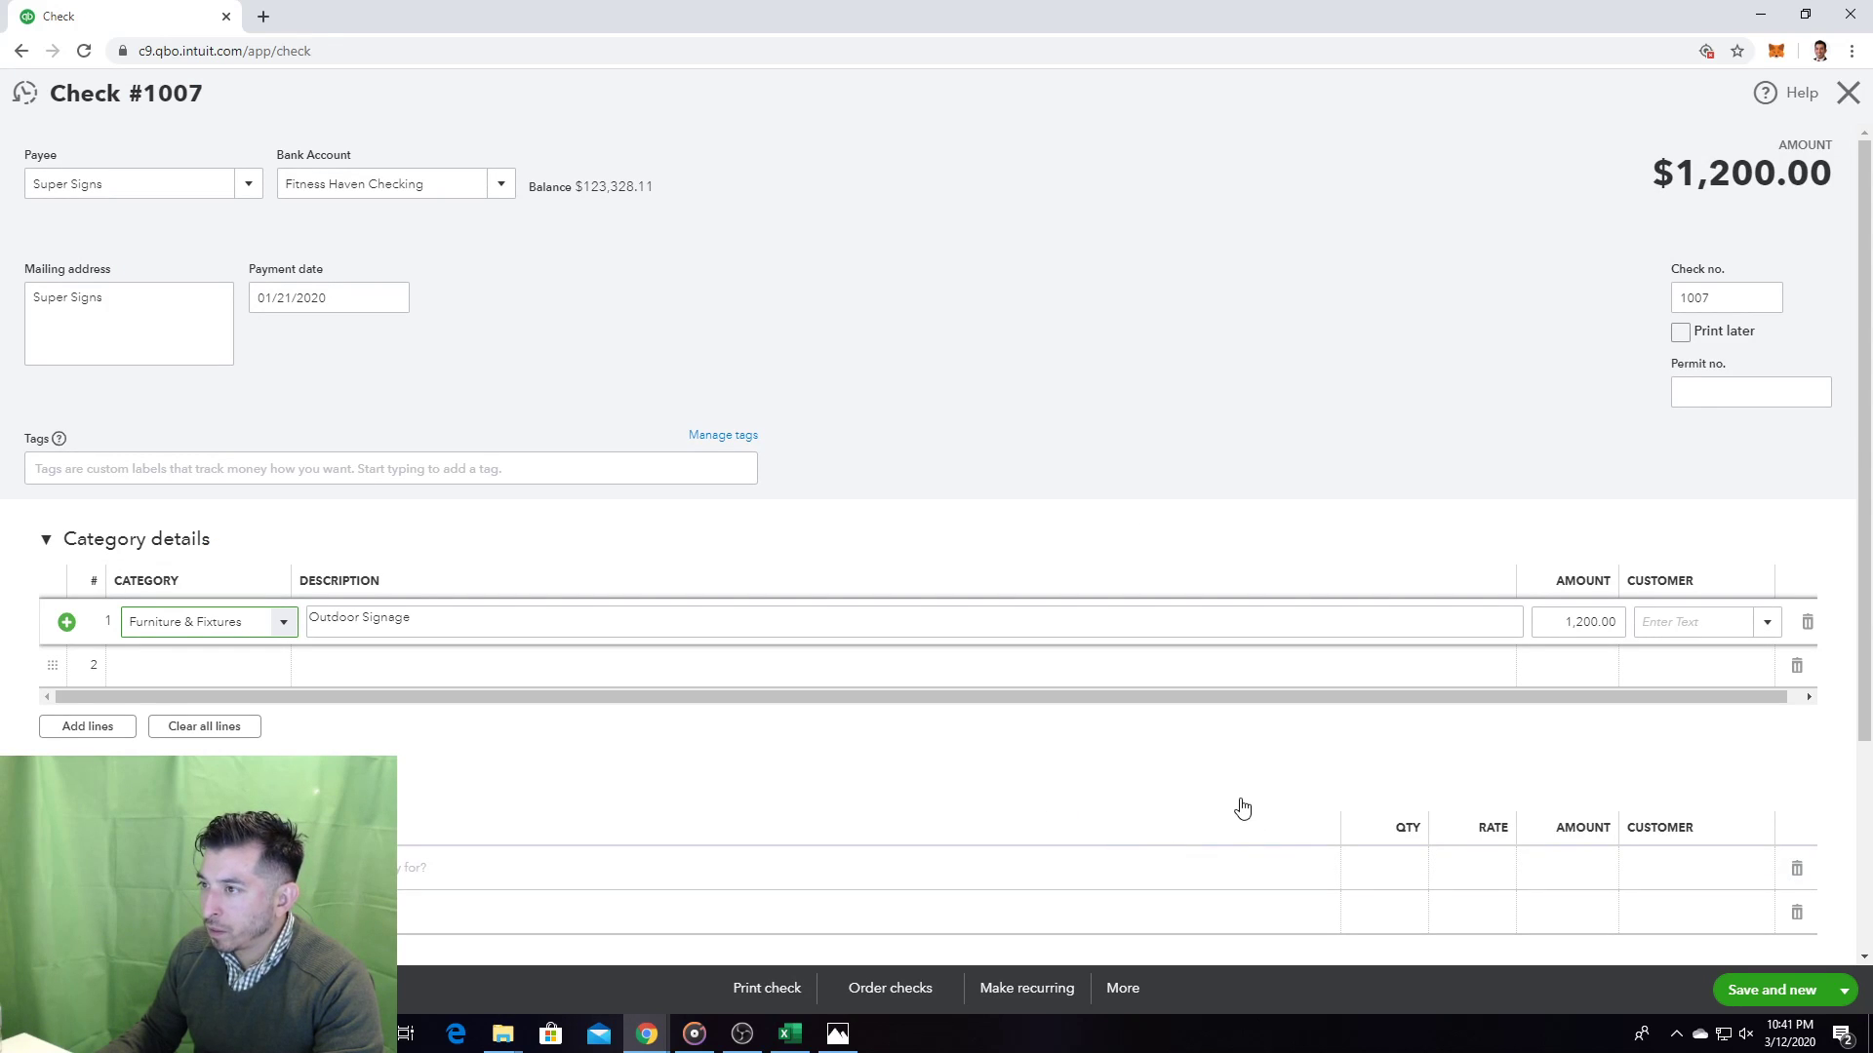
pyautogui.click(1766, 991)
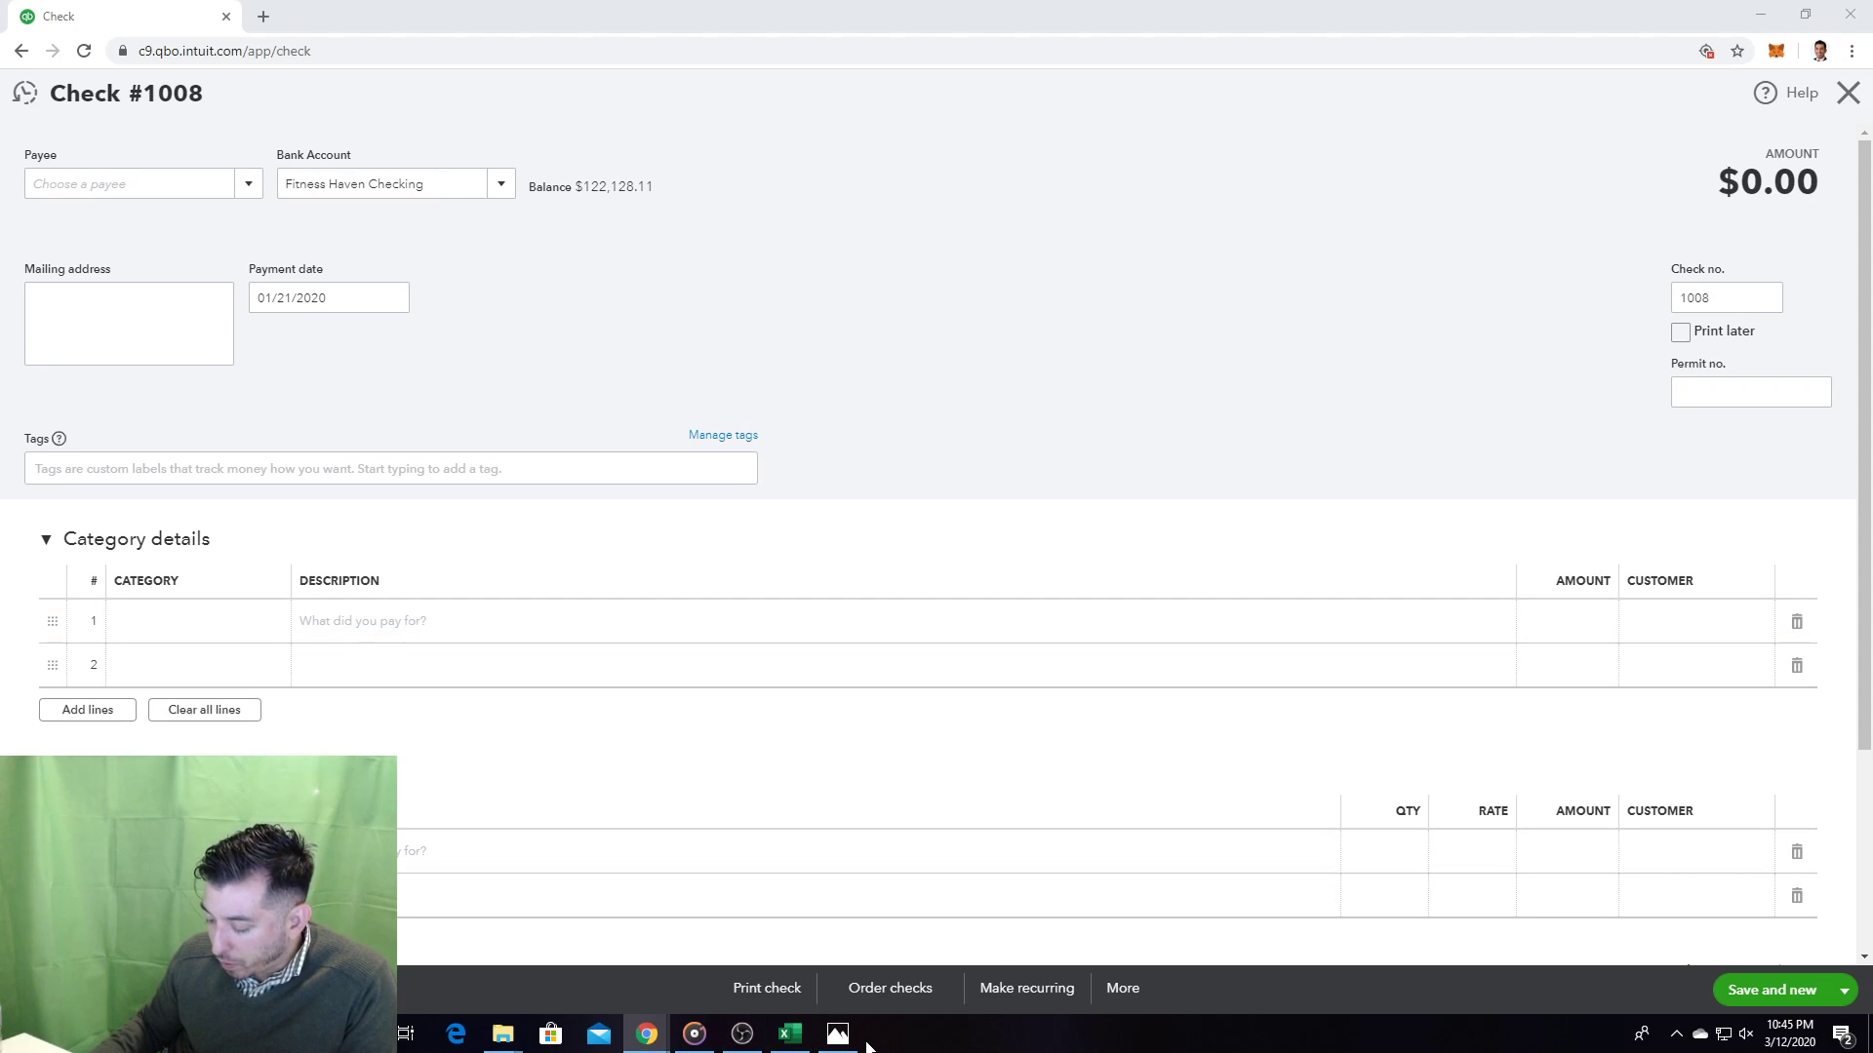
# Step: After consulting the practice-set page in Photos, reopen the recent Super Signs check and save it with payment date 01/25/2020
pyautogui.click(837, 993)
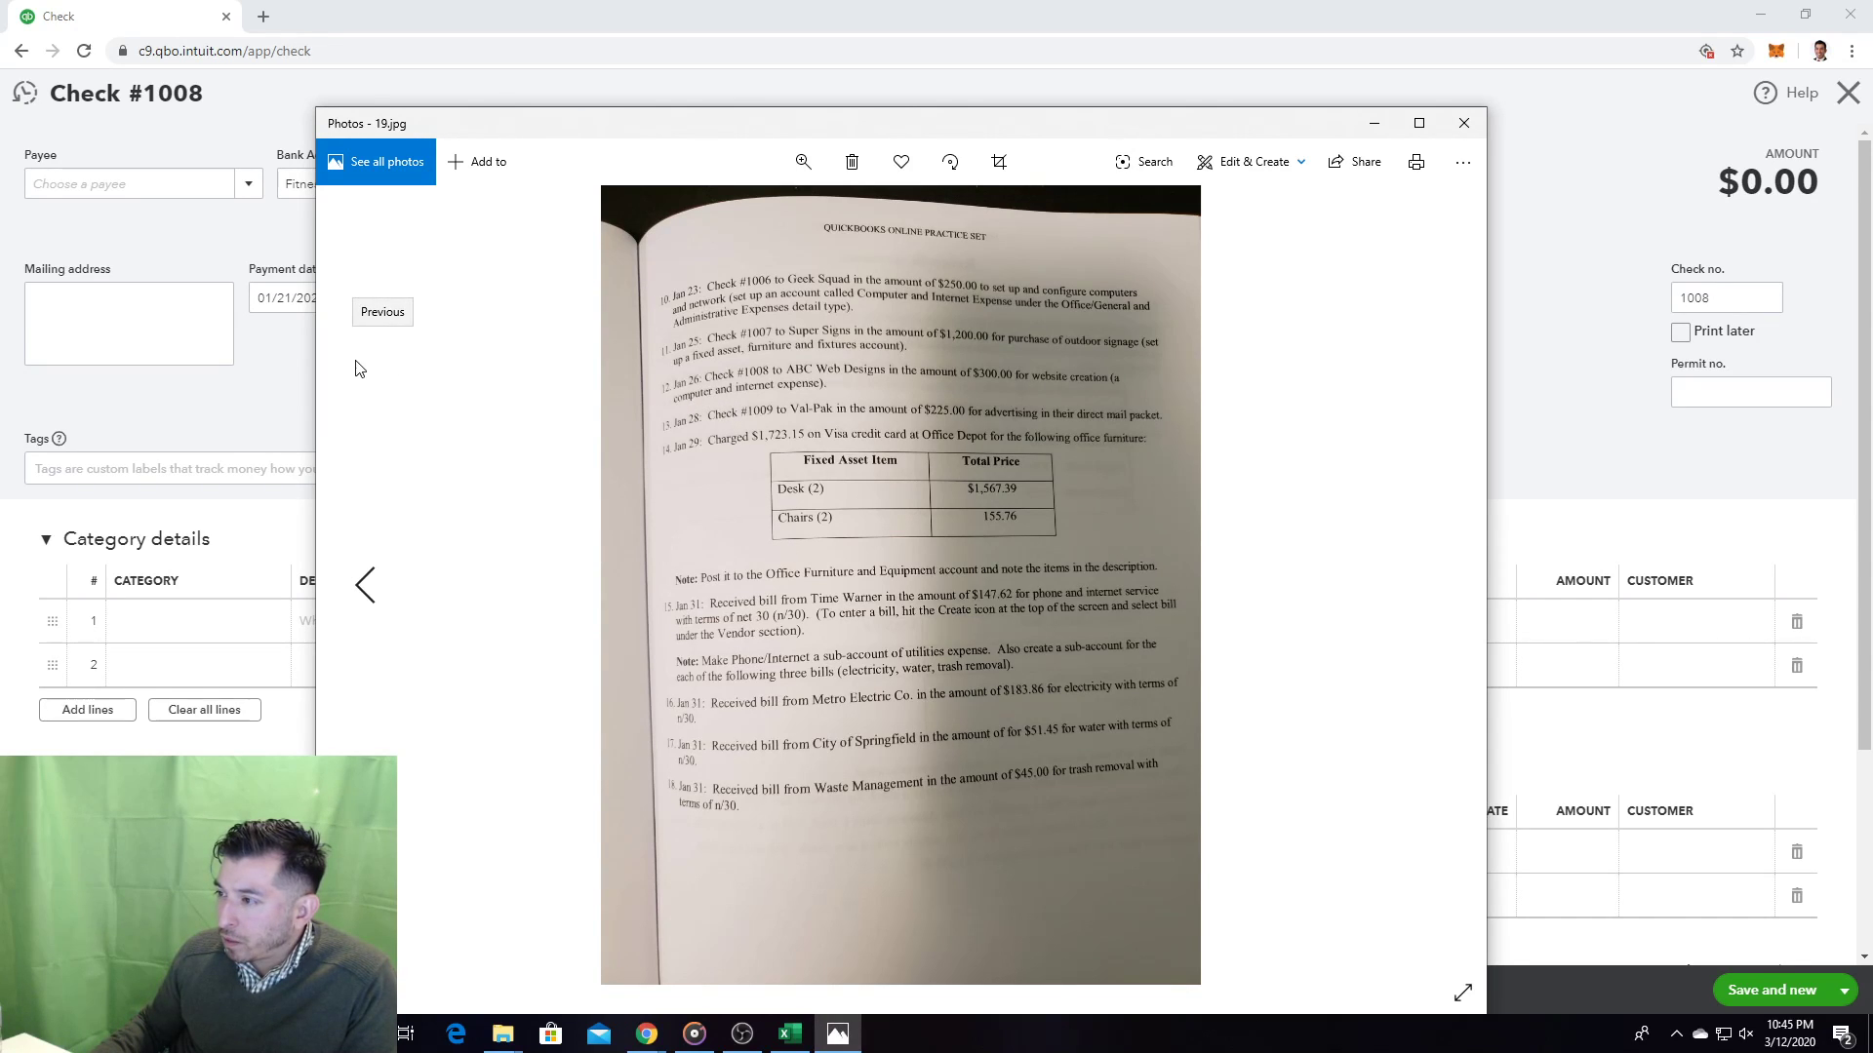
pyautogui.click(250, 411)
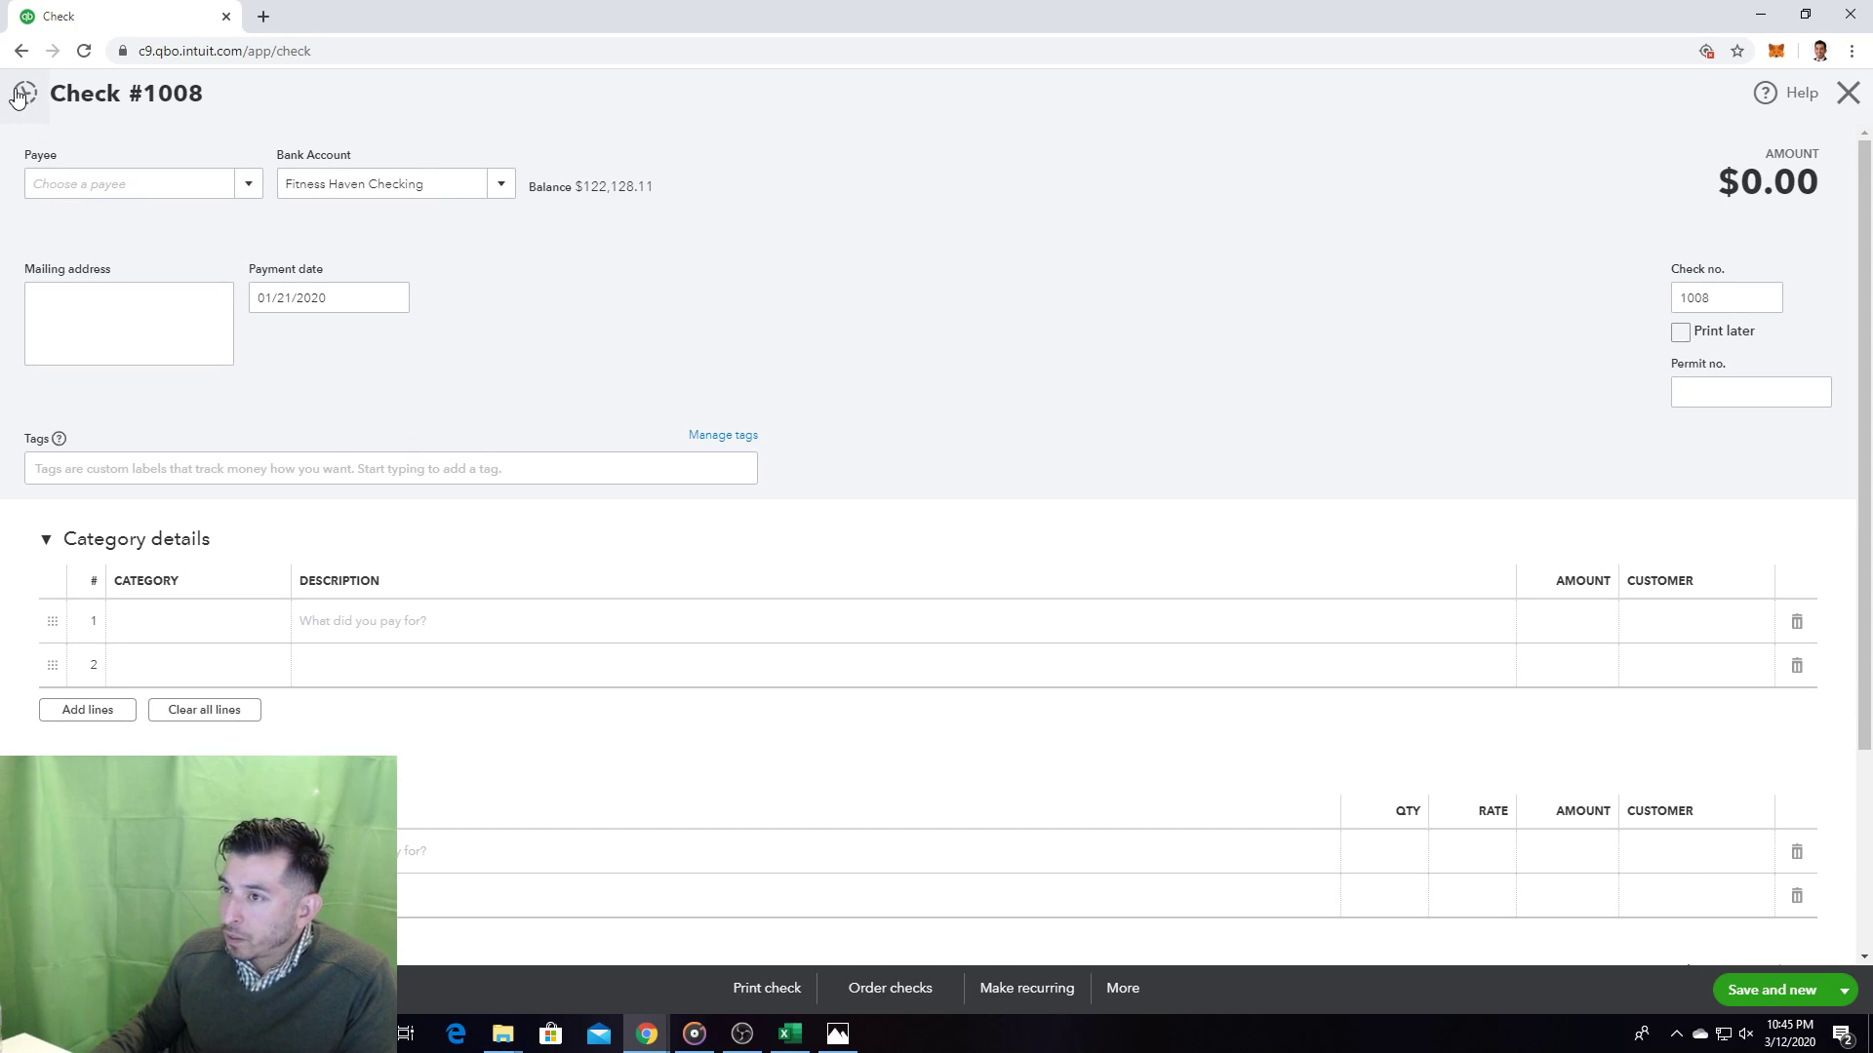
pyautogui.scroll(-2, 973, 546)
pyautogui.scroll(2, 1492, 597)
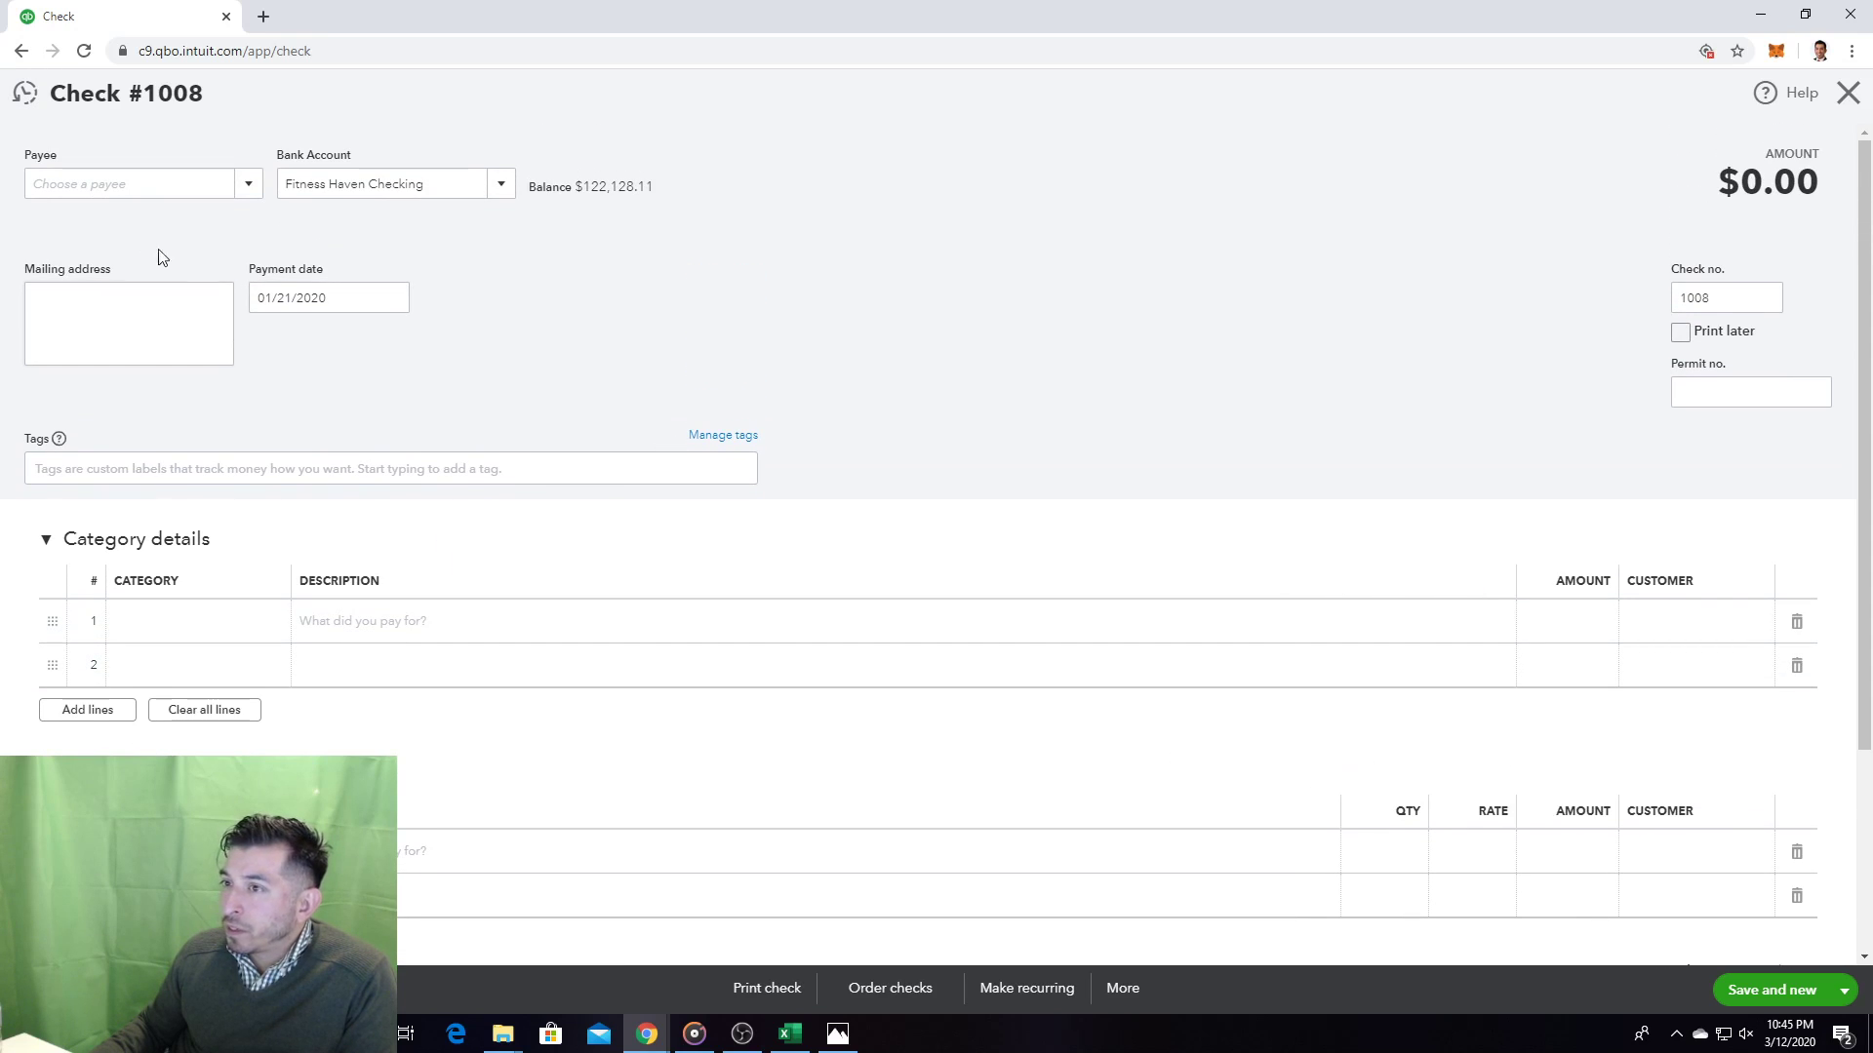
pyautogui.click(25, 93)
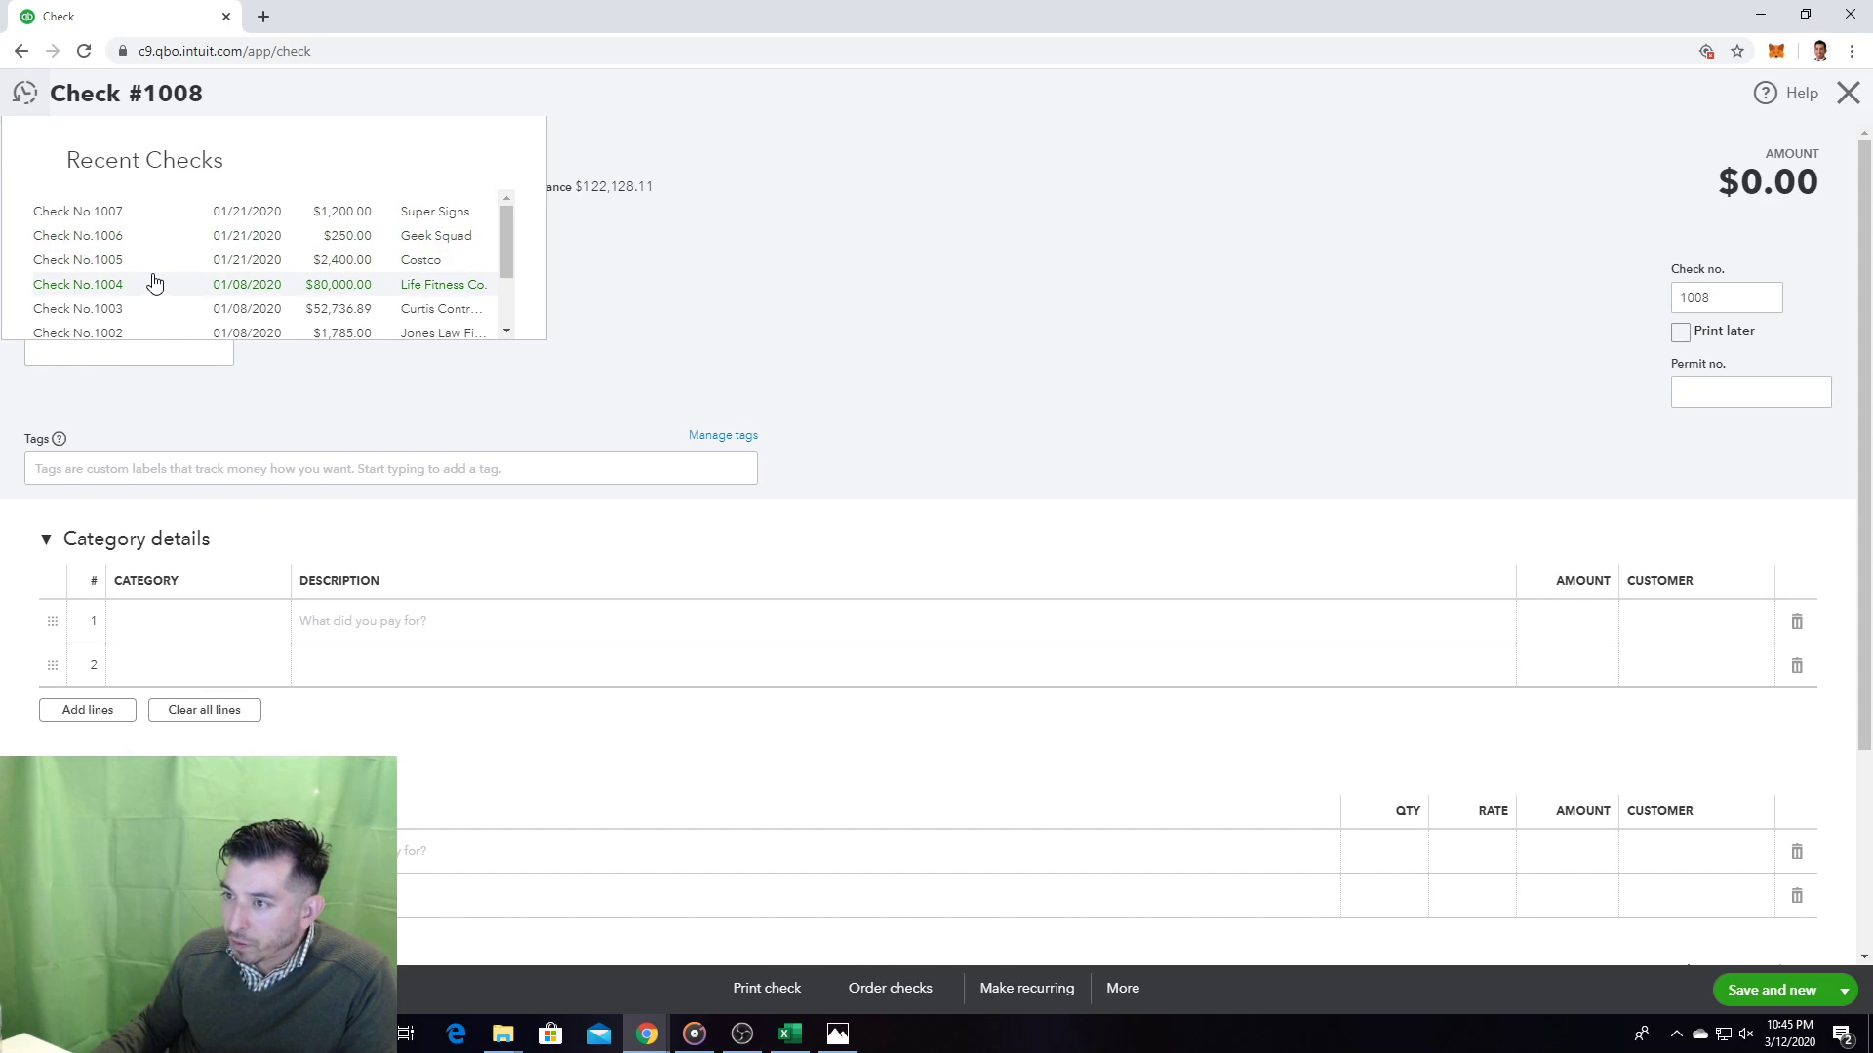
pyautogui.click(126, 219)
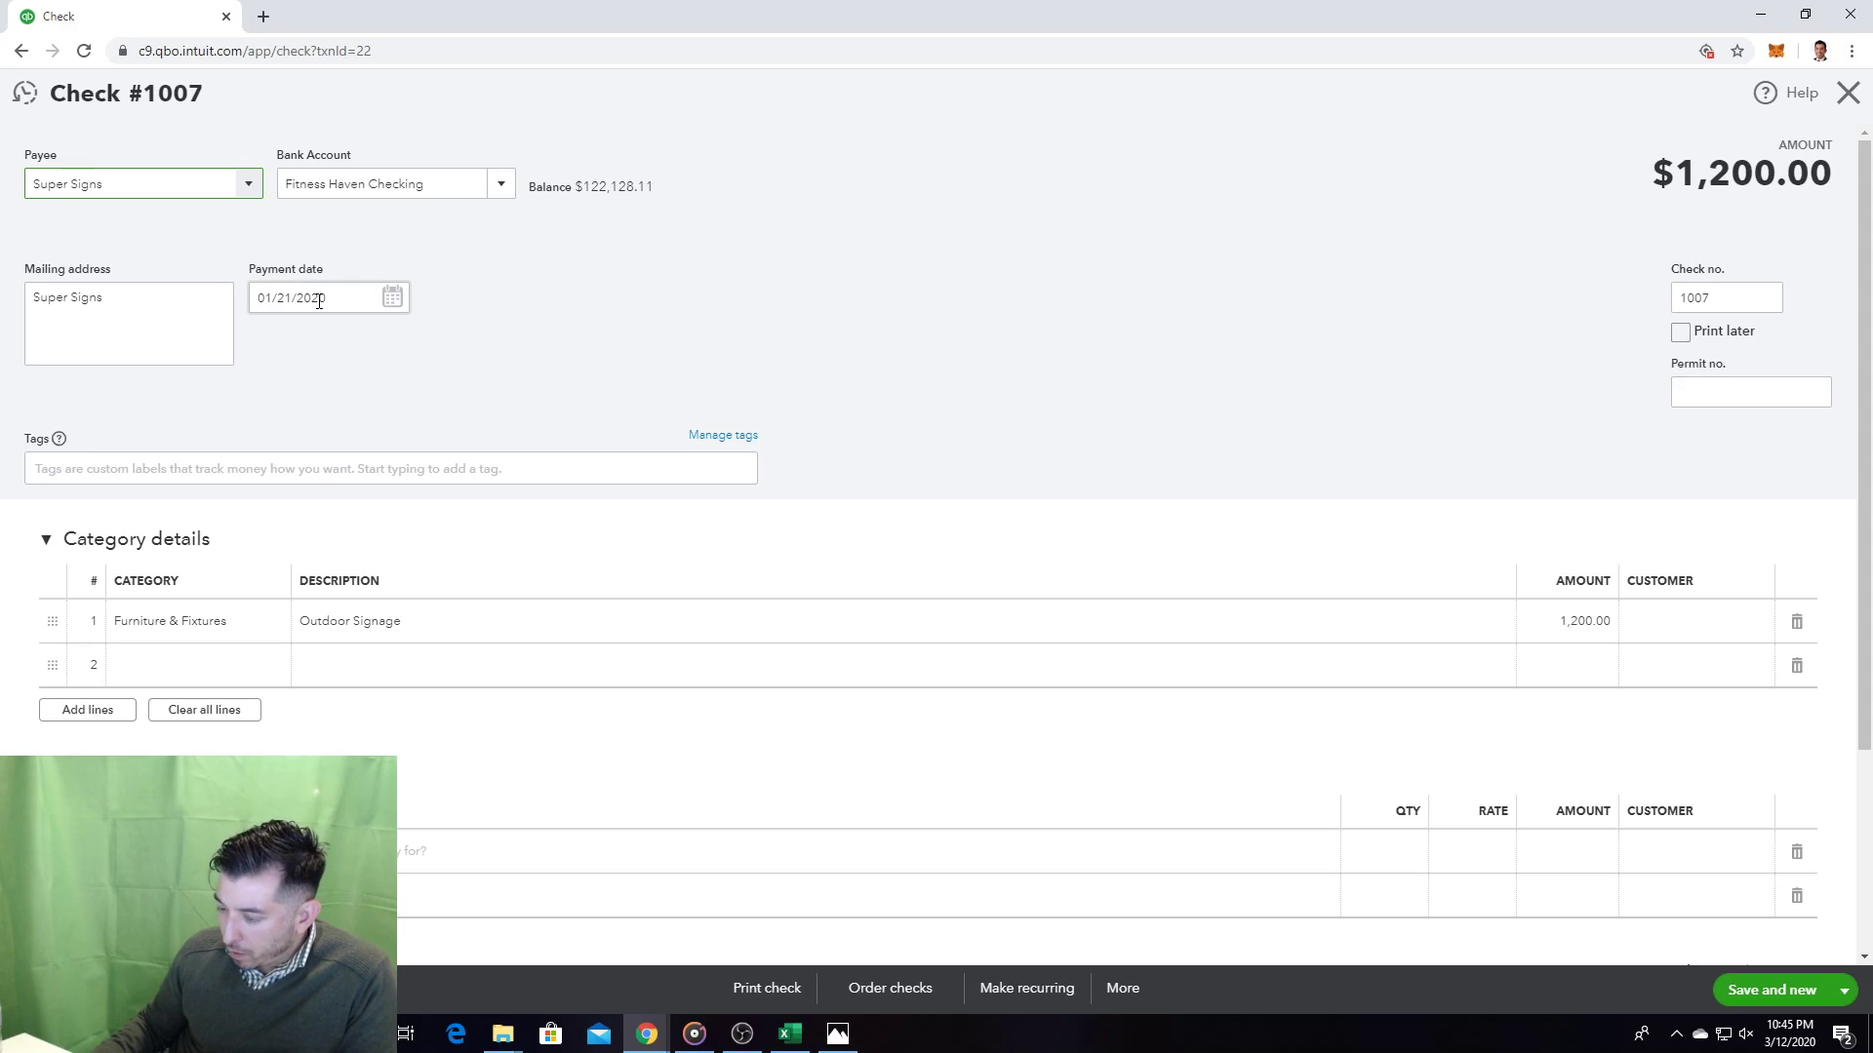
pyautogui.click(319, 301)
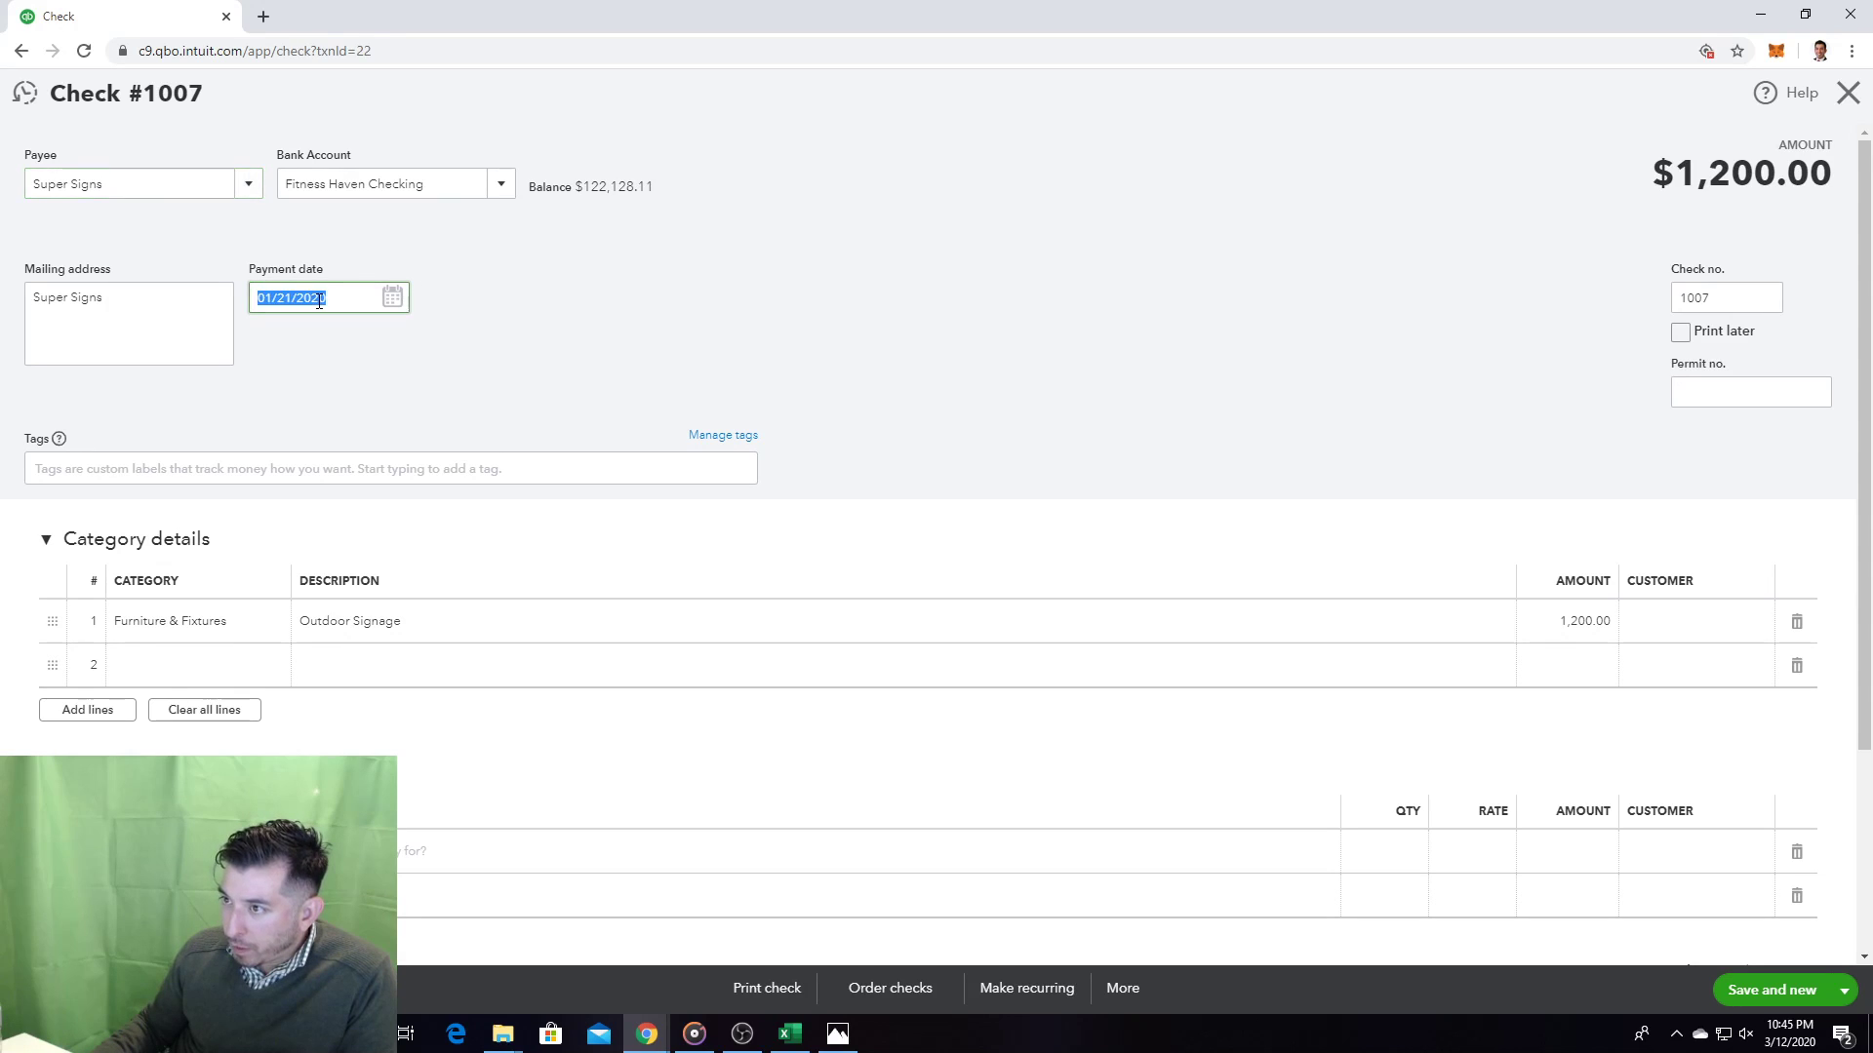
pyautogui.click(392, 296)
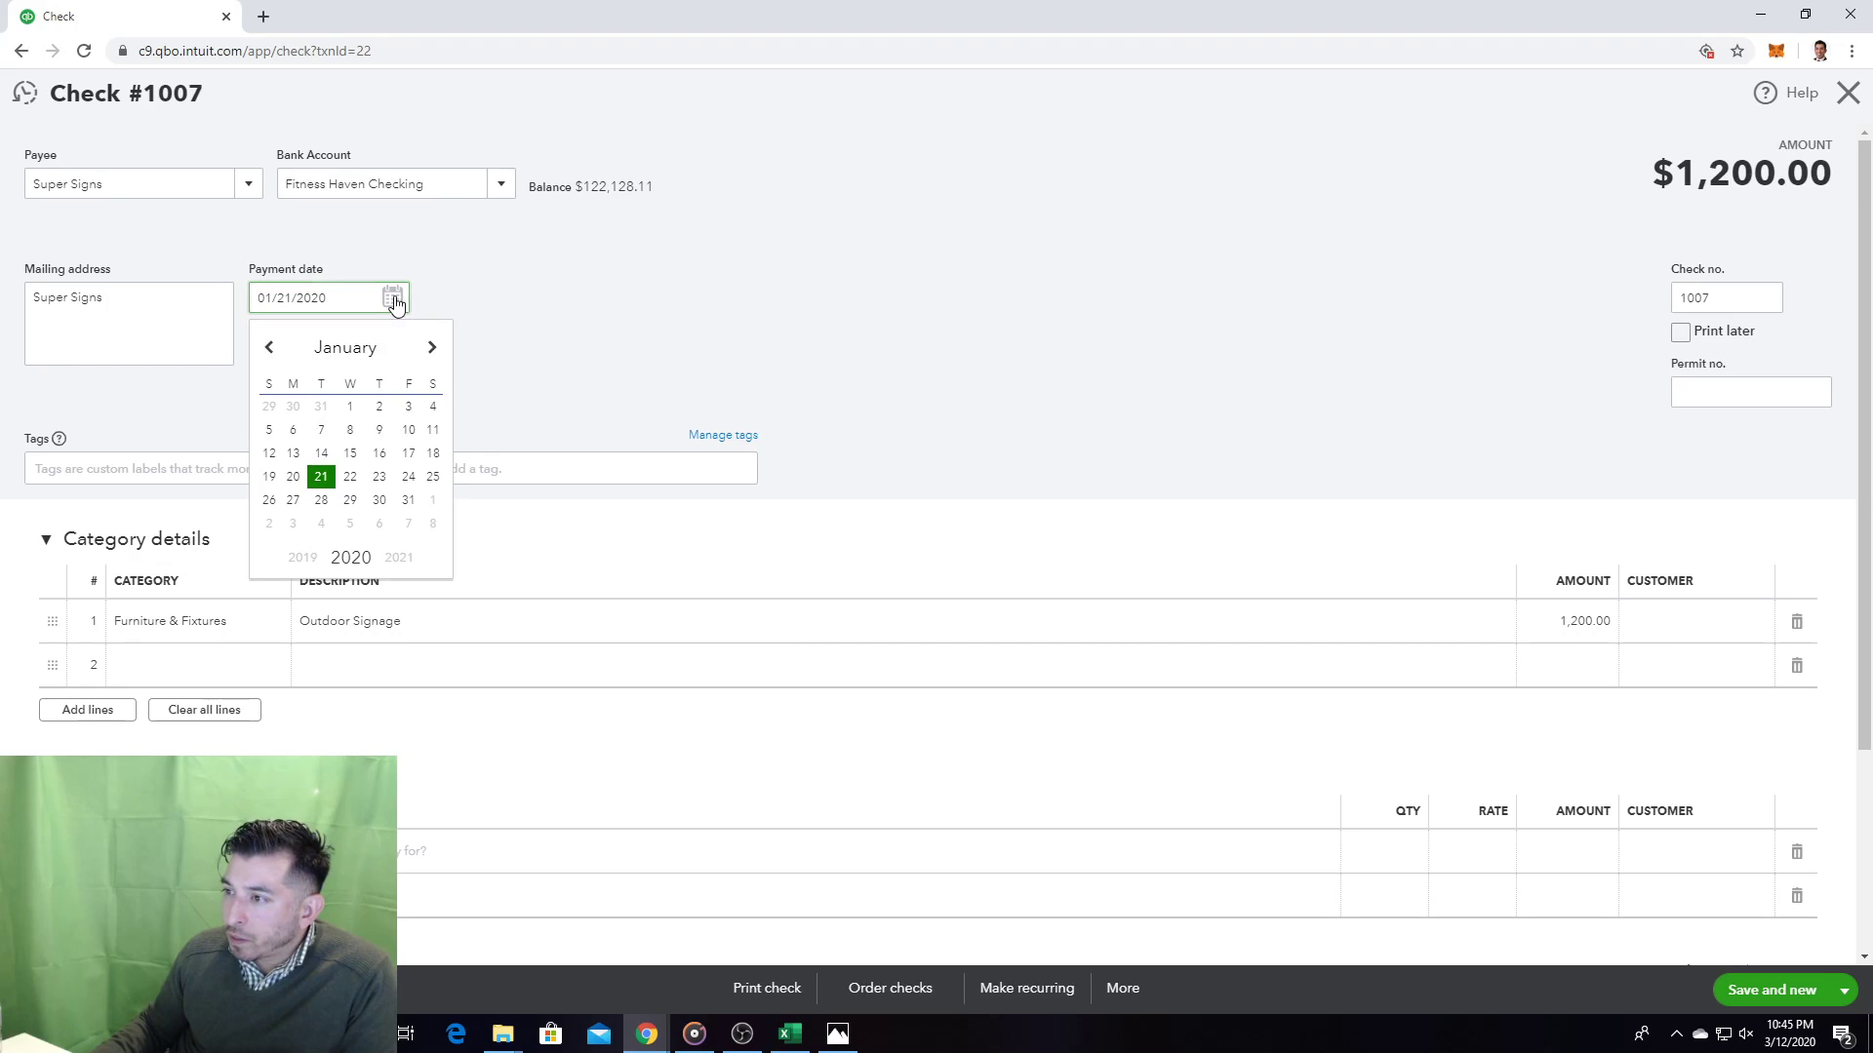
pyautogui.click(432, 477)
pyautogui.click(1842, 992)
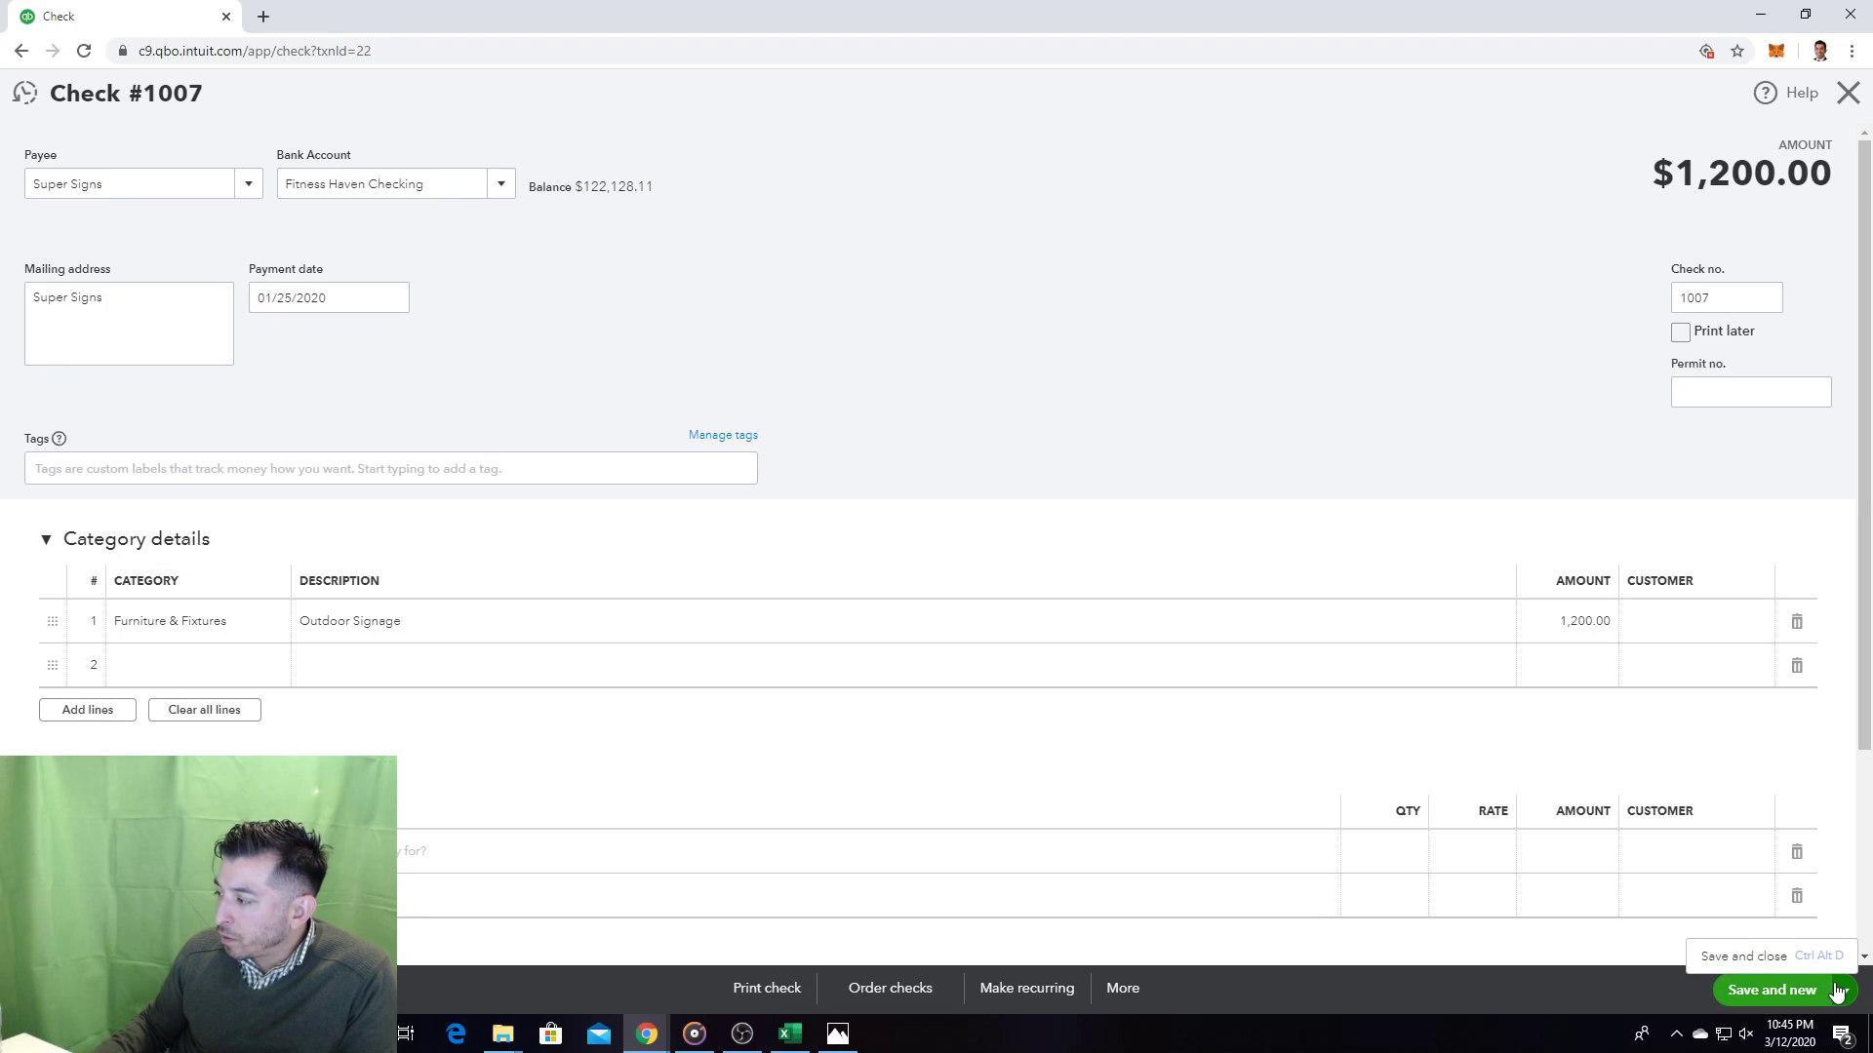
pyautogui.click(1767, 990)
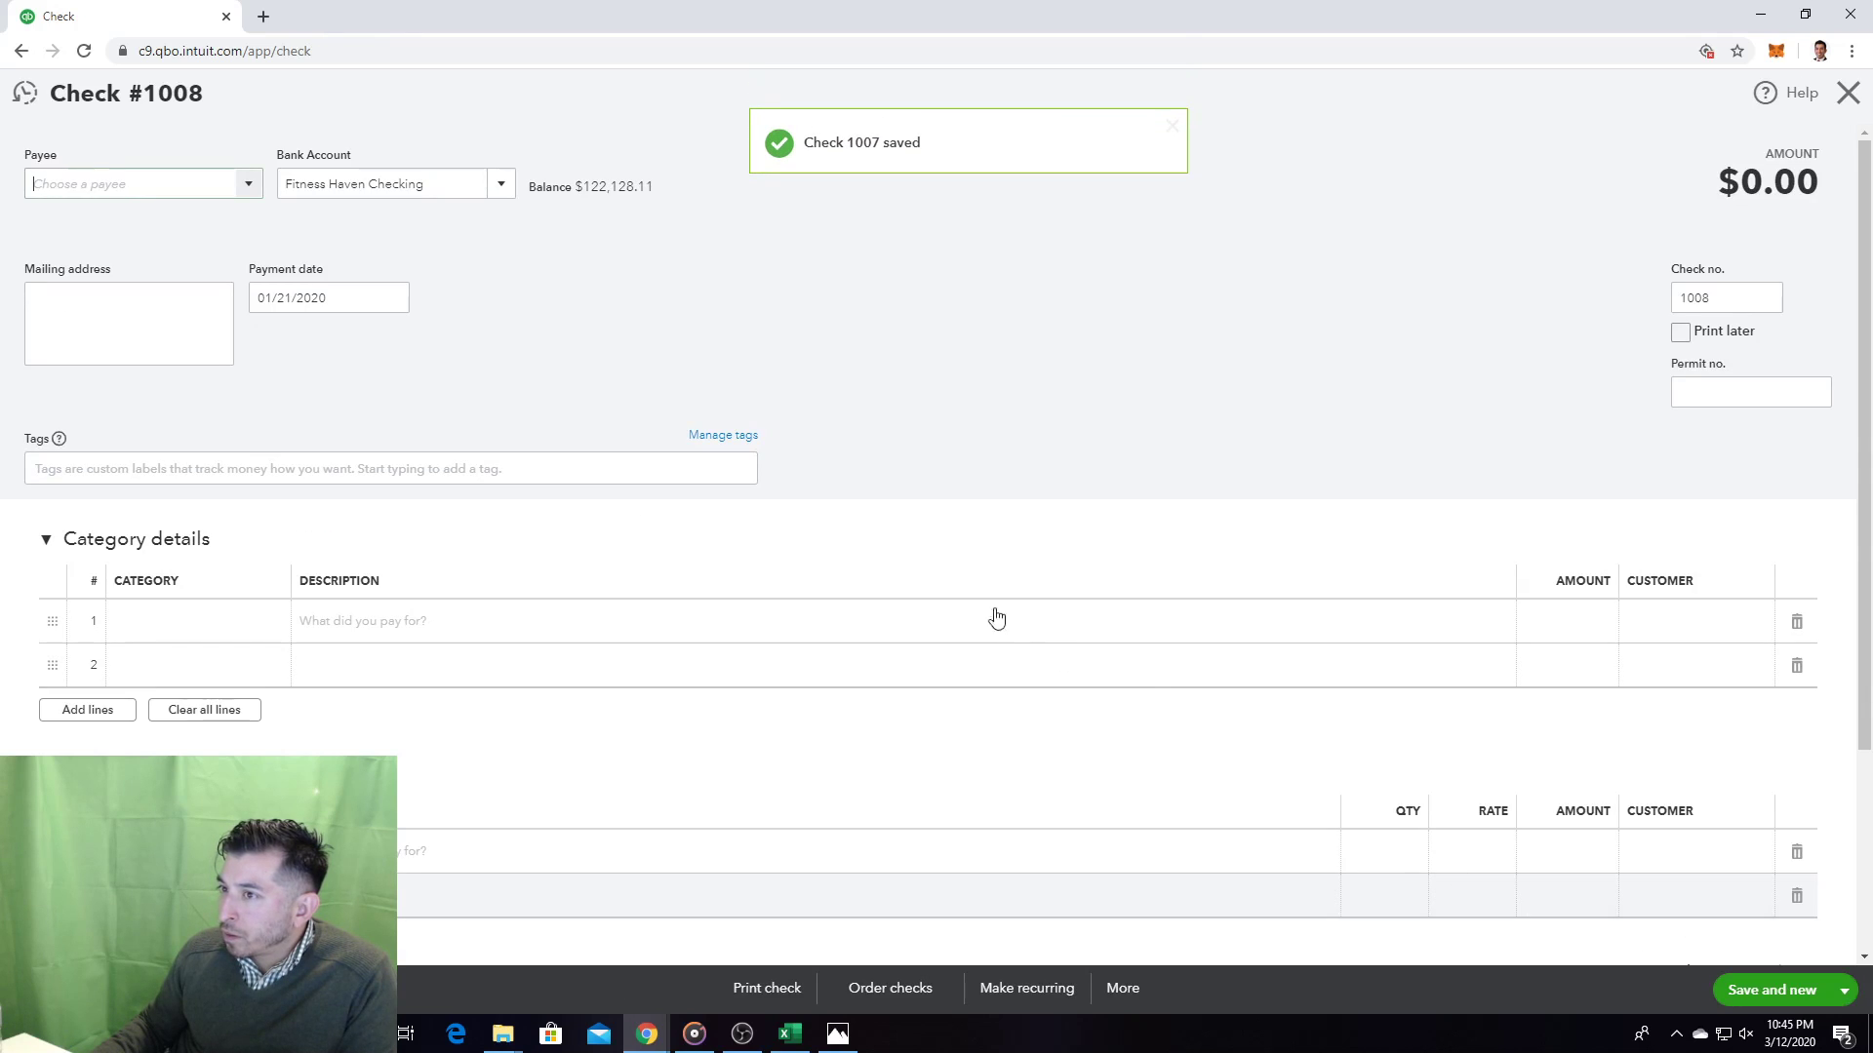
# Step: Reopen the recent Geek Squad check, save it with payment date 01/23/2020, and close the check form
pyautogui.click(30, 98)
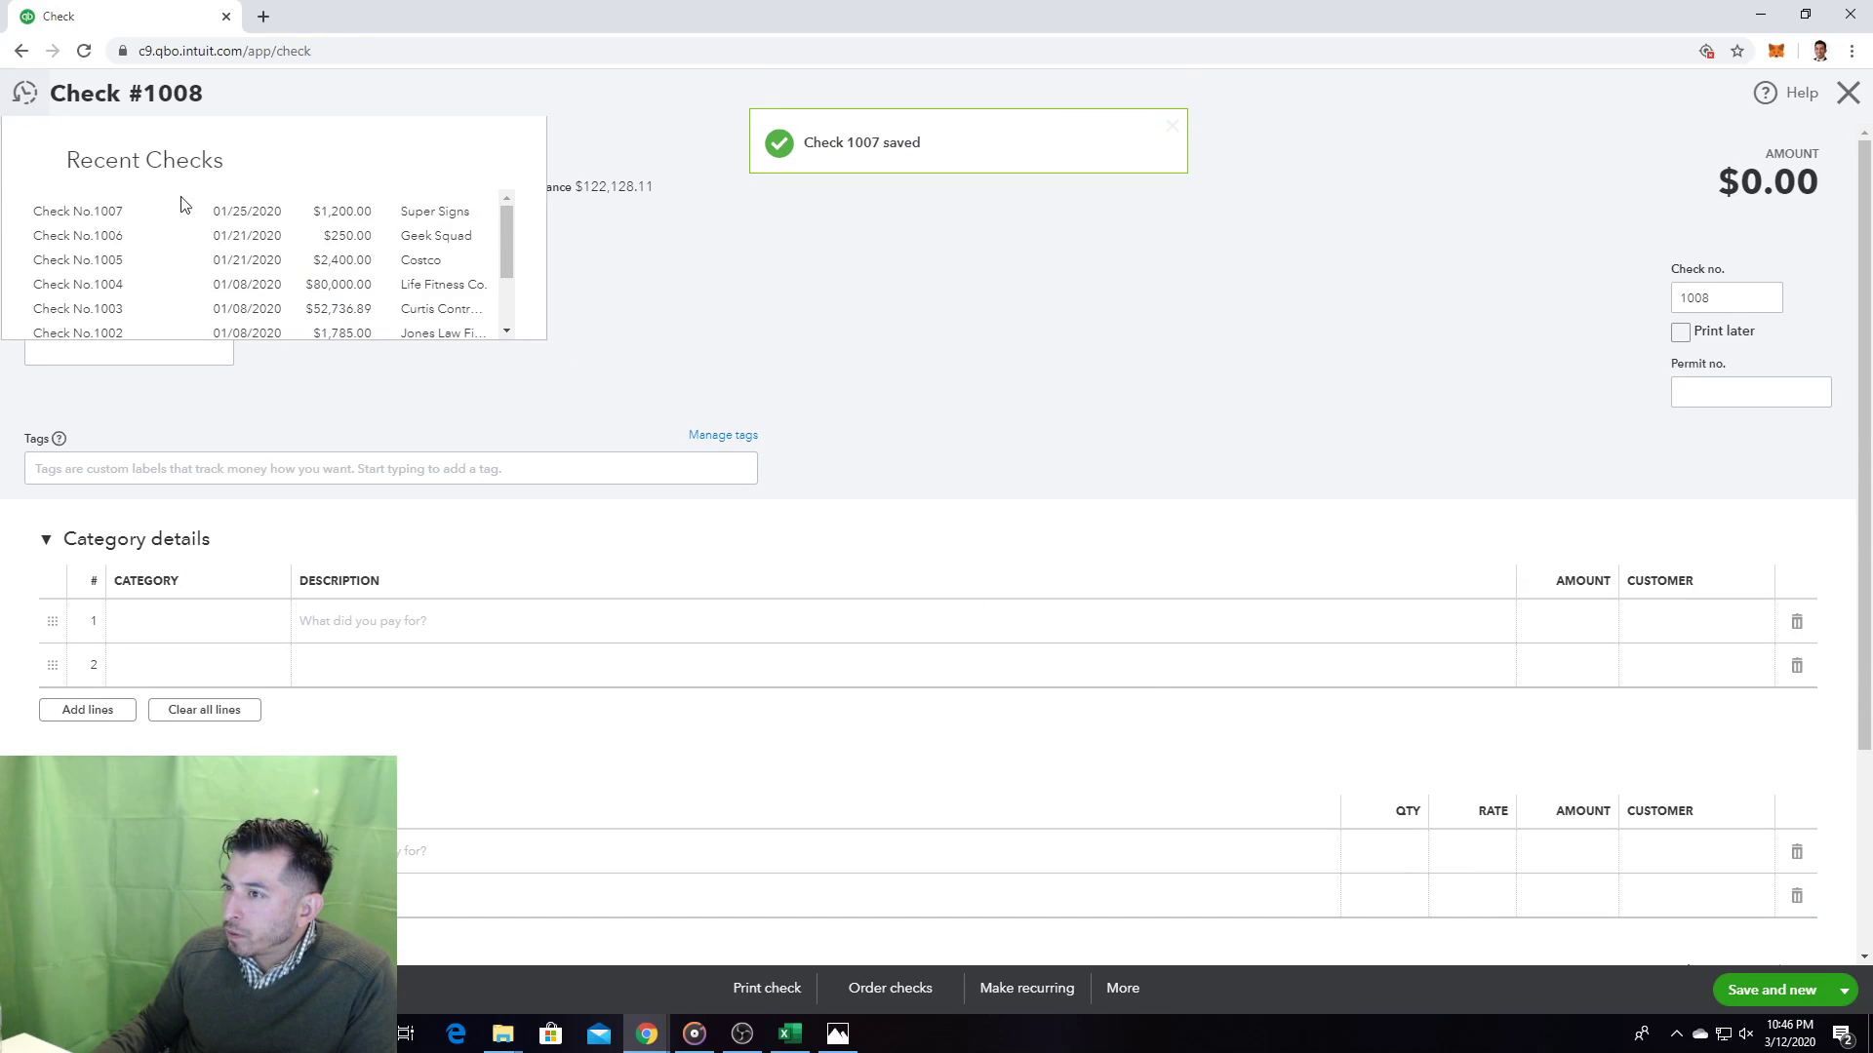
pyautogui.click(167, 238)
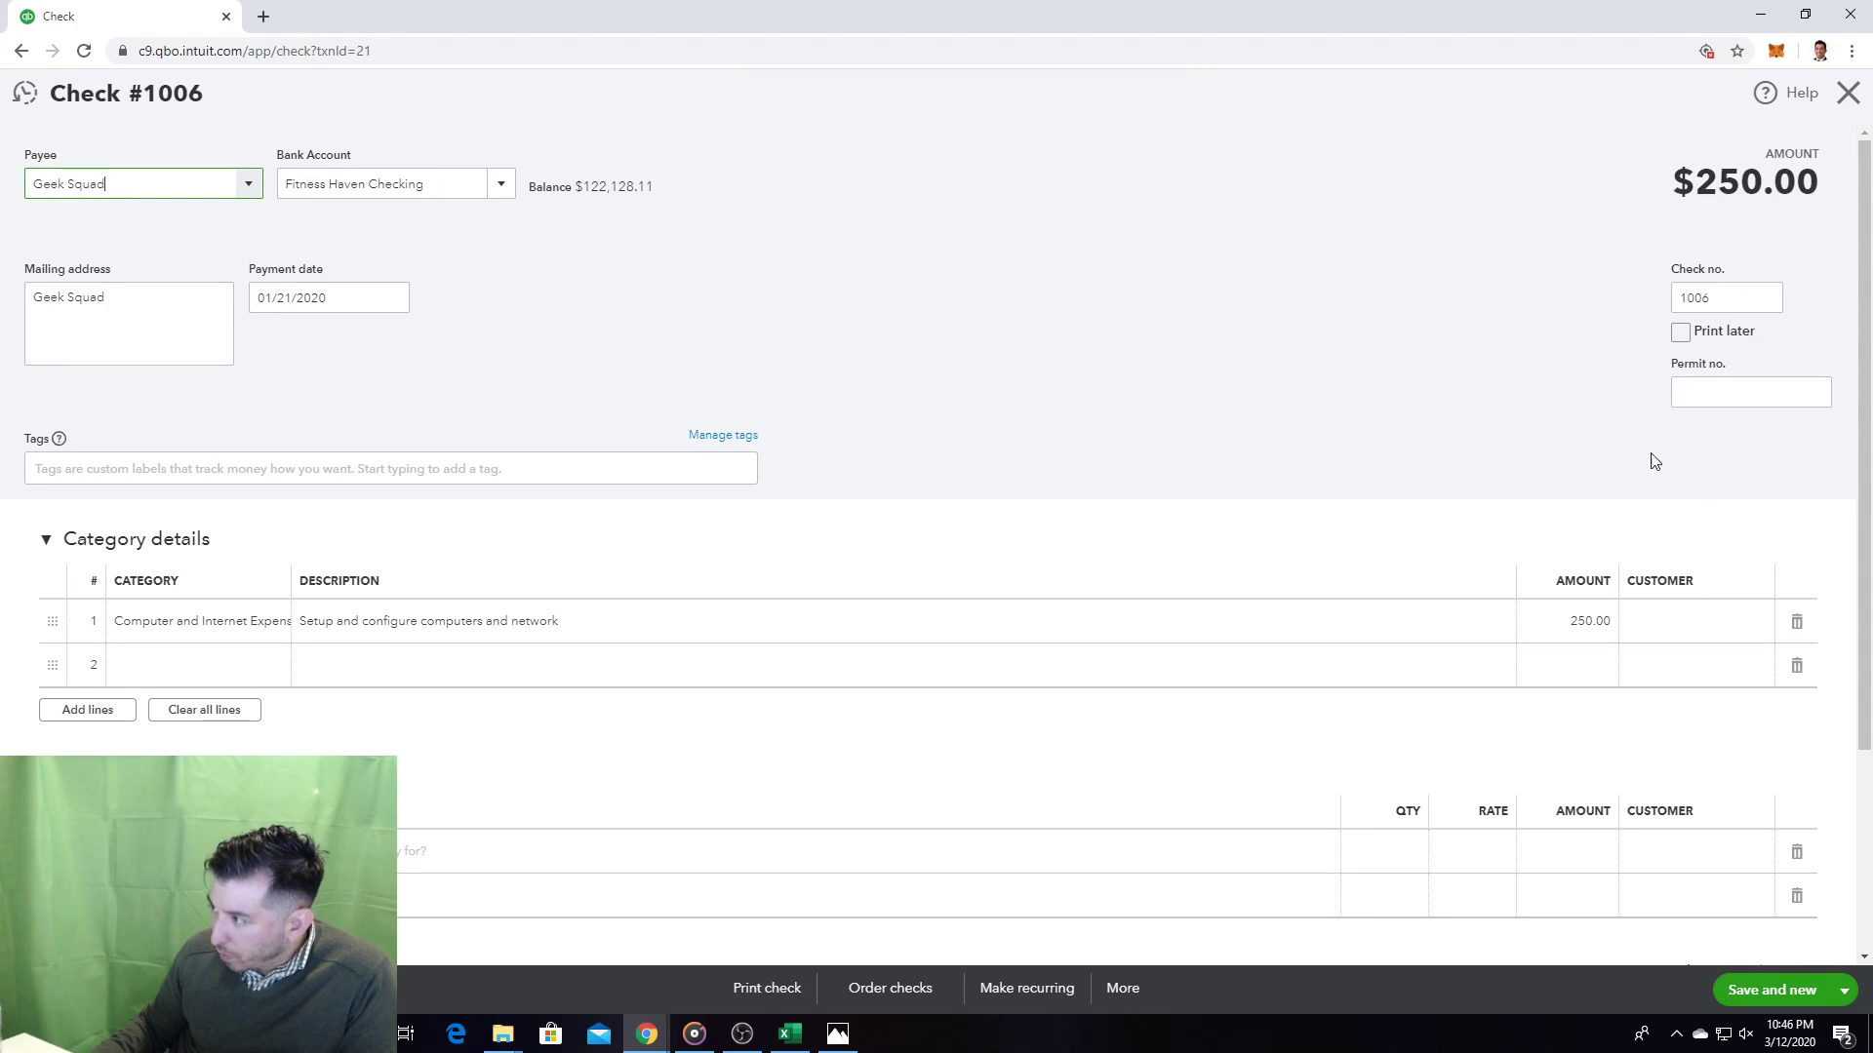
pyautogui.click(391, 301)
pyautogui.click(403, 310)
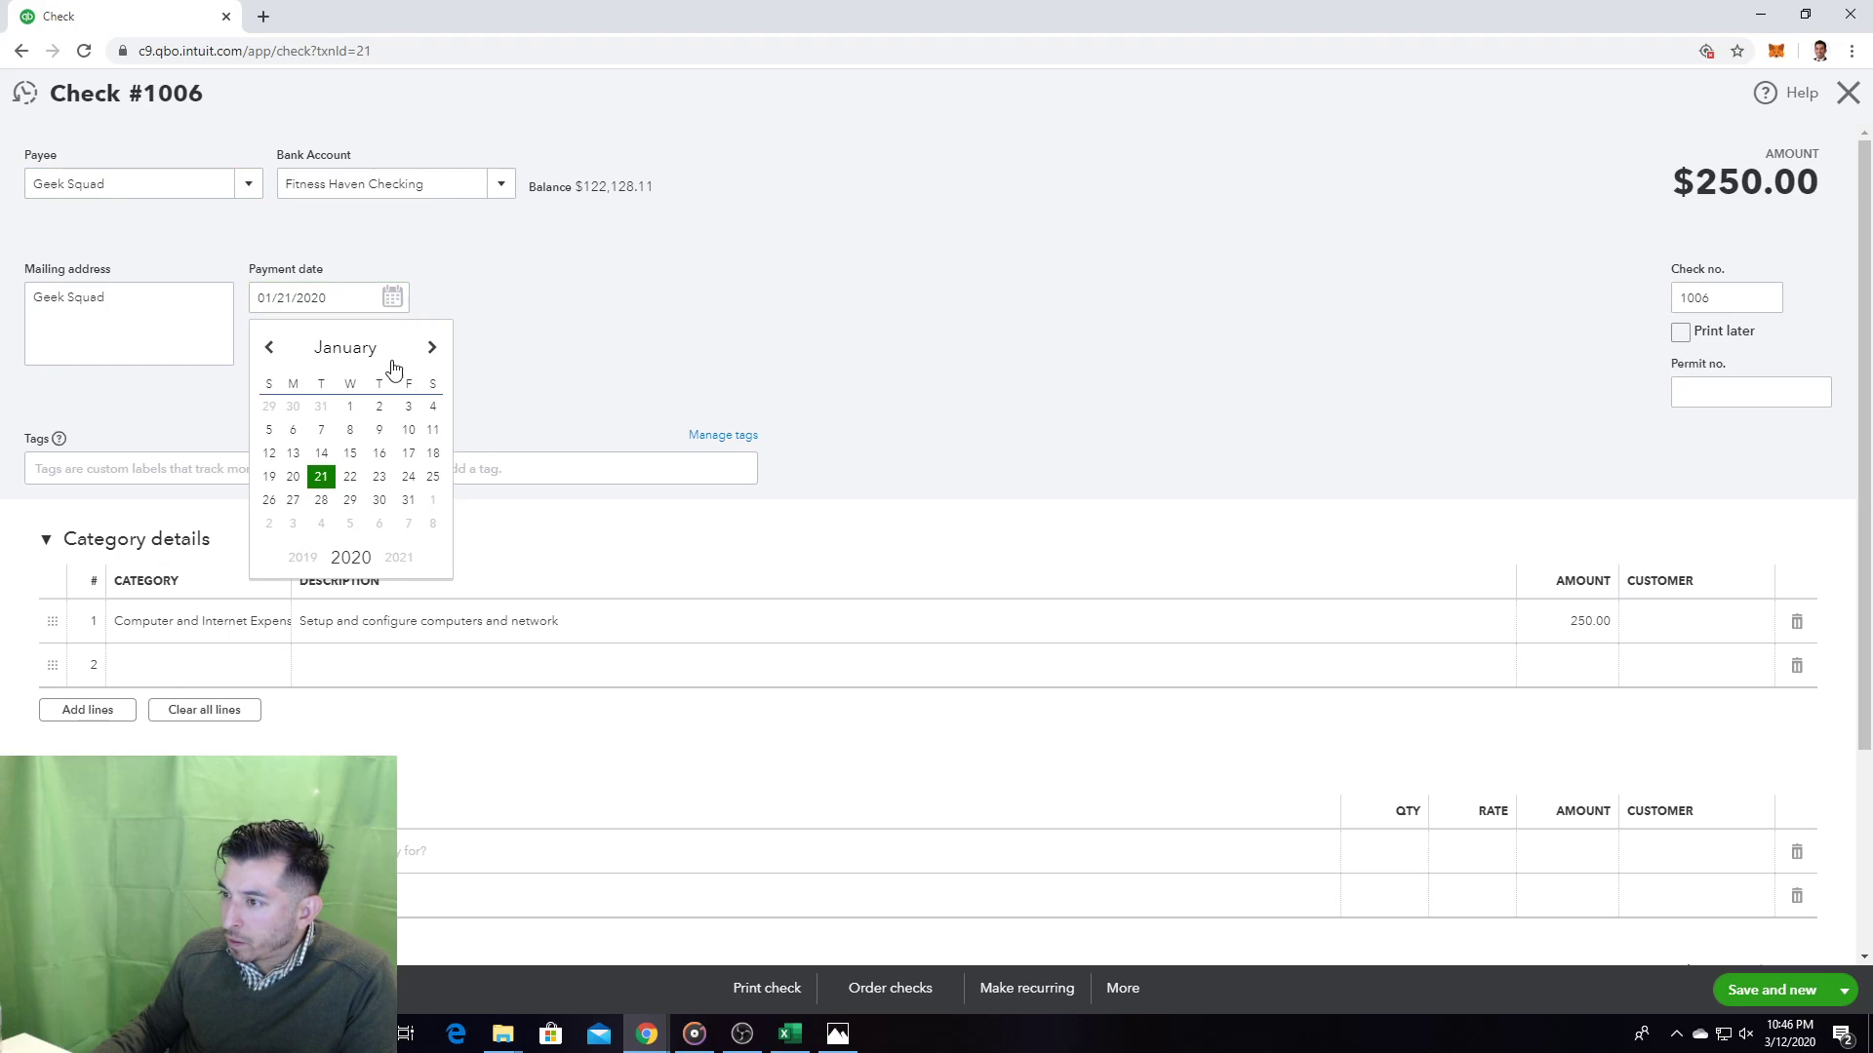
pyautogui.click(378, 478)
pyautogui.click(1785, 990)
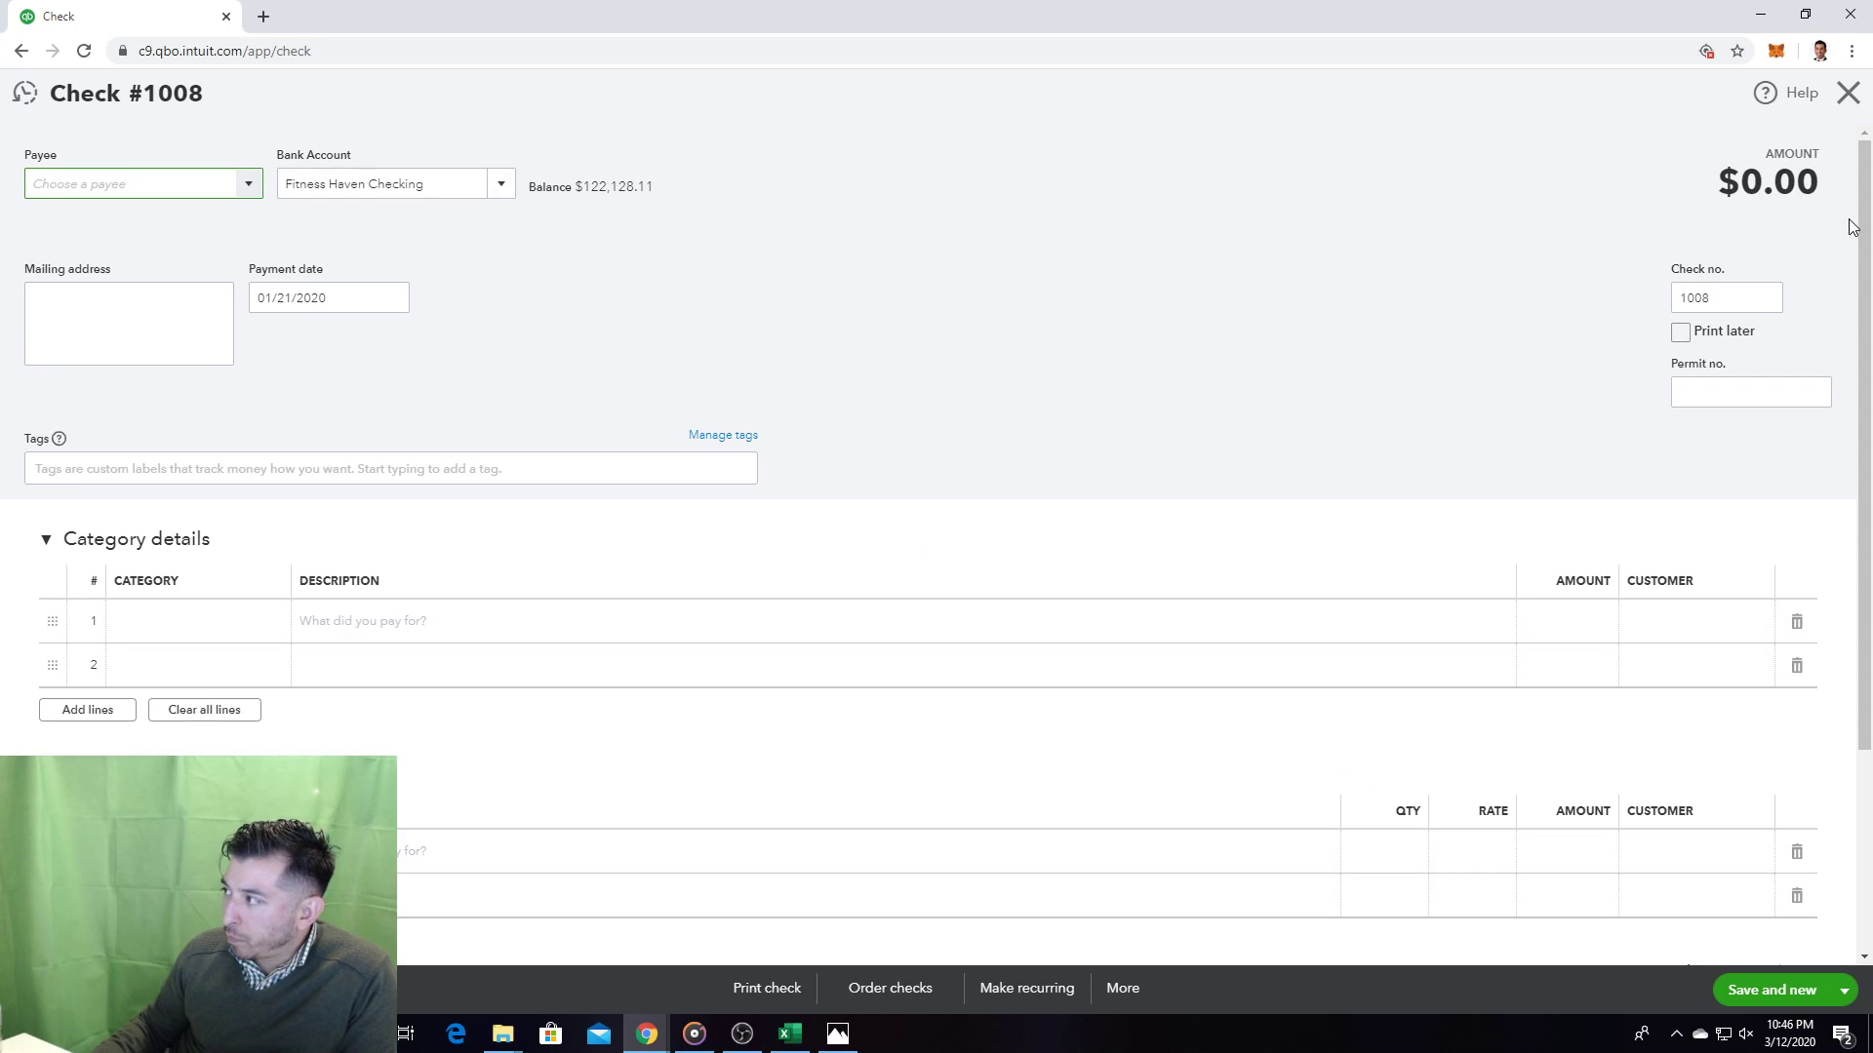
pyautogui.click(1849, 93)
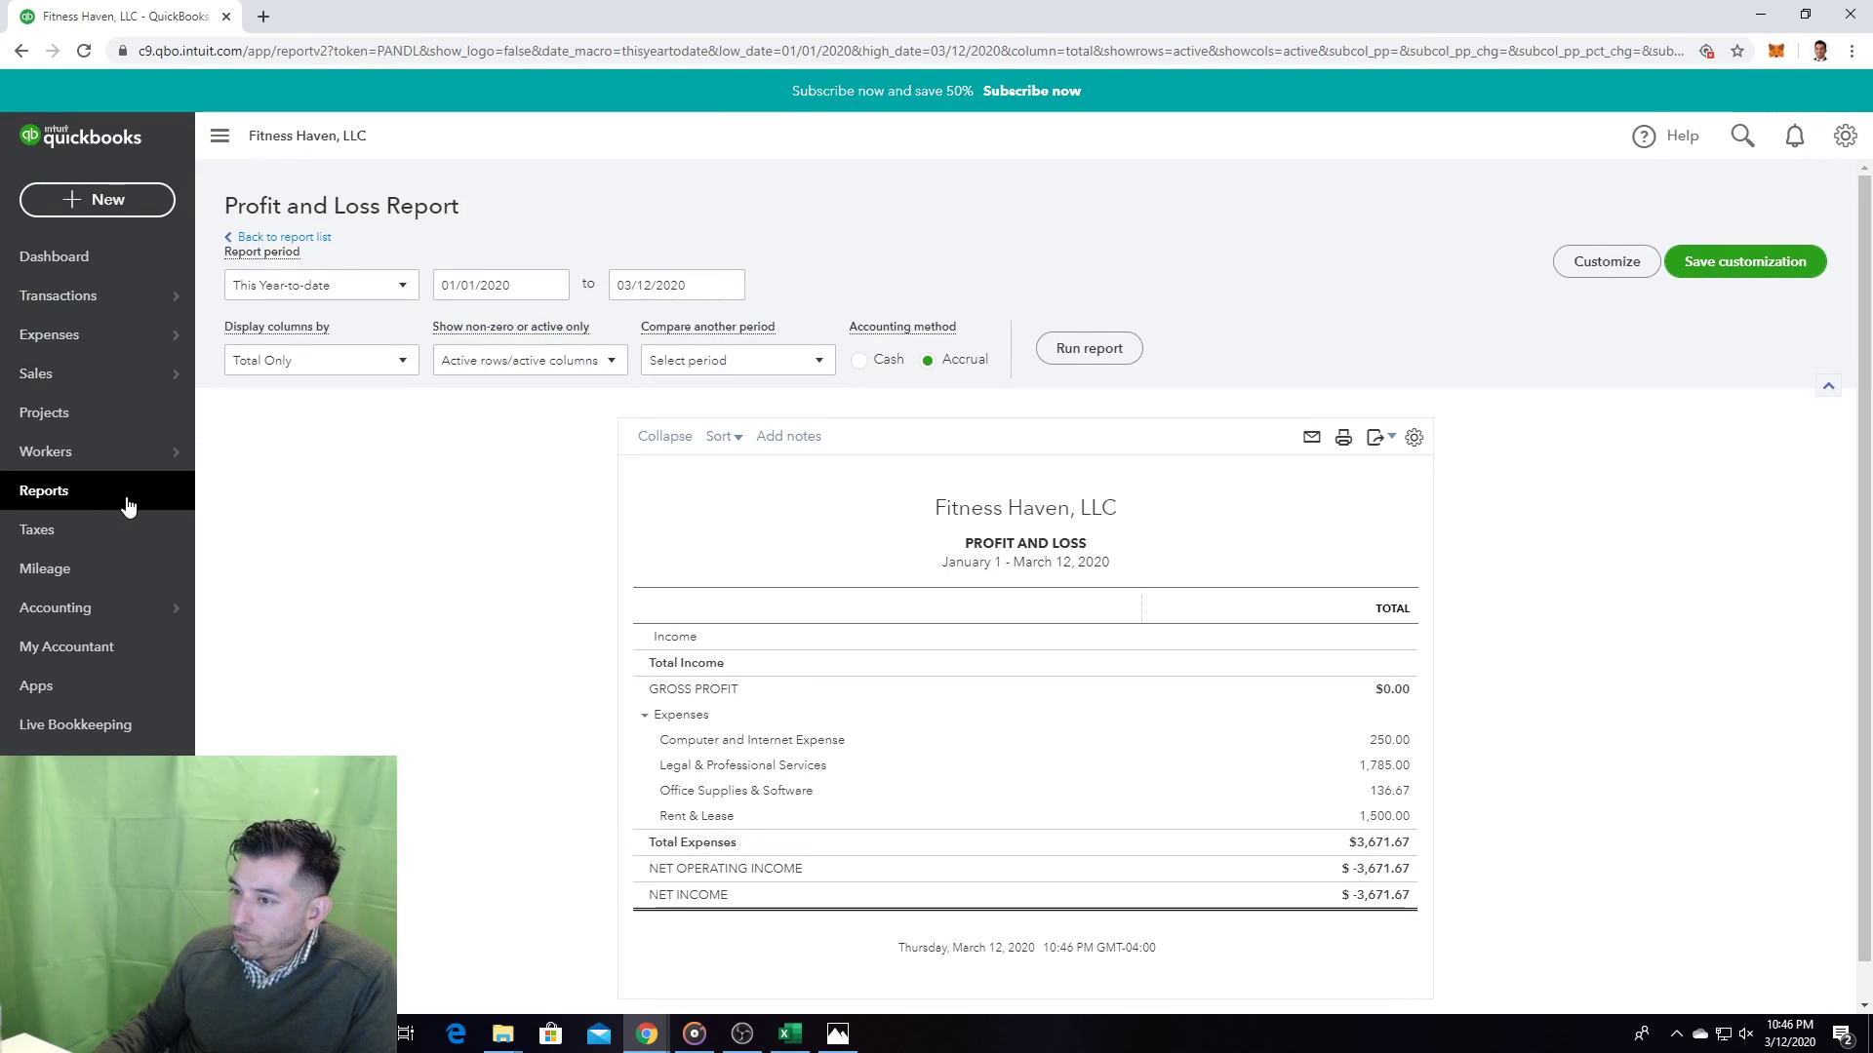
# Step: Open the recent Fit Foods, Inc purchase order, set its date to 01/22/2020, and save and close it
pyautogui.click(121, 198)
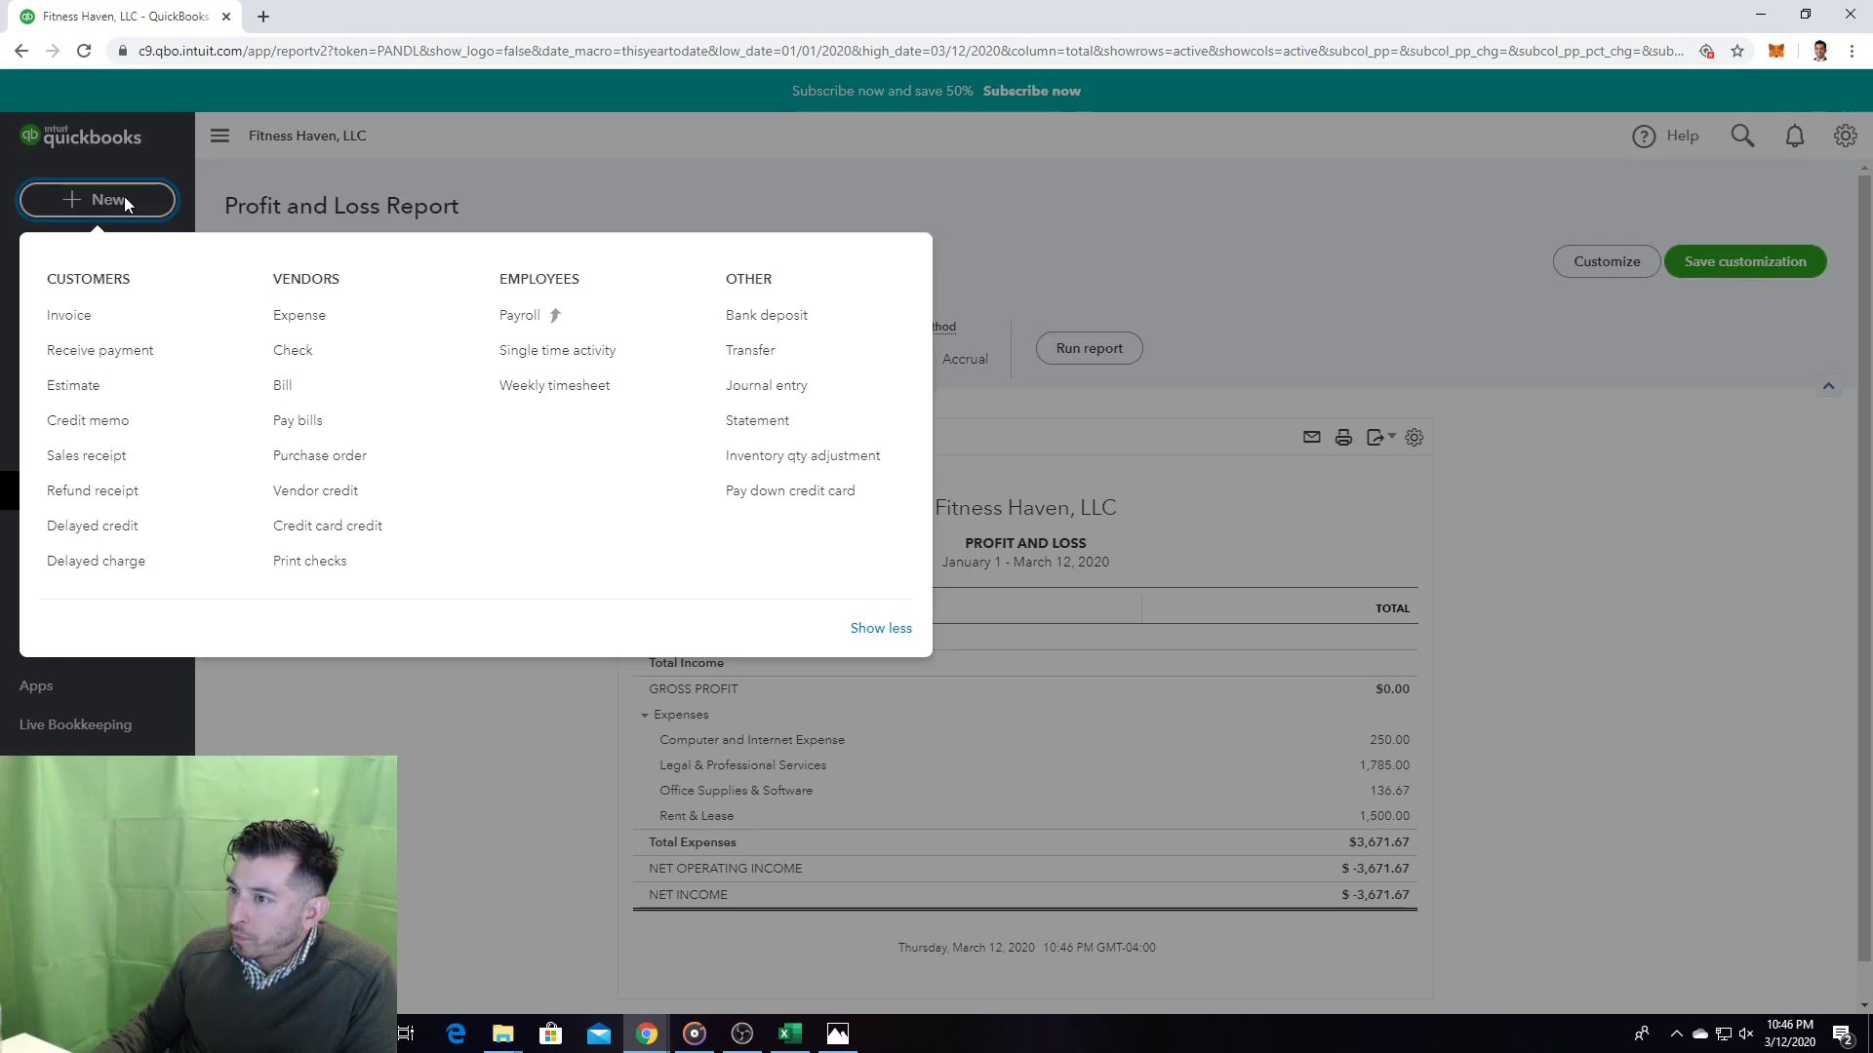
pyautogui.click(321, 456)
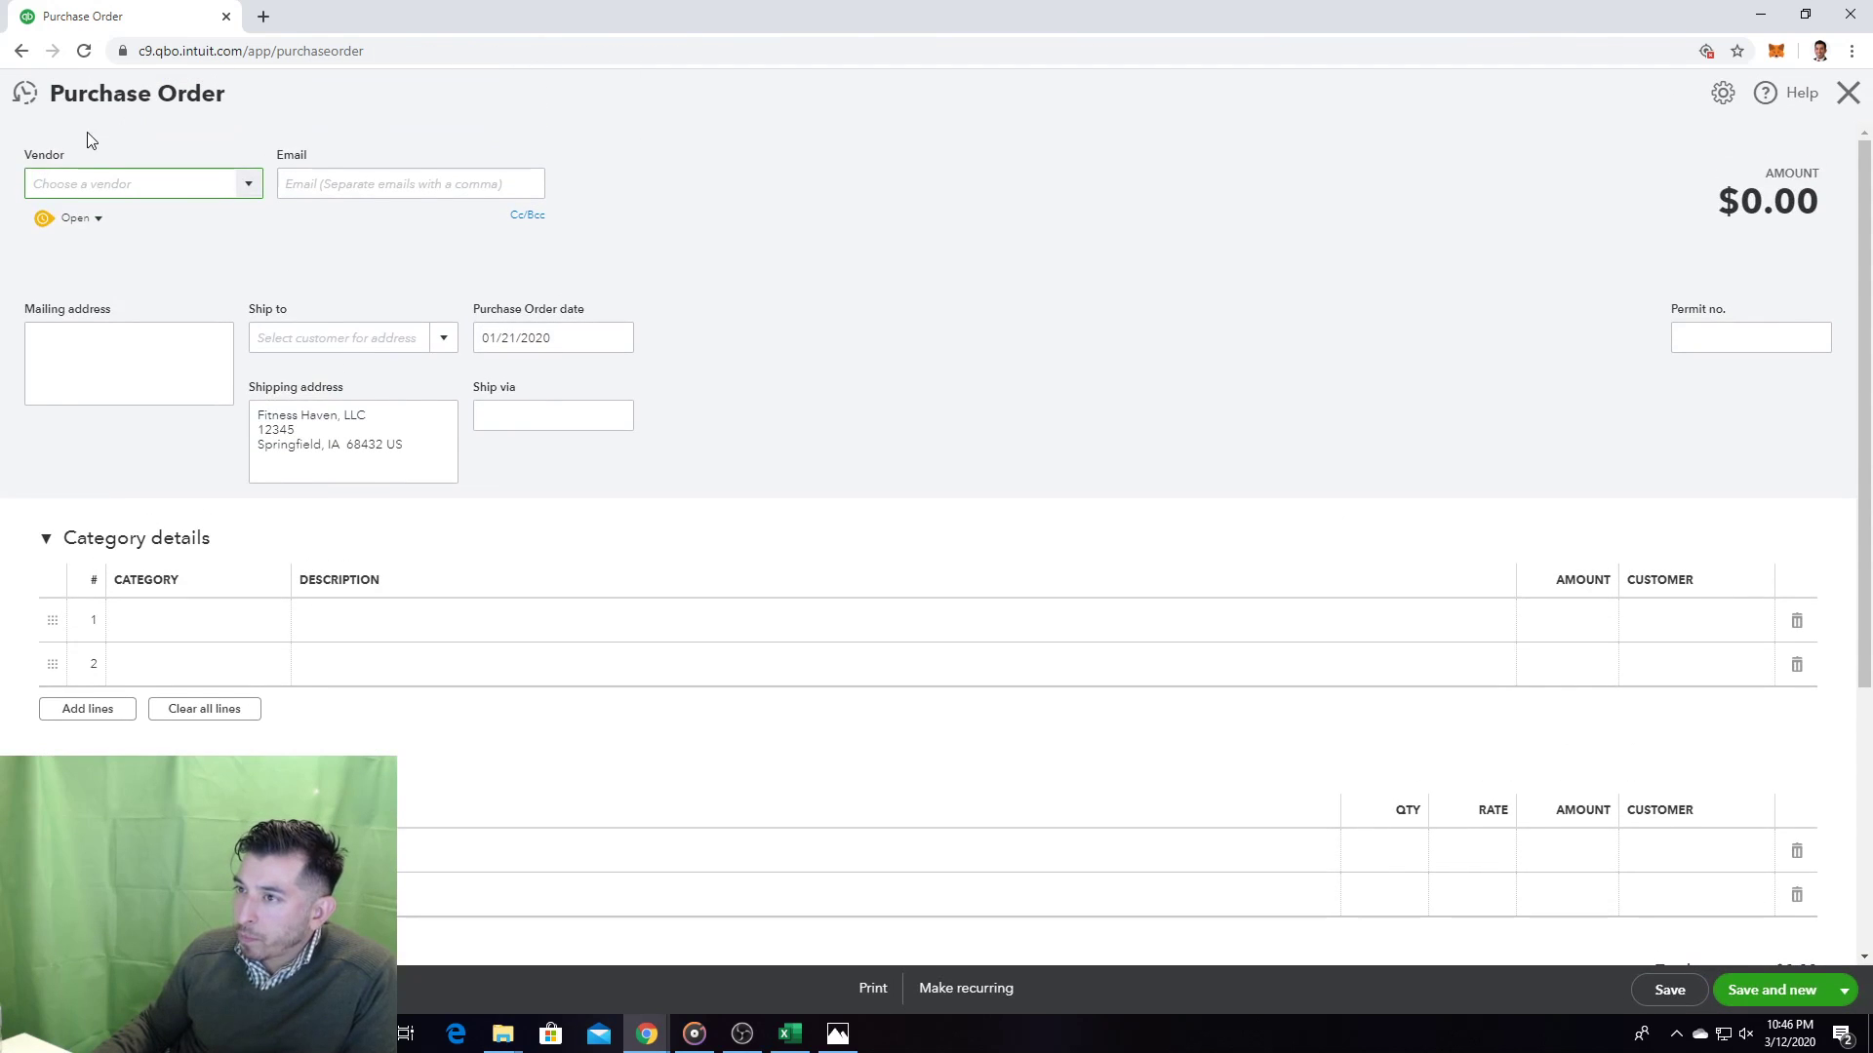
pyautogui.click(24, 93)
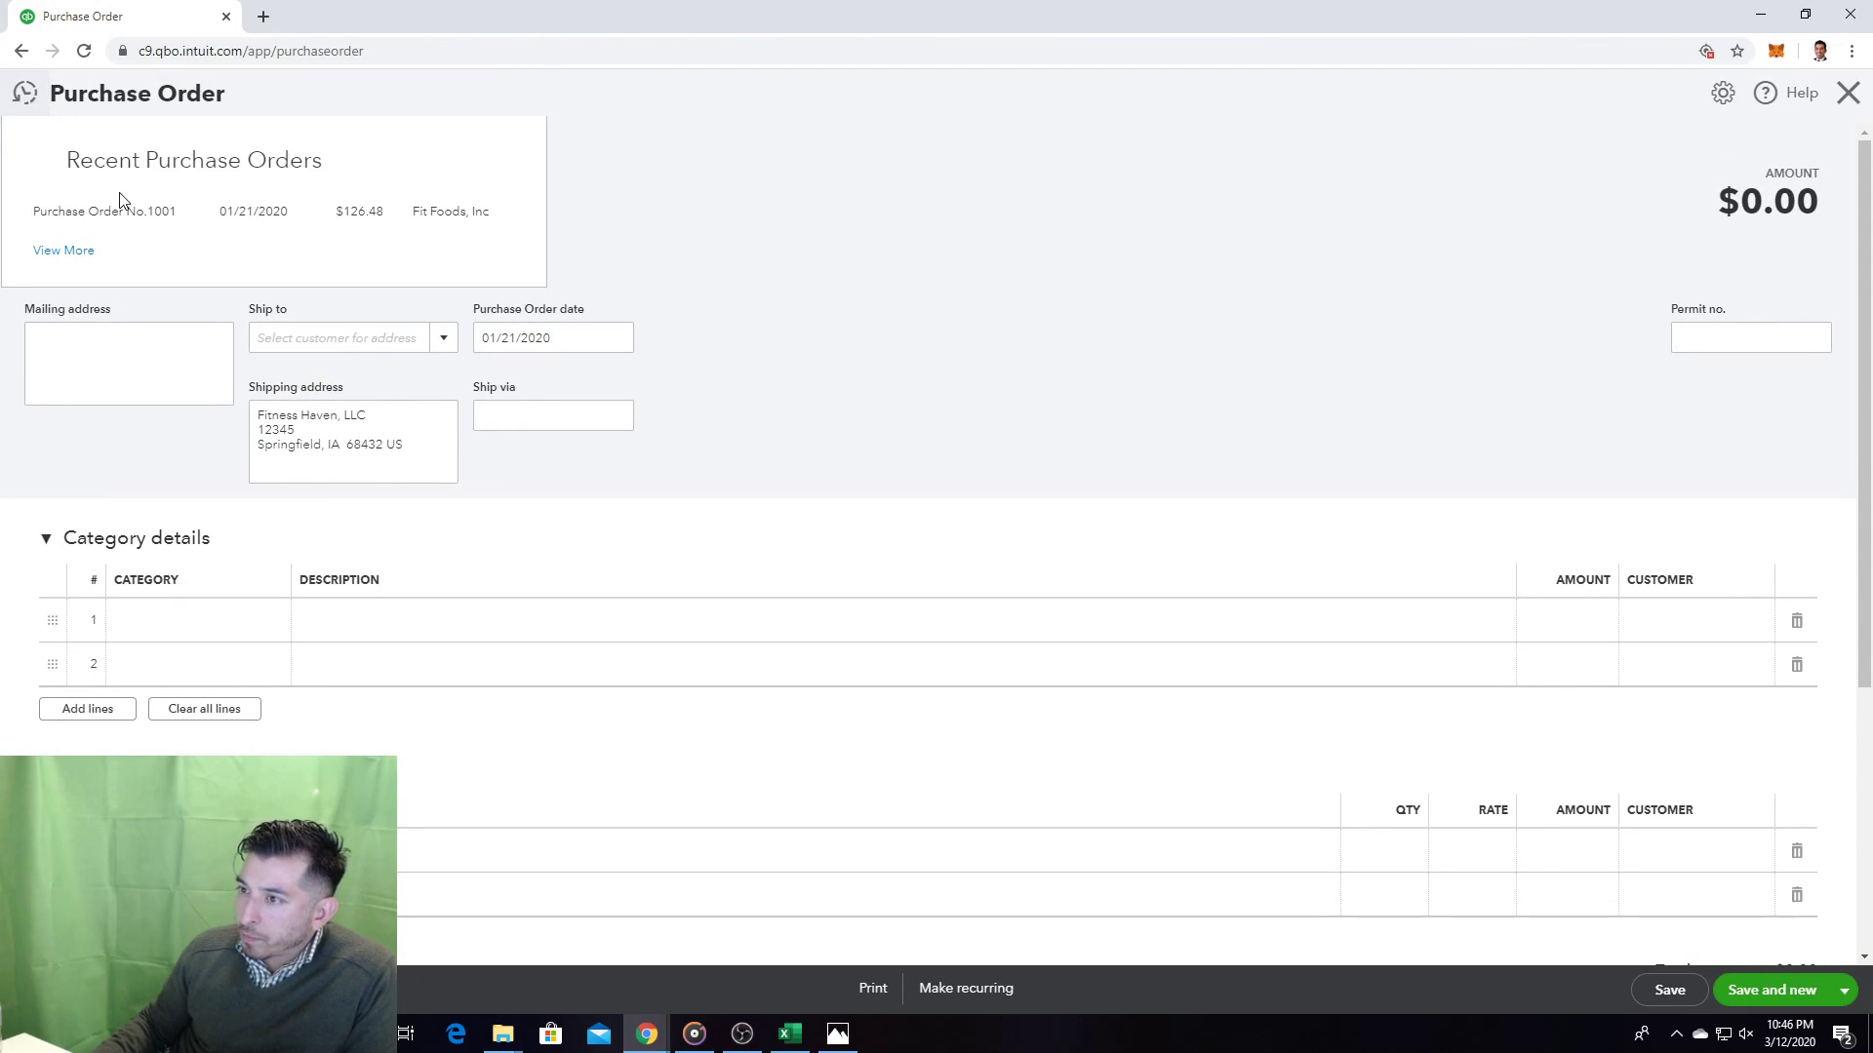
pyautogui.click(343, 212)
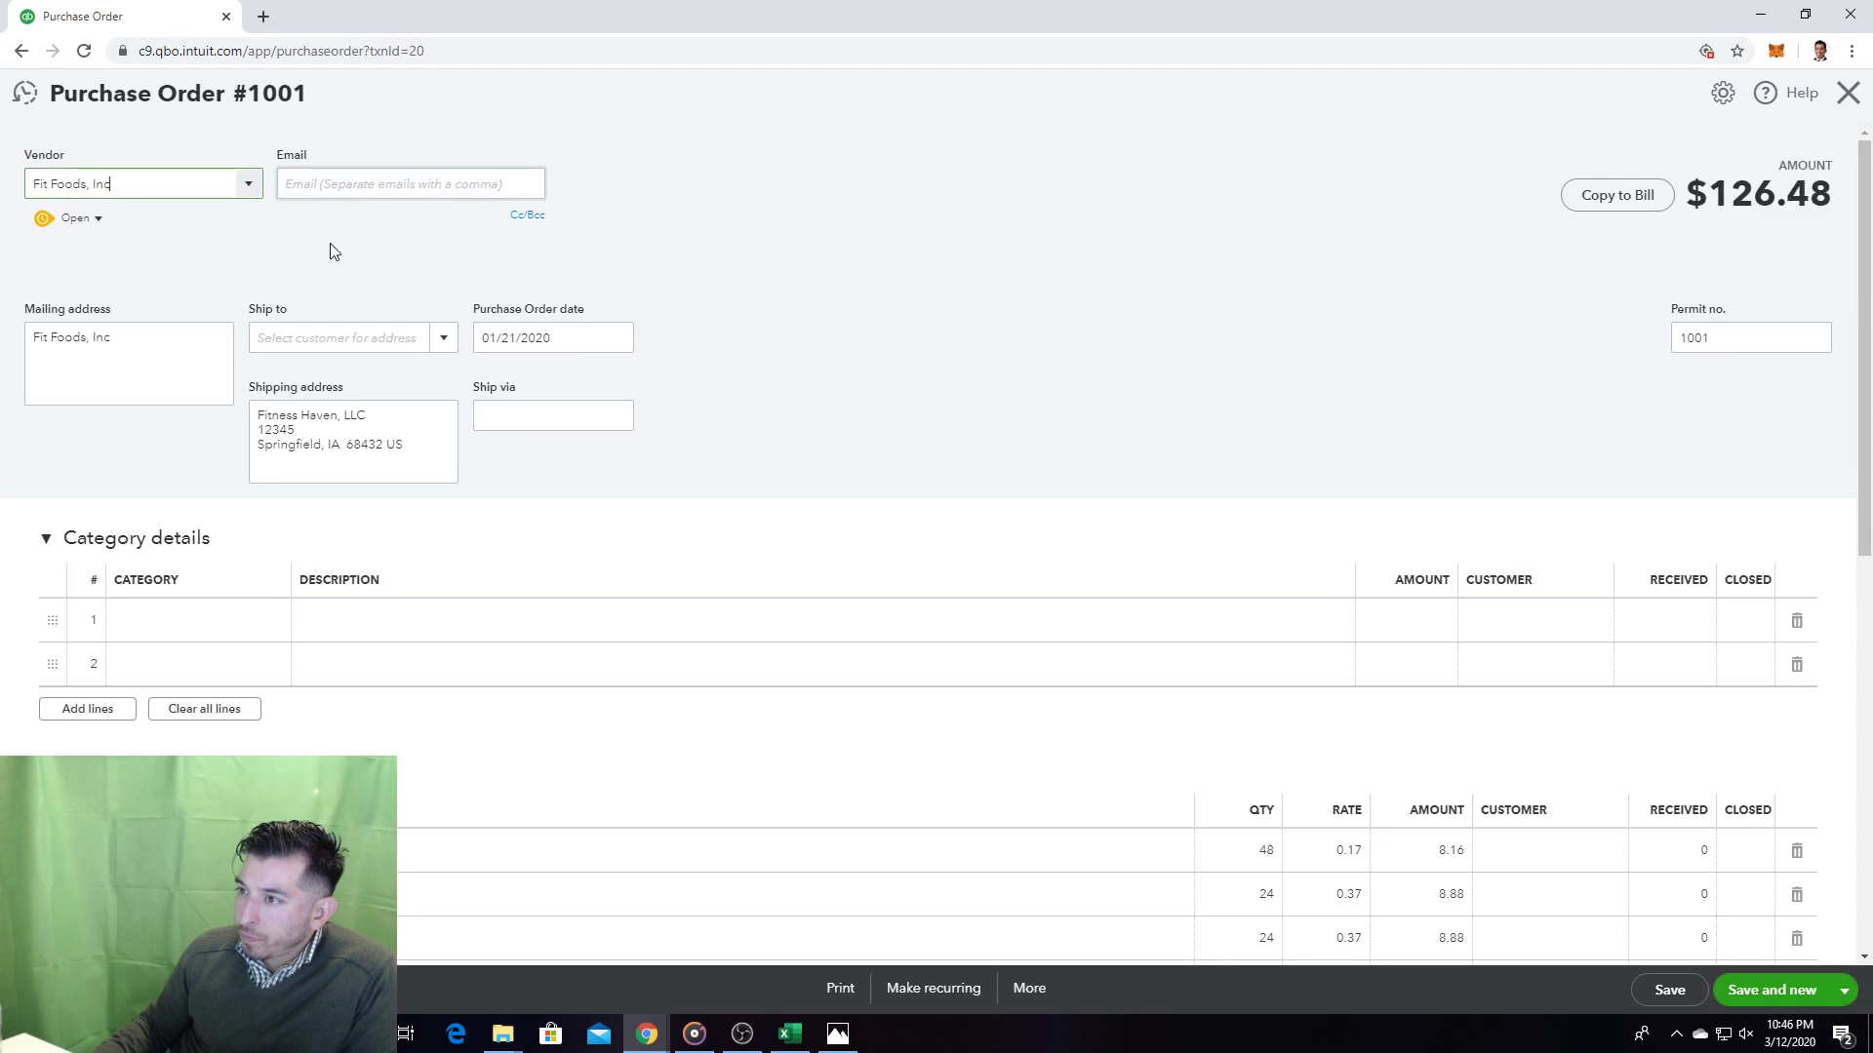
pyautogui.click(597, 337)
pyautogui.click(629, 340)
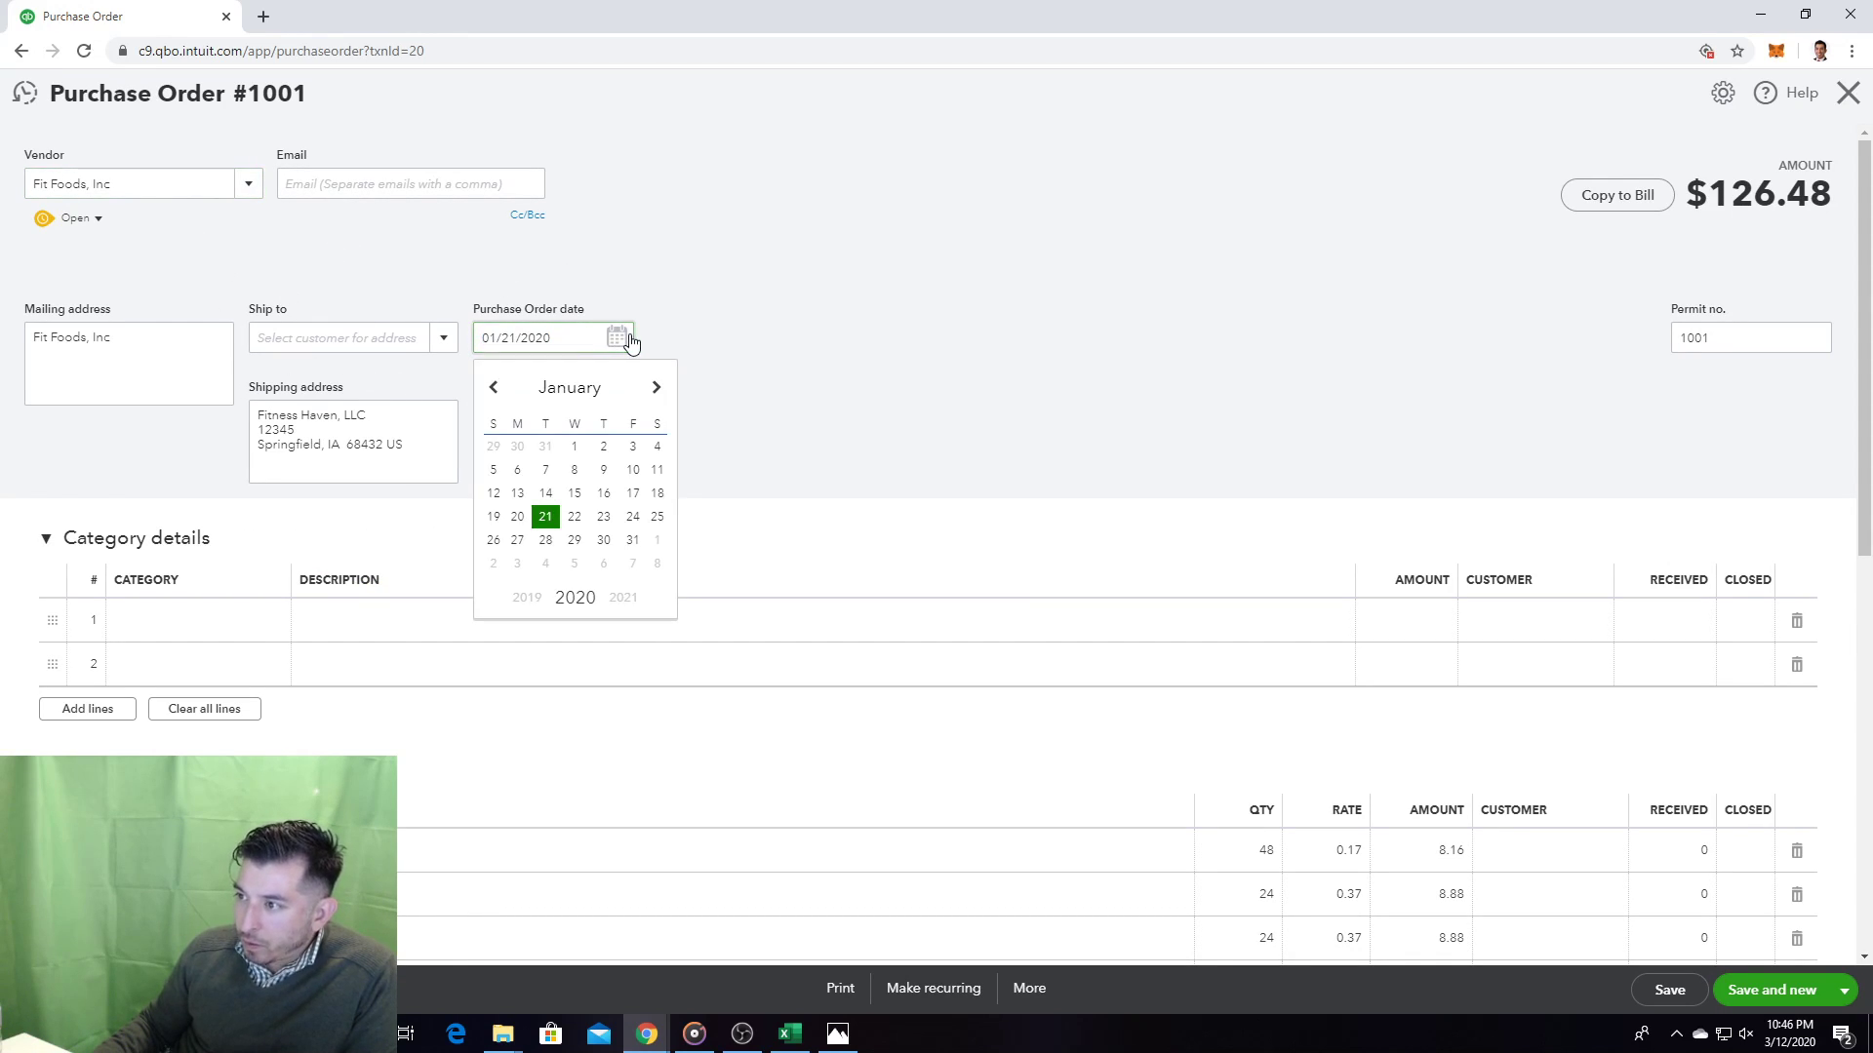
pyautogui.click(579, 527)
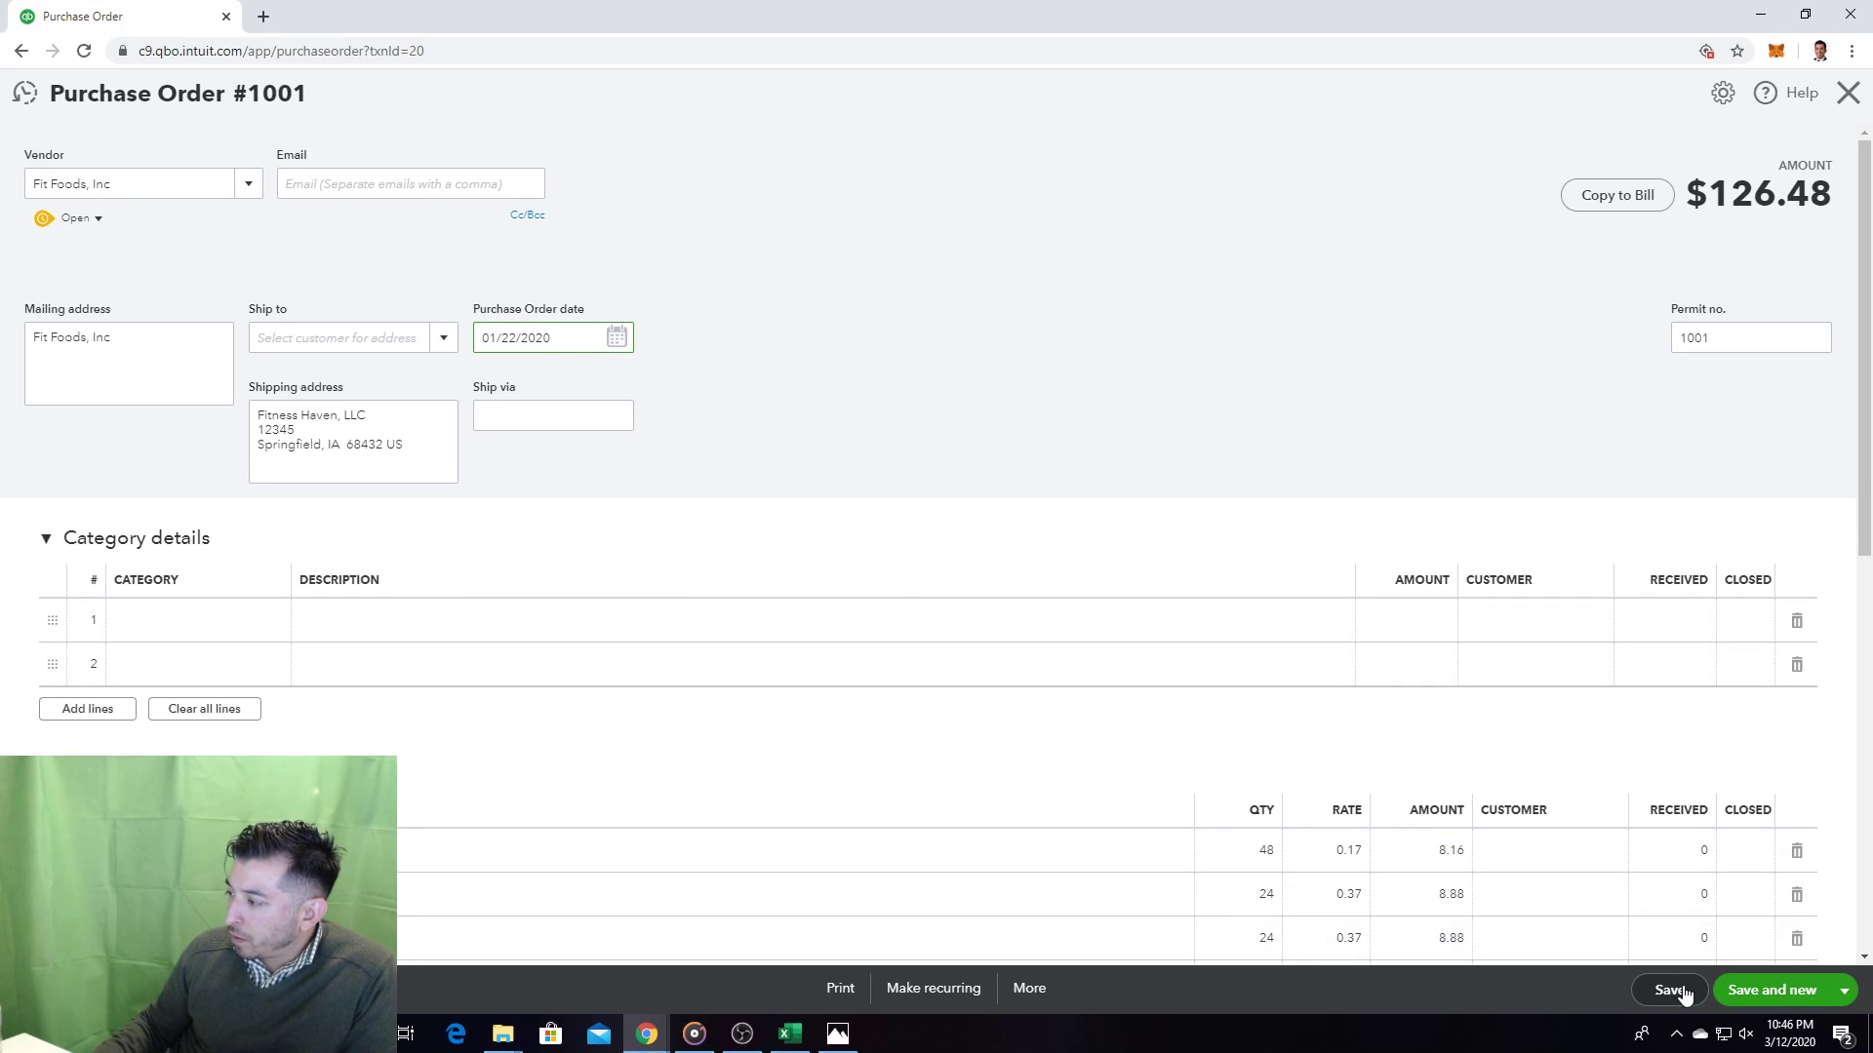
pyautogui.click(1855, 994)
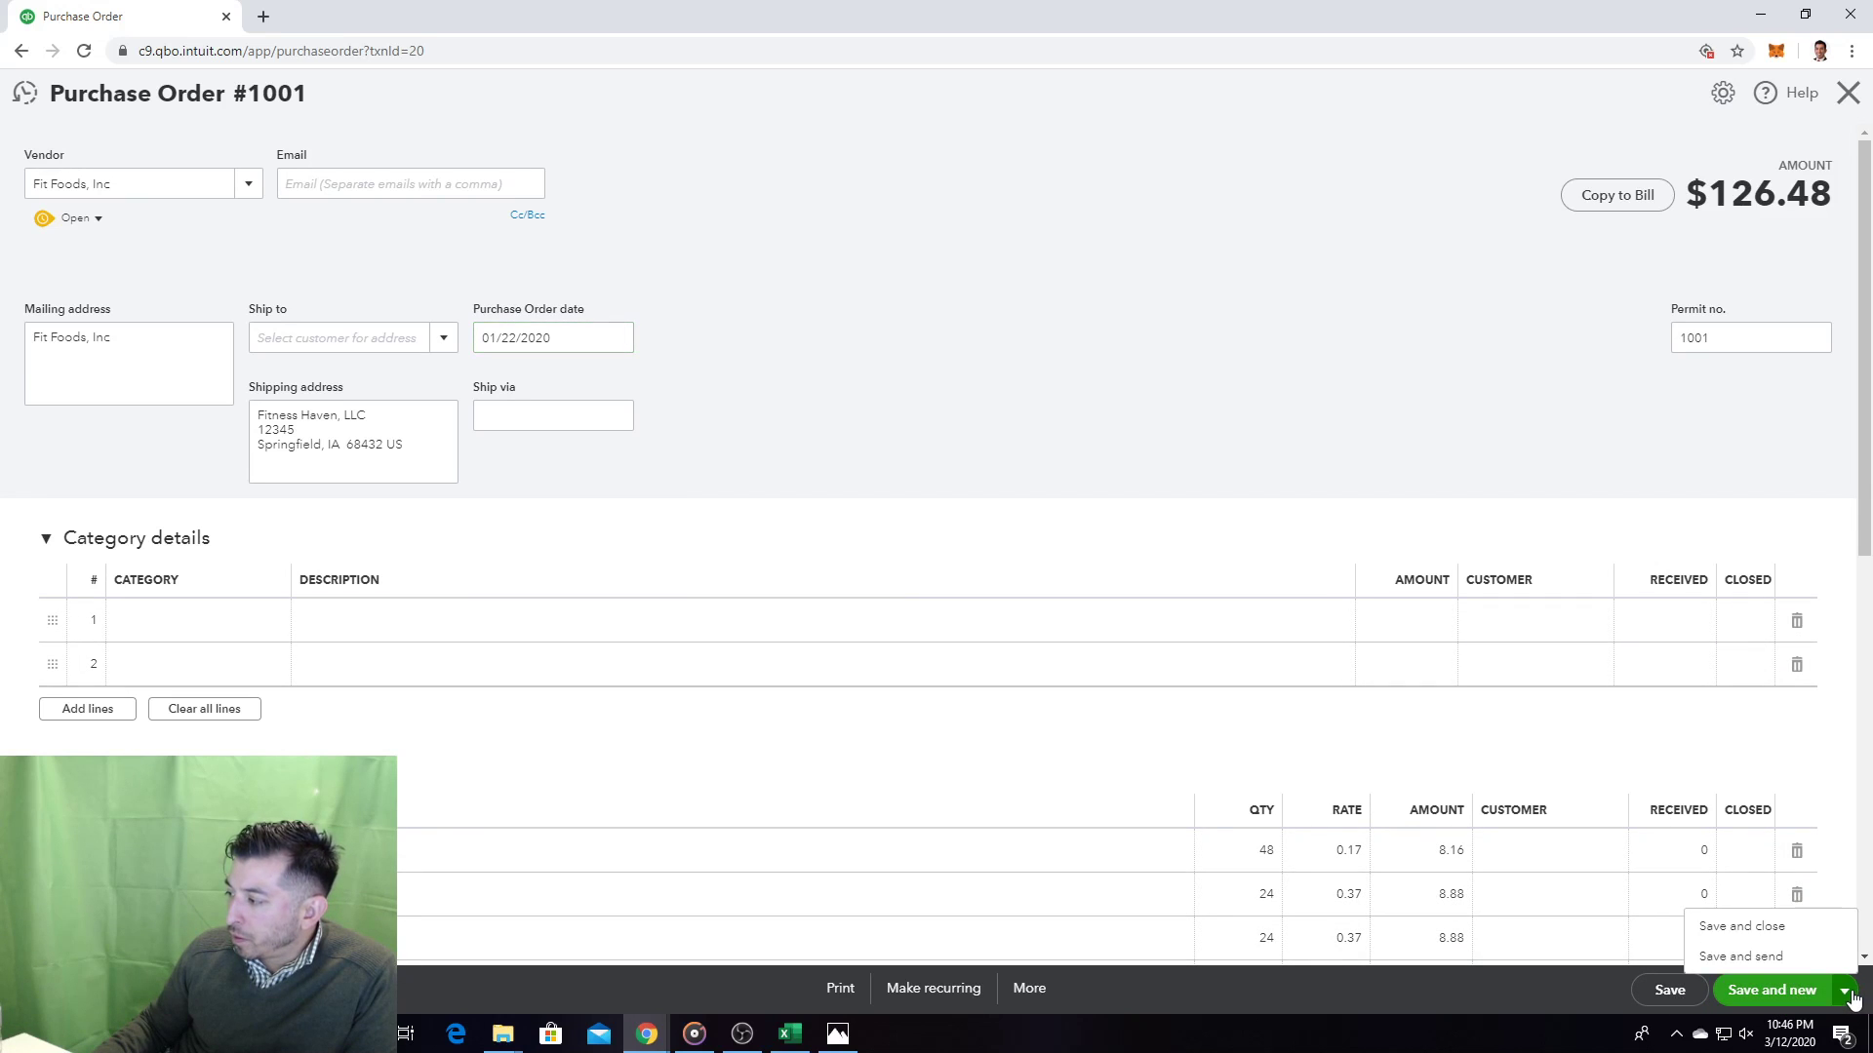
pyautogui.click(1756, 954)
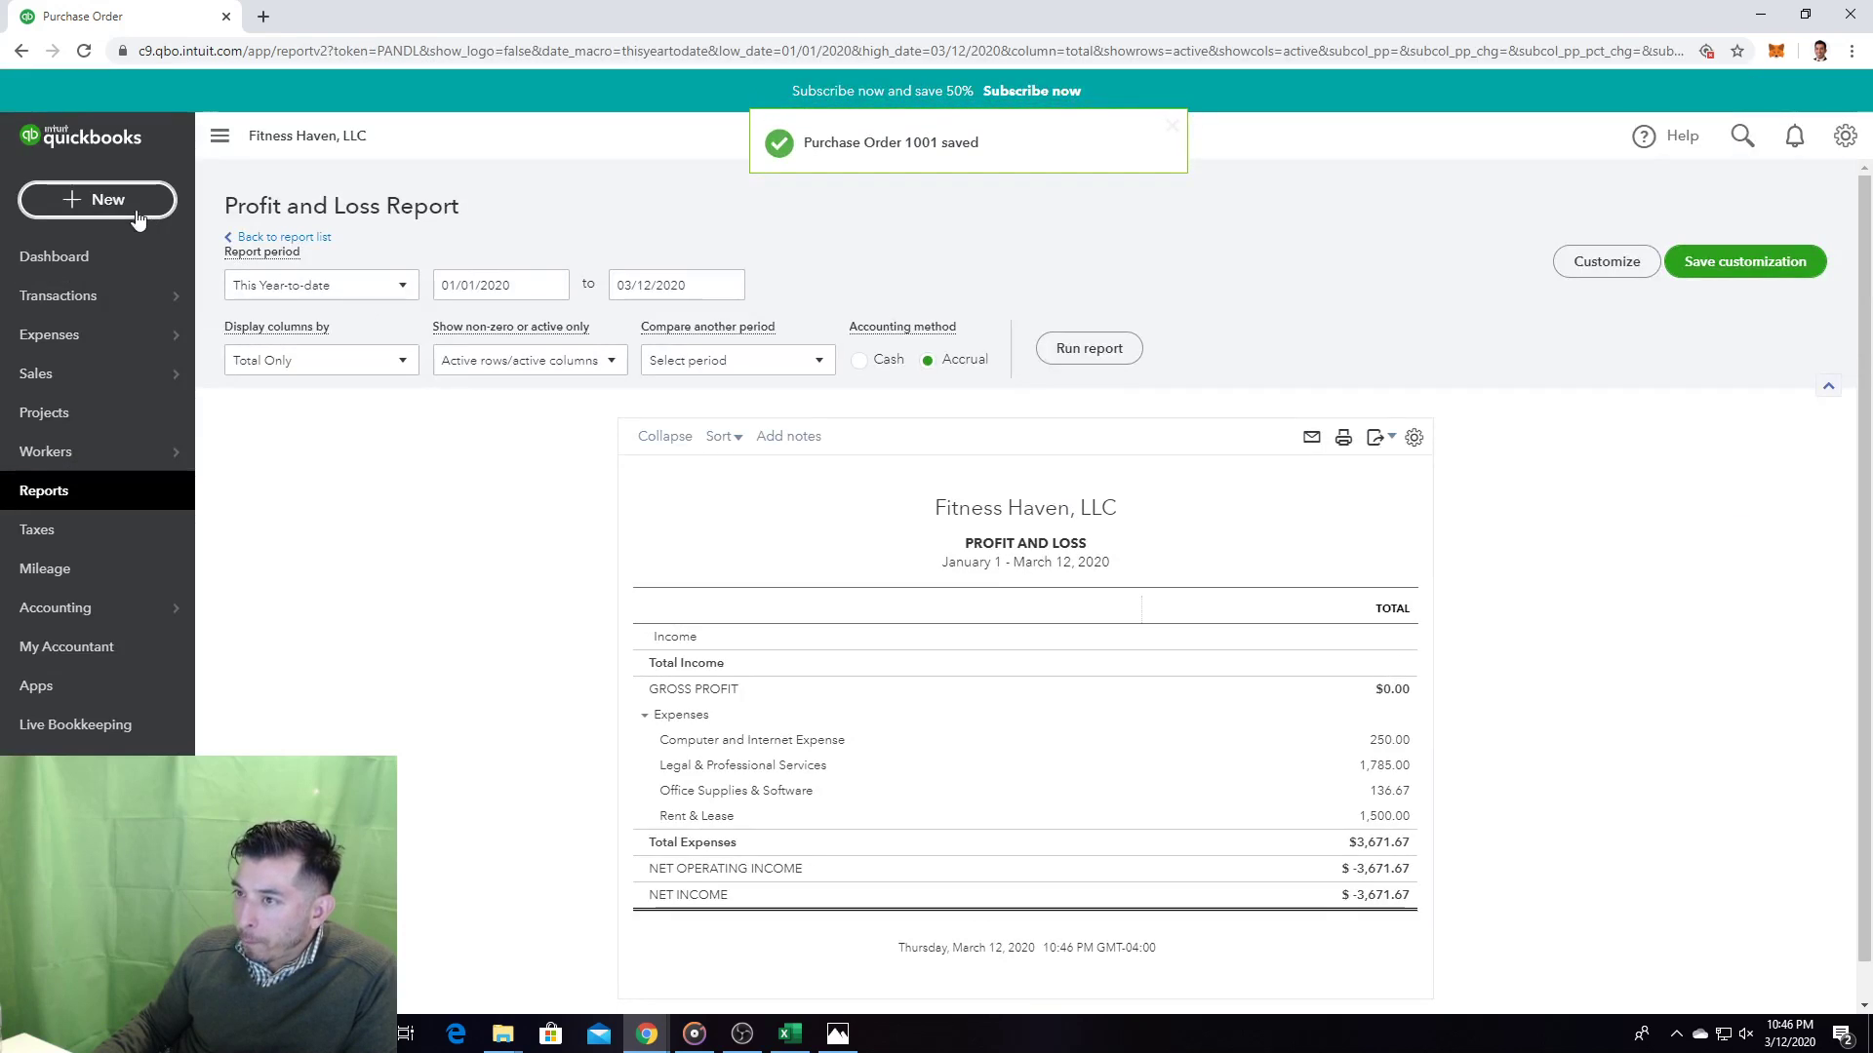
# Step: Start a new check and add ABC Web Designs as a new payee
pyautogui.click(98, 200)
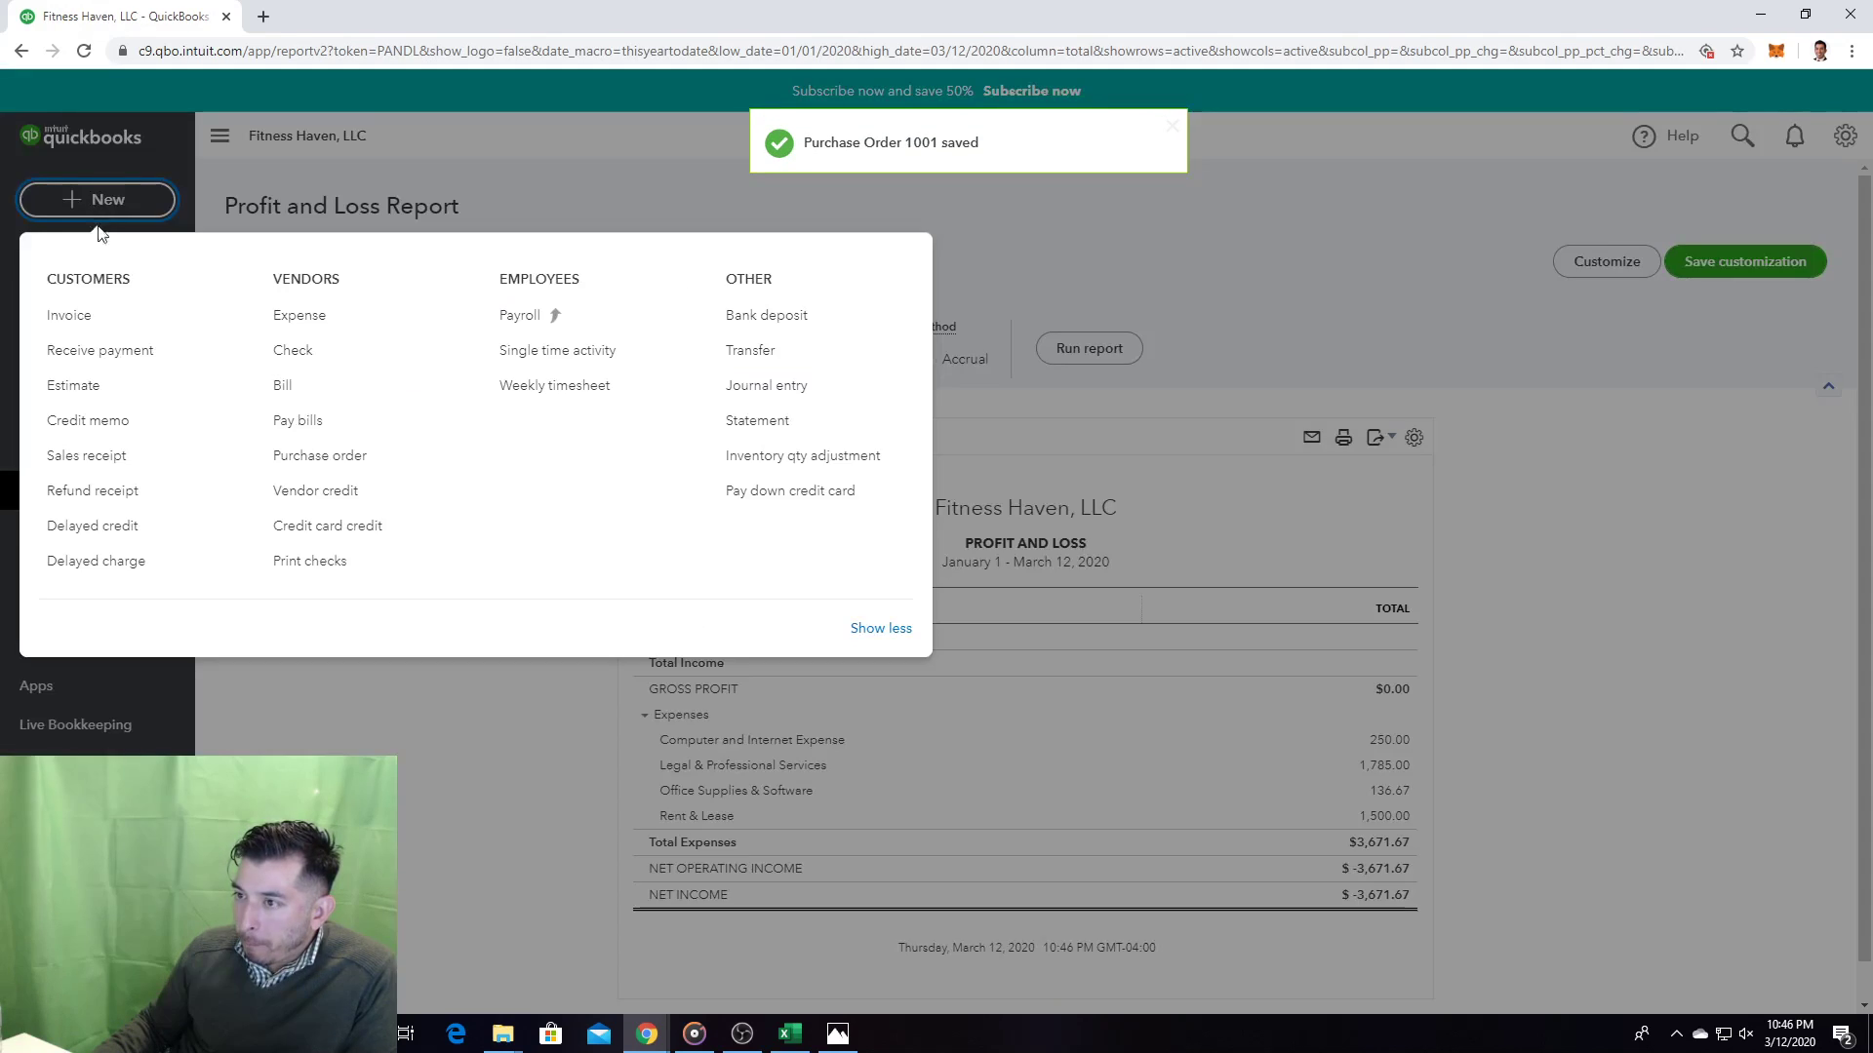
pyautogui.click(308, 351)
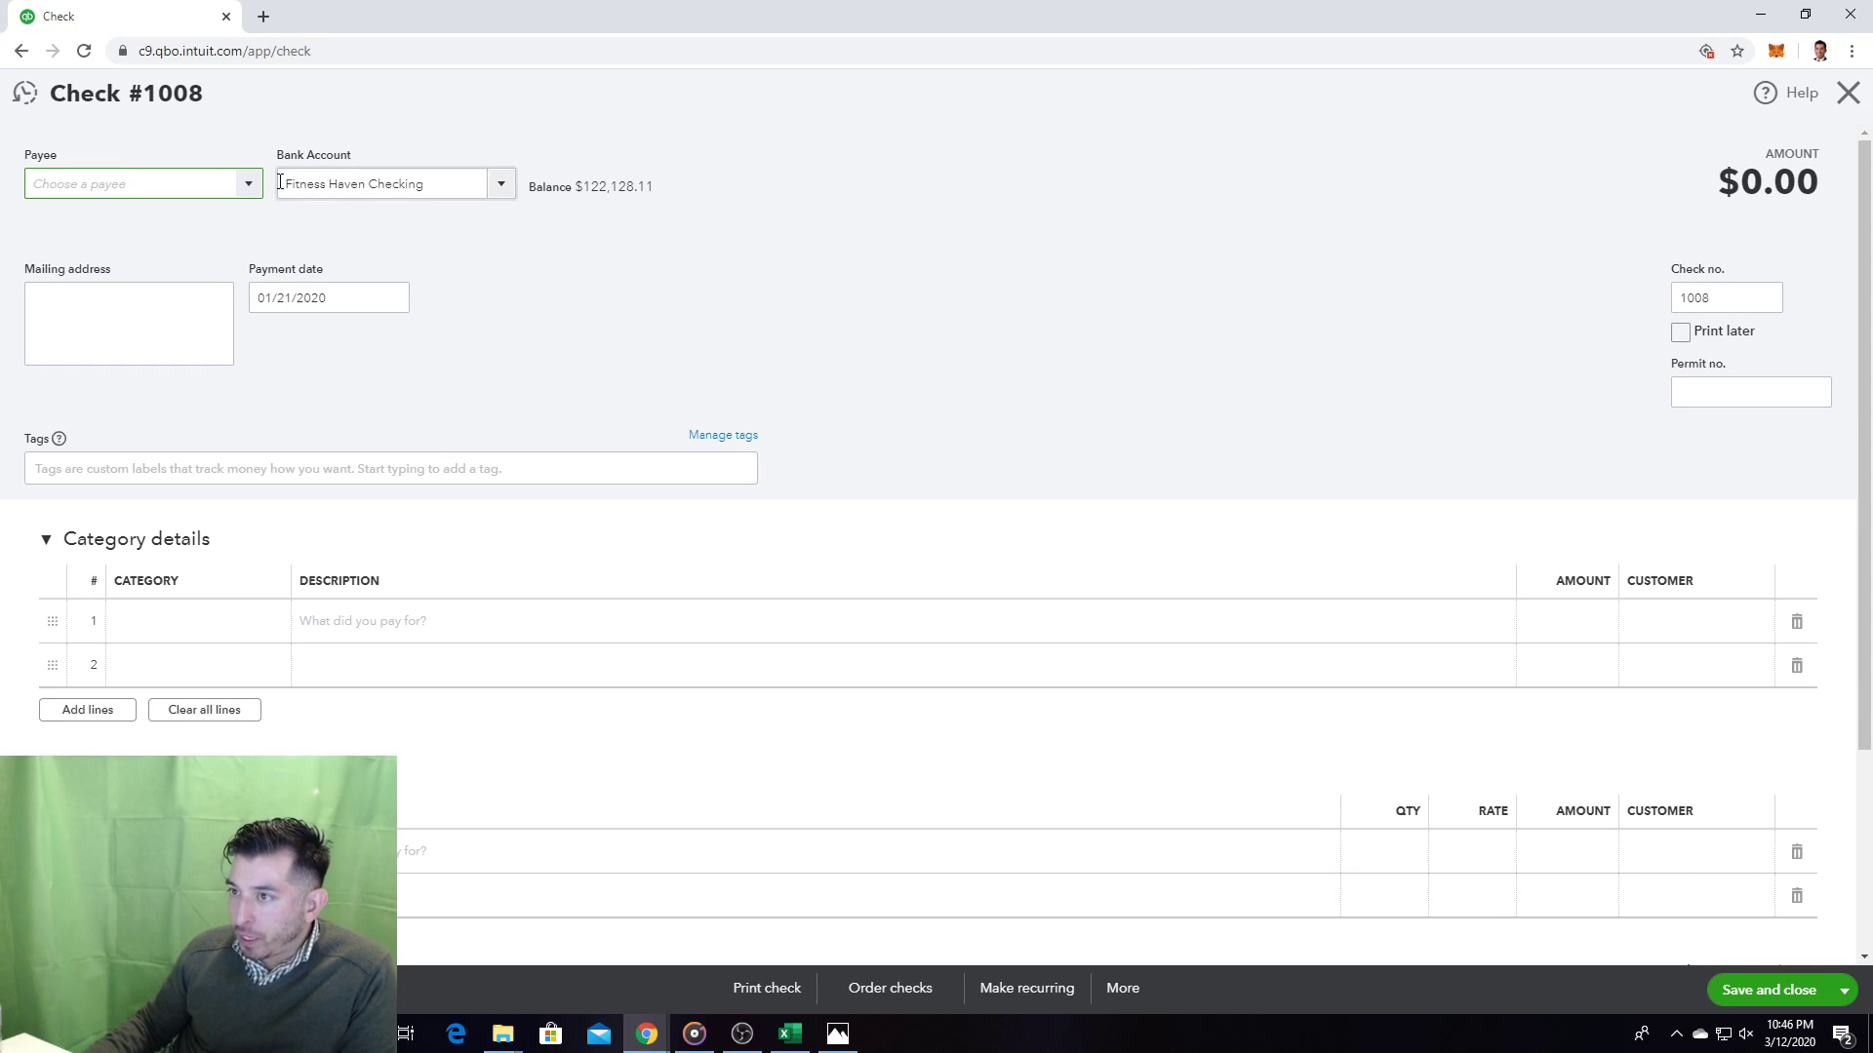
pyautogui.write('ABC We')
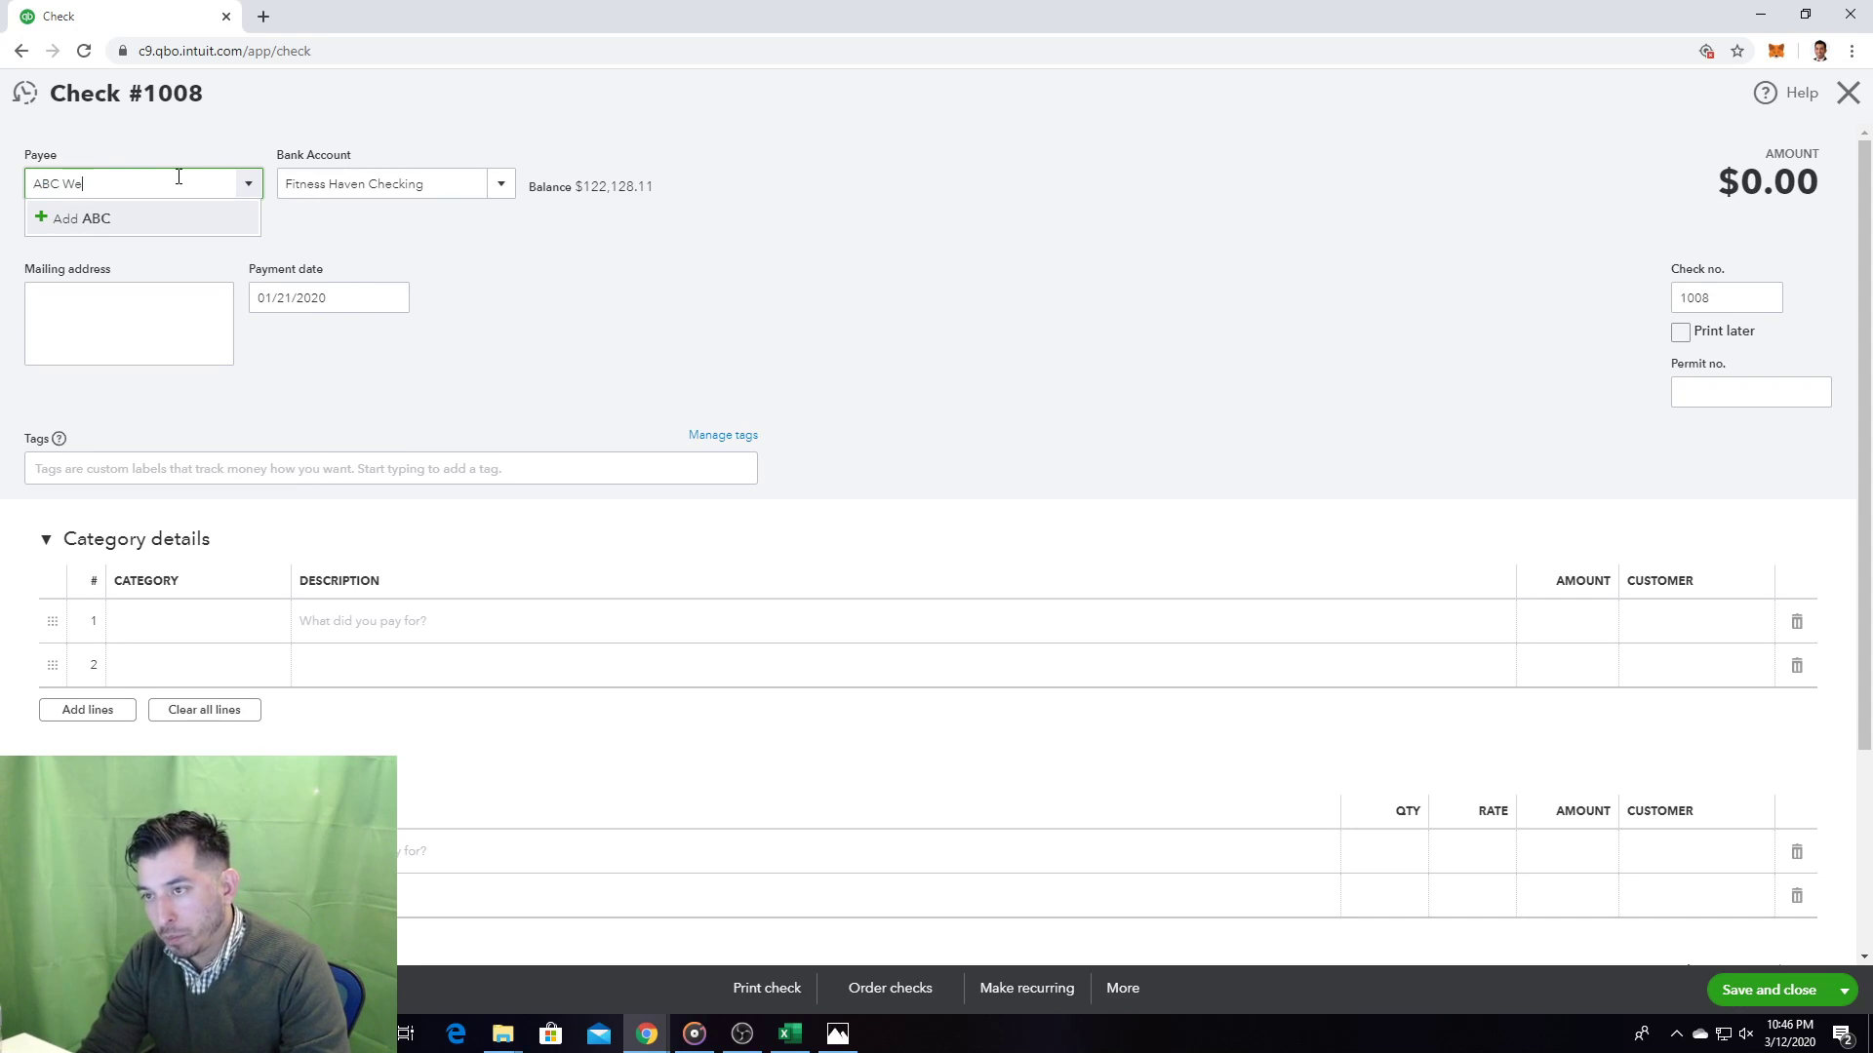
pyautogui.write('b Designs')
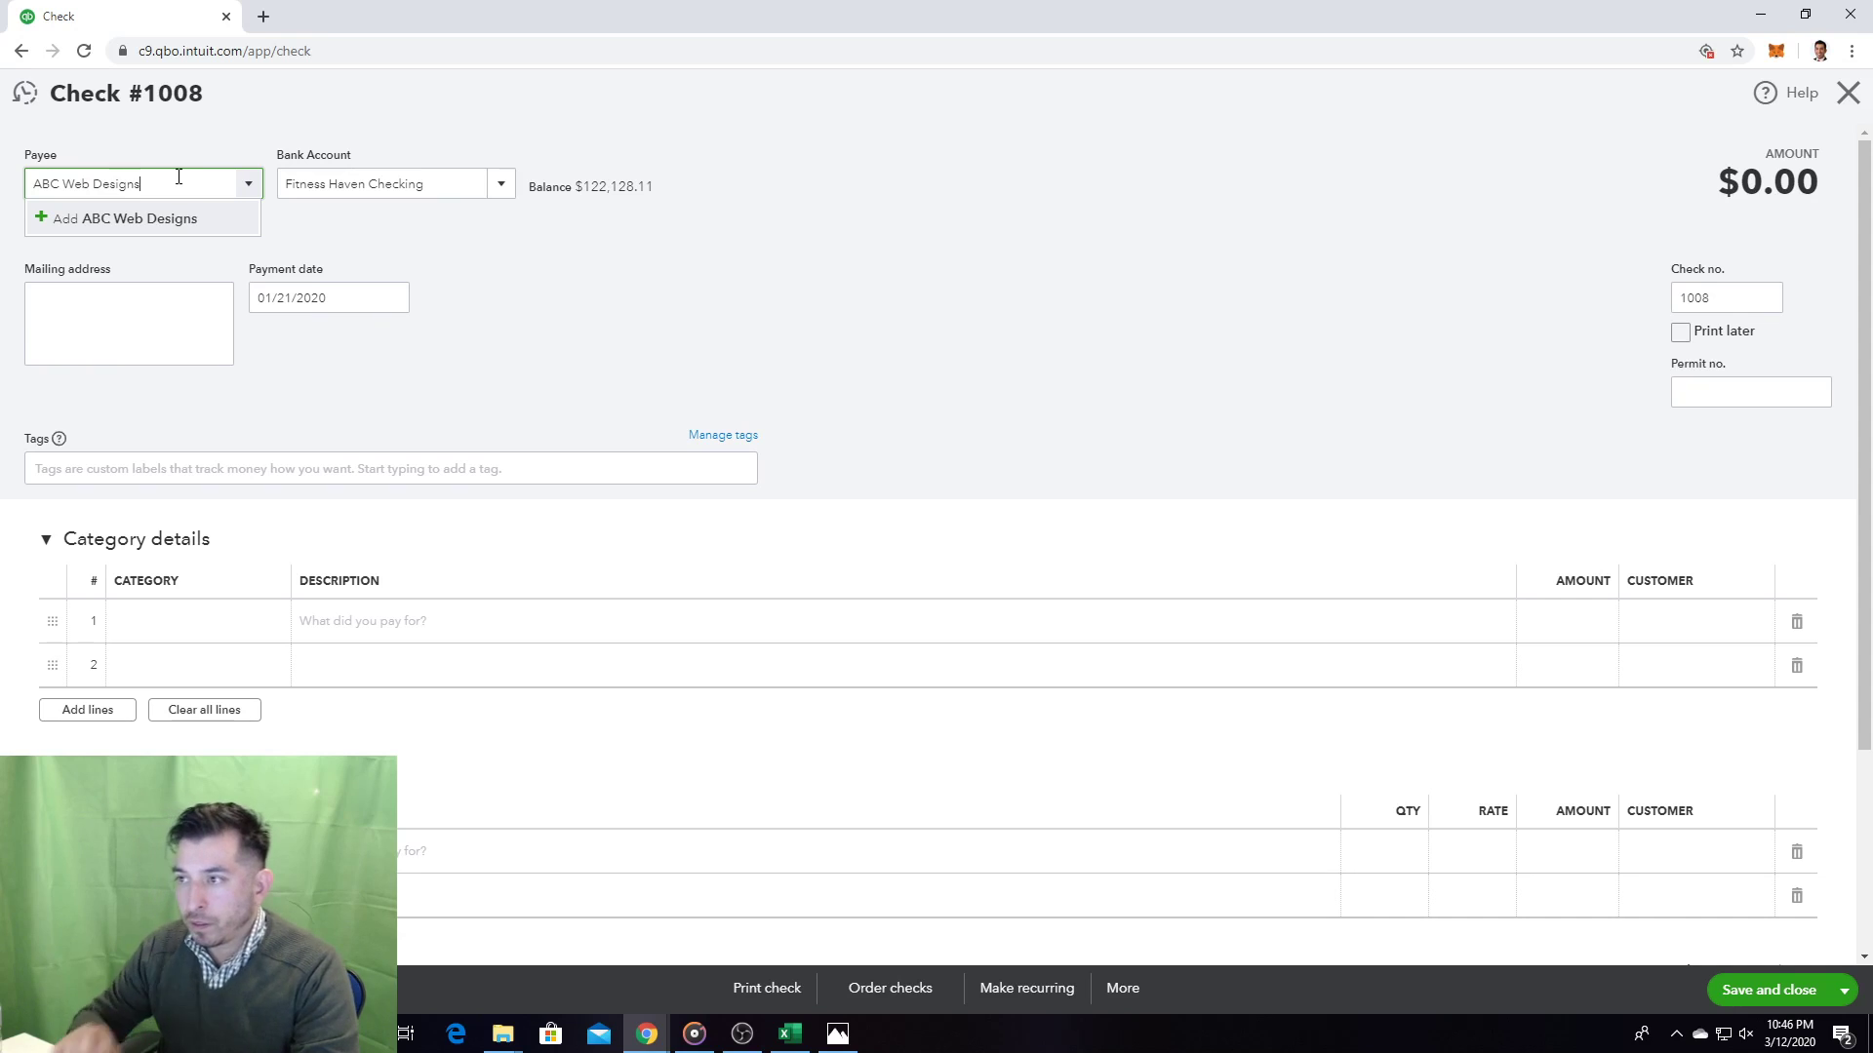
pyautogui.click(211, 218)
pyautogui.click(337, 421)
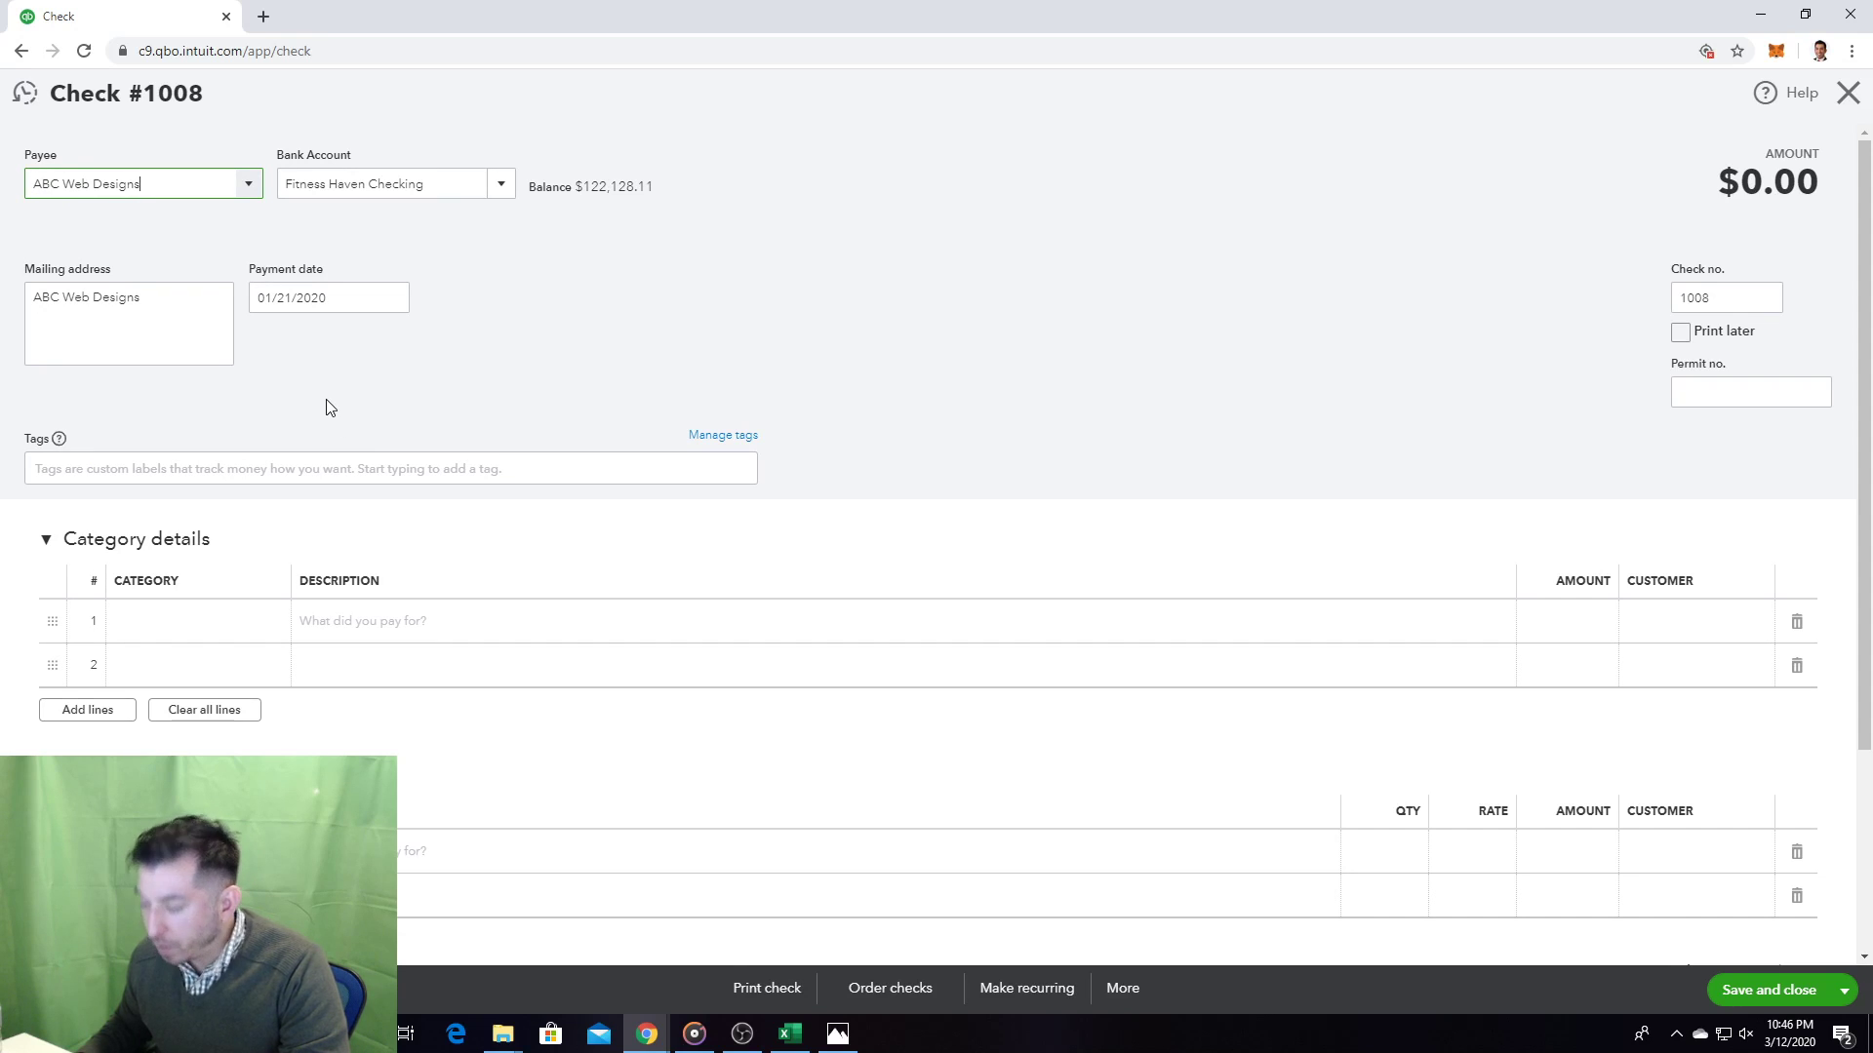
# Step: Enter 300 as the amount of the ABC Web Designs check's first category line and assign it to Computer and Internet Expense
pyautogui.click(1590, 629)
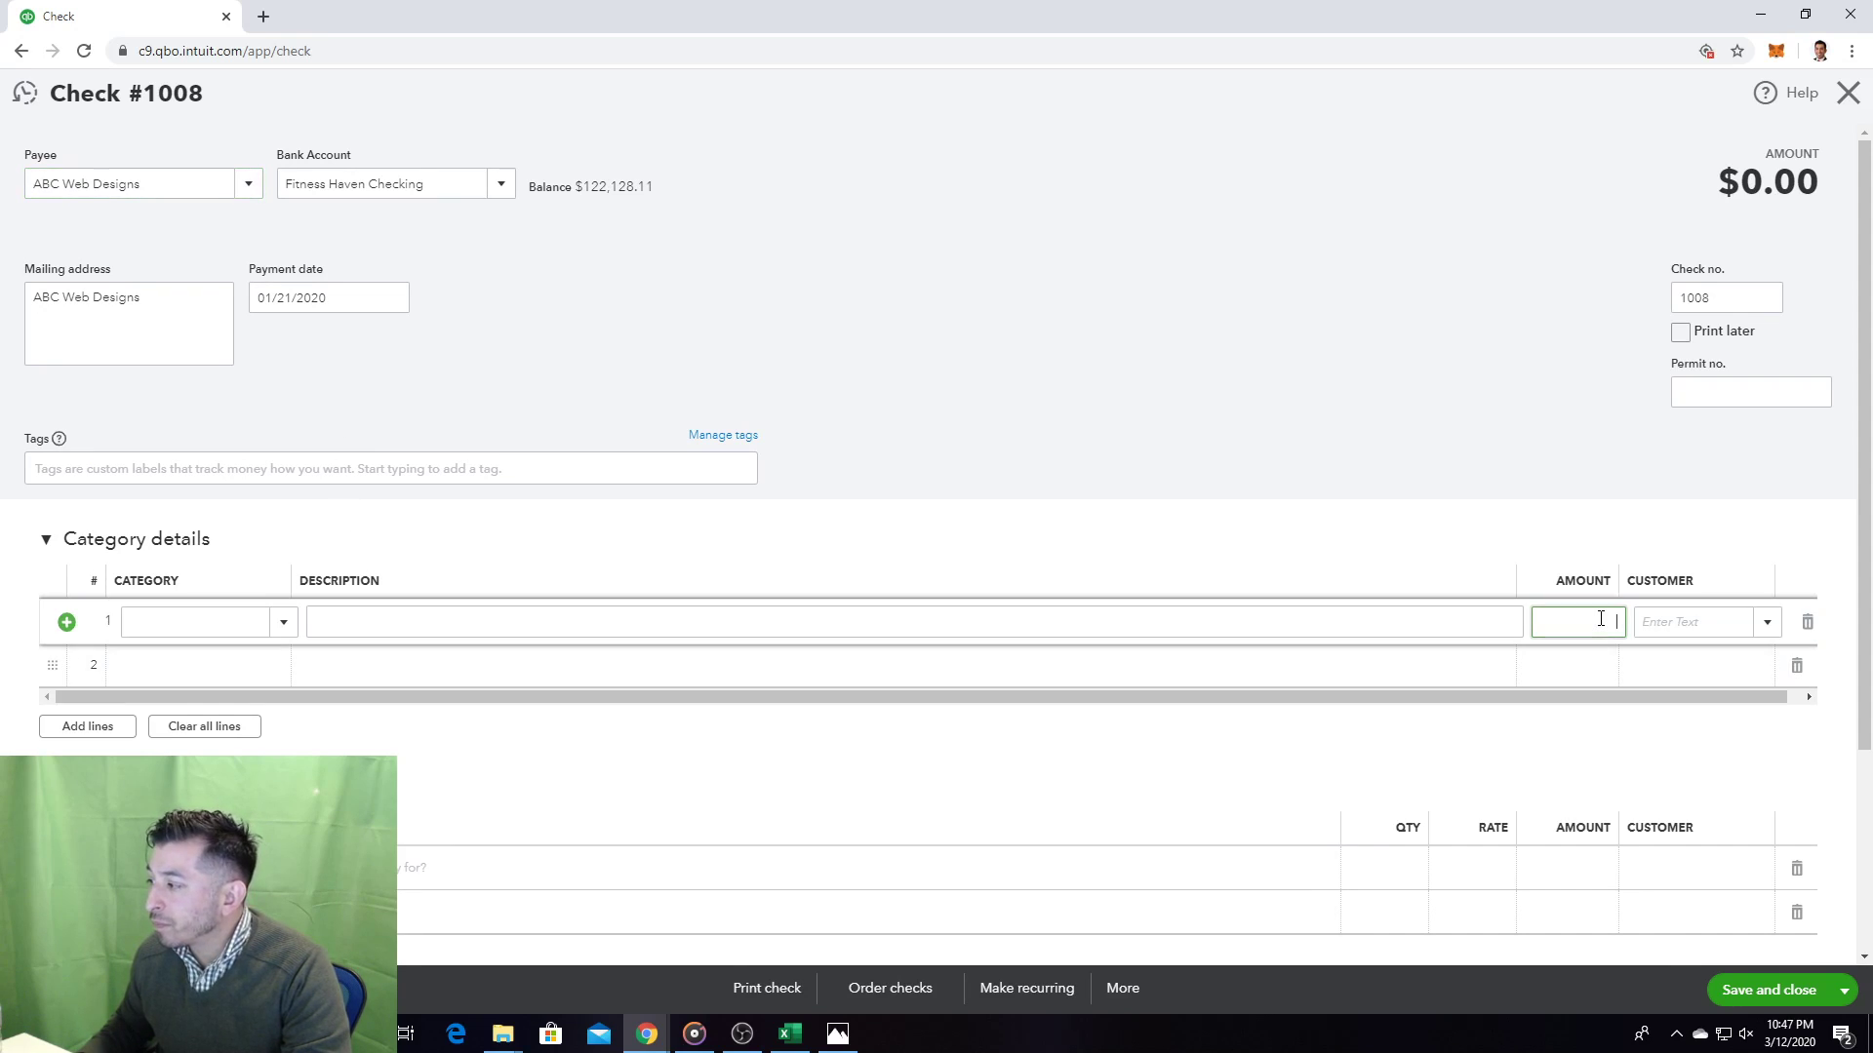
pyautogui.write('300')
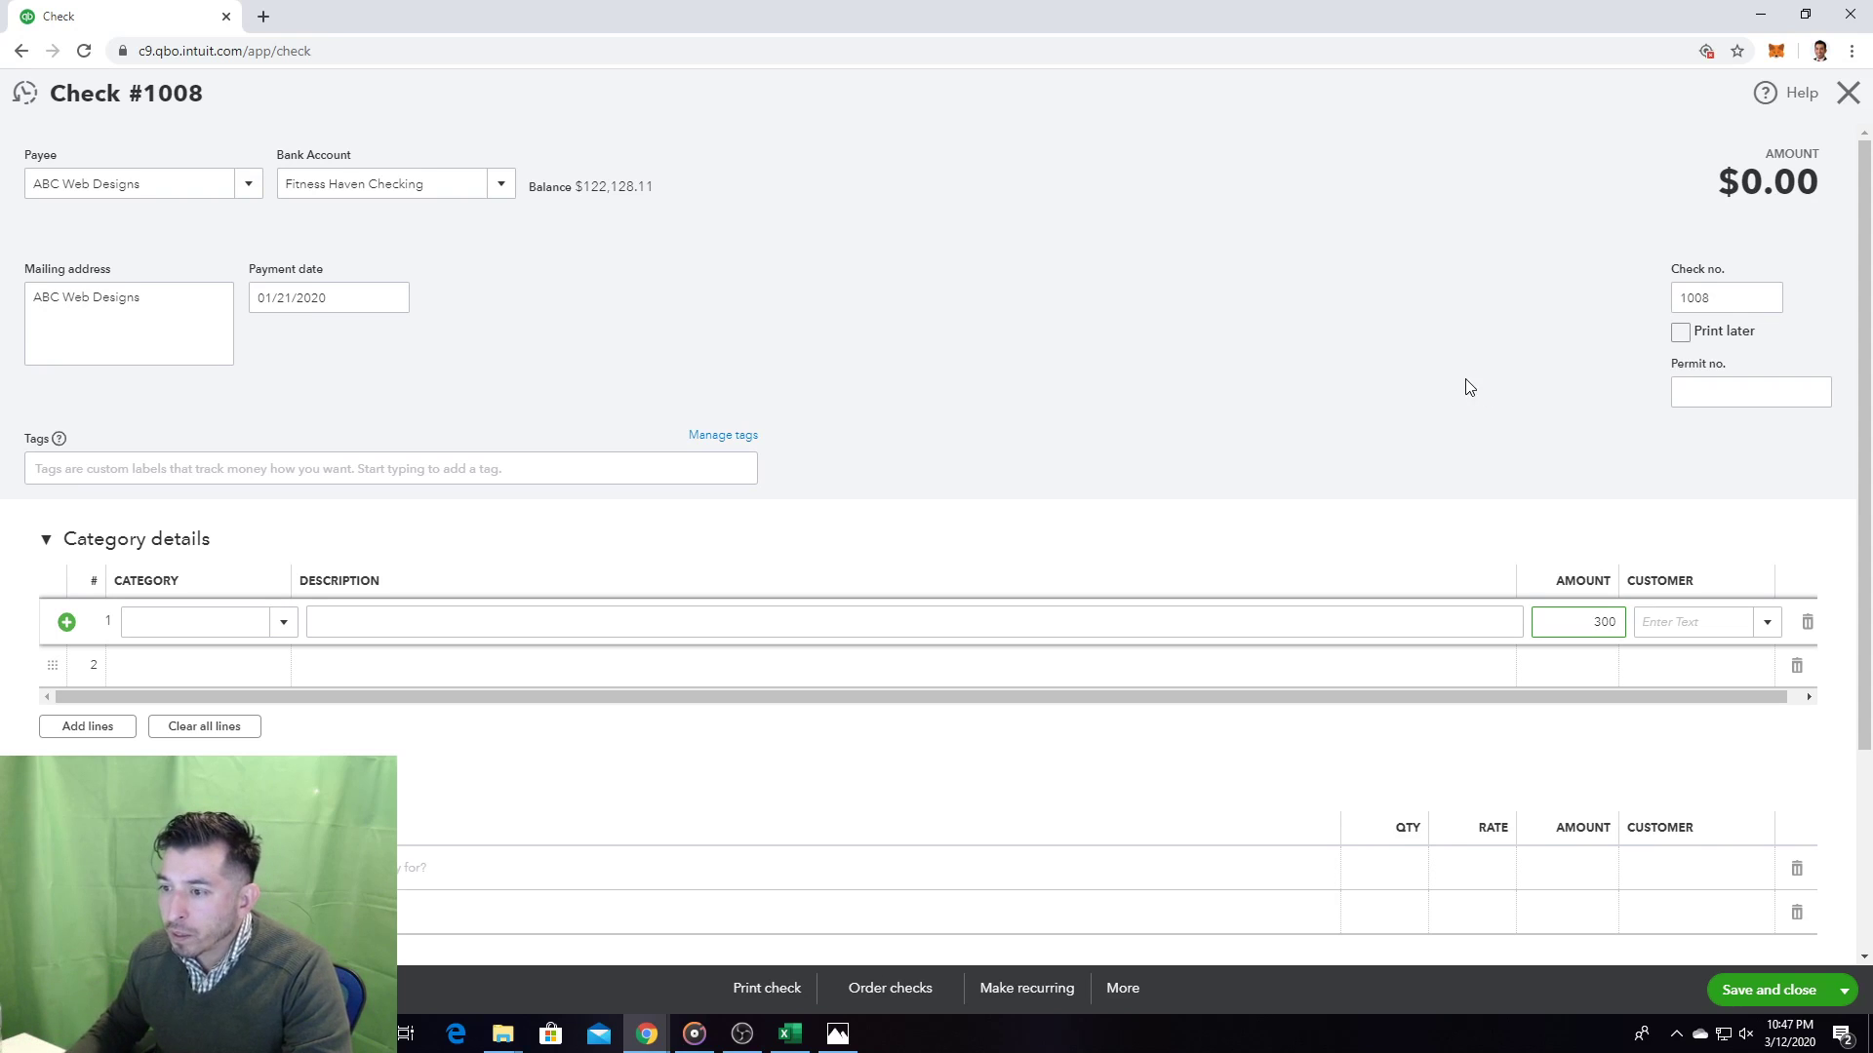
pyautogui.click(195, 624)
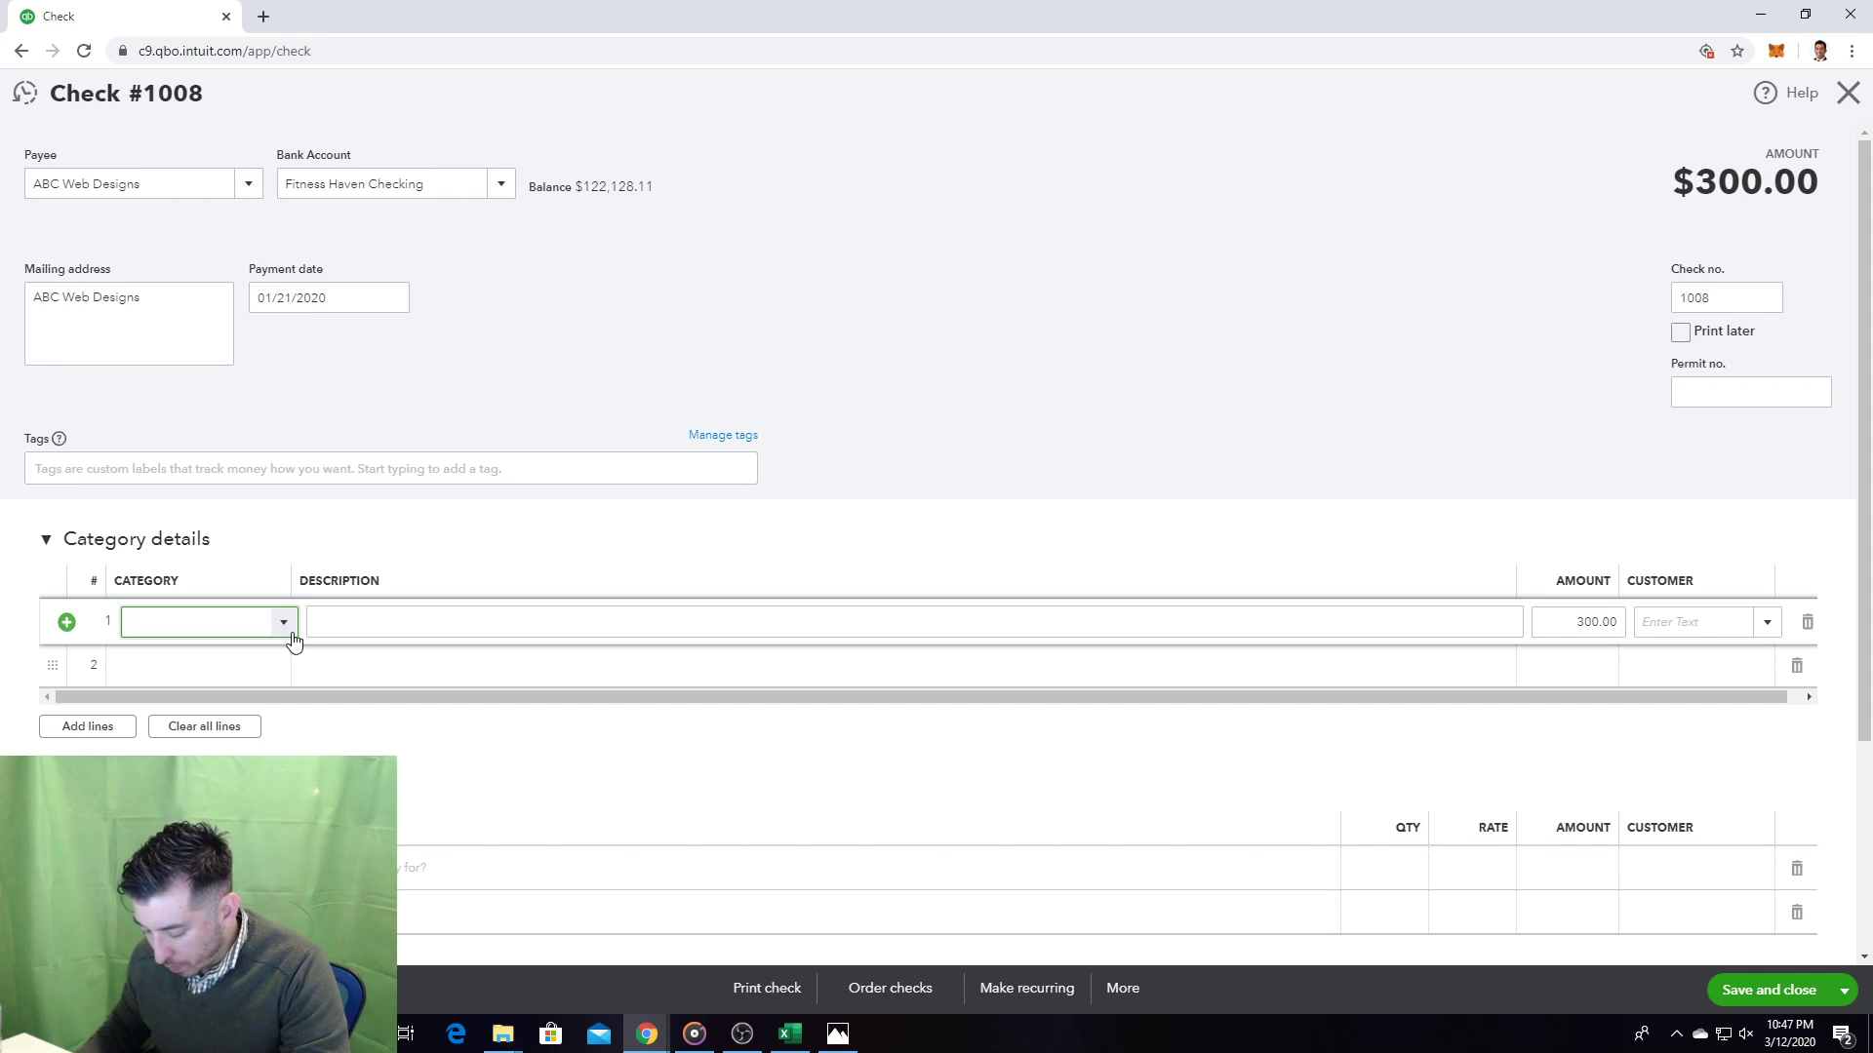
pyautogui.click(284, 622)
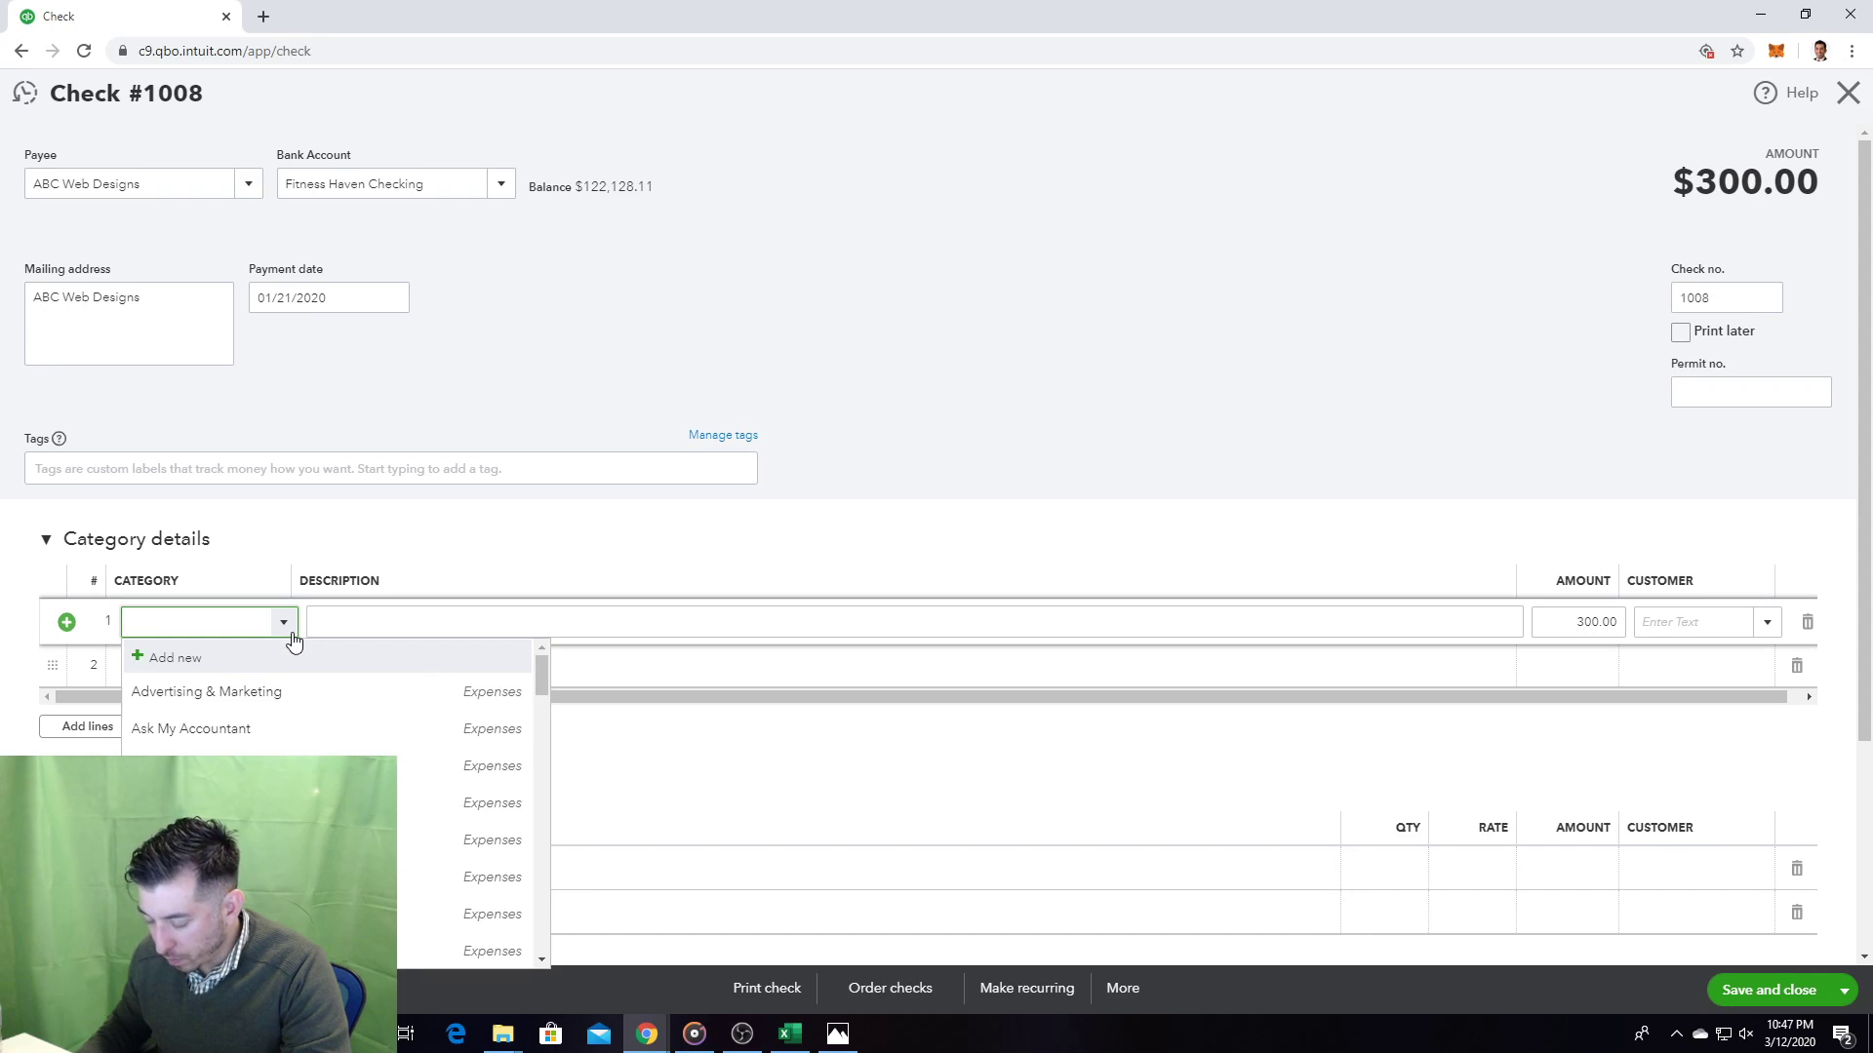
pyautogui.click(291, 634)
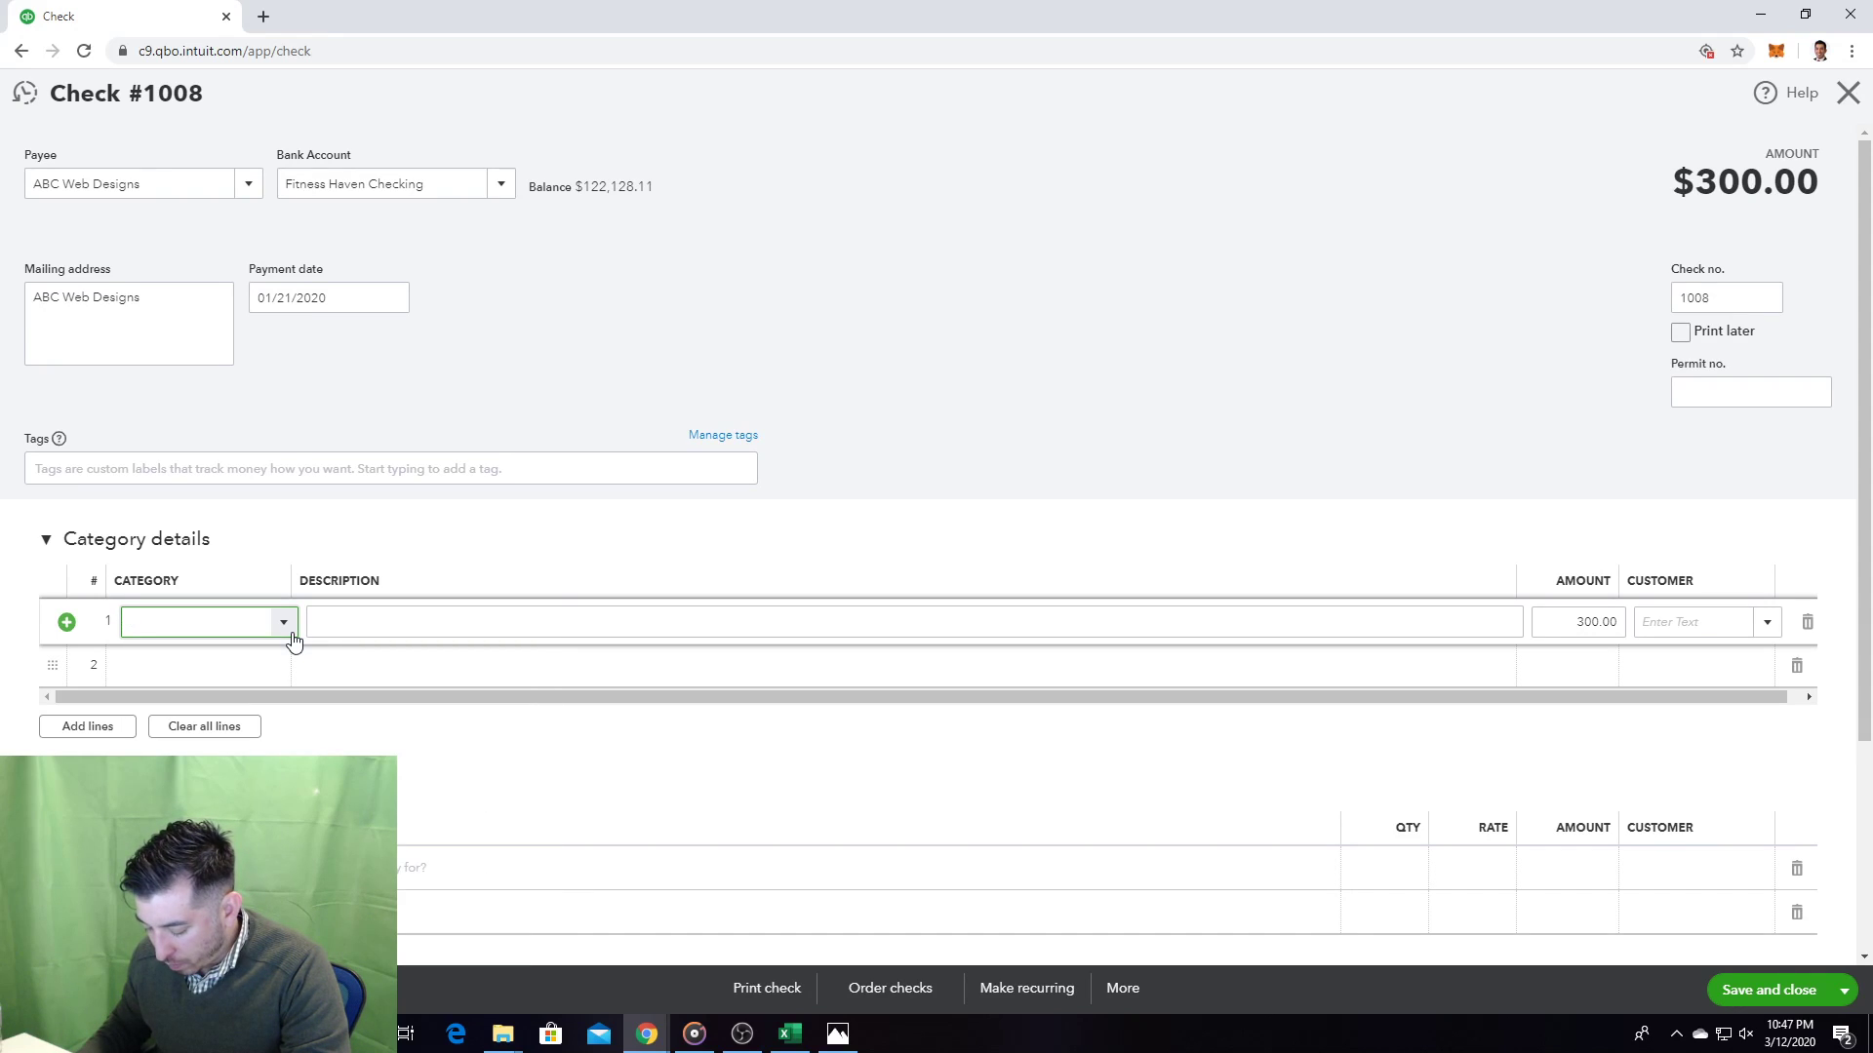
pyautogui.click(293, 636)
pyautogui.write('c')
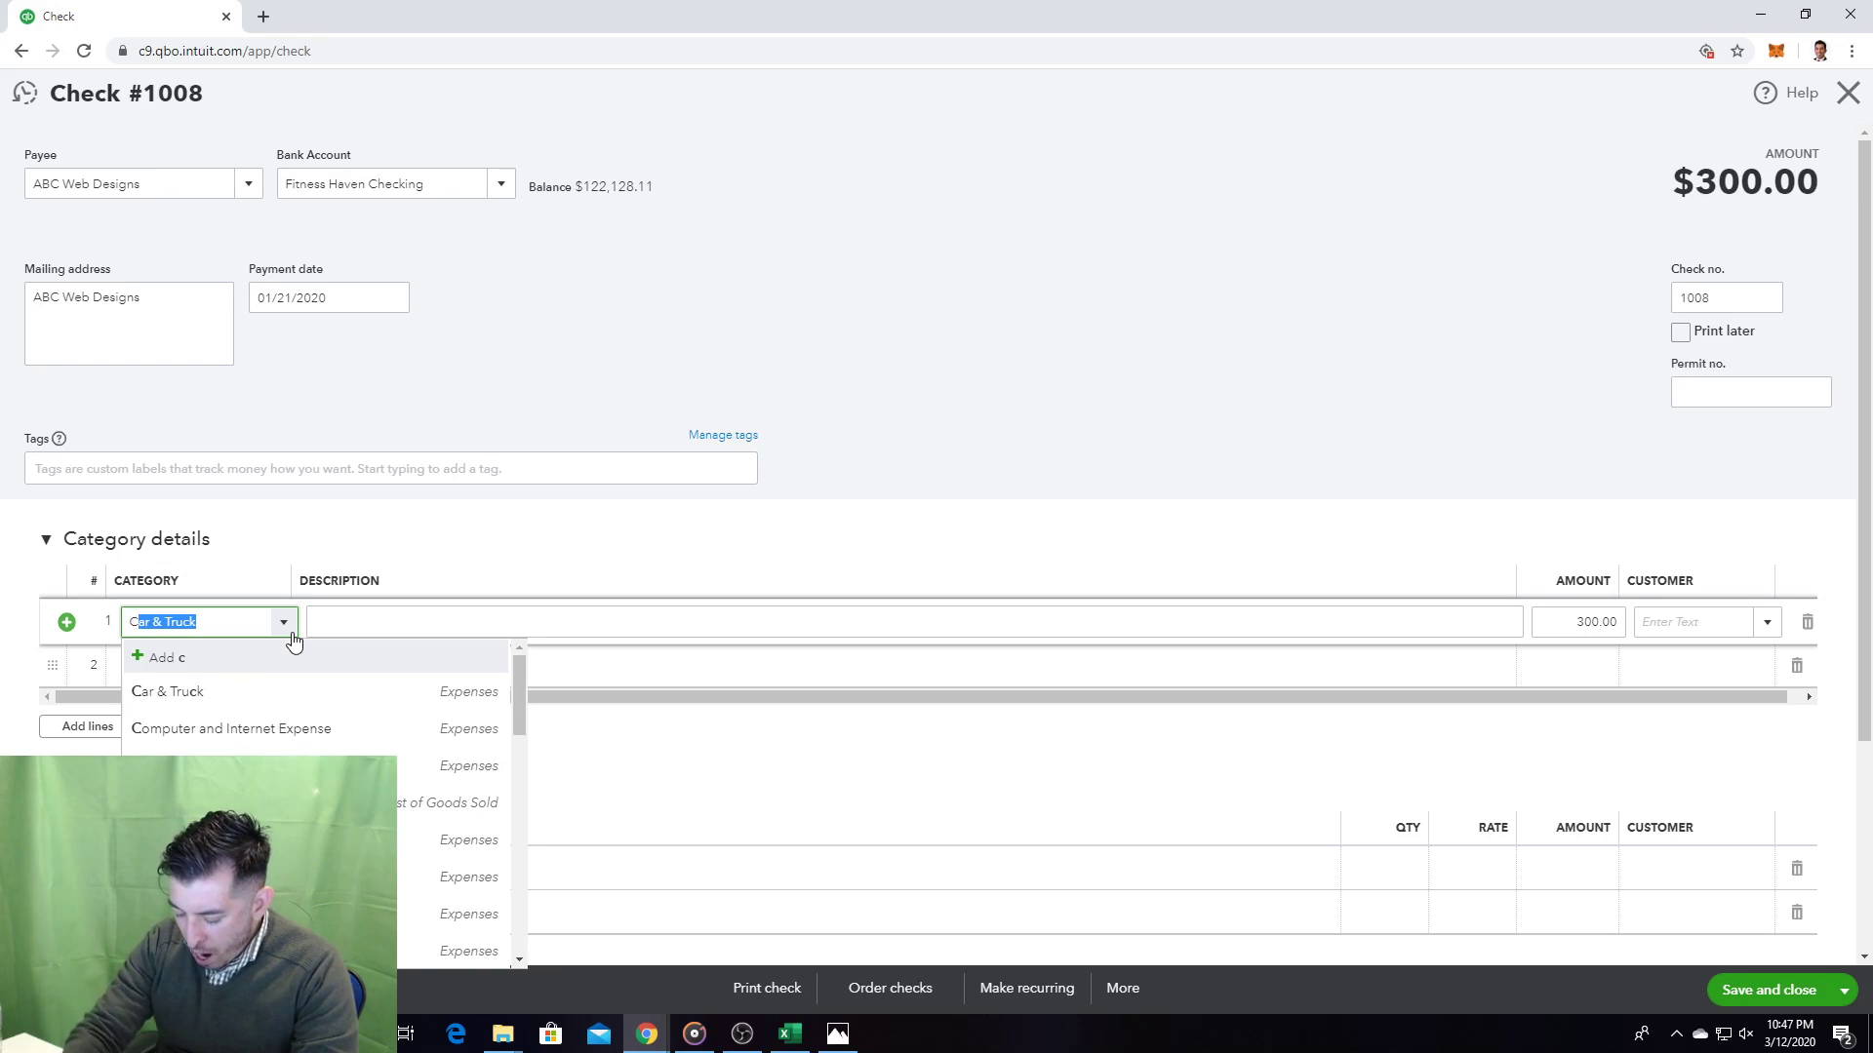
pyautogui.write('omputer and Internet')
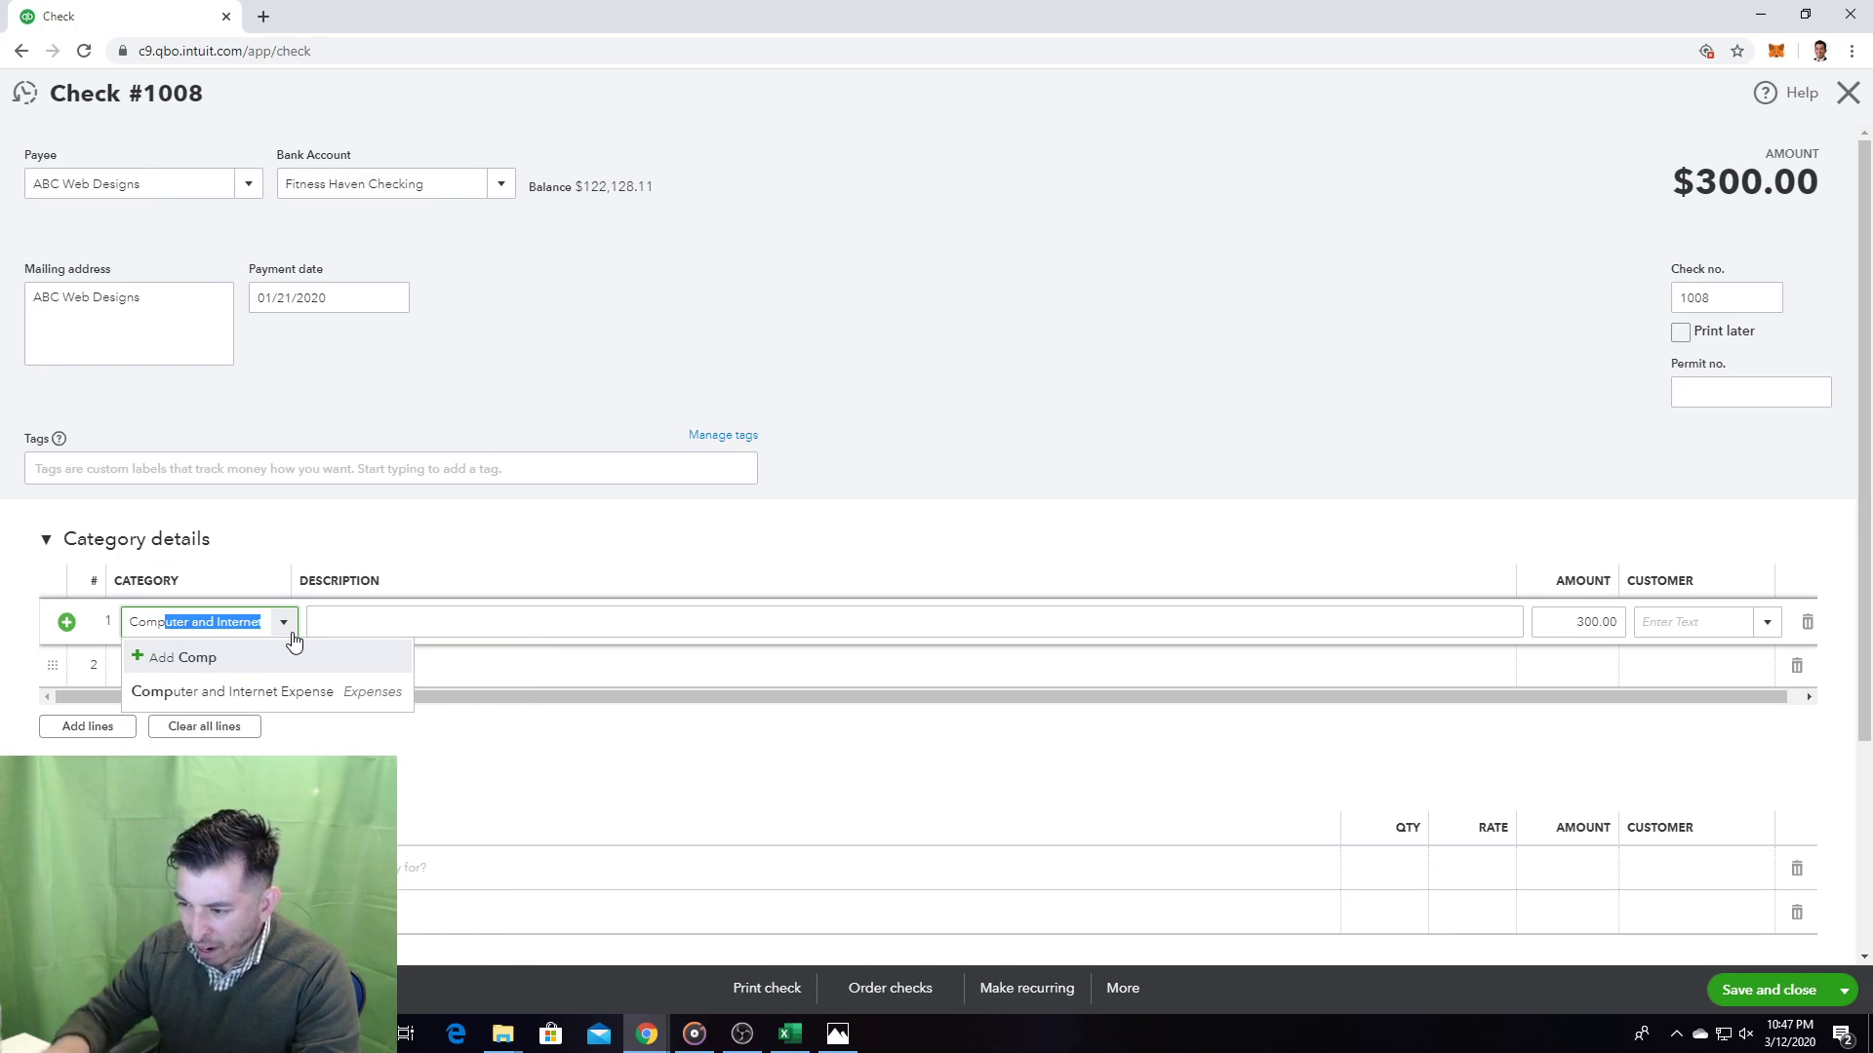
# Step: Describe the first line as "Website Creation", leave its customer blank, and save the check and start a new one
pyautogui.click(422, 622)
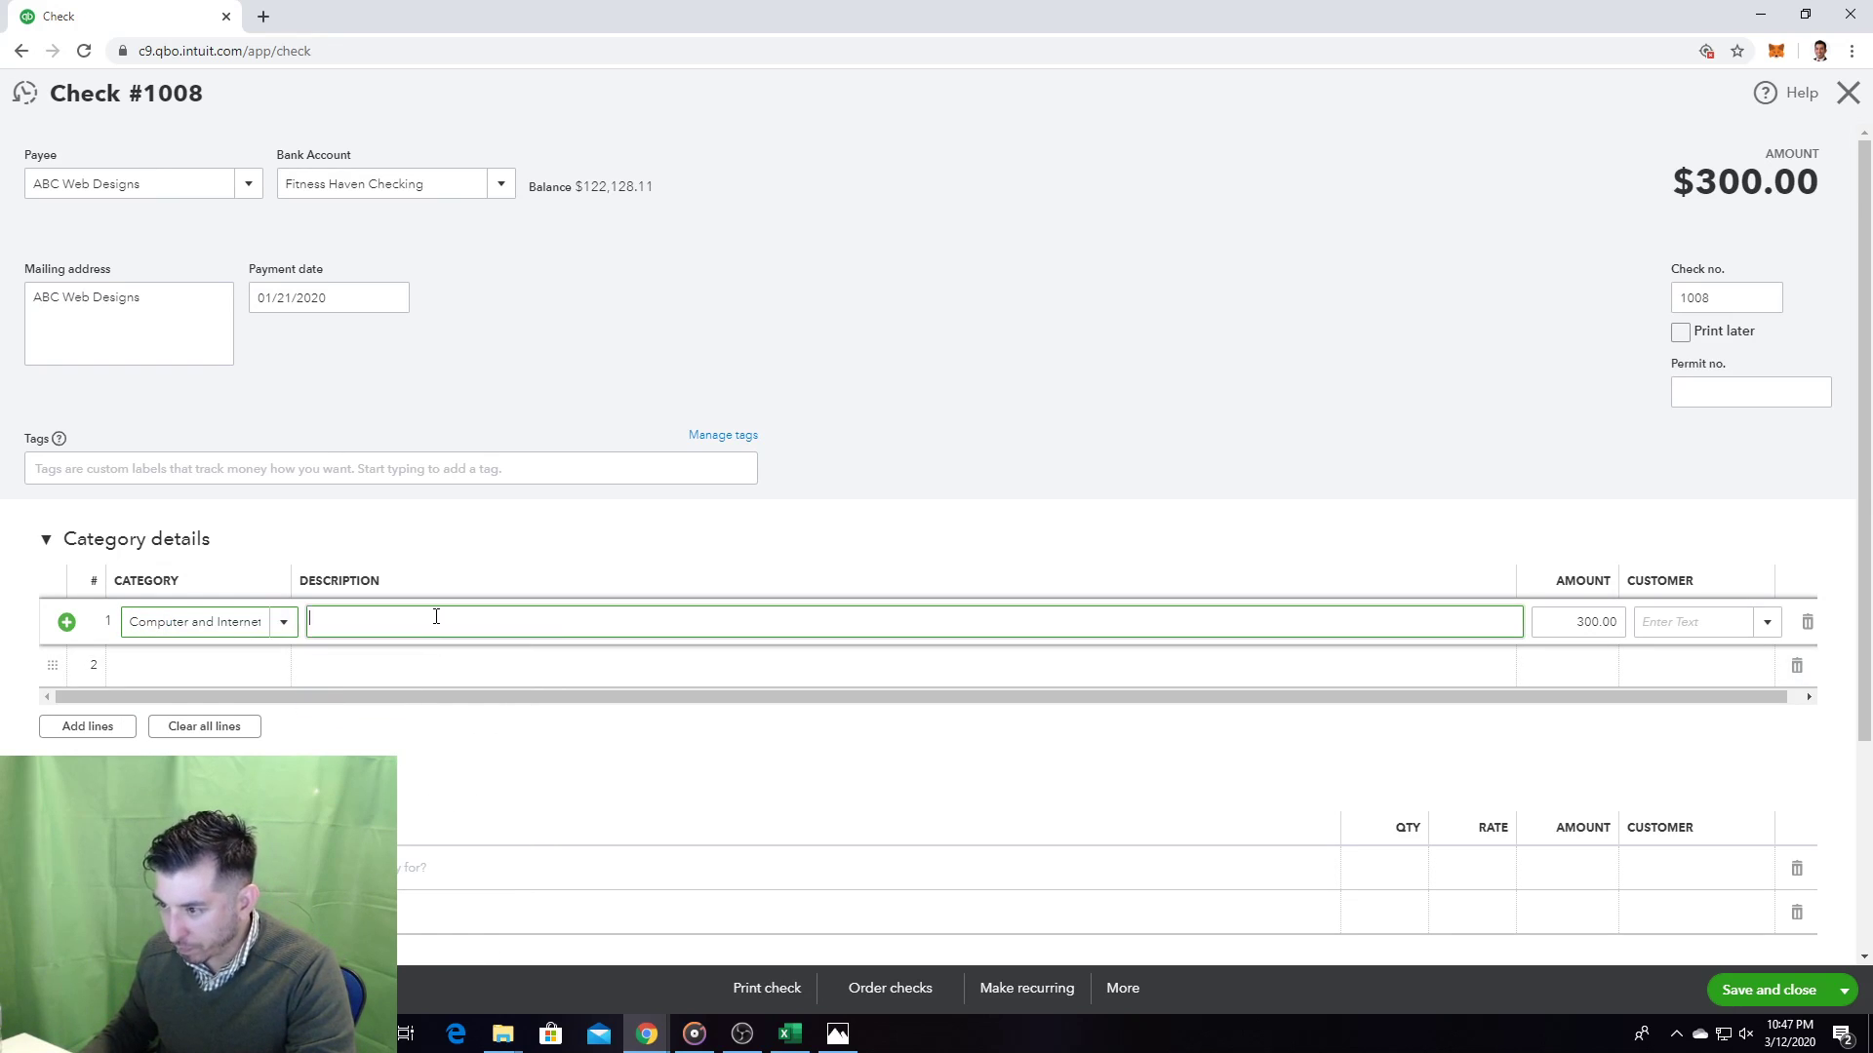
pyautogui.write('Website Creation')
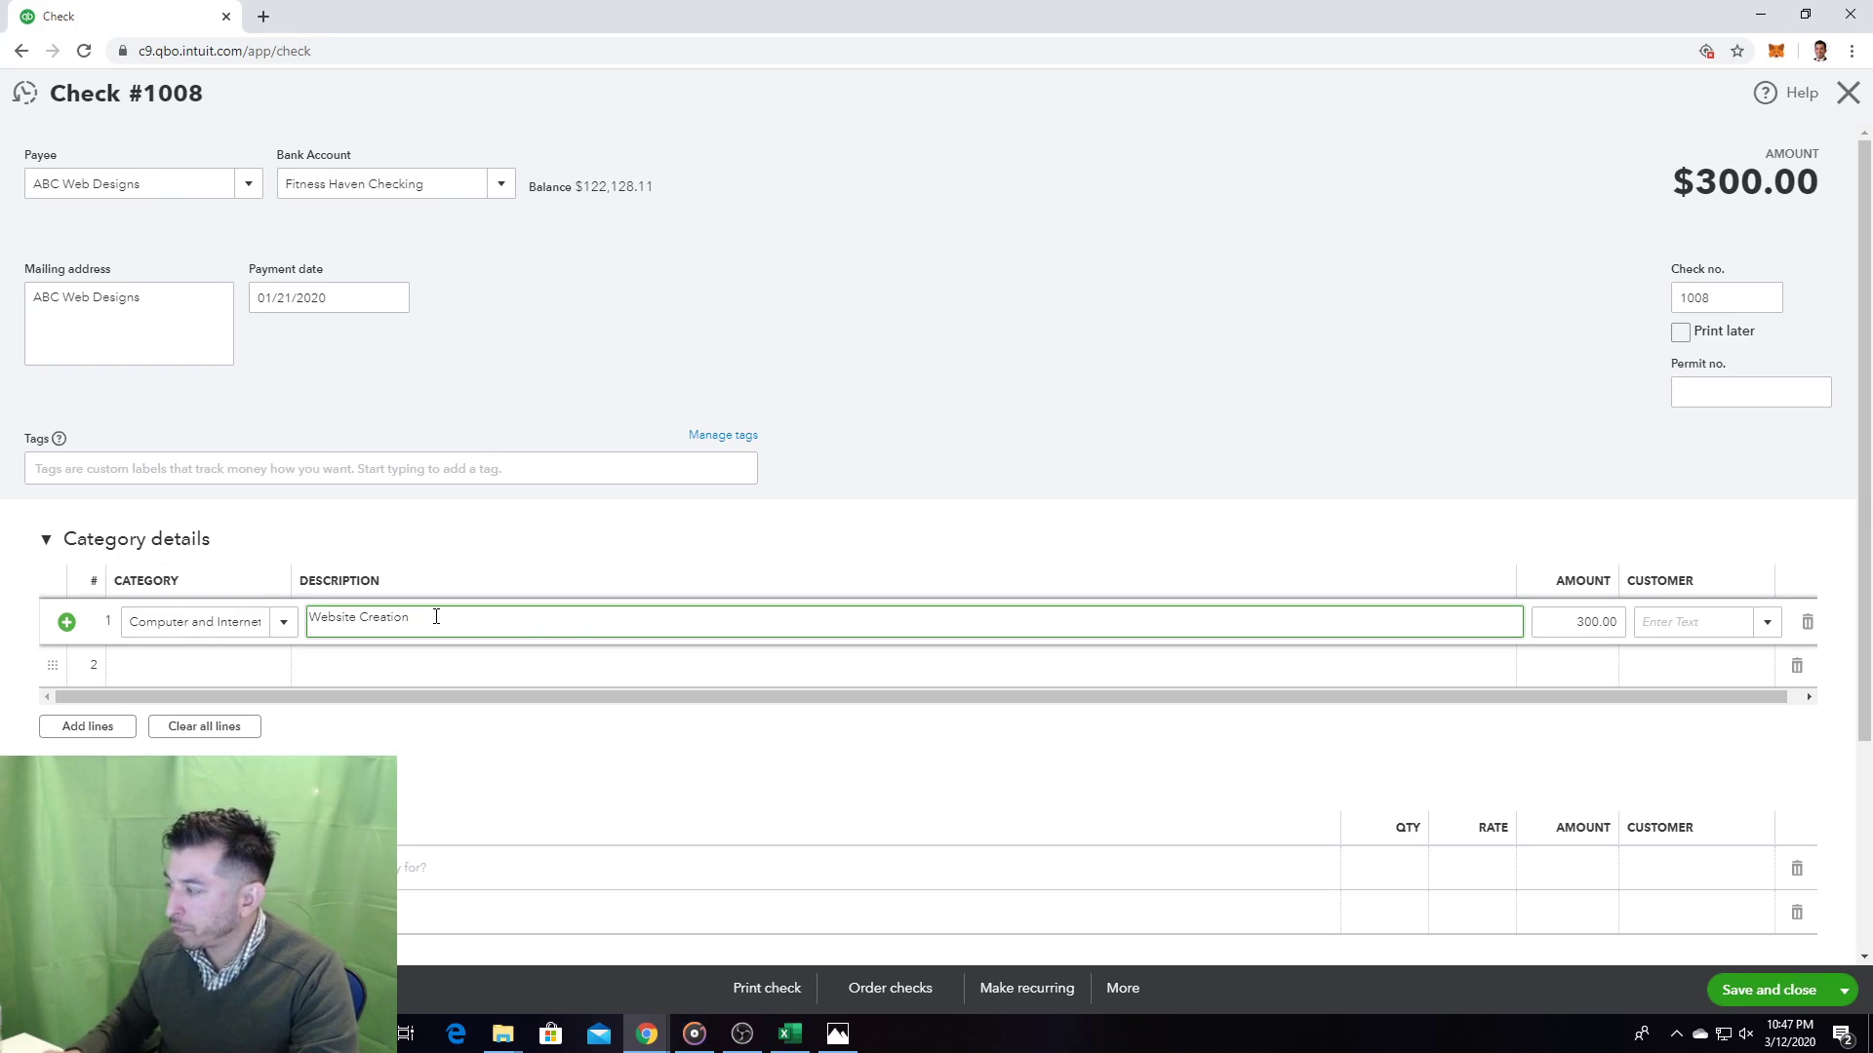
pyautogui.click(1767, 623)
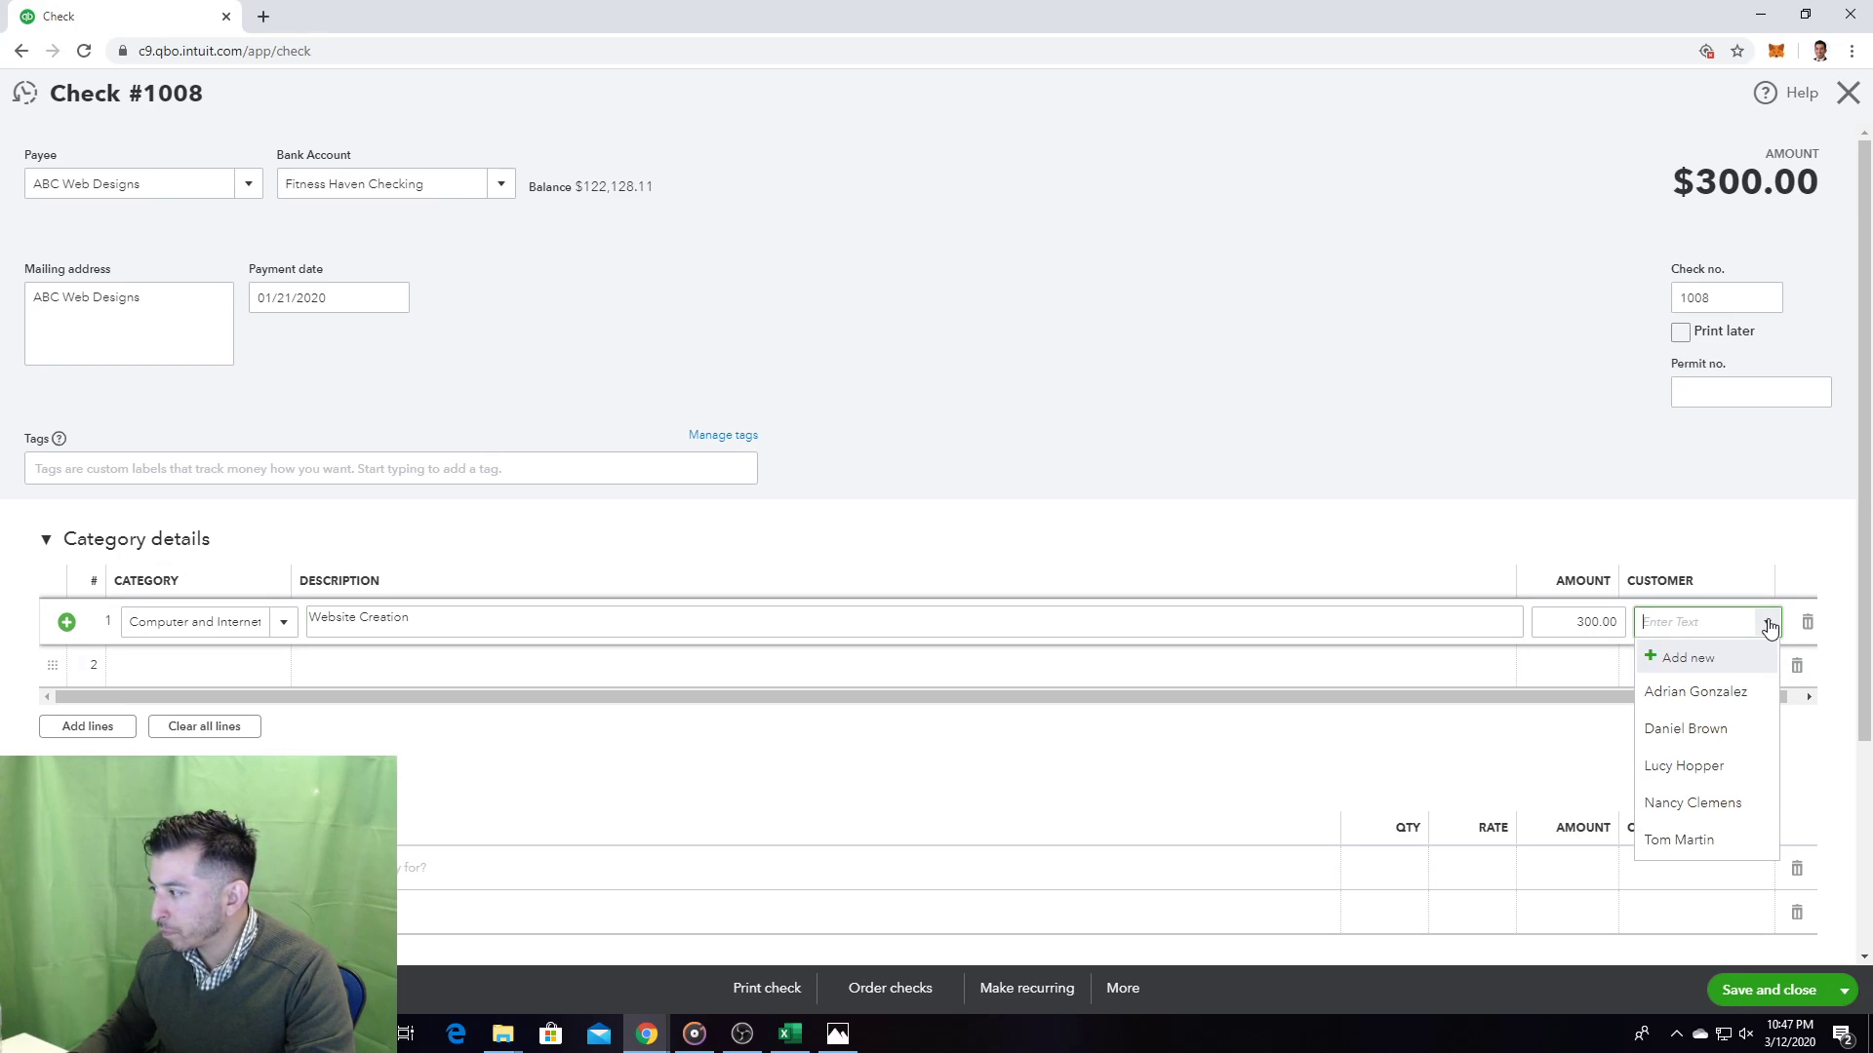
pyautogui.click(1353, 429)
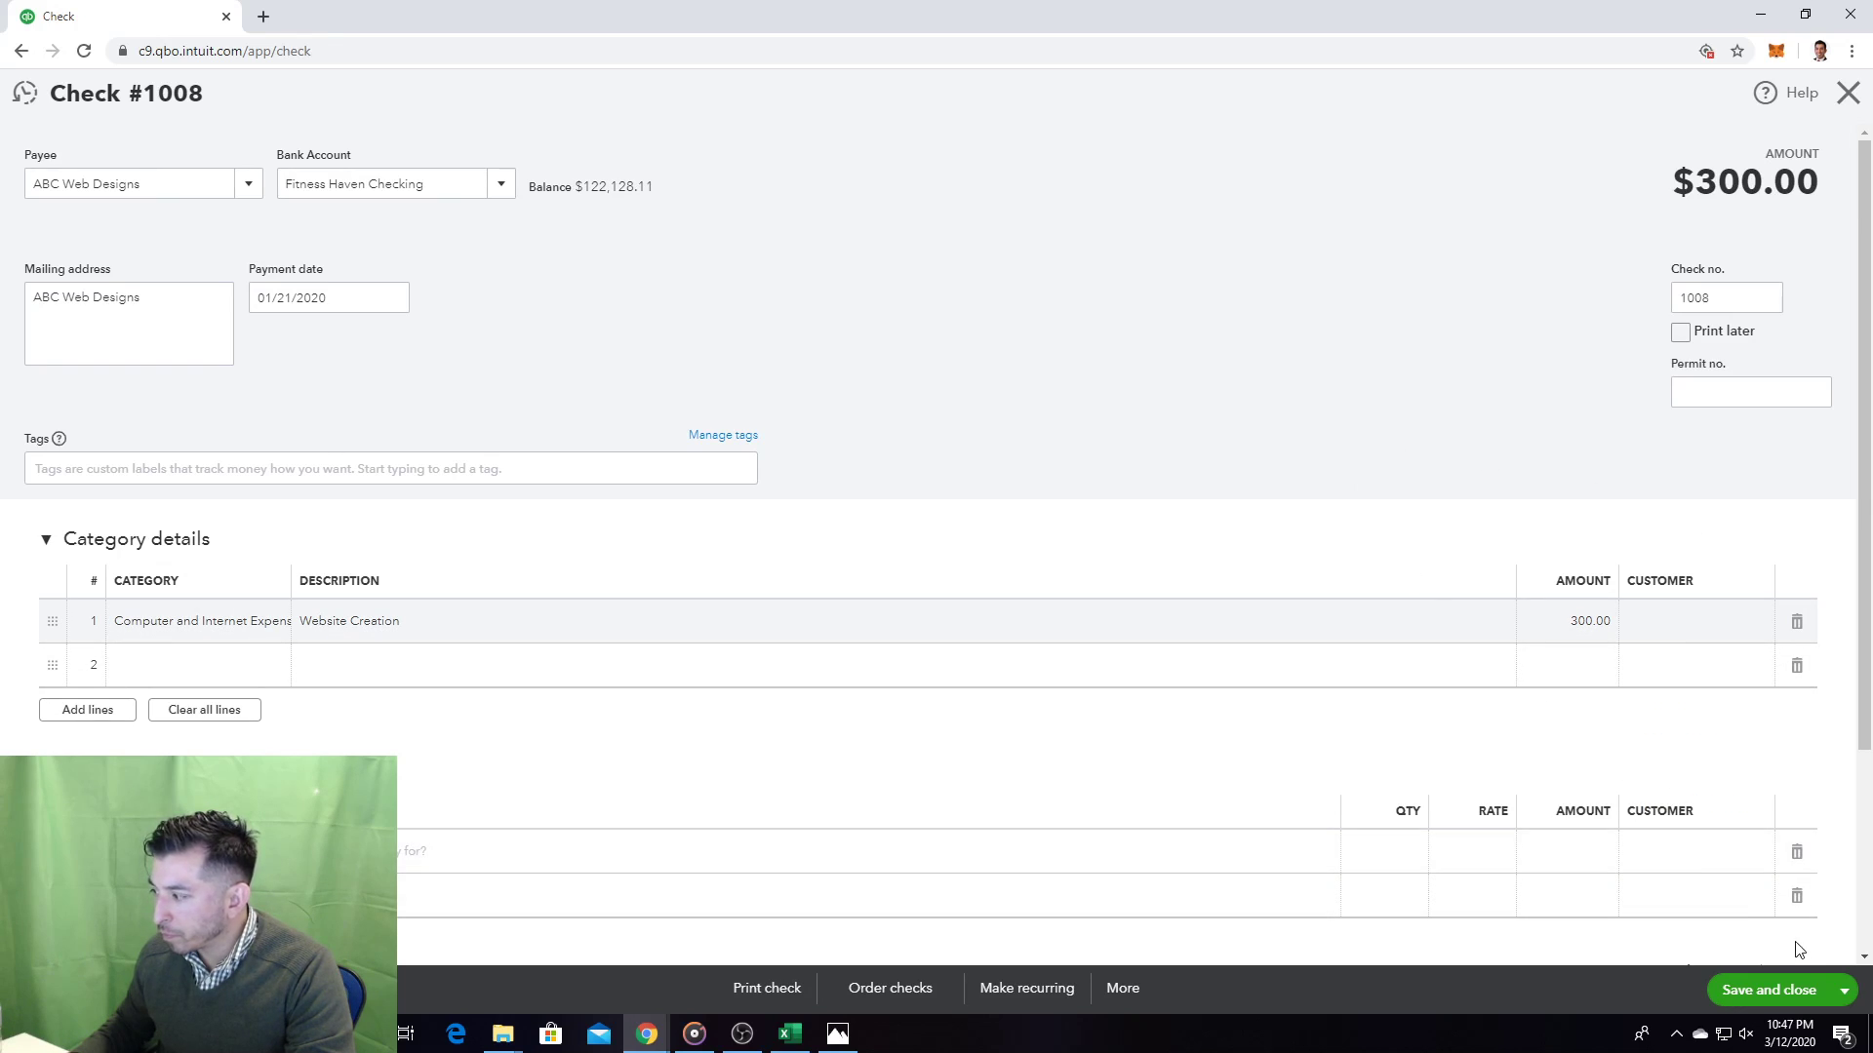
pyautogui.click(1842, 995)
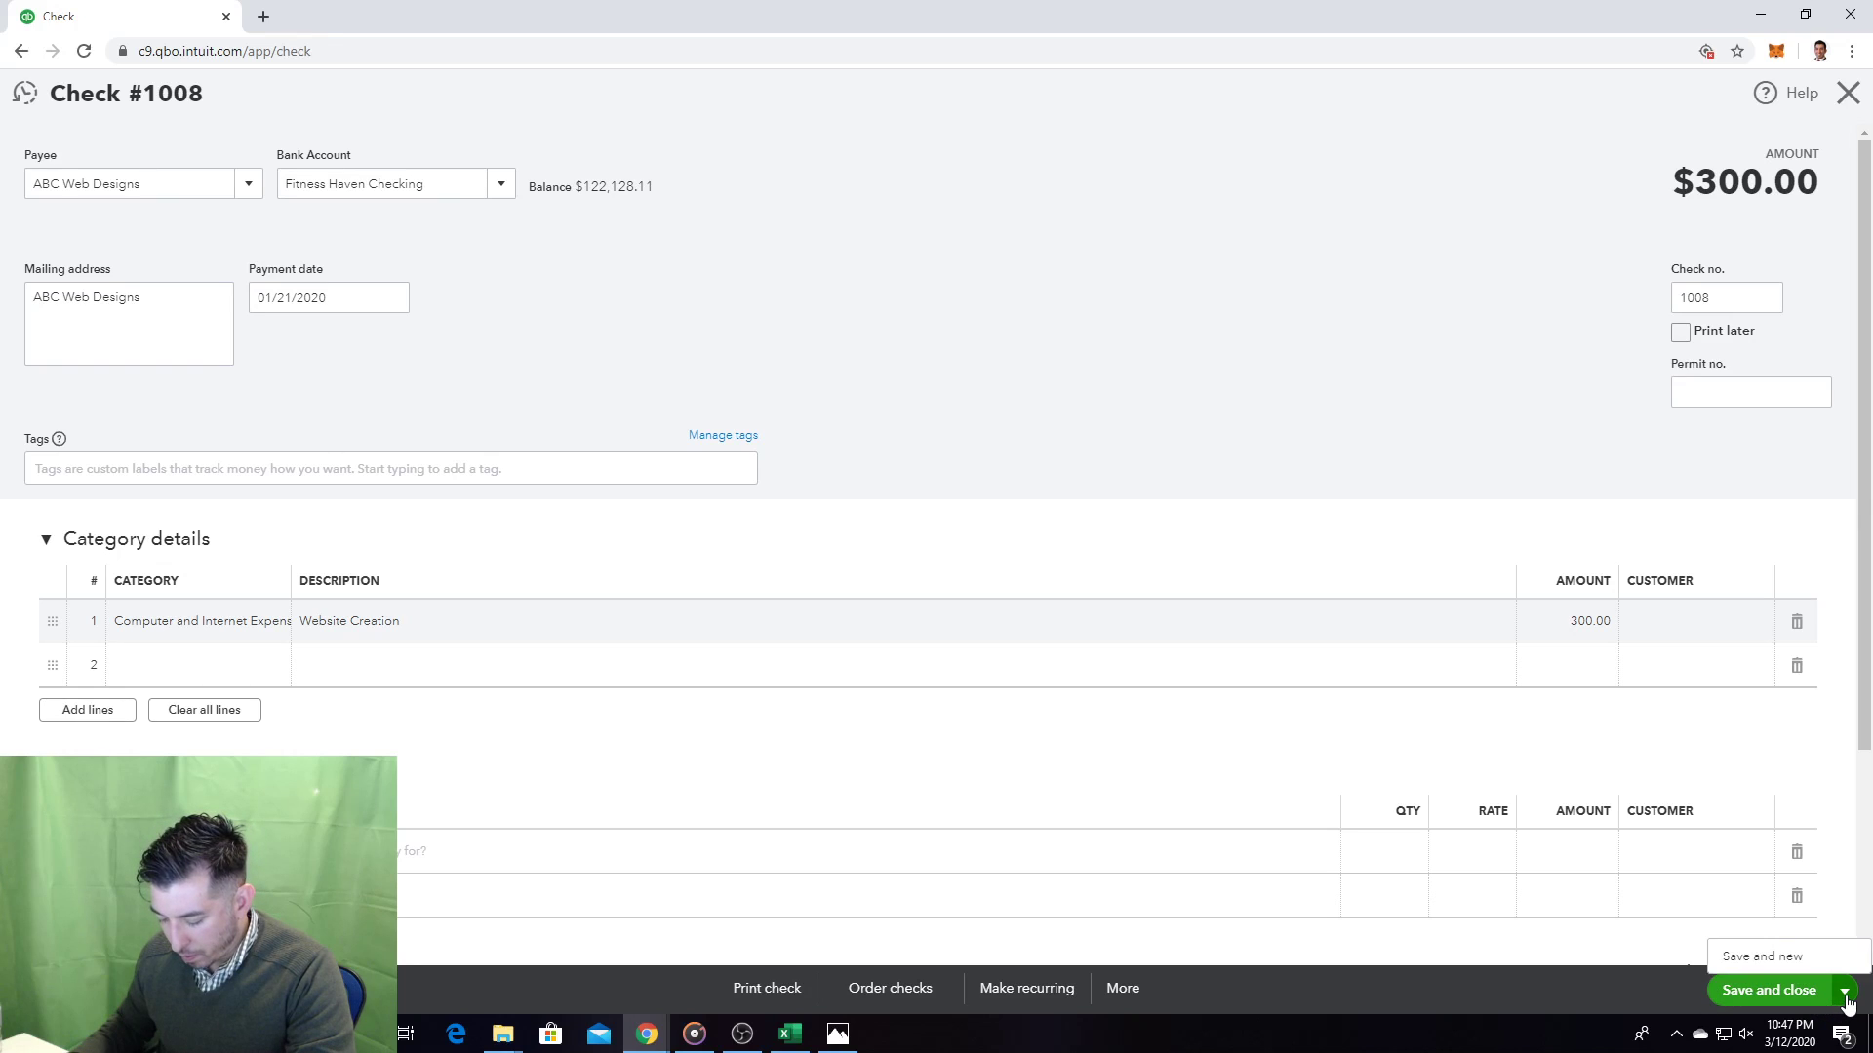
pyautogui.click(1762, 957)
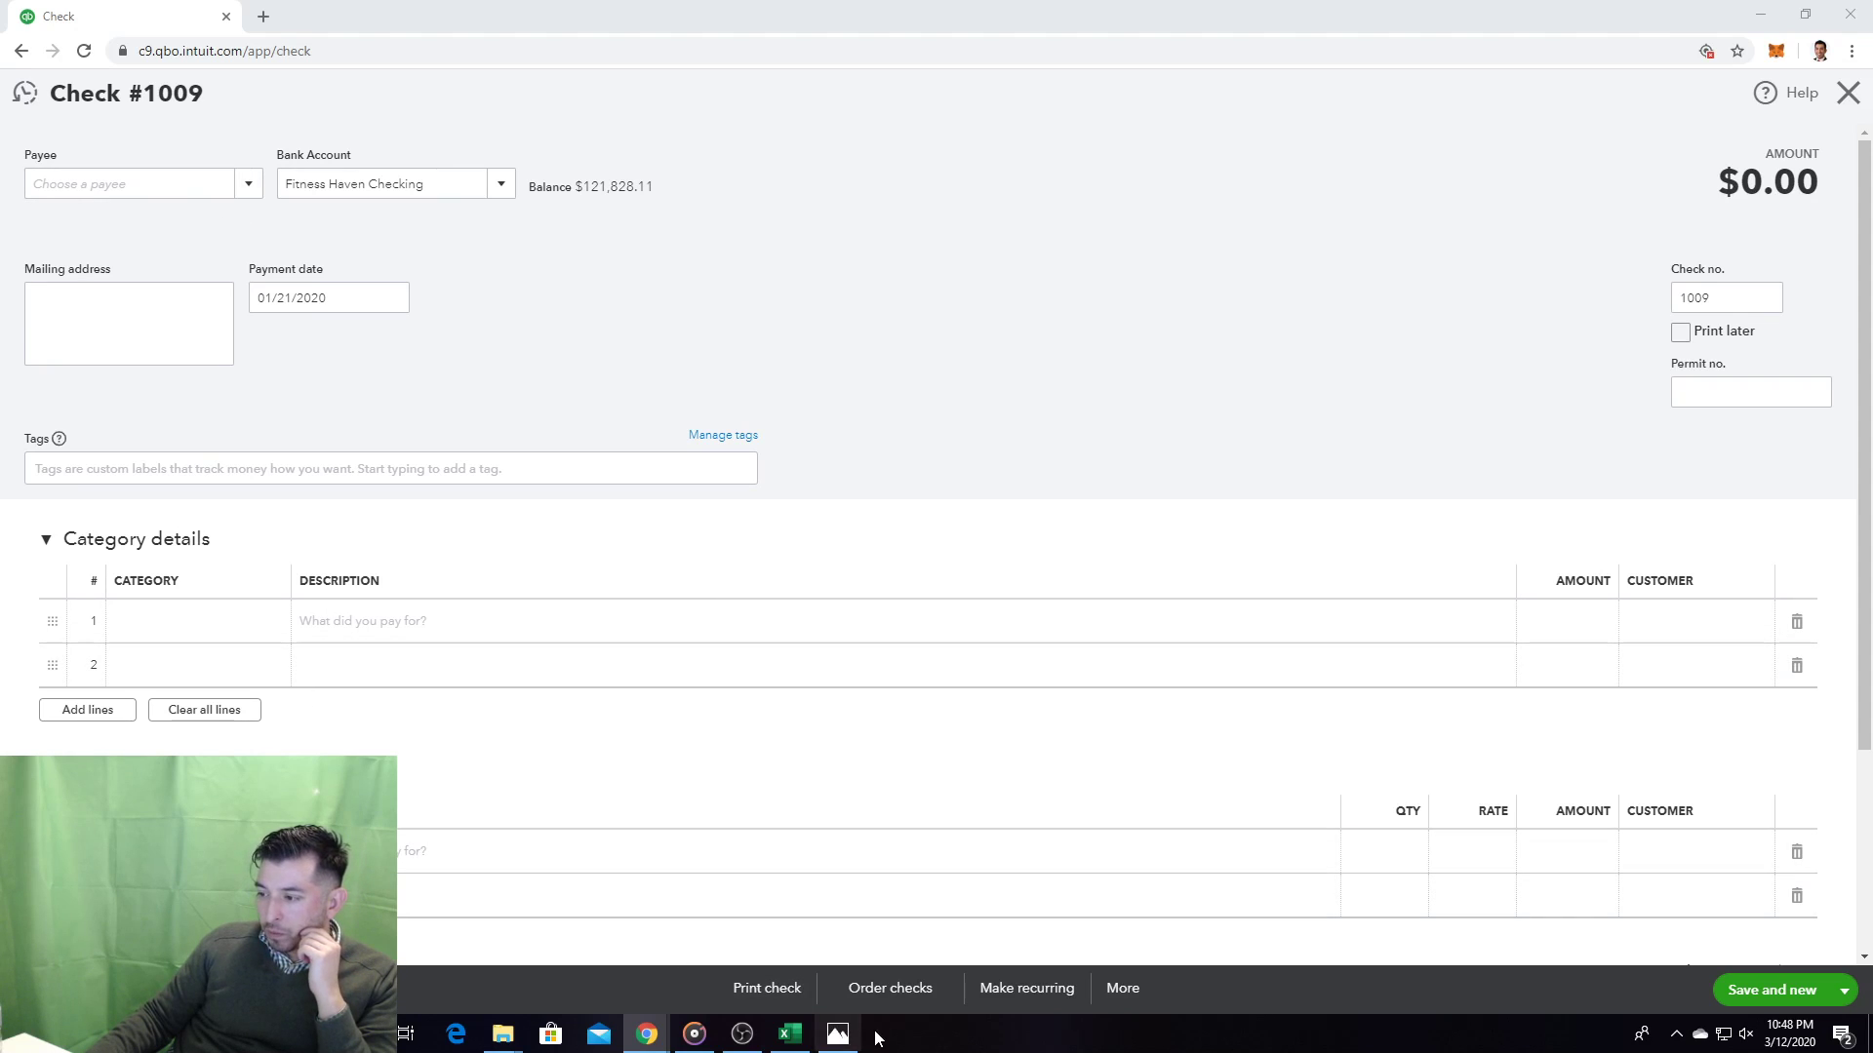
# Step: After consulting the practice-set page in Photos, reopen the recent ABC Web Designs check and save it with payment date 01/26/2020
pyautogui.click(838, 1034)
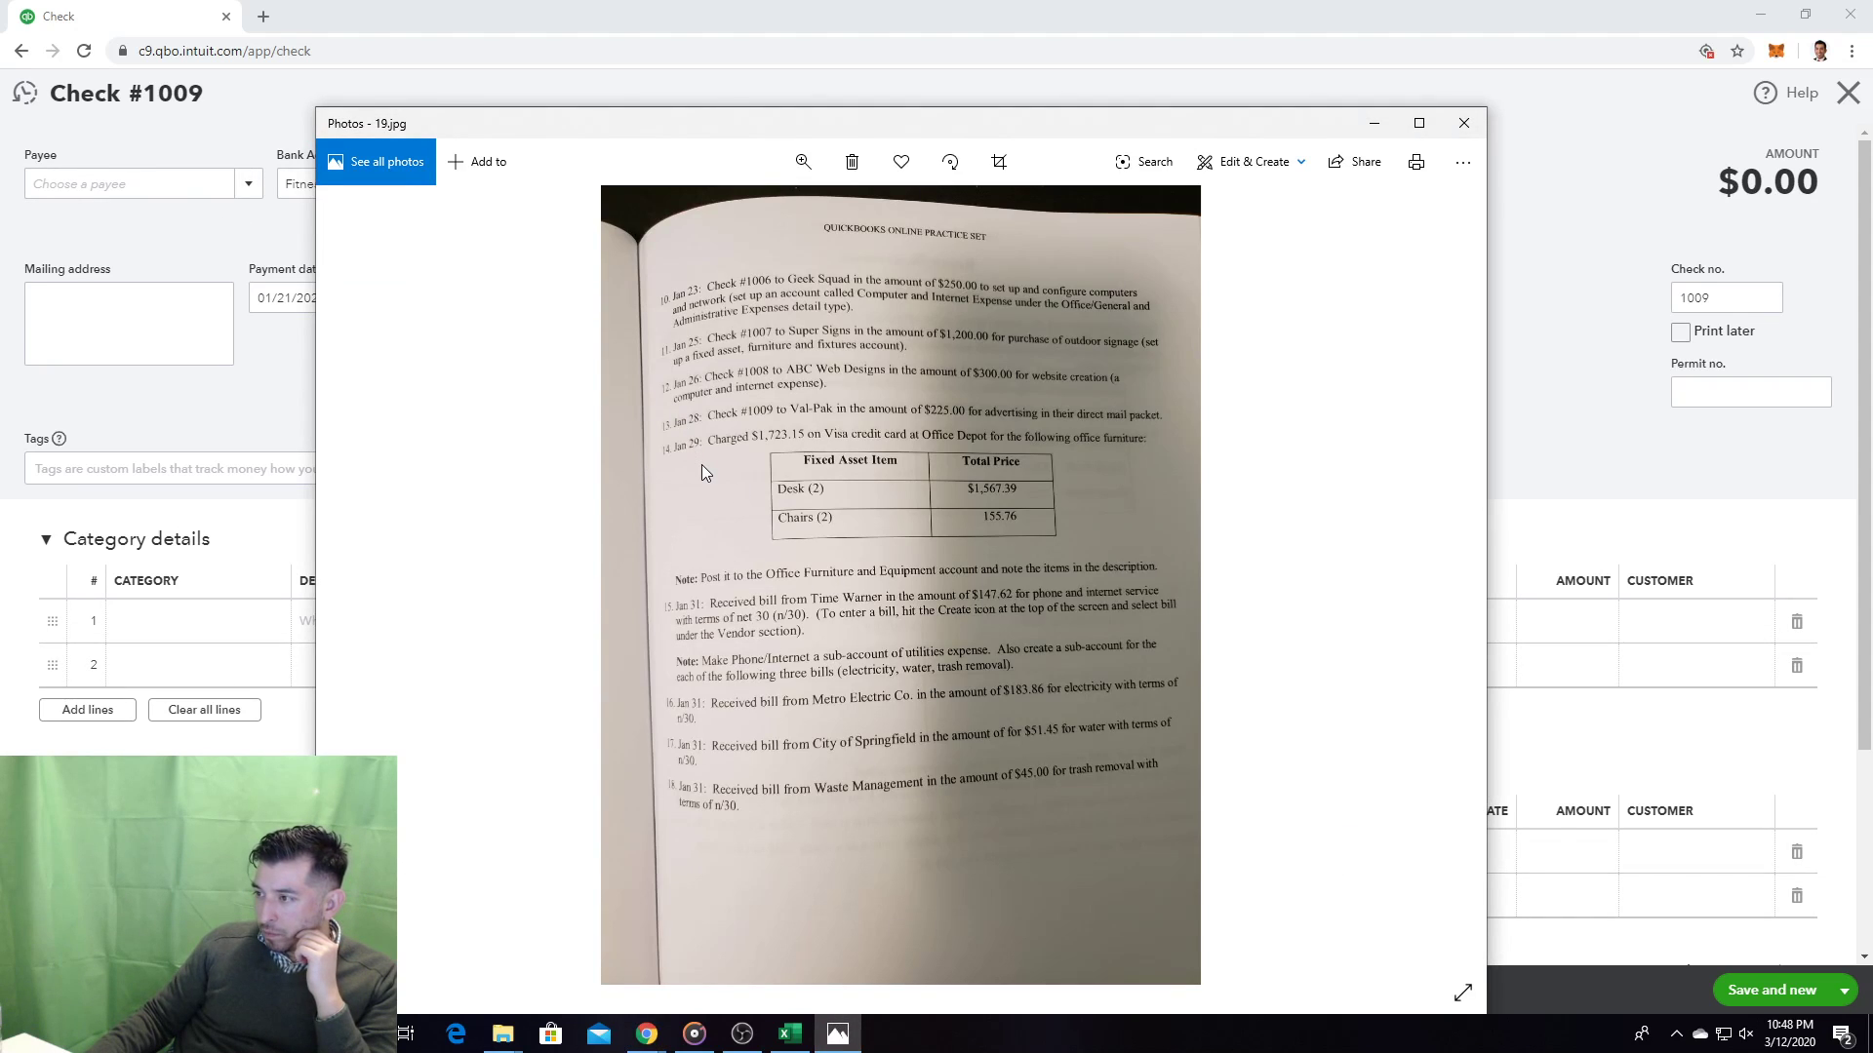
pyautogui.click(239, 436)
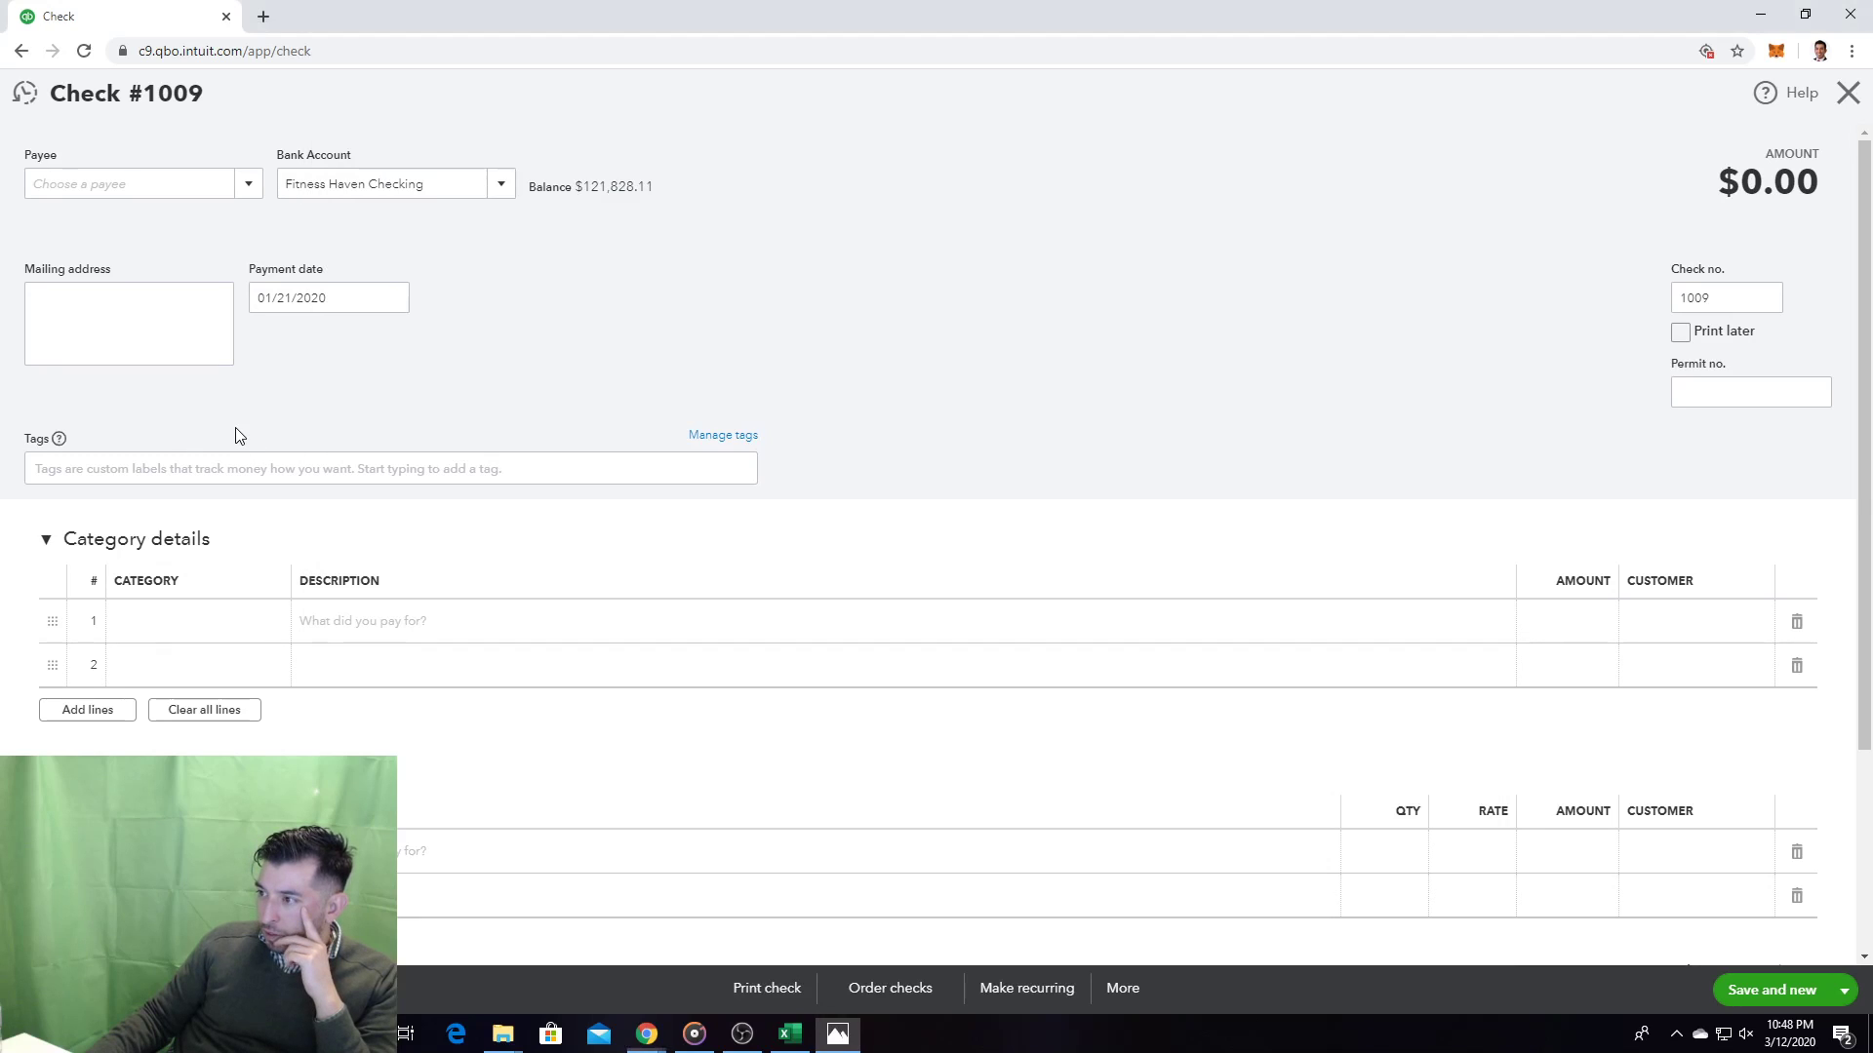
pyautogui.click(24, 95)
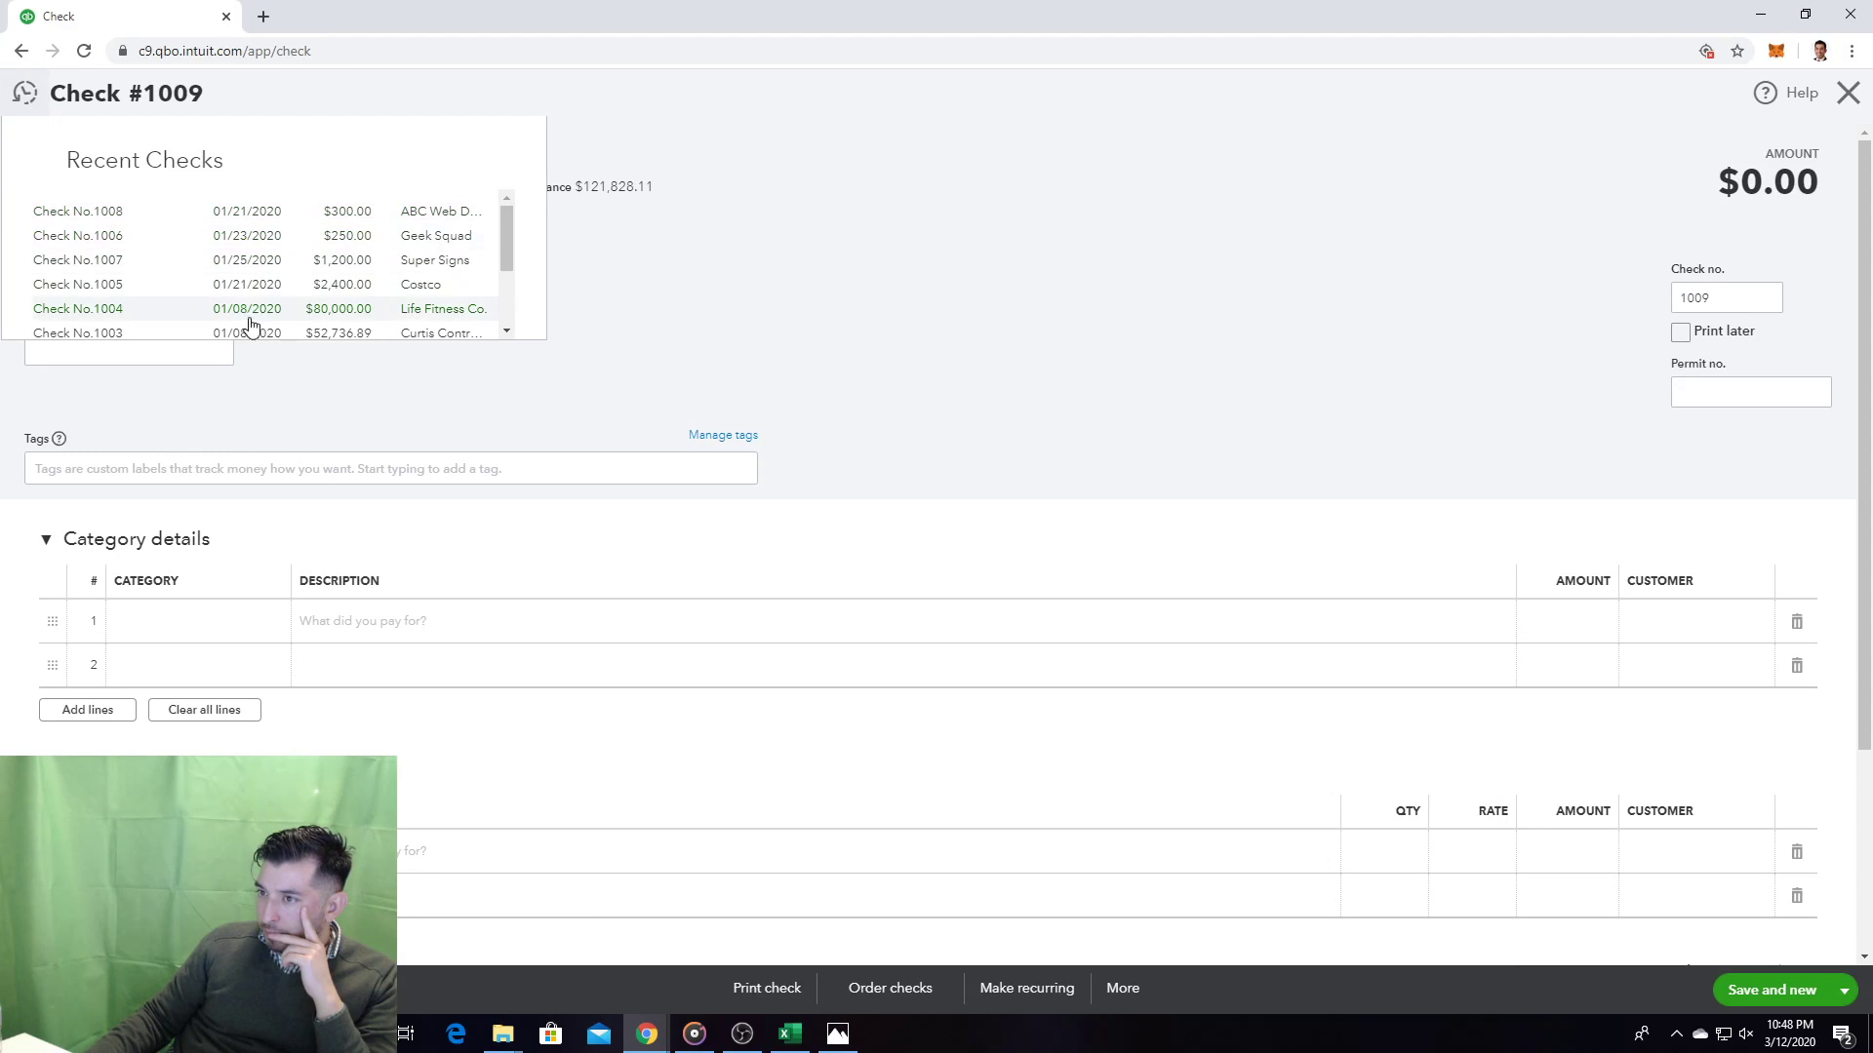
pyautogui.click(168, 215)
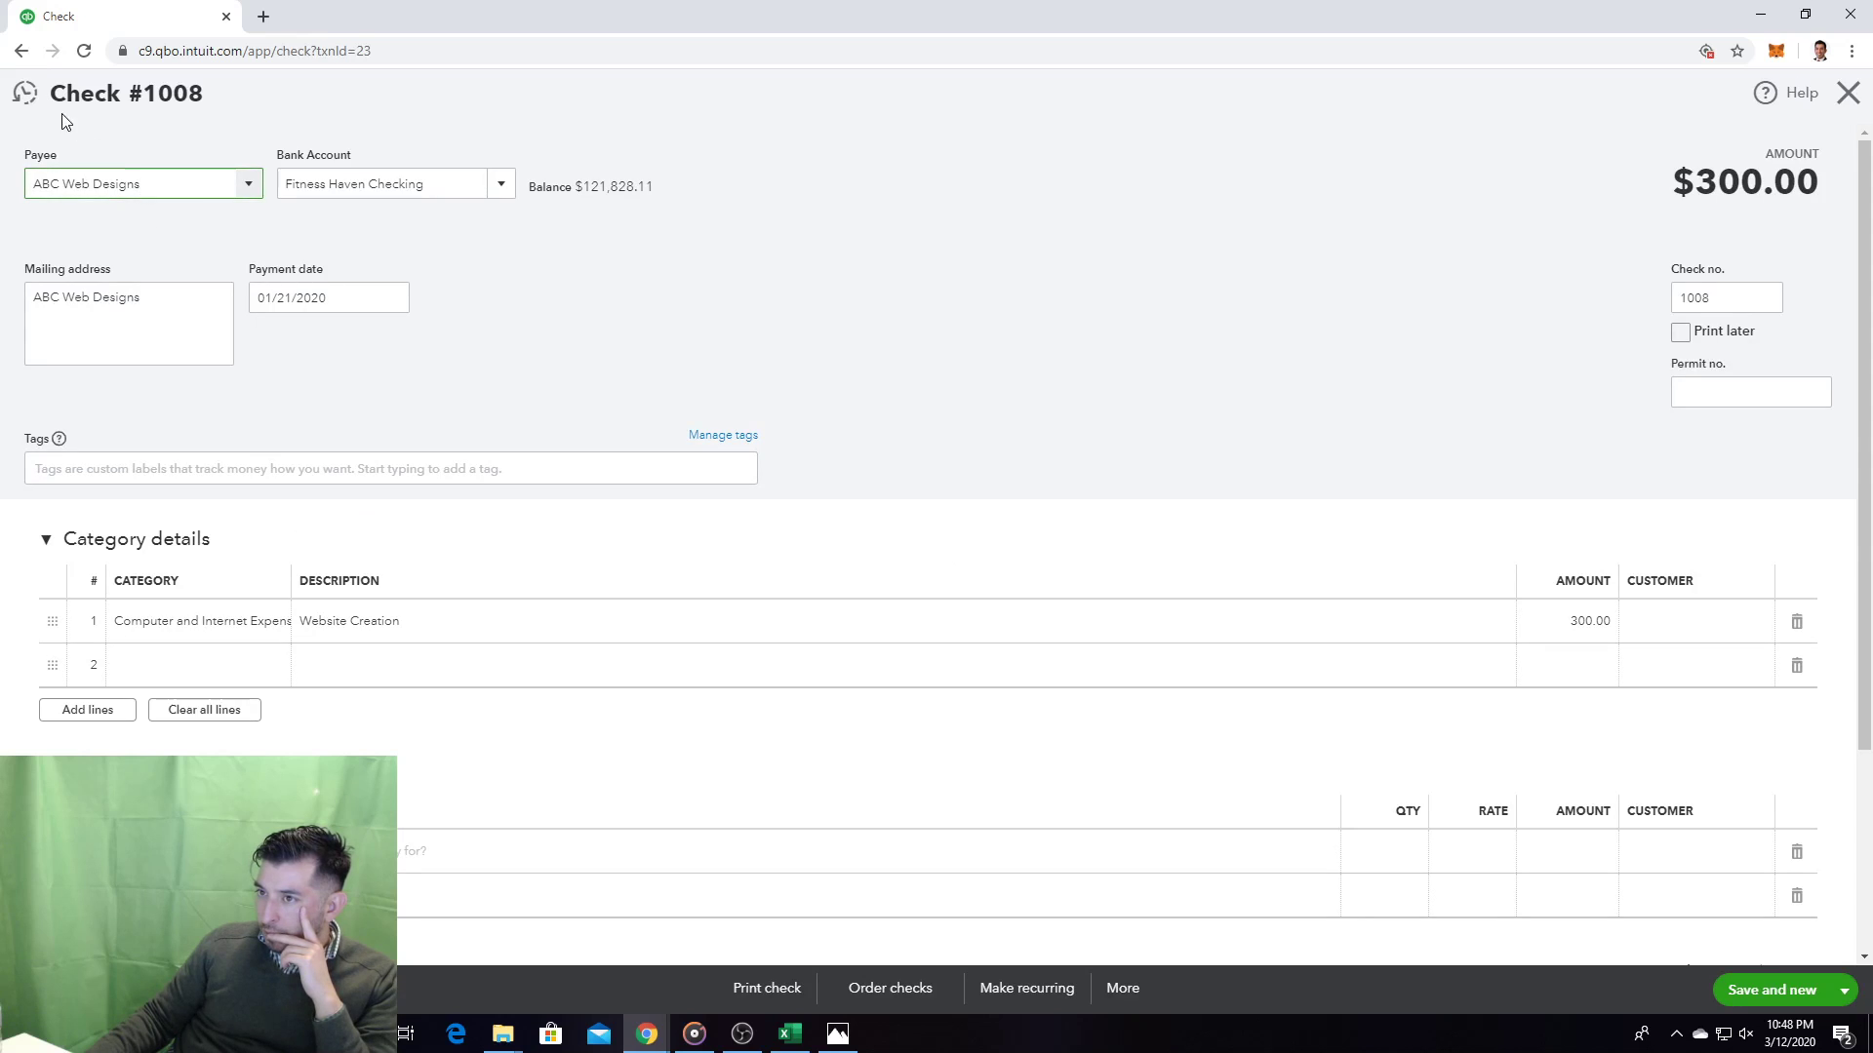
pyautogui.click(25, 93)
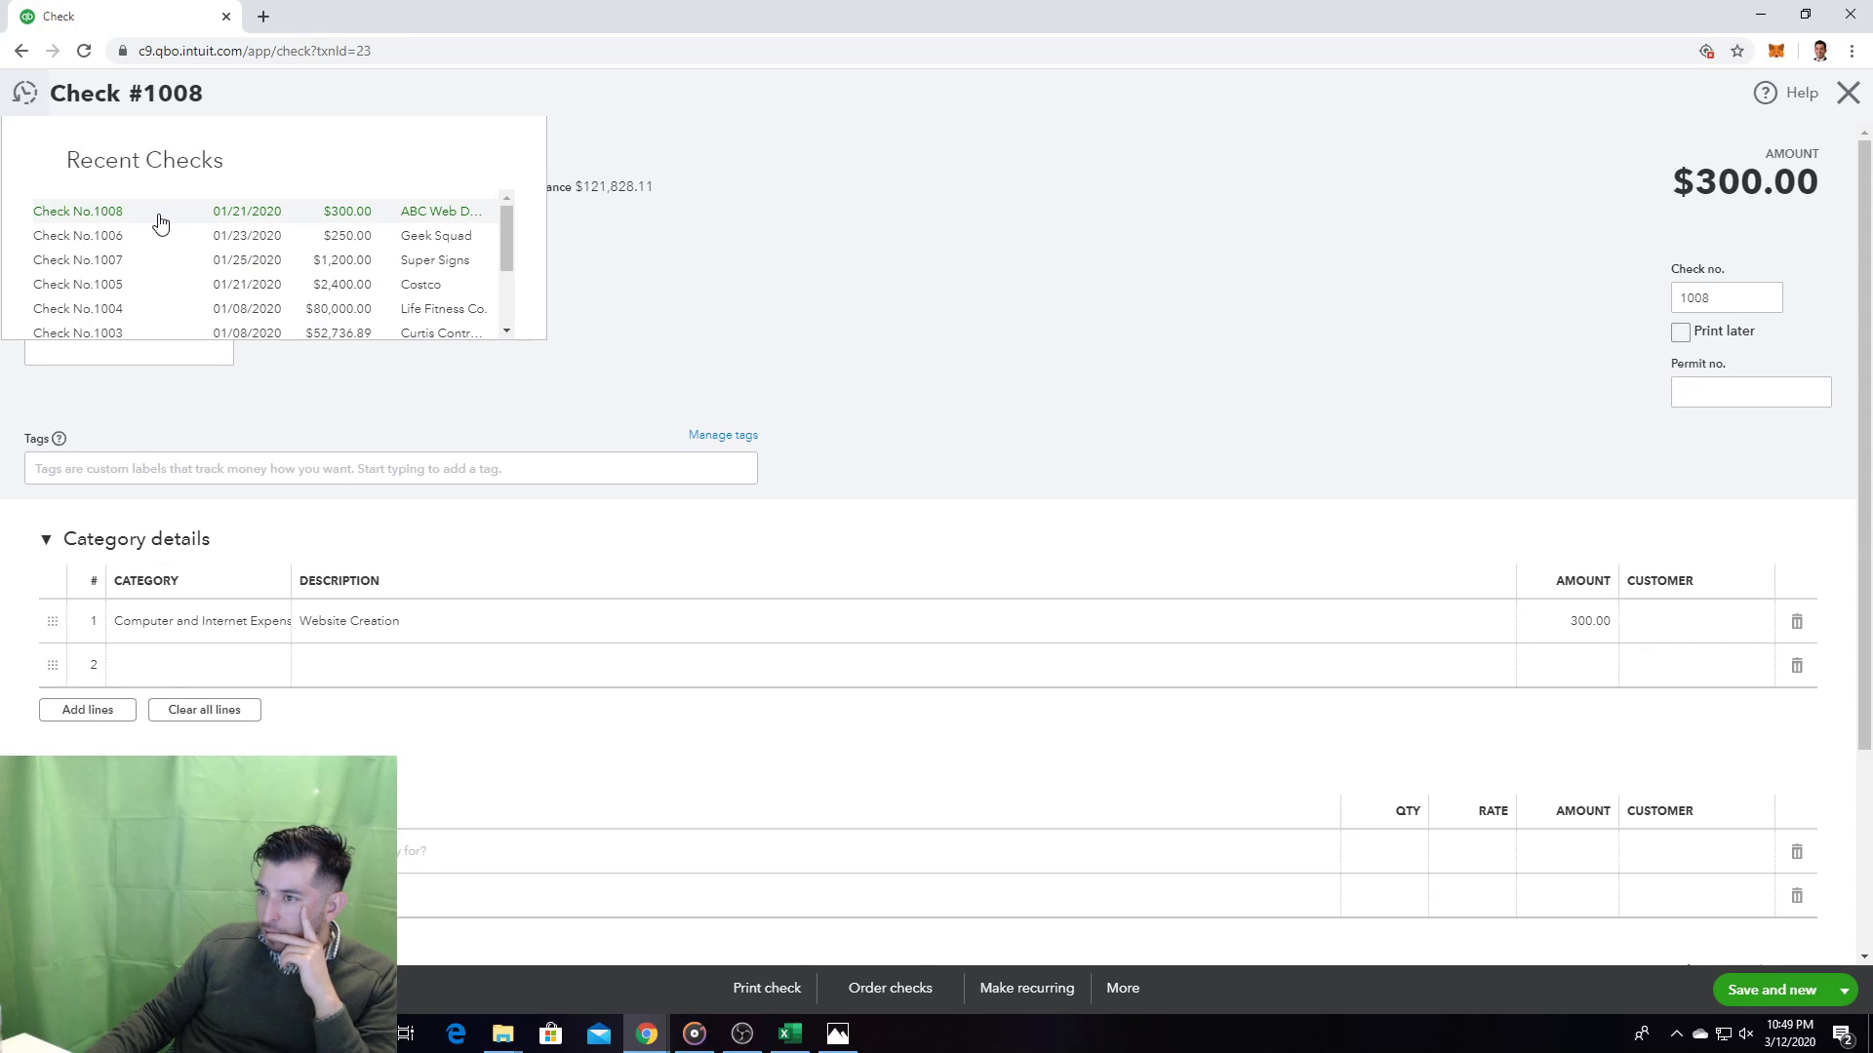
pyautogui.click(161, 216)
pyautogui.click(392, 298)
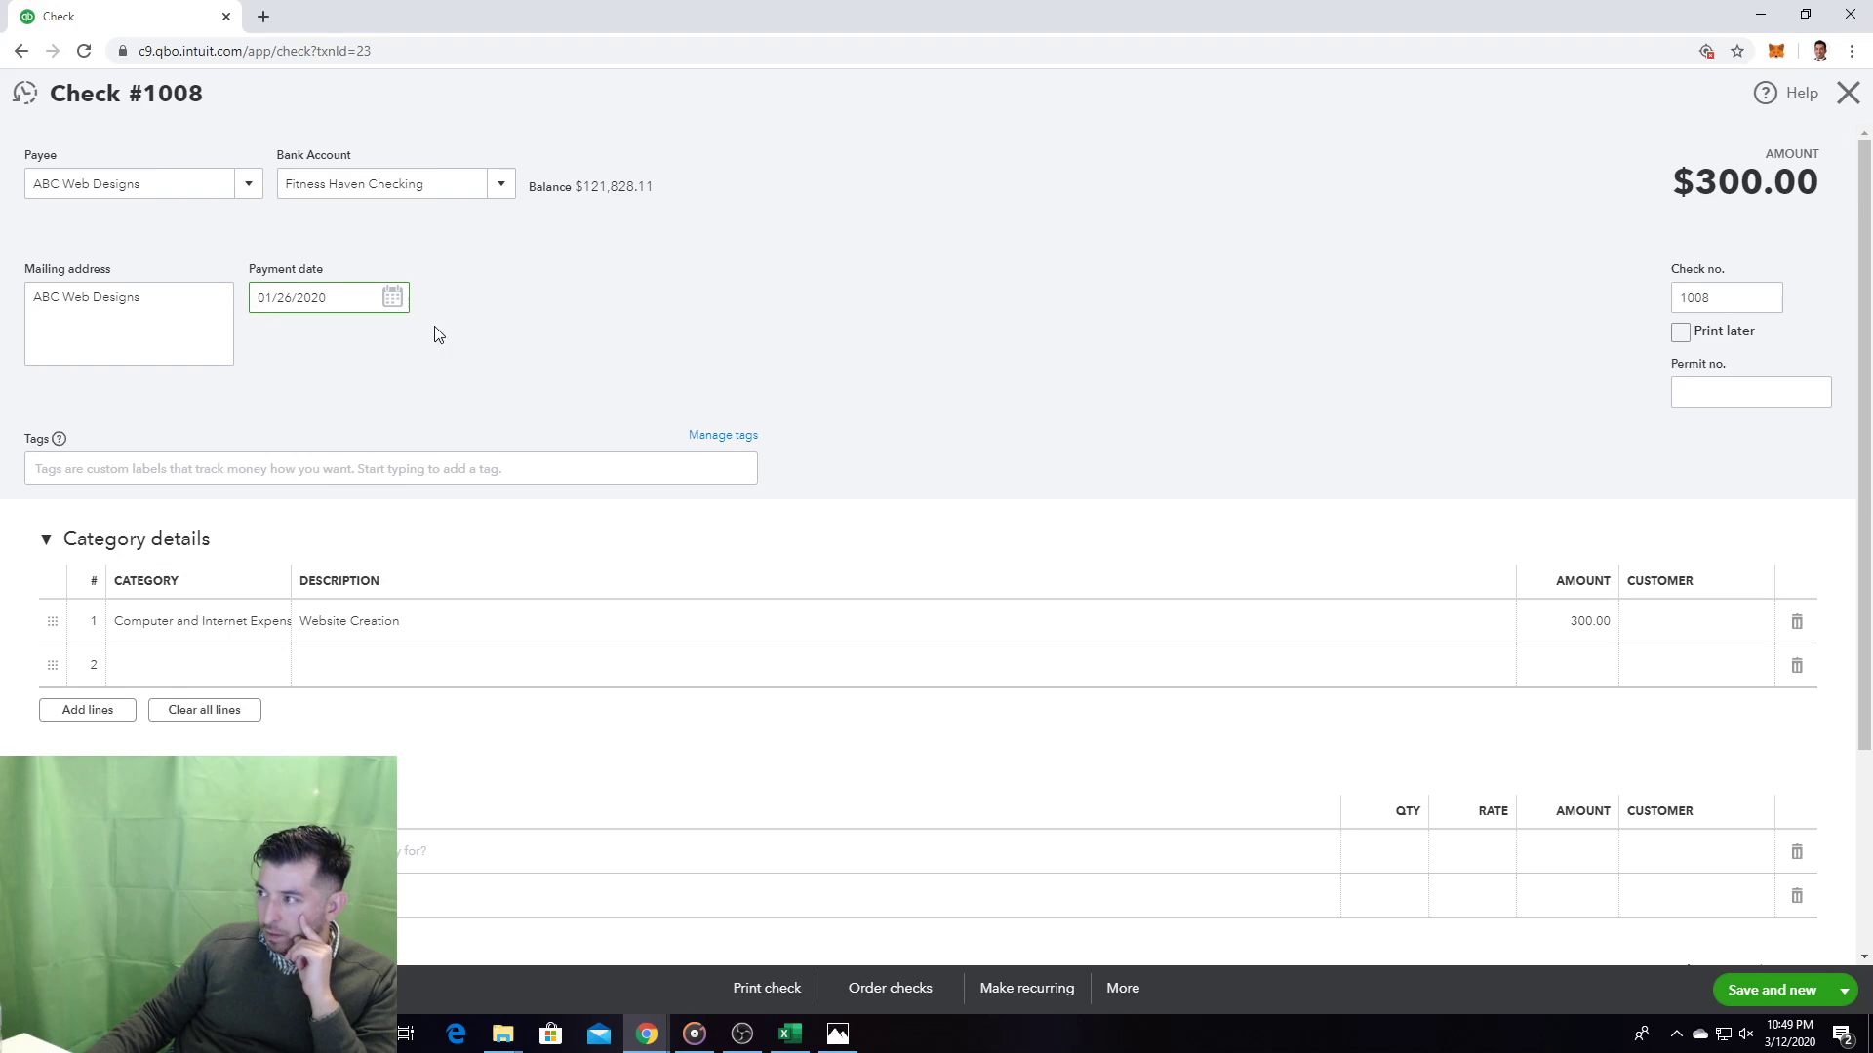
pyautogui.click(1805, 999)
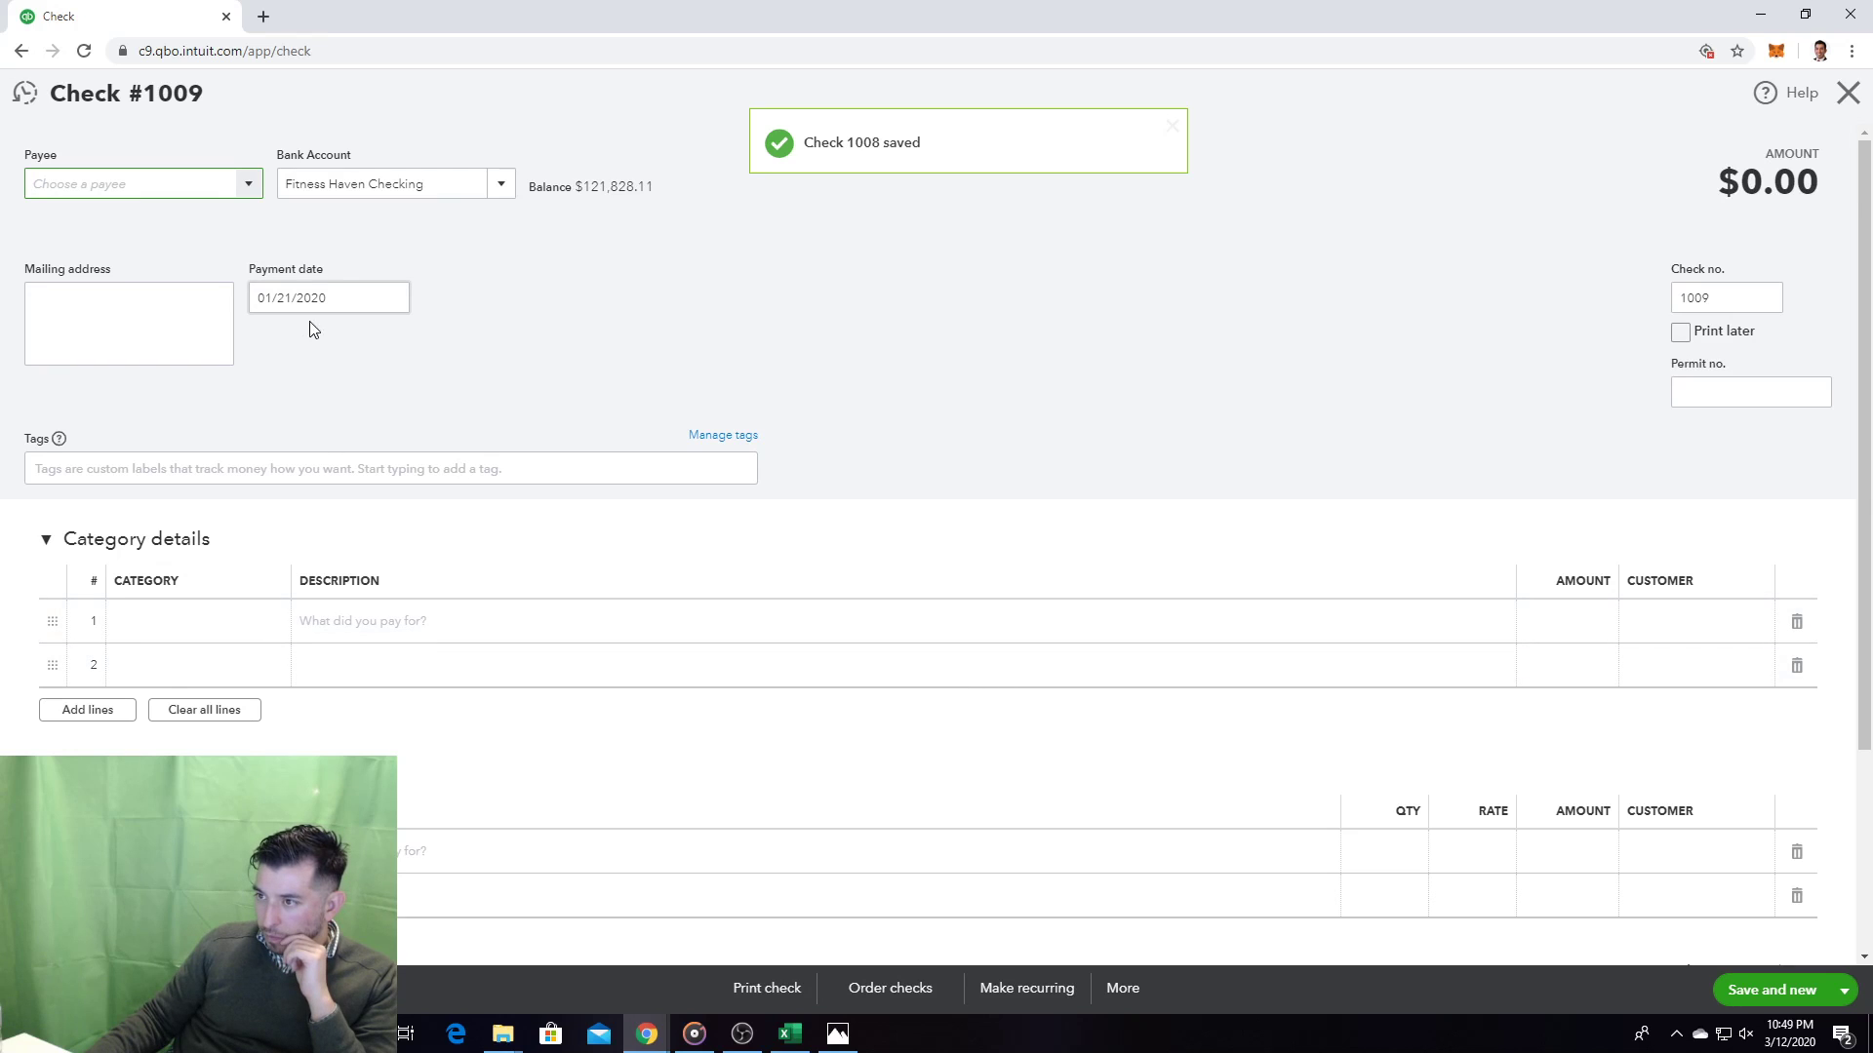
# Step: Set the new check's payment date to 01/28/2020 and add Val-Pak as a new vendor payee
pyautogui.click(390, 297)
pyautogui.click(395, 301)
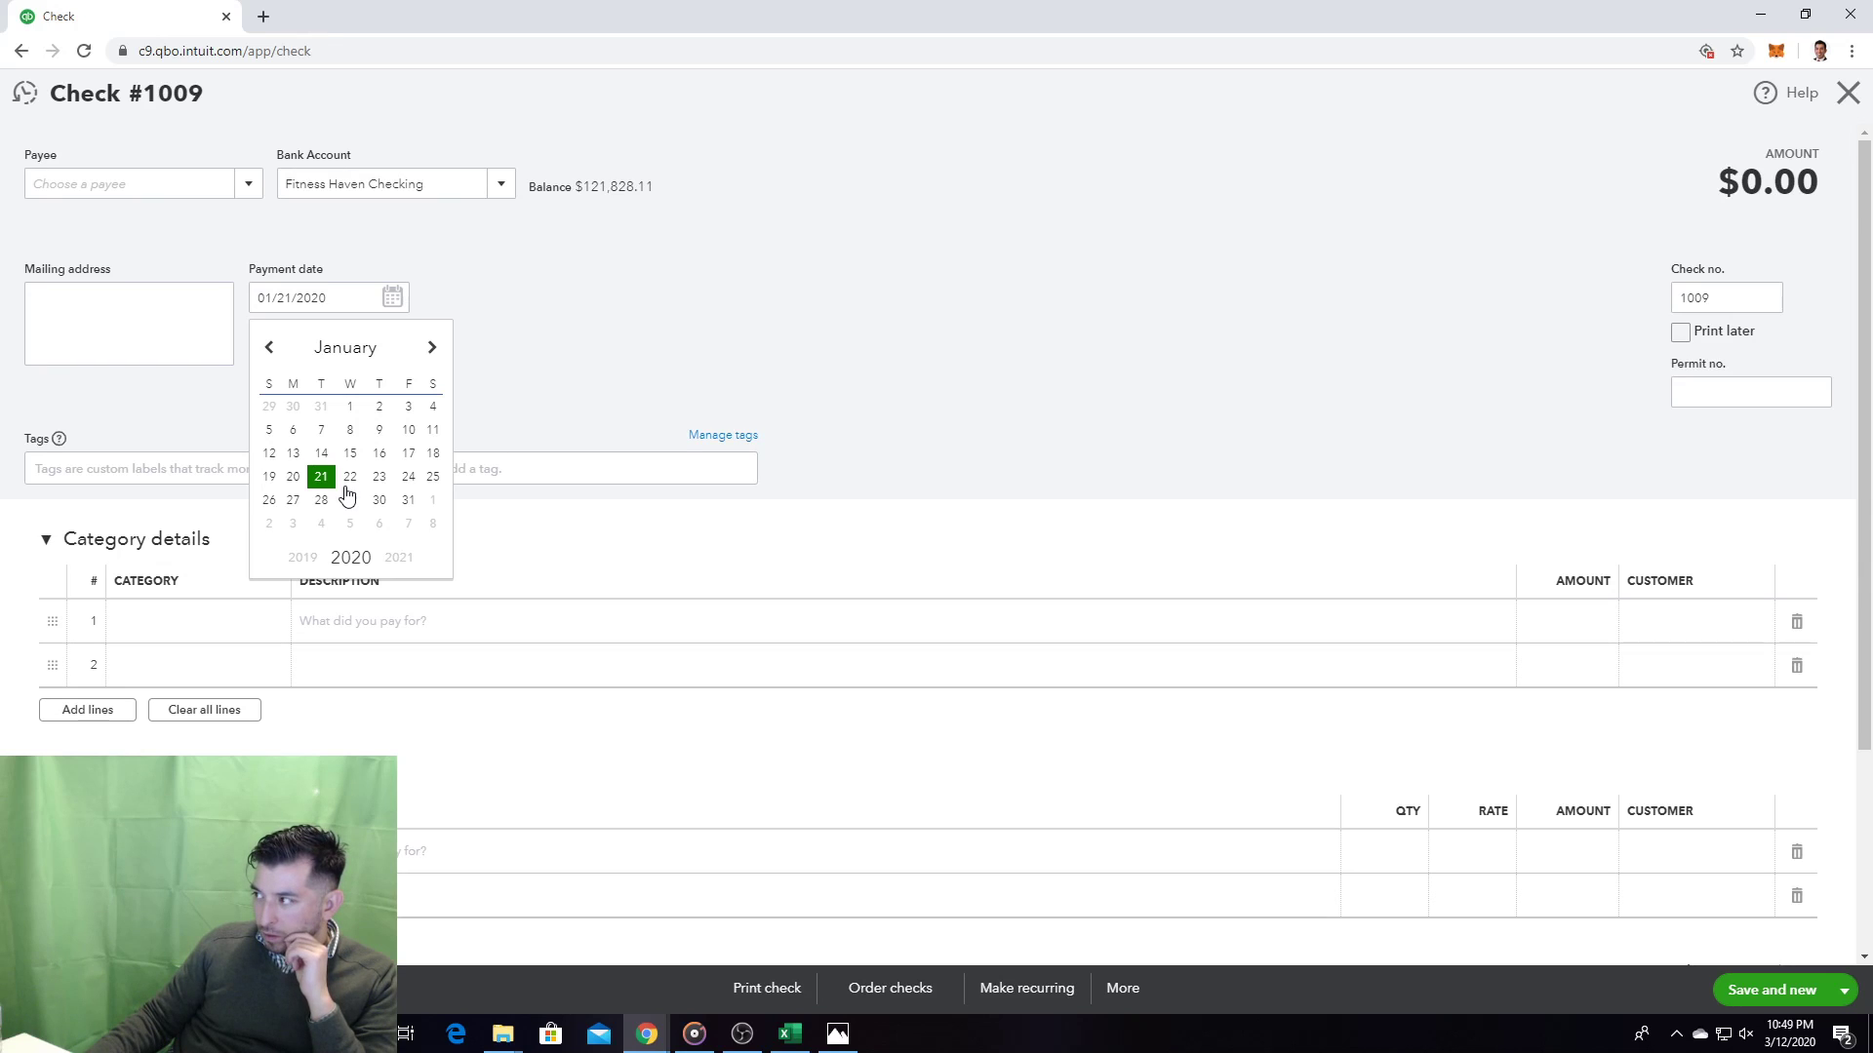
pyautogui.click(321, 499)
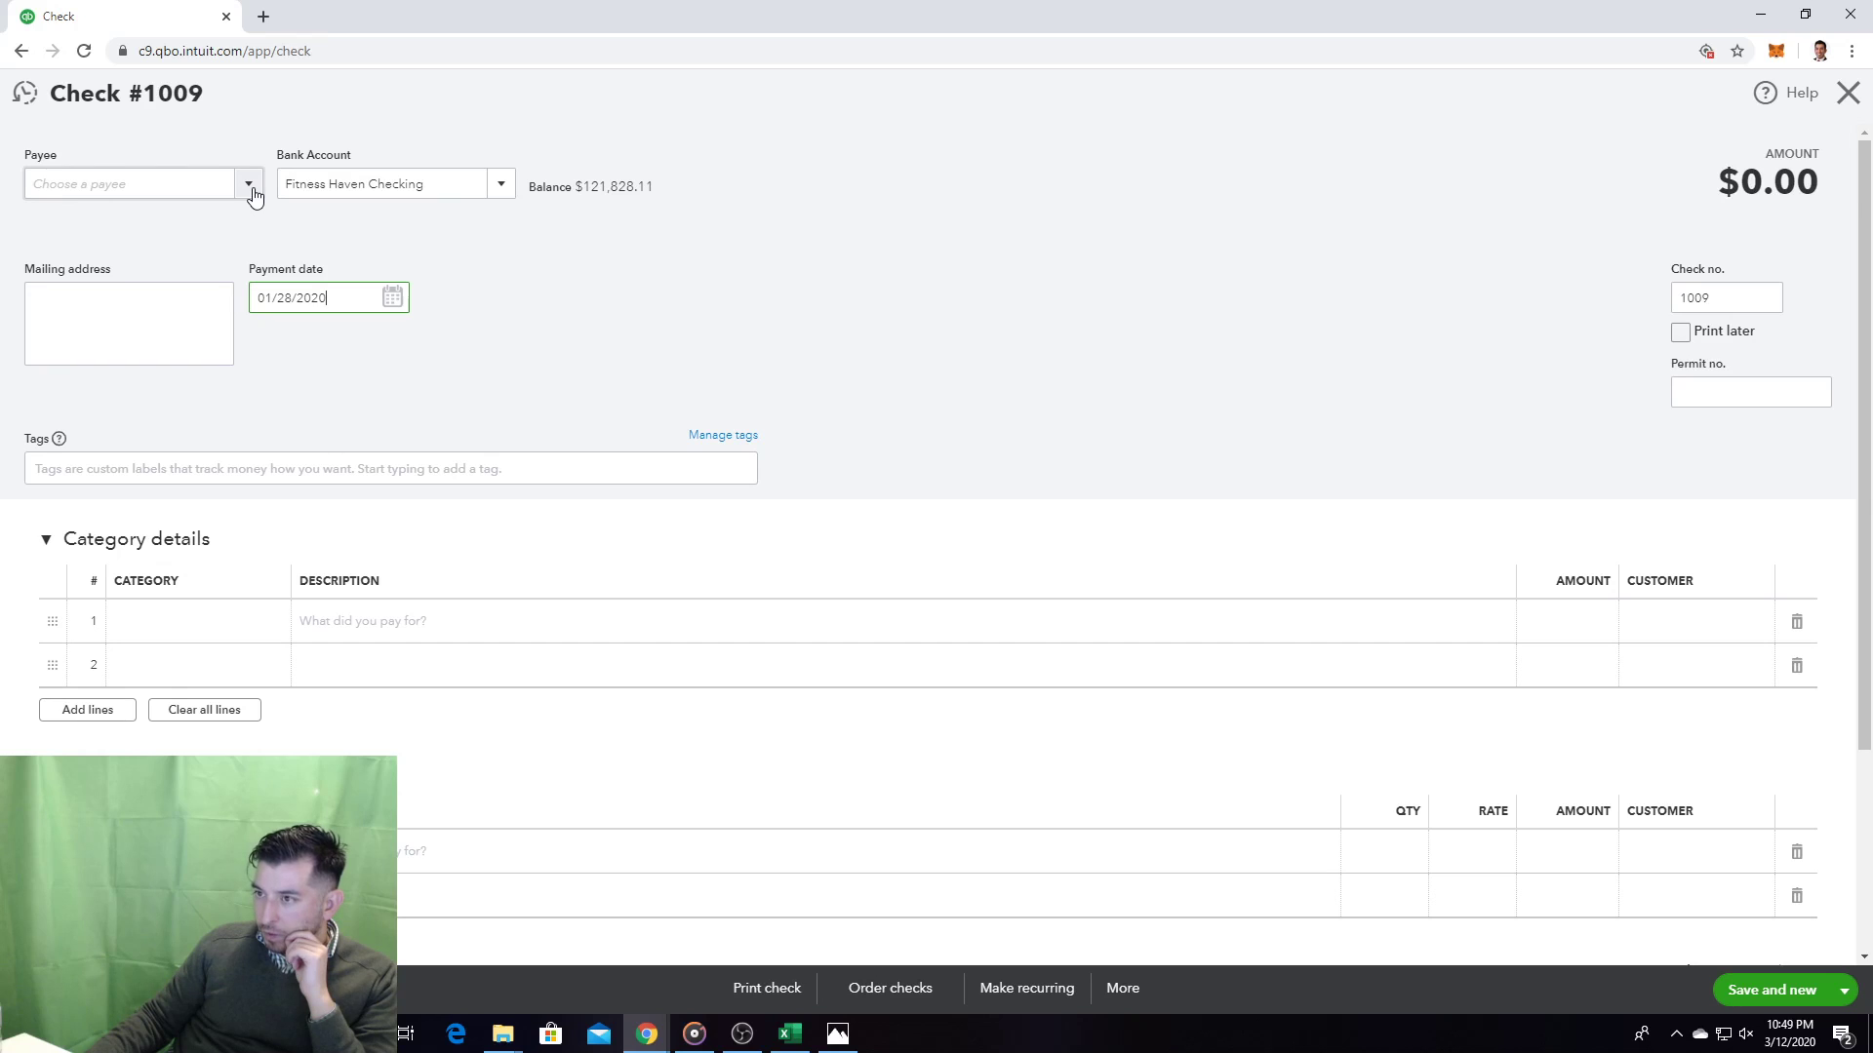
pyautogui.click(204, 184)
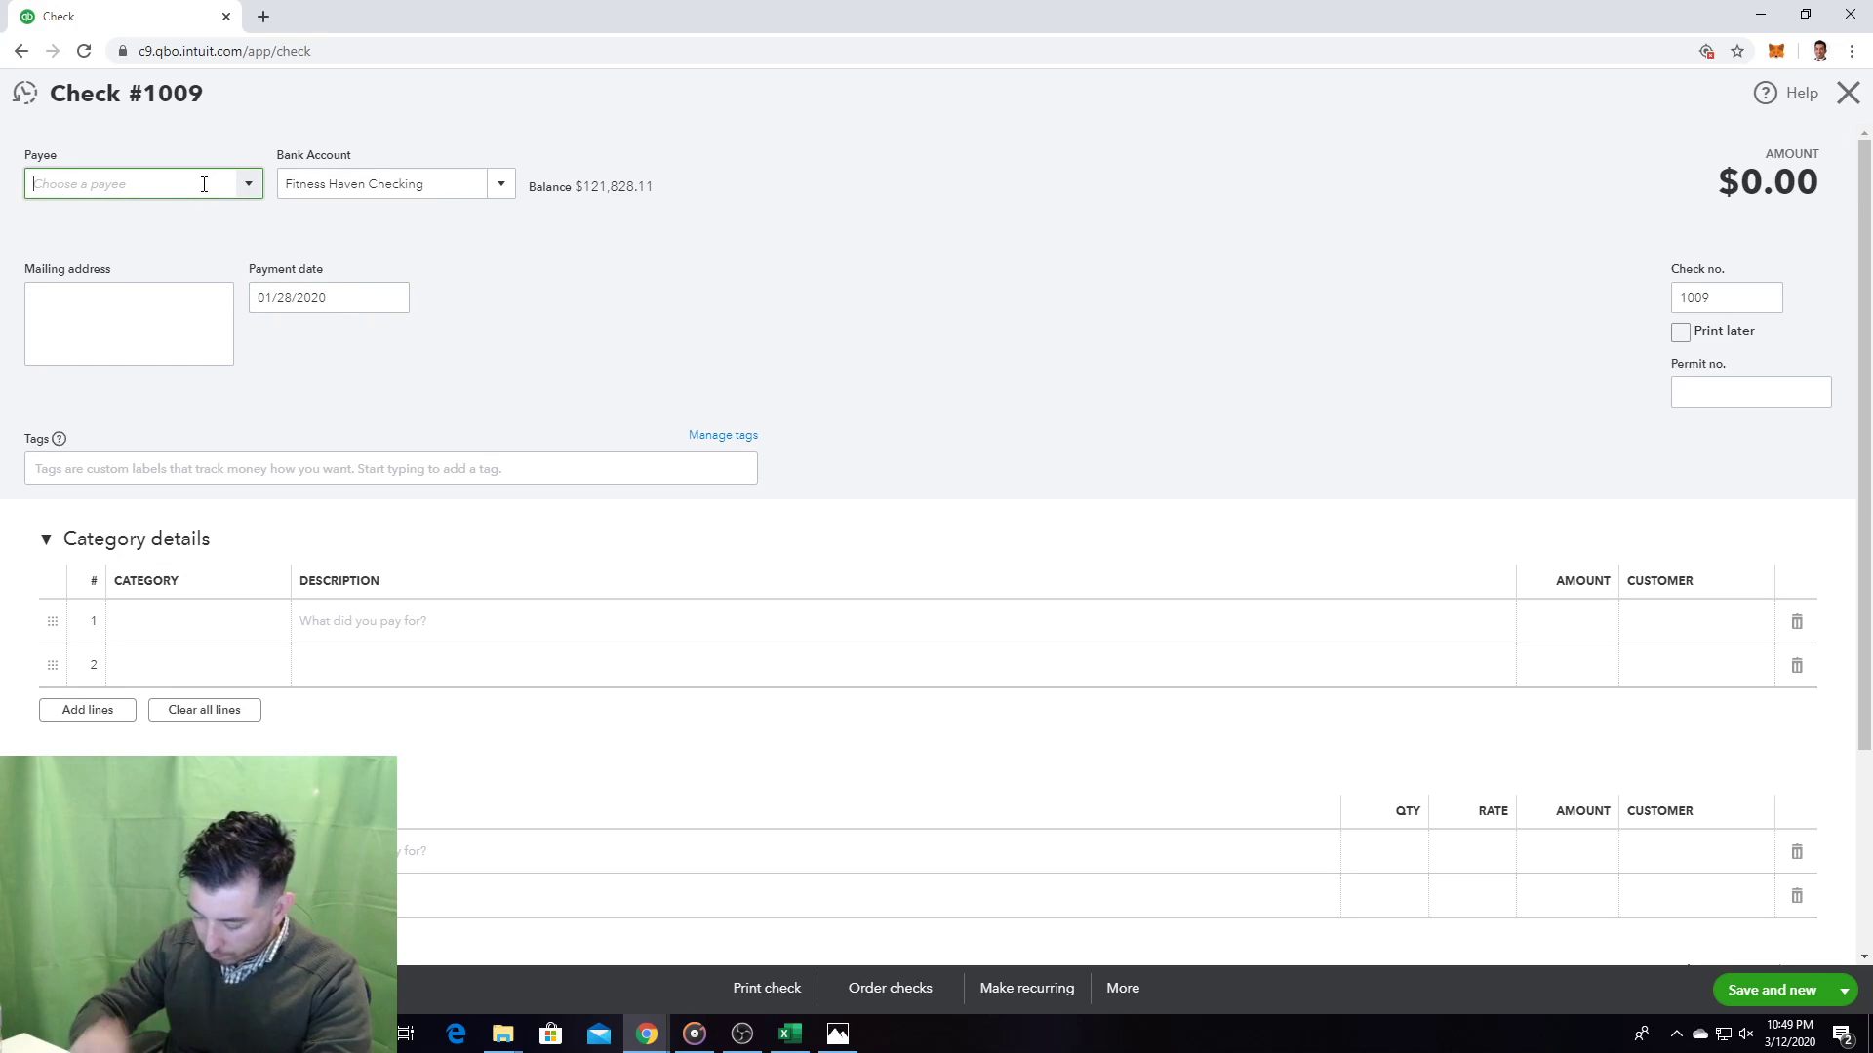
pyautogui.write('Val-Pak')
pyautogui.click(147, 231)
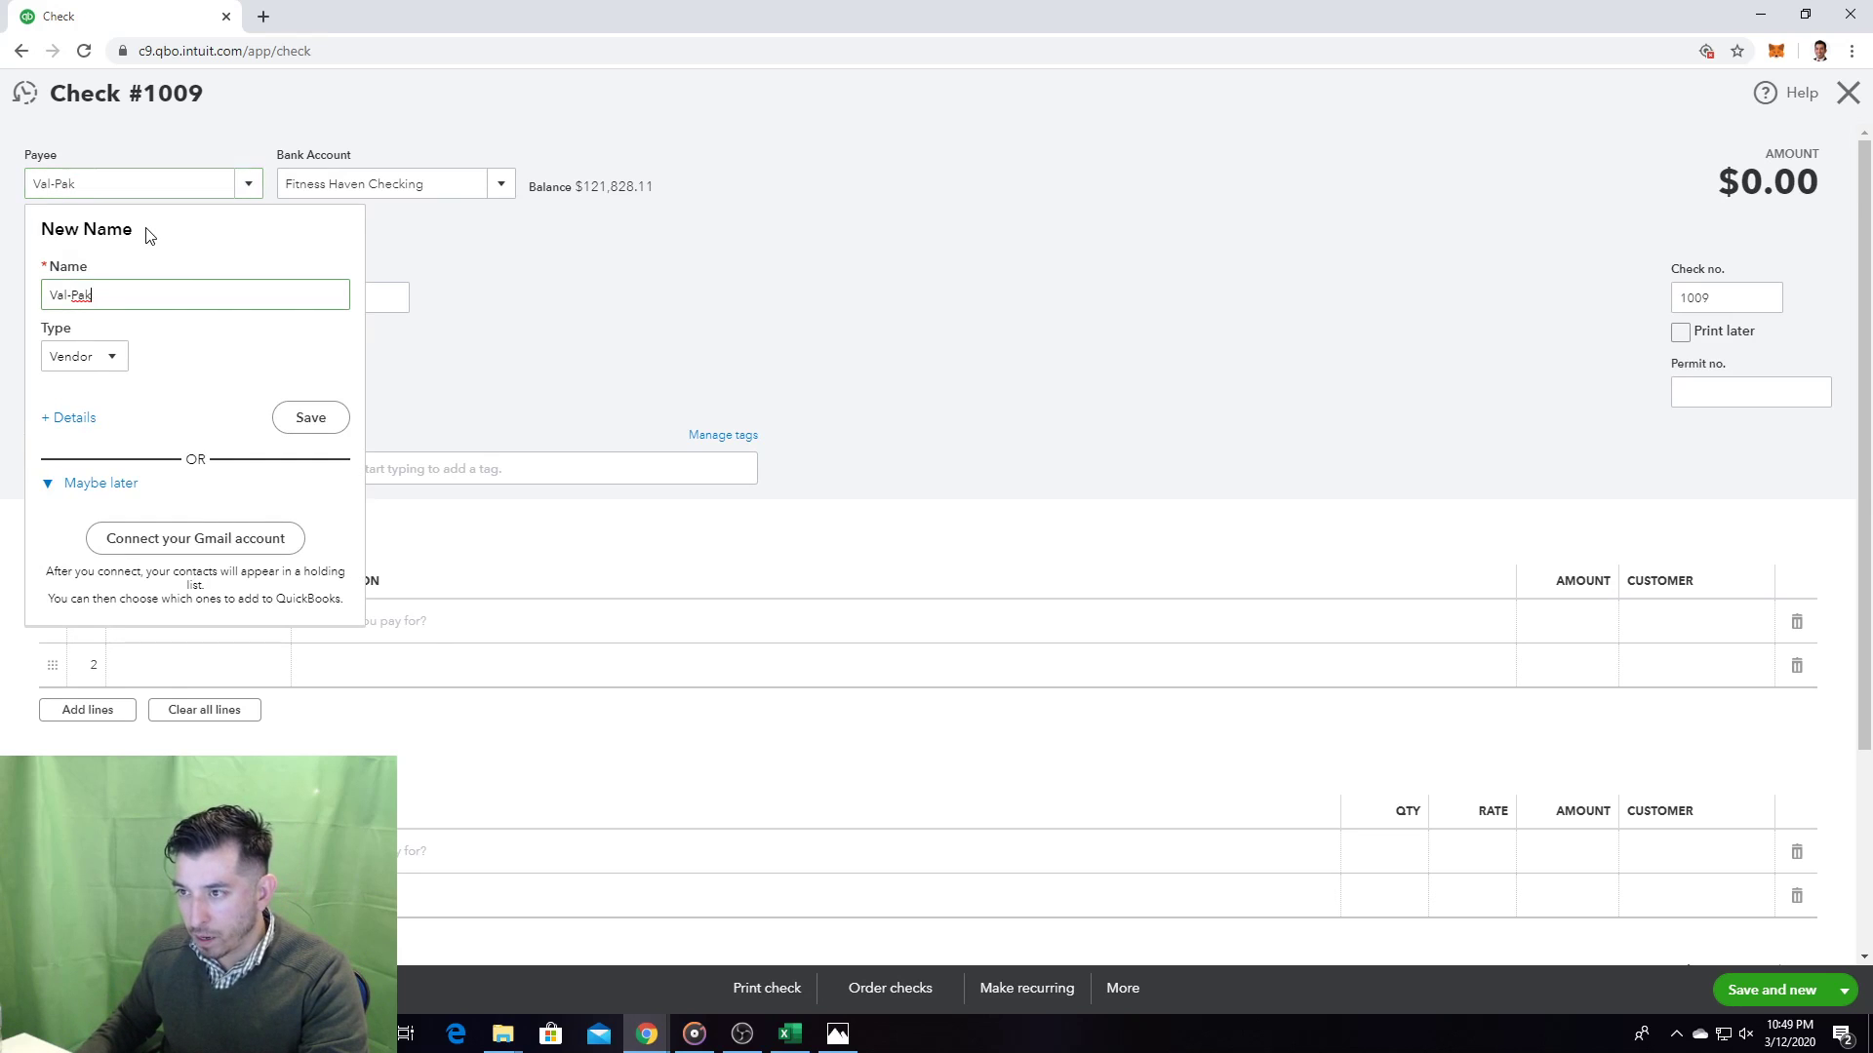
pyautogui.click(312, 418)
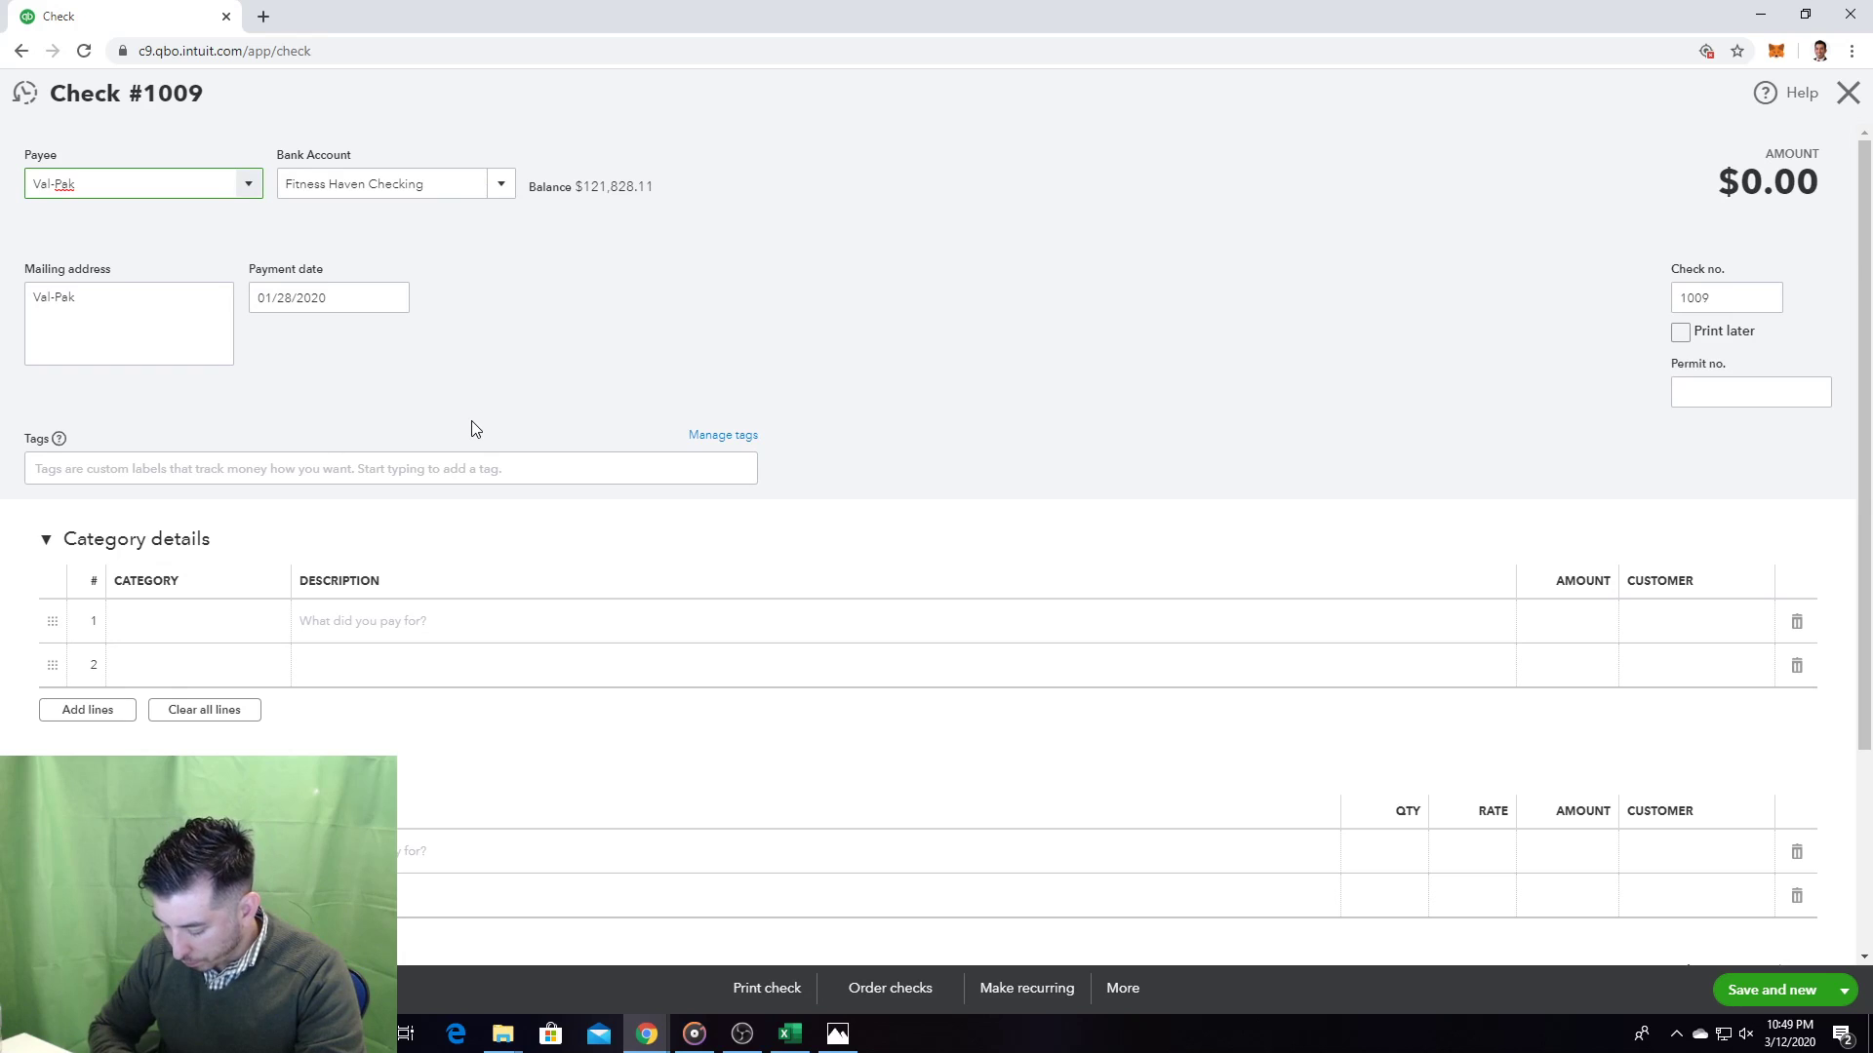
# Step: Enter 225 as the first category line's amount on the Val-Pak check, consulting the practice-set page in Photos
pyautogui.click(860, 1038)
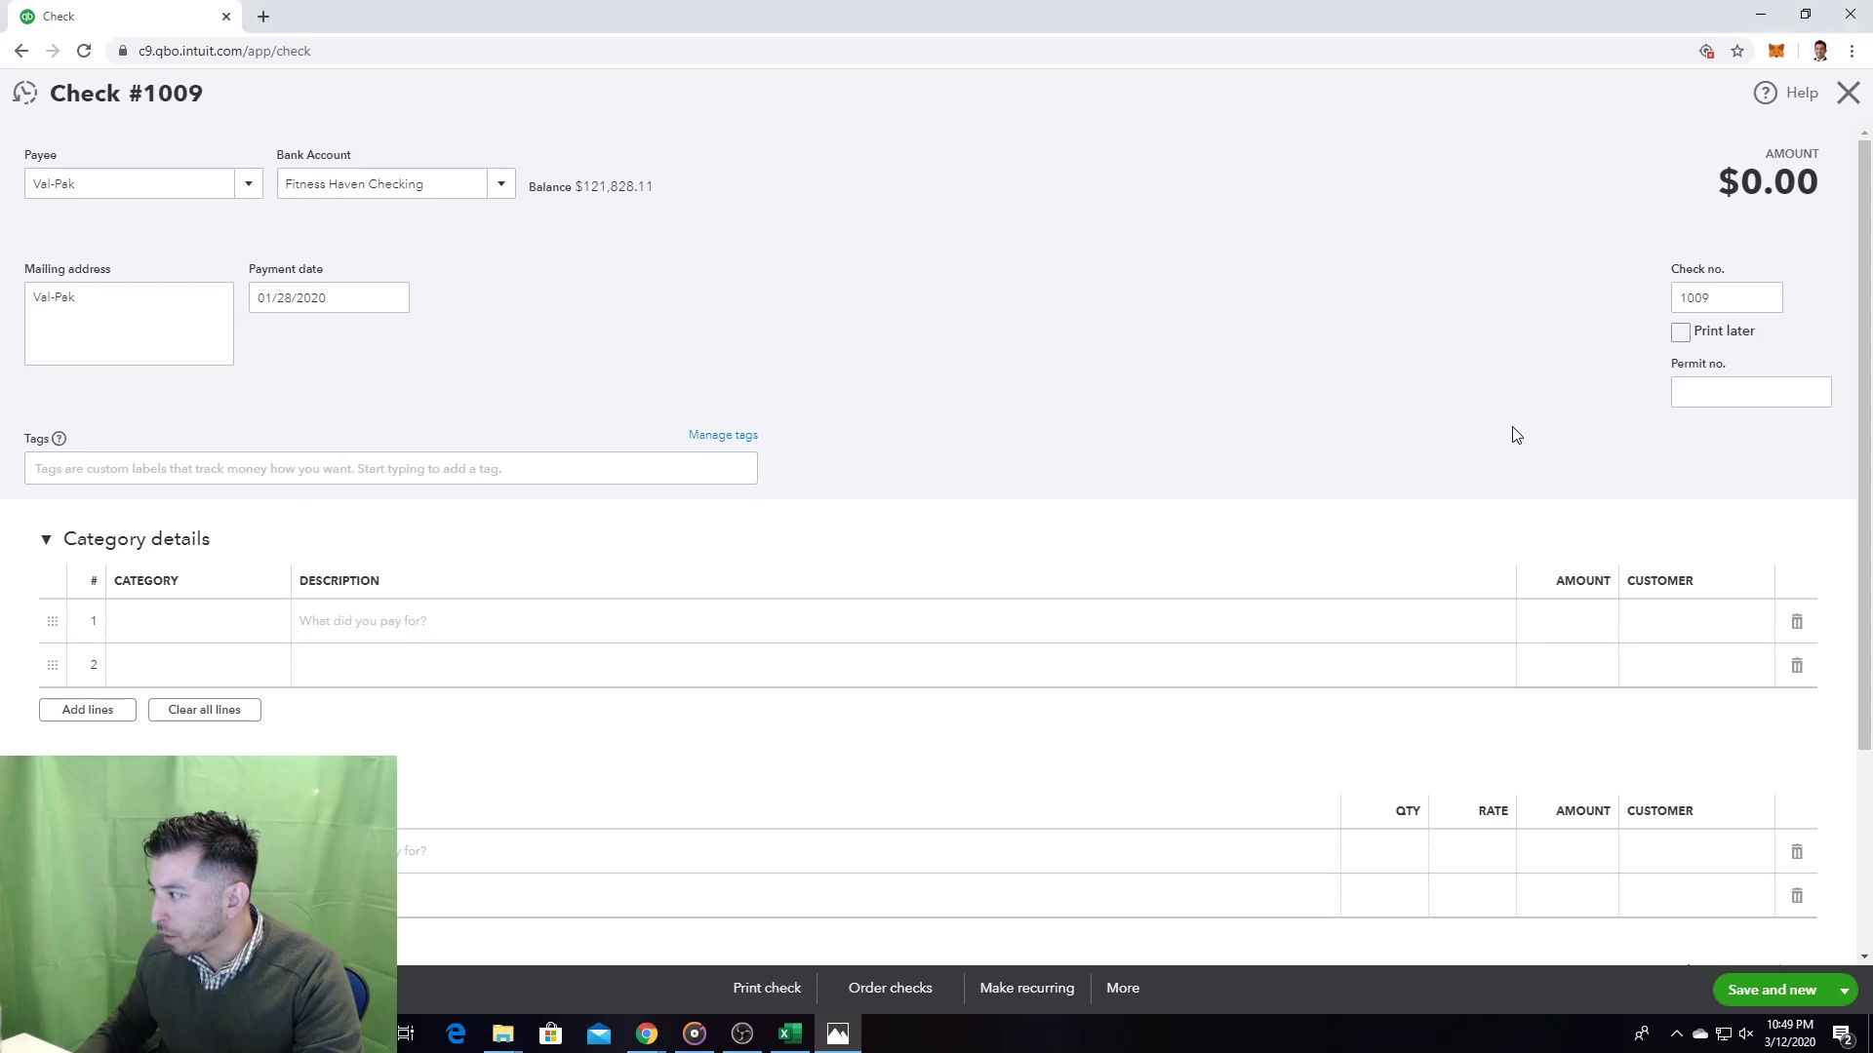
pyautogui.click(1510, 431)
pyautogui.click(1588, 634)
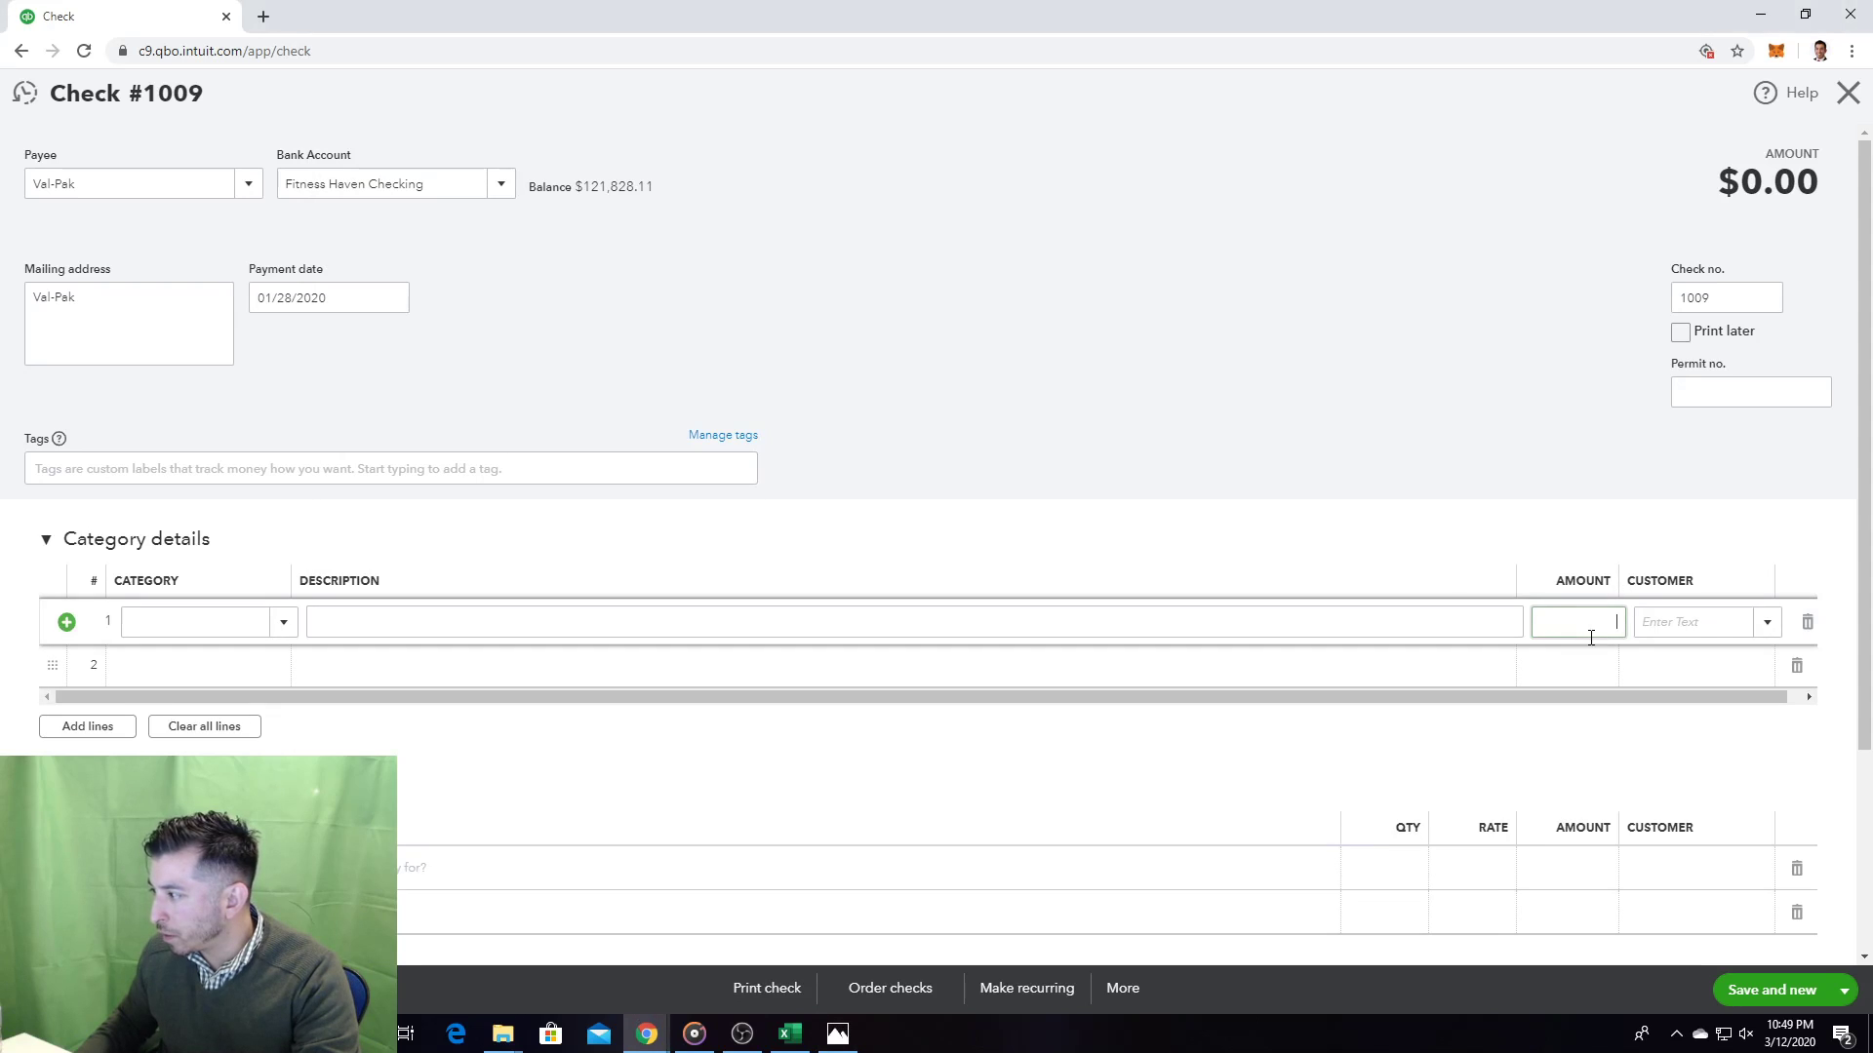
pyautogui.write('225')
pyautogui.click(838, 1032)
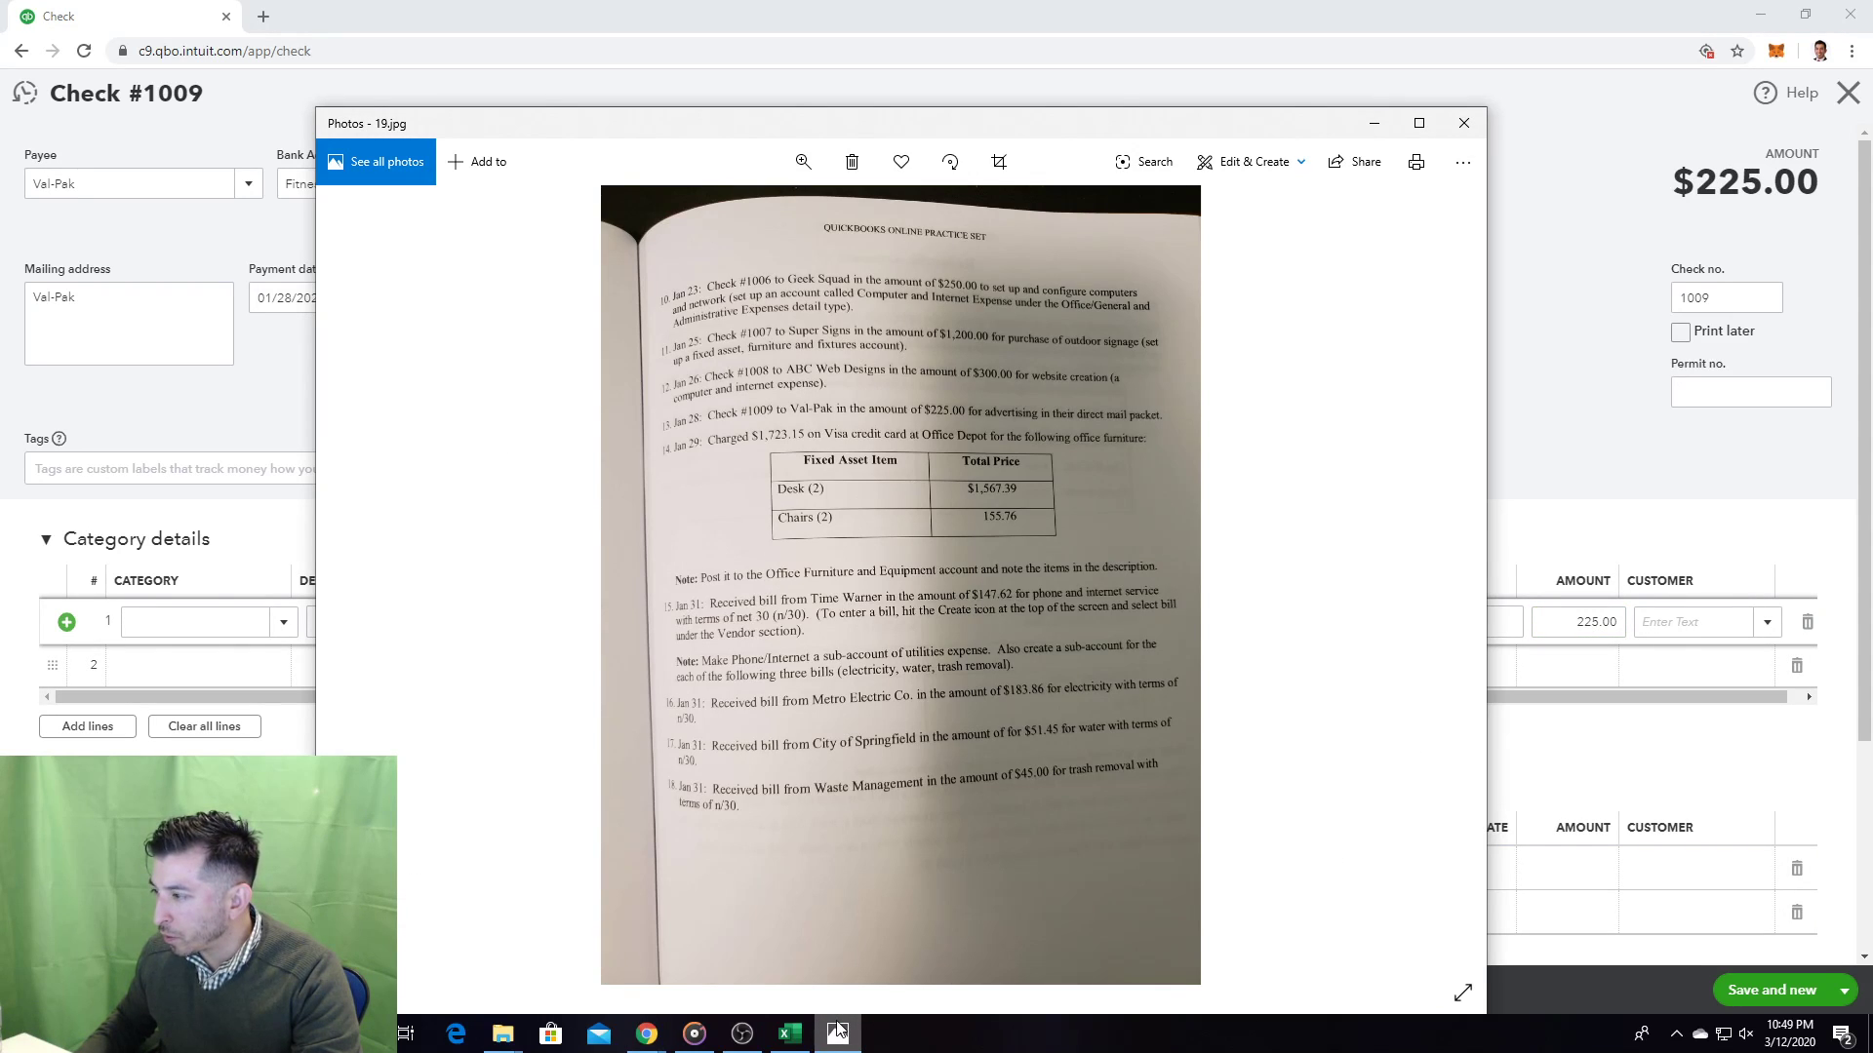
pyautogui.click(838, 1033)
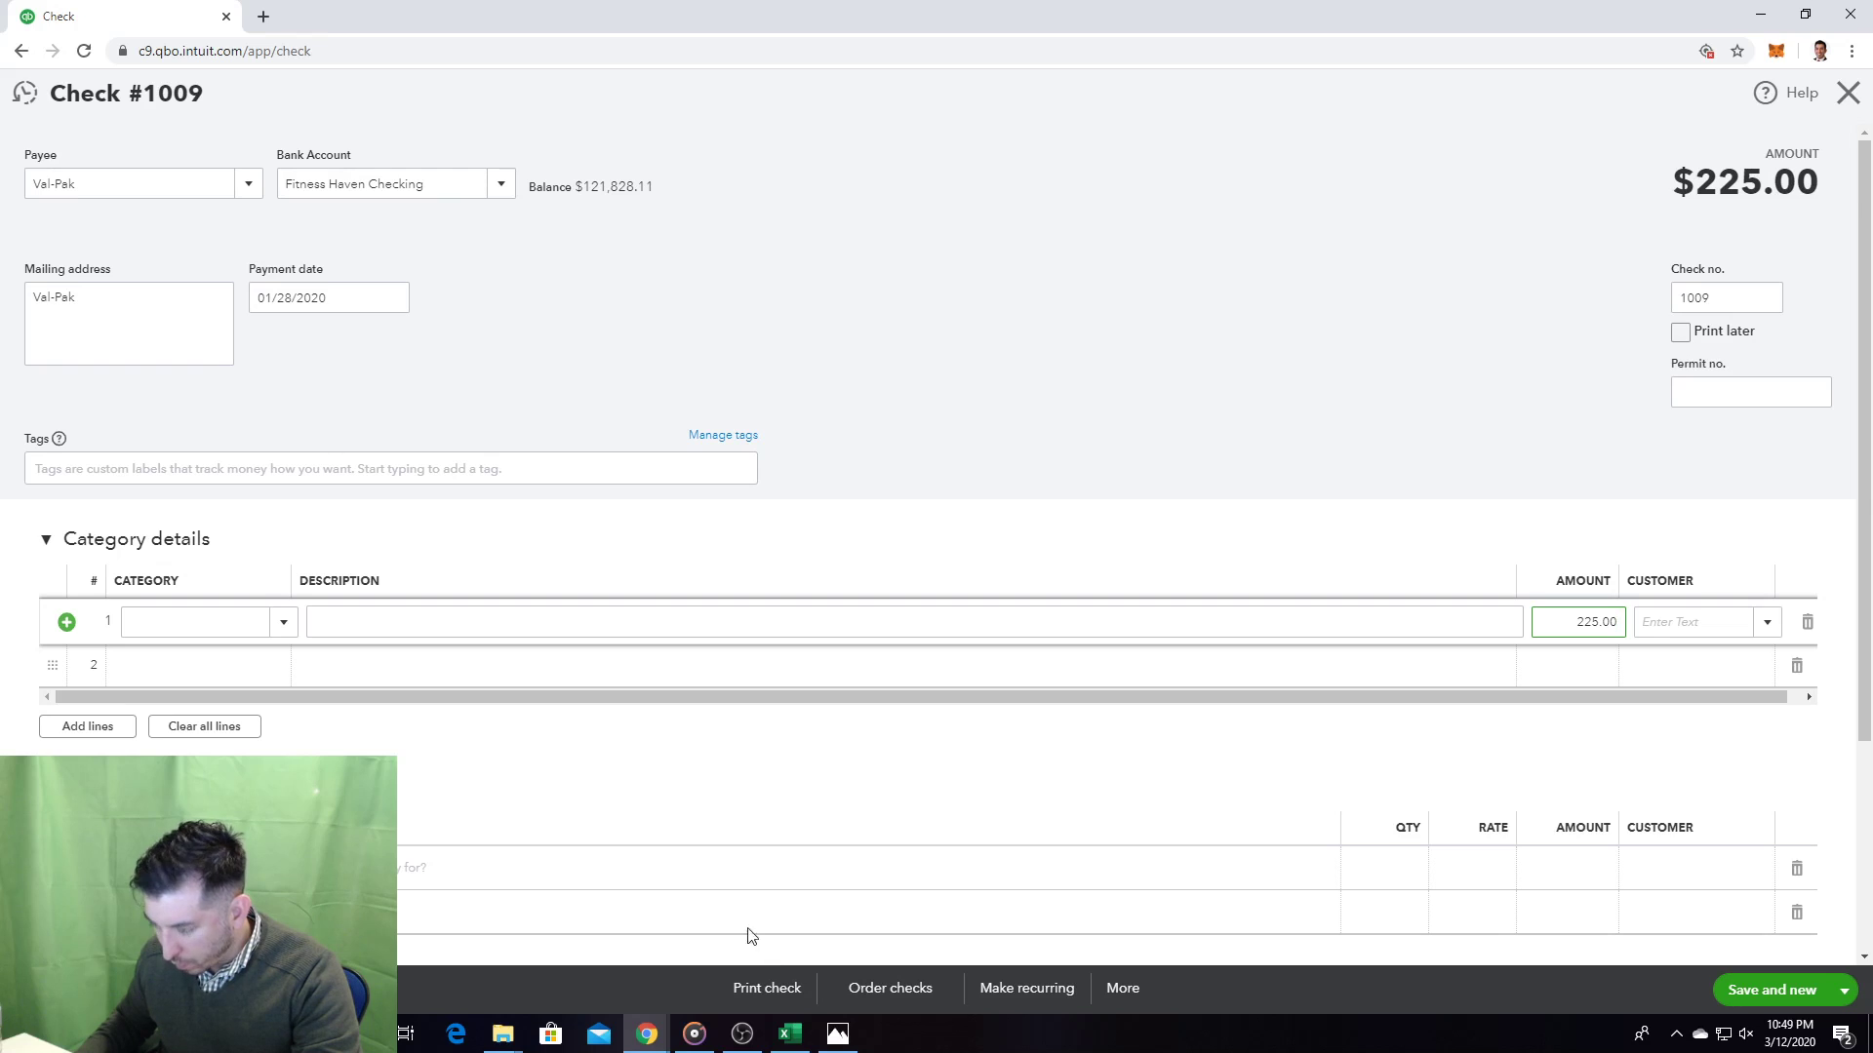
# Step: Assign the Val-Pak line to Advertising & Marketing with the description "Advertising in direct mail packet"
pyautogui.click(250, 616)
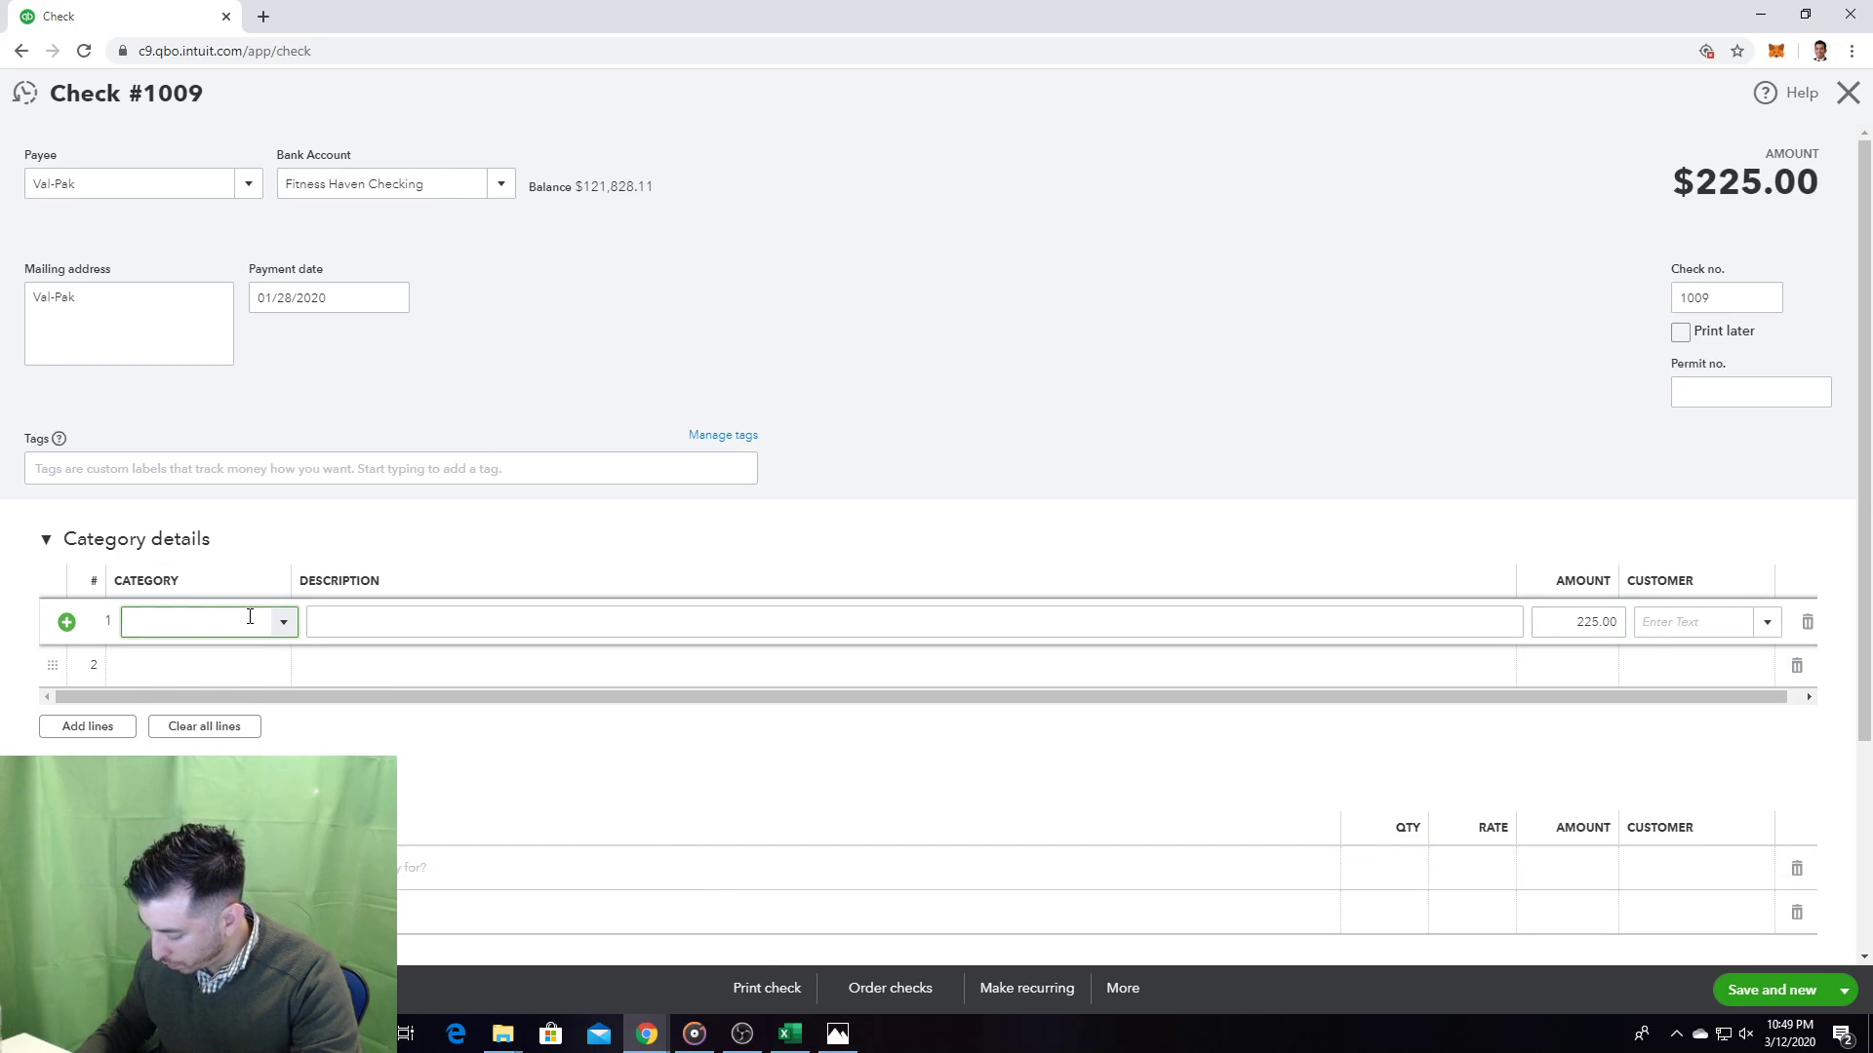
pyautogui.write('Advertising & Marketin')
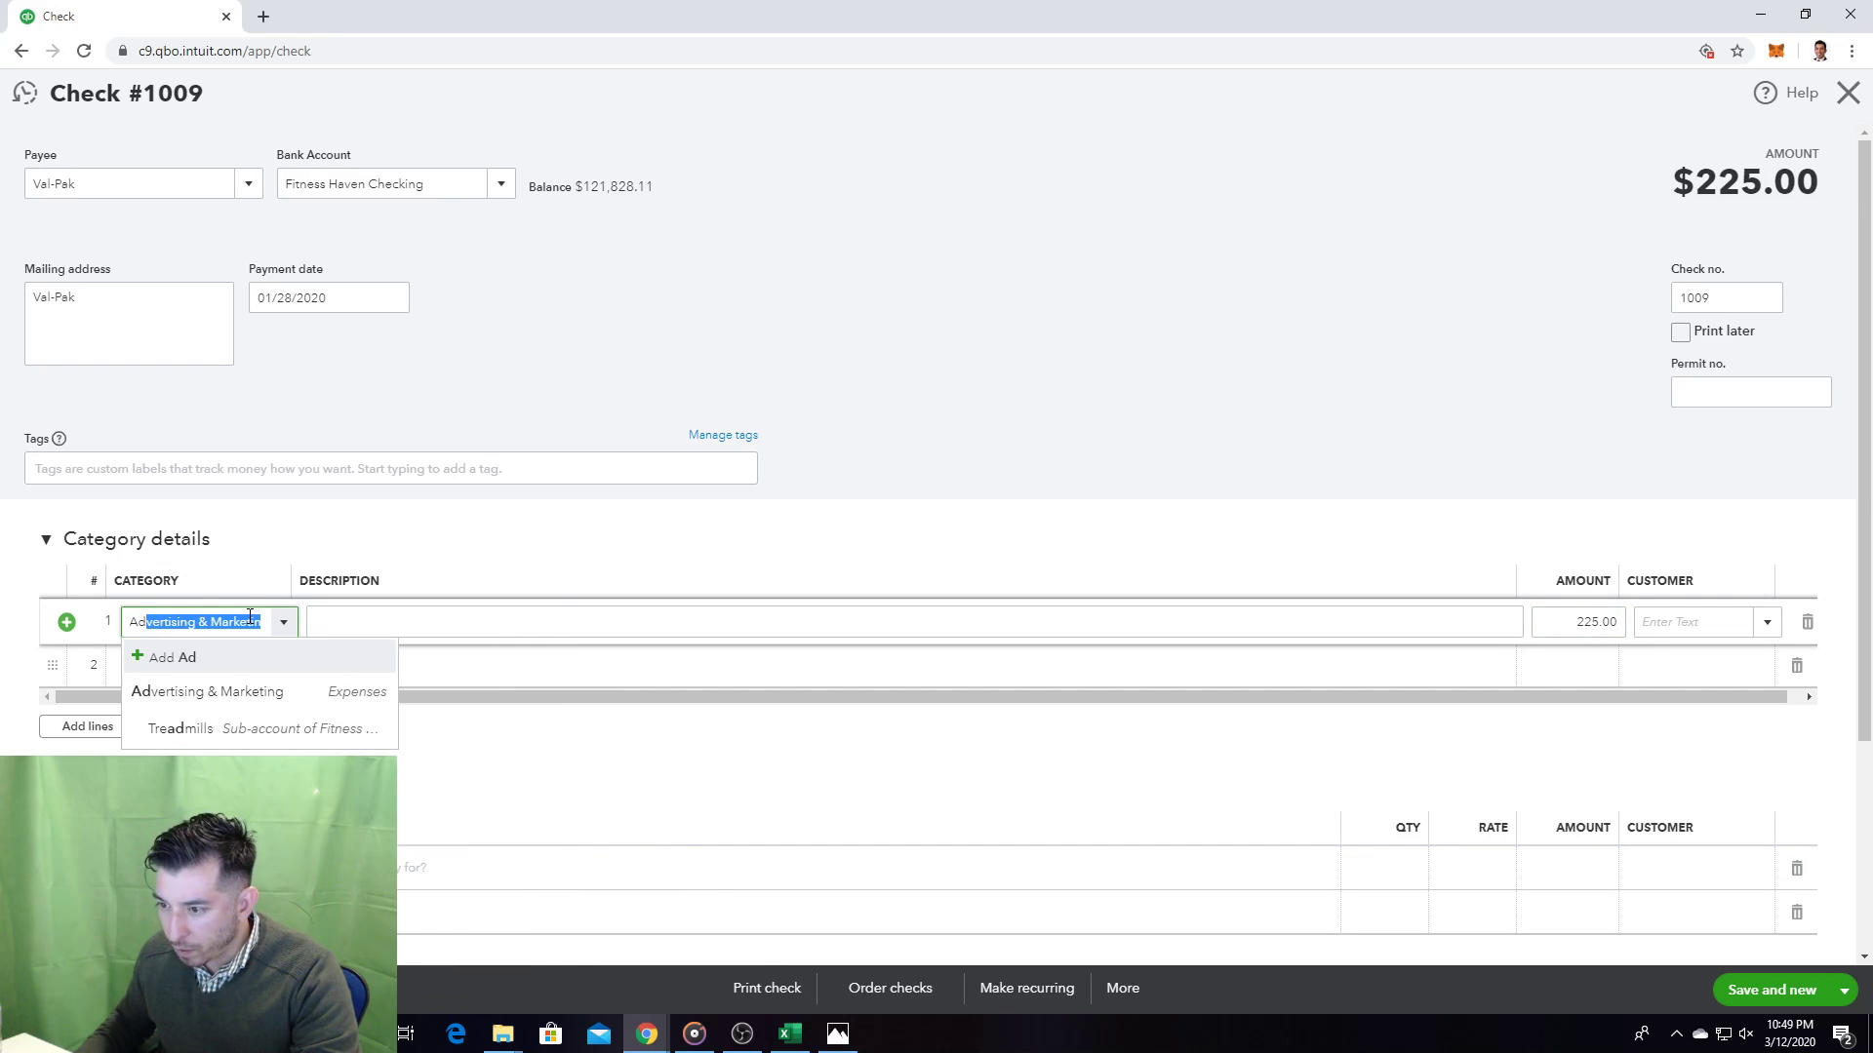
pyautogui.click(230, 691)
pyautogui.click(401, 622)
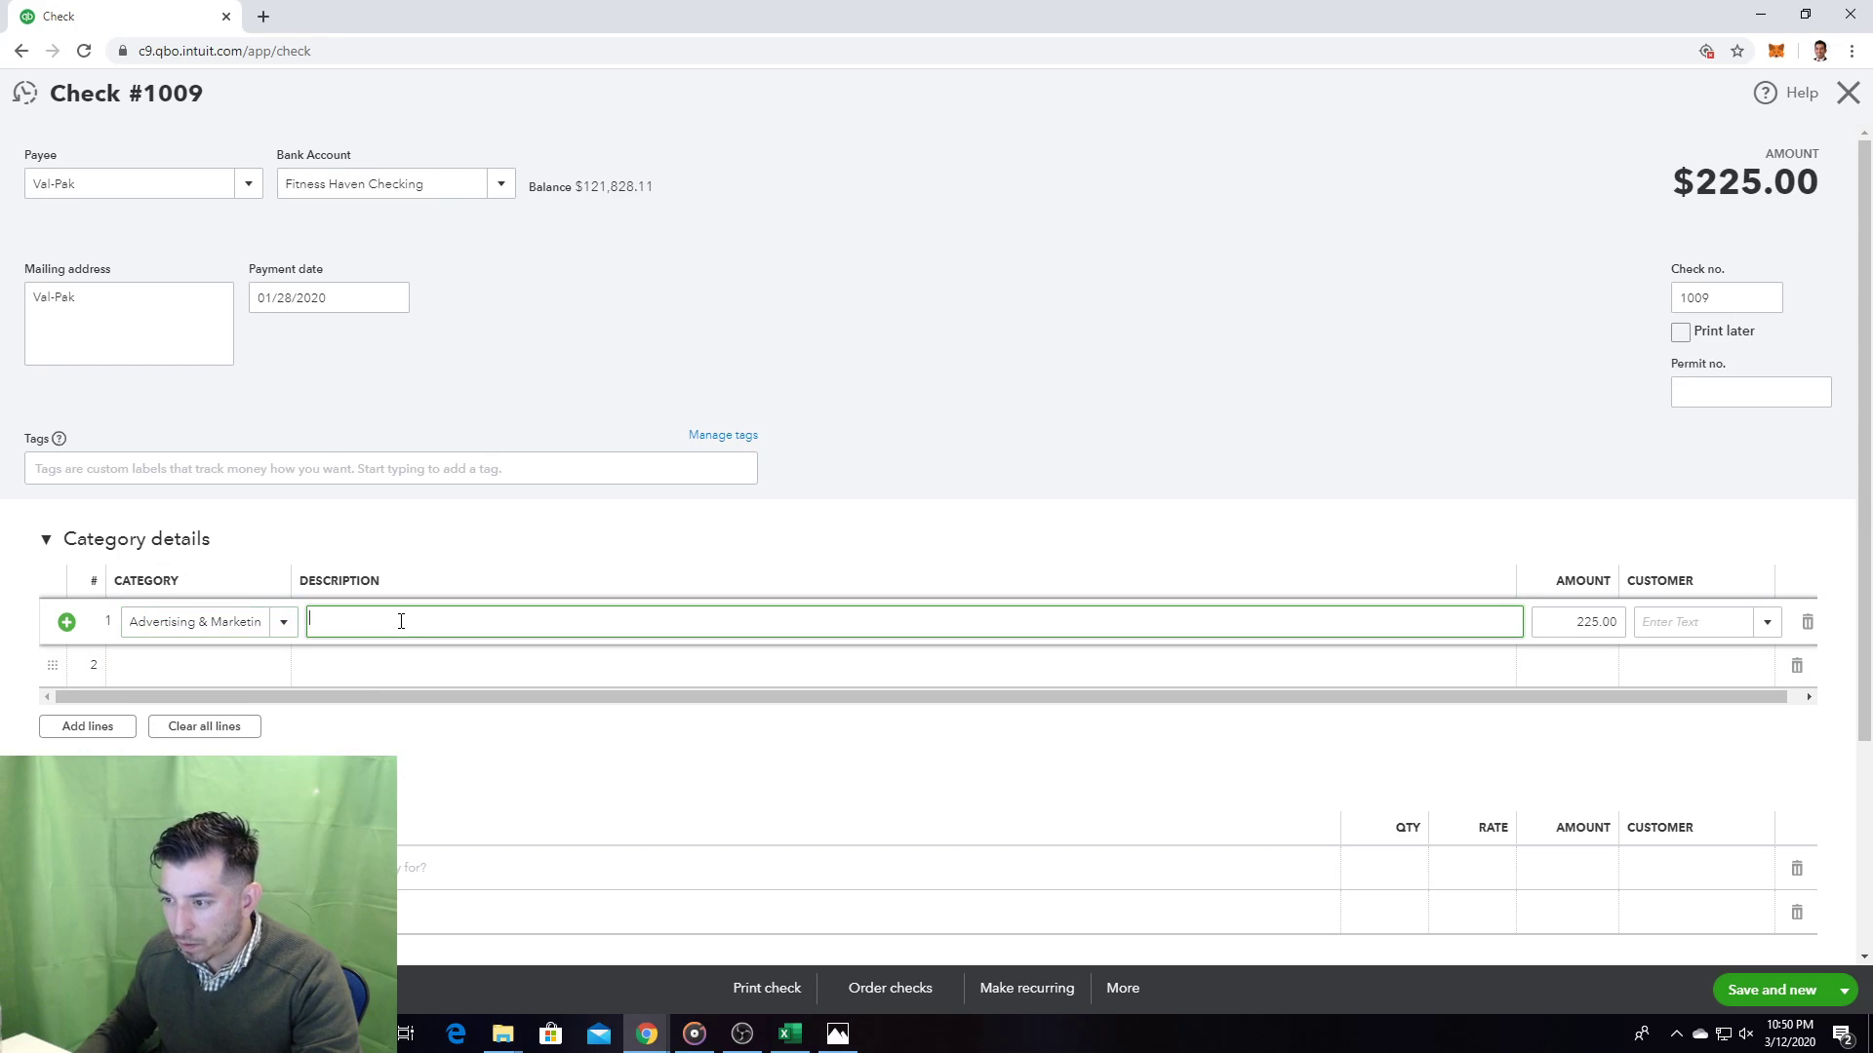
pyautogui.write('Adverti')
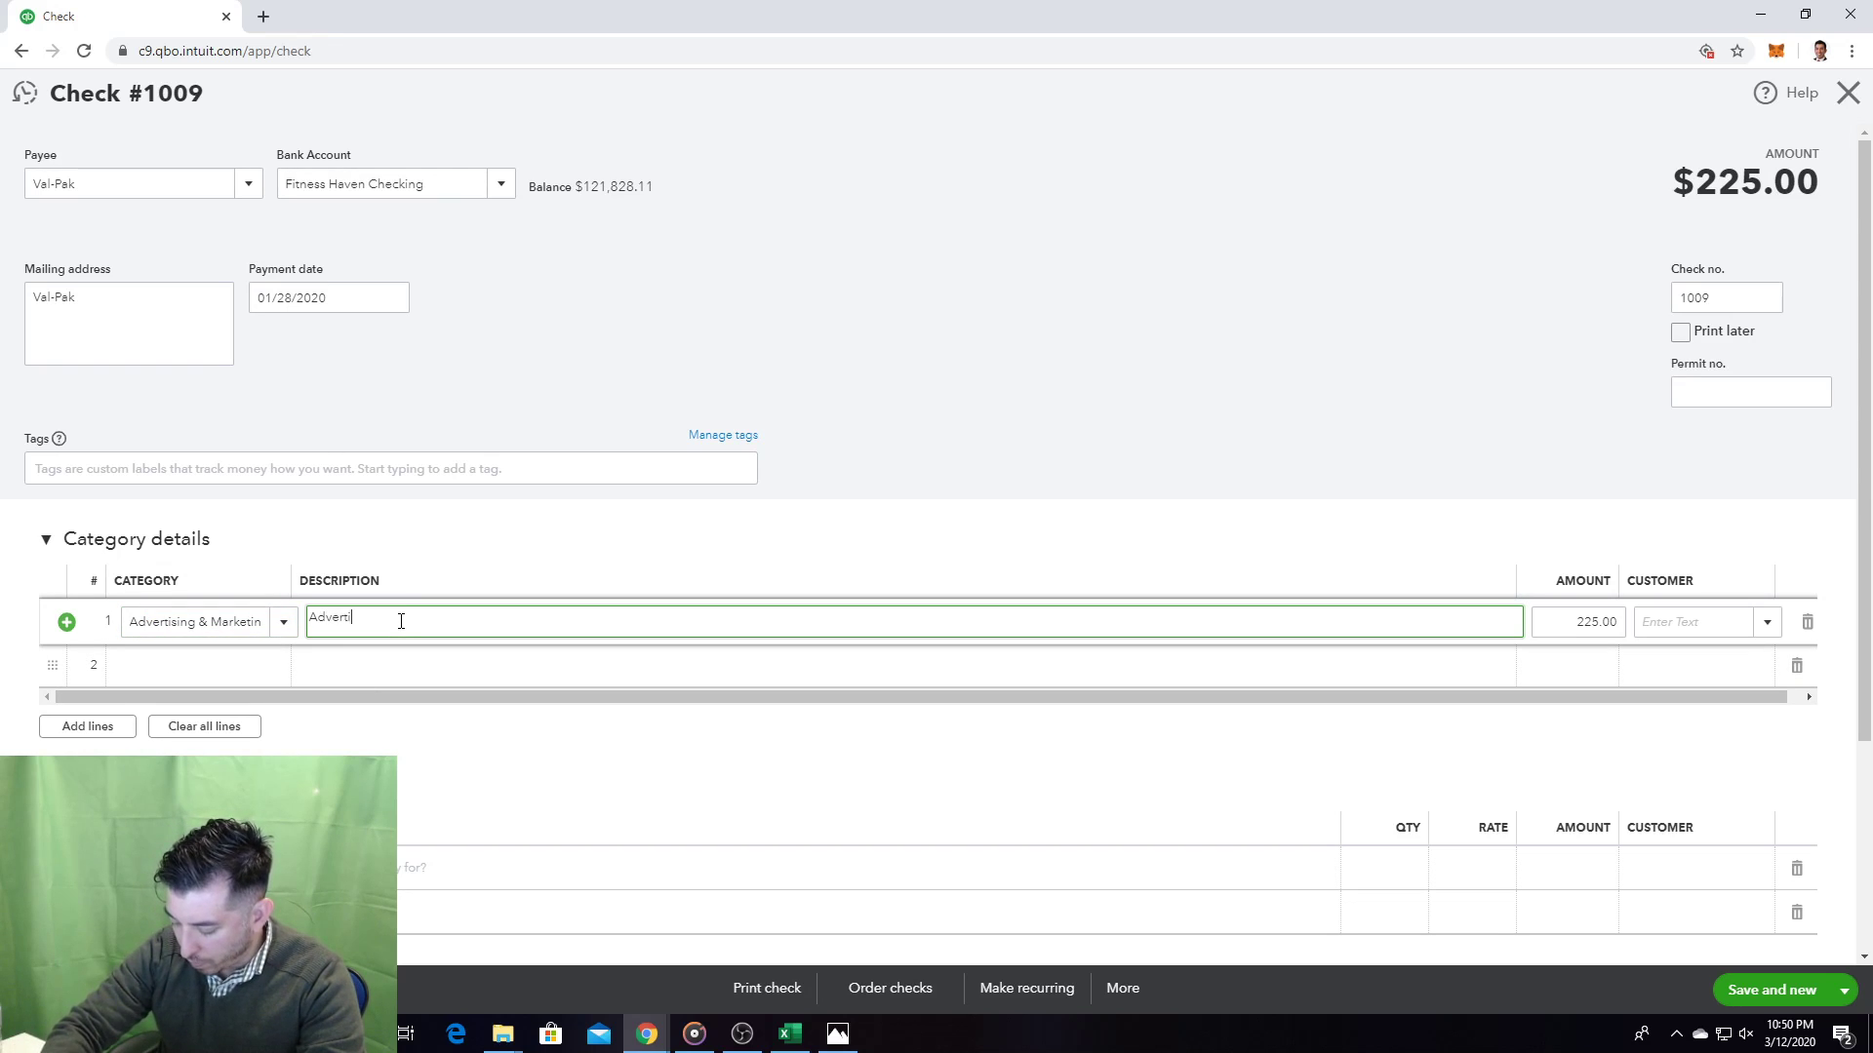
pyautogui.write('sing in di')
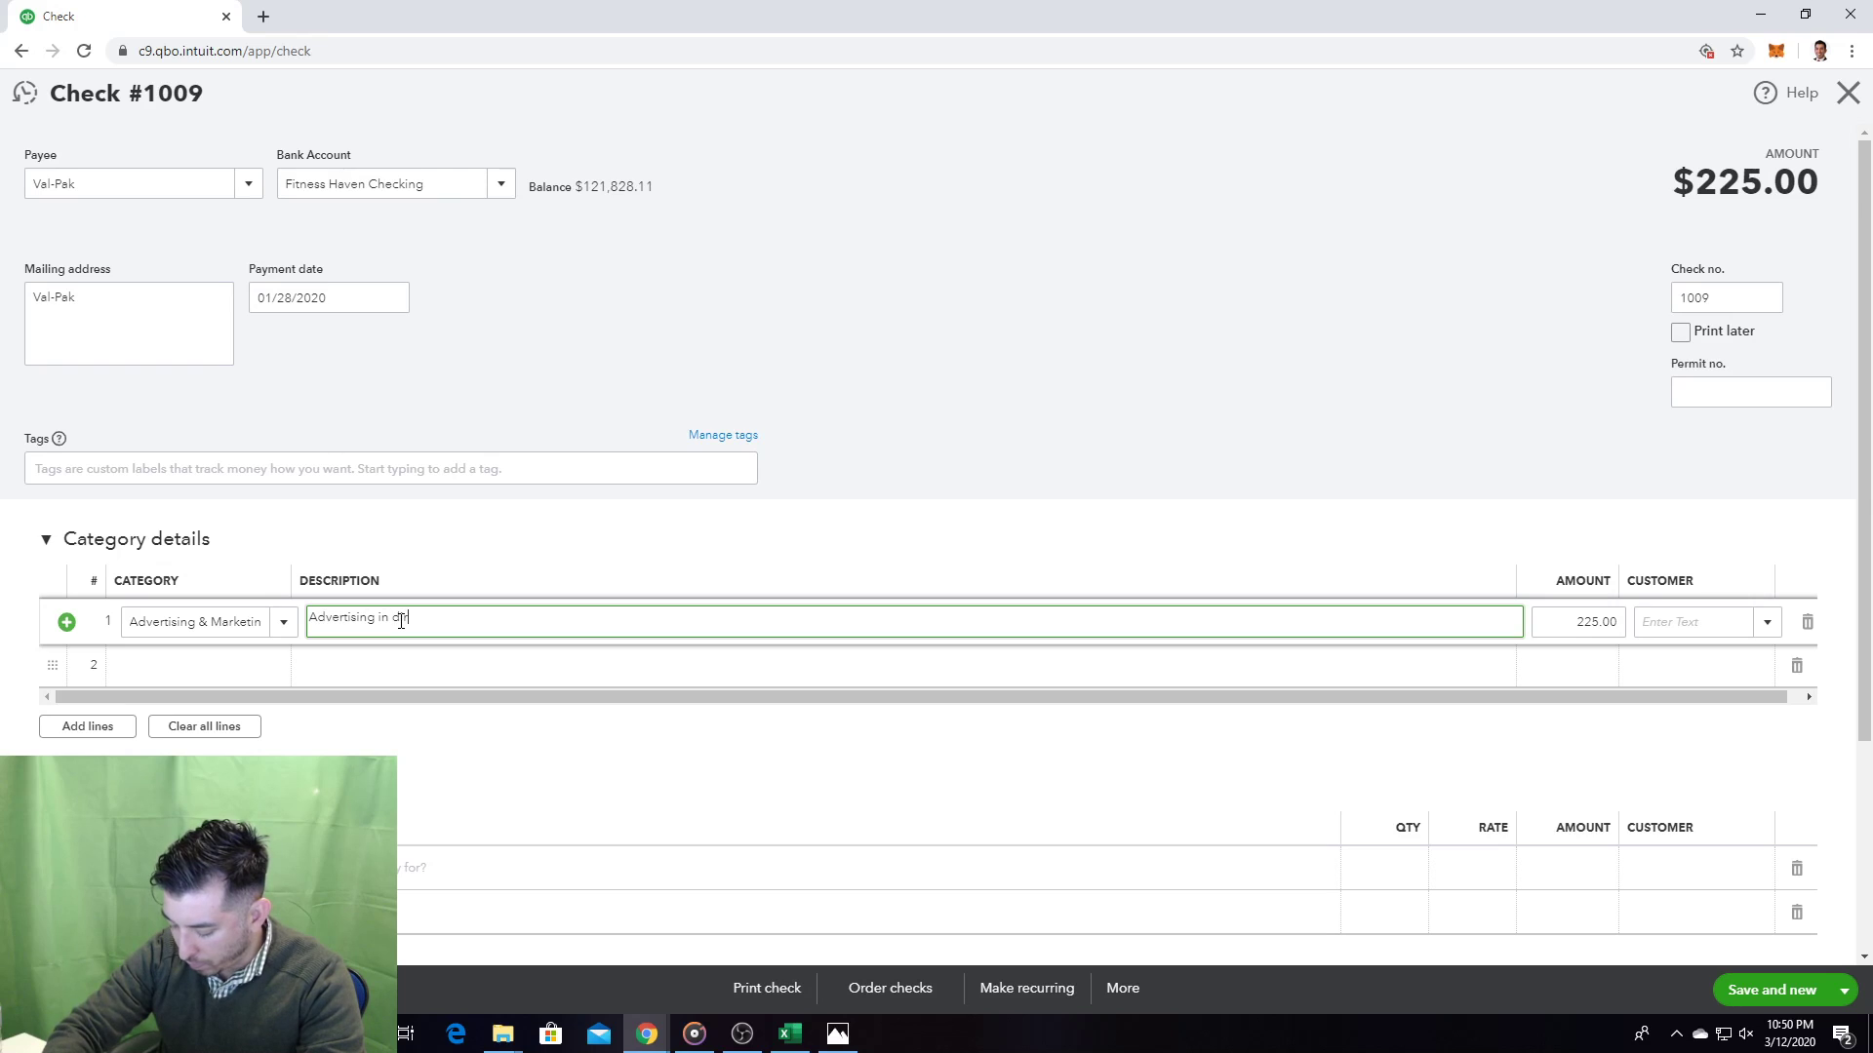
pyautogui.write('rect mail packet')
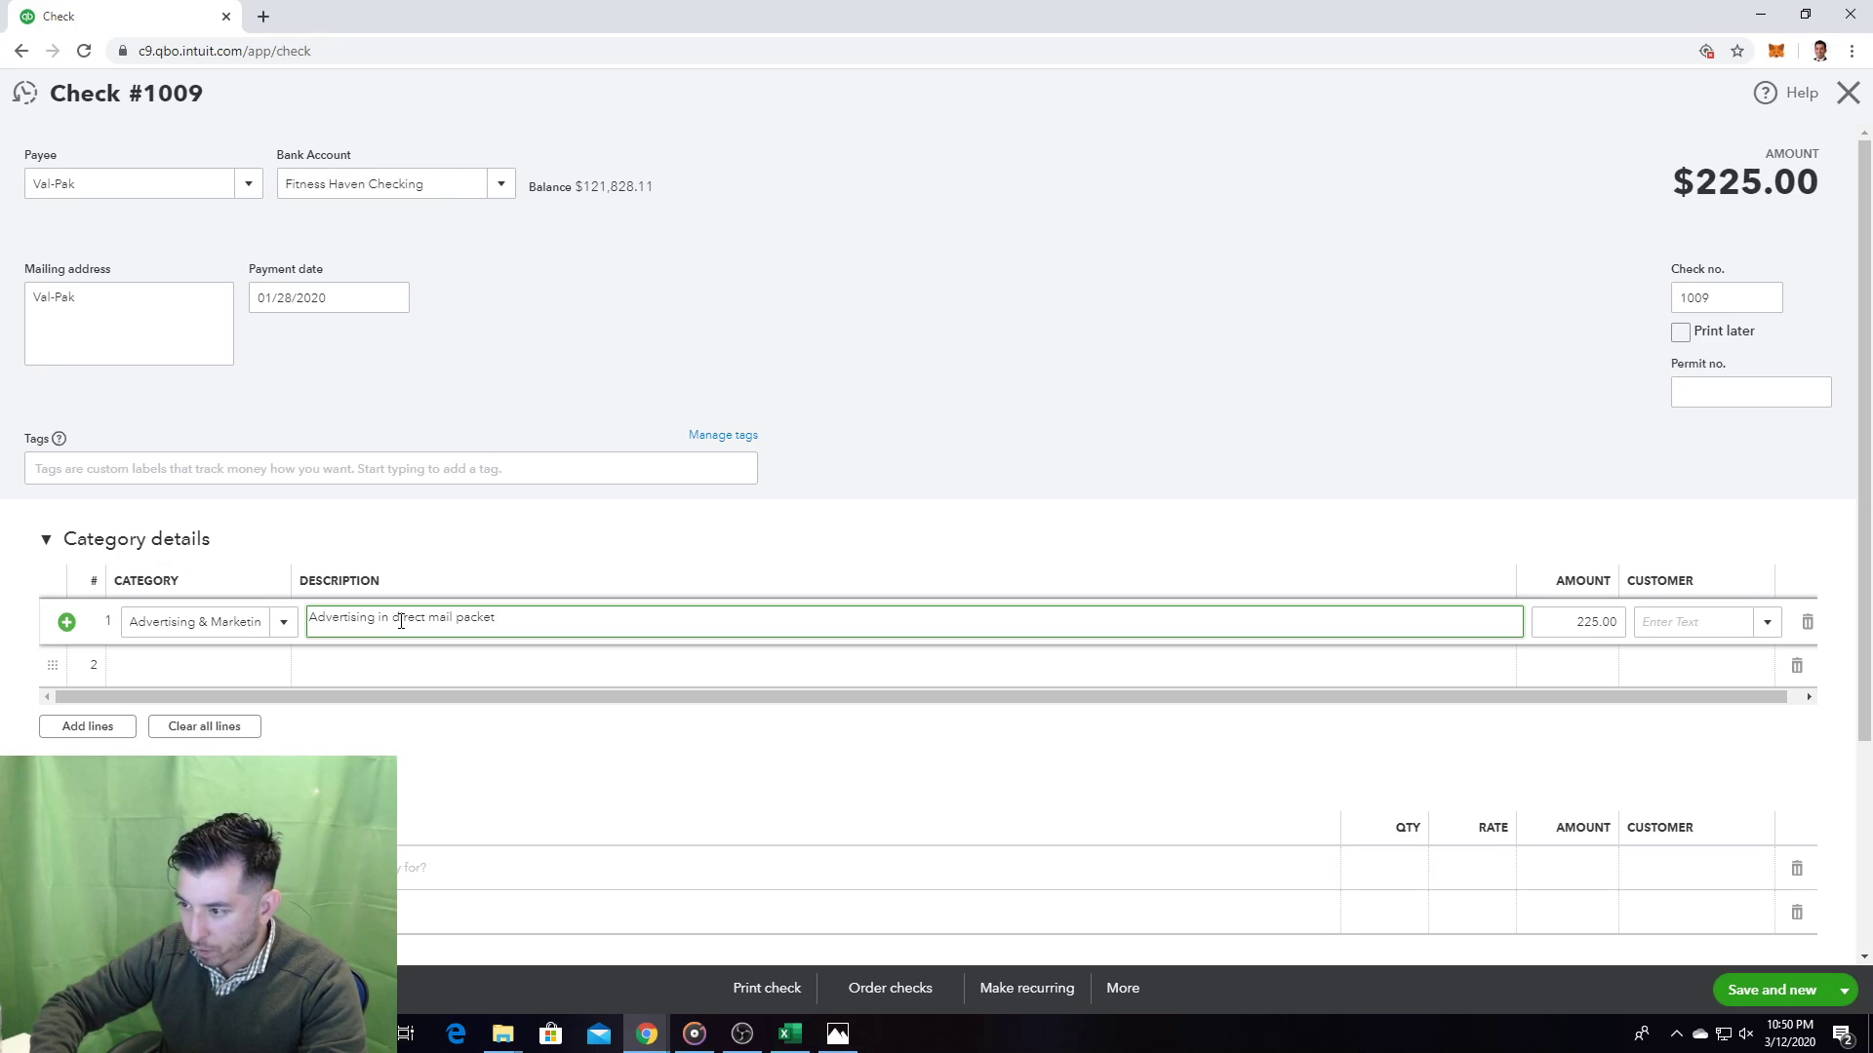
# Step: Change the line description to "Advertising in Val-Pak direct mail packet", and save and close the Val-Pak check
pyautogui.click(401, 621)
pyautogui.write('Val-Pak')
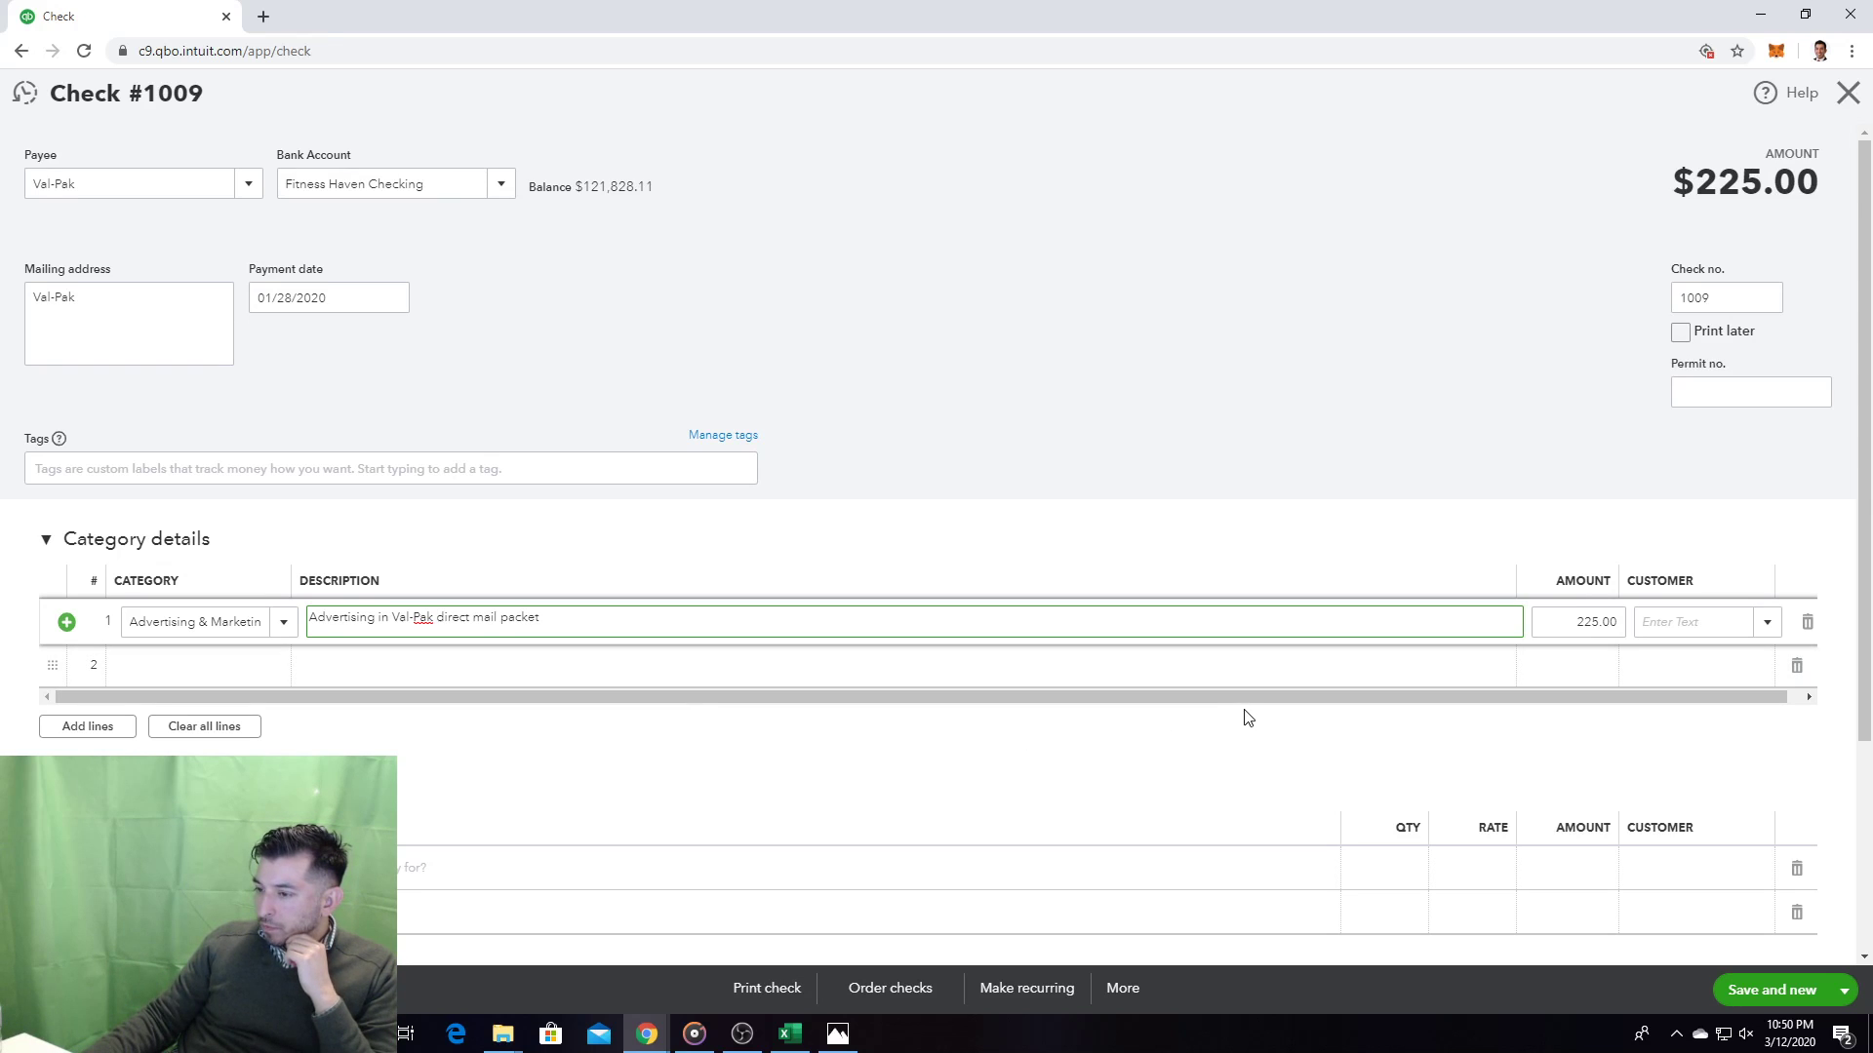
pyautogui.scroll(-3, 1247, 719)
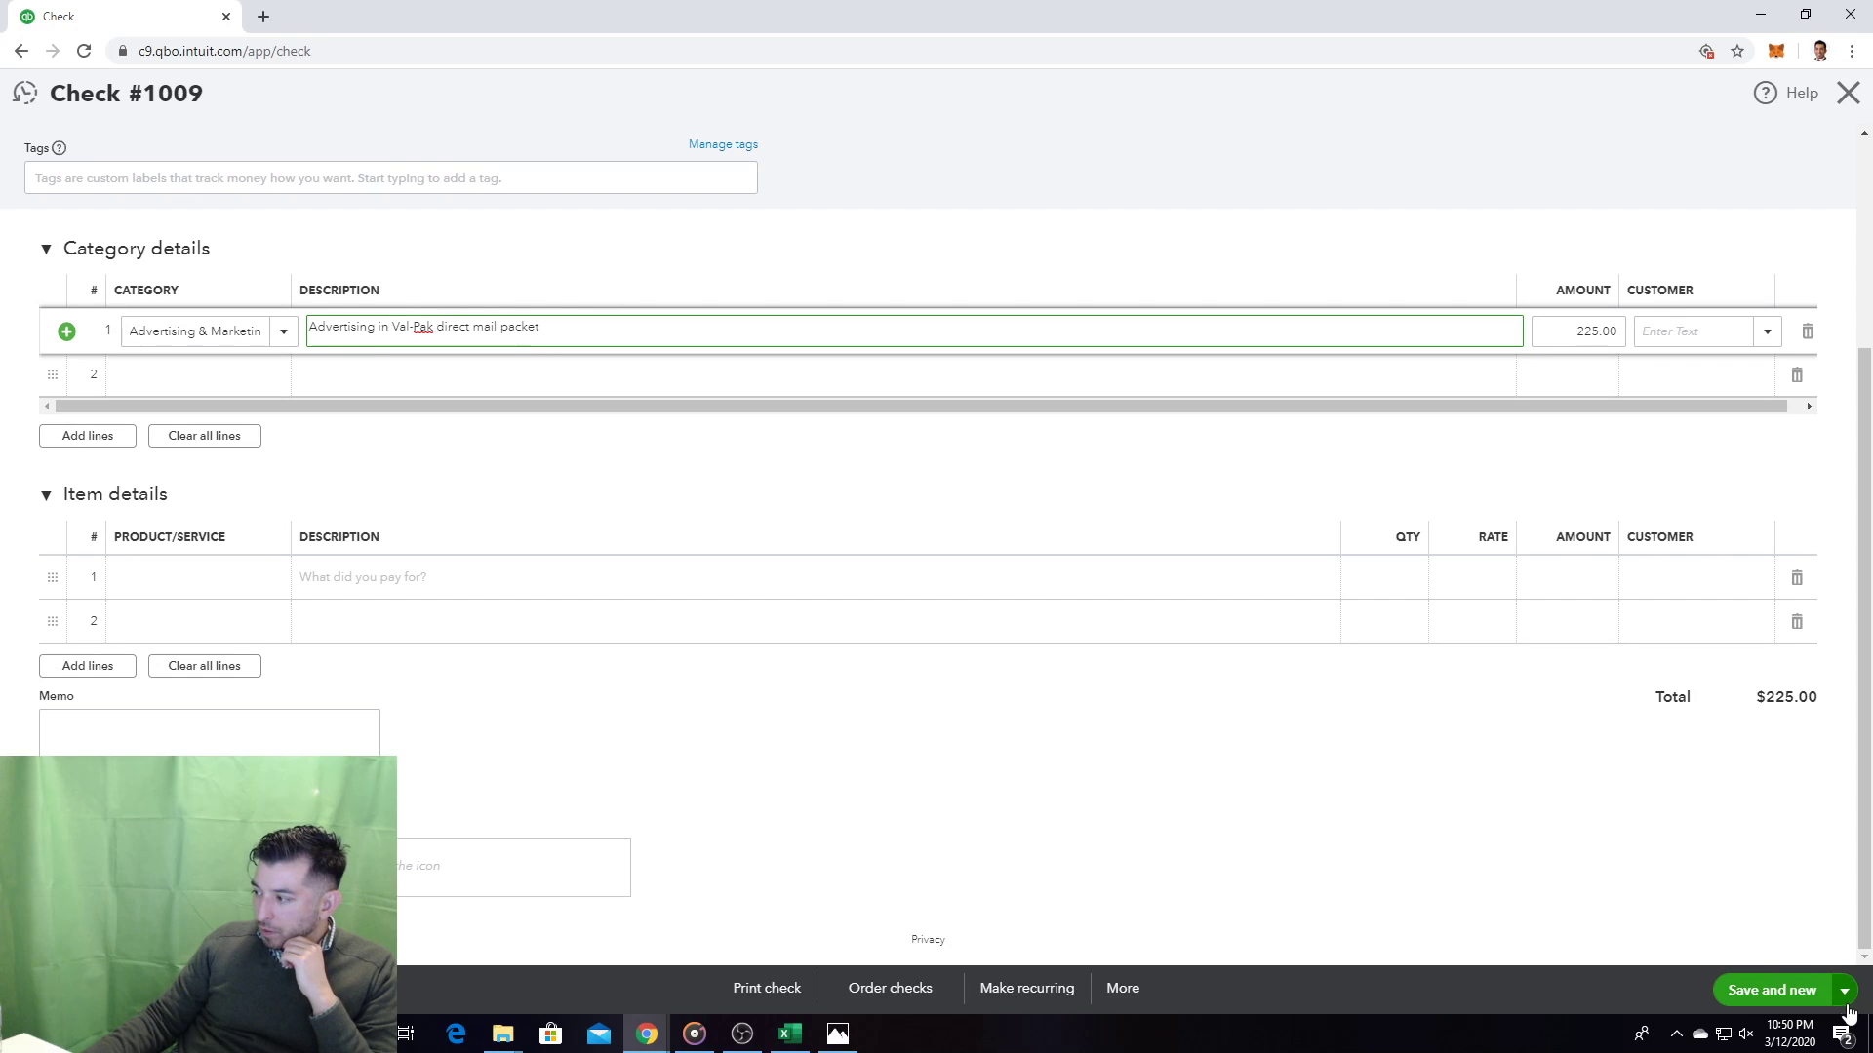
pyautogui.click(1844, 990)
pyautogui.click(1745, 959)
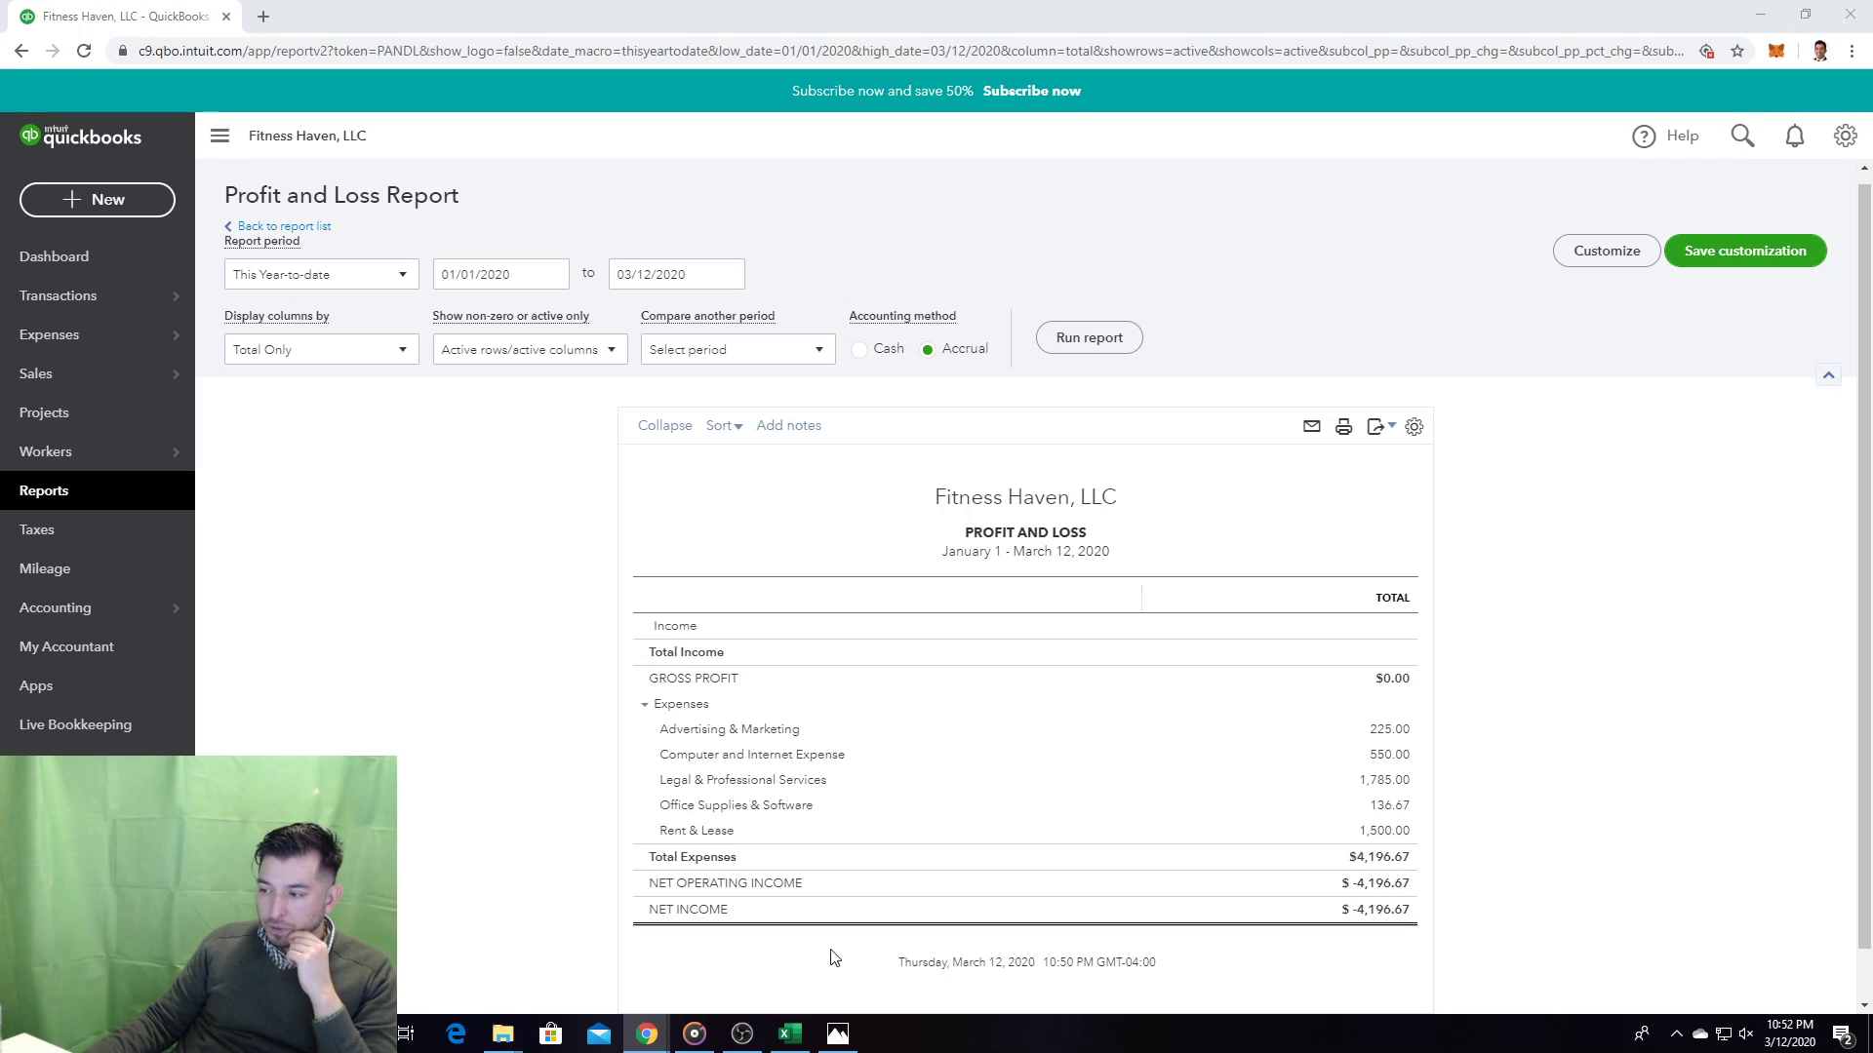
# Step: After consulting the practice-set page in Photos, start a new expense and add Office Depot as a new vendor payee
pyautogui.click(844, 1040)
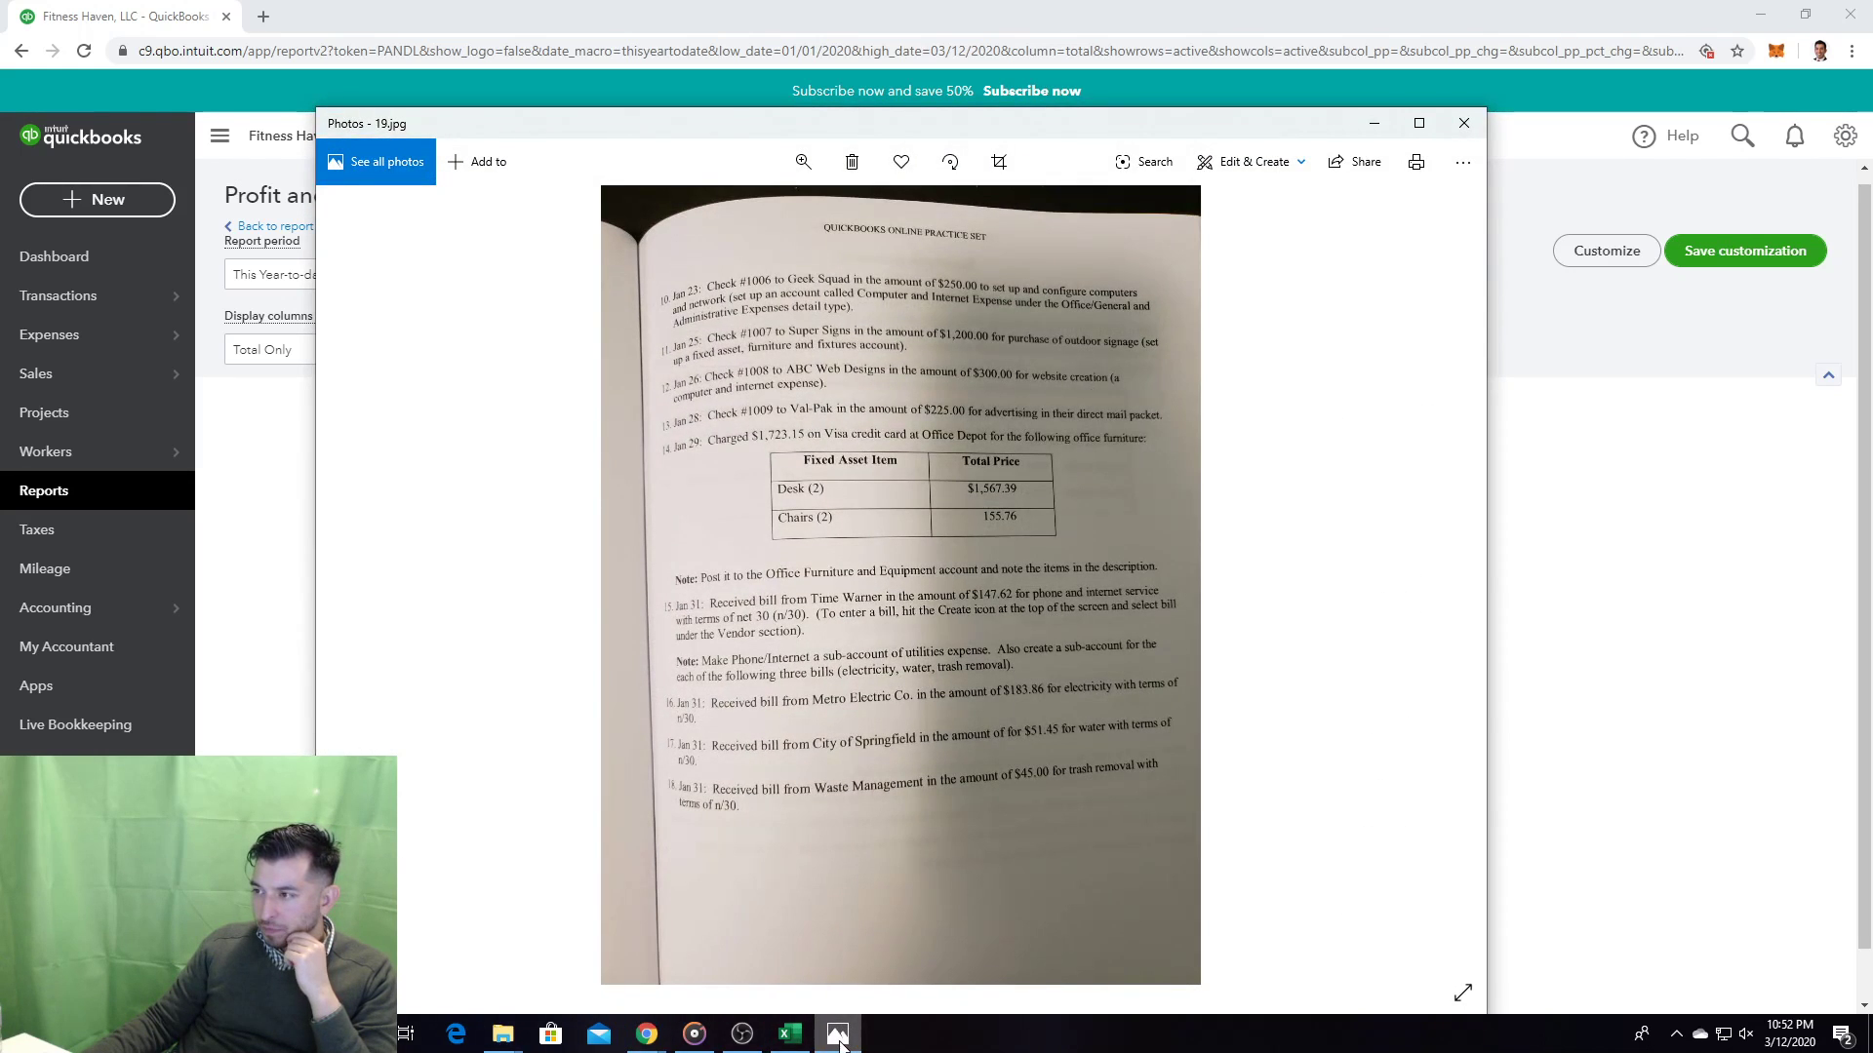
pyautogui.moveTo(798, 1026)
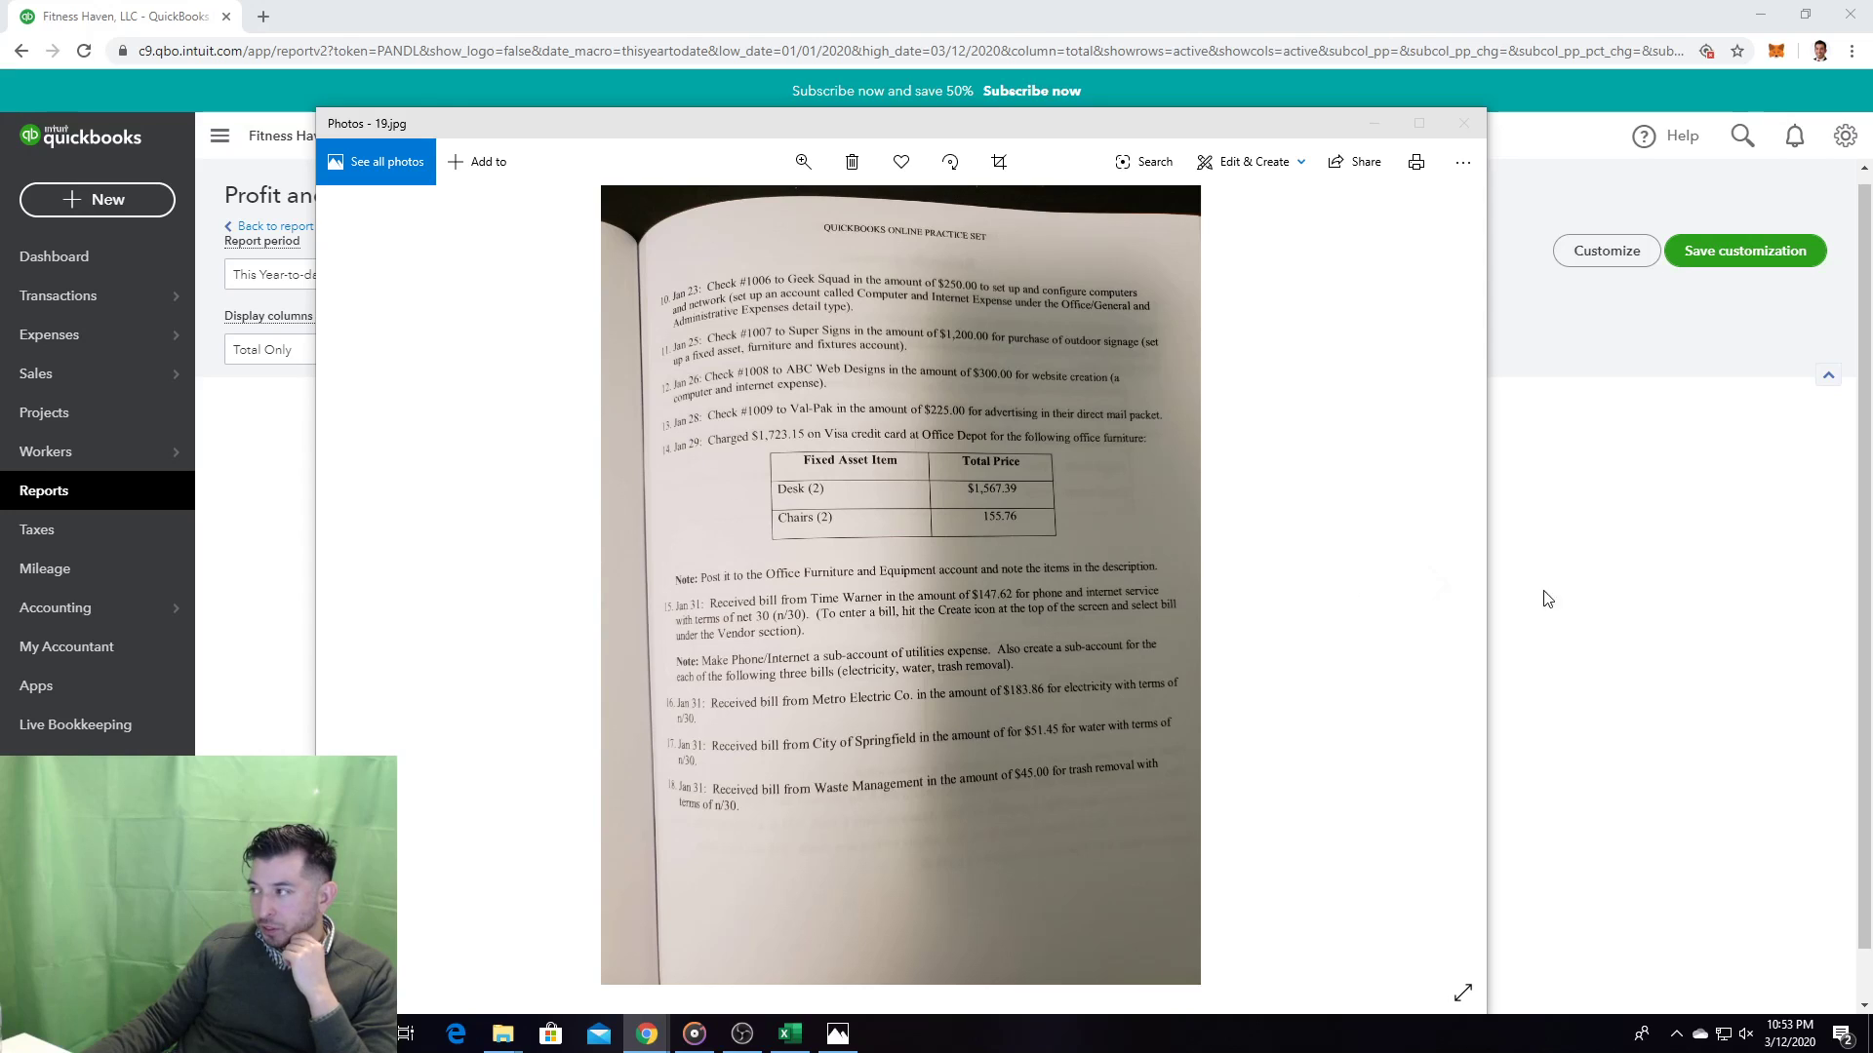
pyautogui.click(1584, 484)
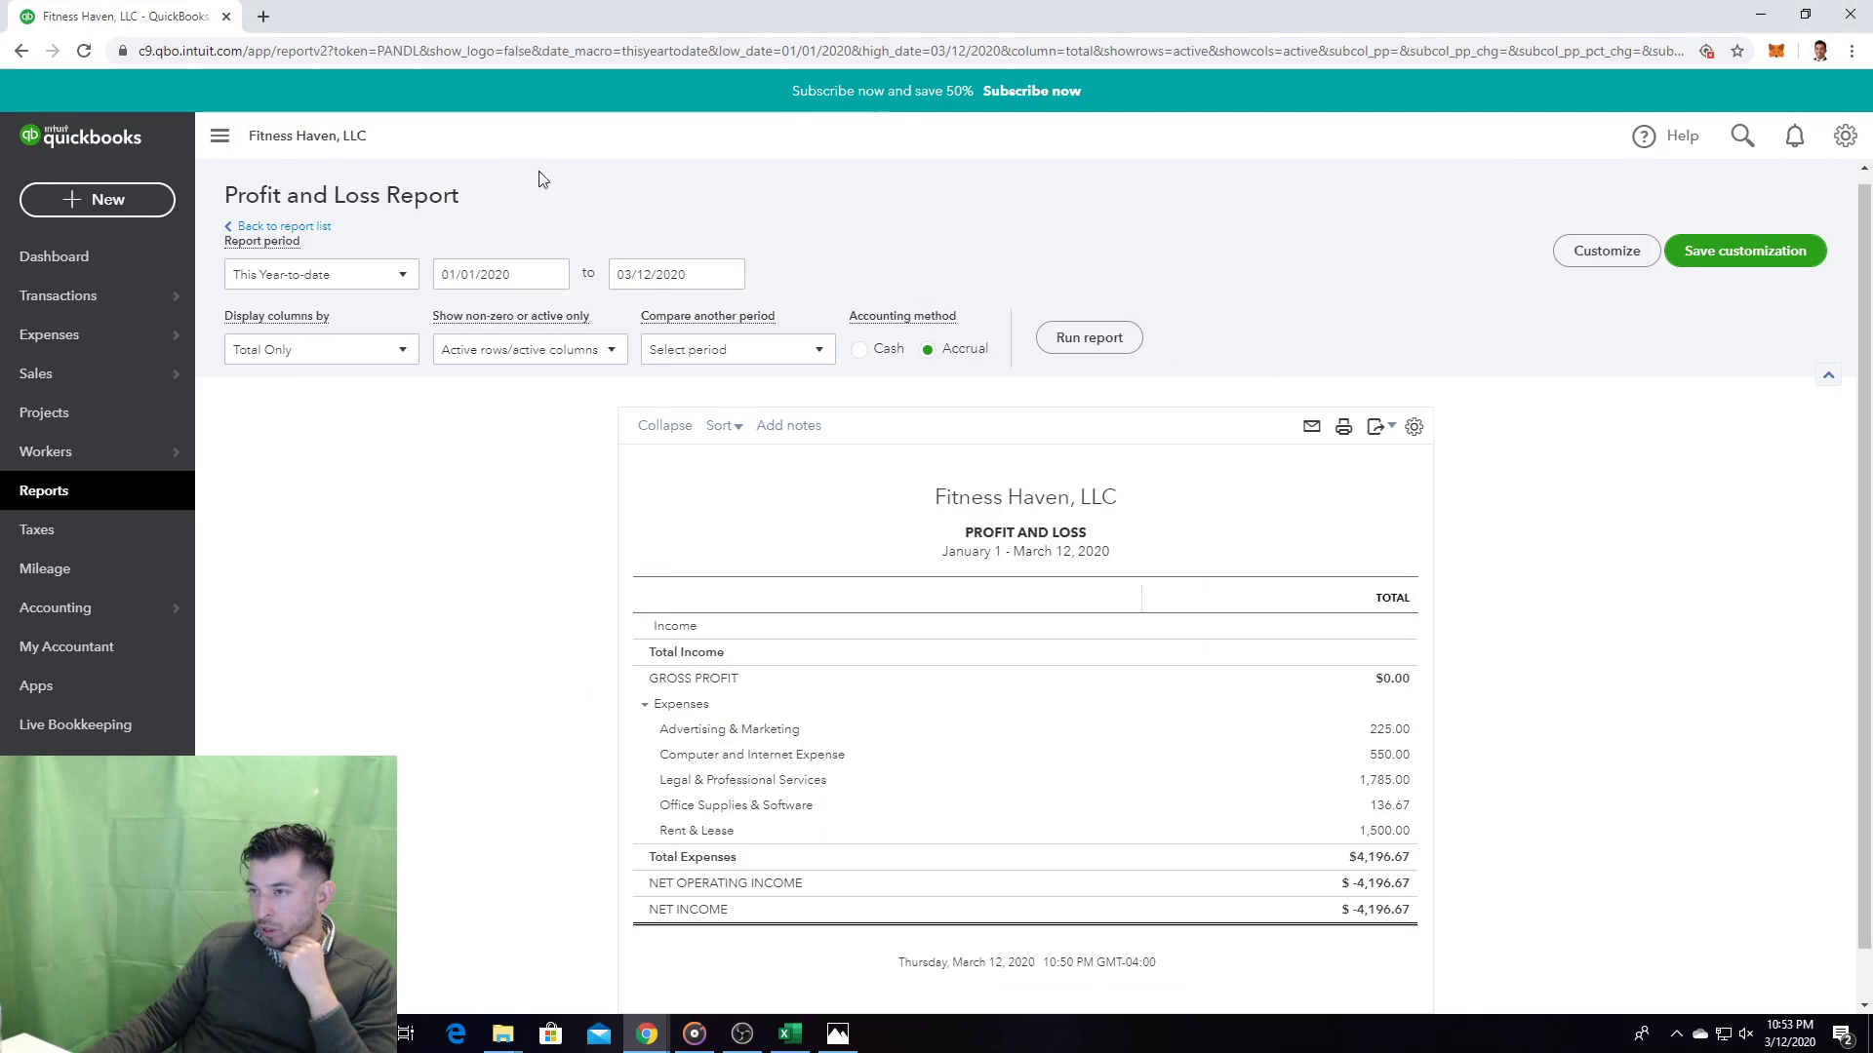
pyautogui.click(110, 197)
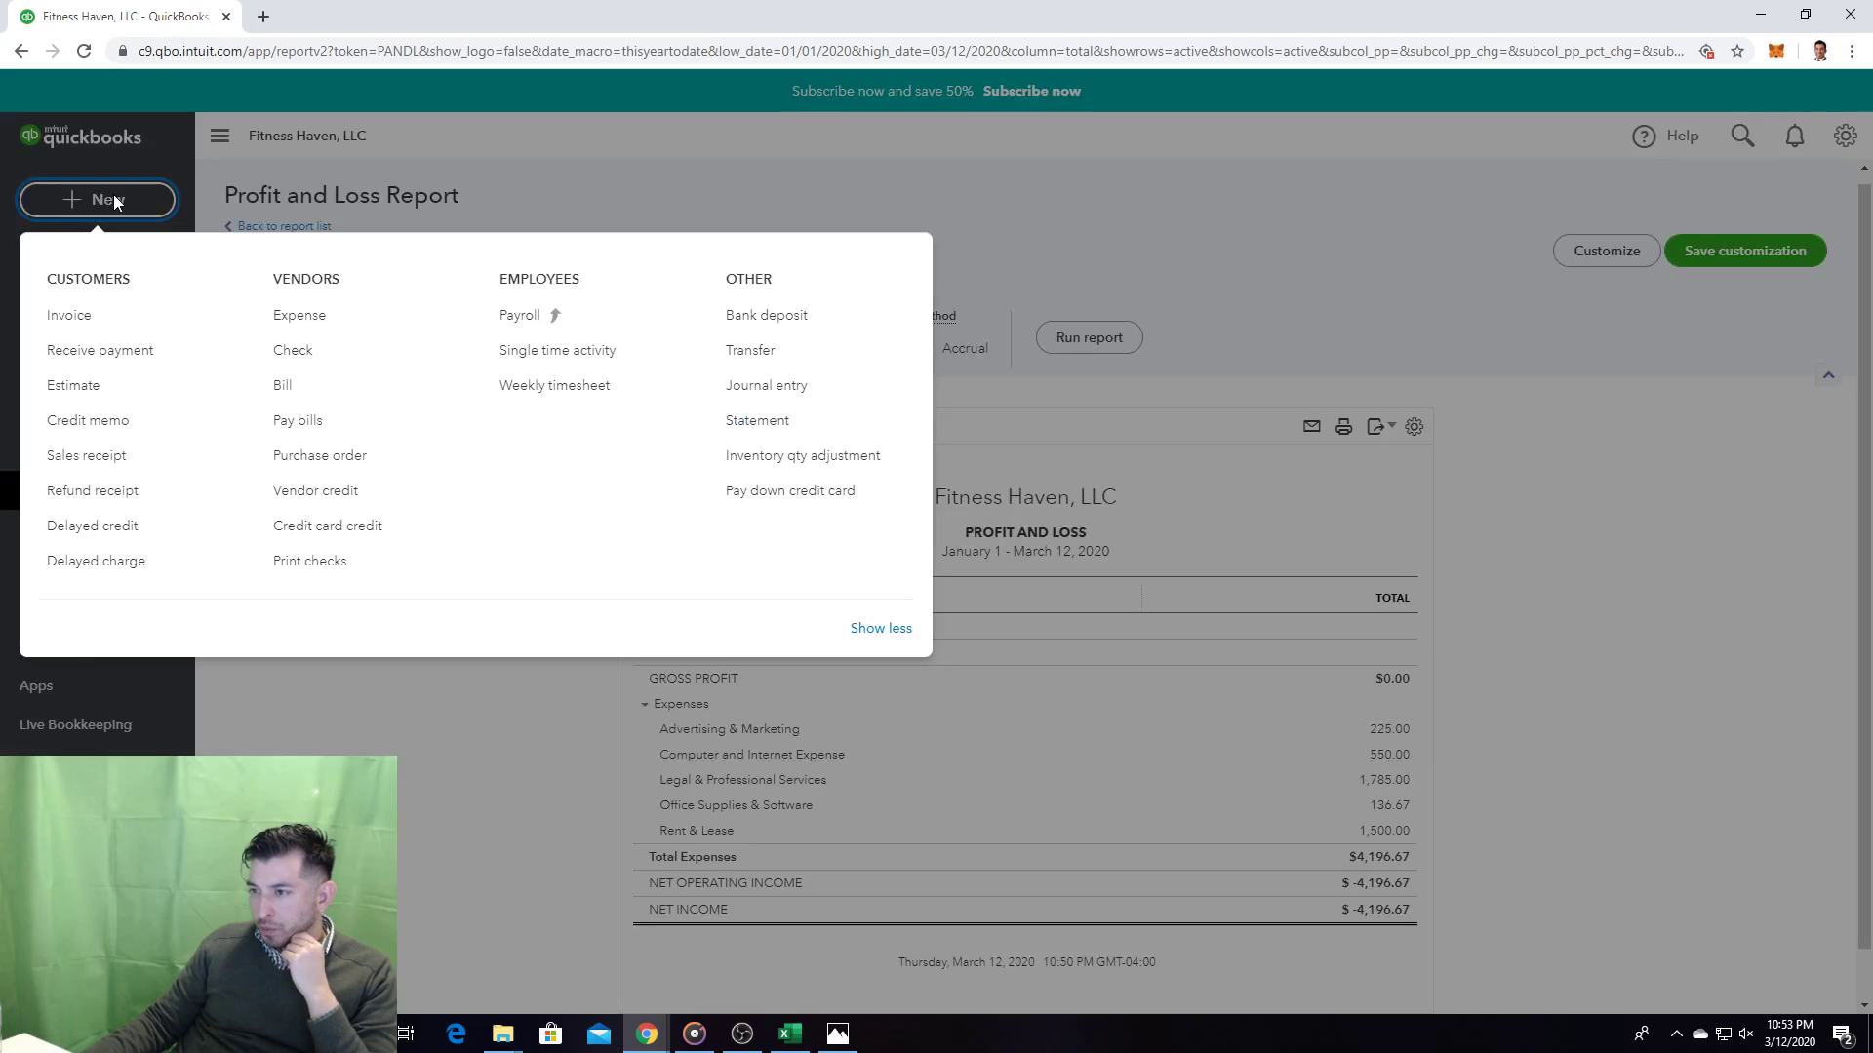
pyautogui.click(304, 318)
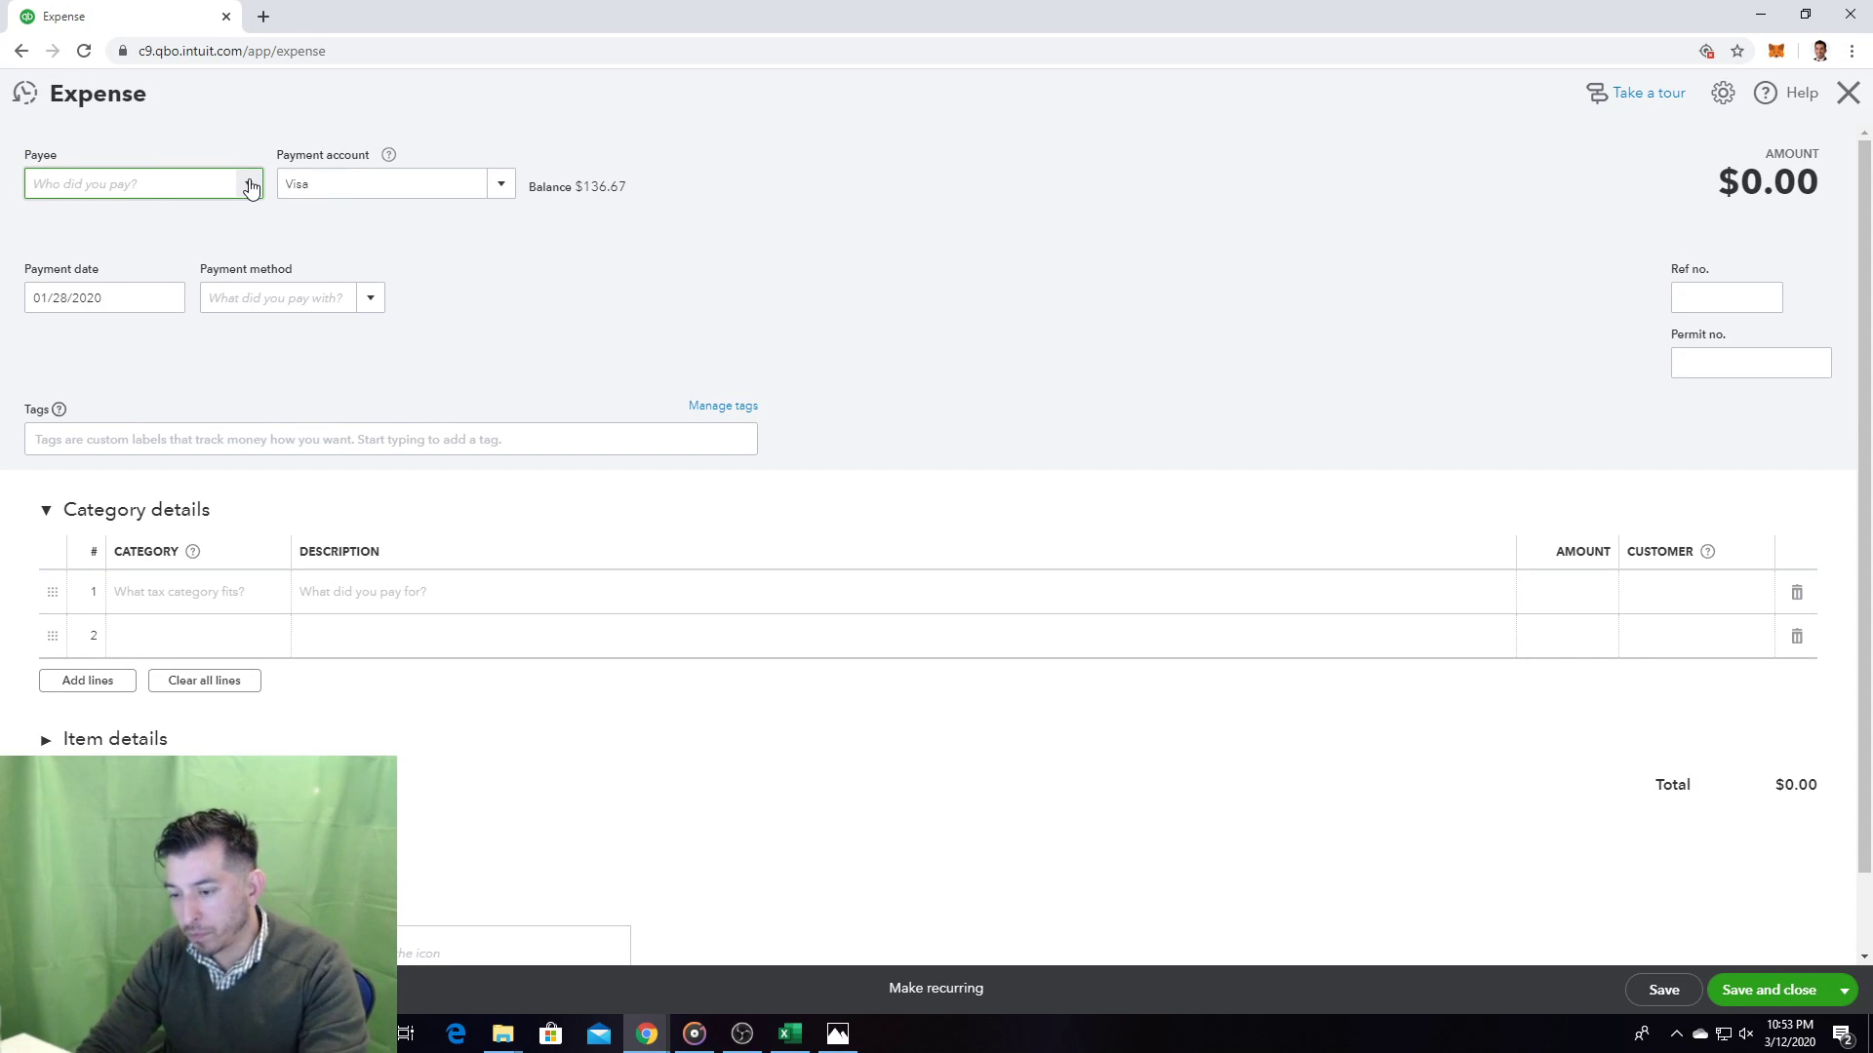
pyautogui.press('super')
pyautogui.press('super')
pyautogui.write('Office Depot')
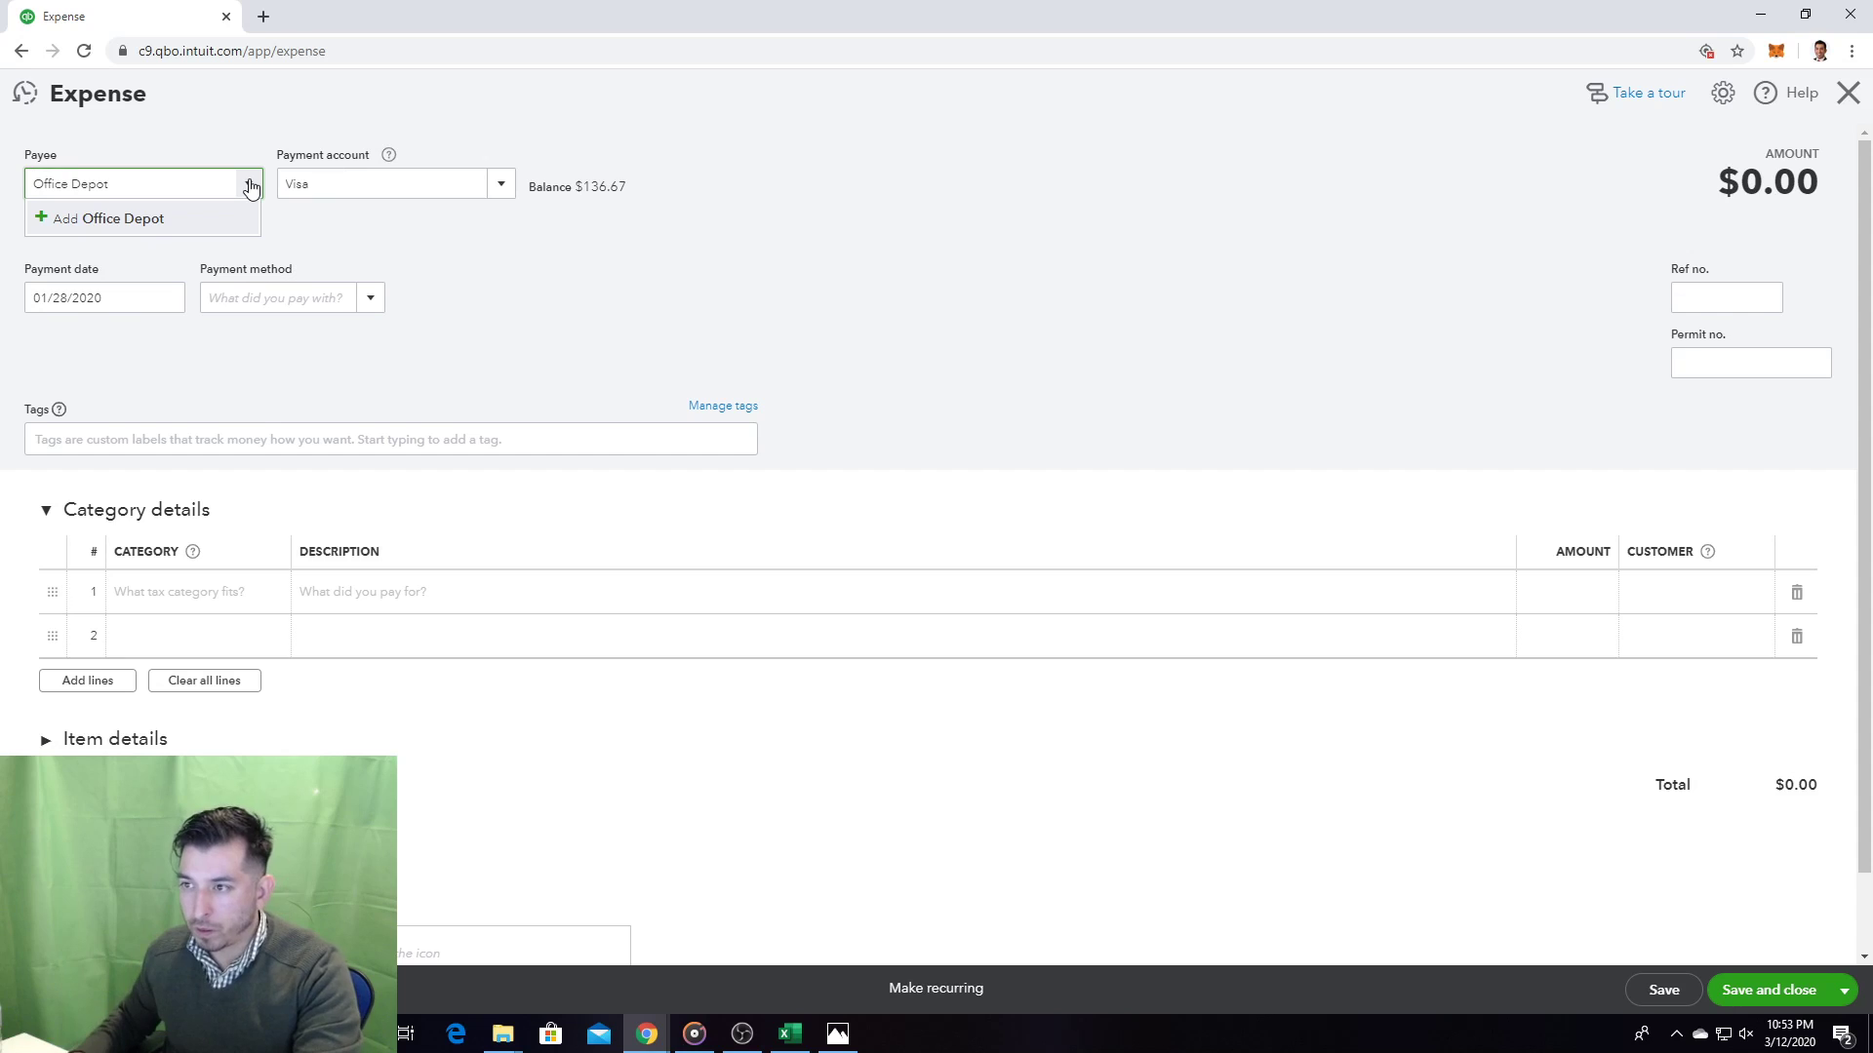
pyautogui.click(192, 221)
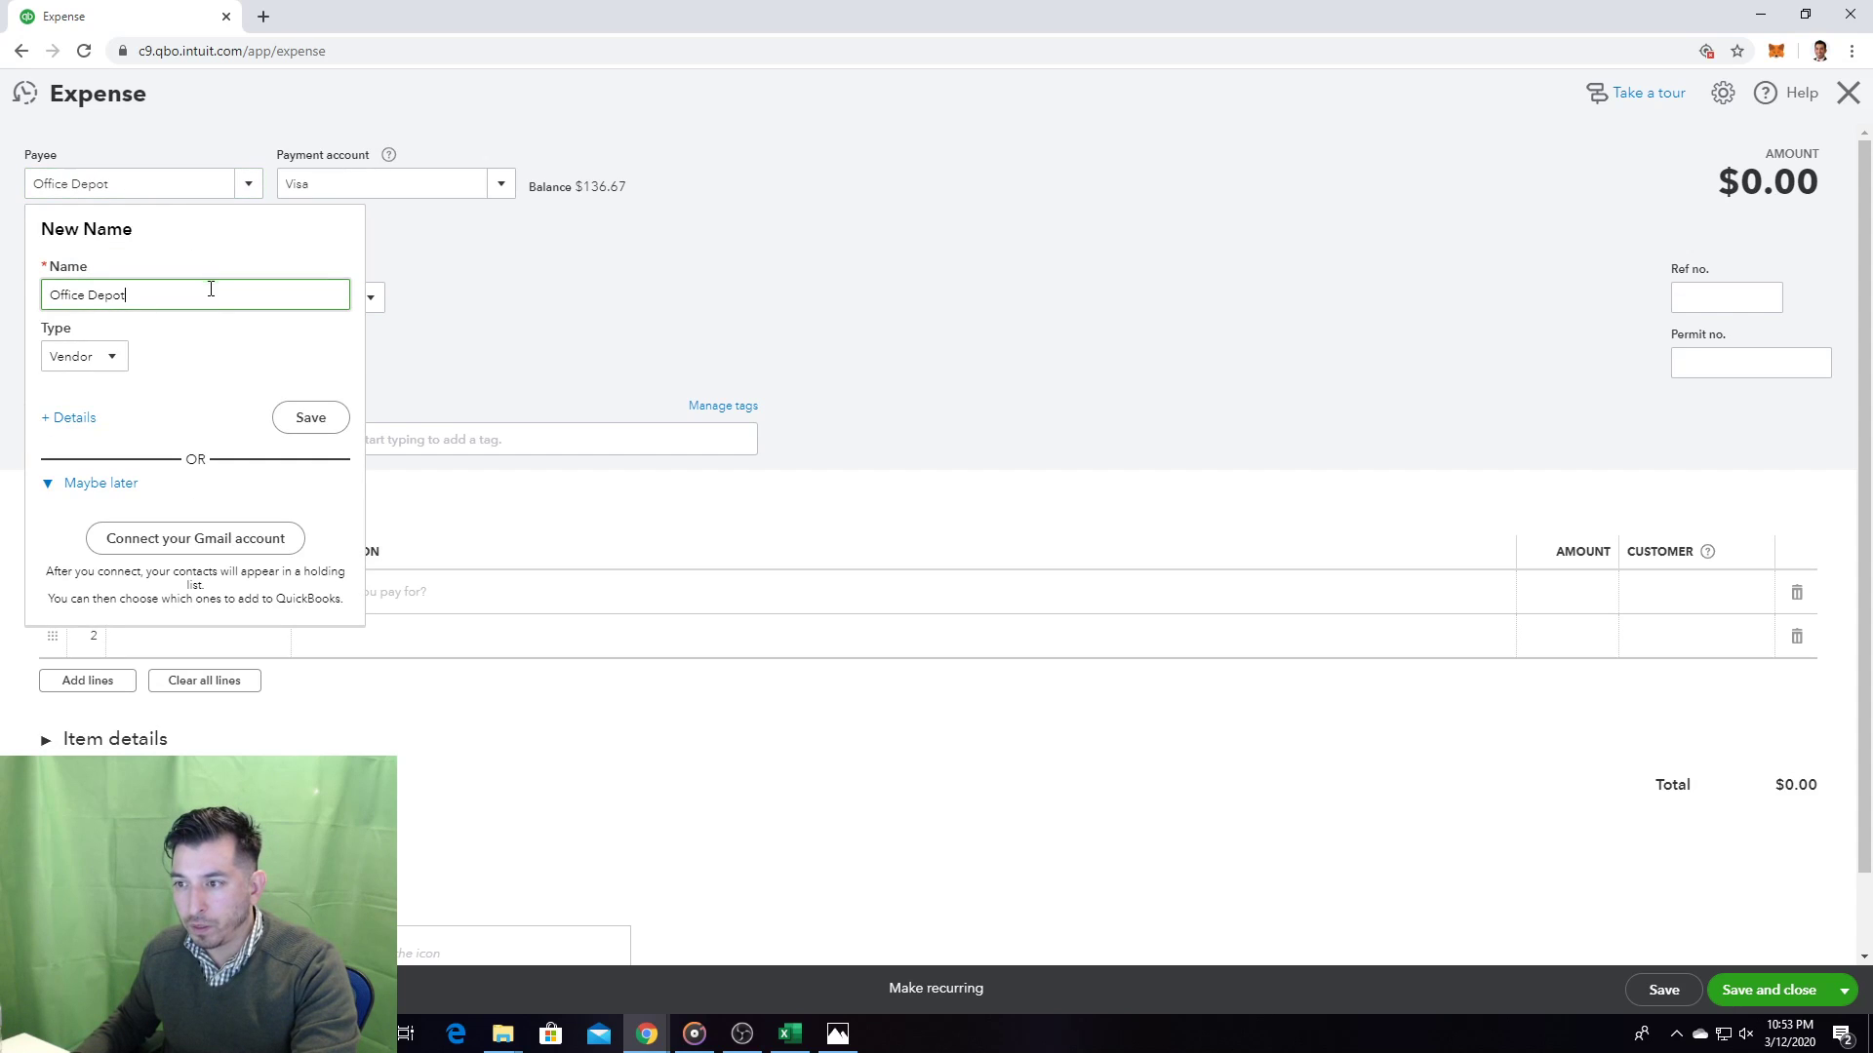
pyautogui.click(312, 420)
# Step: Set the Office Depot expense's payment method to Credit Card and its payment date to 01/29/2020
pyautogui.click(374, 304)
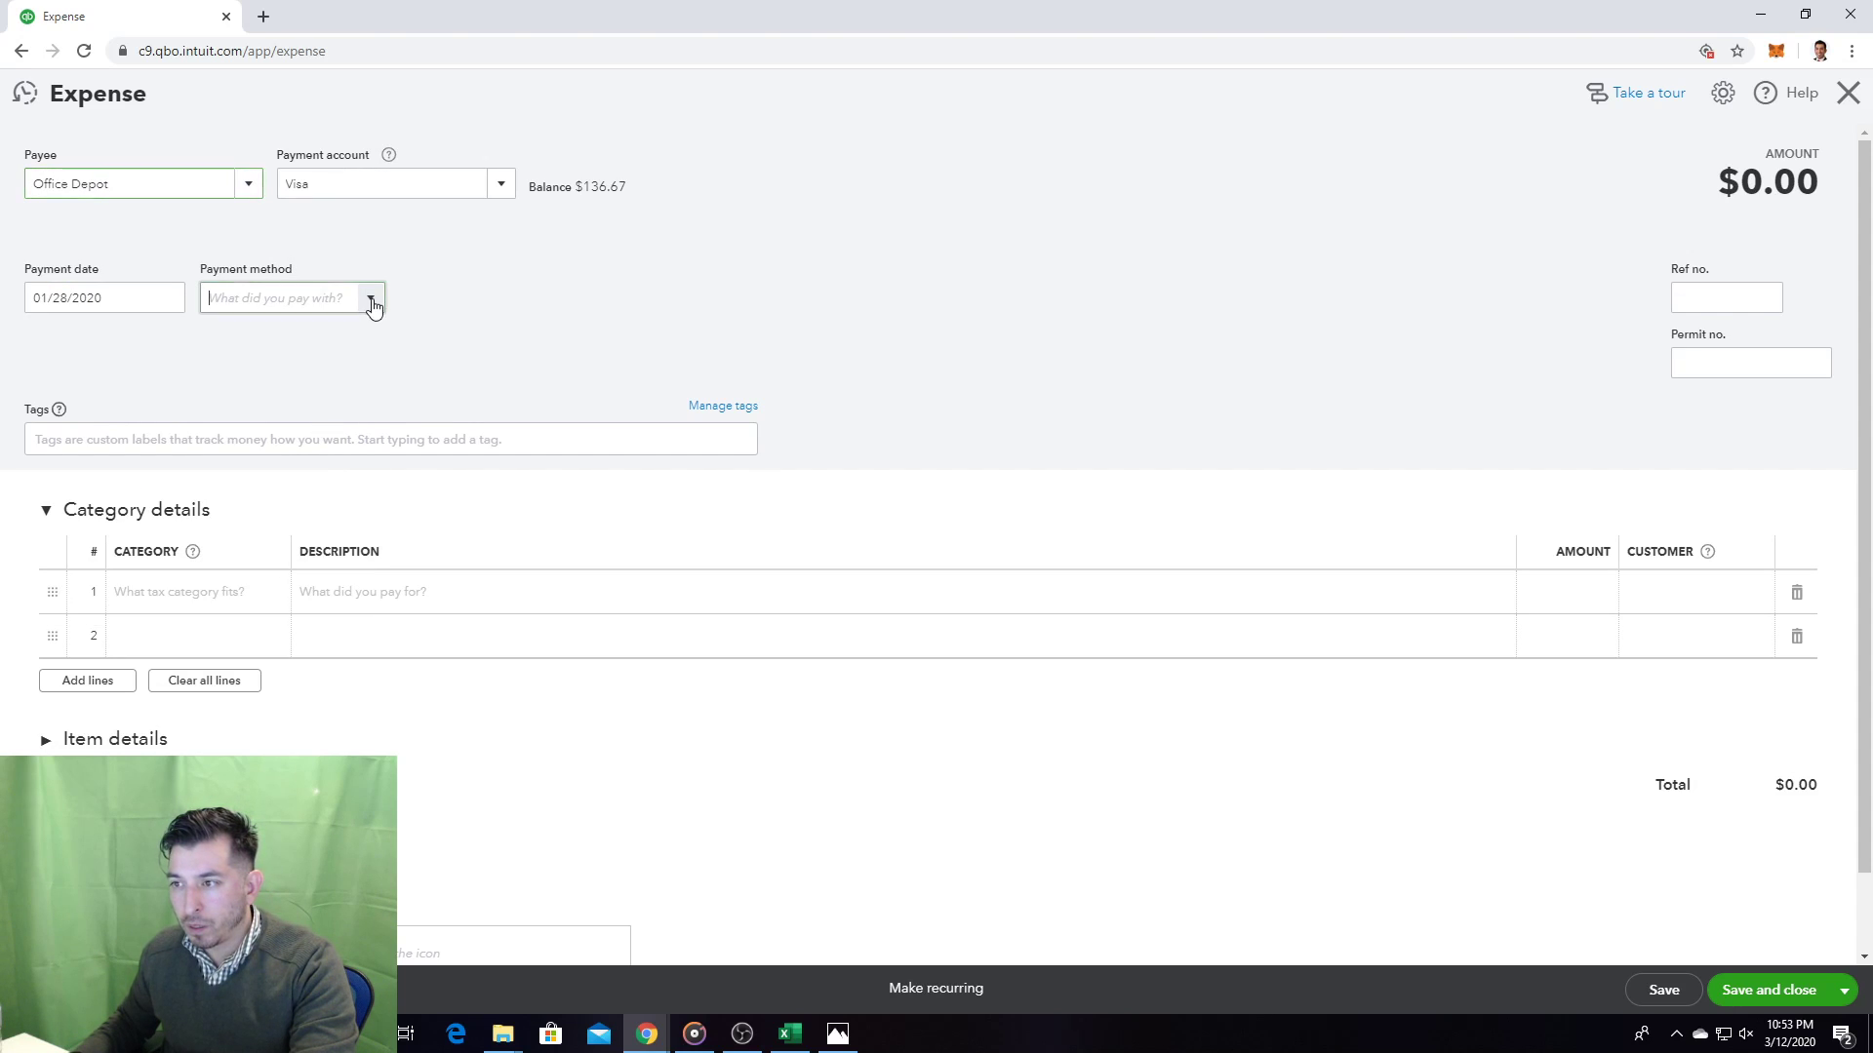
pyautogui.click(328, 437)
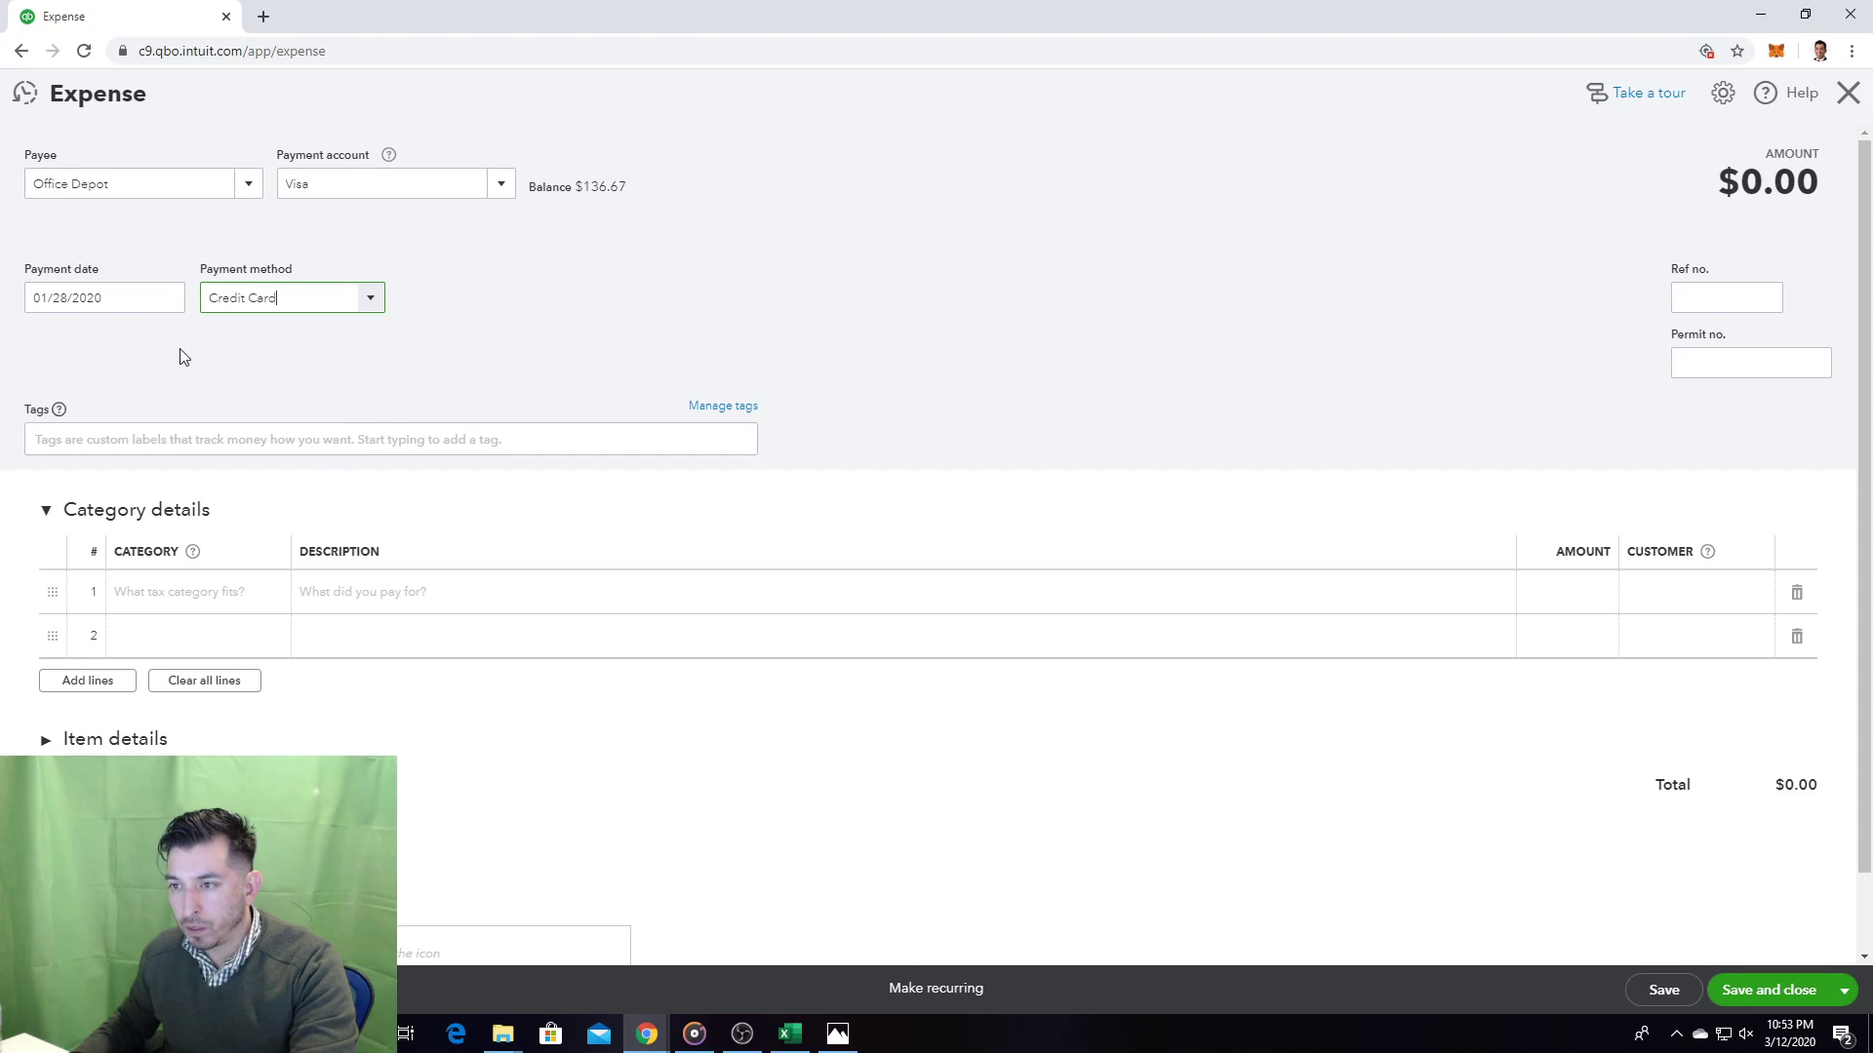
pyautogui.click(125, 298)
pyautogui.click(168, 297)
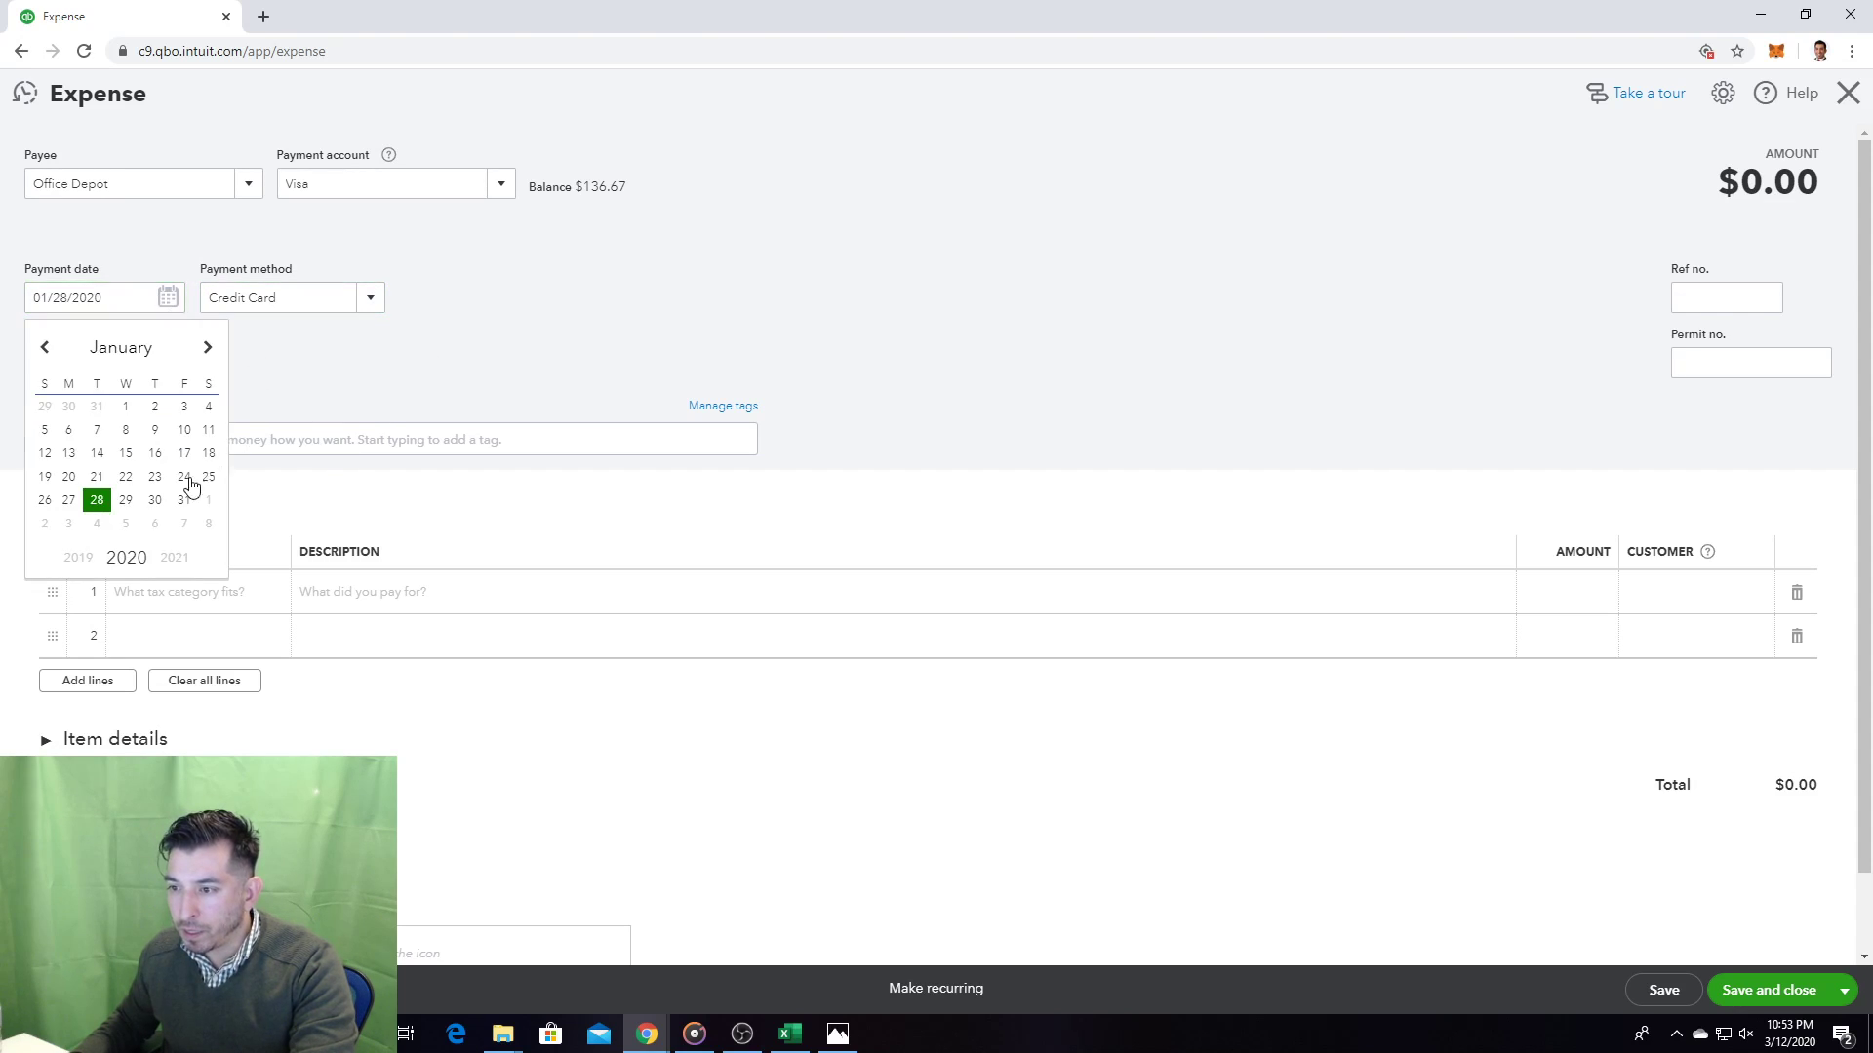
pyautogui.click(125, 501)
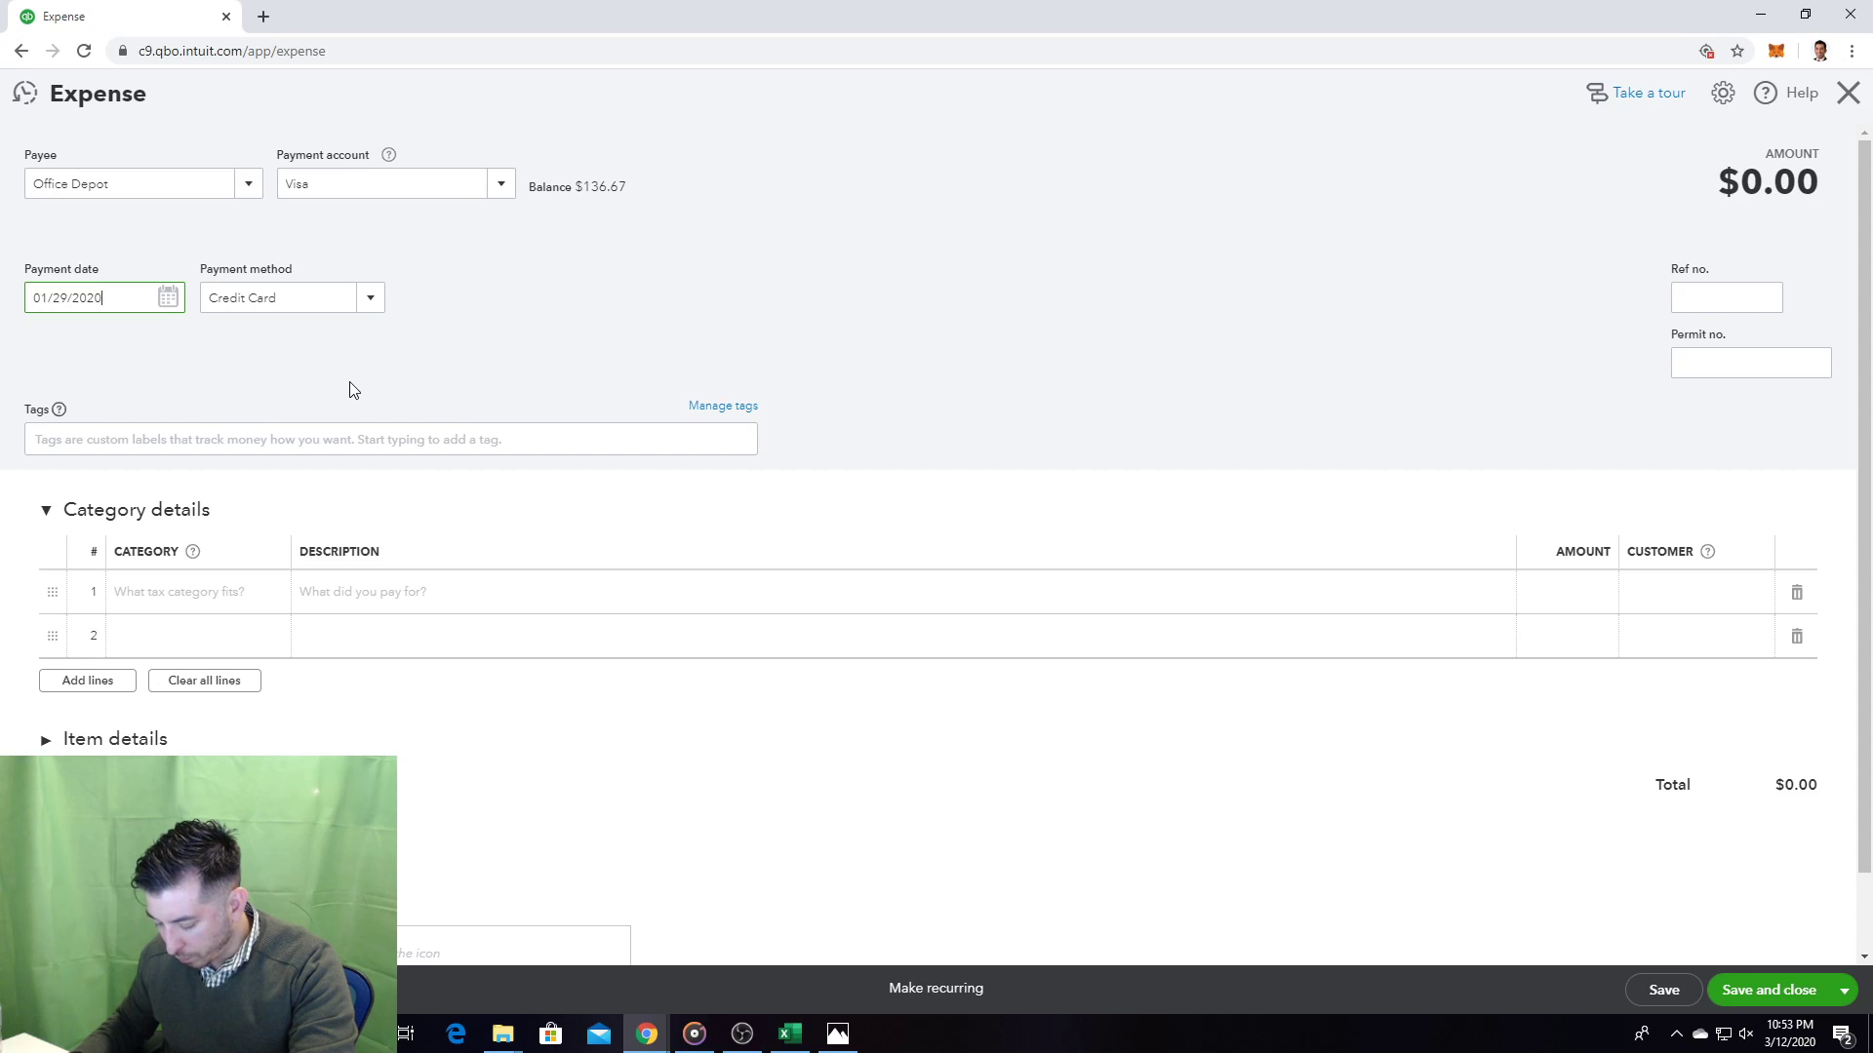
# Step: Enter 1723.15 as the first category line's amount and assign that line to Office Furniture & Equipment
pyautogui.click(1606, 593)
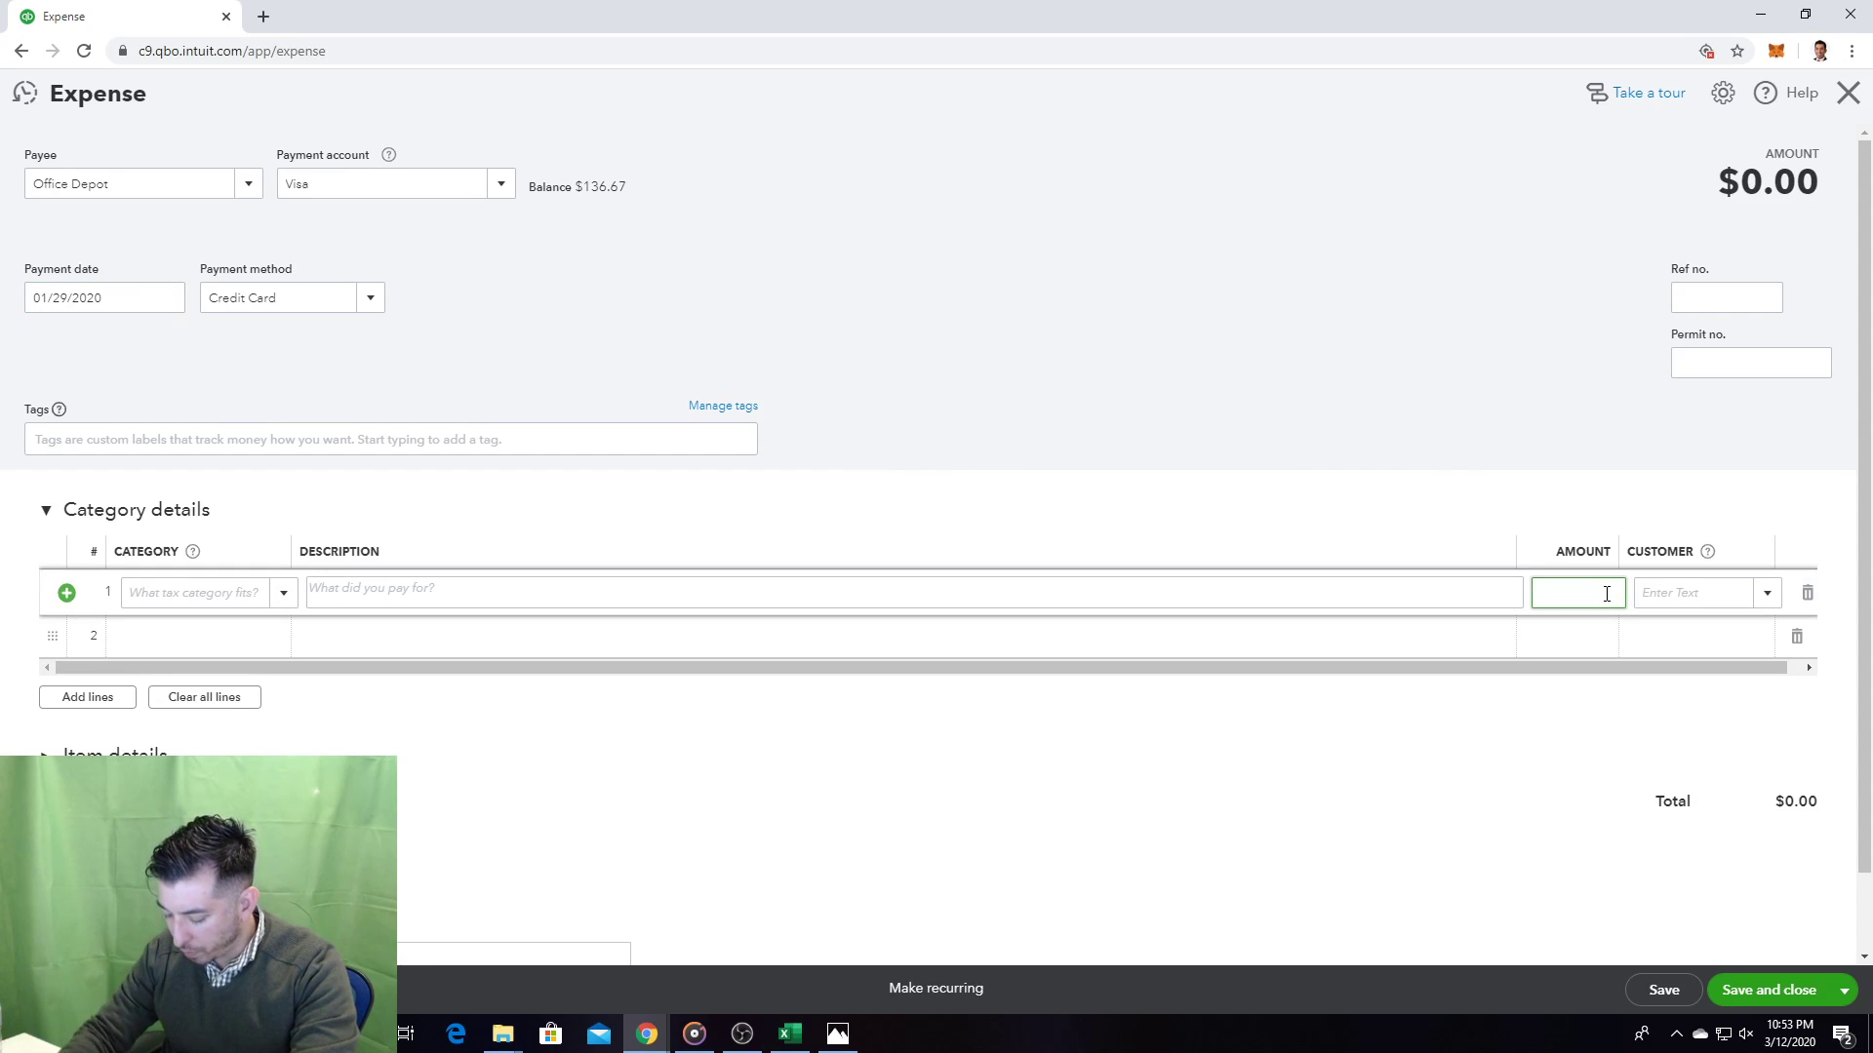
pyautogui.write('1723.15')
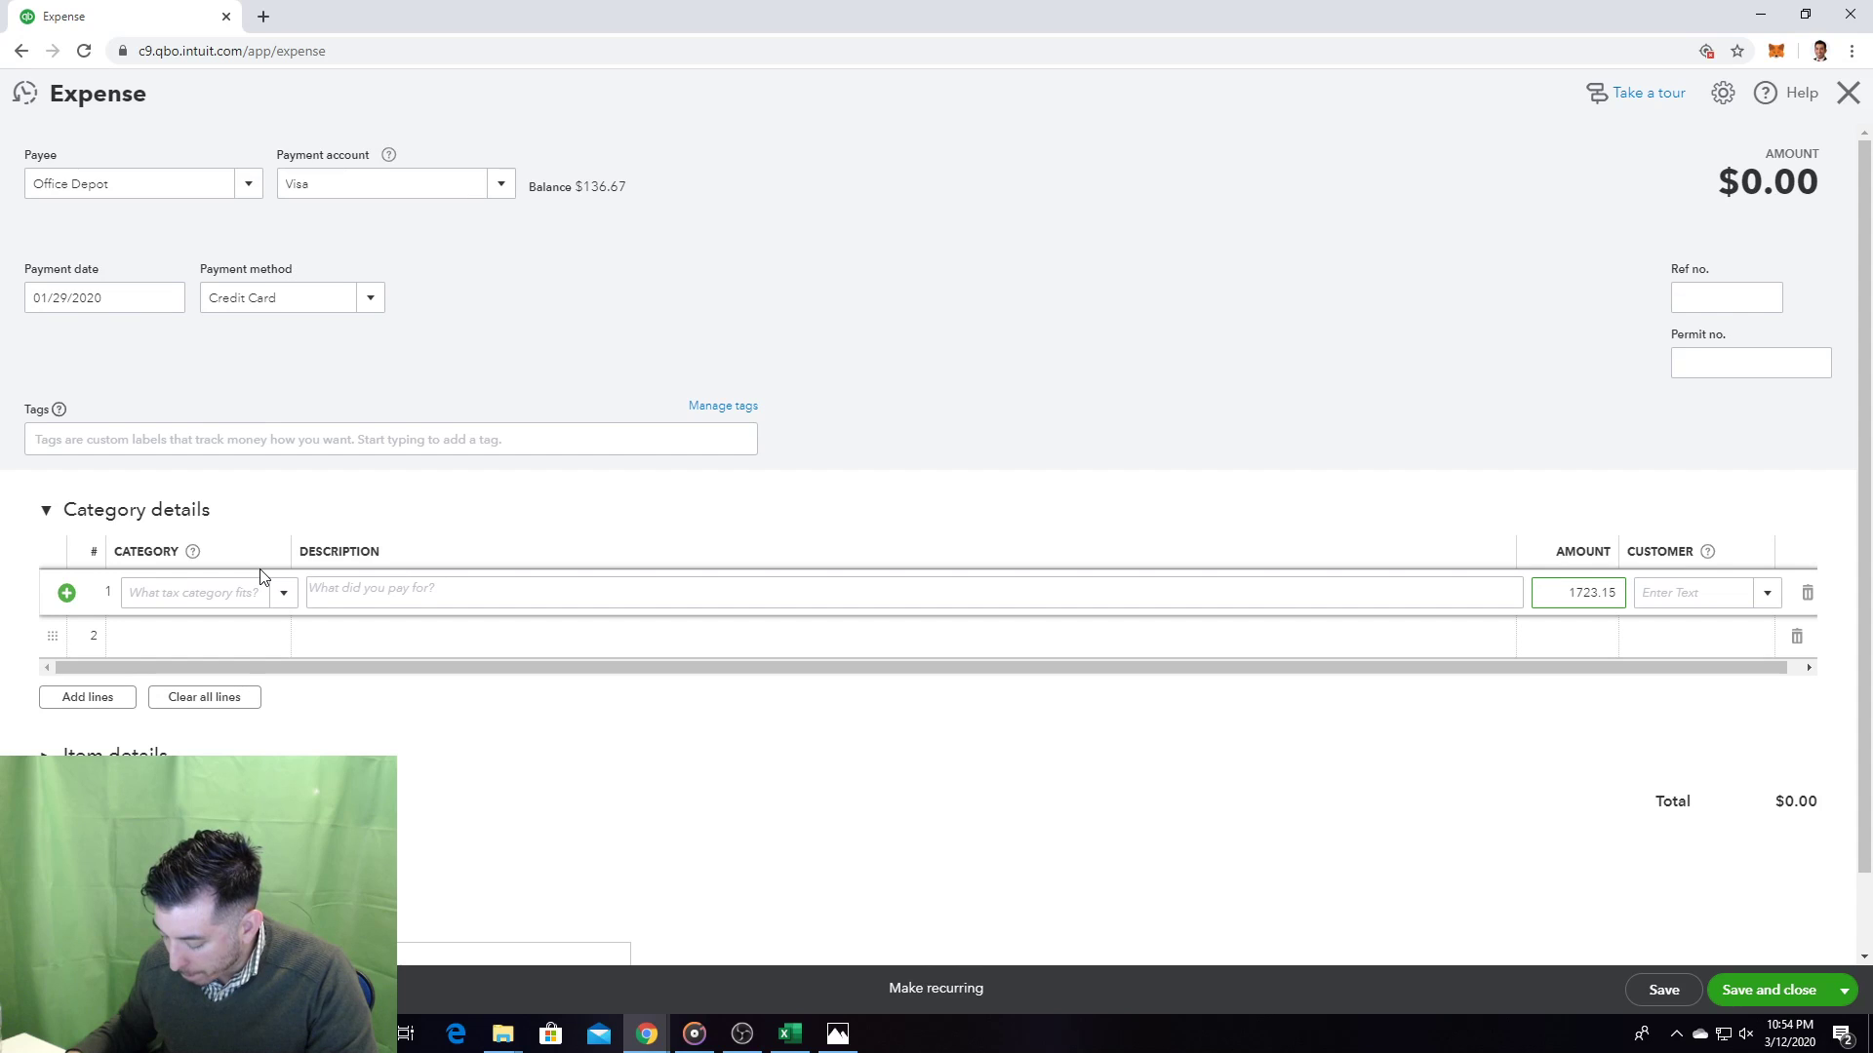
pyautogui.click(226, 603)
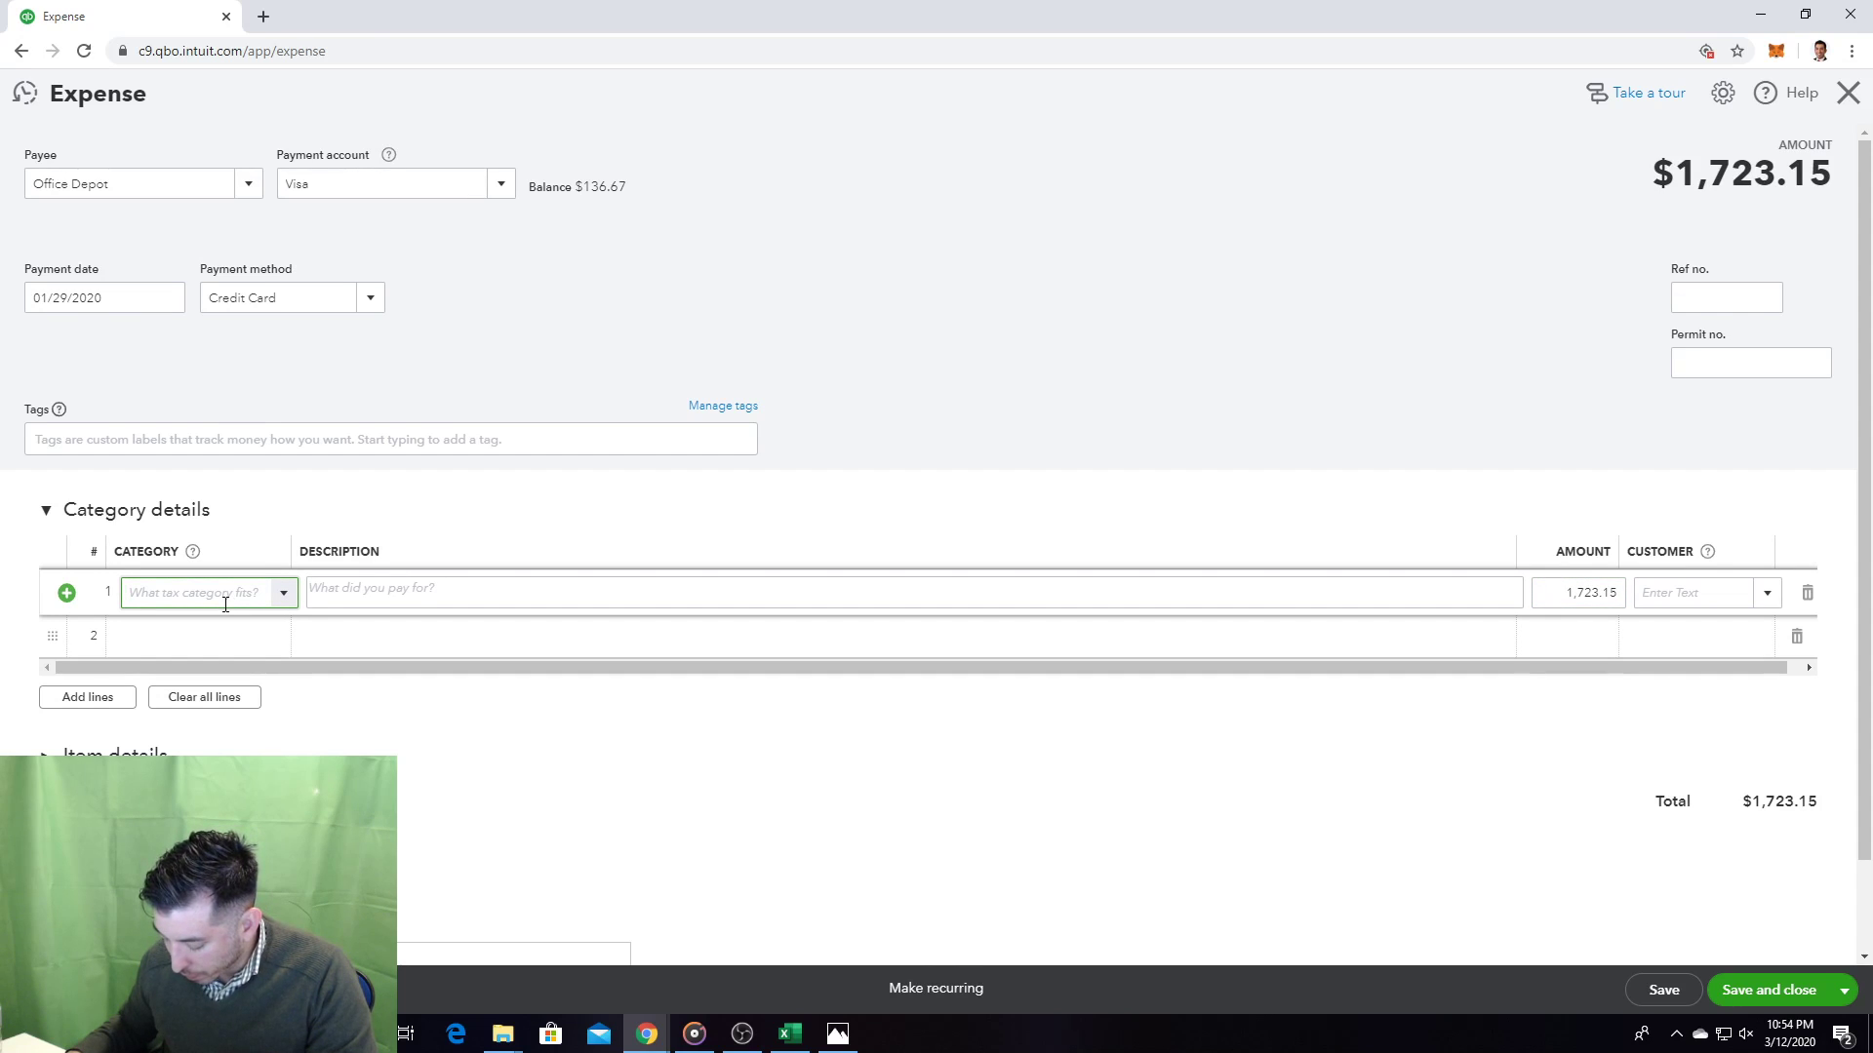
pyautogui.write('Office')
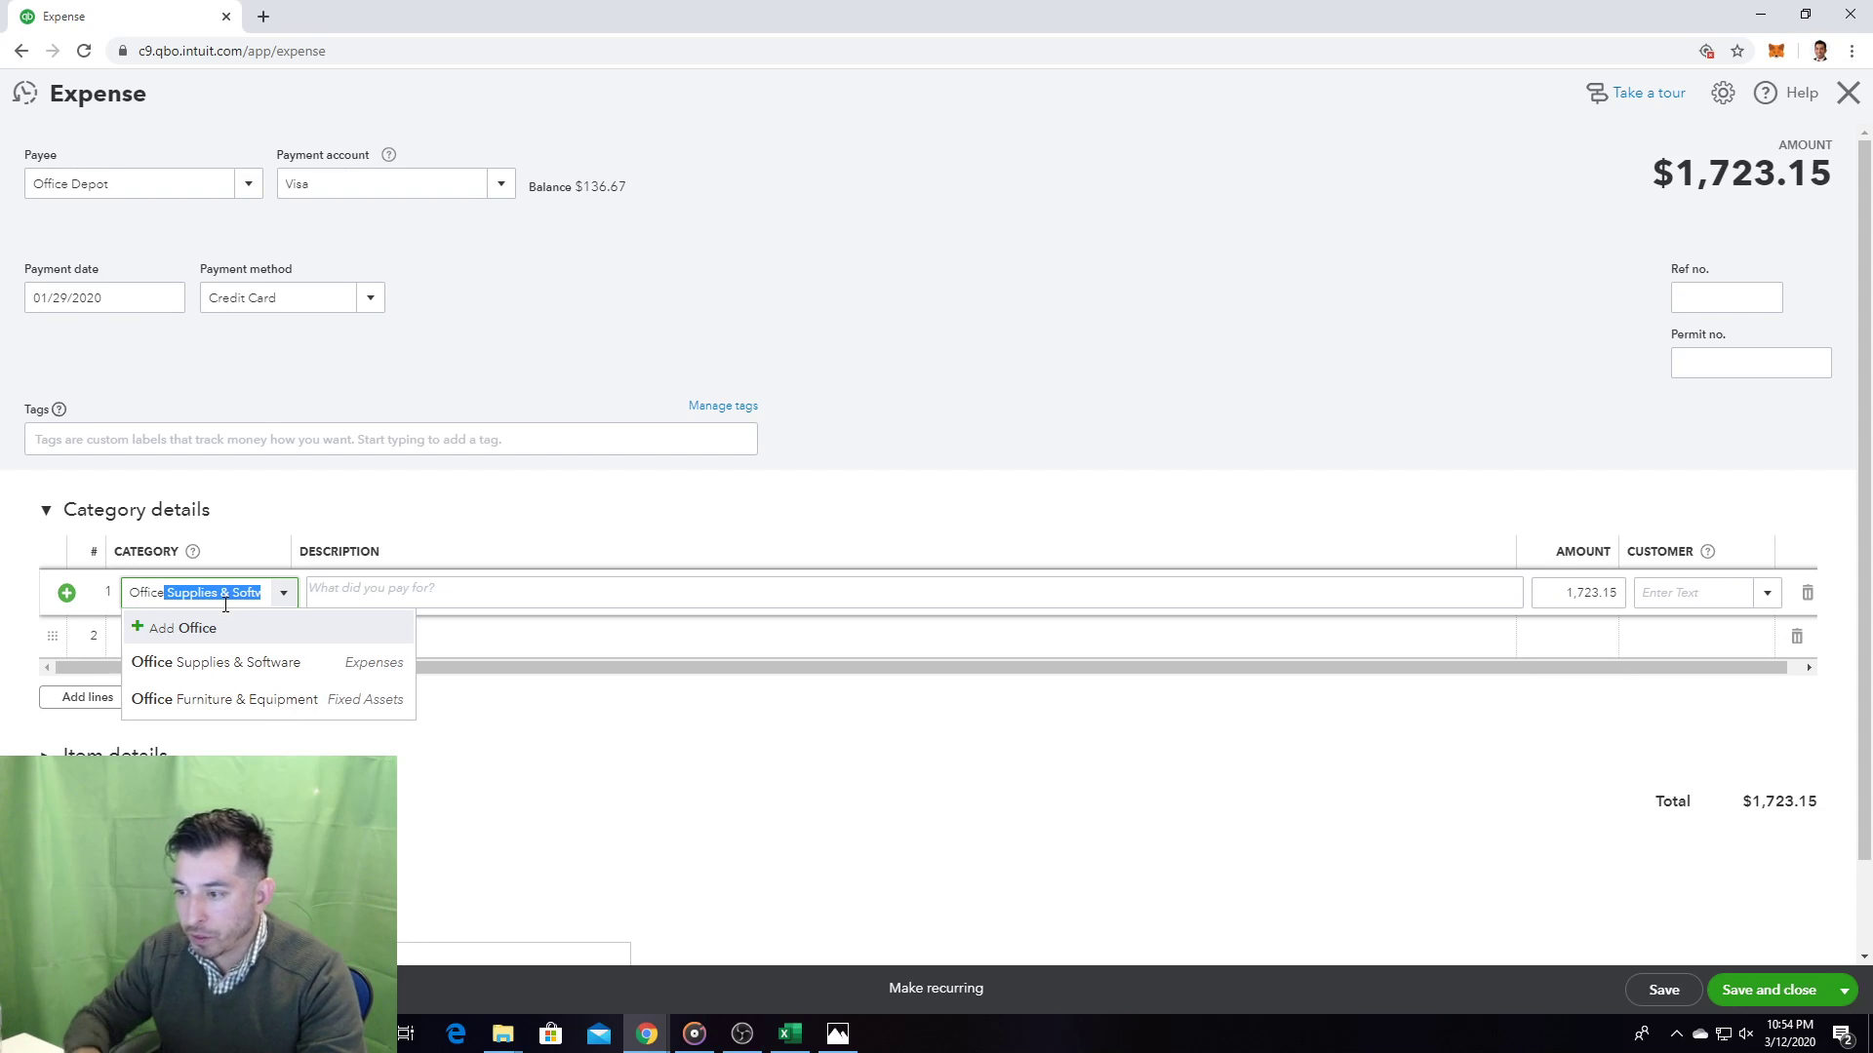
pyautogui.click(236, 701)
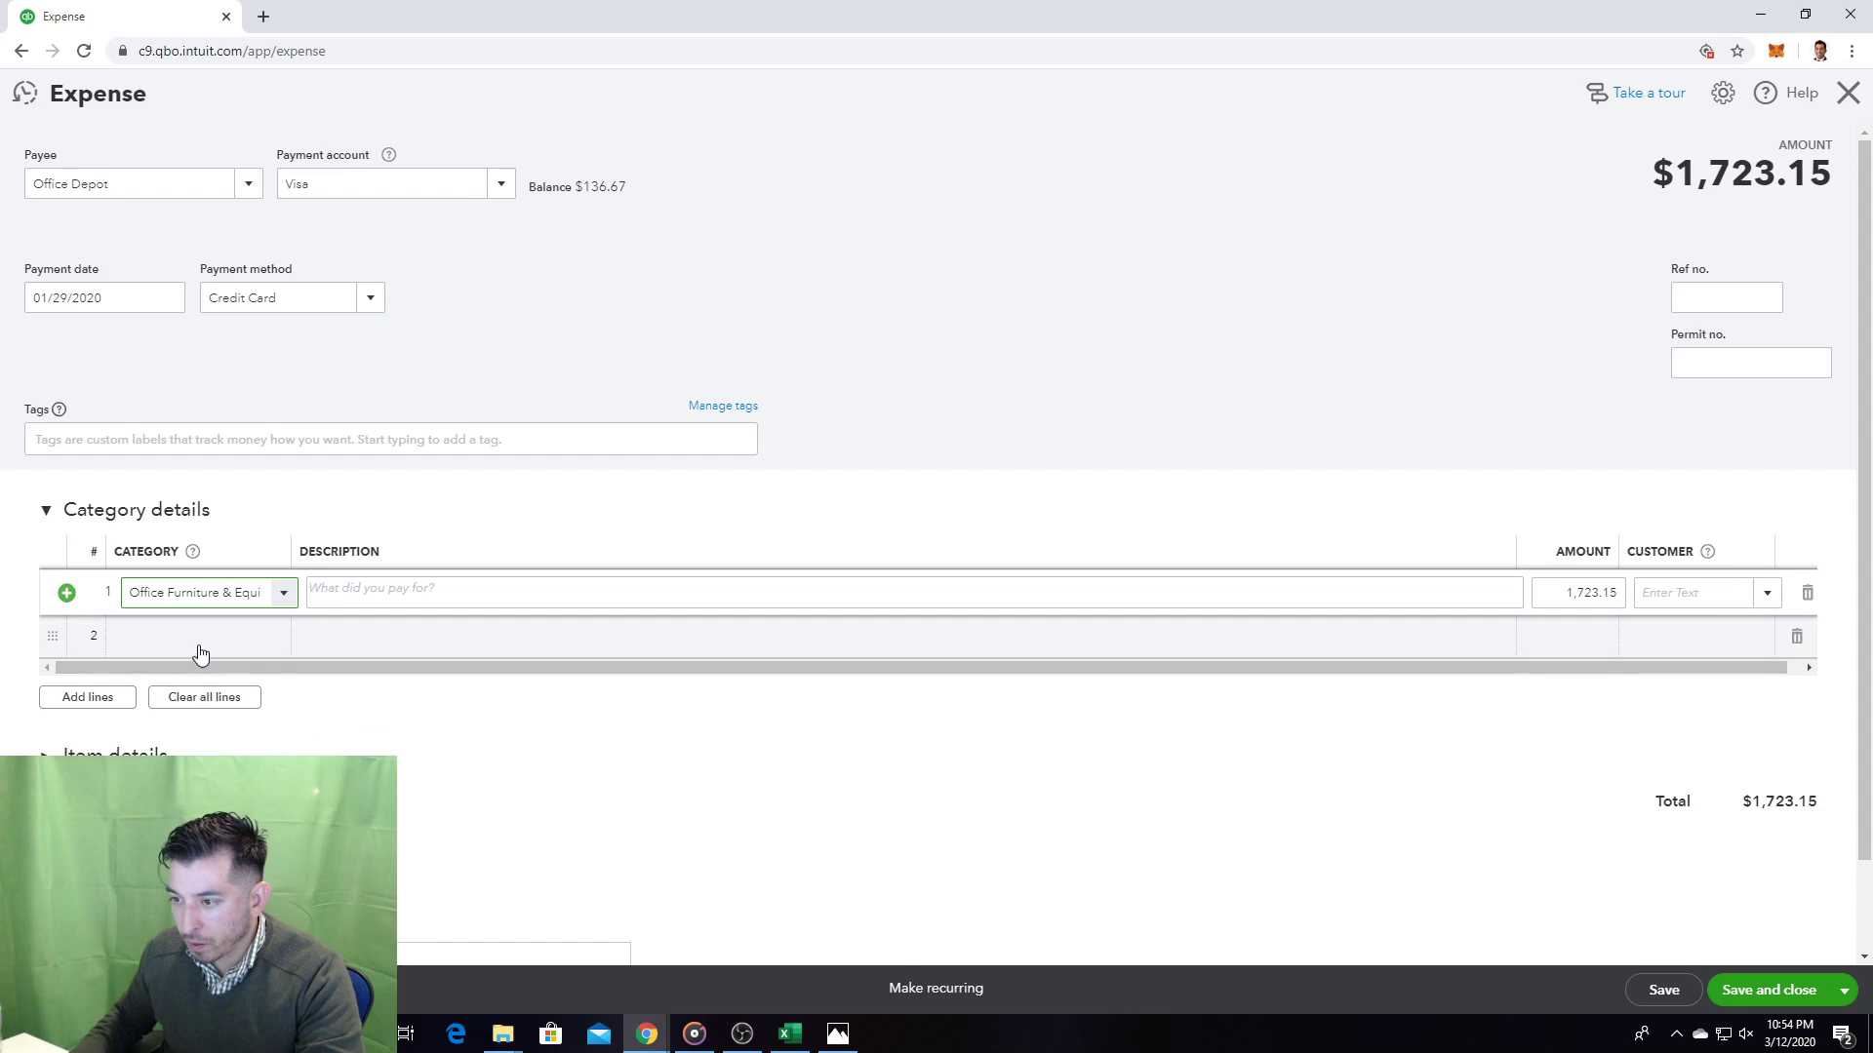
# Step: Assign the expense's second category line to Office Furniture & Equipment as well
pyautogui.click(199, 646)
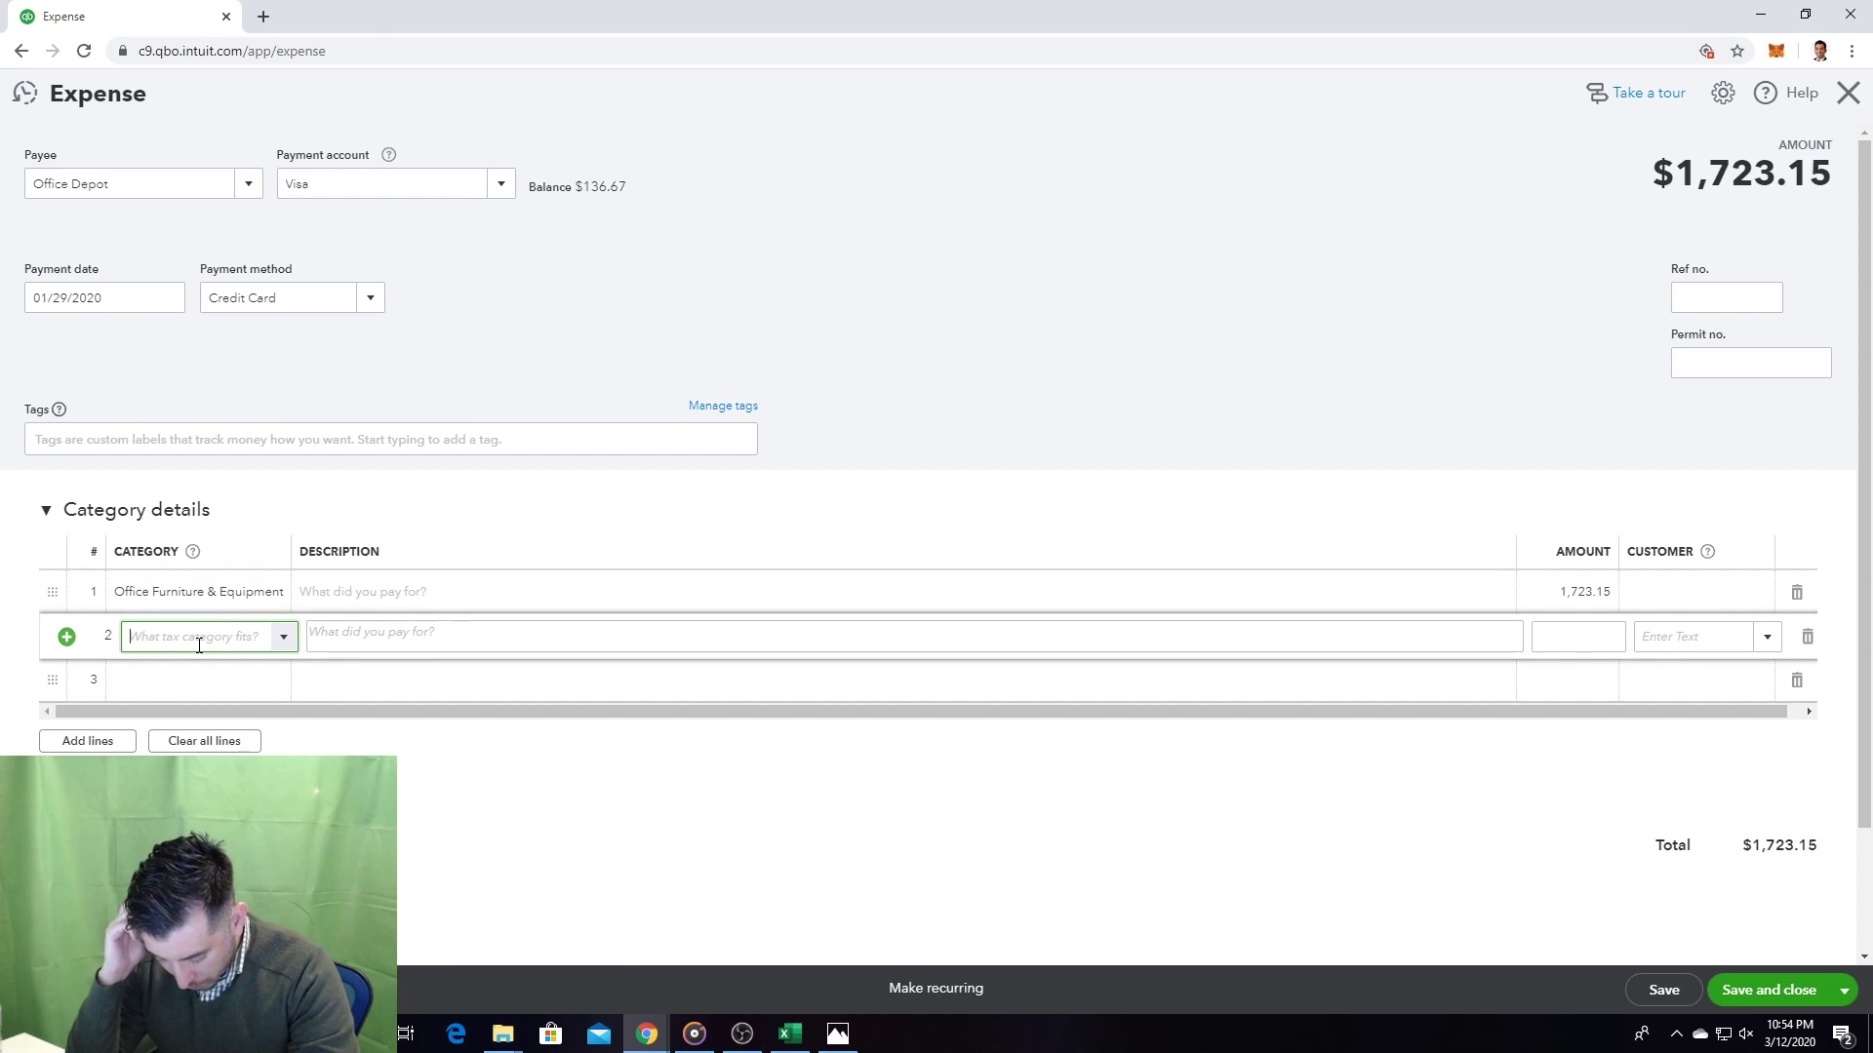
pyautogui.write('Of')
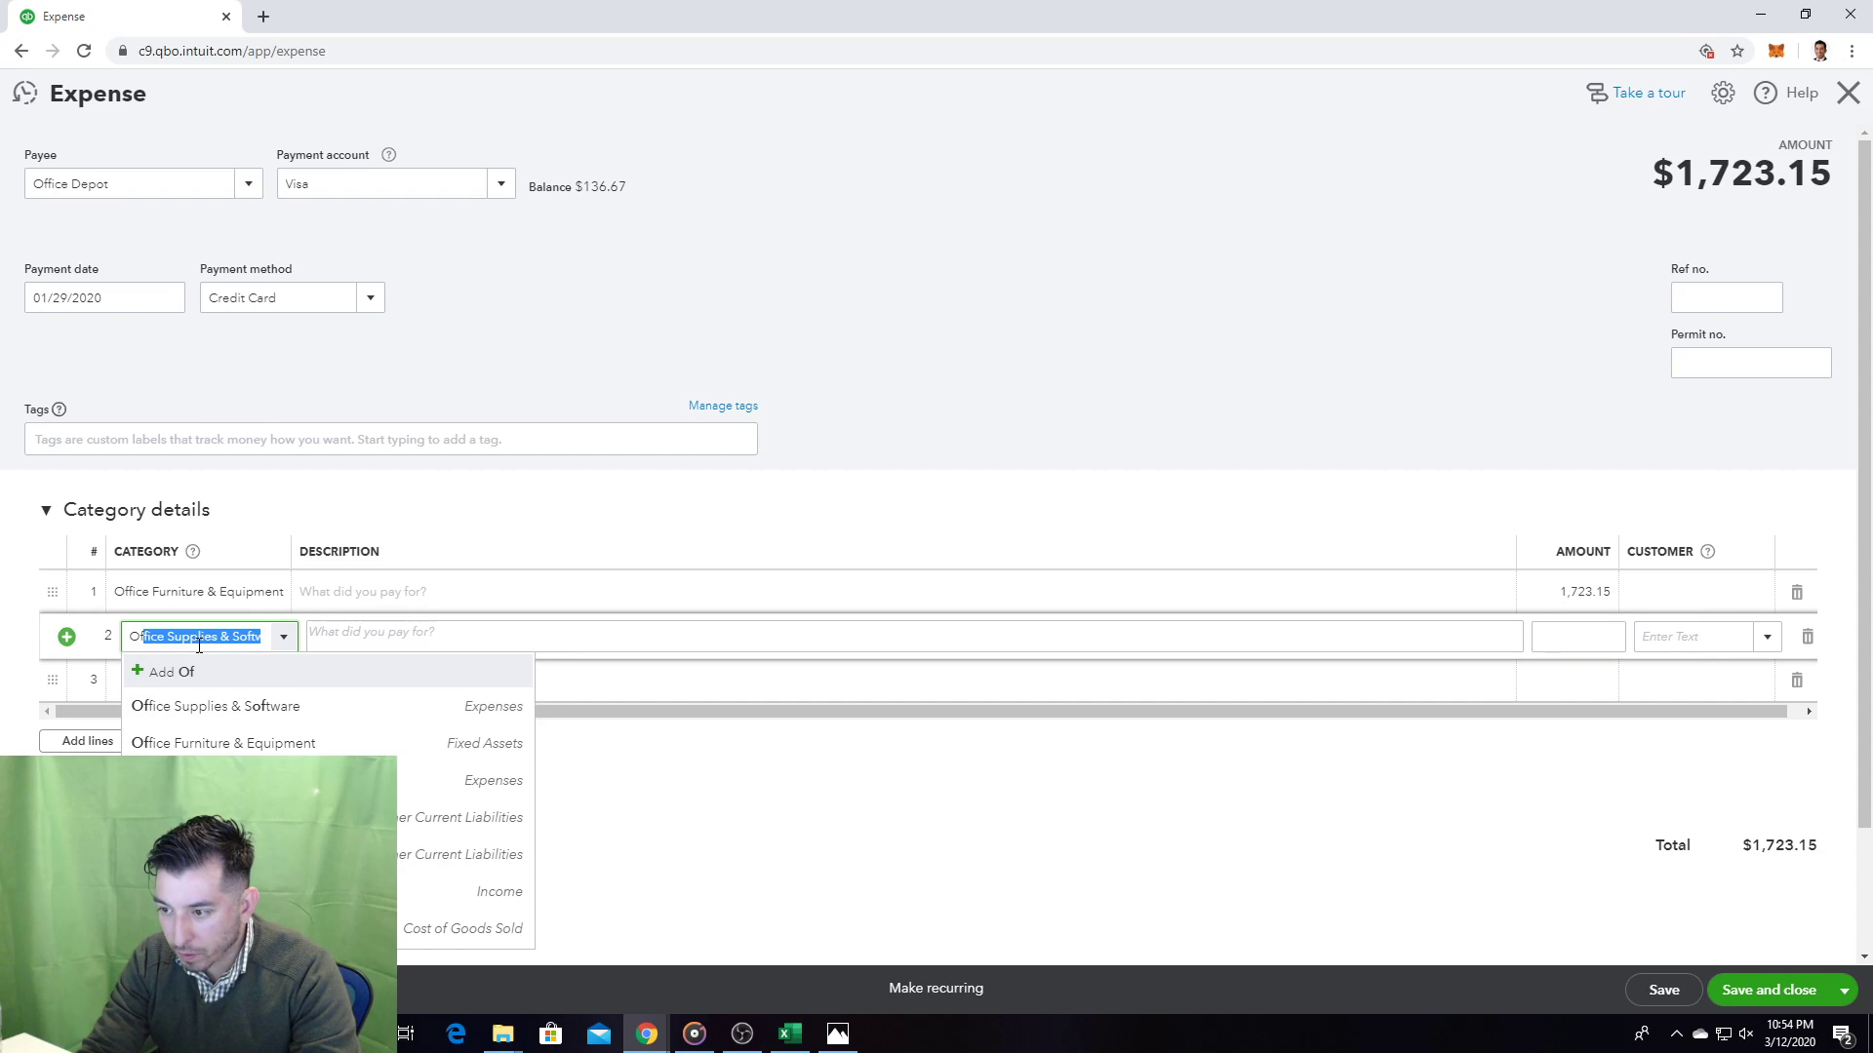
pyautogui.write('fic')
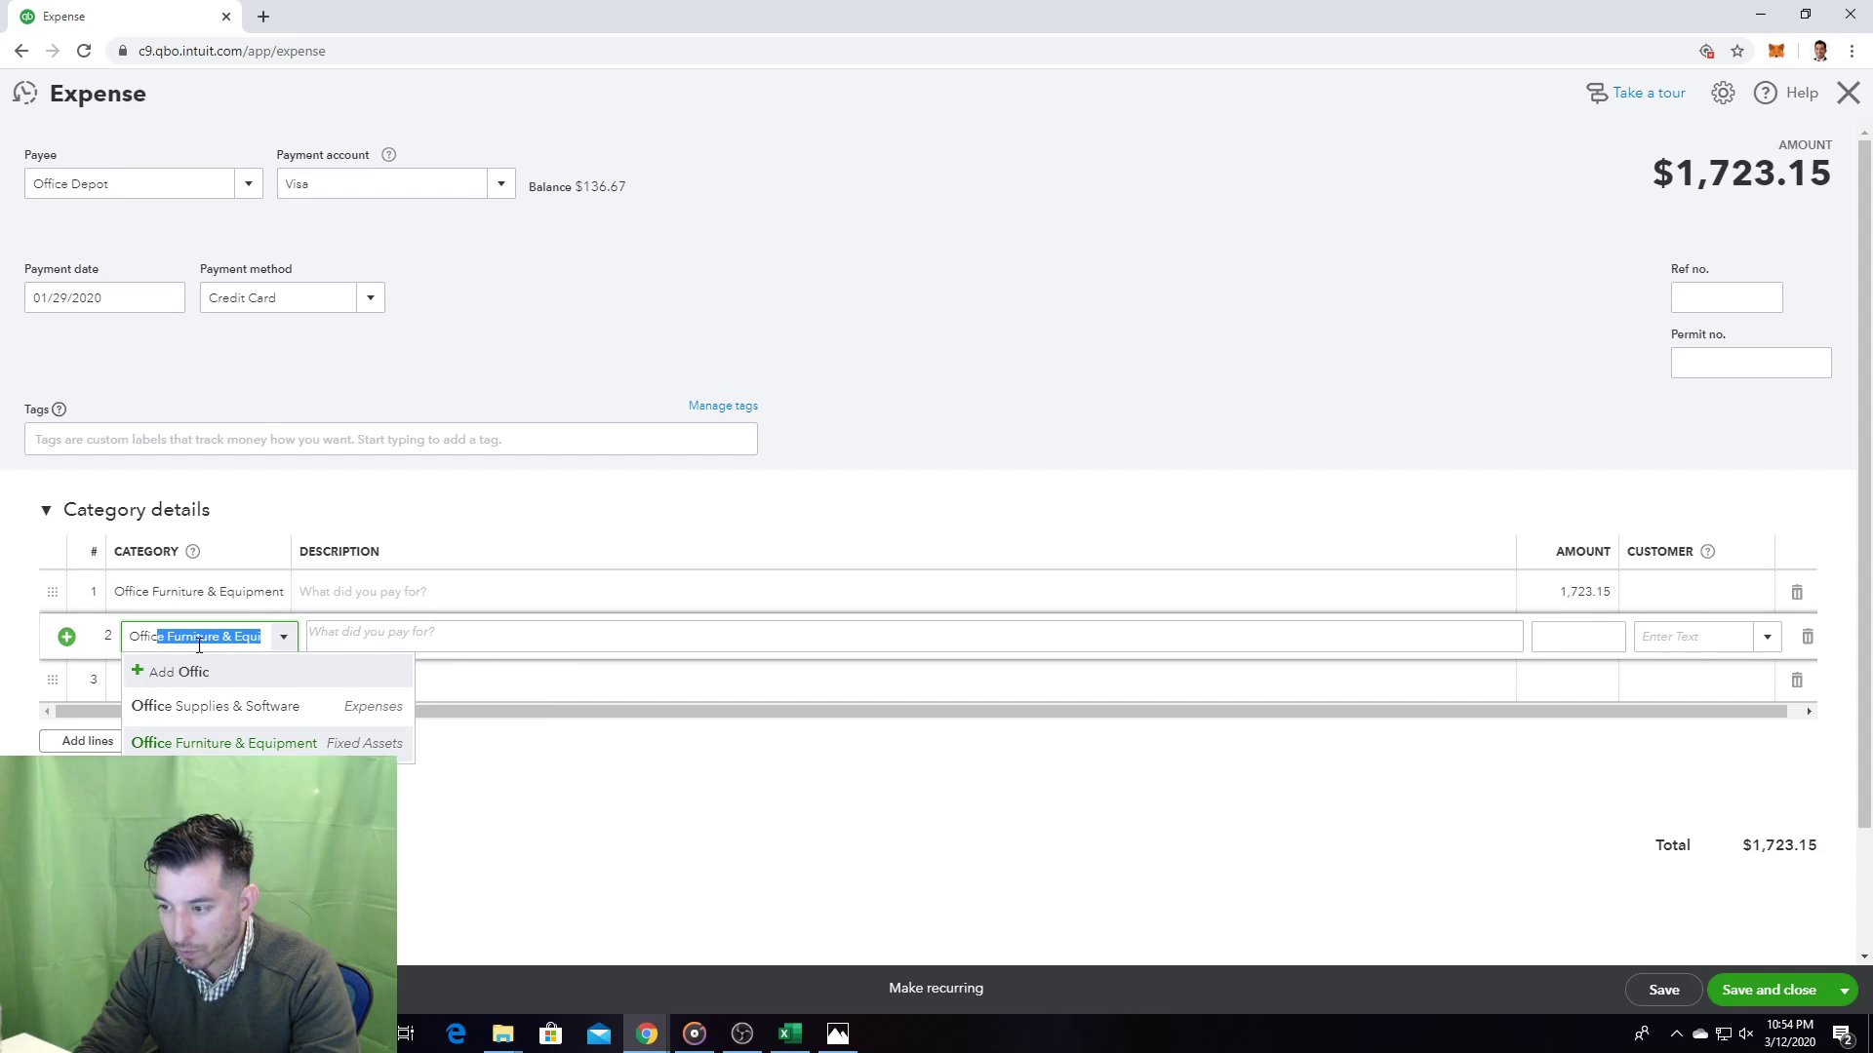
pyautogui.press('Tab')
# Step: Describe the first category line as "Desk (2)" and the second as "Chairs (2)"
pyautogui.click(371, 604)
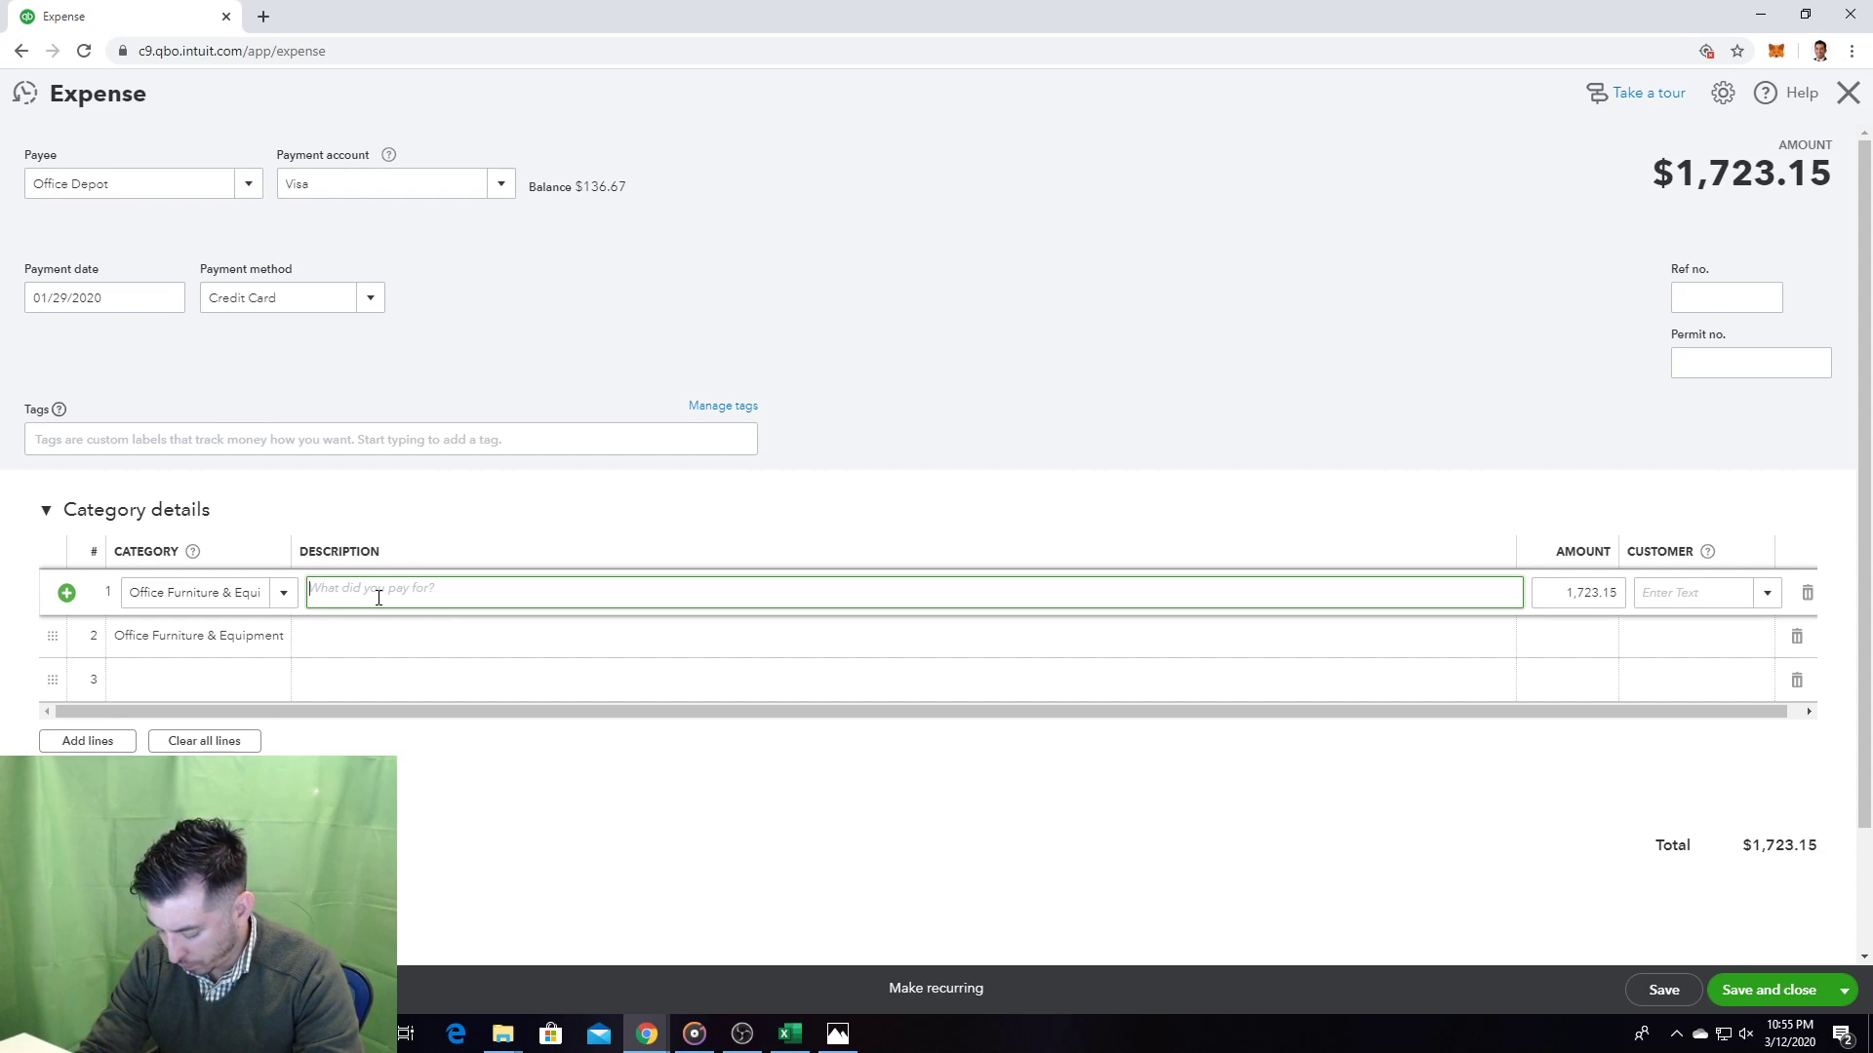
pyautogui.write('Desk (2')
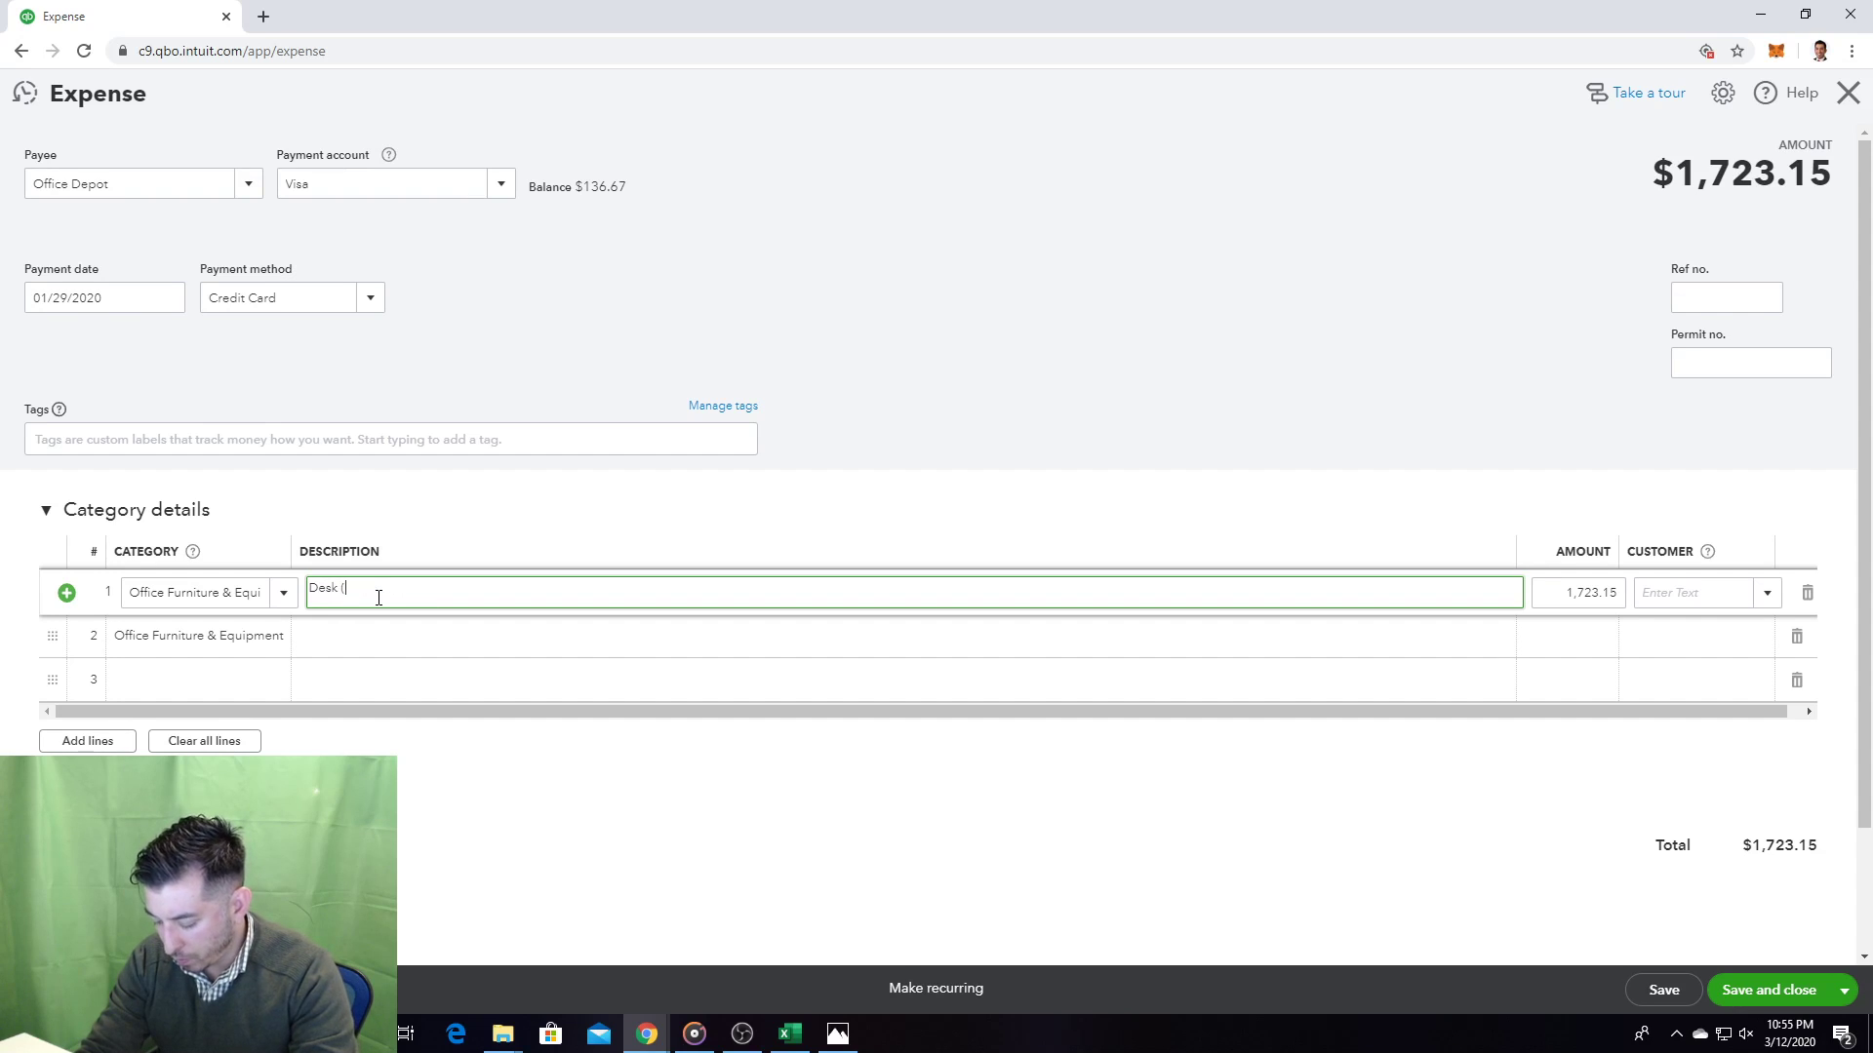
pyautogui.click(397, 634)
pyautogui.write('C')
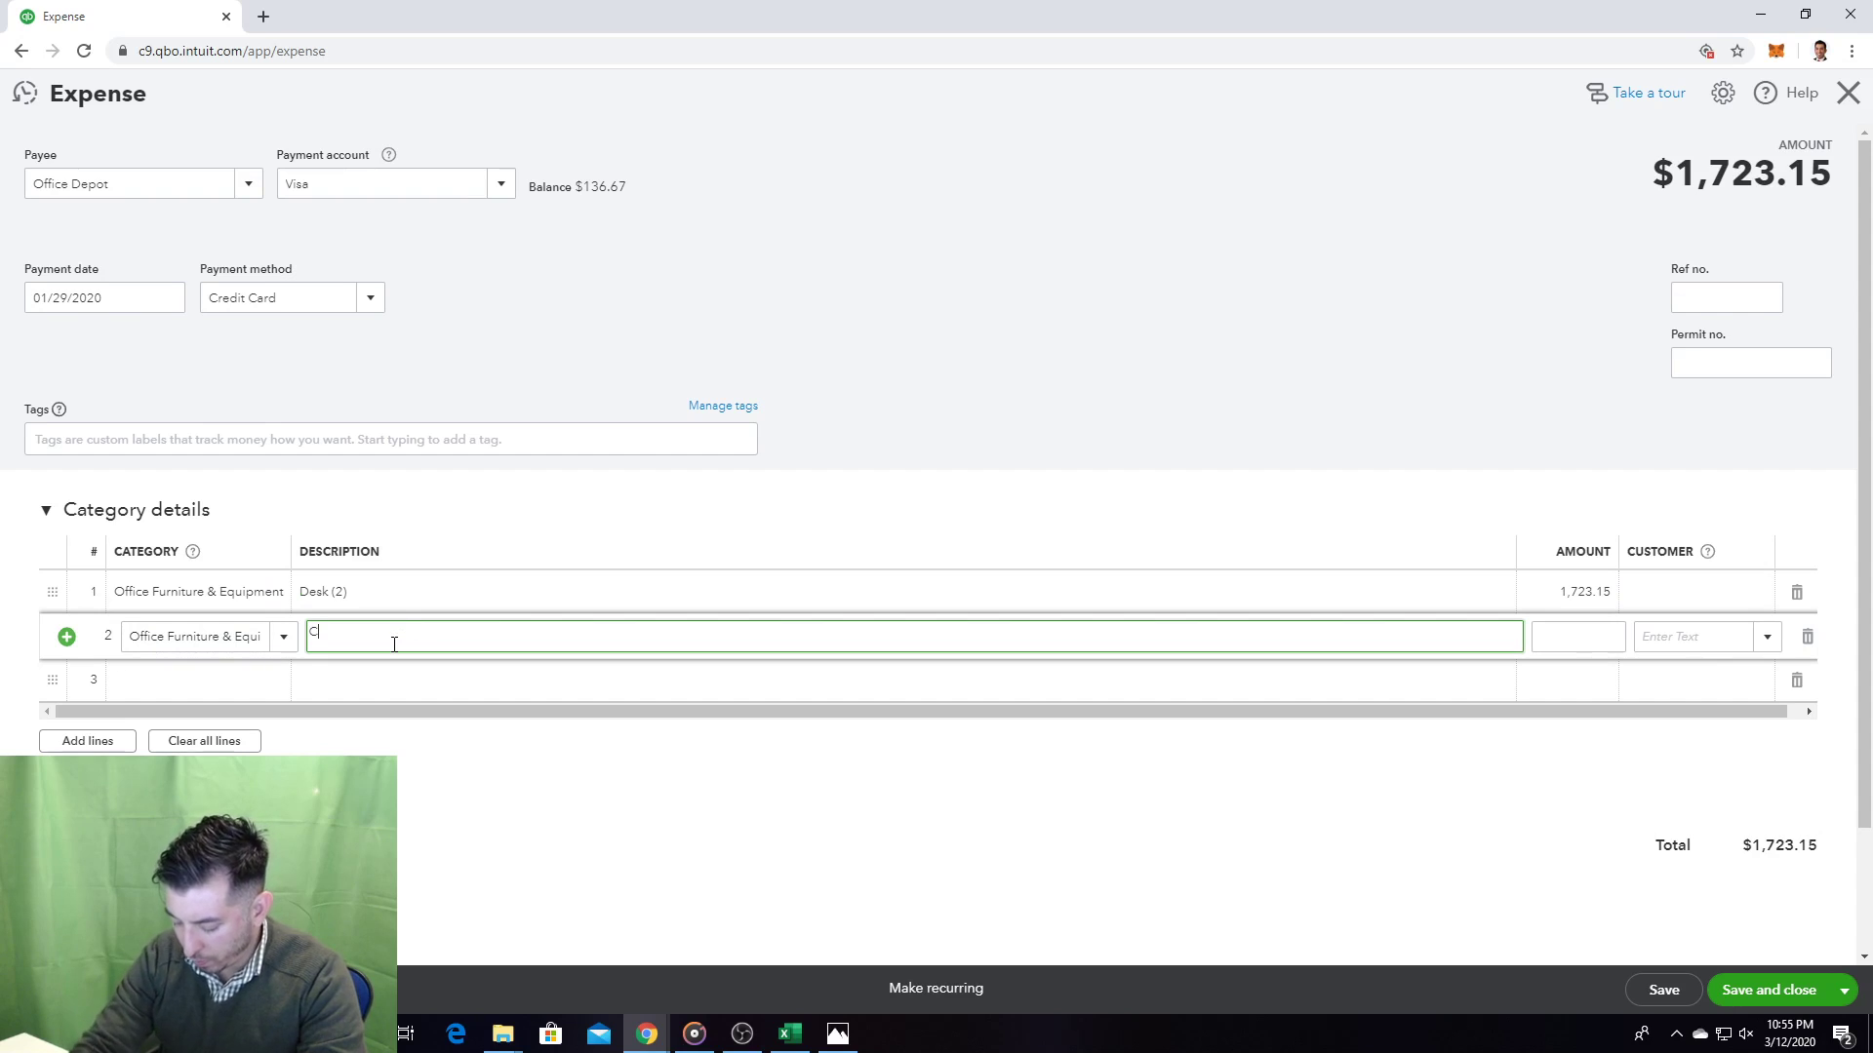
pyautogui.write('hairs (2')
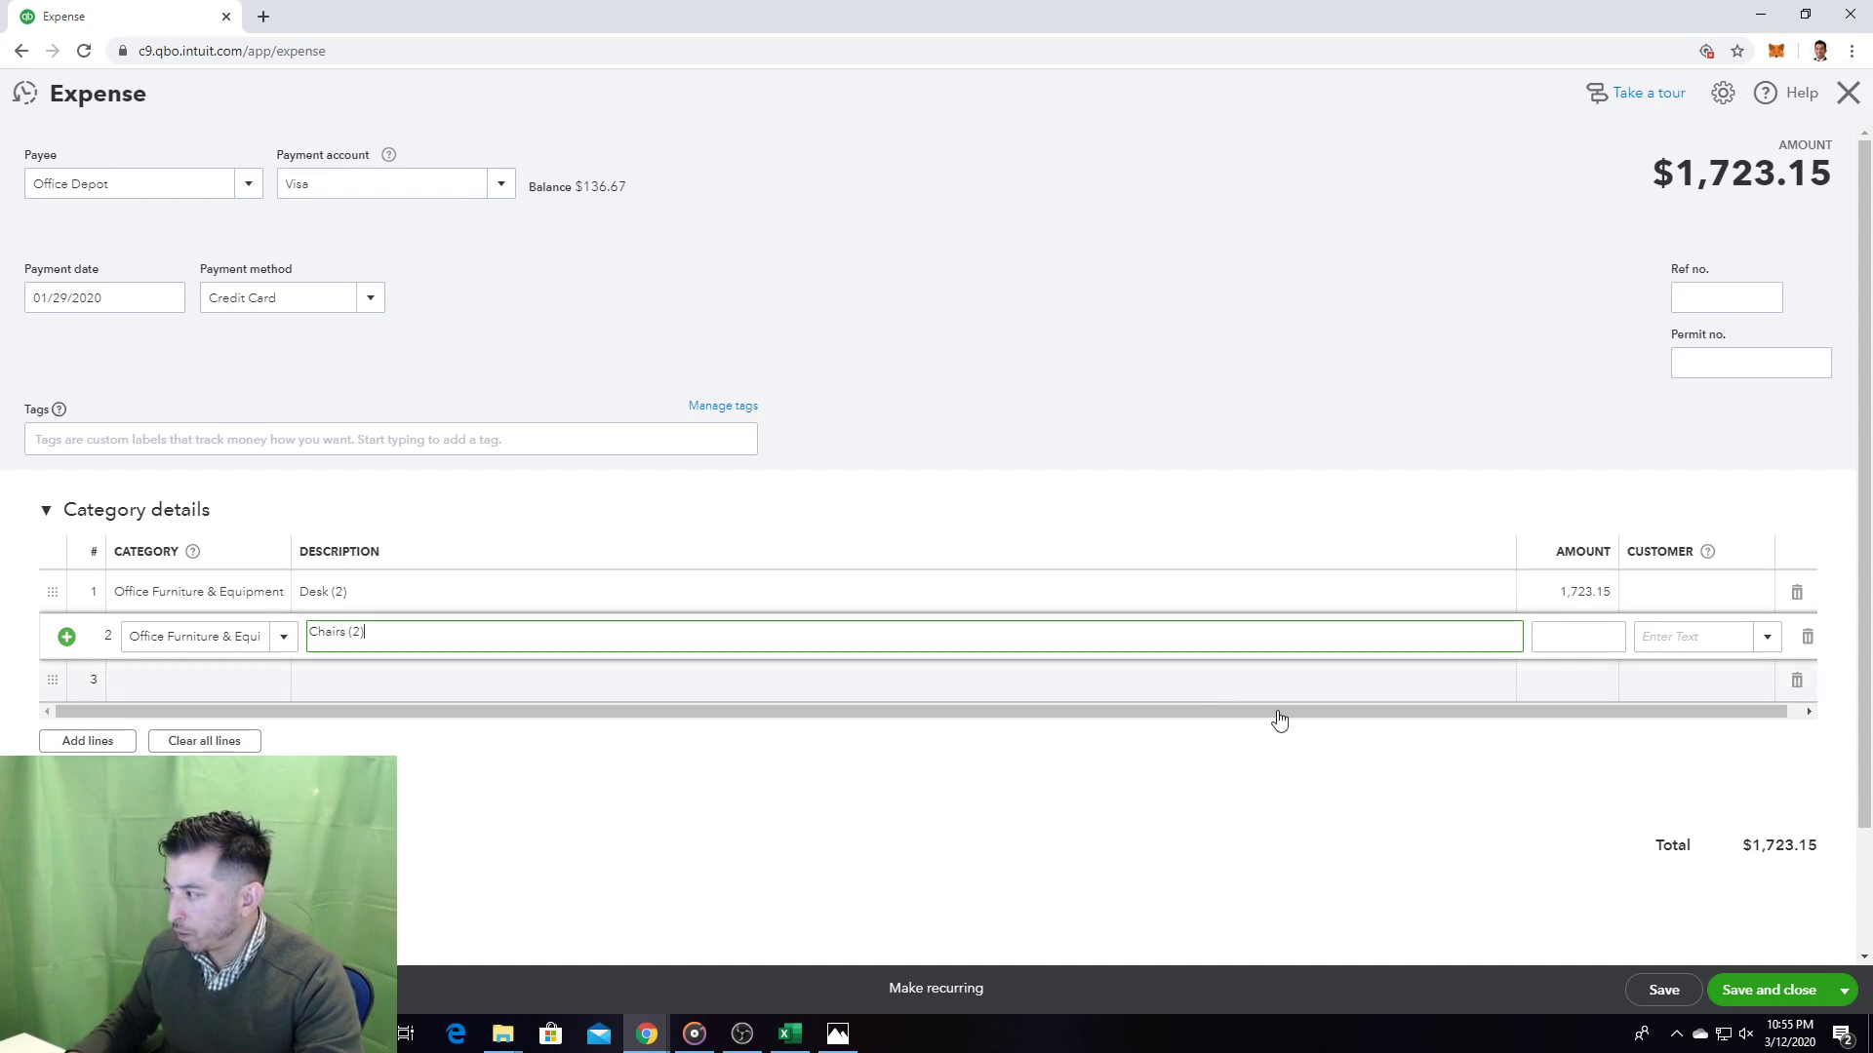
# Step: Set the desk line's amount to 1567.39 and the chairs line's amount to 155.76, and save and close the expense
pyautogui.click(1600, 595)
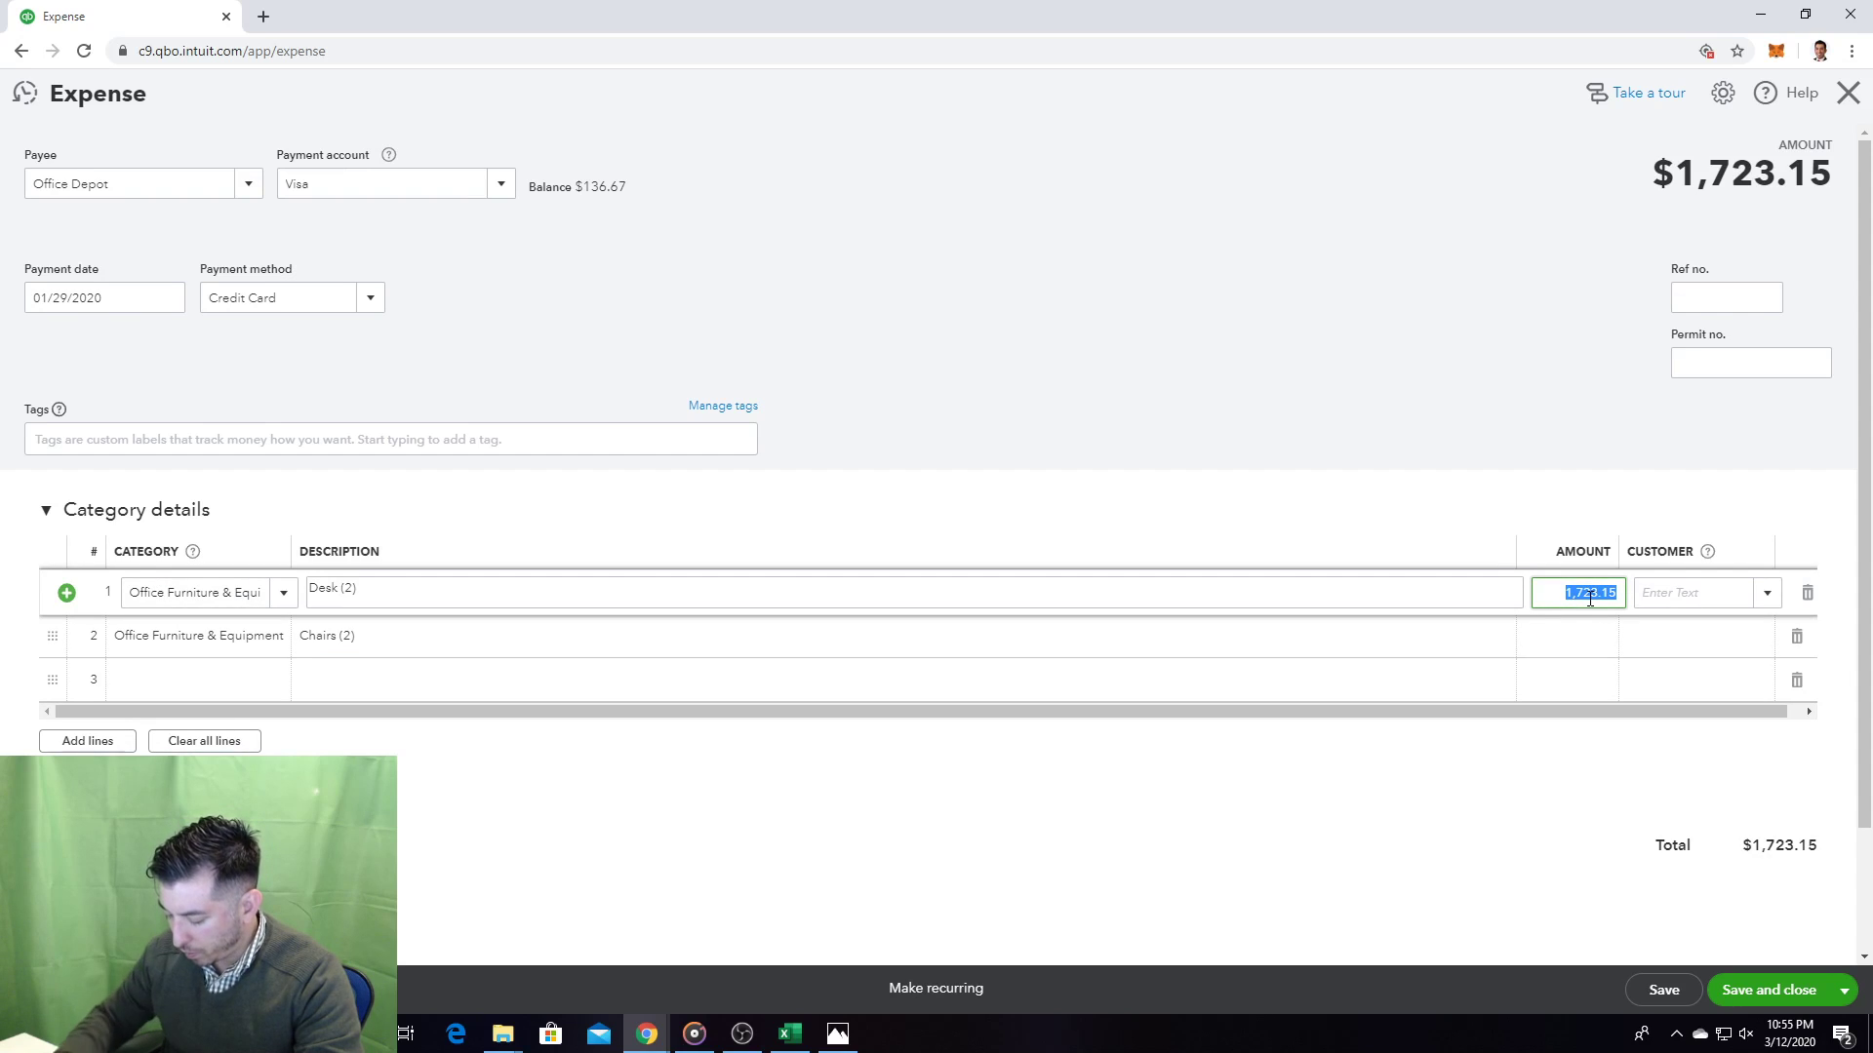
pyautogui.write('156')
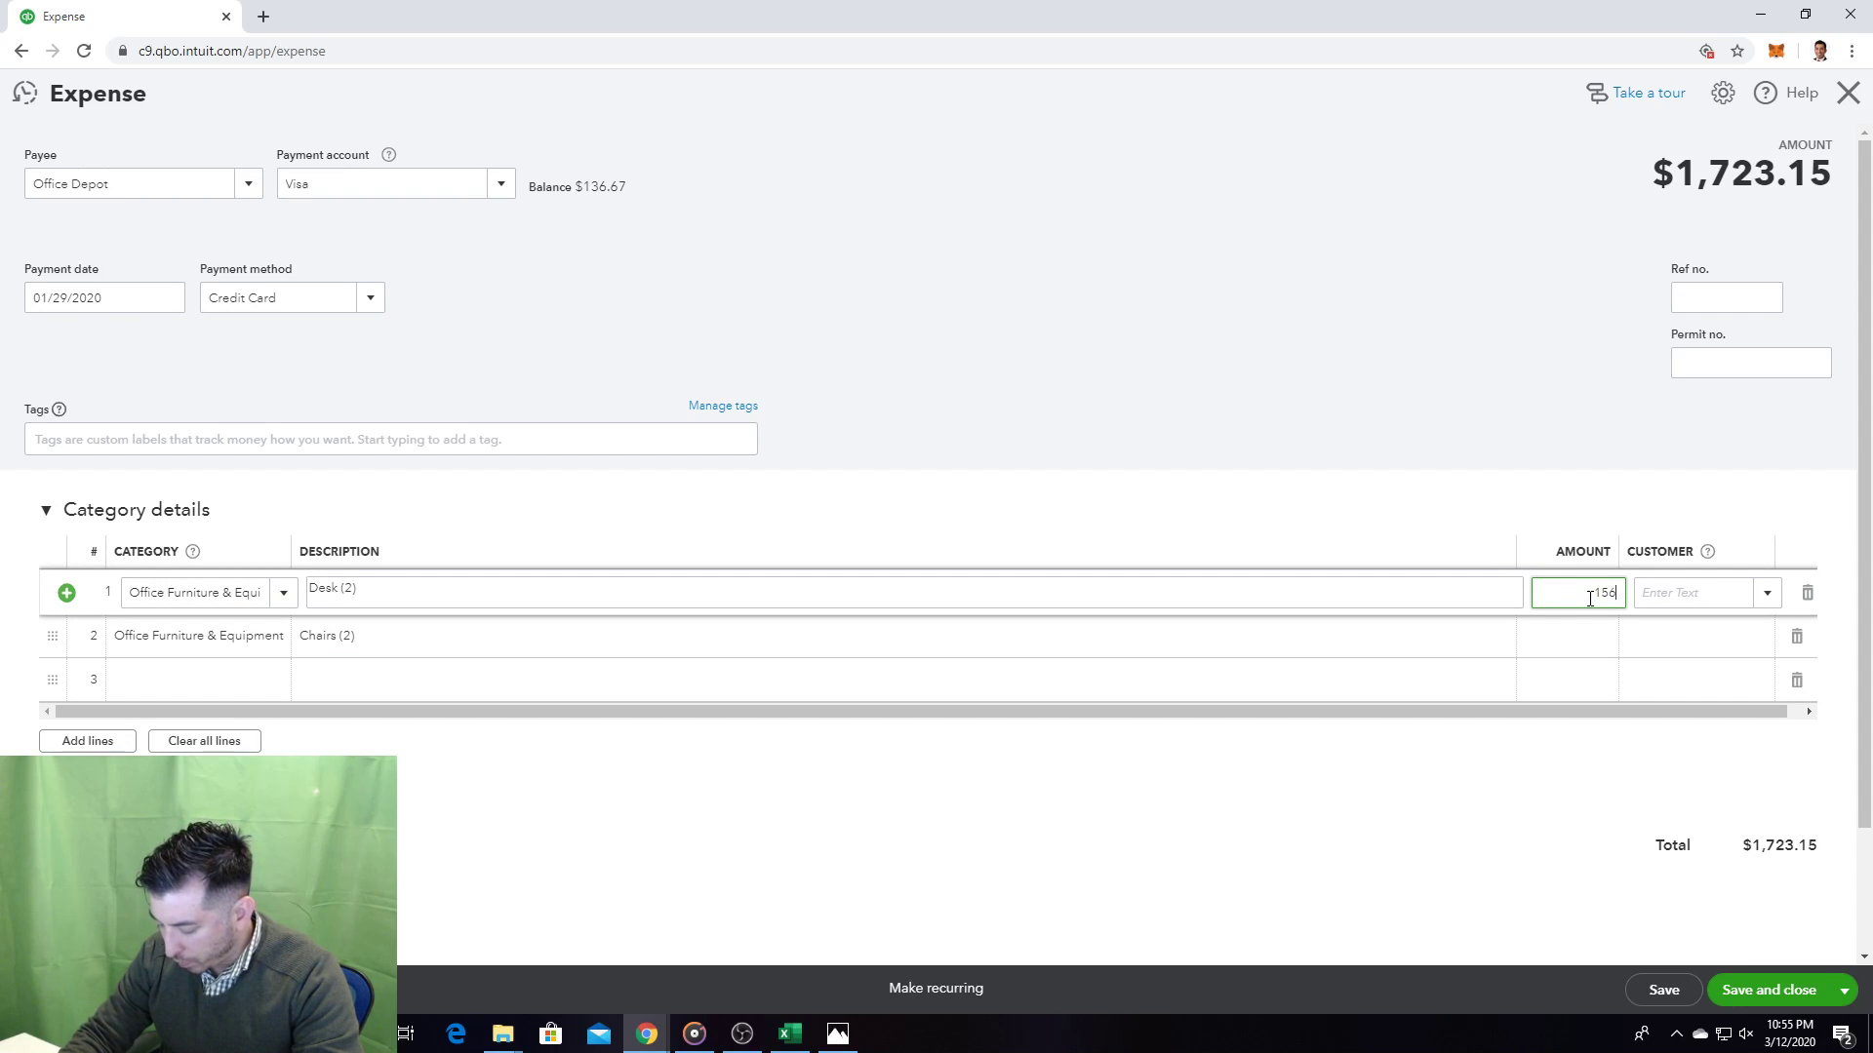
pyautogui.write('7.39')
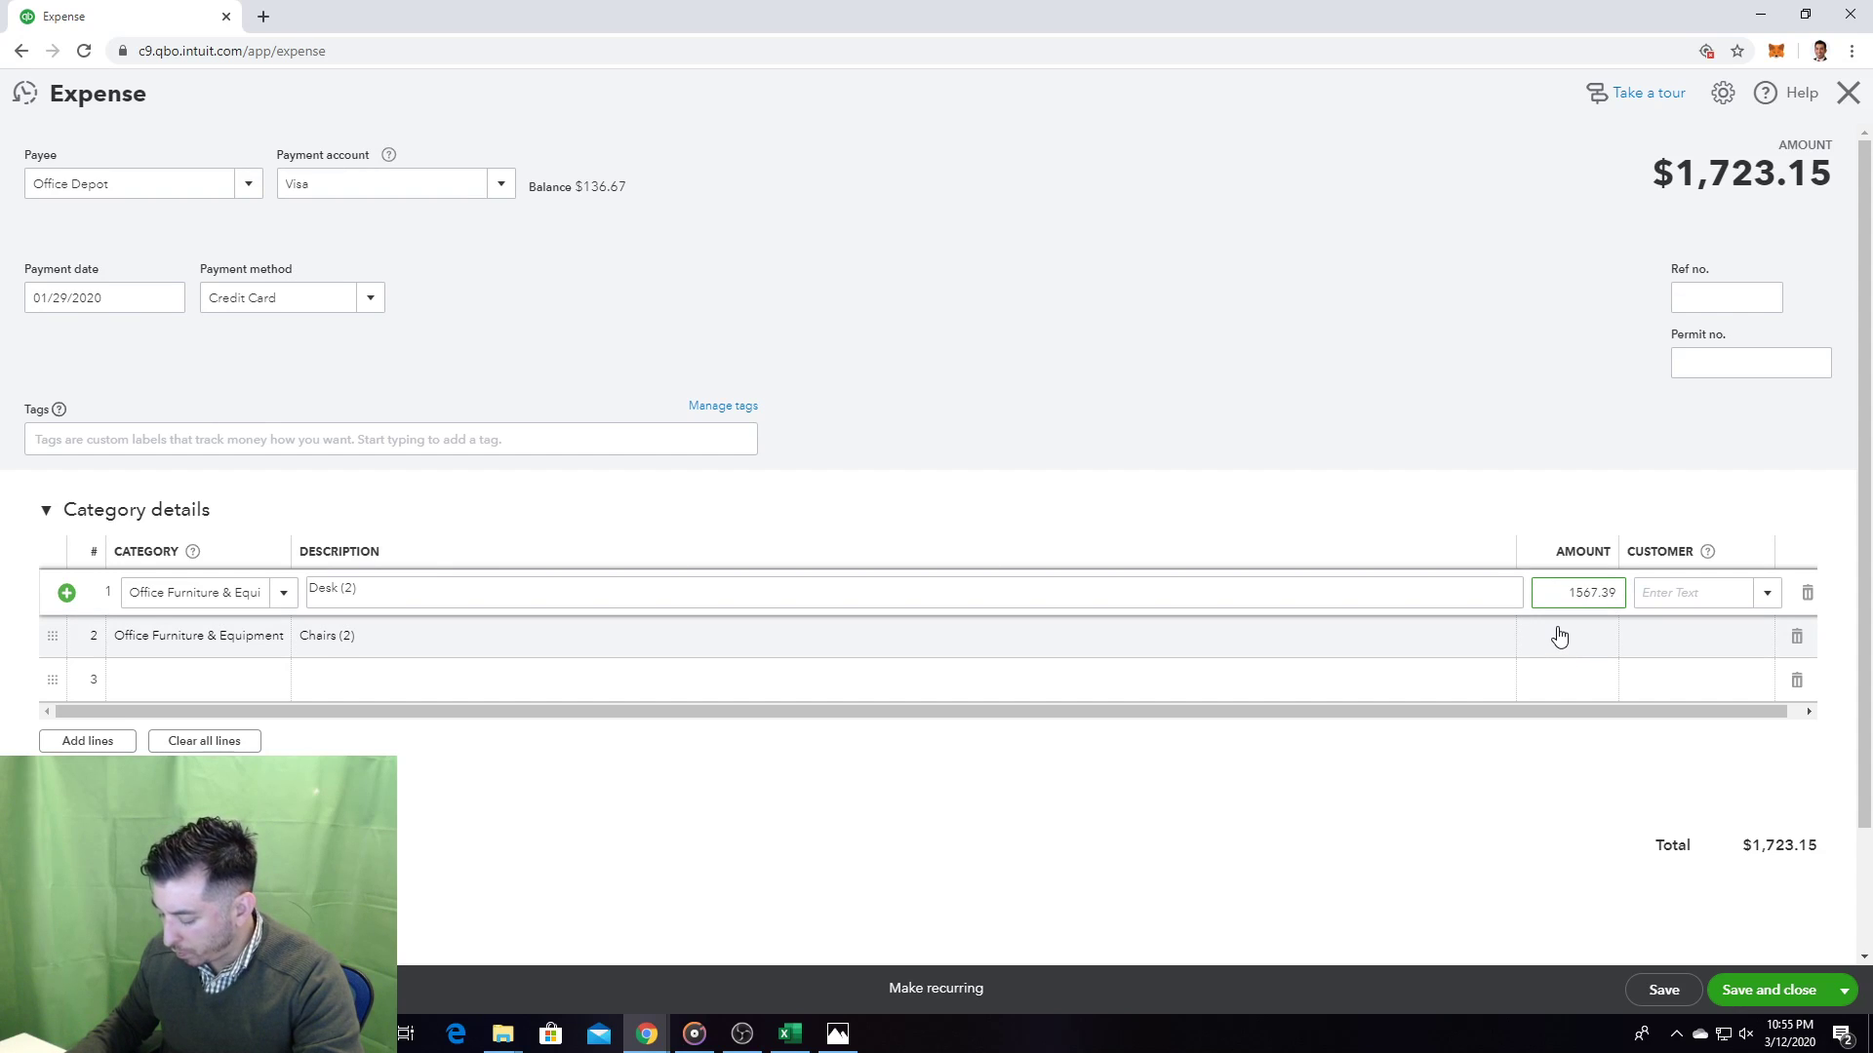
pyautogui.click(1559, 636)
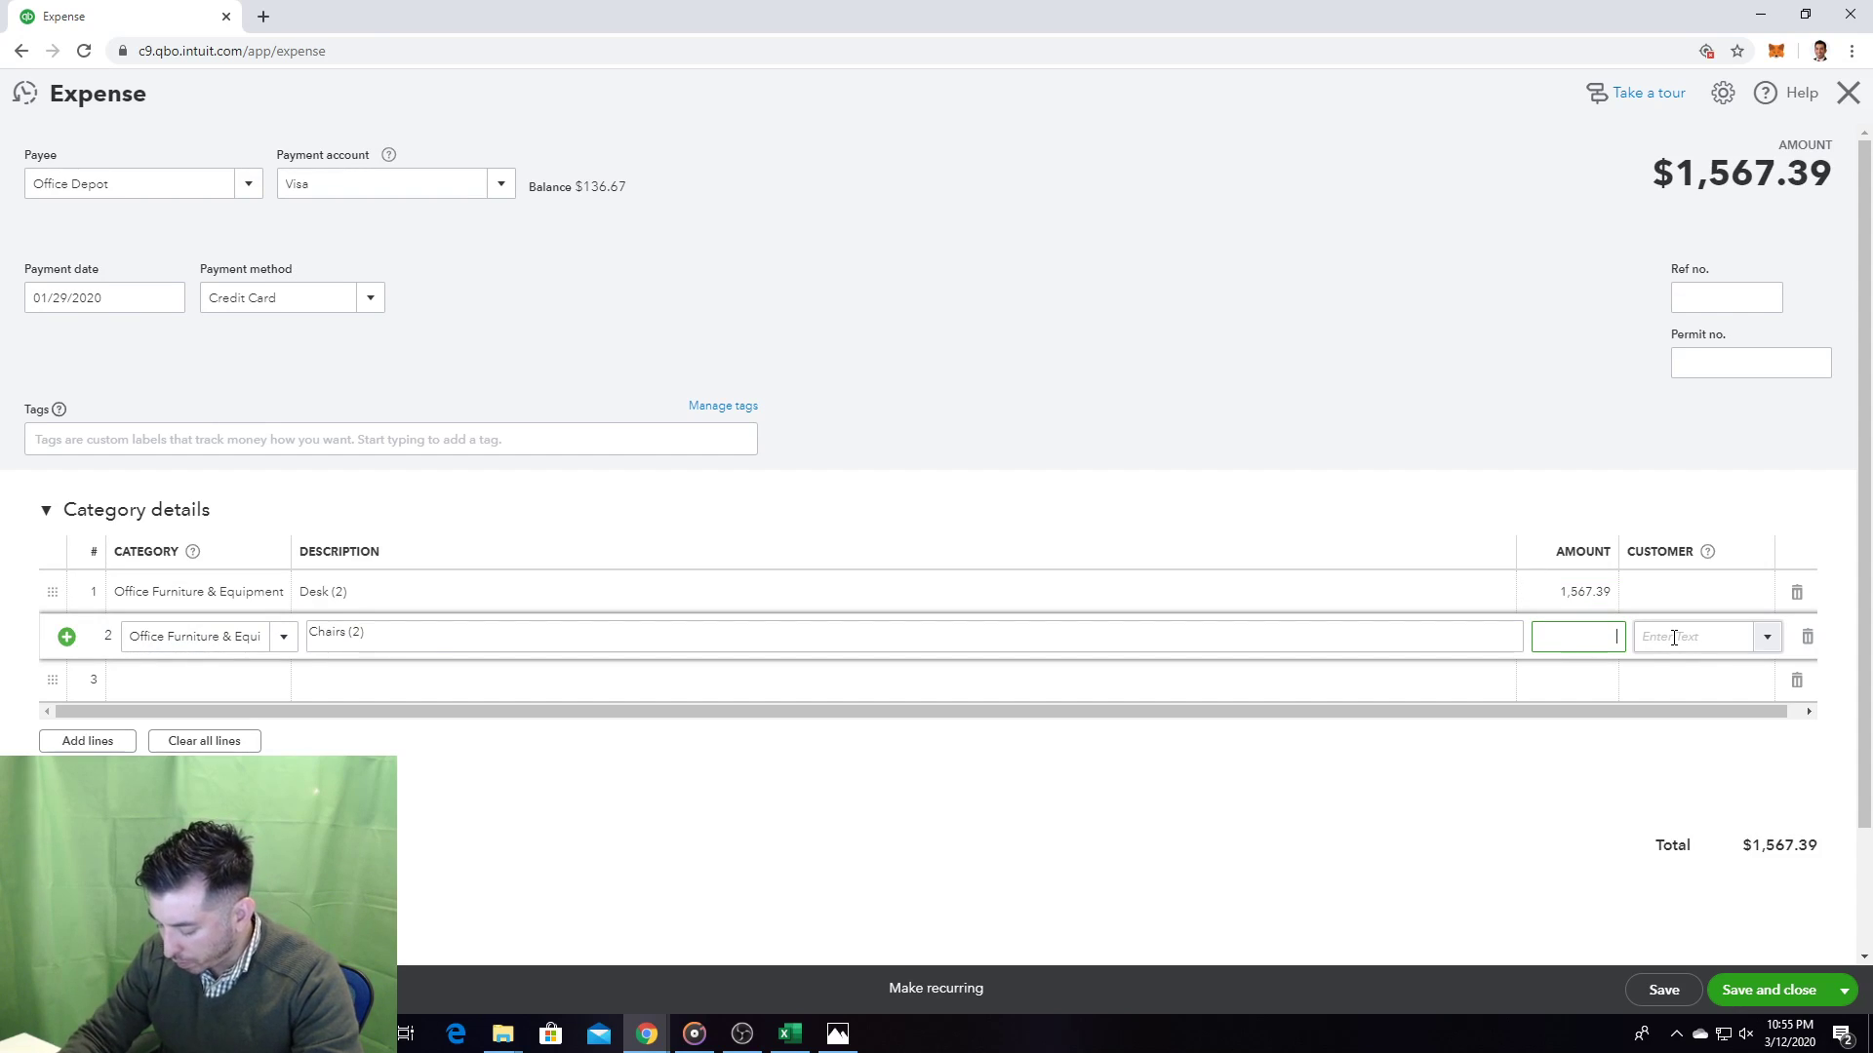
pyautogui.write('155.76')
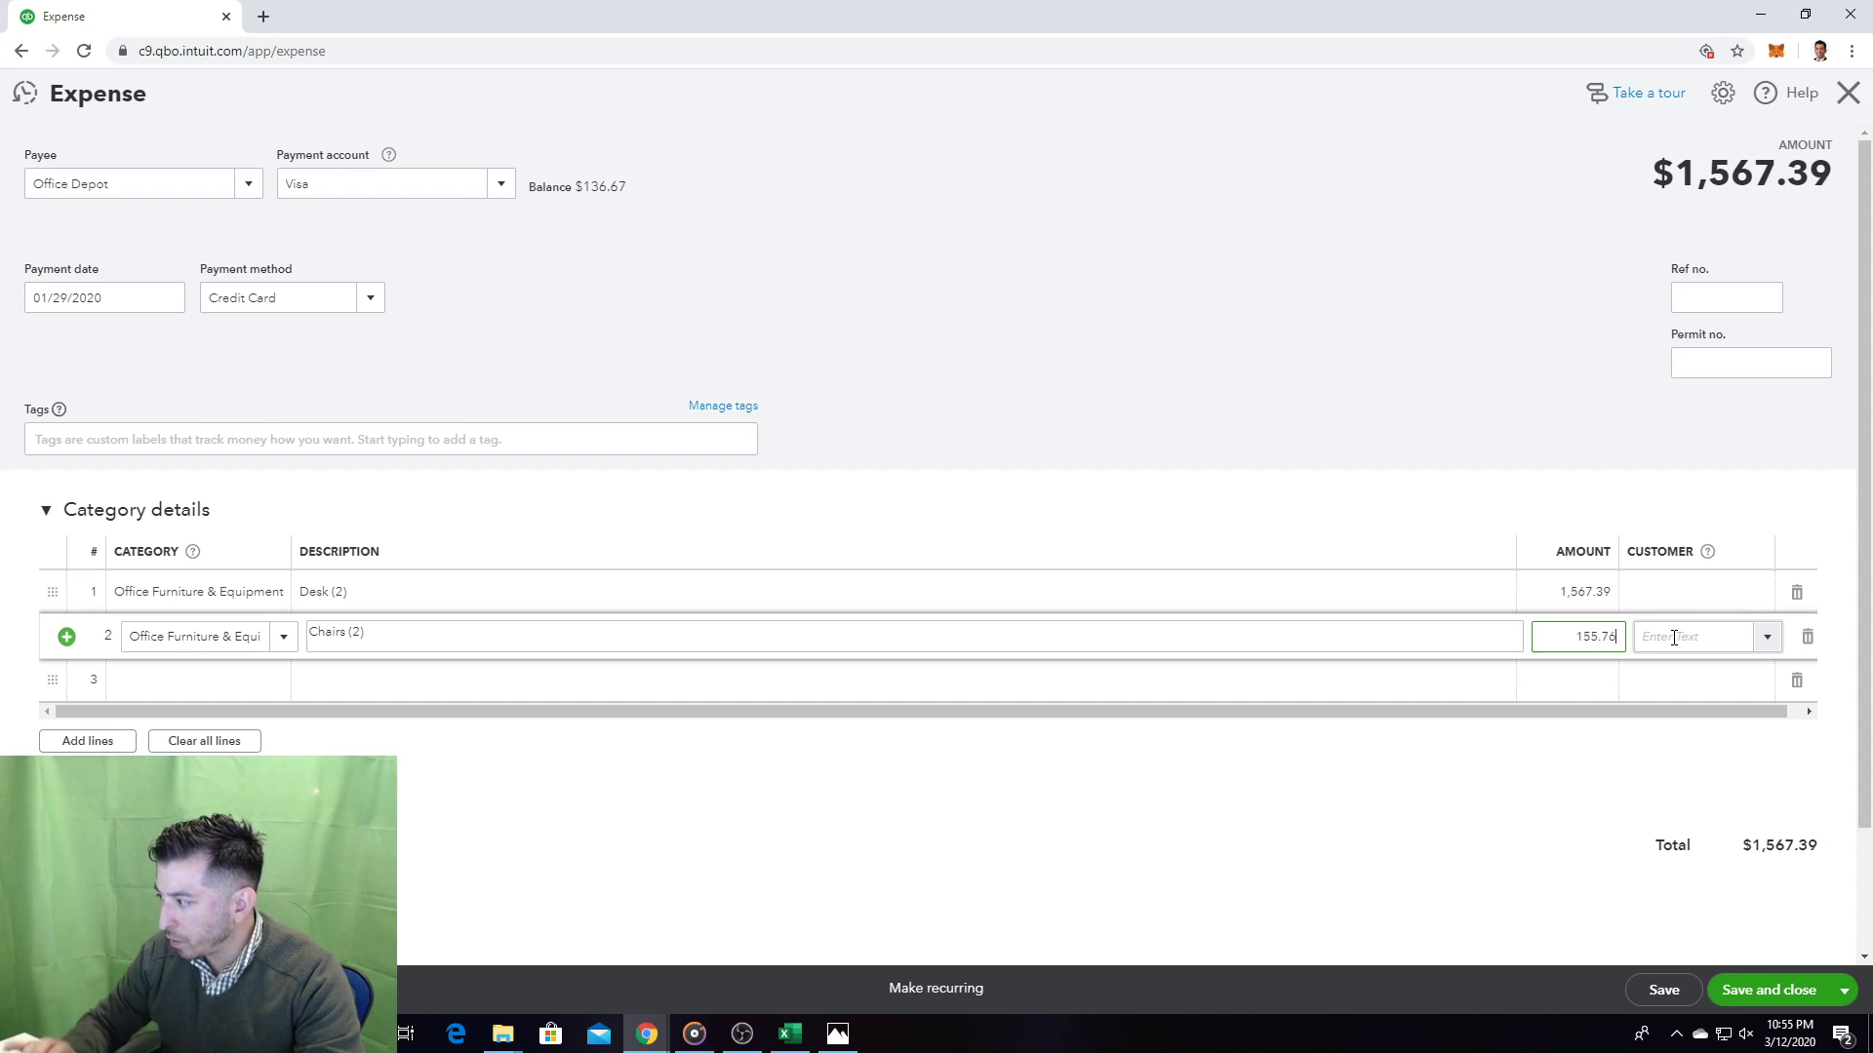
pyautogui.click(1549, 795)
pyautogui.scroll(-2, 1639, 780)
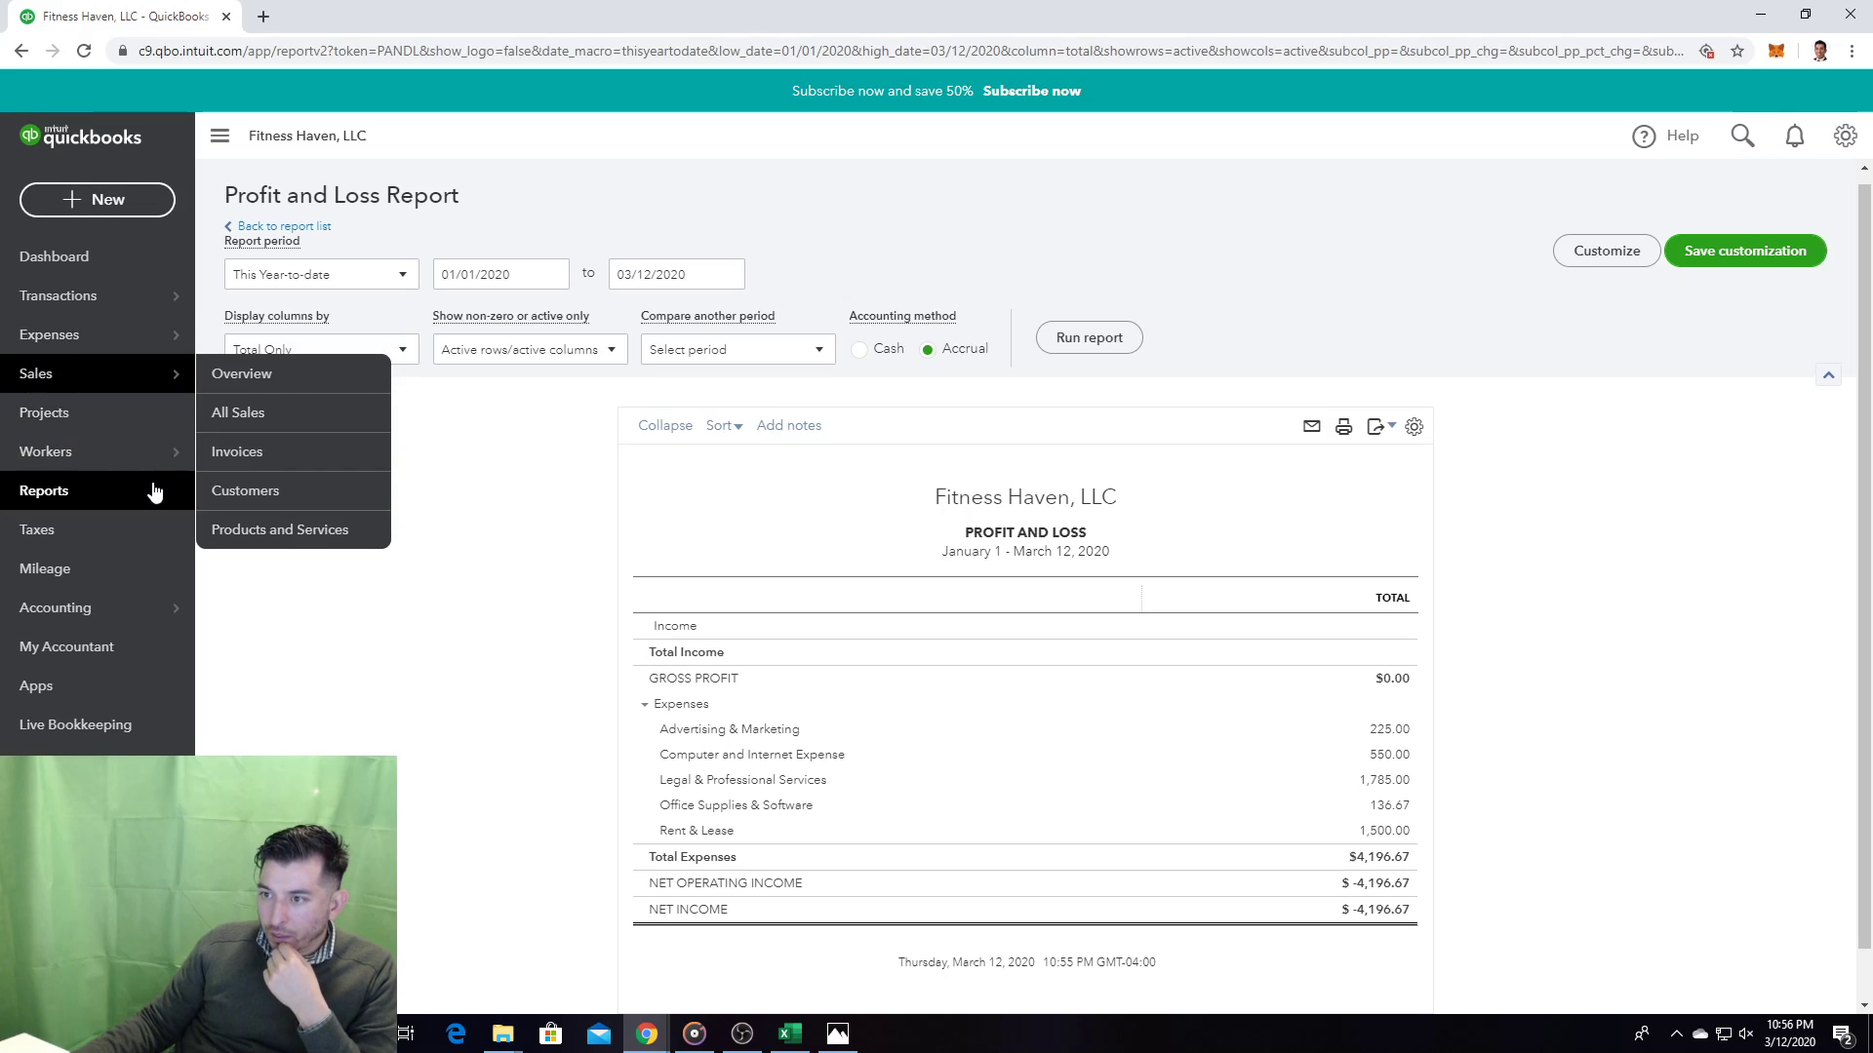
# Step: Start a new check and bring up the list of recent checks
pyautogui.click(118, 205)
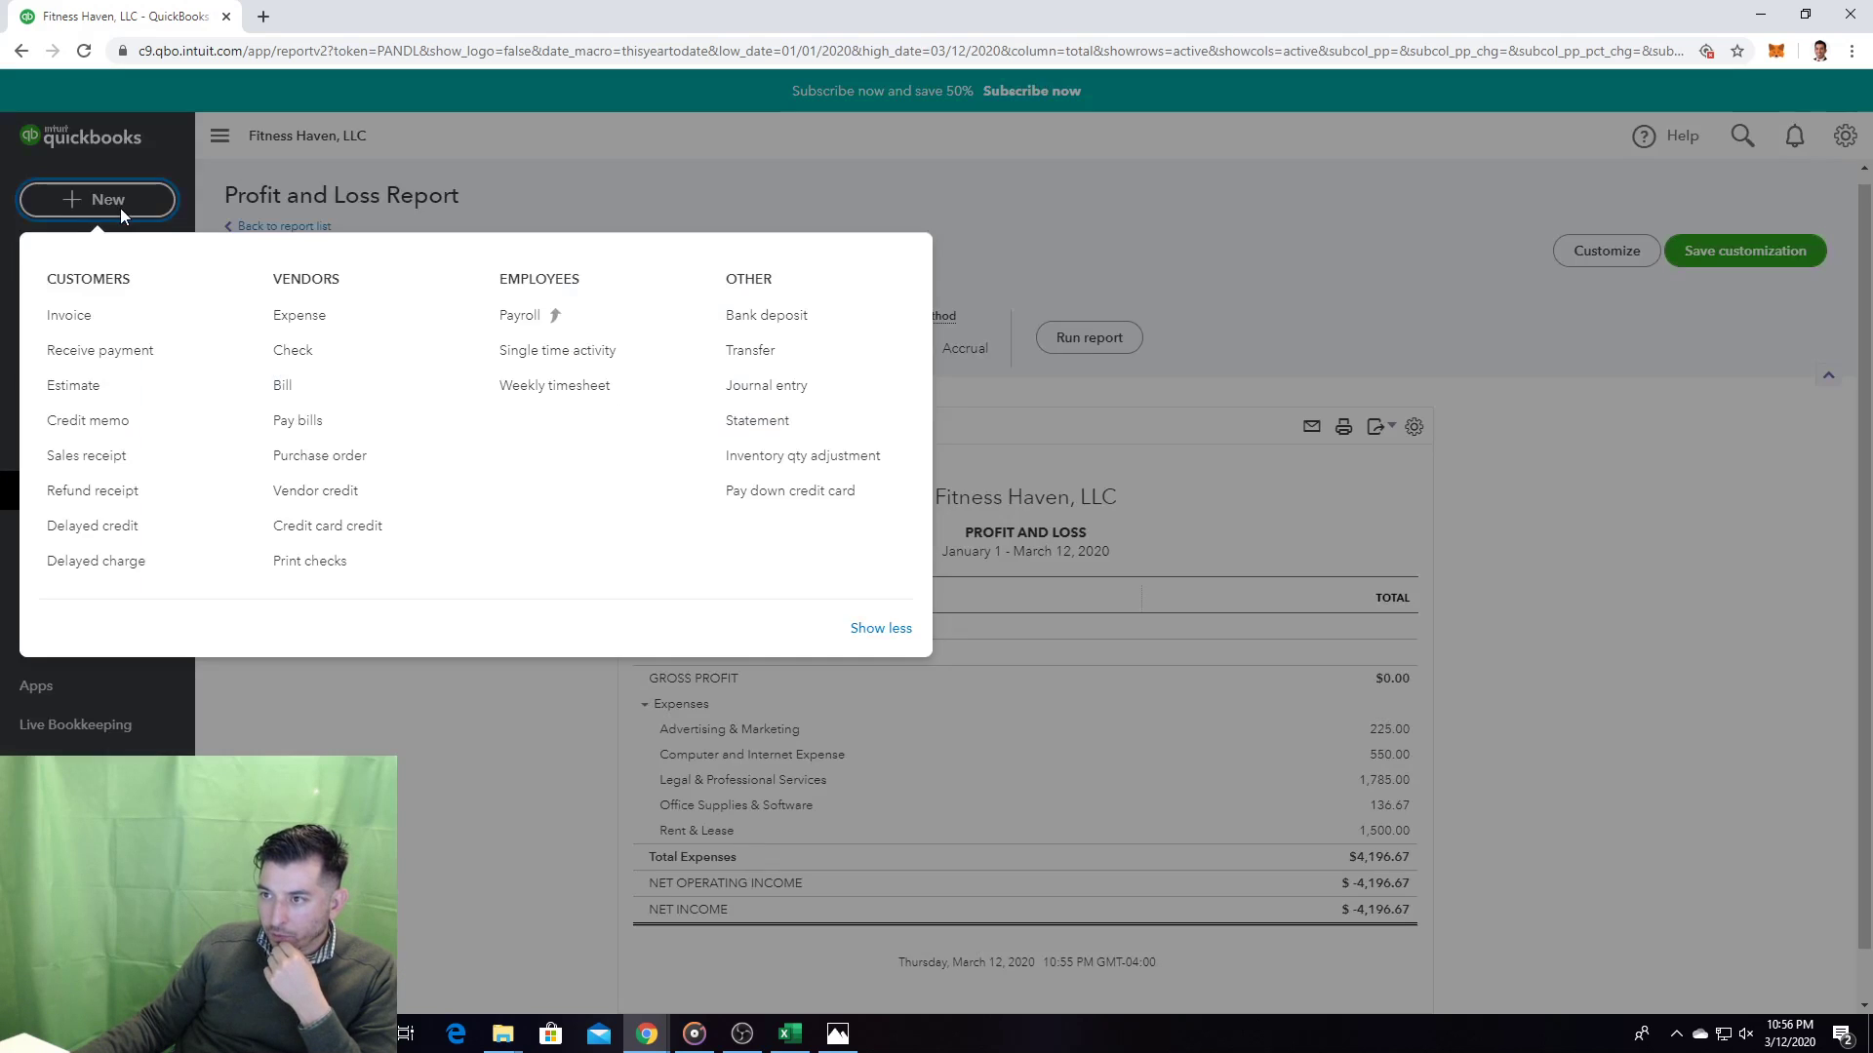
pyautogui.click(297, 349)
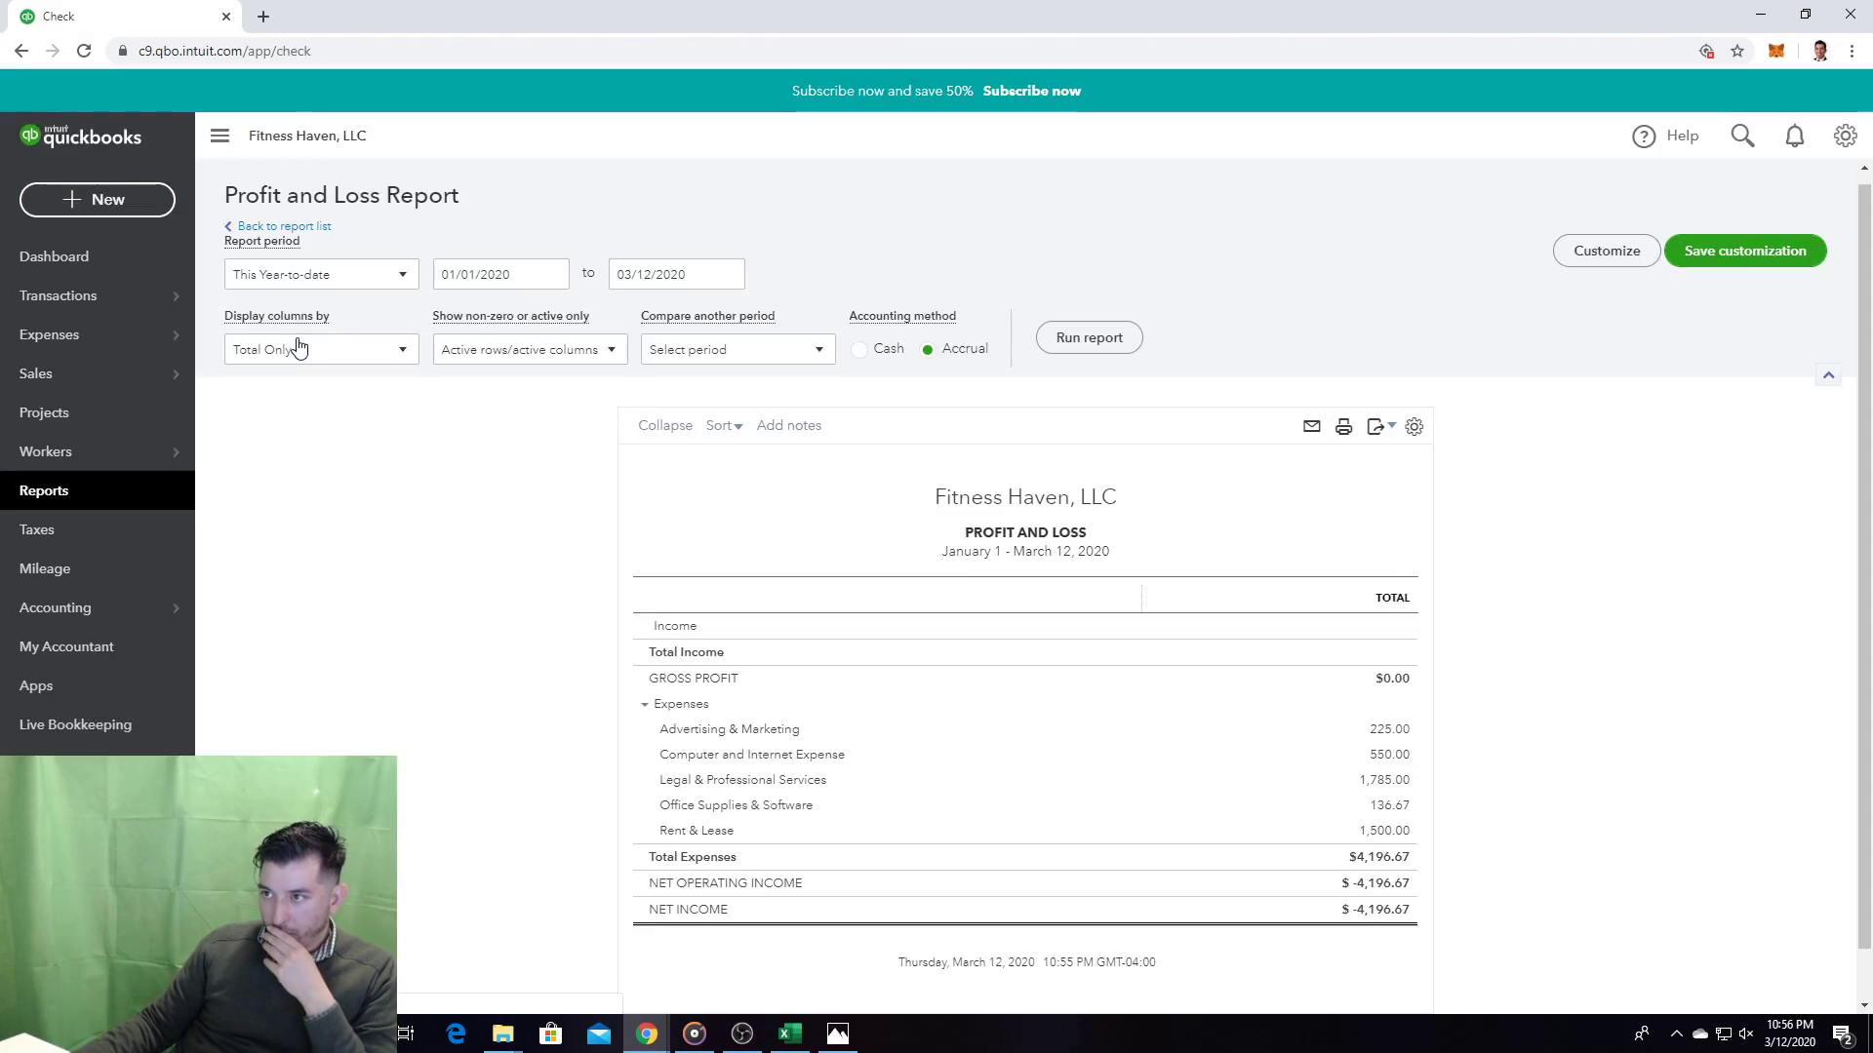
pyautogui.click(27, 93)
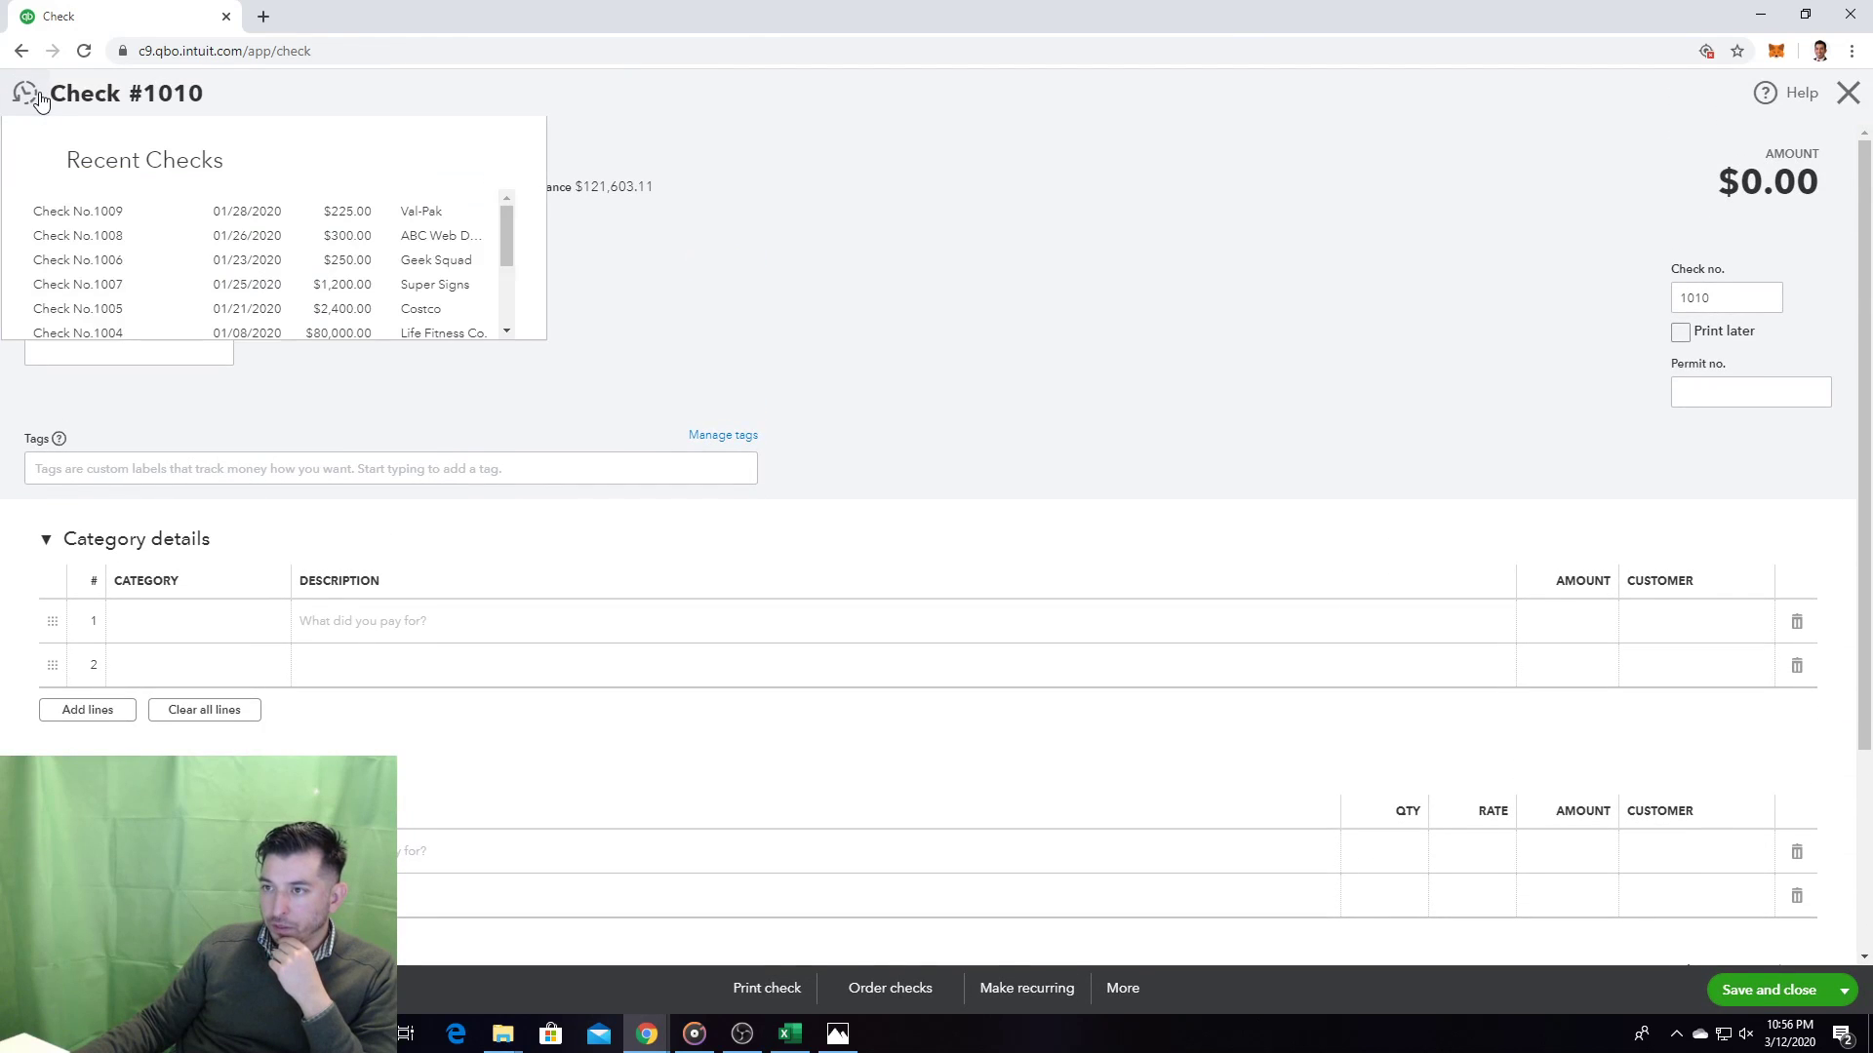
# Step: Open Costco's recent check 1005 and assign its second and third category lines to Office Furniture & Equipment
pyautogui.click(143, 310)
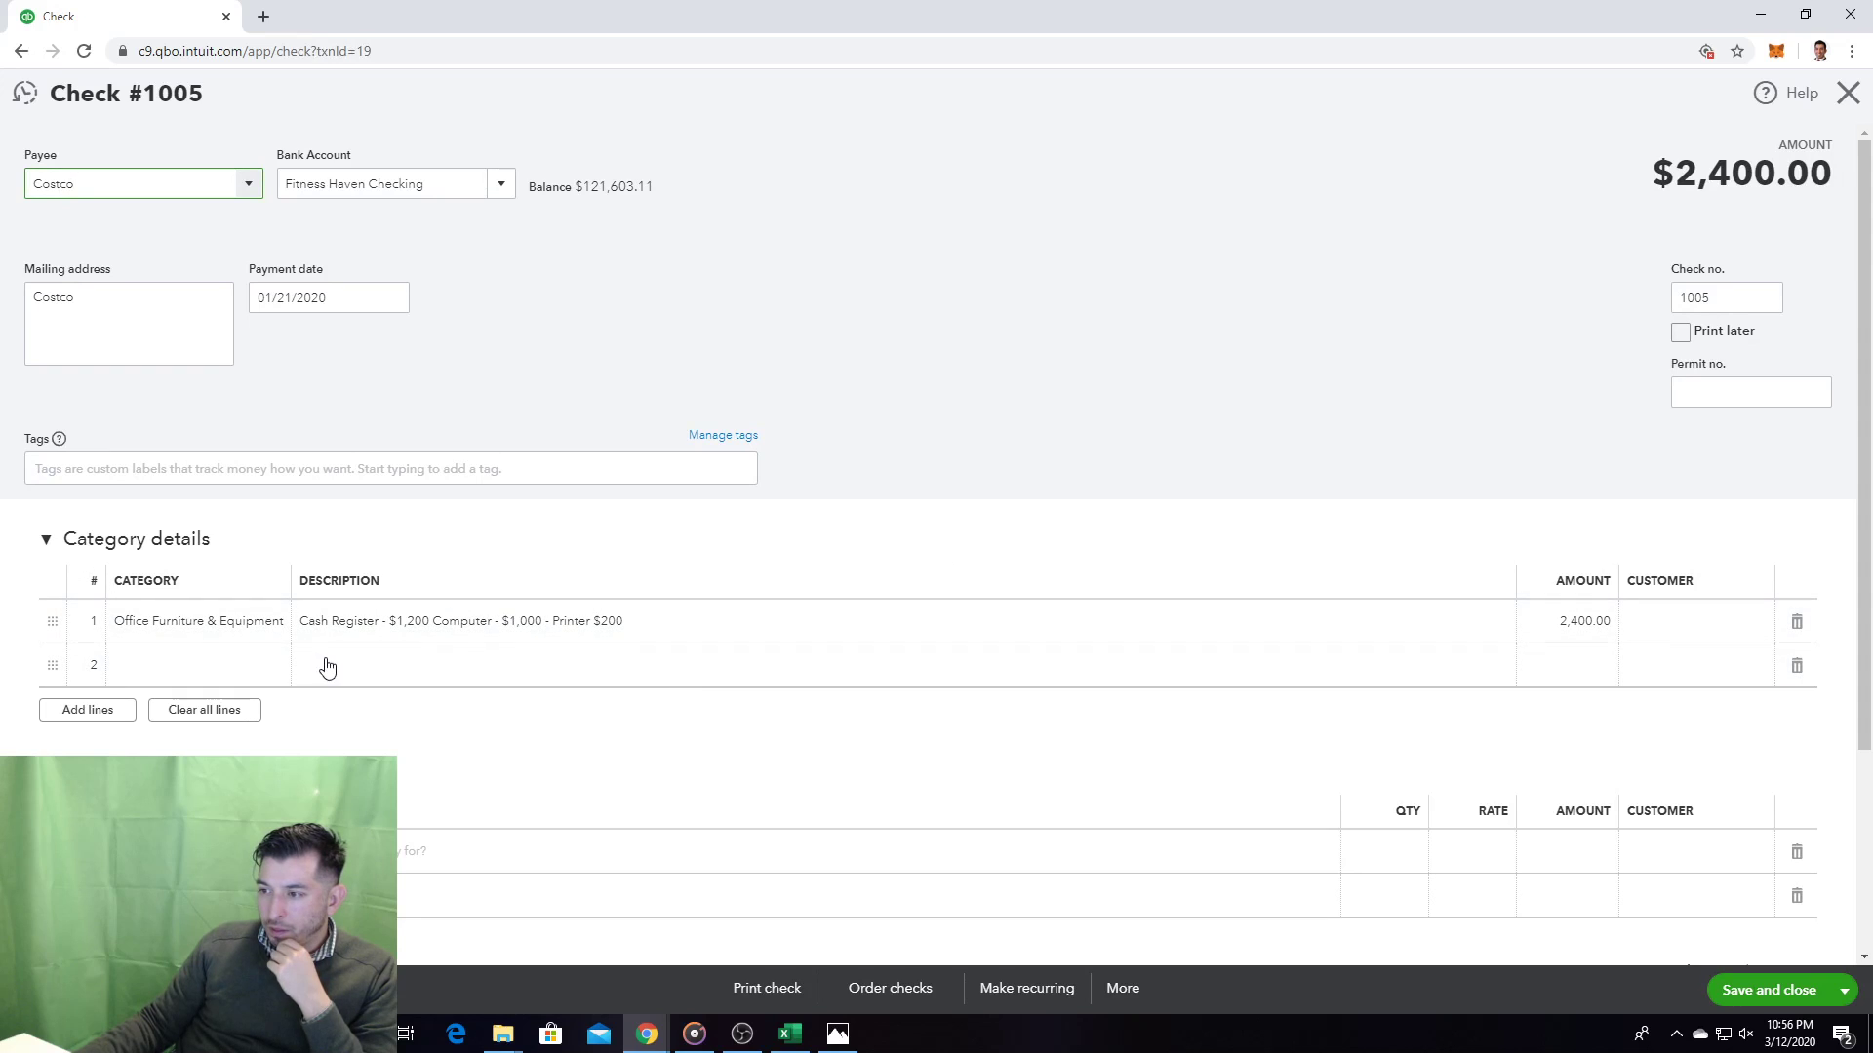
pyautogui.click(168, 679)
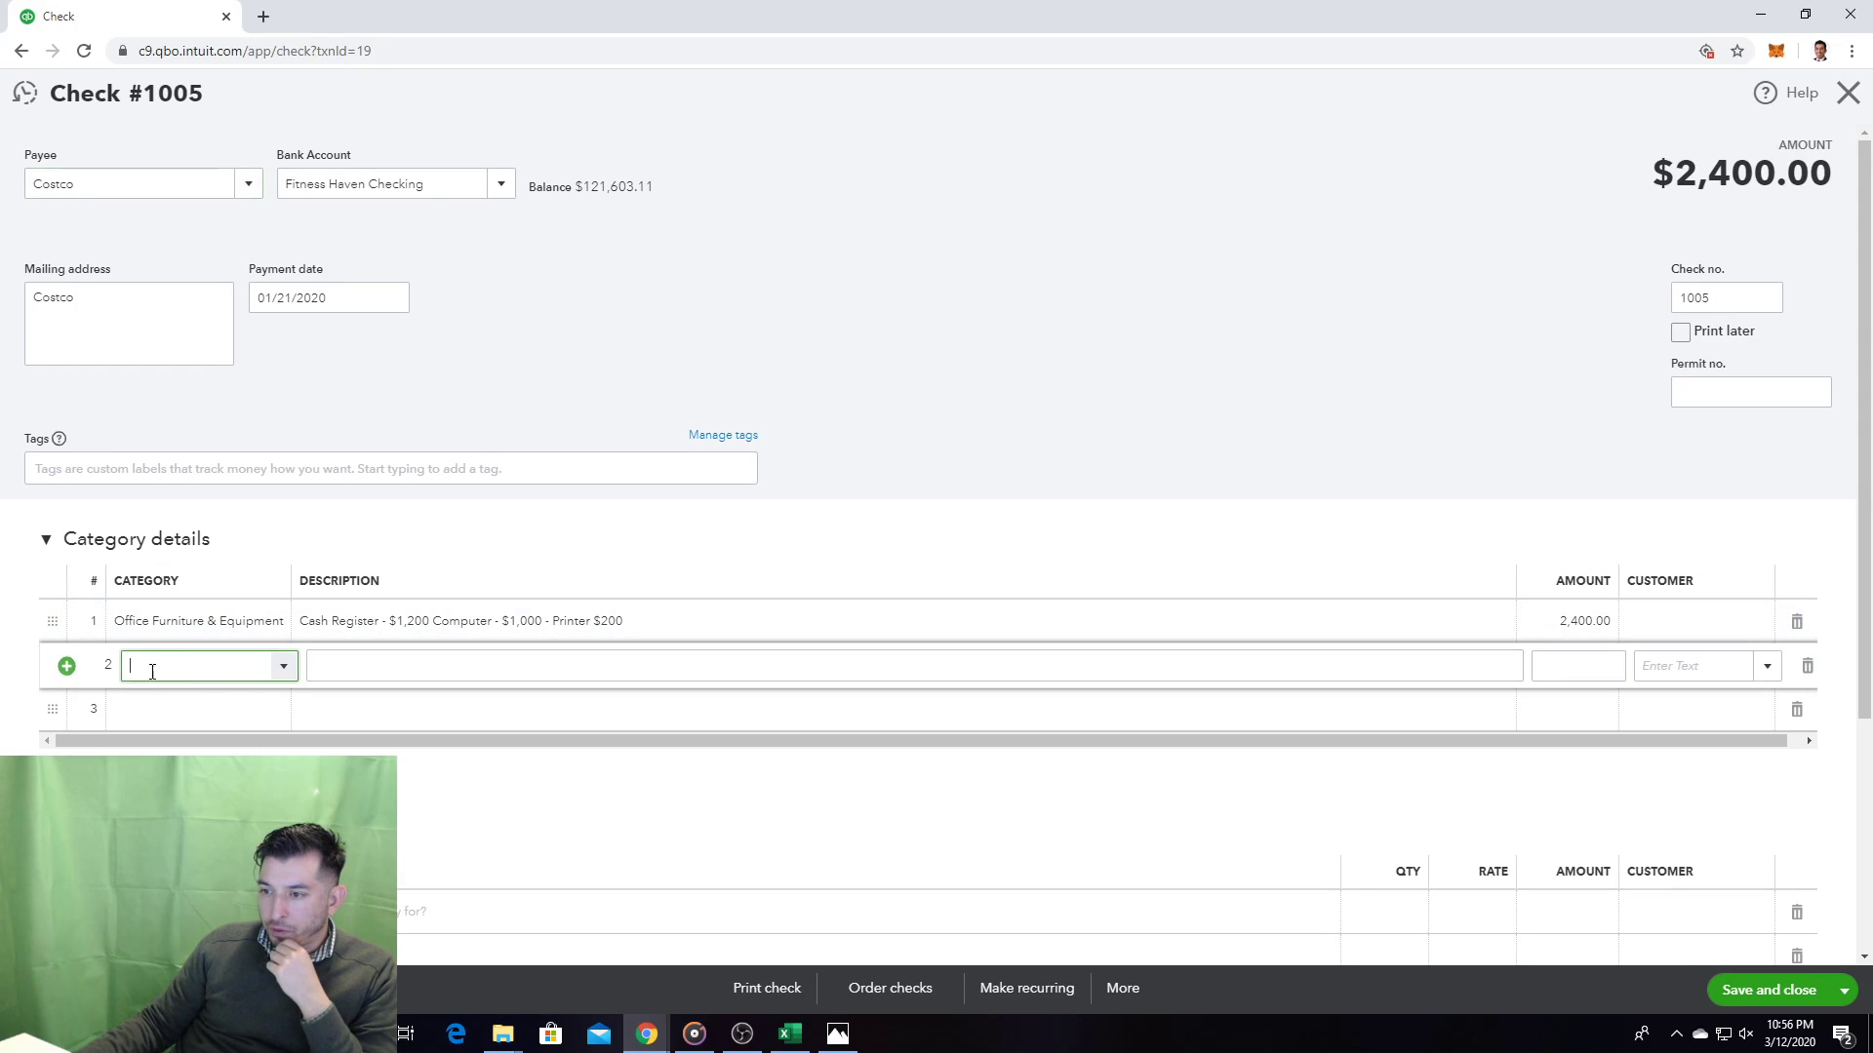
pyautogui.click(175, 629)
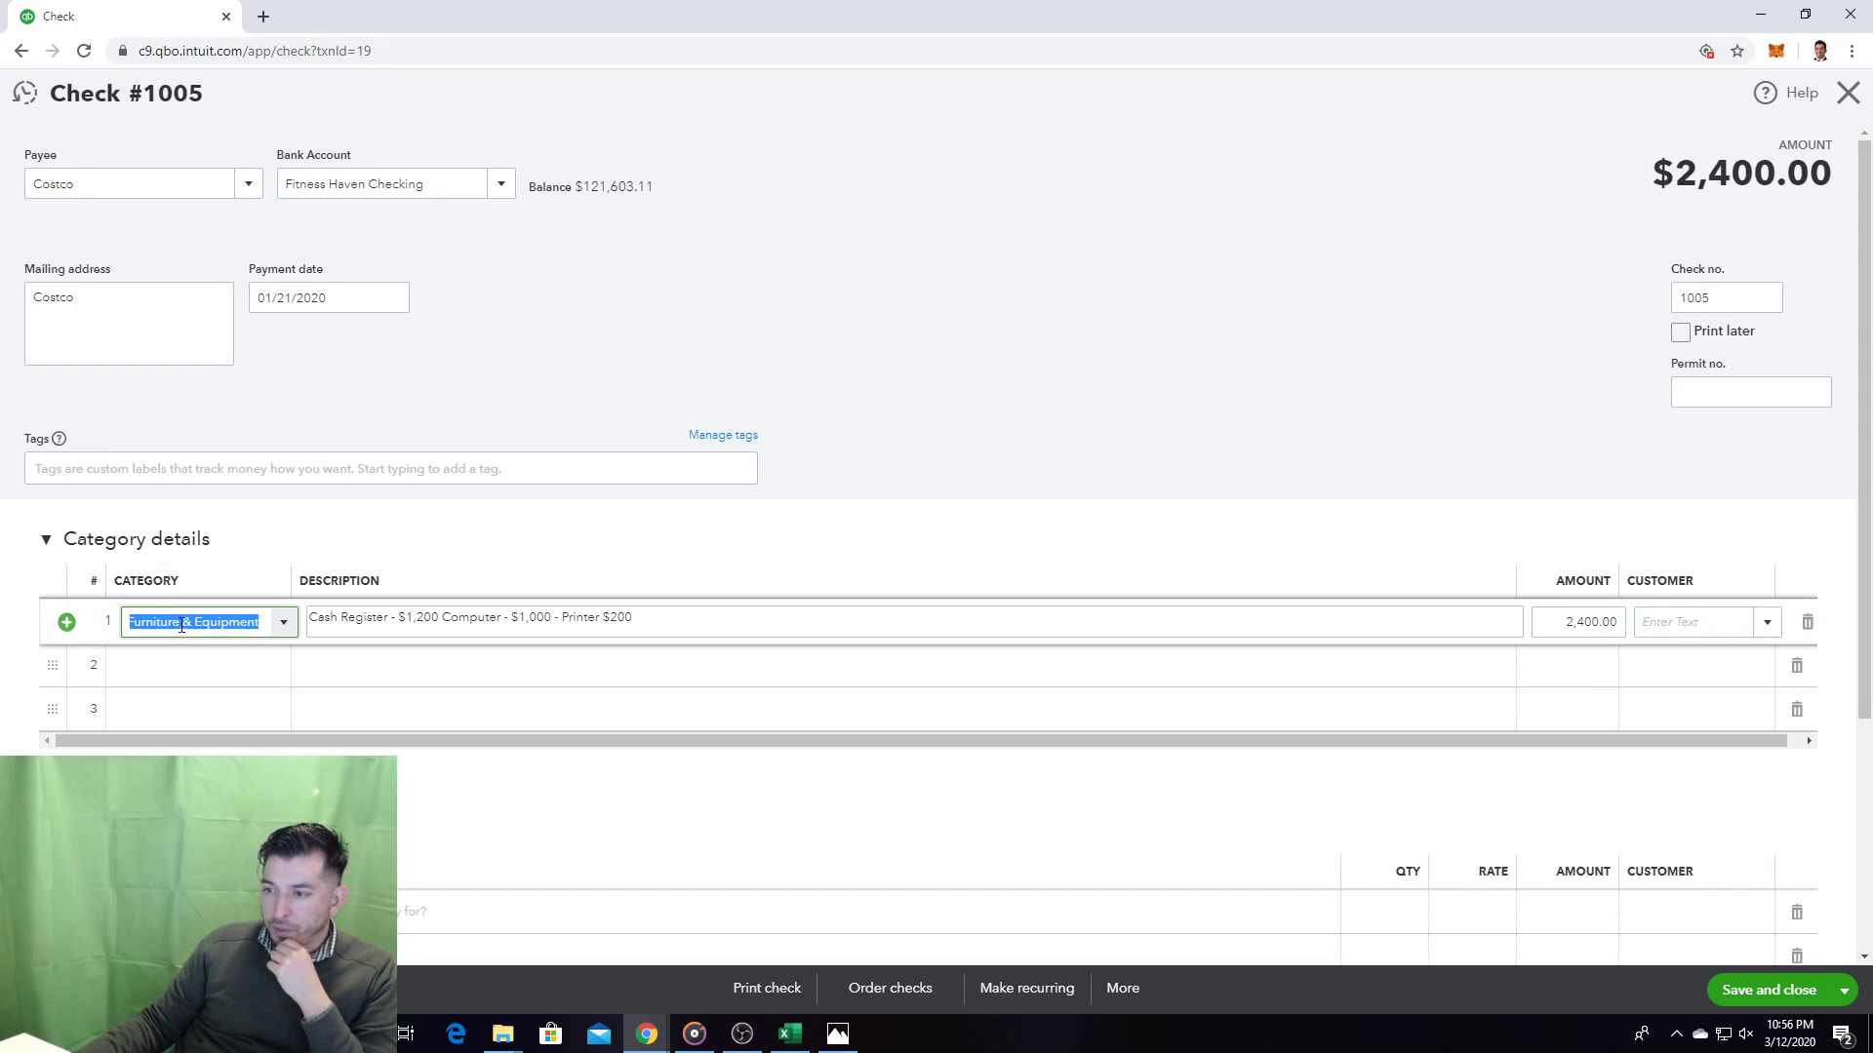
pyautogui.click(229, 669)
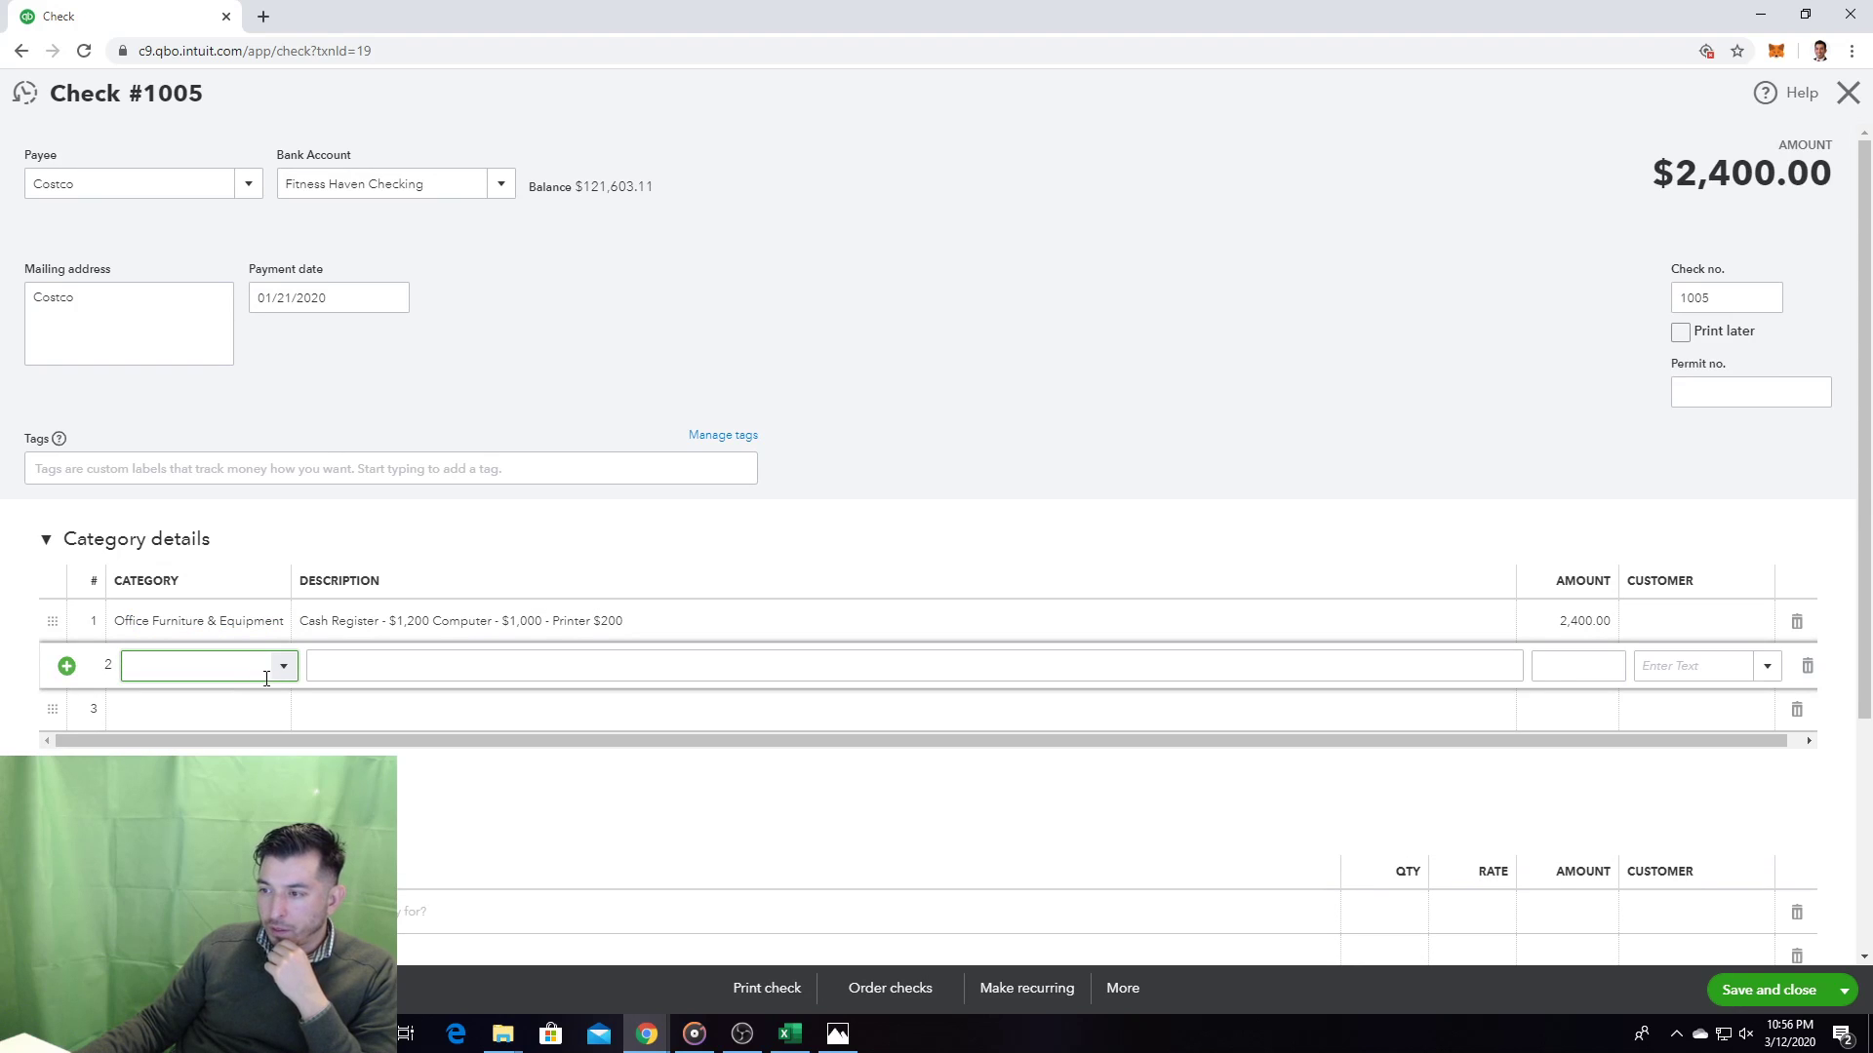
pyautogui.click(282, 671)
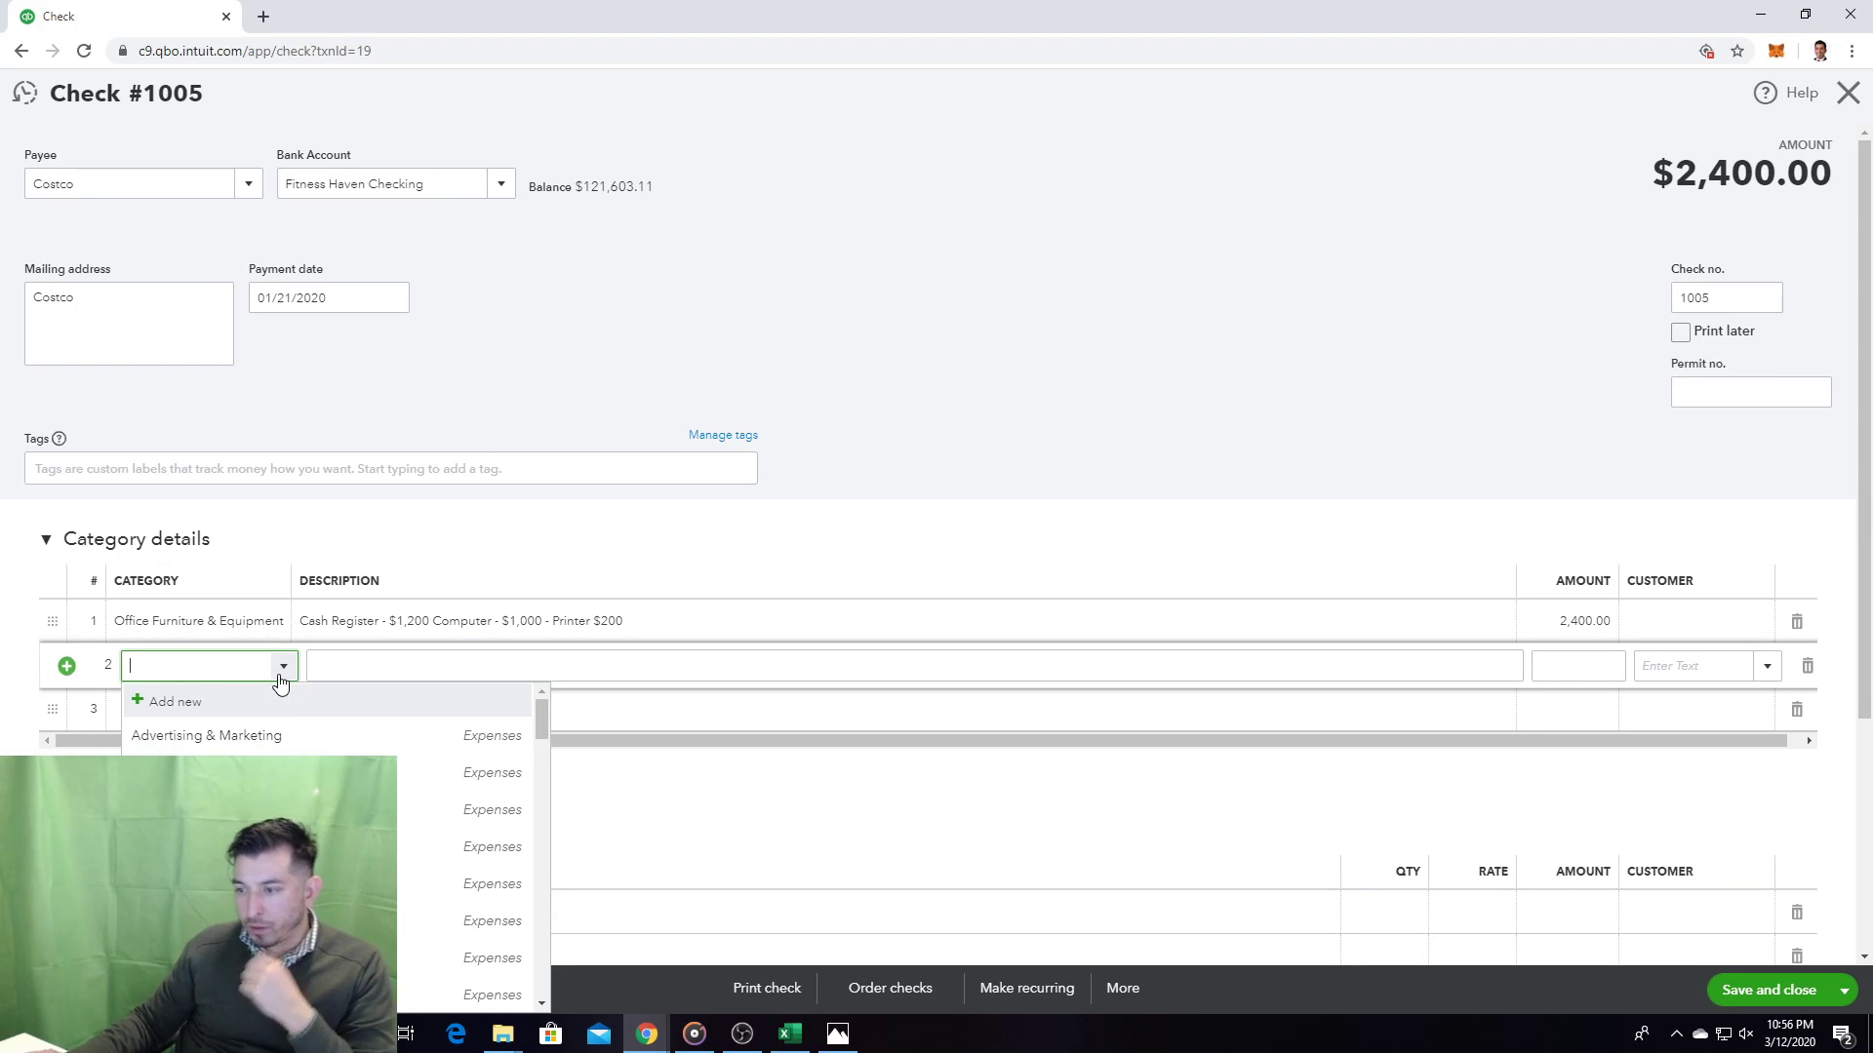
pyautogui.write('Furniture & Fixtures')
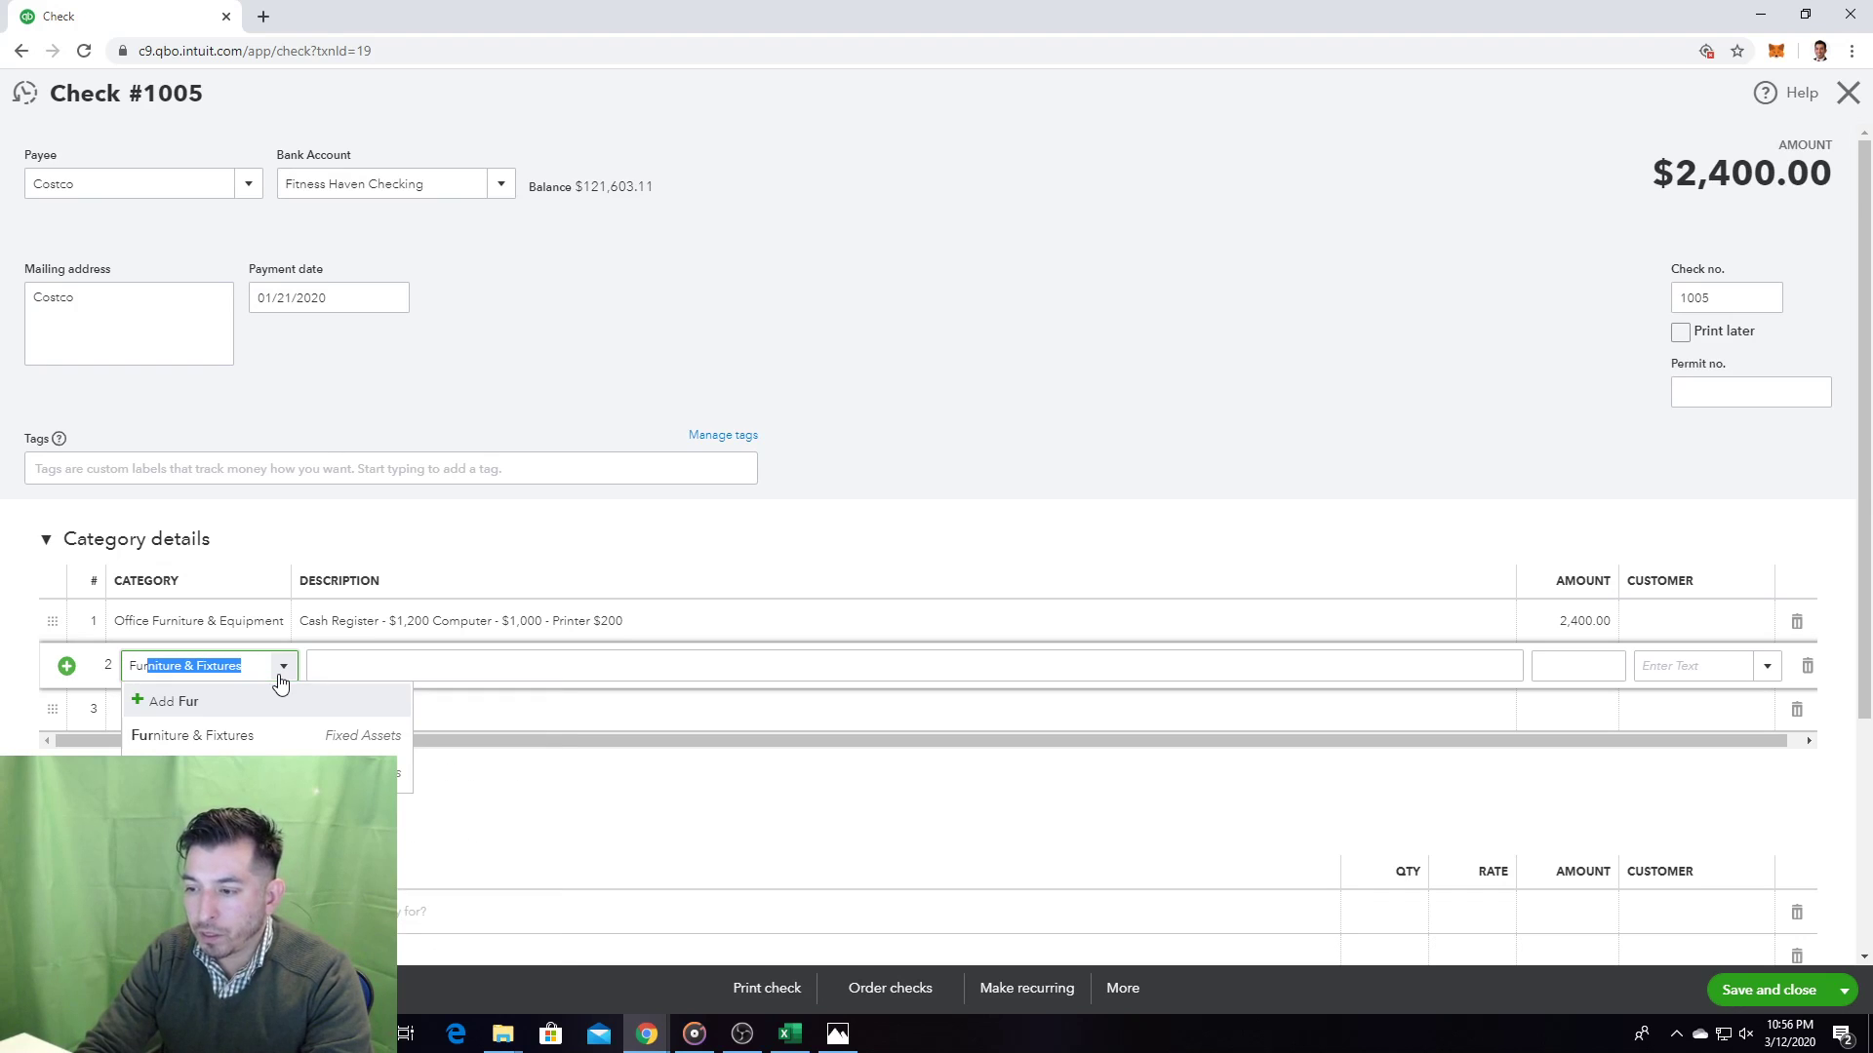
pyautogui.click(234, 772)
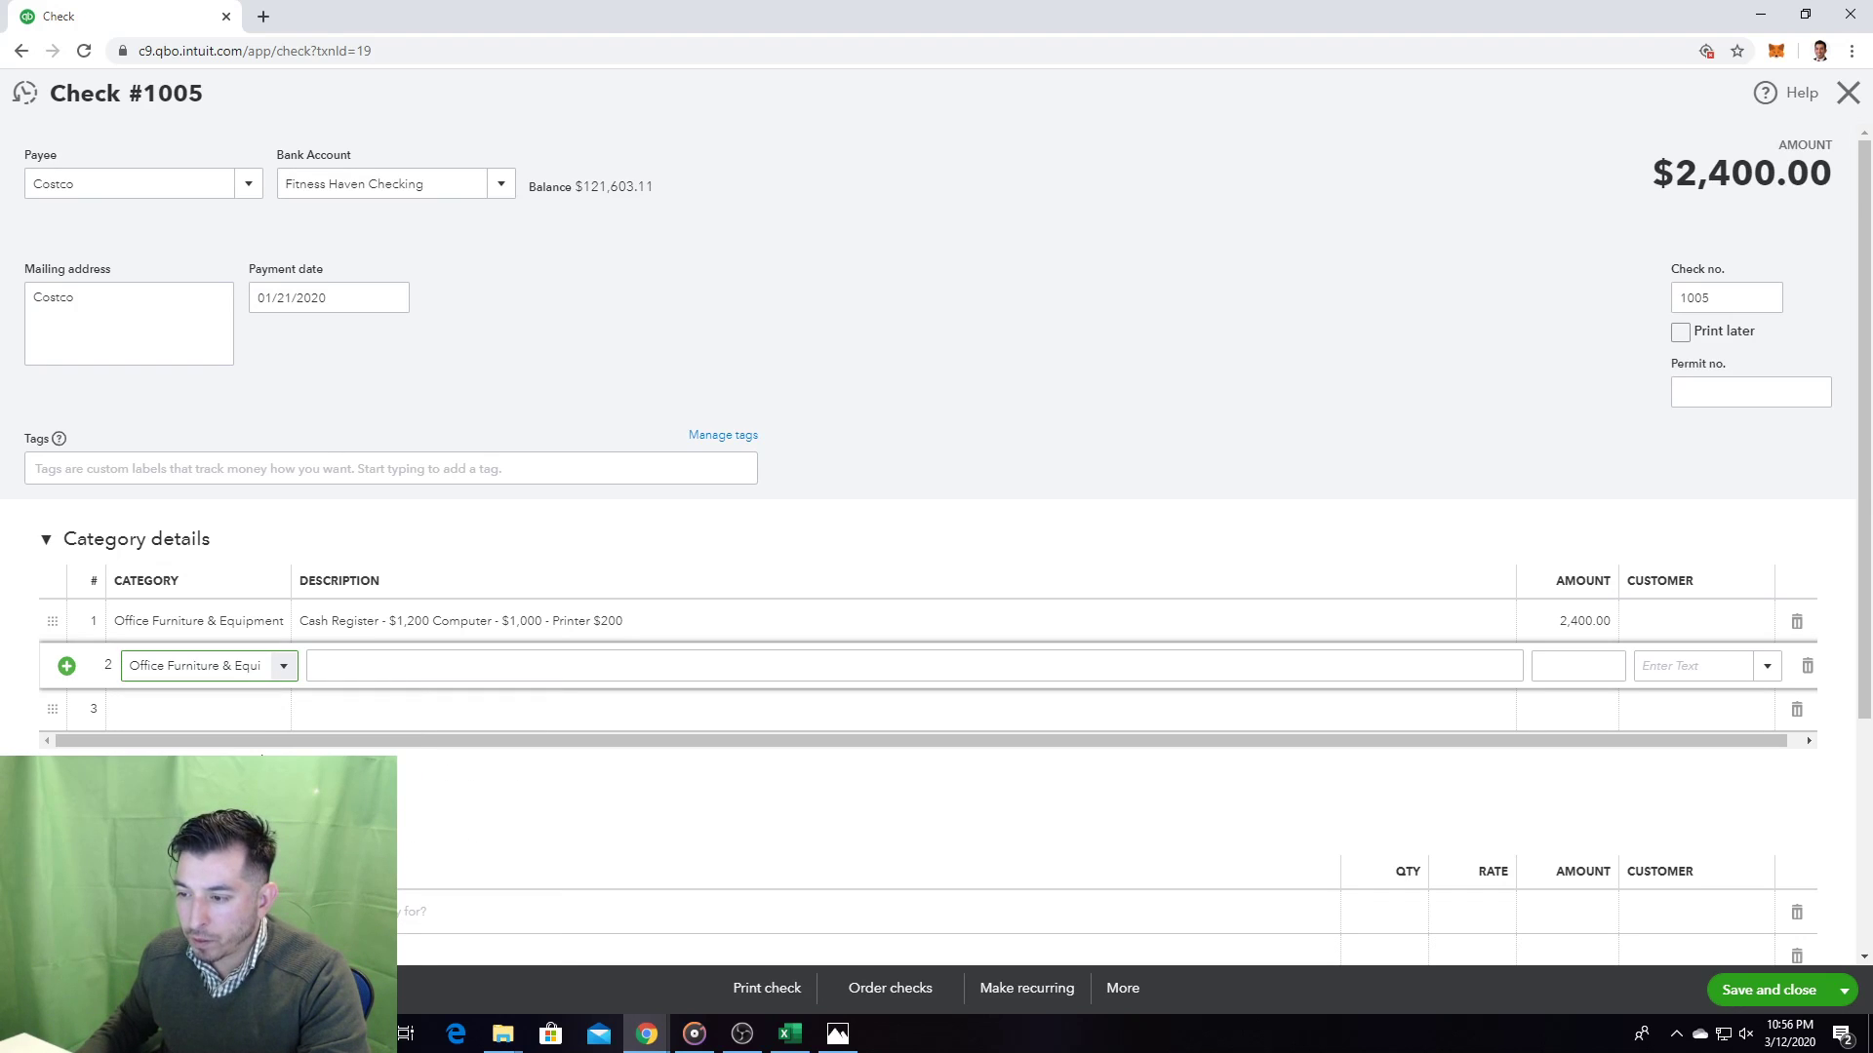
pyautogui.click(210, 707)
pyautogui.write('Office Supplies & Softw')
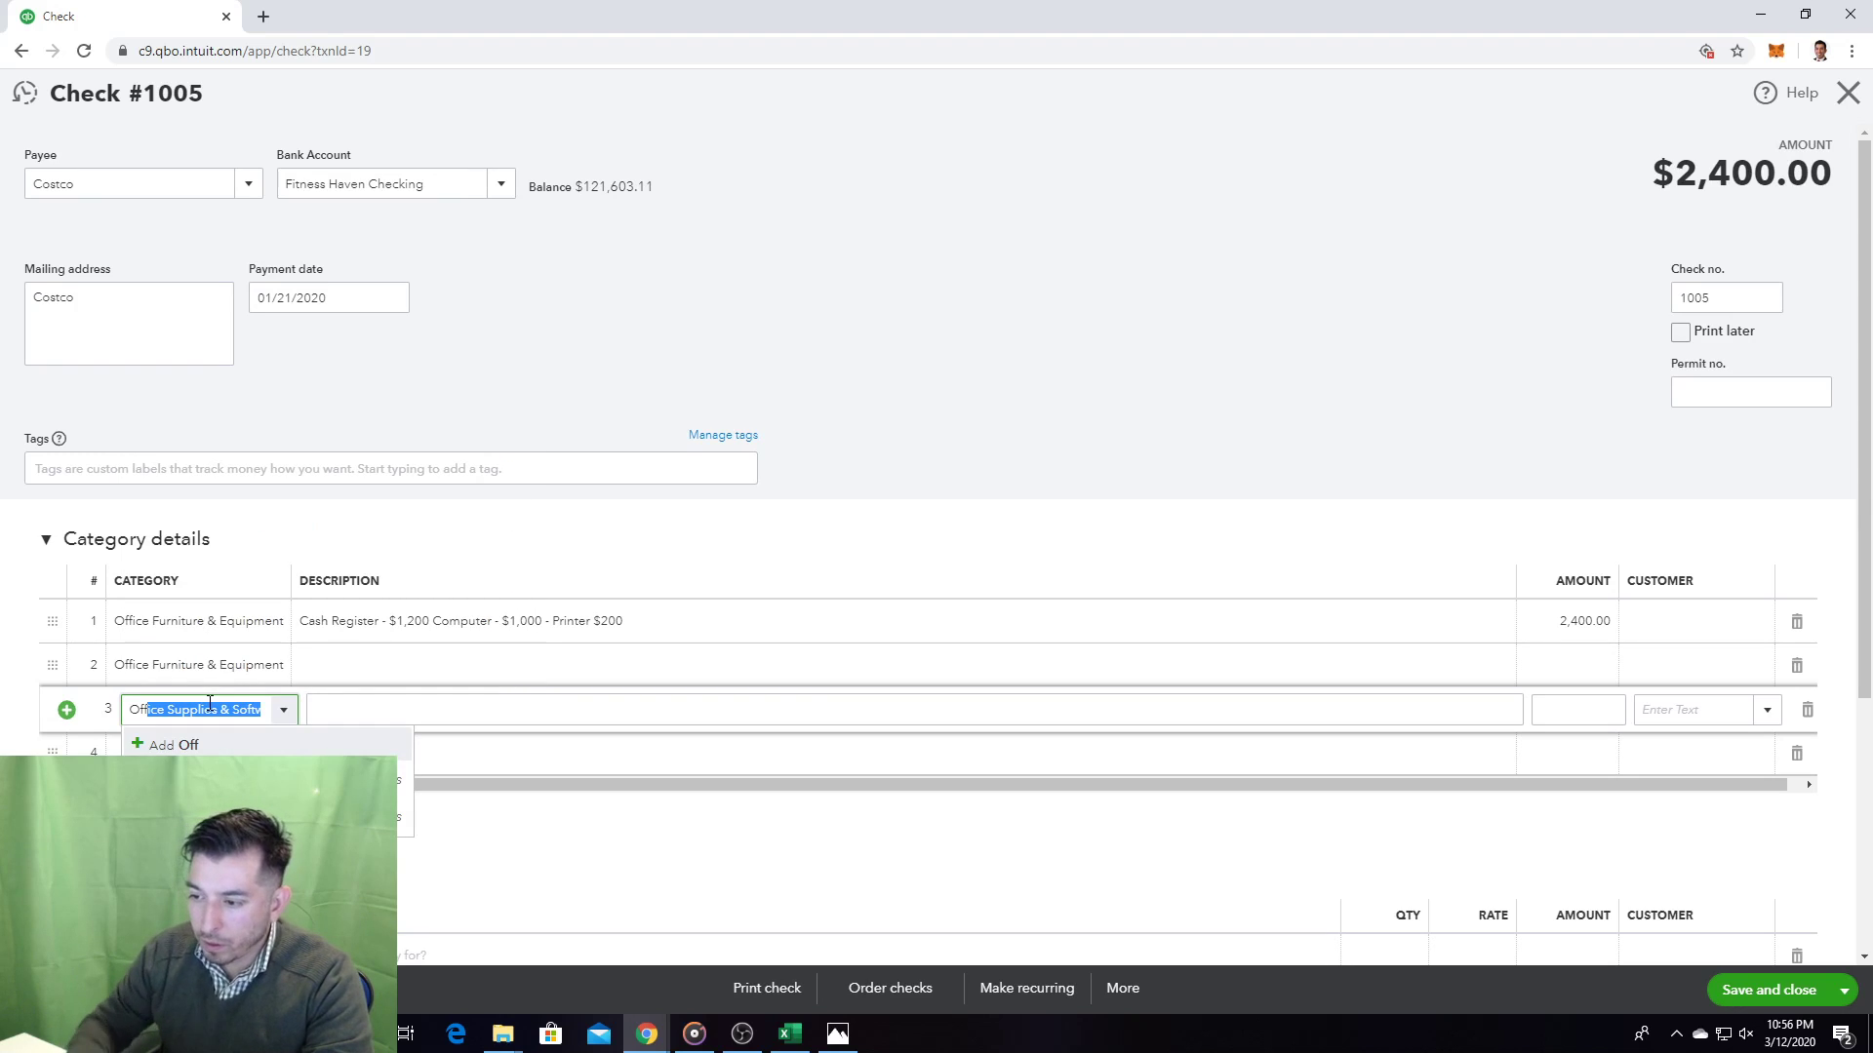
pyautogui.click(234, 780)
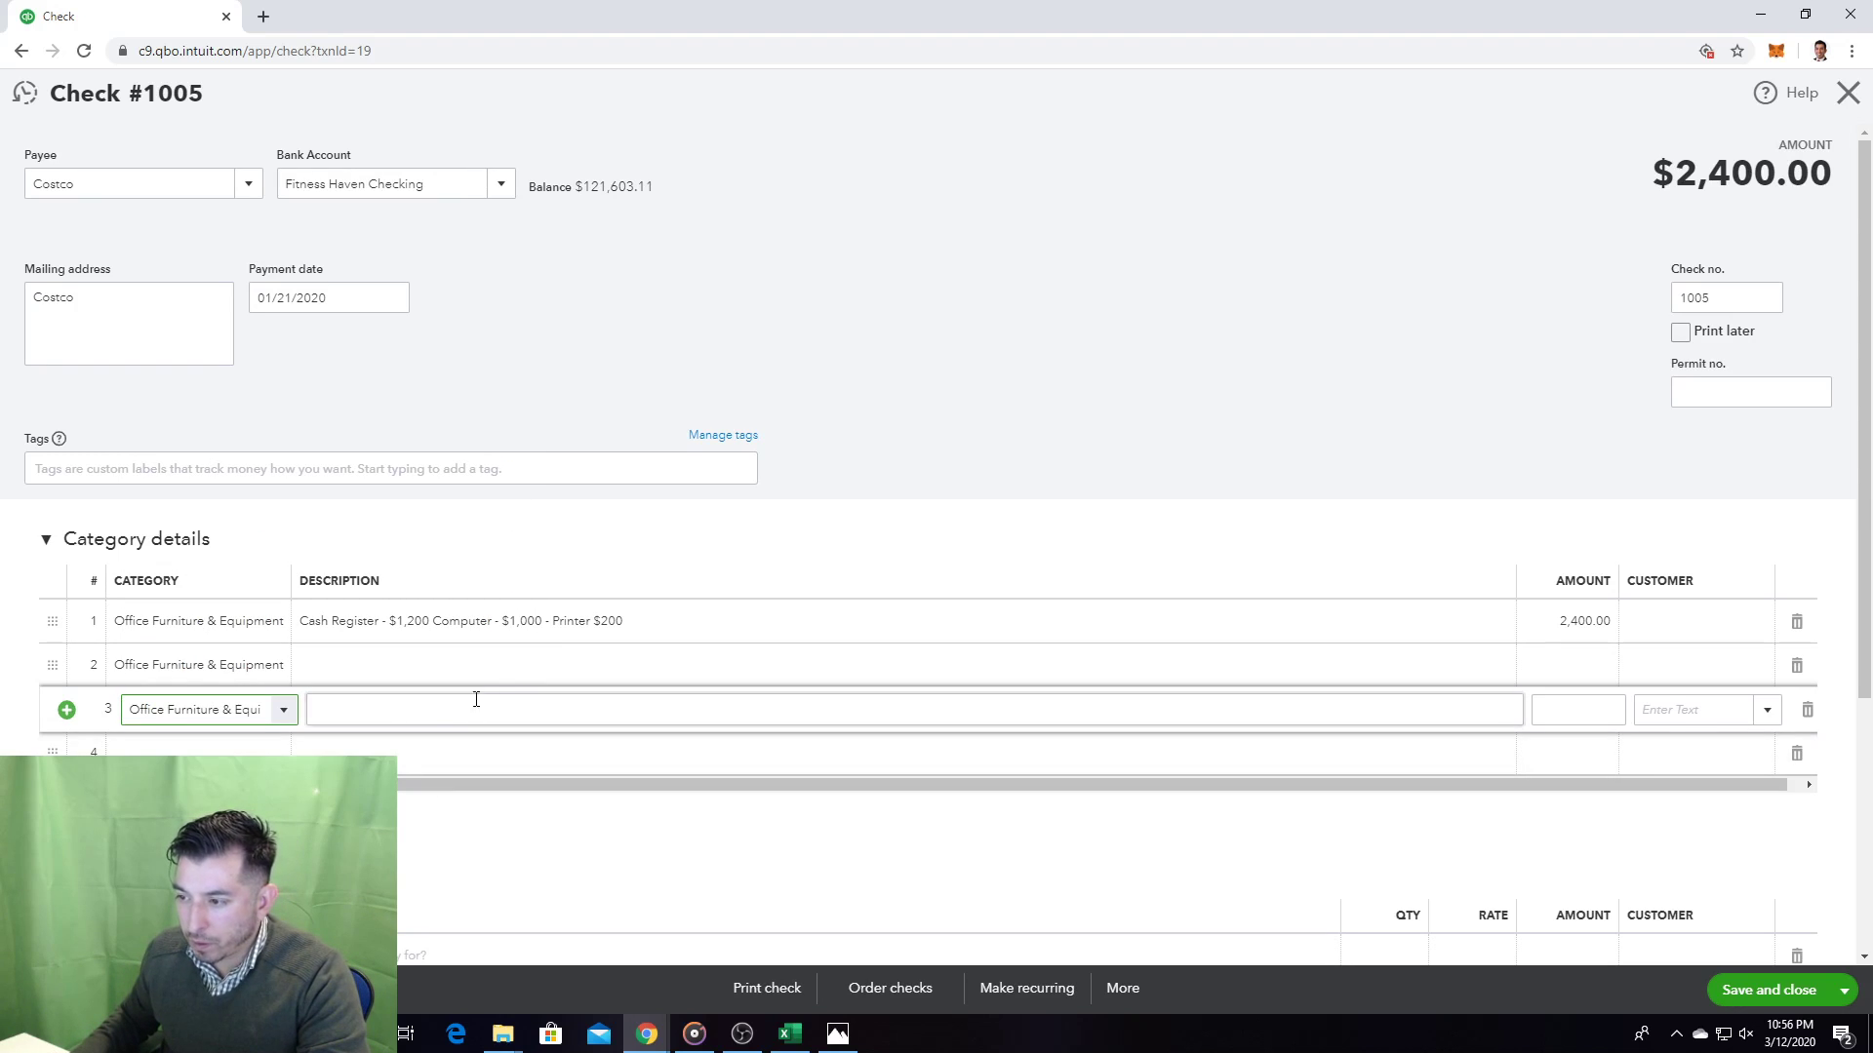
# Step: Move the computer and printer text from the first line's description to the second, leaving "Cash Register - $1,200" on the first
pyautogui.click(438, 620)
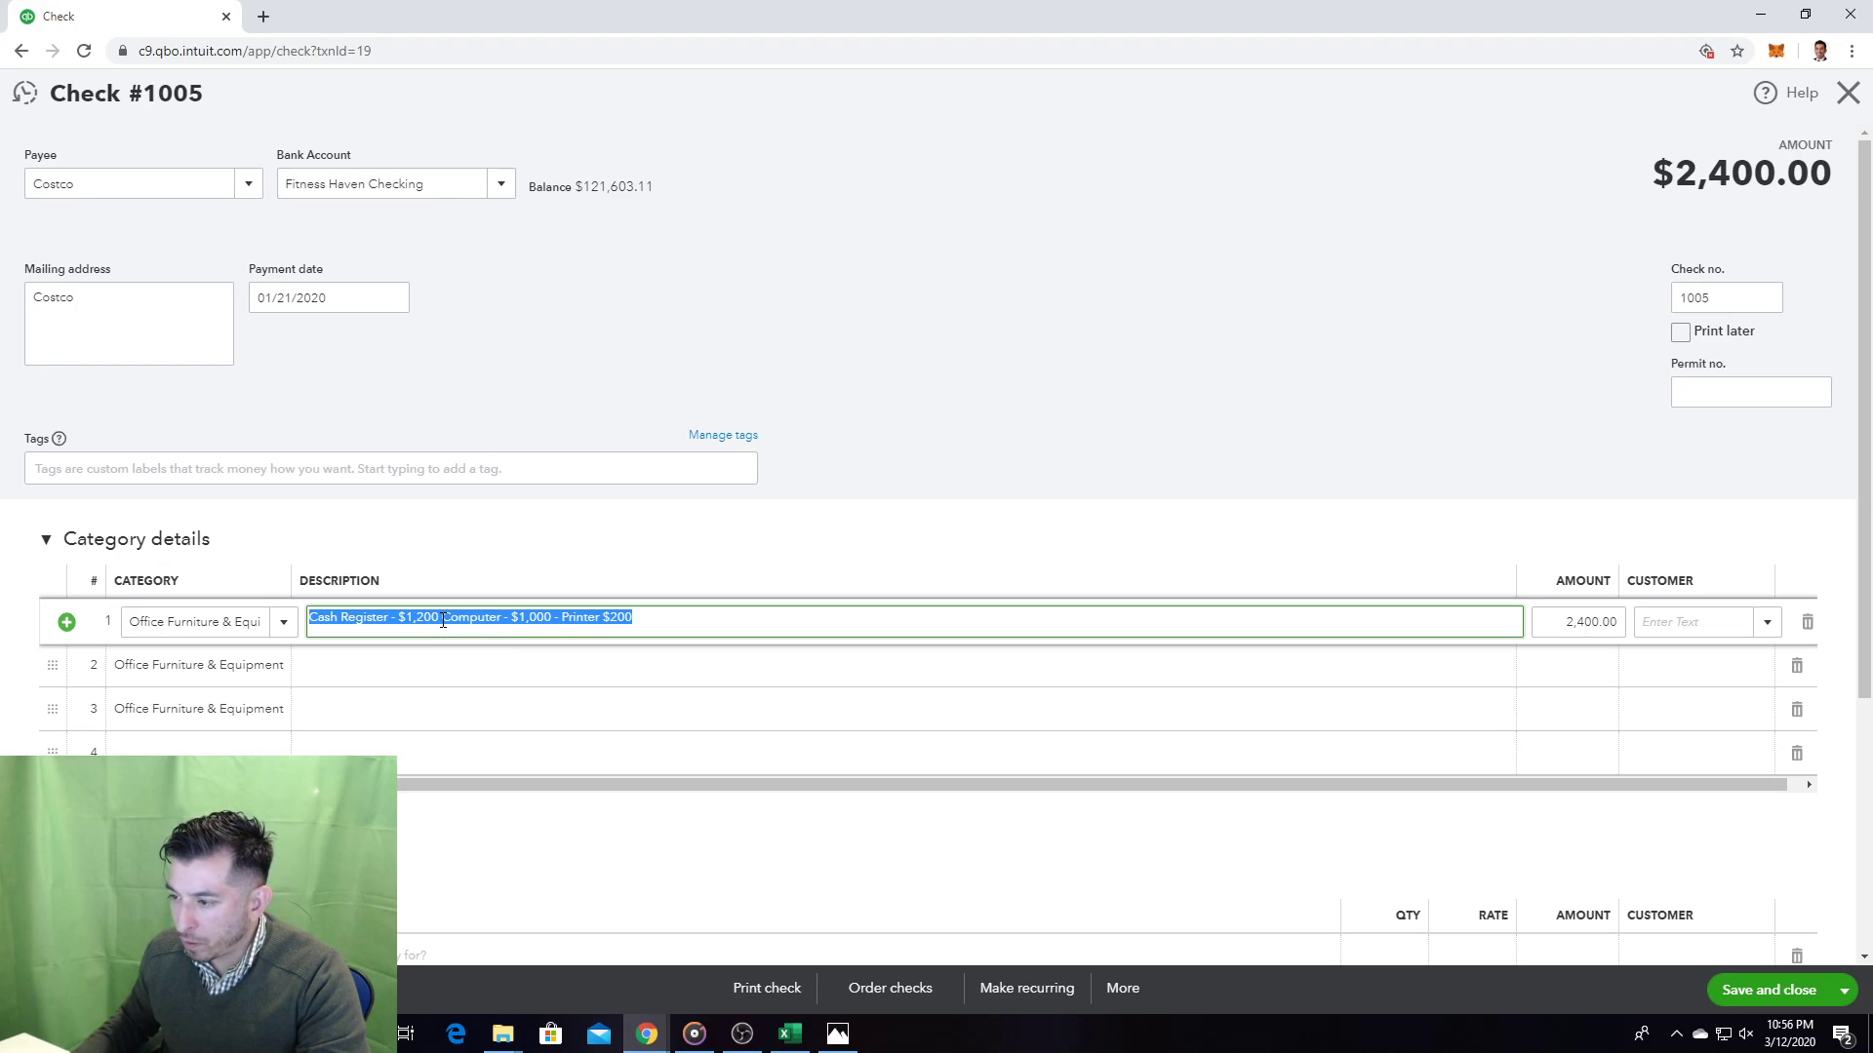
pyautogui.moveTo(648, 616); pyautogui.dragTo(439, 616)
pyautogui.hotkey('ctrl', 'c')
pyautogui.press('BackSpace')
pyautogui.click(406, 672)
pyautogui.hotkey('ctrl', 'v')
# Step: Move "Printer $200" to the third line's description and trim the second line's description to "Computer - $1,000"
pyautogui.click(434, 707)
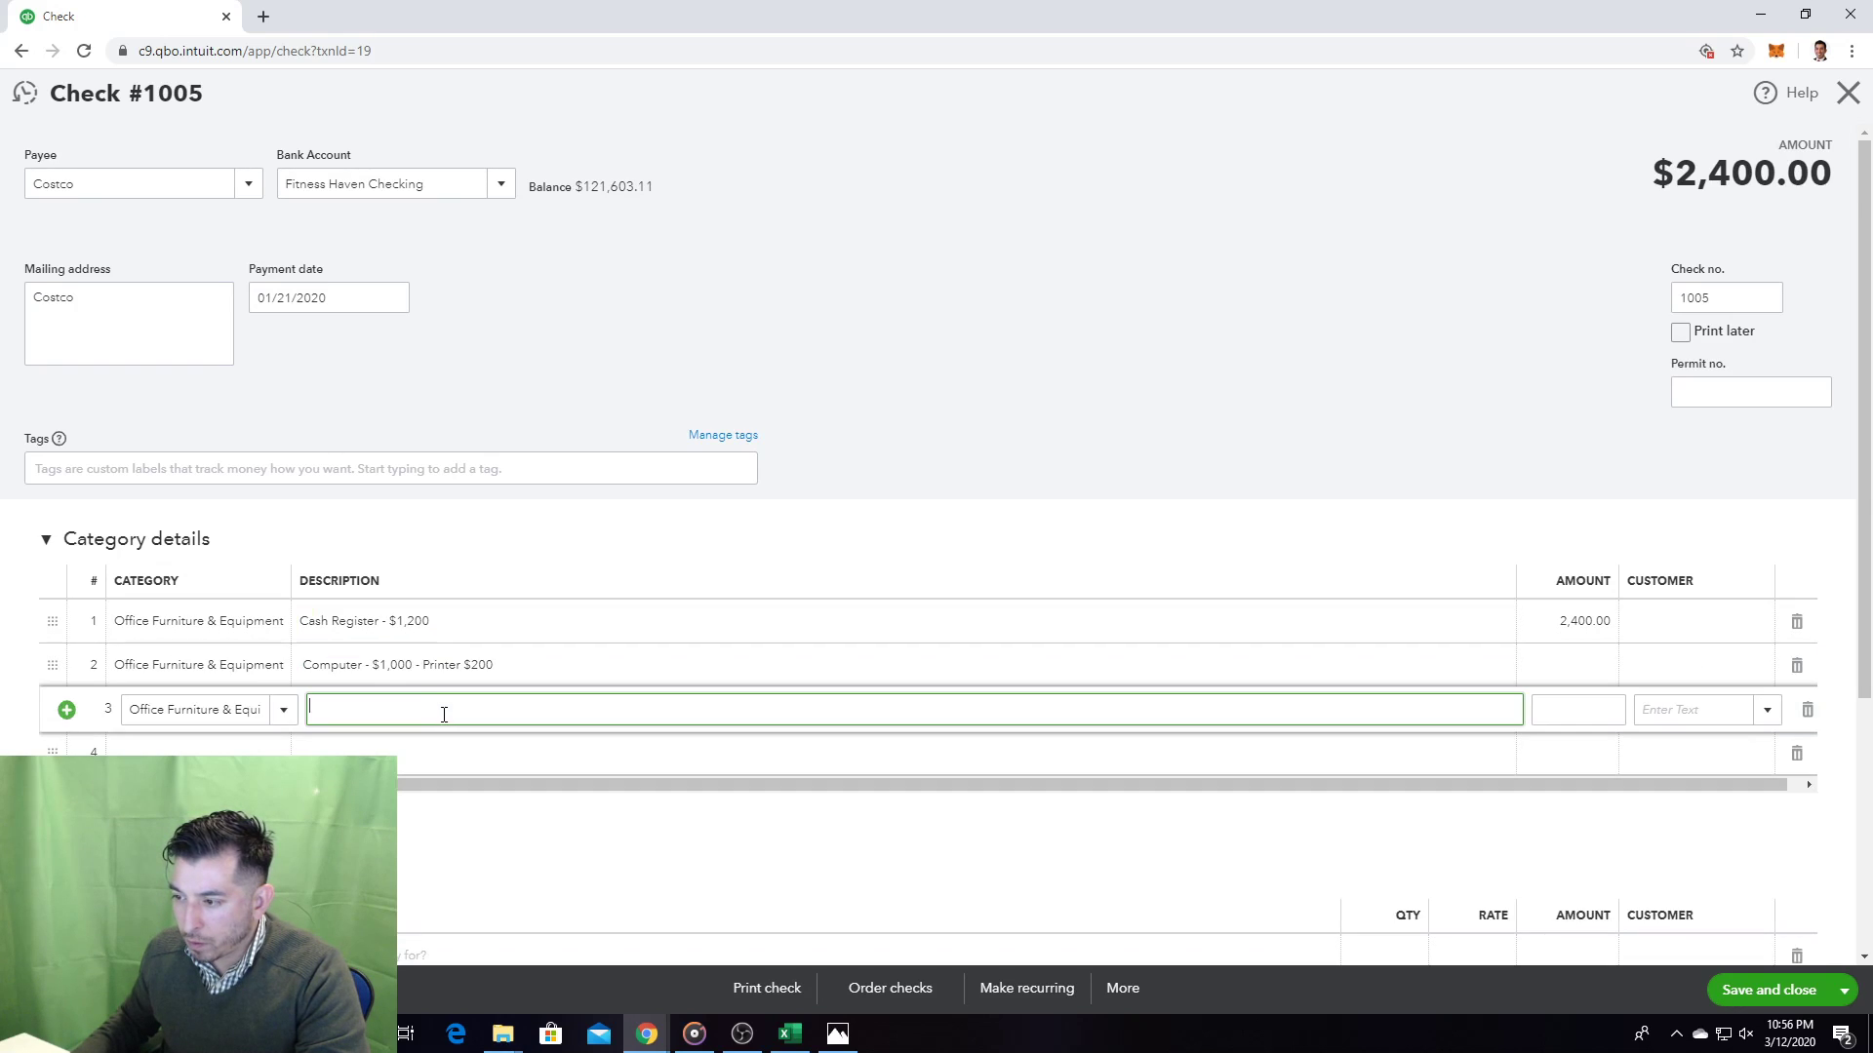
pyautogui.click(424, 665)
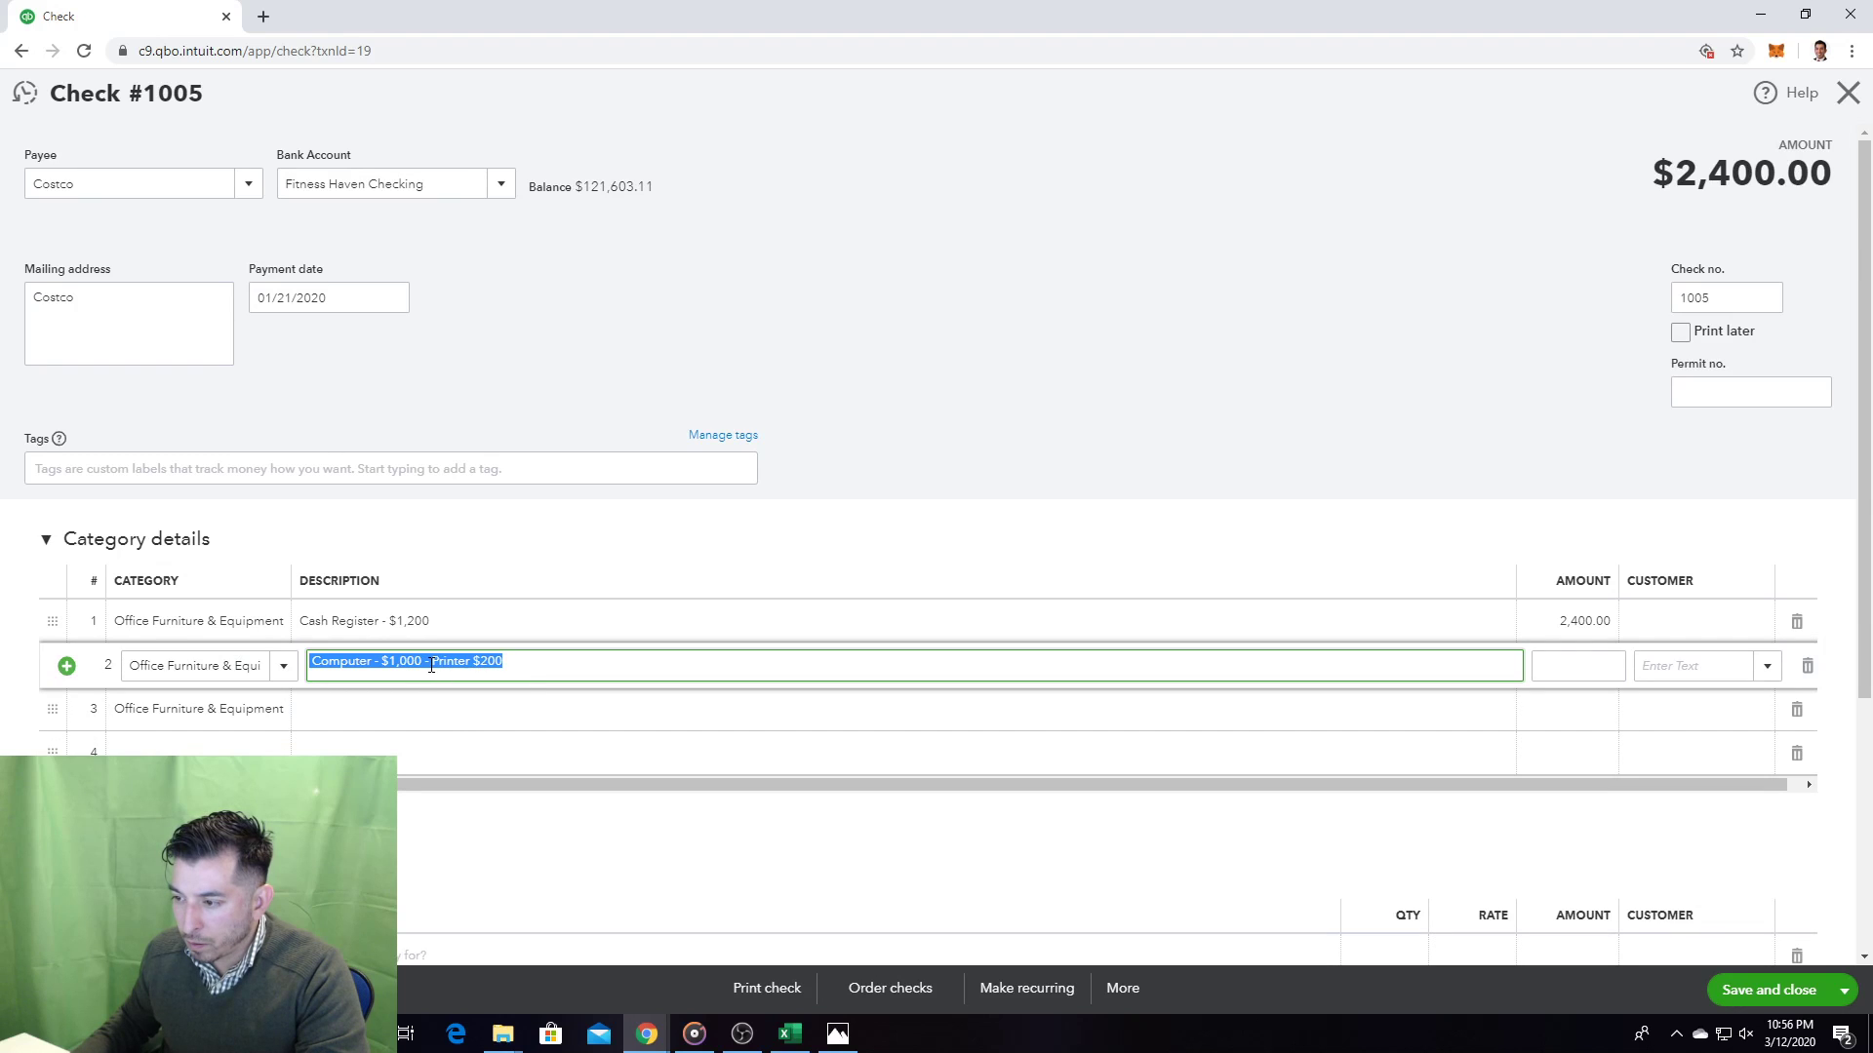
pyautogui.click(432, 665)
pyautogui.moveTo(432, 666); pyautogui.dragTo(627, 698)
pyautogui.hotkey('ctrl', 'x')
pyautogui.click(581, 710)
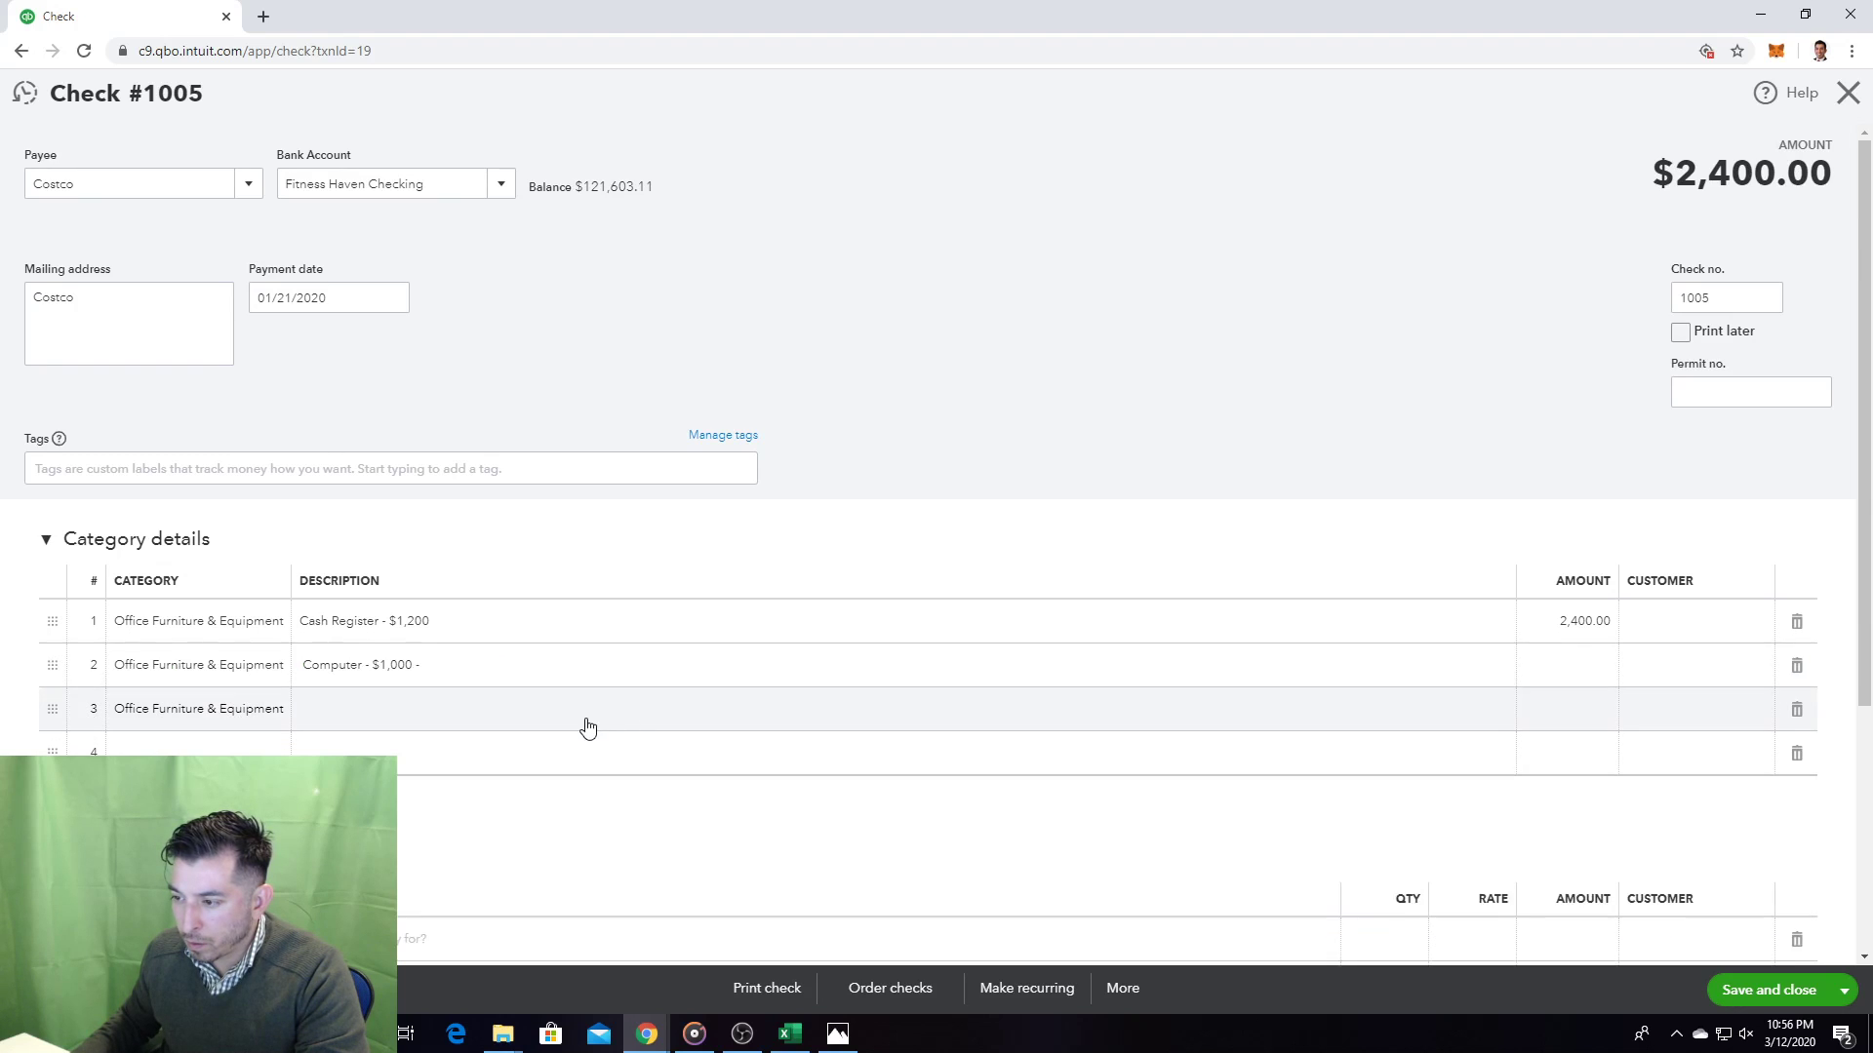
pyautogui.hotkey('ctrl', 'v')
pyautogui.click(442, 665)
pyautogui.click(463, 668)
pyautogui.press('BackSpace')
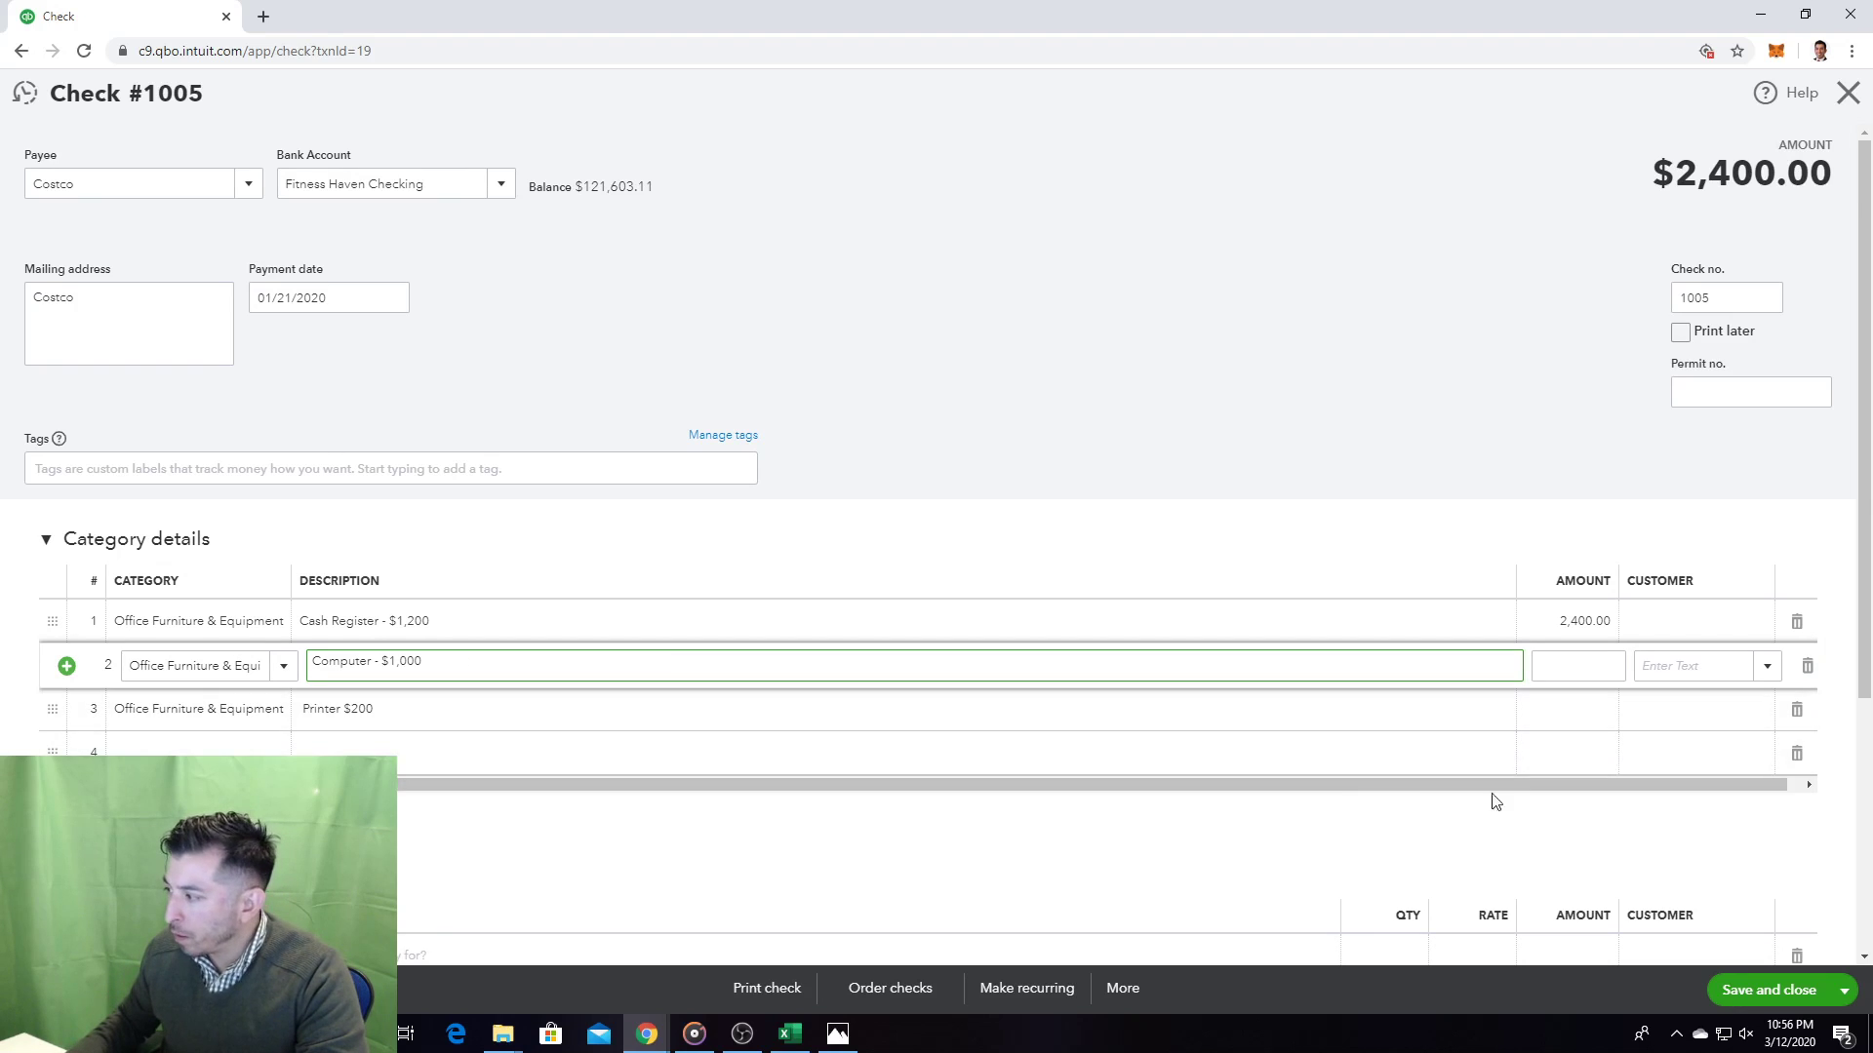
# Step: Set the amounts to 200 for the printer, 1000 for the computer and 1200 for the cash register, and save and close the check
pyautogui.click(1556, 712)
pyautogui.write('200')
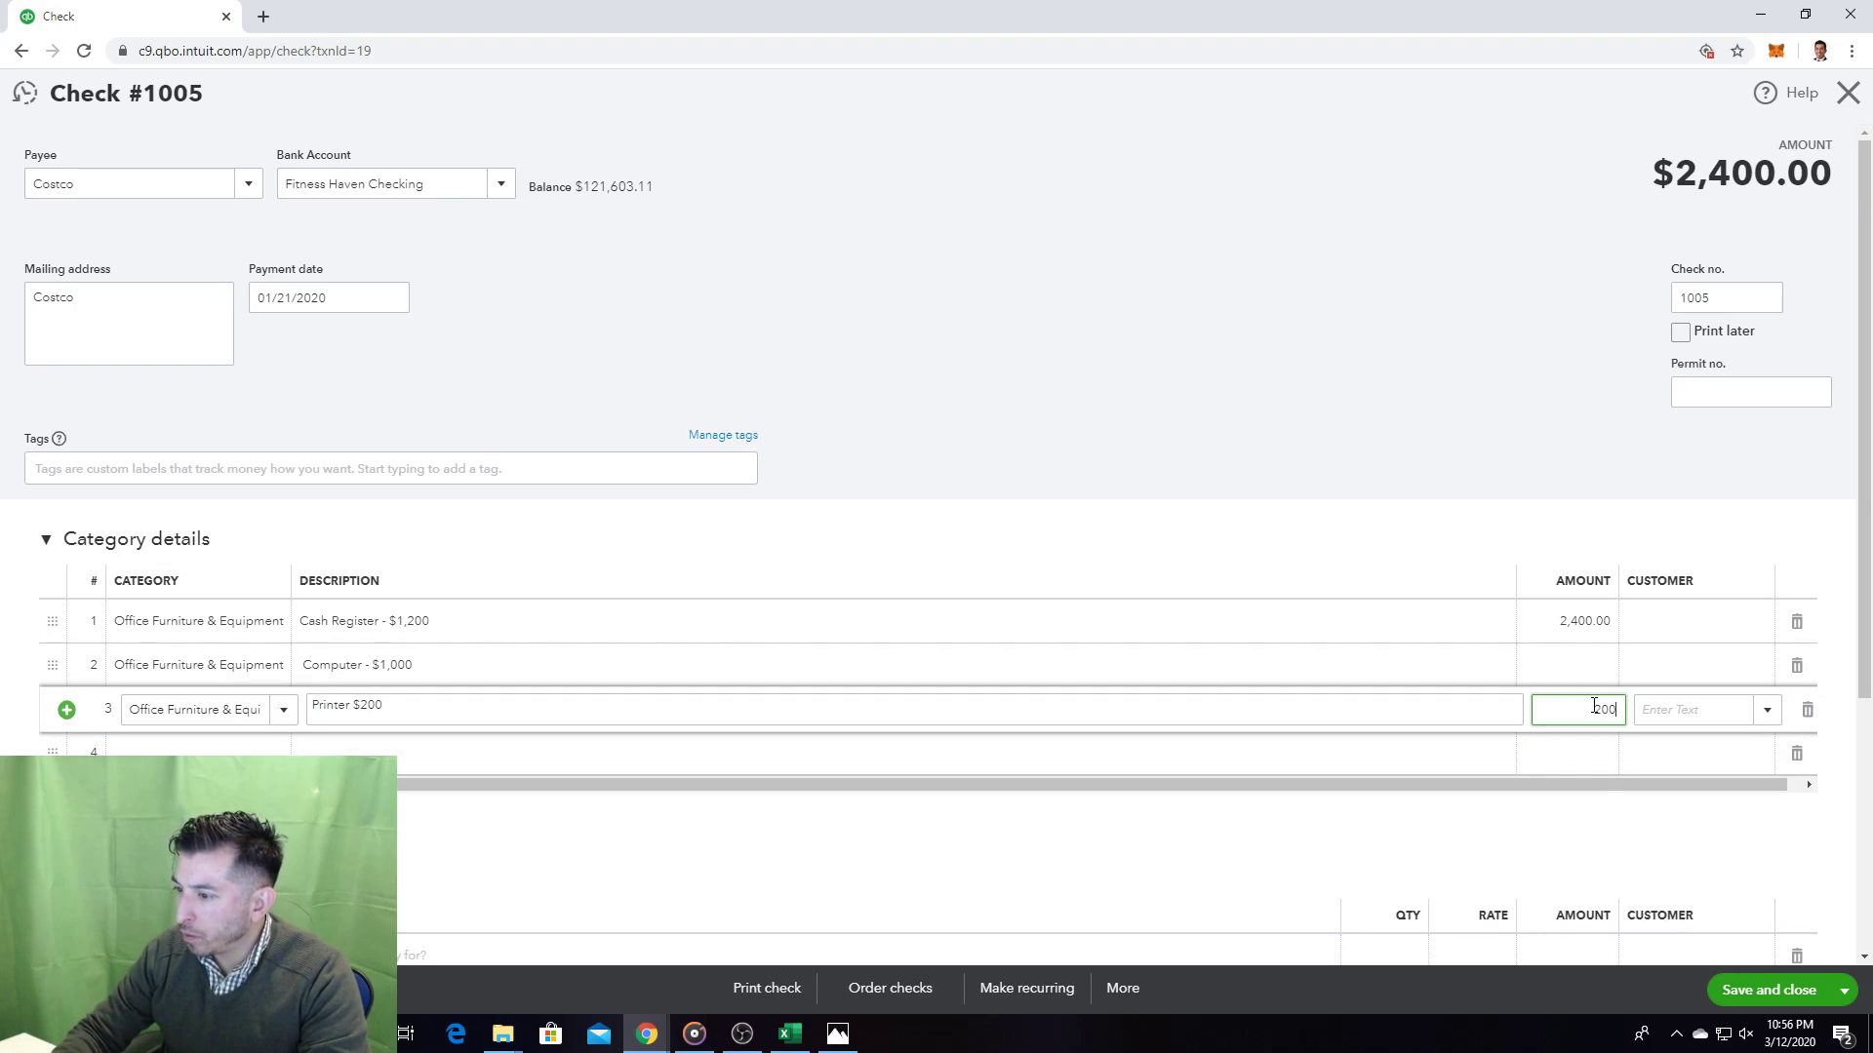
pyautogui.click(1571, 667)
pyautogui.write('1000')
pyautogui.click(1558, 639)
pyautogui.write('1200')
pyautogui.click(1480, 422)
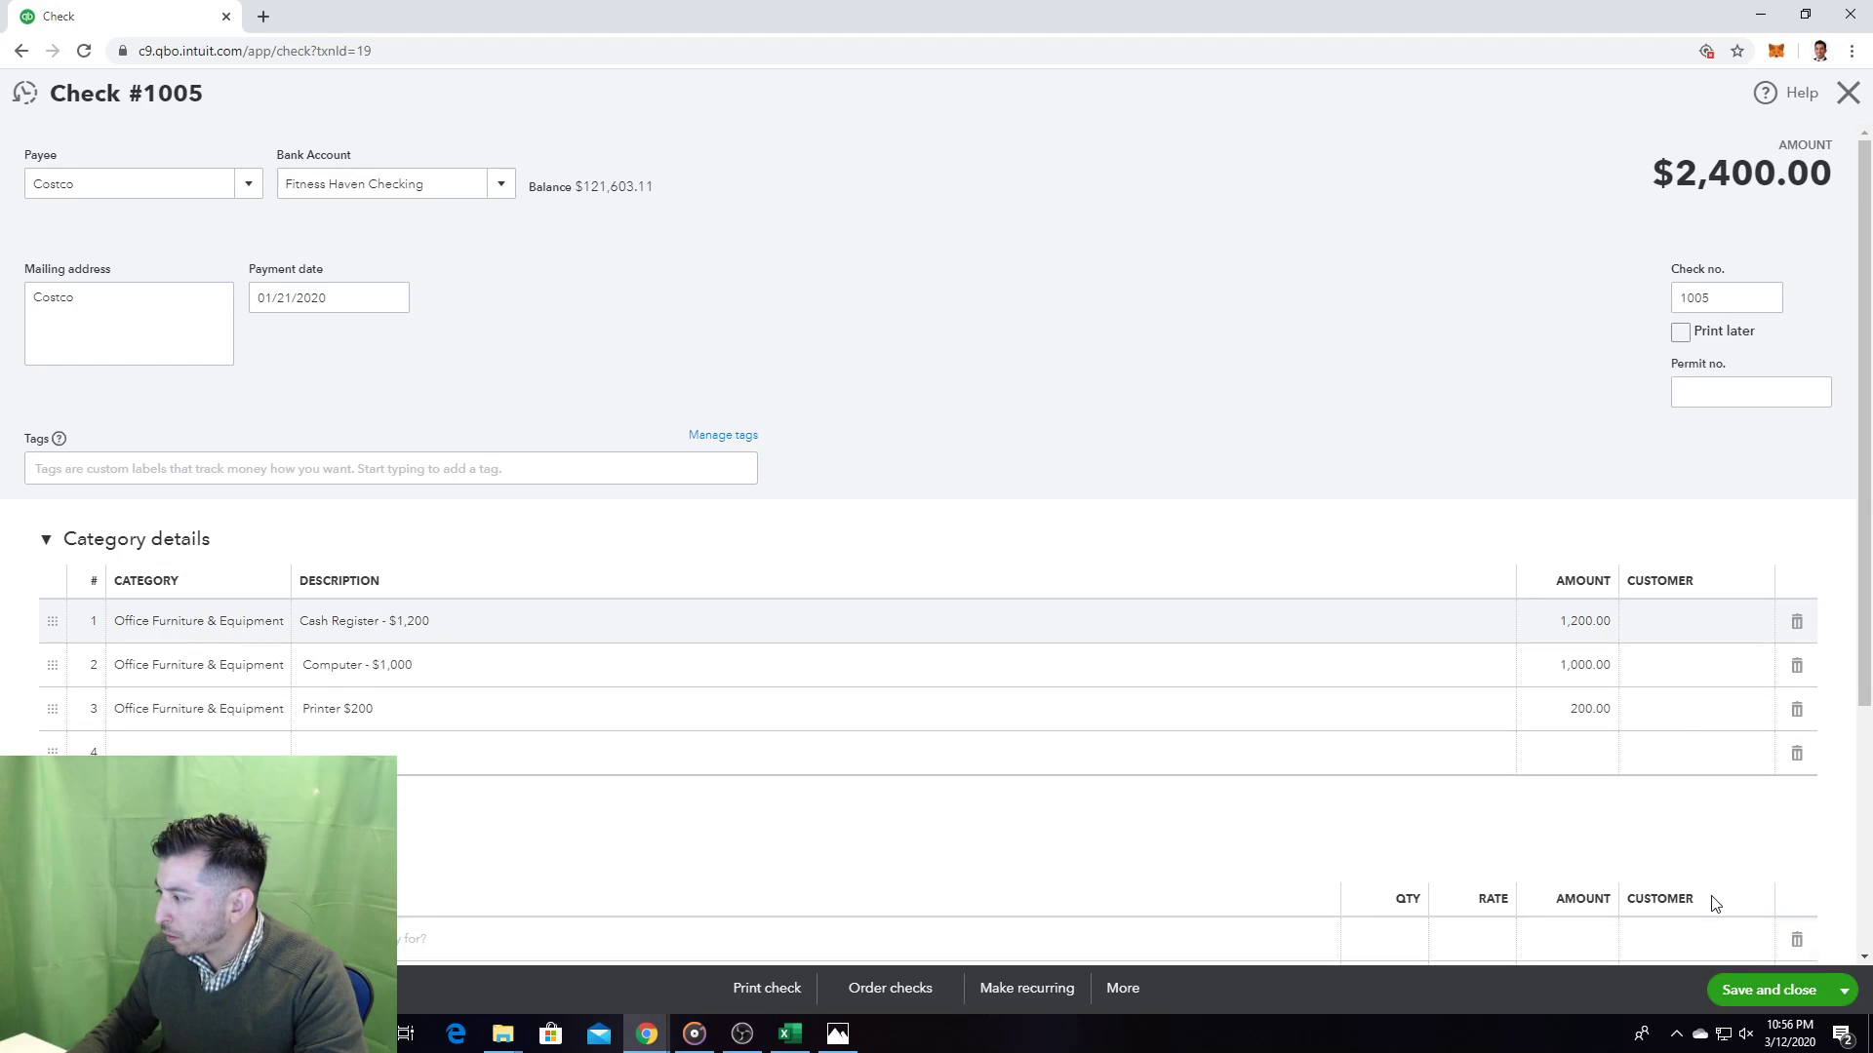
pyautogui.scroll(-4, 1717, 907)
pyautogui.scroll(3, 1707, 926)
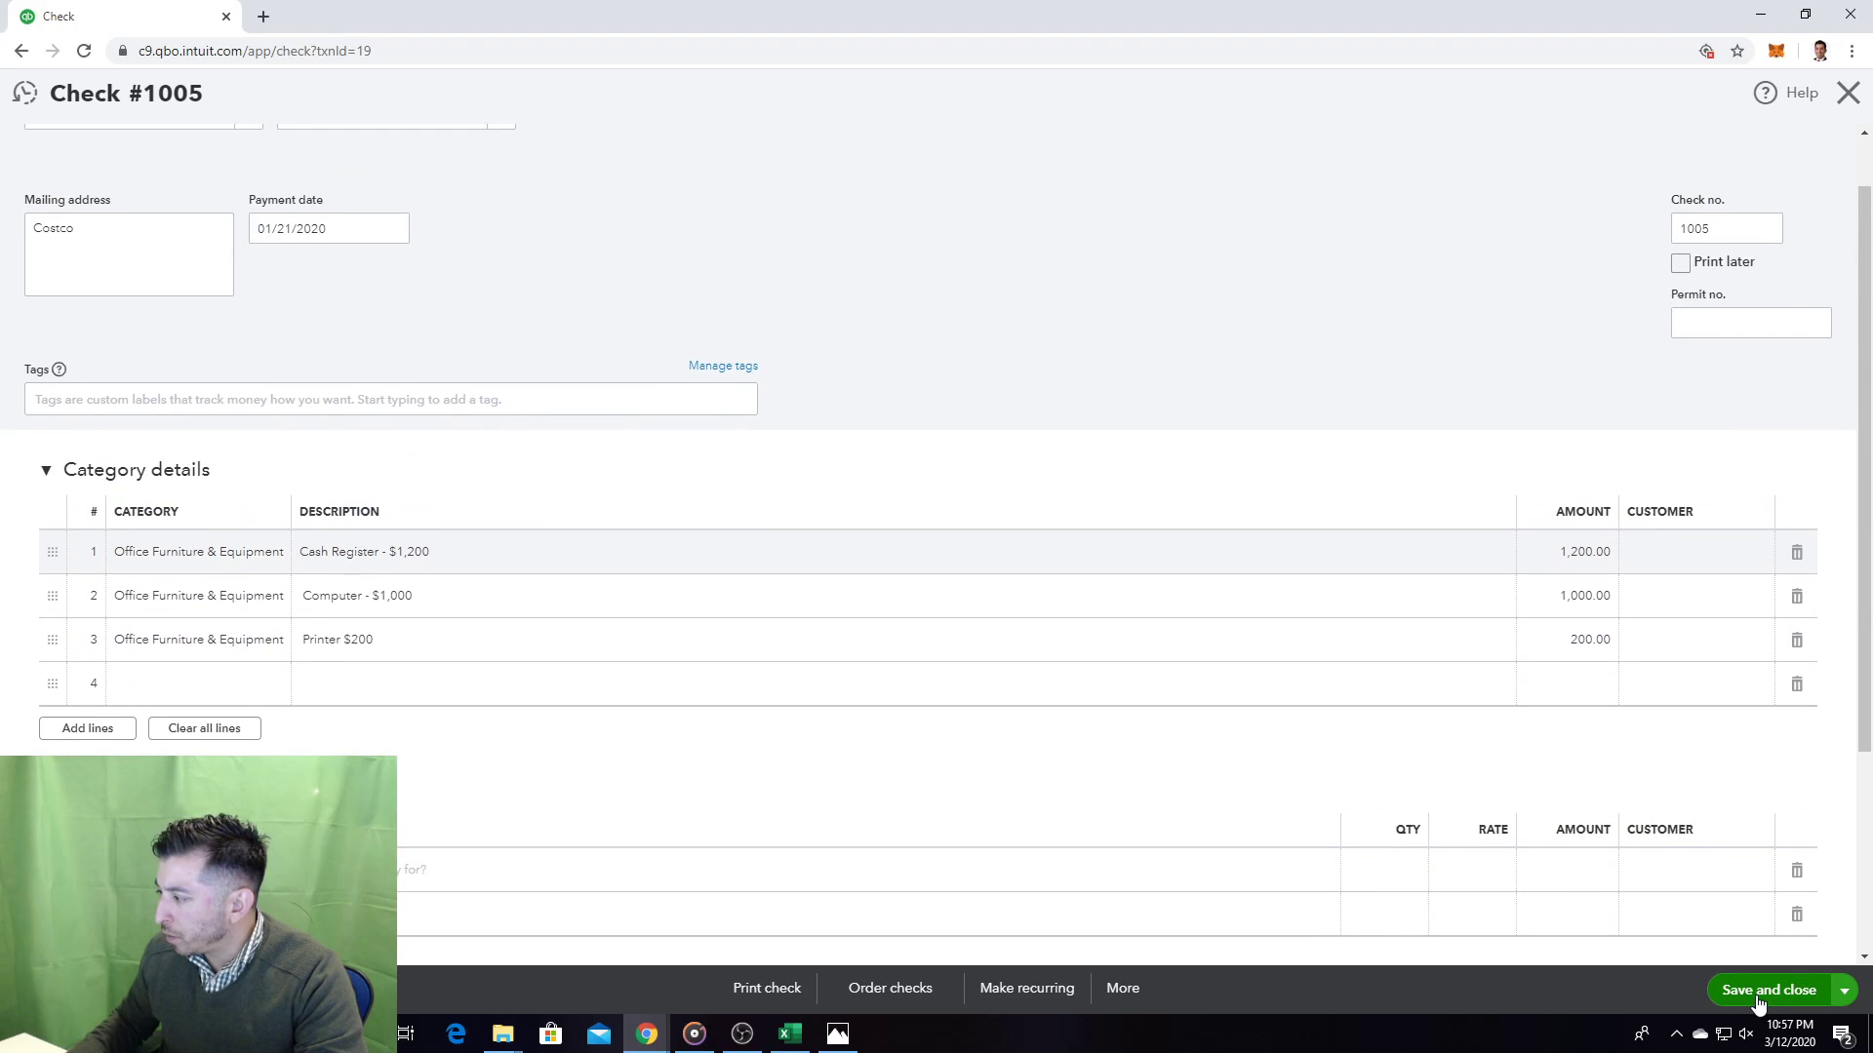
pyautogui.click(1751, 991)
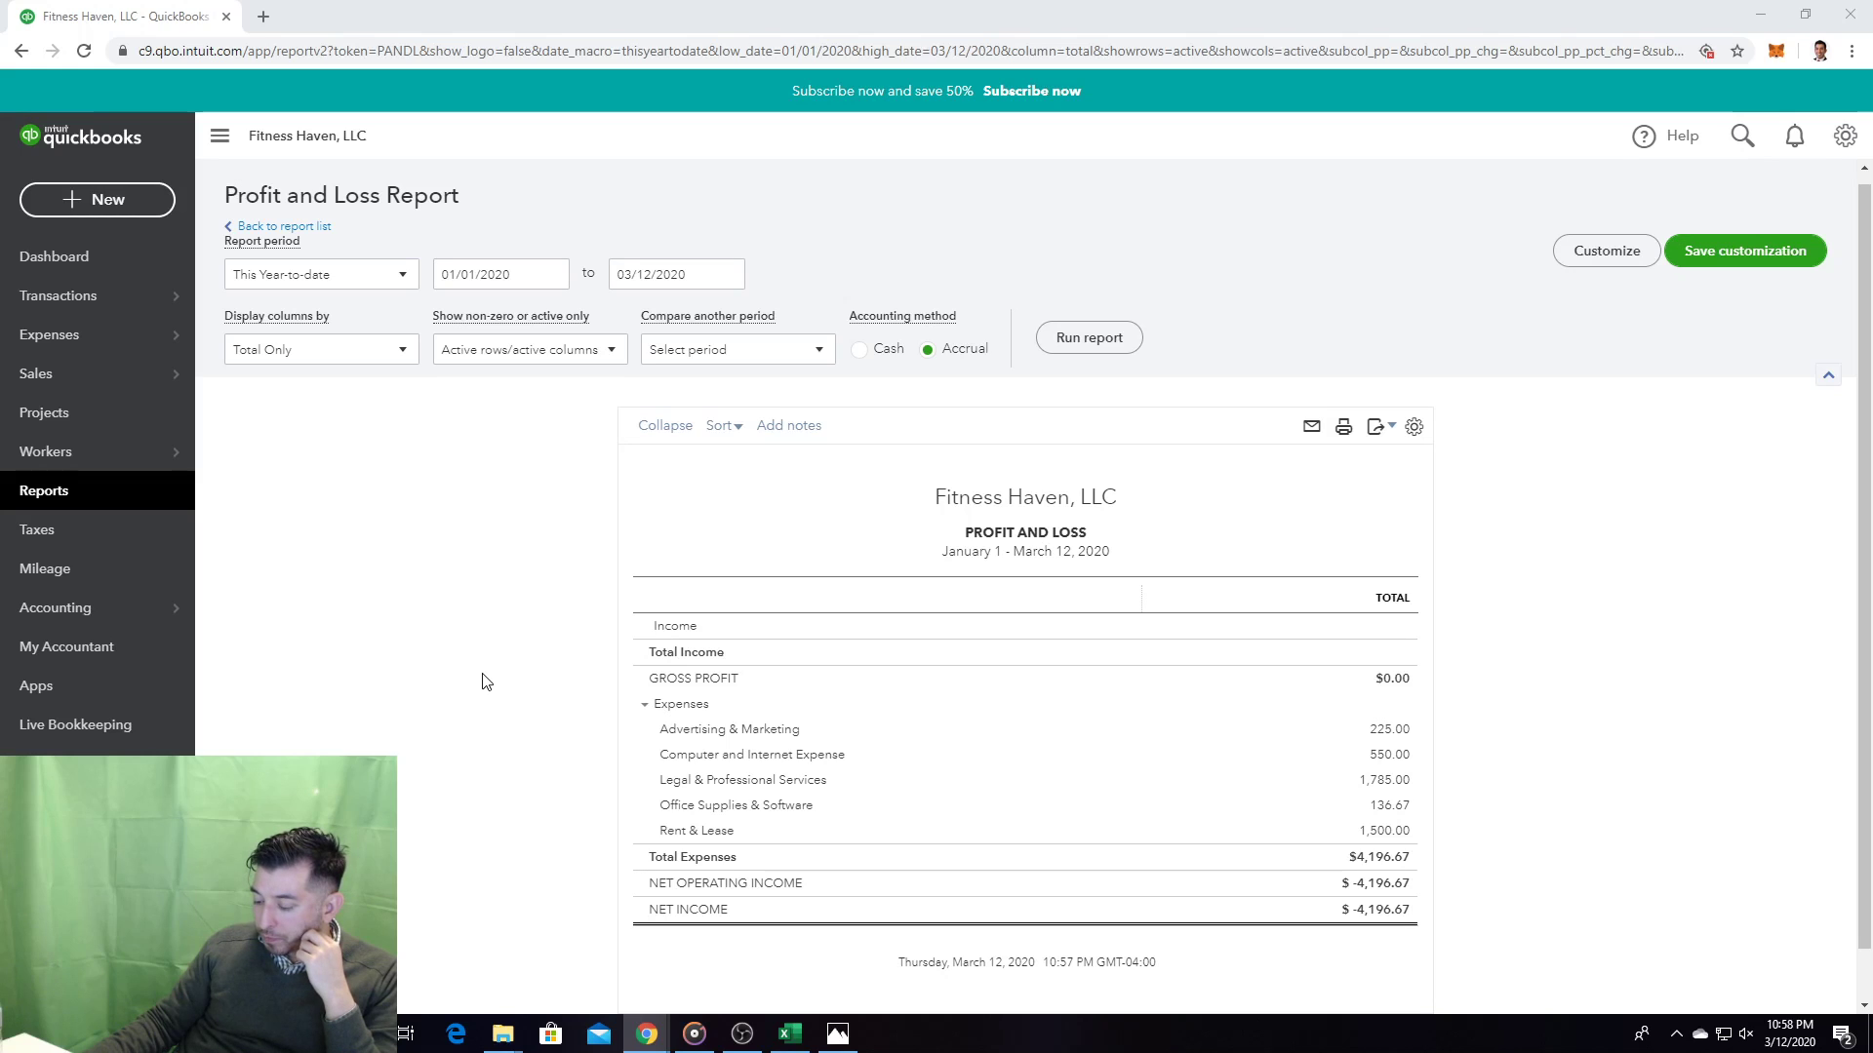
# Step: Consult the practice-set page photo, and start a new bill with Time Warner added as a new vendor
pyautogui.click(828, 1046)
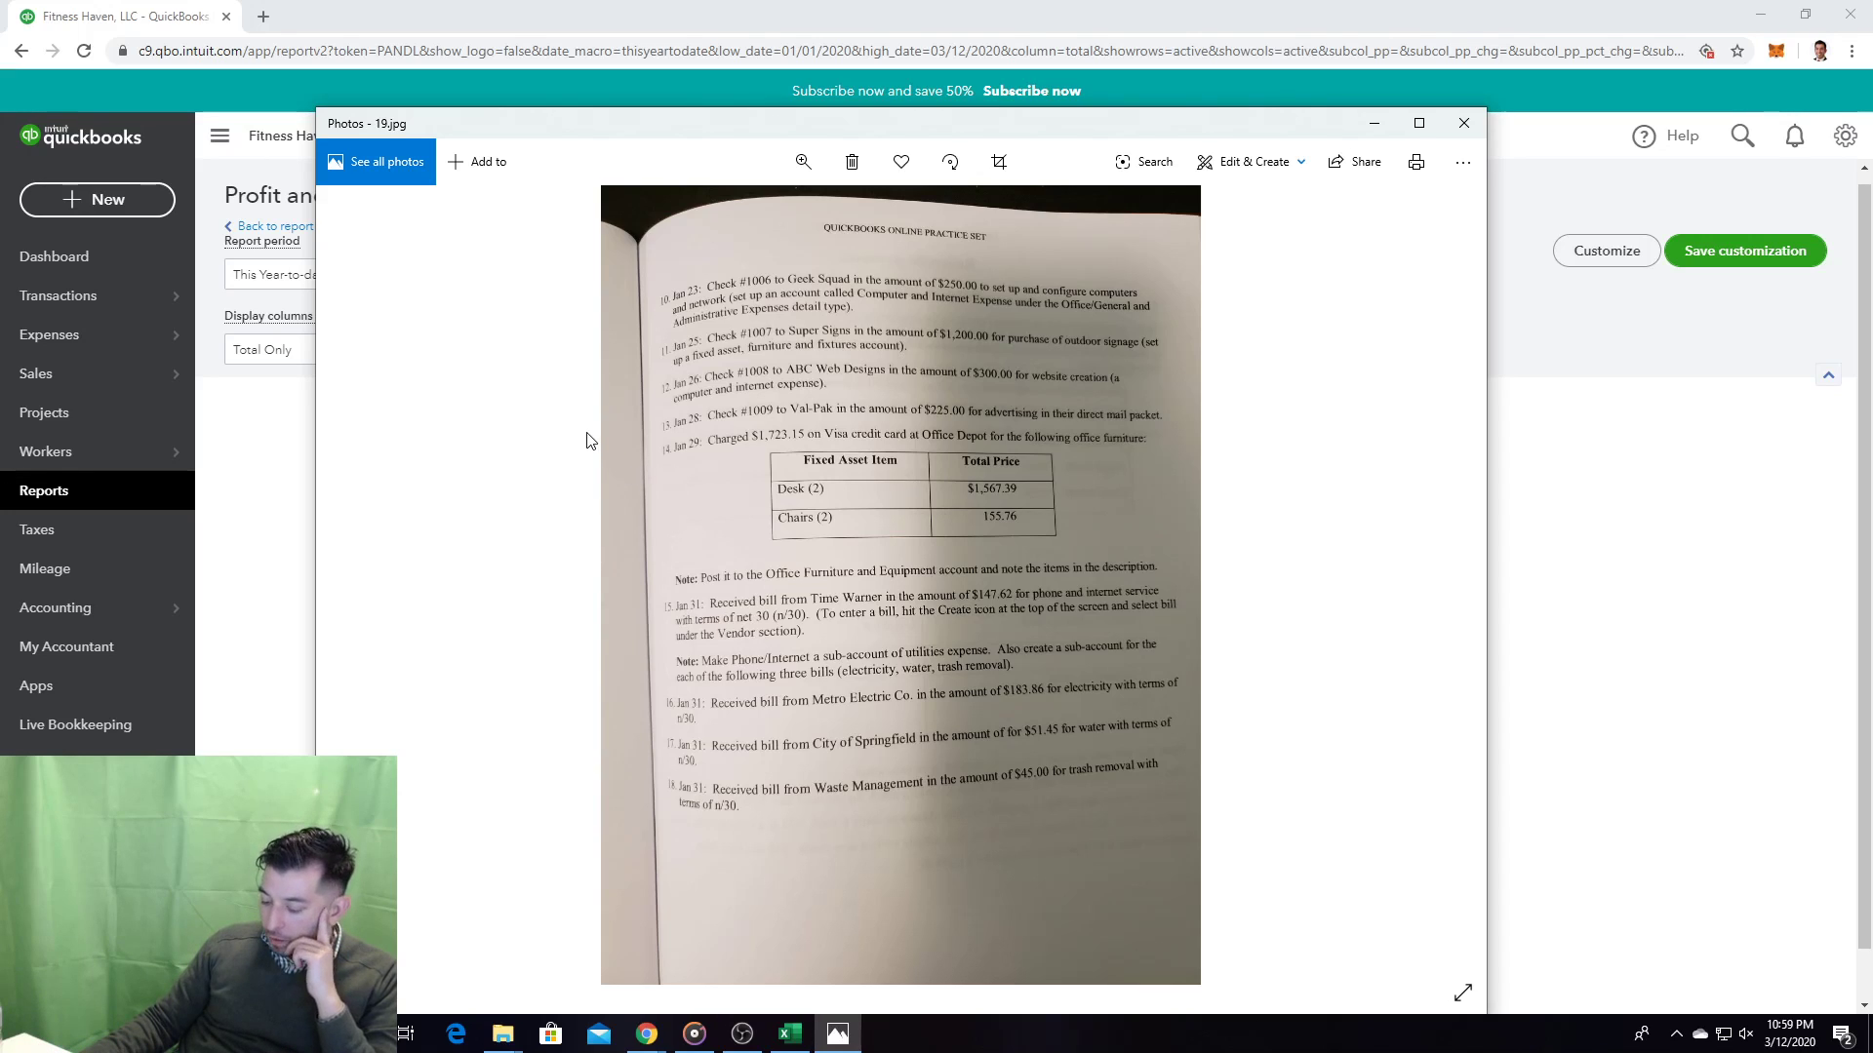
pyautogui.click(136, 199)
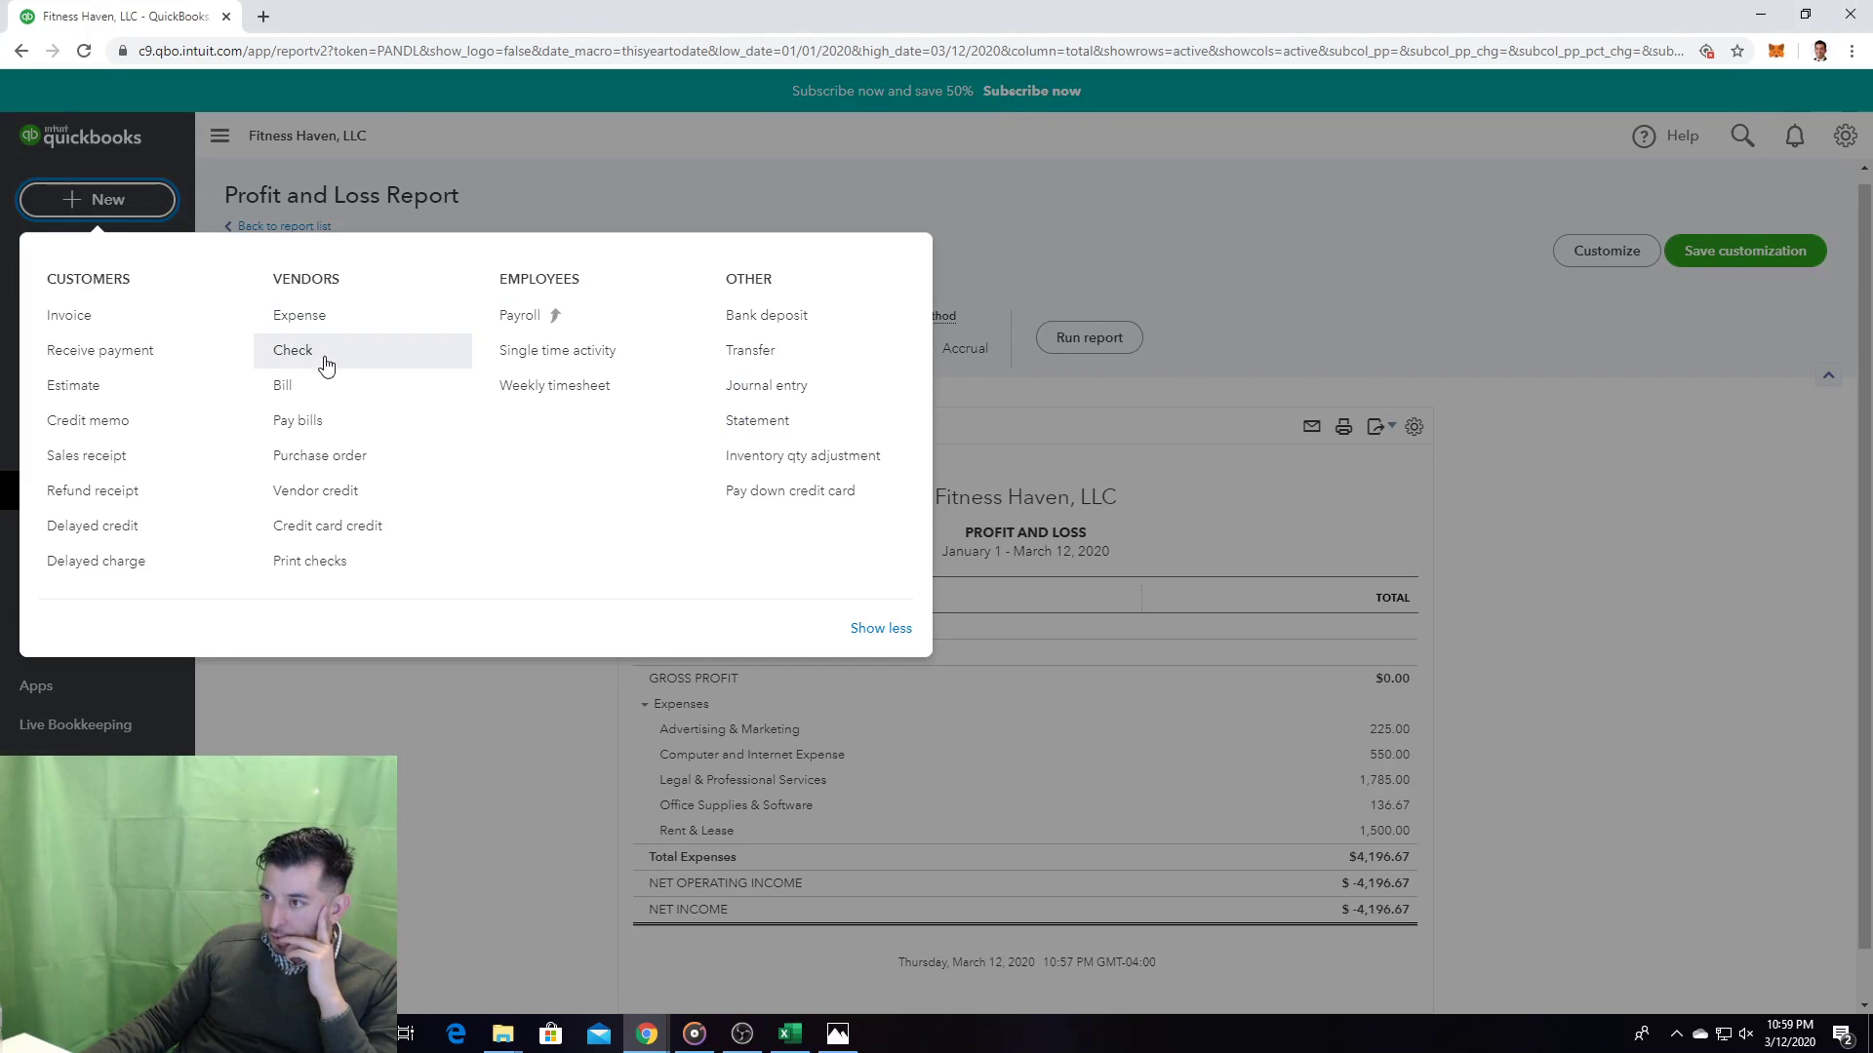
pyautogui.click(309, 395)
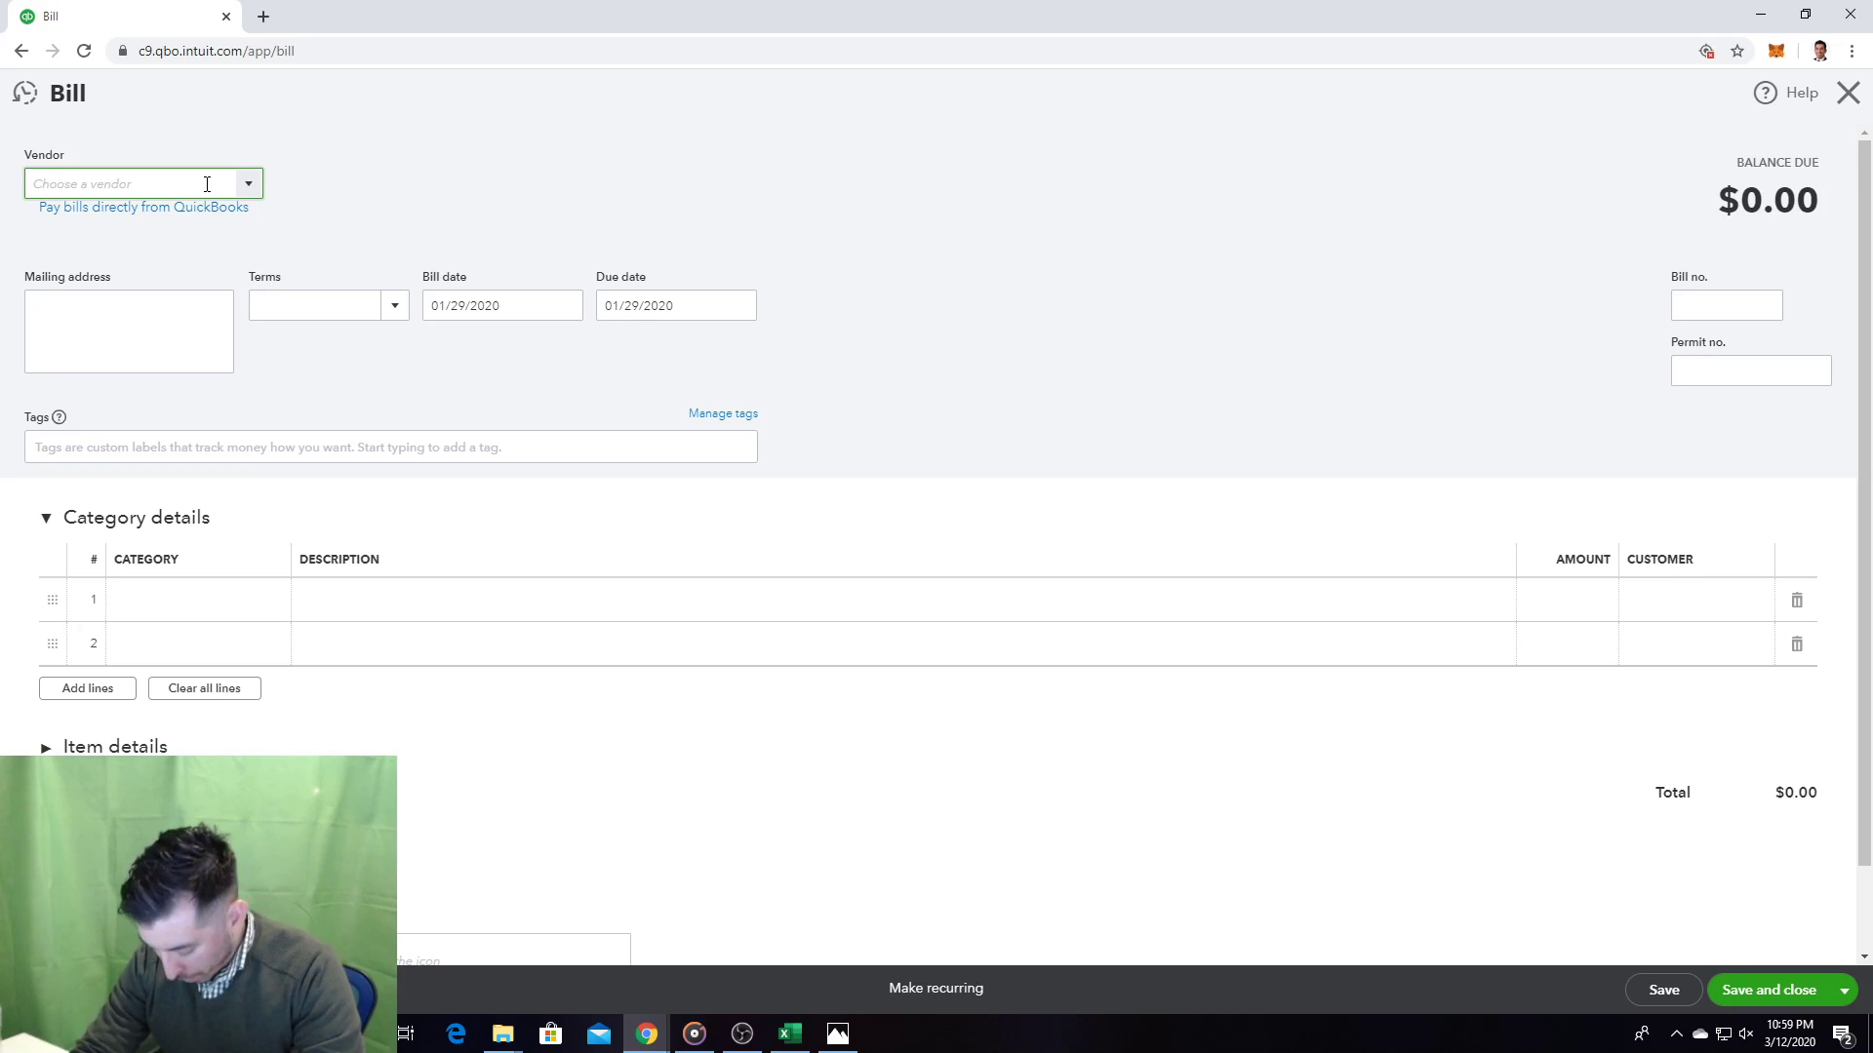
pyautogui.write('Time Warner')
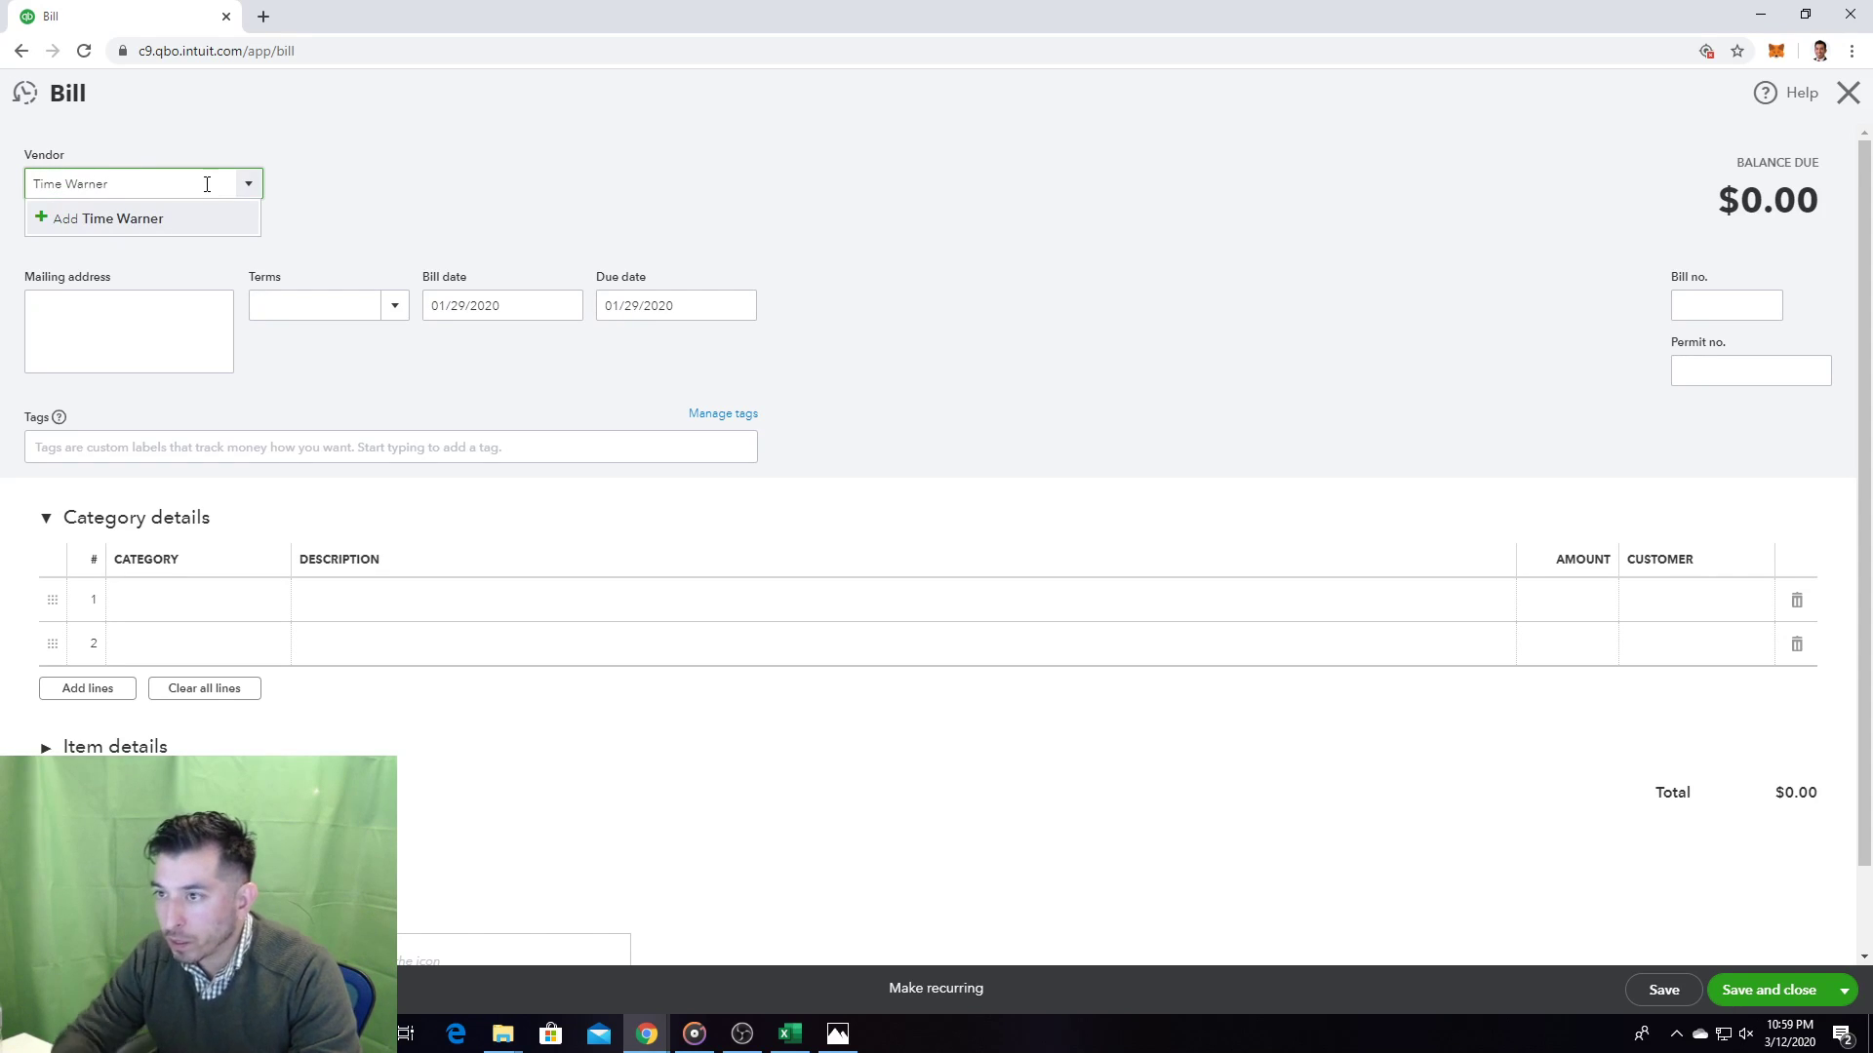
pyautogui.click(175, 220)
pyautogui.click(310, 356)
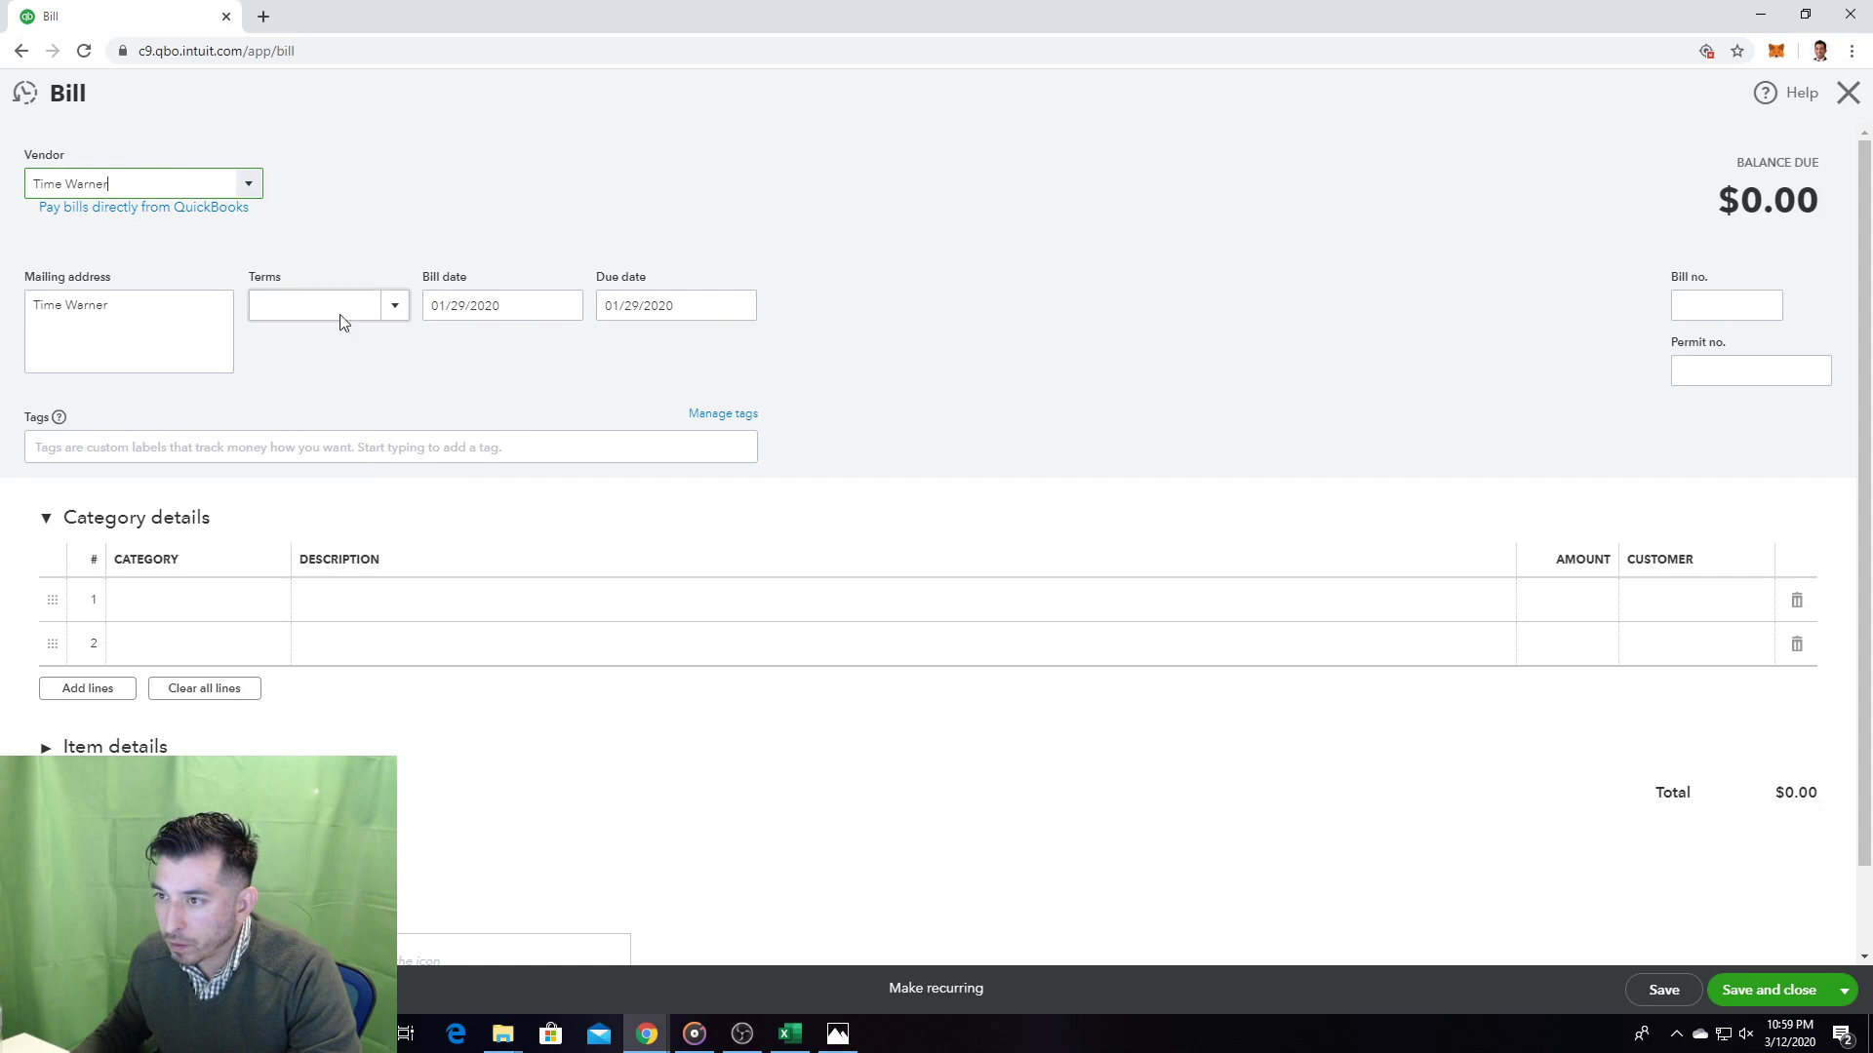
# Step: Check the bill's vendor list for the Time Warner entry and look through the other vendors
pyautogui.click(250, 184)
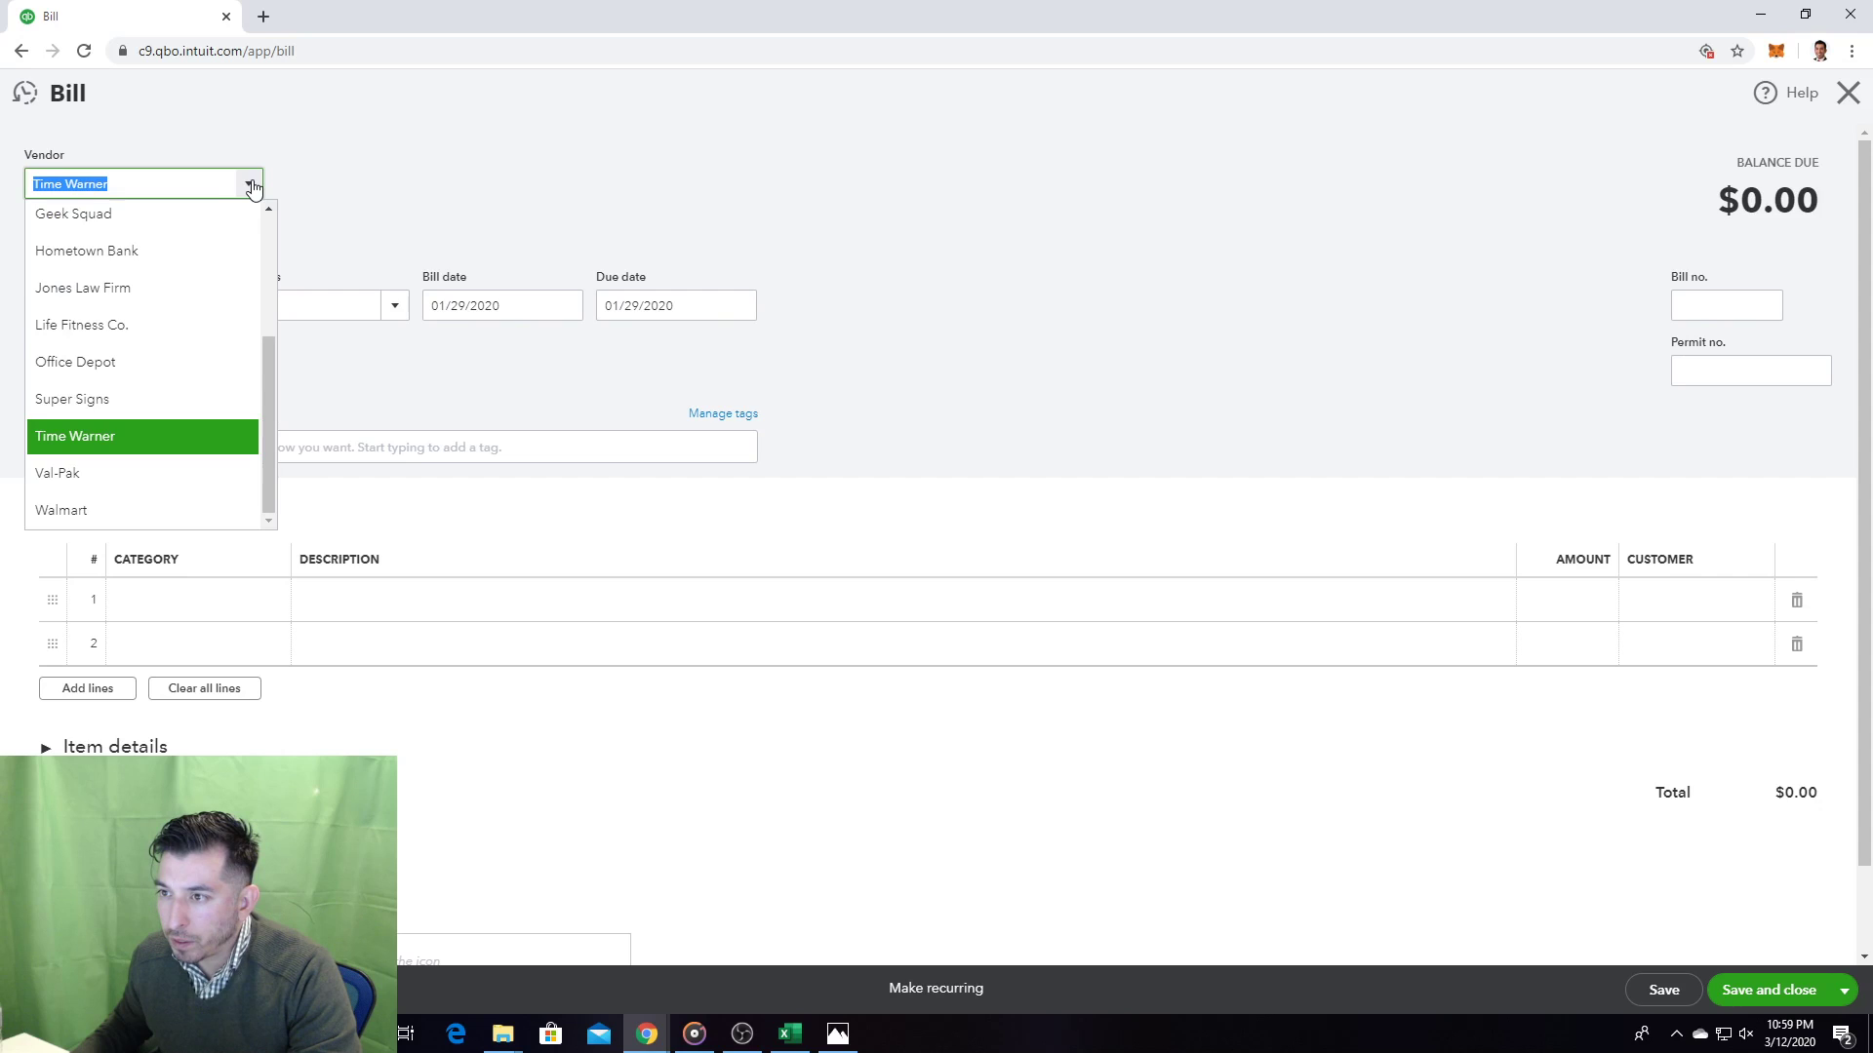
pyautogui.click(127, 436)
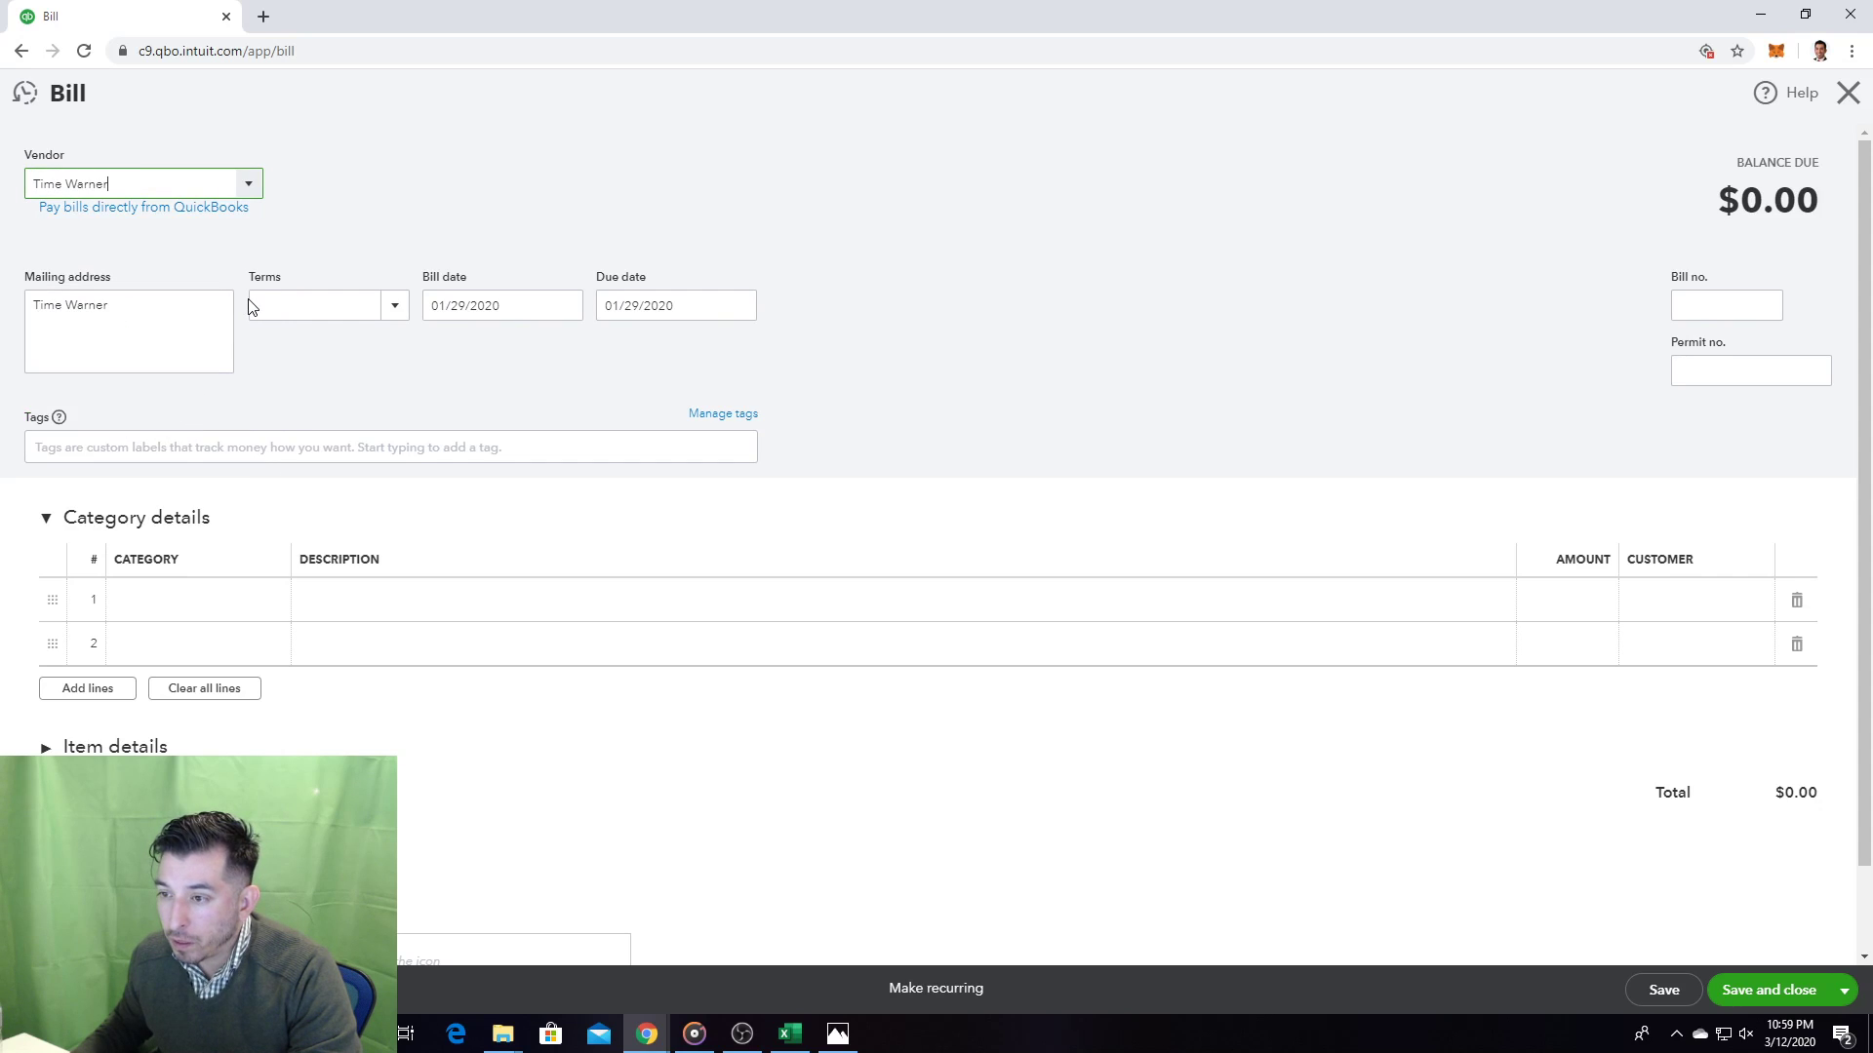
pyautogui.moveTo(145, 186); pyautogui.dragTo(11, 174)
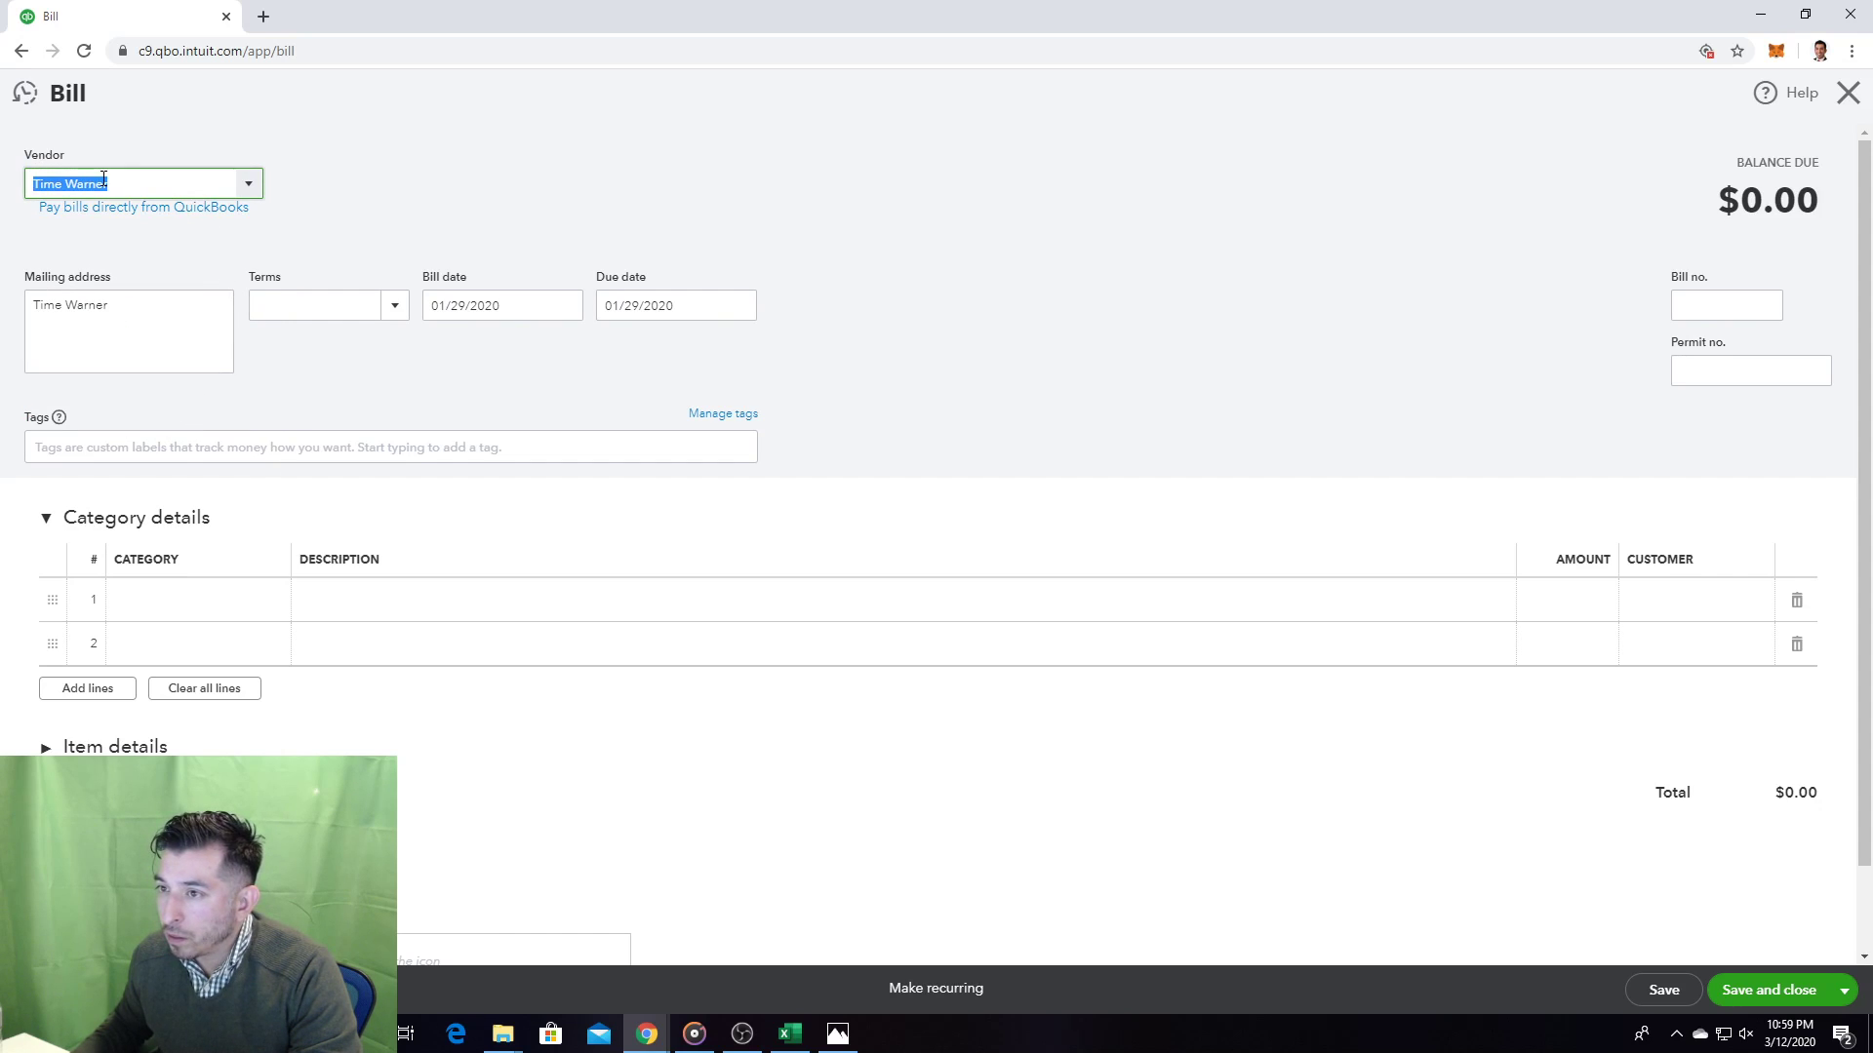
pyautogui.rightClick(103, 182)
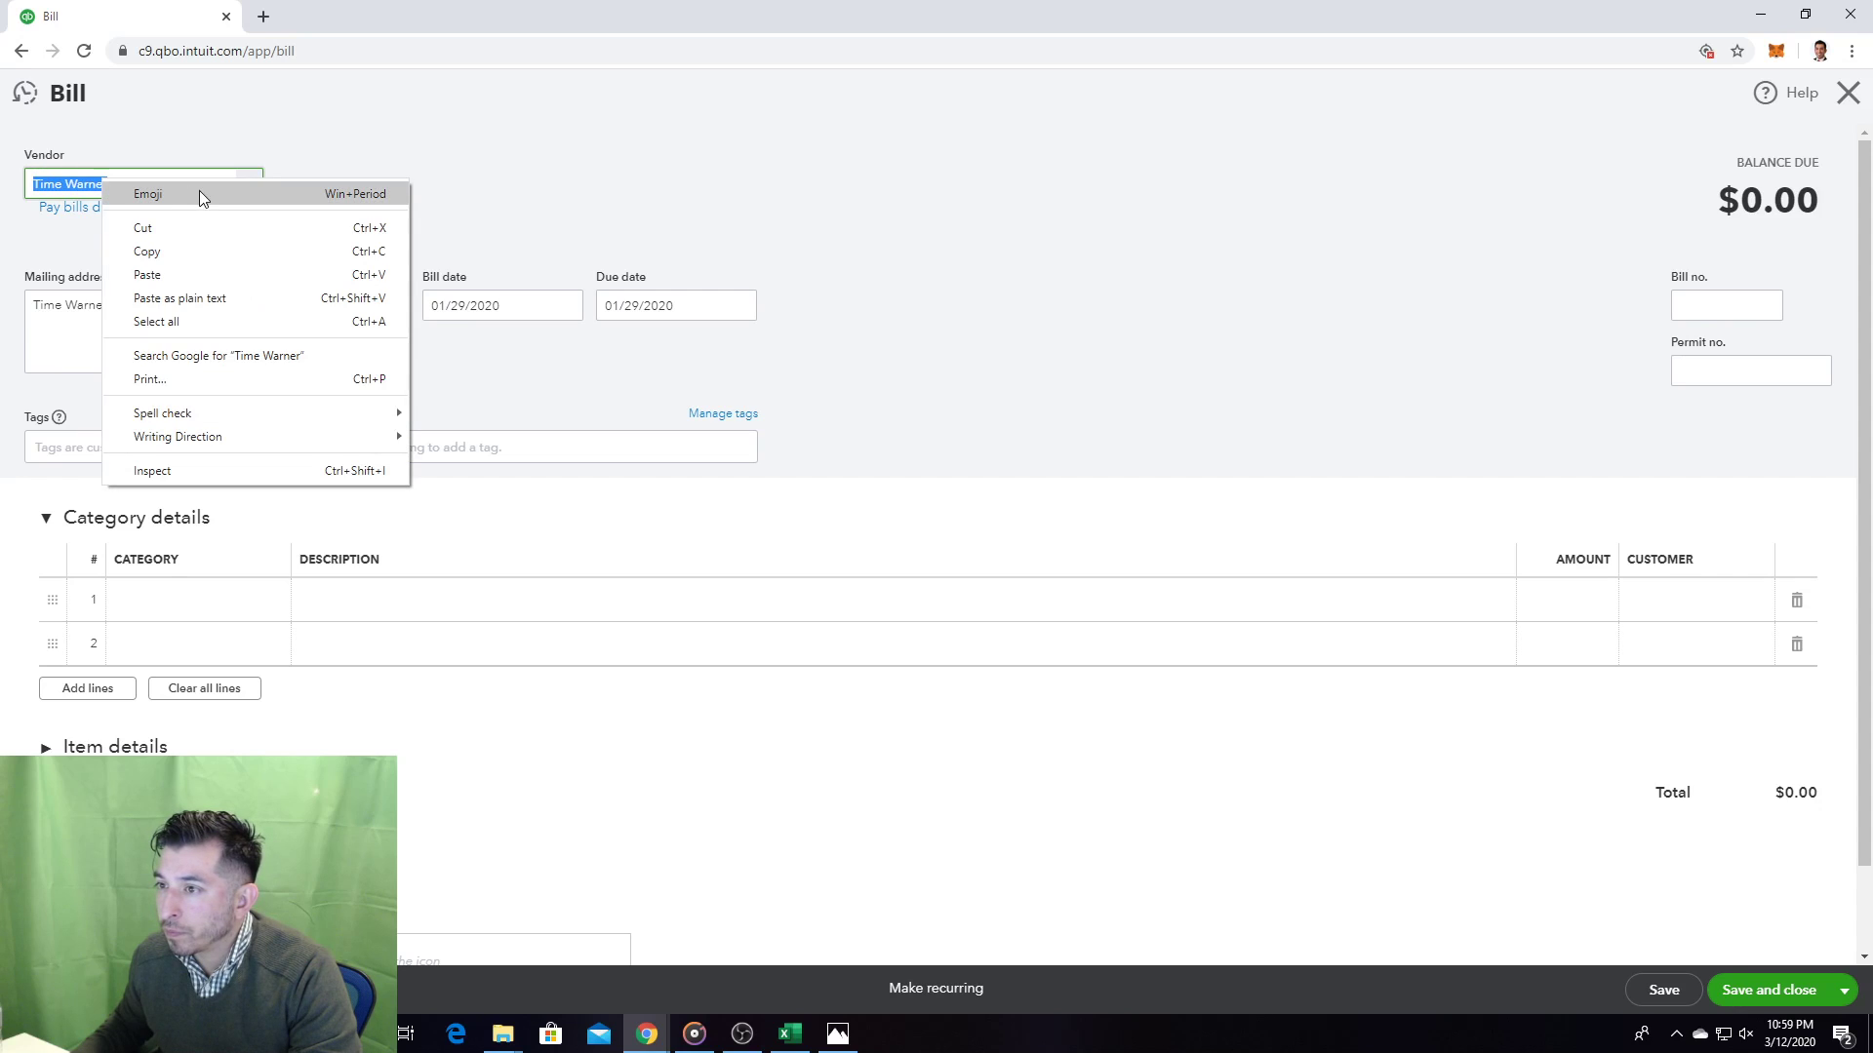
pyautogui.click(272, 159)
pyautogui.click(248, 184)
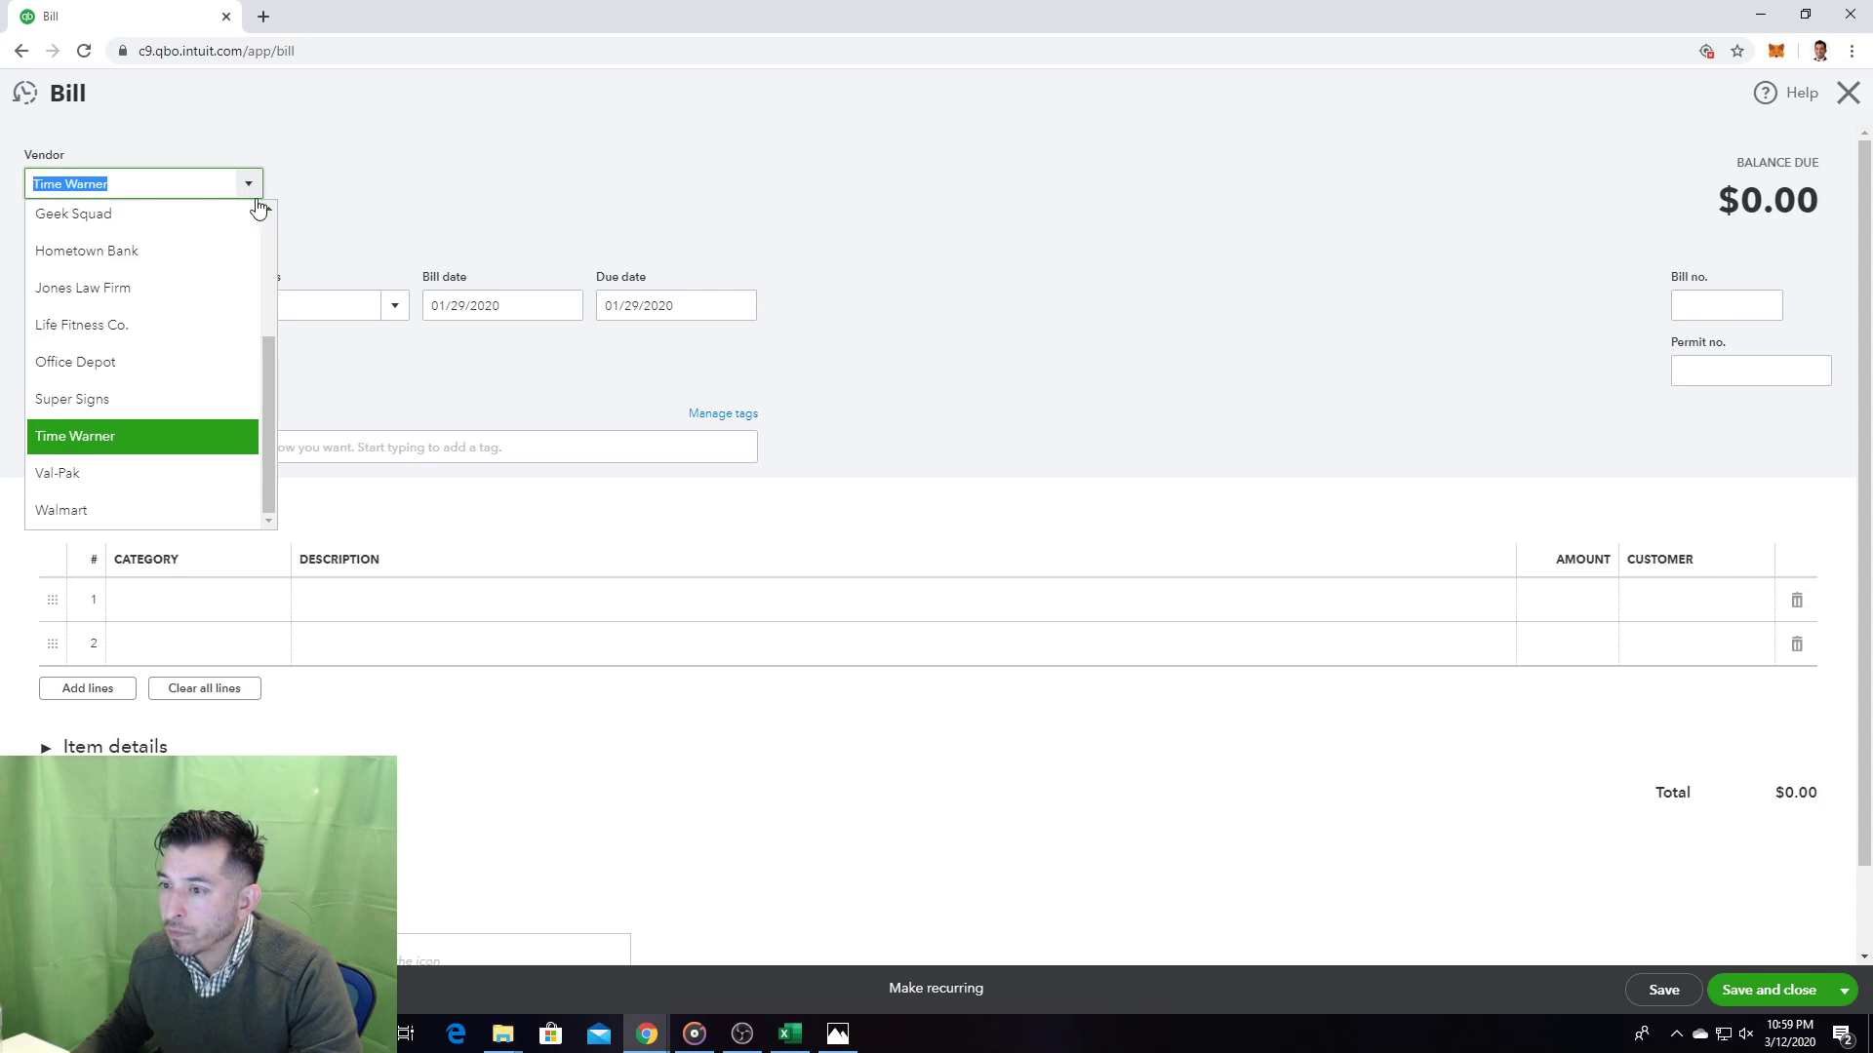
pyautogui.scroll(2, 183, 449)
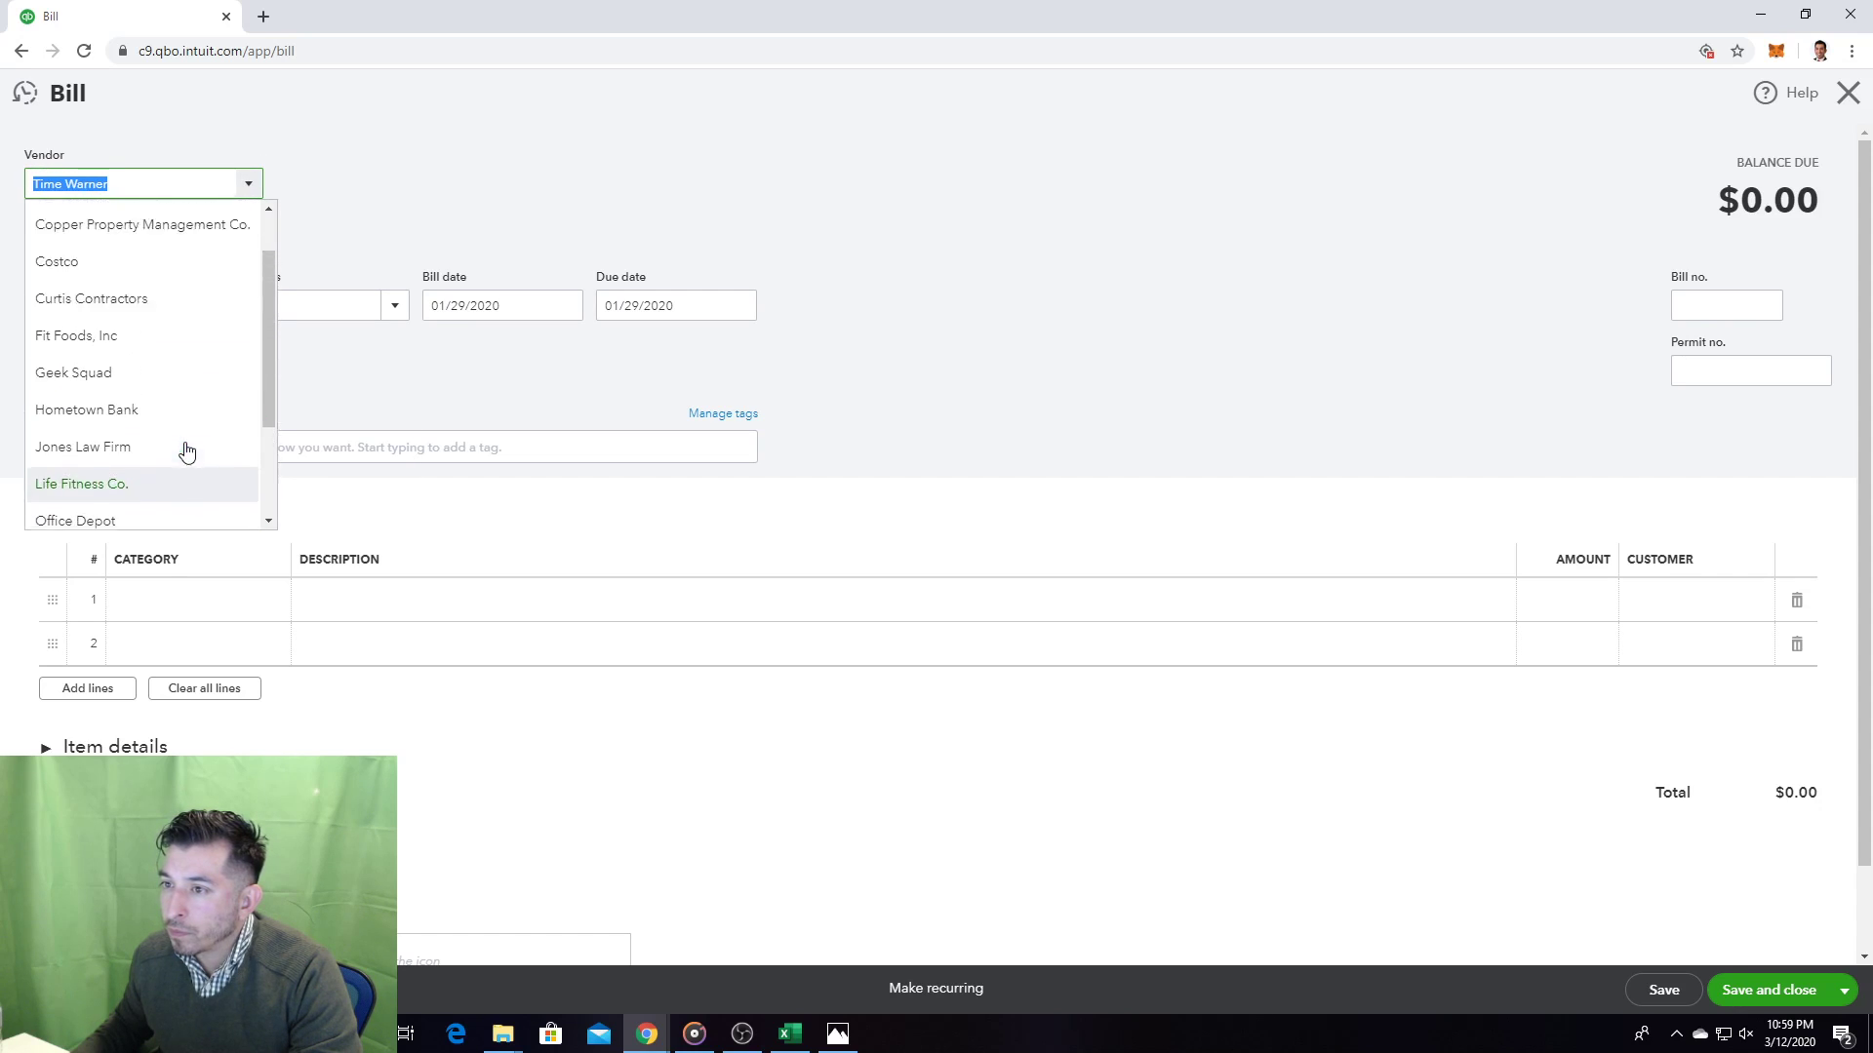
pyautogui.click(472, 239)
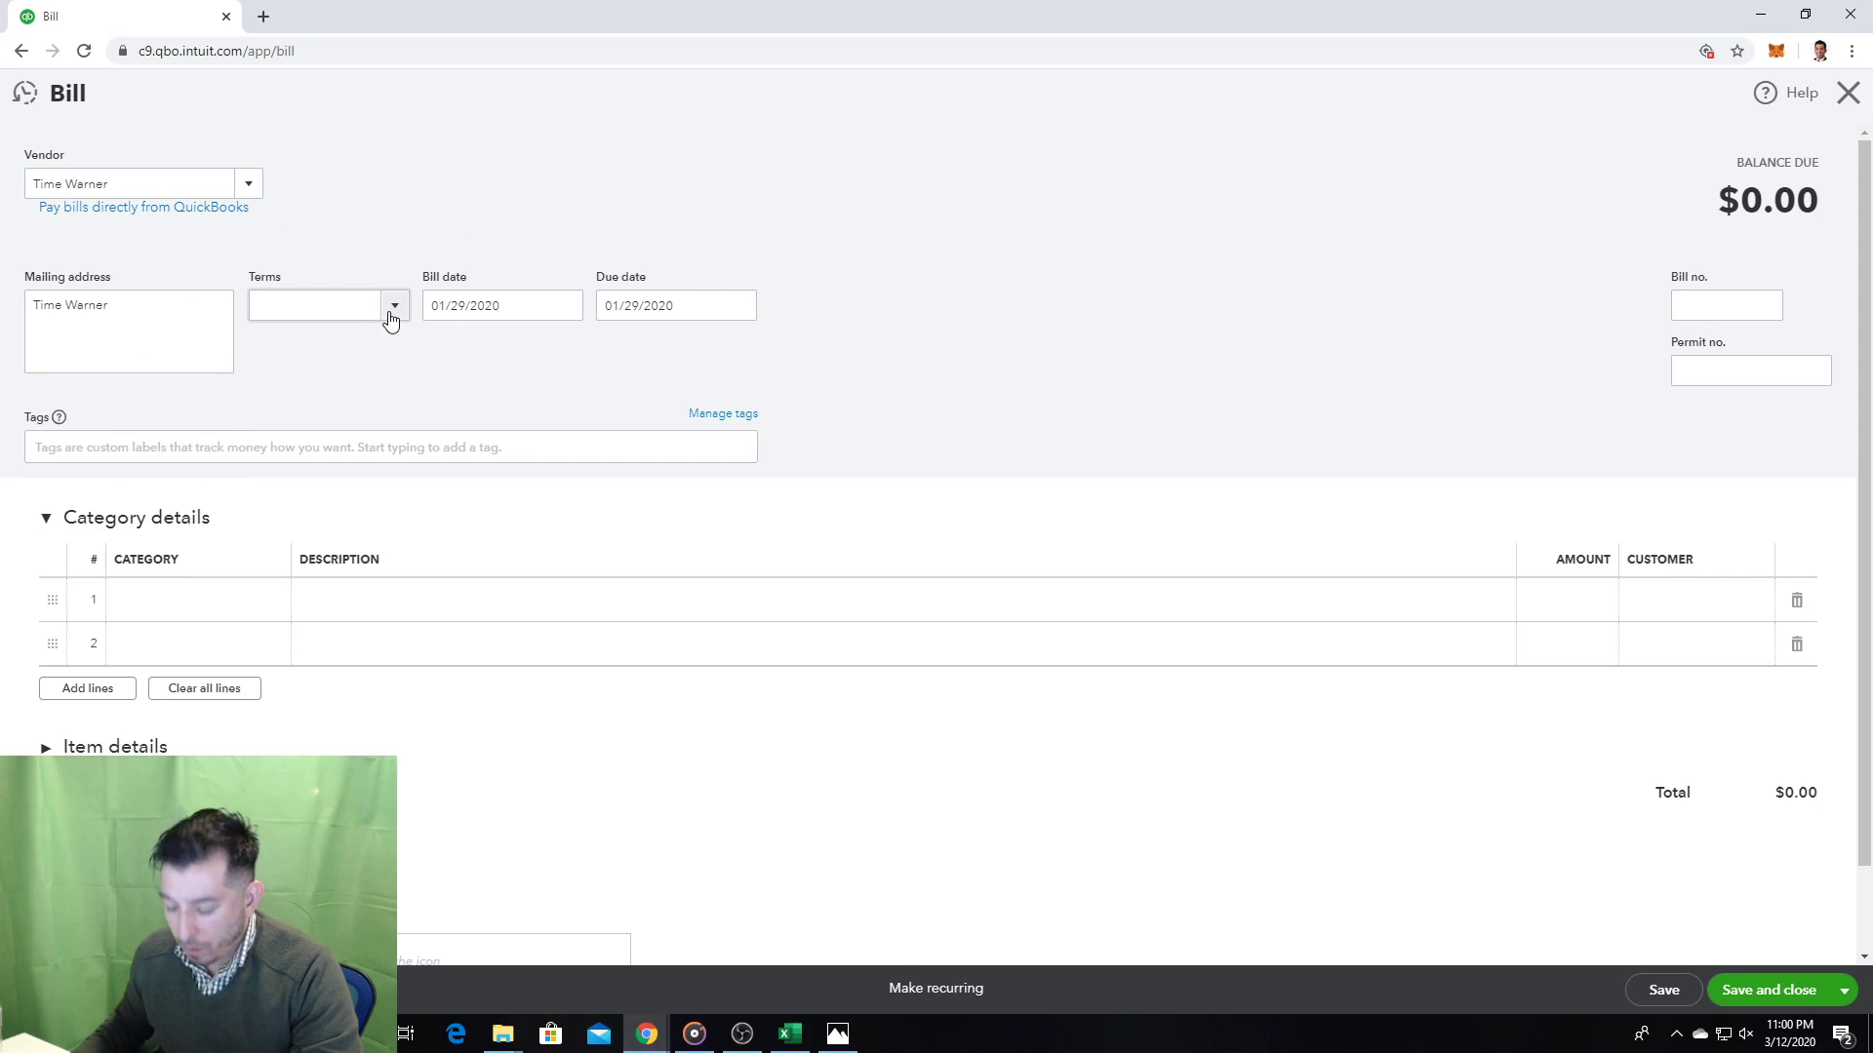
# Step: Set the Time Warner bill's date to 01/31/2020
pyautogui.click(486, 304)
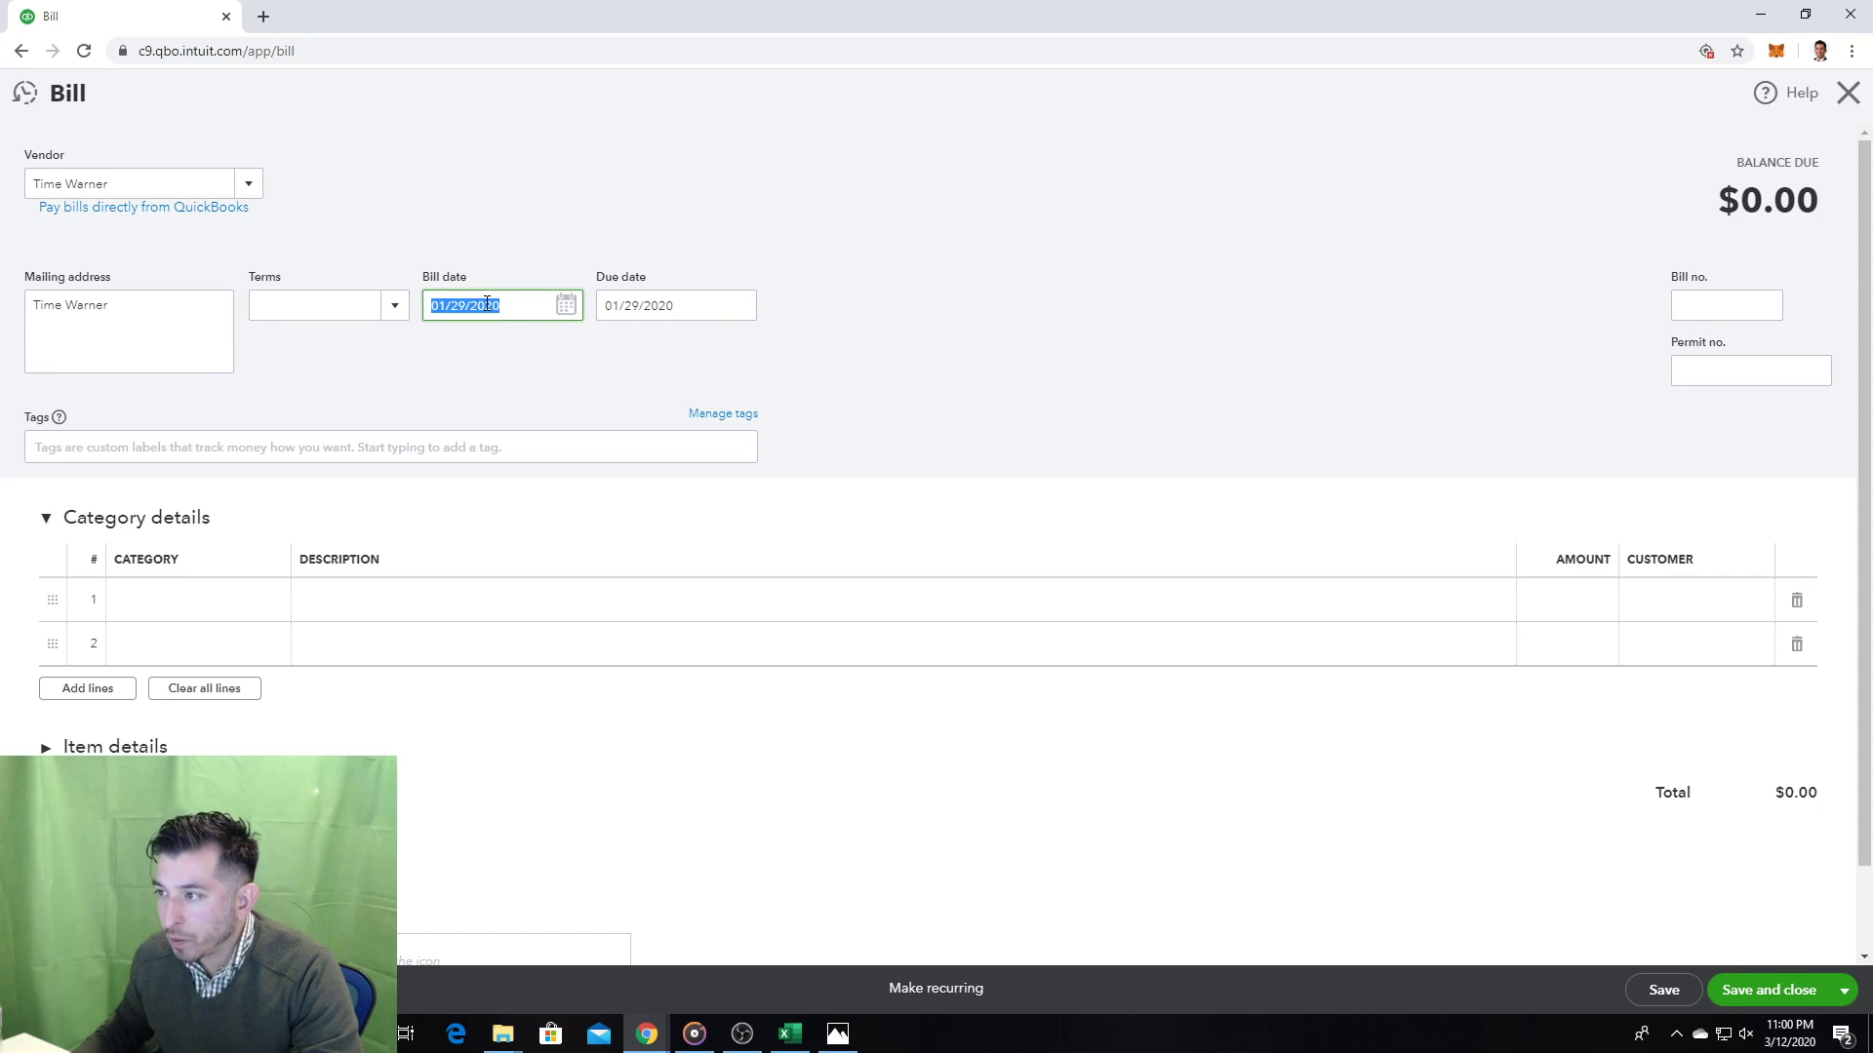
pyautogui.click(567, 306)
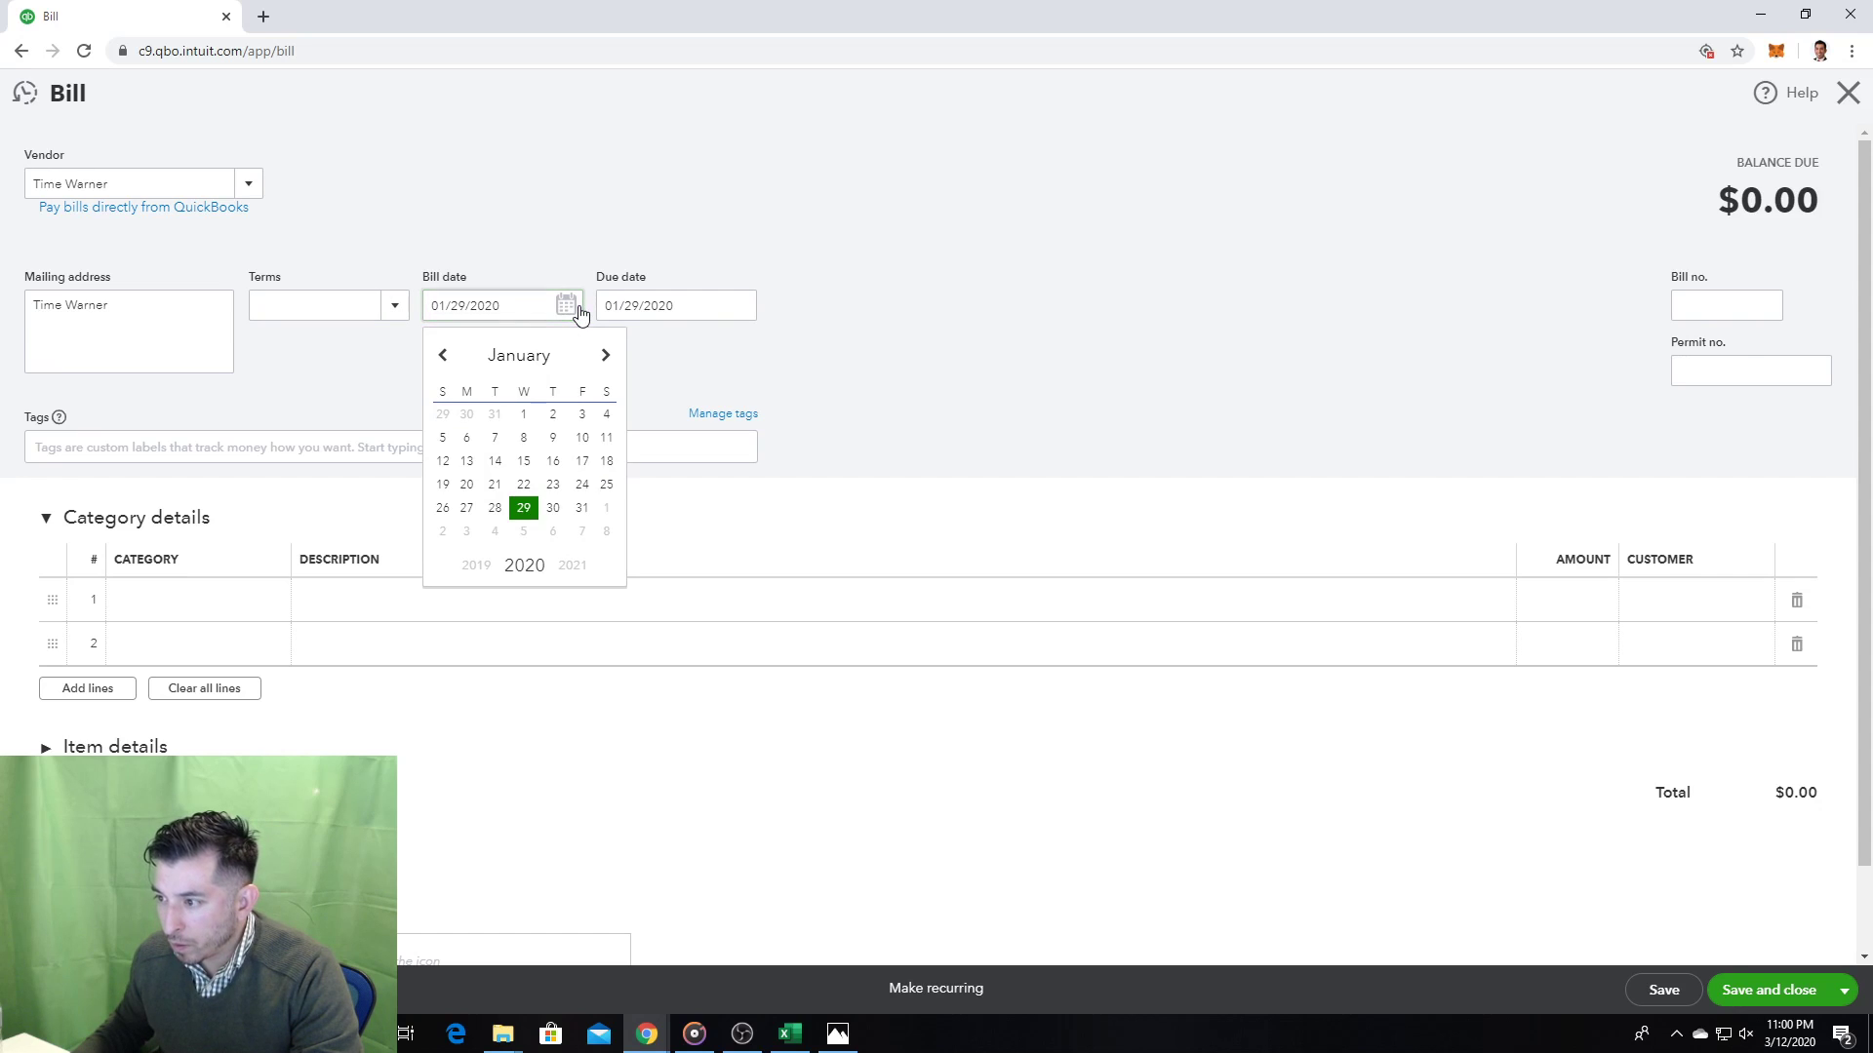
pyautogui.click(582, 509)
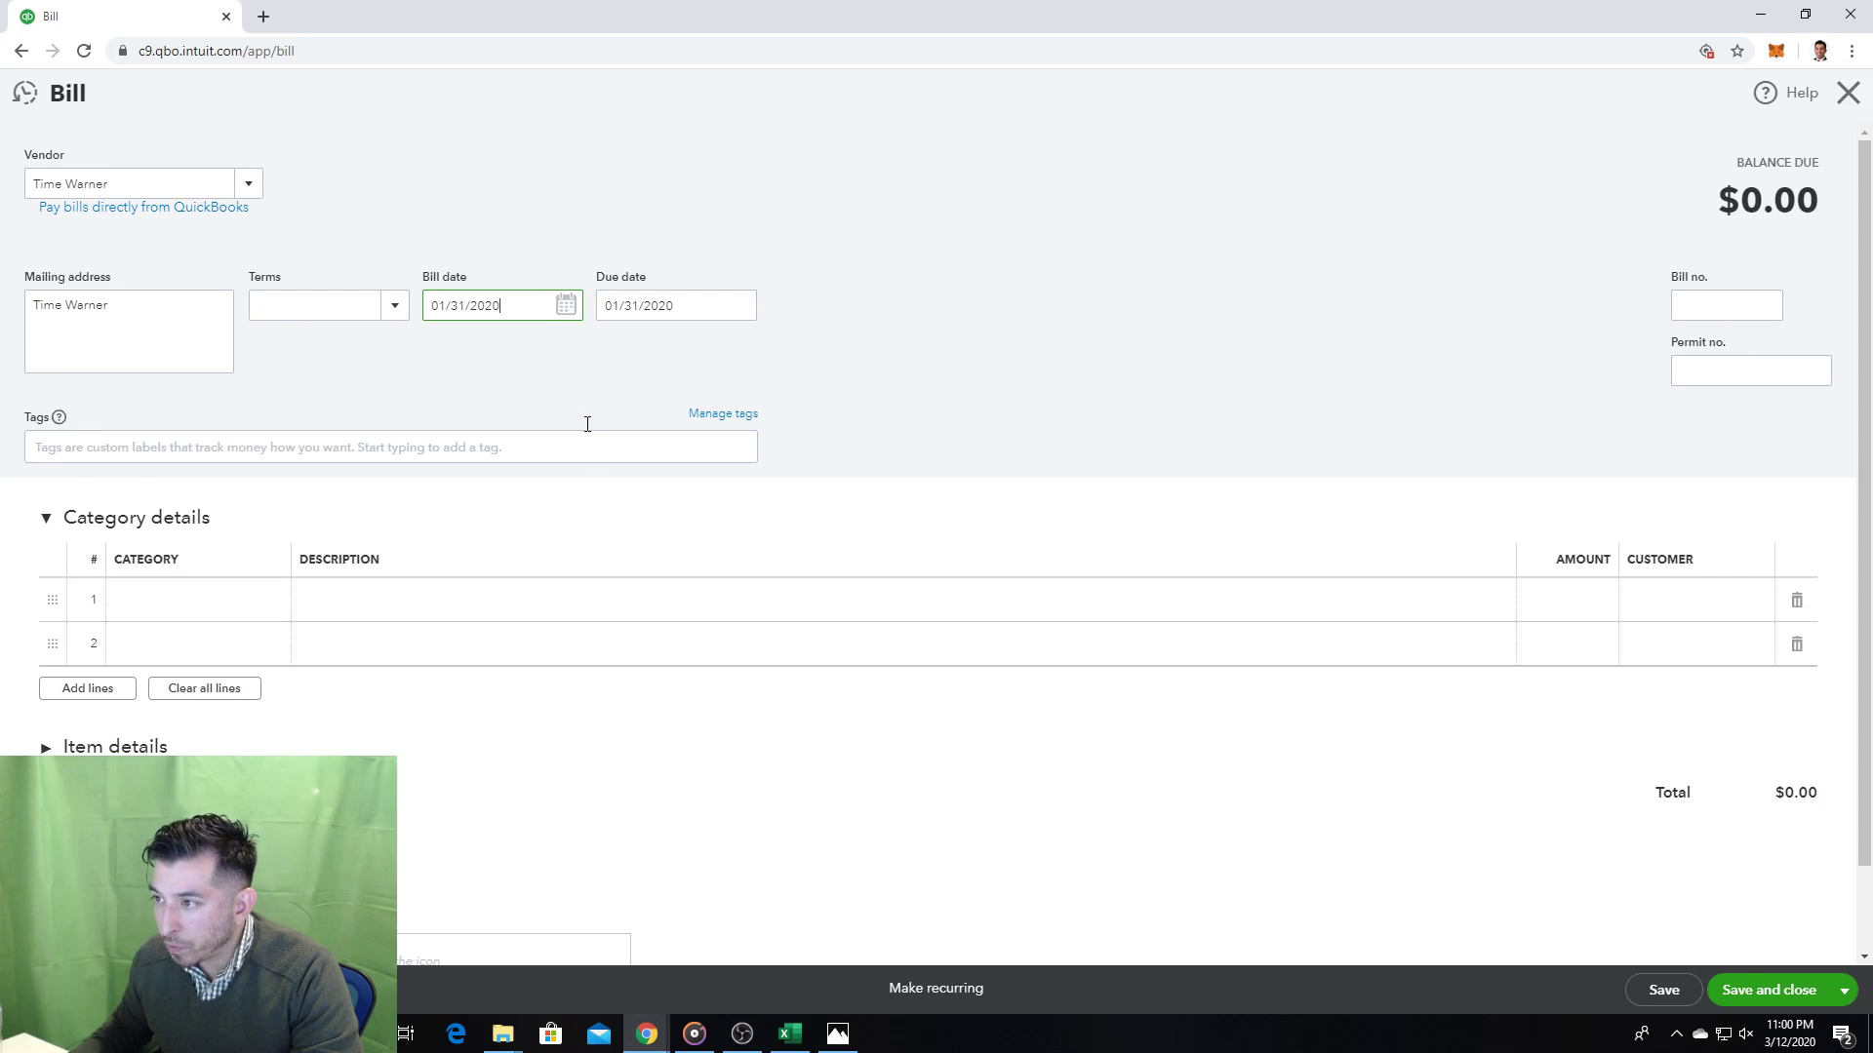
# Step: Set the Time Warner bill's terms to Net 30 and consult the practice-set page photo for the bill's account instructions
pyautogui.click(722, 303)
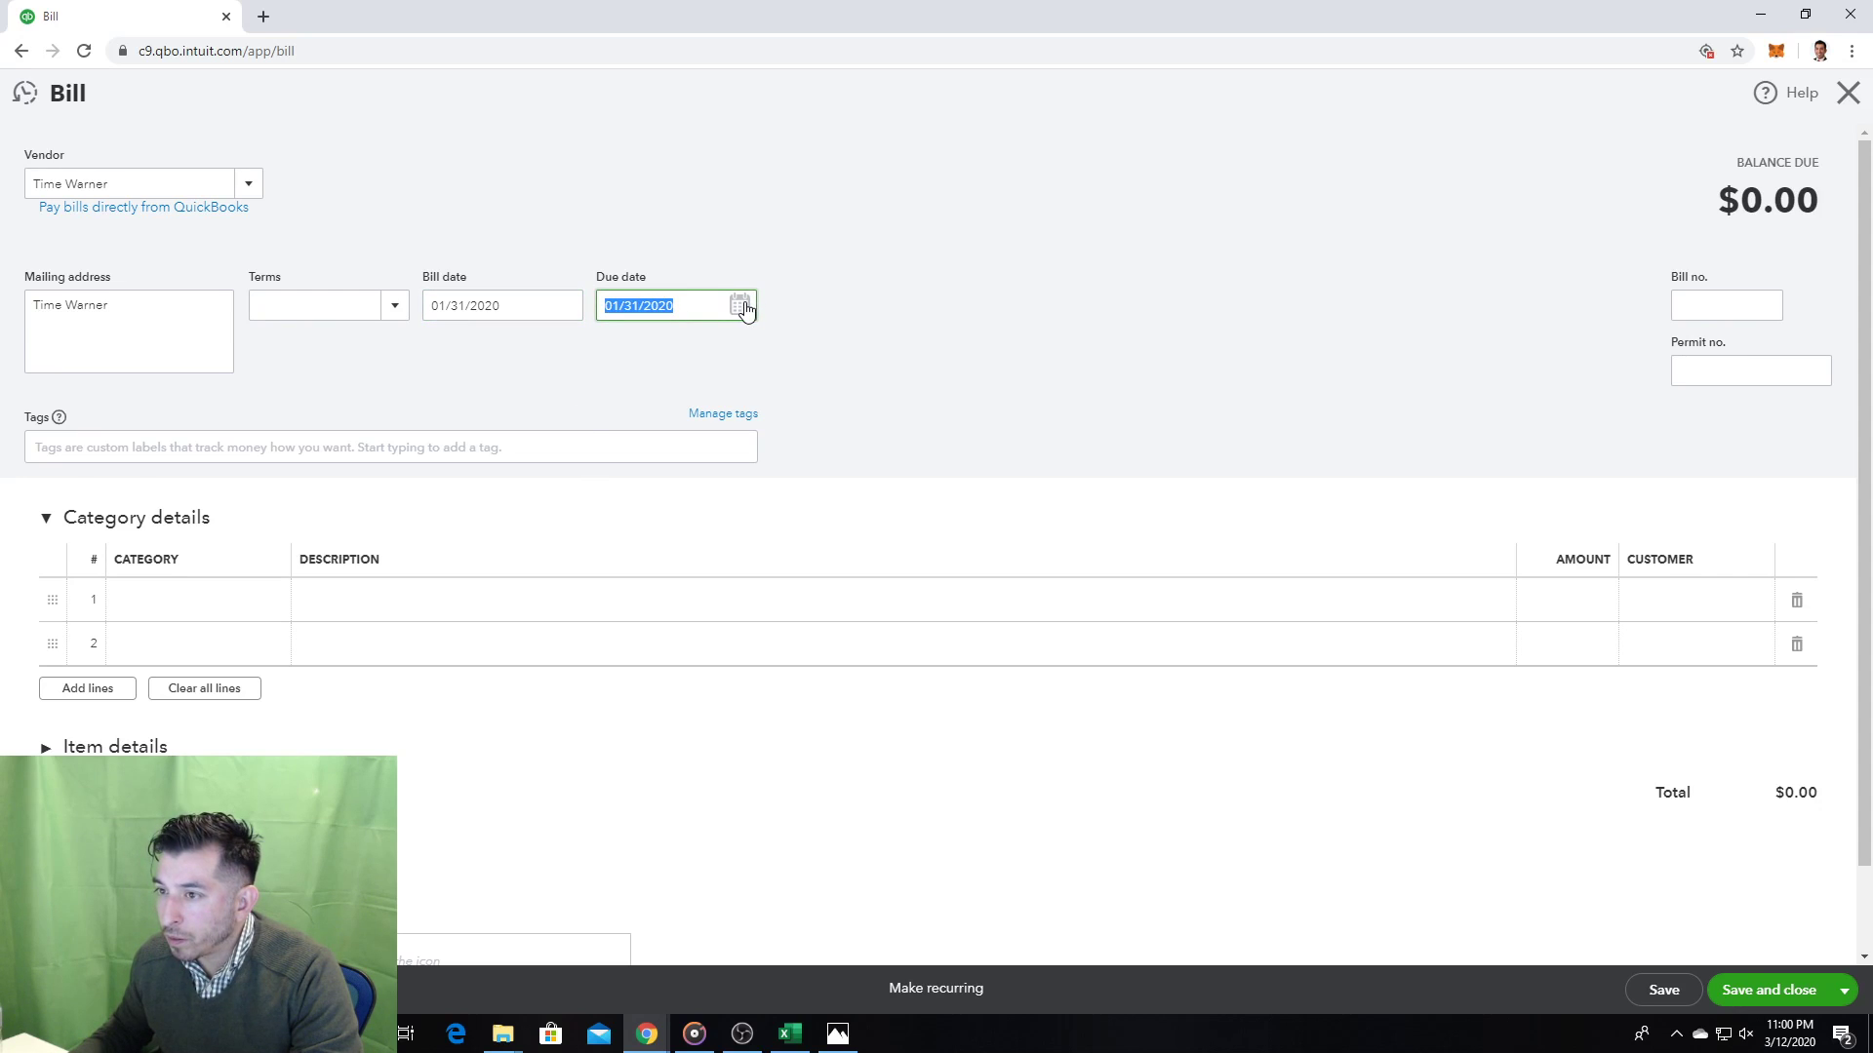
pyautogui.click(394, 307)
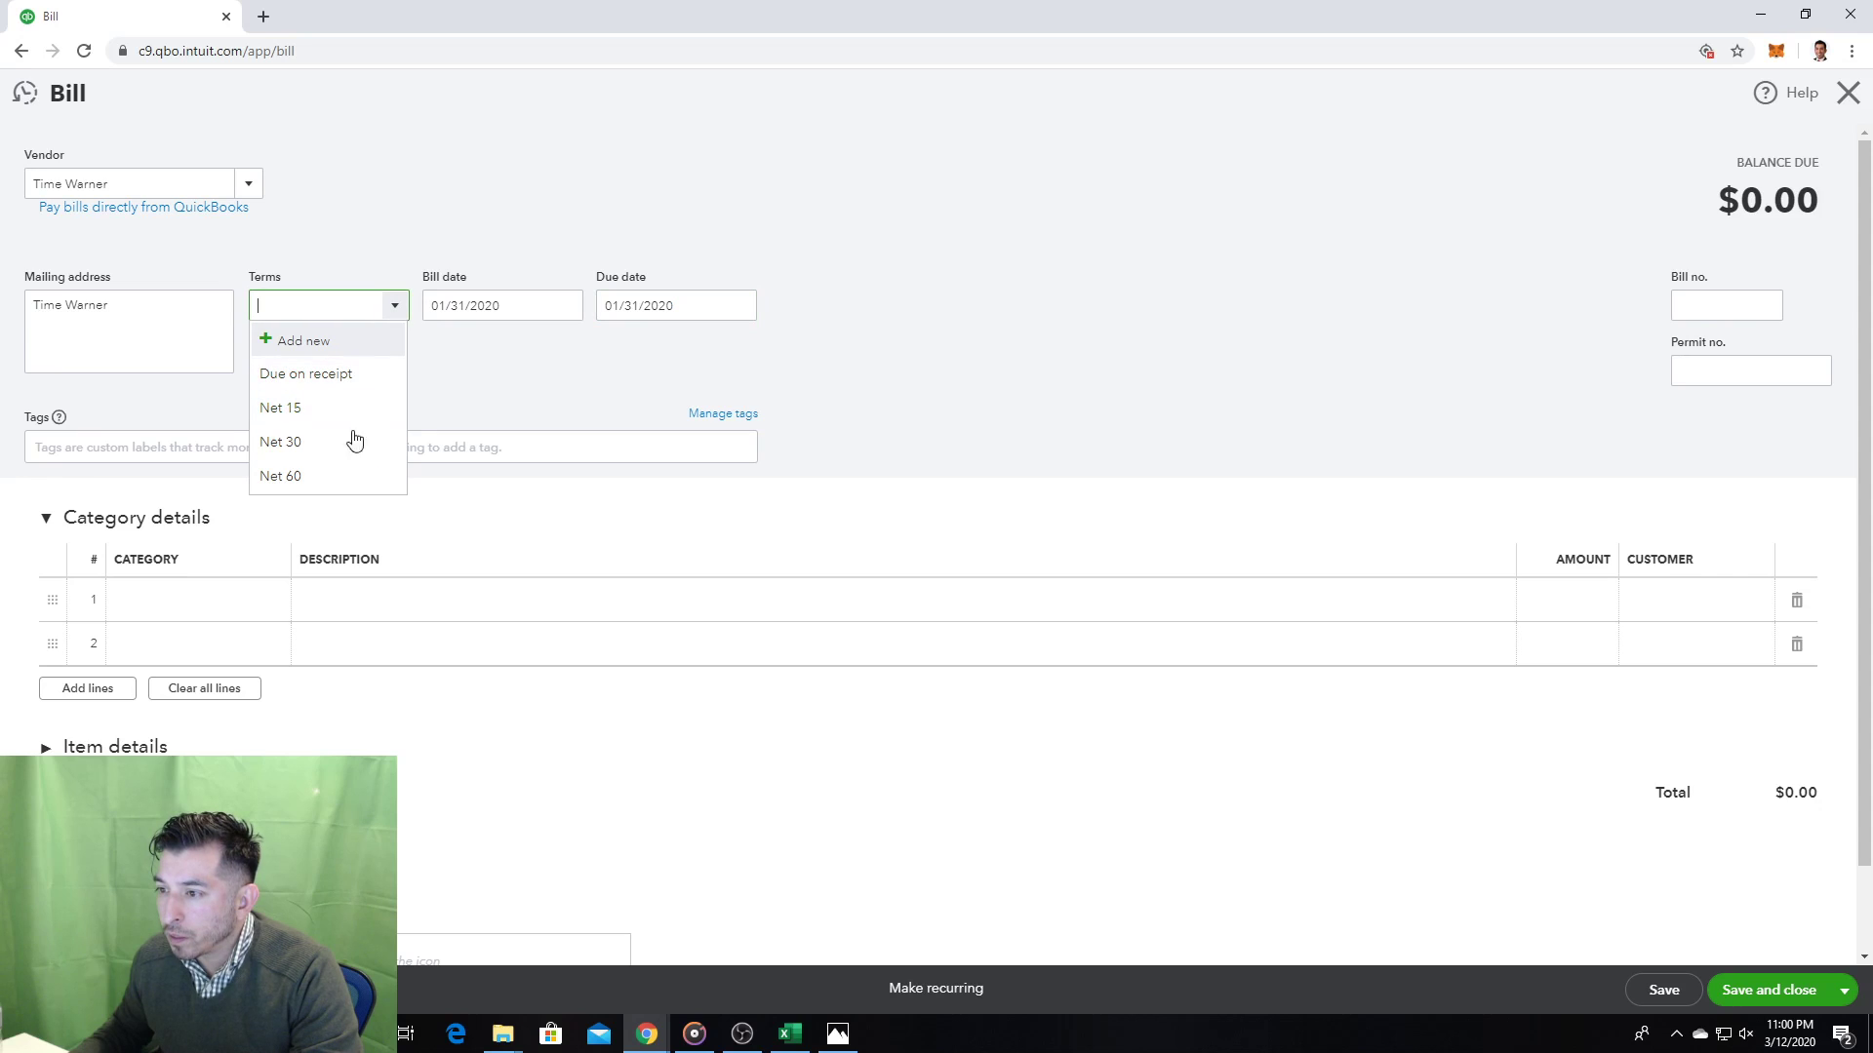
pyautogui.click(329, 444)
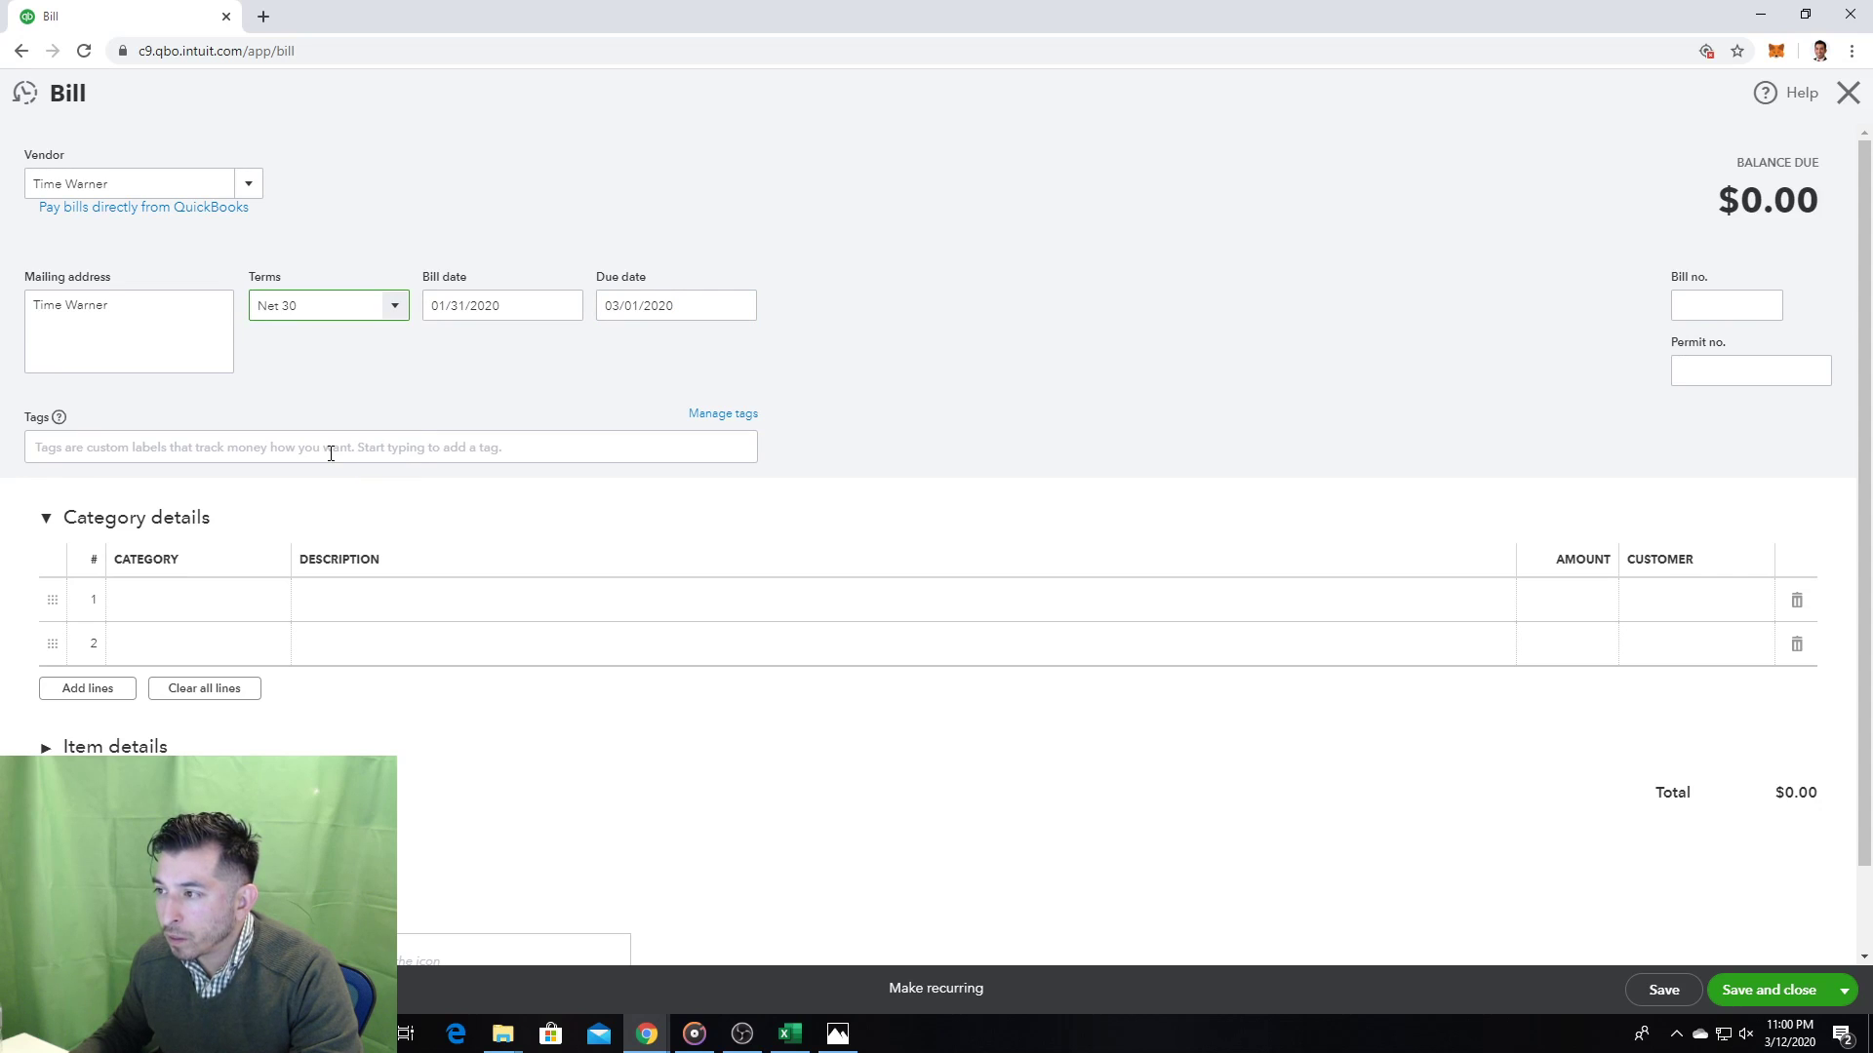
pyautogui.click(340, 405)
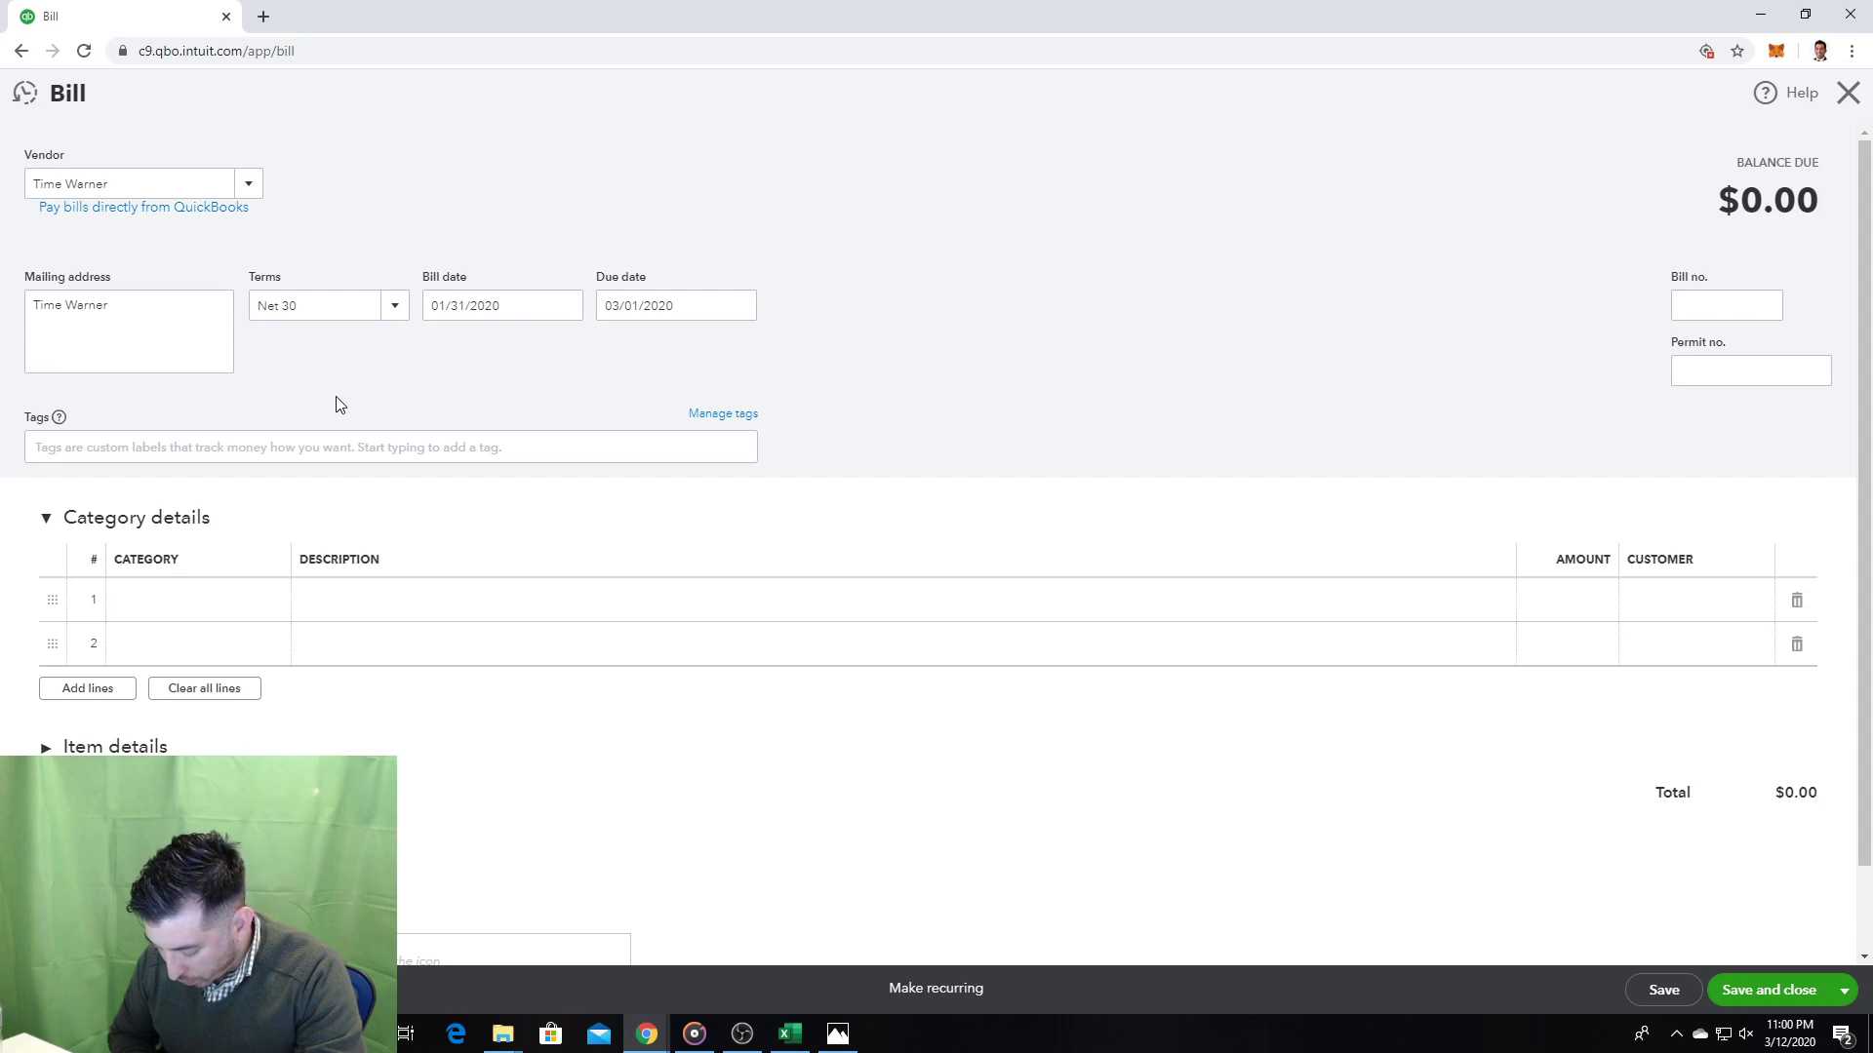
pyautogui.click(840, 1035)
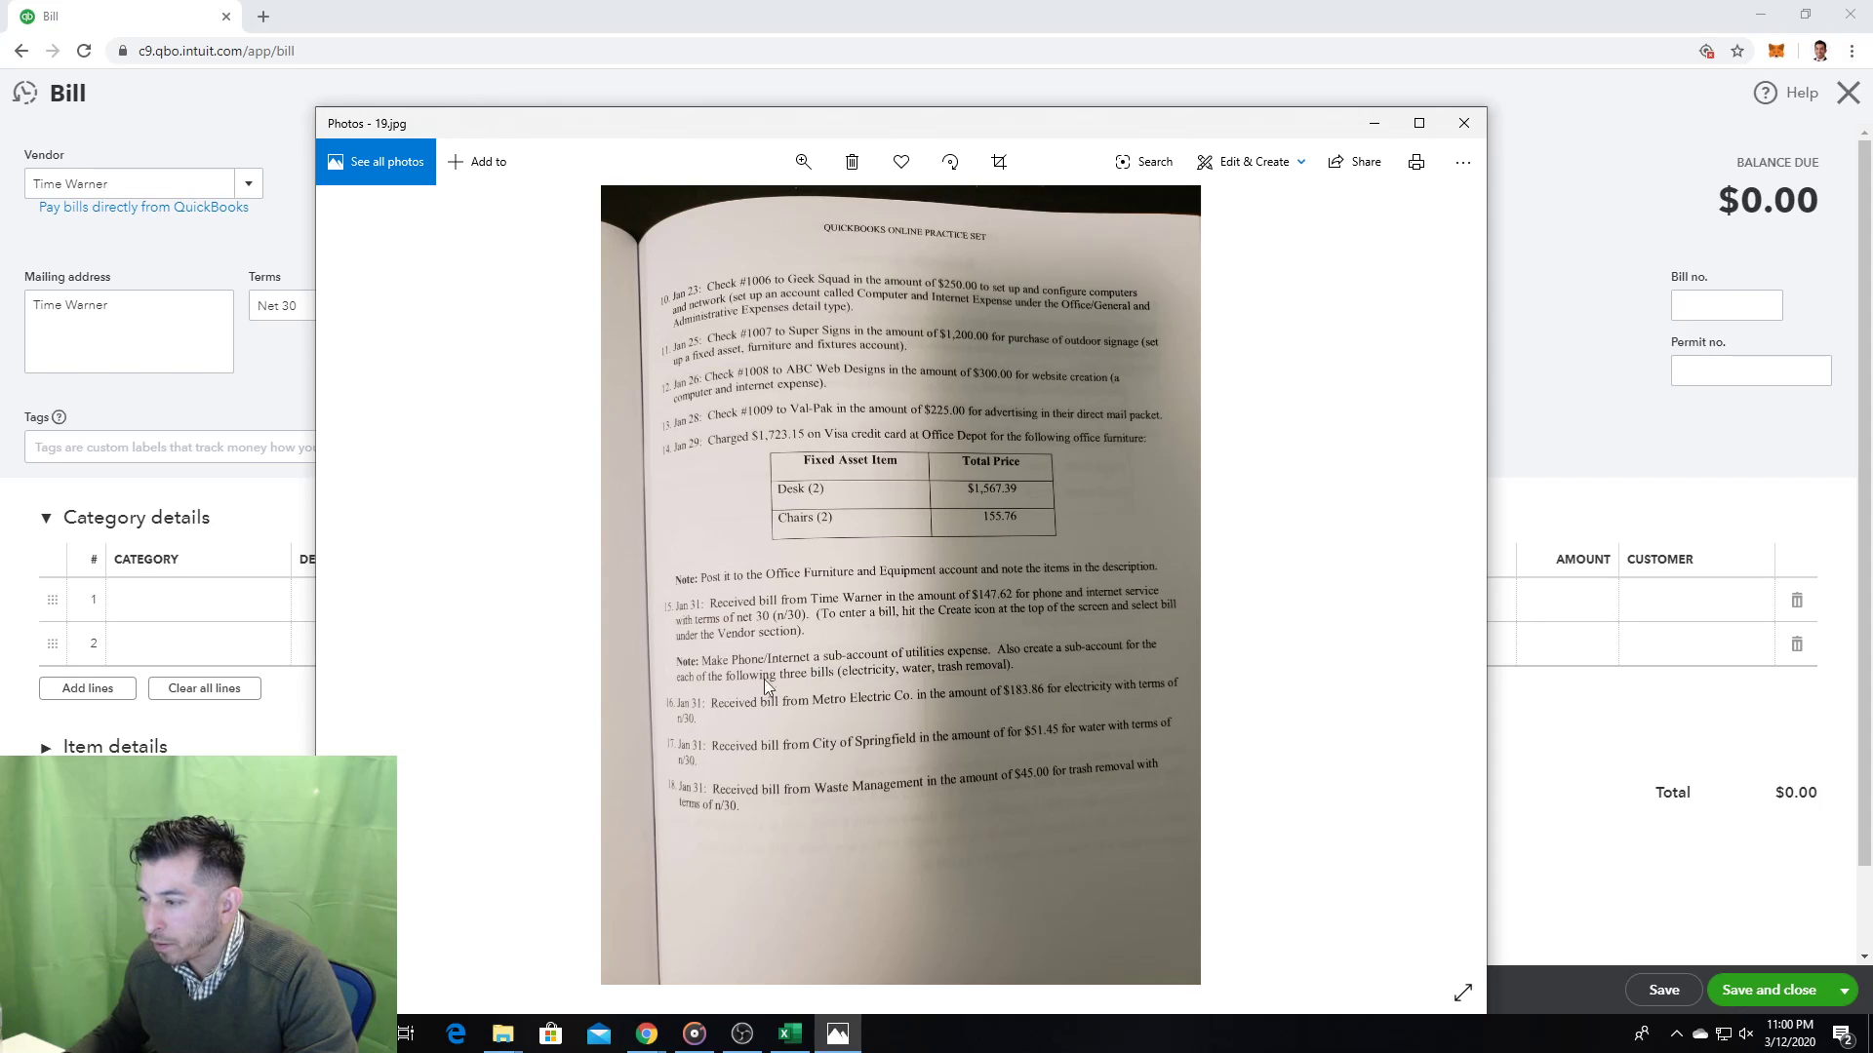
pyautogui.click(204, 601)
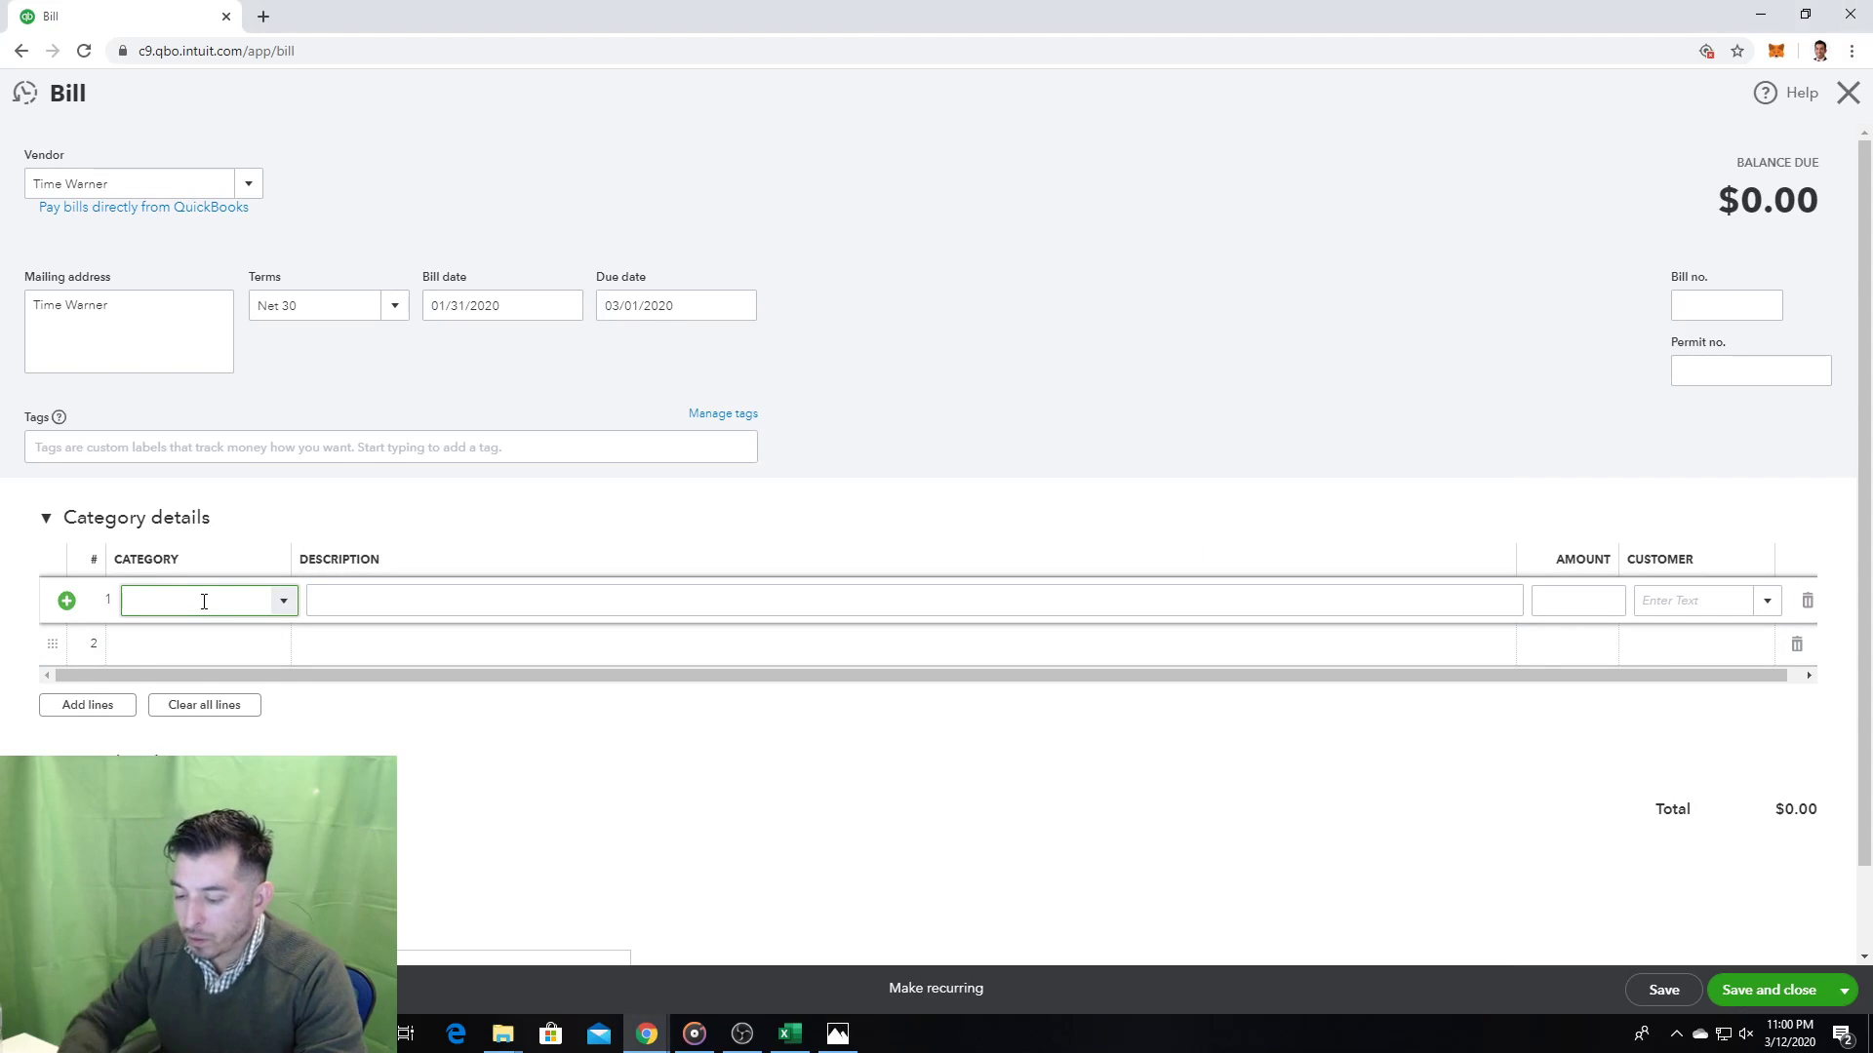
pyautogui.write('Phones/Bill')
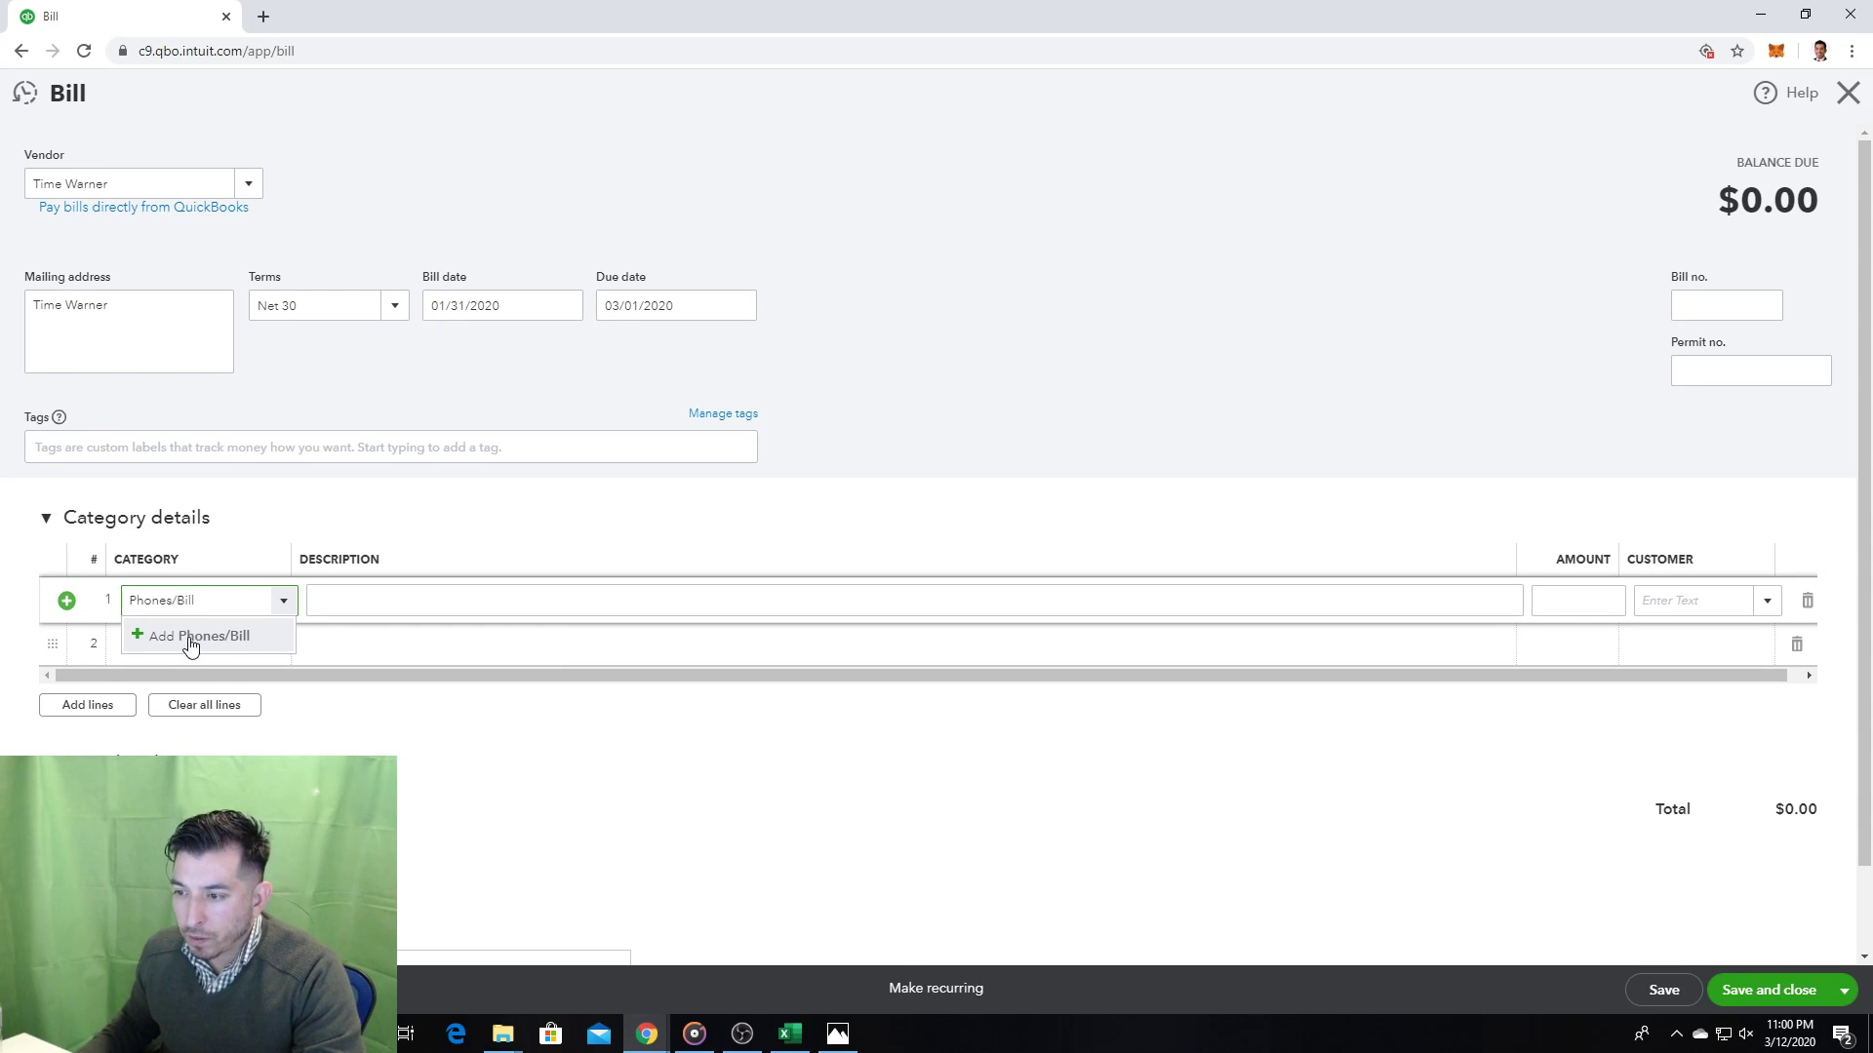
pyautogui.click(186, 637)
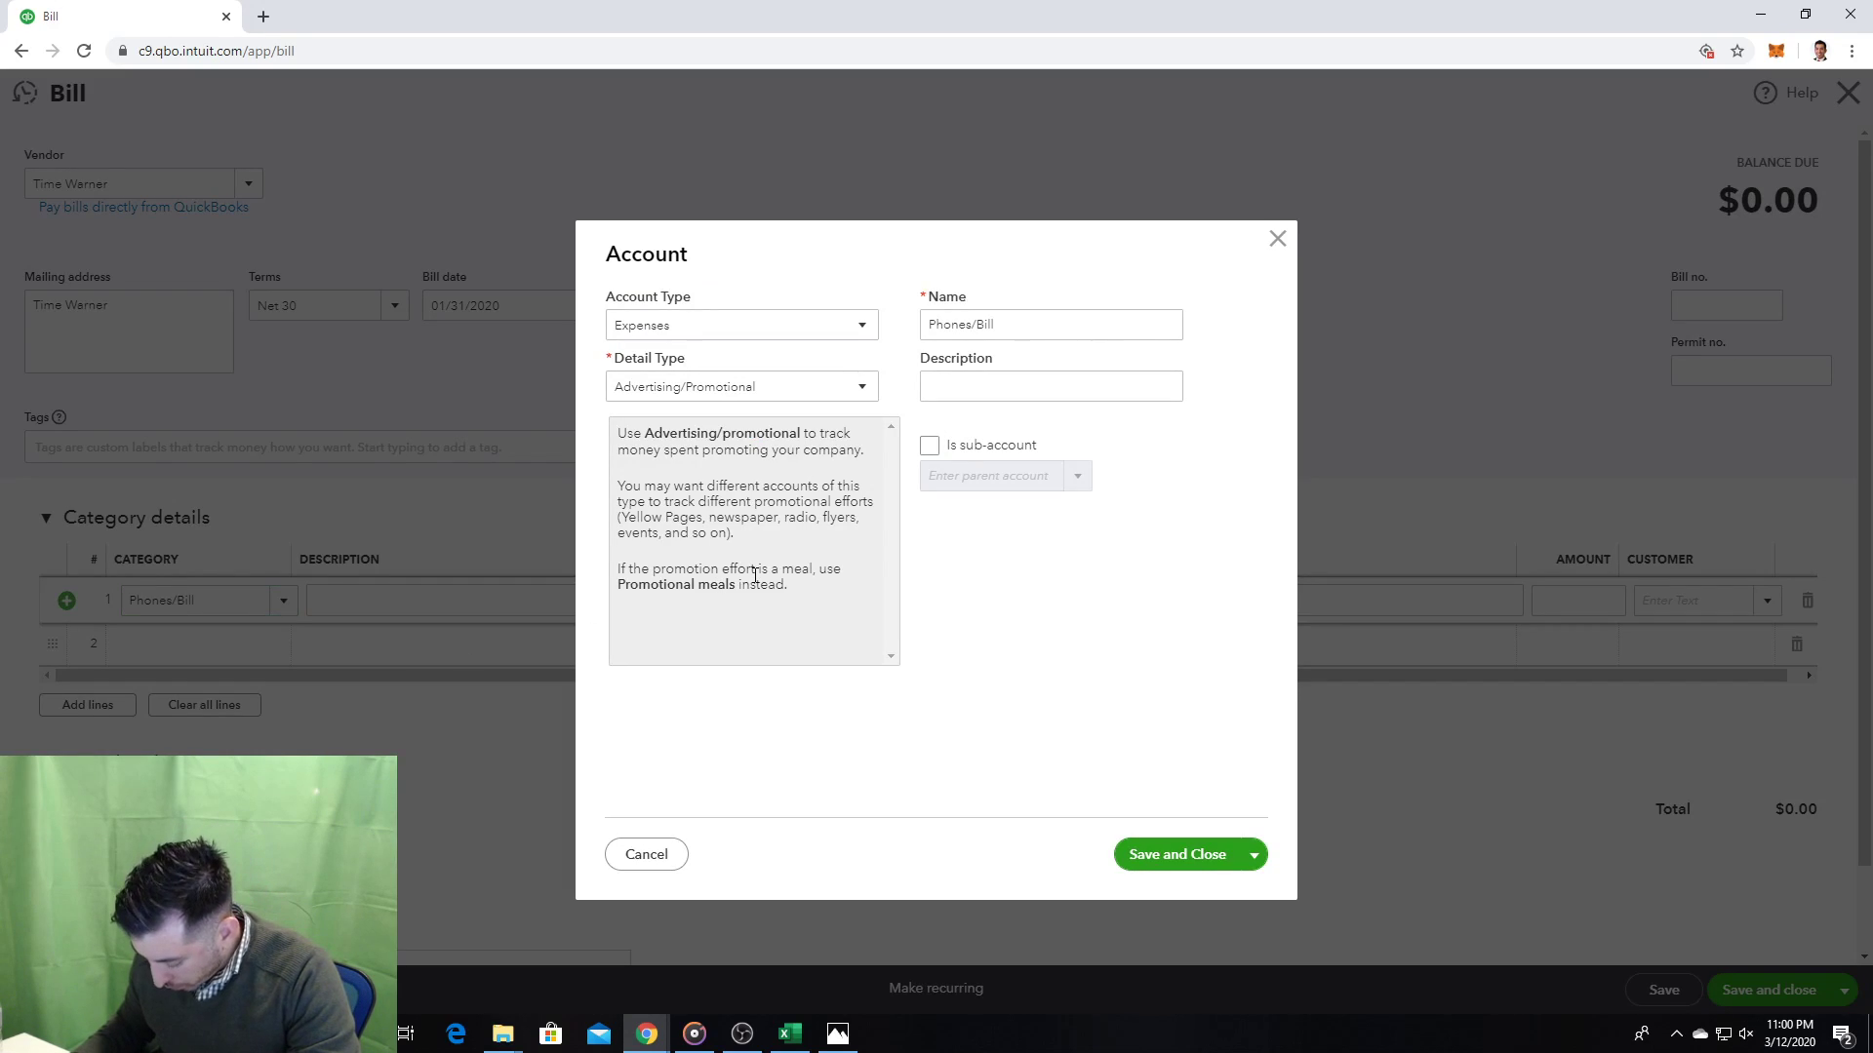
pyautogui.click(838, 1033)
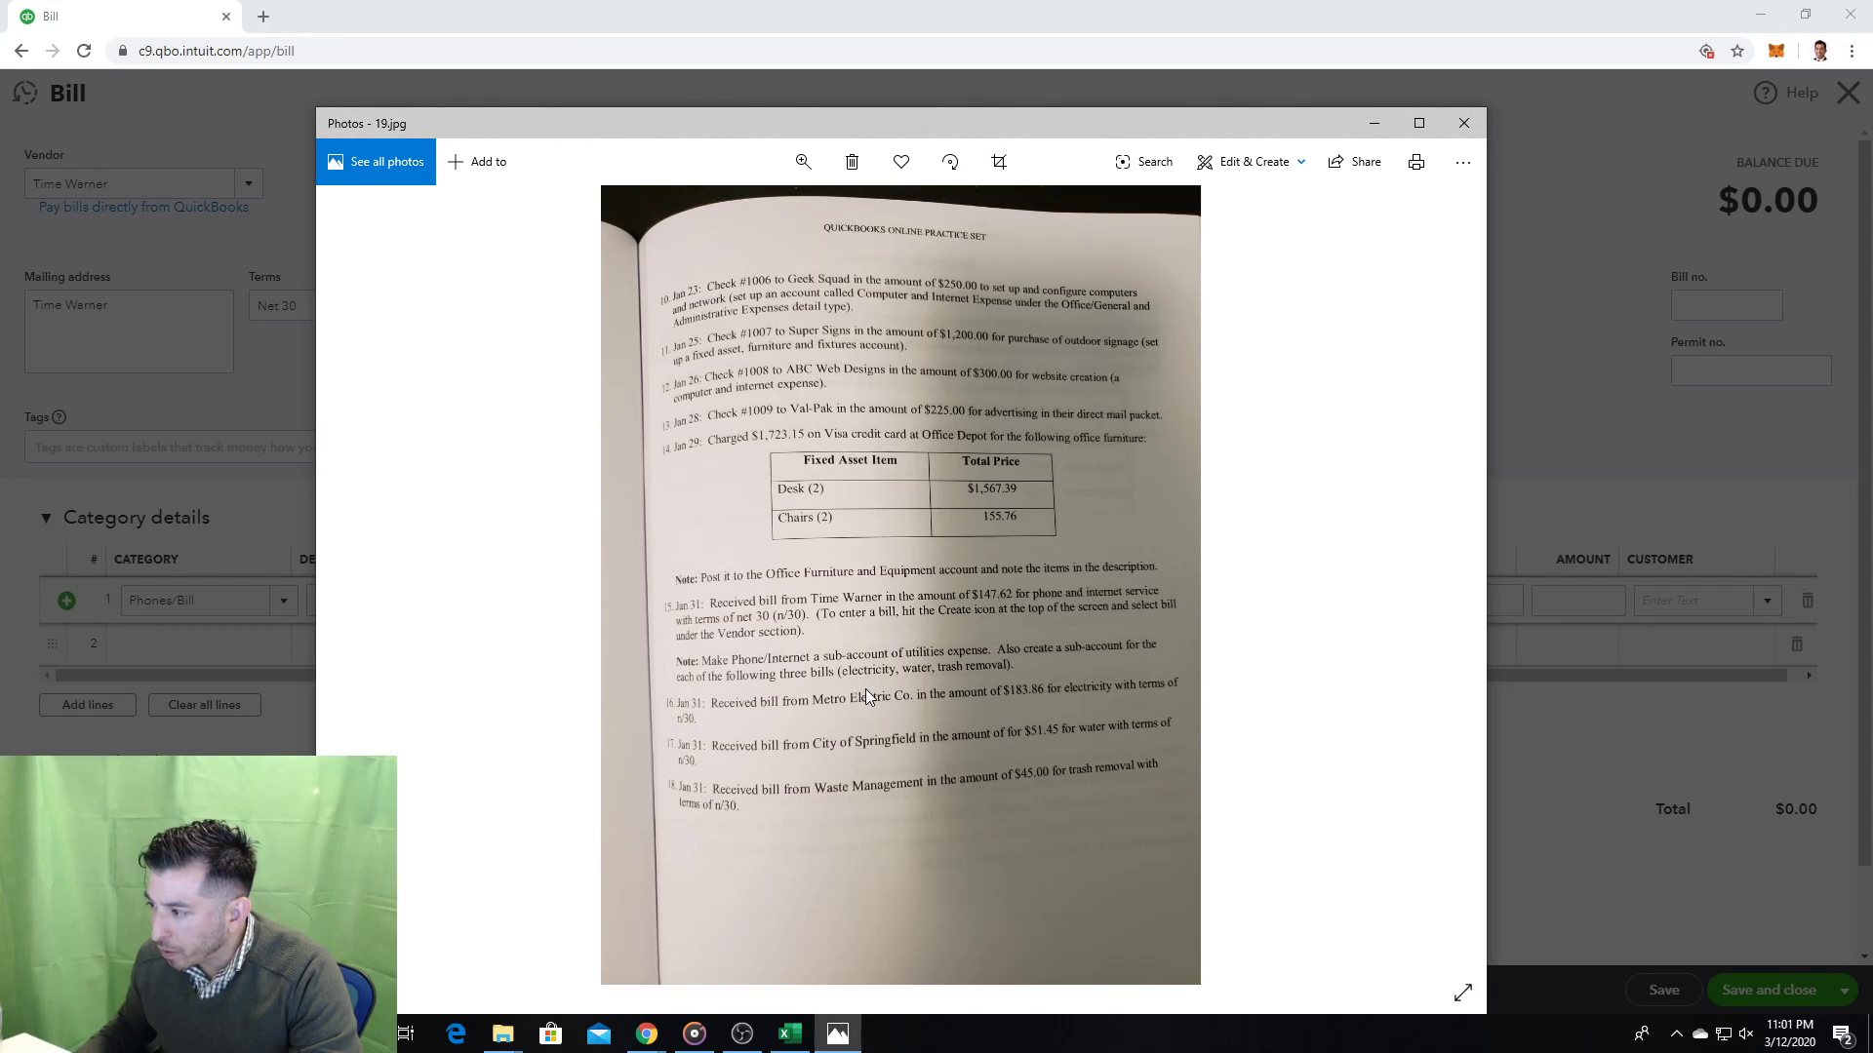
pyautogui.hotkey('alt', 'Tab')
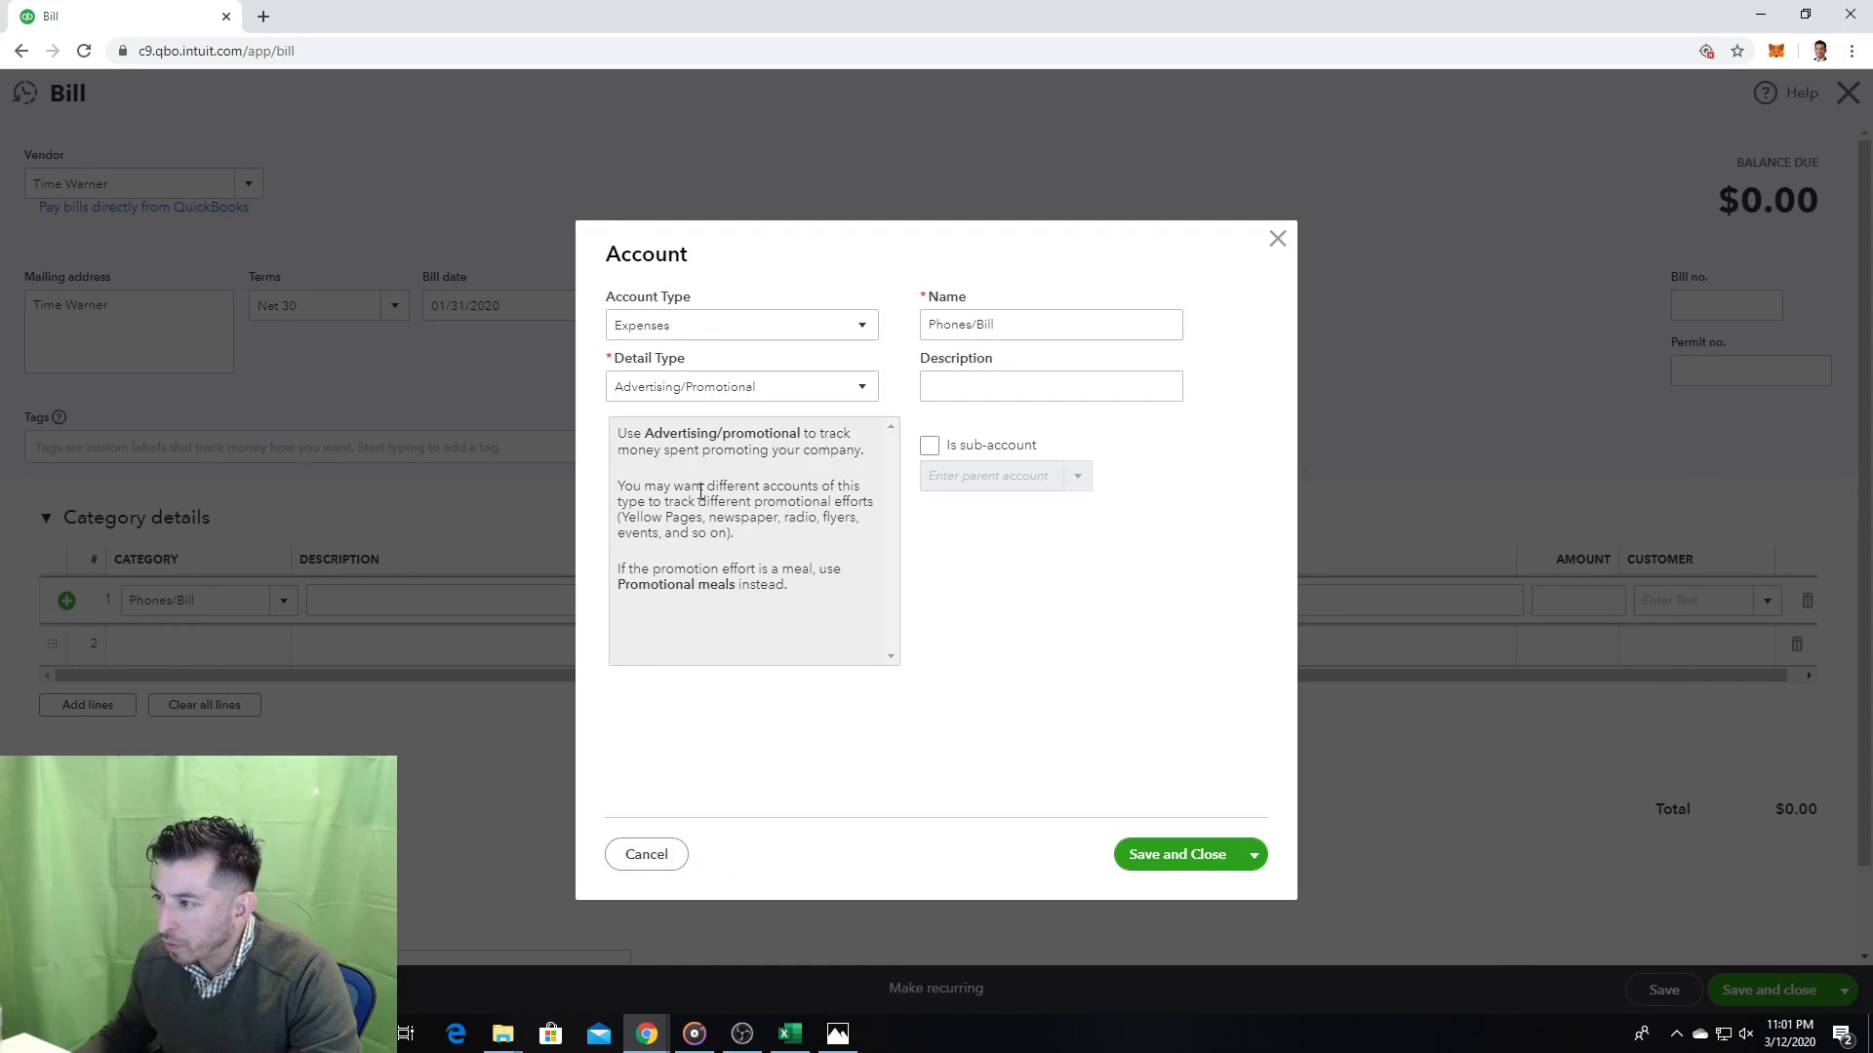
pyautogui.click(845, 393)
pyautogui.press('u')
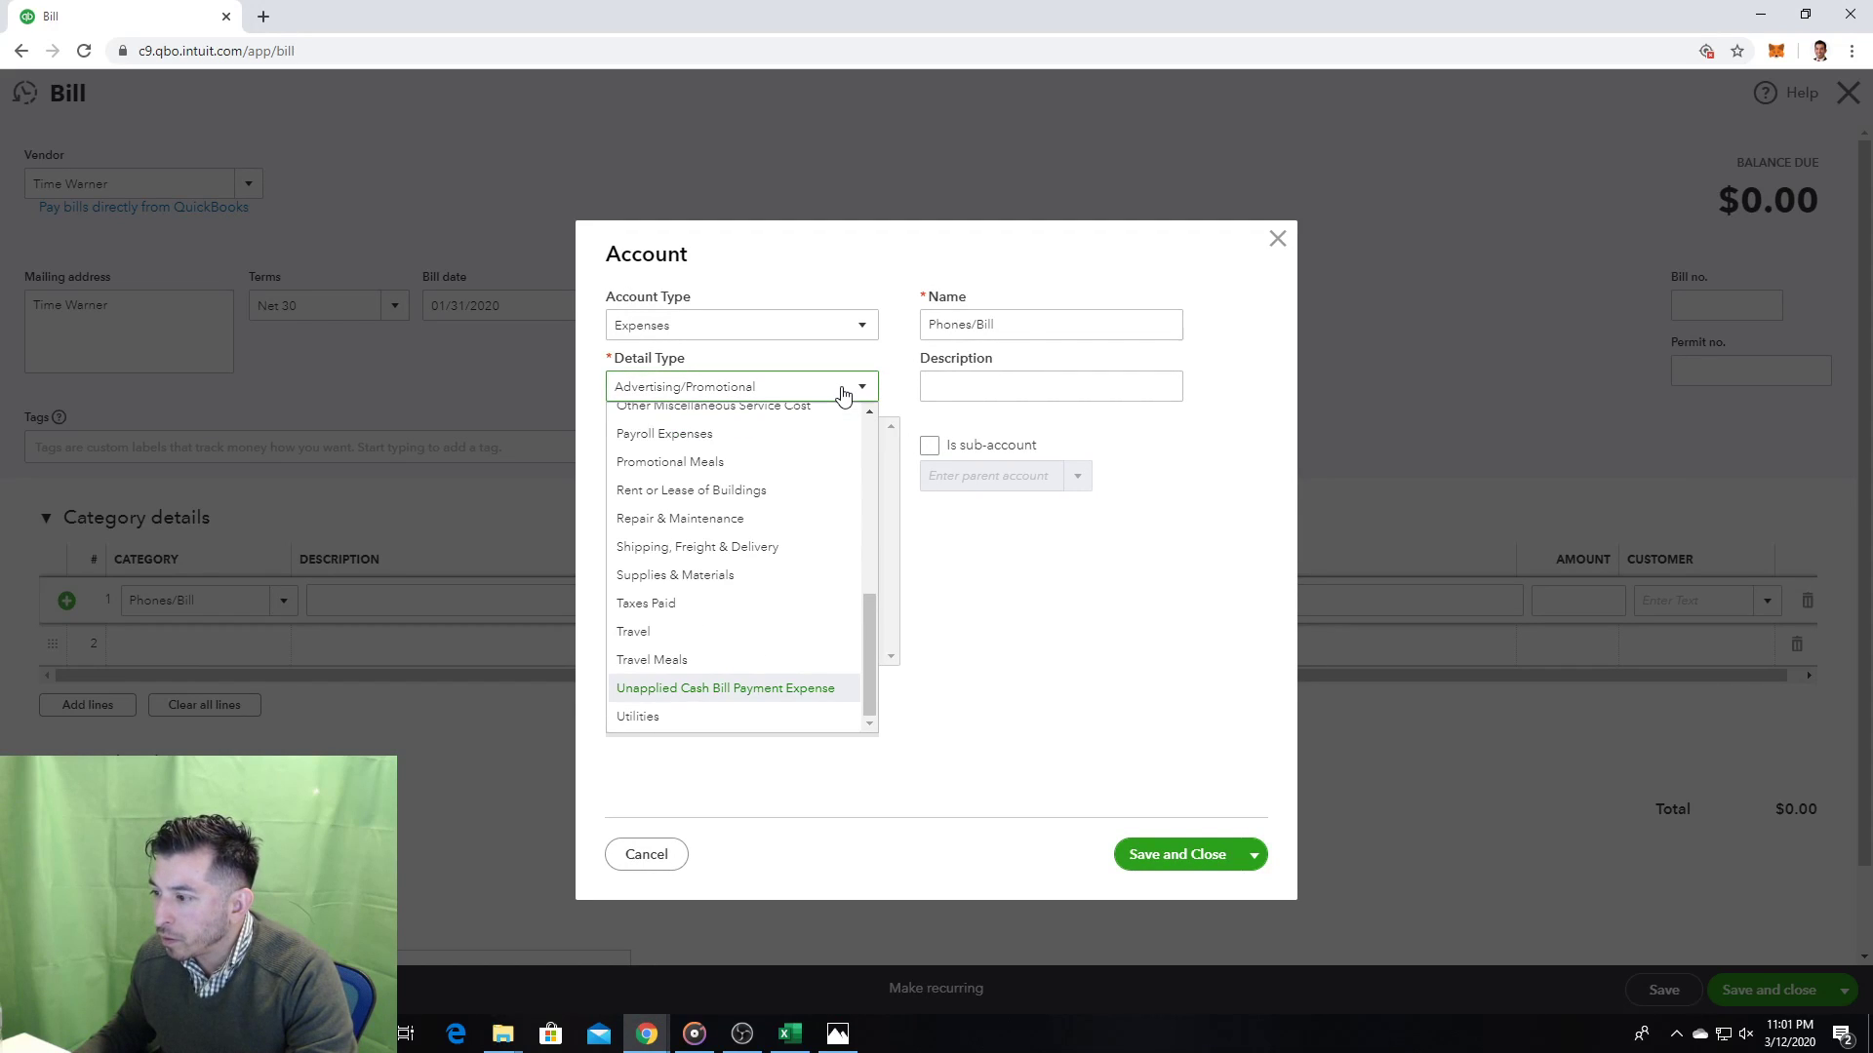
pyautogui.press('u')
pyautogui.press('u')
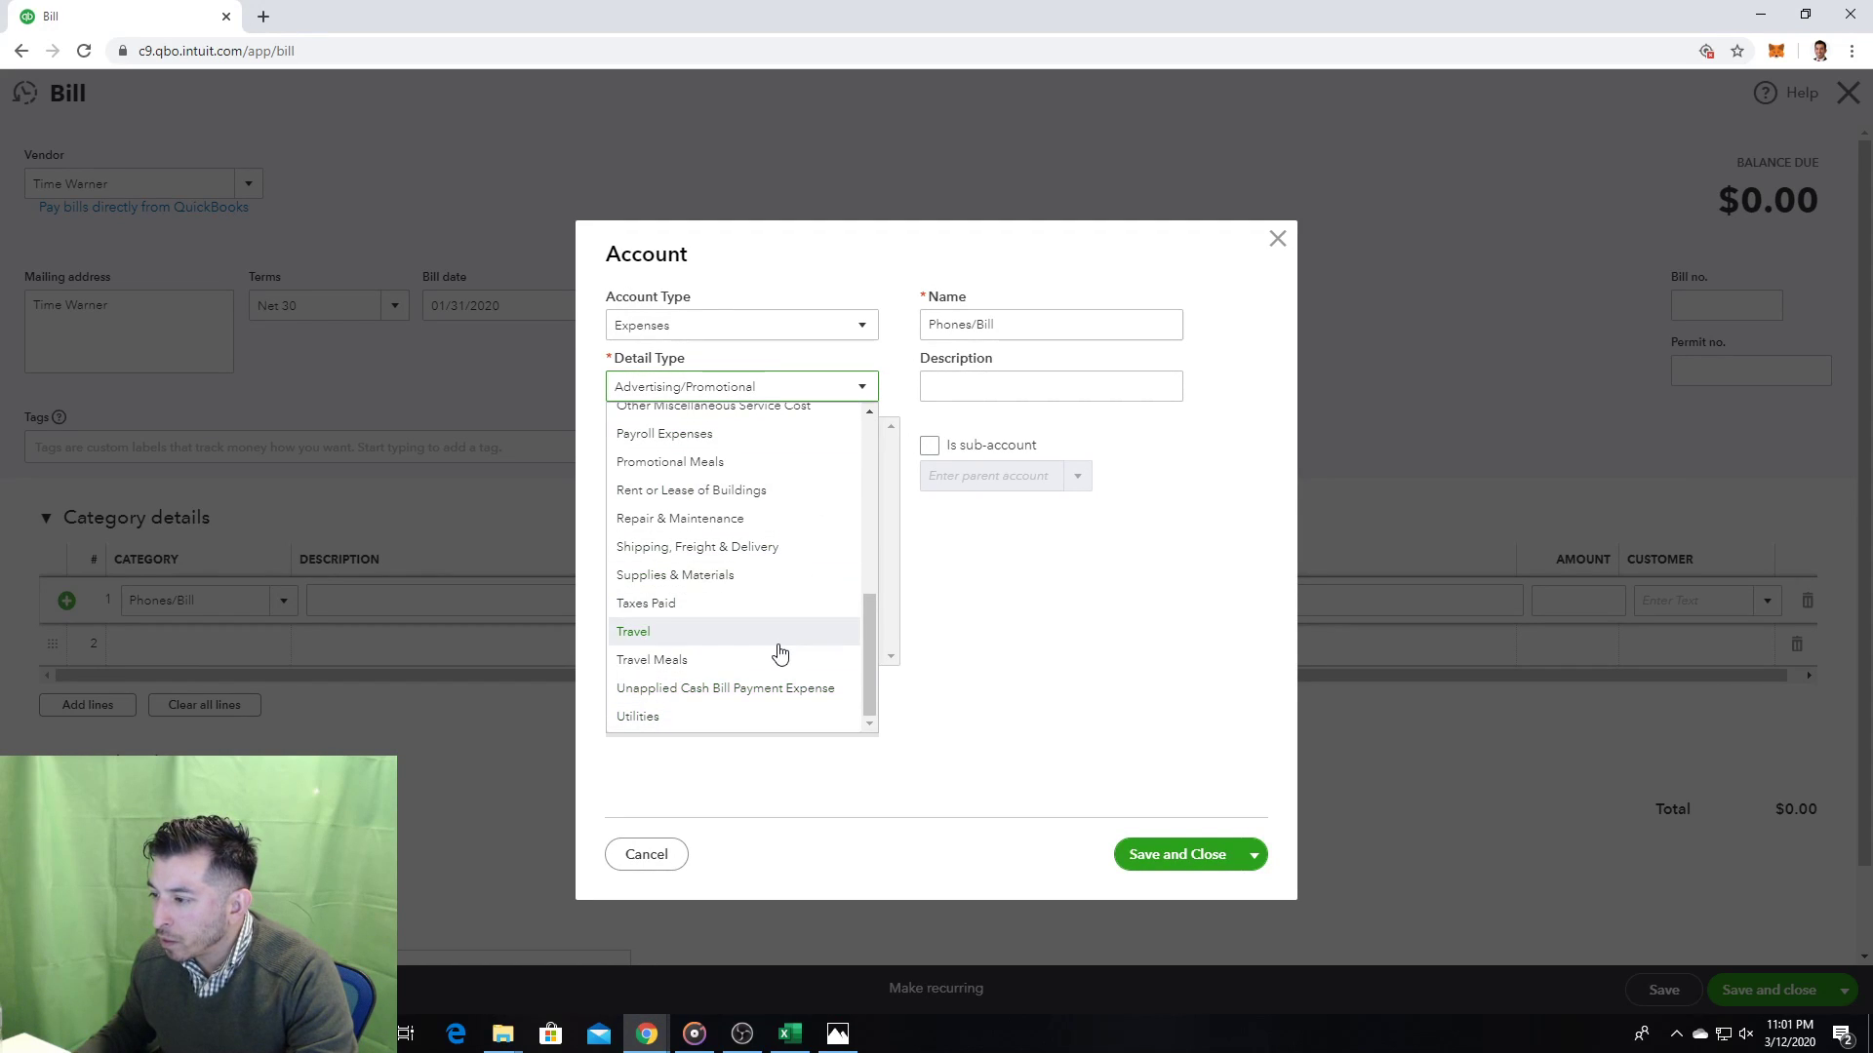
pyautogui.click(761, 716)
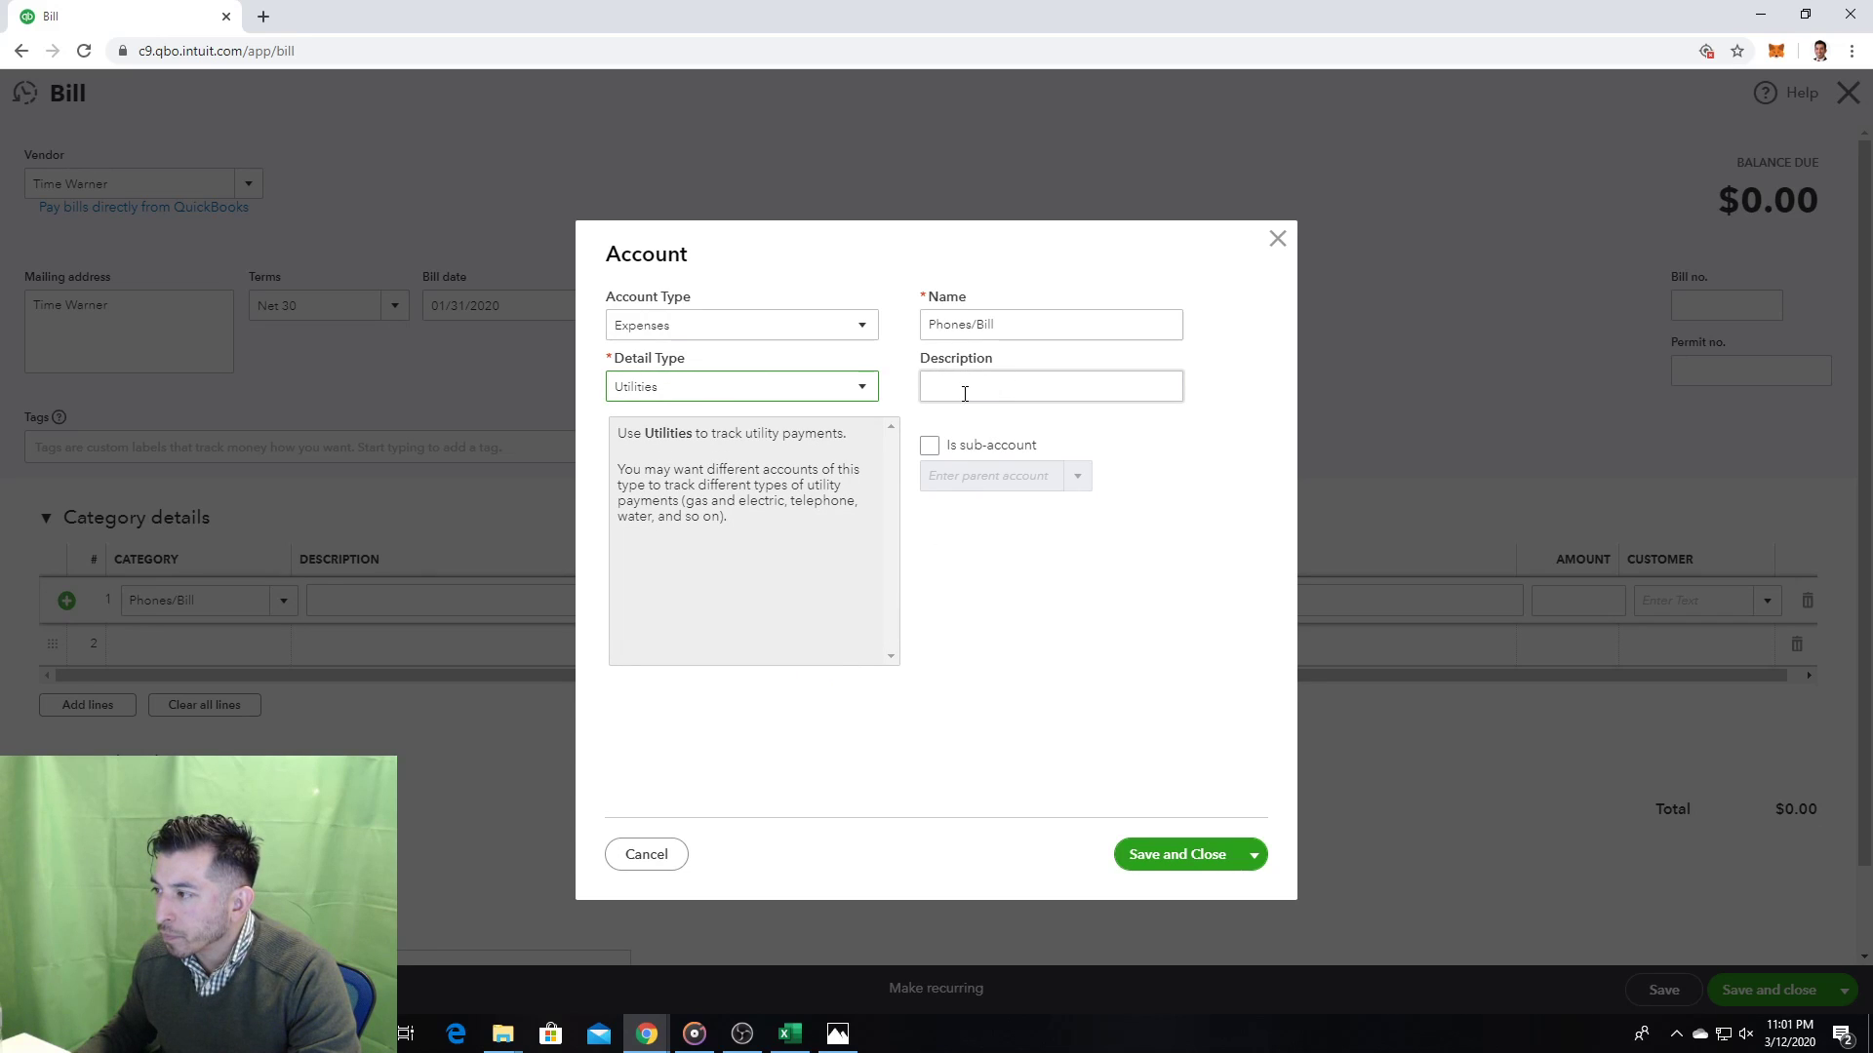
pyautogui.click(929, 444)
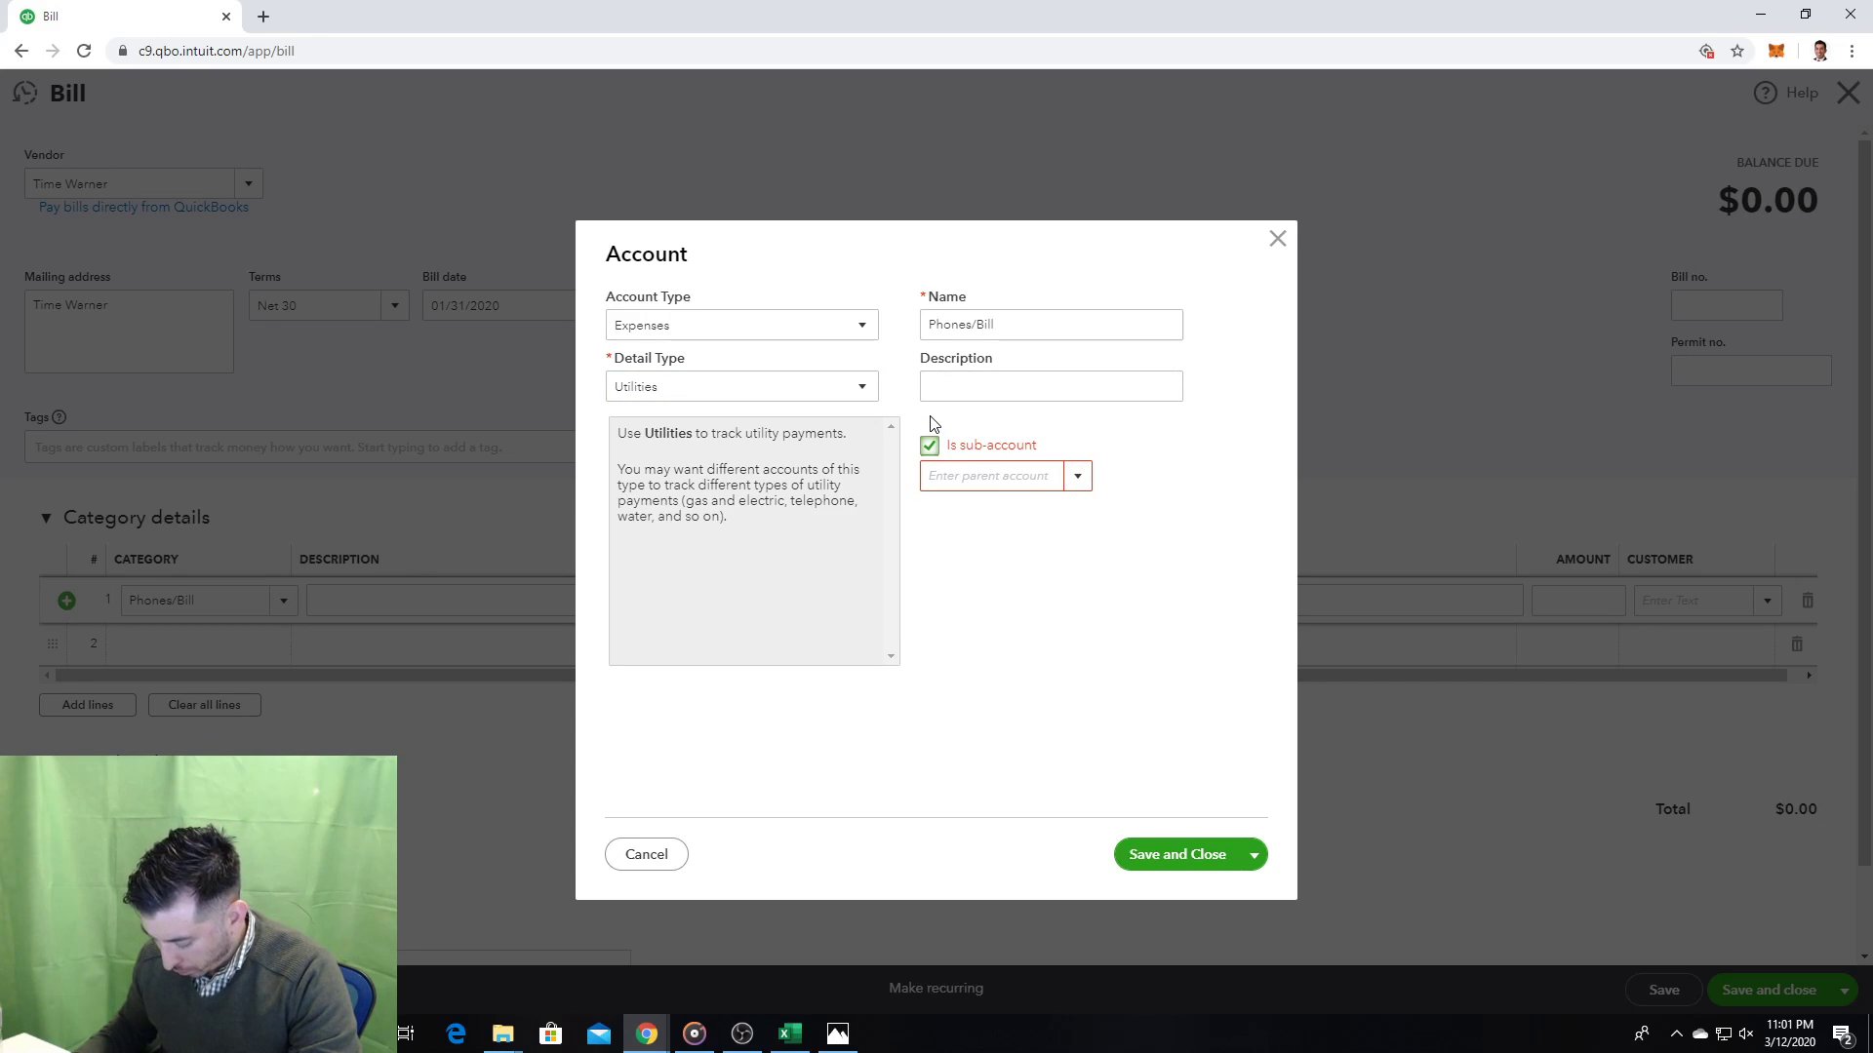
pyautogui.click(862, 387)
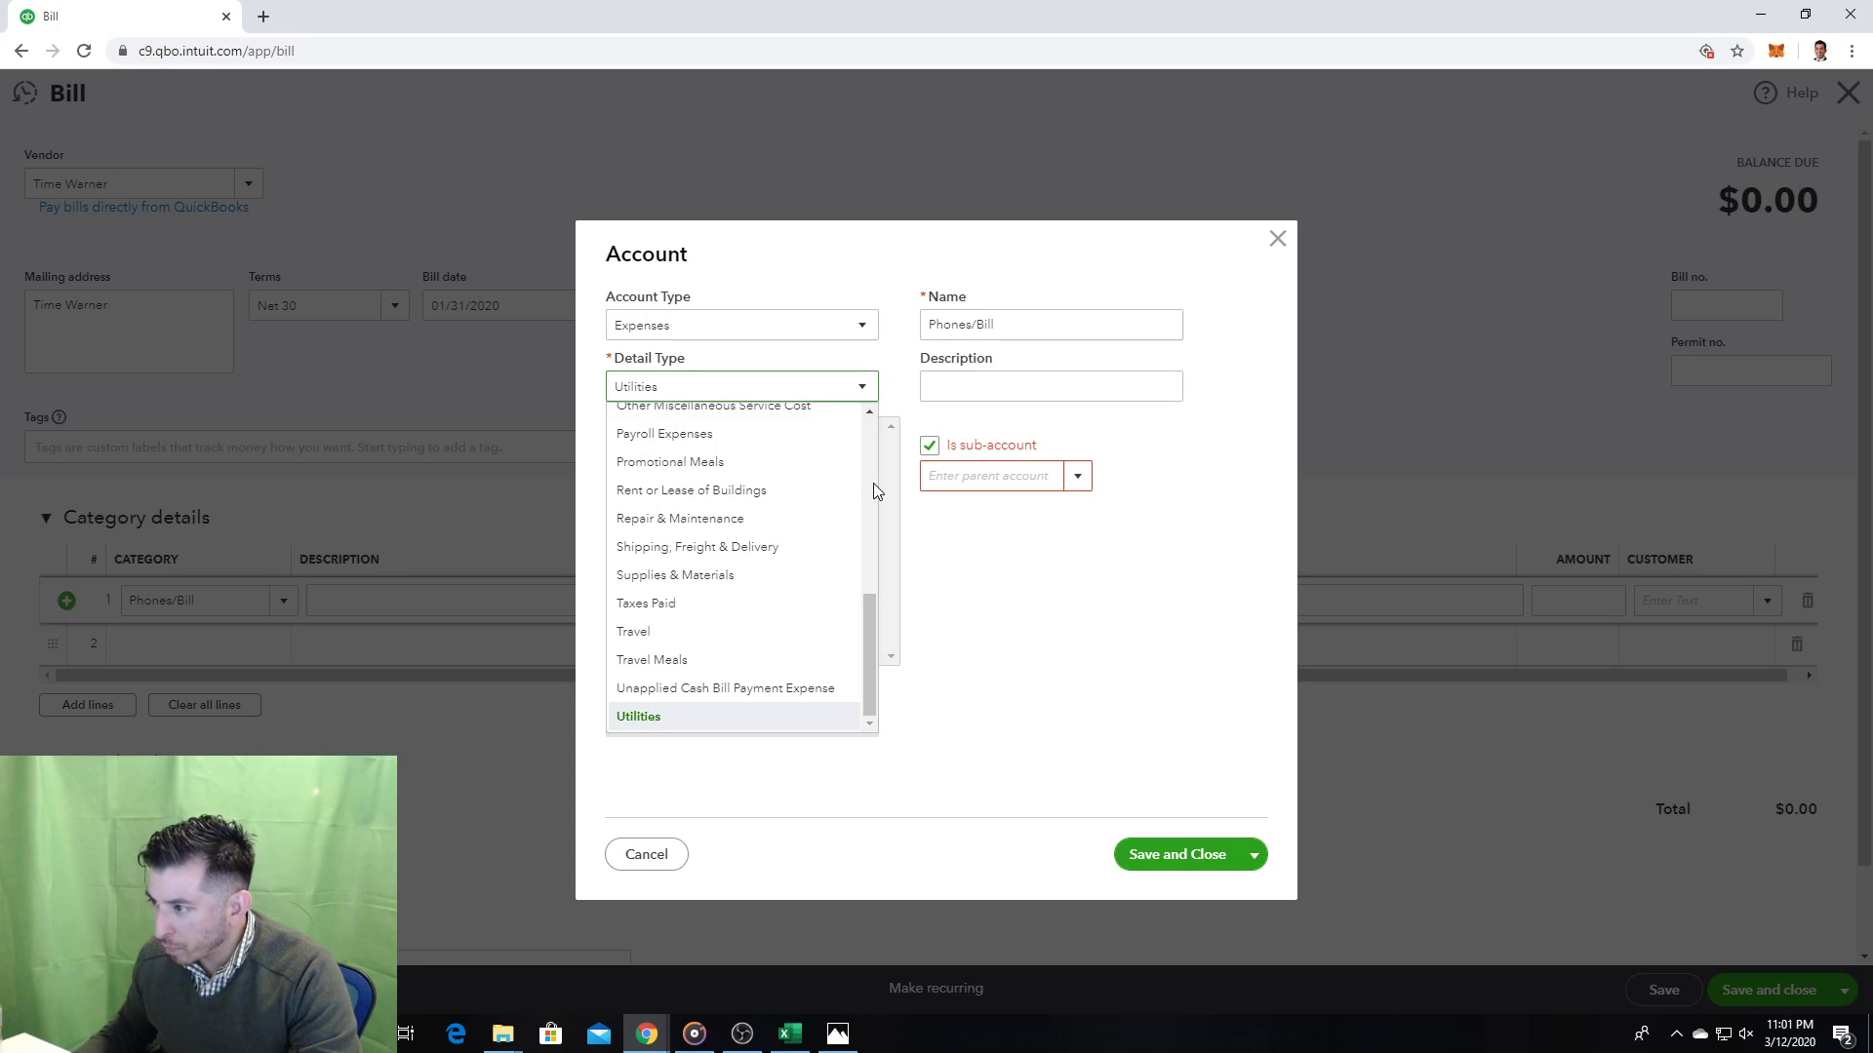
pyautogui.scroll(10, 874, 482)
pyautogui.scroll(-10, 853, 661)
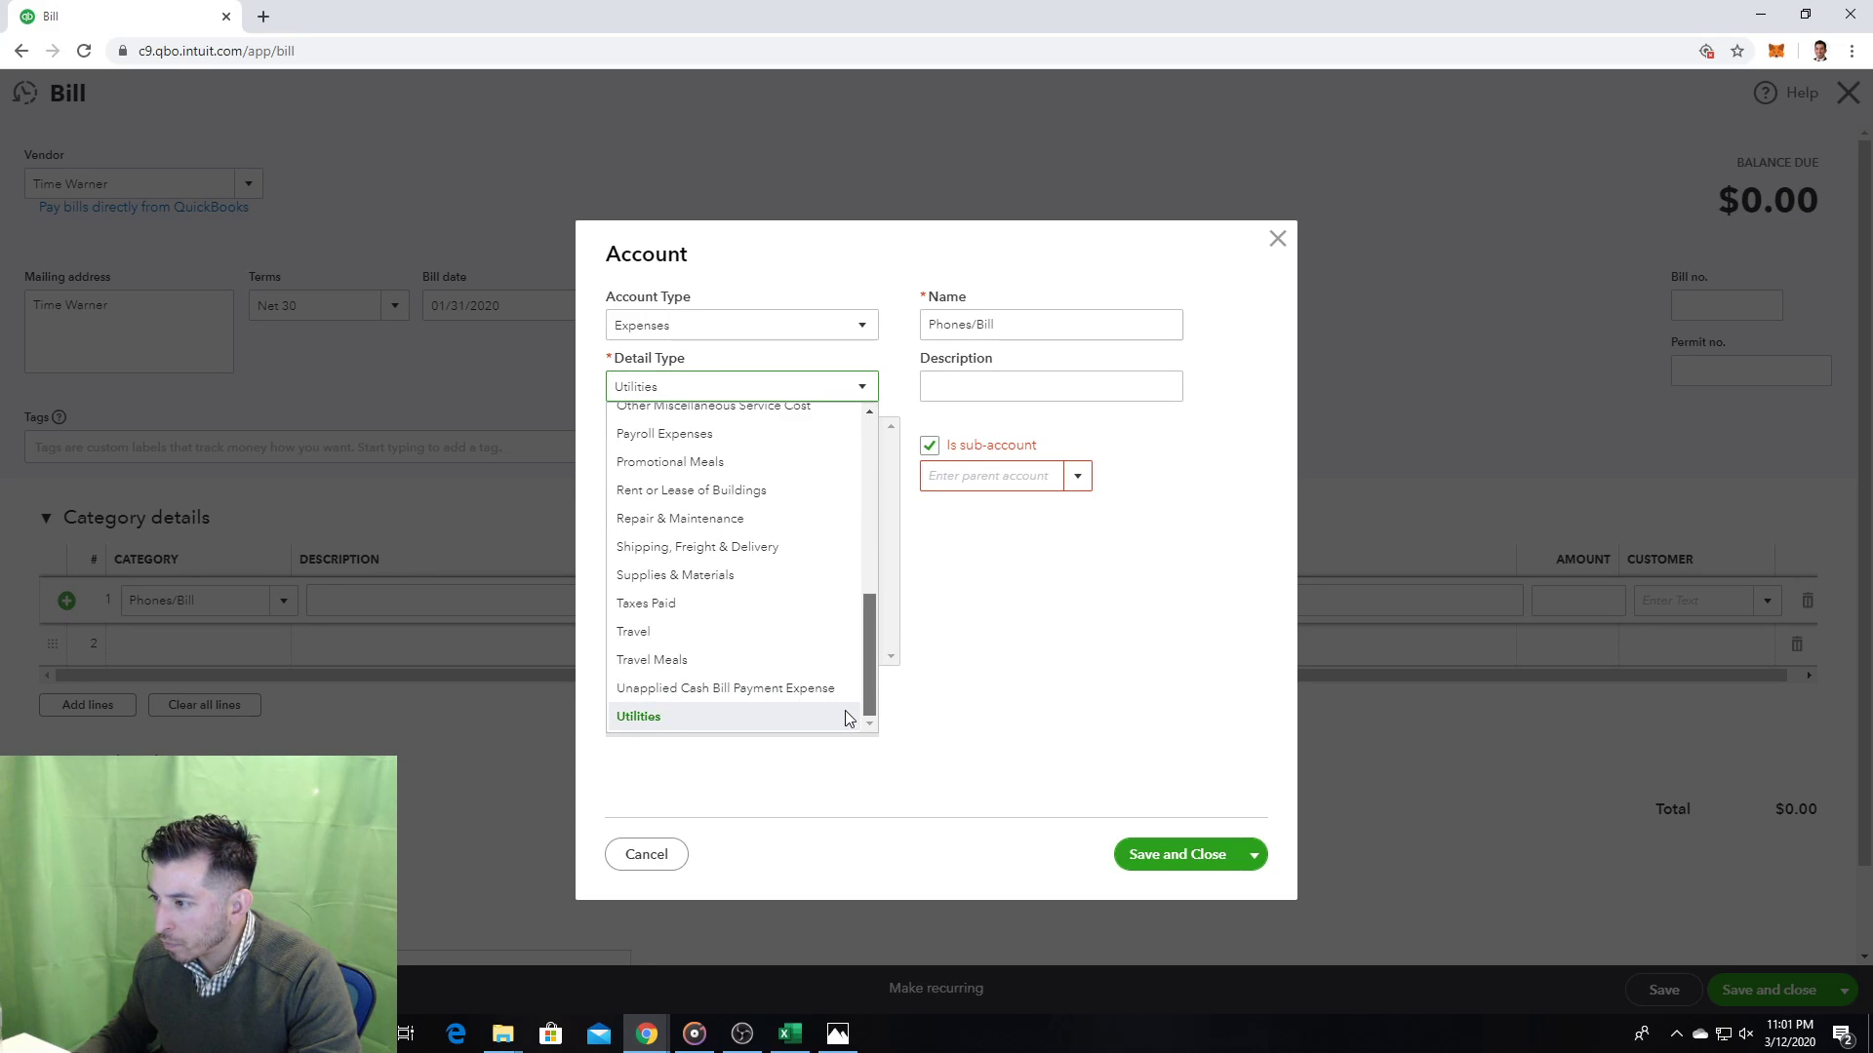
pyautogui.click(1078, 476)
pyautogui.scroll(-3, 1107, 625)
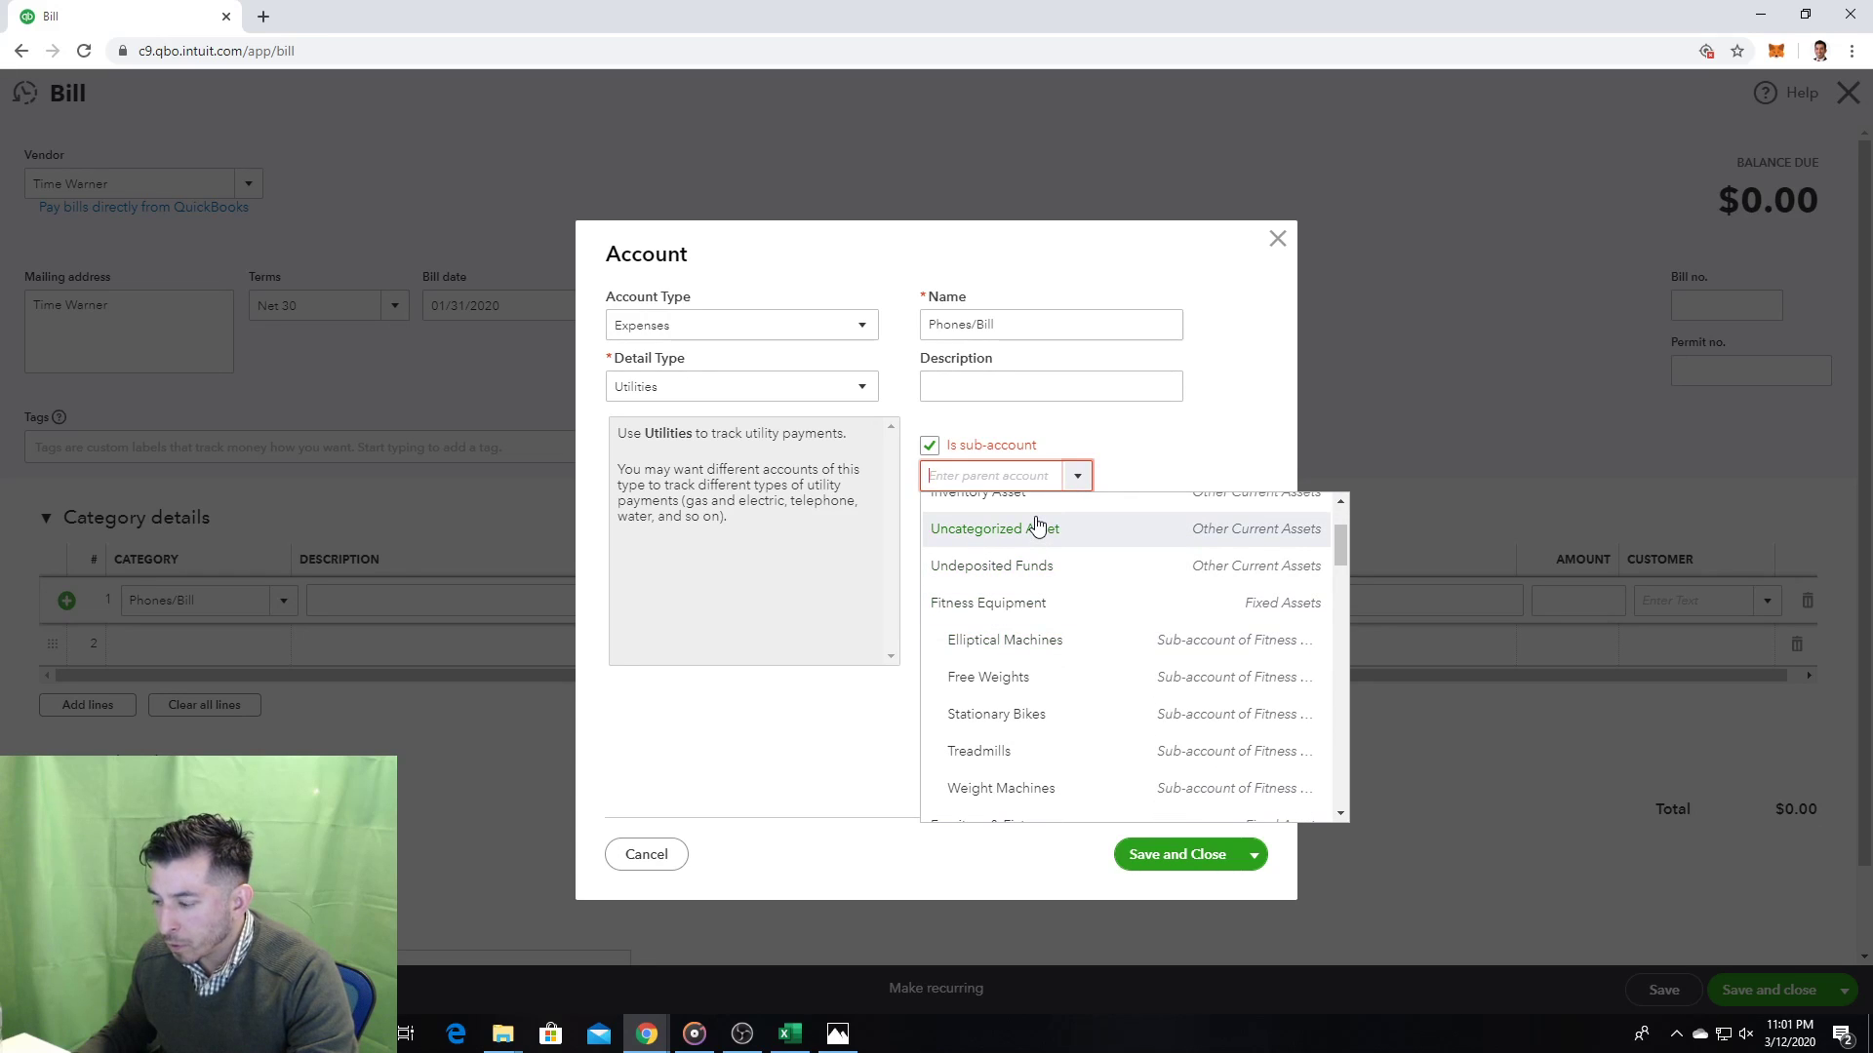
pyautogui.write('ut')
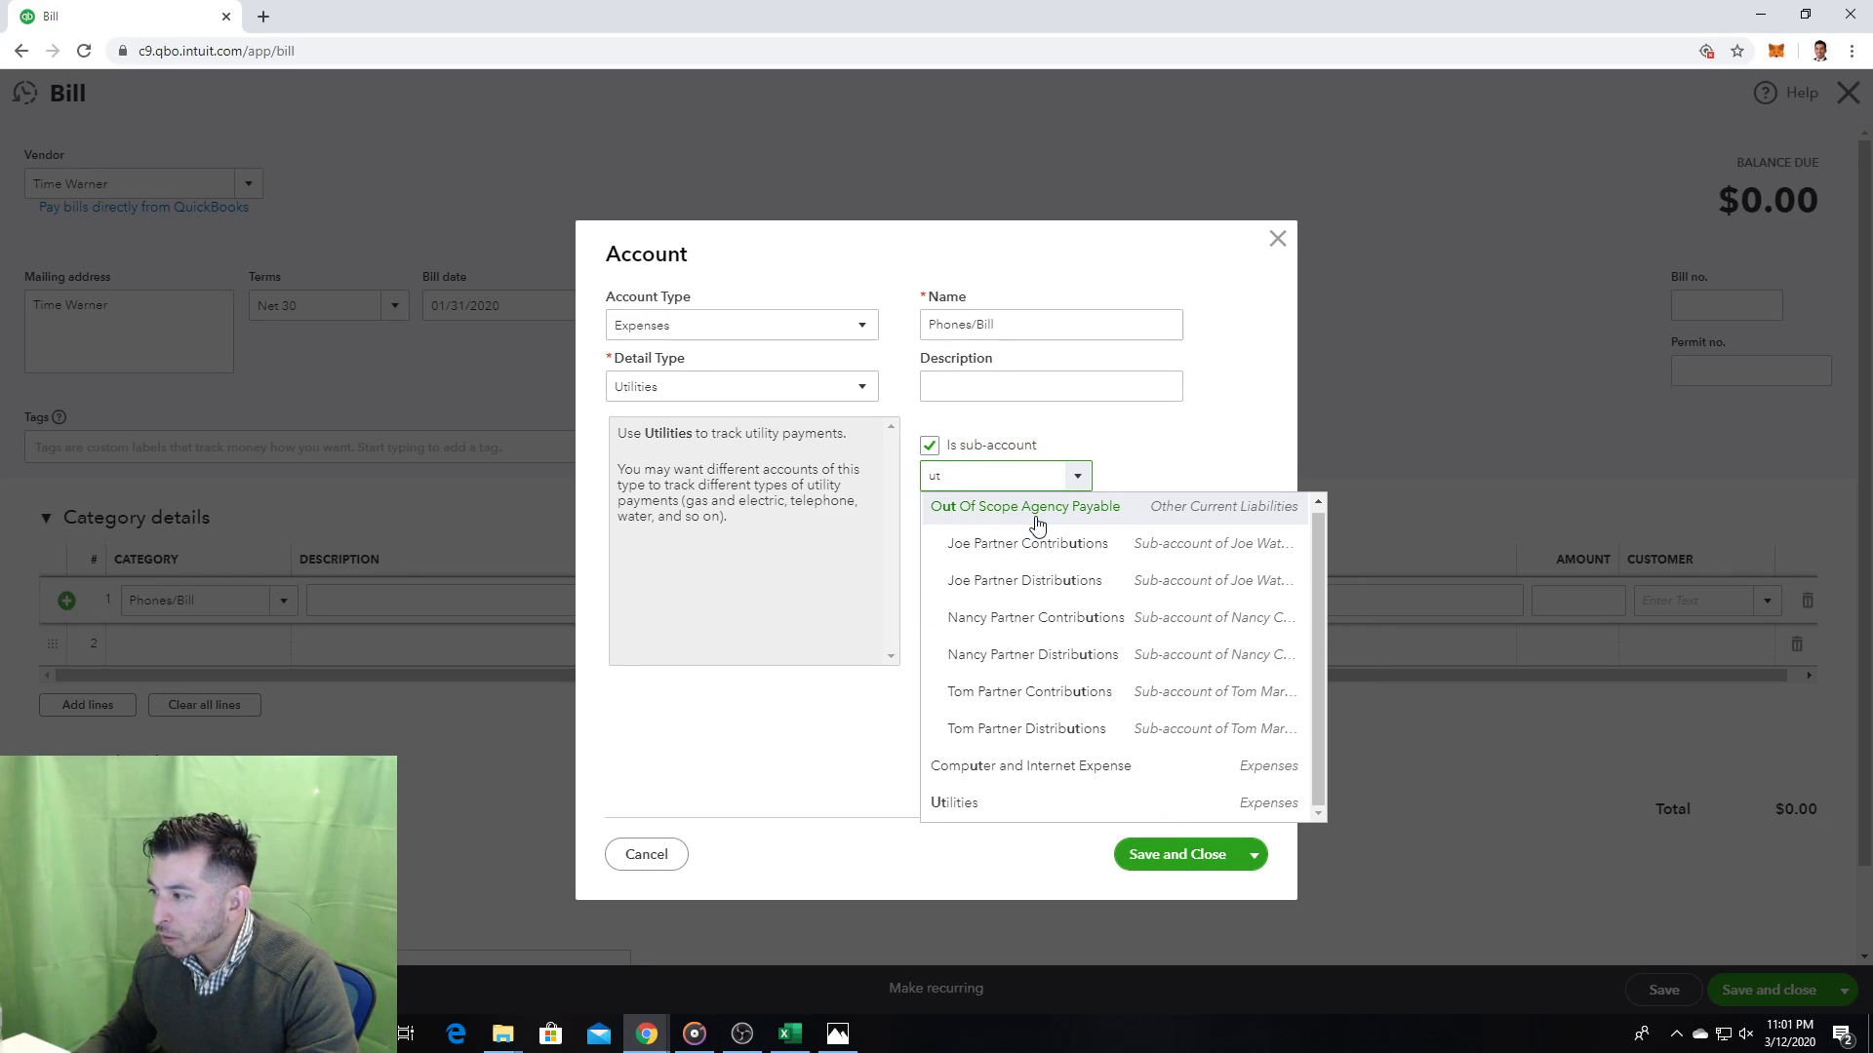
pyautogui.click(1061, 803)
pyautogui.click(796, 390)
pyautogui.click(798, 392)
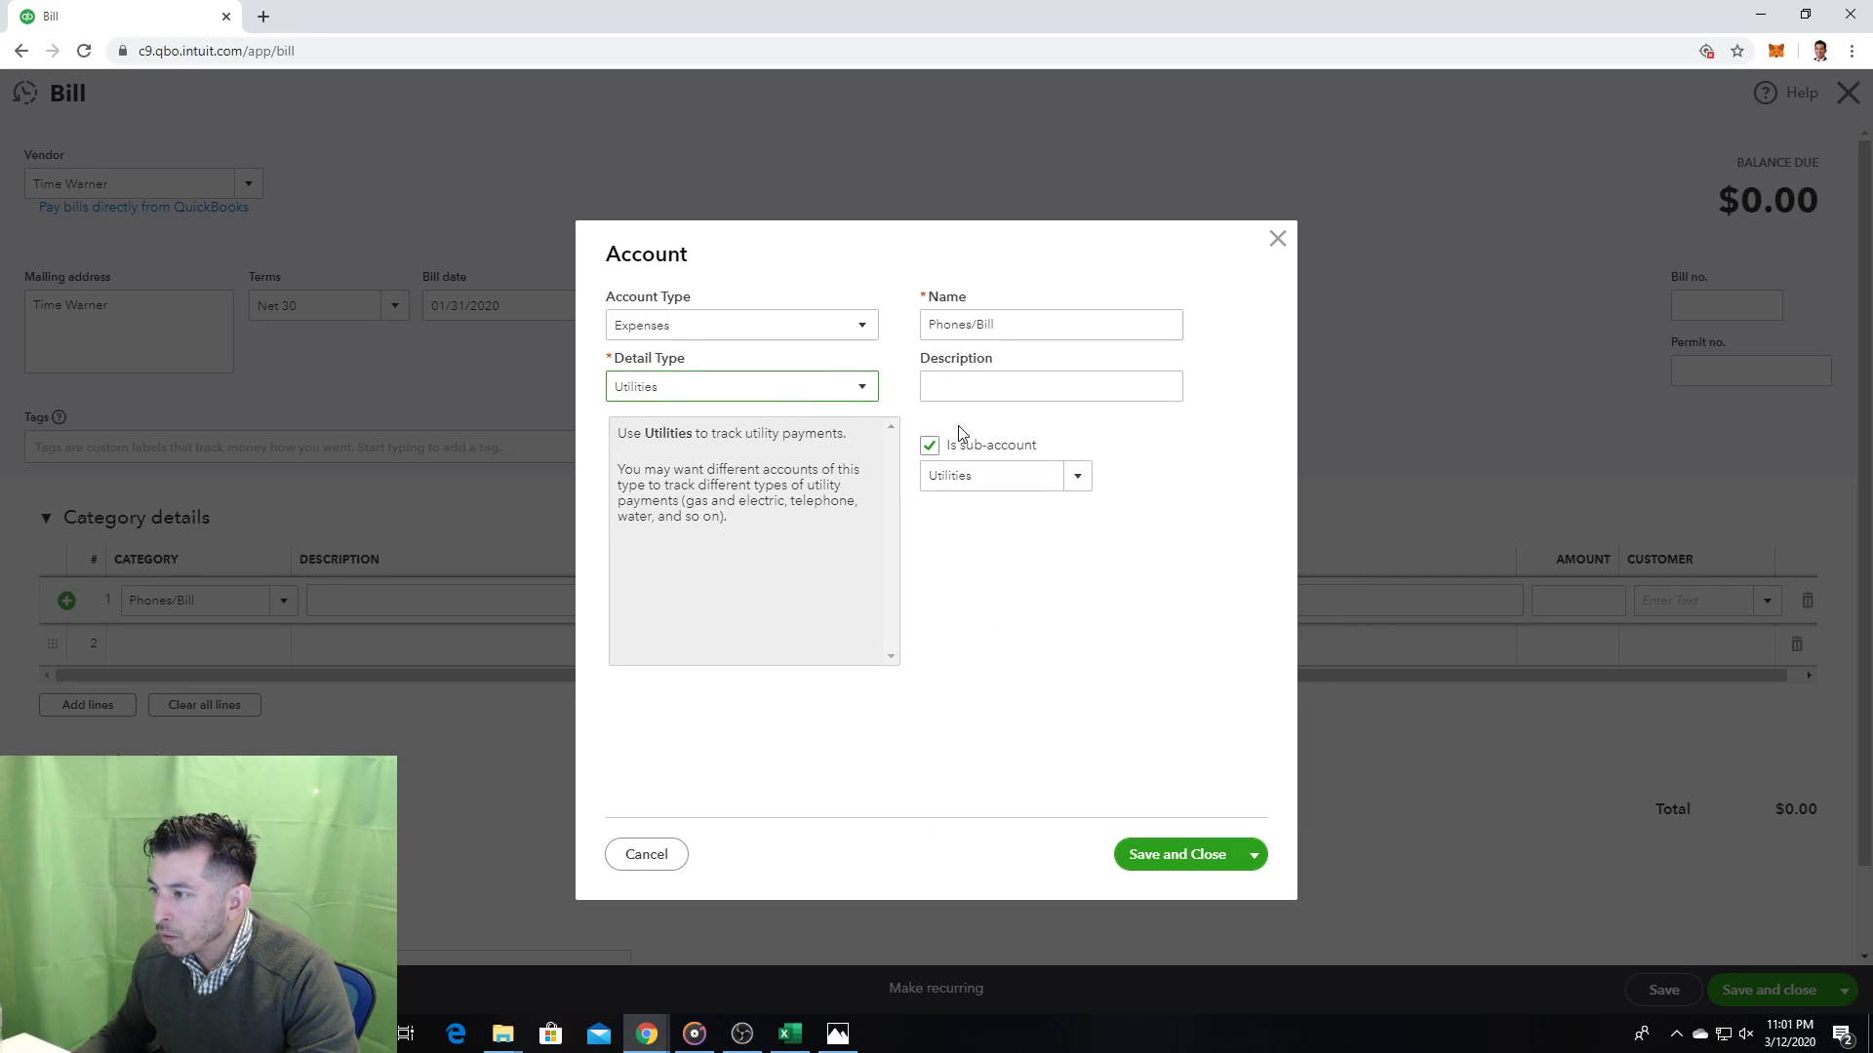
pyautogui.click(1078, 477)
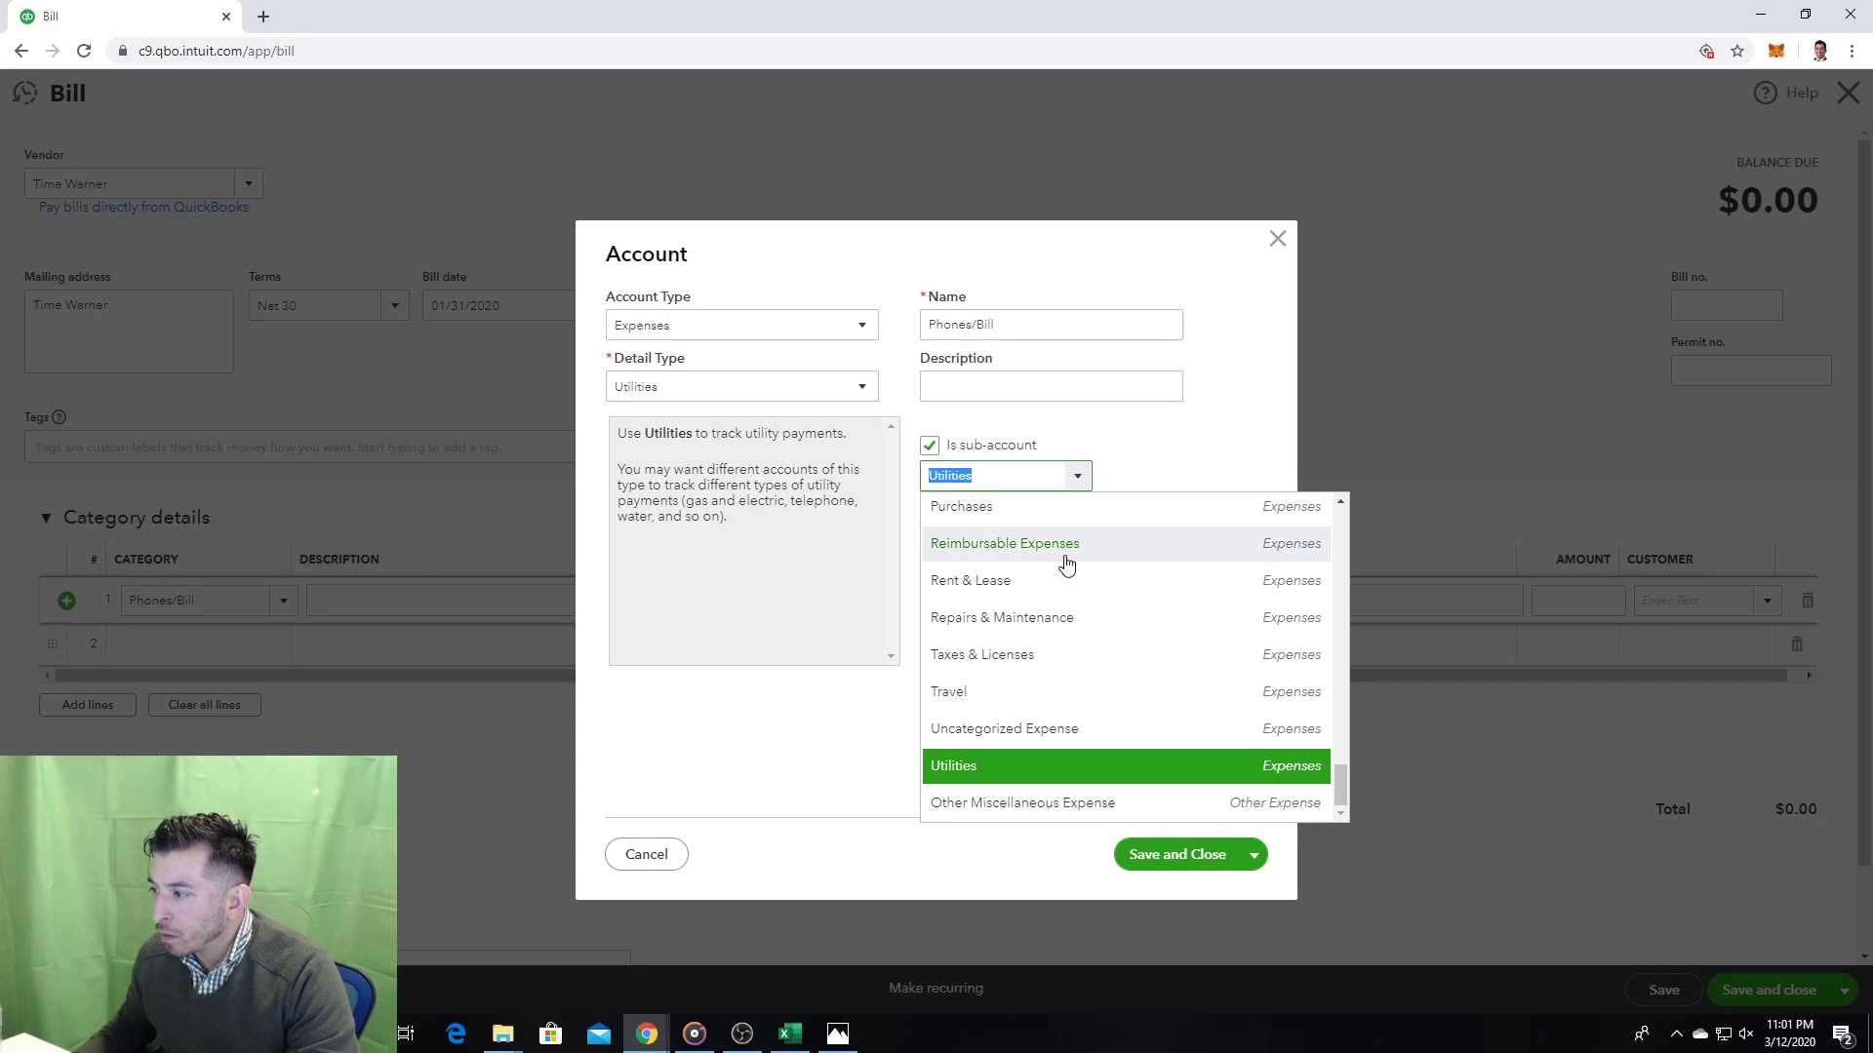
pyautogui.scroll(5, 1066, 660)
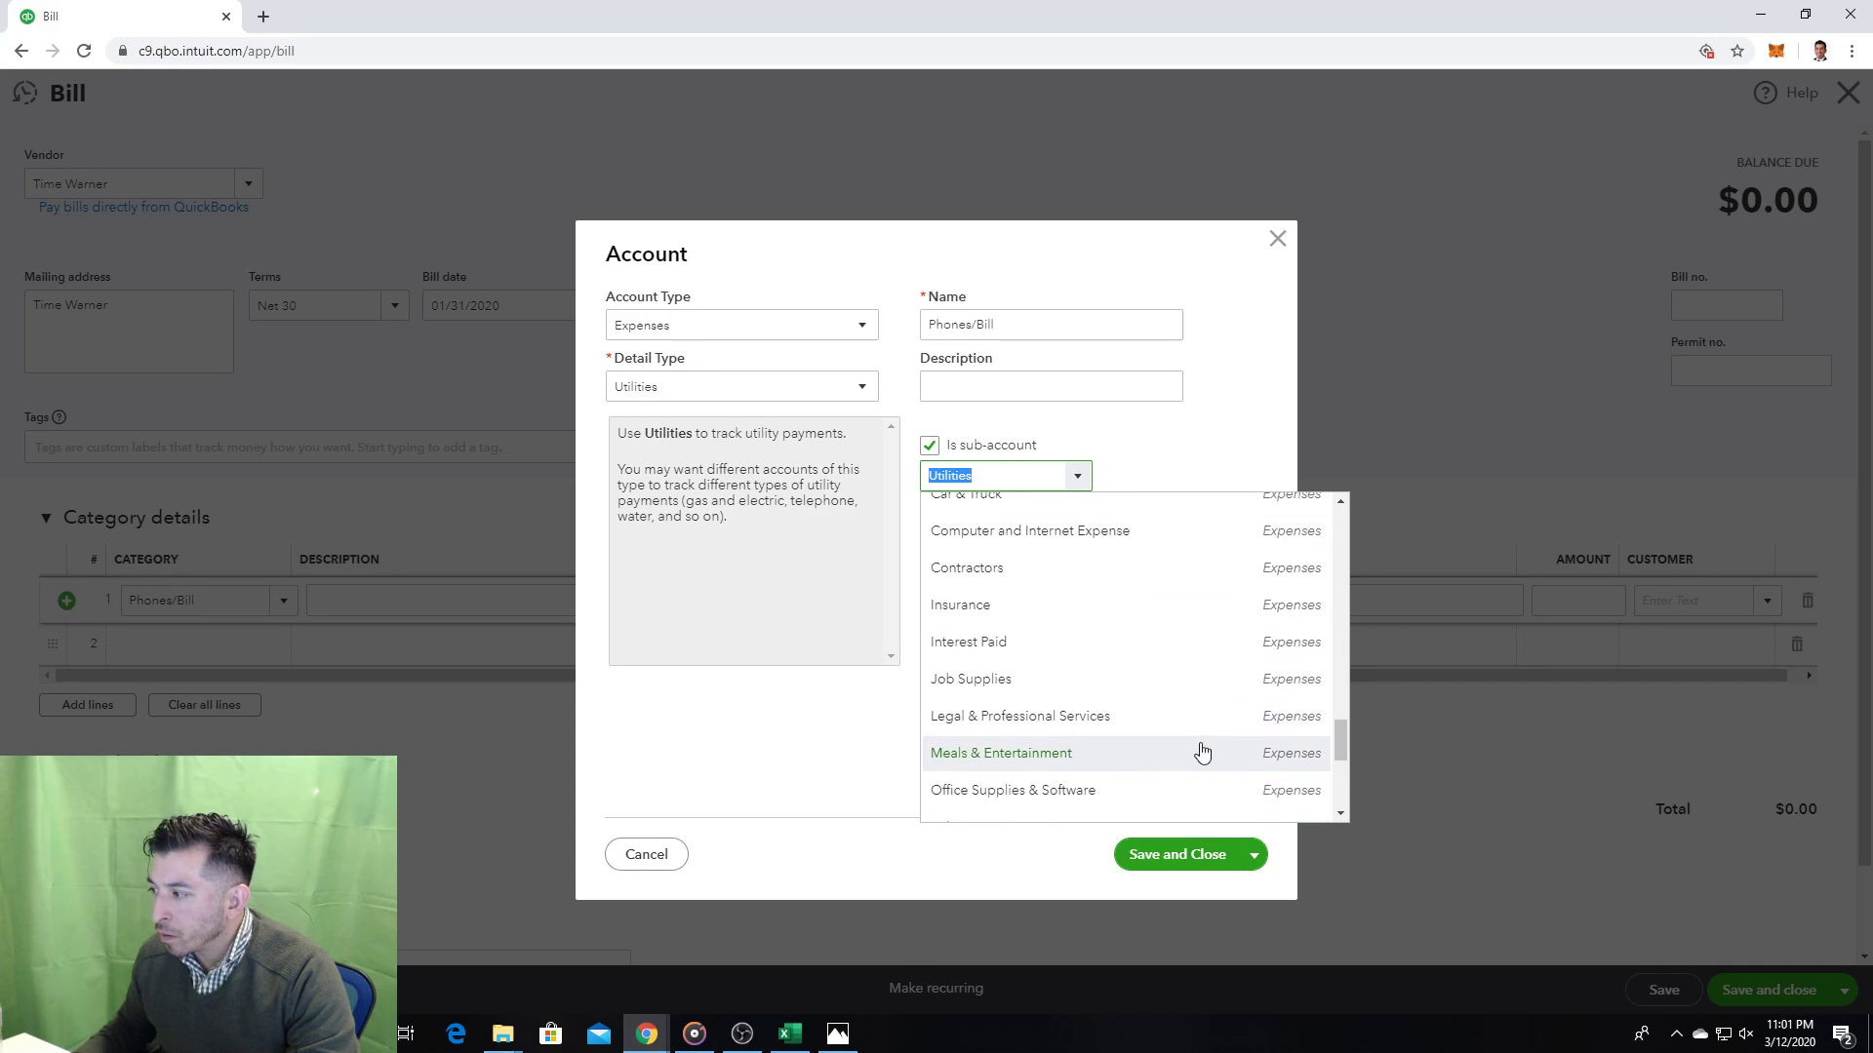
pyautogui.moveTo(1341, 737); pyautogui.dragTo(1343, 478)
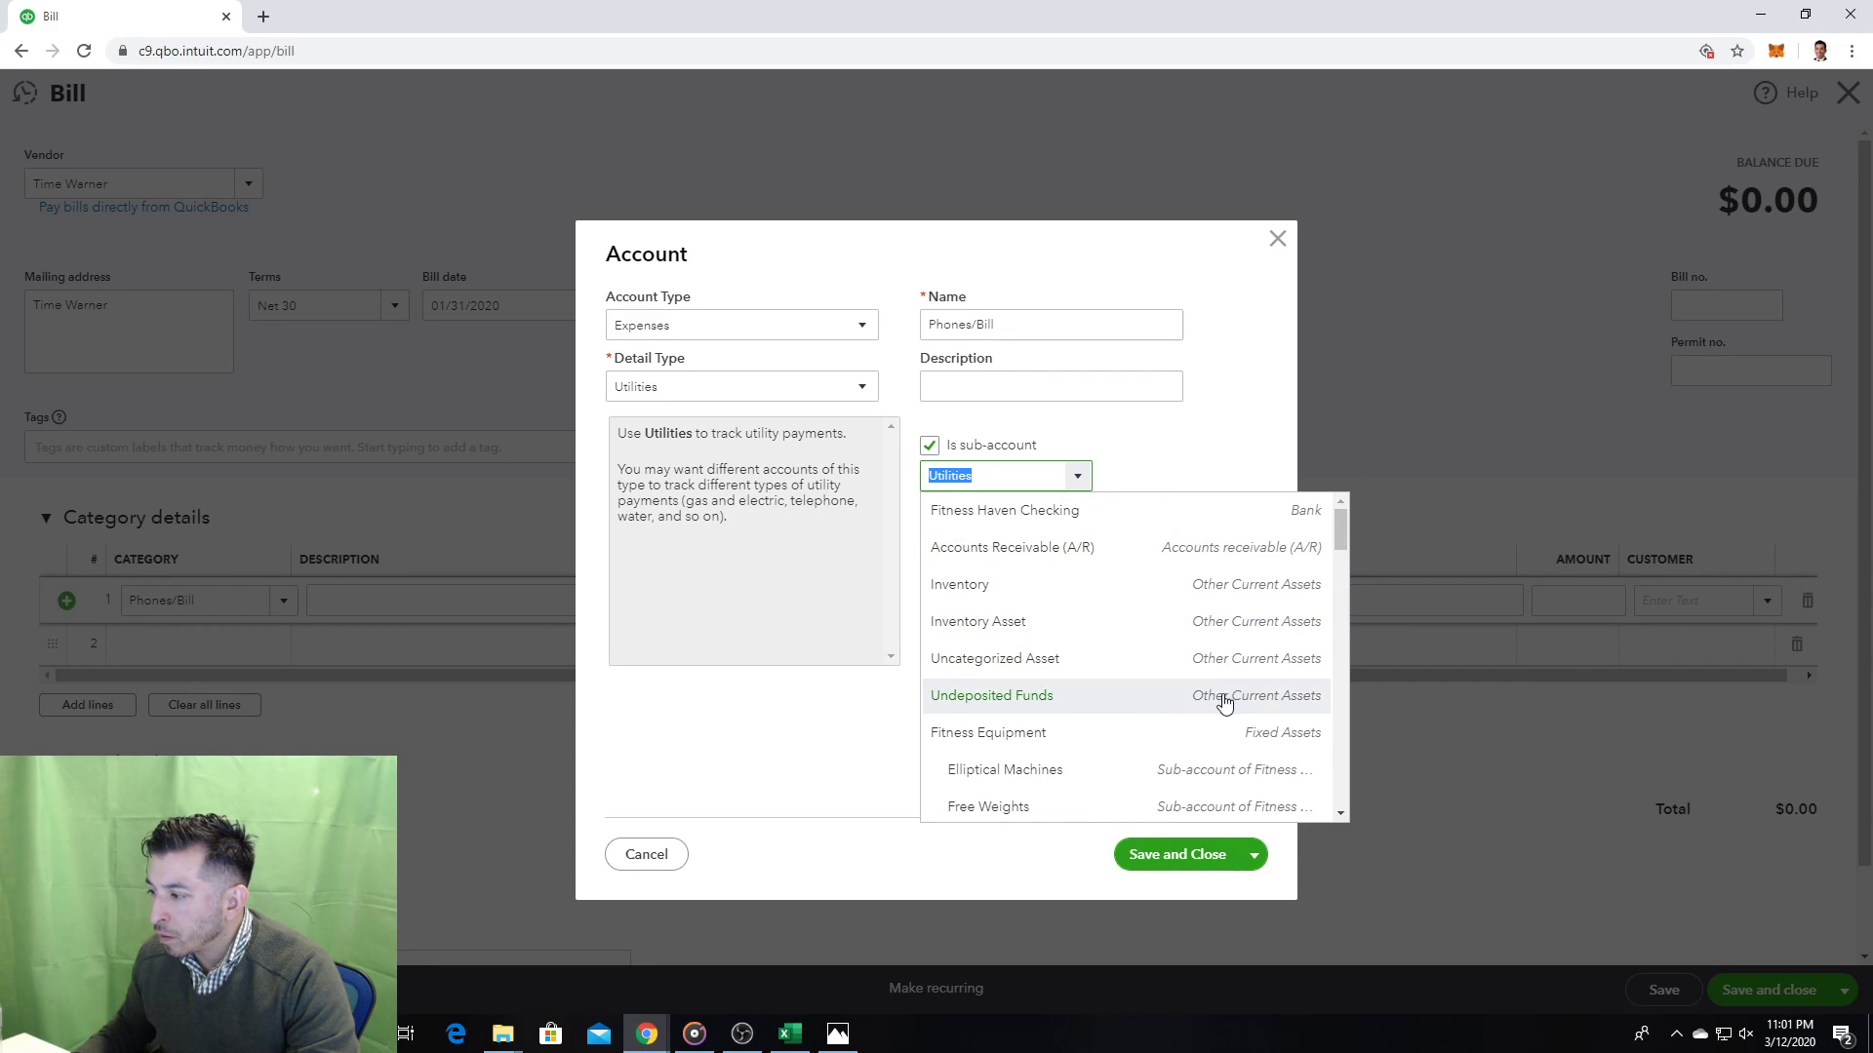
pyautogui.click(1199, 733)
pyautogui.click(941, 389)
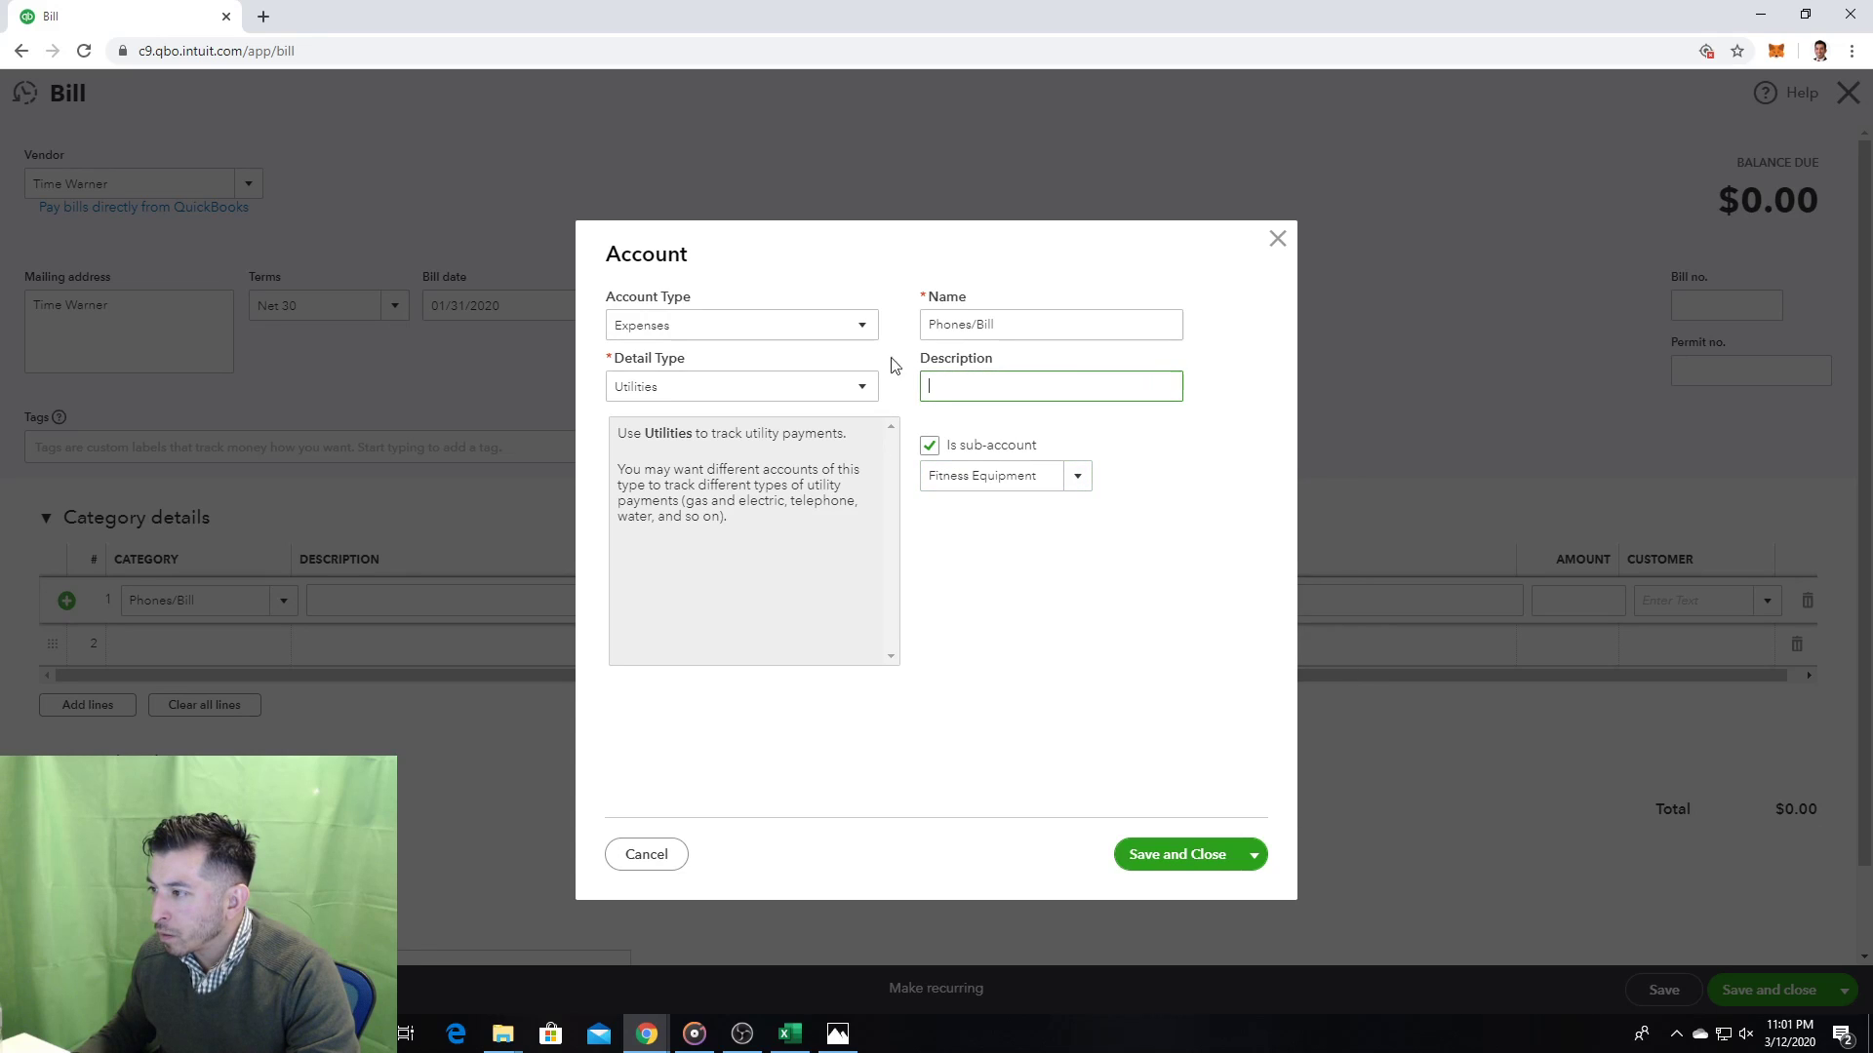
pyautogui.click(678, 855)
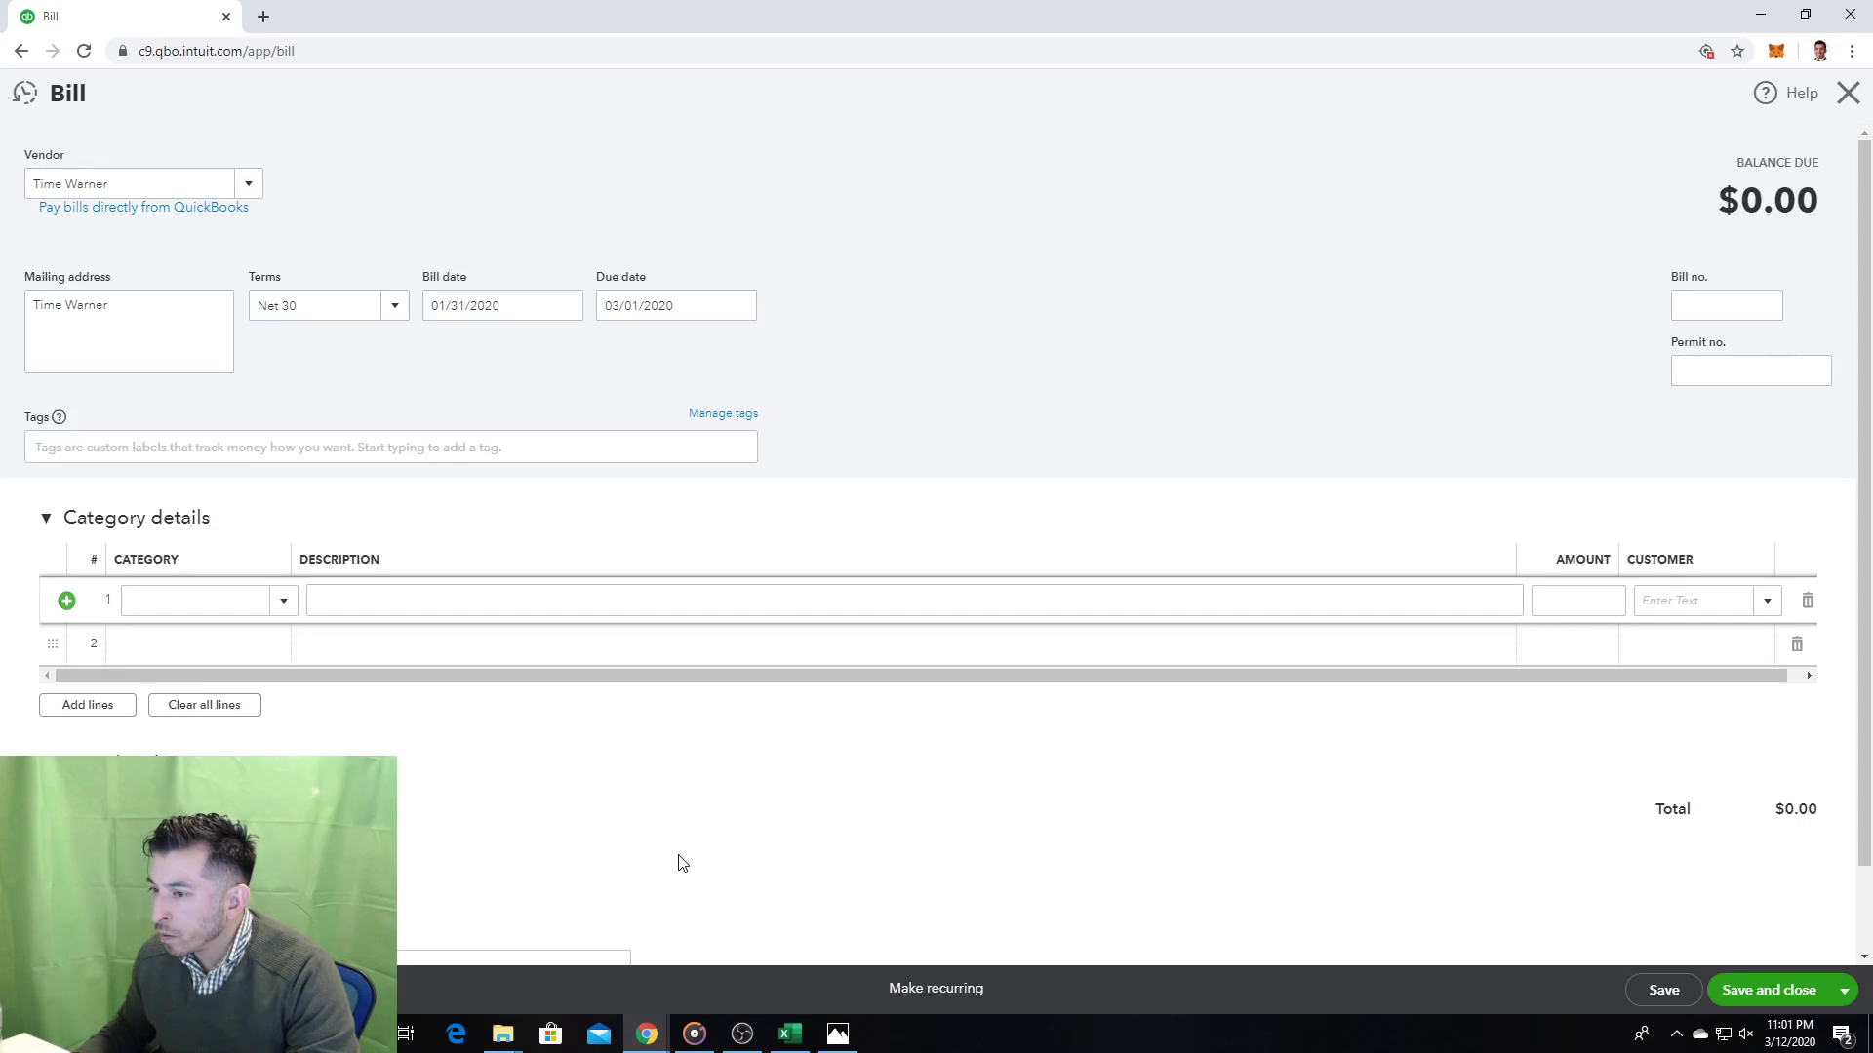
# Step: Start a new expense account from the bill's first category line and name it phone/Internet
pyautogui.click(224, 599)
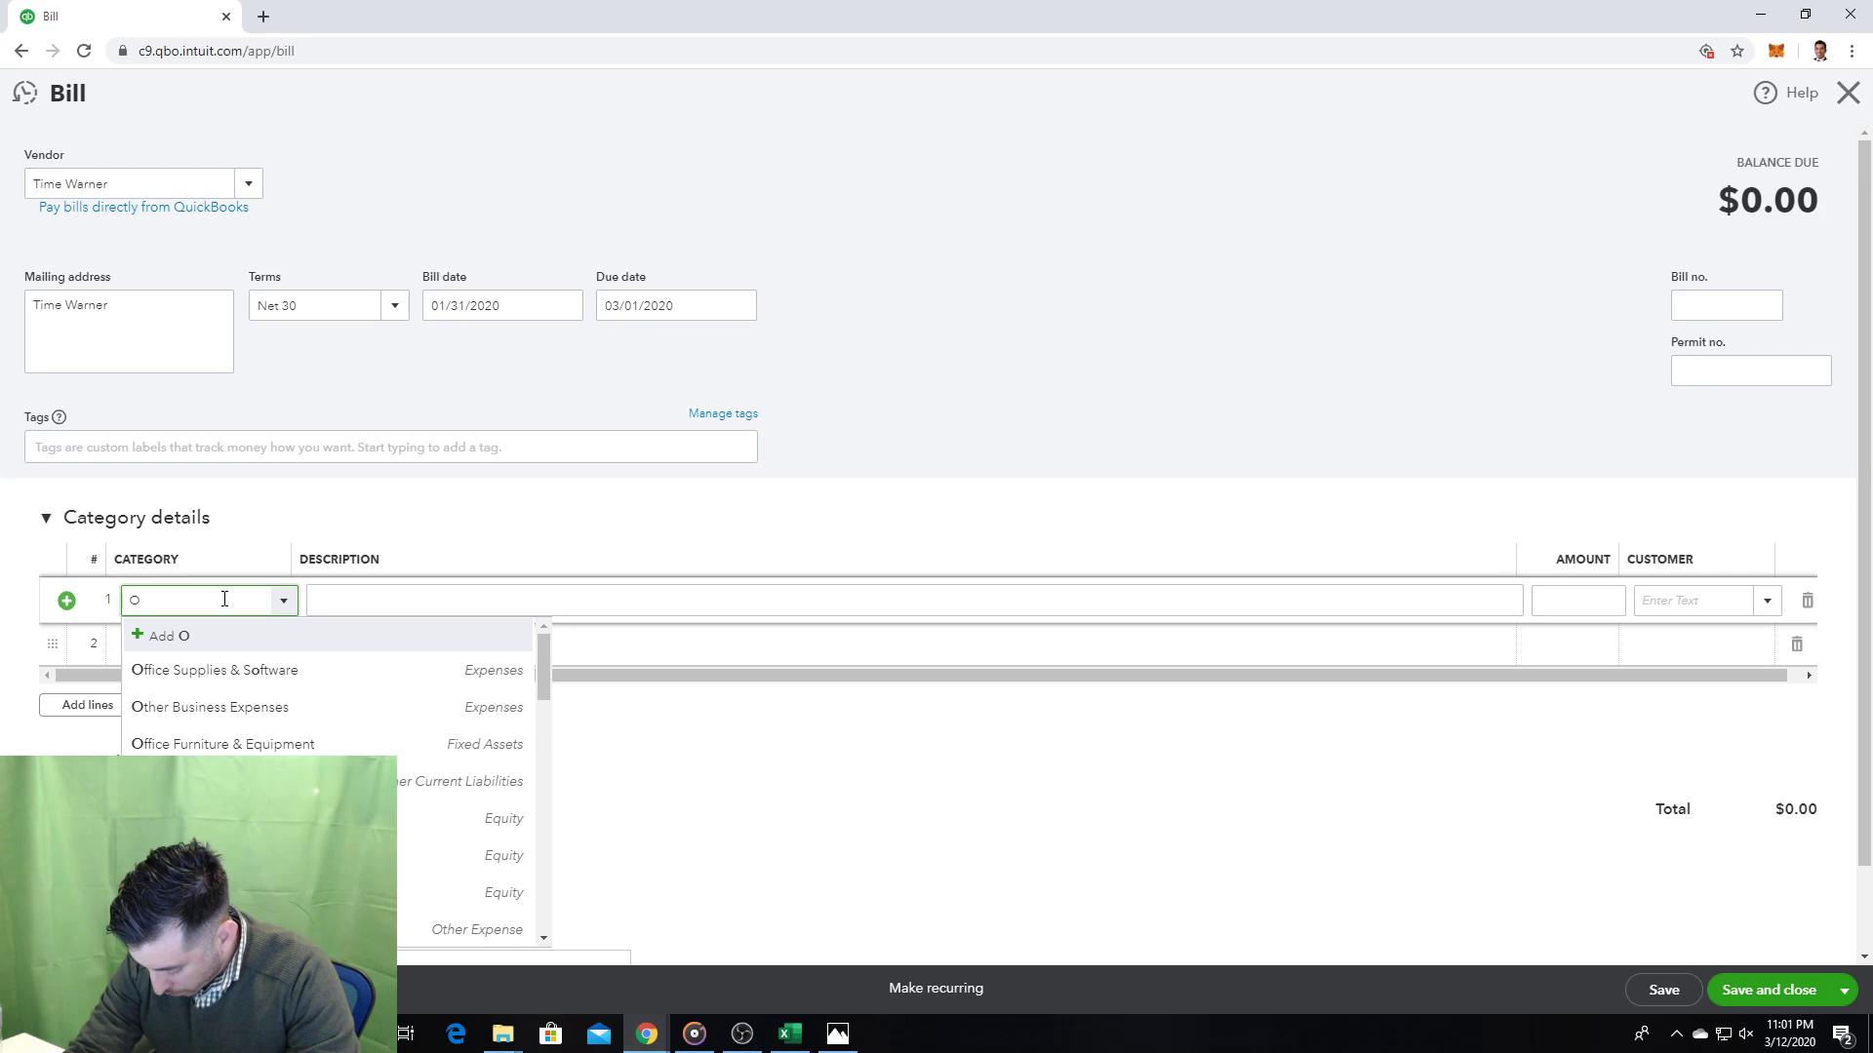
pyautogui.write('hone/Internet')
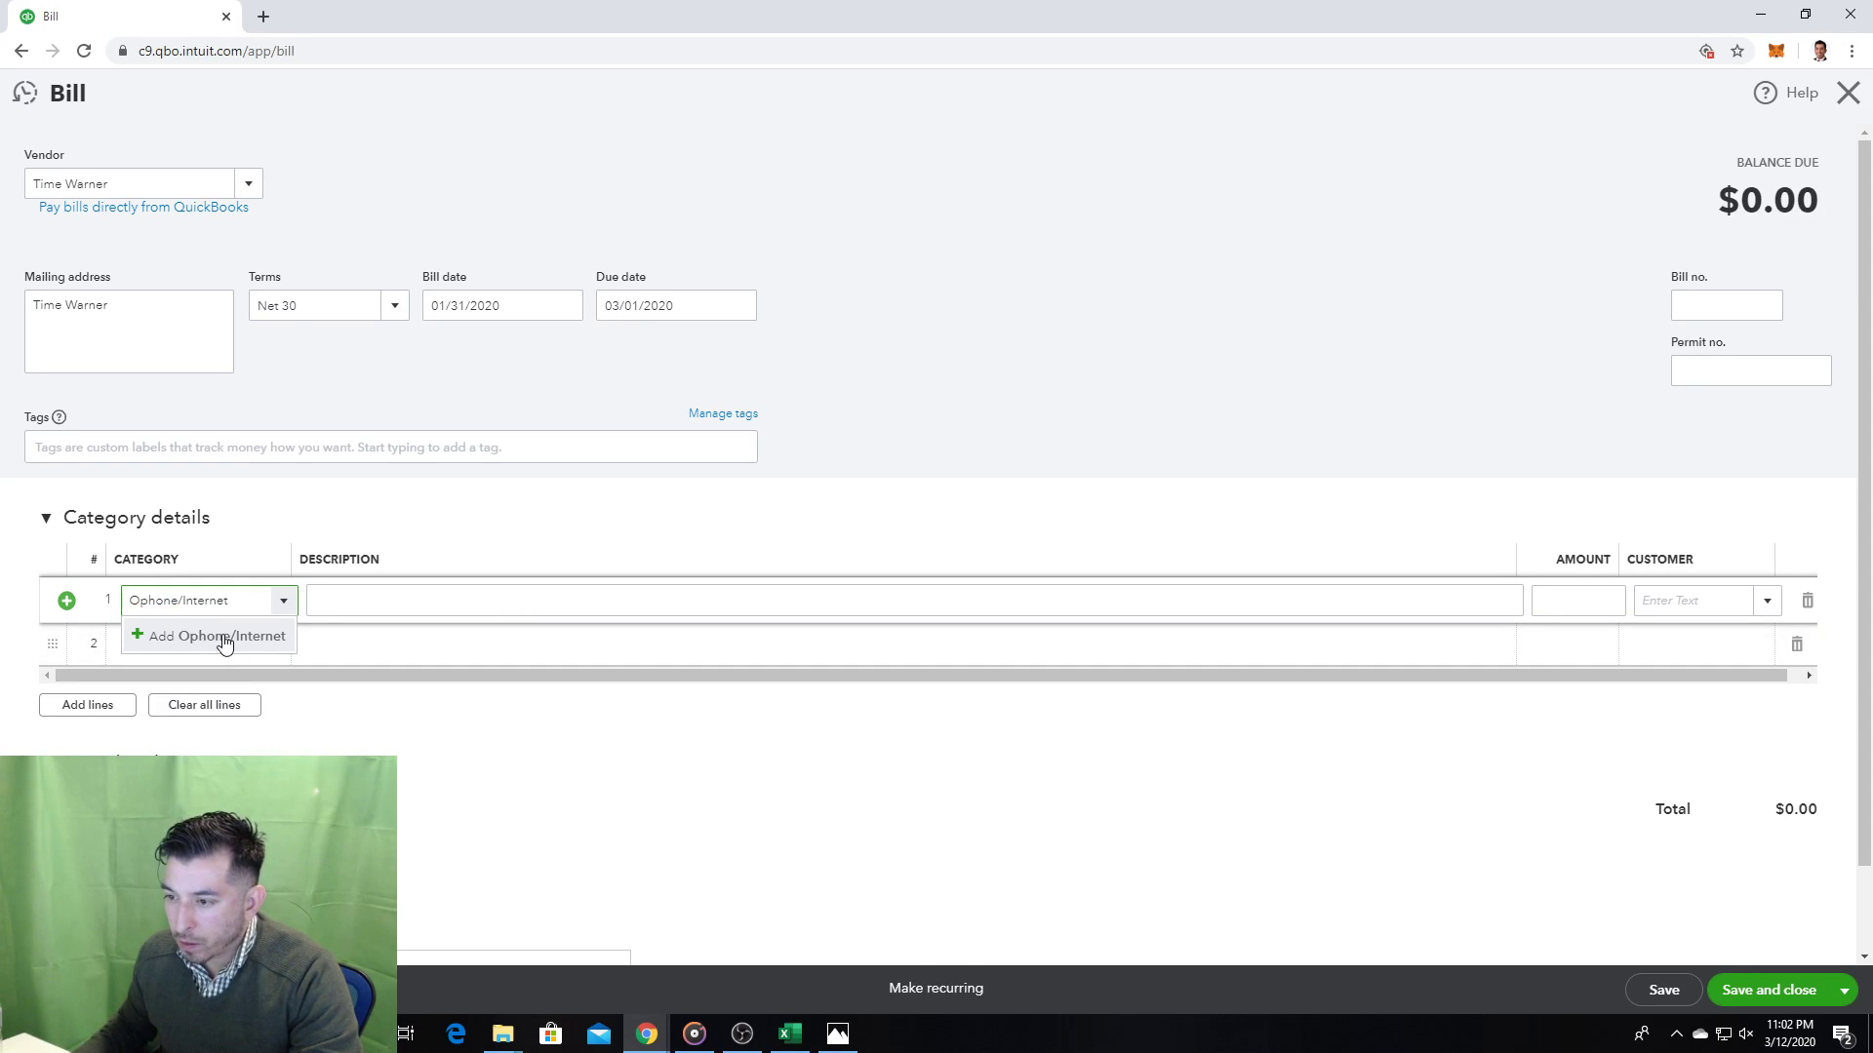
pyautogui.click(220, 637)
pyautogui.click(966, 329)
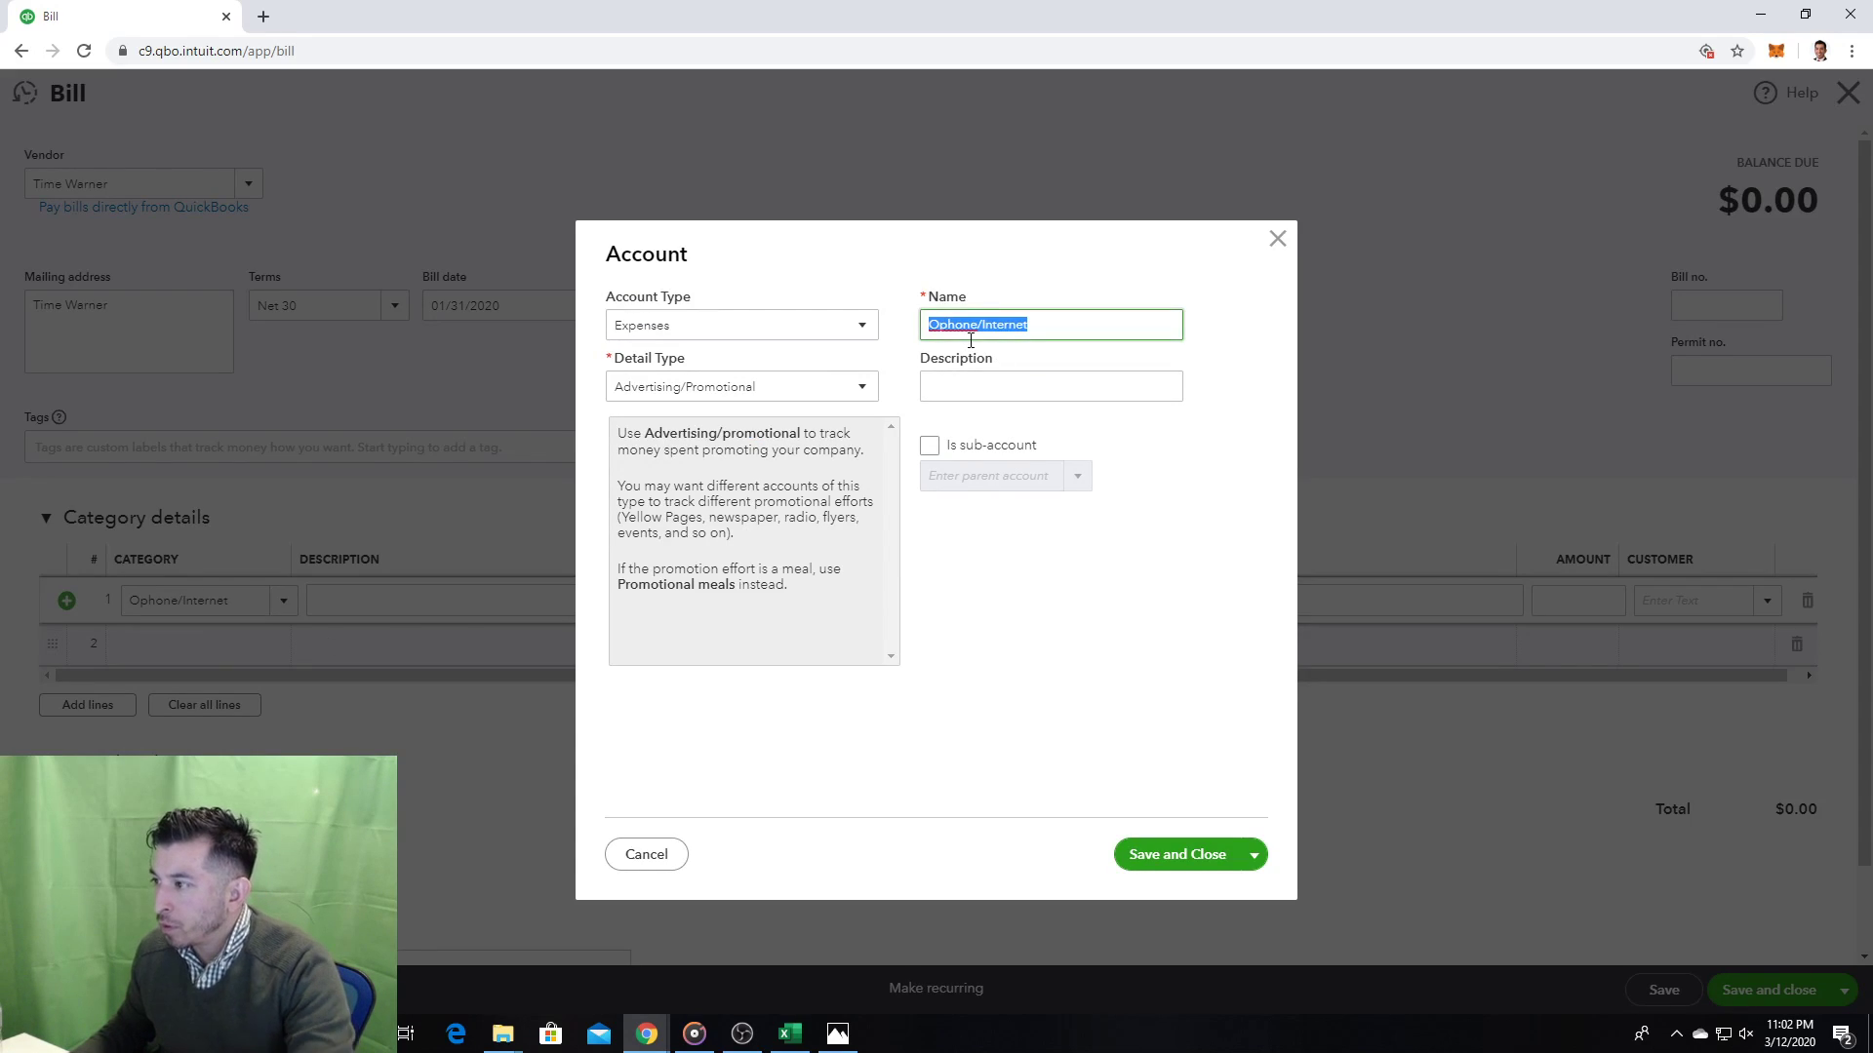
pyautogui.click(944, 325)
pyautogui.press('BackSpace')
# Step: Make the phone/Internet account a sub-account of Utilities
pyautogui.click(937, 449)
pyautogui.click(1076, 494)
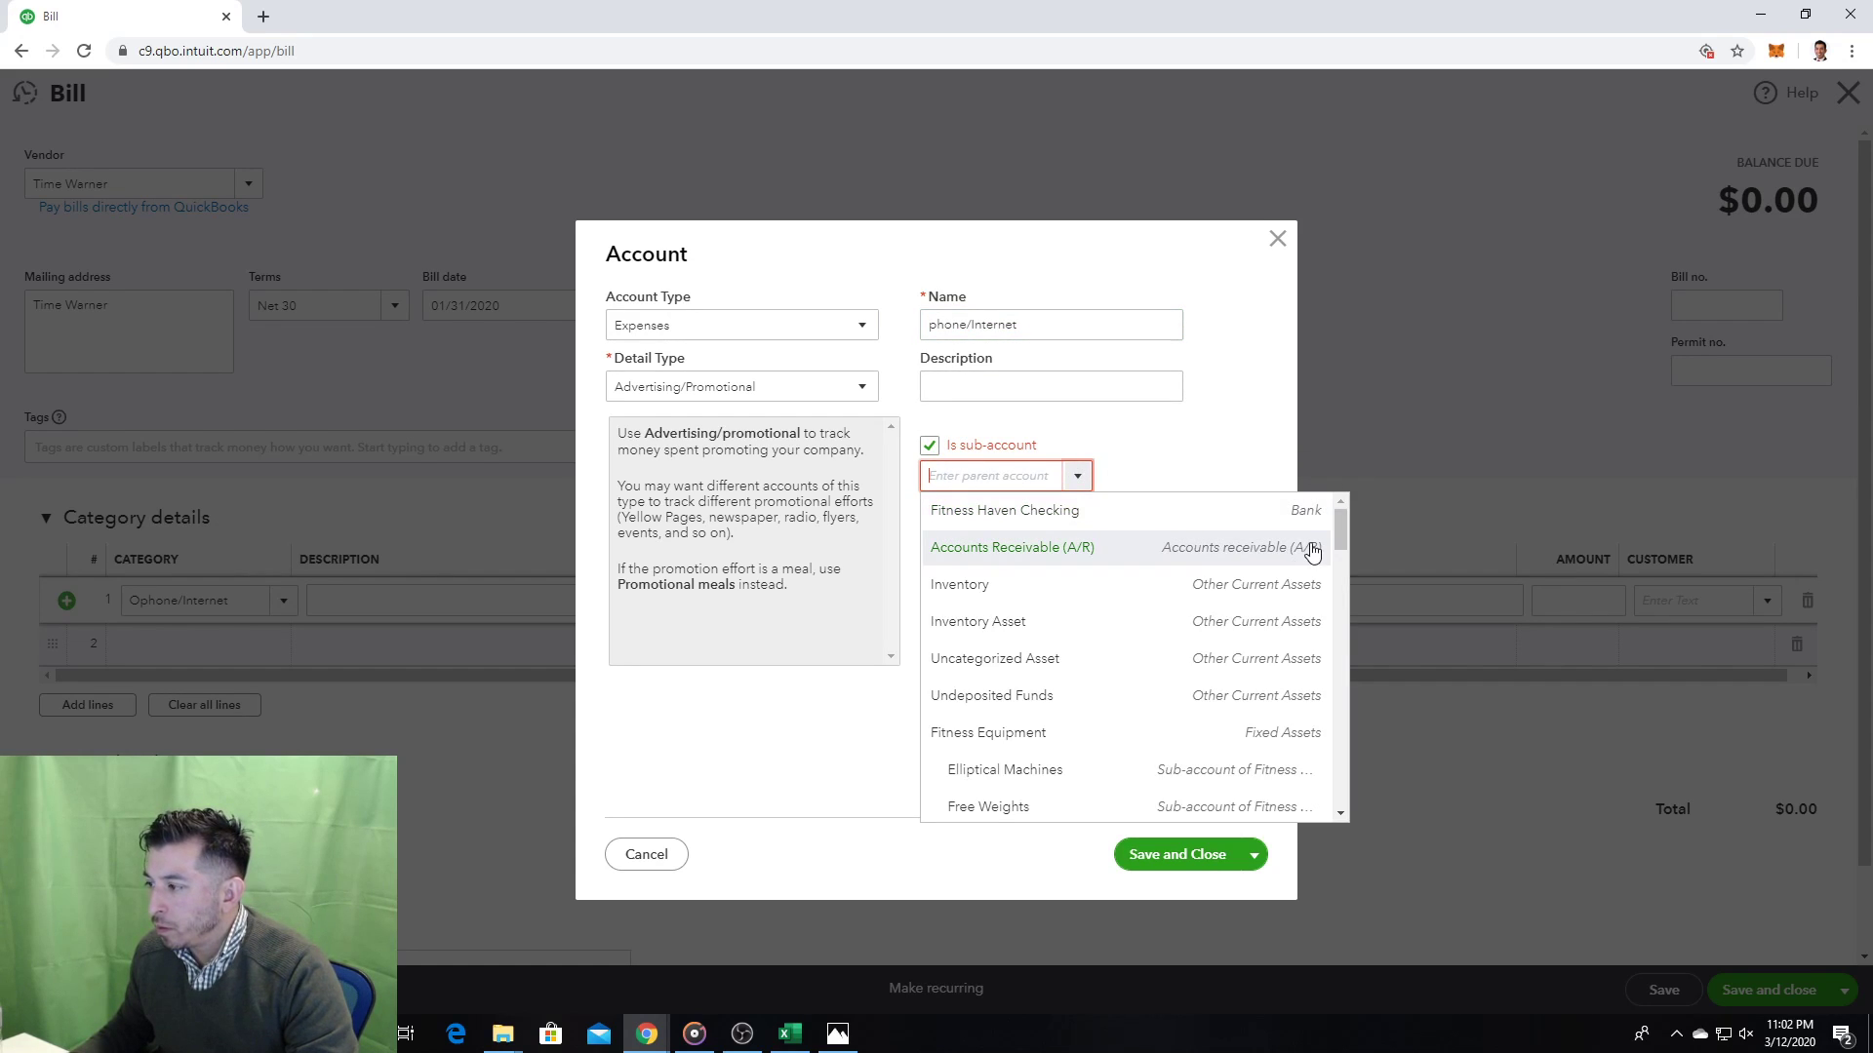
pyautogui.write('ut')
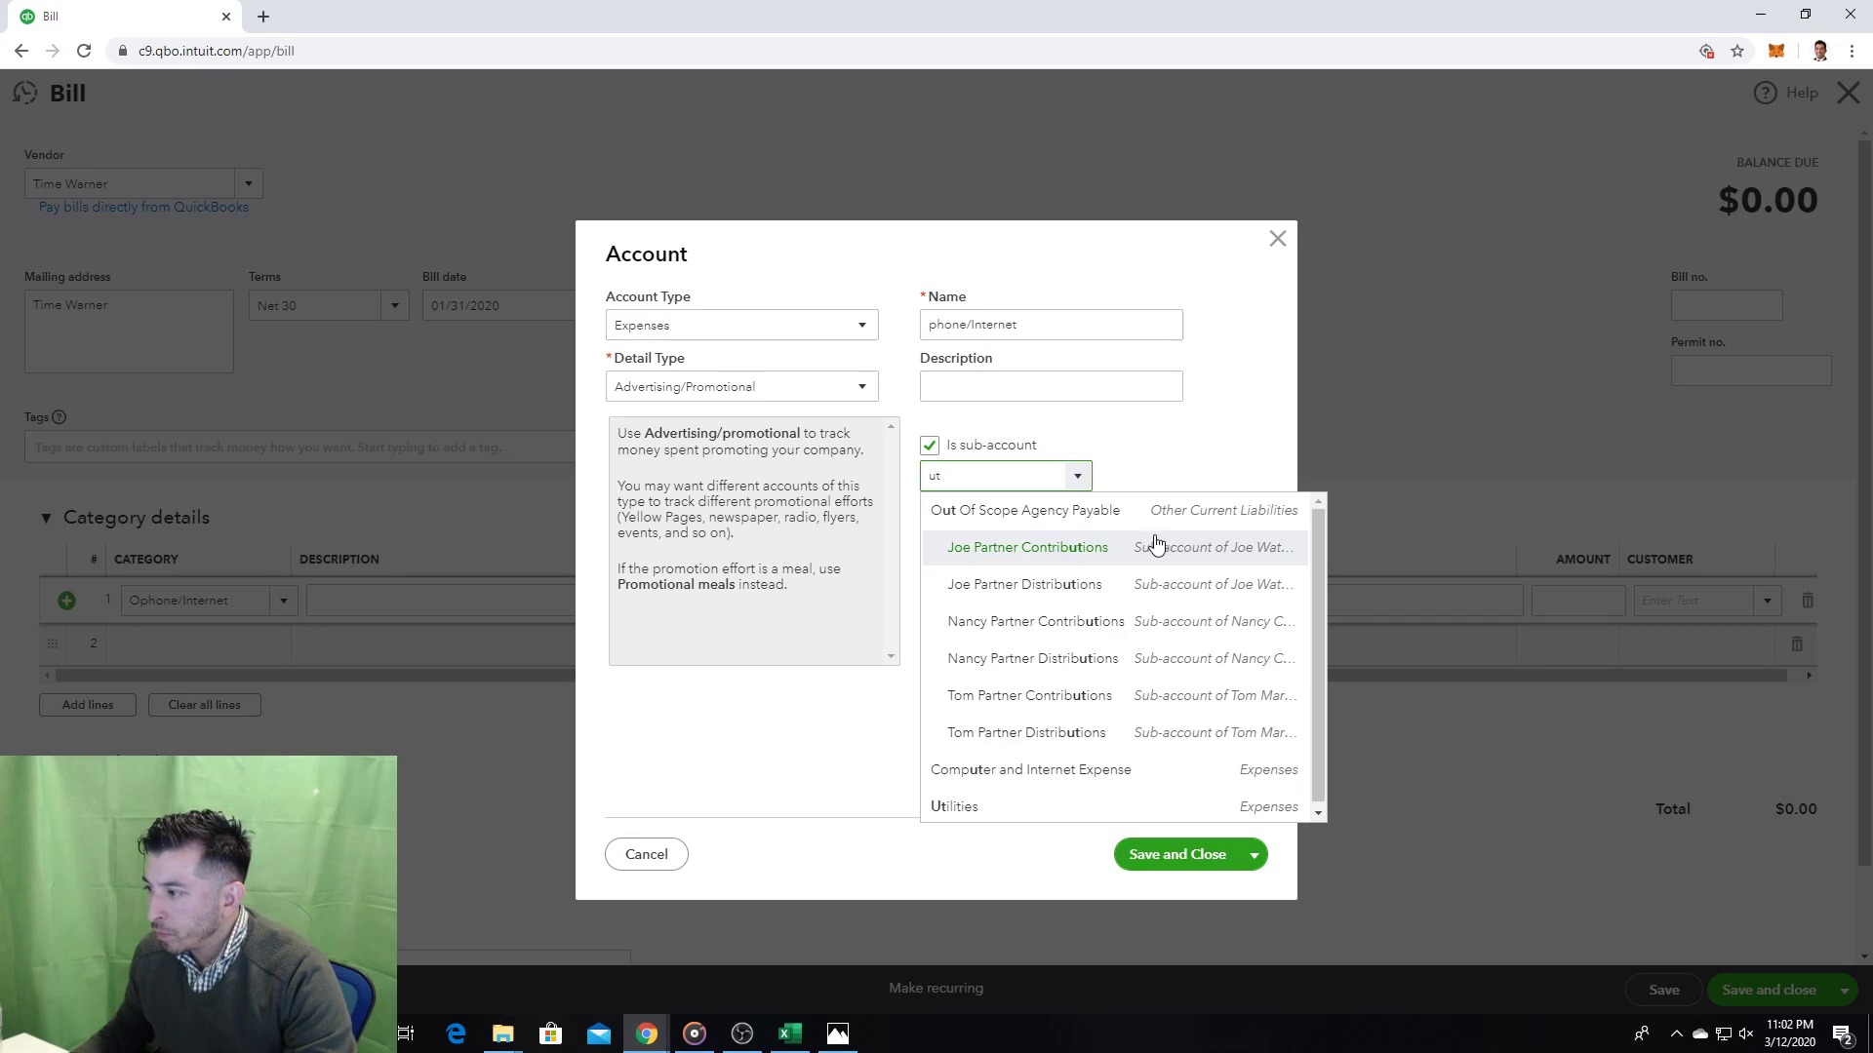
pyautogui.write('i')
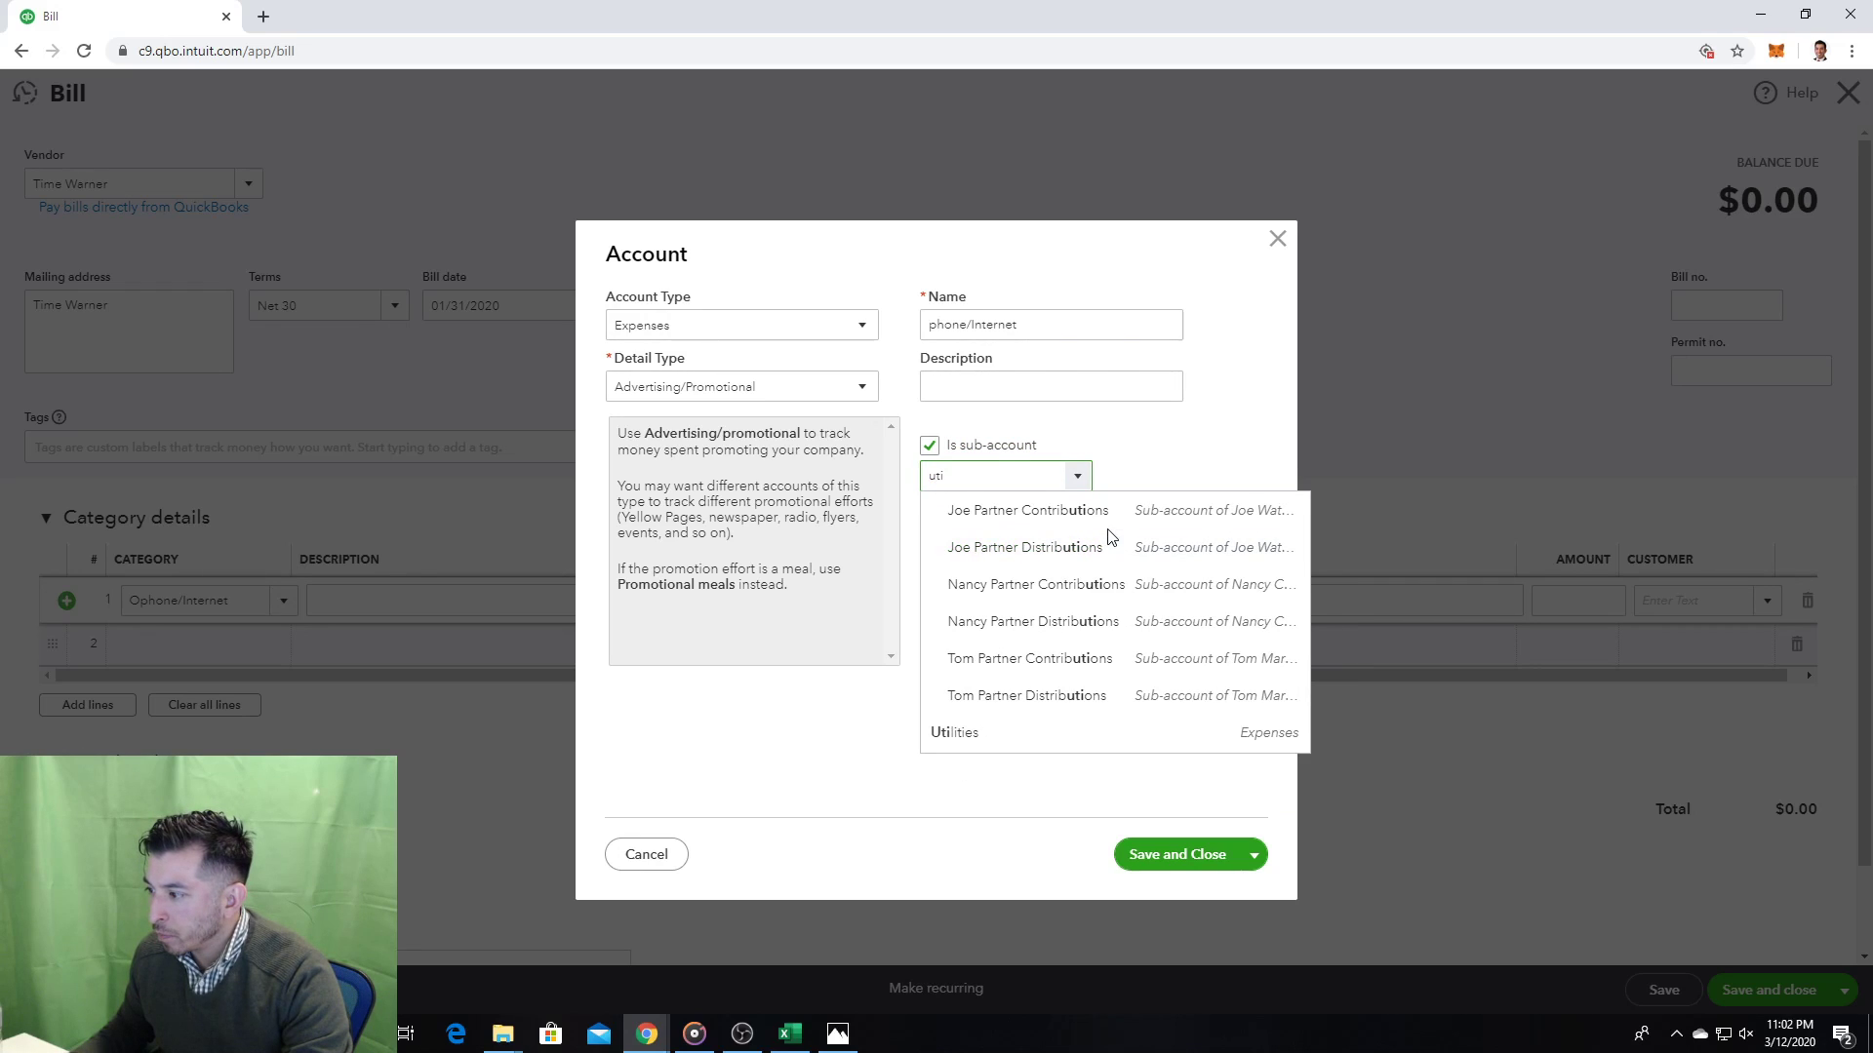
pyautogui.click(1031, 750)
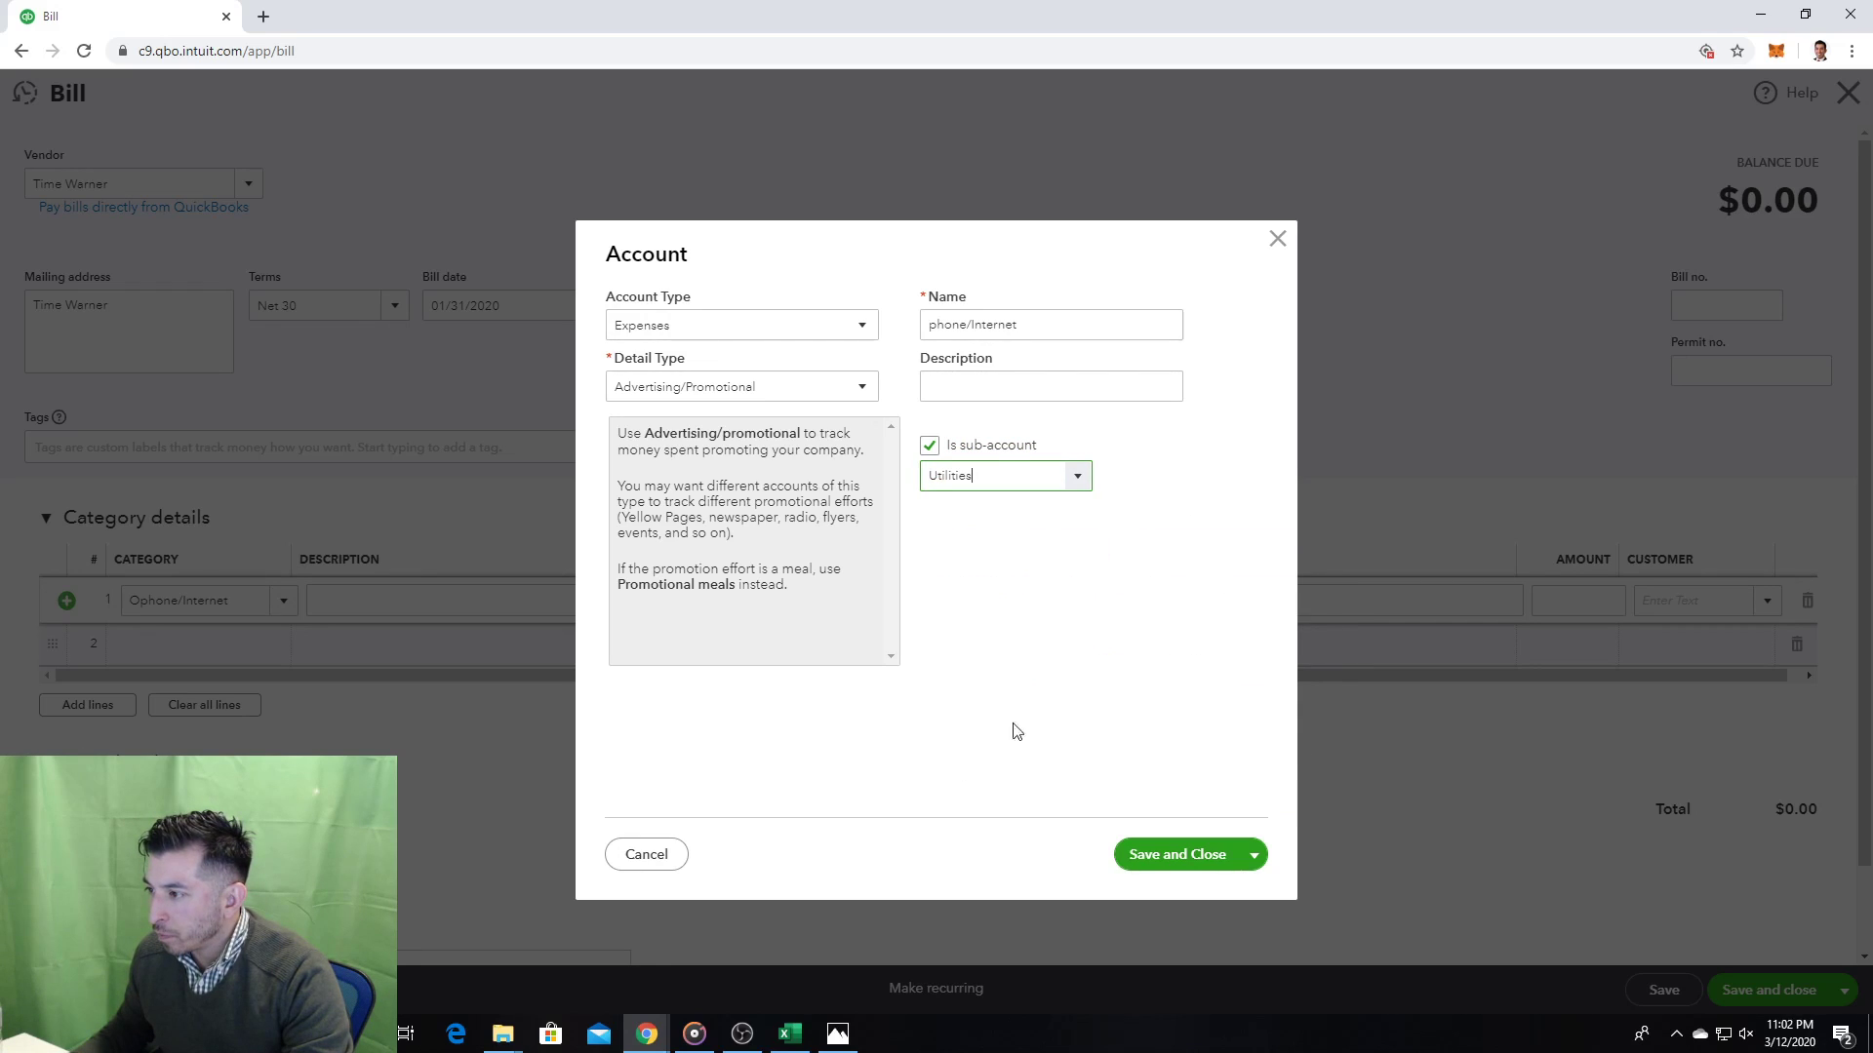
# Step: Set the new account's detail type to Utilities and save the account to the bill line
pyautogui.click(863, 391)
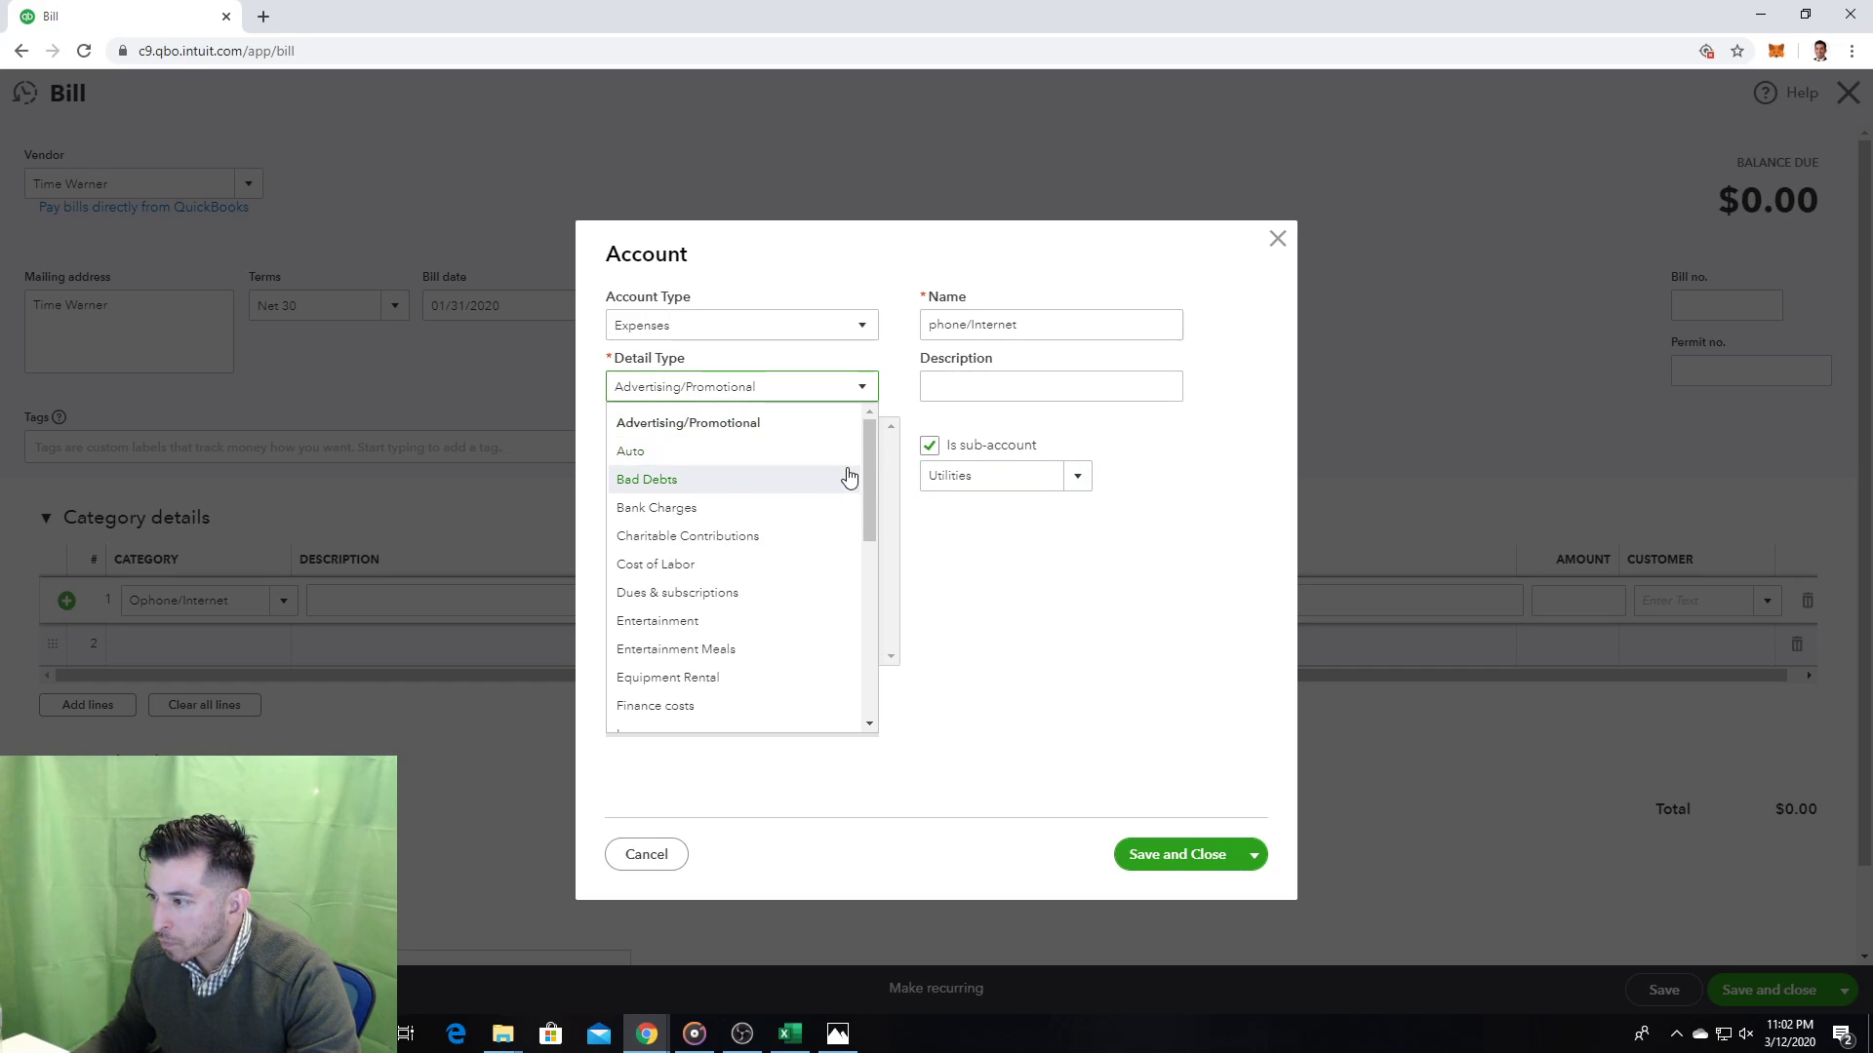
pyautogui.moveTo(863, 470); pyautogui.dragTo(860, 704)
pyautogui.click(706, 720)
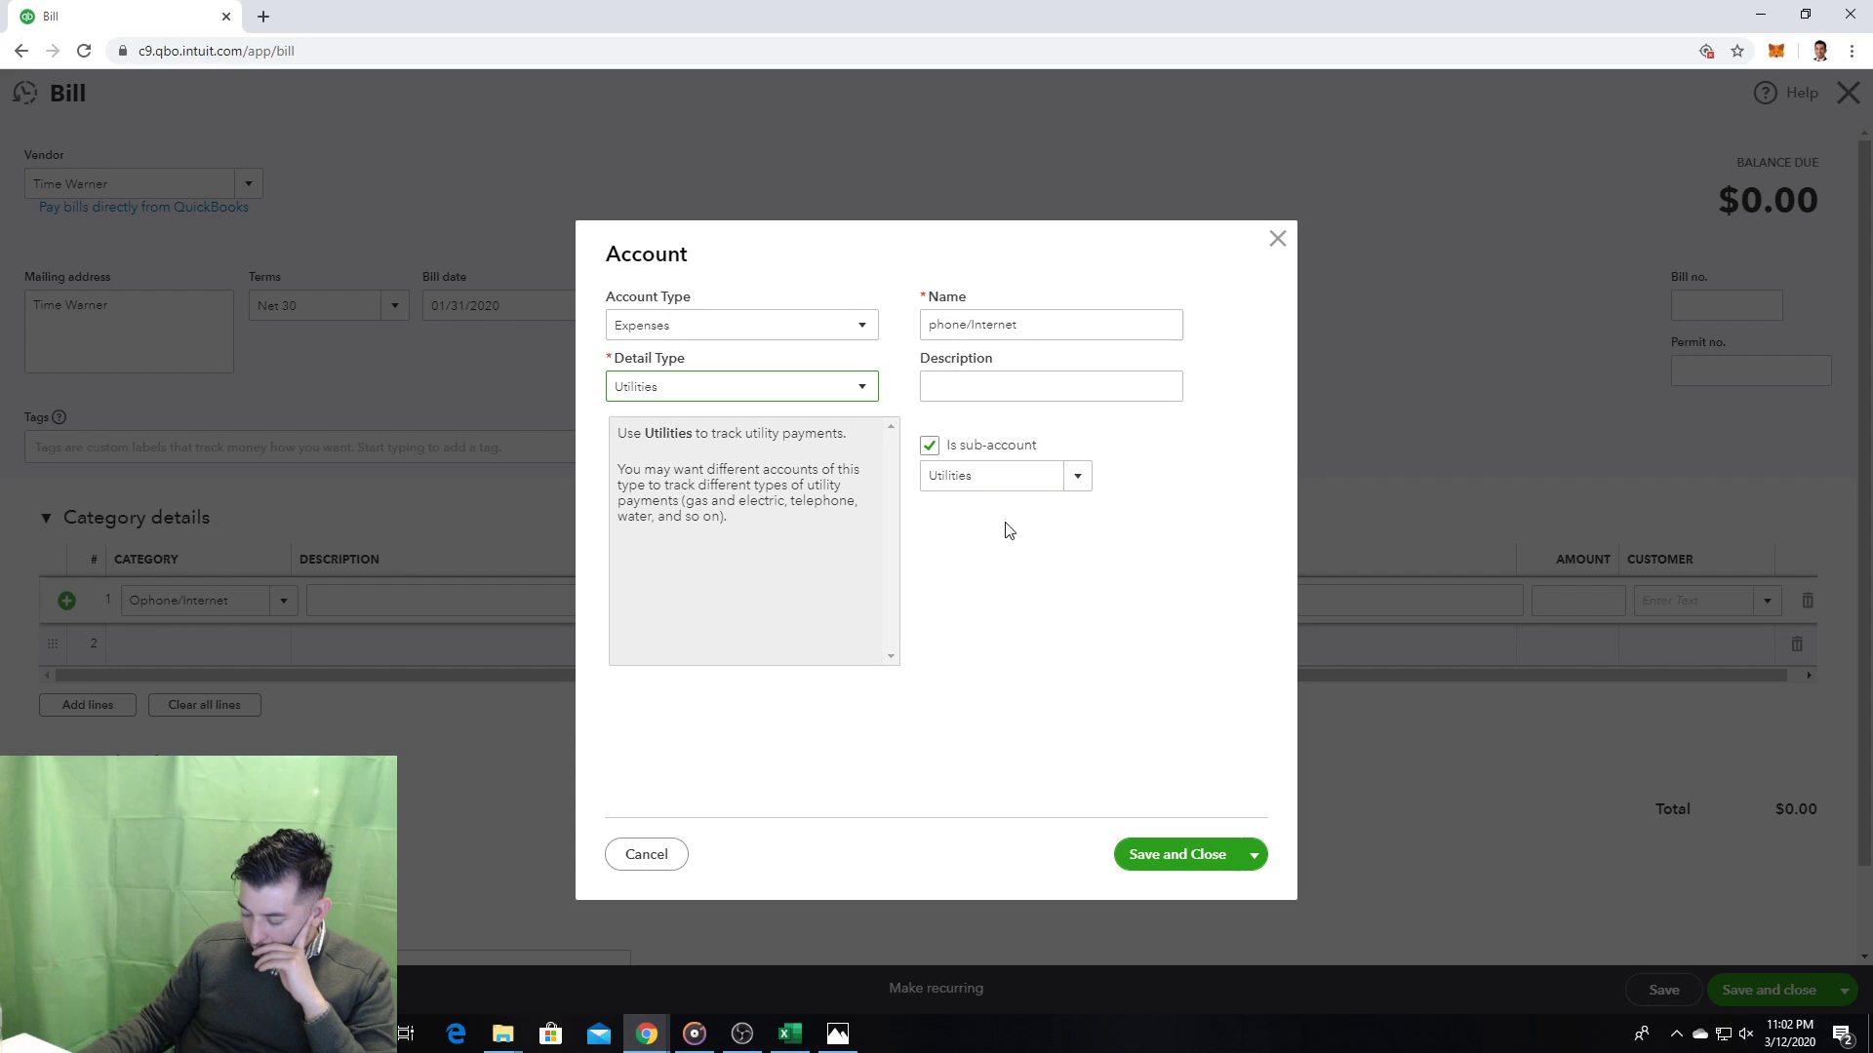
pyautogui.click(1180, 860)
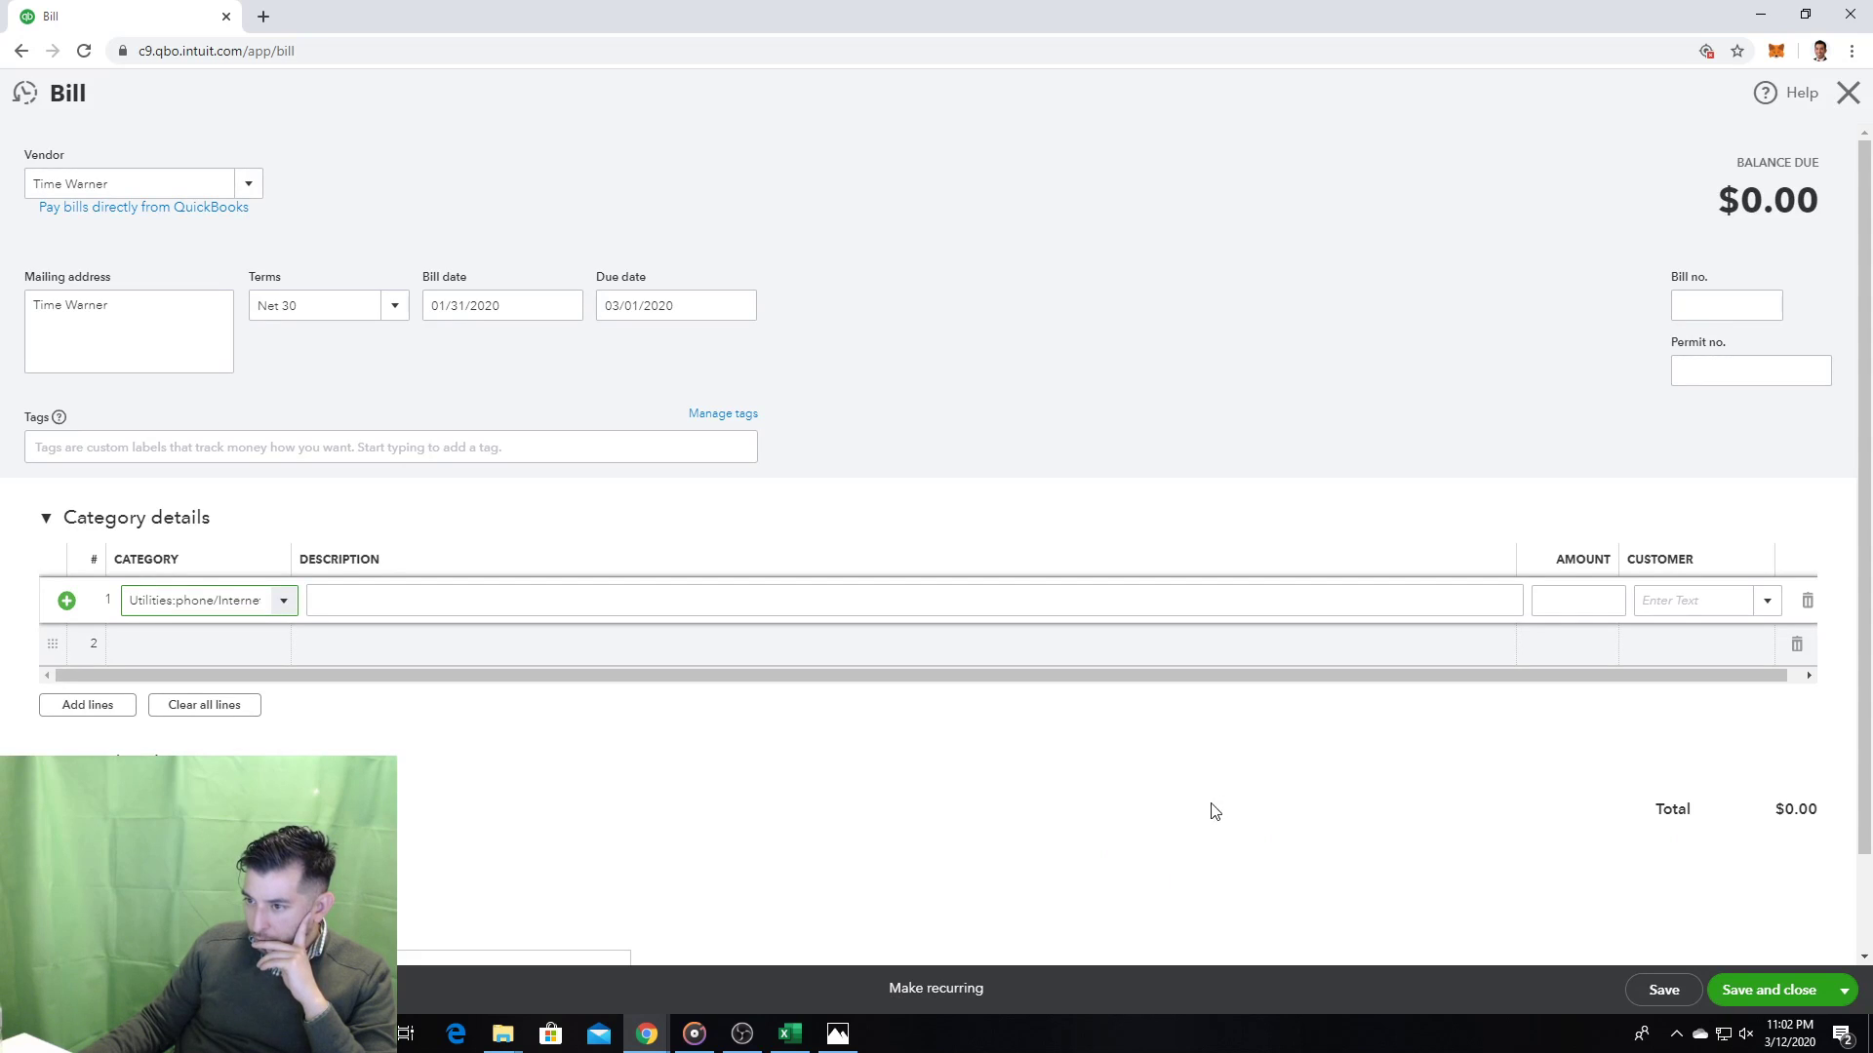
# Step: Set the phone/Internet line's amount to 147.62, save the Time Warner bill and start a new one
pyautogui.click(1574, 605)
pyautogui.write('14')
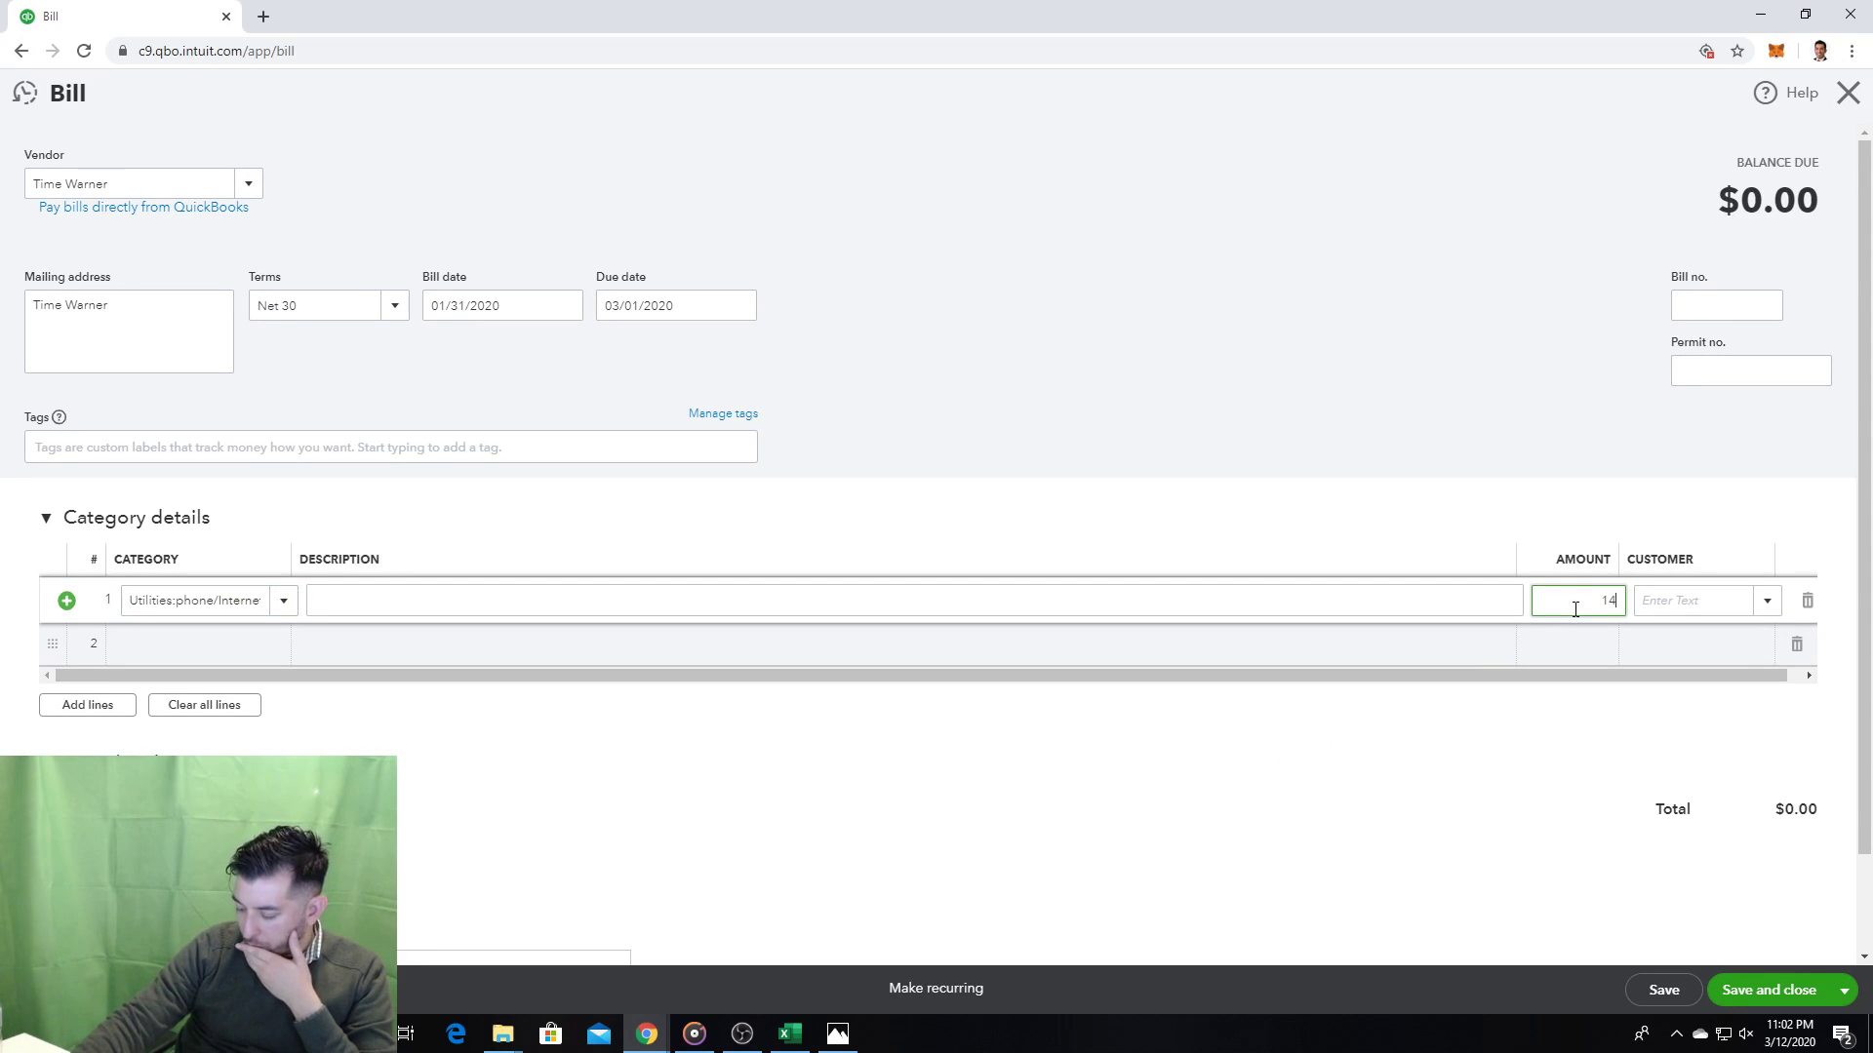
pyautogui.write('7.62')
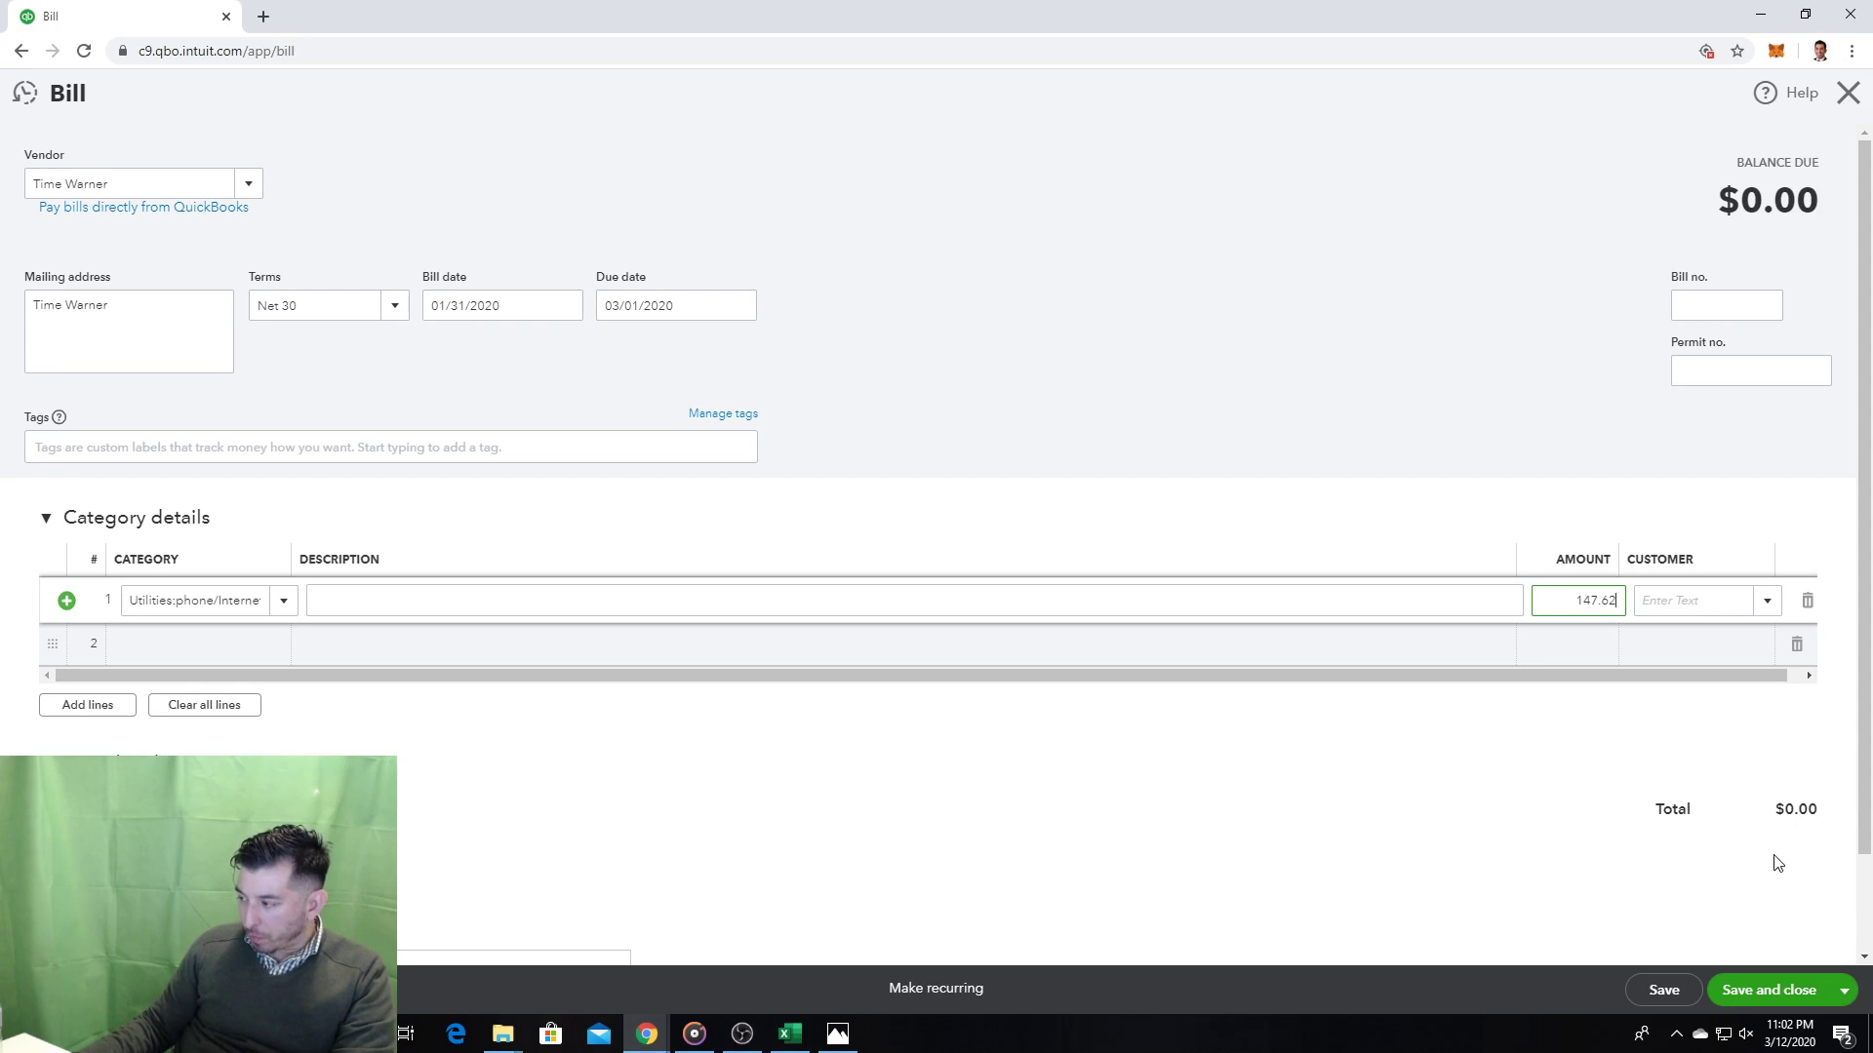
pyautogui.click(1838, 992)
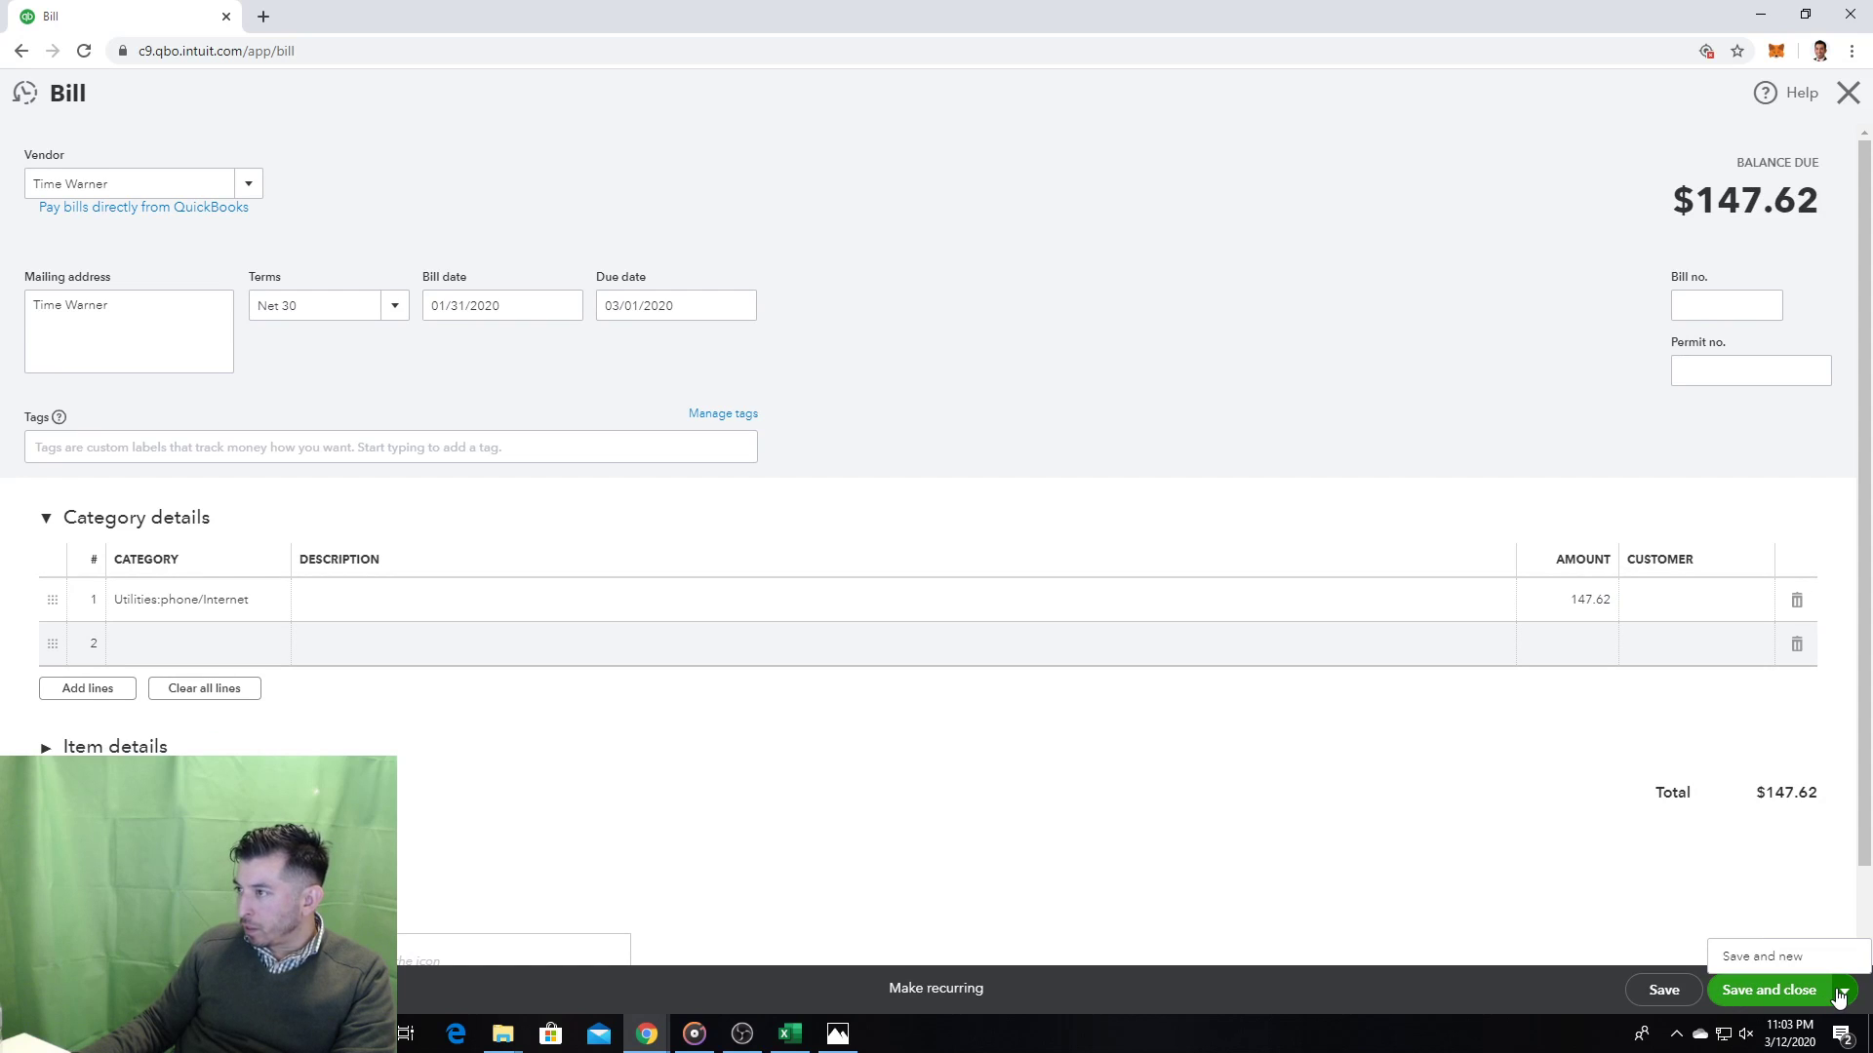
pyautogui.click(1785, 958)
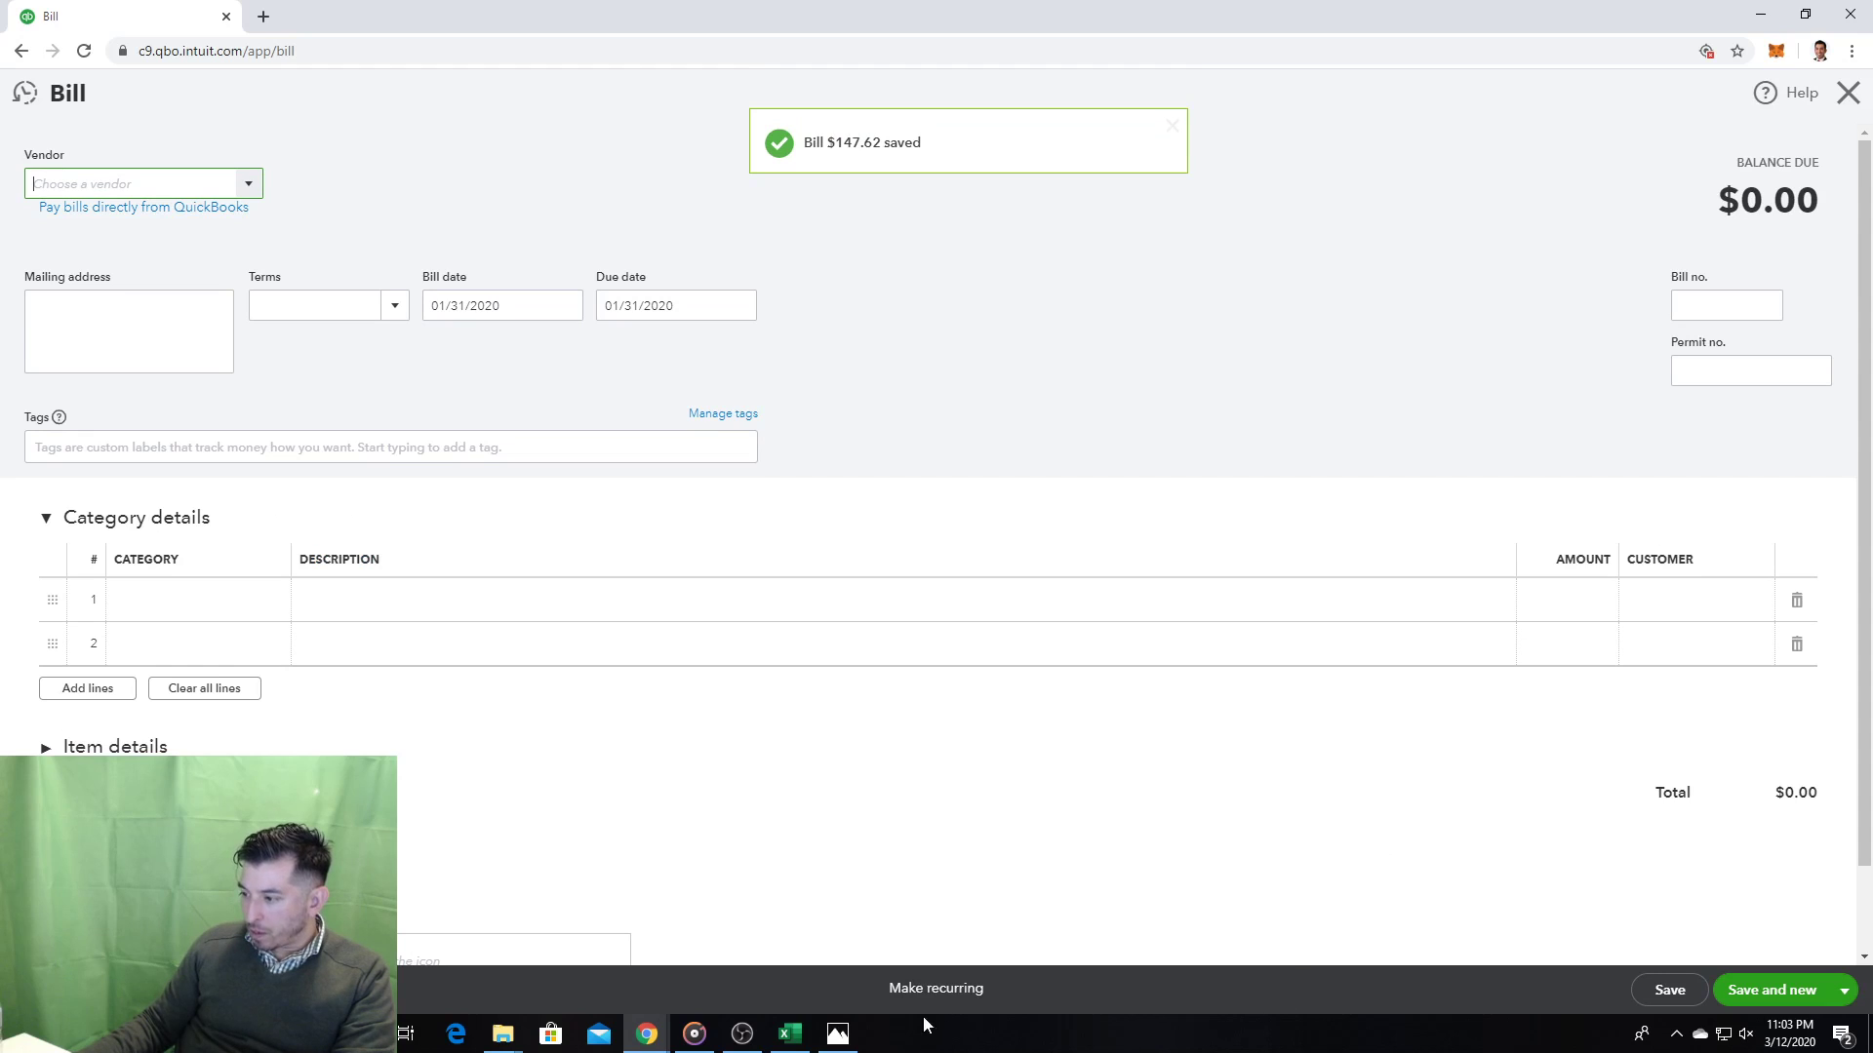
# Step: Consult the practice-set page photo for the next bill and add Metro Electric Co as its new vendor
pyautogui.click(853, 1022)
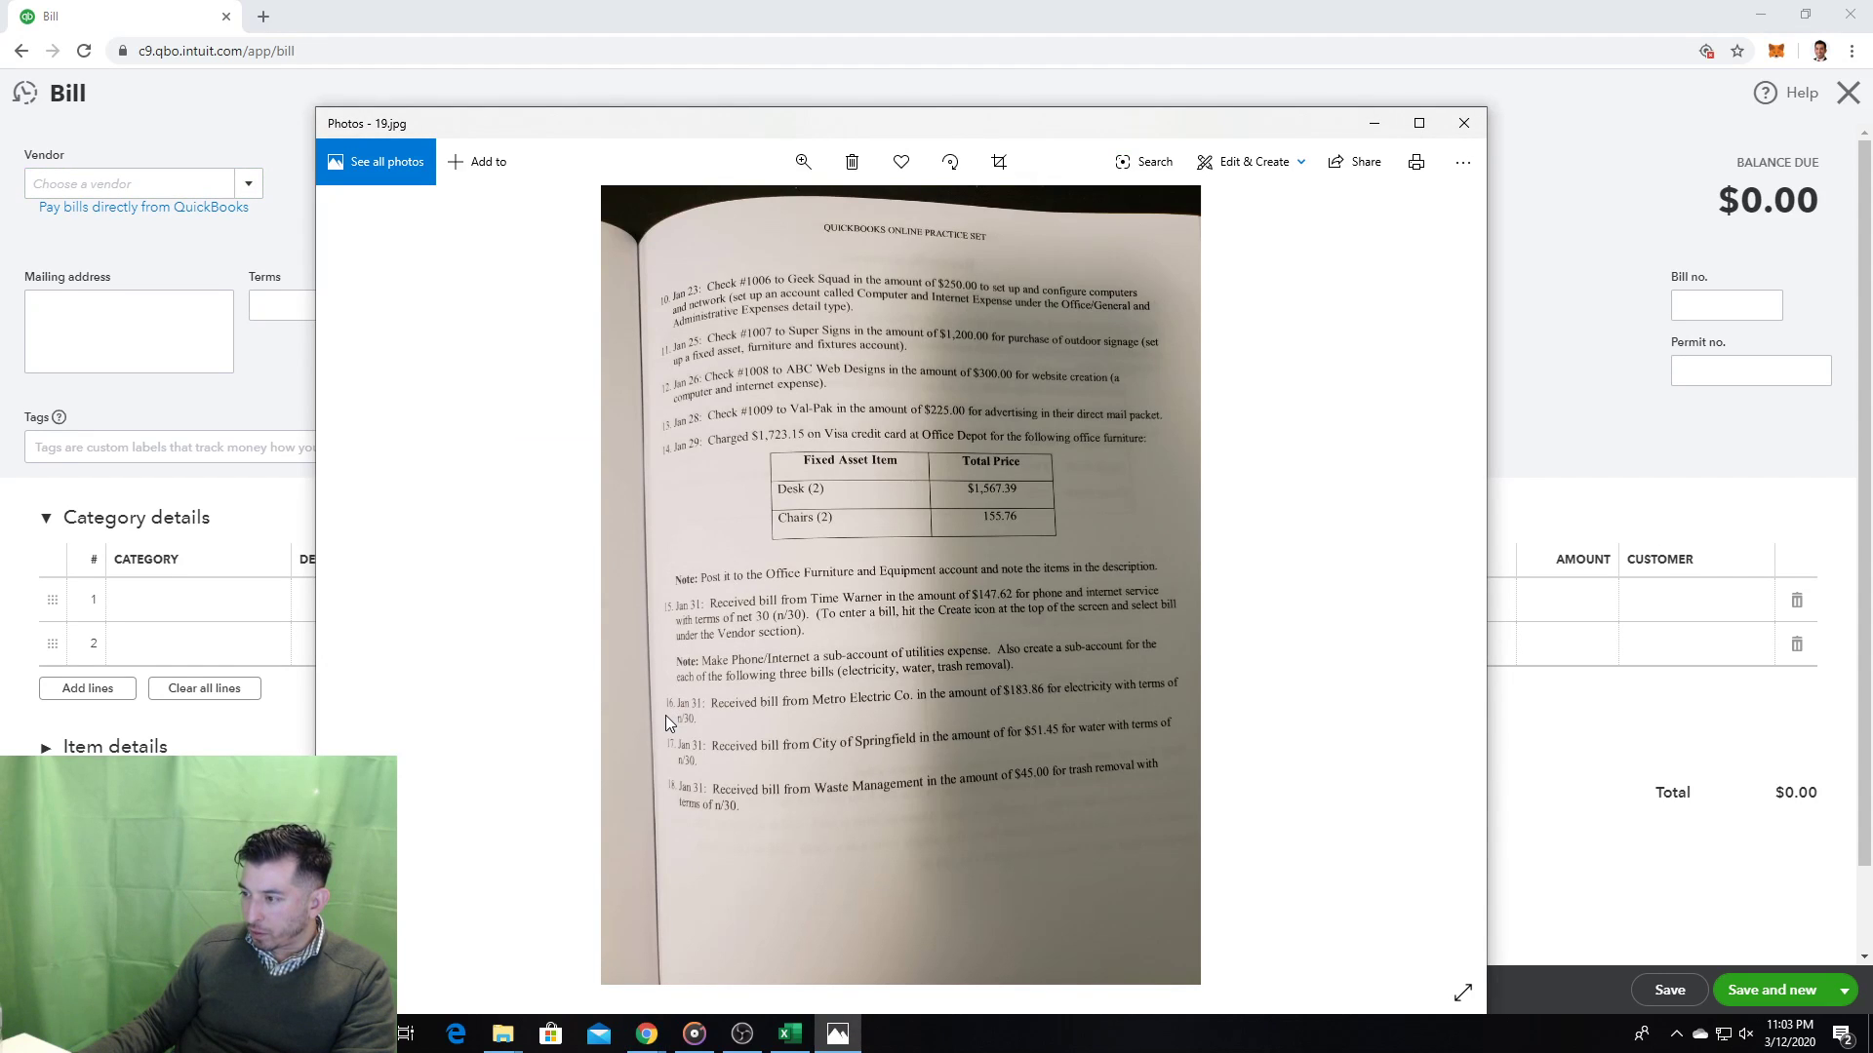
pyautogui.click(261, 410)
pyautogui.click(462, 310)
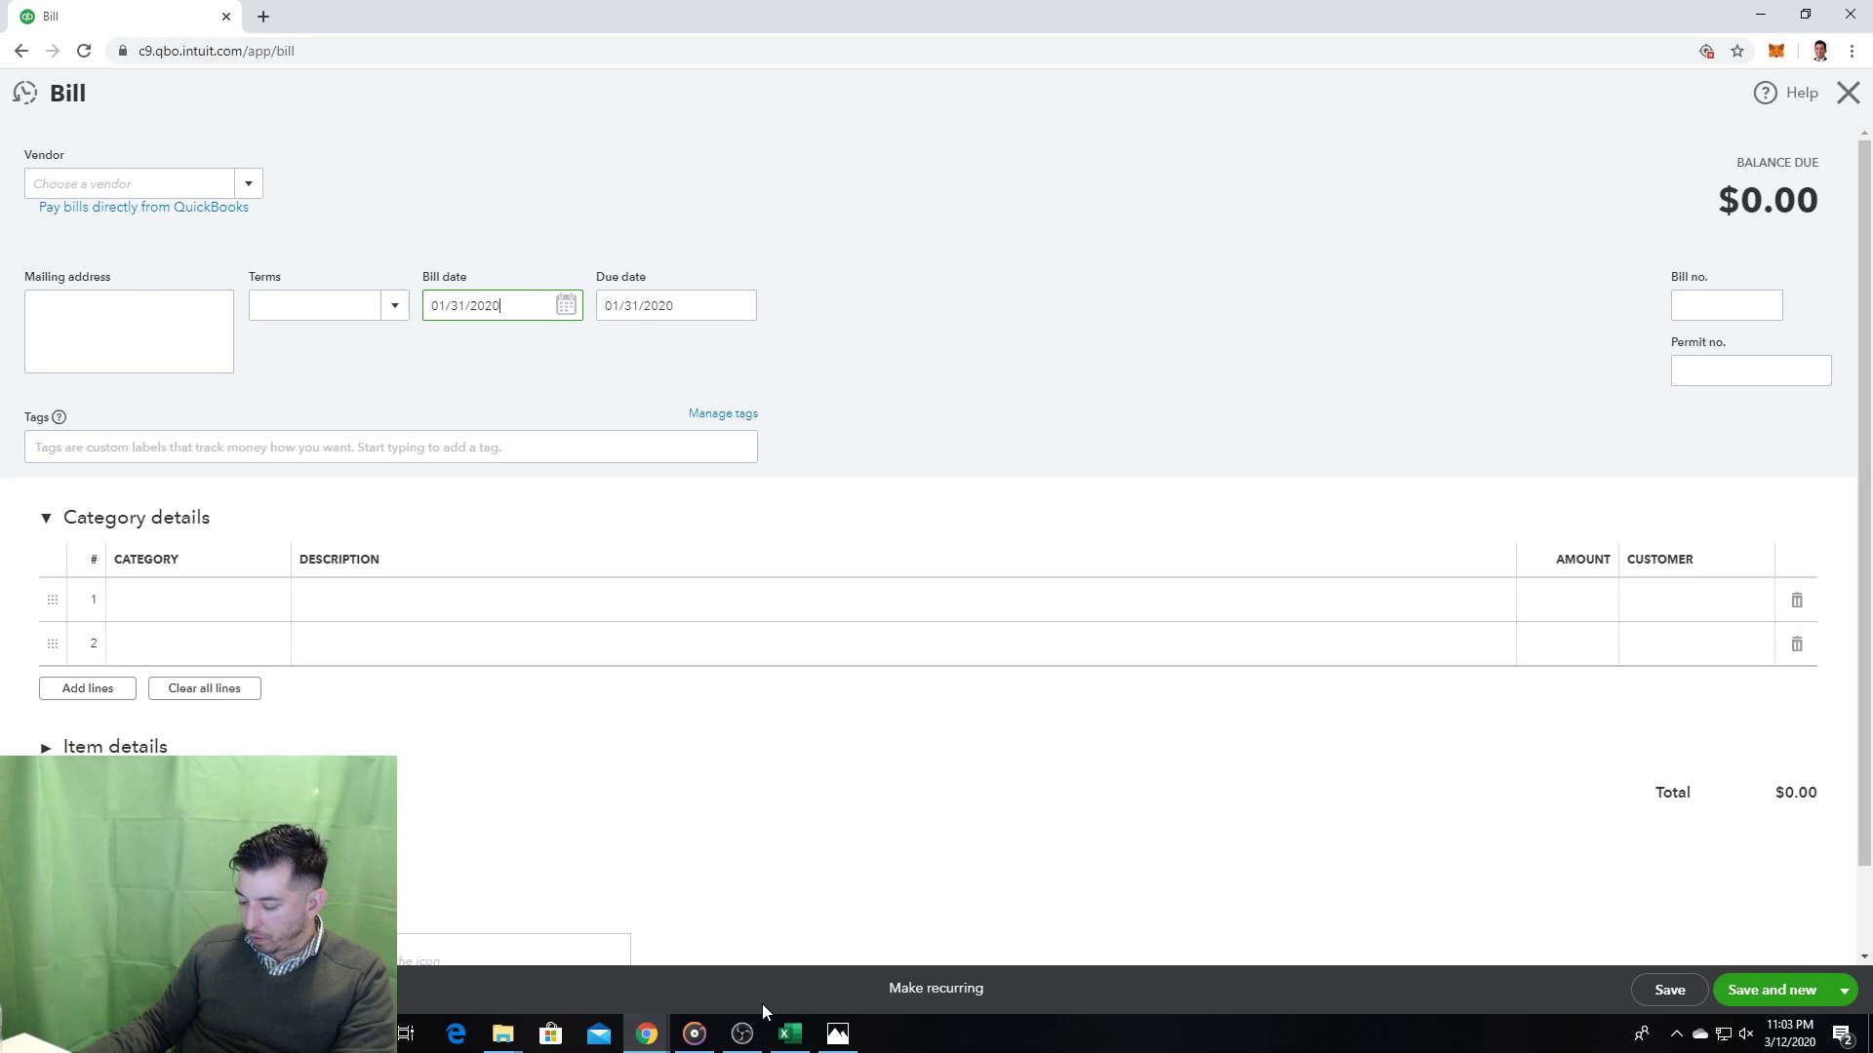
pyautogui.click(838, 1034)
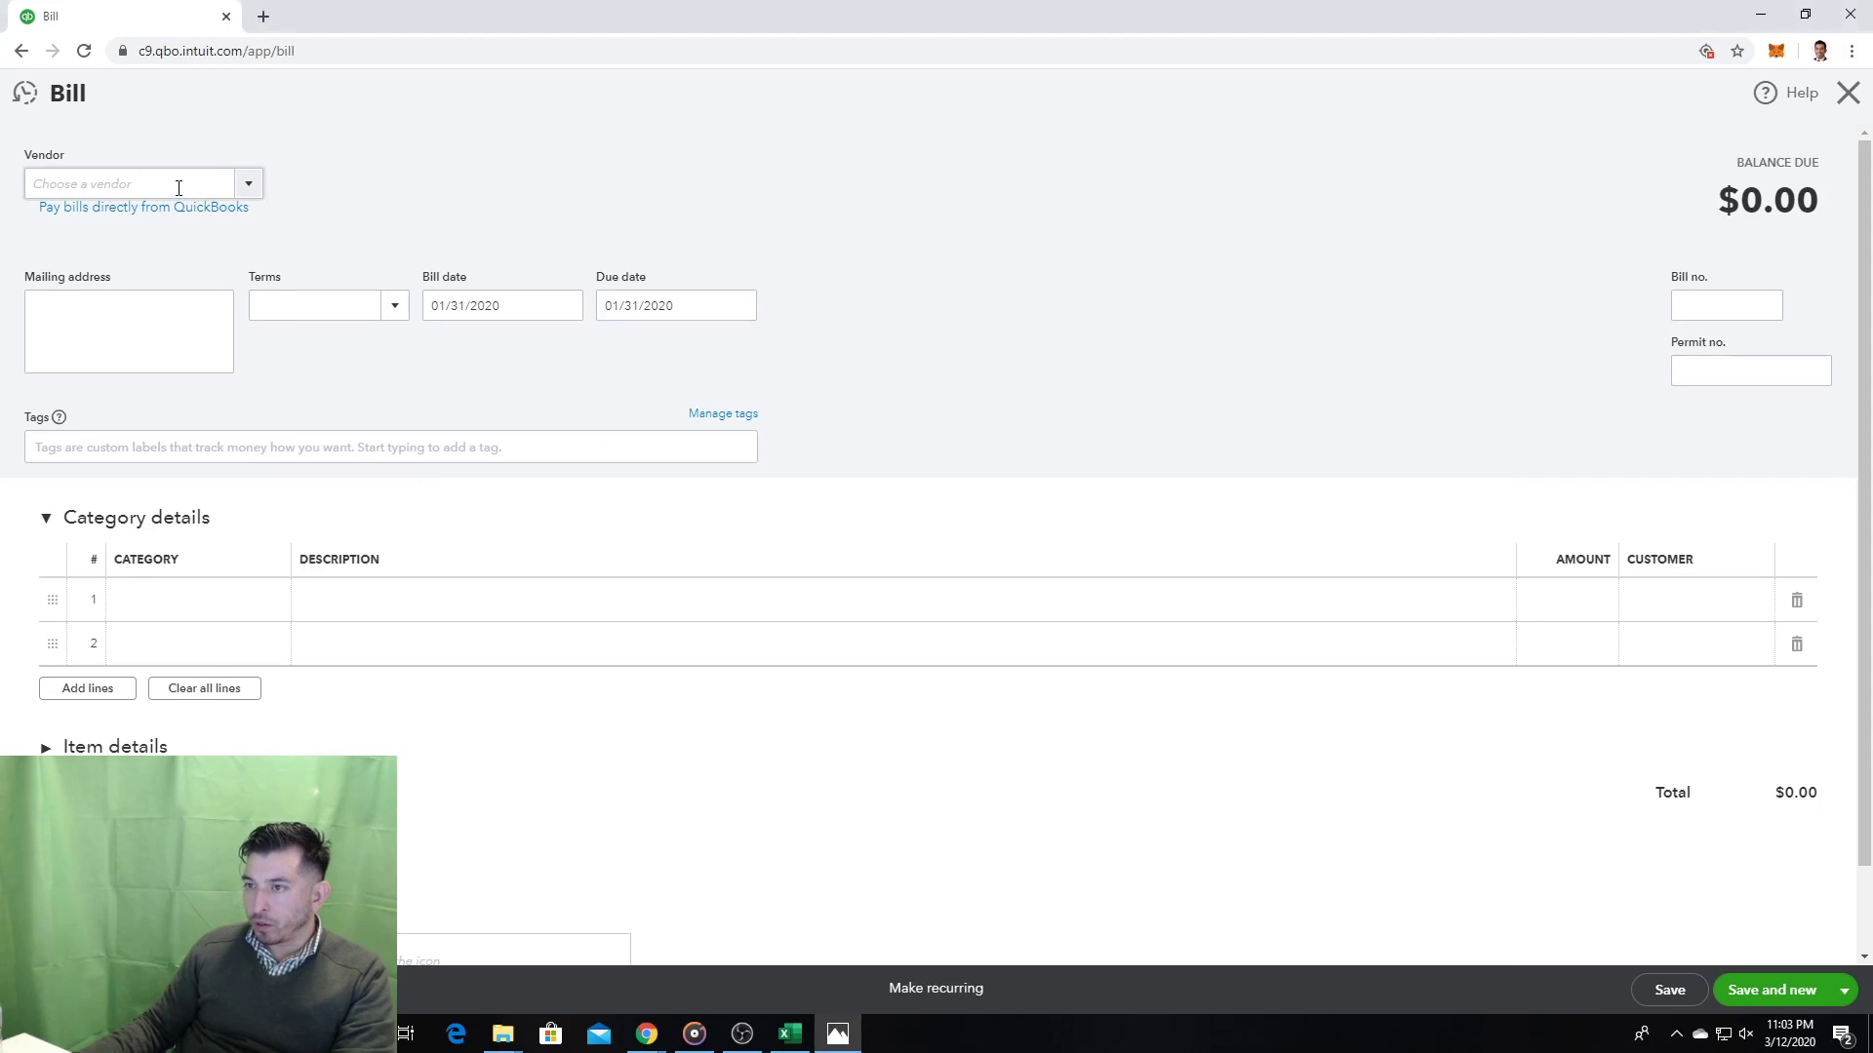
pyautogui.click(179, 185)
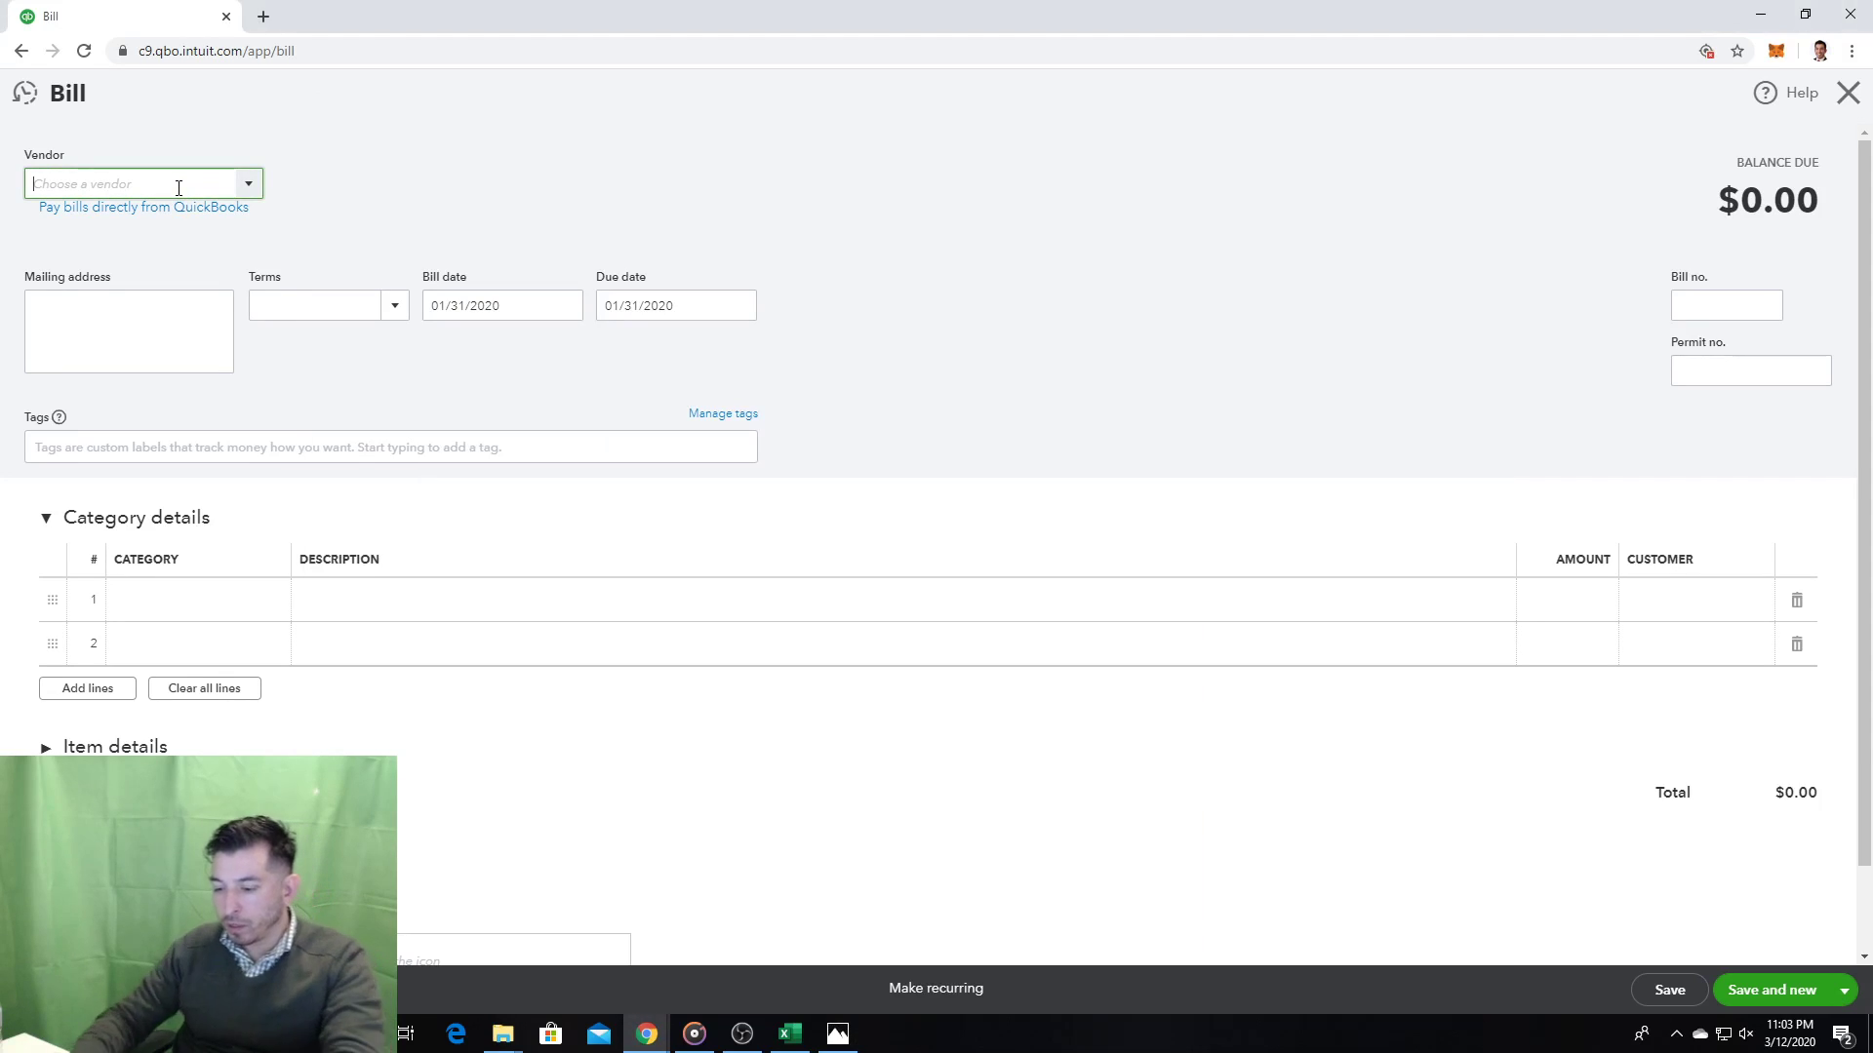
pyautogui.write('Metro E')
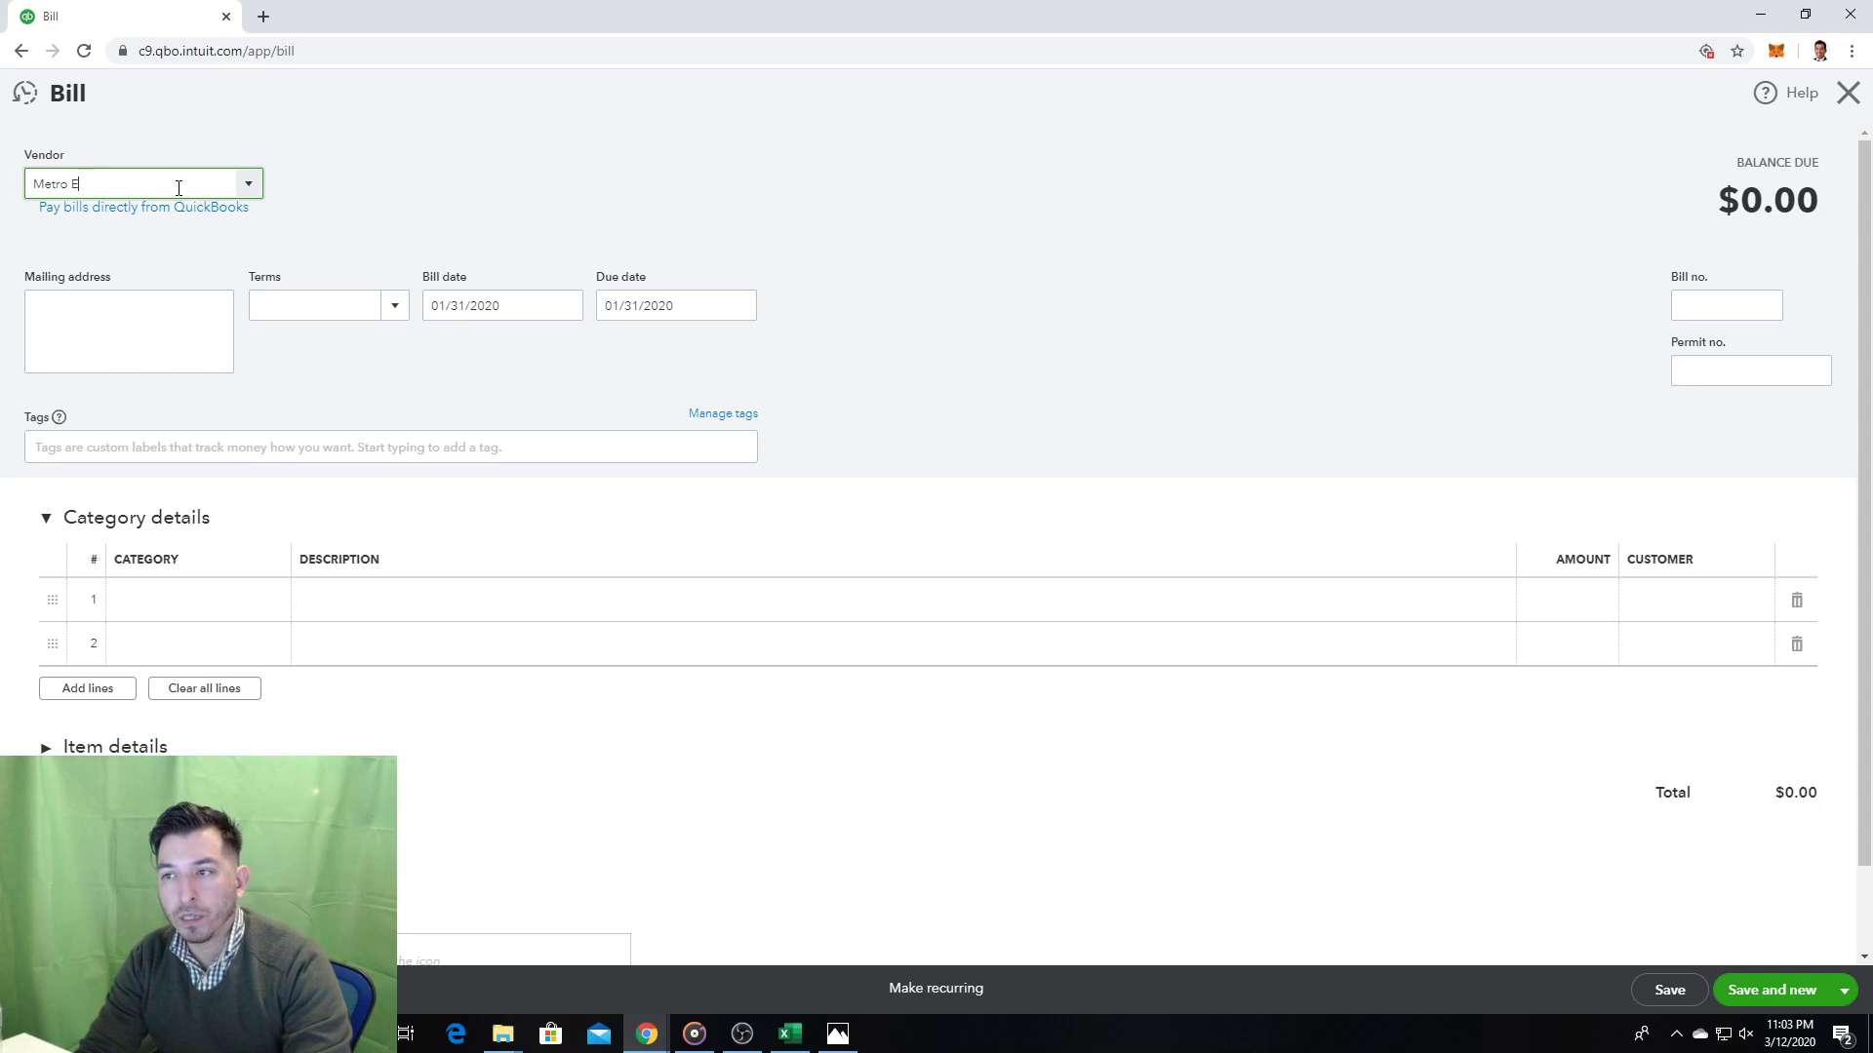
pyautogui.write('lectric Co')
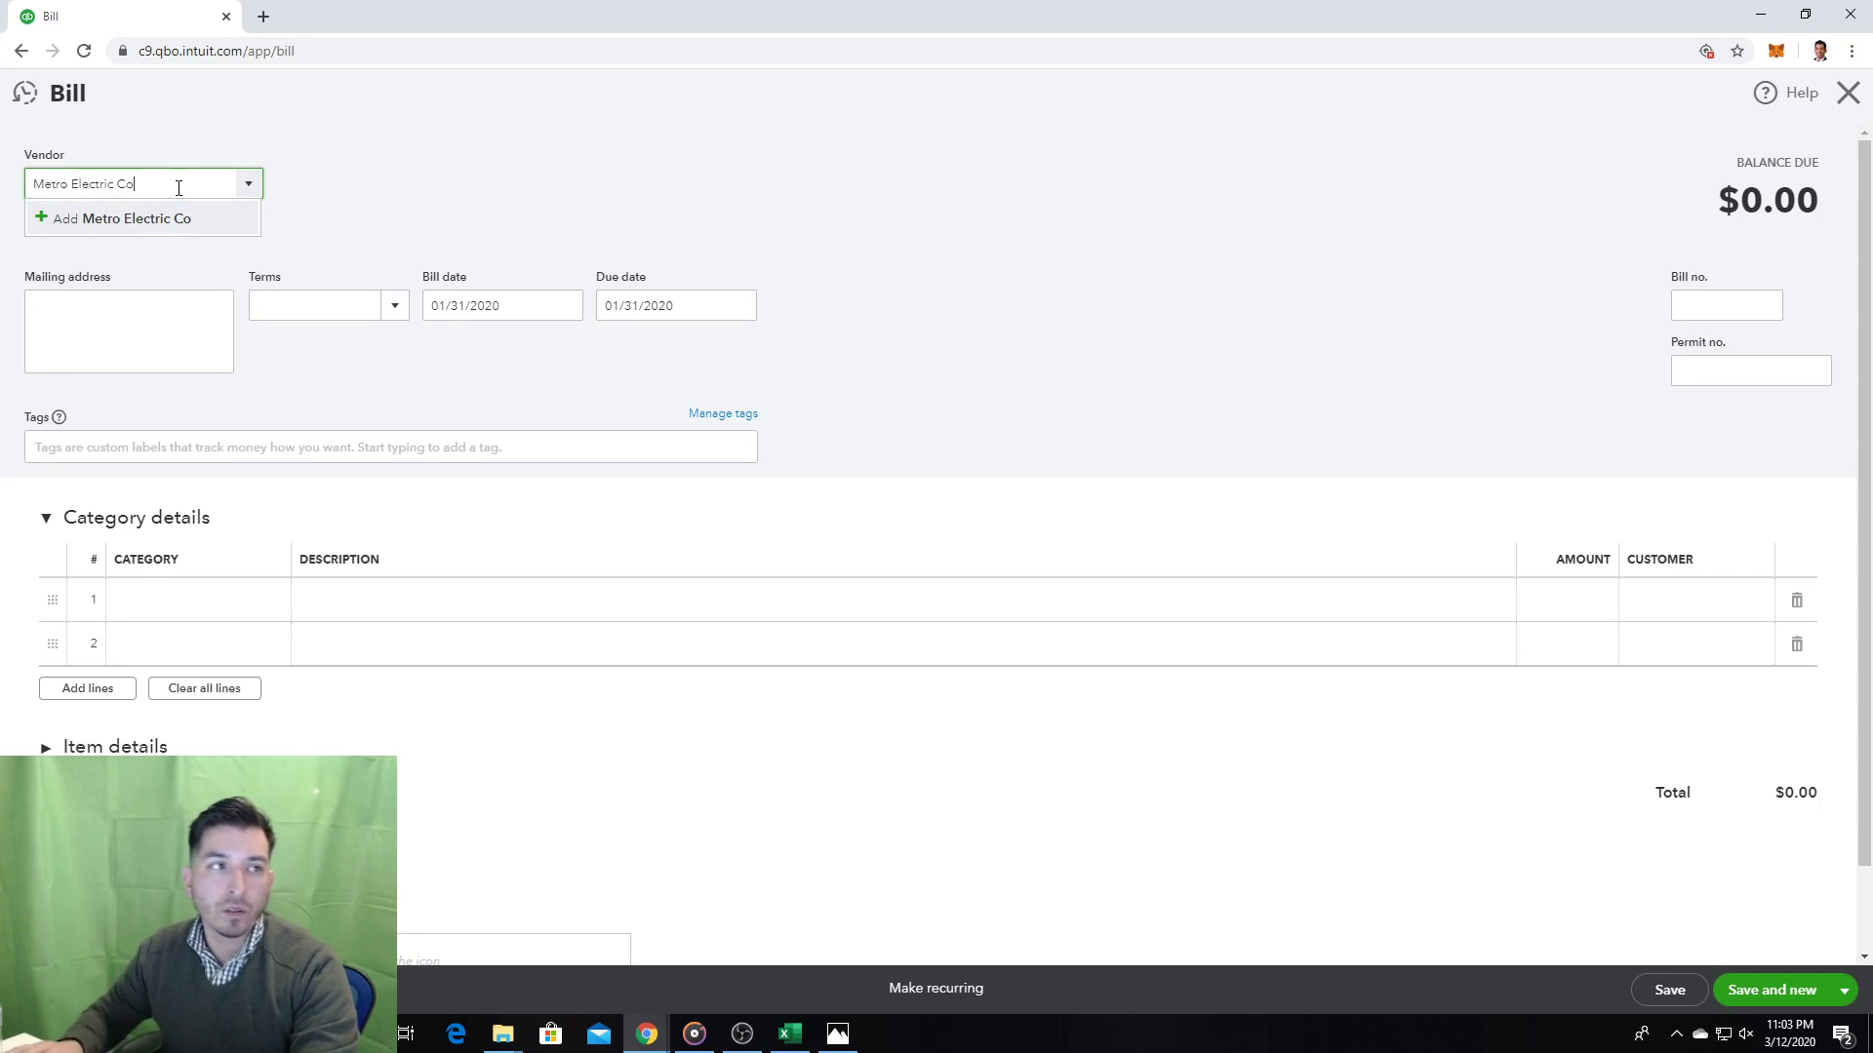
pyautogui.press('Return')
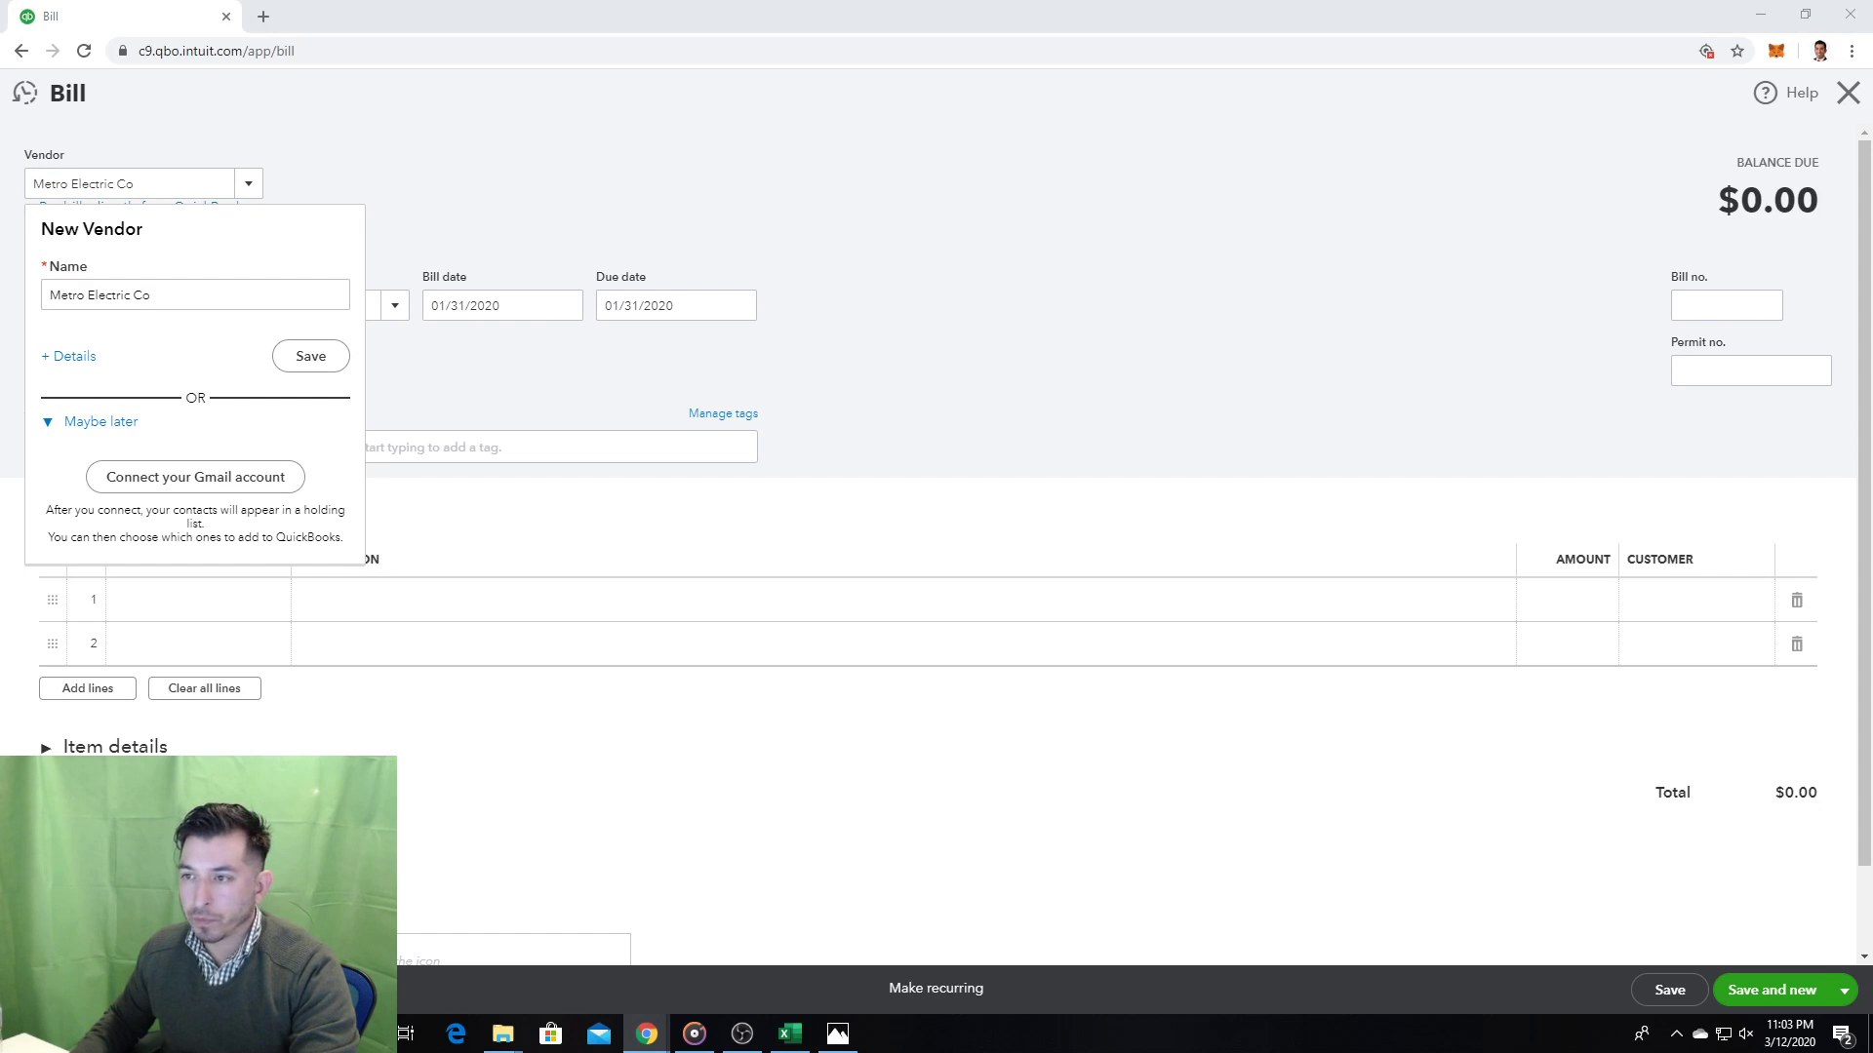
pyautogui.click(304, 361)
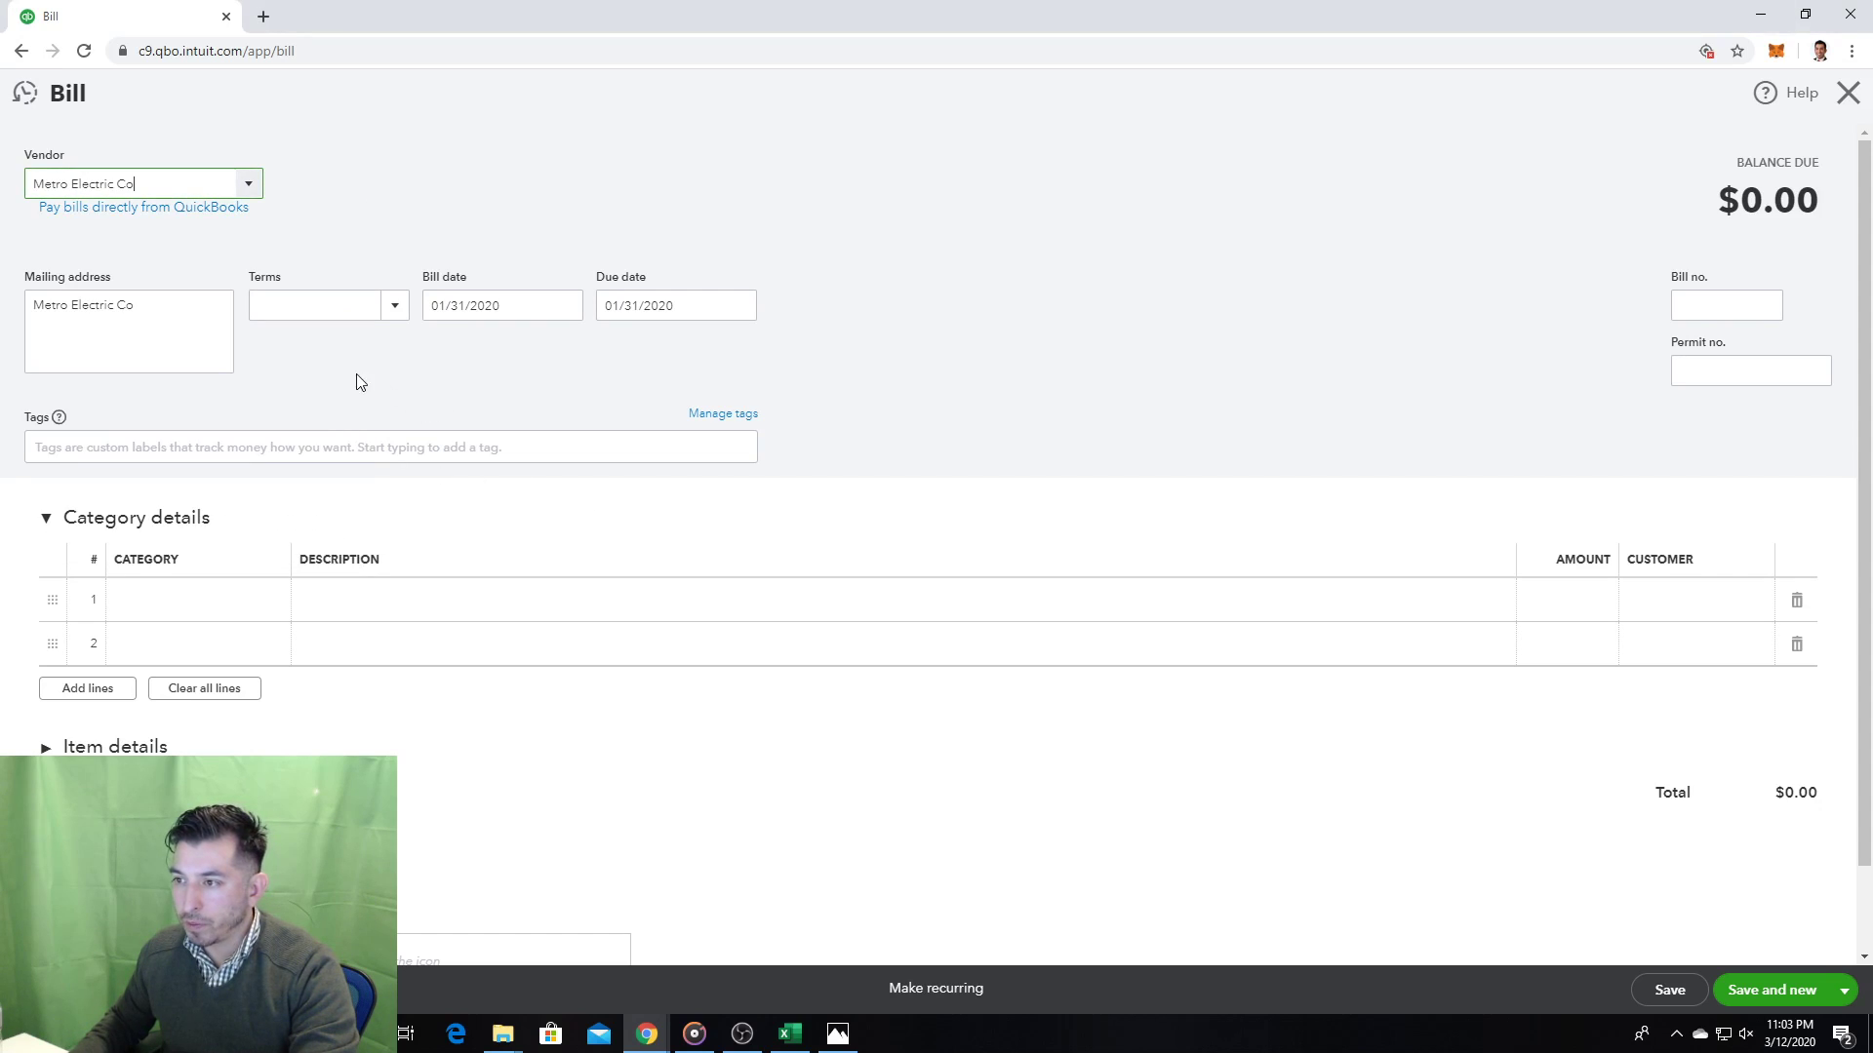
# Step: Set the Metro Electric Co bill's terms to Net 30 and check the practice-set page photo for its account instructions
pyautogui.click(395, 305)
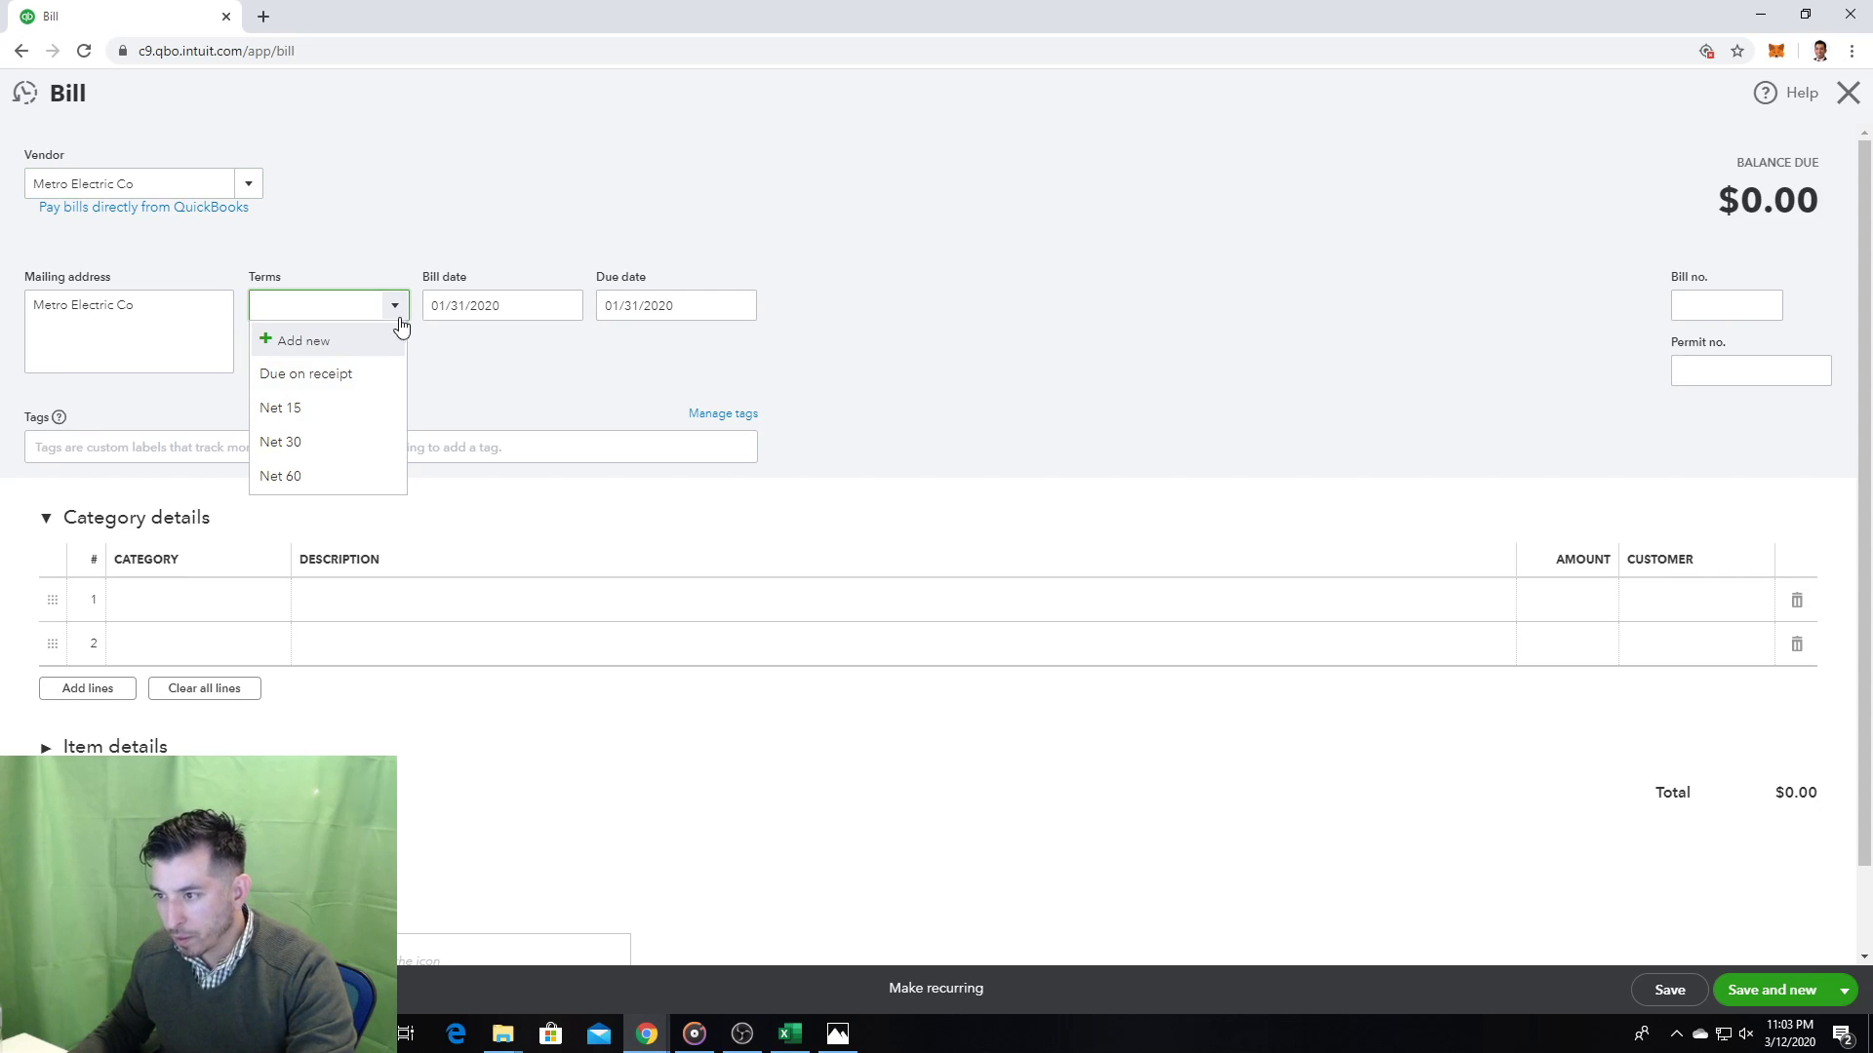
pyautogui.click(337, 443)
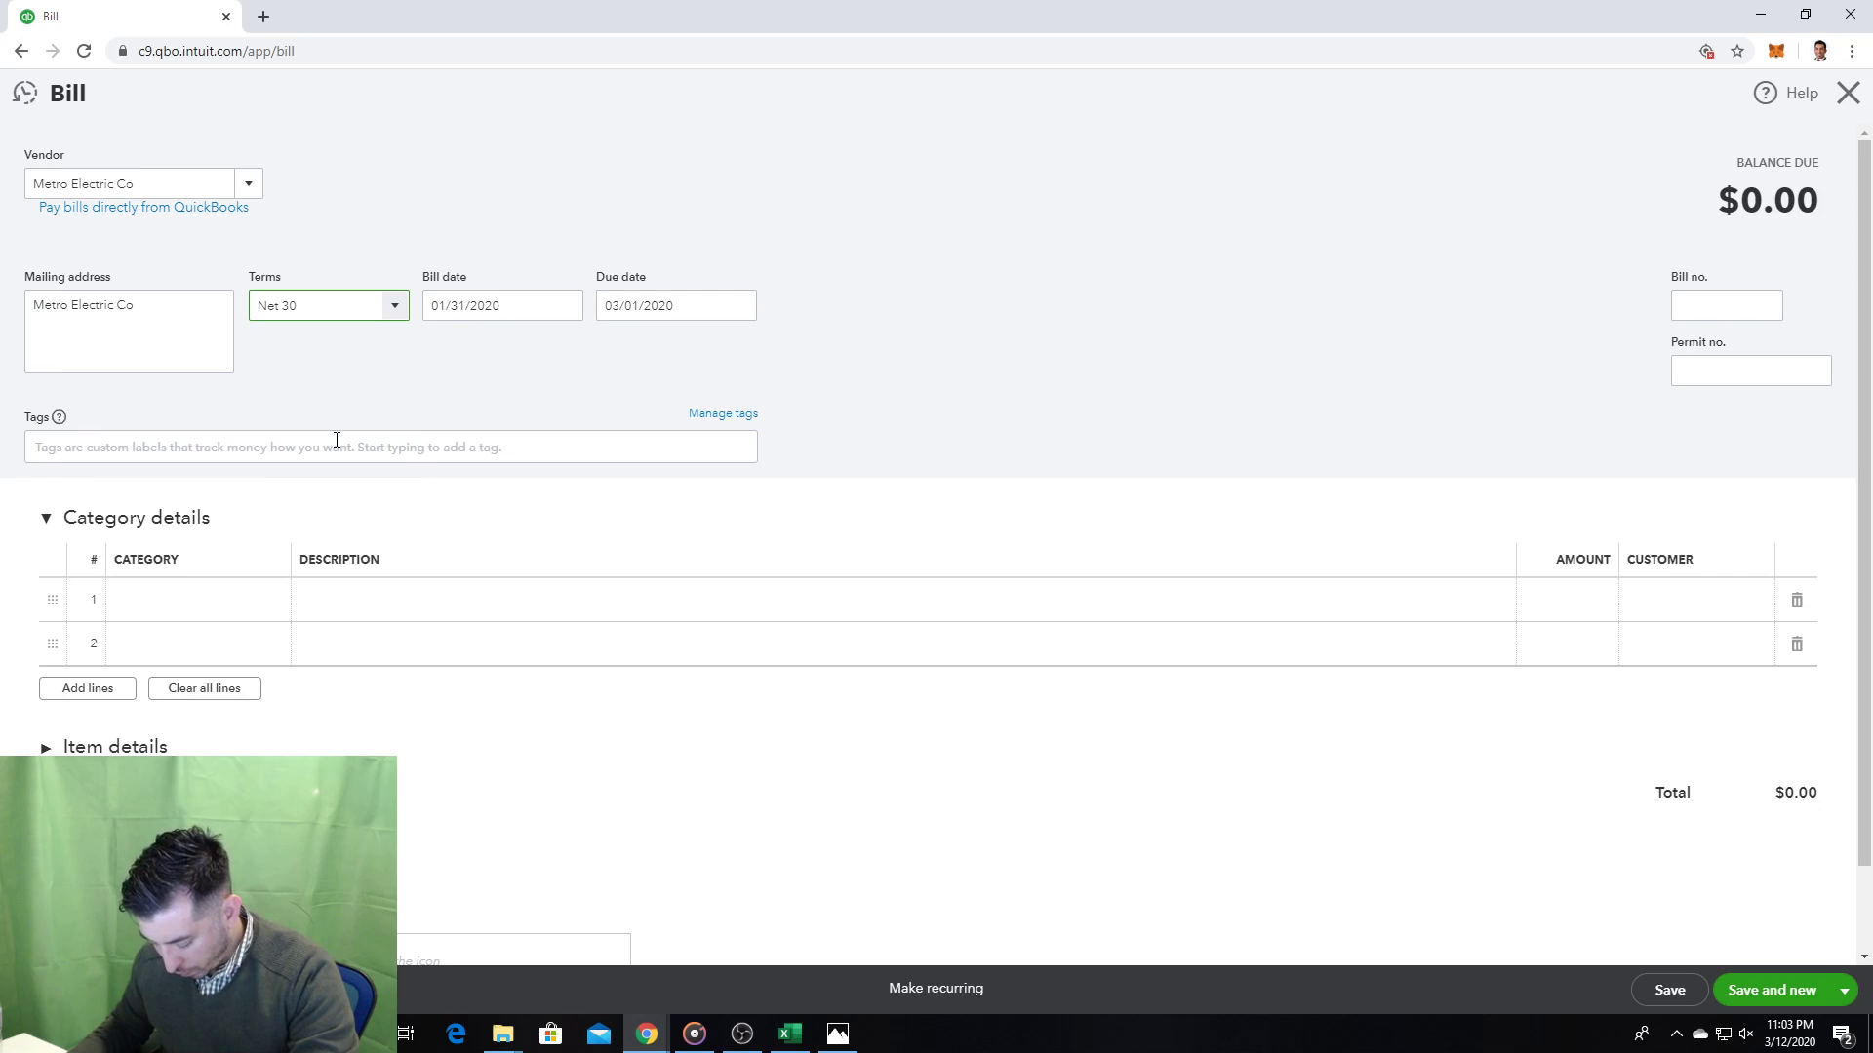
pyautogui.click(837, 1033)
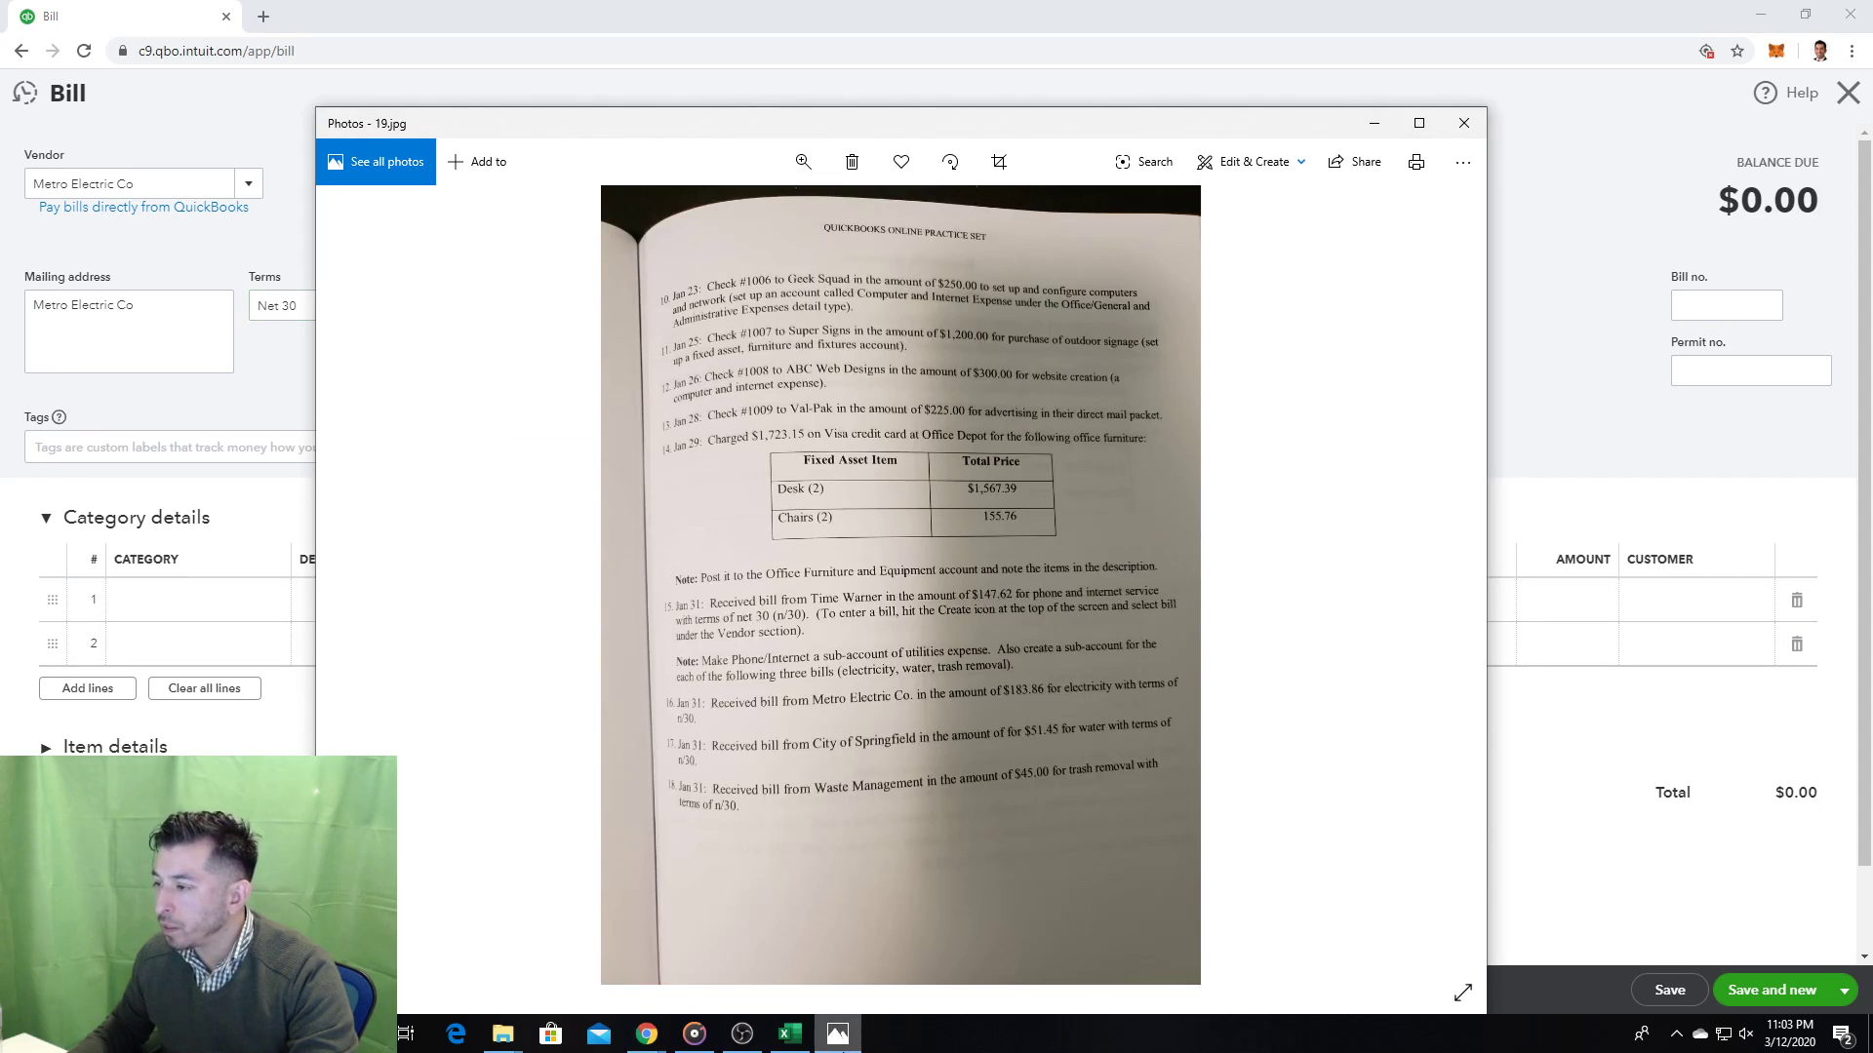
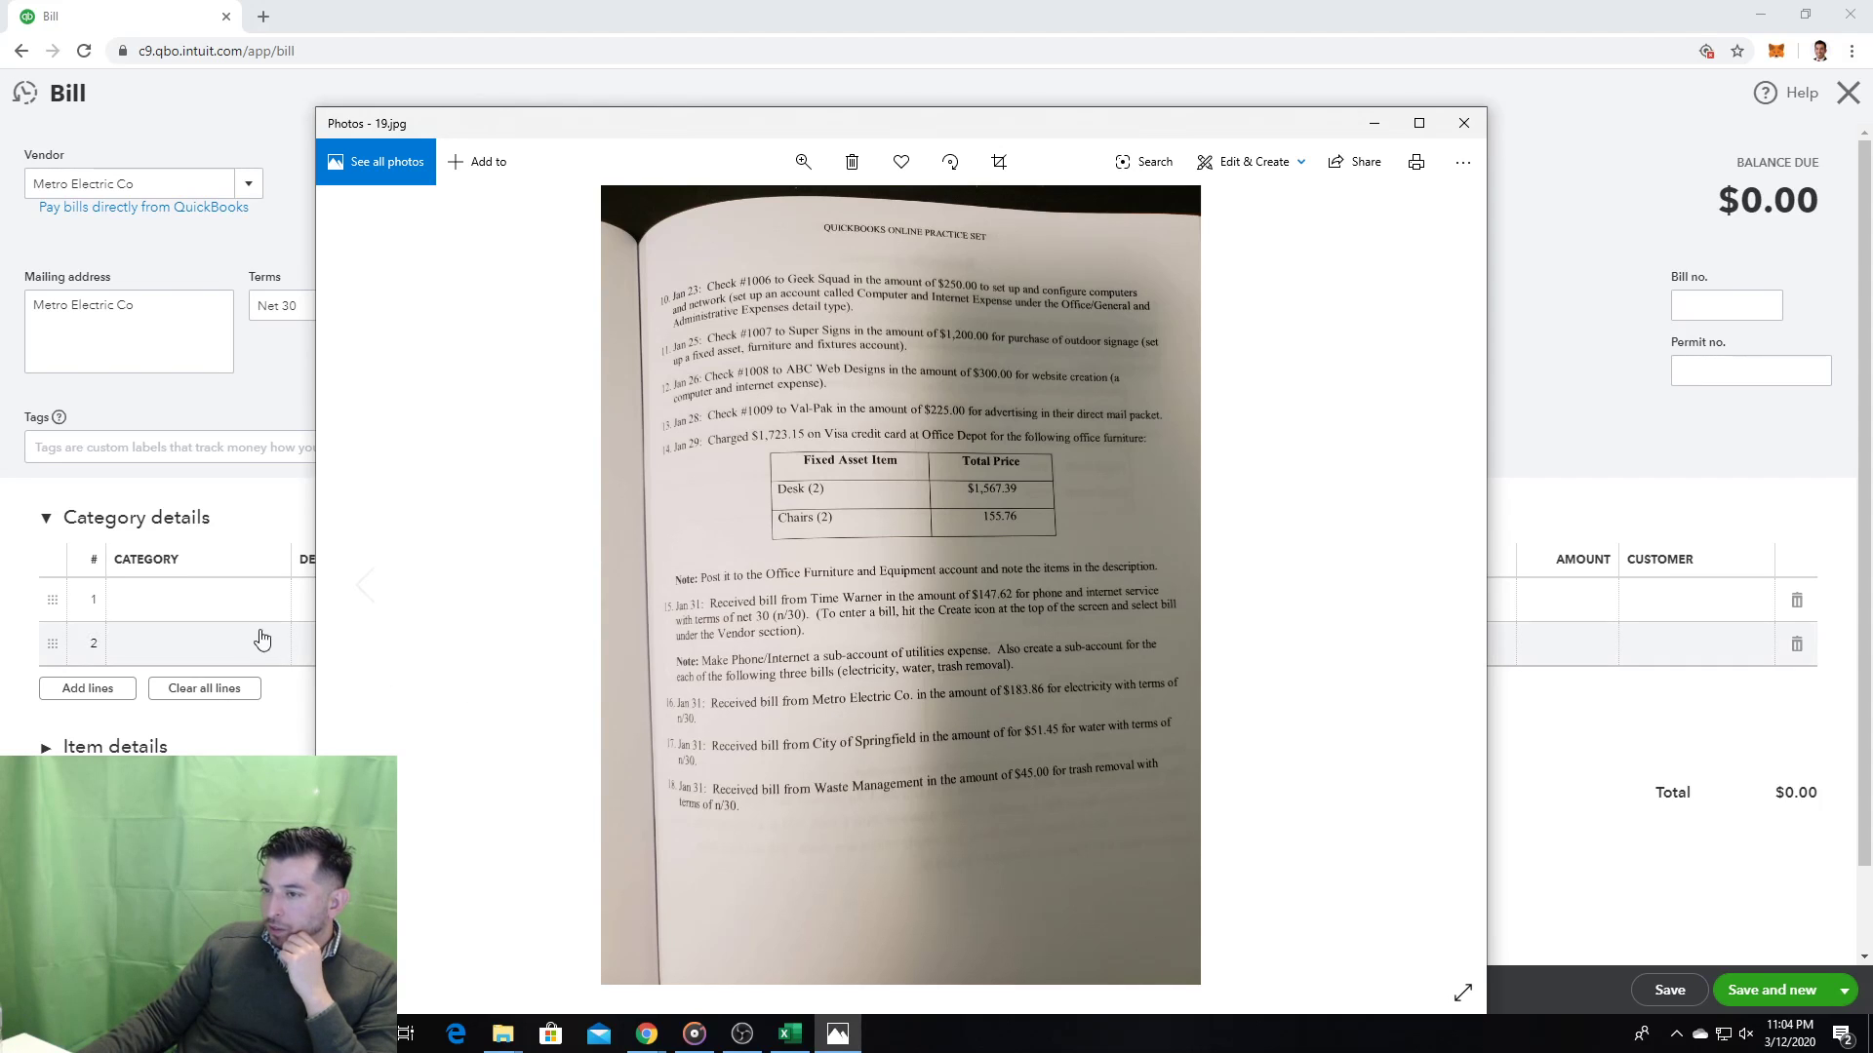
# Step: Start a new expense account named Electric from the bill's first category line
pyautogui.click(248, 603)
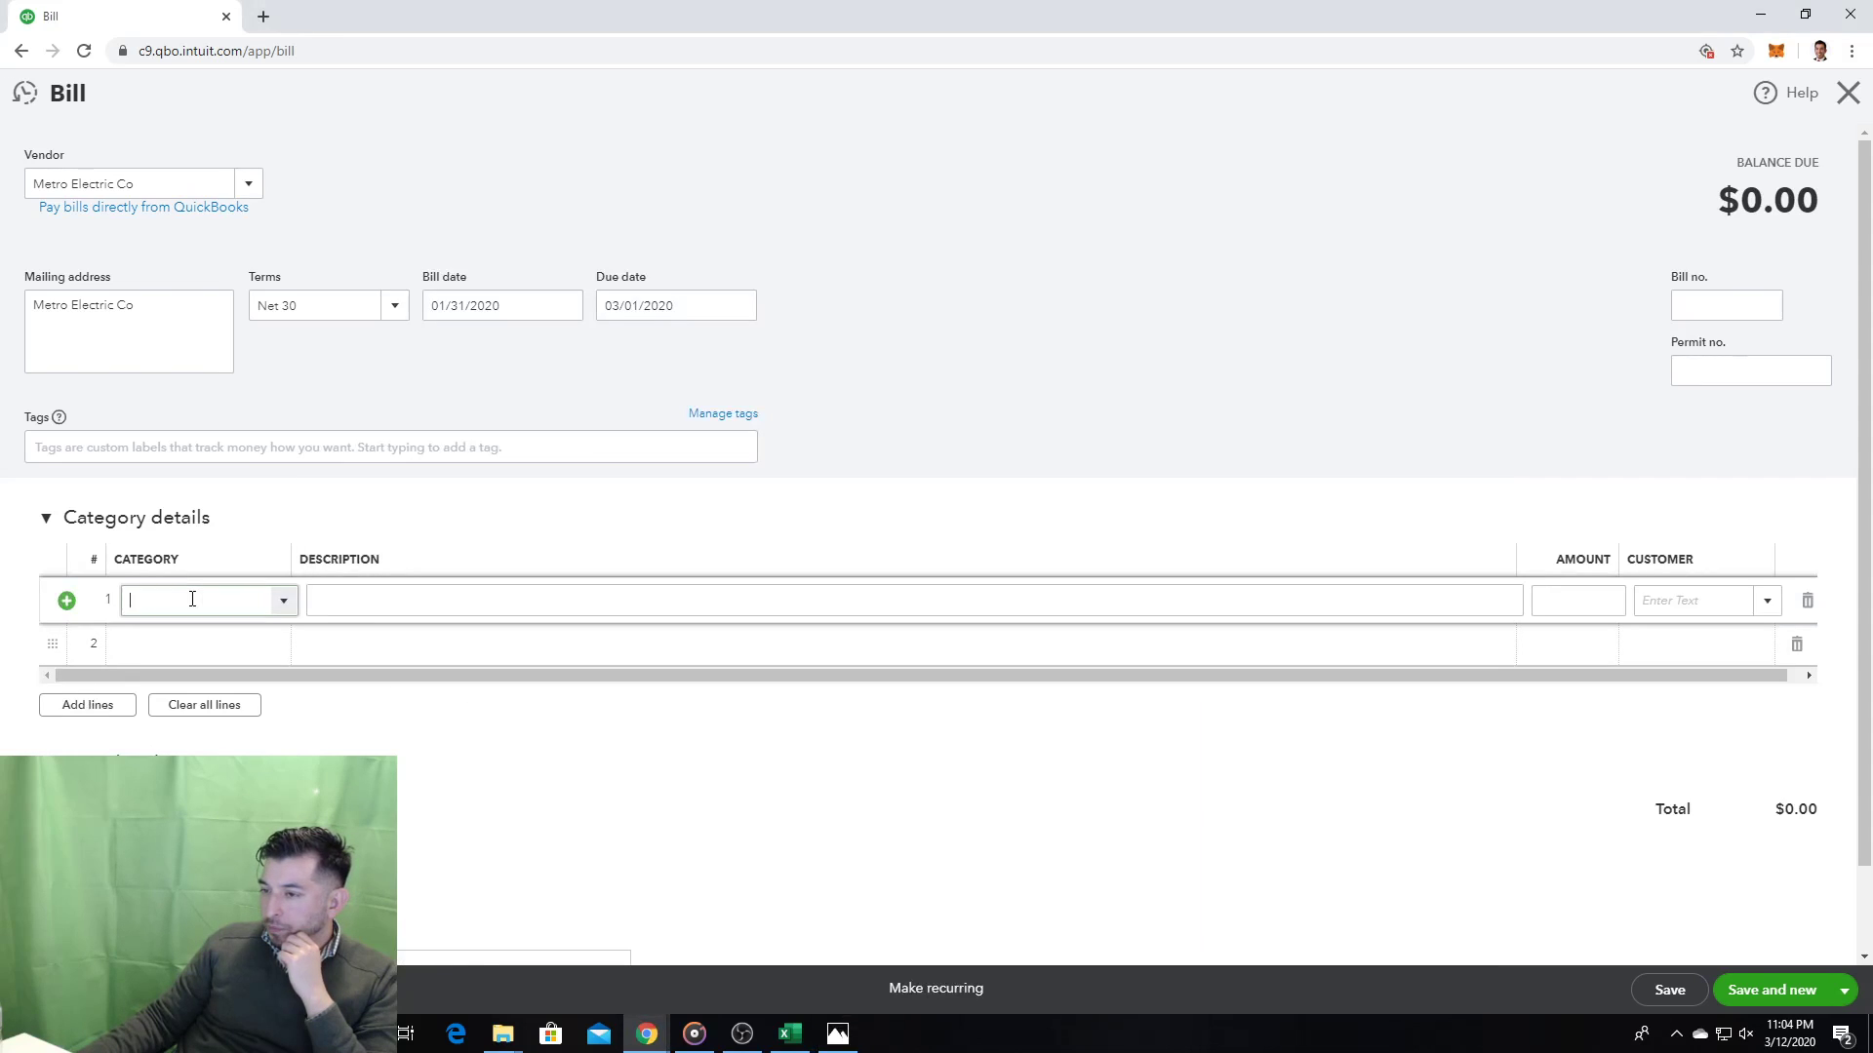
pyautogui.click(290, 611)
pyautogui.click(288, 611)
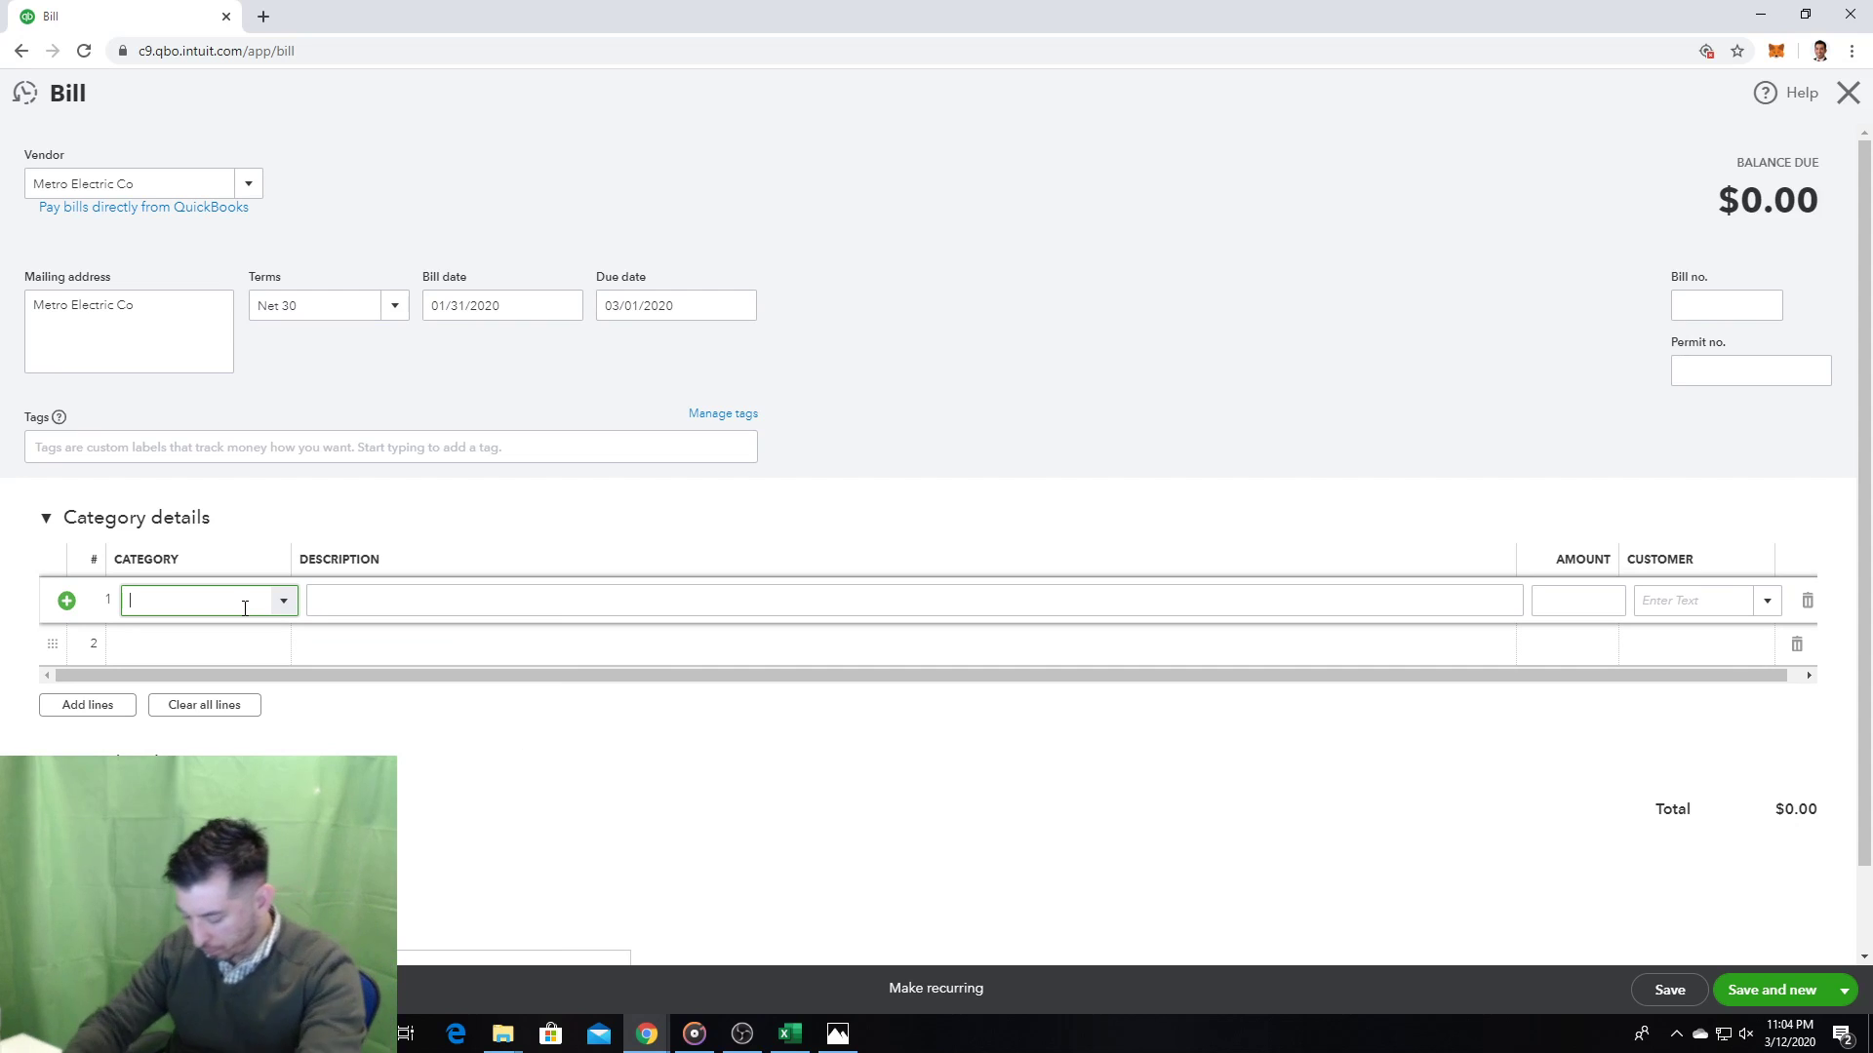
pyautogui.write('Electri')
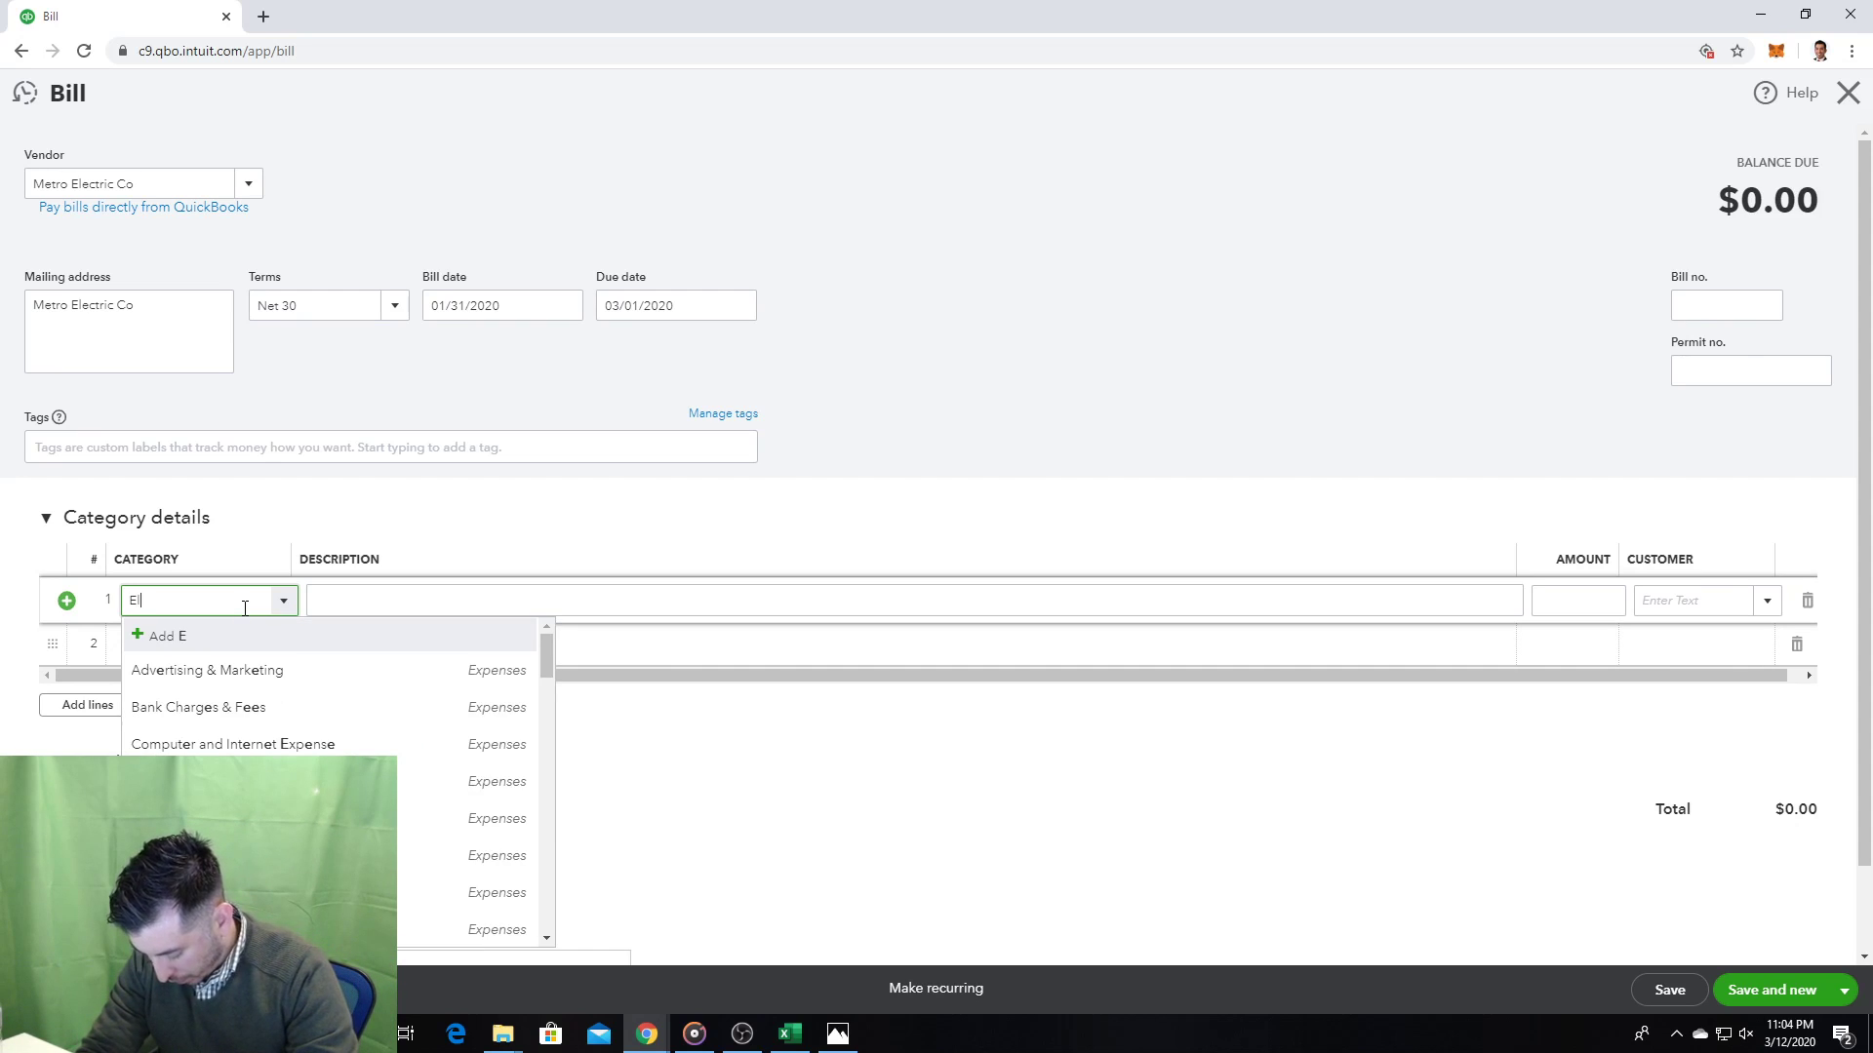
pyautogui.write('c')
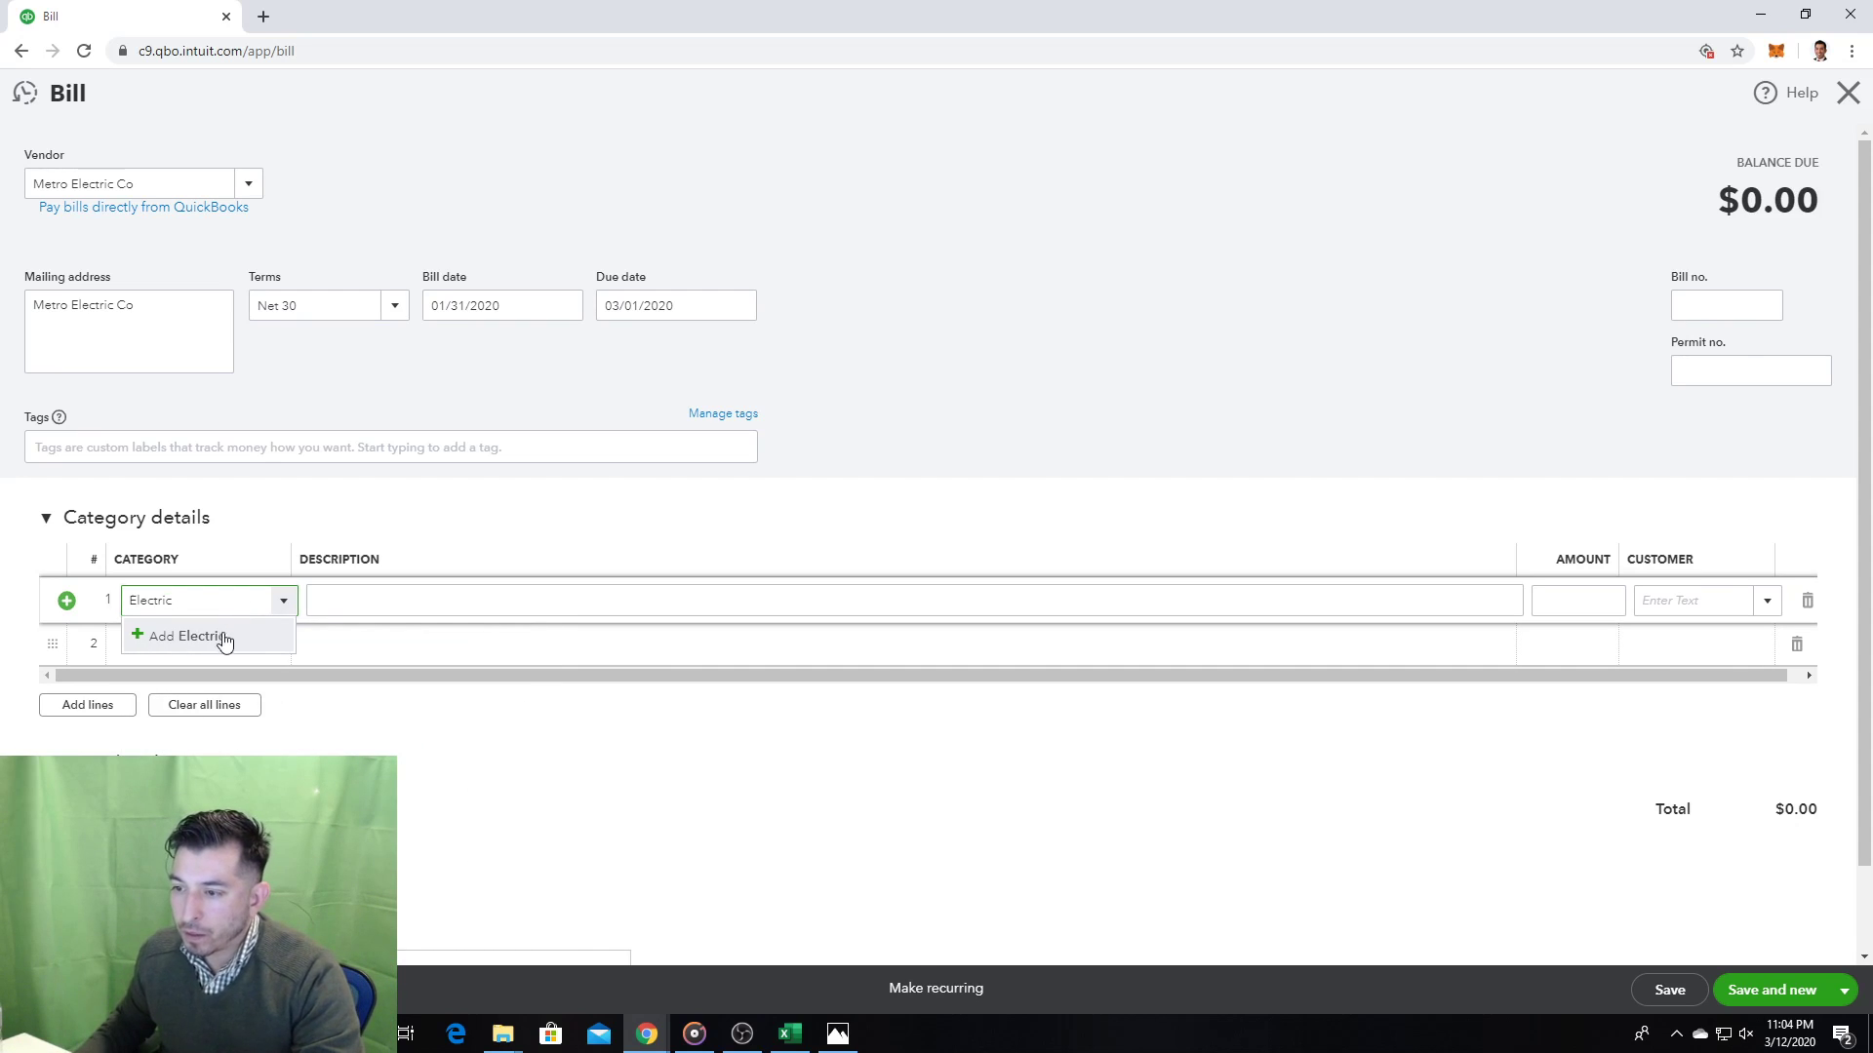
pyautogui.click(219, 635)
# Step: Make the Electric account a sub-account of Utilities
pyautogui.click(929, 446)
pyautogui.click(864, 387)
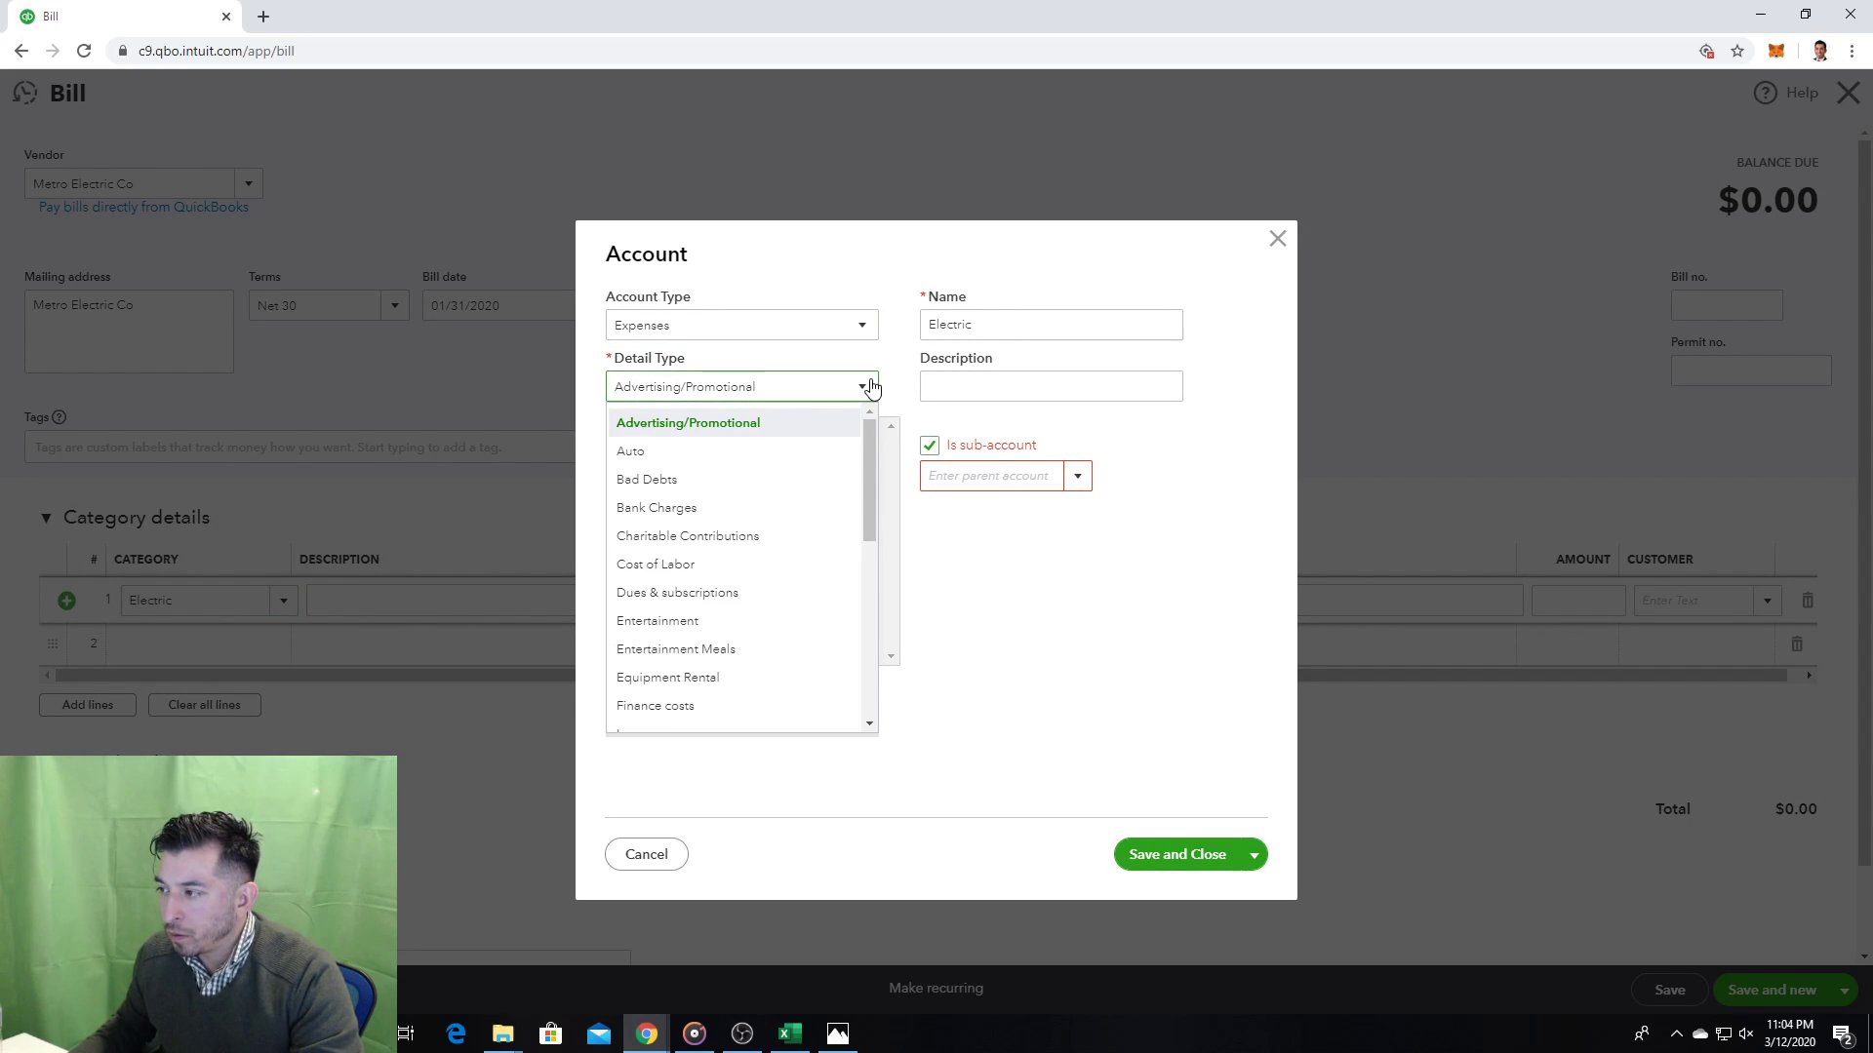
pyautogui.click(871, 387)
pyautogui.click(1076, 475)
pyautogui.write('u')
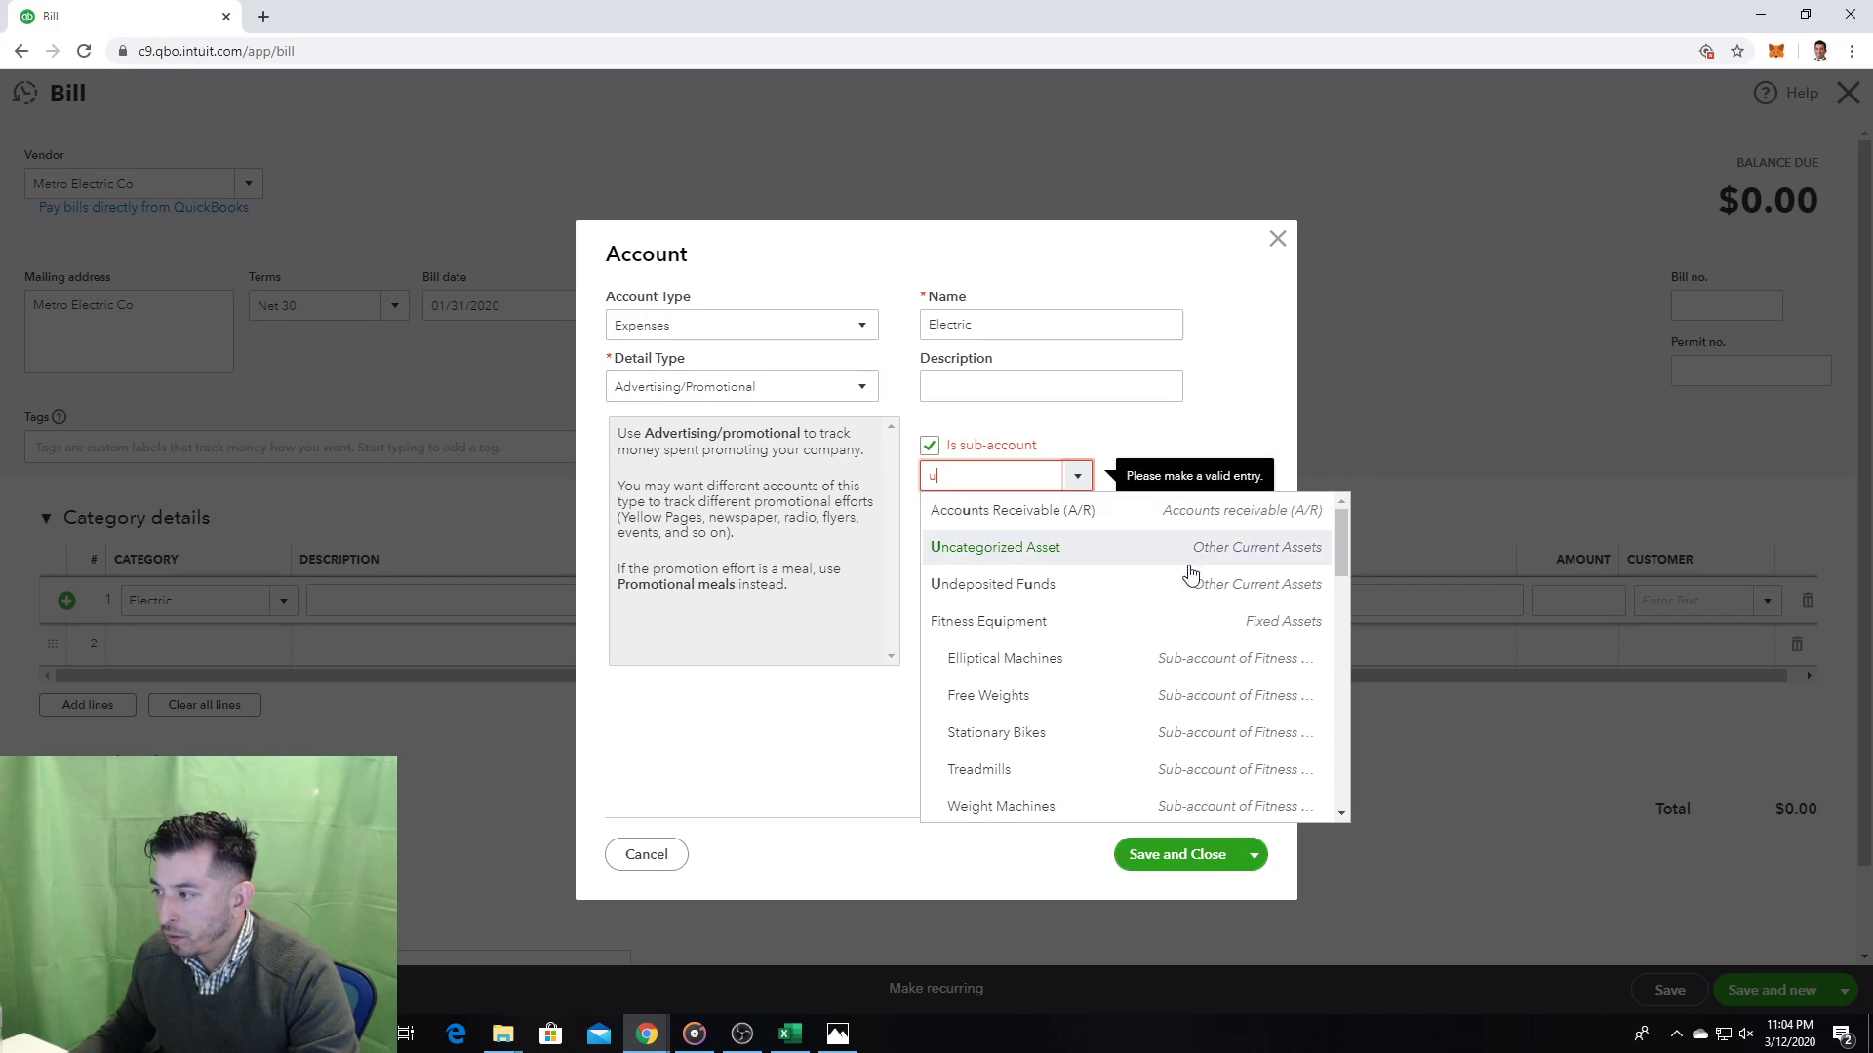
pyautogui.moveTo(1340, 562); pyautogui.dragTo(1354, 779)
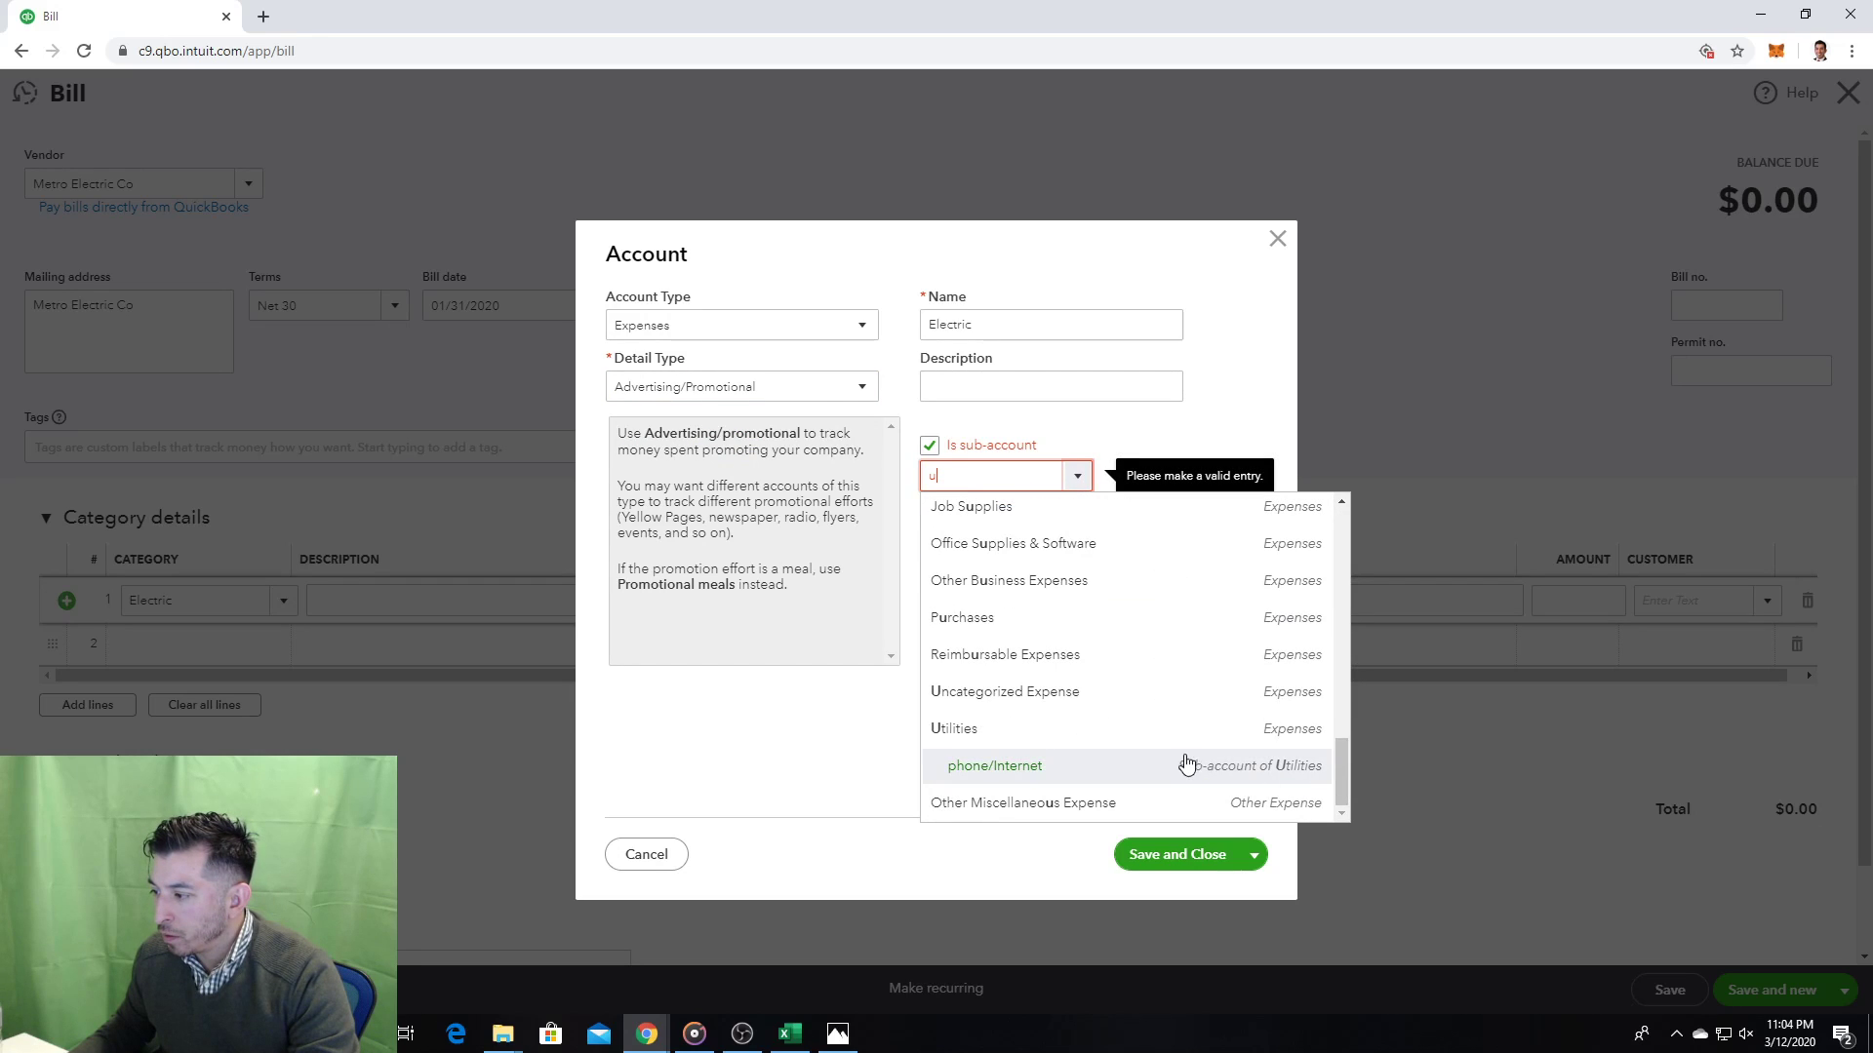
pyautogui.click(1106, 732)
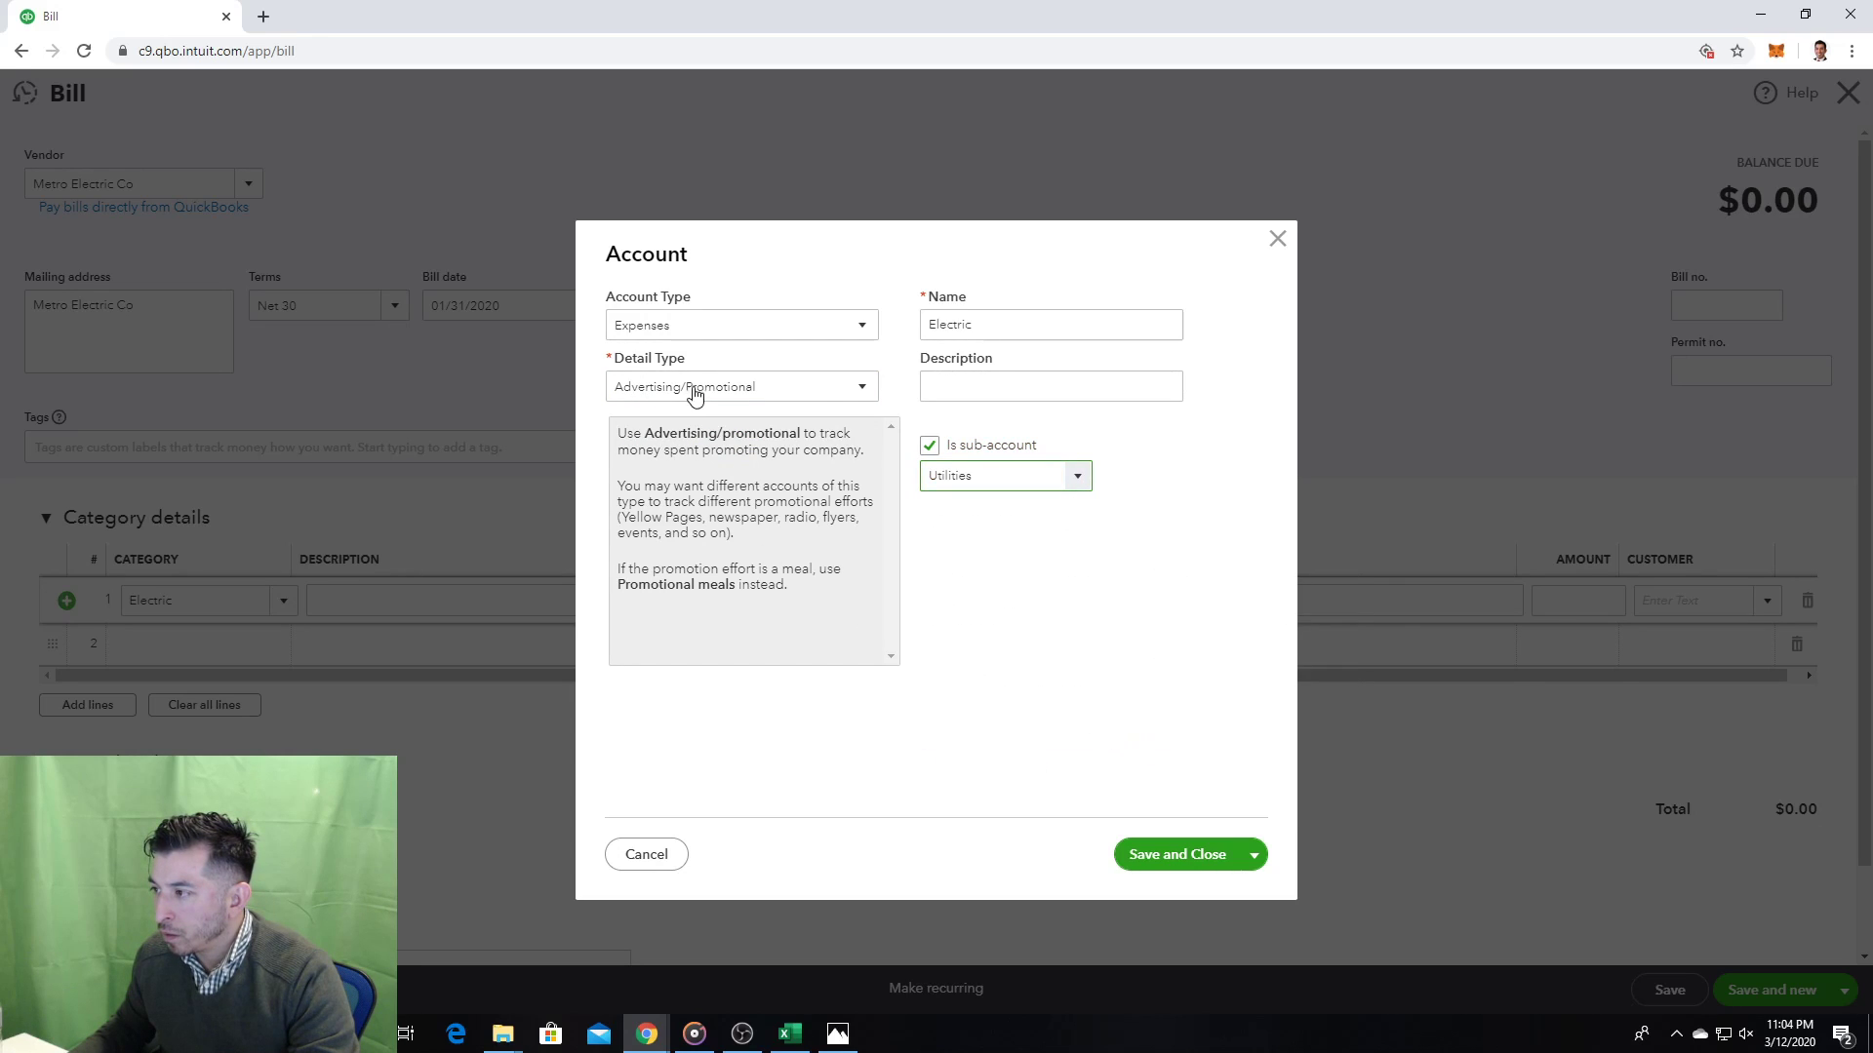
# Step: Set the Electric account's detail type to Utilities and save the account to the bill line
pyautogui.click(772, 395)
pyautogui.moveTo(872, 488); pyautogui.dragTo(897, 723)
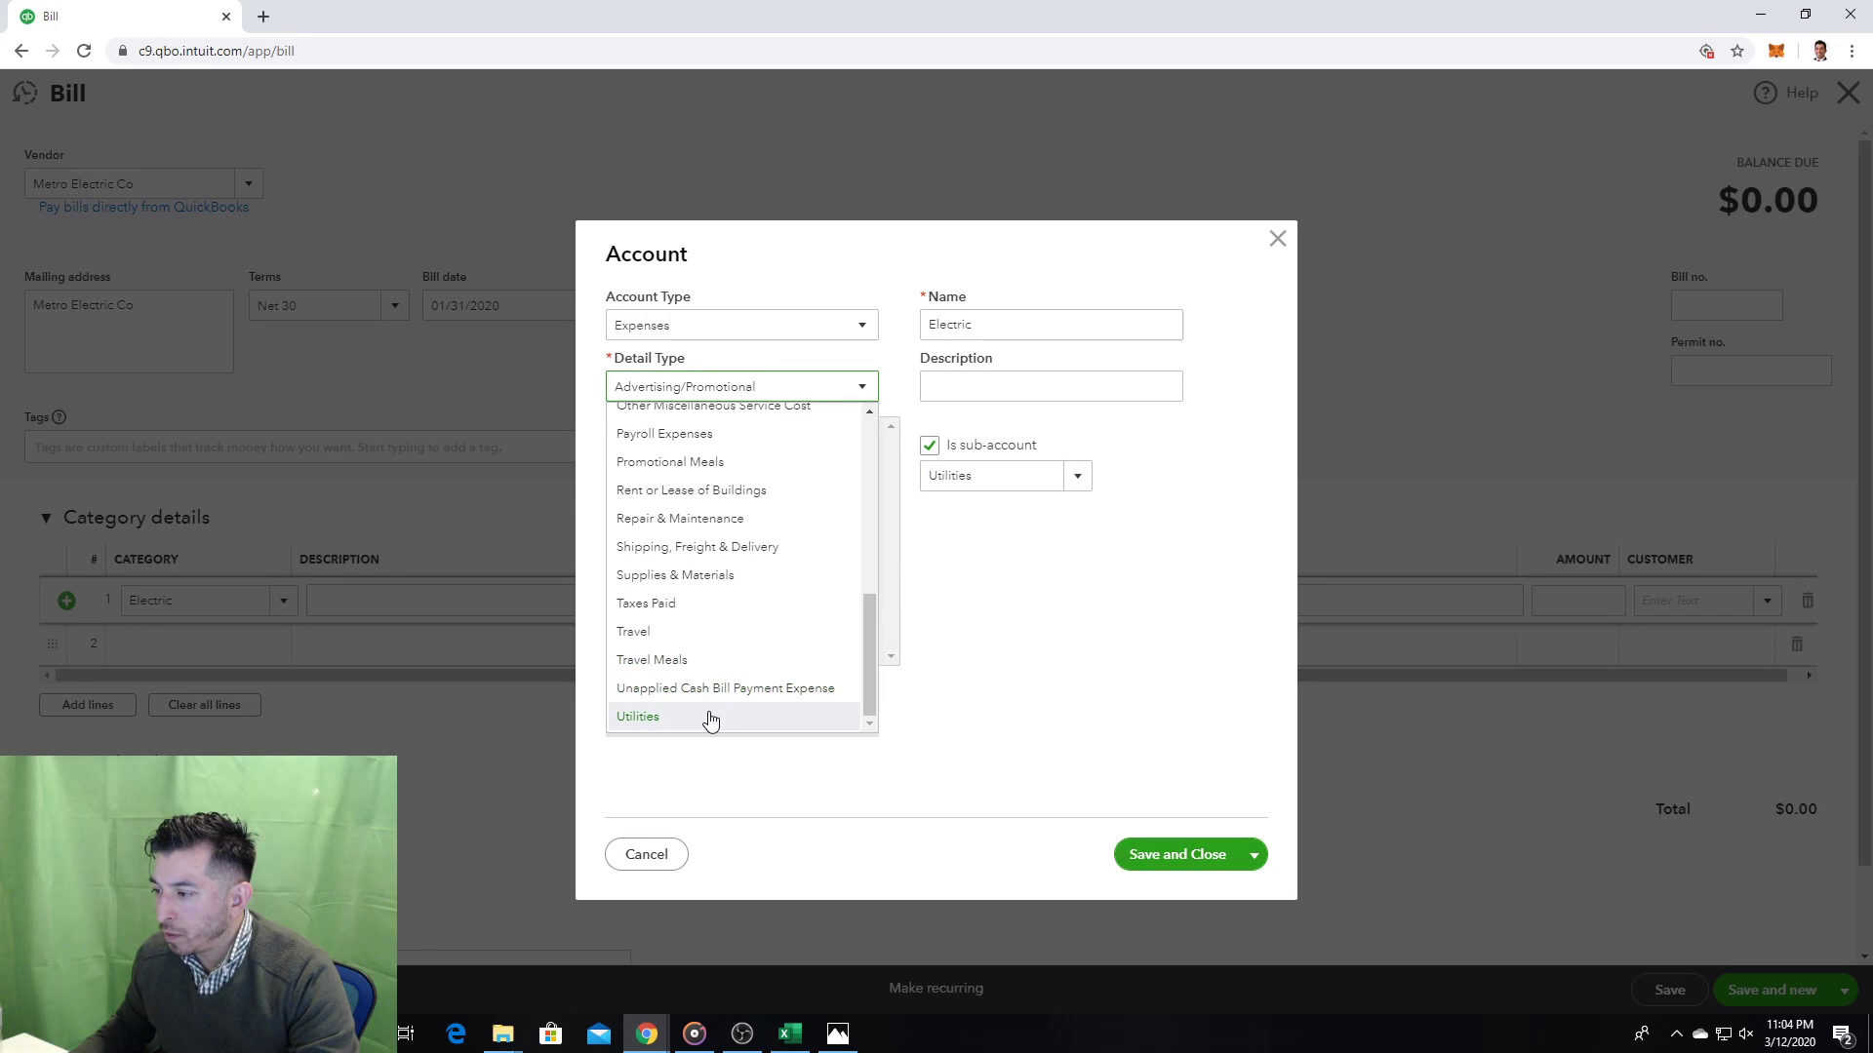
pyautogui.click(777, 716)
pyautogui.click(1153, 854)
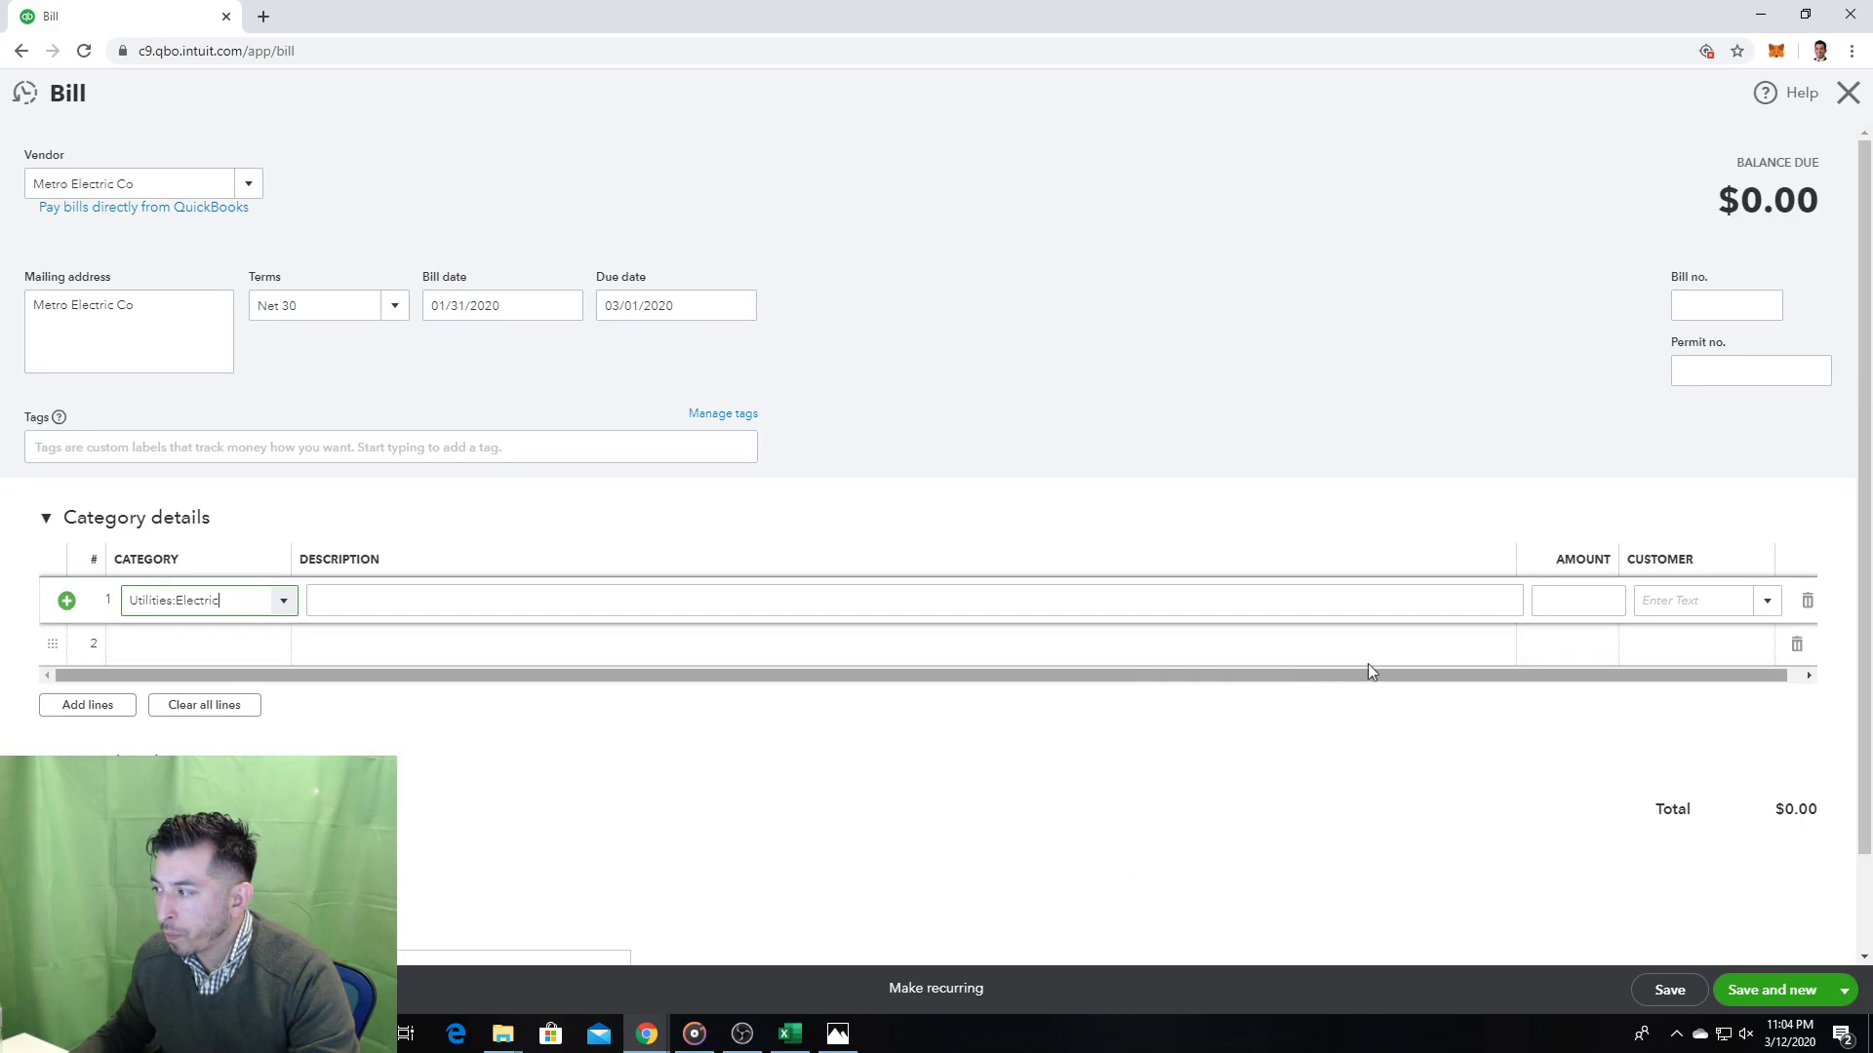
# Step: Set the Electric line's amount to 183.86, save the Metro Electric Co bill and start a new one
pyautogui.click(1576, 599)
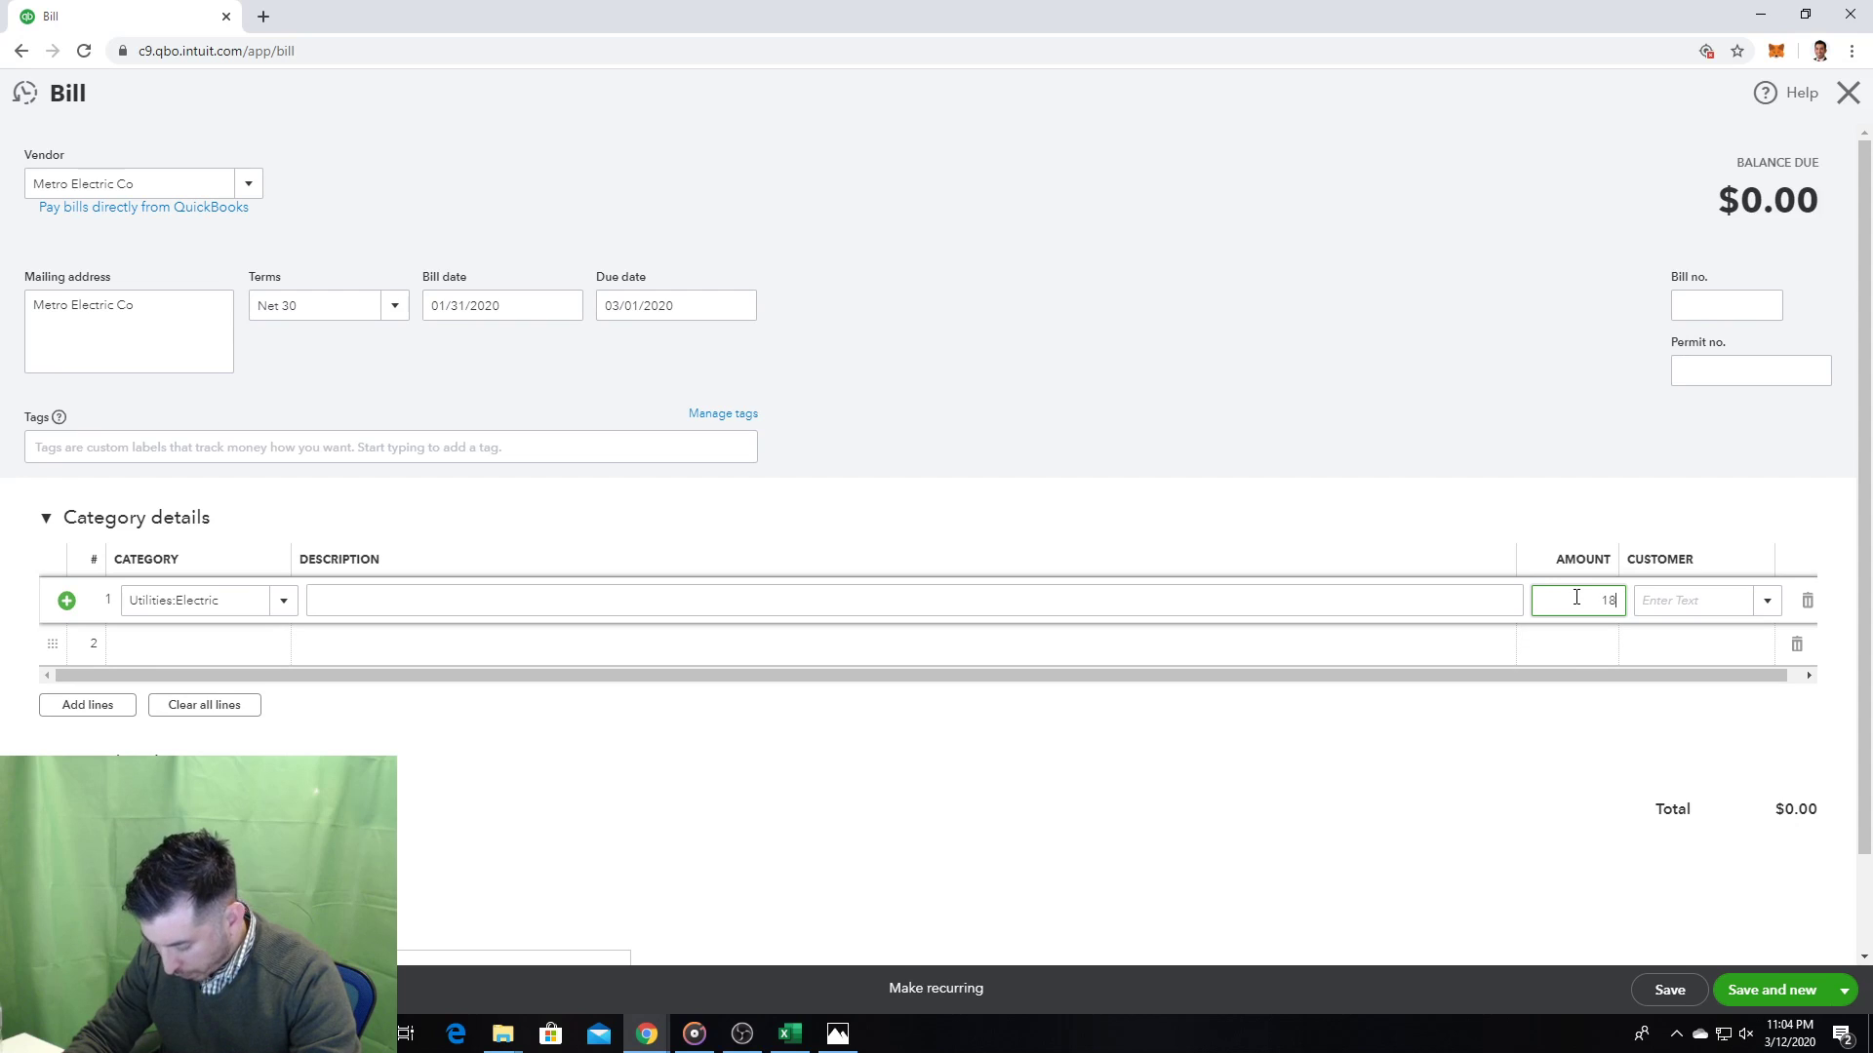
pyautogui.write('183.86')
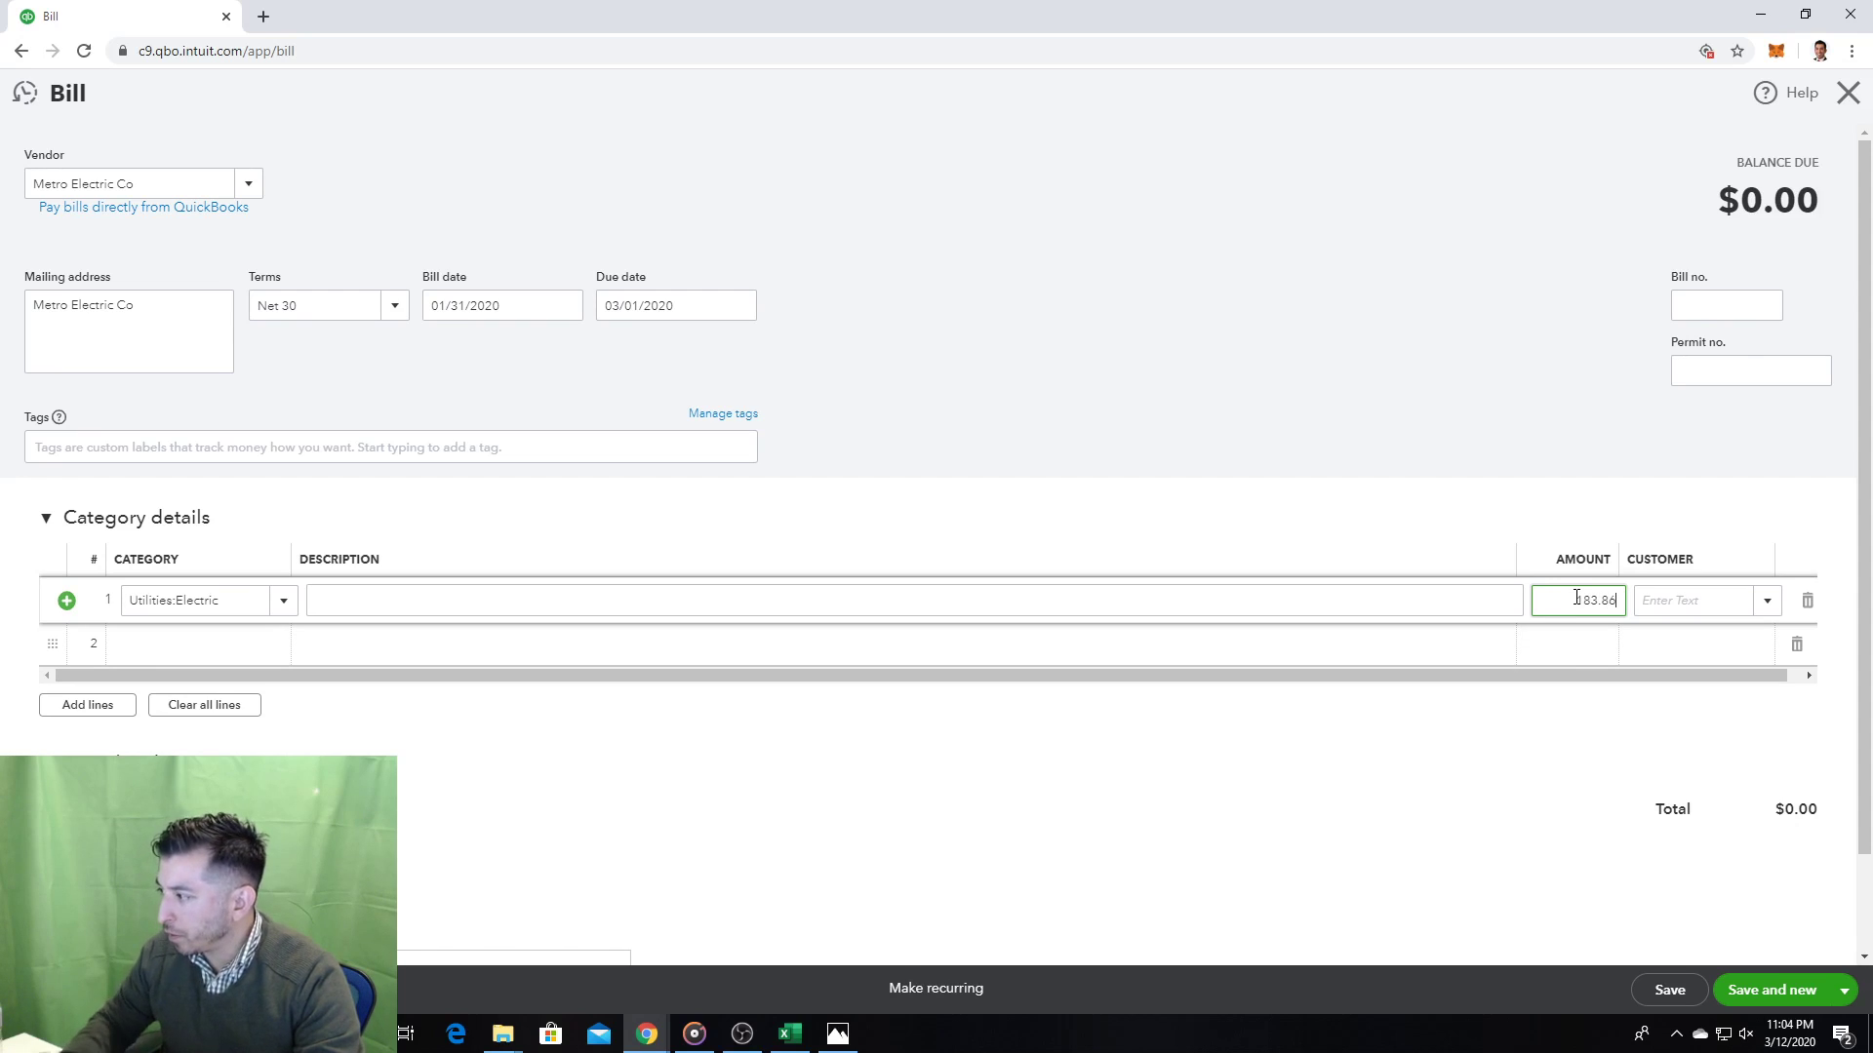
pyautogui.click(1523, 432)
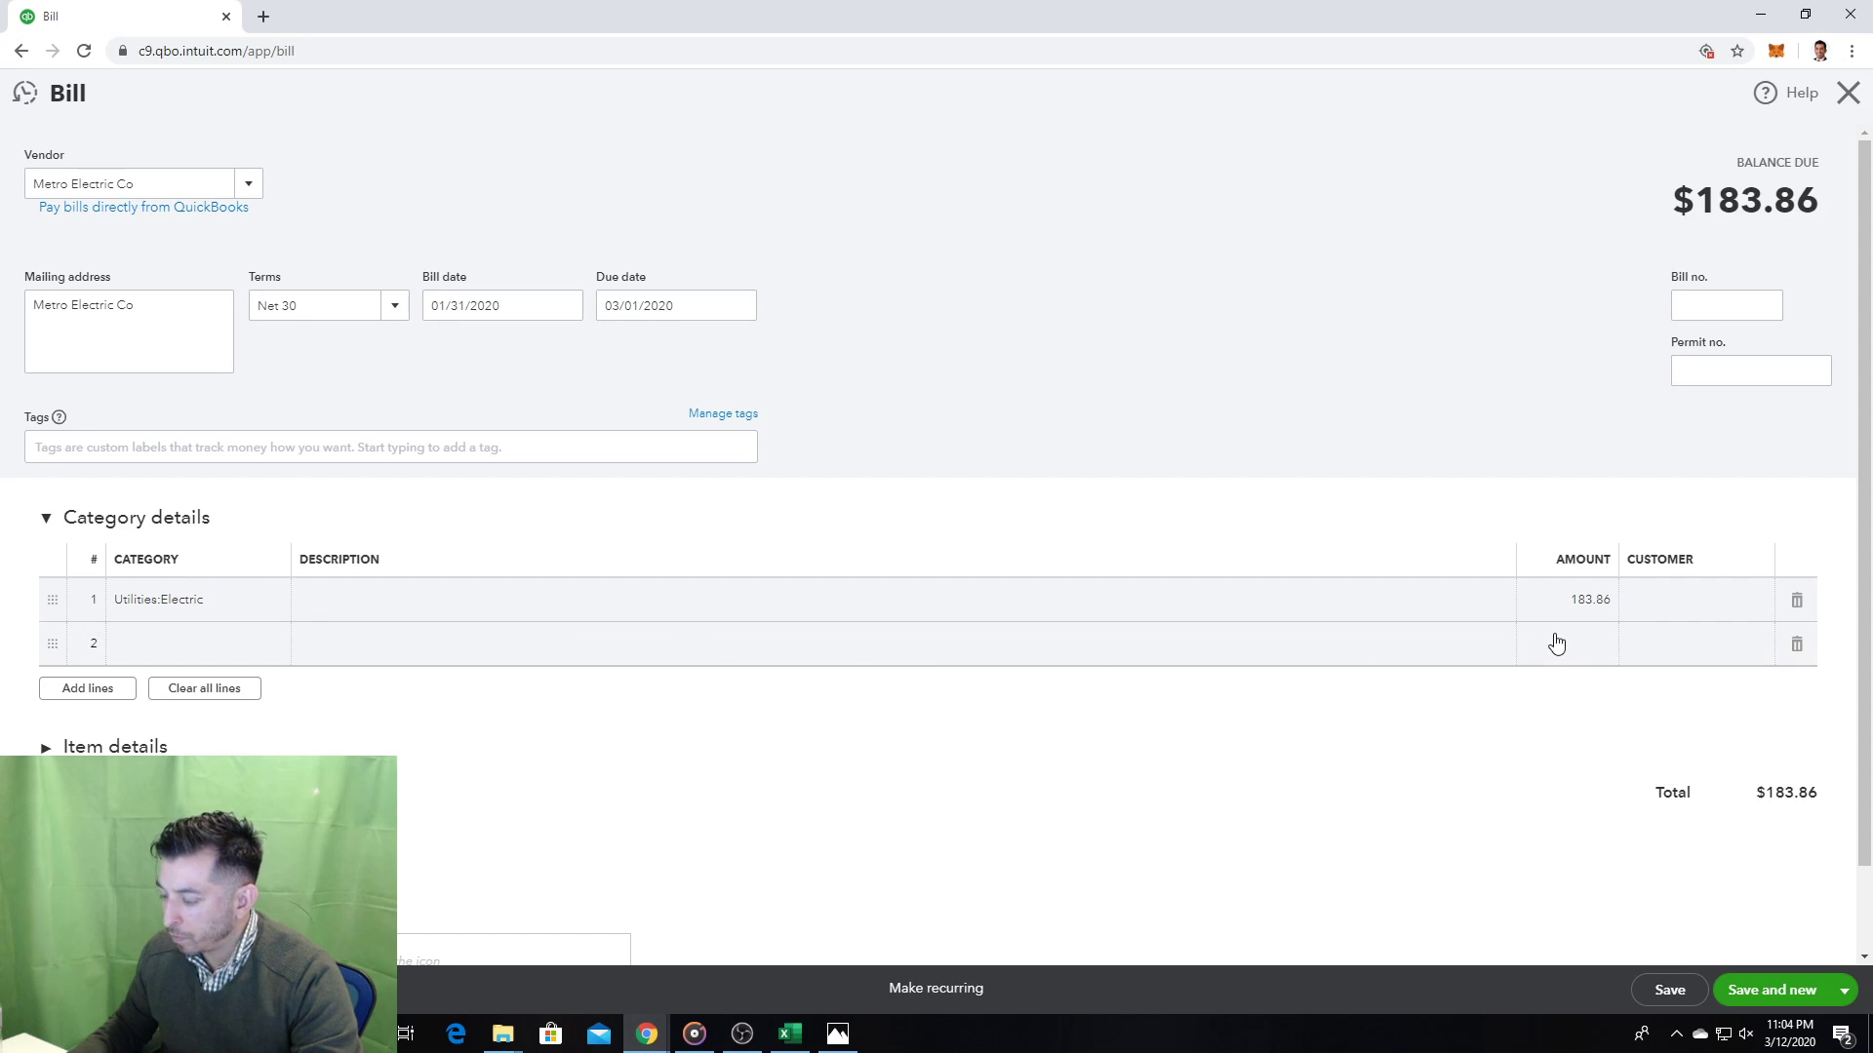
pyautogui.click(1772, 991)
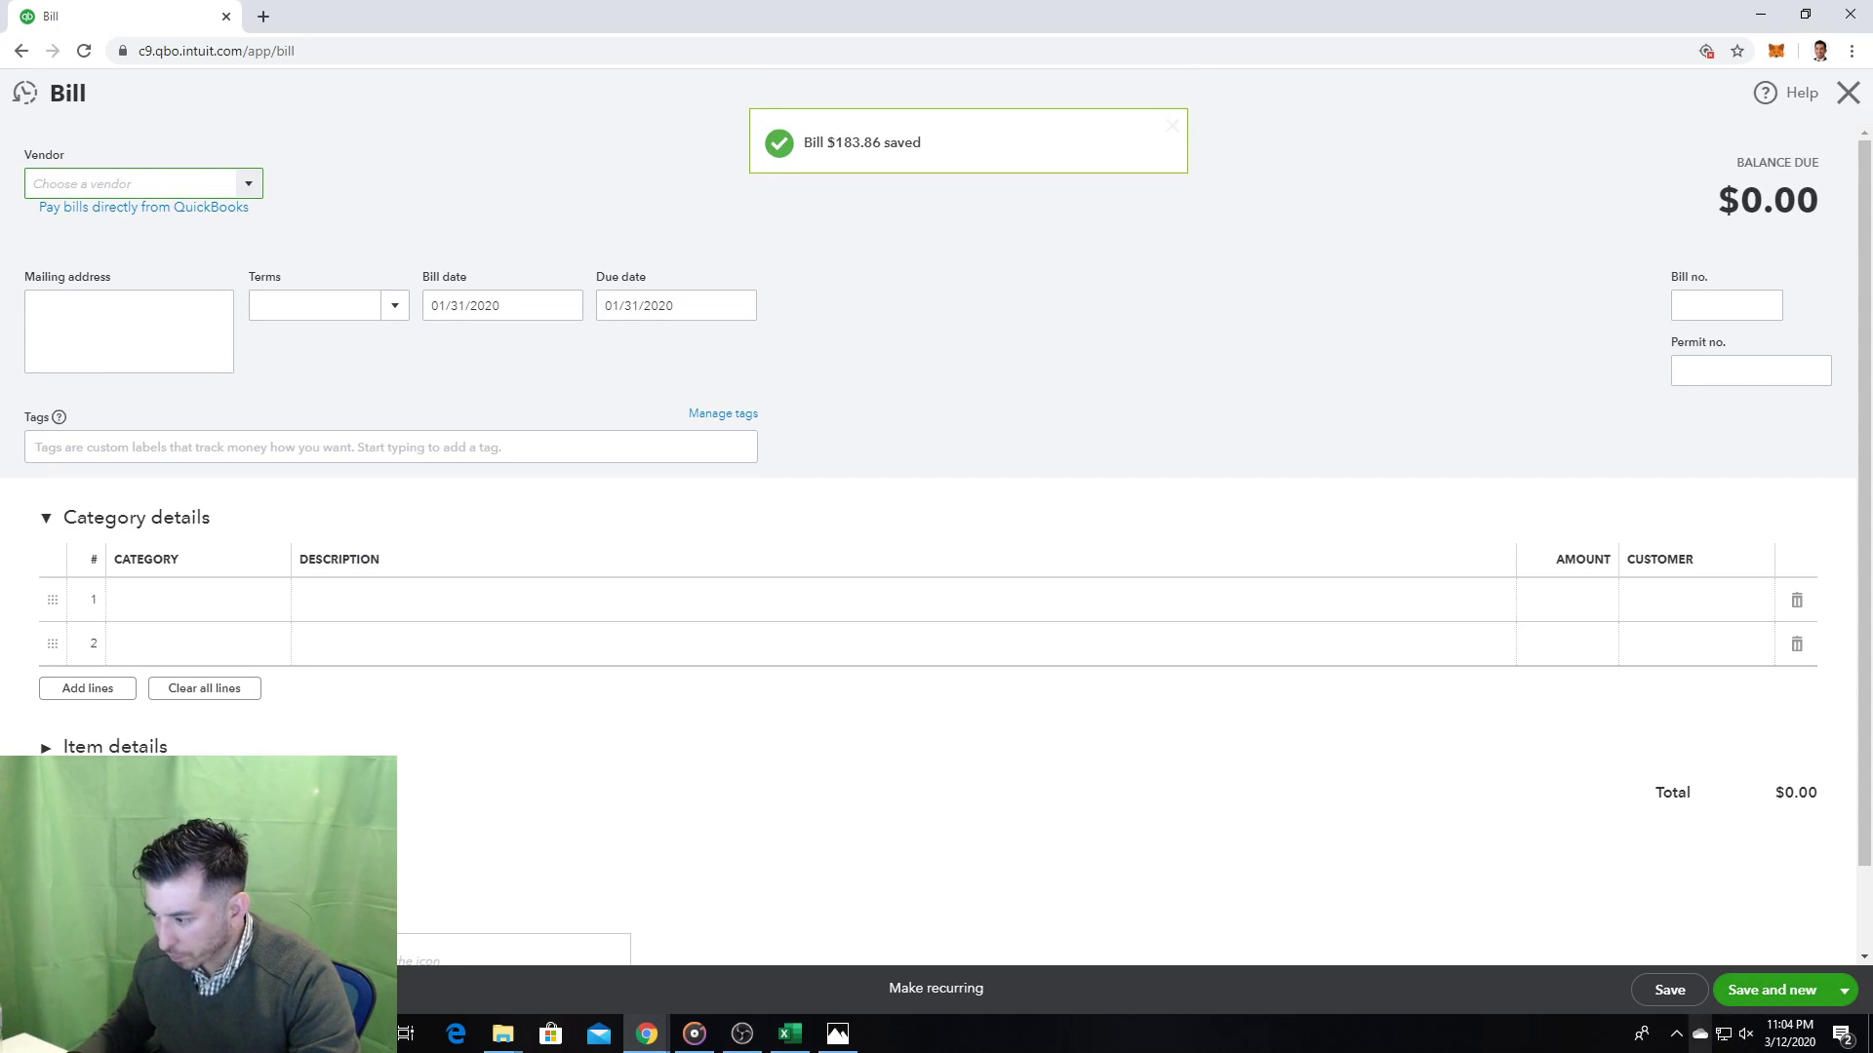
# Step: Consult the practice-set page photo for the water bill and set the new bill's first line amount to 51.45
pyautogui.click(837, 1034)
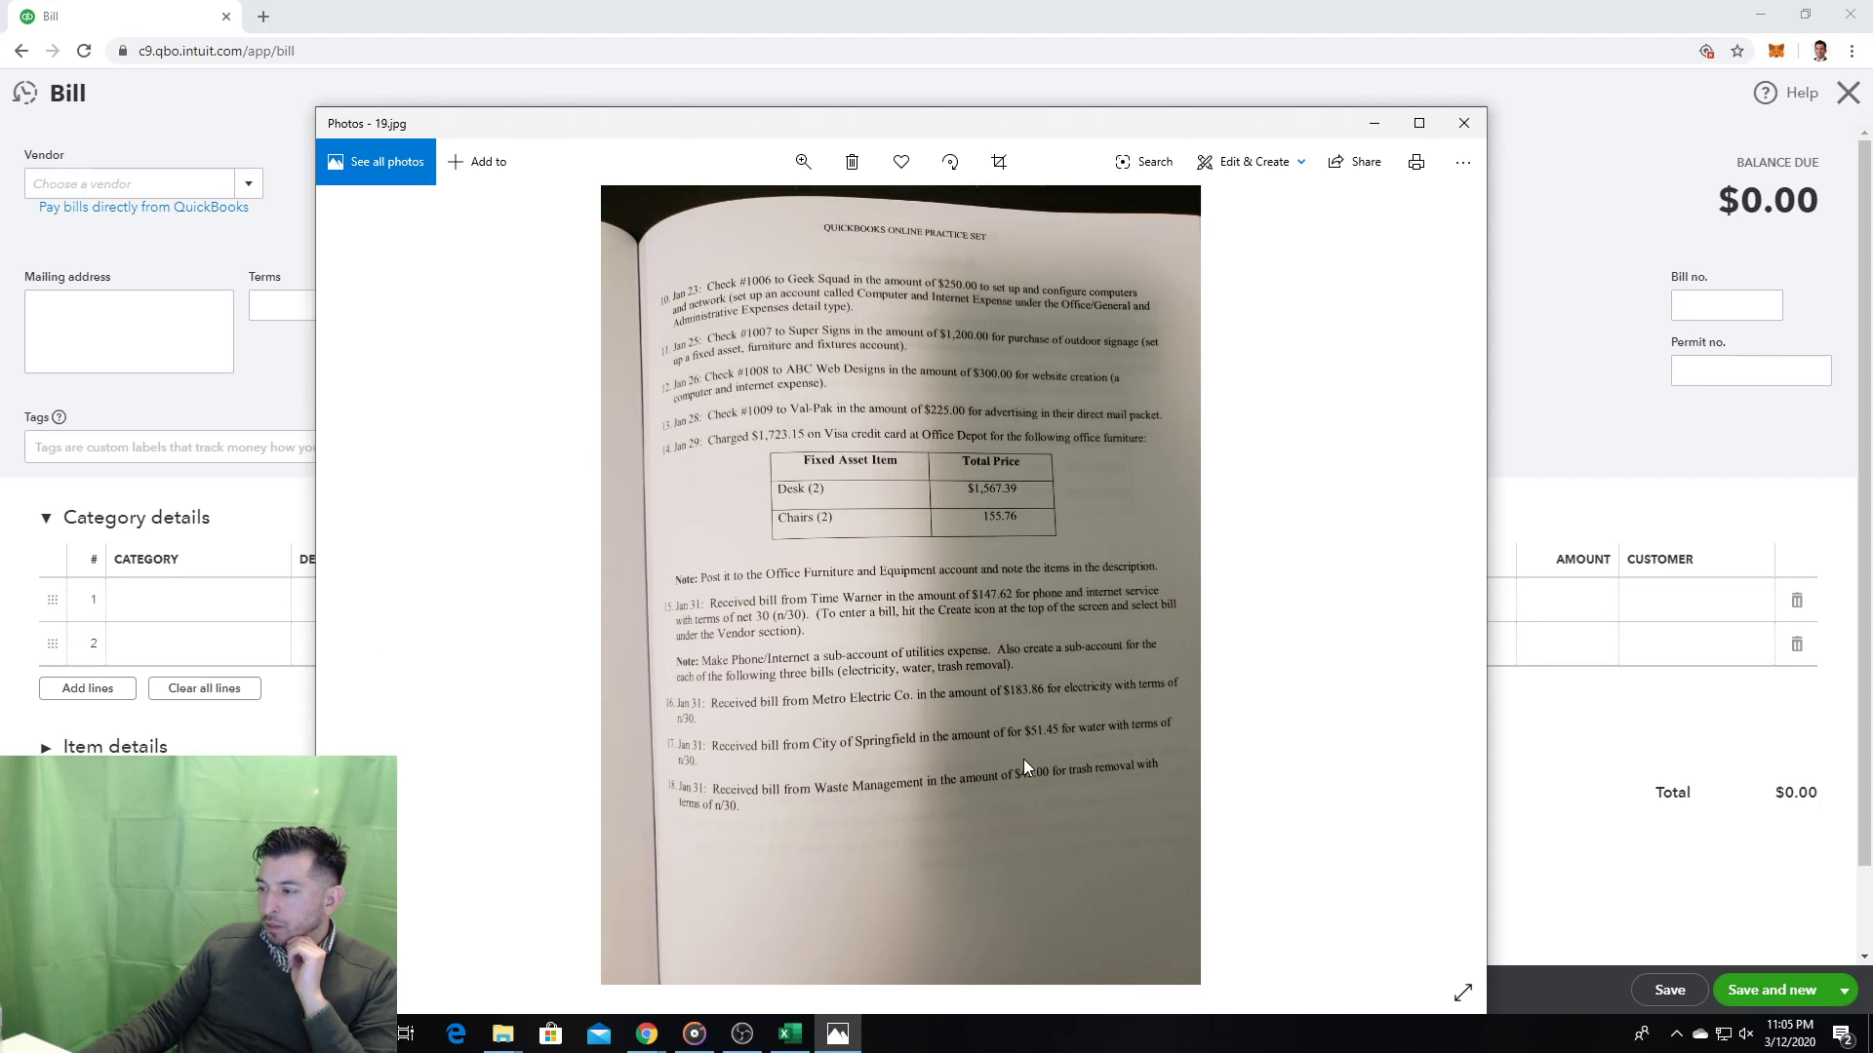
pyautogui.click(1584, 602)
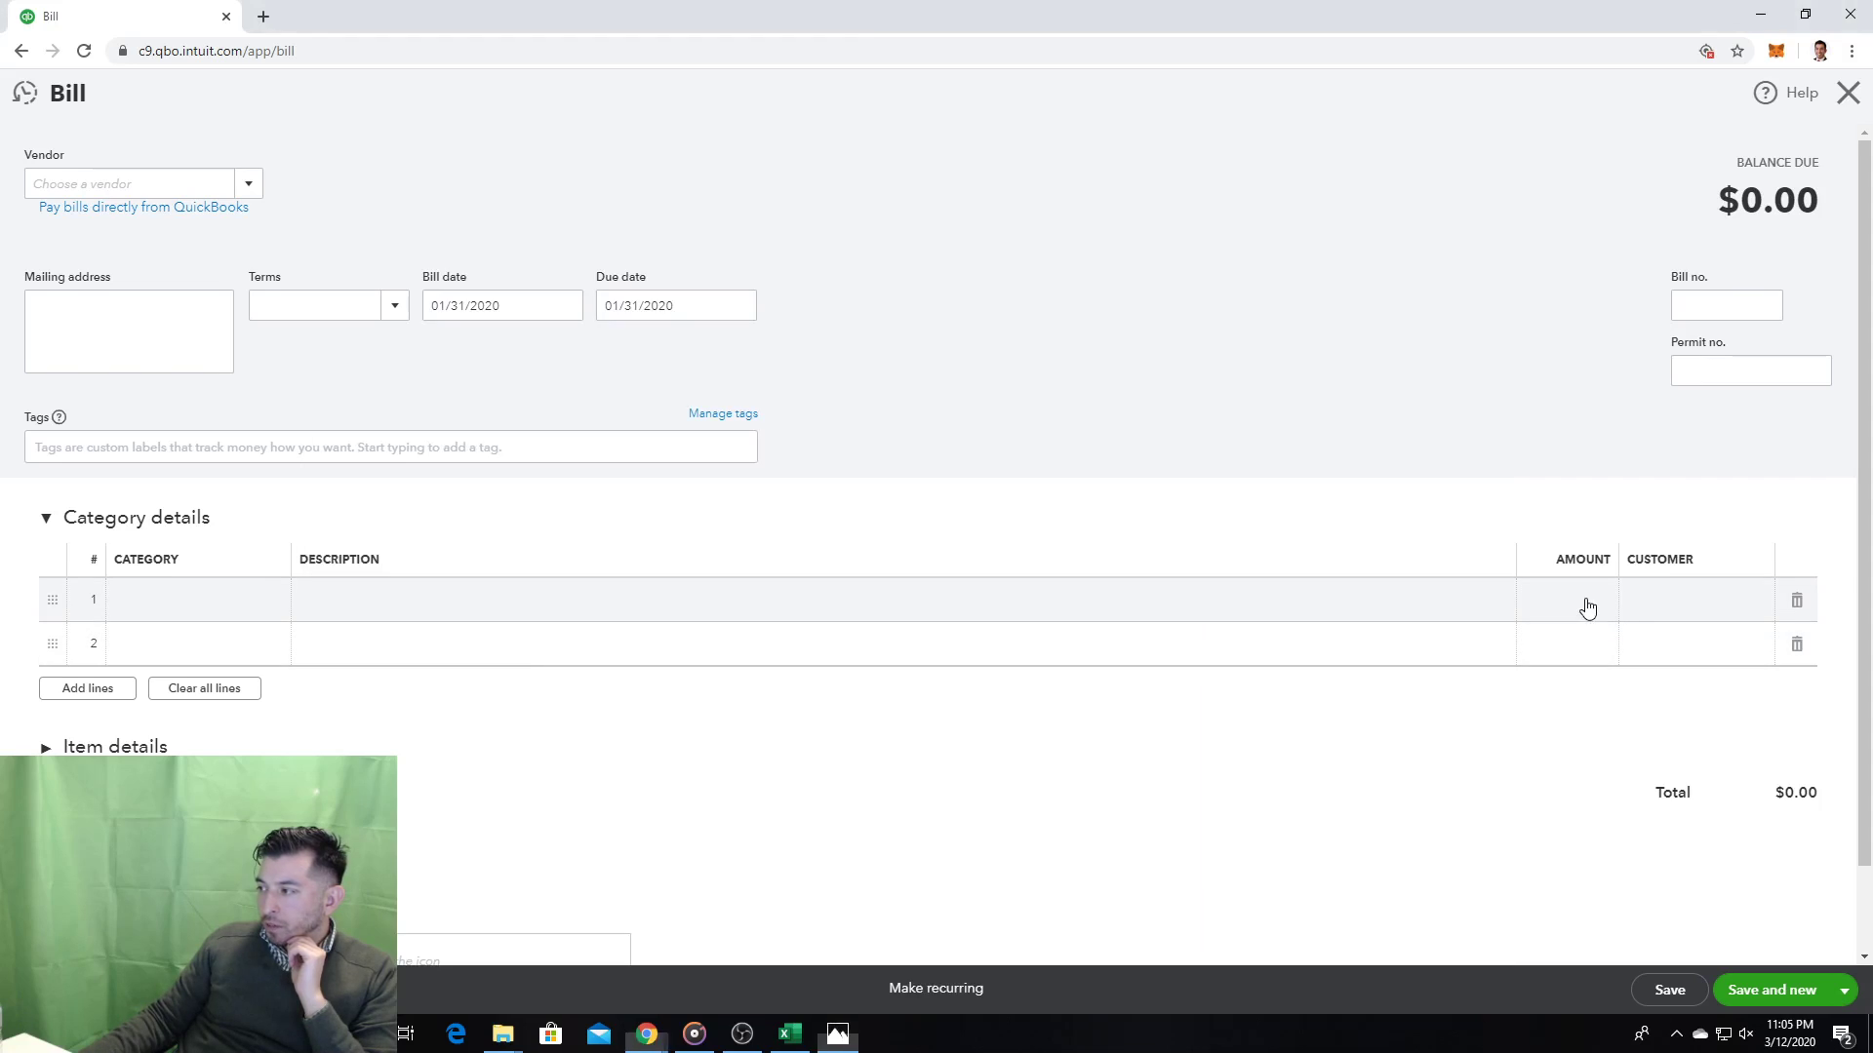
pyautogui.write('11.45')
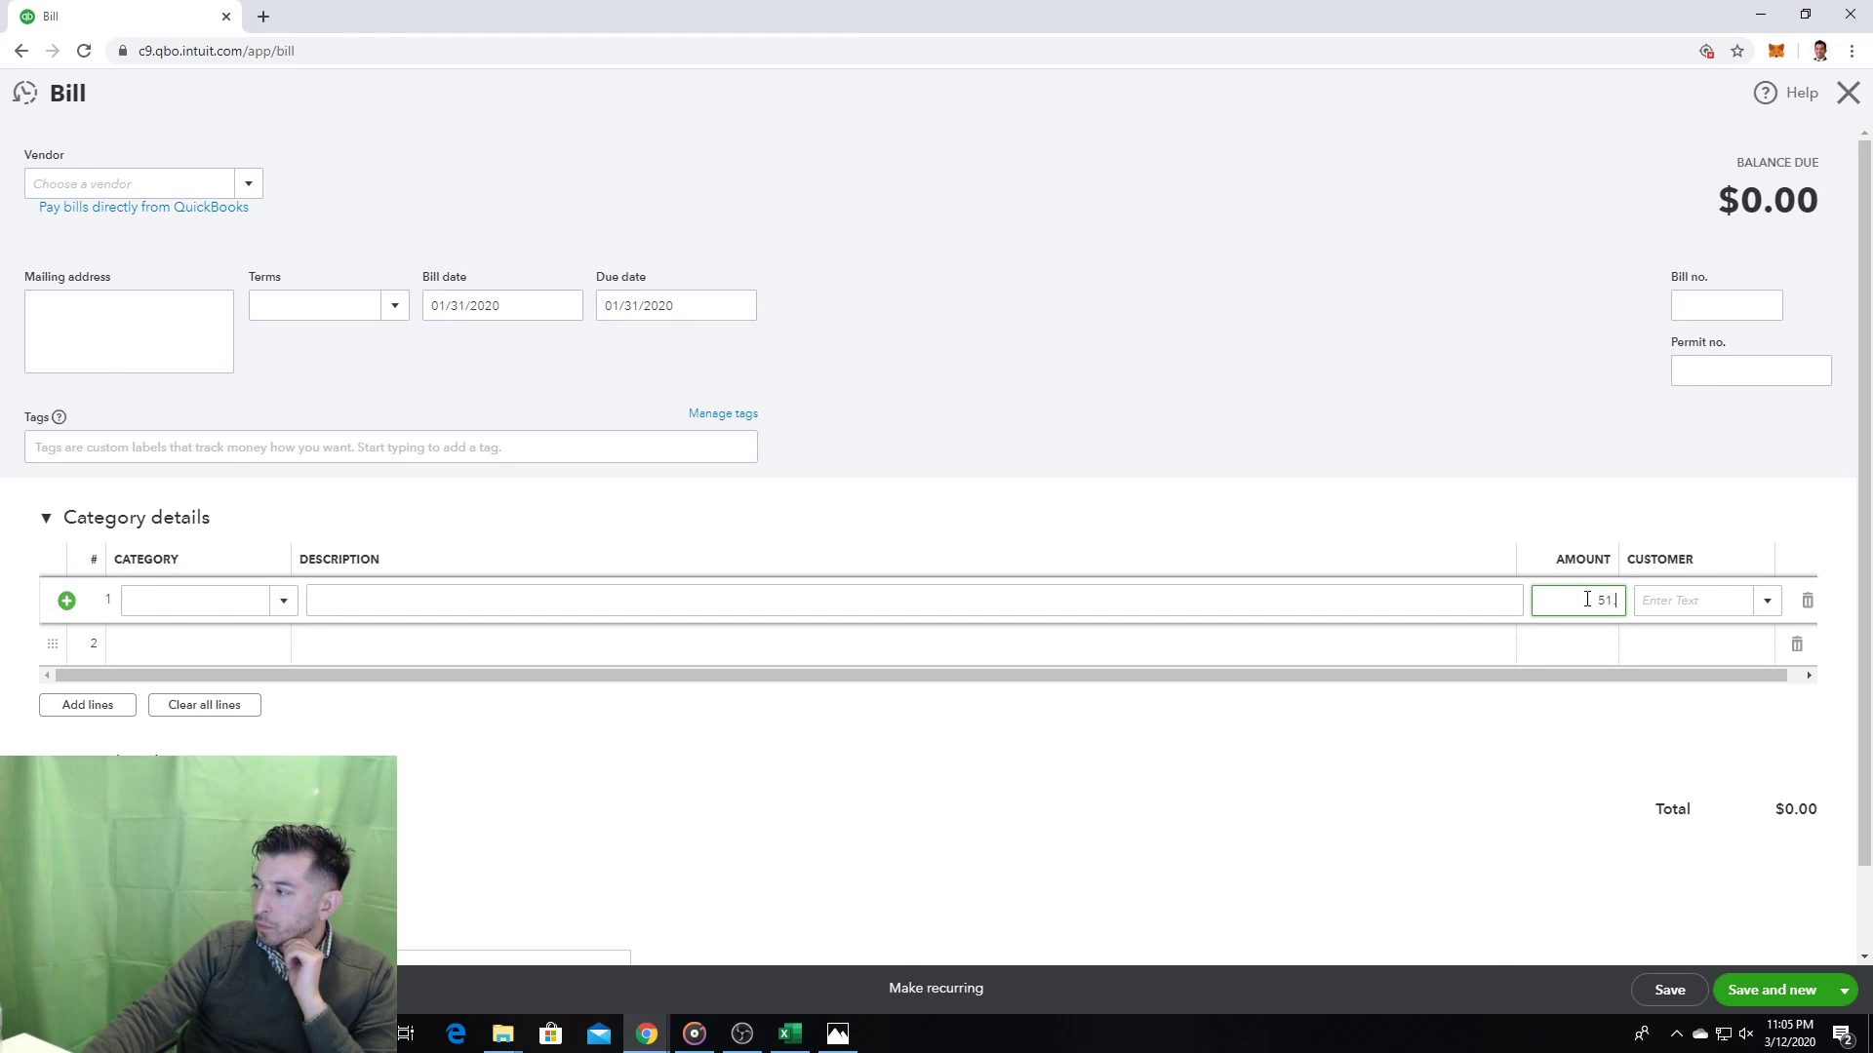
pyautogui.click(191, 599)
pyautogui.write('Ci')
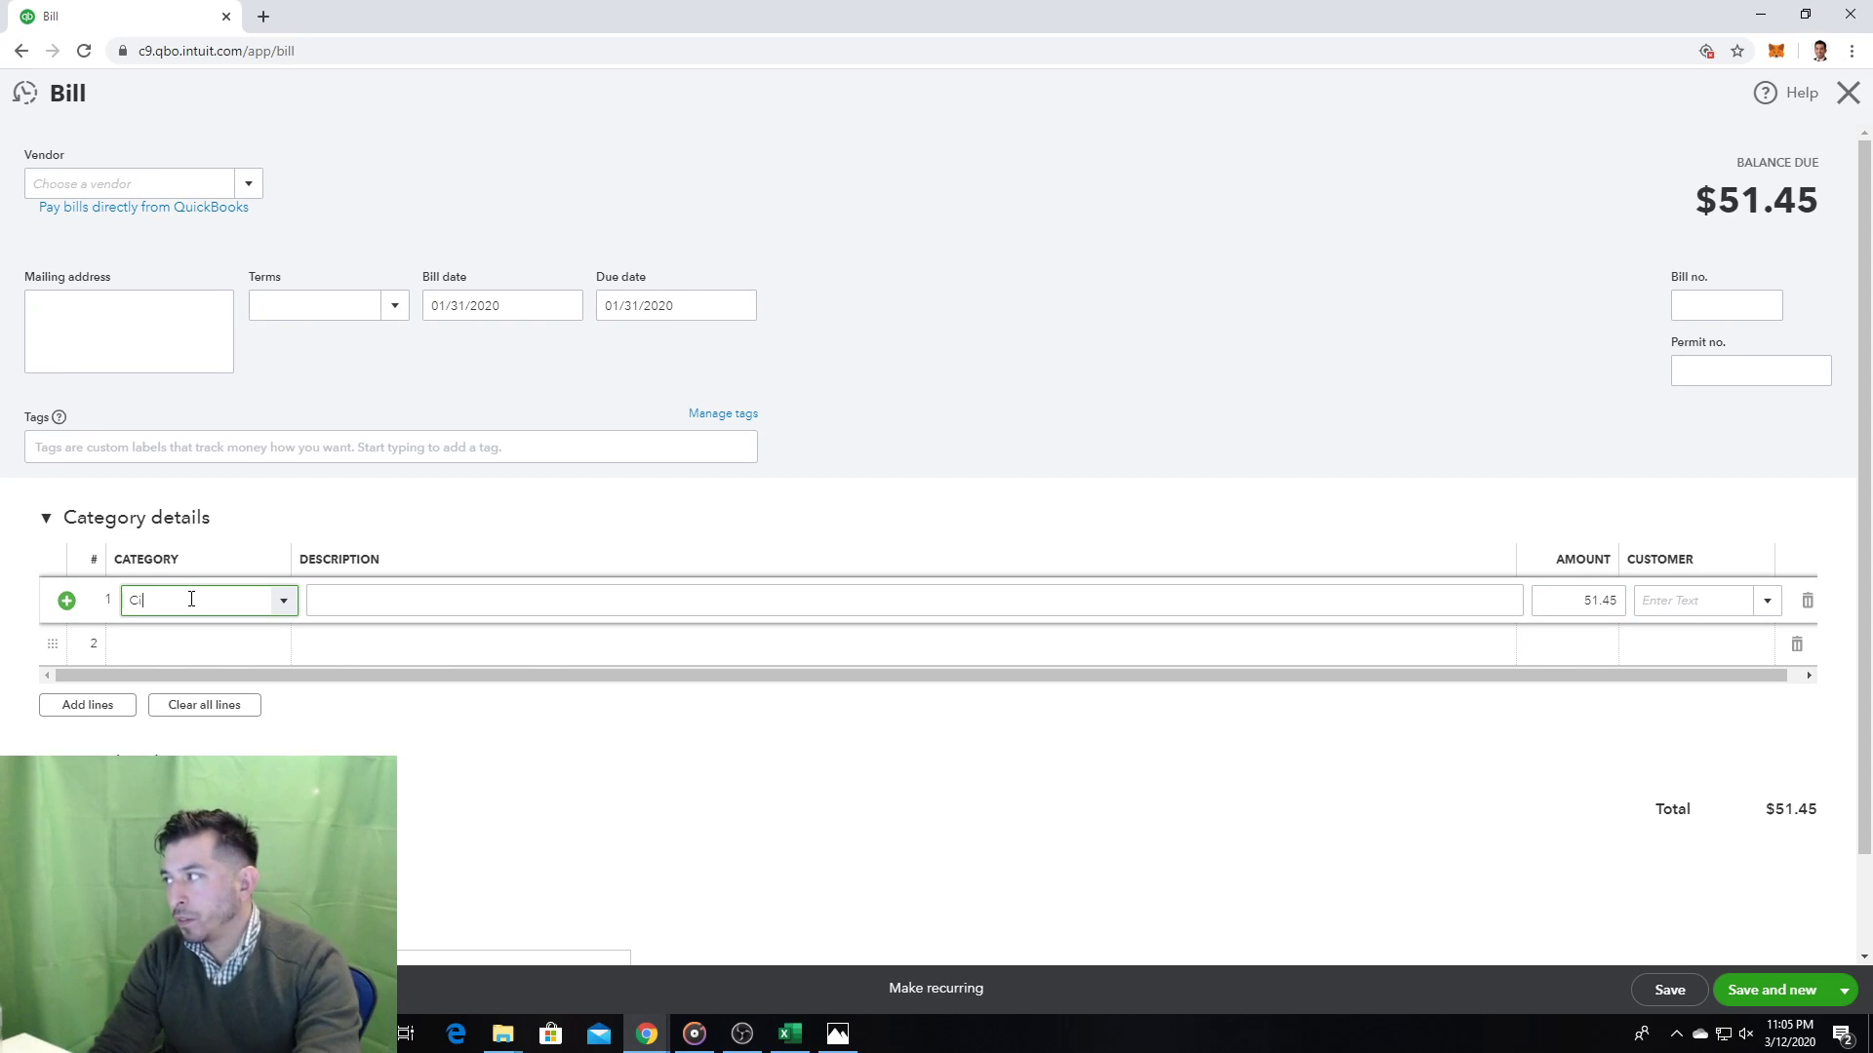
pyautogui.write('ty of Spr')
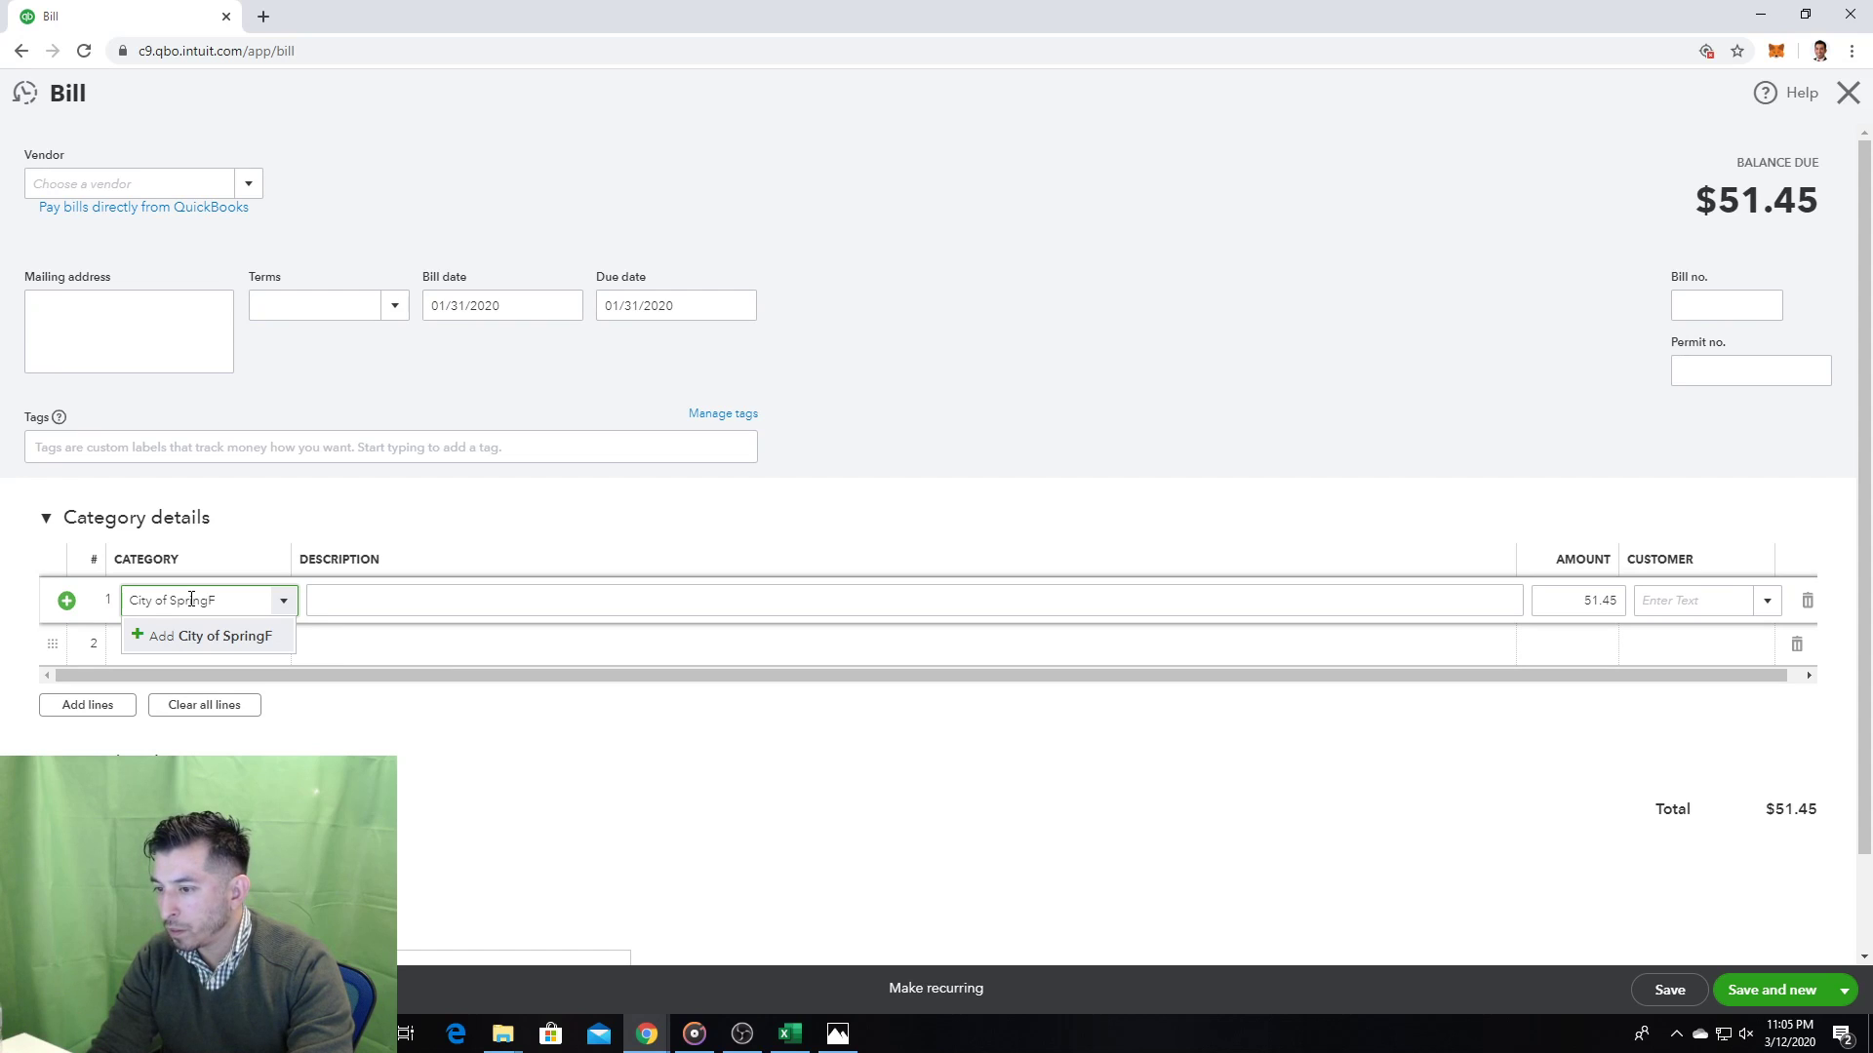
pyautogui.write('ingfield')
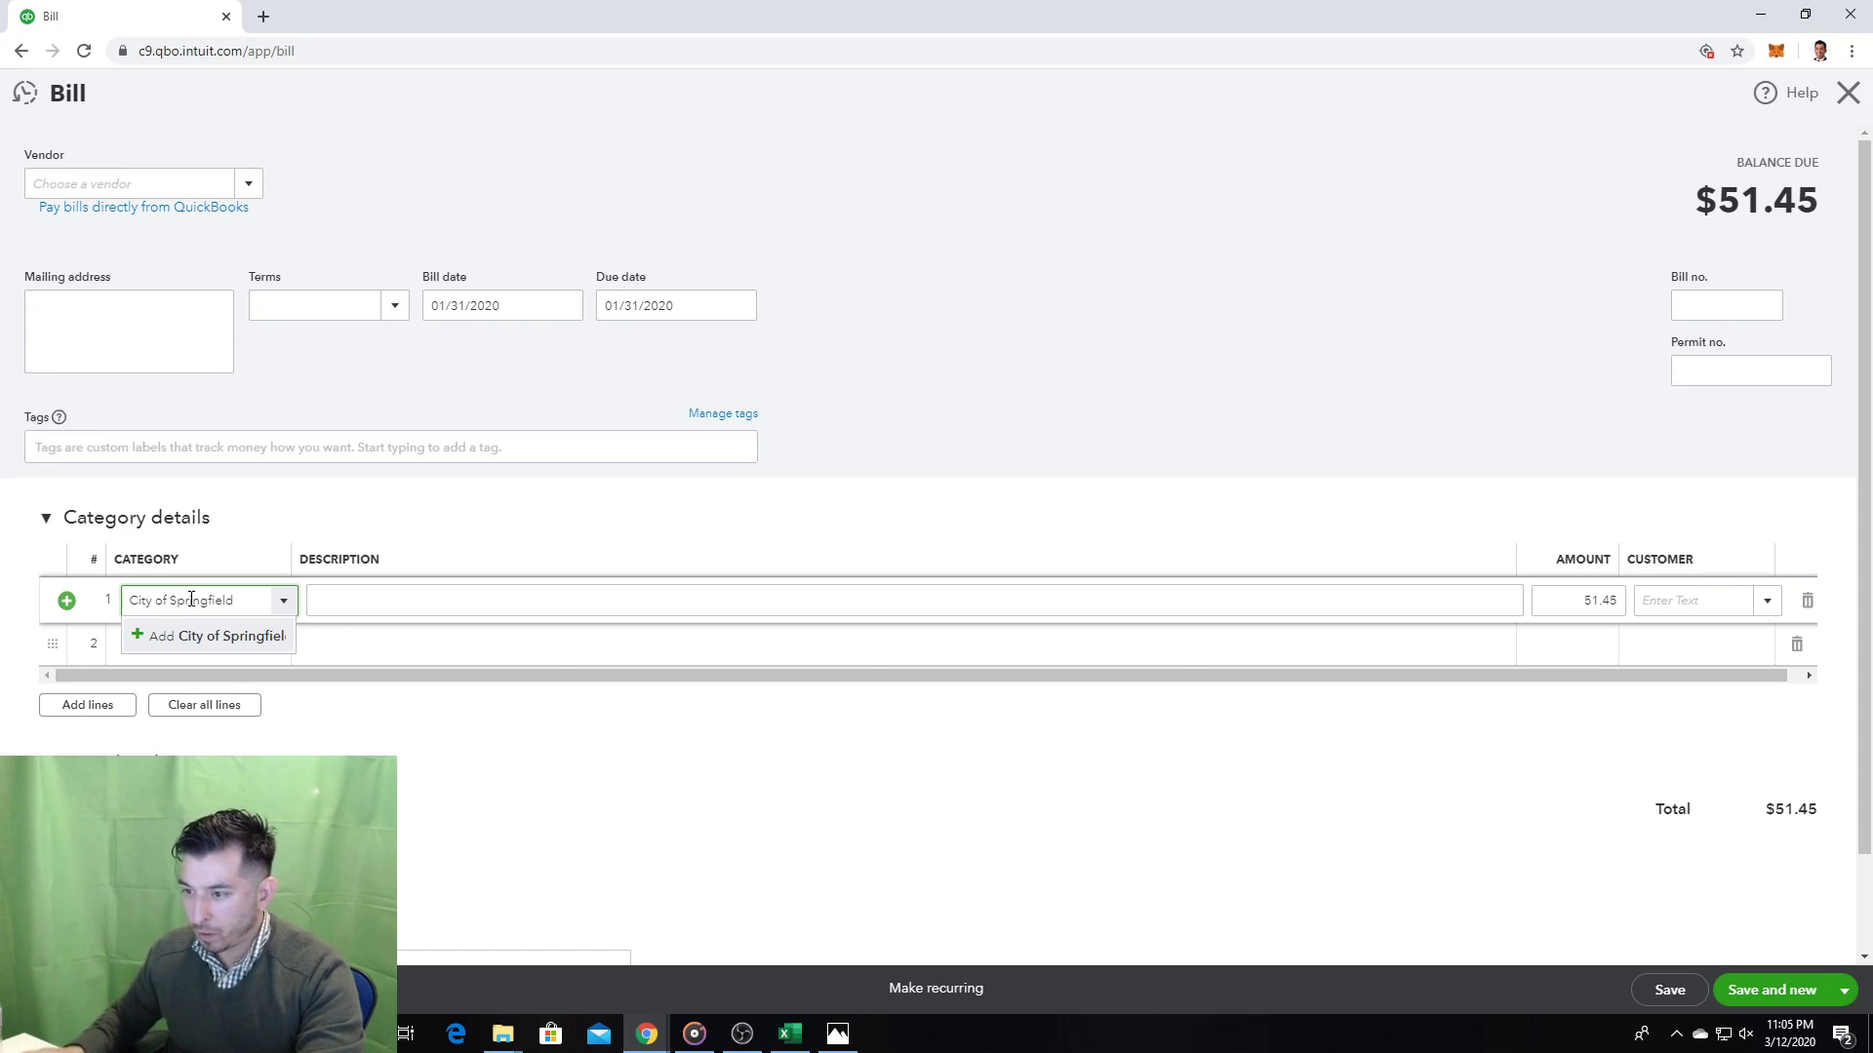
pyautogui.click(227, 636)
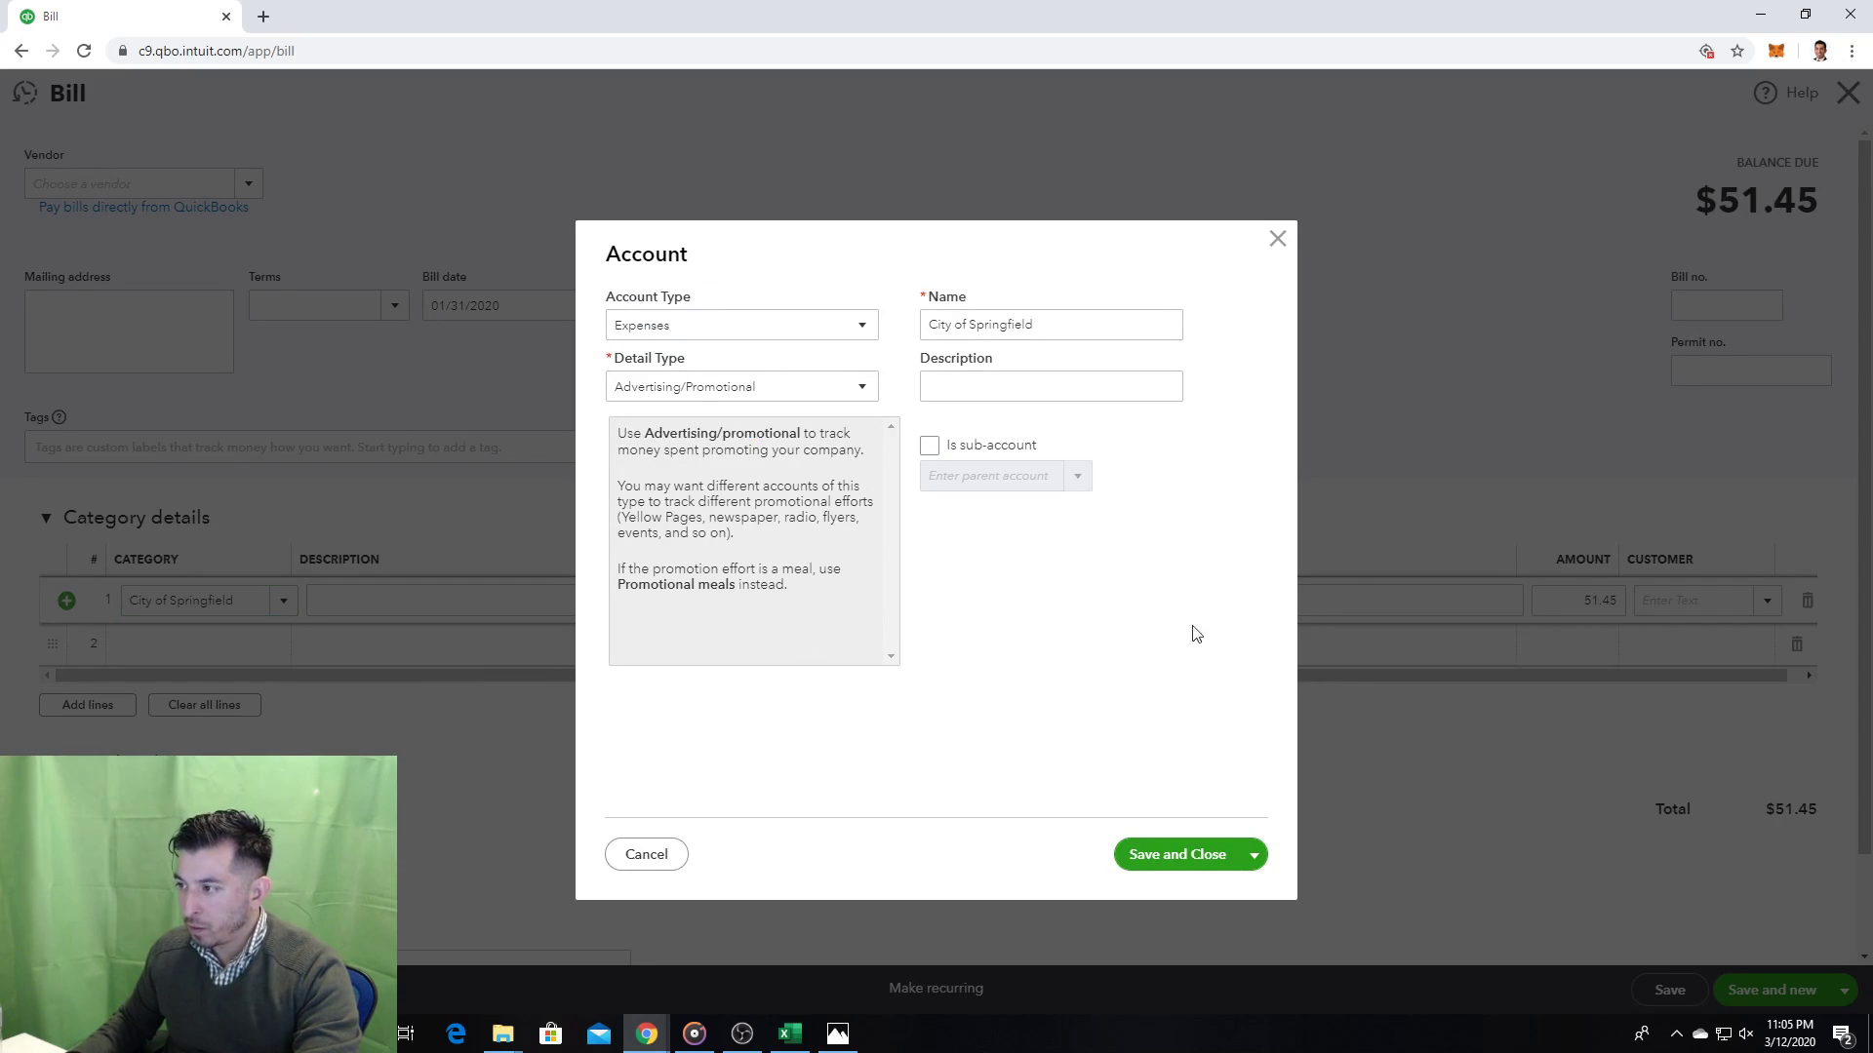
pyautogui.click(662, 855)
# Step: Create a new Water account from the bill's first category line and make it a sub-account of Utilities
pyautogui.click(224, 598)
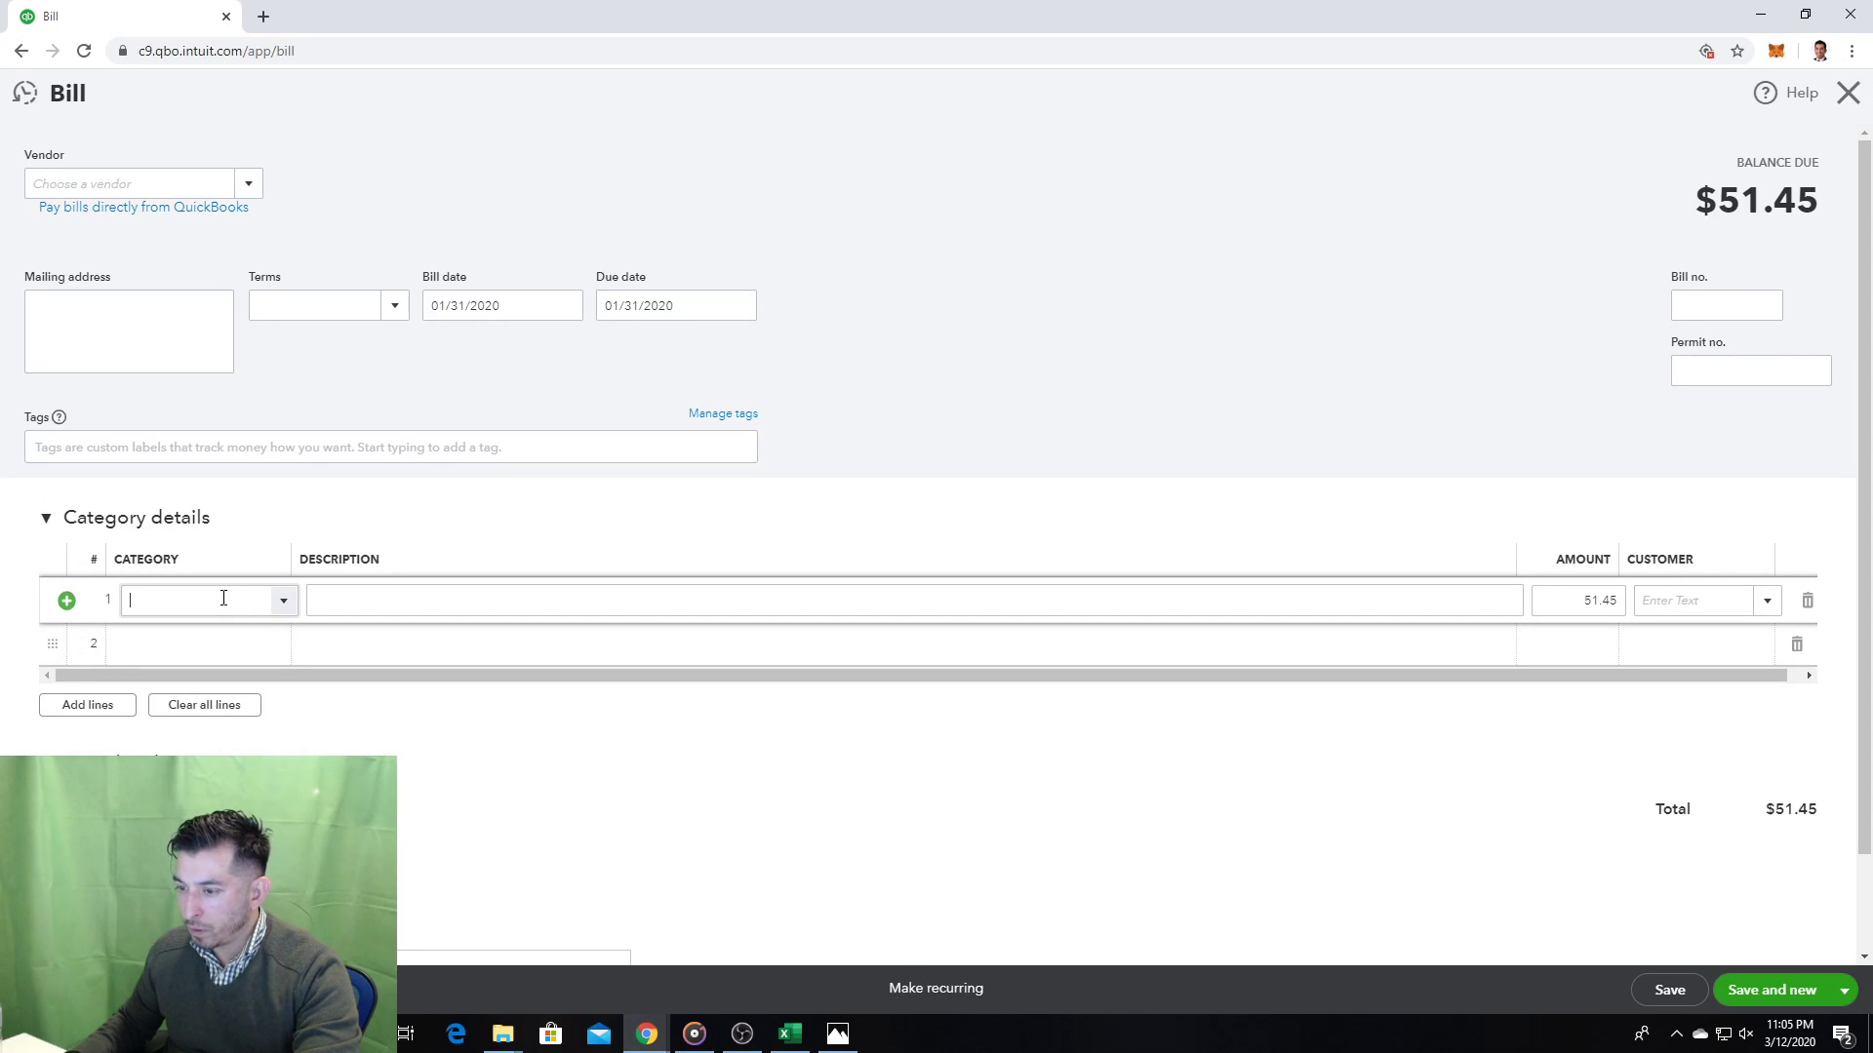
pyautogui.write('Water')
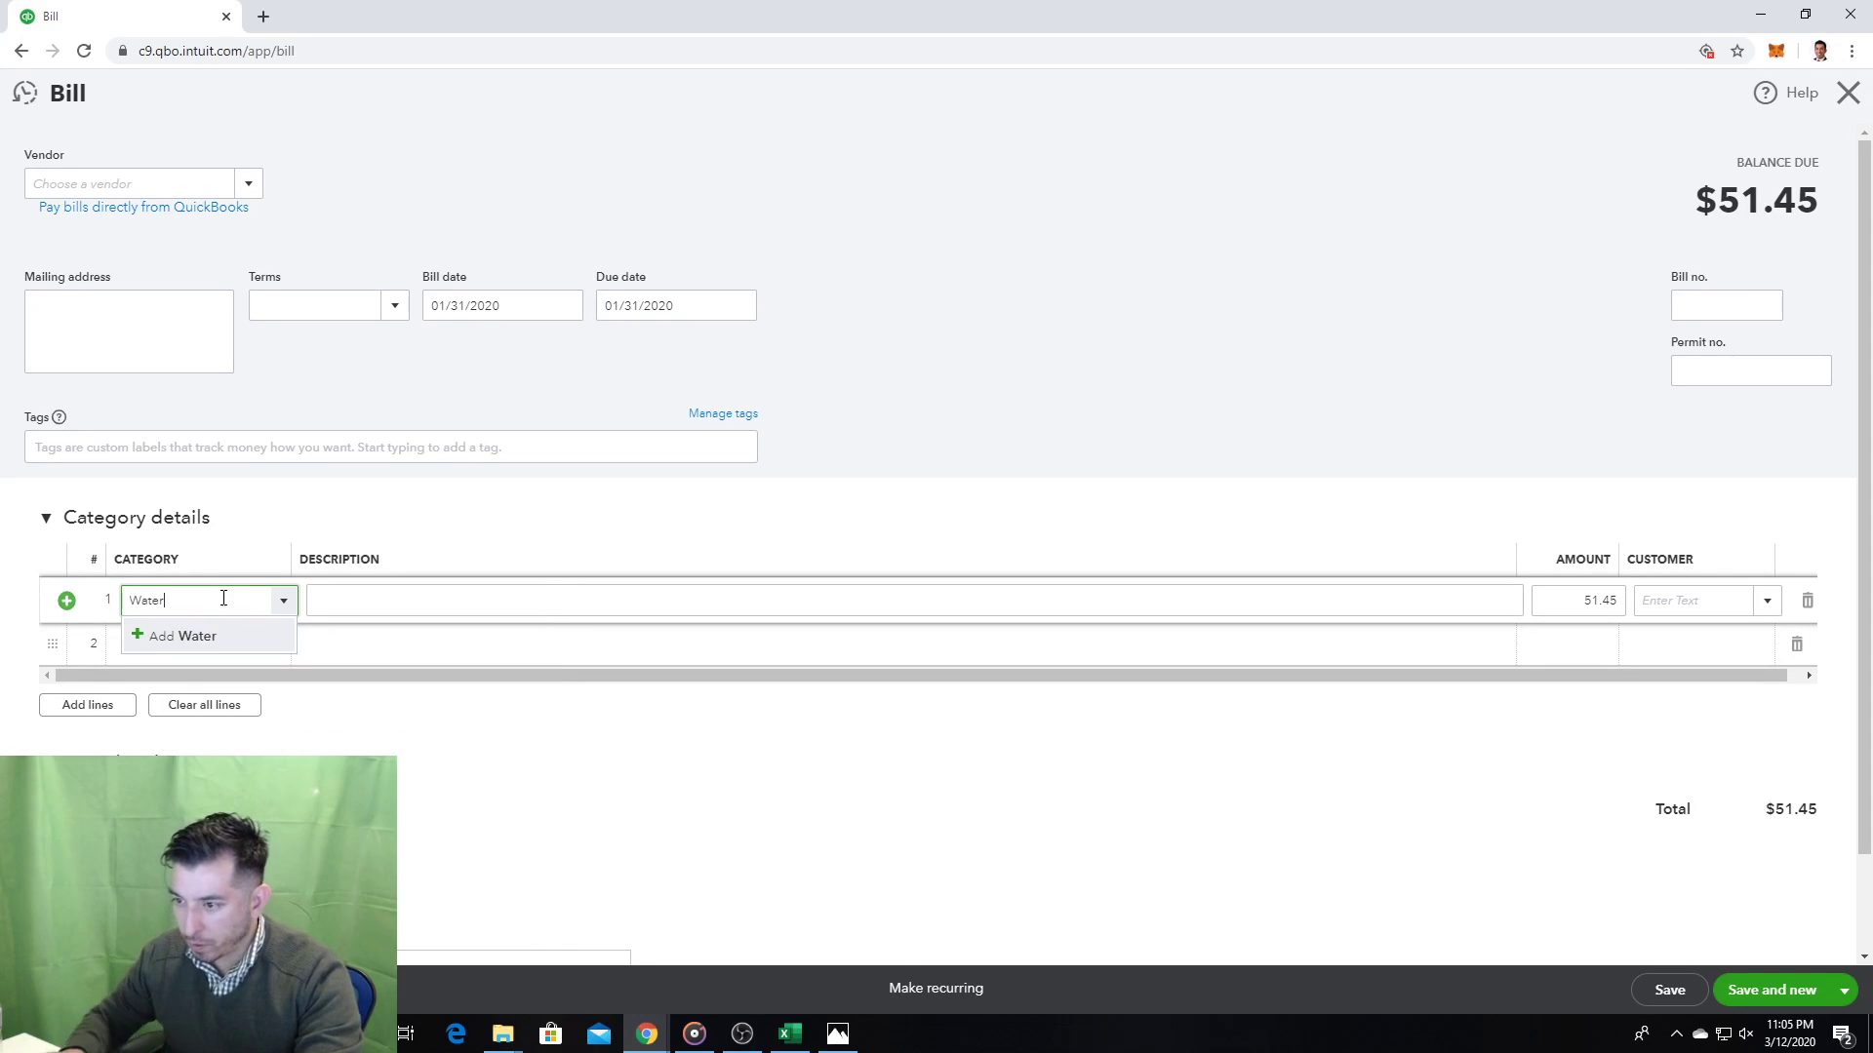
pyautogui.click(224, 637)
pyautogui.click(973, 450)
pyautogui.click(1077, 477)
pyautogui.scroll(-10, 1321, 702)
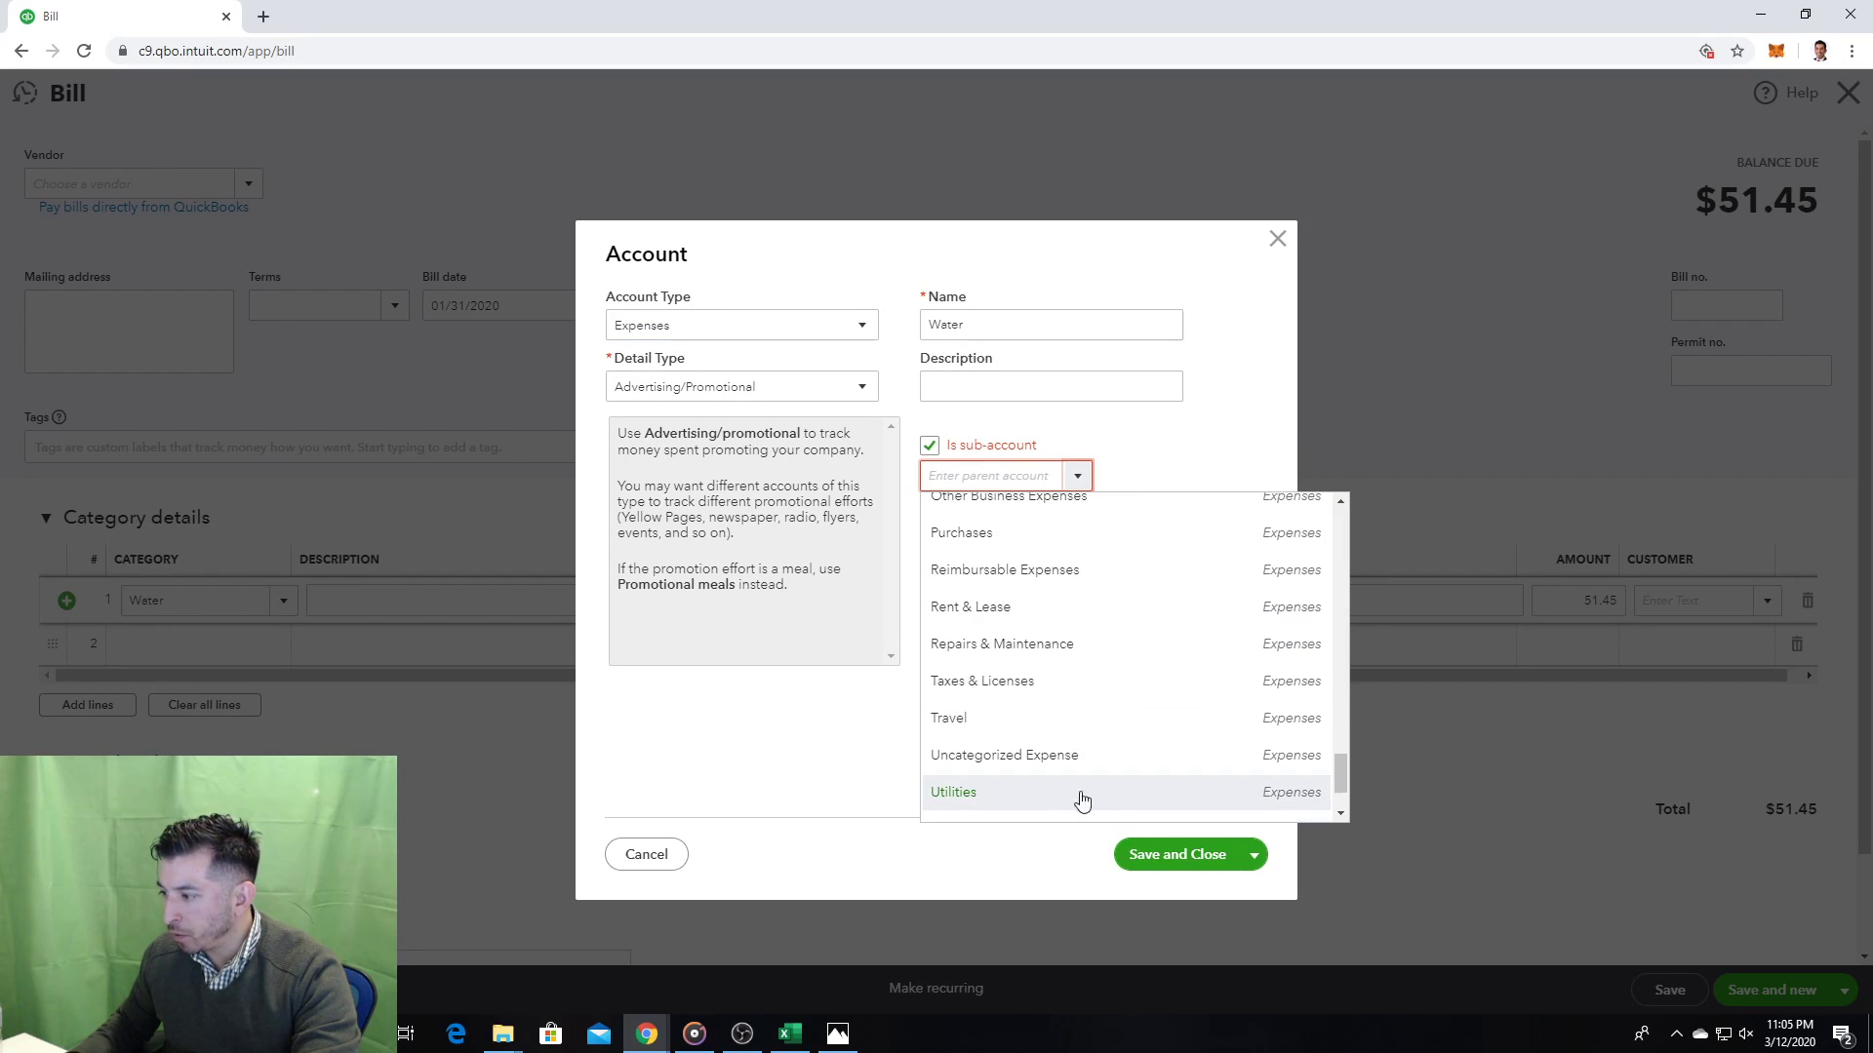
pyautogui.click(1090, 802)
# Step: Set the Water account's detail type to Utilities and save the account to the bill line
pyautogui.click(817, 388)
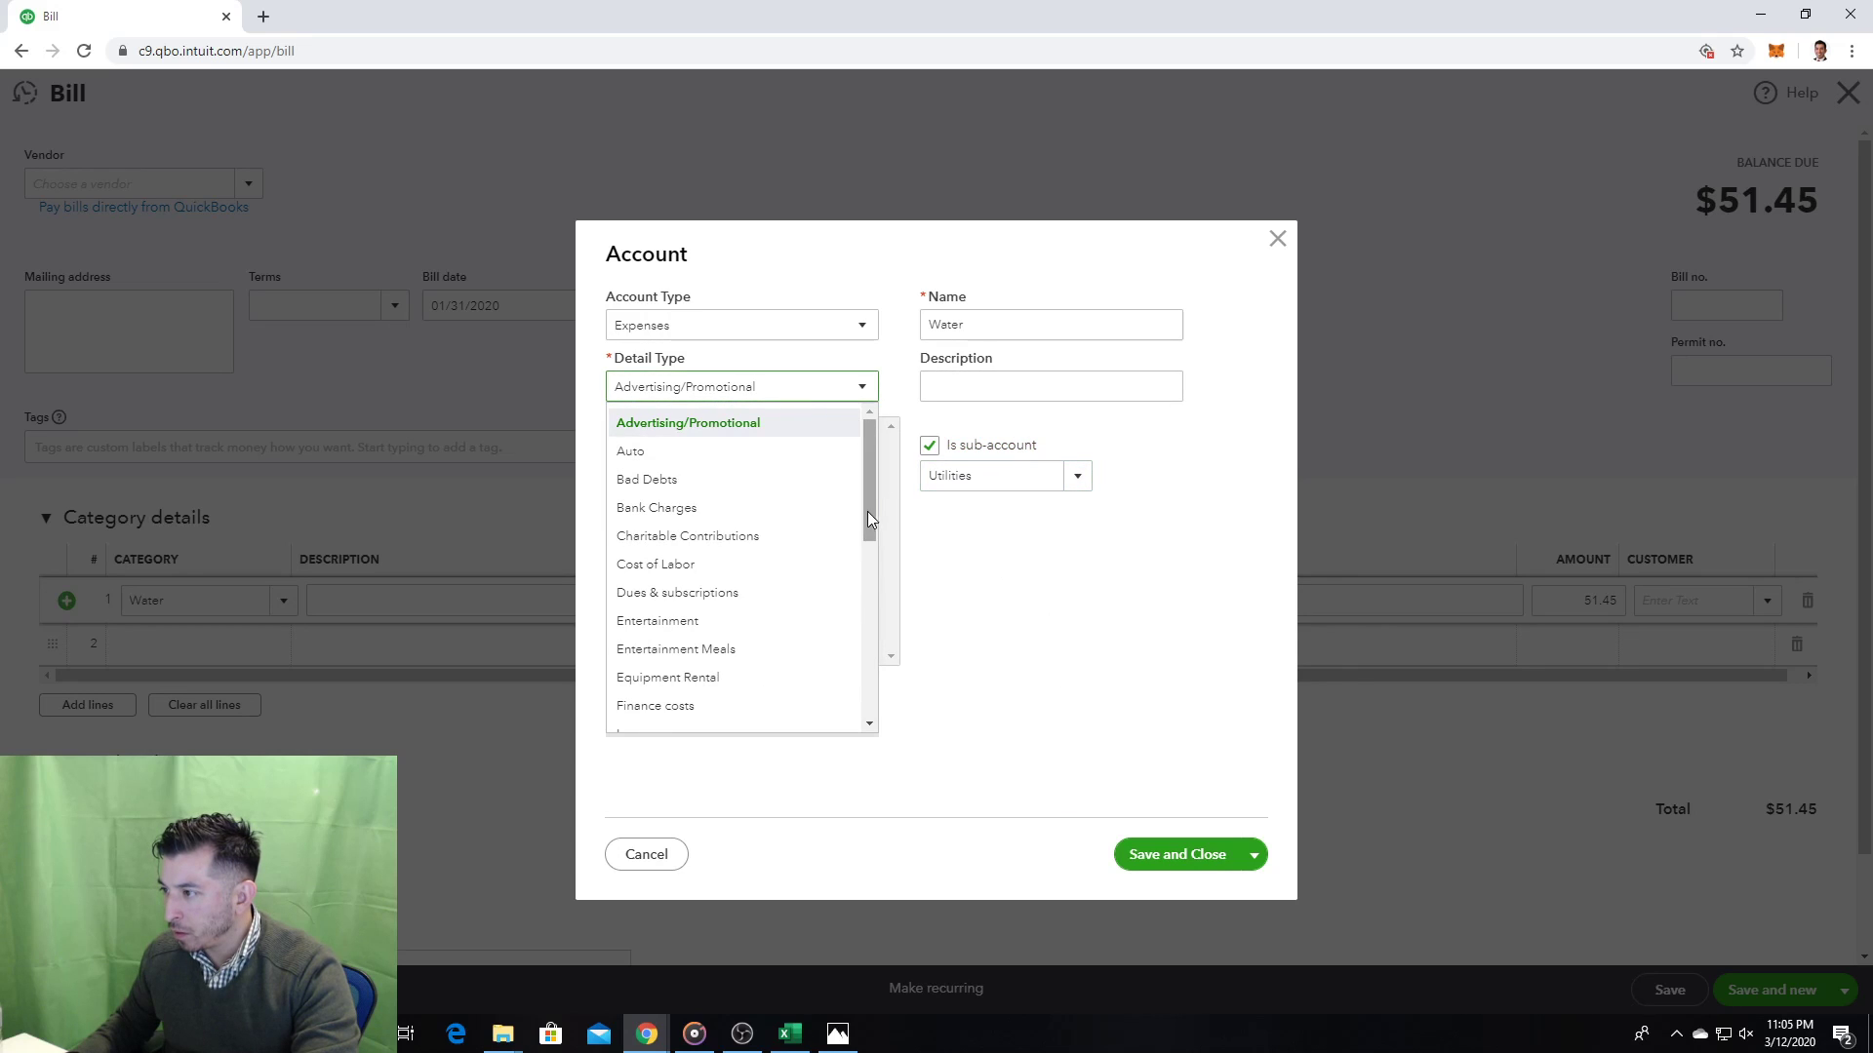
pyautogui.moveTo(868, 517); pyautogui.dragTo(845, 698)
pyautogui.click(747, 726)
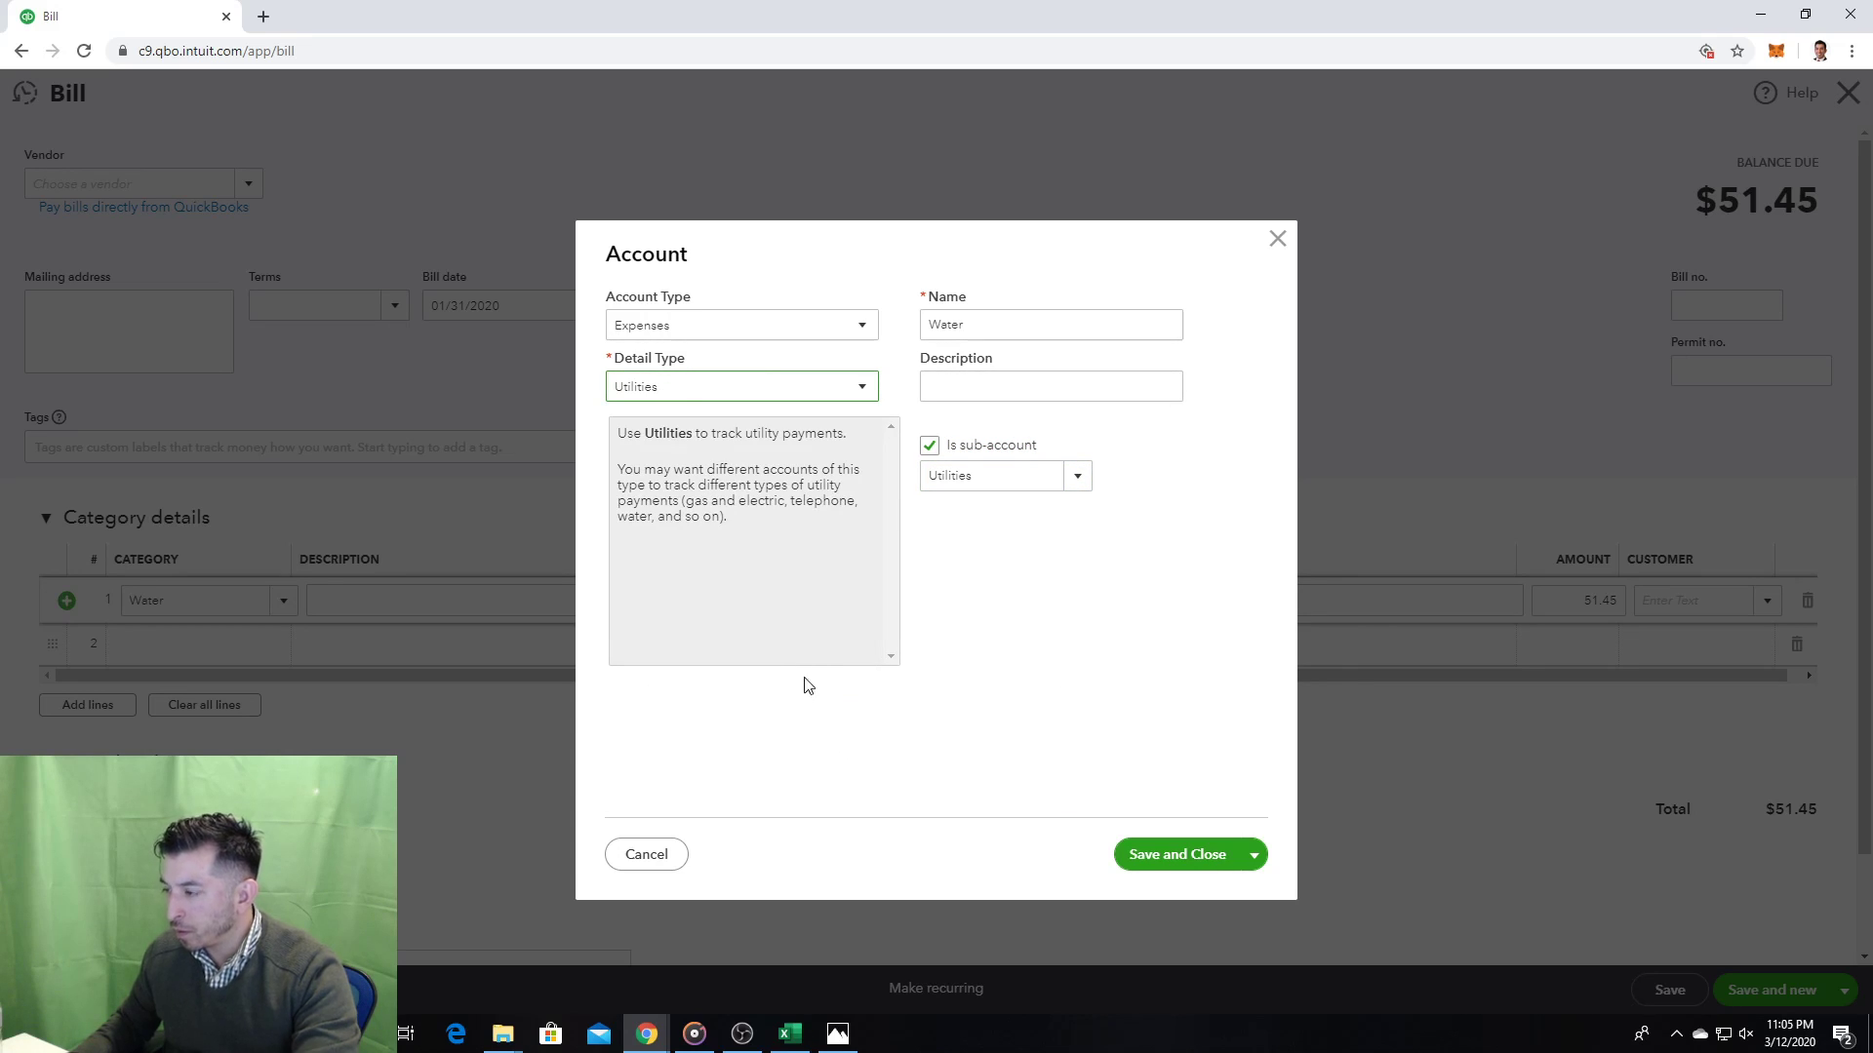
pyautogui.click(1160, 855)
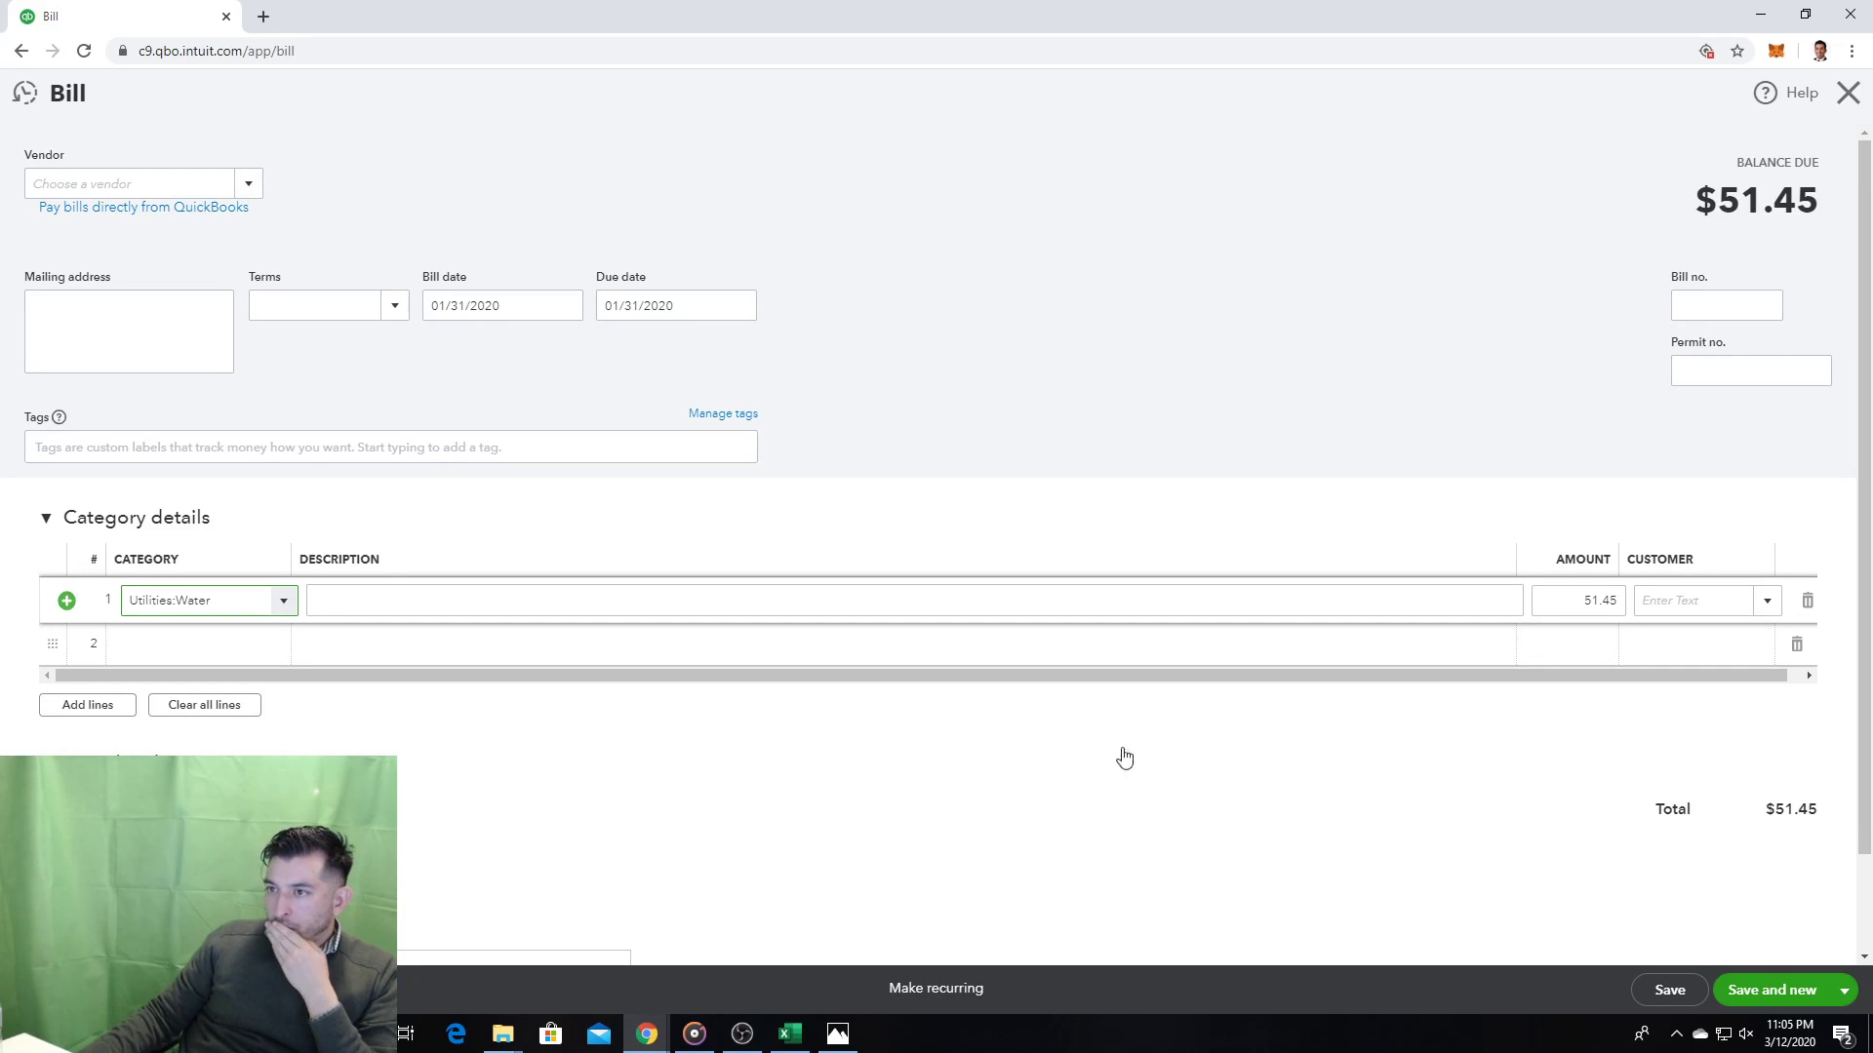
# Step: Add City of Springfield as a new vendor and assign it to the water bill
pyautogui.click(218, 184)
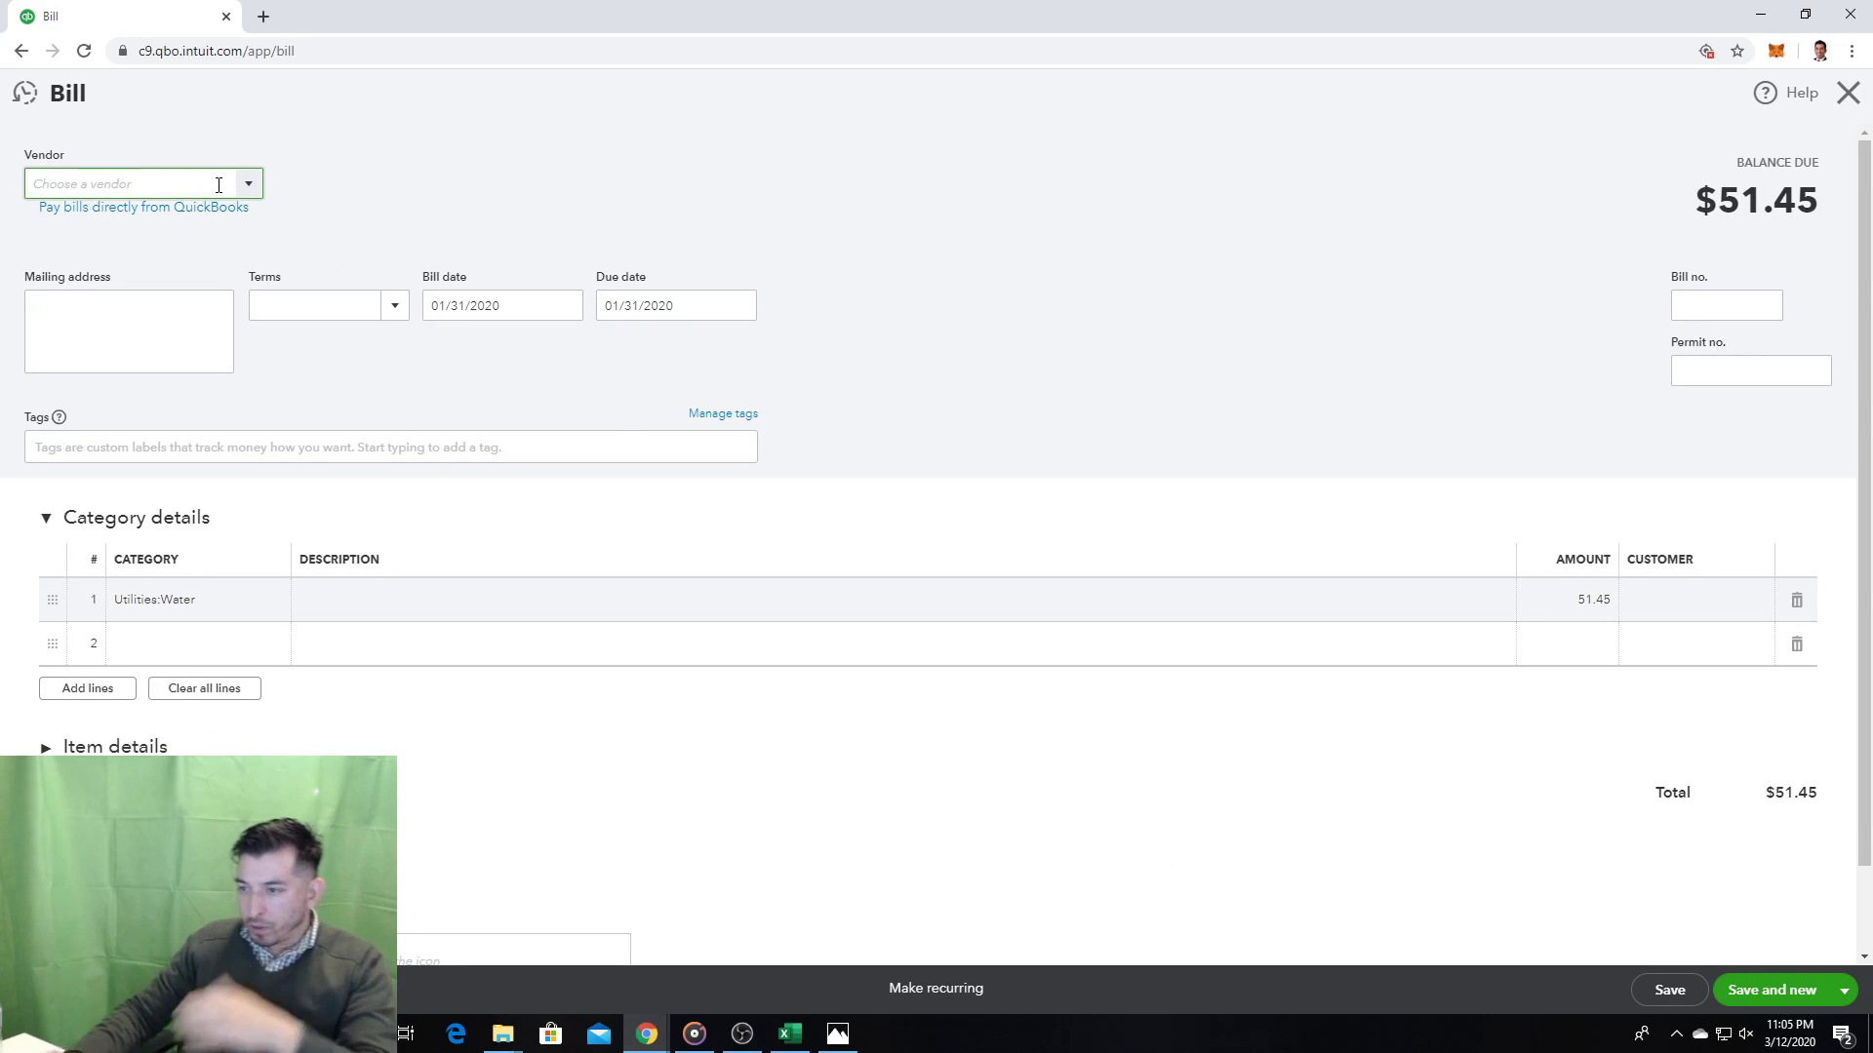
pyautogui.write('City of Springf')
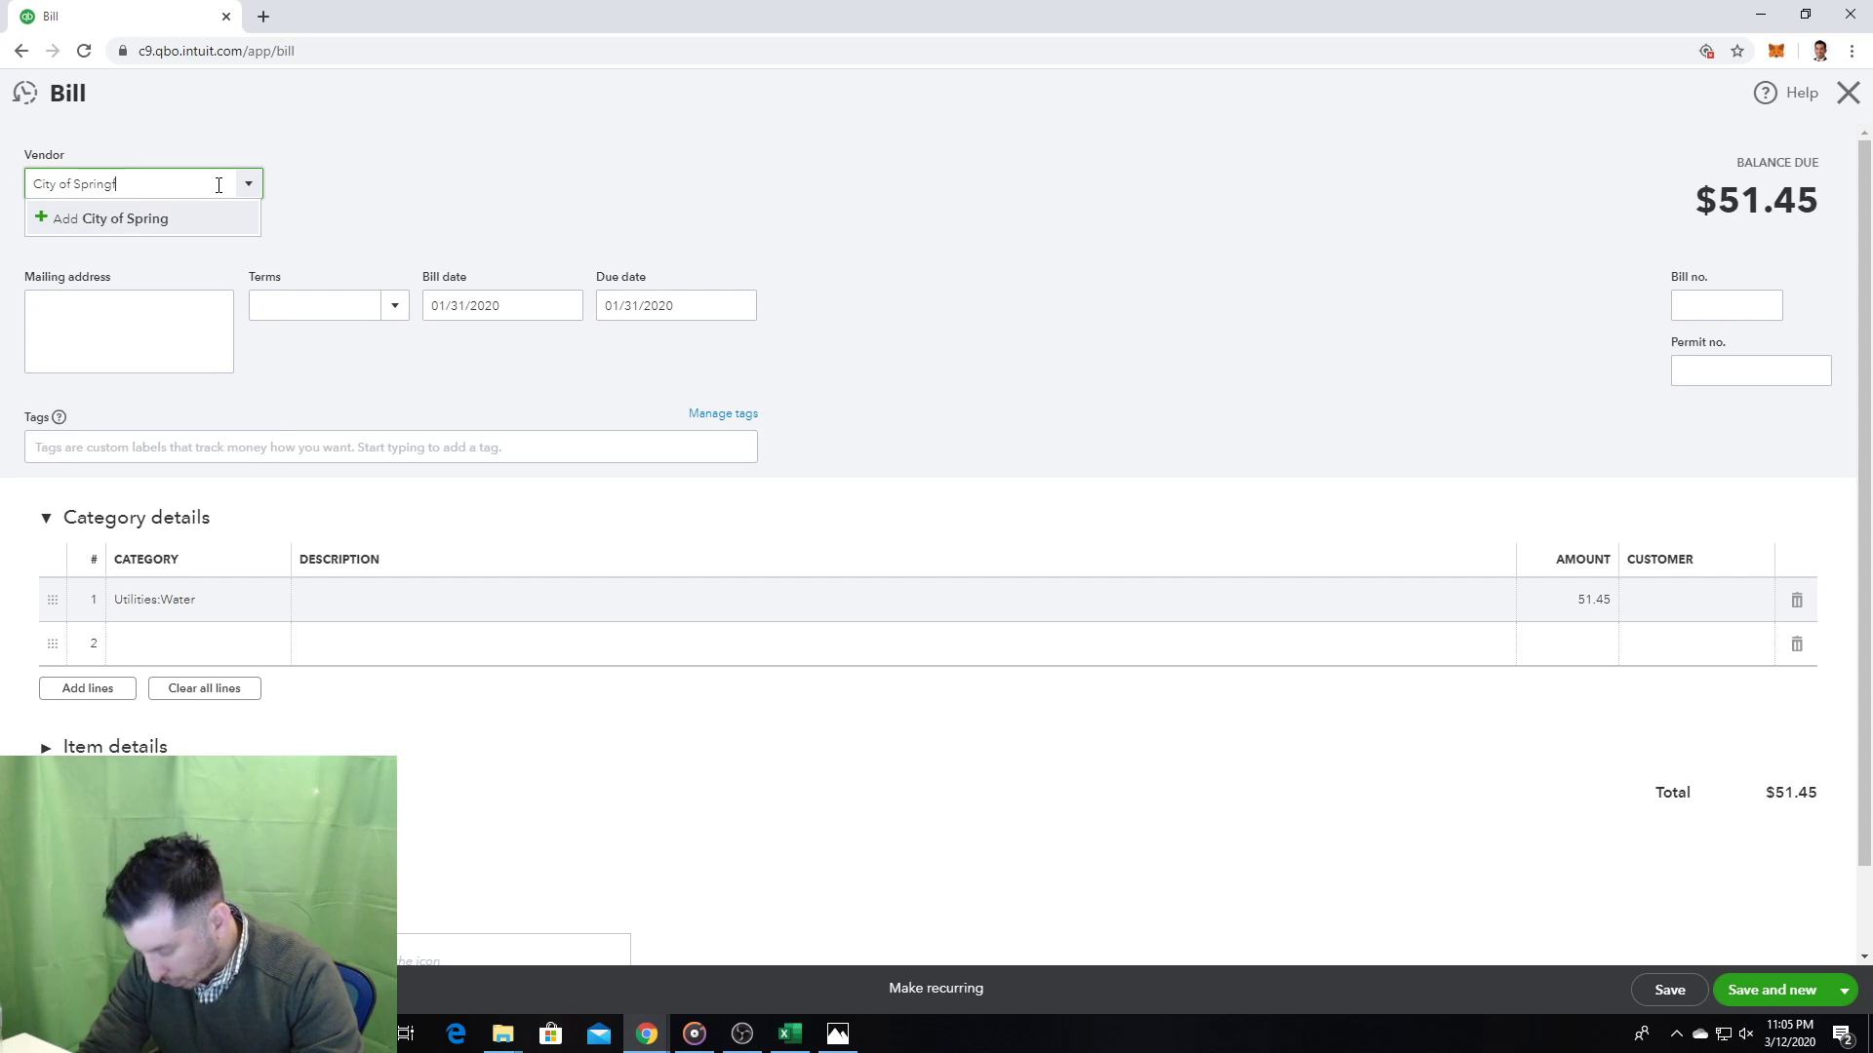
pyautogui.write('ield')
pyautogui.click(191, 223)
pyautogui.click(311, 357)
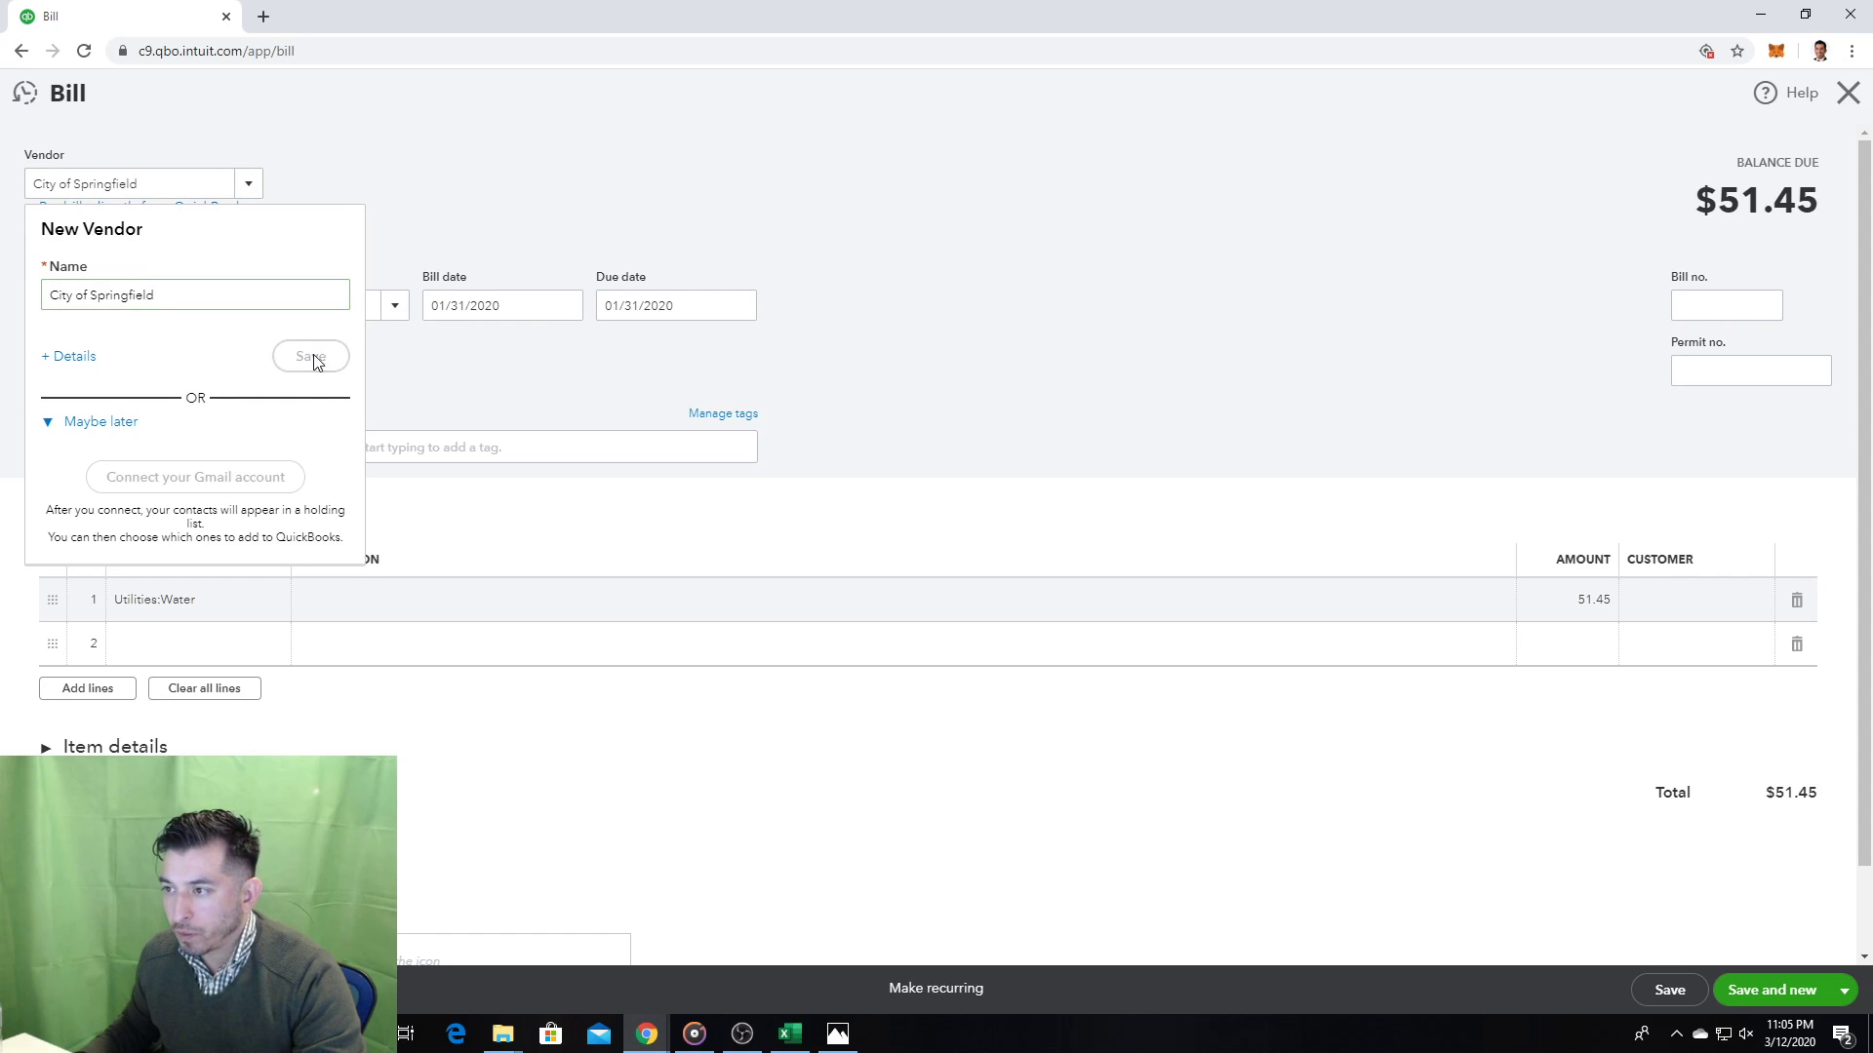
# Step: Set the City of Springfield bill's terms to Net 30, save the bill and start a new one
pyautogui.click(390, 309)
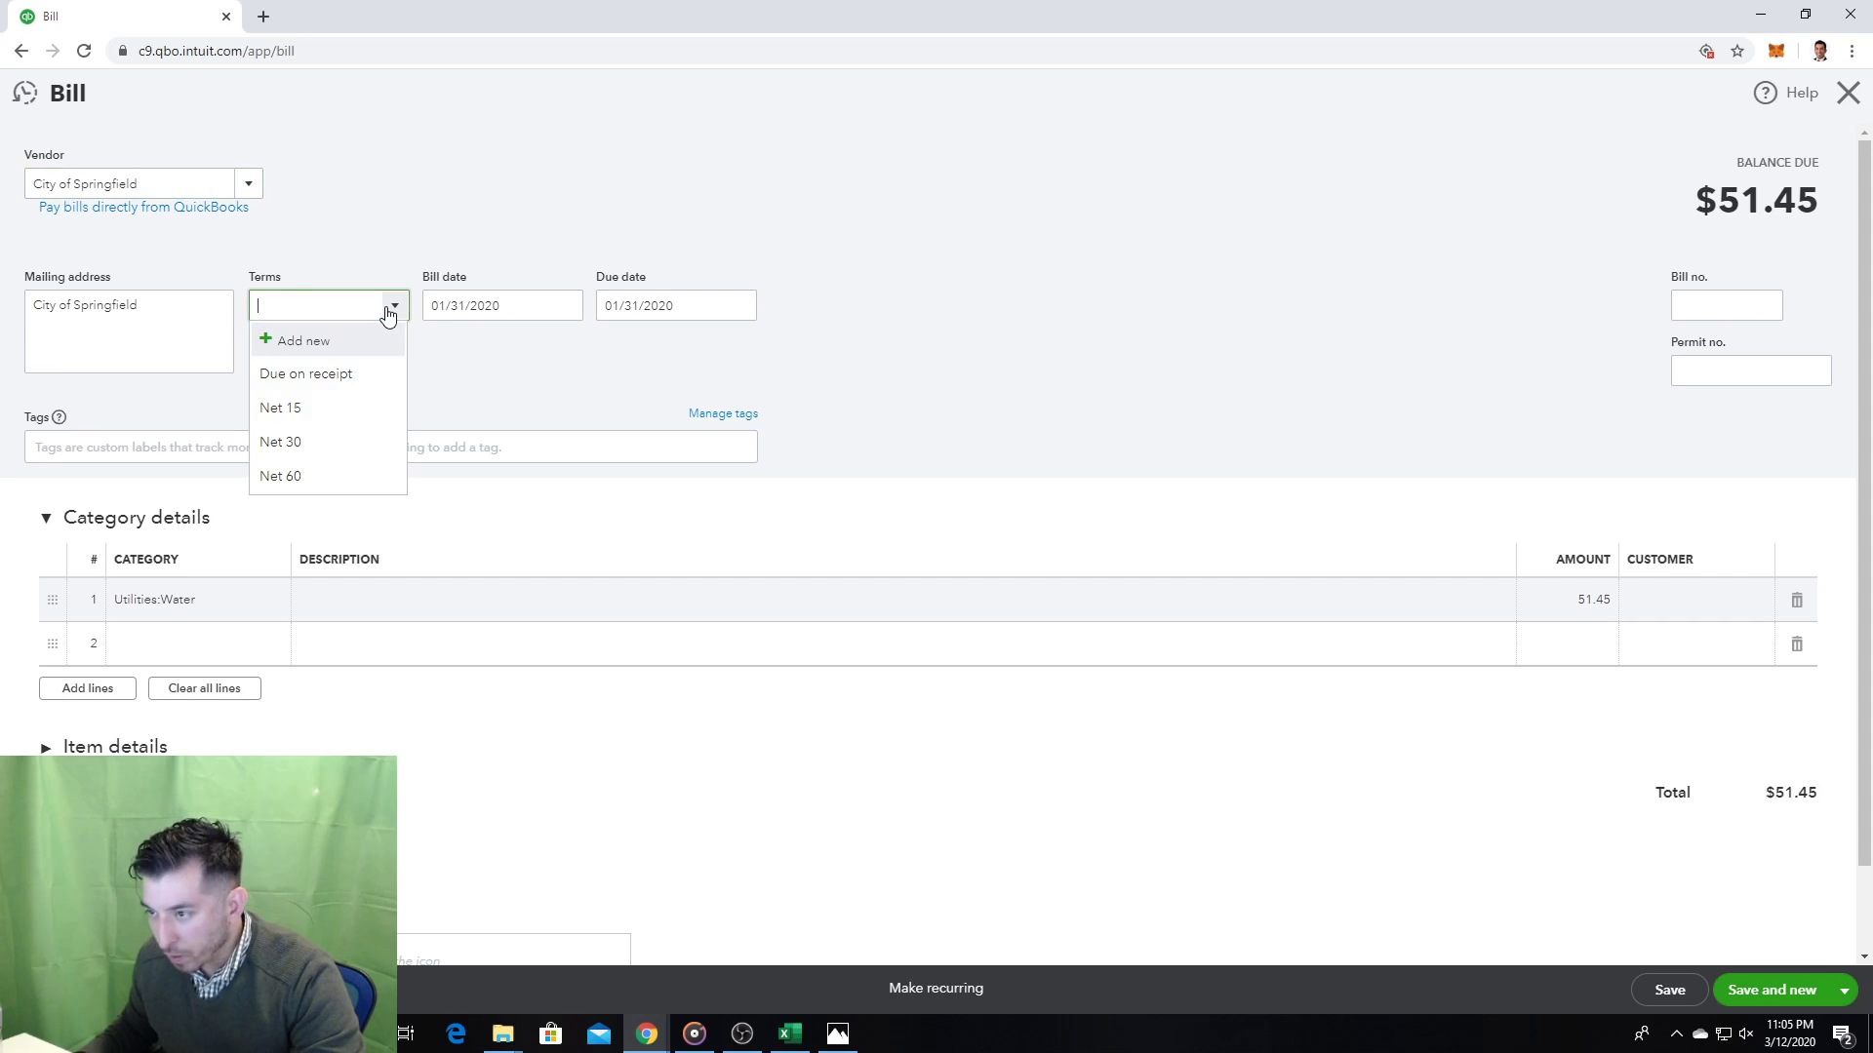
pyautogui.click(295, 450)
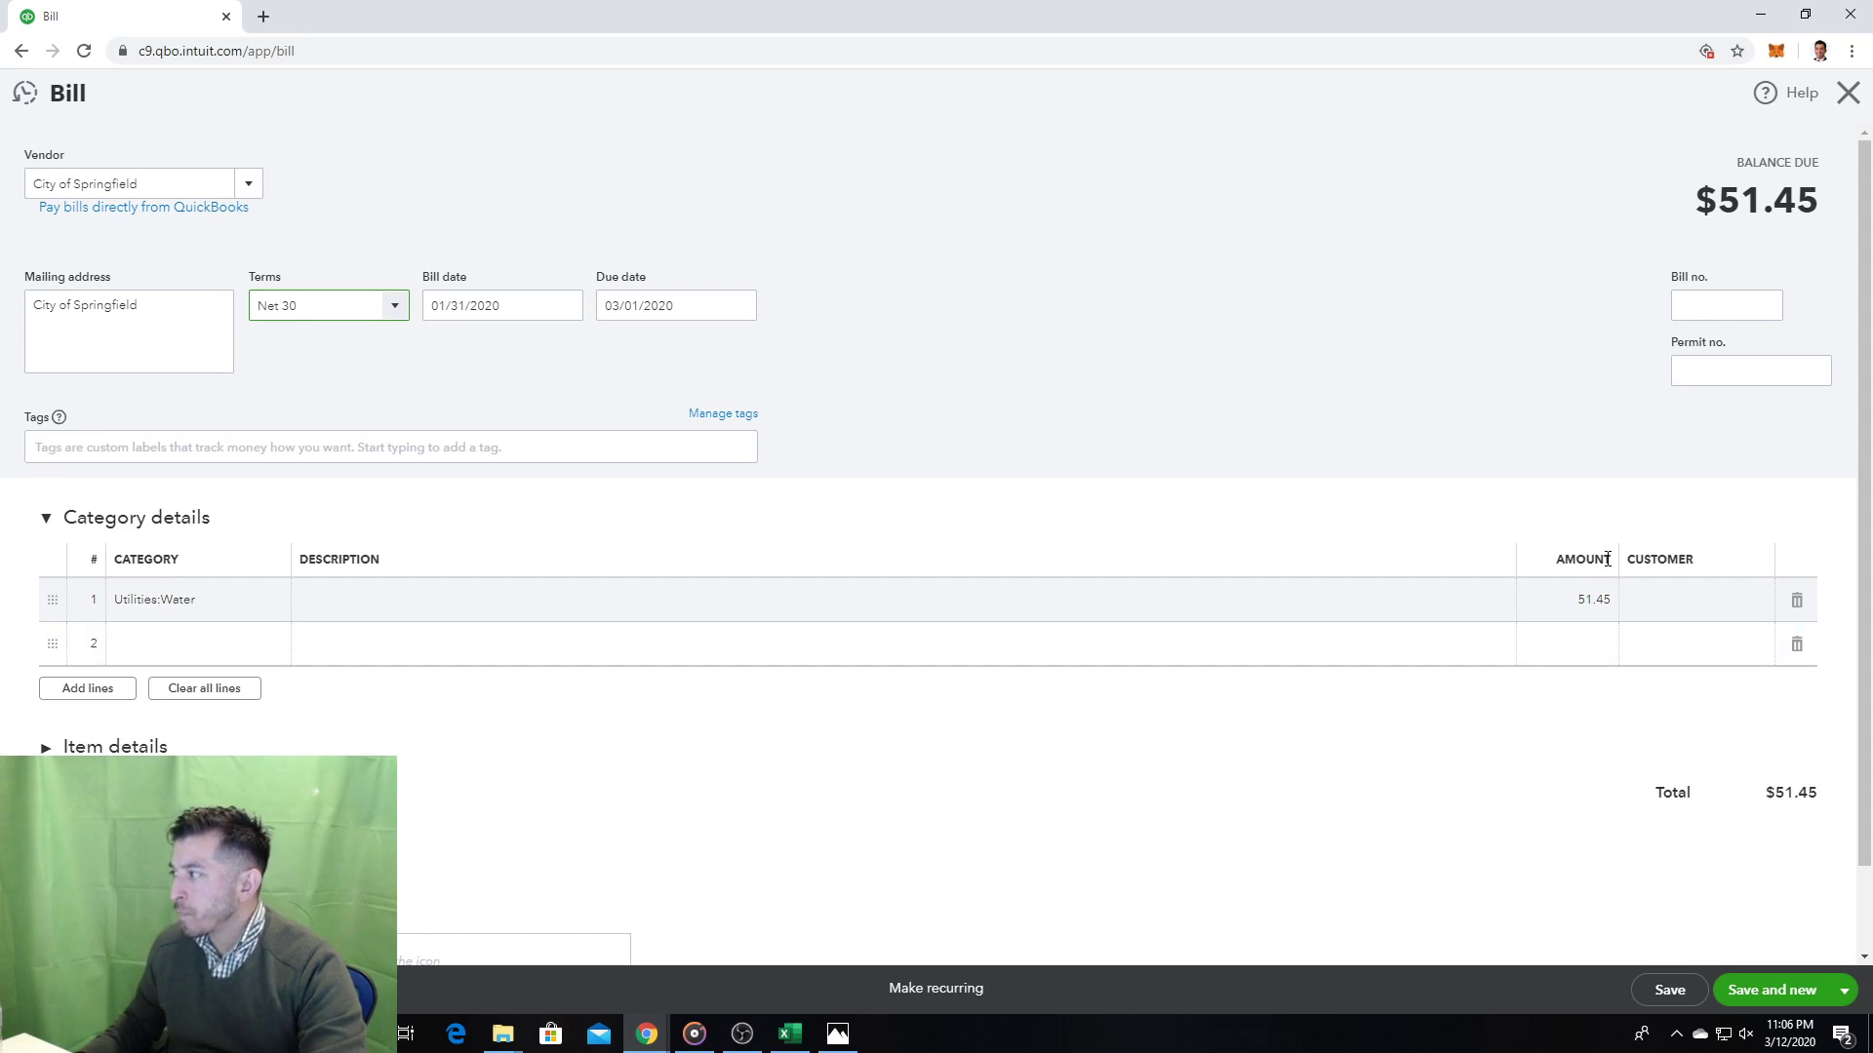
pyautogui.click(1773, 991)
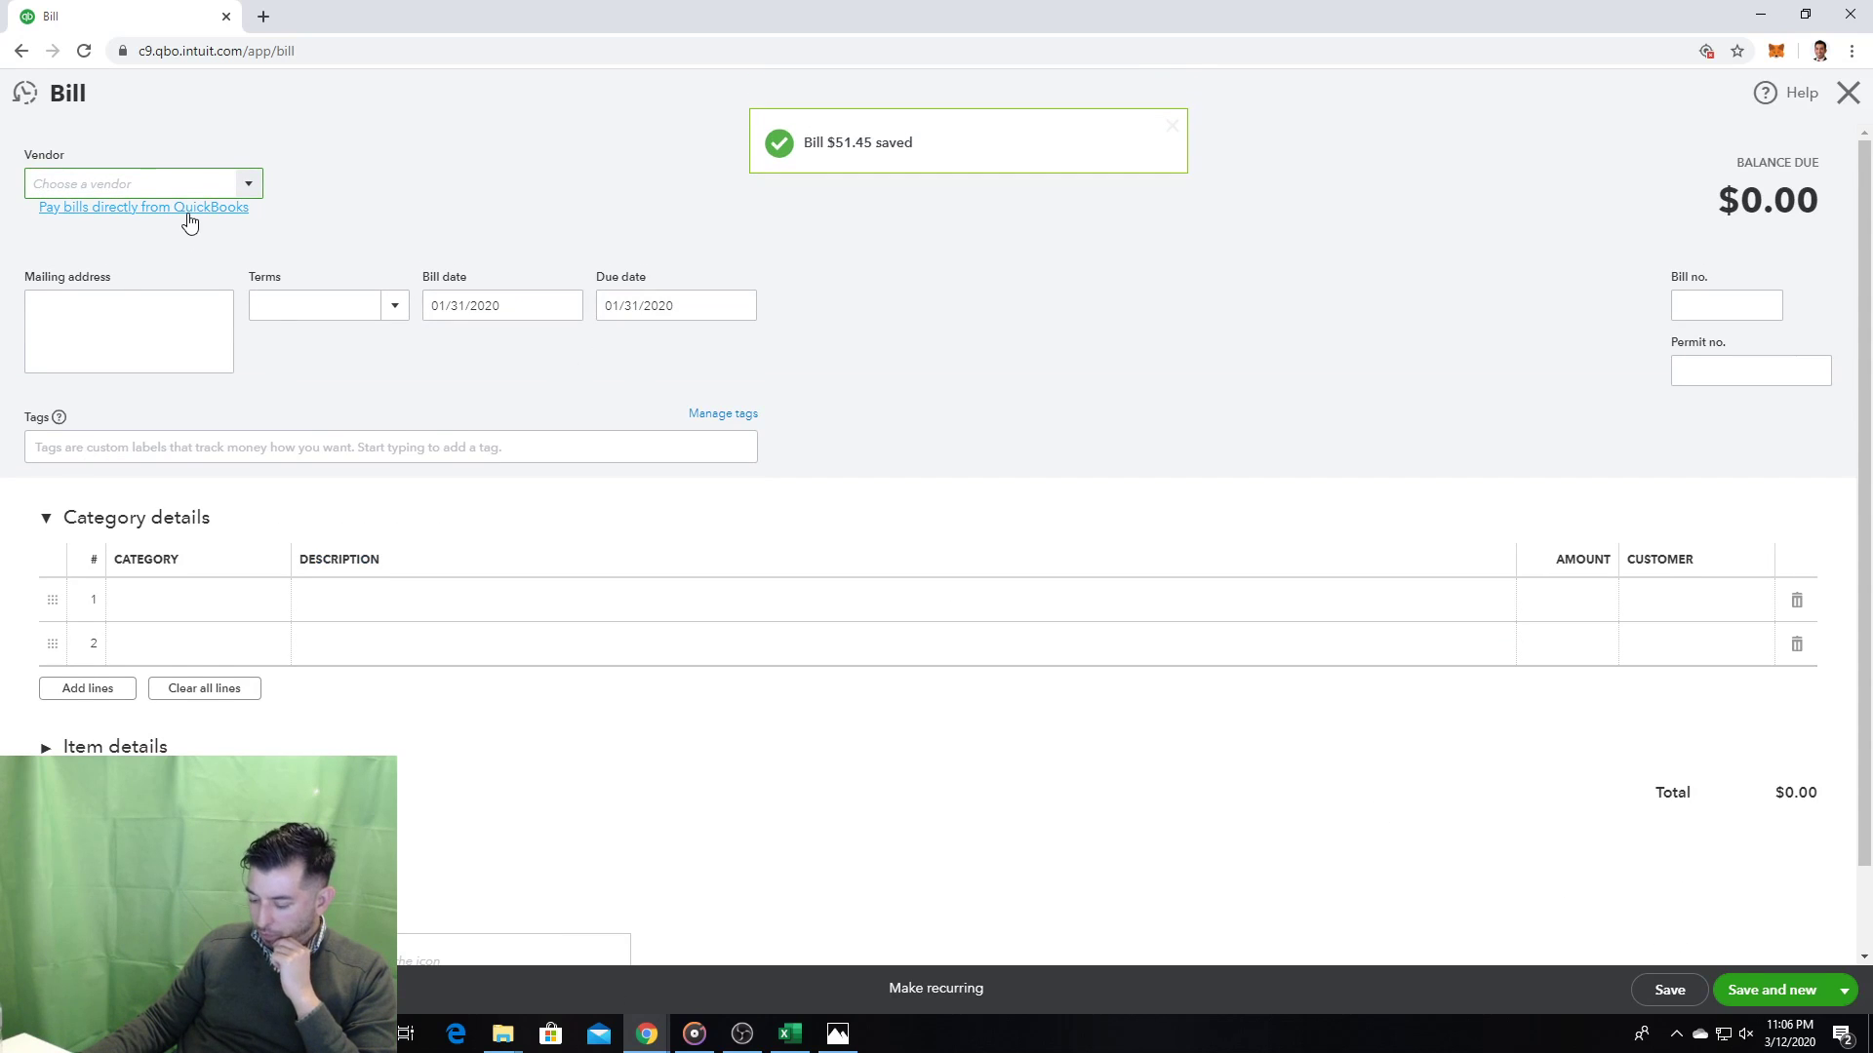
pyautogui.click(248, 184)
pyautogui.moveTo(266, 332); pyautogui.dragTo(269, 517)
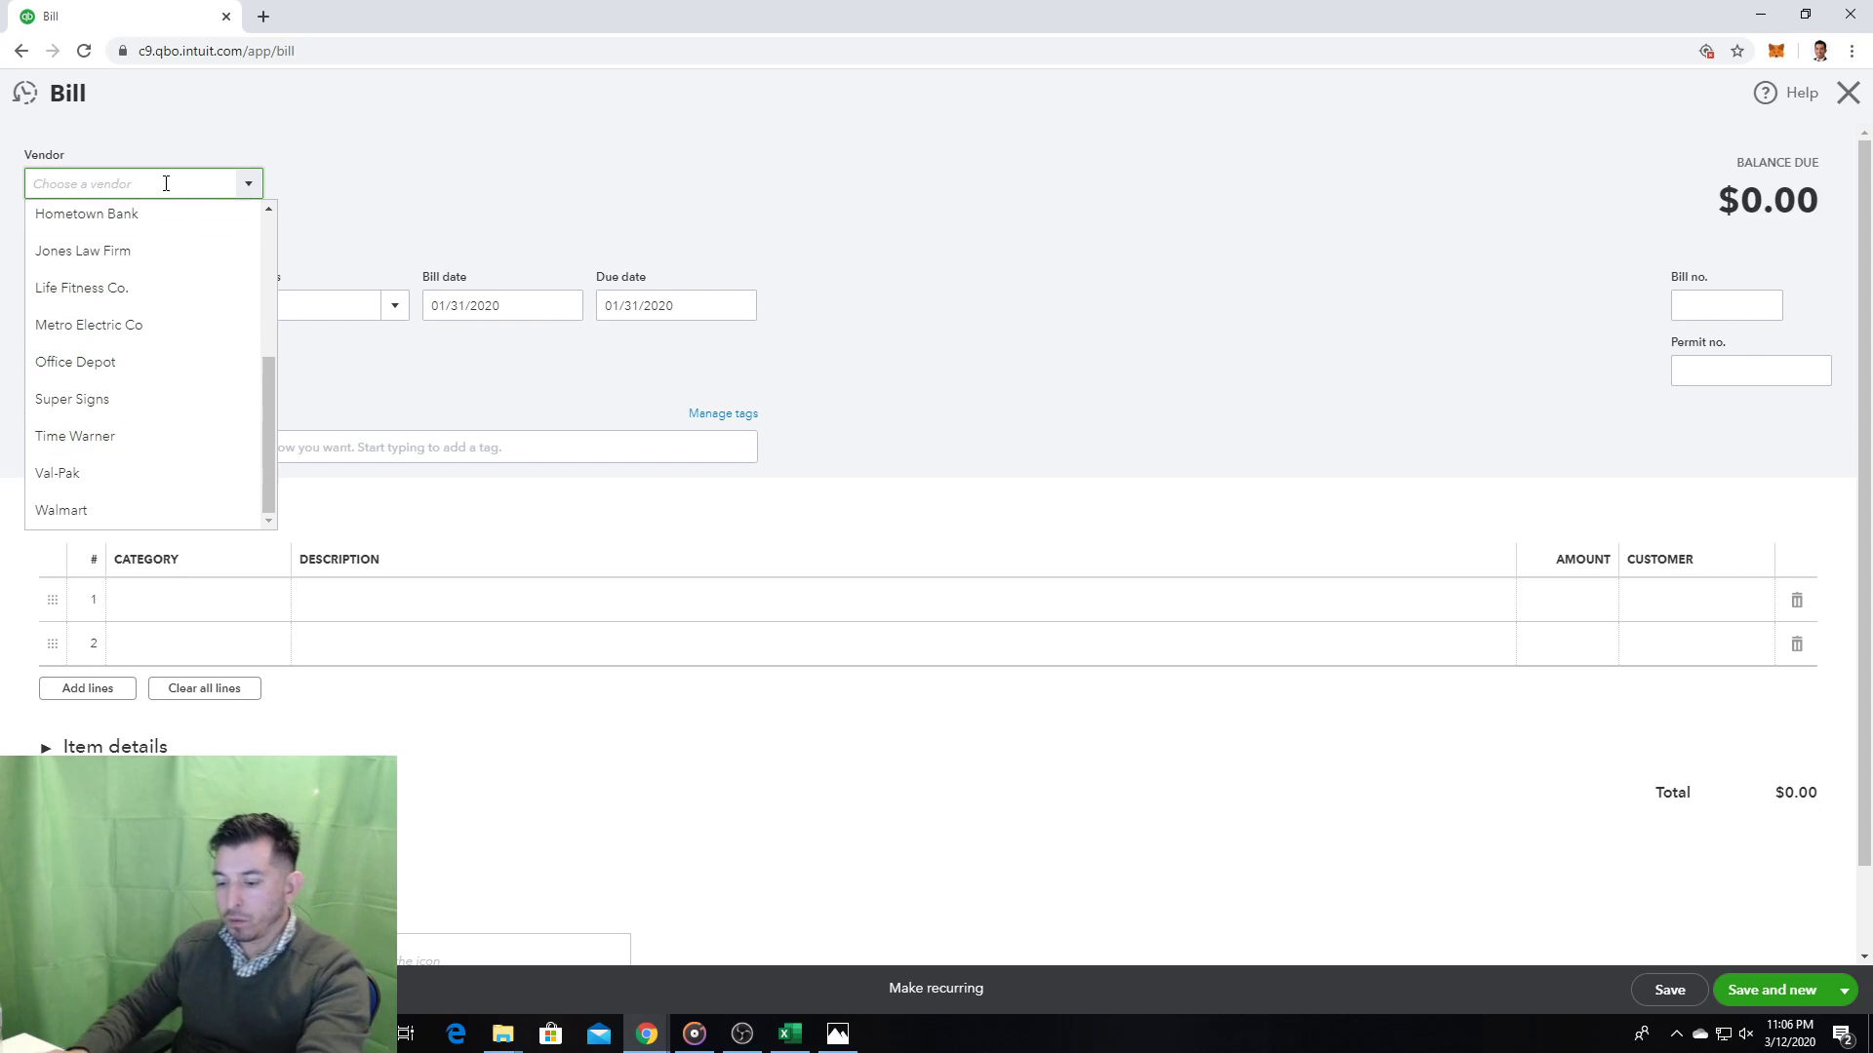
pyautogui.write('Waste')
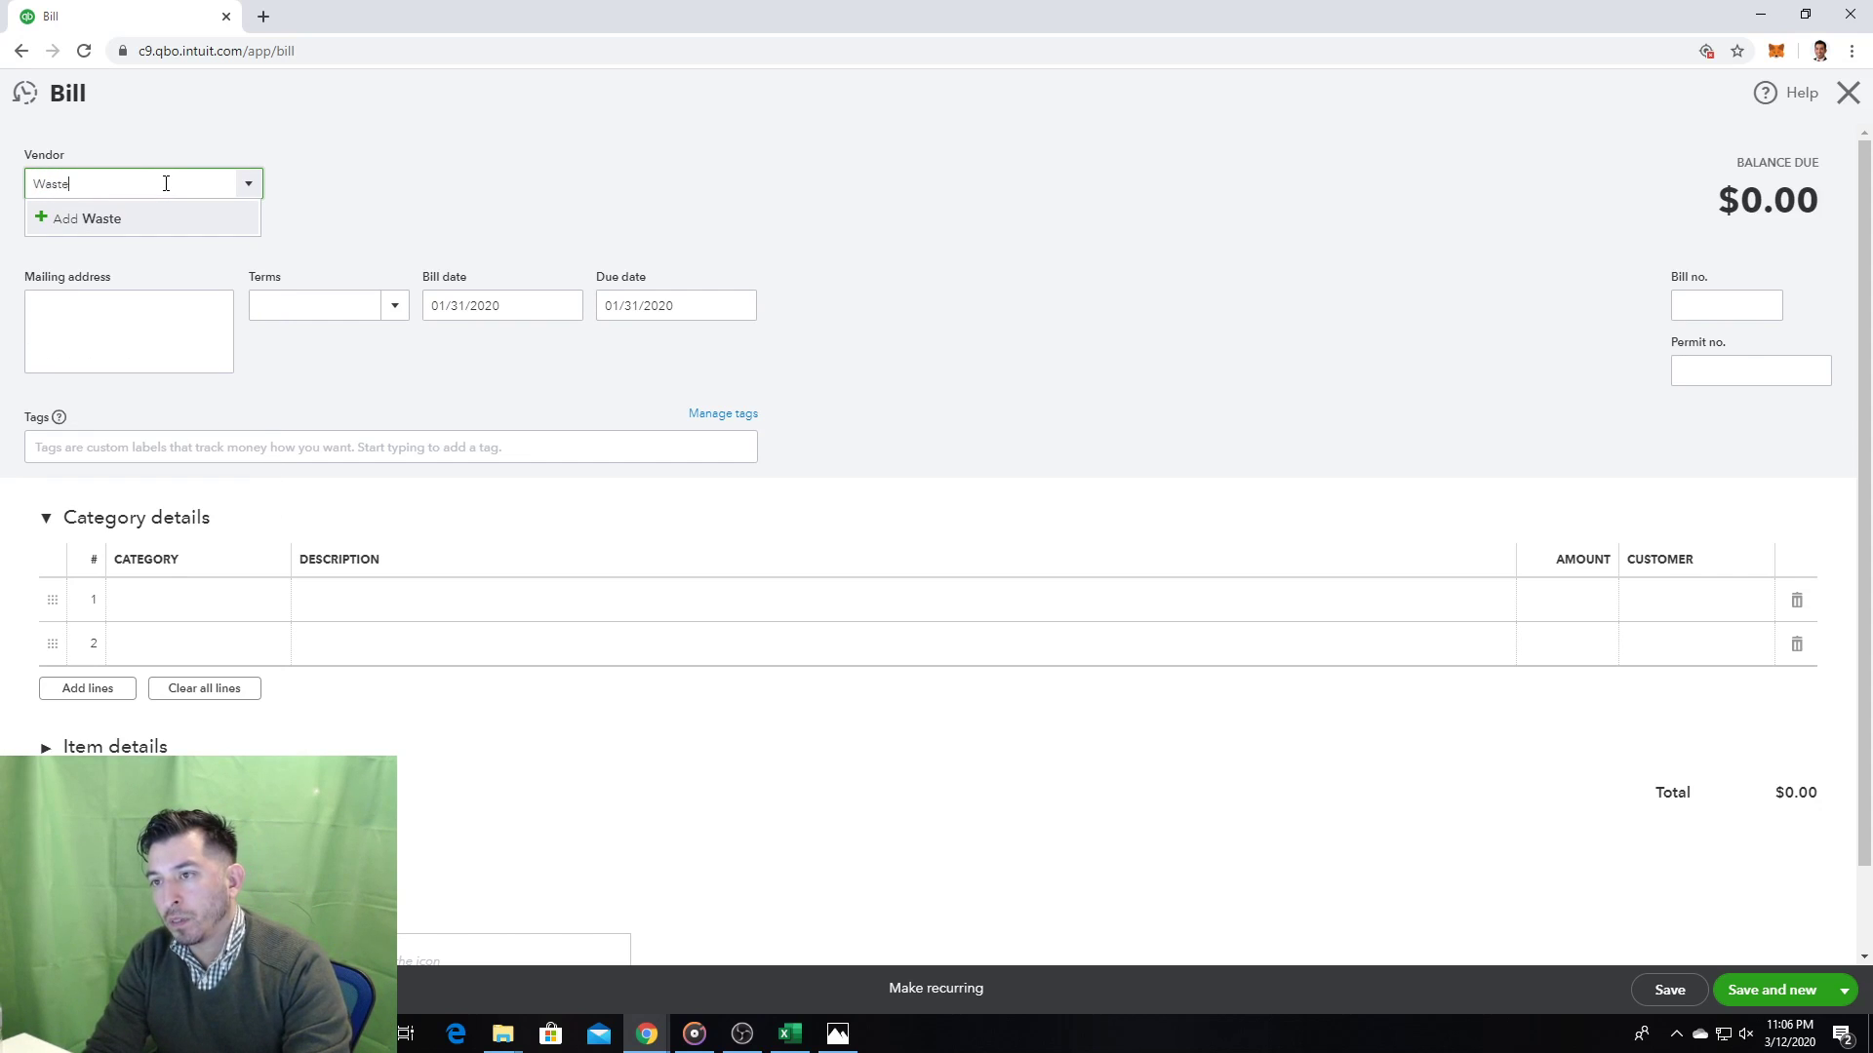
pyautogui.write(' Management')
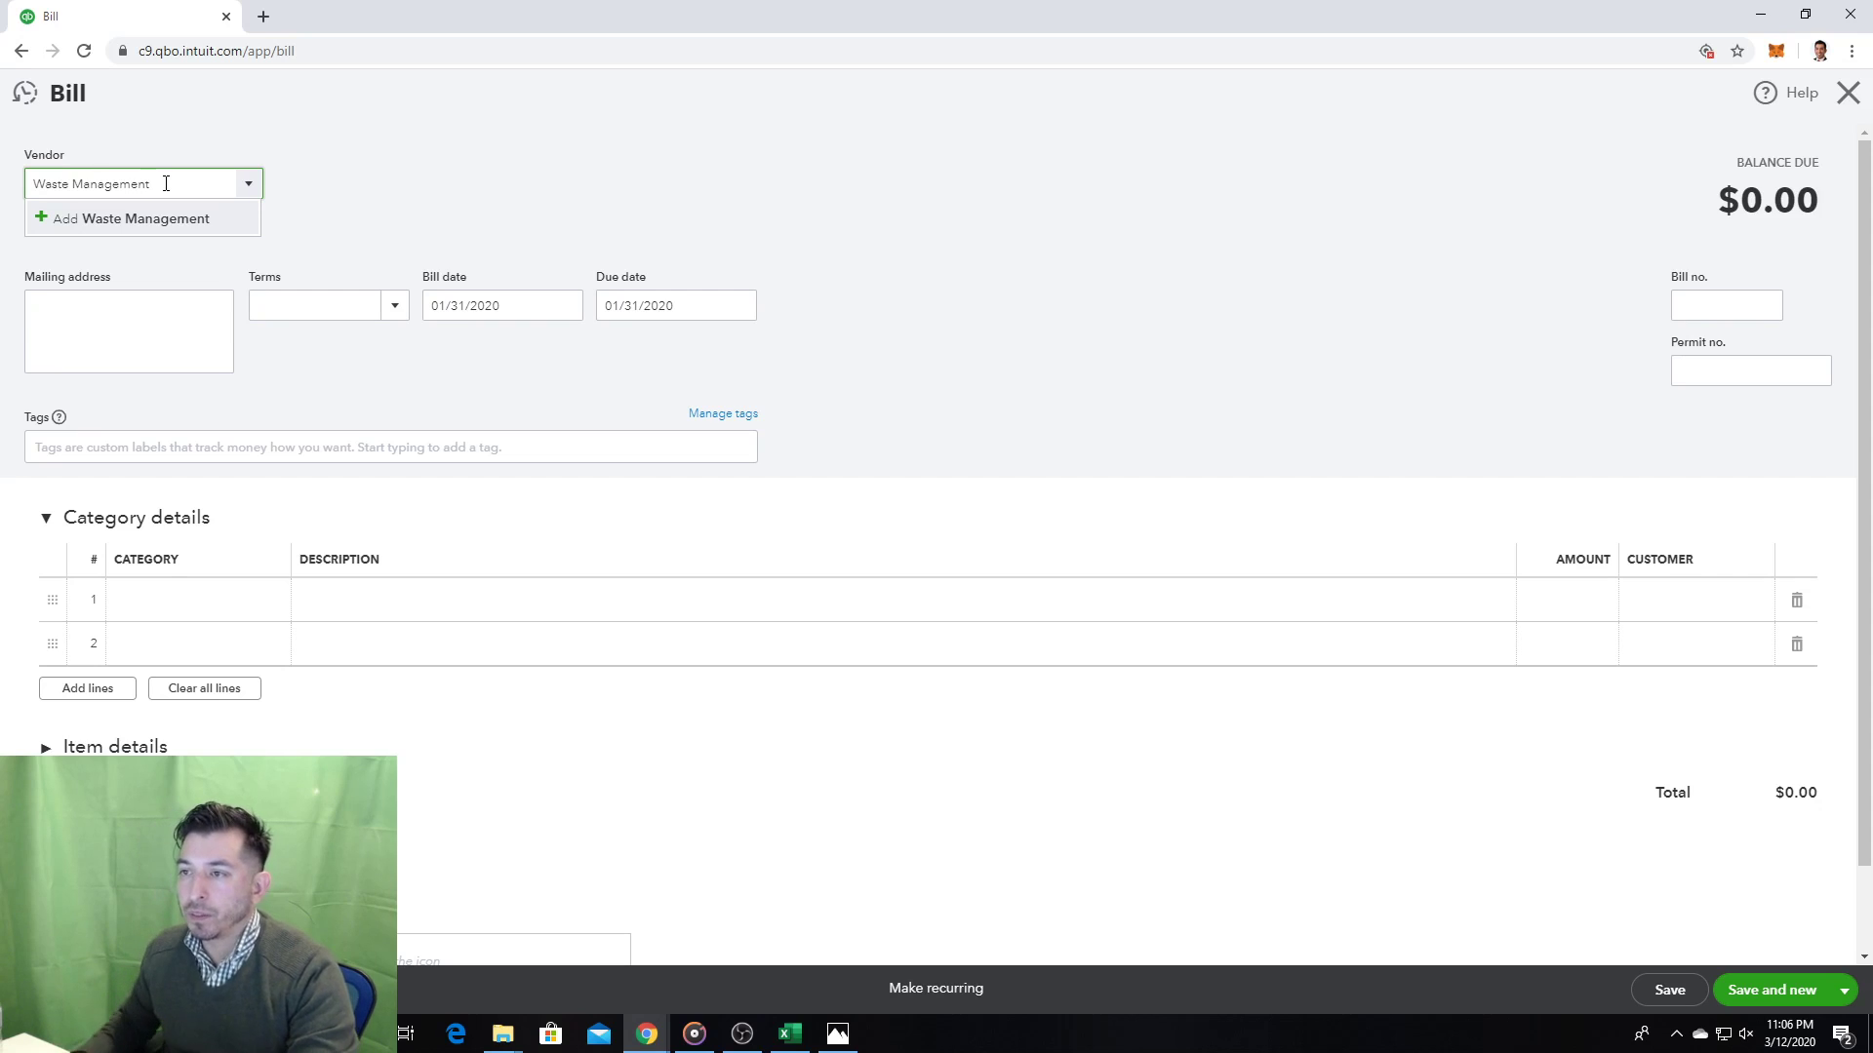
pyautogui.click(386, 314)
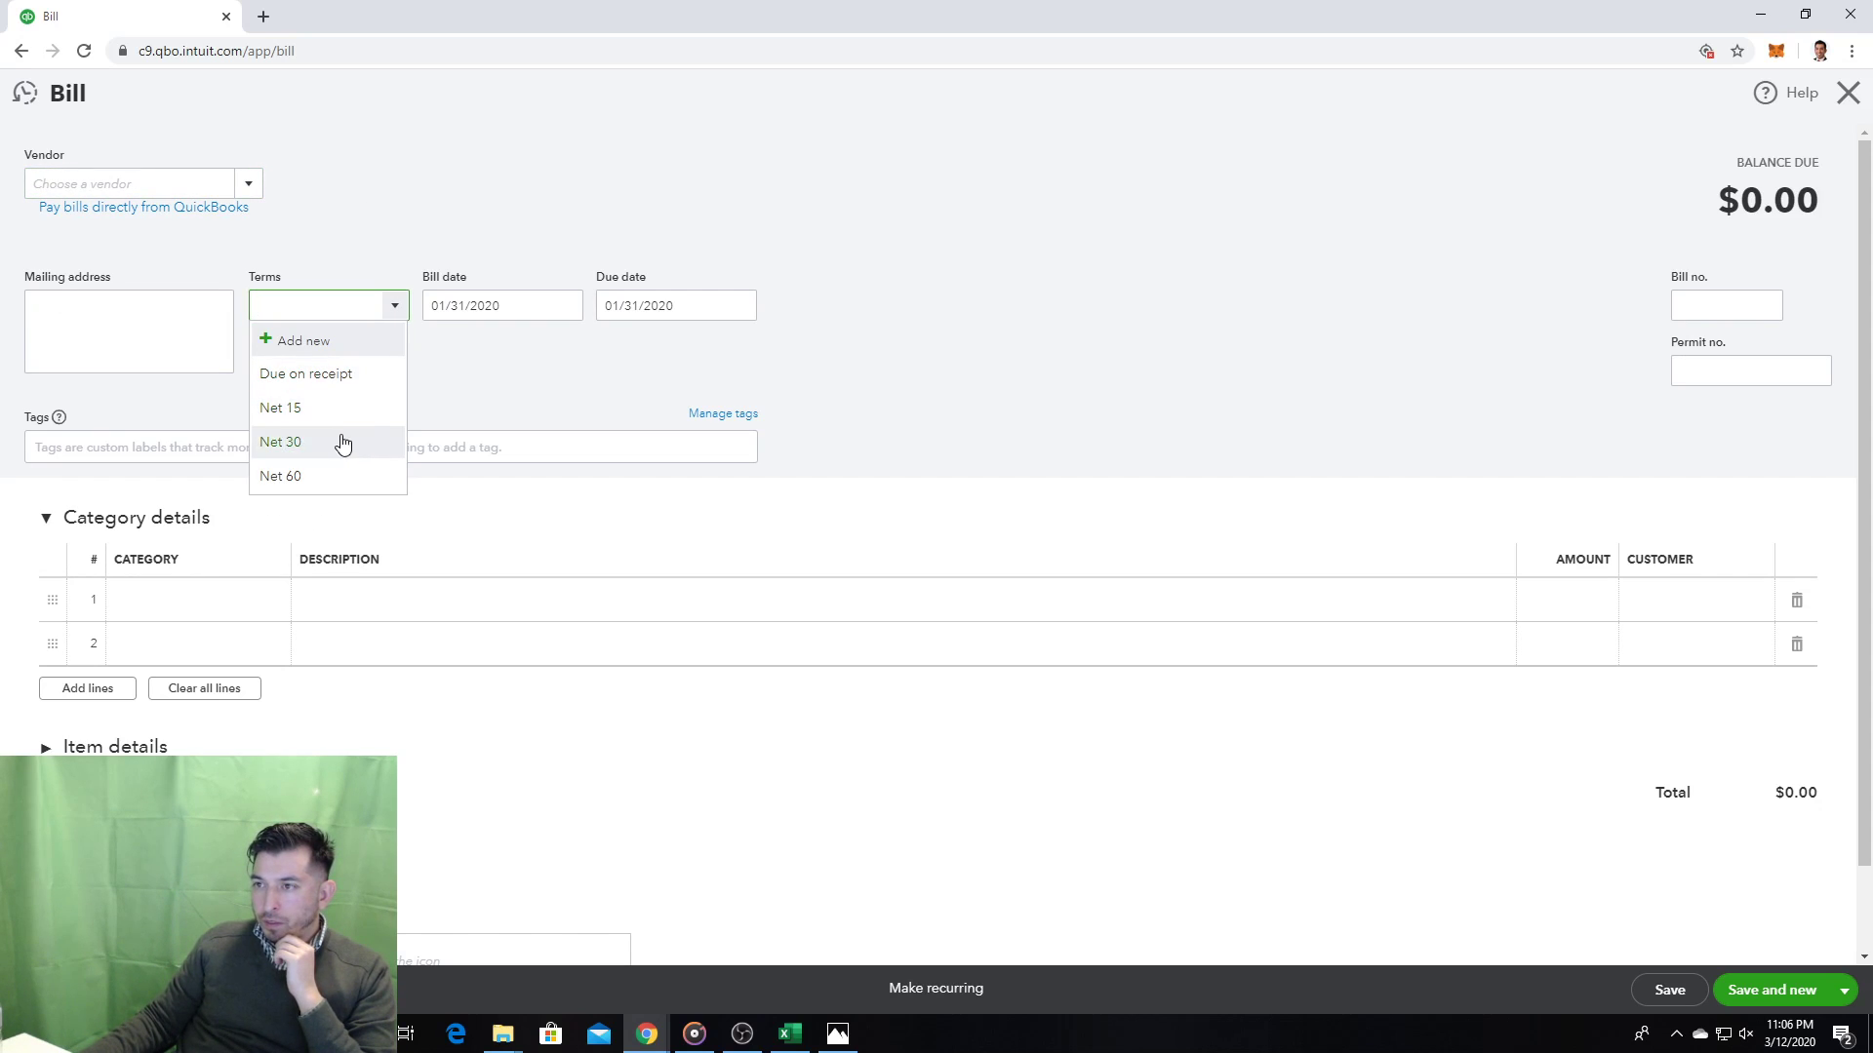
# Step: Add Waste Management as a new vendor and assign it to the new bill
pyautogui.click(221, 183)
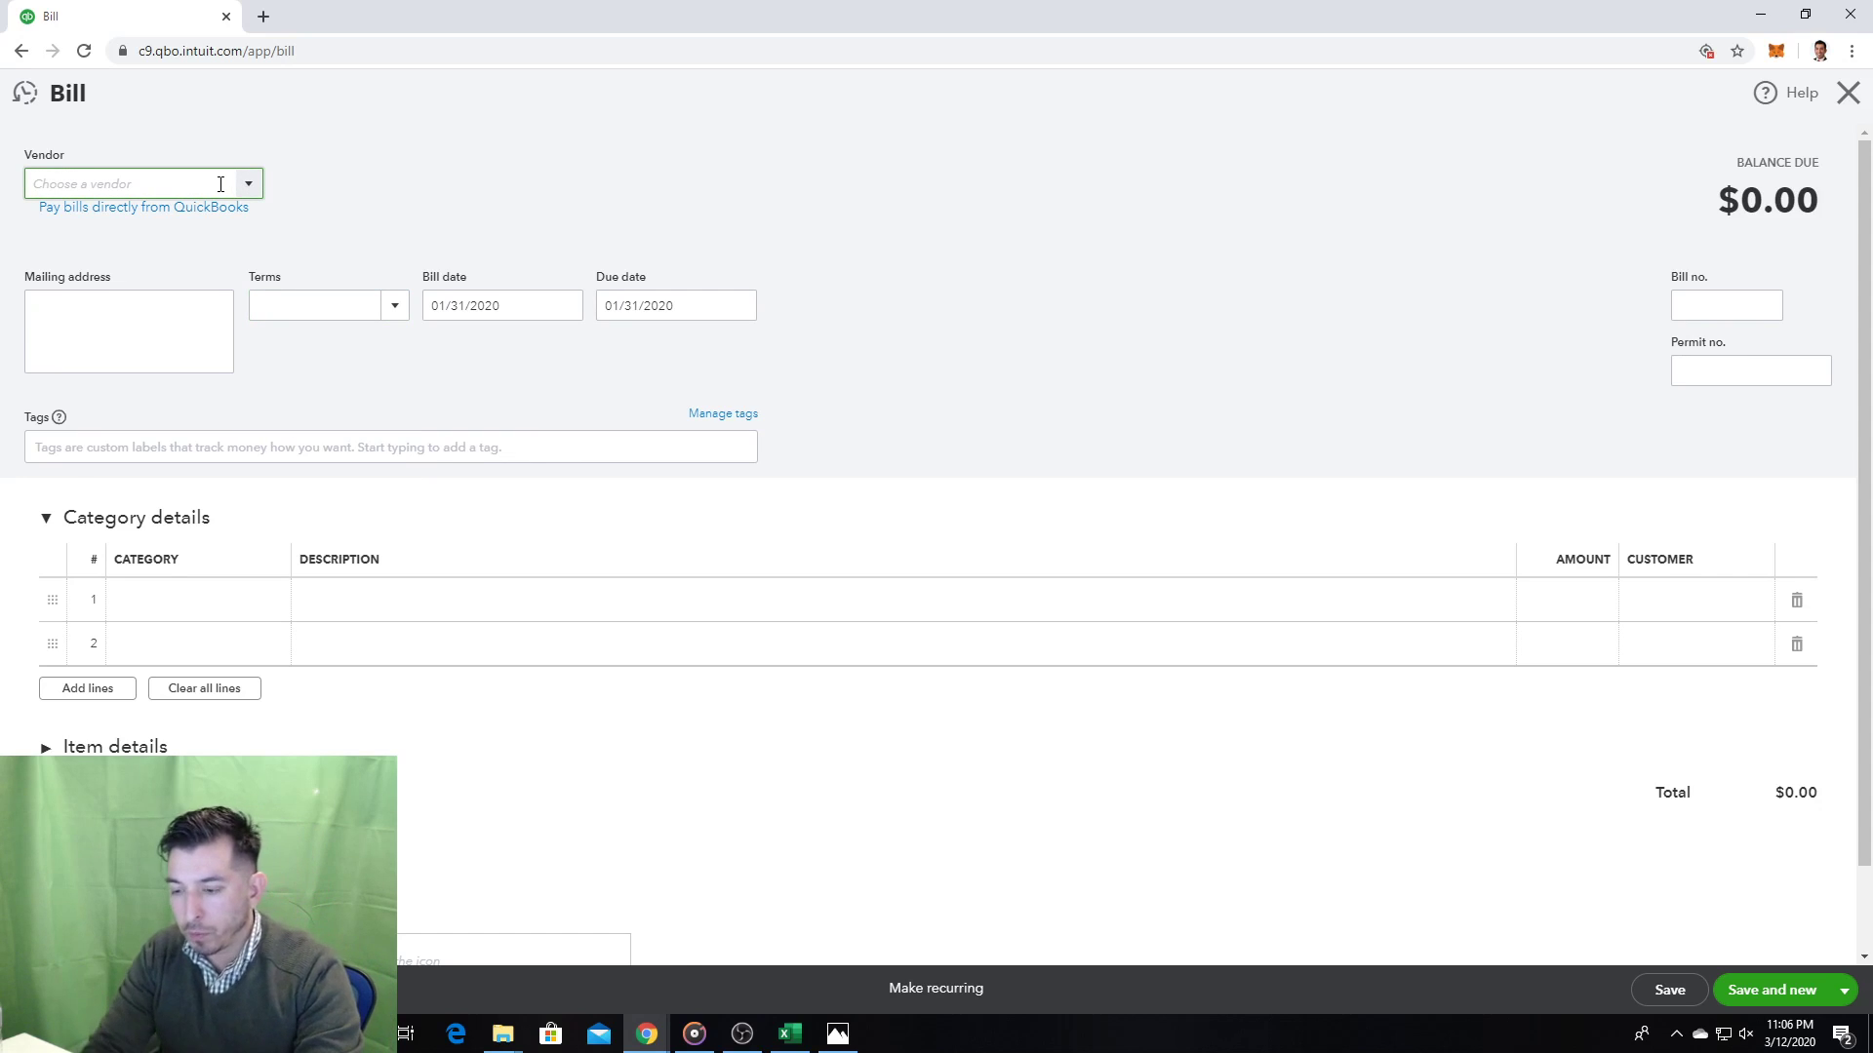
pyautogui.write('wq')
pyautogui.press('BackSpace')
pyautogui.press('BackSpace')
pyautogui.write('Wast')
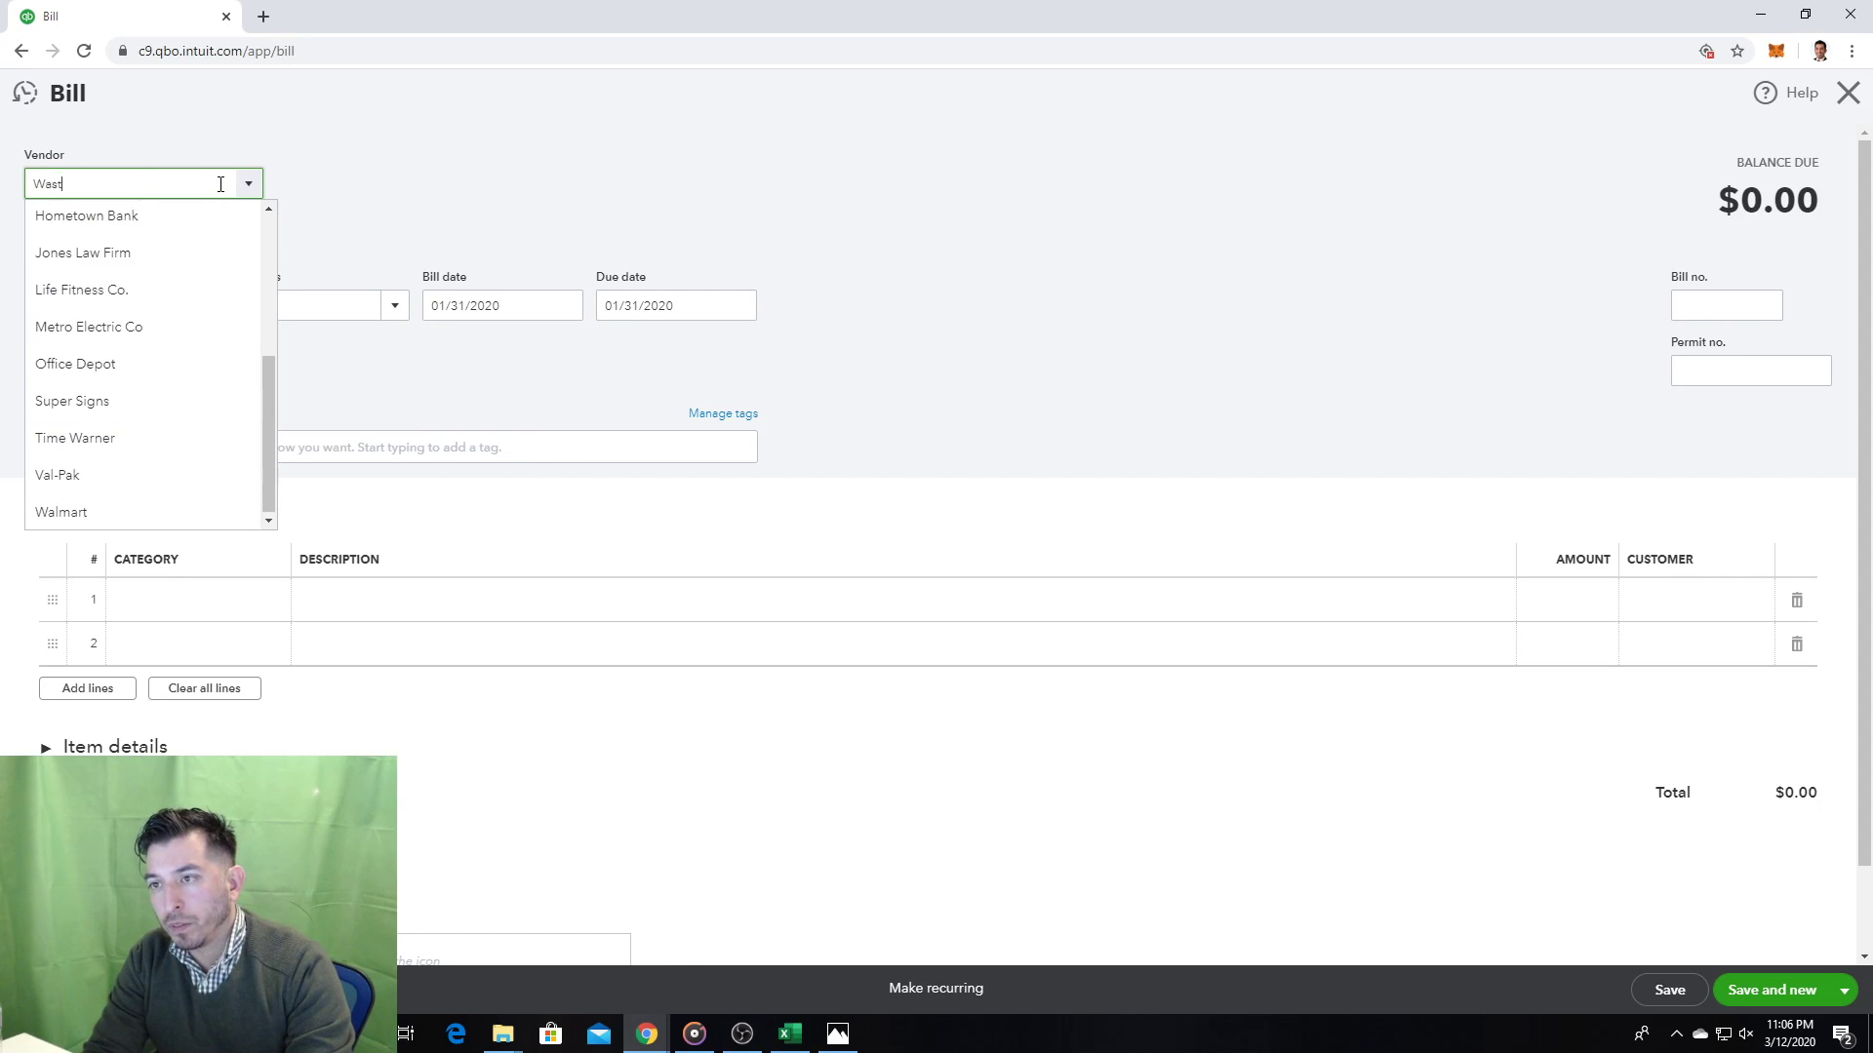
pyautogui.write('e')
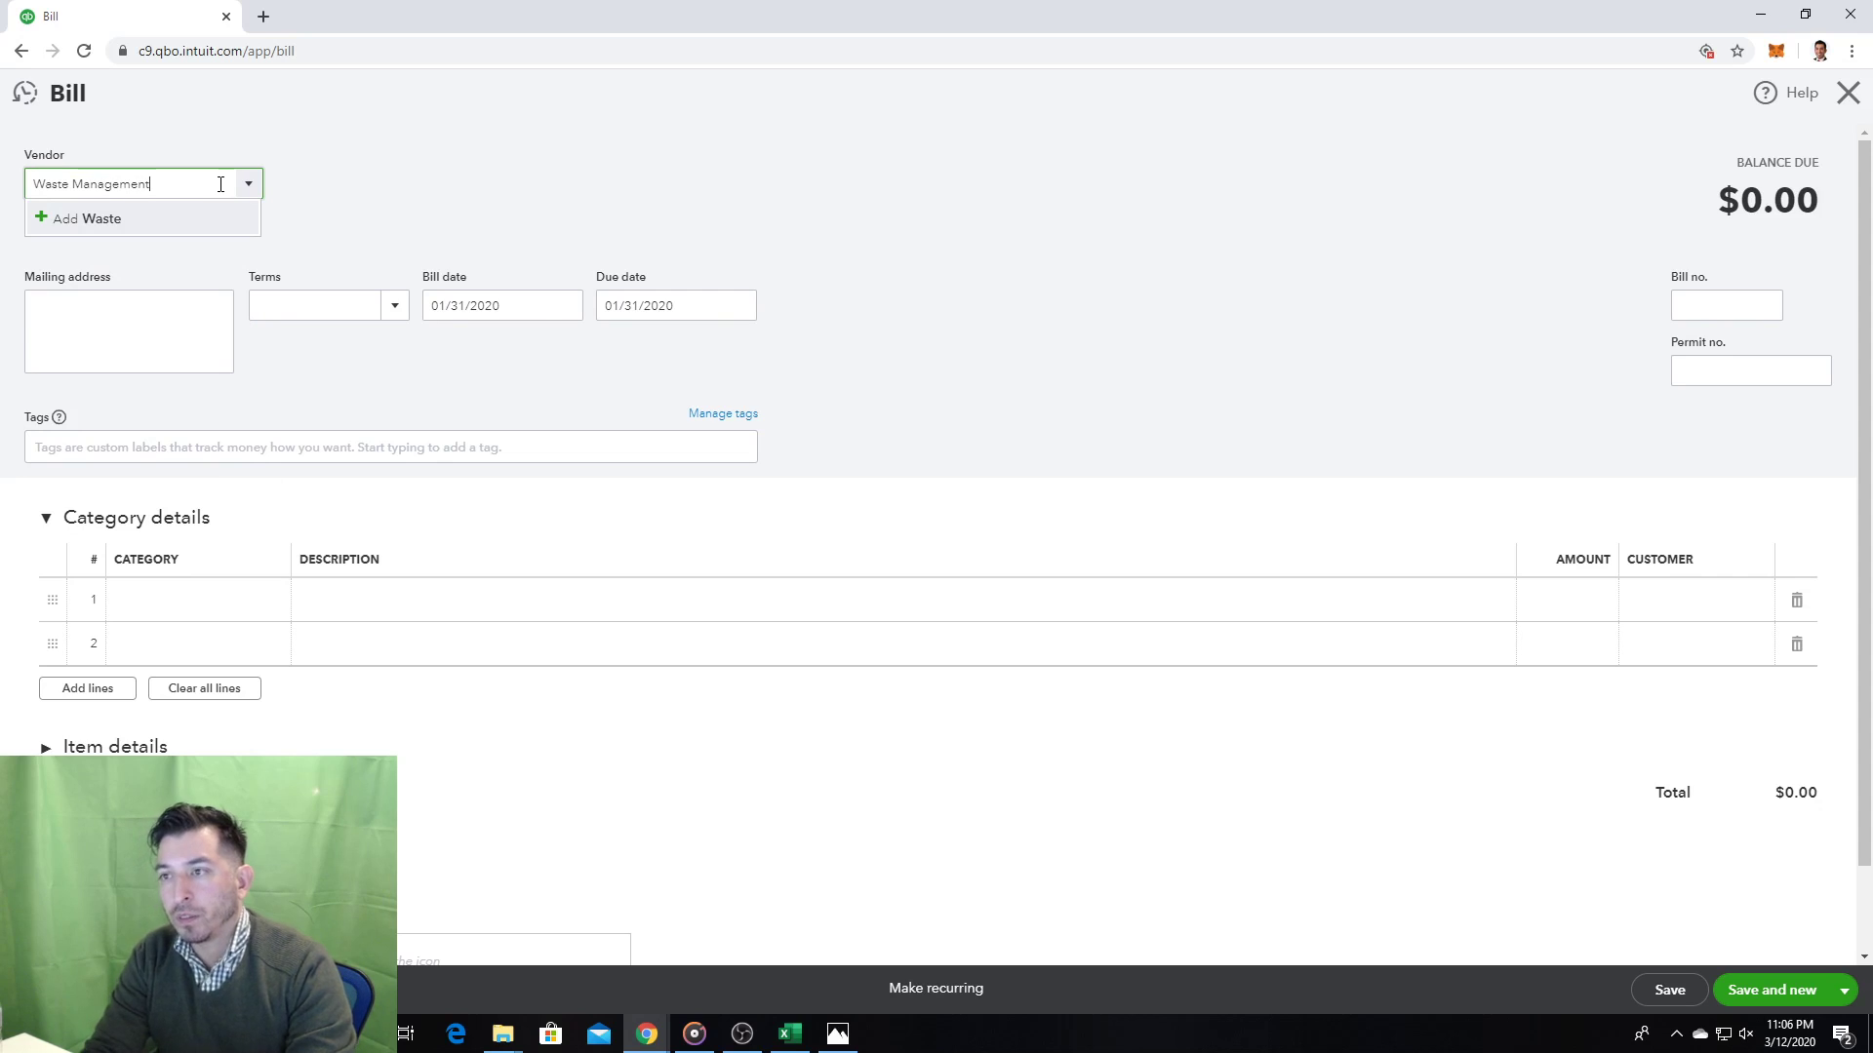
pyautogui.write(' Management')
pyautogui.click(196, 221)
pyautogui.click(306, 359)
# Step: Set the Waste Management bill's terms to Net 30
pyautogui.click(394, 310)
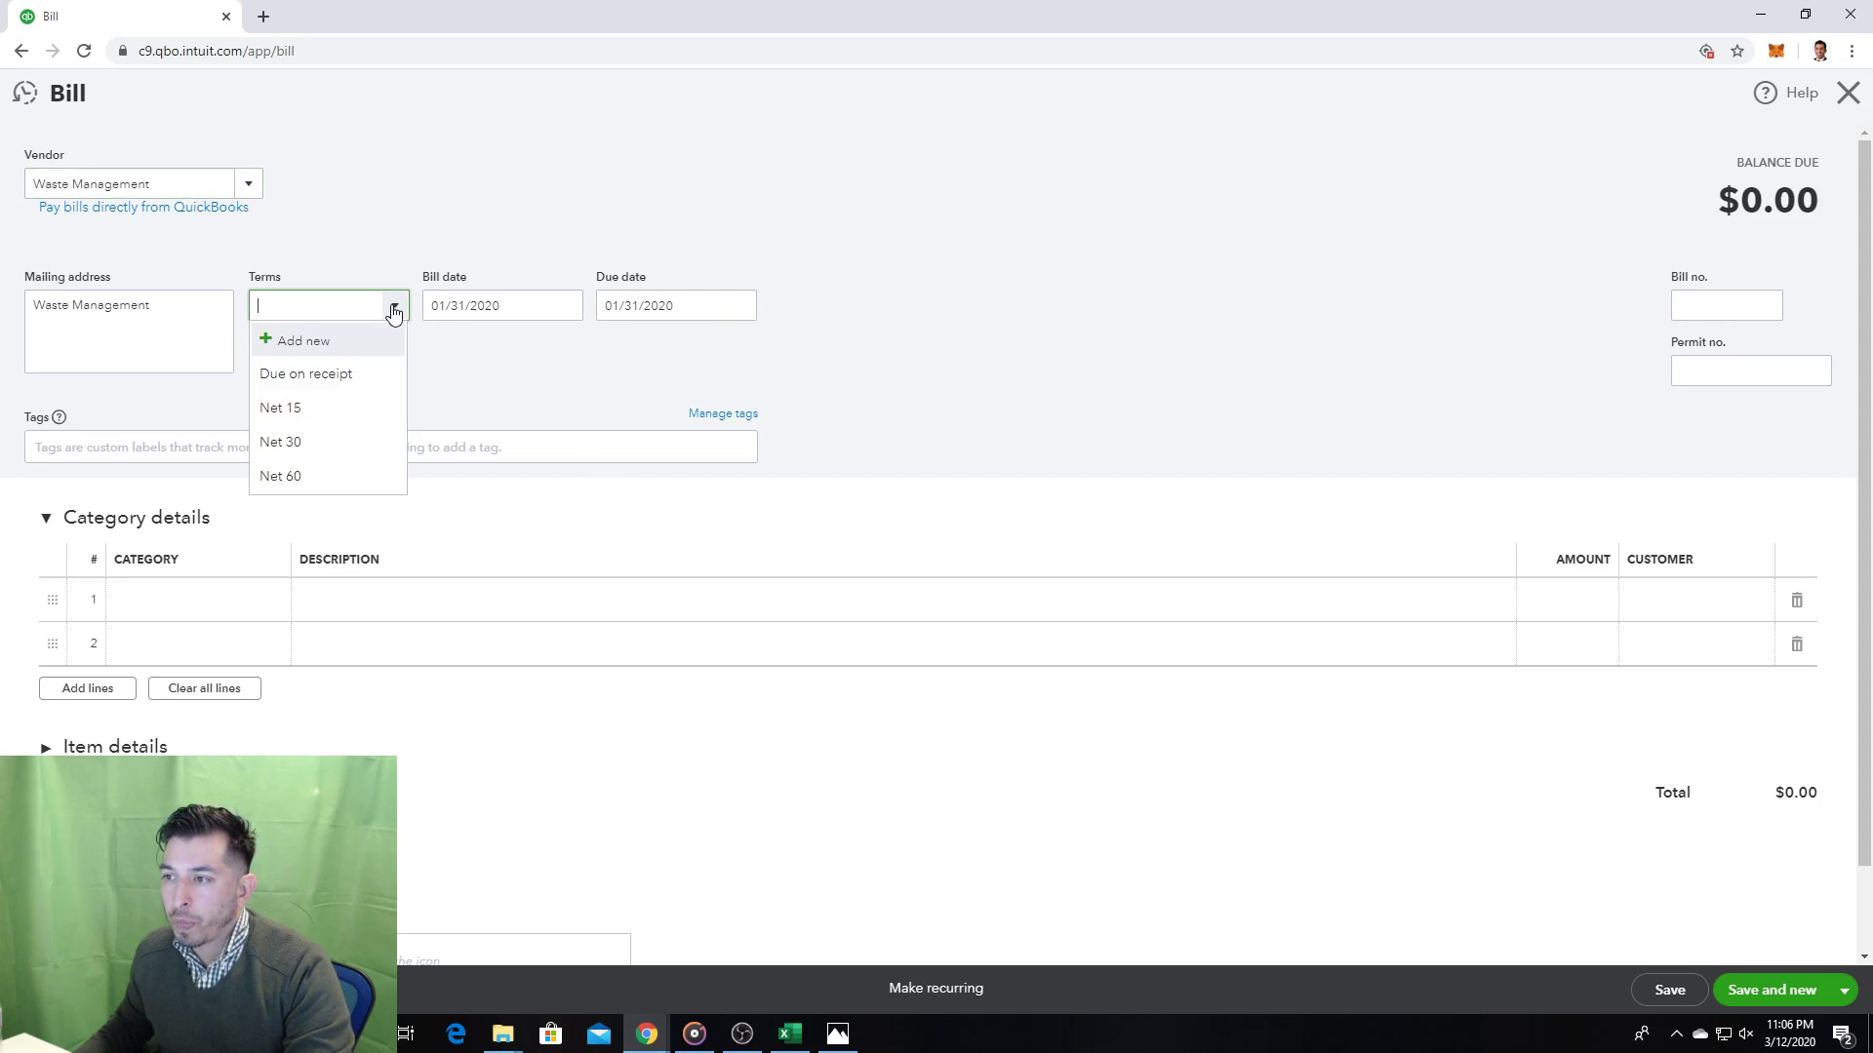
pyautogui.click(283, 442)
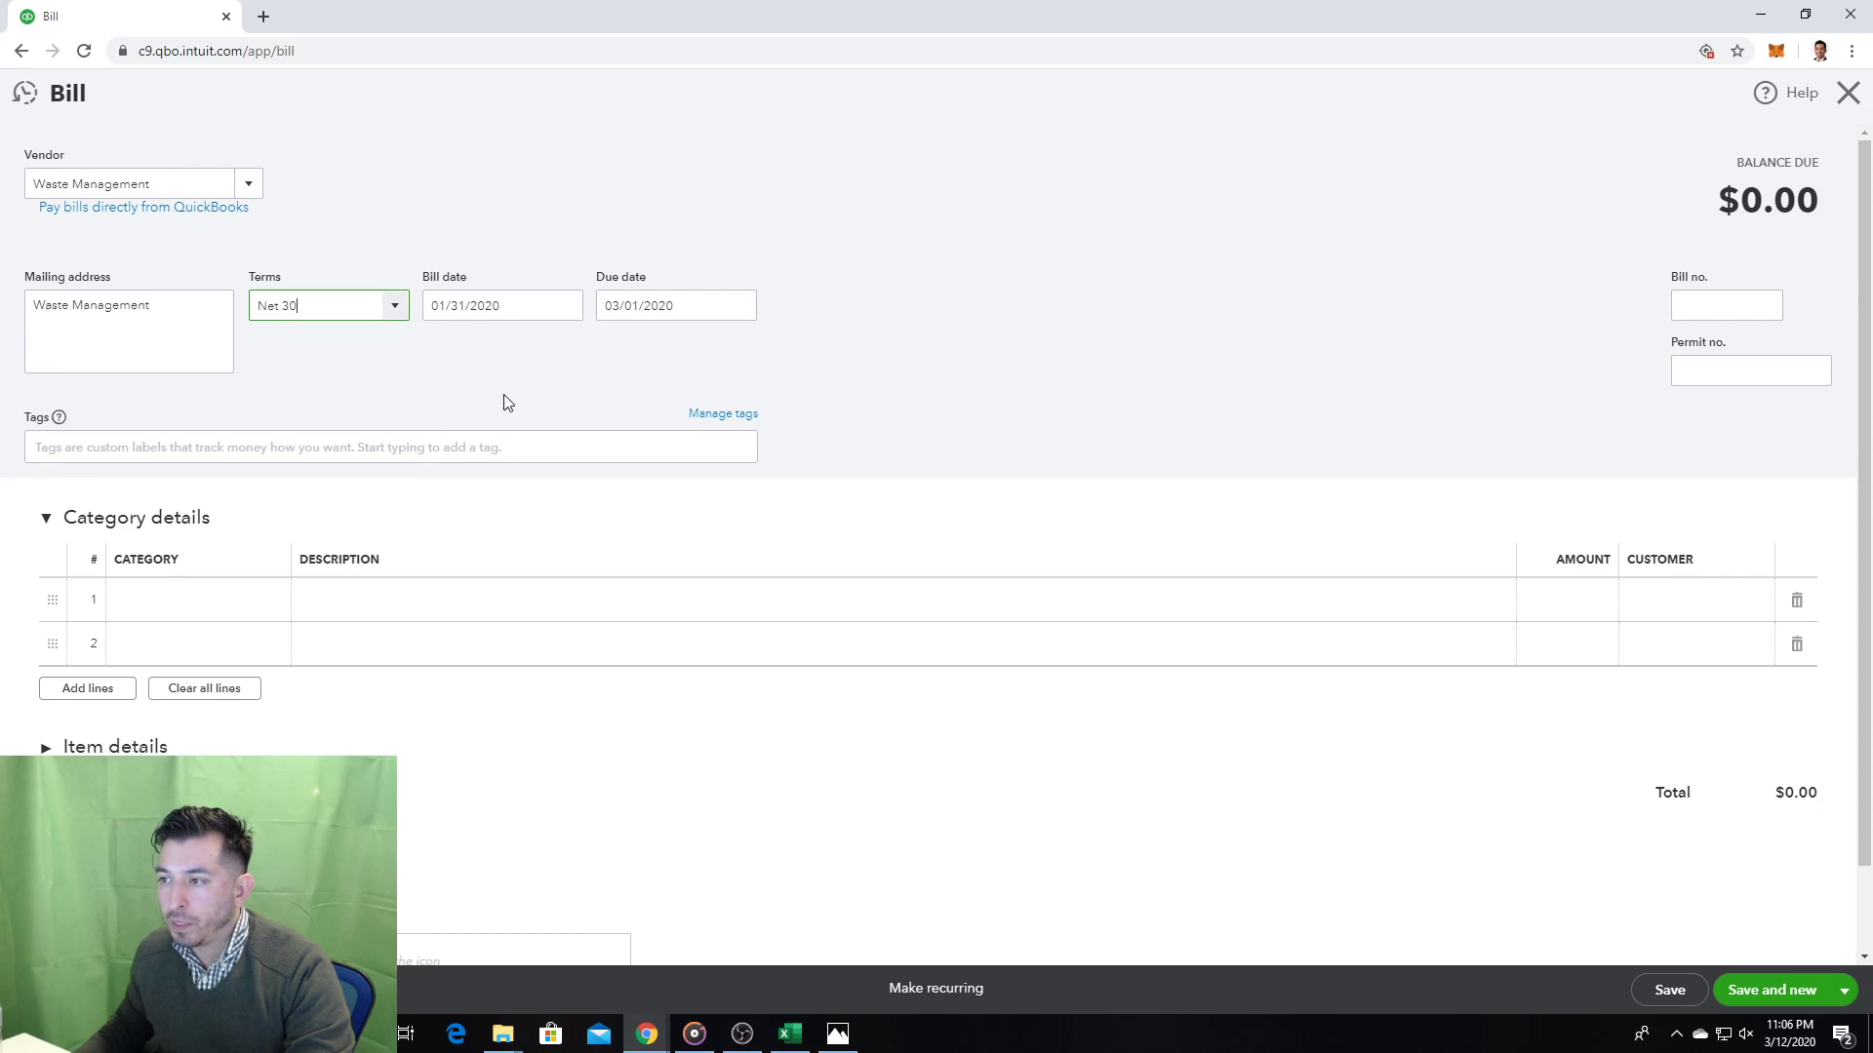
pyautogui.click(513, 311)
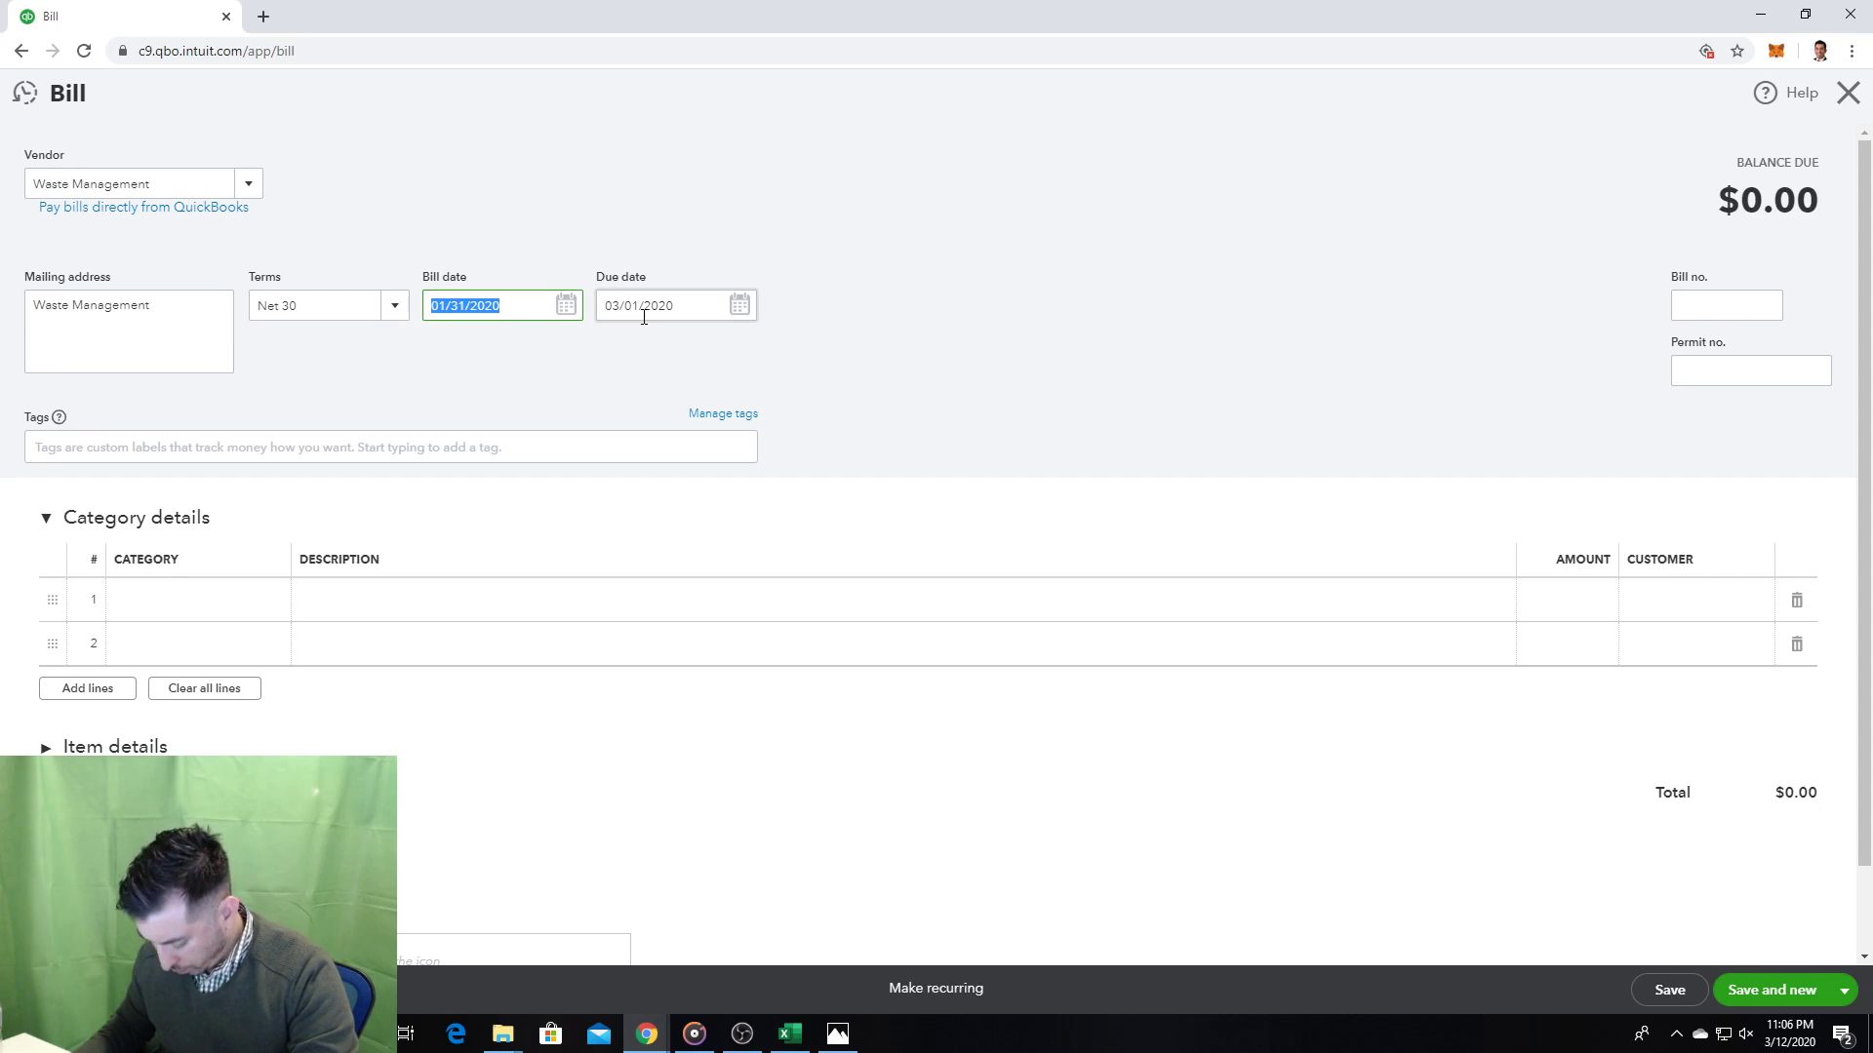
pyautogui.click(152, 603)
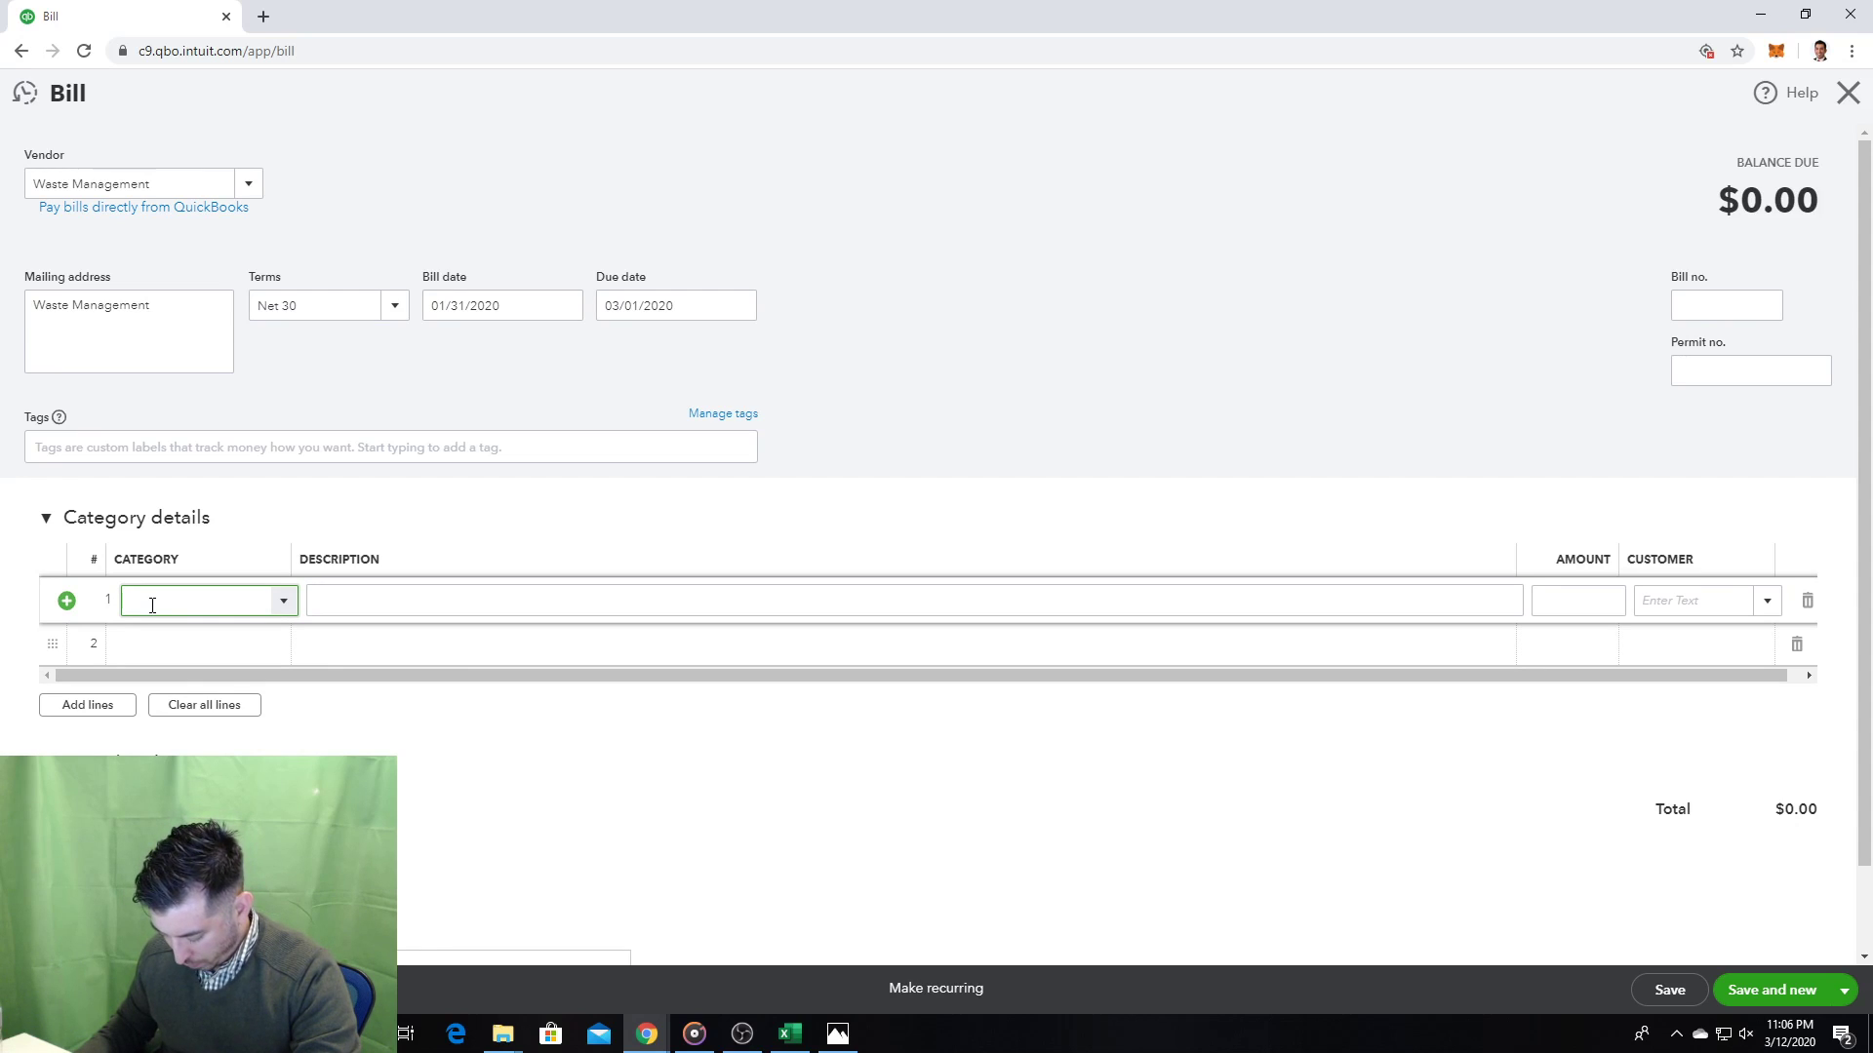
pyautogui.write('Trash')
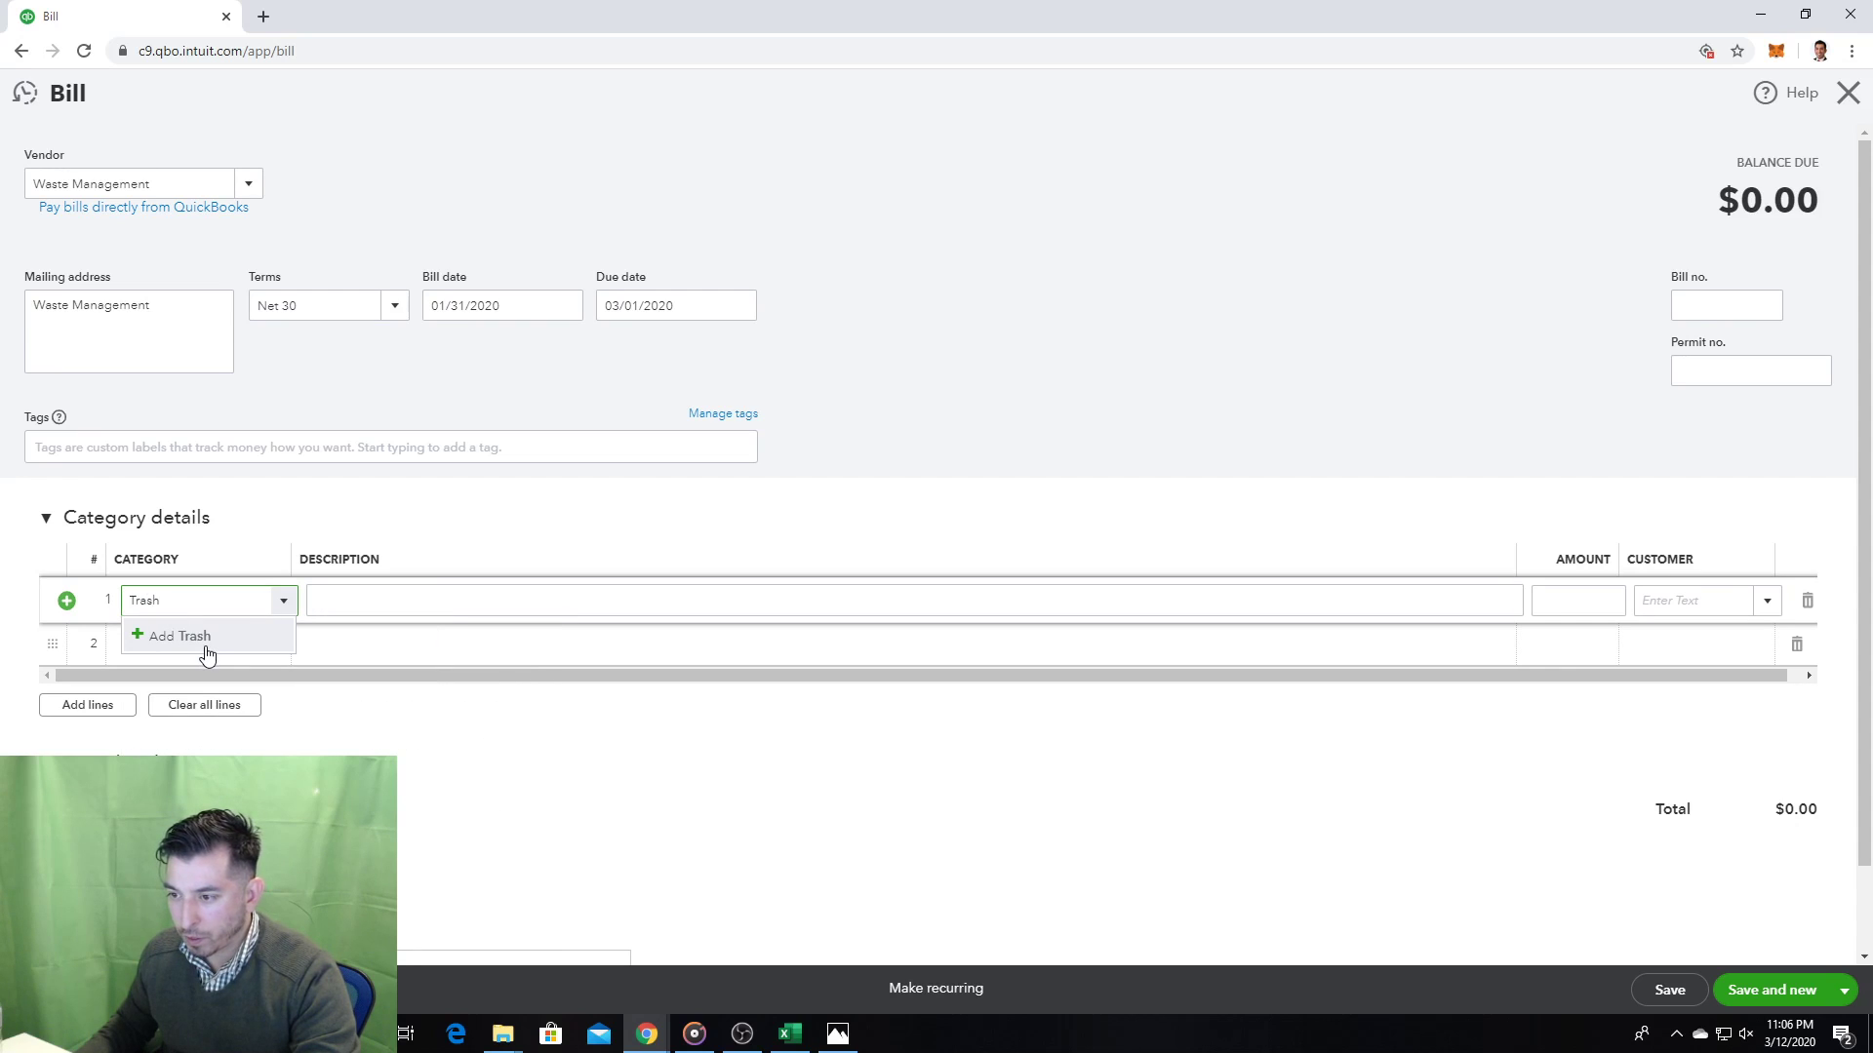
pyautogui.click(207, 654)
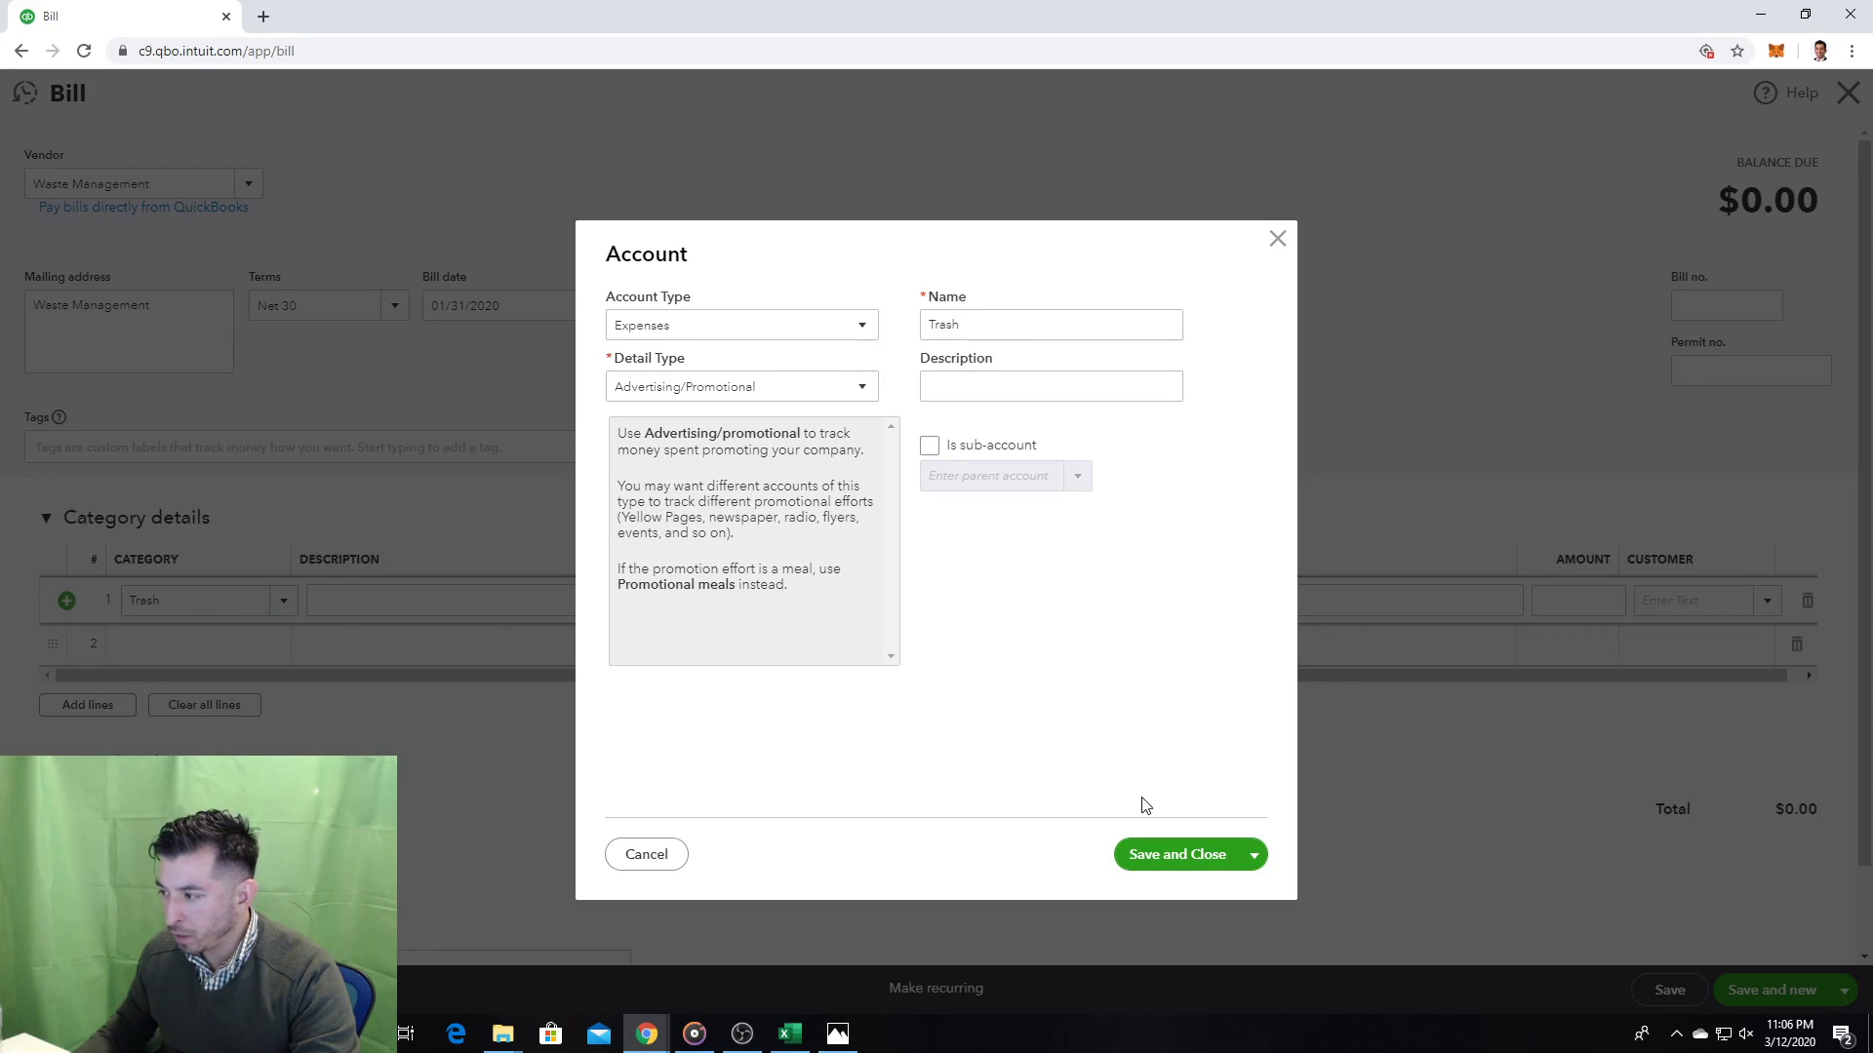
pyautogui.click(1277, 239)
# Step: Start a new Trash Removal account from the bill's first category line and make it a sub-account of Utilities
pyautogui.click(137, 594)
pyautogui.write('T')
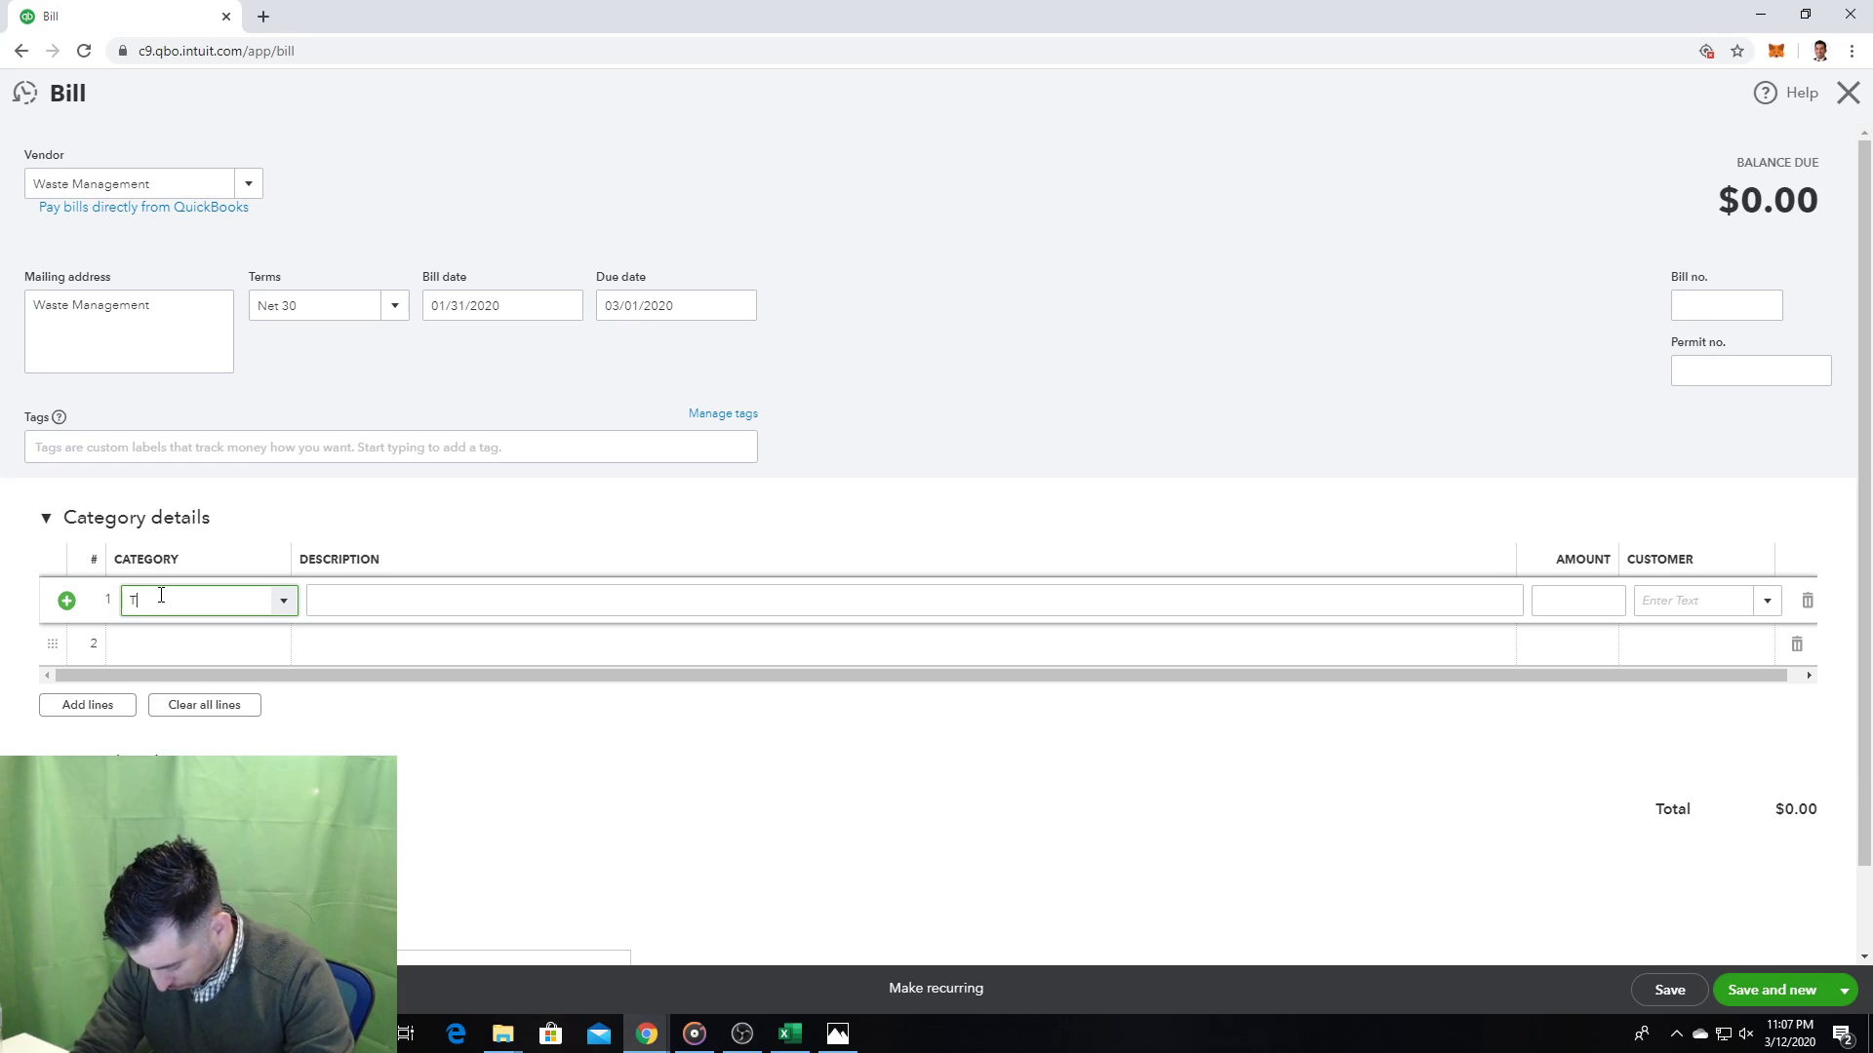
pyautogui.write('rash Removal')
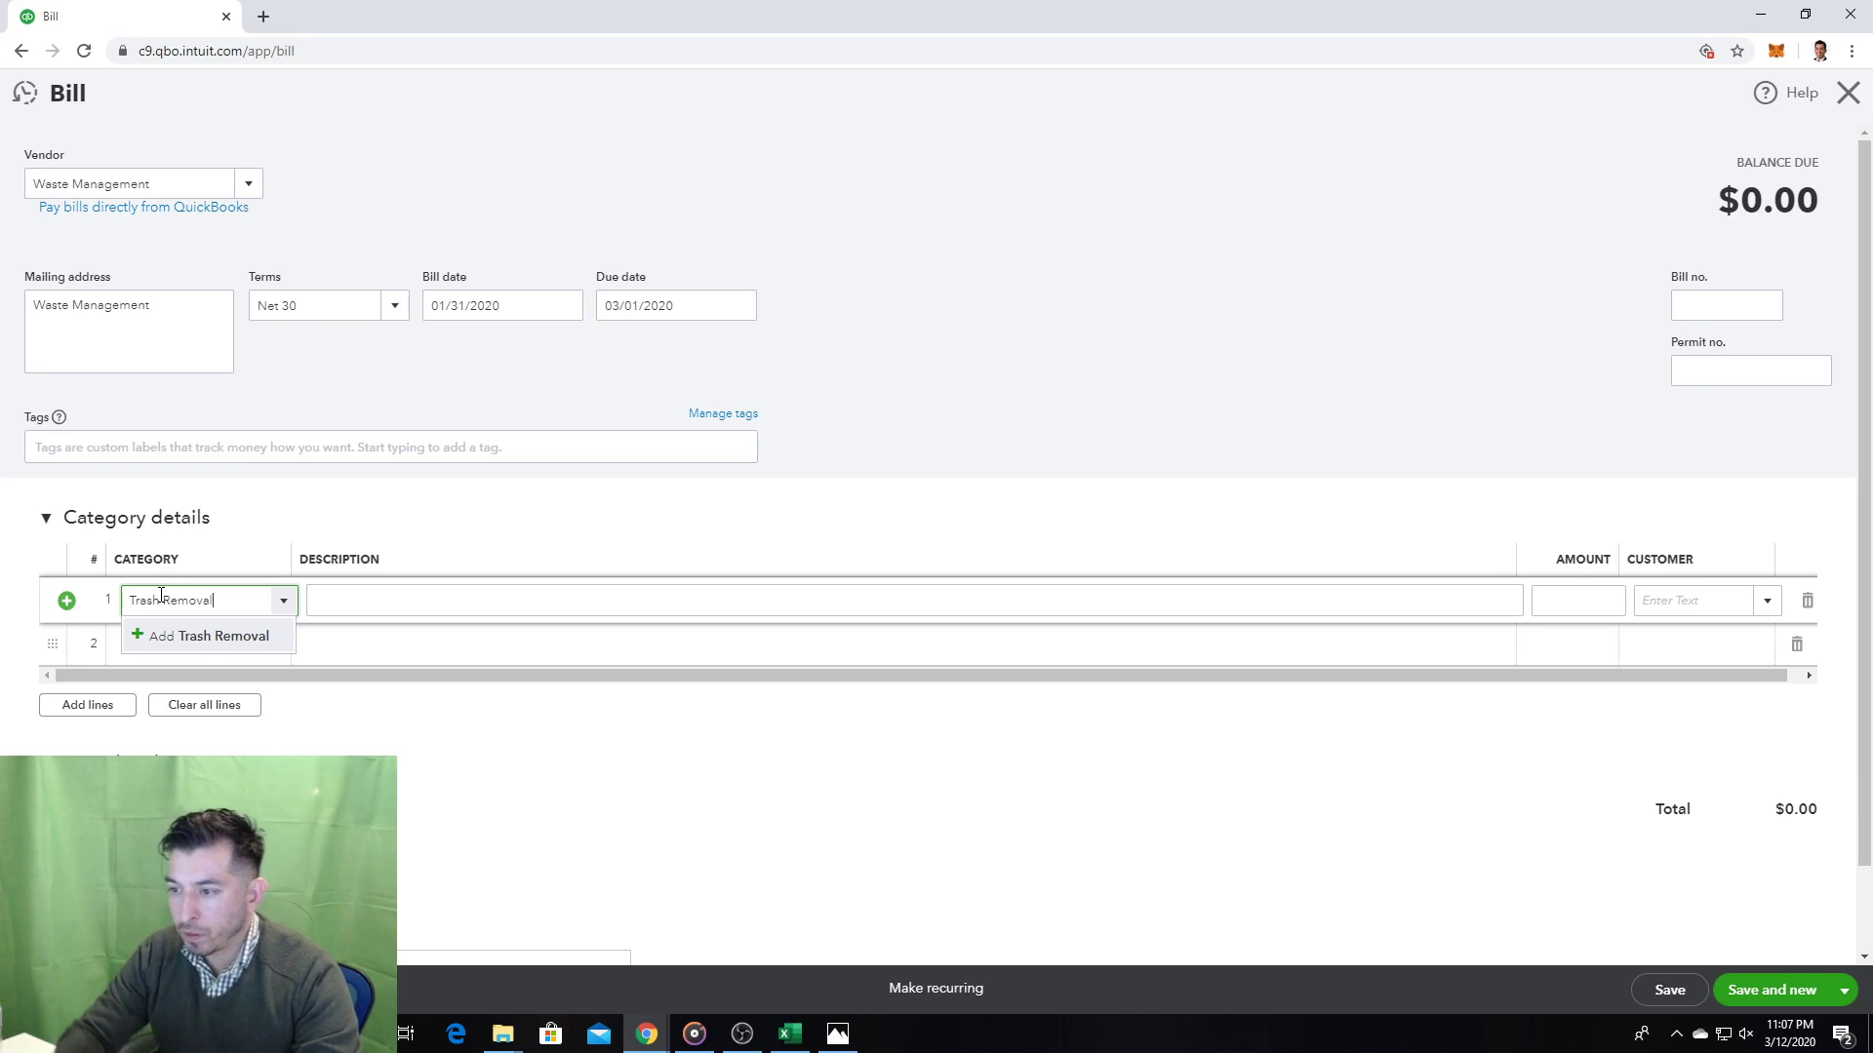
pyautogui.click(268, 645)
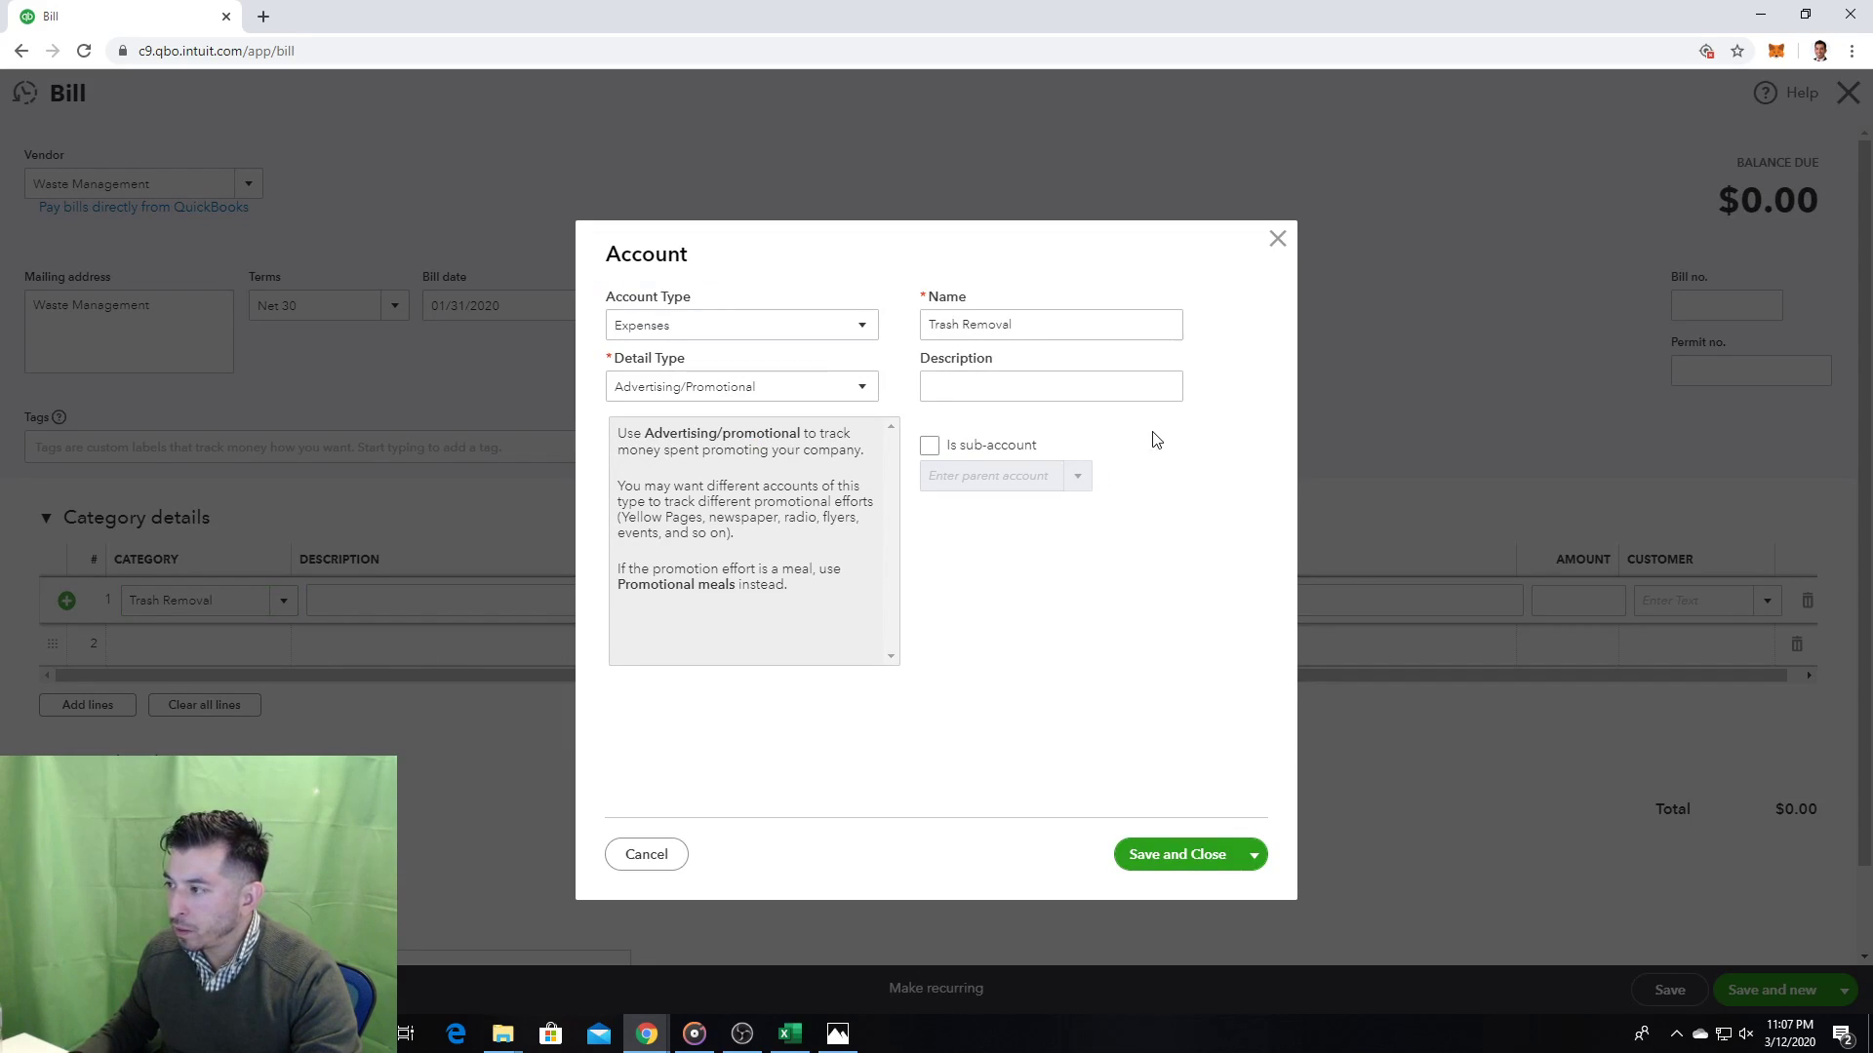
pyautogui.click(952, 449)
pyautogui.click(1077, 478)
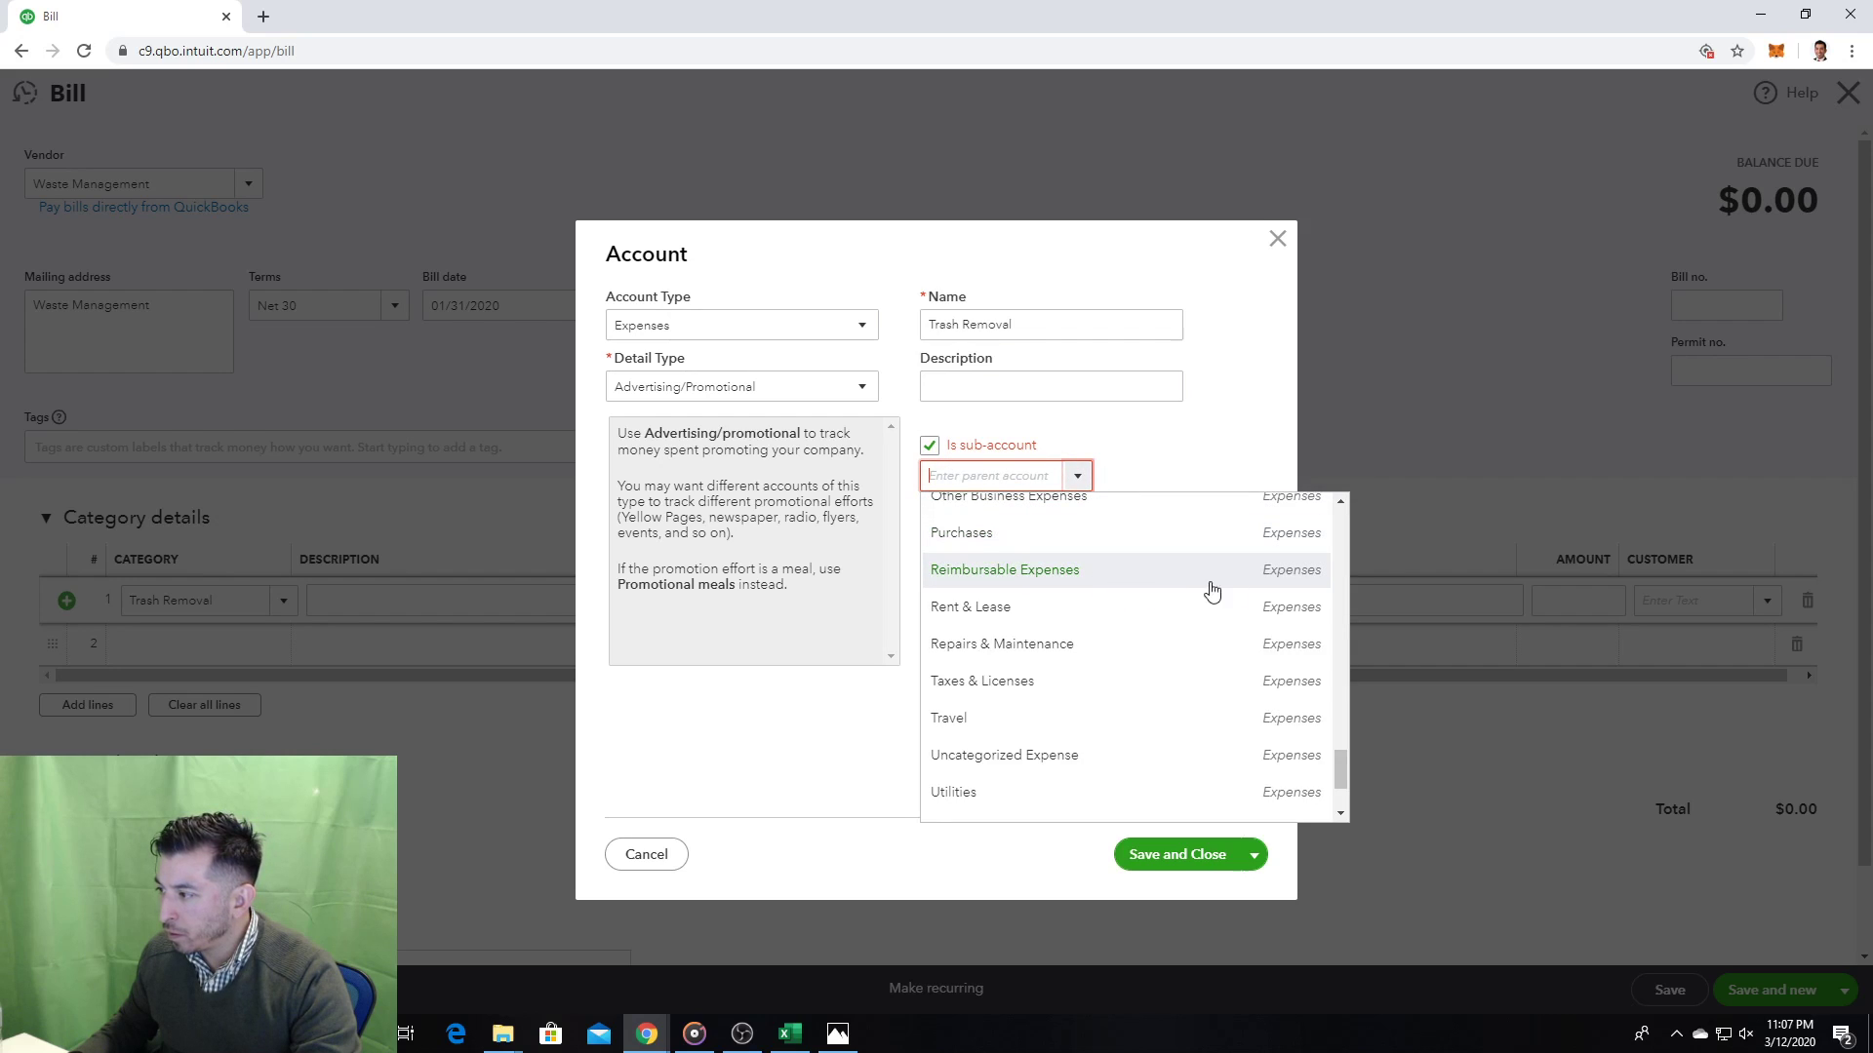
pyautogui.scroll(-3, 1219, 761)
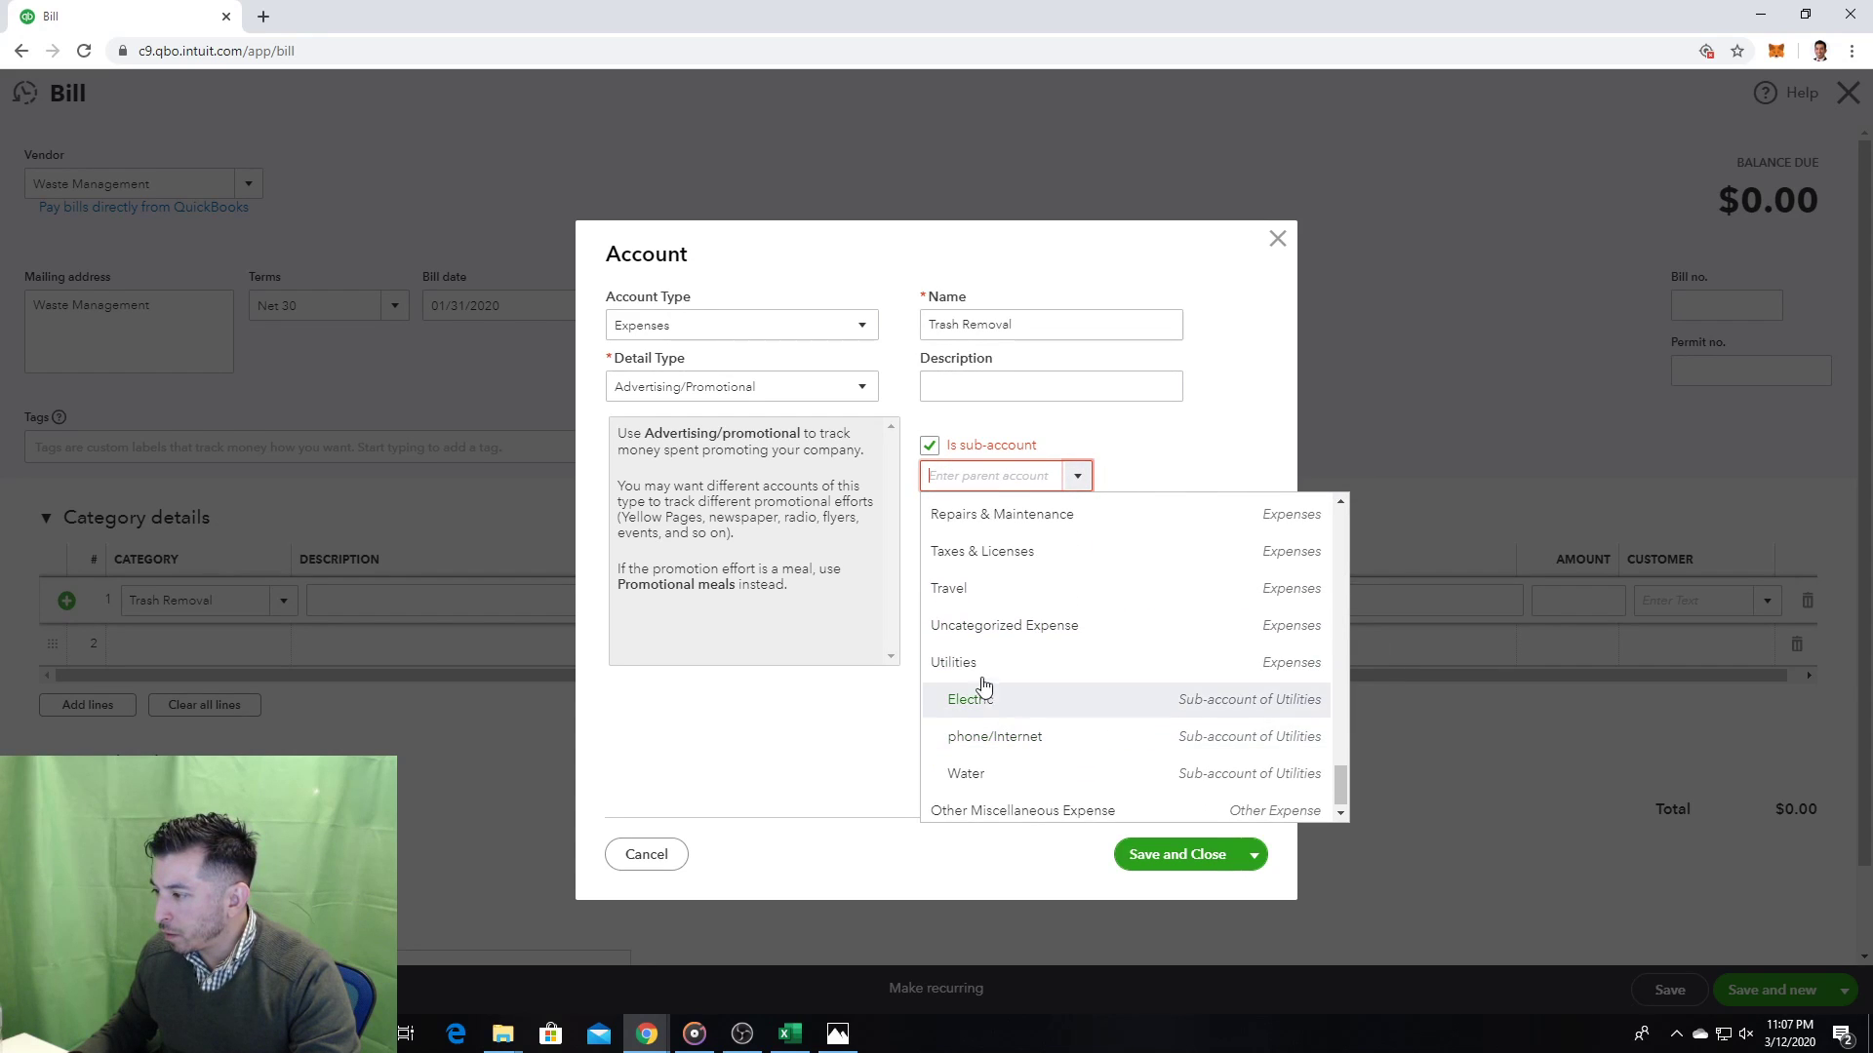
pyautogui.click(975, 671)
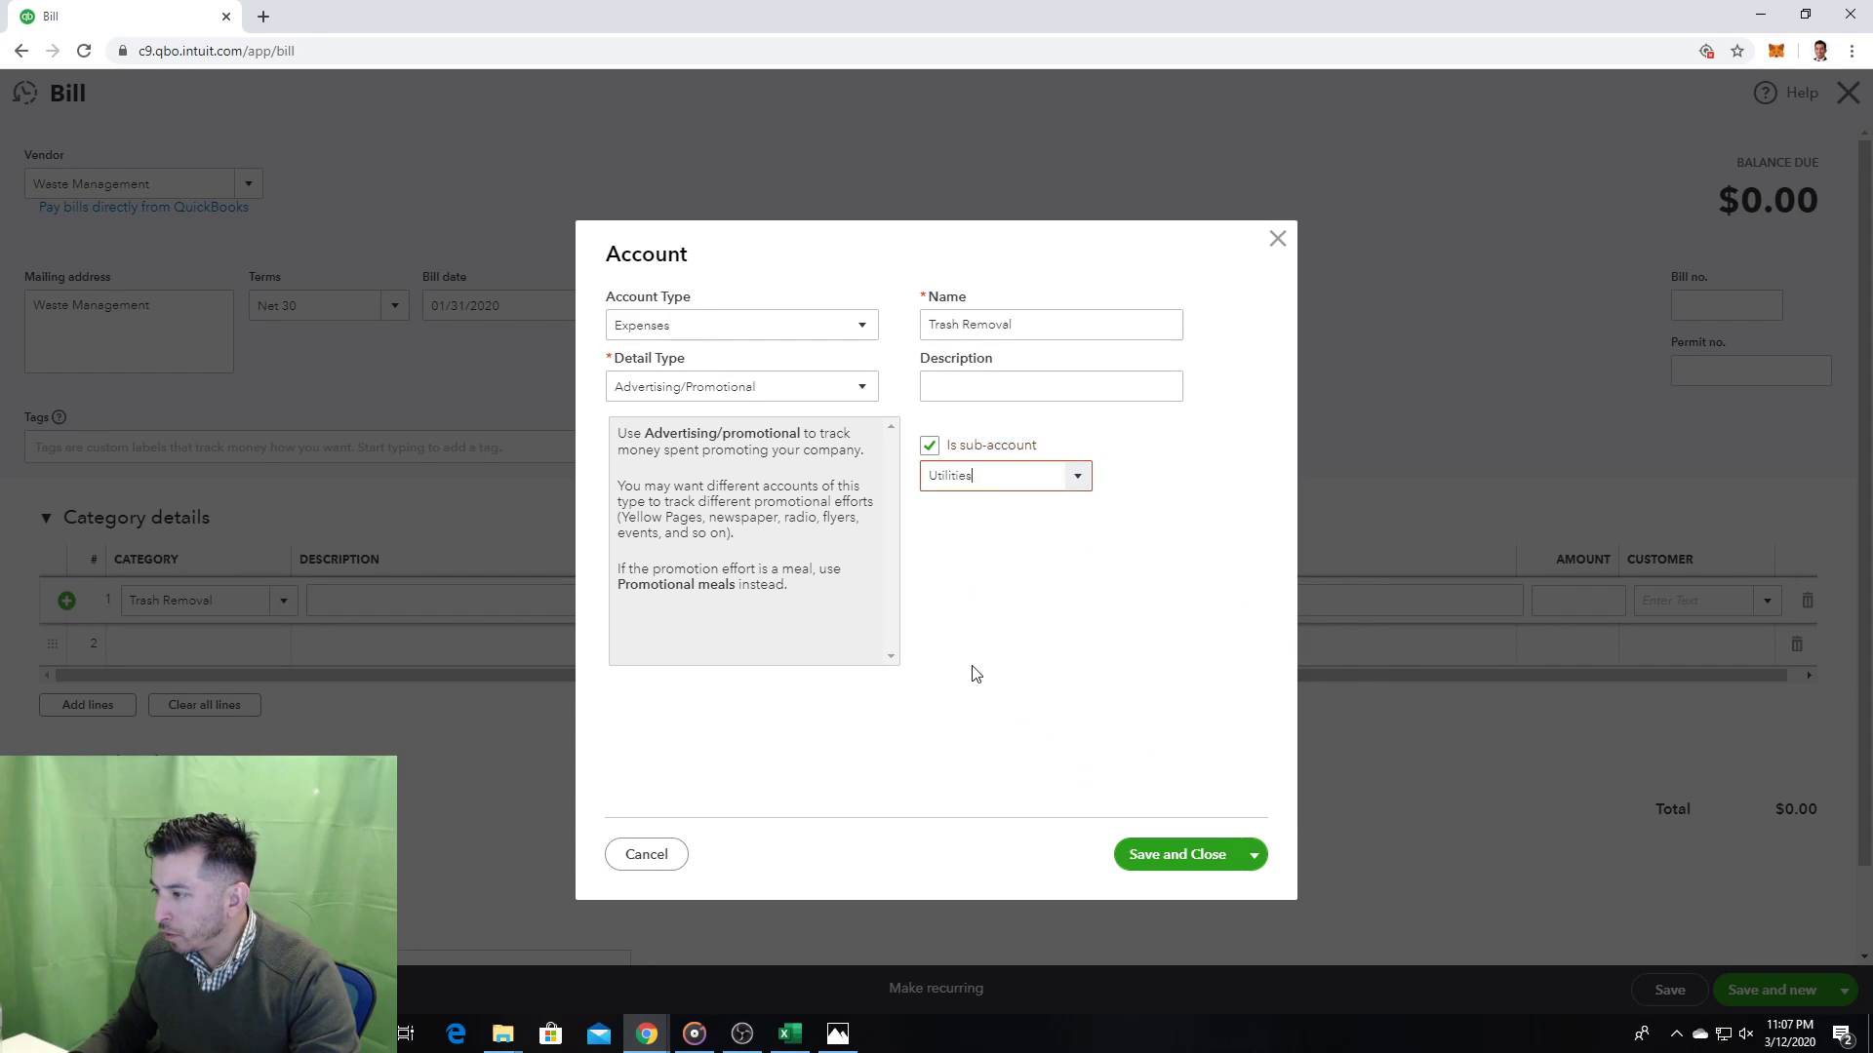
# Step: Set the Trash Removal account's detail type to Utilities and save the account to the bill line
pyautogui.click(862, 388)
pyautogui.moveTo(866, 487); pyautogui.dragTo(865, 691)
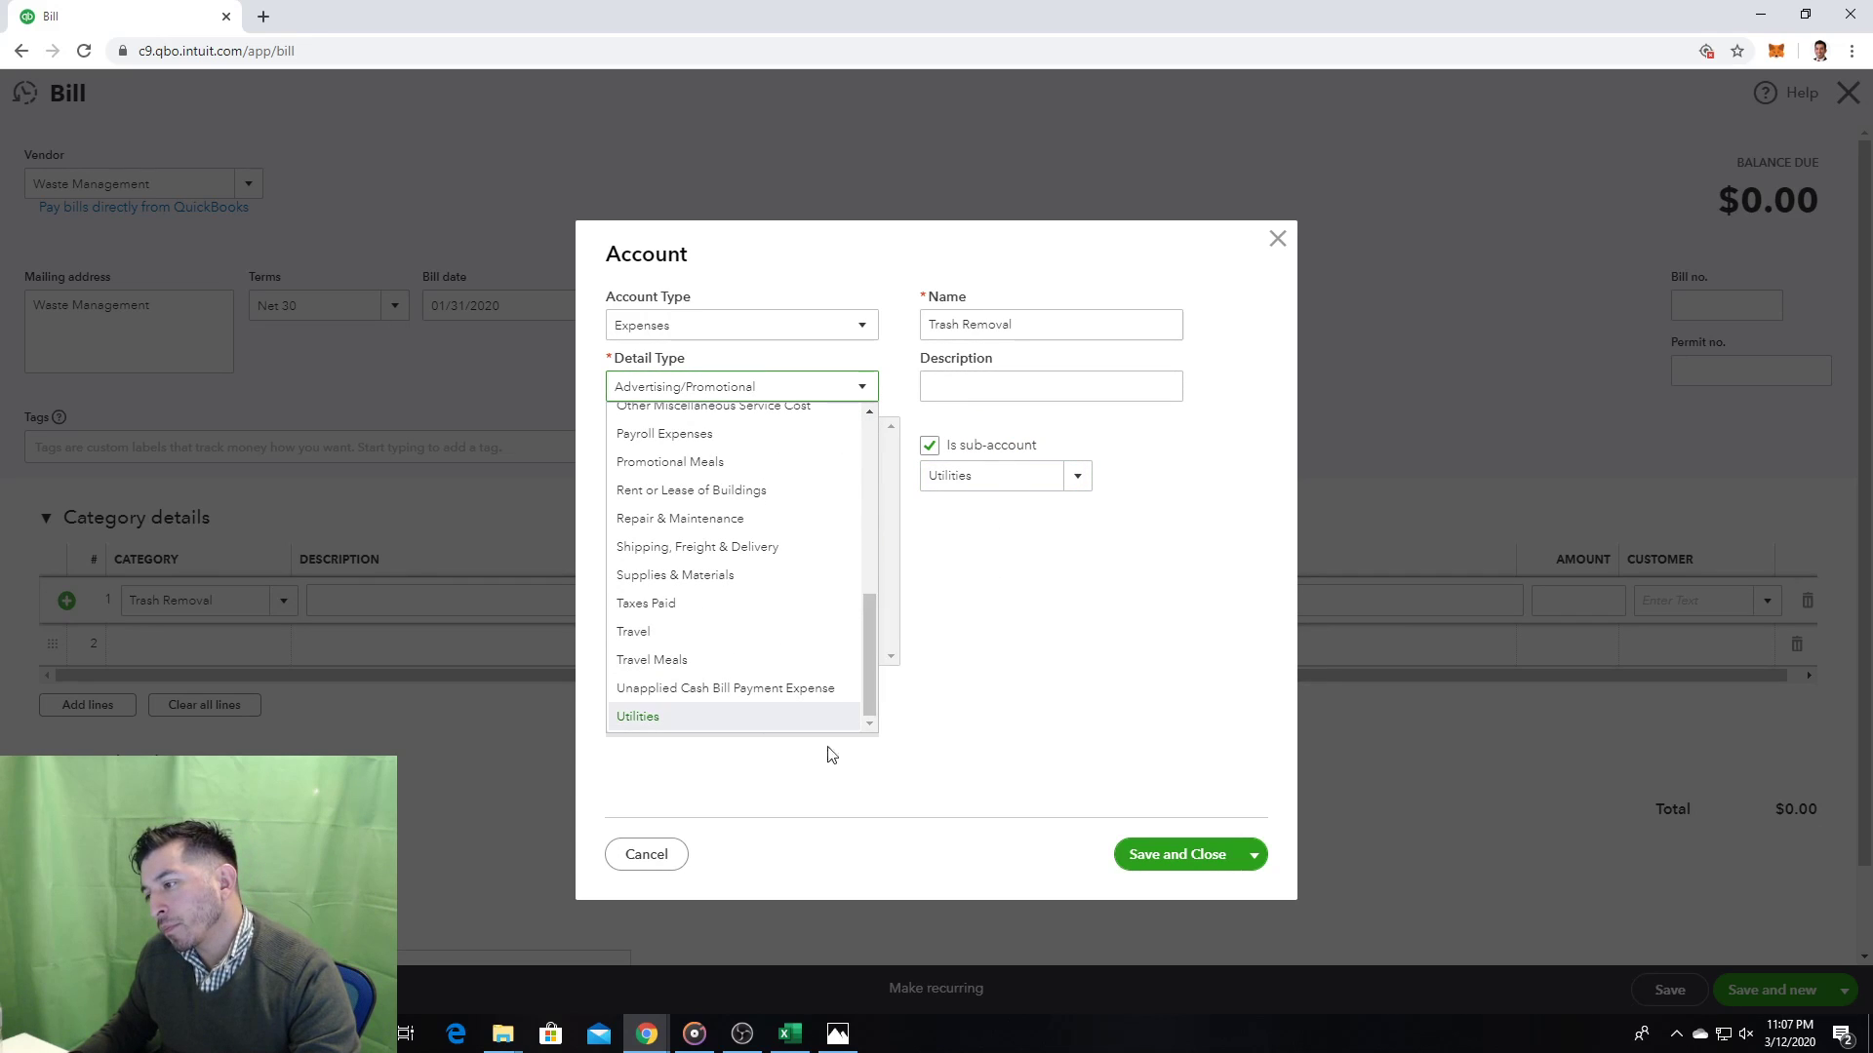
pyautogui.click(733, 718)
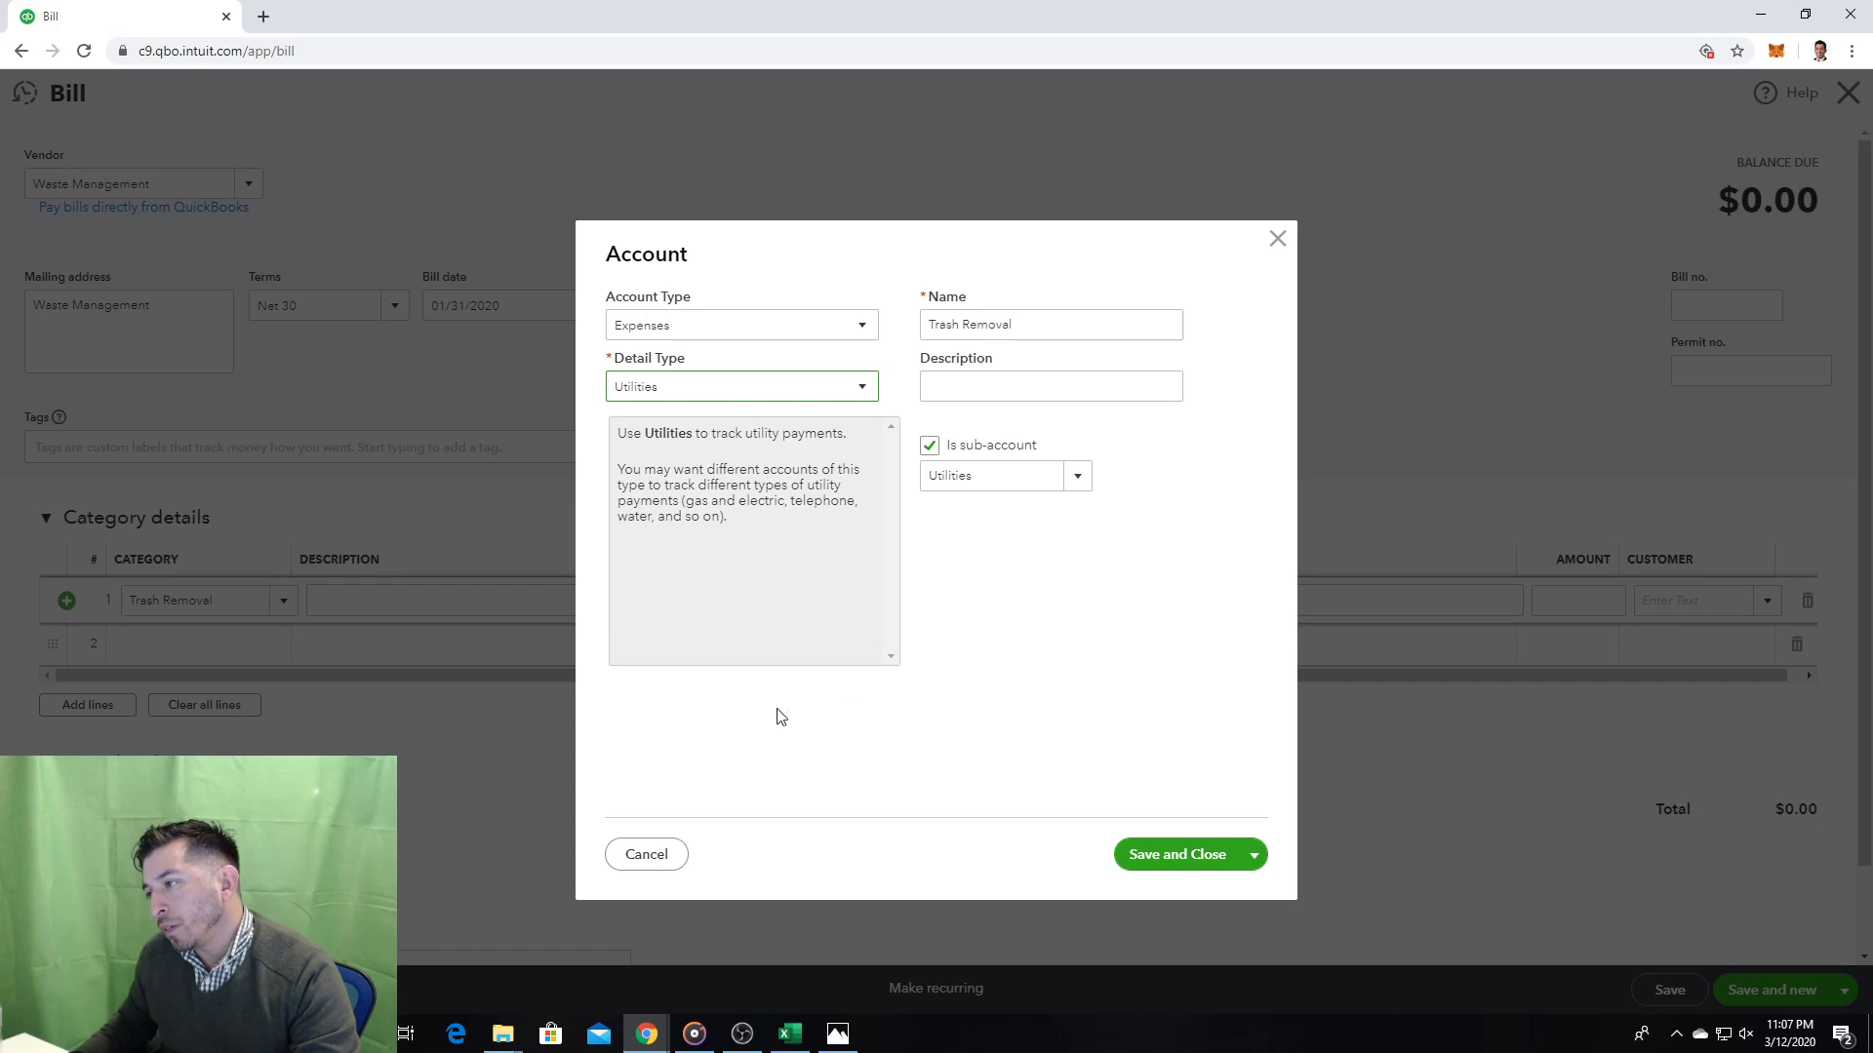
pyautogui.click(1146, 855)
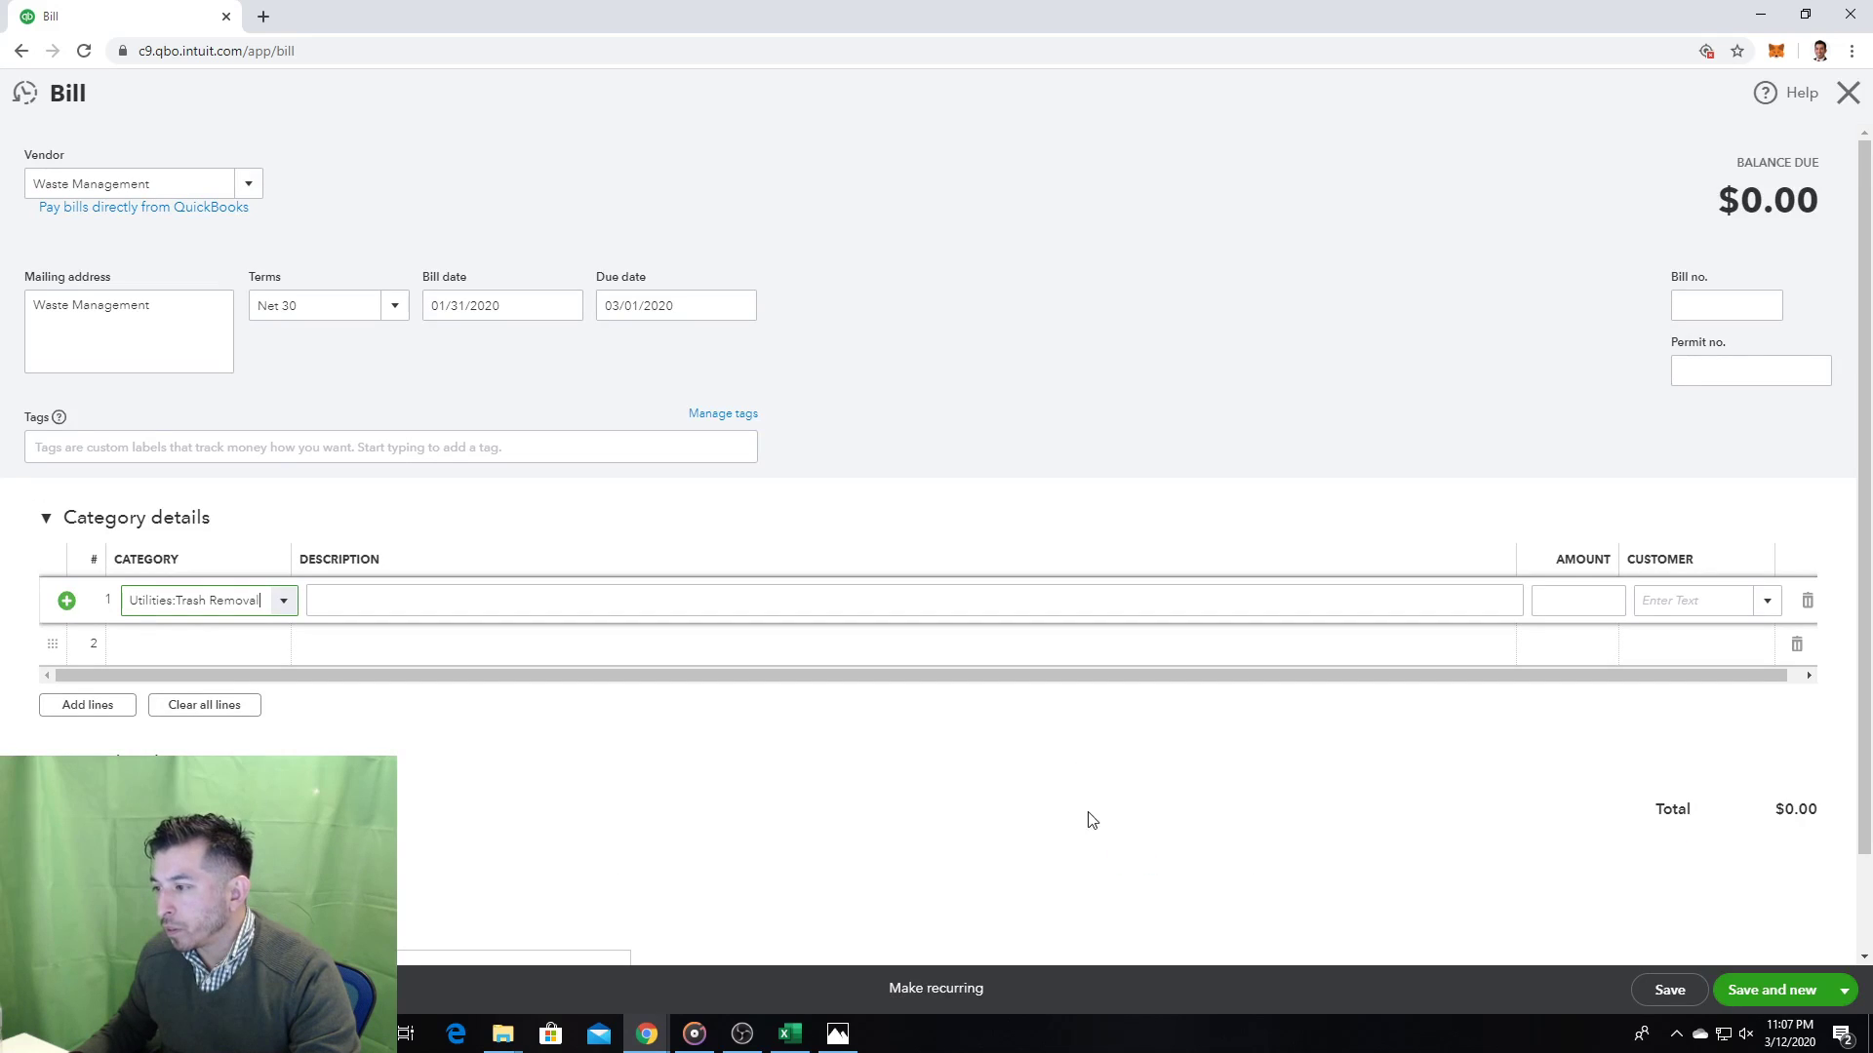
# Step: Enter 45 as the Trash Removal line's amount, without a customer, and save and close the Waste Management bill
pyautogui.click(1582, 594)
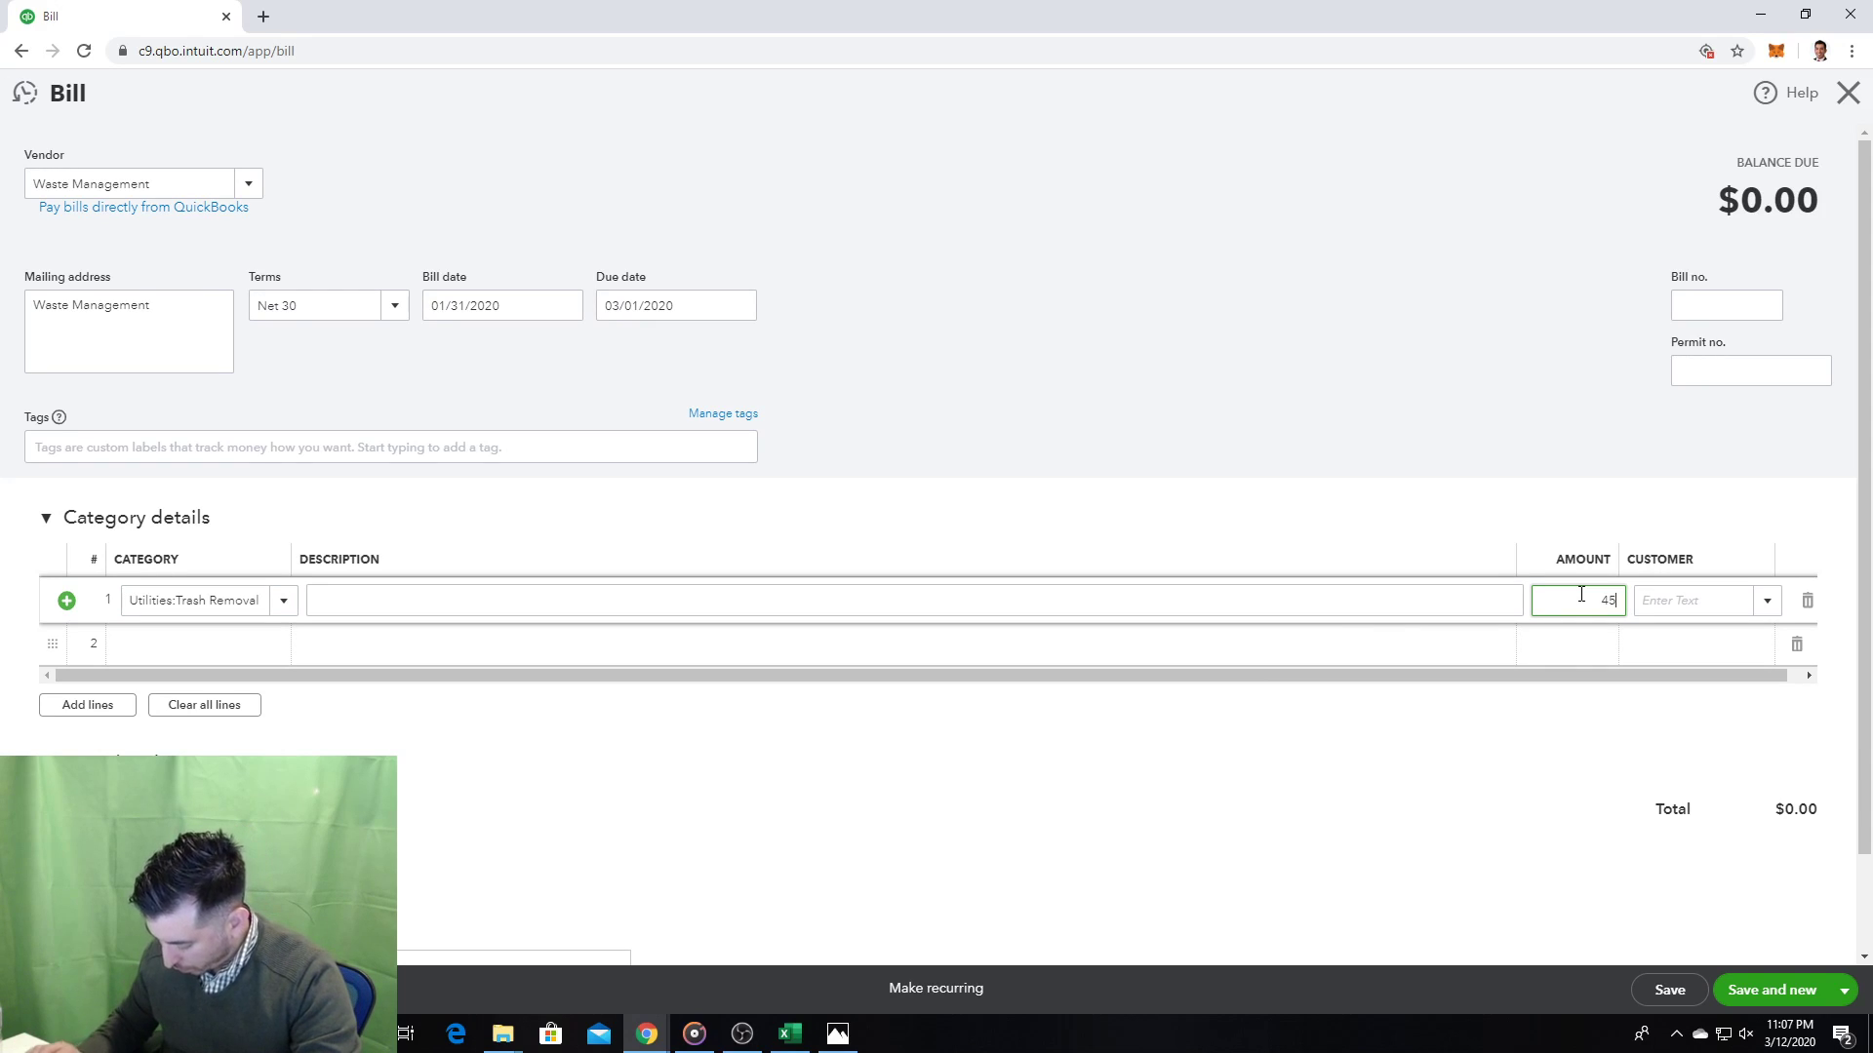
pyautogui.click(1767, 603)
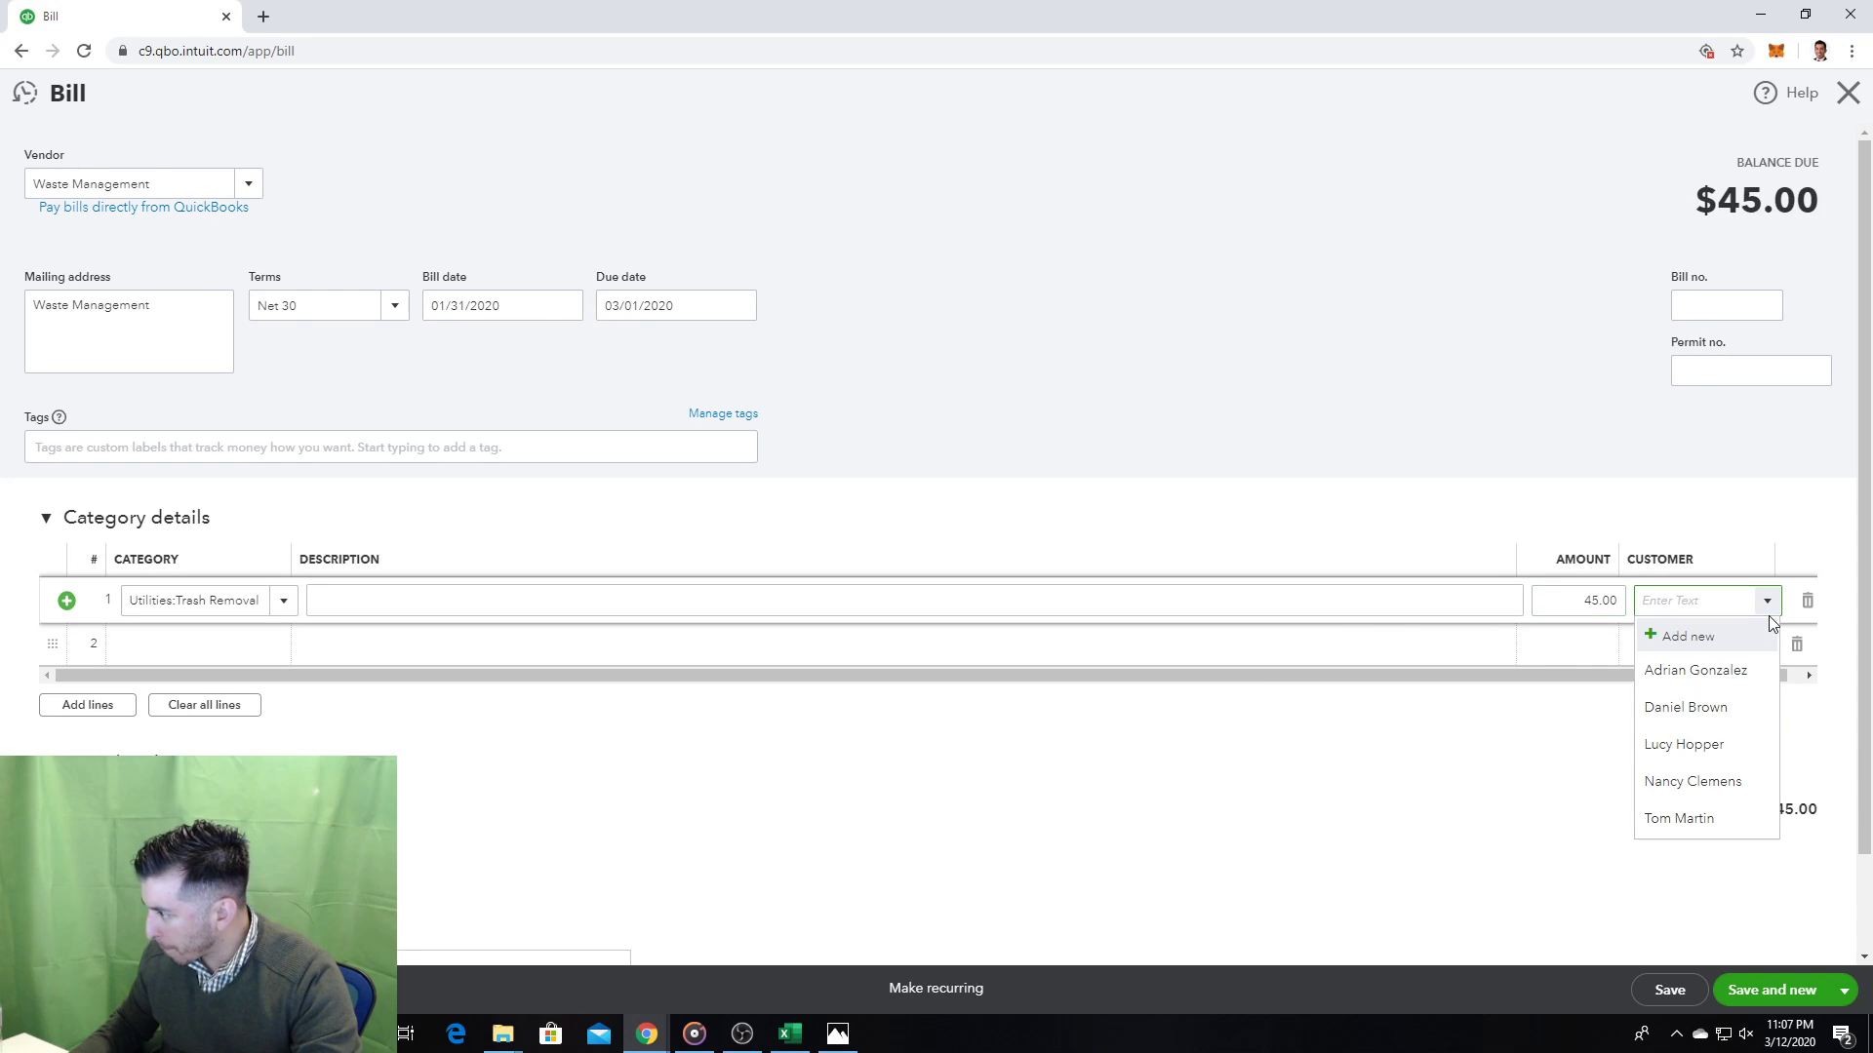
pyautogui.click(1571, 498)
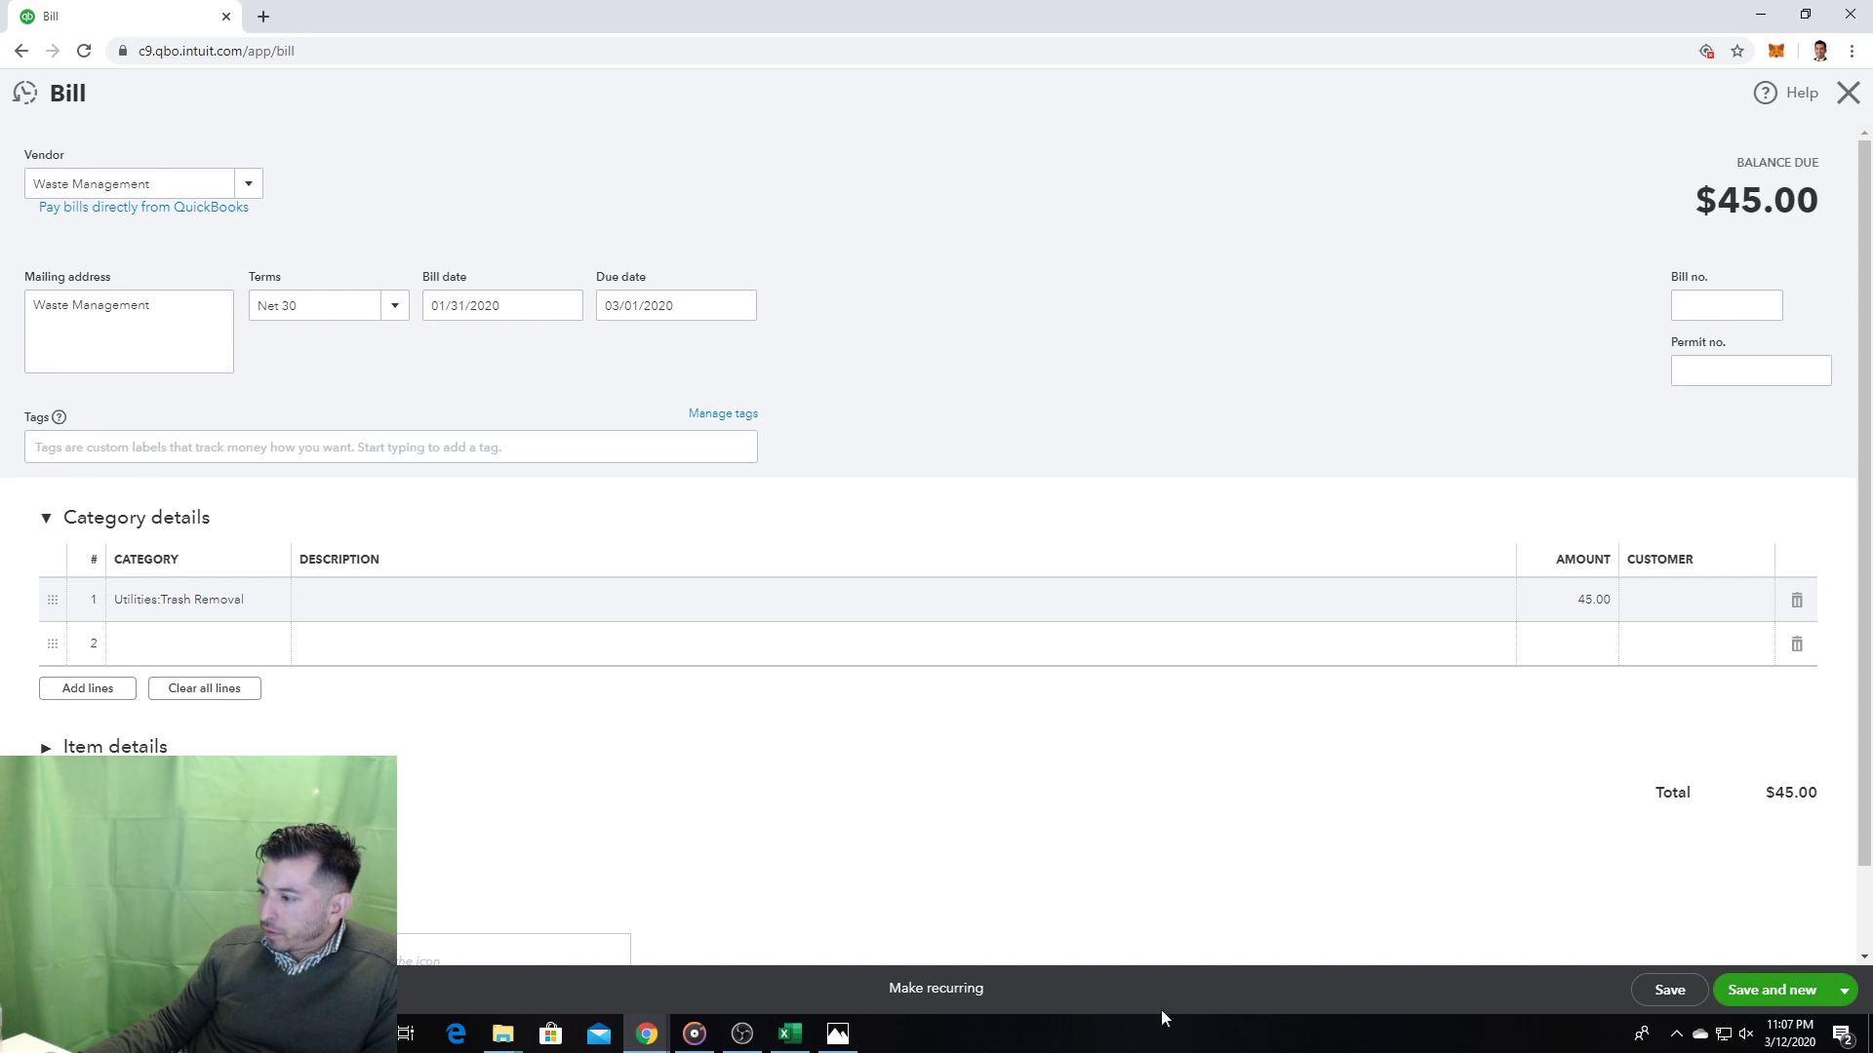
pyautogui.click(1844, 990)
pyautogui.click(1804, 964)
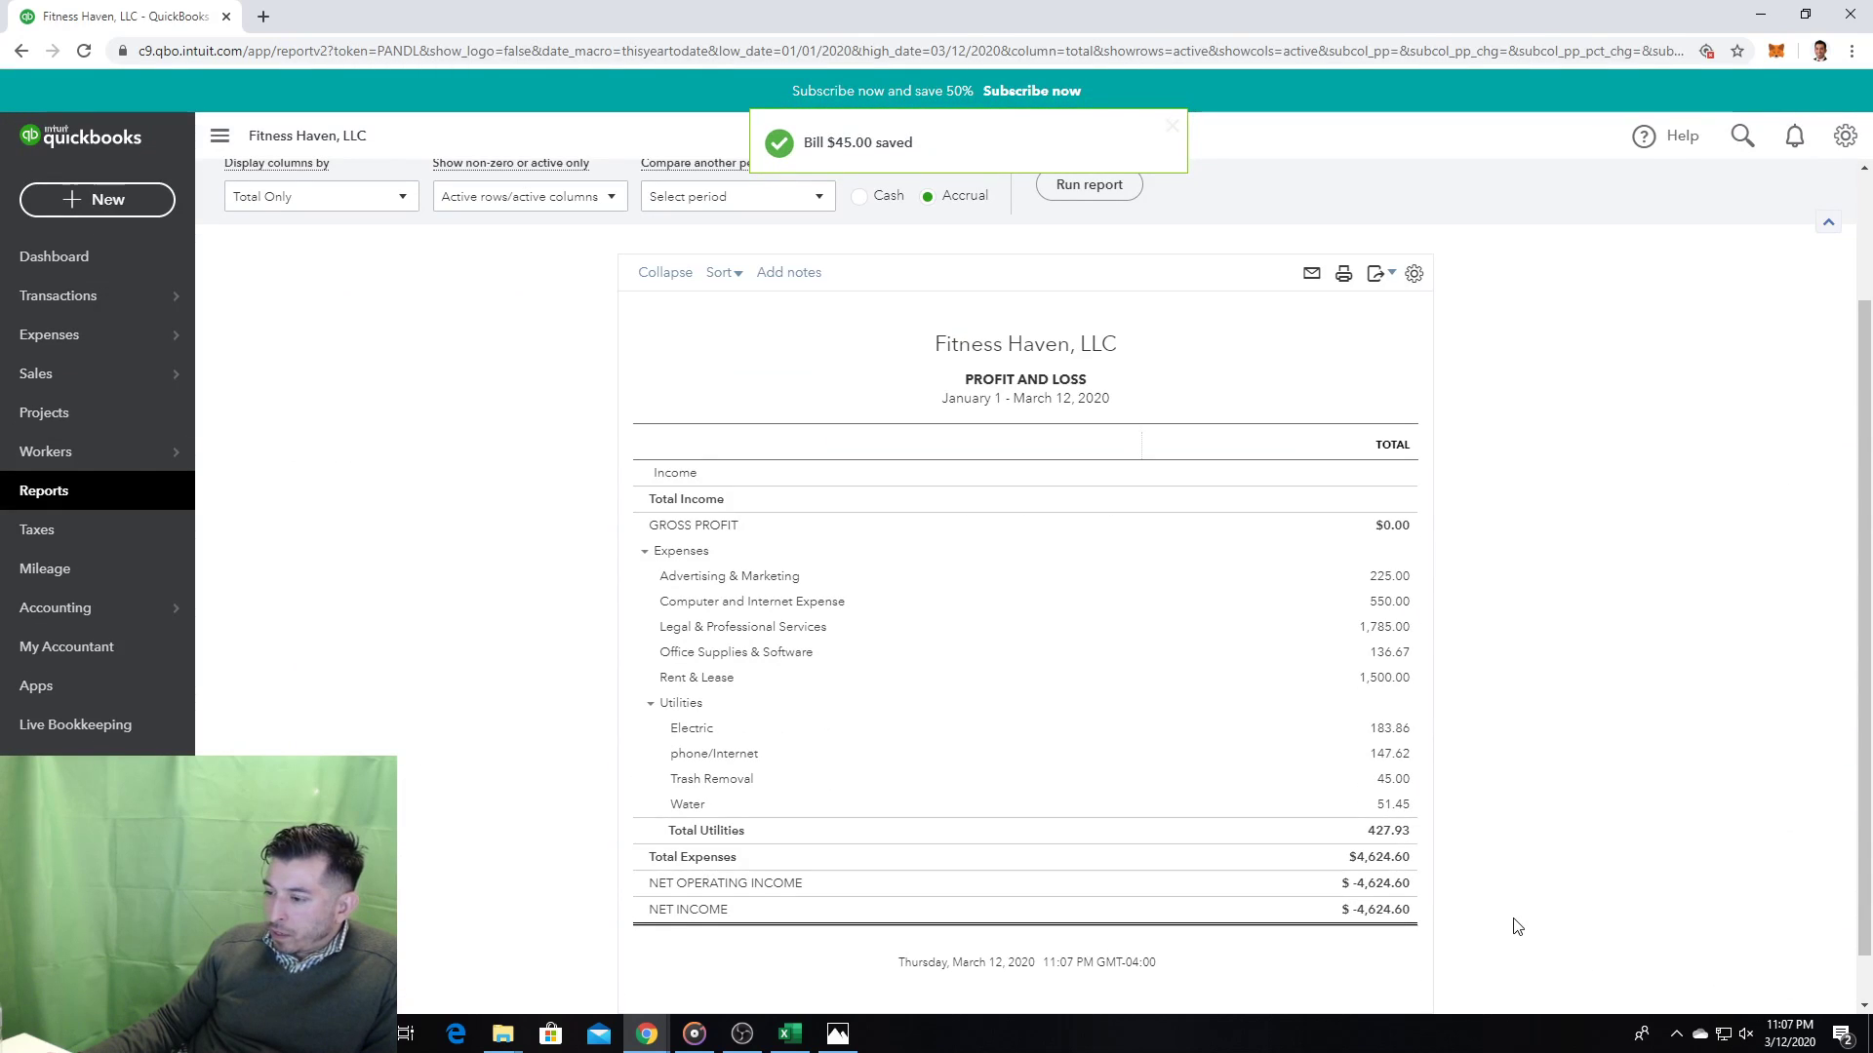
# Step: Open the Balance Sheet report and review its assets and current liabilities, including Accounts Payable
pyautogui.click(136, 491)
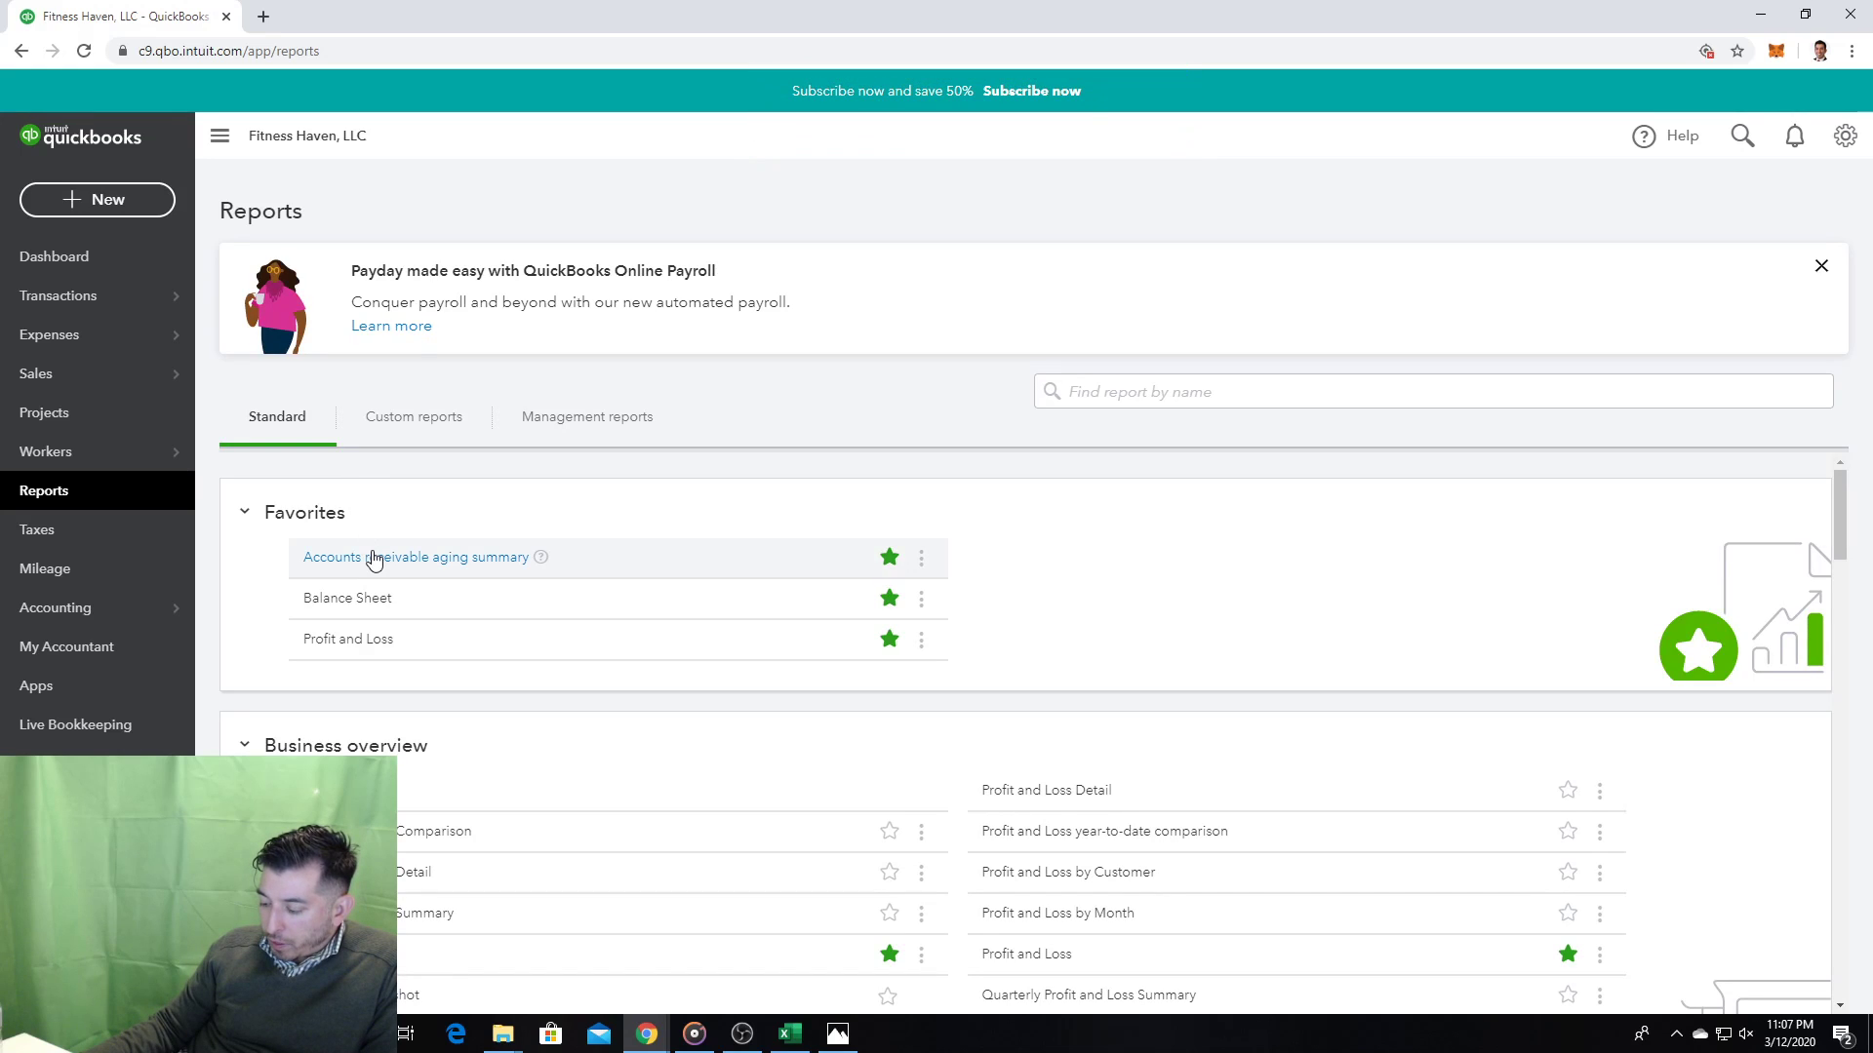
pyautogui.click(344, 597)
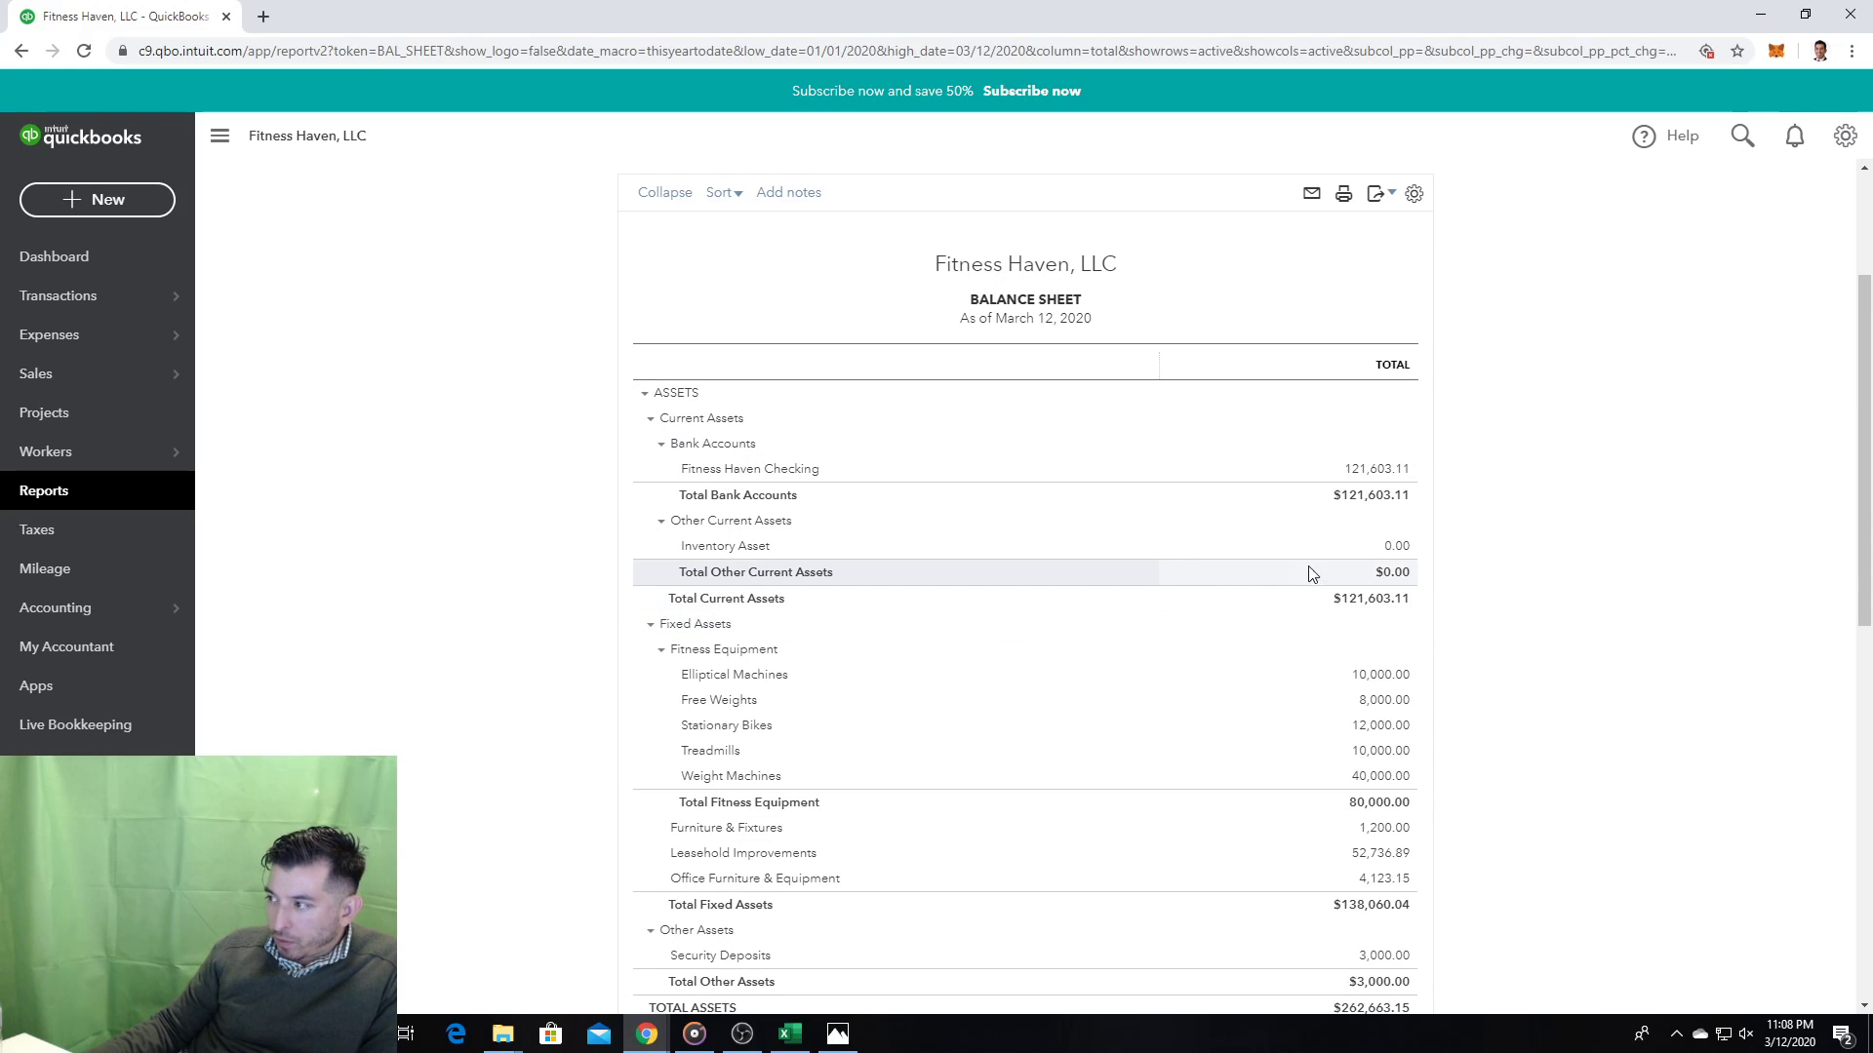
pyautogui.scroll(-1, 1370, 585)
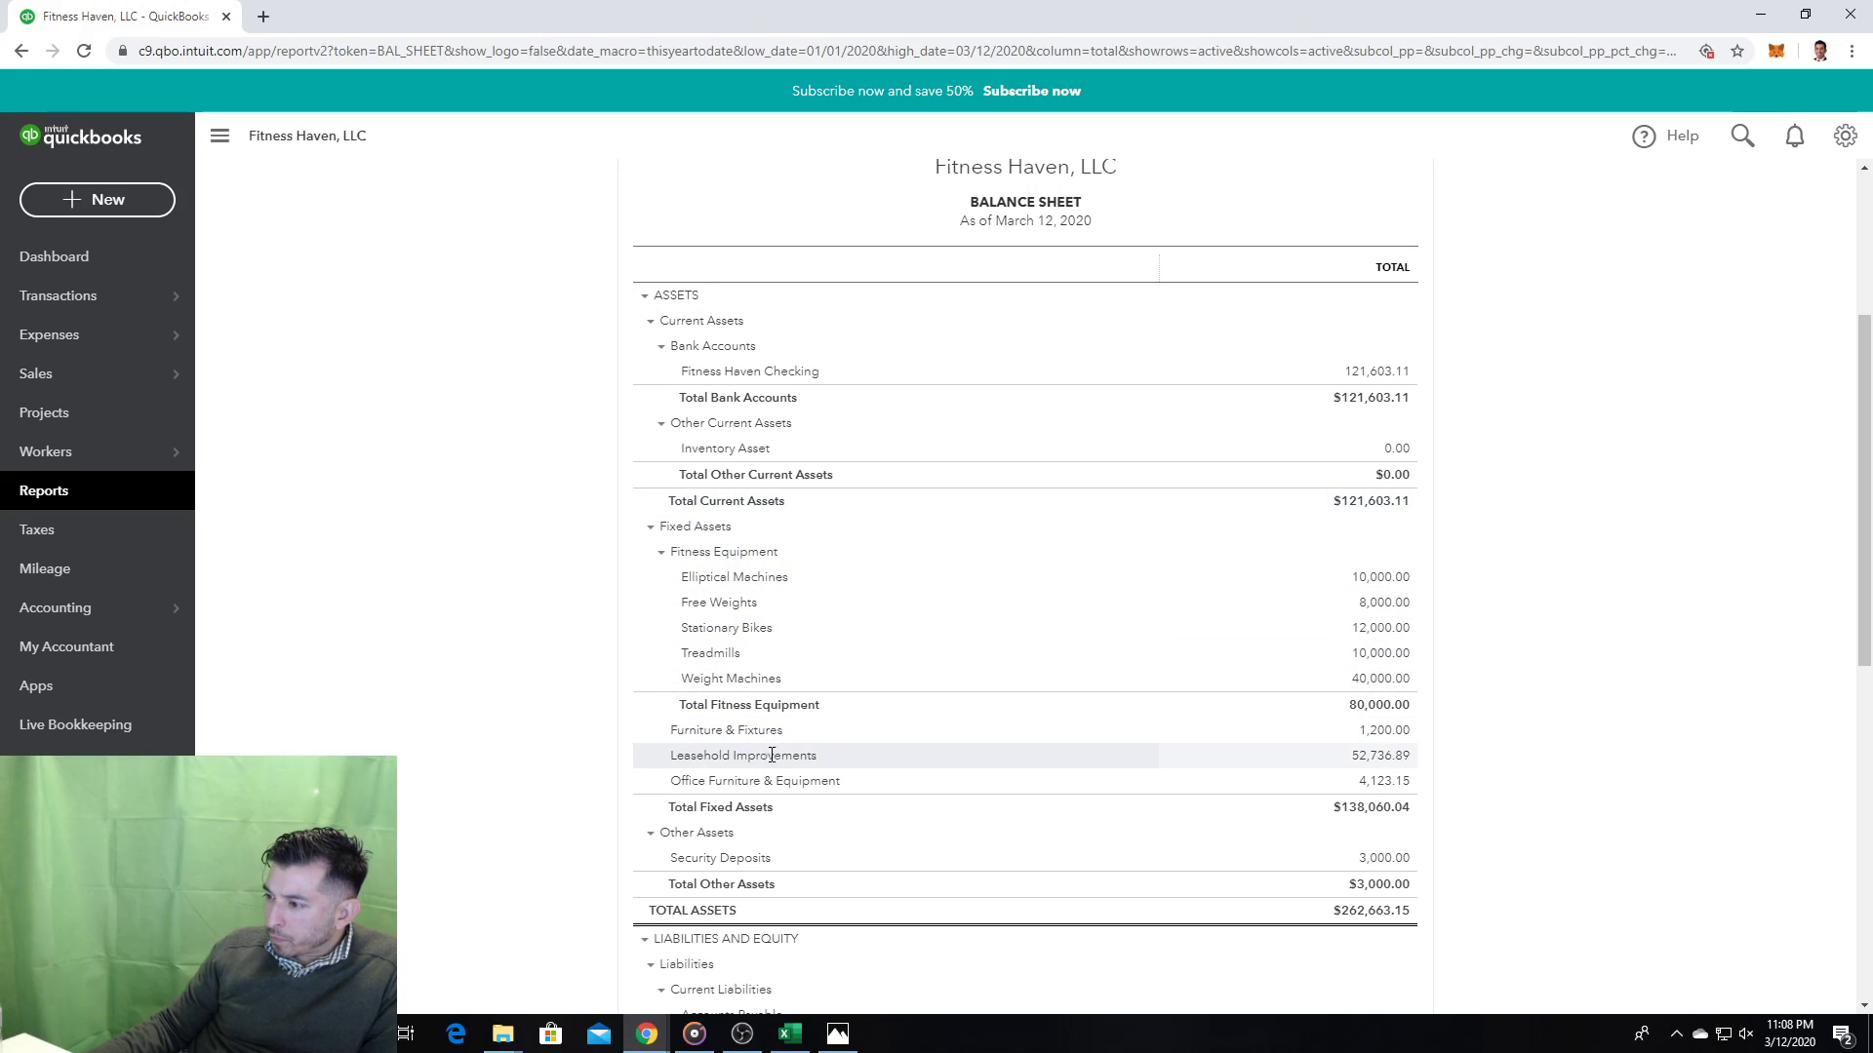
pyautogui.scroll(-3, 816, 841)
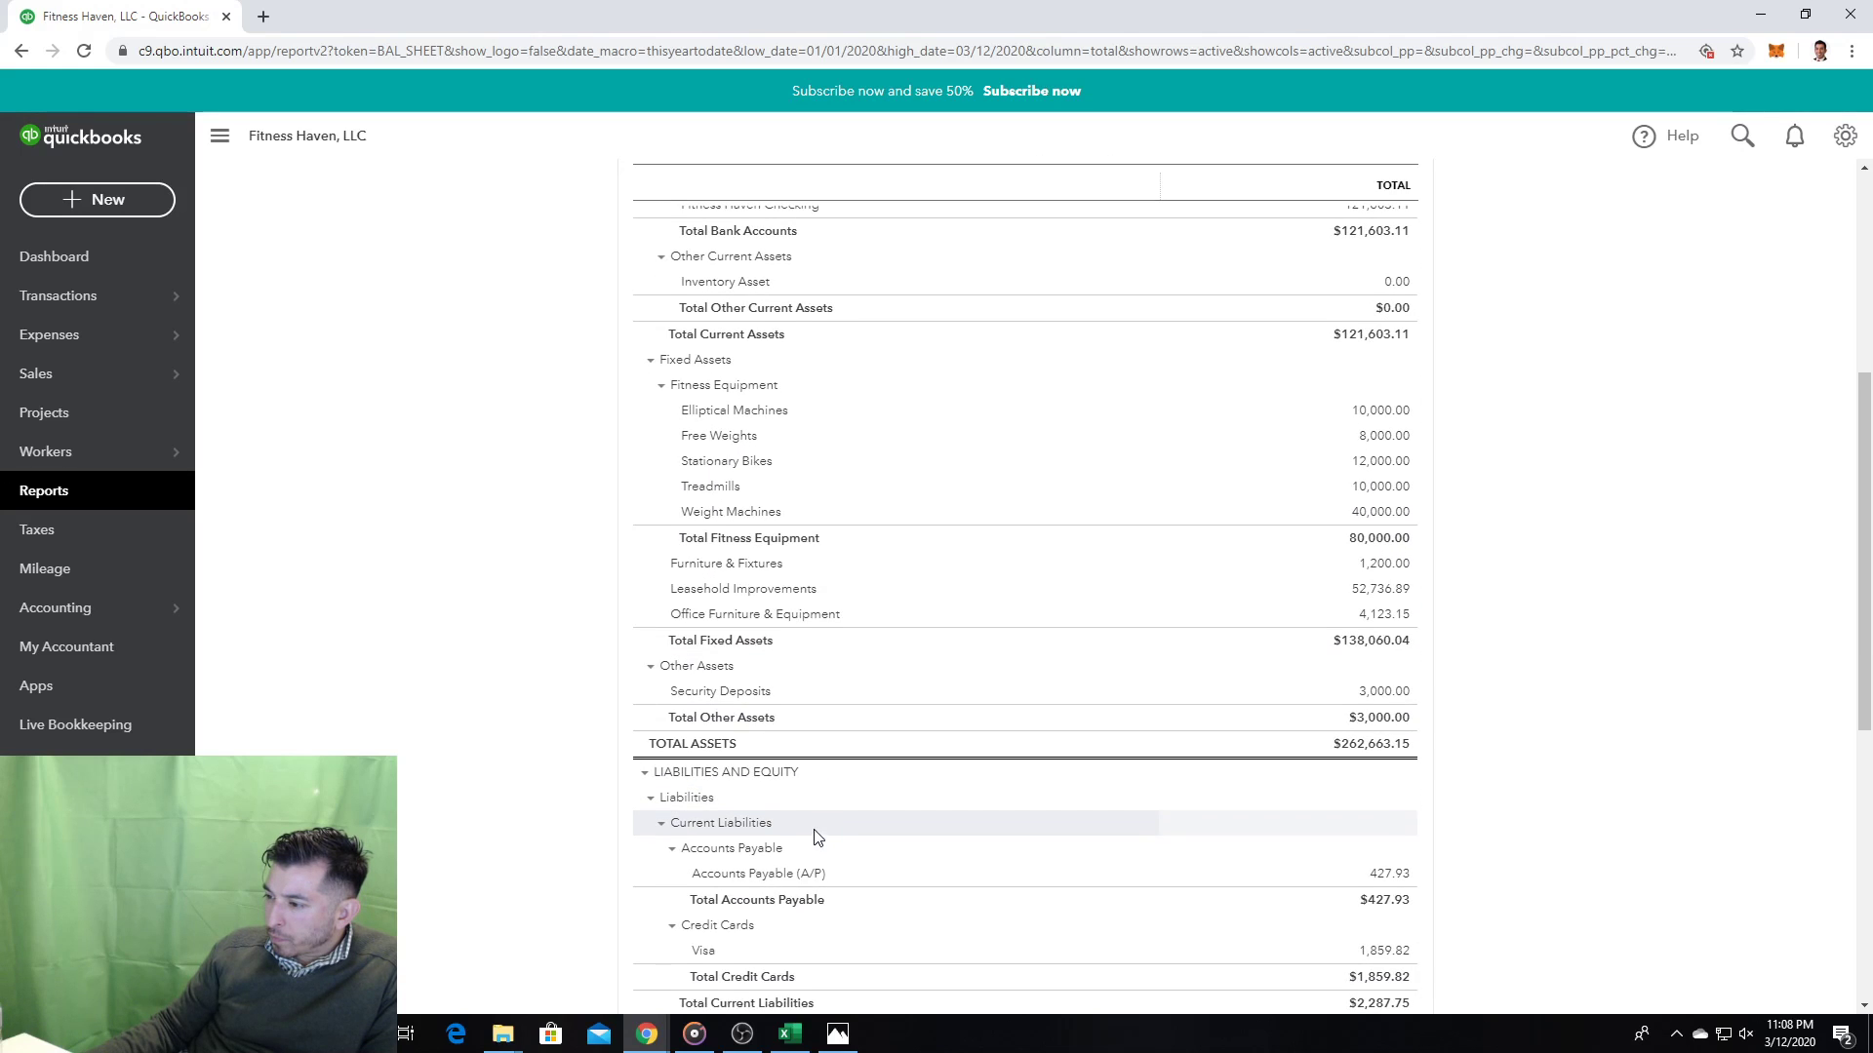
pyautogui.scroll(3, 817, 839)
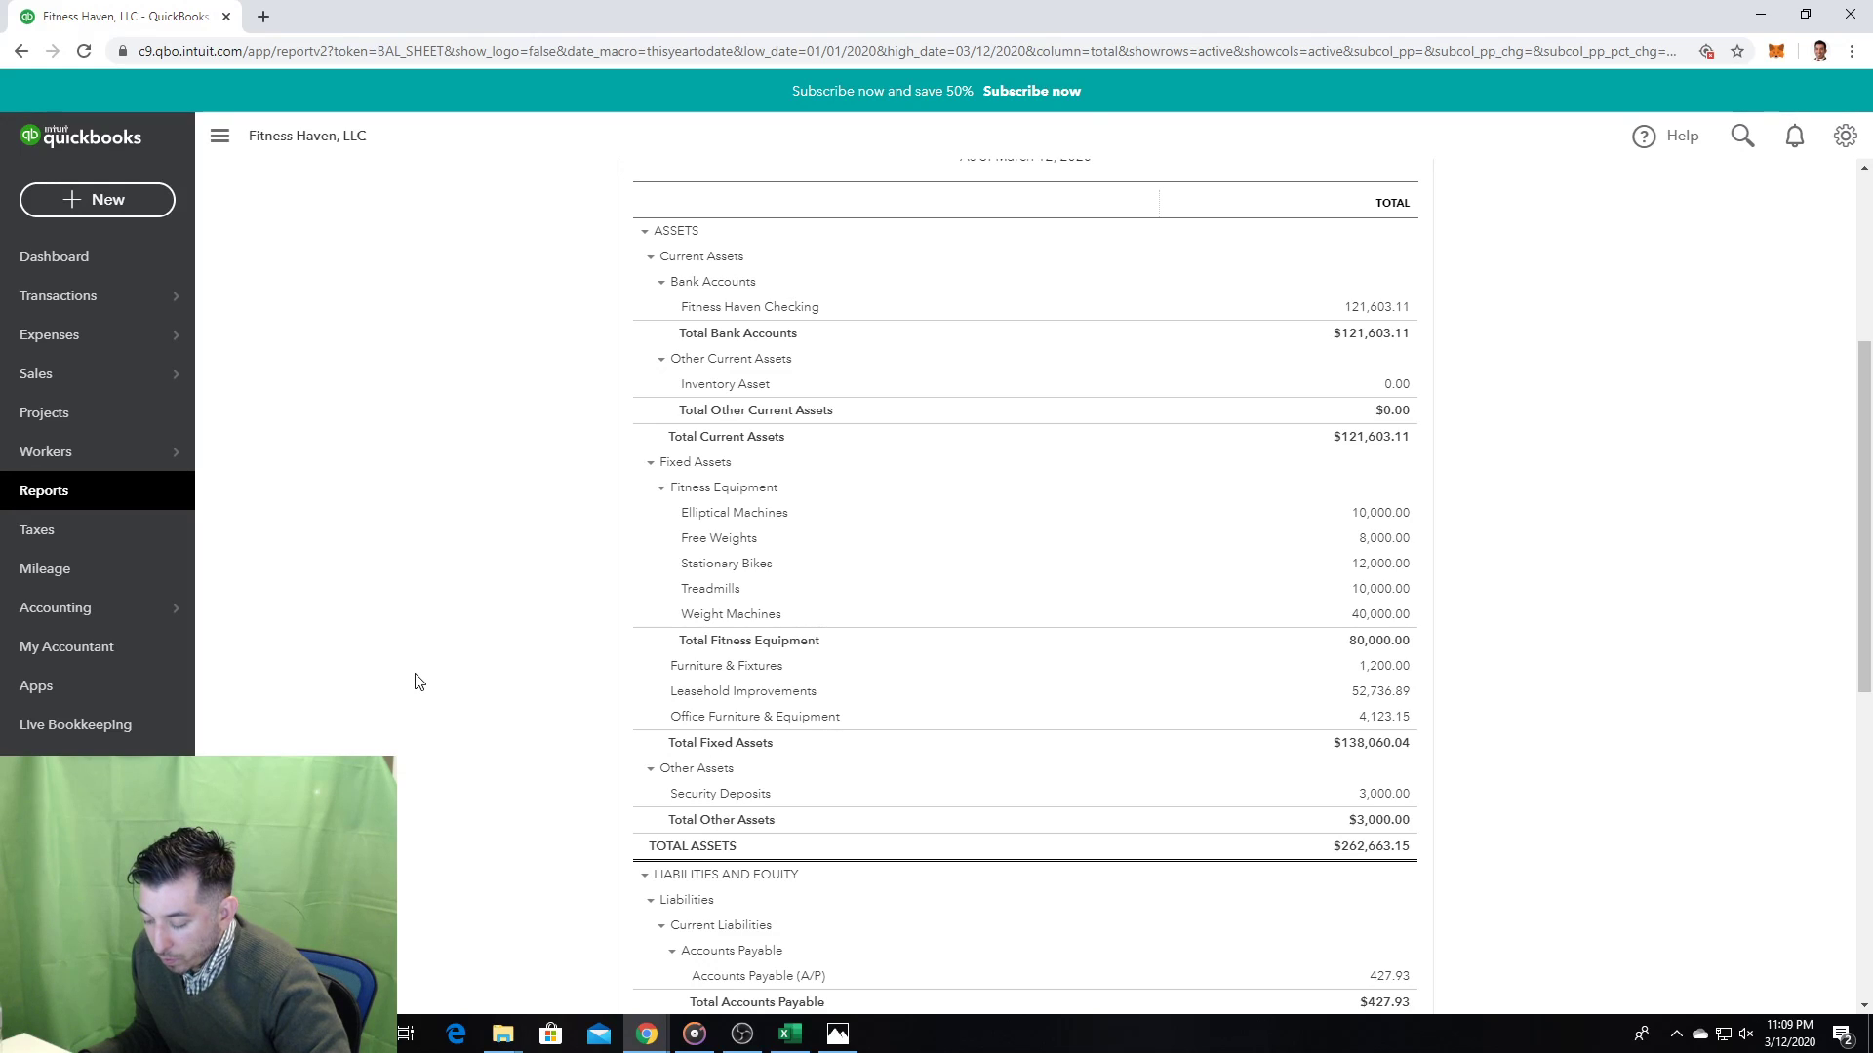
# Step: Open the Profit and Loss report, examine the transactions behind Computer and Internet Expense, and return to the report summary
pyautogui.click(130, 493)
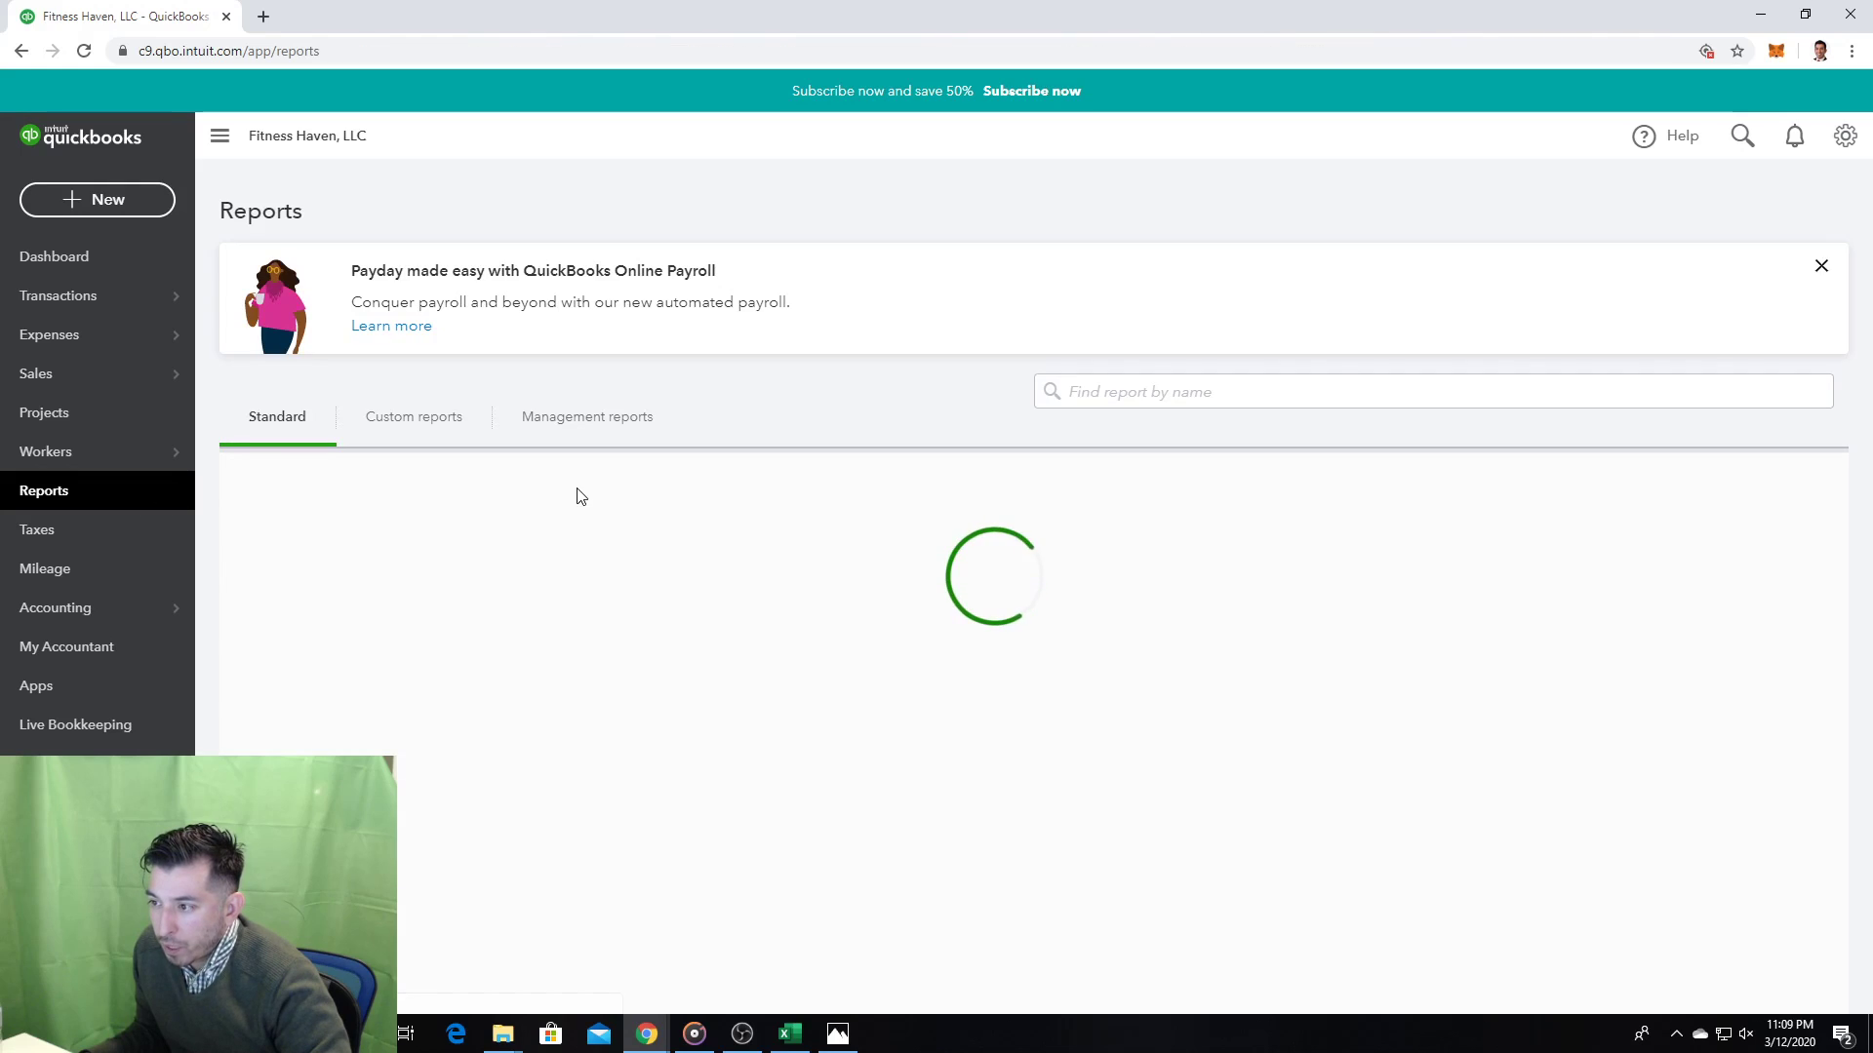
pyautogui.click(392, 640)
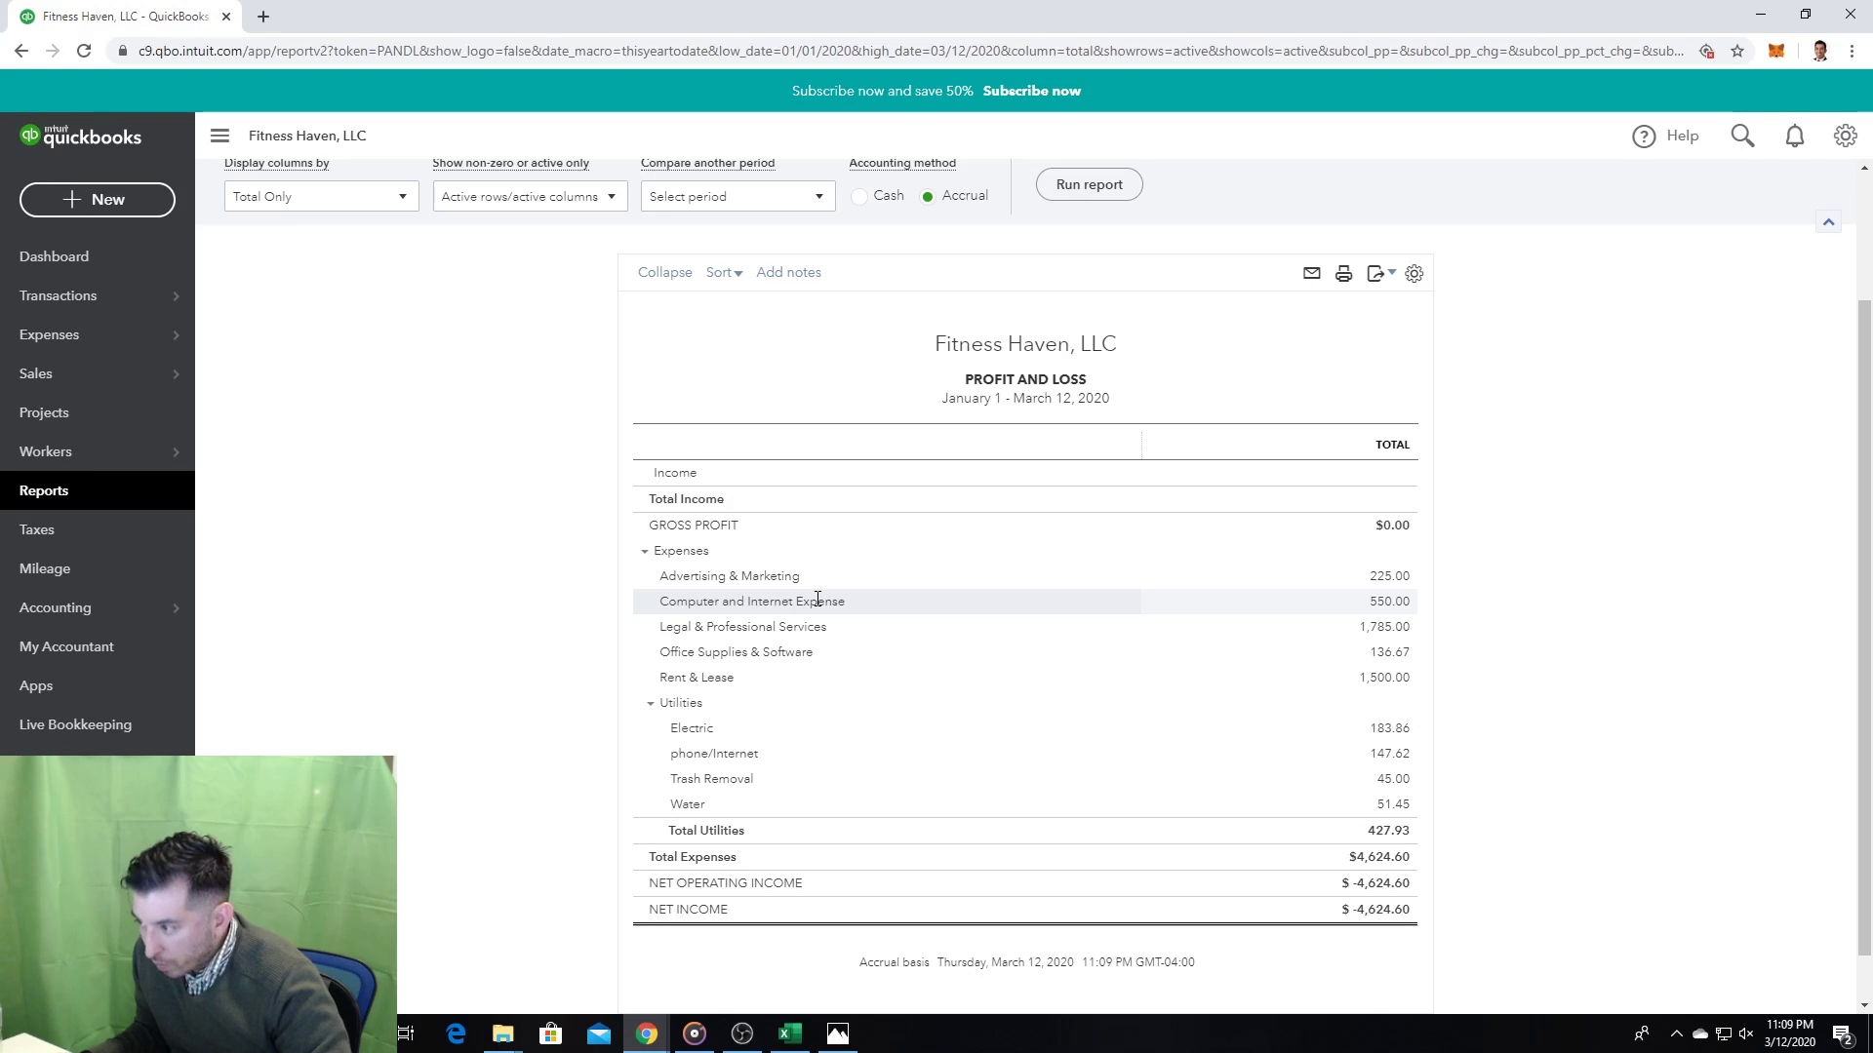
pyautogui.click(1388, 605)
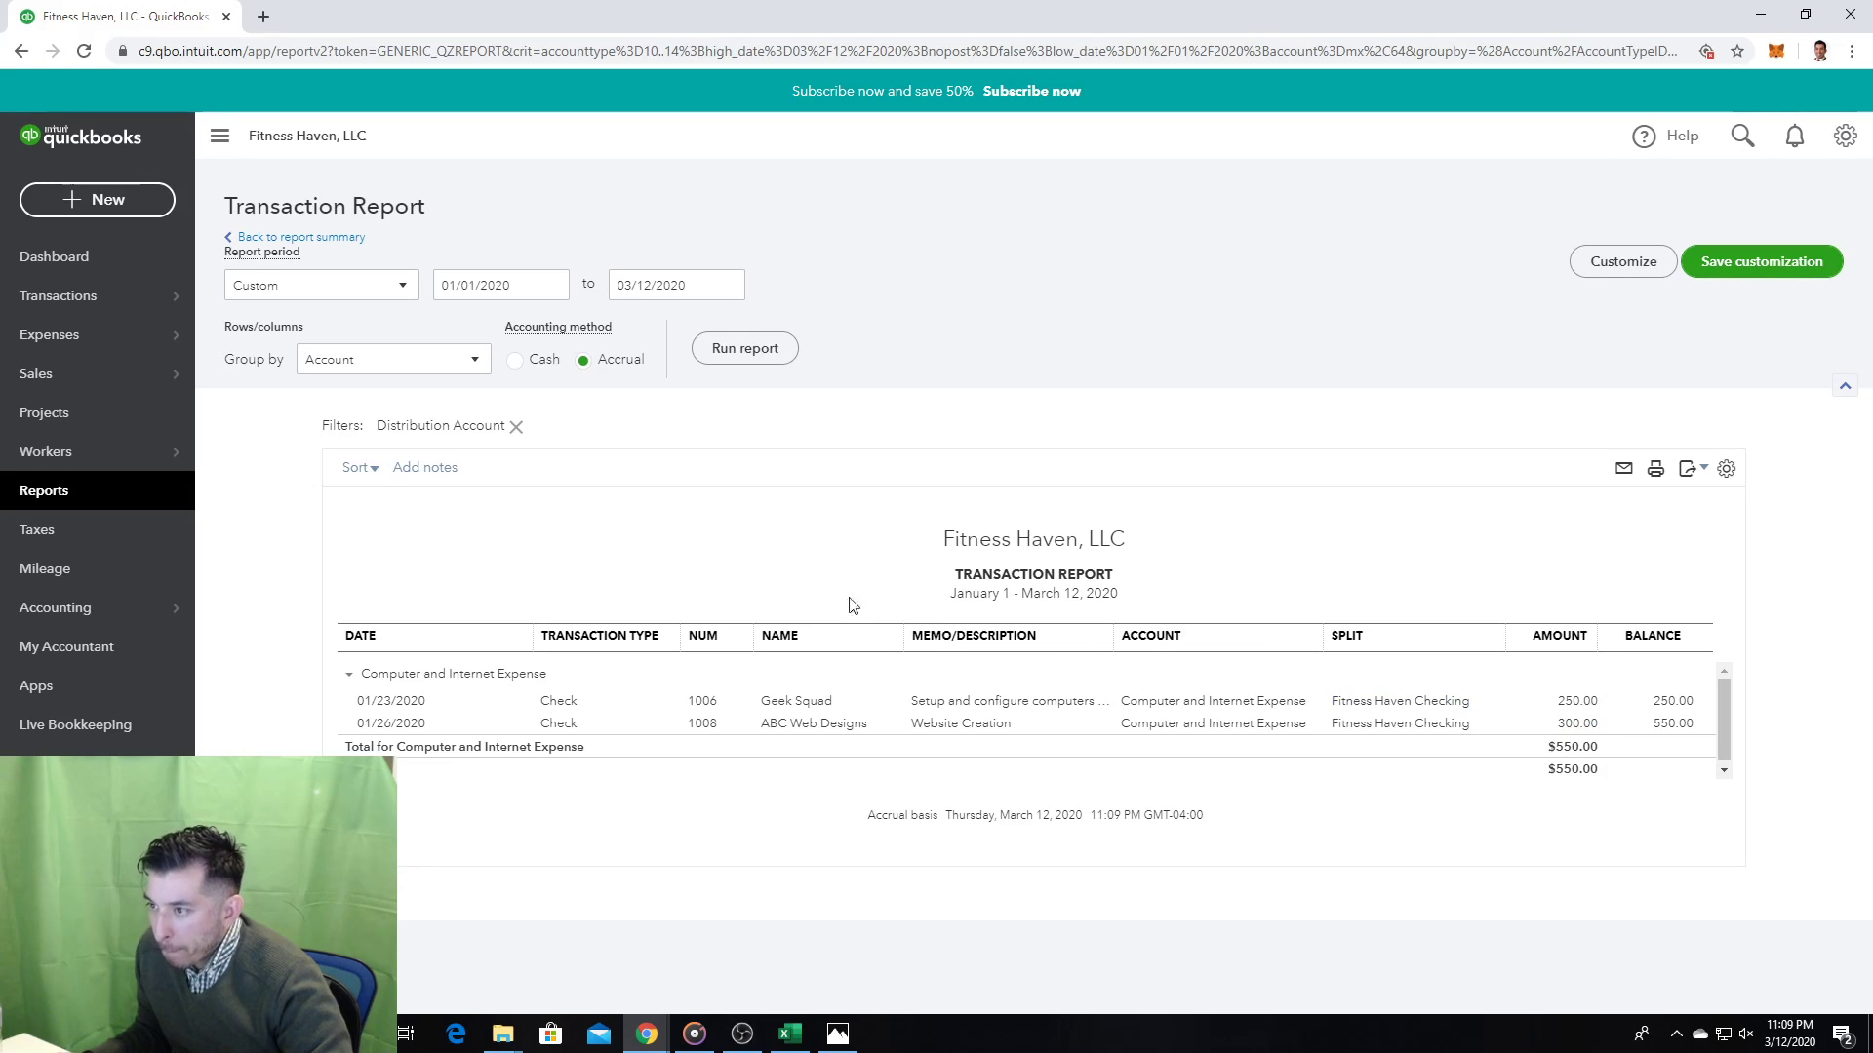
pyautogui.click(256, 238)
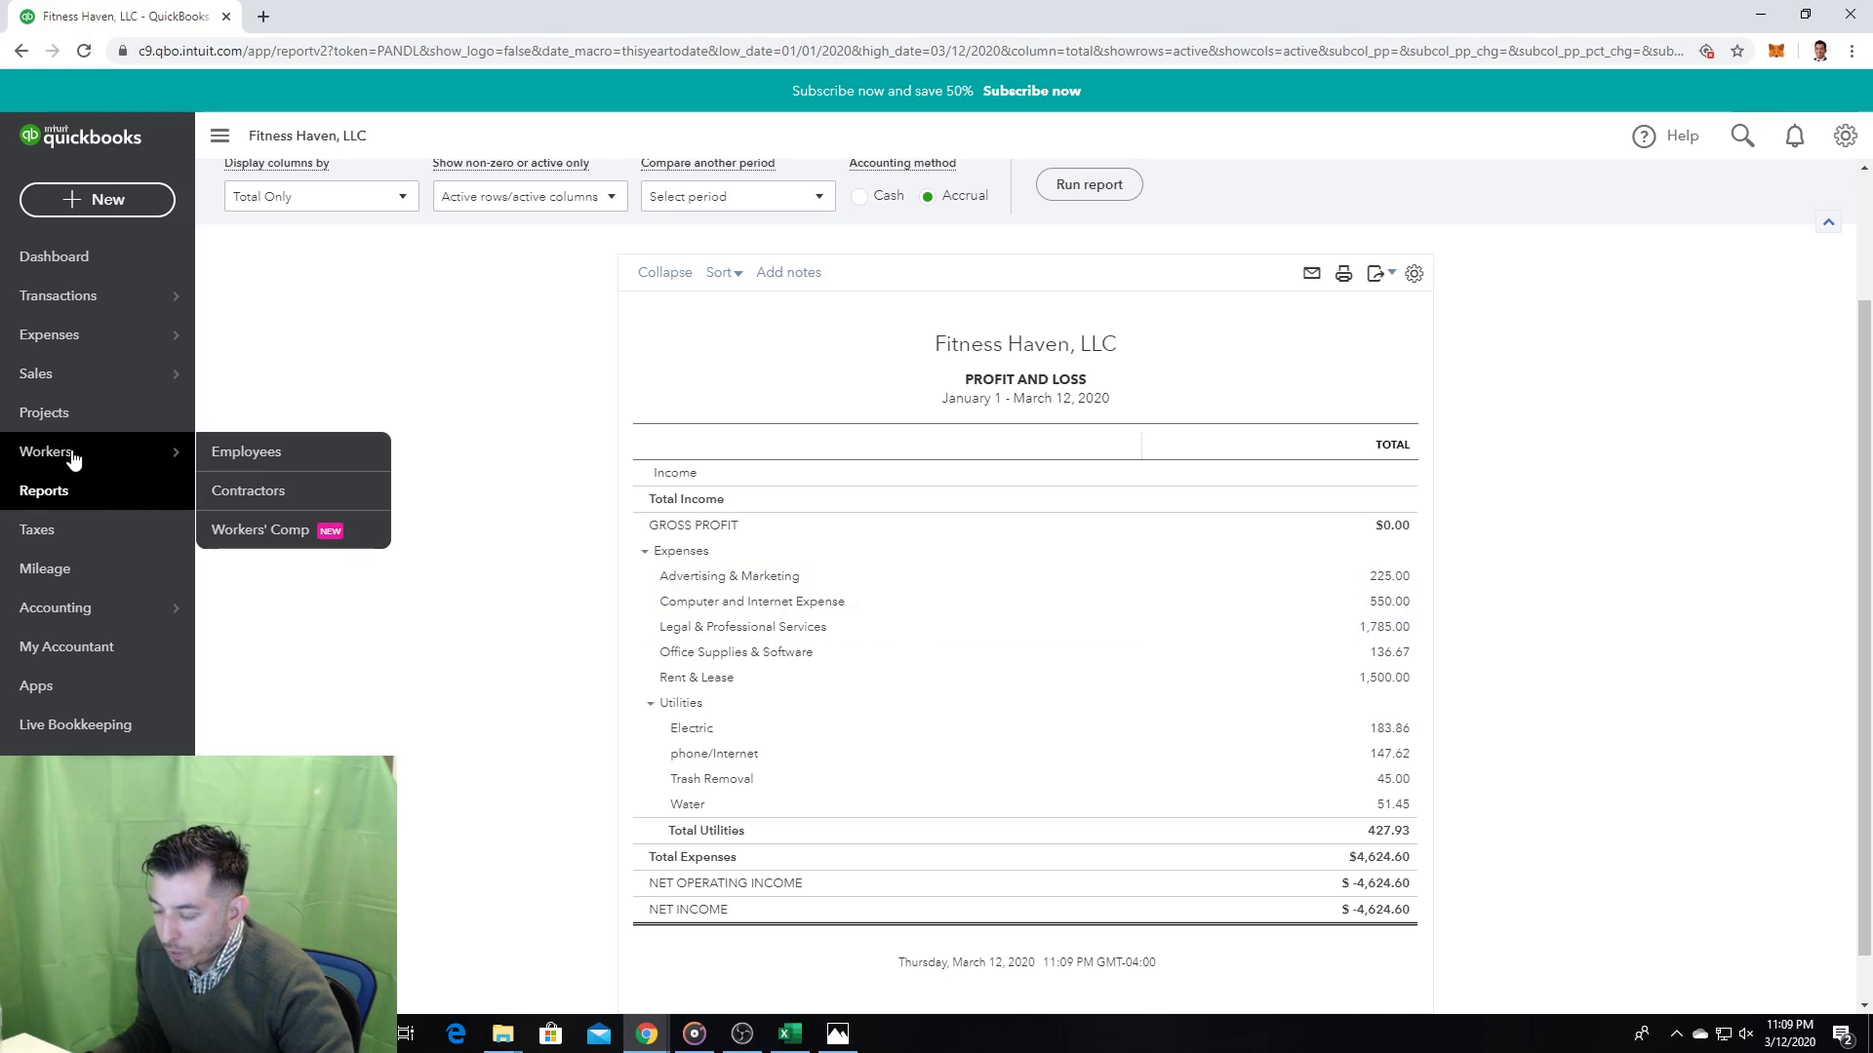
# Step: Review the fixed assets on the Balance Sheet, and compare them with the expenses on the Profit and Loss report
pyautogui.click(82, 499)
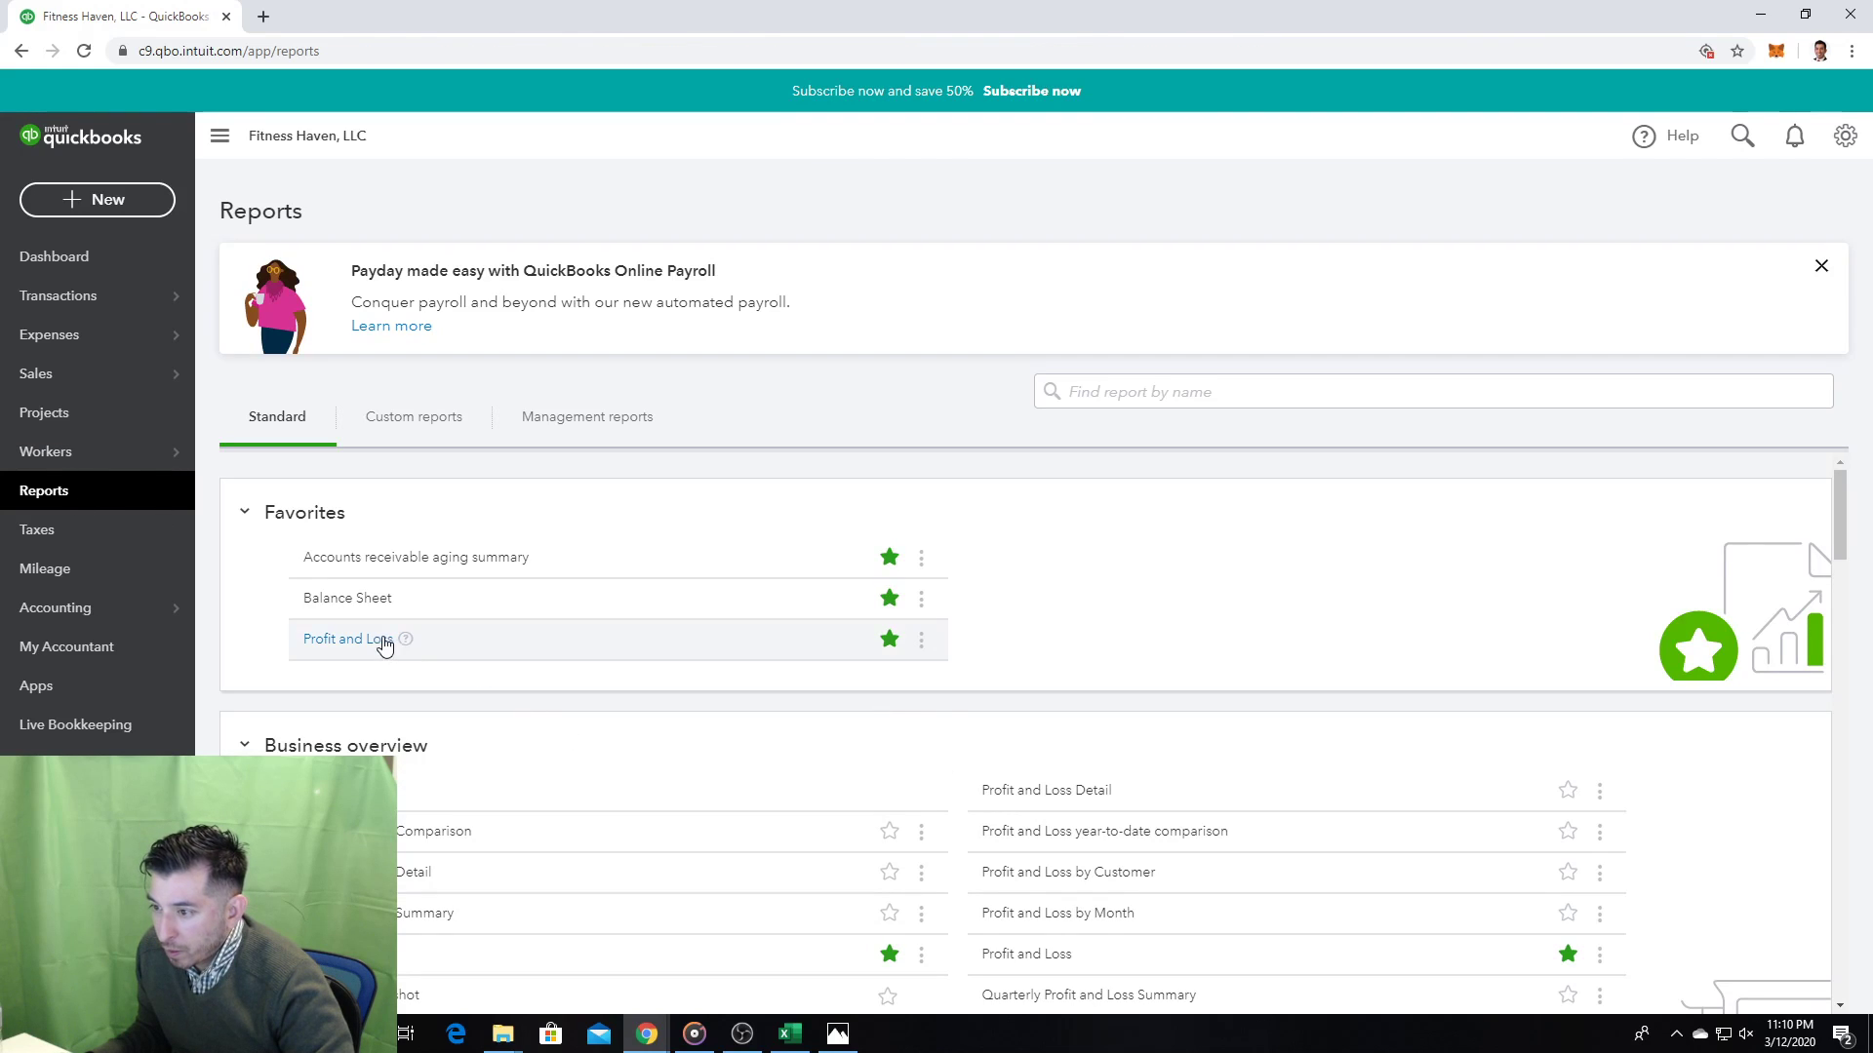
pyautogui.click(336, 600)
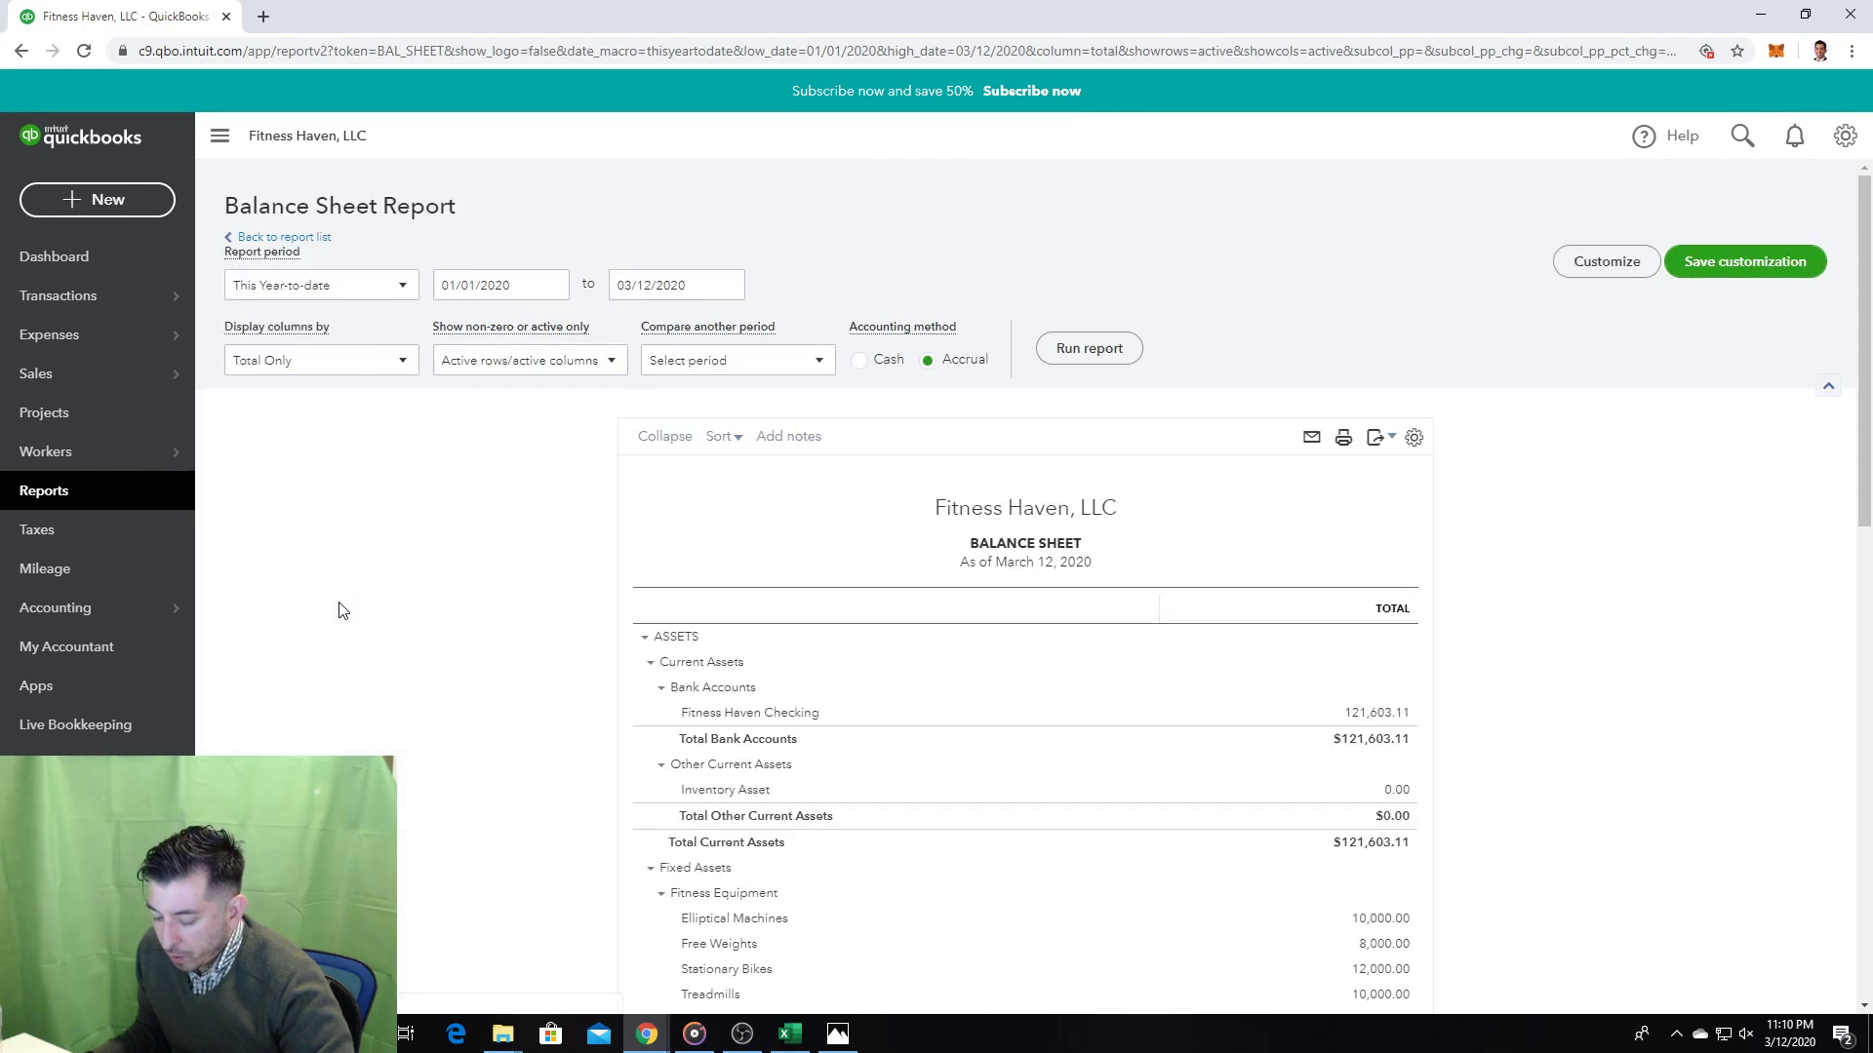
pyautogui.scroll(-3, 335, 604)
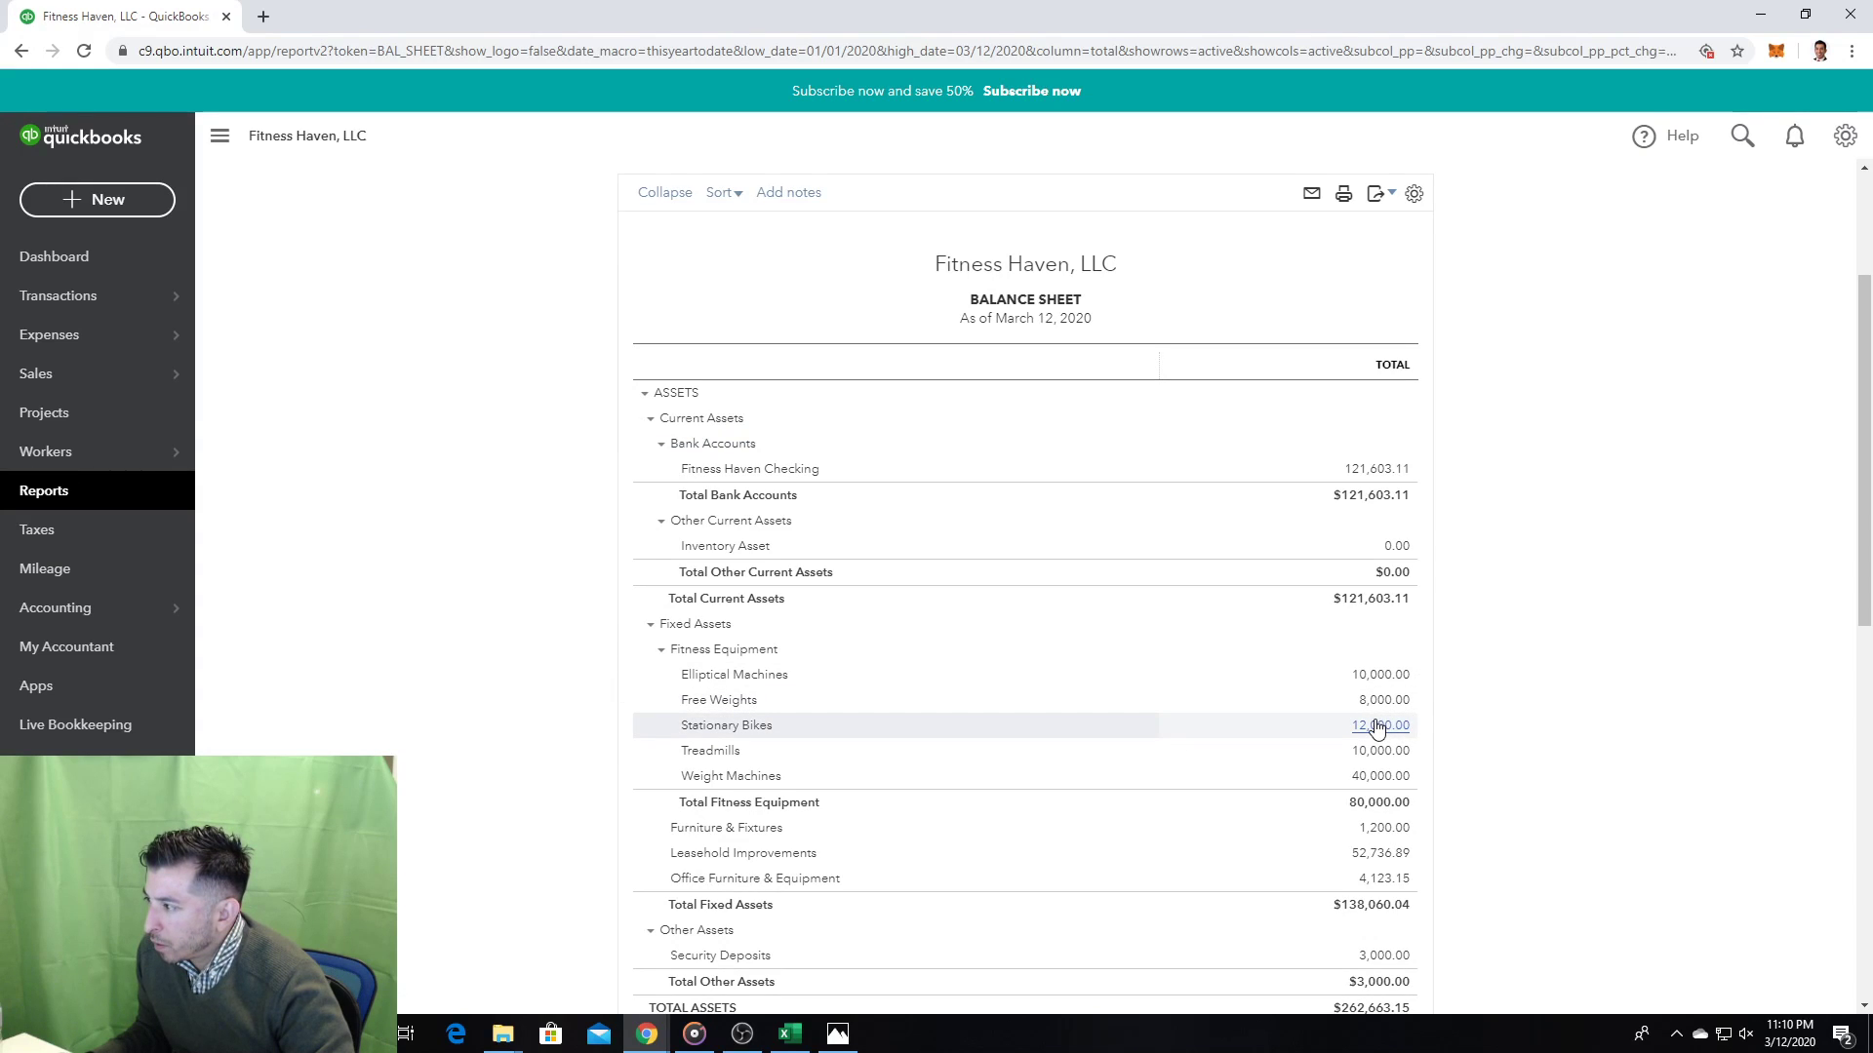
pyautogui.scroll(-1, 1395, 728)
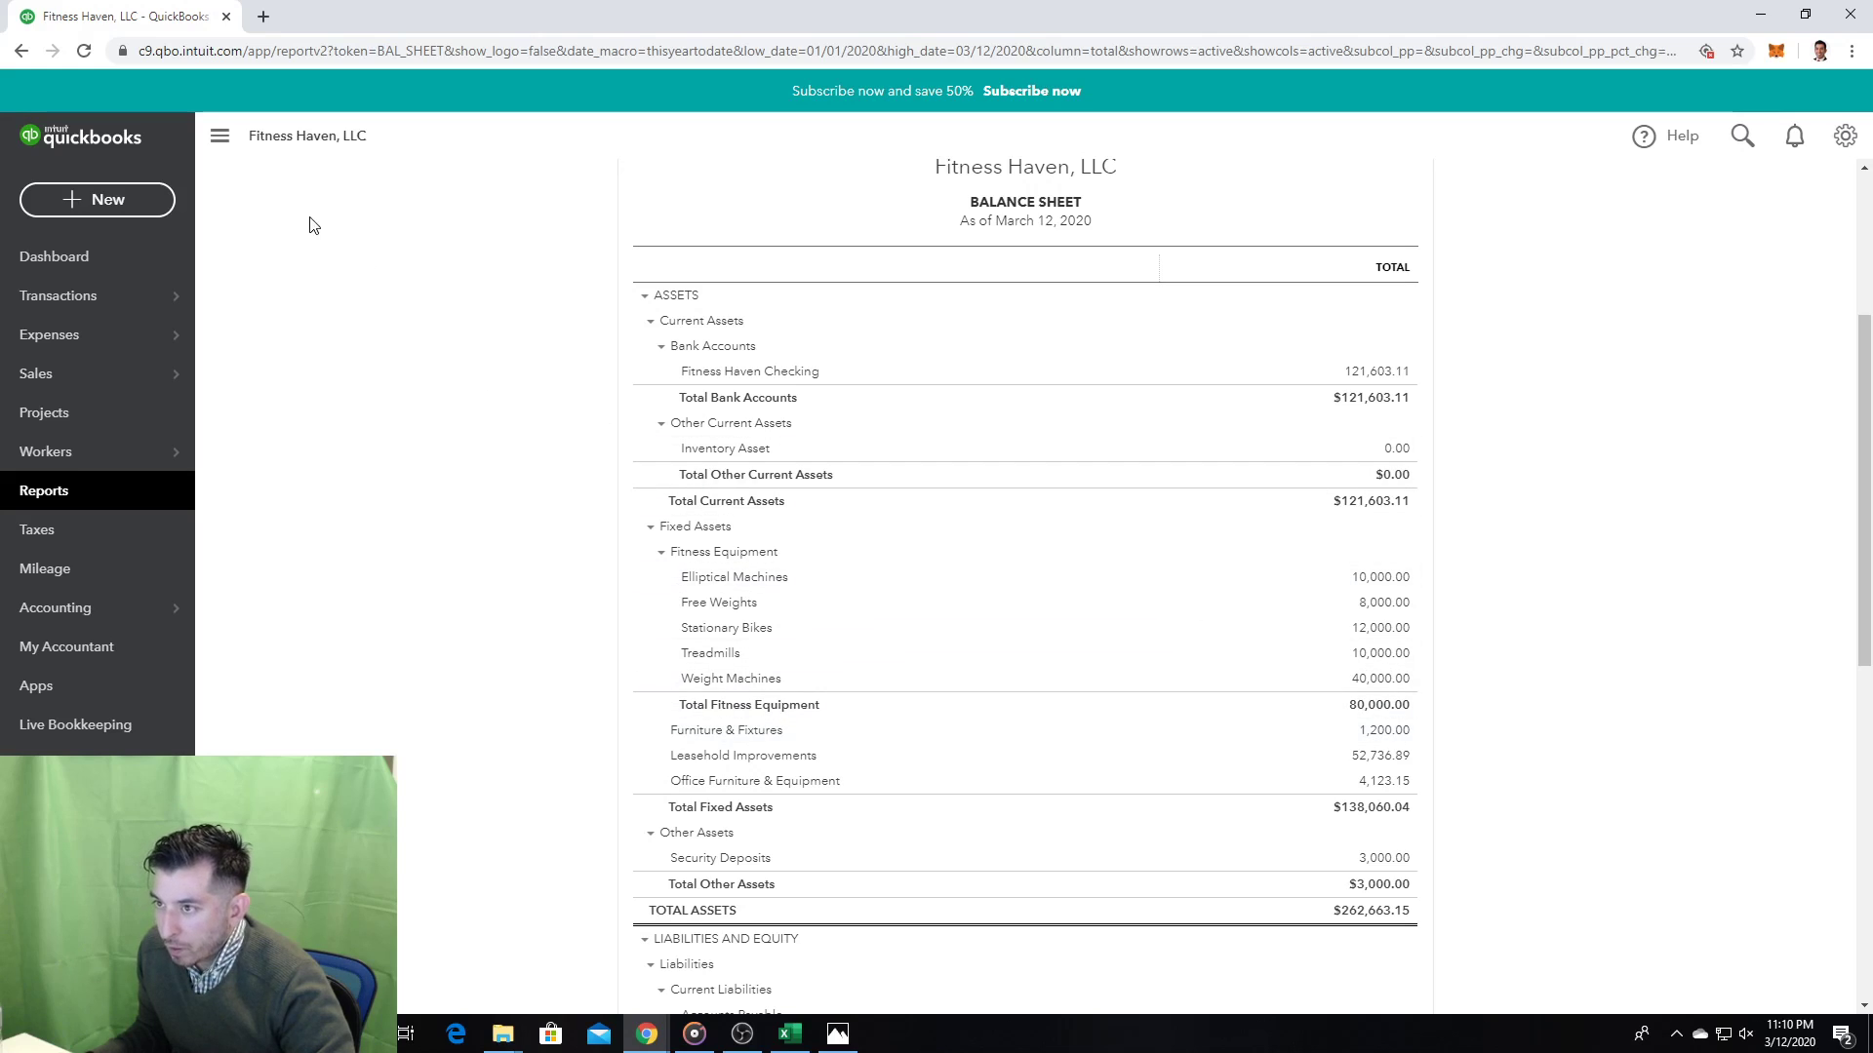
pyautogui.click(60, 498)
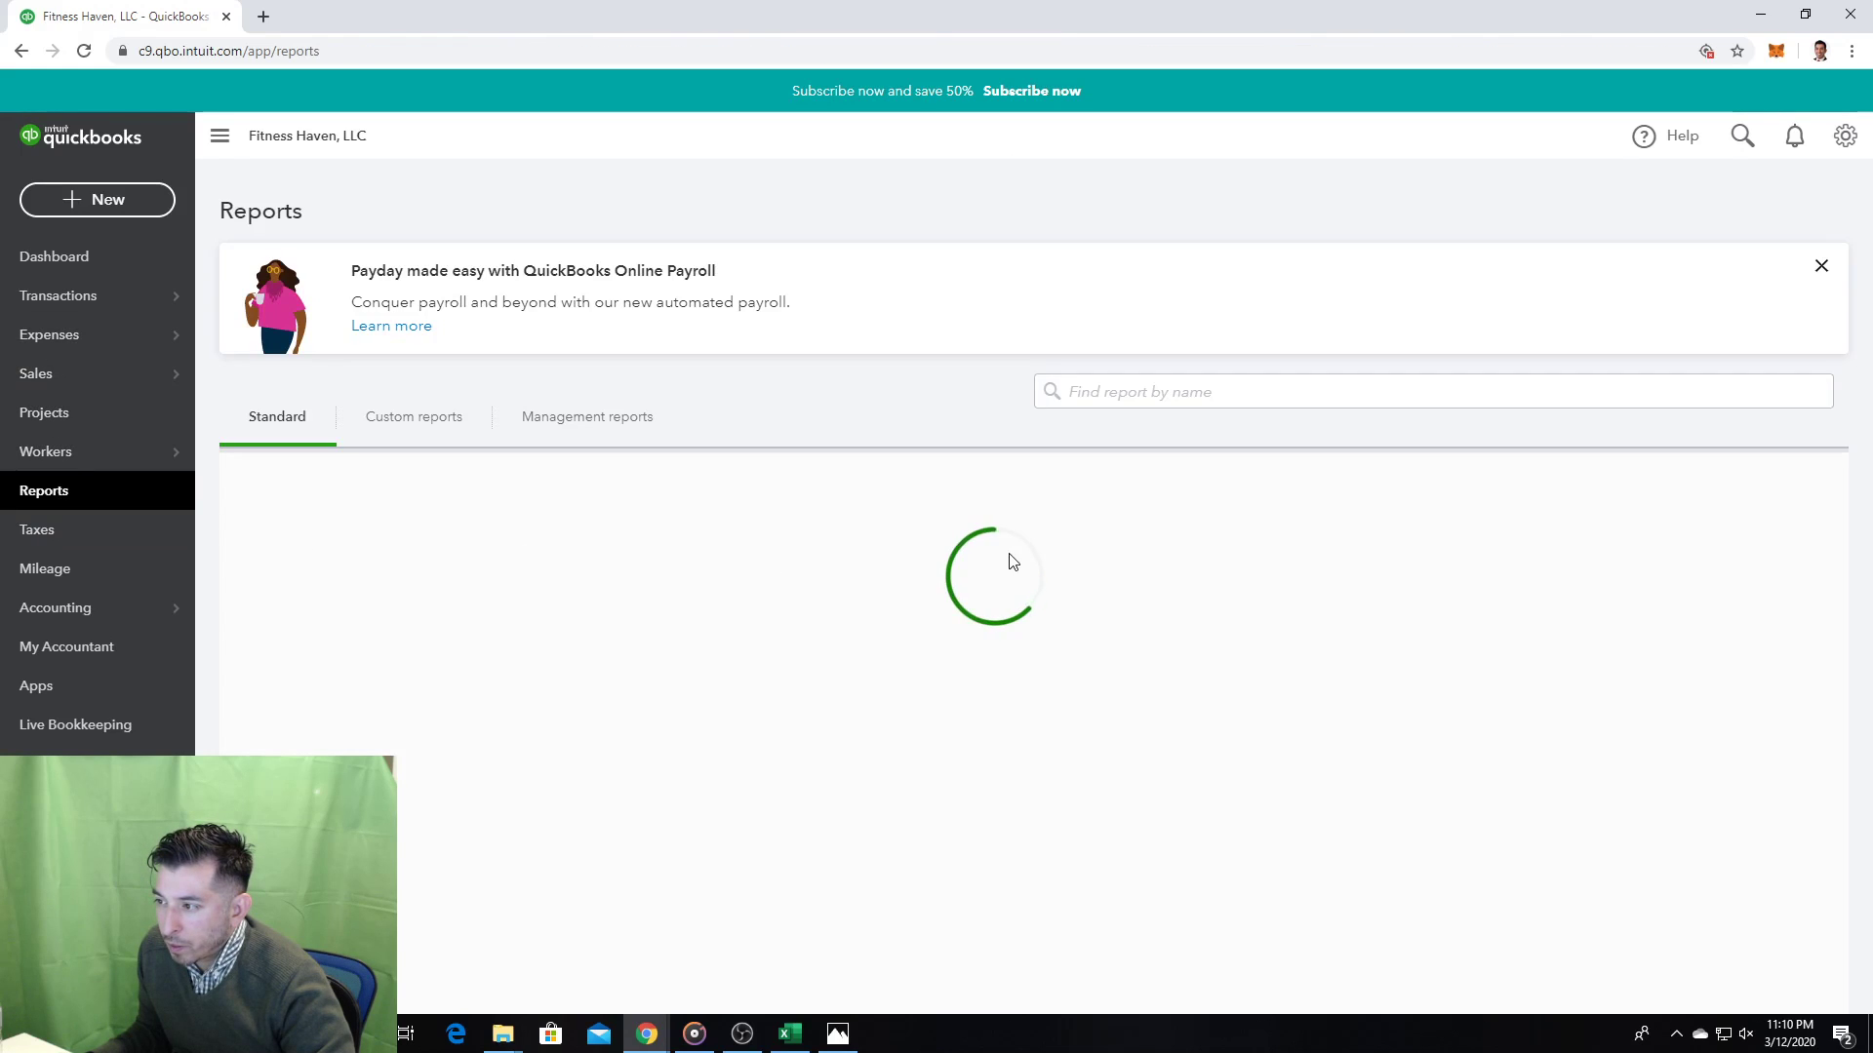
pyautogui.click(375, 639)
pyautogui.scroll(-3, 368, 649)
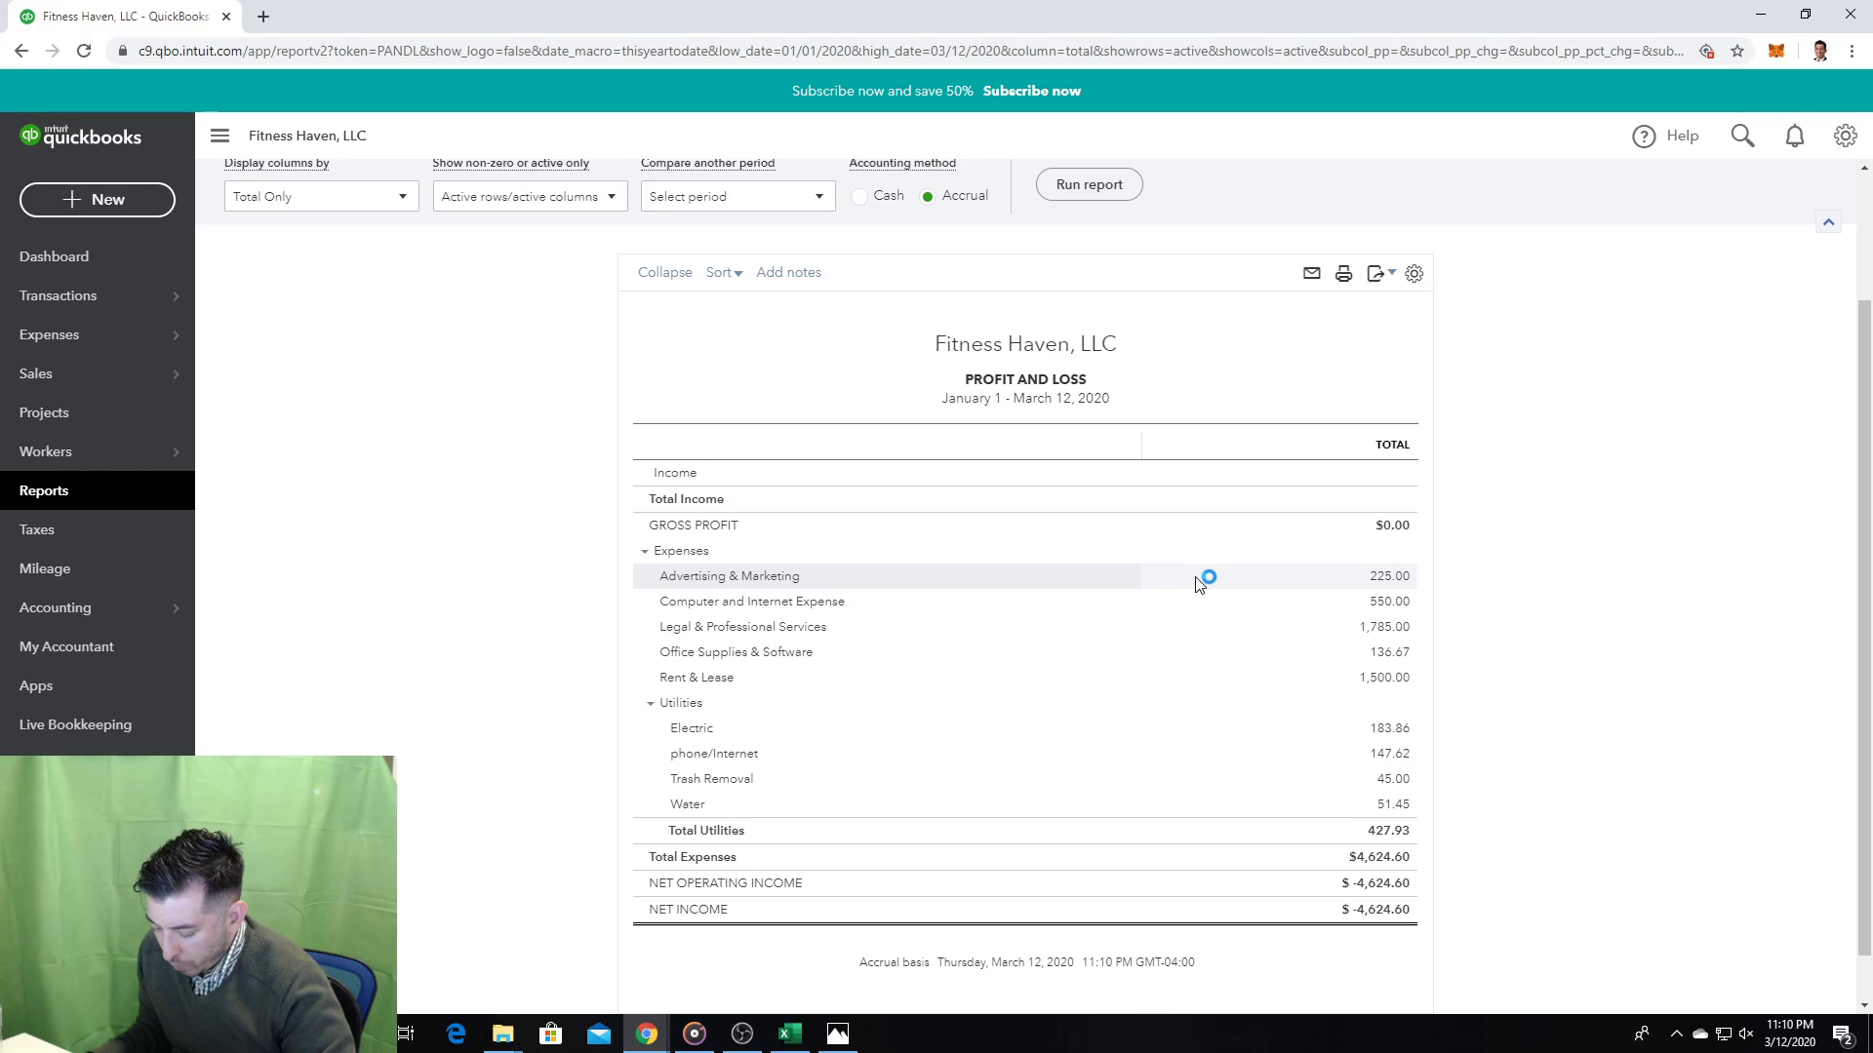
# Step: Reopen the Balance Sheet report and examine the transactions behind Office Furniture & Equipment
pyautogui.click(143, 500)
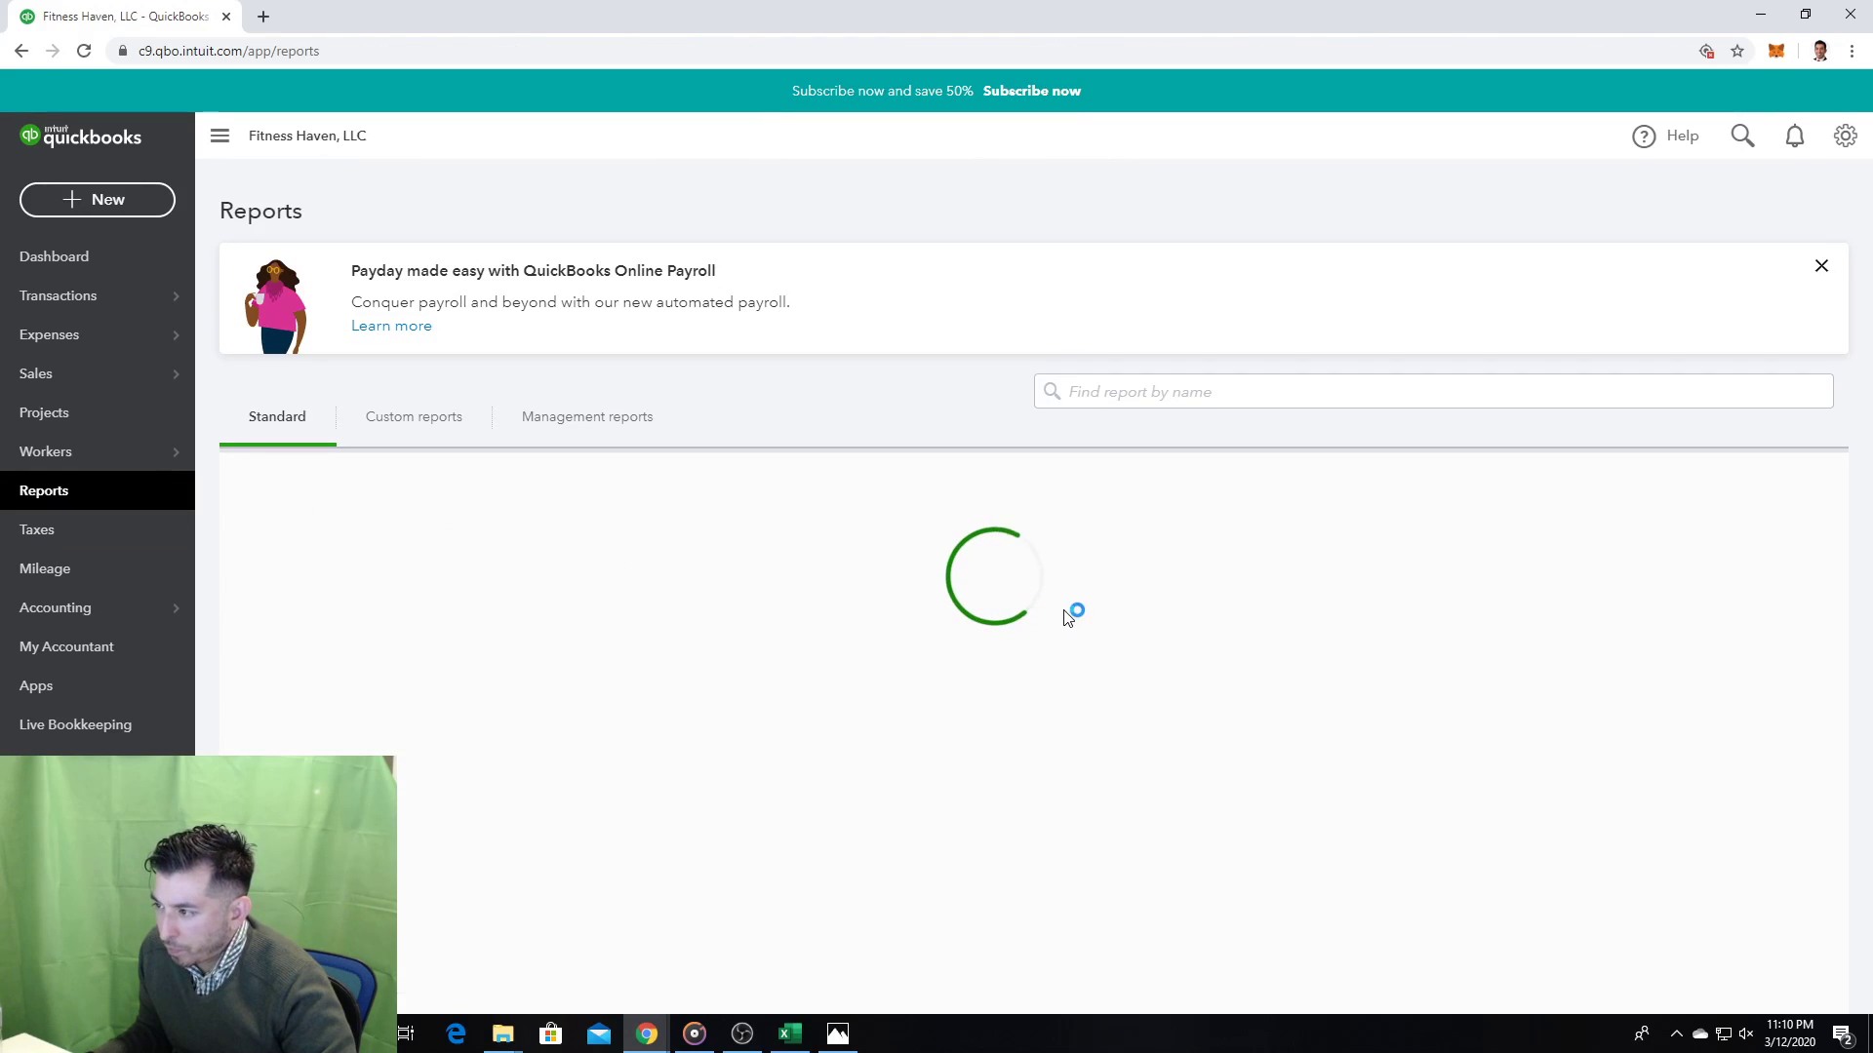
pyautogui.click(353, 599)
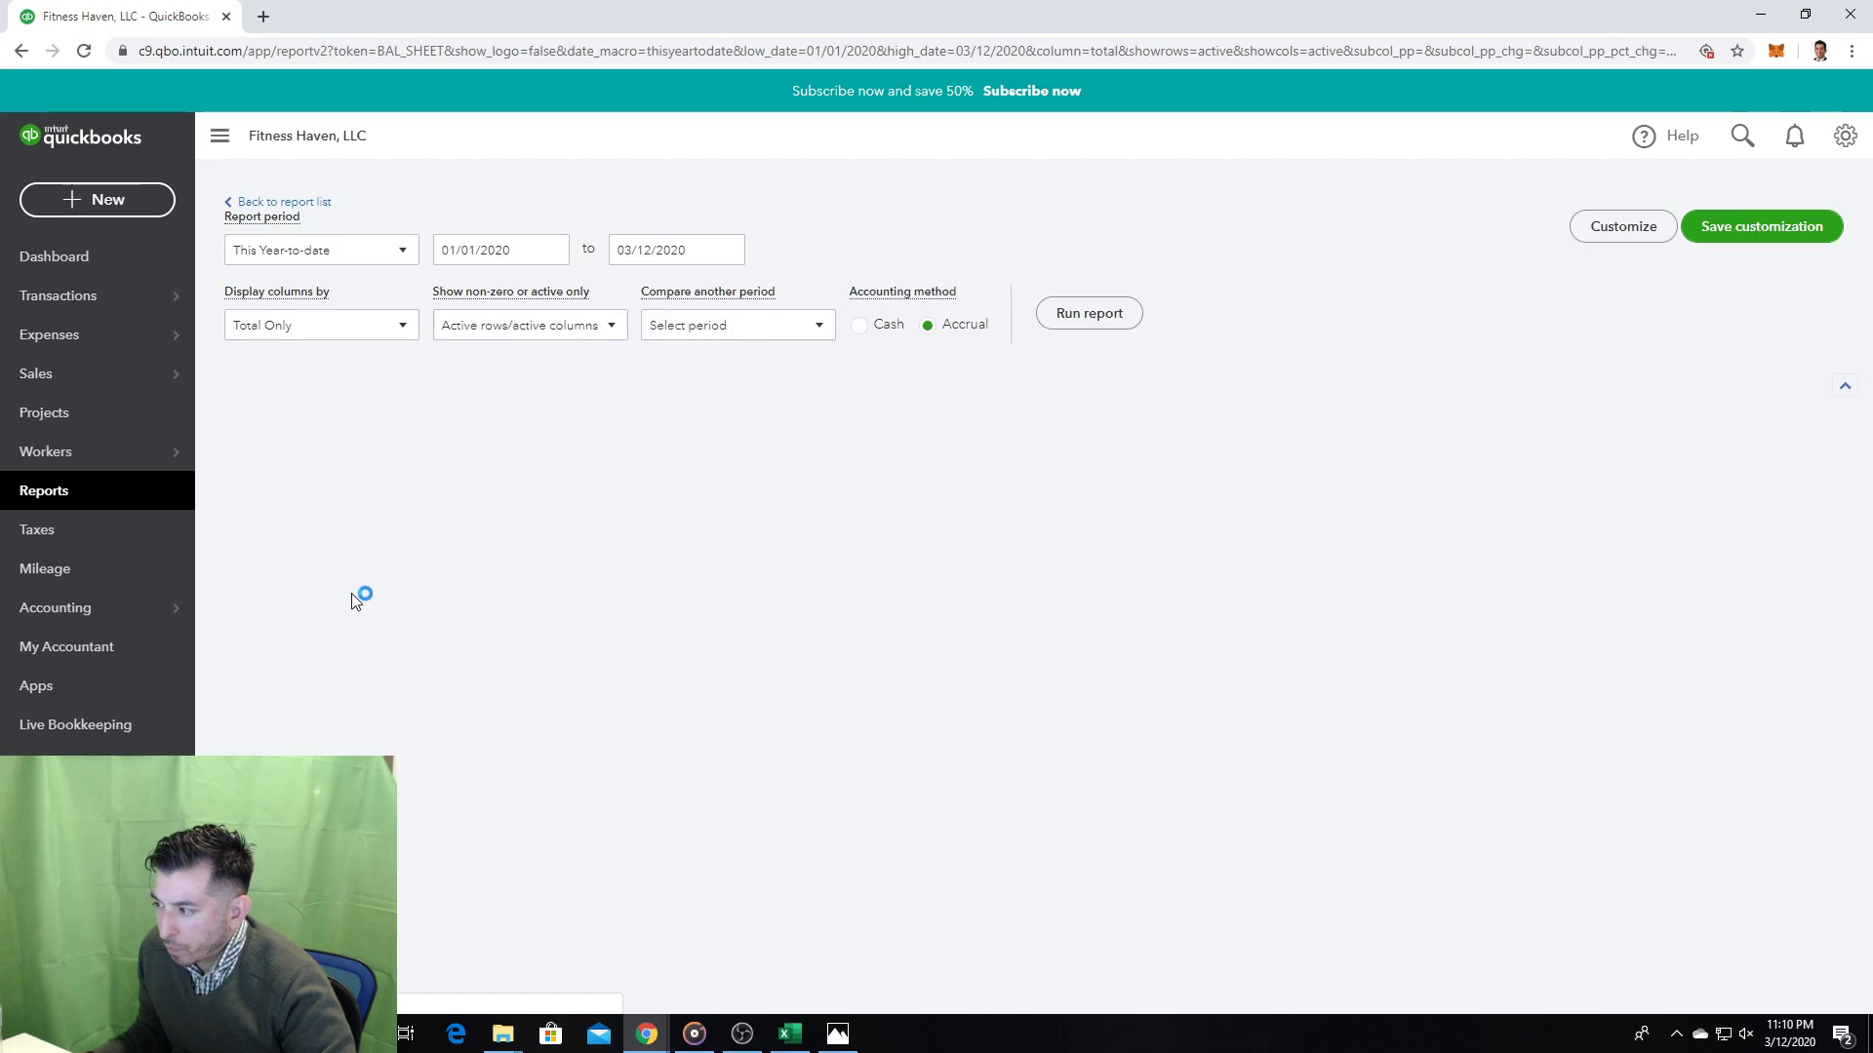
pyautogui.scroll(-3, 1370, 698)
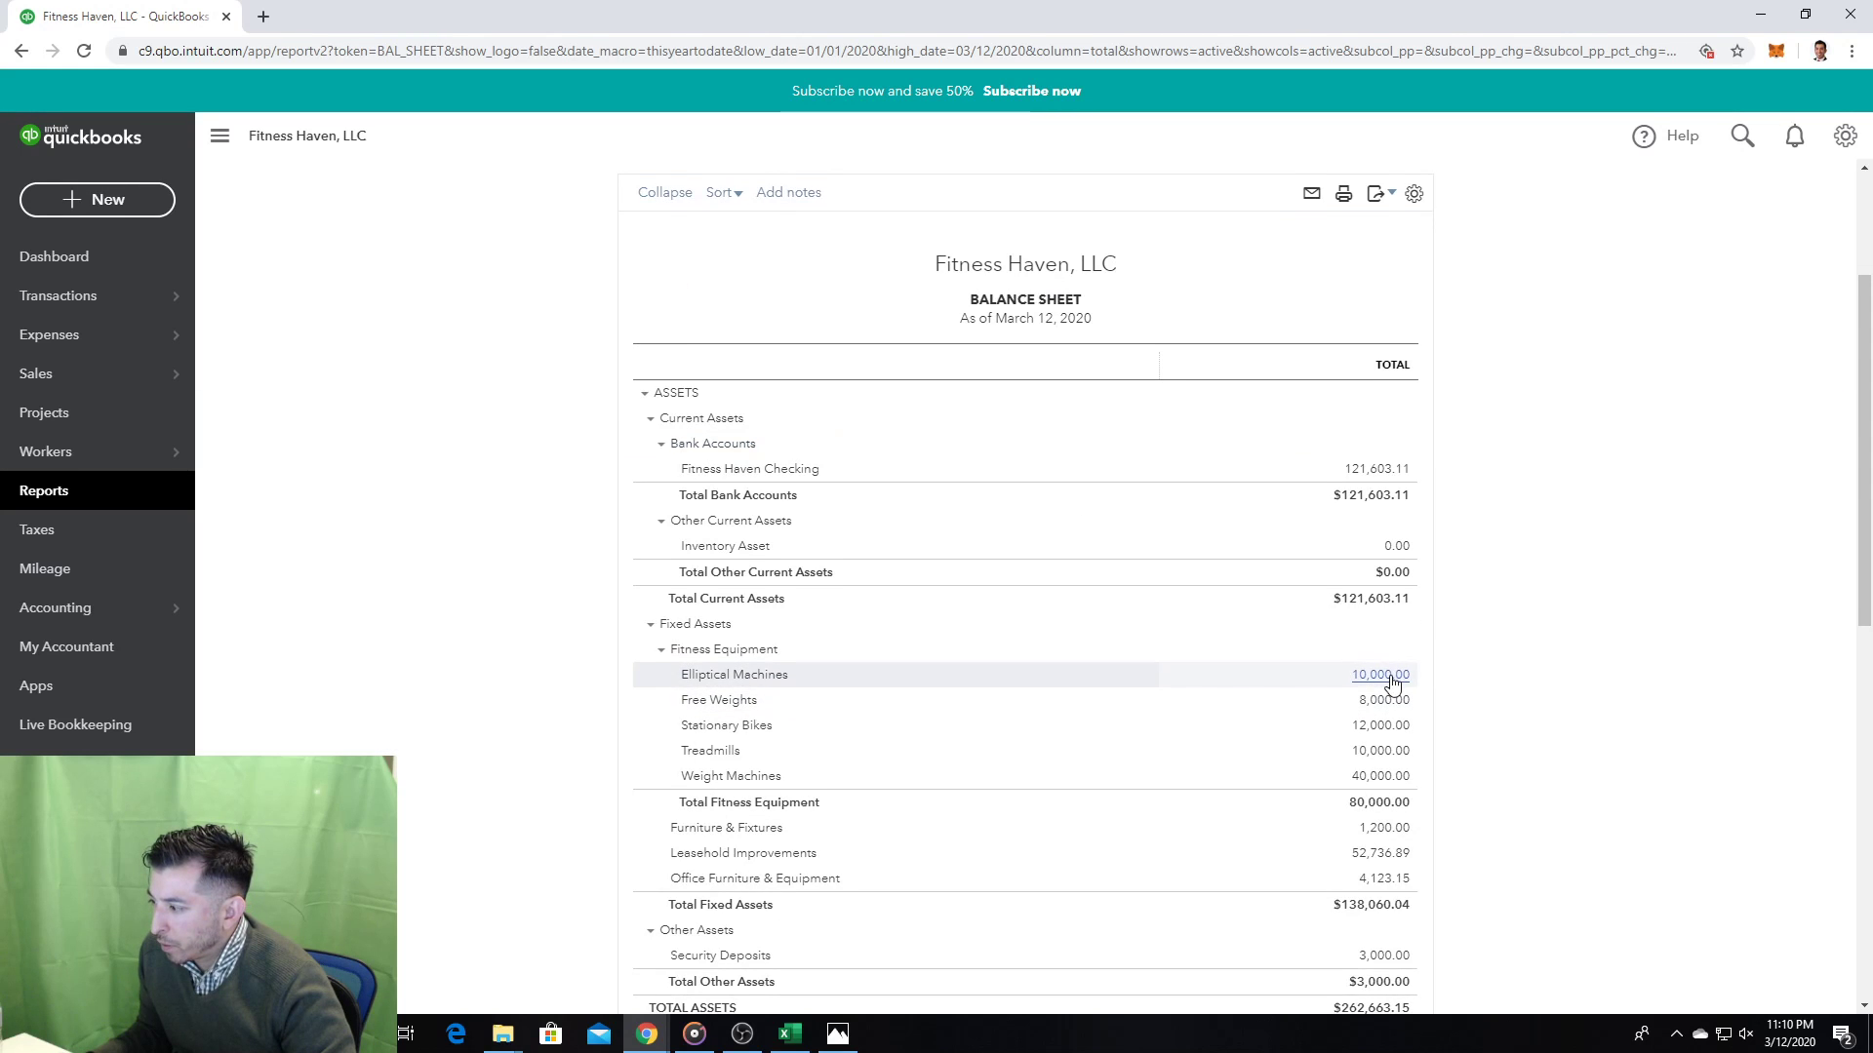
pyautogui.scroll(-1, 1393, 682)
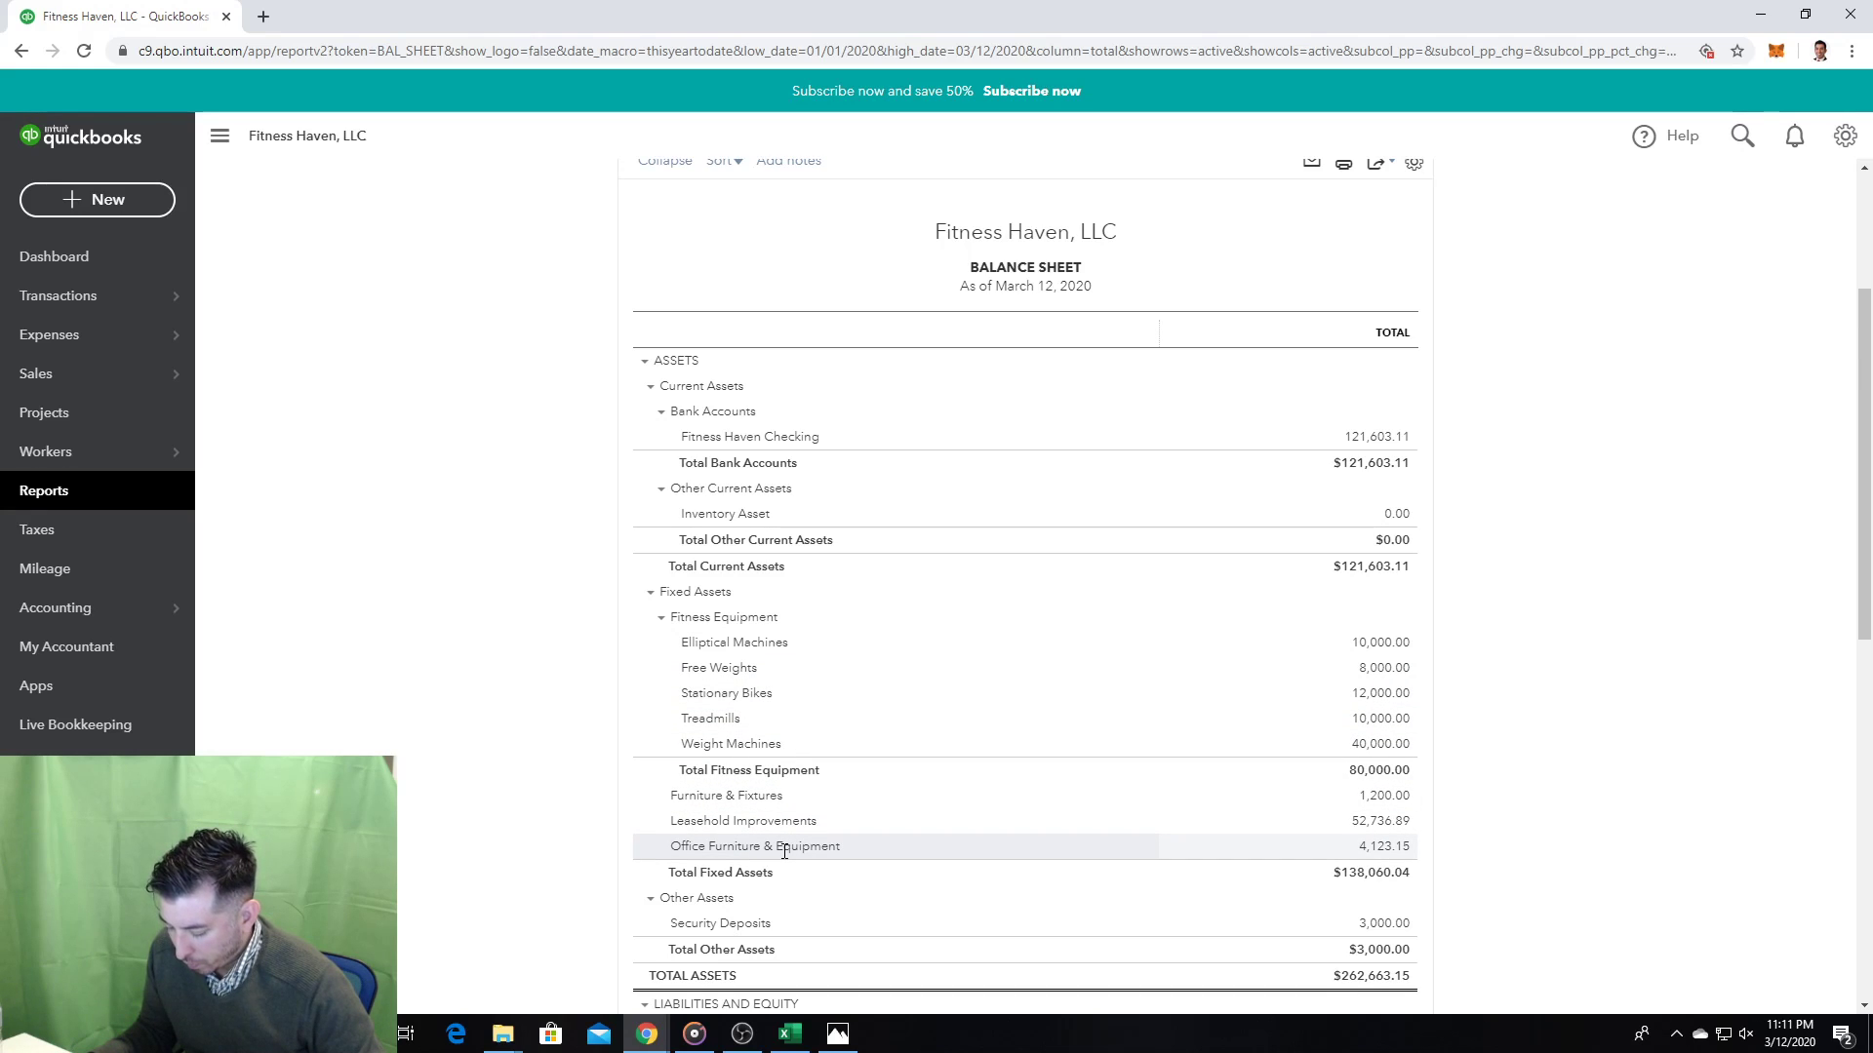
pyautogui.click(1384, 848)
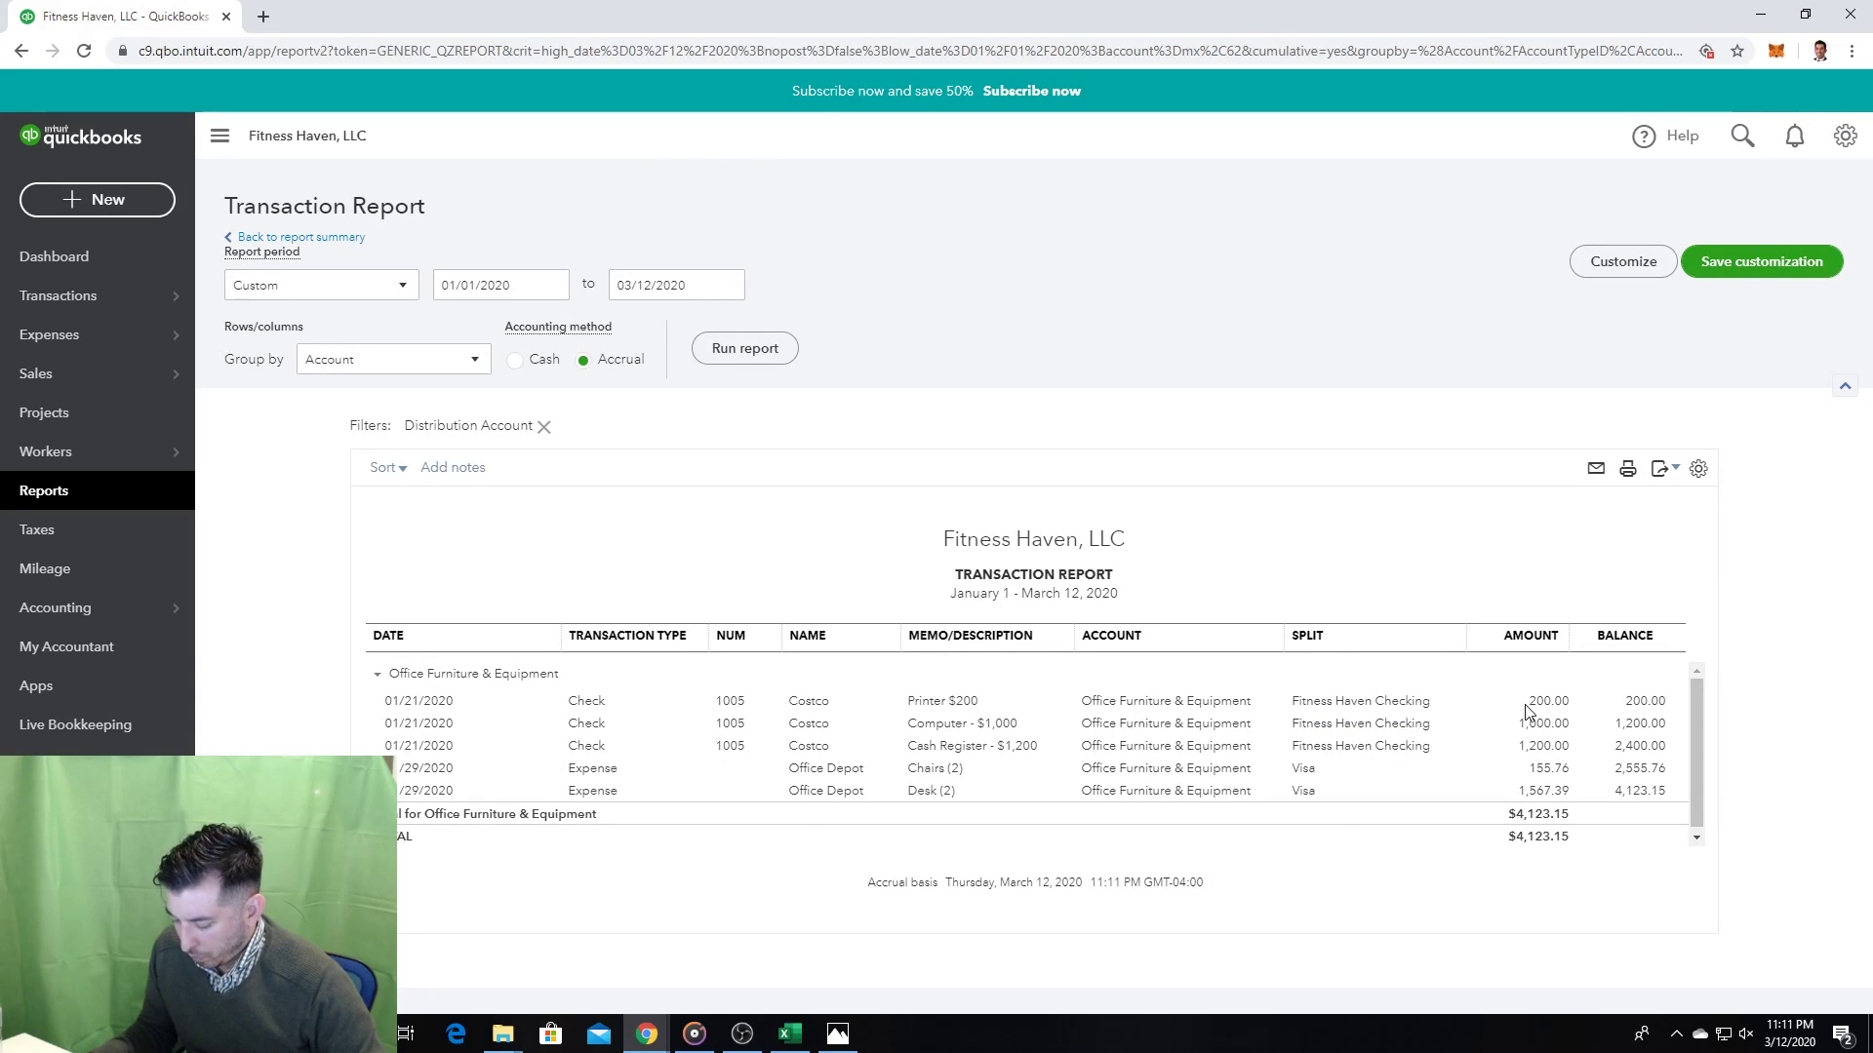
pyautogui.scroll(-1, 1535, 719)
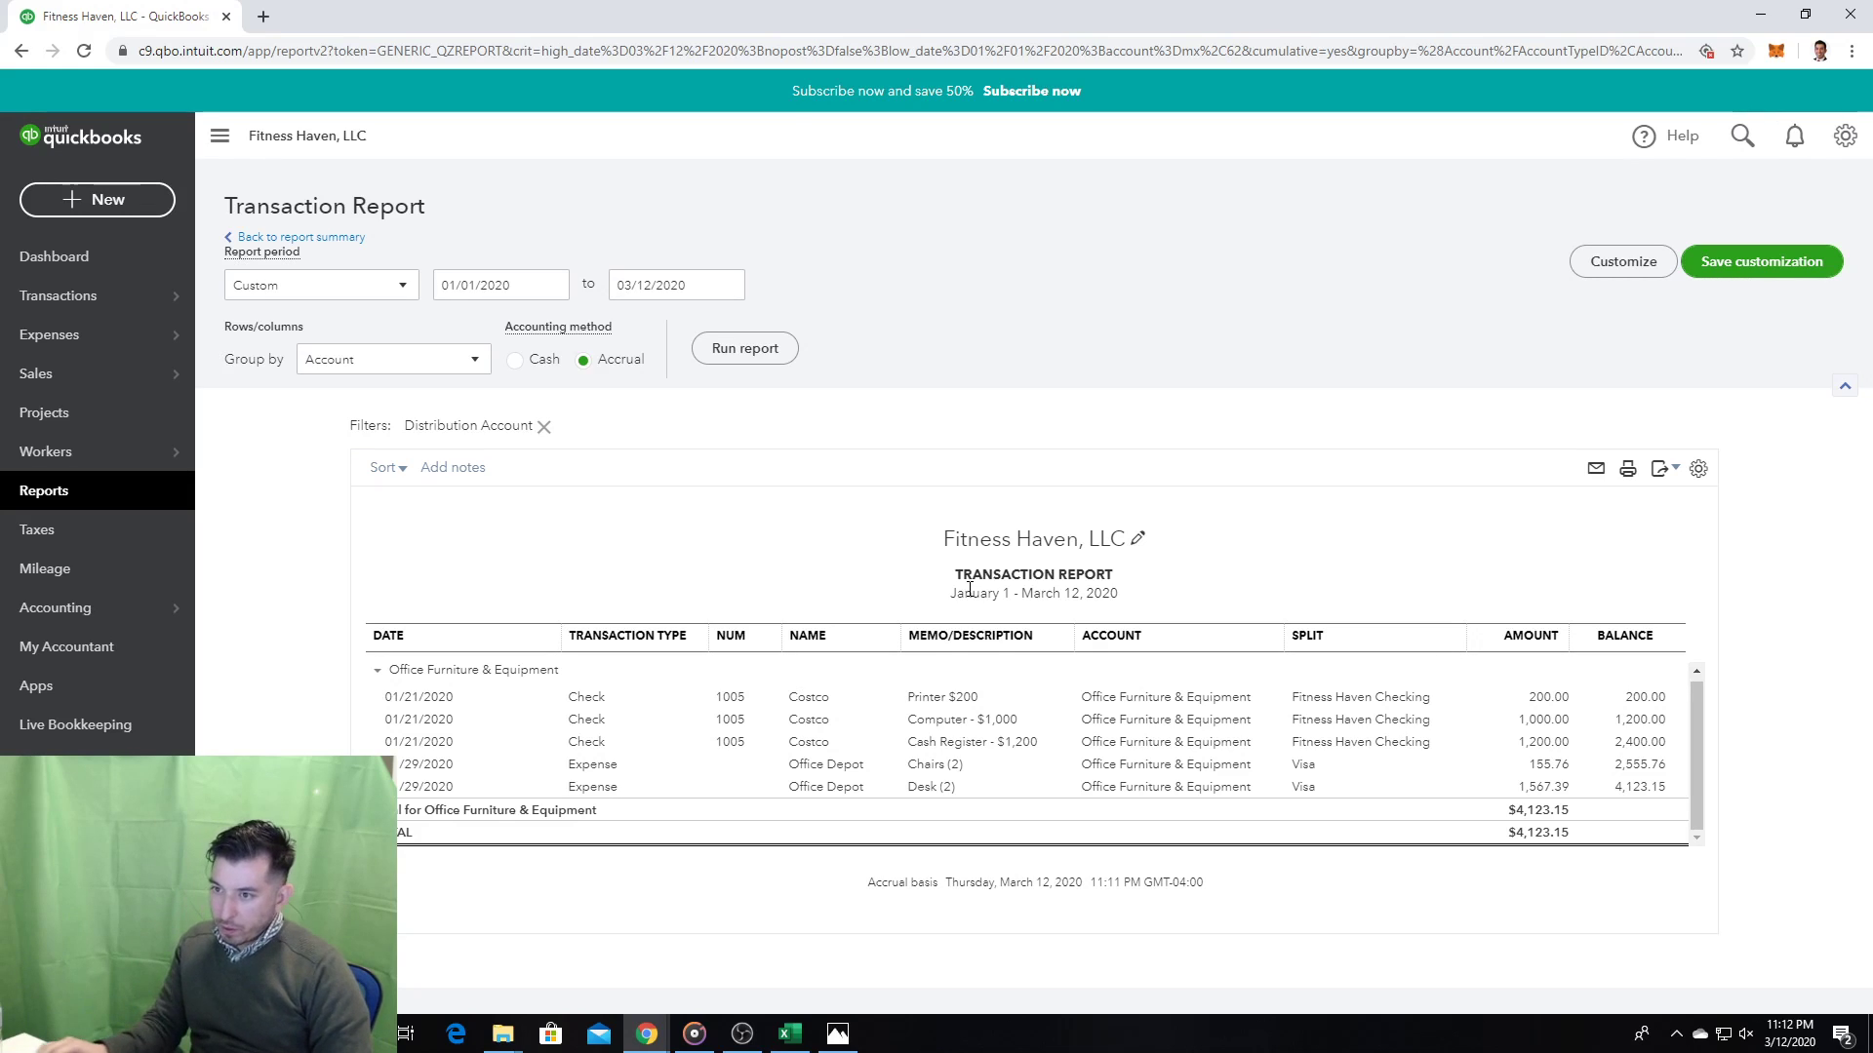
# Step: Check the Profit and Loss expenses, and examine the transactions behind the Visa credit card balance on the Balance Sheet
pyautogui.click(125, 504)
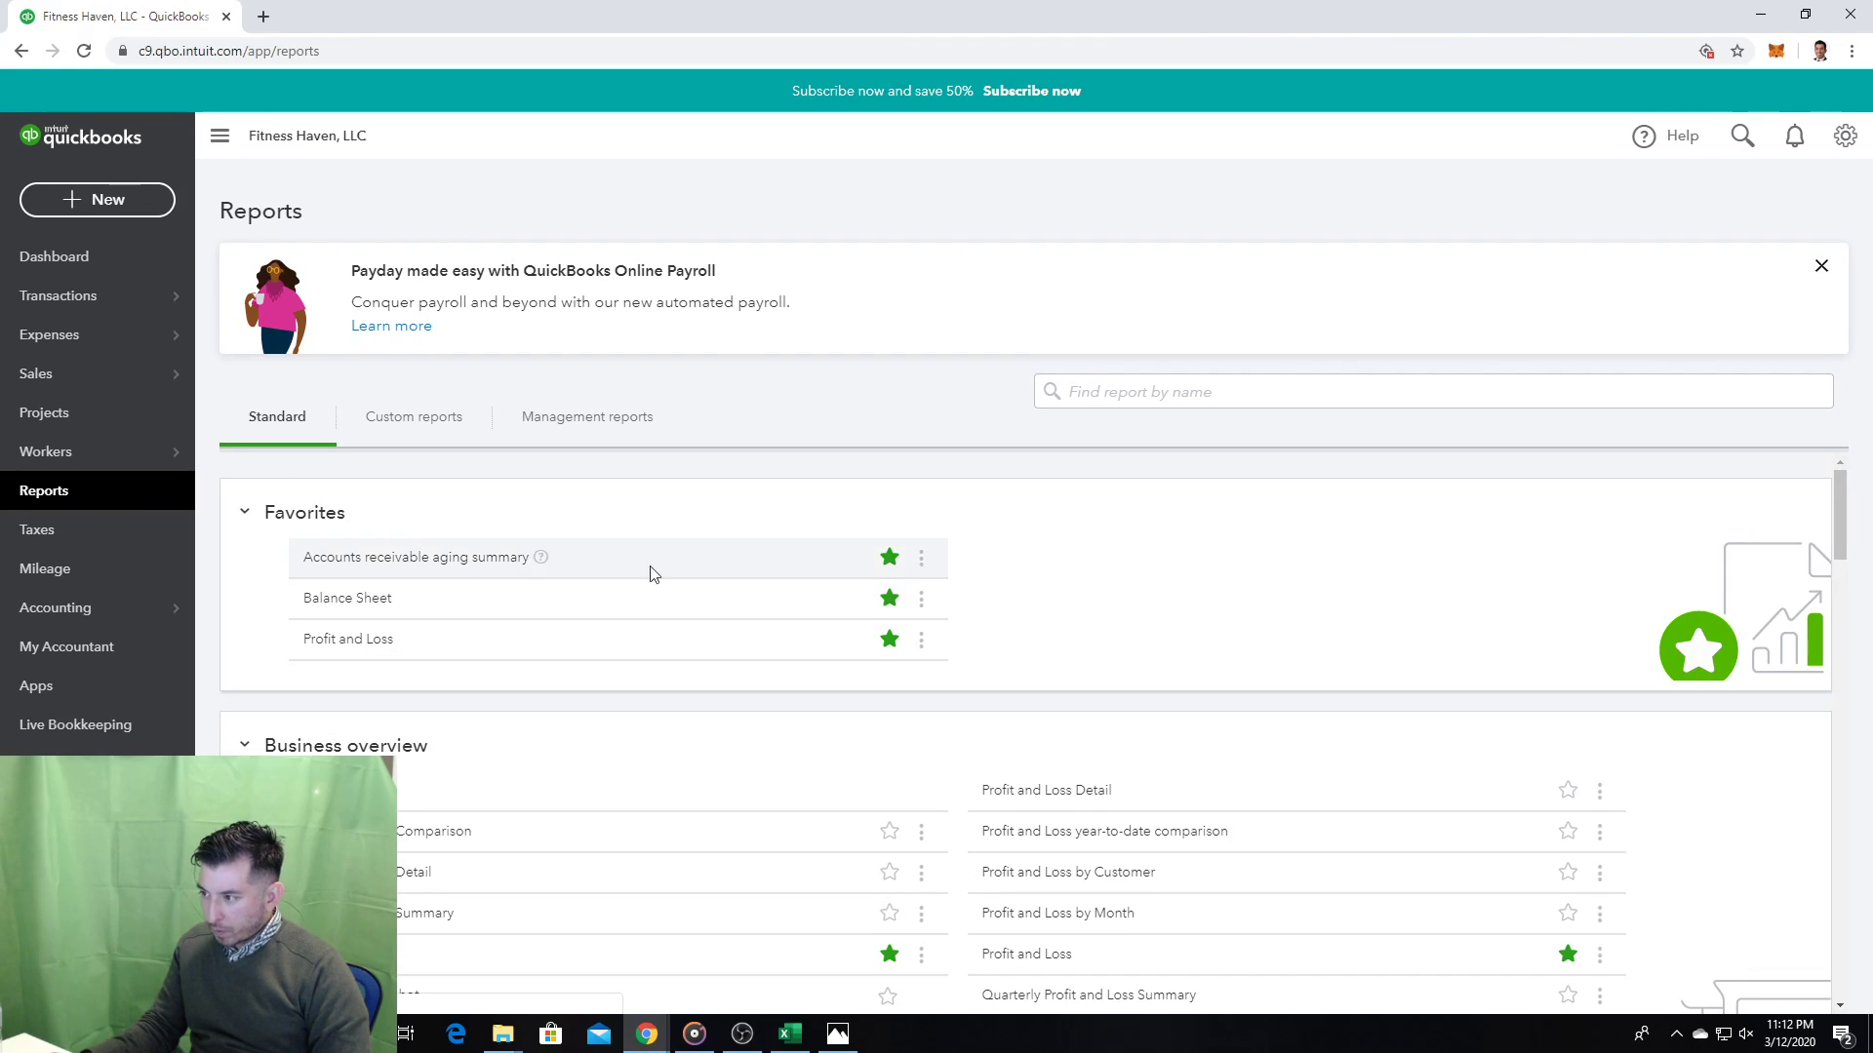
pyautogui.click(373, 649)
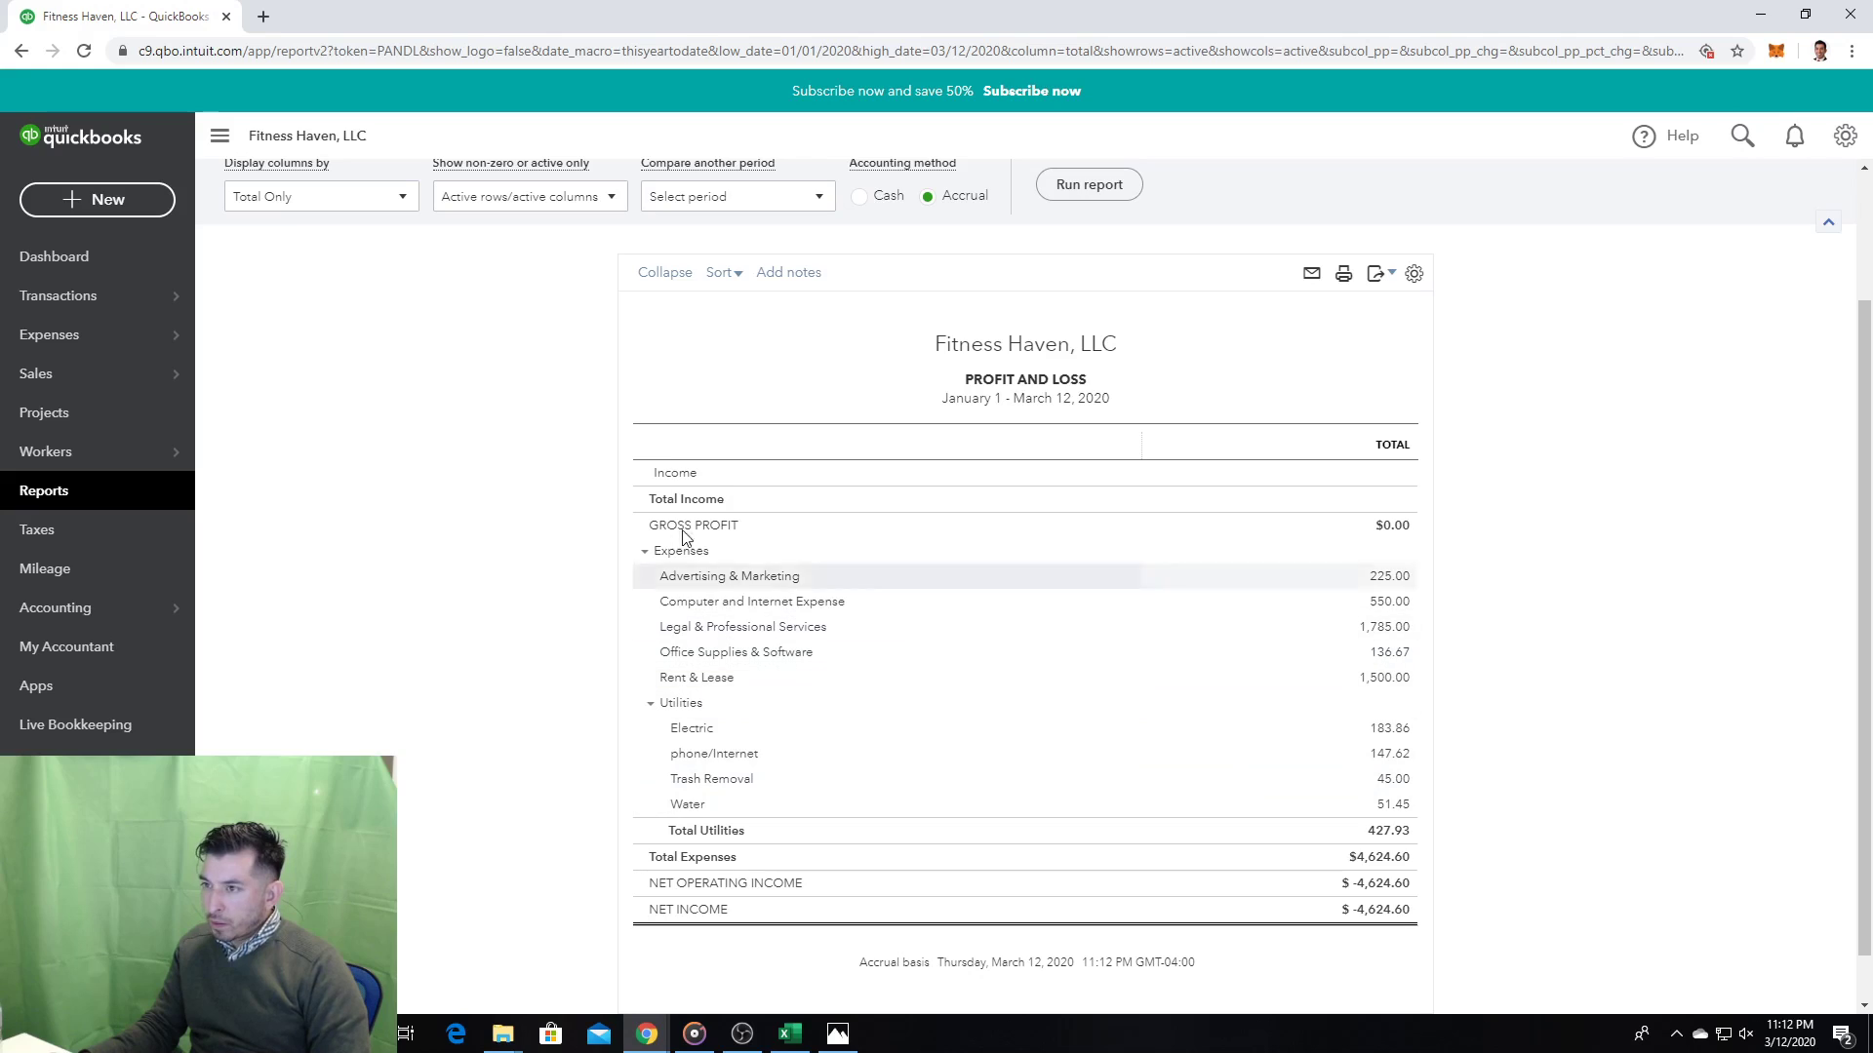
pyautogui.click(107, 488)
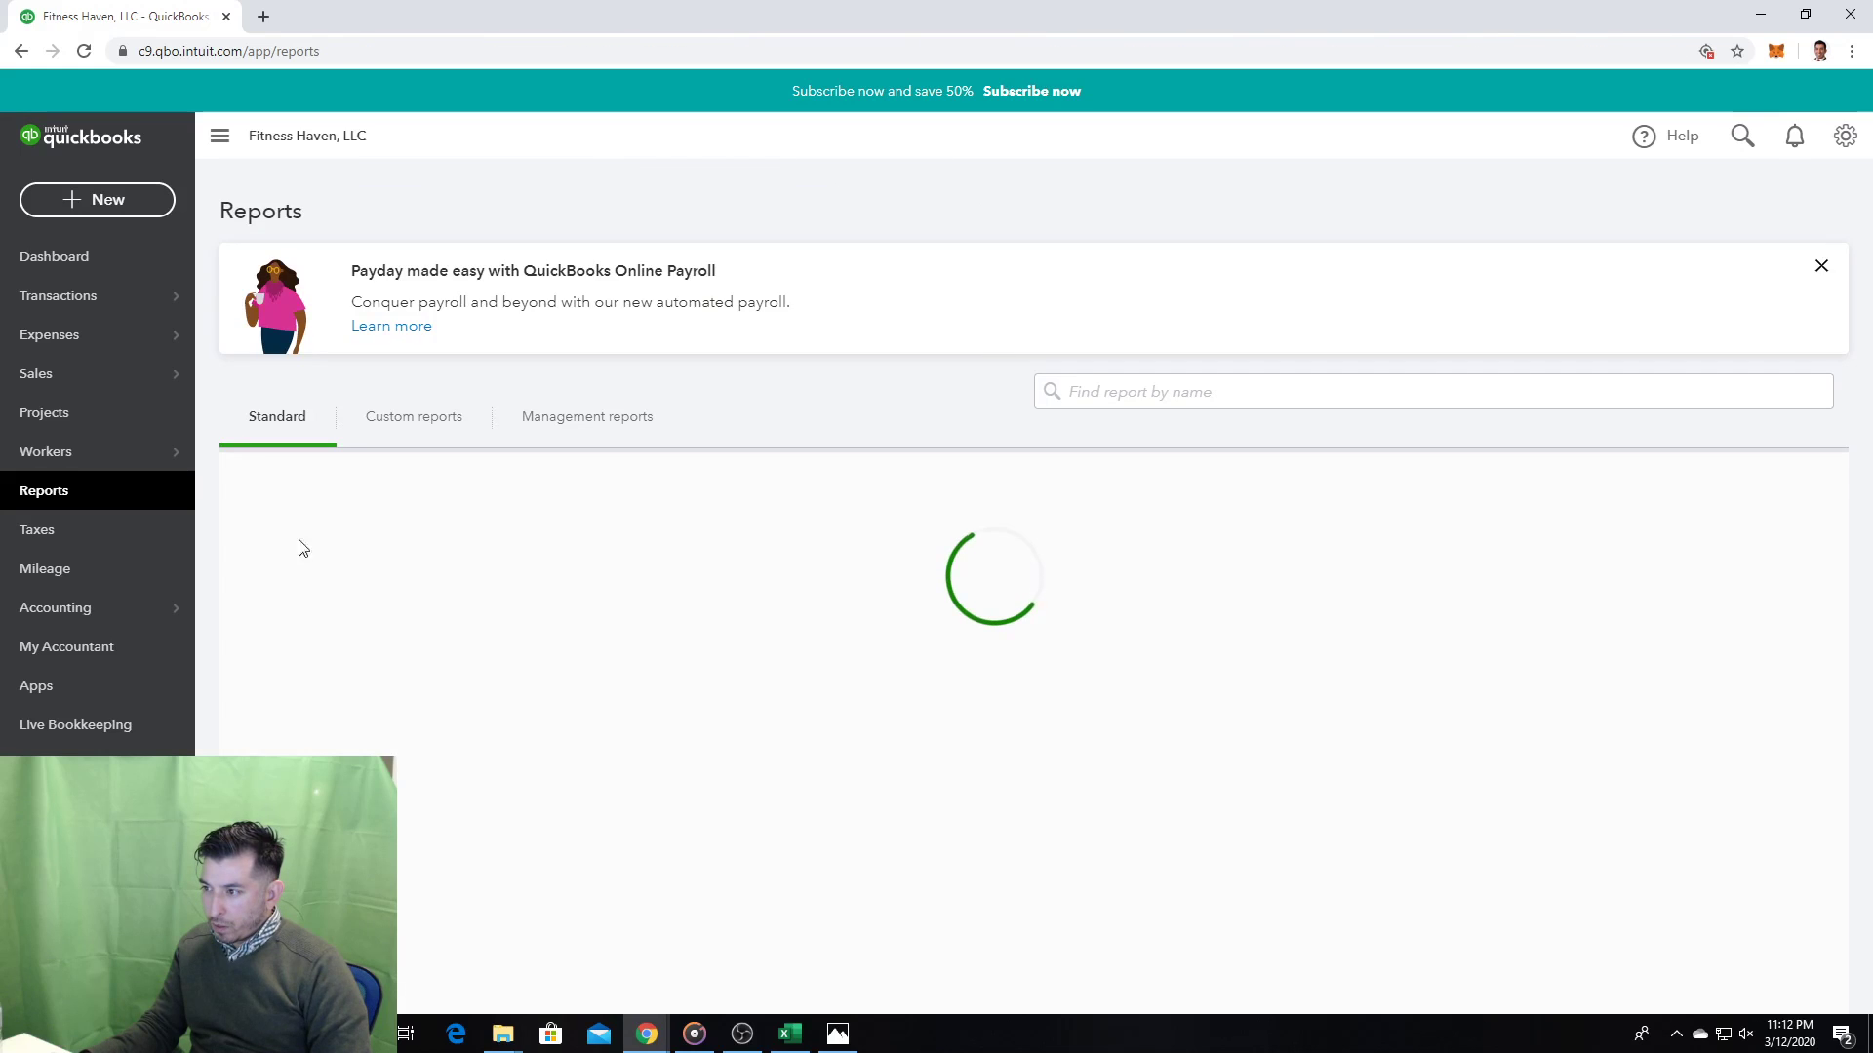
pyautogui.click(363, 600)
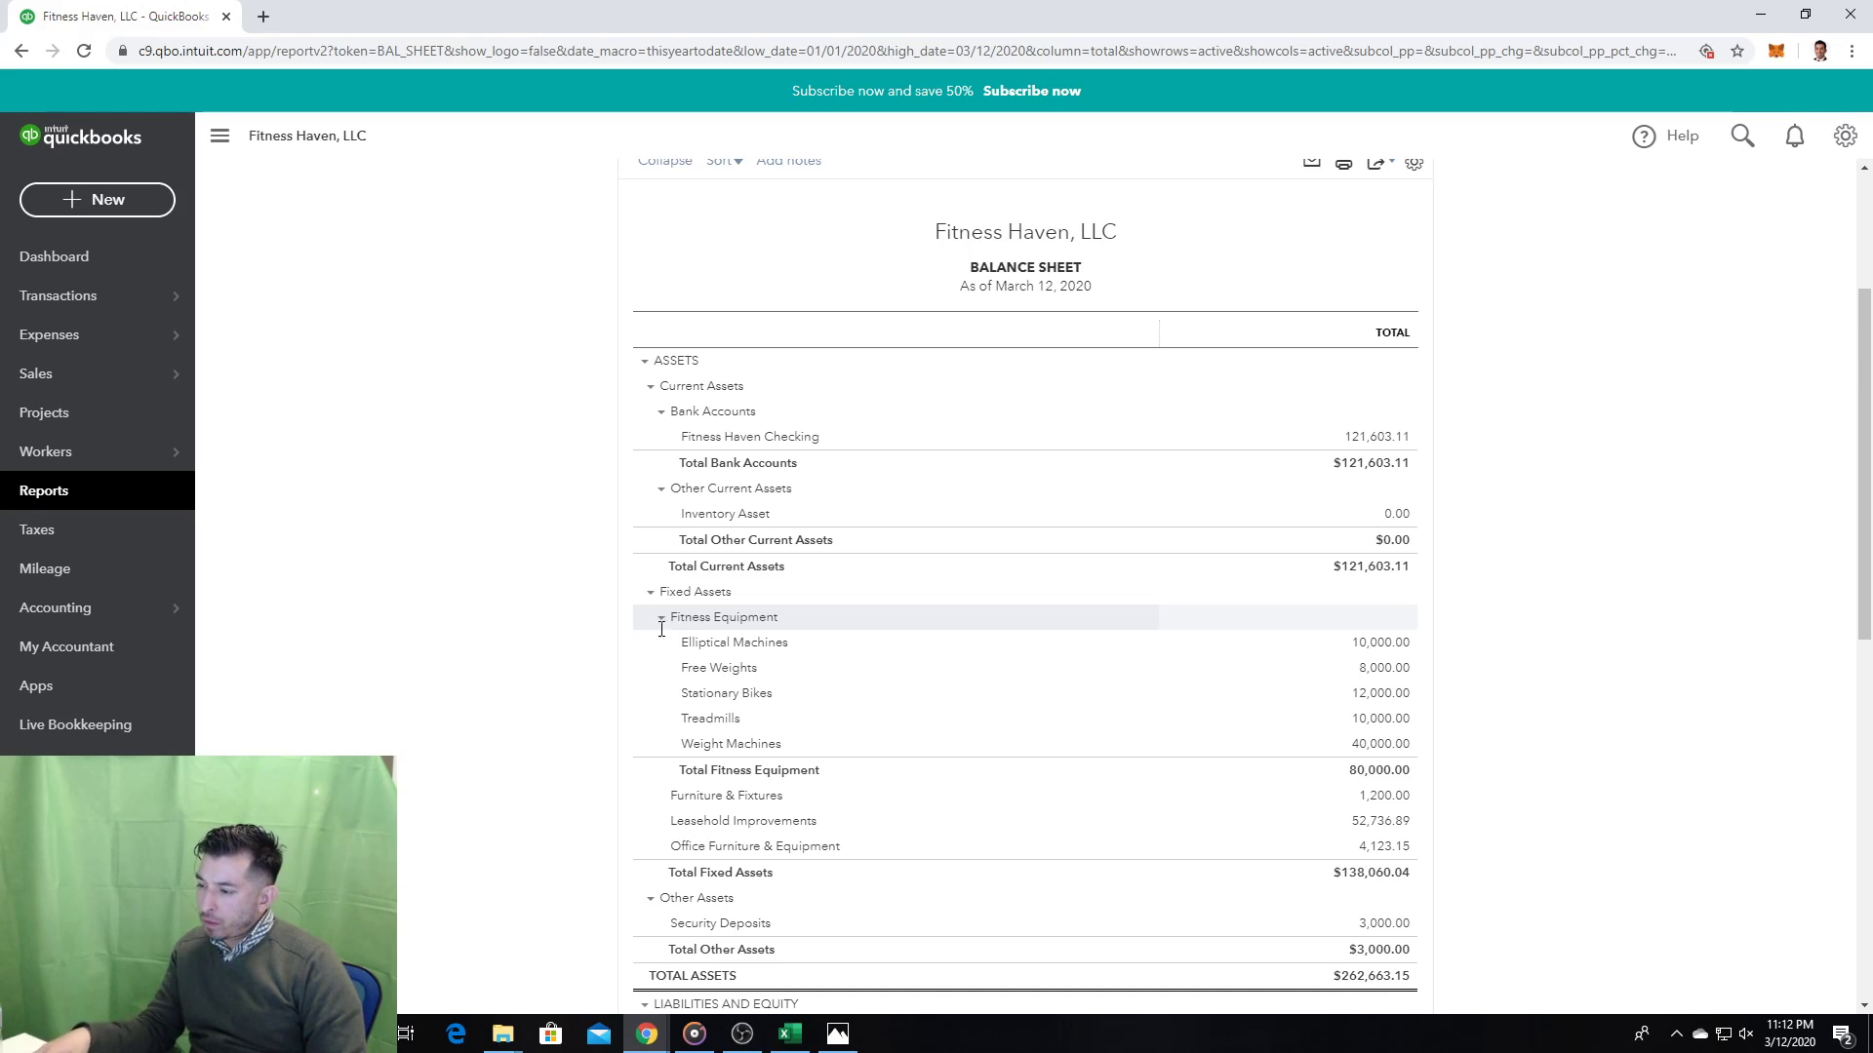
pyautogui.scroll(-2, 599, 742)
pyautogui.scroll(-2, 599, 741)
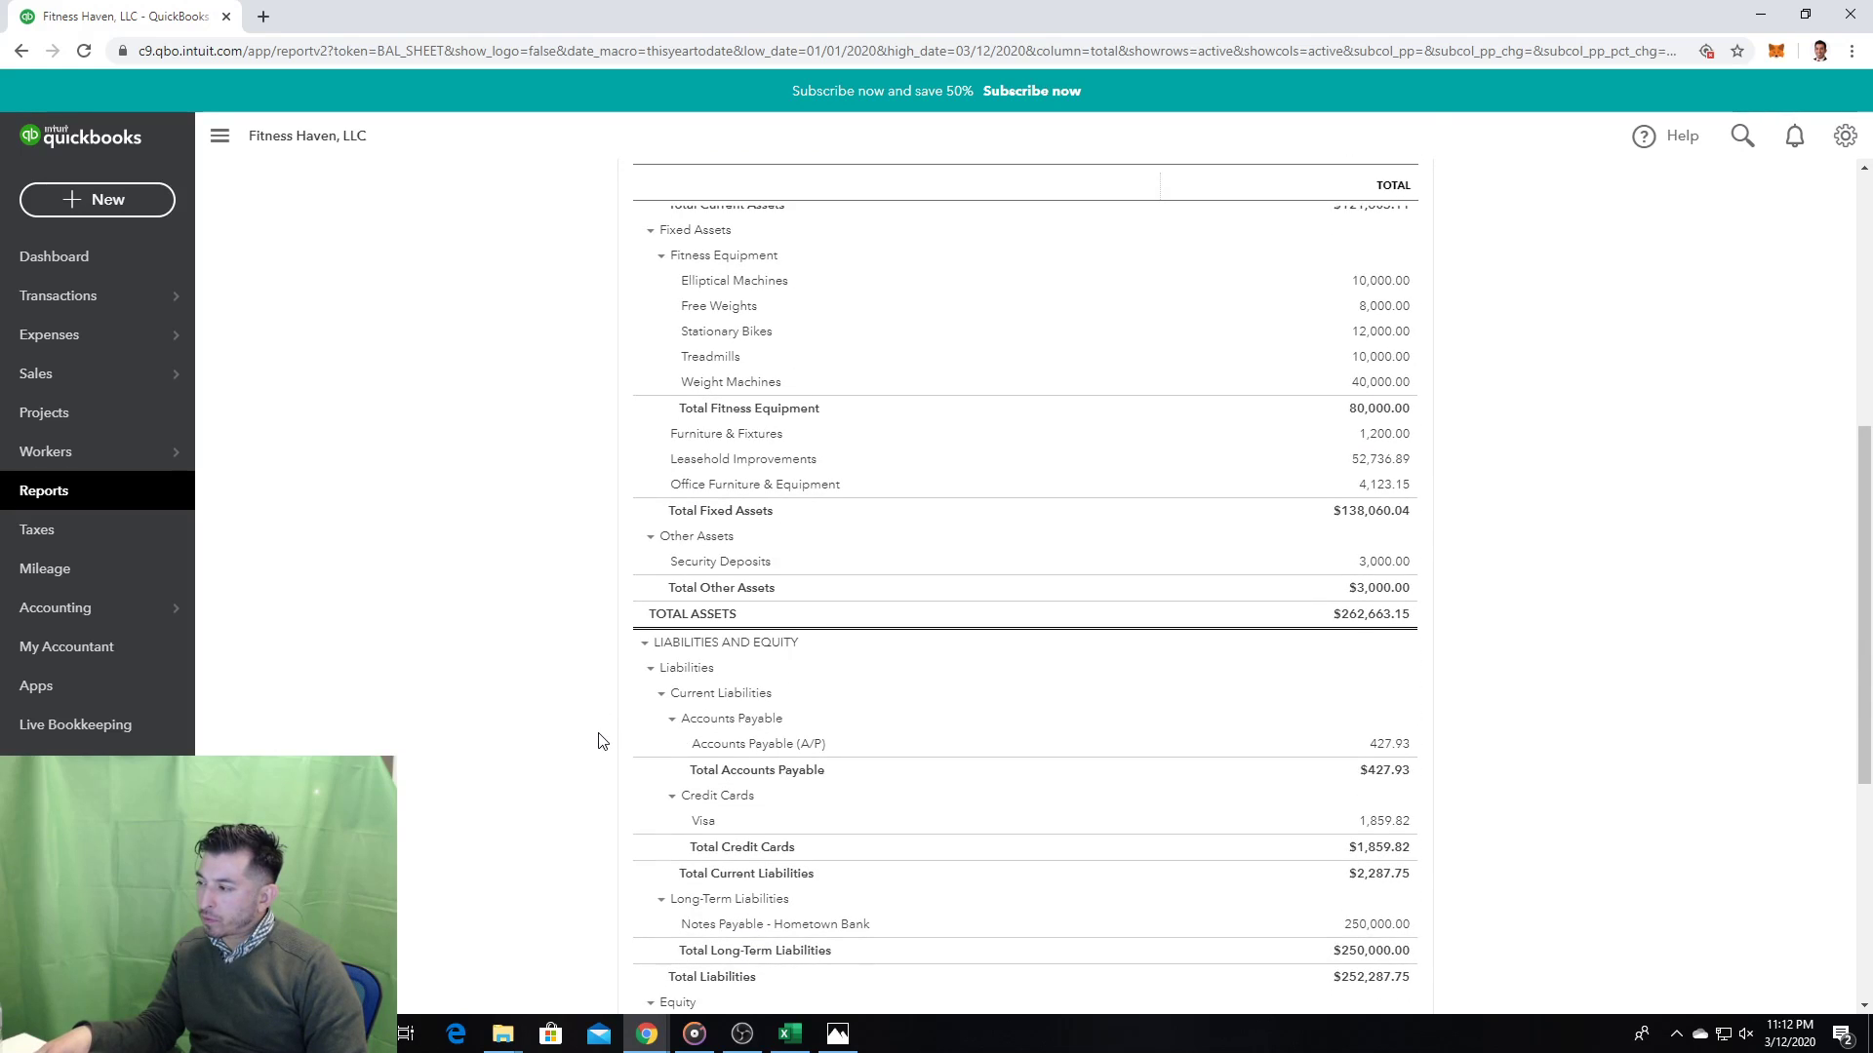
pyautogui.scroll(-1, 599, 742)
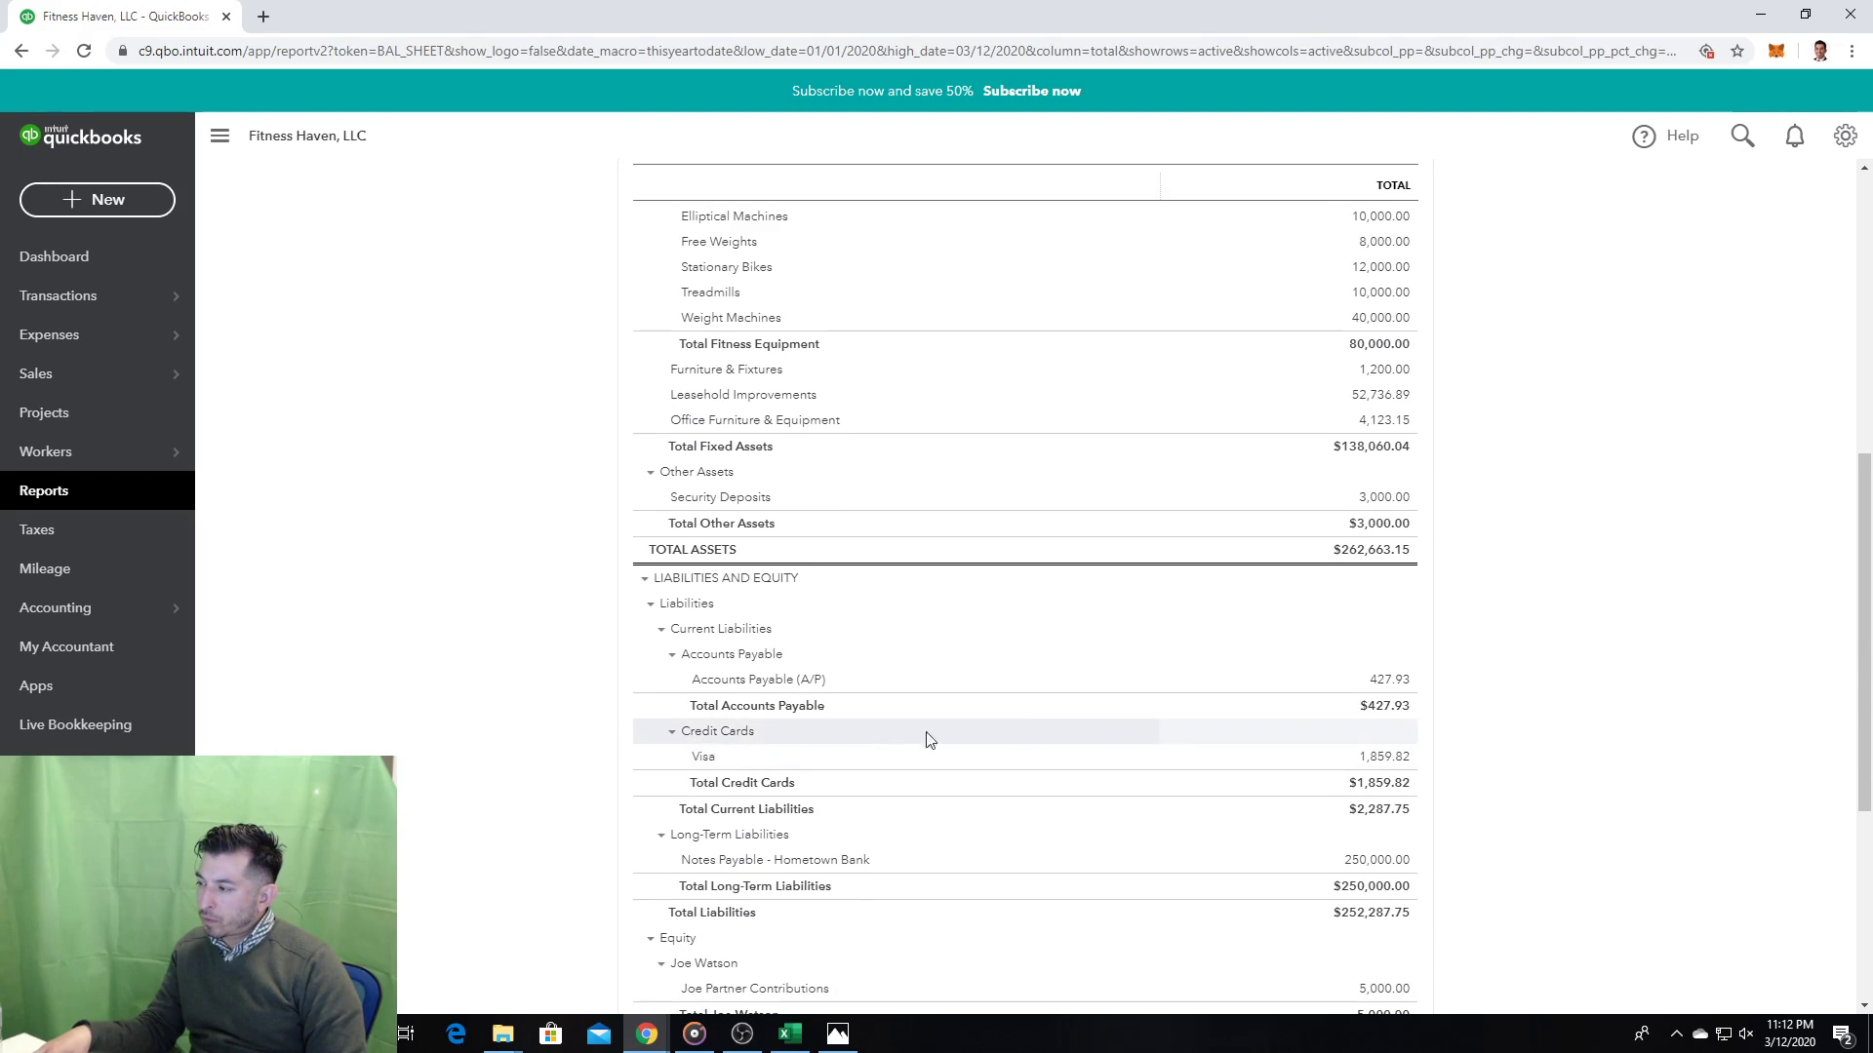
pyautogui.click(1378, 760)
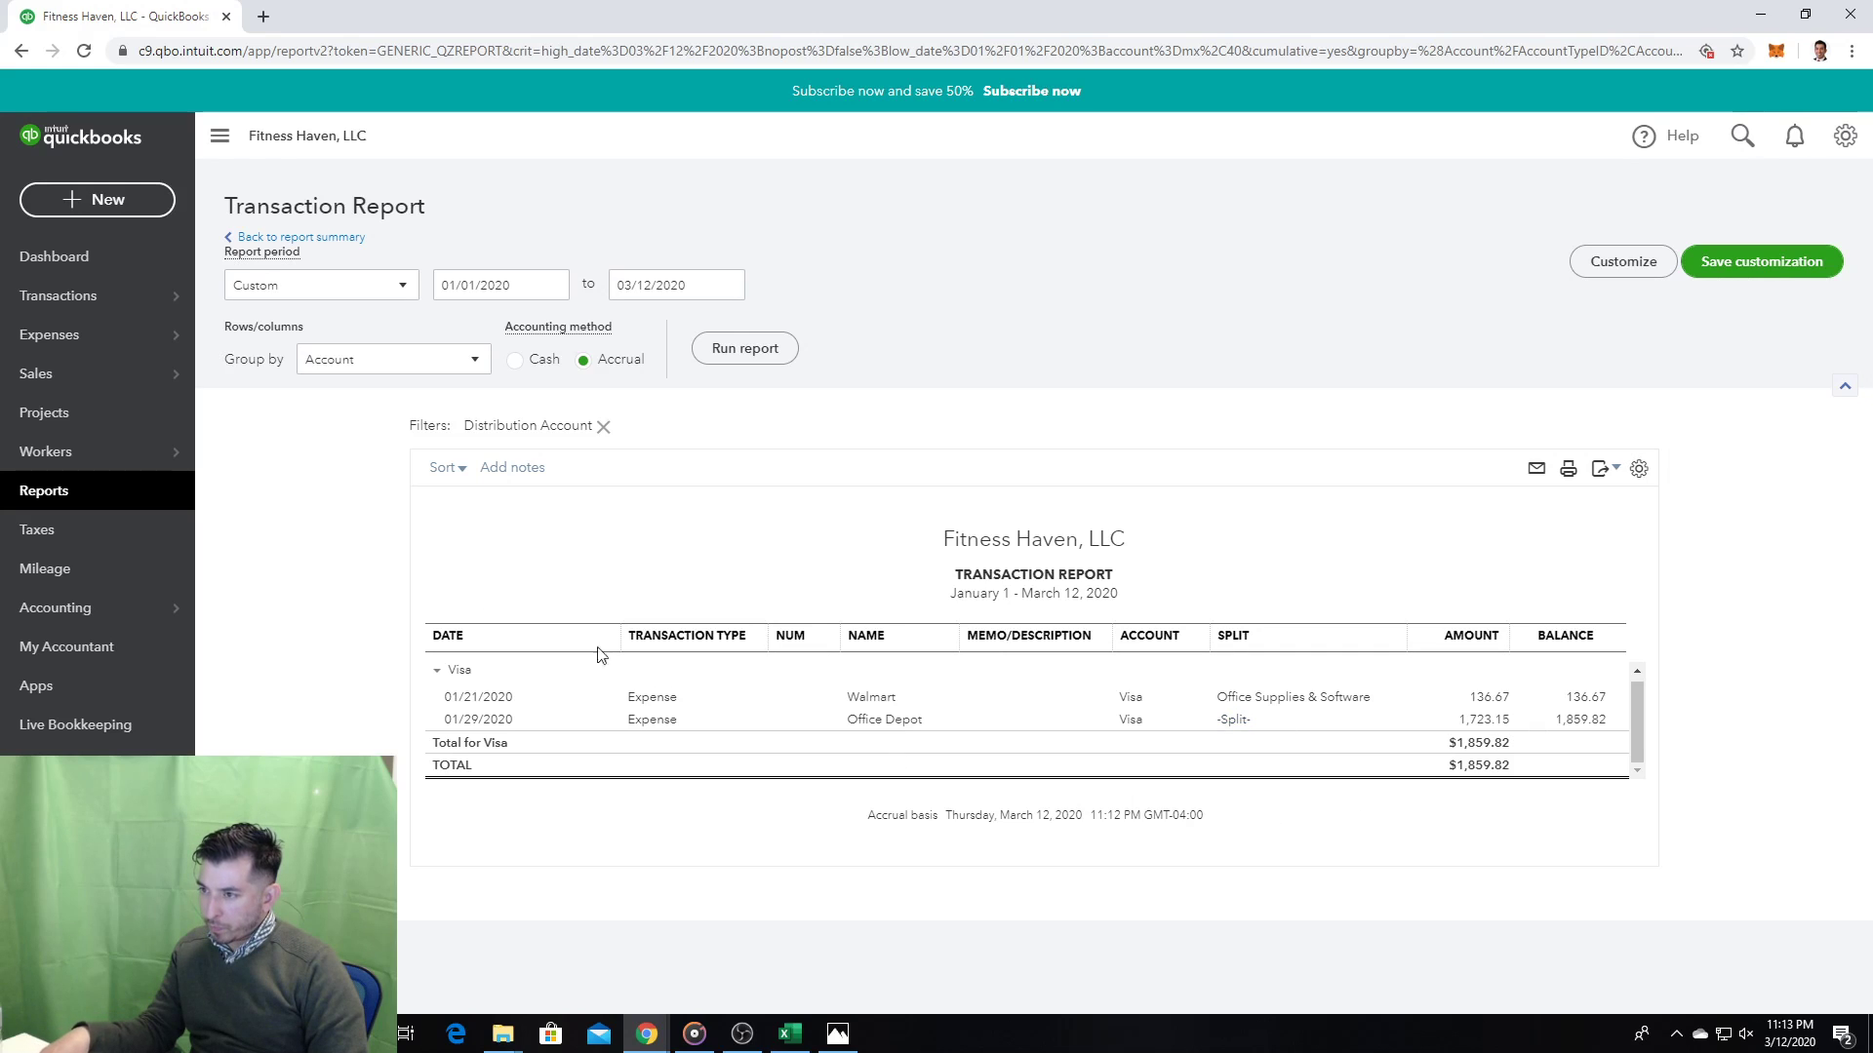
# Step: Reopen the Profit and Loss report to review expenses and net income, and open the My Accountant page
pyautogui.click(220, 136)
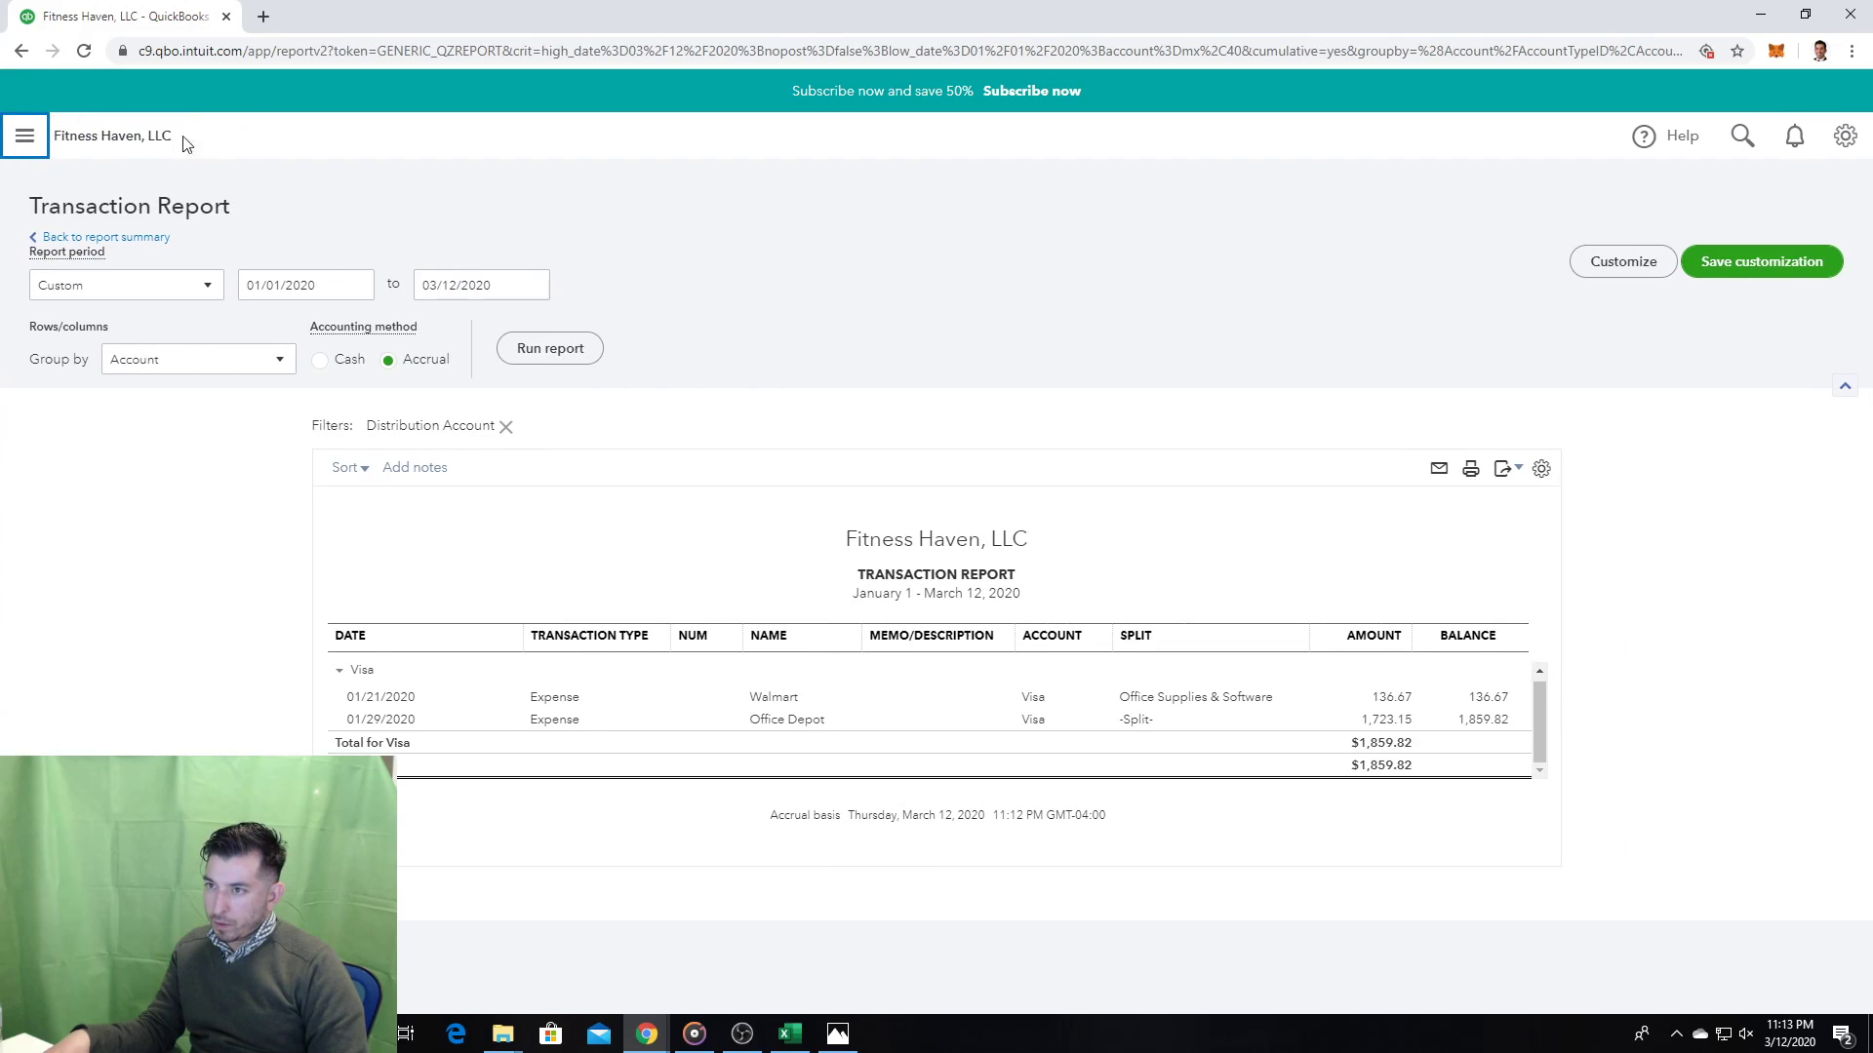
pyautogui.click(21, 136)
pyautogui.click(94, 496)
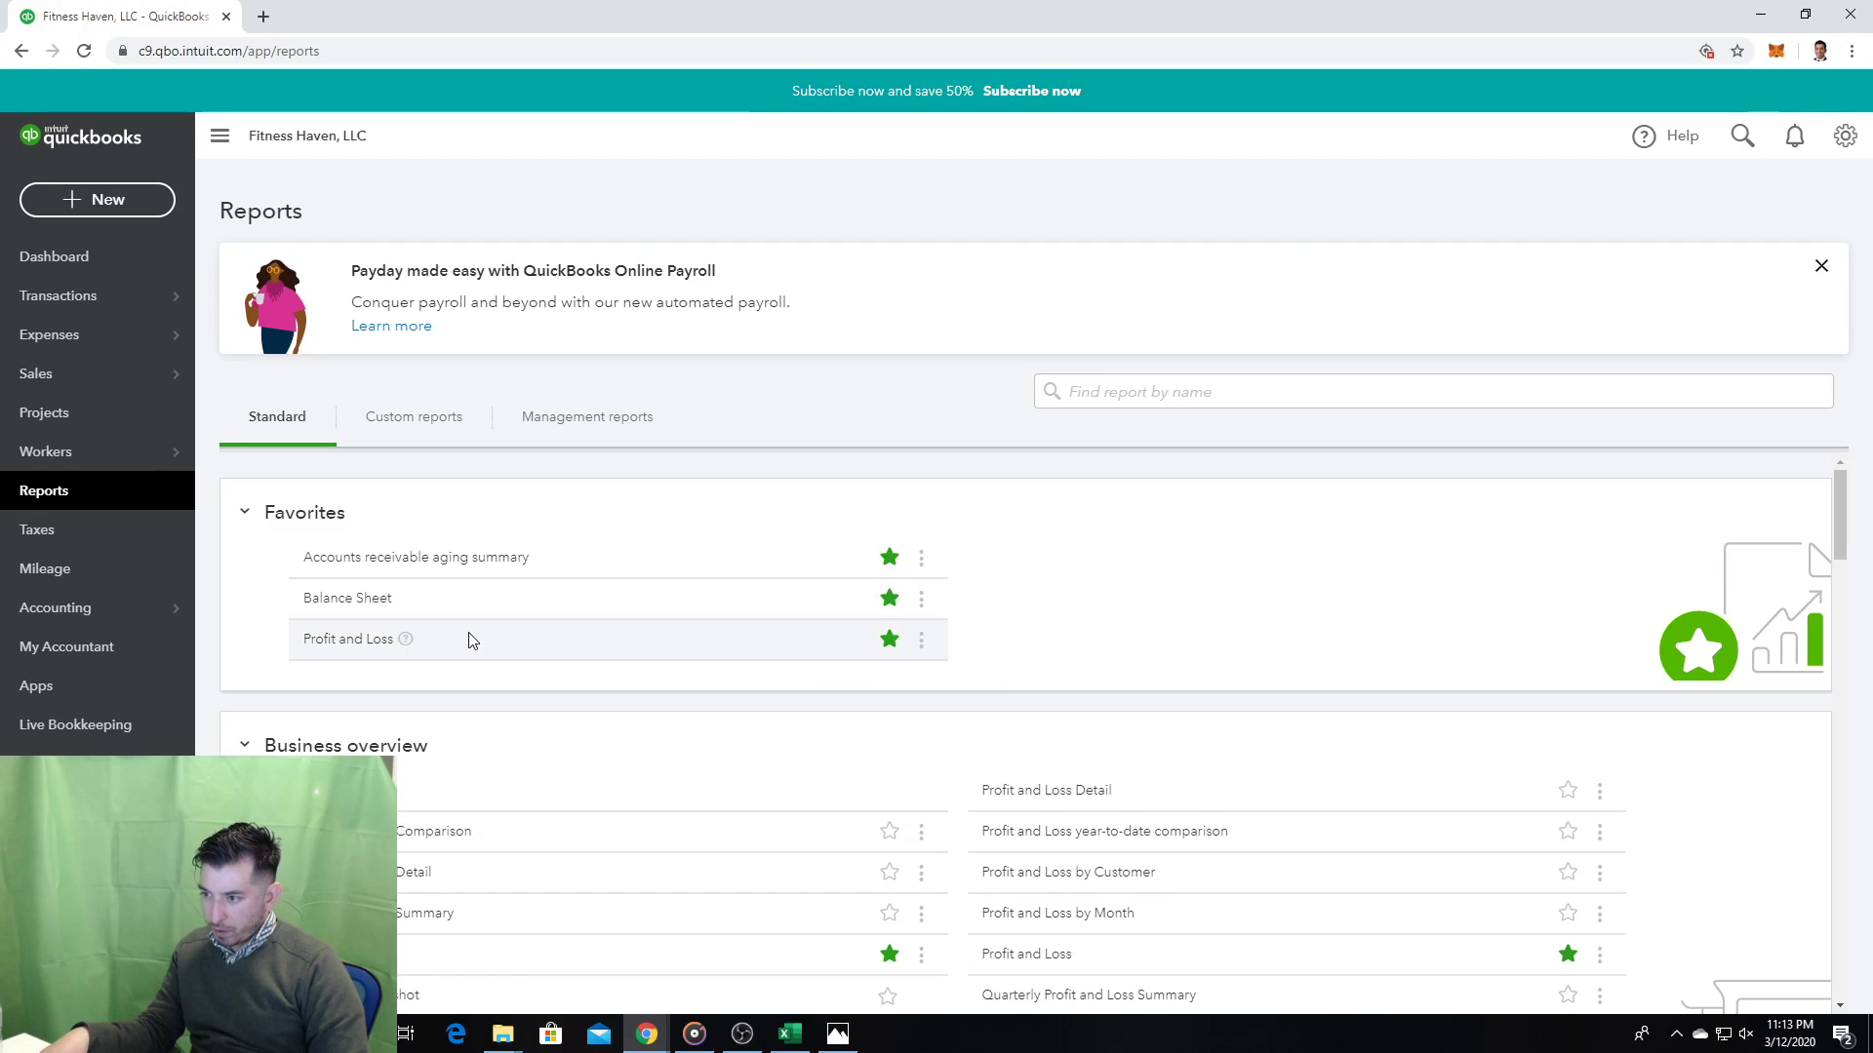
pyautogui.click(362, 641)
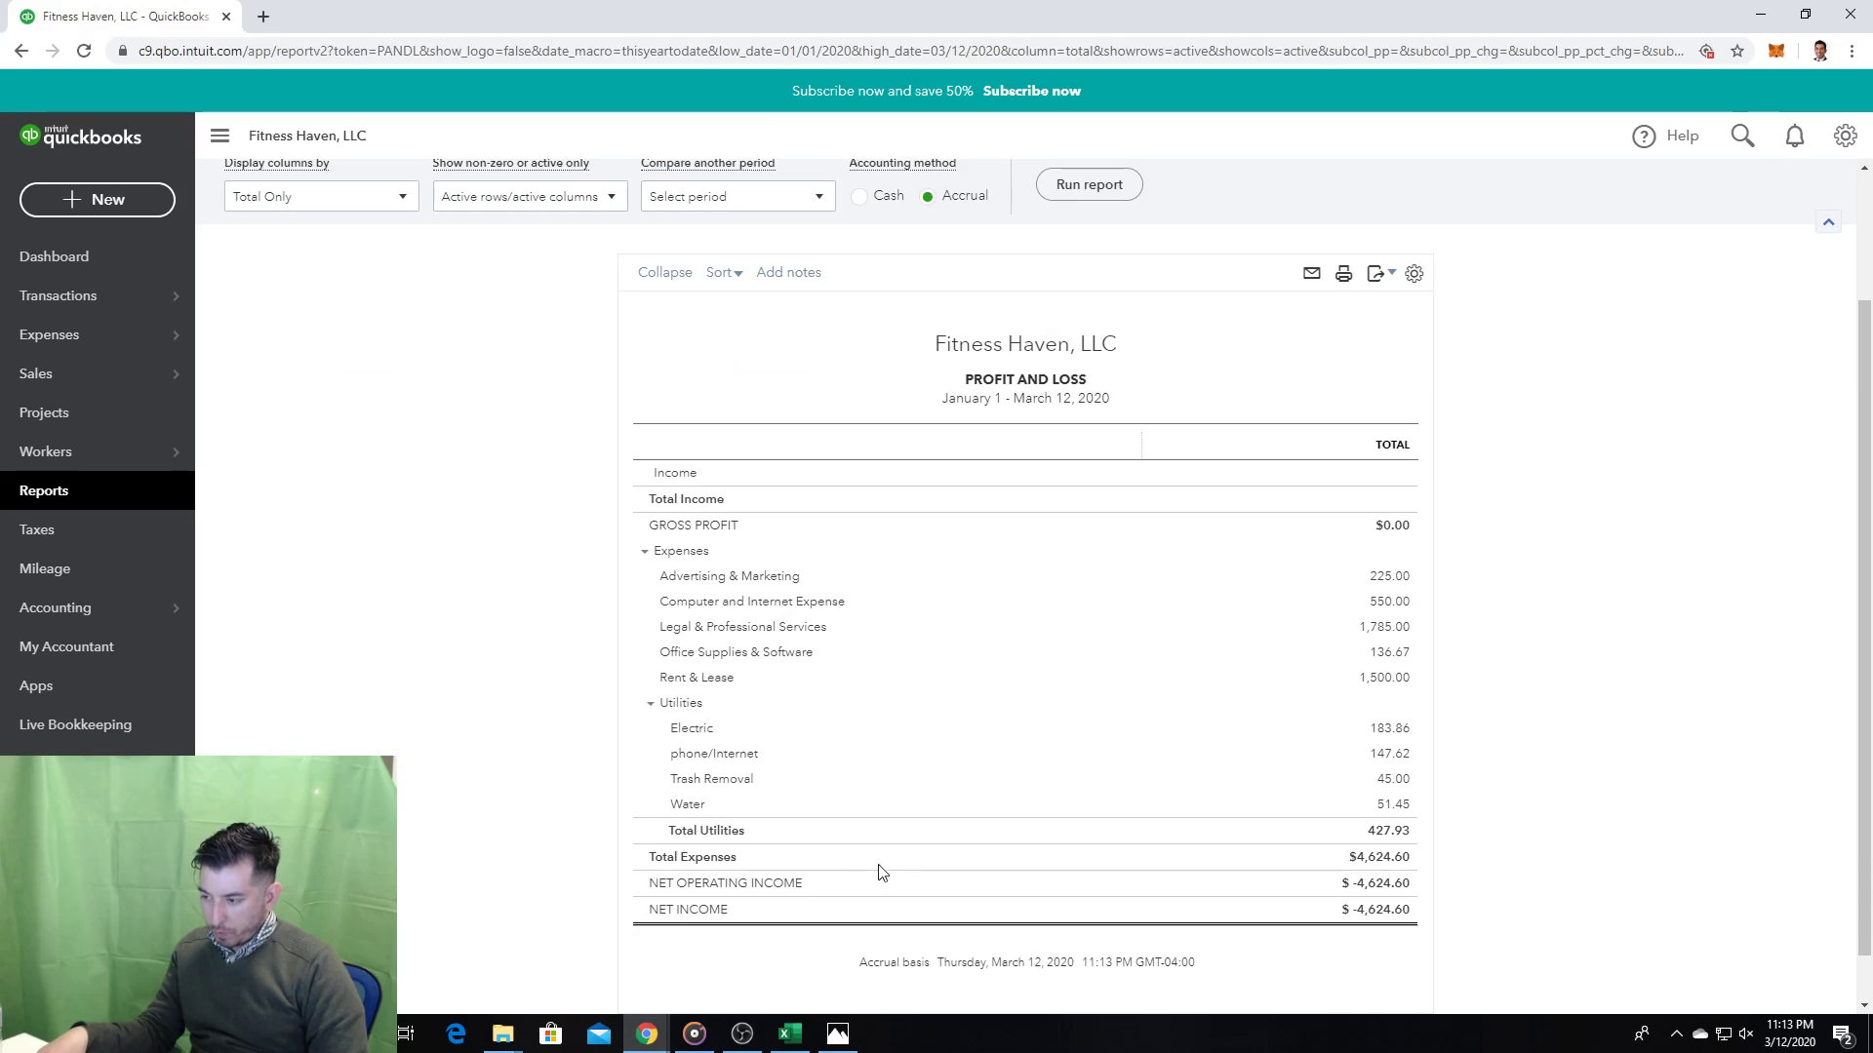
pyautogui.scroll(-2, 895, 862)
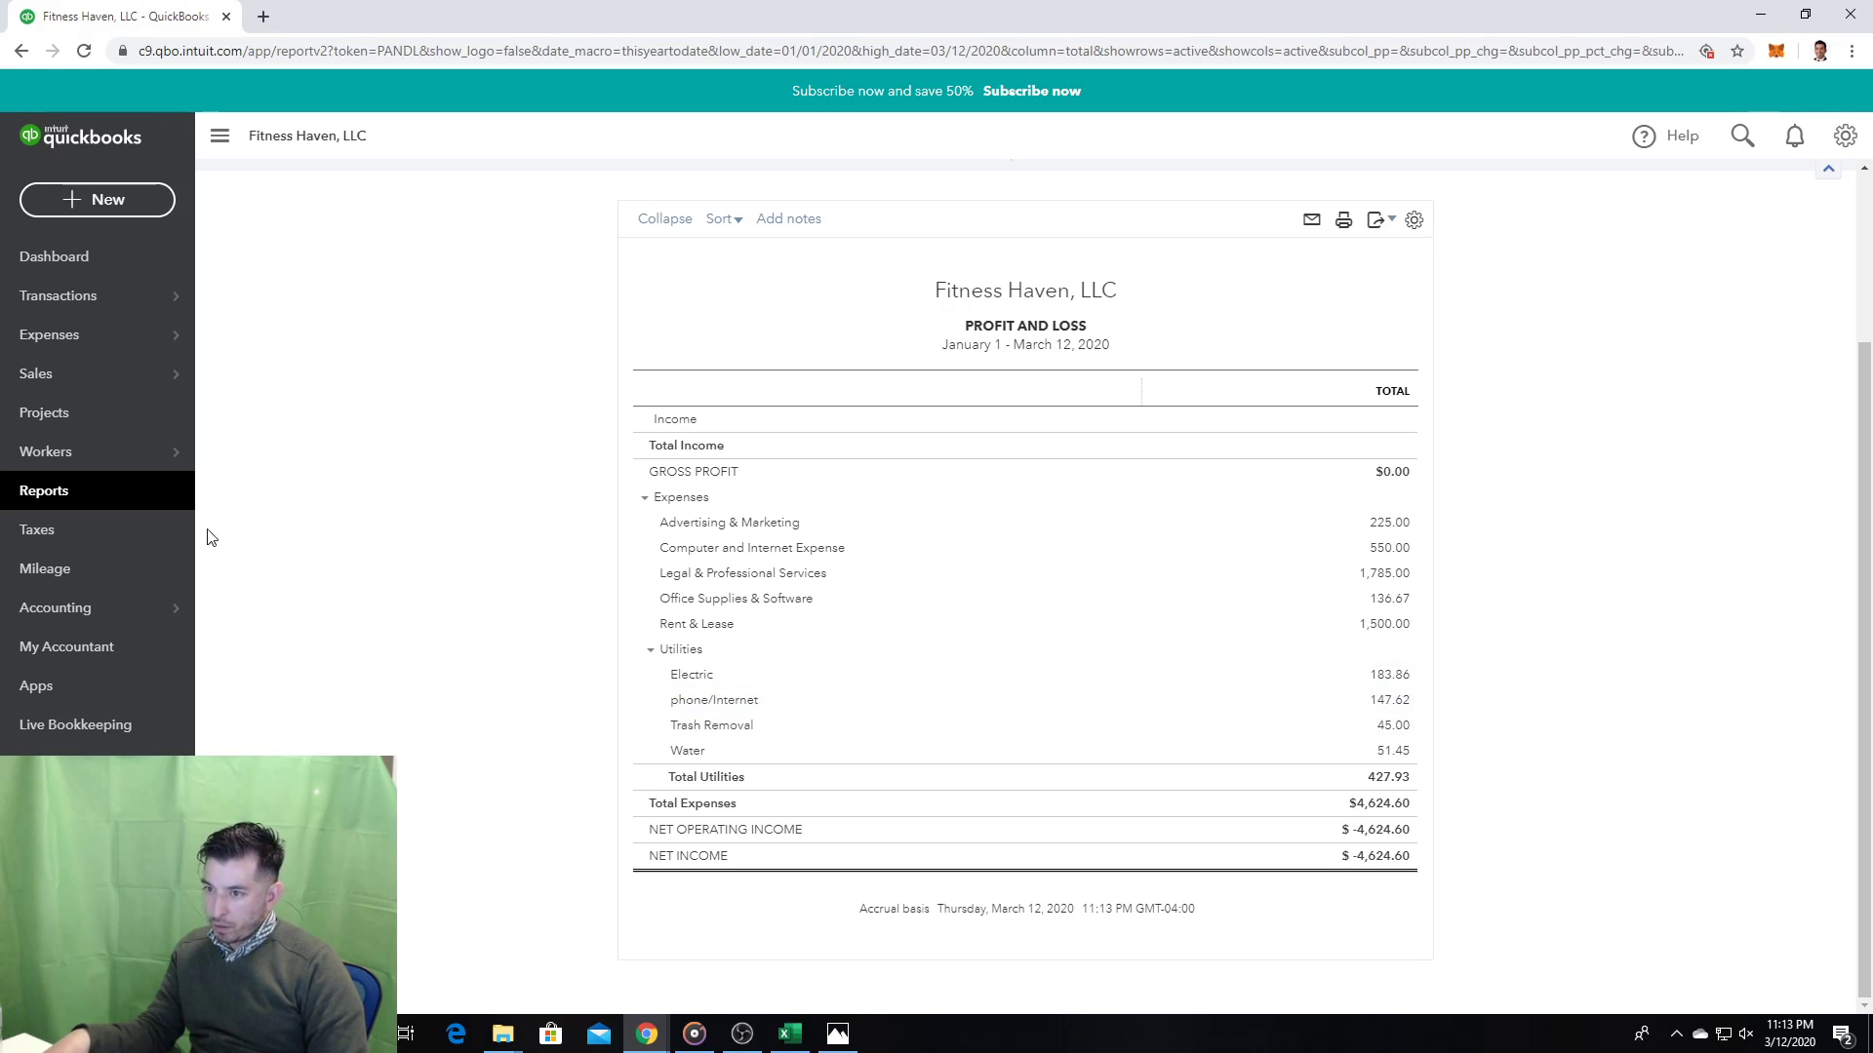
pyautogui.click(57, 651)
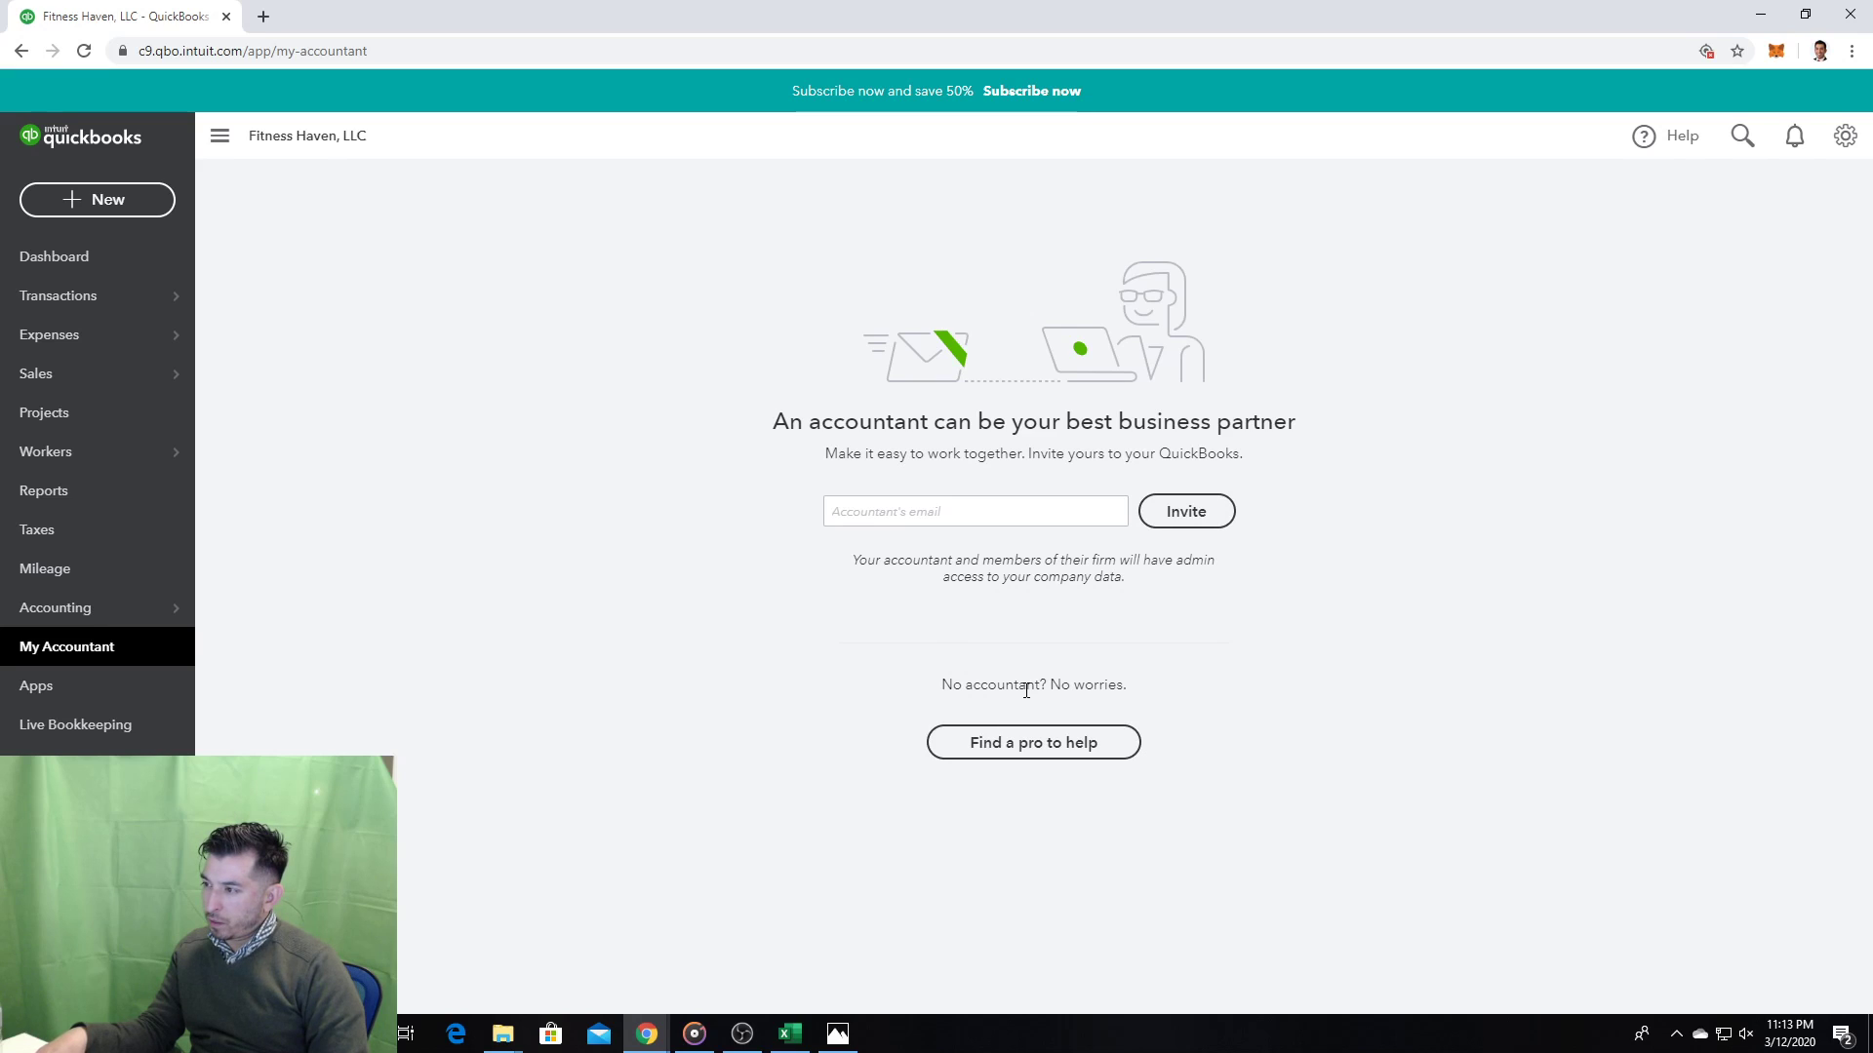
pyautogui.click(234, 151)
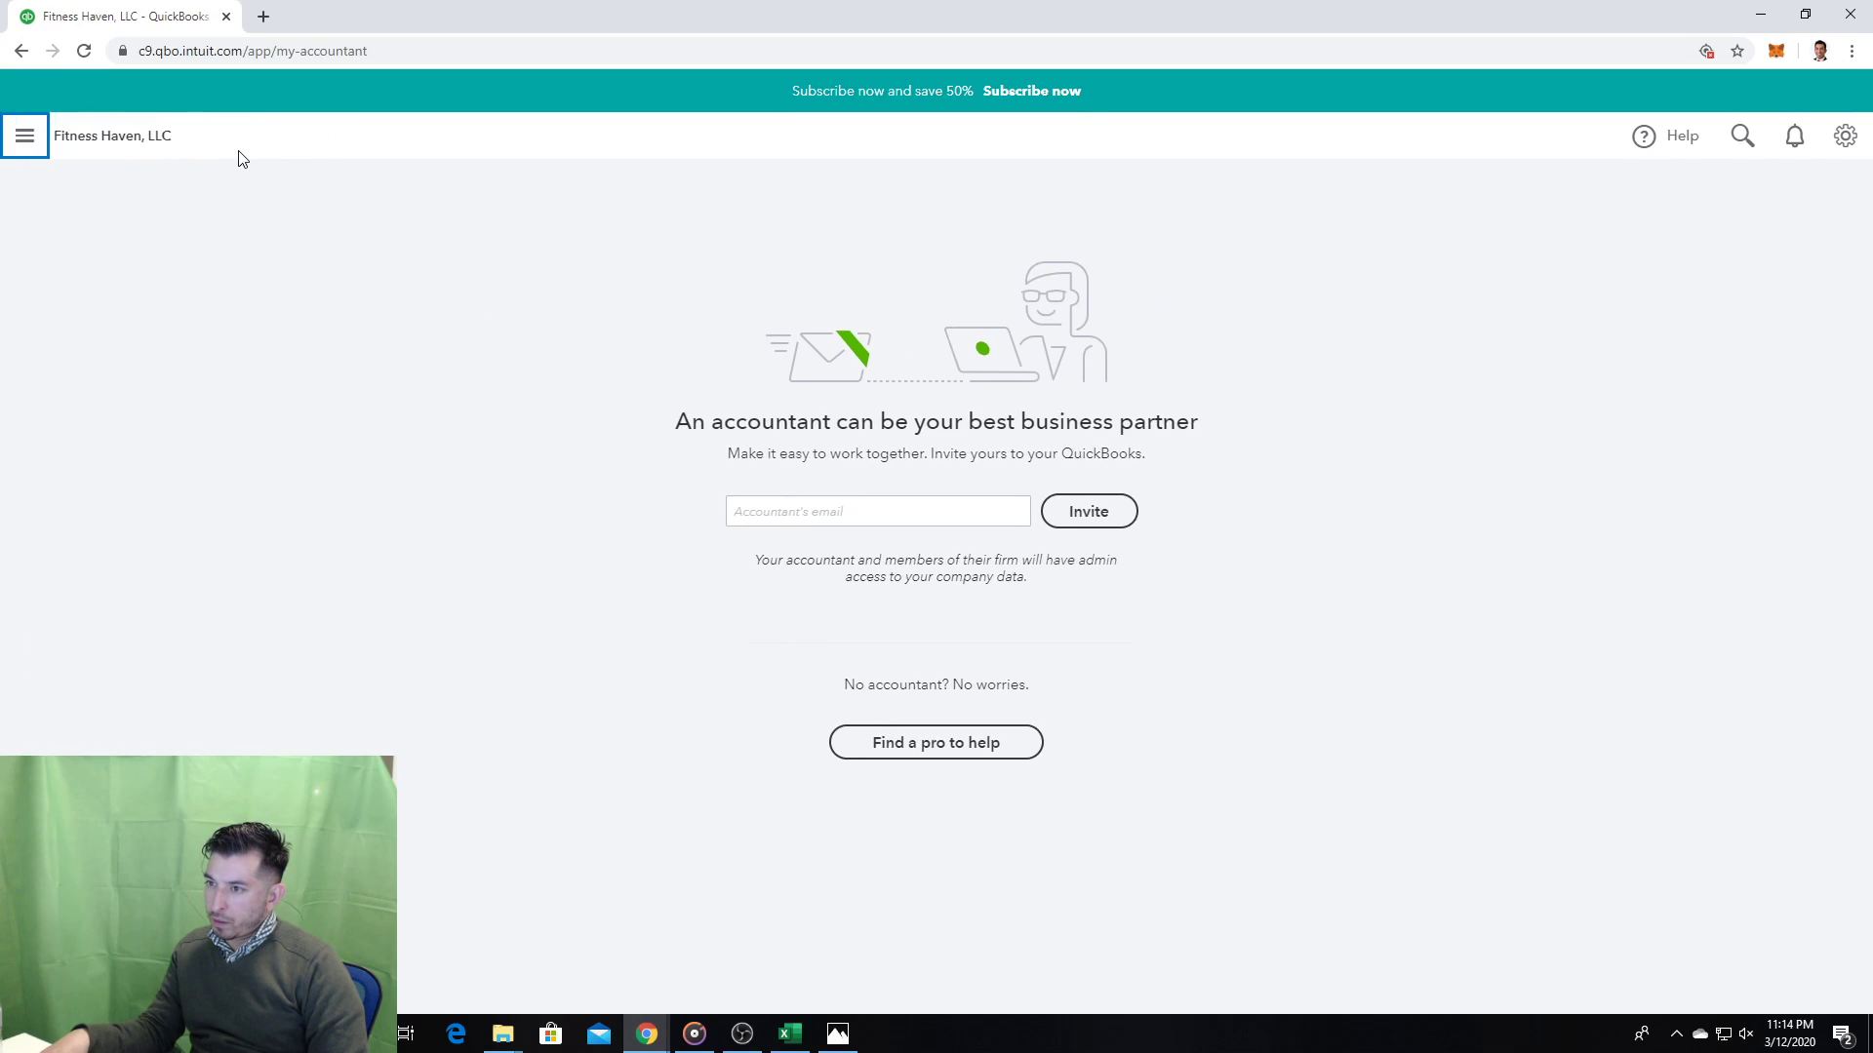
pyautogui.click(97, 135)
pyautogui.click(25, 135)
pyautogui.click(113, 198)
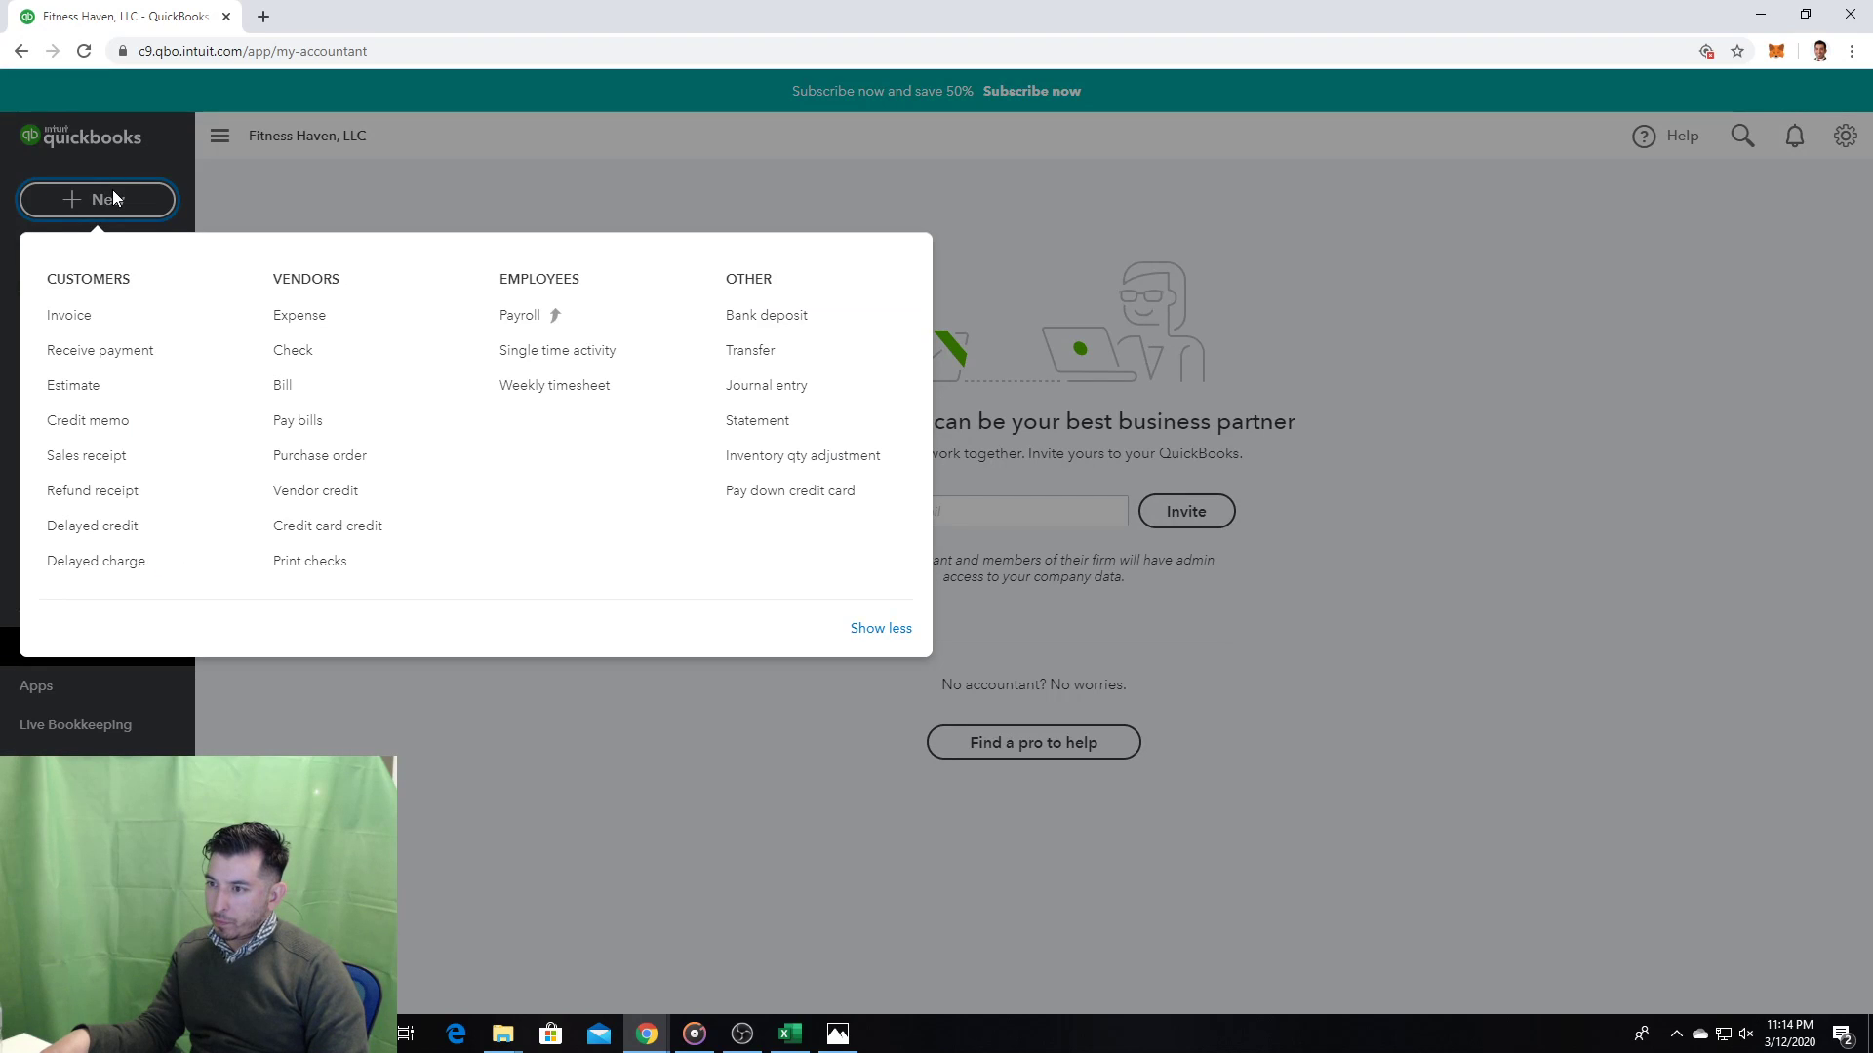
pyautogui.click(1838, 193)
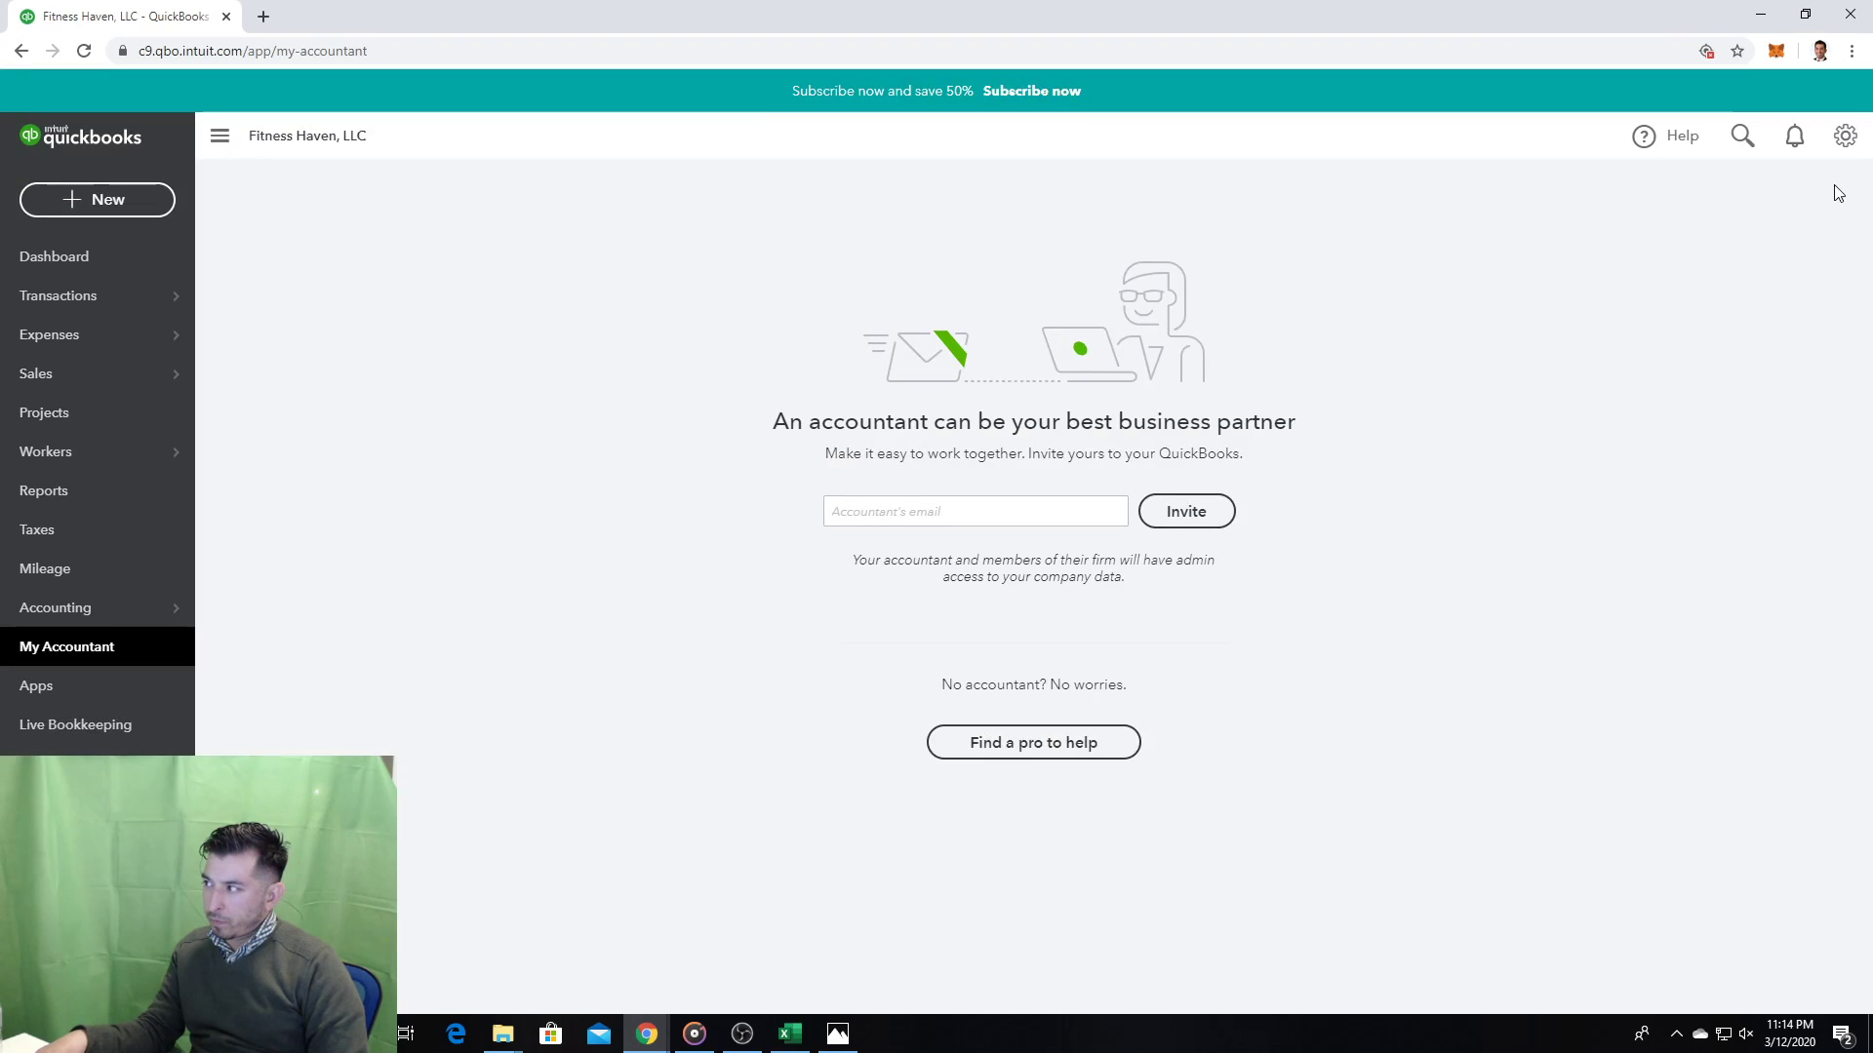
# Step: Open the company's chart of accounts
pyautogui.click(1844, 135)
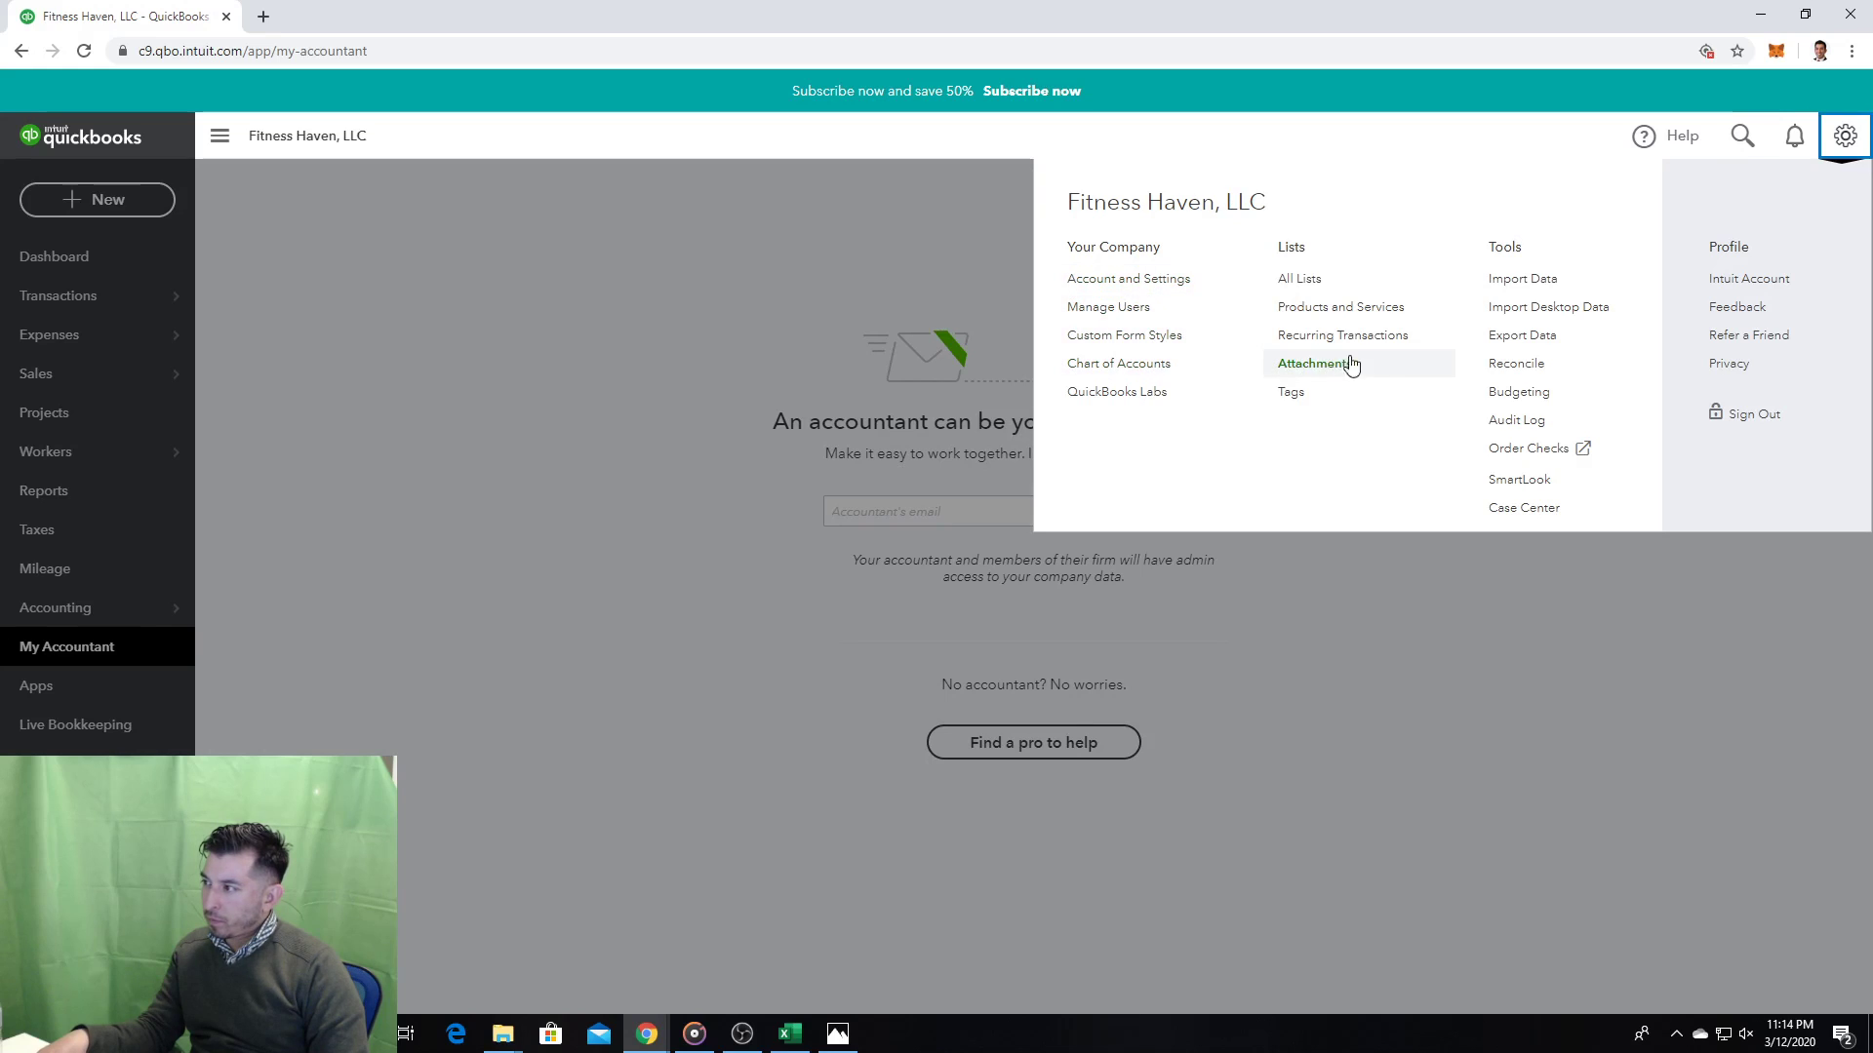
pyautogui.click(1073, 367)
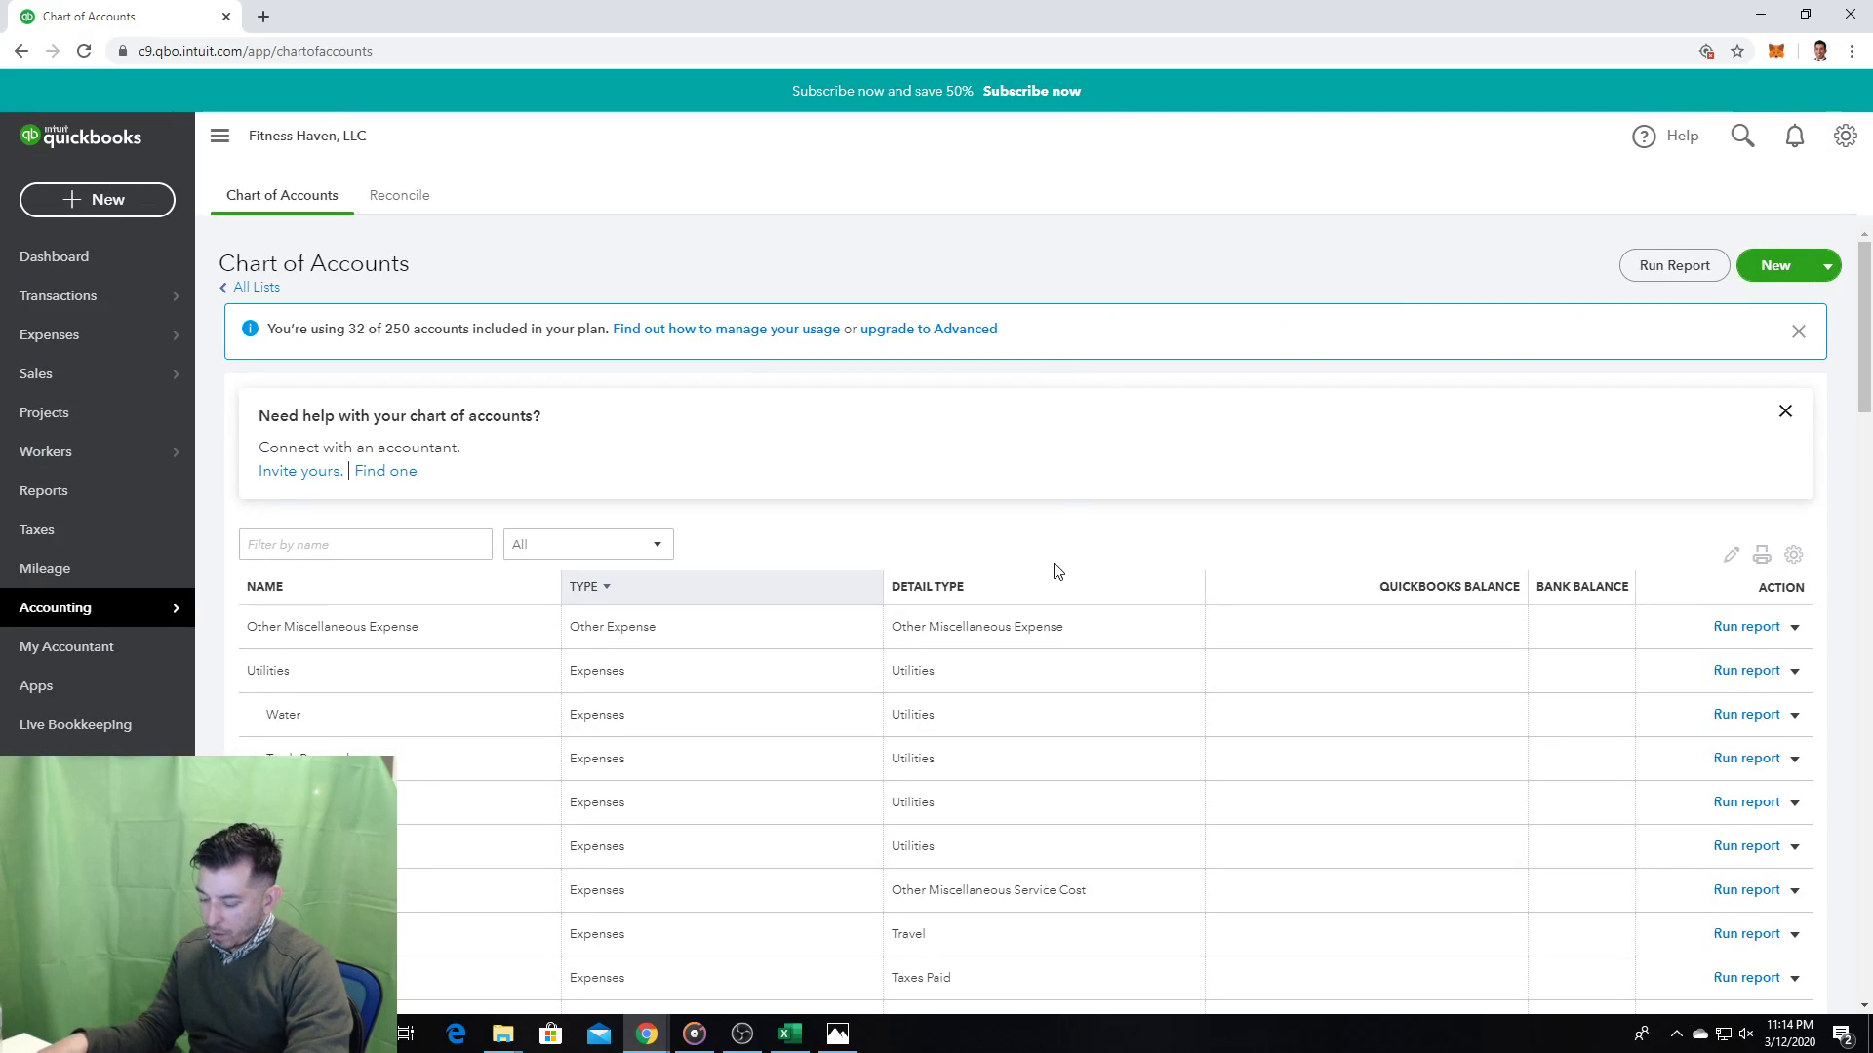
pyautogui.hotkey('ctrl', 'f')
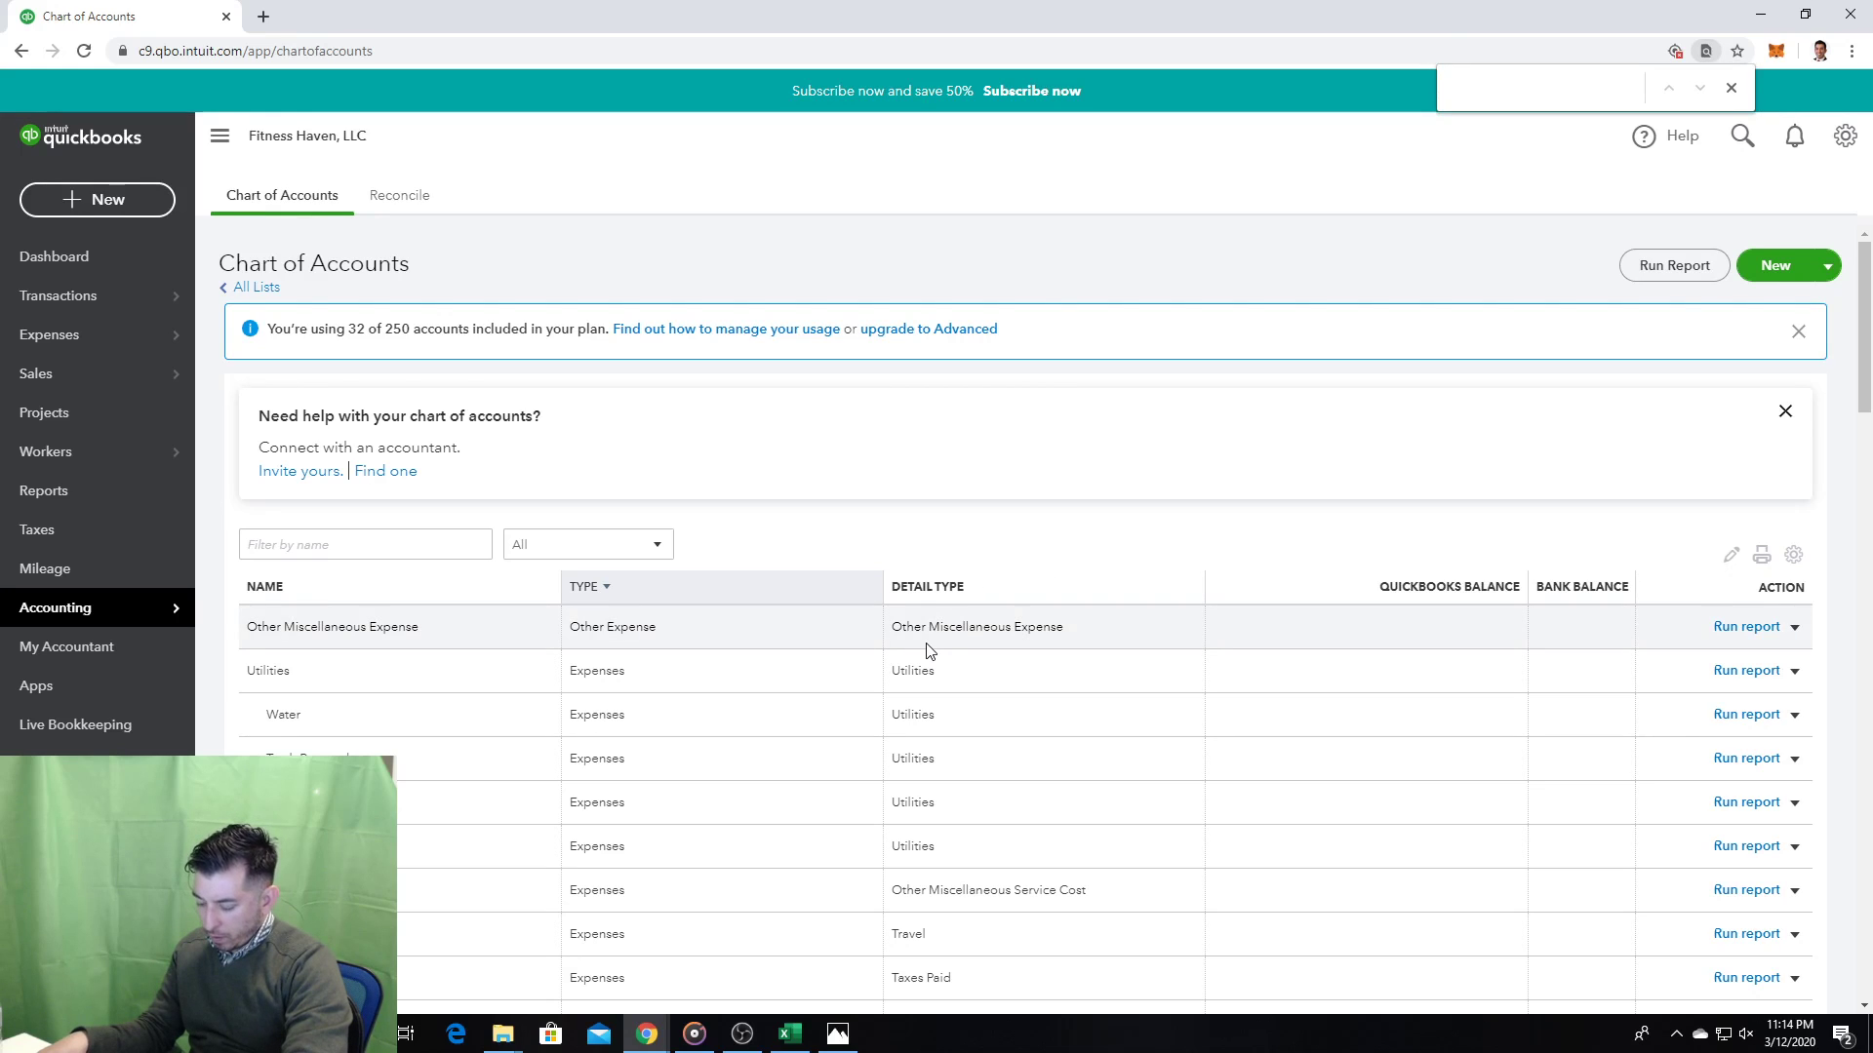
pyautogui.scroll(-2, 929, 651)
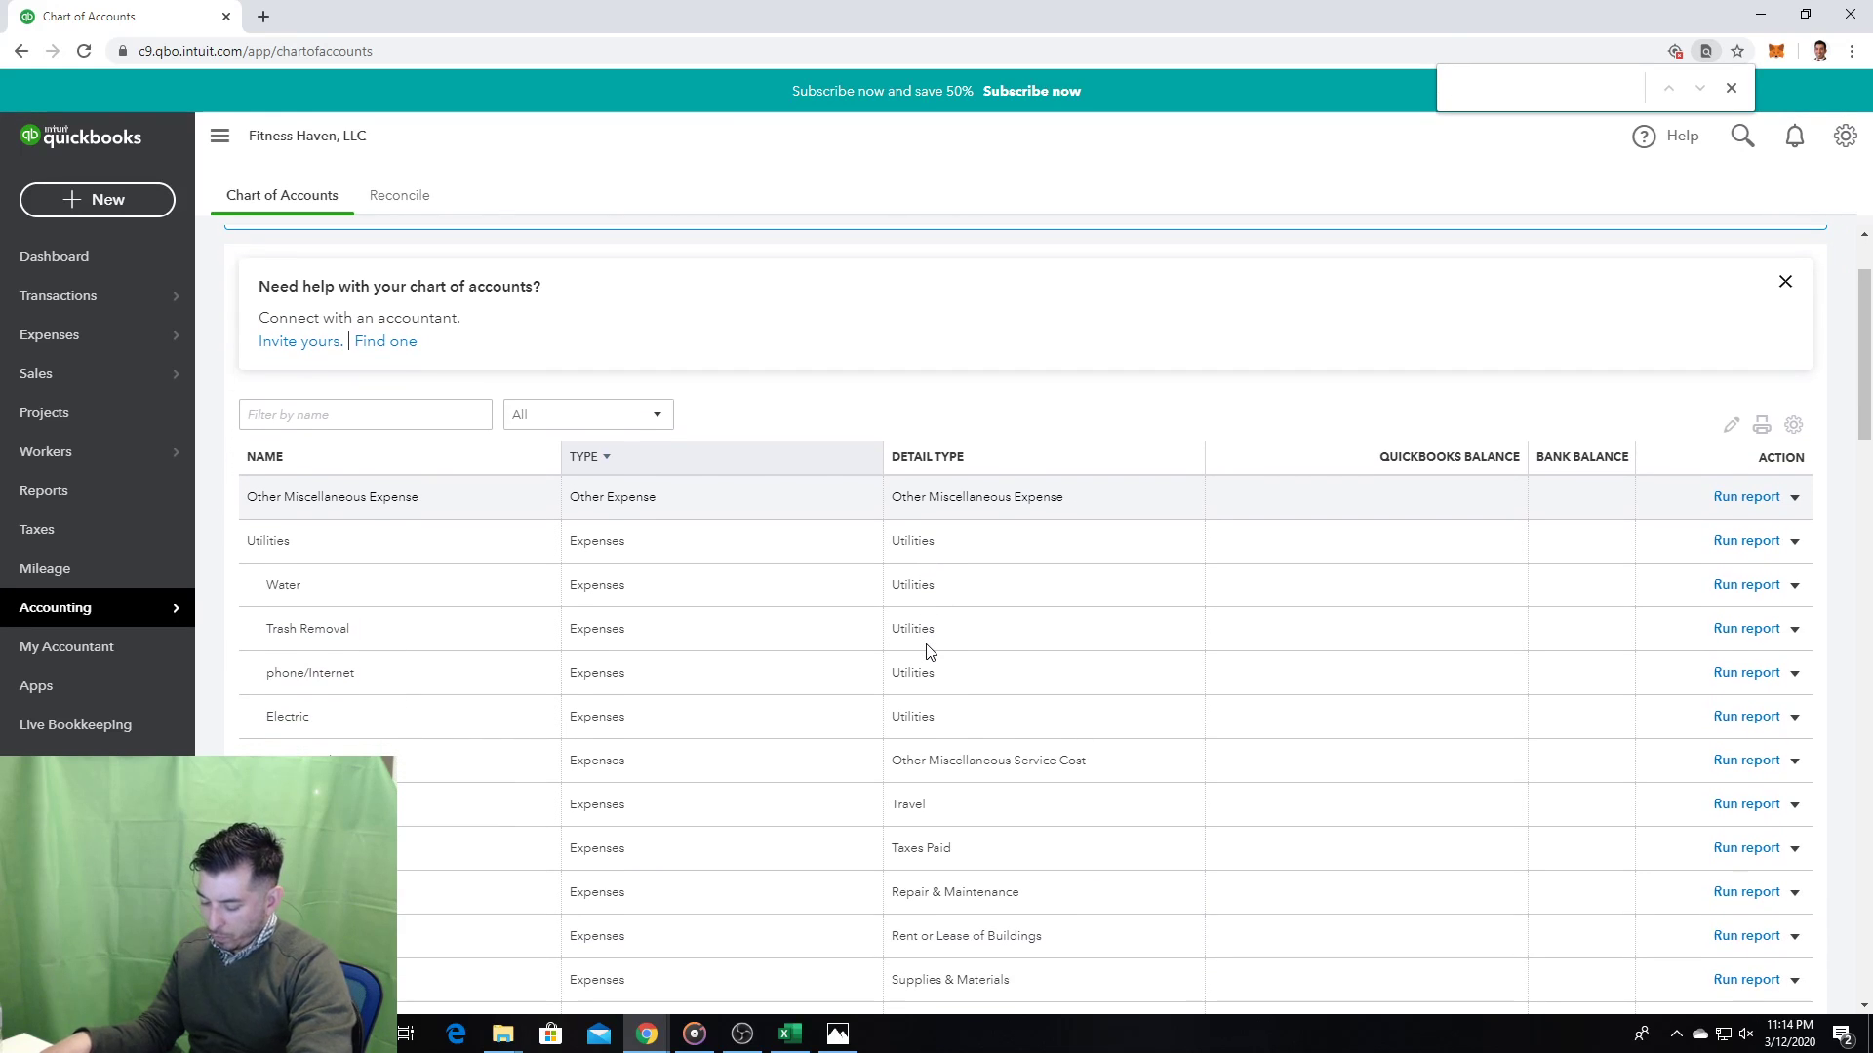
pyautogui.write('p')
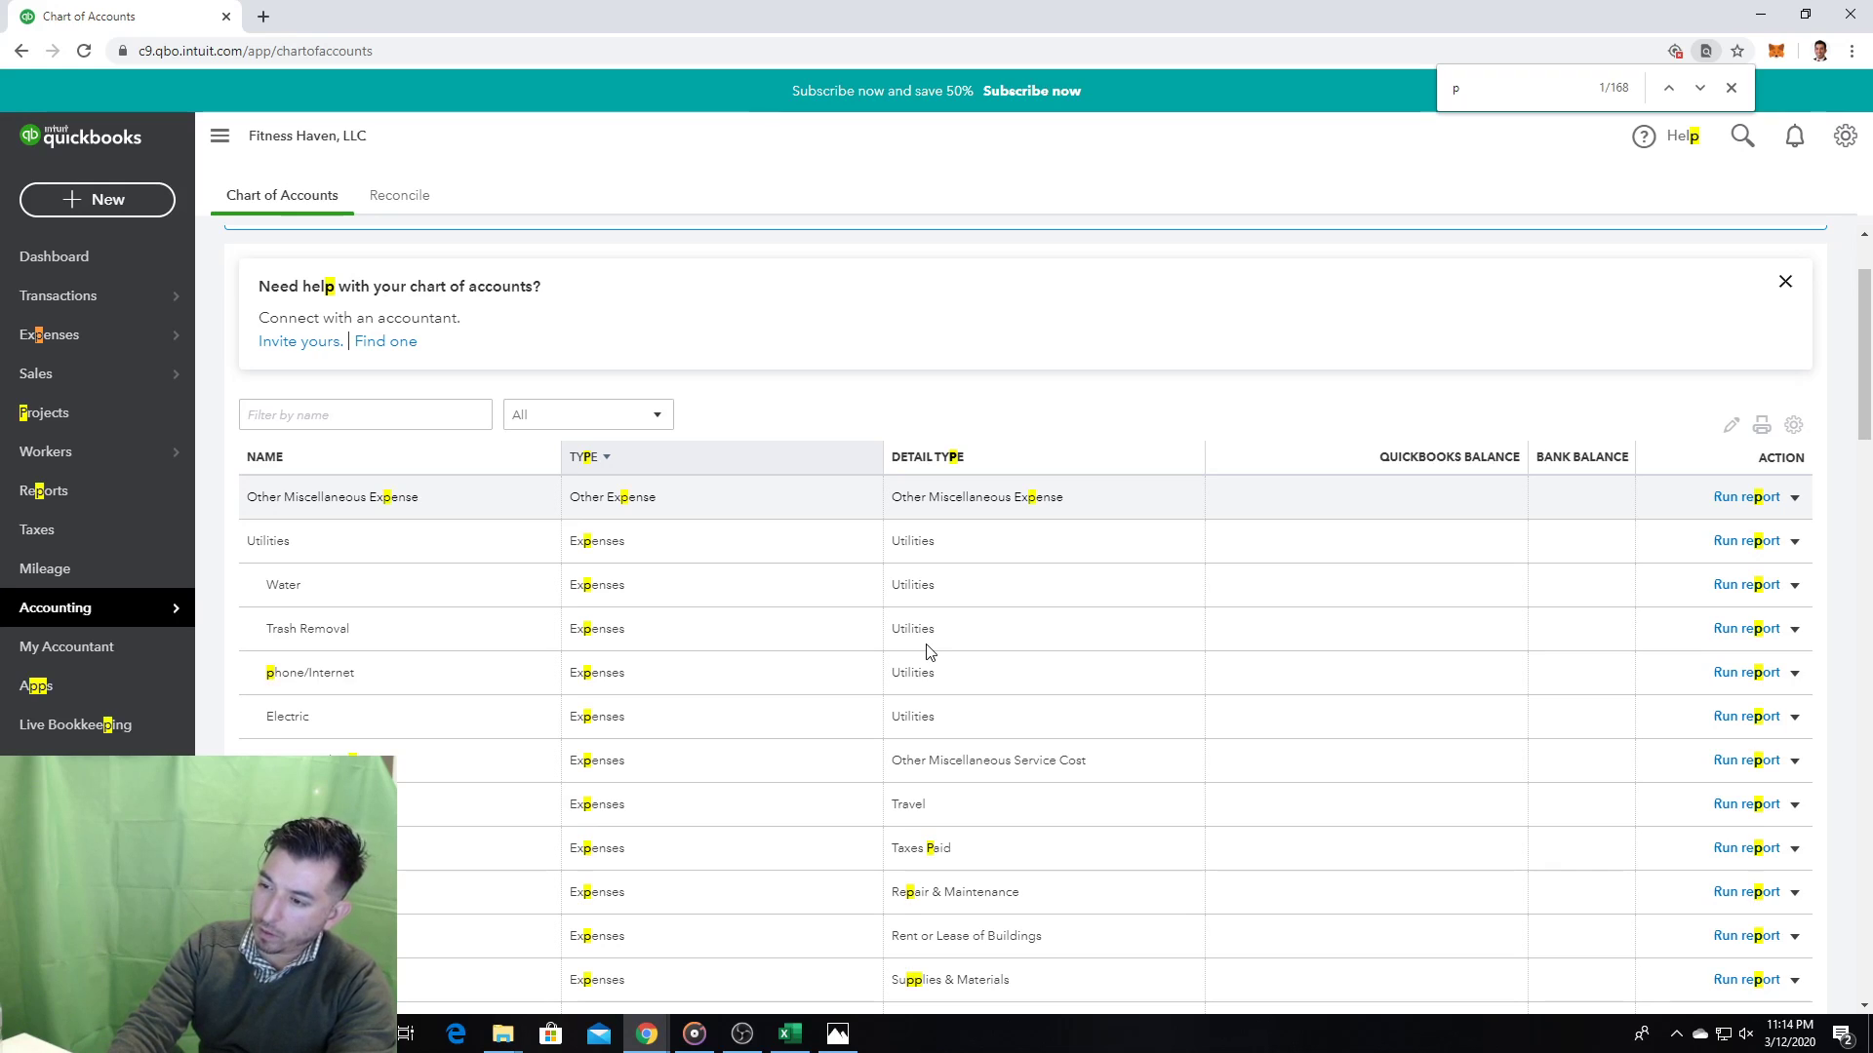
pyautogui.press('Escape')
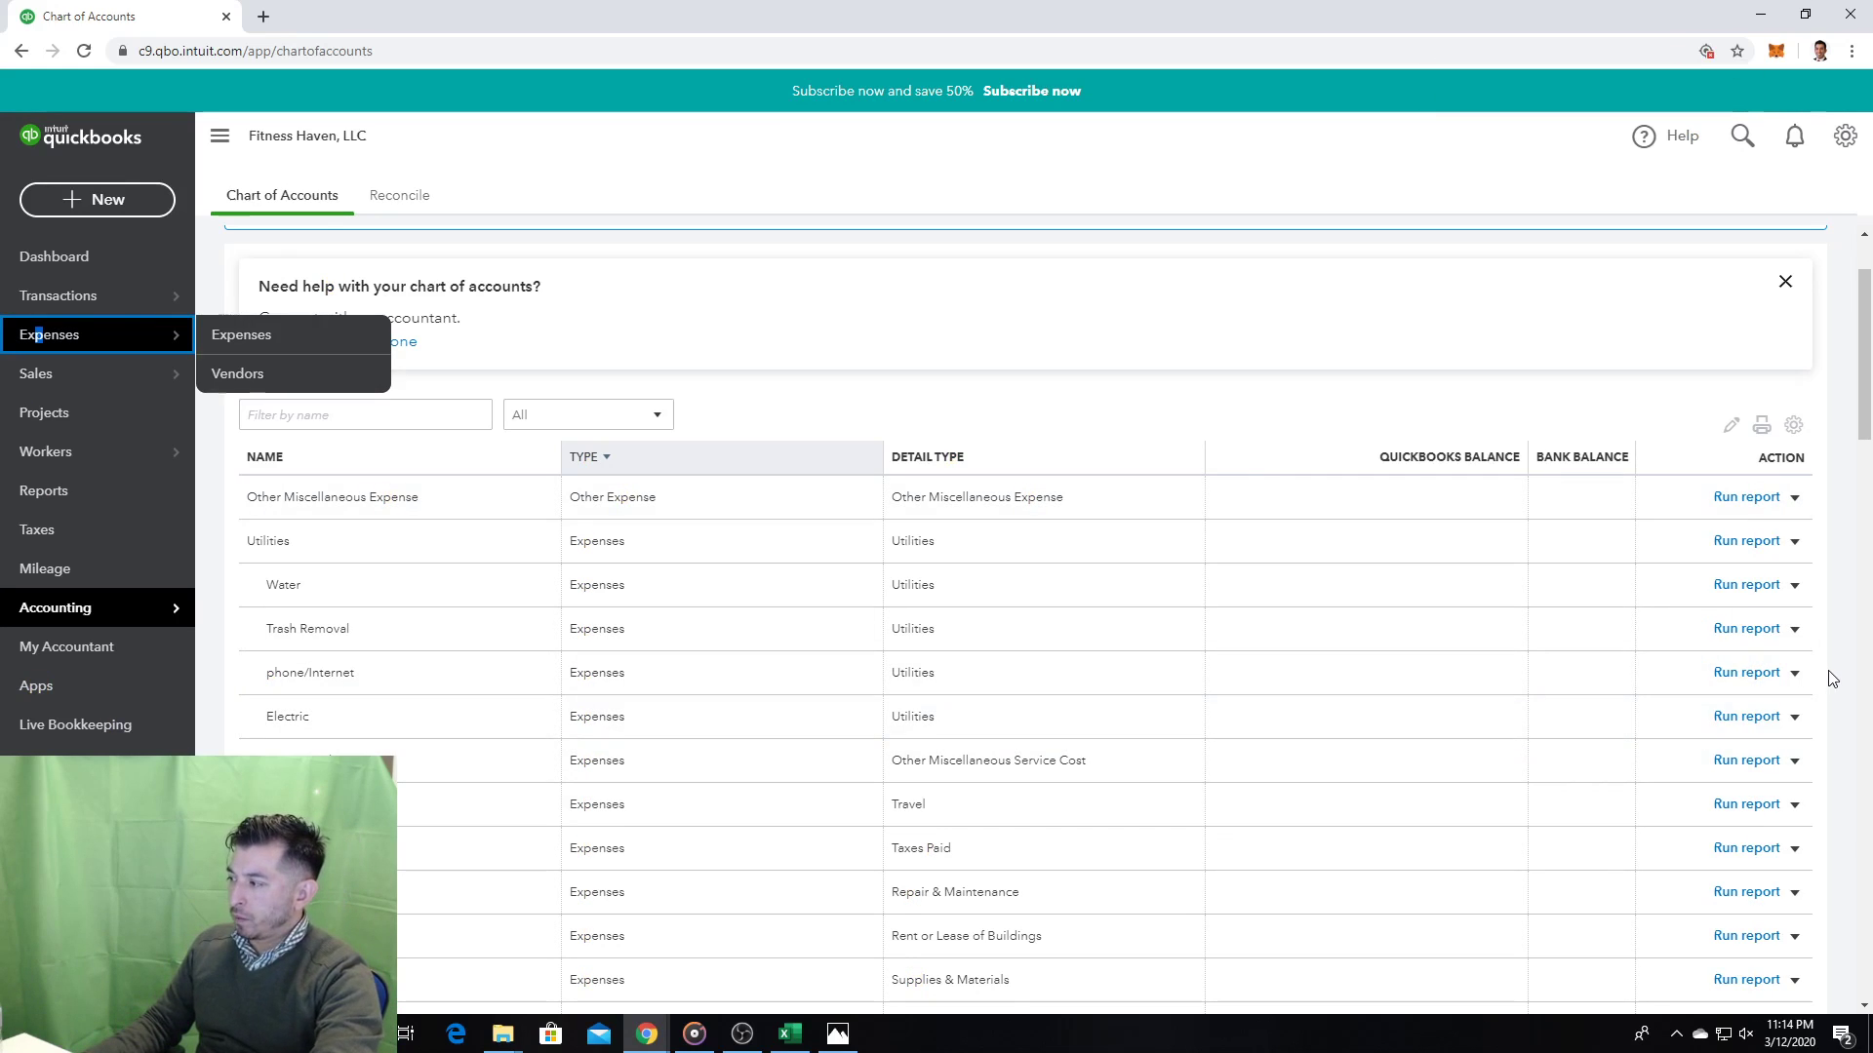
# Step: Rename the phone/Internet sub-account under Utilities as Phone/Internet and save it
pyautogui.click(1794, 673)
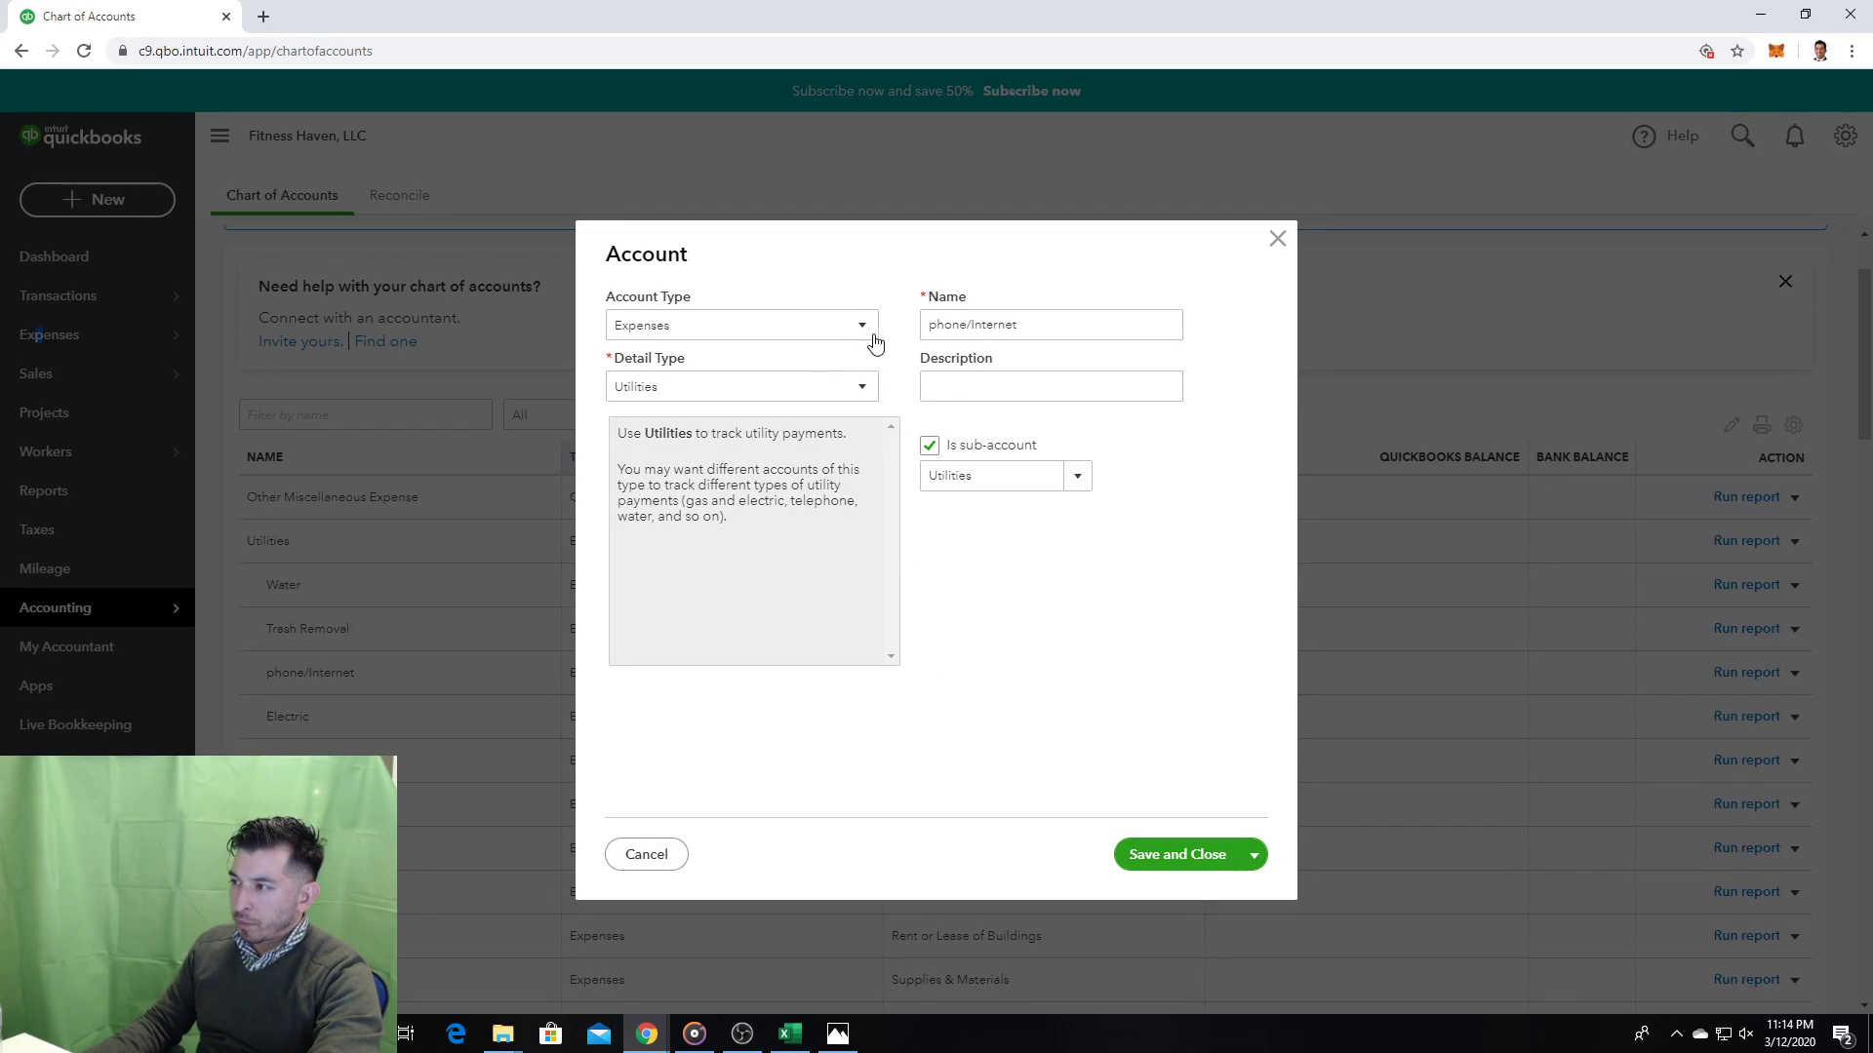
pyautogui.click(931, 327)
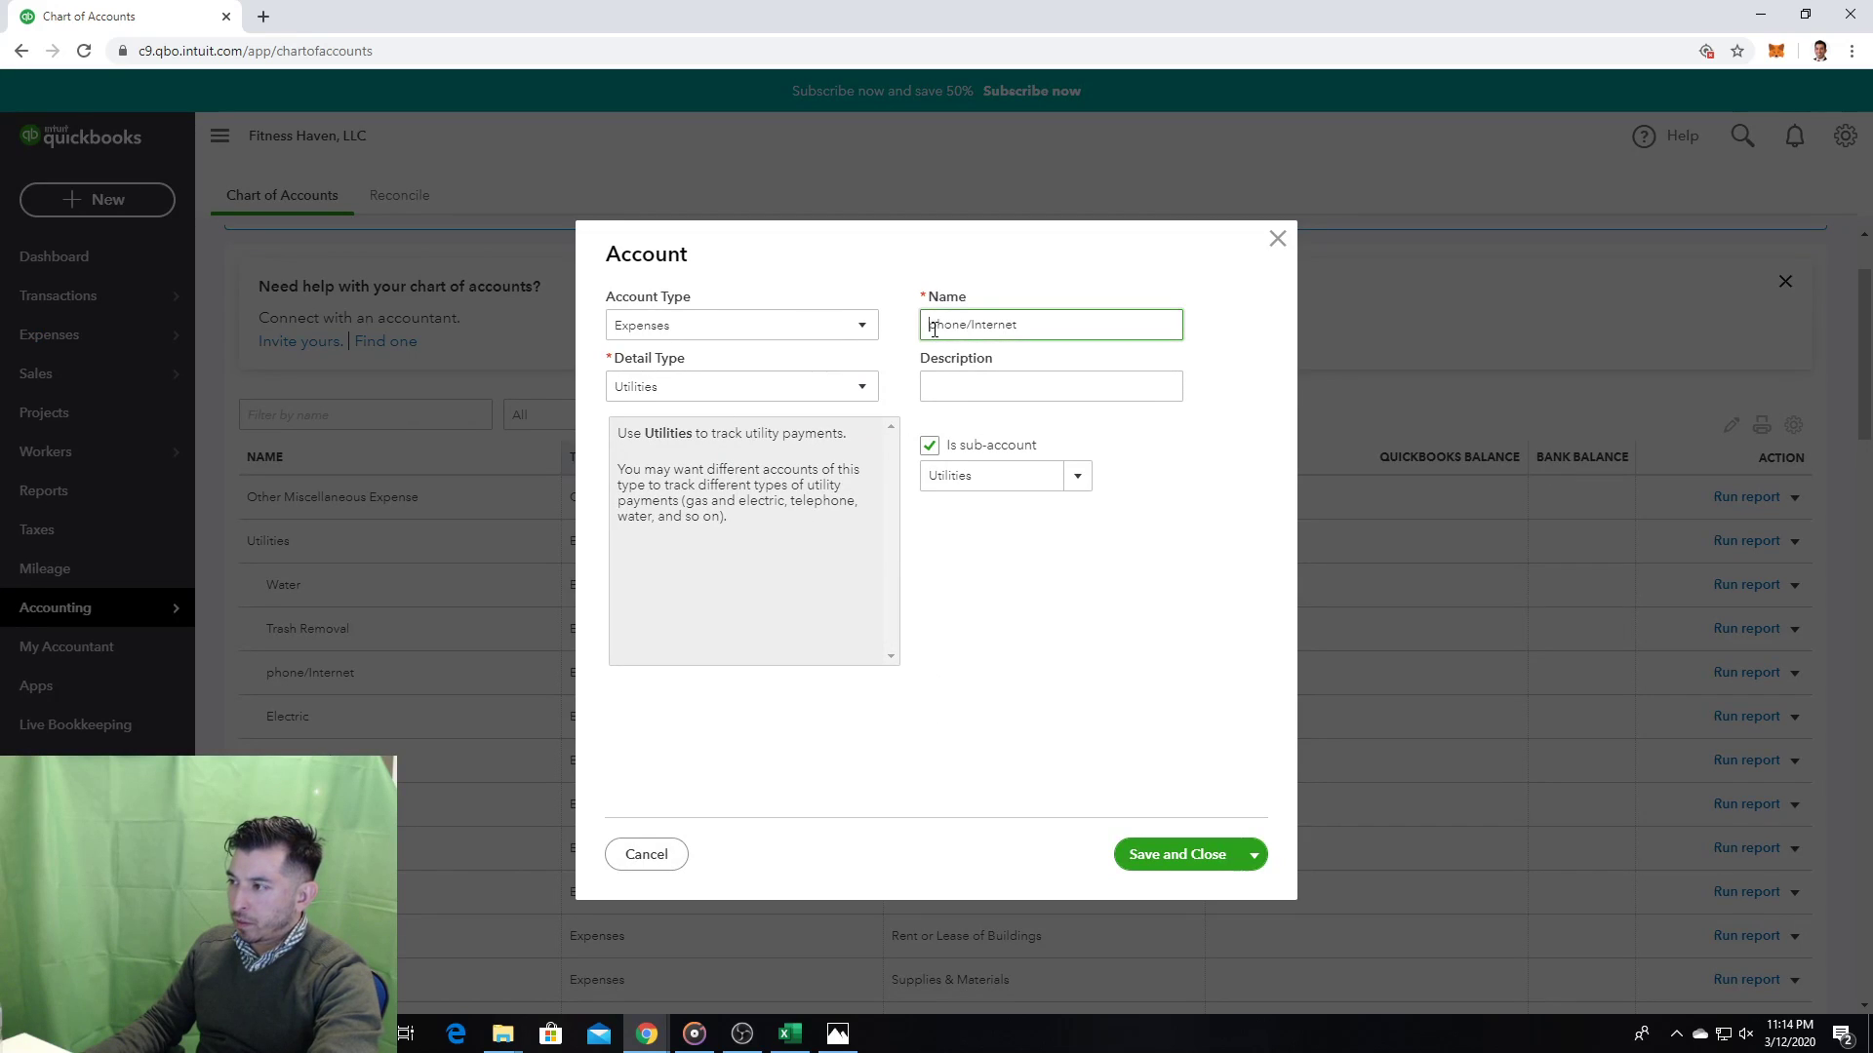
pyautogui.write('P')
pyautogui.click(1198, 867)
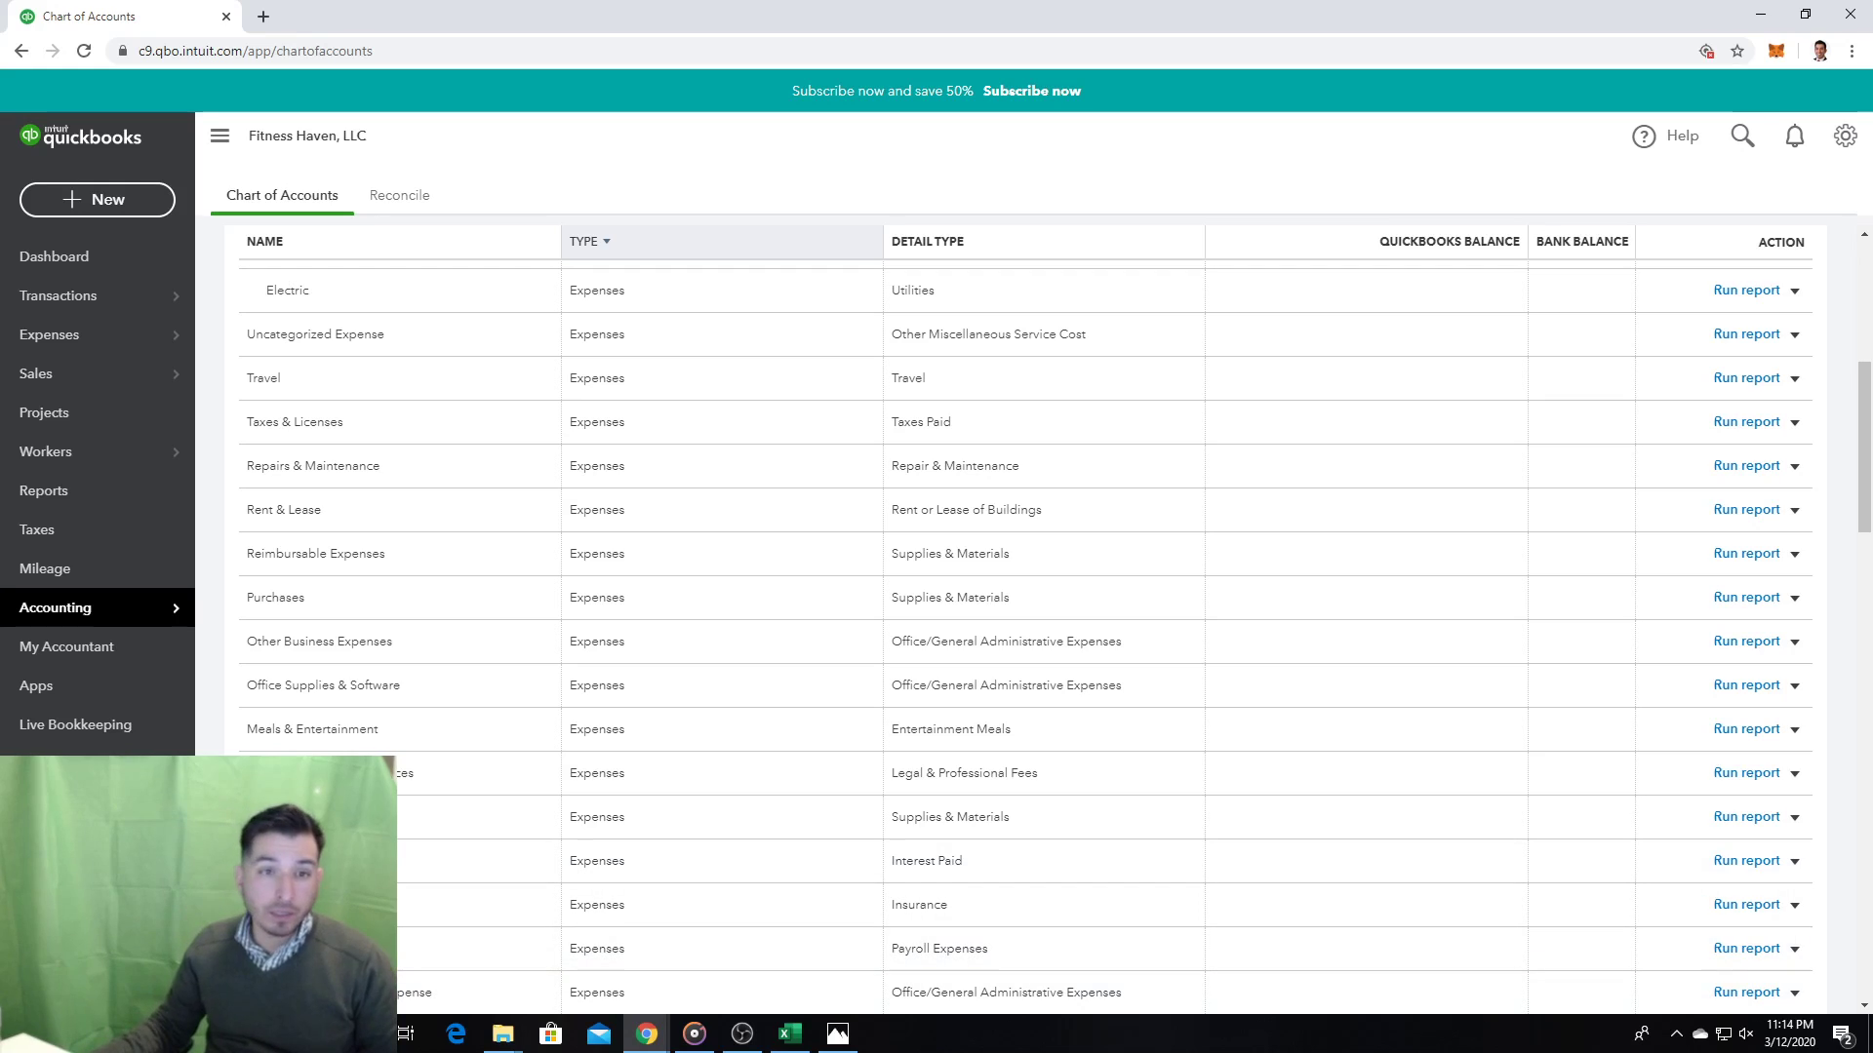
# Step: Switch to 20.jpg in Photos and read the Reconcile Accounts instructions for the checking and Visa accounts
pyautogui.hotkey('alt', 'Tab')
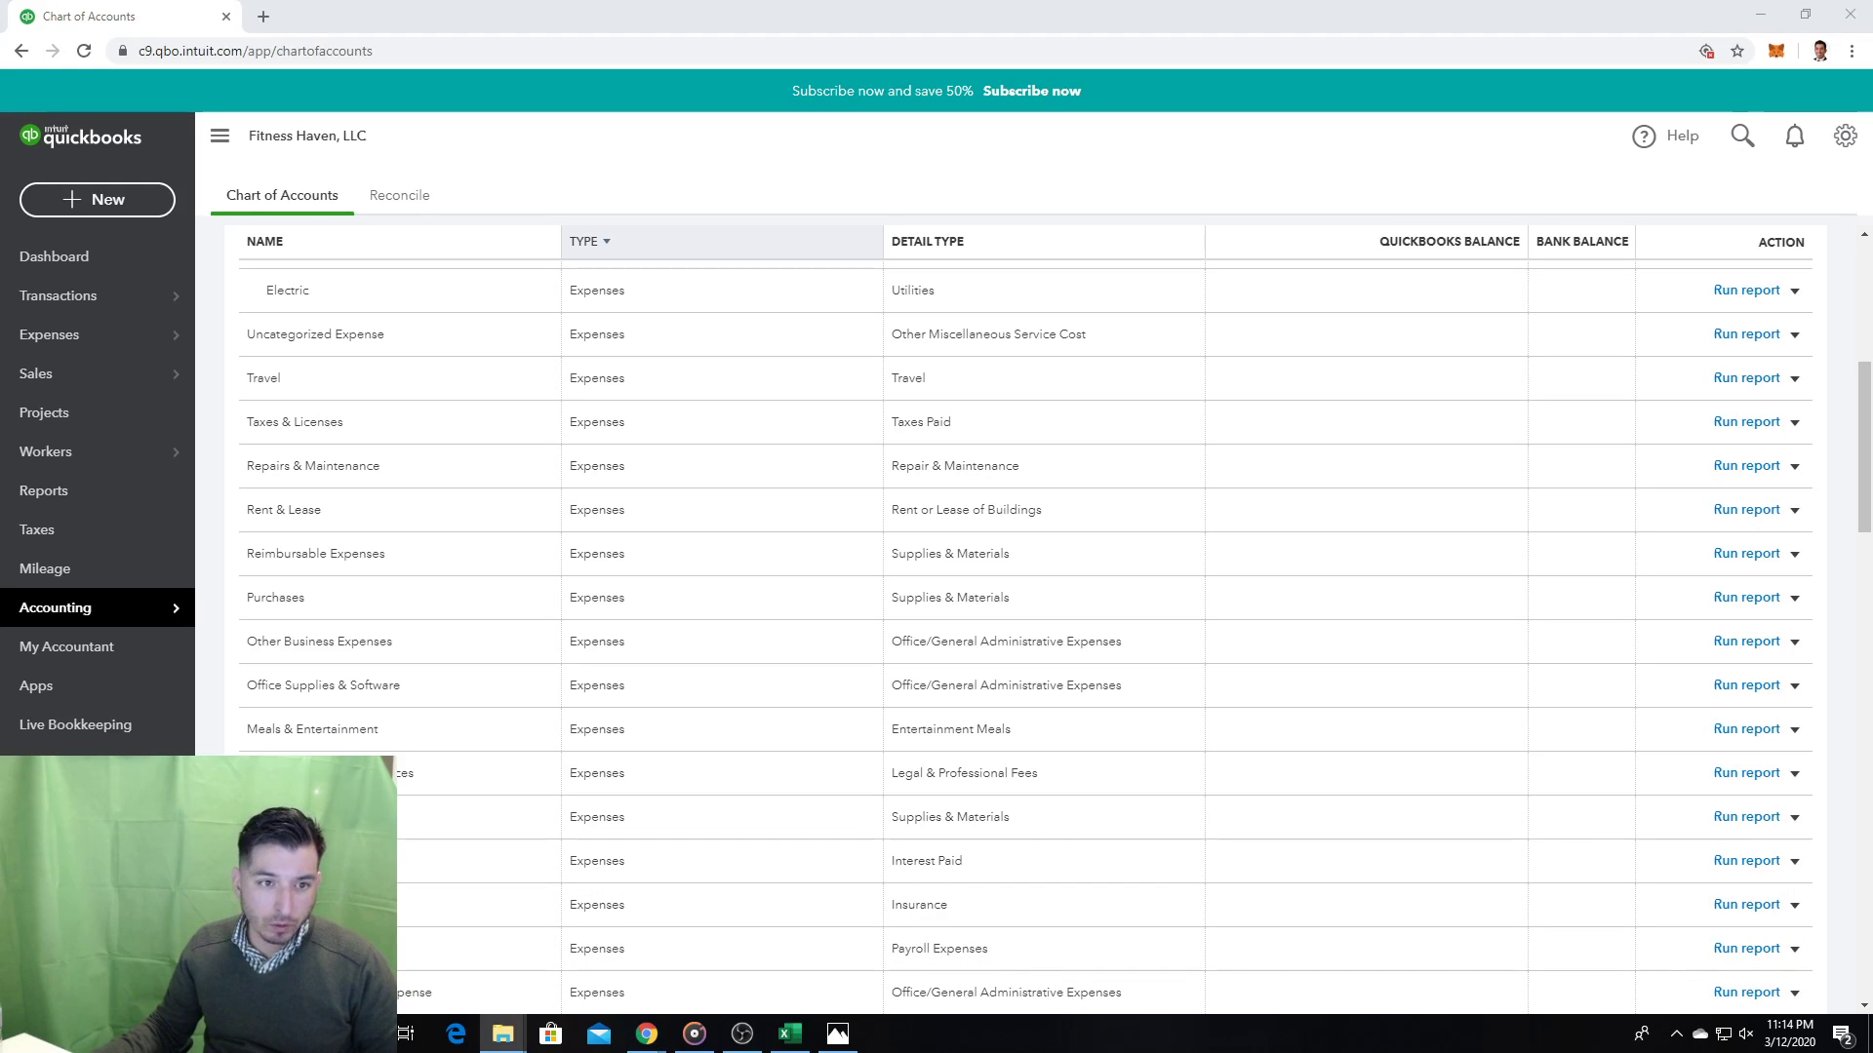
pyautogui.hotkey('alt', 'Tab')
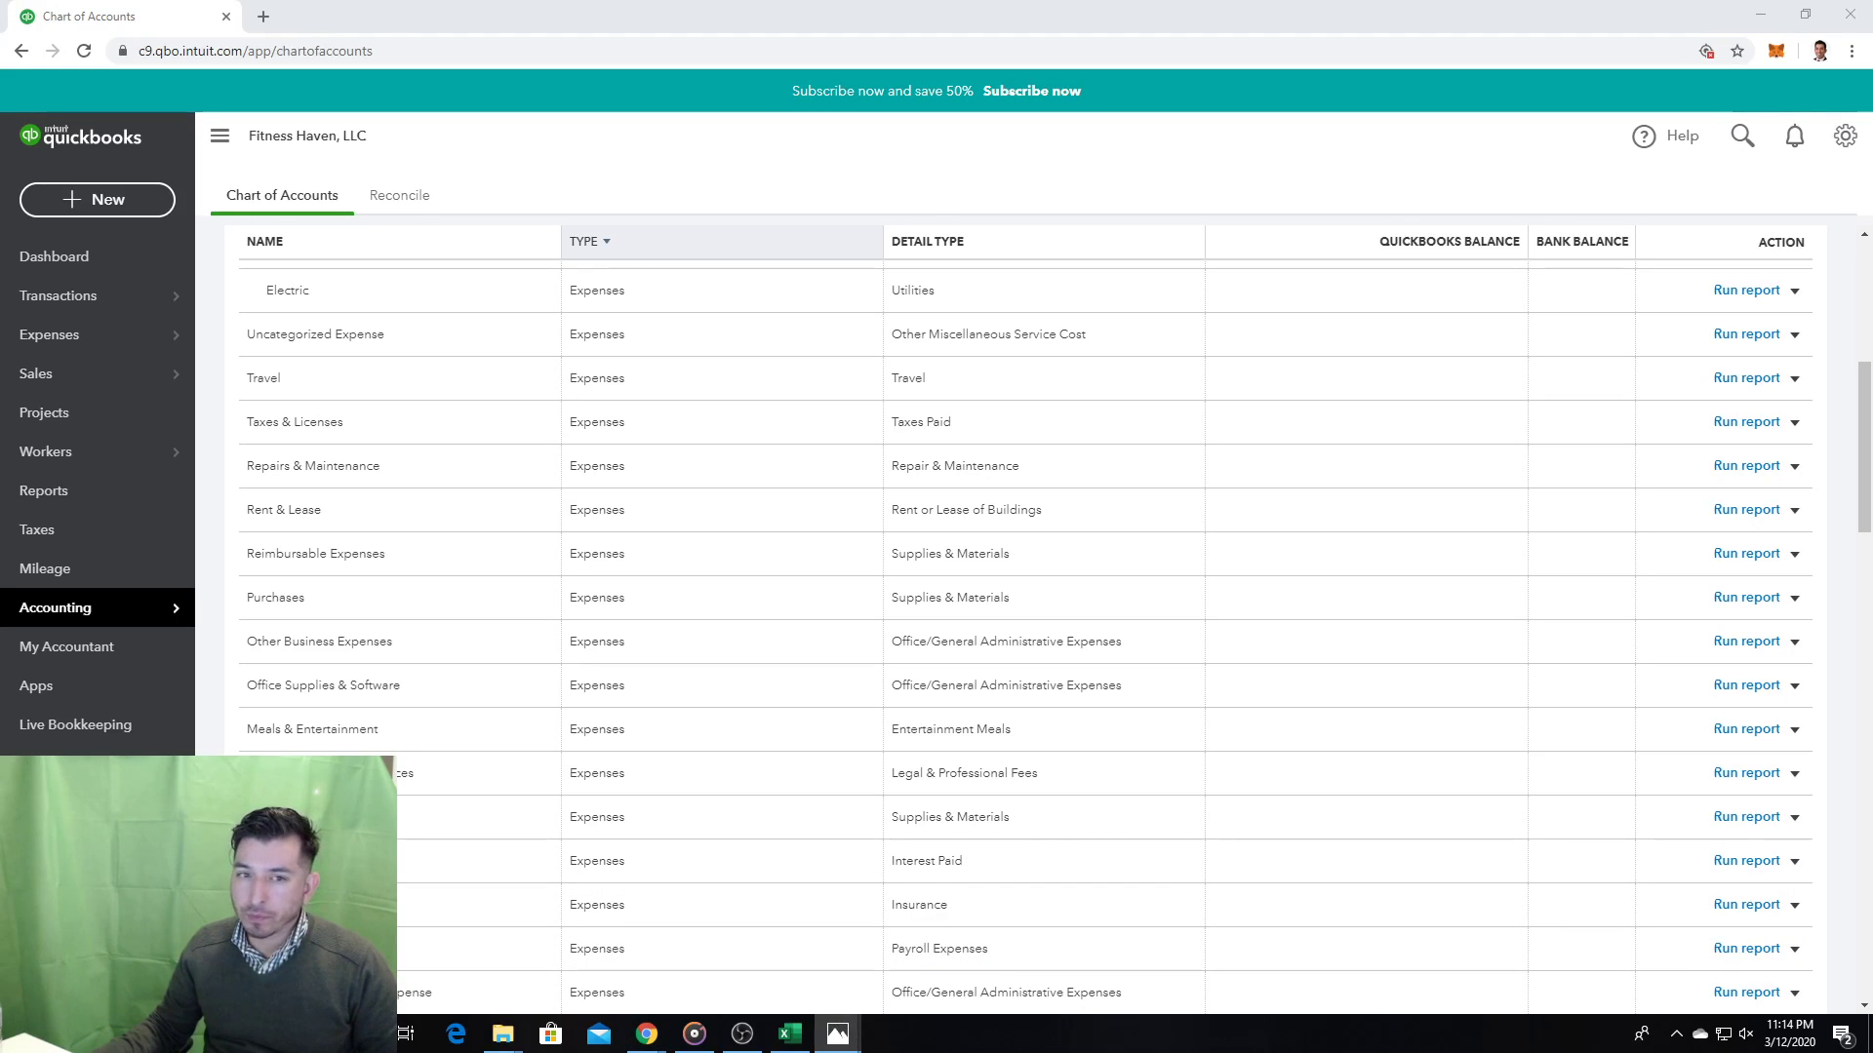
pyautogui.moveTo(0, 96); pyautogui.dragTo(907, 75)
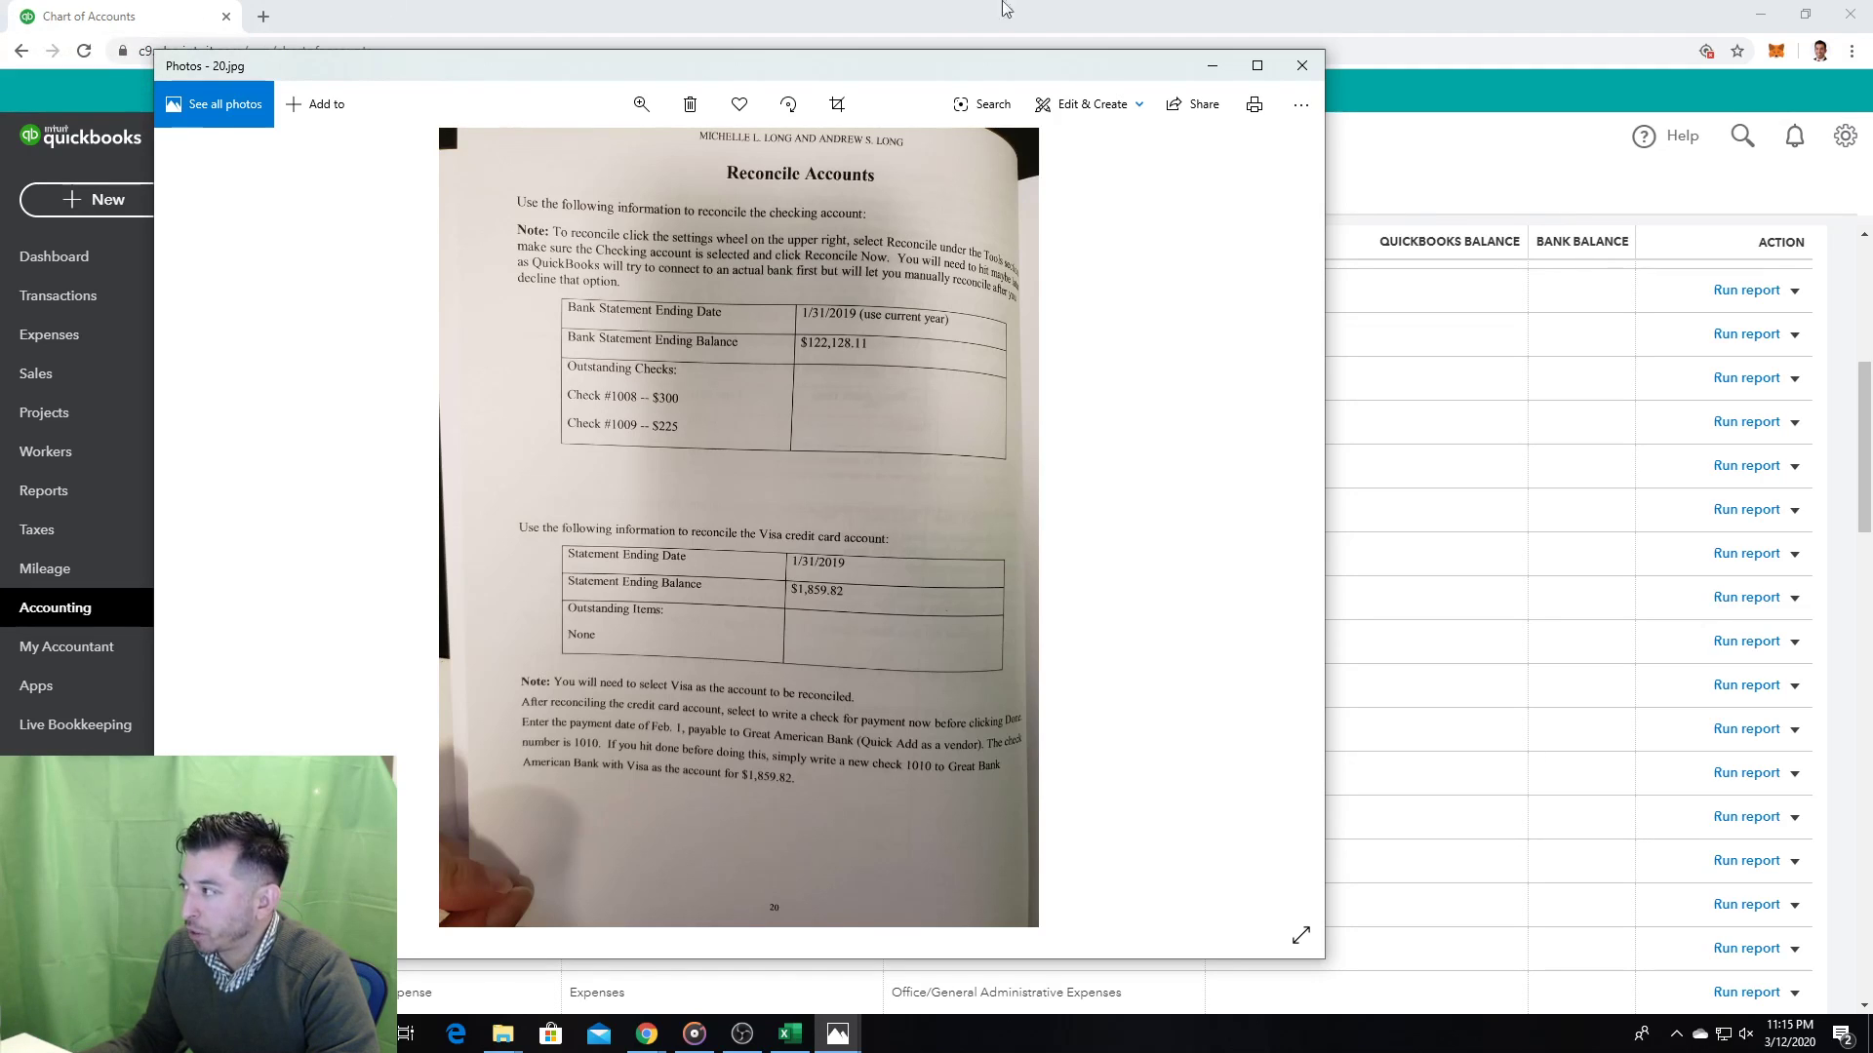
# Step: Start the Reconcile tool in QuickBooks and decline its guided introduction
pyautogui.click(1859, 148)
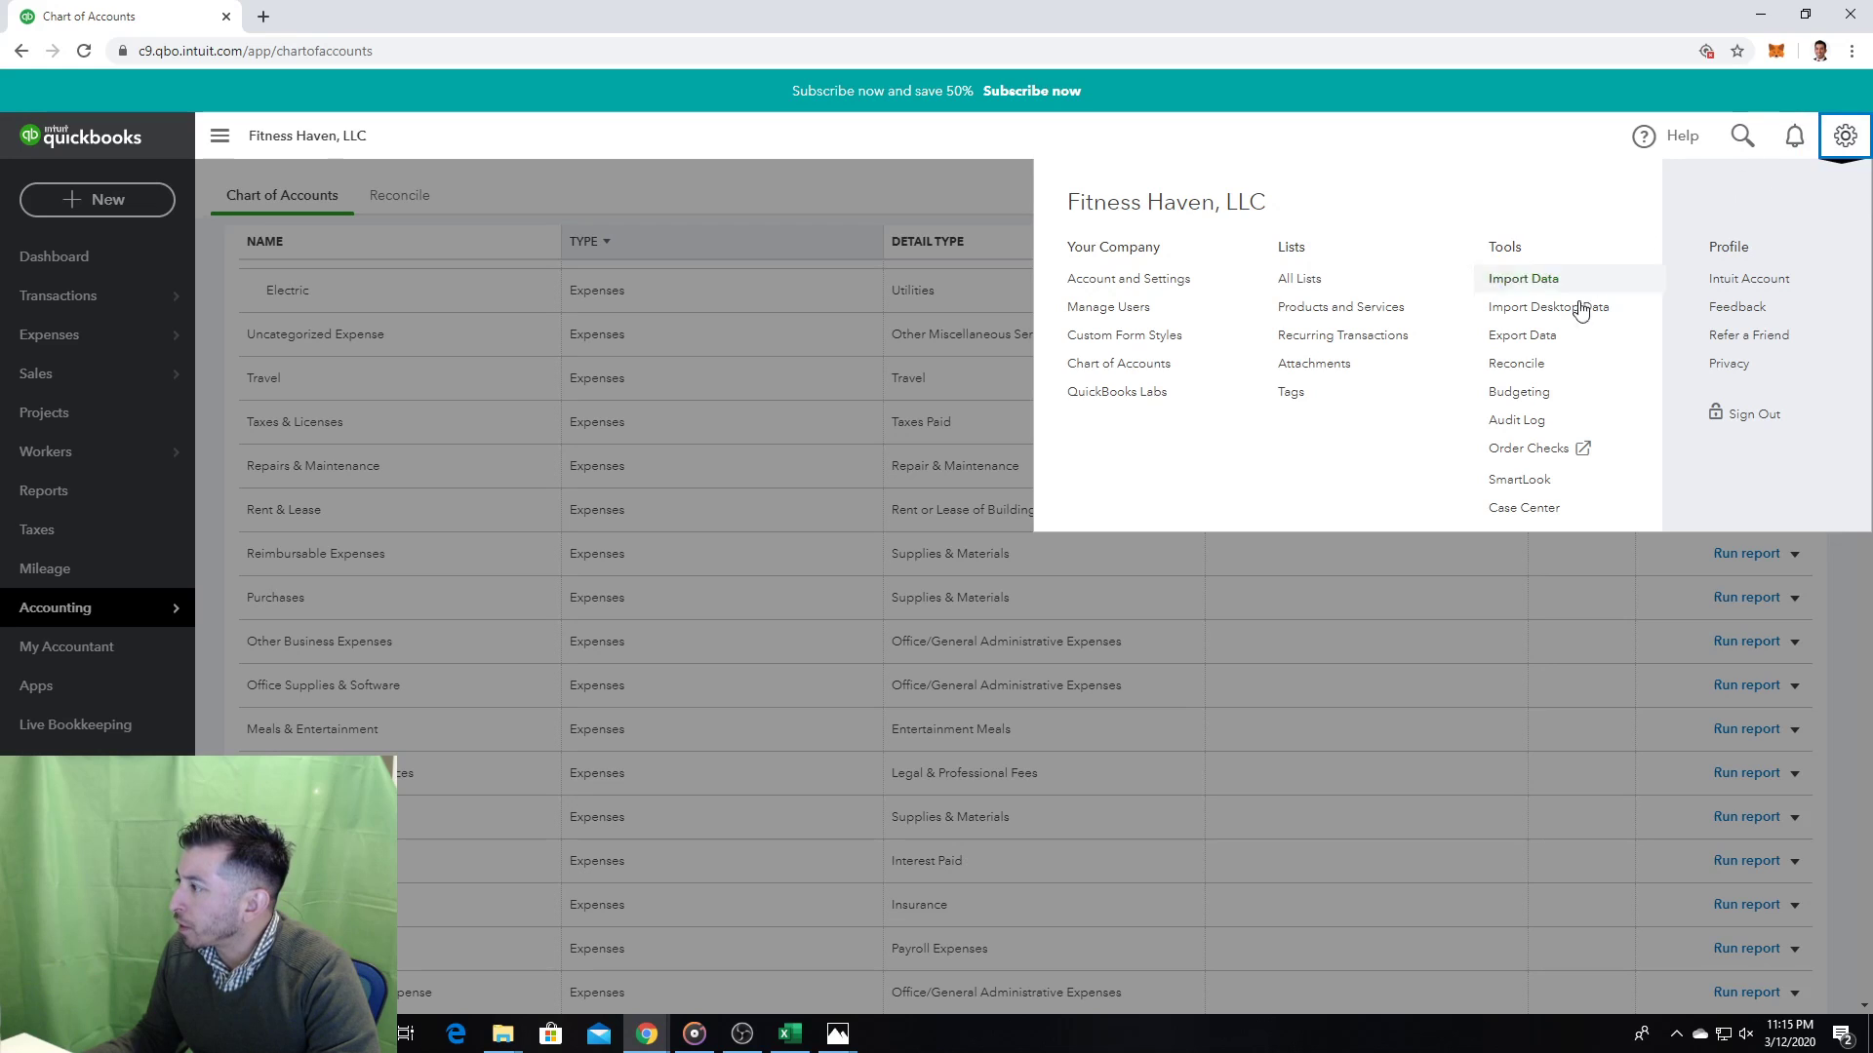
pyautogui.click(1542, 363)
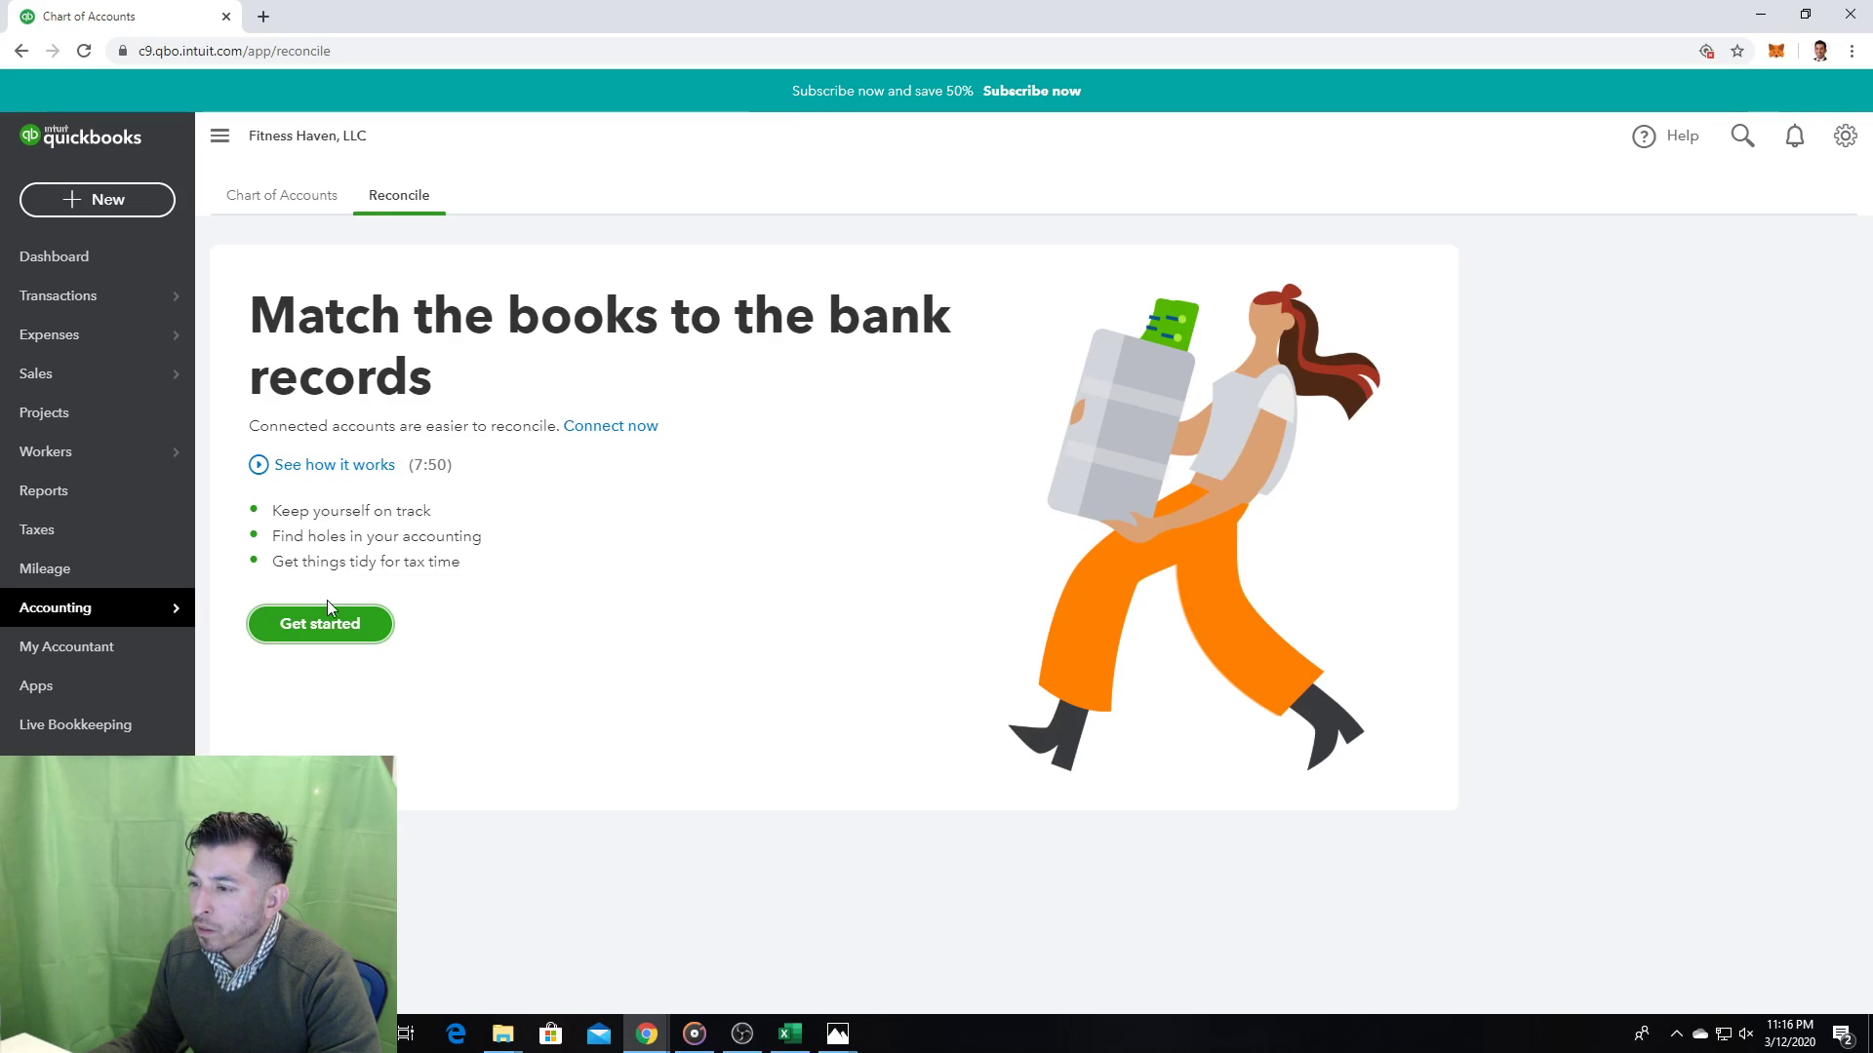
pyautogui.click(316, 623)
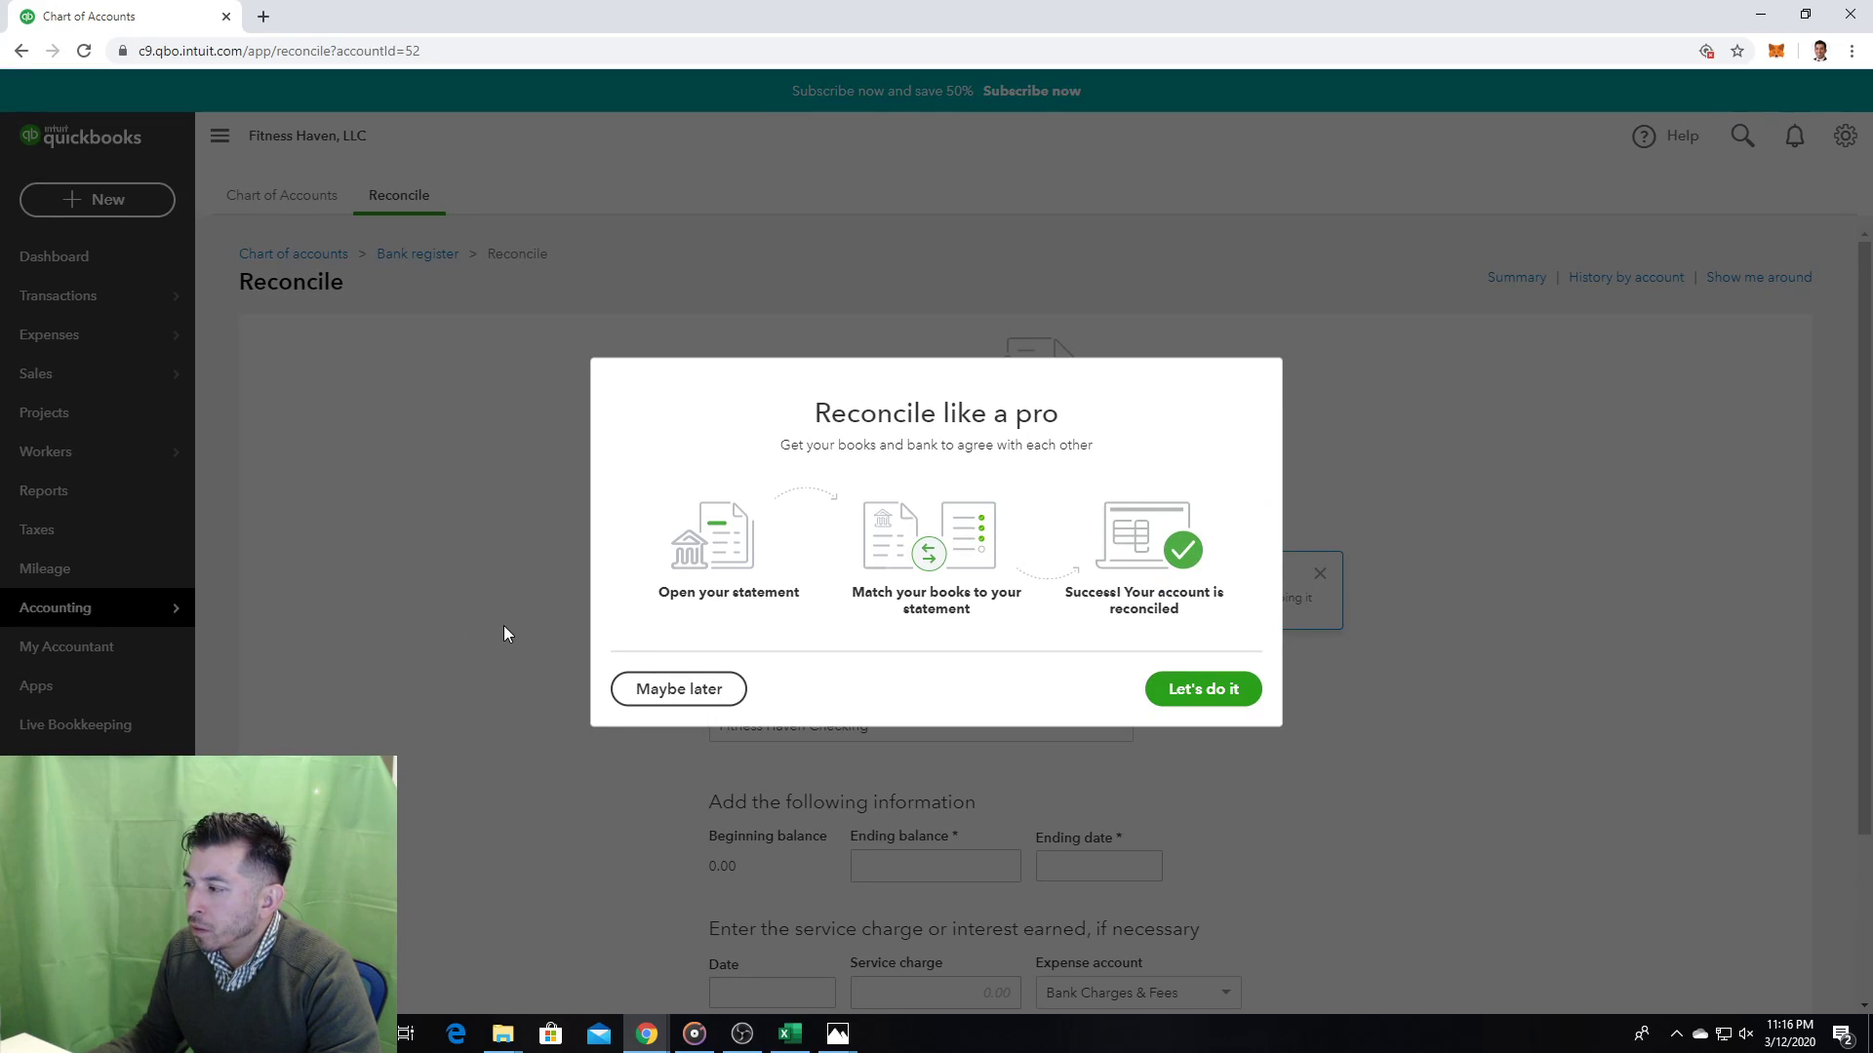
pyautogui.click(717, 695)
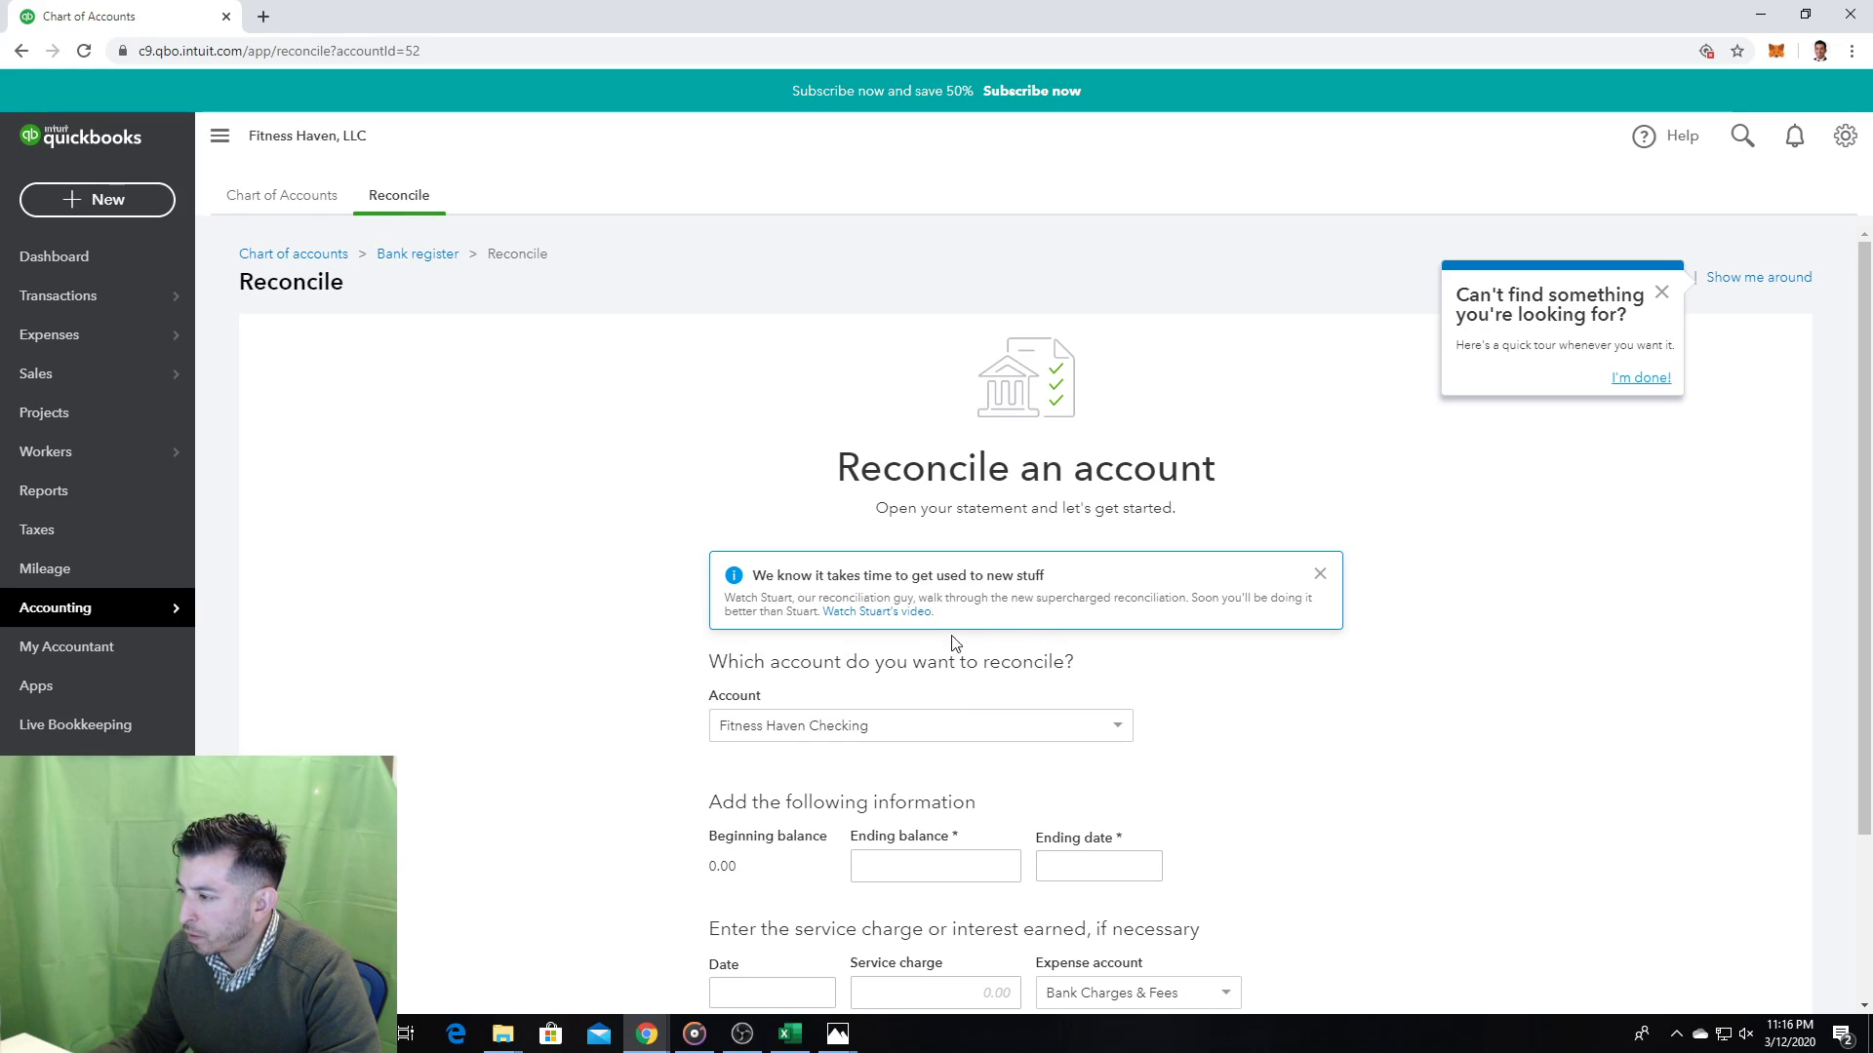
# Step: Open the linked Reconciliation Demo video and watch it from the beginning in full screen
pyautogui.scroll(-1, 961, 642)
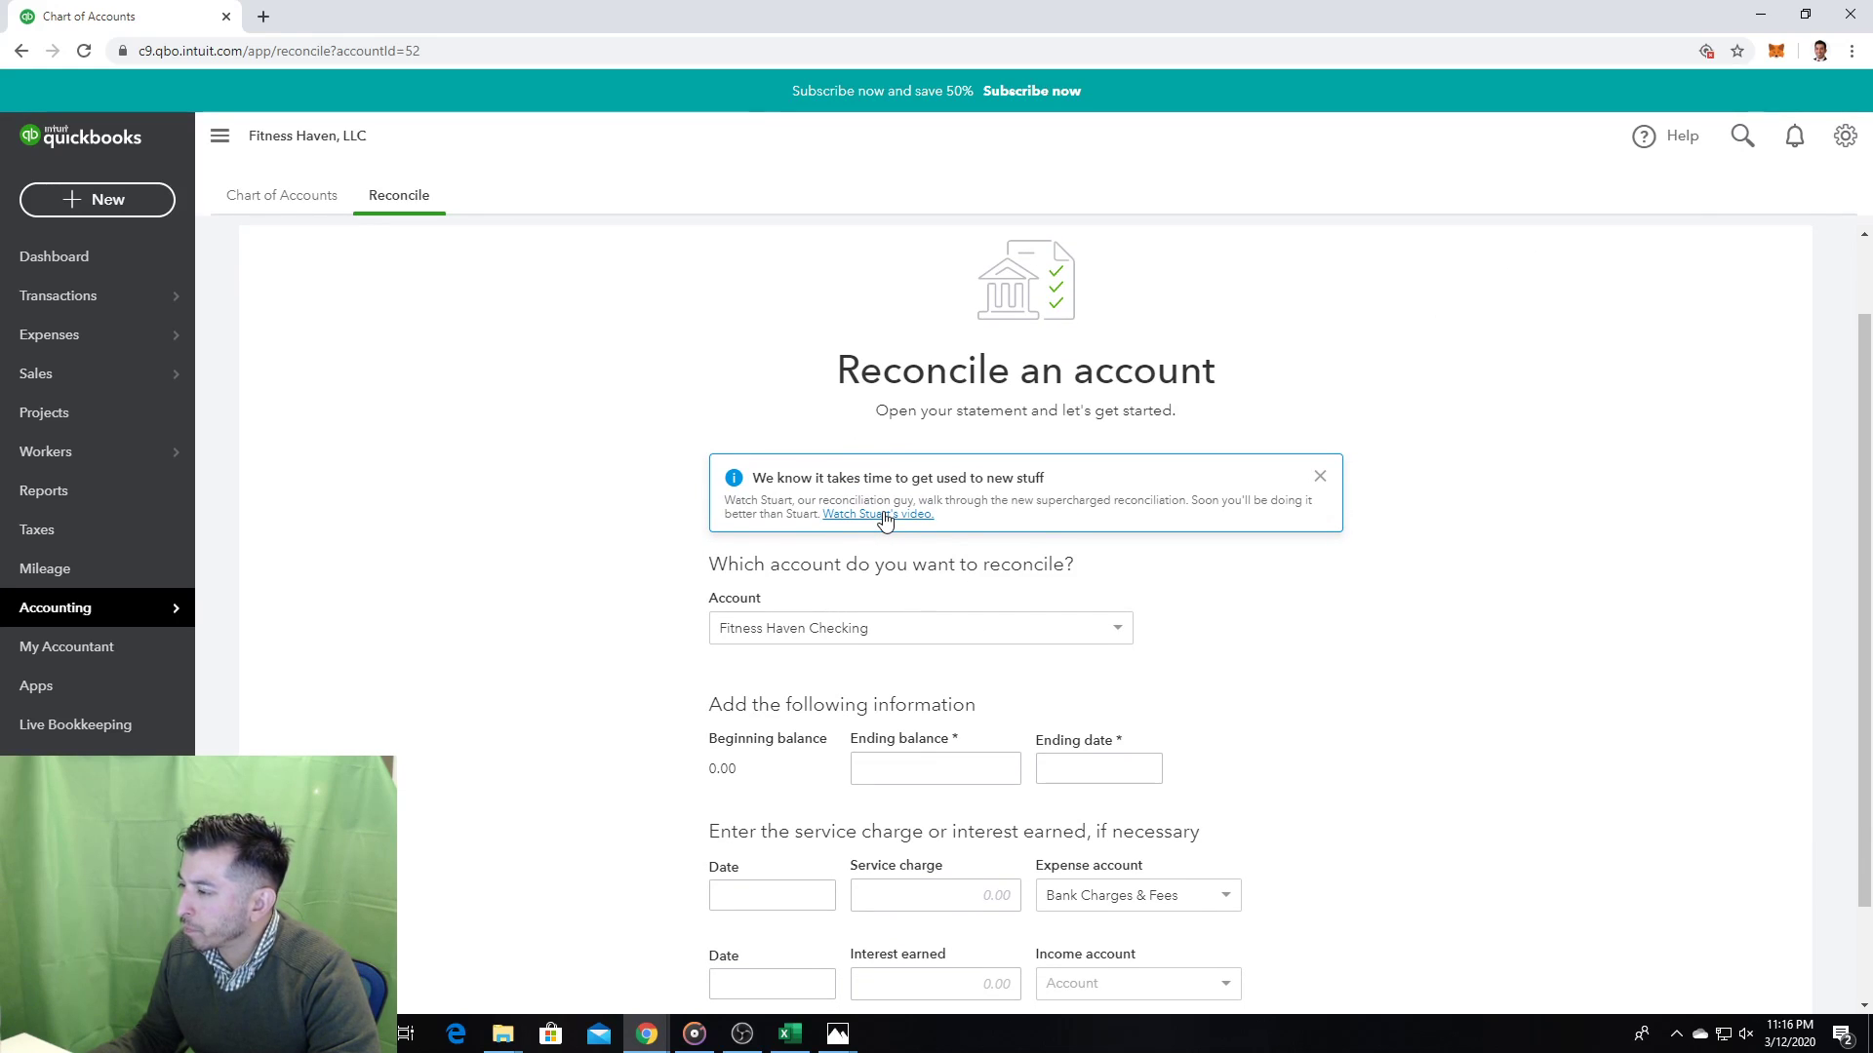
pyautogui.click(885, 515)
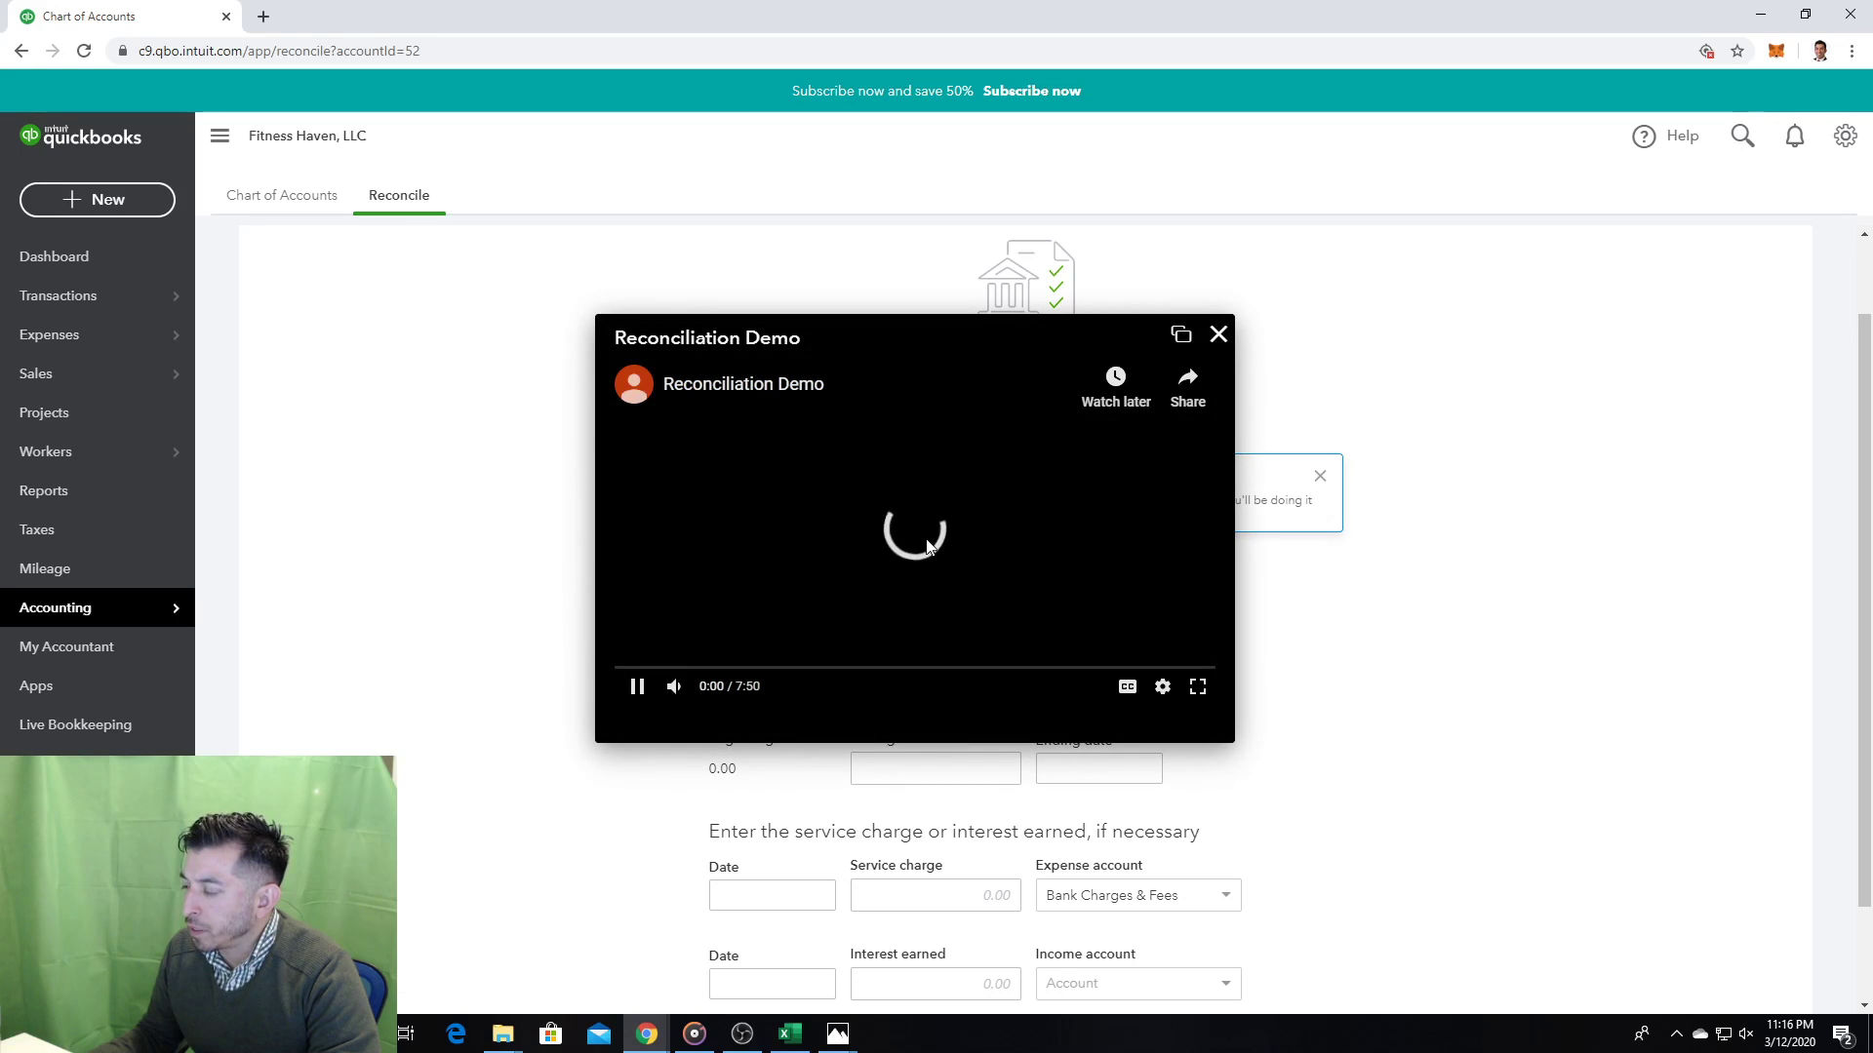
pyautogui.click(1200, 688)
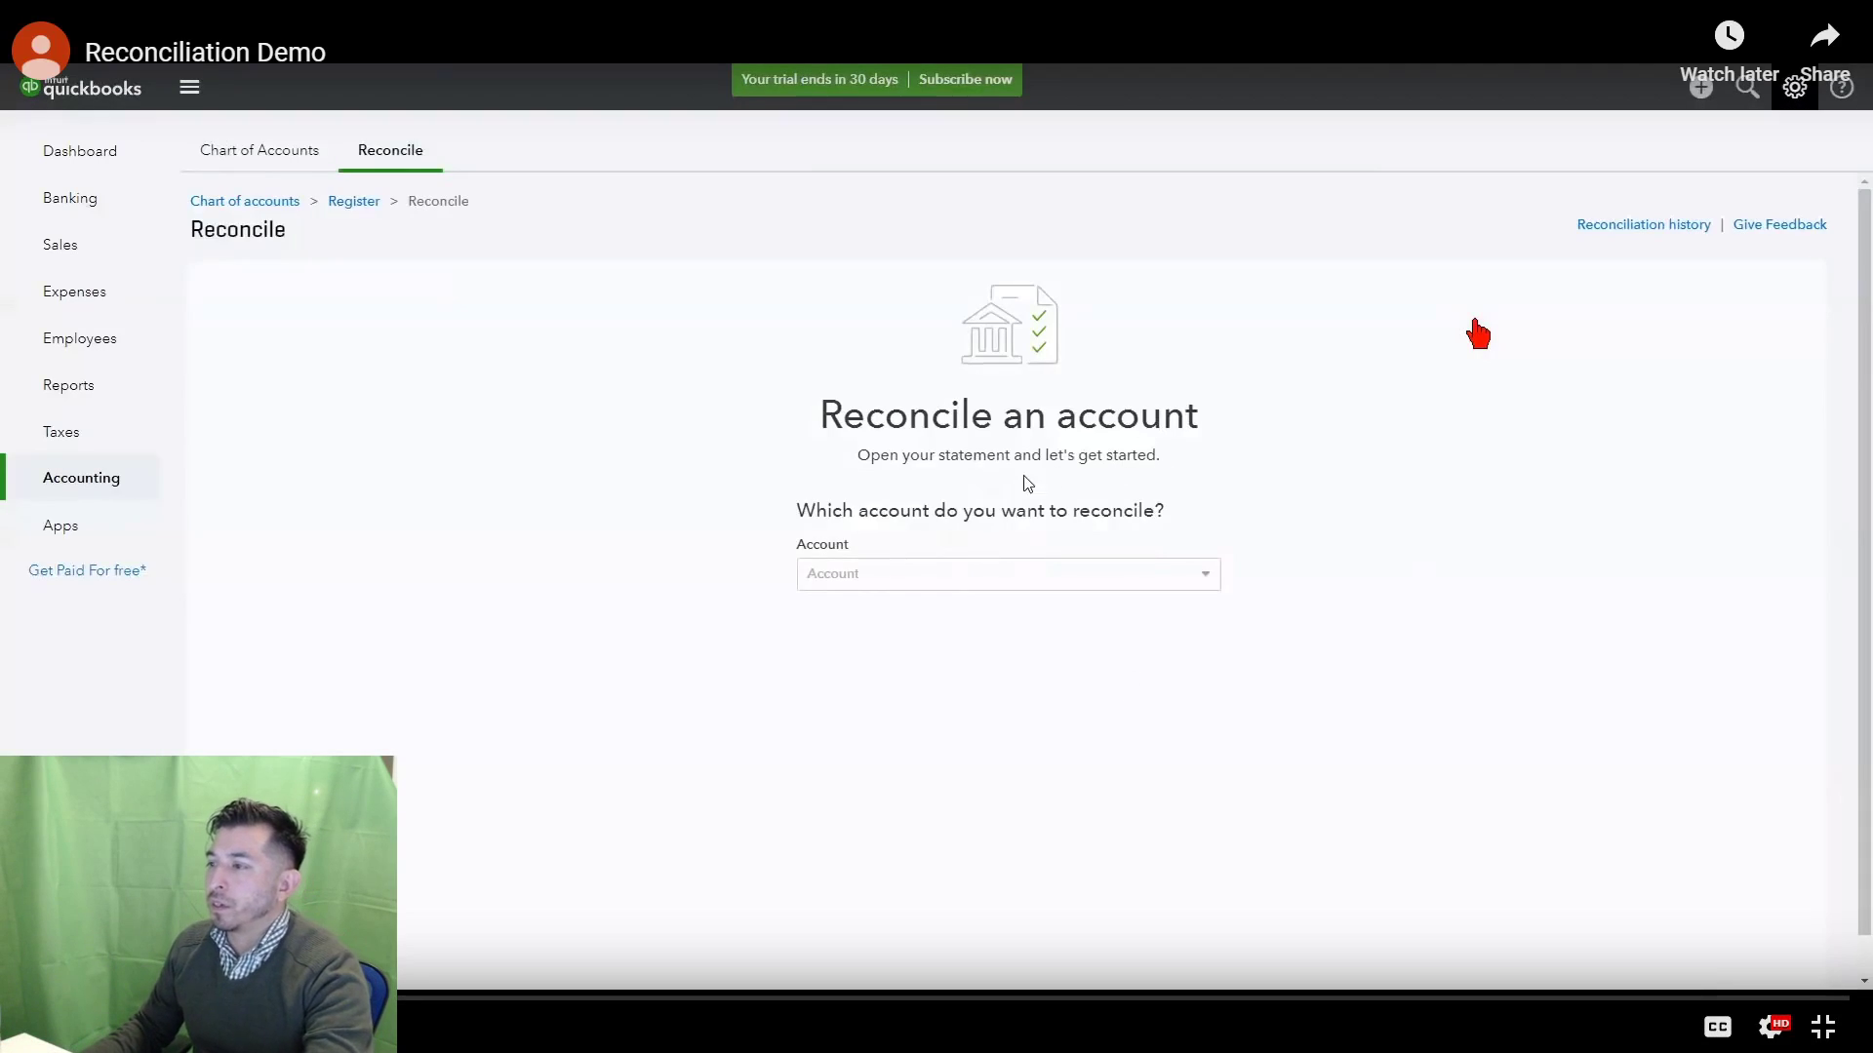
pyautogui.press('Escape')
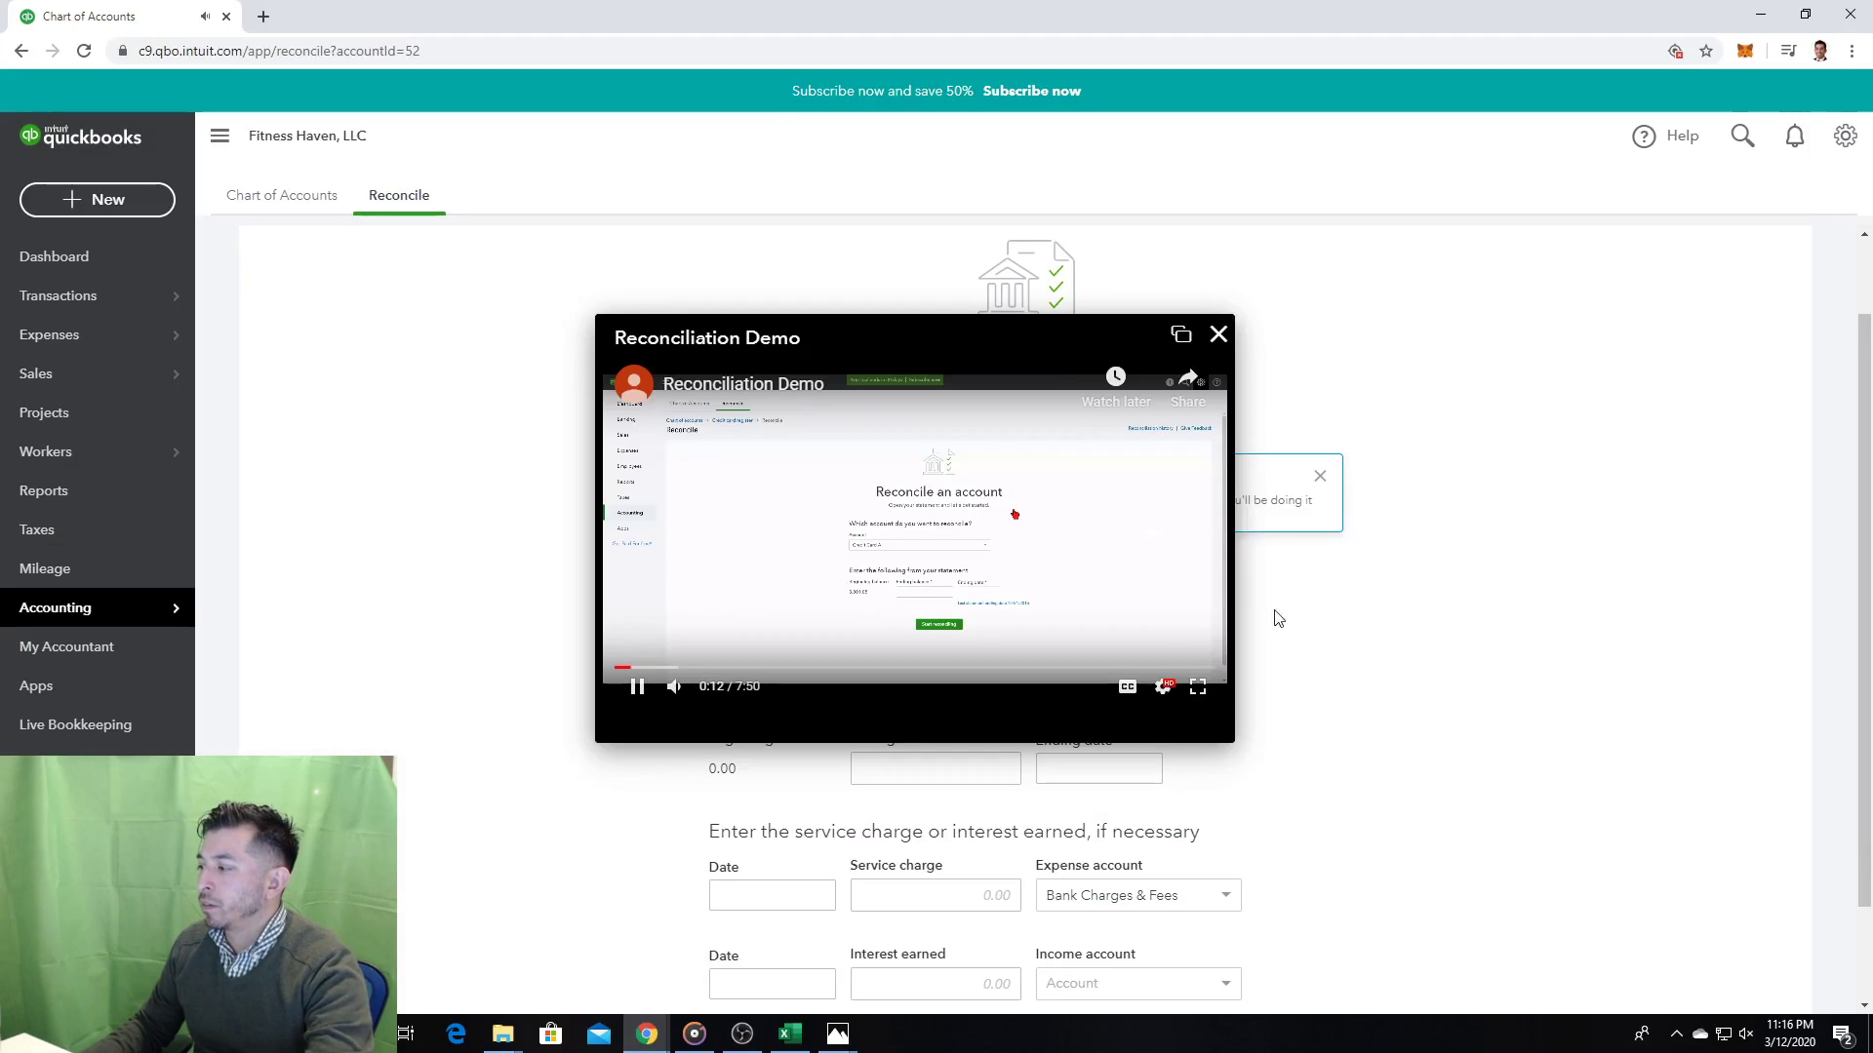
pyautogui.click(1745, 1032)
pyautogui.moveTo(1698, 987)
pyautogui.mouseDown()
pyautogui.moveTo(1717, 990)
pyautogui.moveTo(1679, 990)
pyautogui.mouseUp()
pyautogui.click(651, 675)
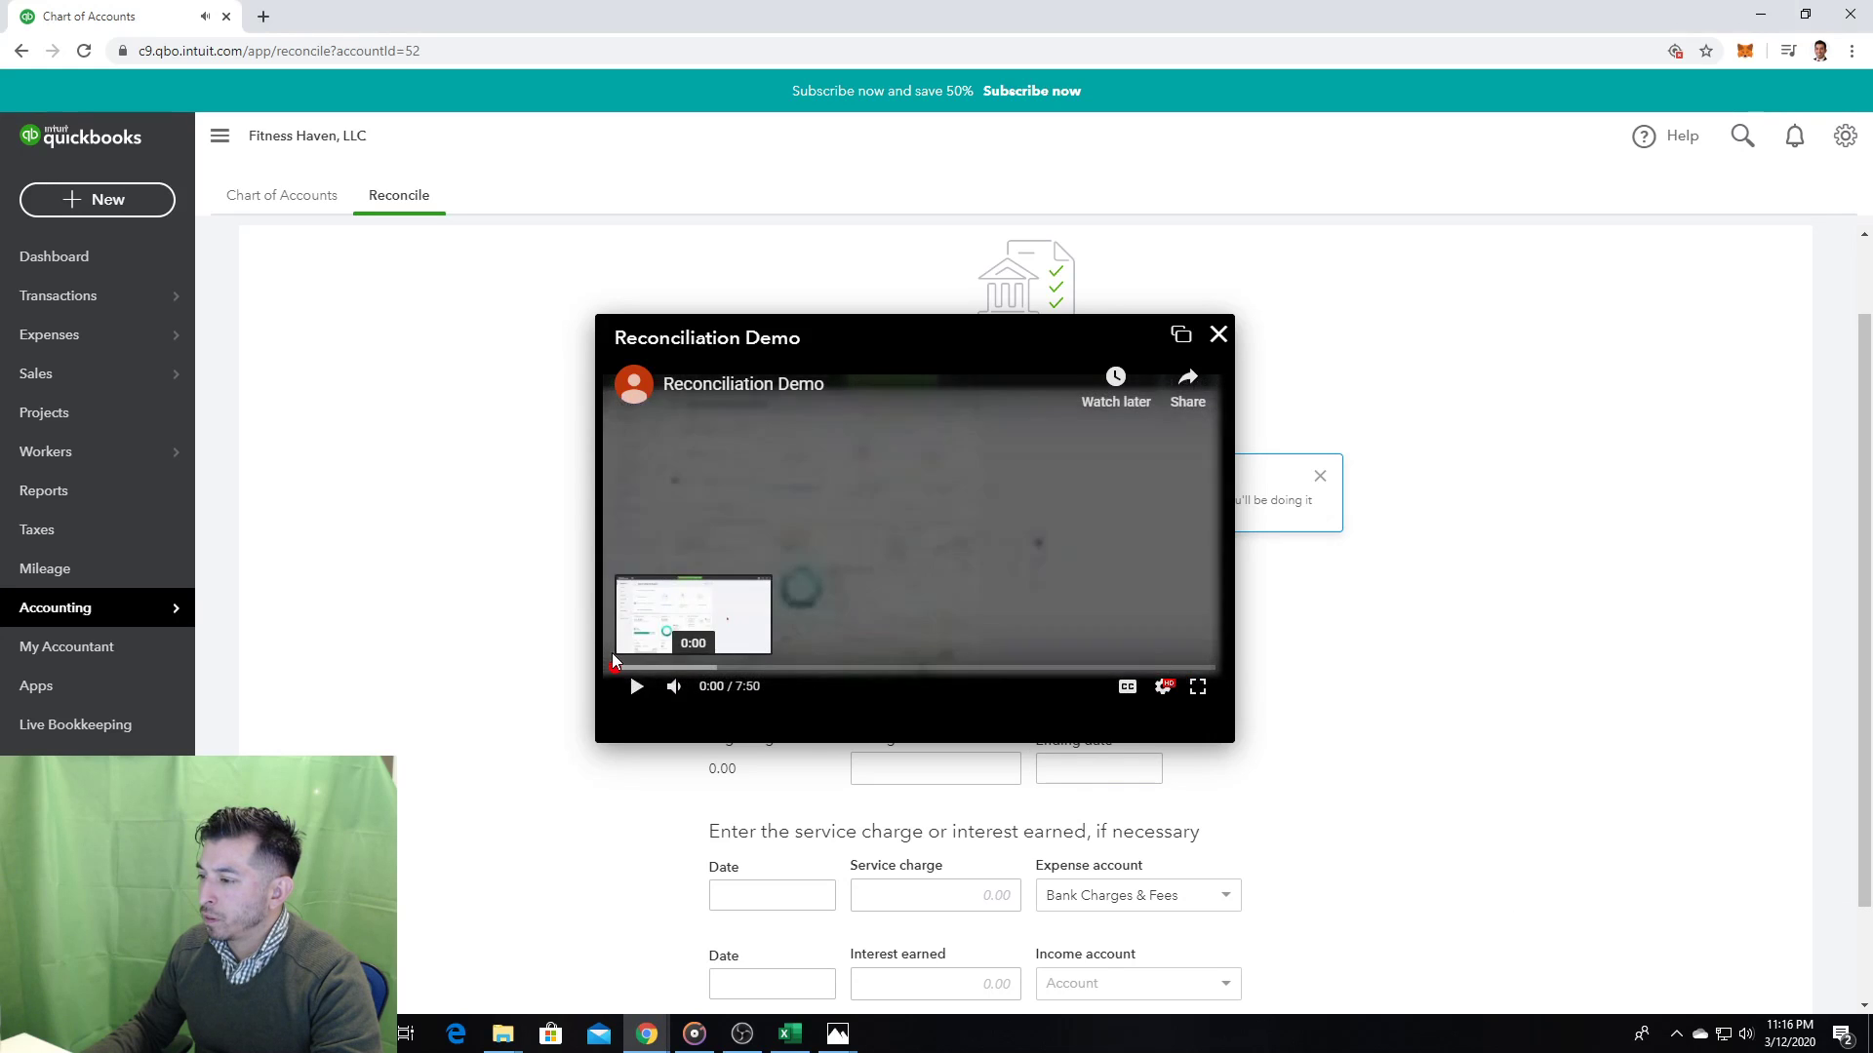
pyautogui.click(1197, 686)
pyautogui.press('space')
pyautogui.press('space')
pyautogui.press('space')
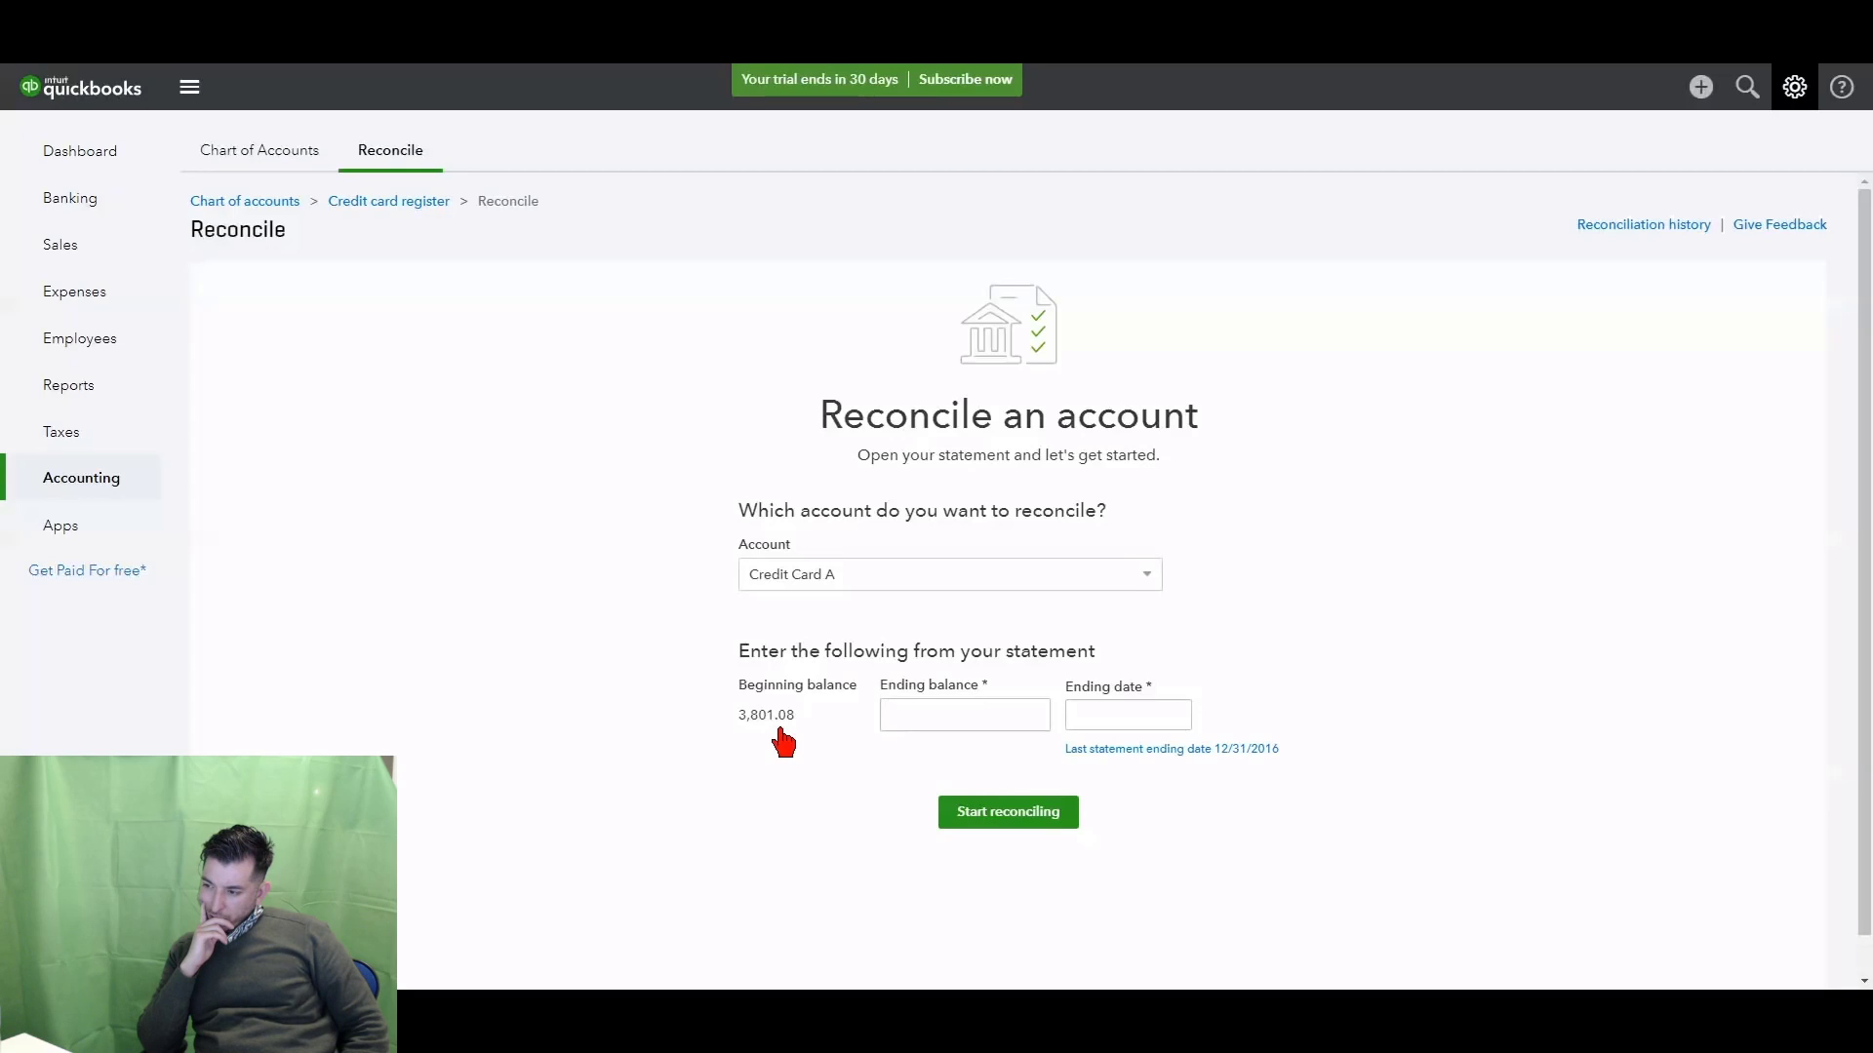
pyautogui.click(965, 711)
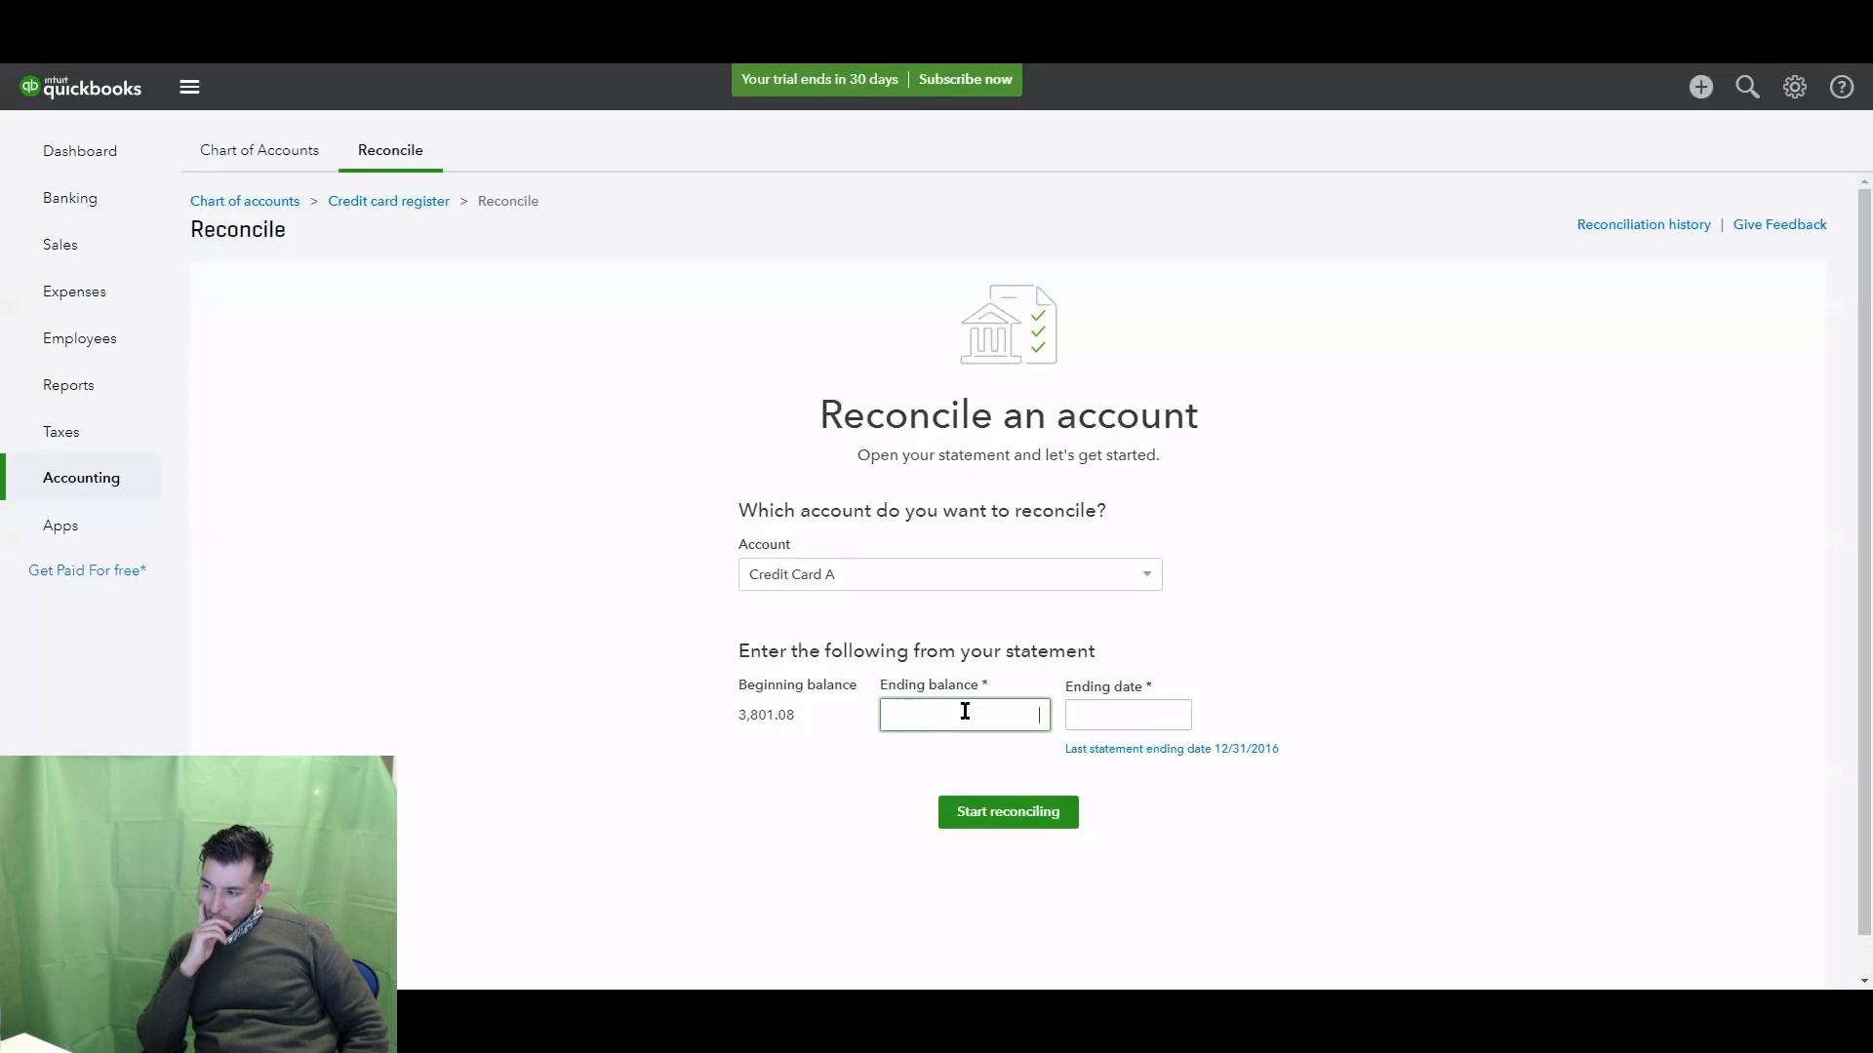
pyautogui.write('1045.18')
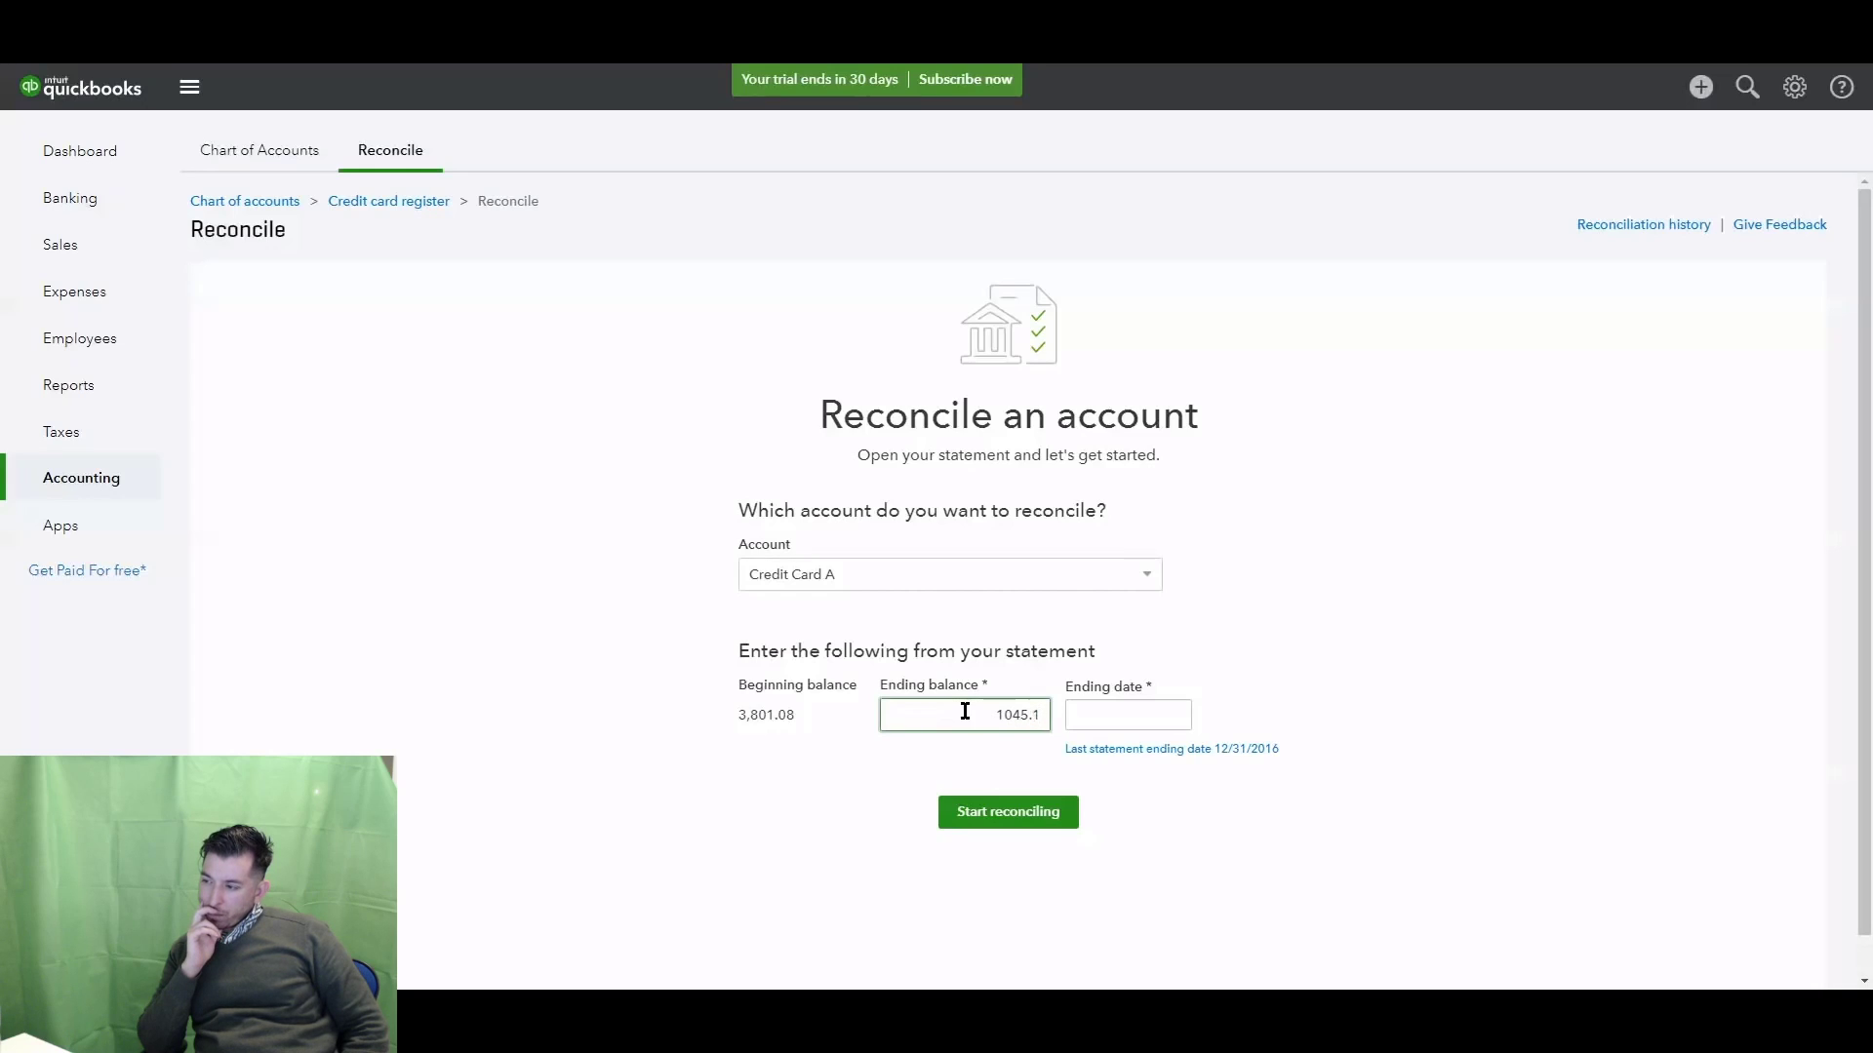
pyautogui.click(1174, 714)
pyautogui.click(1089, 470)
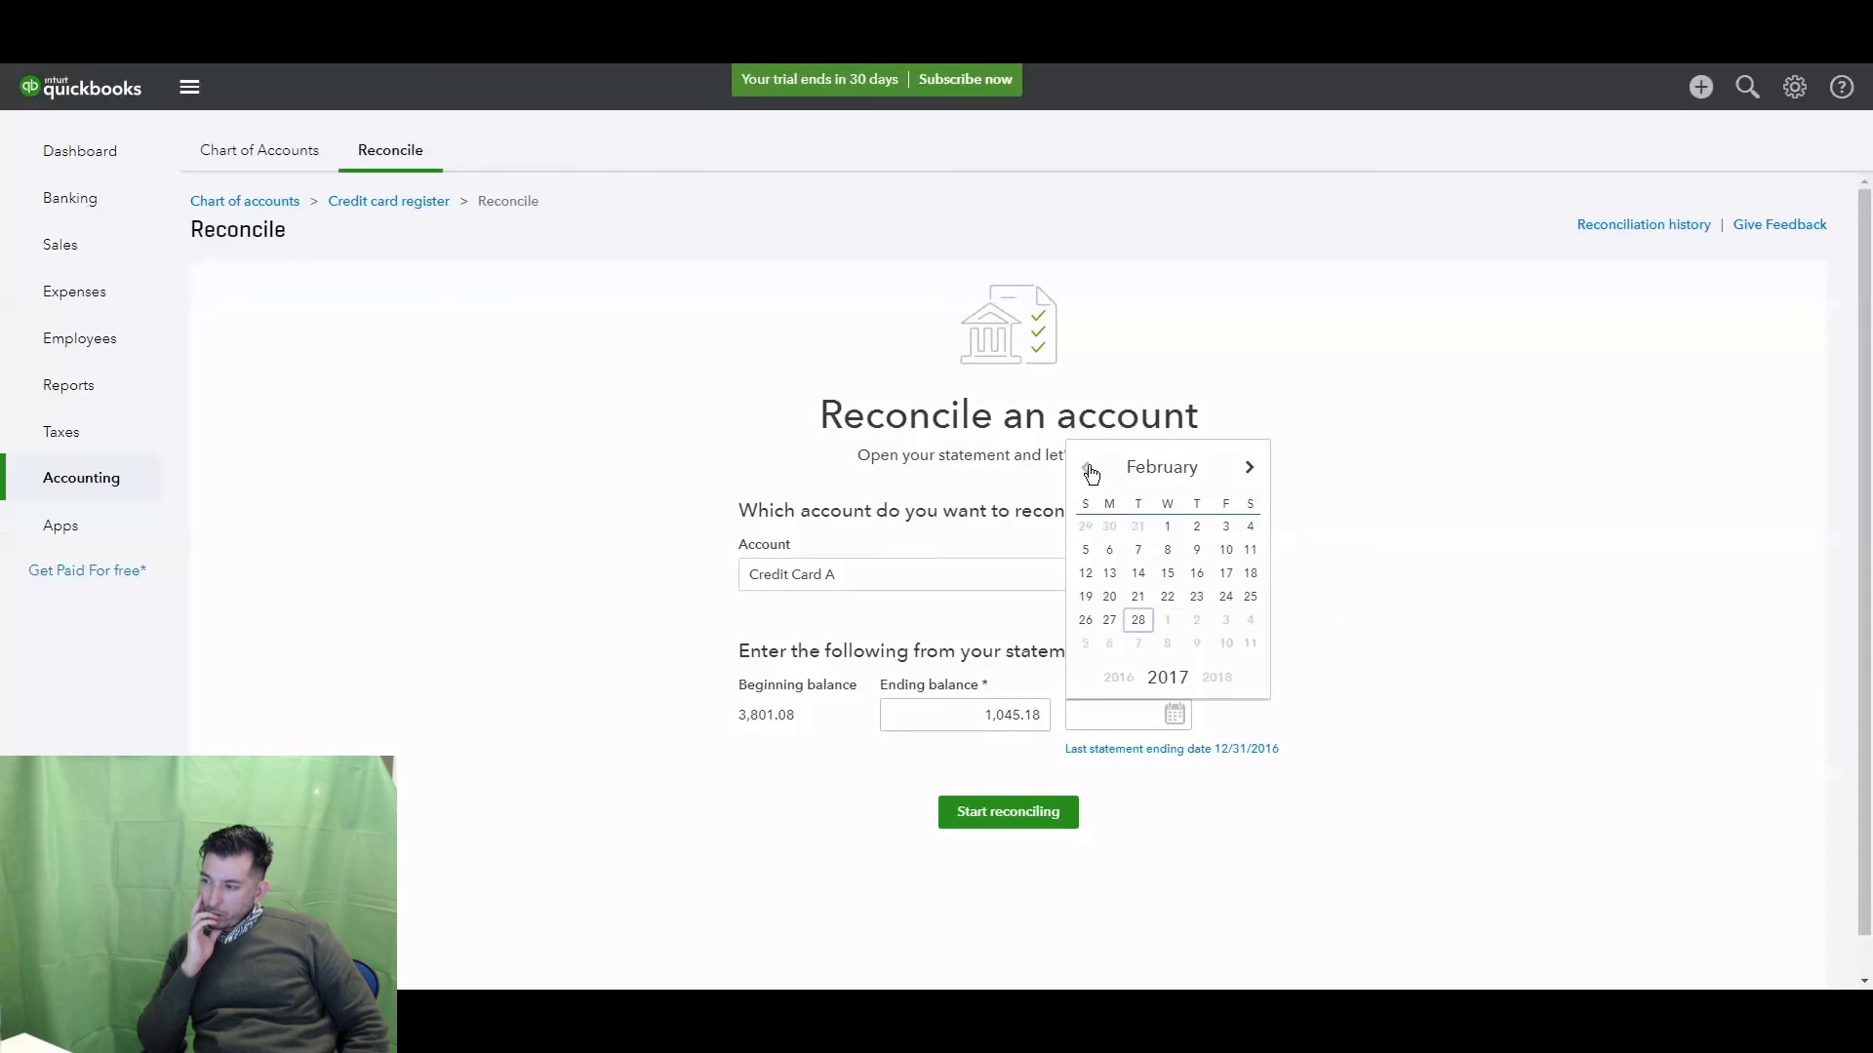
pyautogui.click(1088, 470)
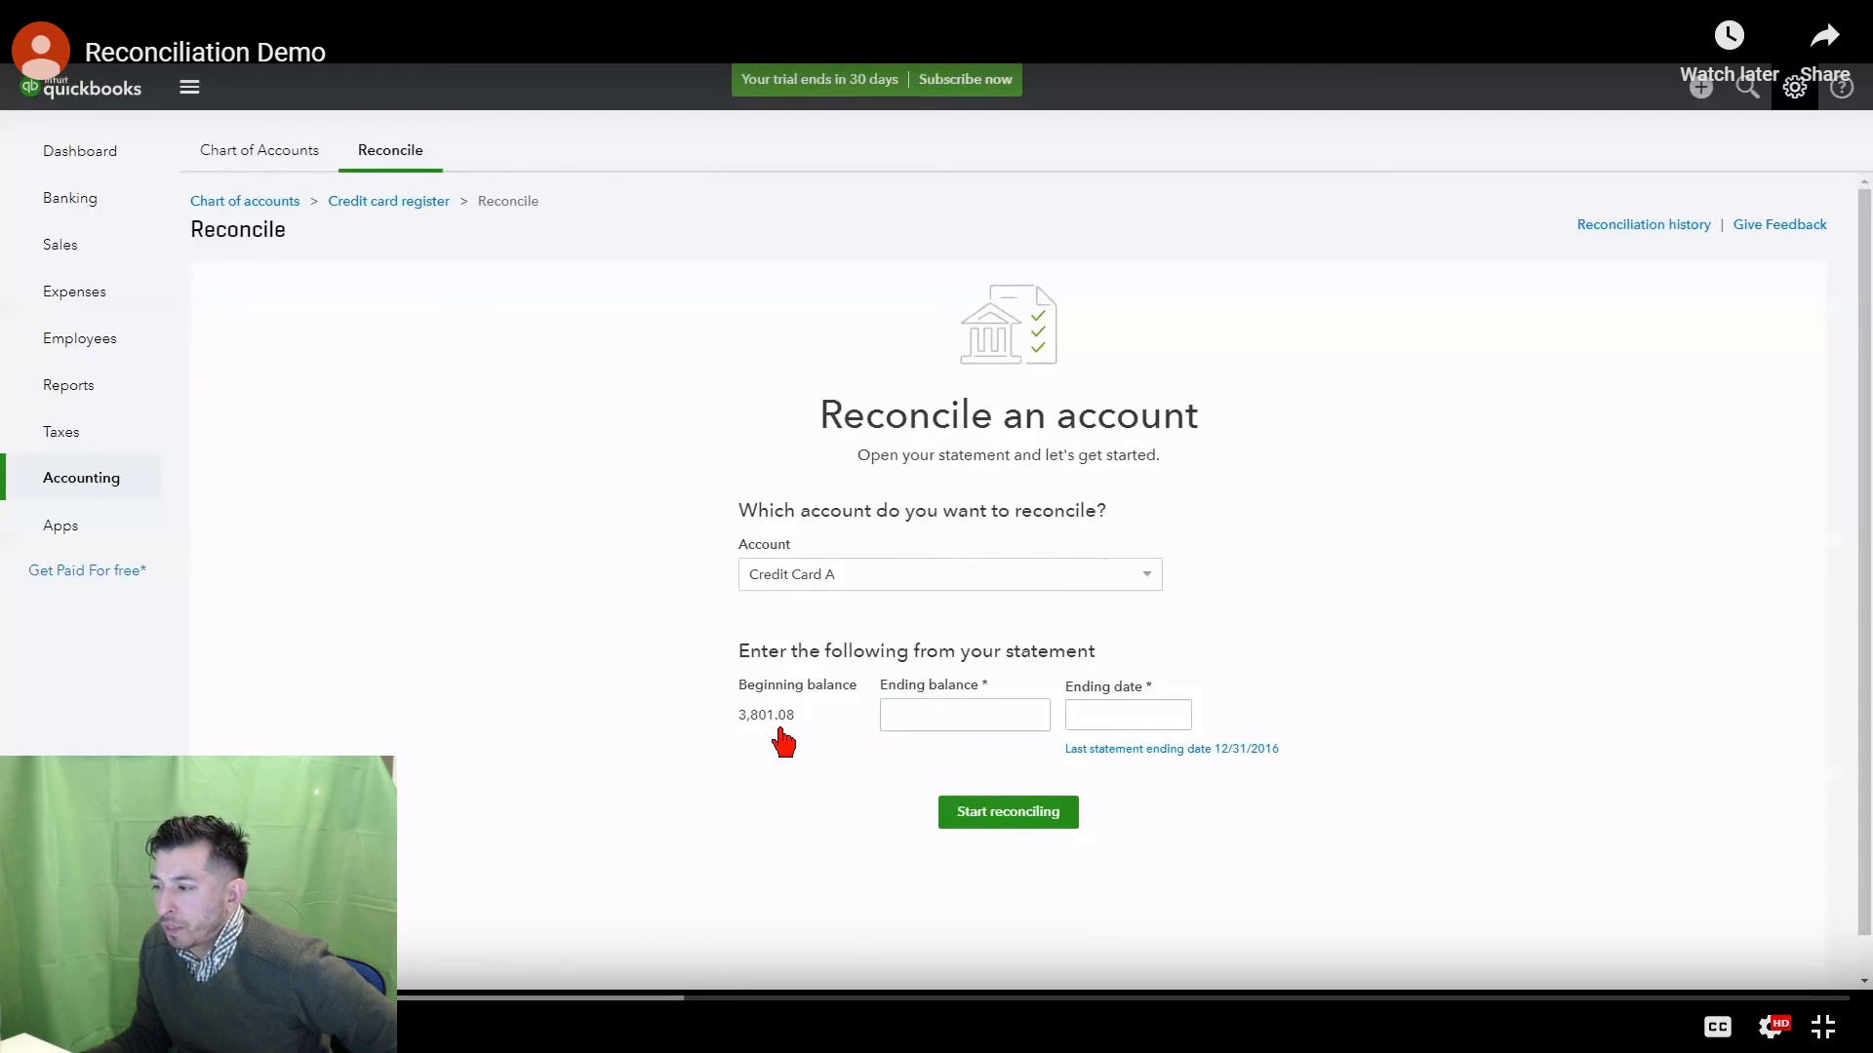
pyautogui.click(965, 712)
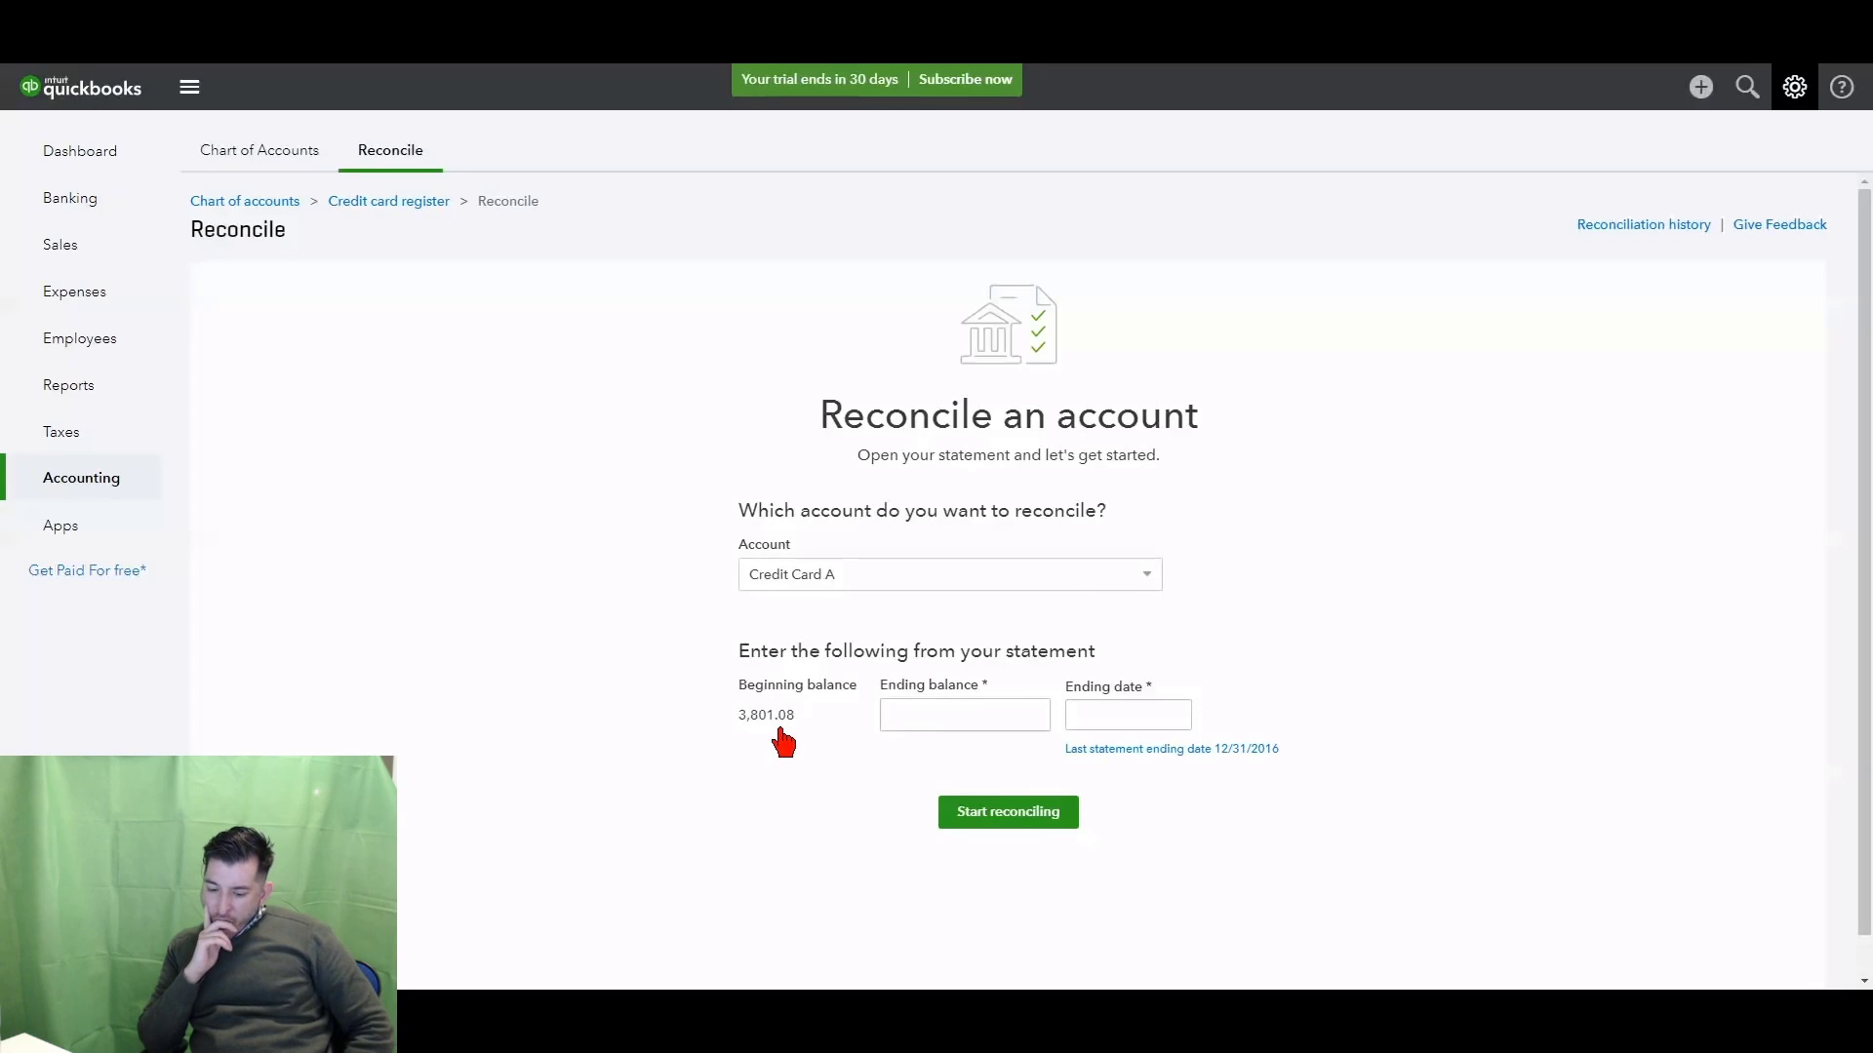
pyautogui.click(965, 713)
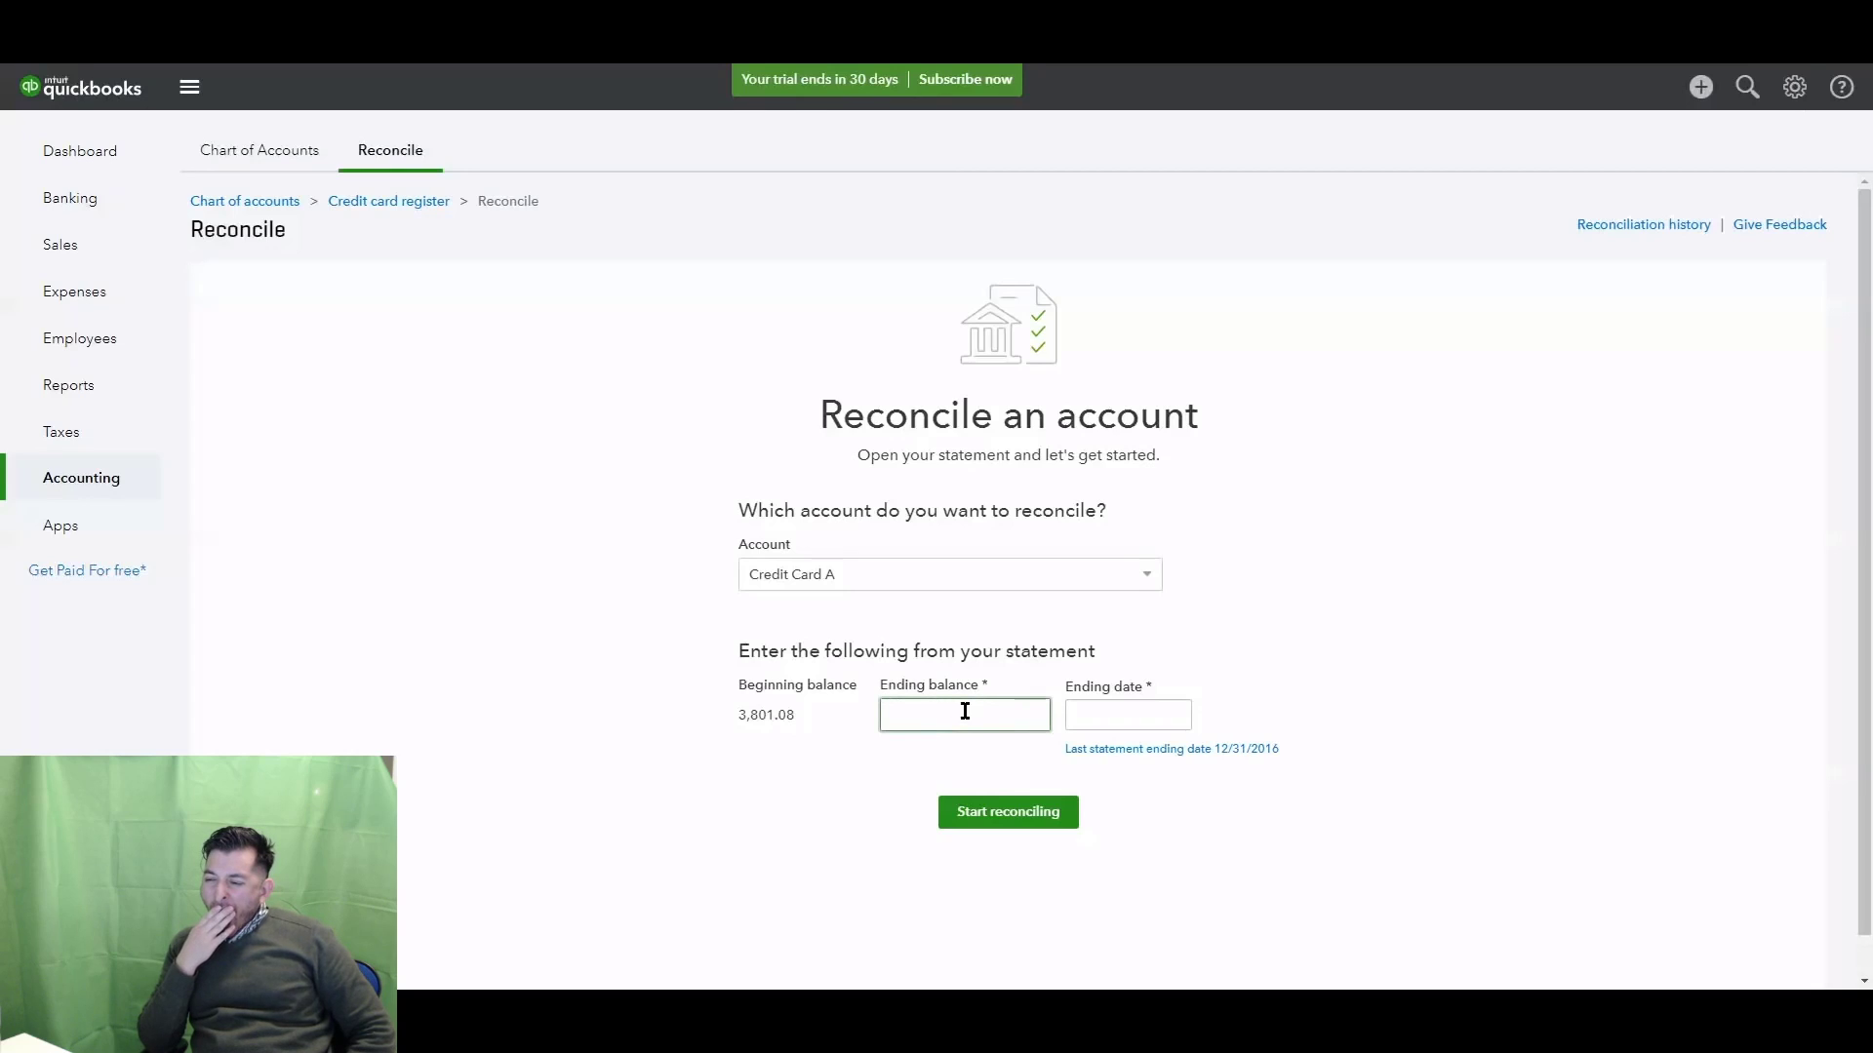
pyautogui.write('1045.18')
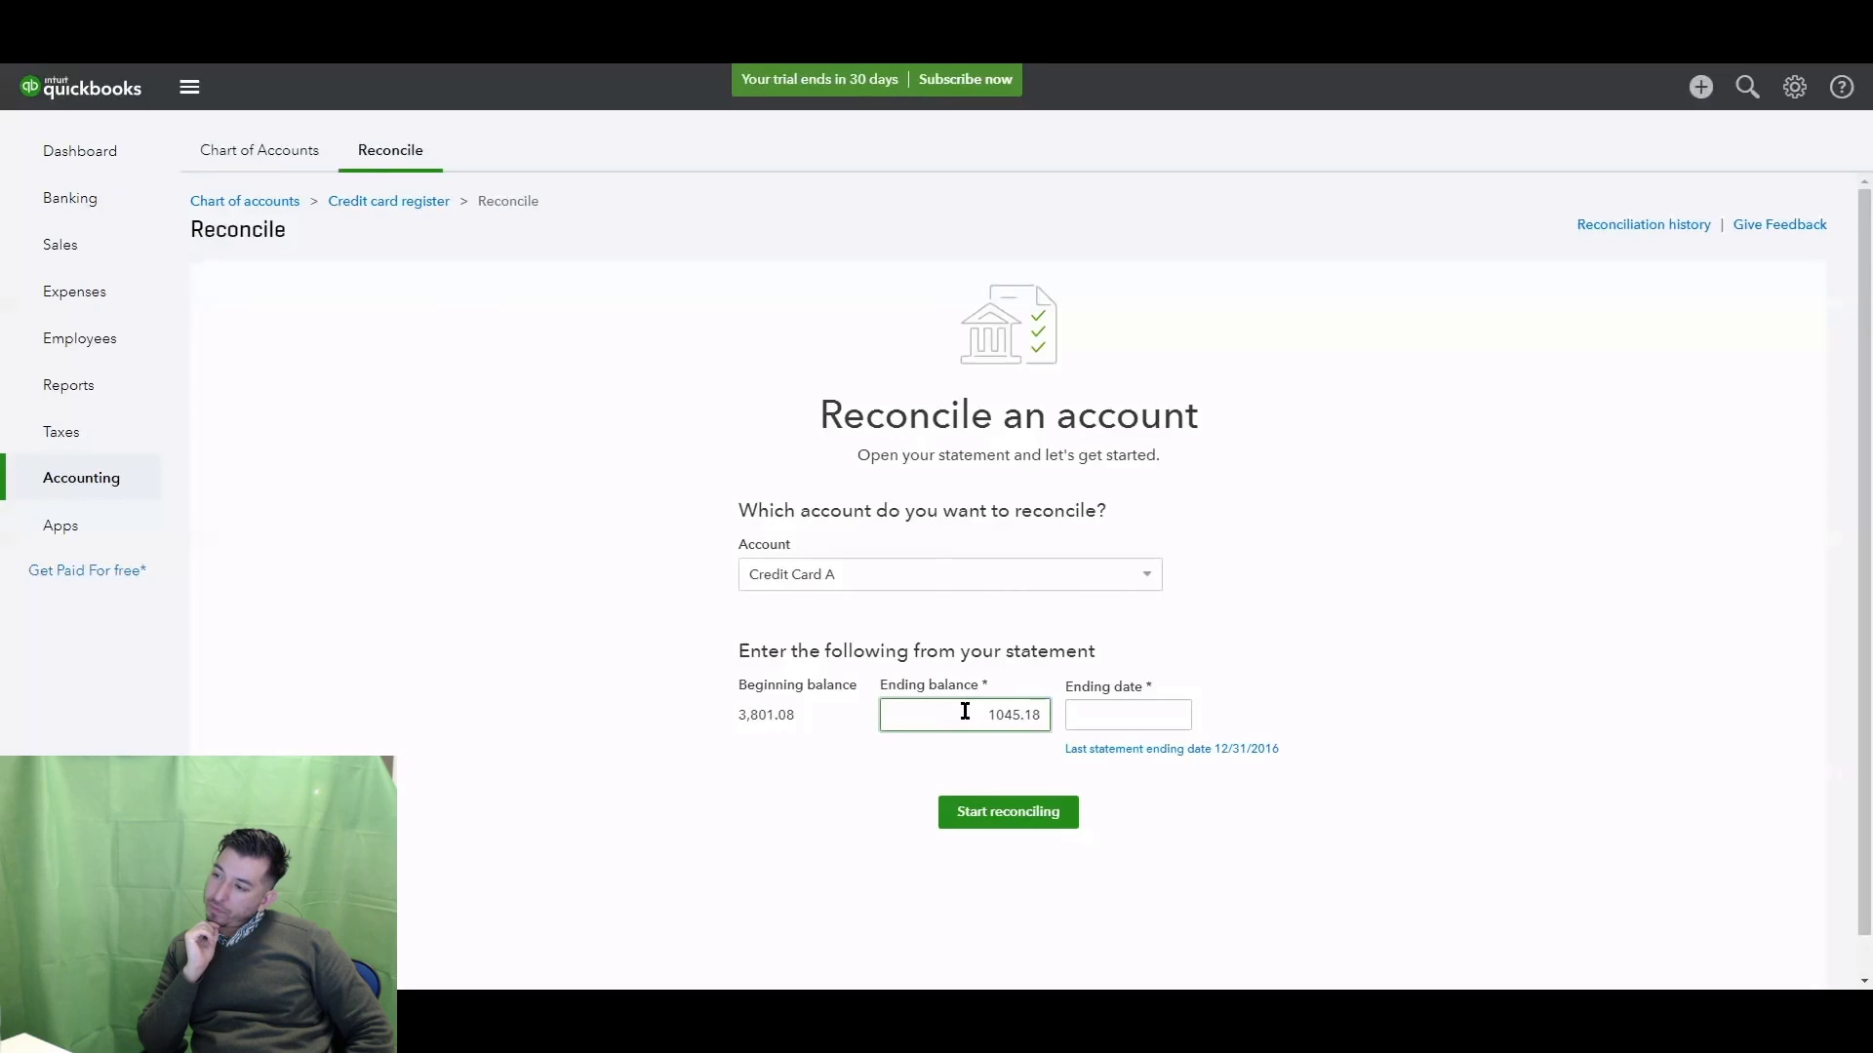
pyautogui.click(1175, 716)
pyautogui.click(1085, 467)
pyautogui.click(1086, 468)
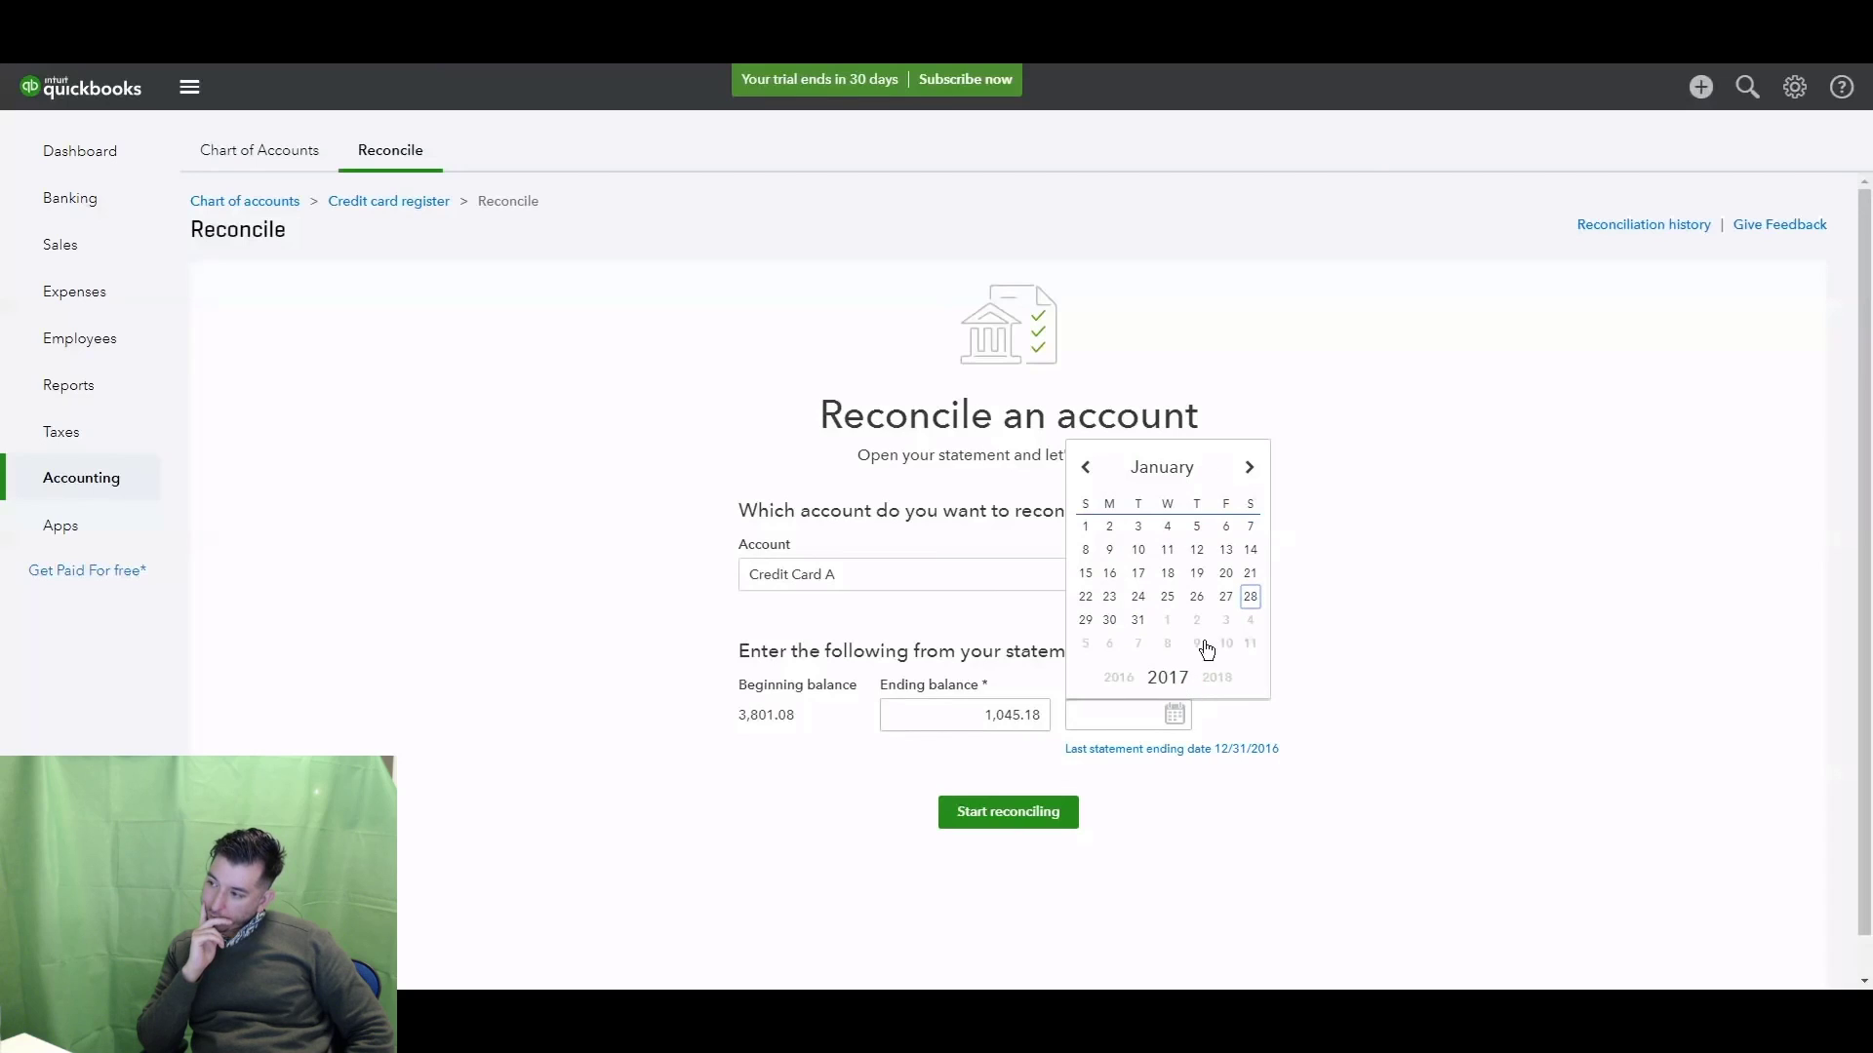
pyautogui.click(1138, 621)
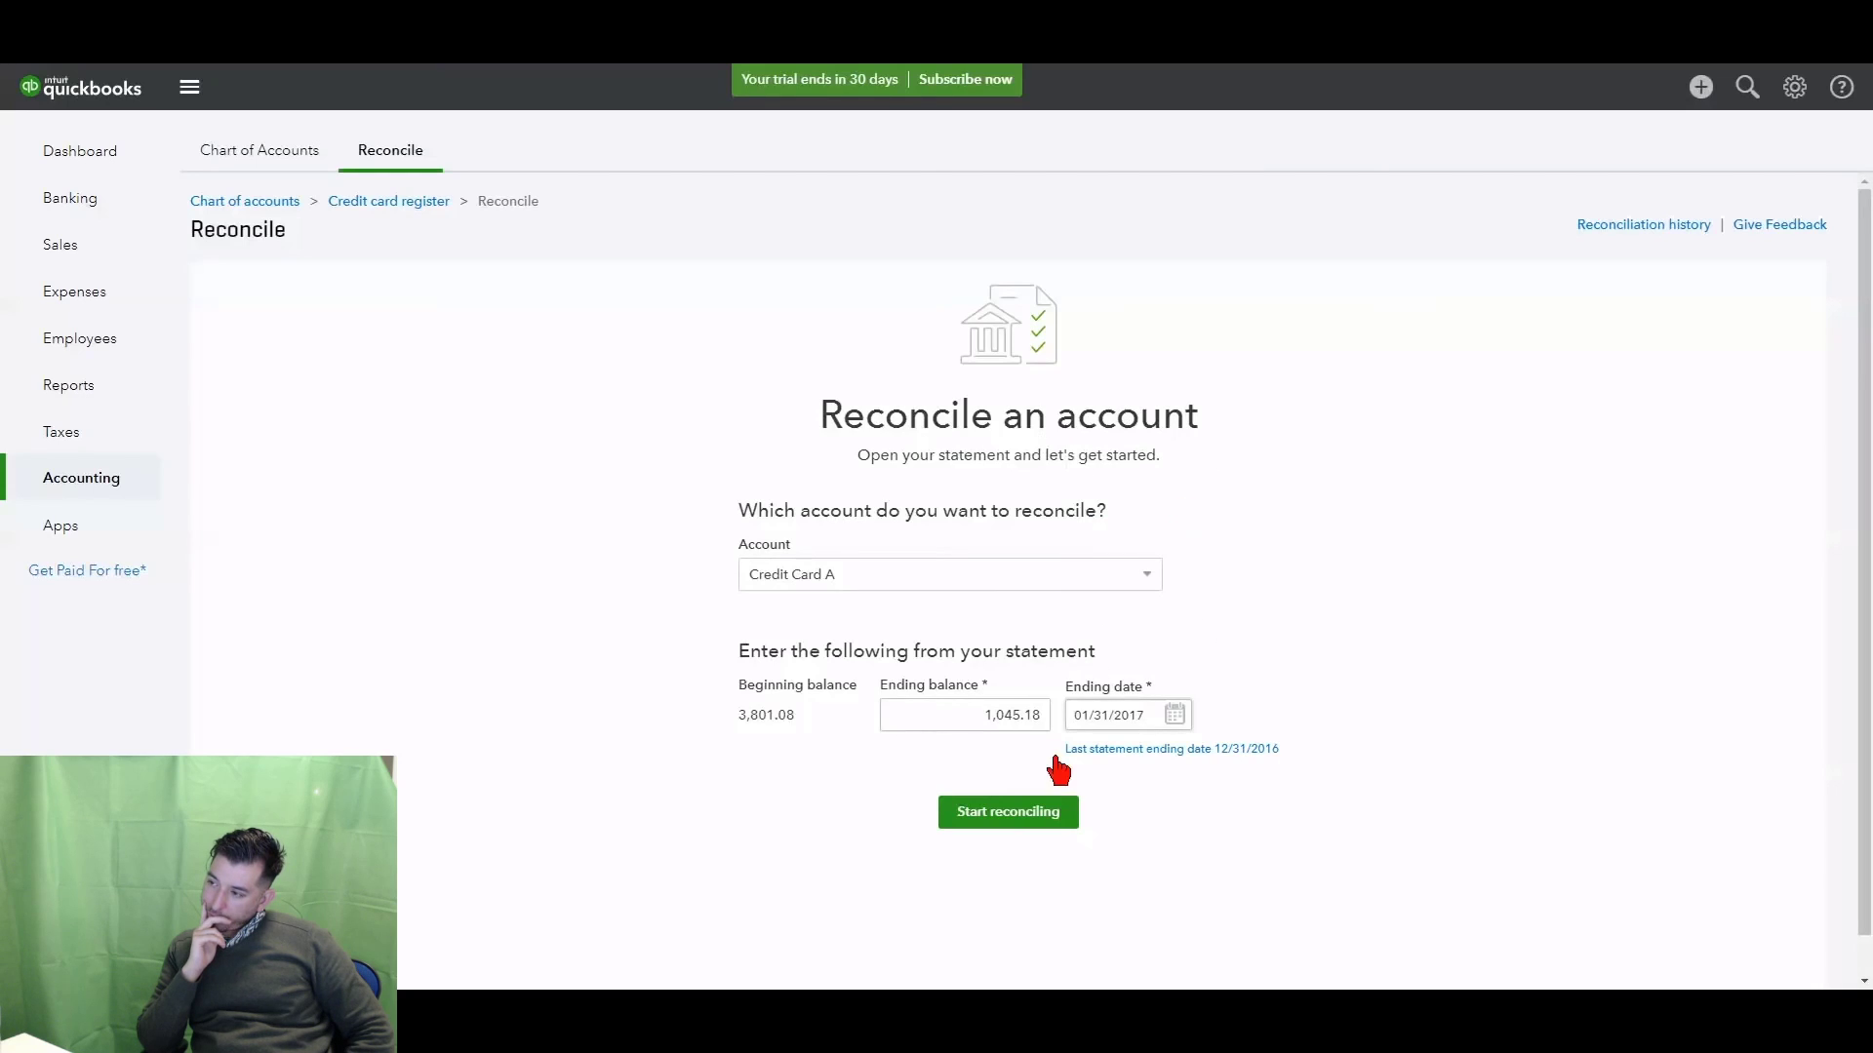
pyautogui.click(1008, 822)
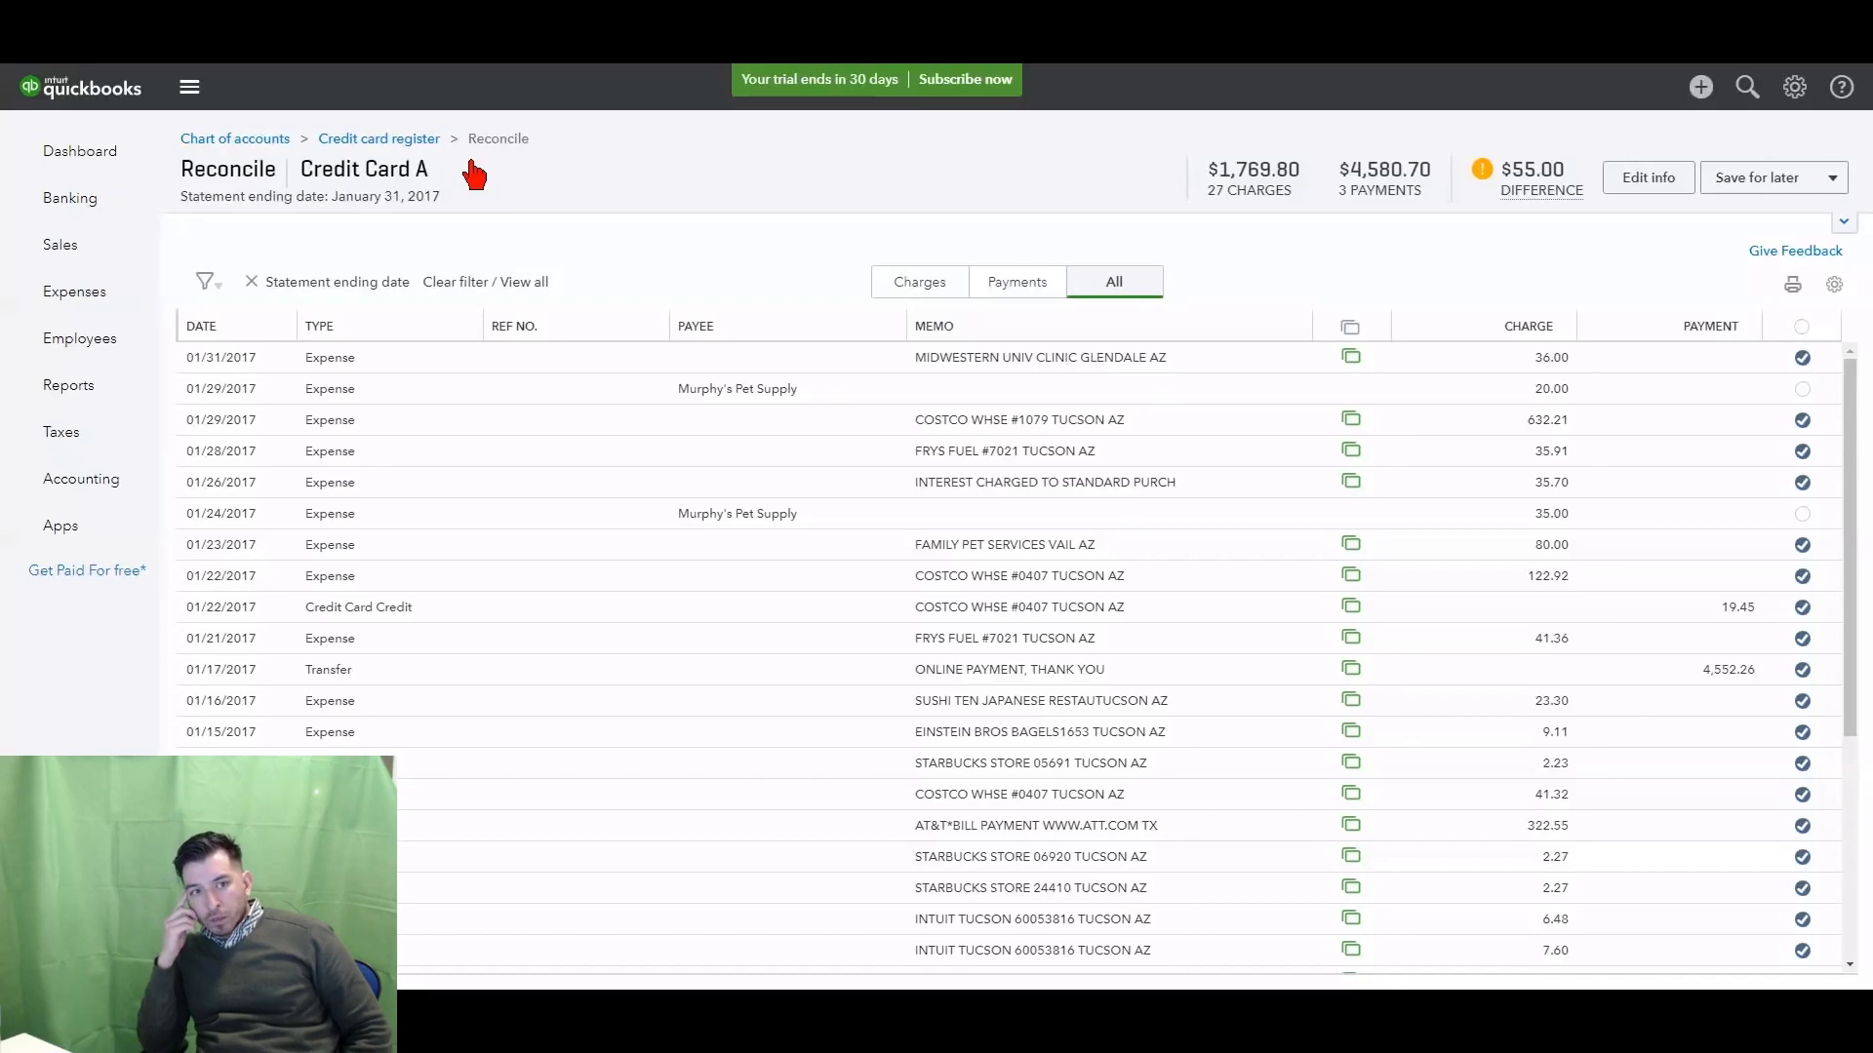
# Step: Examine the filter options of Credit Card A's reconciliation, view its payments and charges separately, and return to all transactions
pyautogui.click(208, 284)
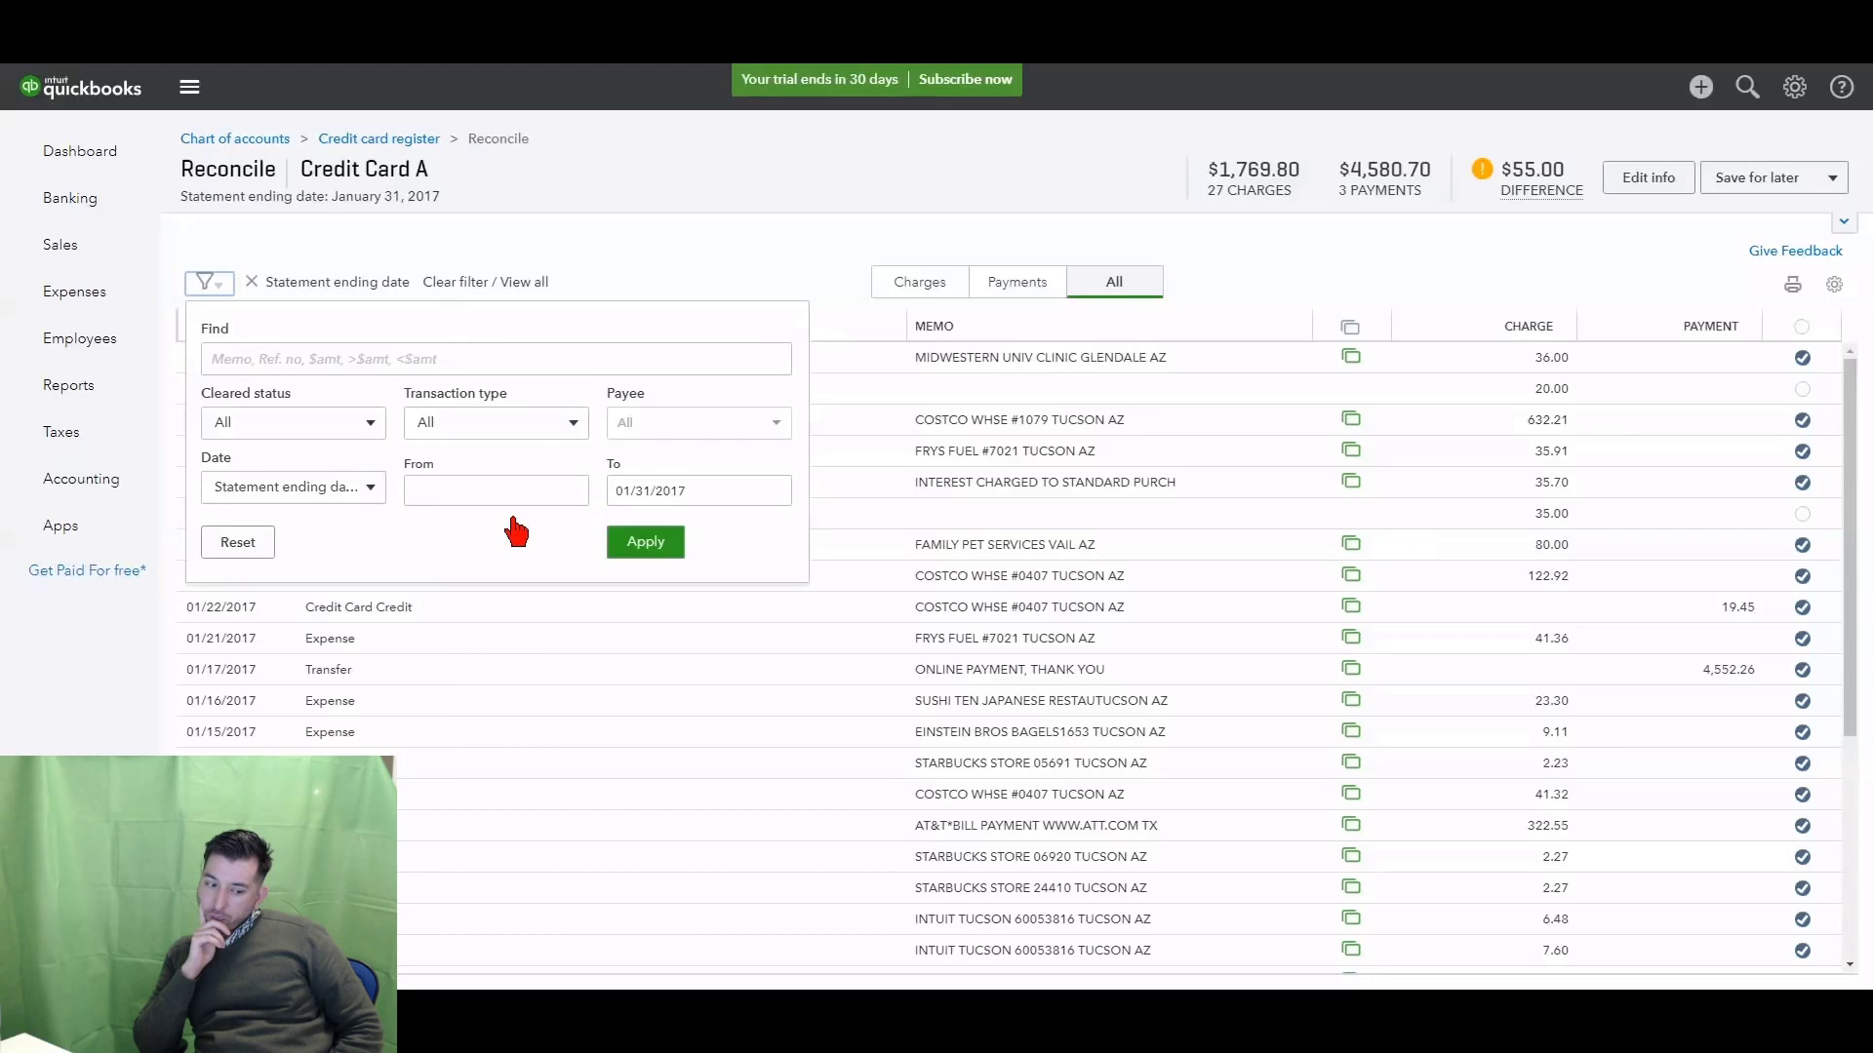
pyautogui.click(675, 245)
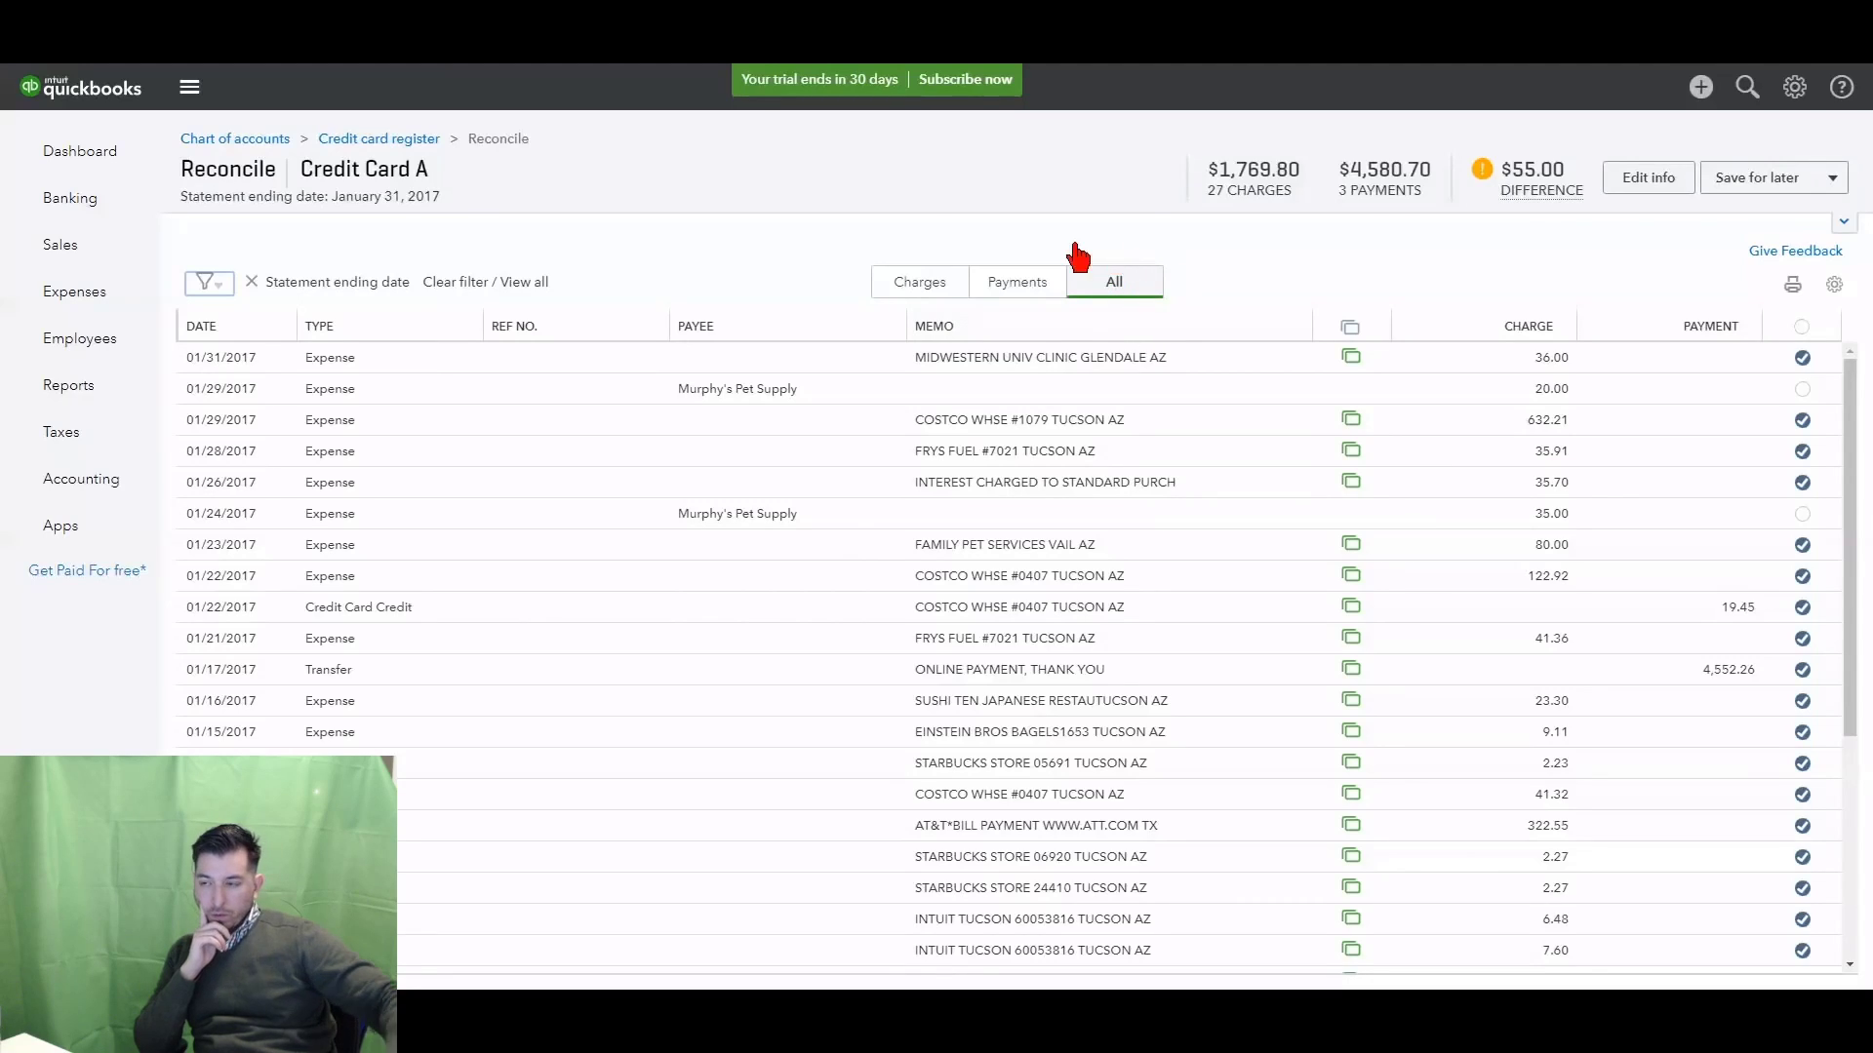
pyautogui.click(1014, 290)
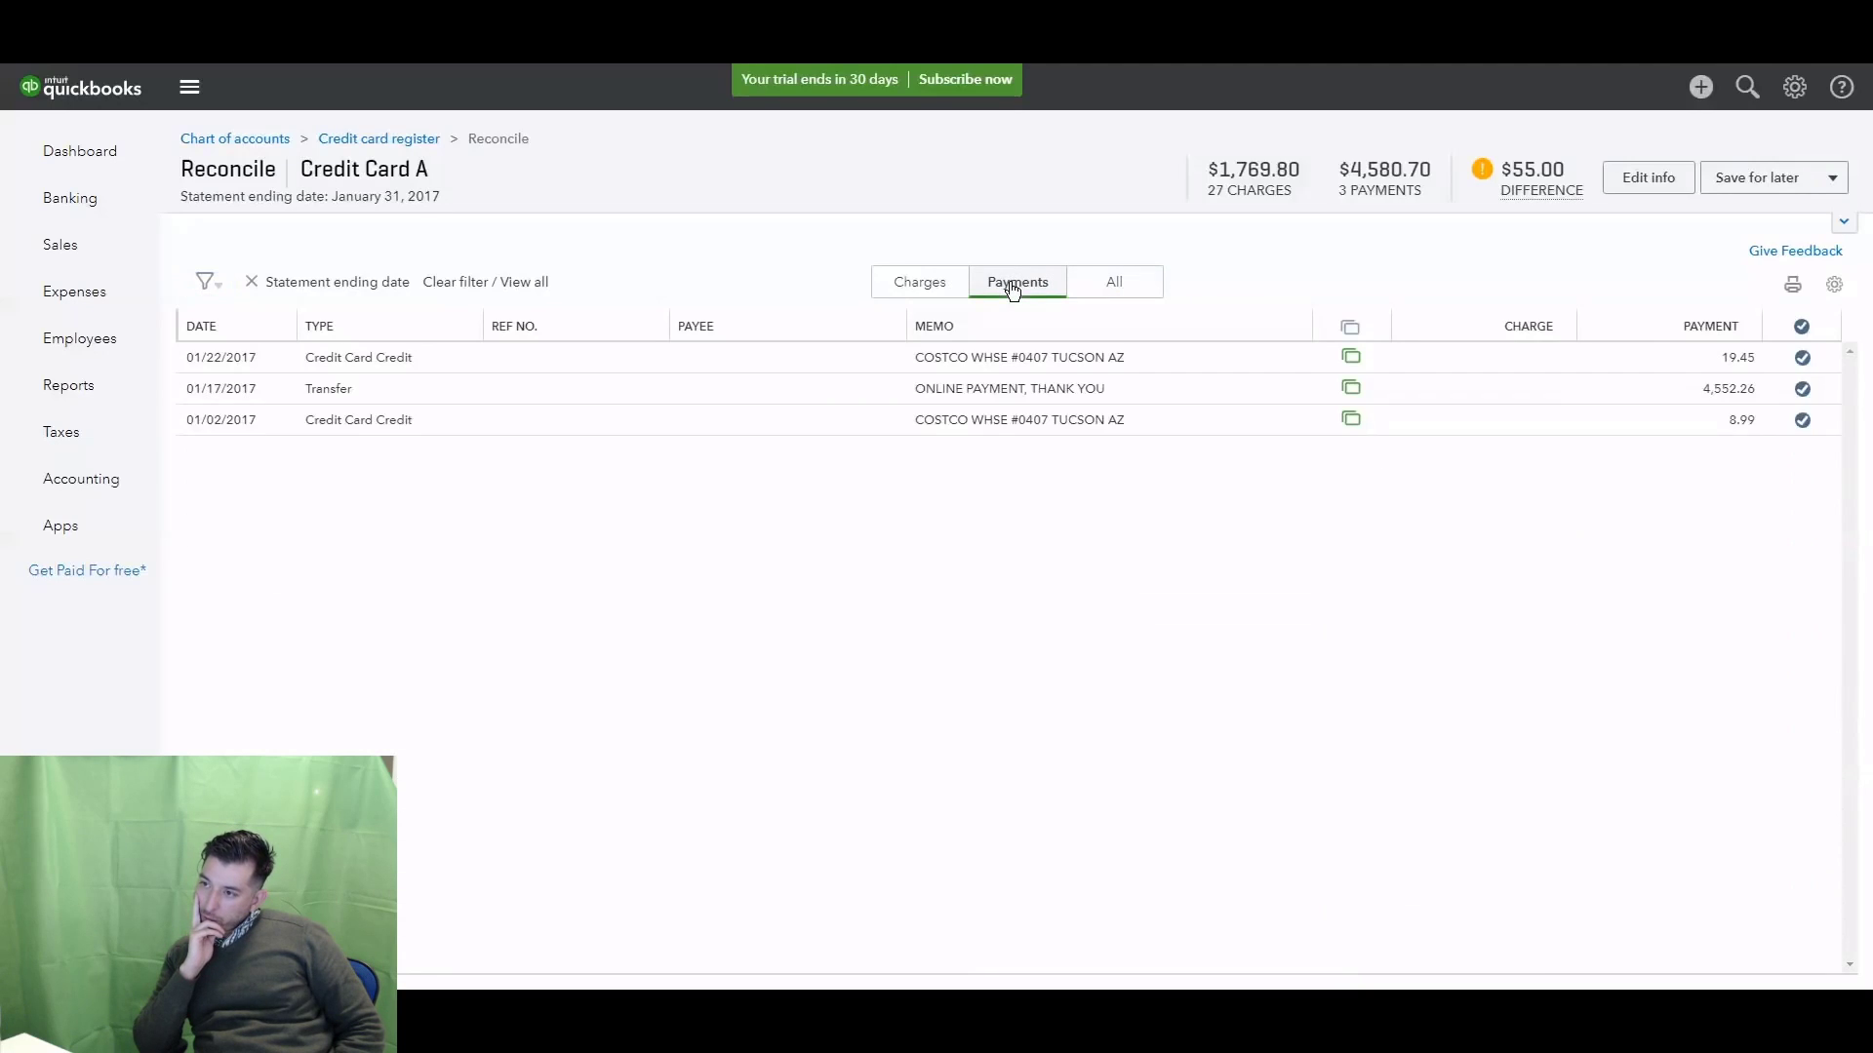
pyautogui.click(903, 287)
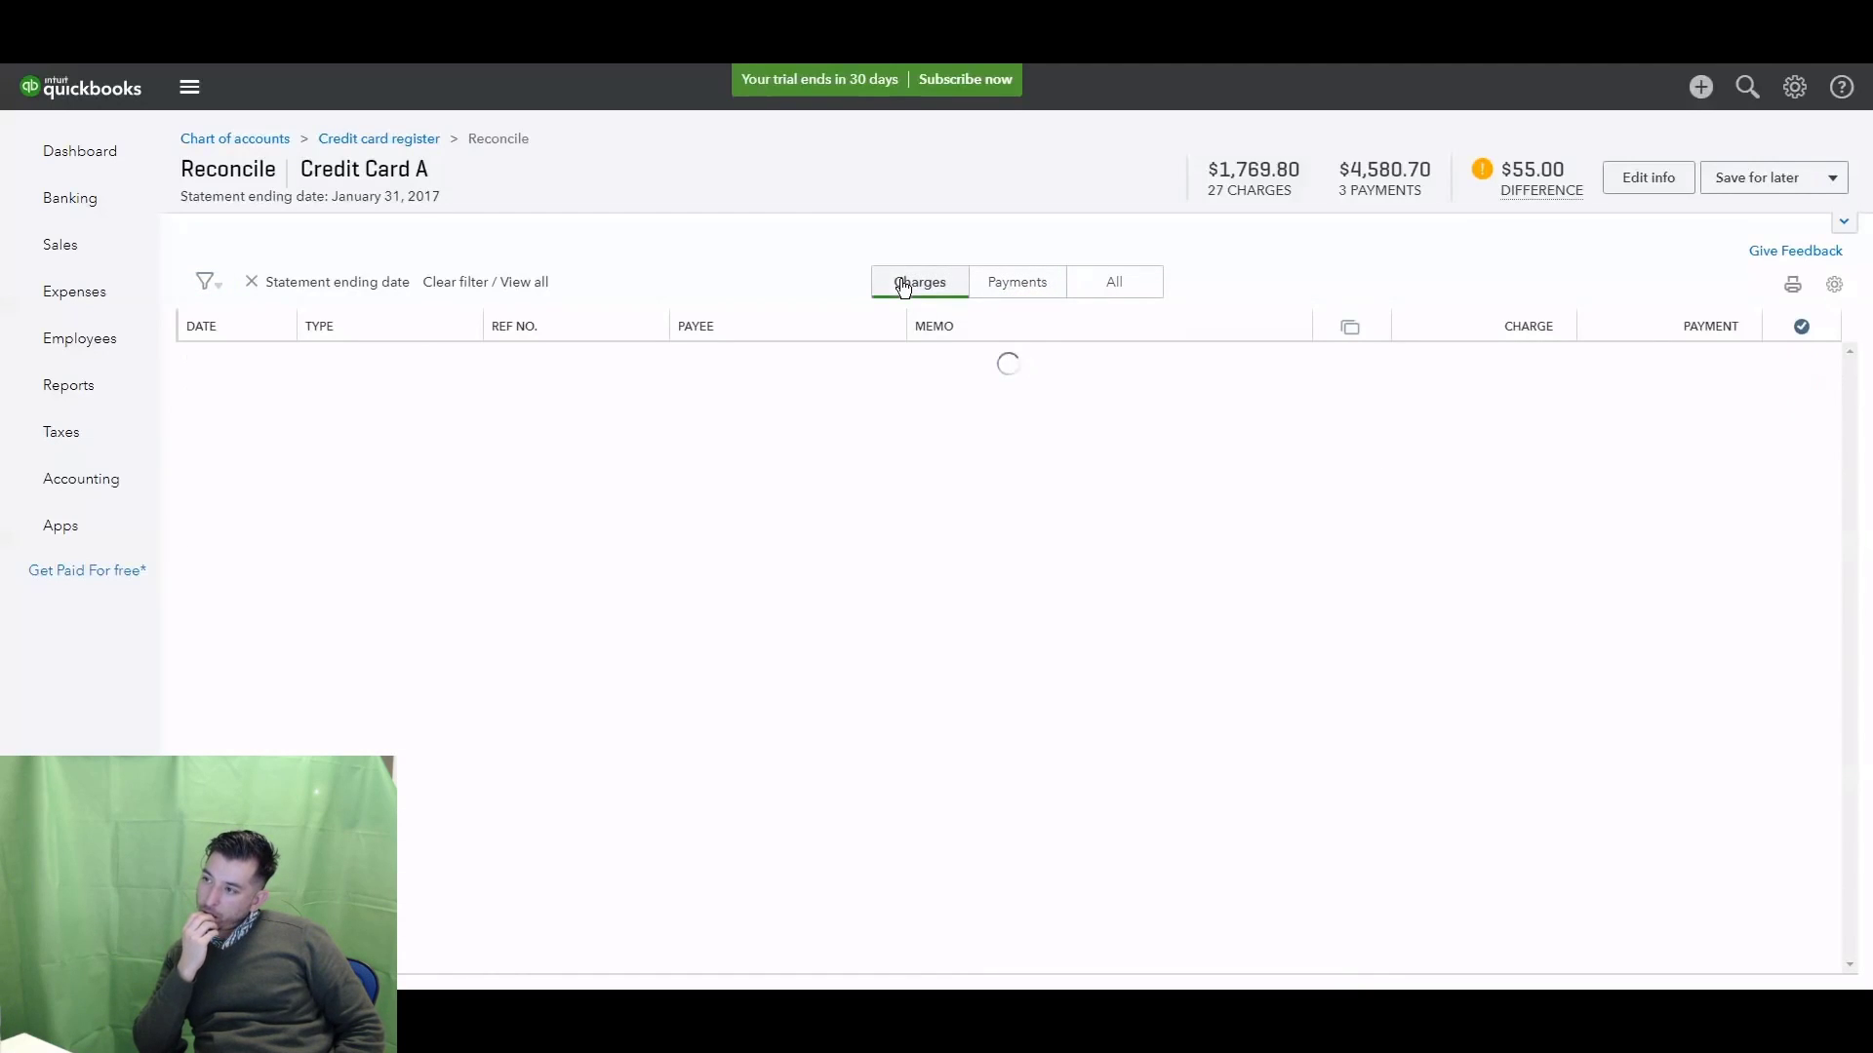
pyautogui.click(1117, 293)
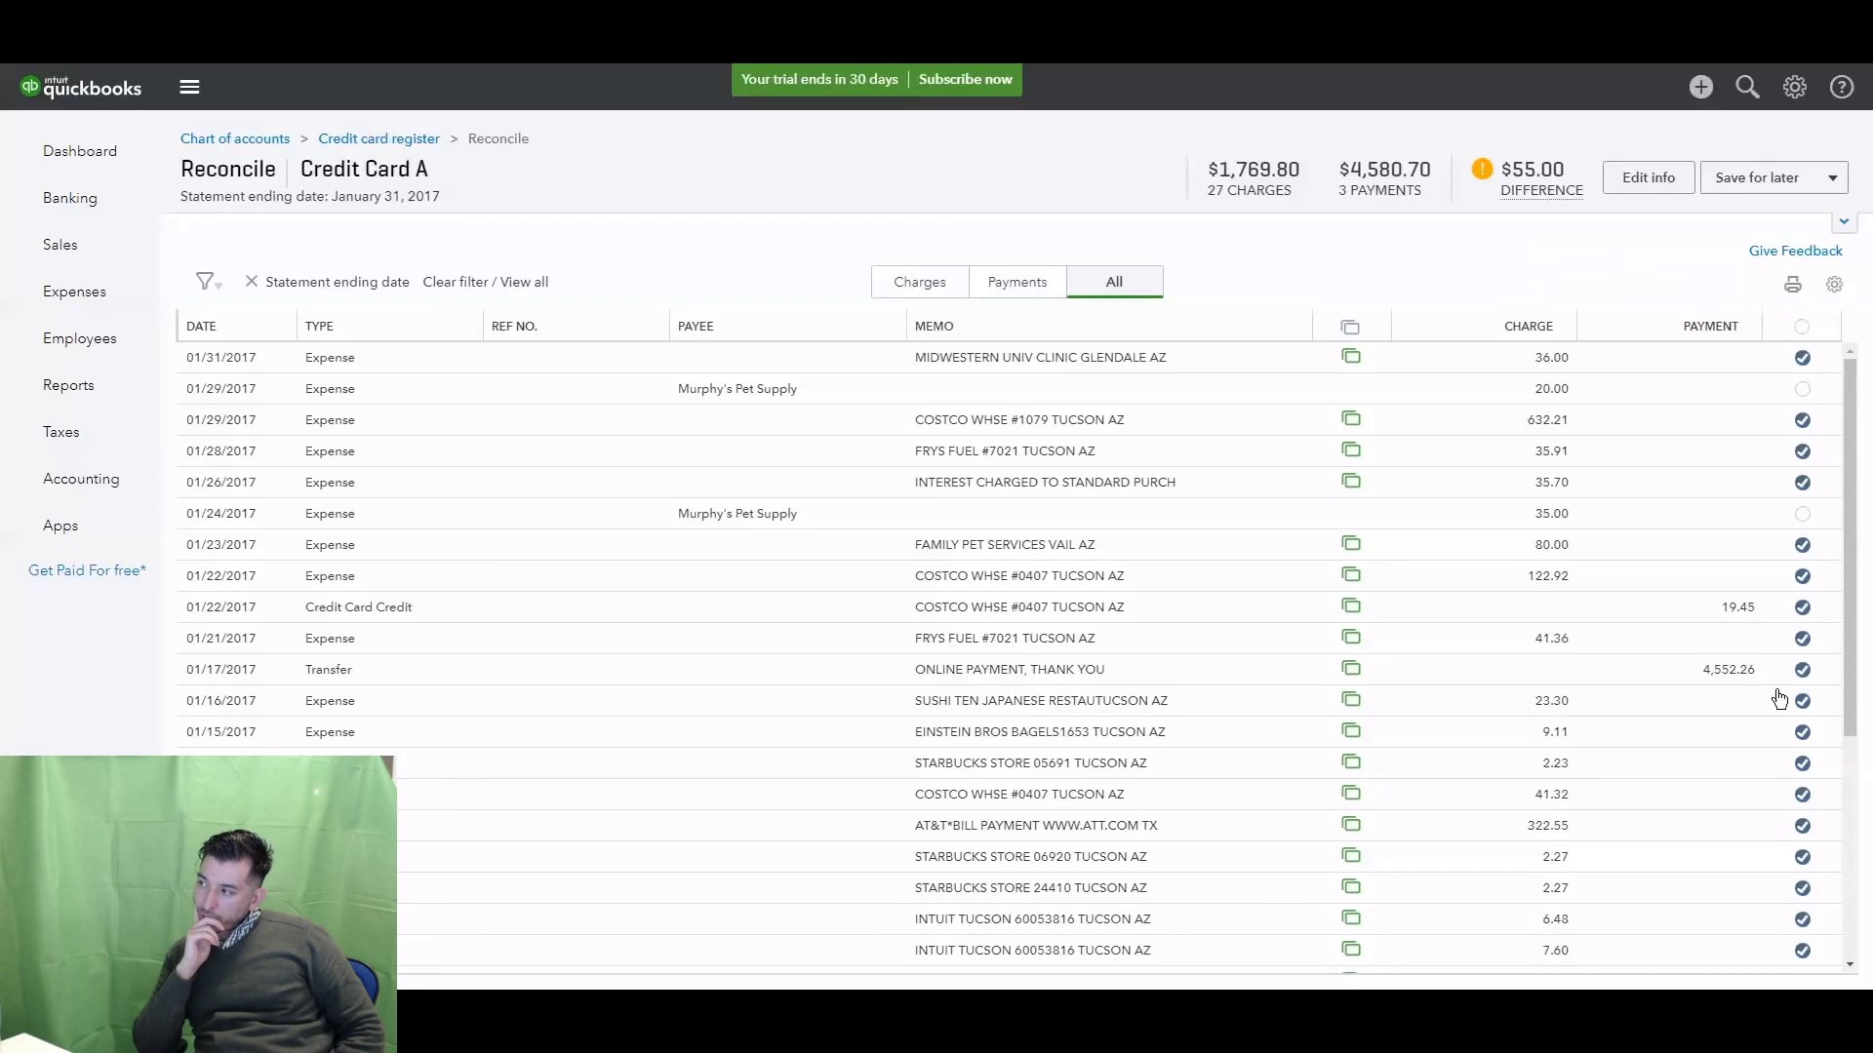
# Step: Unmark the 01/29/2017 Costco charge of 632.21 and mark it as cleared again to check its effect on the difference
pyautogui.moveTo(1553, 193)
pyautogui.click(1801, 423)
pyautogui.click(1802, 422)
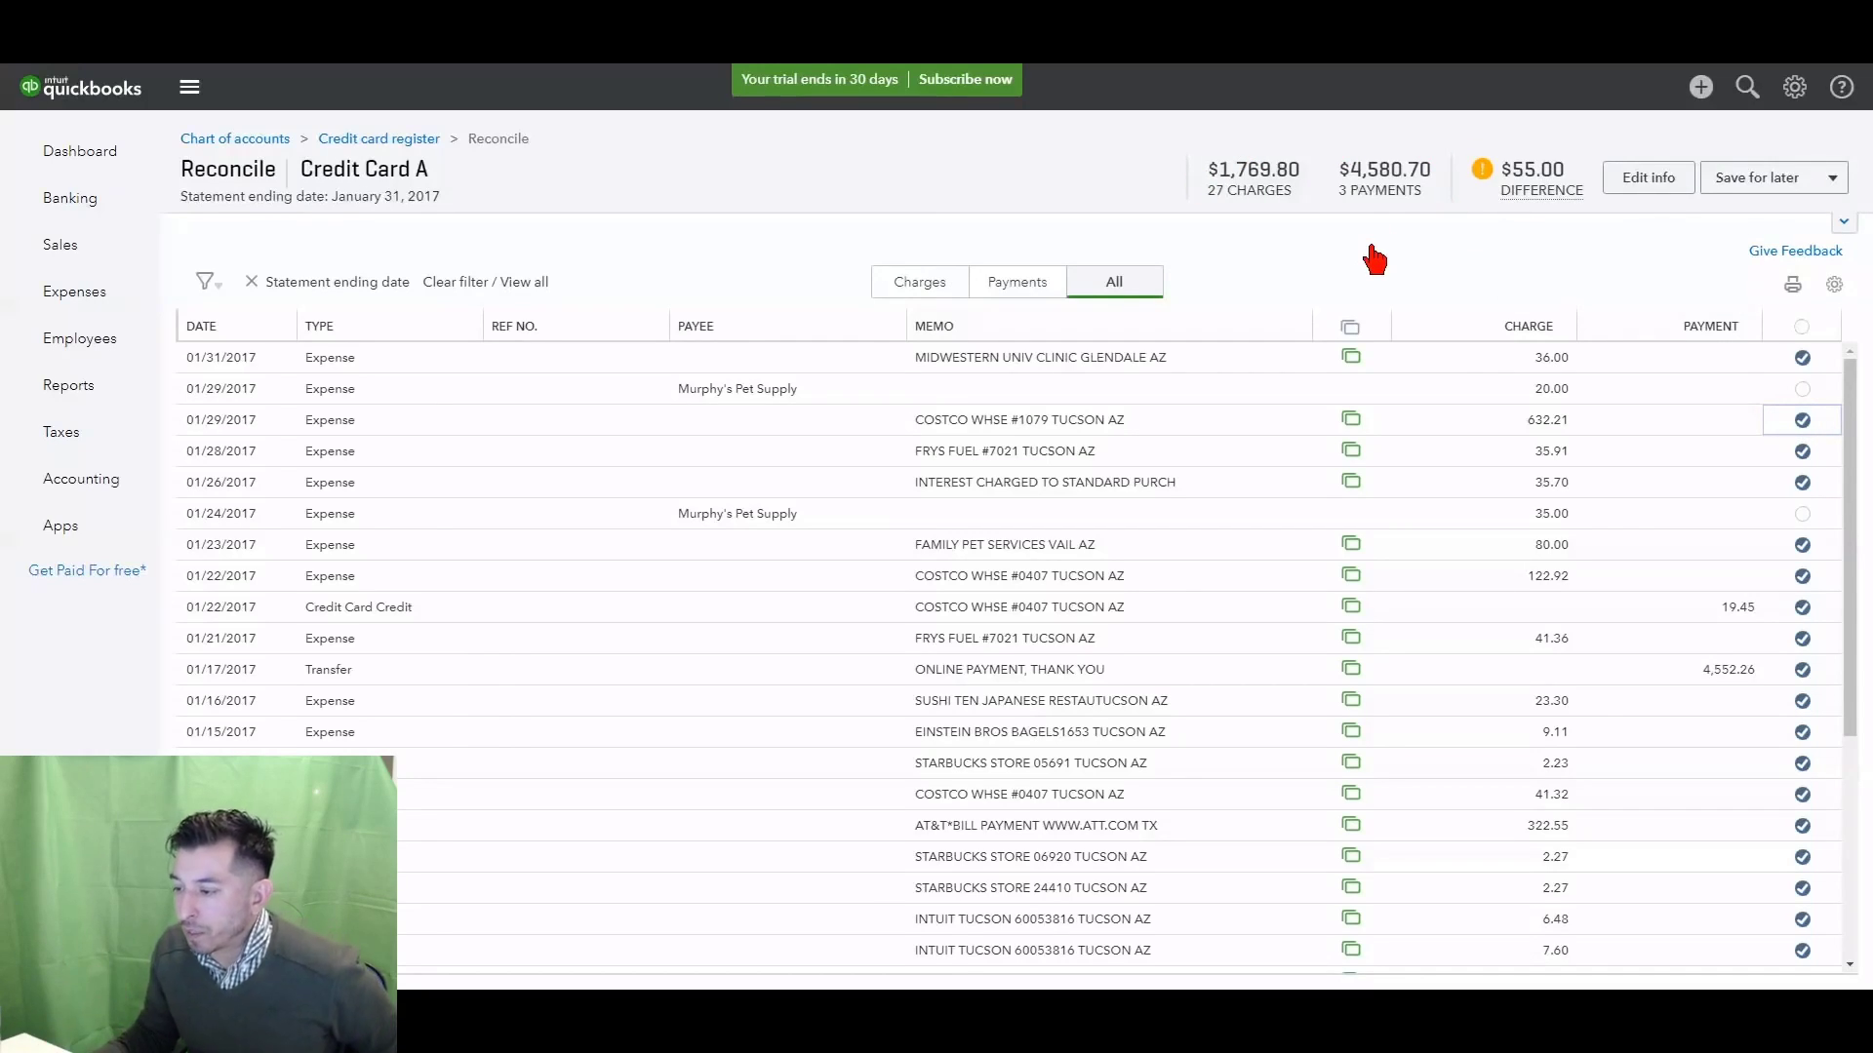
# Step: Rewind the Reconciliation Demo and review the filter options and the payments, charges and all-transactions views again
pyautogui.moveTo(600, 1010); pyautogui.dragTo(419, 1003)
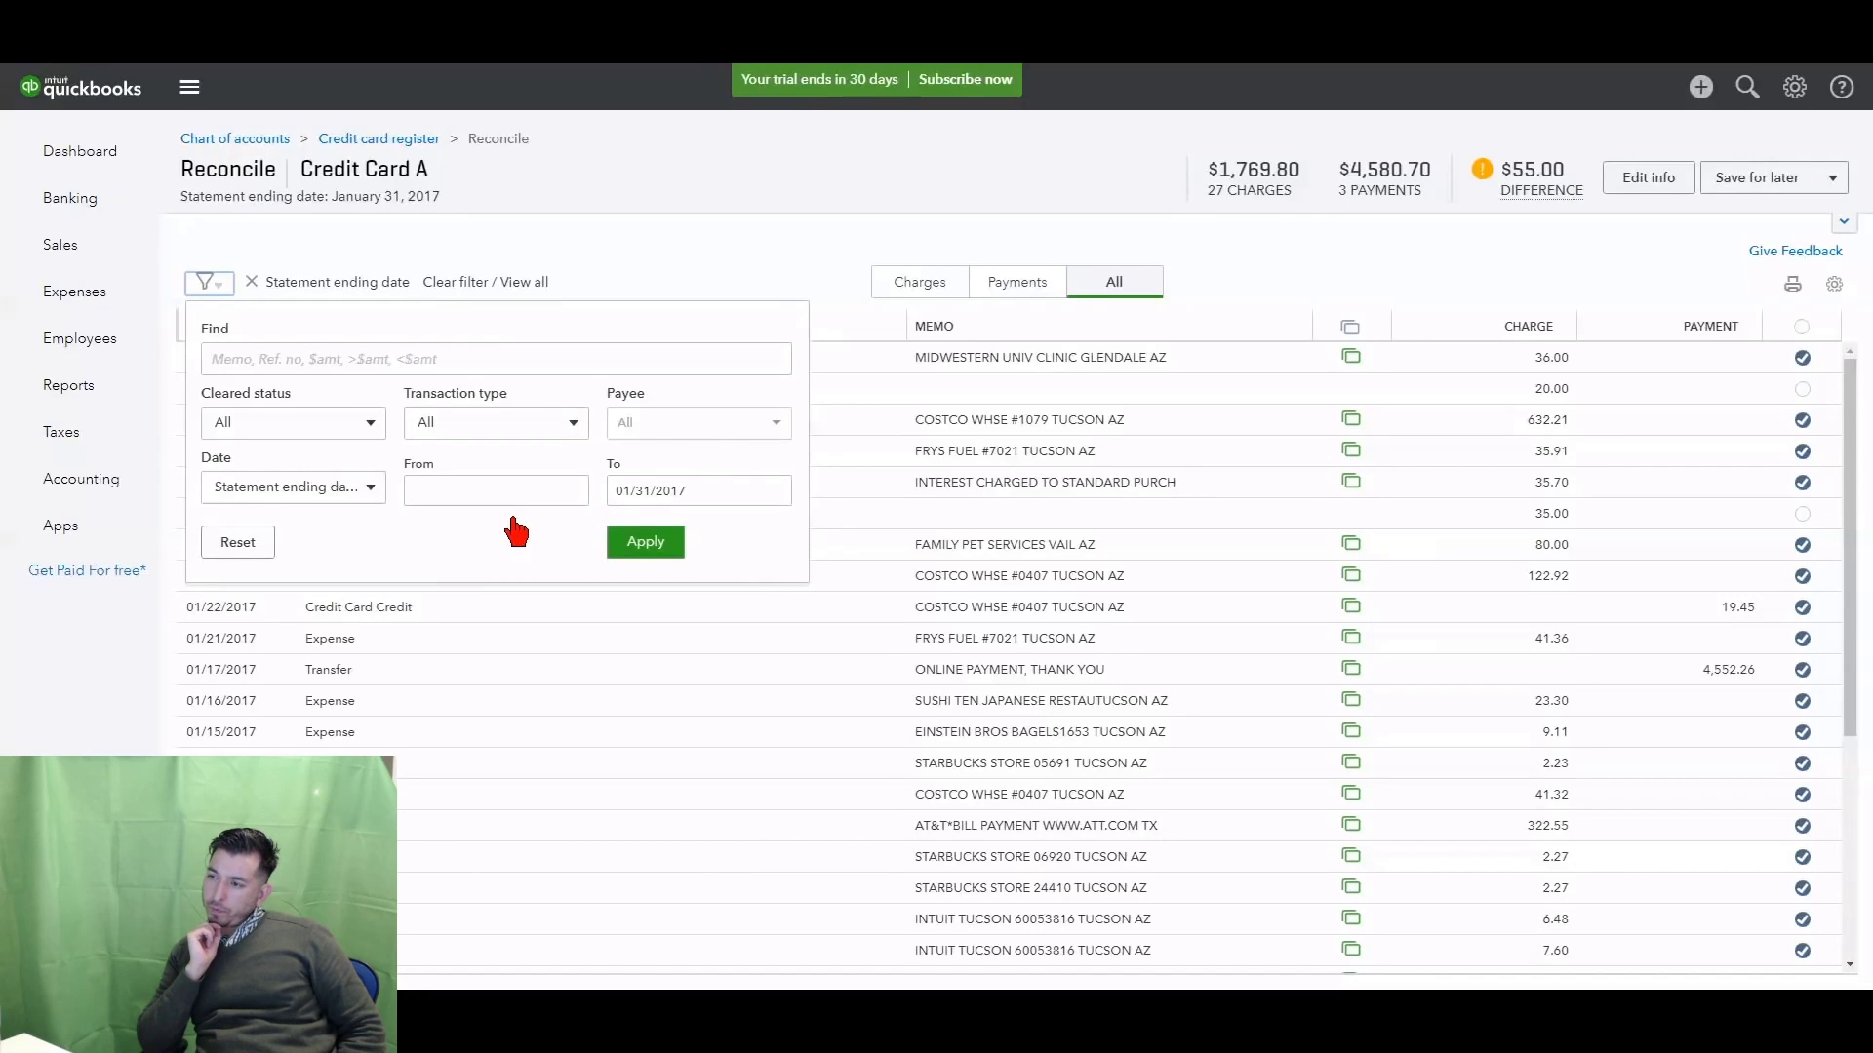
pyautogui.click(673, 234)
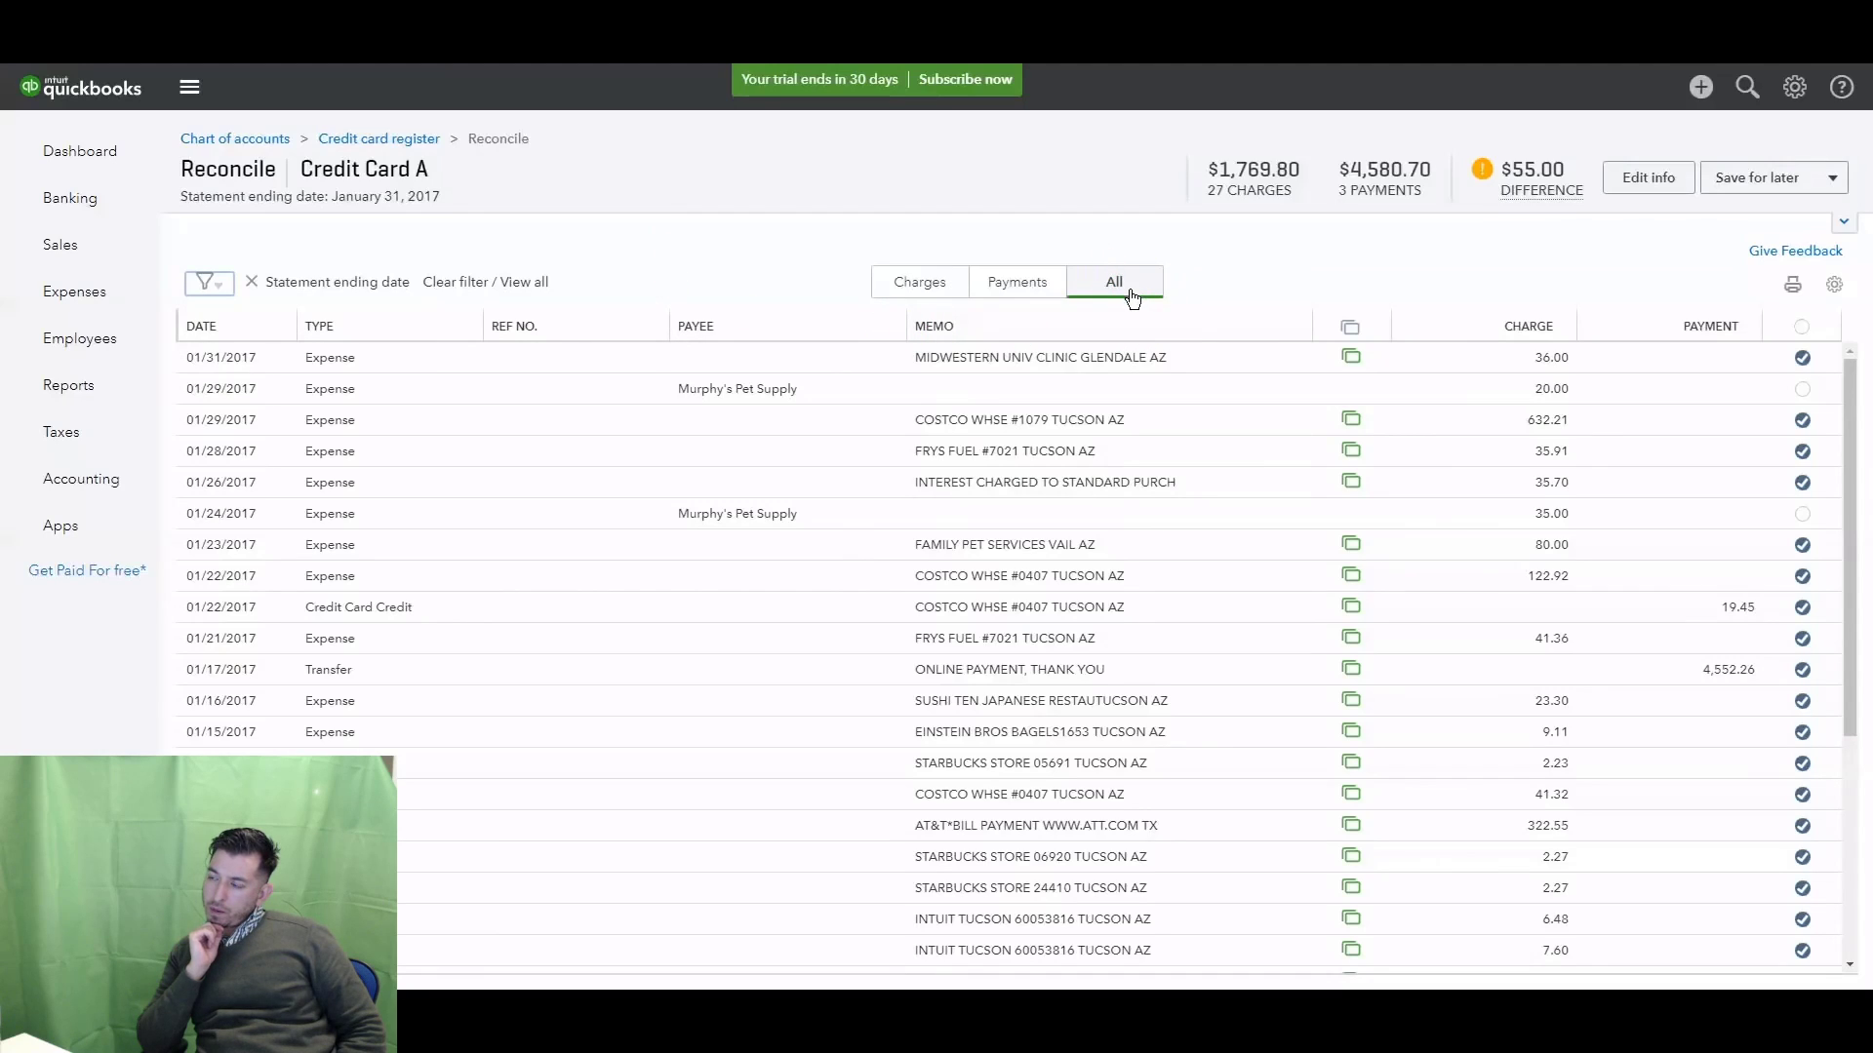
pyautogui.click(1011, 286)
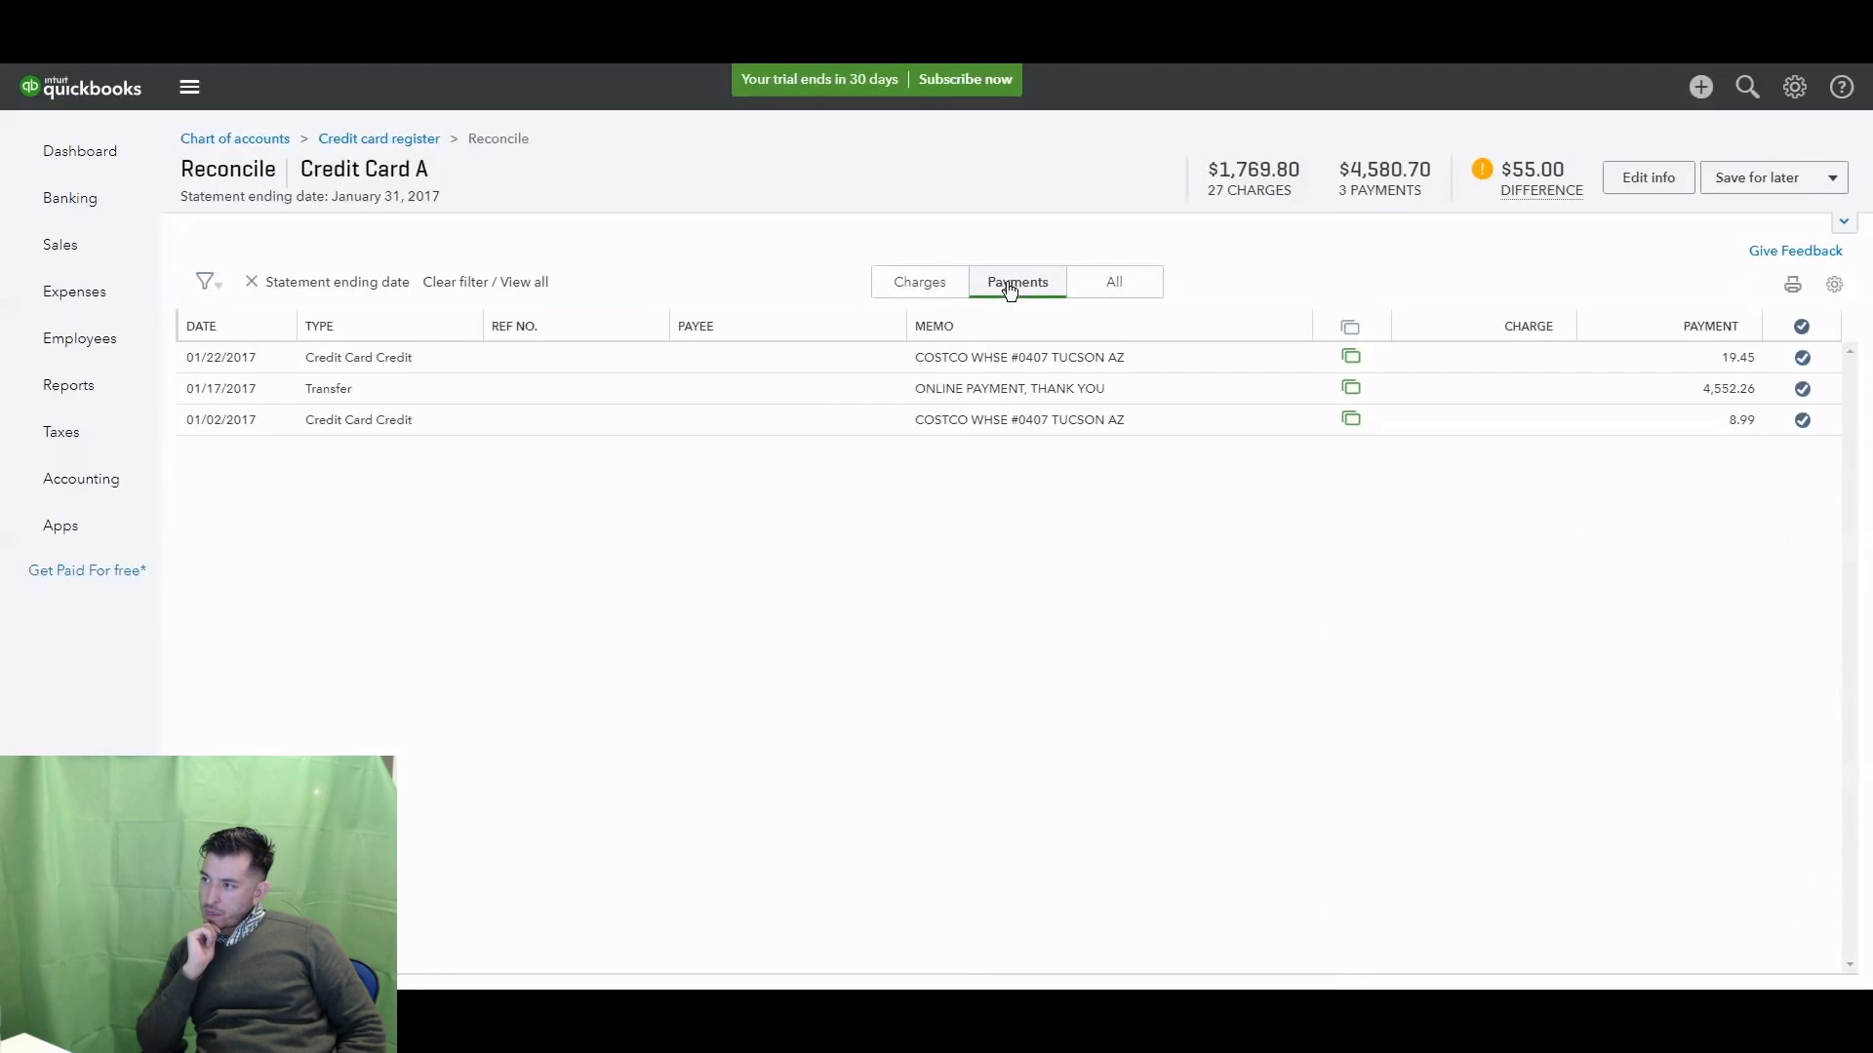
pyautogui.click(903, 285)
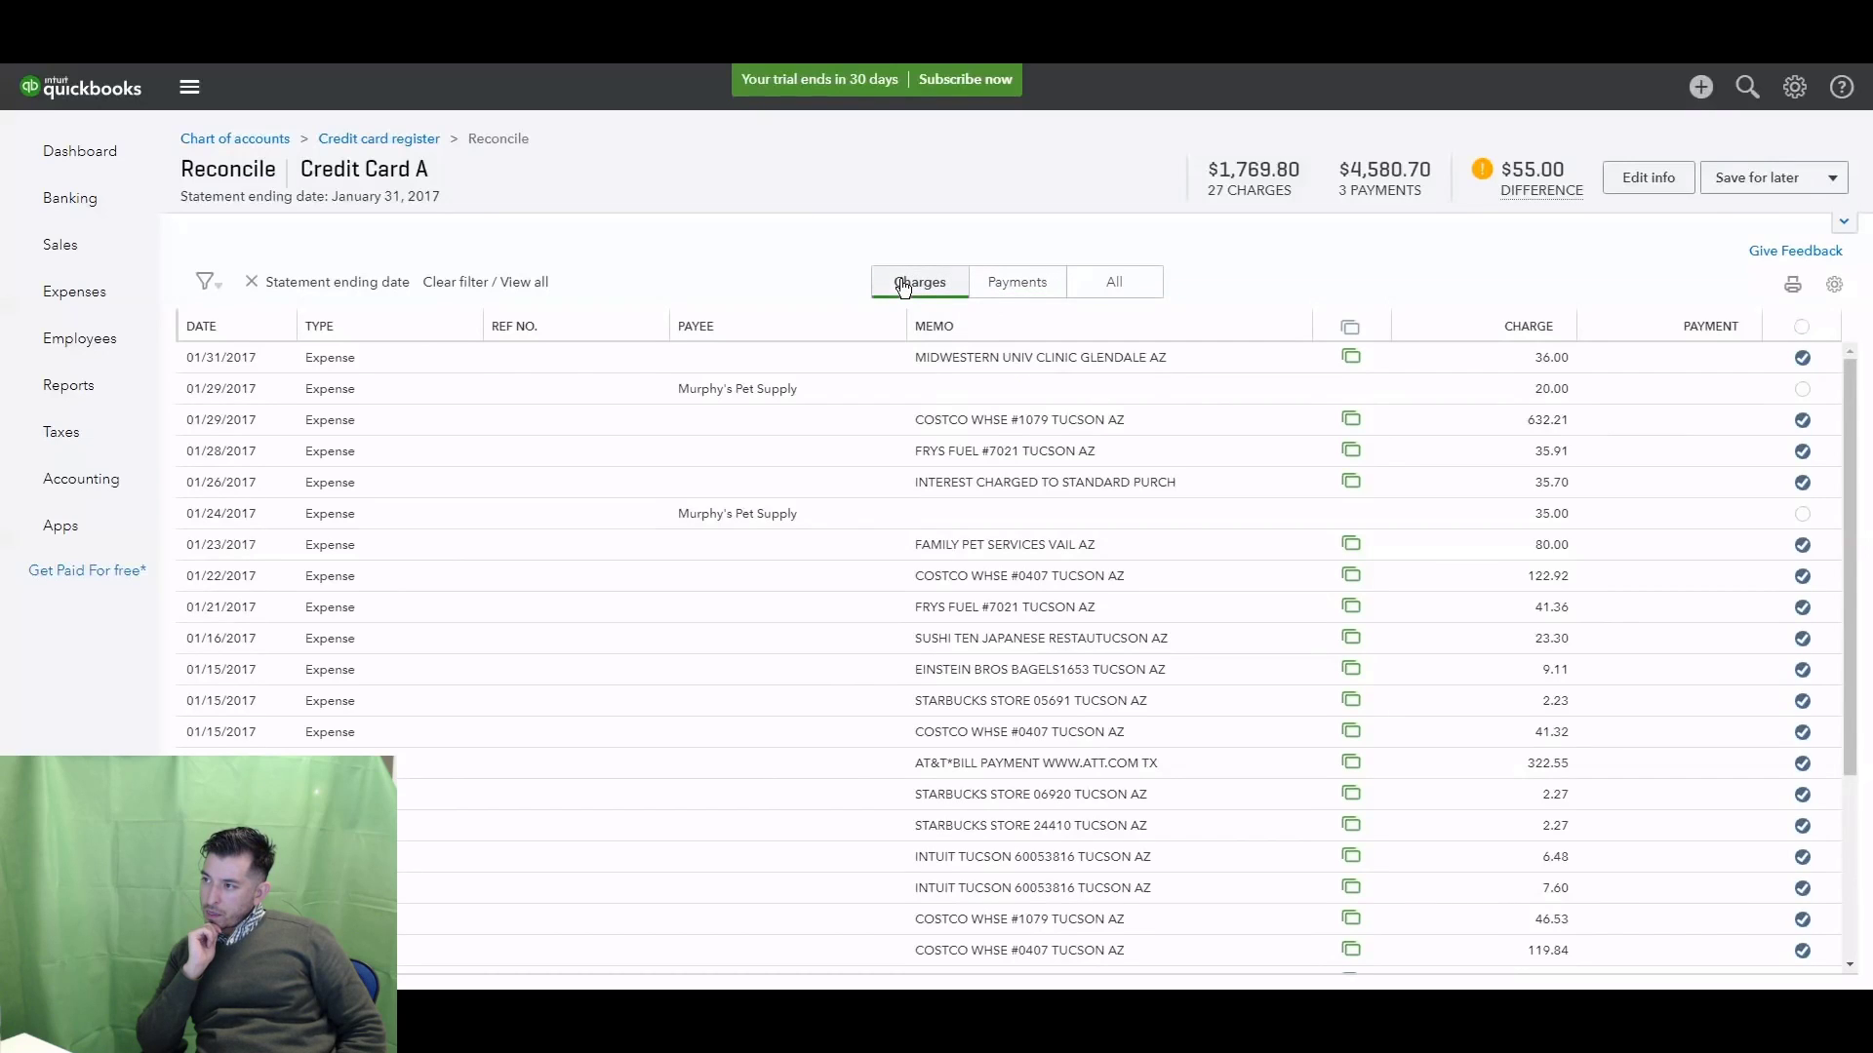
pyautogui.click(1117, 292)
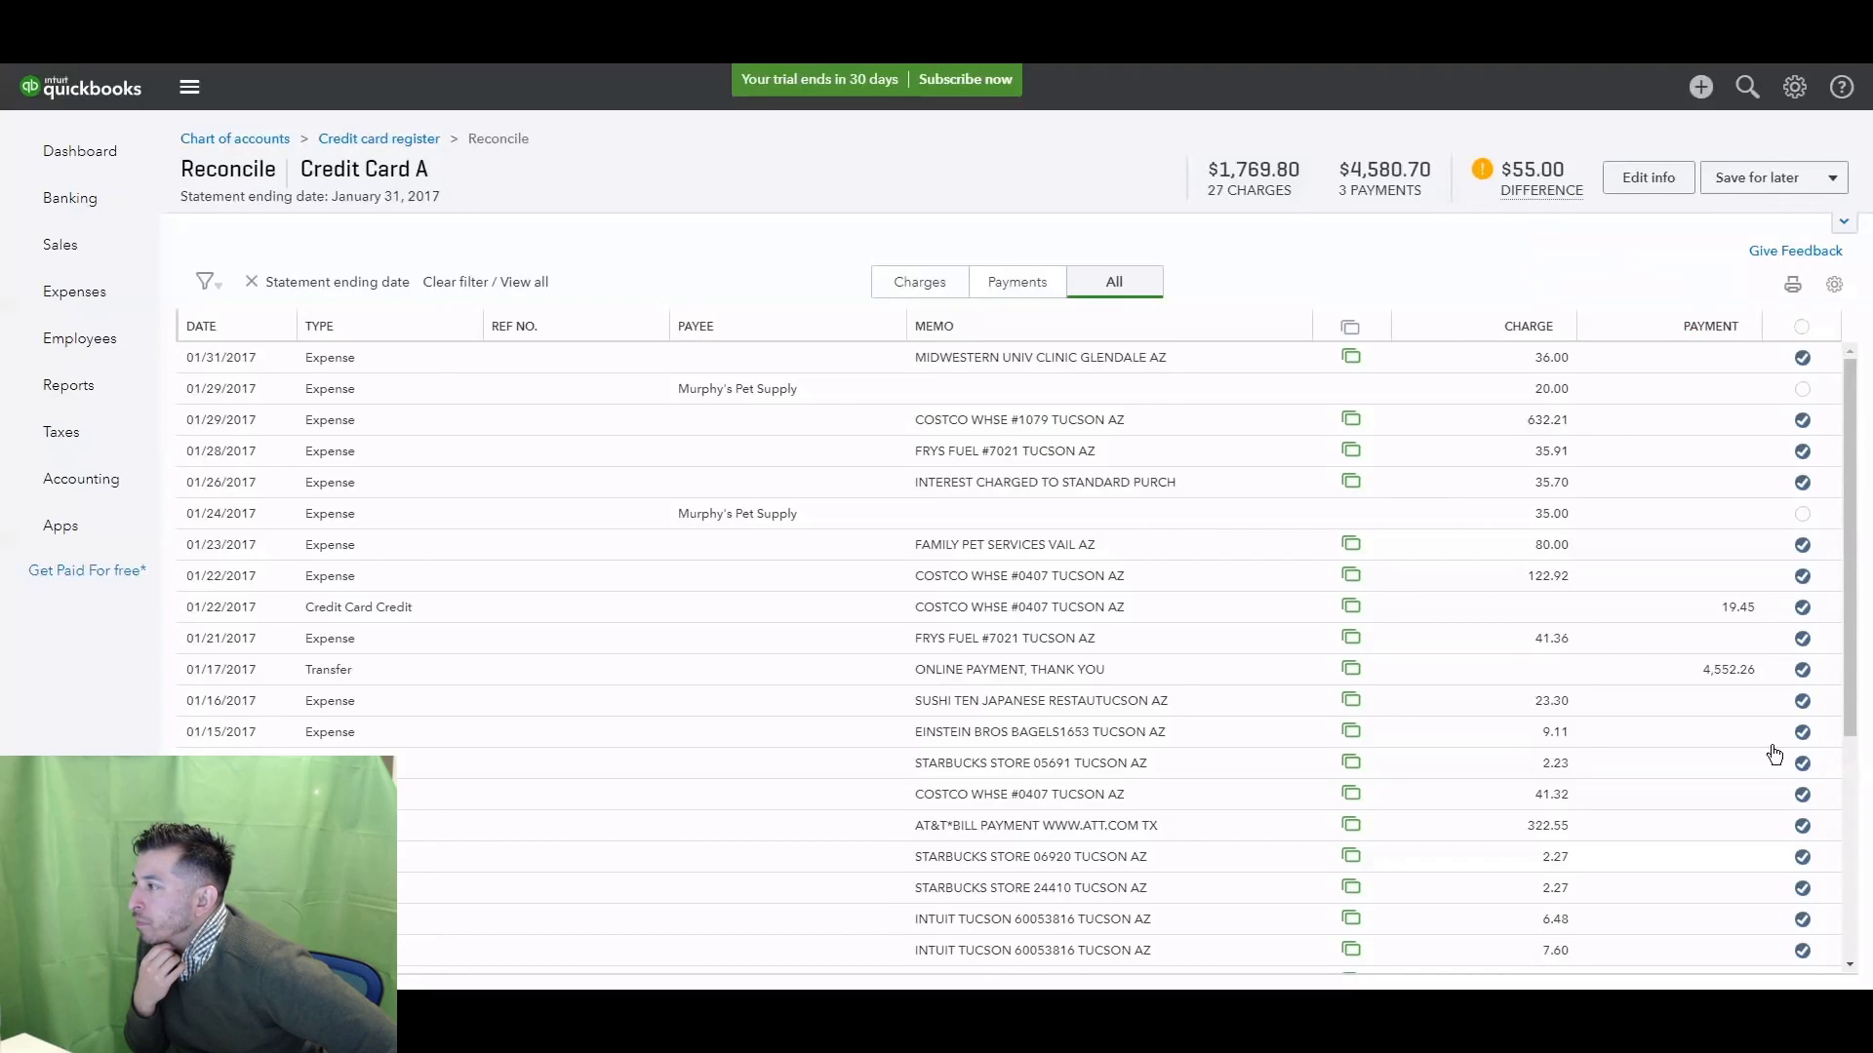
# Step: Check the reconciliation difference, then clear and restore the mark on the 01/29/2017 Costco charge of 632.21
pyautogui.moveTo(1552, 175)
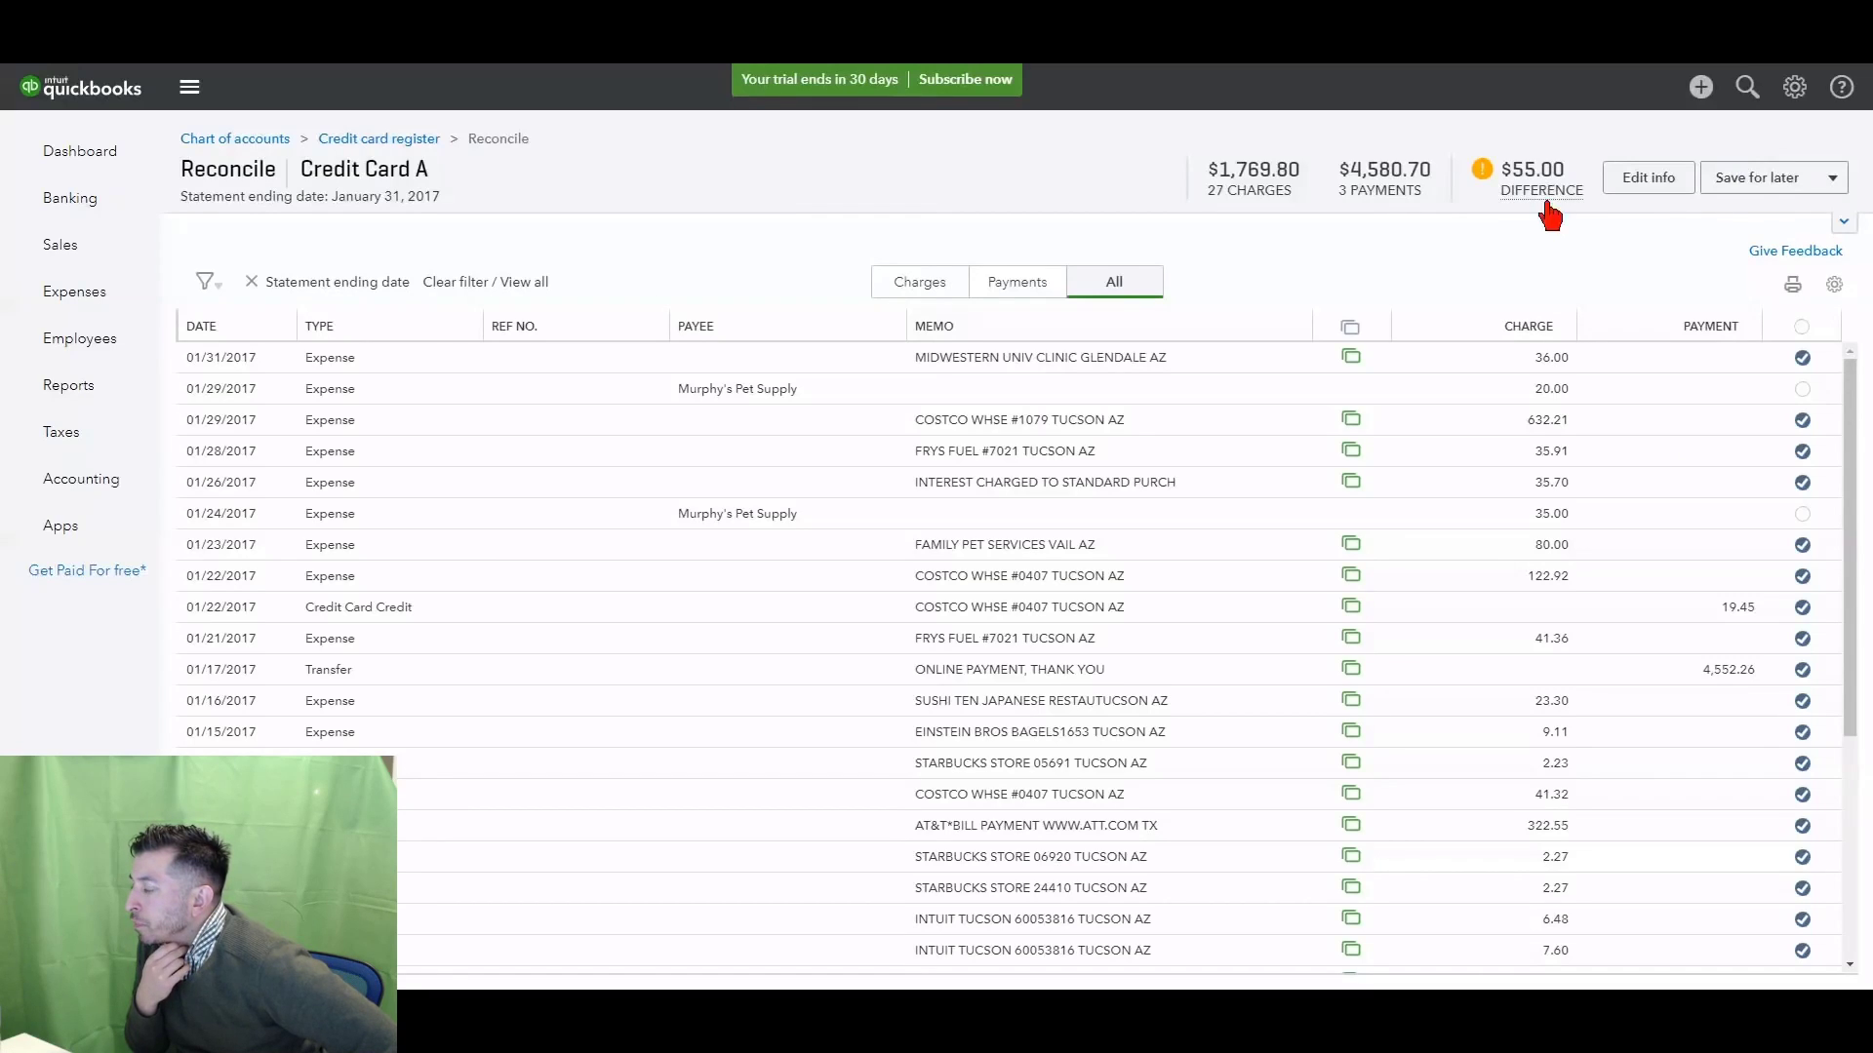
pyautogui.click(1801, 424)
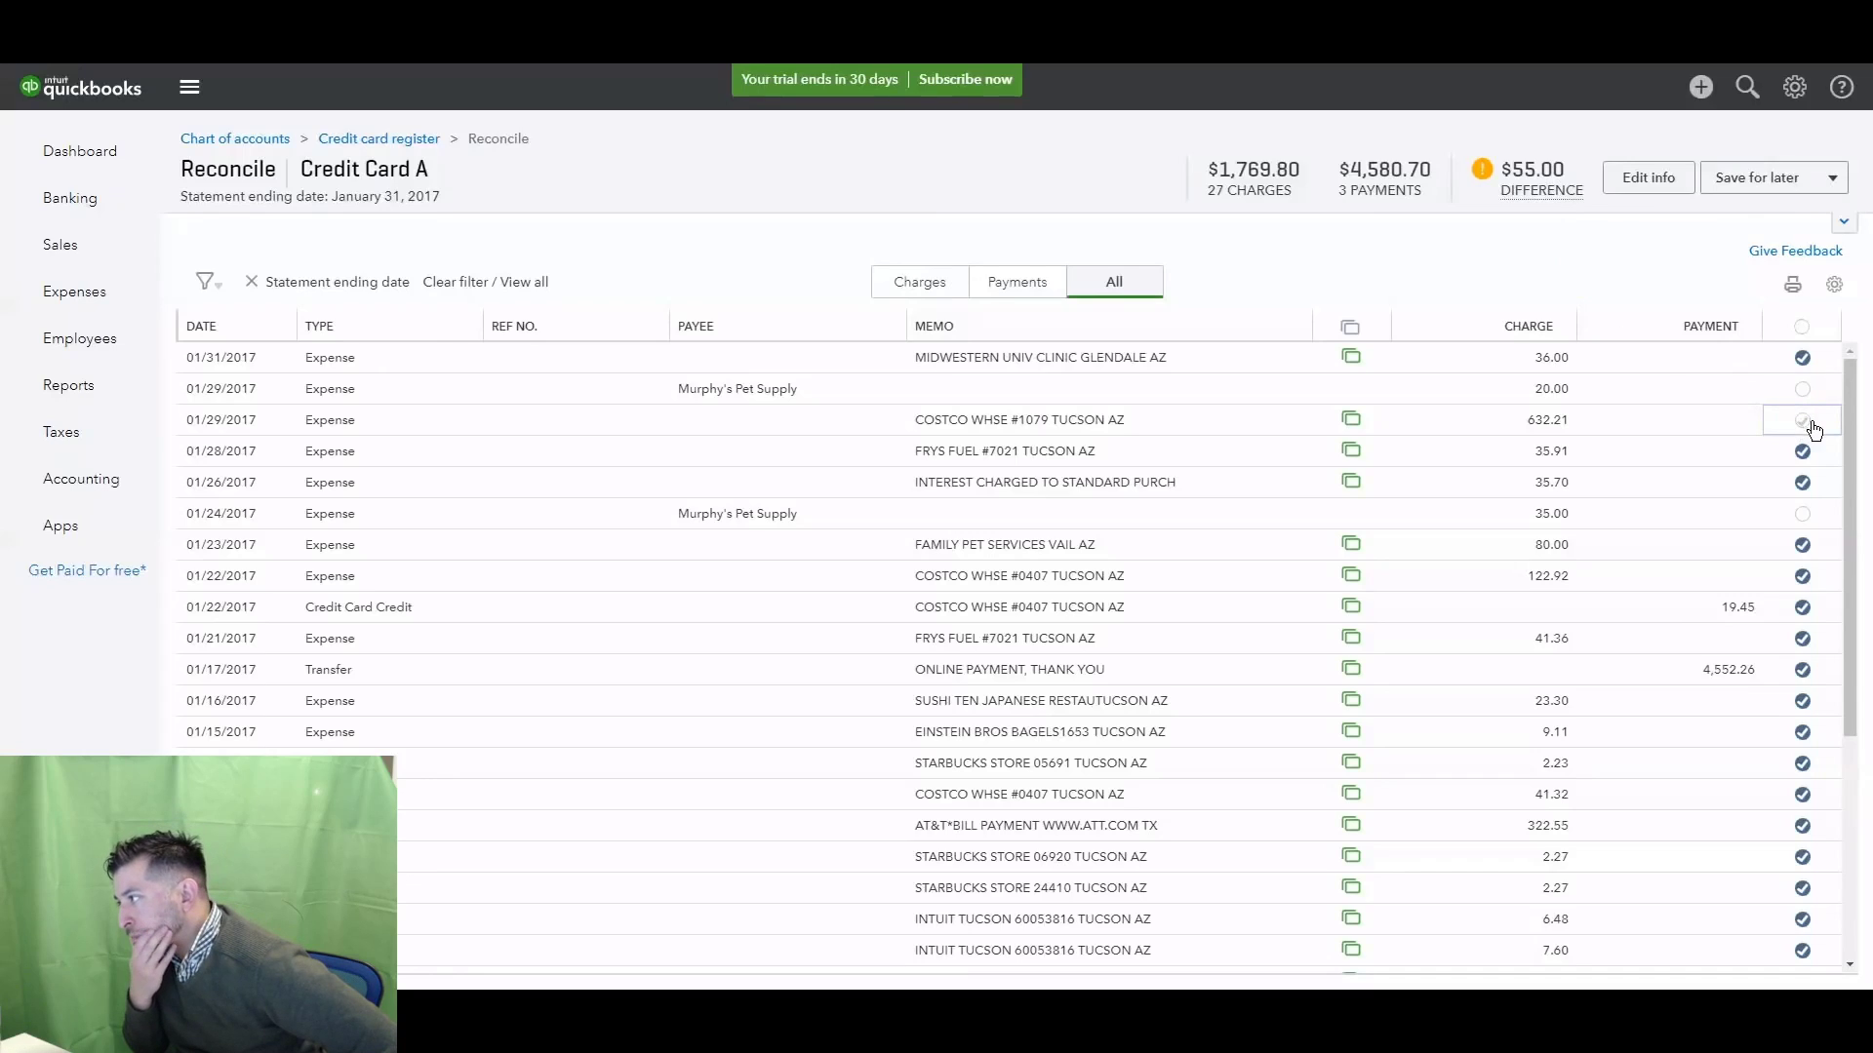
pyautogui.click(1802, 422)
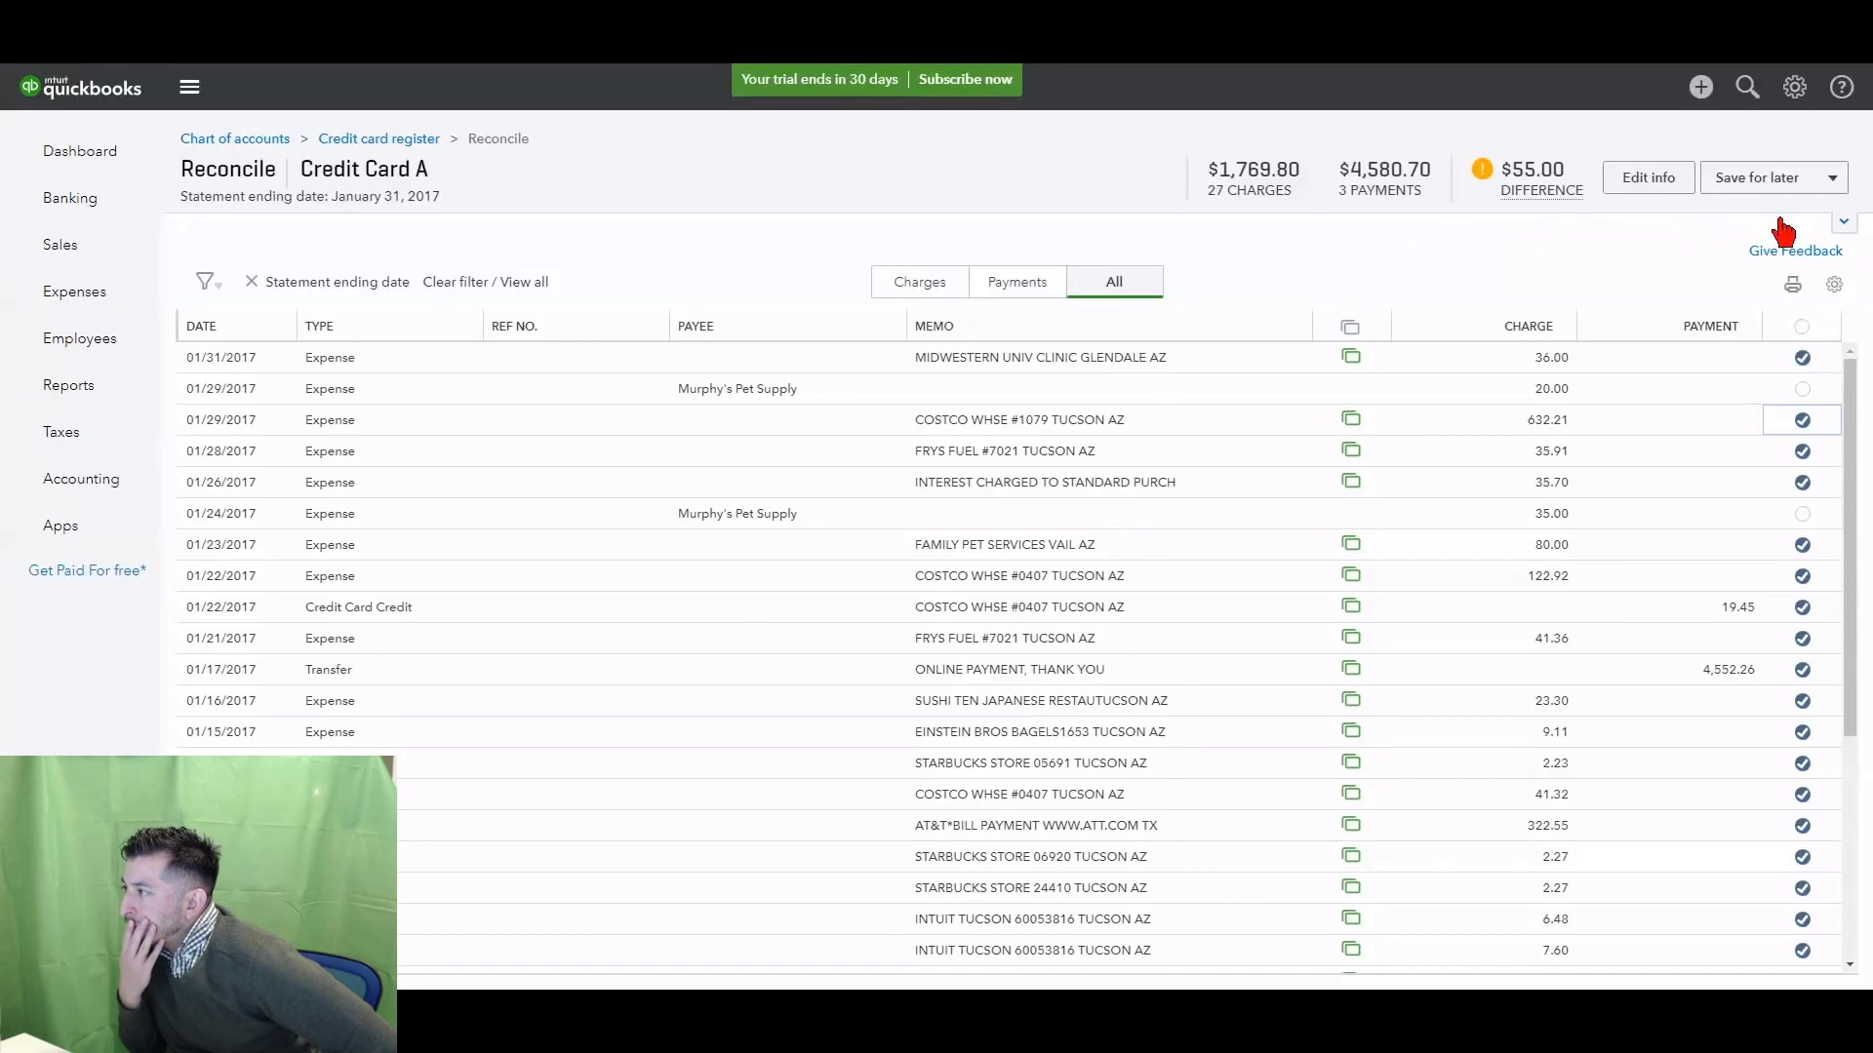
# Step: Expand the reconciliation summary, examine how the balances make up the difference, and collapse it again
pyautogui.click(1845, 230)
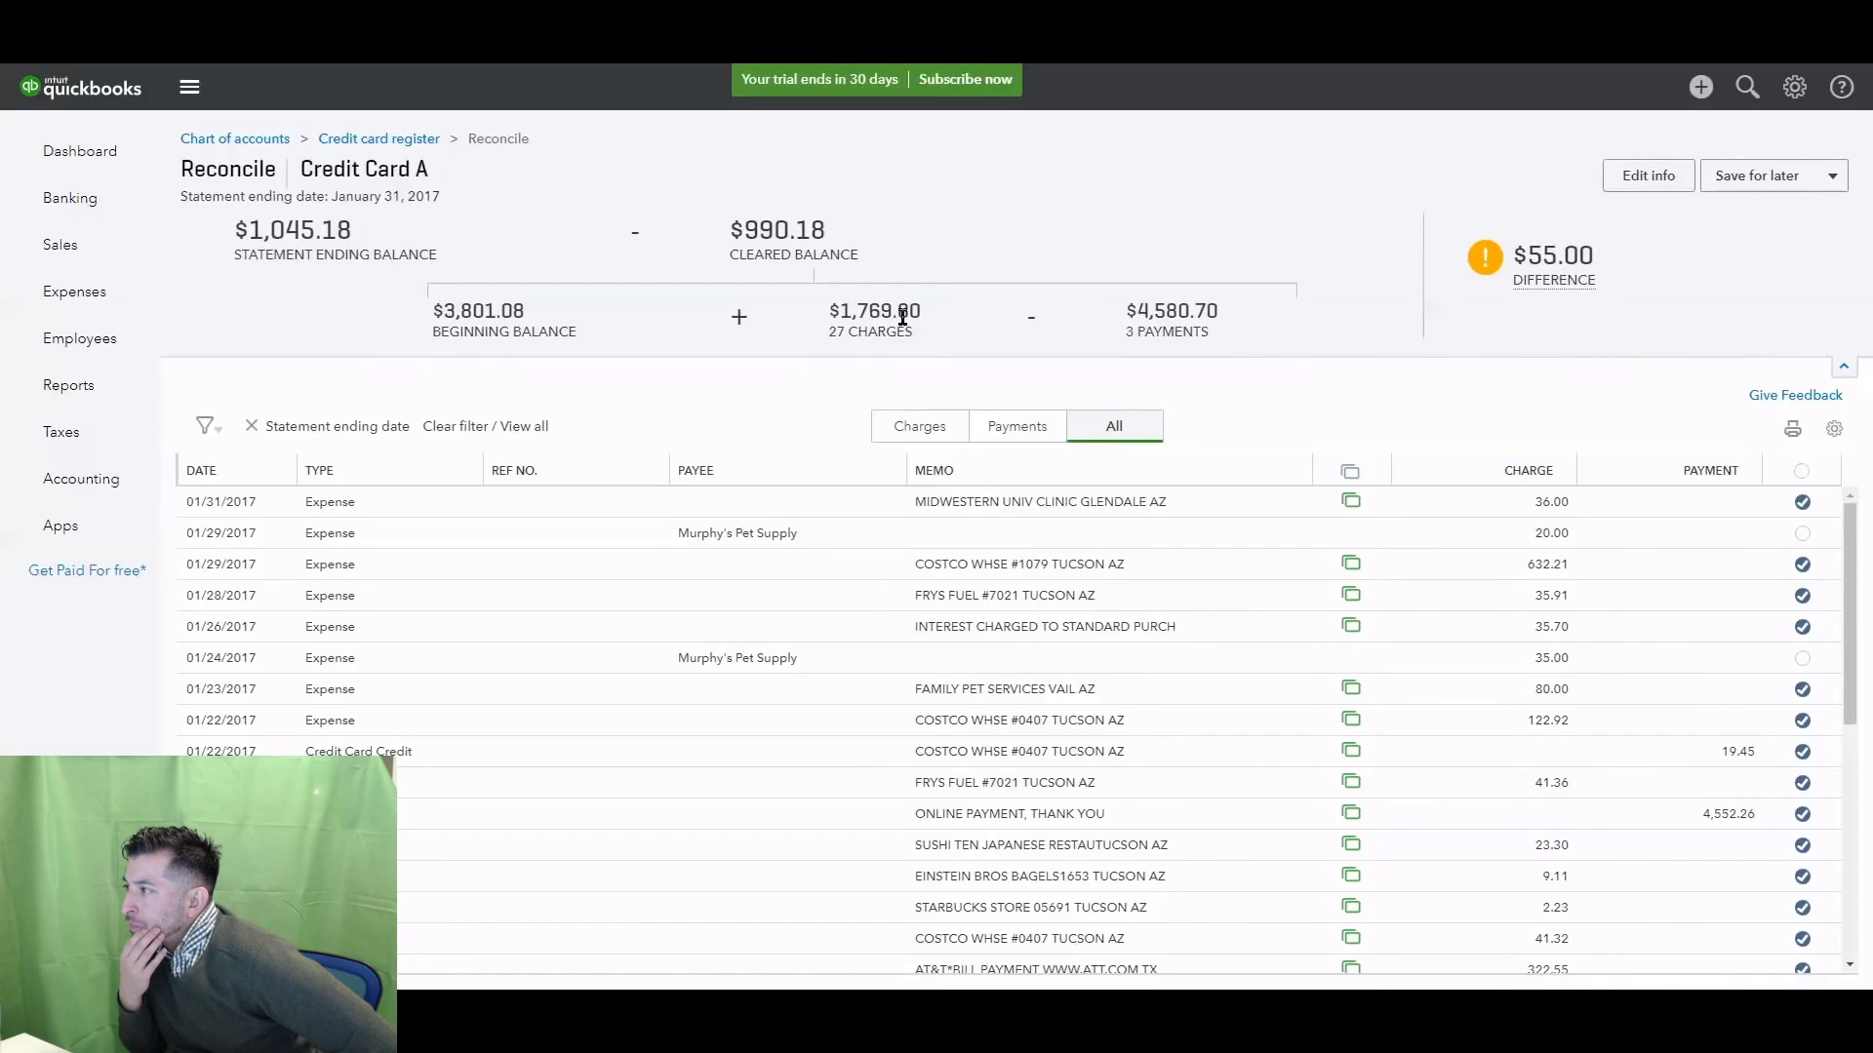
pyautogui.moveTo(1538, 284)
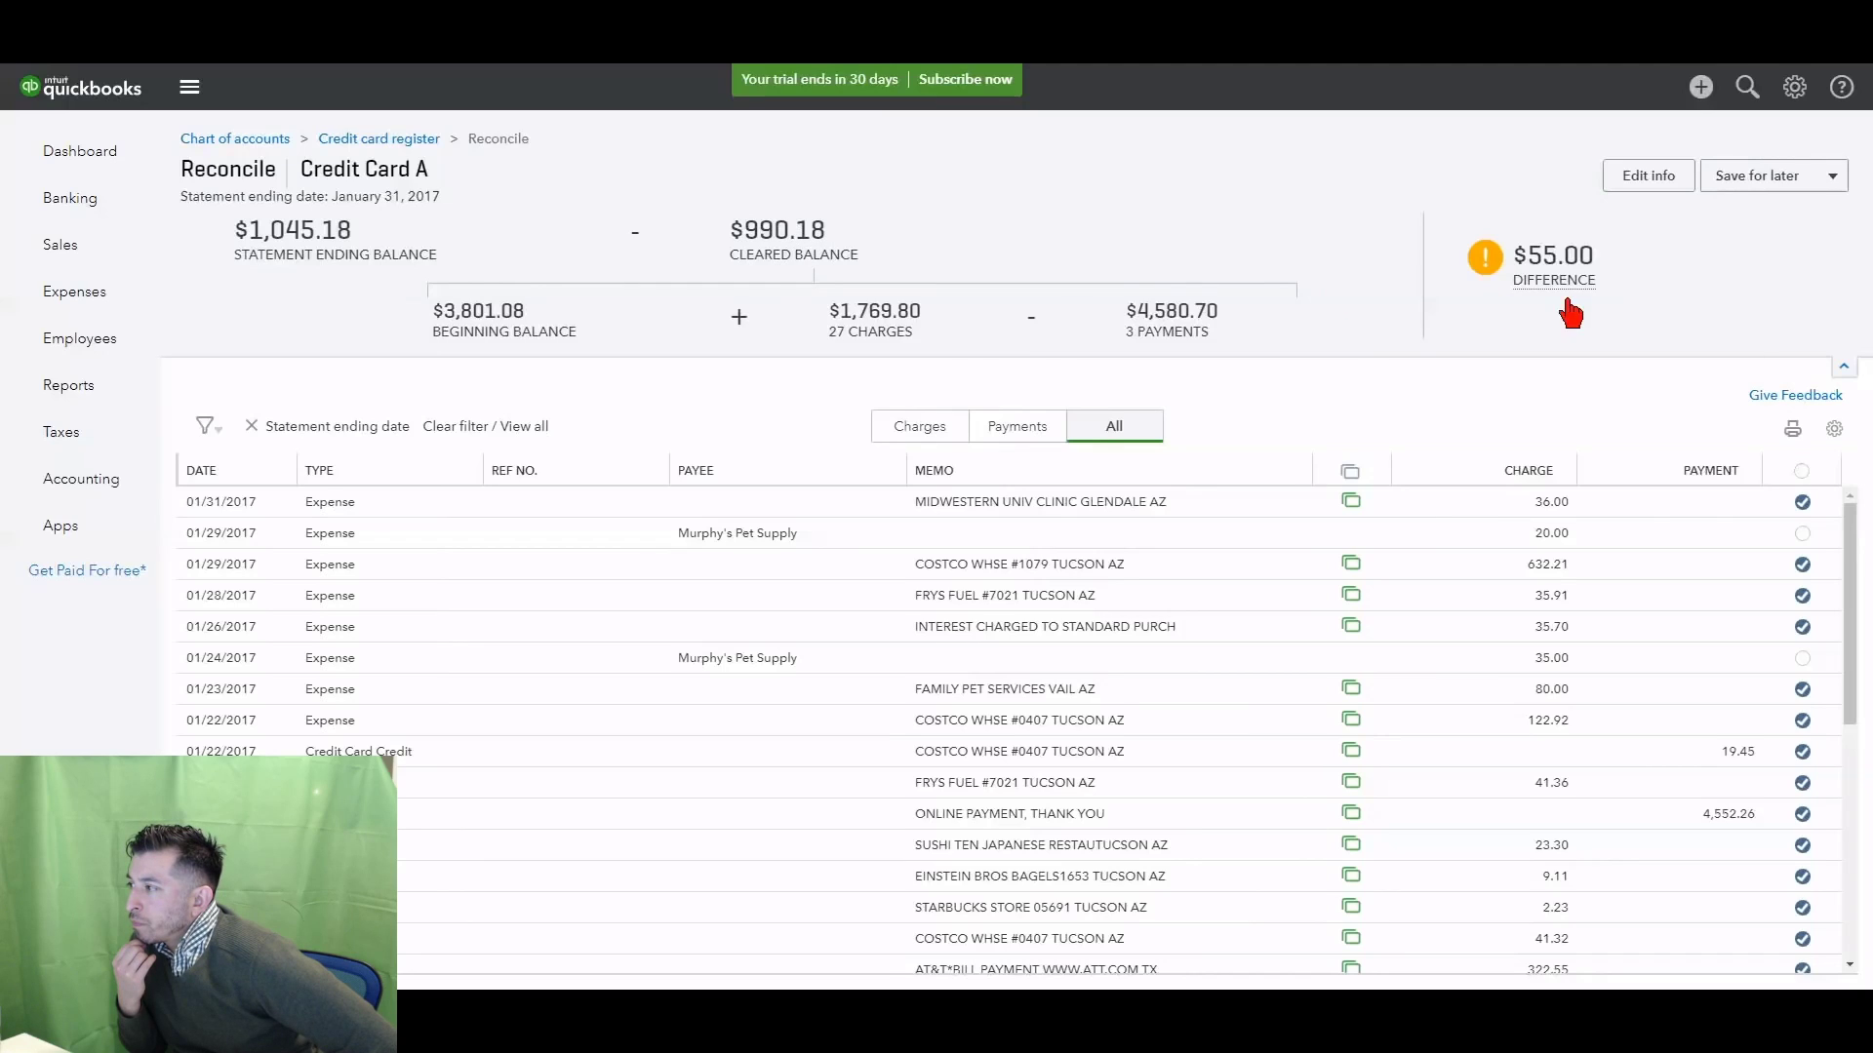
pyautogui.click(1848, 369)
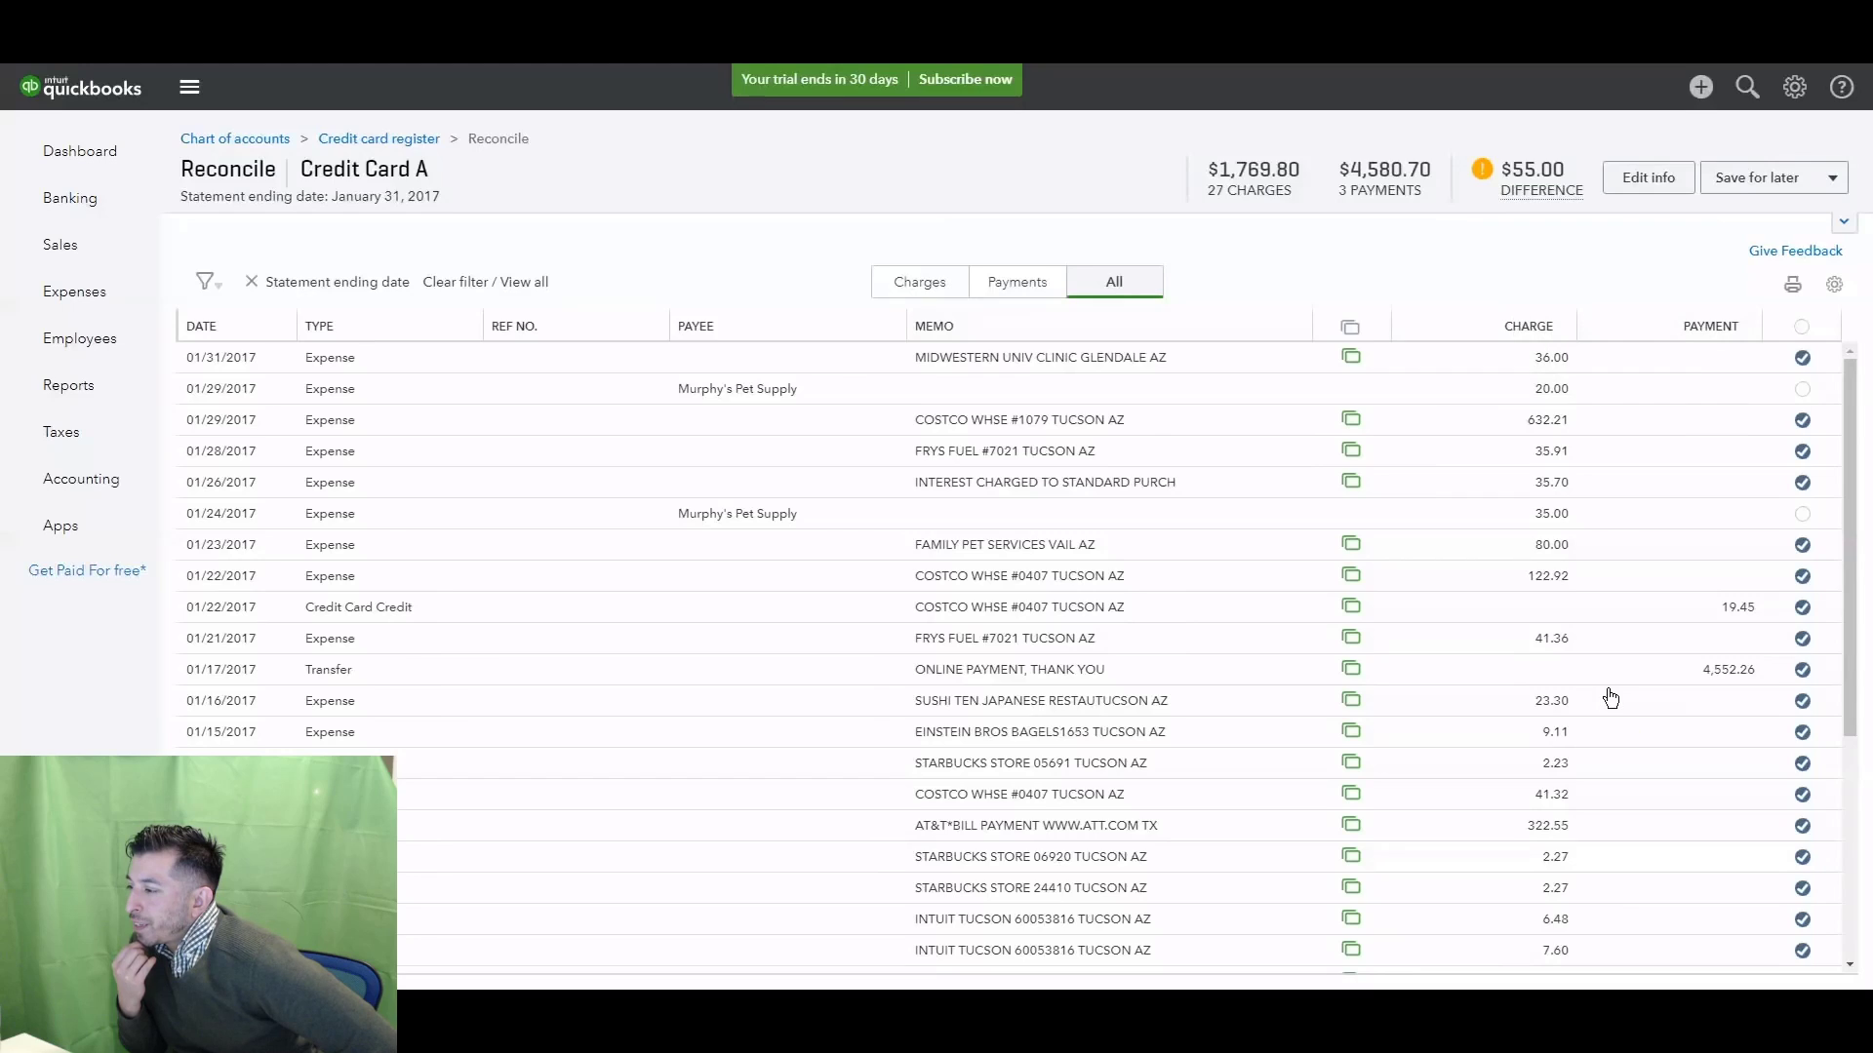
# Step: Sort the reconciliation transactions by date with the oldest first, and switch back to the newest first
pyautogui.rightClick(1190, 396)
pyautogui.click(1272, 256)
pyautogui.click(230, 332)
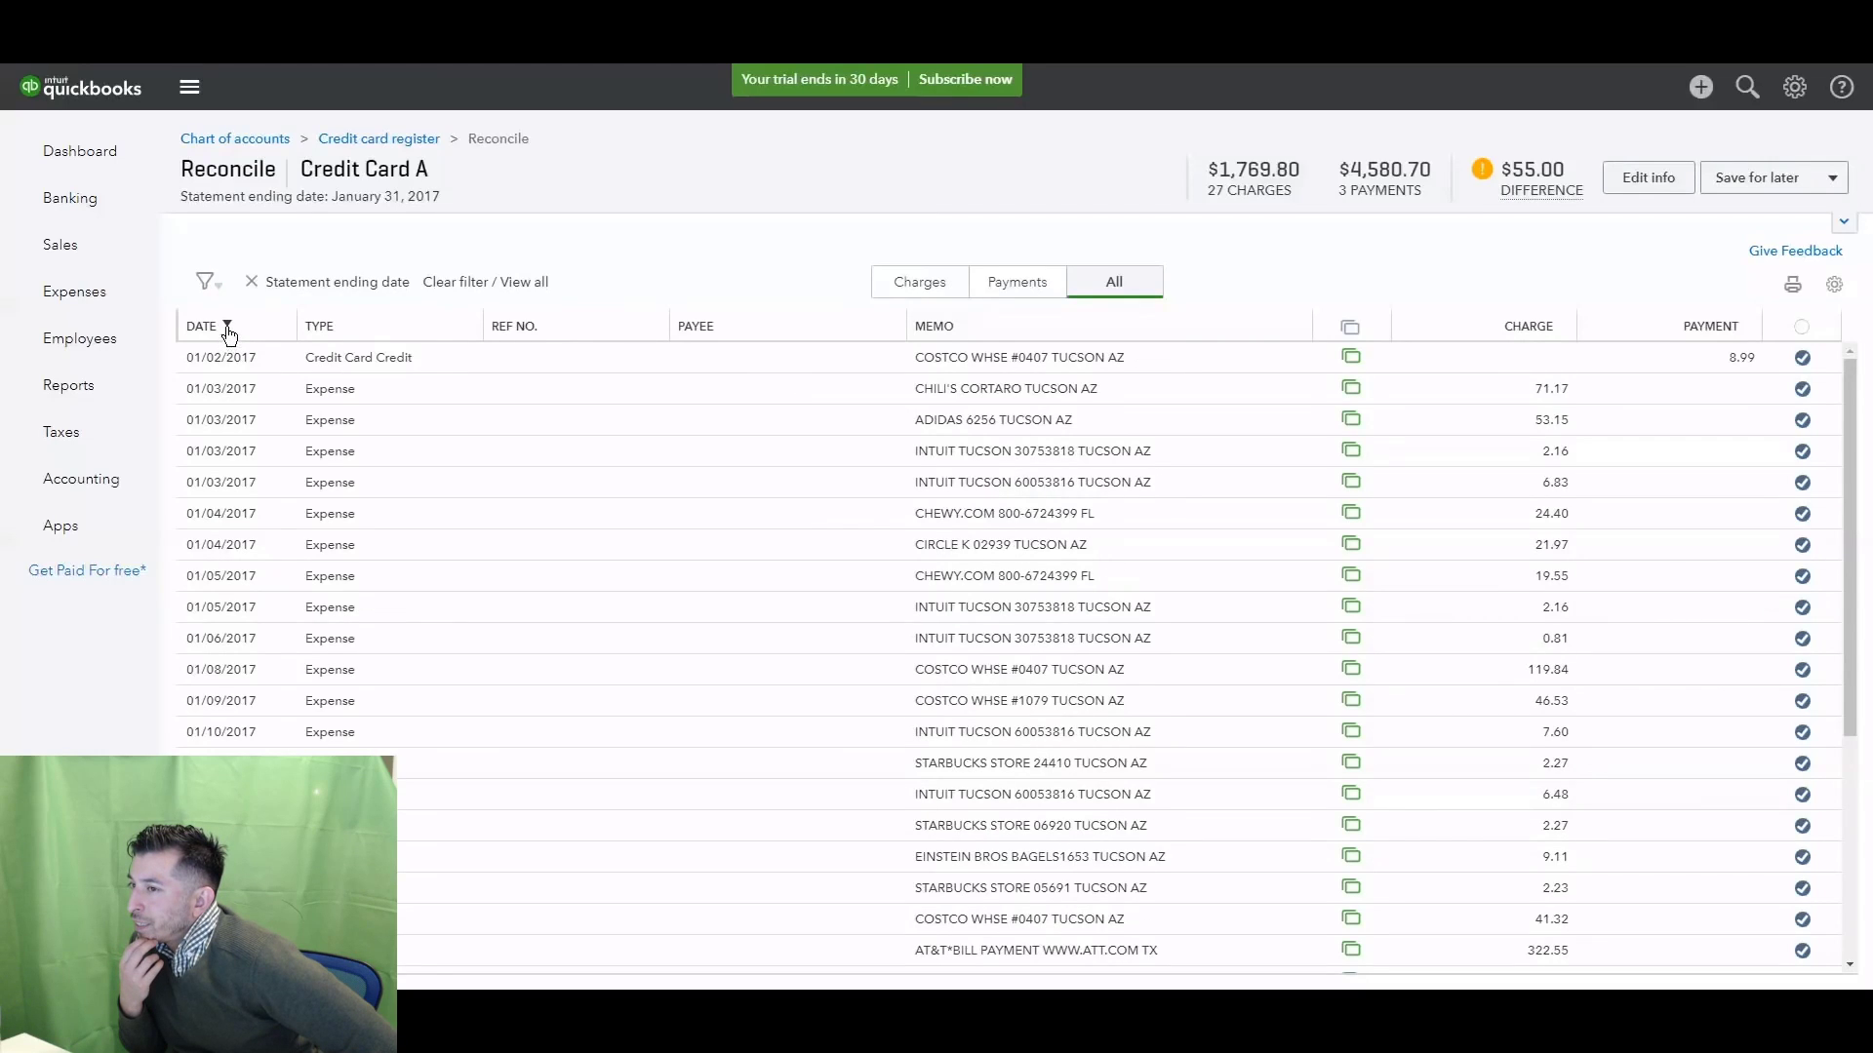
pyautogui.click(230, 331)
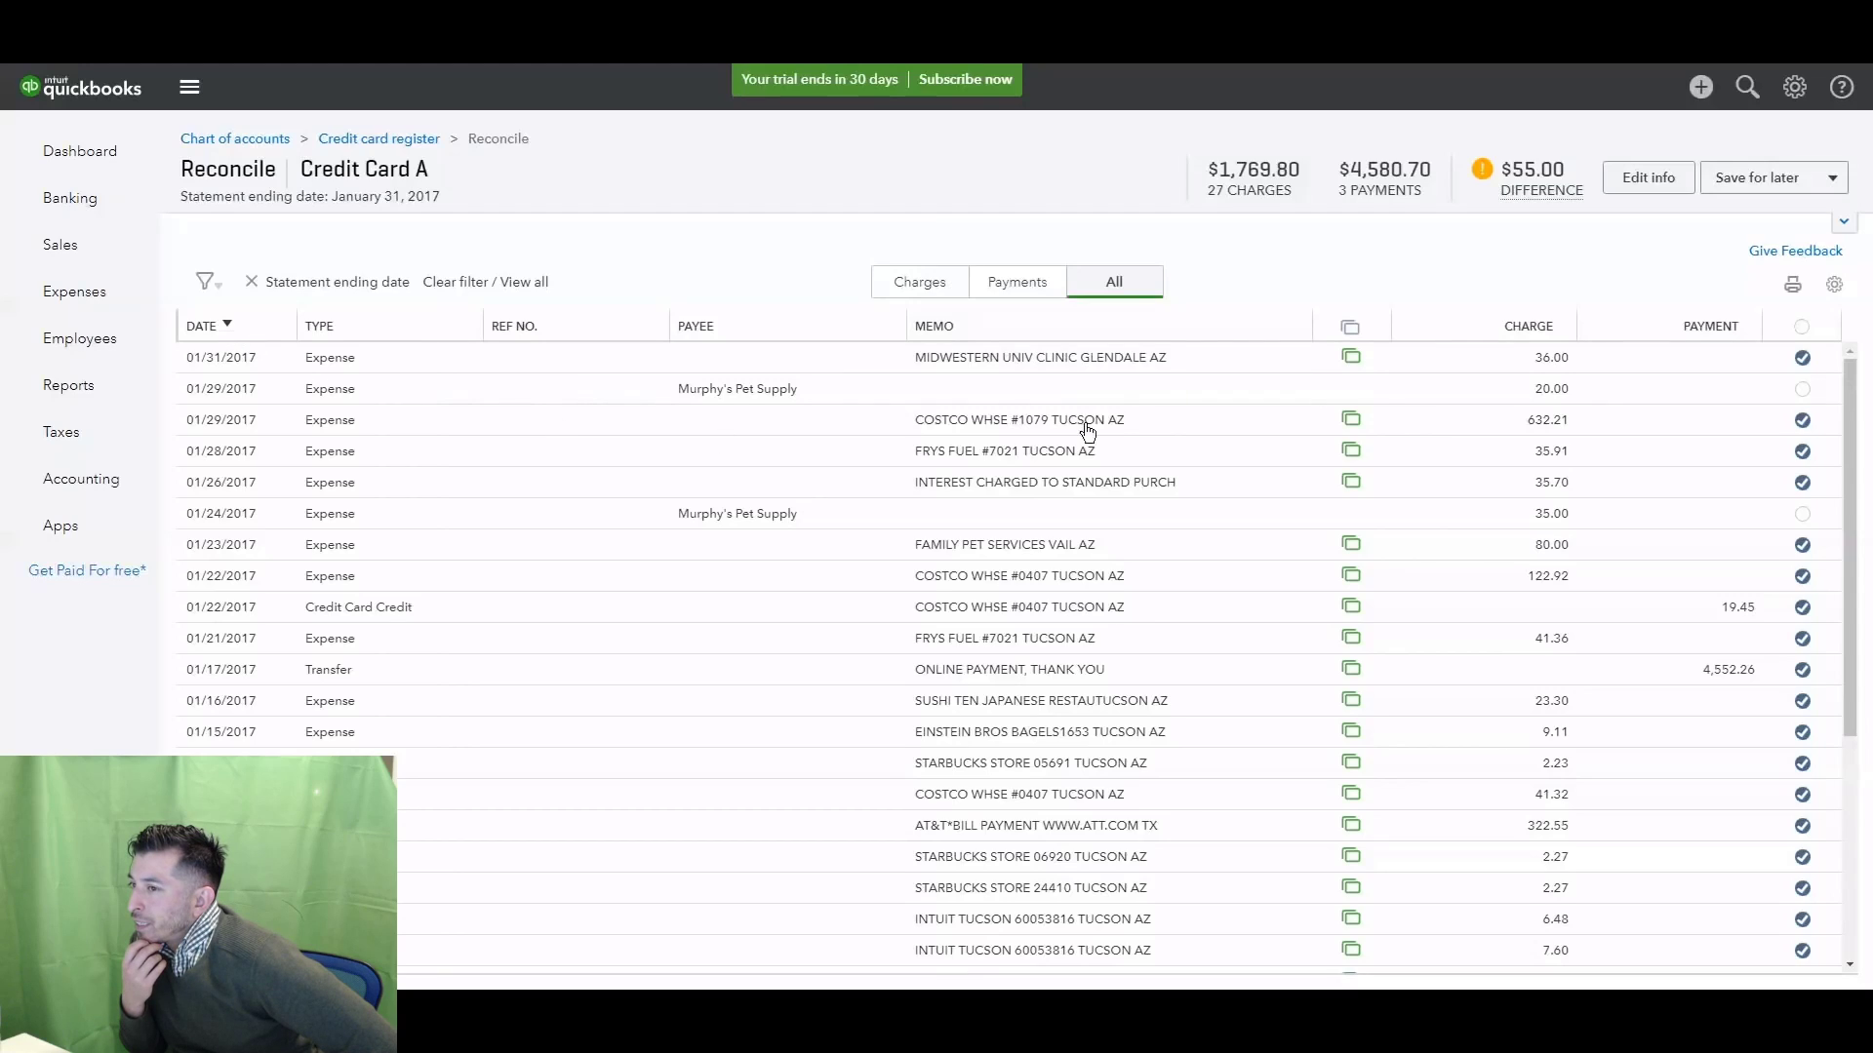
# Step: Mark the Murphy's Pet Supply charges of 20.00 and 35.00 as cleared and finish the reconciliation of Credit Card A
pyautogui.click(1802, 389)
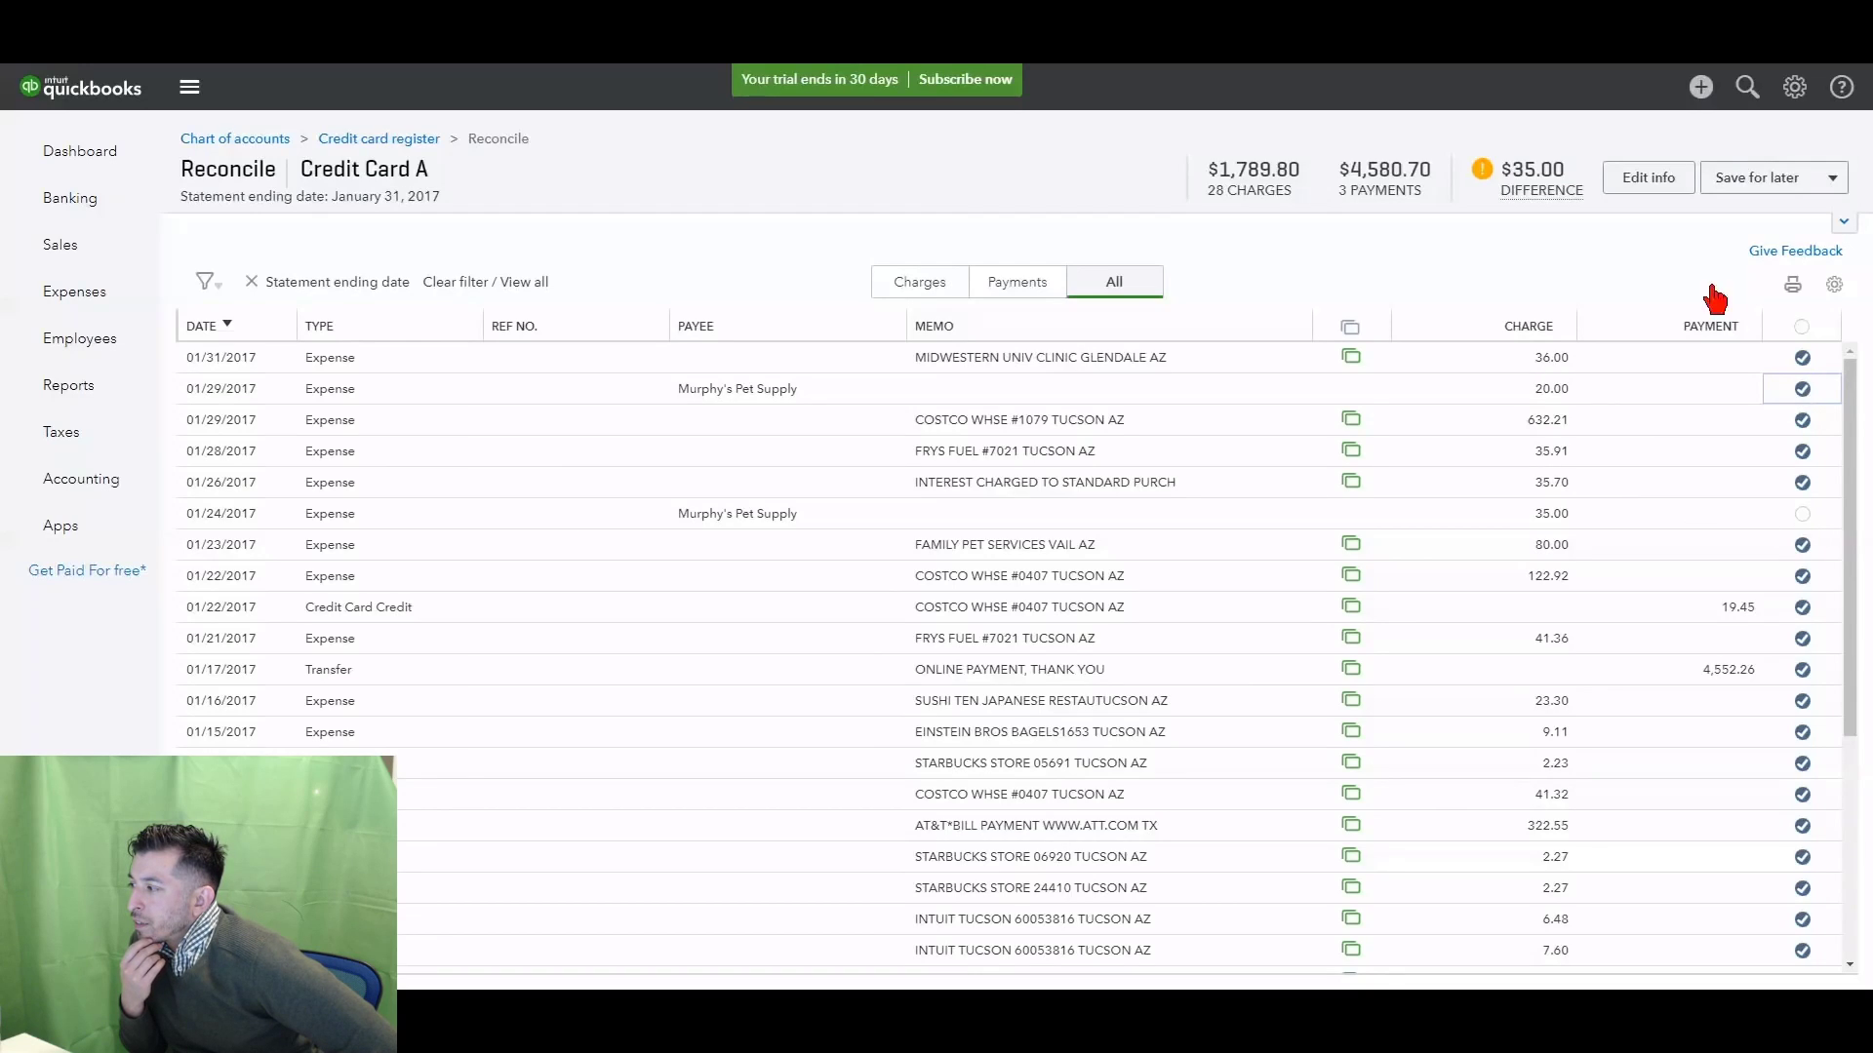
pyautogui.moveTo(1484, 168)
pyautogui.click(1802, 514)
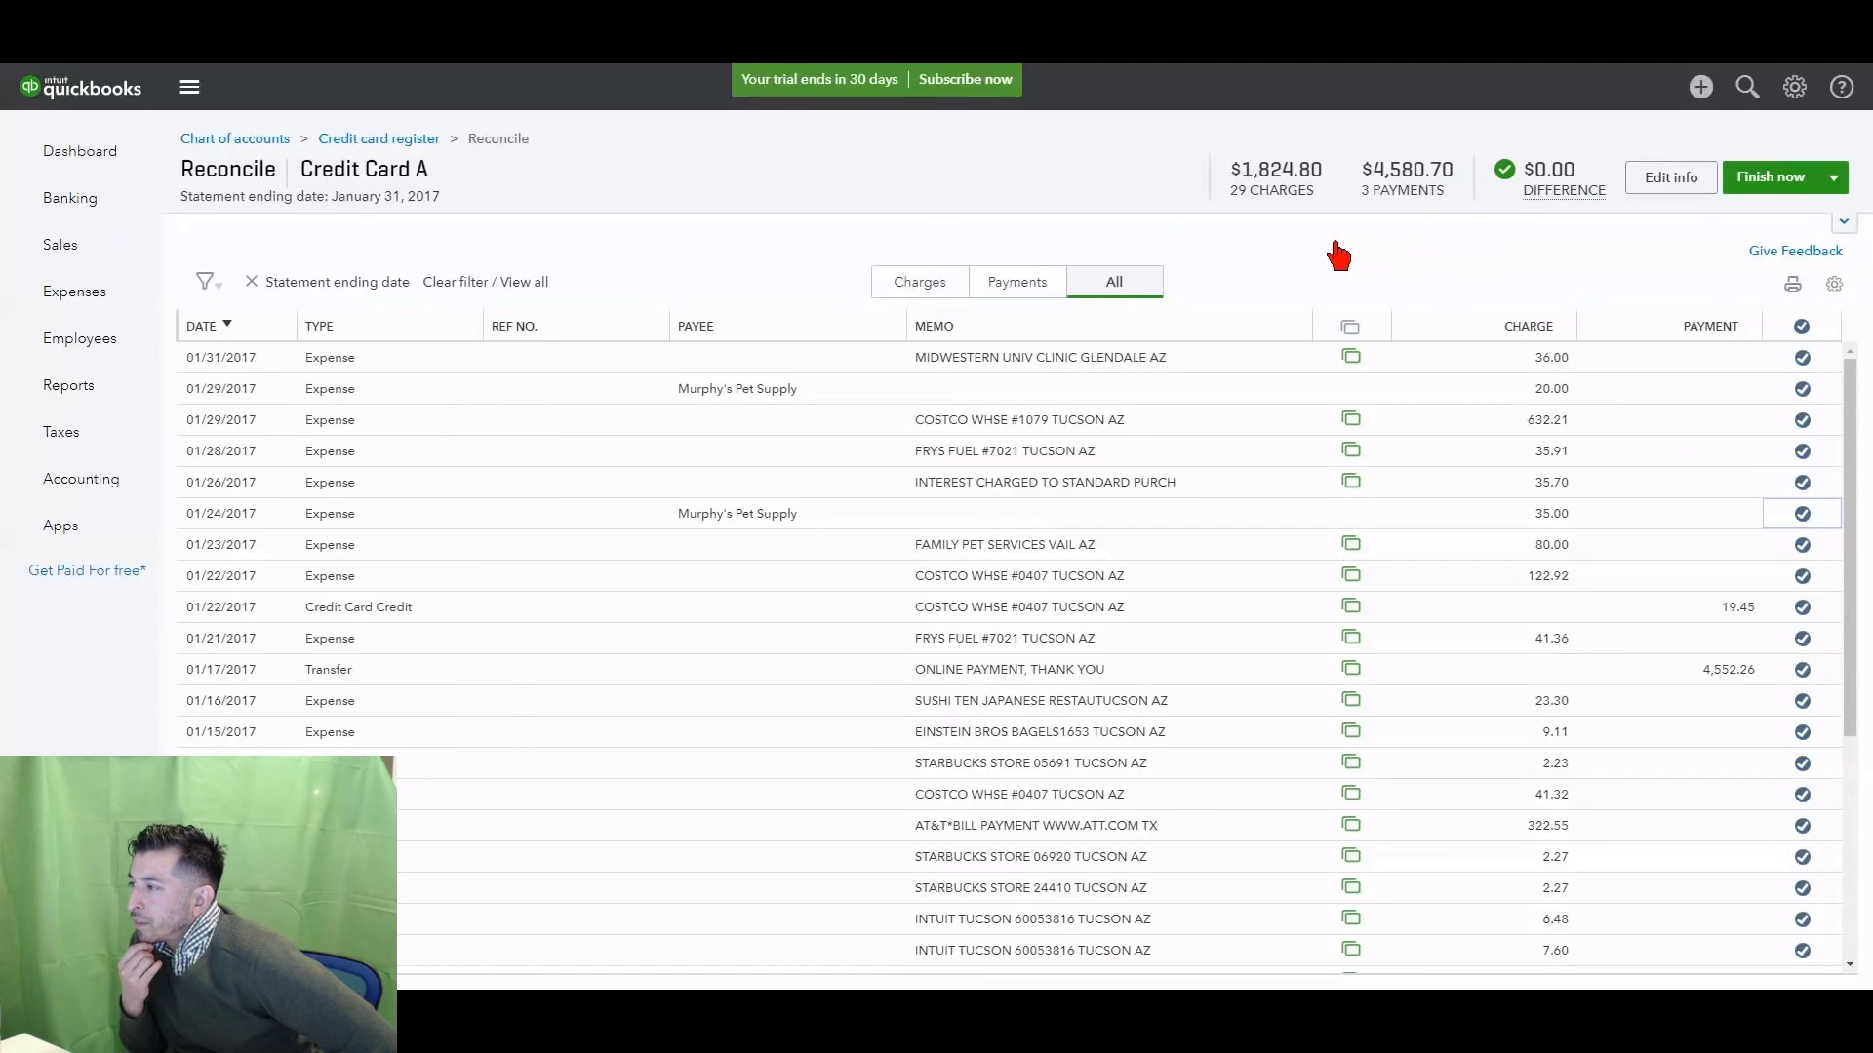
pyautogui.click(1787, 182)
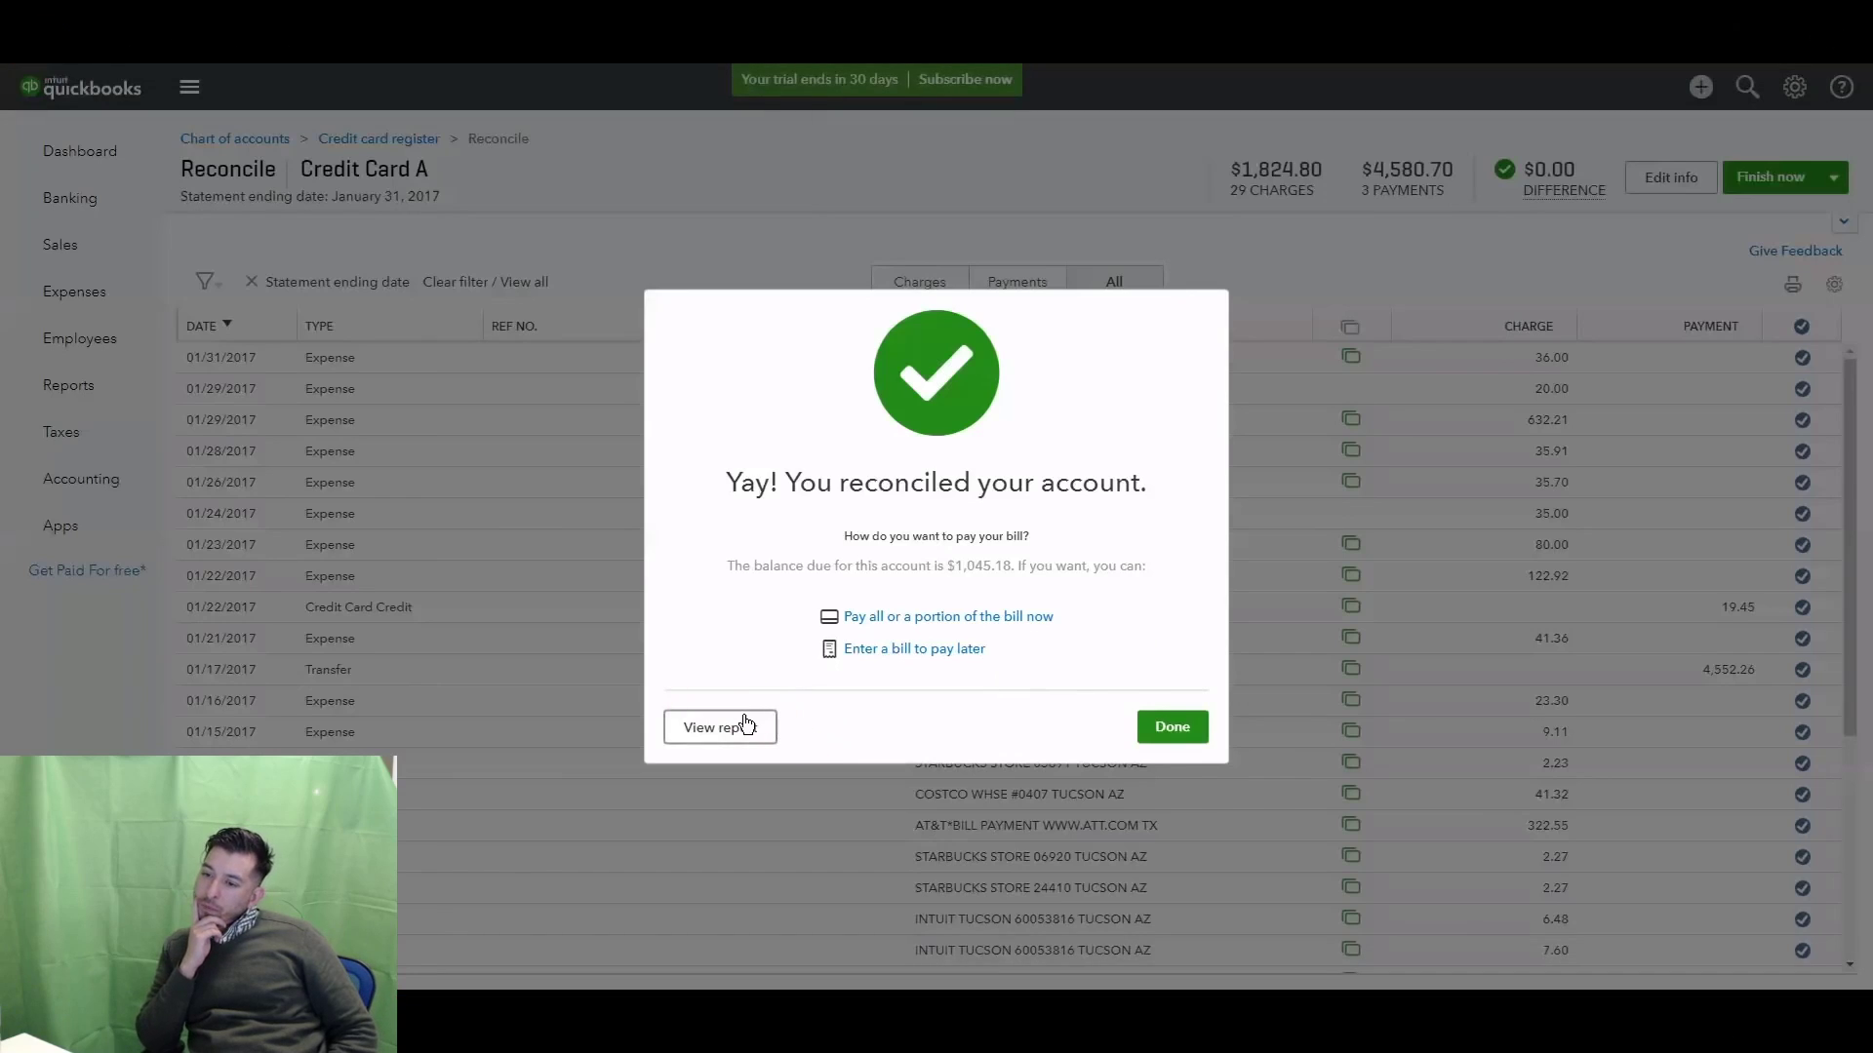
pyautogui.click(1176, 729)
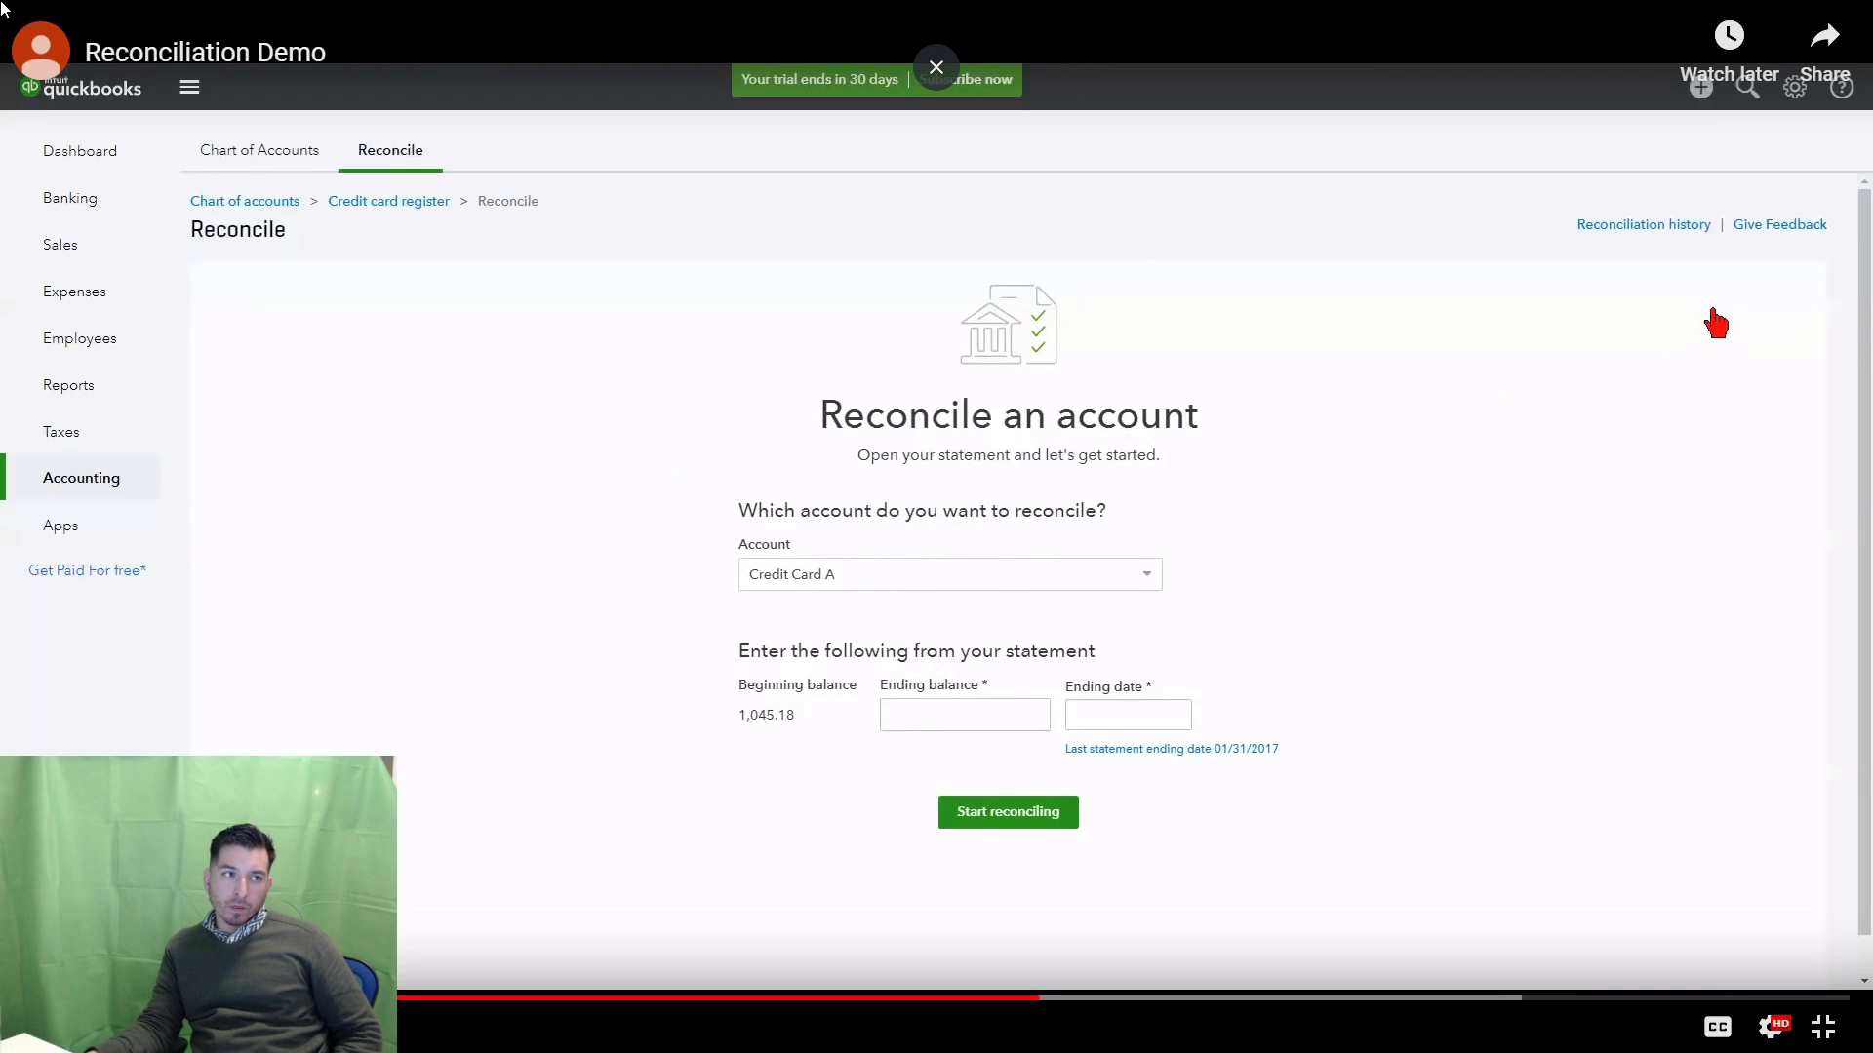
# Step: View the reconciliation history of Credit Card A and its list of selectable accounts, then return to the Reconcile page
pyautogui.click(1619, 236)
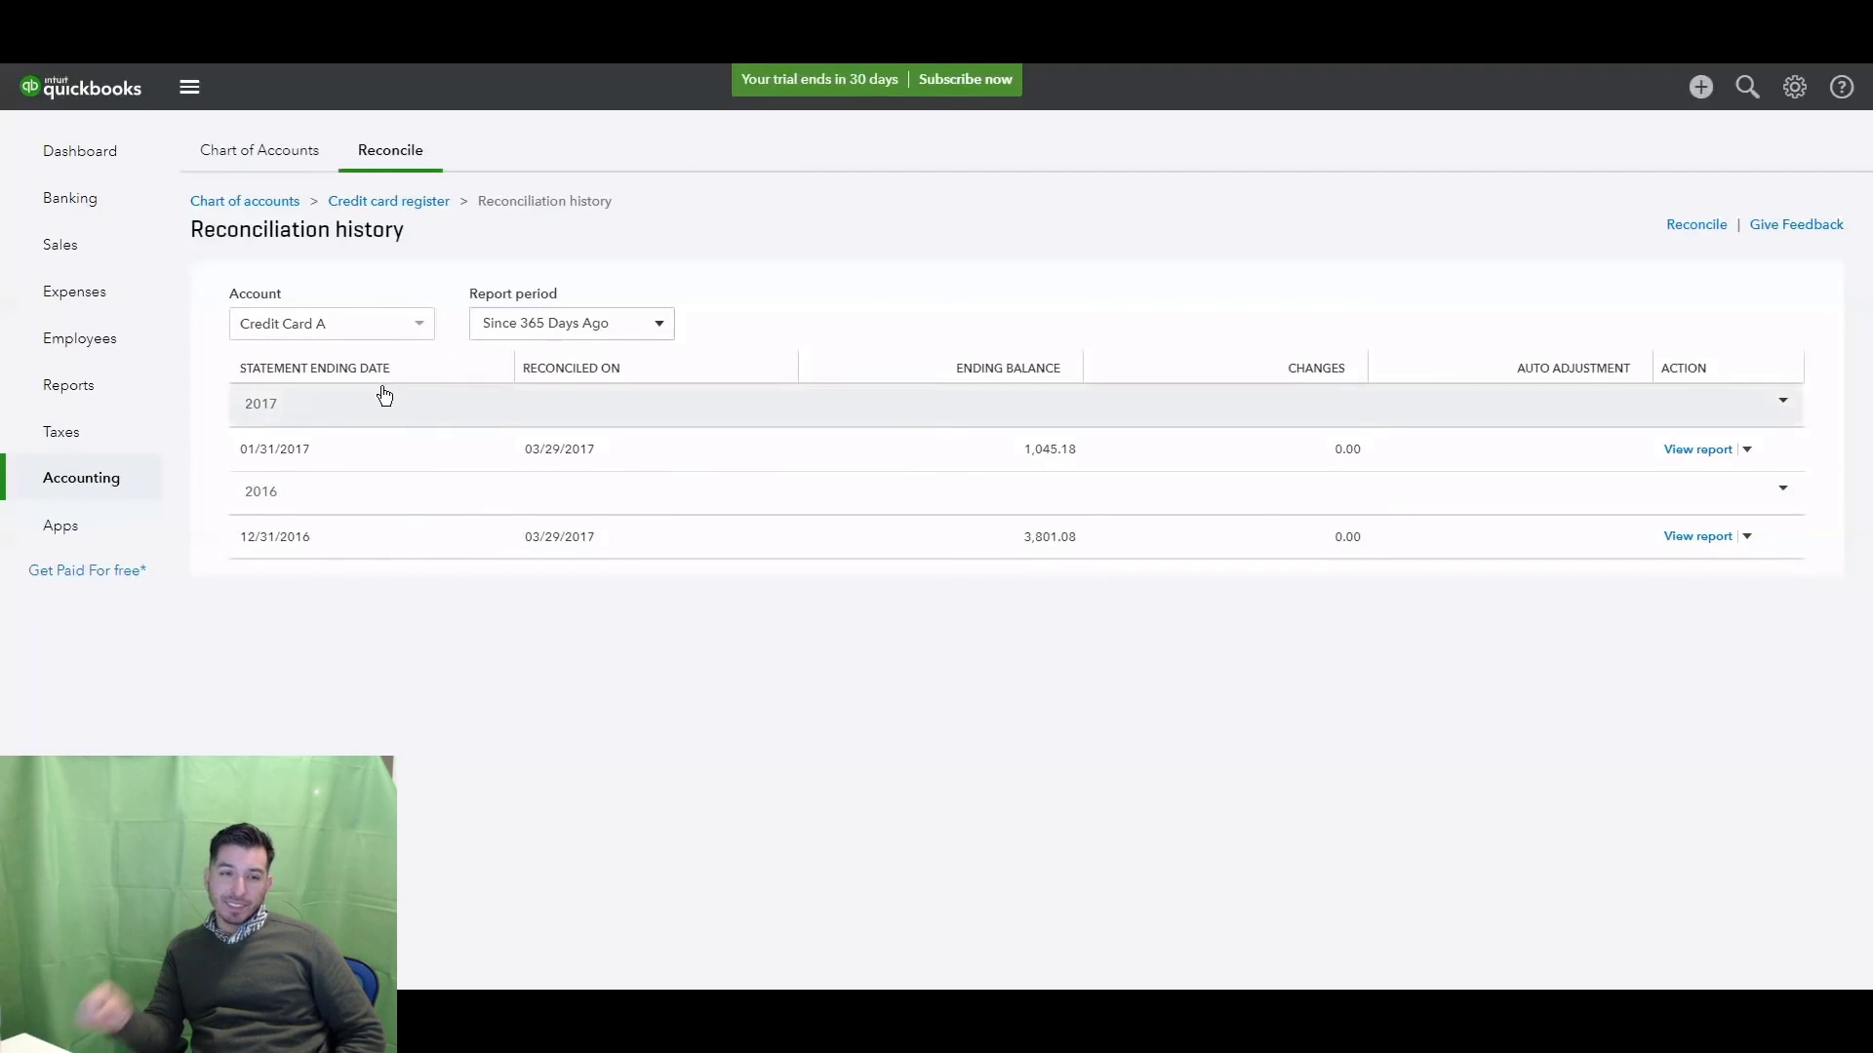
pyautogui.click(417, 325)
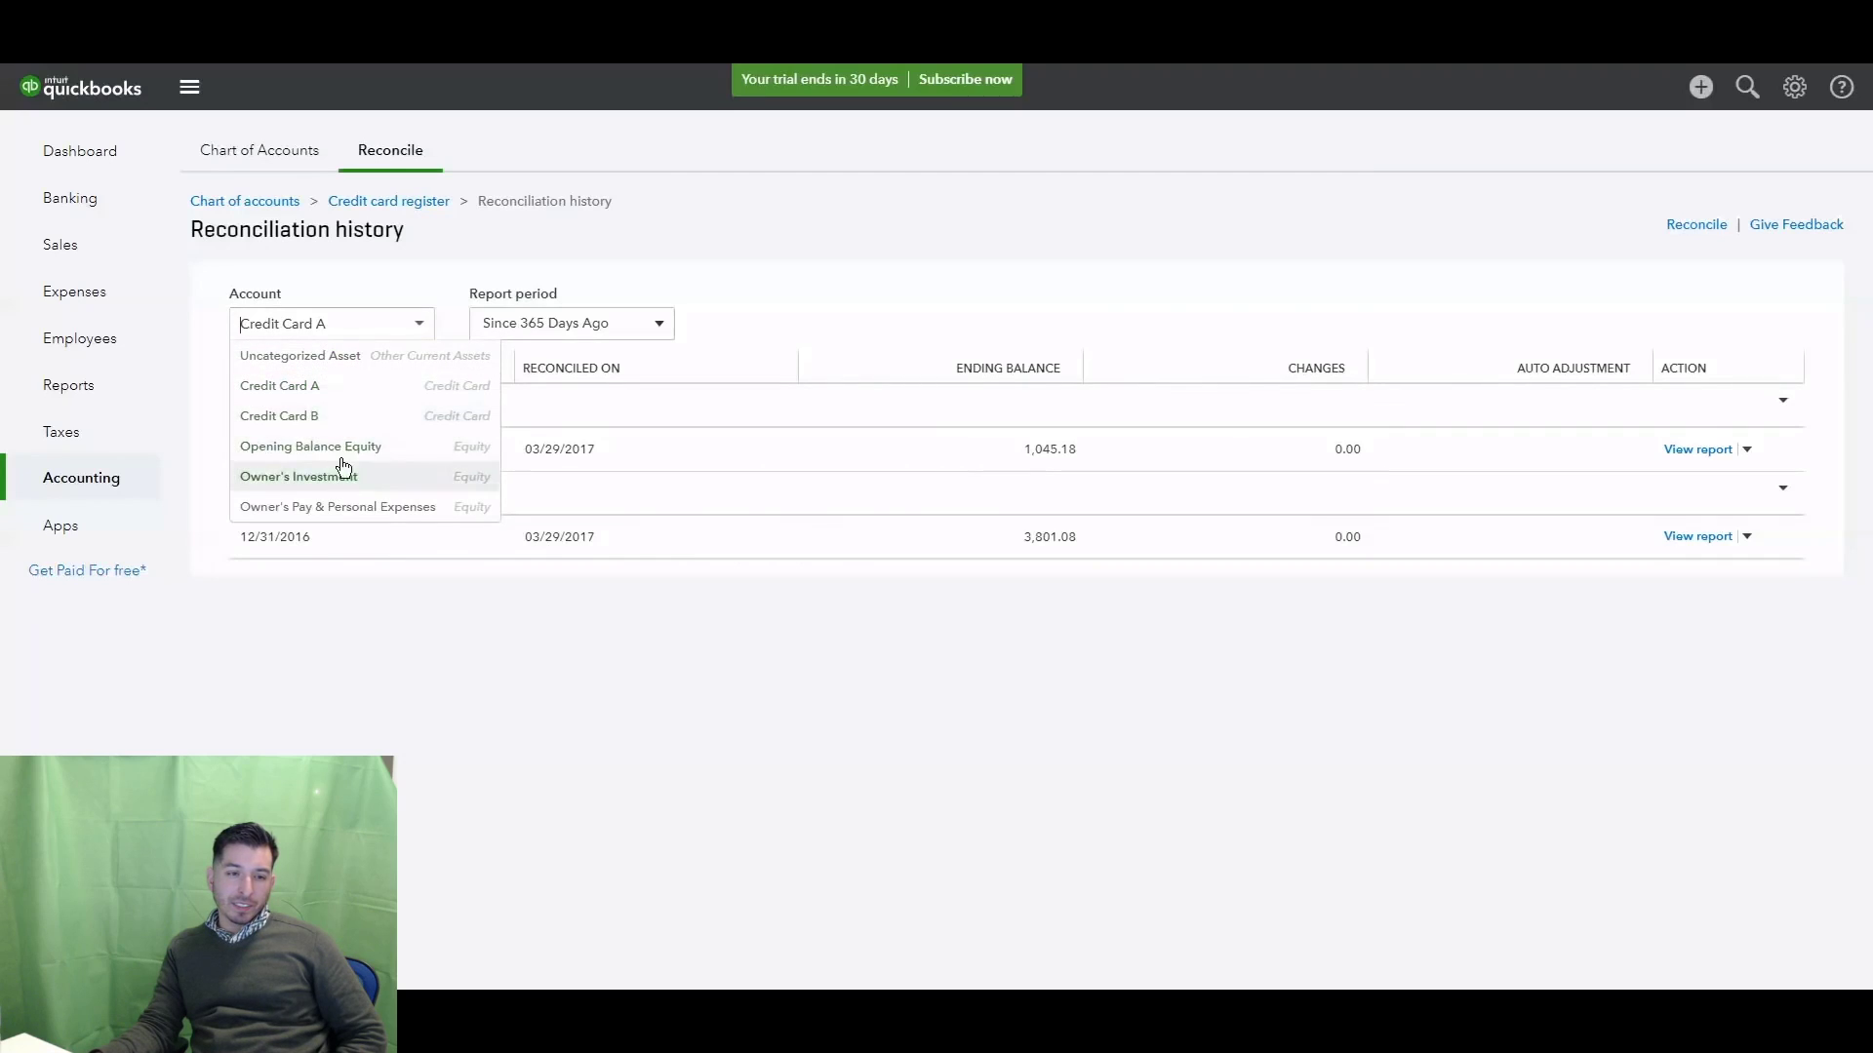
pyautogui.click(722, 302)
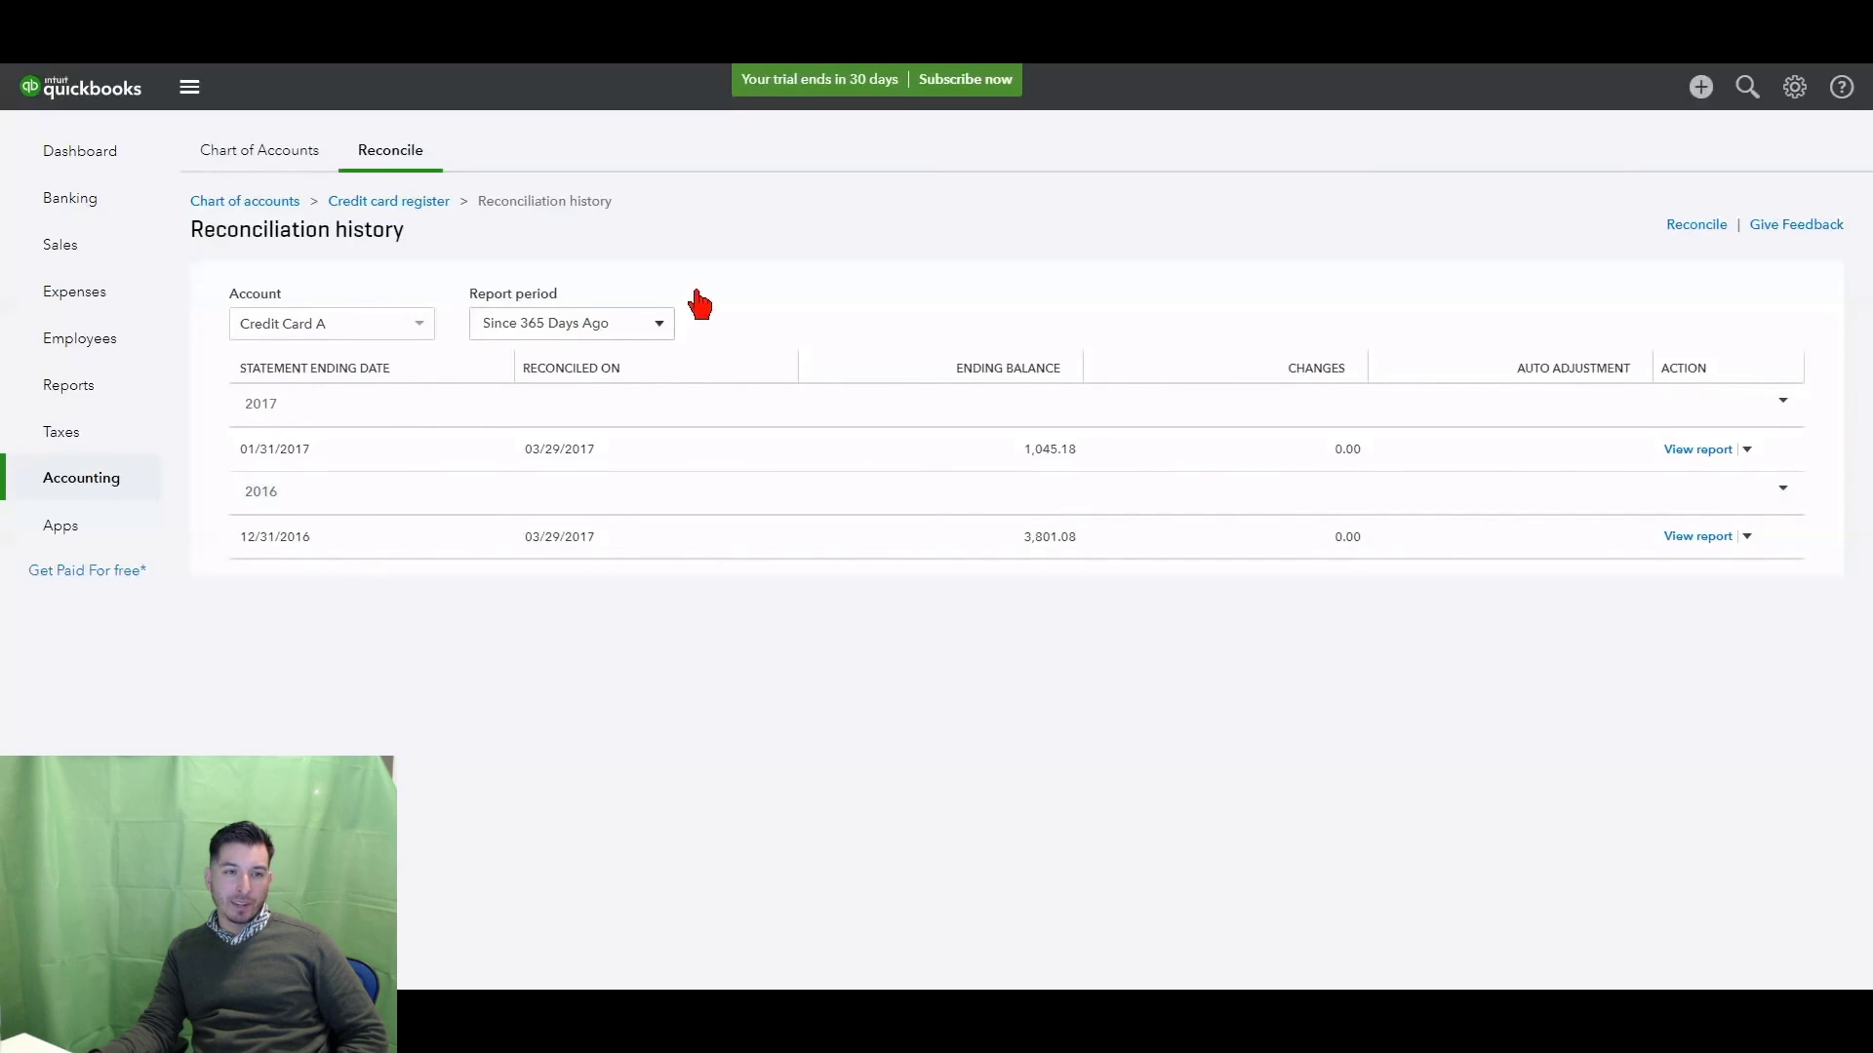
pyautogui.click(381, 156)
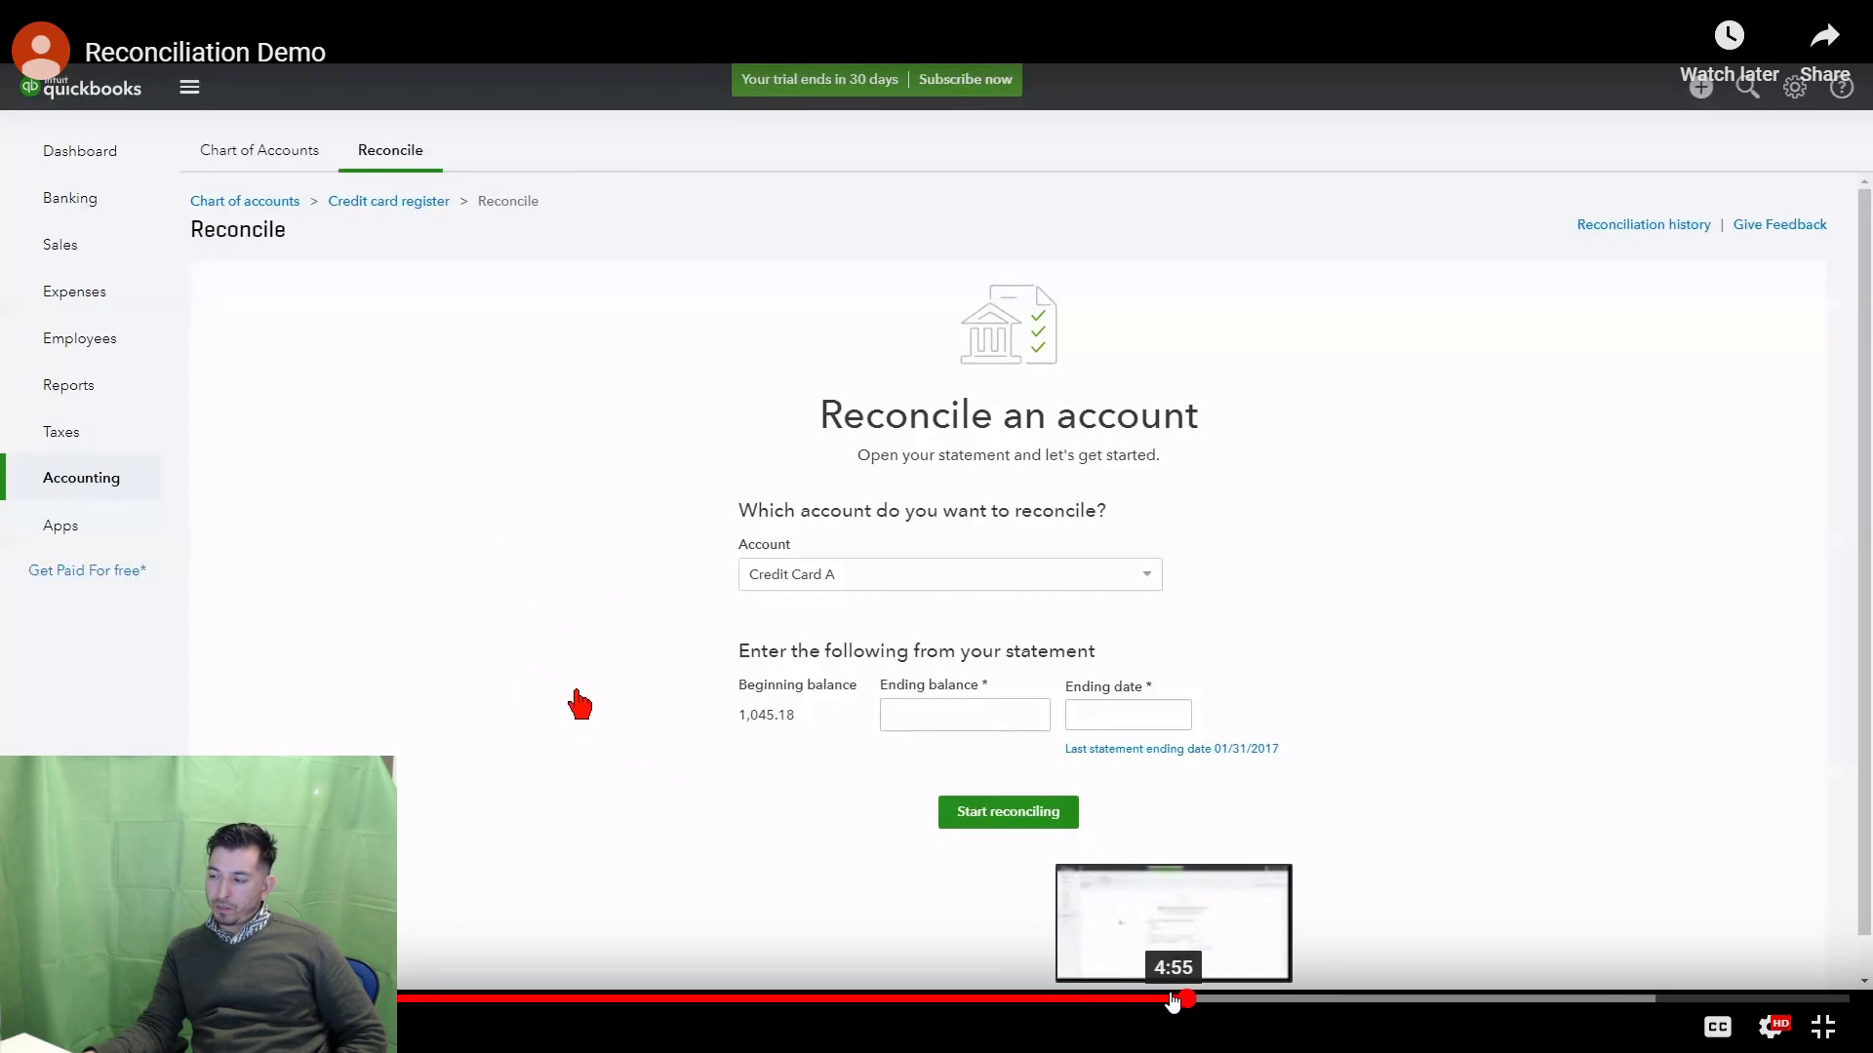
# Step: Rewind the Reconciliation Demo to the reconciliation history part, replay it and pause the video there
pyautogui.moveTo(1110, 1002); pyautogui.dragTo(988, 1002)
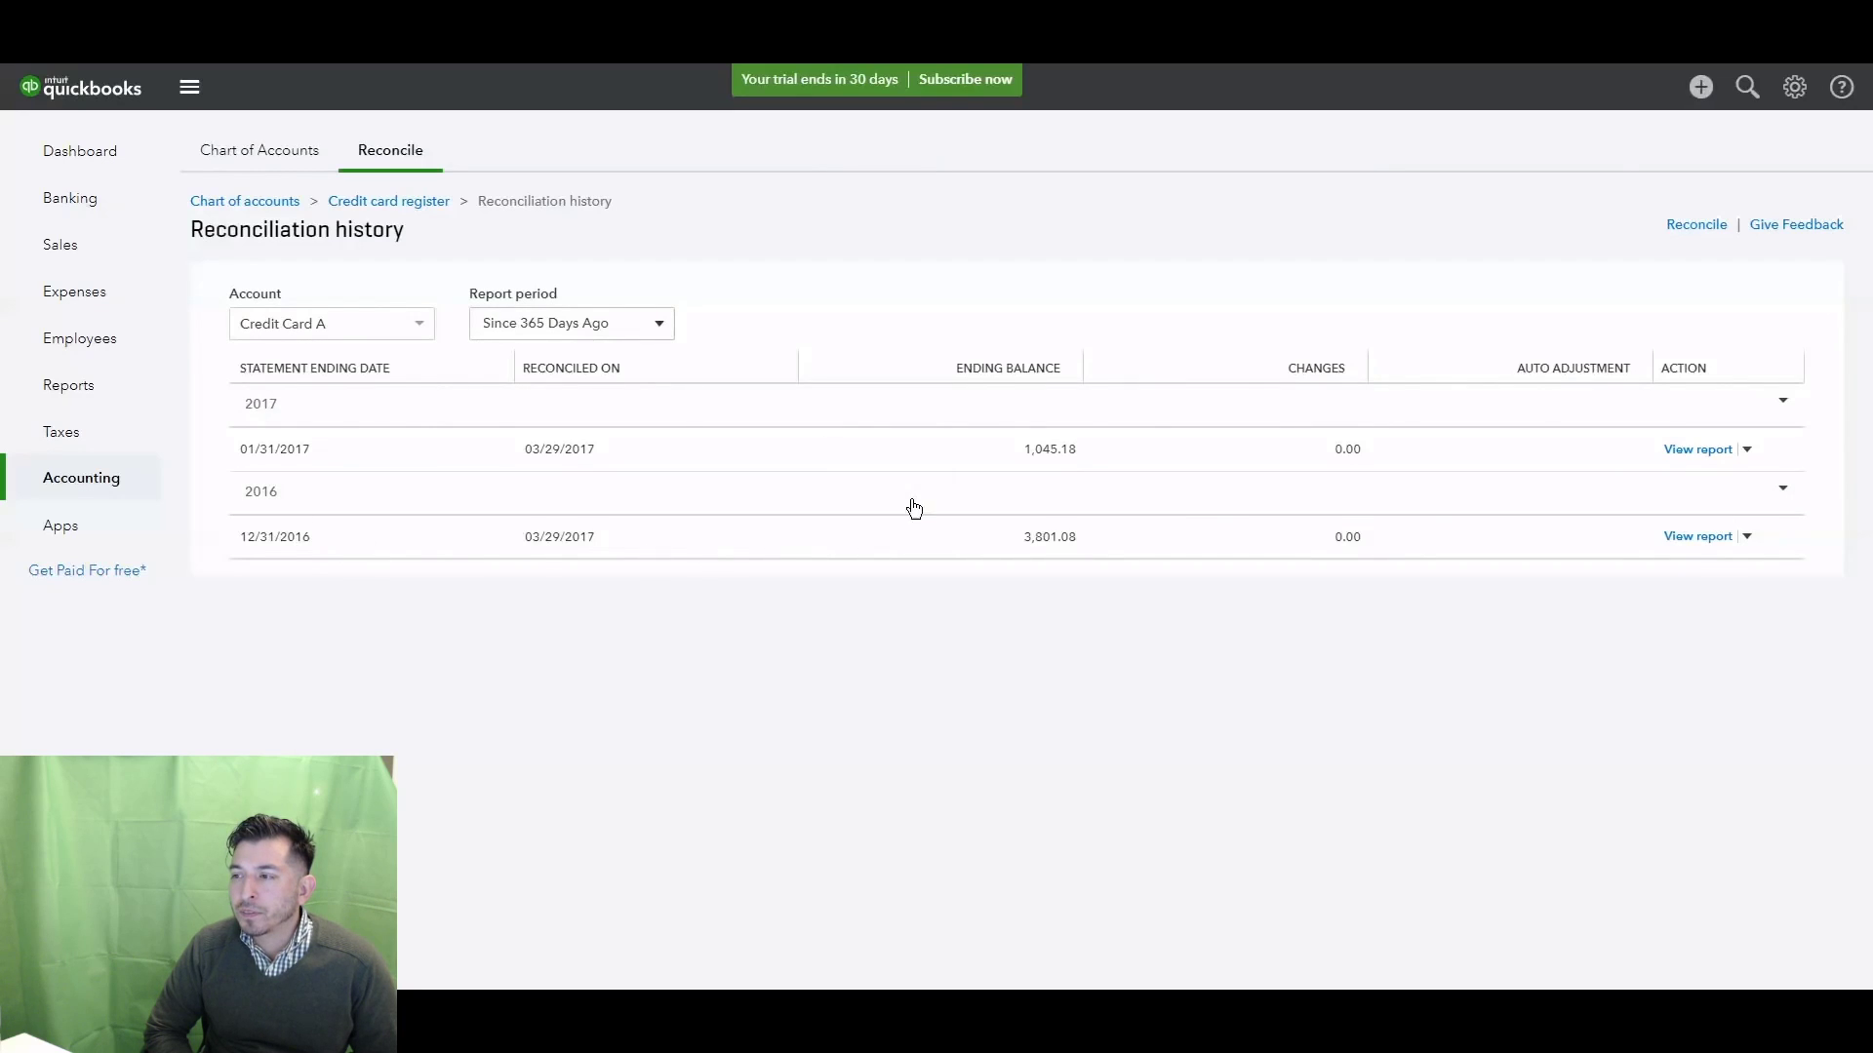
pyautogui.click(382, 159)
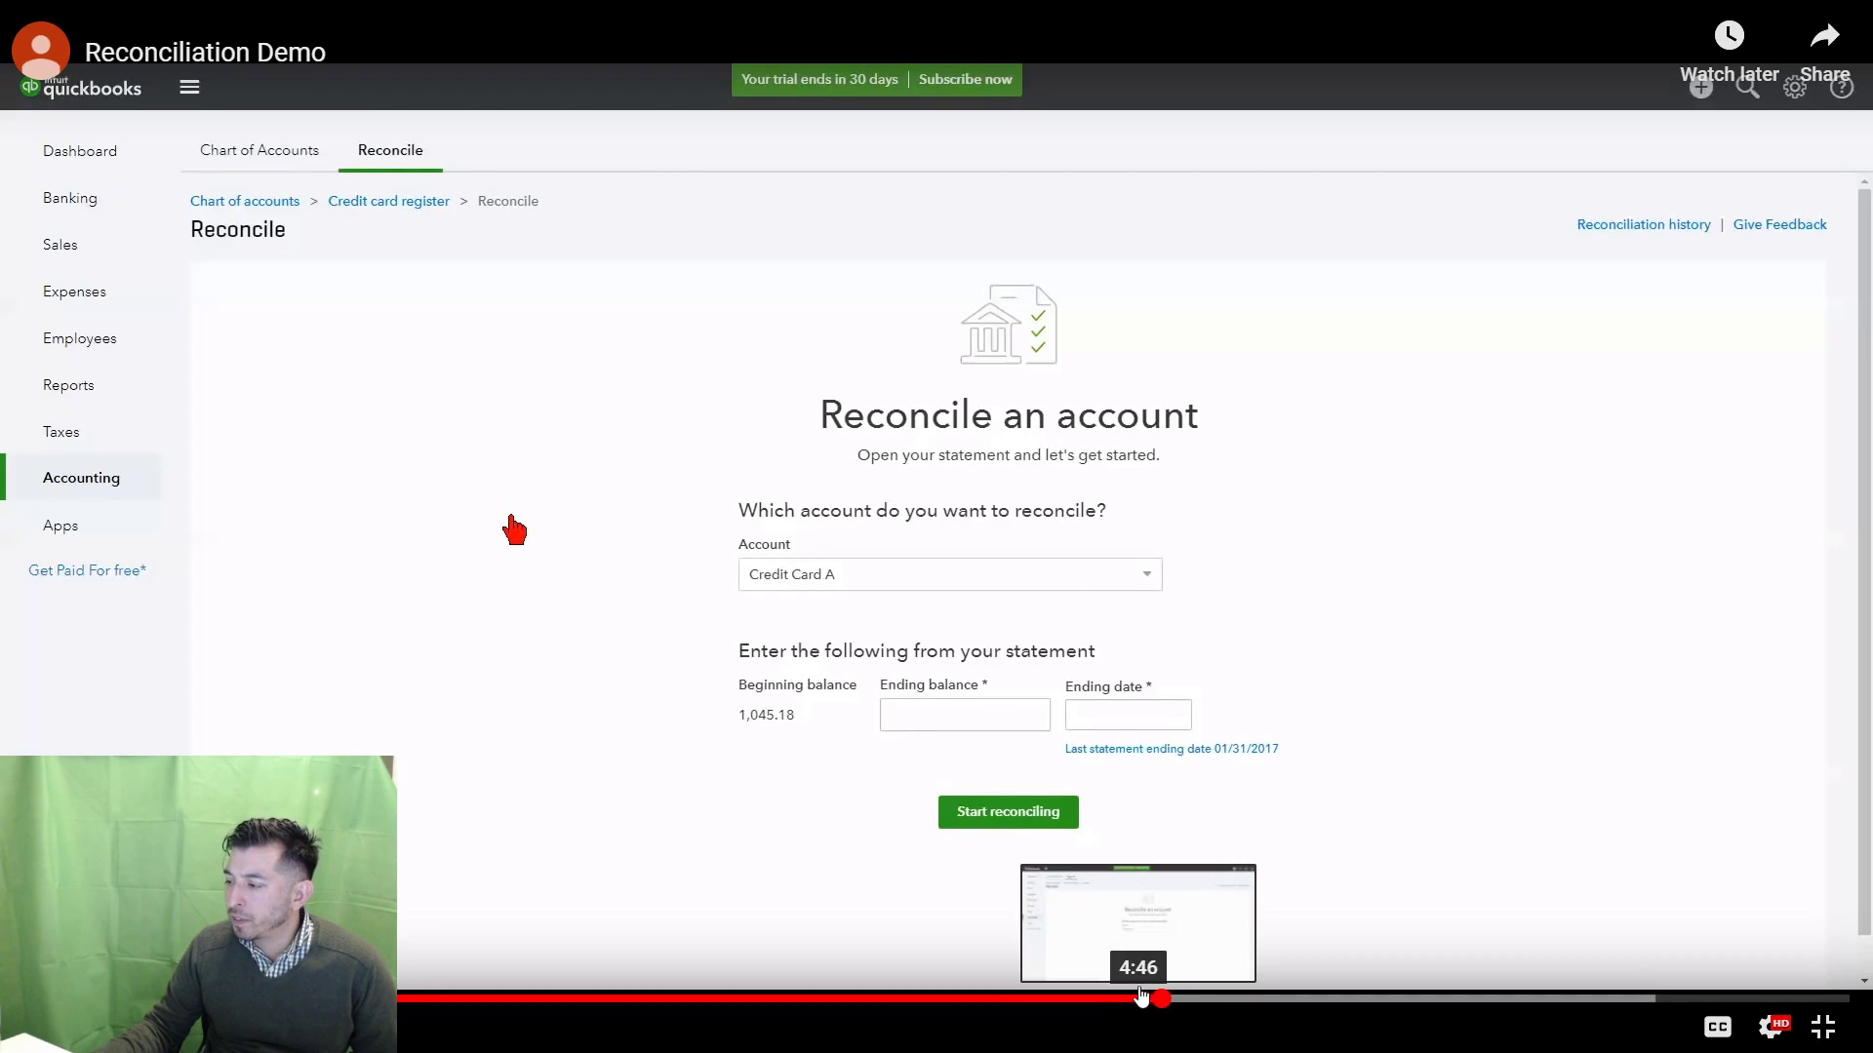
pyautogui.click(1119, 999)
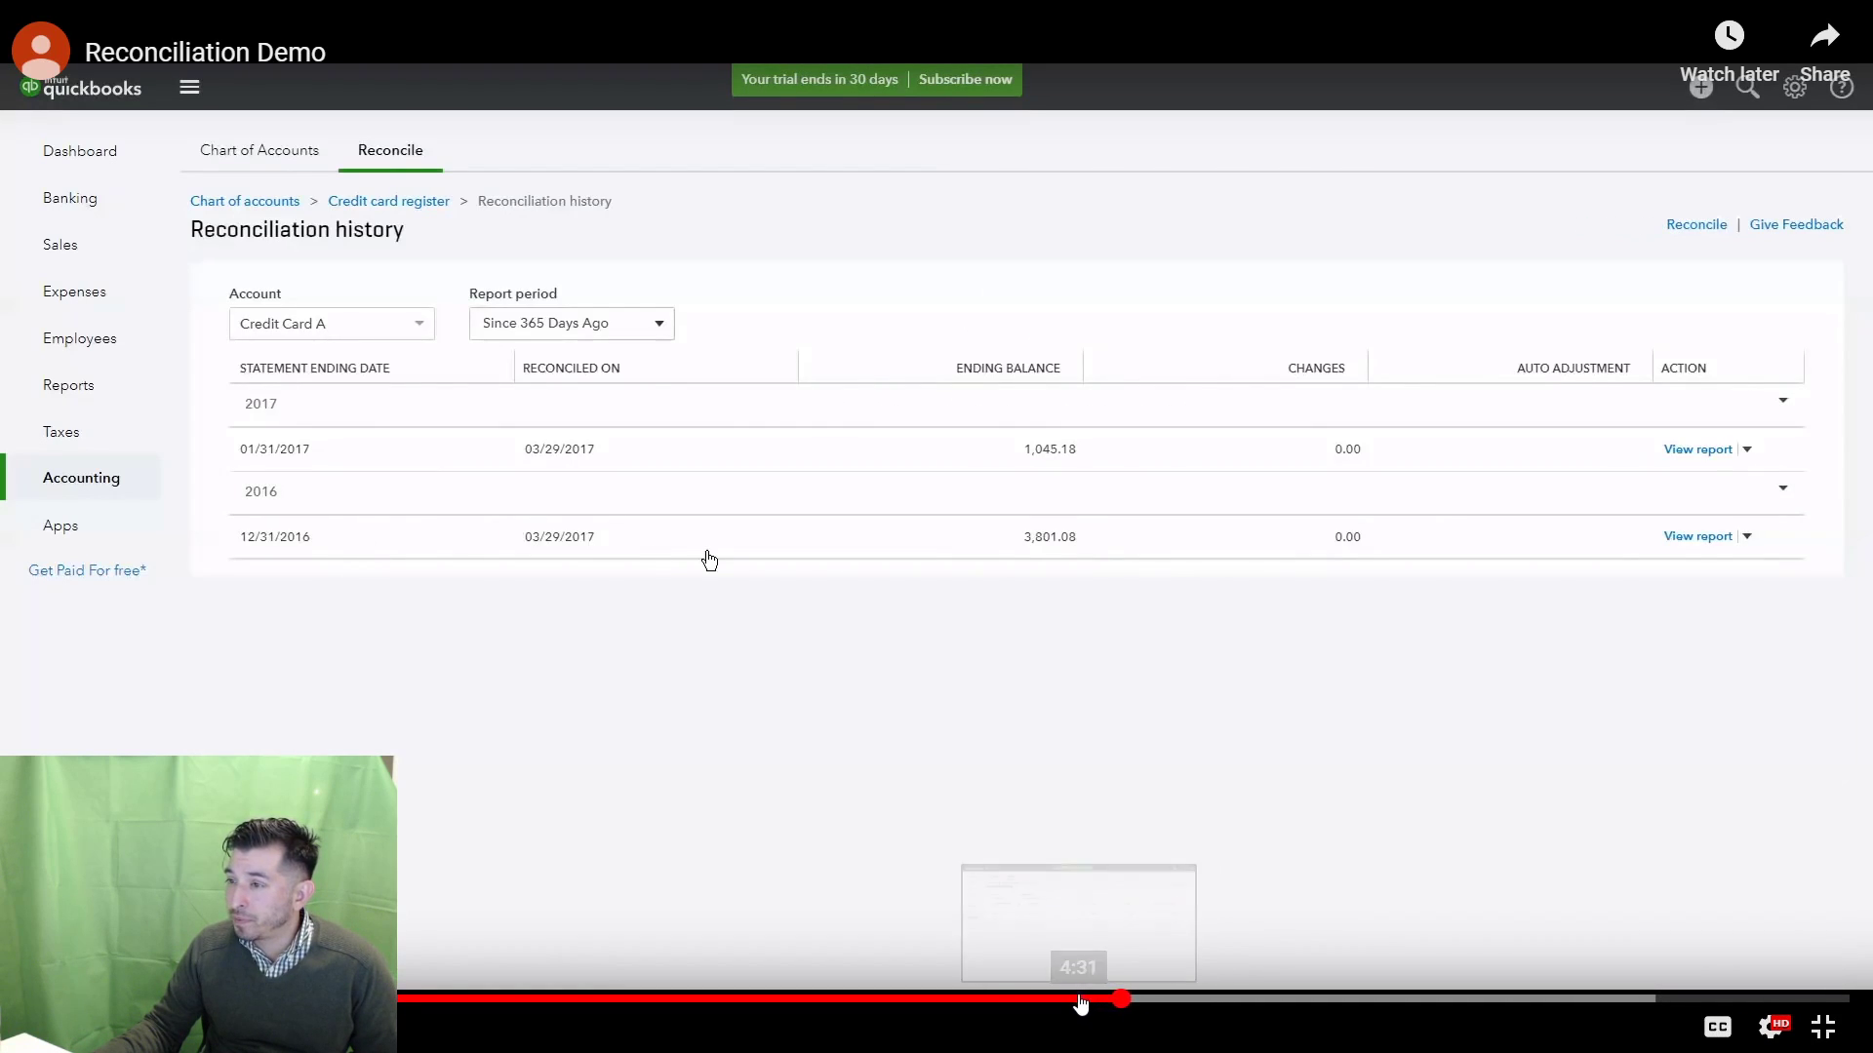
pyautogui.click(1042, 1000)
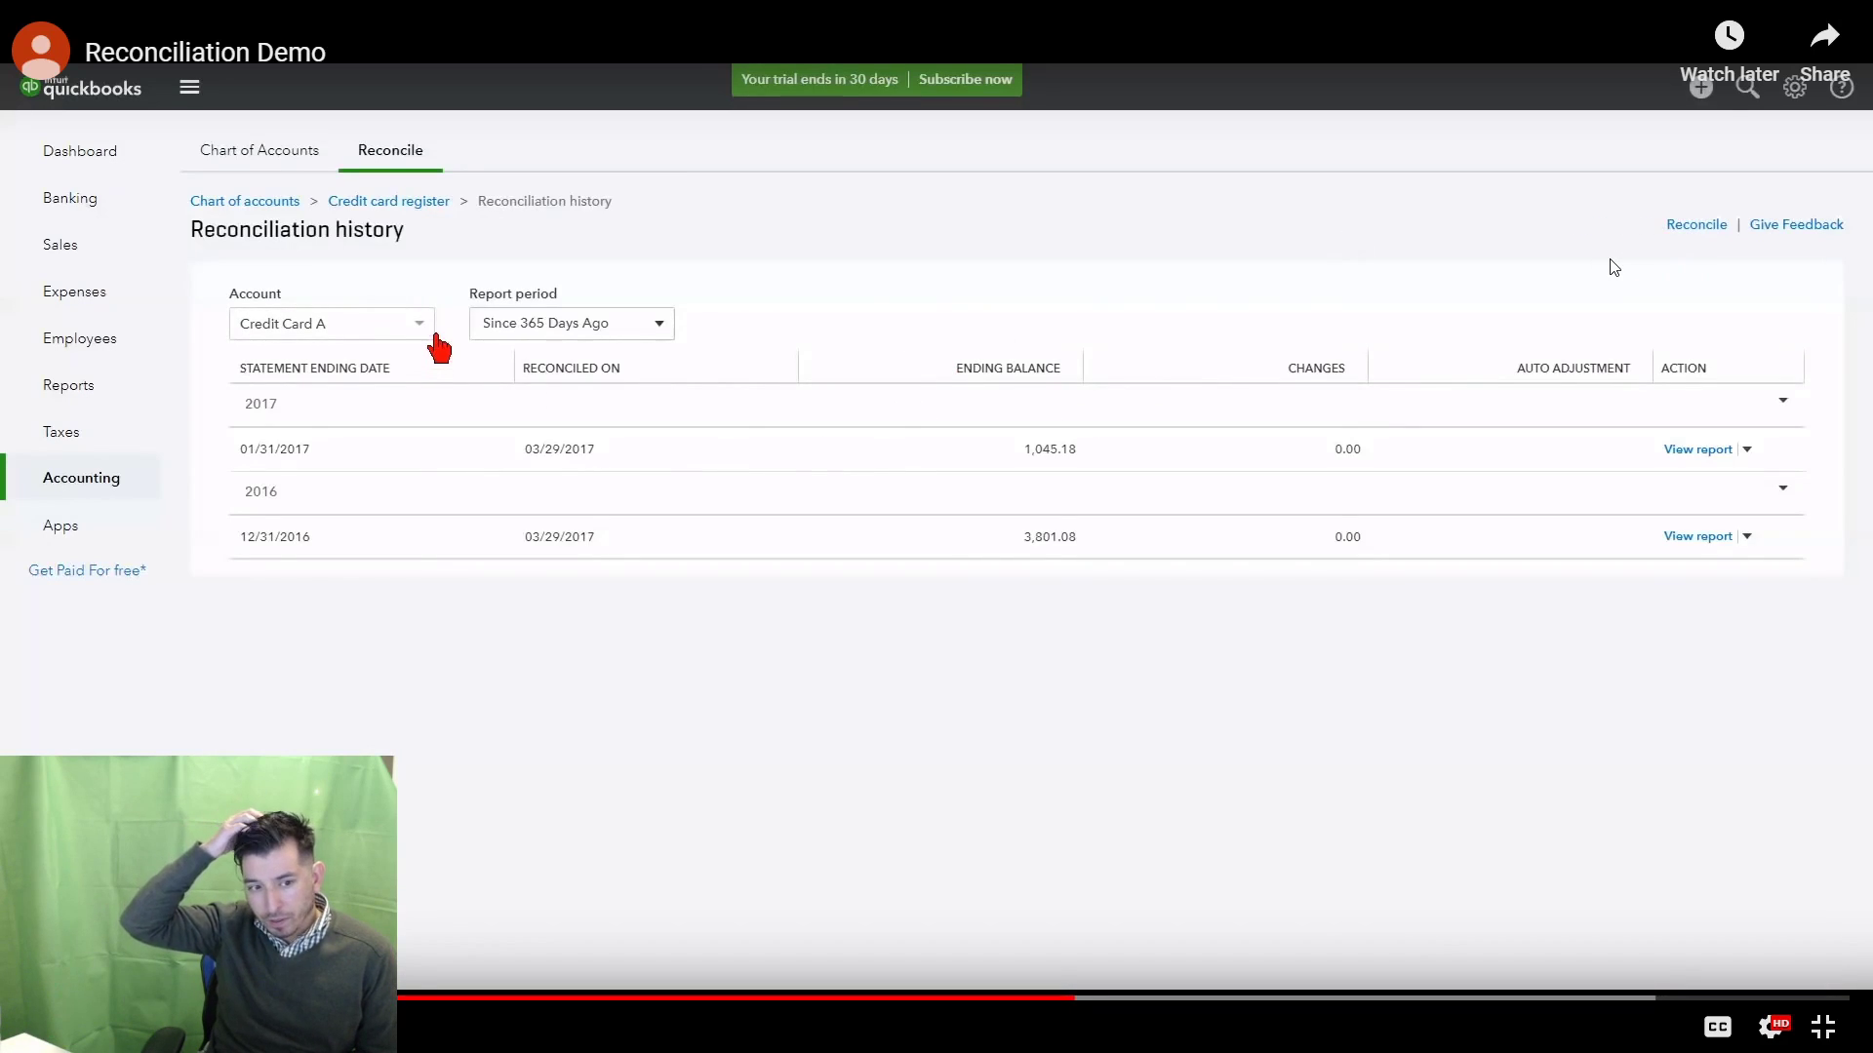
pyautogui.click(1113, 407)
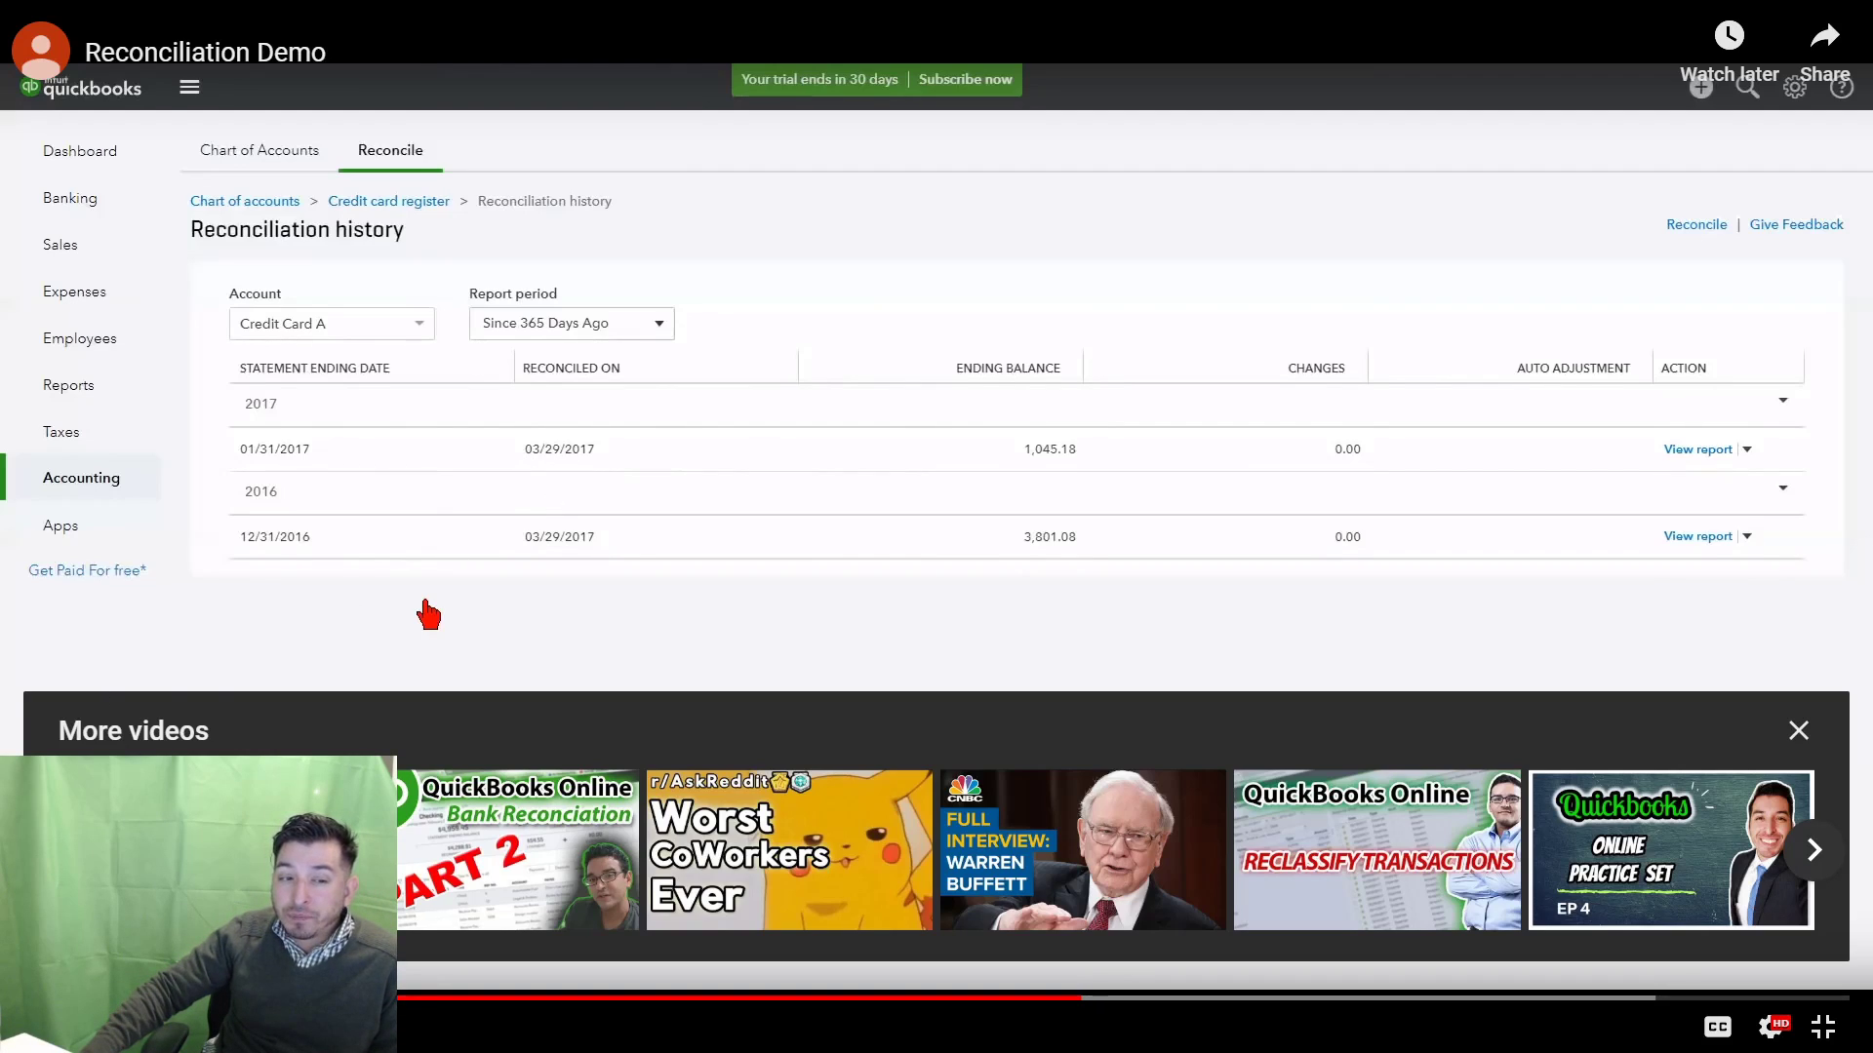
# Step: Minimize the 18.jpg window in Photos and resume the Reconciliation Demo through the return to the Reconcile page
pyautogui.hotkey('alt', 'Tab')
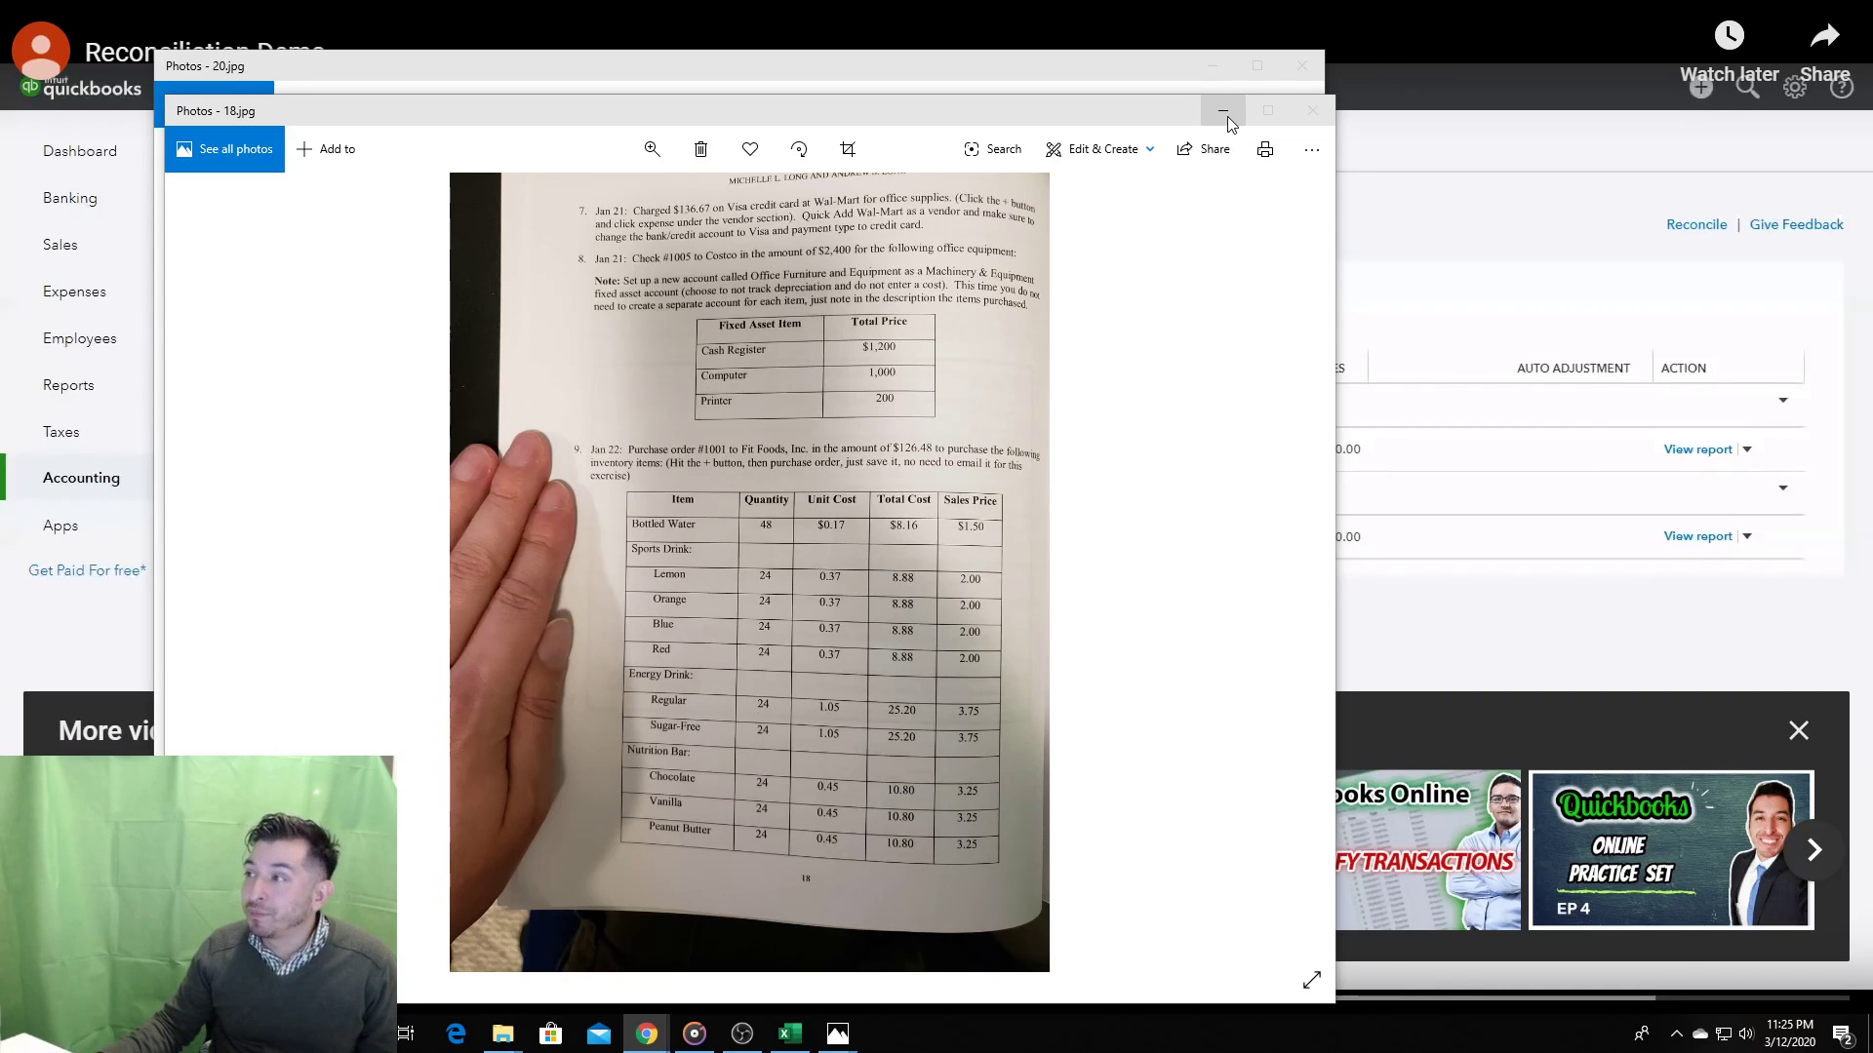
pyautogui.click(1227, 115)
pyautogui.click(855, 472)
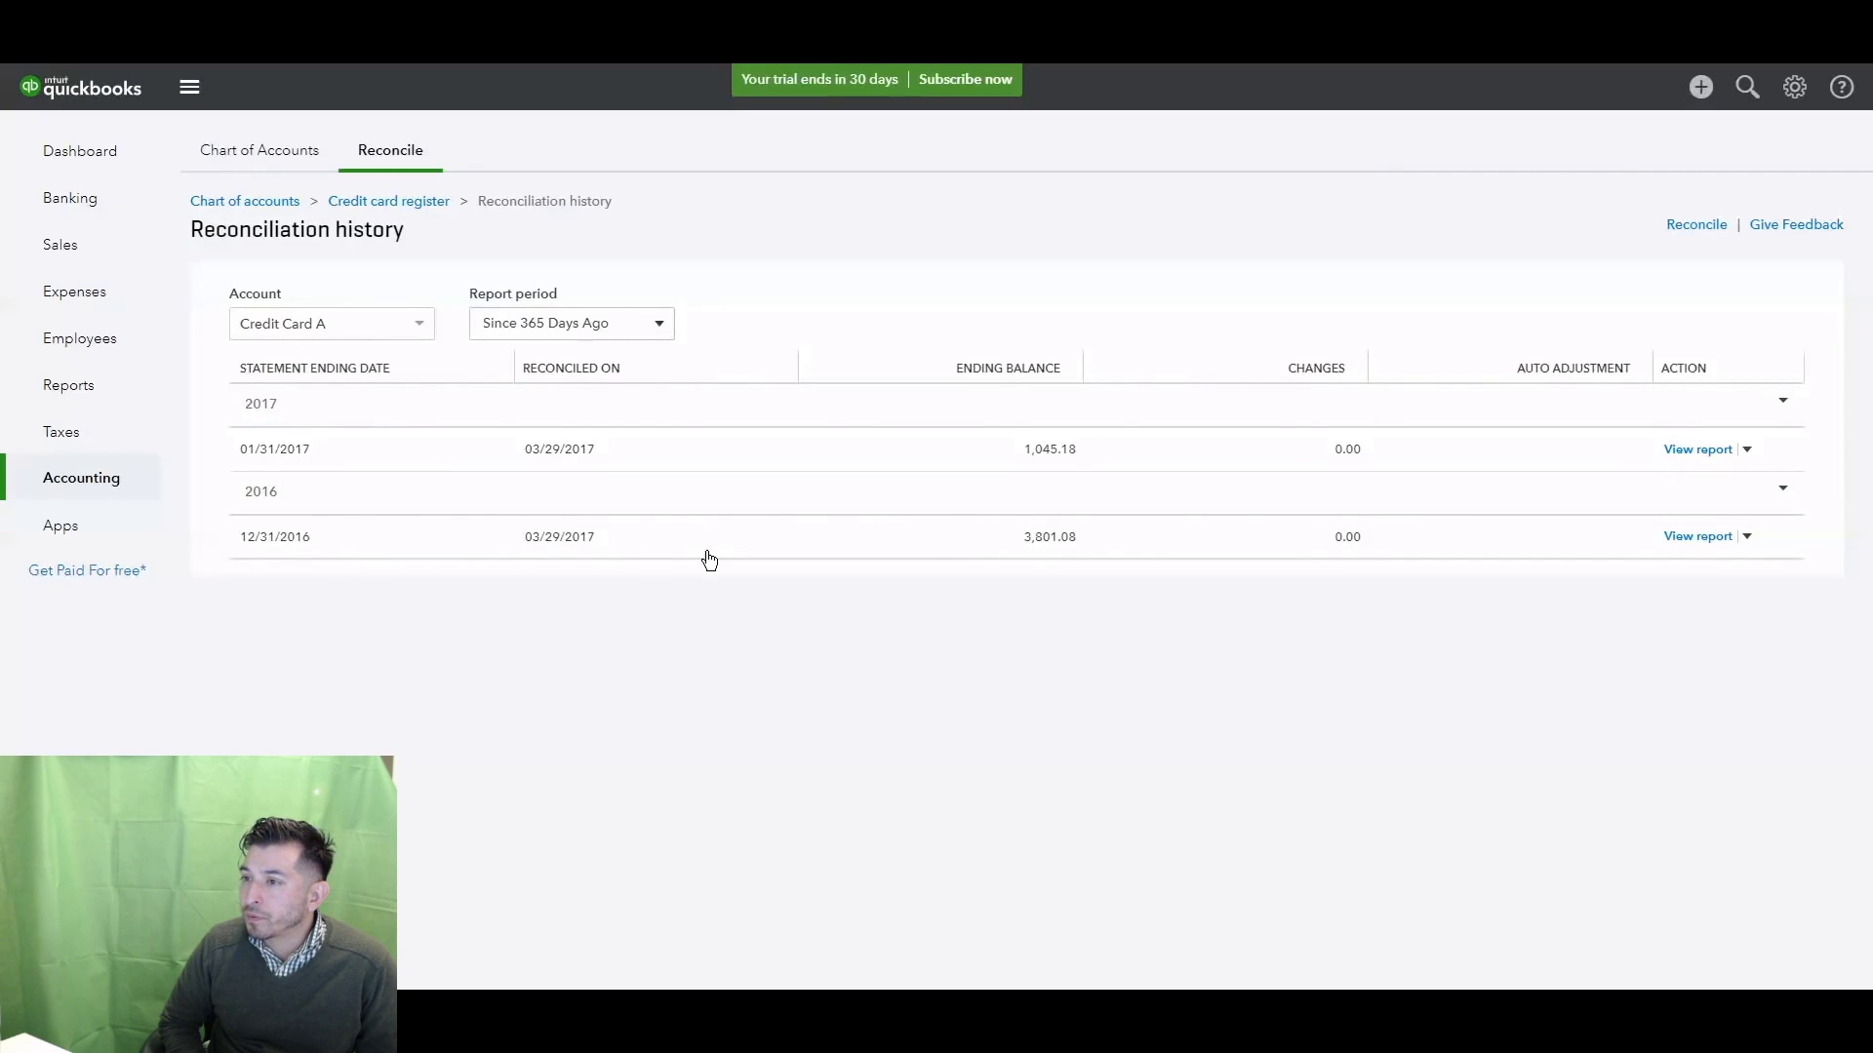
pyautogui.click(381, 159)
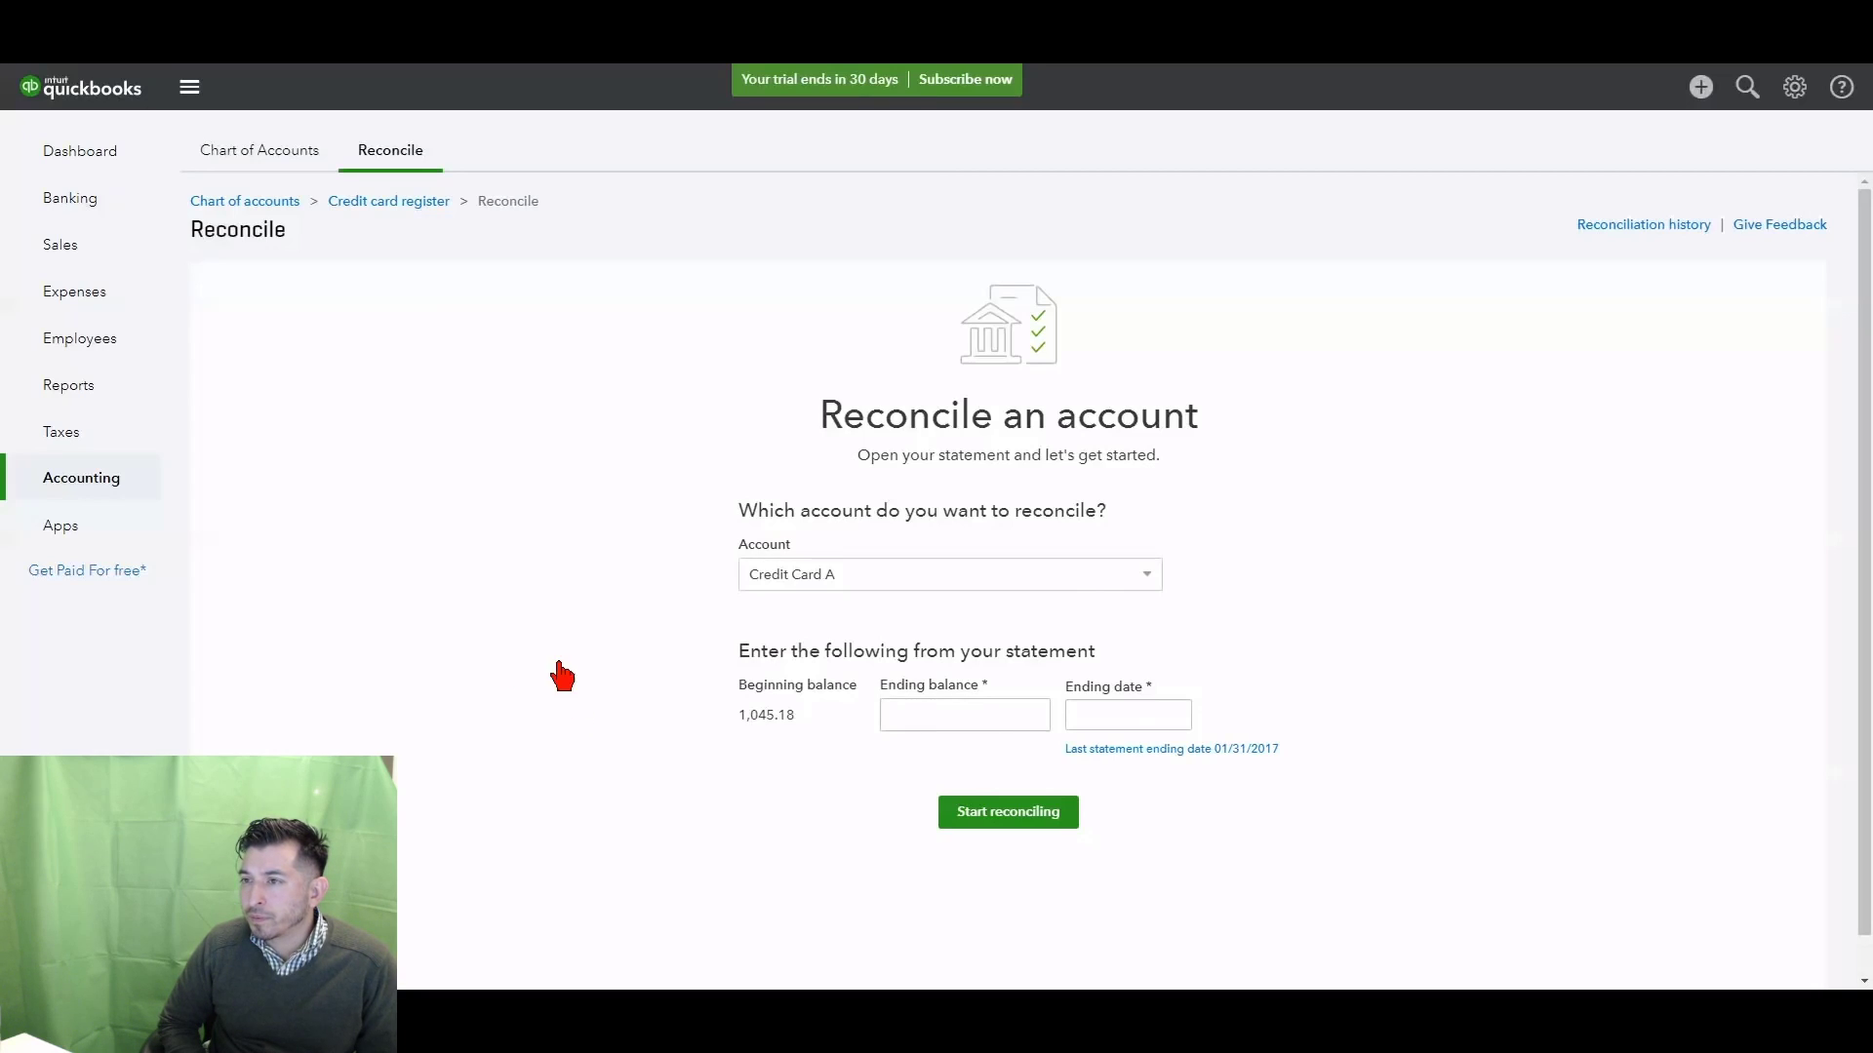
# Step: Choose Credit Card B as the account to reconcile and open its Reconciliation Discrepancy Report
pyautogui.click(1146, 576)
pyautogui.click(783, 673)
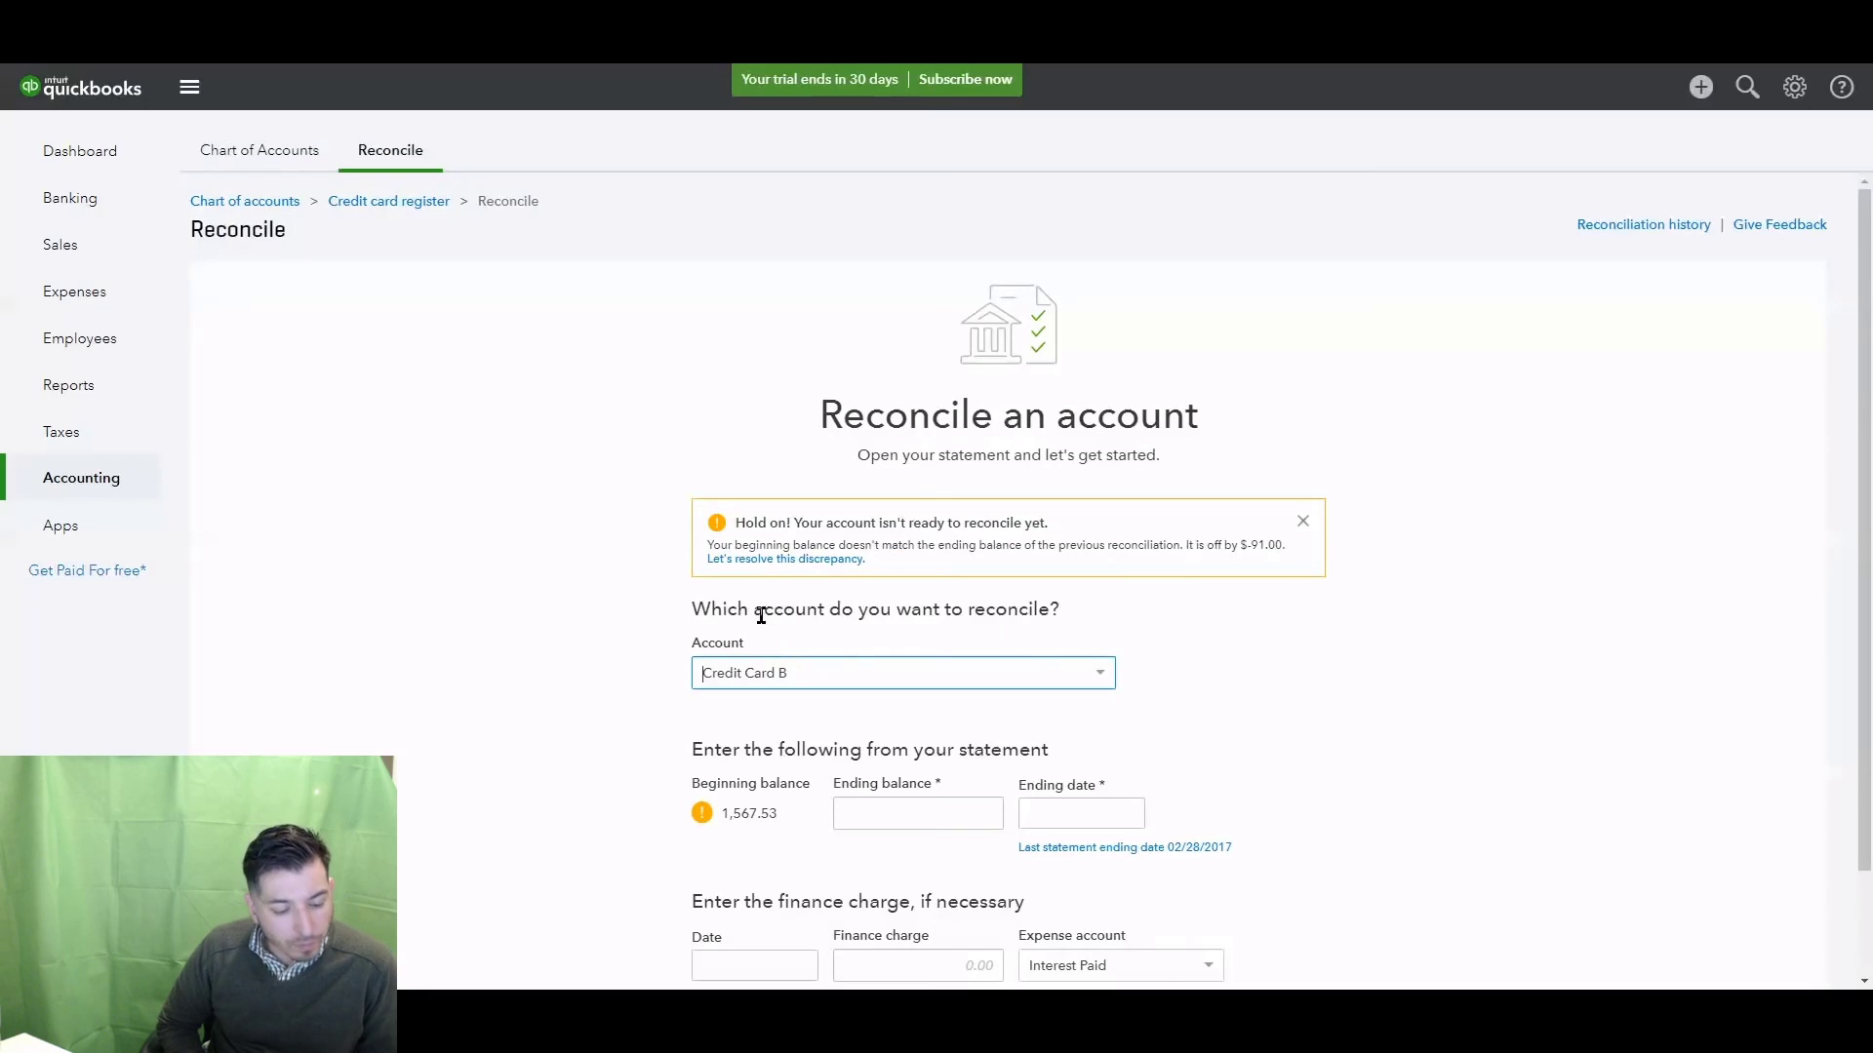
pyautogui.scroll(-1, 1314, 728)
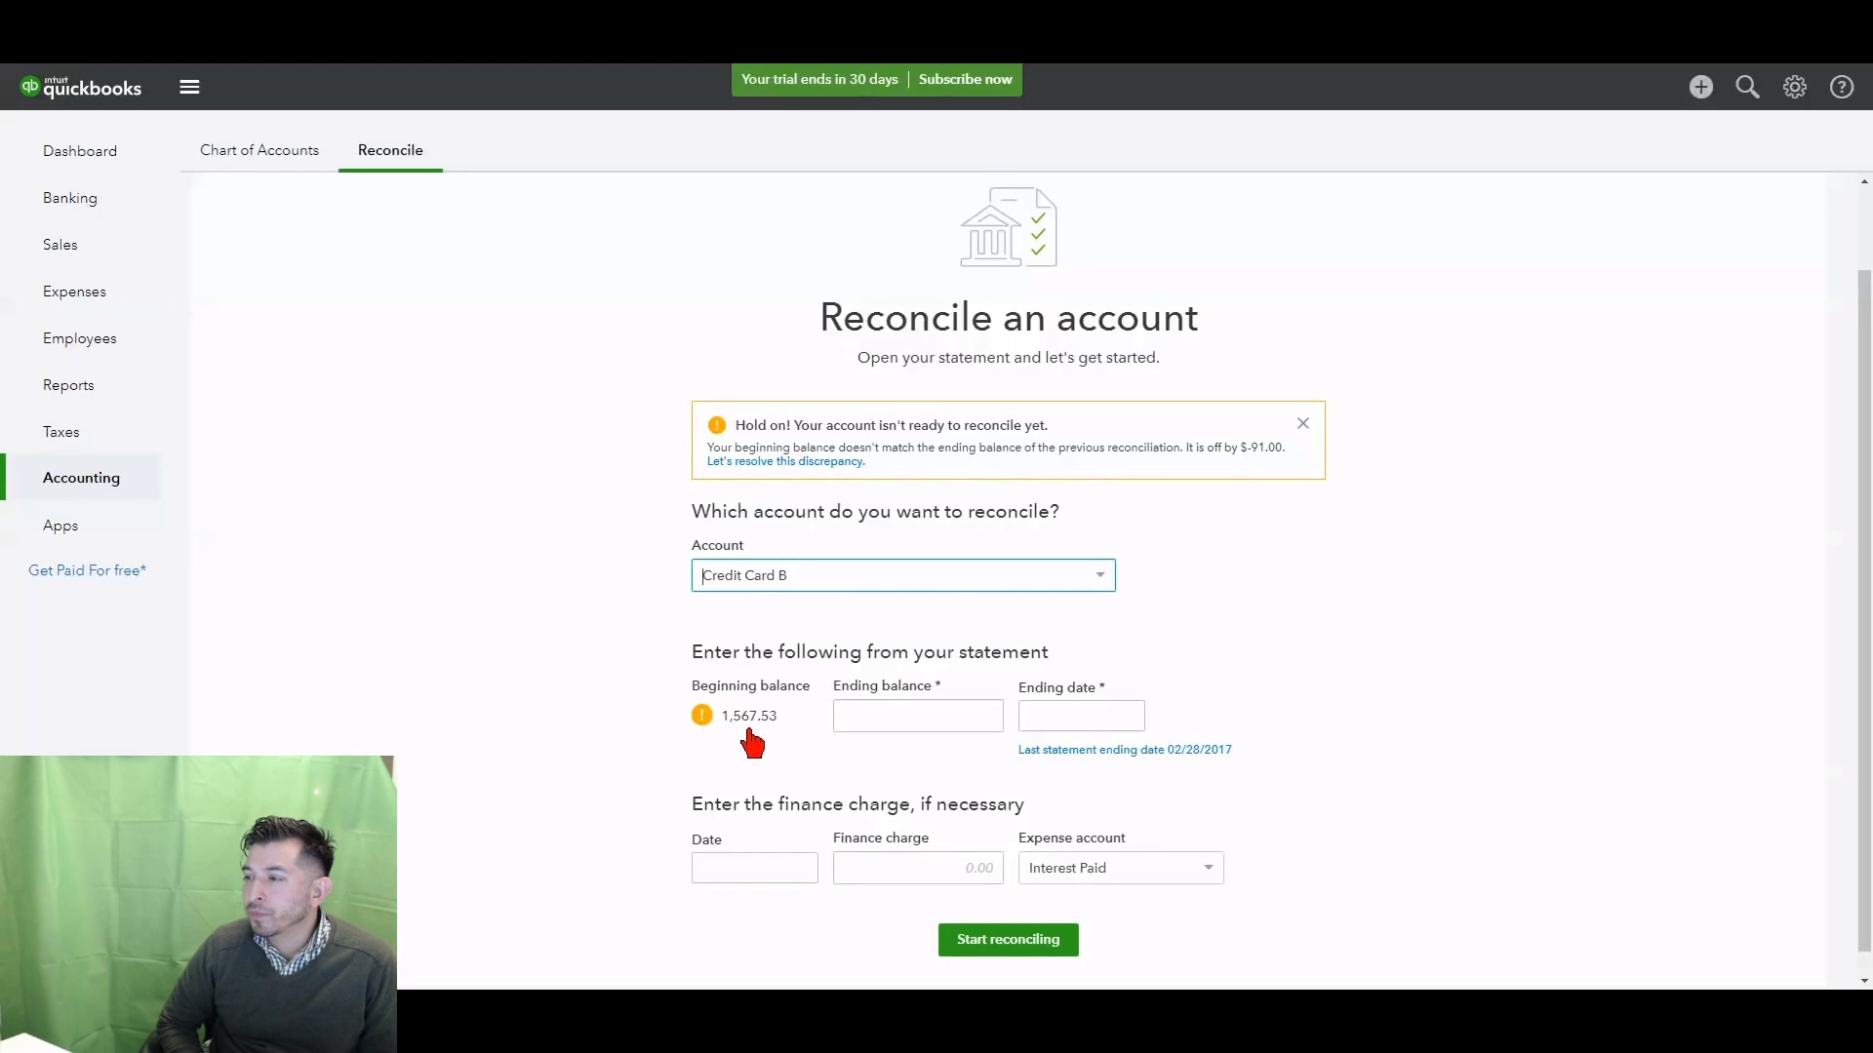
pyautogui.click(786, 463)
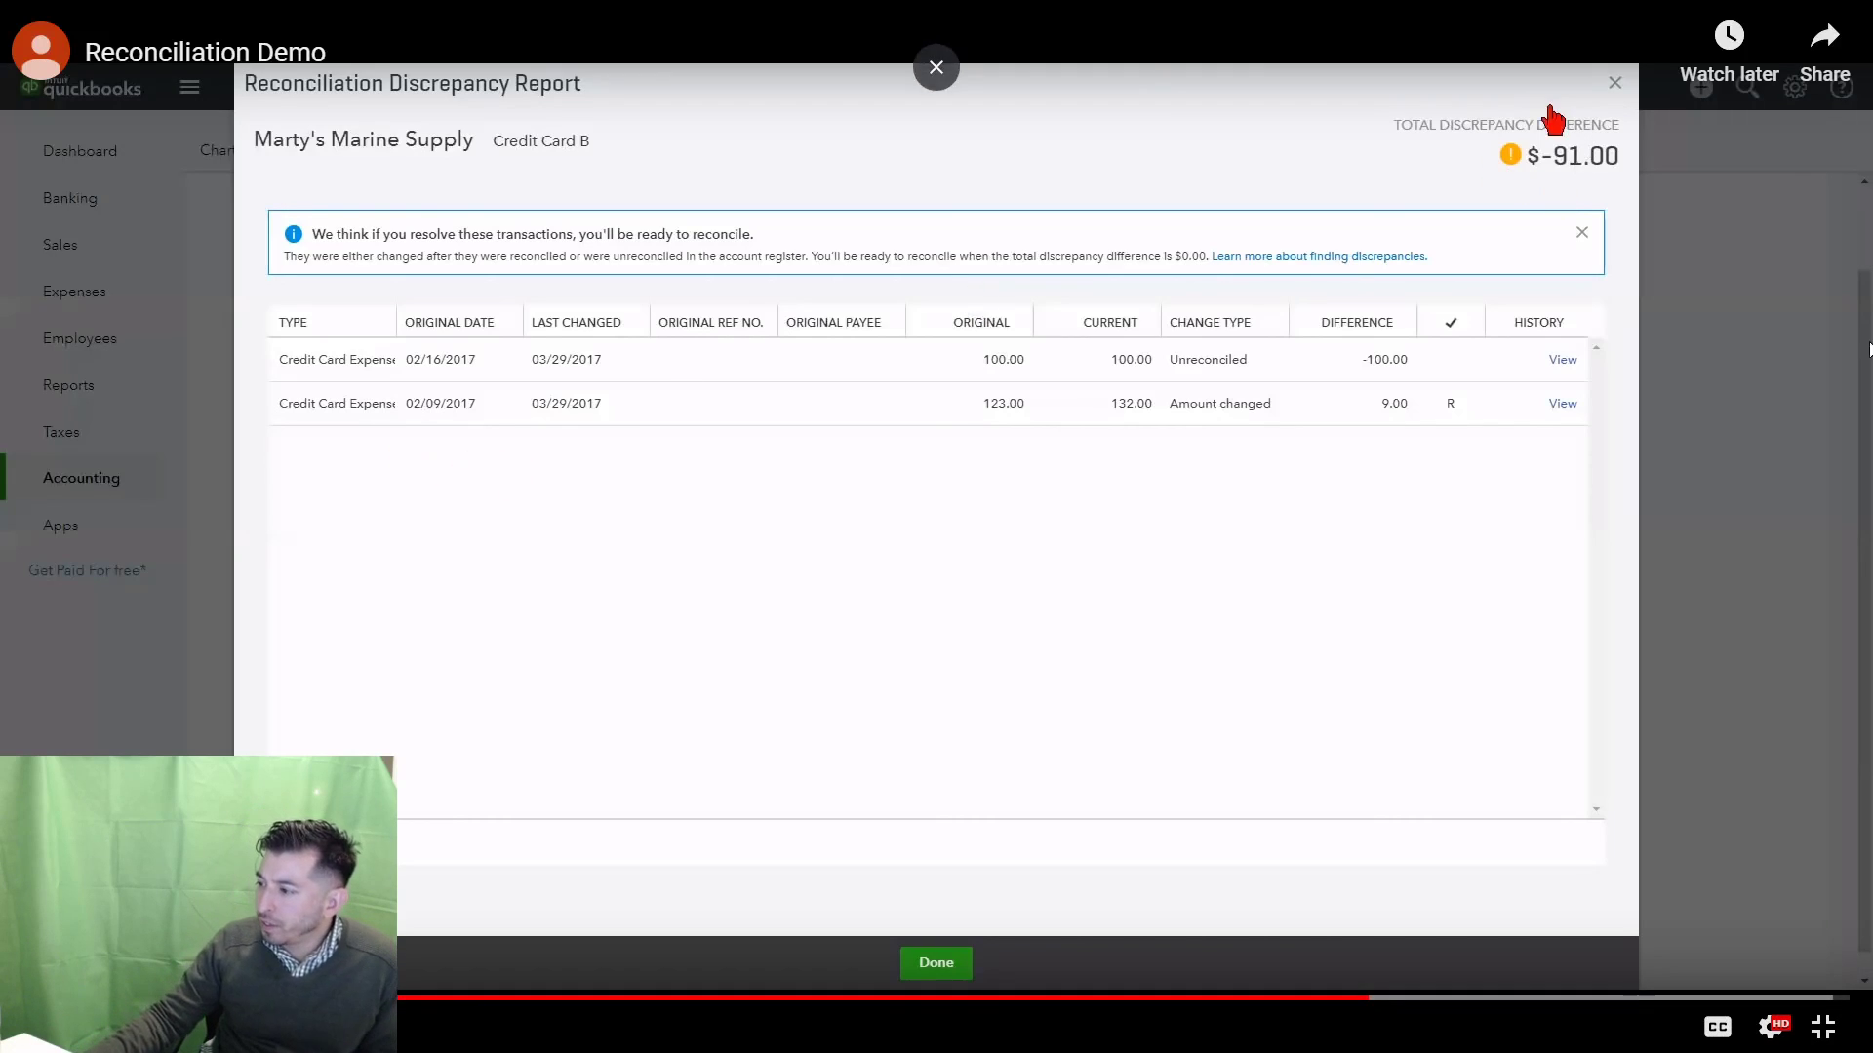
# Step: Rewind the Reconciliation Demo to the discrepancy report part, replay it and pause the video there
pyautogui.click(1336, 1001)
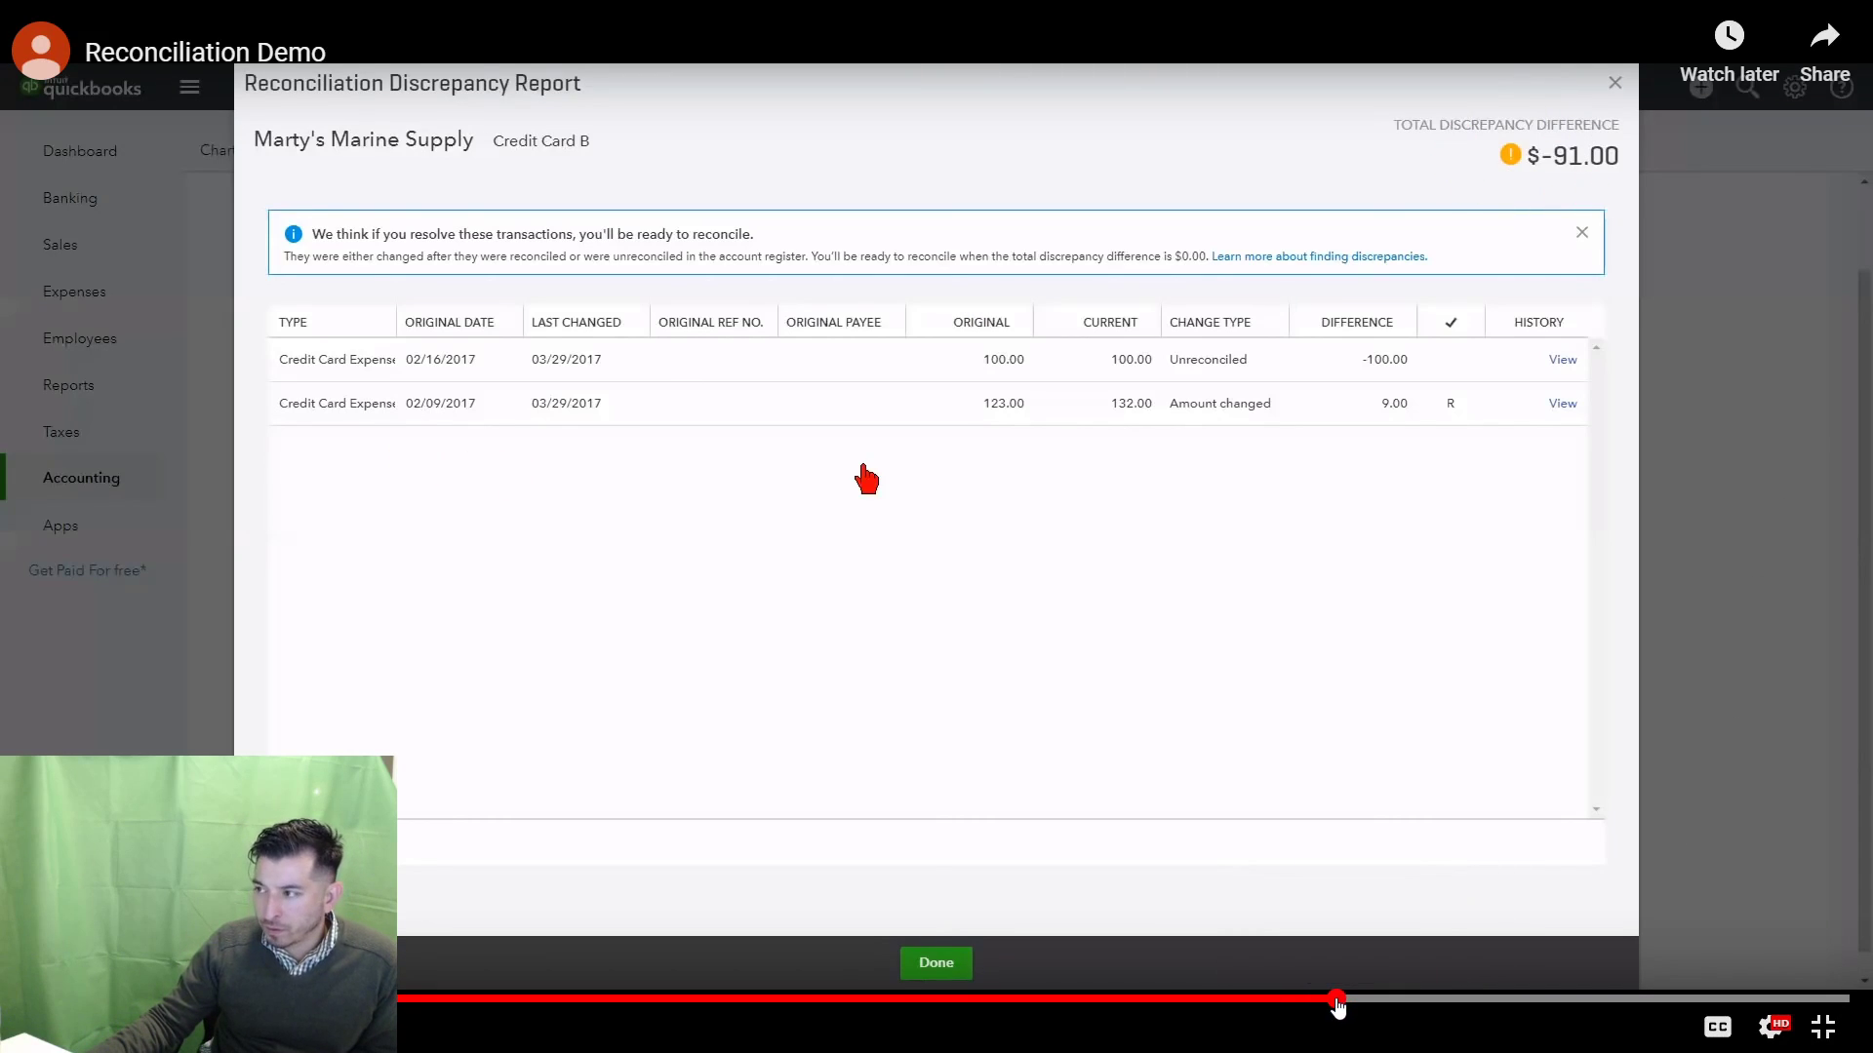
pyautogui.click(1320, 1000)
pyautogui.click(1291, 1001)
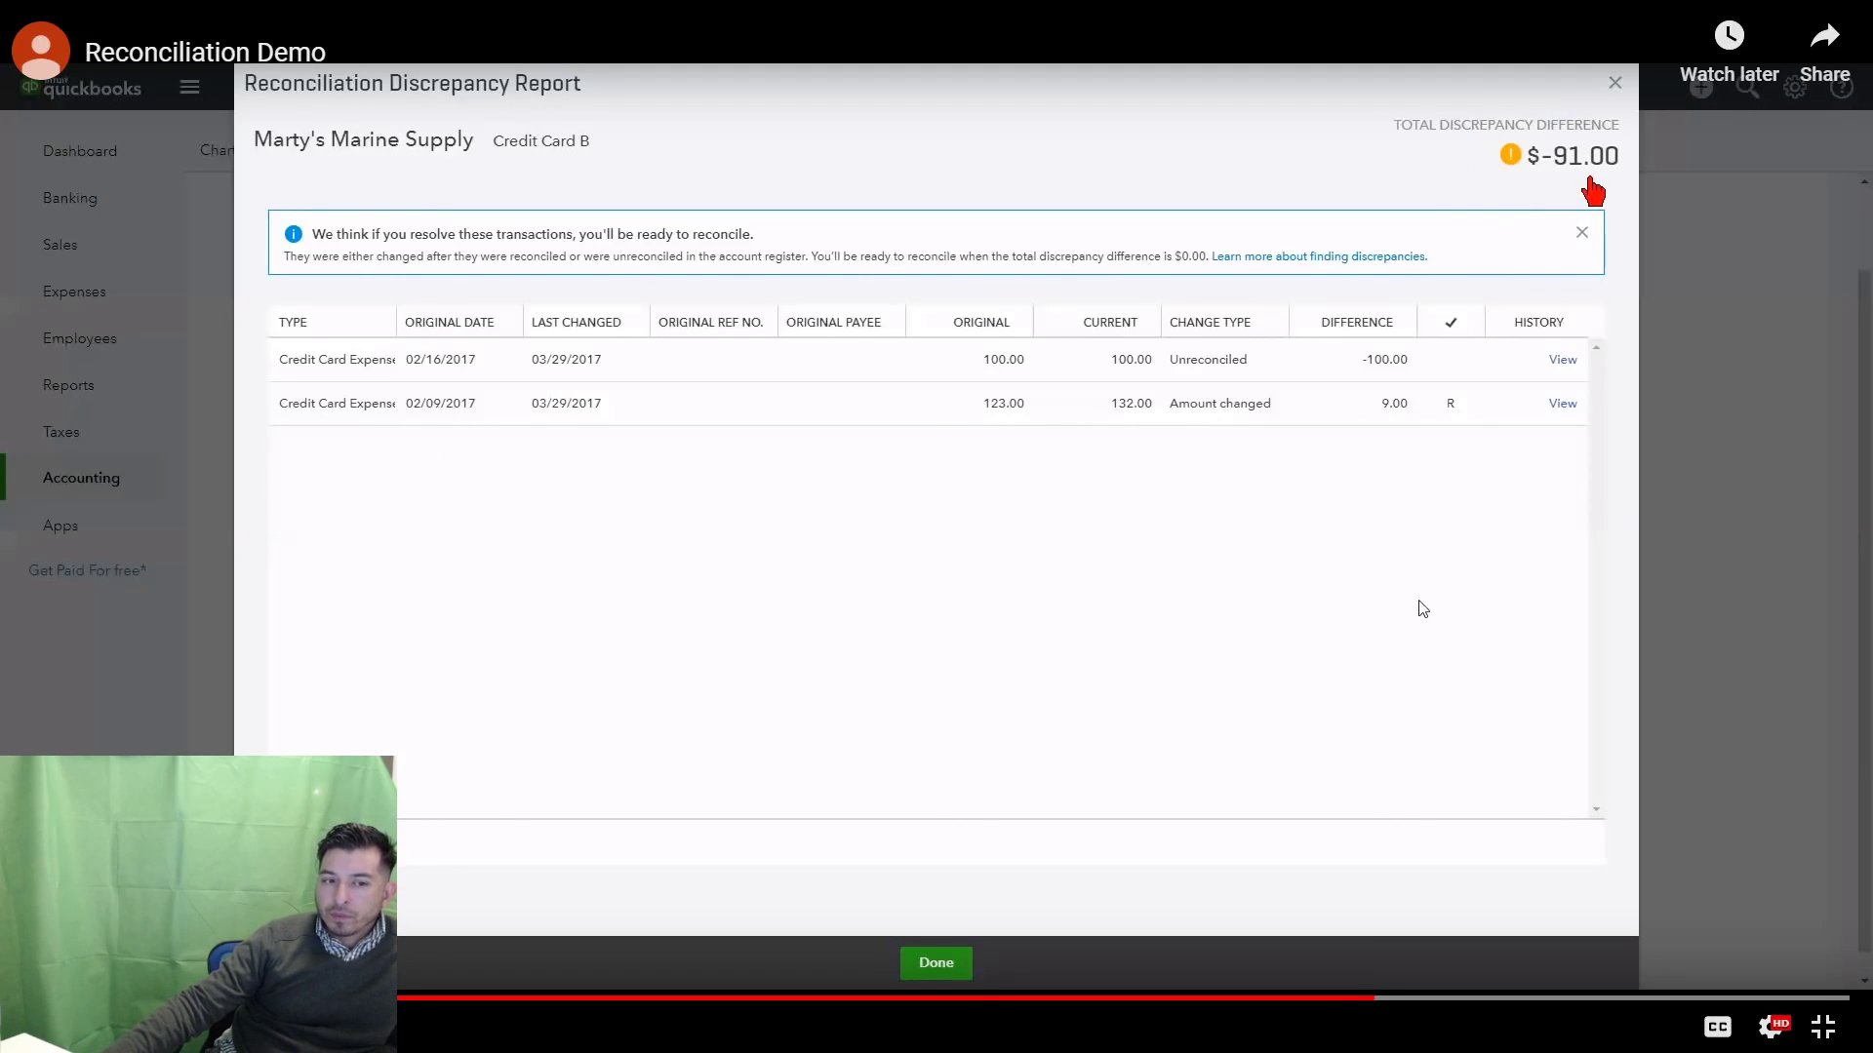
pyautogui.click(906, 569)
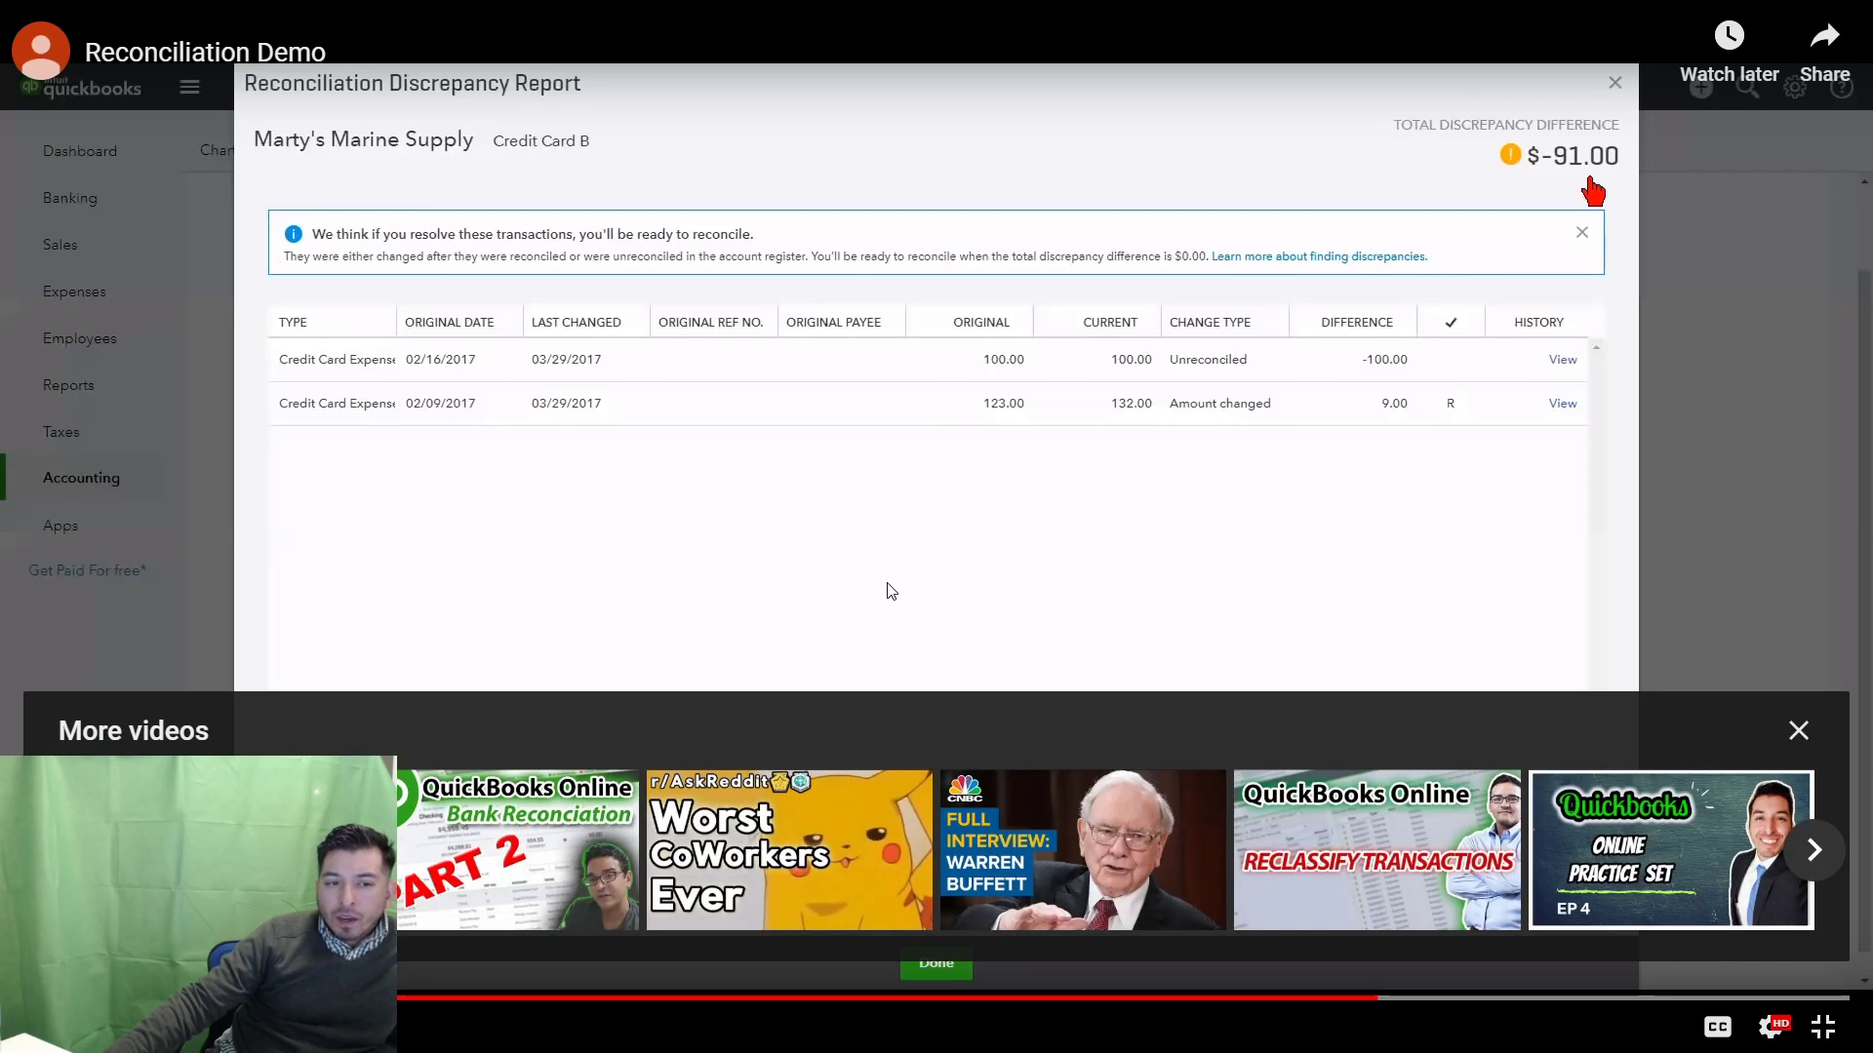
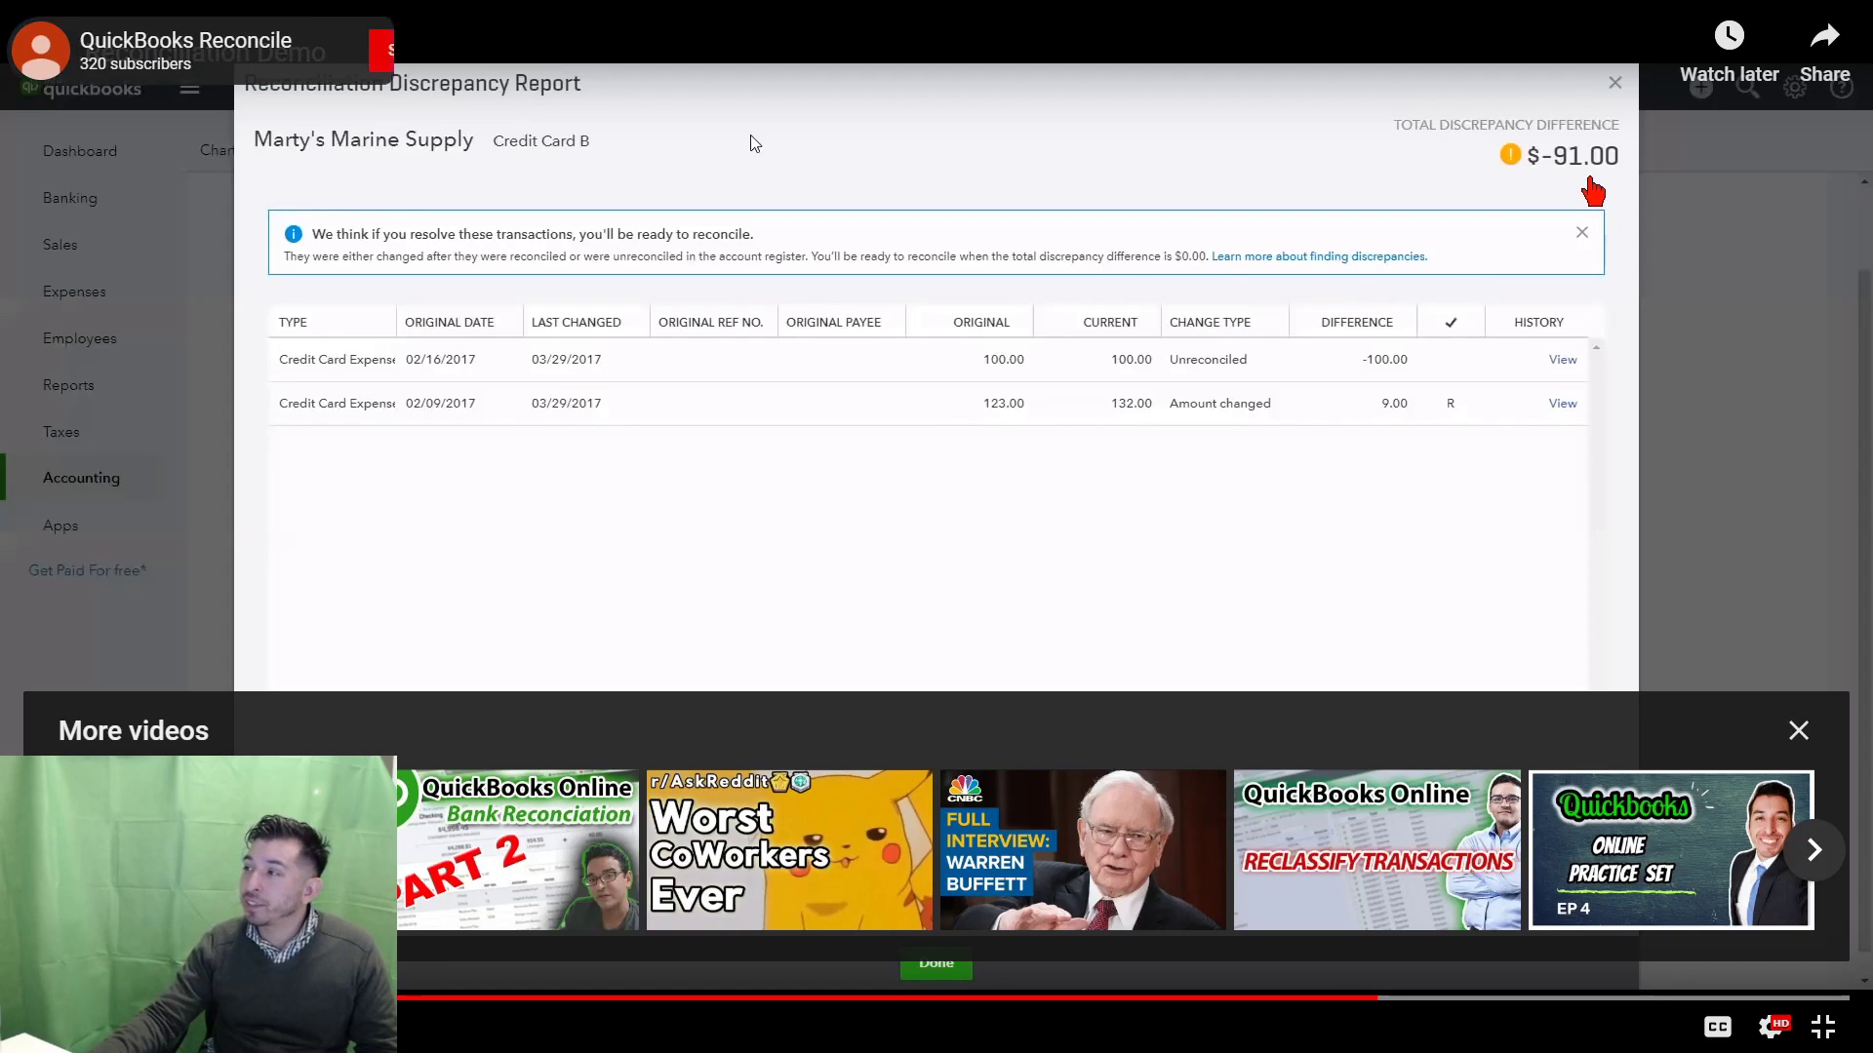
# Step: Resume the demo, mark the 02/16/2017 expense as reconciled (R) and save the 02/09/2017 Credit Card B expense with the amount 123
pyautogui.click(1266, 436)
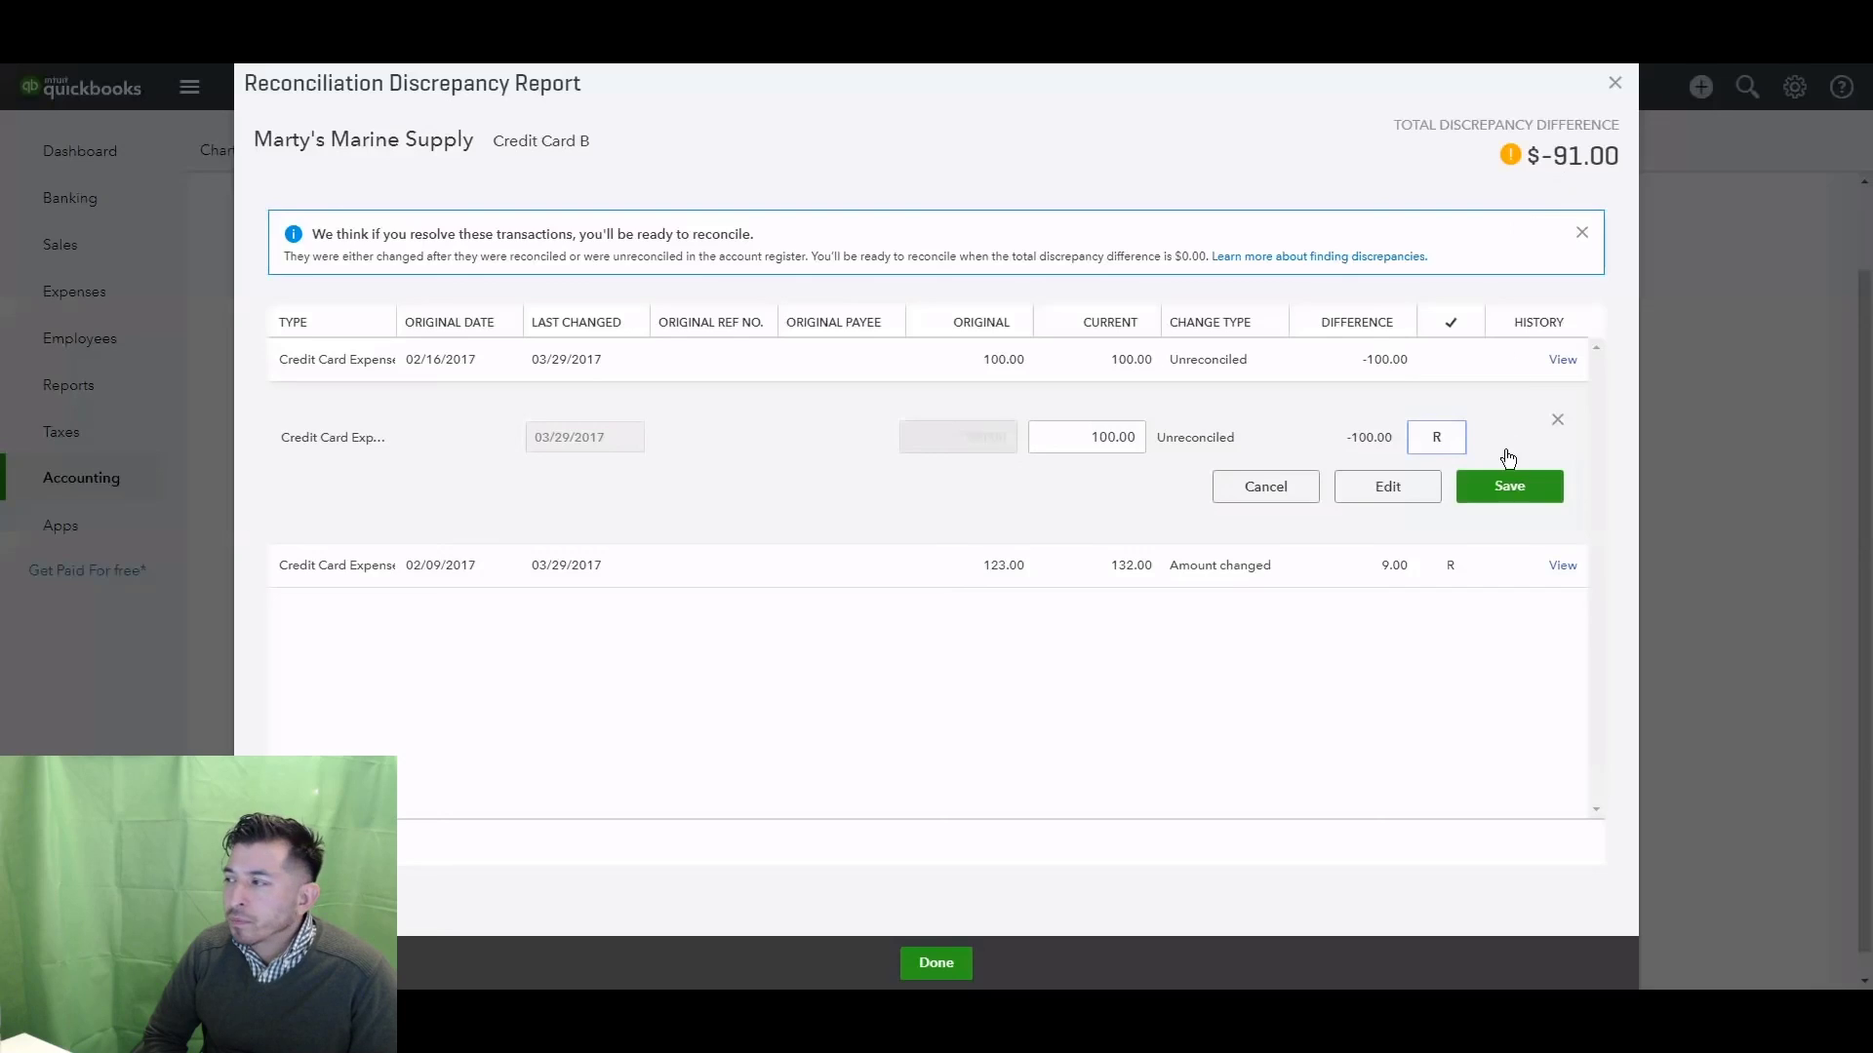
pyautogui.click(1507, 486)
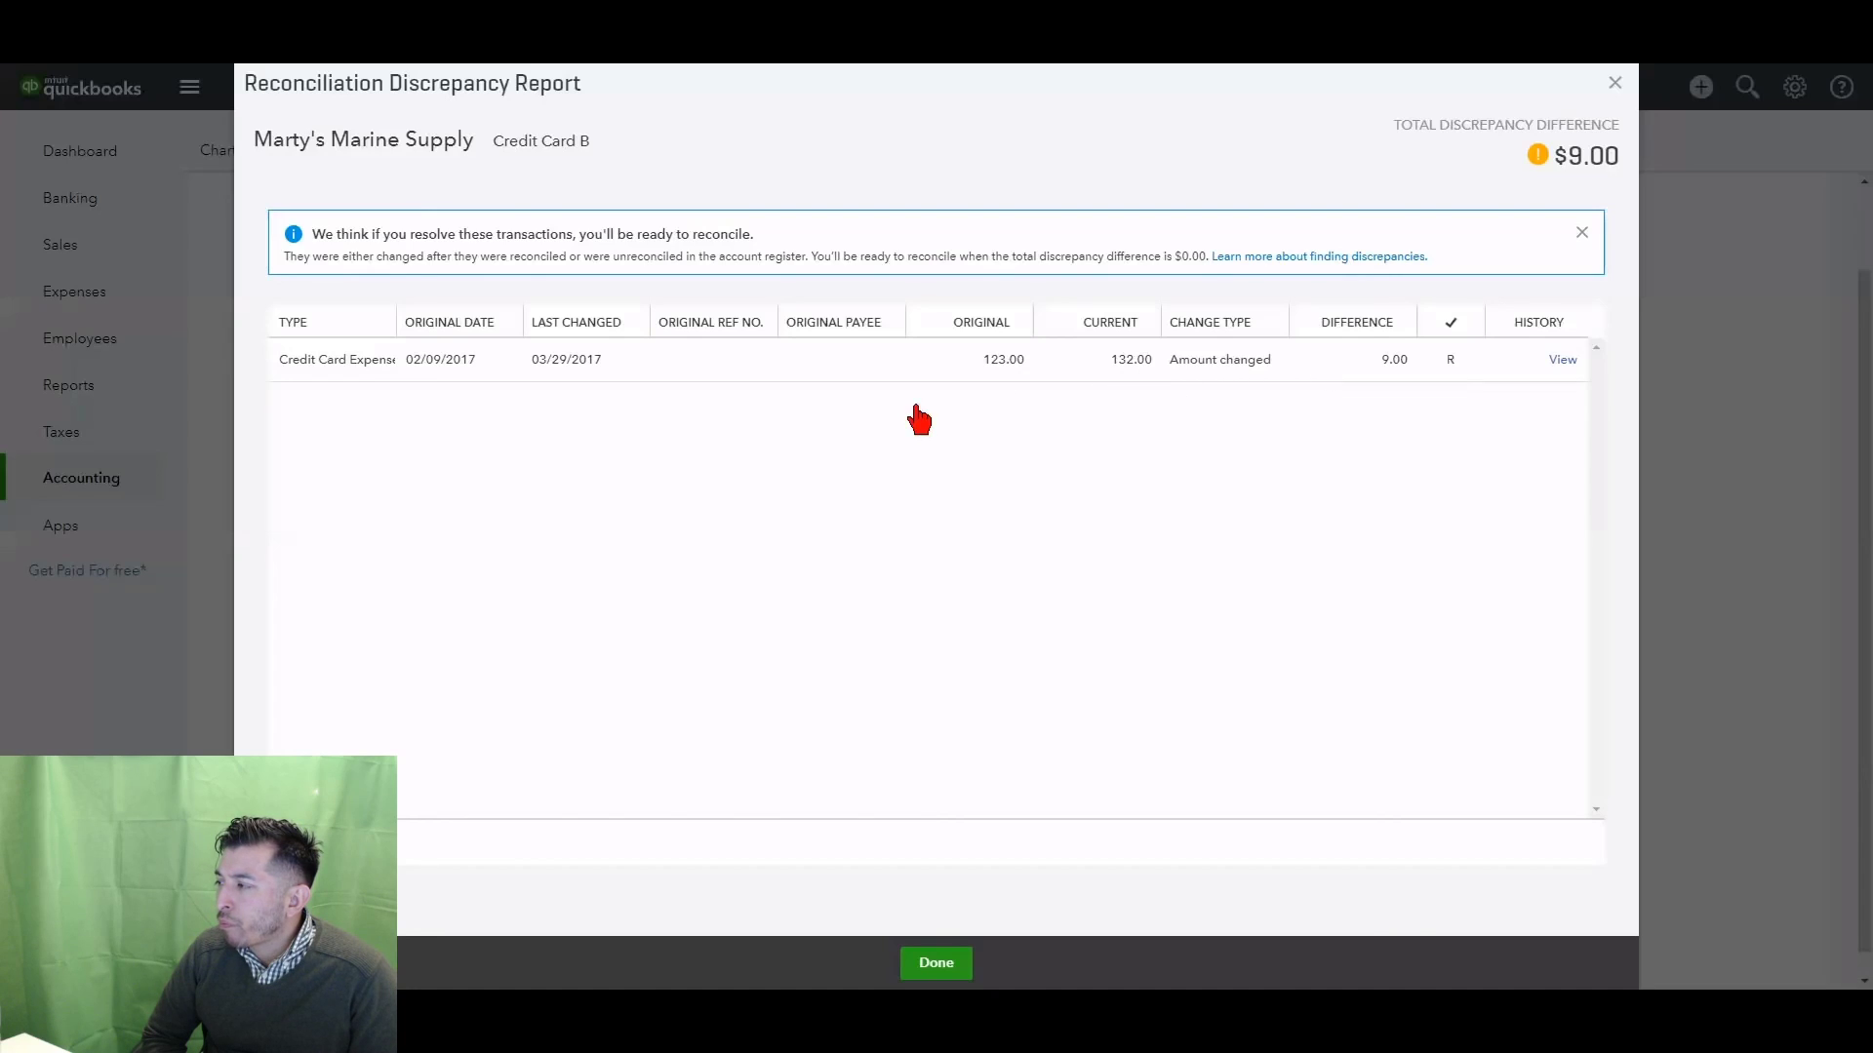
pyautogui.click(818, 361)
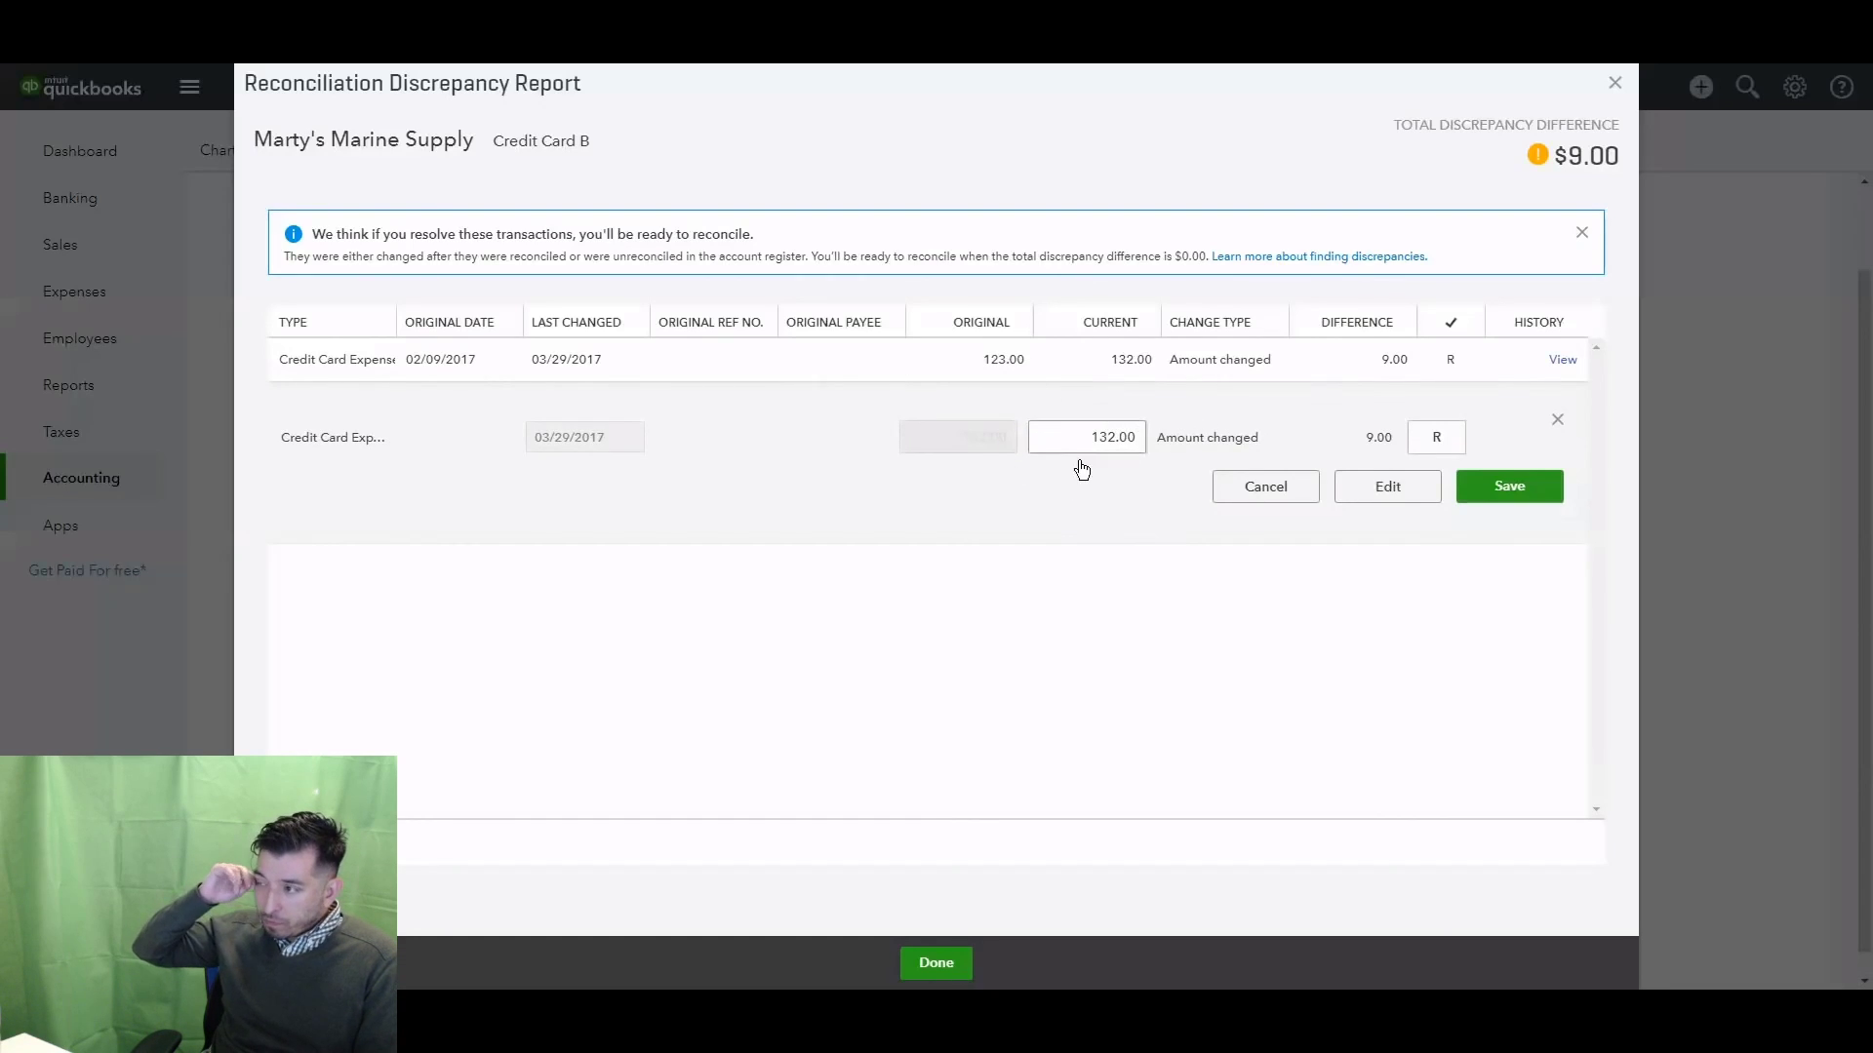
pyautogui.click(1384, 499)
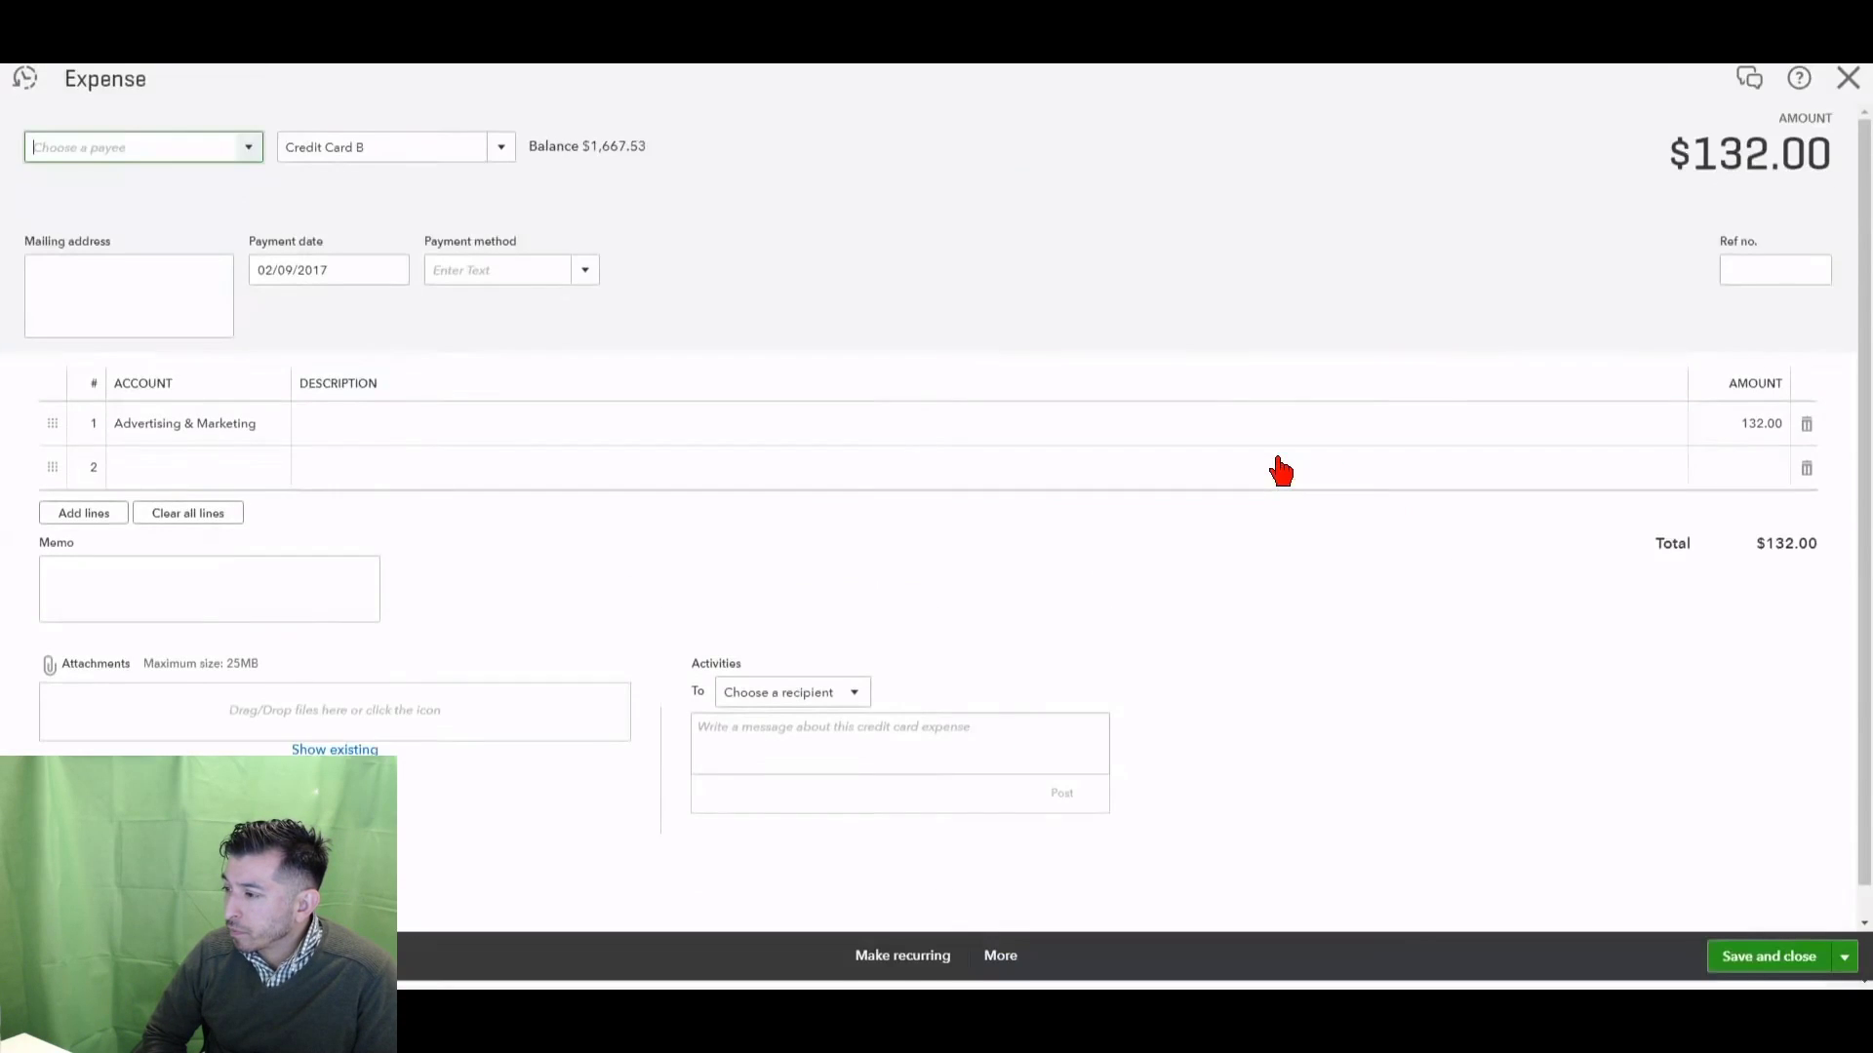
pyautogui.click(1758, 436)
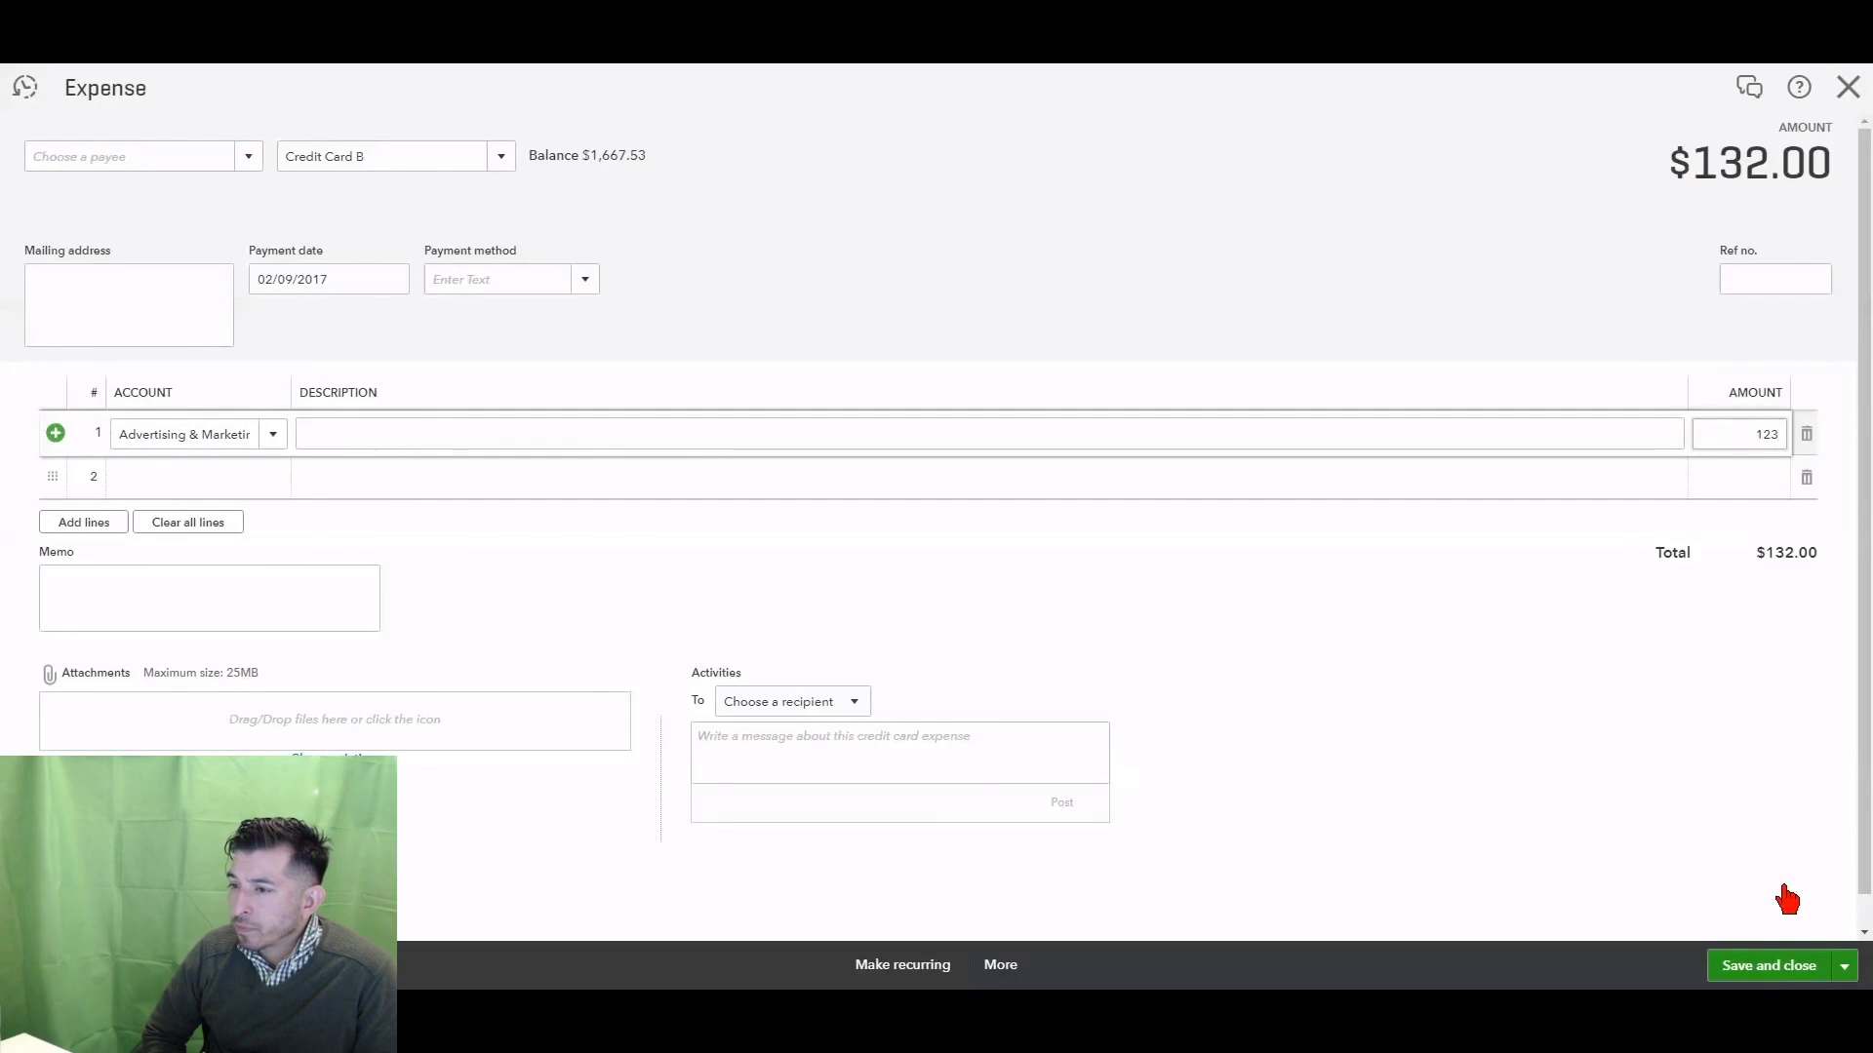
pyautogui.click(1803, 967)
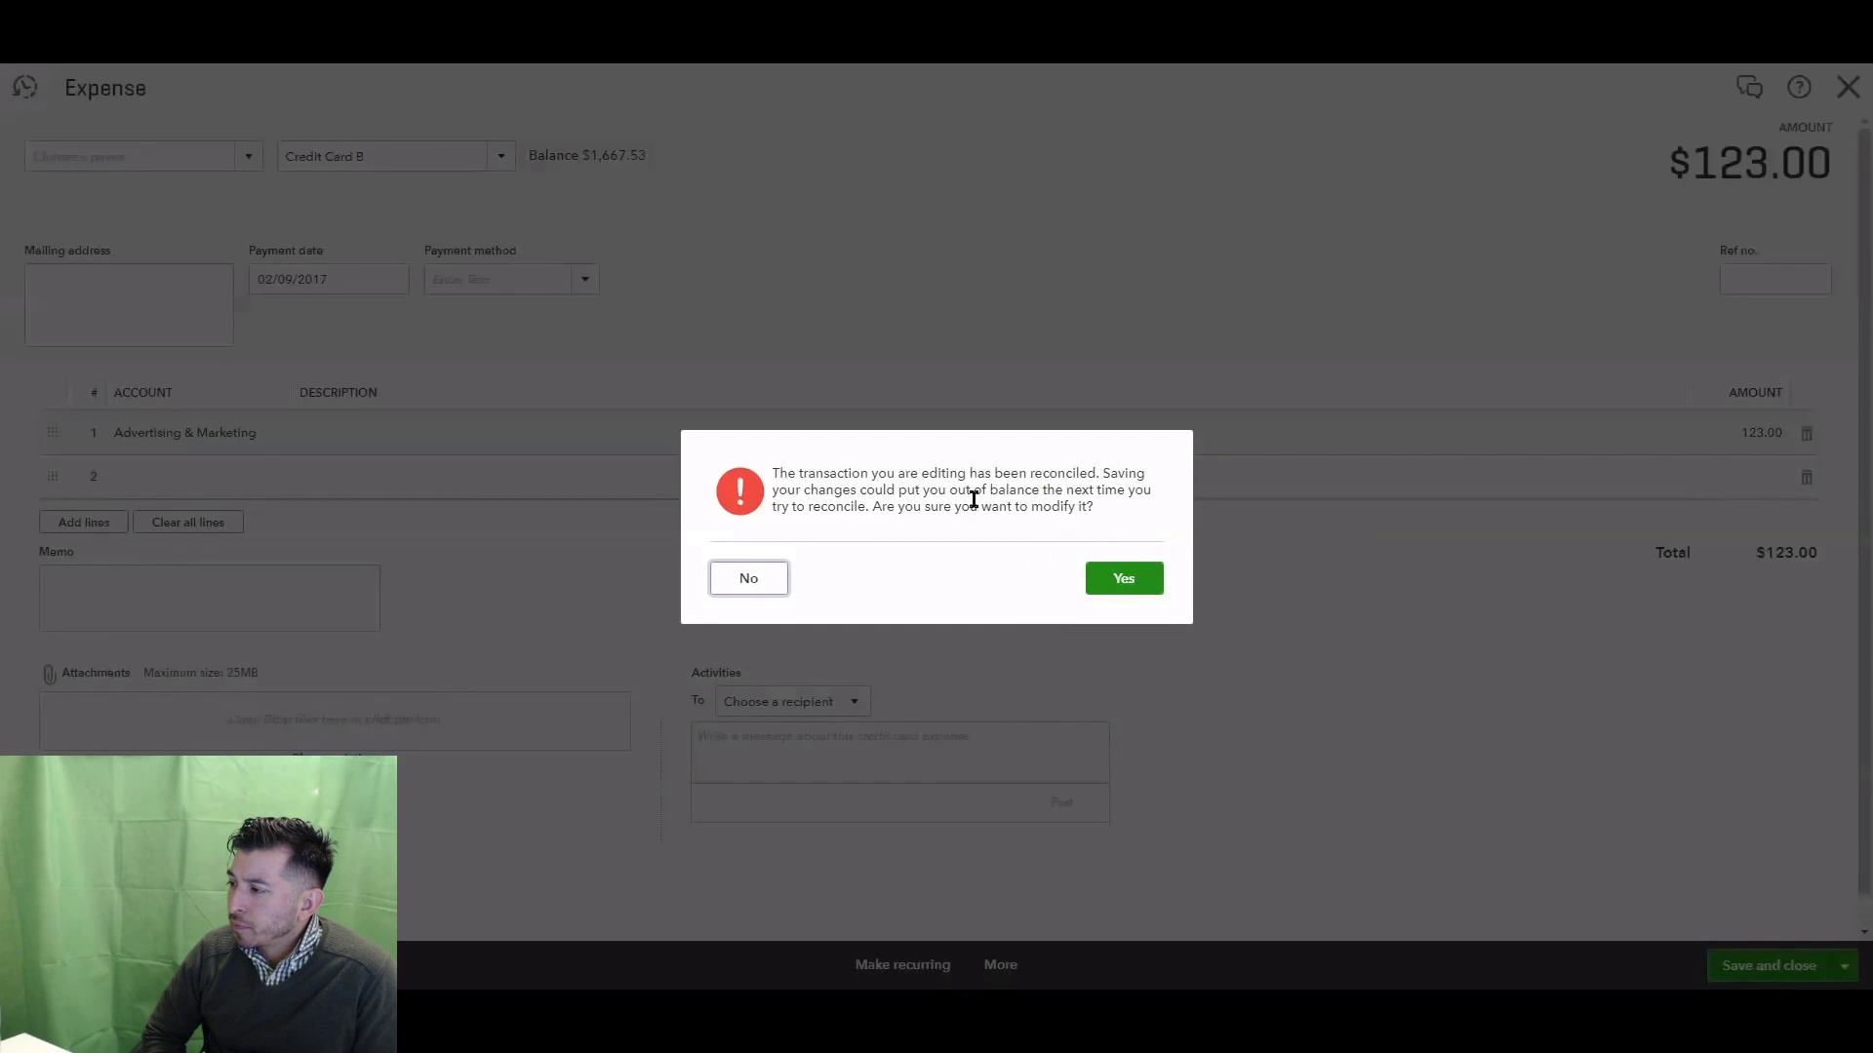
pyautogui.click(1126, 583)
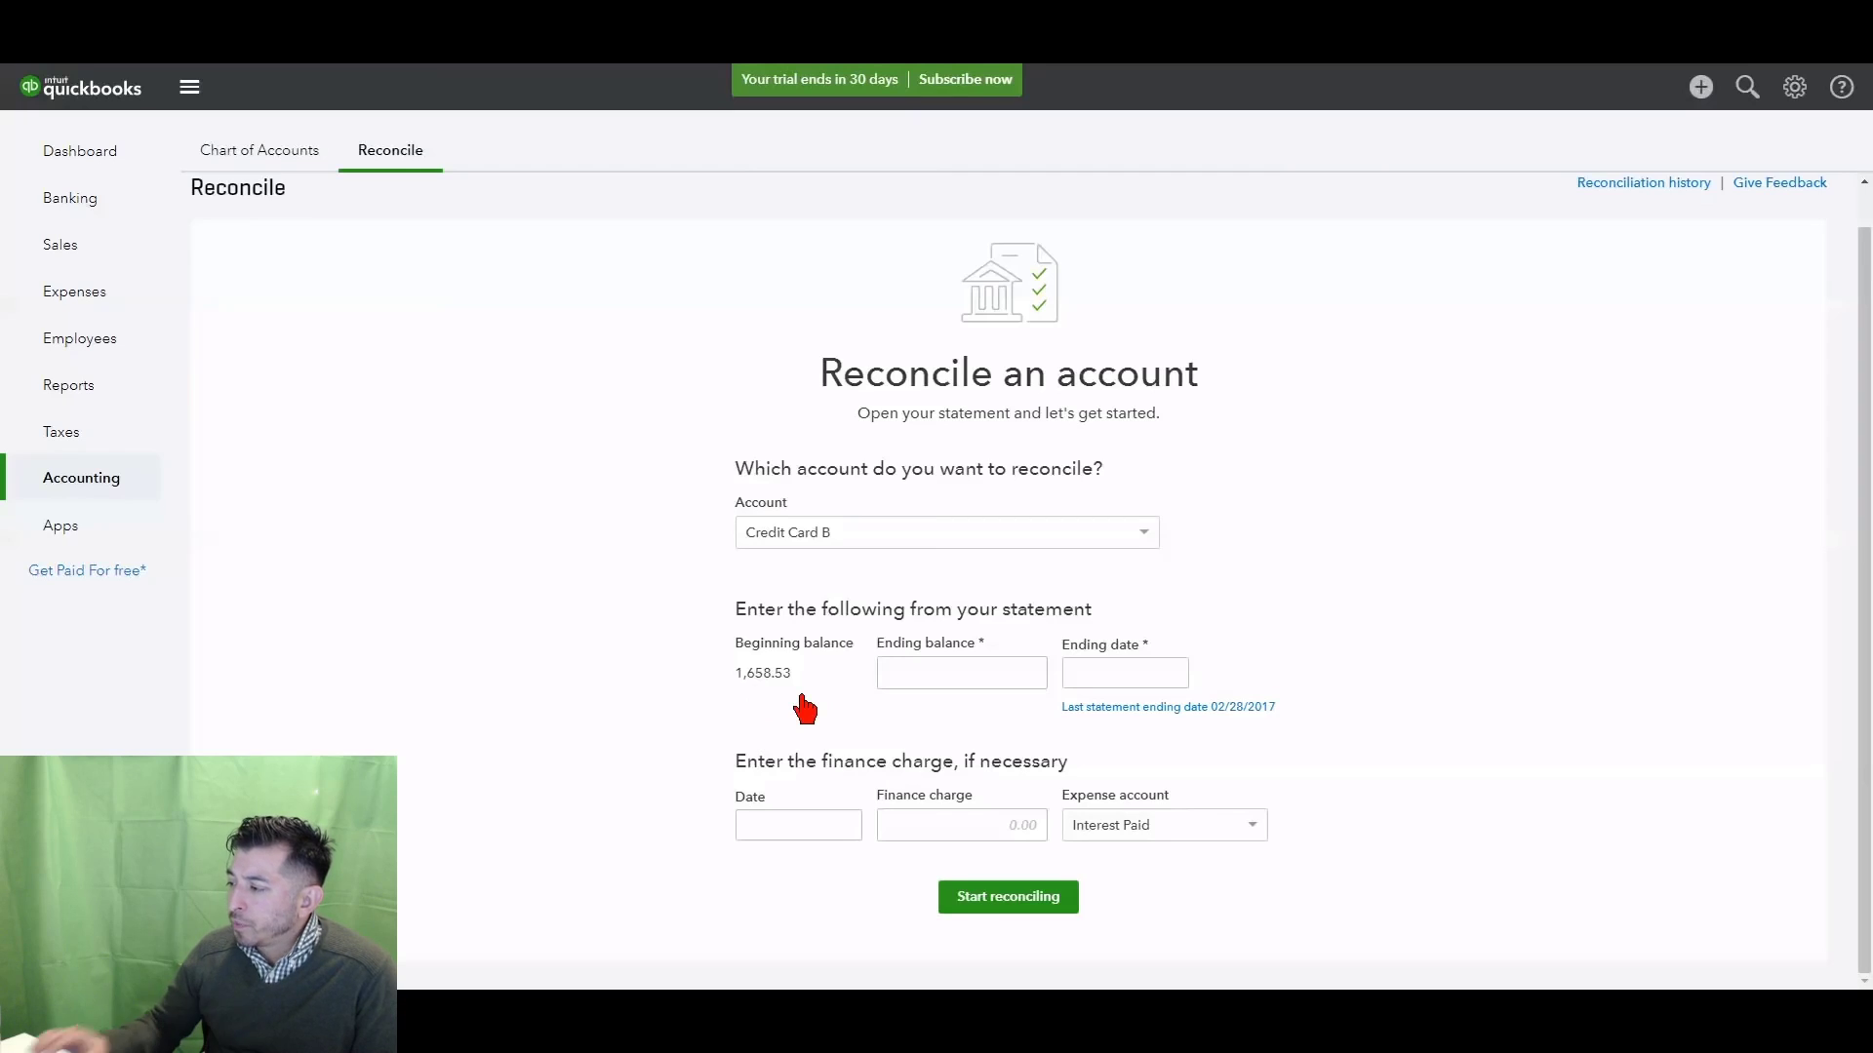
# Step: Replay the closing part of the Reconciliation Demo through to its end and leave full screen
pyautogui.click(1791, 997)
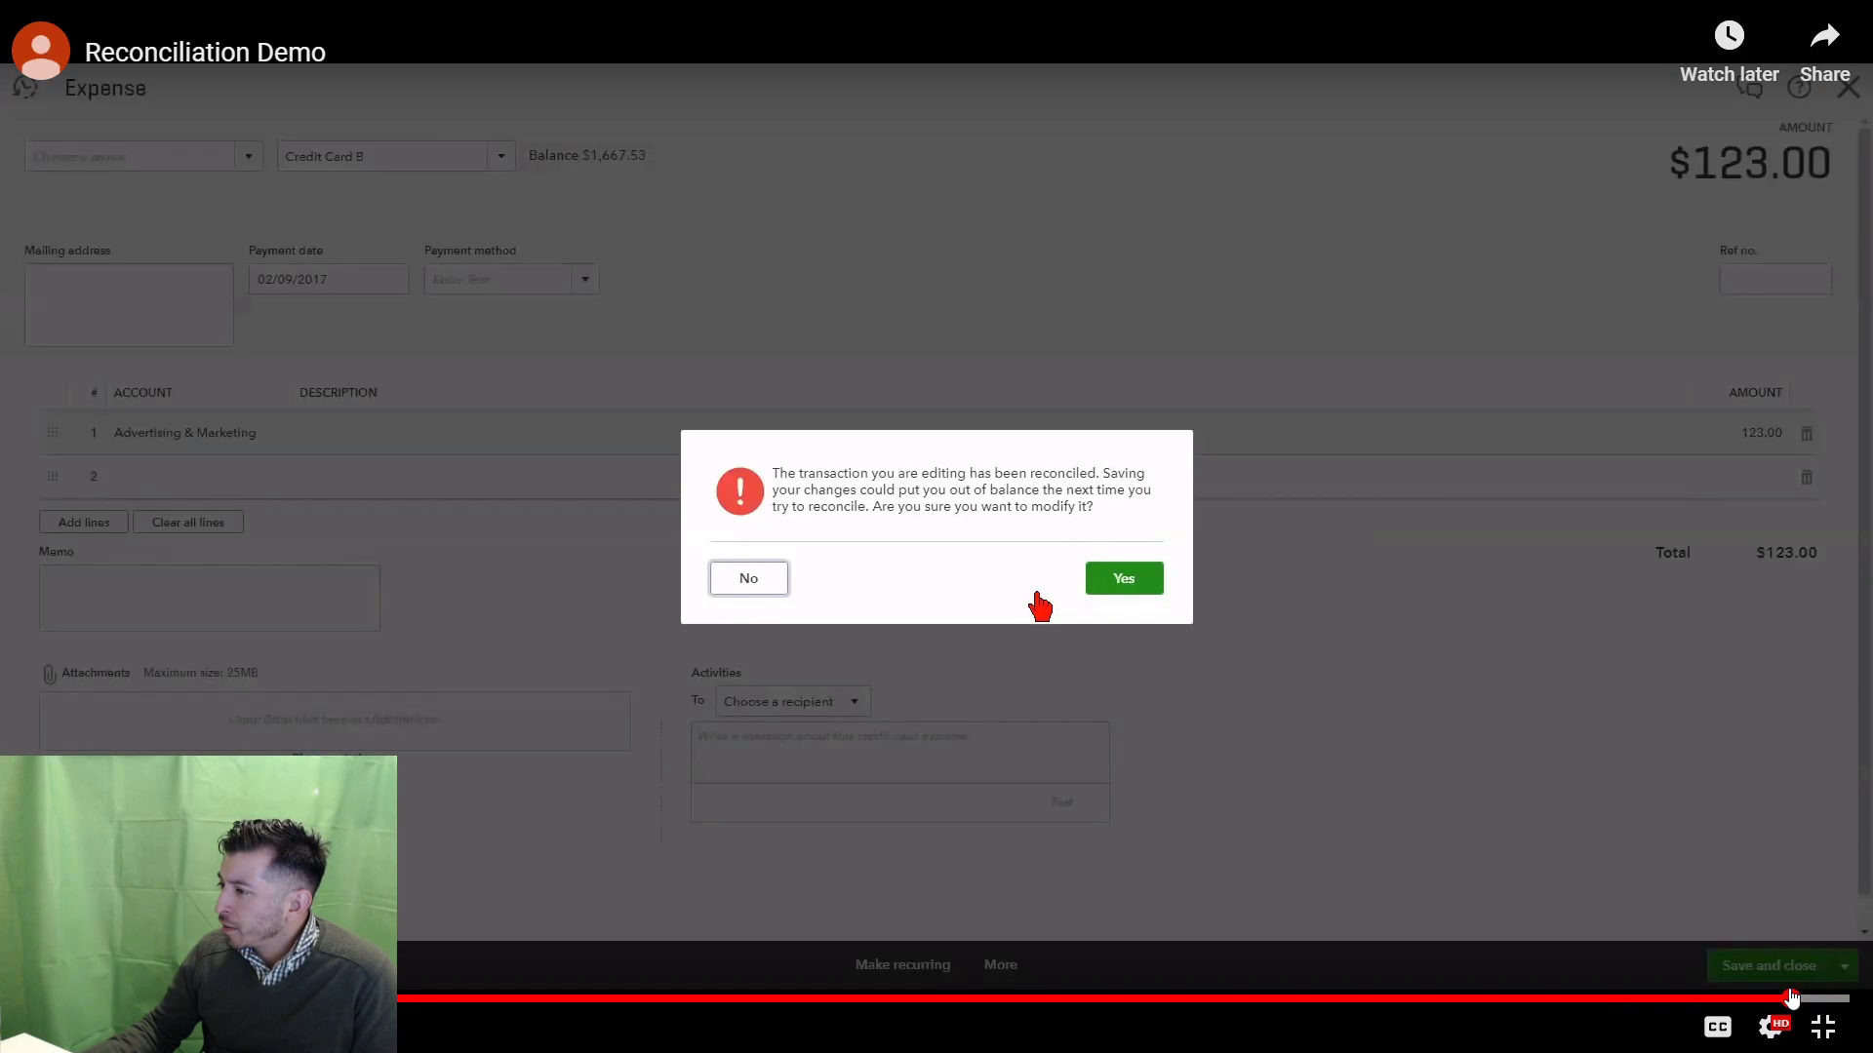
pyautogui.moveTo(1777, 999); pyautogui.dragTo(1697, 1000)
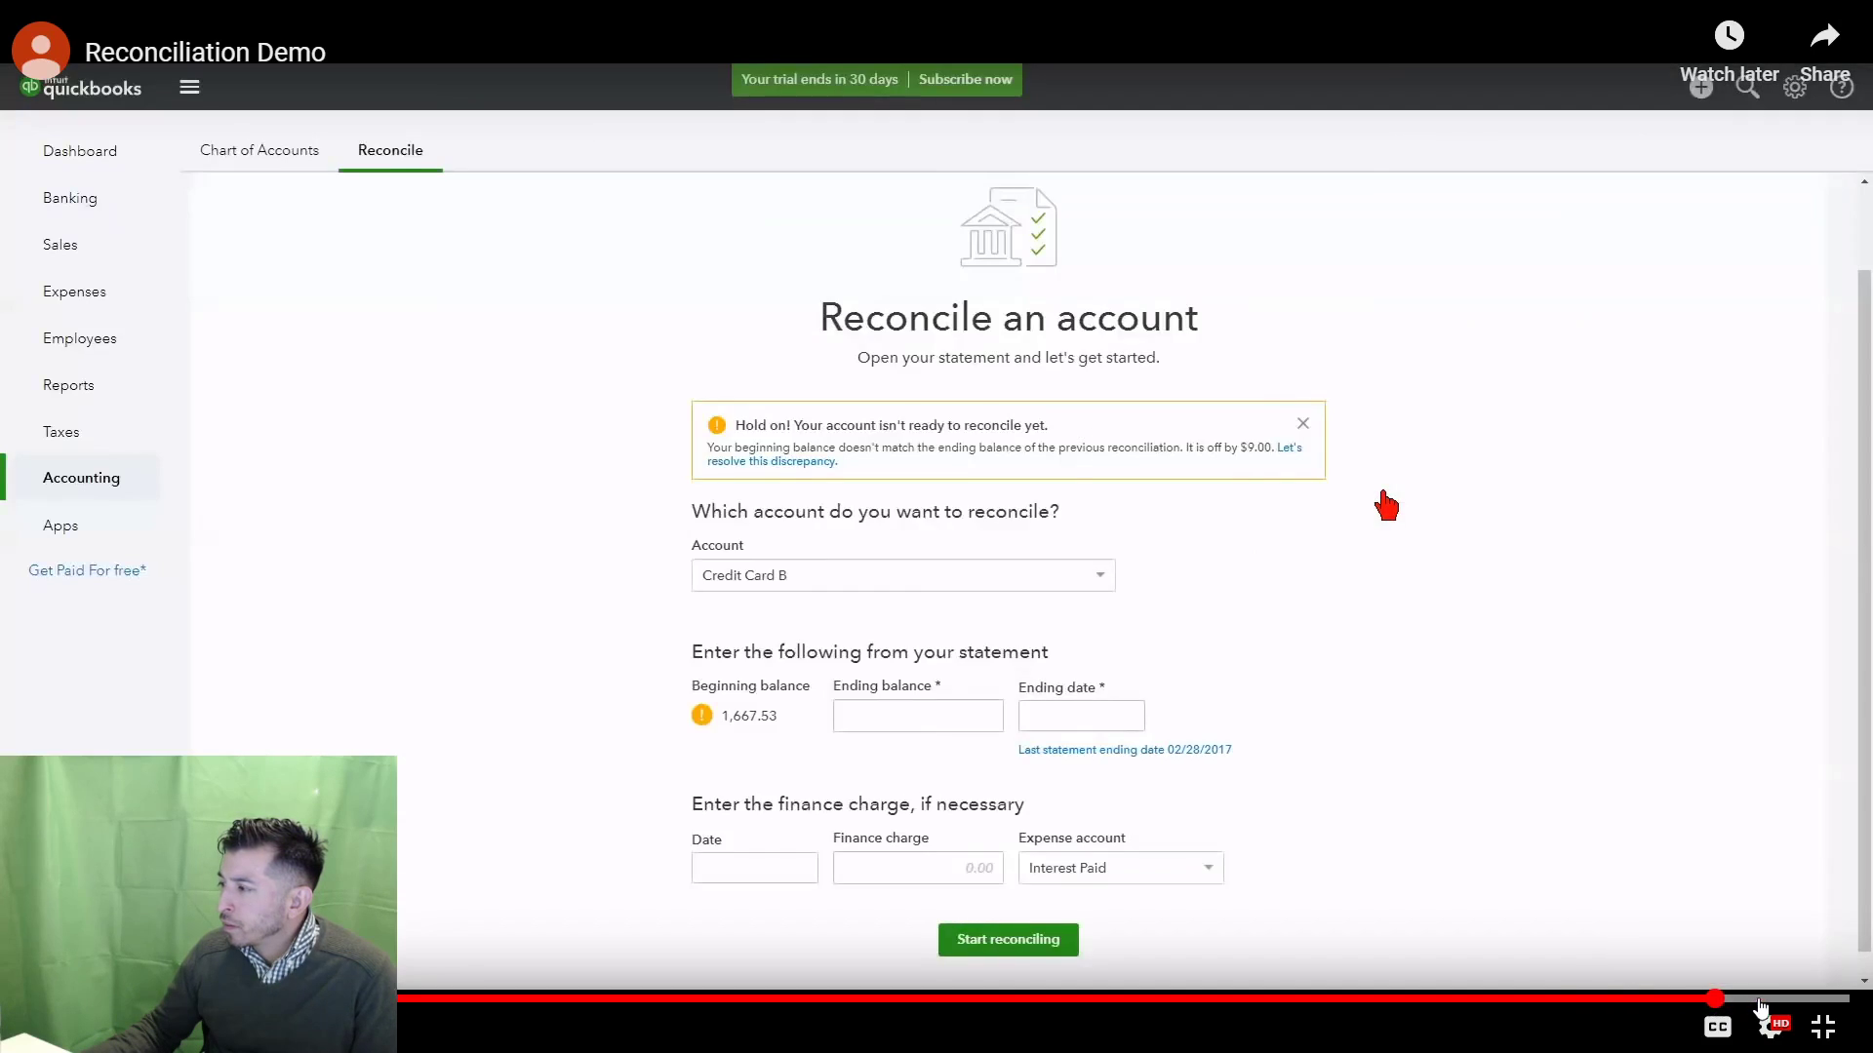
pyautogui.click(1766, 999)
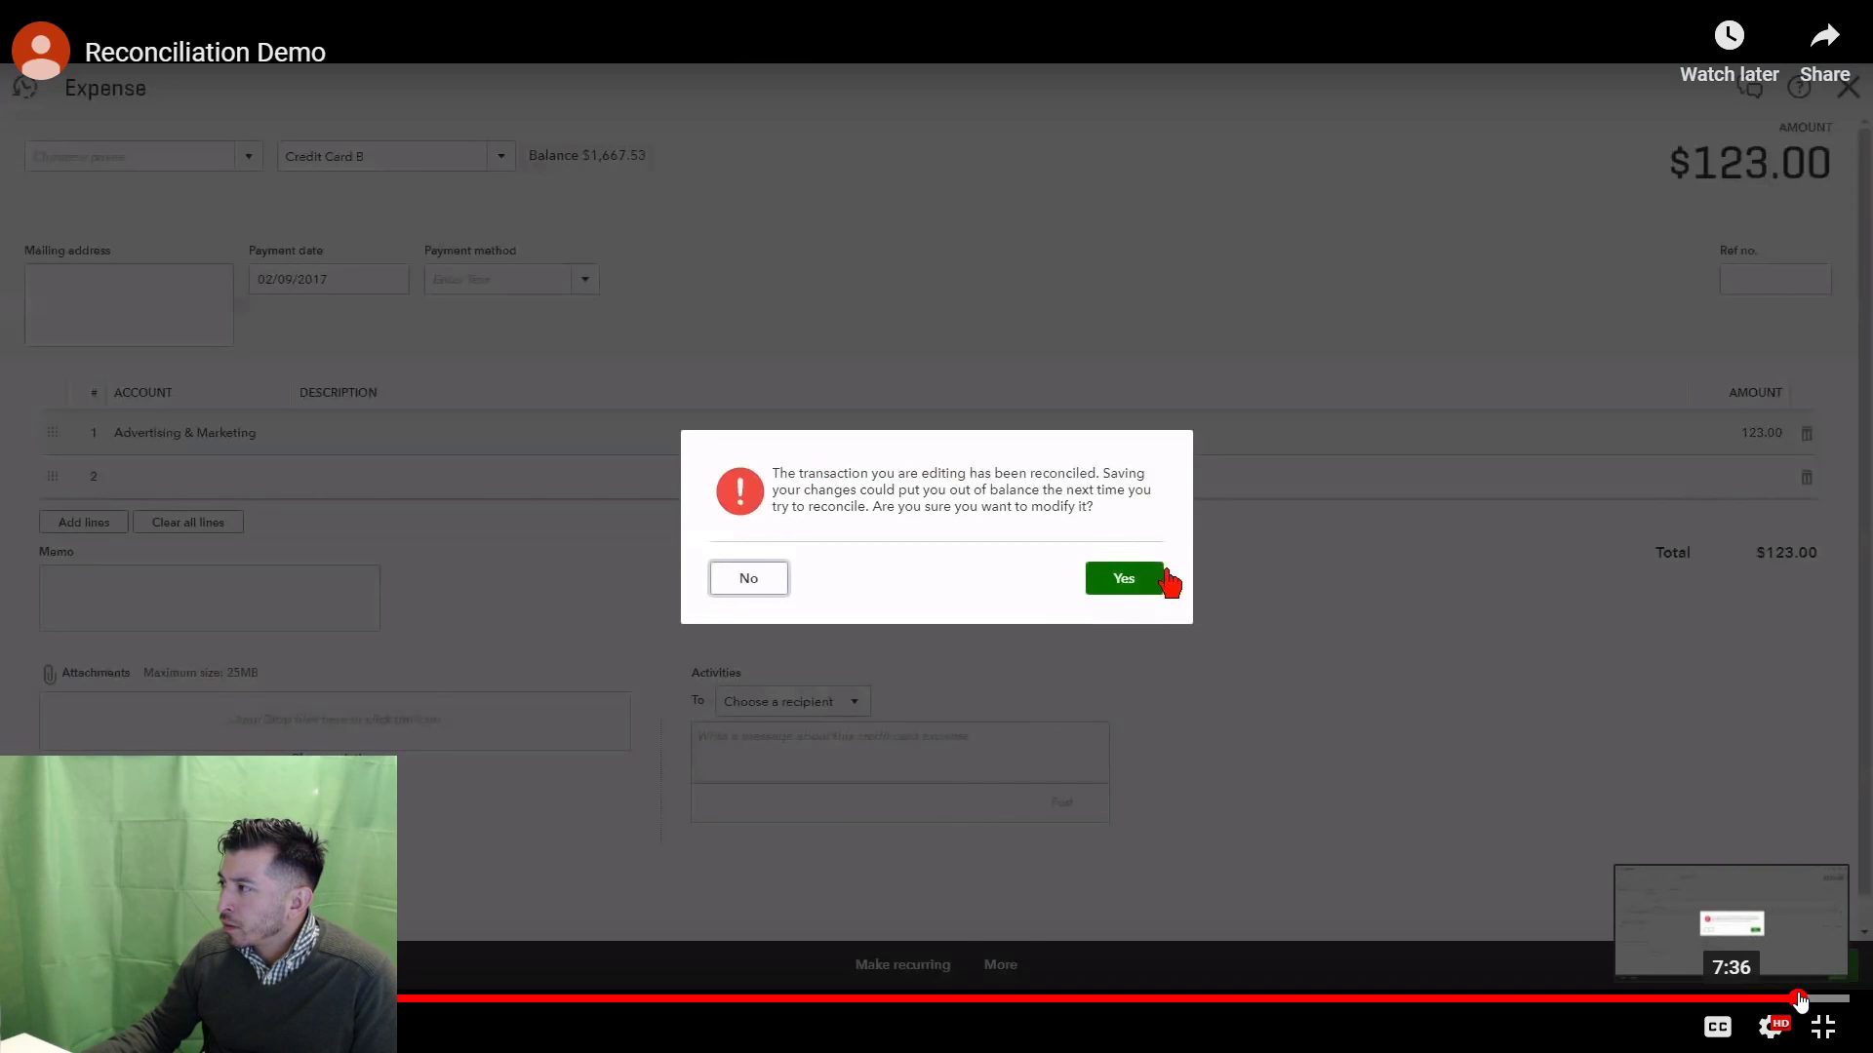
pyautogui.click(1824, 999)
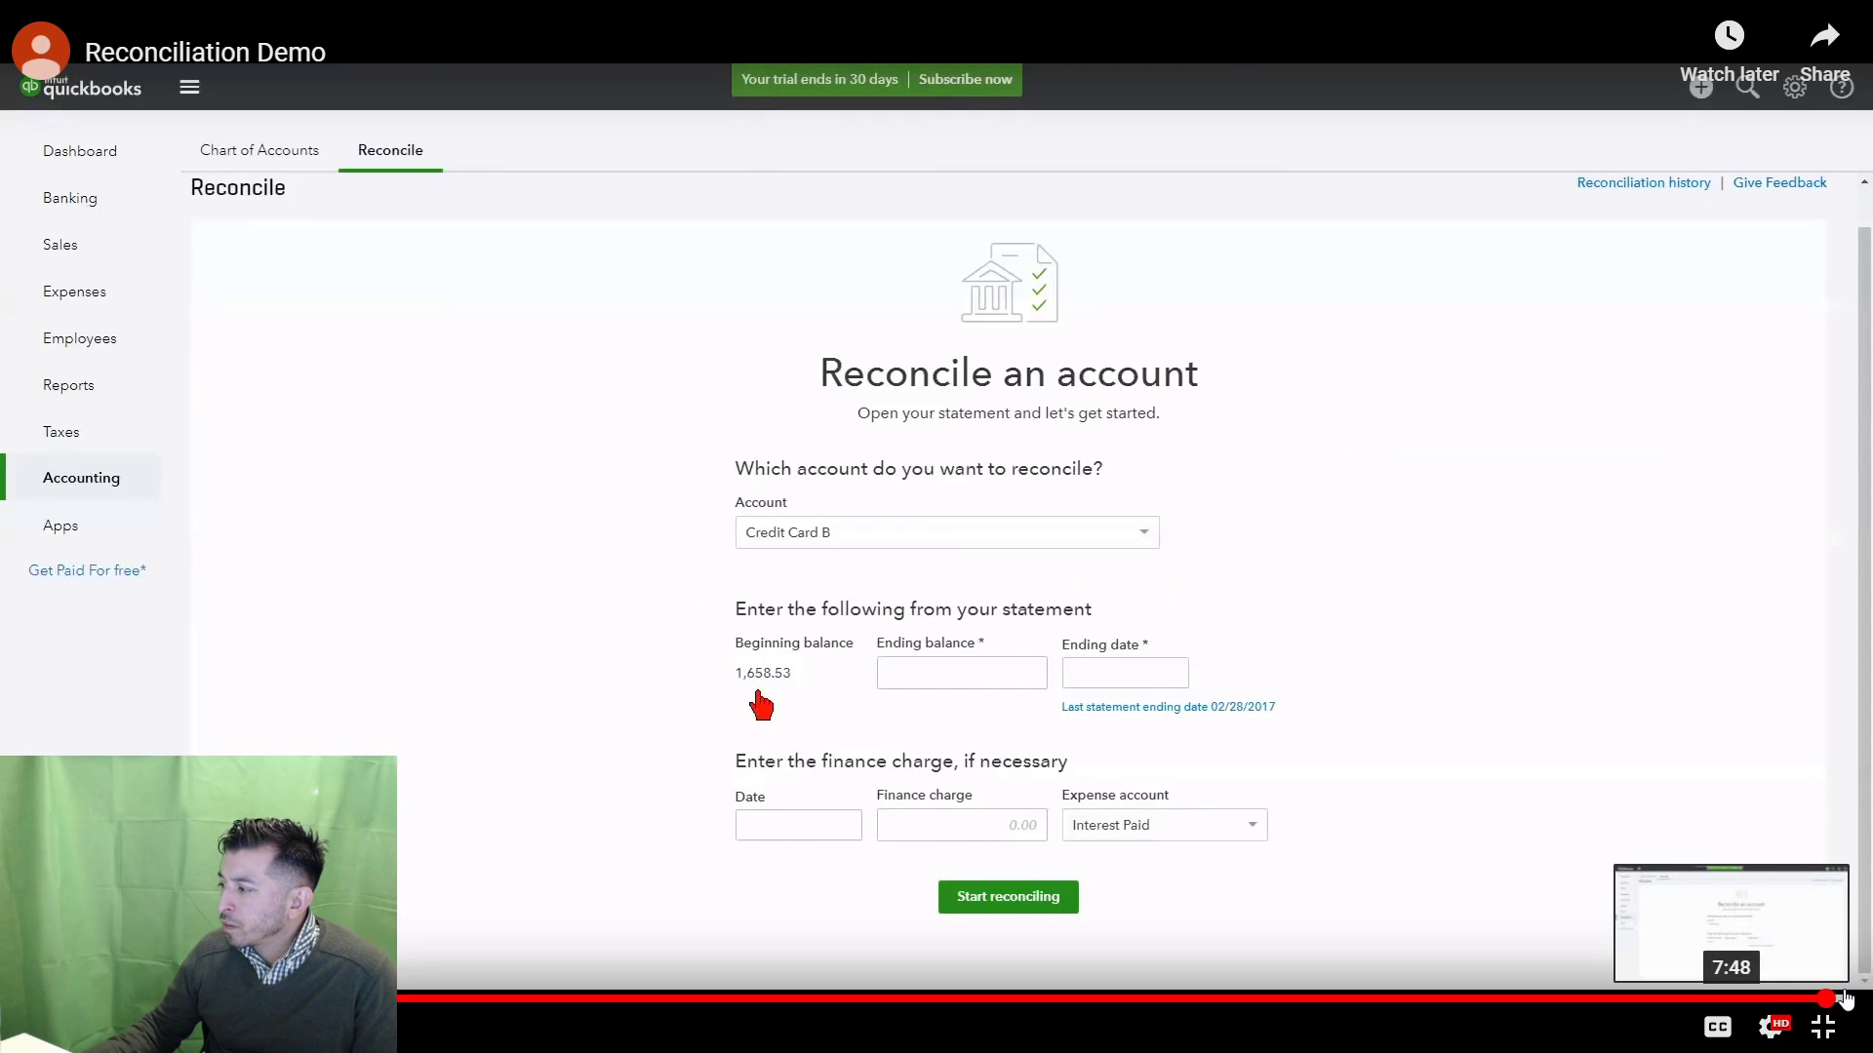
pyautogui.click(1843, 999)
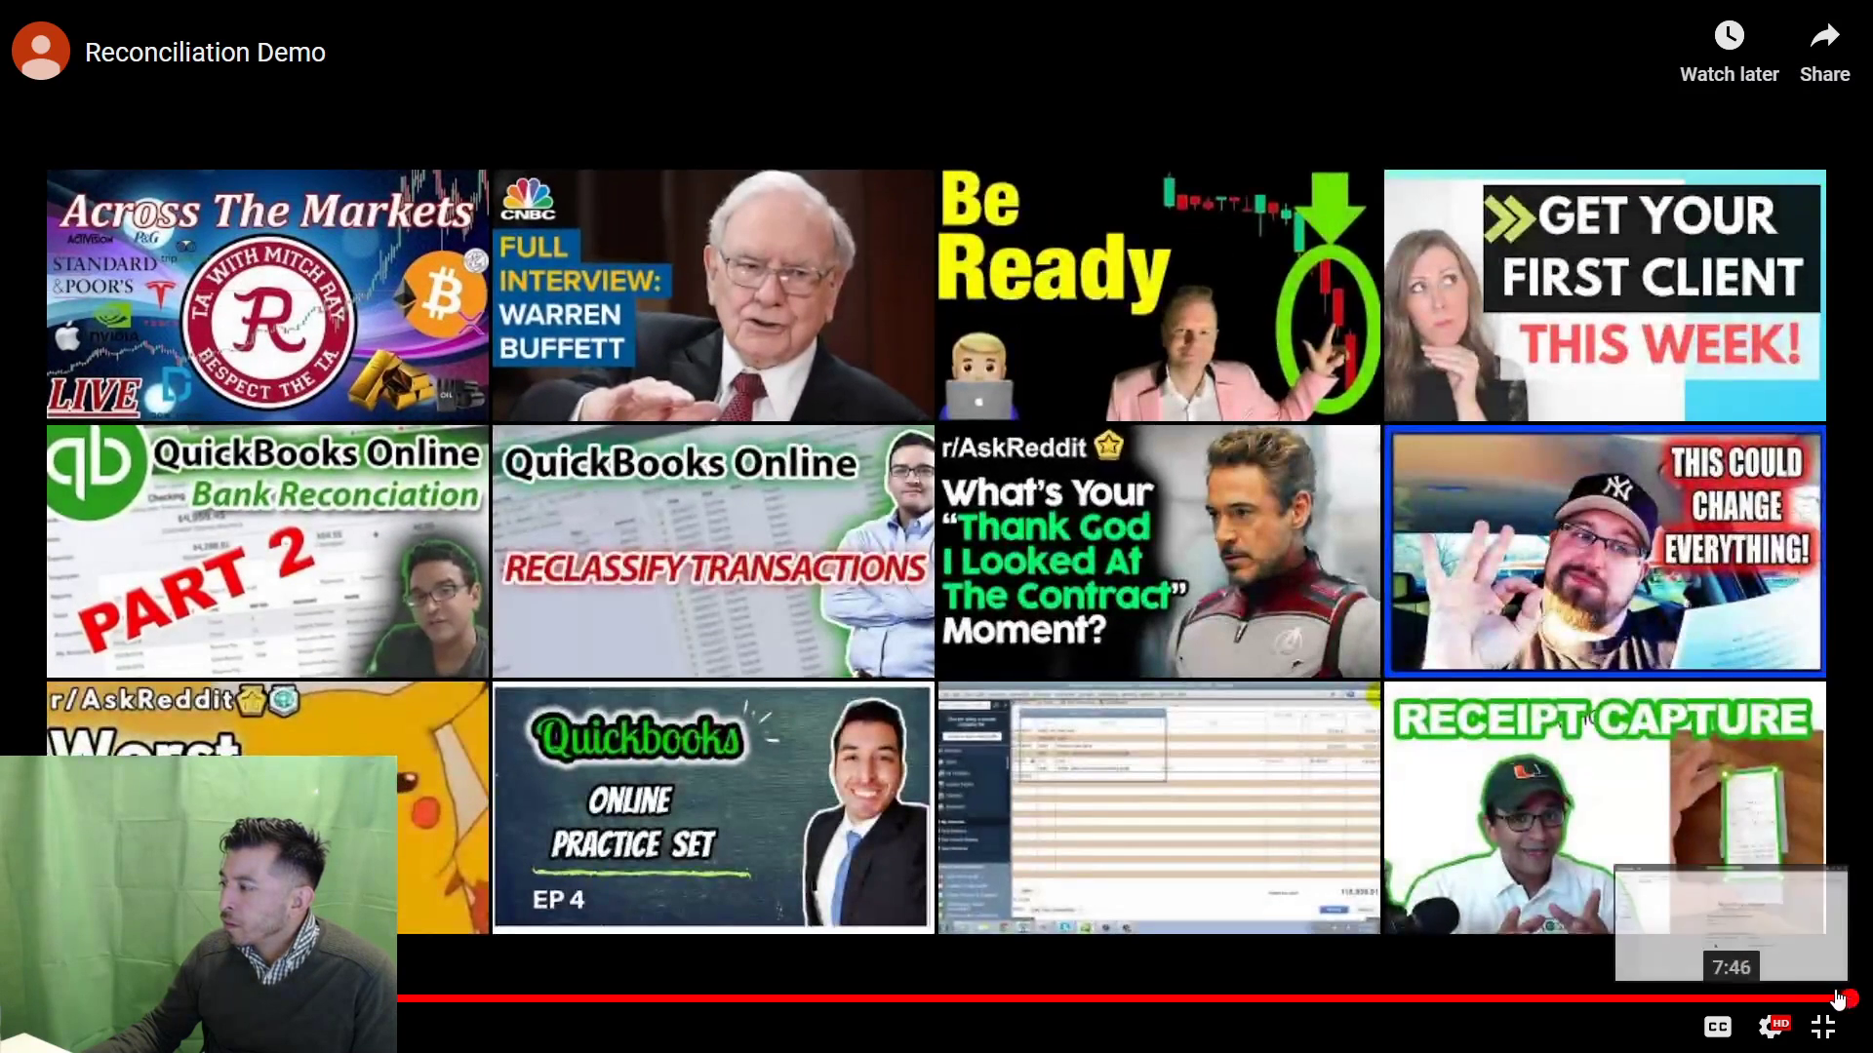
pyautogui.click(1838, 999)
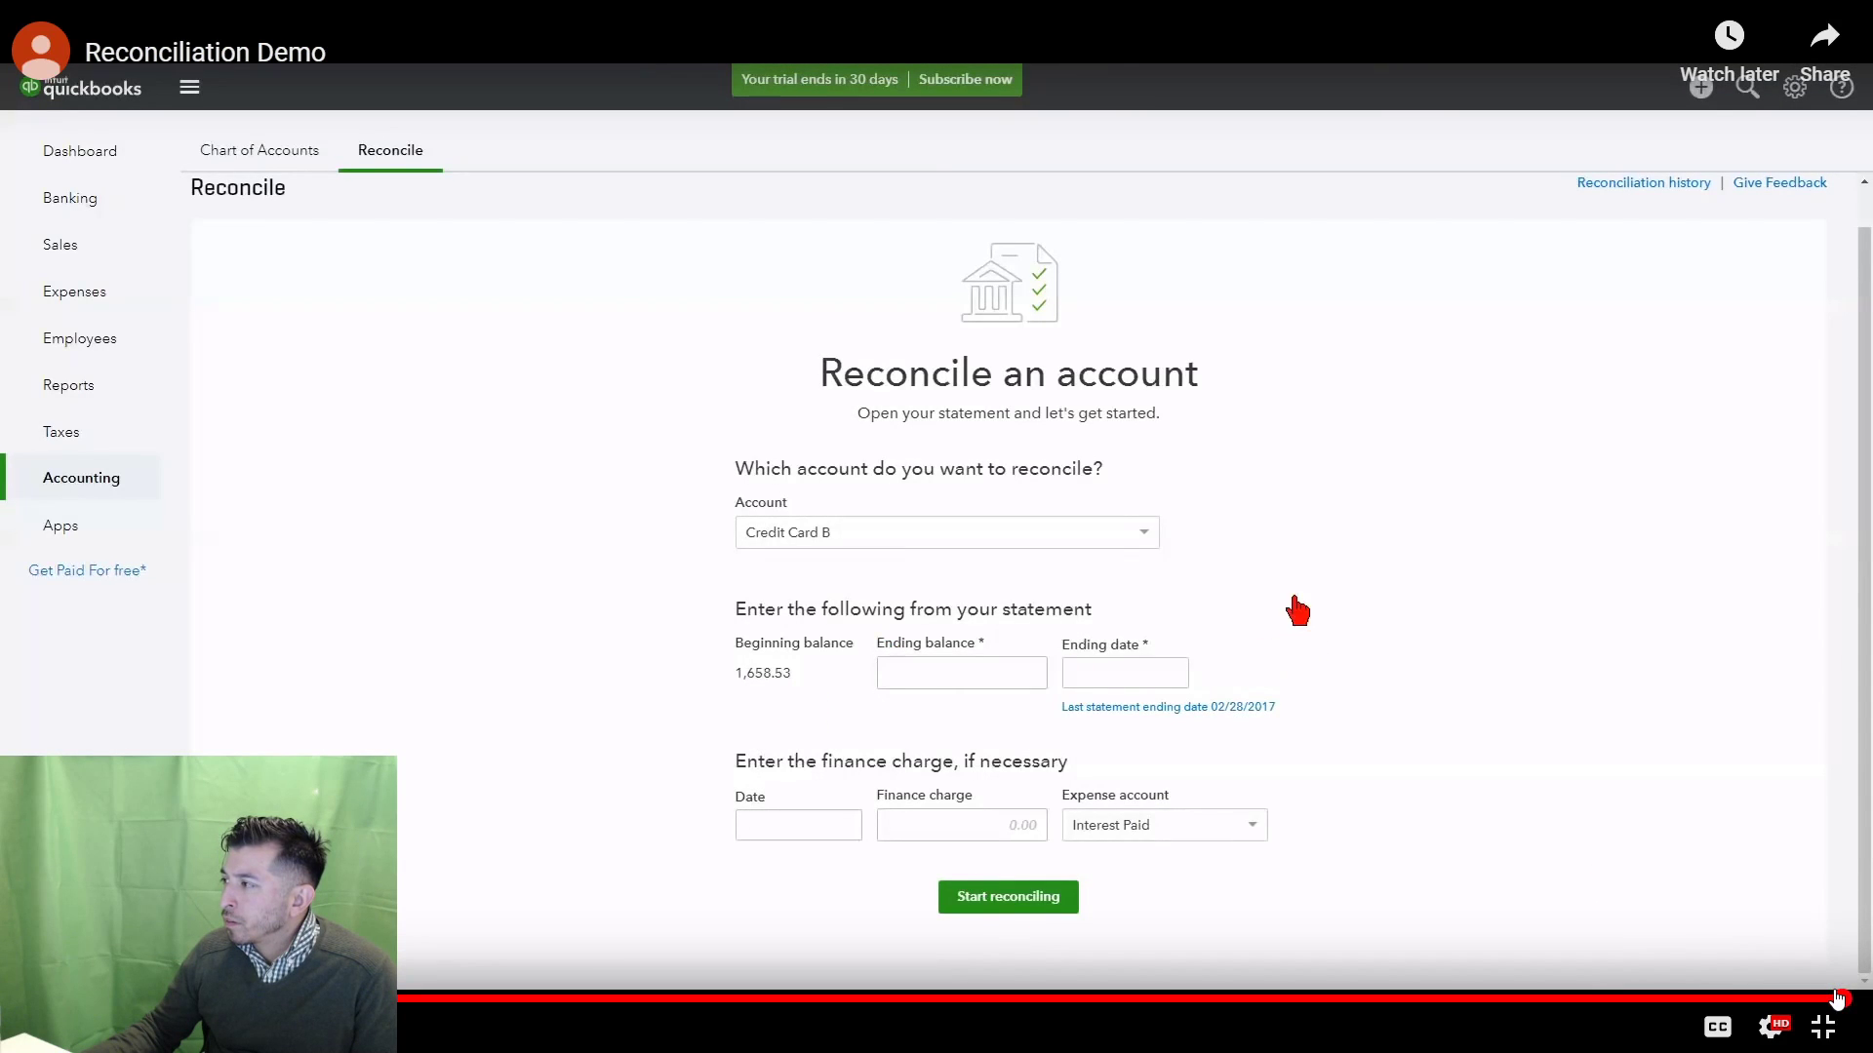
pyautogui.click(1828, 999)
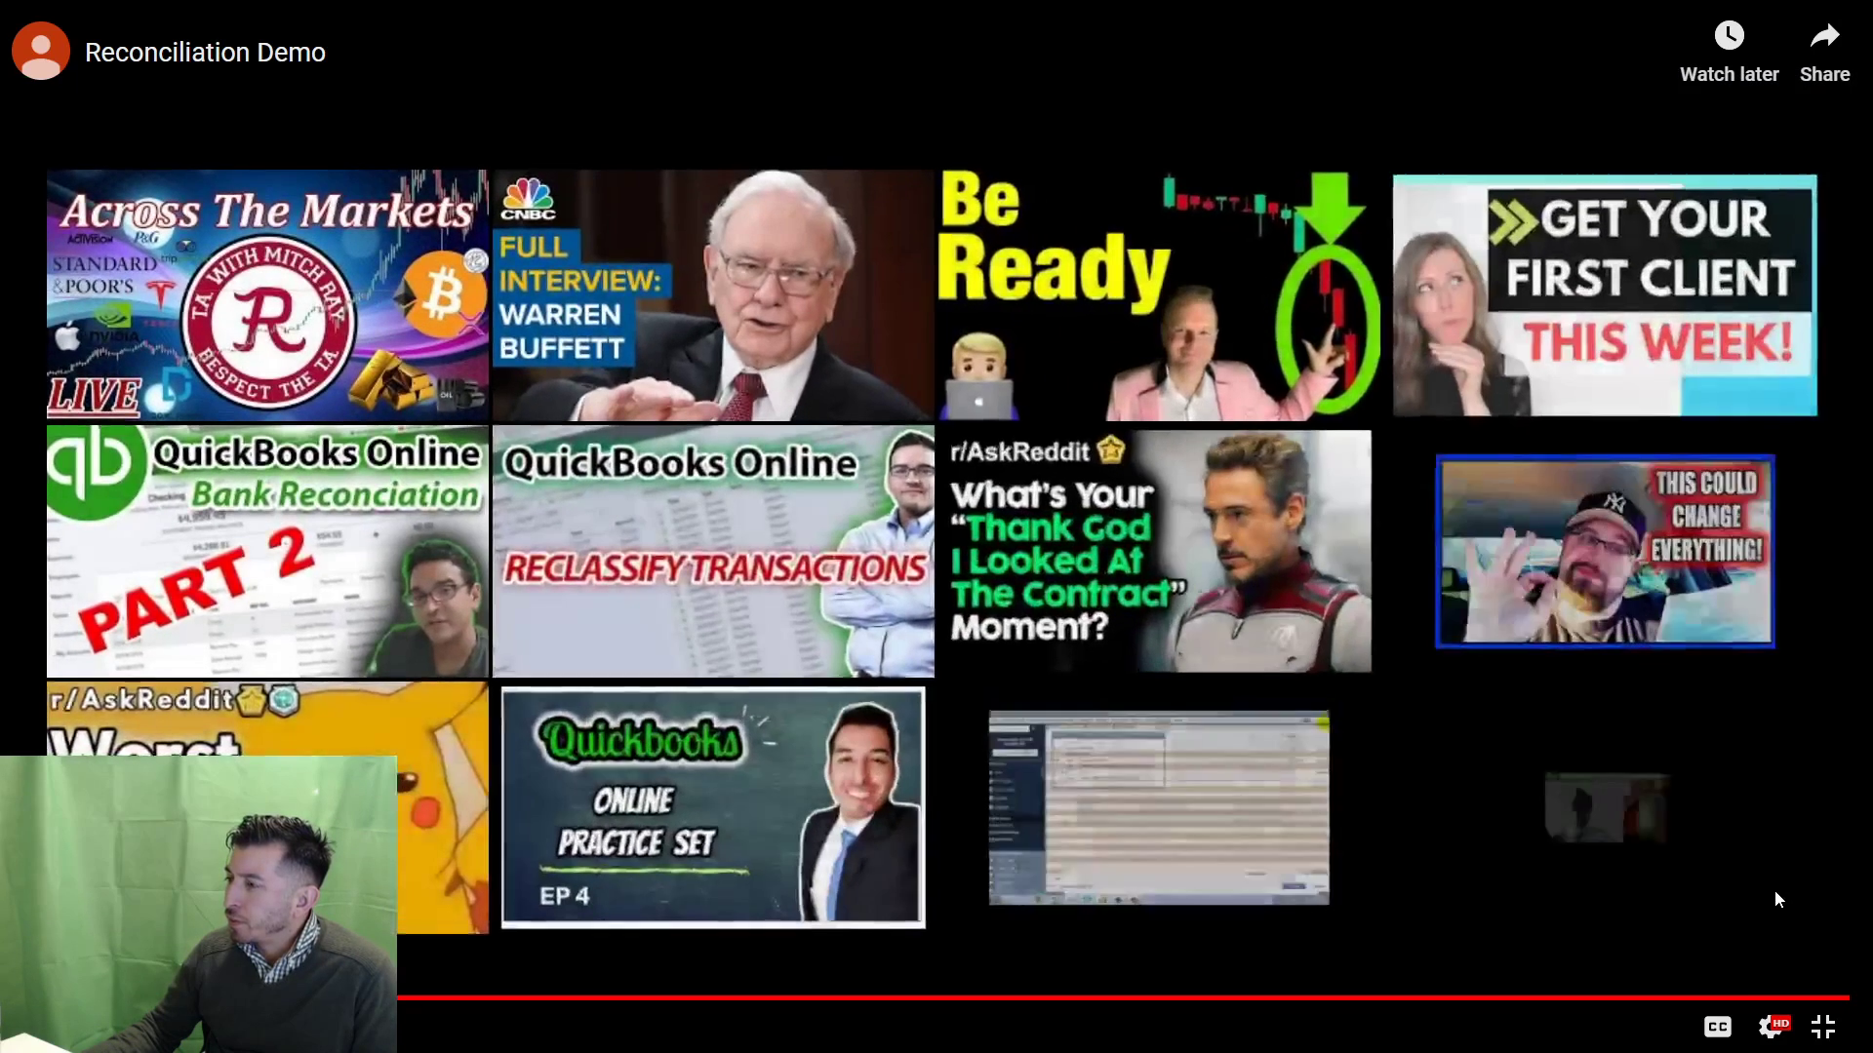
pyautogui.click(1840, 1029)
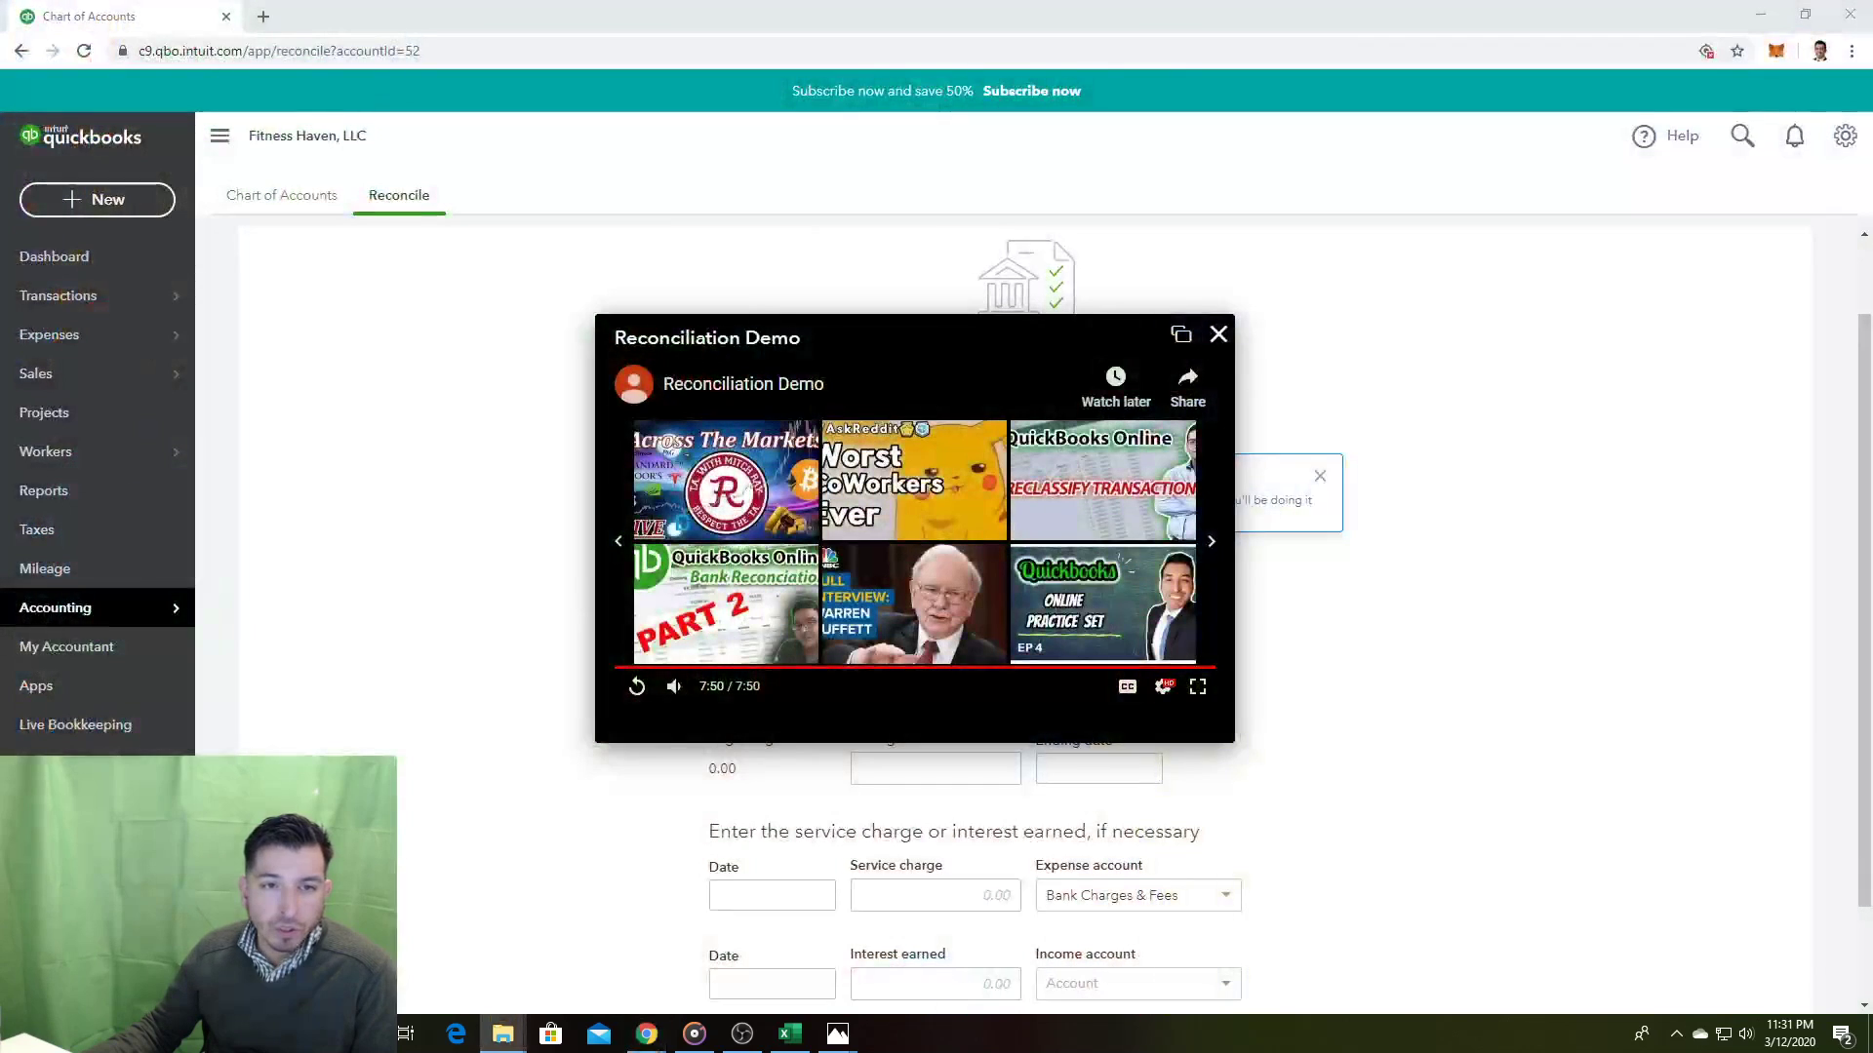
# Step: Bring the practice-set pages 18.jpg, 20.jpg and 19.jpg up in Photos to view the transactions and reconciliation instructions
pyautogui.moveTo(843, 1046)
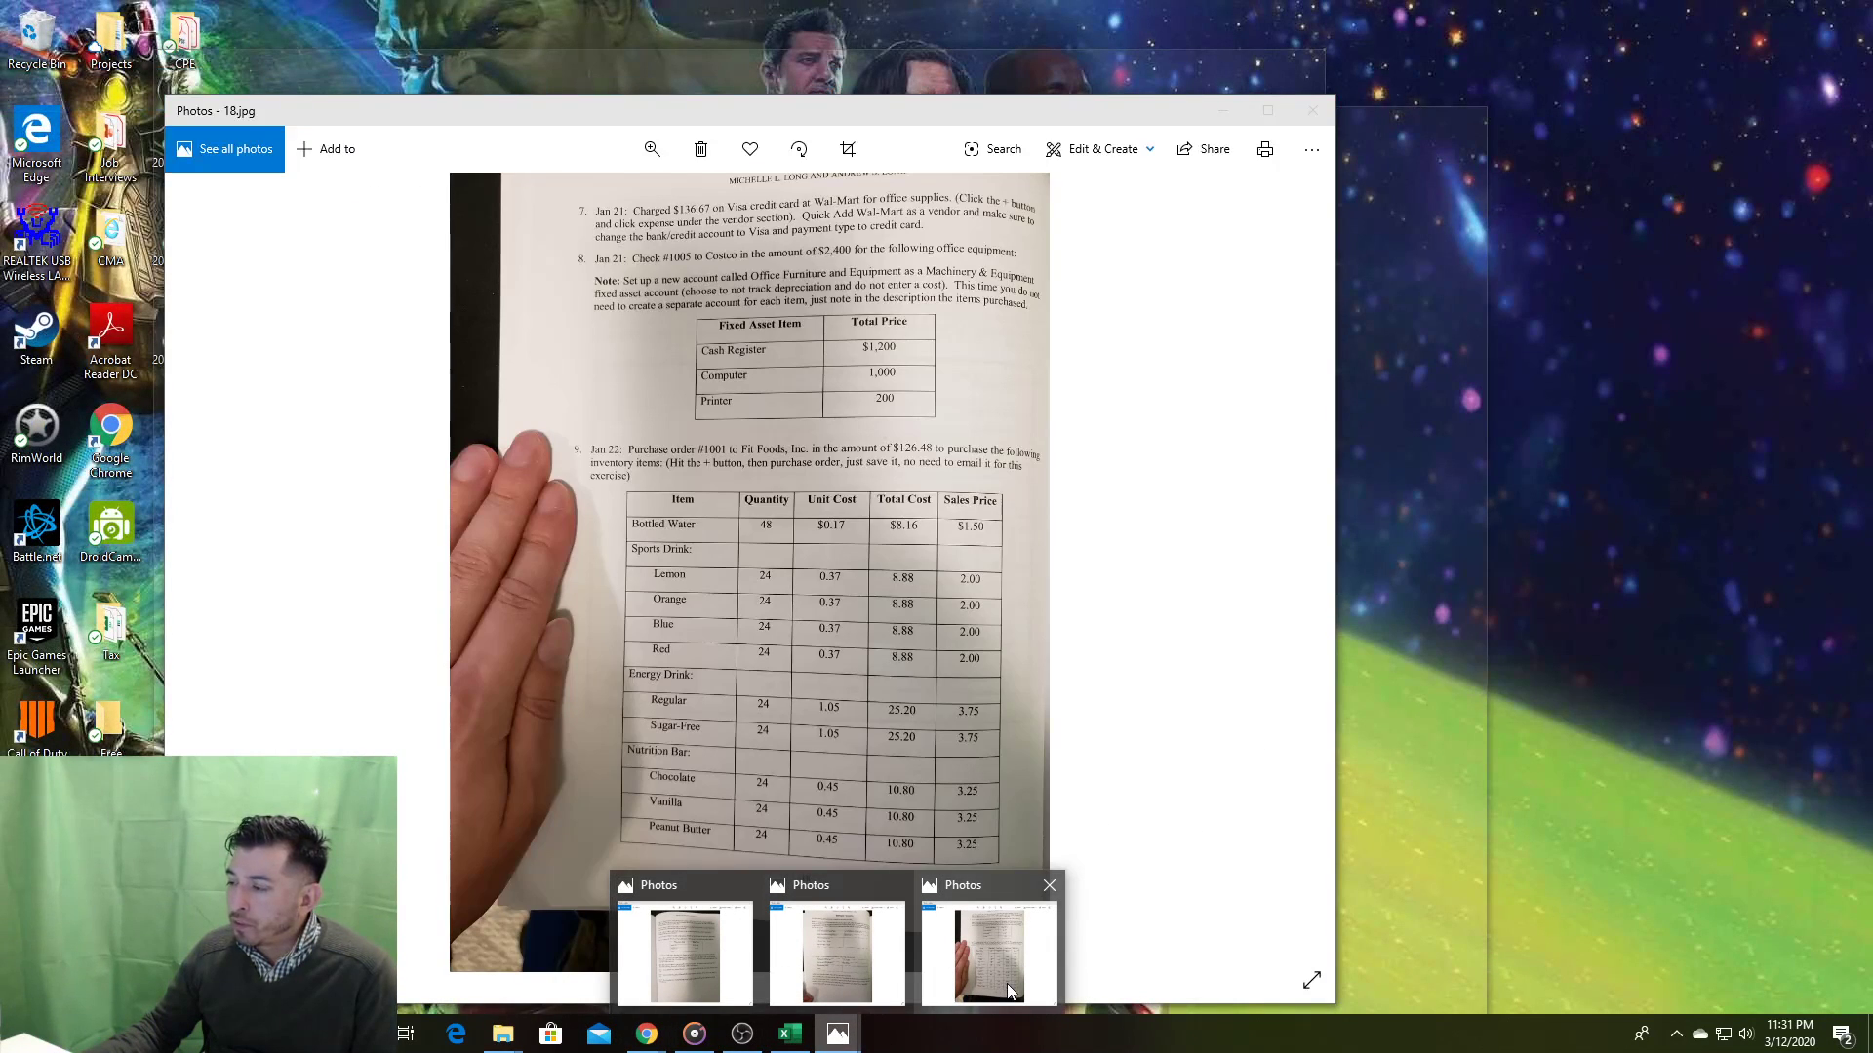
pyautogui.click(1007, 983)
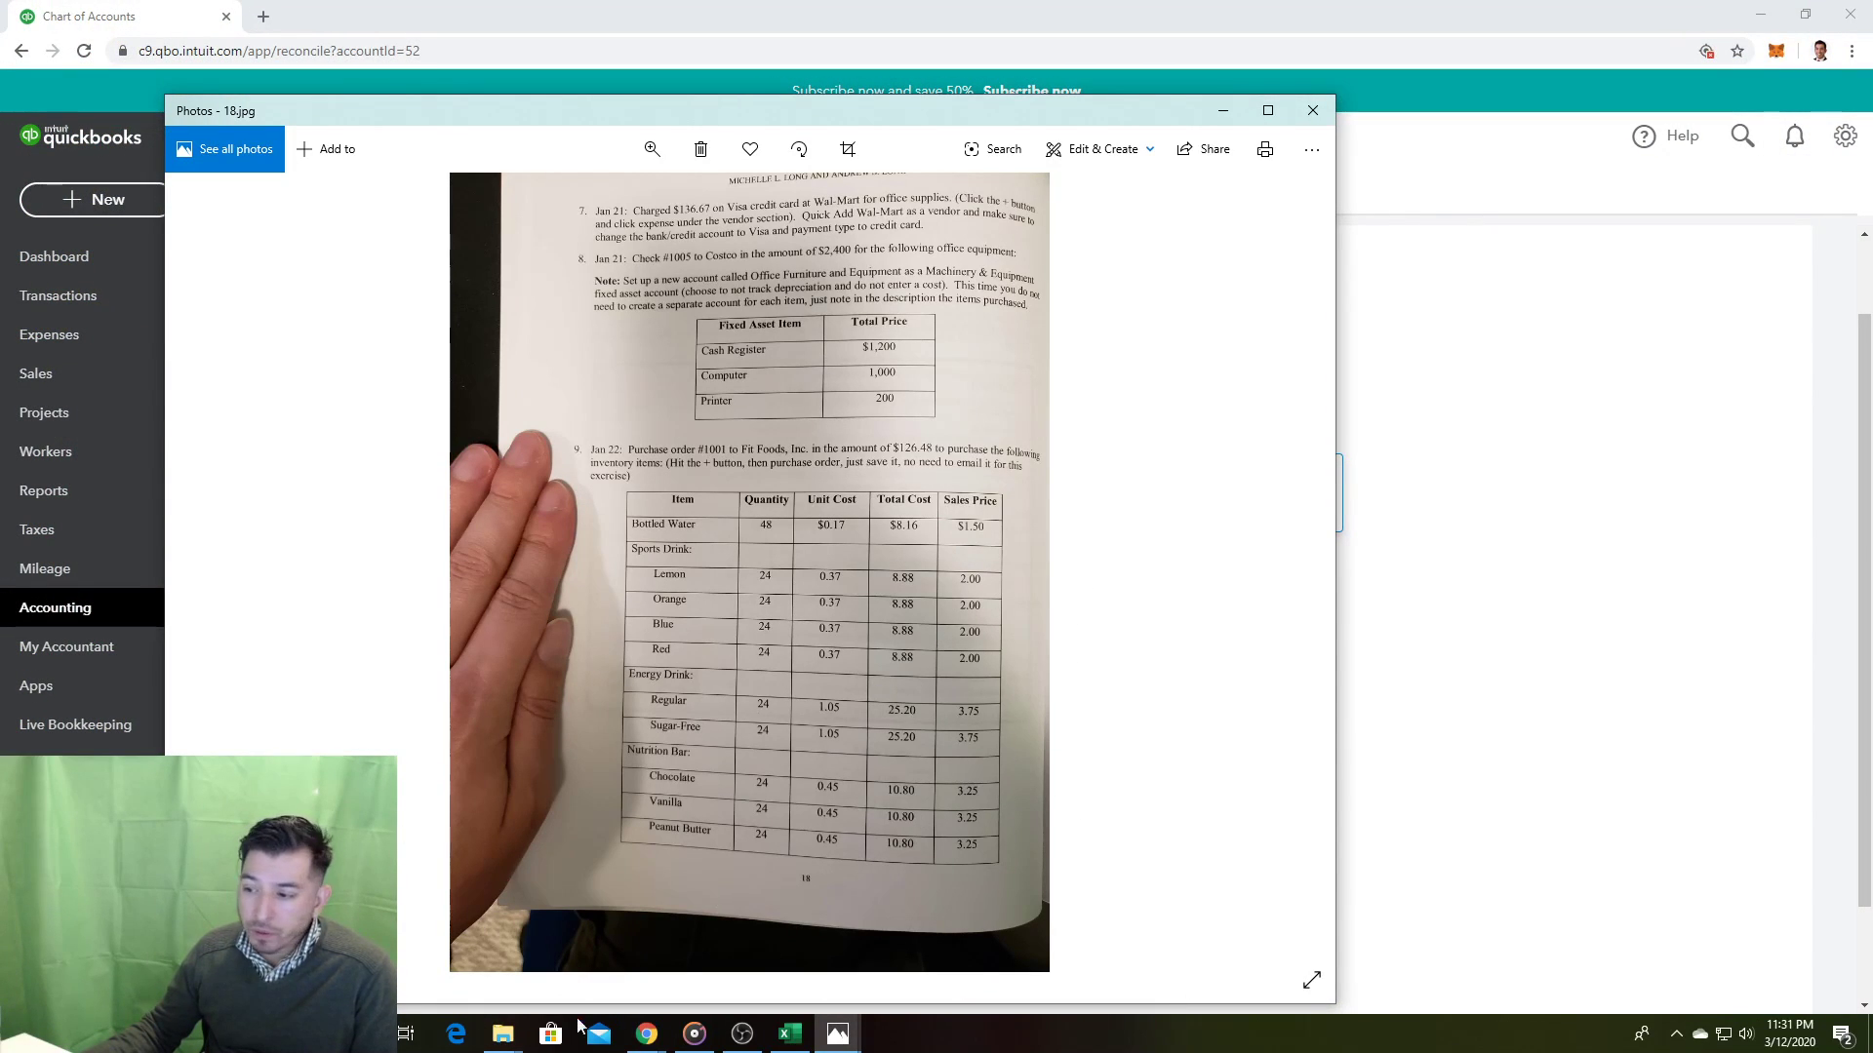
pyautogui.moveTo(840, 1024)
pyautogui.click(897, 997)
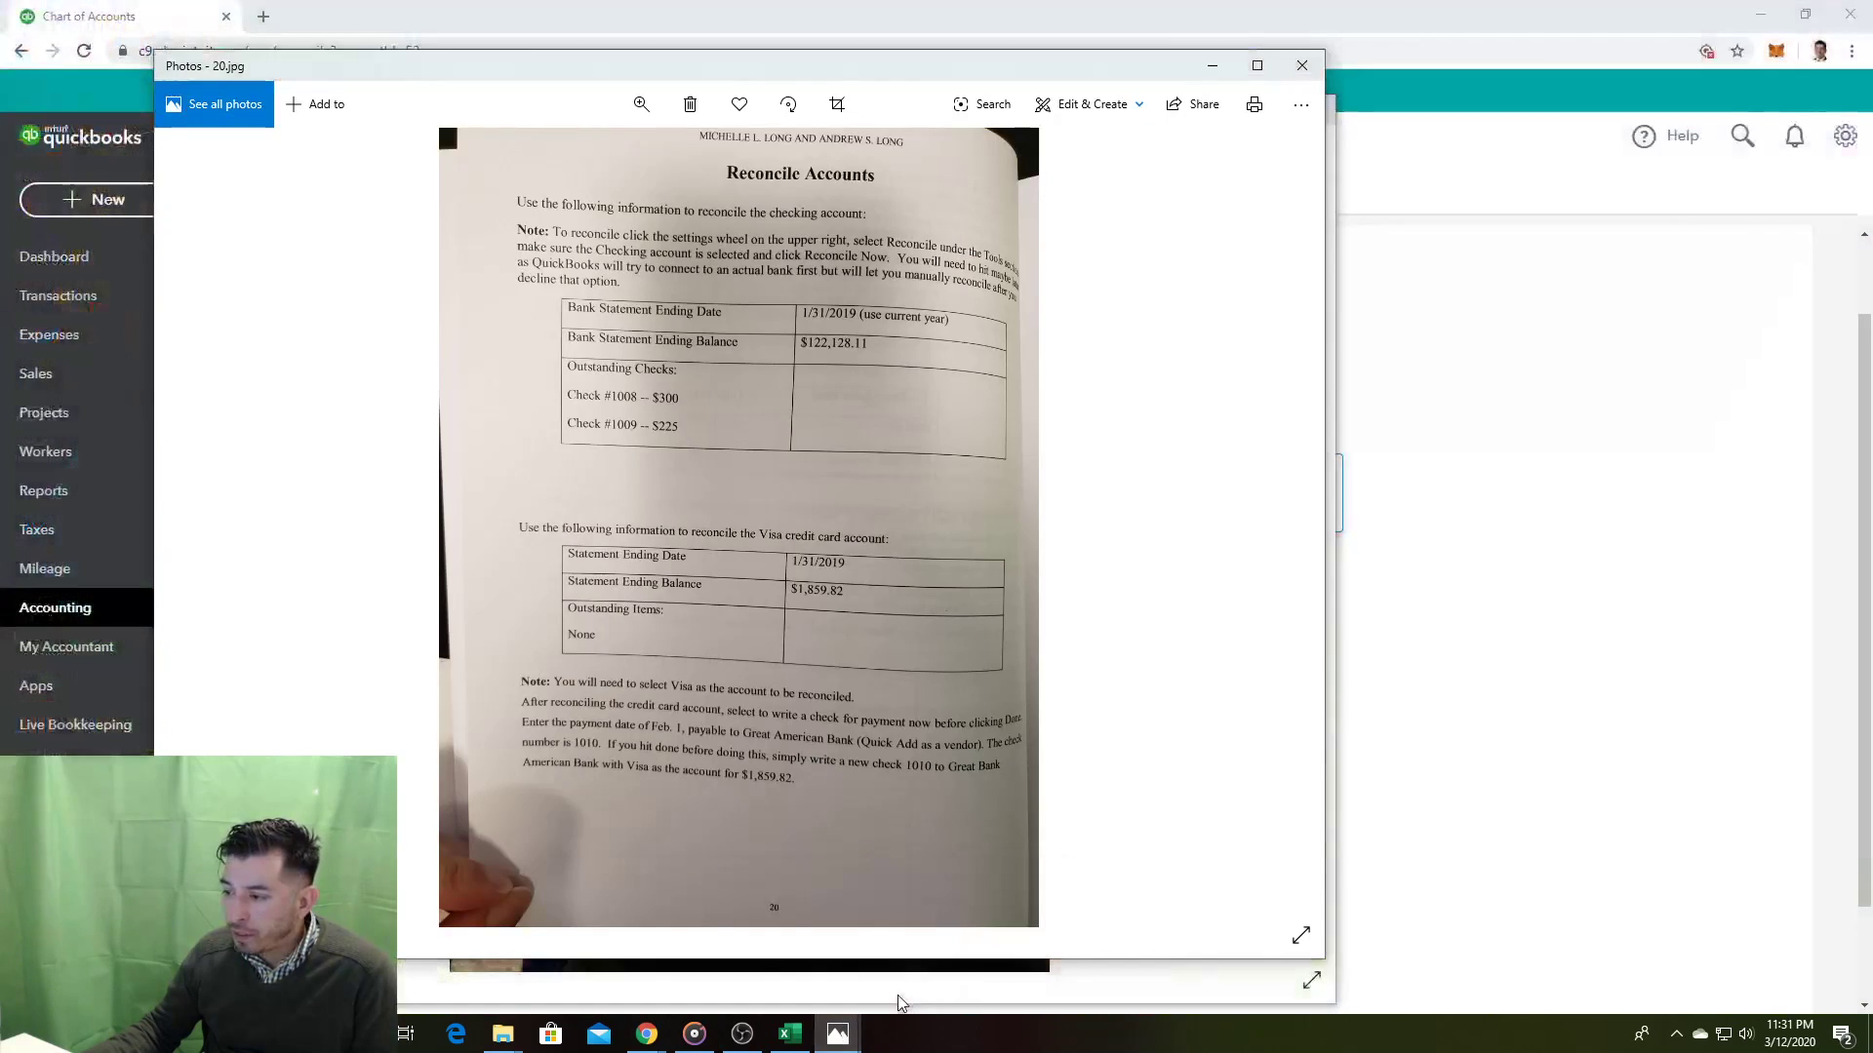
pyautogui.click(974, 980)
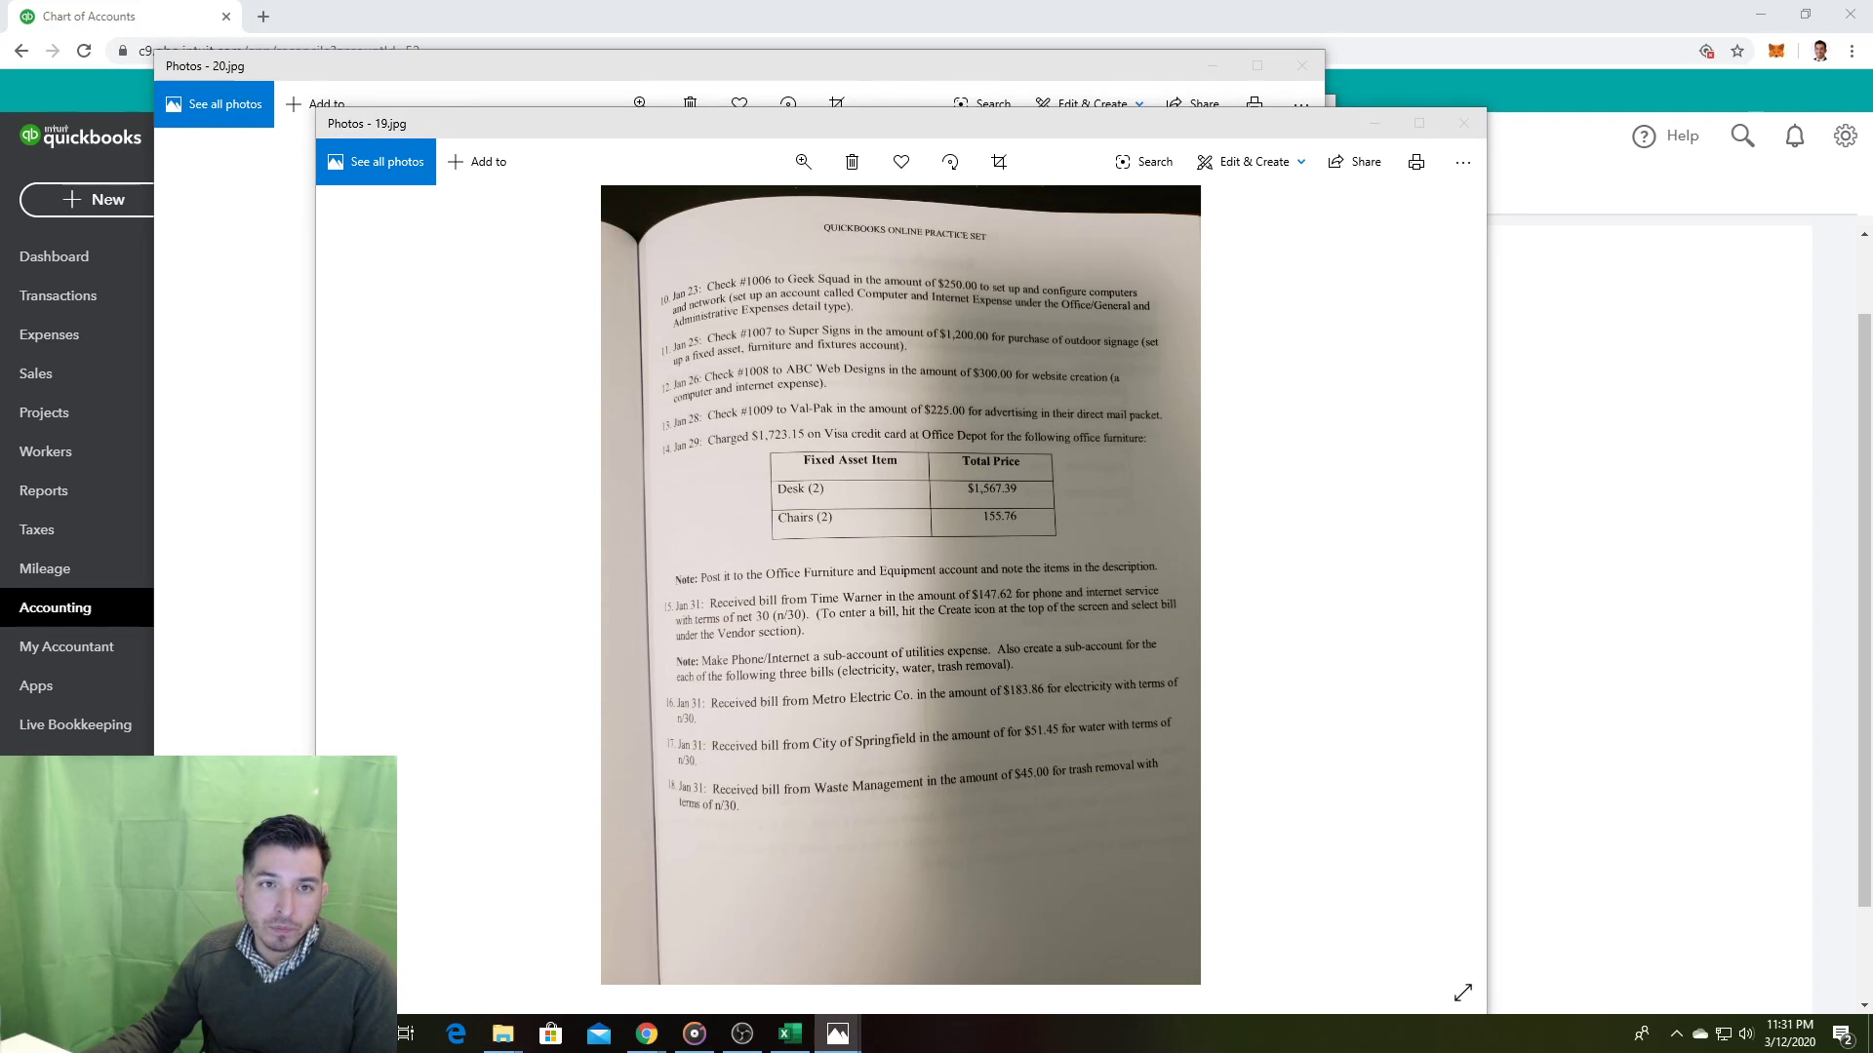
# Step: Move the Photos windows 21.jpg through 28.jpg onto this screen one by one to view the progress-check reports, and return to the QuickBooks browser window
pyautogui.moveTo(0, 83); pyautogui.dragTo(757, 107)
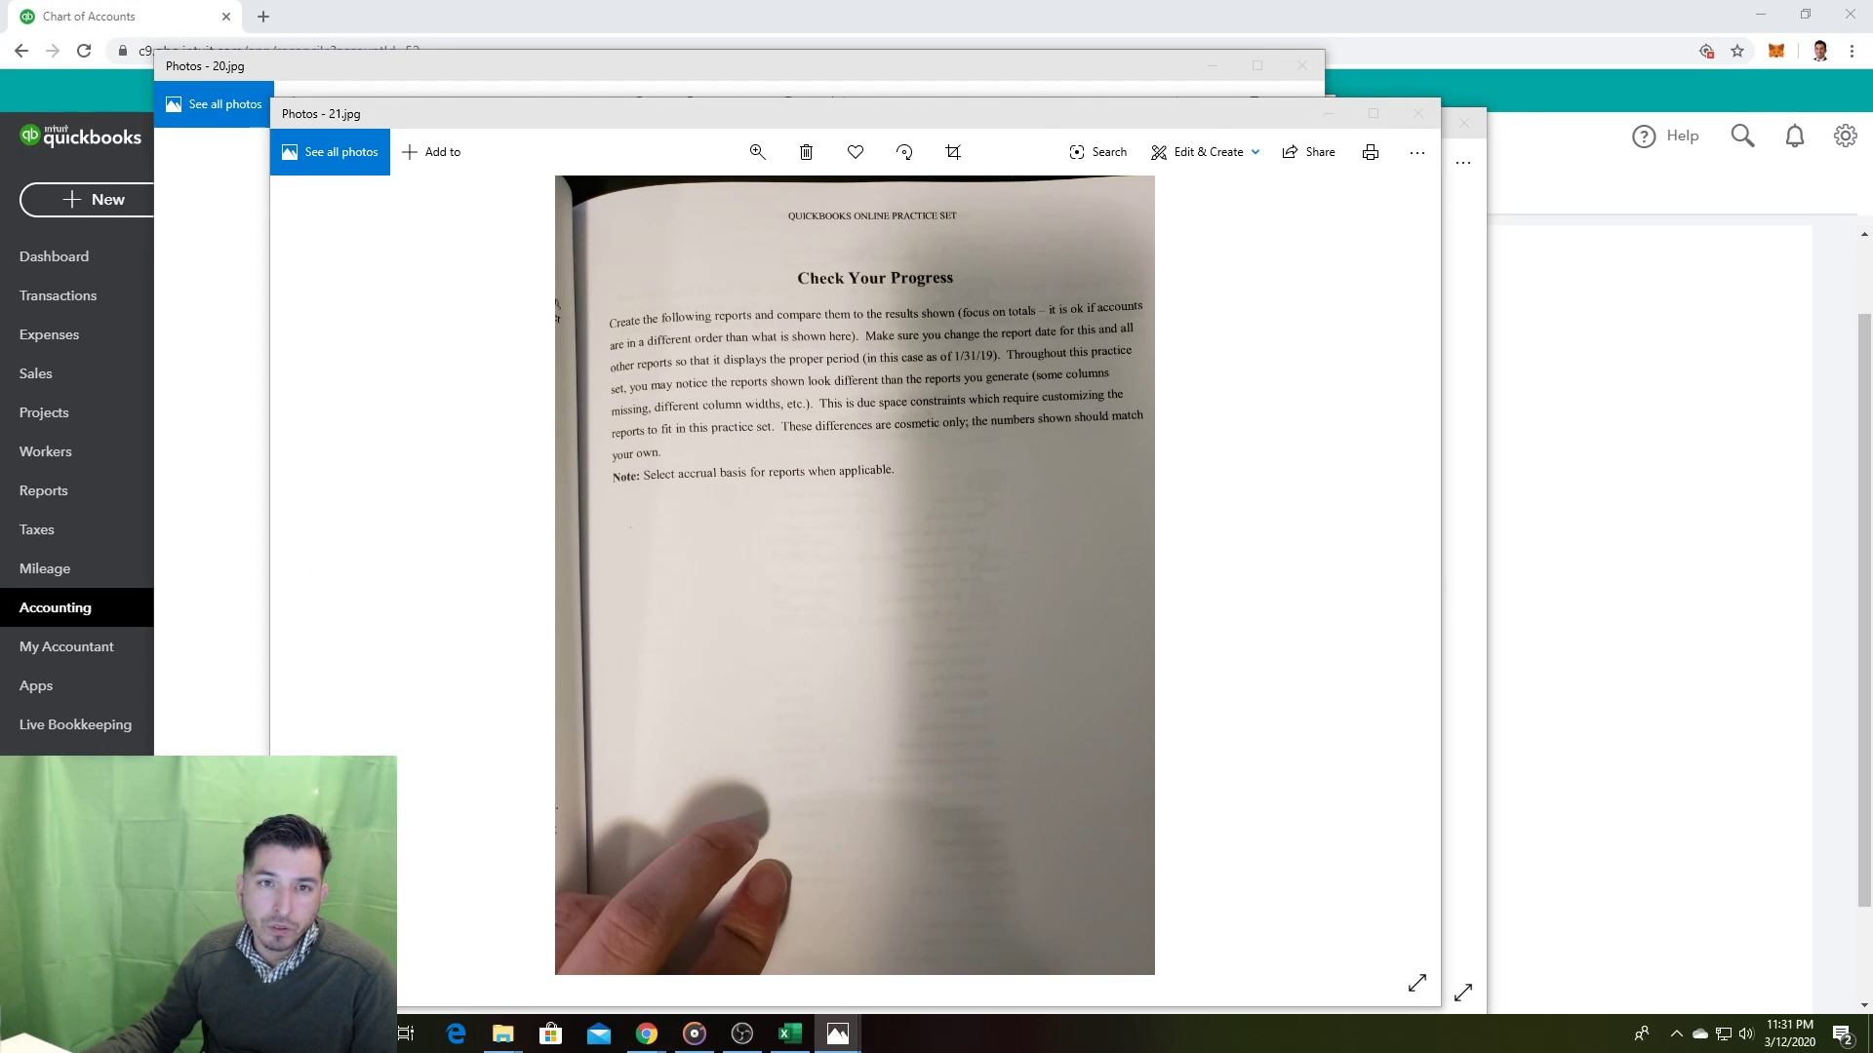
pyautogui.moveTo(0, 72); pyautogui.dragTo(912, 98)
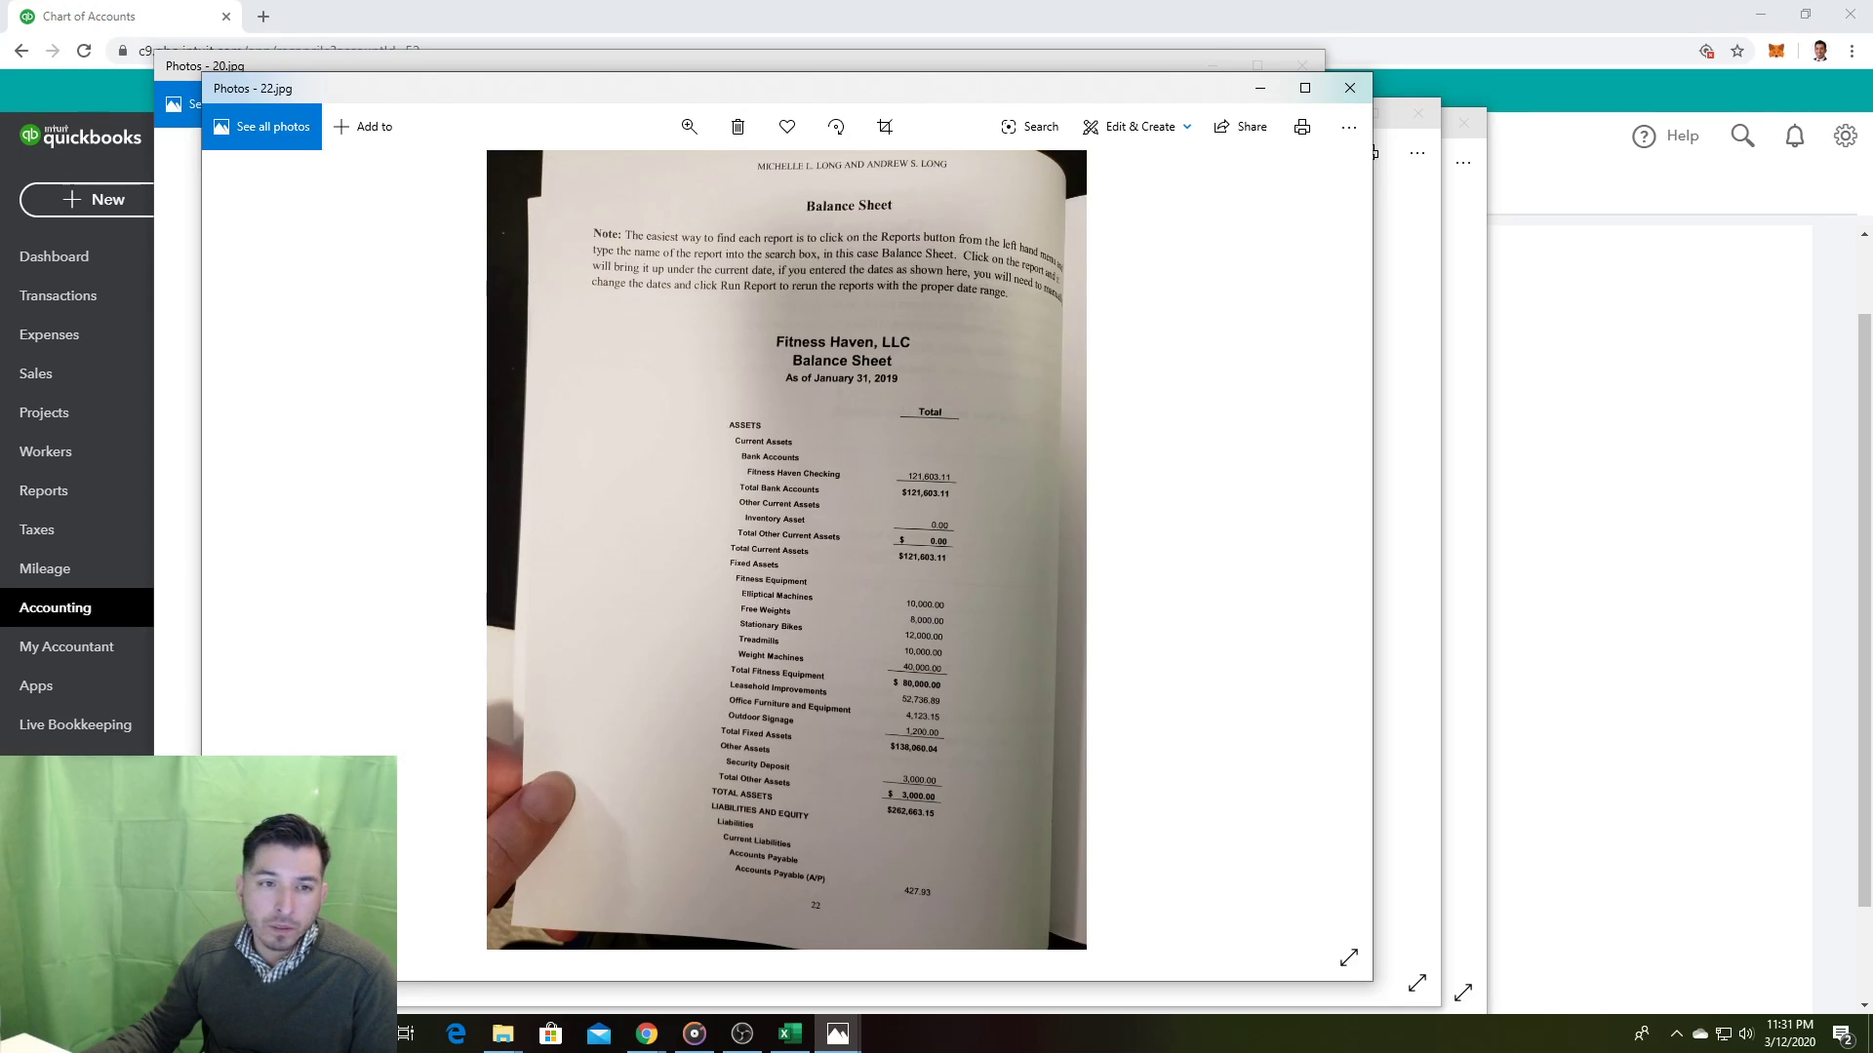
pyautogui.moveTo(0, 98); pyautogui.dragTo(735, 113)
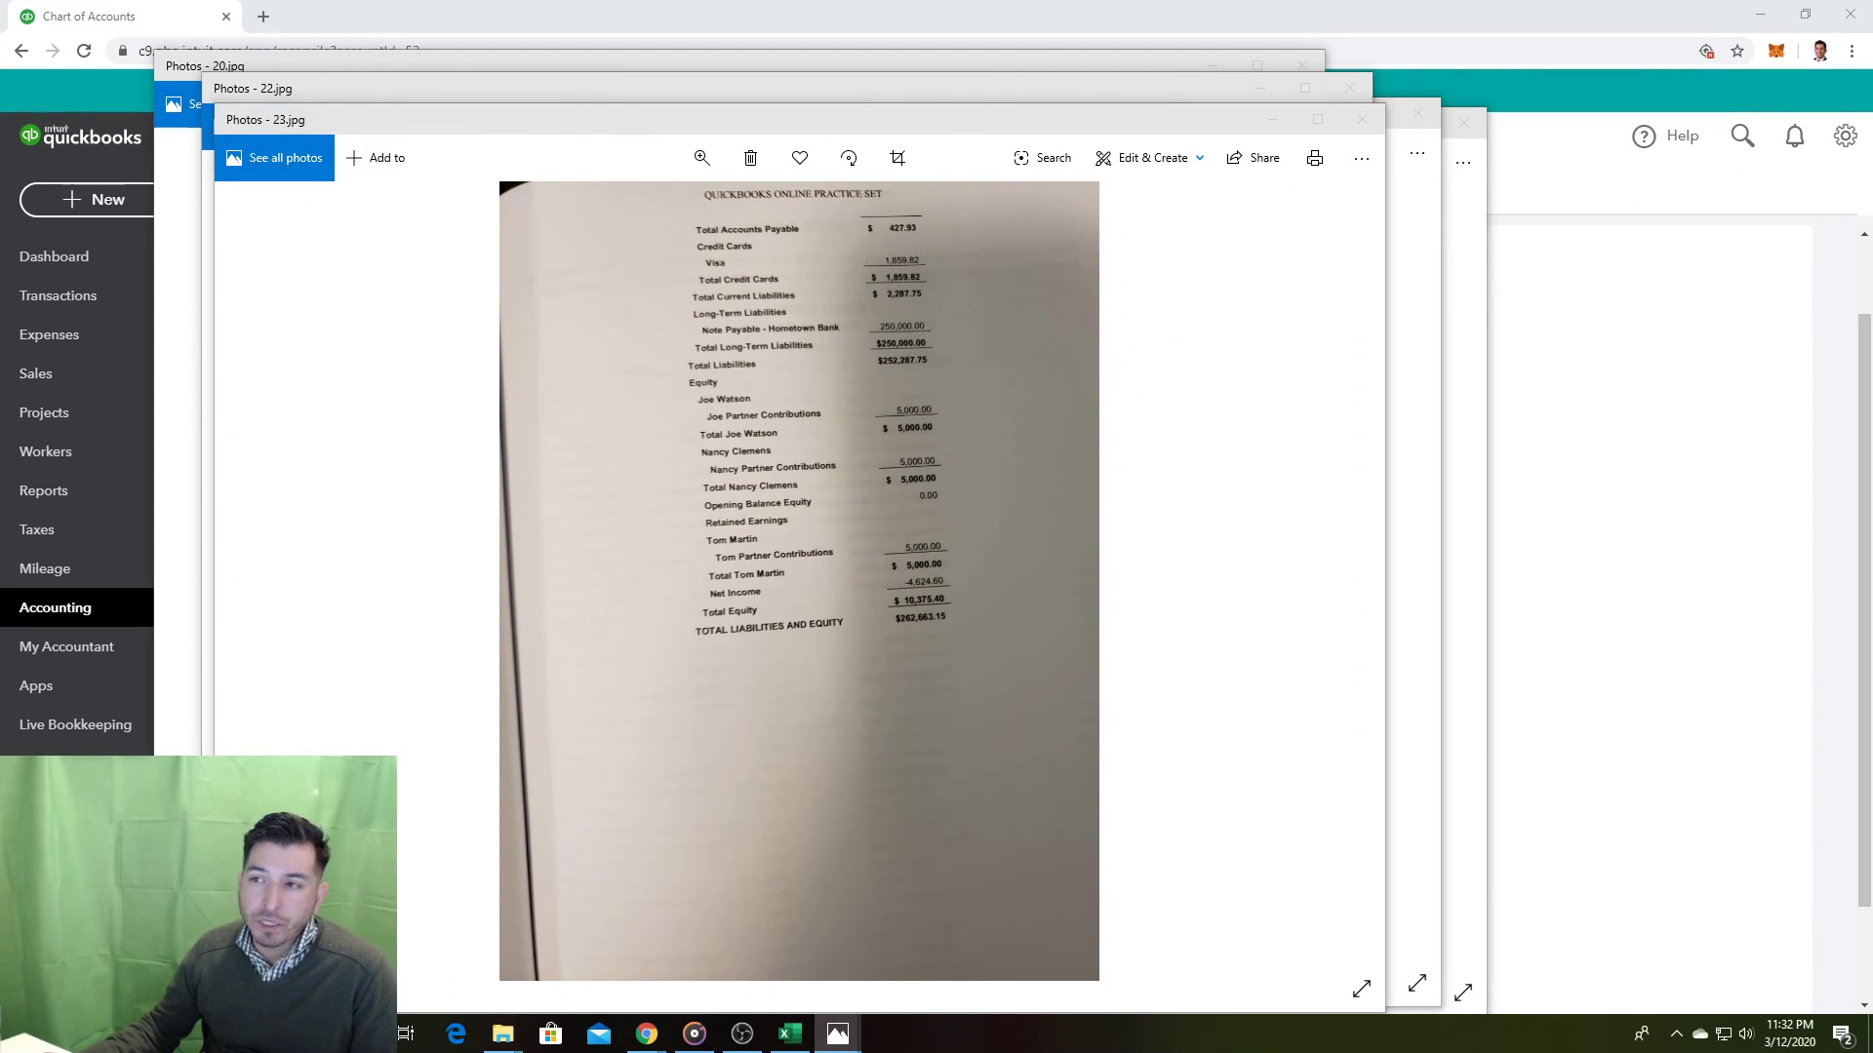
pyautogui.moveTo(0, 100); pyautogui.dragTo(1001, 76)
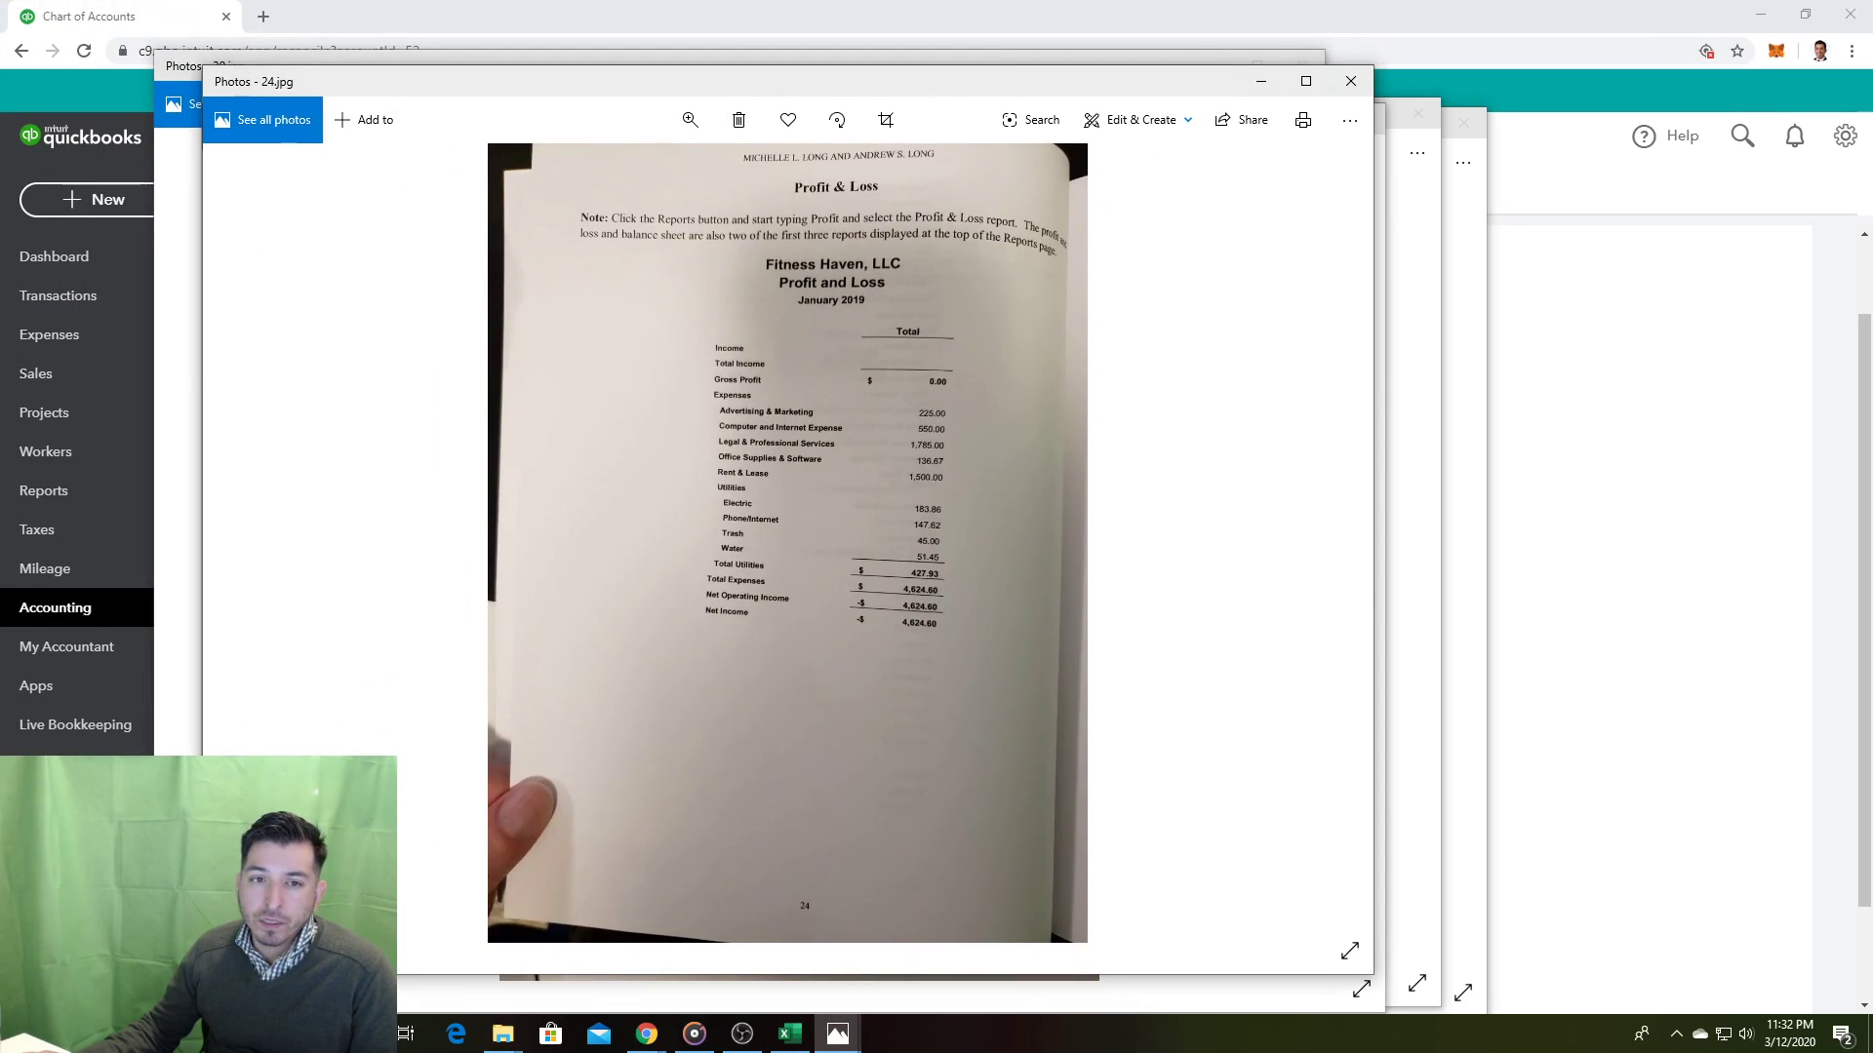
pyautogui.moveTo(0, 88); pyautogui.dragTo(788, 84)
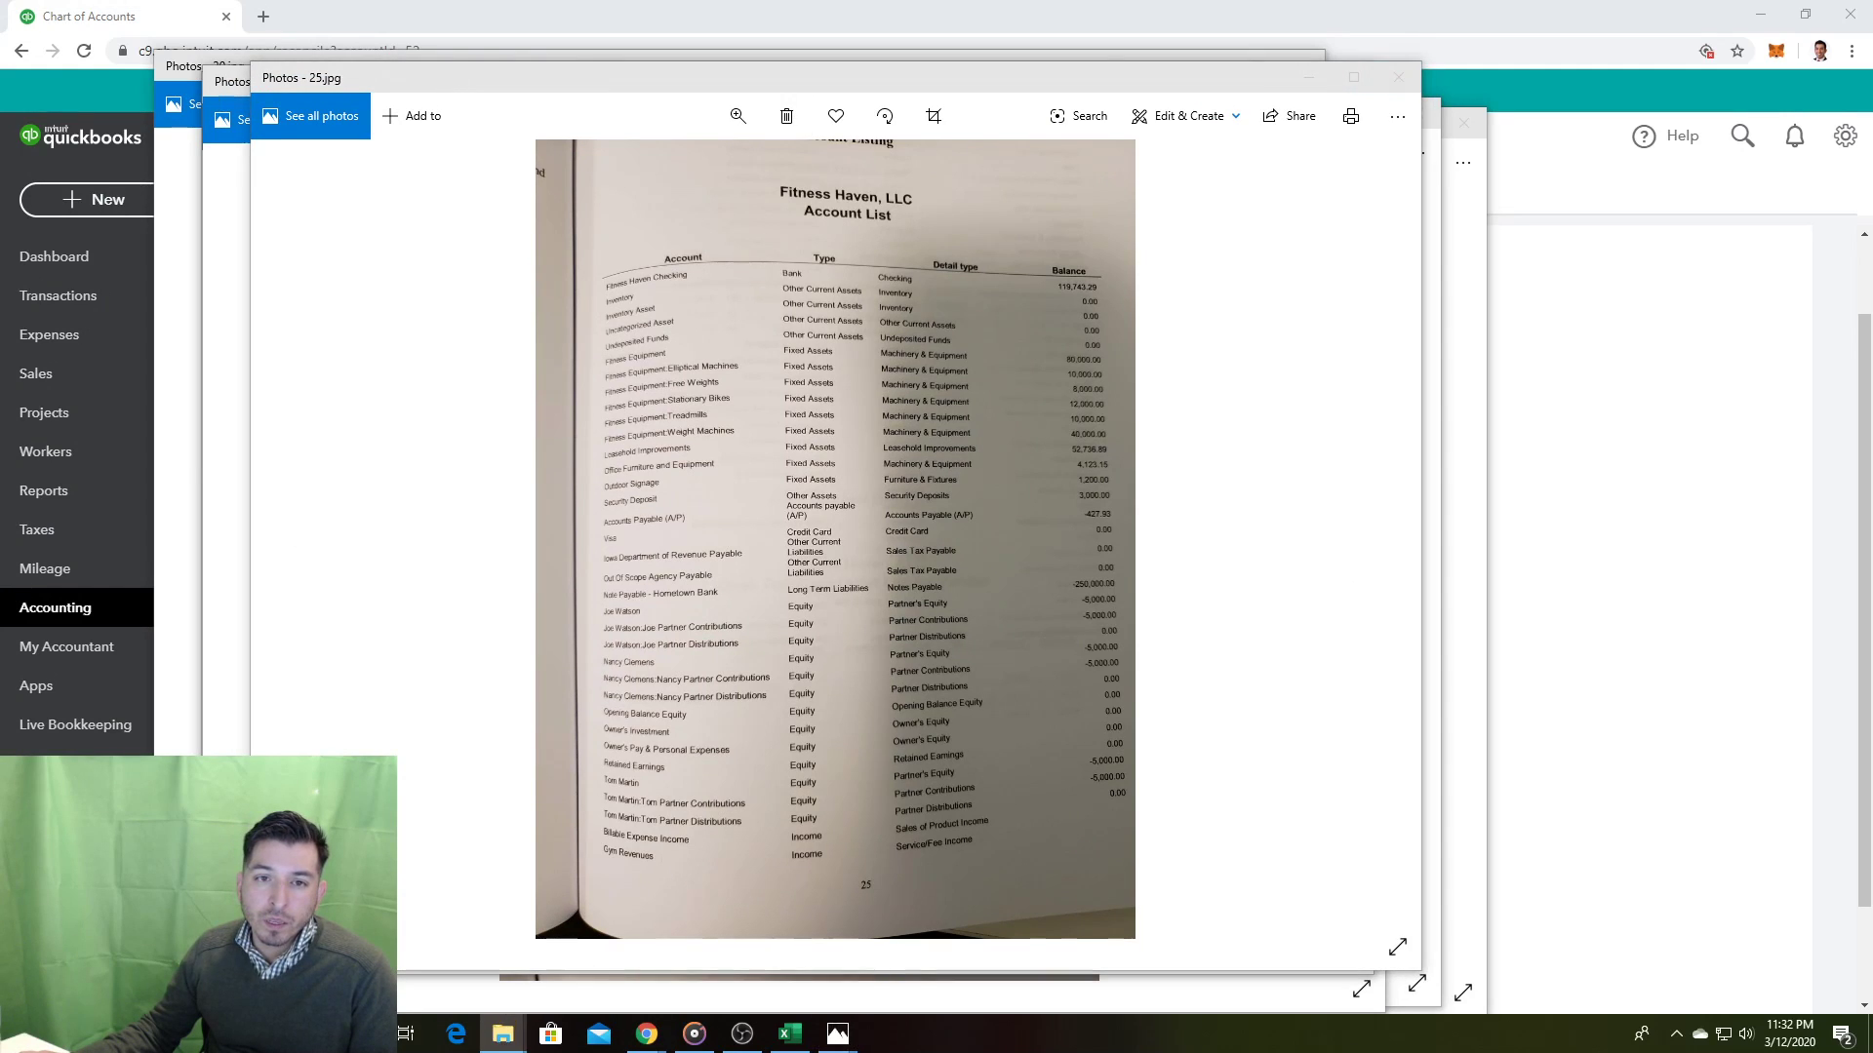
pyautogui.moveTo(0, 122); pyautogui.dragTo(638, 94)
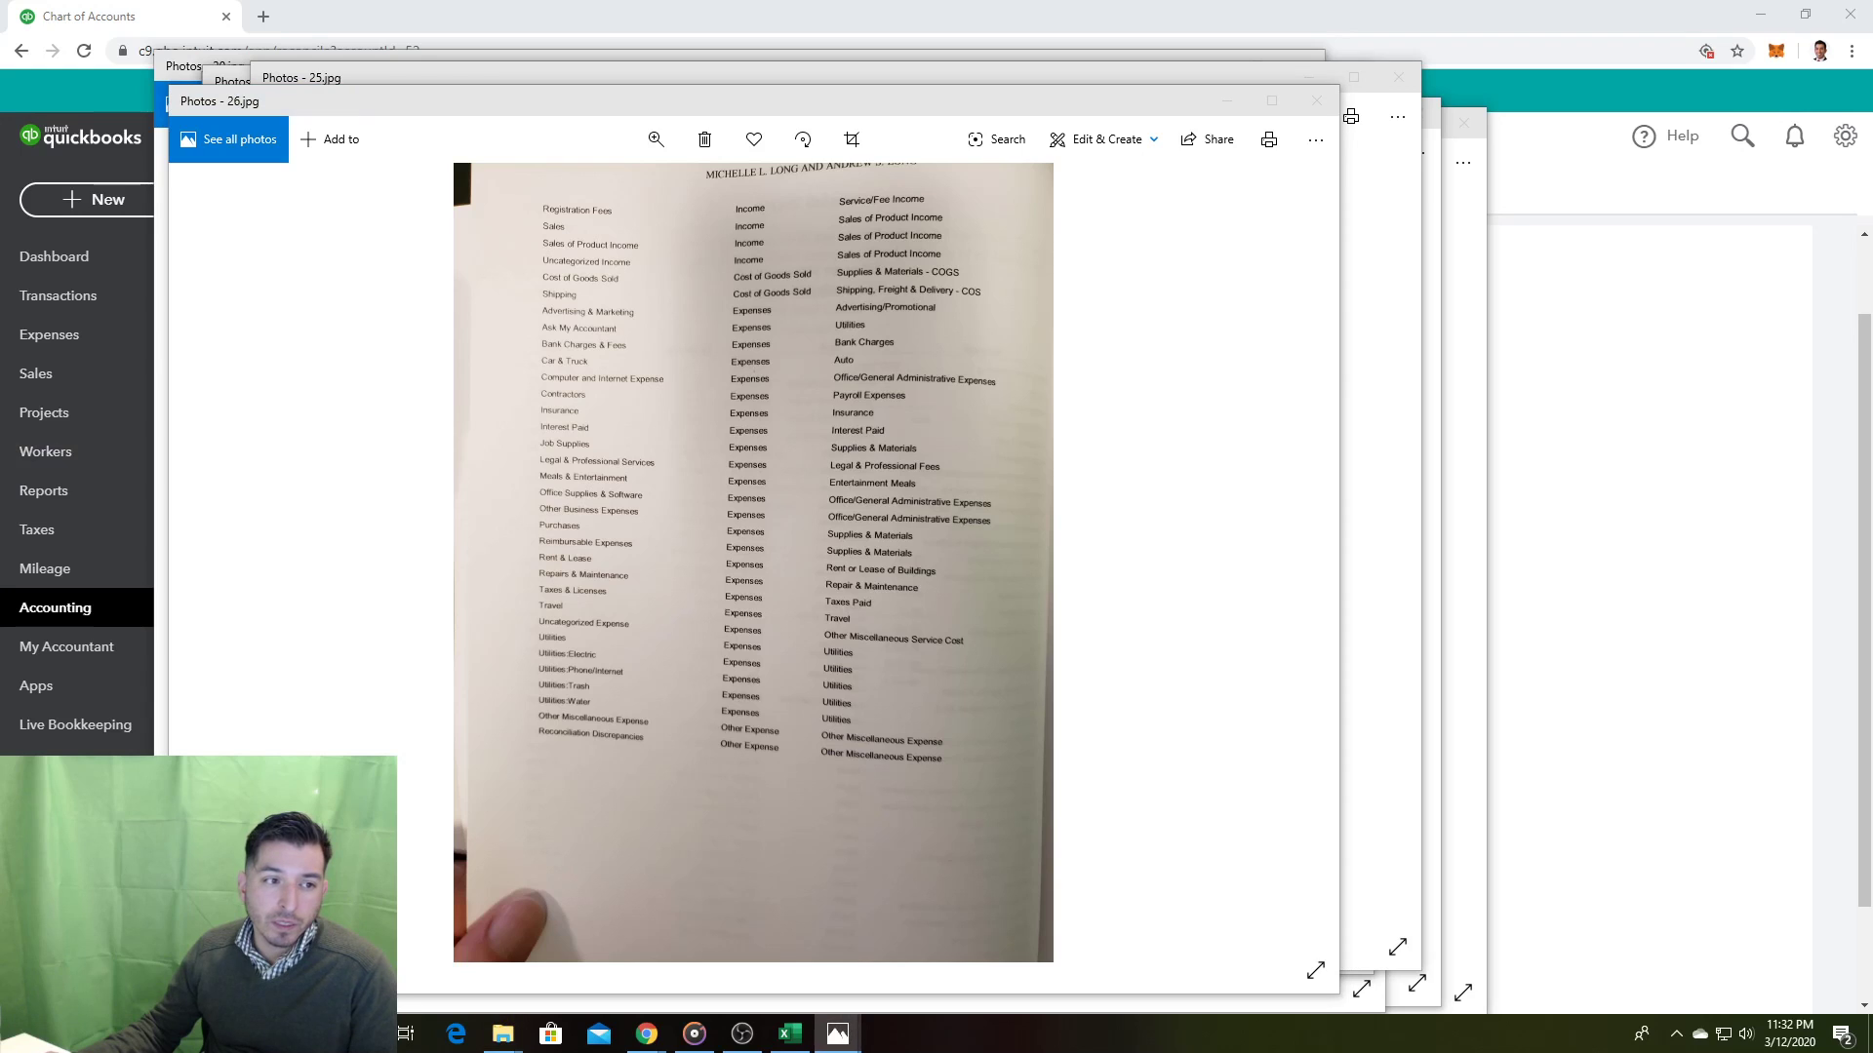
pyautogui.moveTo(2, 161); pyautogui.dragTo(763, 109)
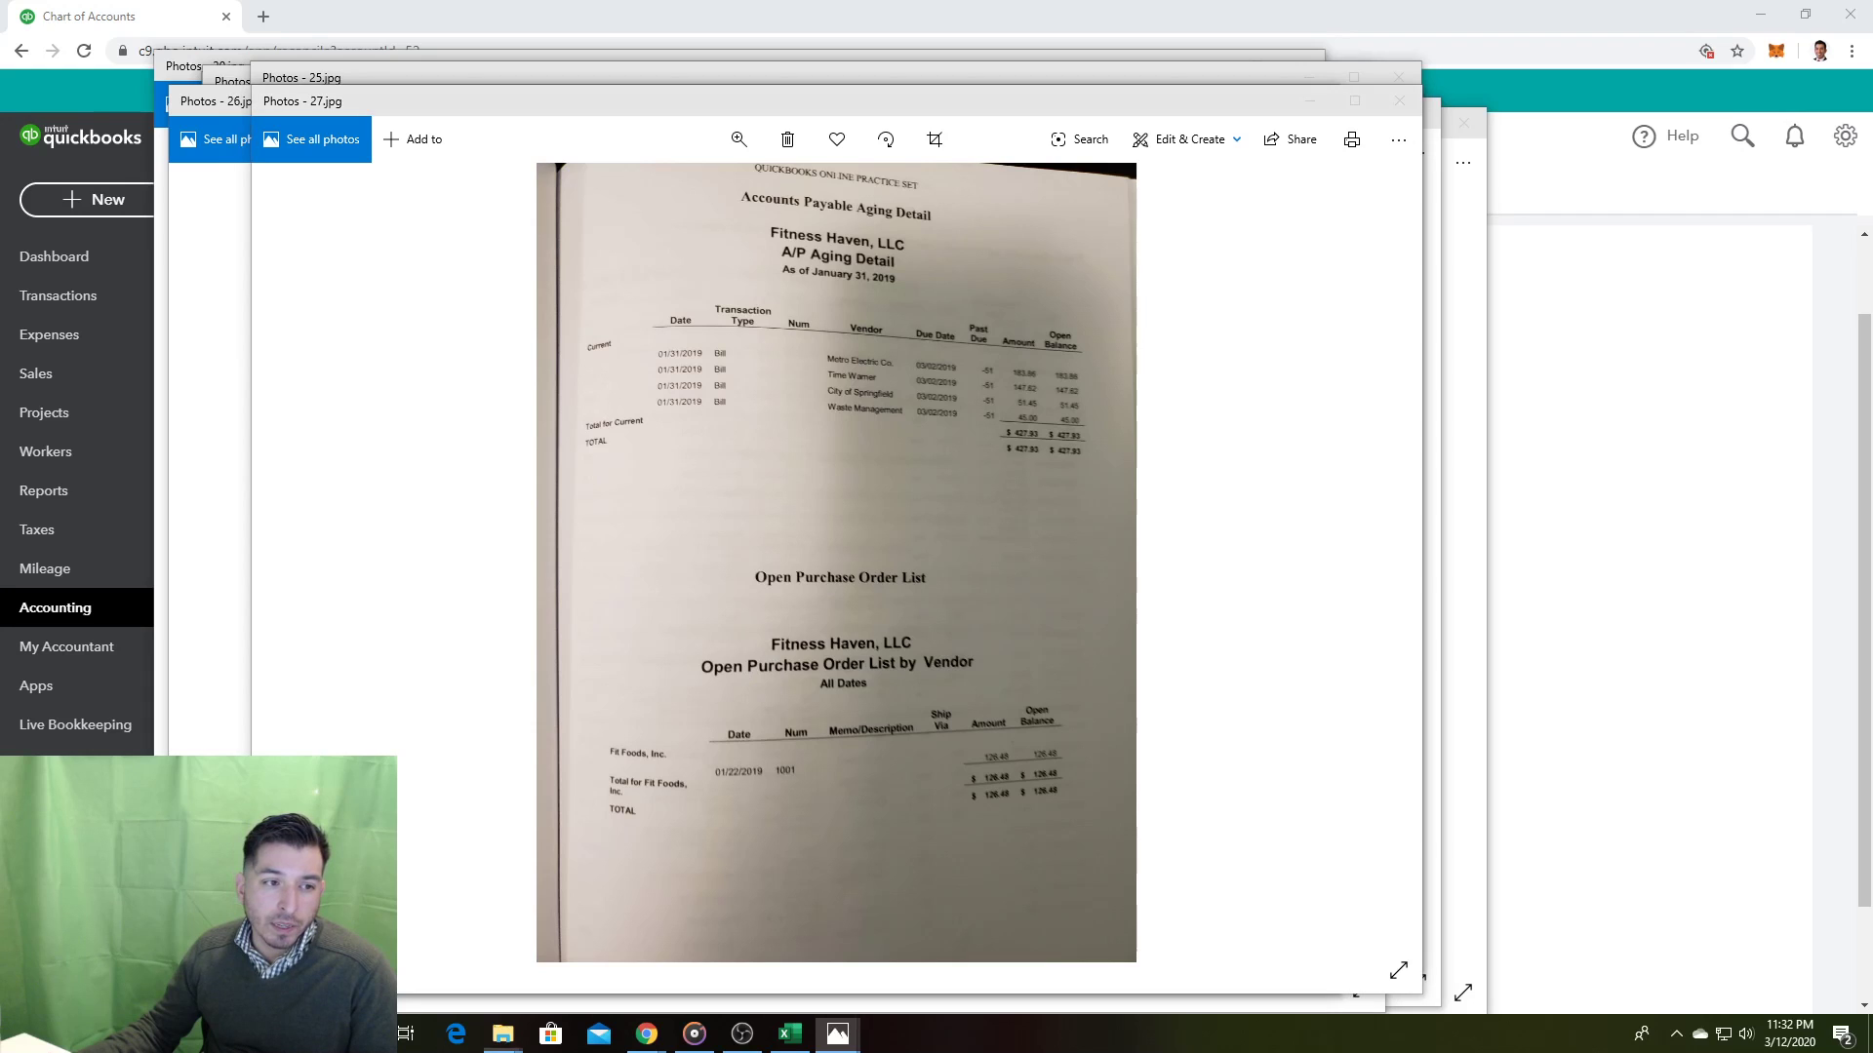
pyautogui.moveTo(0, 176); pyautogui.dragTo(886, 108)
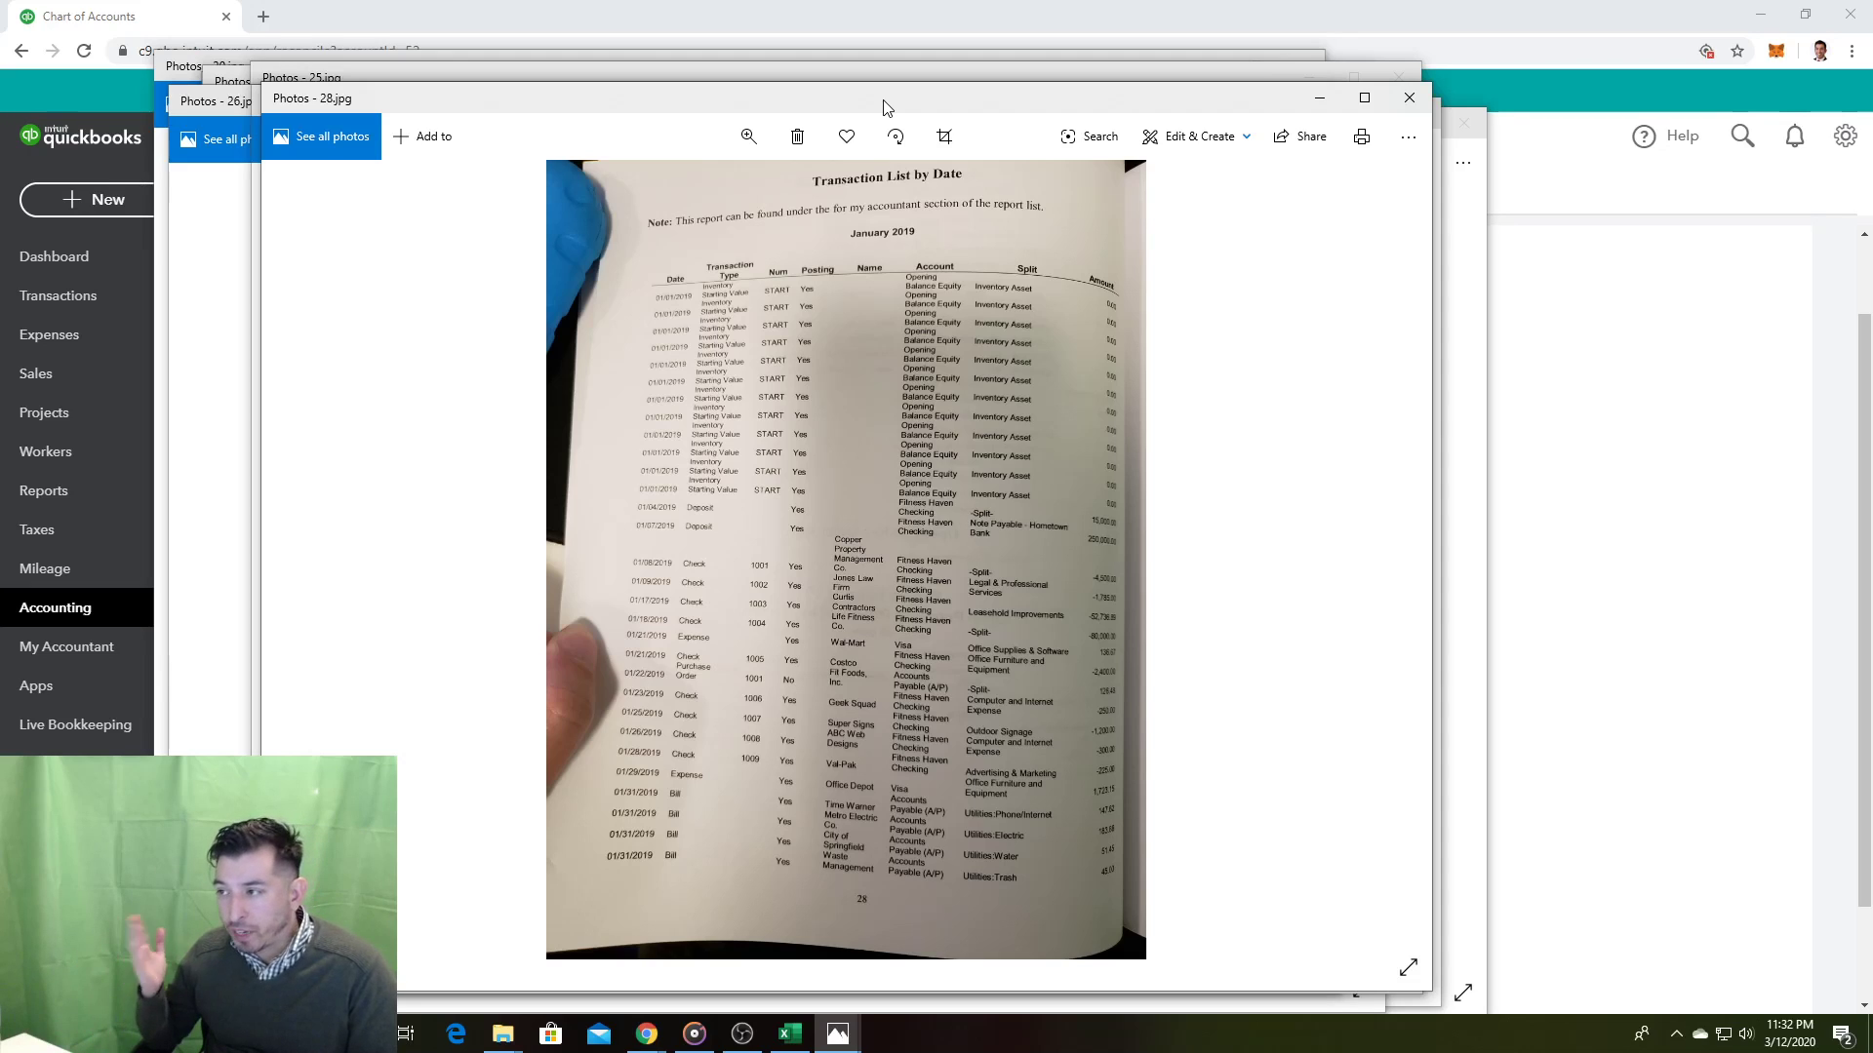
pyautogui.click(1146, 18)
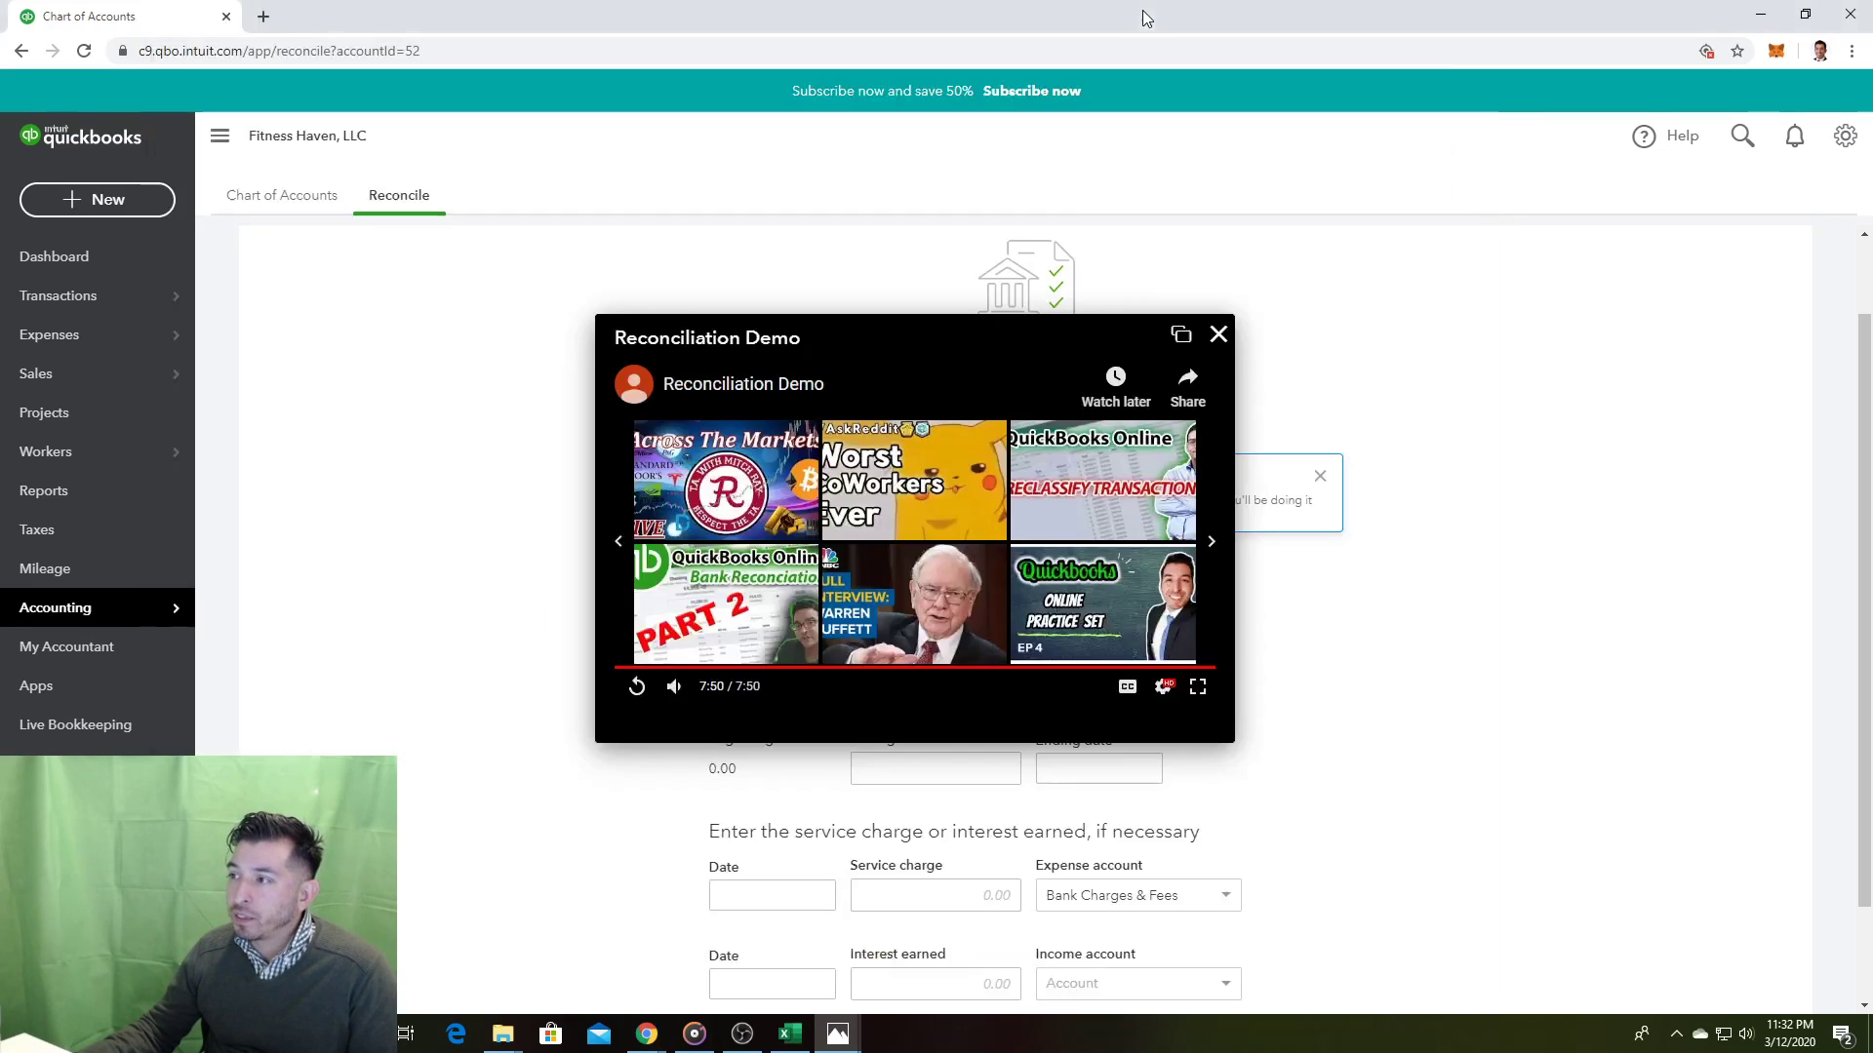
# Step: Close the Reconciliation Demo video, view the Reconcile Accounts page 20.jpg in Photos, and return to the QuickBooks browser window
pyautogui.click(1217, 331)
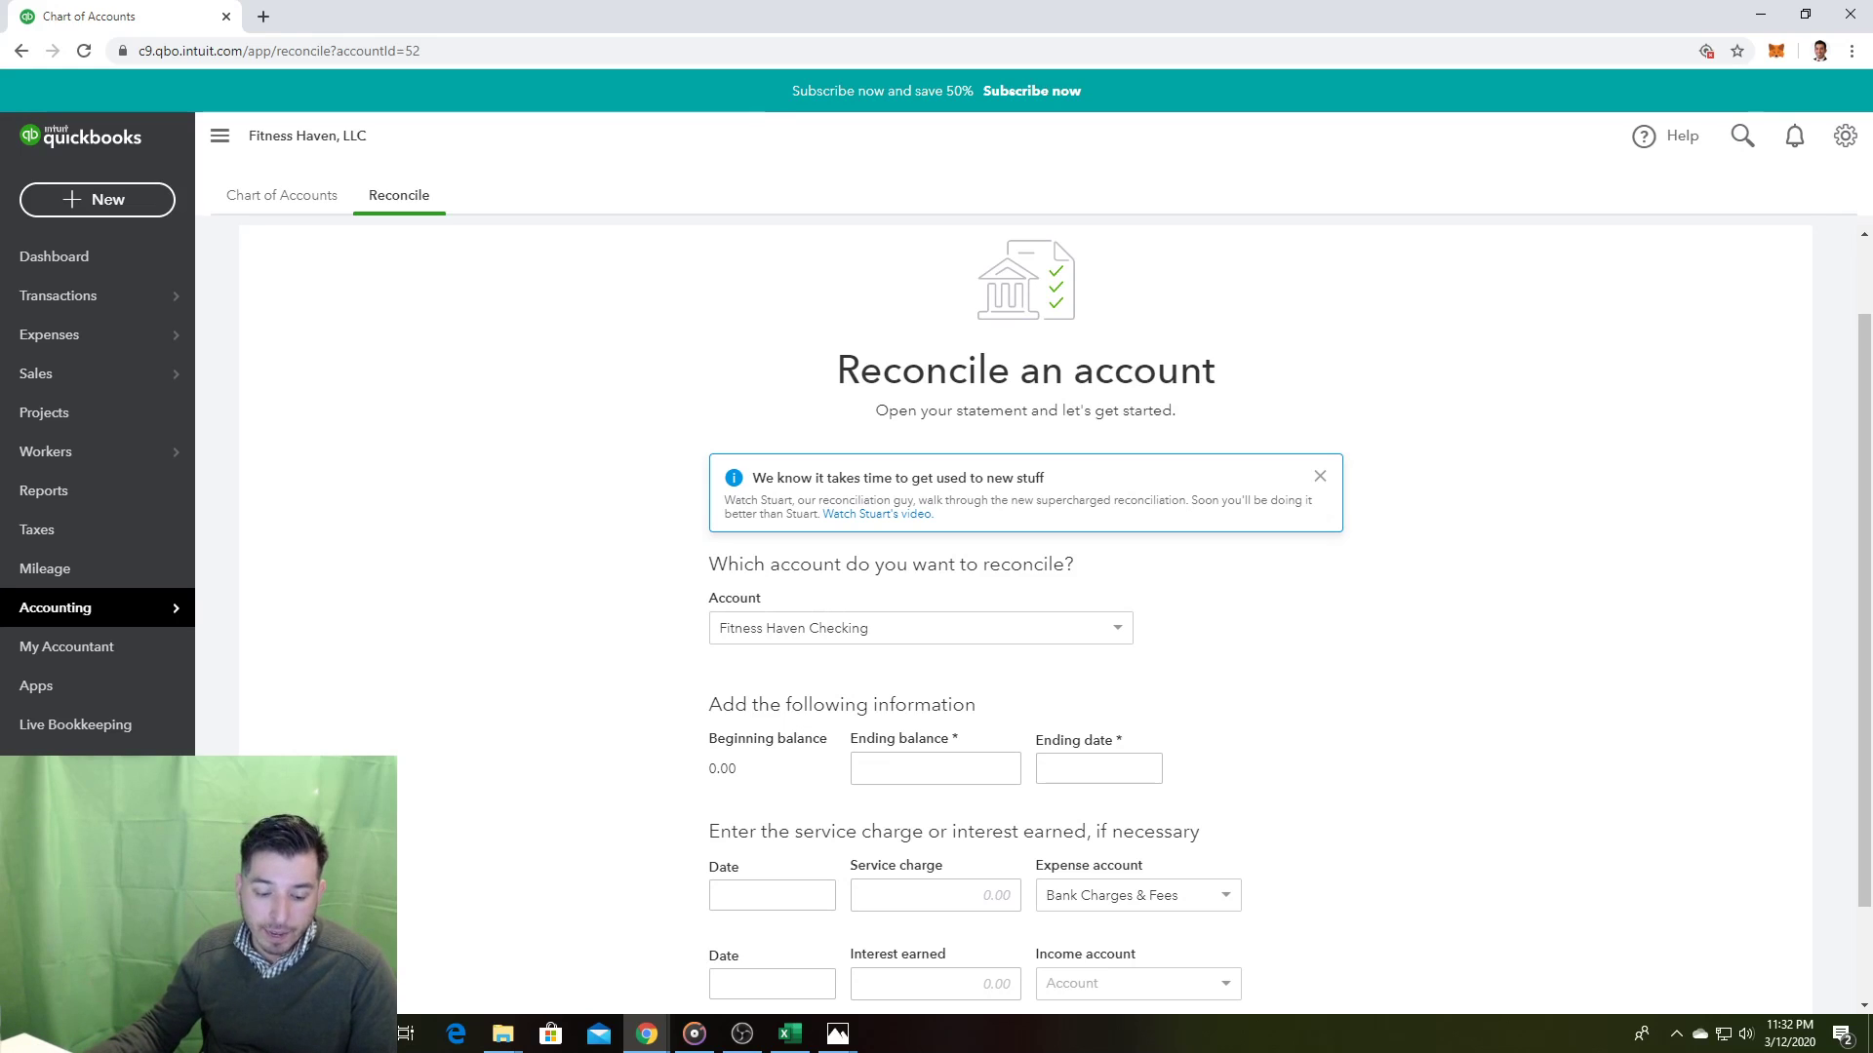
pyautogui.hotkey('alt', 'Tab')
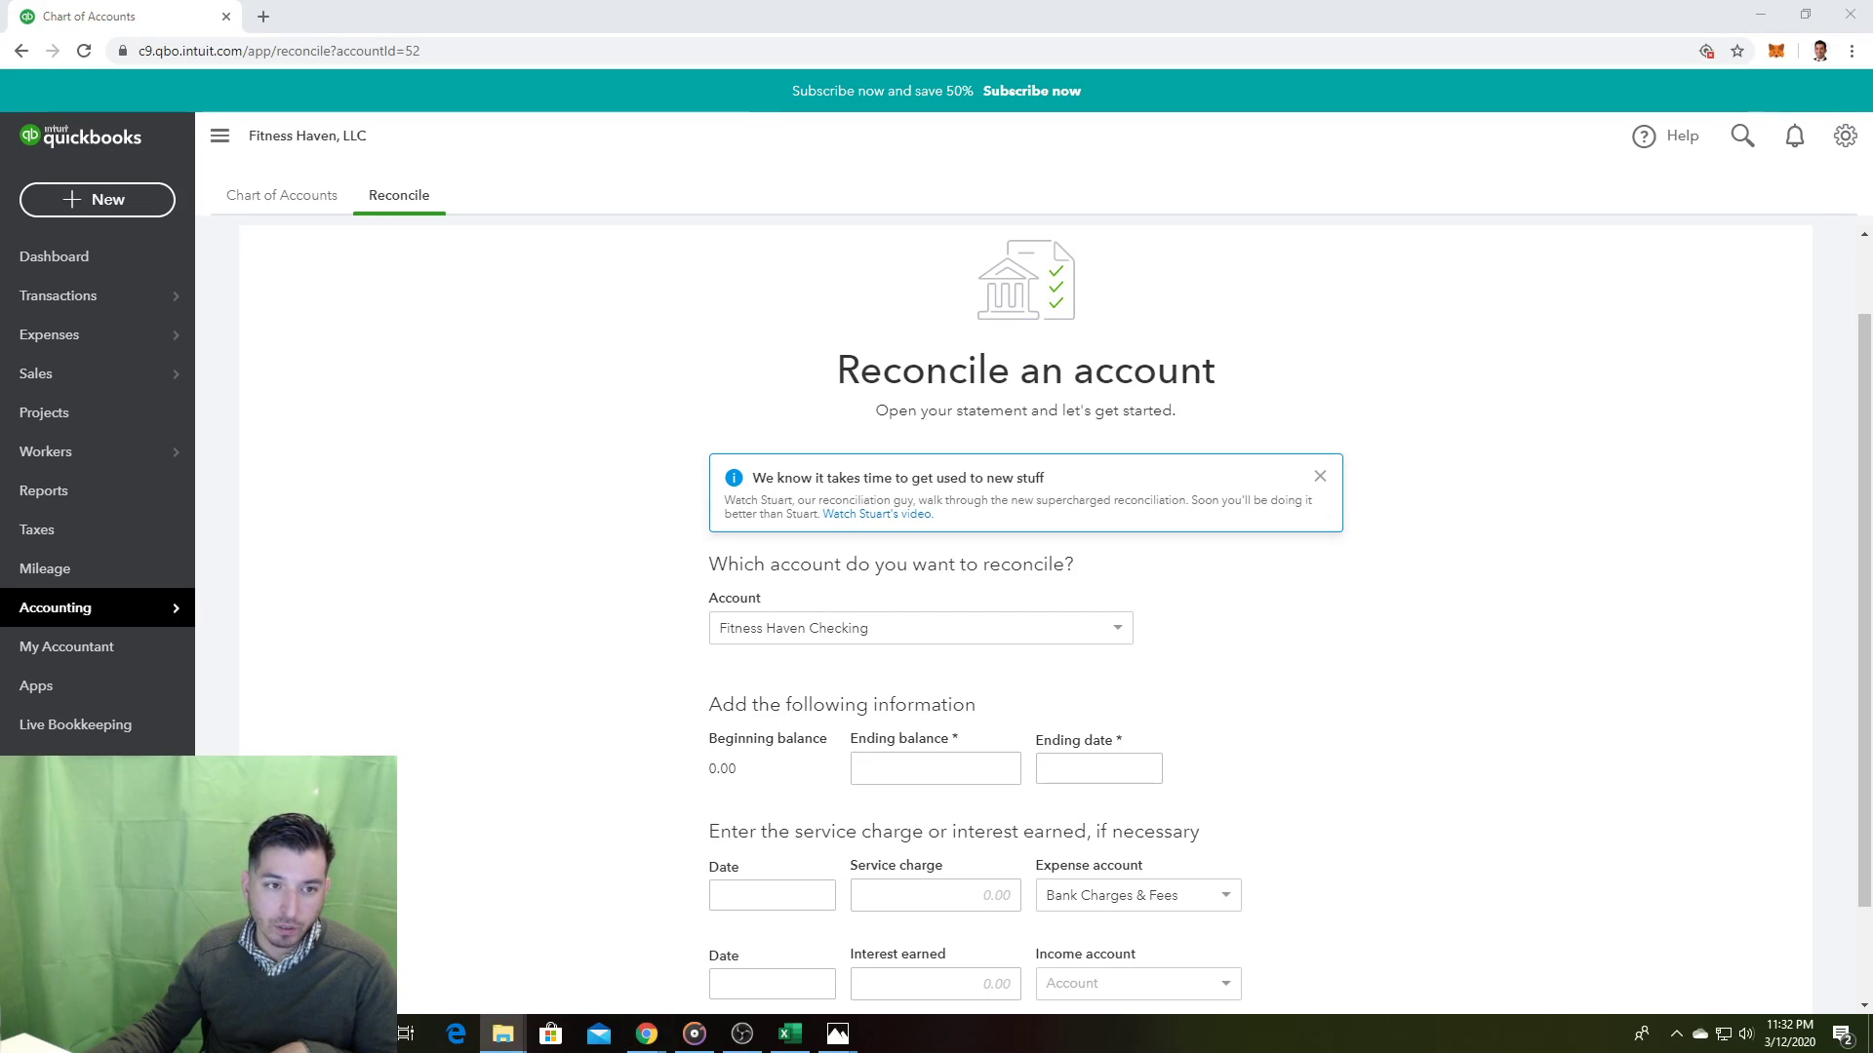
pyautogui.hotkey('alt', 'Tab')
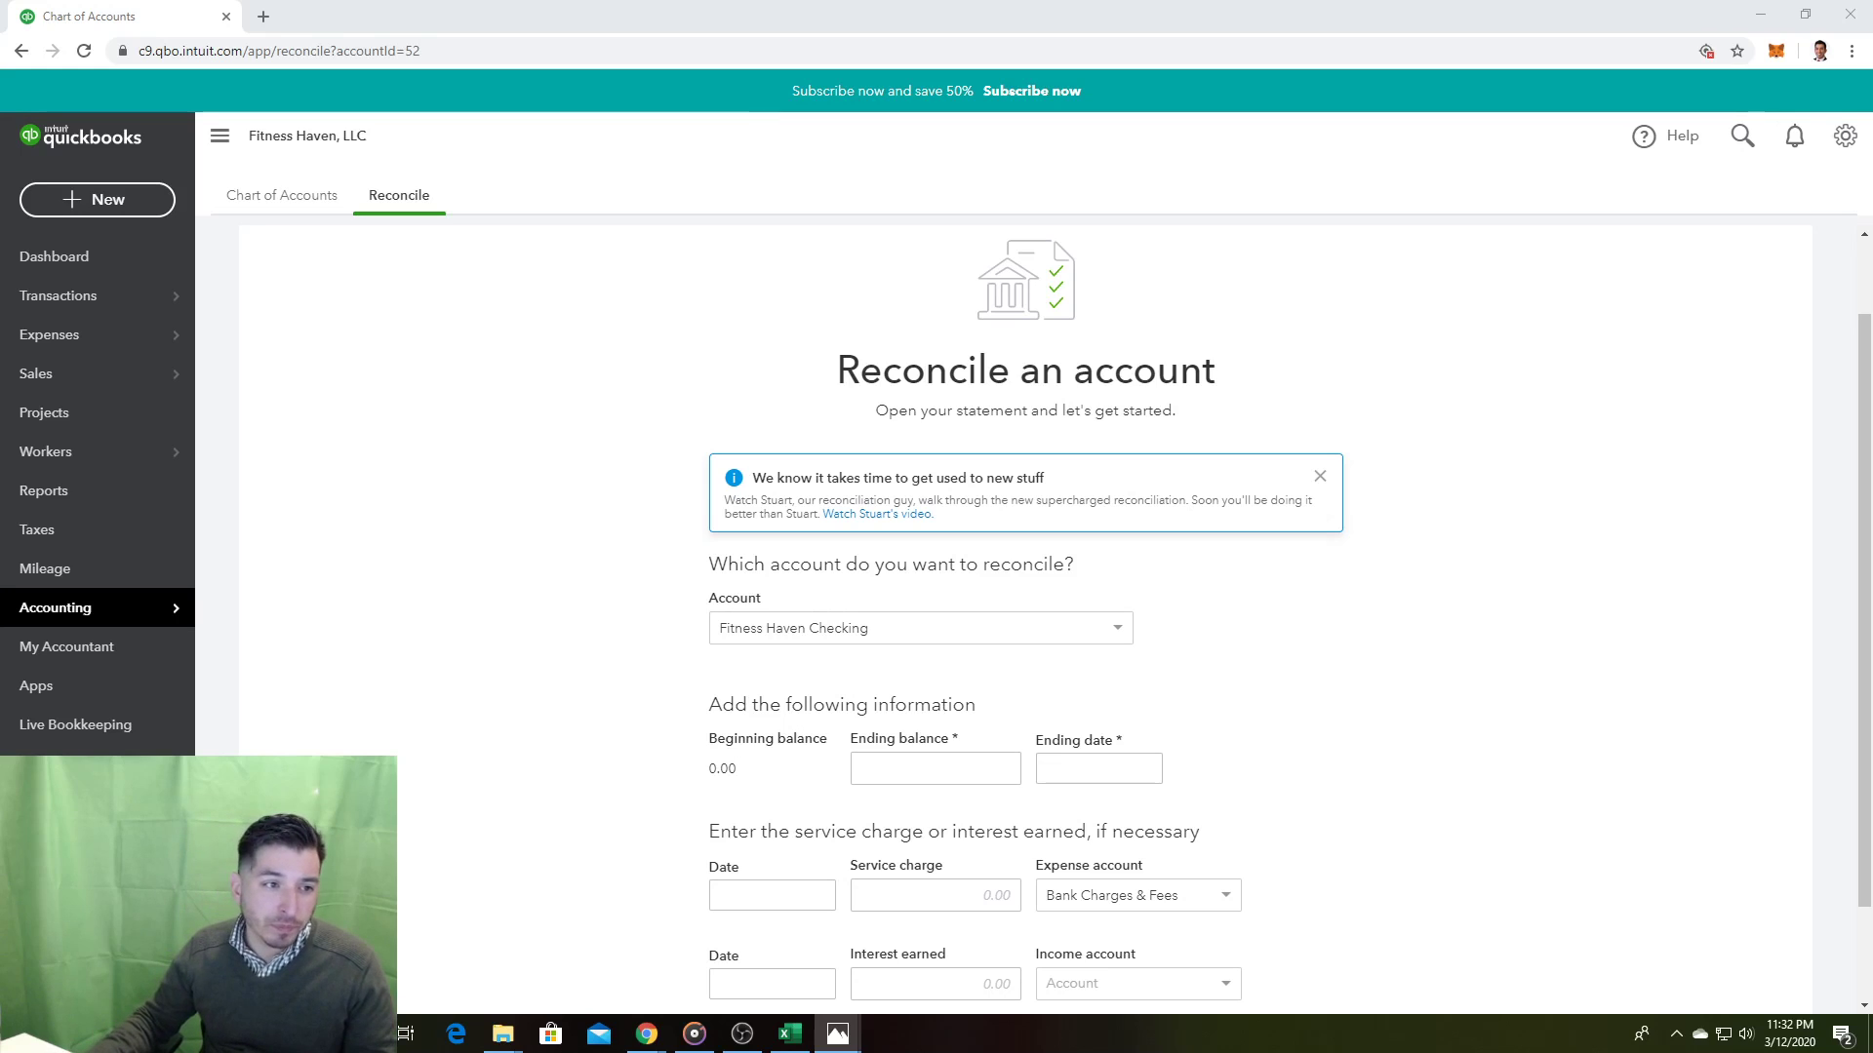
pyautogui.click(837, 1034)
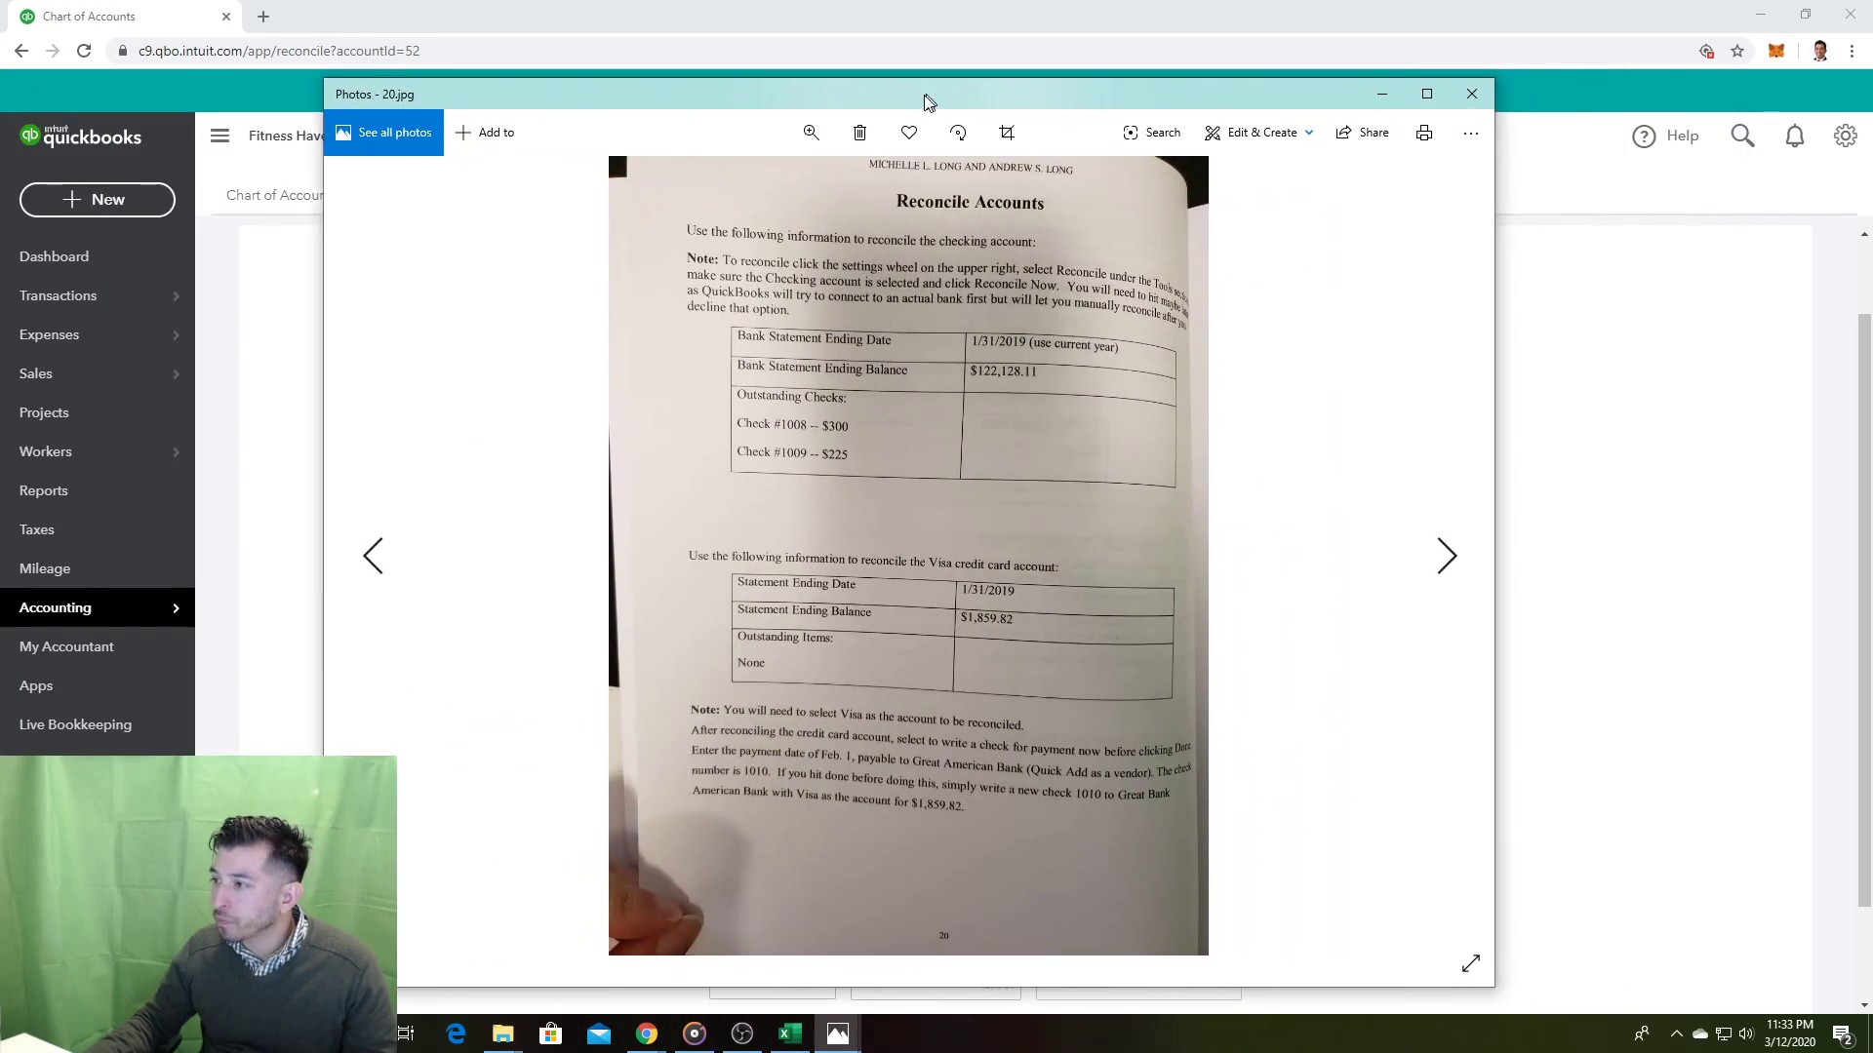
pyautogui.moveTo(927, 101); pyautogui.dragTo(912, 112)
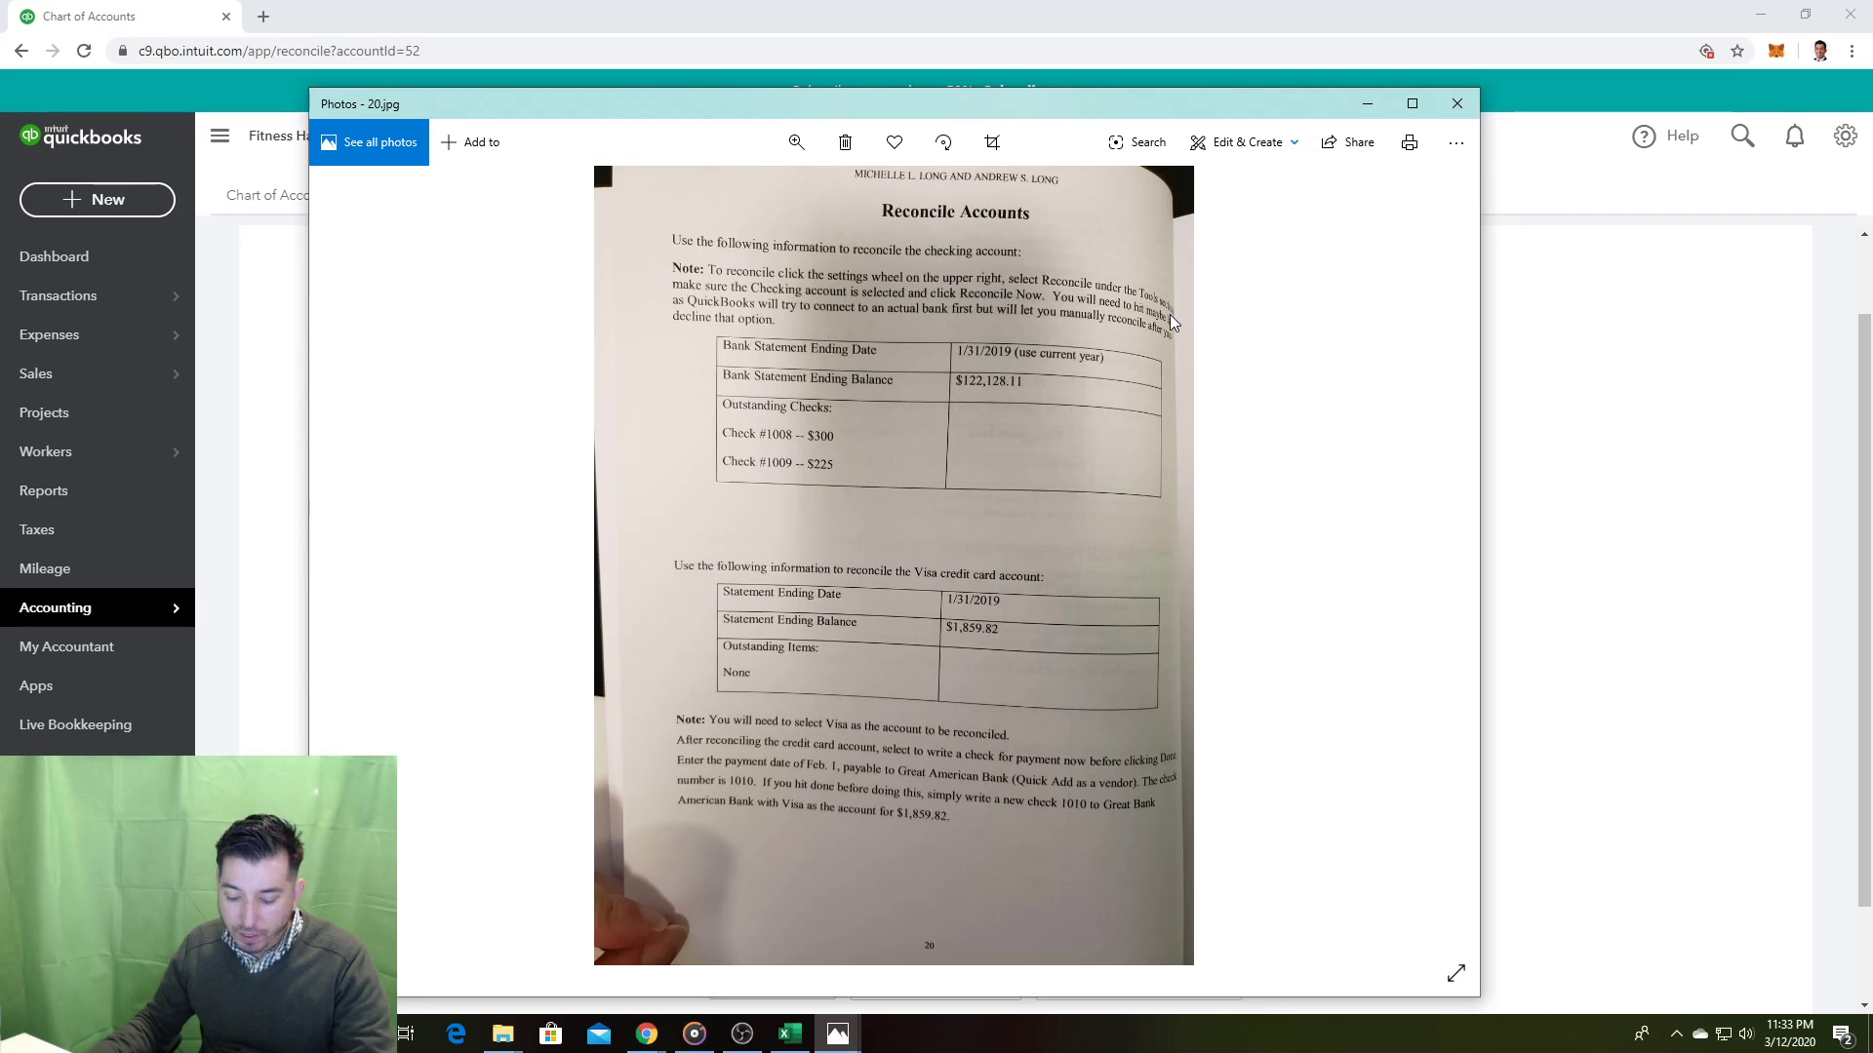
pyautogui.click(1675, 455)
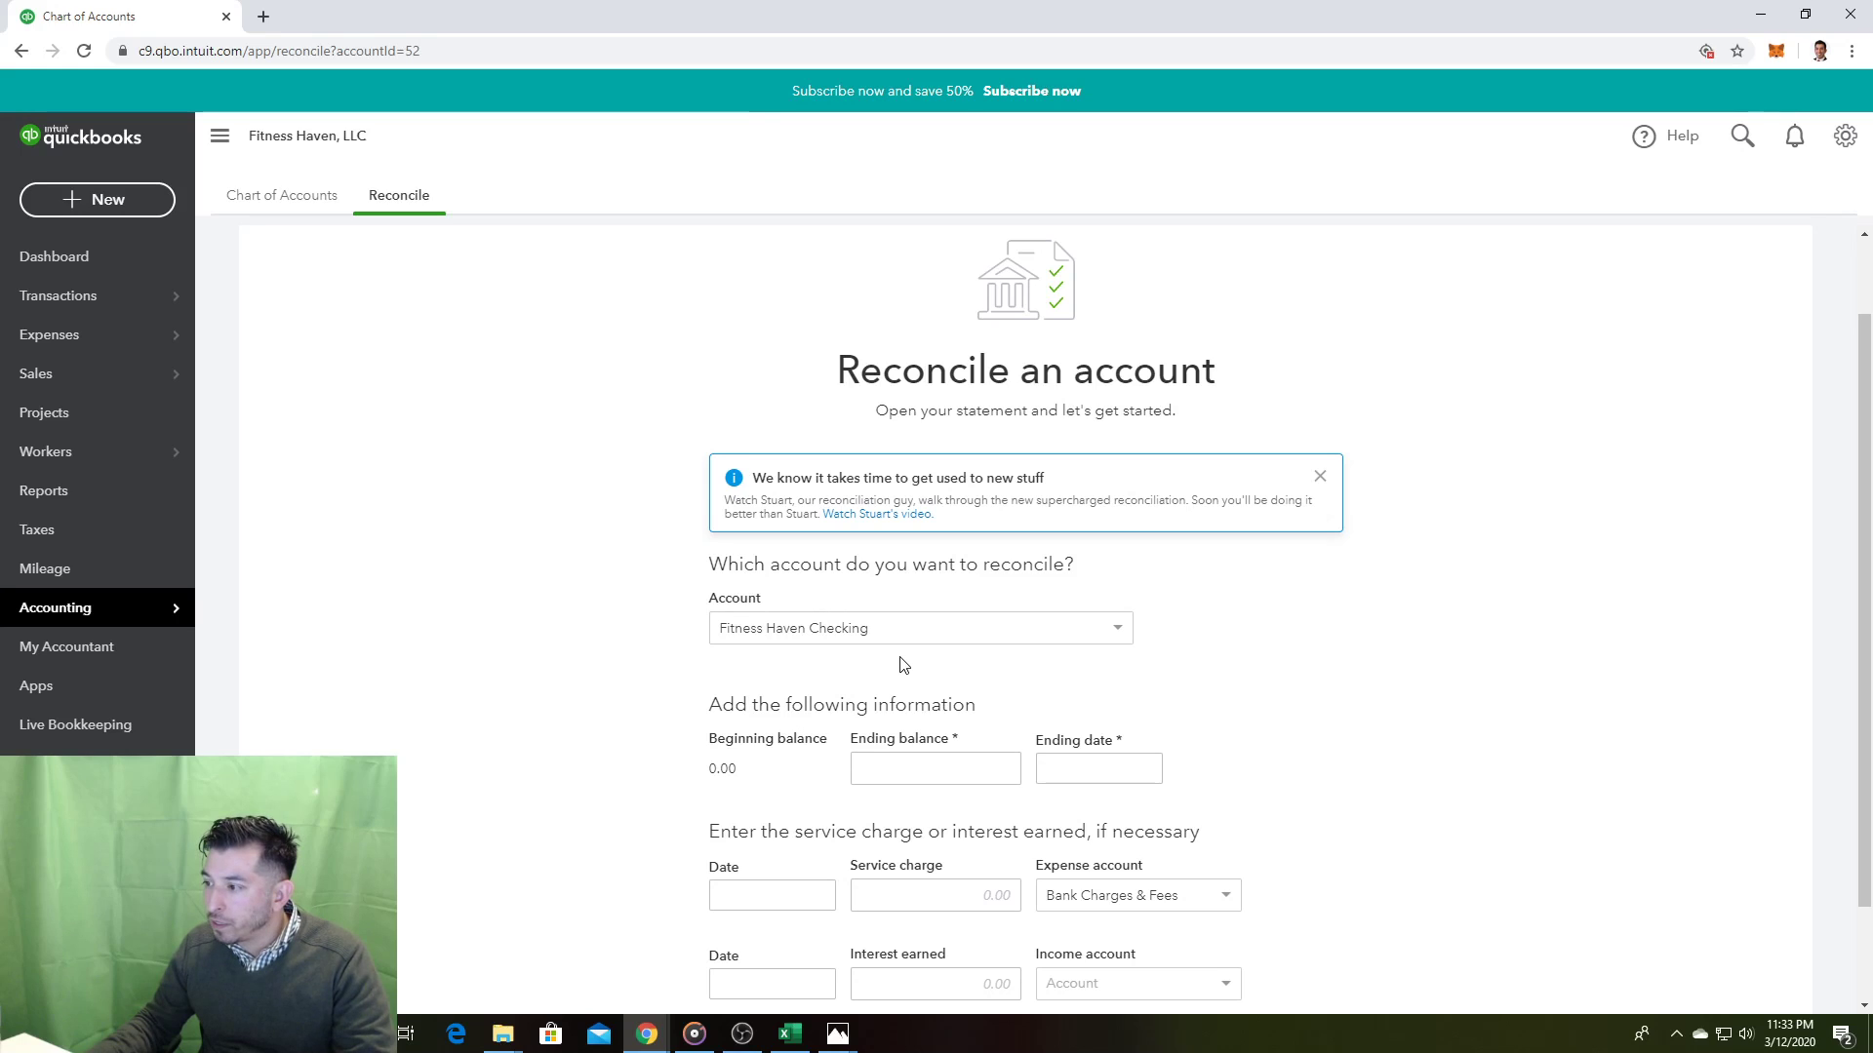
# Step: Consult the statement details in 20.jpg and set the Fitness Haven Checking reconciliation's ending date to 01/31/2020
pyautogui.scroll(-2, 902, 664)
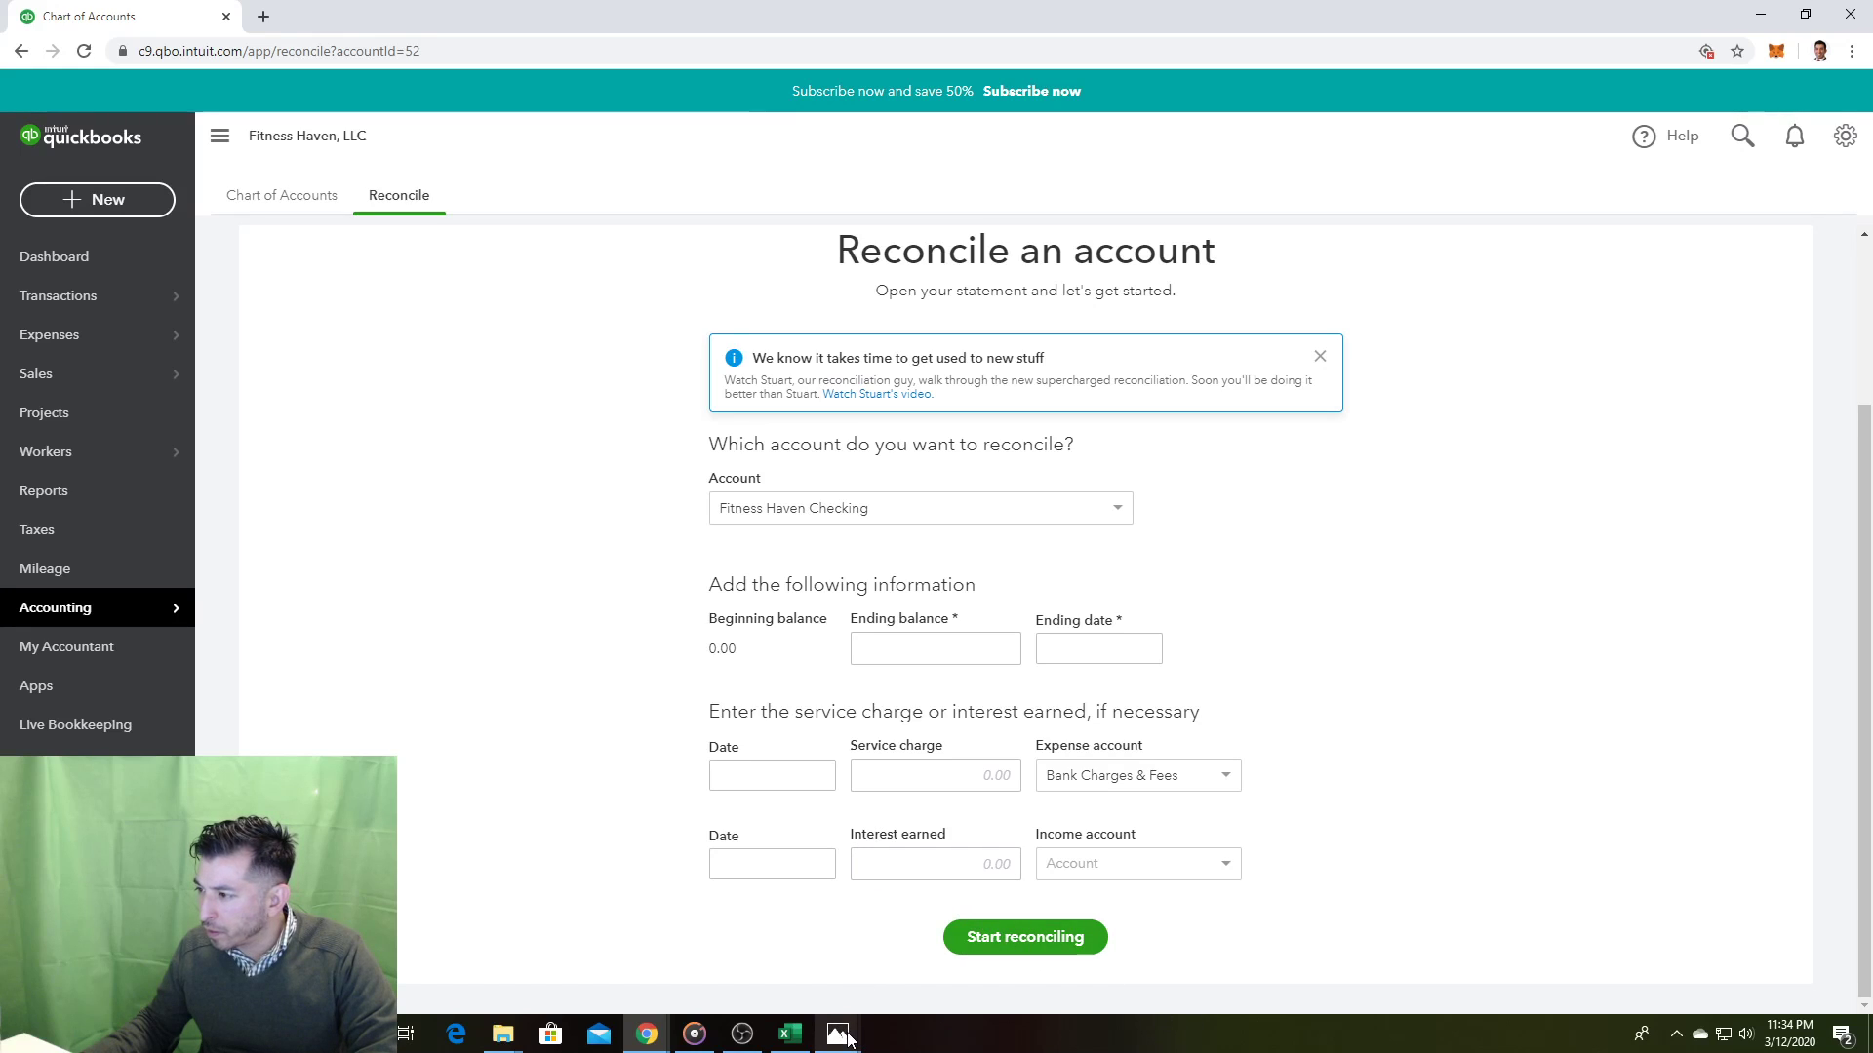
pyautogui.click(863, 646)
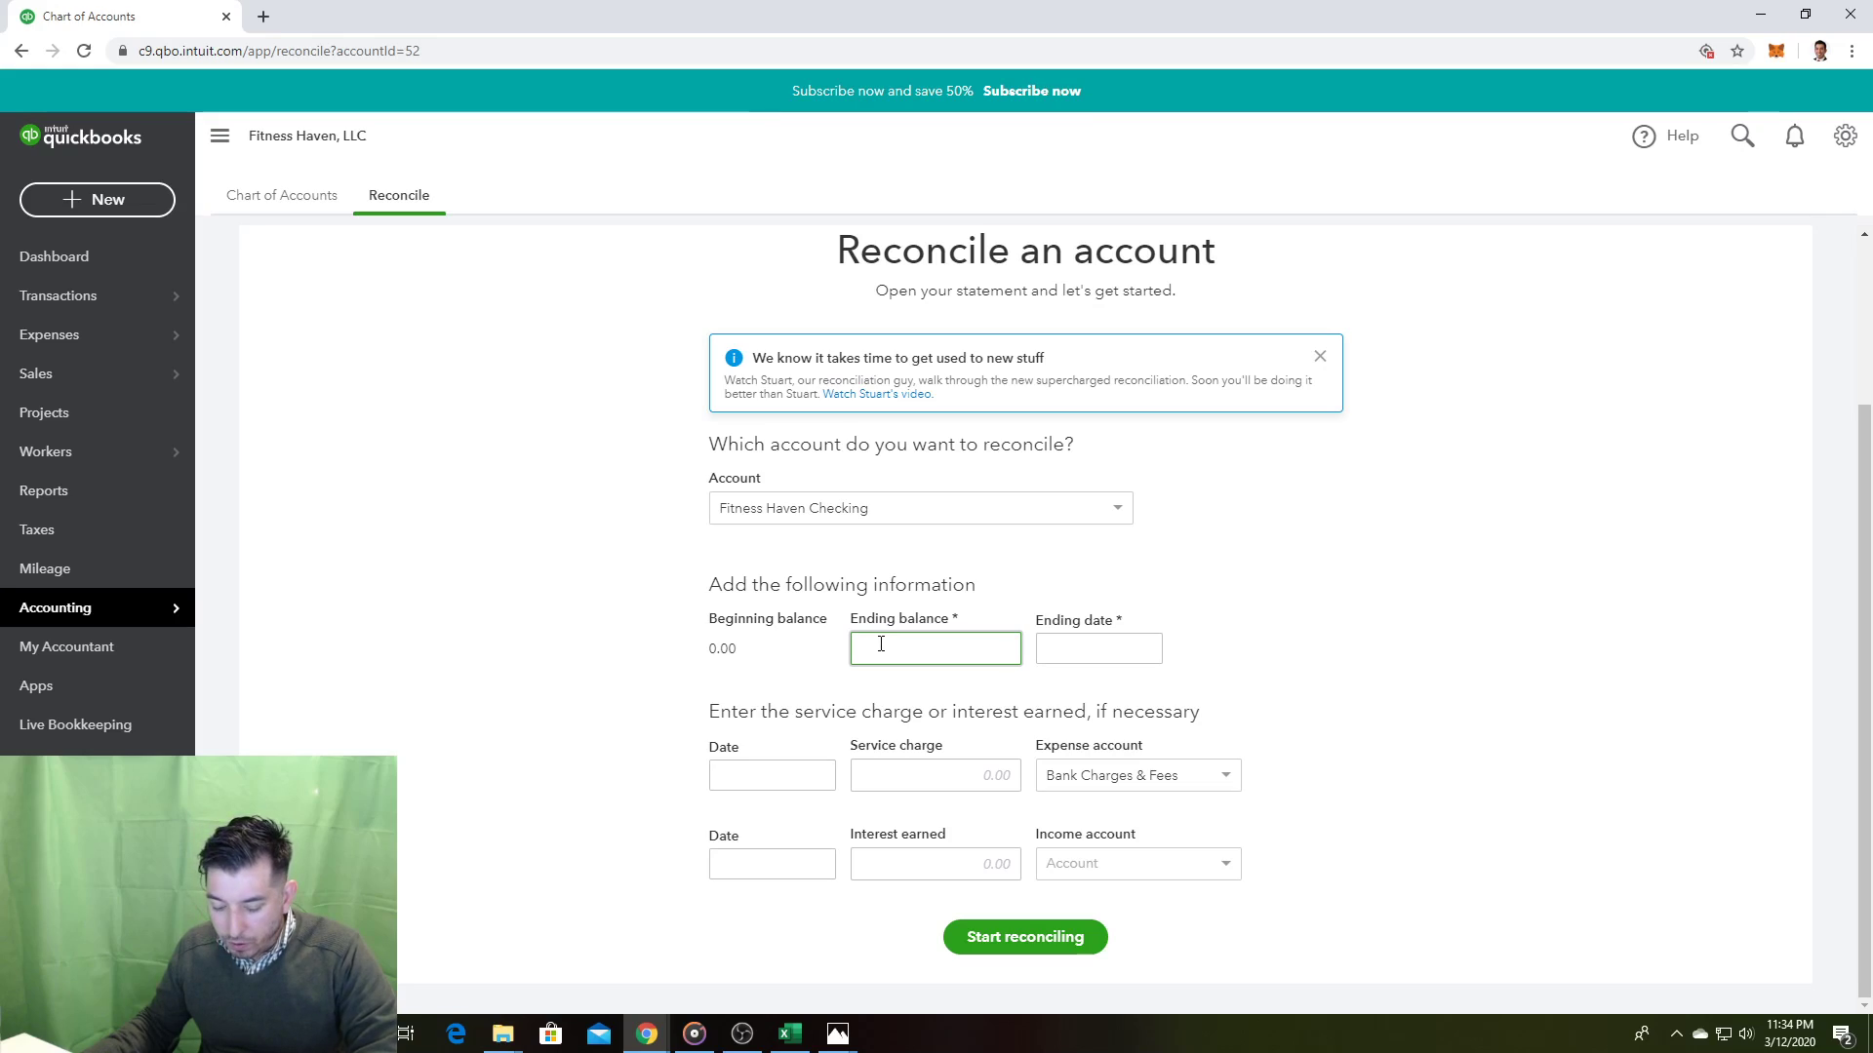
pyautogui.click(837, 1034)
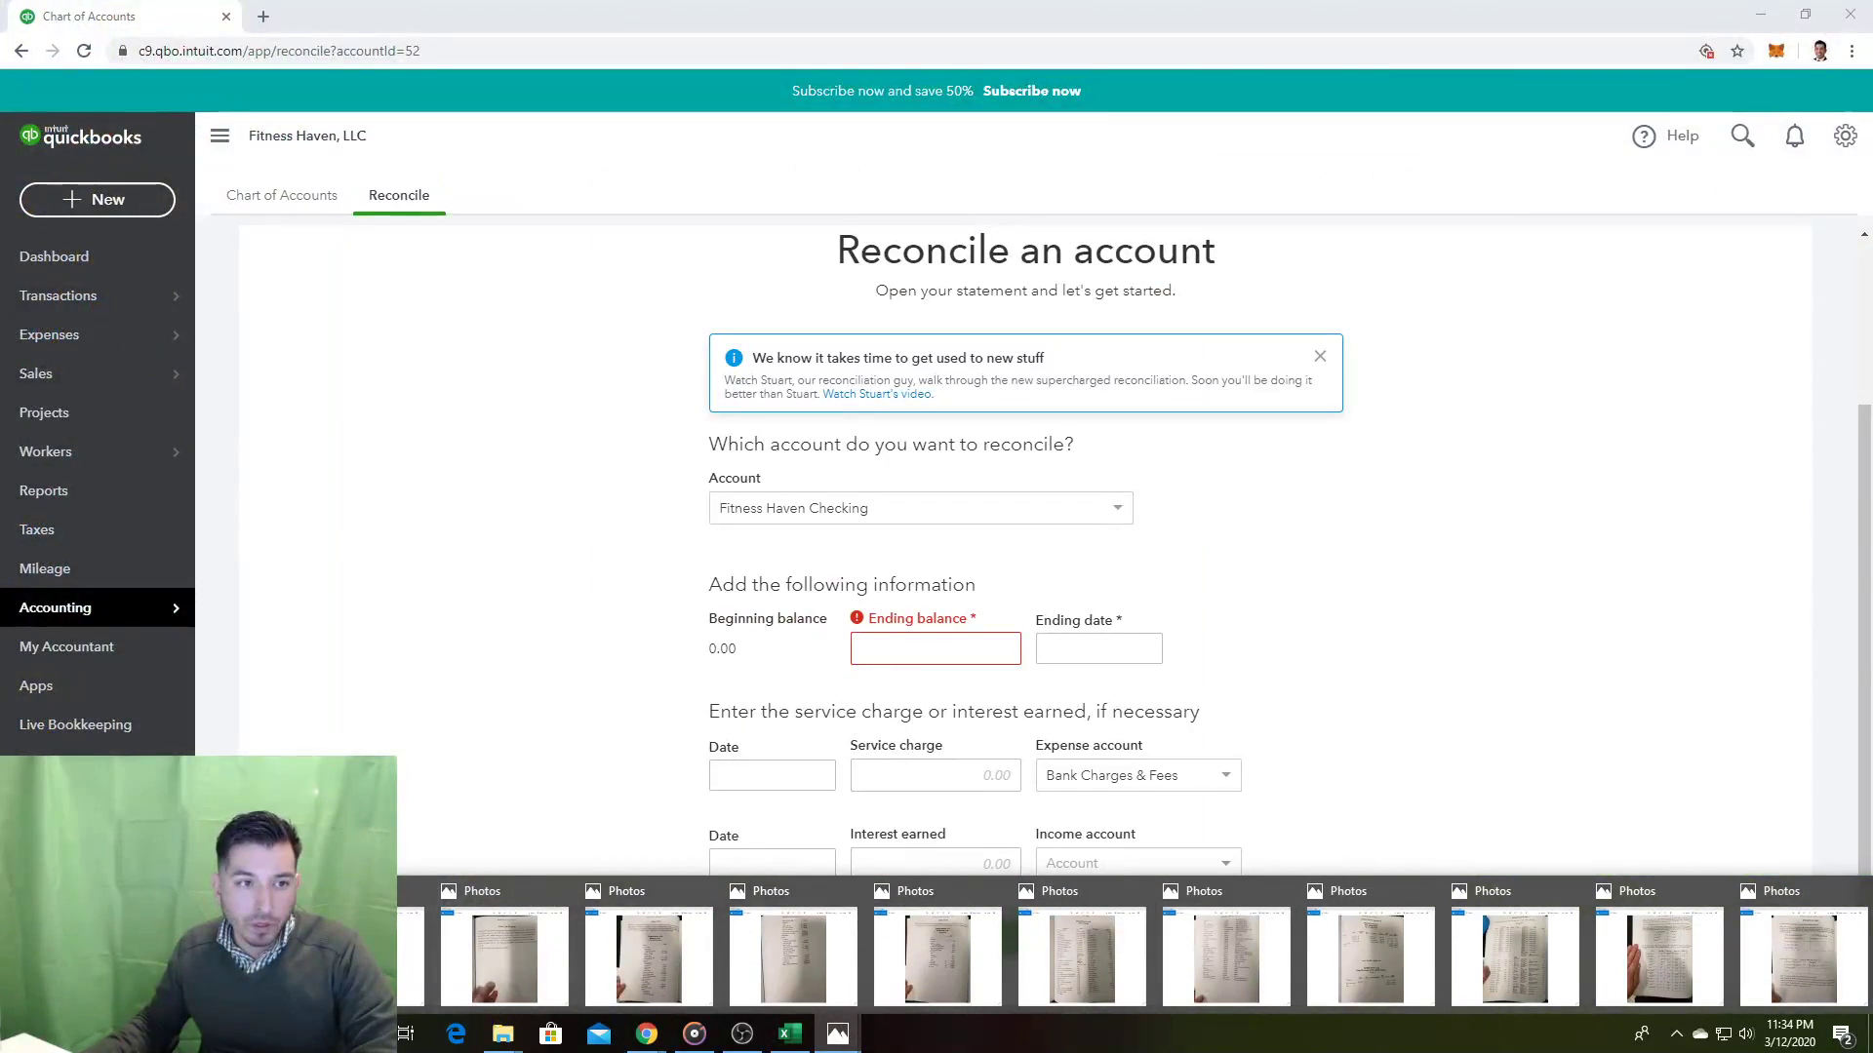
pyautogui.moveTo(0, 112); pyautogui.dragTo(466, 115)
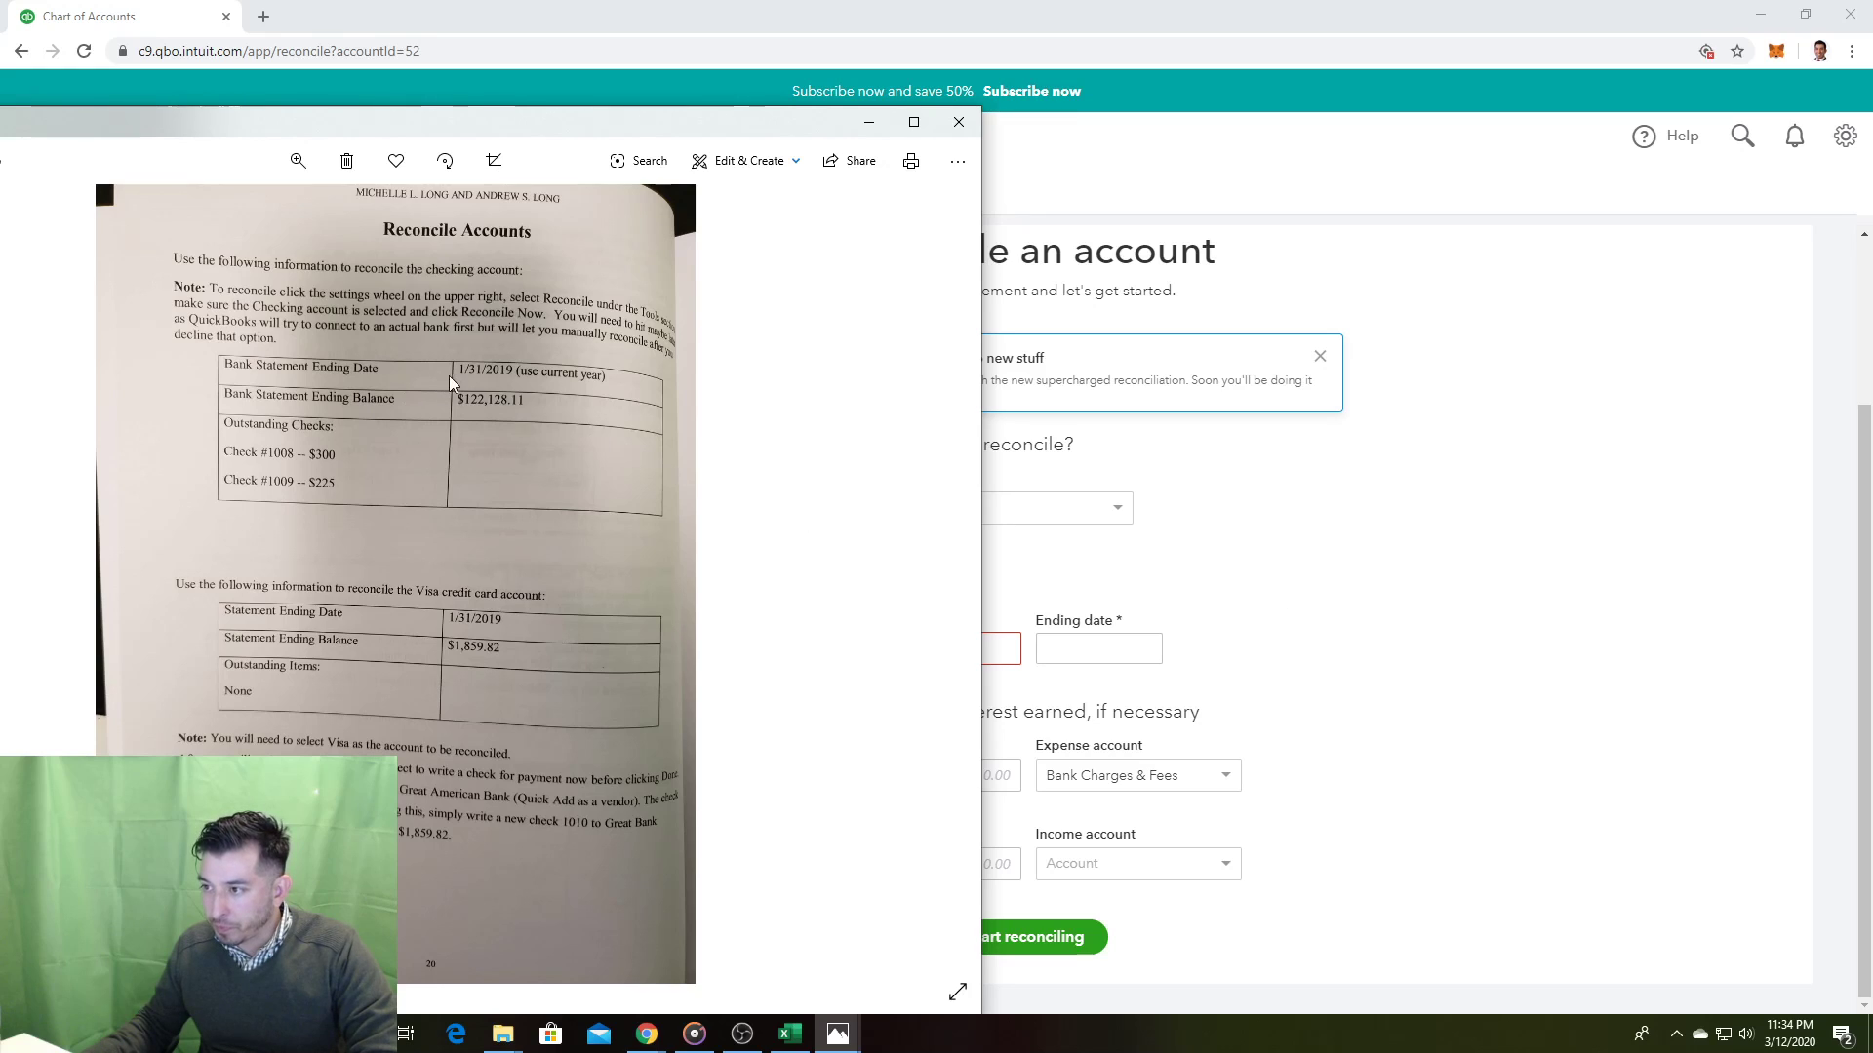
pyautogui.click(1344, 596)
pyautogui.click(946, 650)
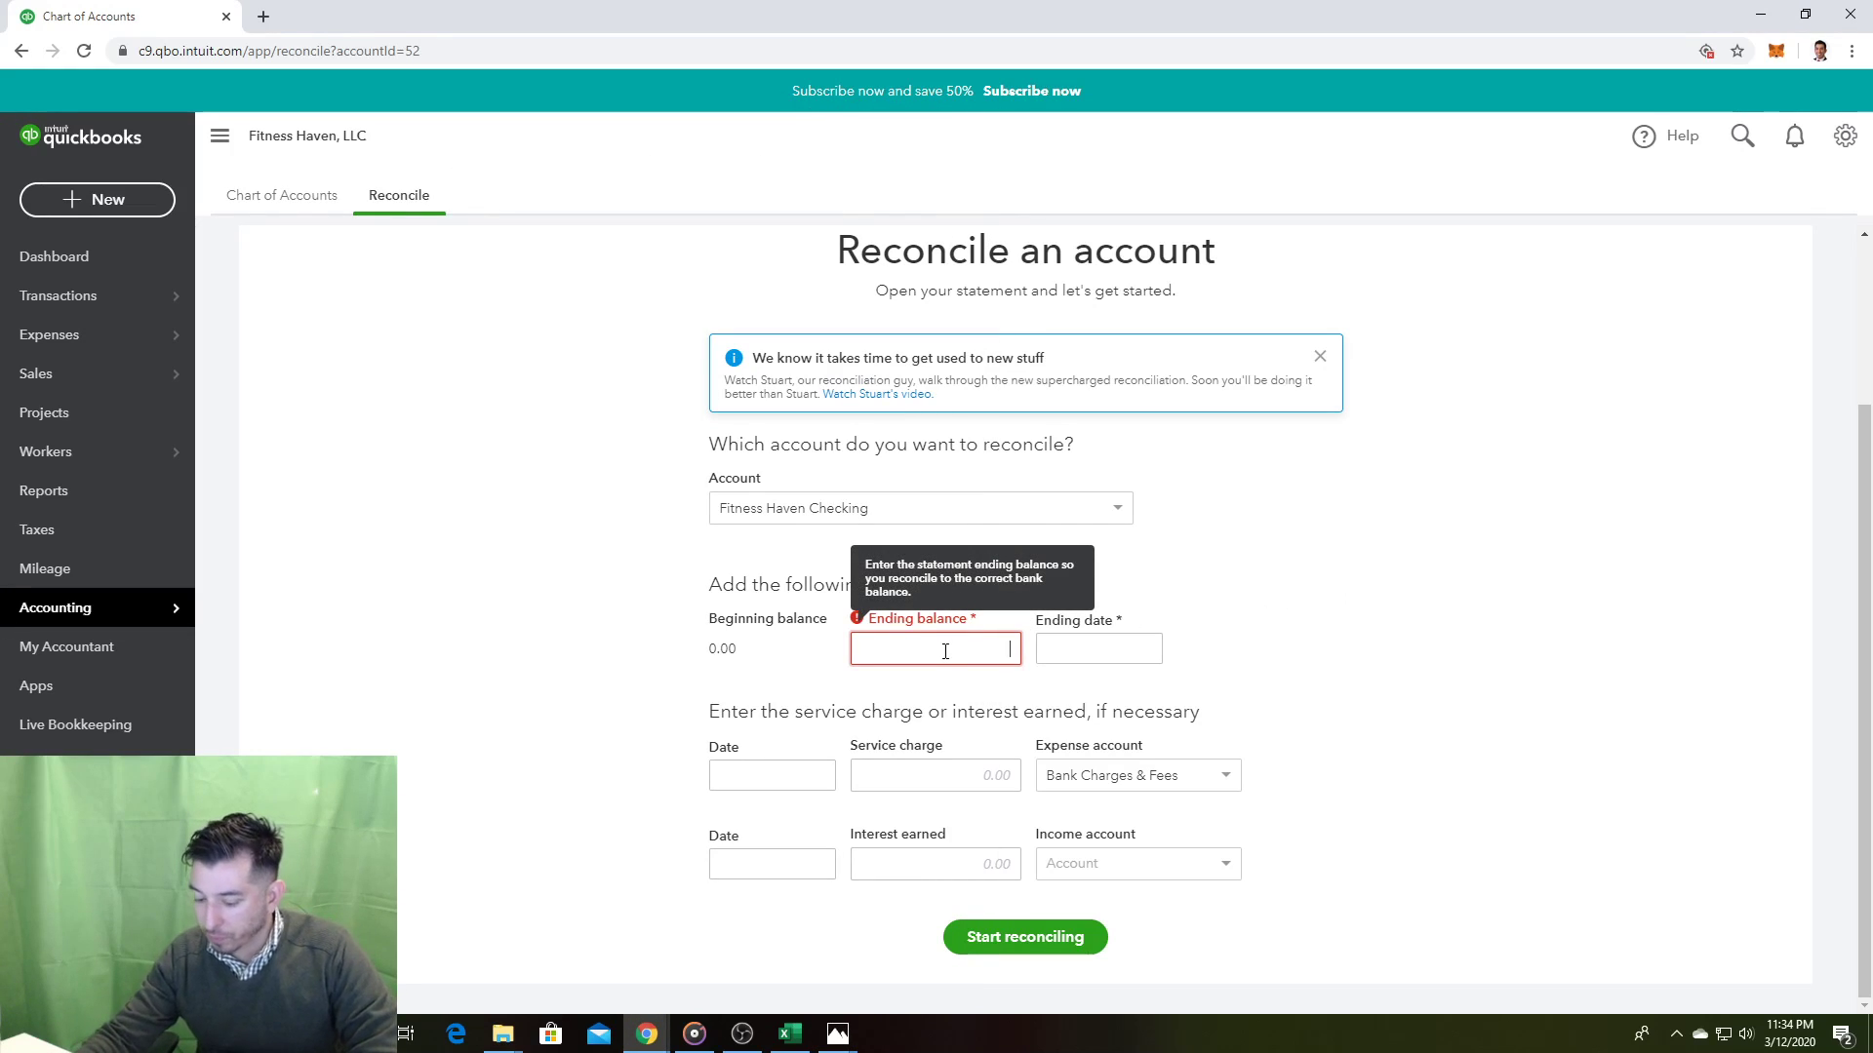
pyautogui.write('01/31/2020')
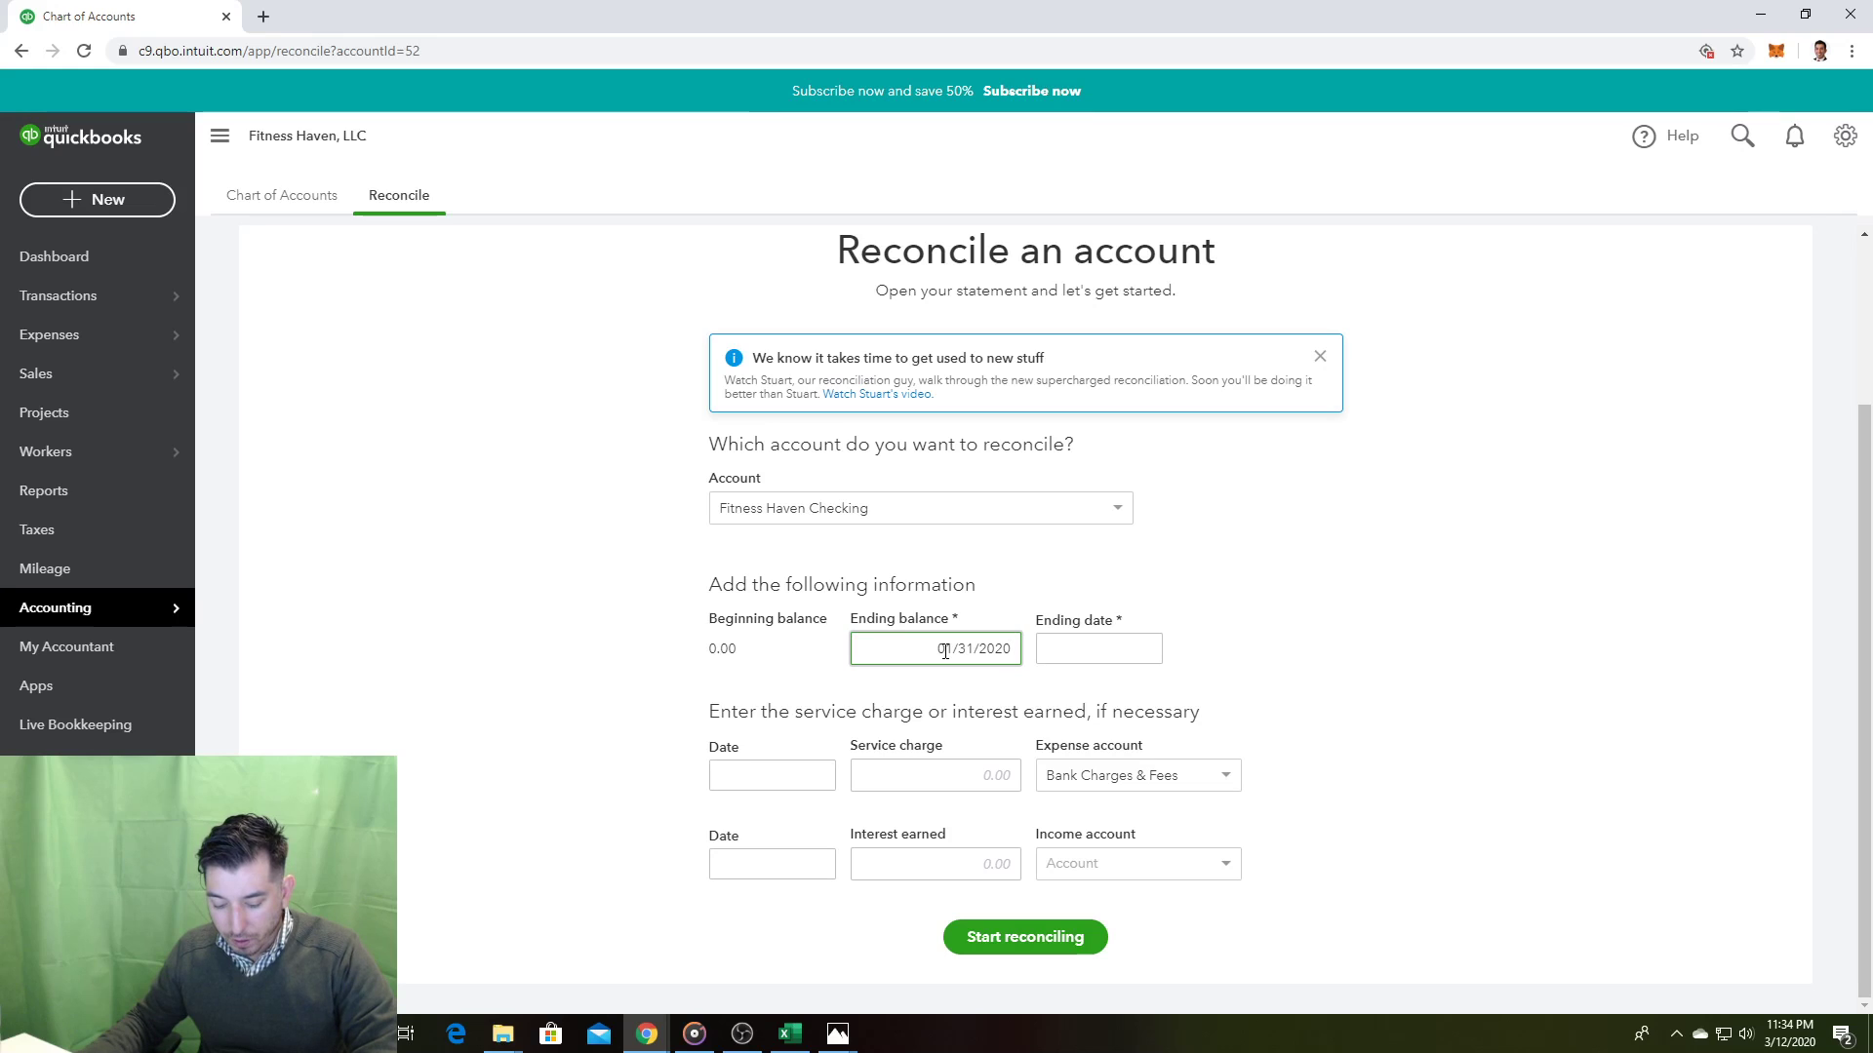
pyautogui.moveTo(886, 646); pyautogui.dragTo(1094, 656)
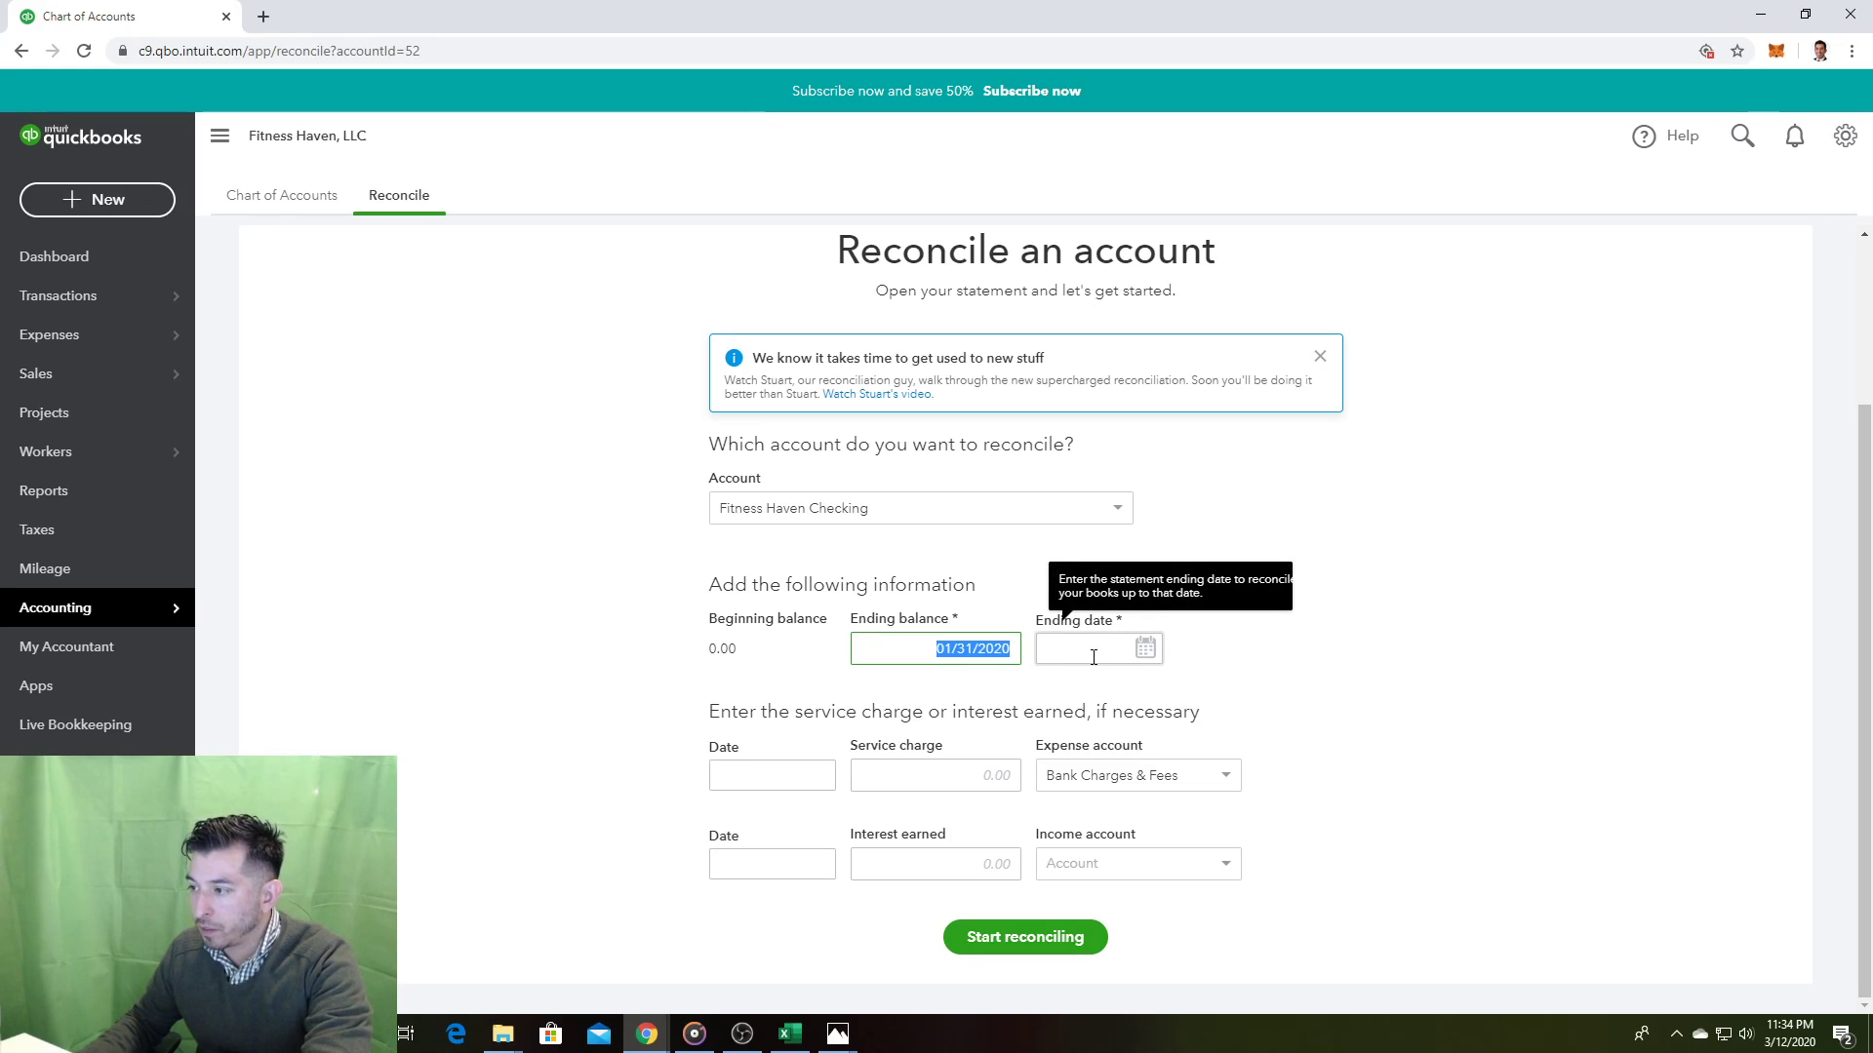
pyautogui.hotkey('ctrl', 'x')
pyautogui.click(1094, 656)
pyautogui.hotkey('ctrl', 'v')
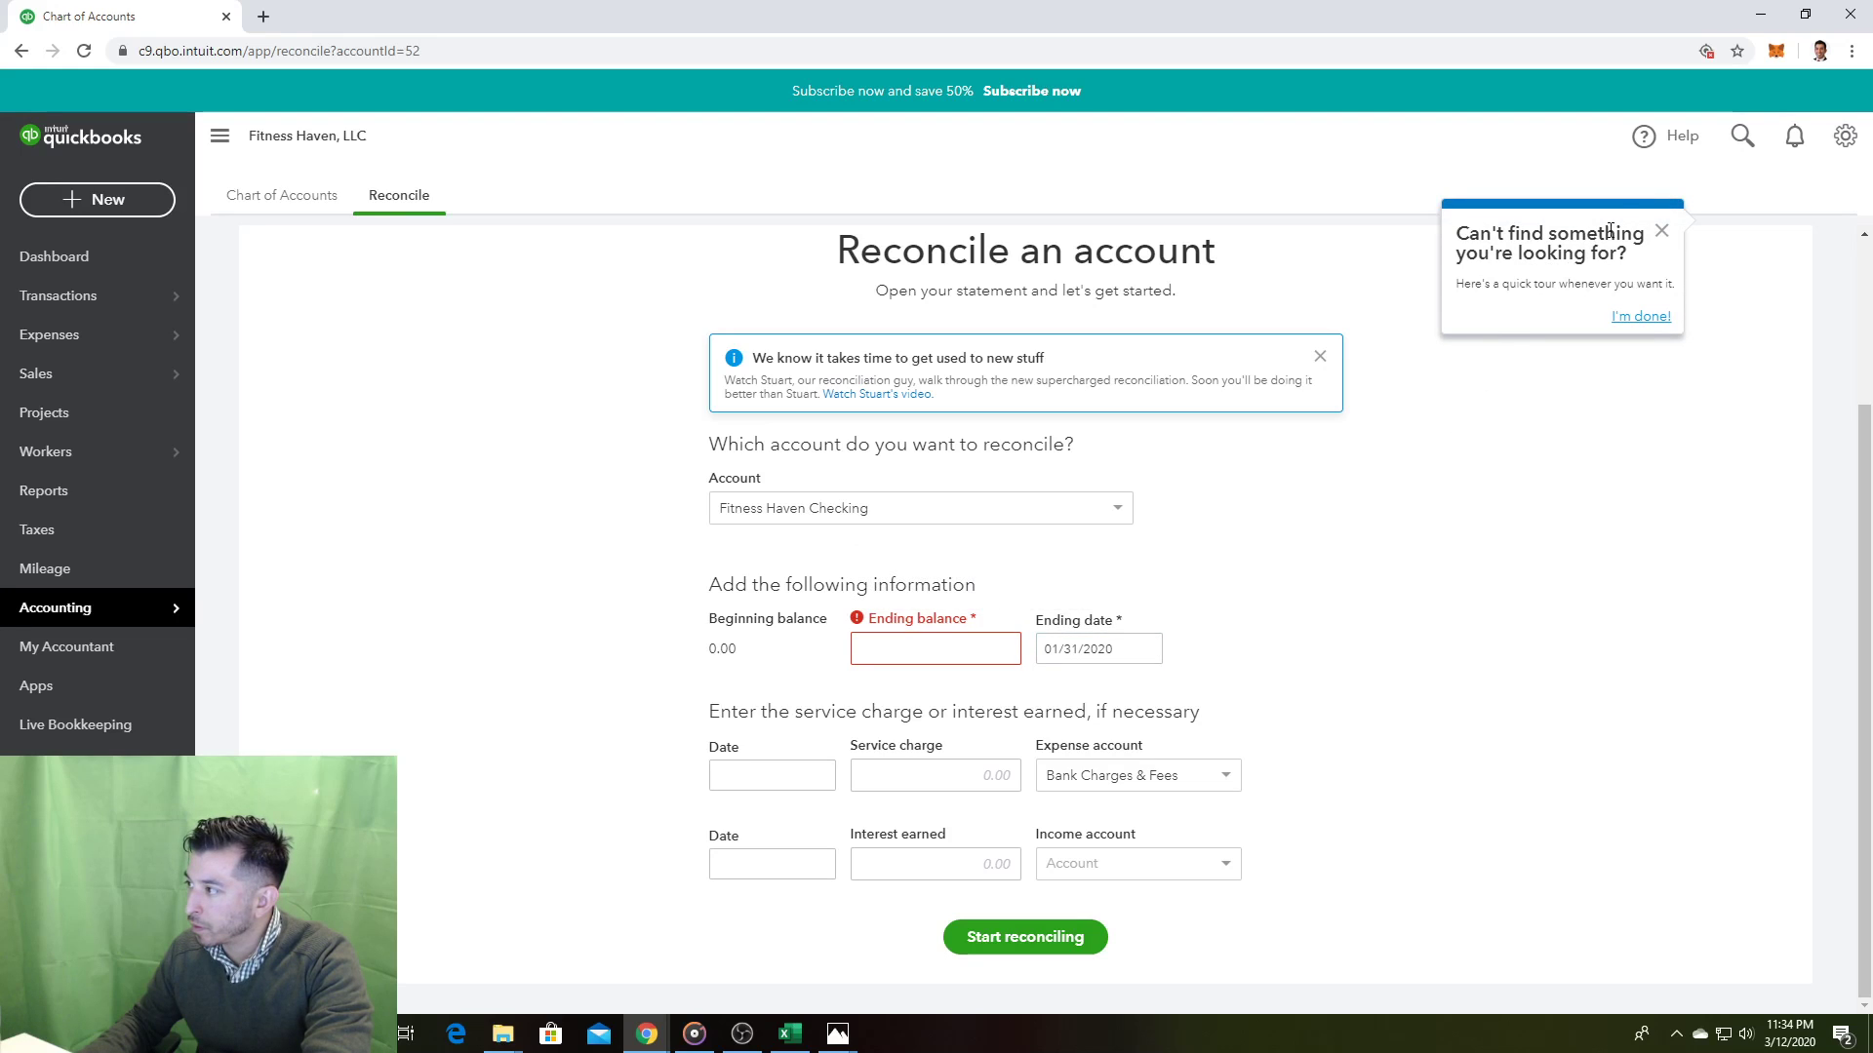
# Step: Dismiss the tour tips, consult 20.jpg for the bank statement balance, and set the checking account's ending balance to 122128.11
pyautogui.click(1661, 232)
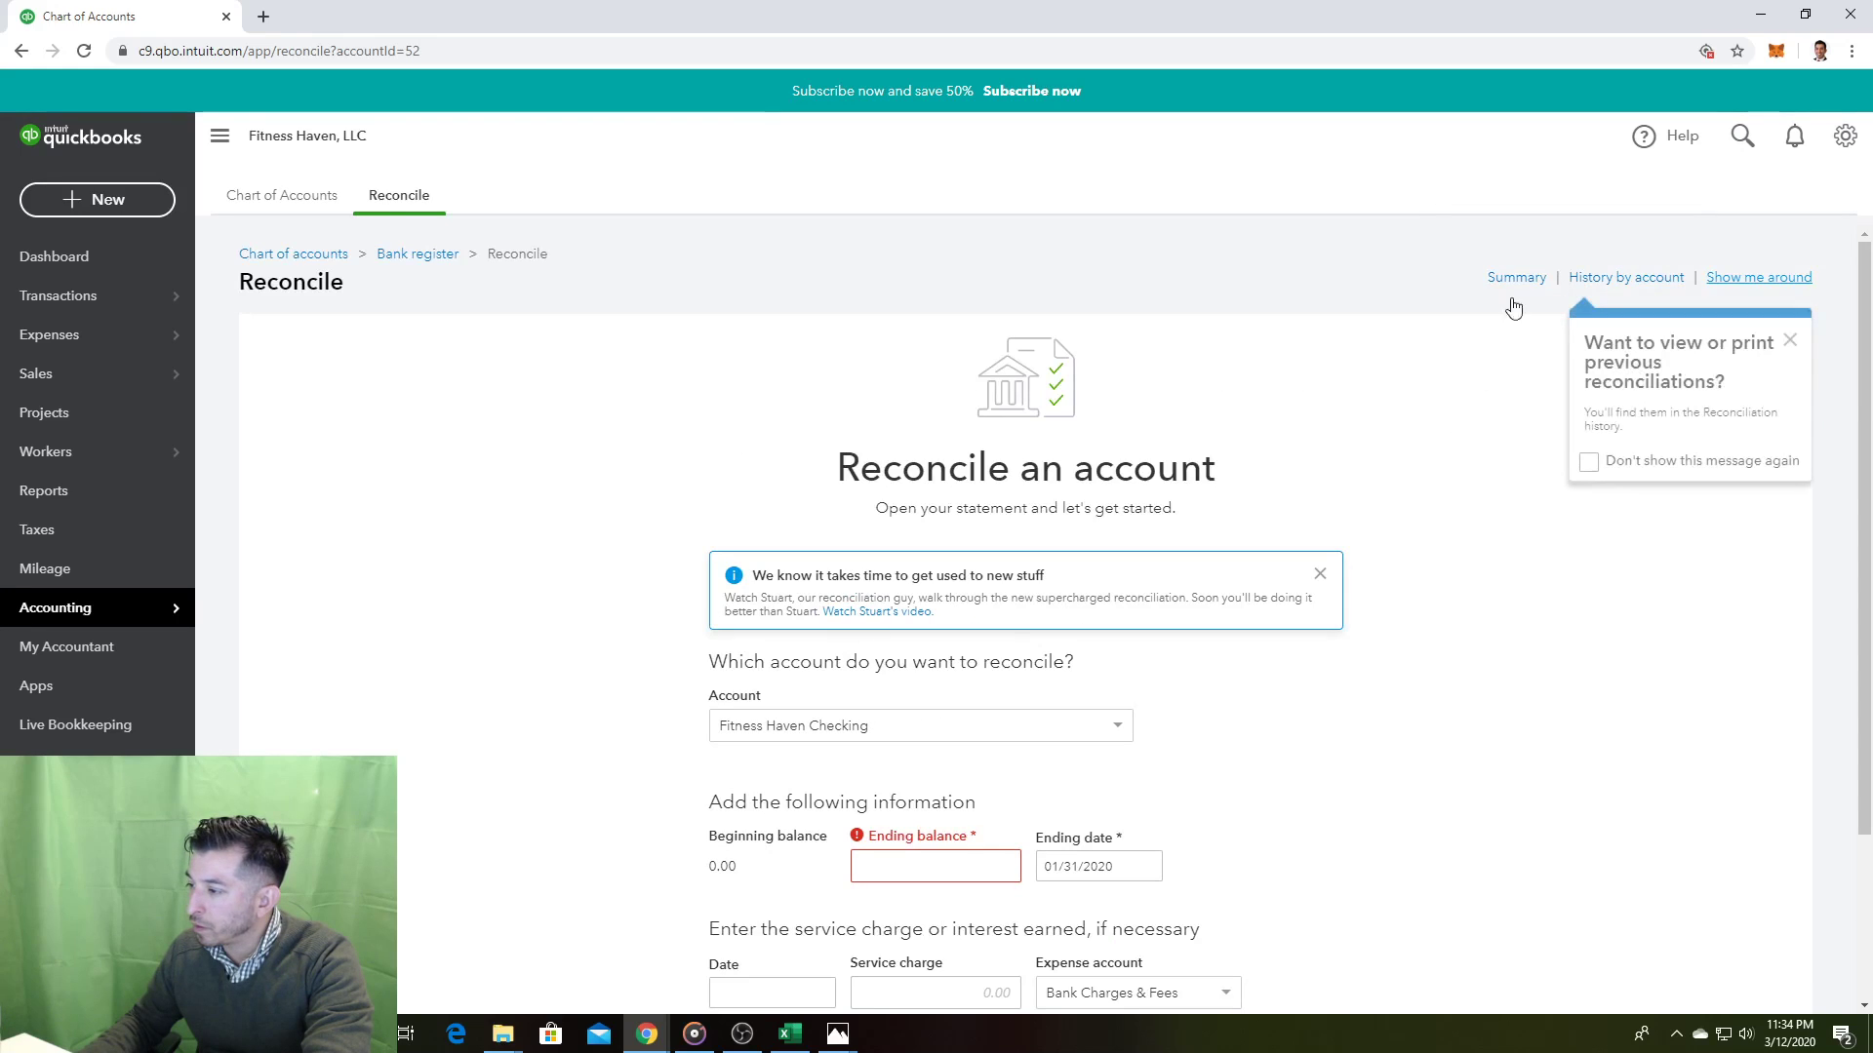
pyautogui.click(1787, 335)
pyautogui.scroll(-2, 1425, 698)
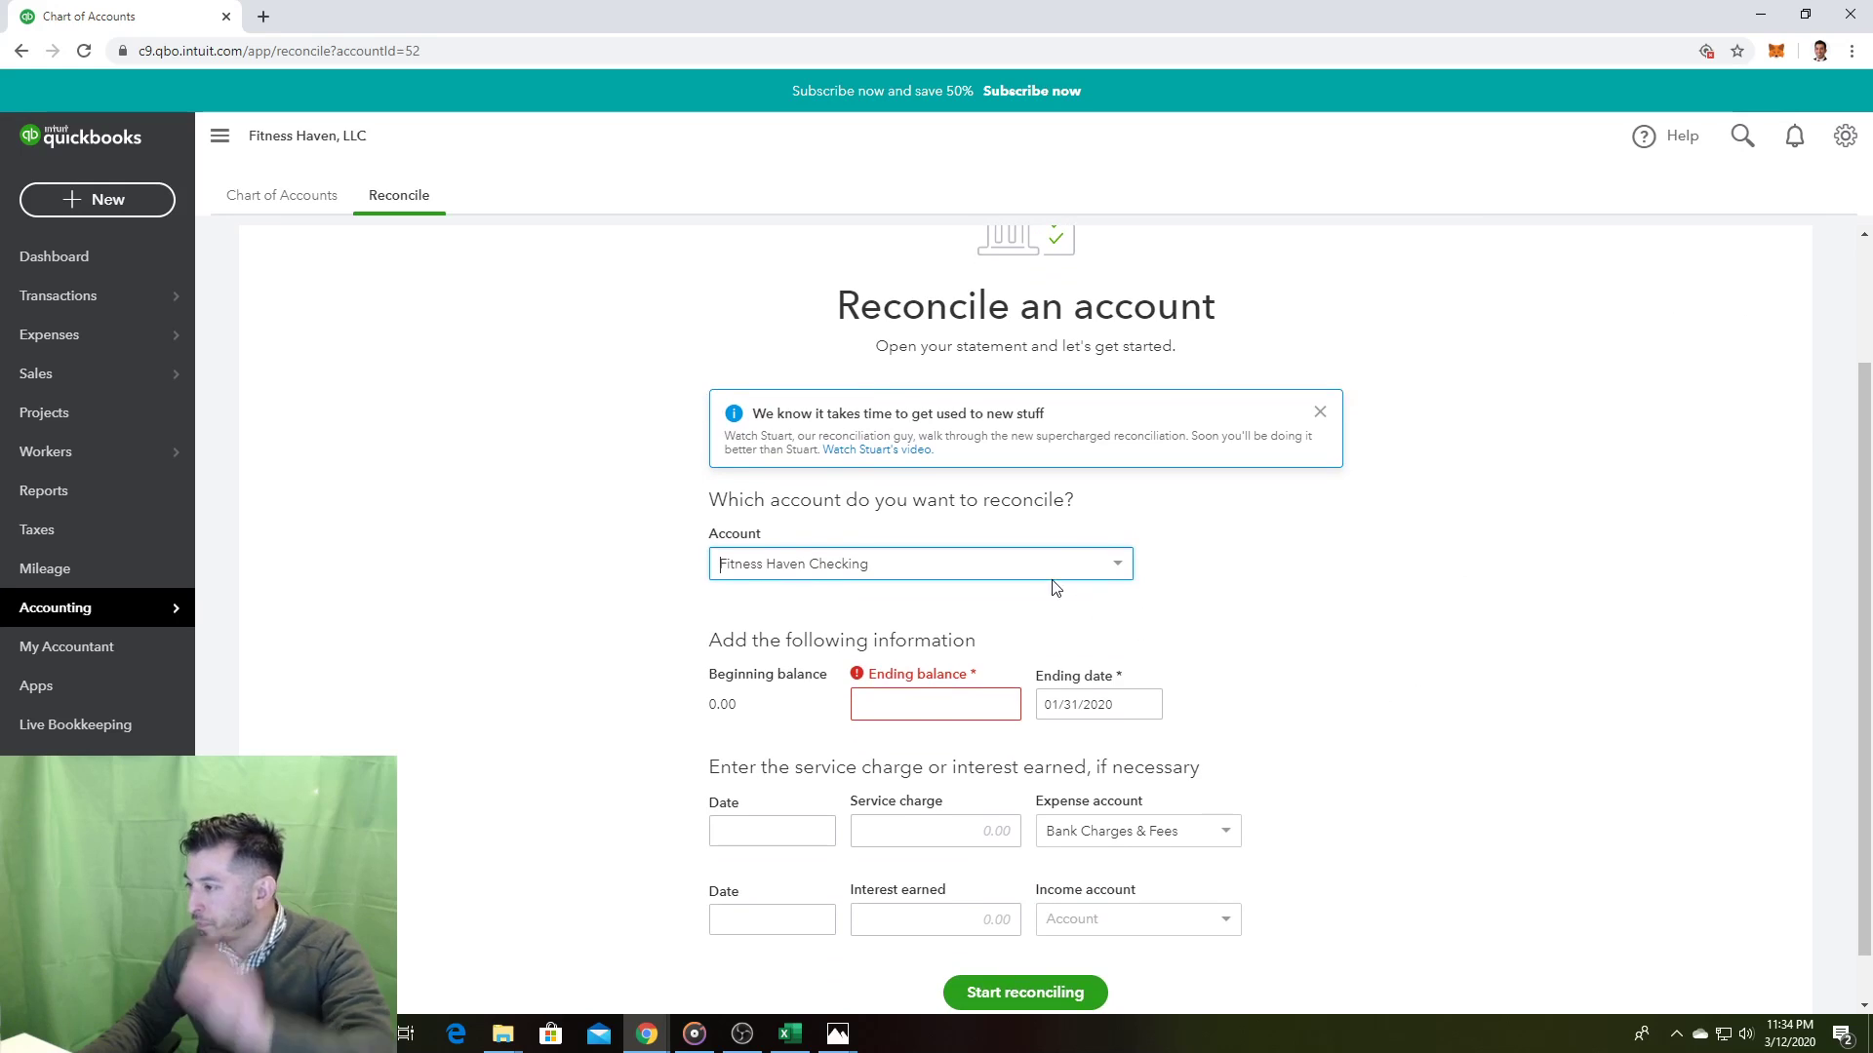
pyautogui.click(1119, 569)
pyautogui.click(1118, 574)
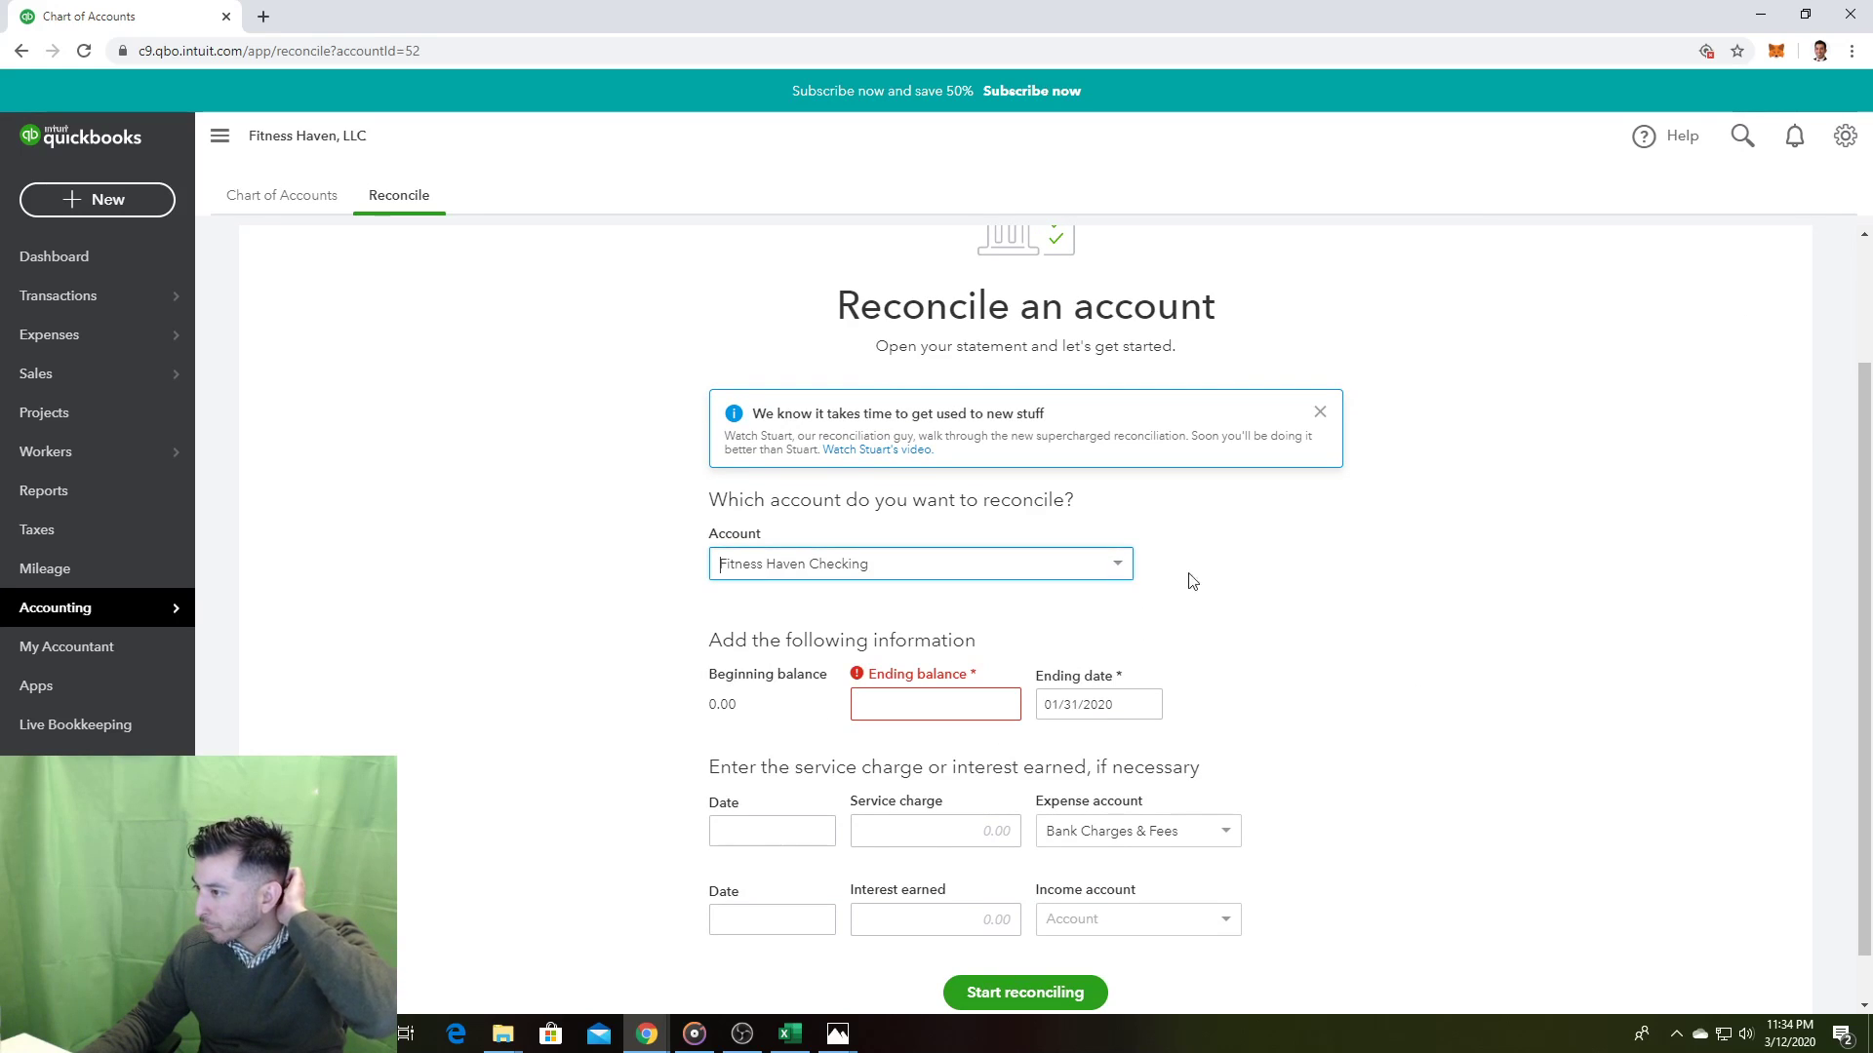
pyautogui.click(976, 699)
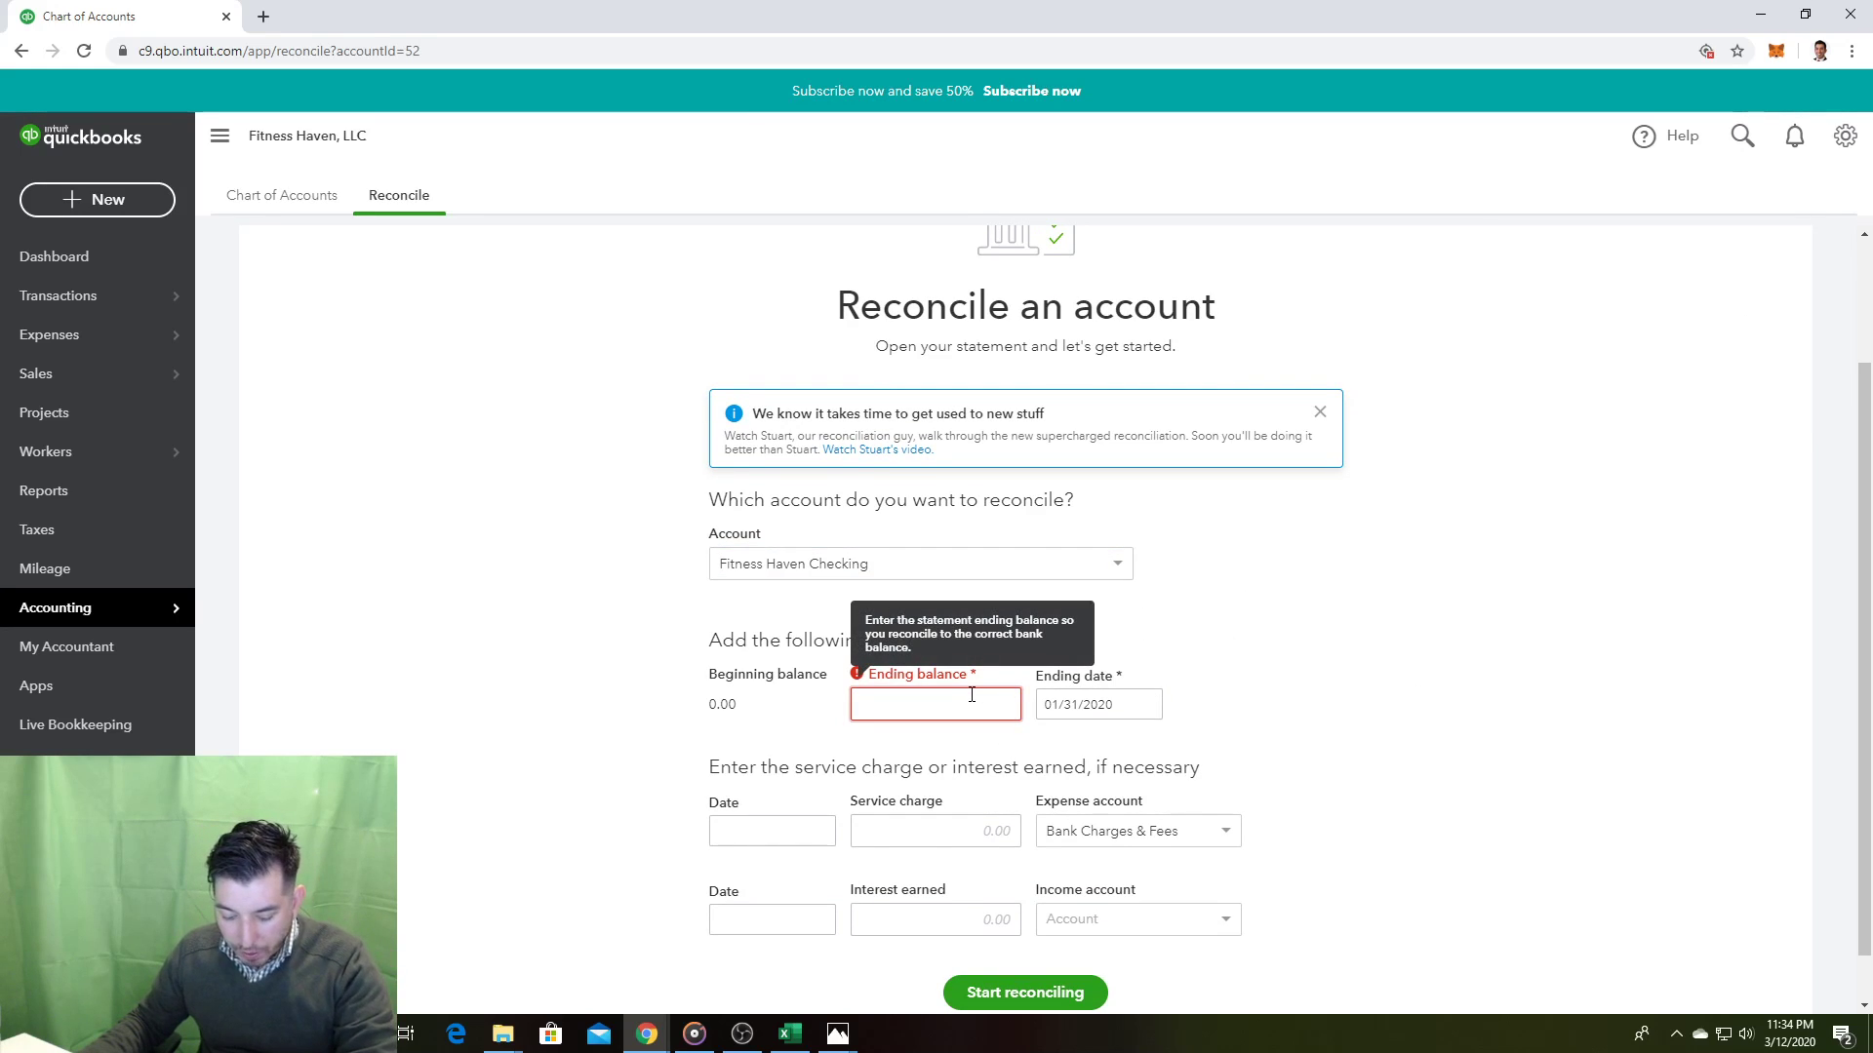
pyautogui.click(837, 1033)
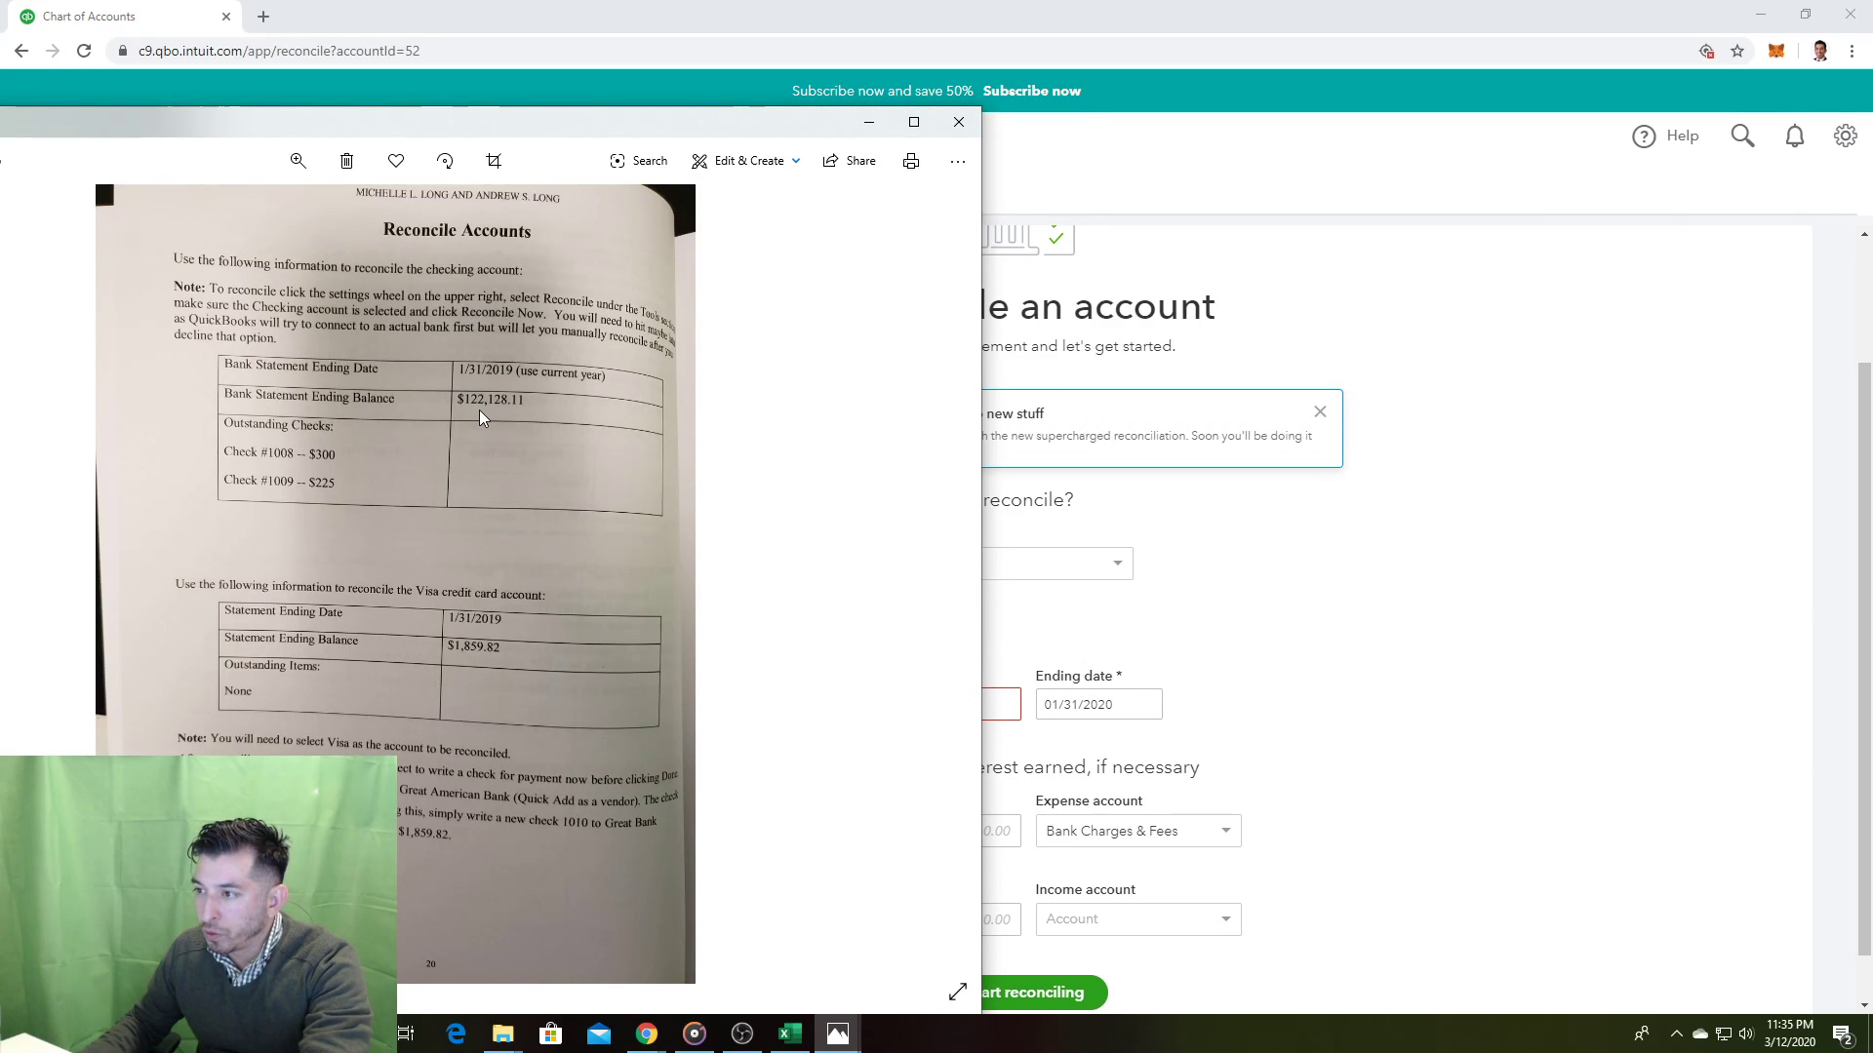
pyautogui.hotkey('alt', 'Tab')
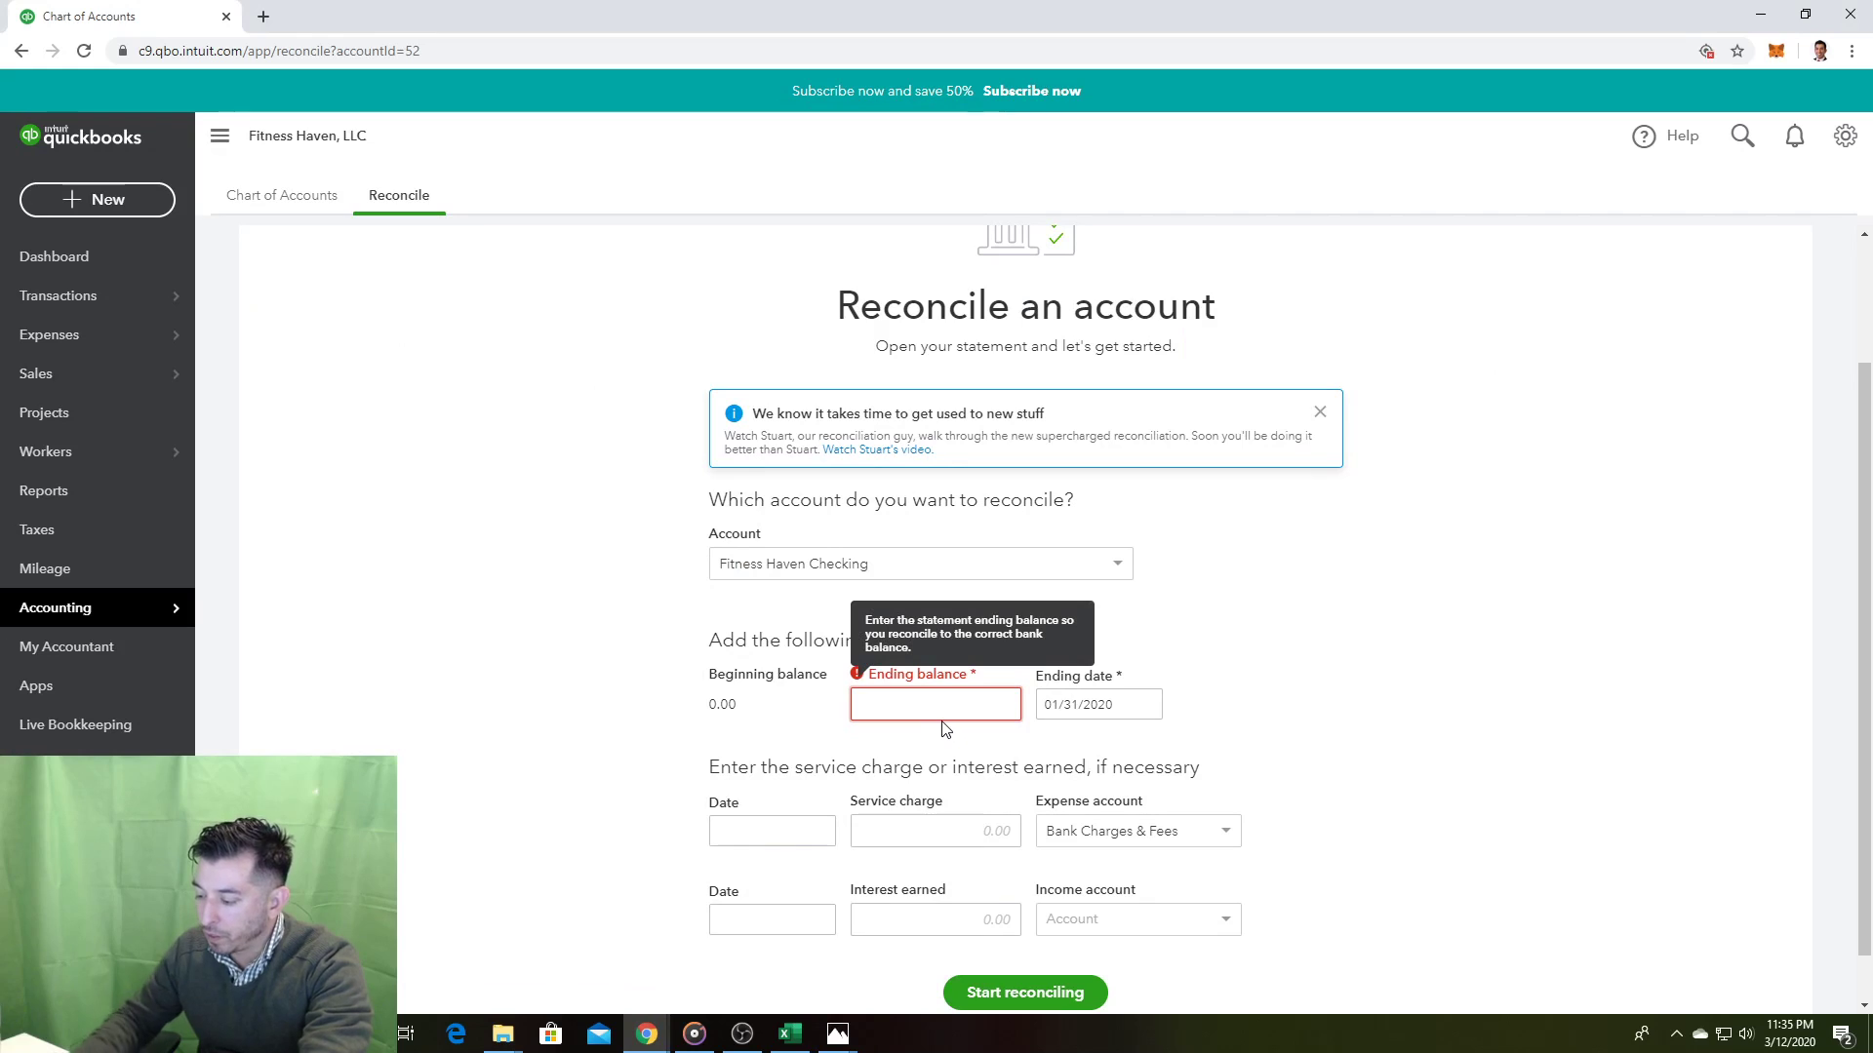
pyautogui.write('122128.11')
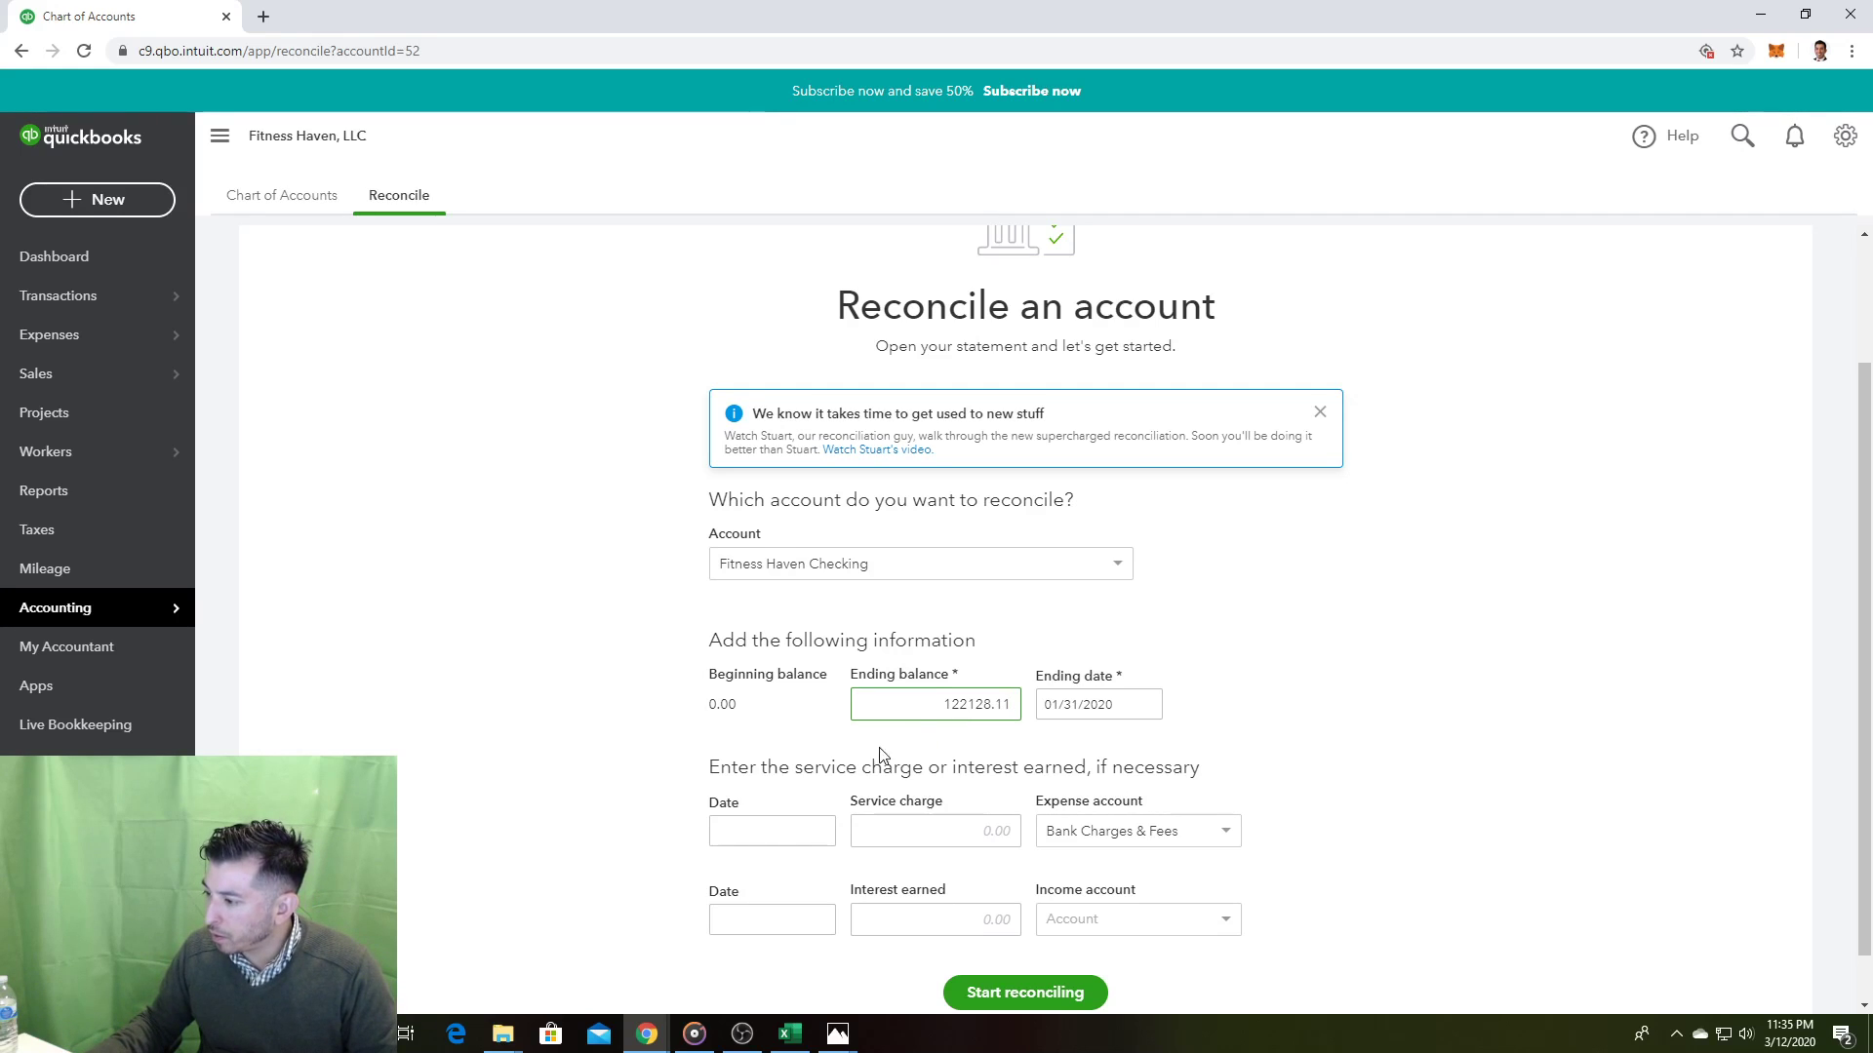
# Step: Start reconciling Fitness Haven Checking and dismiss the tour tips over the transaction list
pyautogui.scroll(-1, 852, 762)
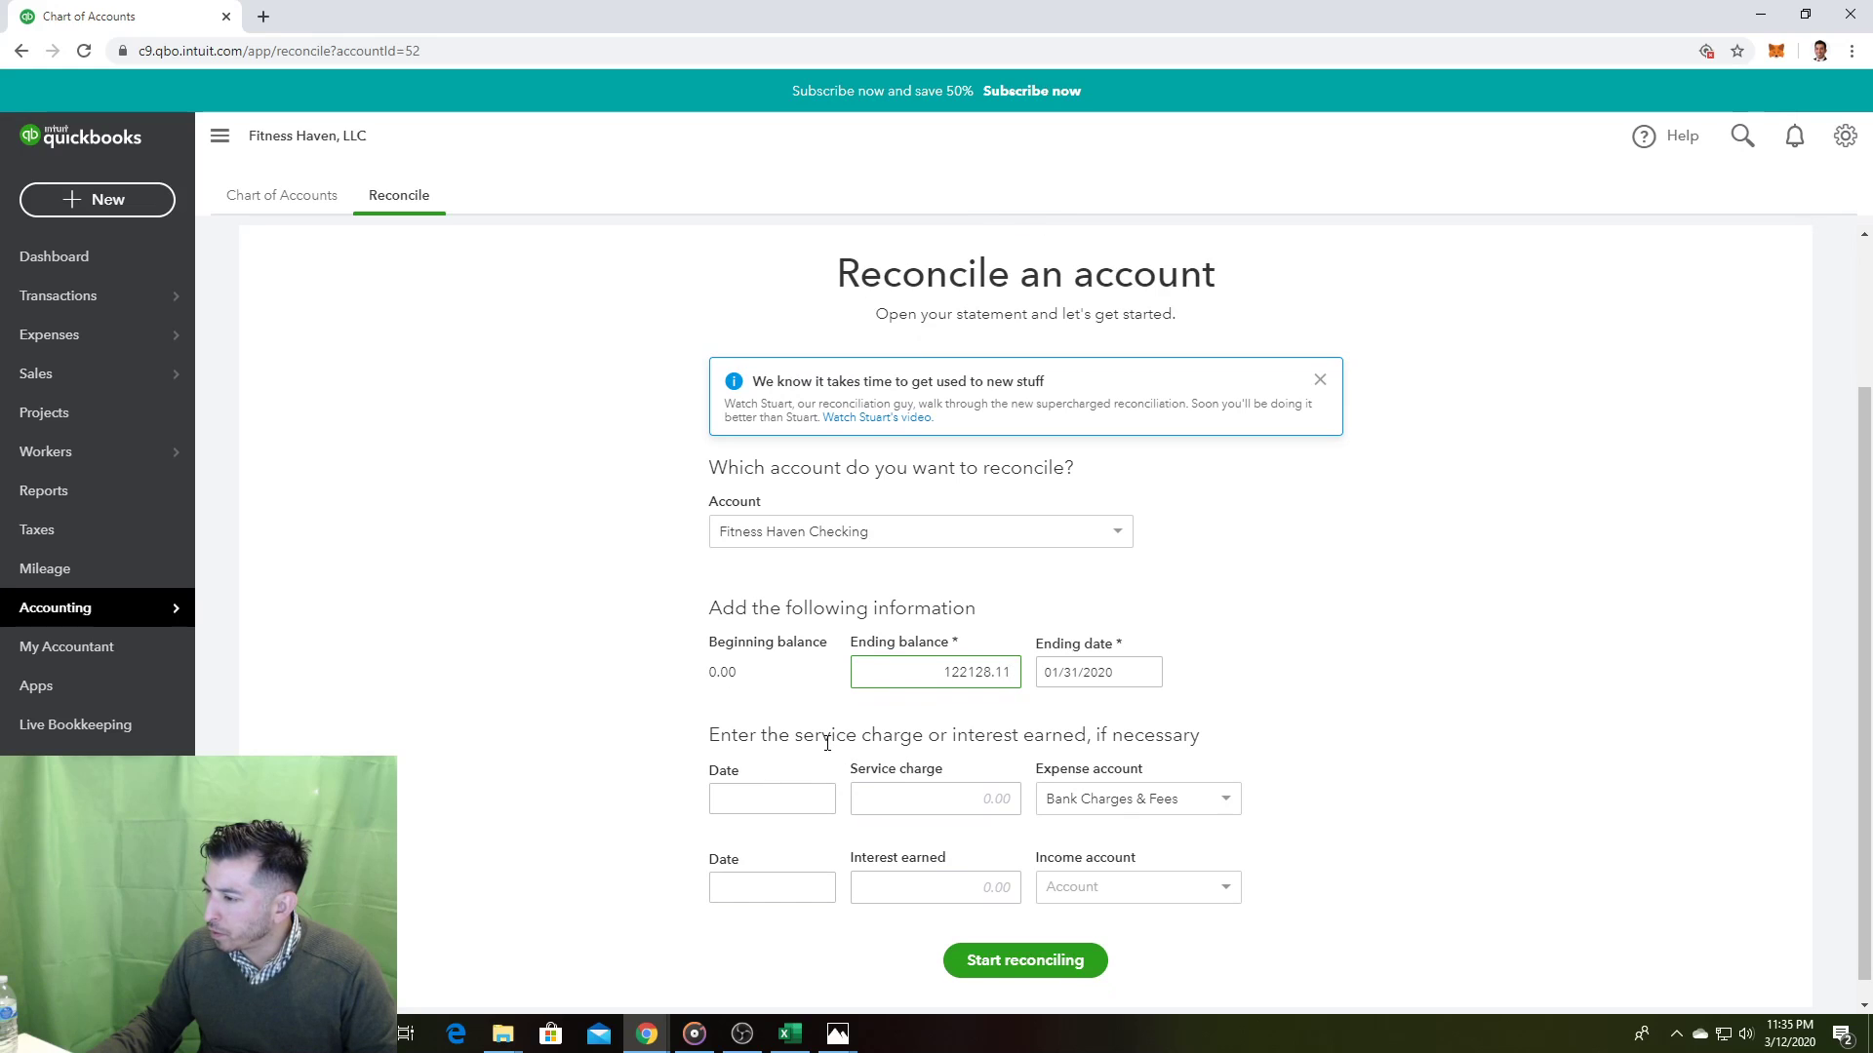
pyautogui.scroll(-1, 826, 743)
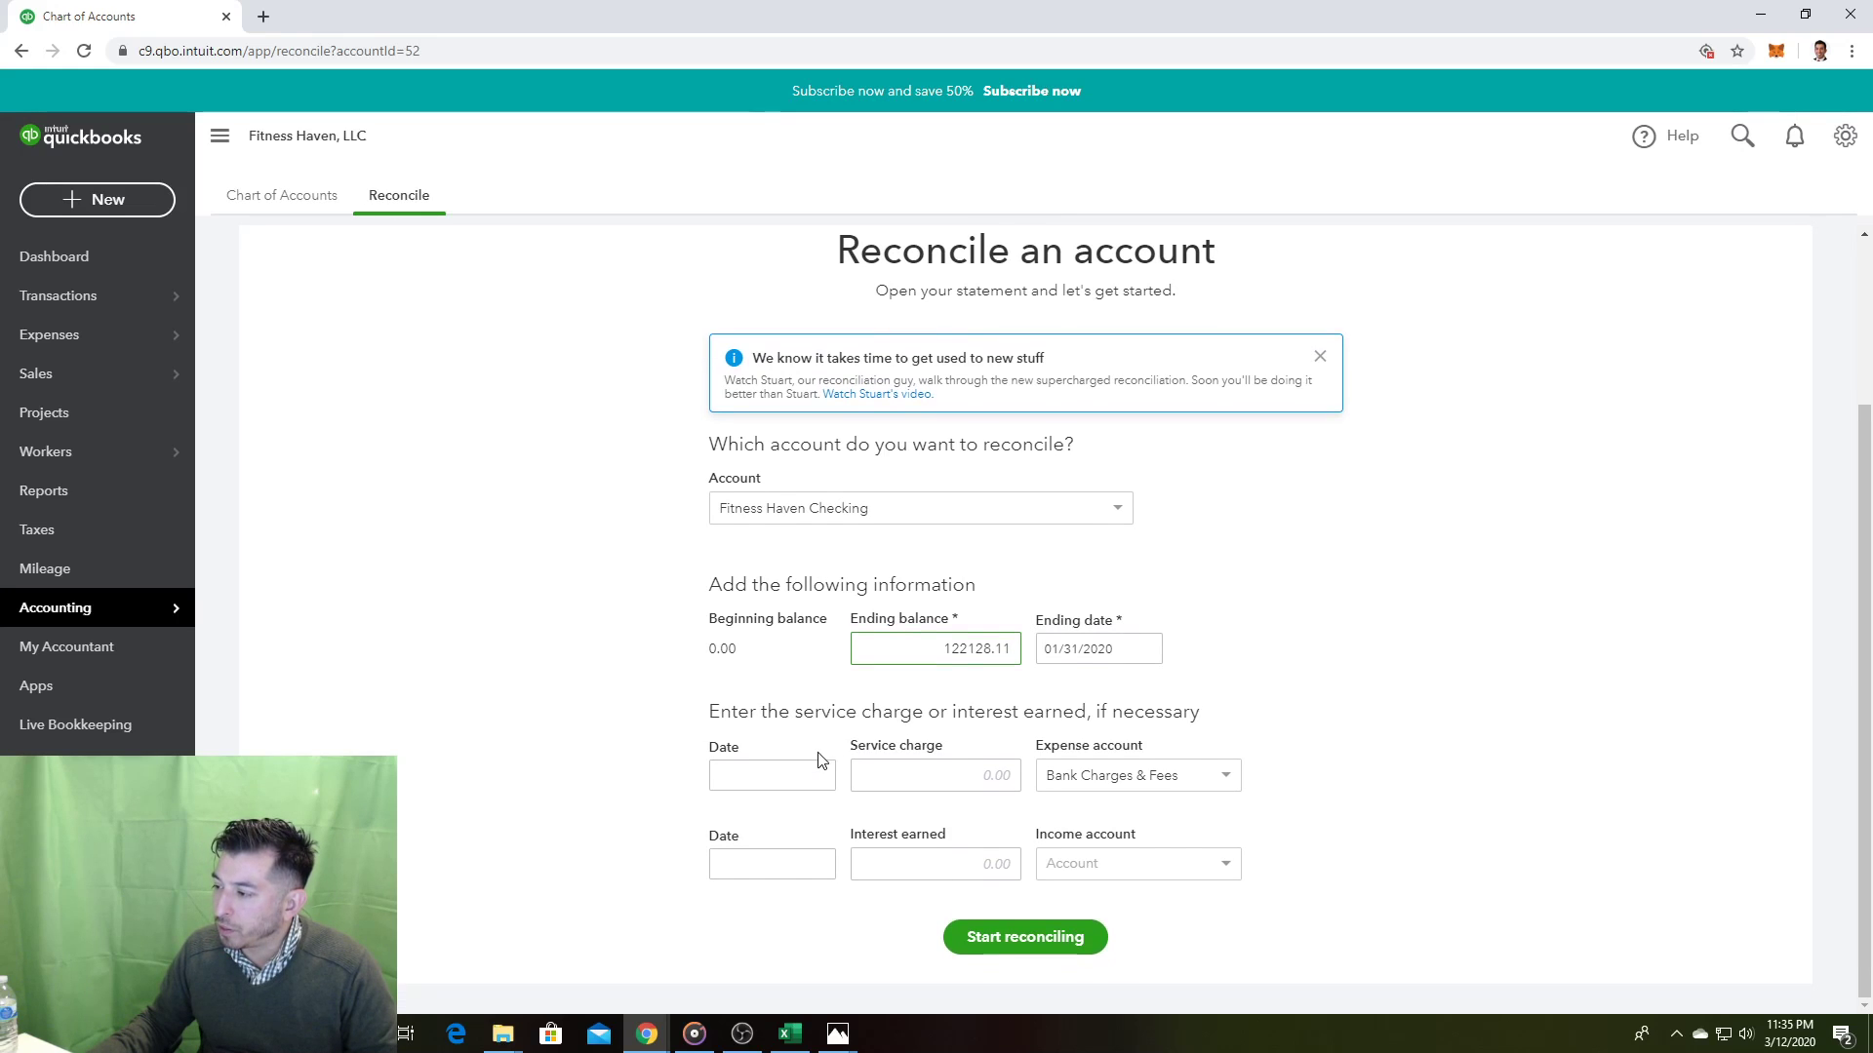
pyautogui.click(1040, 946)
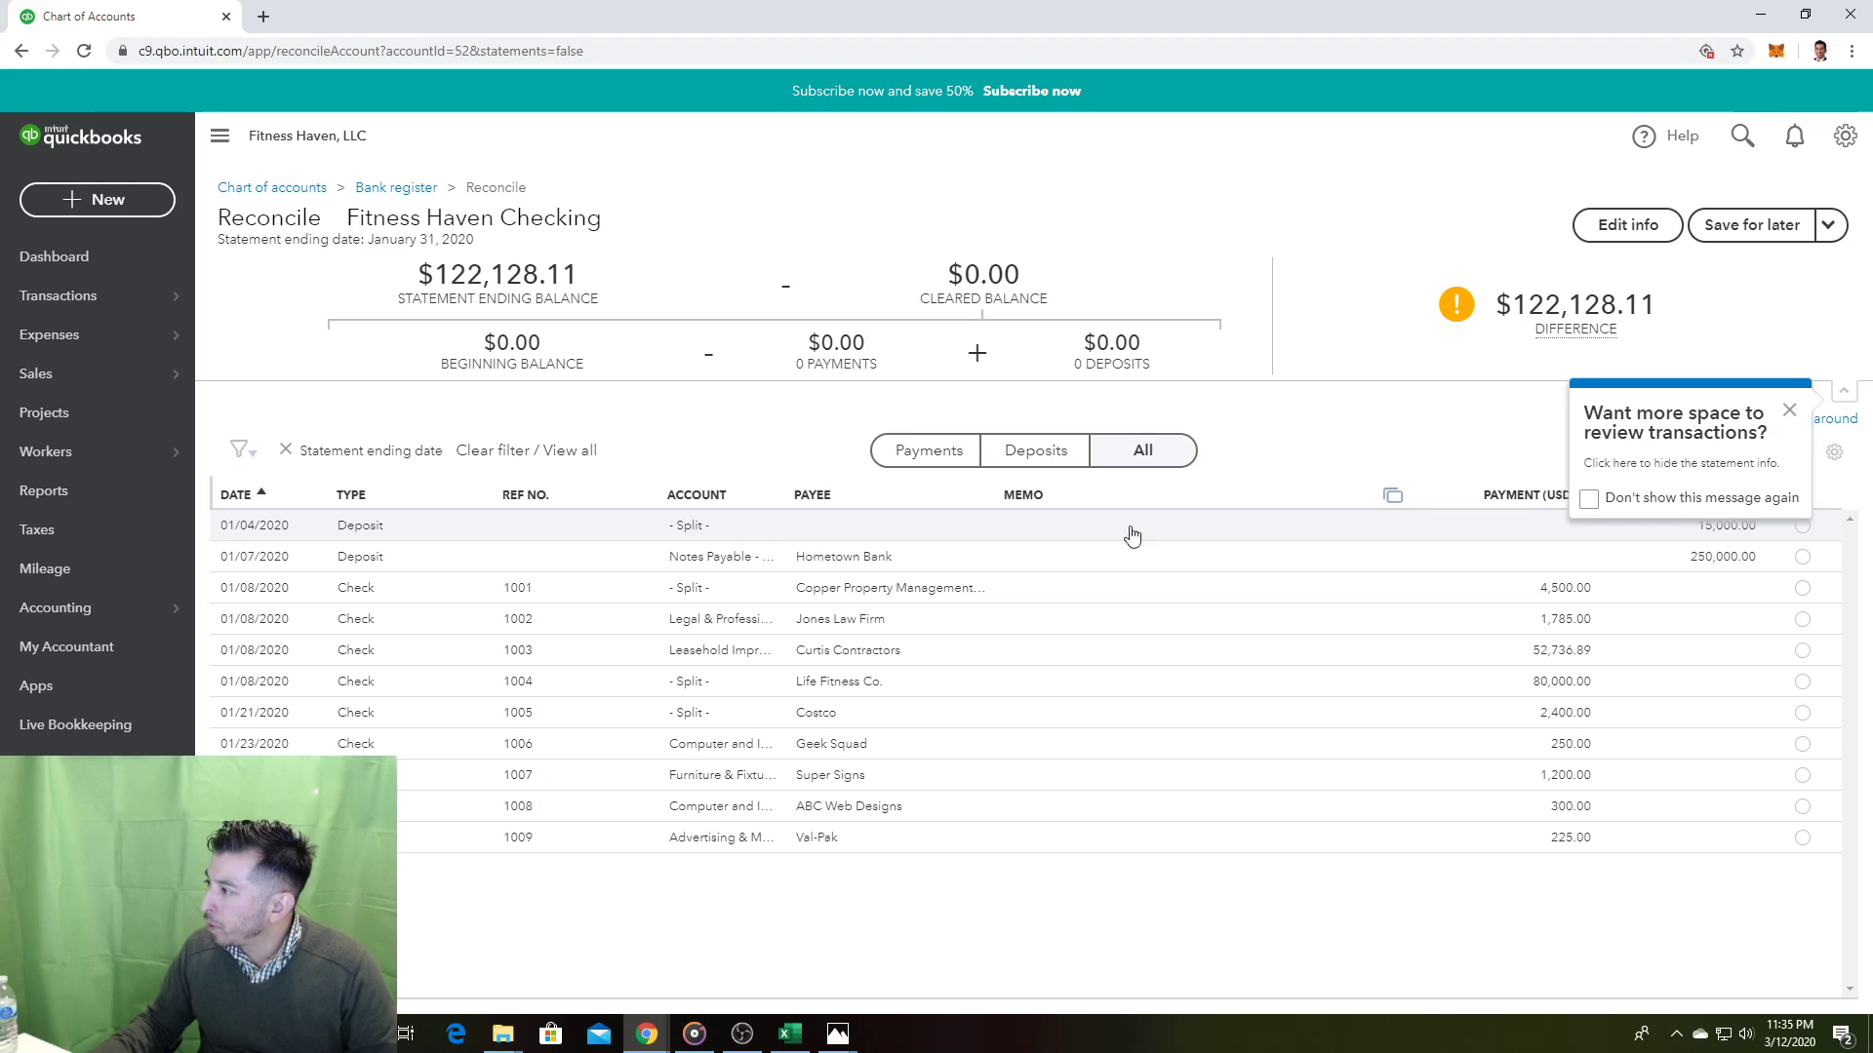
pyautogui.click(1789, 410)
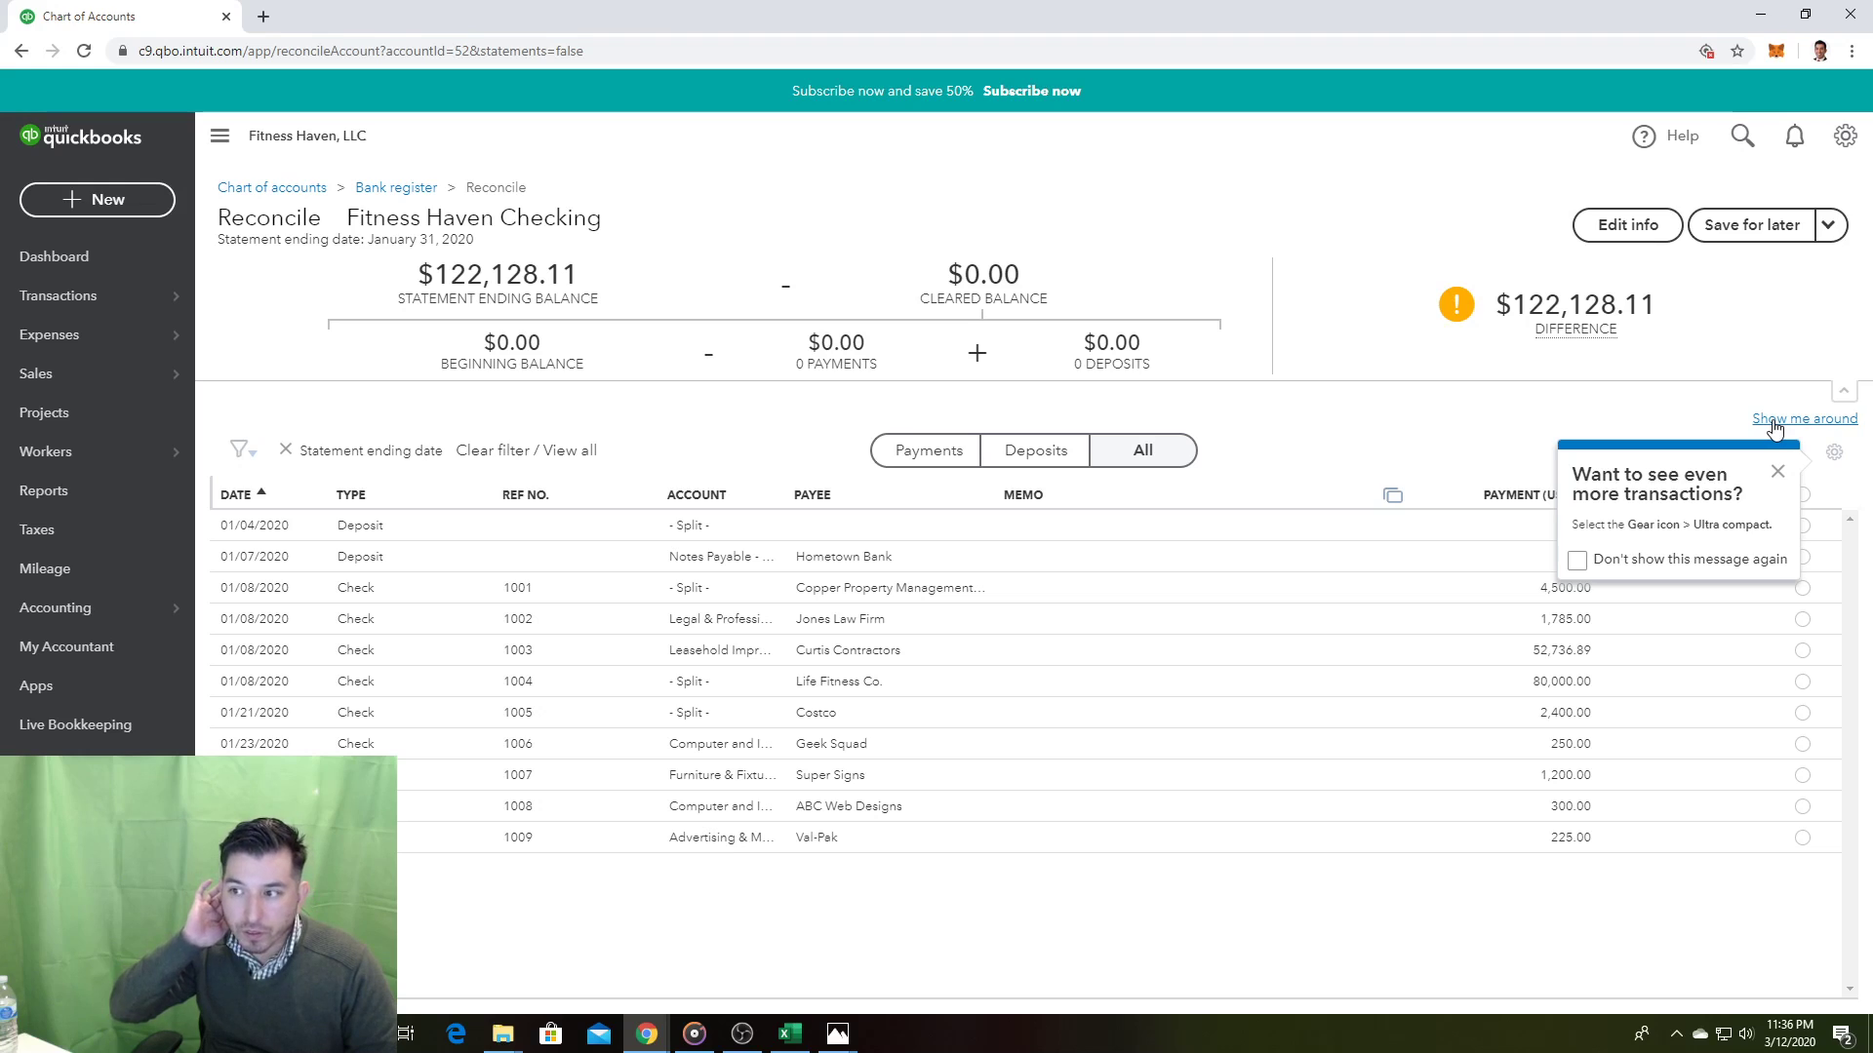
pyautogui.click(1778, 473)
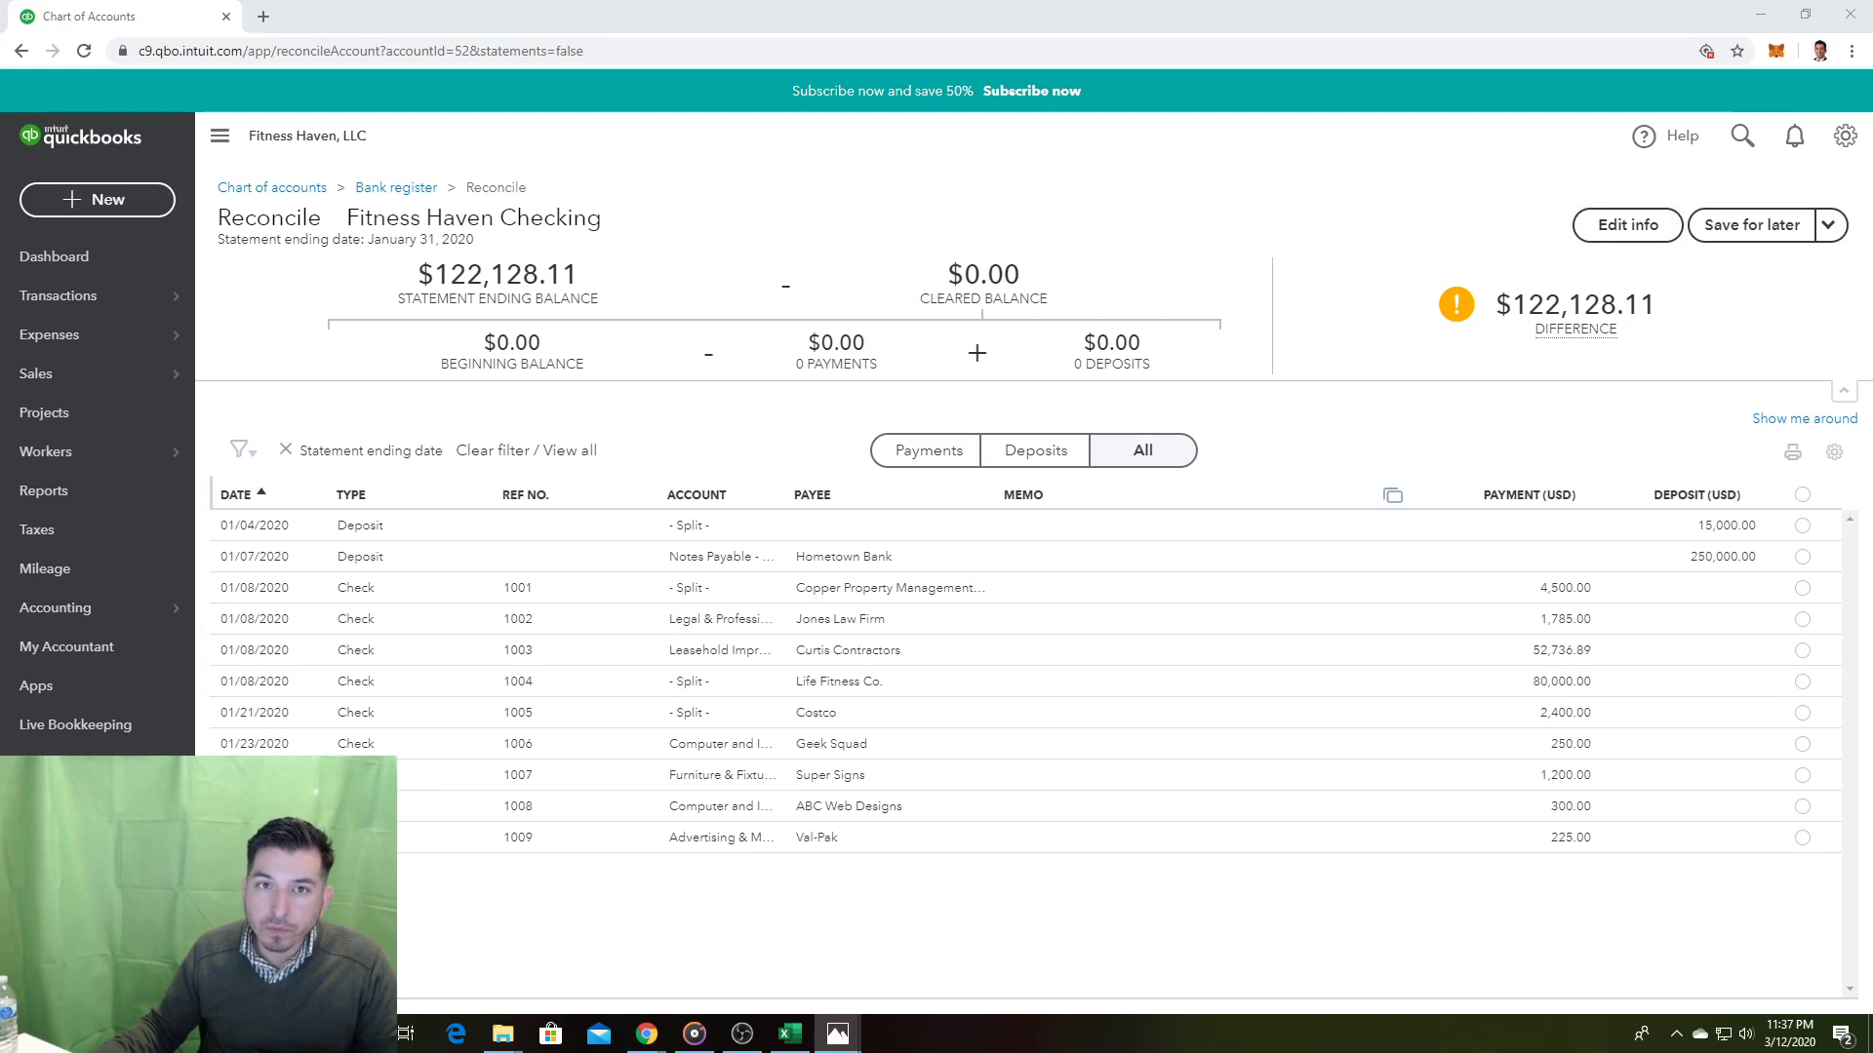
# Step: Review the outstanding checks in 20.jpg and check the entered statement information for the reconciliation without changing it
pyautogui.moveTo(0, 104); pyautogui.dragTo(847, 198)
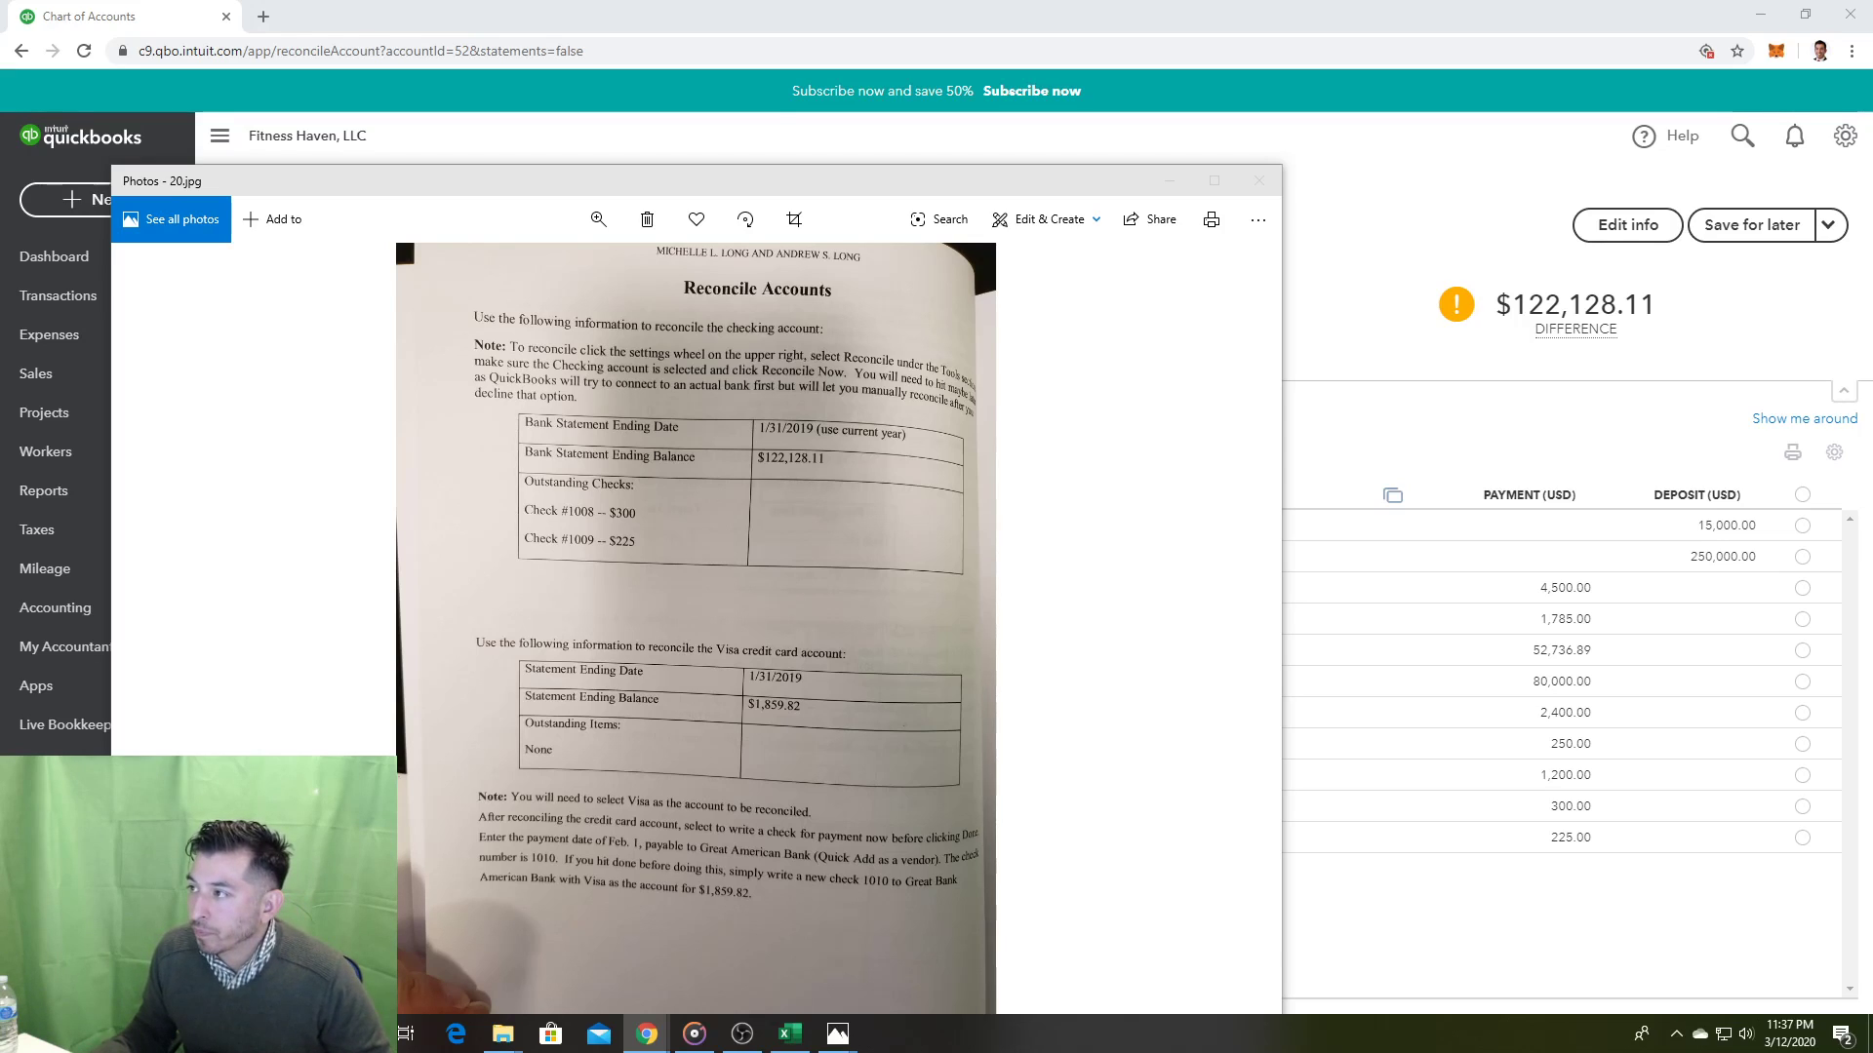
pyautogui.click(1438, 162)
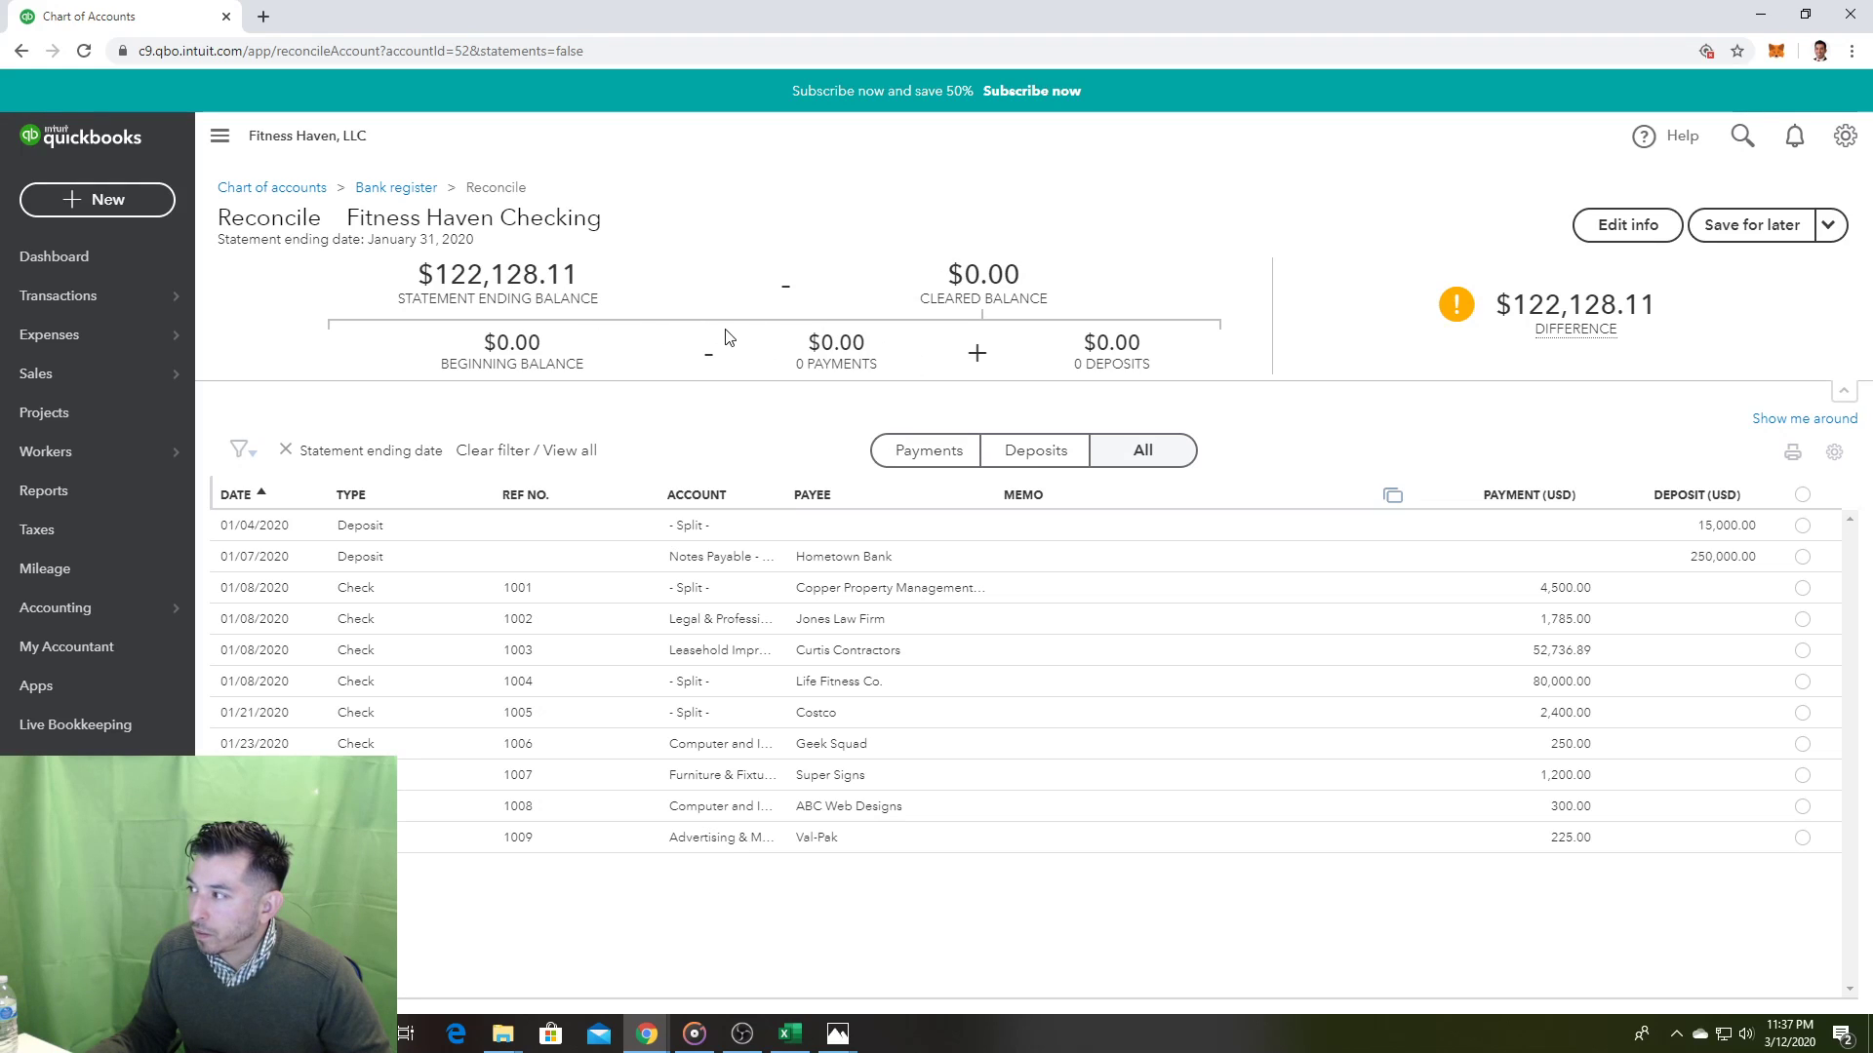
pyautogui.moveTo(1559, 323)
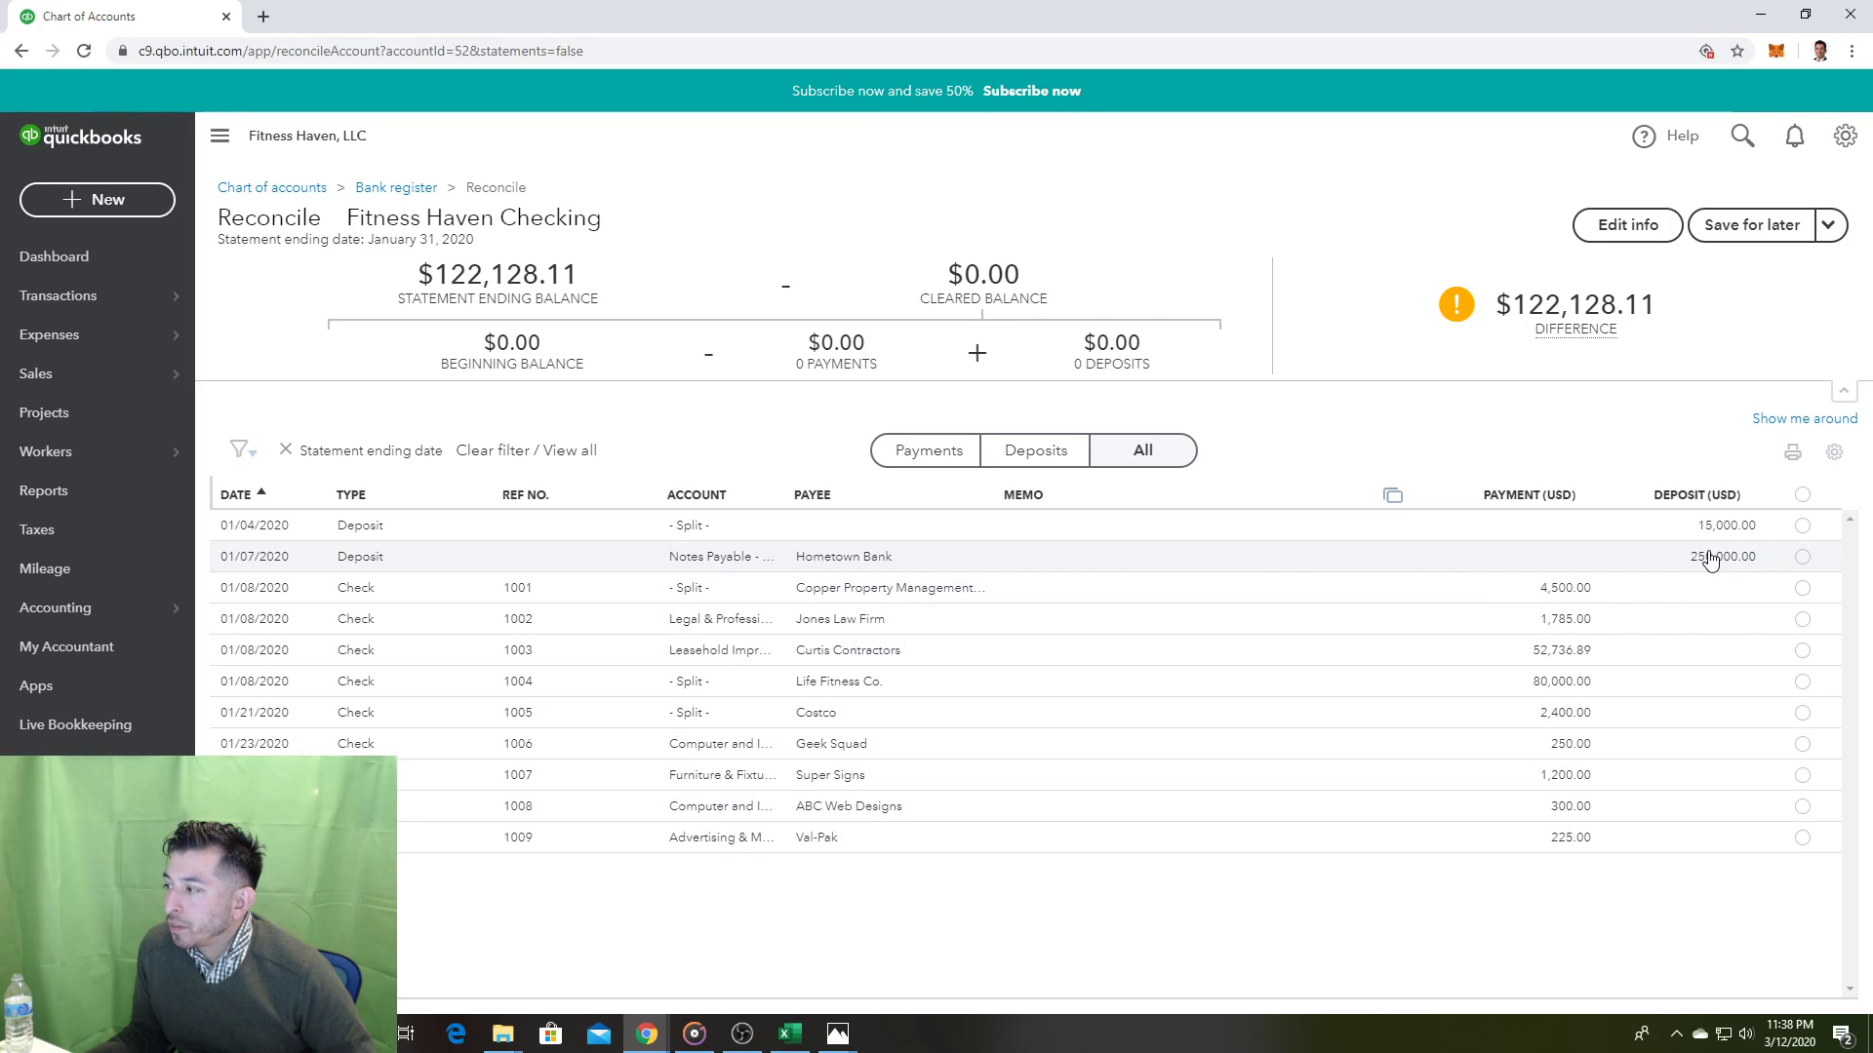
pyautogui.moveTo(1450, 313)
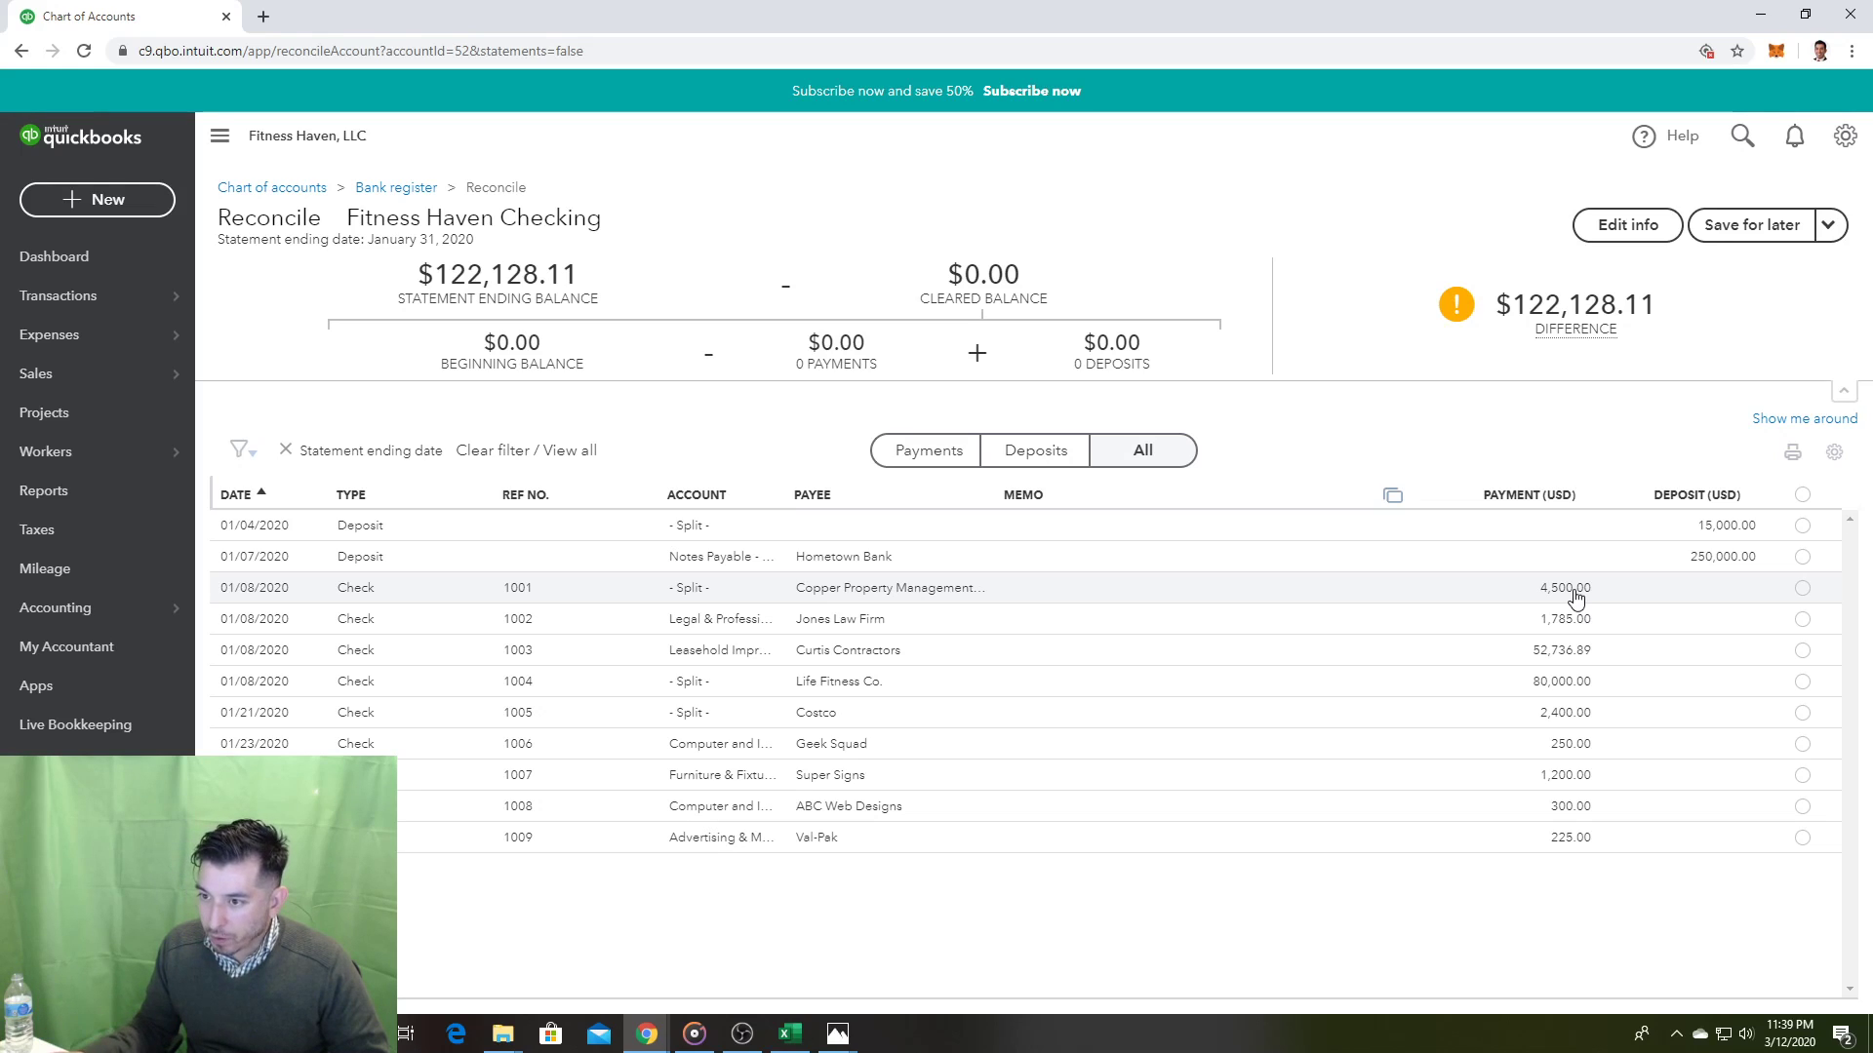
pyautogui.moveTo(118, 610)
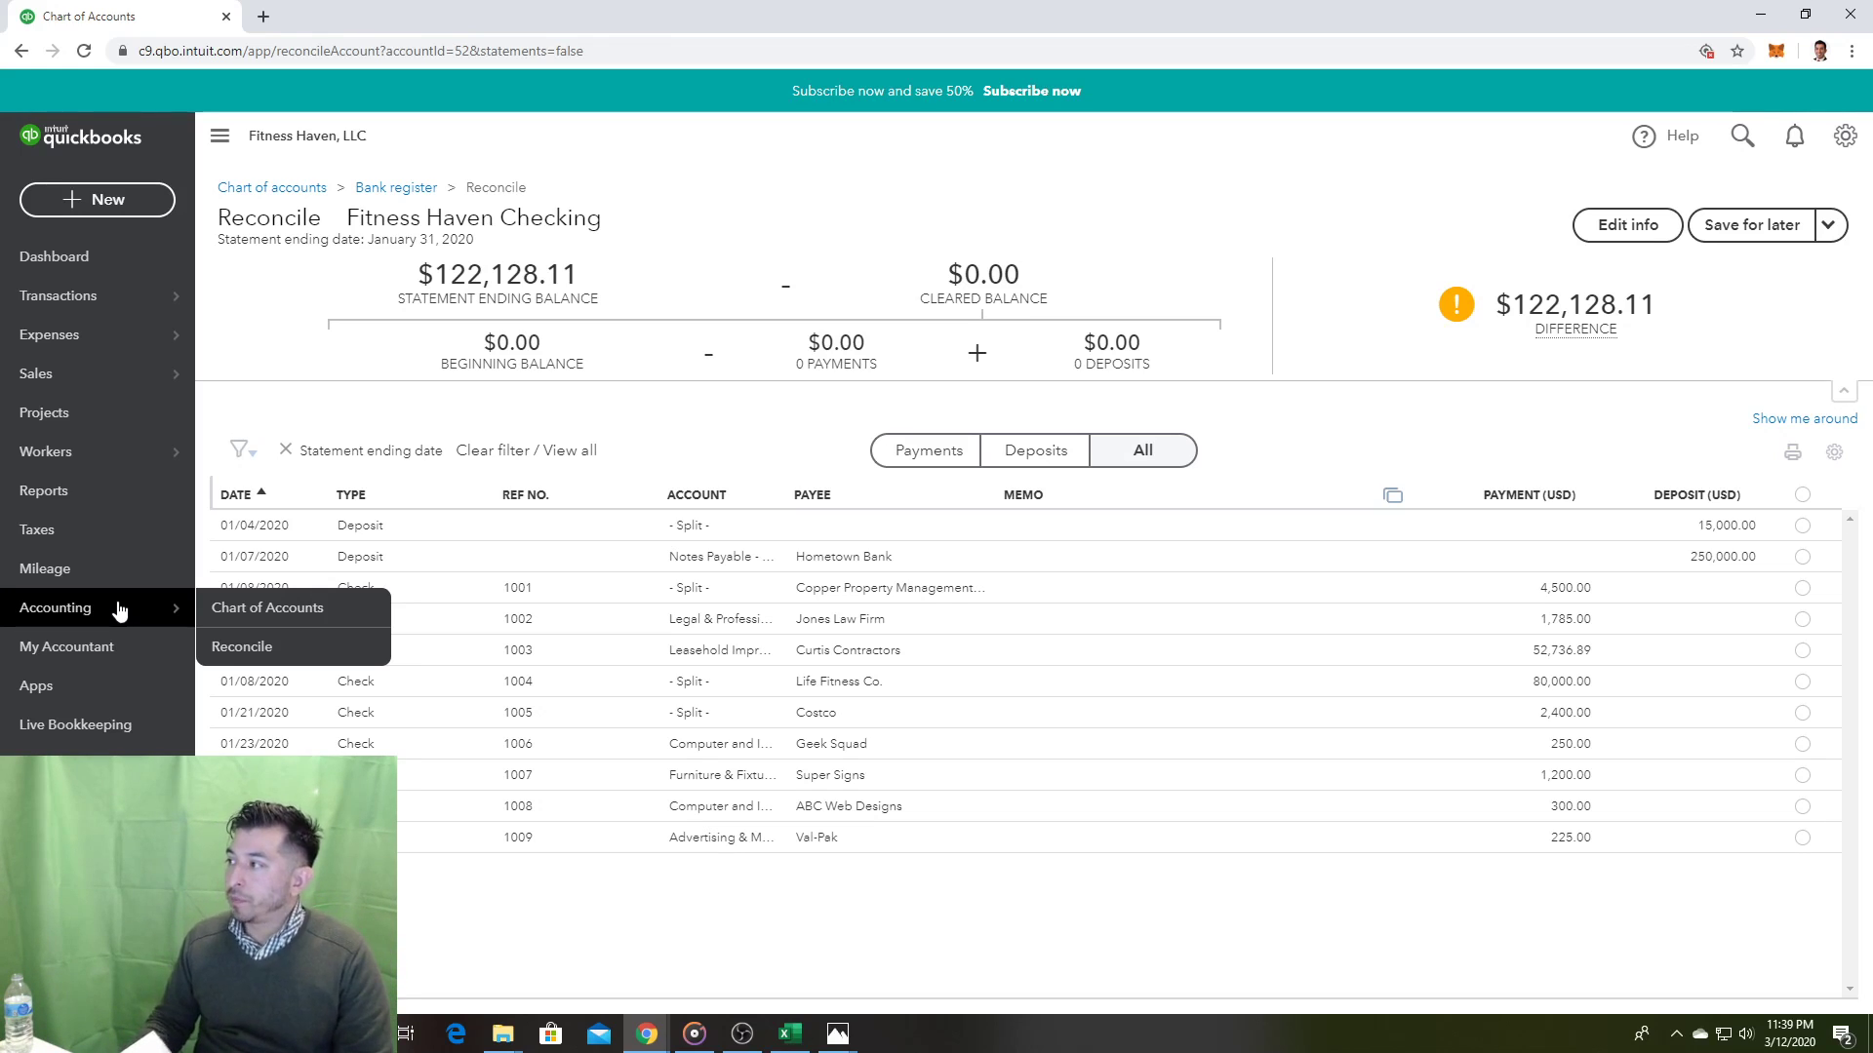
pyautogui.click(1624, 224)
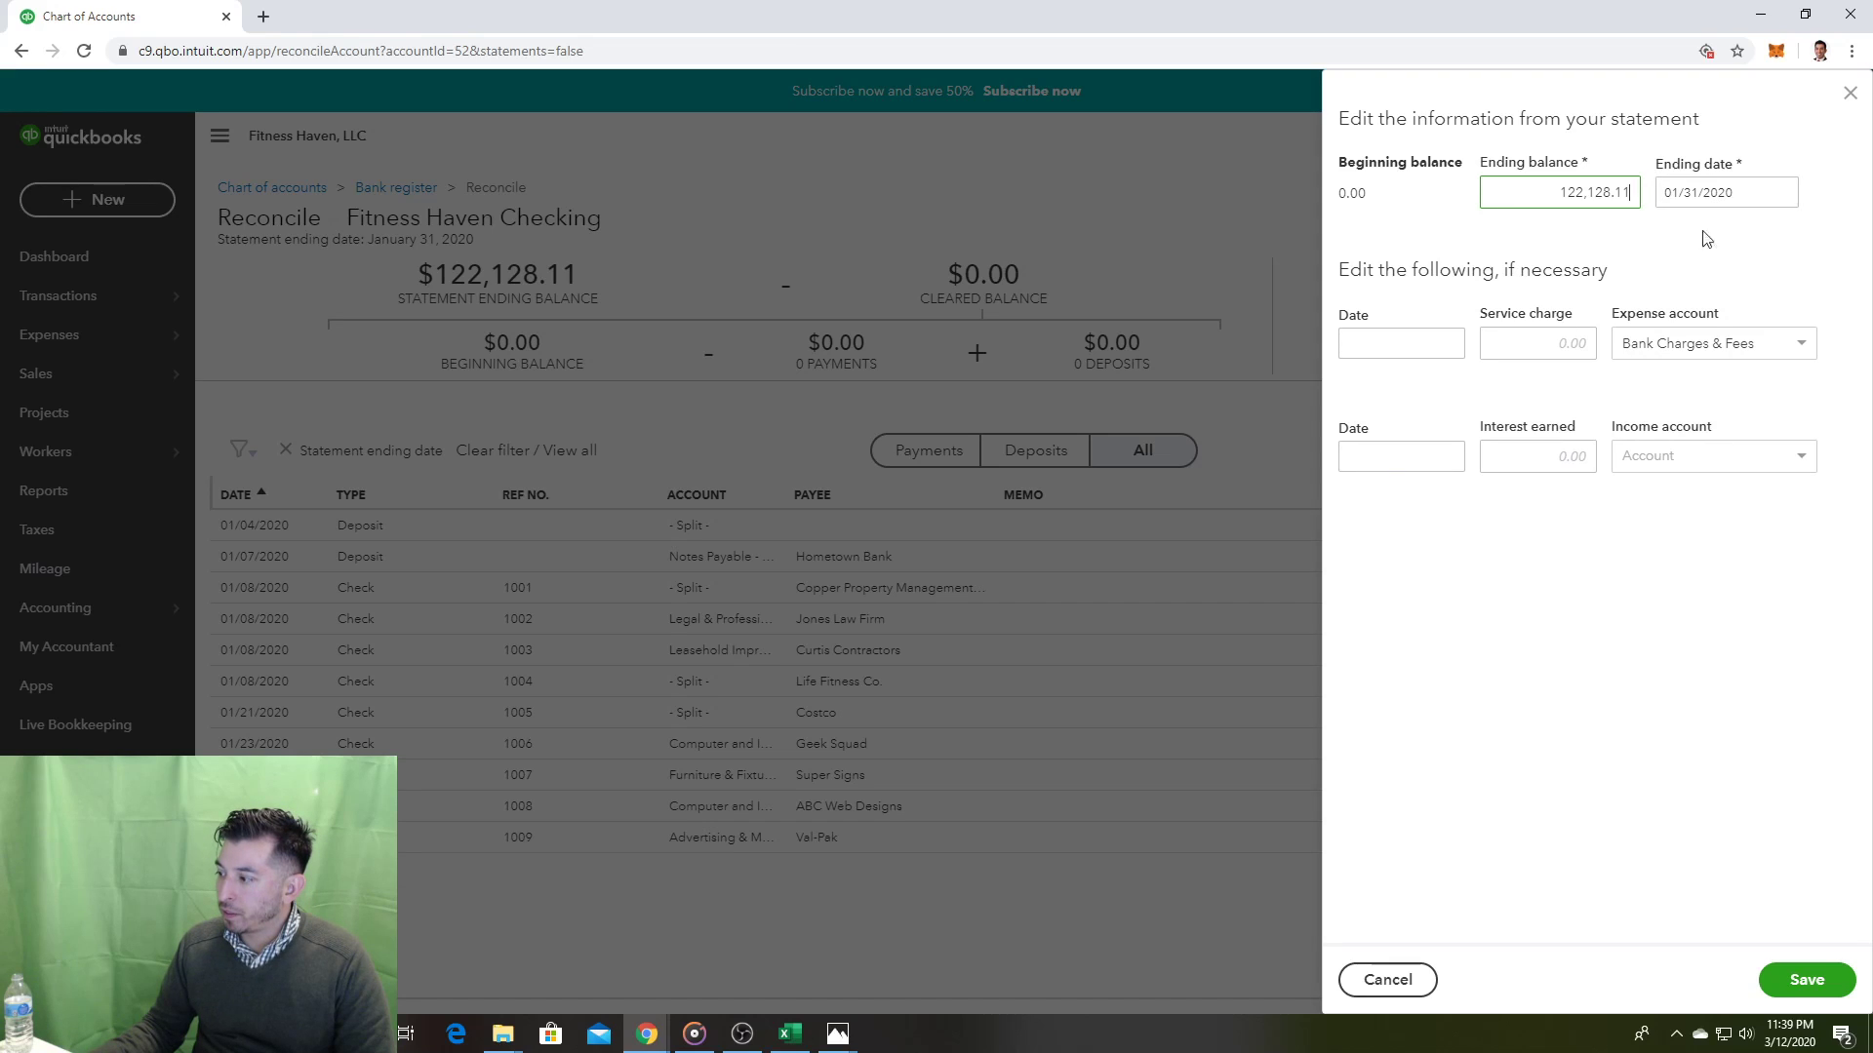
pyautogui.click(1385, 979)
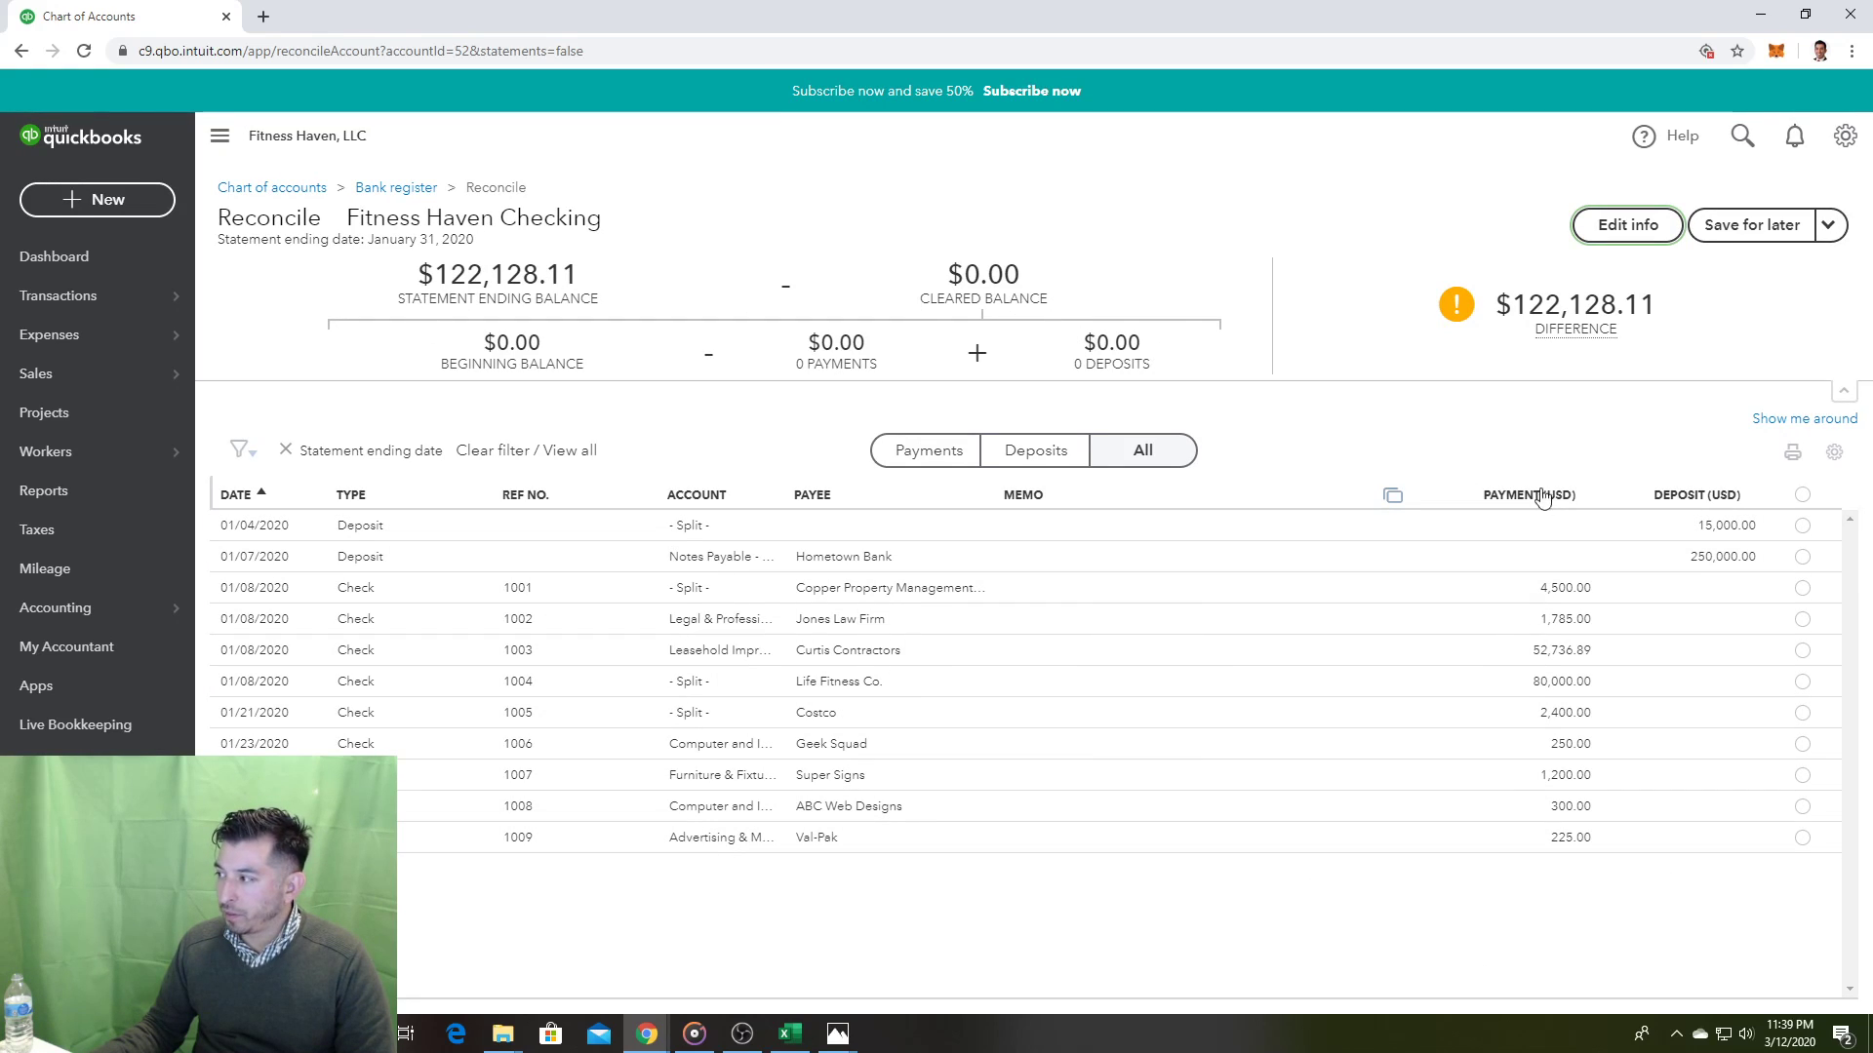
# Step: Mark both January deposits and checks 1001 through 1009 as cleared in the Fitness Haven Checking reconciliation
pyautogui.click(1803, 557)
pyautogui.click(1803, 527)
pyautogui.click(1804, 589)
pyautogui.click(1803, 620)
pyautogui.click(1804, 650)
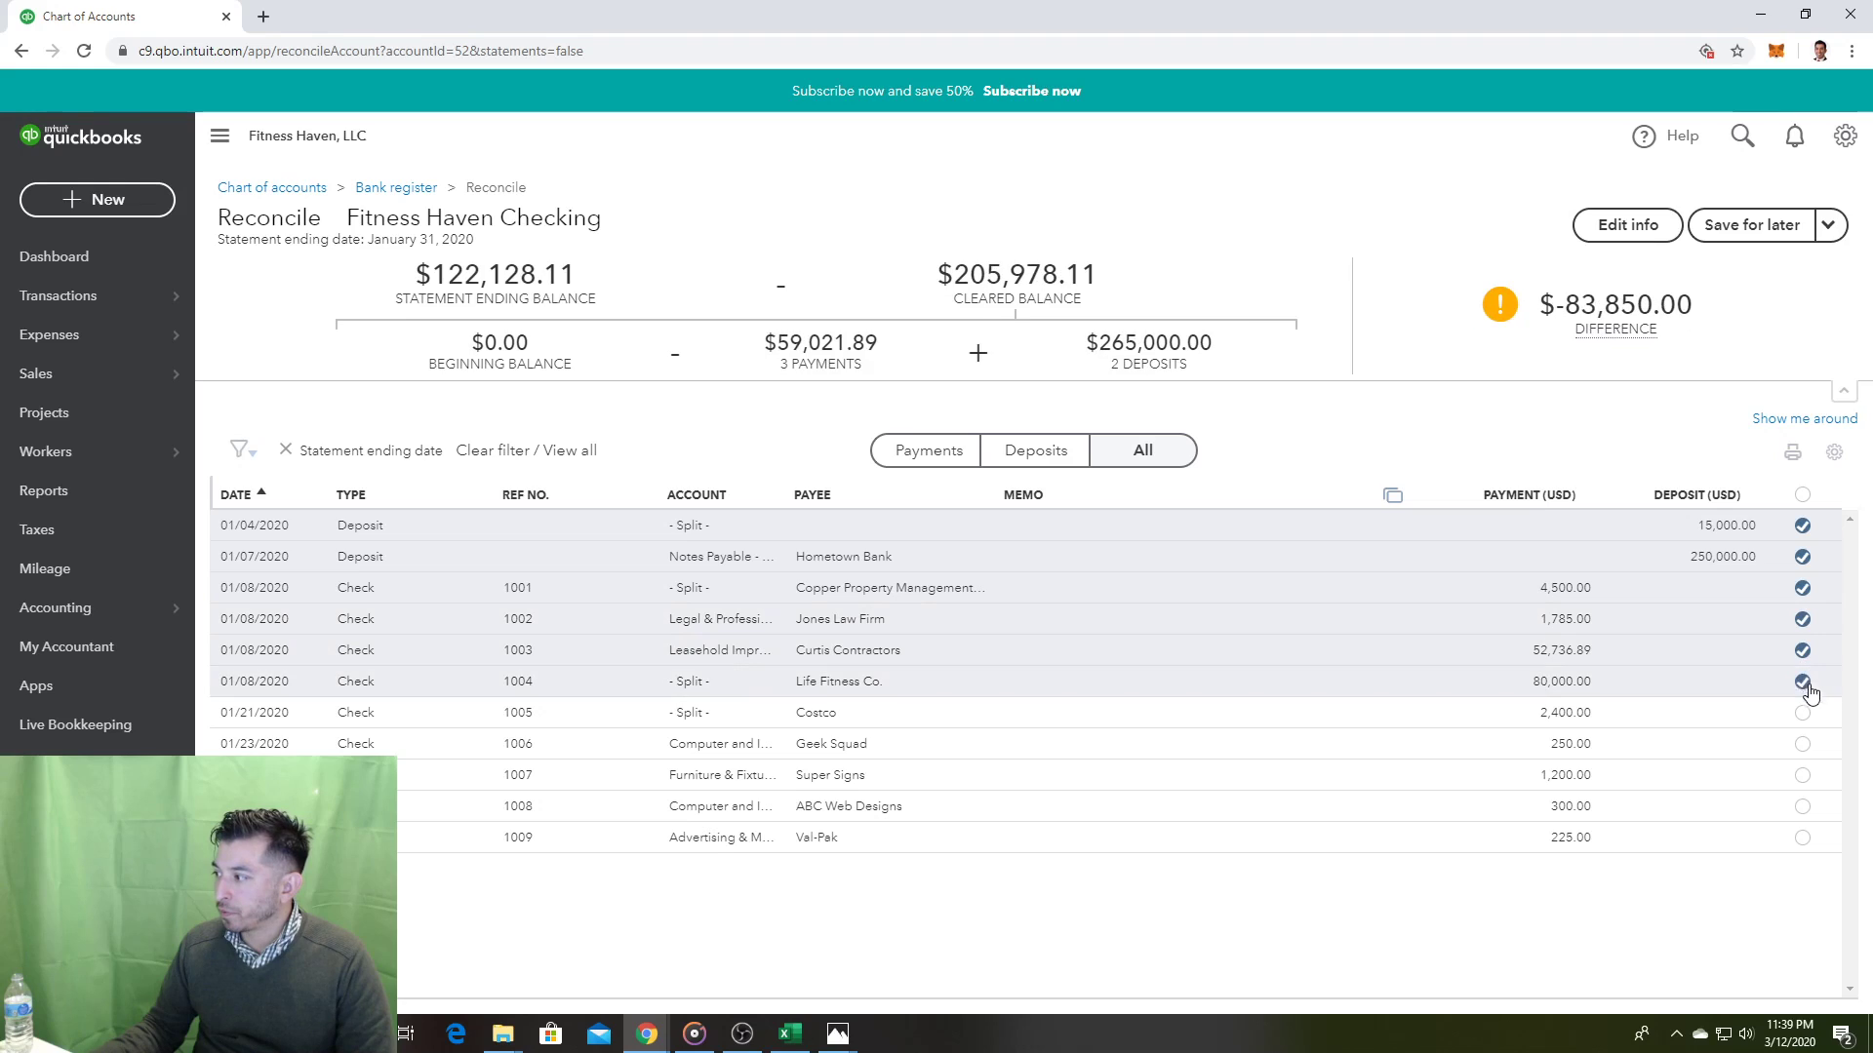
pyautogui.click(1804, 713)
pyautogui.click(1803, 744)
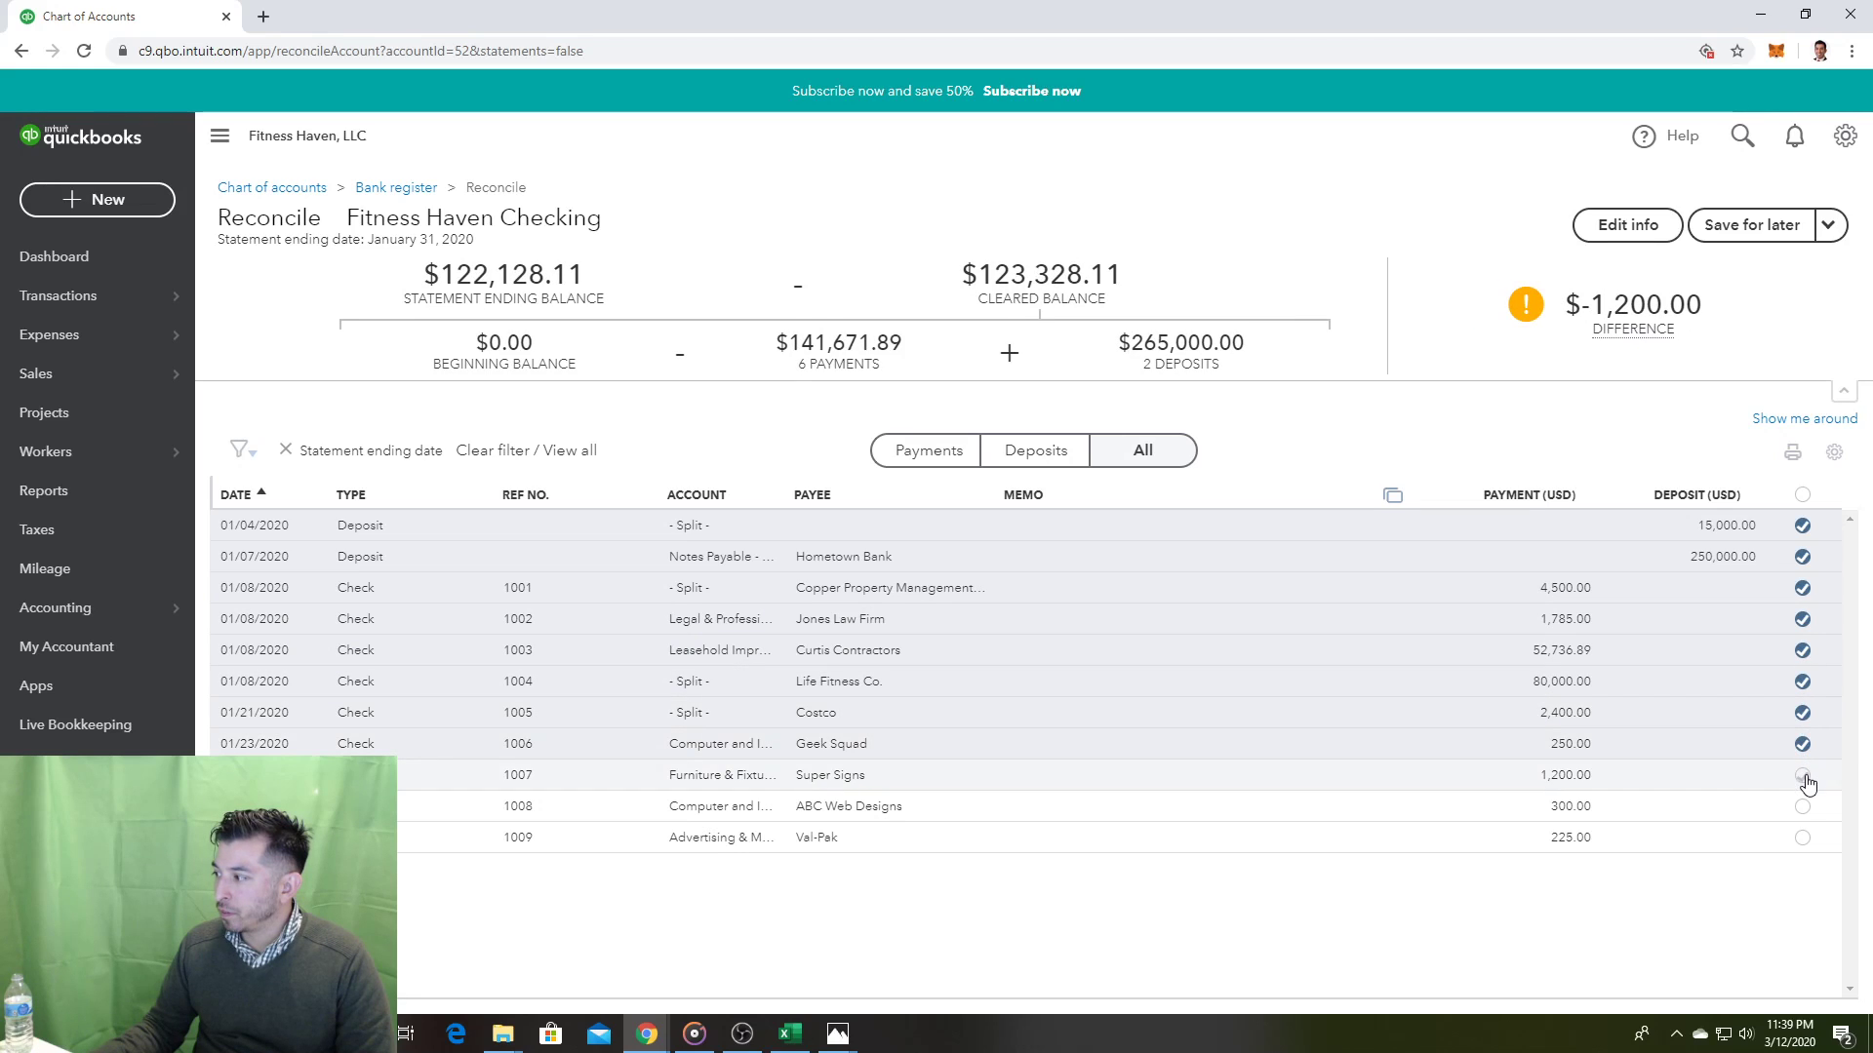
pyautogui.click(1804, 778)
pyautogui.click(1804, 807)
pyautogui.click(1803, 839)
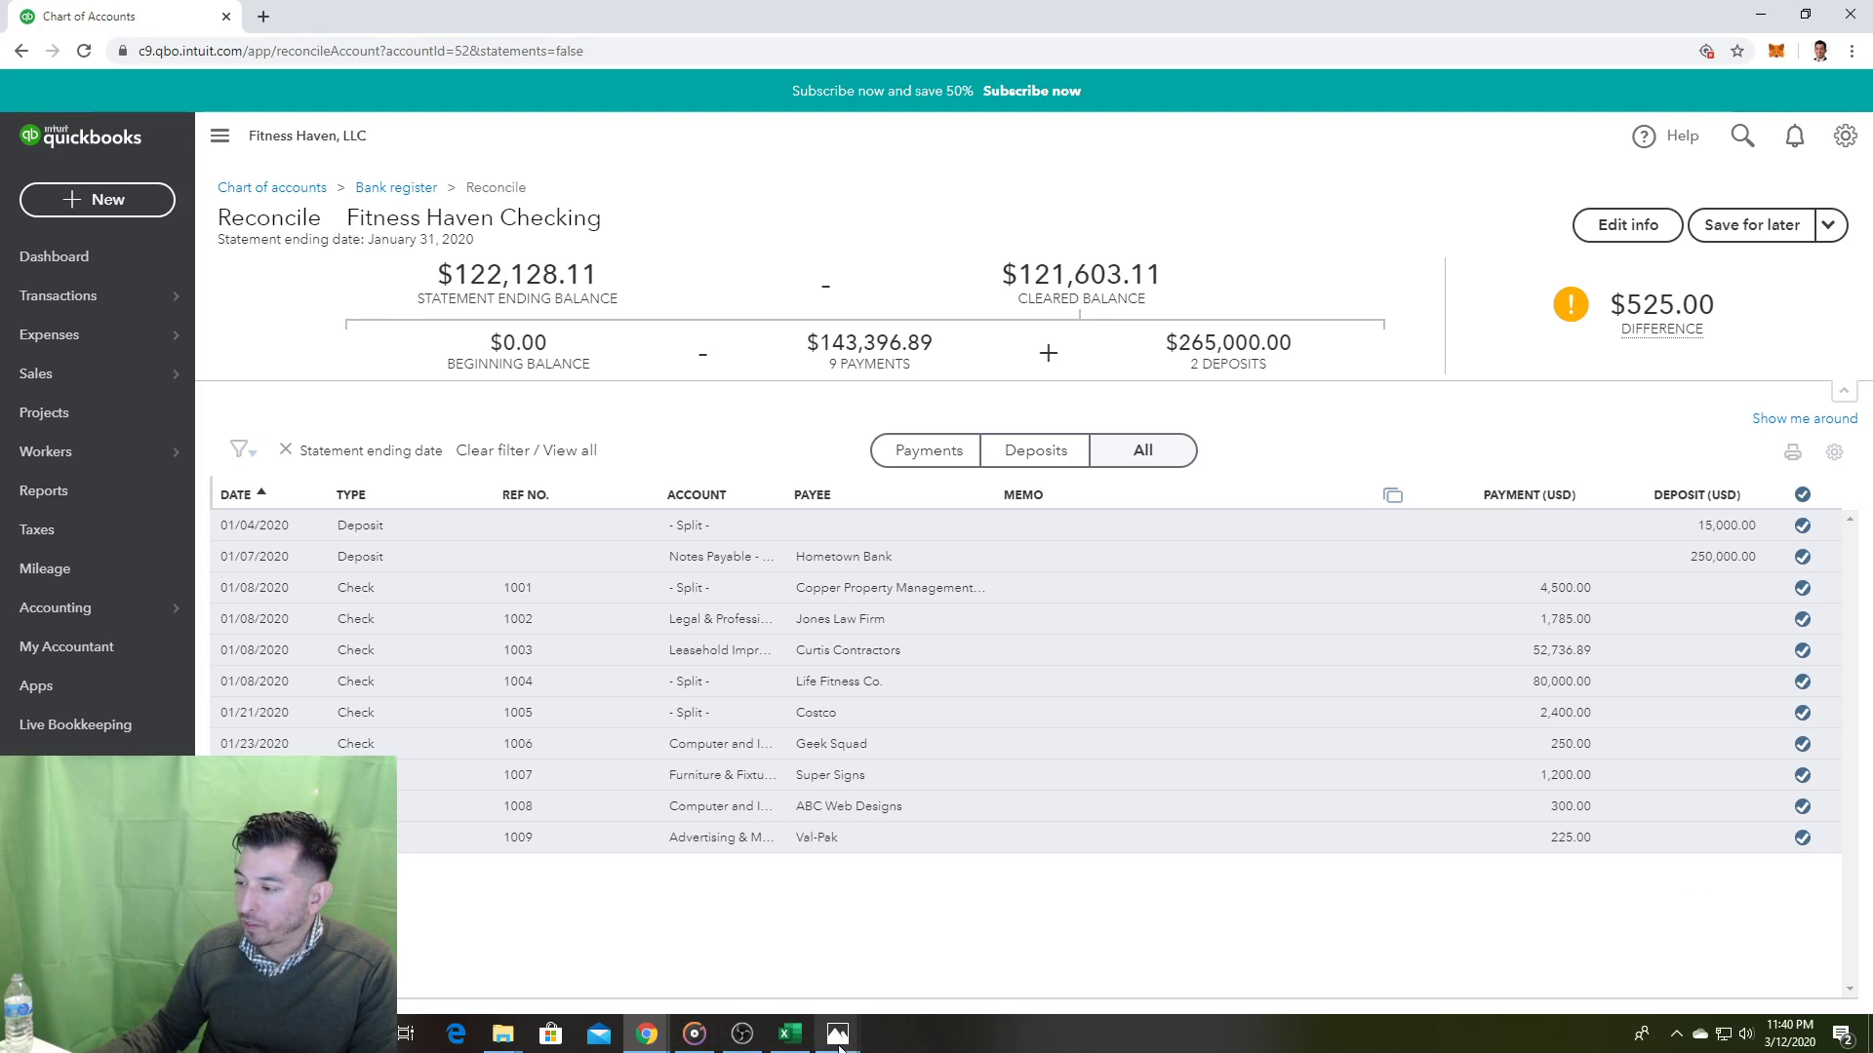
# Step: Consult the outstanding checks in 20.jpg and unmark checks 1008 and 1009 in the checking reconciliation
pyautogui.moveTo(839, 1046)
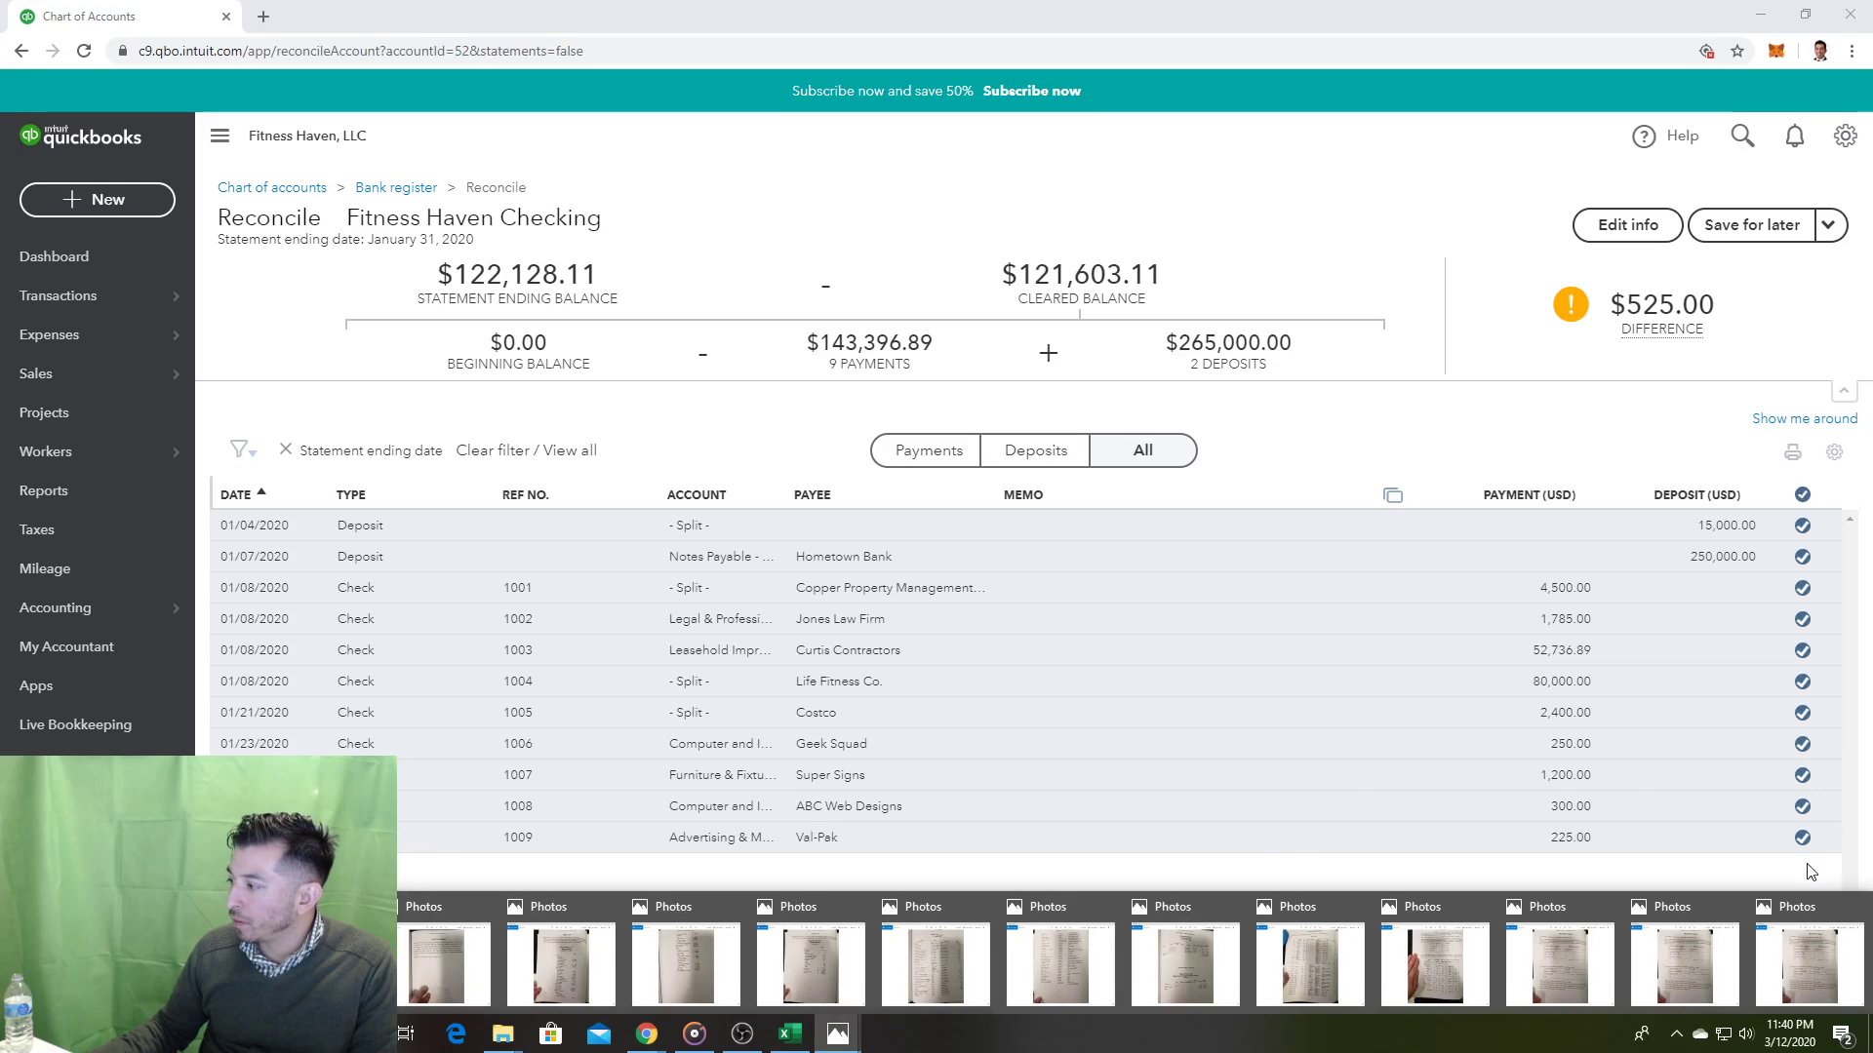
pyautogui.moveTo(694, 946)
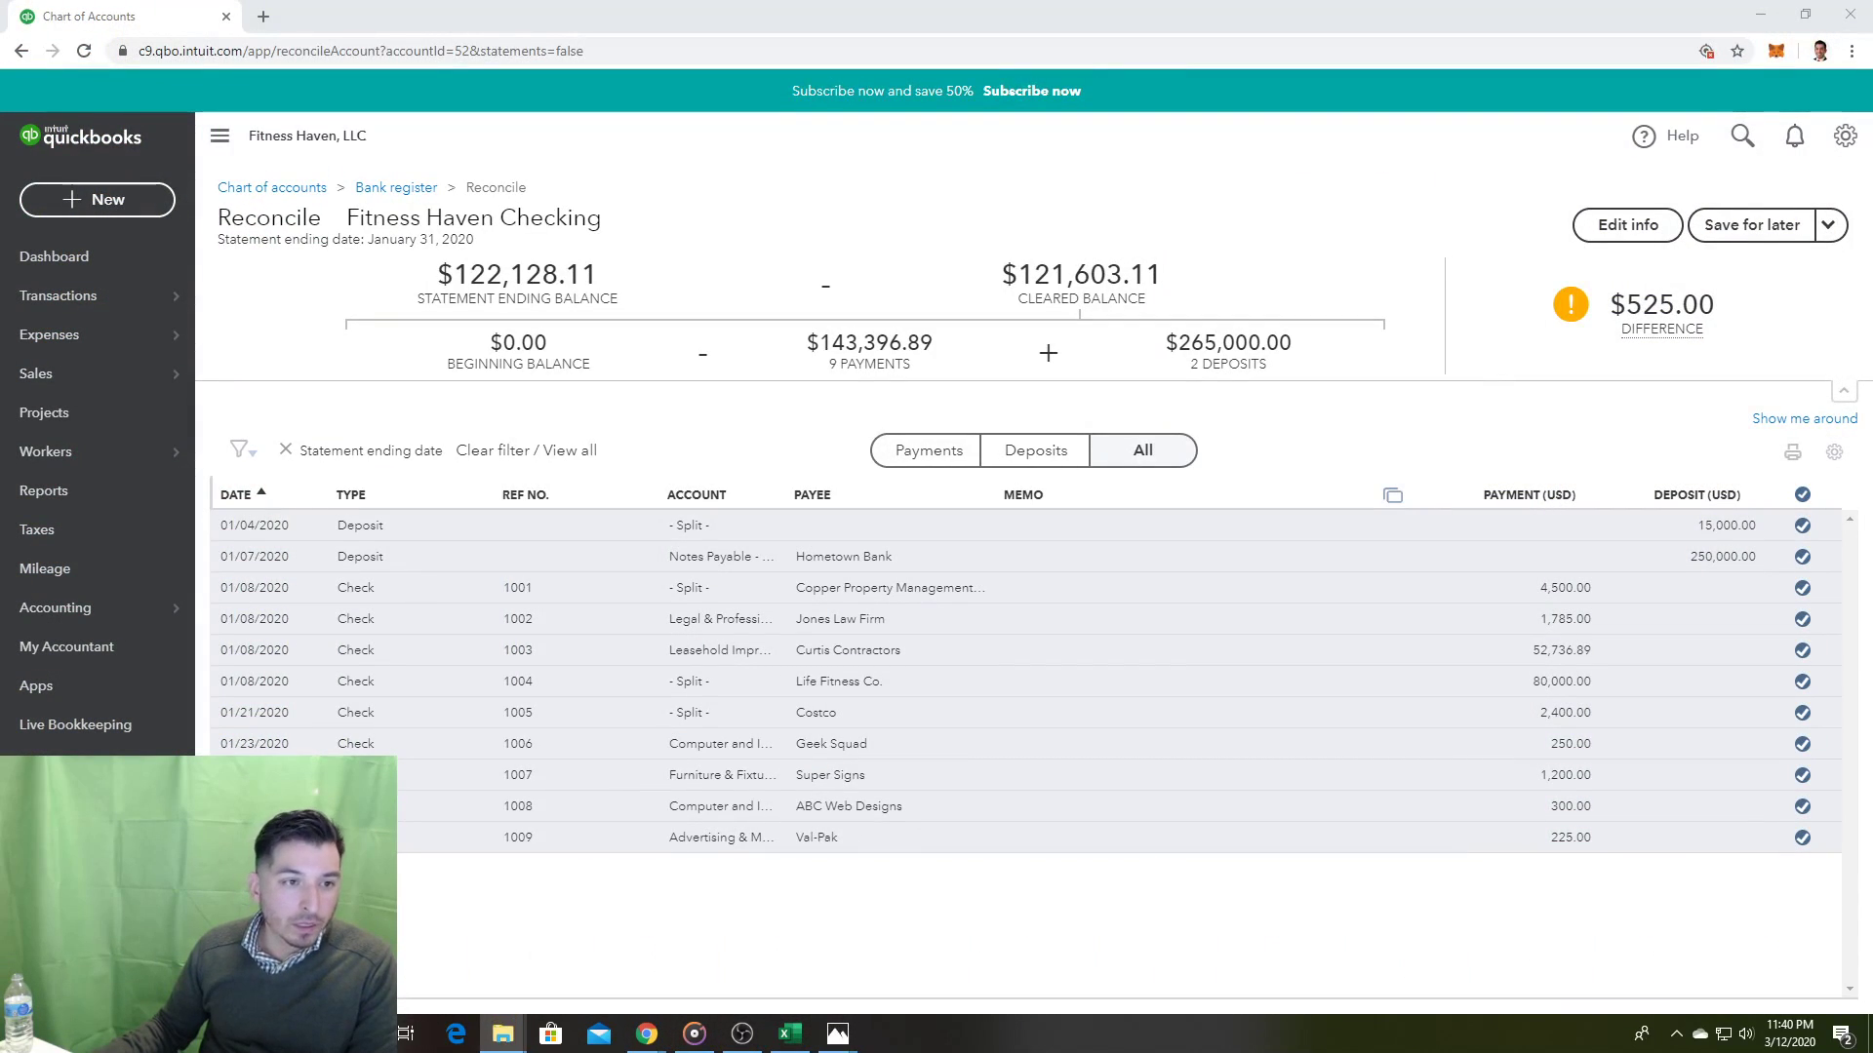
pyautogui.moveTo(0, 129); pyautogui.dragTo(866, 183)
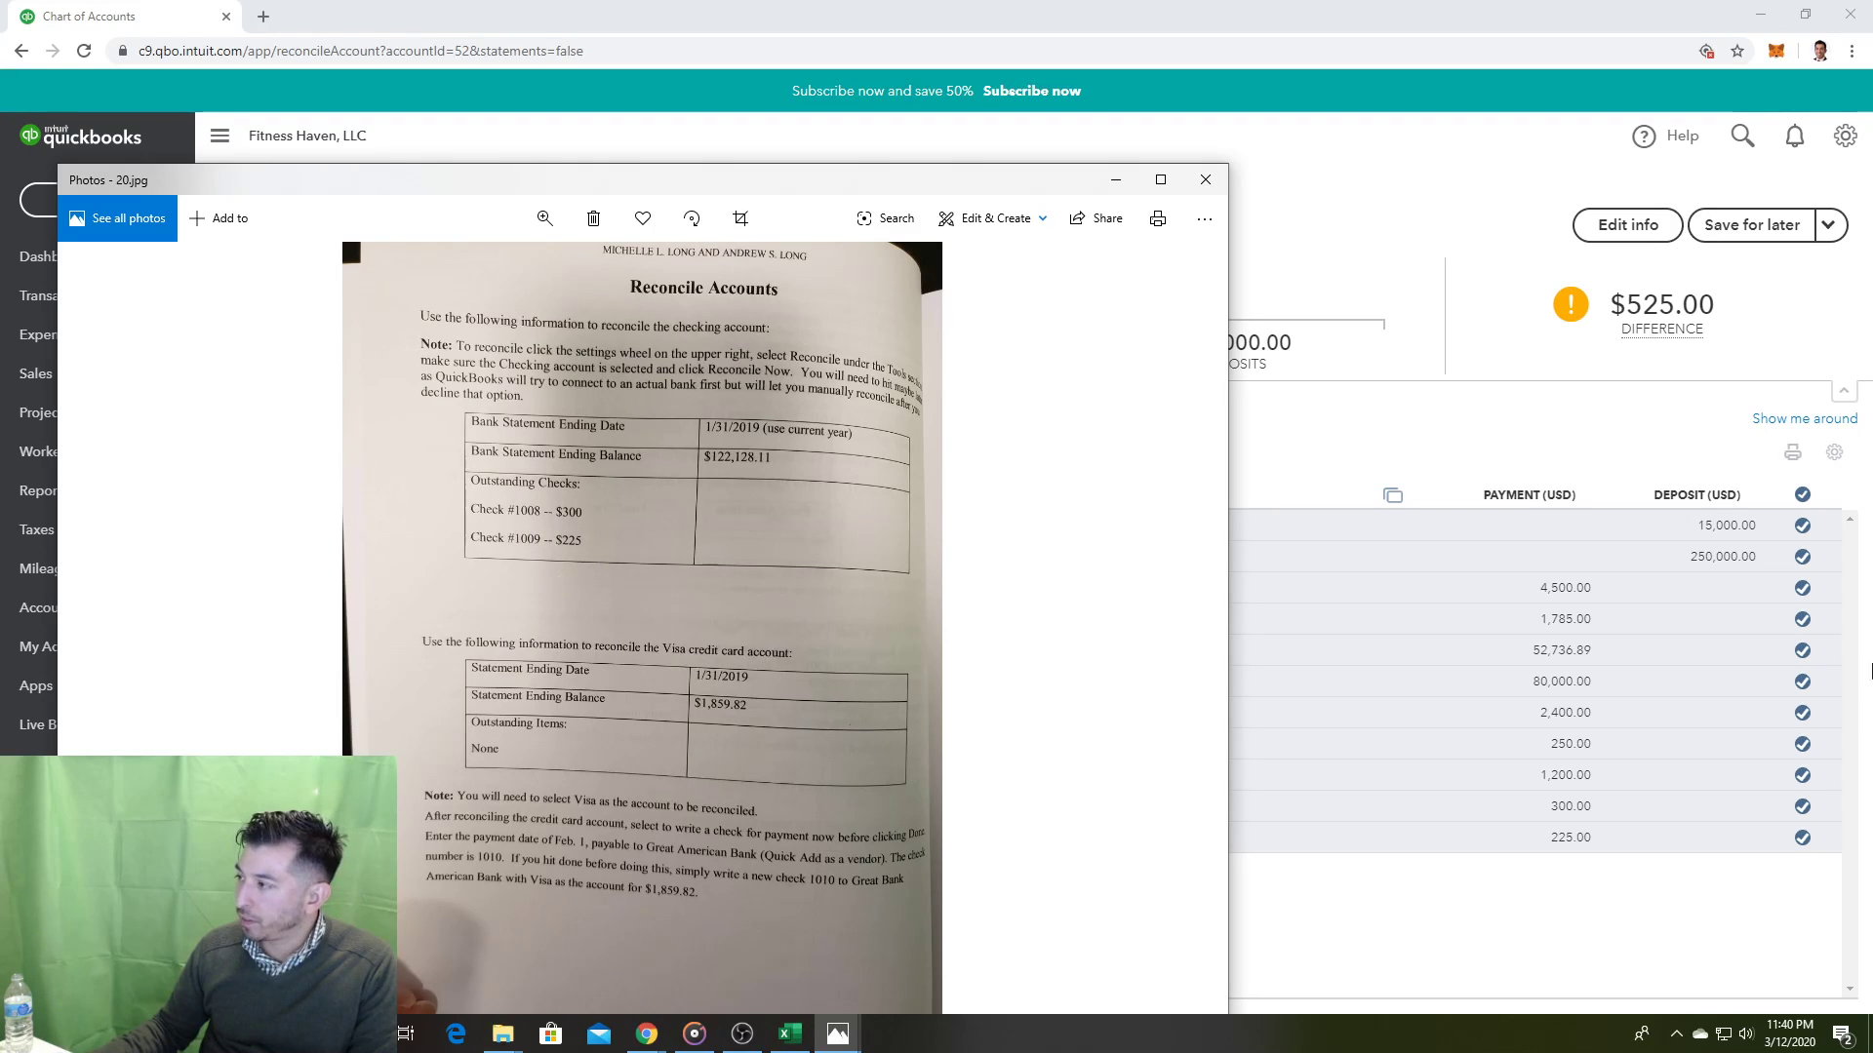
pyautogui.click(1410, 156)
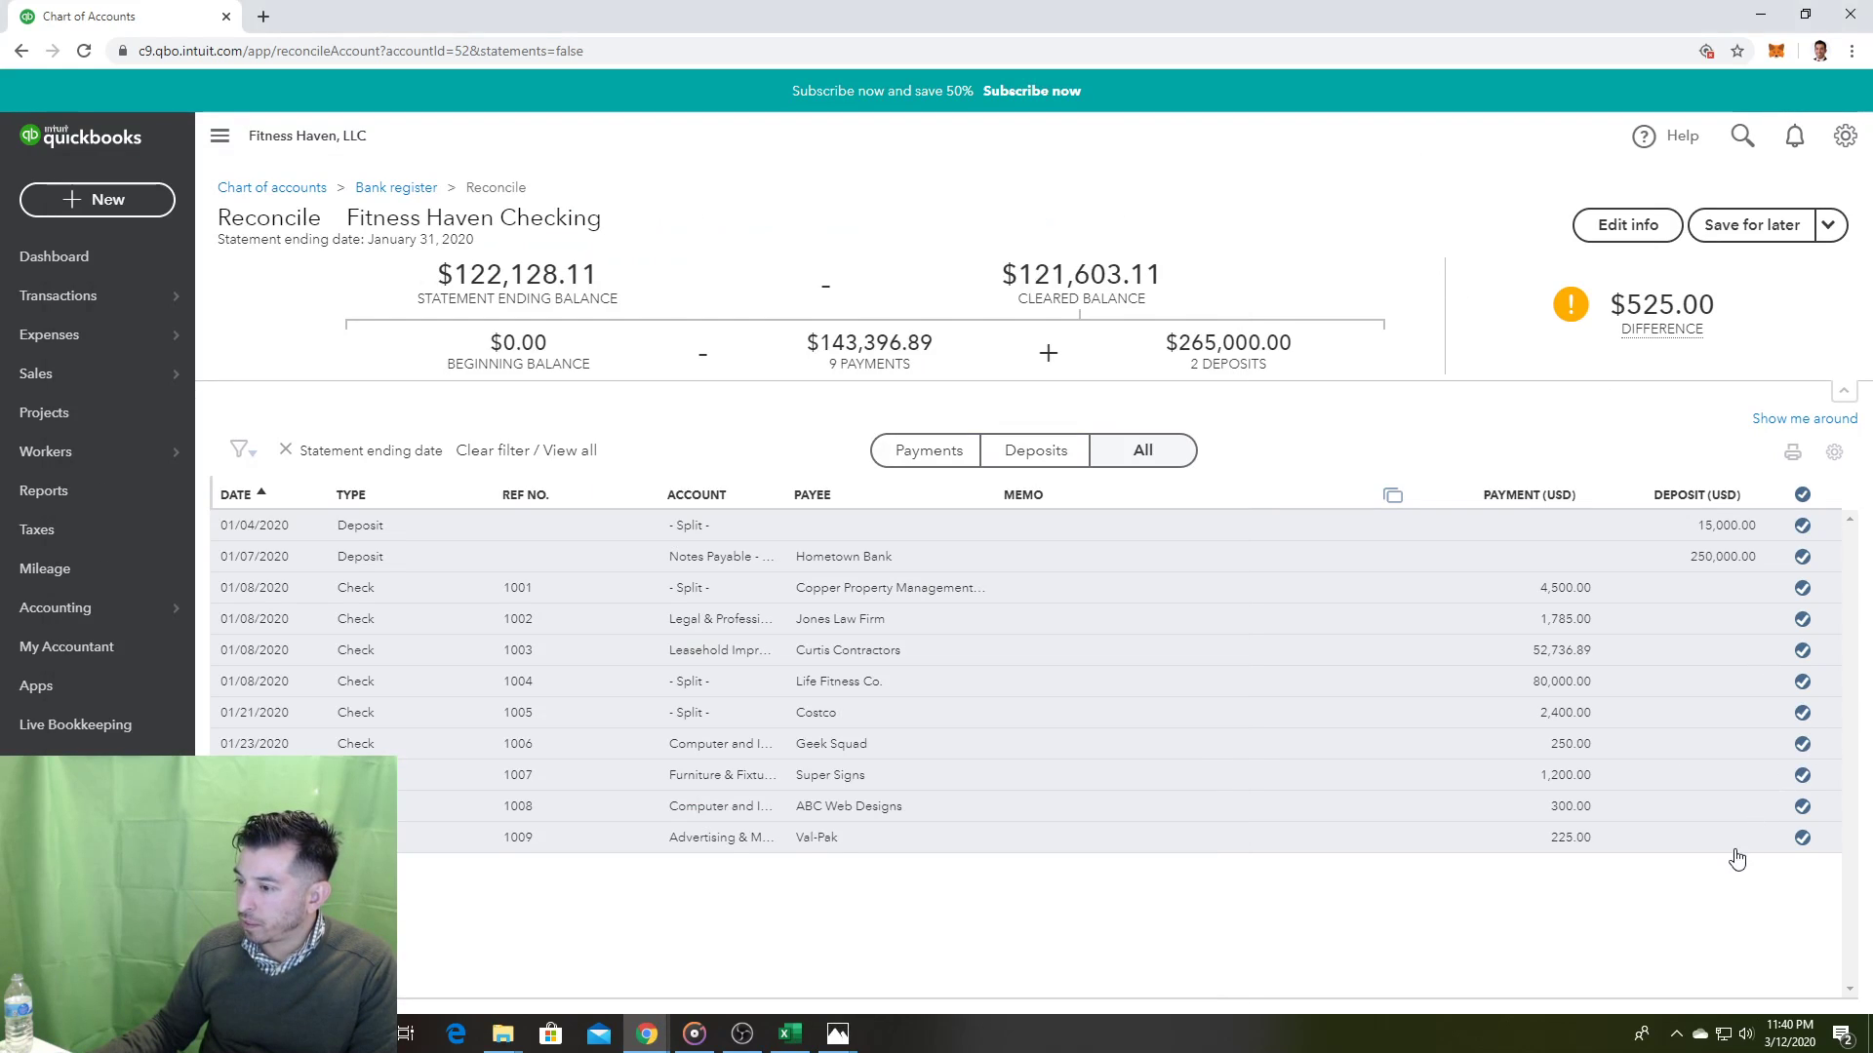
pyautogui.click(1805, 840)
pyautogui.click(1805, 807)
pyautogui.click(1804, 807)
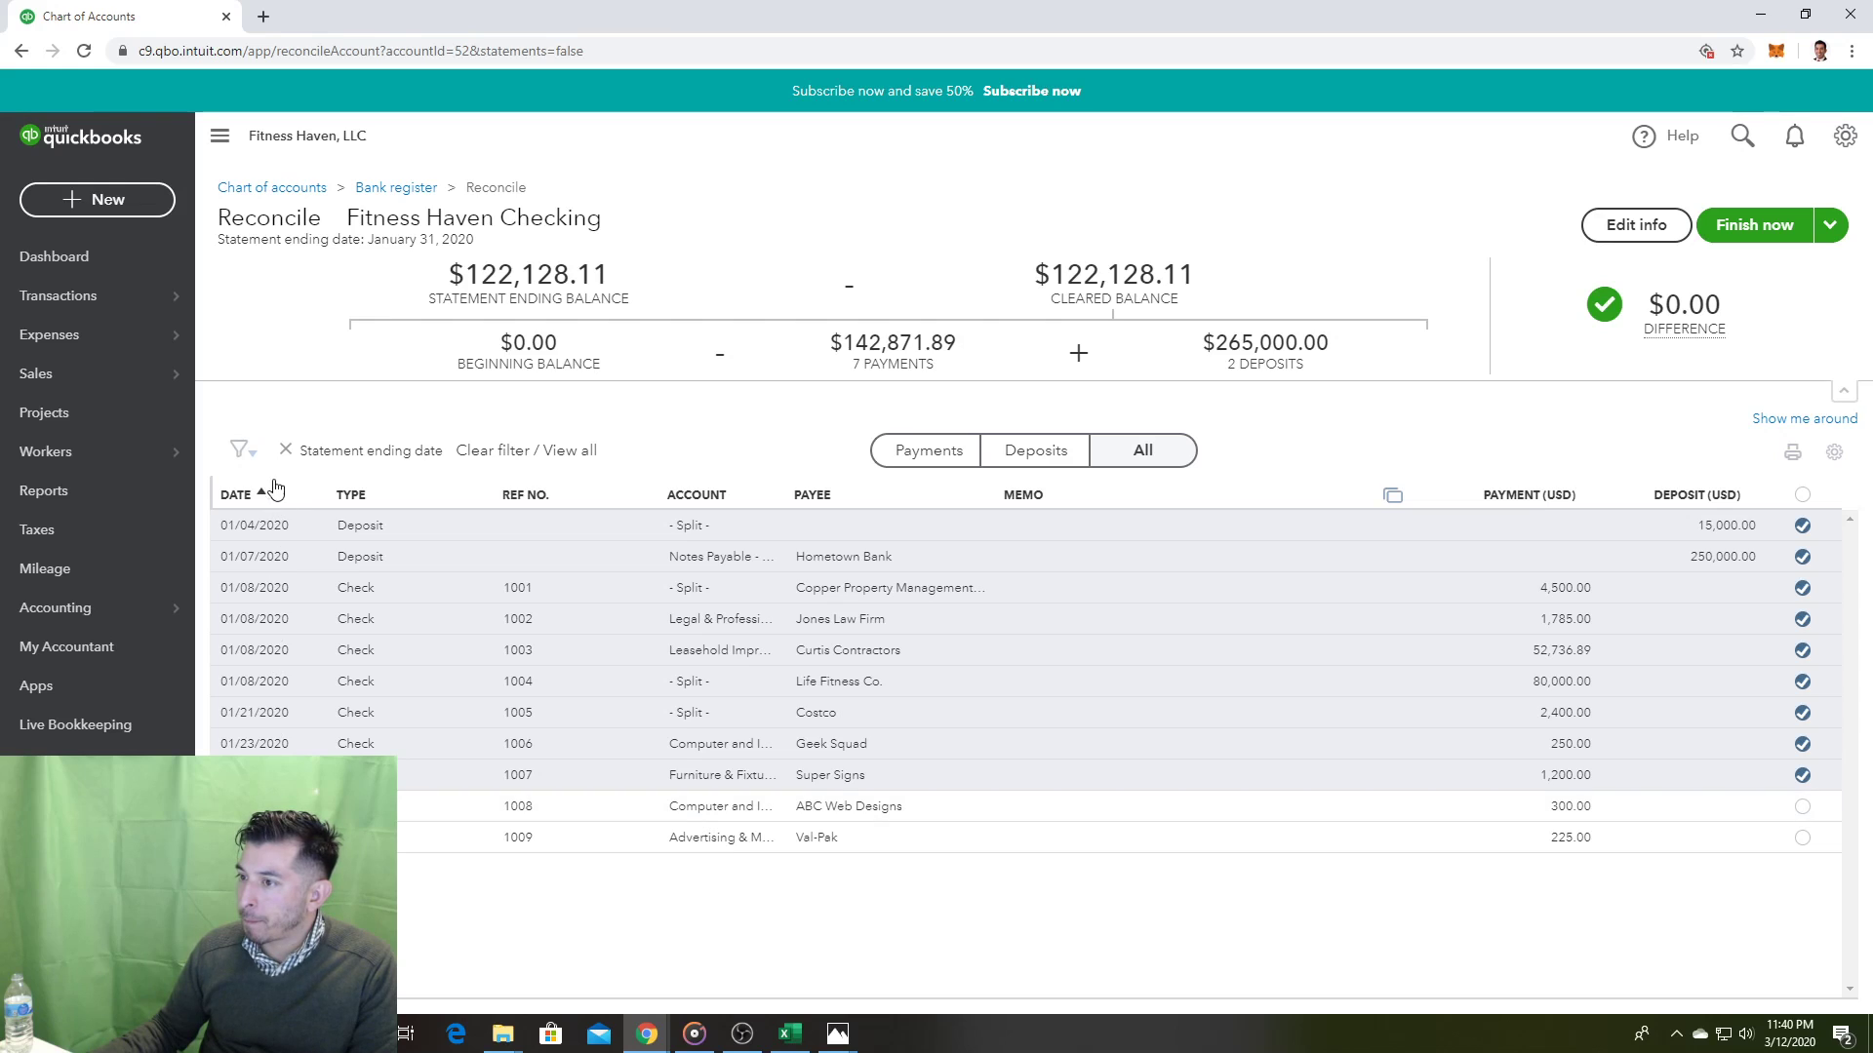
# Step: Glance at the transaction filter options without changing them, and finish the Fitness Haven Checking reconciliation
pyautogui.click(244, 451)
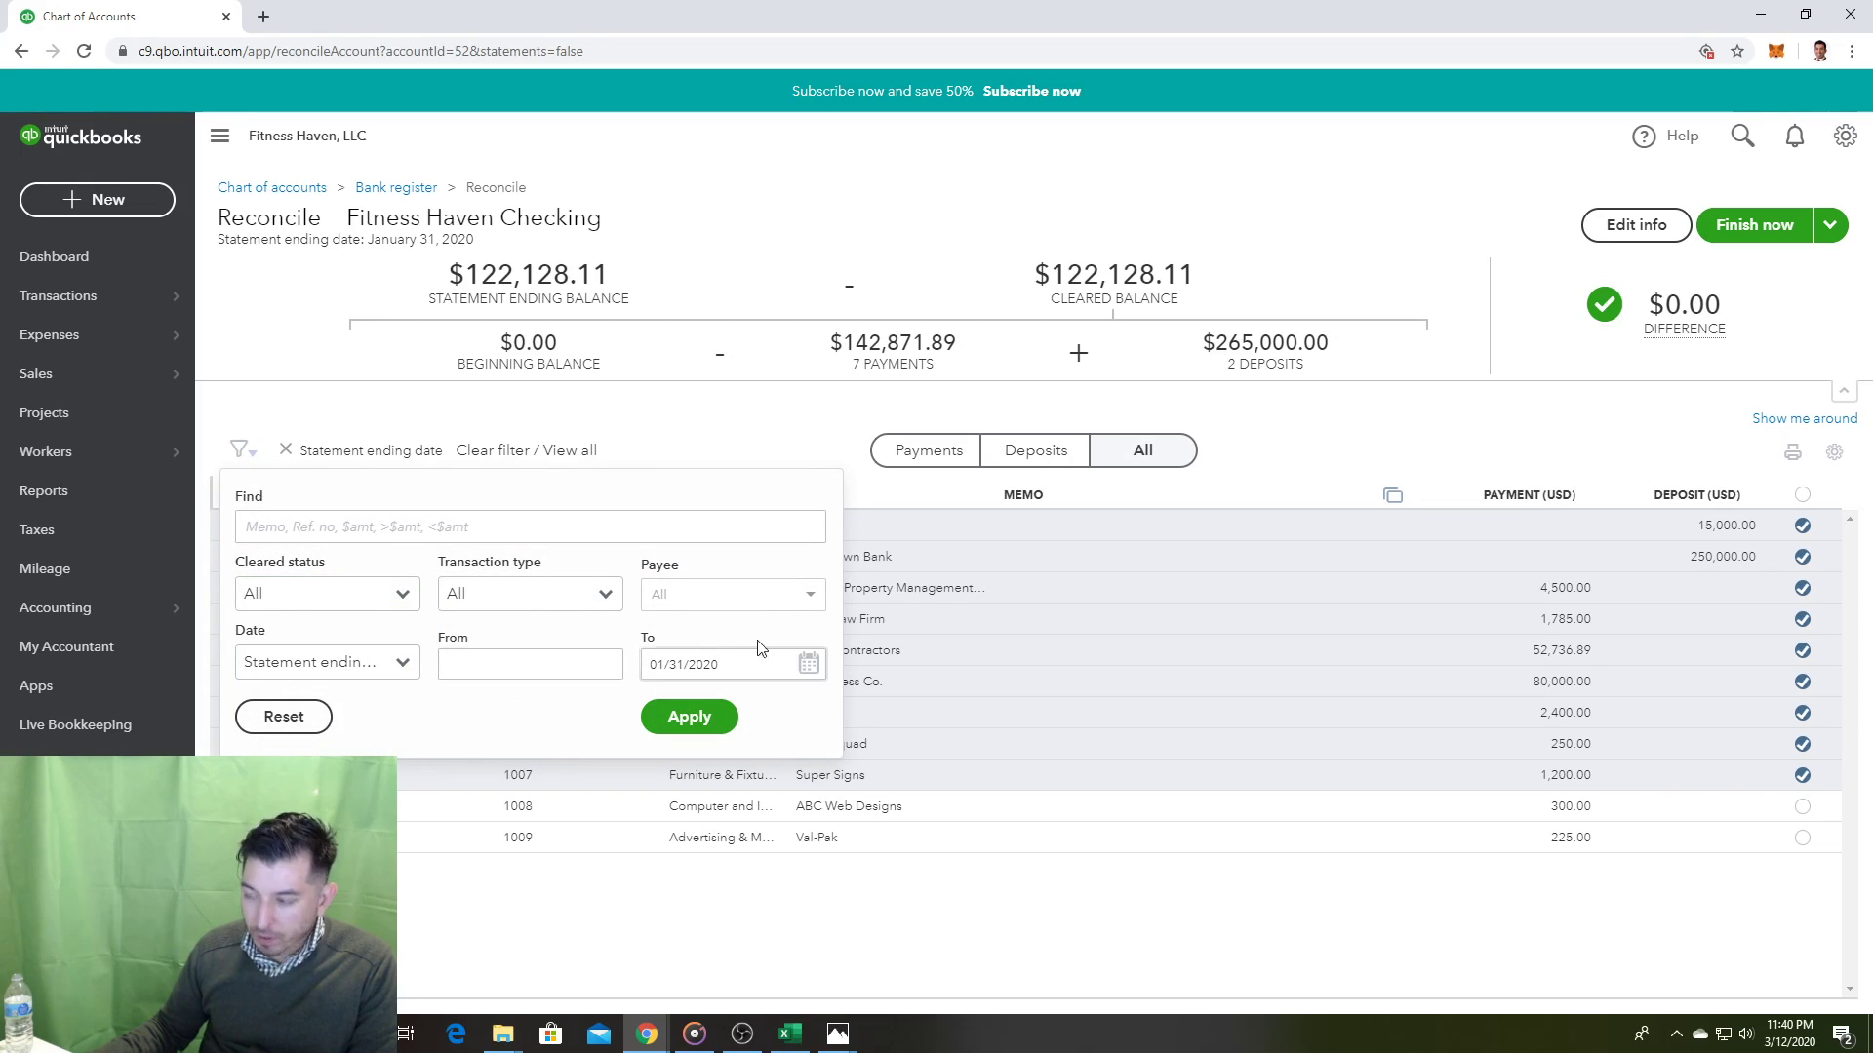
pyautogui.click(715, 264)
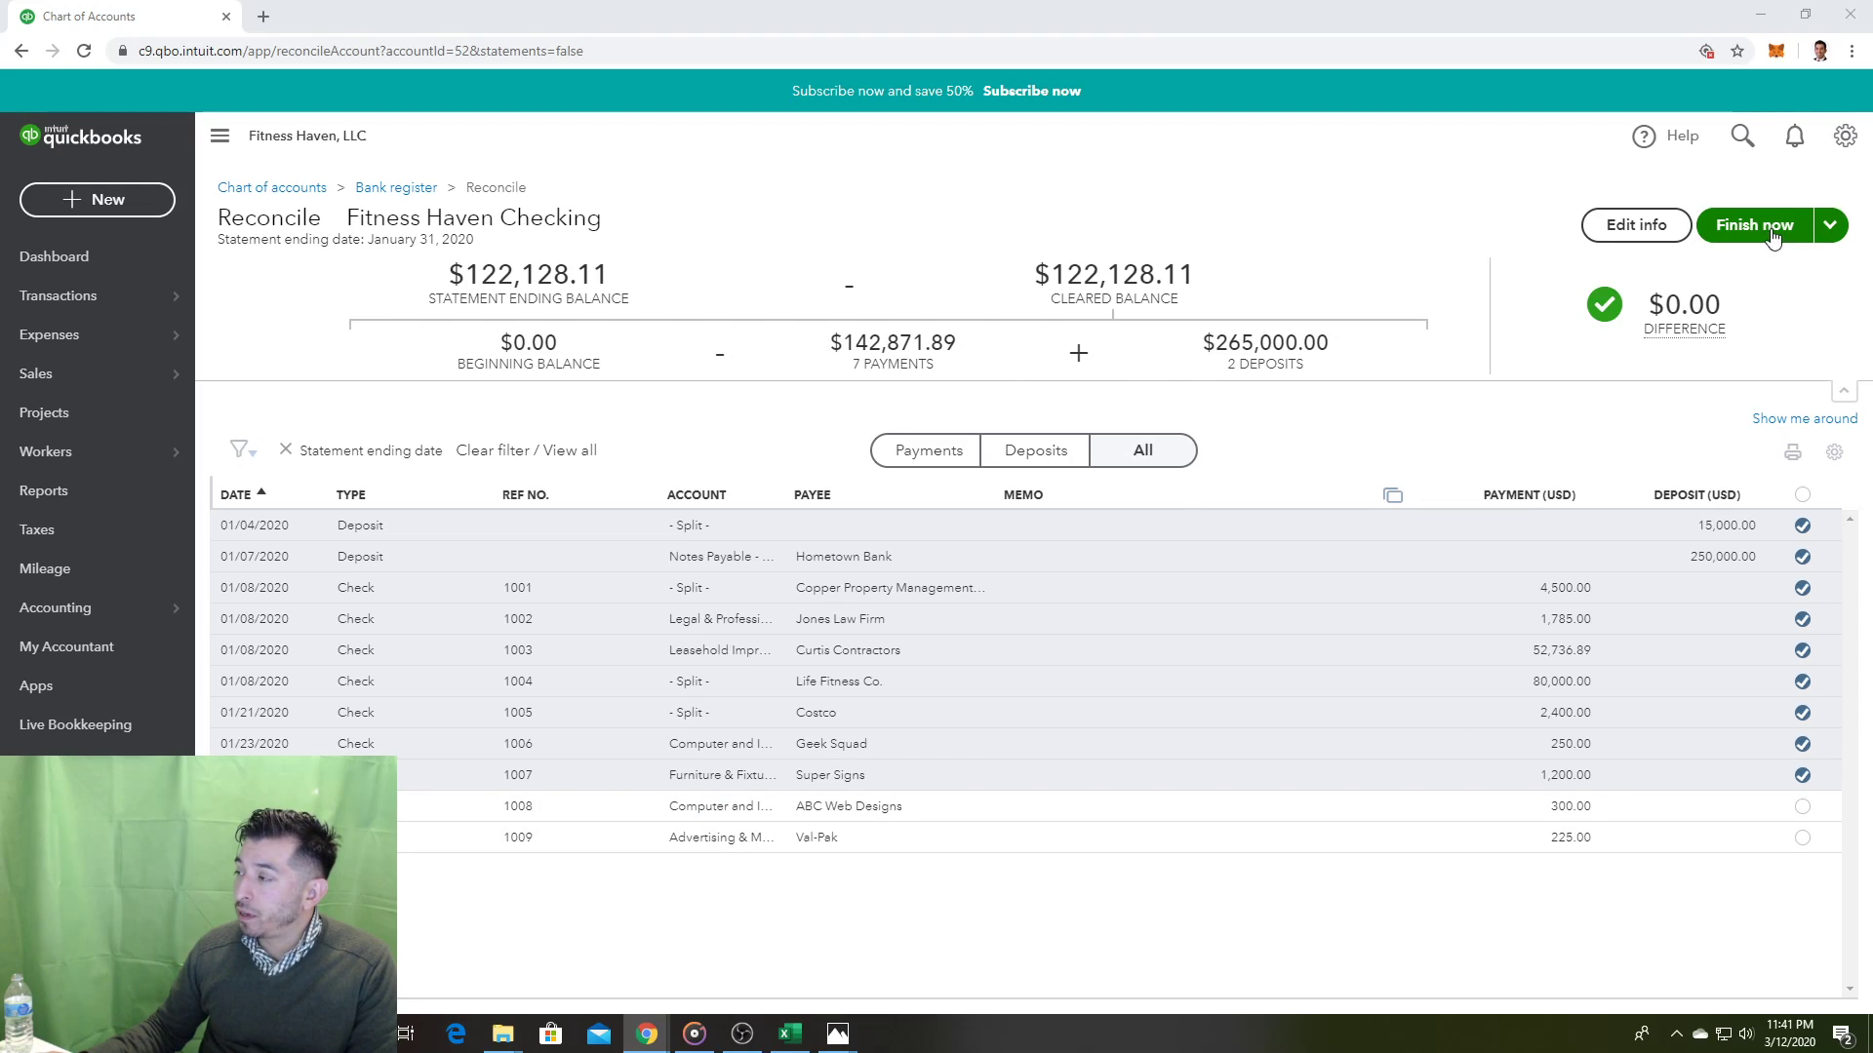
pyautogui.click(1829, 227)
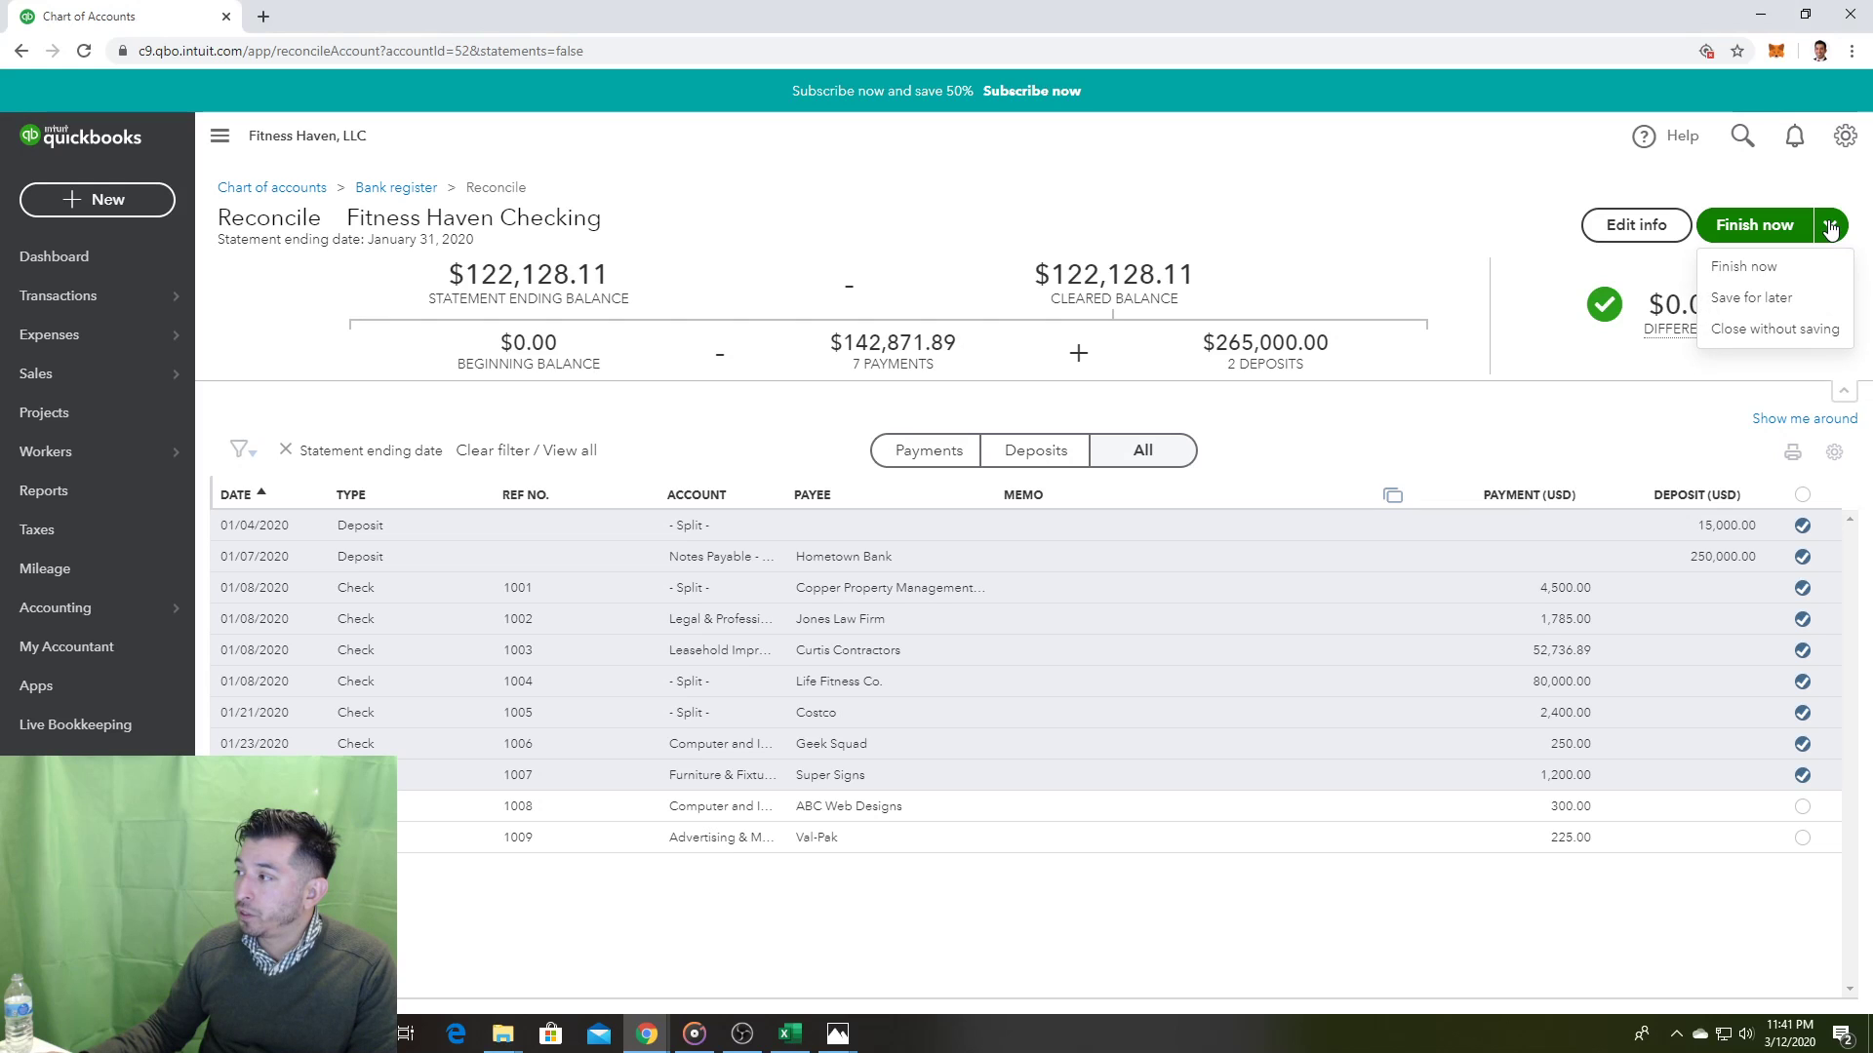
pyautogui.click(1761, 268)
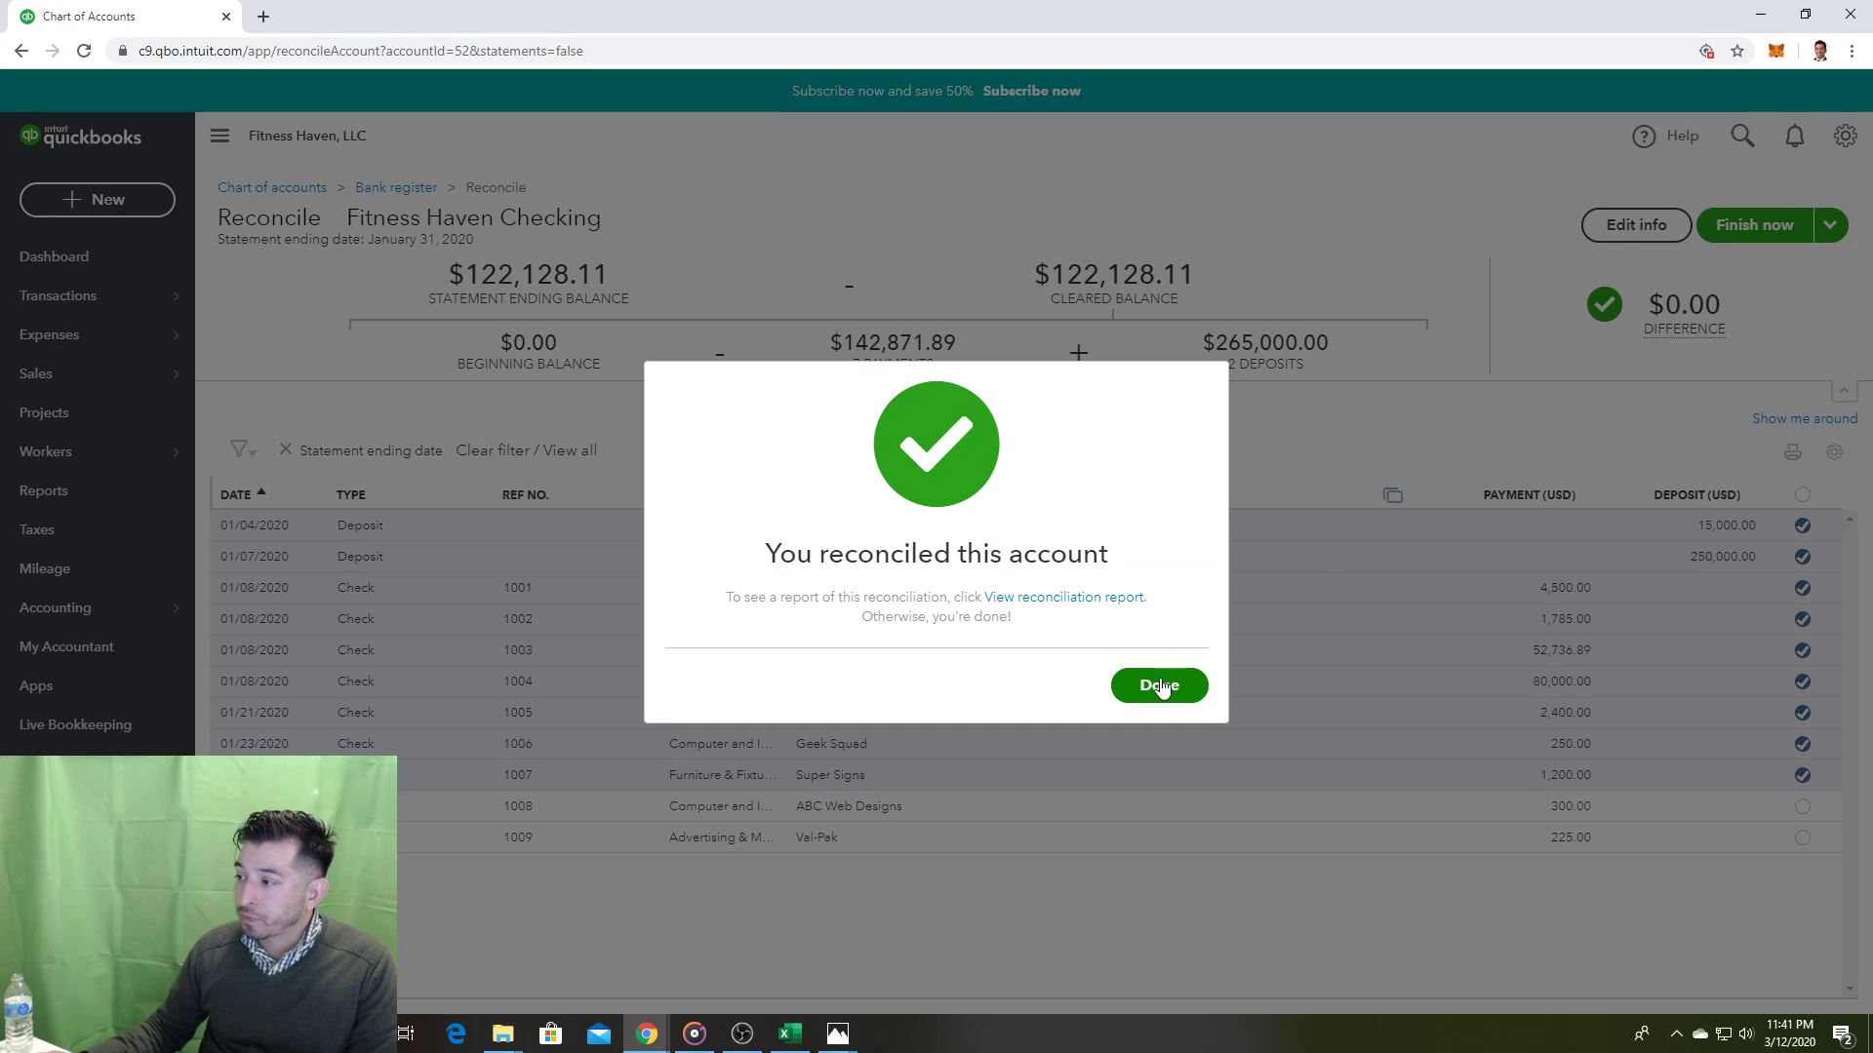
pyautogui.click(1160, 686)
# Step: Choose Visa as the account to reconcile
pyautogui.click(1094, 726)
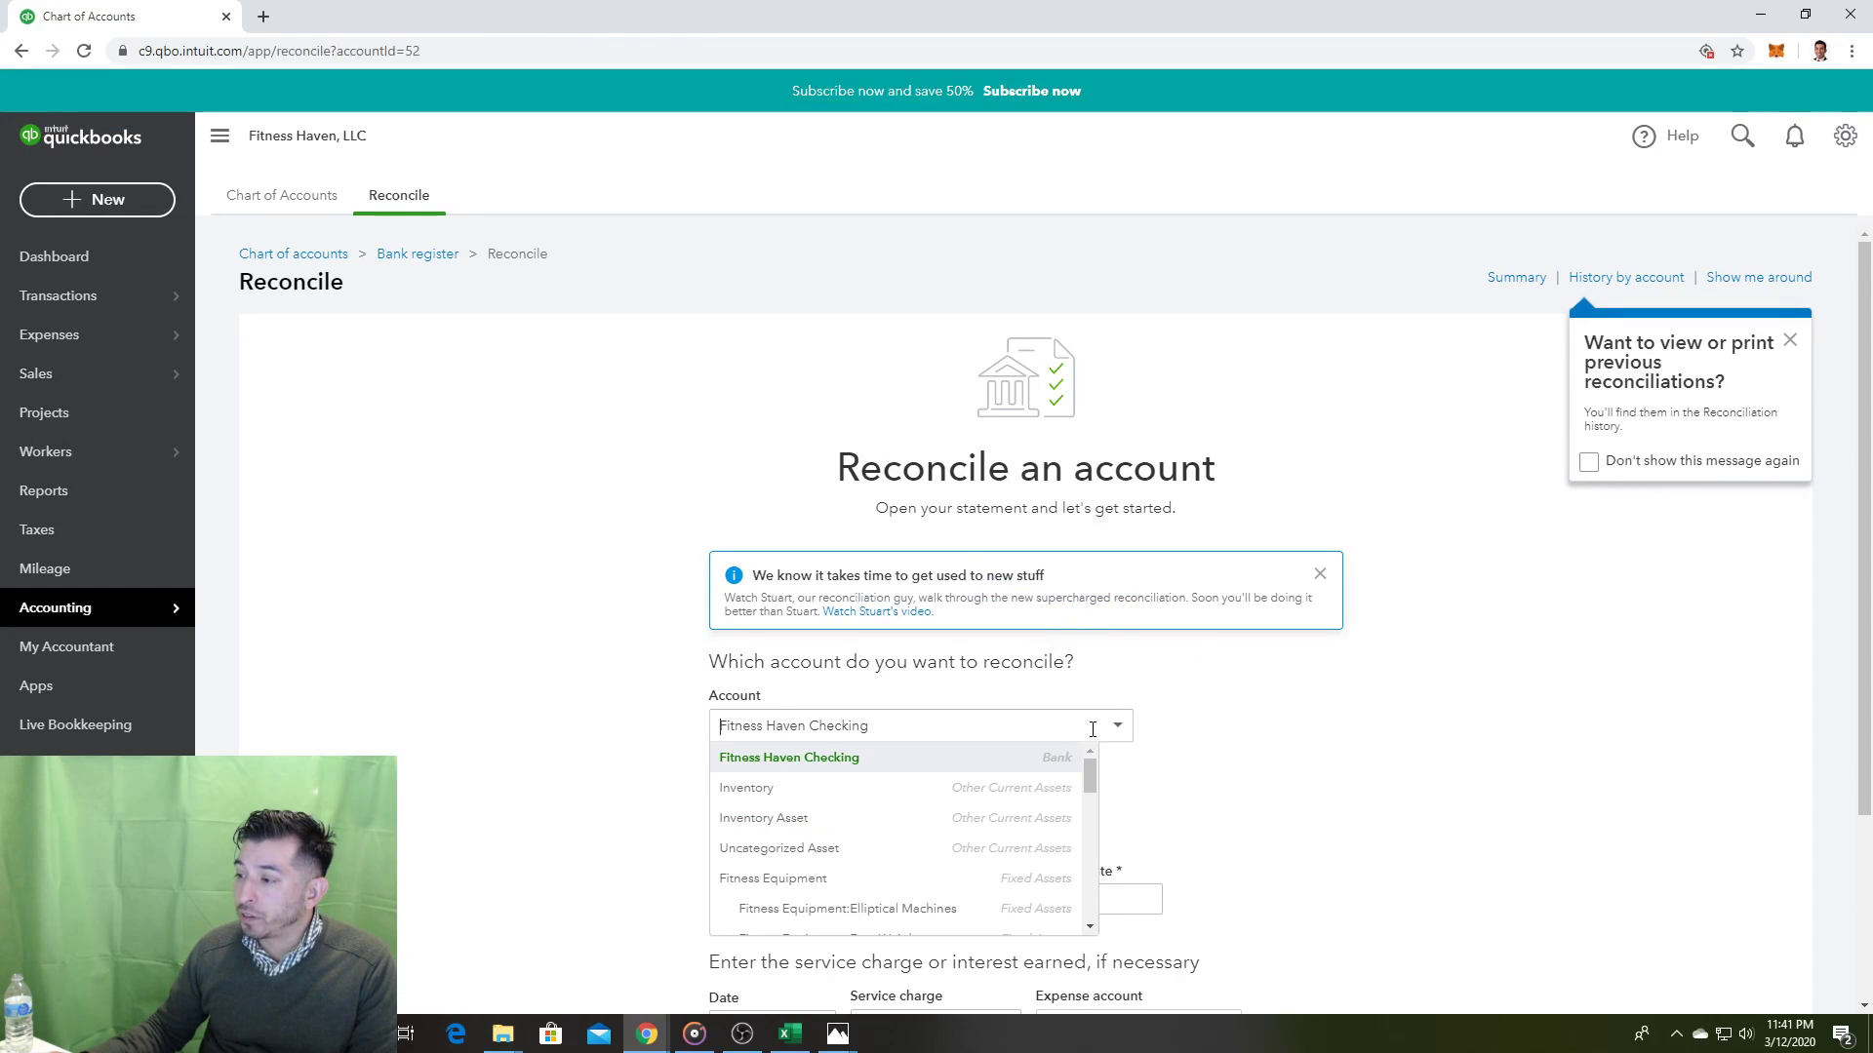
pyautogui.press('Down')
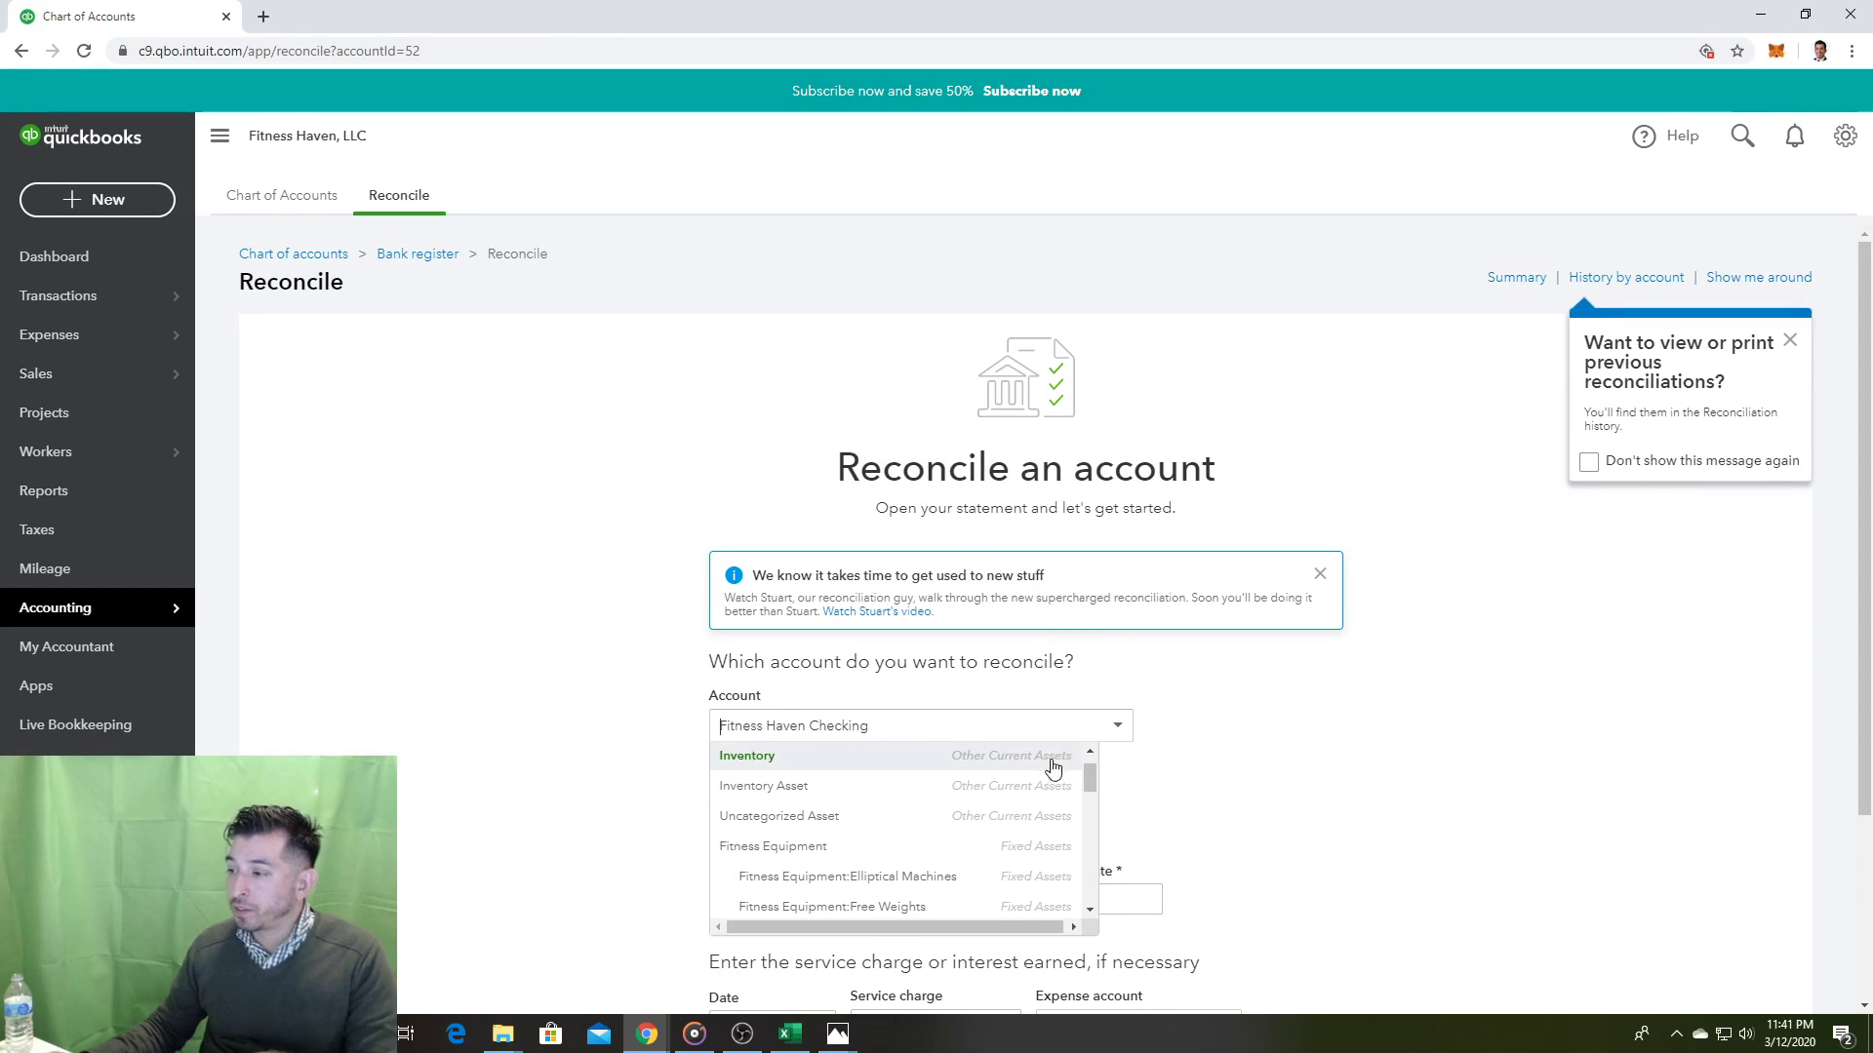
pyautogui.write('cre')
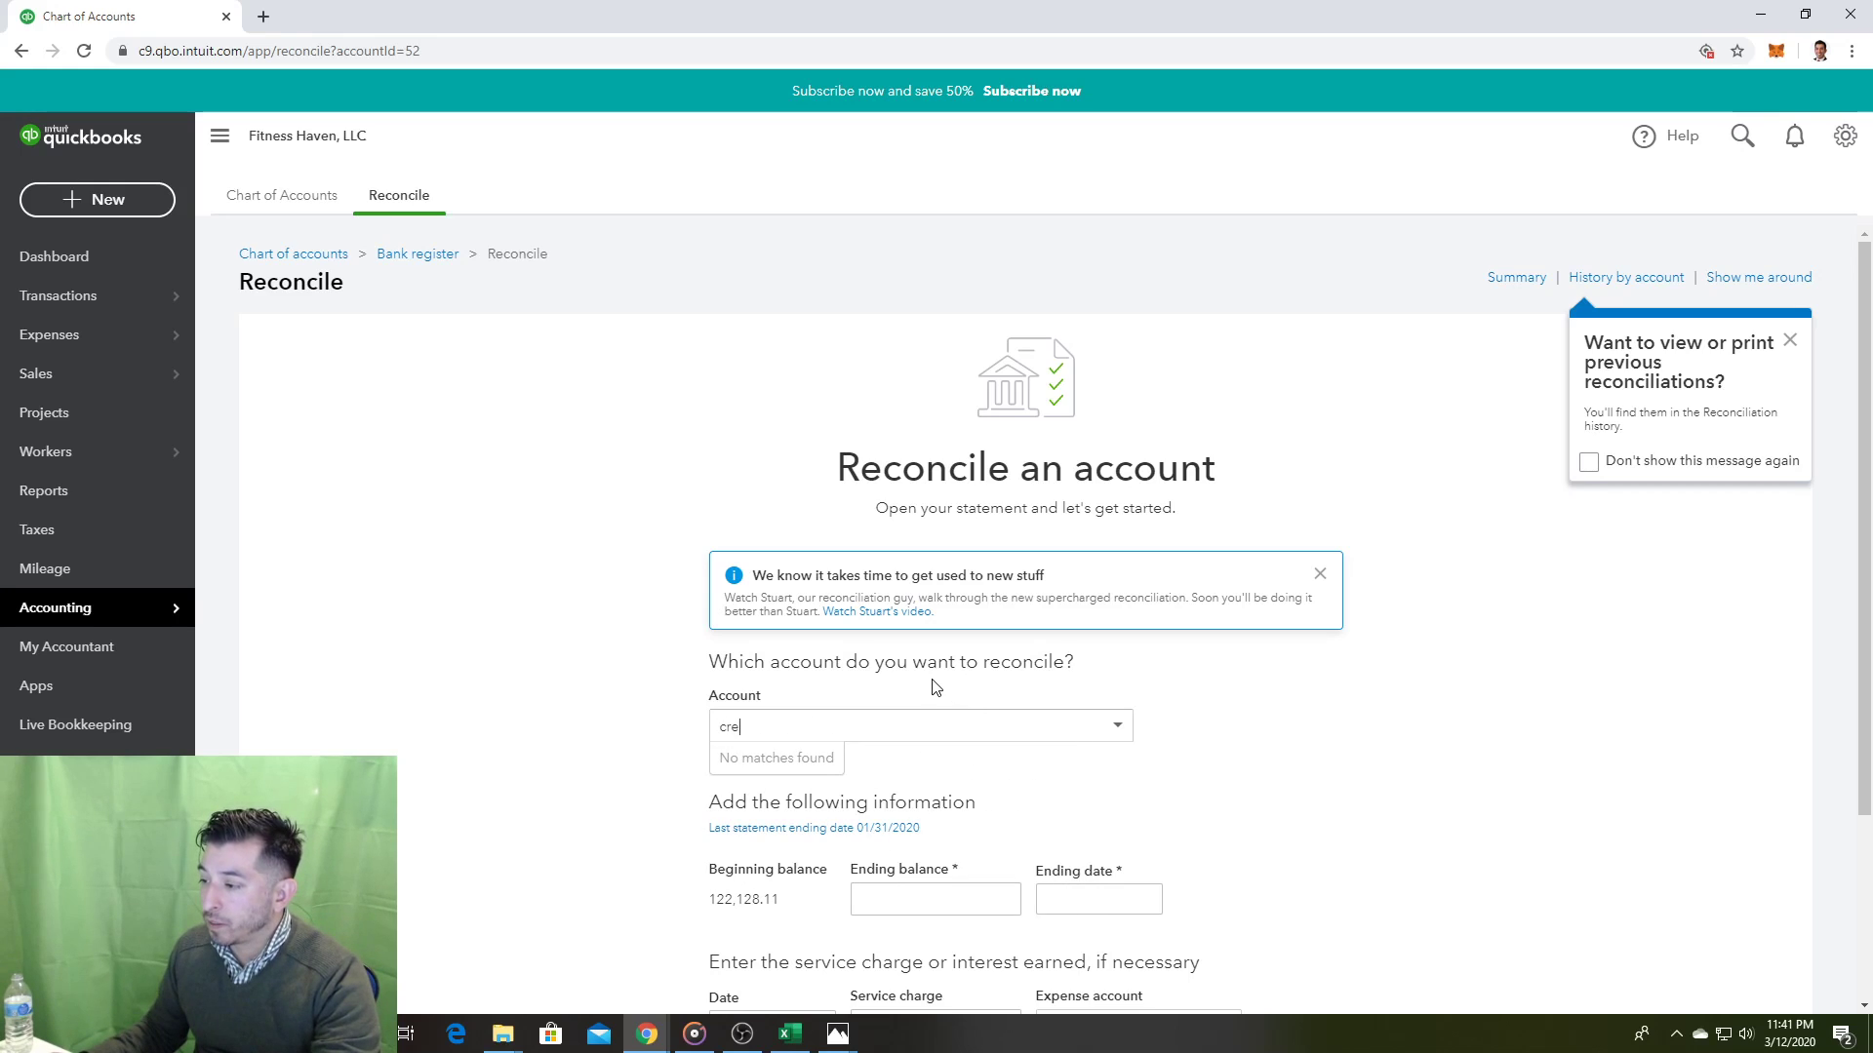
pyautogui.write('dit')
pyautogui.press('Return')
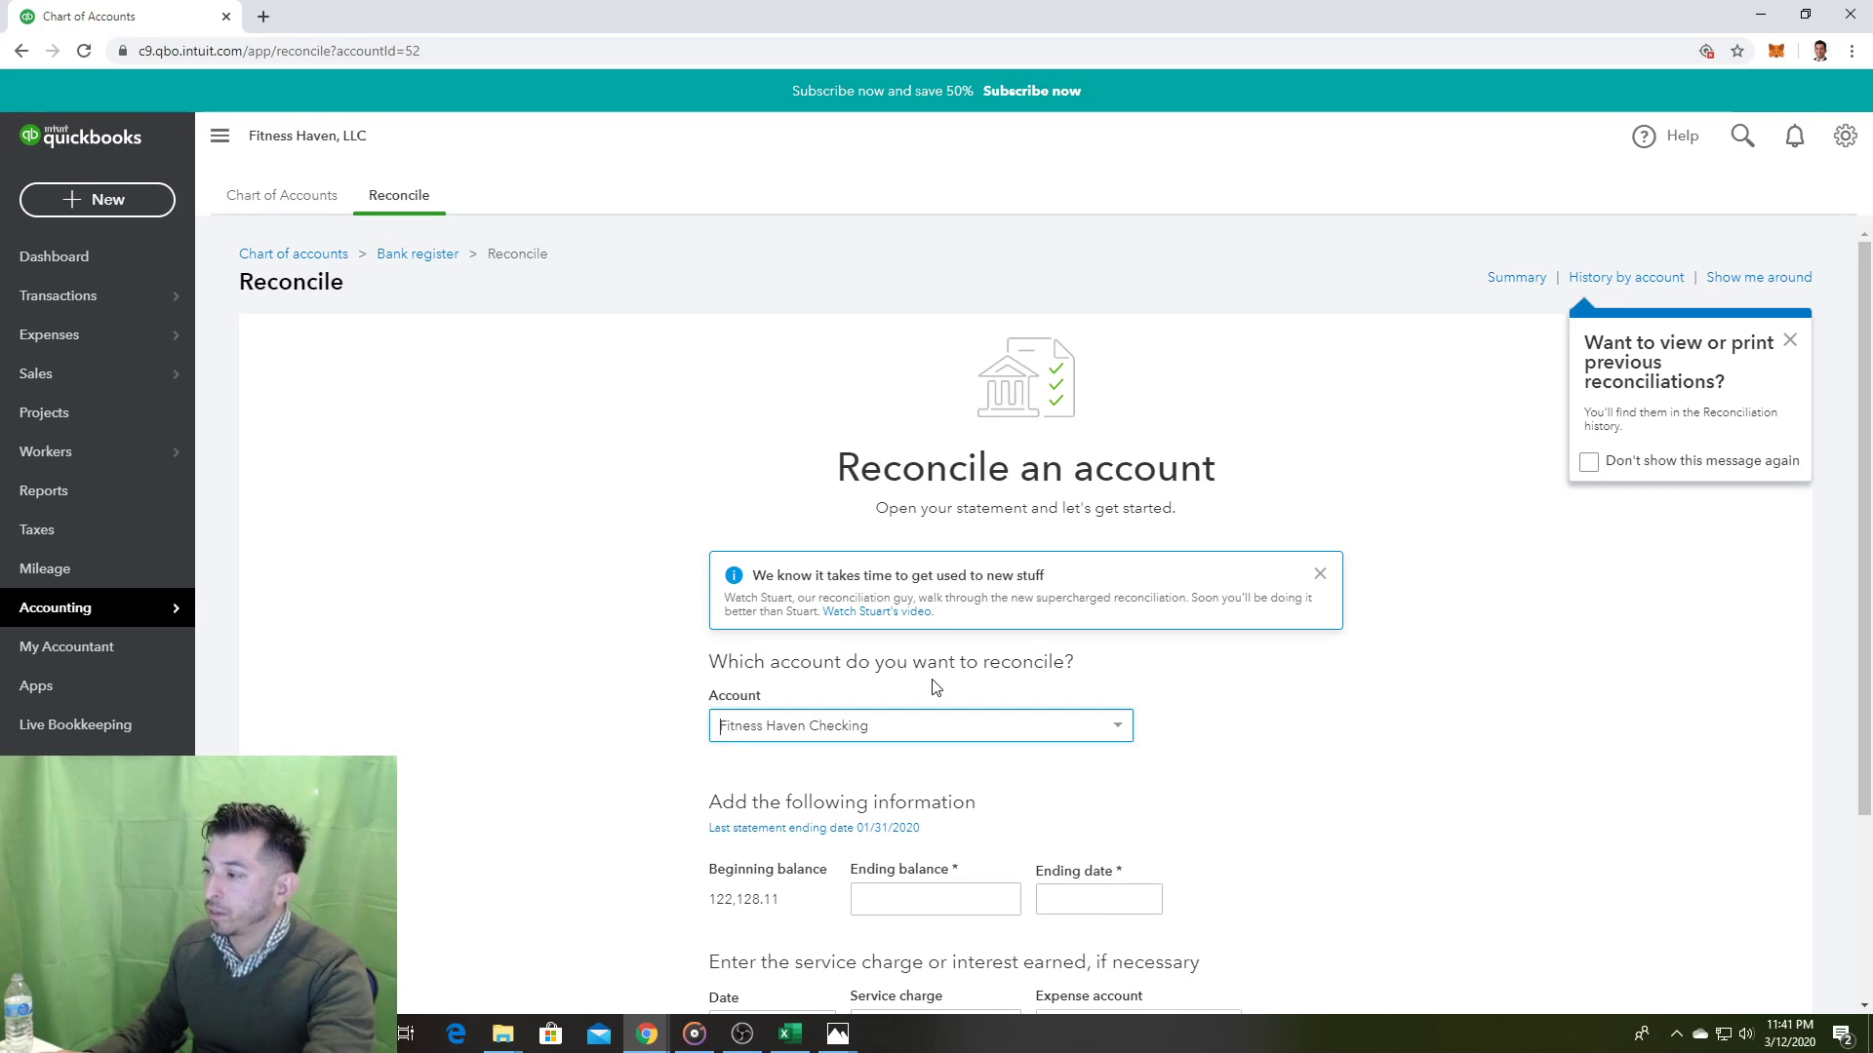
pyautogui.click(878, 719)
pyautogui.write('vis')
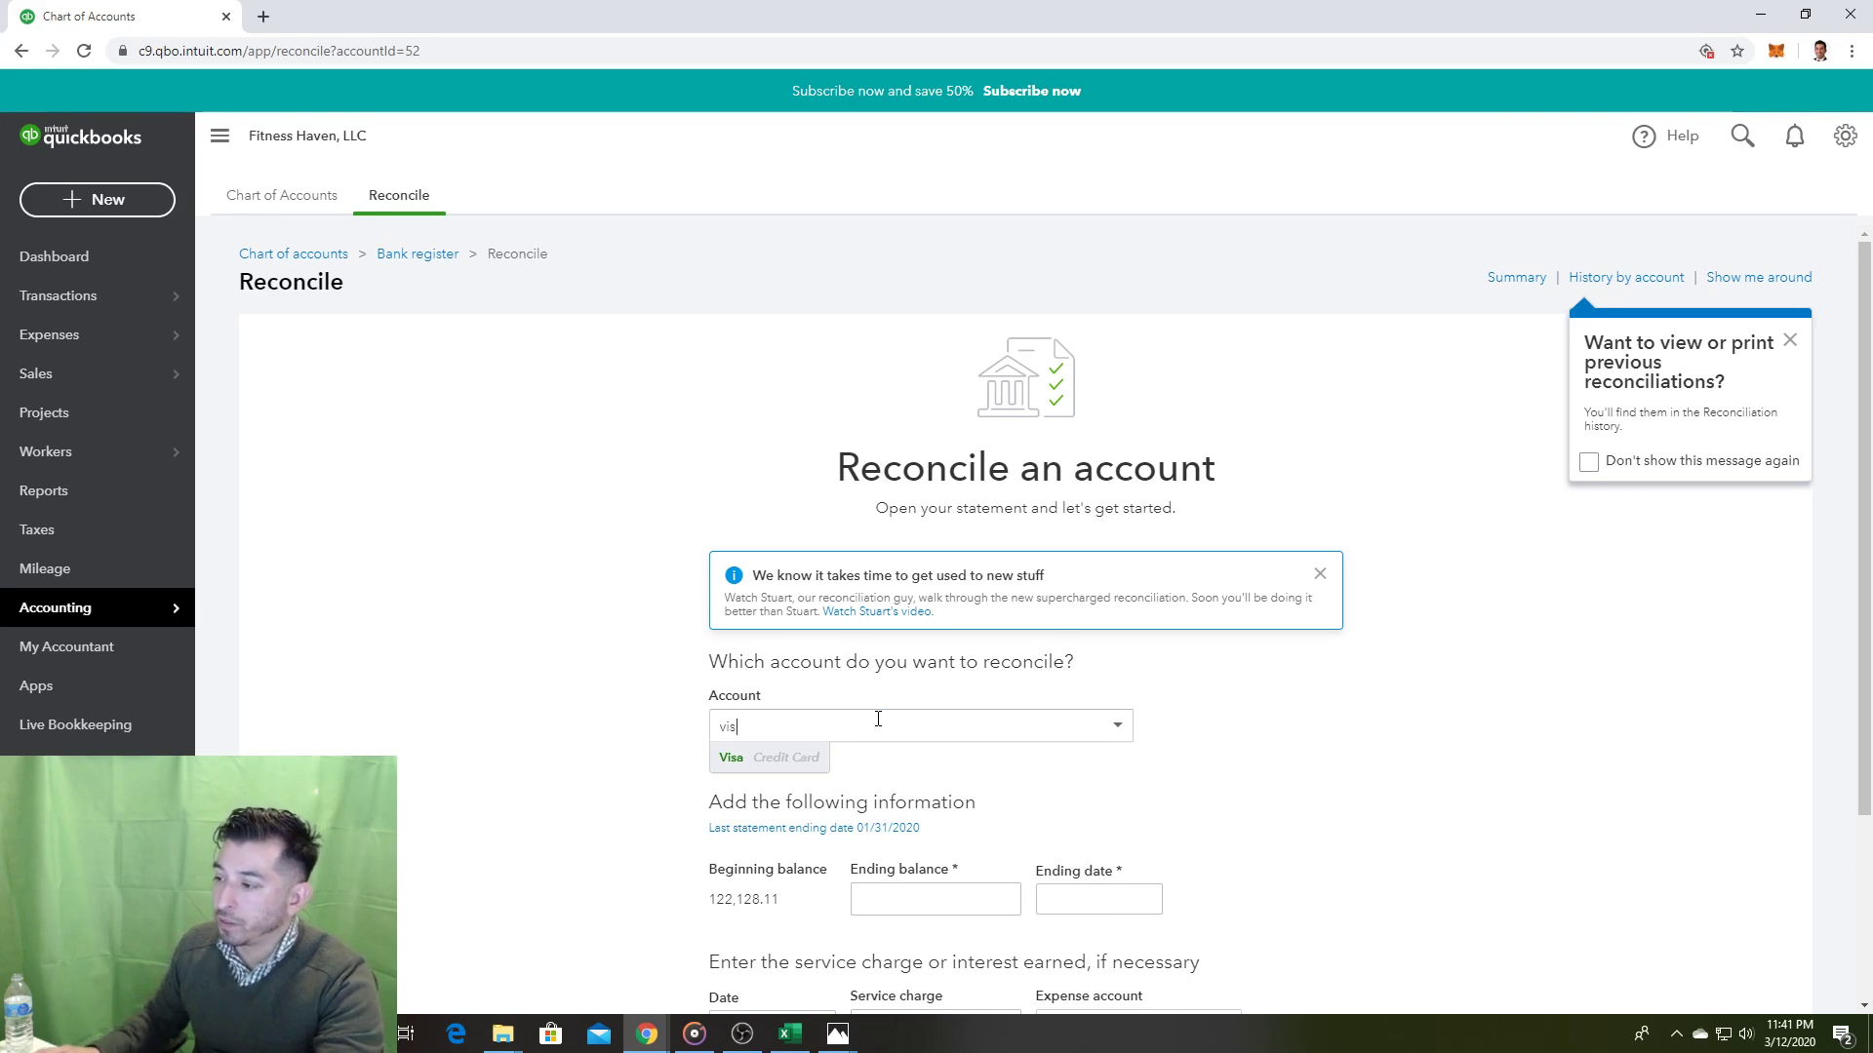
pyautogui.click(734, 758)
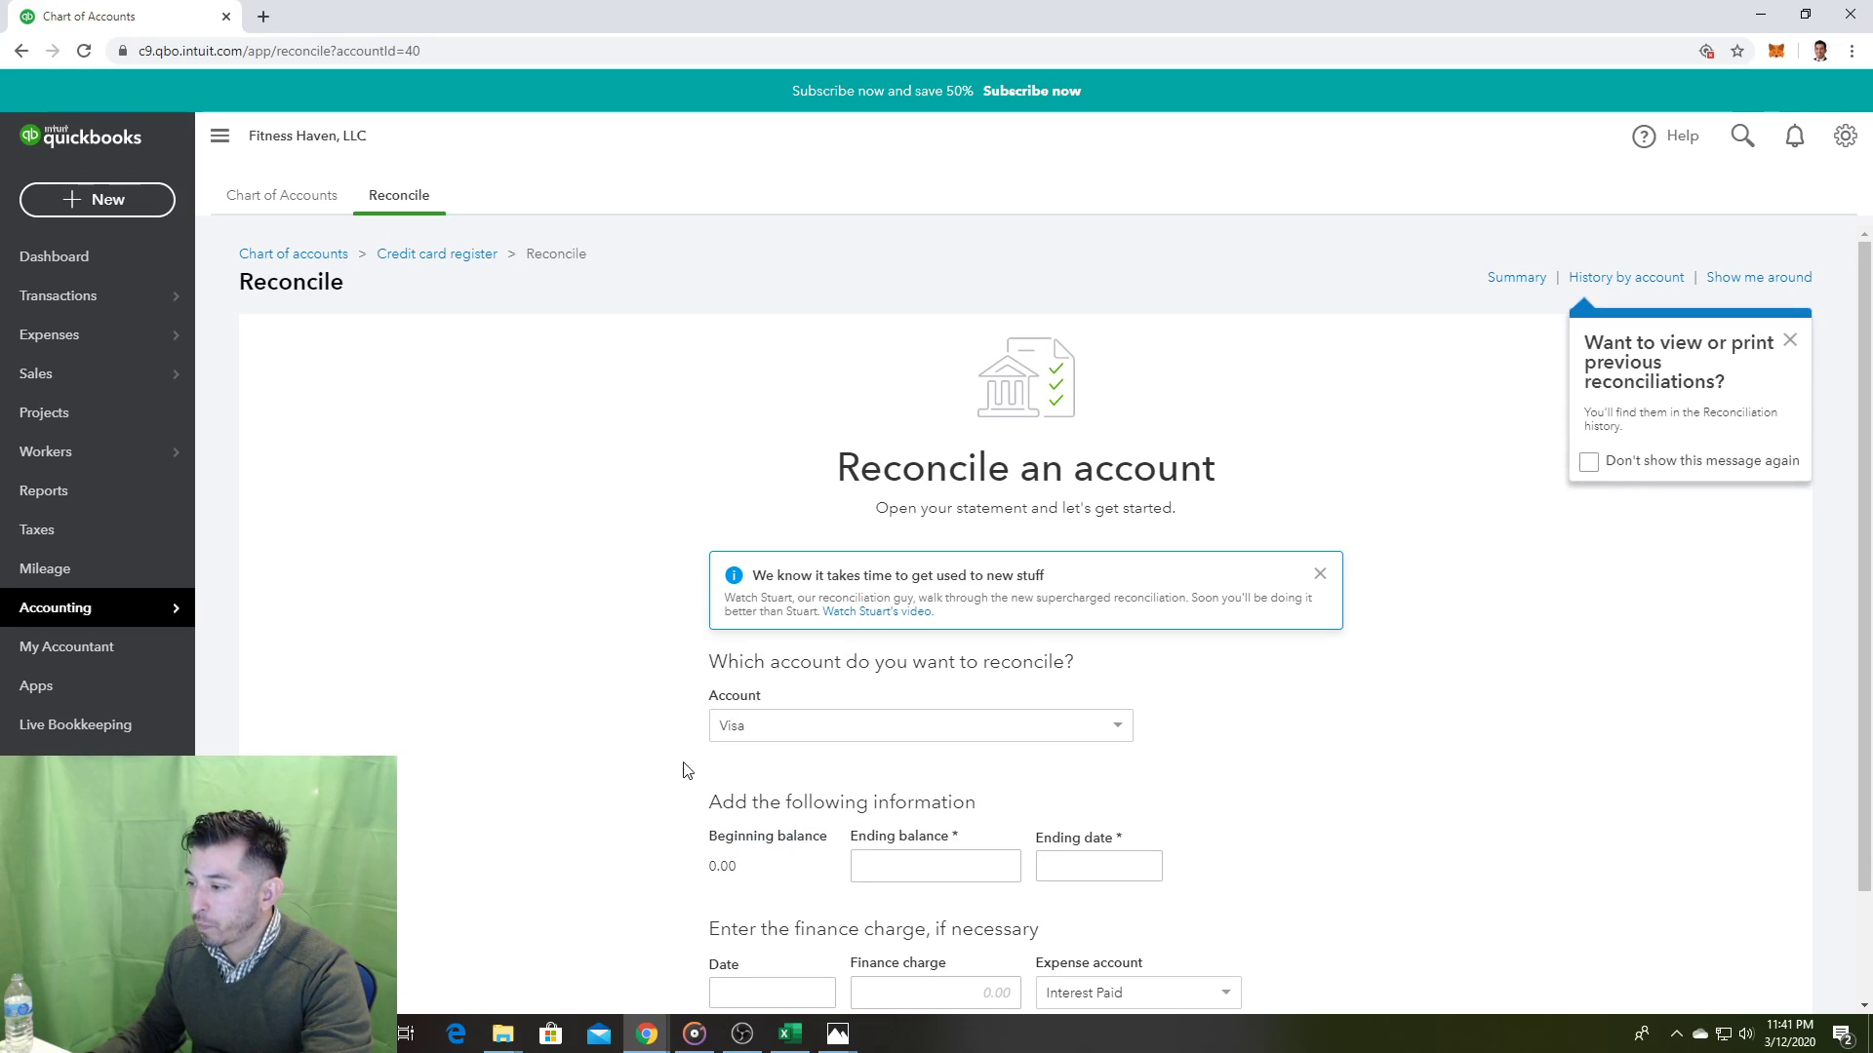
# Step: Consult the Visa credit card statement details in 20.jpg and return to the Visa reconciliation form
pyautogui.click(857, 1044)
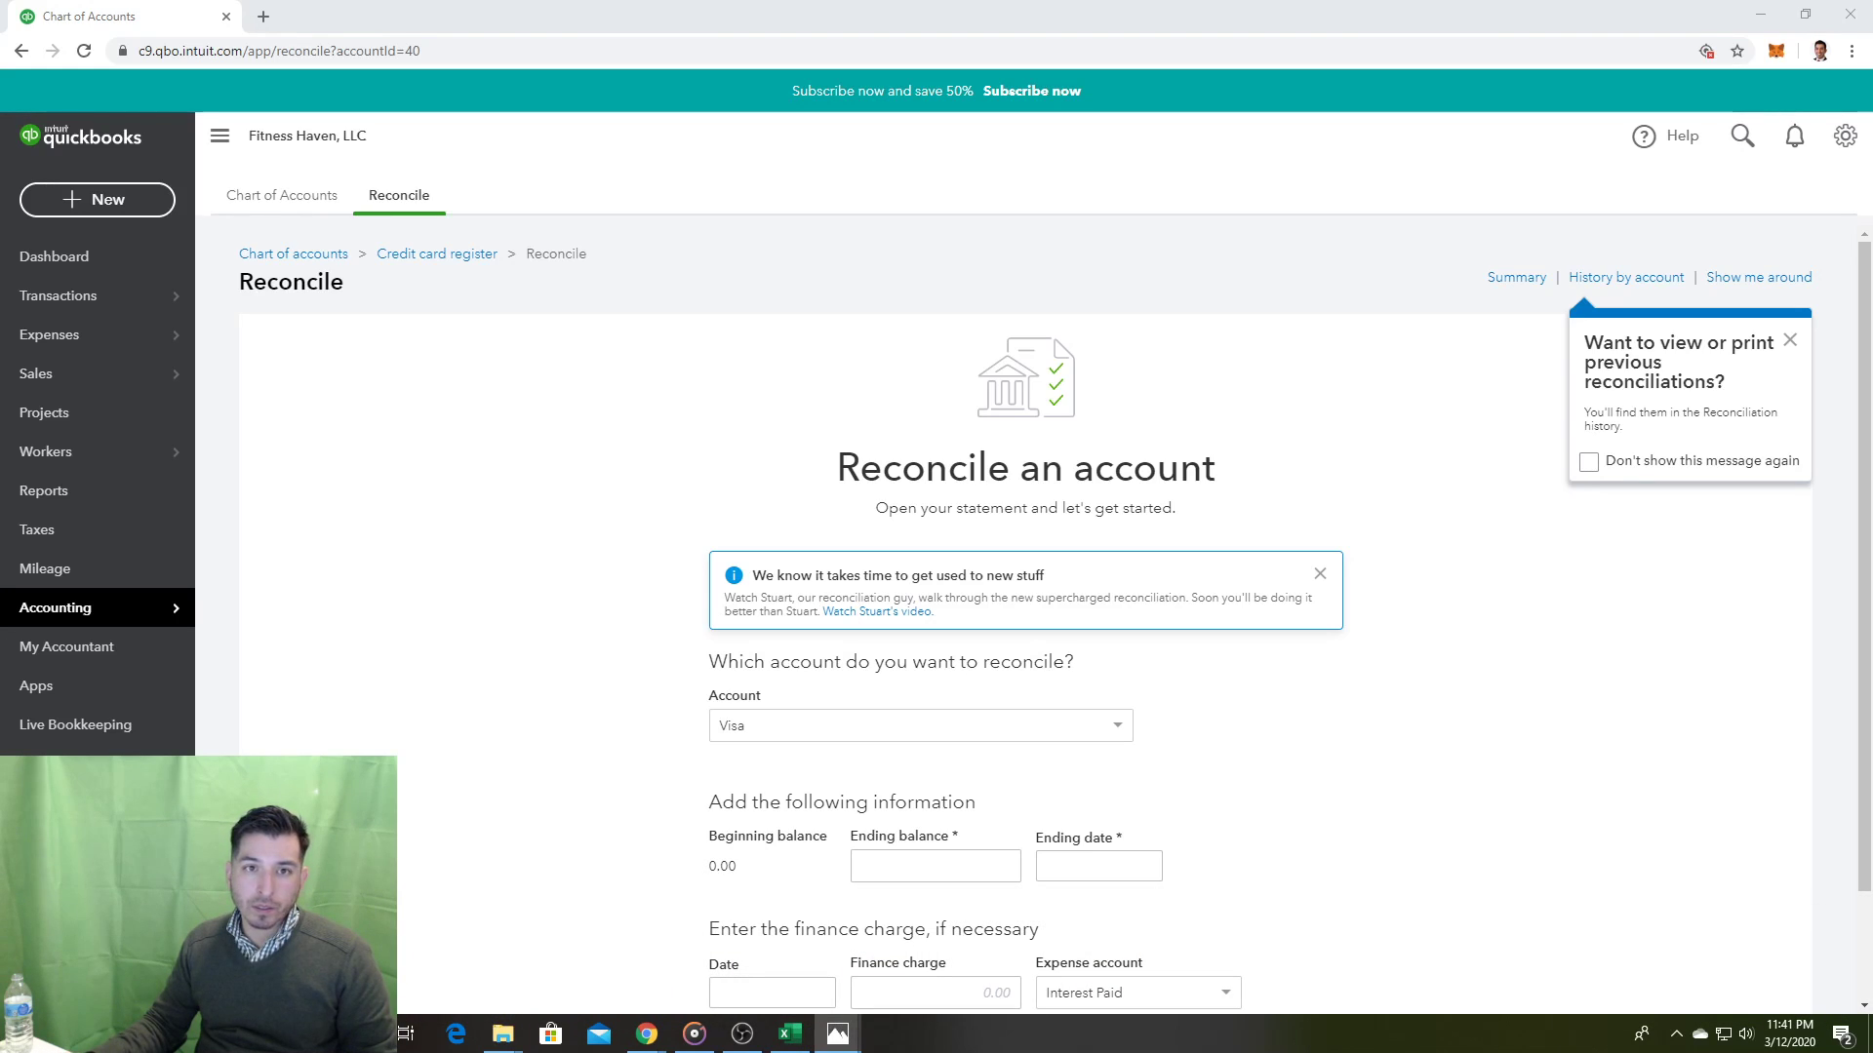
pyautogui.click(837, 1033)
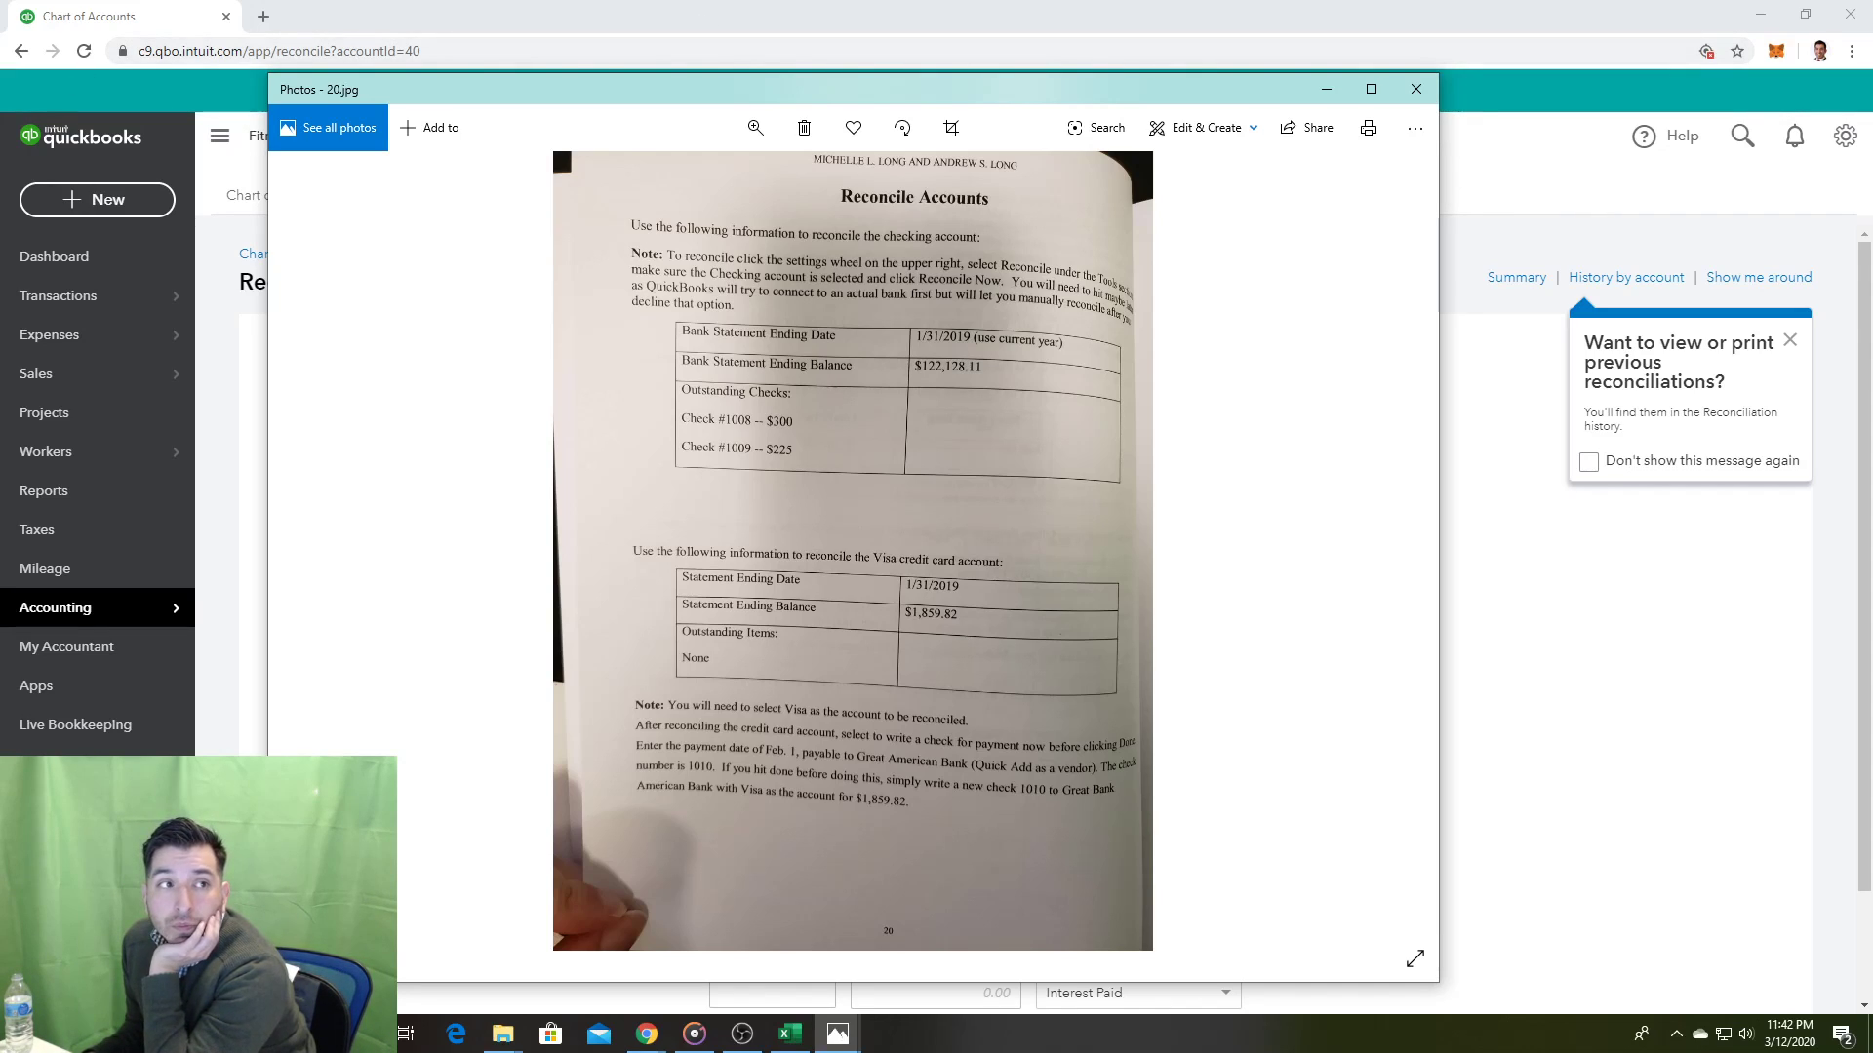
pyautogui.hotkey('alt', 'Tab')
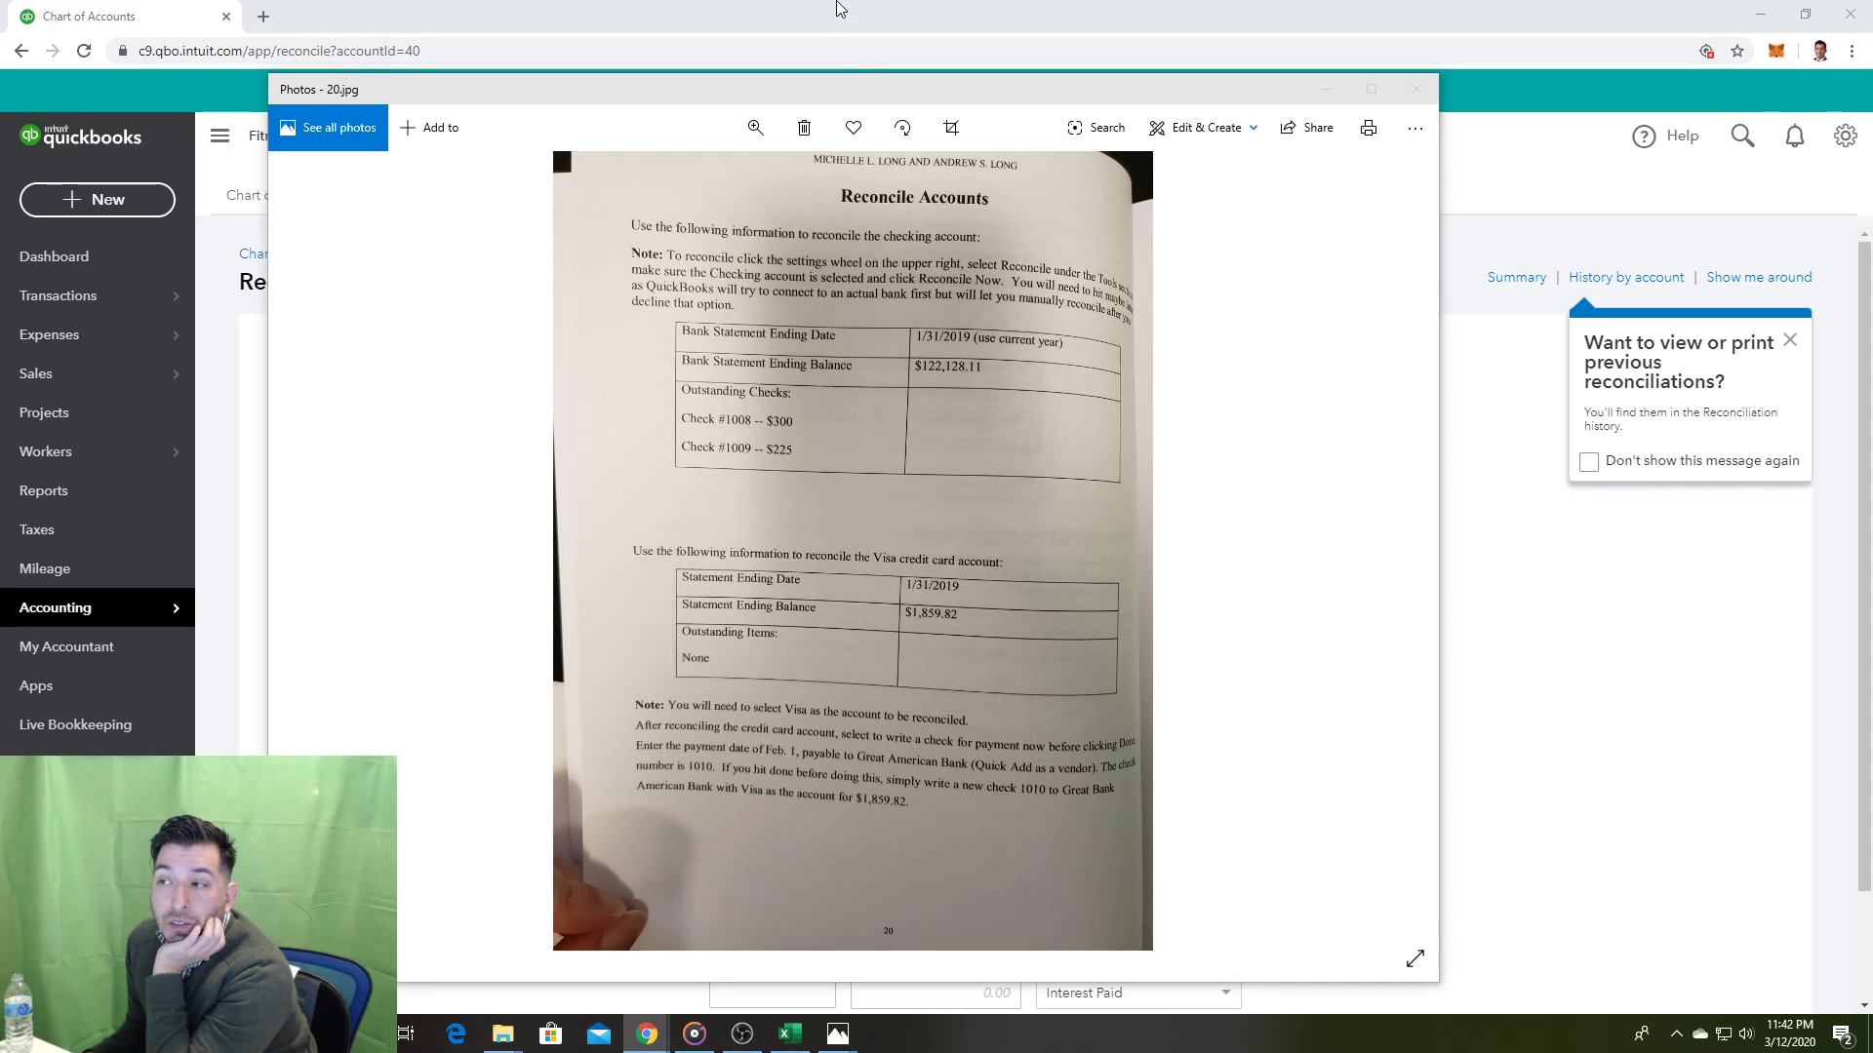
pyautogui.click(838, 8)
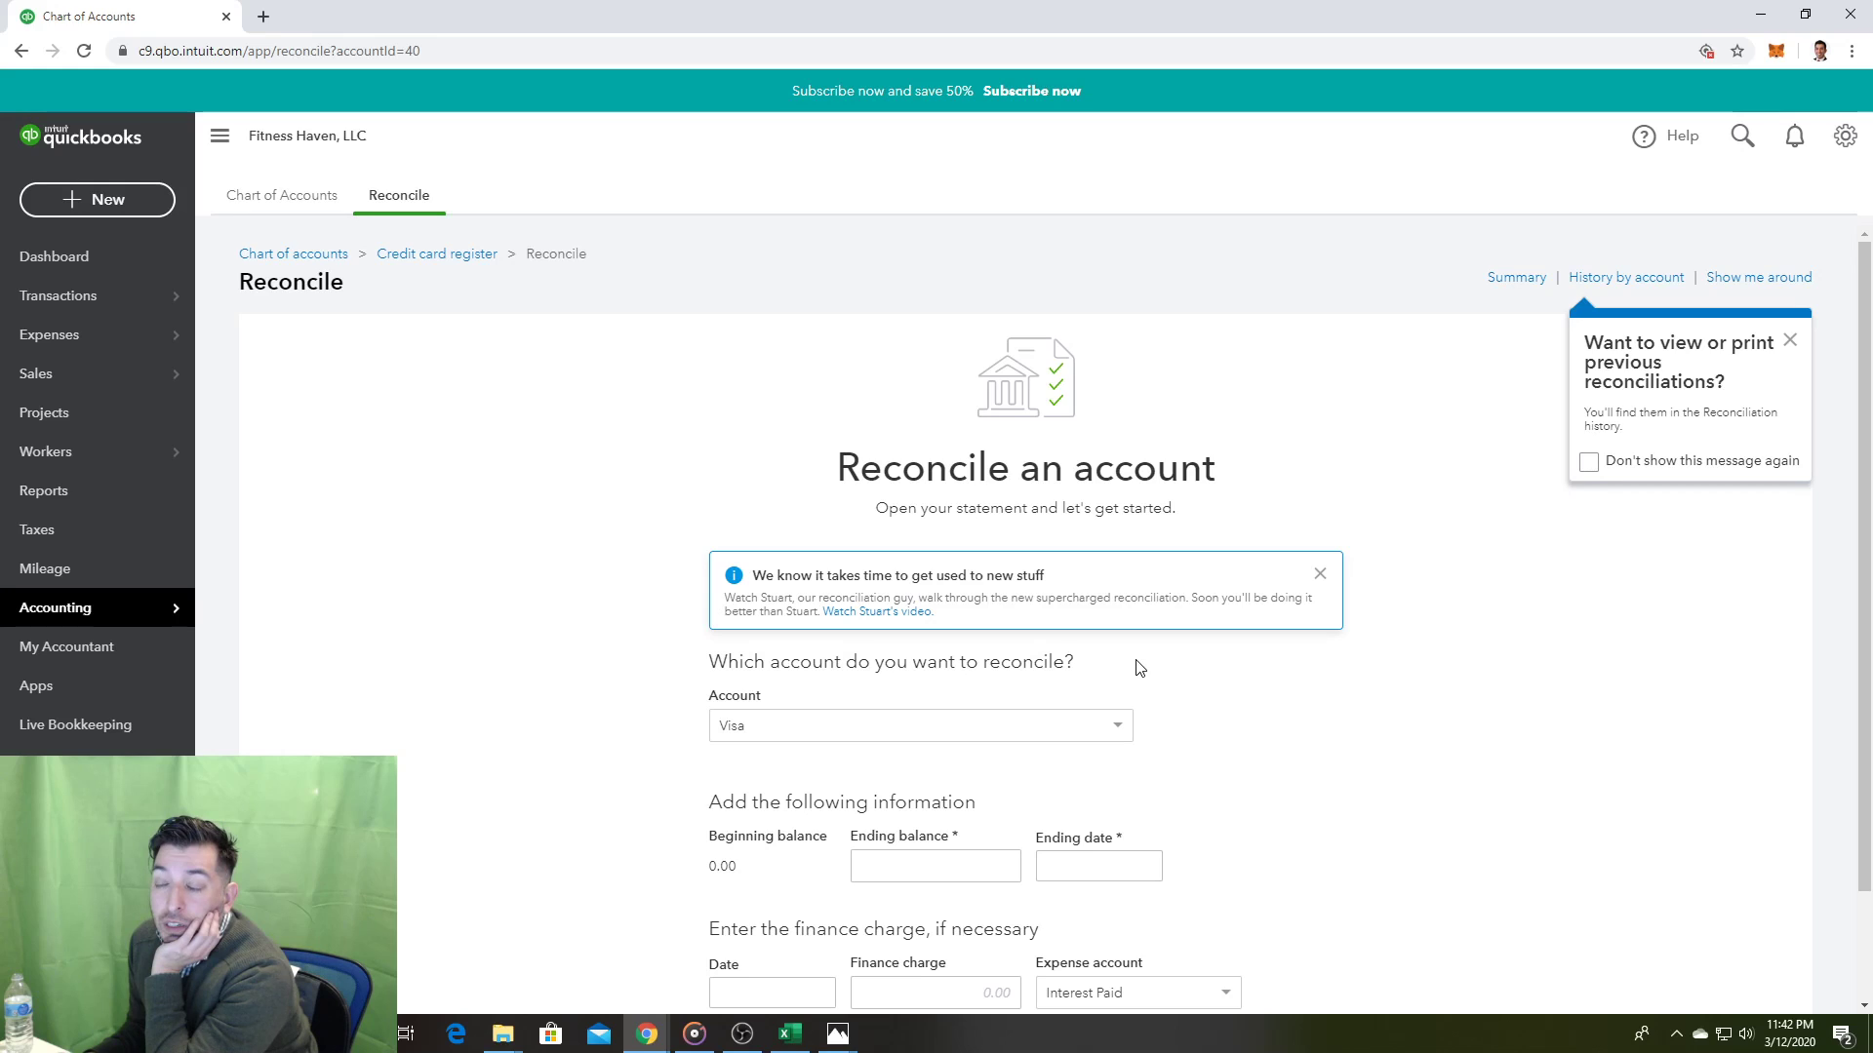
pyautogui.scroll(-1, 830, 855)
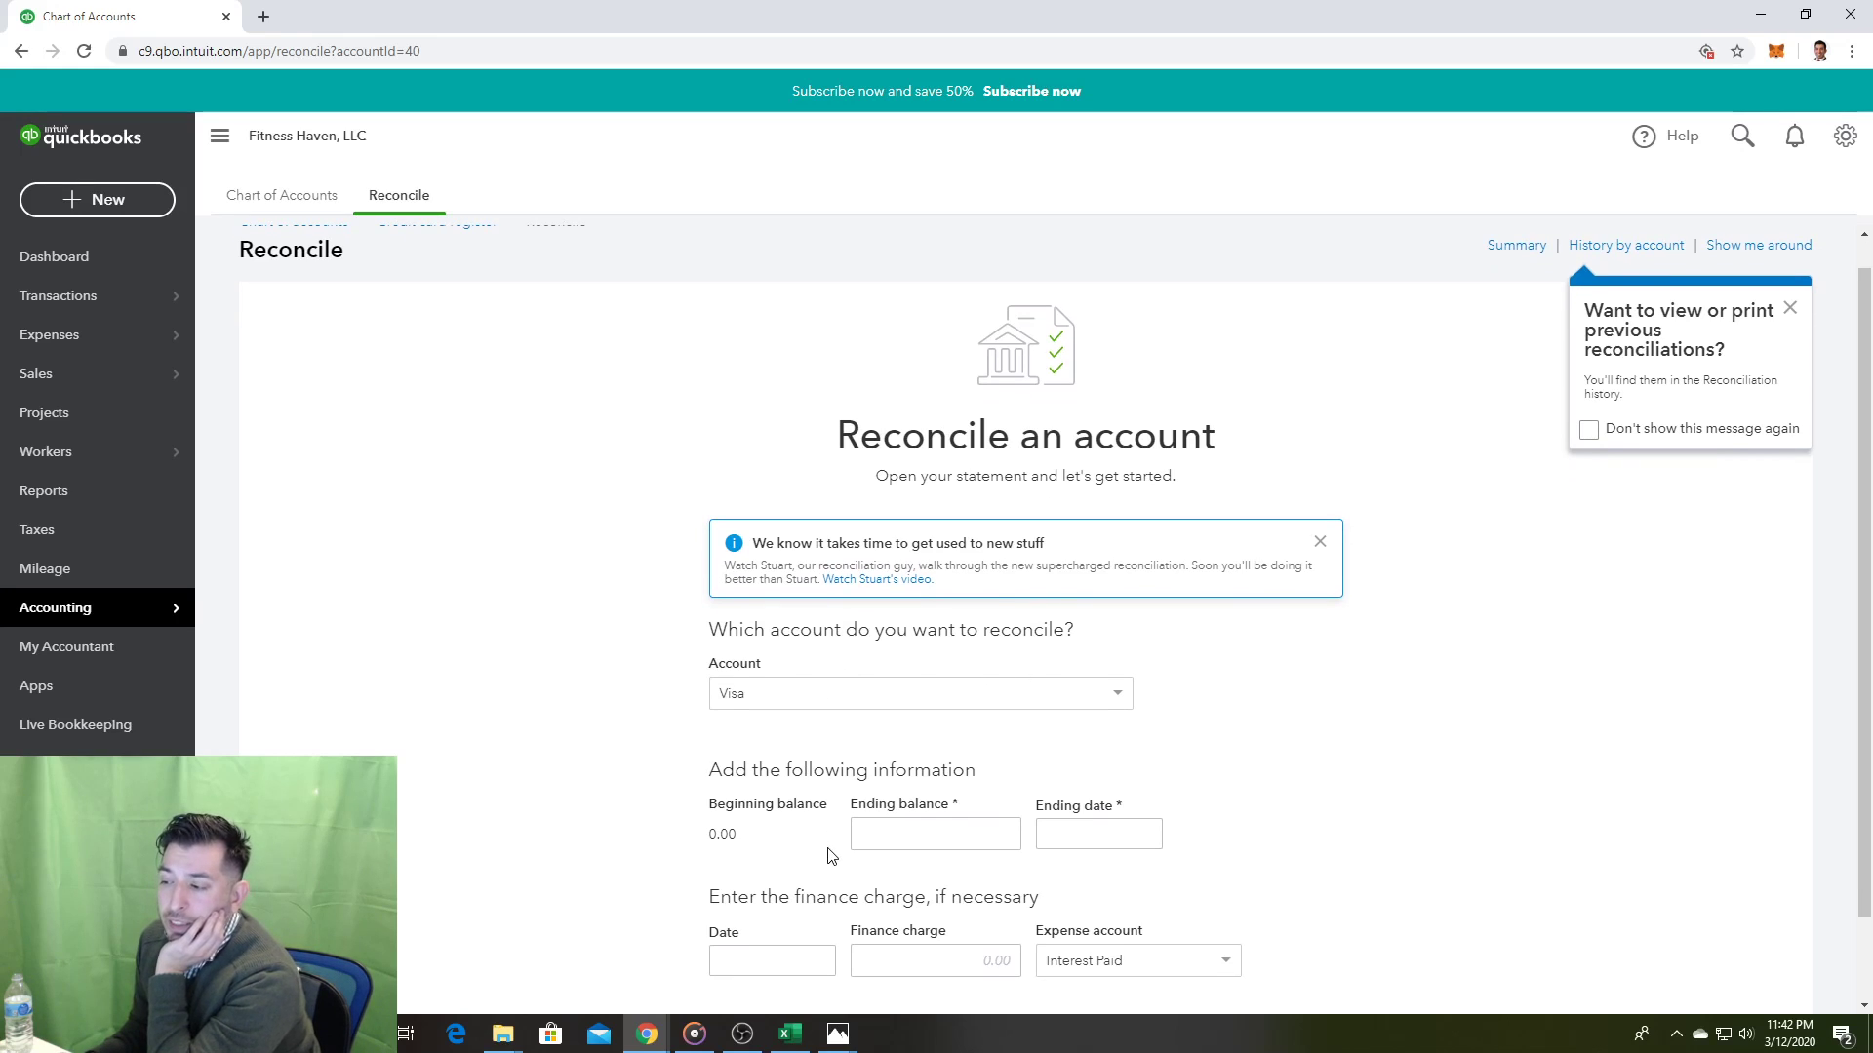
pyautogui.click(851, 845)
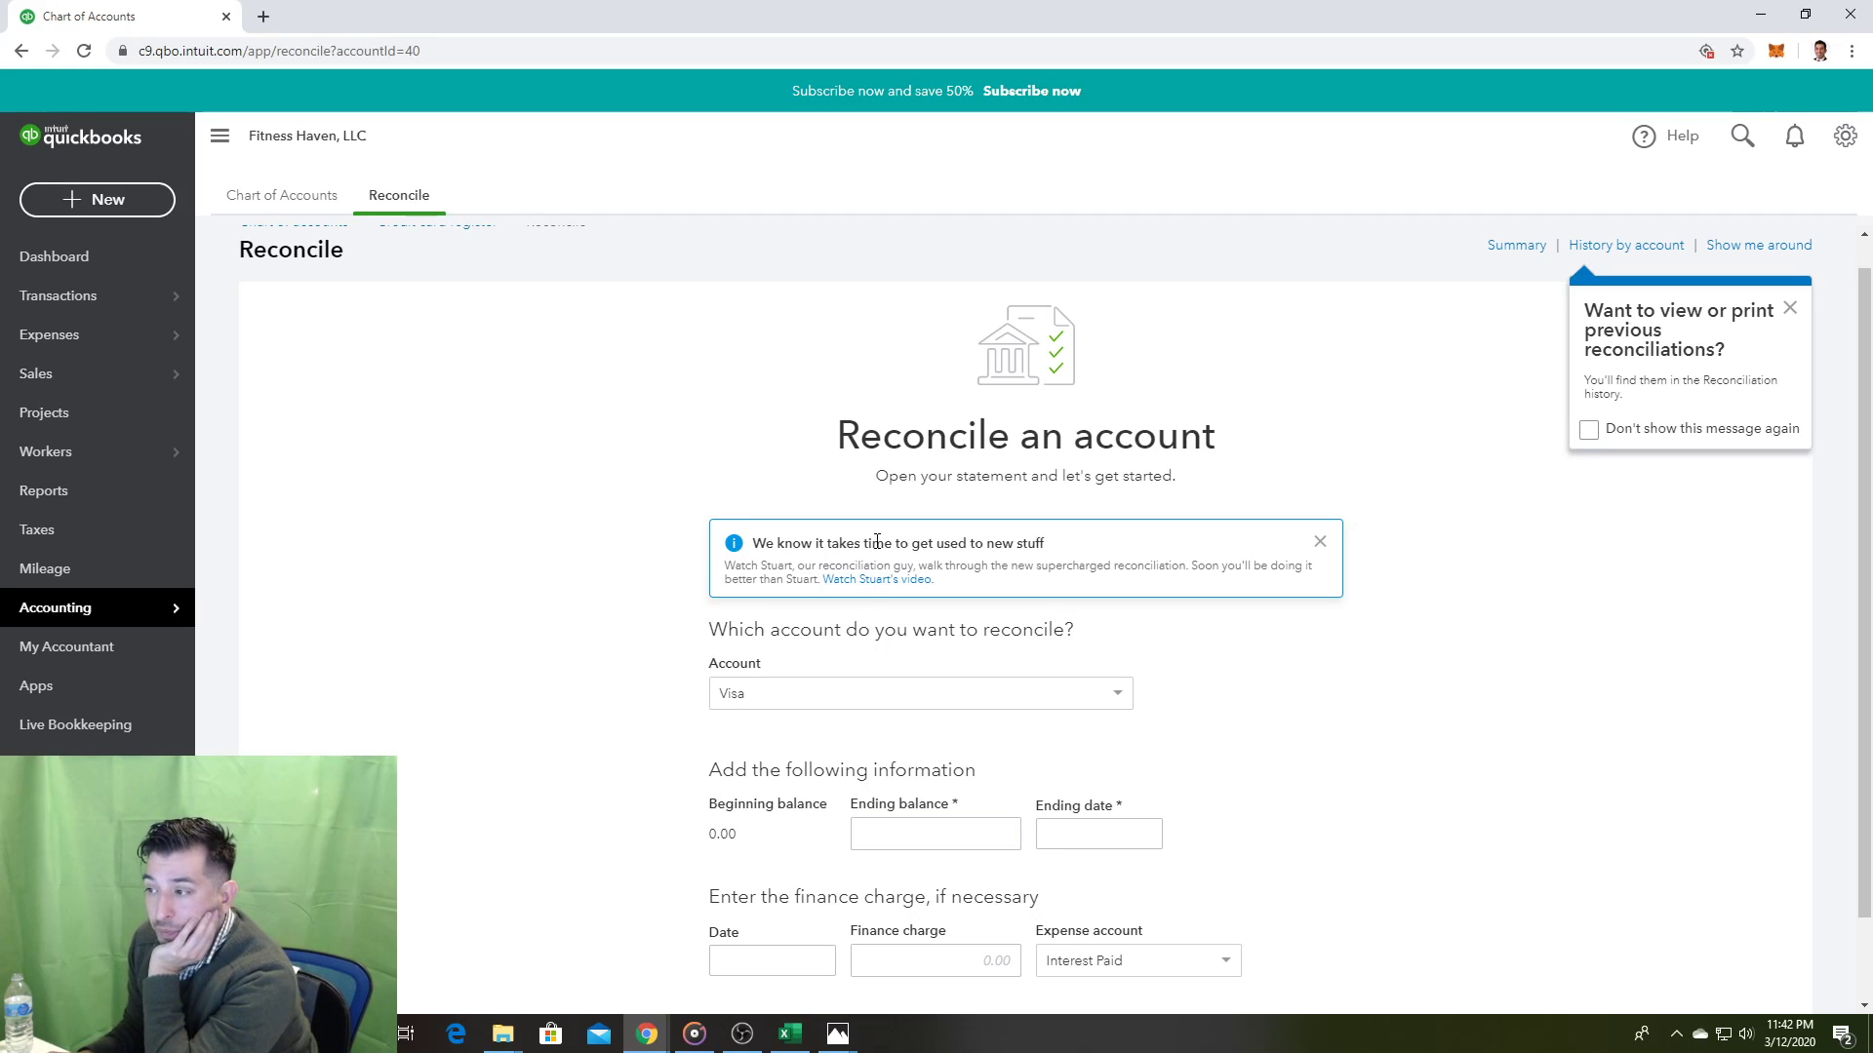
pyautogui.scroll(-1, 868, 597)
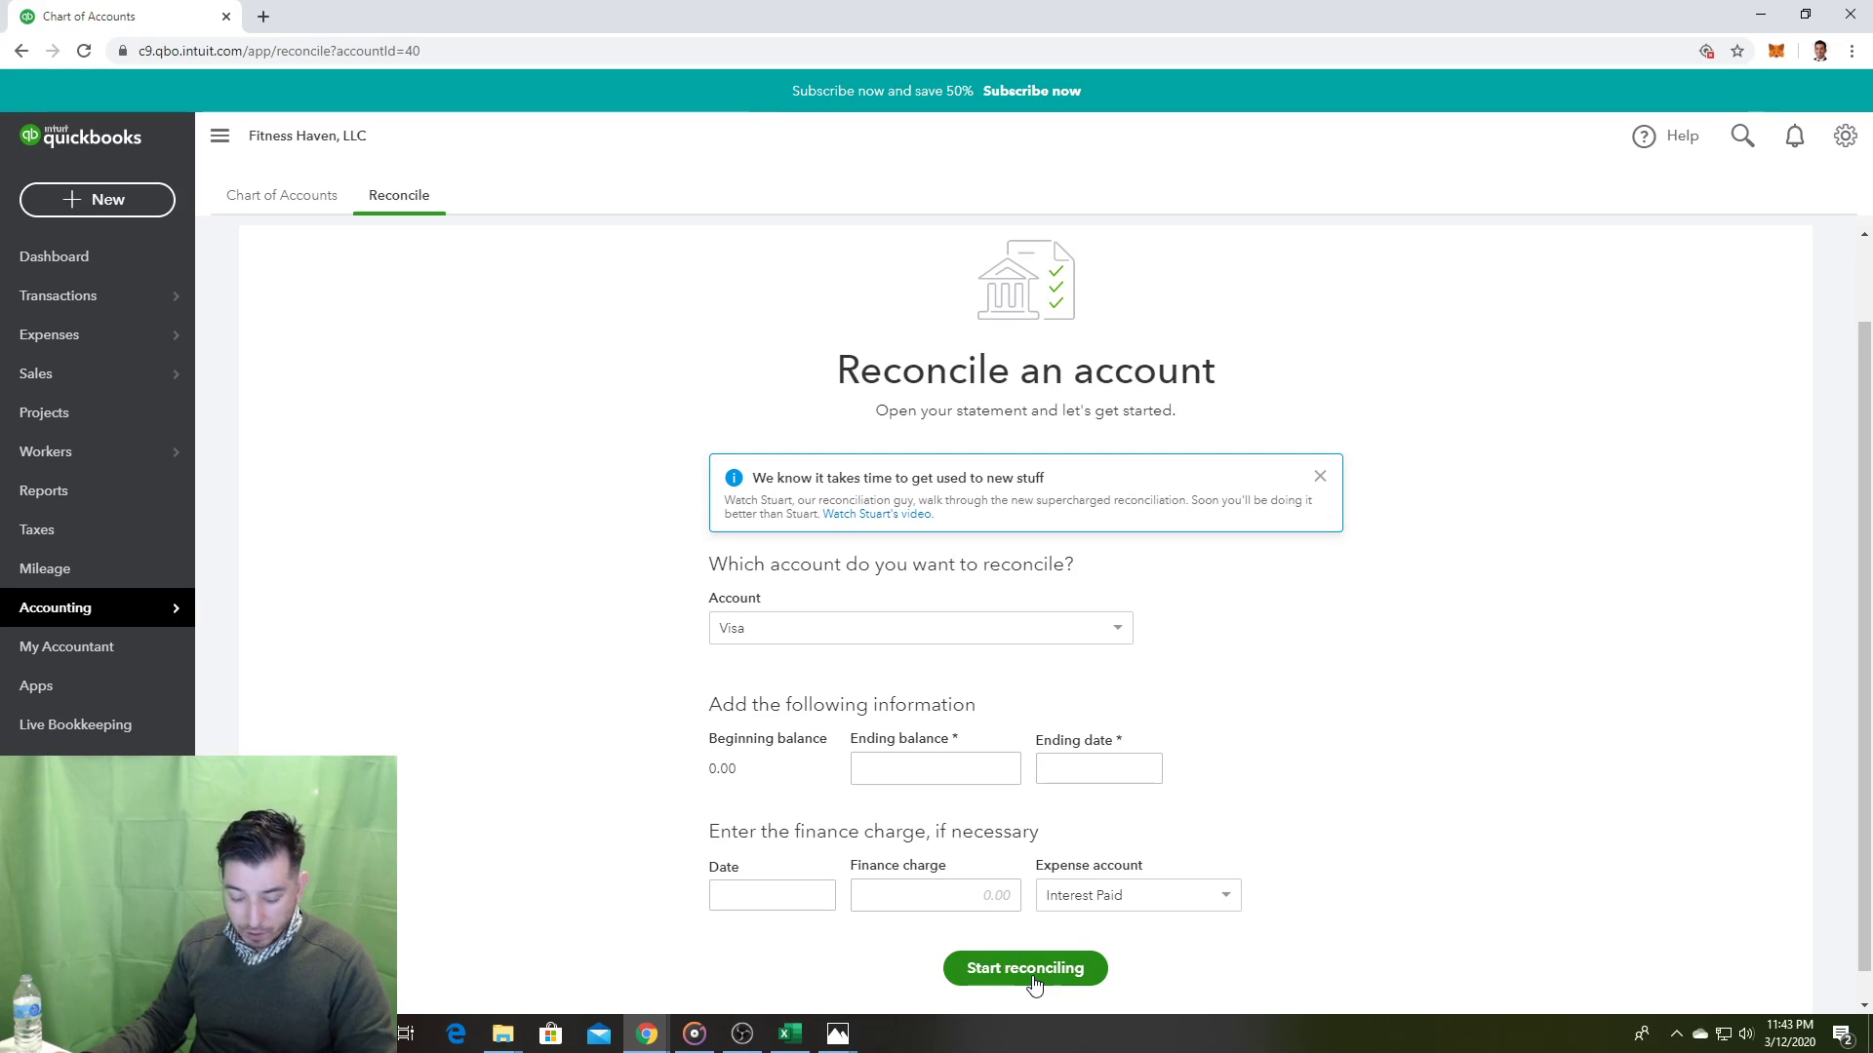
# Step: Set the Visa statement's ending balance to 1859.82 and its ending date to 01/31/2019
pyautogui.click(909, 775)
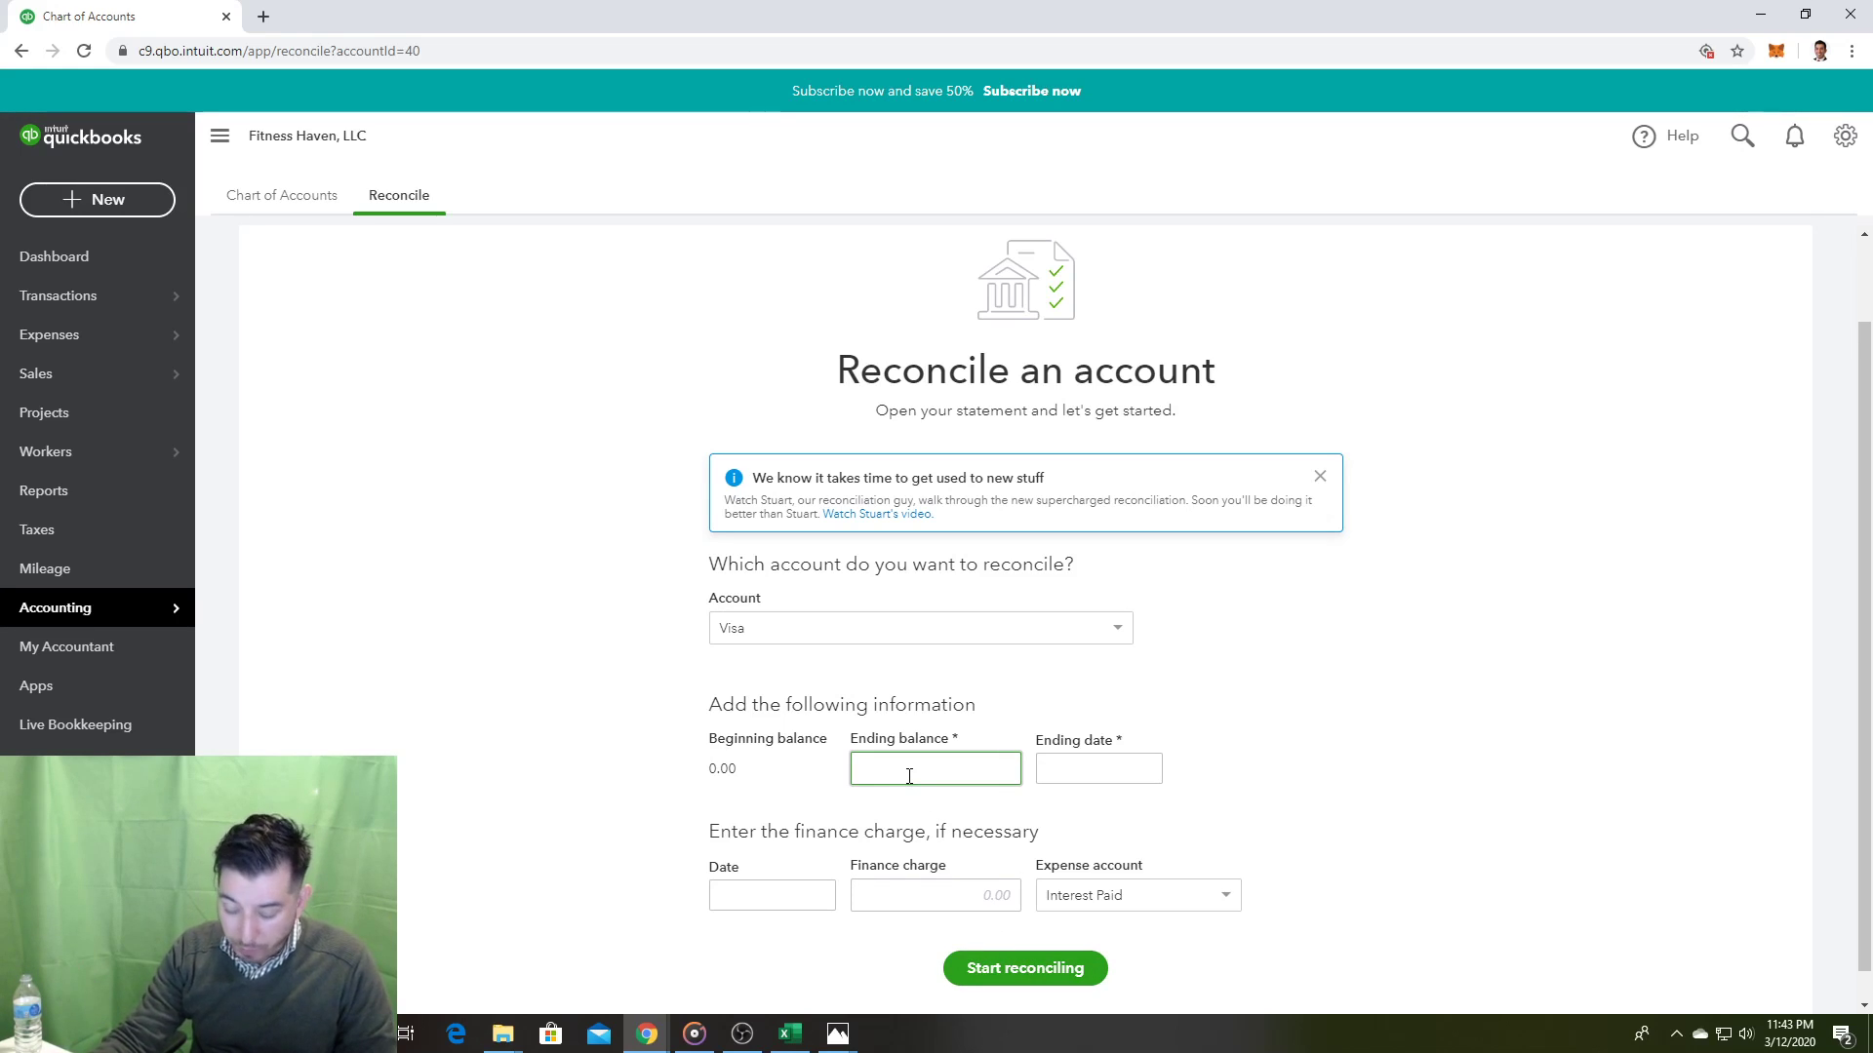
pyautogui.write('1,')
pyautogui.write('85')
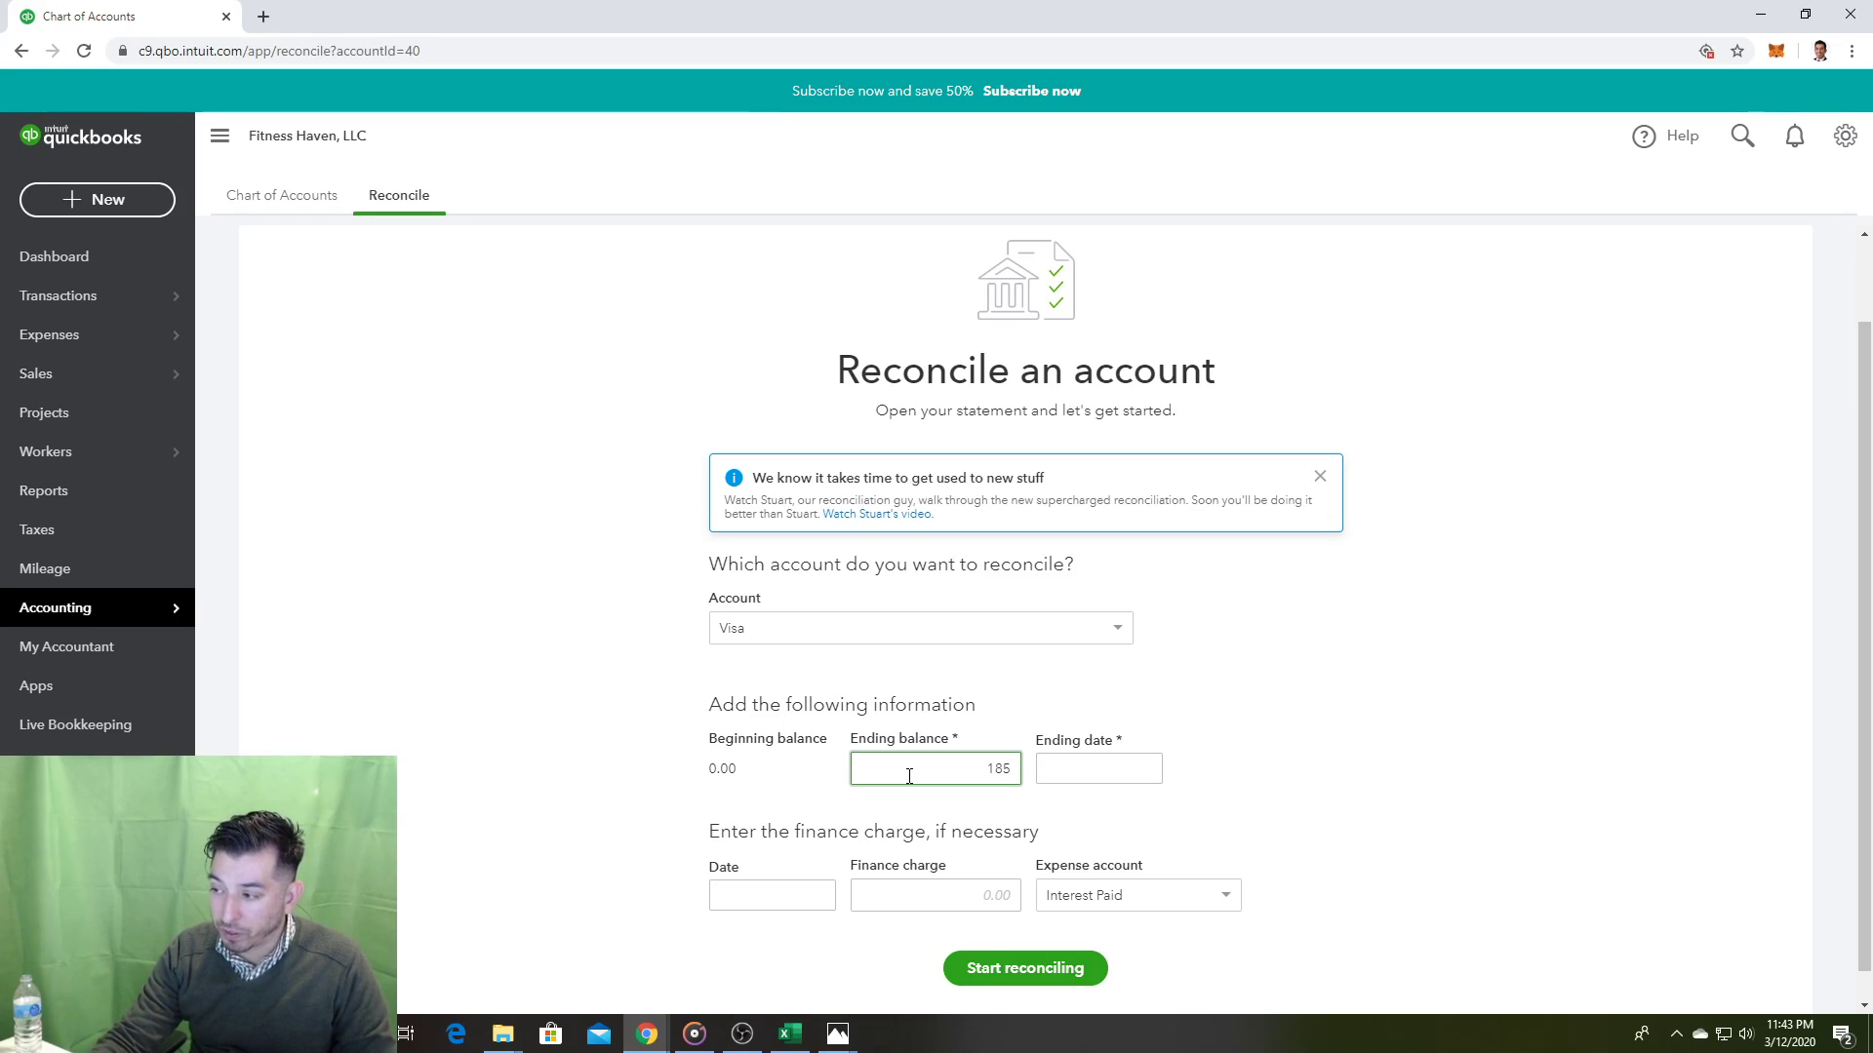
pyautogui.write('9.82')
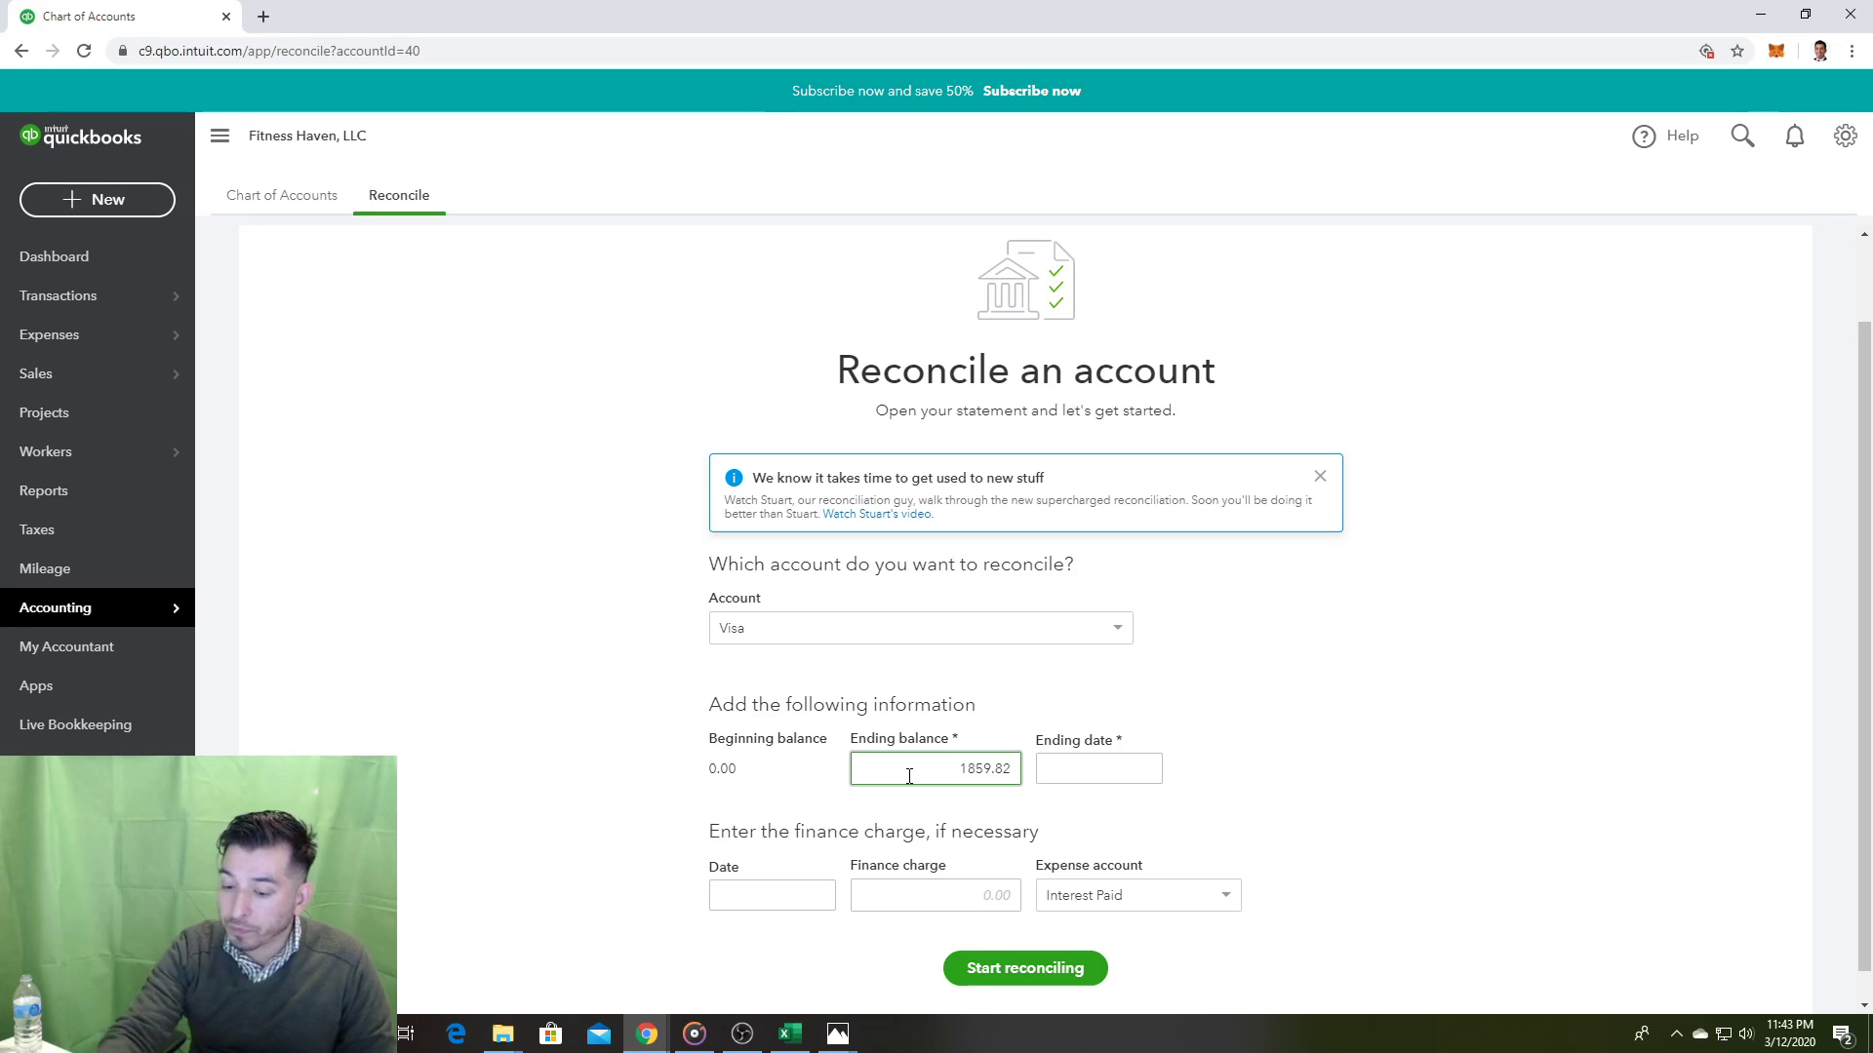
pyautogui.press('Tab')
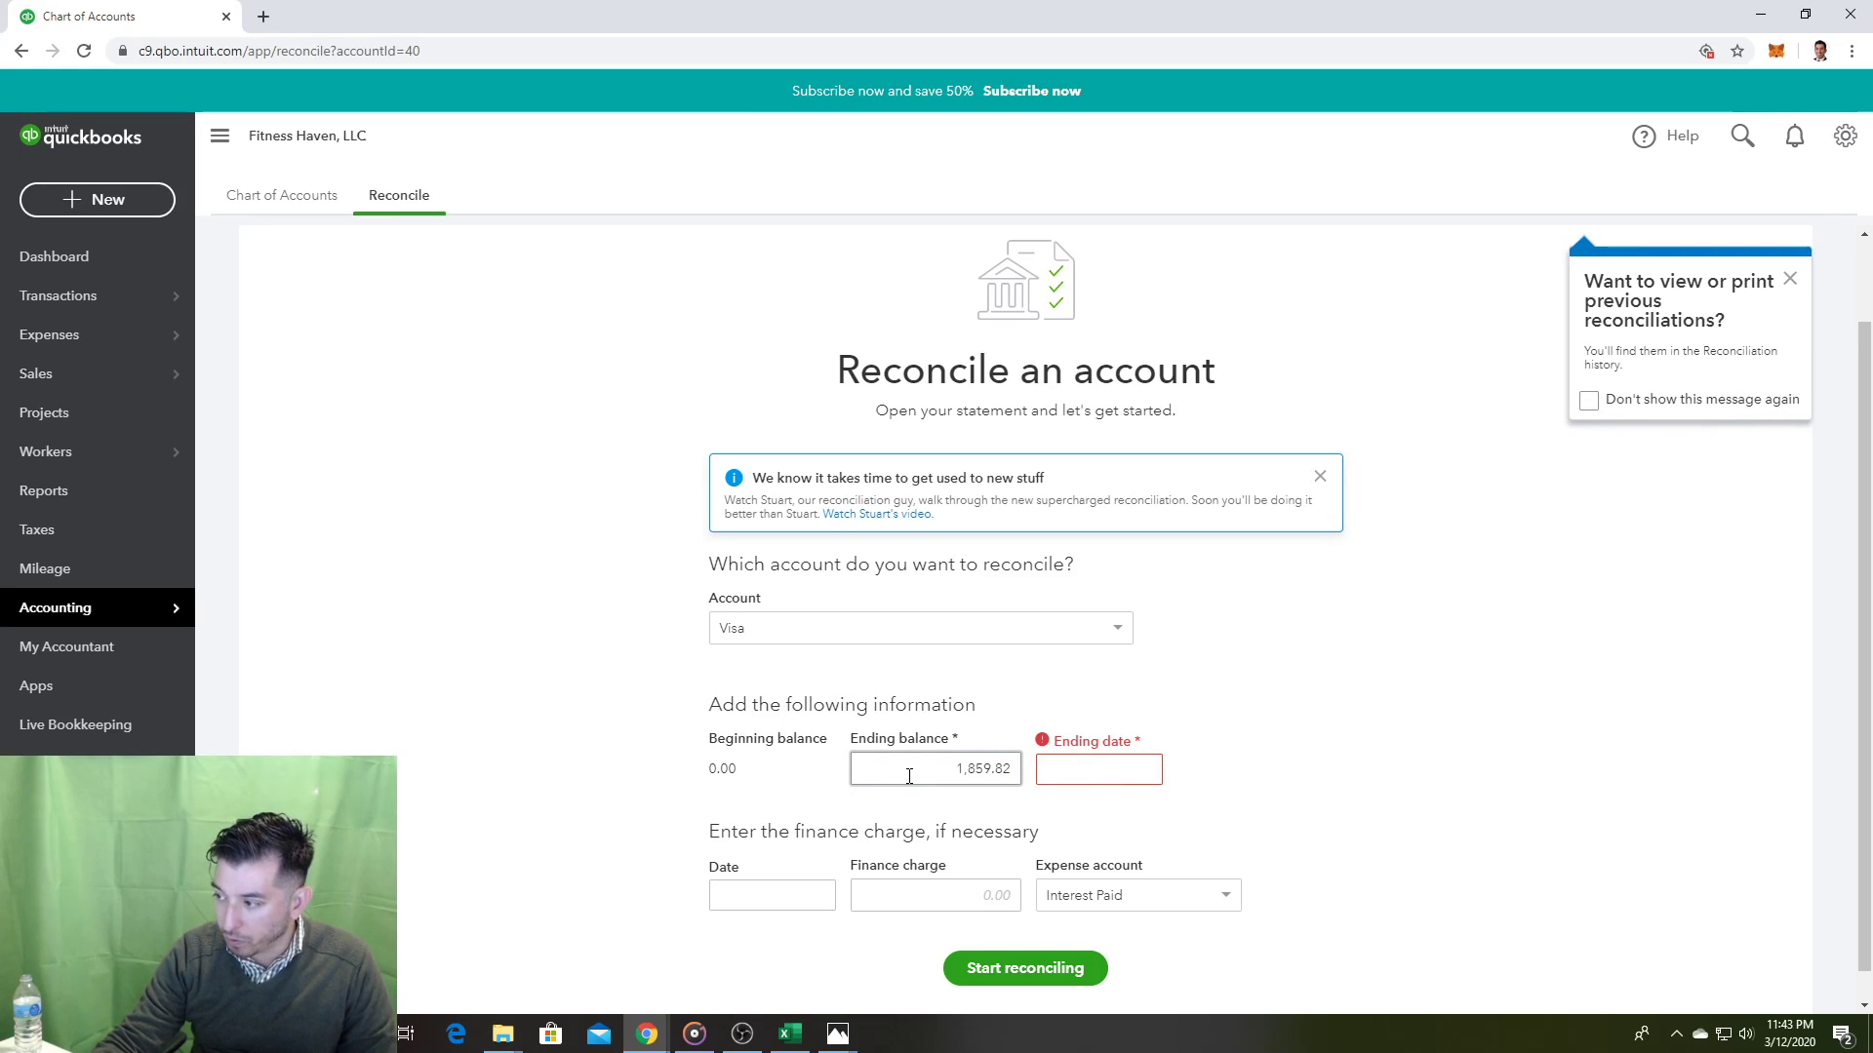
pyautogui.click(1078, 773)
pyautogui.write('01/')
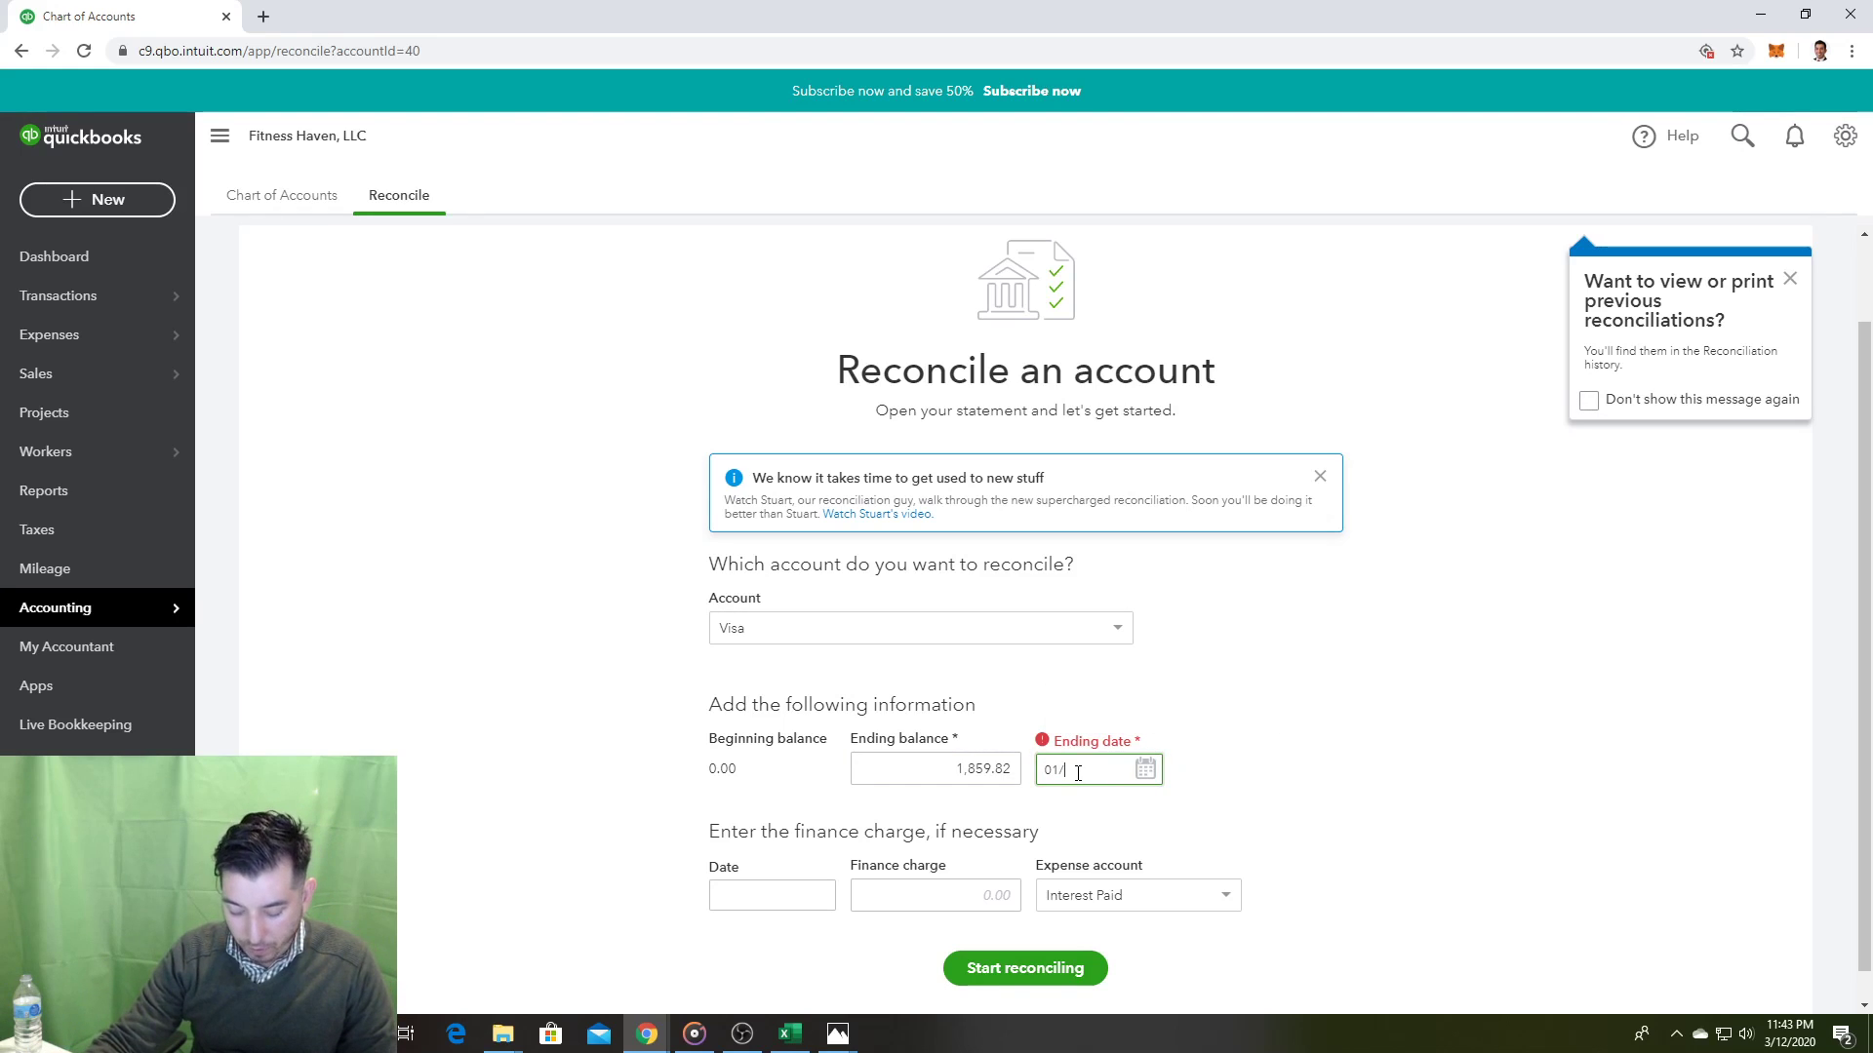
pyautogui.write('31/2019')
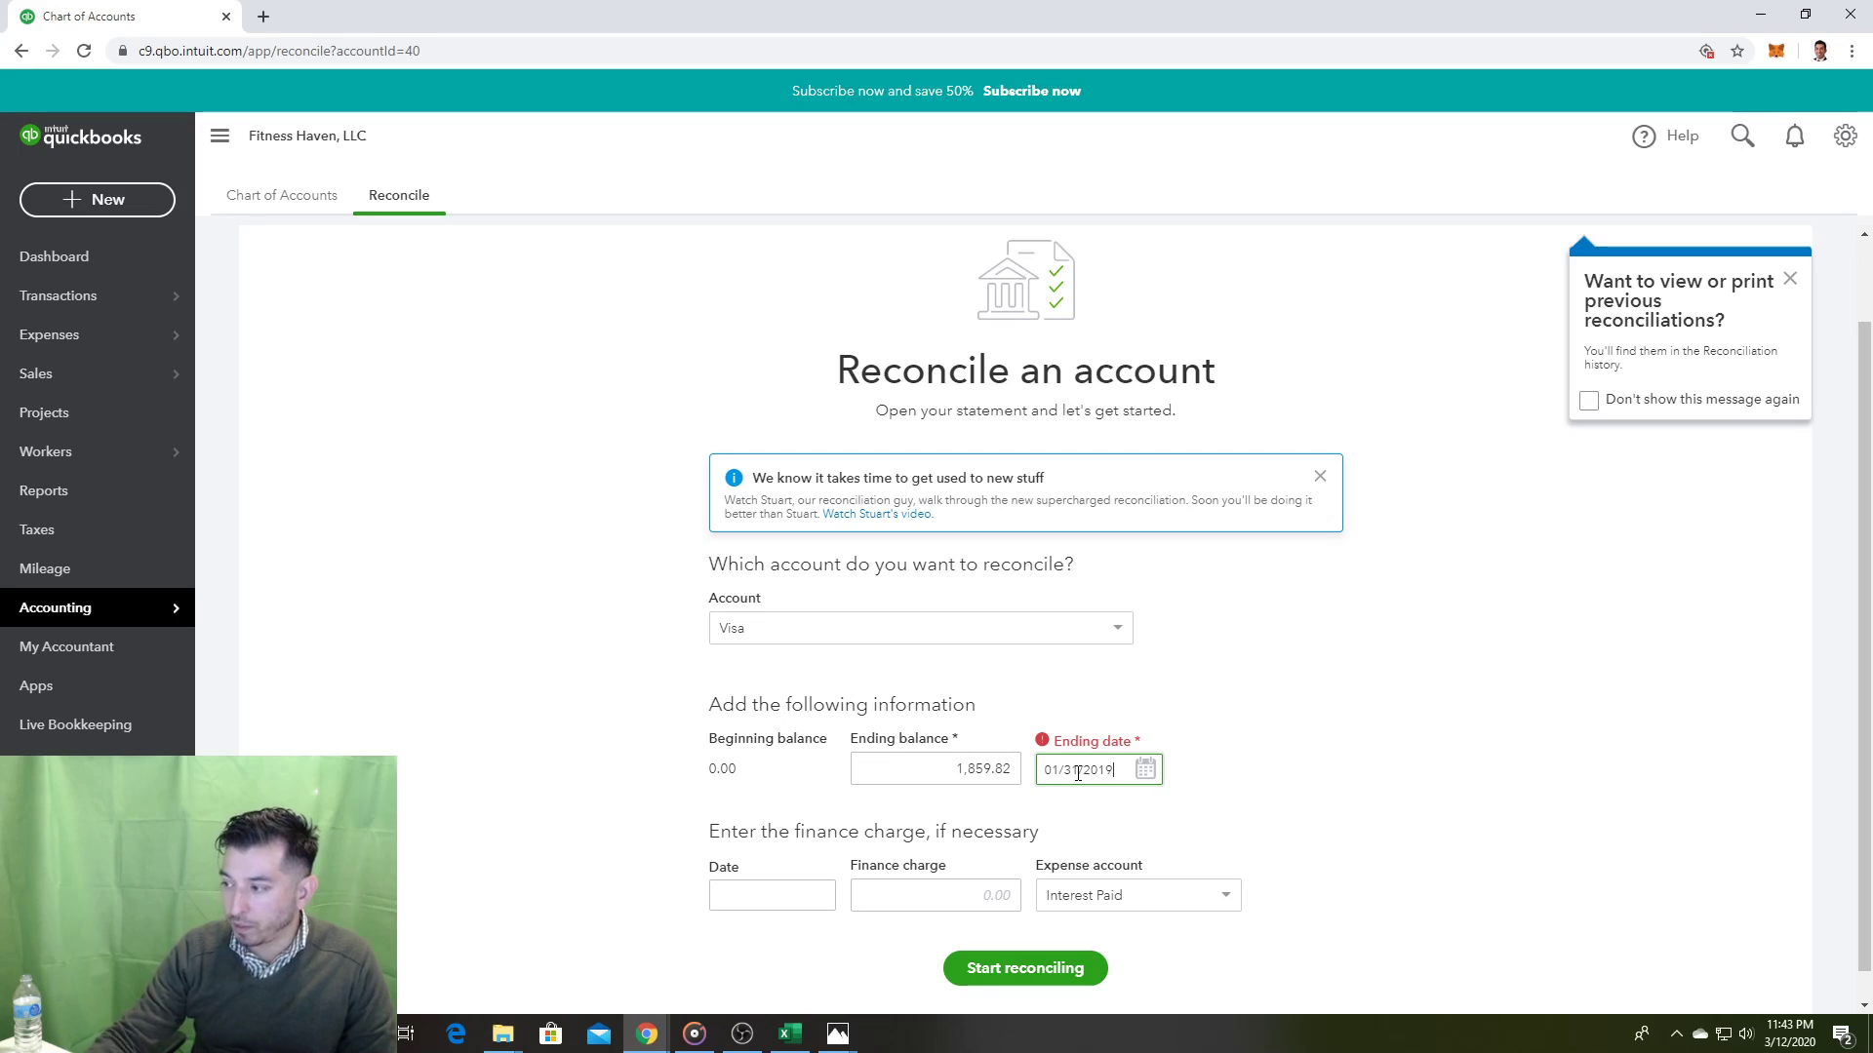
# Step: Start reconciling the Visa account and dismiss the tour tips over the transaction list
pyautogui.click(1020, 980)
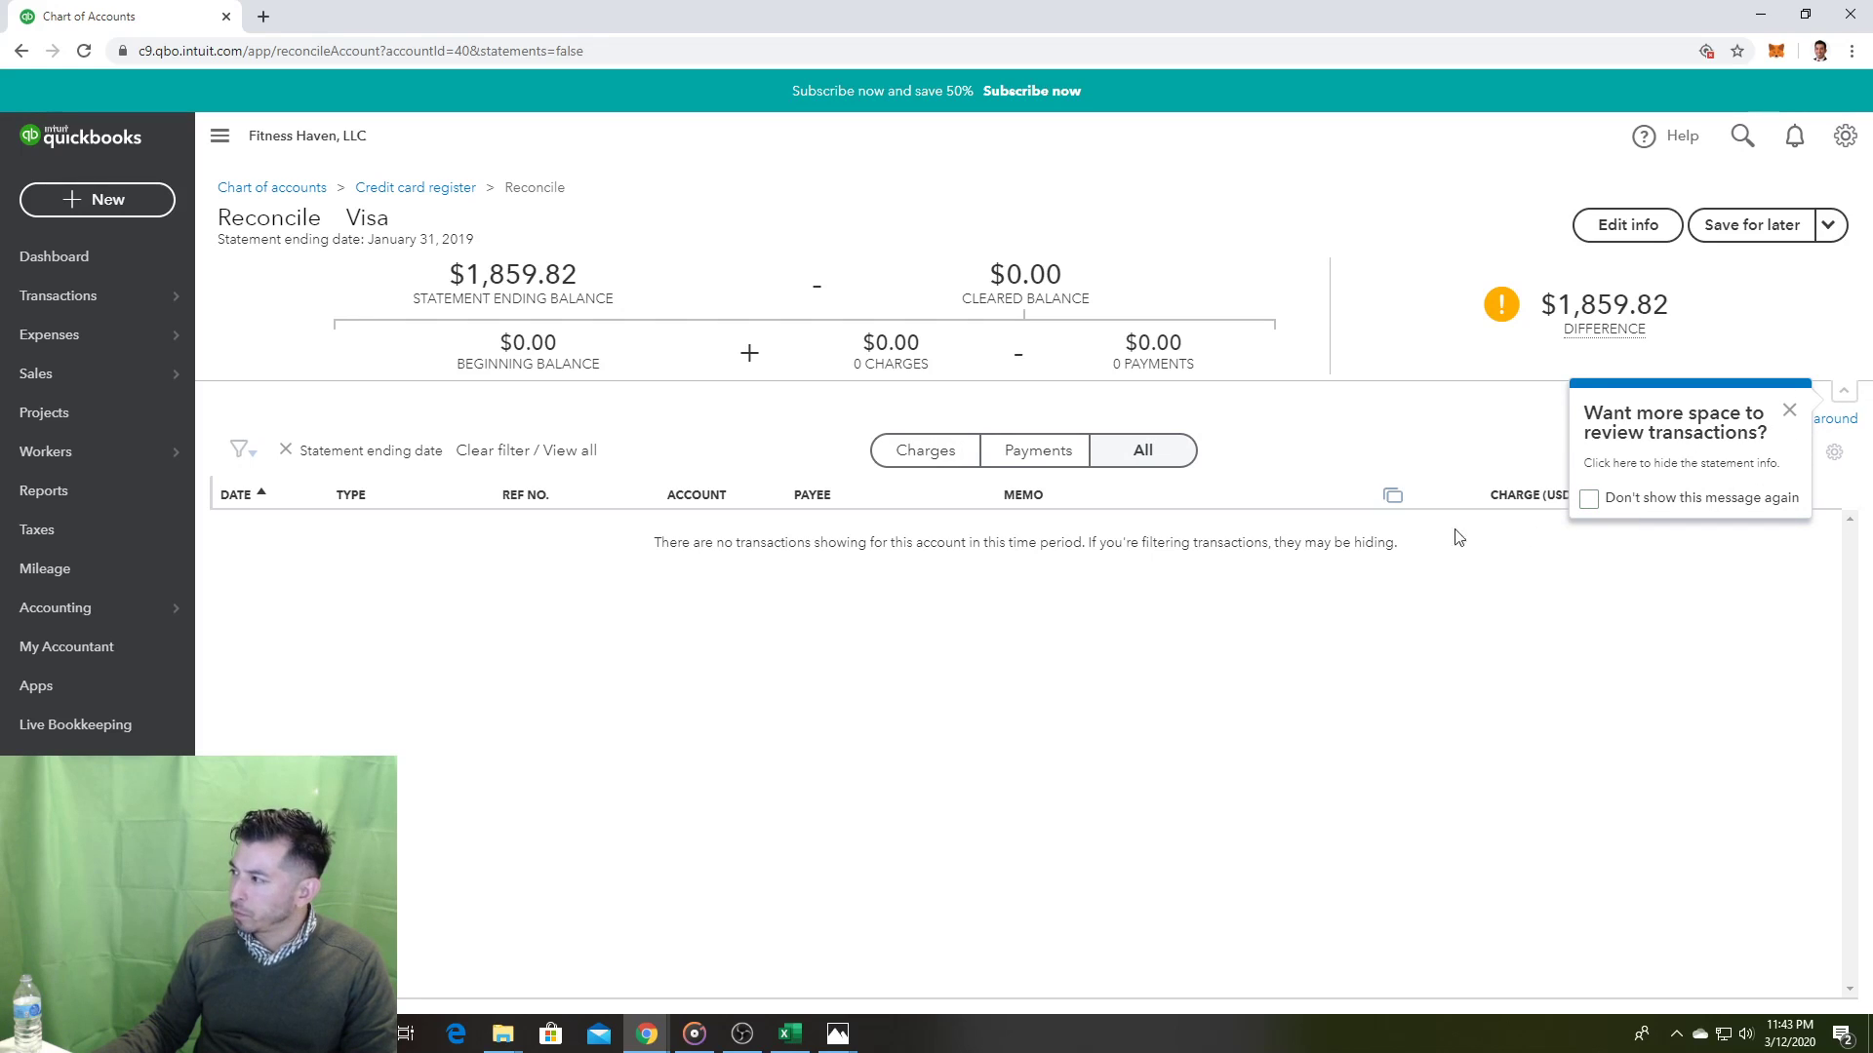
pyautogui.click(1789, 410)
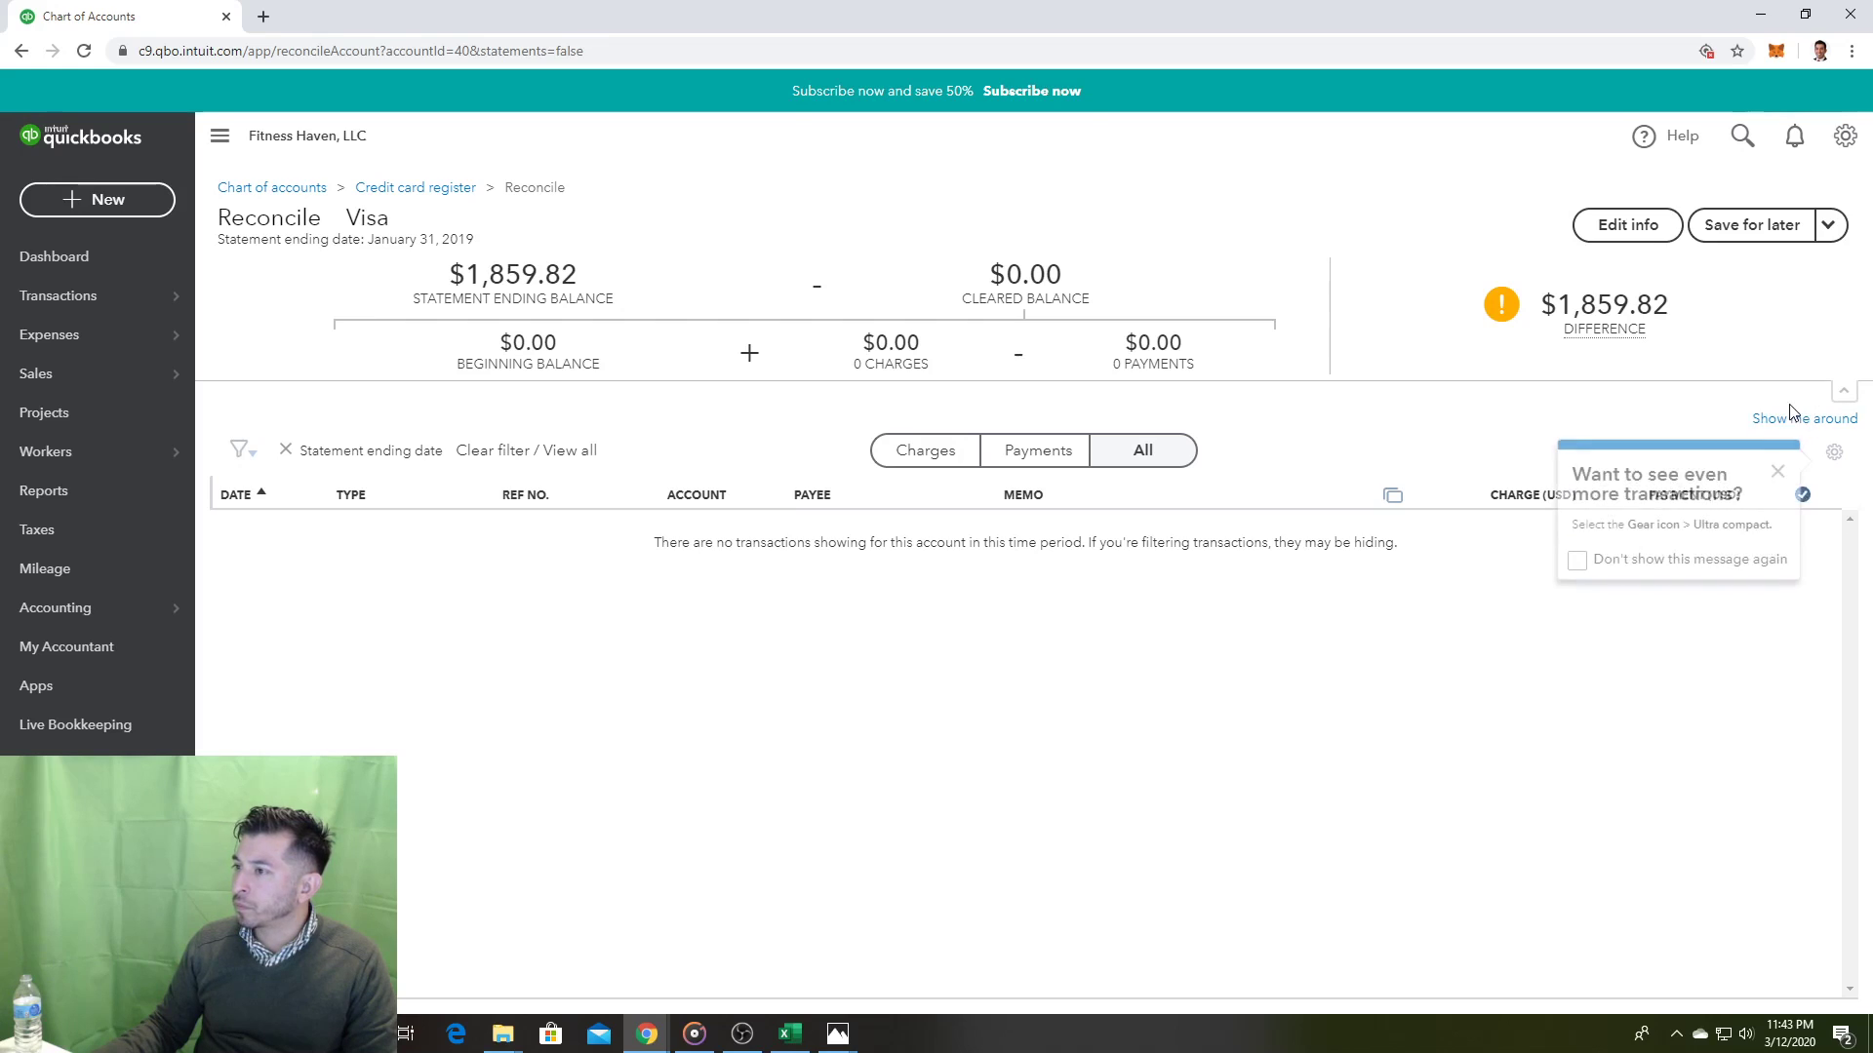
pyautogui.click(1776, 475)
pyautogui.click(1093, 466)
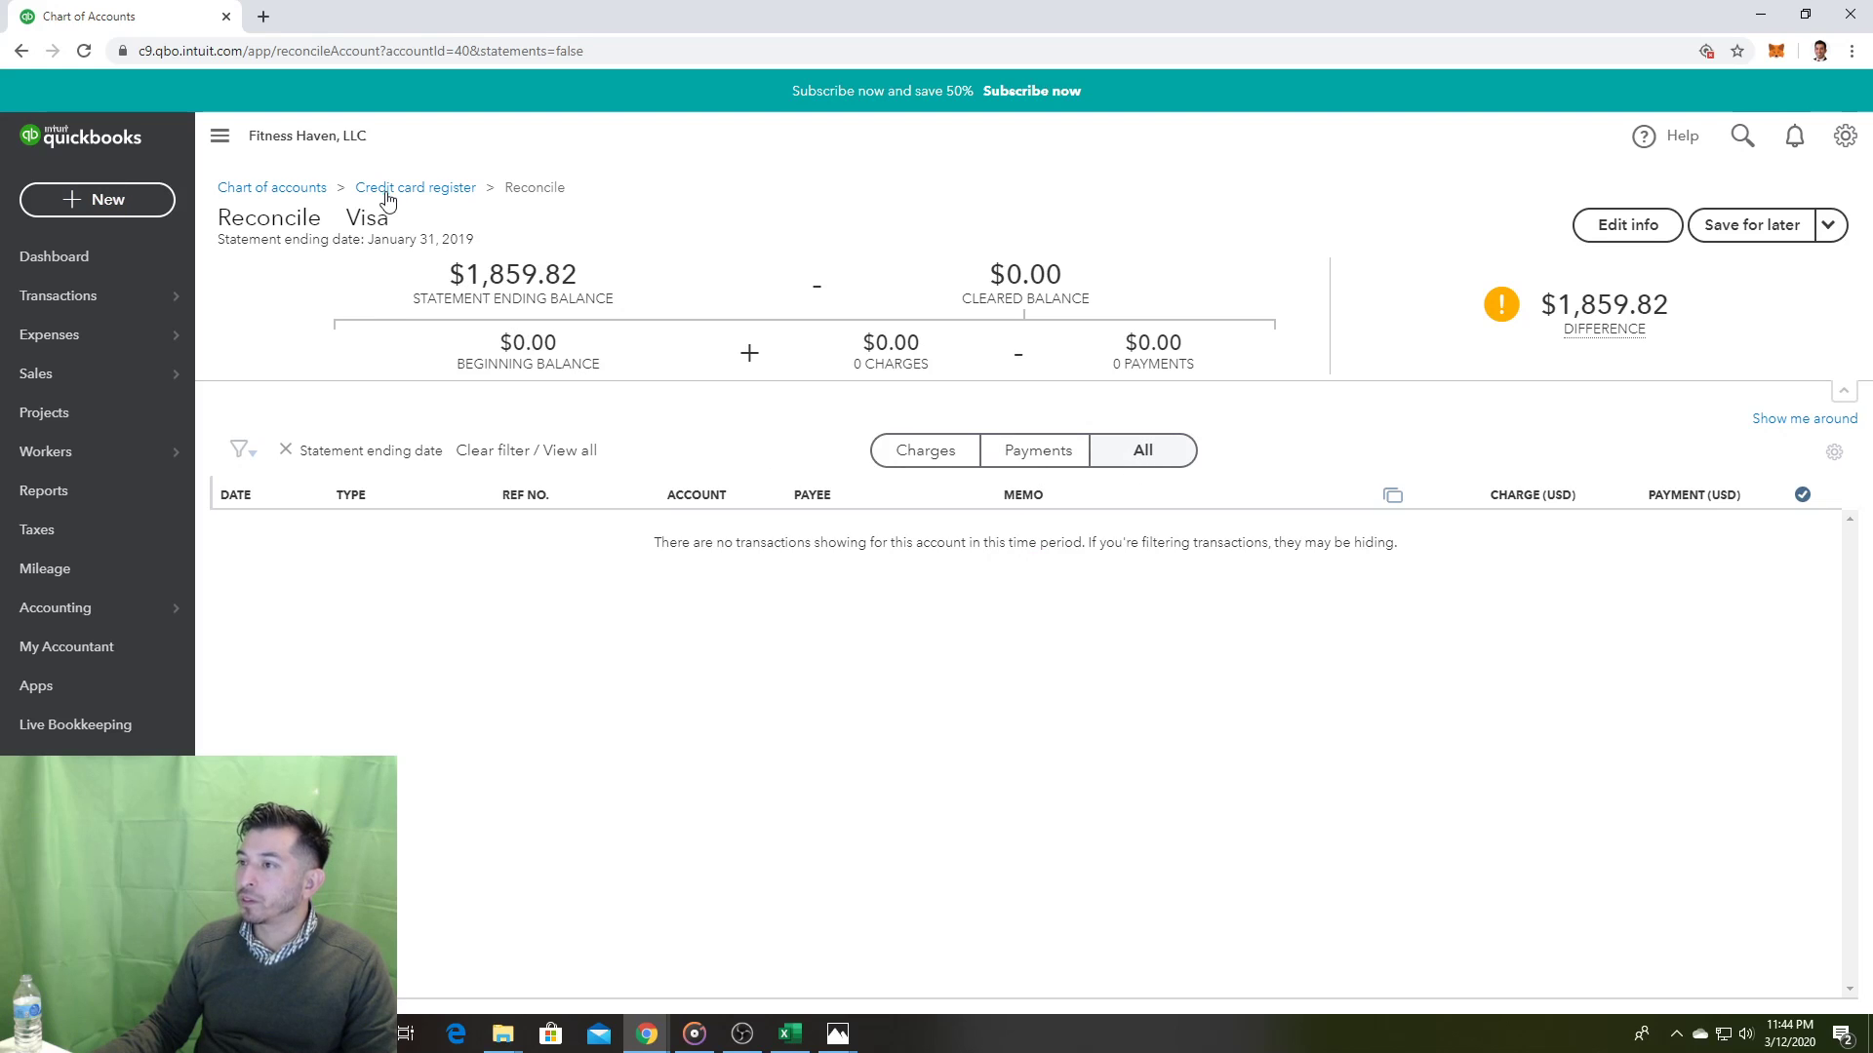
# Step: Try to move the Visa statement's ending date to January 2020 and save the statement information
pyautogui.click(1621, 226)
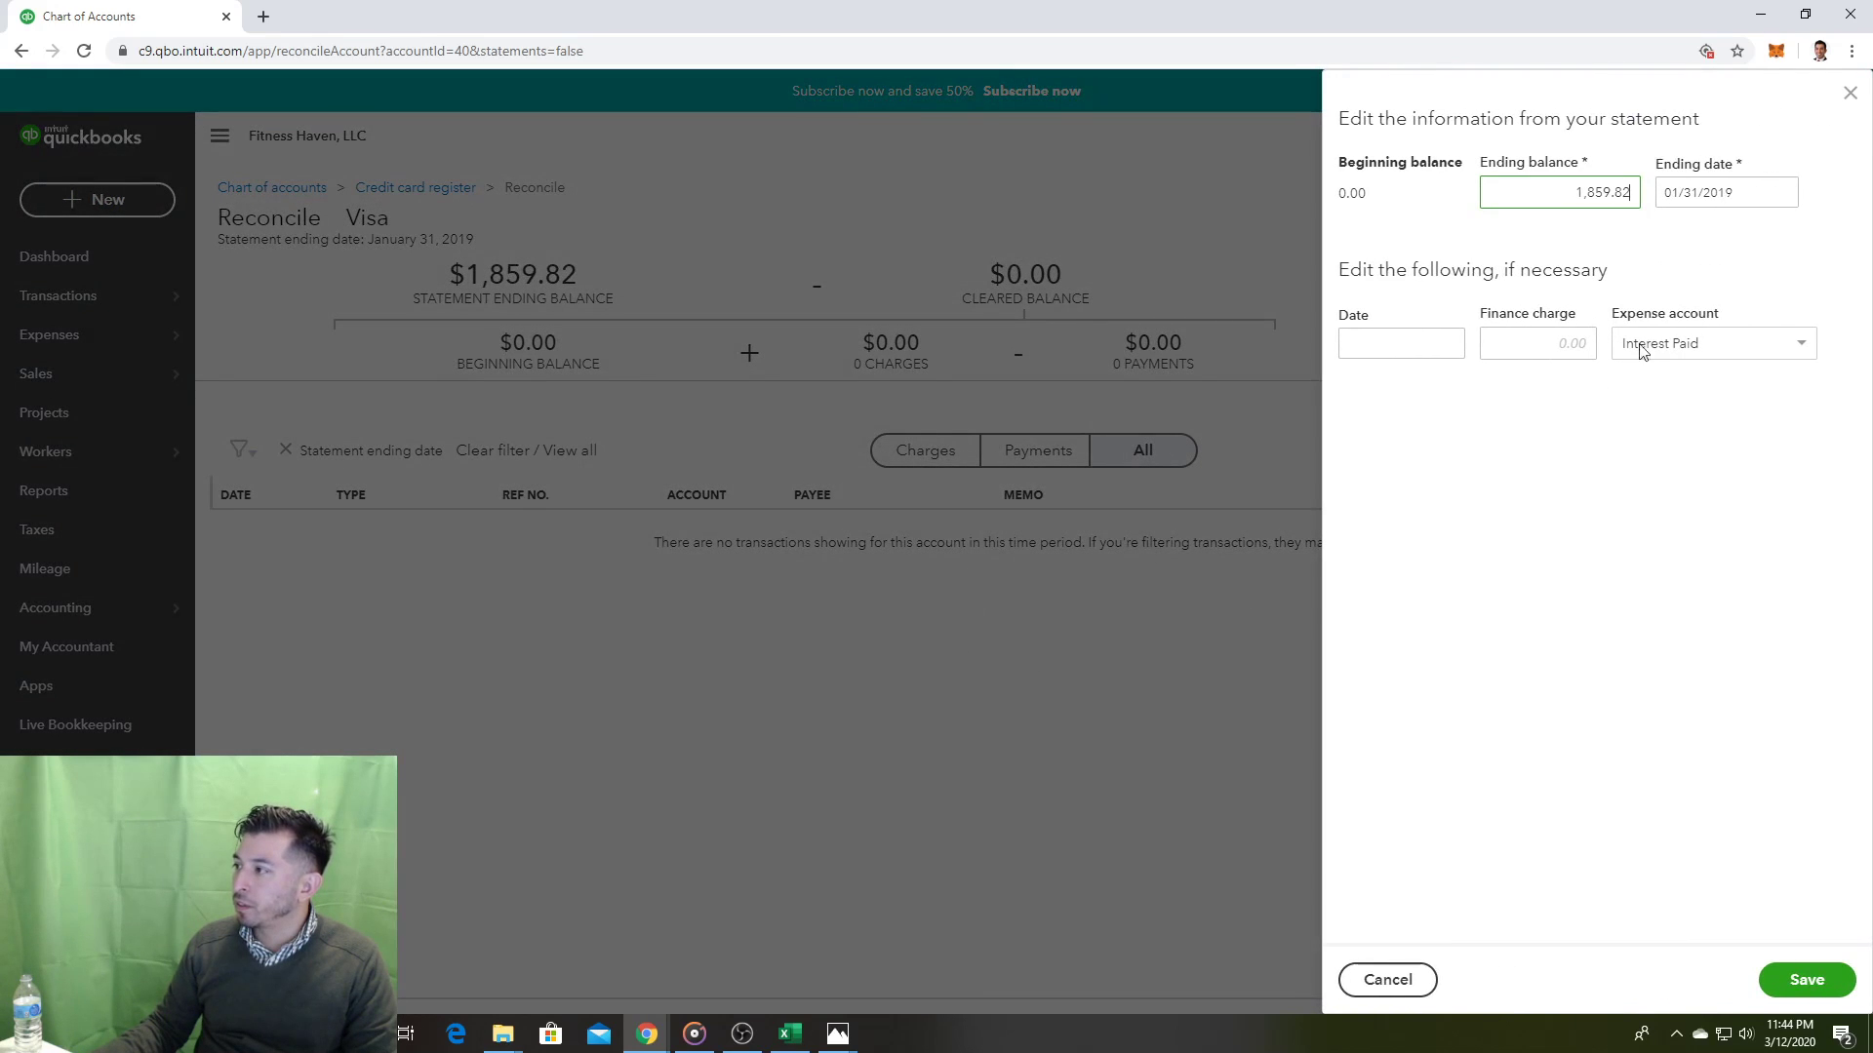
pyautogui.click(1781, 195)
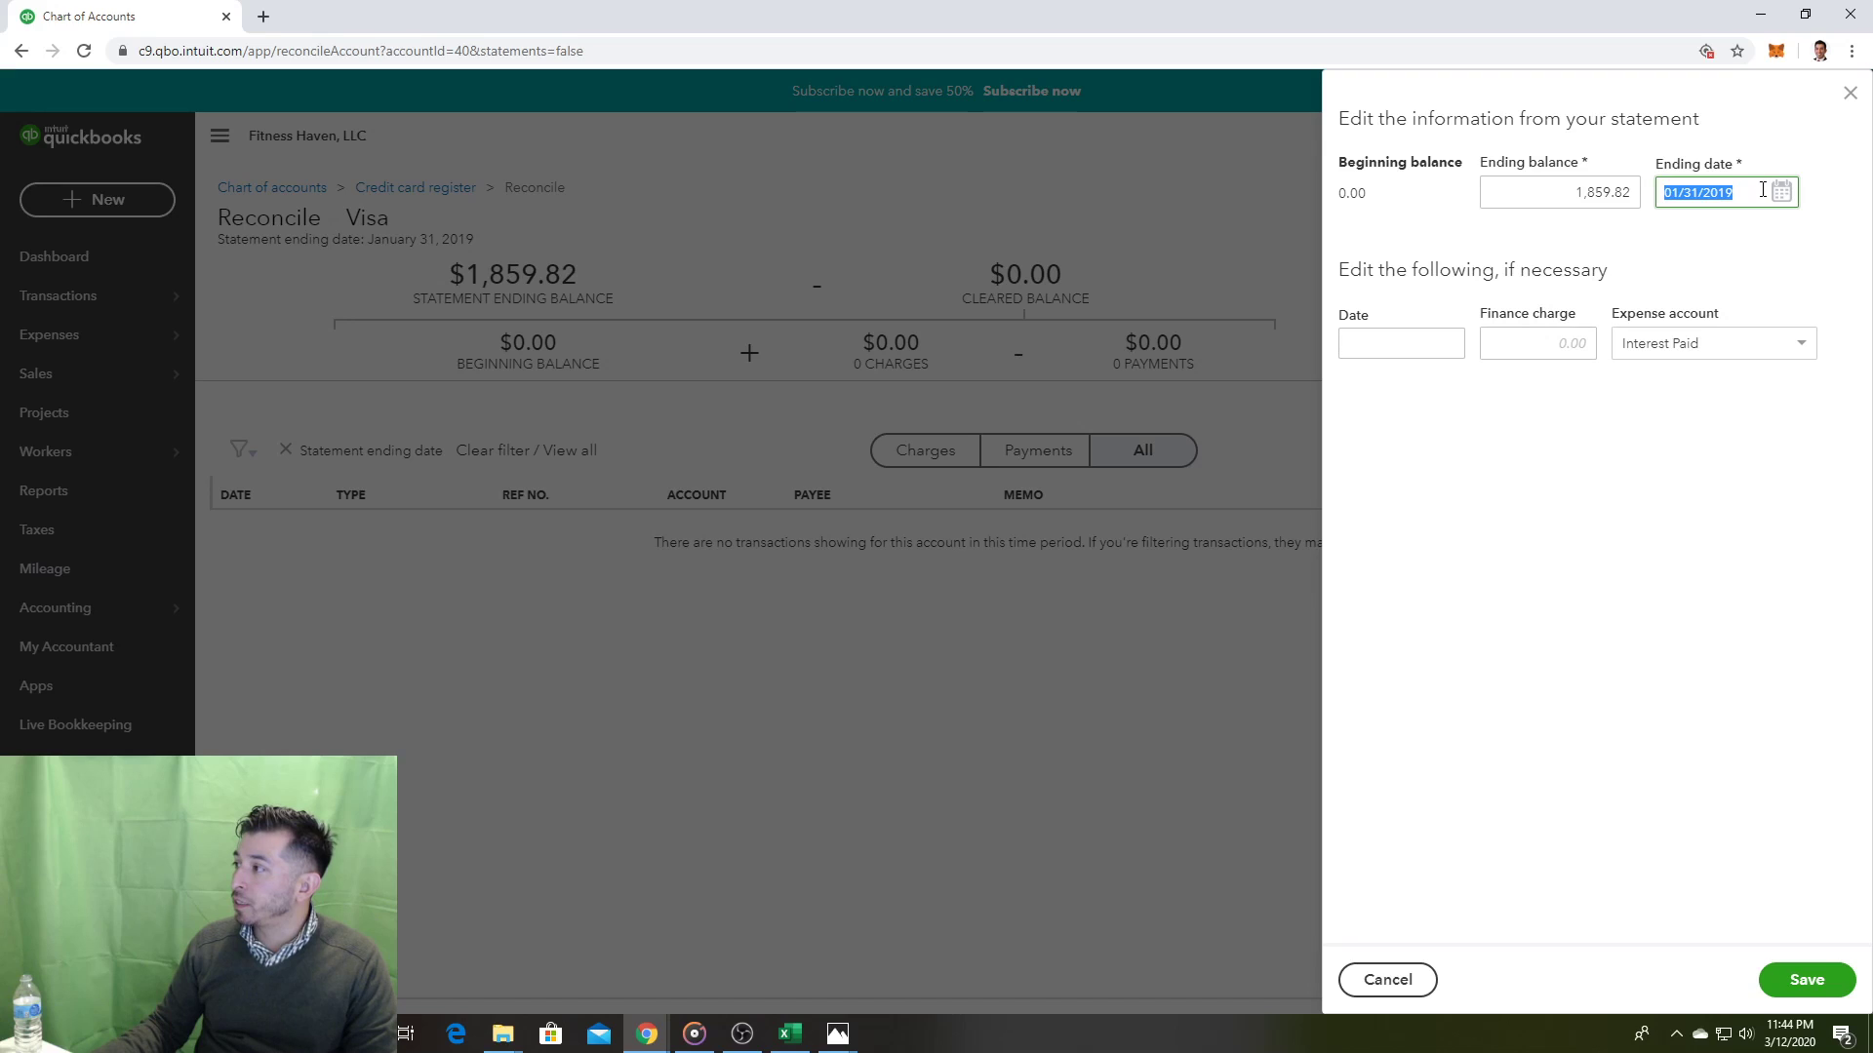
pyautogui.click(1781, 195)
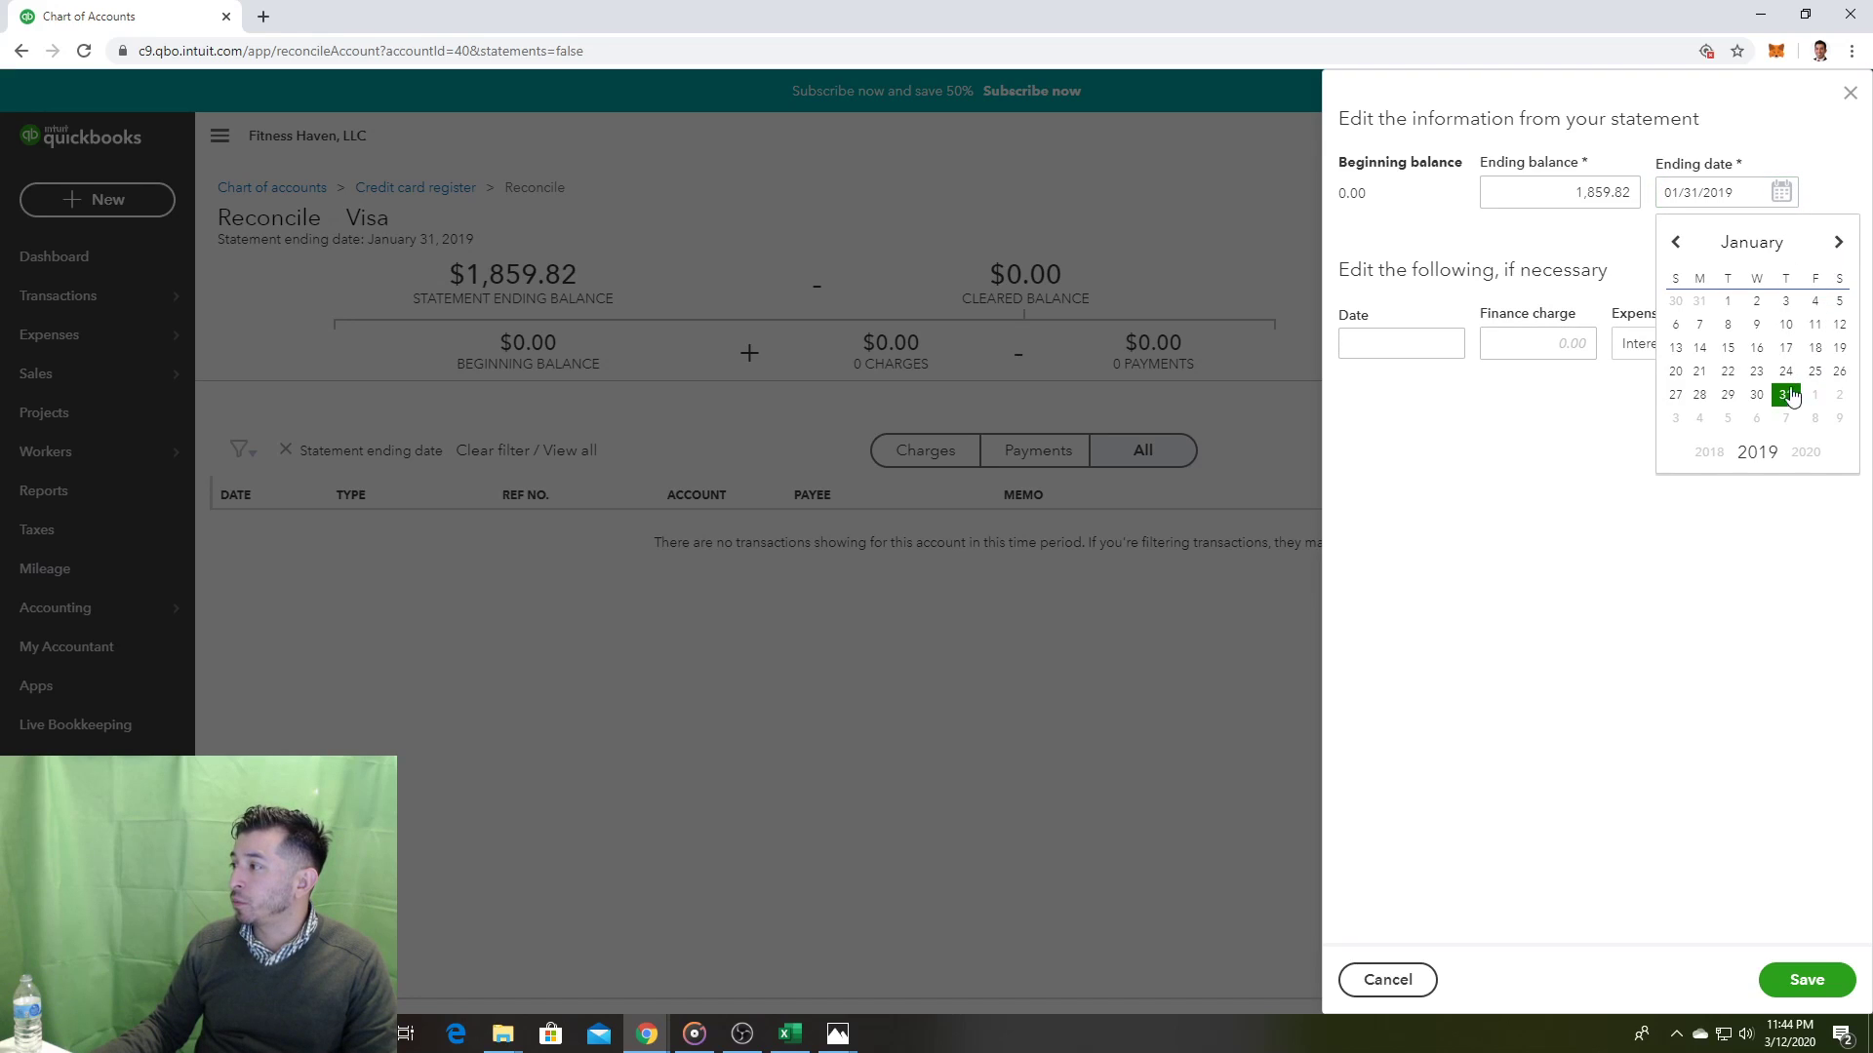
pyautogui.click(1804, 464)
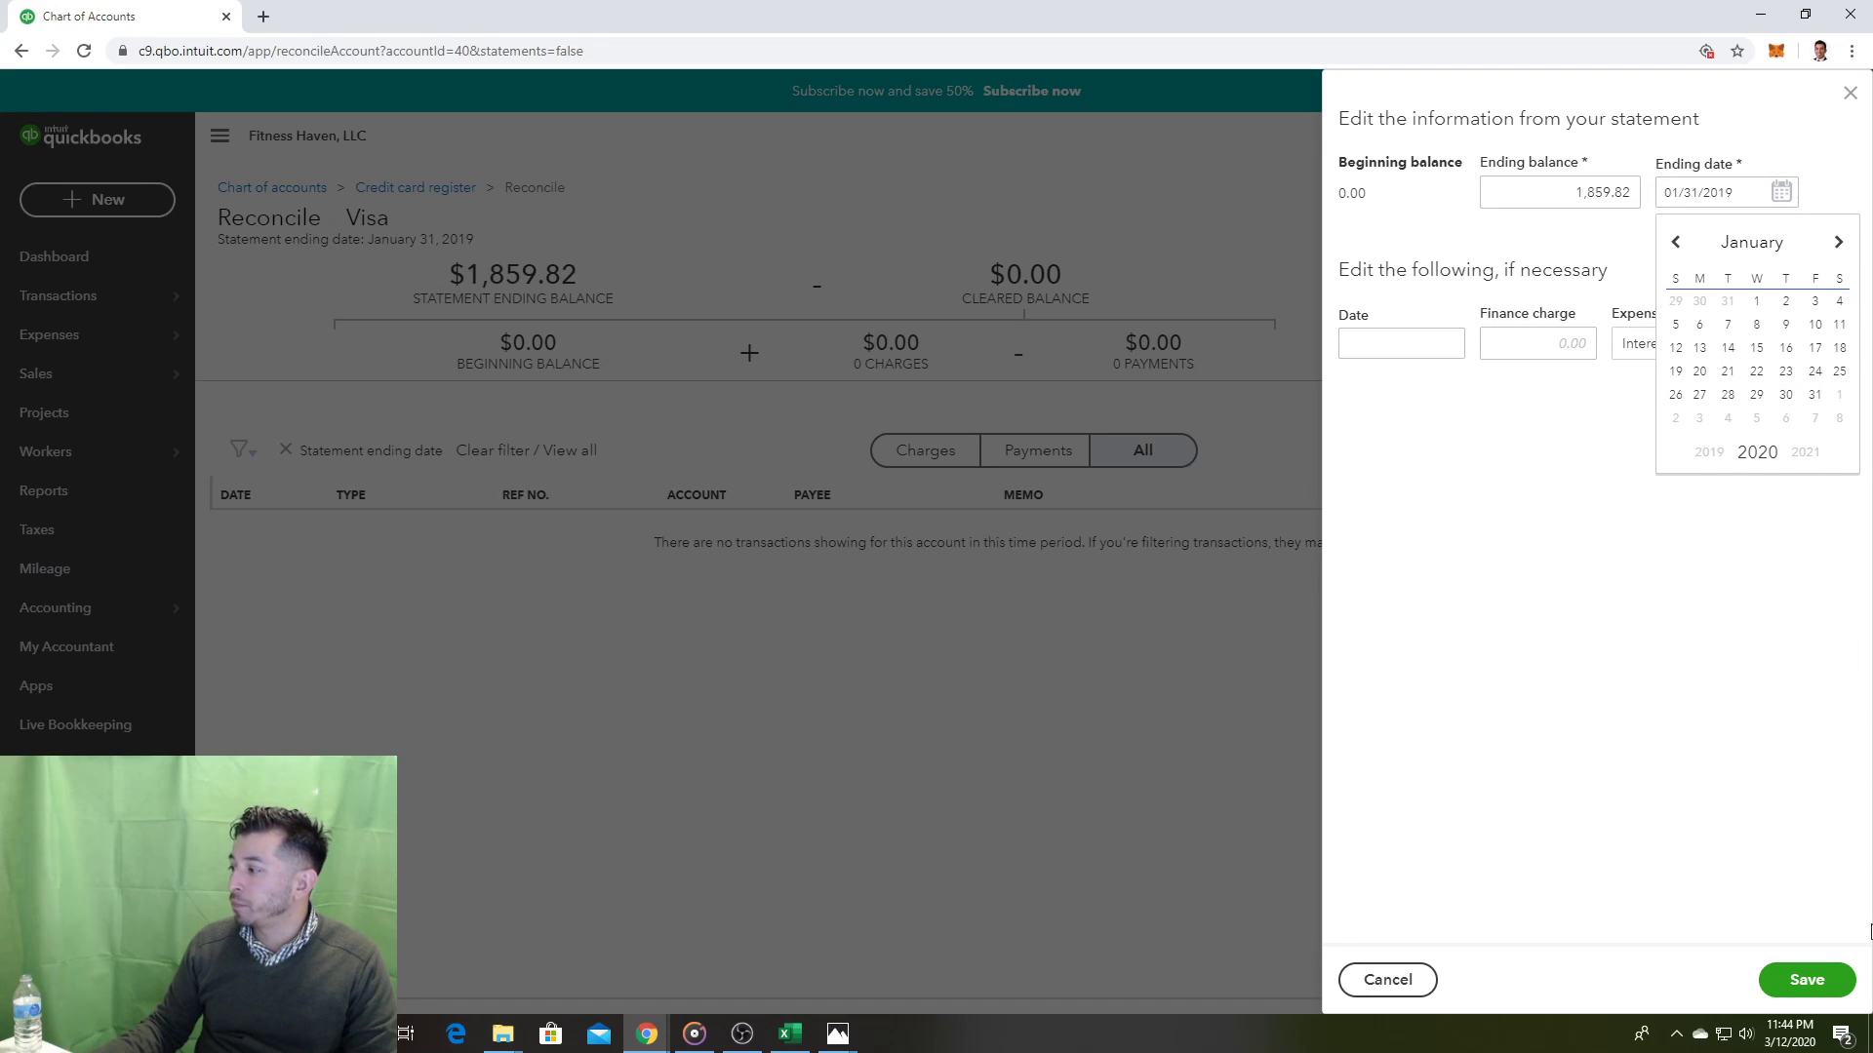
pyautogui.click(1809, 990)
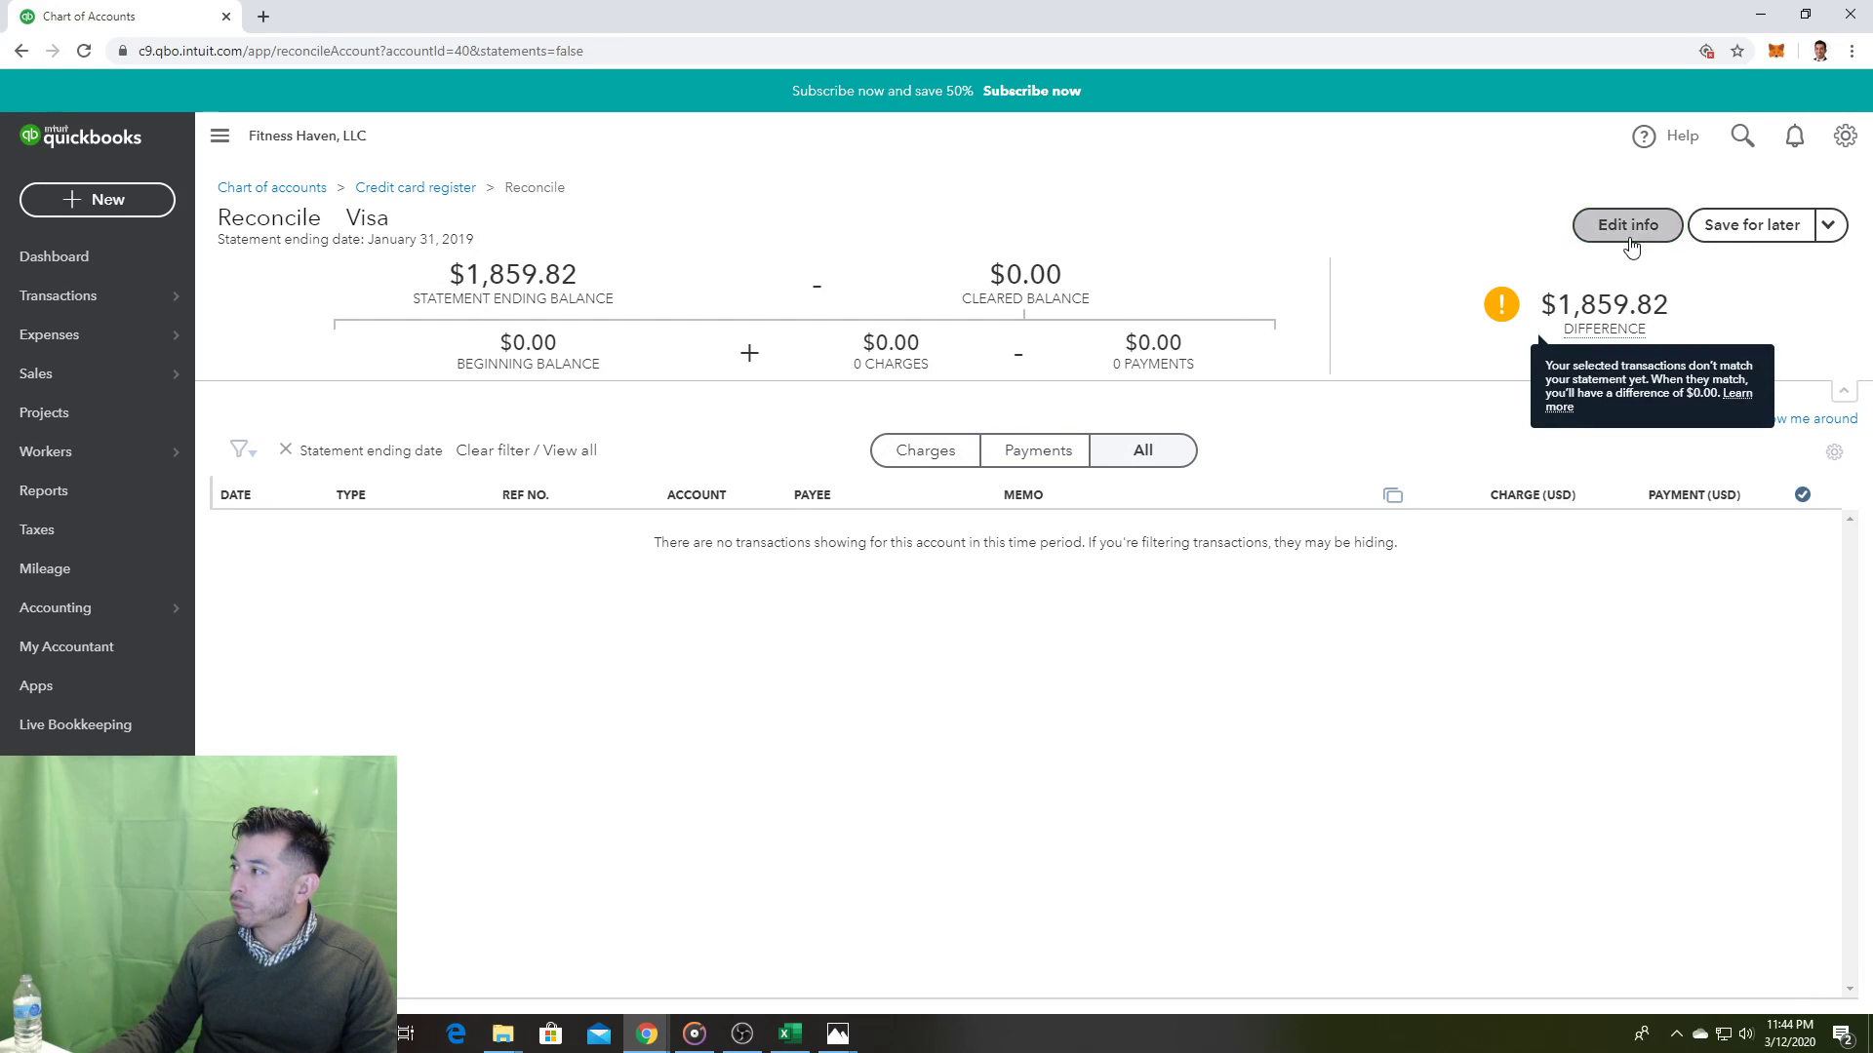
# Step: Set the Visa statement's ending date to 01/31/2020 and save the edited statement information
pyautogui.click(1600, 225)
pyautogui.click(1746, 192)
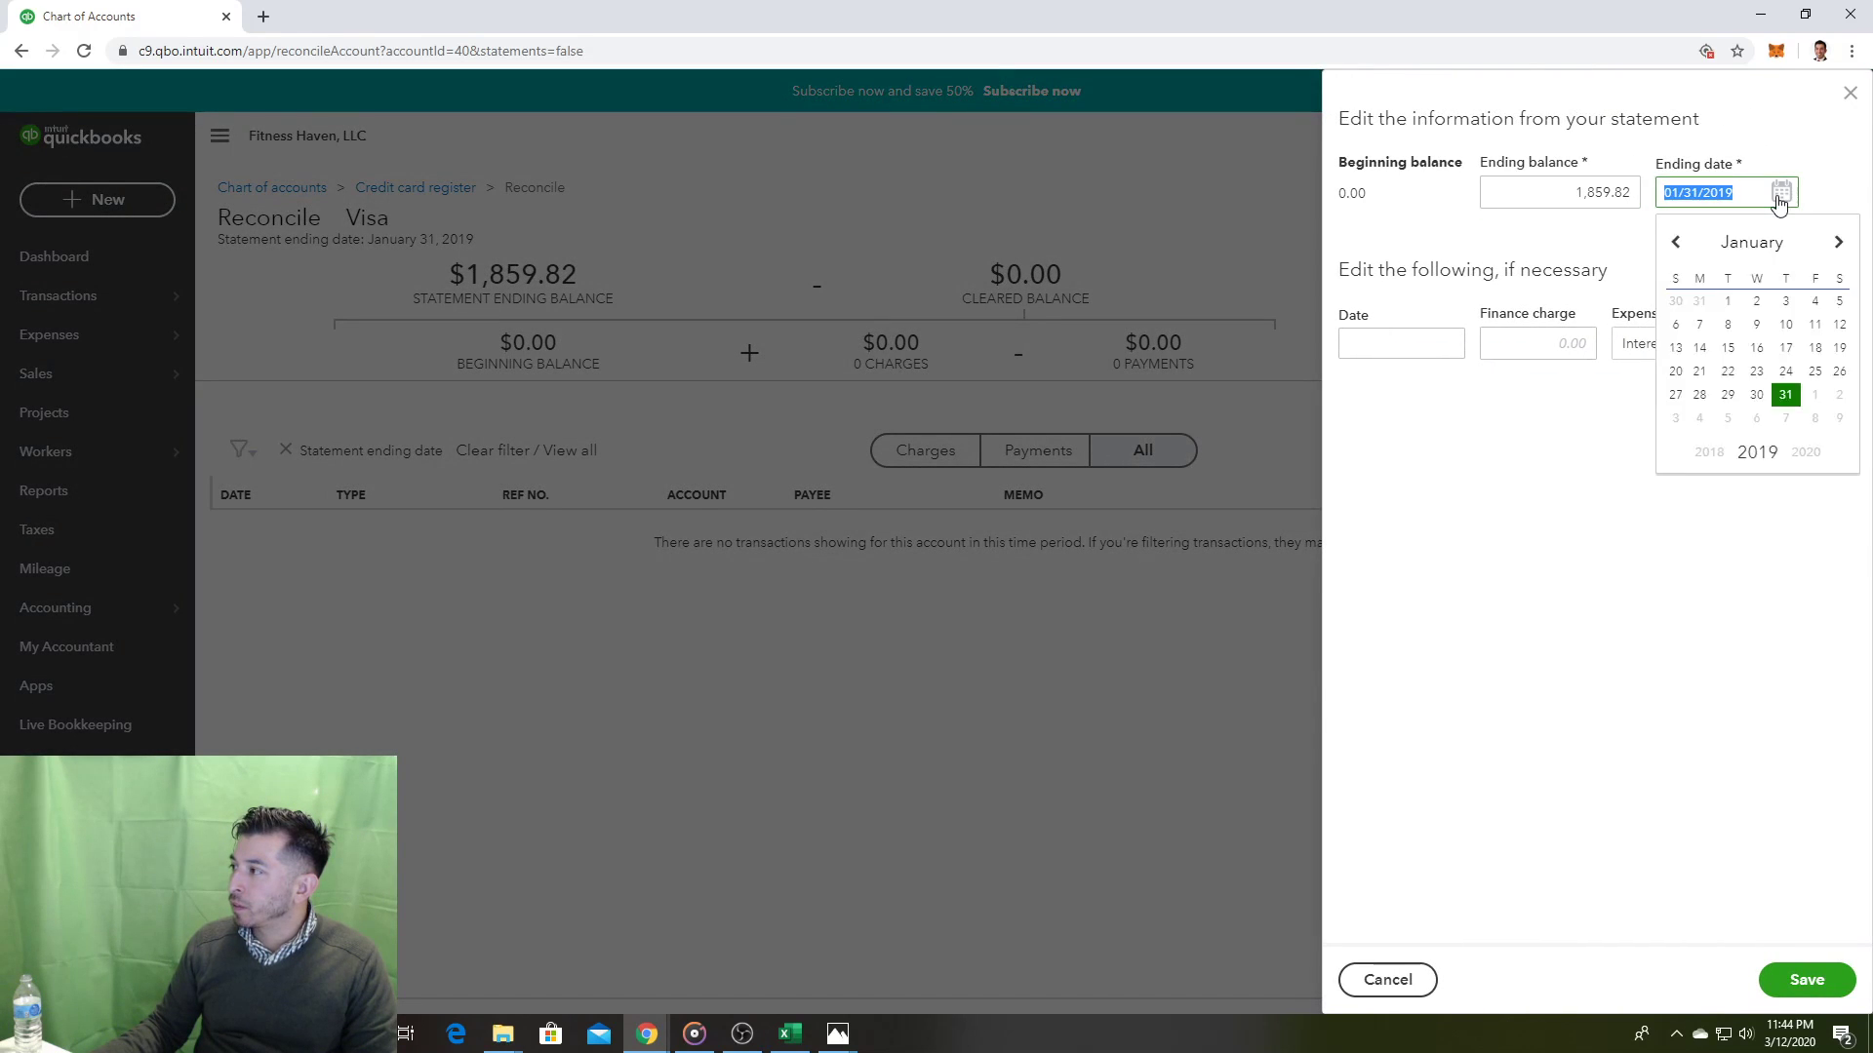
pyautogui.click(1805, 451)
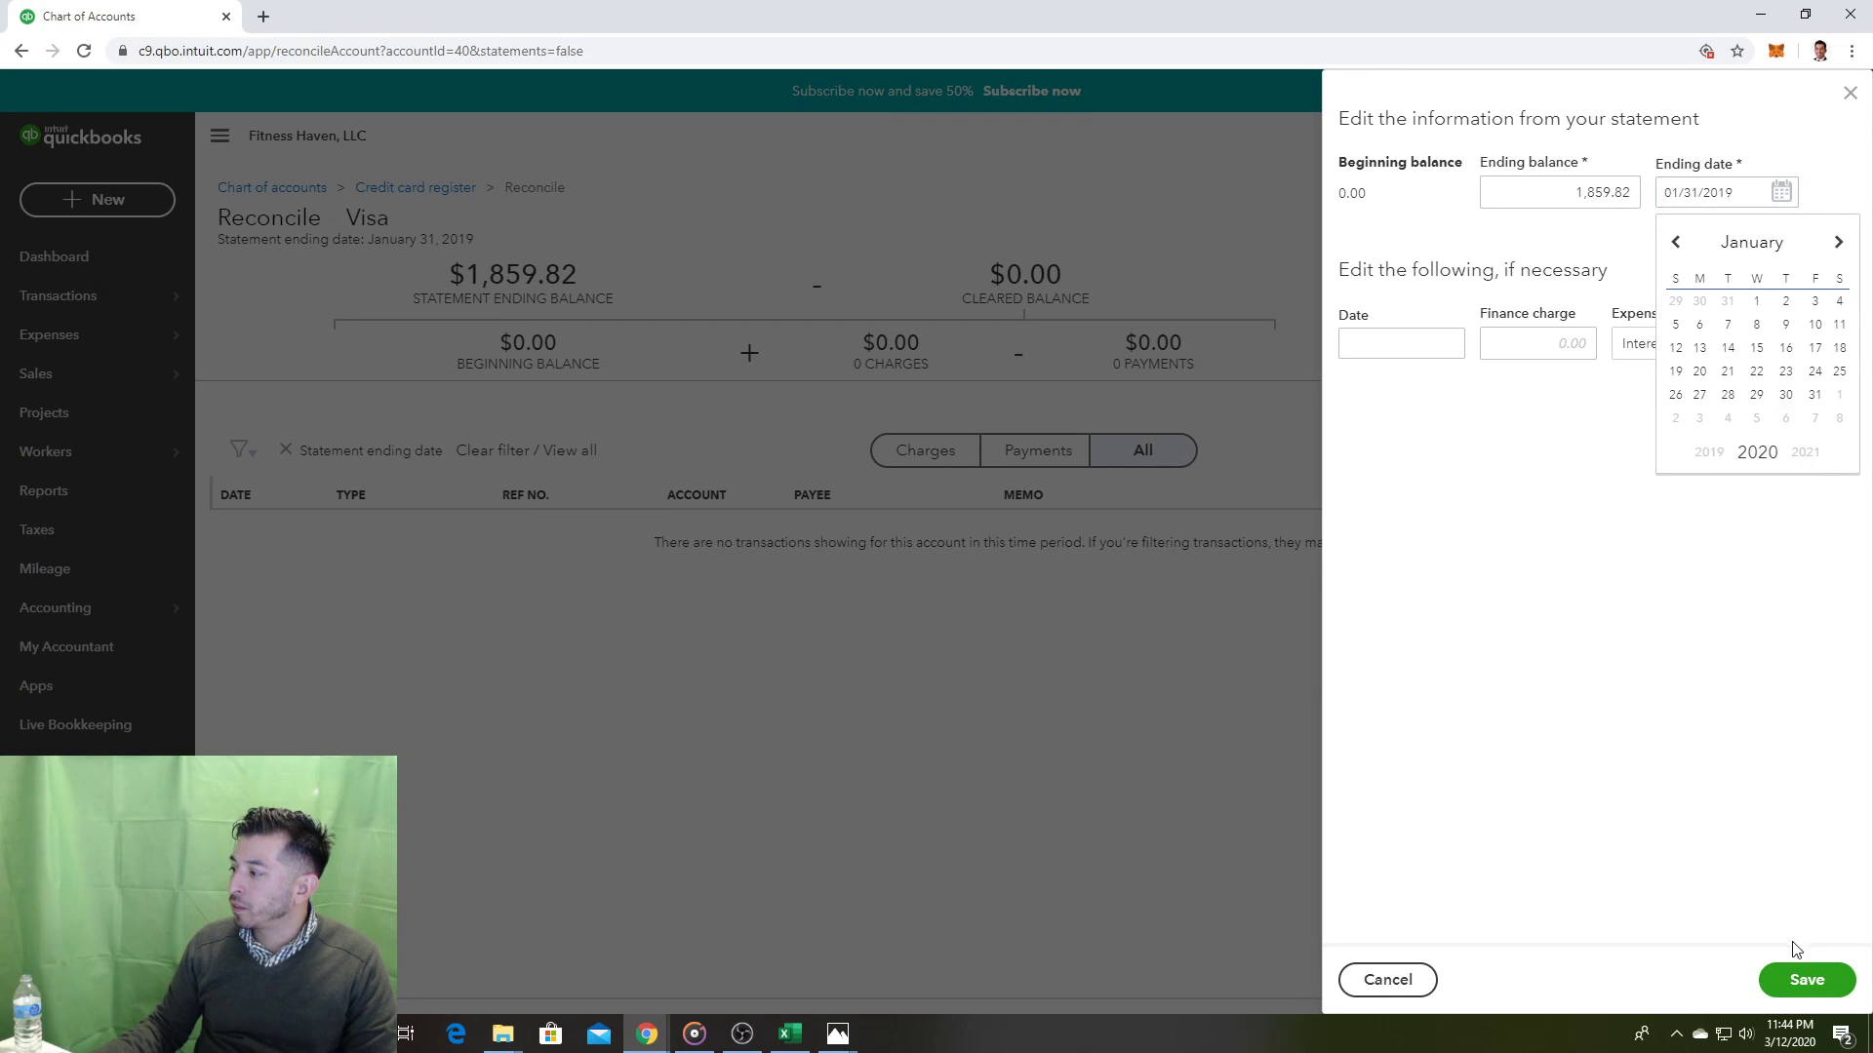
pyautogui.click(1768, 822)
pyautogui.click(1776, 190)
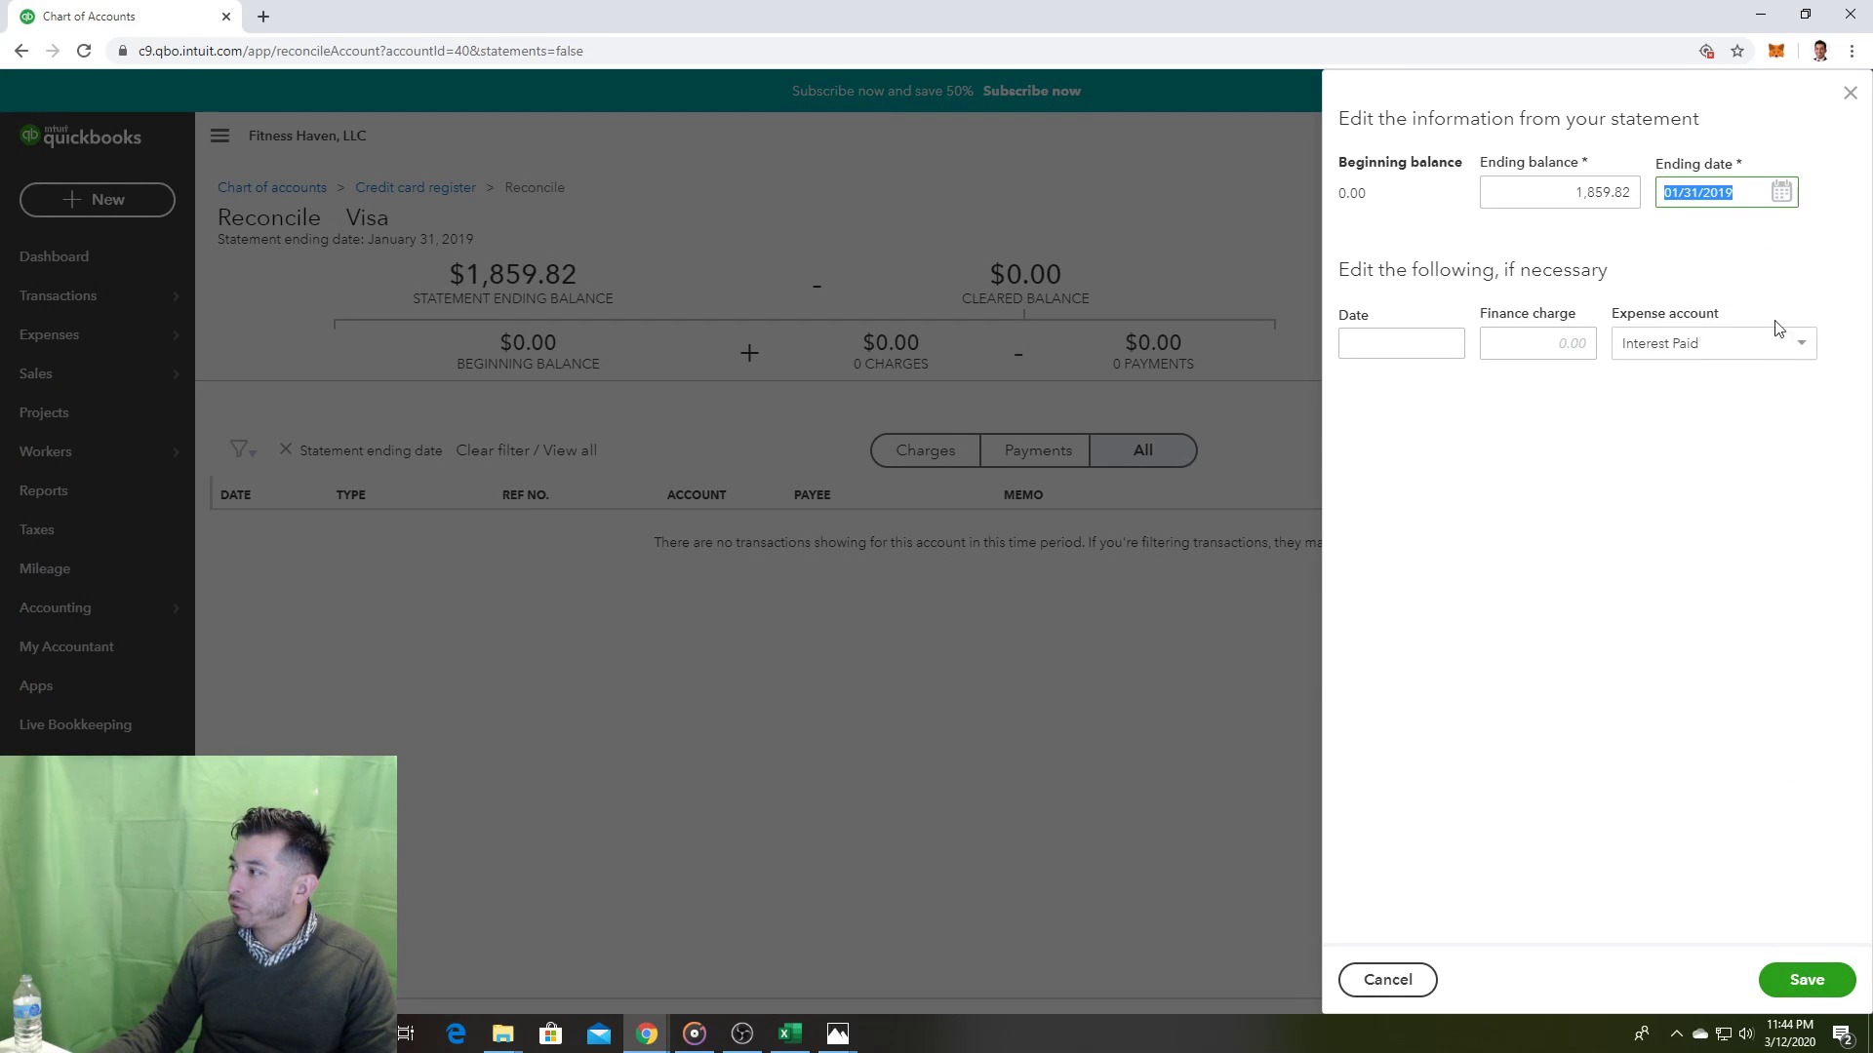
pyautogui.click(1777, 190)
pyautogui.click(1800, 452)
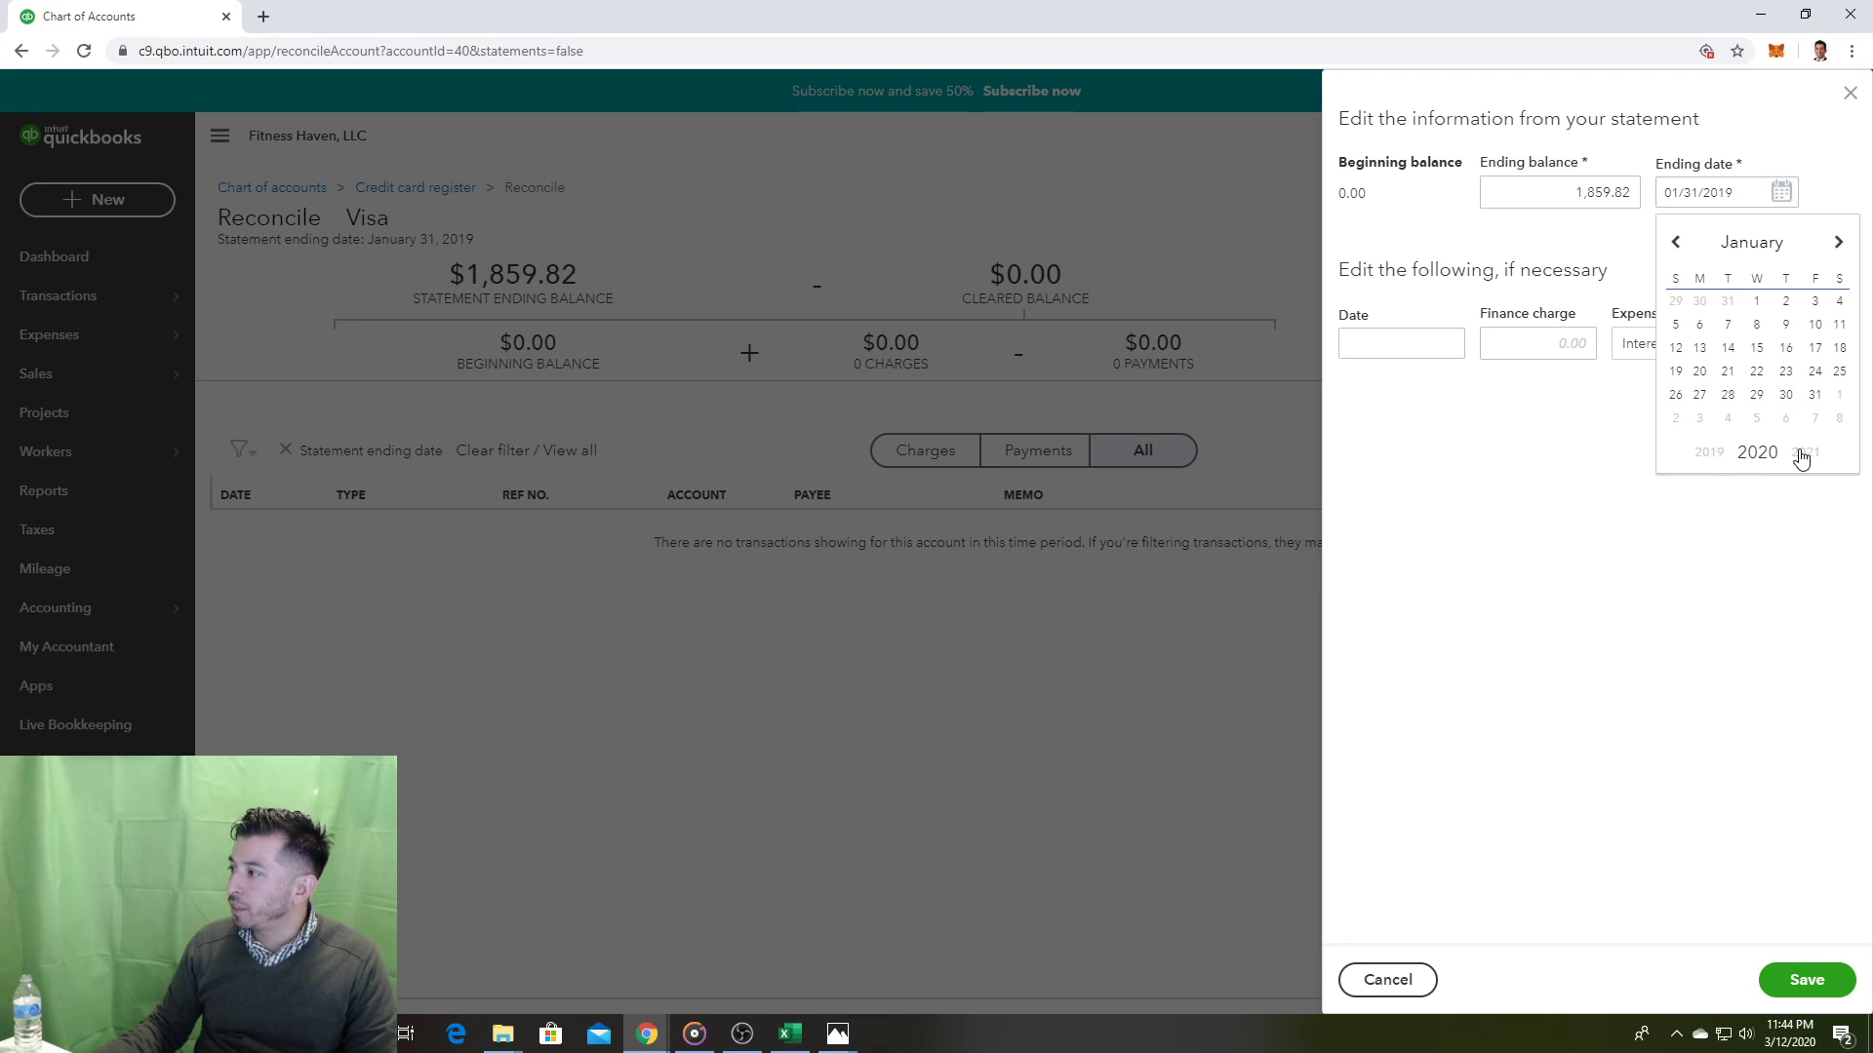
pyautogui.click(1812, 396)
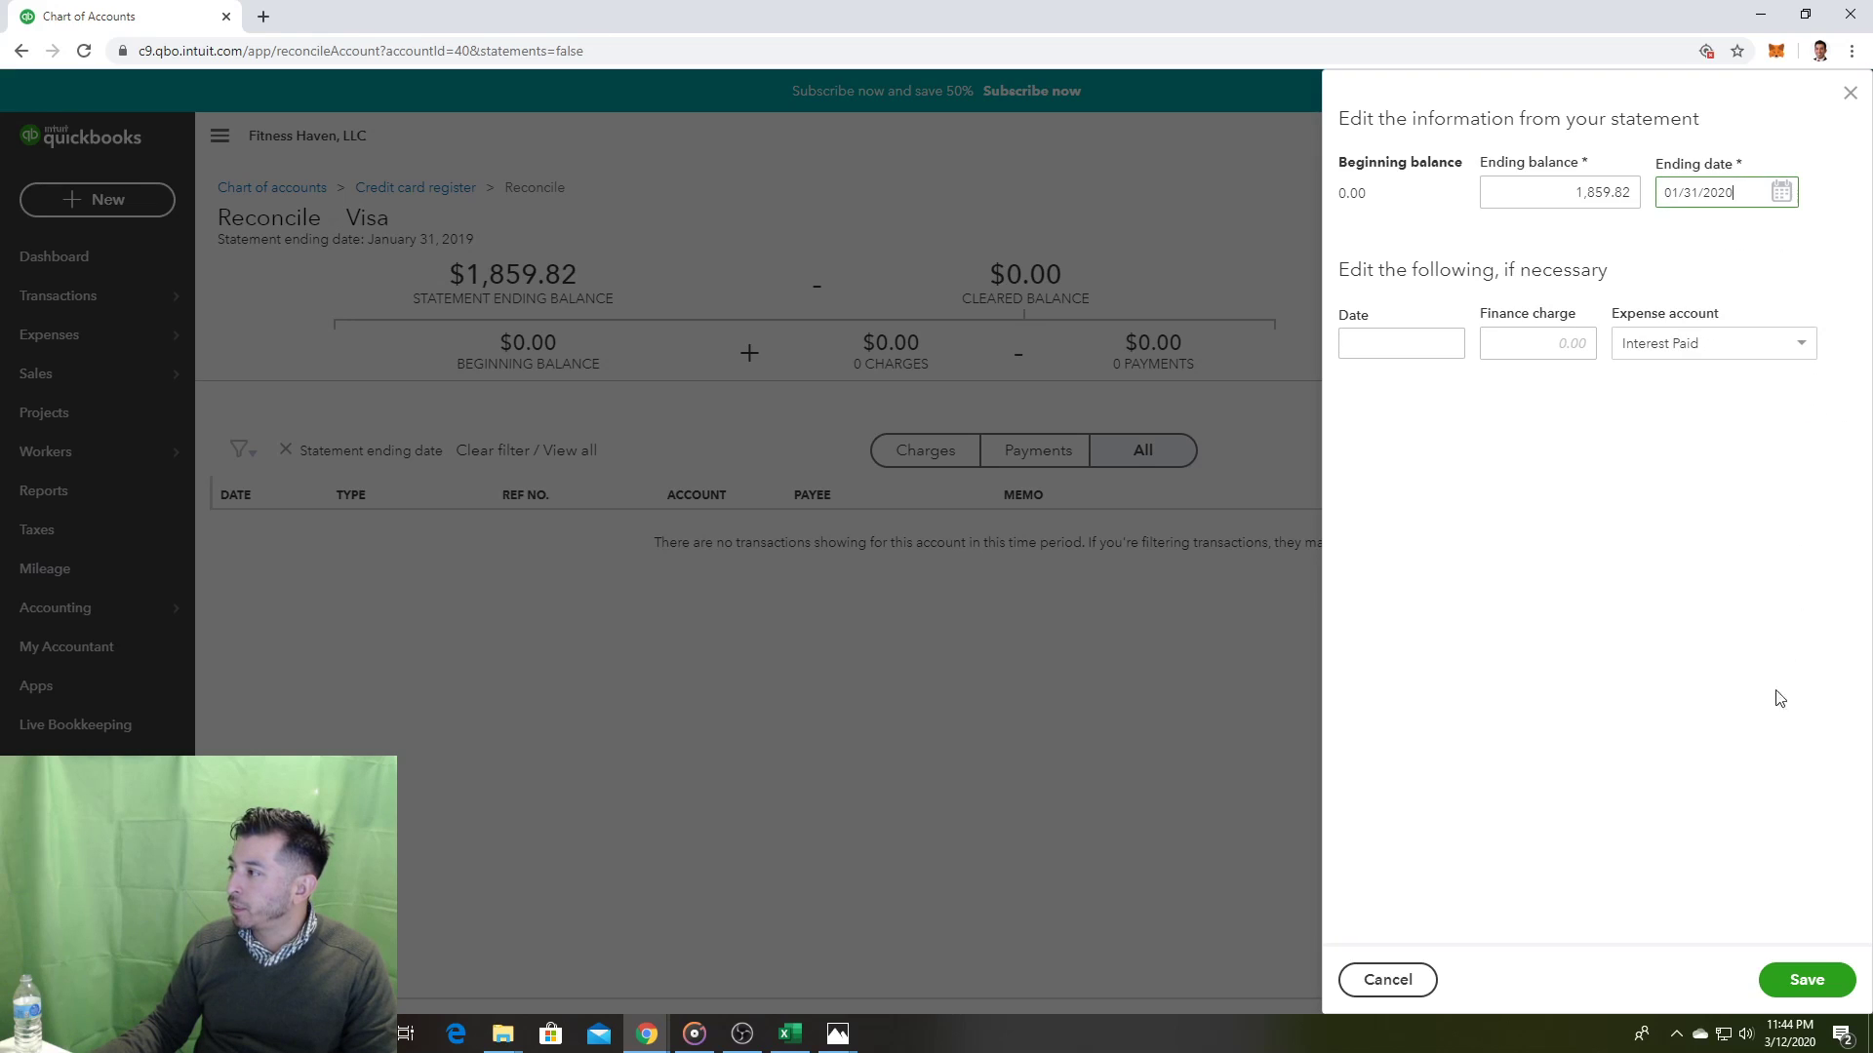
pyautogui.click(1793, 979)
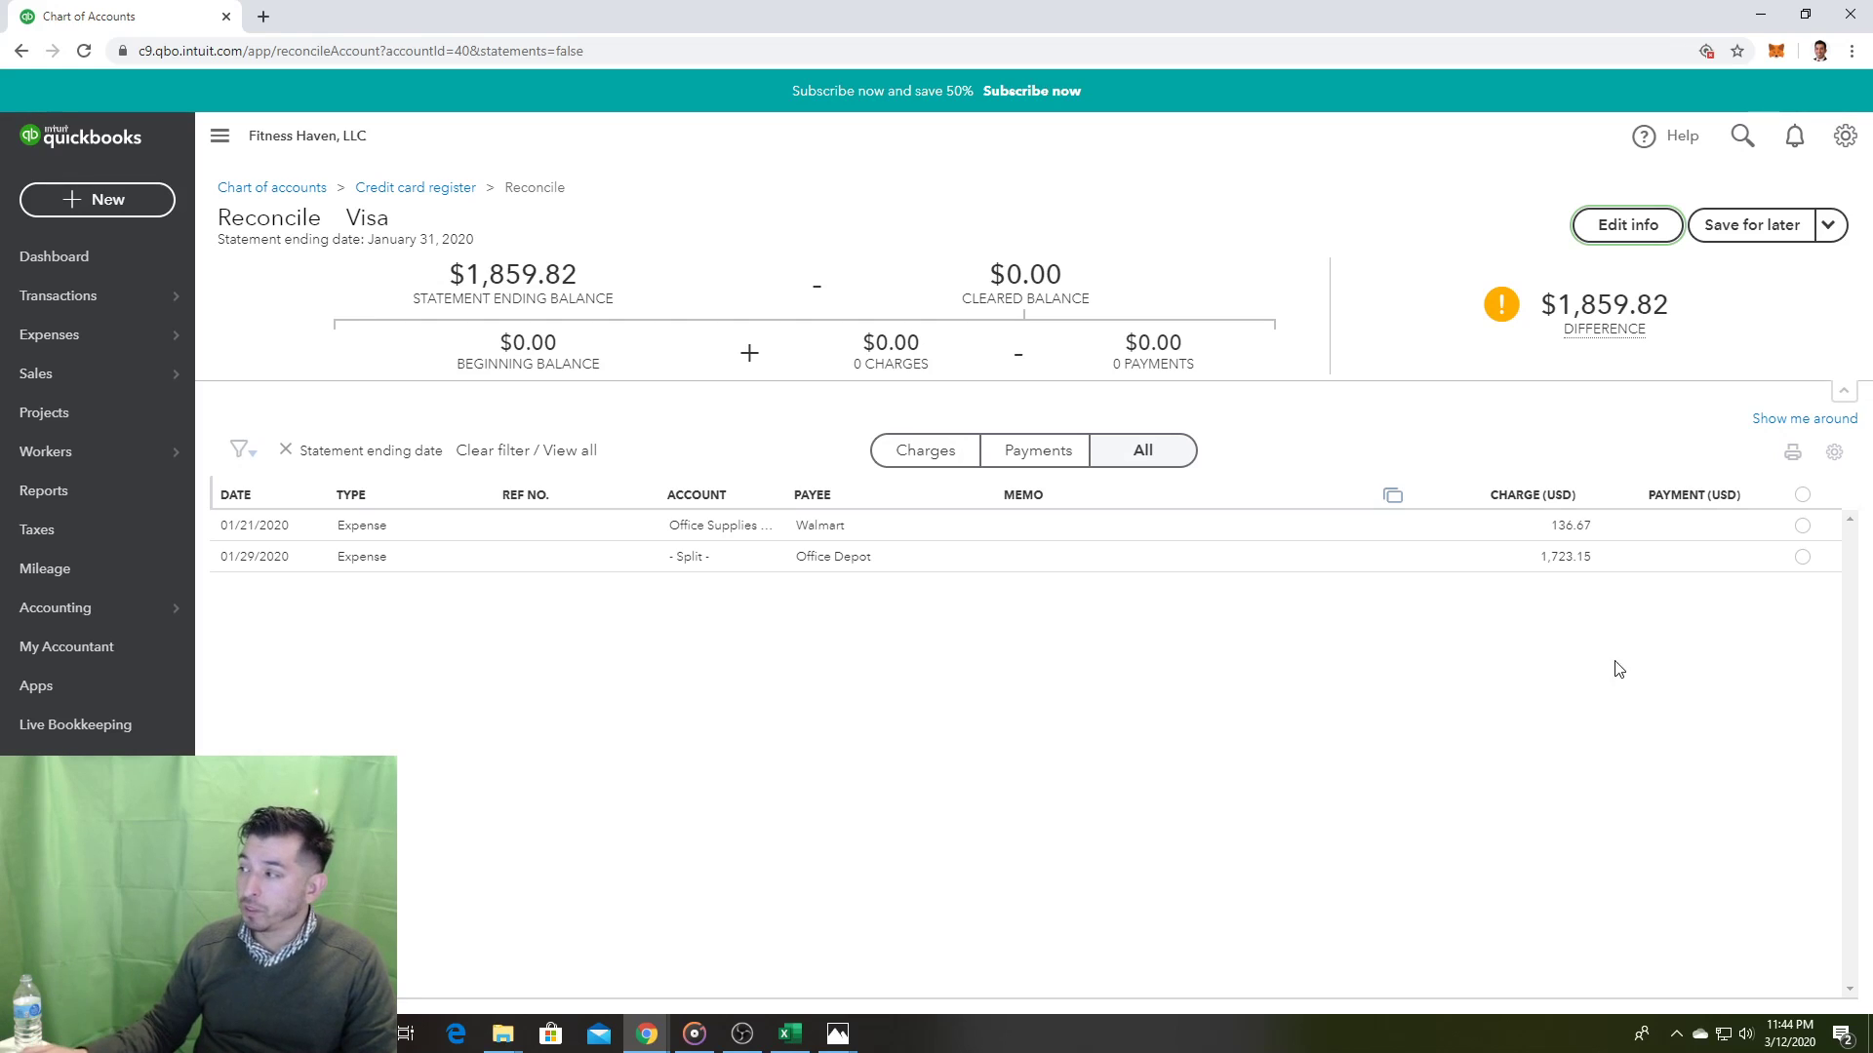
# Step: Mark the 01/21/2020 Walmart charge and the 01/29/2020 Office Depot charge as cleared in the Visa reconciliation
pyautogui.click(1802, 530)
pyautogui.click(1803, 558)
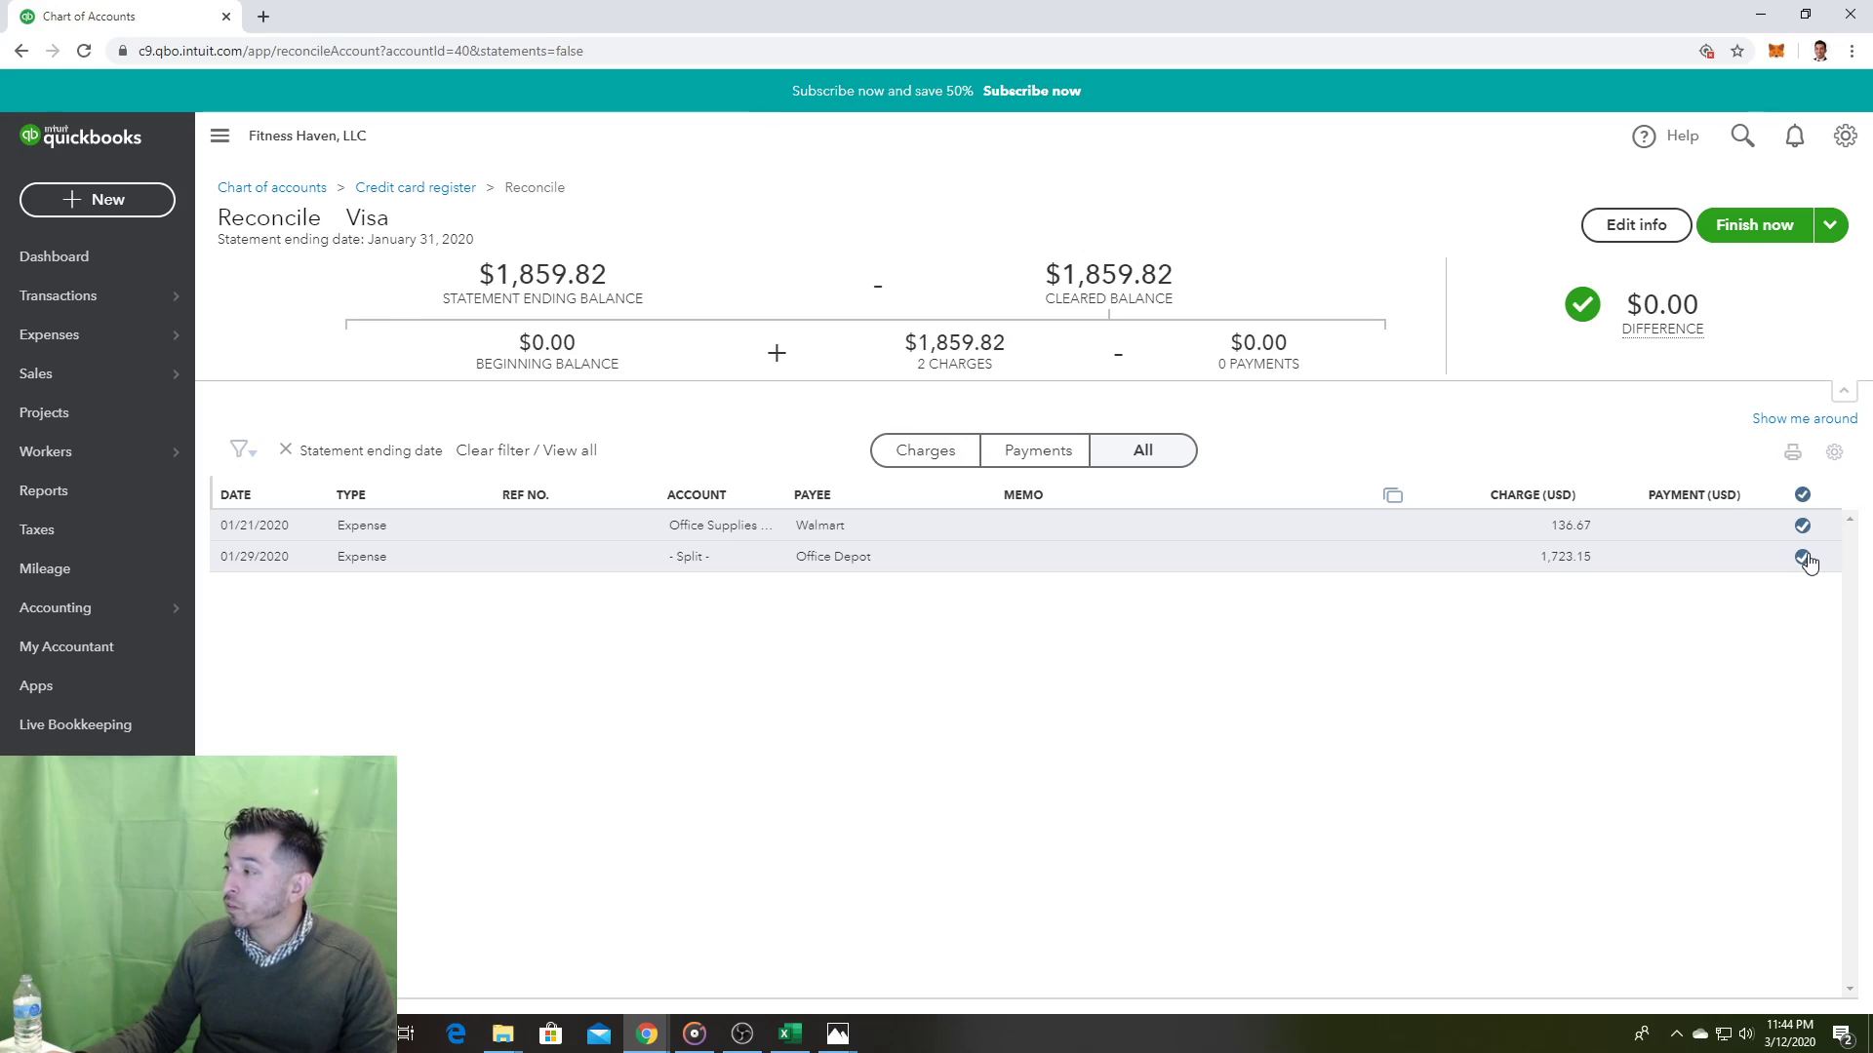
pyautogui.click(1801, 526)
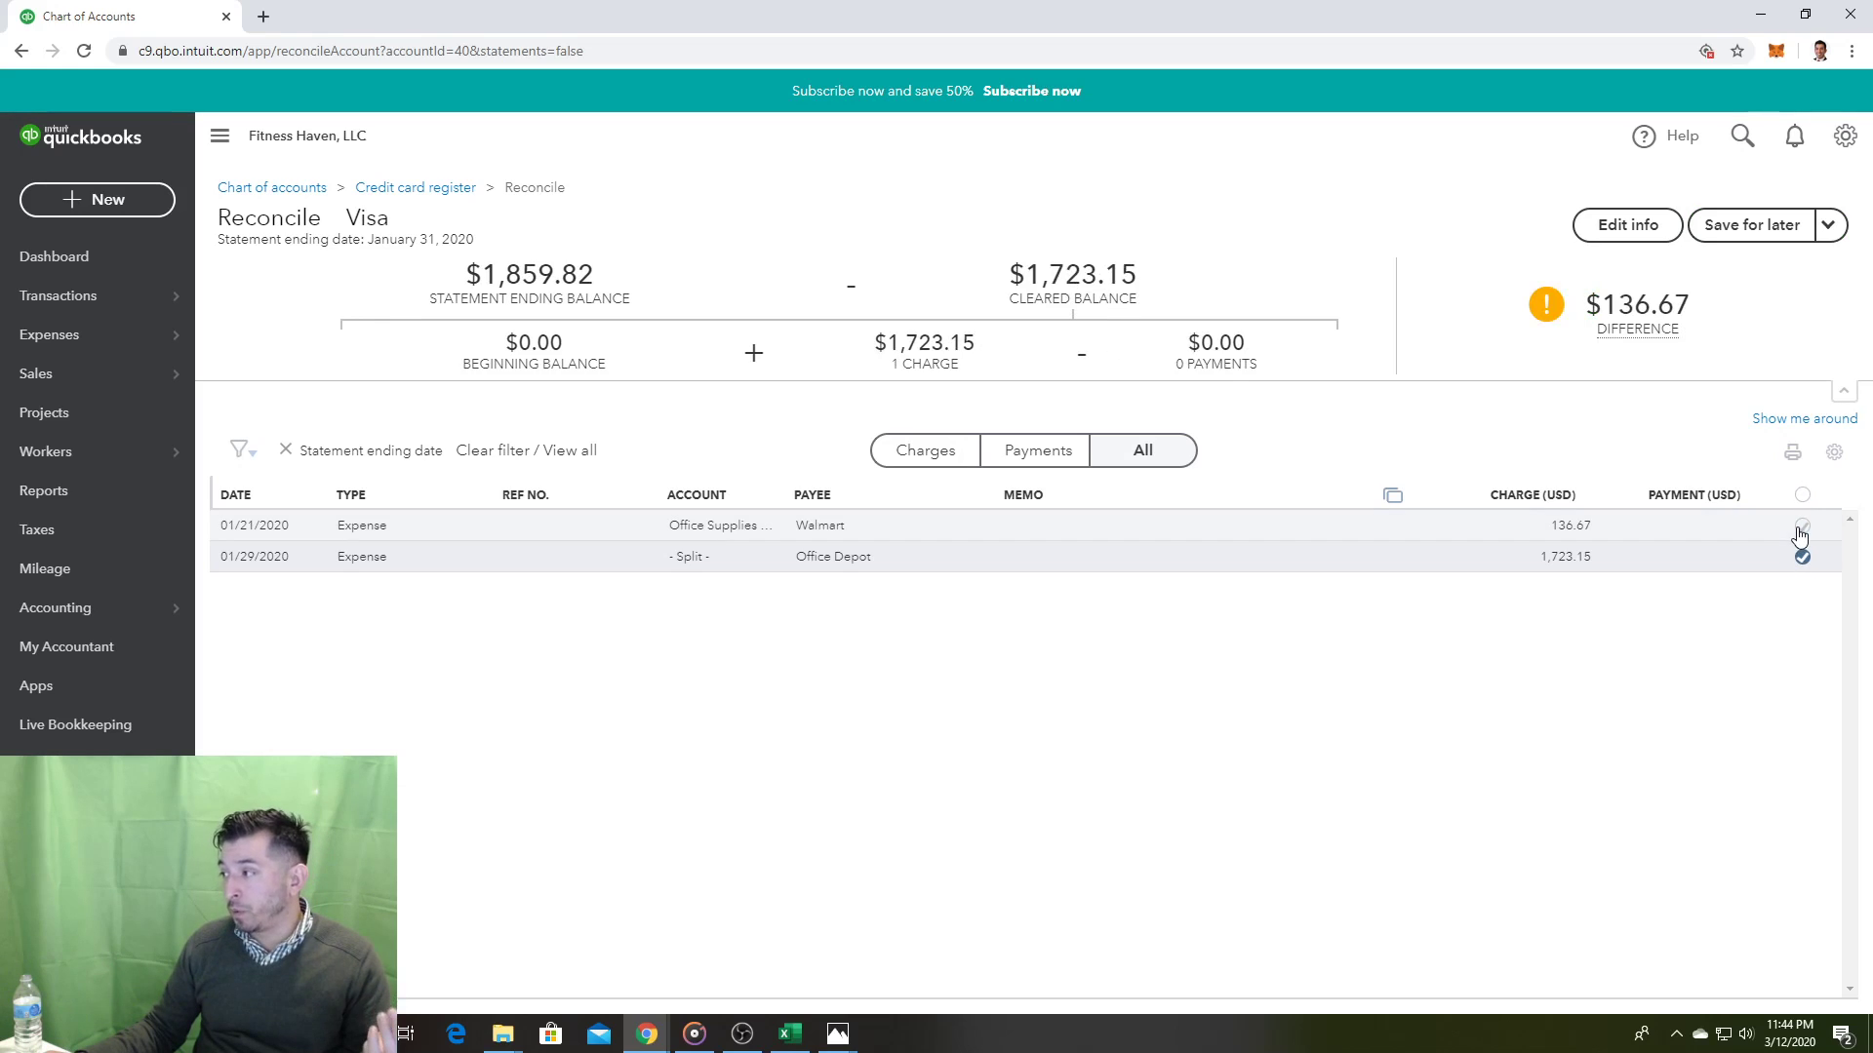
pyautogui.click(1804, 556)
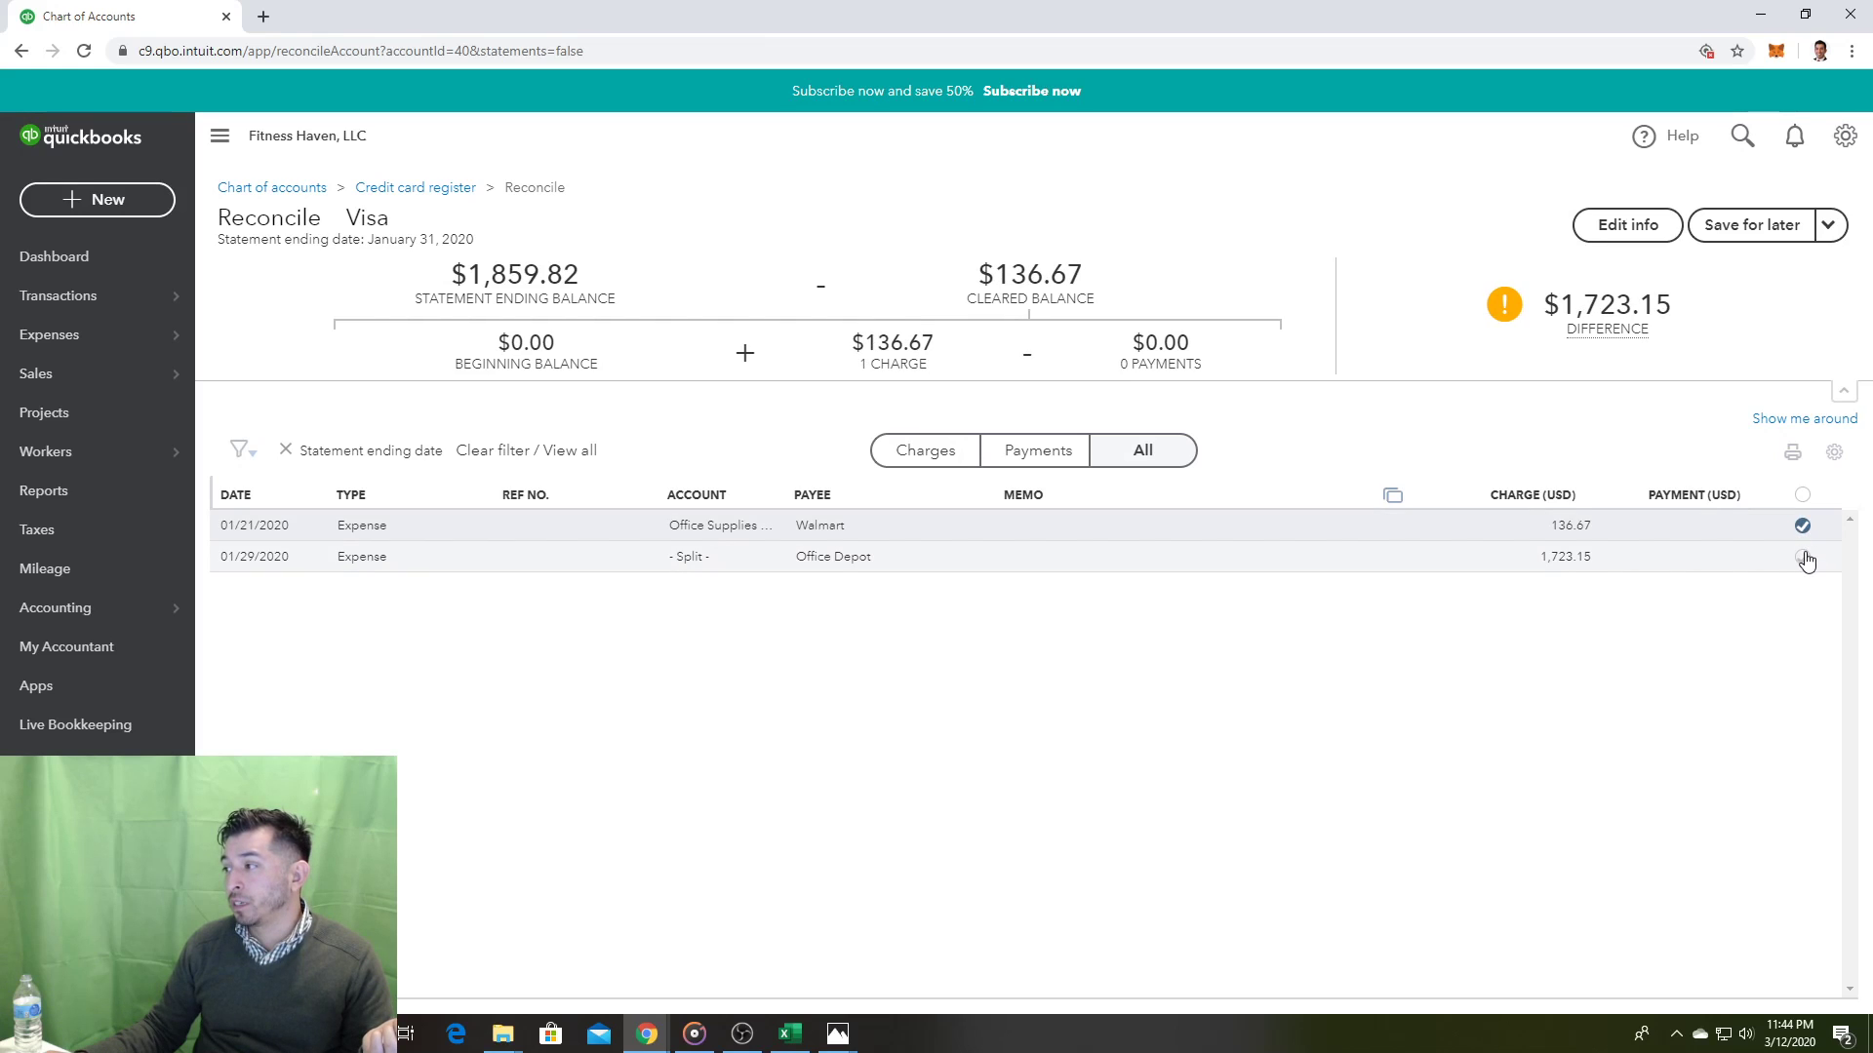
pyautogui.click(1803, 557)
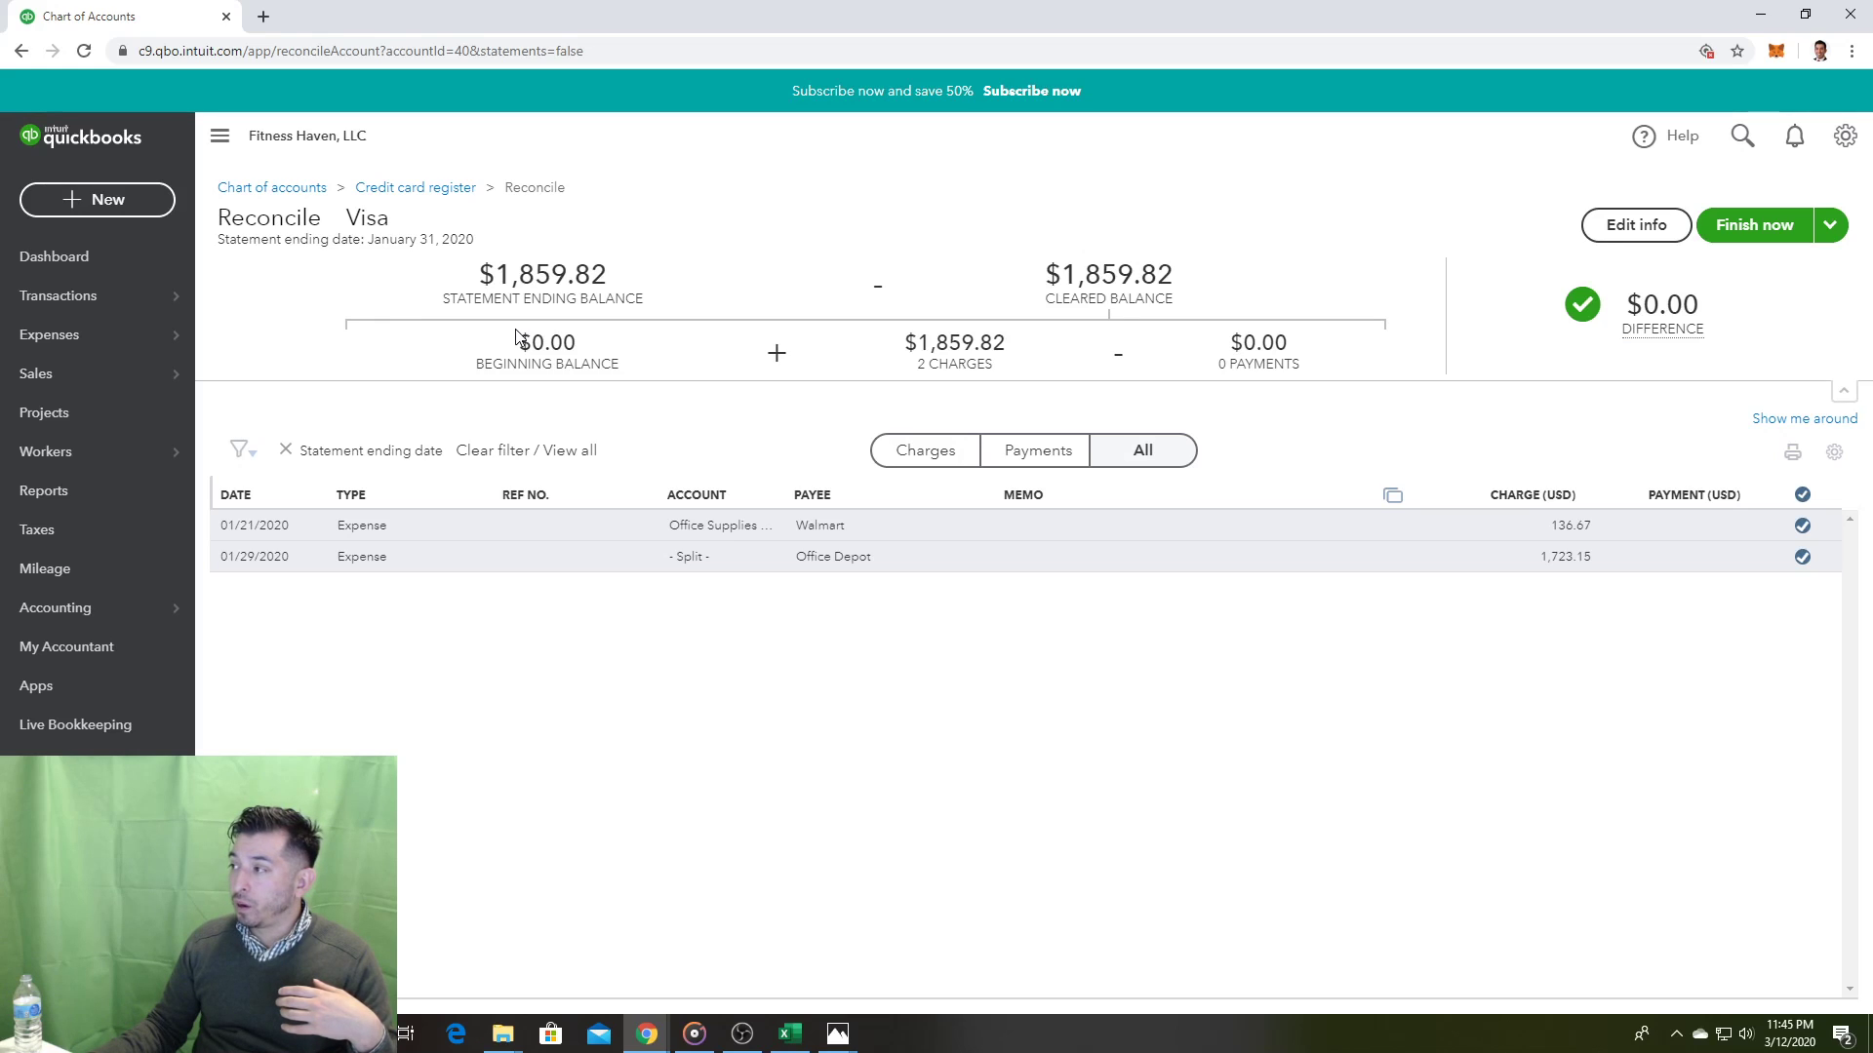
# Step: Finish the Visa reconciliation without paying or entering a bill for the balance
pyautogui.click(1749, 239)
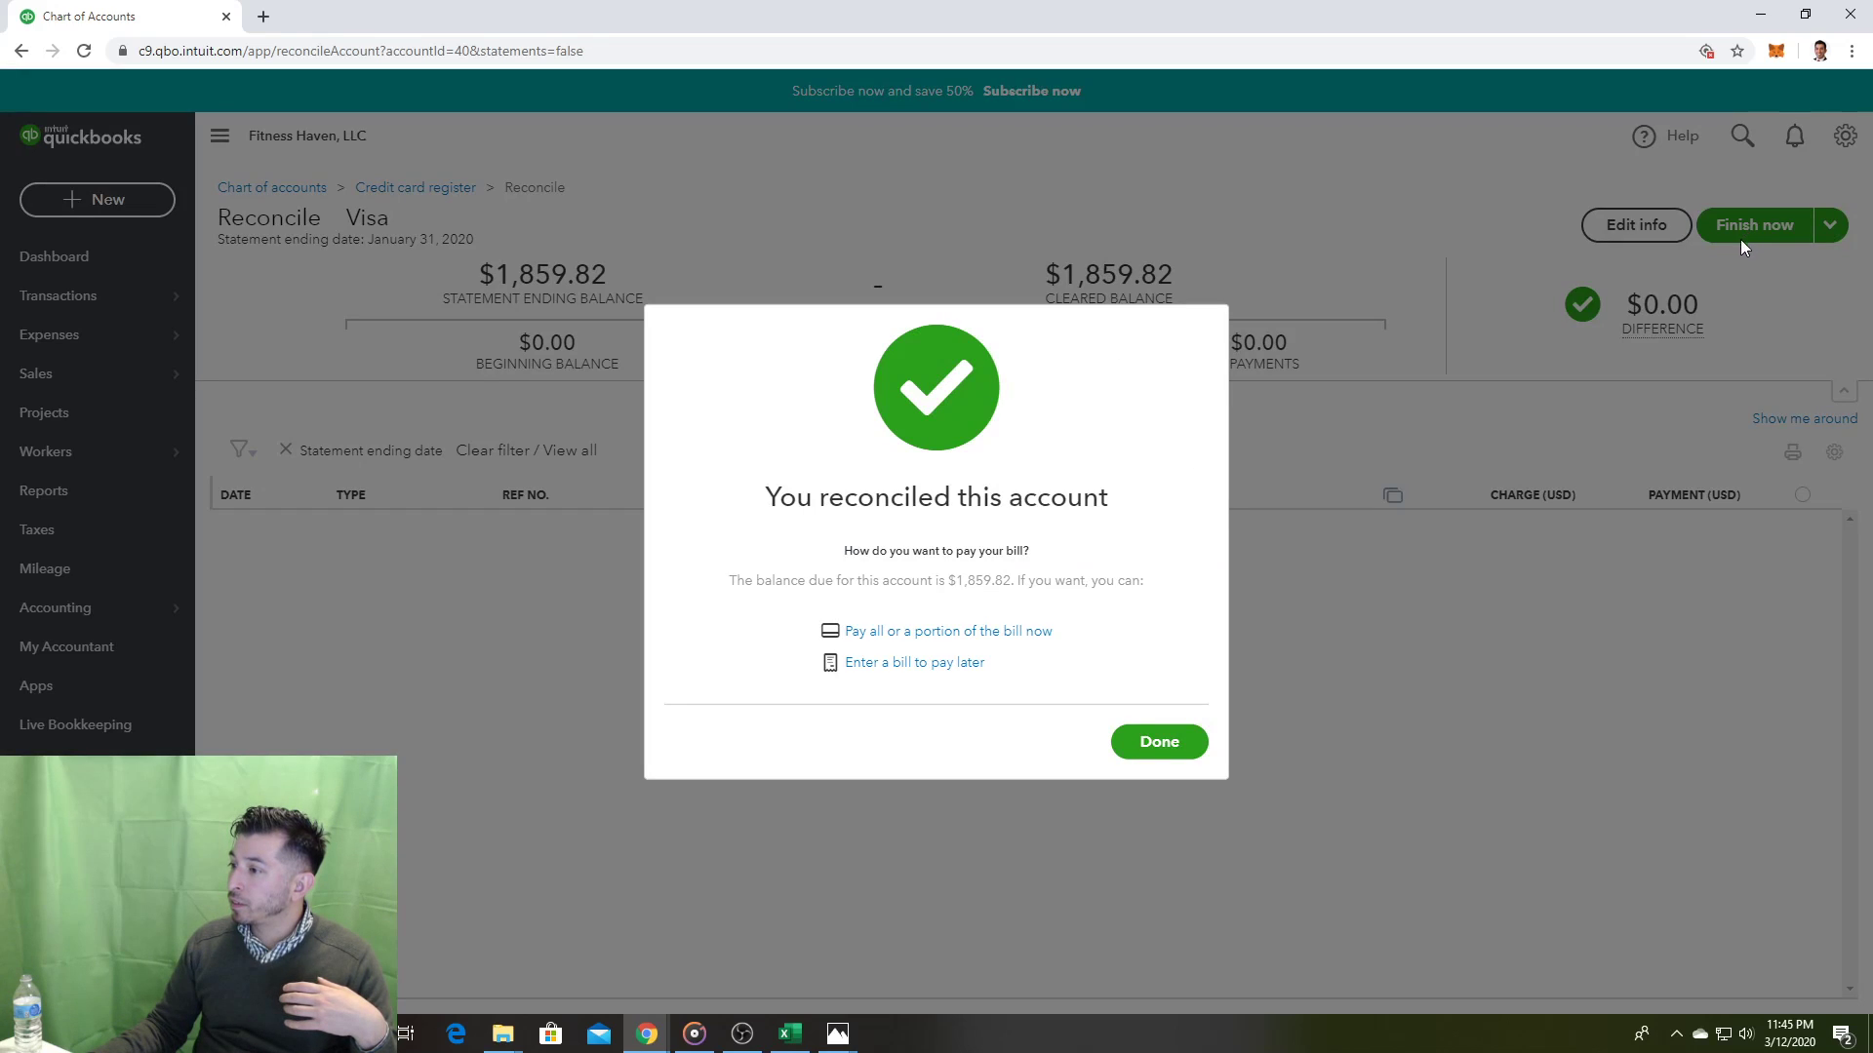
pyautogui.click(1160, 744)
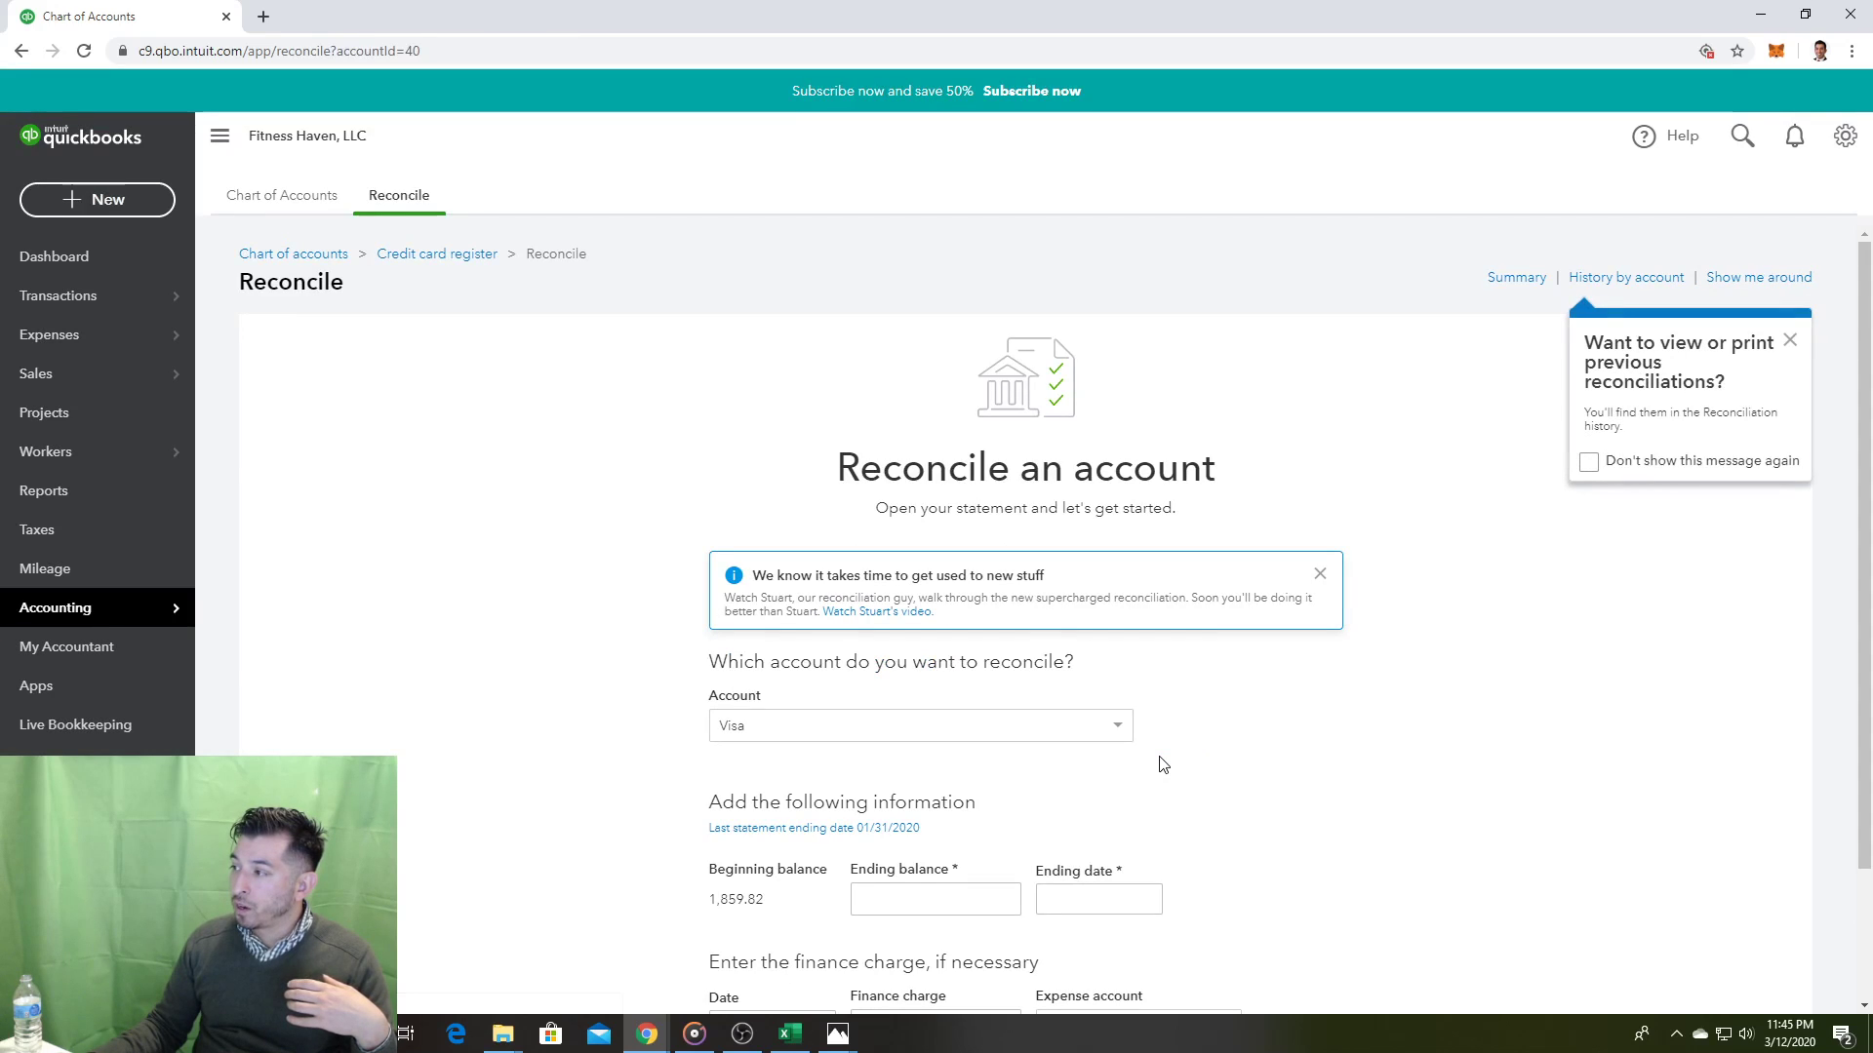
pyautogui.scroll(-3, 1163, 763)
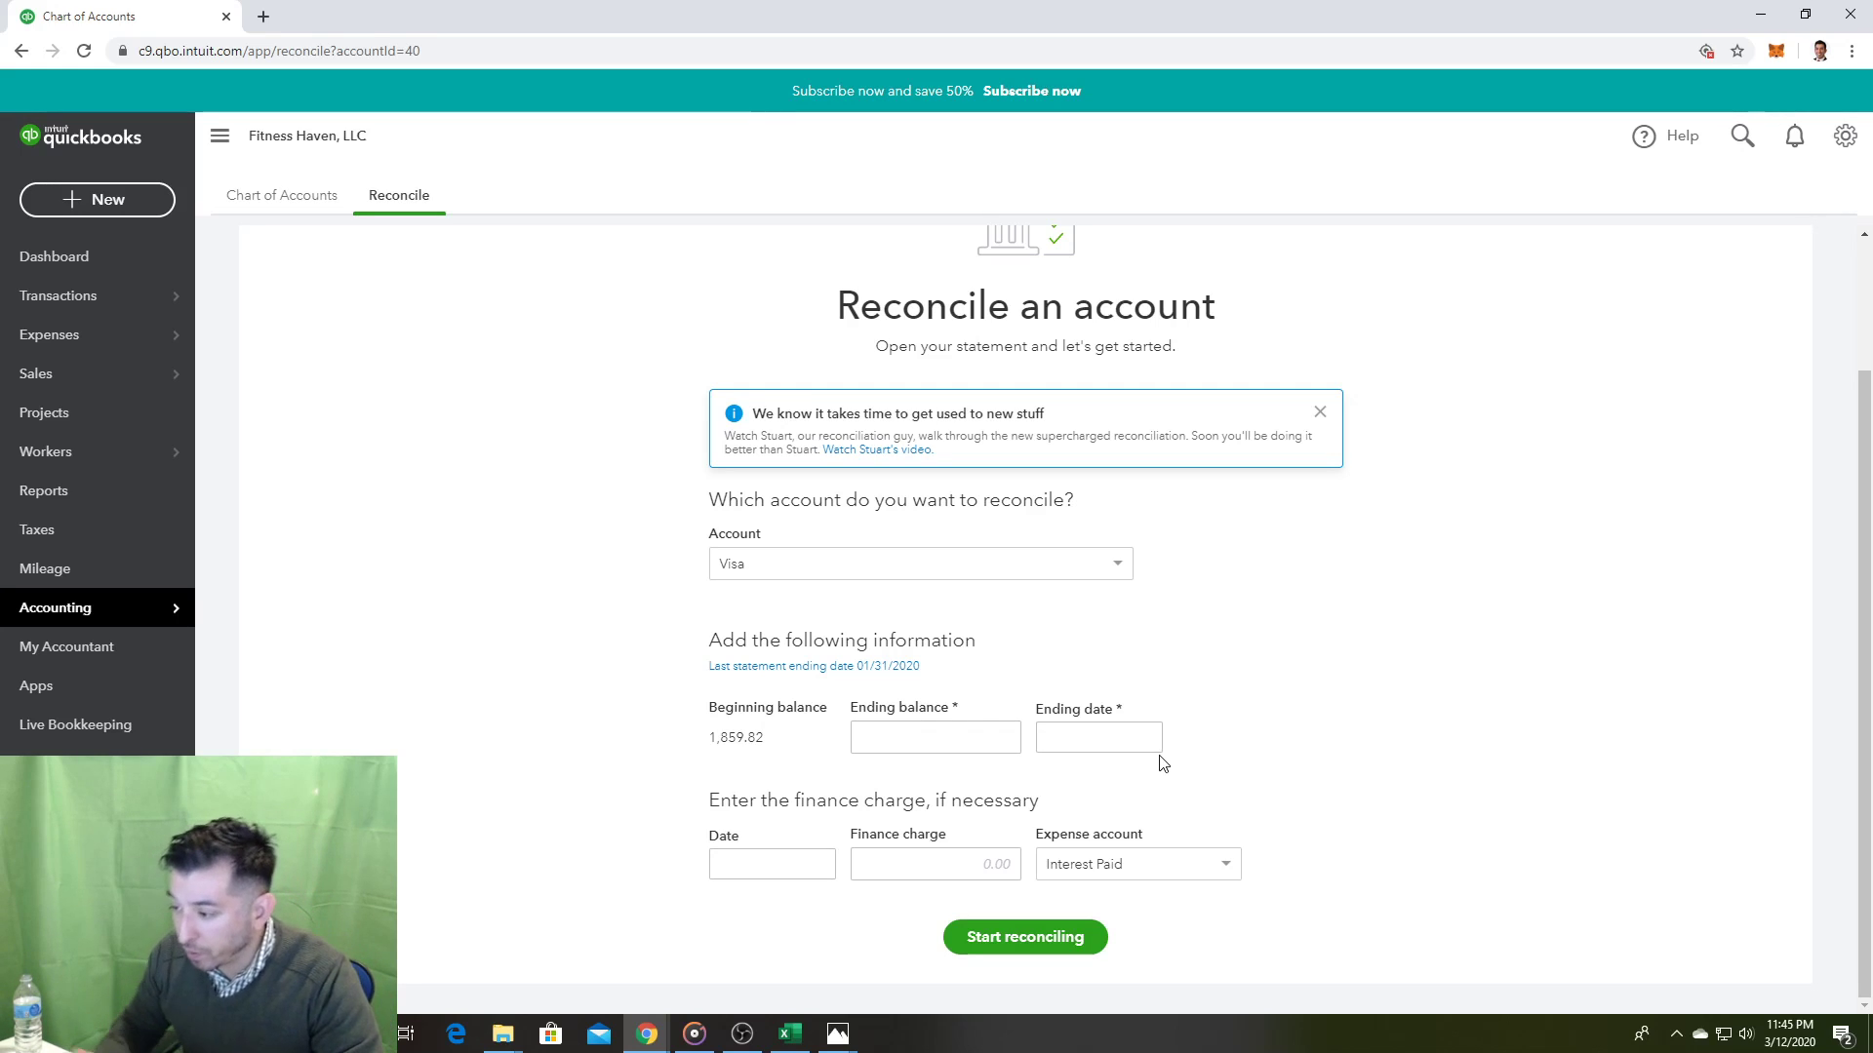
# Step: Read the practice set's Check Your Progress instructions in 21.jpg and return to QuickBooks
pyautogui.hotkey('alt', 'Tab')
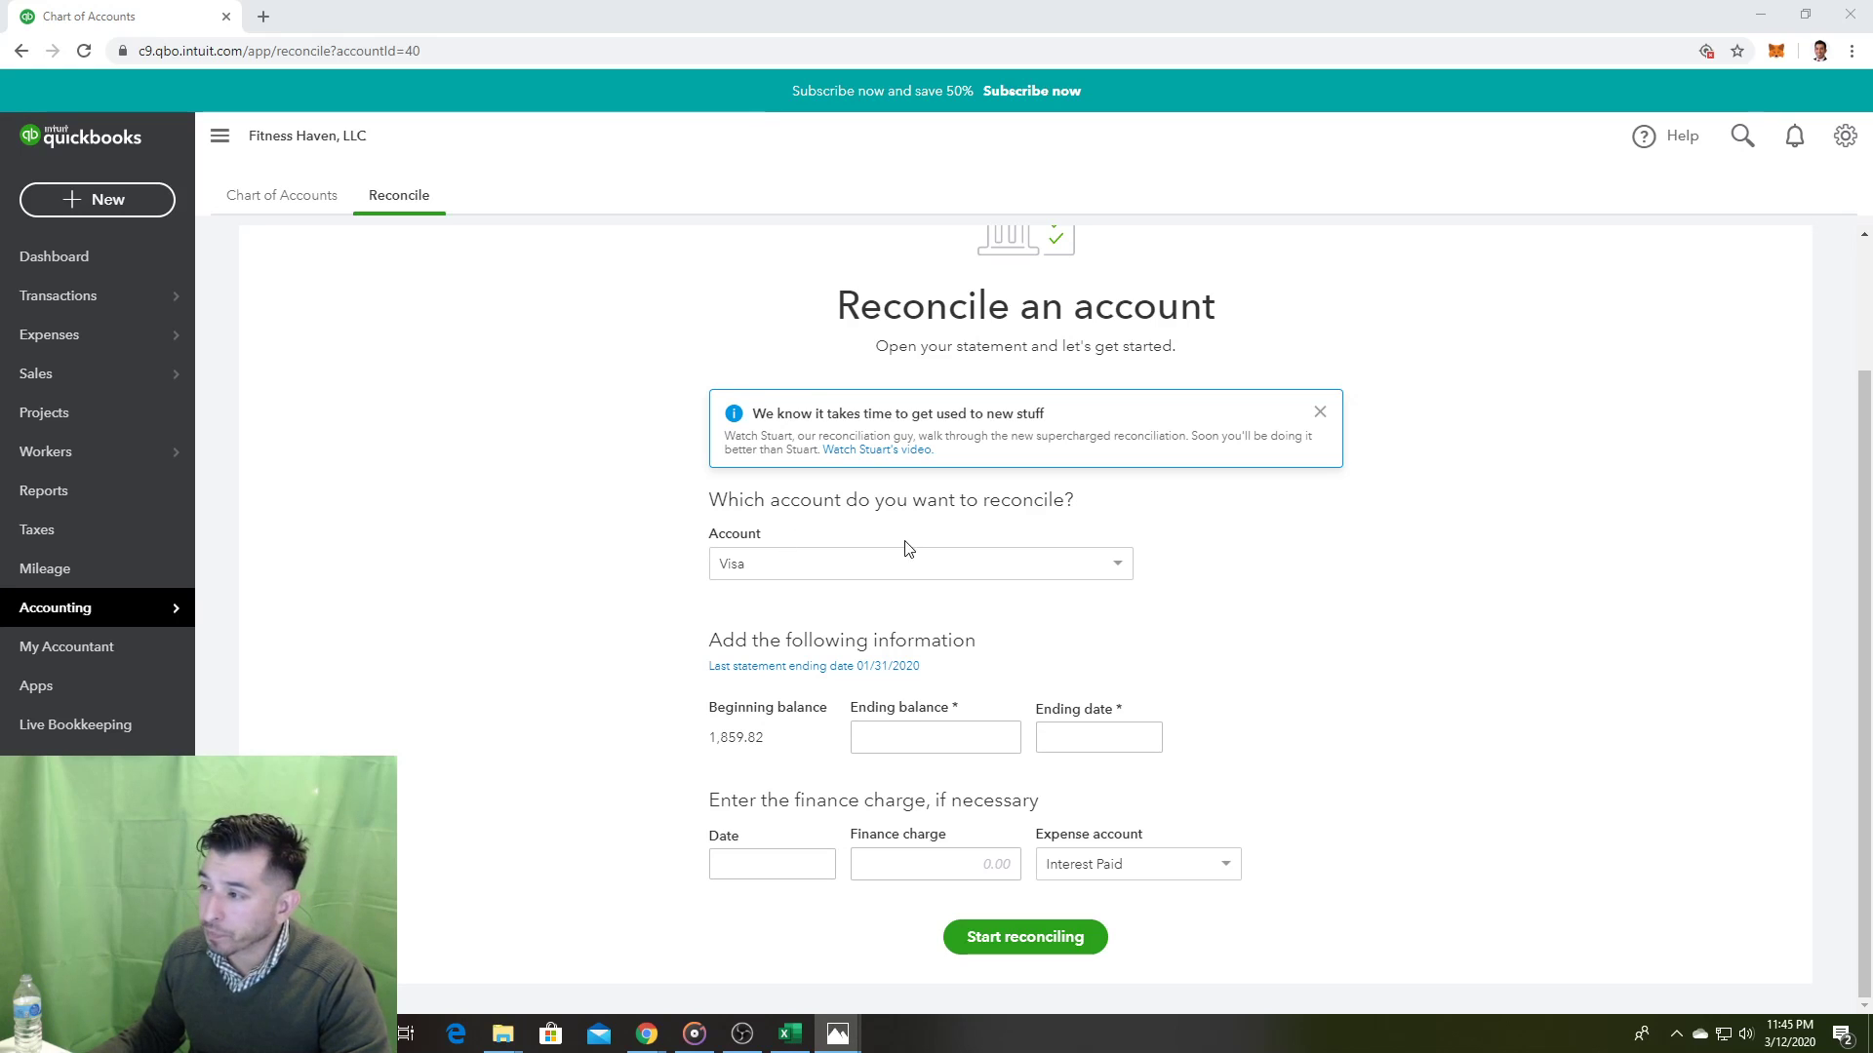
pyautogui.moveTo(0, 166); pyautogui.dragTo(992, 120)
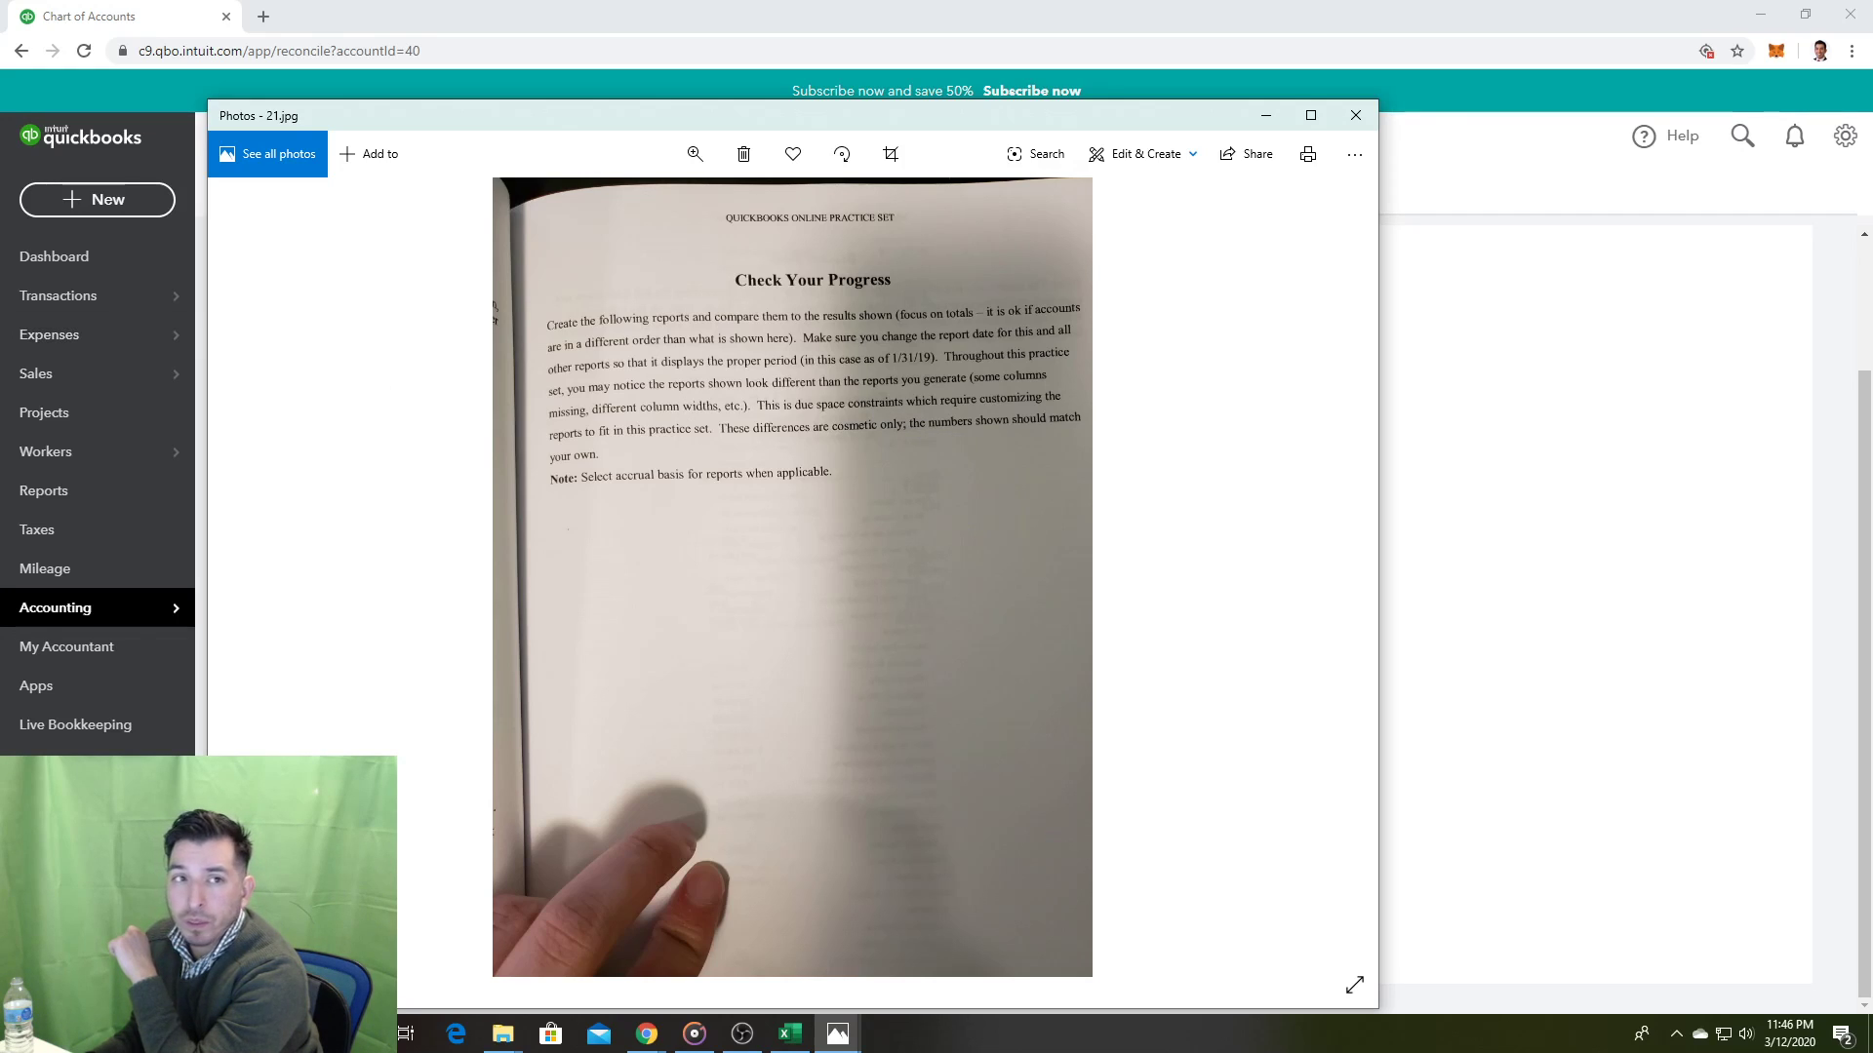
pyautogui.hotkey('alt', 'Tab')
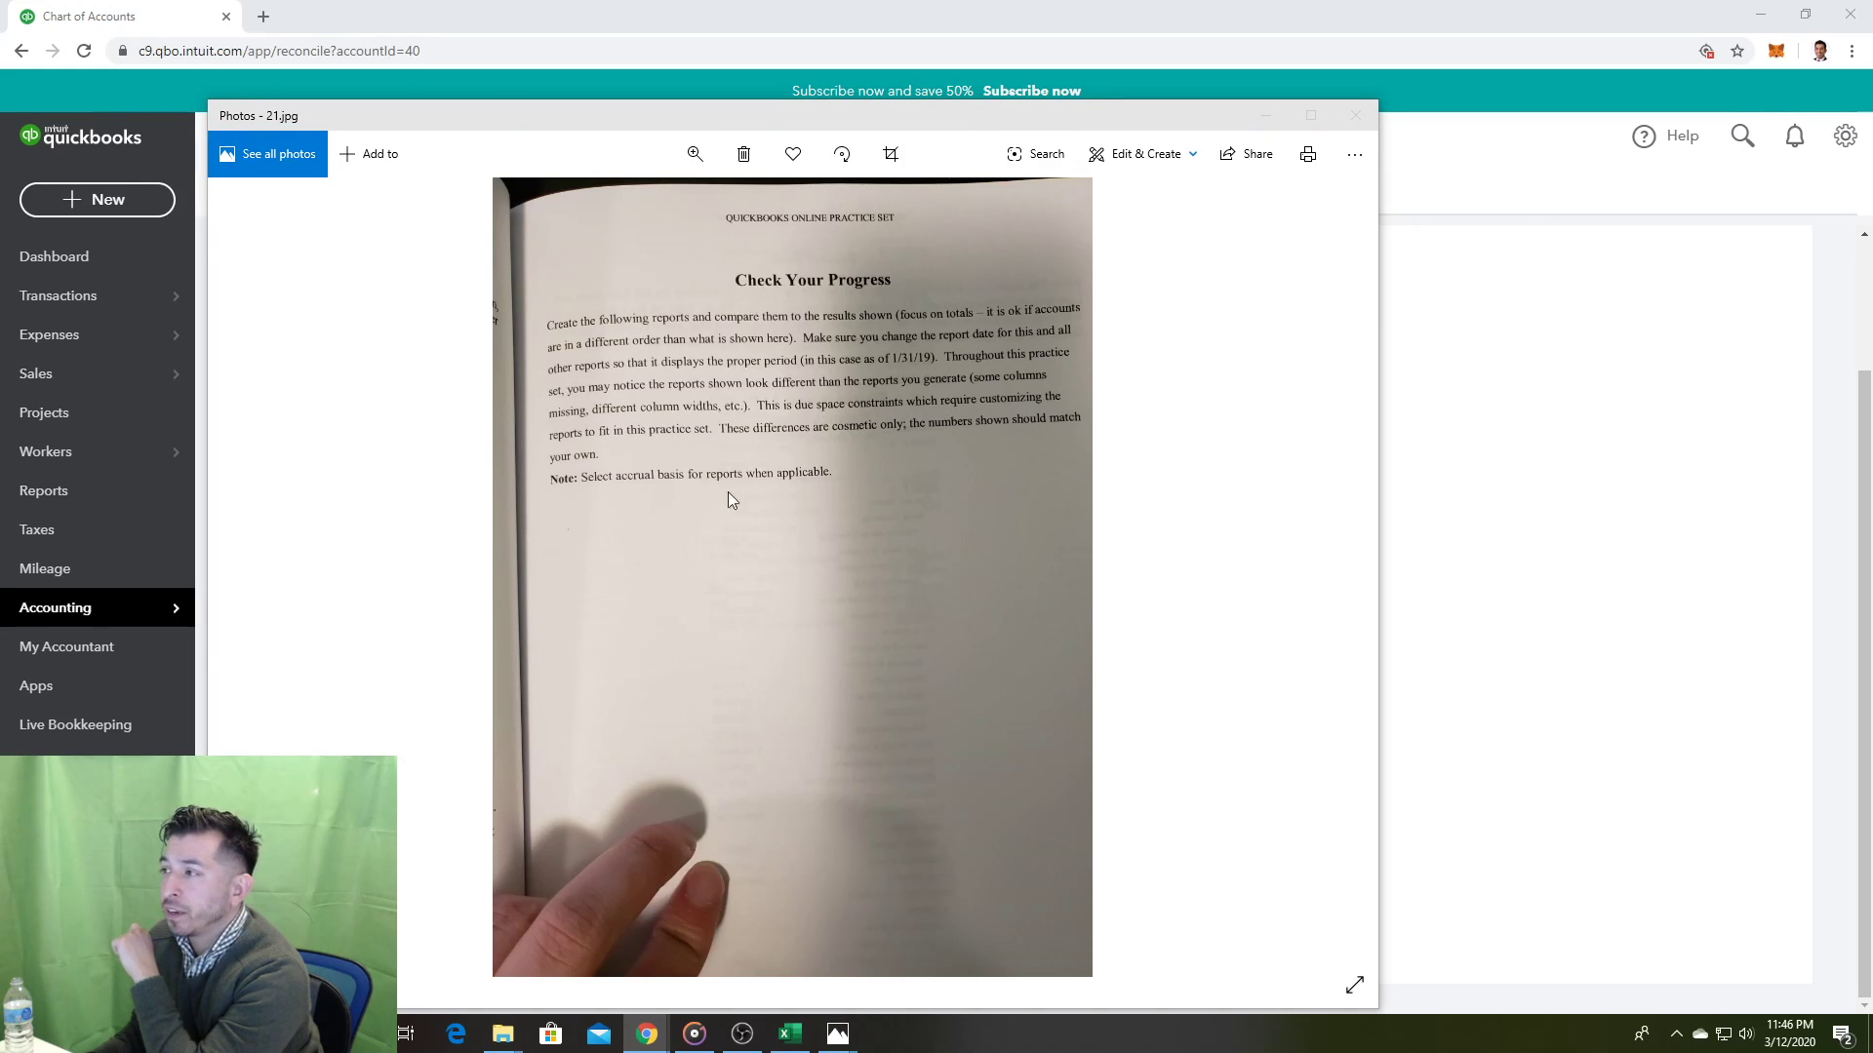
pyautogui.click(999, 25)
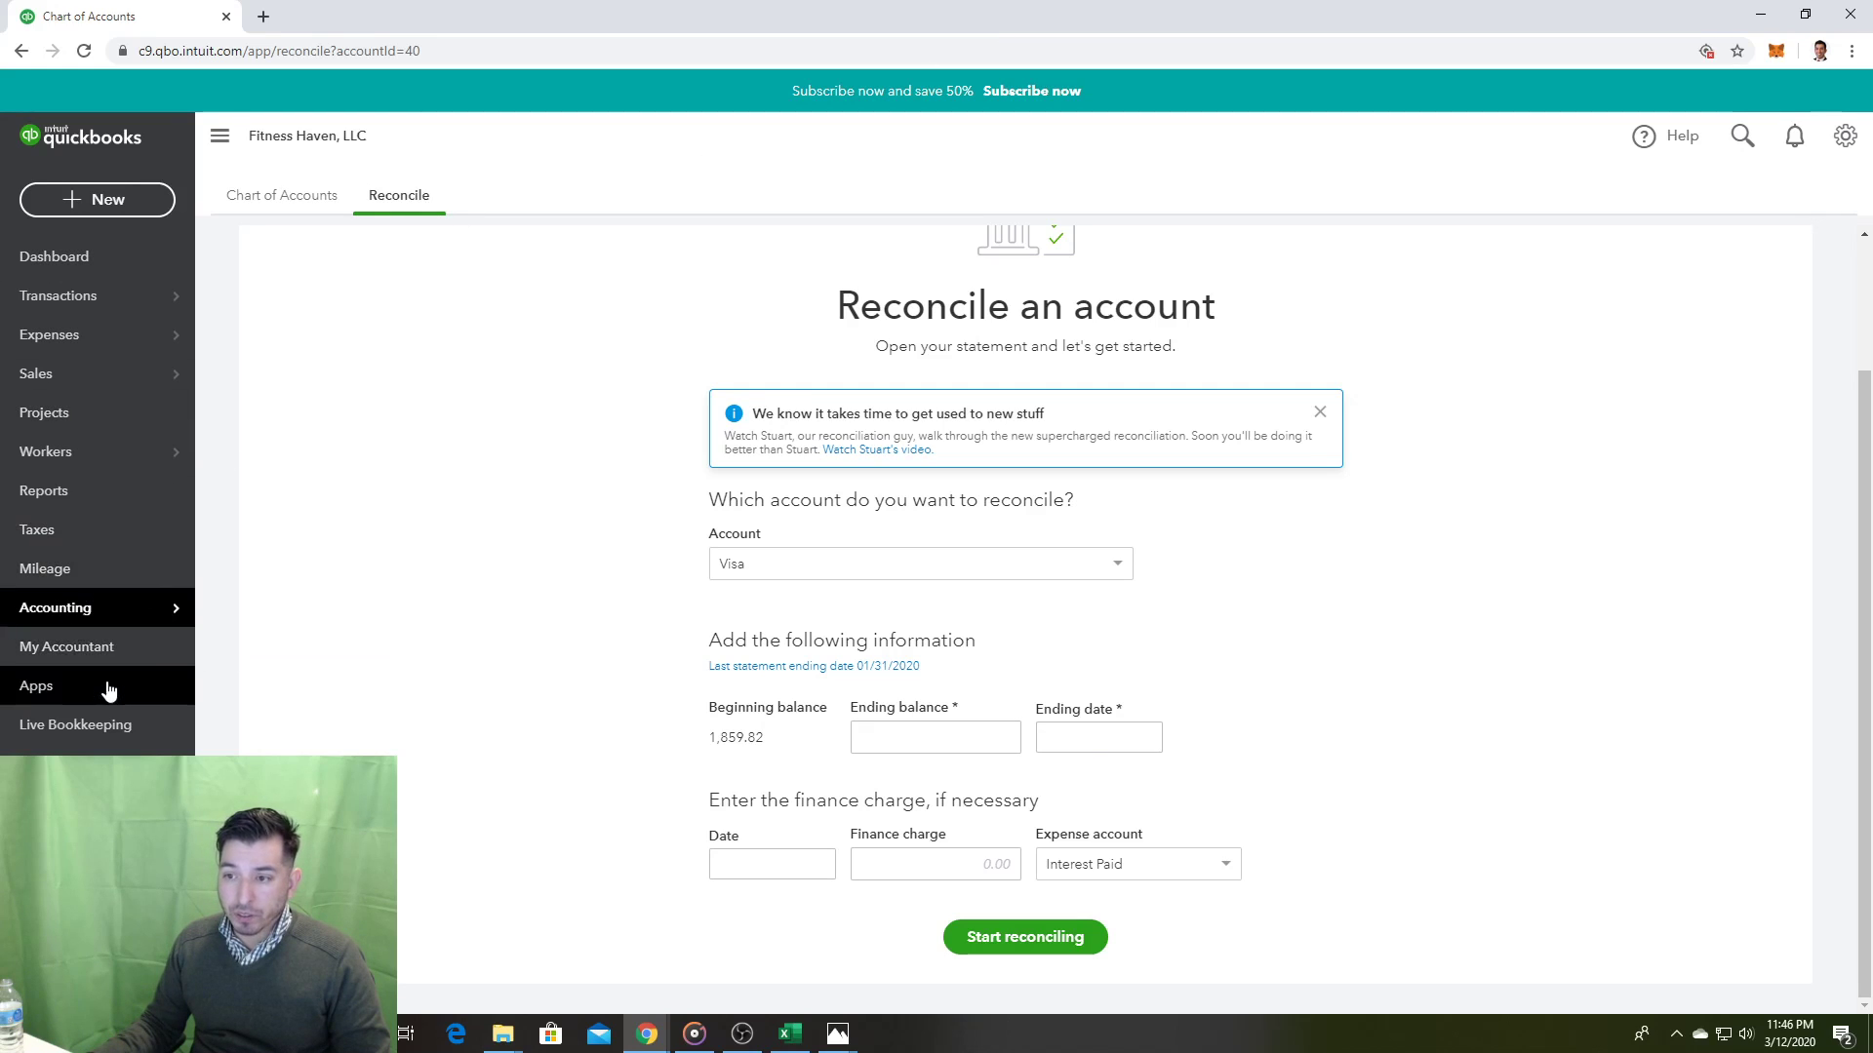
# Step: Open the Balance Sheet report and review its asset and liability sections
pyautogui.click(95, 499)
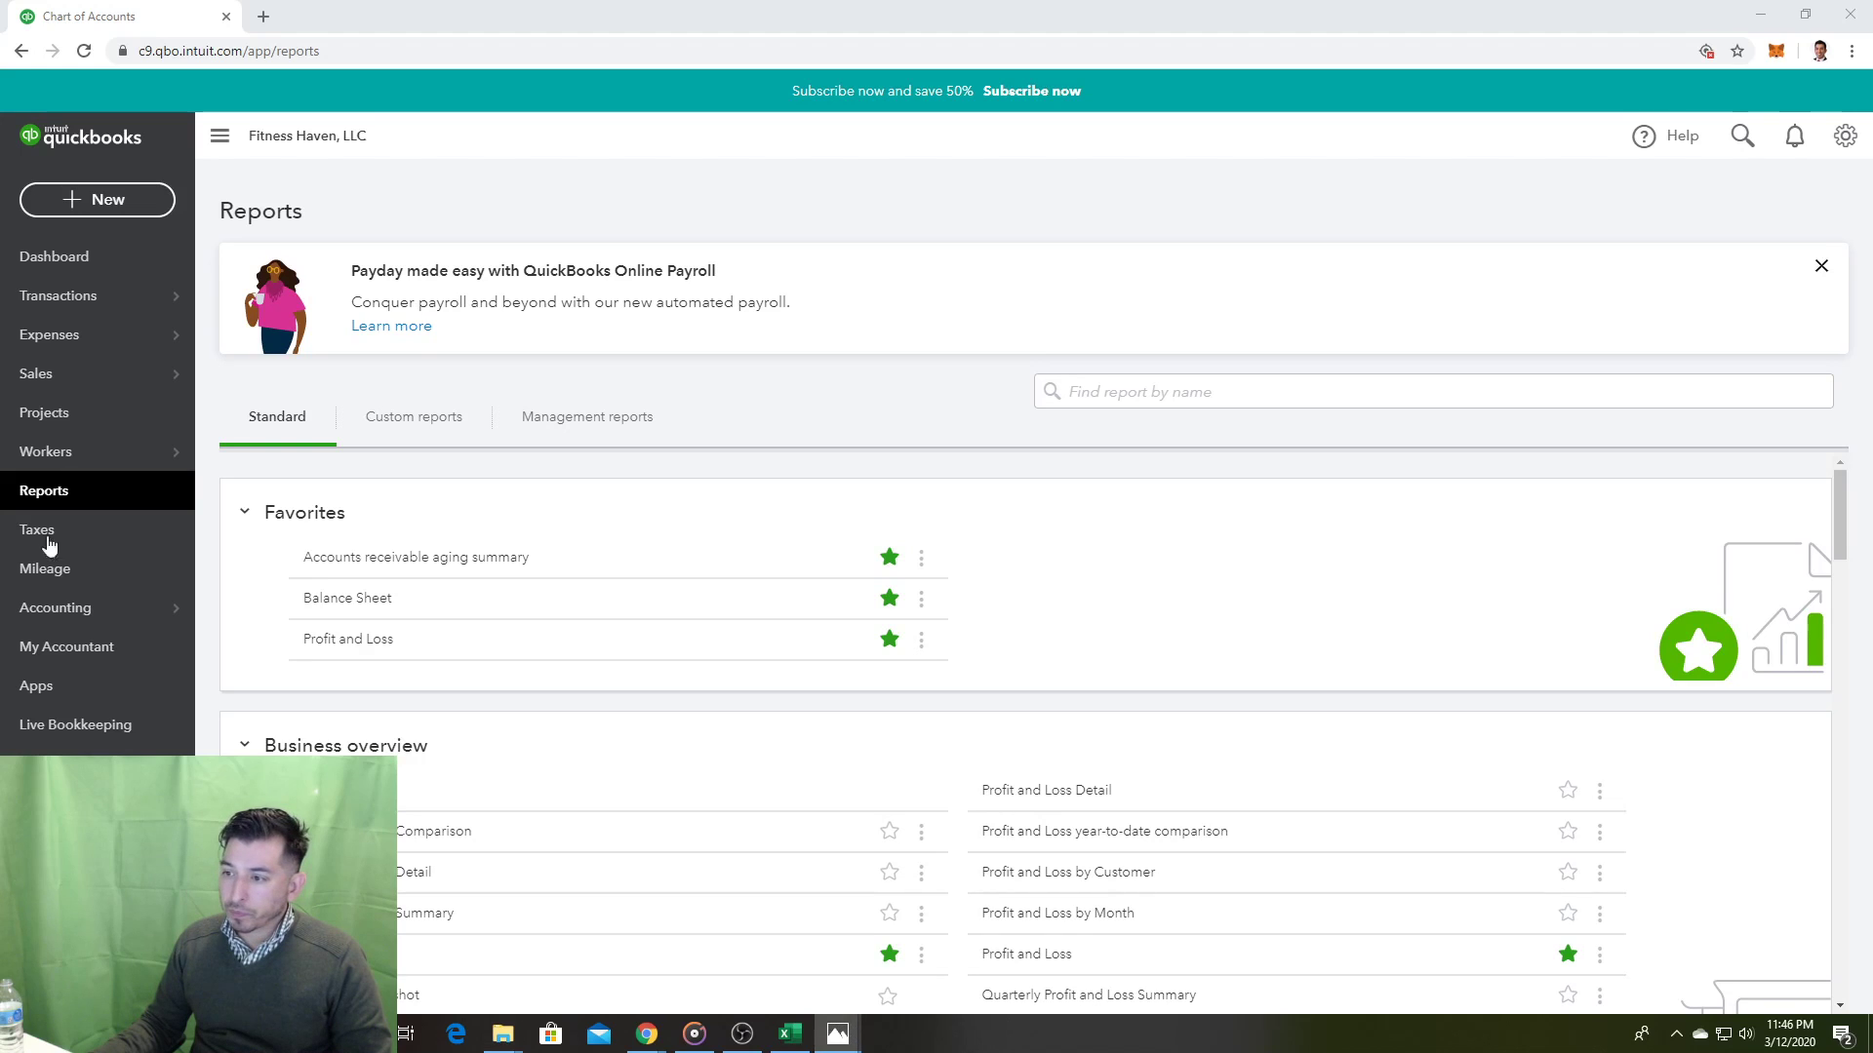
pyautogui.click(369, 609)
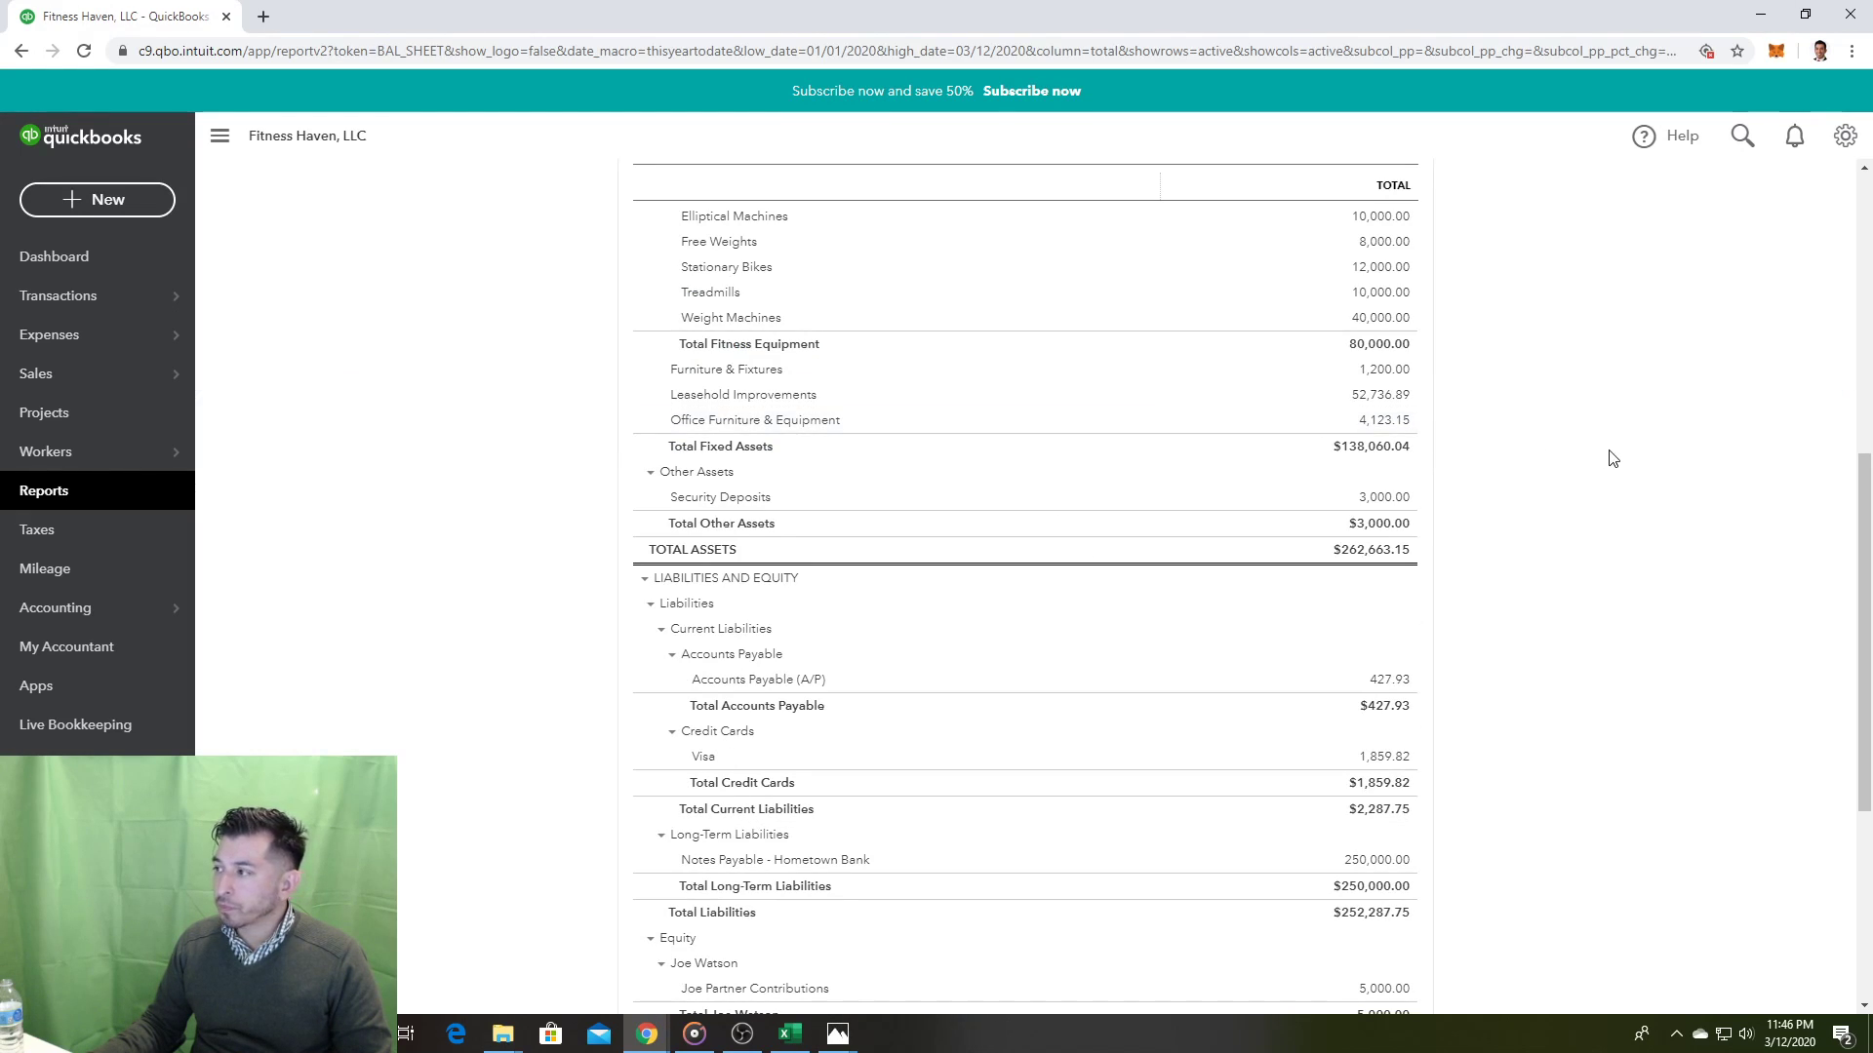
pyautogui.scroll(6, 1621, 488)
pyautogui.scroll(-3, 1639, 646)
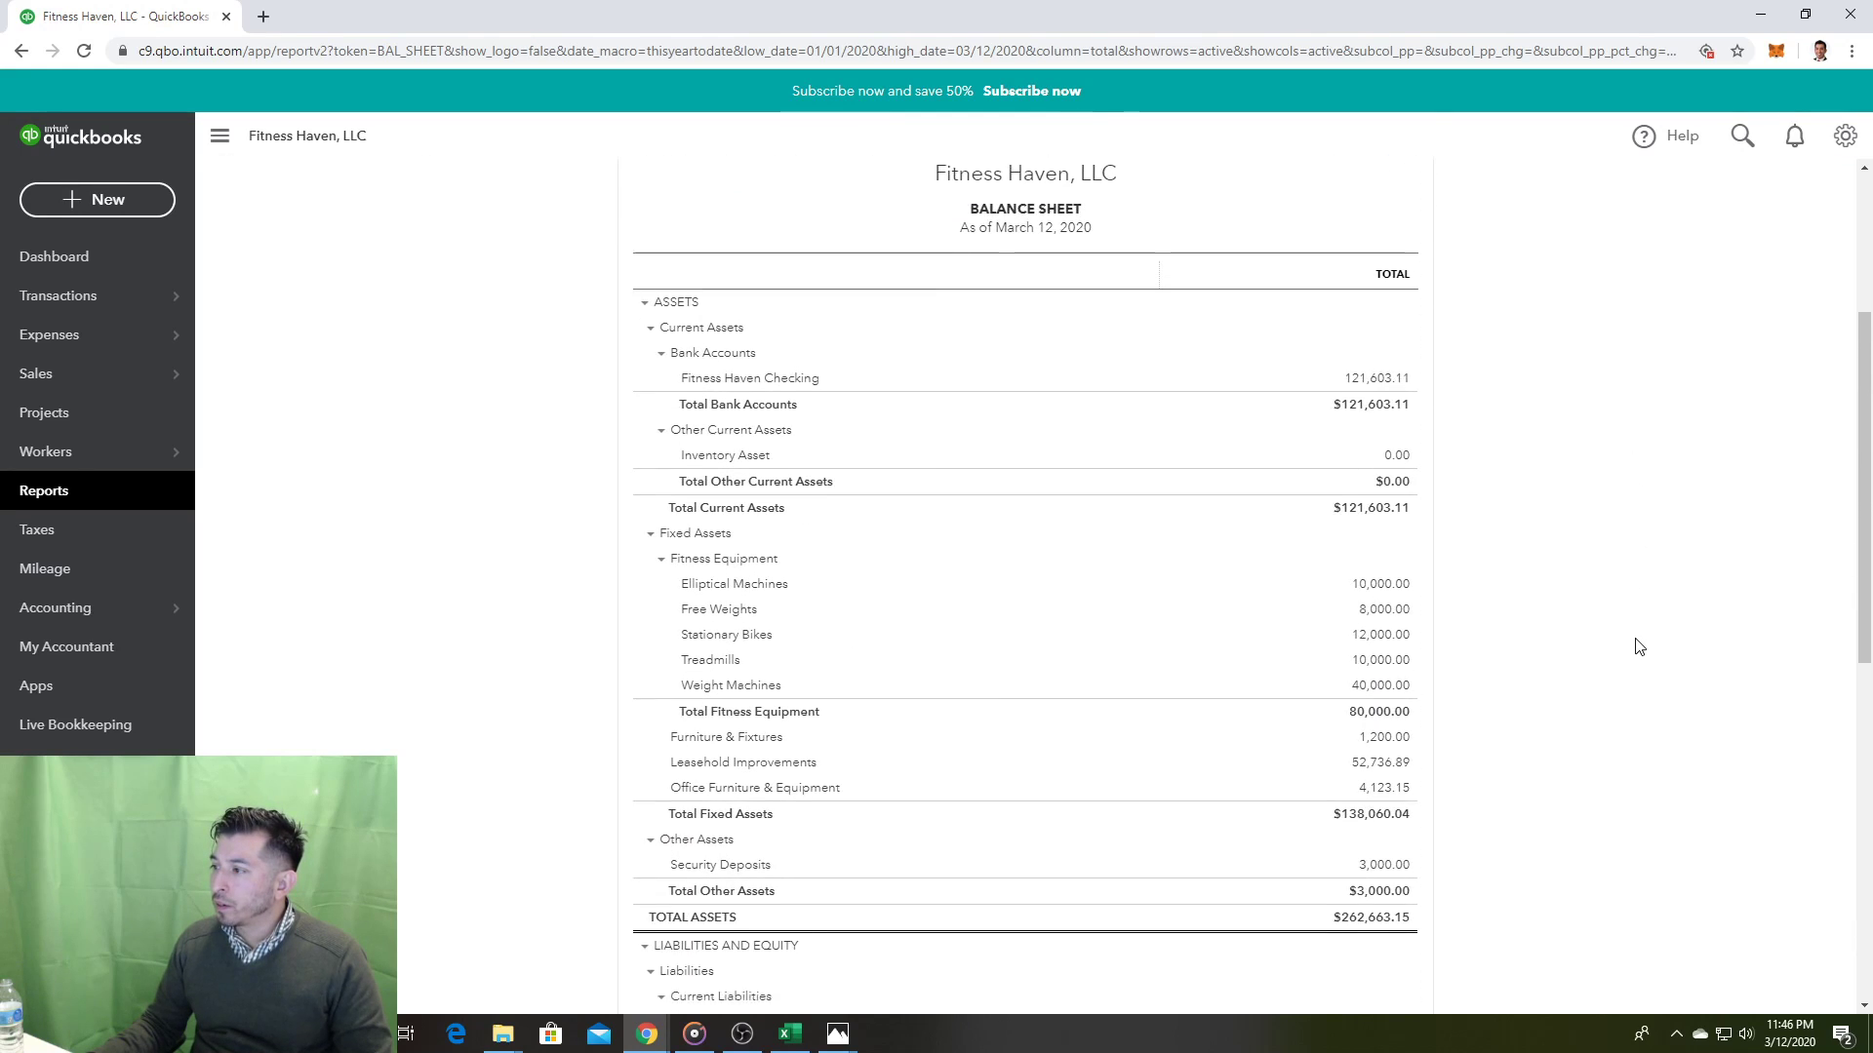
# Step: Compare the Balance Sheet's assets, liabilities and equity totals with the practice set's printed balance sheet pages, and close the photo viewer
pyautogui.click(837, 1034)
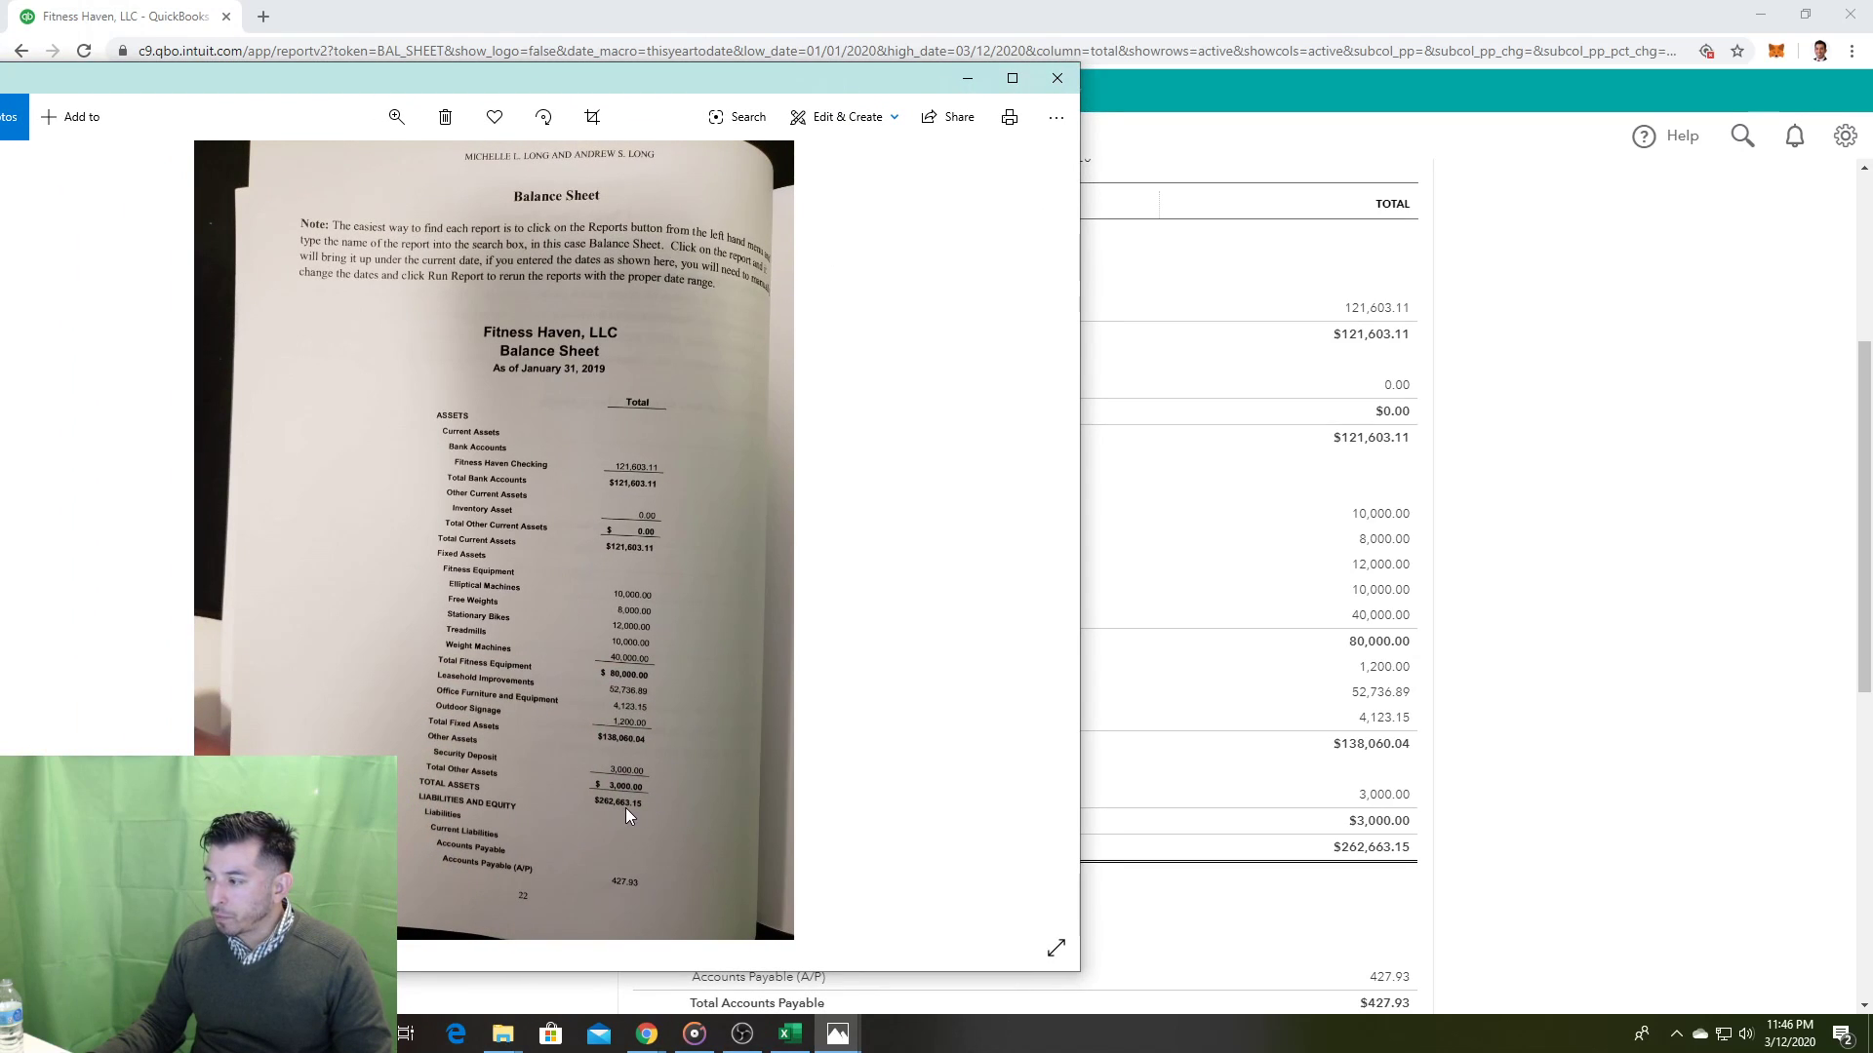
pyautogui.click(1708, 724)
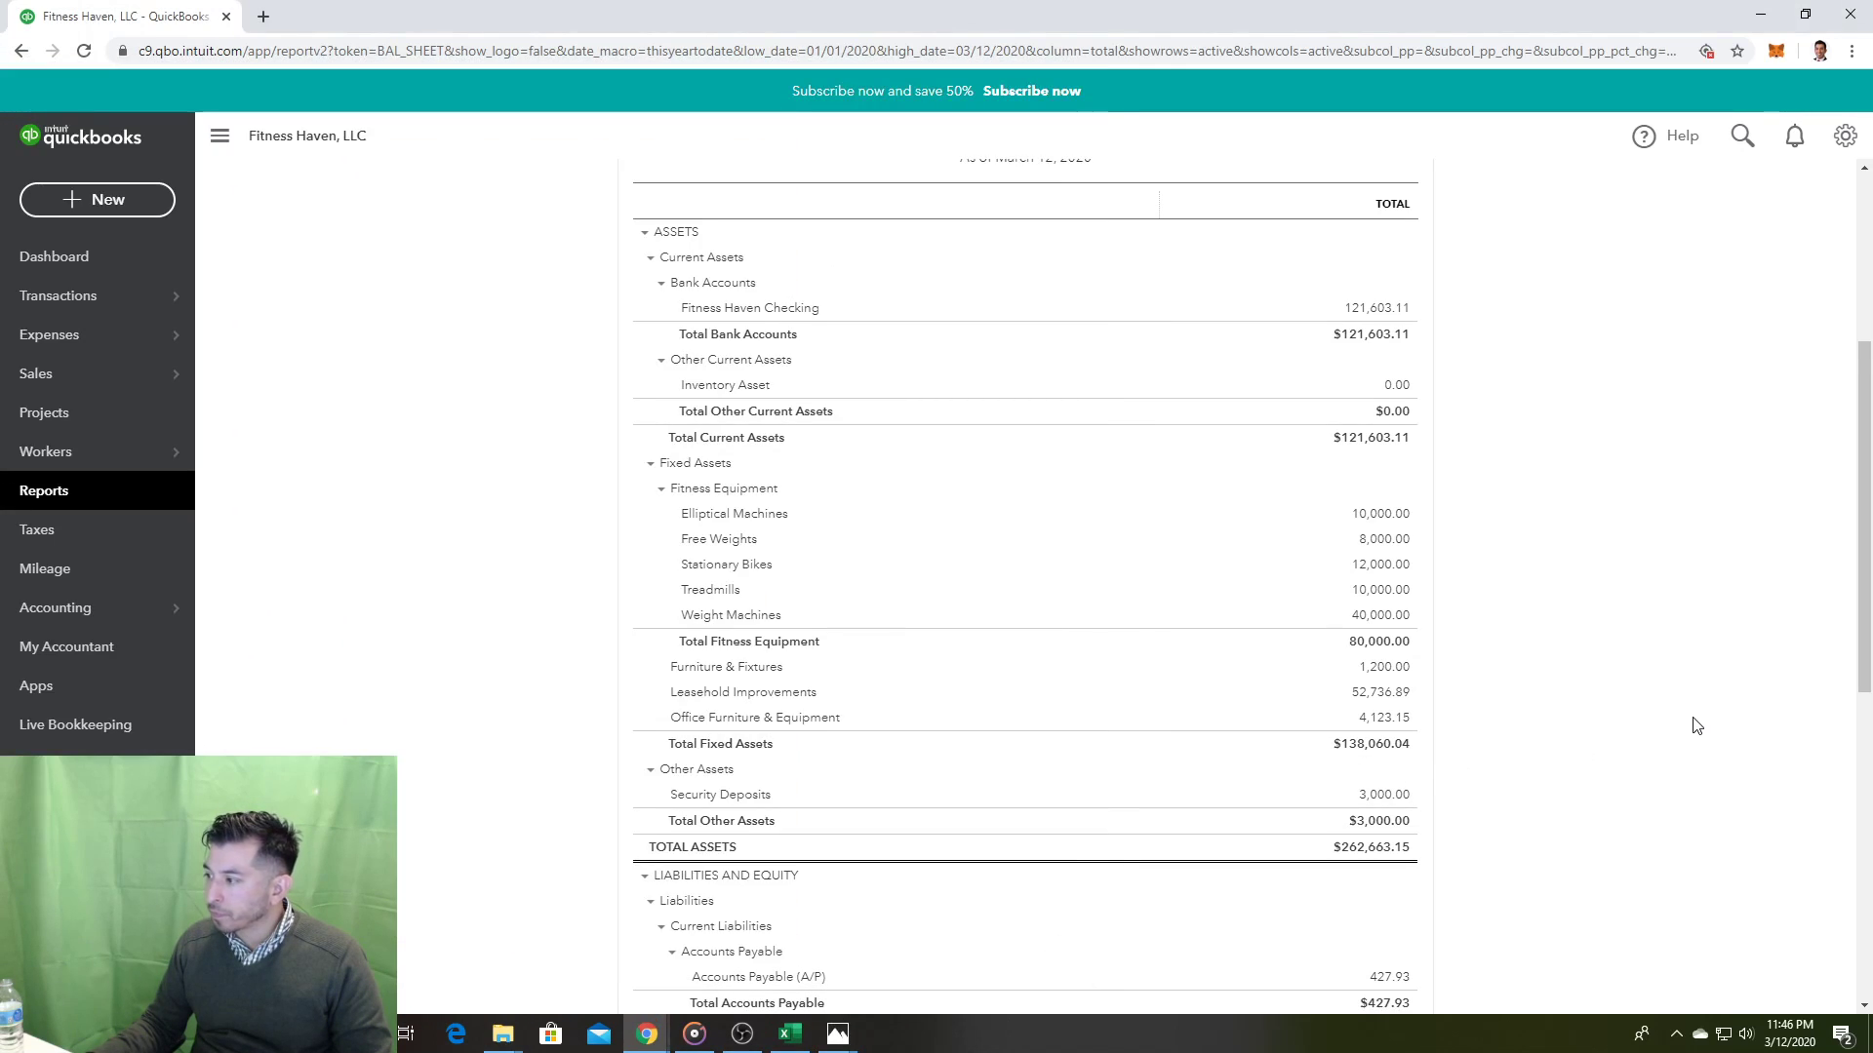
pyautogui.scroll(-4, 1692, 723)
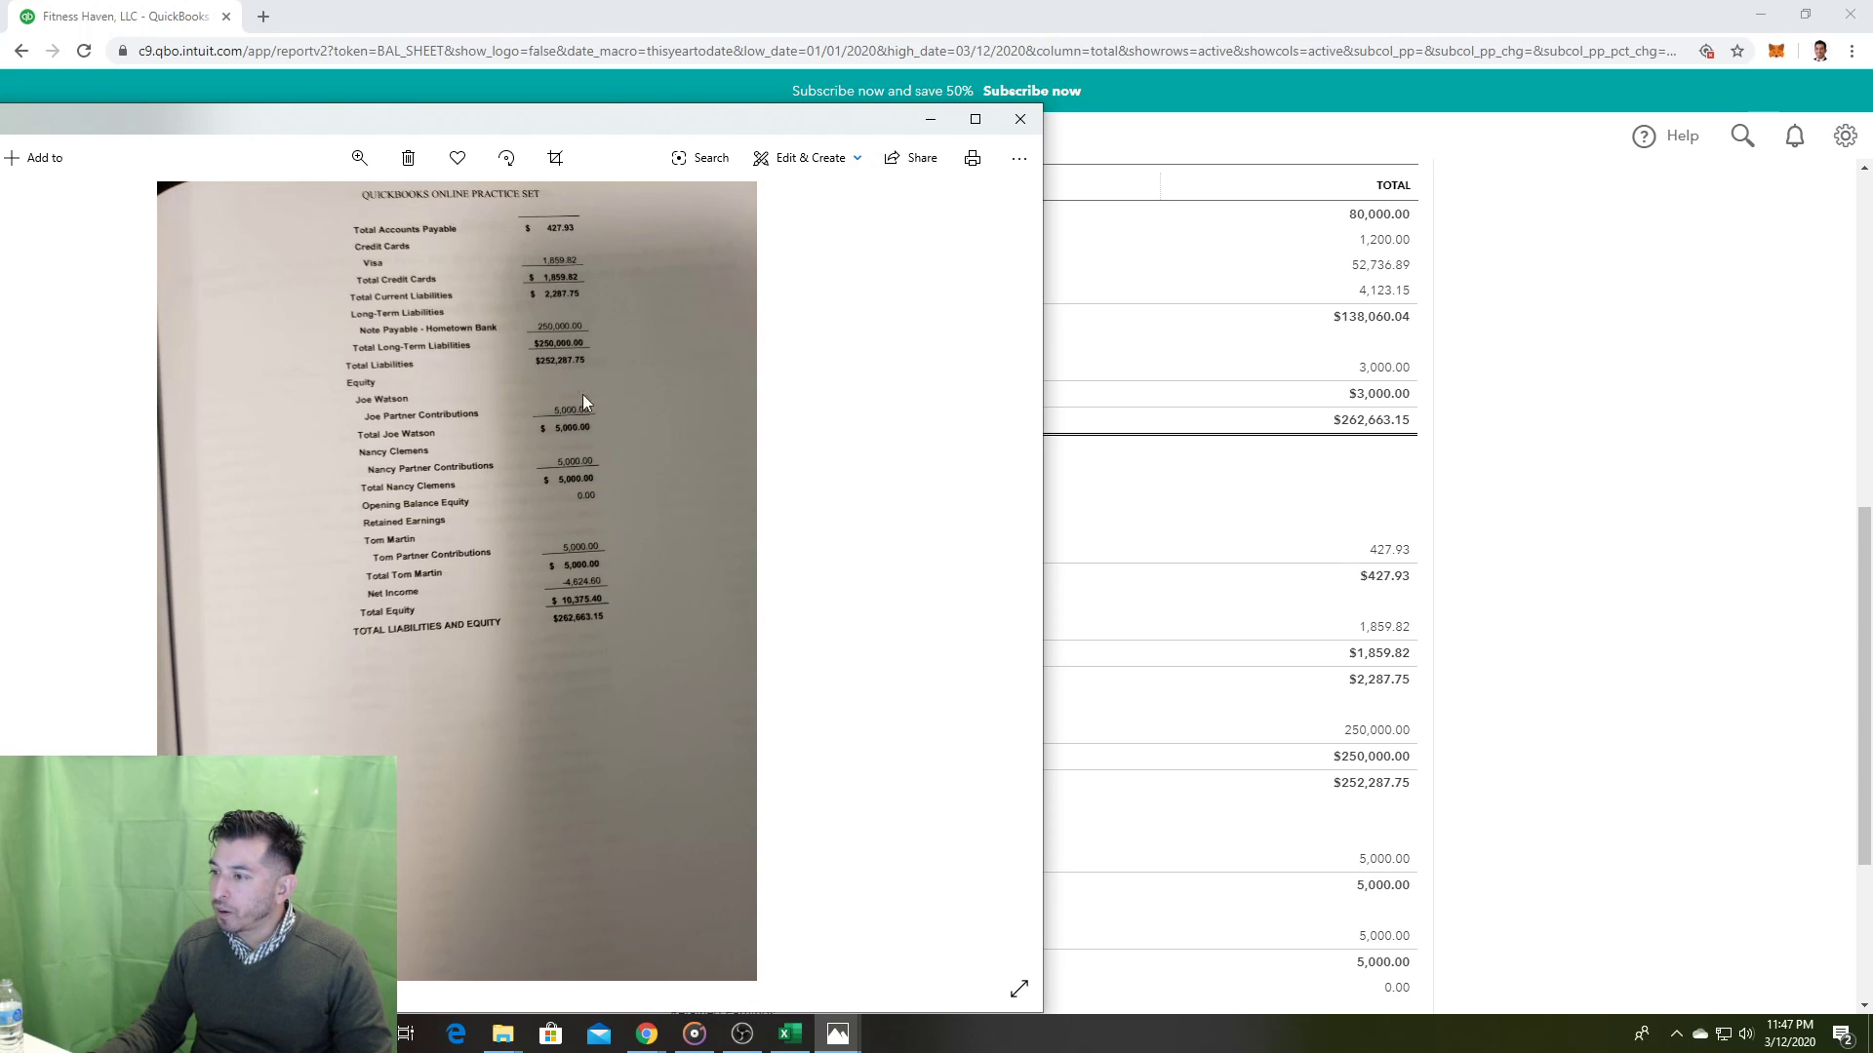
pyautogui.click(1701, 546)
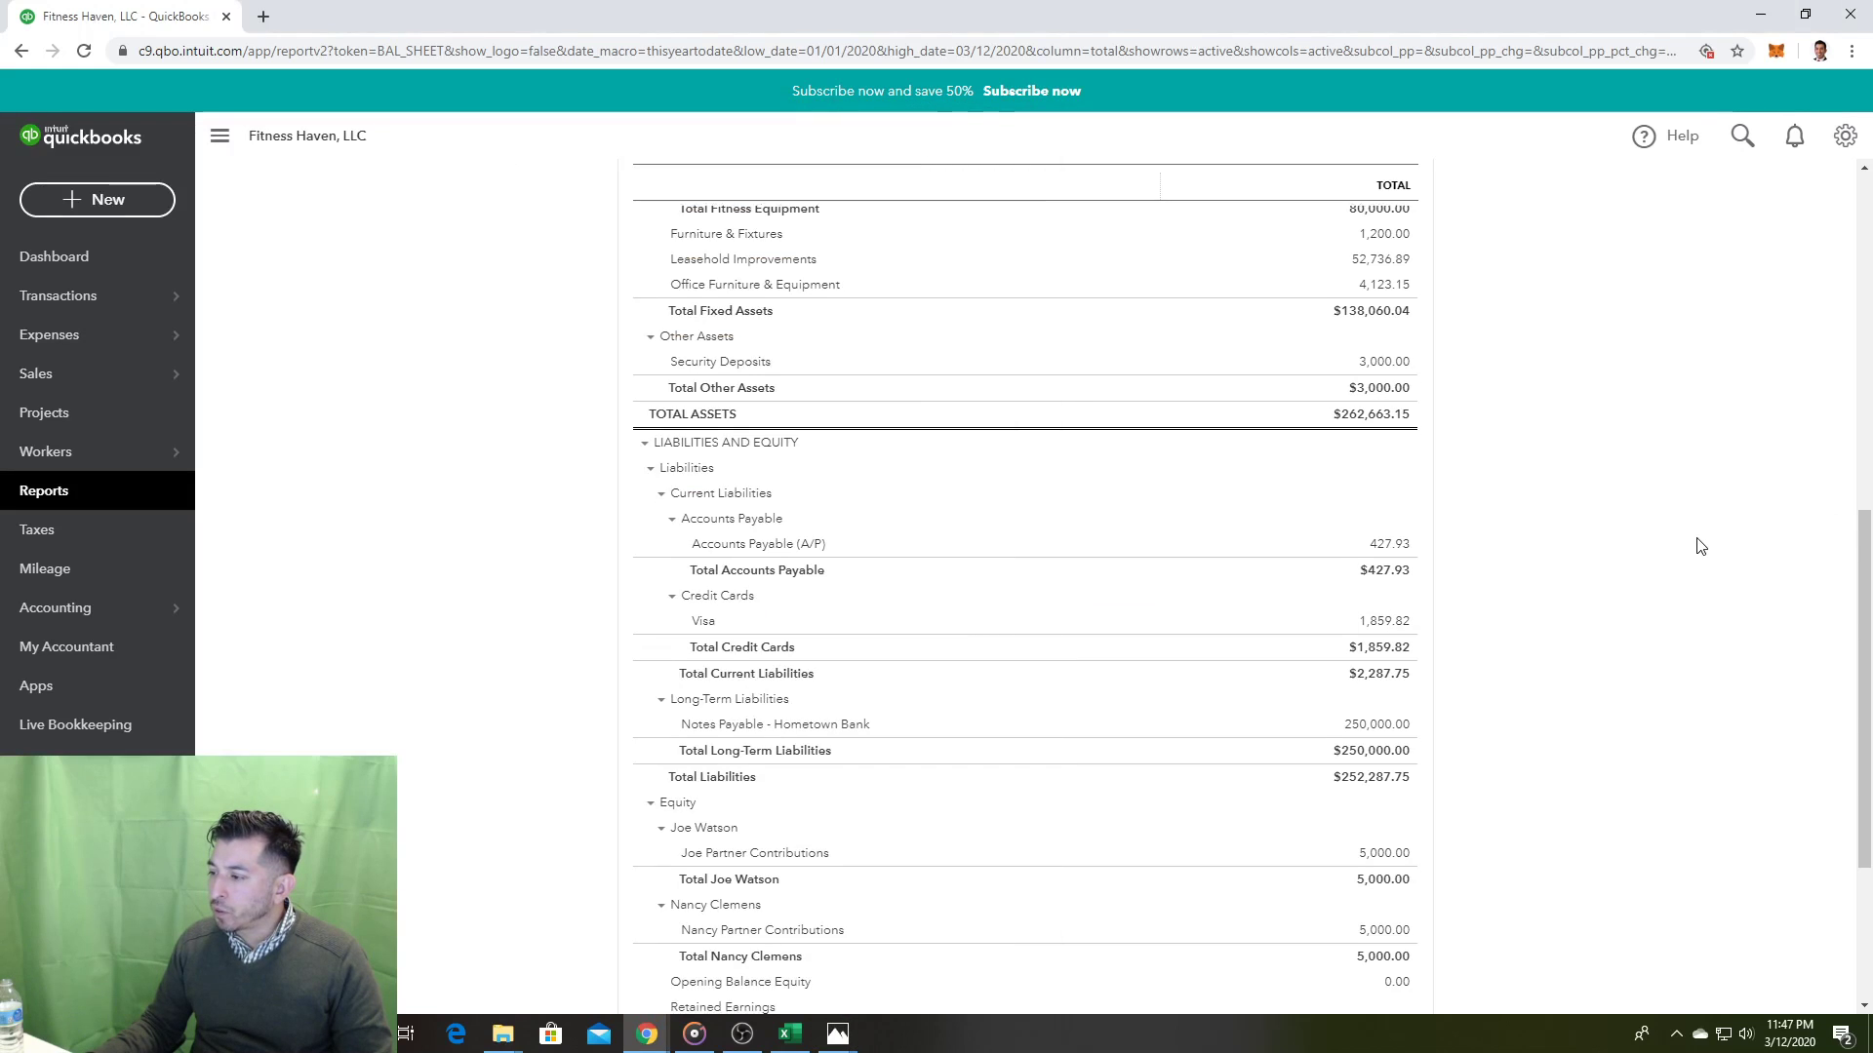
pyautogui.scroll(-3, 1701, 546)
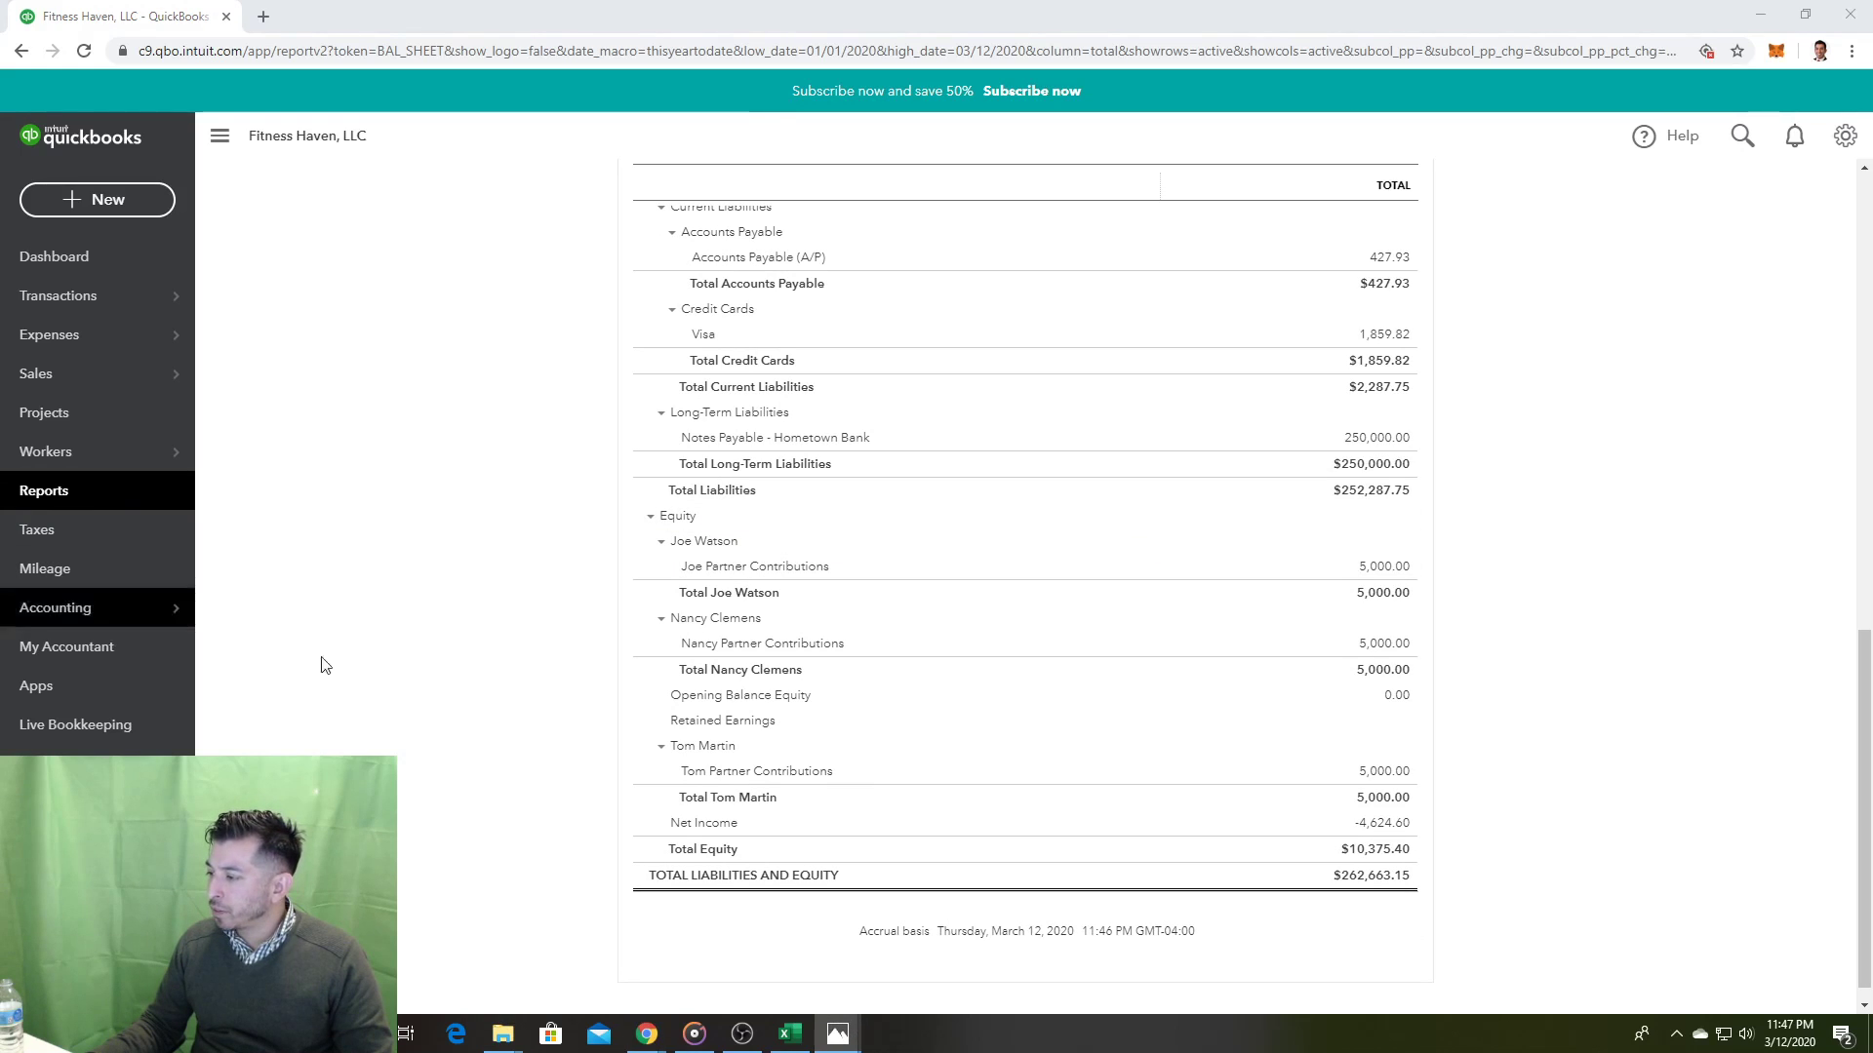
pyautogui.moveTo(0, 225); pyautogui.dragTo(647, 201)
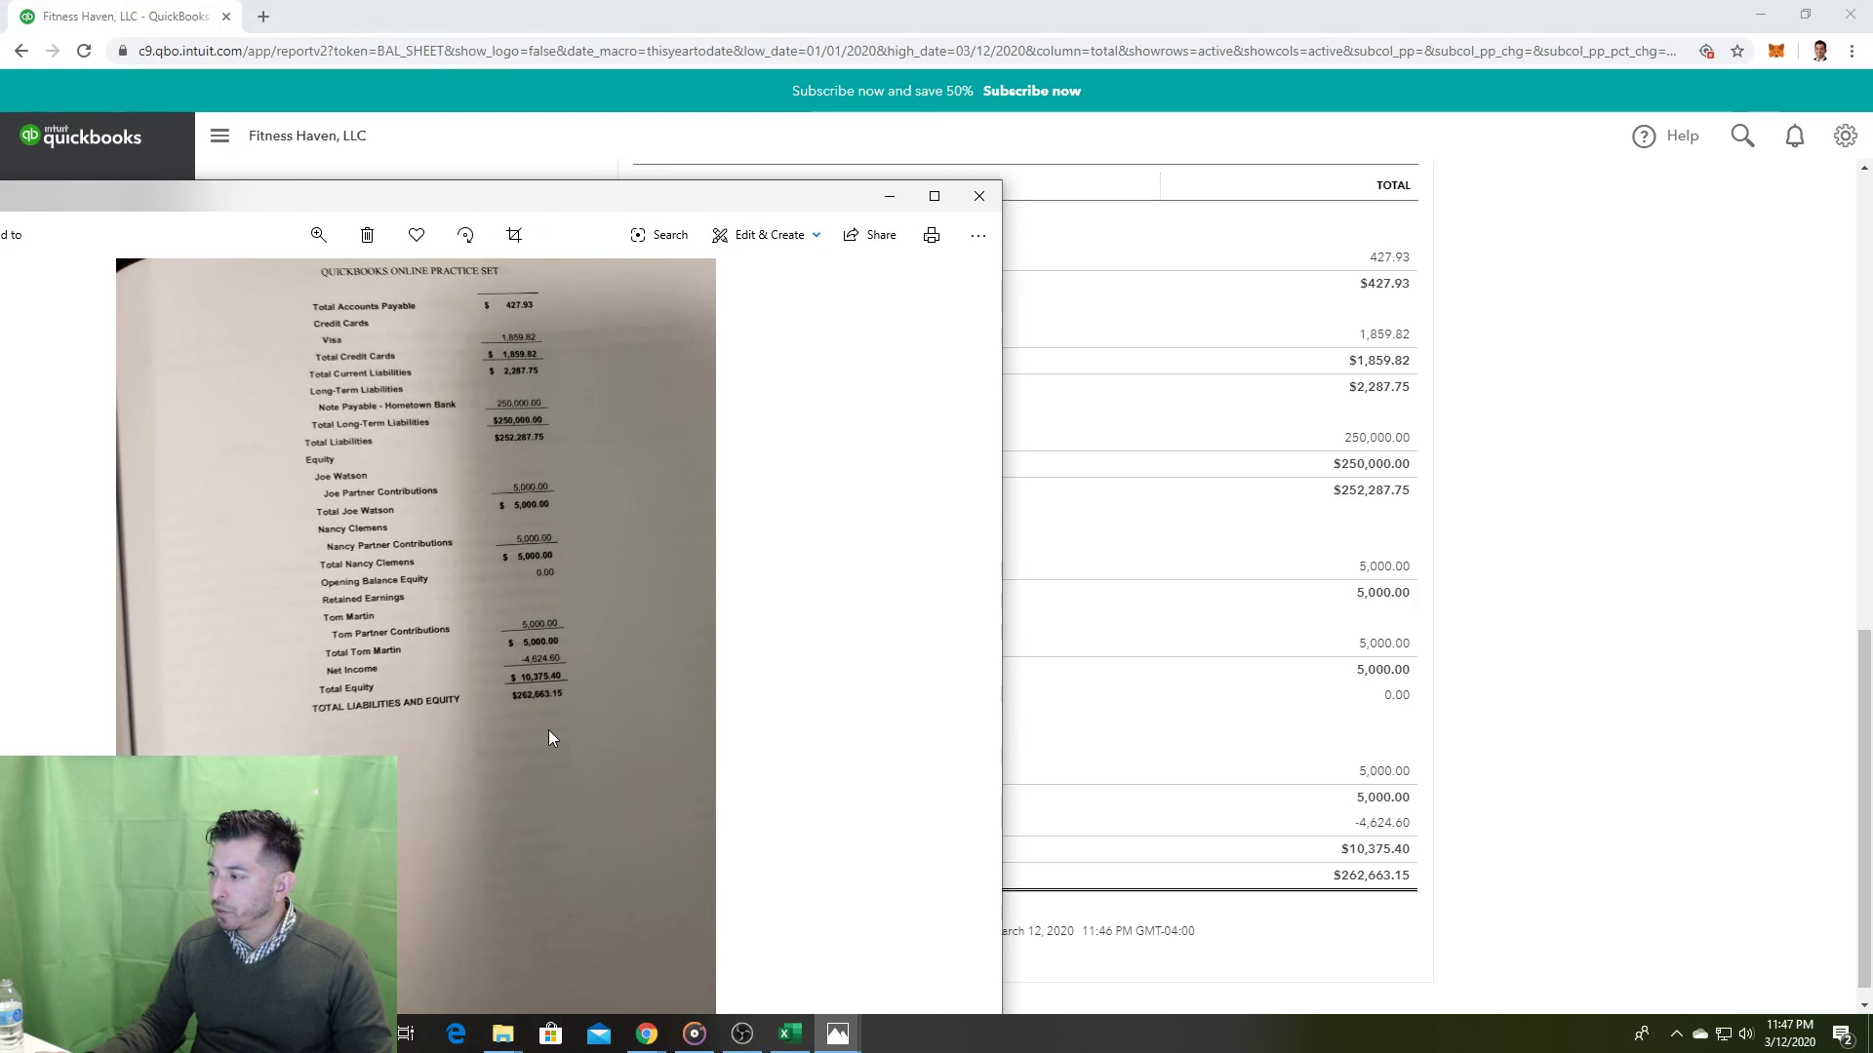
pyautogui.click(980, 196)
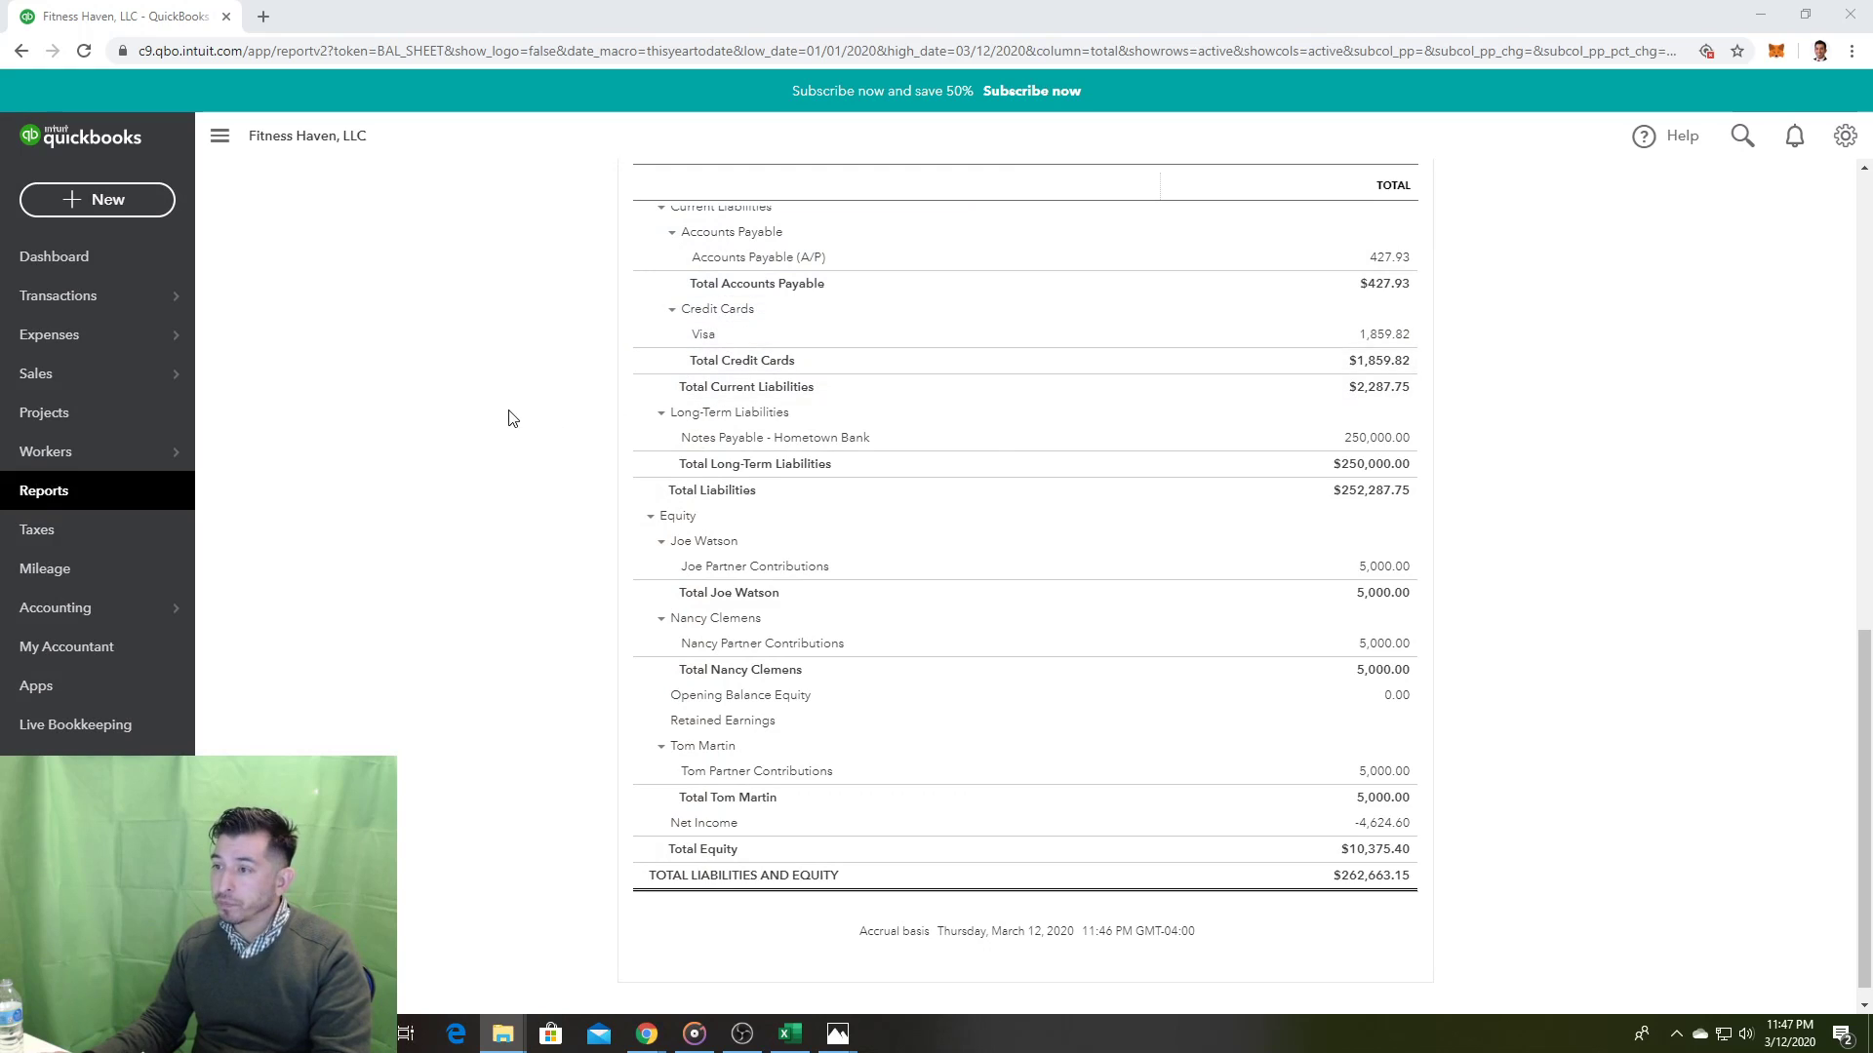
# Step: Bring up the practice set's Profit & Loss page in 24.jpg and open the Profit and Loss report from the favorite reports
pyautogui.click(89, 495)
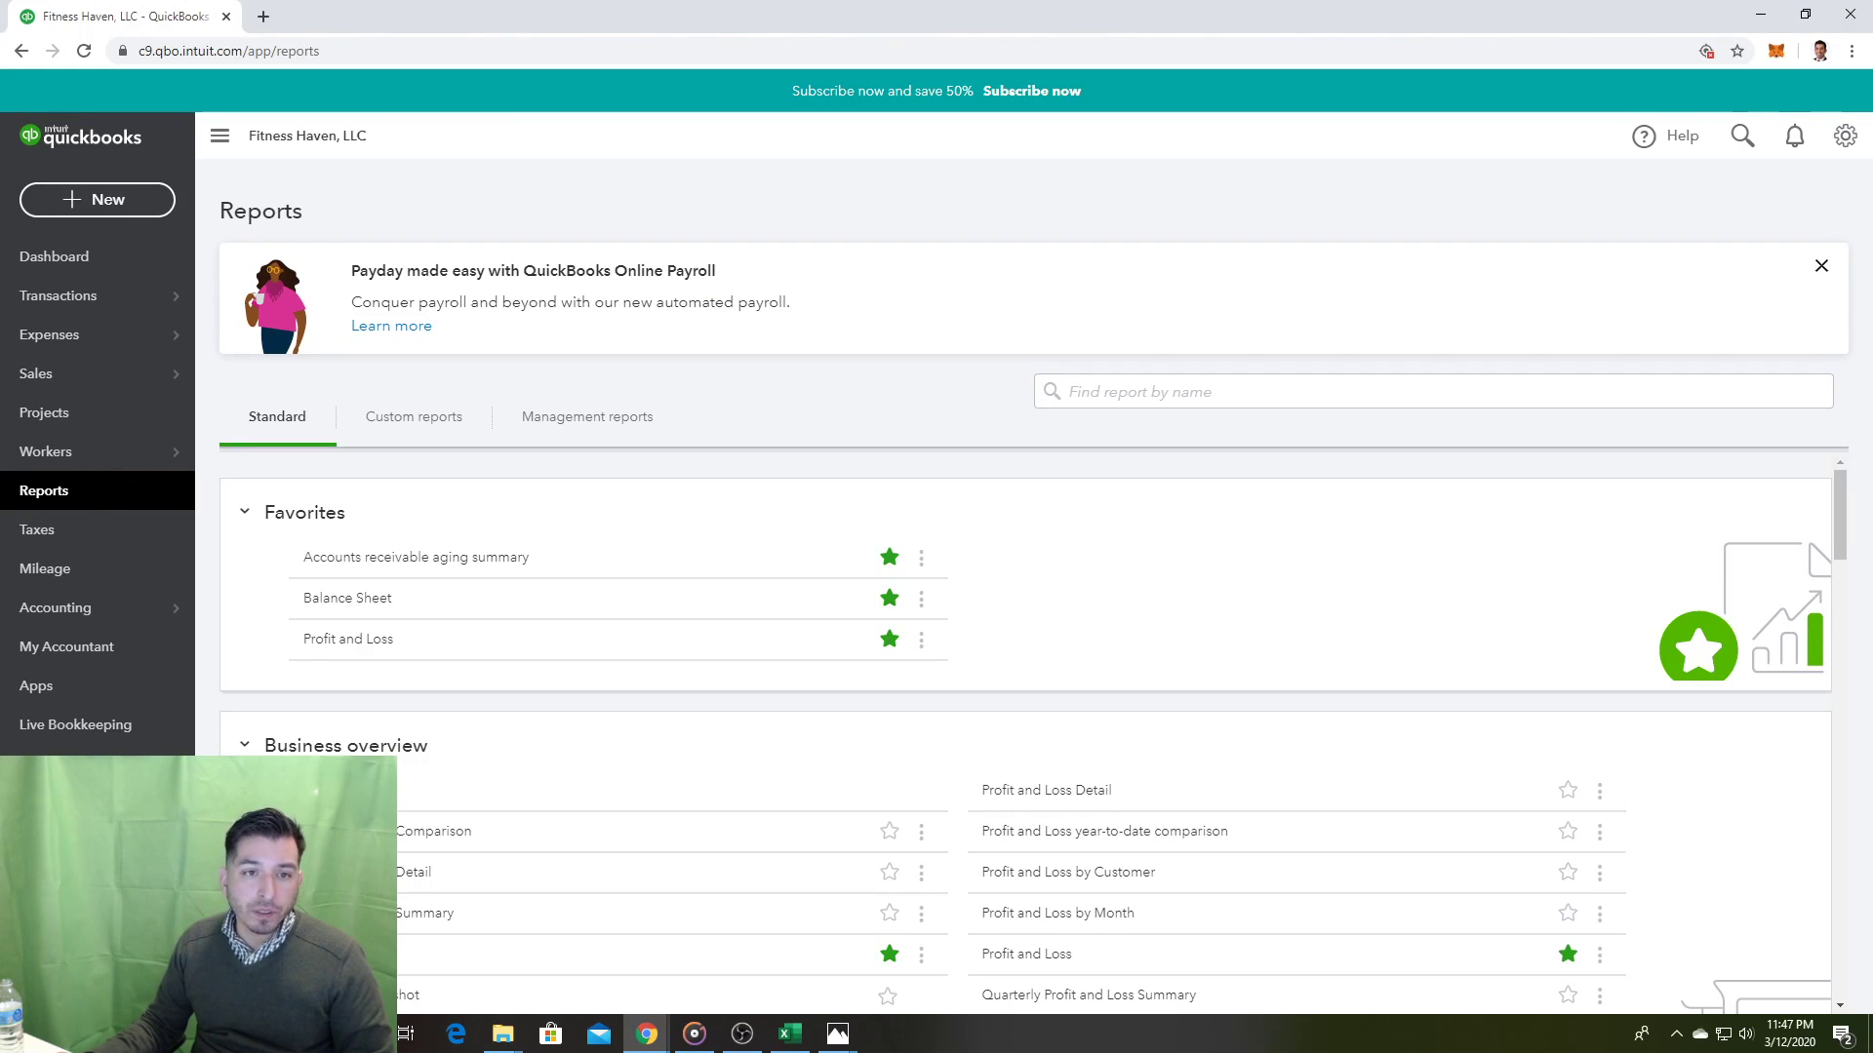
pyautogui.moveTo(0, 84); pyautogui.dragTo(1489, 55)
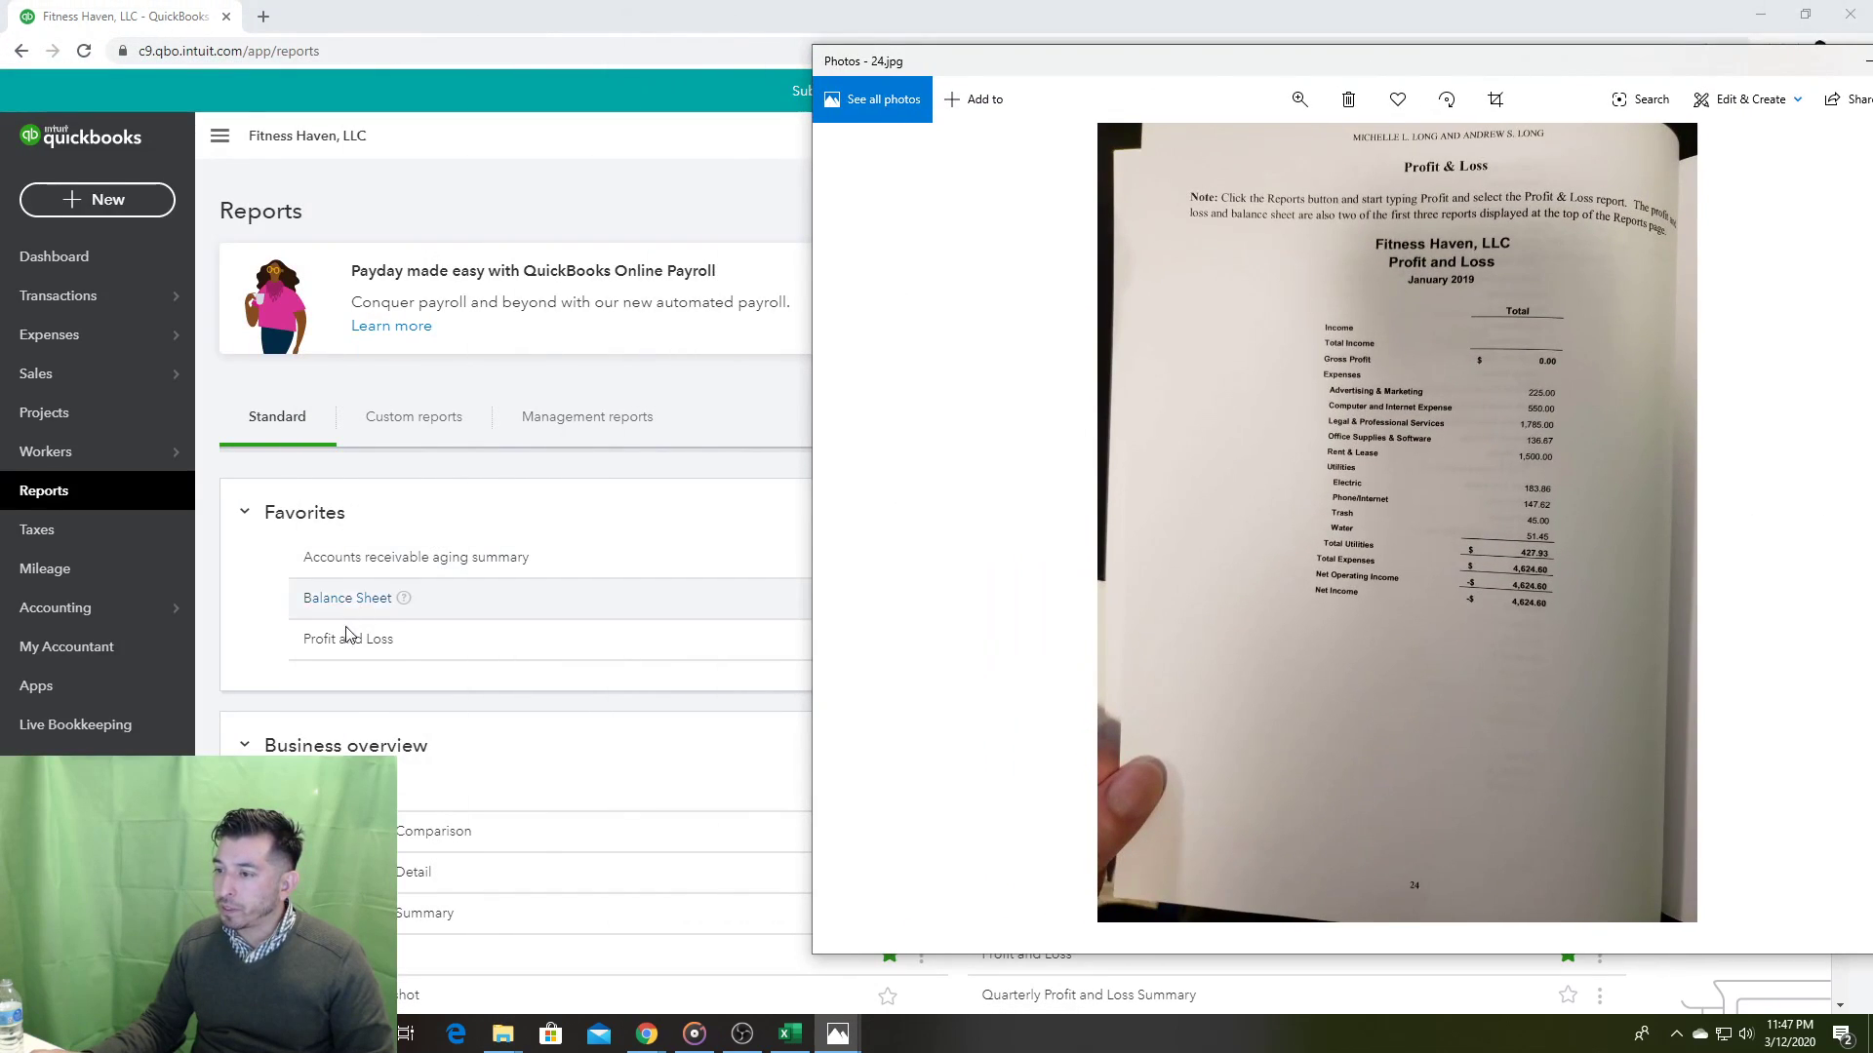
pyautogui.click(367, 648)
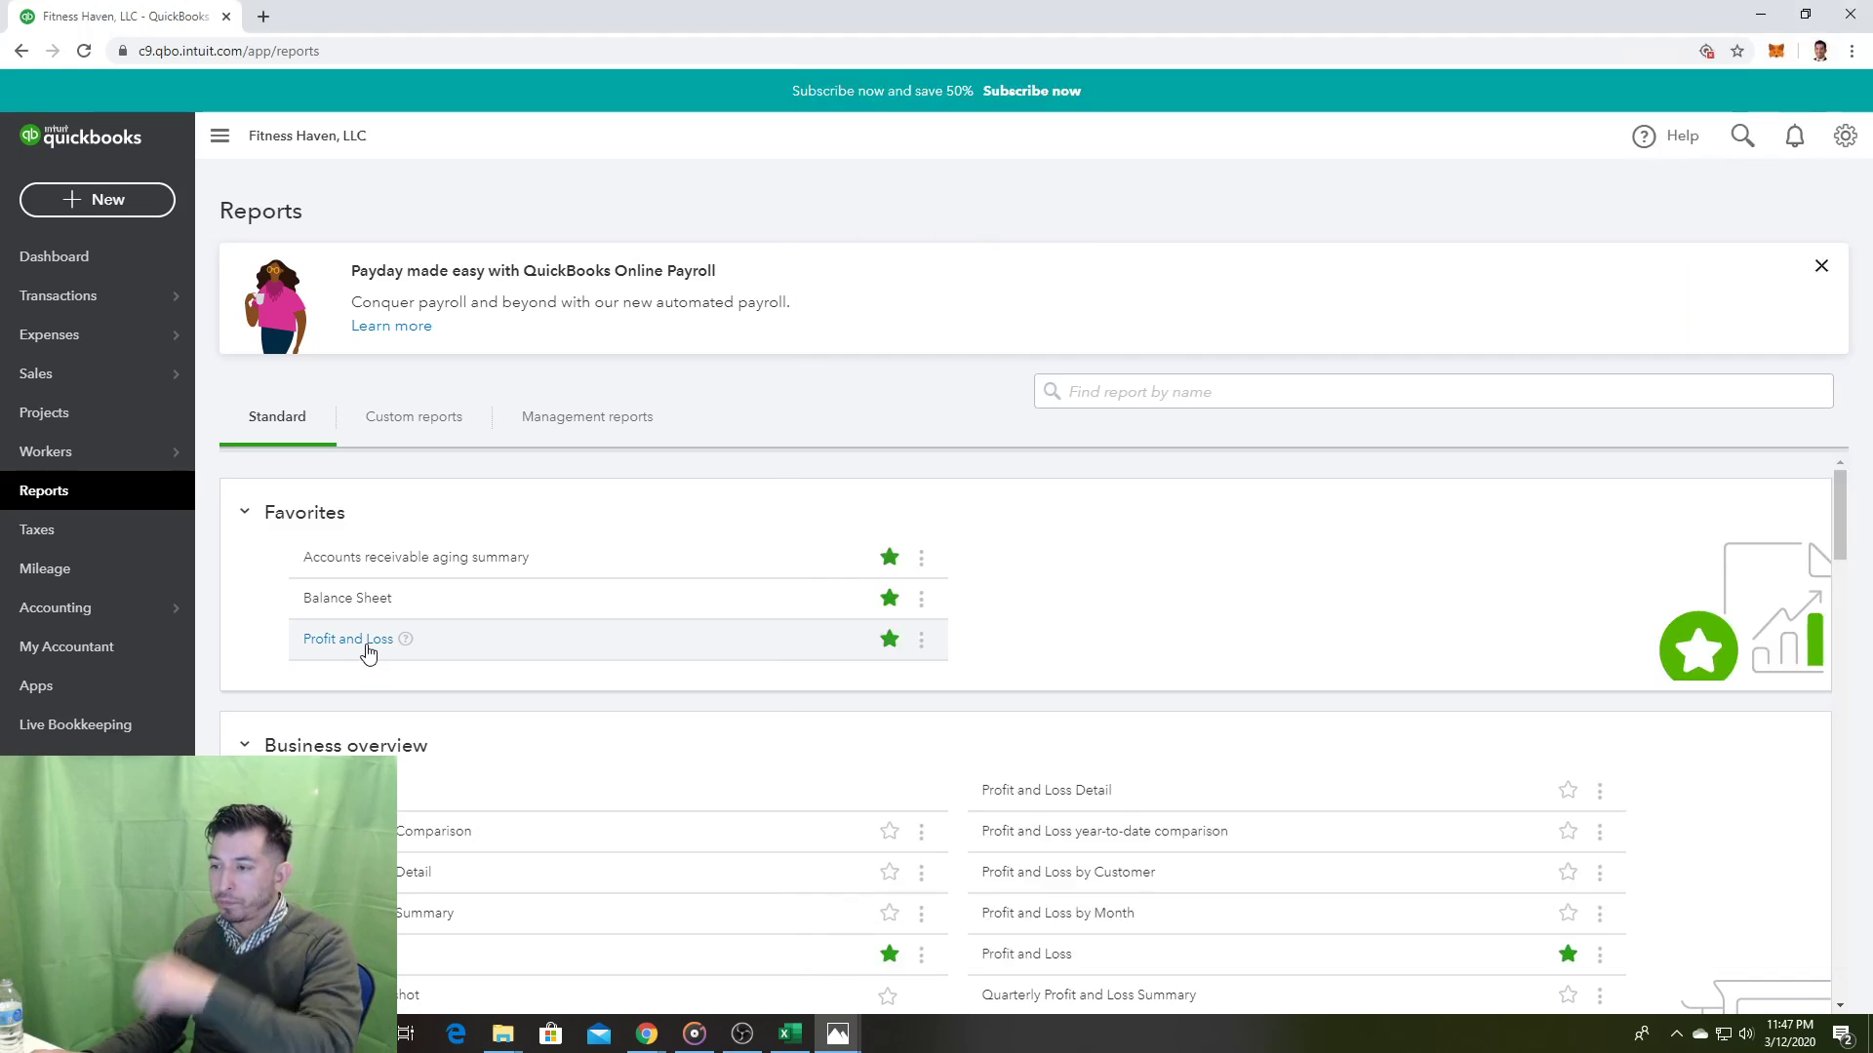
# Step: Compare the Profit and Loss report's expenses and net income with the practice set's printed page in 24.jpg
pyautogui.hotkey('alt', 'Tab')
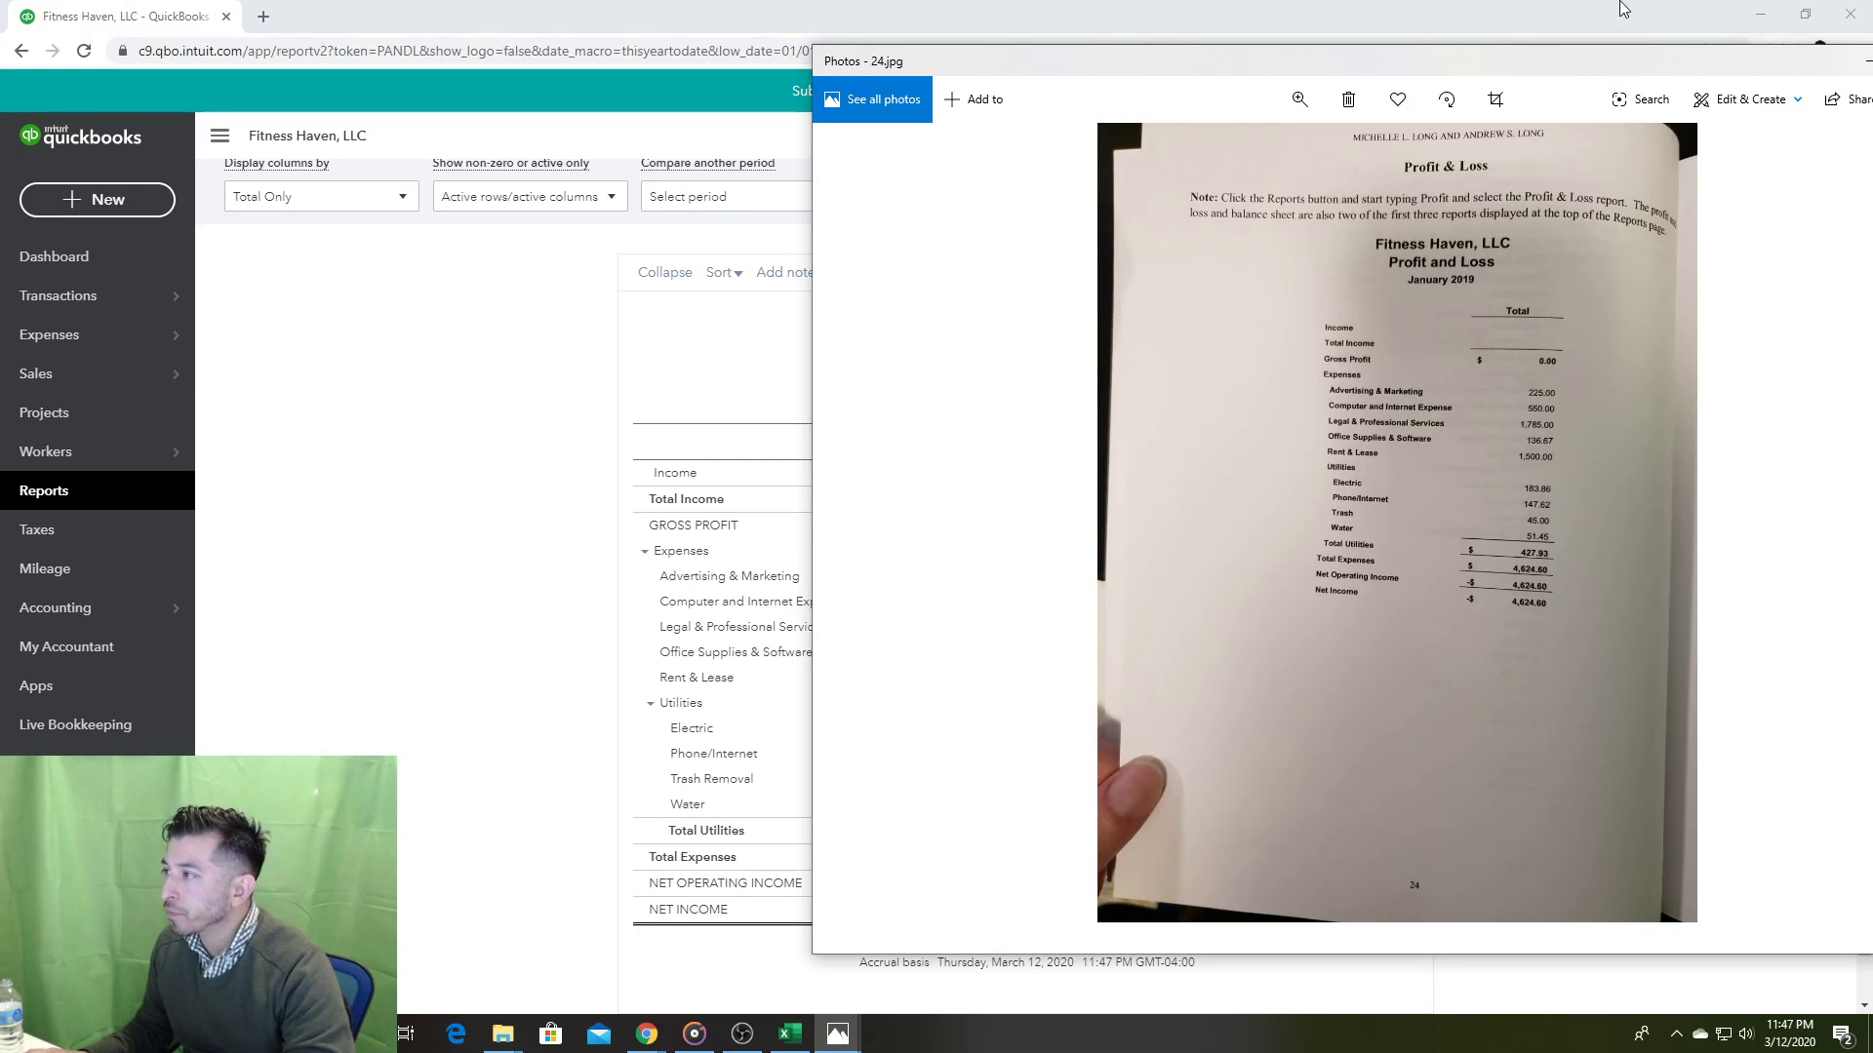
pyautogui.moveTo(1507, 64); pyautogui.dragTo(345, 97)
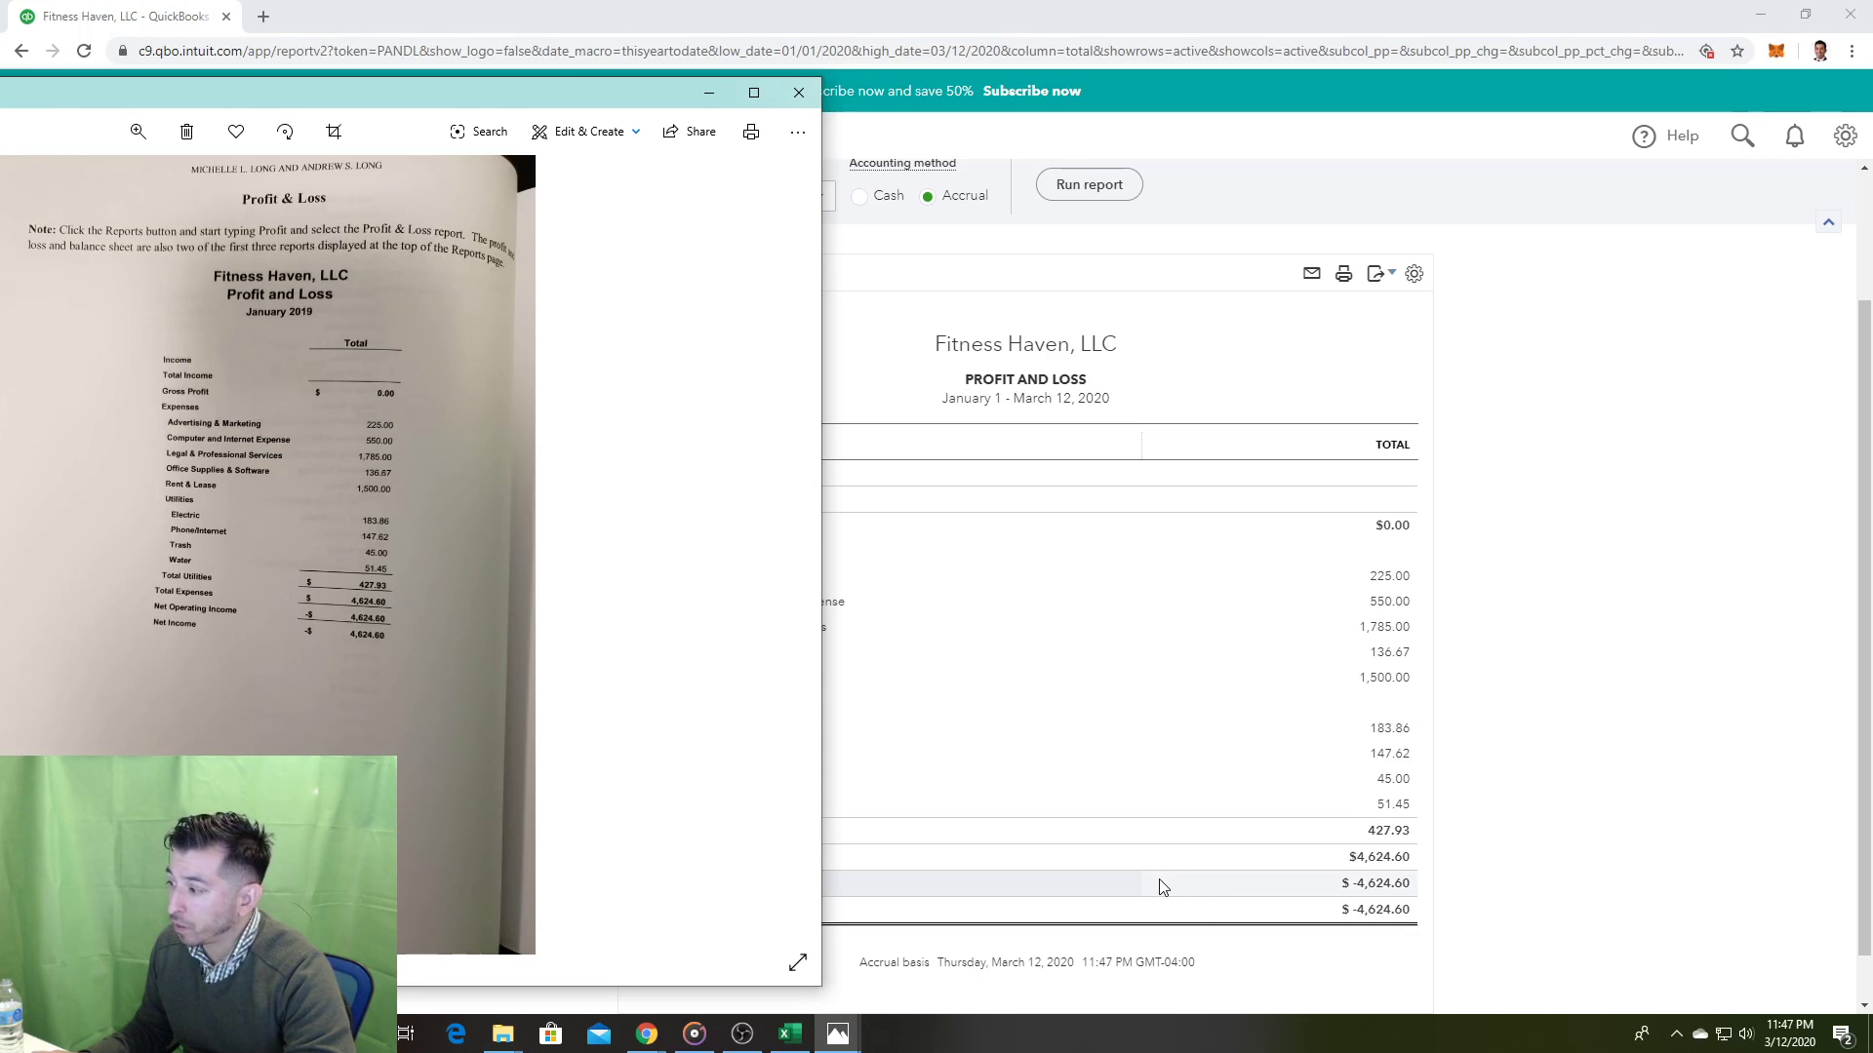
pyautogui.click(1609, 883)
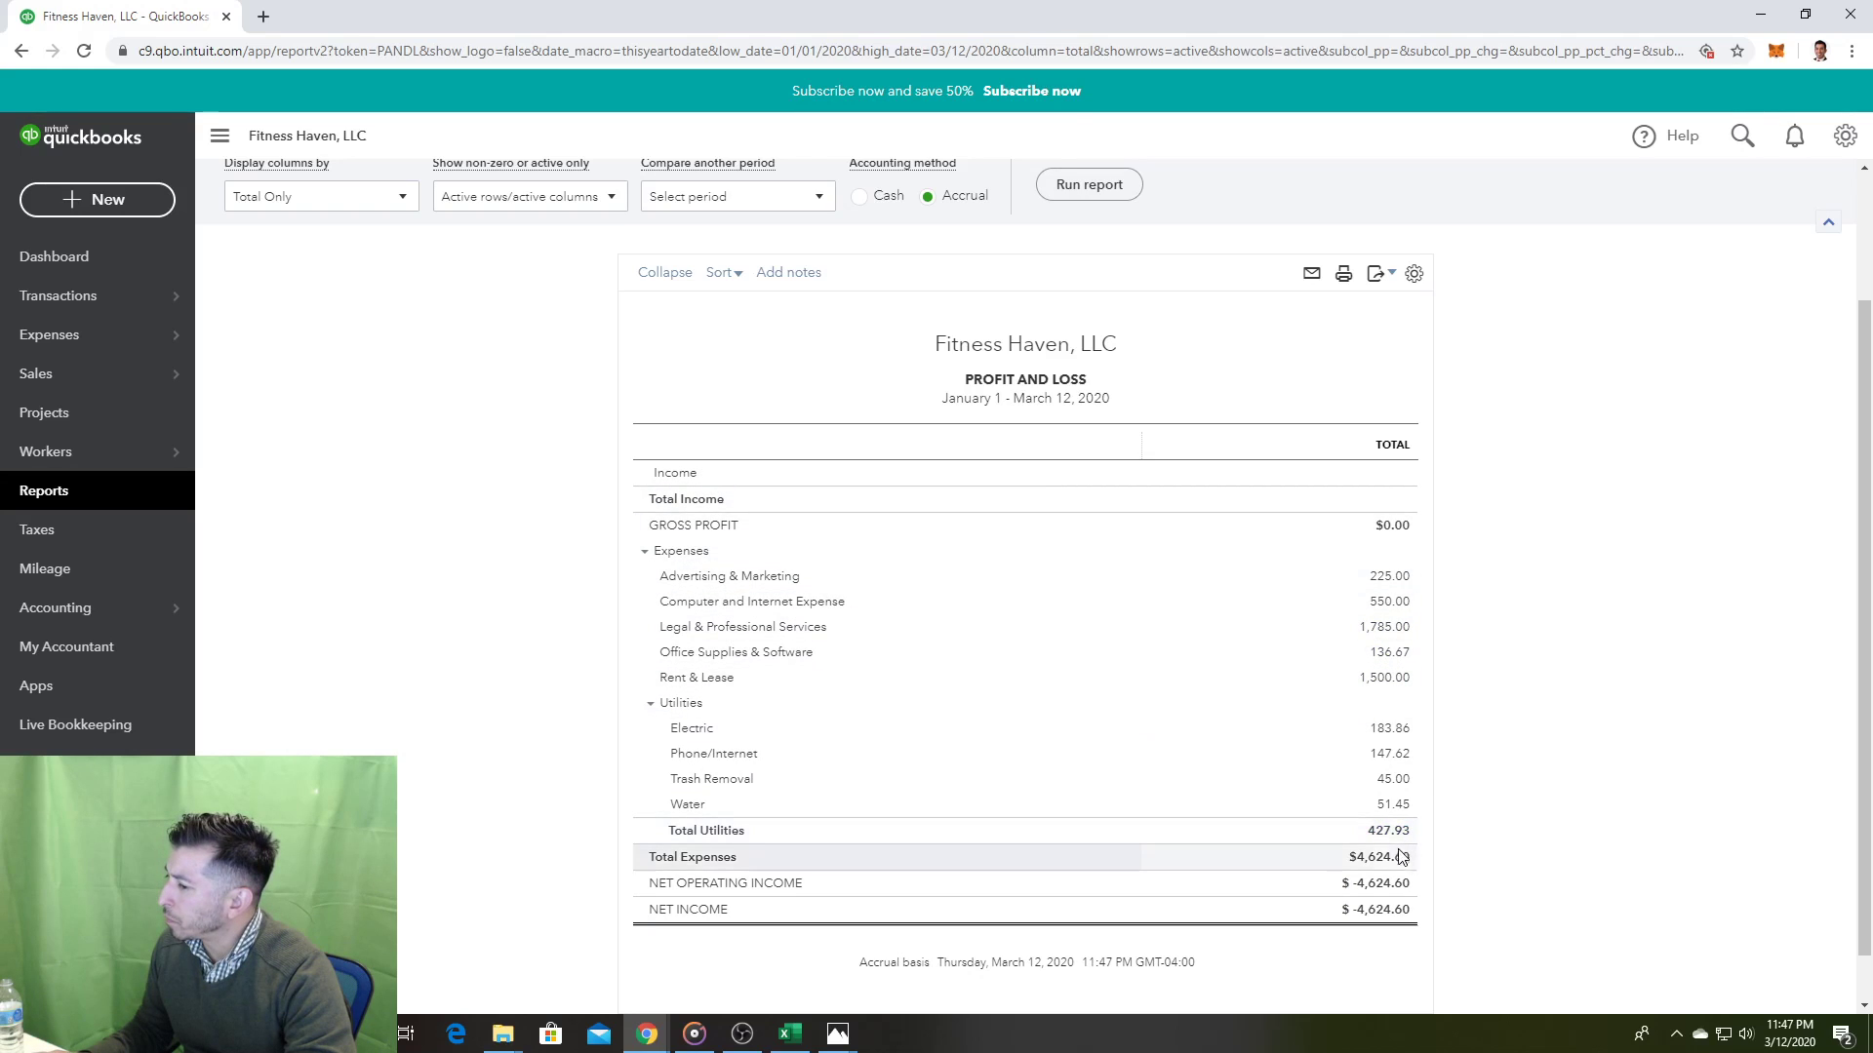
pyautogui.hotkey('alt', 'Tab')
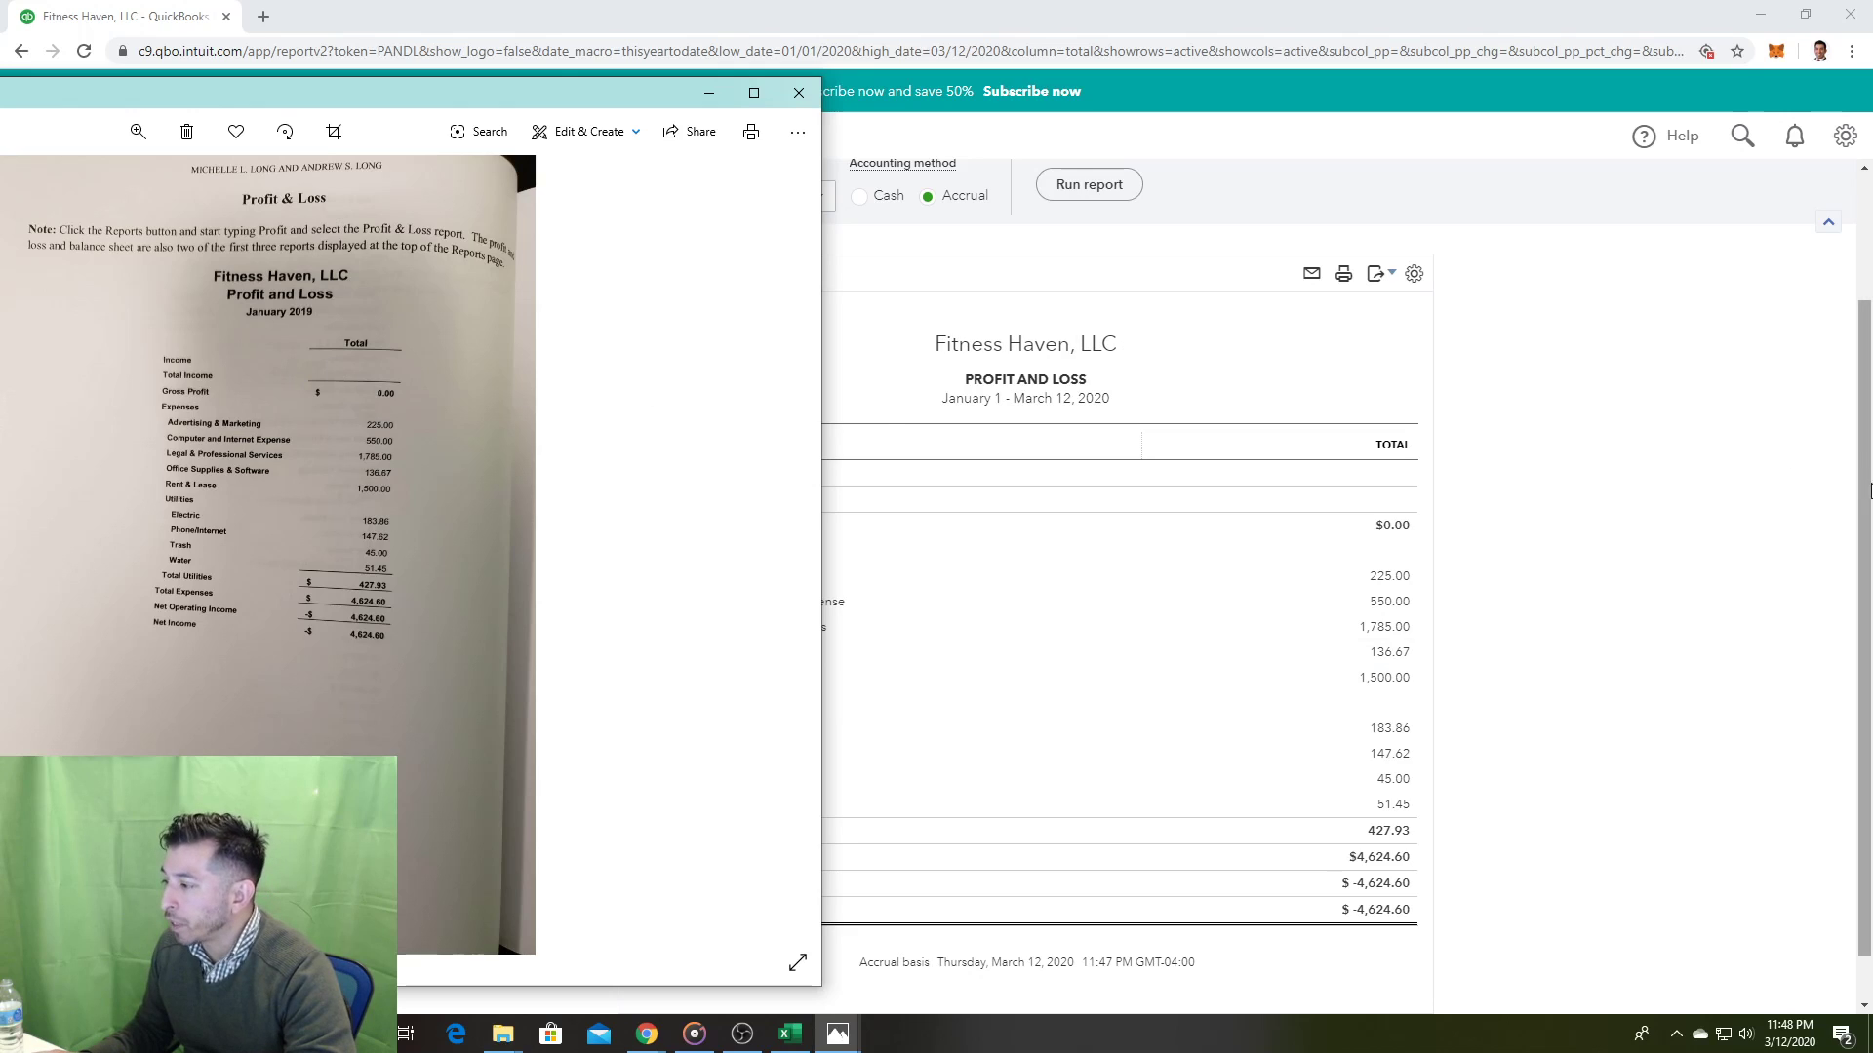
pyautogui.click(1670, 449)
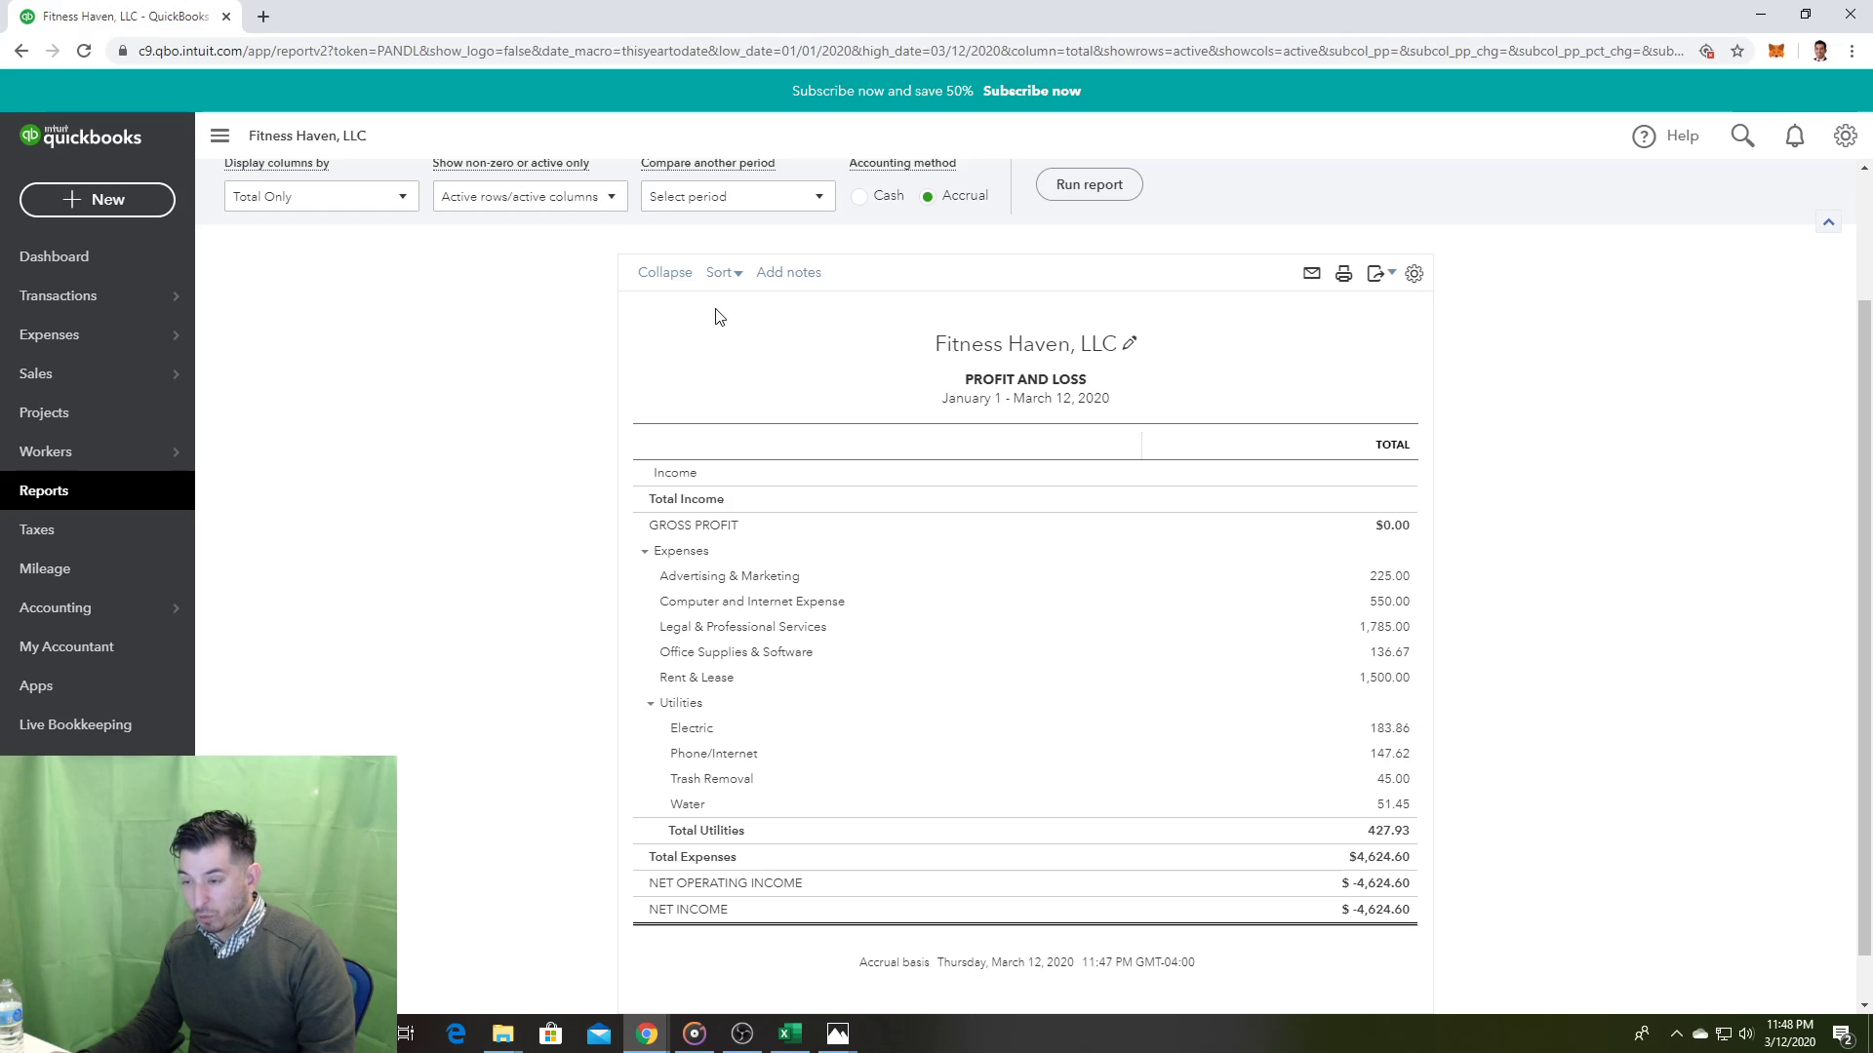
# Step: Look through the standard report categories and open the Account List report from the accountant reports
pyautogui.click(55, 491)
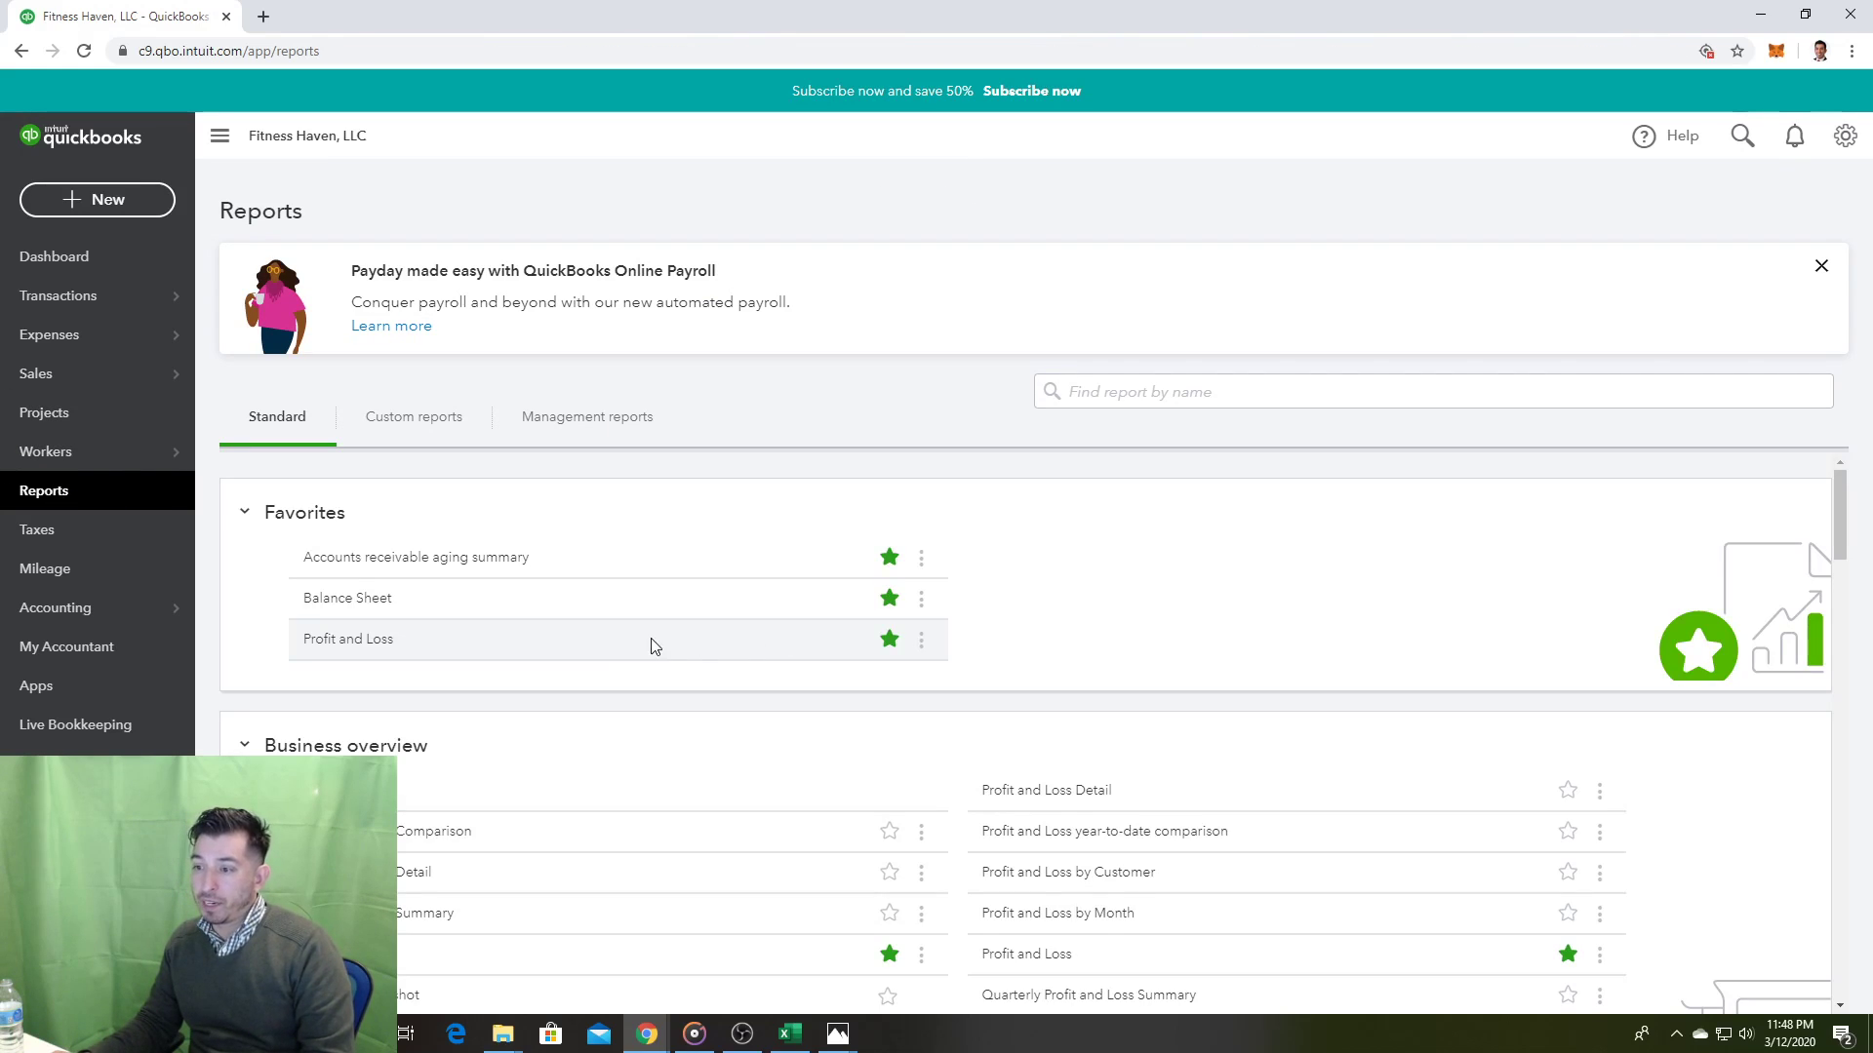
pyautogui.scroll(-10, 658, 643)
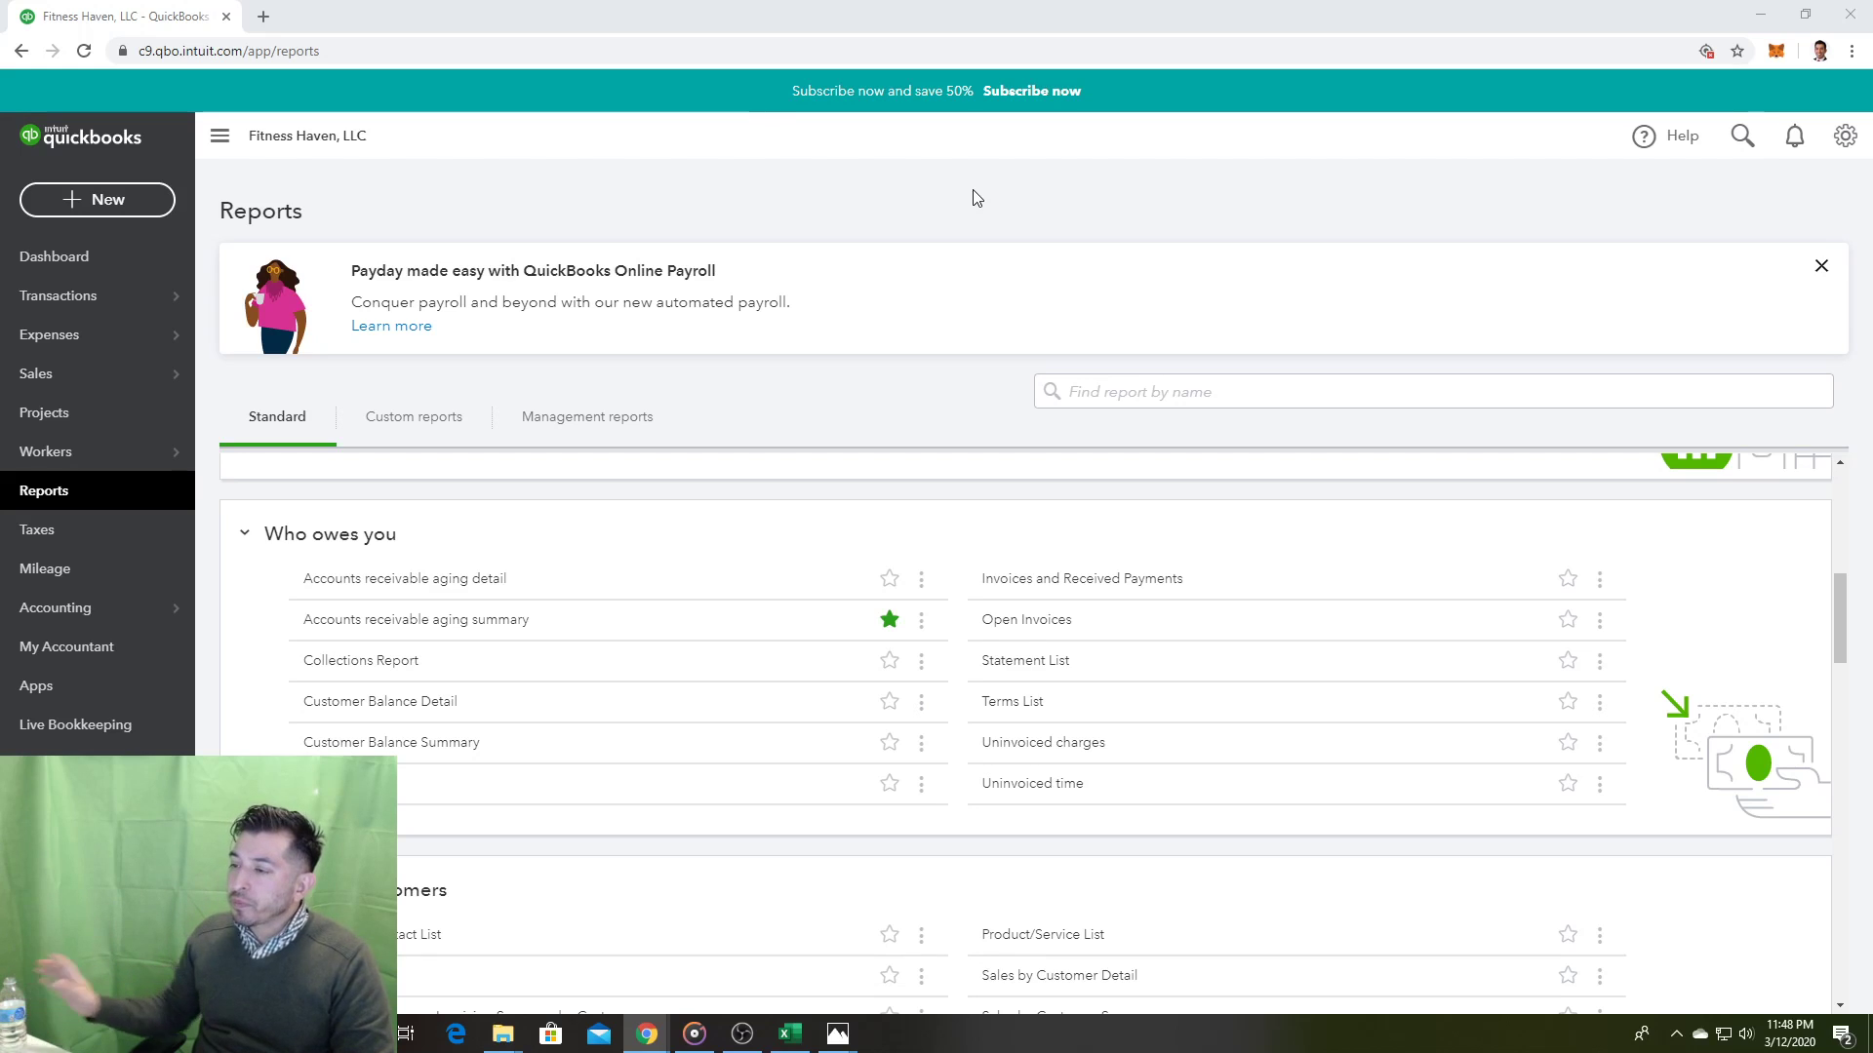
pyautogui.scroll(-4, 740, 625)
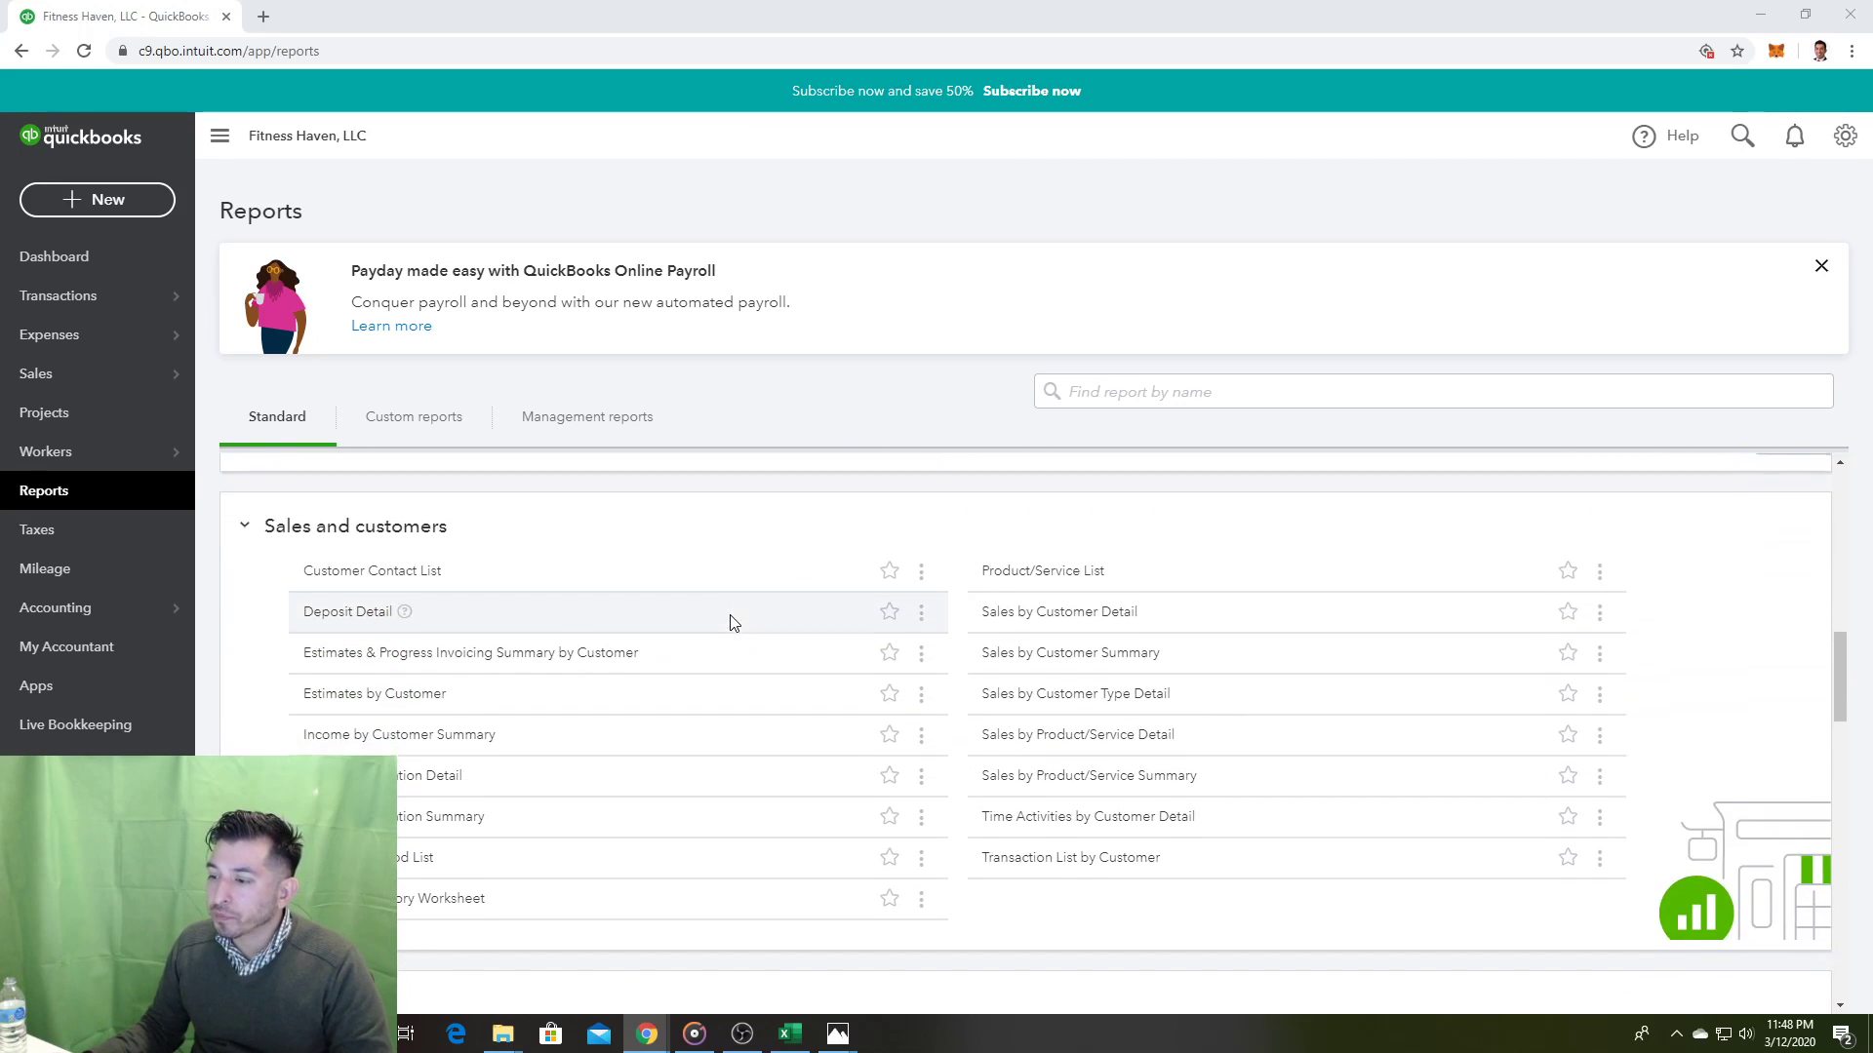
pyautogui.scroll(-2, 733, 622)
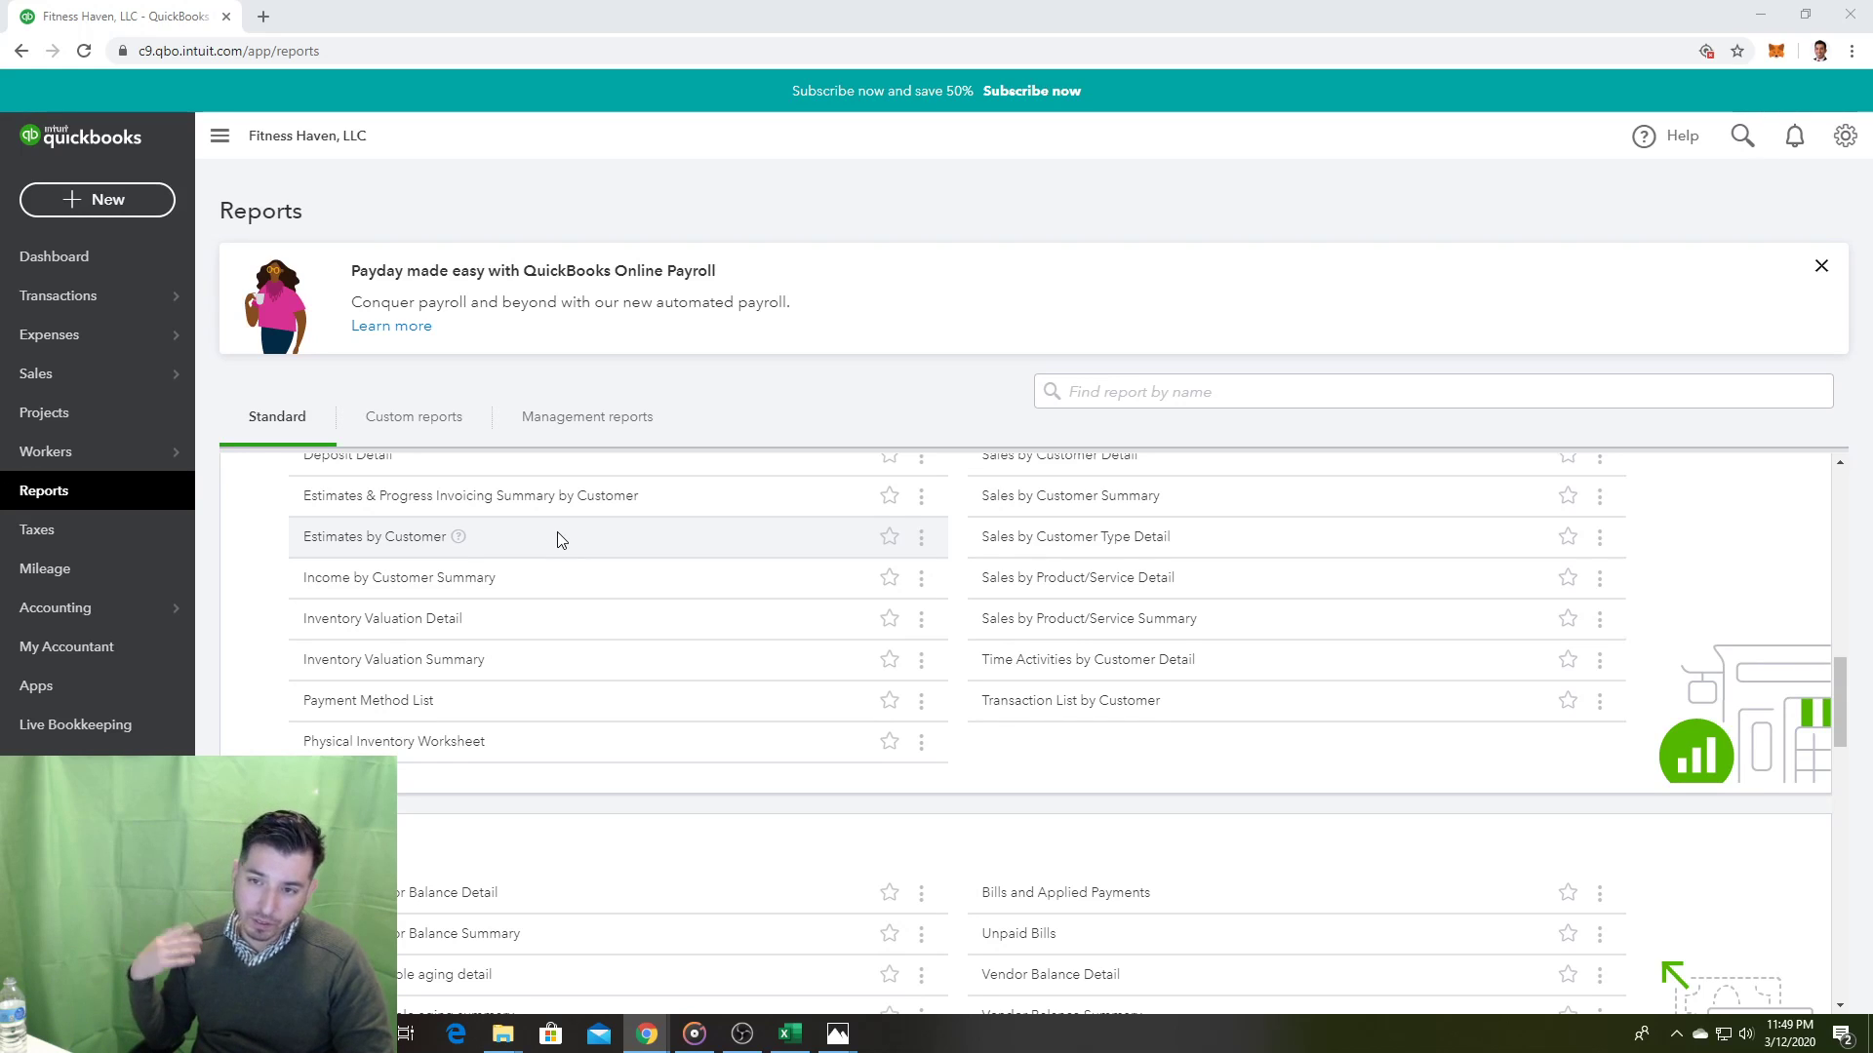
pyautogui.click(908, 176)
pyautogui.scroll(-1, 891, 578)
pyautogui.scroll(-15, 890, 579)
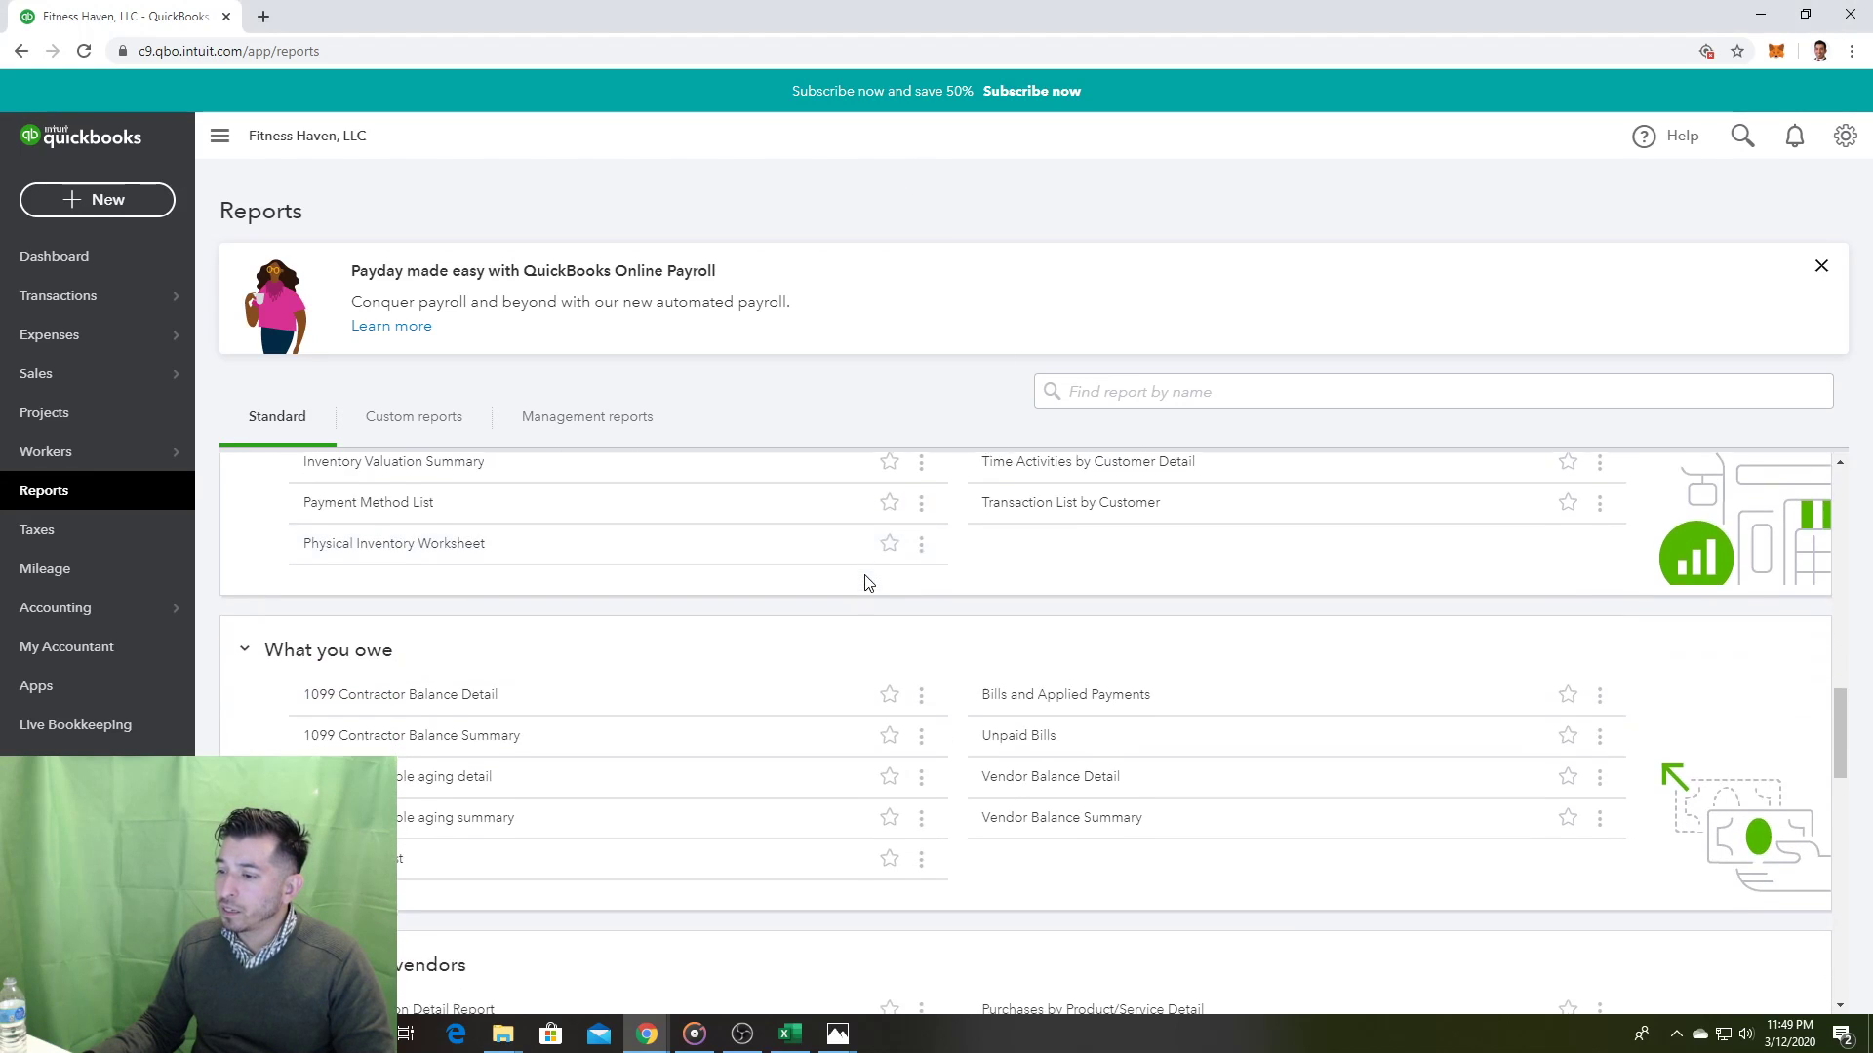
pyautogui.scroll(-4, 702, 576)
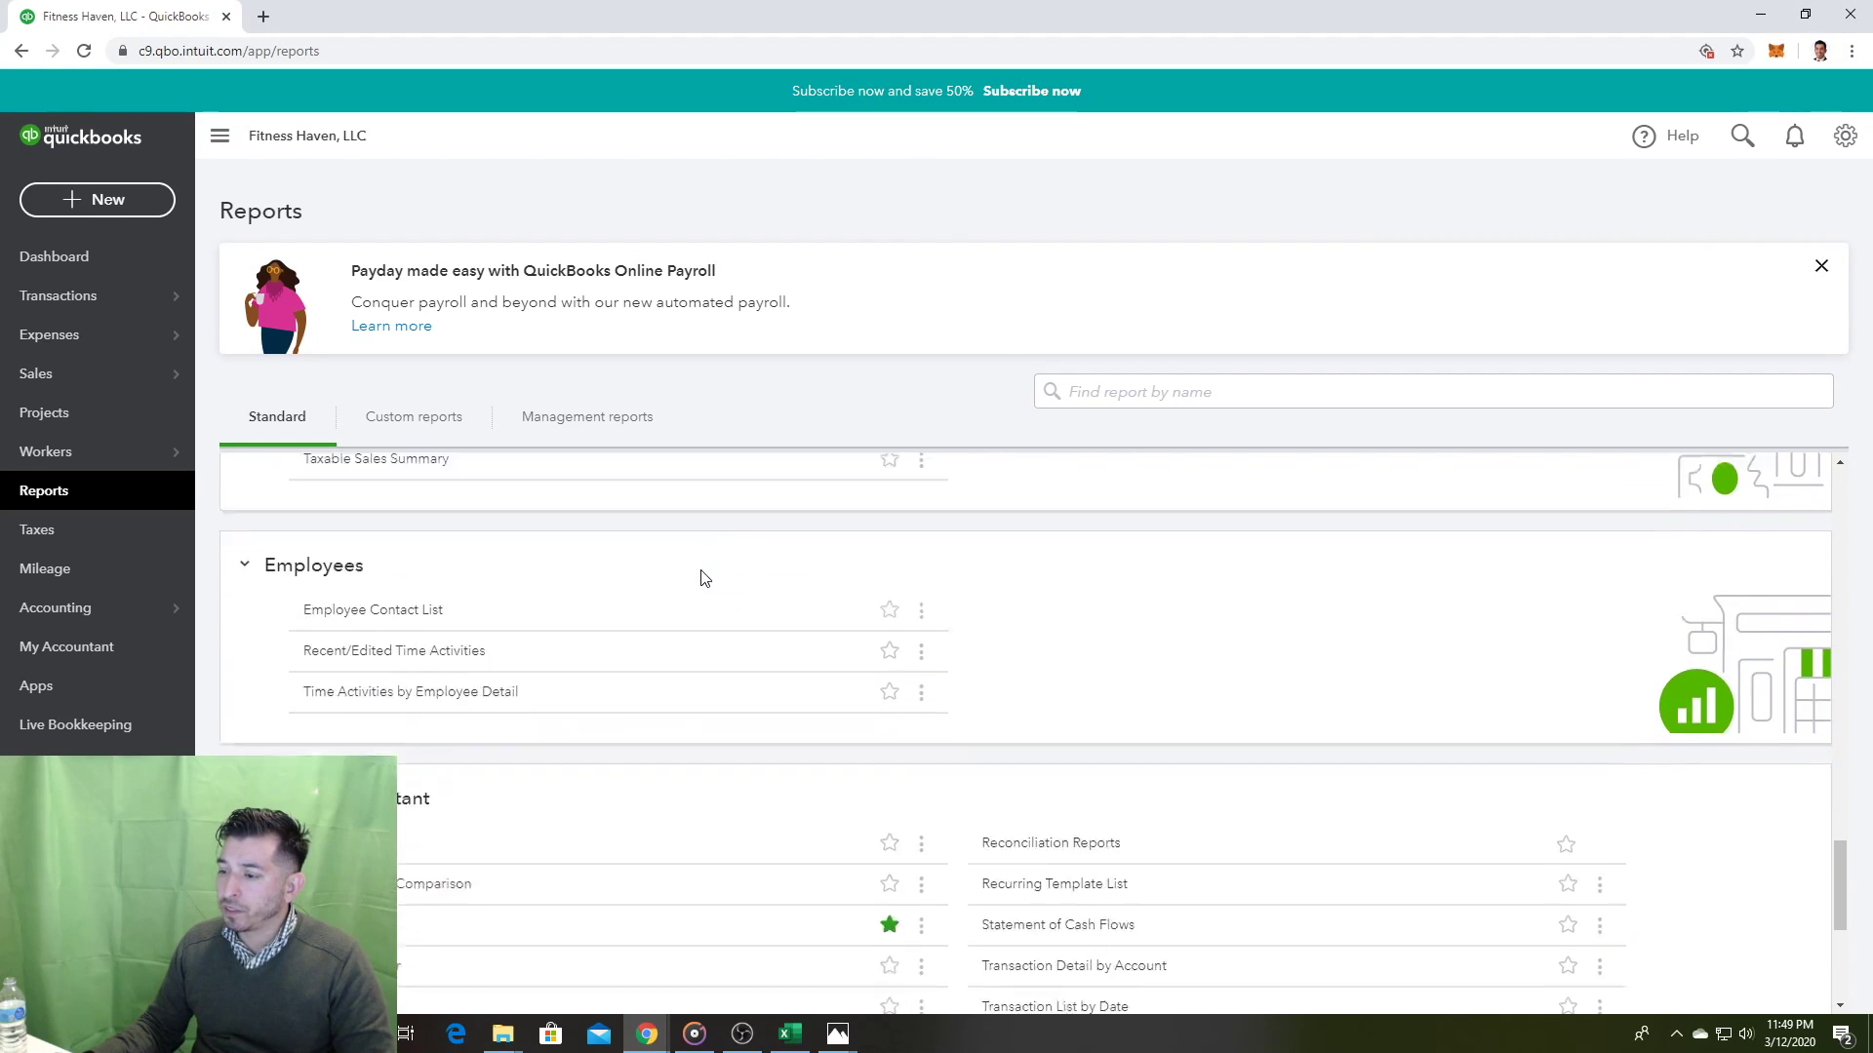
pyautogui.click(335, 691)
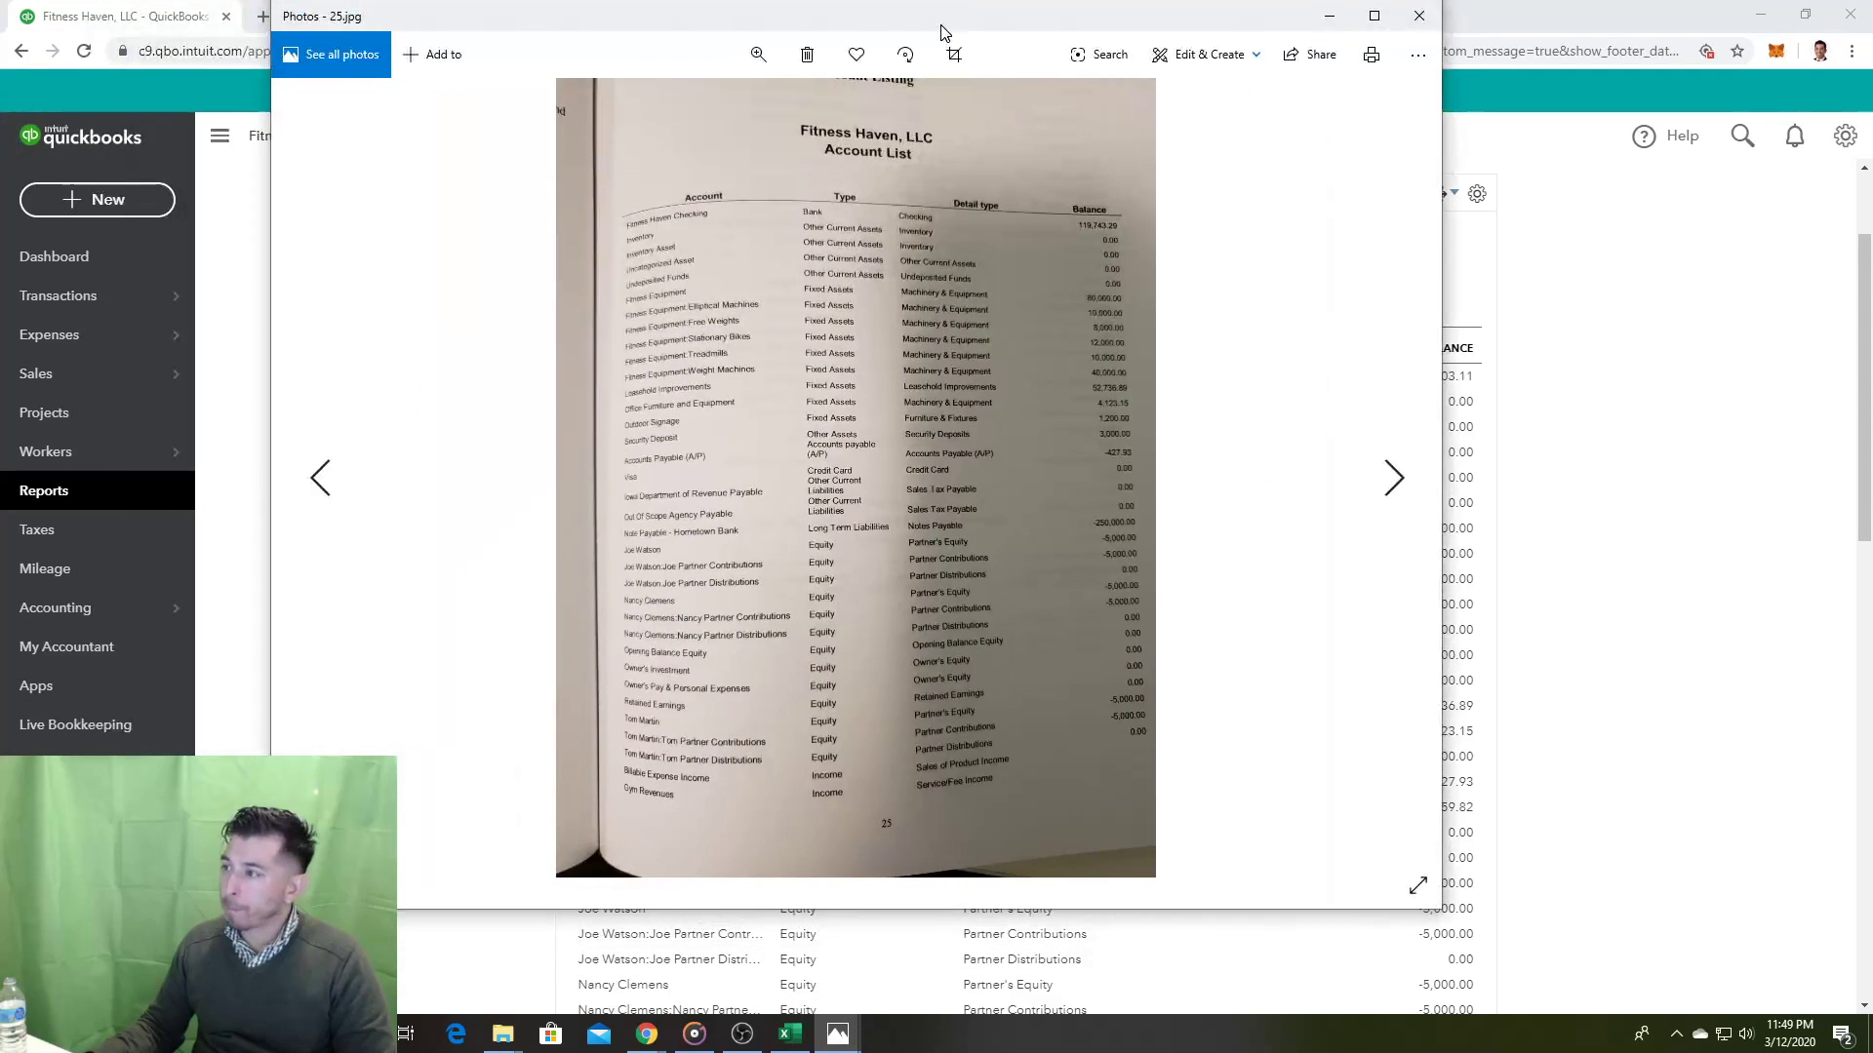
# Step: Compare the Account List report's accounts, types and balances with the practice set's printed account list in 25.jpg
pyautogui.moveTo(940, 29); pyautogui.dragTo(1052, 408)
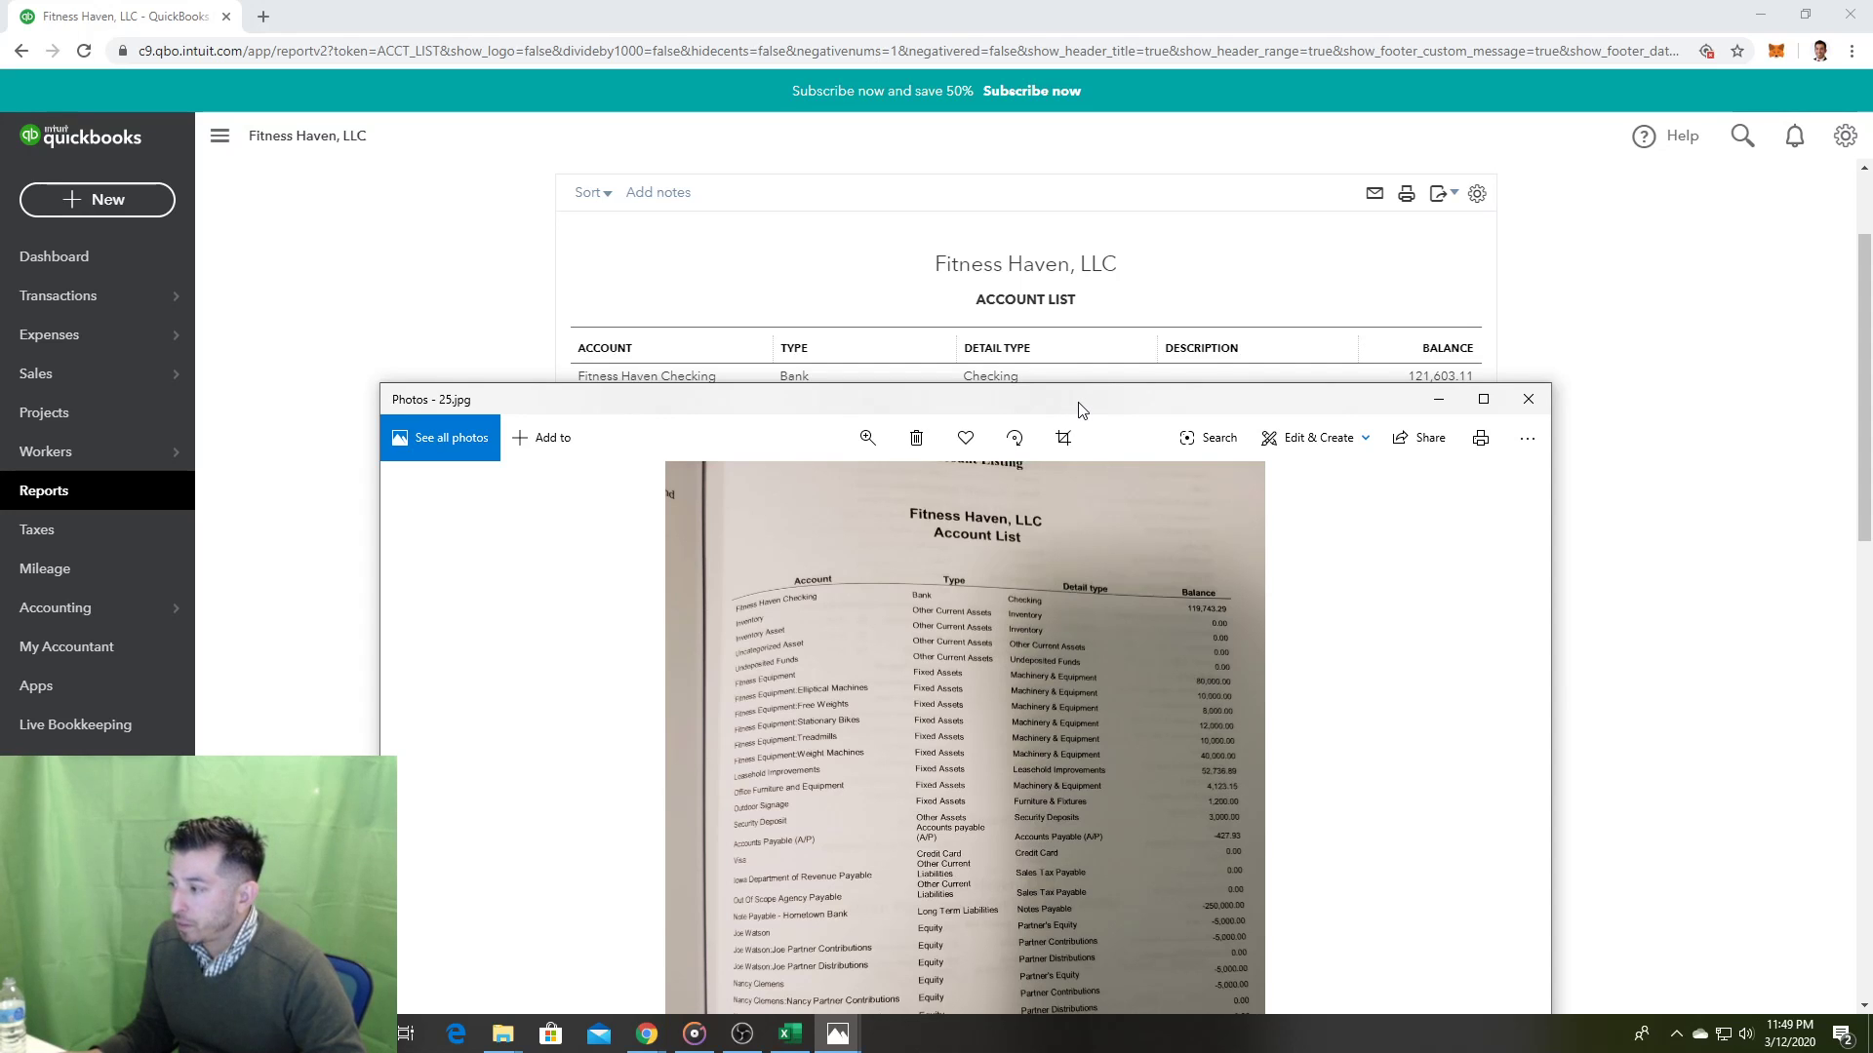
pyautogui.moveTo(1081, 412); pyautogui.dragTo(691, 153)
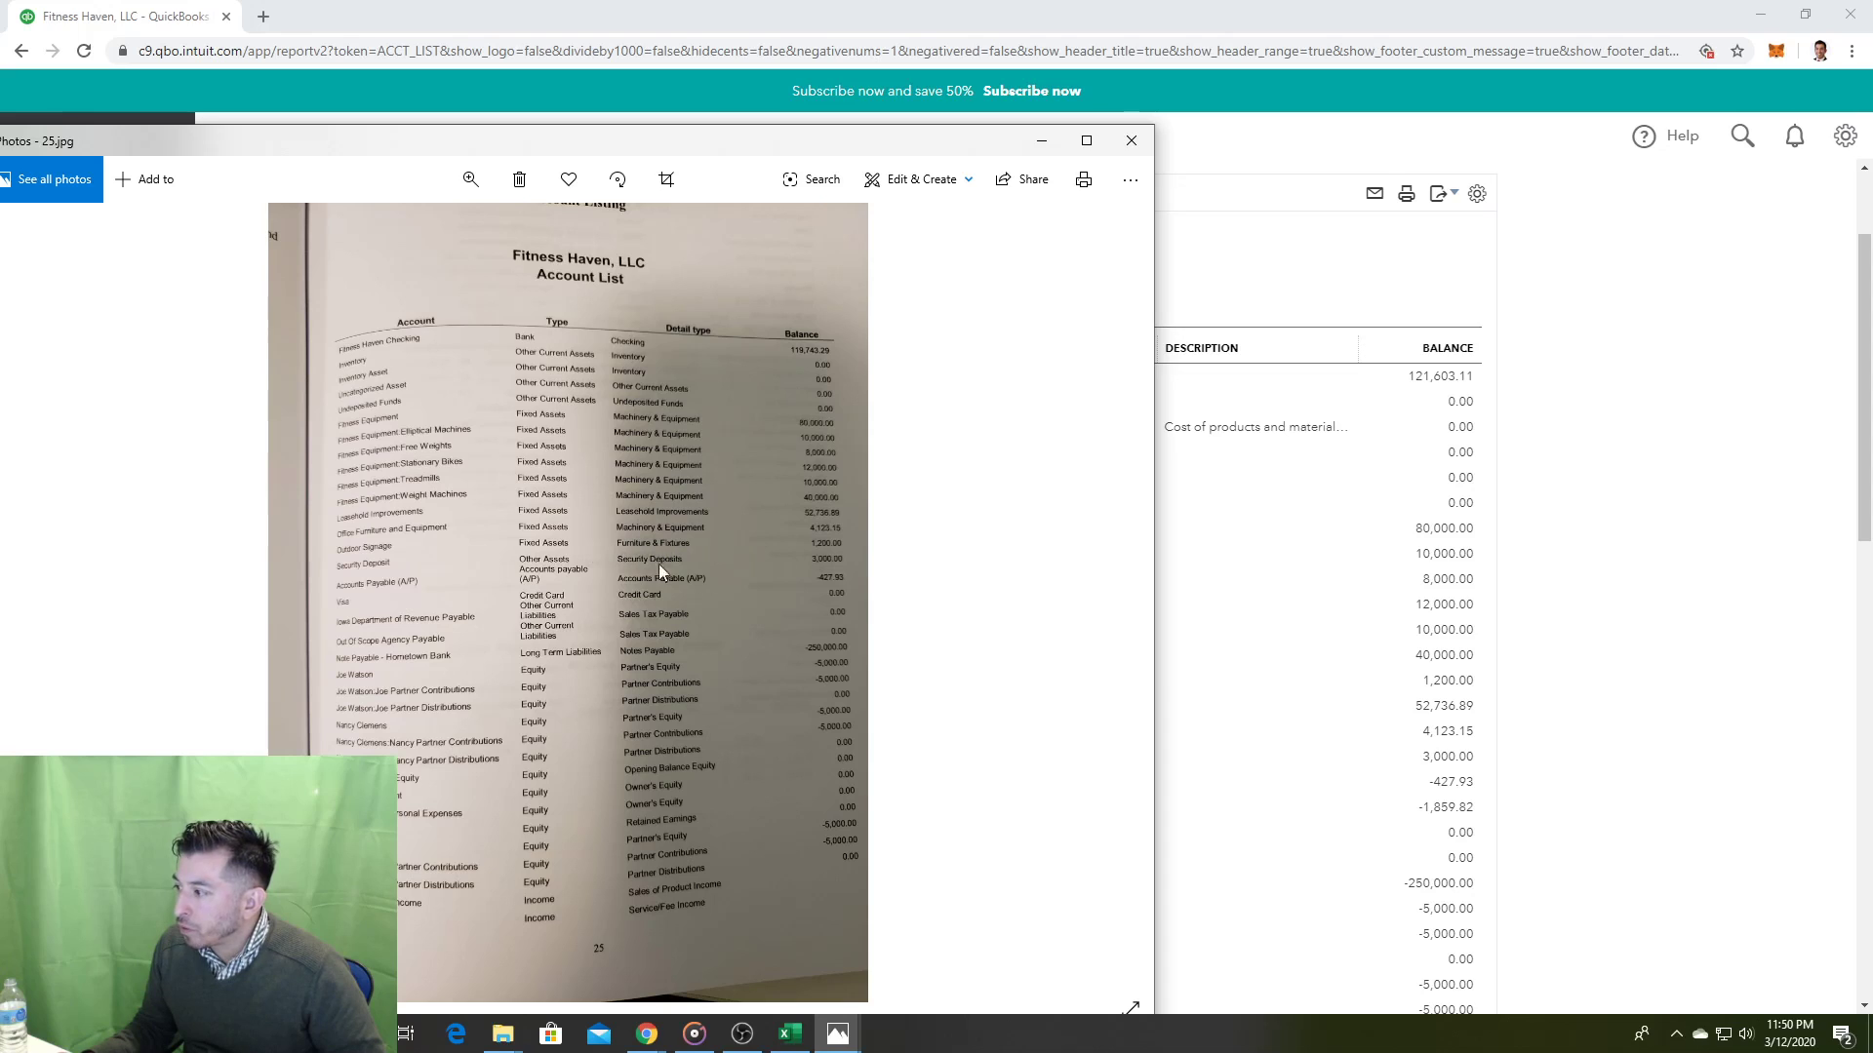
pyautogui.click(1557, 703)
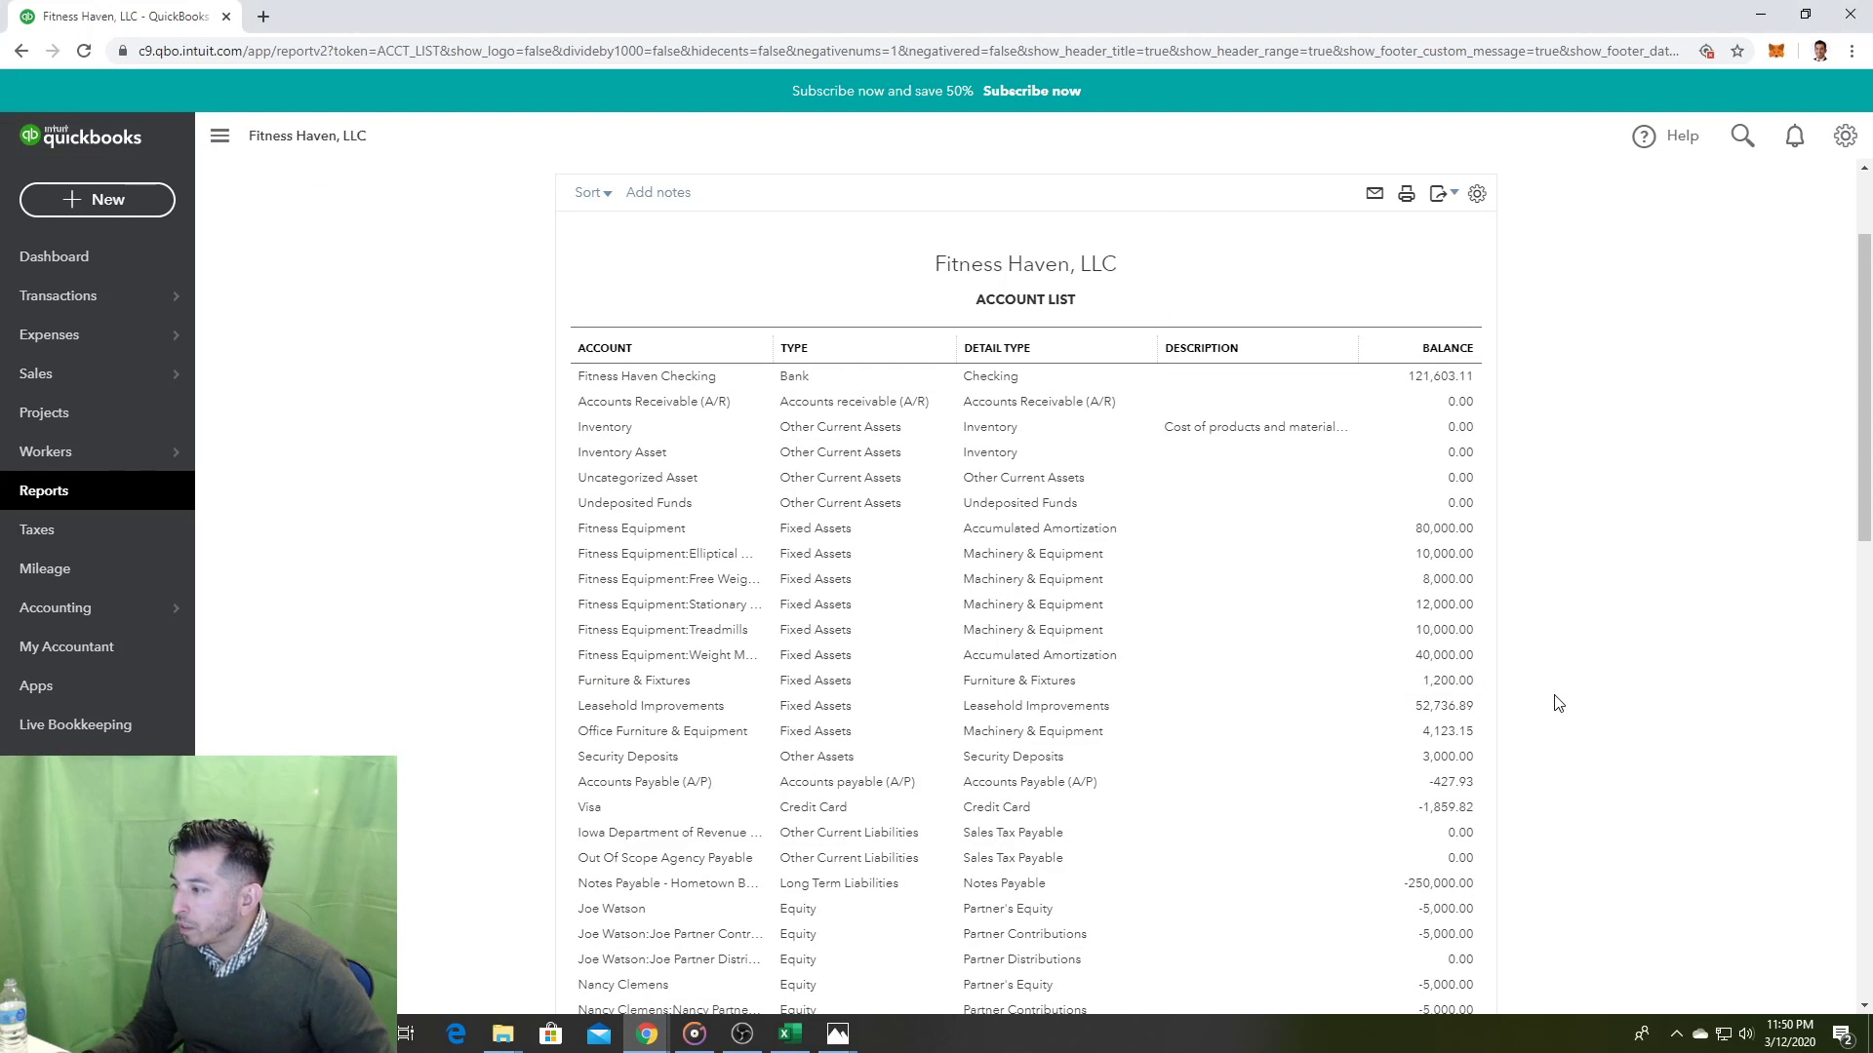
pyautogui.hotkey('alt', 'Tab')
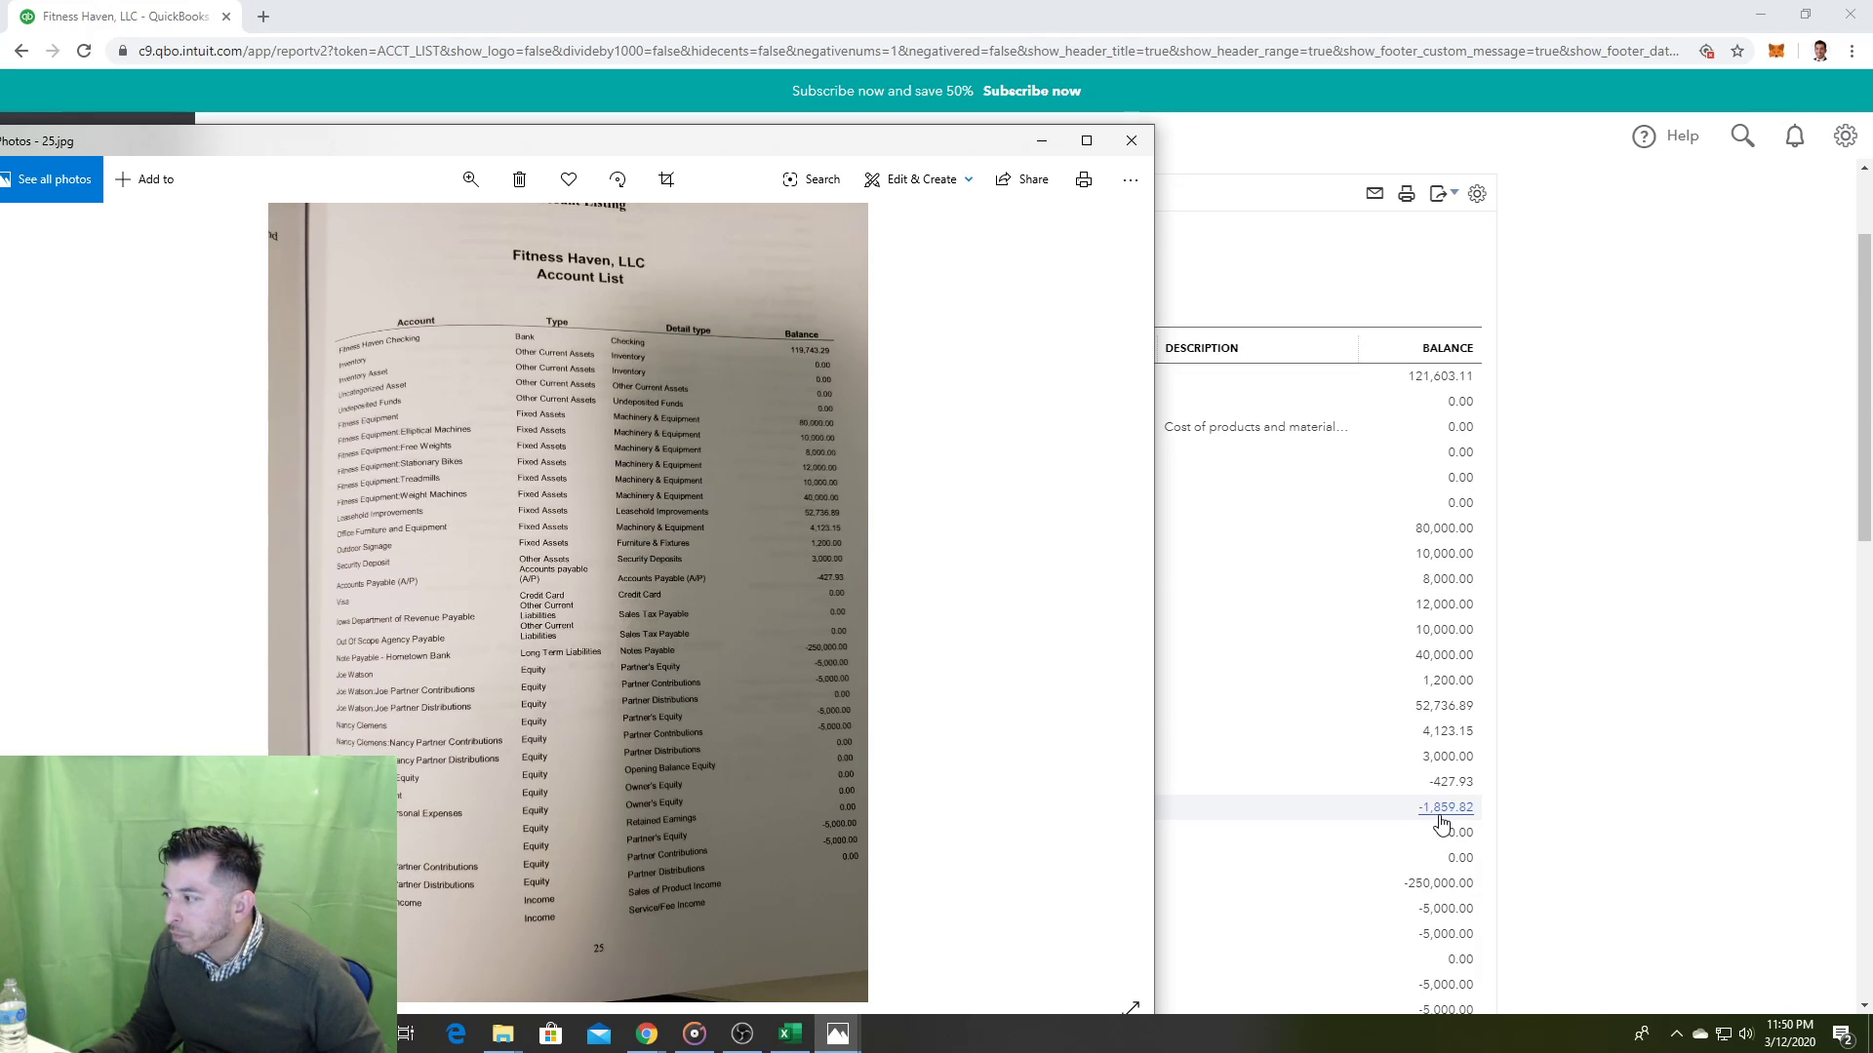
# Step: Check the Visa balance in the Account List report against the Visa line on the printed account list
pyautogui.click(1549, 814)
pyautogui.moveTo(1507, 815); pyautogui.dragTo(1429, 817)
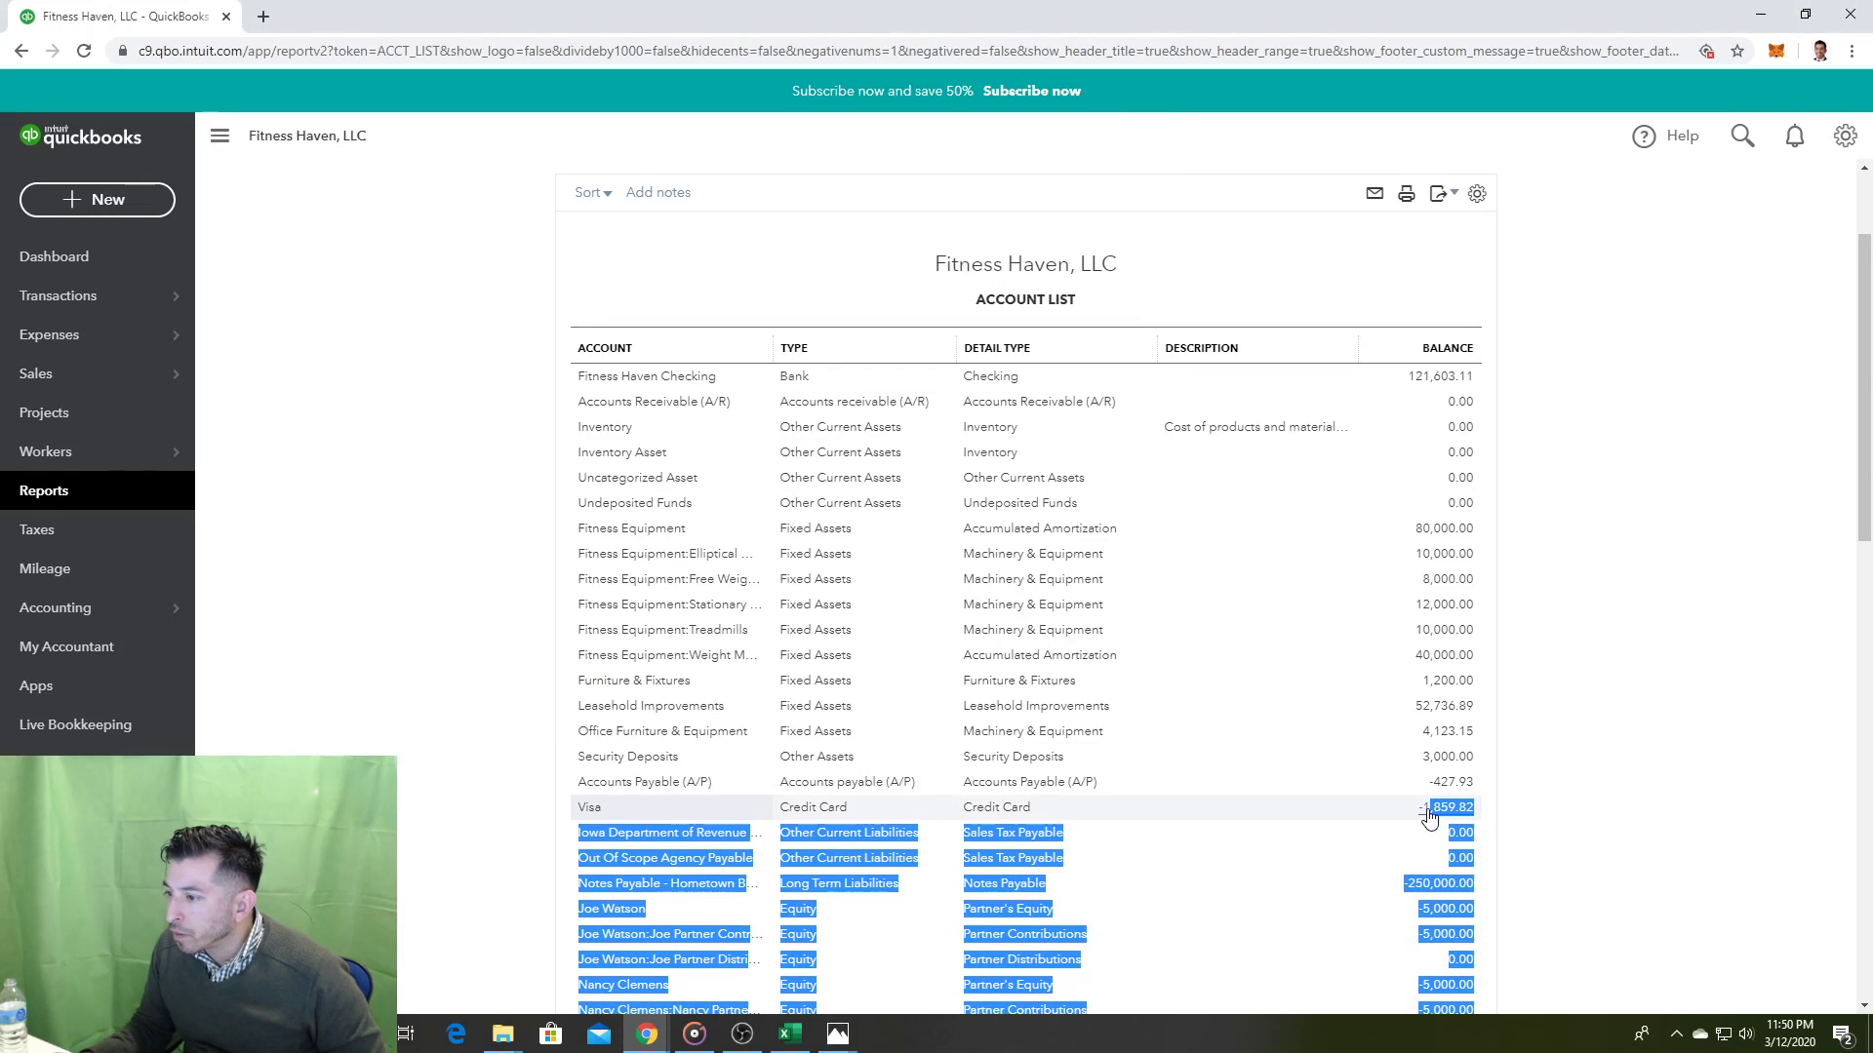
pyautogui.click(1520, 782)
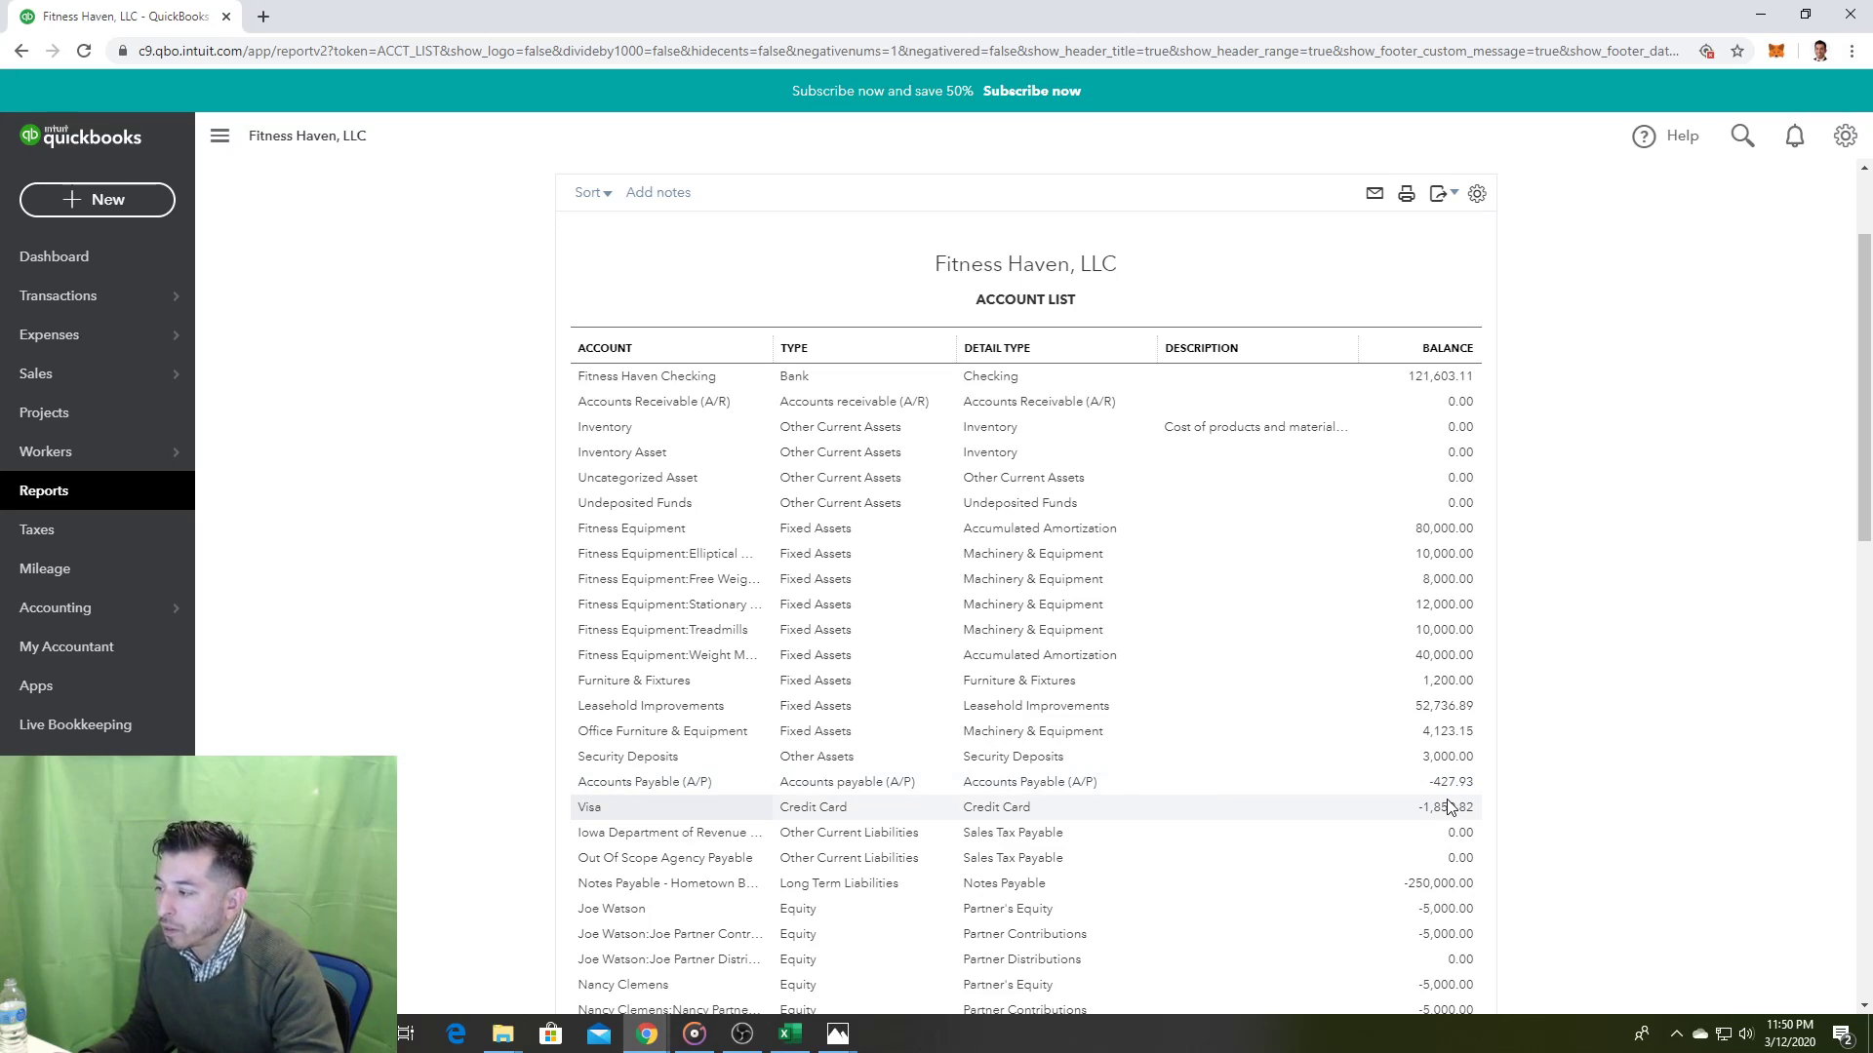
pyautogui.hotkey('alt', 'Tab')
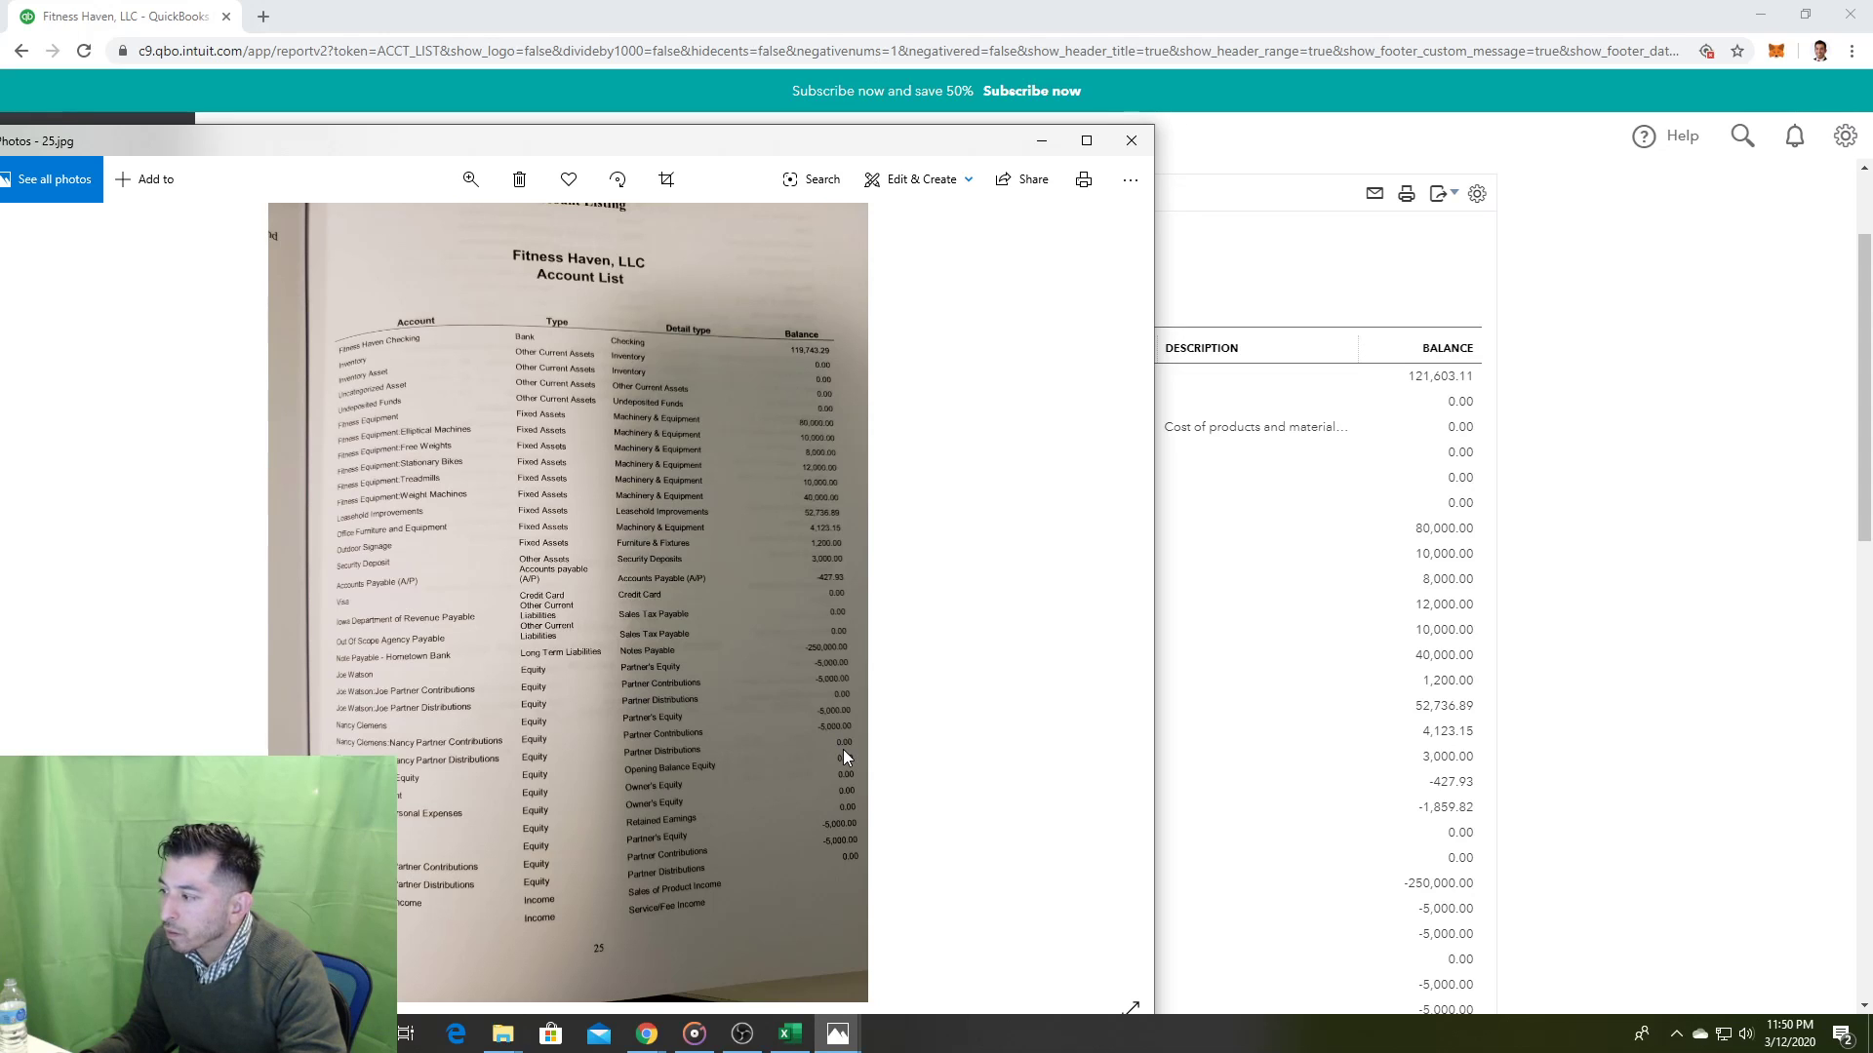
pyautogui.hotkey('alt', 'Tab')
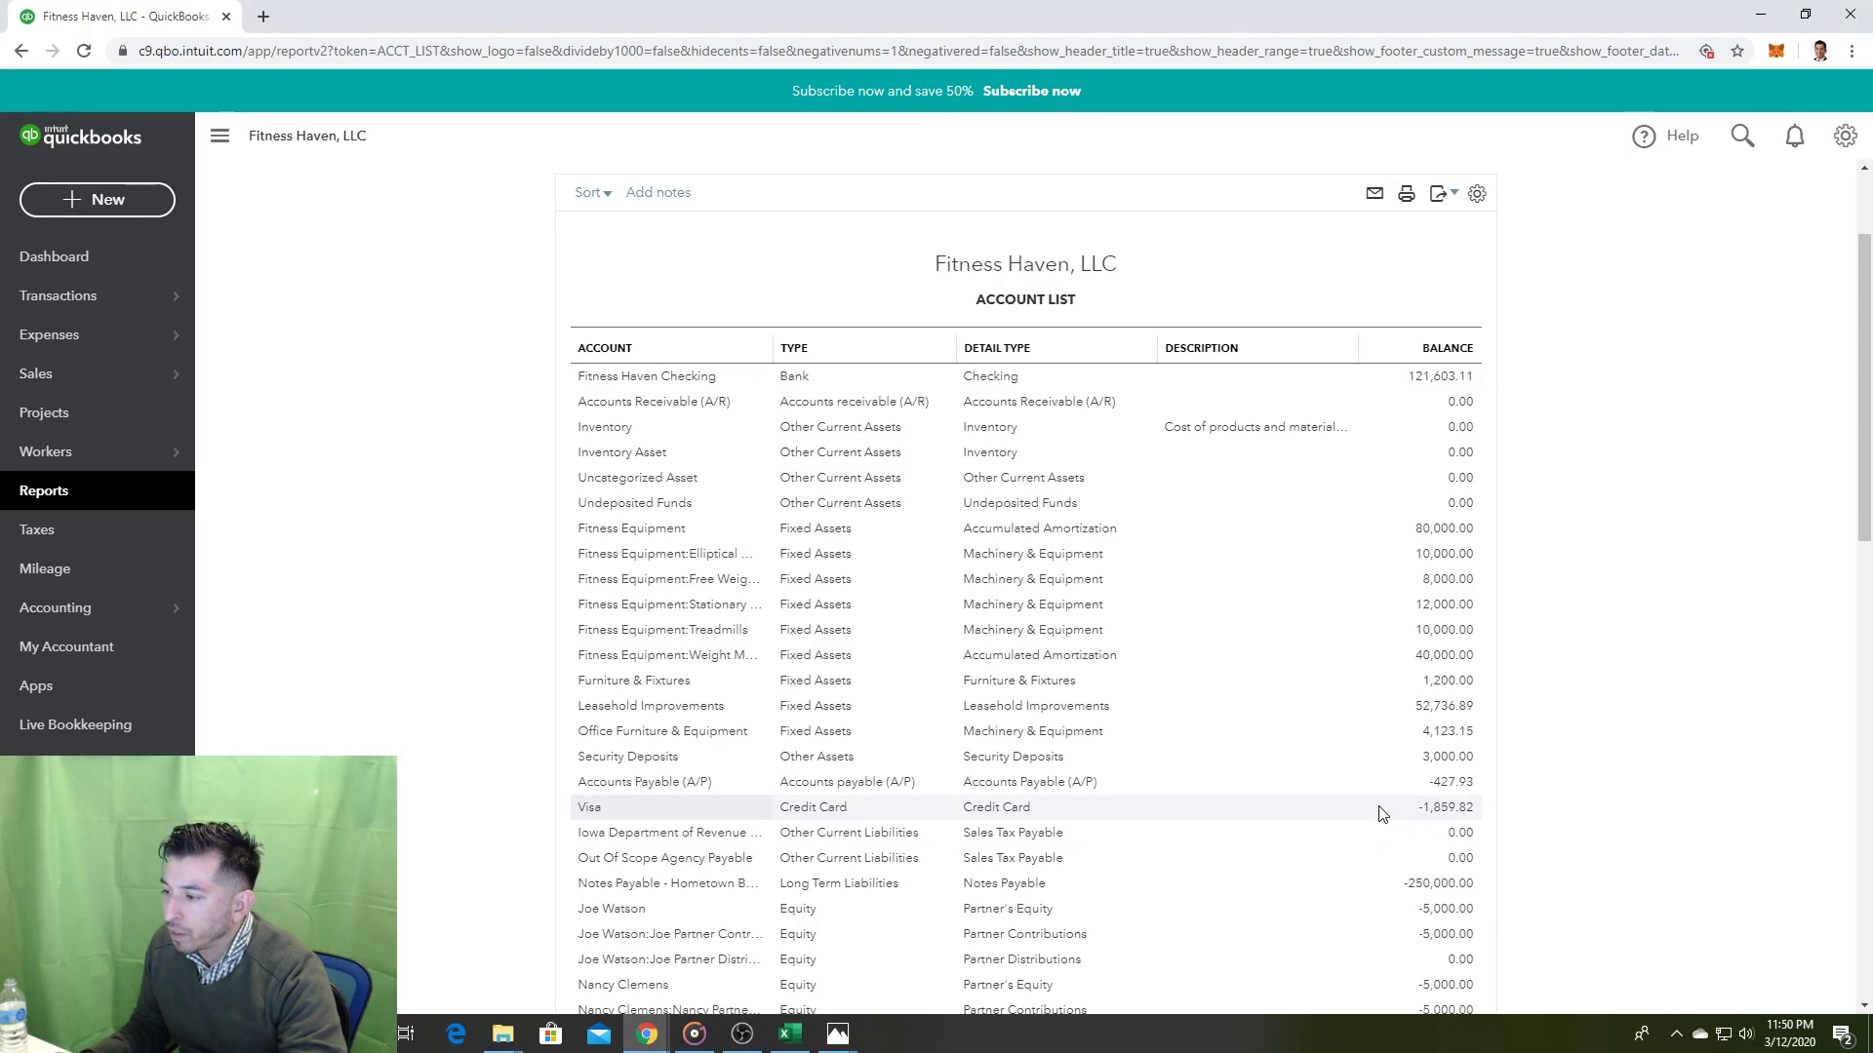
pyautogui.hotkey('alt', 'Tab')
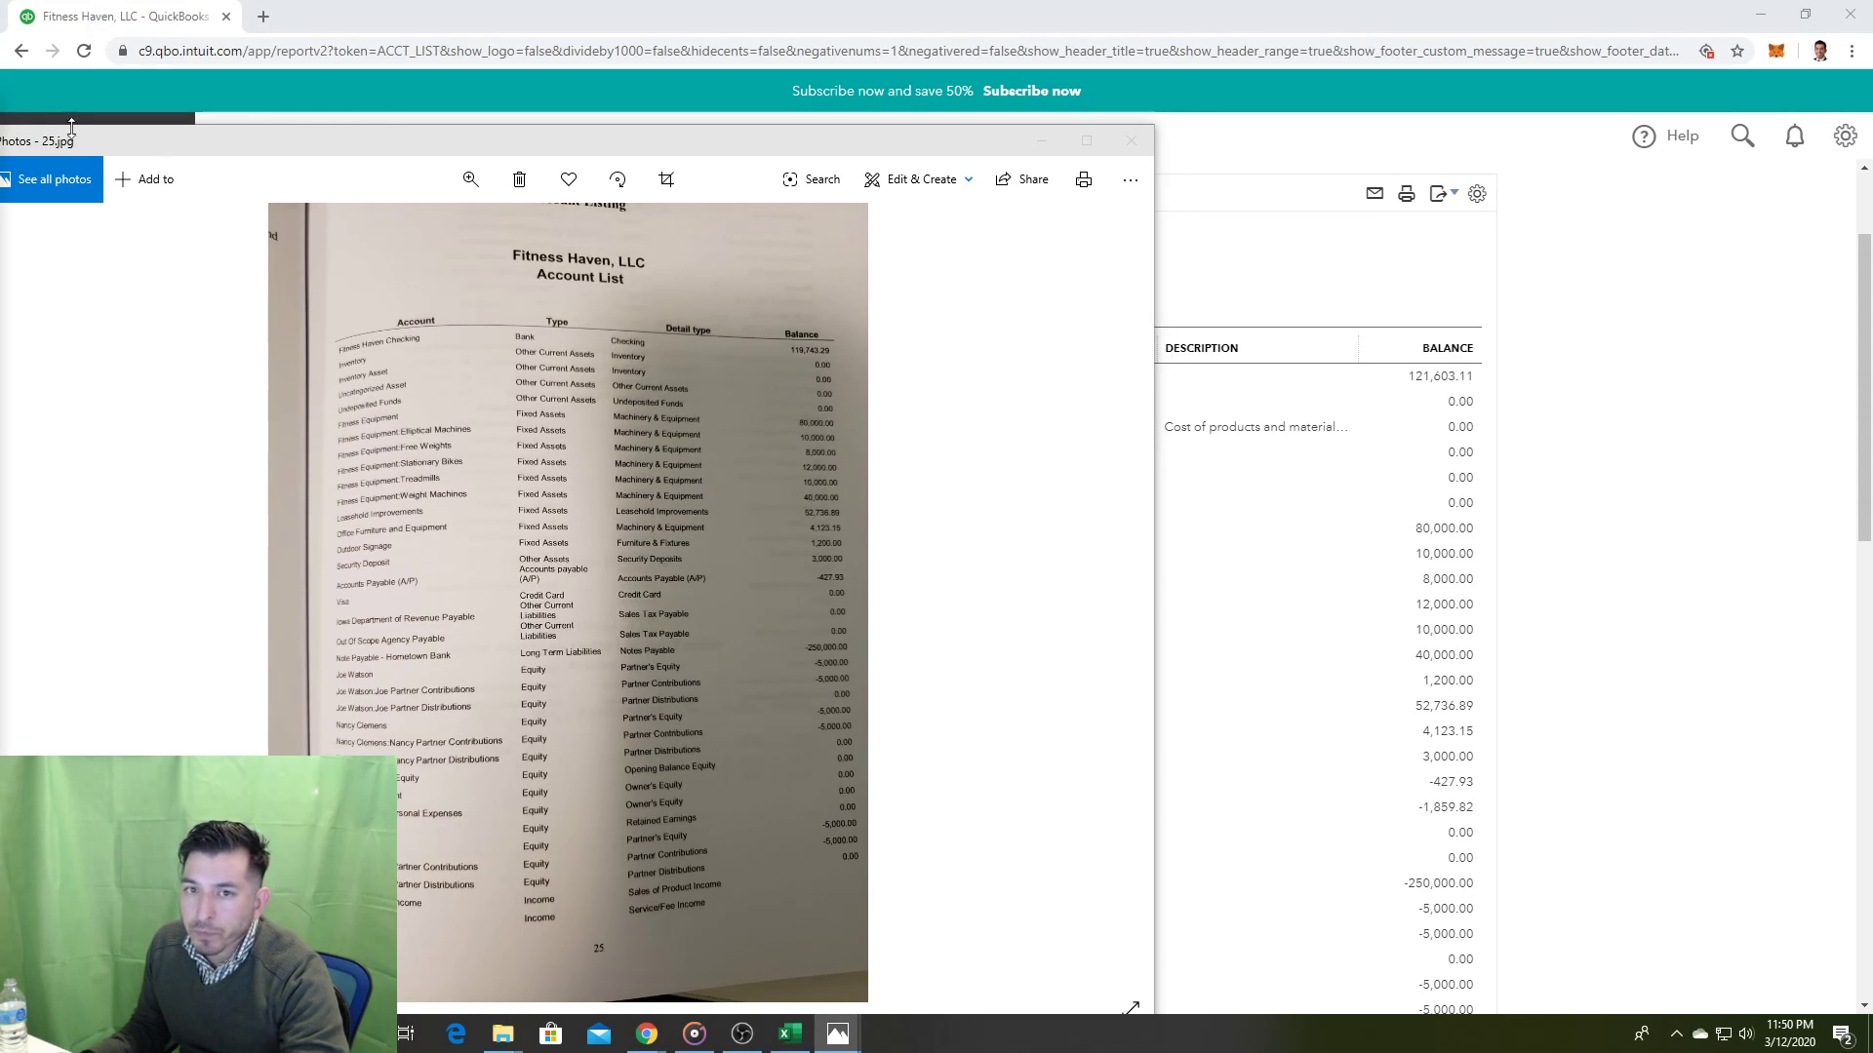
# Step: Review the income and expense accounts on the practice set's page 26.jpg and return to the Account List report
pyautogui.moveTo(0, 146); pyautogui.dragTo(773, 104)
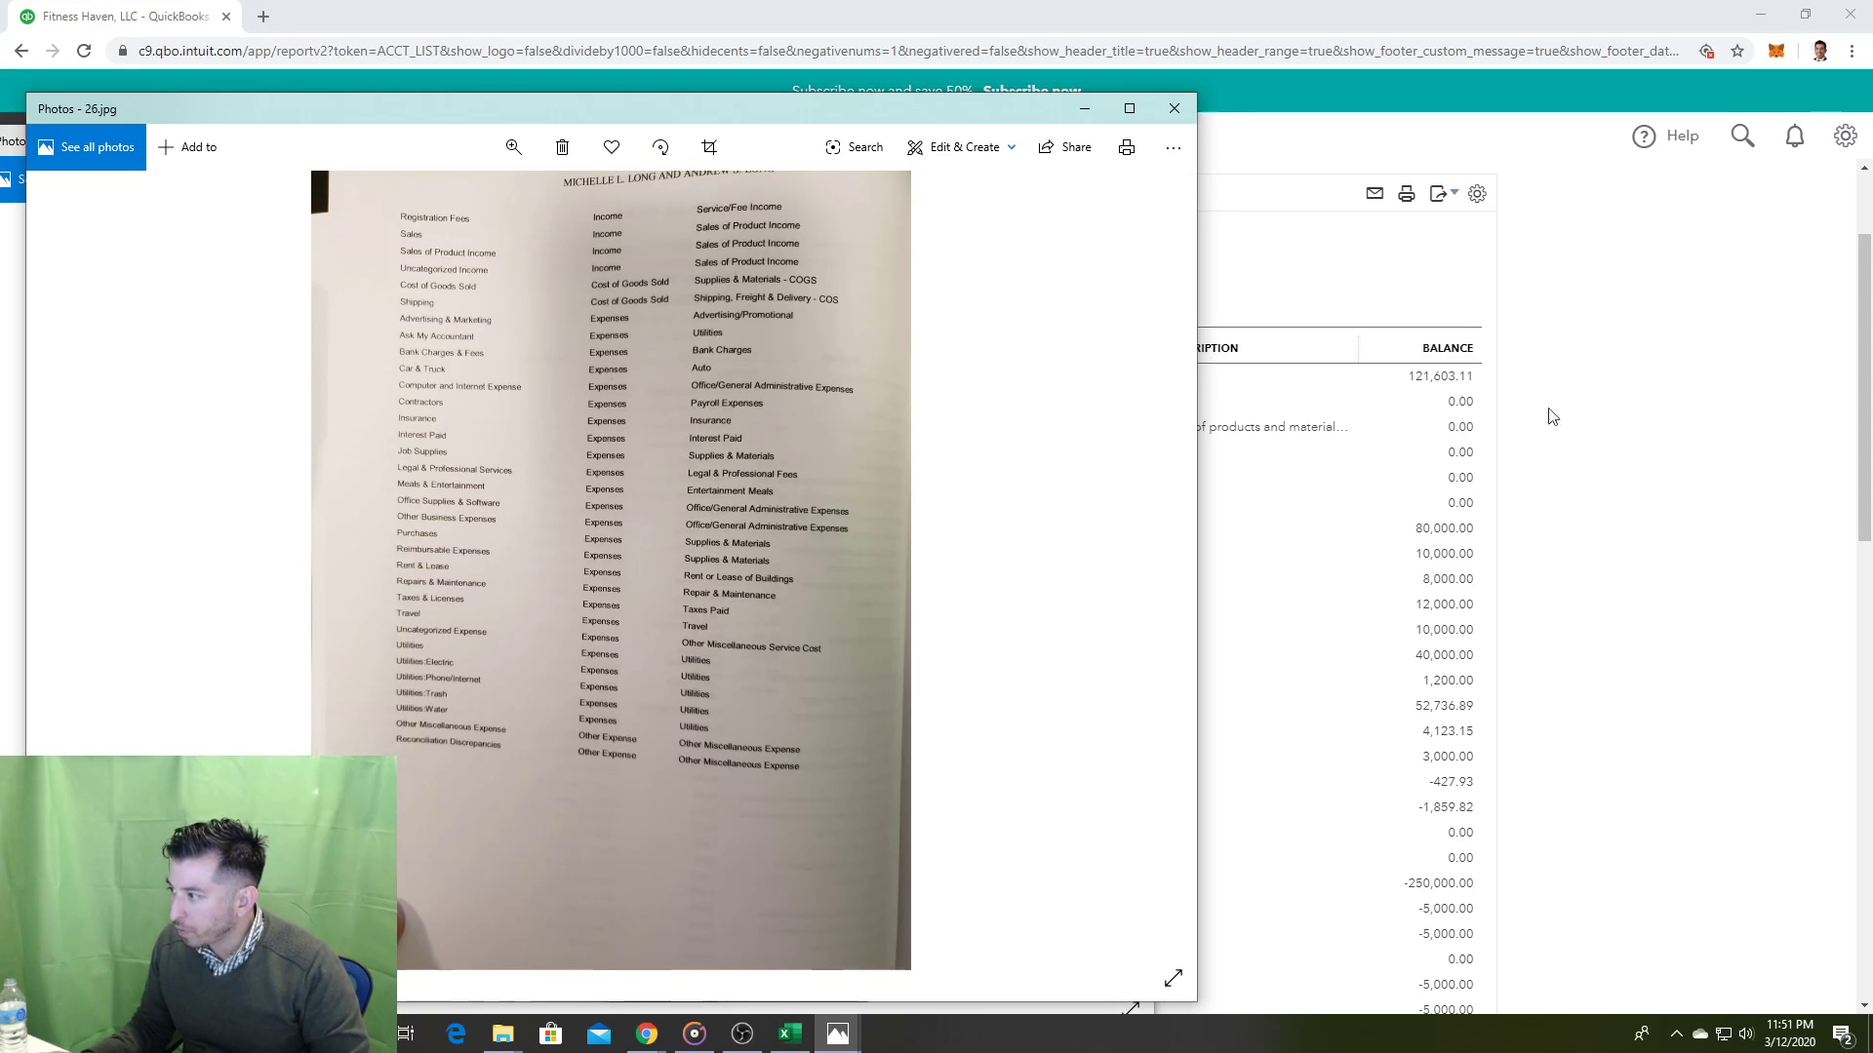
pyautogui.moveTo(736, 112); pyautogui.dragTo(0, 137)
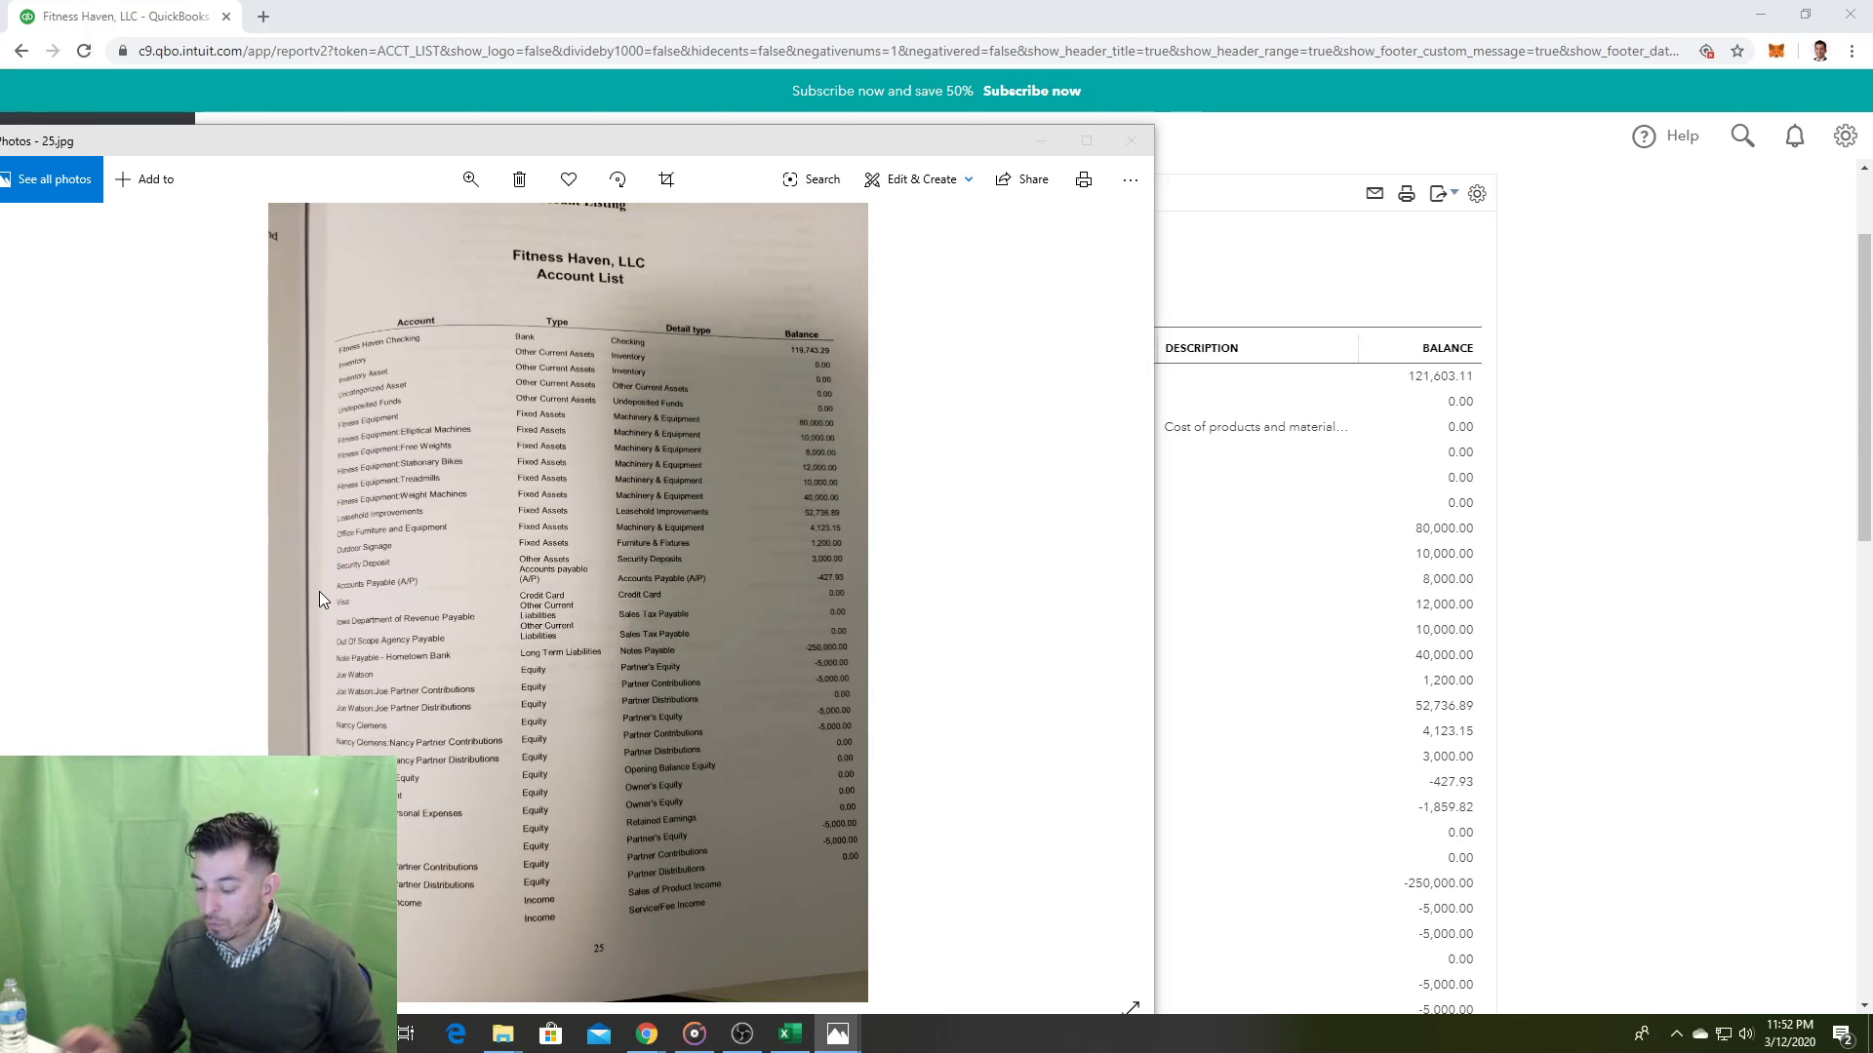
pyautogui.click(1693, 483)
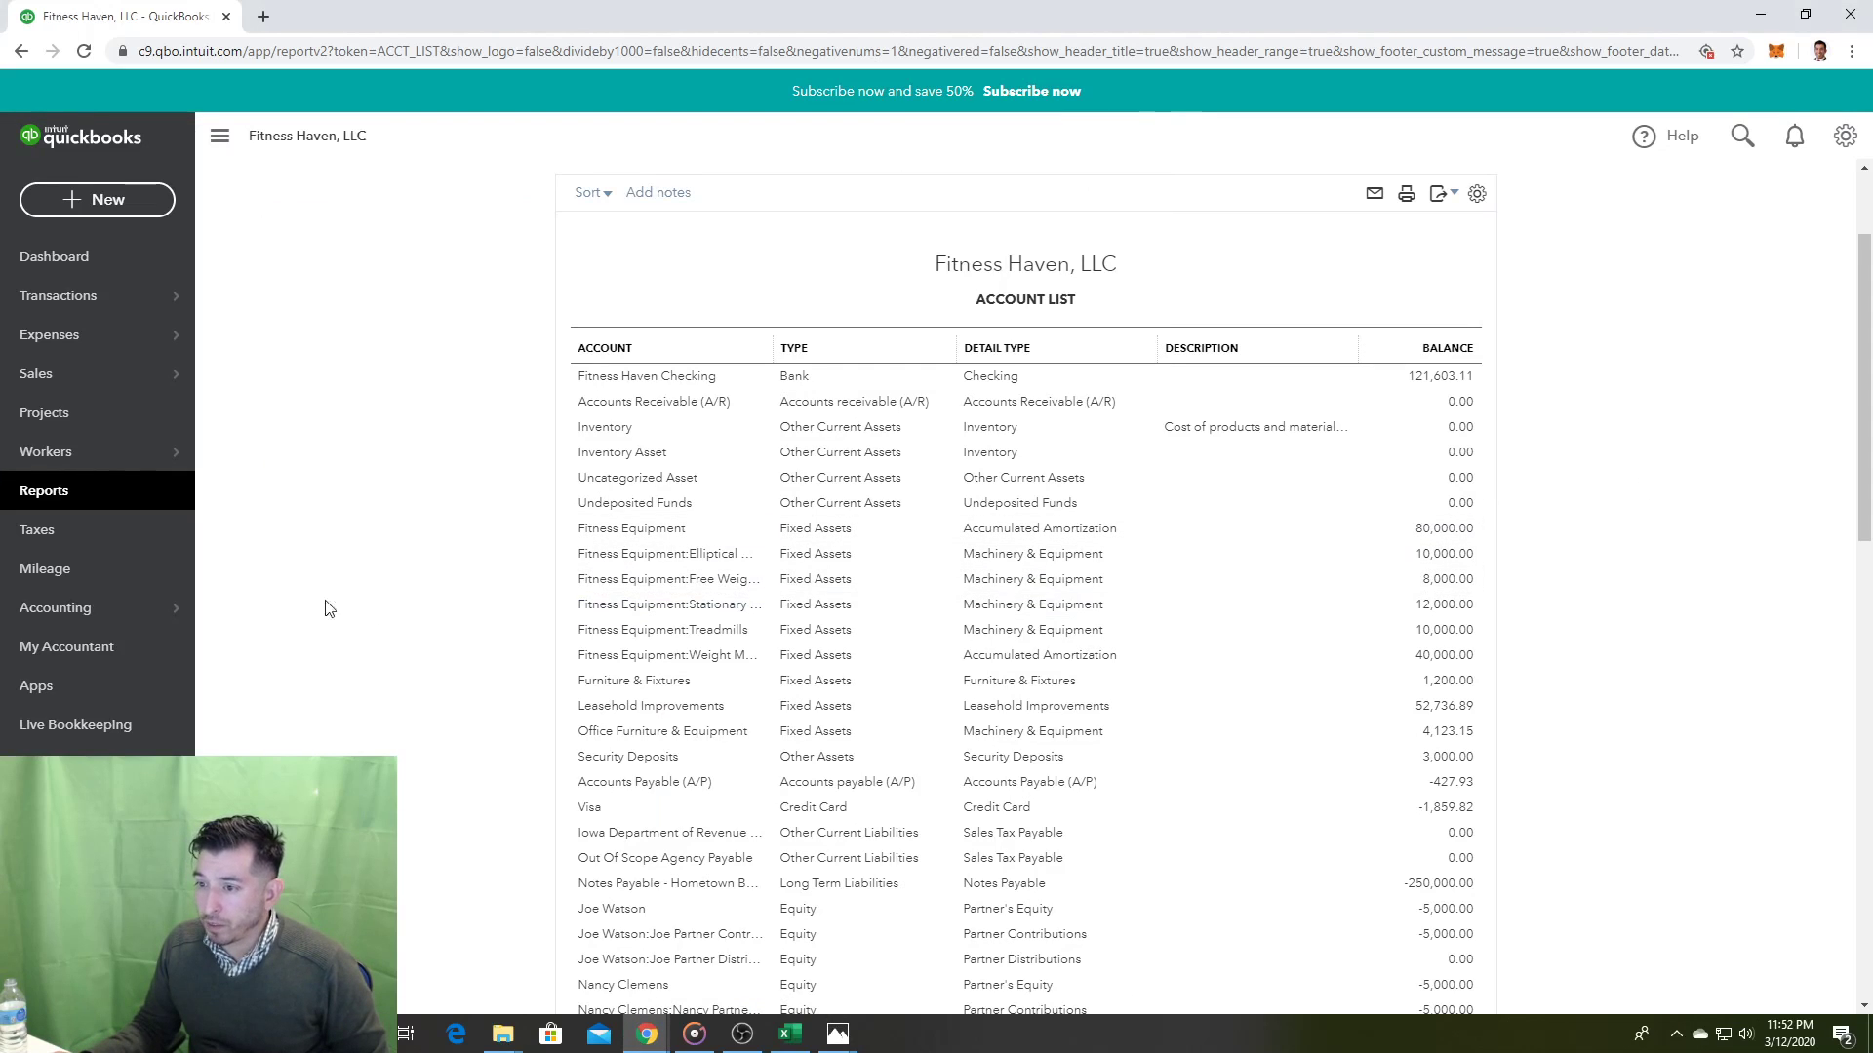
# Step: Open the Balance Sheet report again and review its assets, liabilities and Visa balance
pyautogui.click(76, 491)
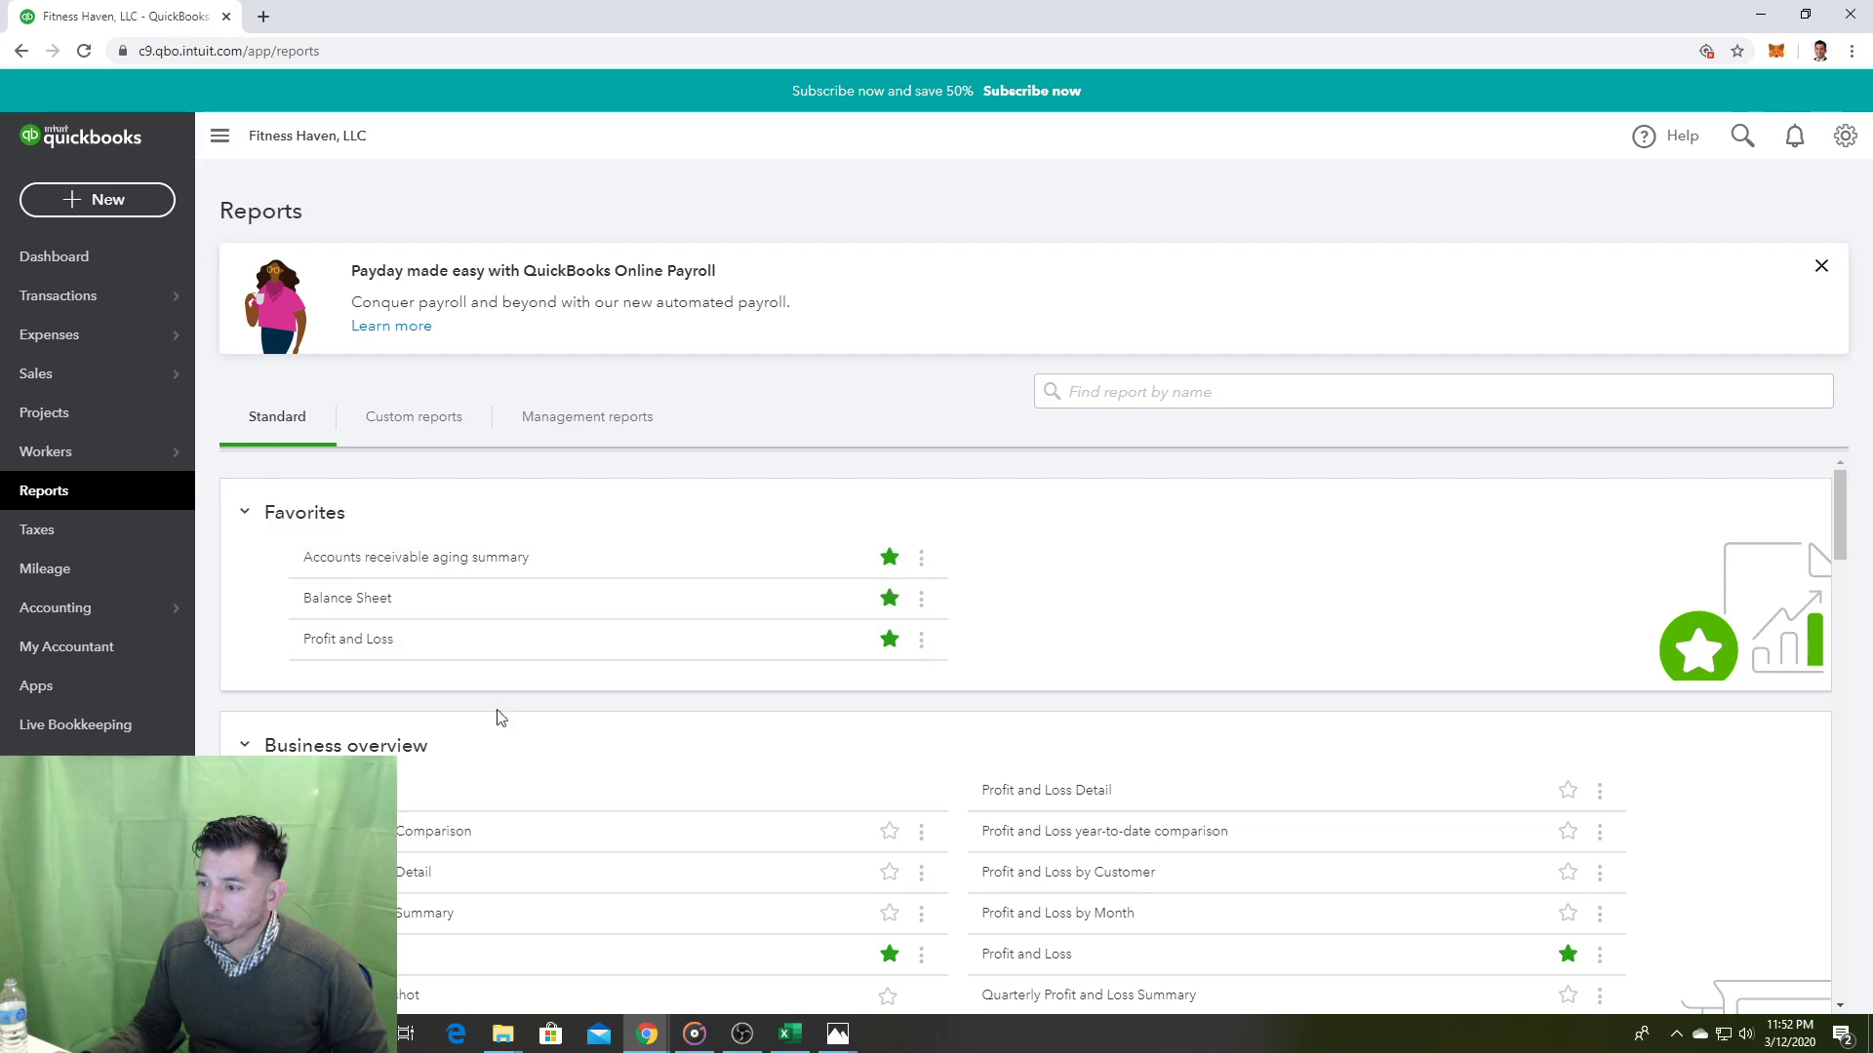
pyautogui.click(367, 599)
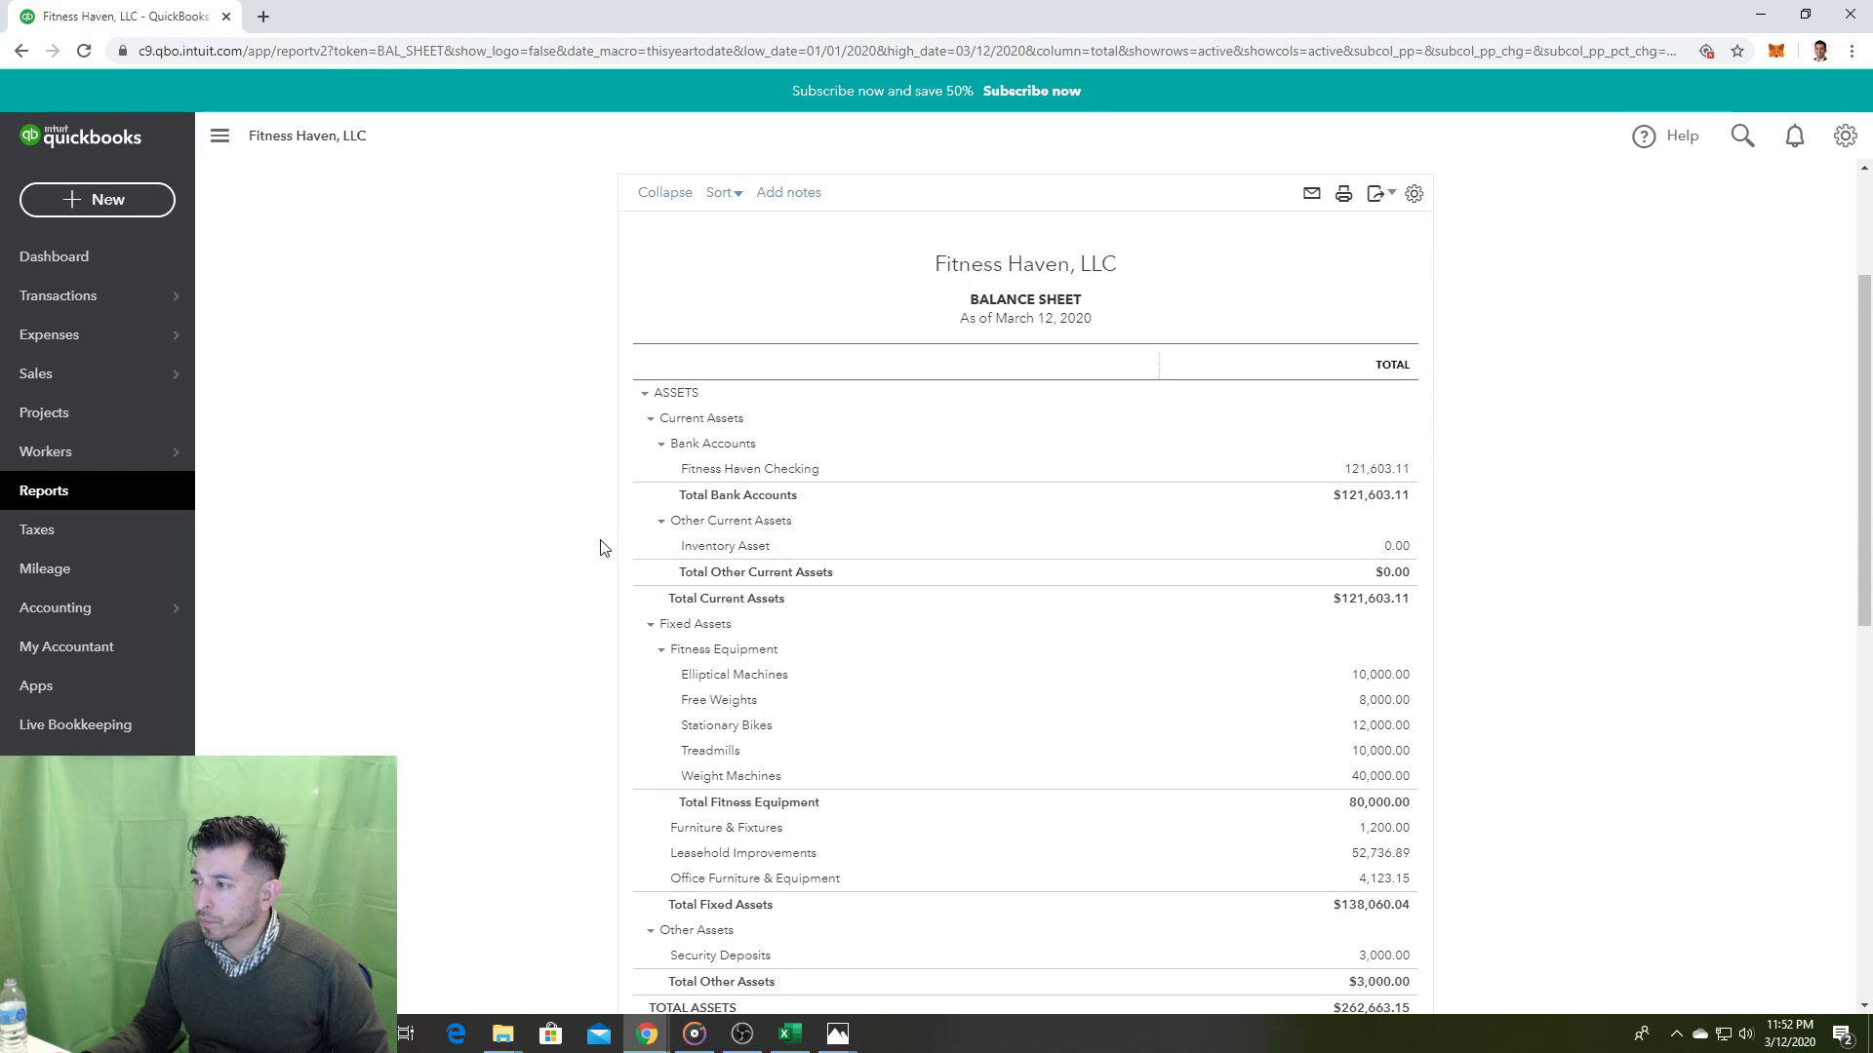
pyautogui.scroll(-5, 571, 537)
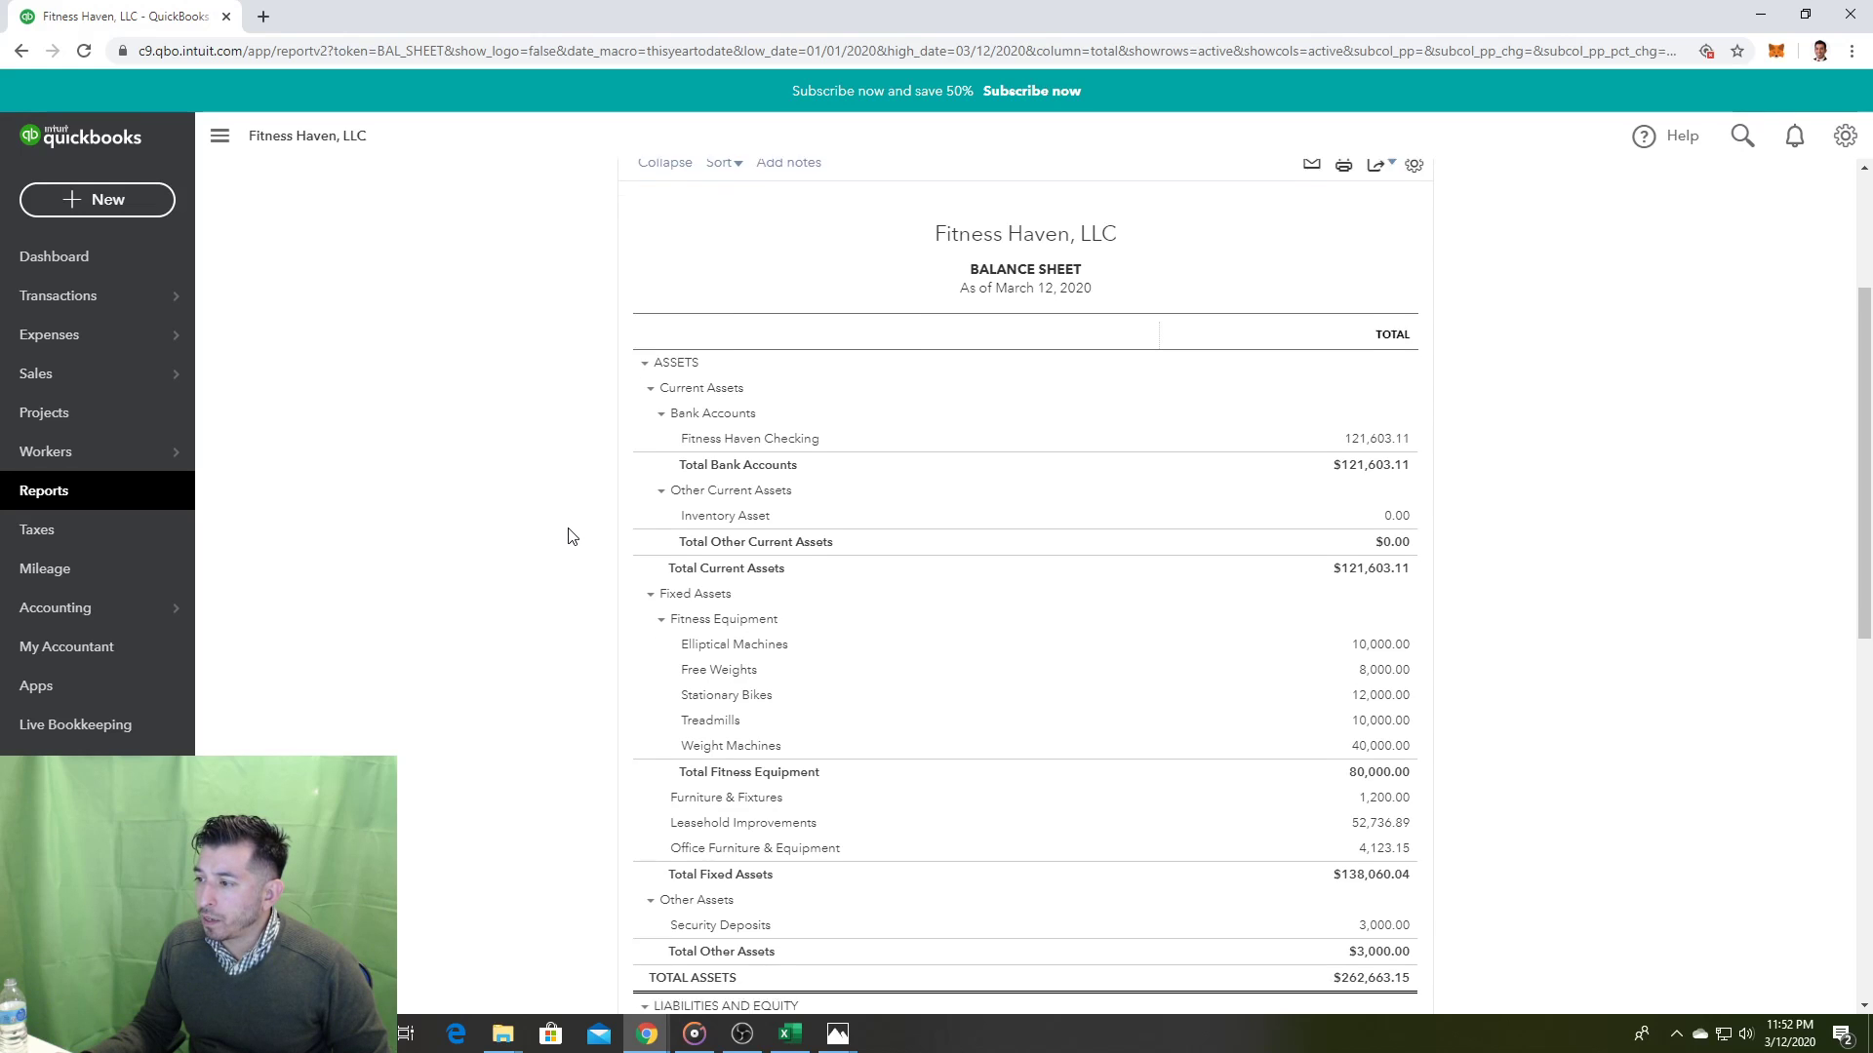
pyautogui.scroll(-1, 561, 540)
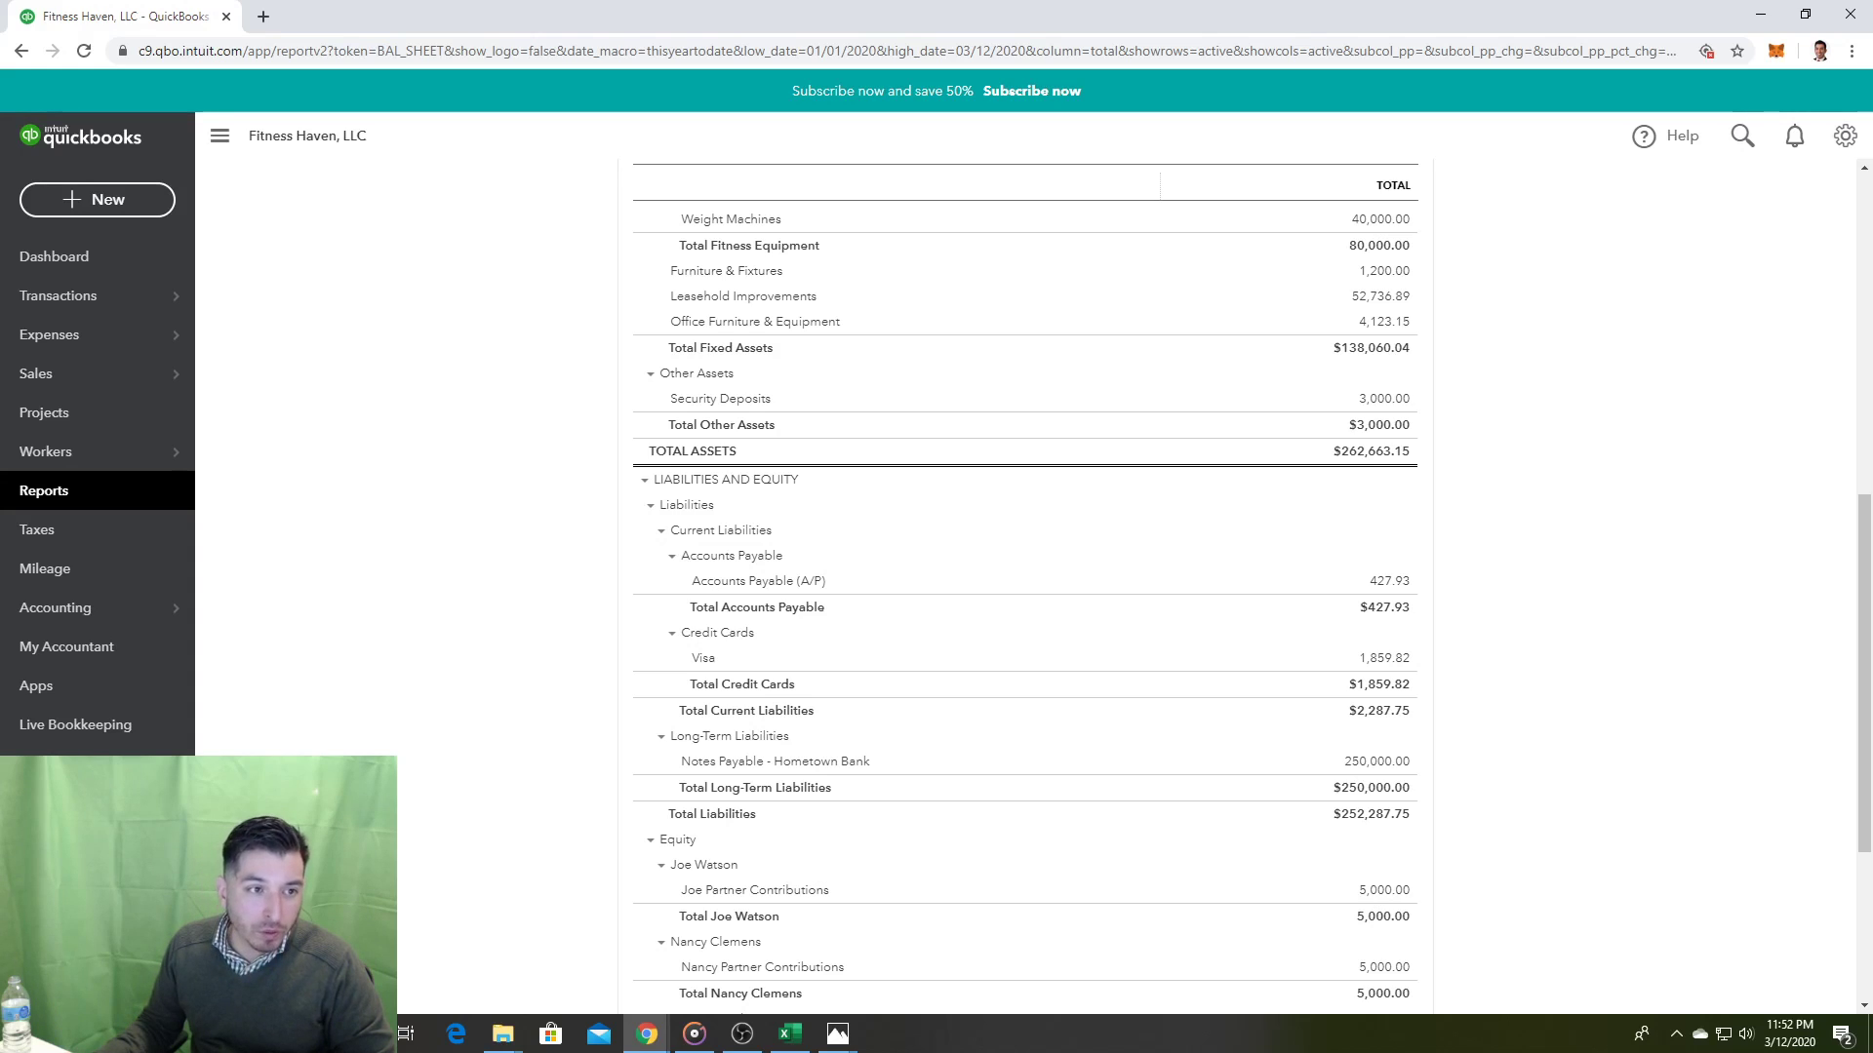
# Step: Compare the Balance Sheet's checking, asset and Visa figures with the practice set's printed Balance Sheet page
pyautogui.hotkey('alt', 'Tab')
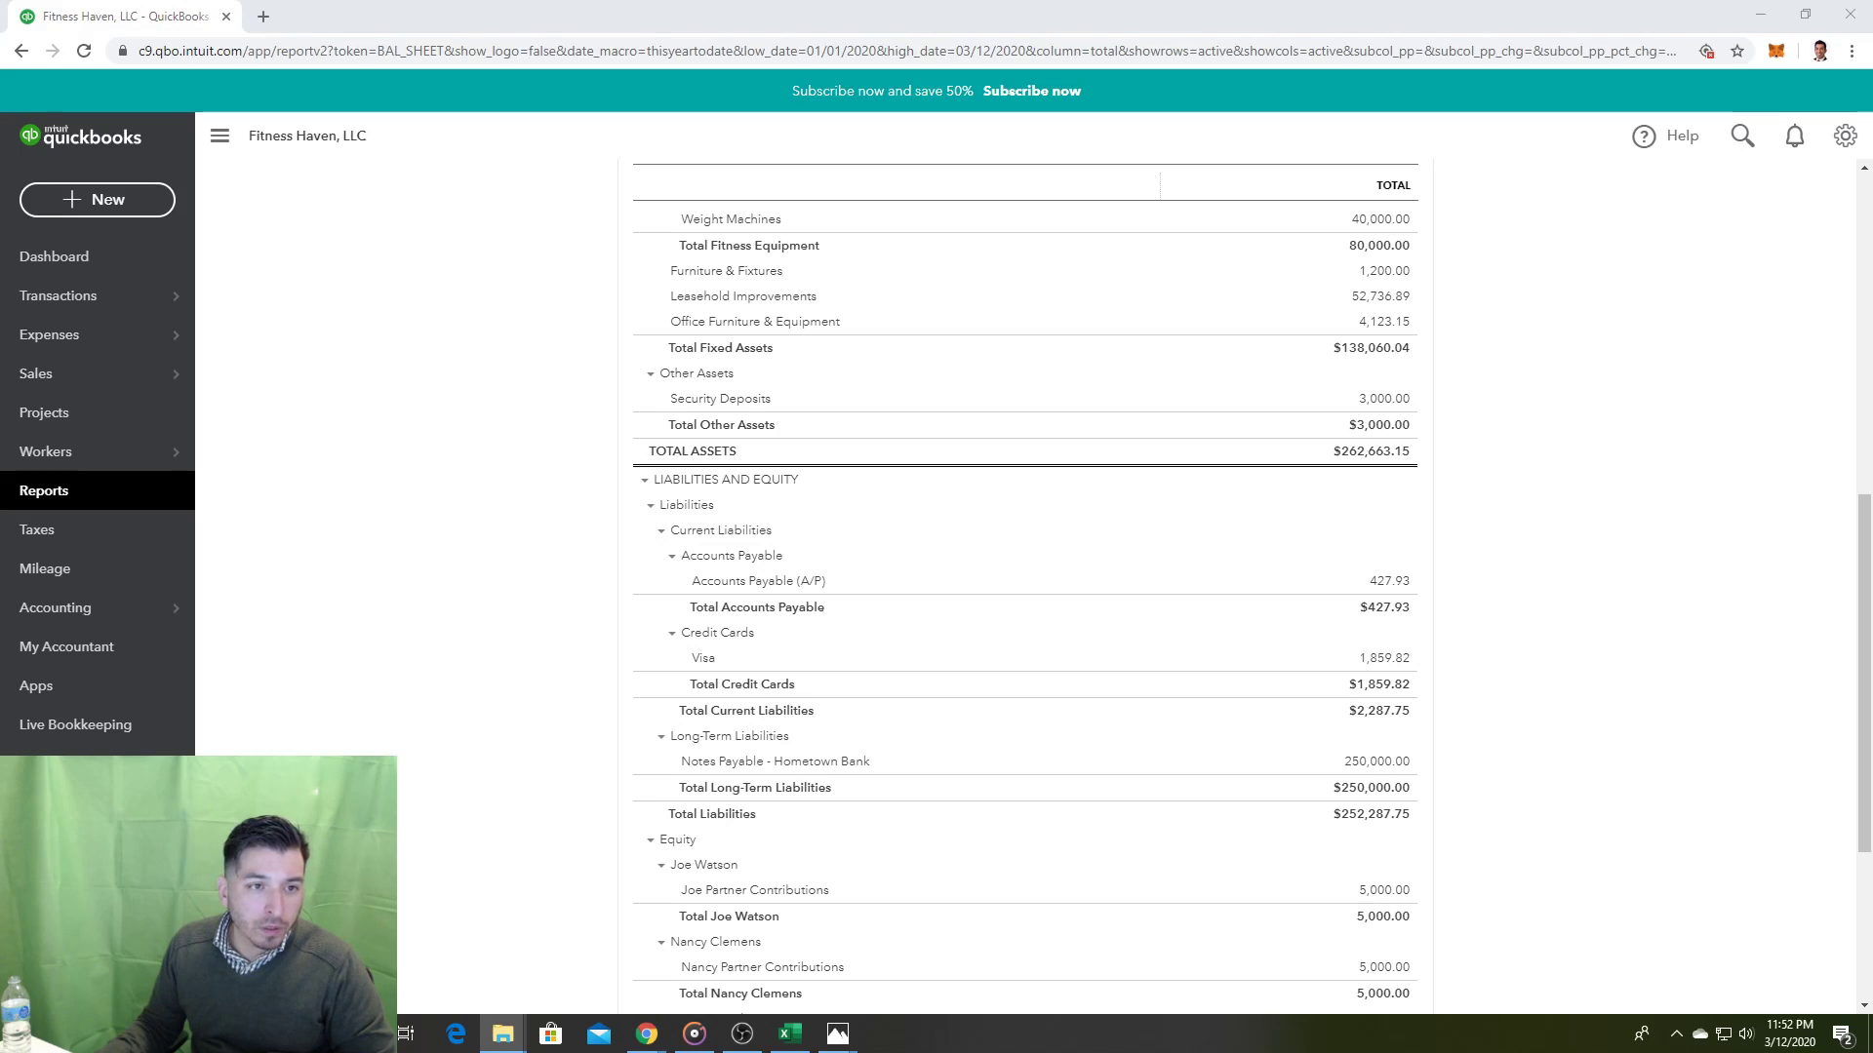
pyautogui.hotkey('alt', 'Tab')
pyautogui.moveTo(0, 129); pyautogui.dragTo(504, 154)
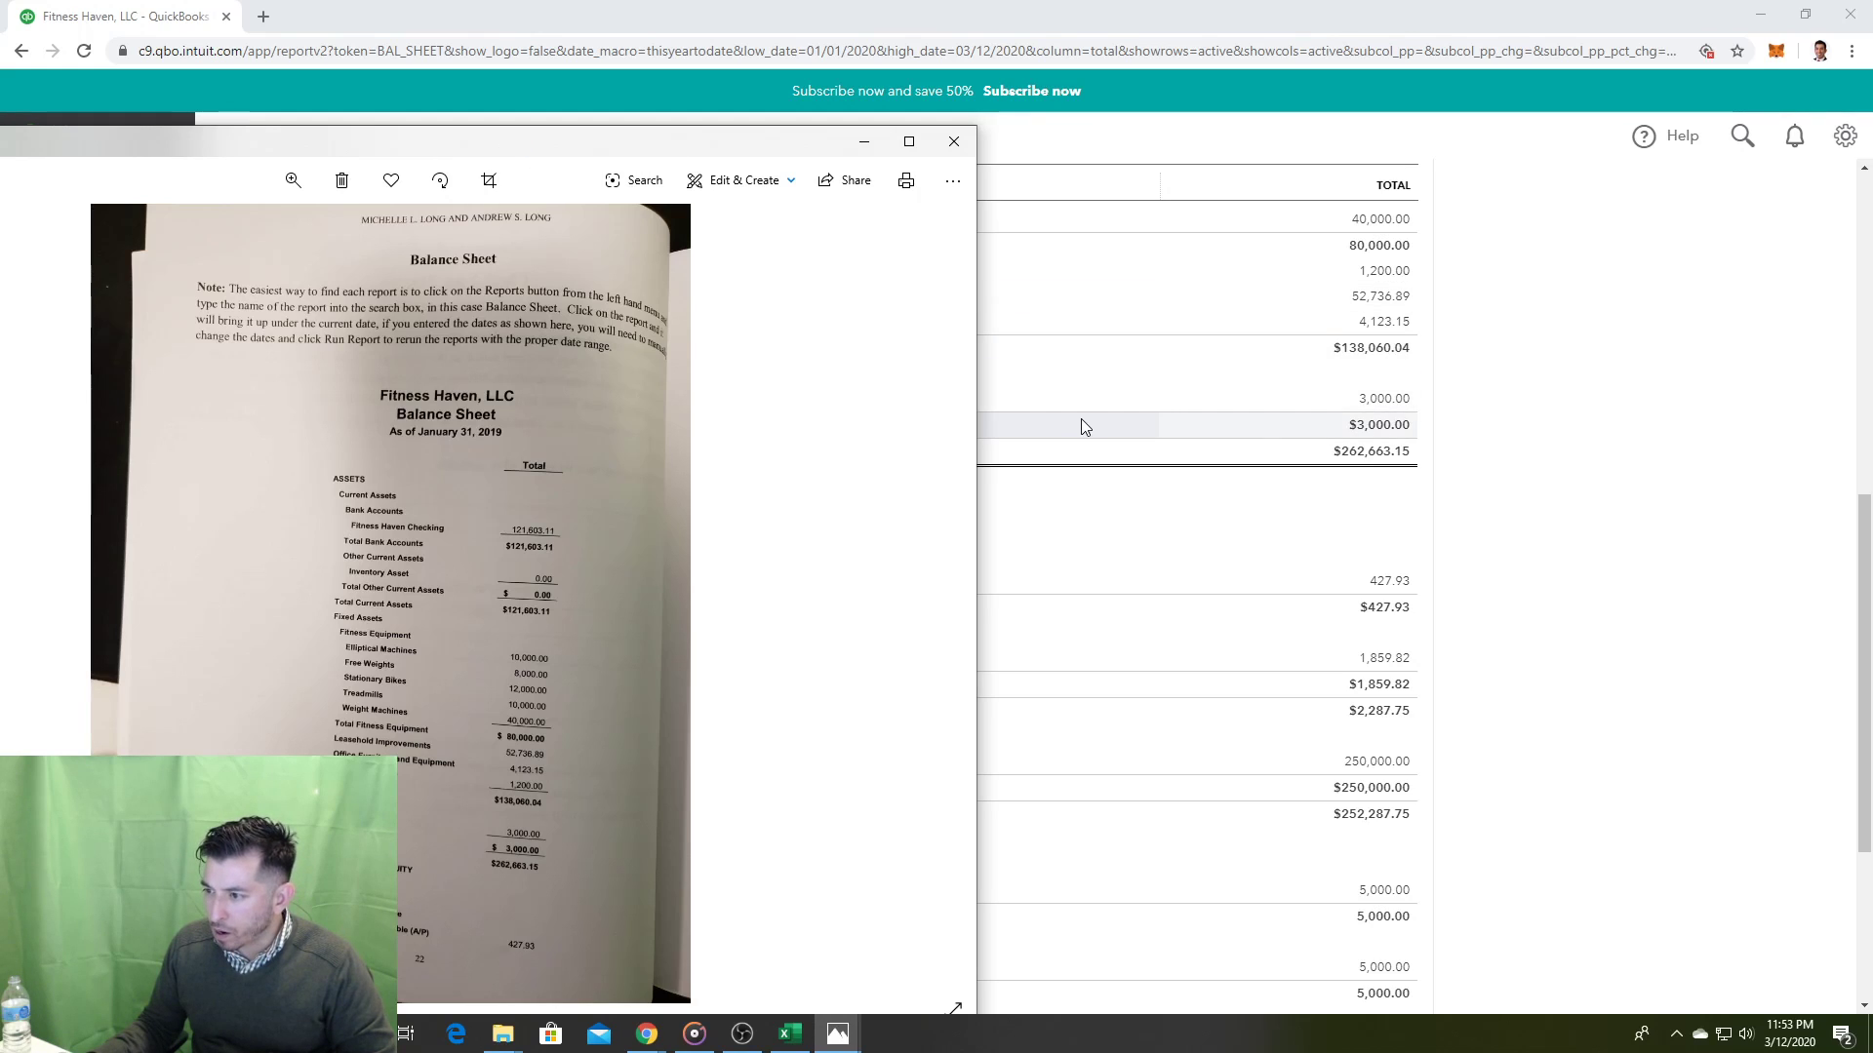
pyautogui.click(1571, 605)
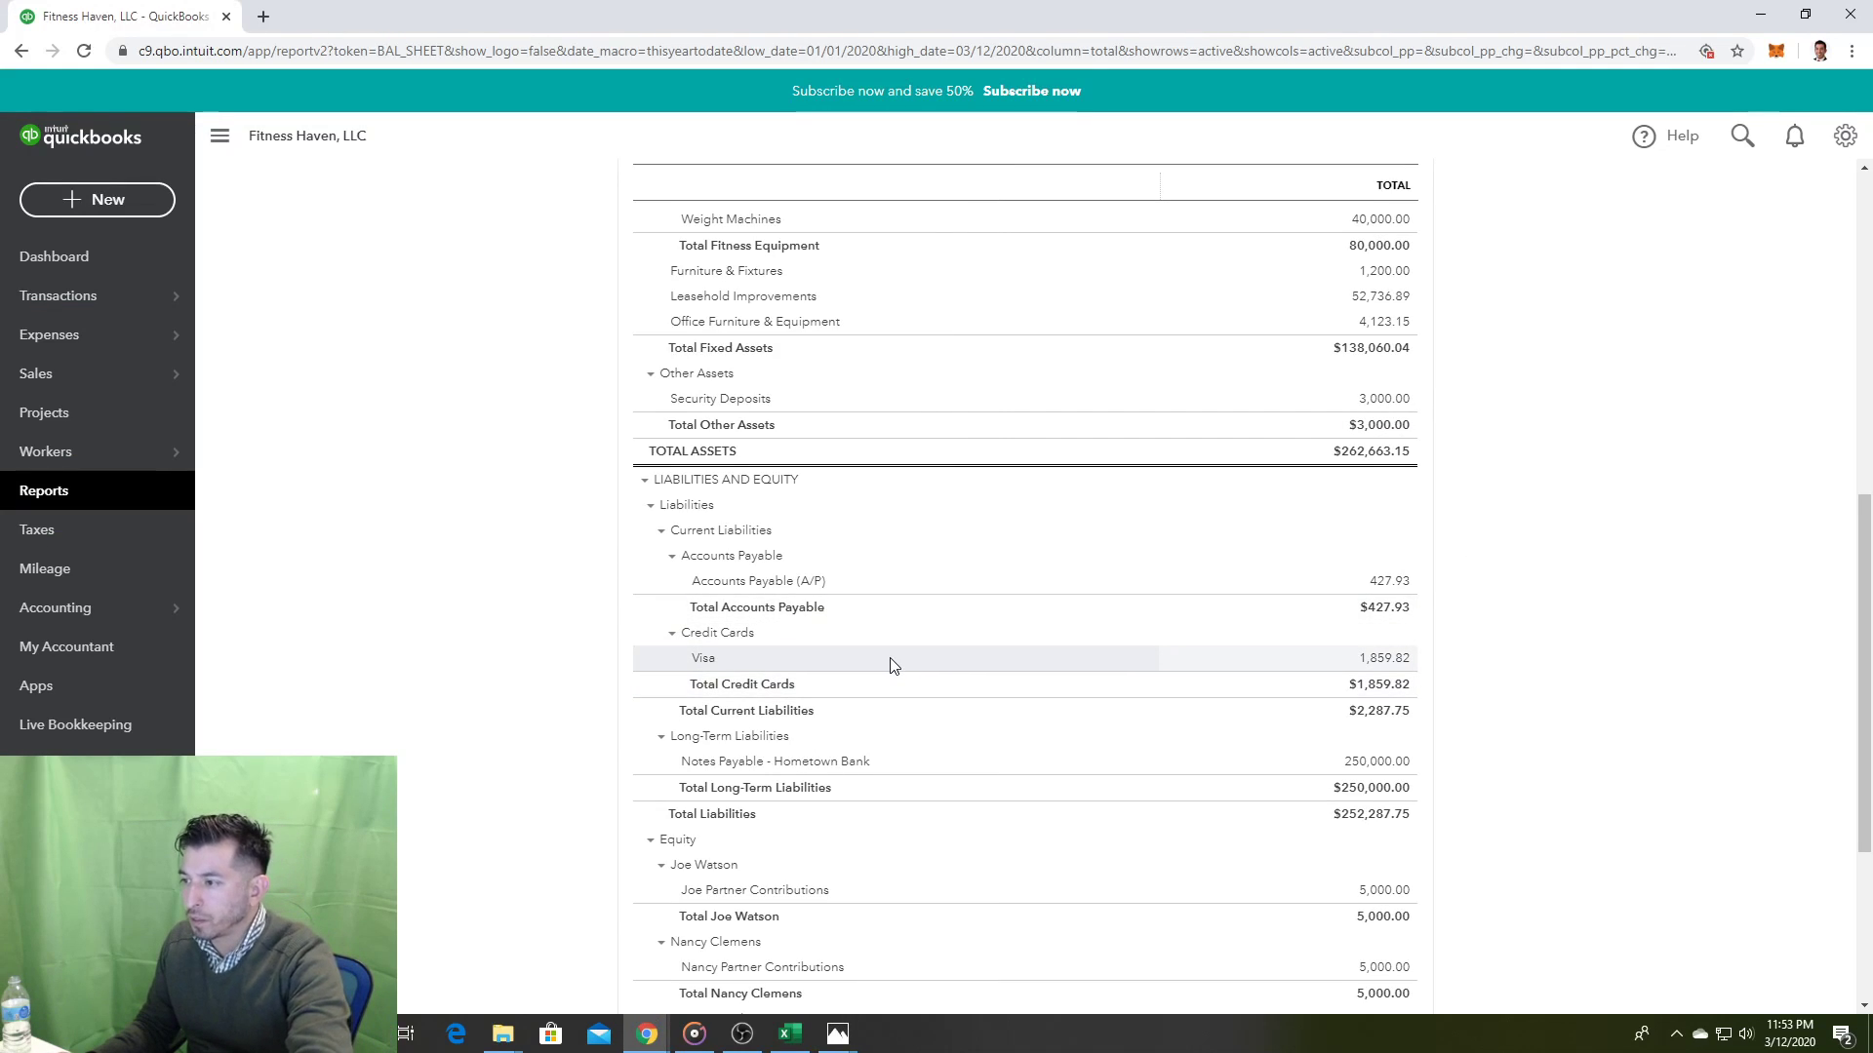
pyautogui.hotkey('alt', 'Tab')
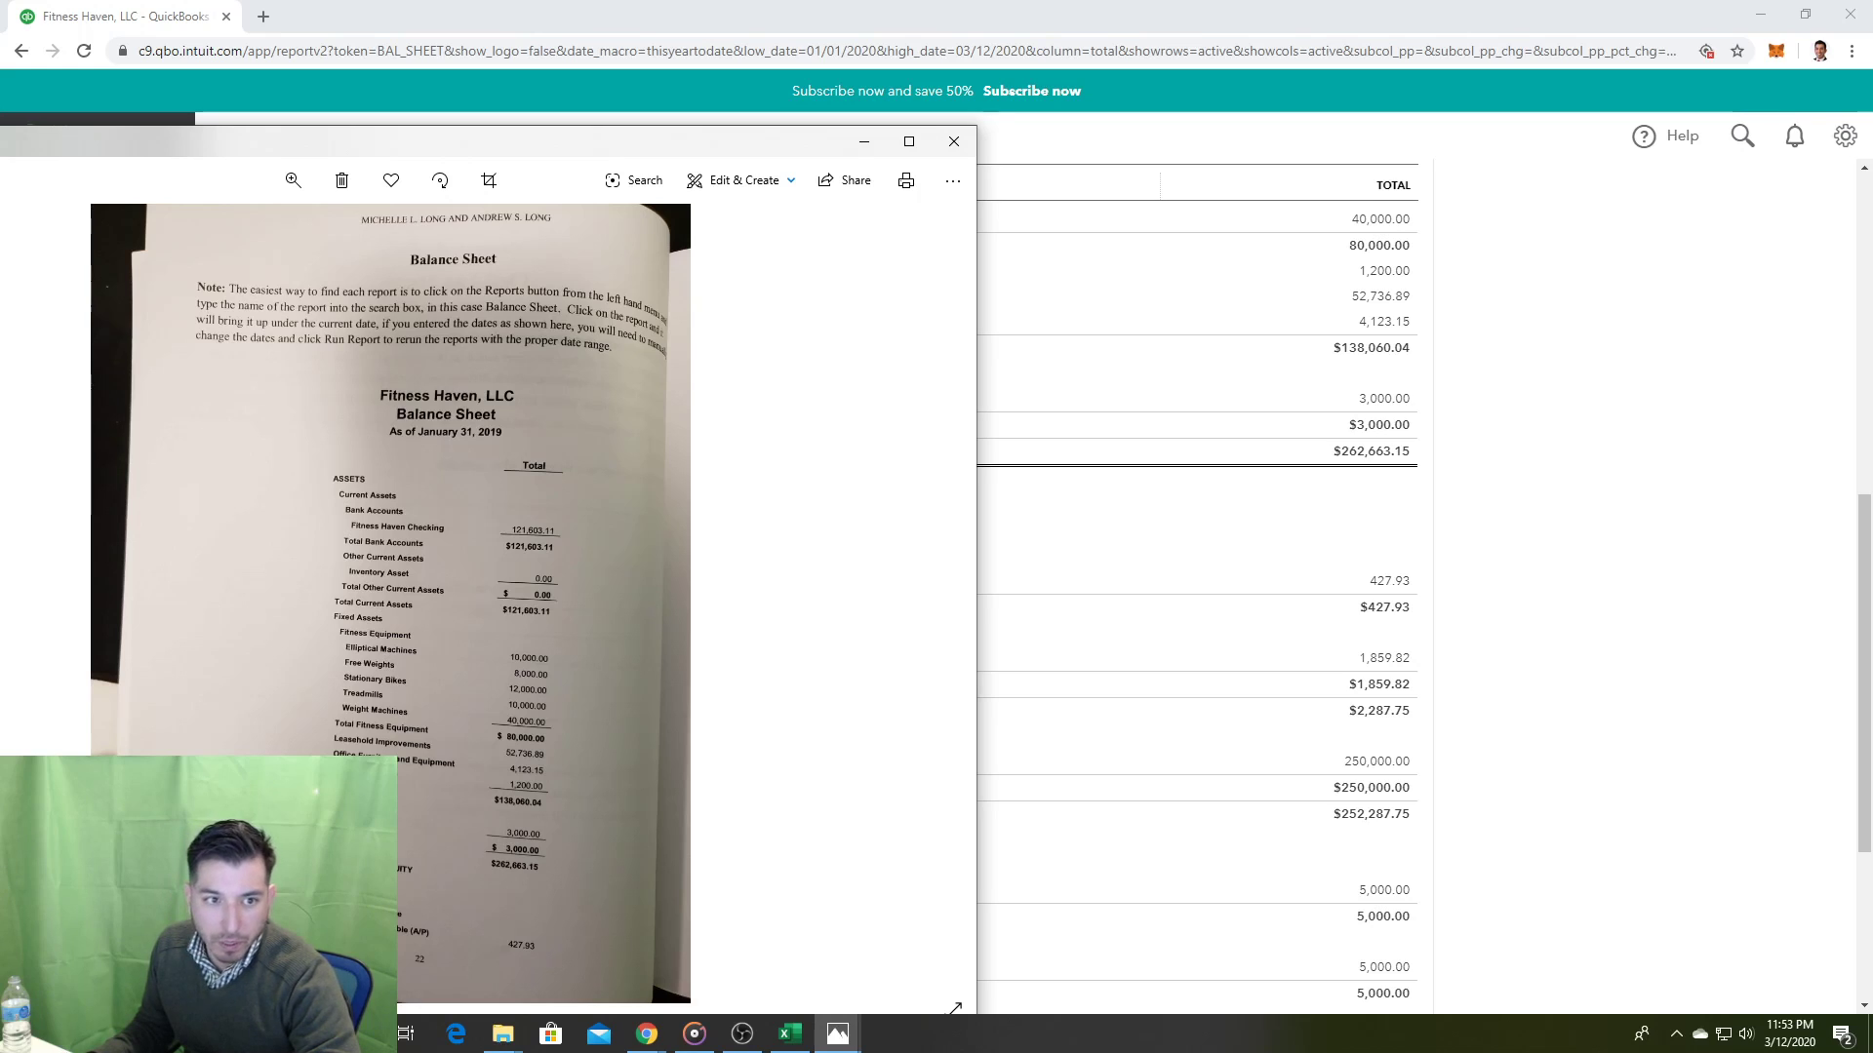
# Step: Compare the Balance Sheet's liabilities and equity with its printed continuation page, and look over the account list on 25.jpg
pyautogui.moveTo(0, 140); pyautogui.dragTo(528, 194)
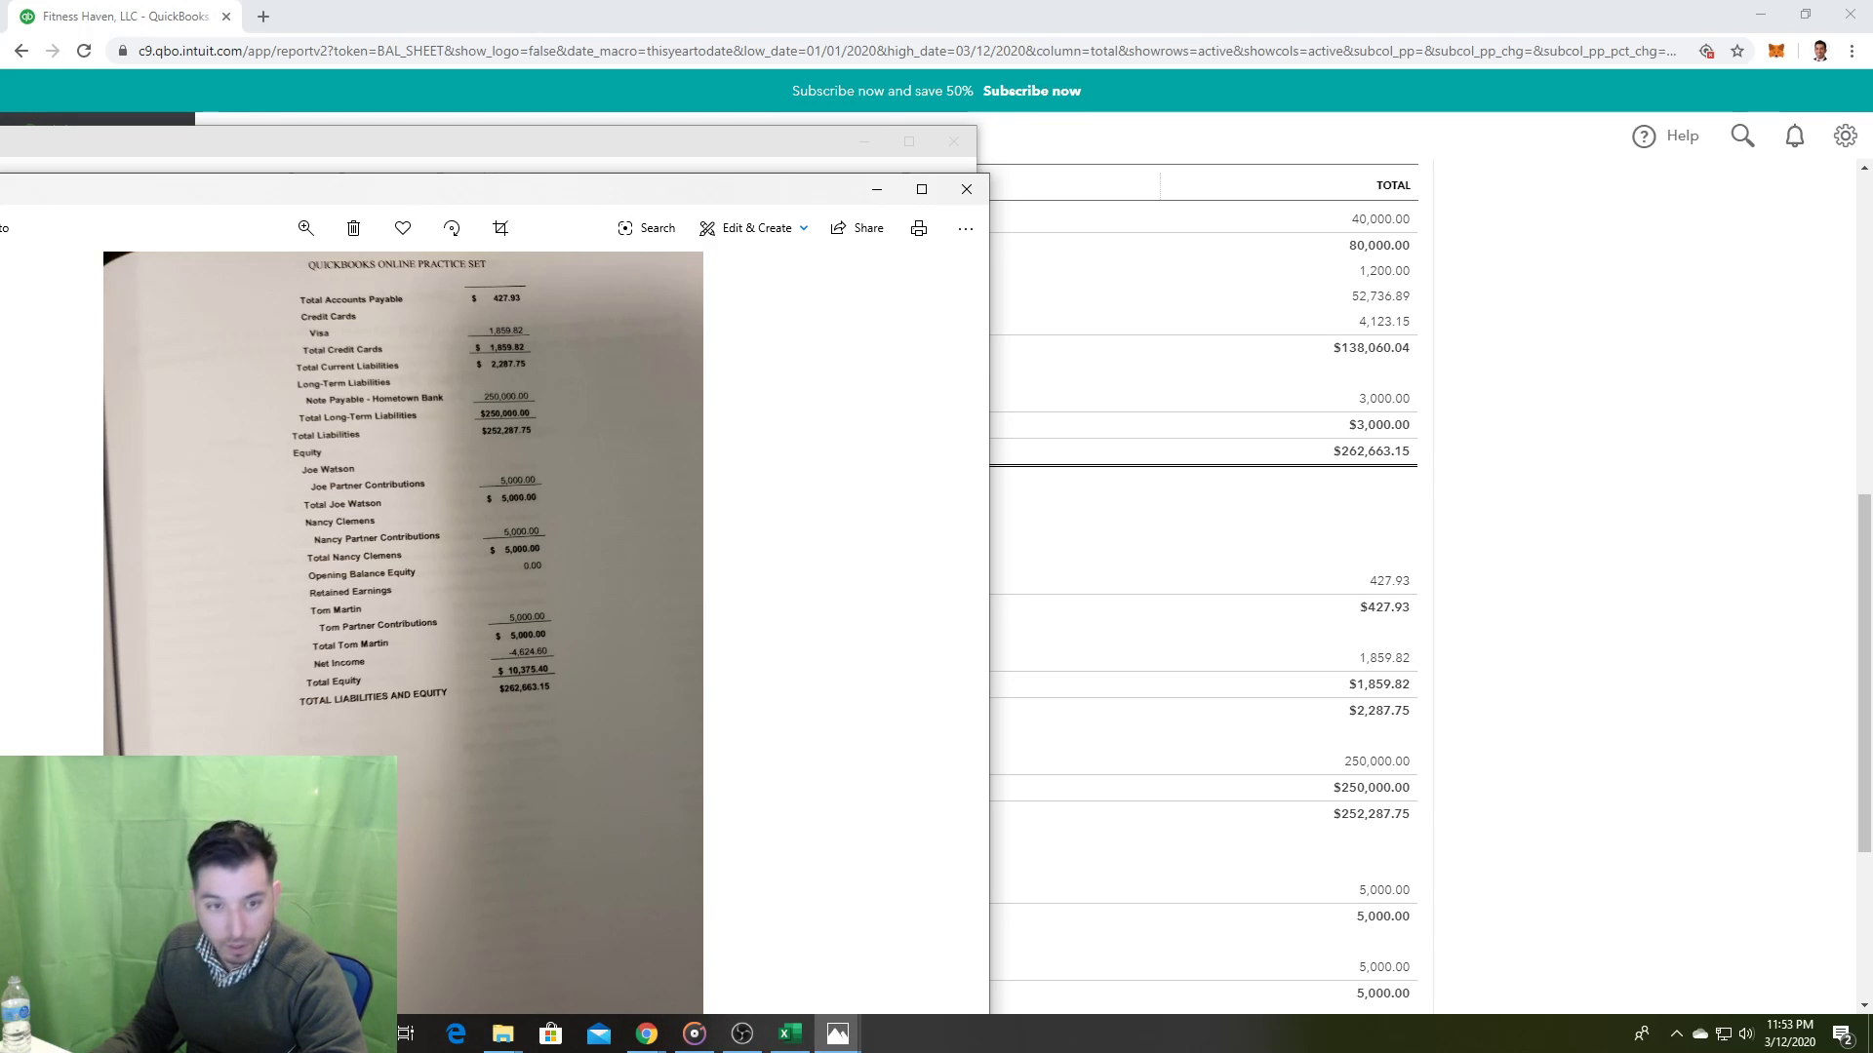
pyautogui.moveTo(0, 152); pyautogui.dragTo(727, 191)
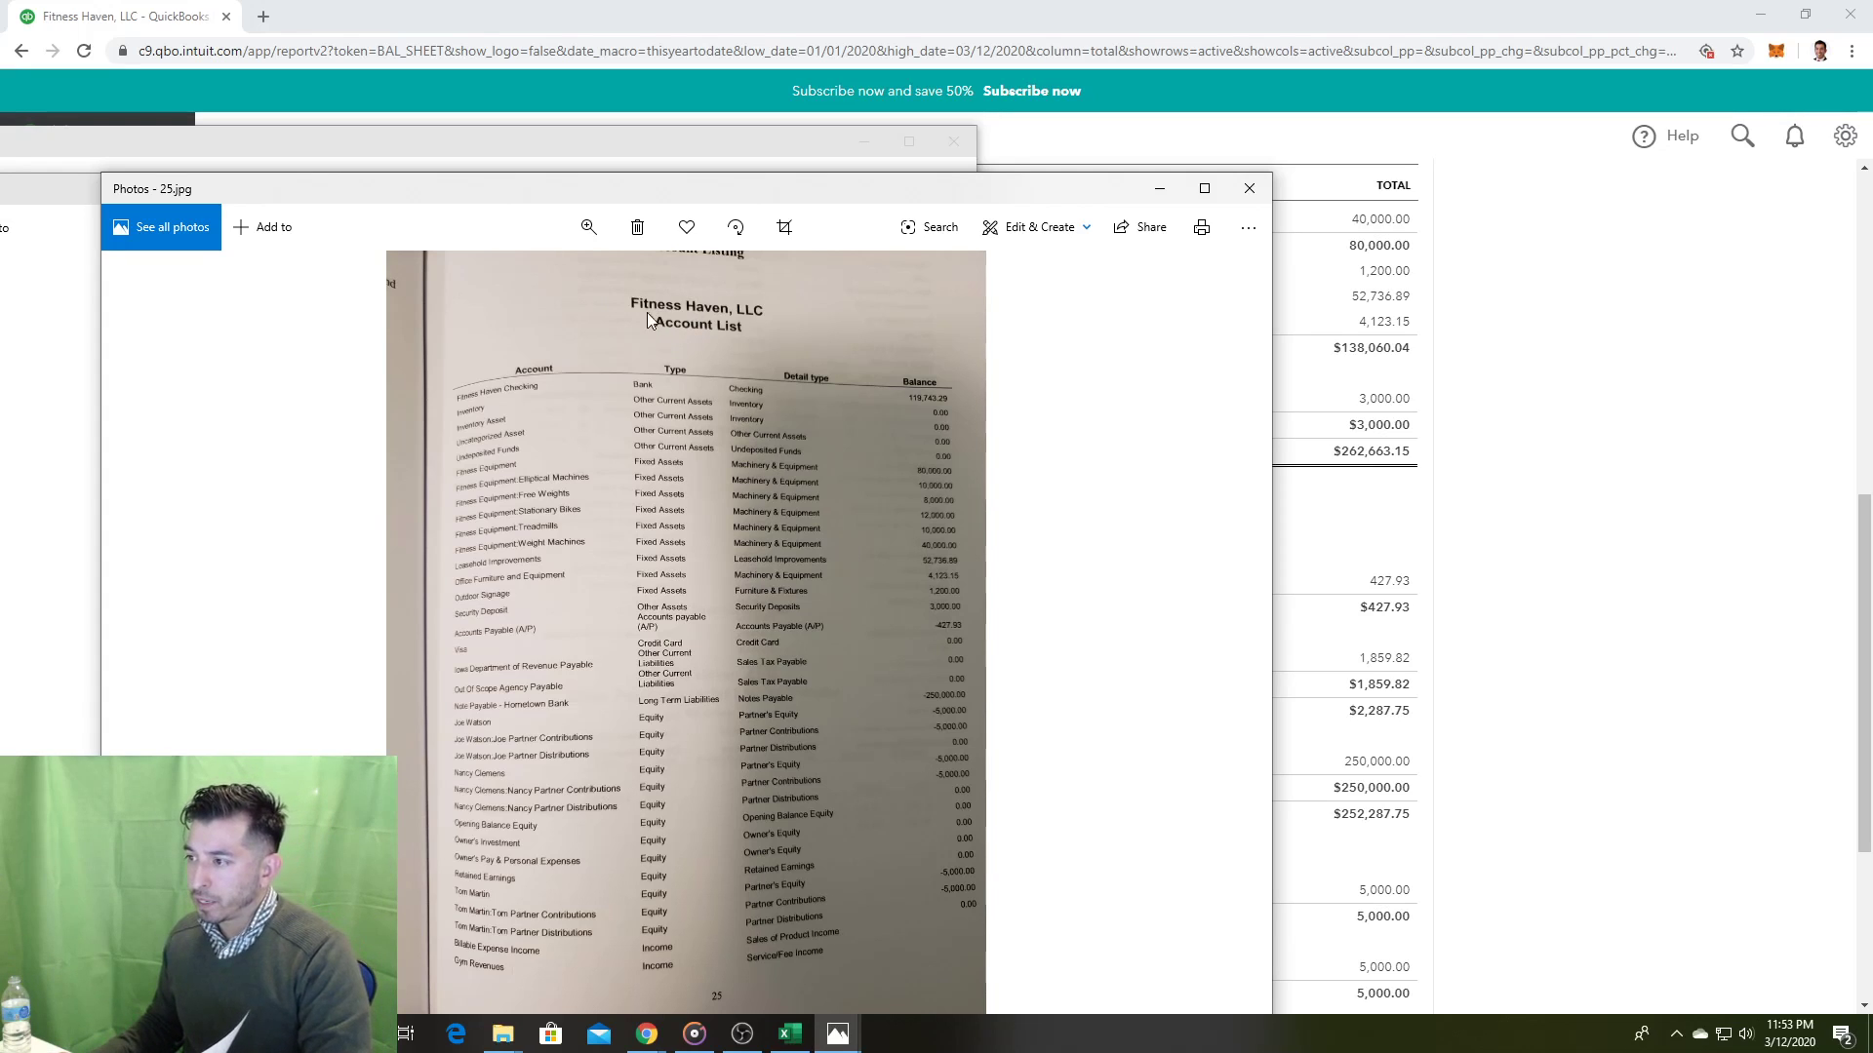
pyautogui.click(625, 150)
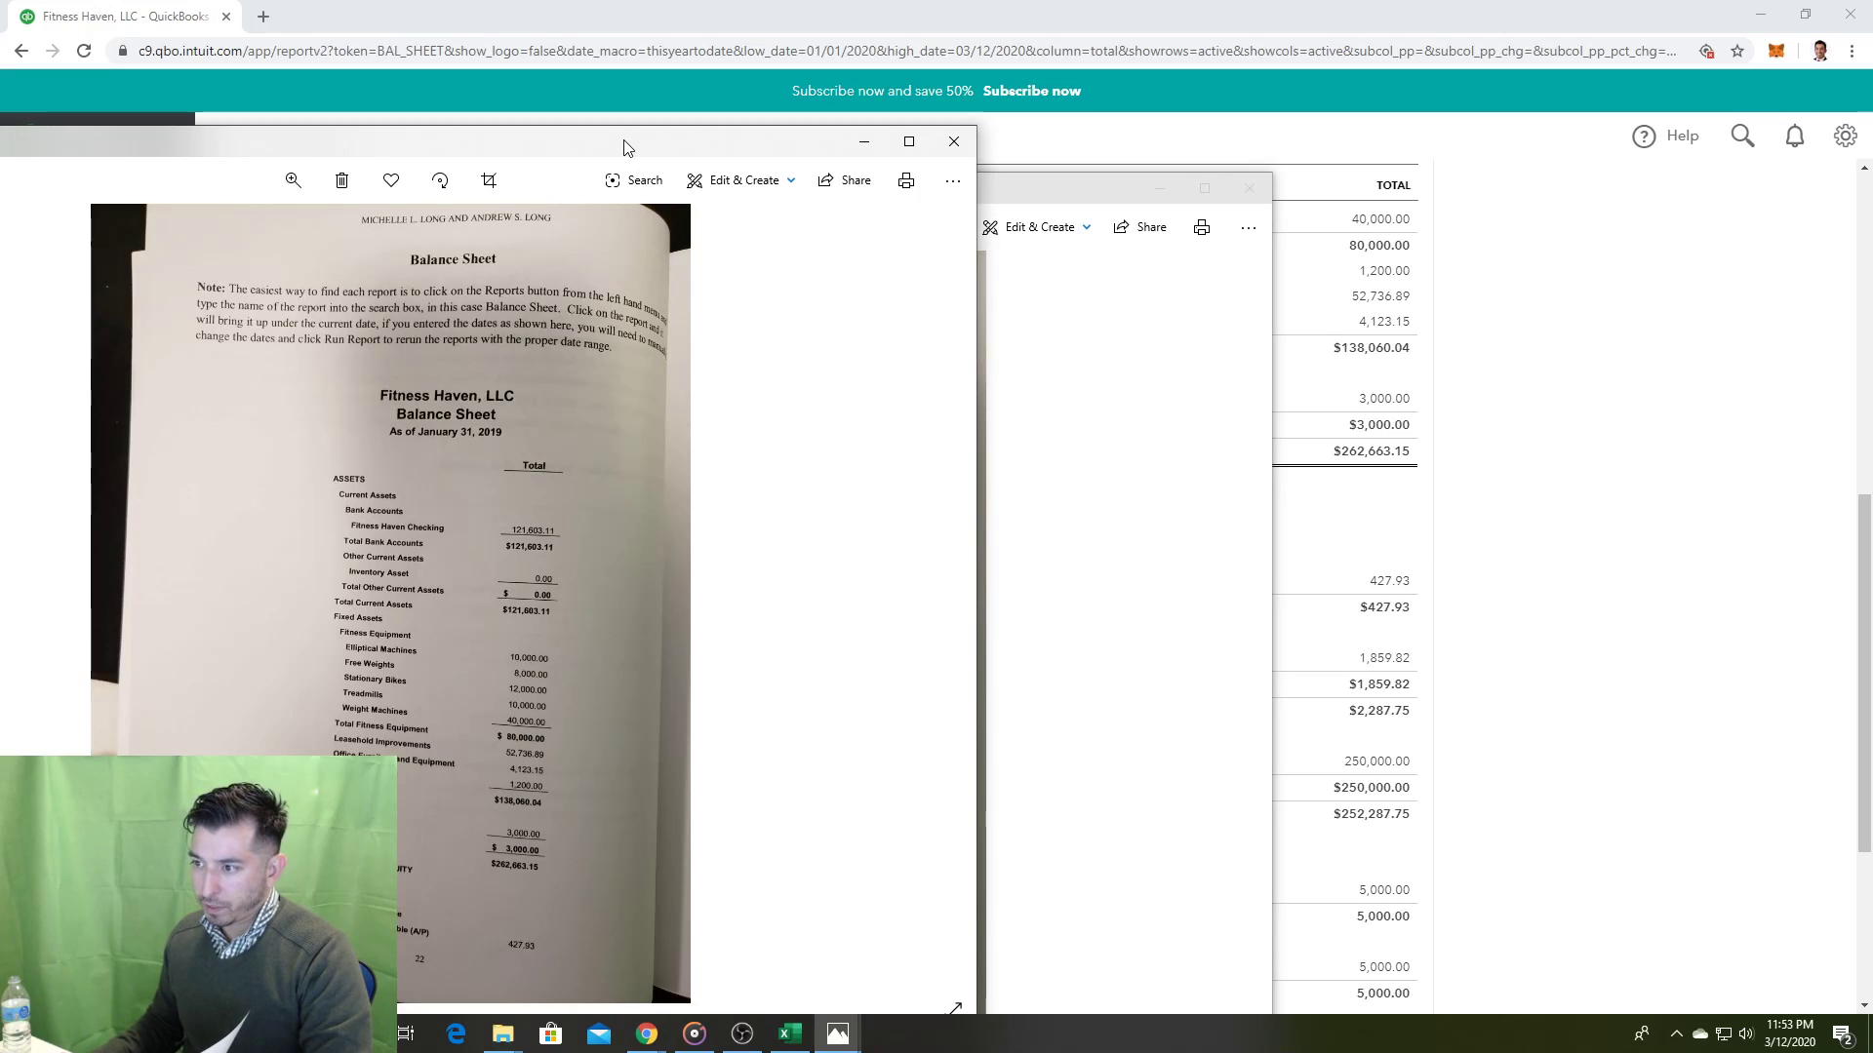
# Step: Open the Profit and Loss report and review its expenses and net income
pyautogui.click(1602, 499)
pyautogui.click(92, 501)
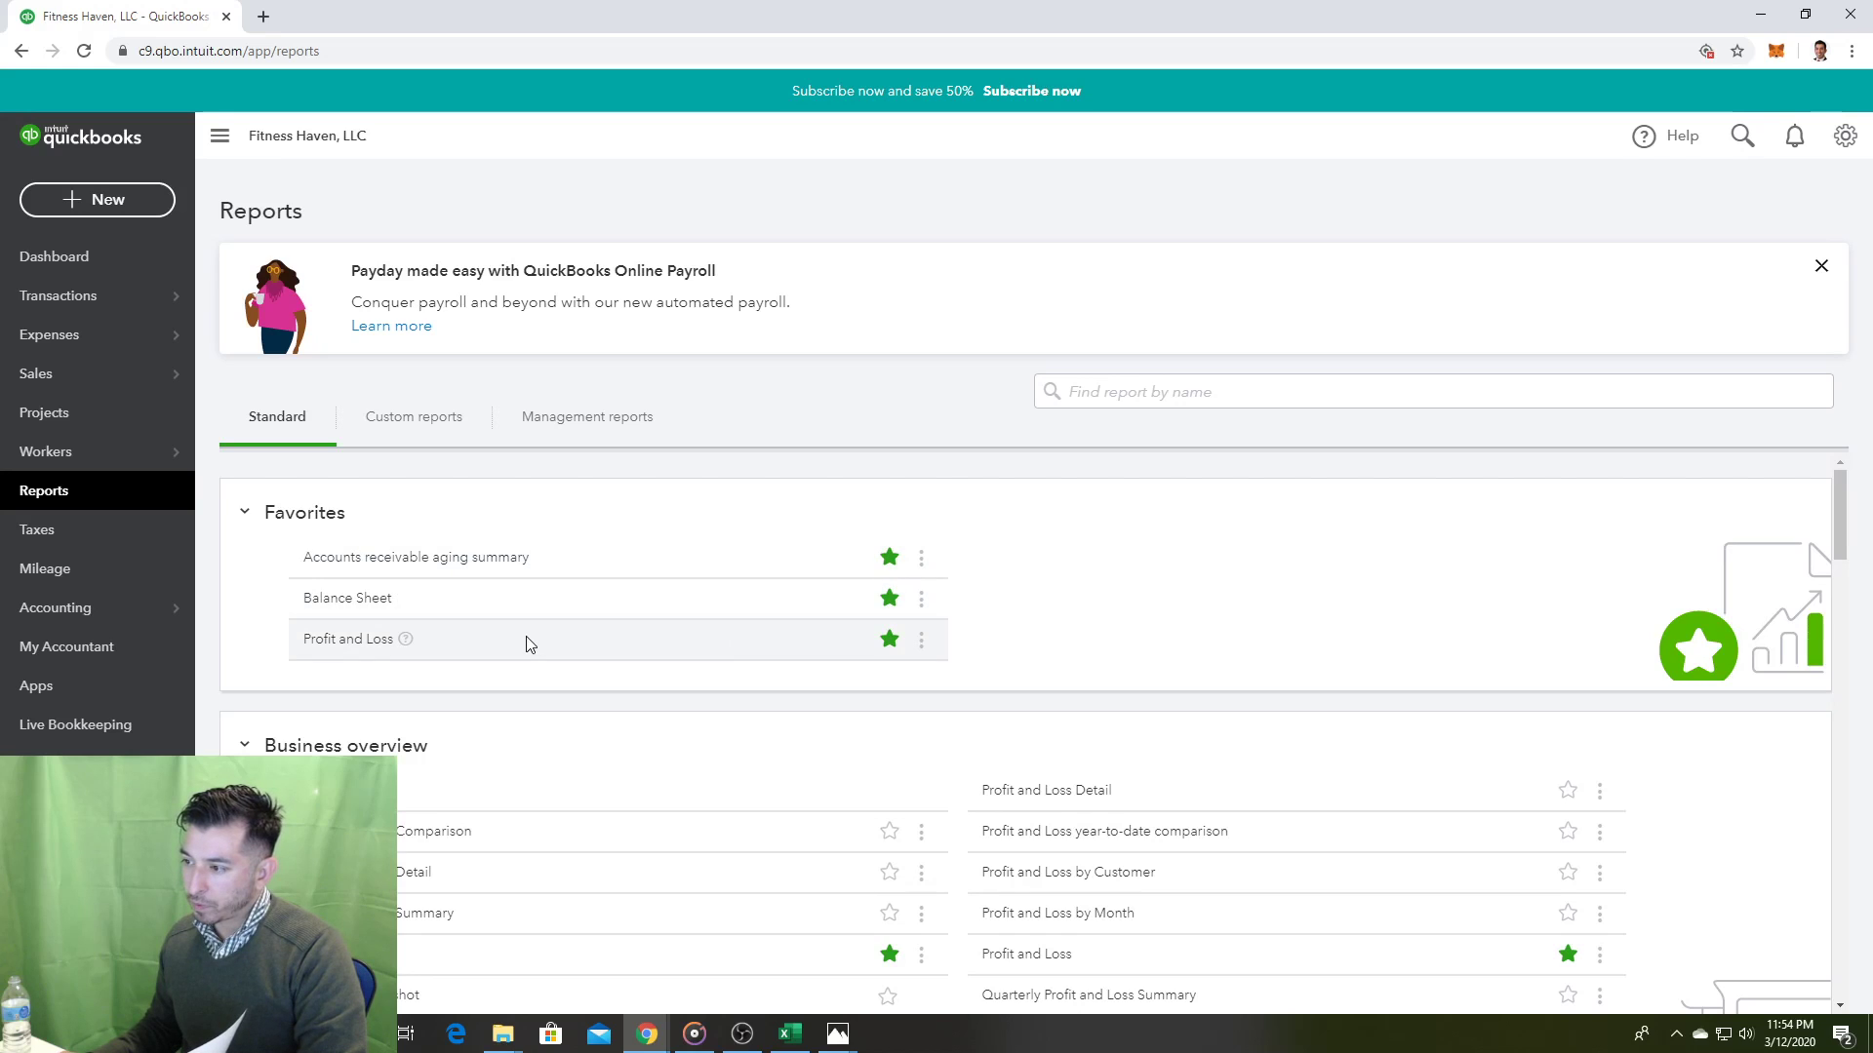
pyautogui.click(372, 646)
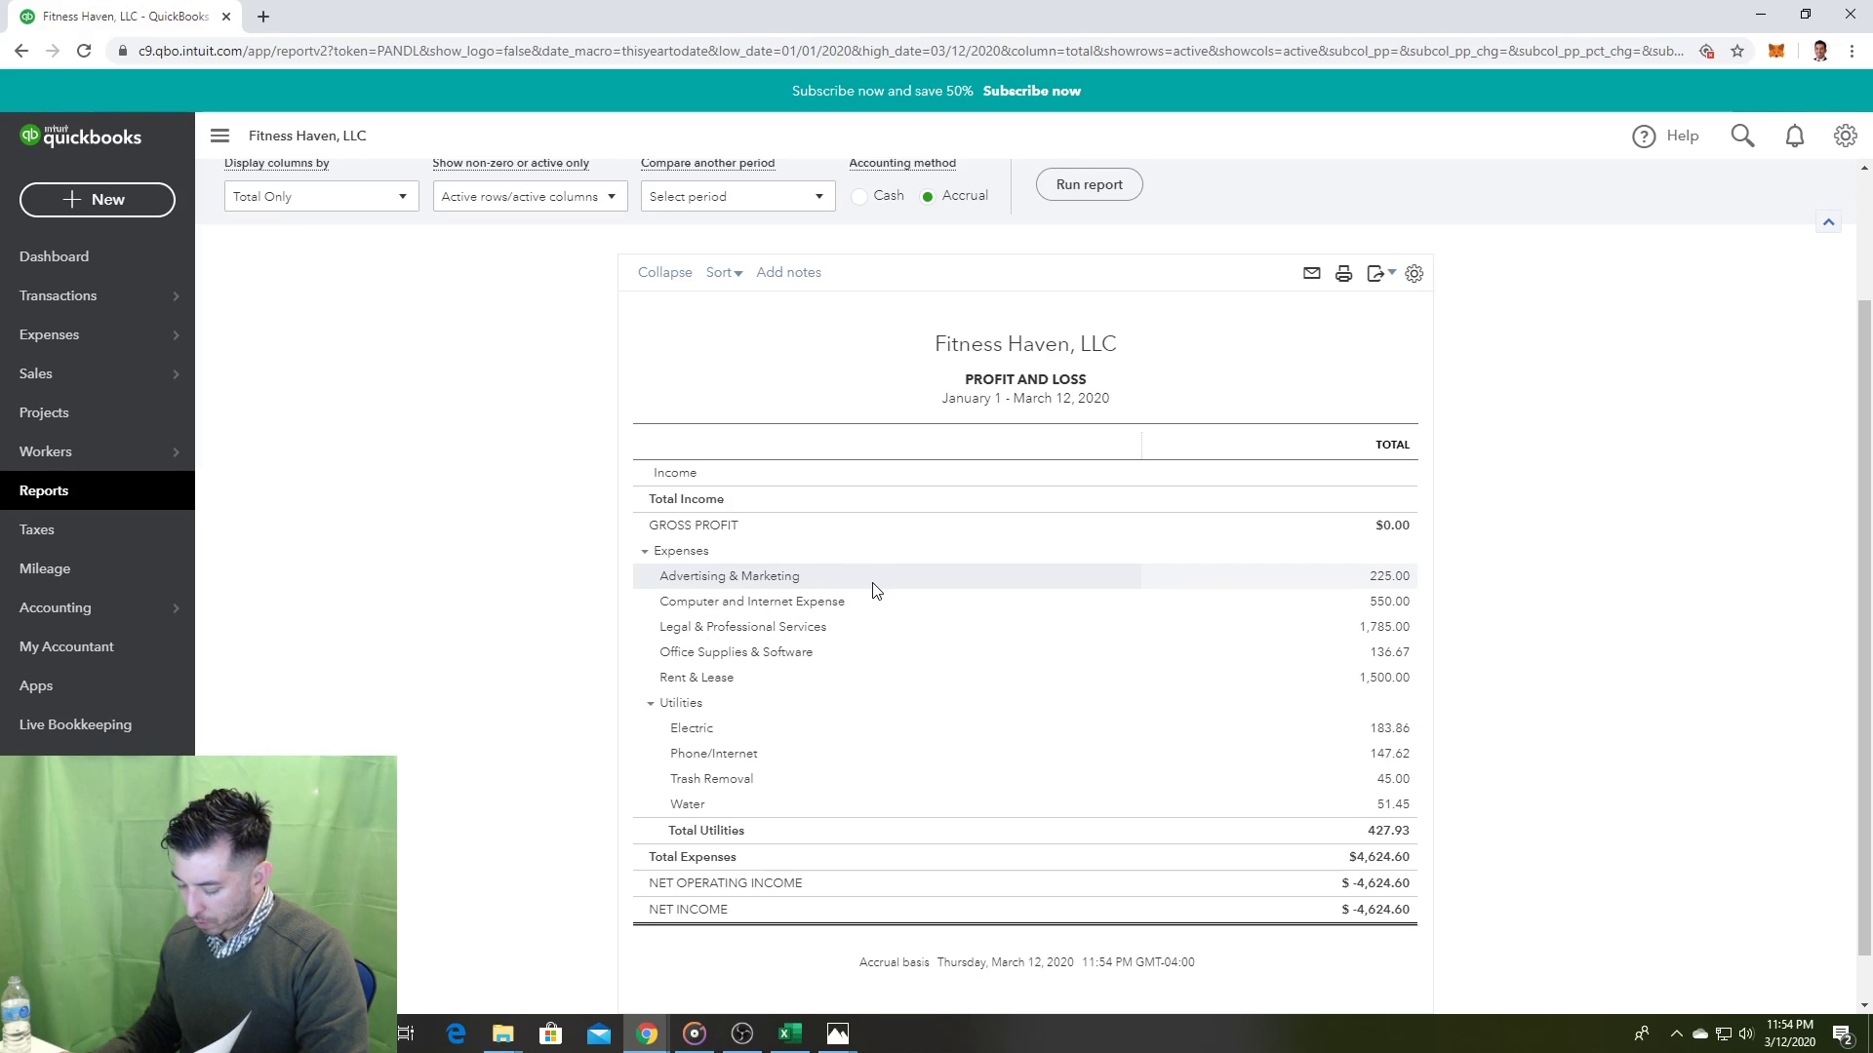
# Step: Reopen the Balance Sheet report and compare its asset figures with the practice set's printed Balance Sheet
pyautogui.click(102, 508)
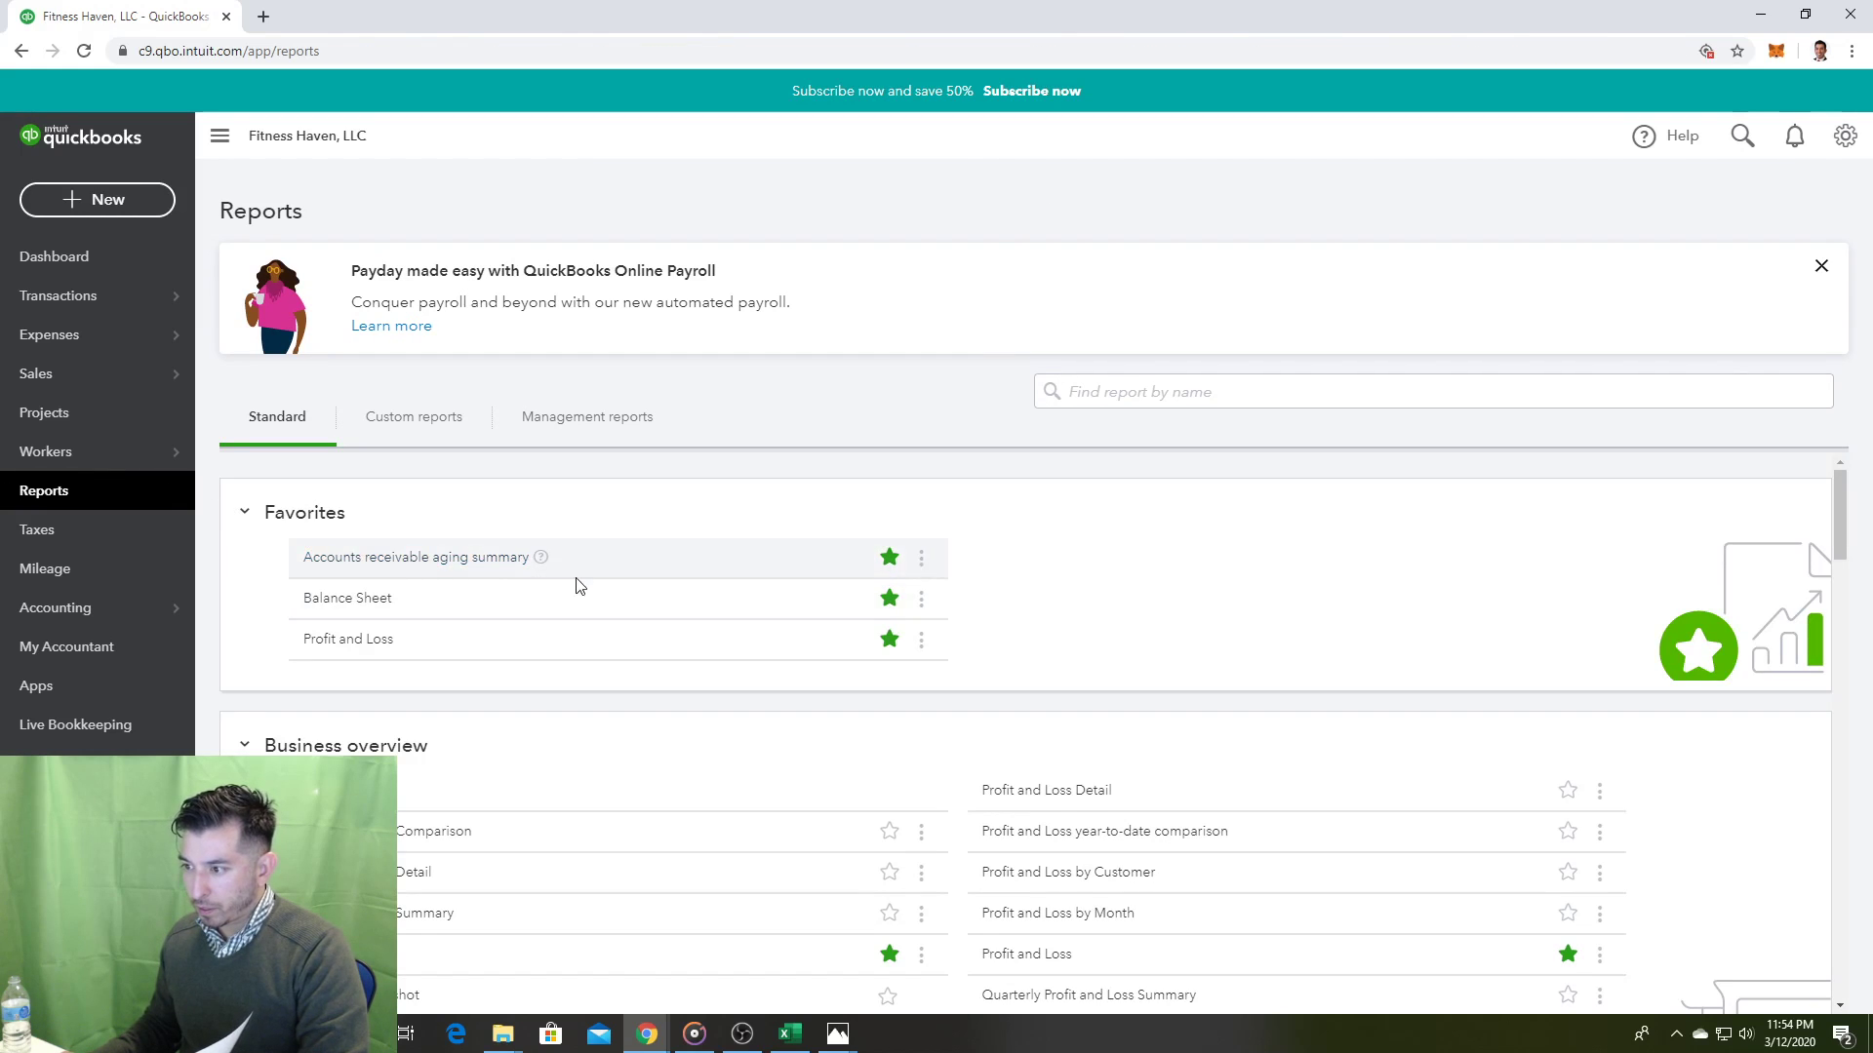
pyautogui.click(352, 613)
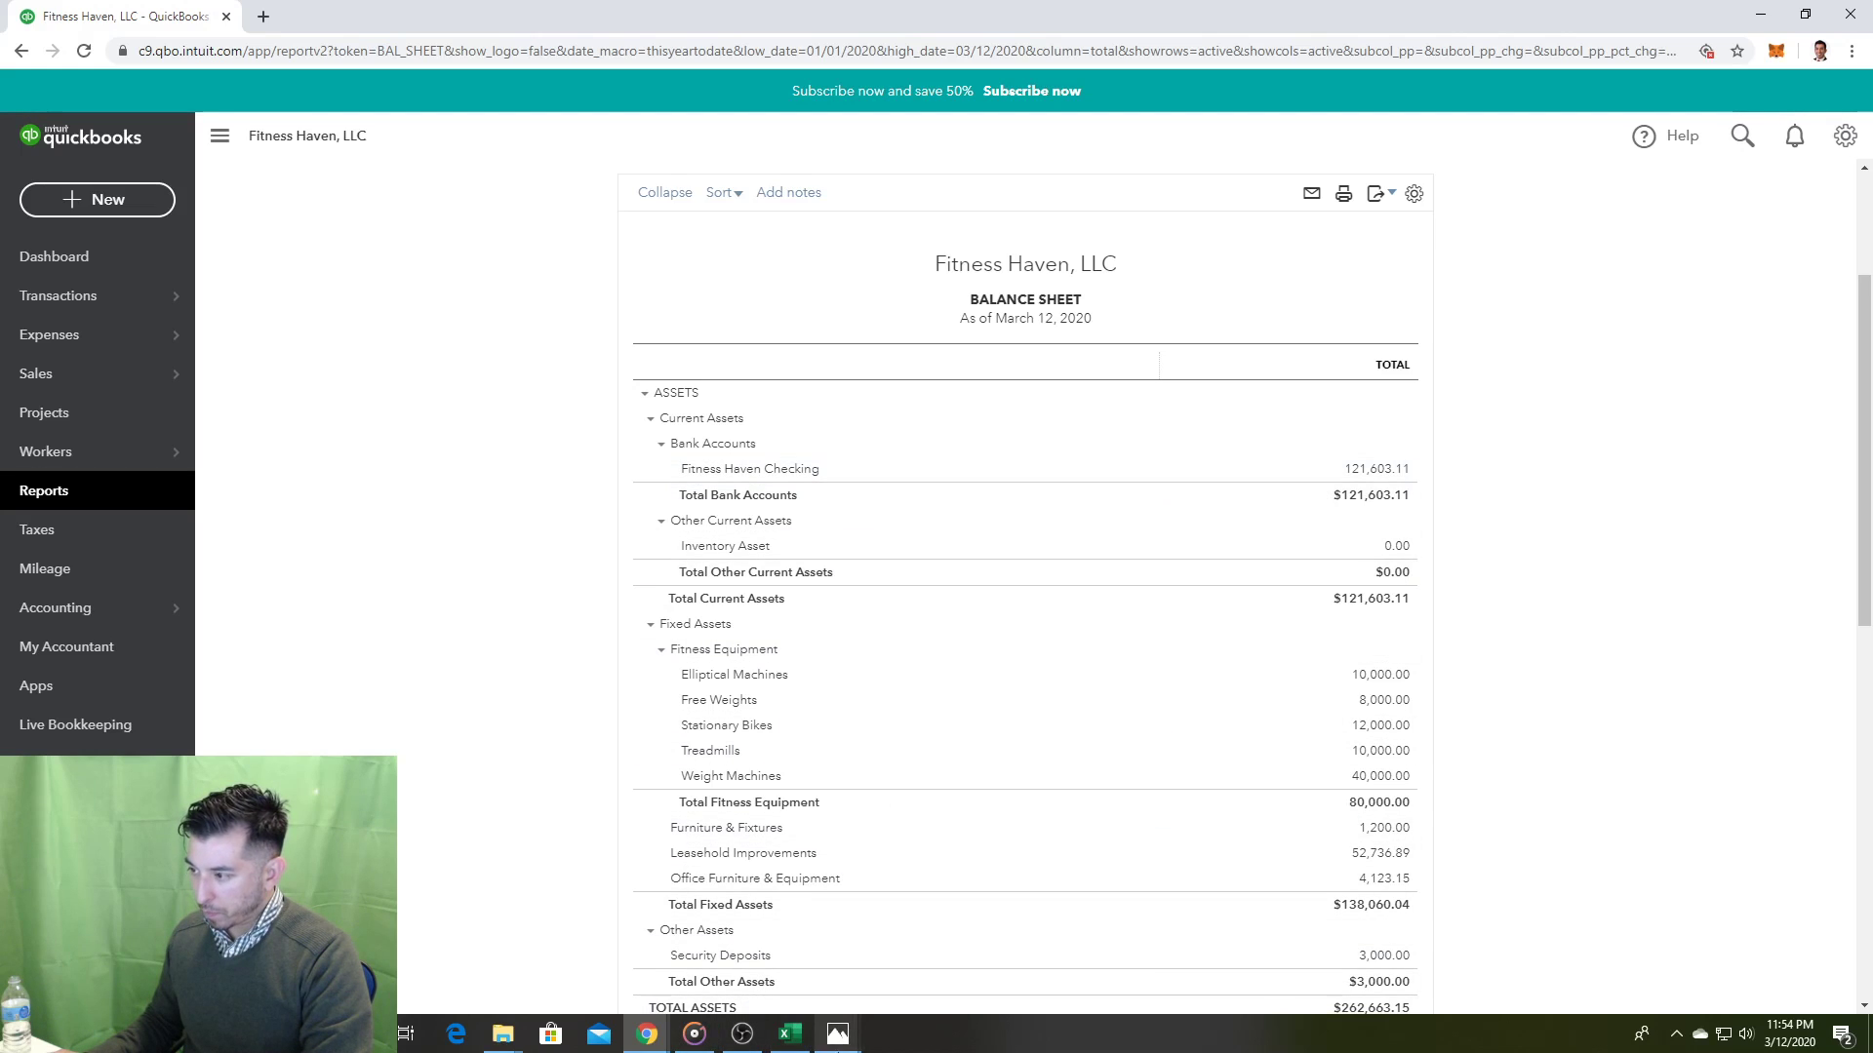
pyautogui.moveTo(848, 1042)
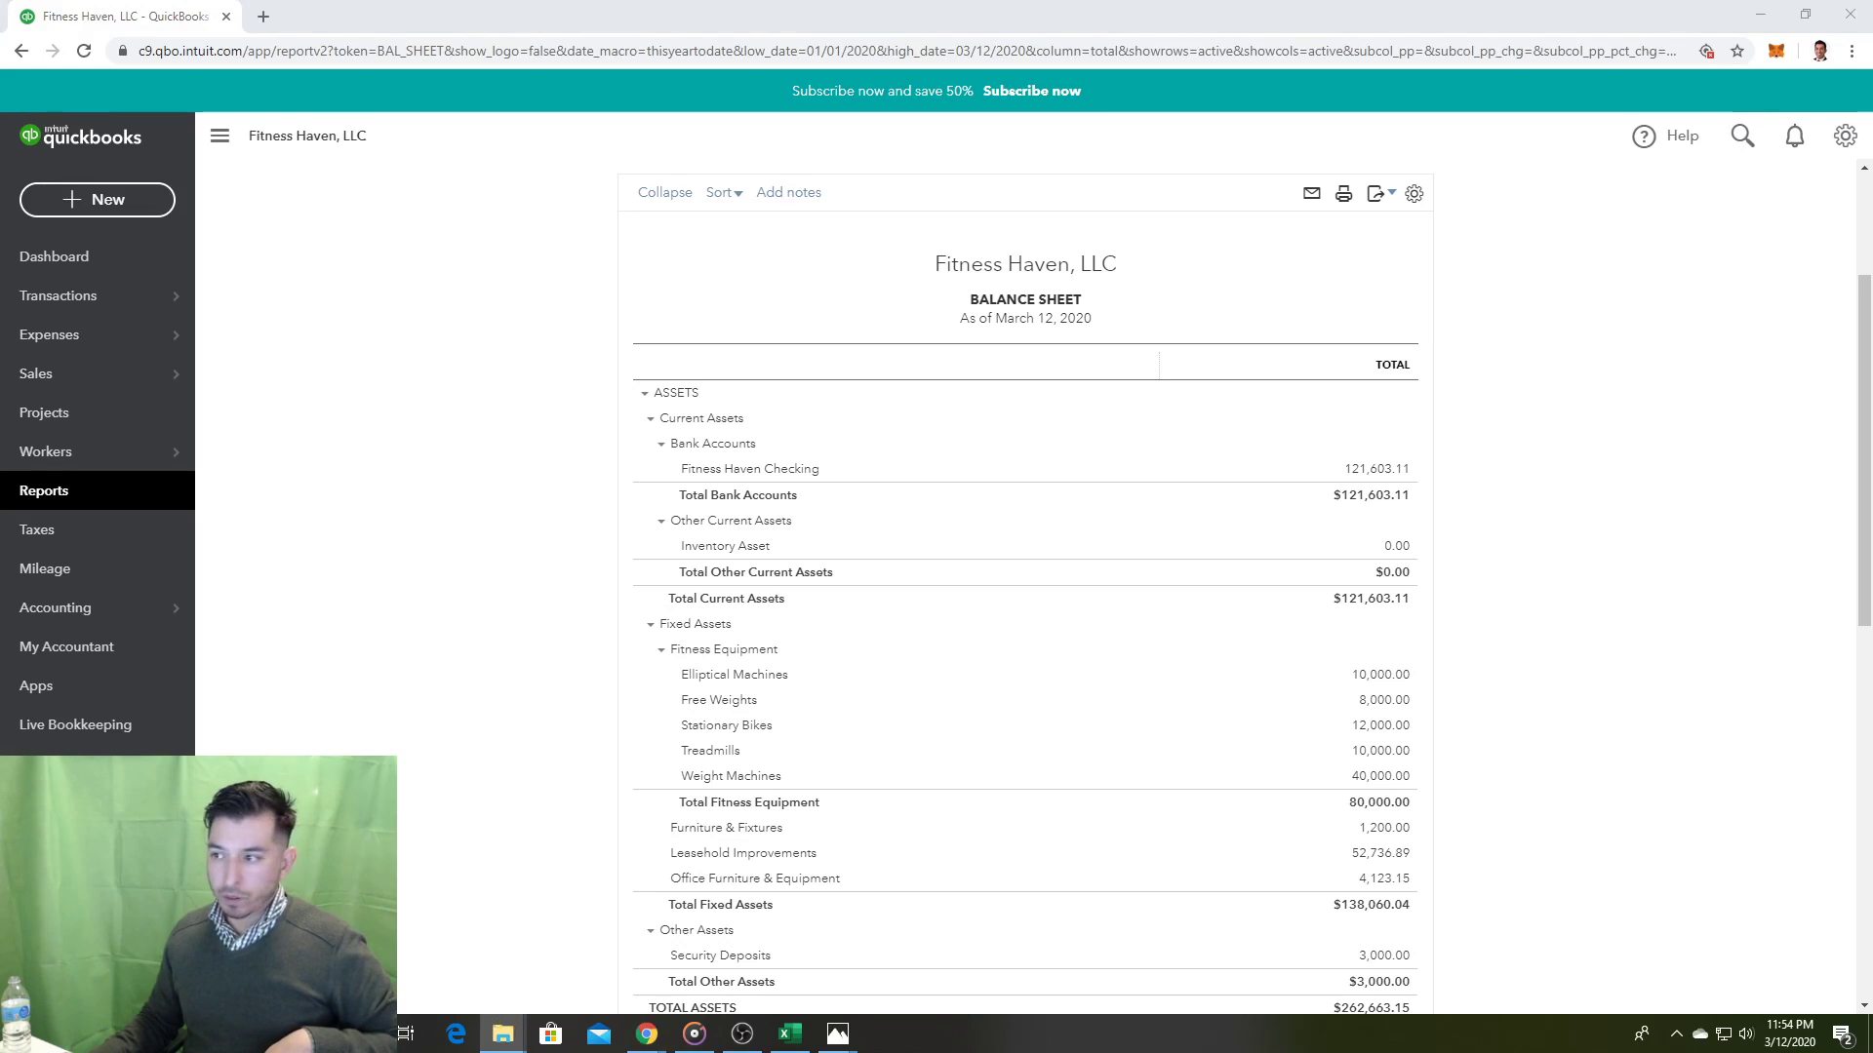
pyautogui.moveTo(0, 195); pyautogui.dragTo(861, 182)
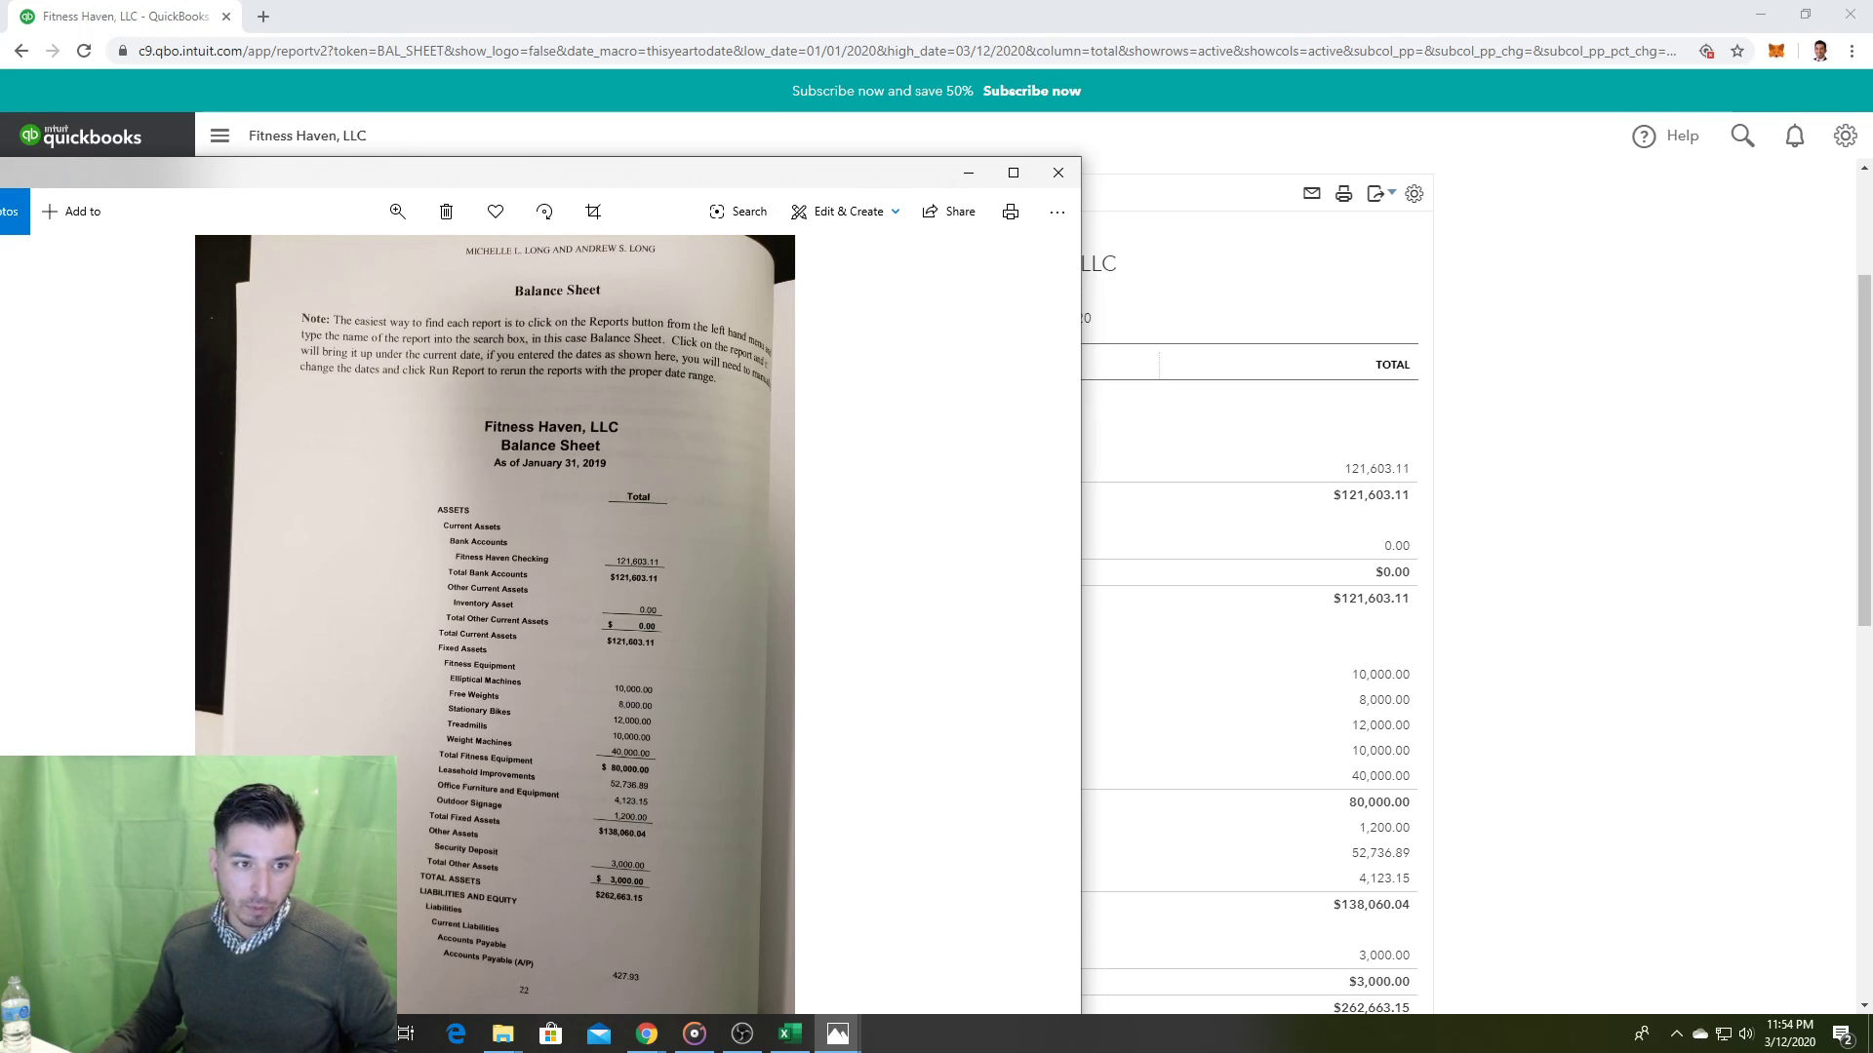
pyautogui.hotkey('alt', 'Tab')
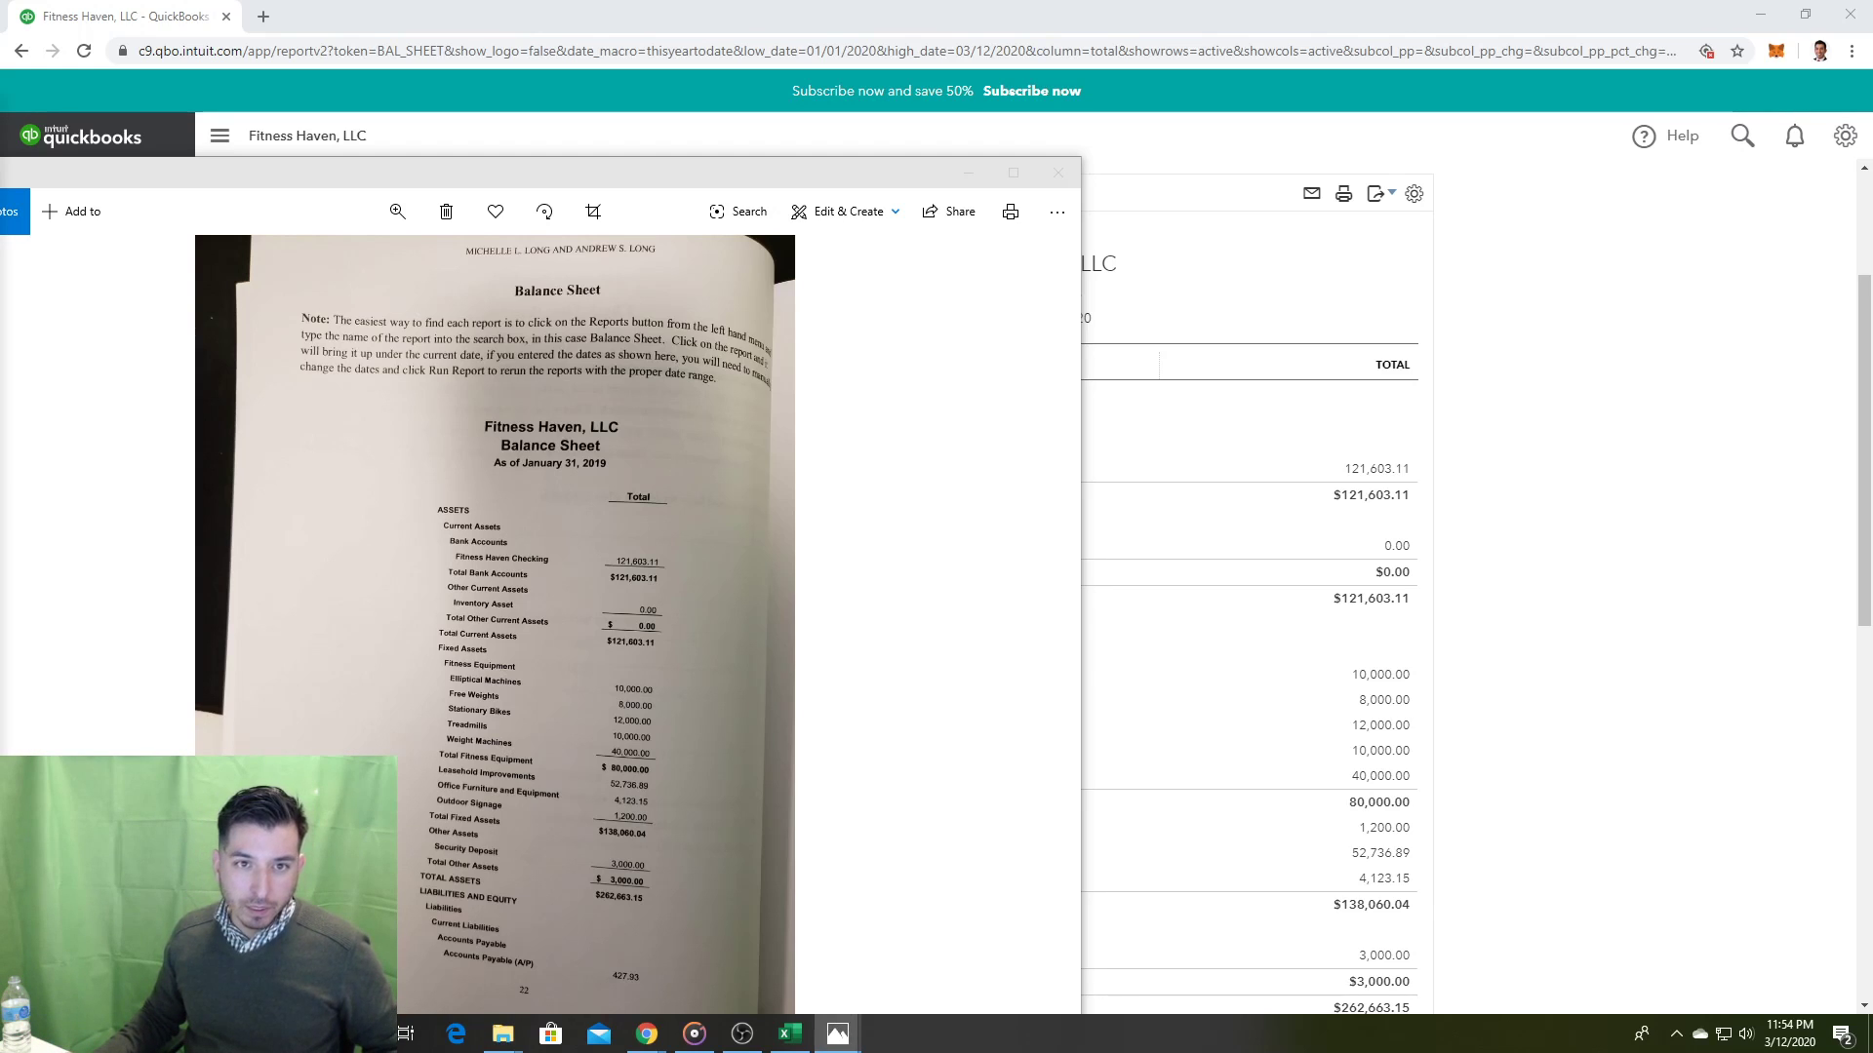
# Step: Check the Balance Sheet's Fitness Haven Checking balance against the printed account list on 25.jpg
pyautogui.moveTo(0, 166); pyautogui.dragTo(666, 153)
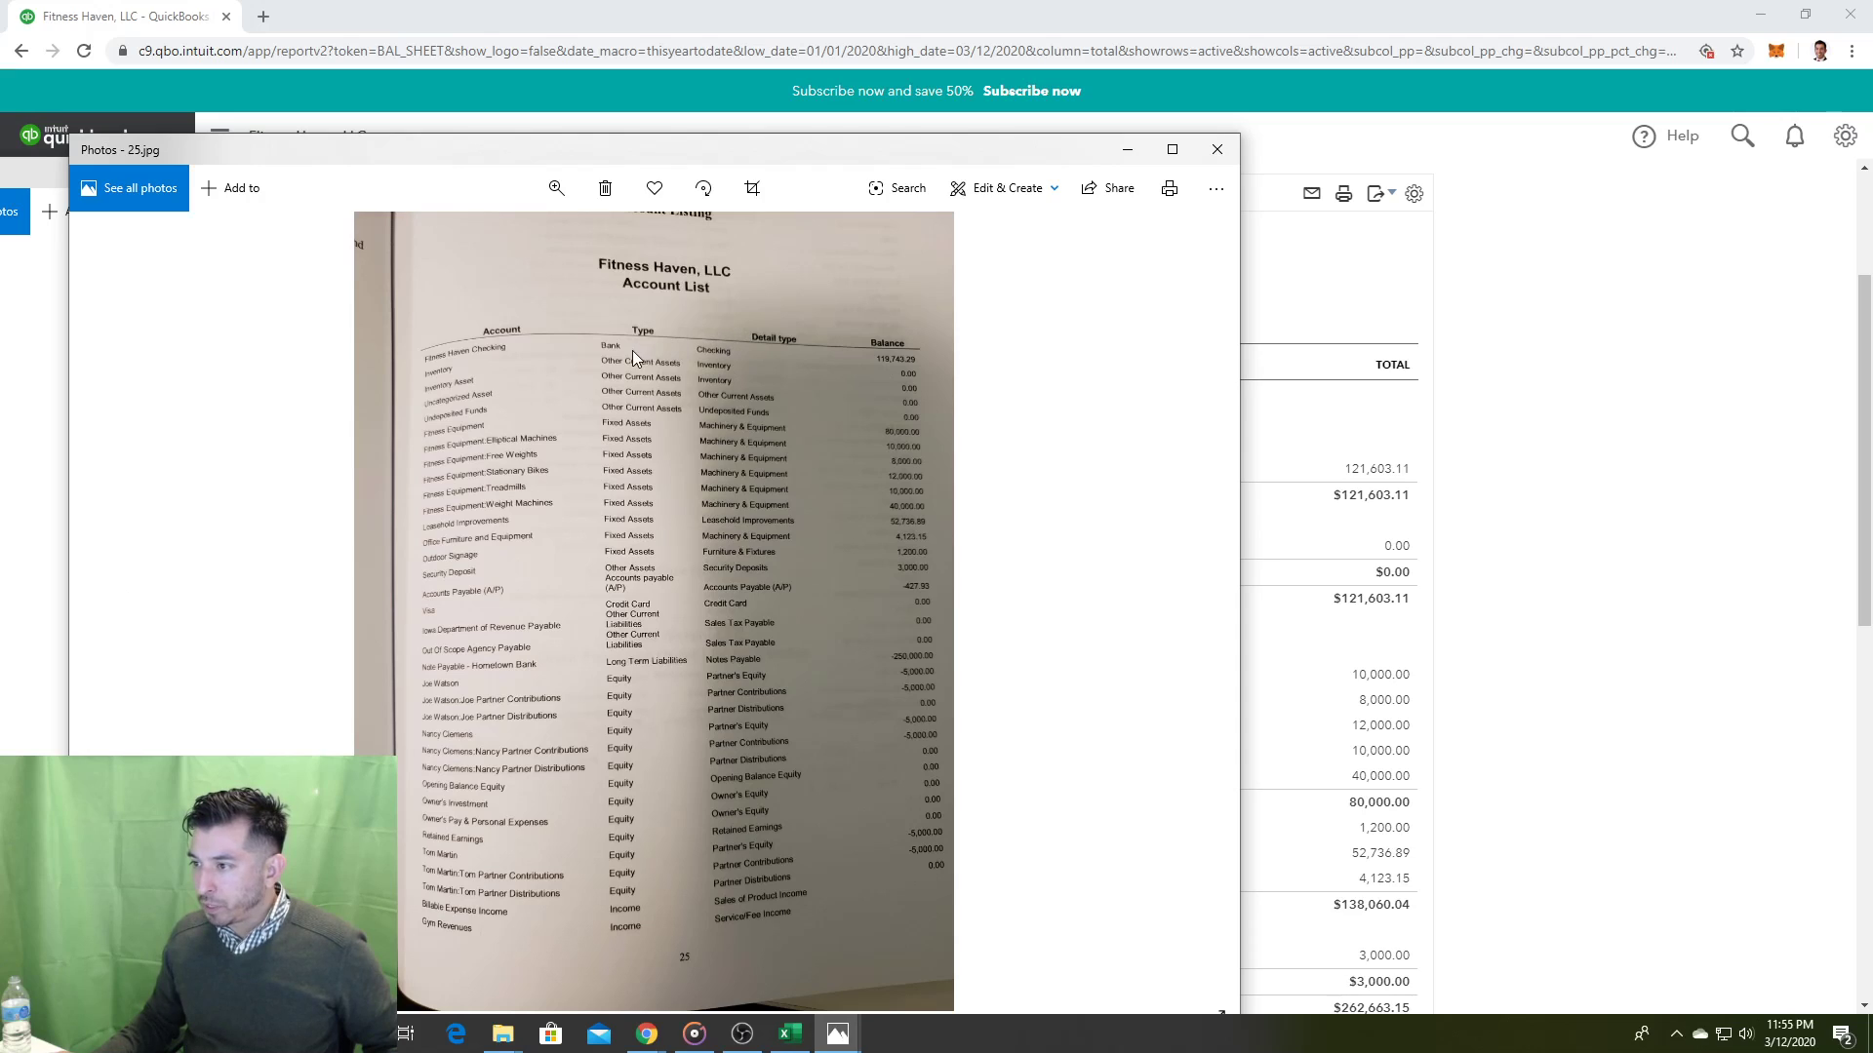
pyautogui.click(1563, 527)
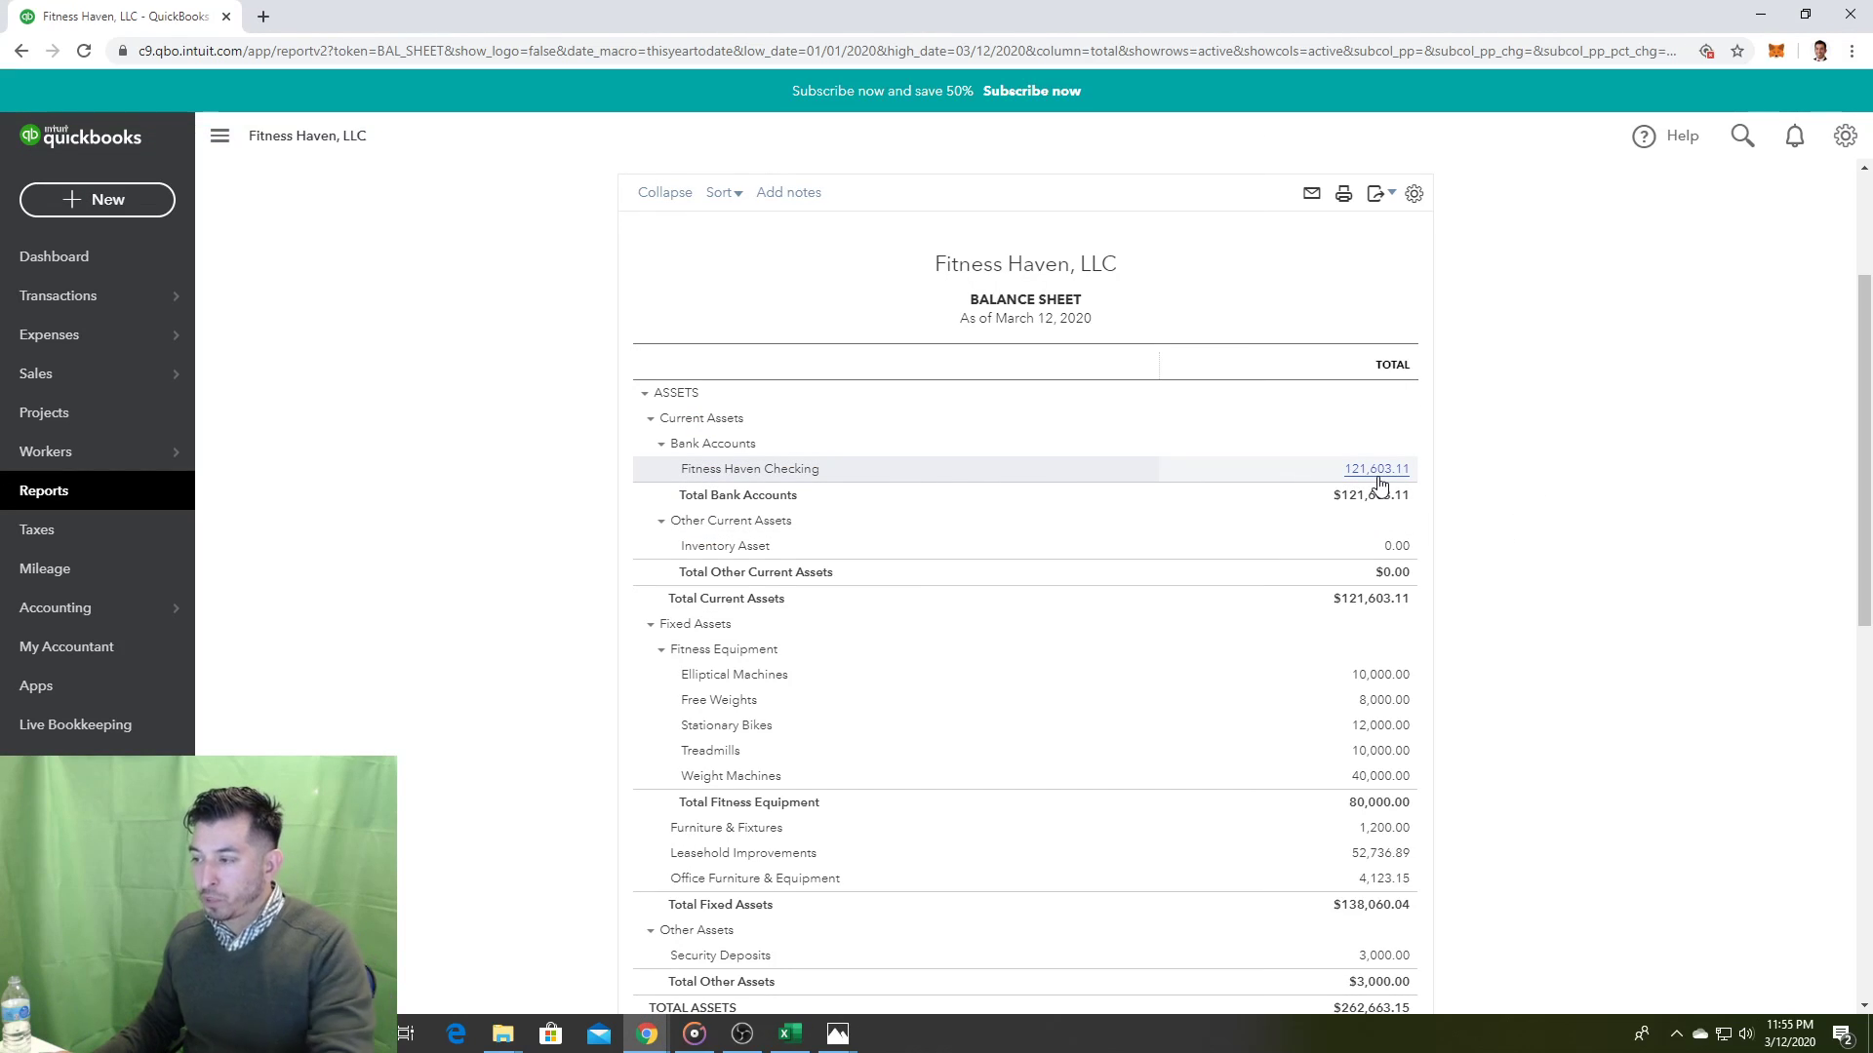
pyautogui.hotkey('alt', 'Tab')
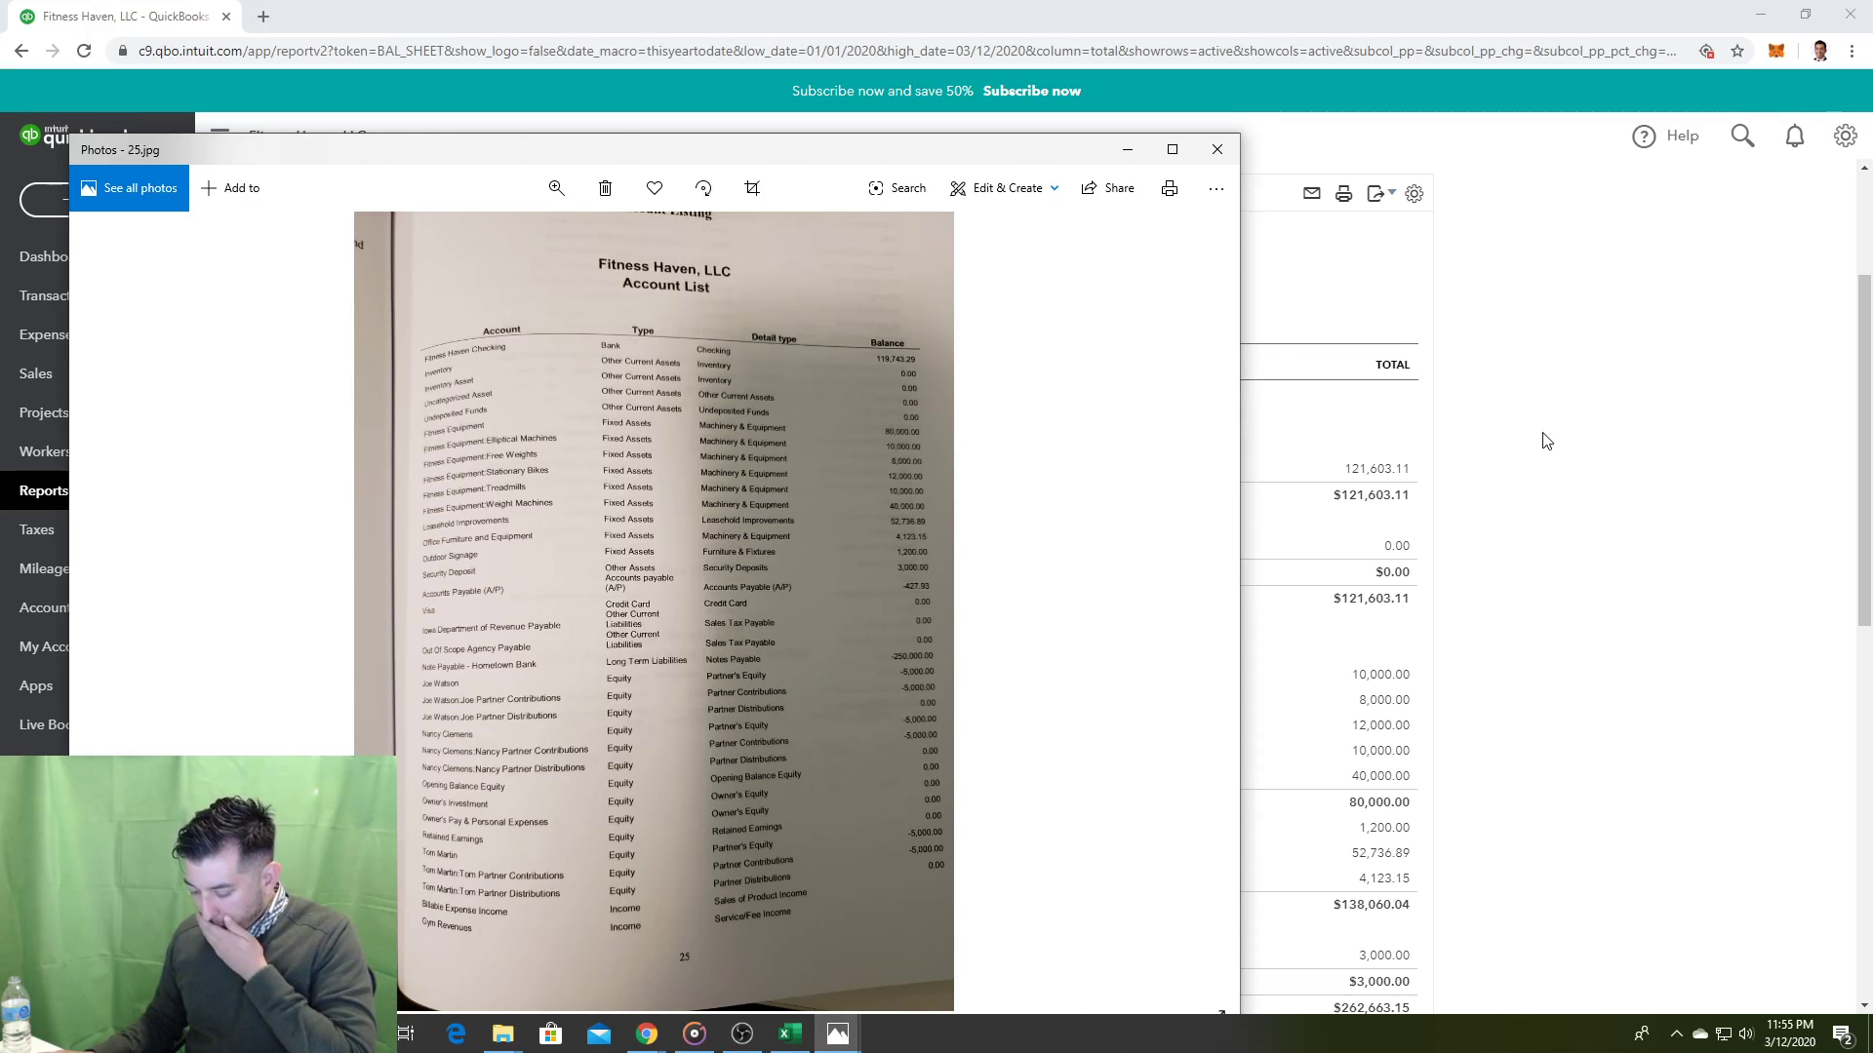
# Step: Find the accounts payable reports in the report list and open Accounts payable aging detail
pyautogui.click(1608, 496)
pyautogui.click(94, 490)
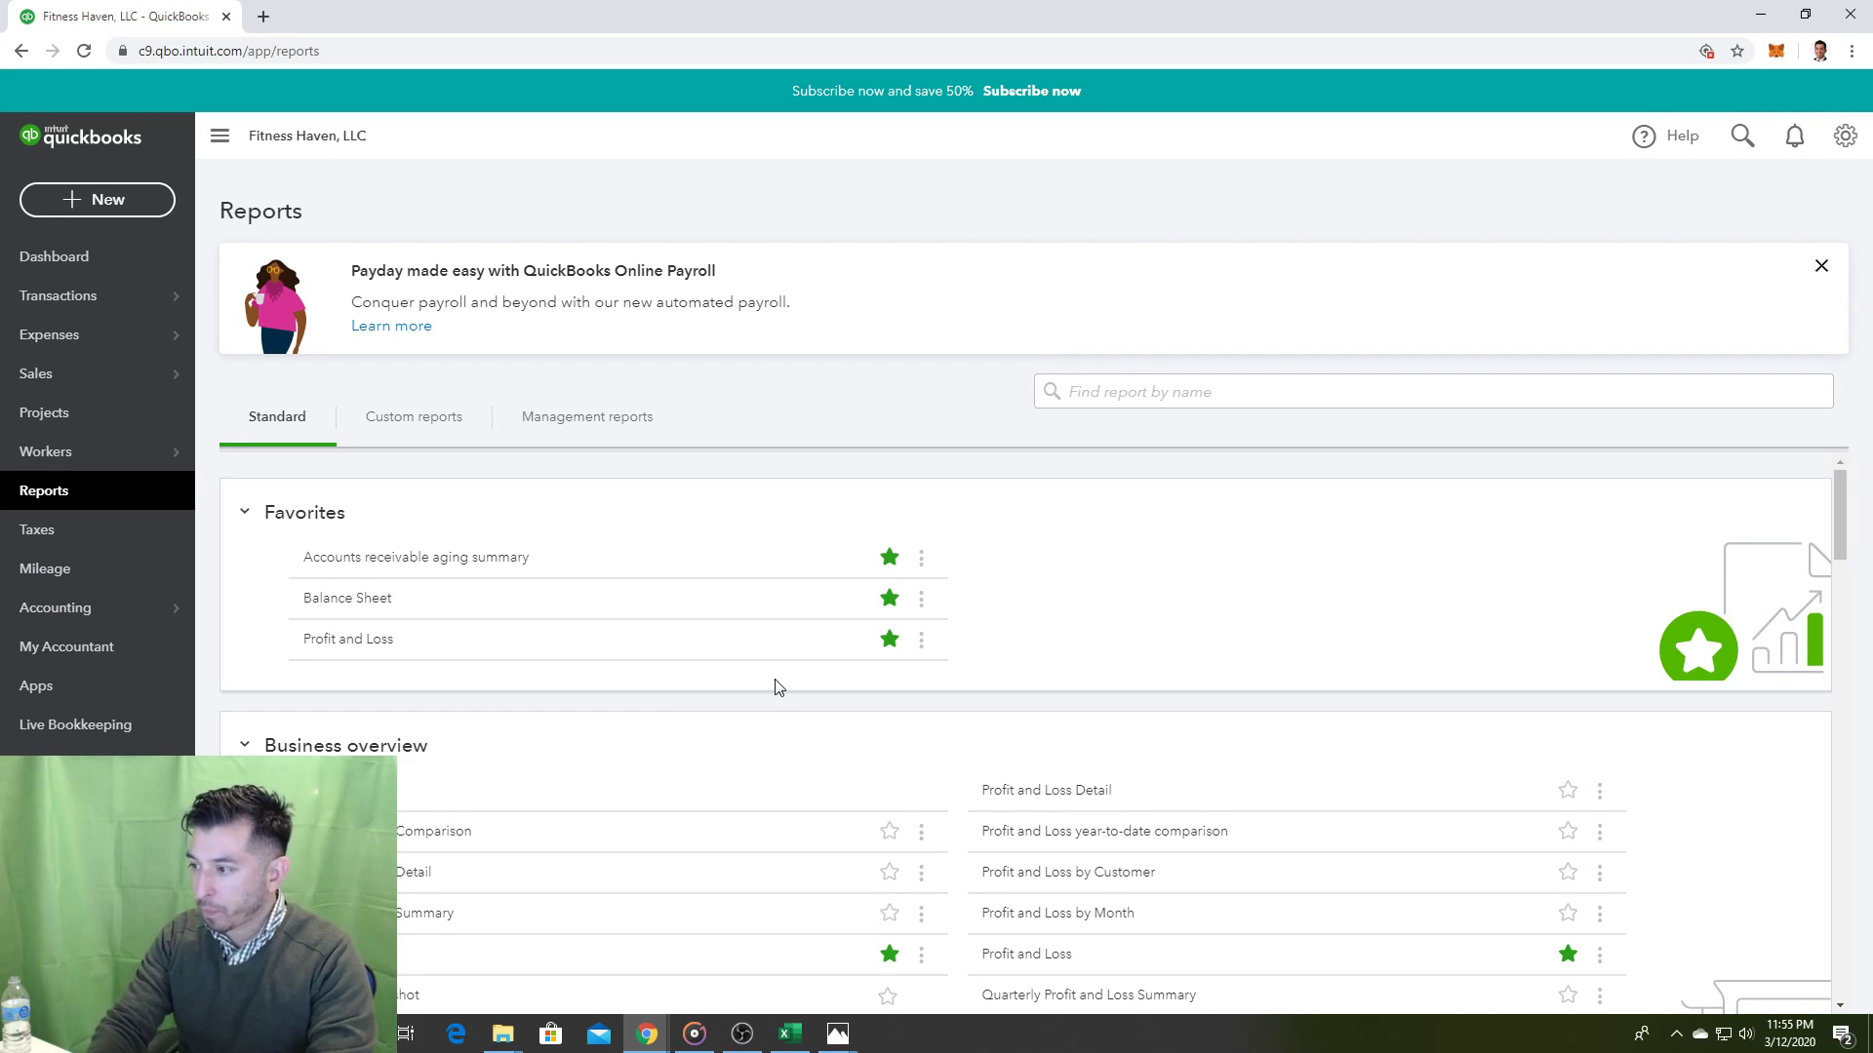
pyautogui.hotkey('ctrl', 'f')
pyautogui.write('accounta')
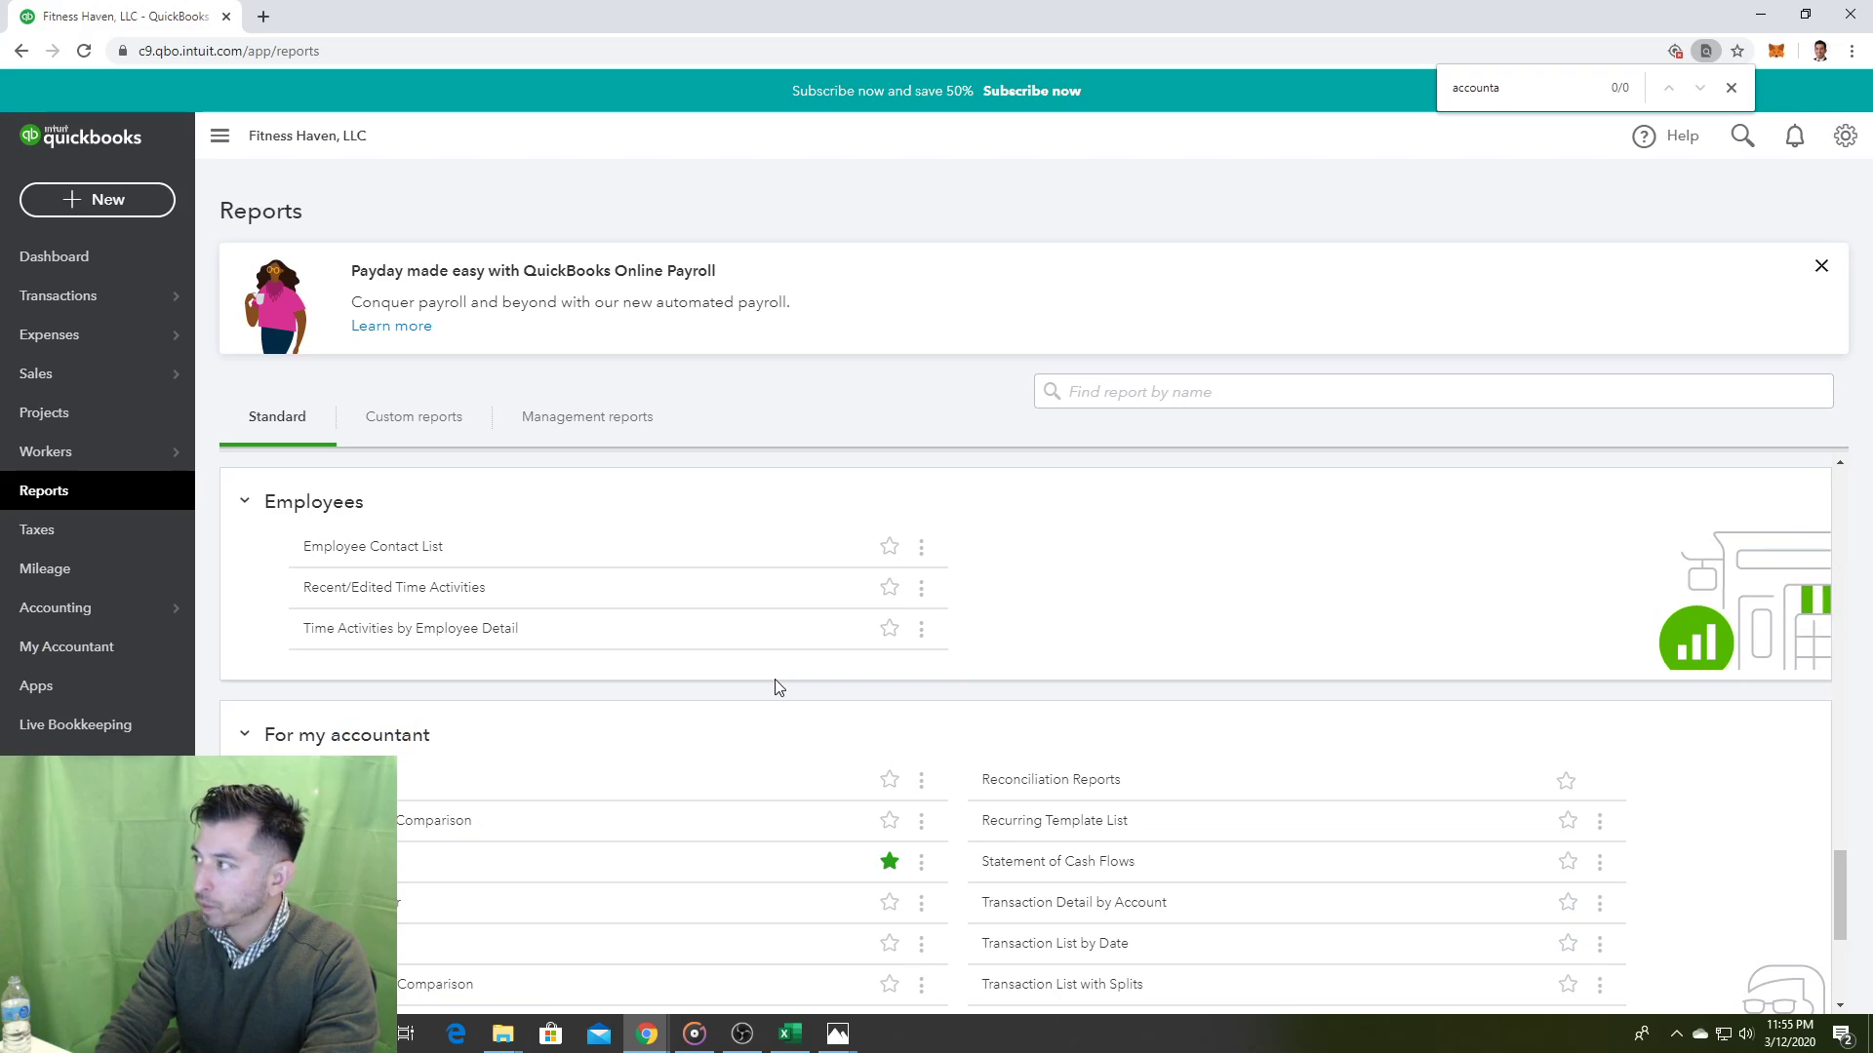
pyautogui.press('BackSpace')
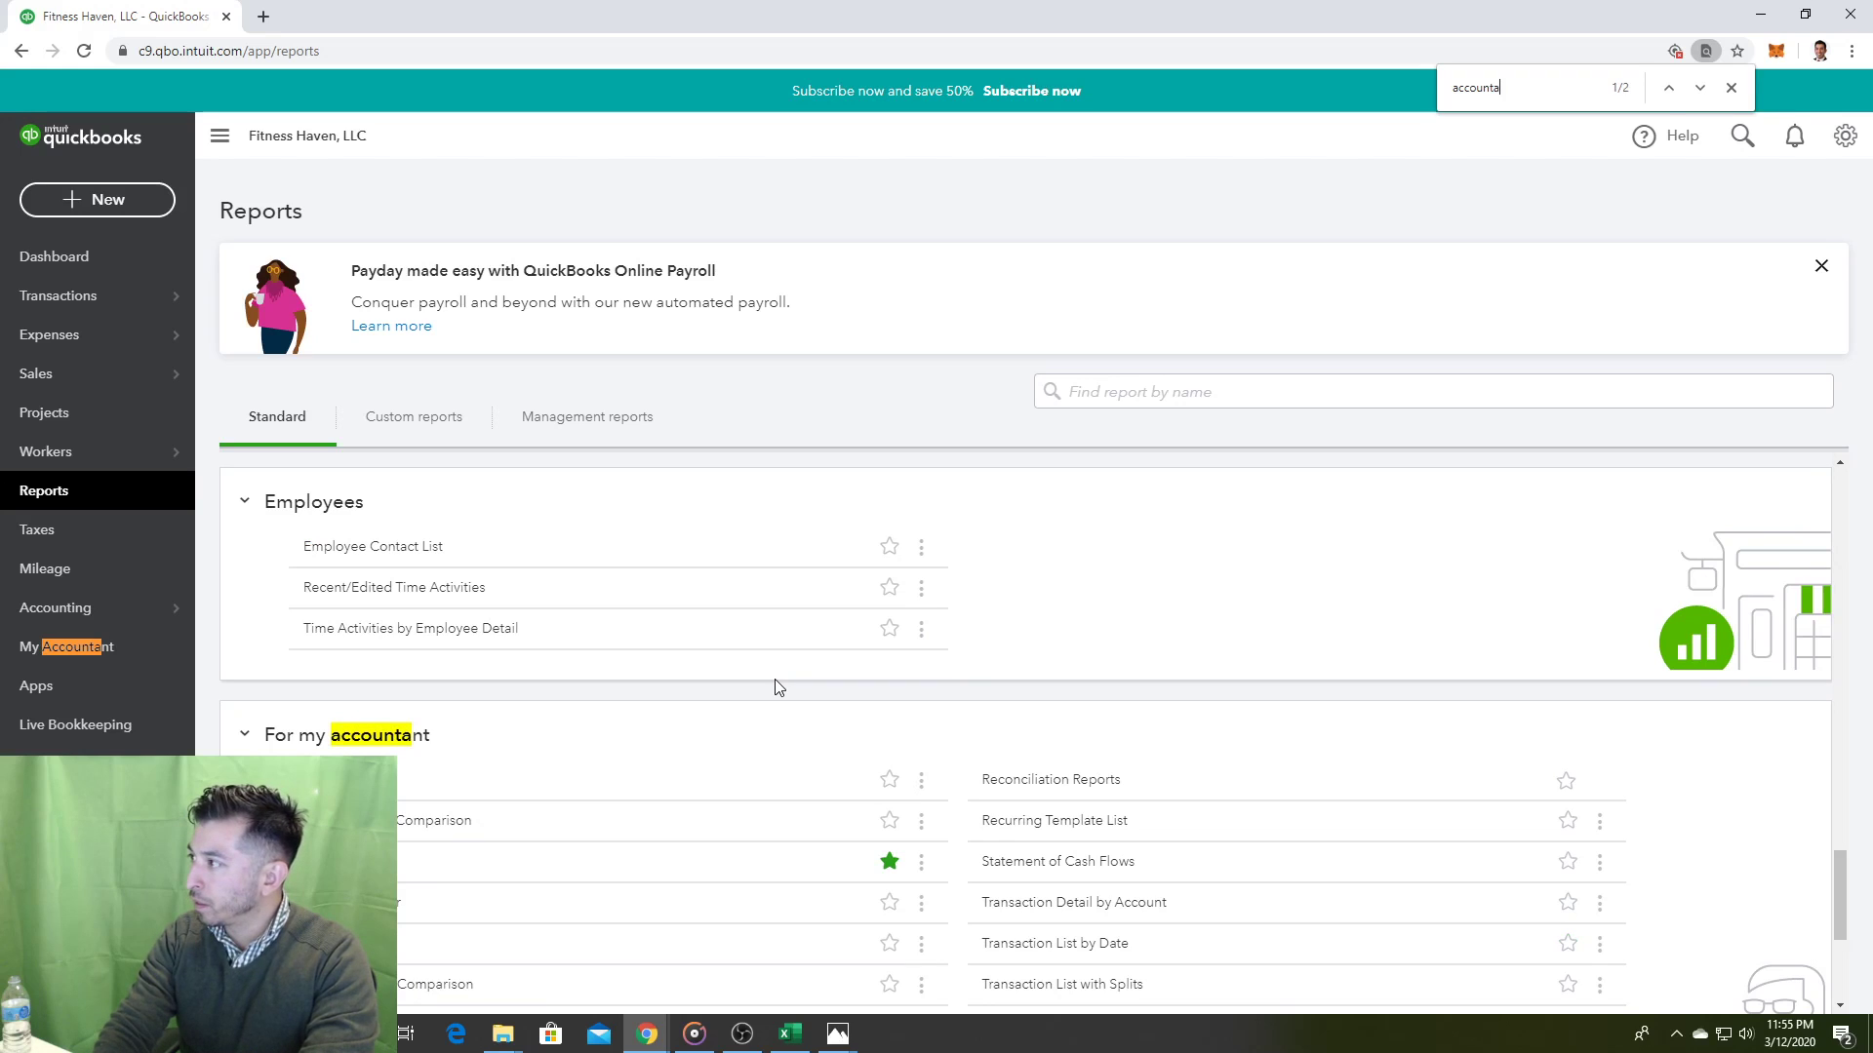
pyautogui.write('s paya')
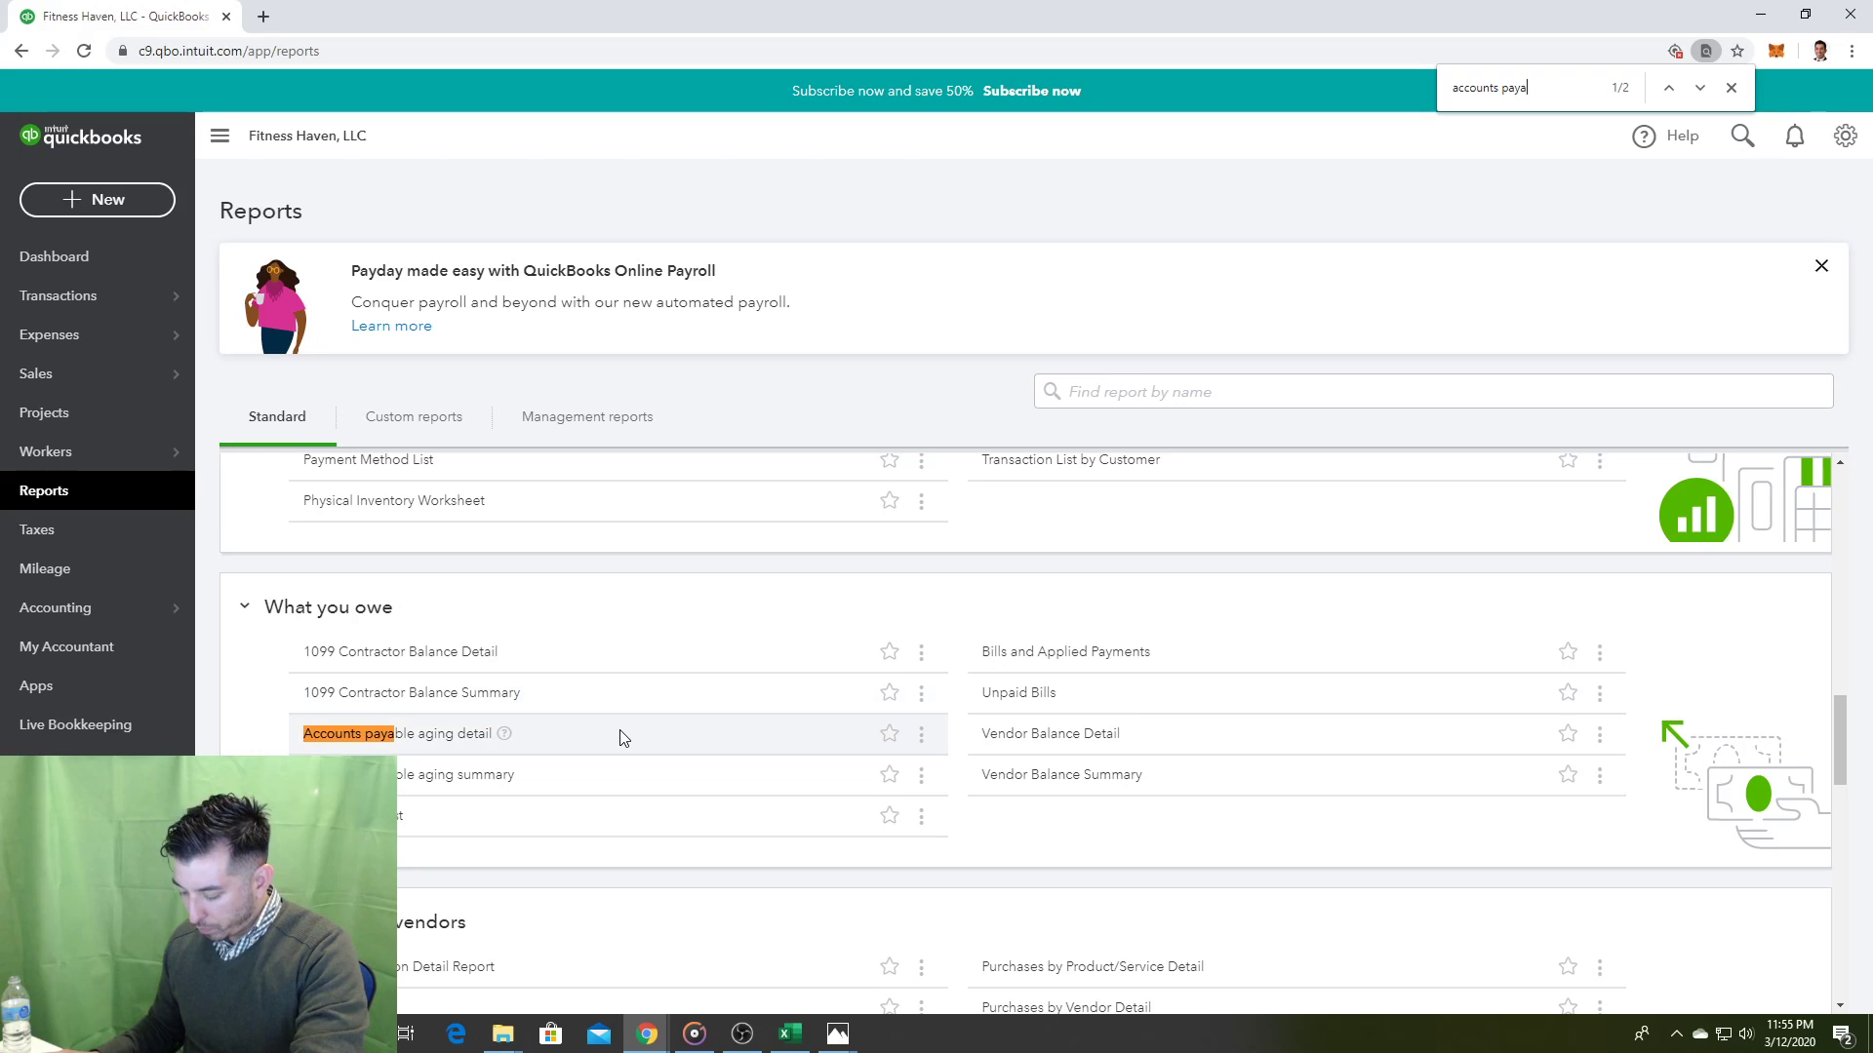
pyautogui.click(445, 737)
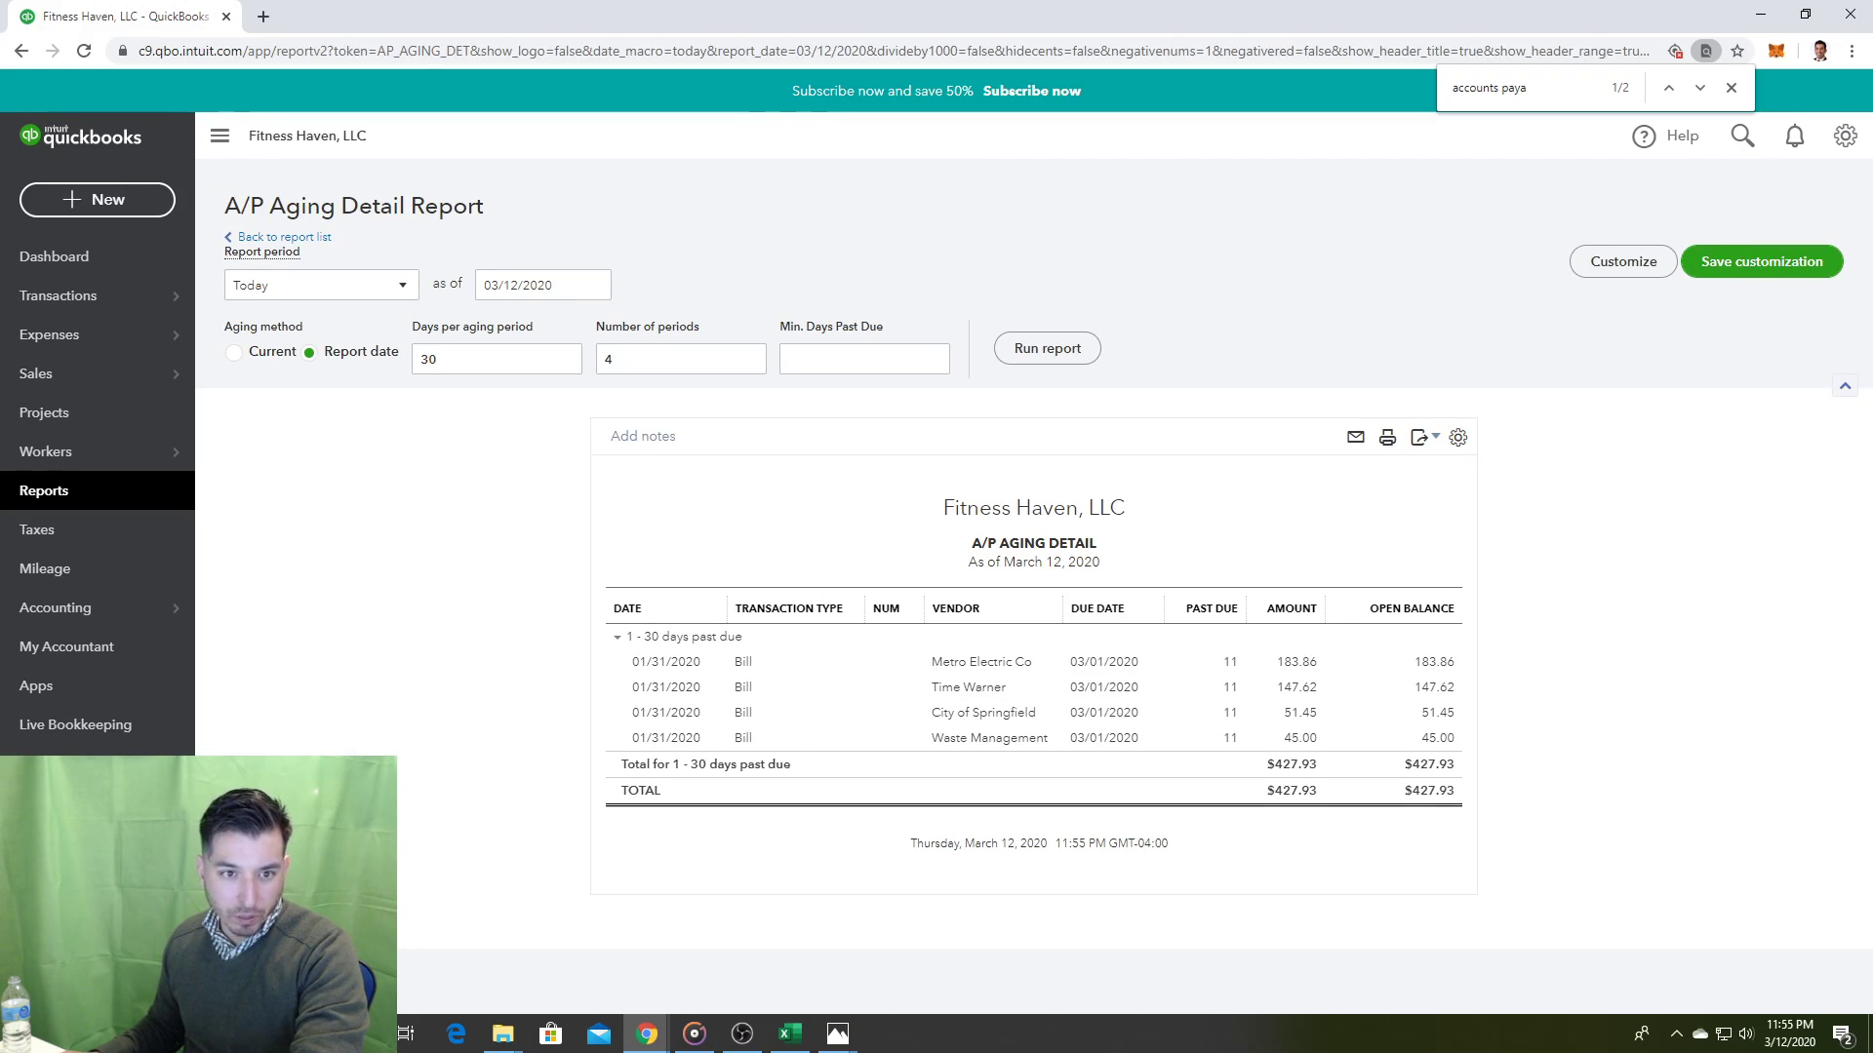
# Step: Compare the A/P Aging Detail bills and totals with the printed report on the practice set's 27.jpg
pyautogui.click(836, 1033)
pyautogui.moveTo(0, 107); pyautogui.dragTo(477, 191)
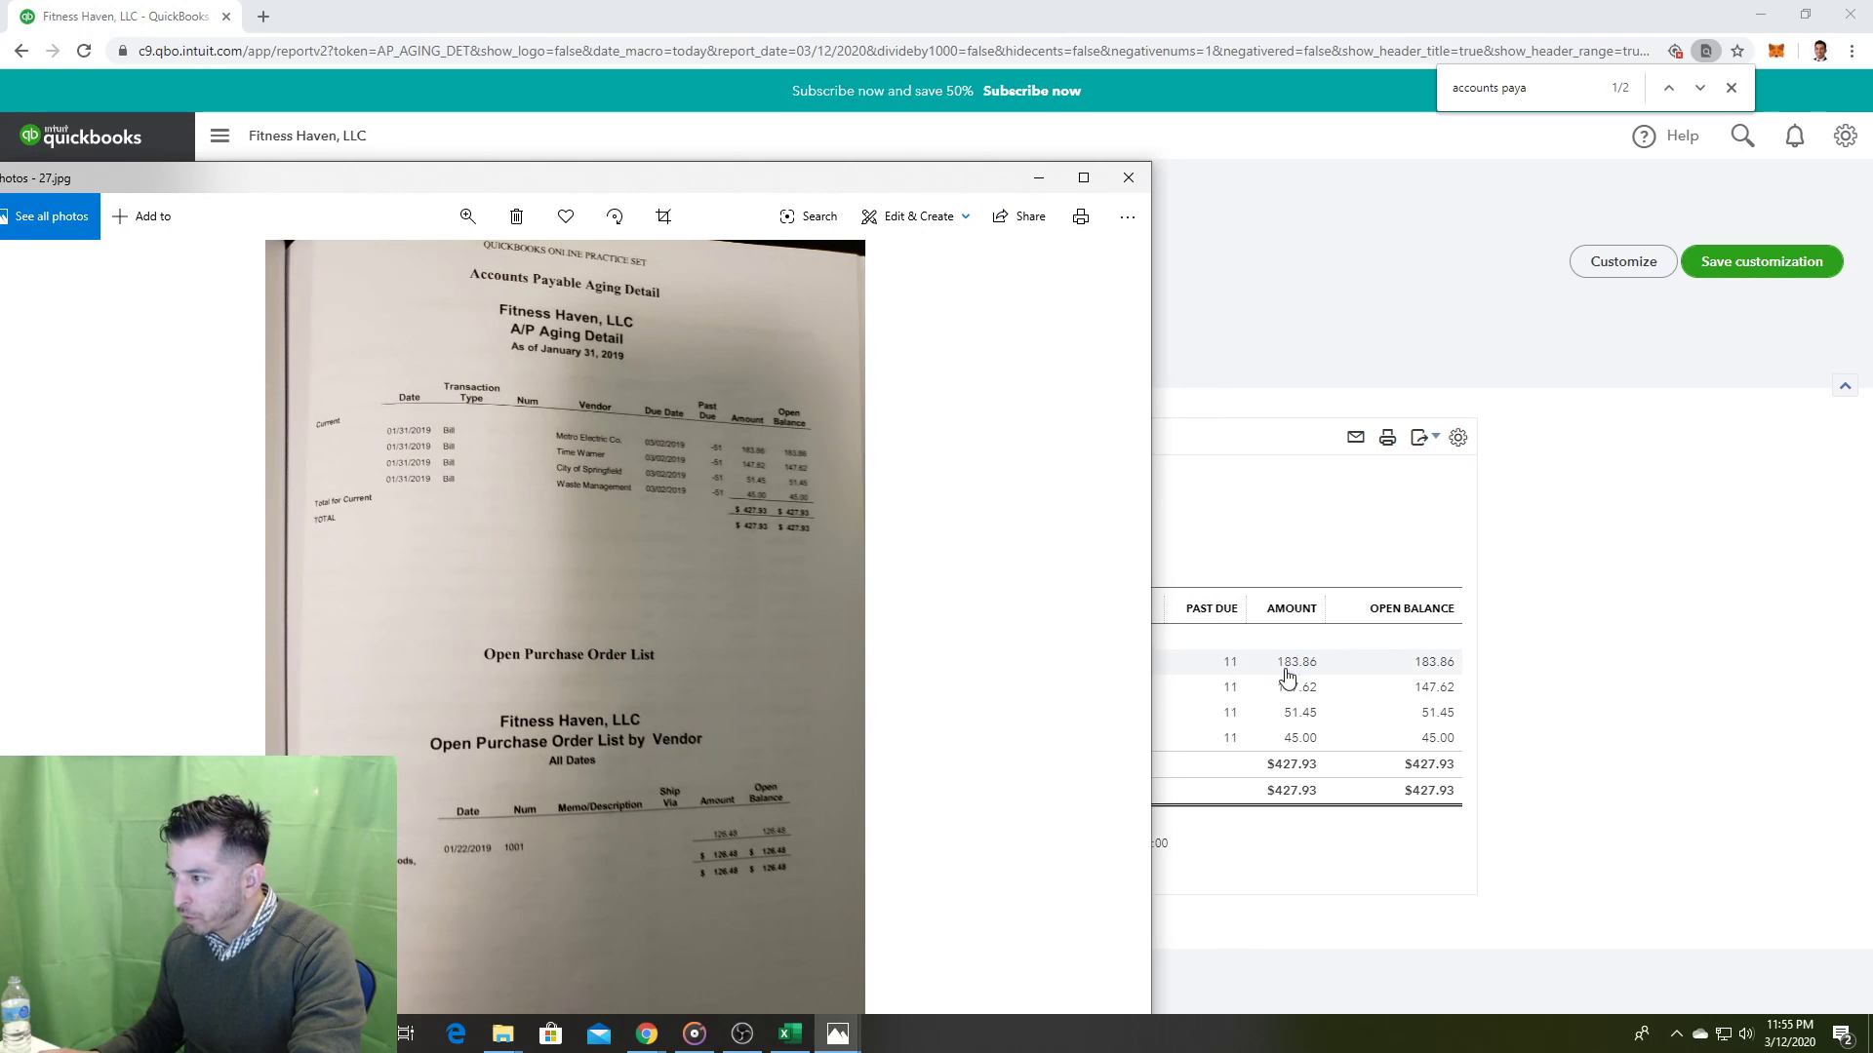
pyautogui.scroll(1, 741, 496)
pyautogui.scroll(1, 857, 443)
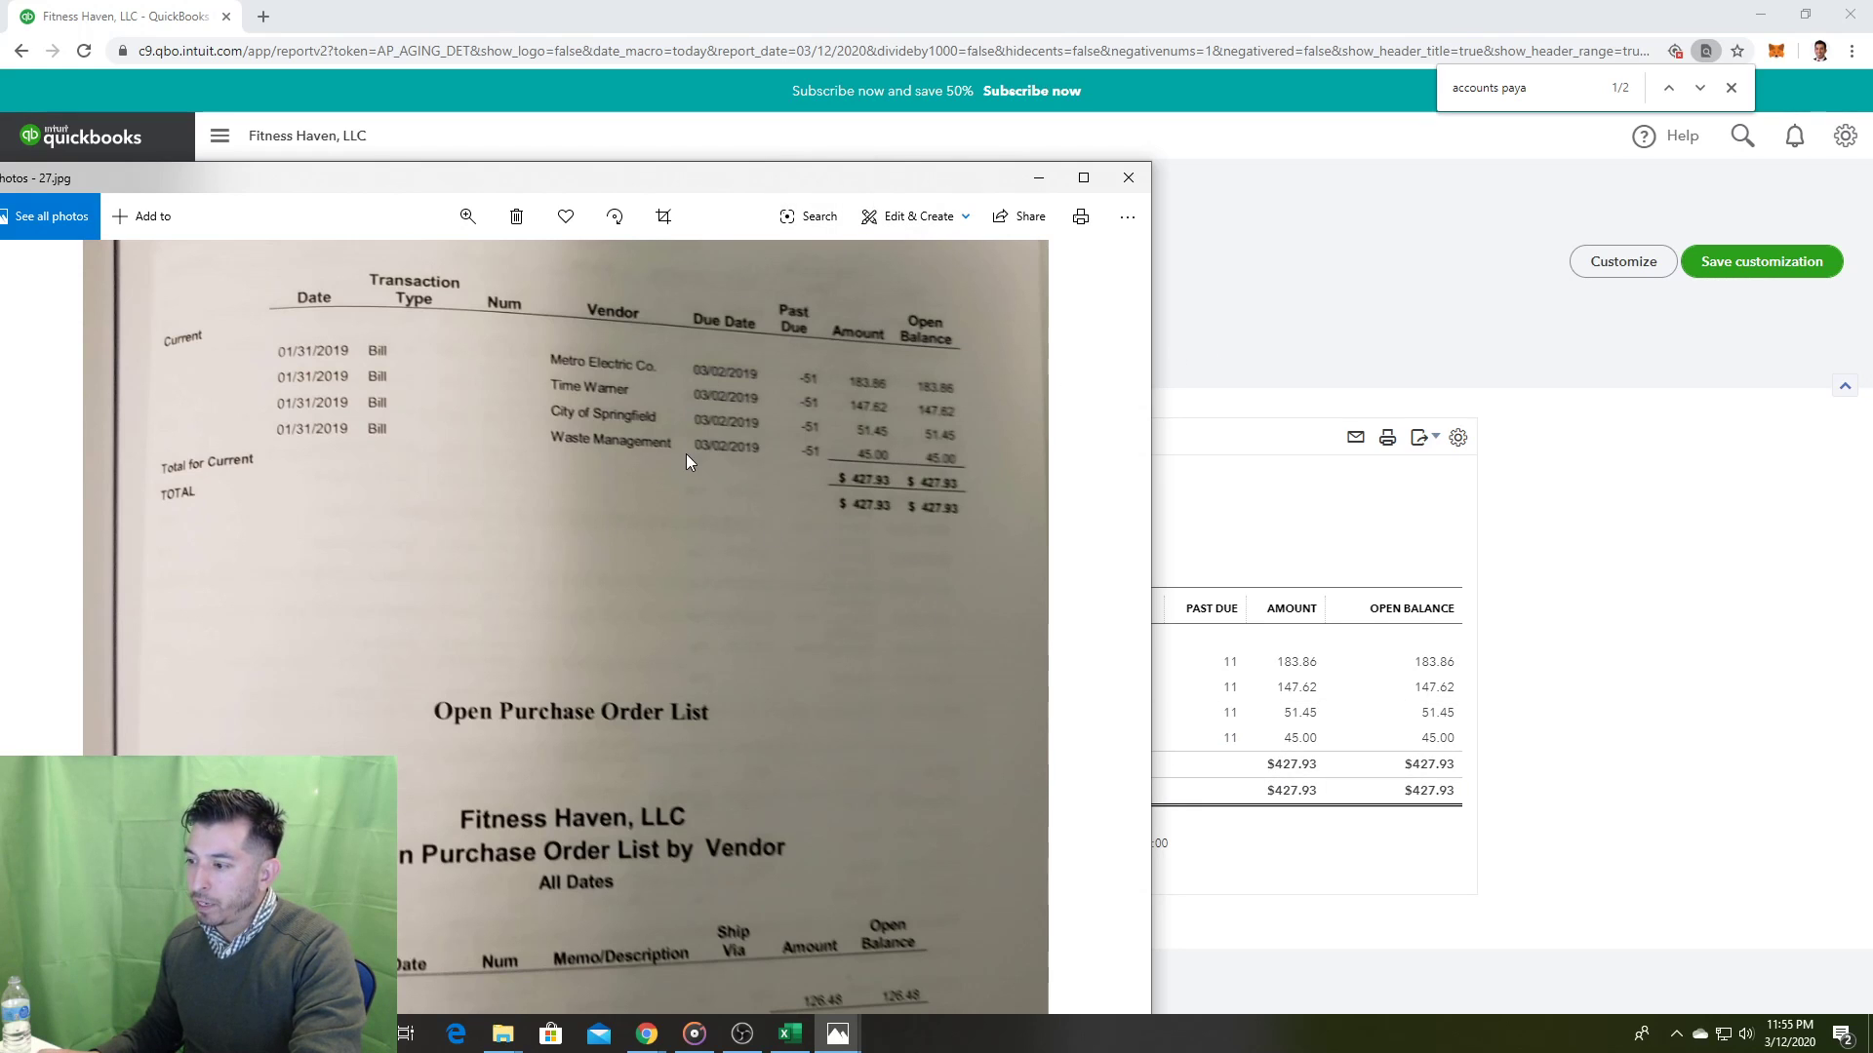
pyautogui.moveTo(720, 183); pyautogui.dragTo(0, 31)
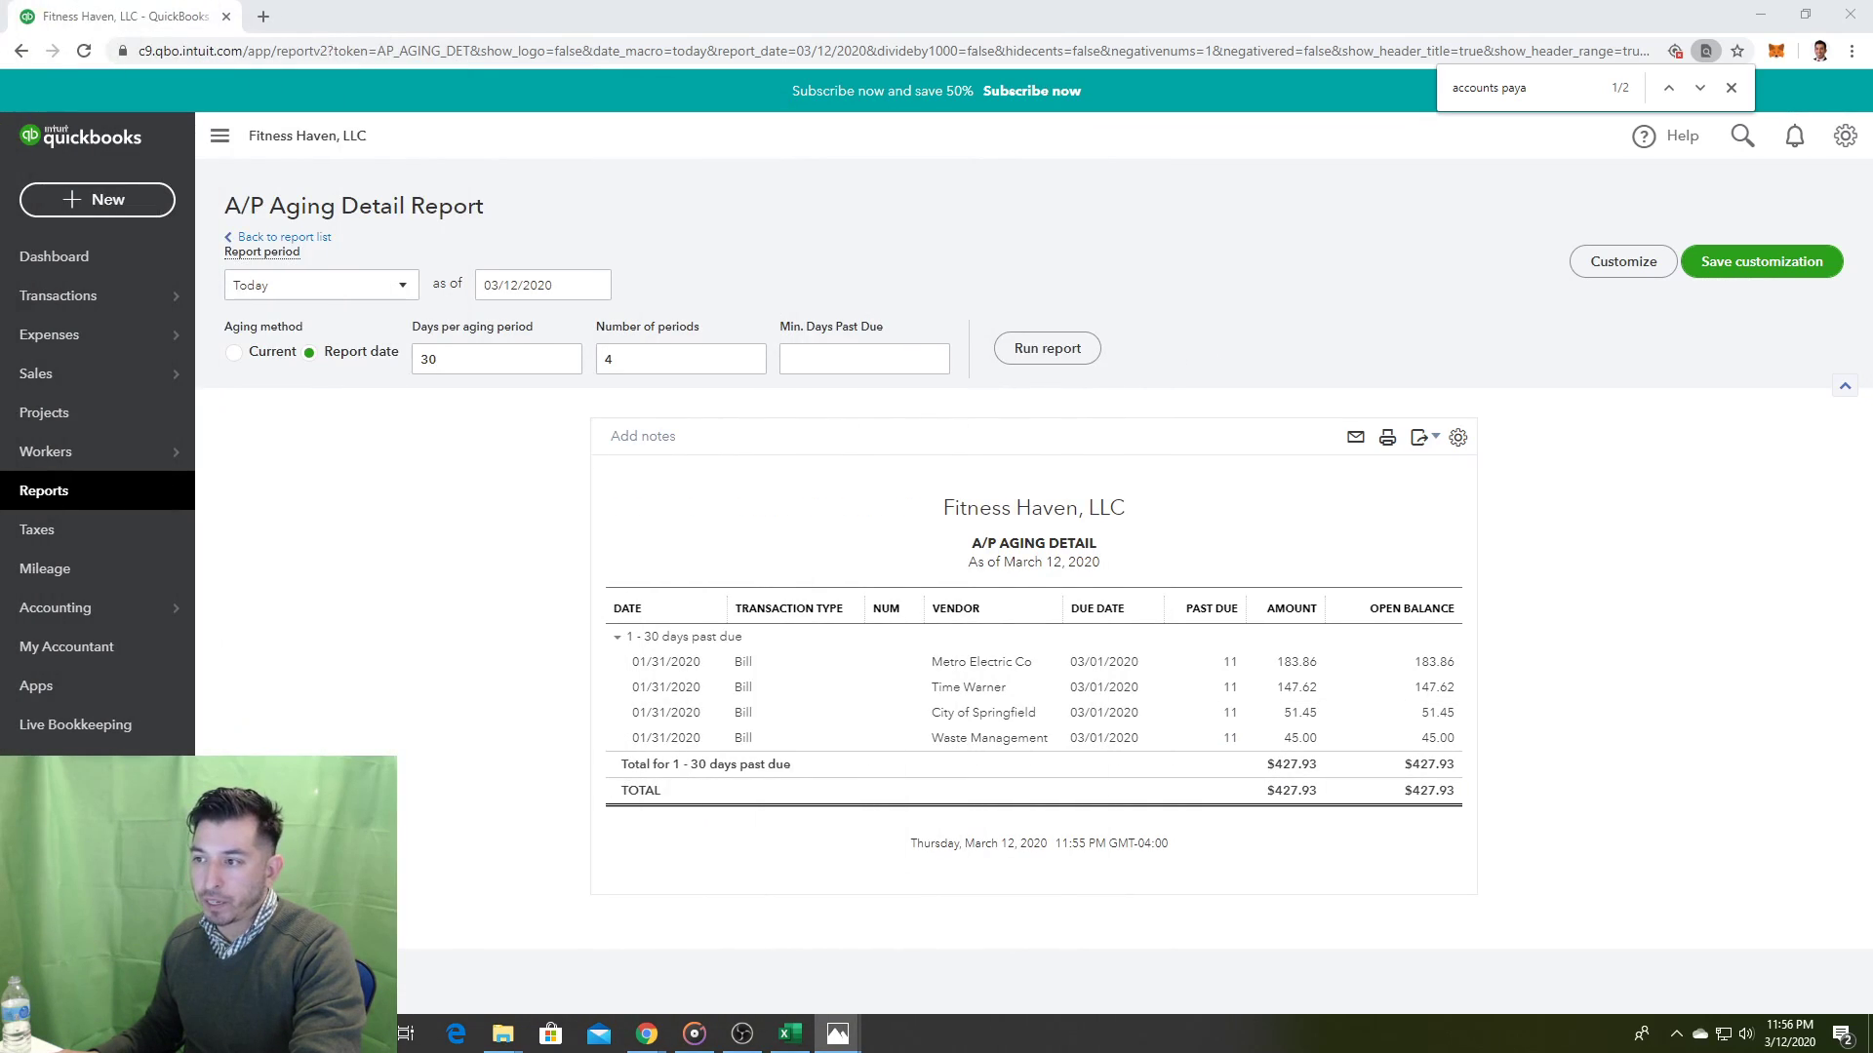
# Step: Find the accounts payable reports in the report list again and open Accounts payable aging summary
pyautogui.click(457, 426)
pyautogui.click(93, 492)
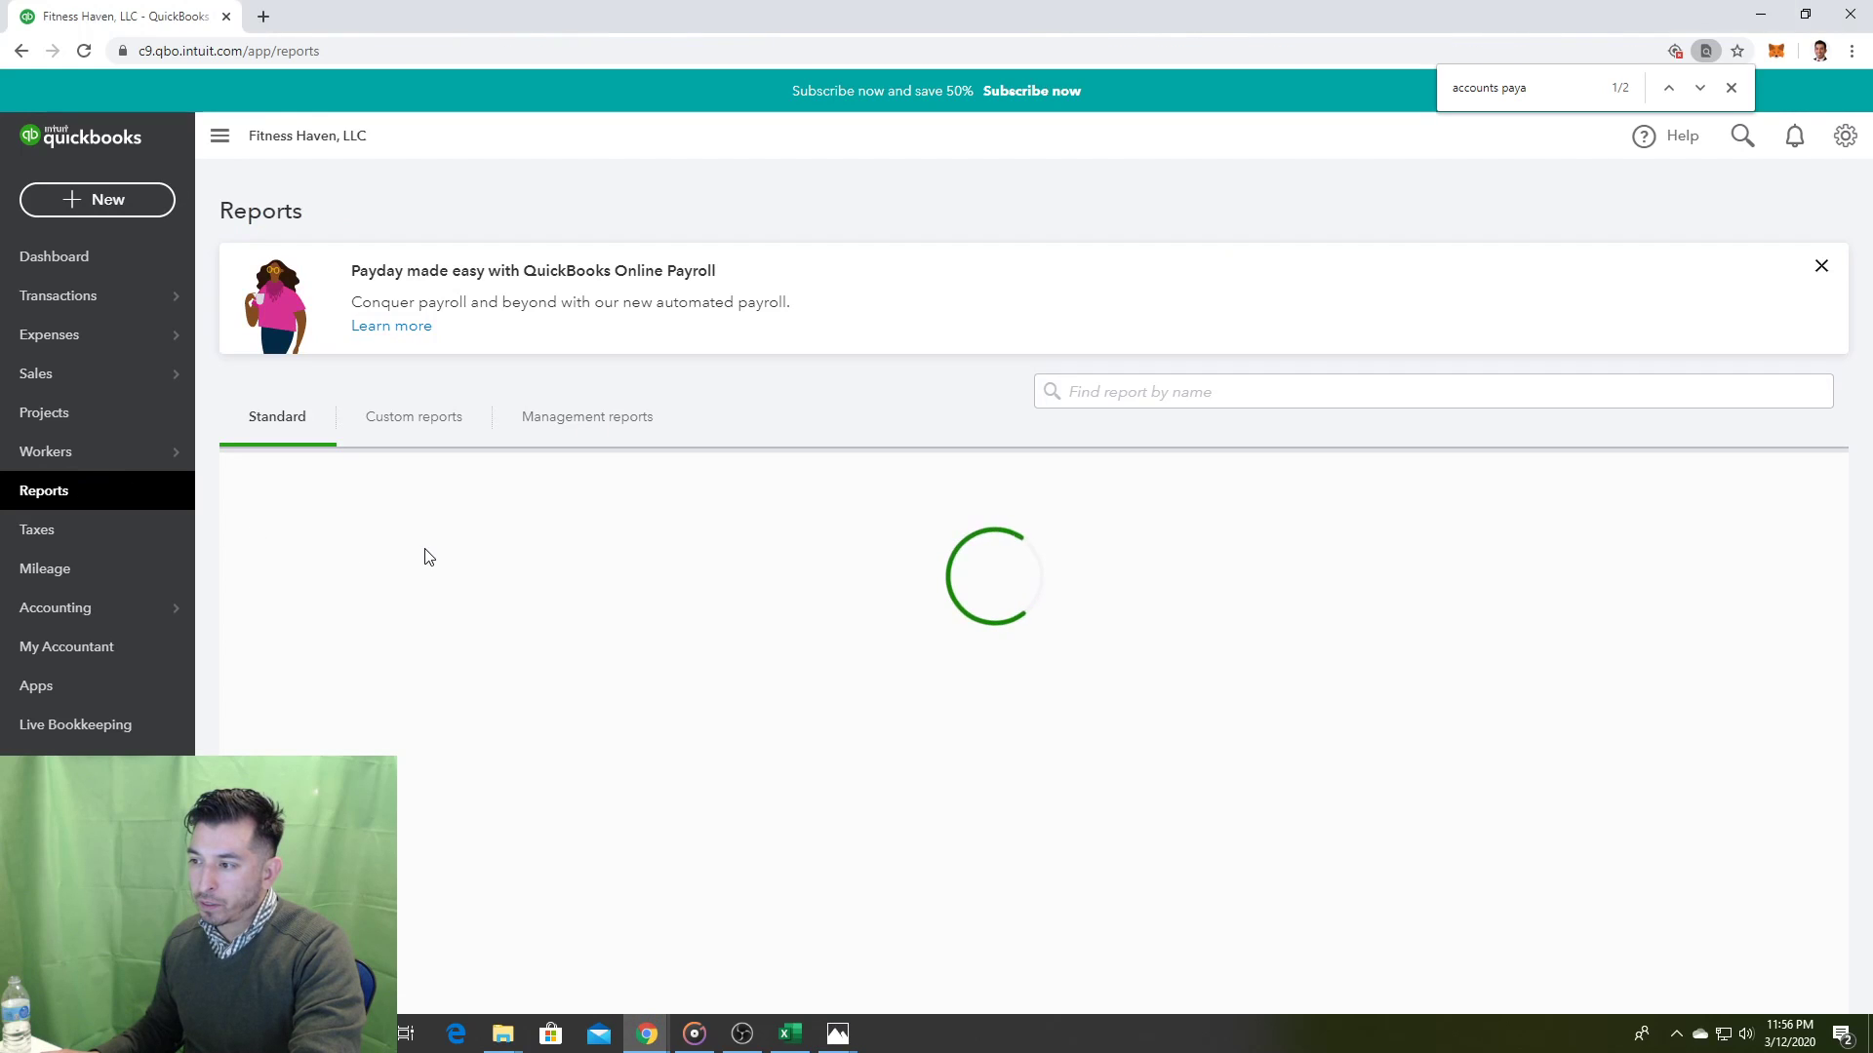
pyautogui.hotkey('ctrl', 'f')
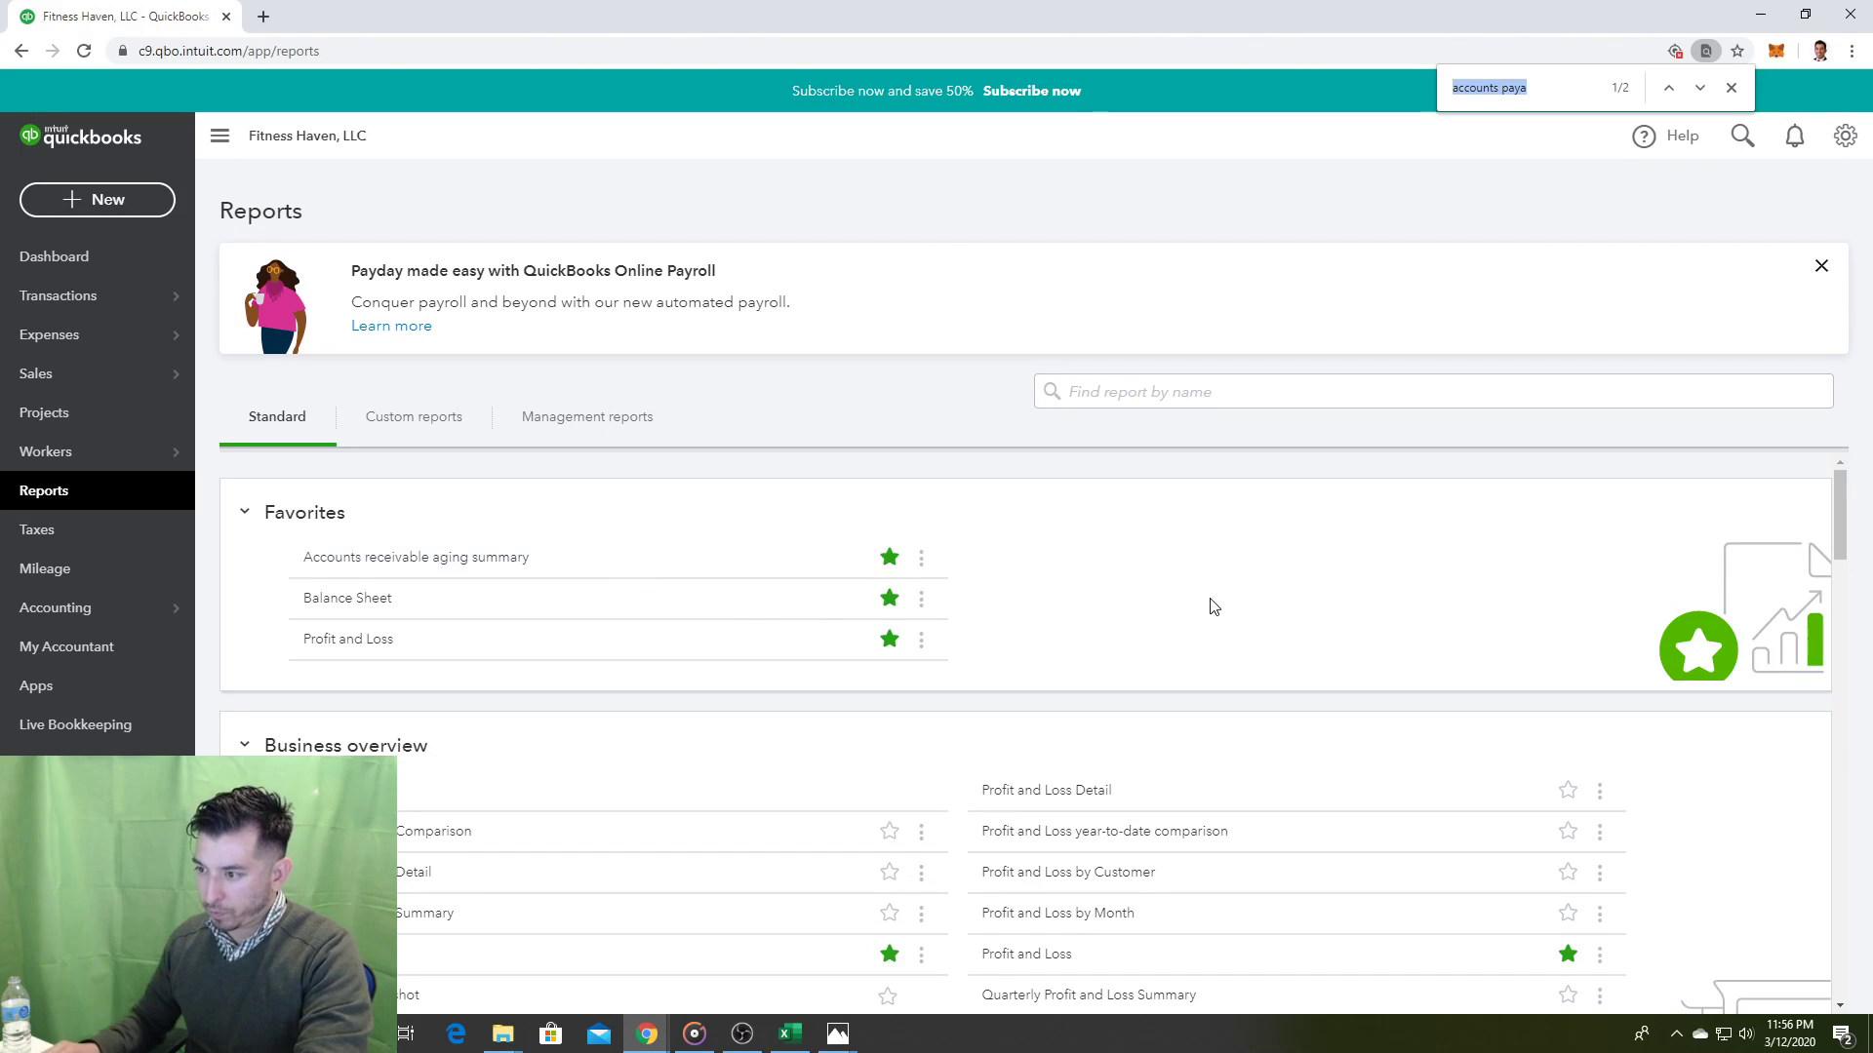
pyautogui.write('accou')
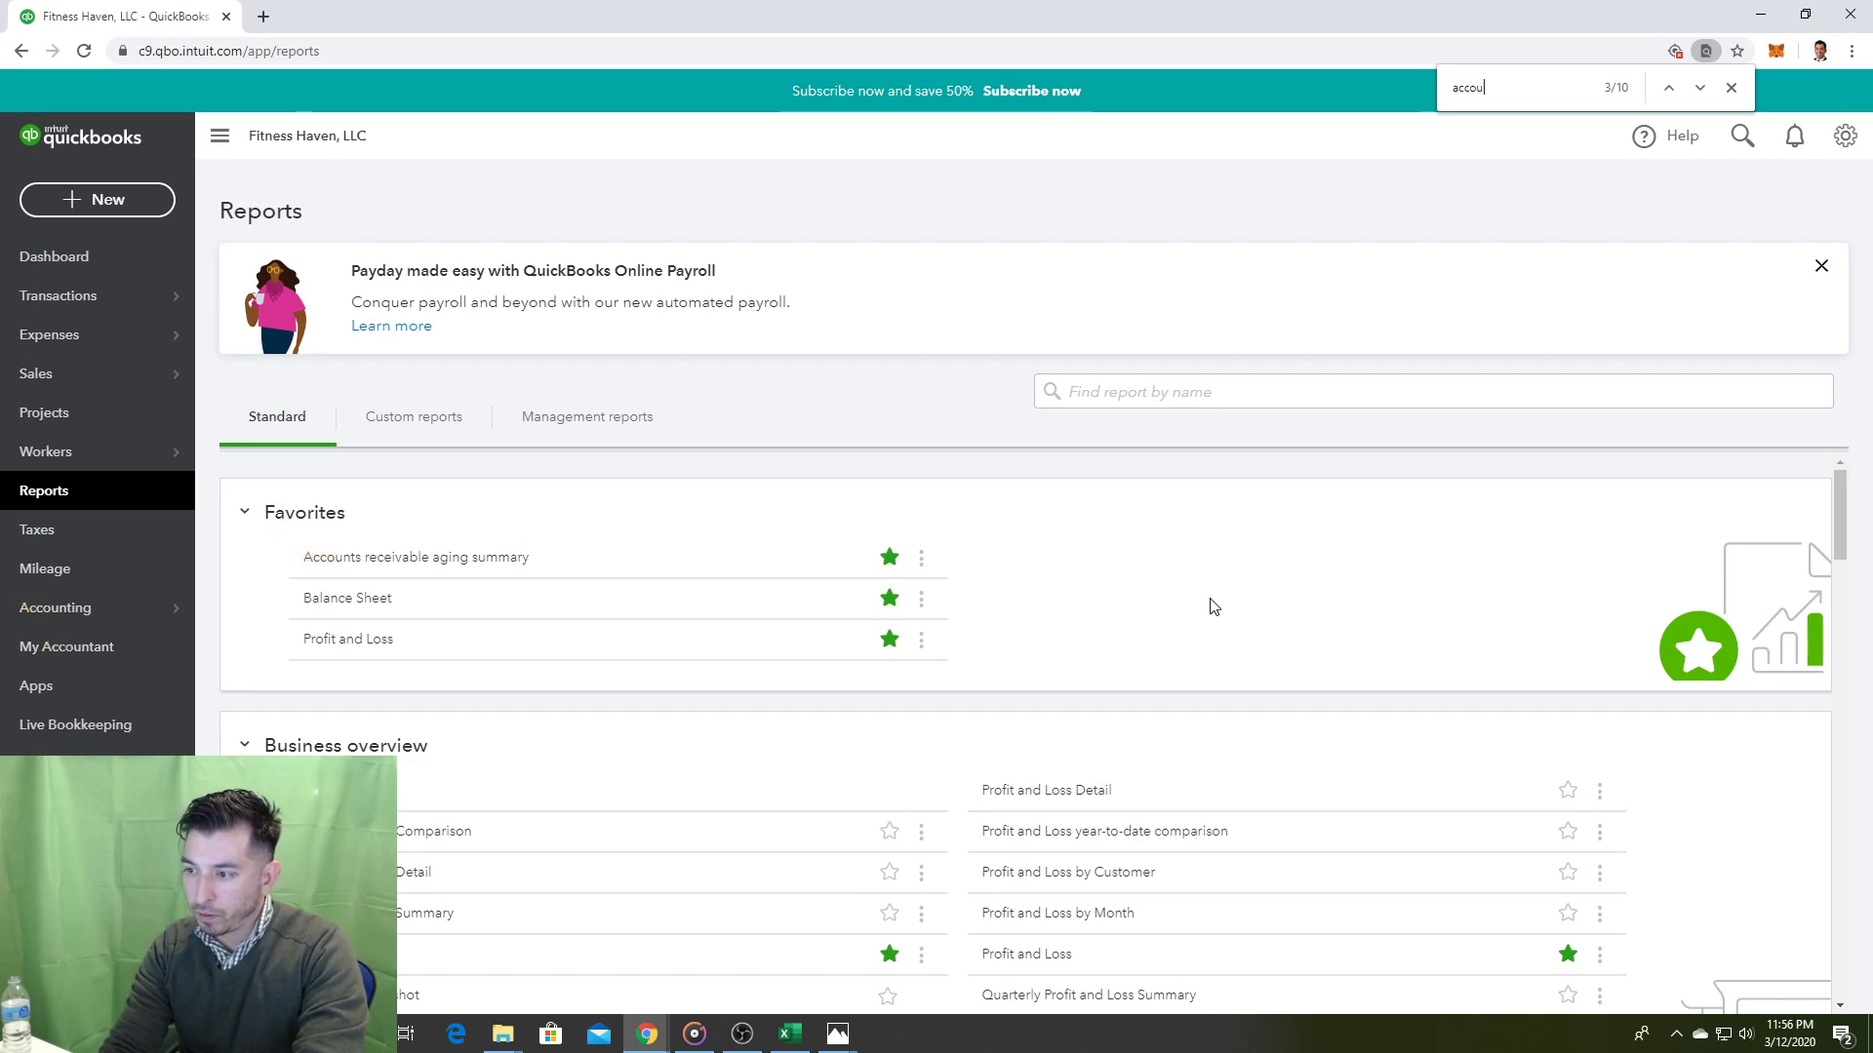
pyautogui.write('nts pay')
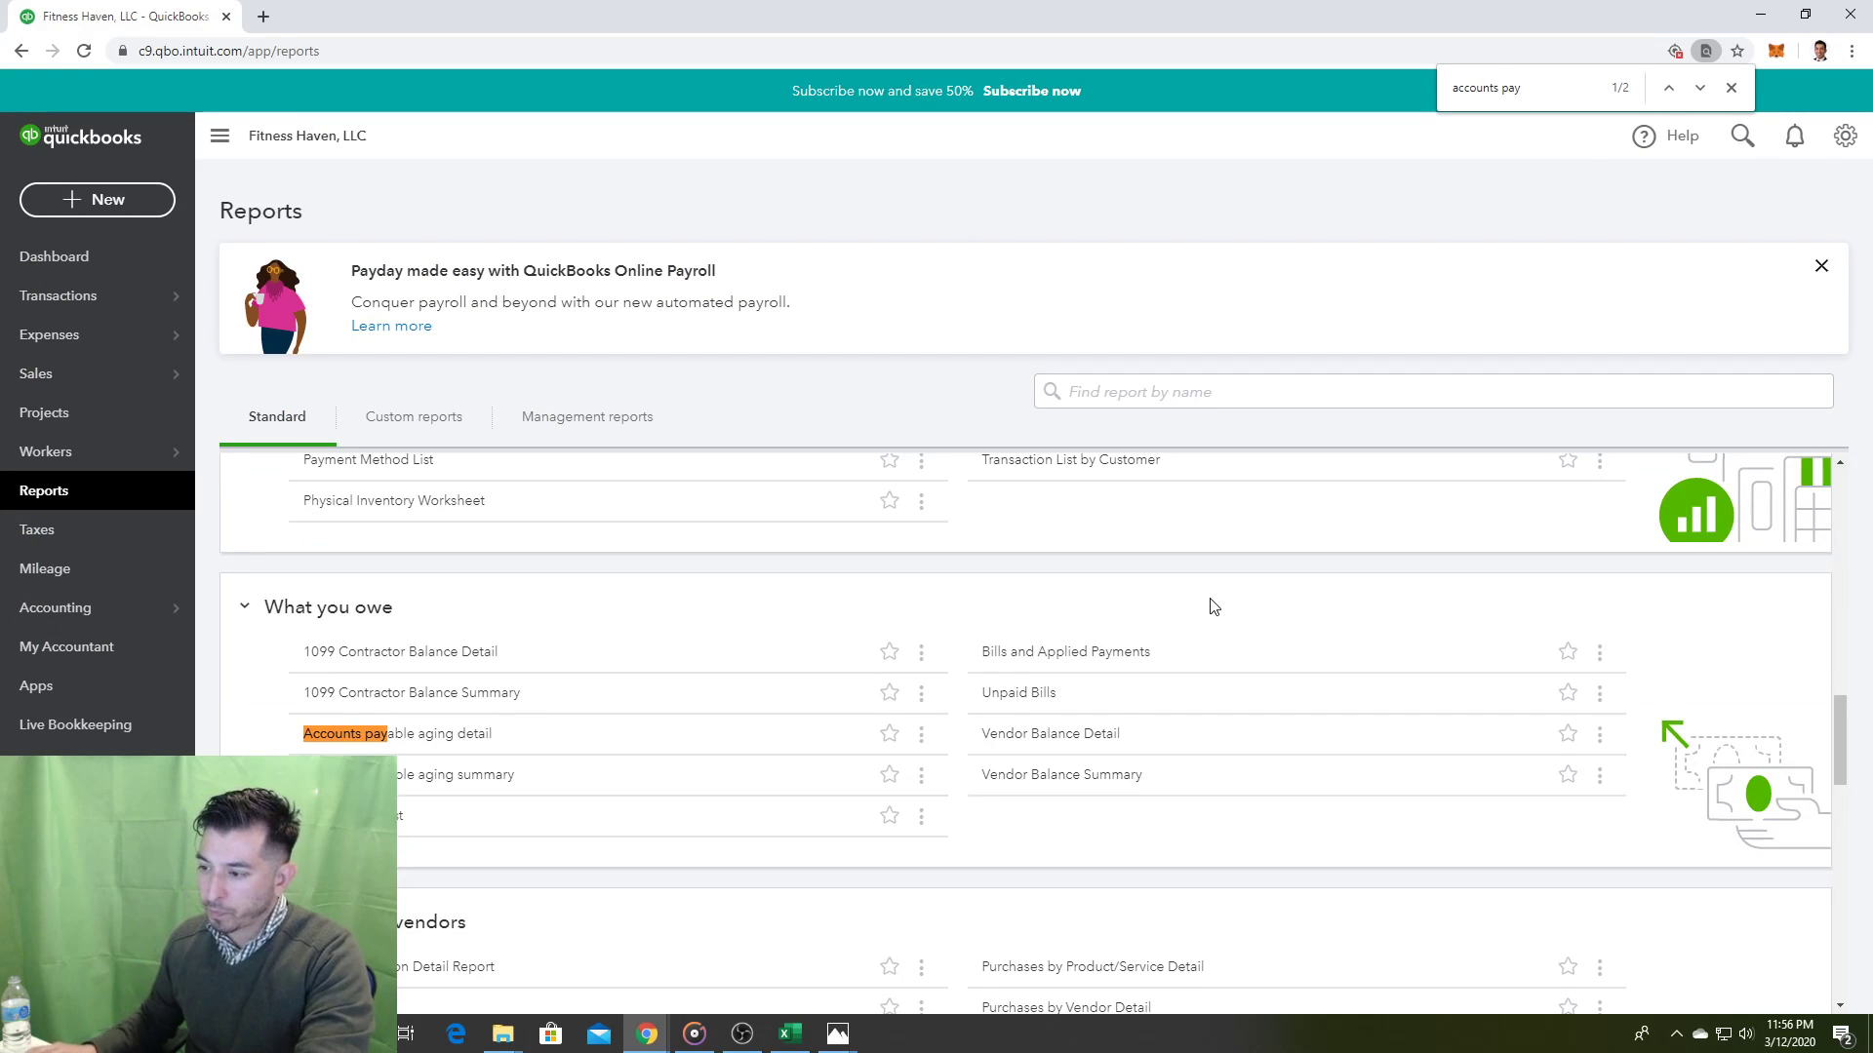
pyautogui.click(435, 775)
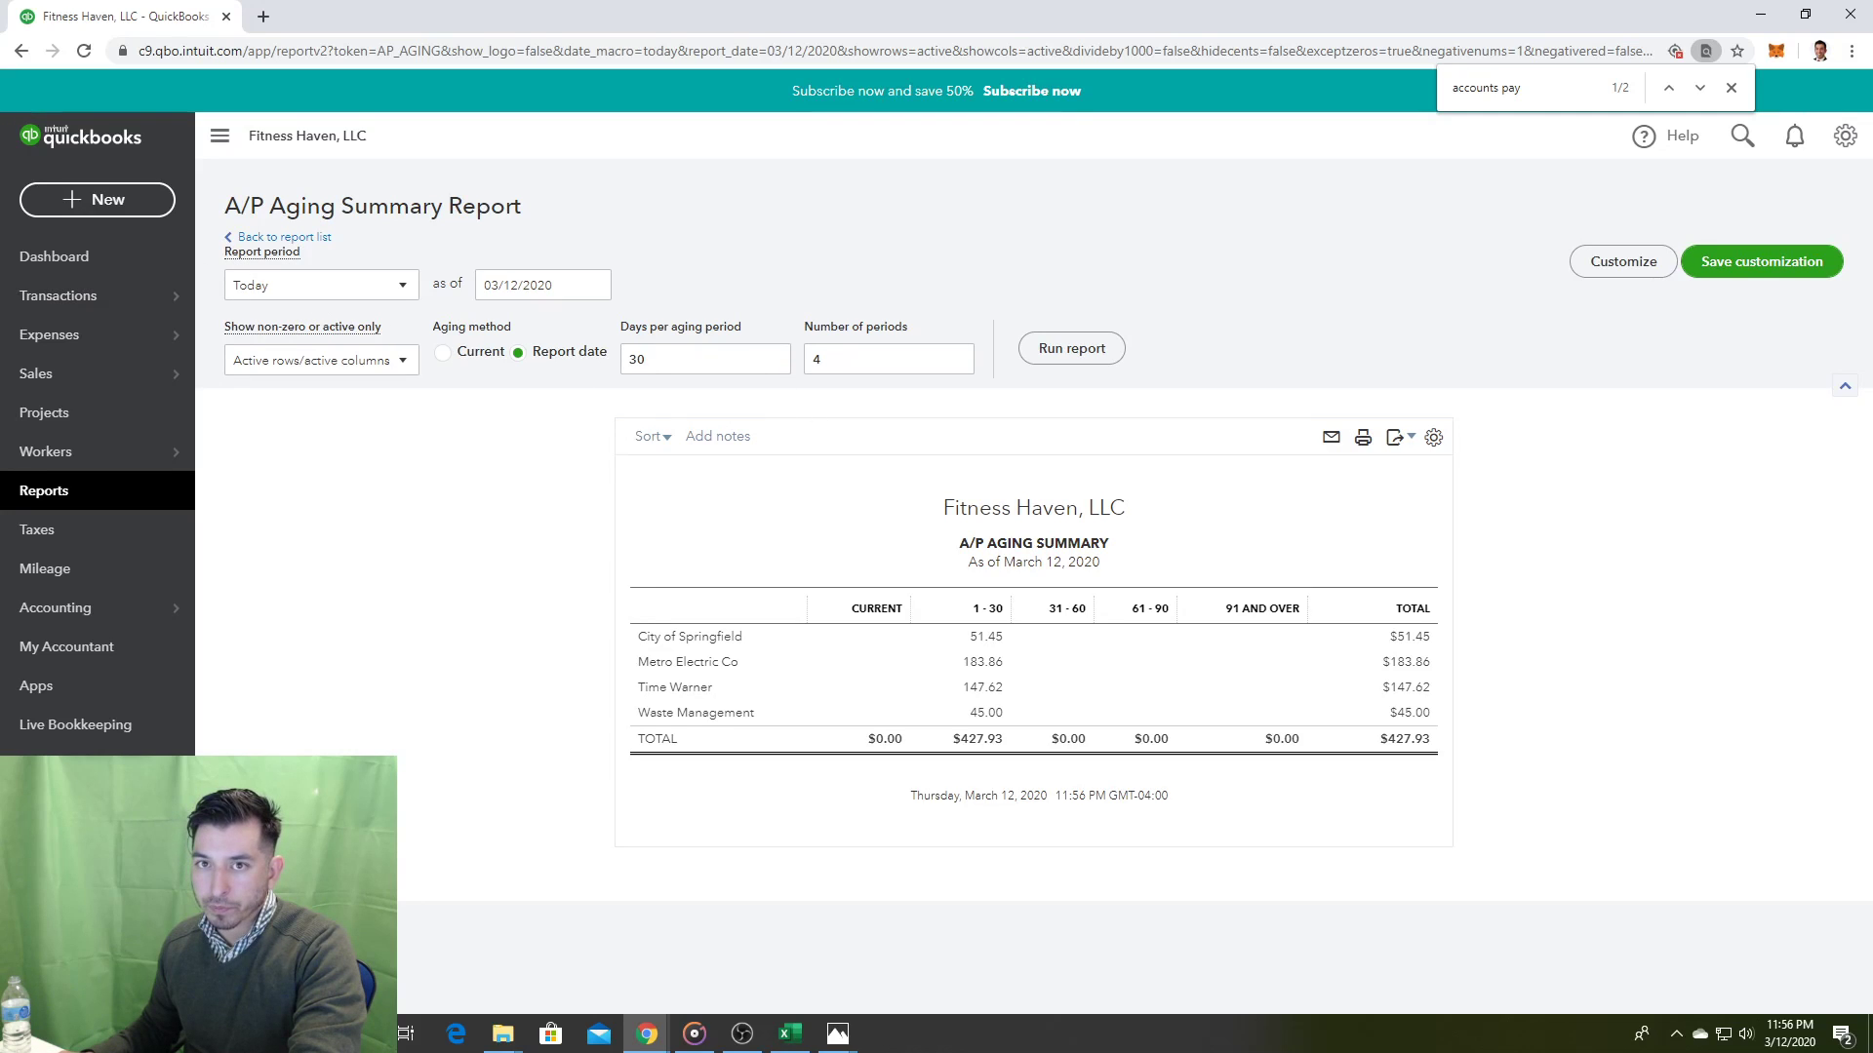
# Step: Examine the printed Open Purchase Order List by Vendor on 27.jpg and return to the A/P Aging Summary report
pyautogui.click(836, 1033)
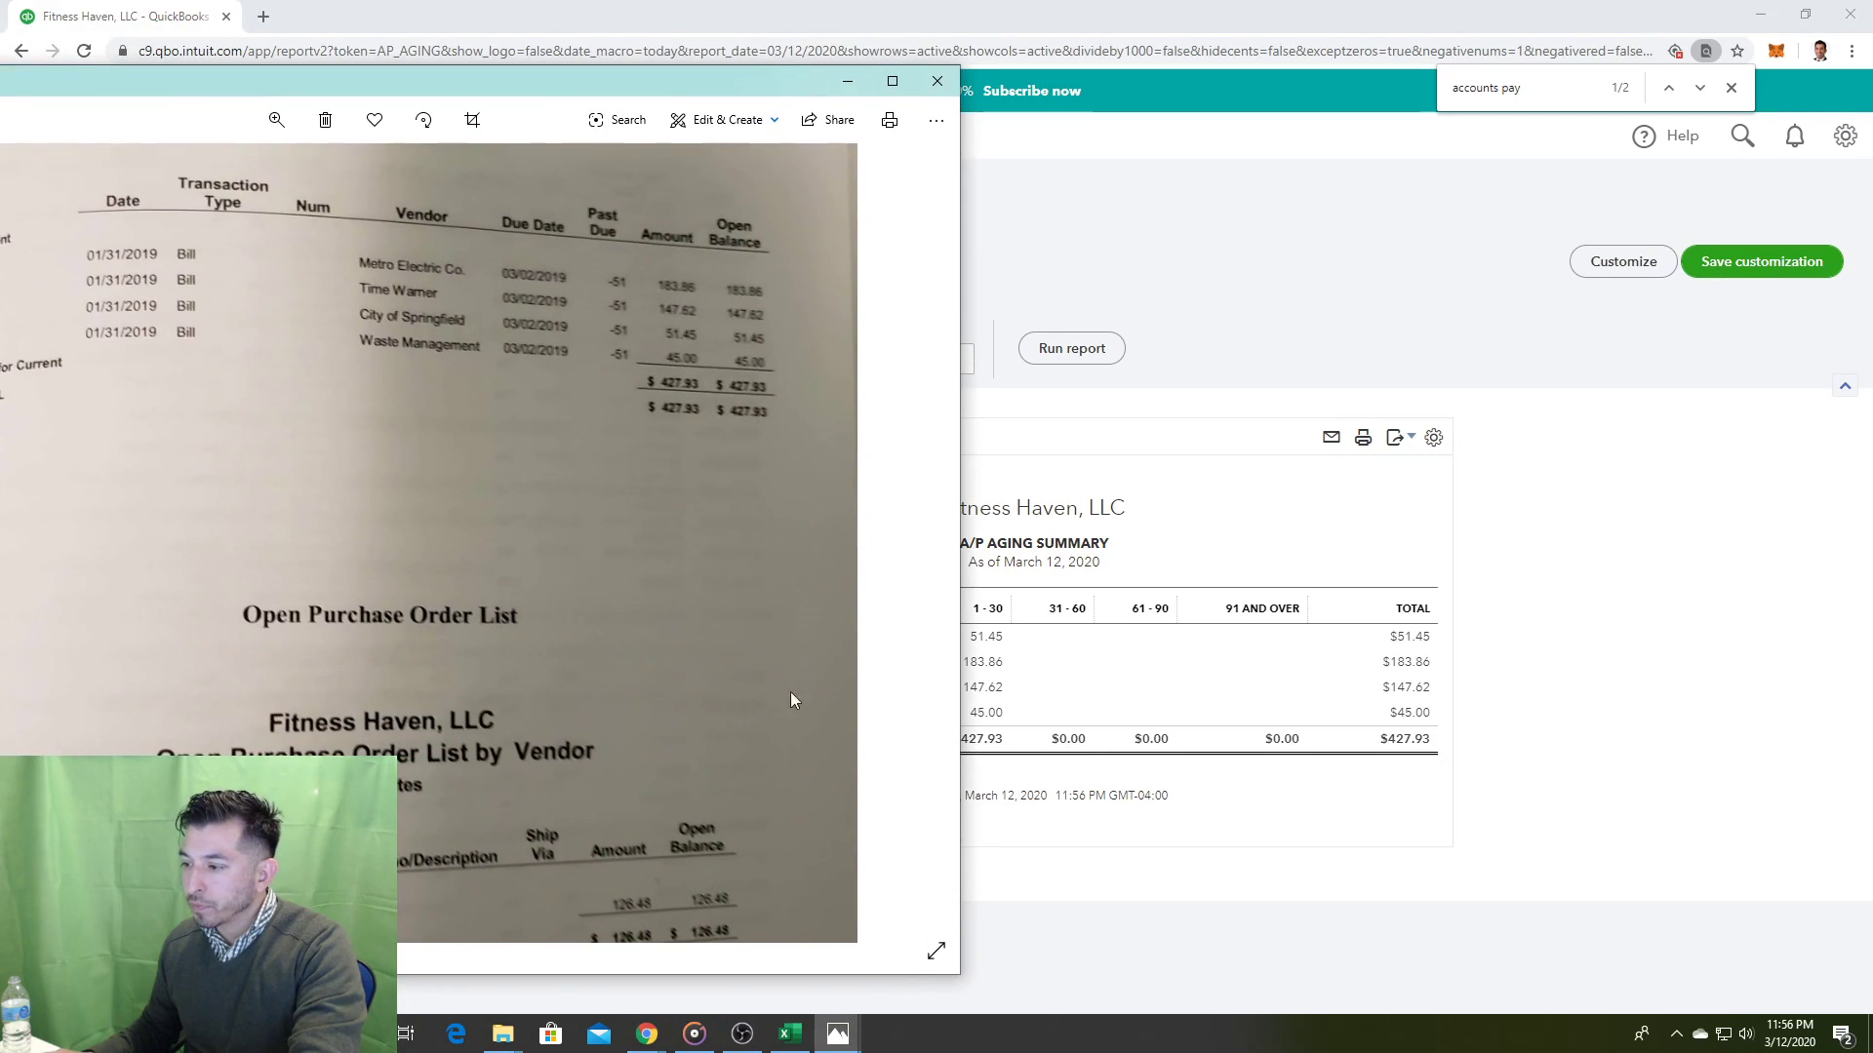
pyautogui.scroll(-3, 687, 792)
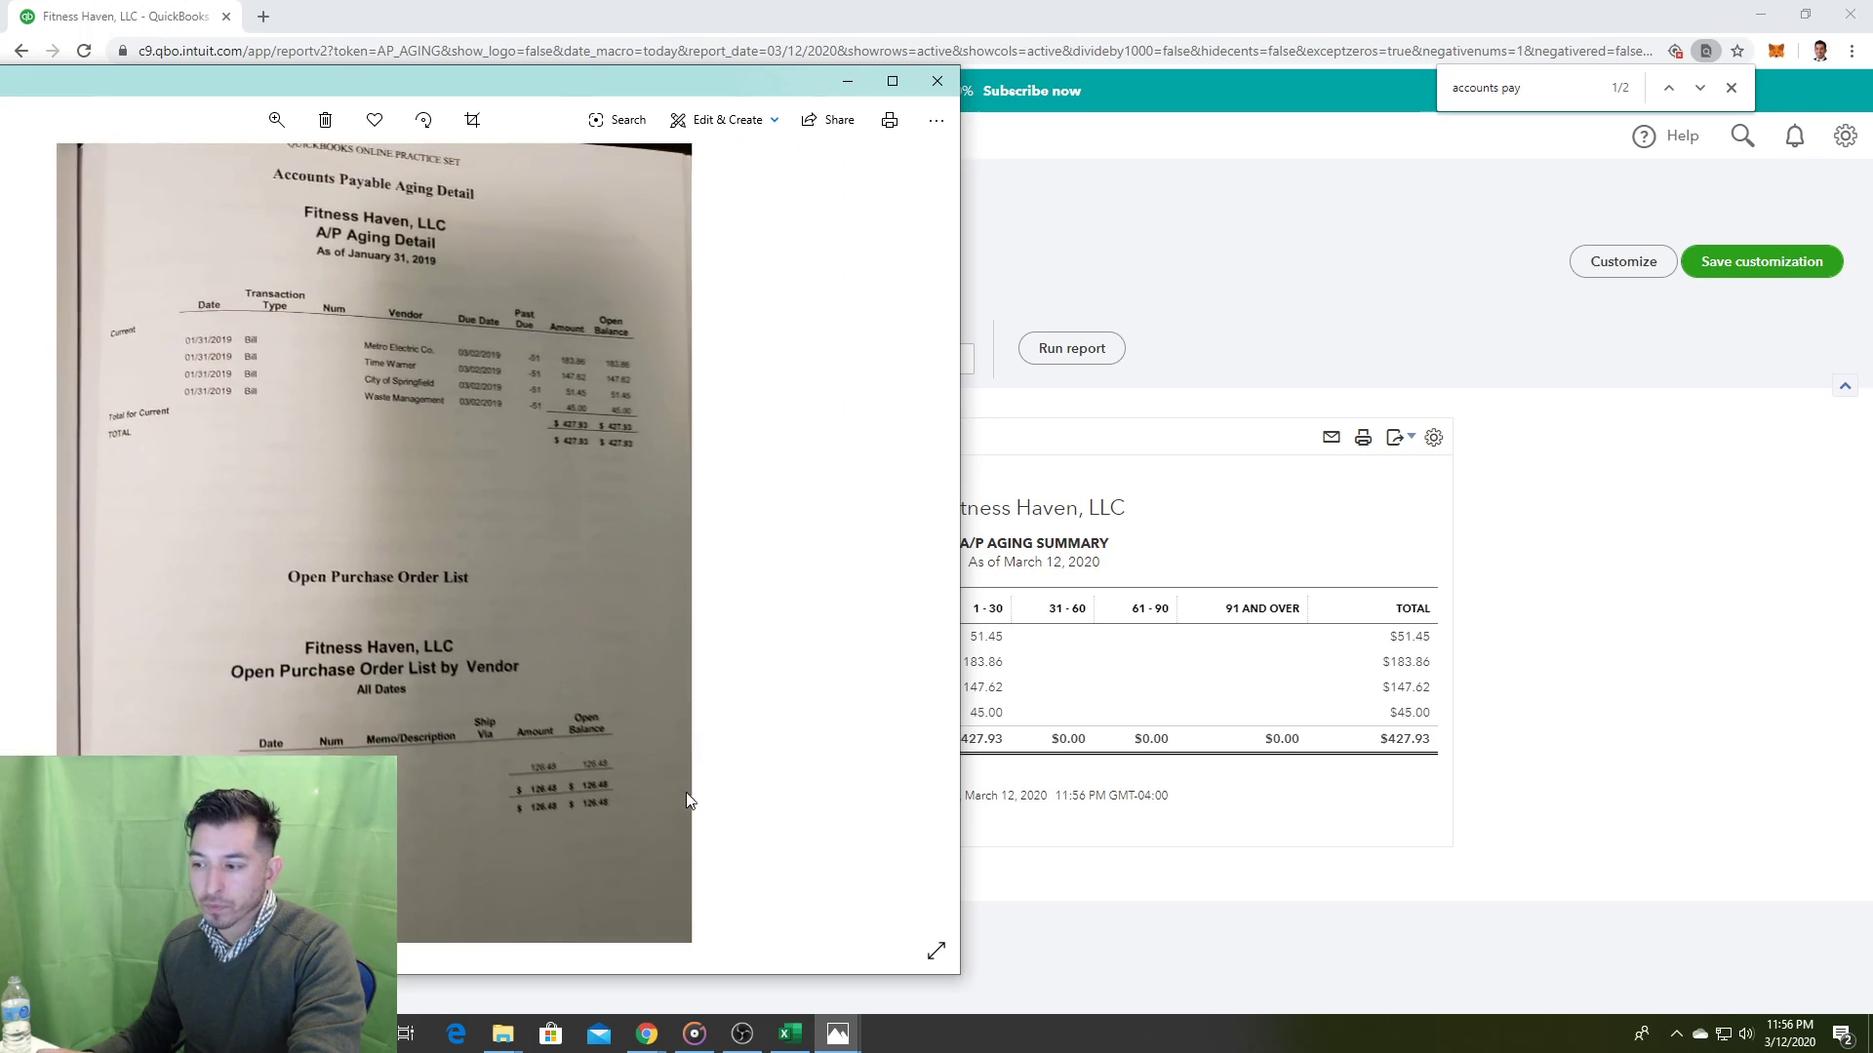
pyautogui.scroll(3, 416, 873)
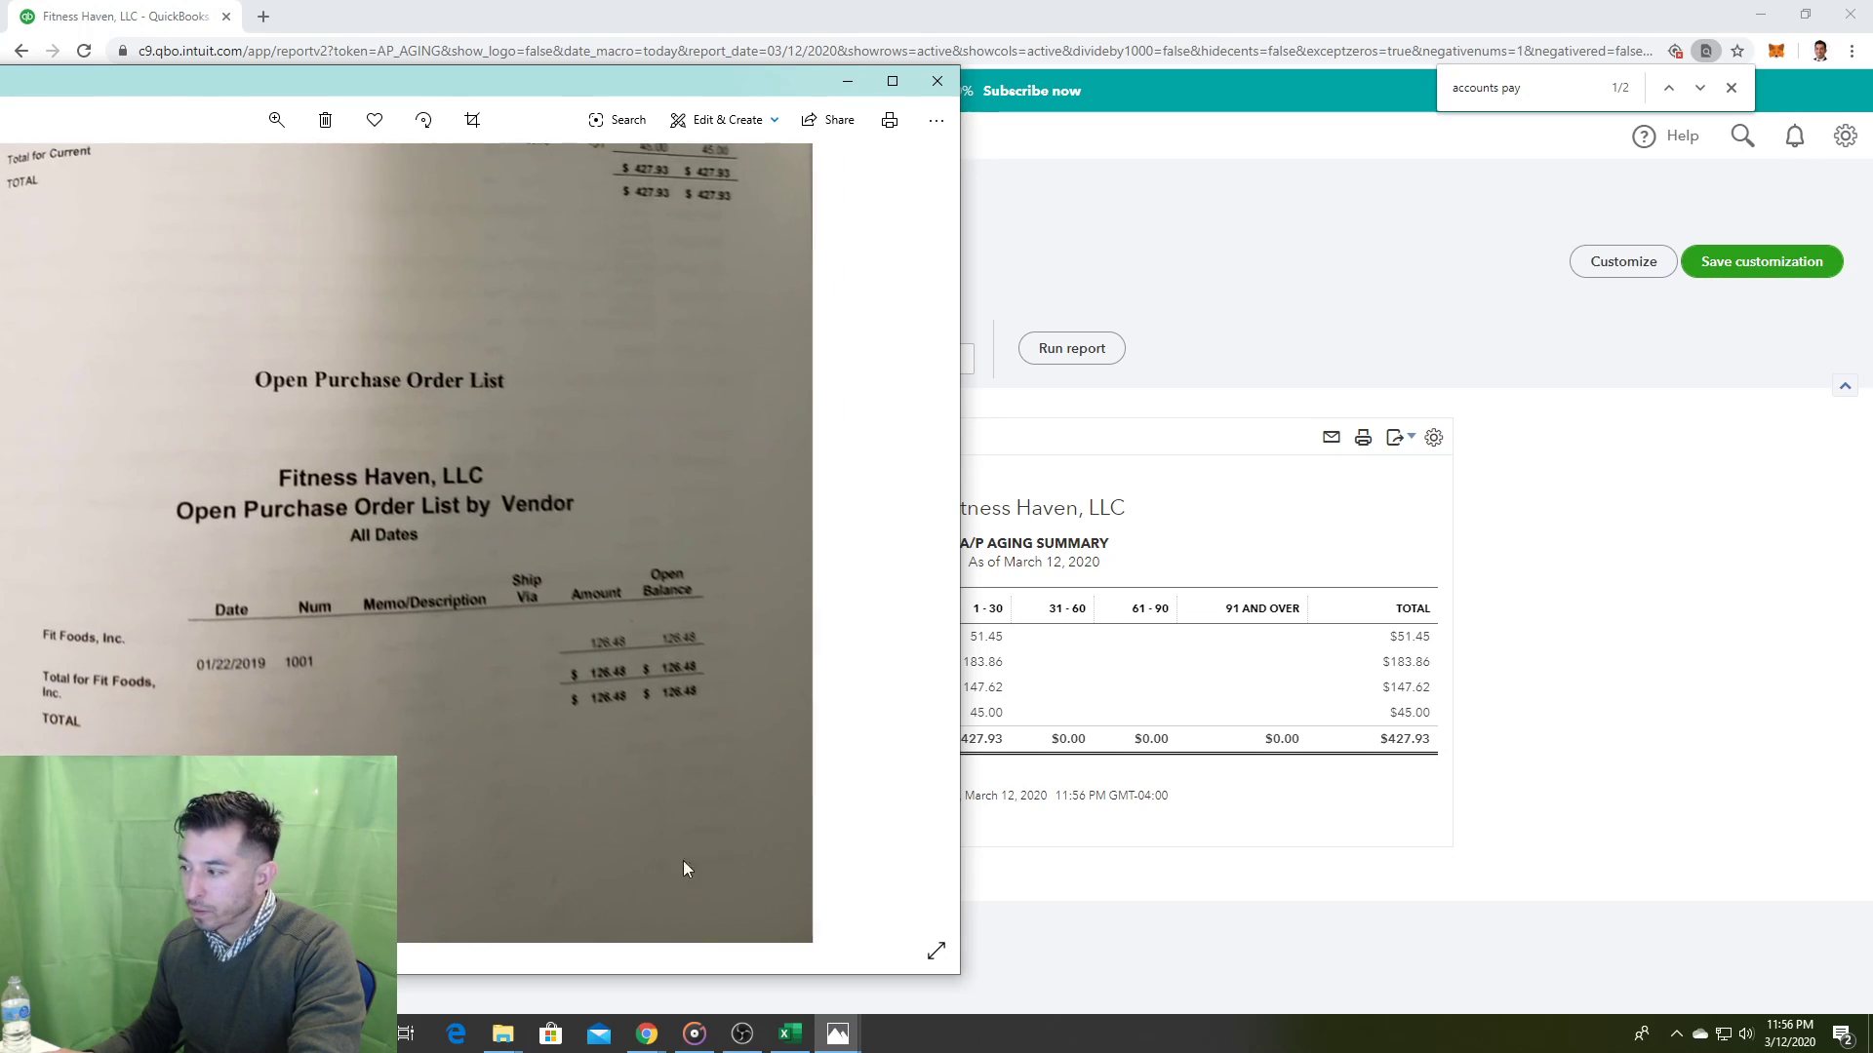
pyautogui.click(1362, 816)
pyautogui.hotkey('alt', 'Tab')
pyautogui.hotkey('alt', 'Tab')
pyautogui.hotkey('alt', 'Tab')
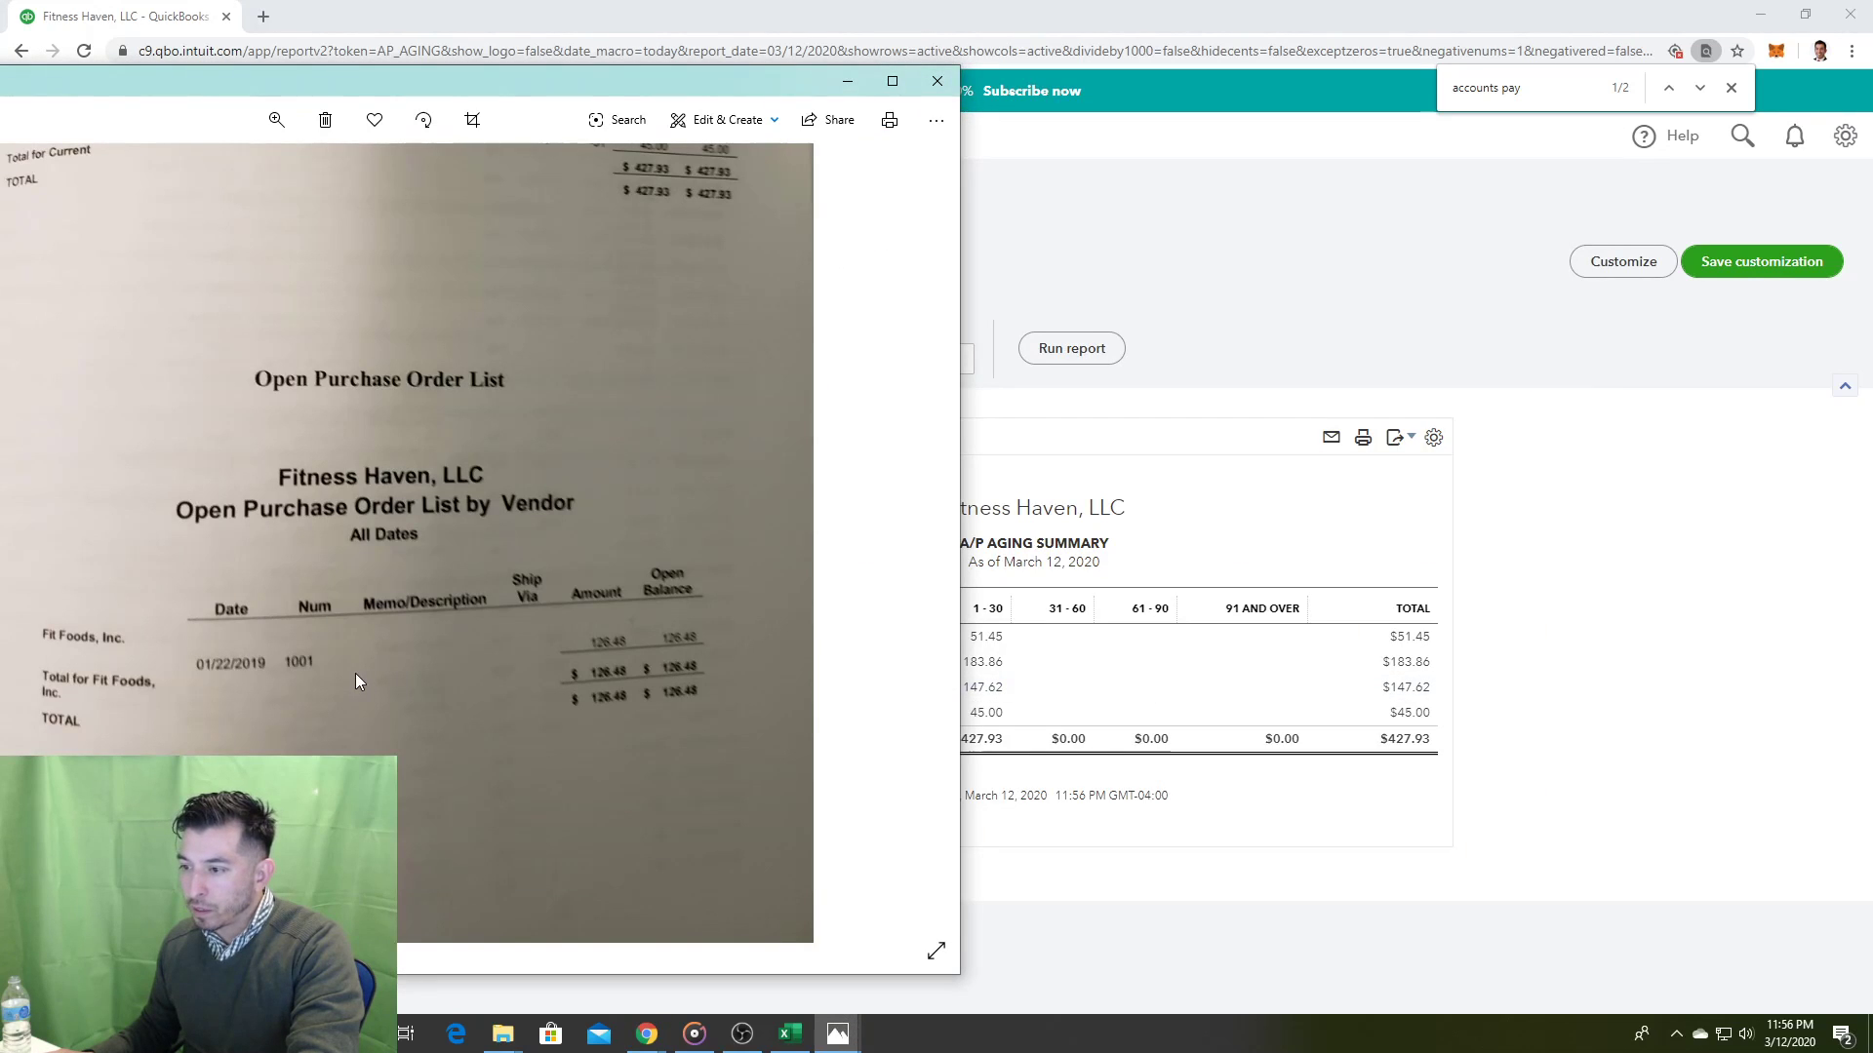
pyautogui.hotkey('alt', 'Tab')
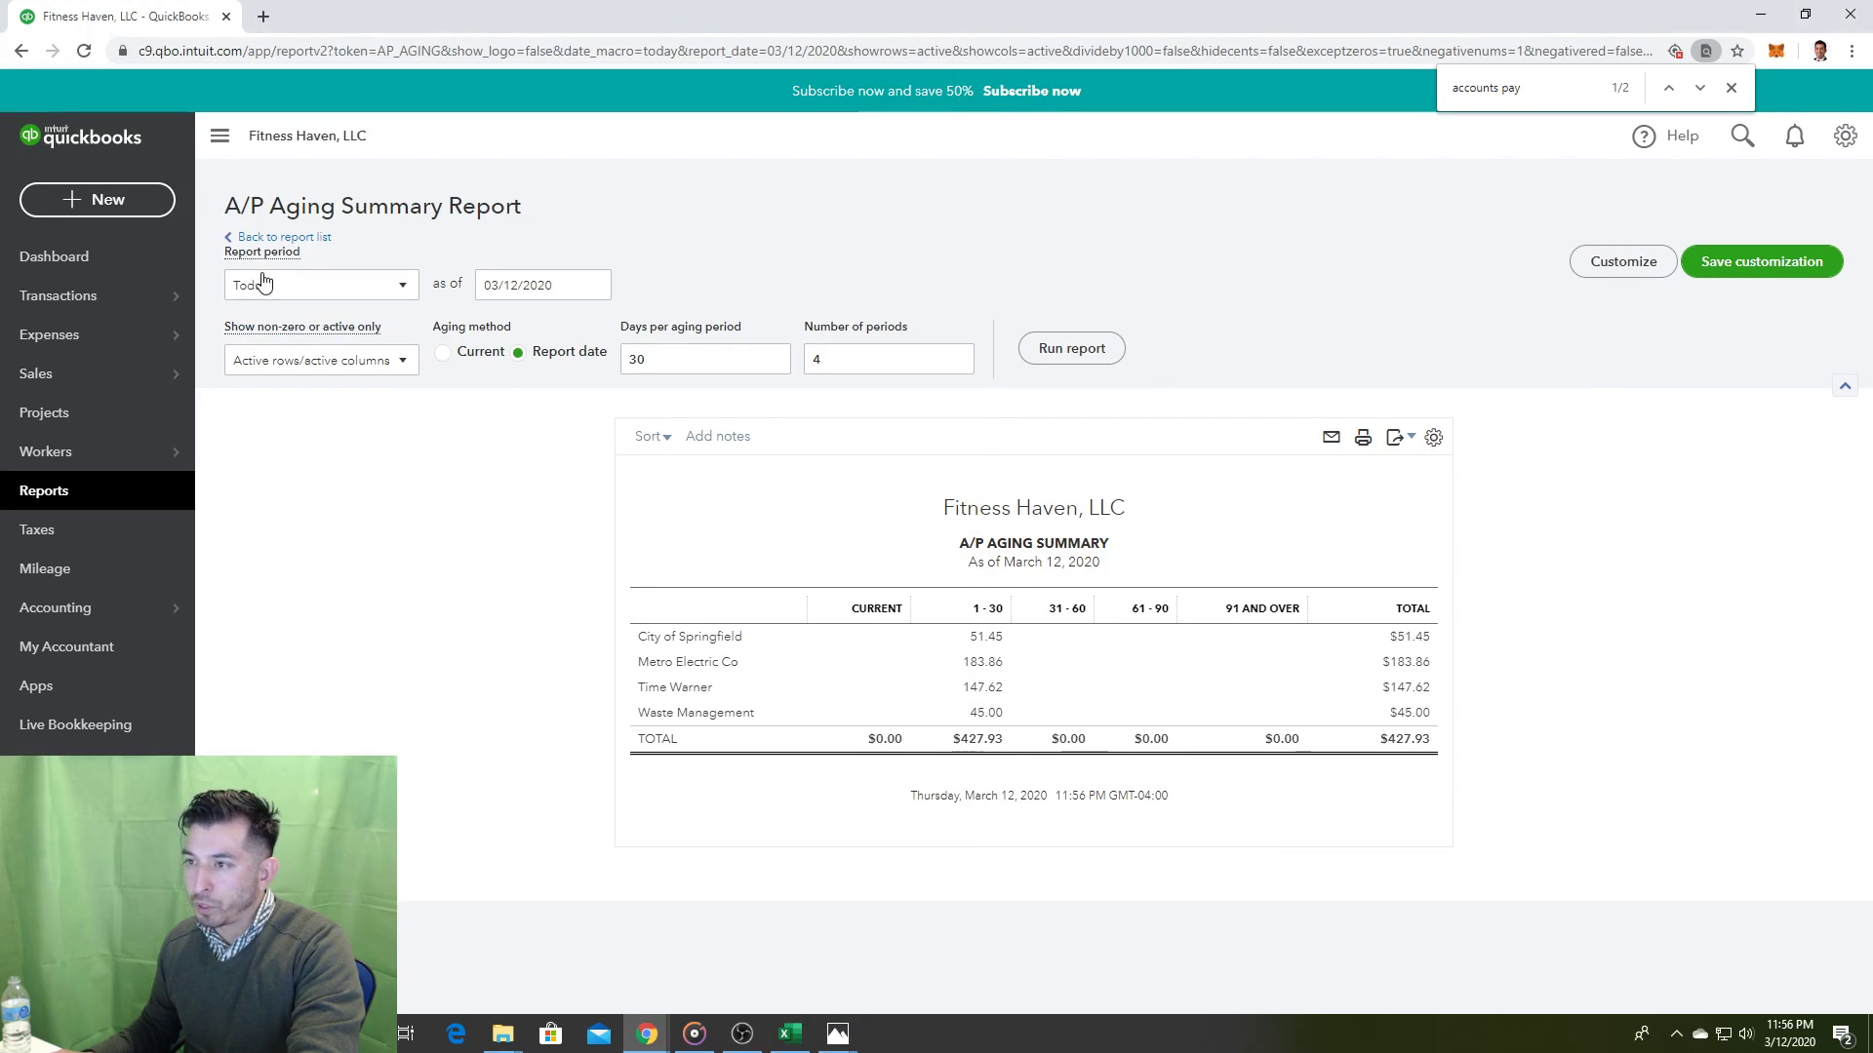
# Step: Search the report list for "purchase" and open the Open Purchase Order List report
pyautogui.click(49, 492)
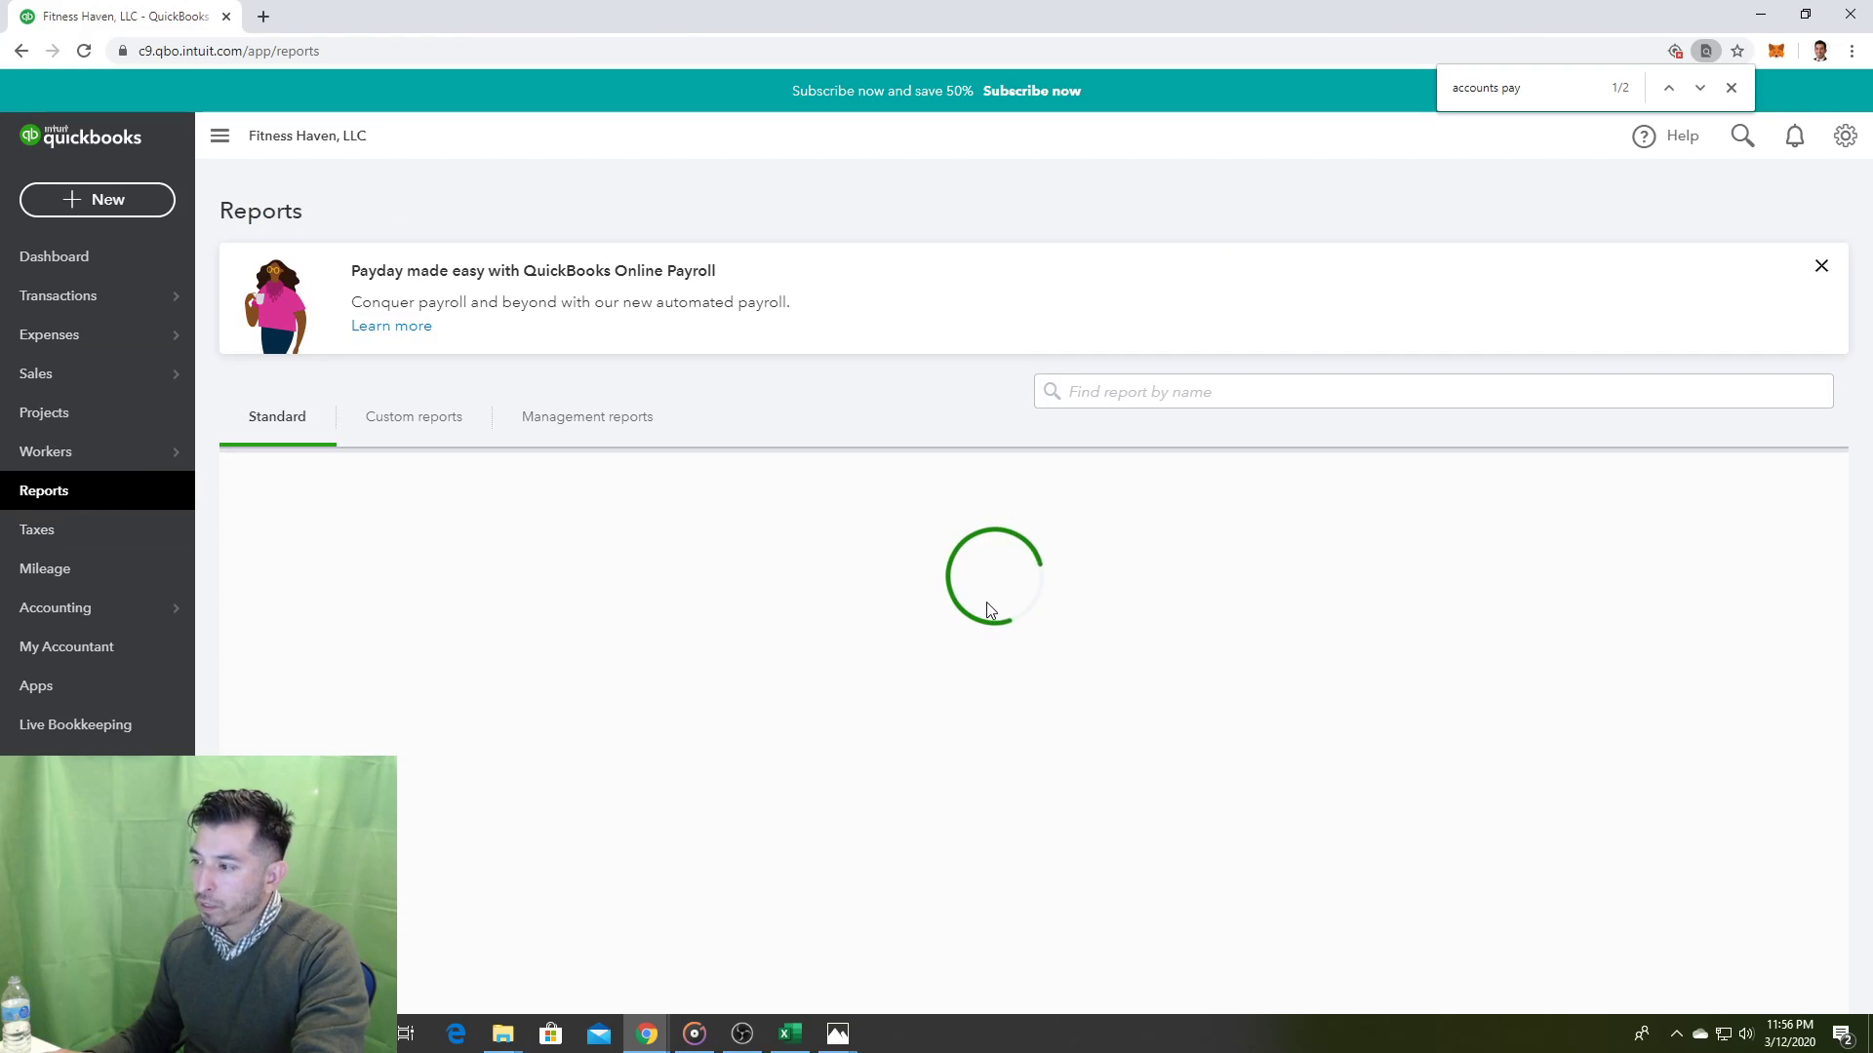
pyautogui.hotkey('ctrl', 'f')
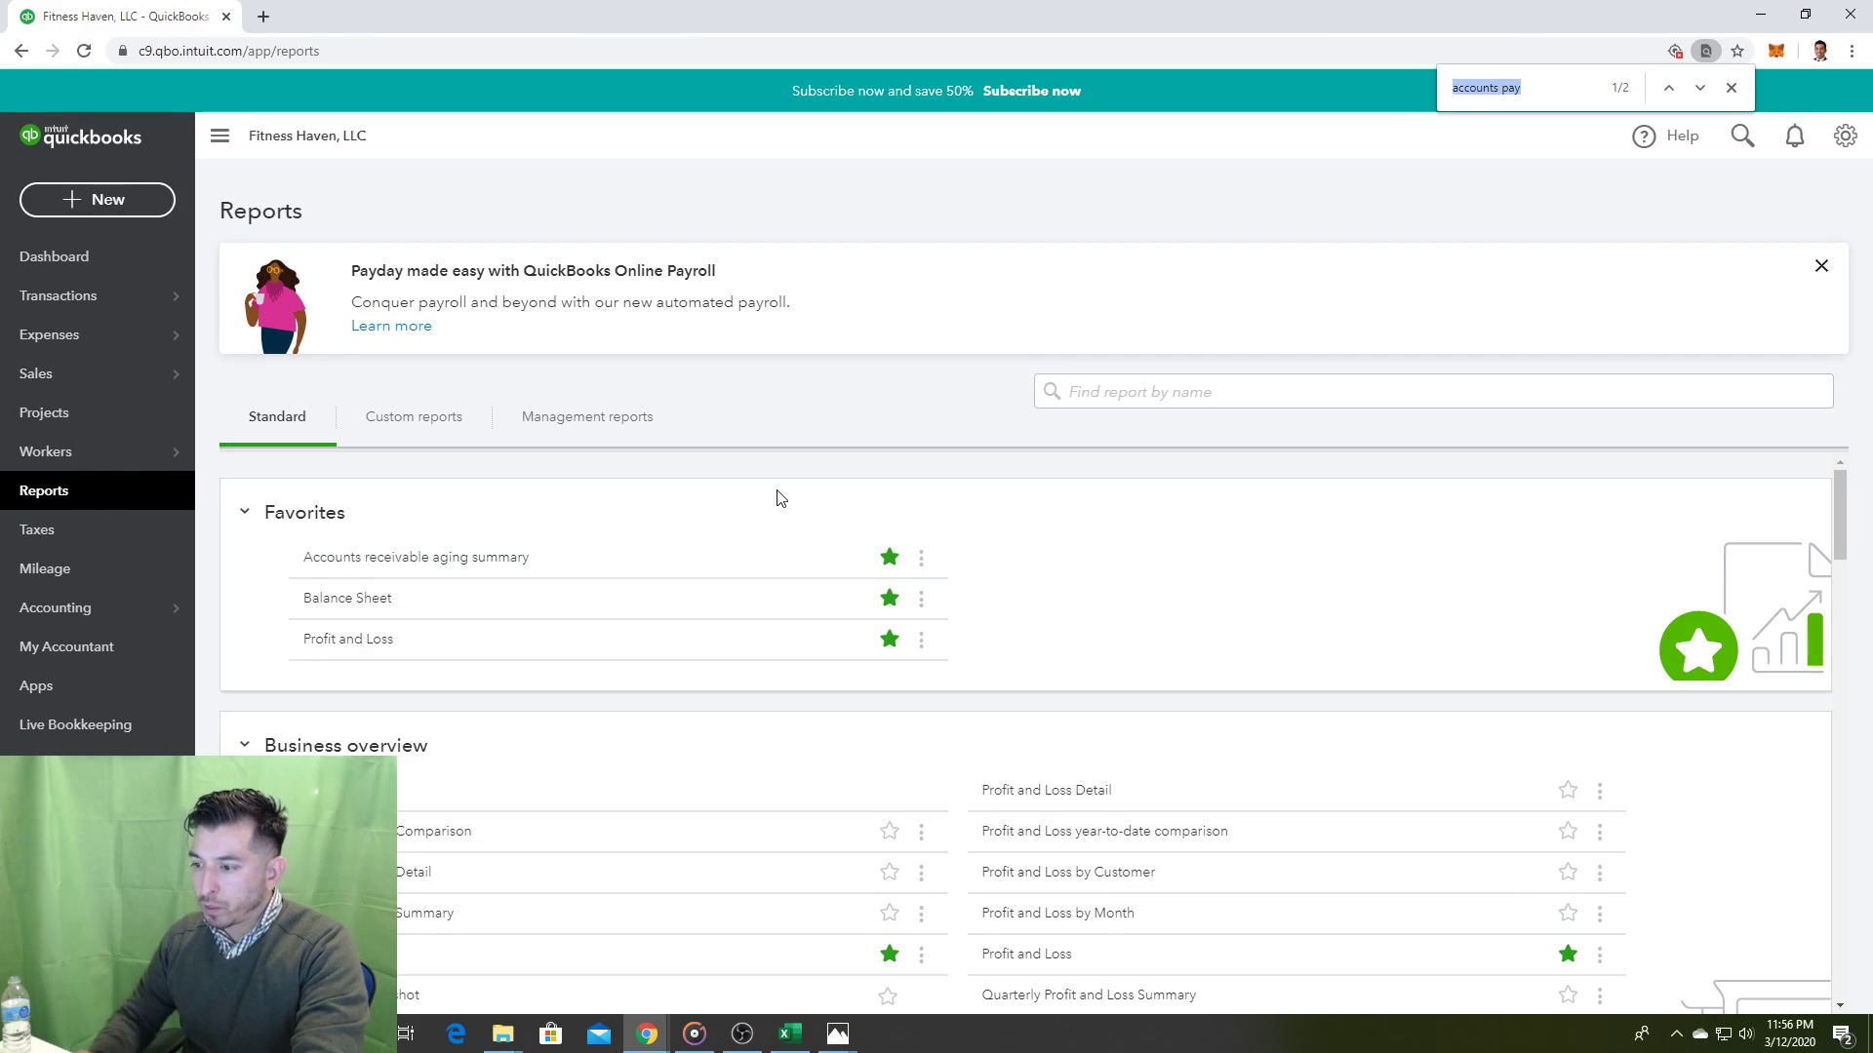
pyautogui.write('purchas')
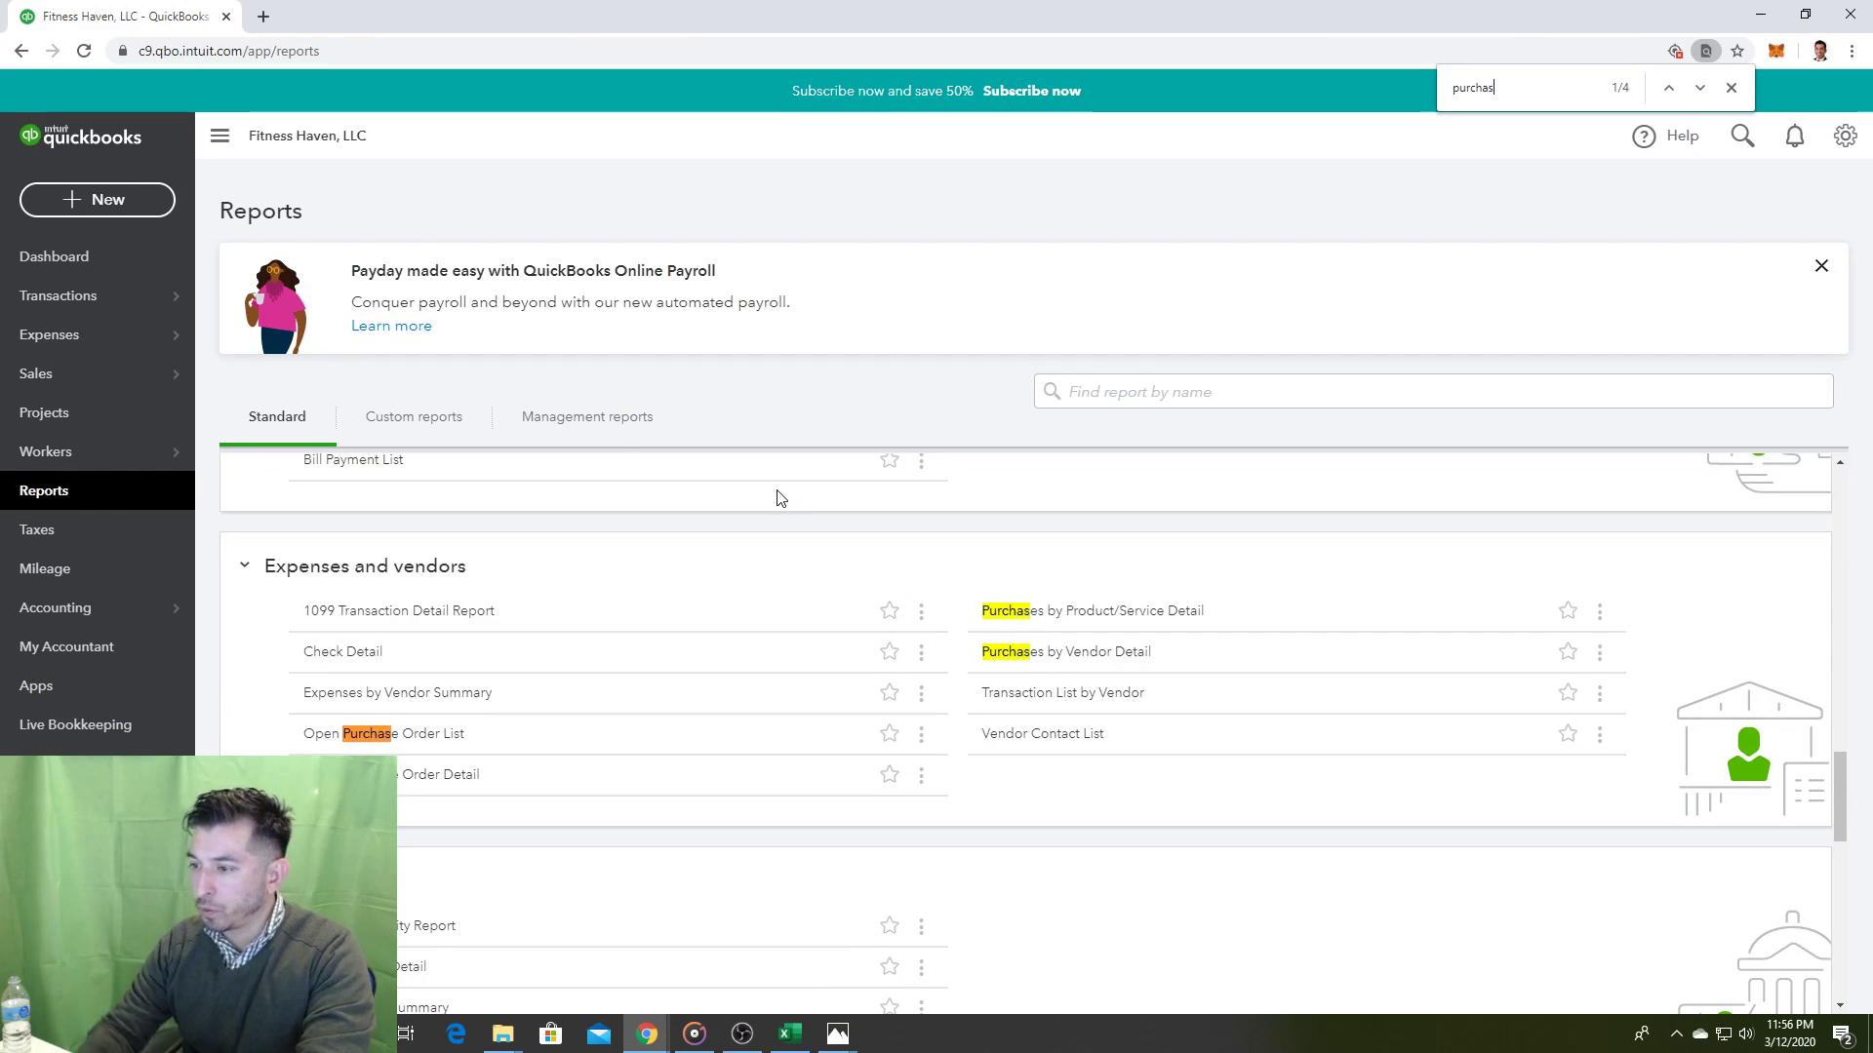
pyautogui.write('e')
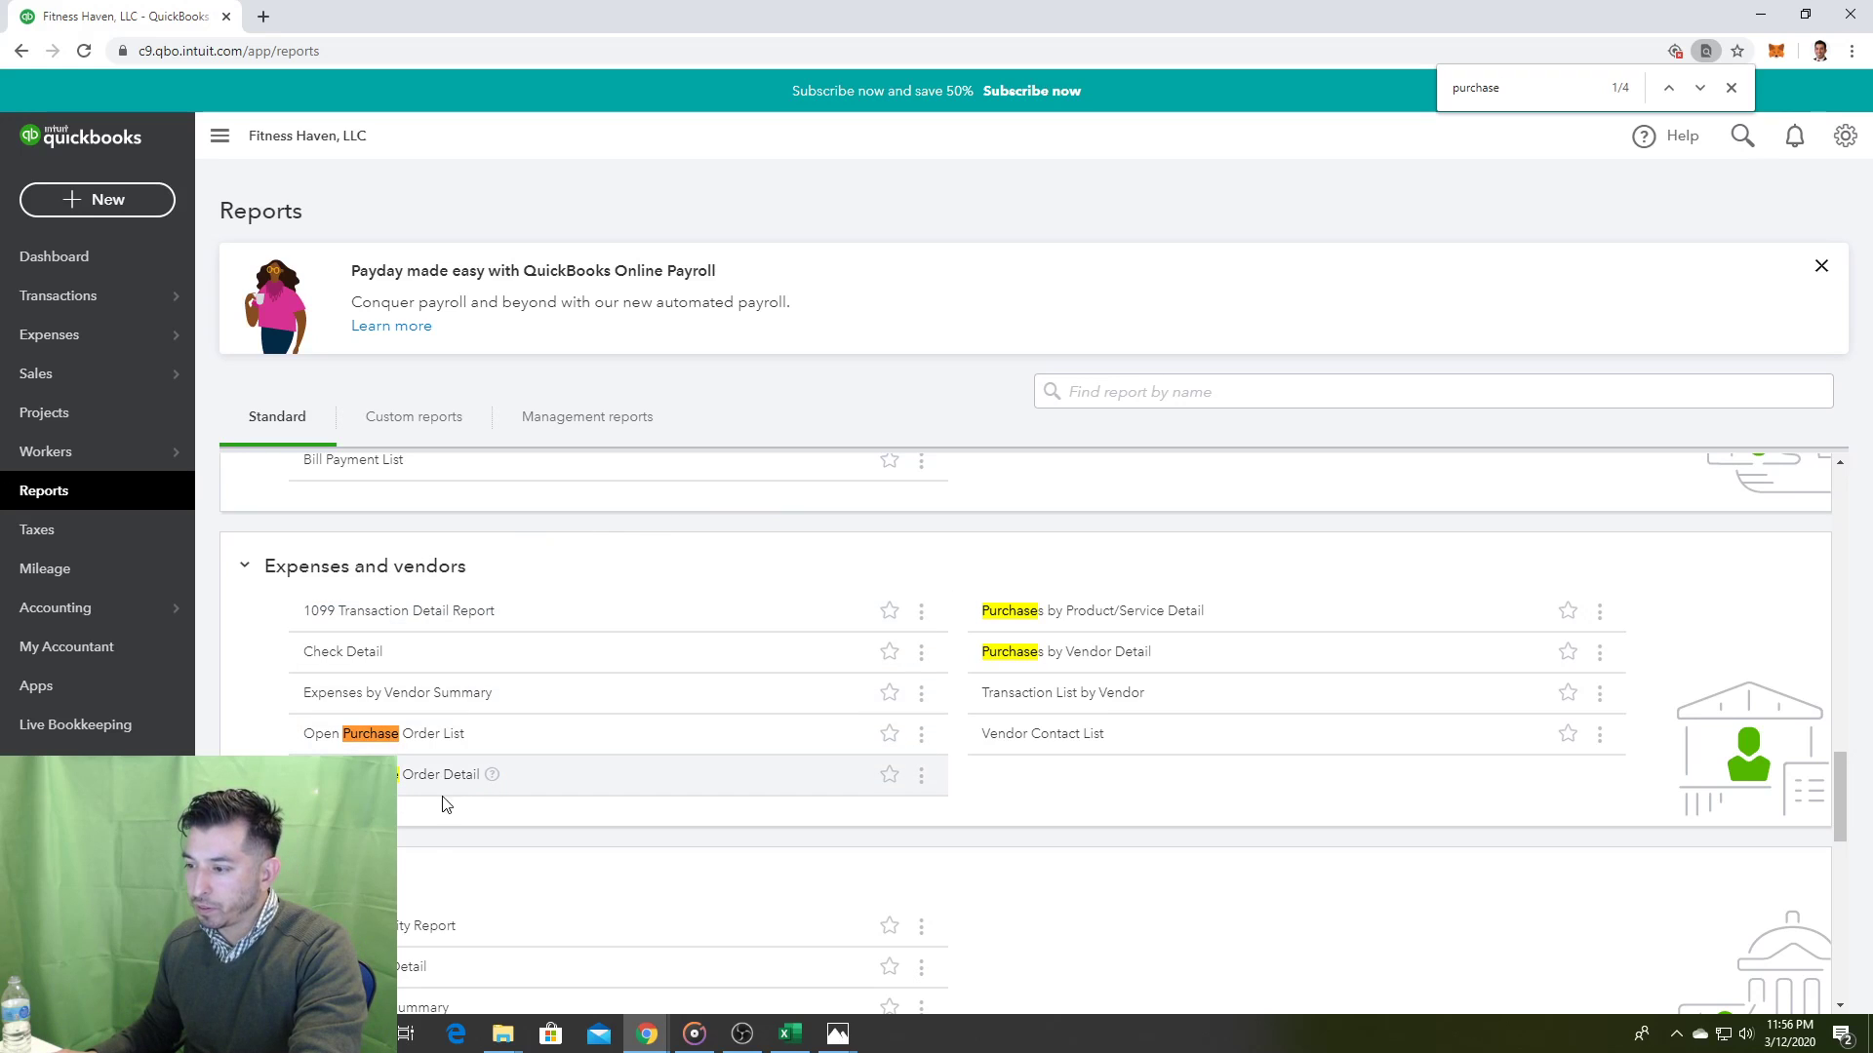
pyautogui.click(405, 734)
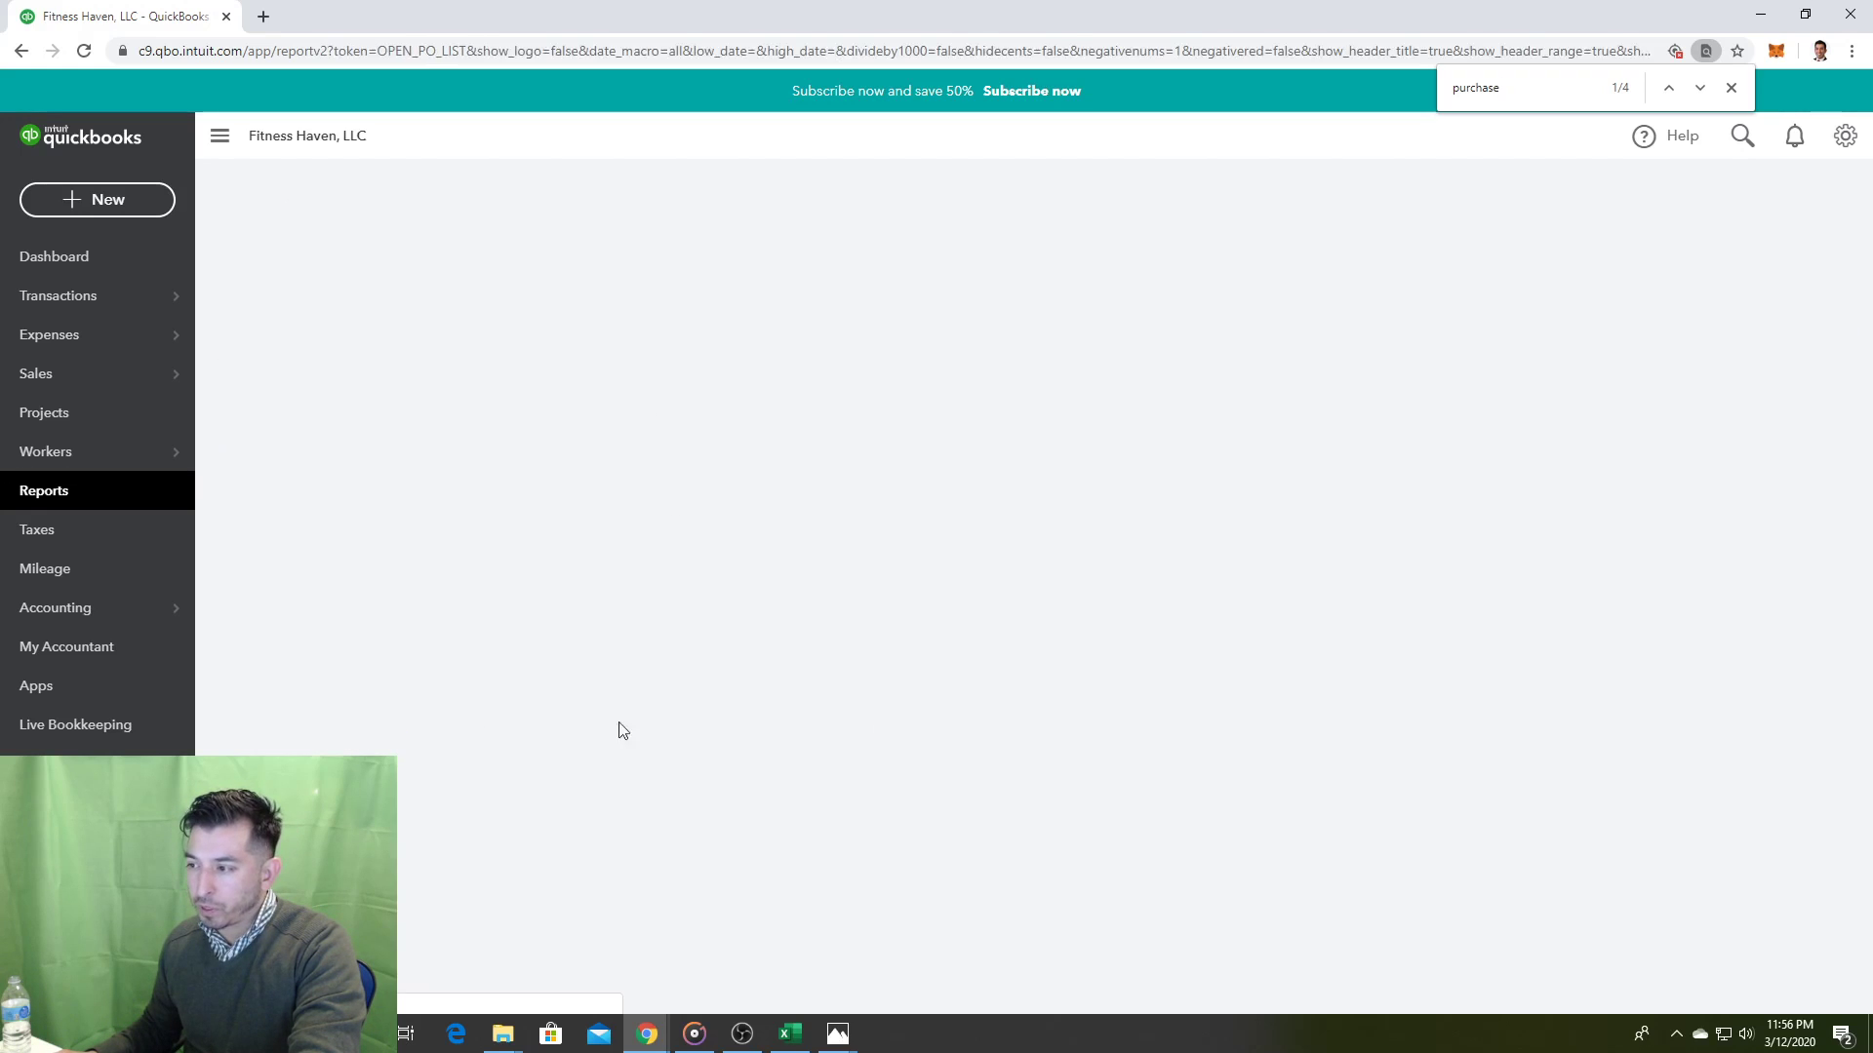
# Step: Compare the Fit Foods, Inc purchase order in the report with the printed Open Purchase Order List
pyautogui.hotkey('alt', 'Tab')
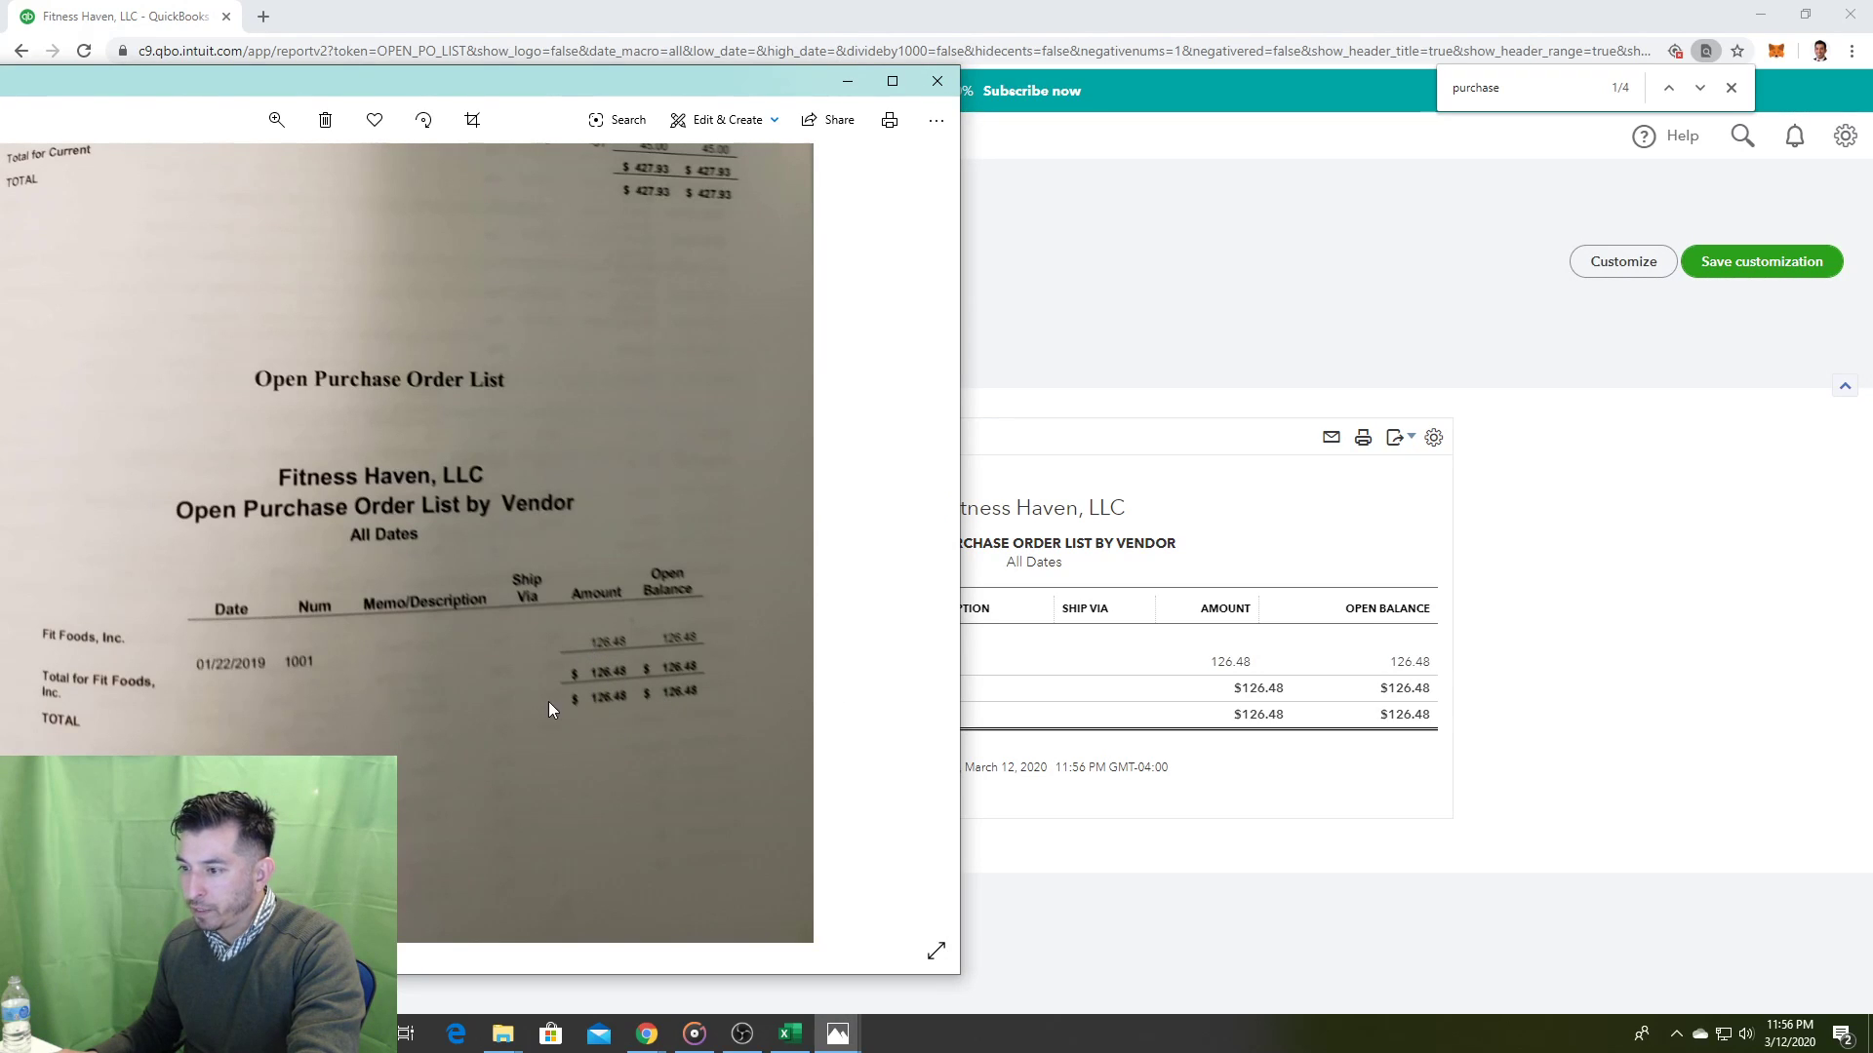
pyautogui.click(1630, 669)
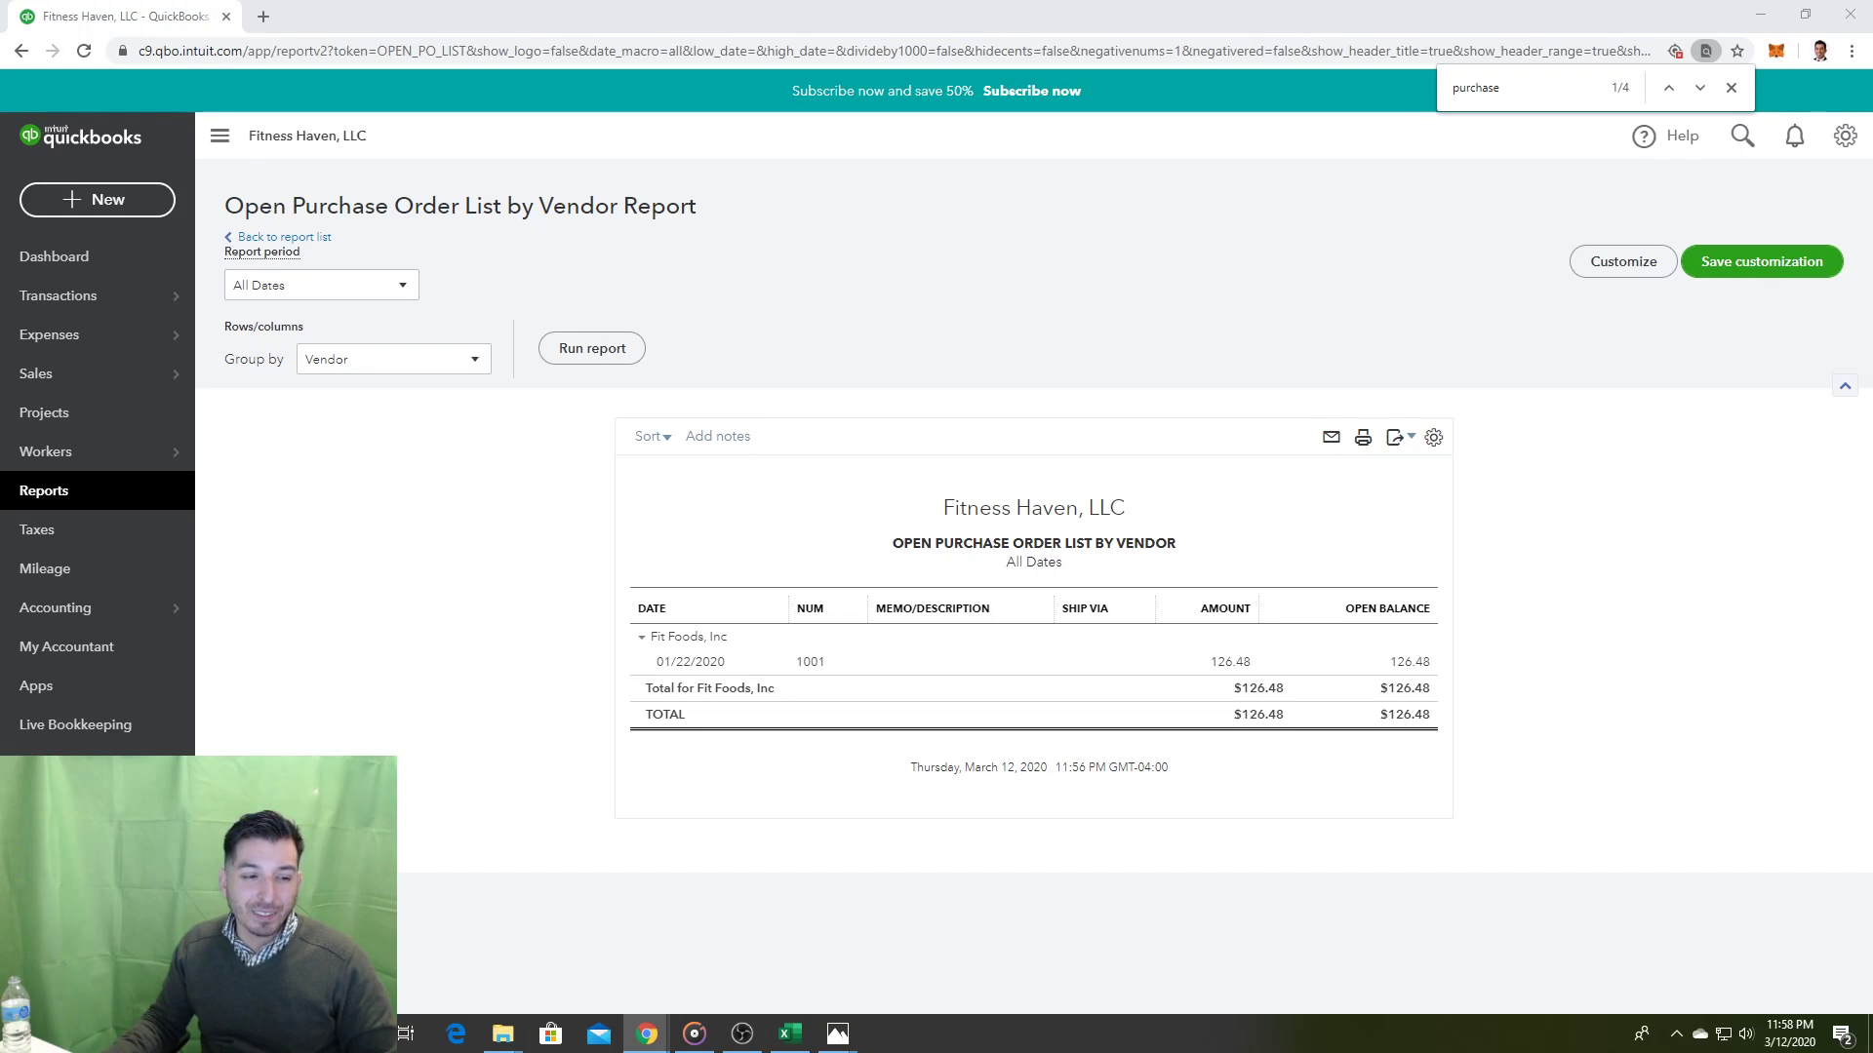
pyautogui.hotkey('alt', 'Tab')
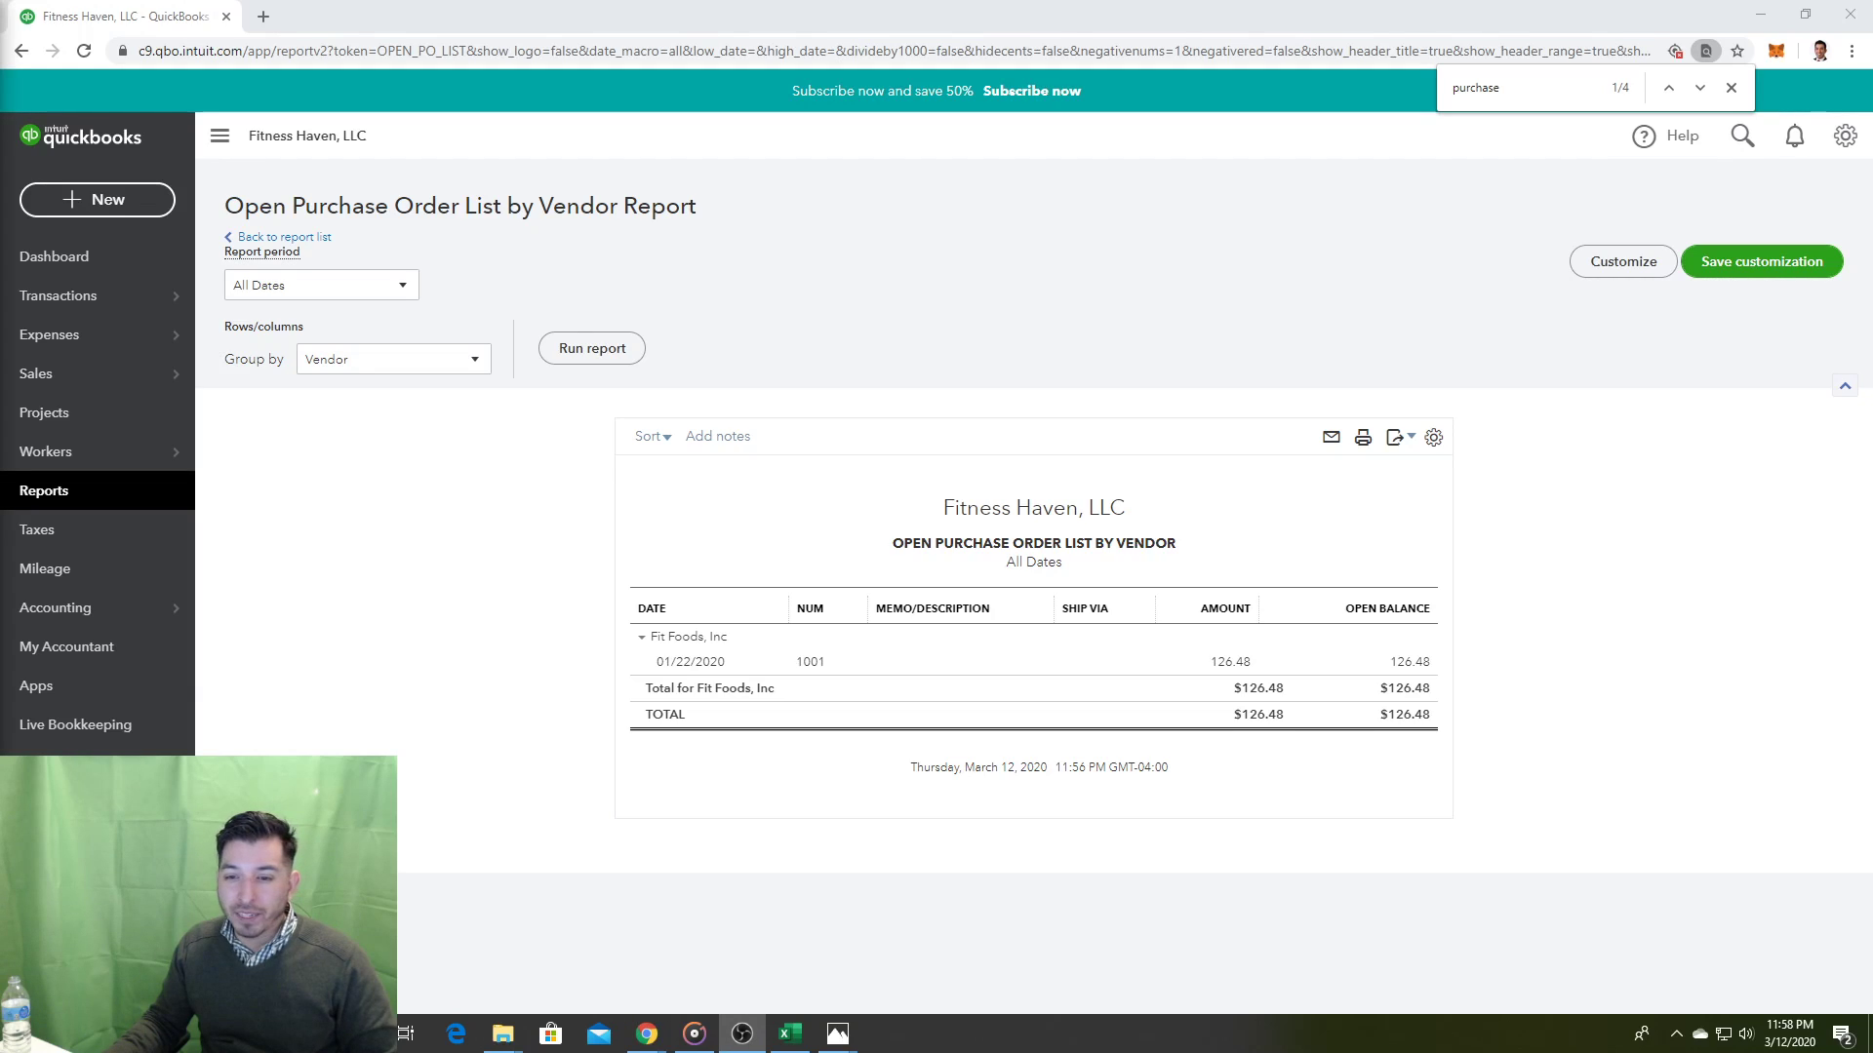